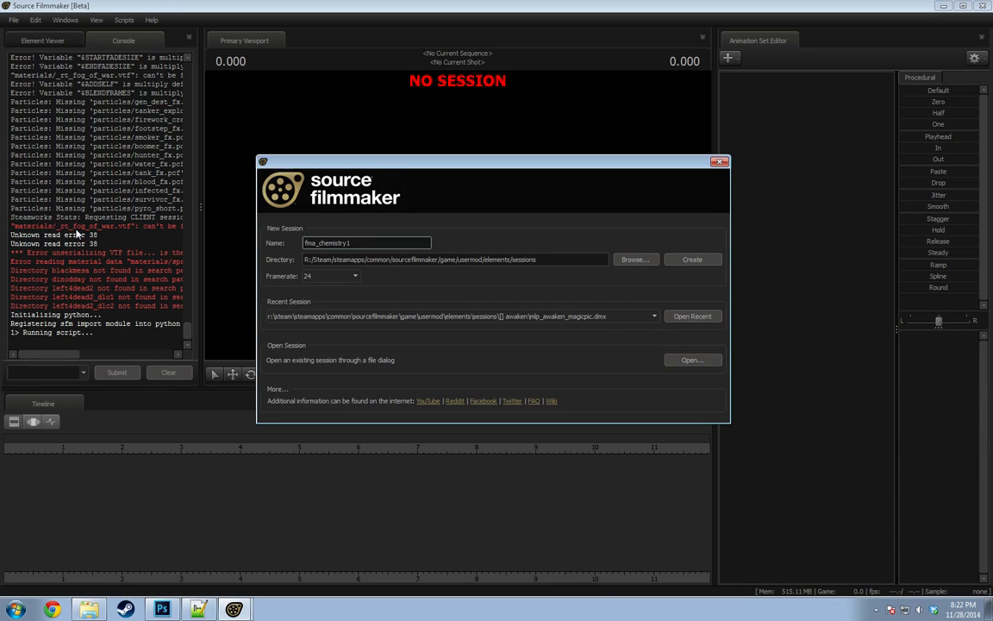
Open the recent session fma_chemistry.dmx.
left_click(549, 317)
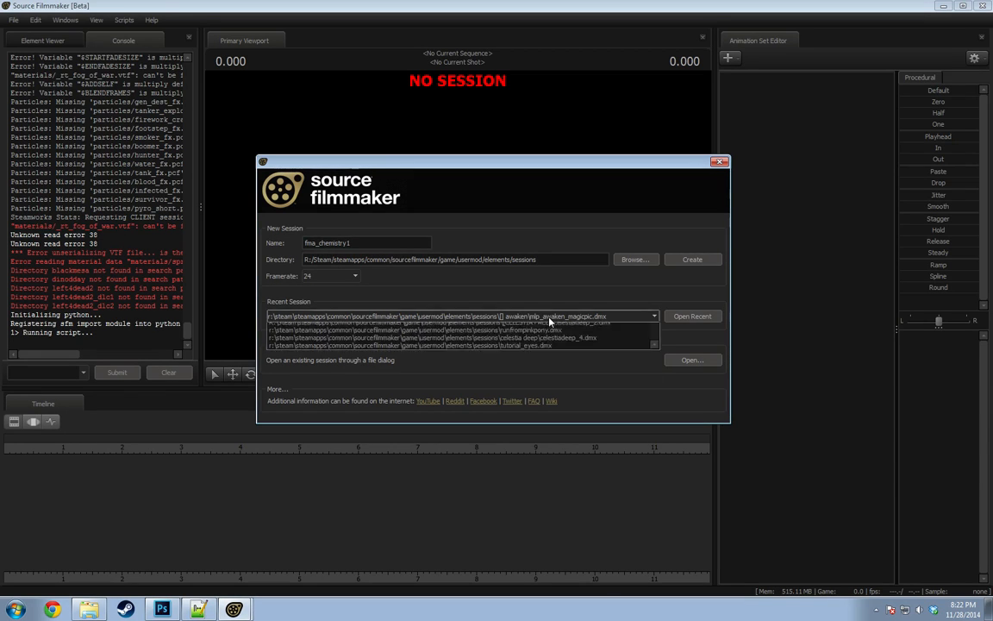
left_click(535, 342)
left_click(689, 315)
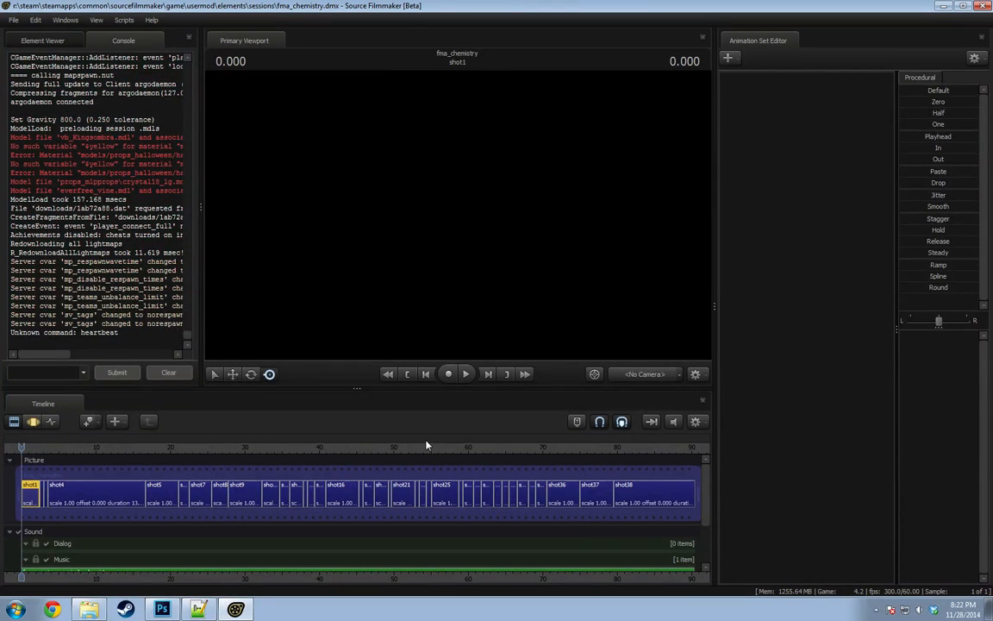
Play the sequence around the 47-second mark to review shot18.
left_click_drag(396, 447, 362, 464)
key("space")
scroll(362, 463, "up", 2)
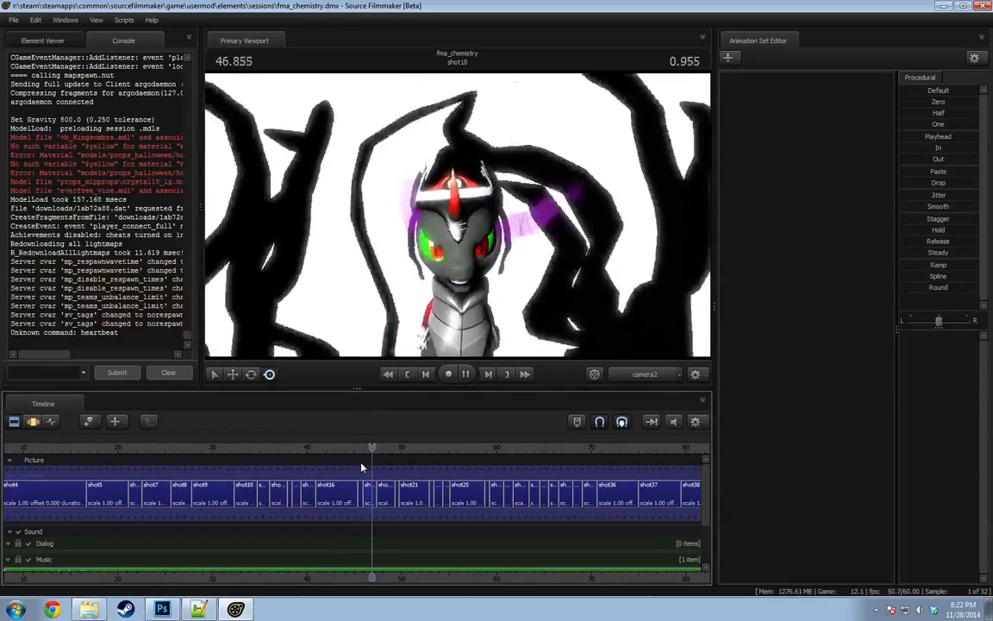
left_click(369, 450)
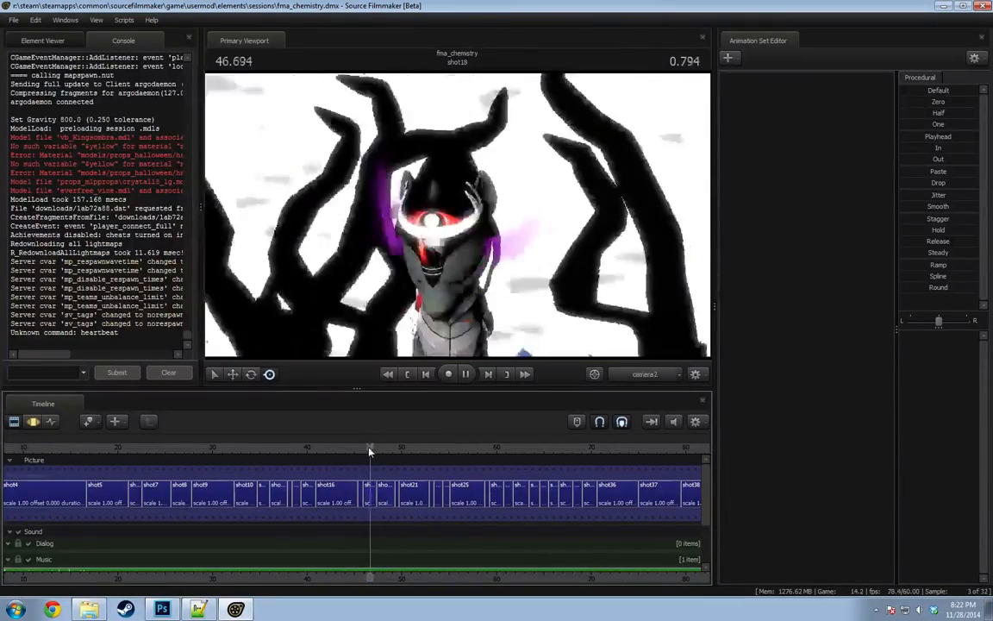
key("space")
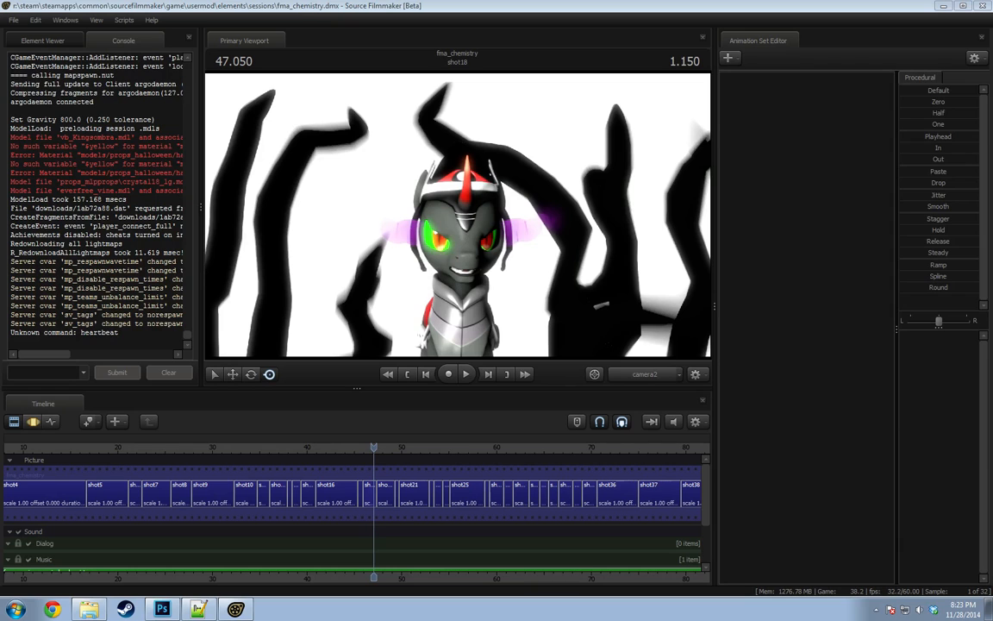
Select shot18 on the timeline to load its animation sets for editing.
scroll(362, 495, "up", 4)
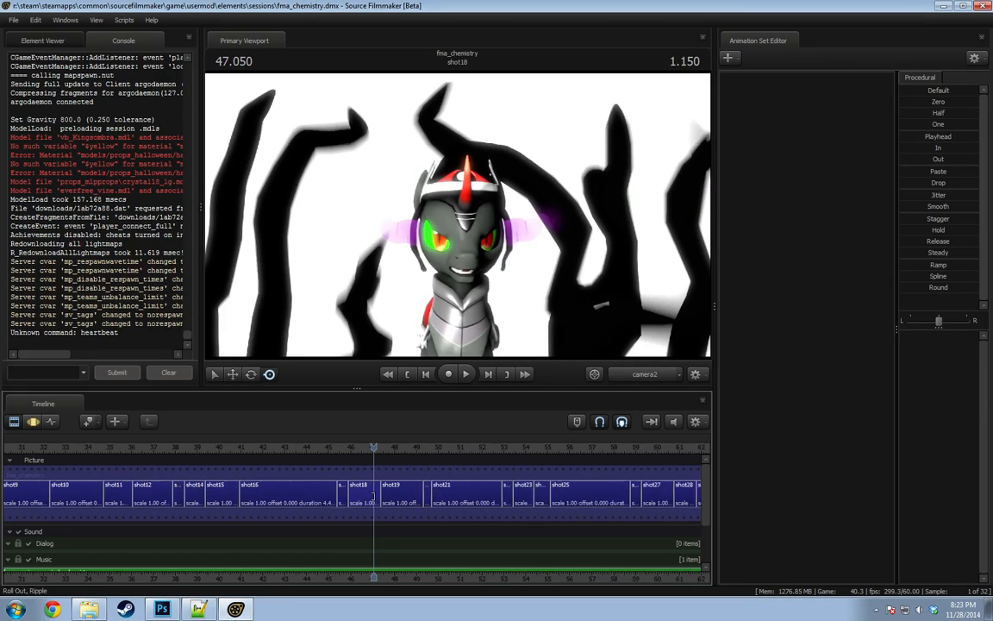
left_click(362, 502)
key("F3")
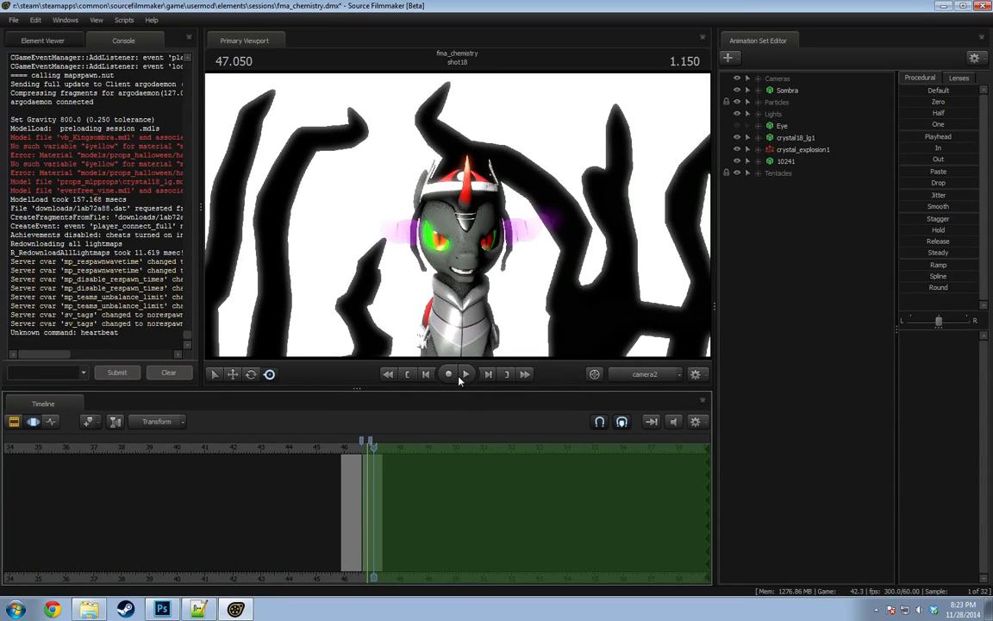
key("F2")
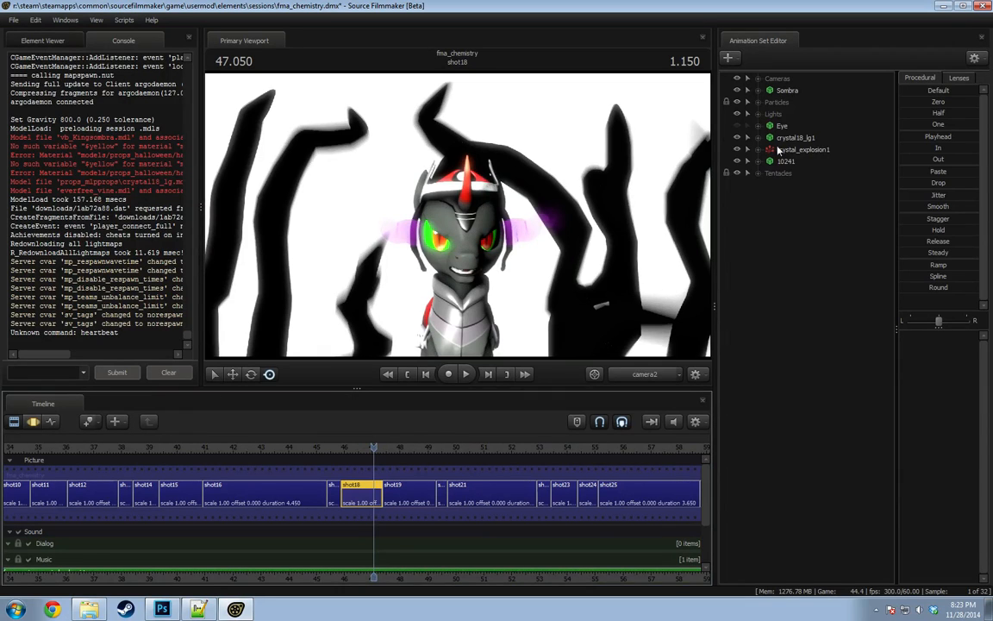
Expand the Lights group, look through light1 in the primary viewport and try to reposition it.
left_click(749, 114)
left_click(796, 127)
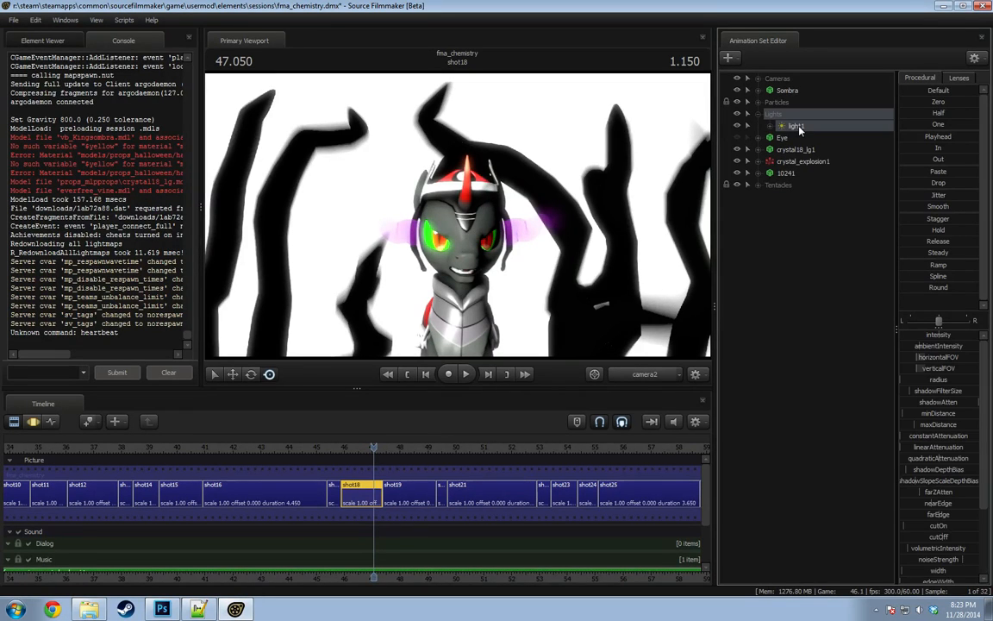
left_click_drag(806, 127, 450, 192)
left_click(492, 239)
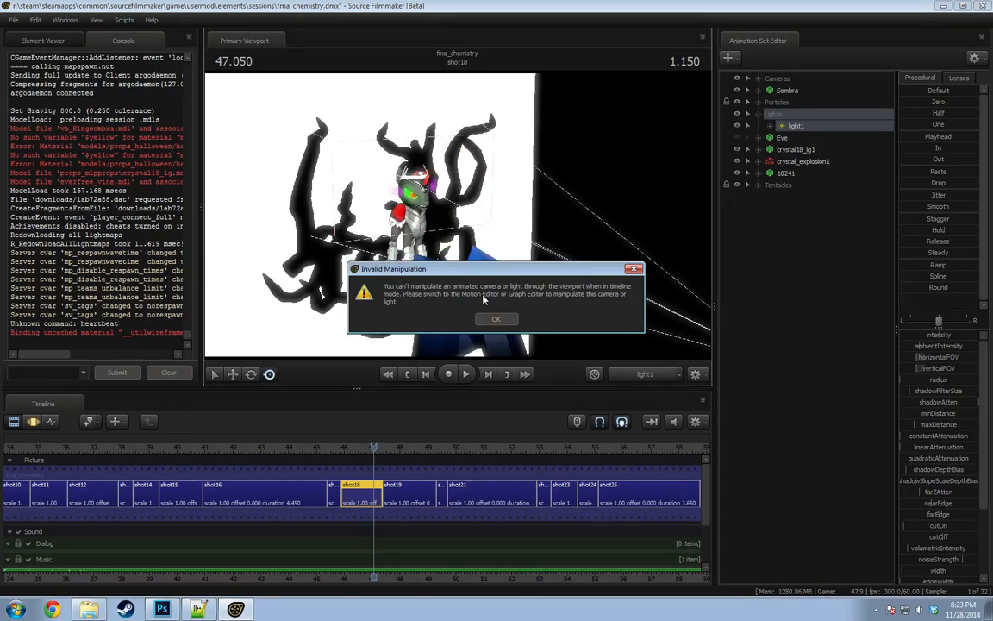
left_click(495, 320)
Add a secondary viewport docked above the Animation Set Editor and enlarge it to show the camera2 view.
left_click(35, 19)
mouse_move(65, 19)
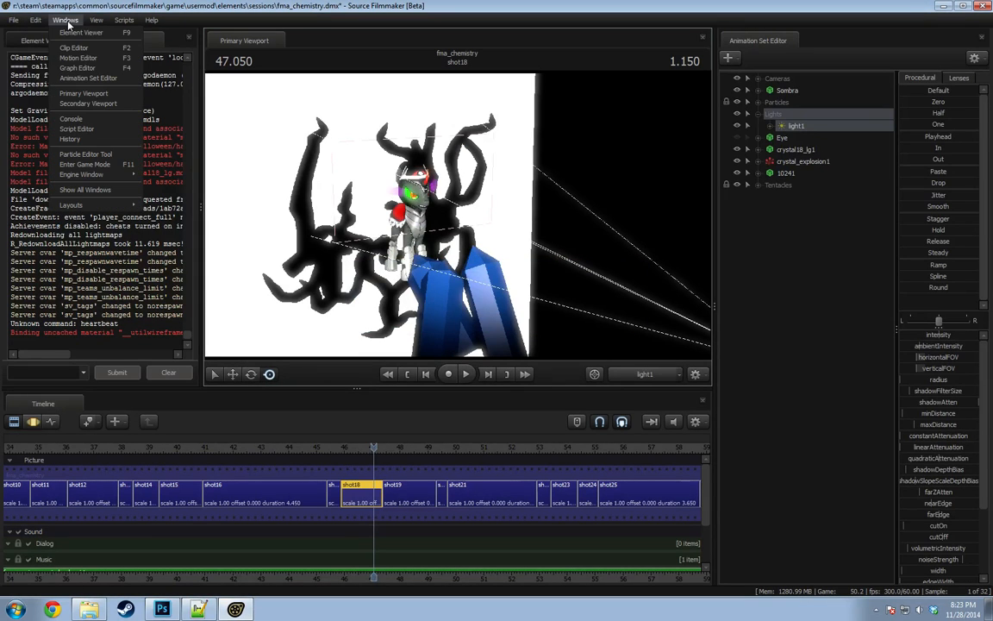
left_click(79, 104)
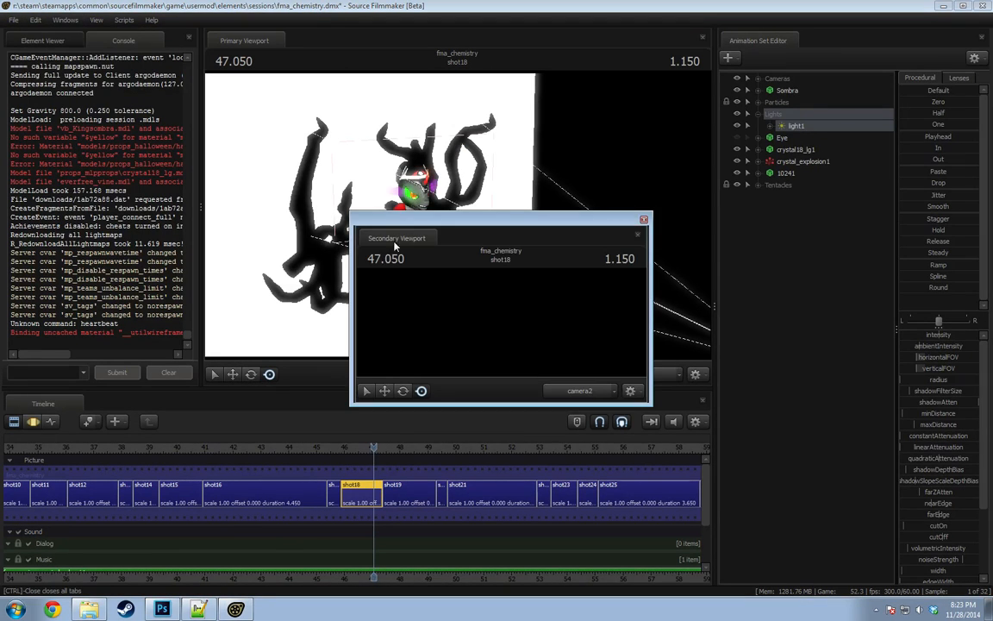
left_click_drag(844, 246, 849, 257)
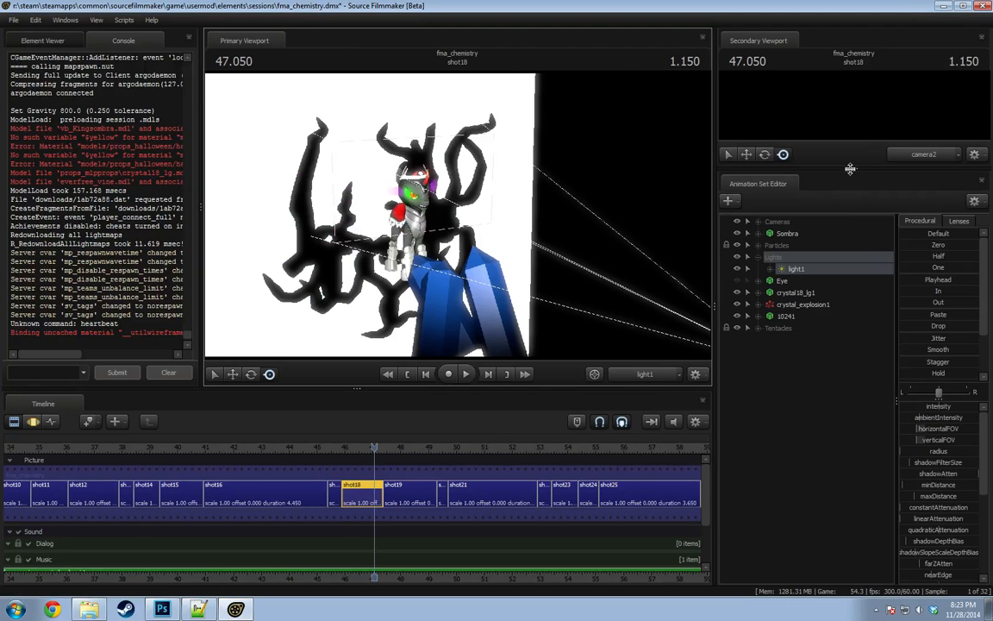
left_click_drag(849, 169, 850, 277)
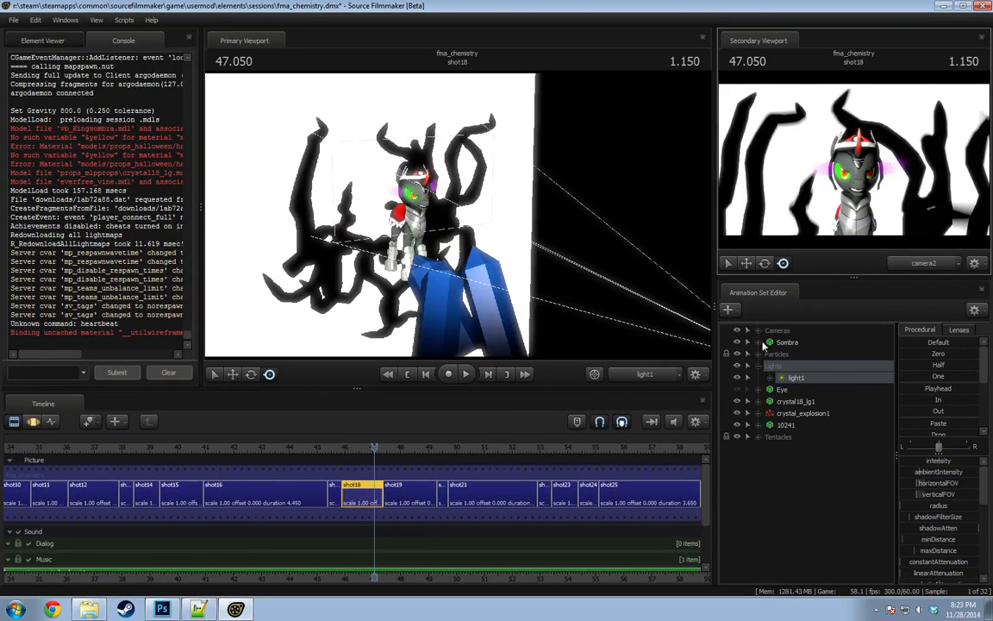
Switch to the Motion Editor and reposition light1 so it shines up at the Sombra model from below.
left_click(412, 231)
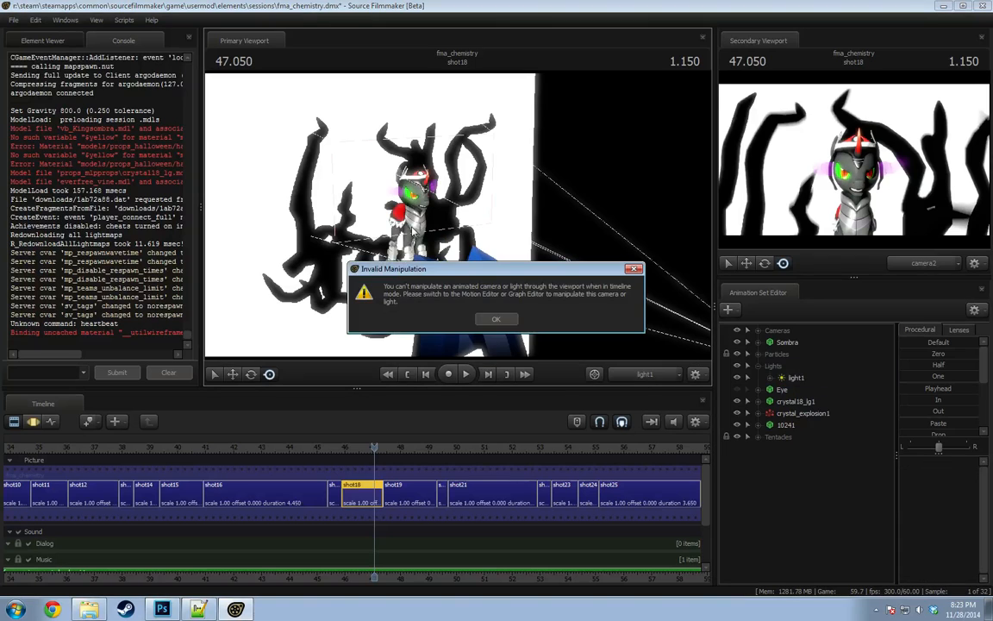
left_click(497, 320)
key("F3")
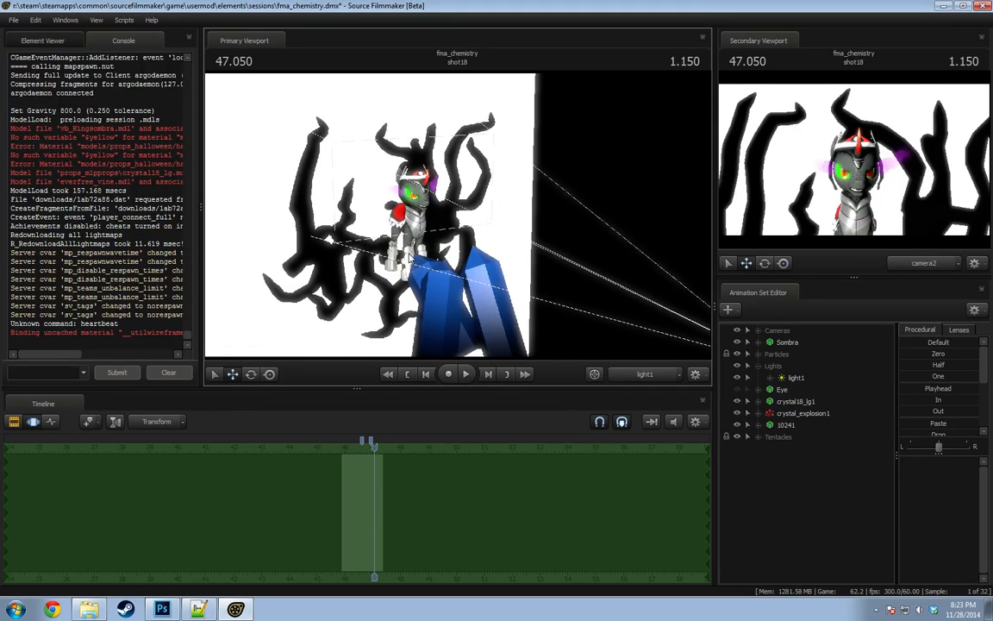
left_click(790, 376)
left_click_drag(464, 264, 444, 192)
key("w")
key("s")
key("s")
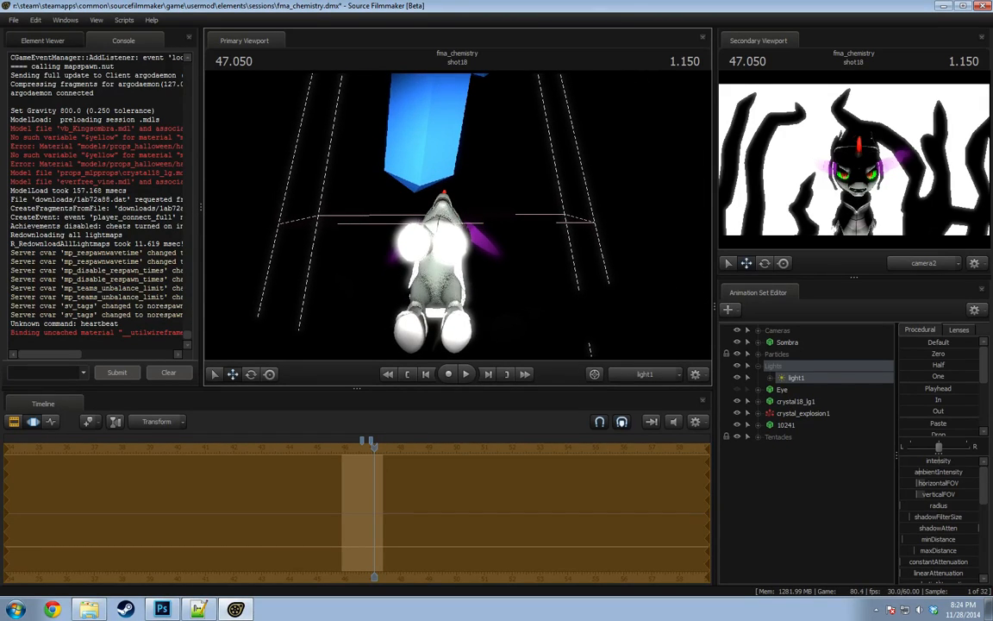
left_click_drag(495, 317, 486, 317)
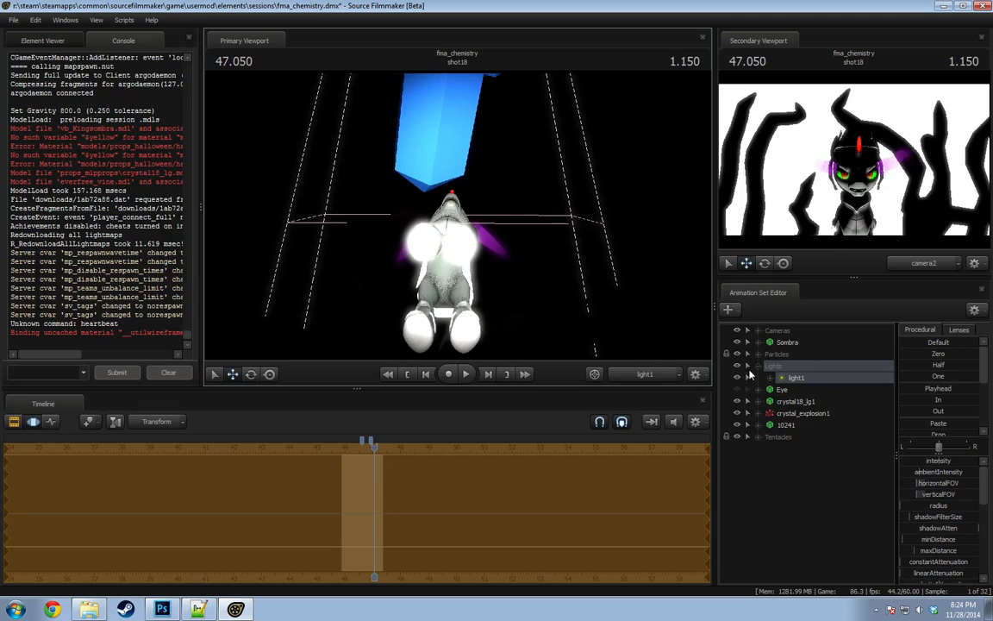
Rename light1 to "Sombra Bottom Light".
right_click(793, 378)
left_click(811, 387)
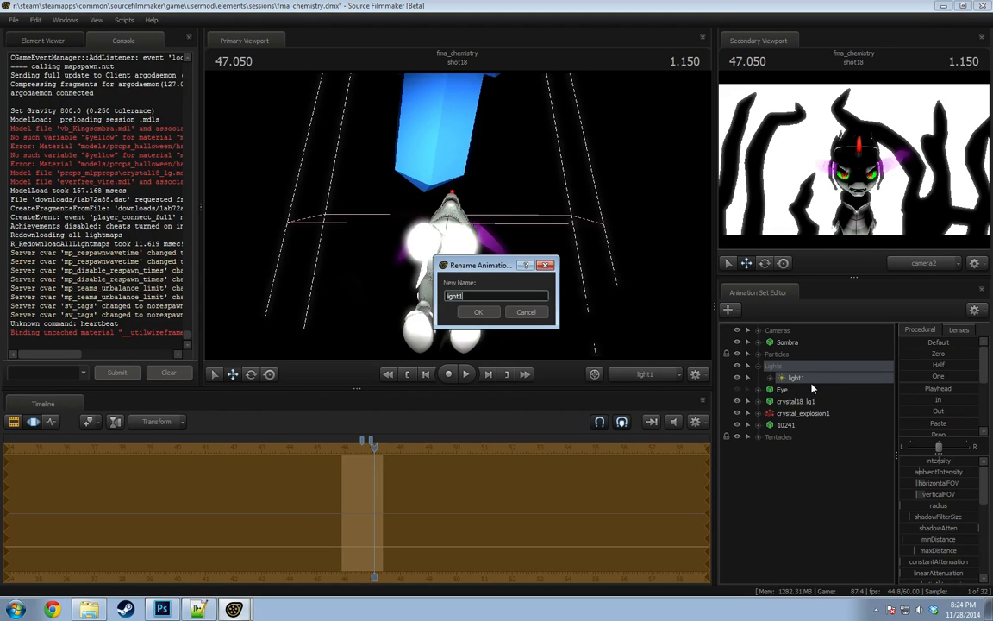
type("Sombra Bottom Light")
key("Return")
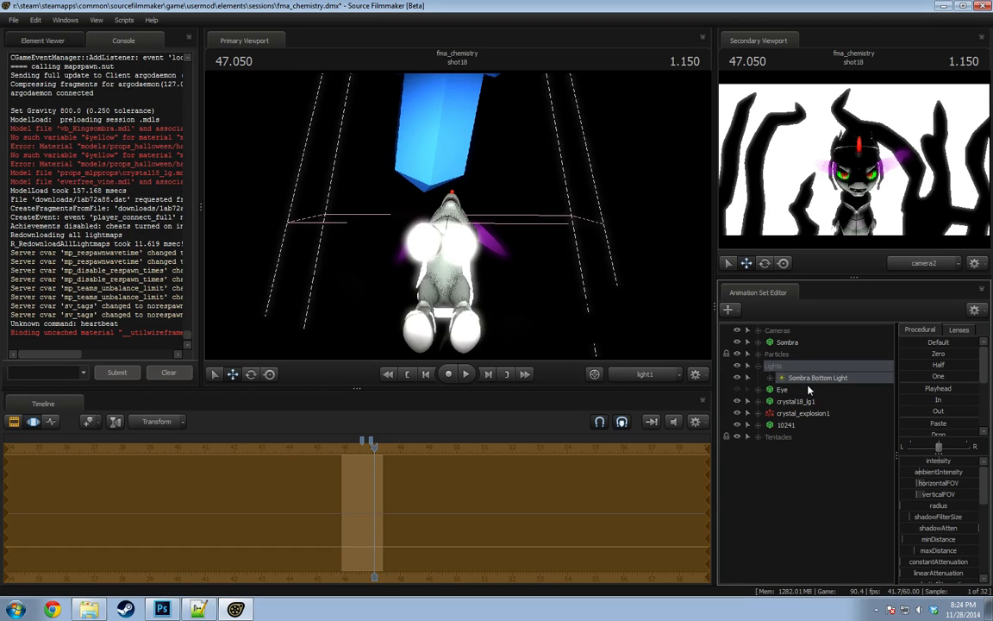
Duplicate the Sombra Bottom Light animation set by copying and pasting it.
right_click(802, 382)
left_click(808, 399)
right_click(776, 468)
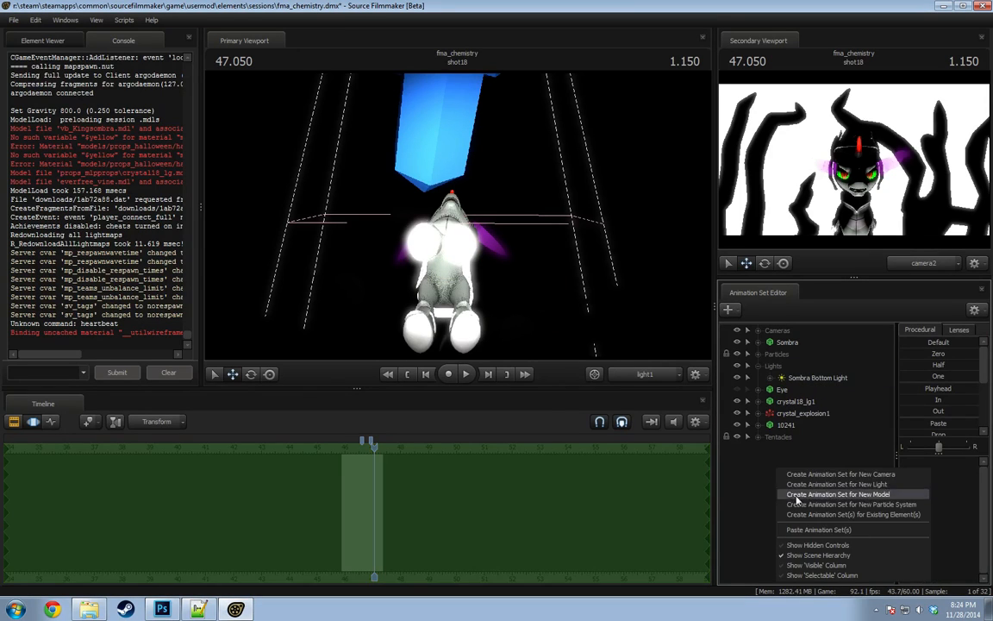
left_click(807, 530)
Rename the duplicated light to "Sombra Top Light".
left_click(793, 448)
right_click(811, 448)
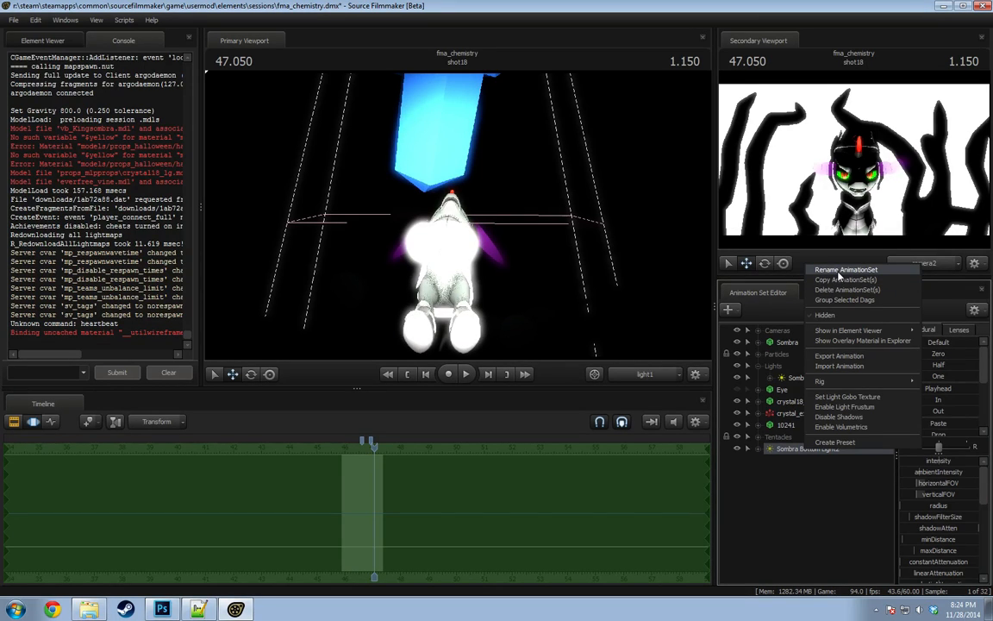
left_click(839, 271)
type("Sombr")
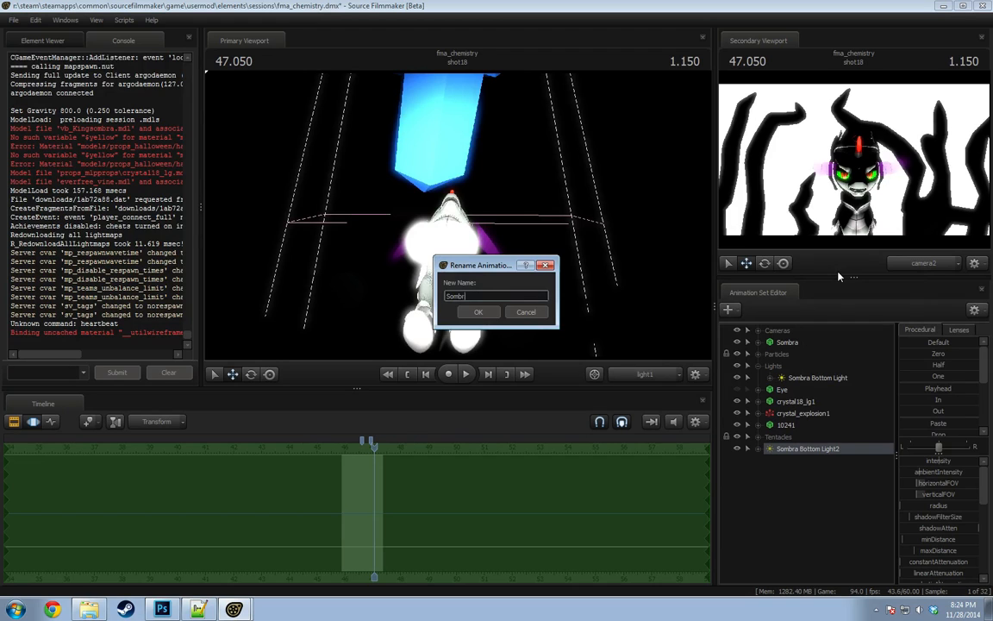
type("a Top Light")
key("Return")
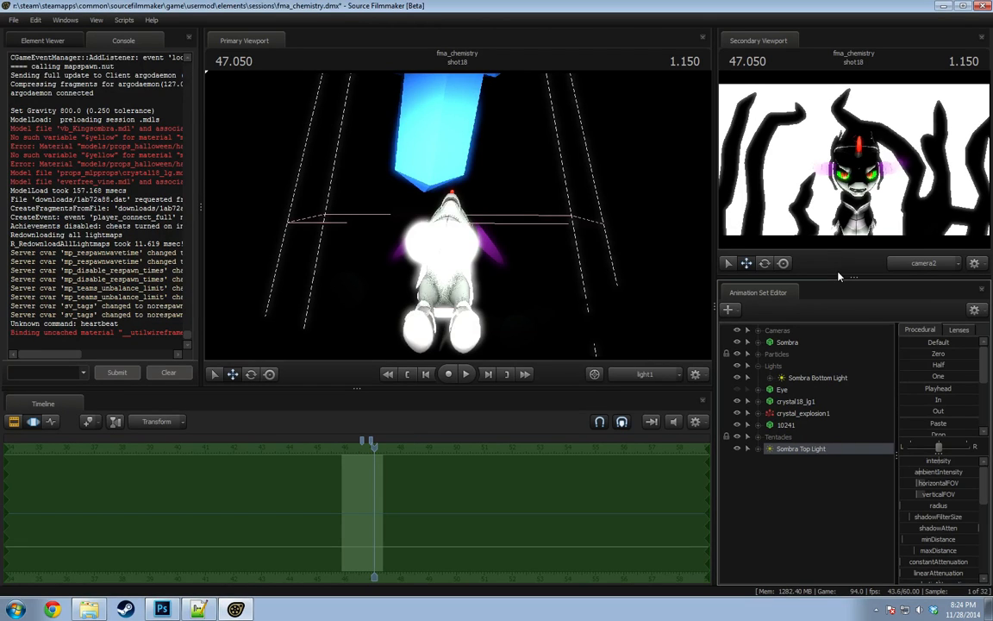
Reposition Sombra Top Light to face the Sombra model from the front and put it in the Lights group.
mouse_move(423, 242)
left_mouse_down()
mouse_move(423, 316)
mouse_move(431, 226)
mouse_move(413, 263)
mouse_move(421, 245)
mouse_move(453, 266)
mouse_move(431, 246)
mouse_move(434, 218)
mouse_move(441, 236)
left_mouse_up()
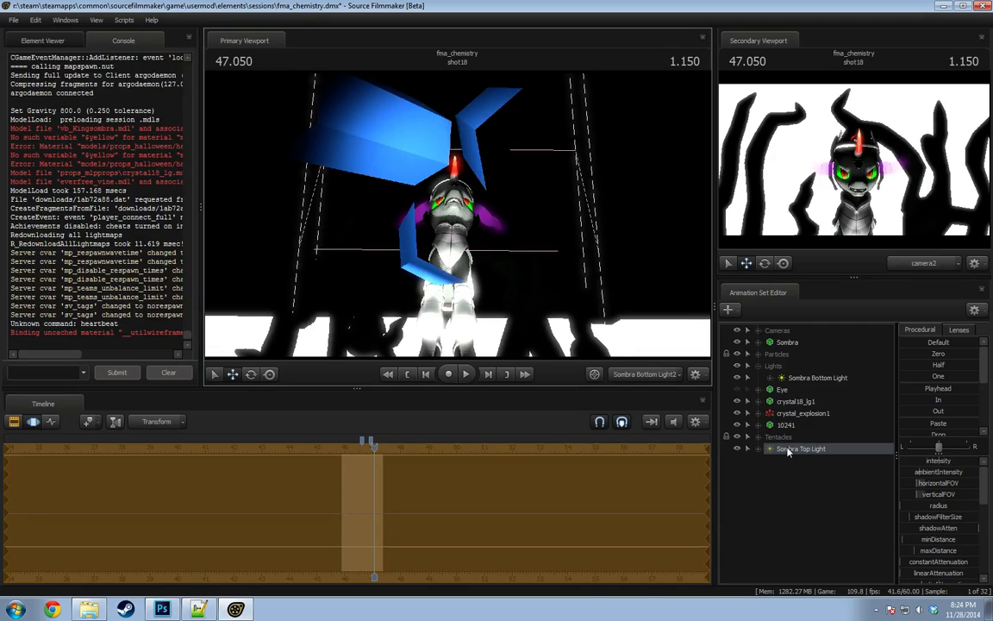
left_click_drag(797, 448, 776, 367)
Disable shadows on both Sombra Top Light and Sombra Bottom Light.
right_click(803, 377)
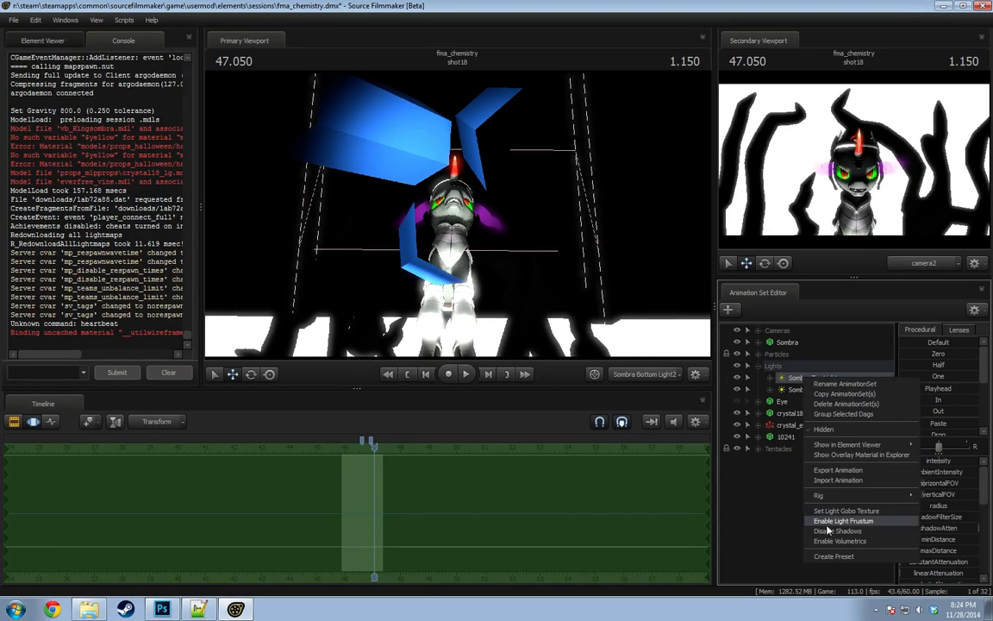
left_click(827, 530)
right_click(807, 389)
right_click(817, 443)
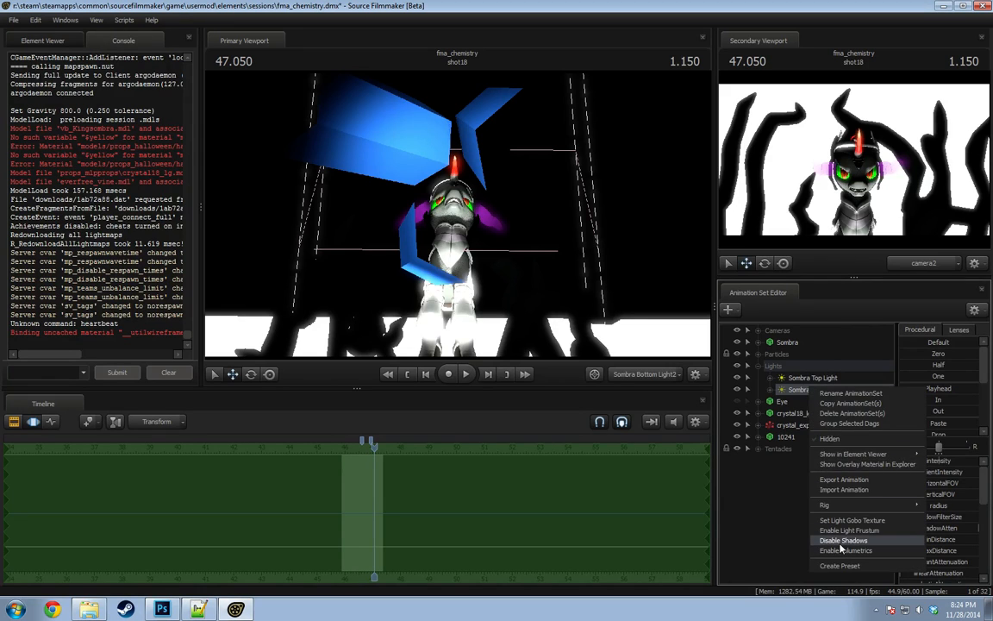
left_click(819, 537)
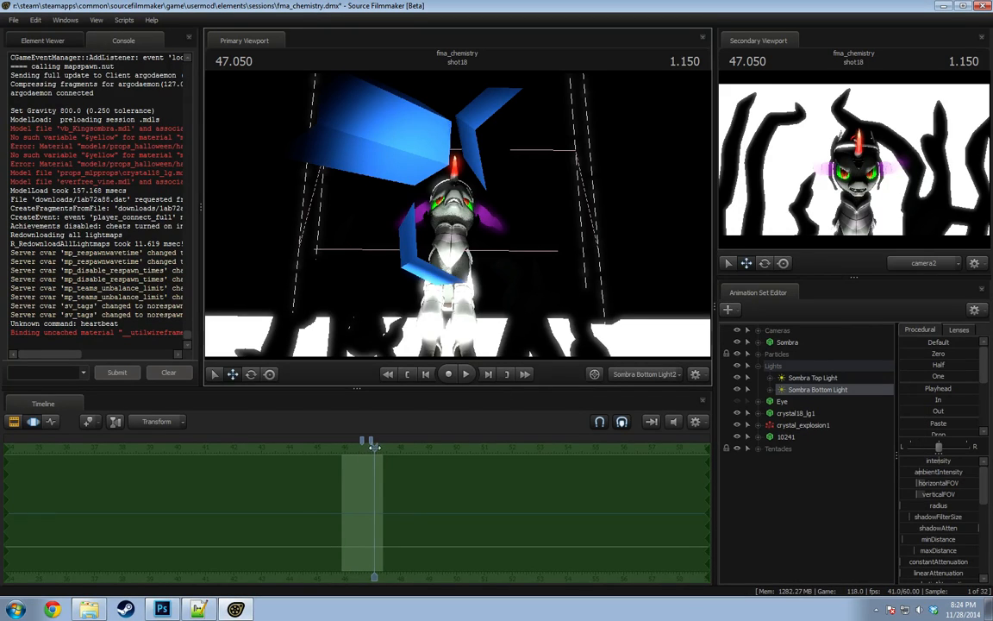
Play back shot18 to check the lighting and lower the intensity of Sombra Bottom Light.
left_click_drag(375, 449, 363, 450)
key("space")
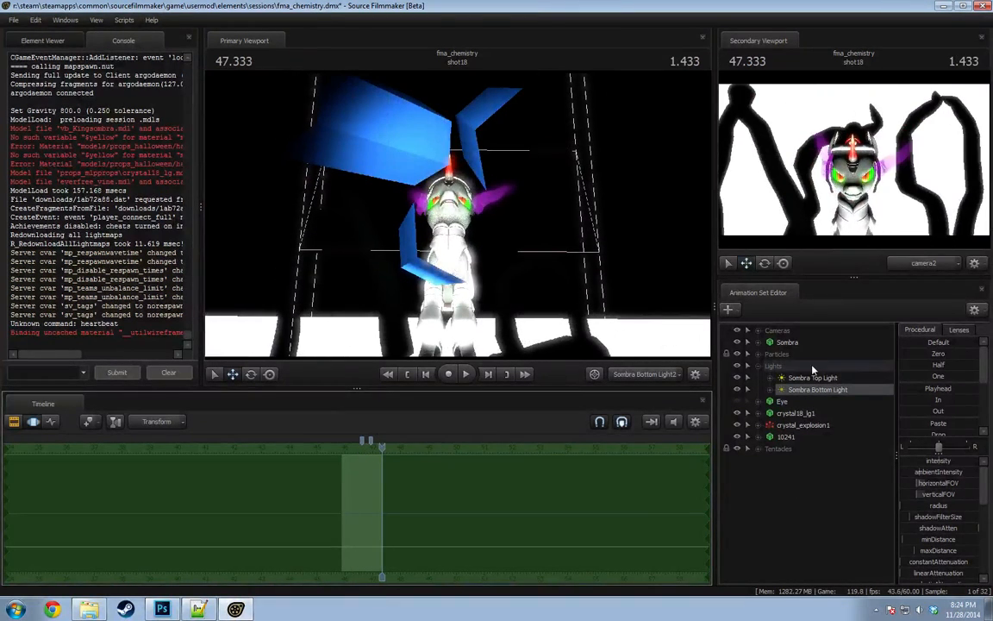
left_click(807, 379)
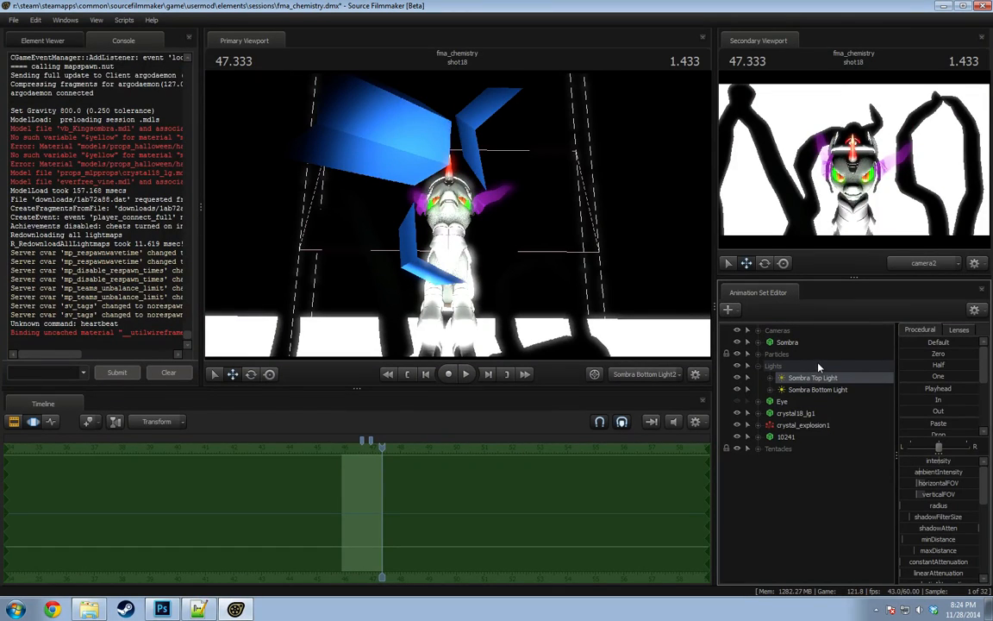
left_click(833, 390)
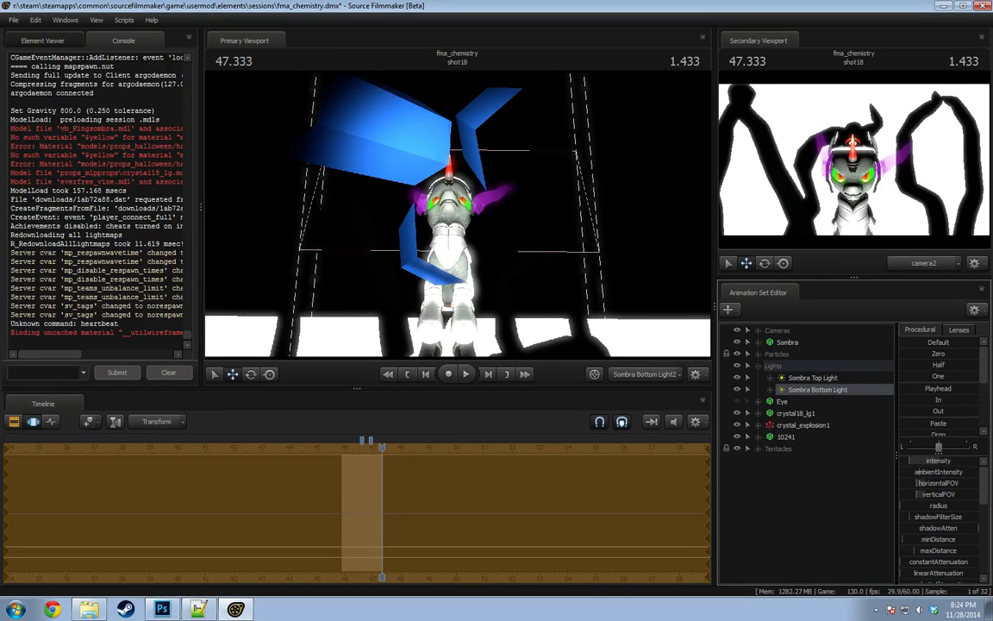
Toggle Sombra Top Light's visibility off and on to compare its effect on the model.
left_click(804, 380)
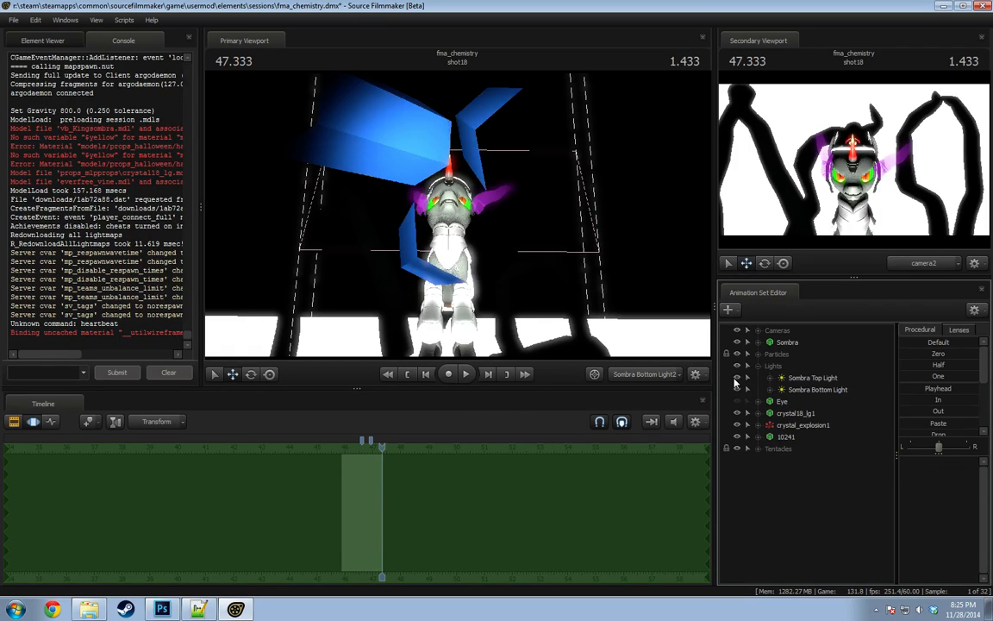
left_click(735, 378)
left_click(735, 379)
Look through Sombra Top Light in the primary viewport and move it higher and farther back from the Sombra model.
left_click_drag(810, 379, 459, 310)
left_click_drag(459, 310, 458, 215)
left_click_drag(813, 380, 543, 171)
key("s")
key("x")
left_click_drag(454, 282, 458, 282)
Replay shot18 from near its start to review the repositioned top light.
key("space")
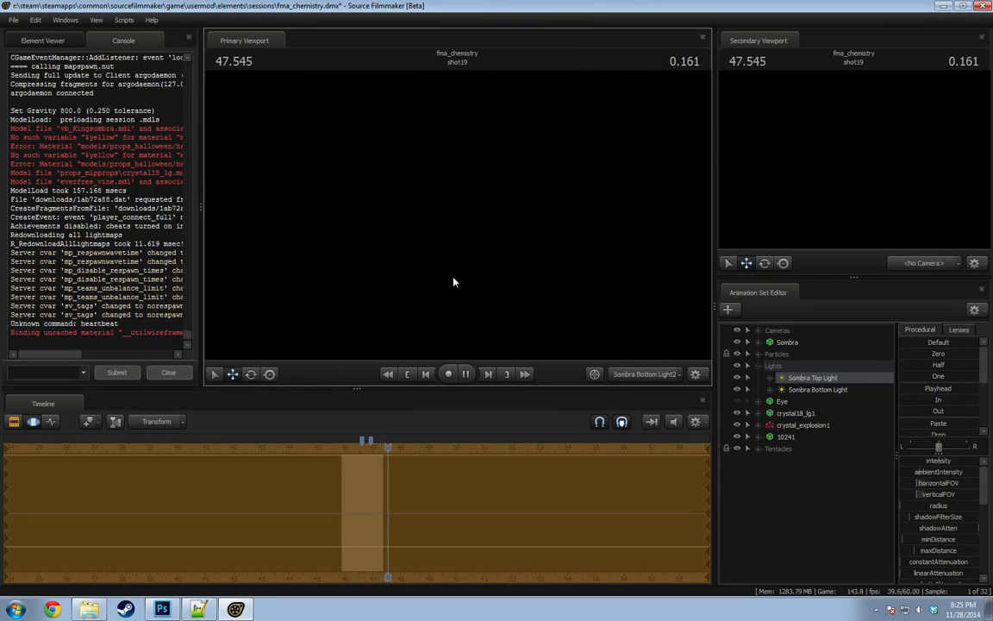
key("space")
left_click_drag(391, 450, 347, 452)
key("space")
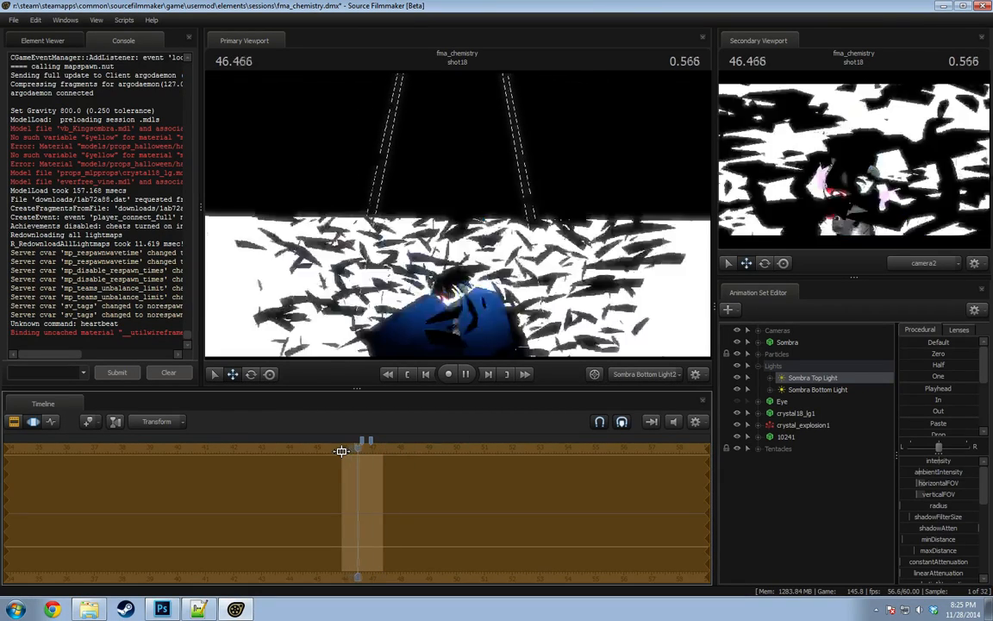
key("space")
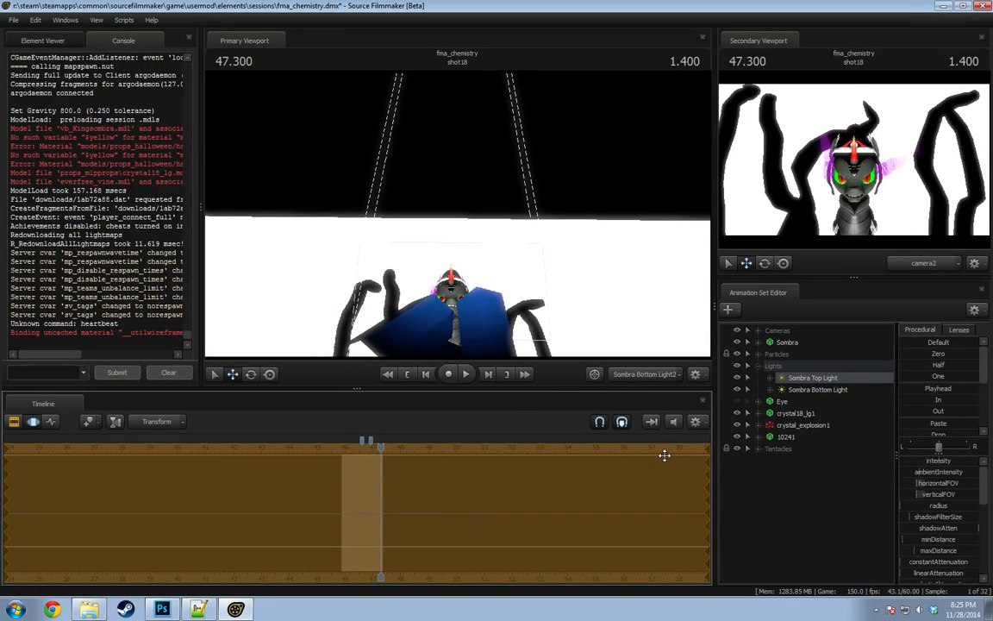
Switch the primary viewport to the work camera and inspect the lighting on Sombra from the side, playing shot18 briefly.
left_click(642, 375)
right_click_drag(571, 335, 485, 204)
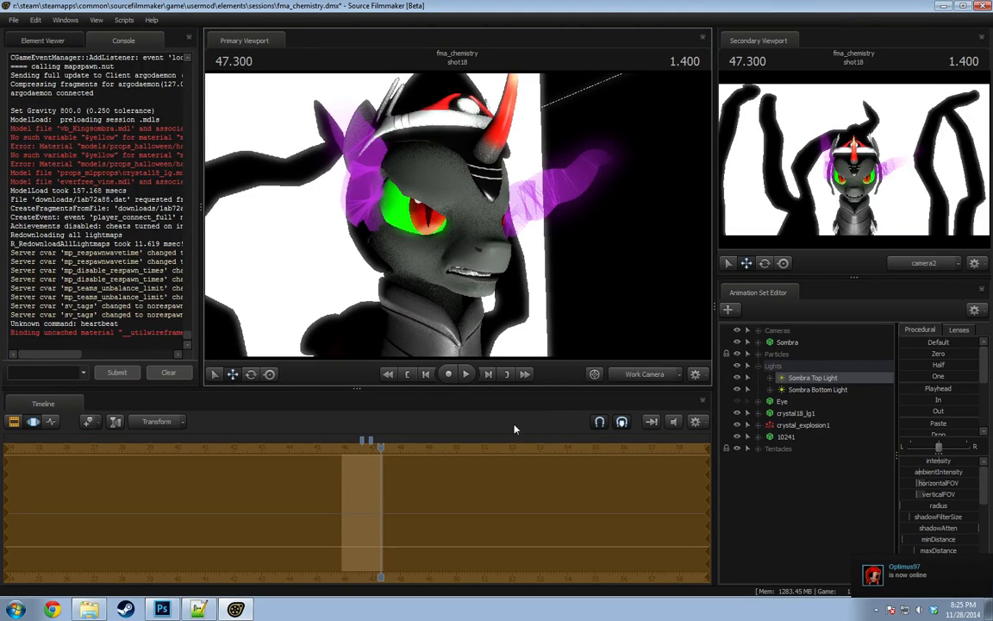
right_click_drag(416, 302, 365, 281)
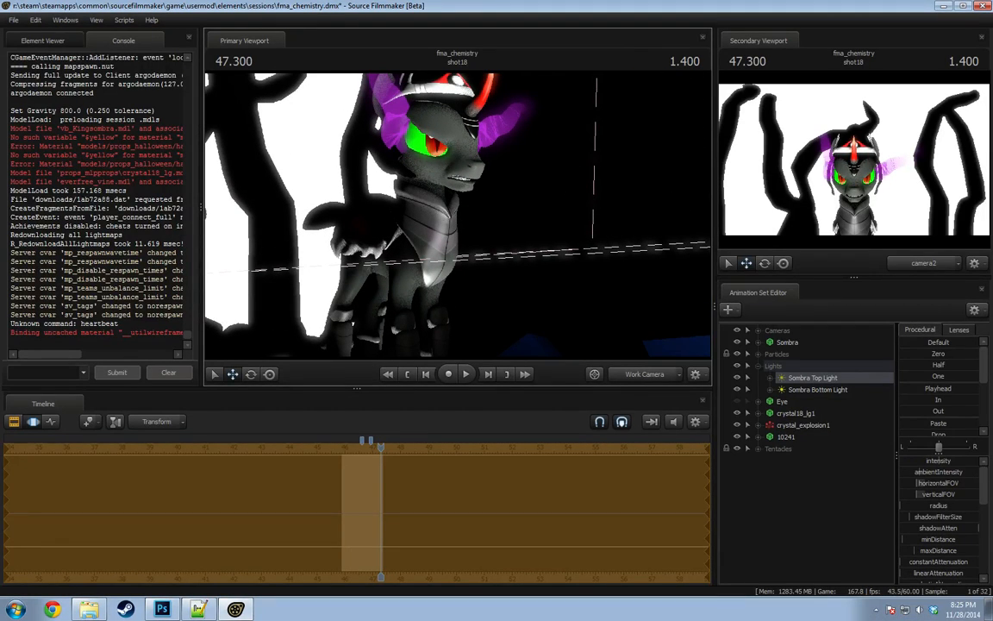
right_click_drag(458, 221, 458, 221)
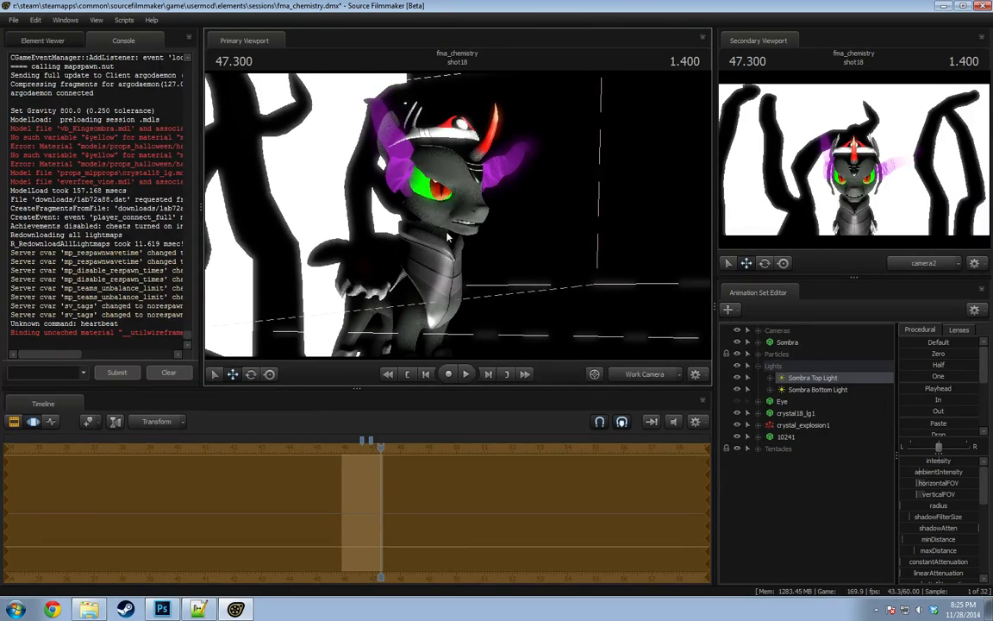
left_click_drag(453, 215, 453, 214)
key("space")
key("space")
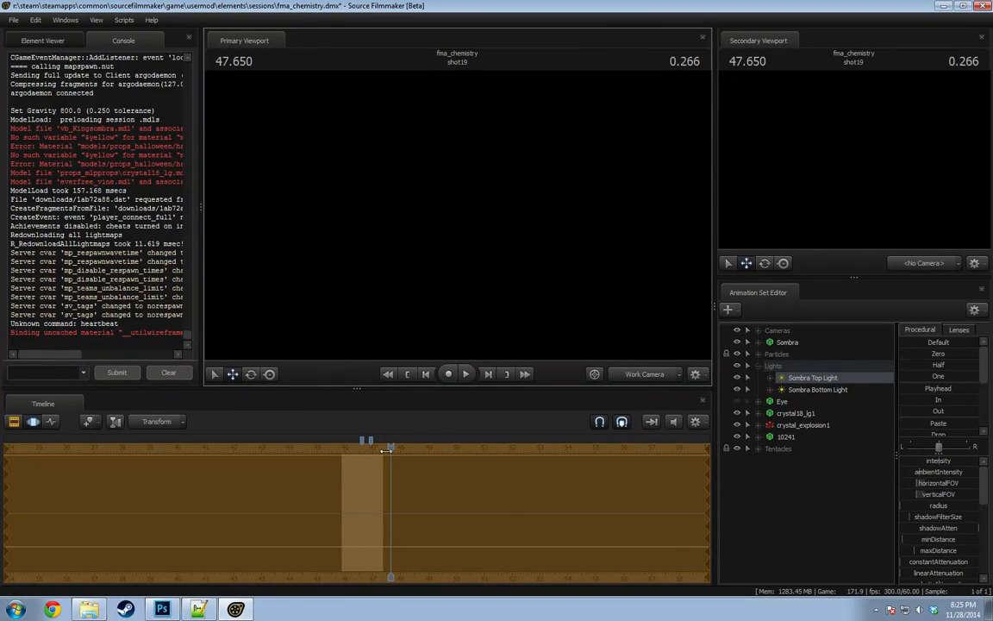
mouse_move(387, 449)
left_mouse_down()
mouse_move(343, 454)
mouse_move(380, 446)
left_mouse_up()
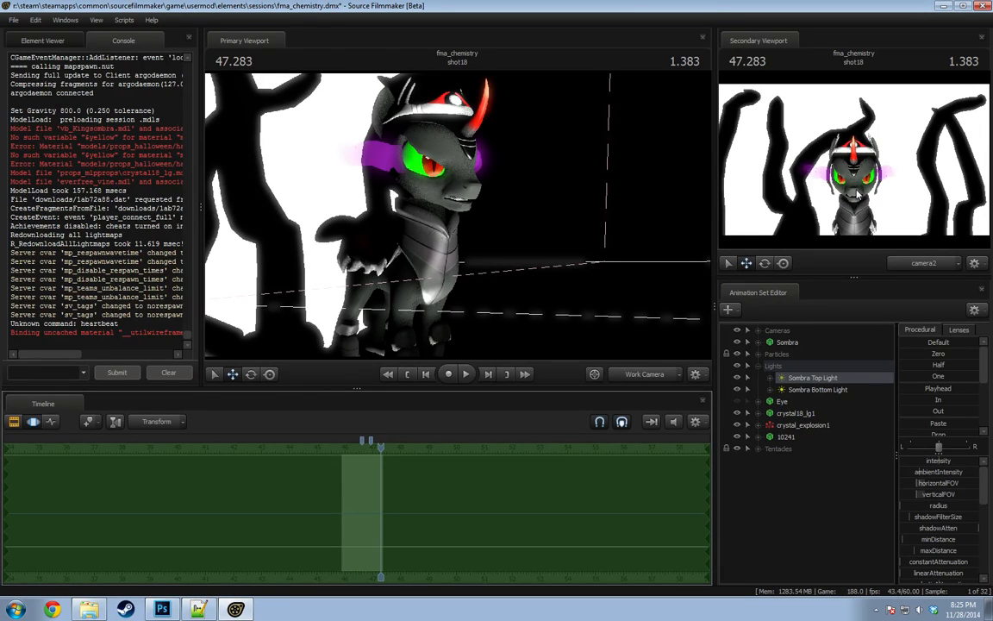
Create a new light for the shot and rename its animation set to Particle Light.
left_click(787, 517)
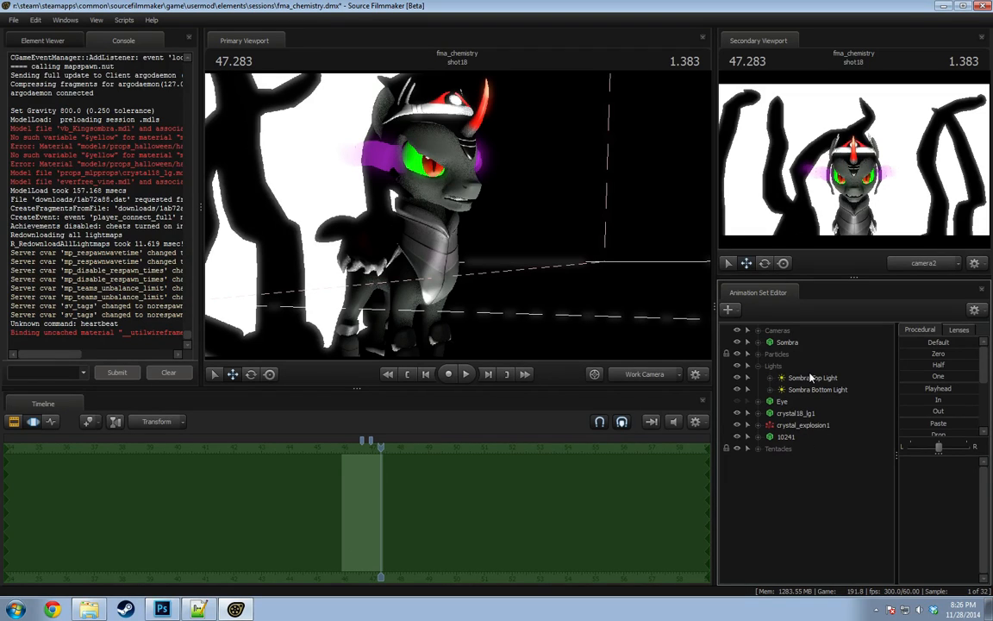
left_click(760, 366)
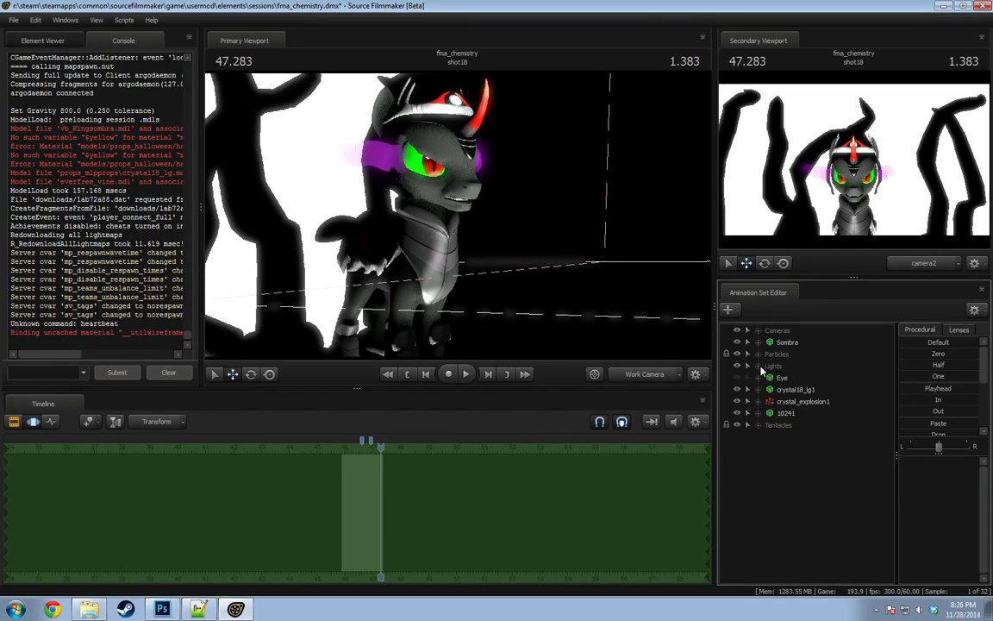
right_click(791, 477)
left_click(836, 497)
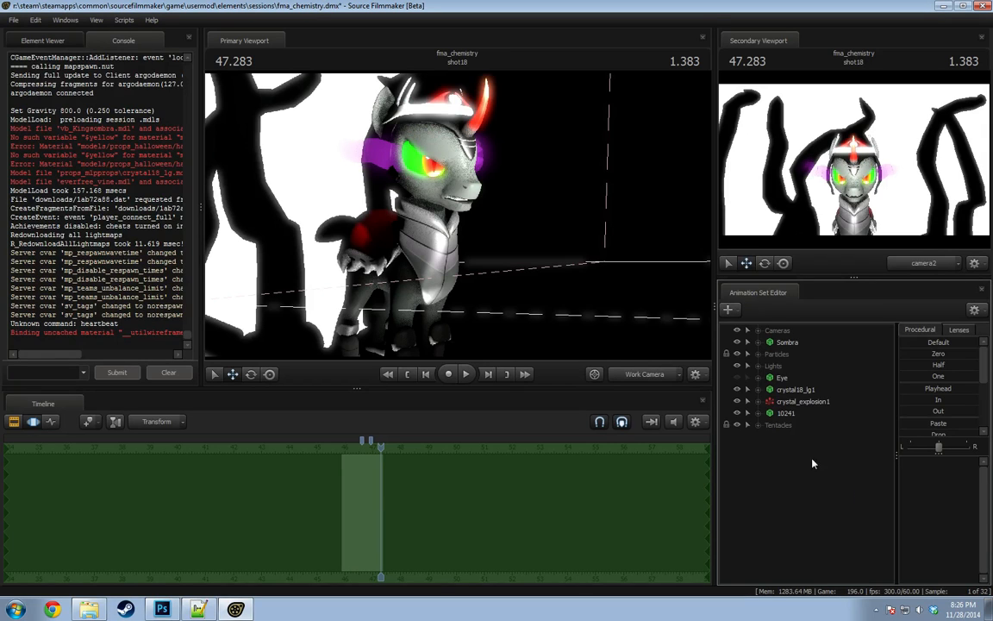
left_click(759, 366)
right_click(800, 400)
left_click(834, 406)
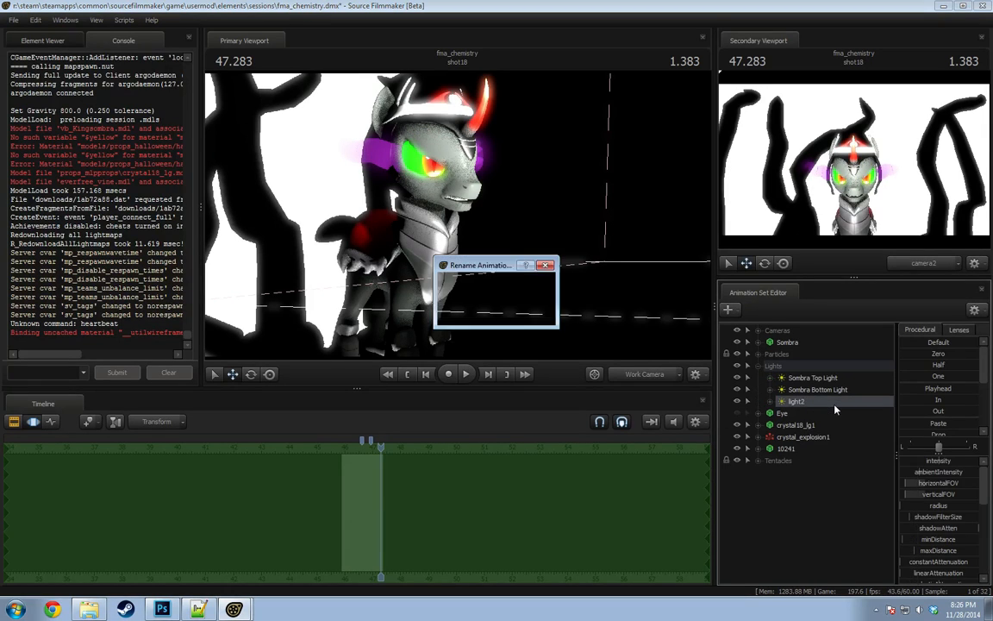
type("Particle")
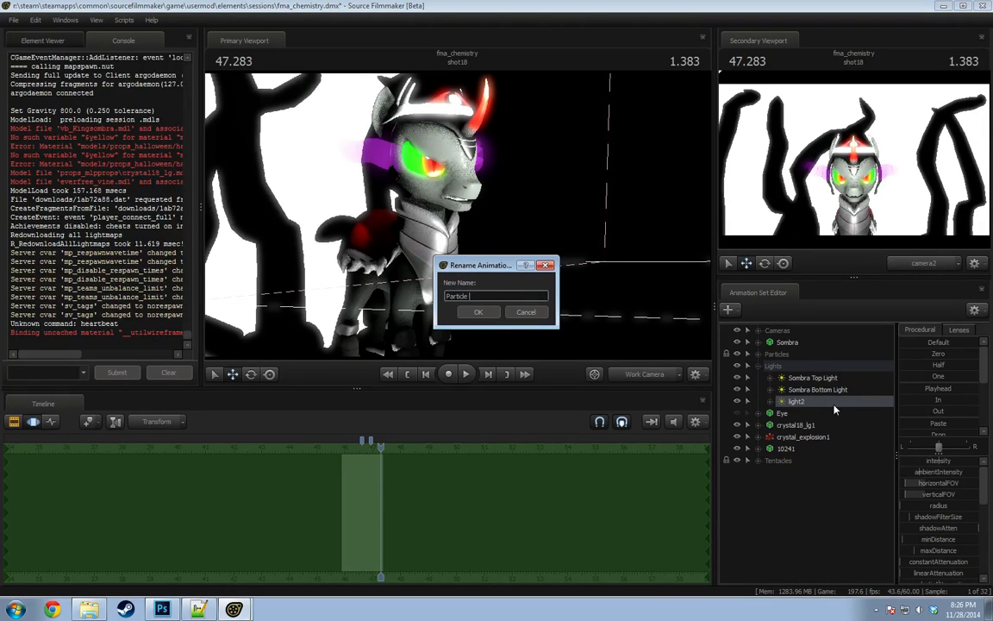
type(" Light")
key("Return")
Look through Particle Light in the primary viewport and aim it at the crystal explosion with the playhead at about 46.4 s.
left_click_drag(817, 406, 517, 226)
key("s")
key("s")
key("space")
key("space")
left_click_drag(382, 458, 358, 458)
left_click_drag(465, 186, 459, 221)
key("w")
key("s")
key("w")
key("w")
key("s")
Turn viewport lighting off to reposition Particle Light around the flying shards, and turn lighting back on.
right_click(481, 248)
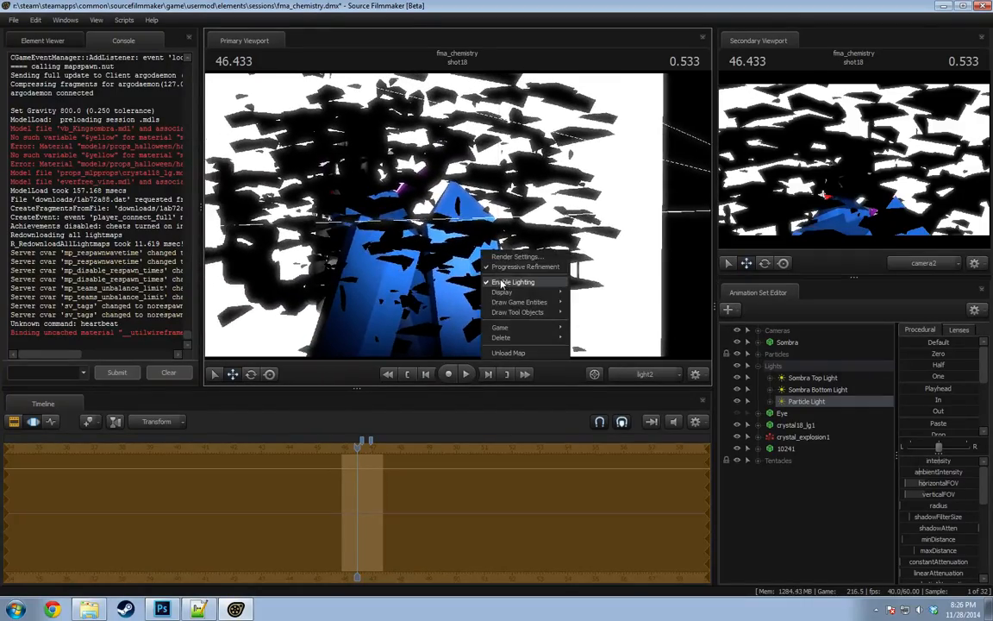
left_click(503, 281)
left_click_drag(502, 281, 455, 214)
key("w")
key("s")
right_click(456, 214)
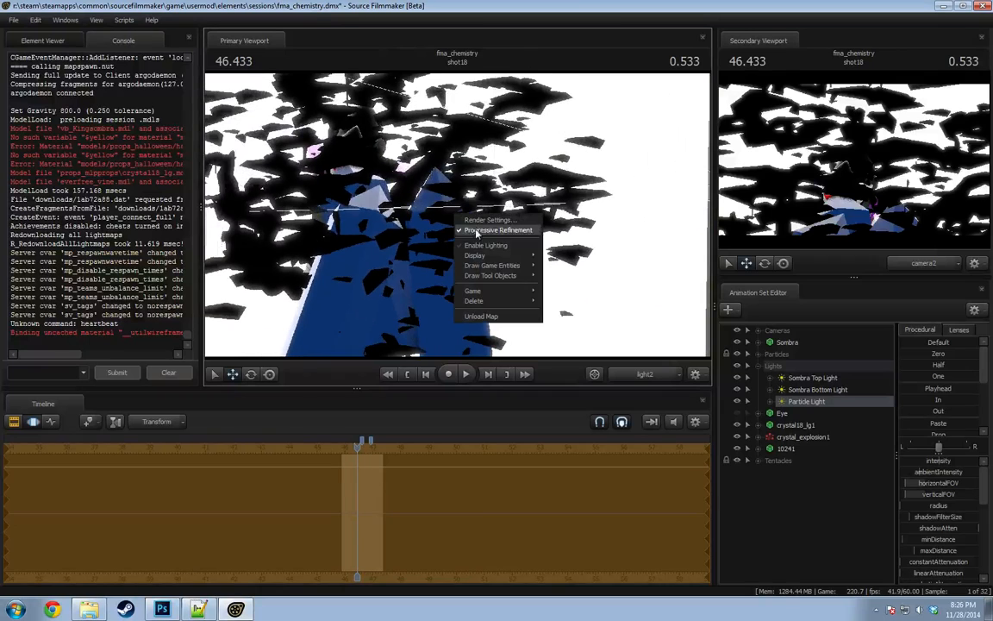
left_click(478, 244)
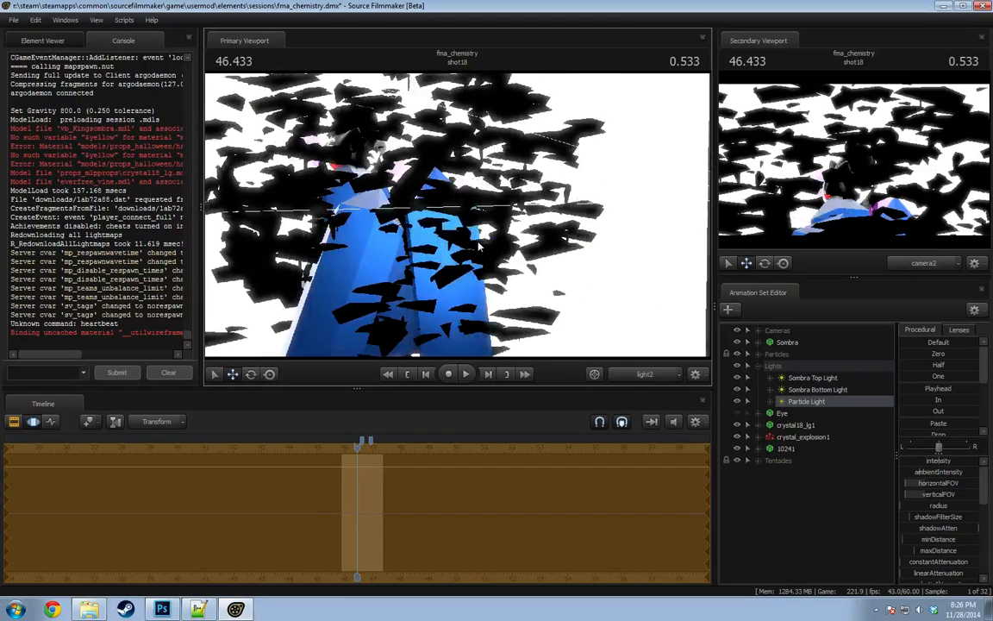
Open crystal_explosion1 in the Particle System Editor and copy the shard model's name from the Render models properties.
right_click(803, 437)
left_click(853, 570)
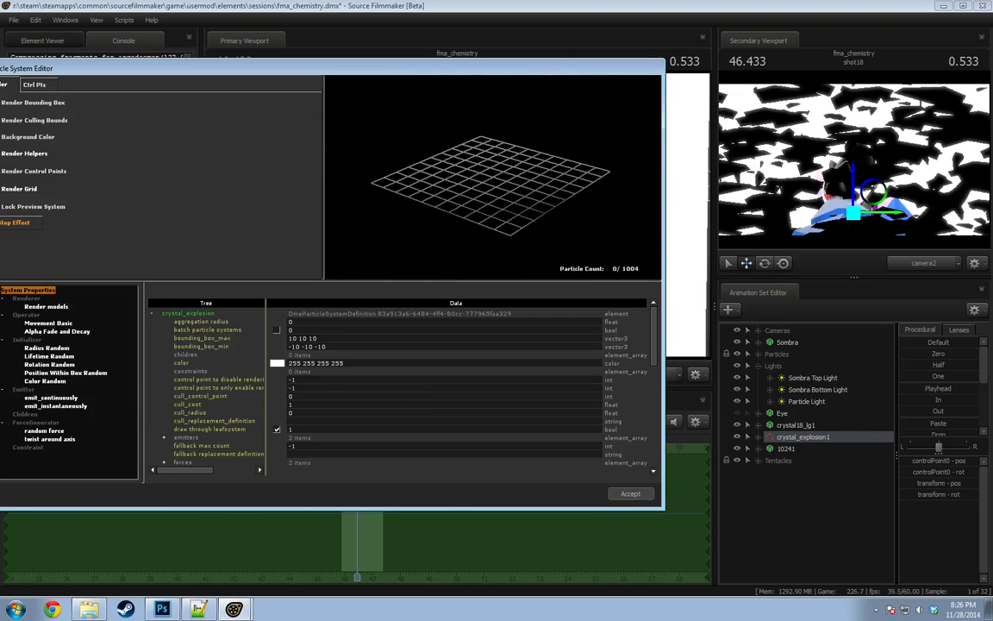
left_click(45, 306)
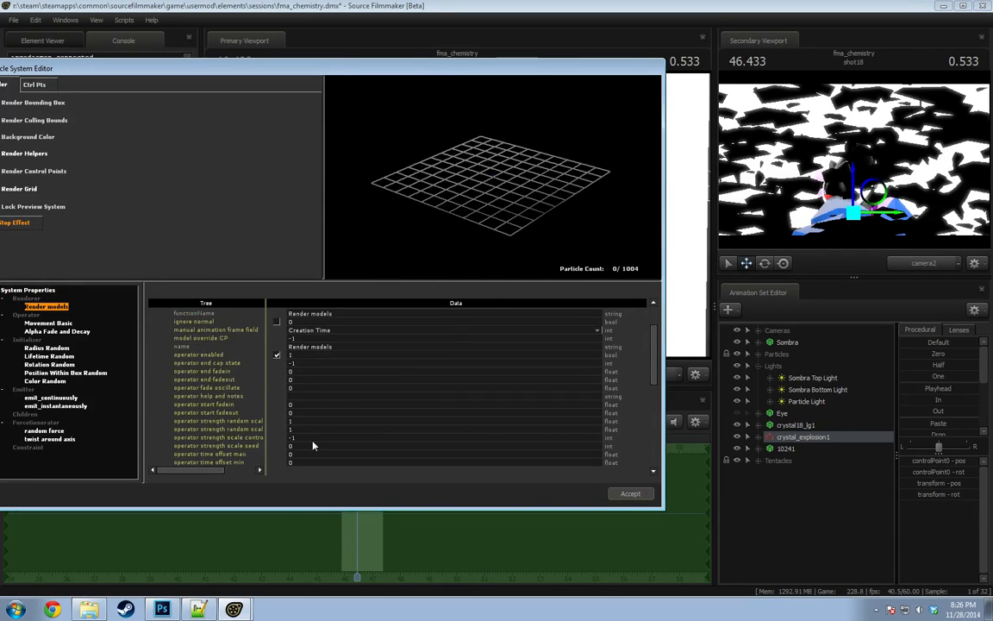
scroll(362, 336, "down", 8)
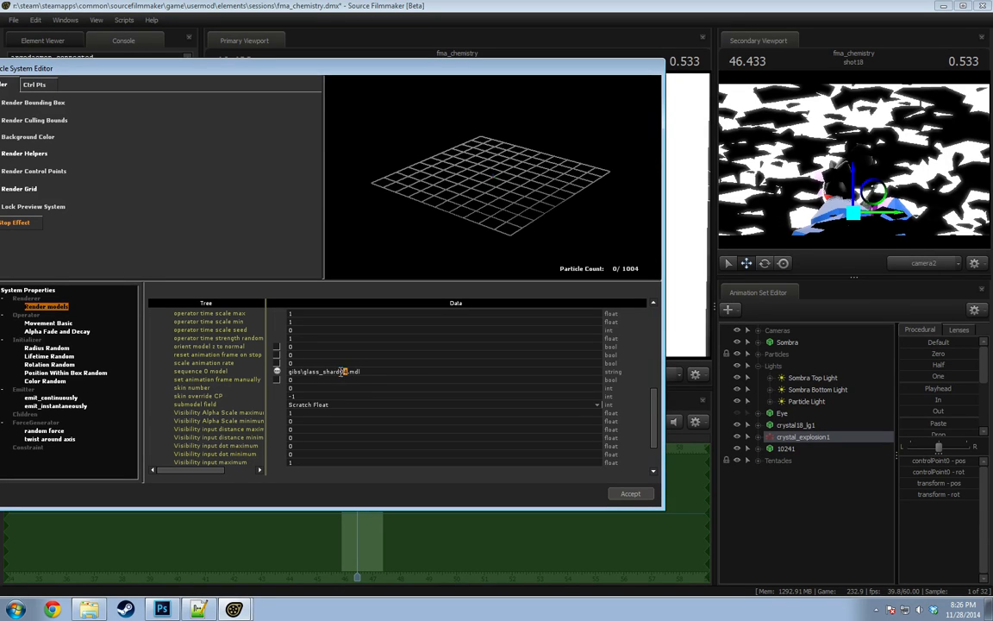
left_click_drag(347, 372, 306, 372)
Add an animation set for a new model, filtering for glass_shard04 and choosing gibs\glass_shard04.mdl.
right_click(803, 523)
left_click(819, 384)
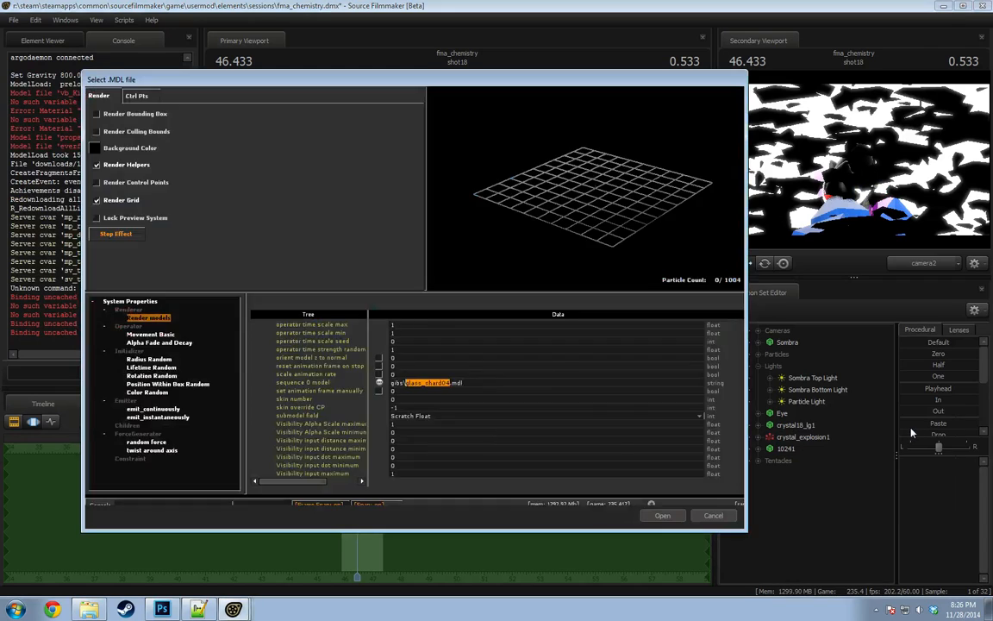
type("glass_shard04")
left_click(176, 318)
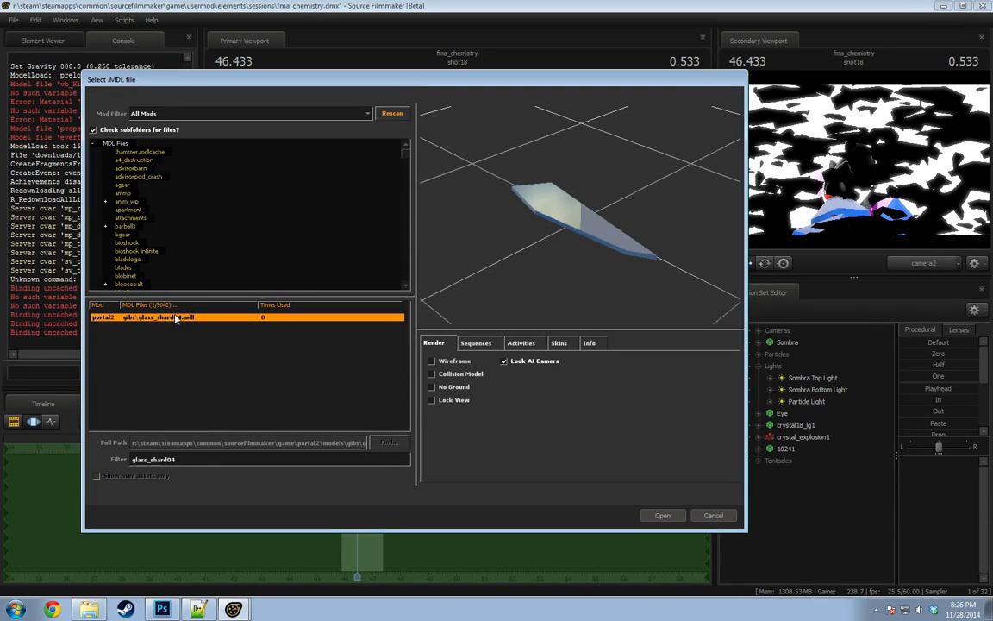
left_click(669, 513)
Add override materials to the glass shard model and look up its glass material's mtlName in the Element Viewer.
right_click(780, 476)
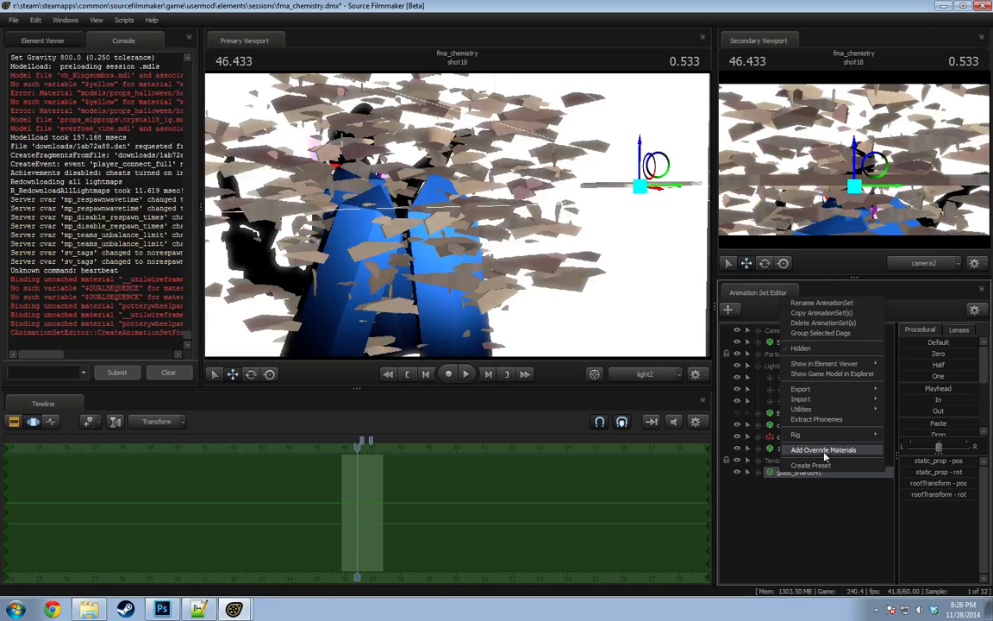
left_click(825, 452)
right_click(799, 476)
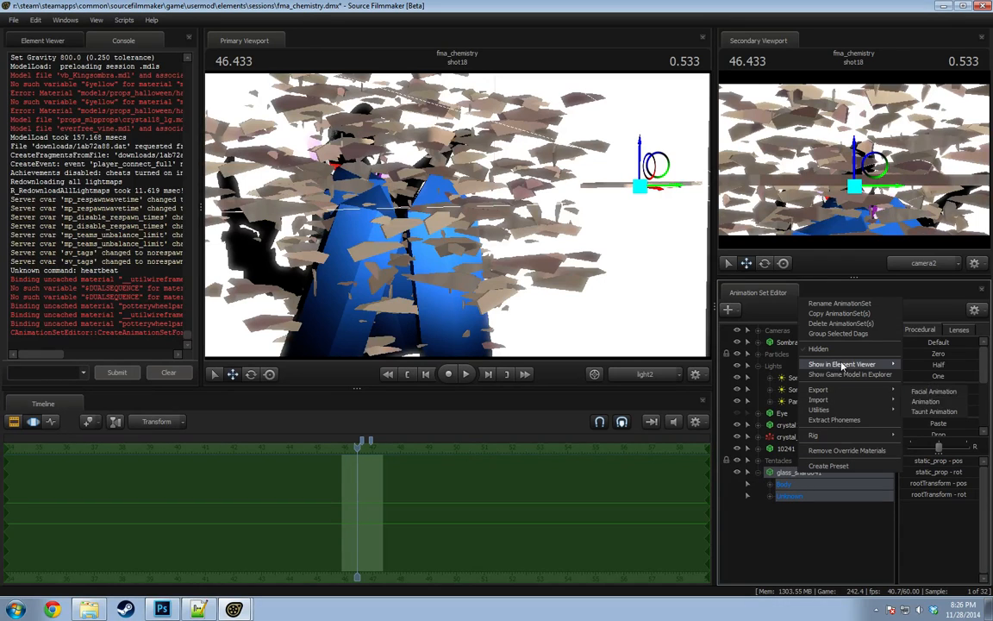
left_click(841, 334)
left_click(24, 293)
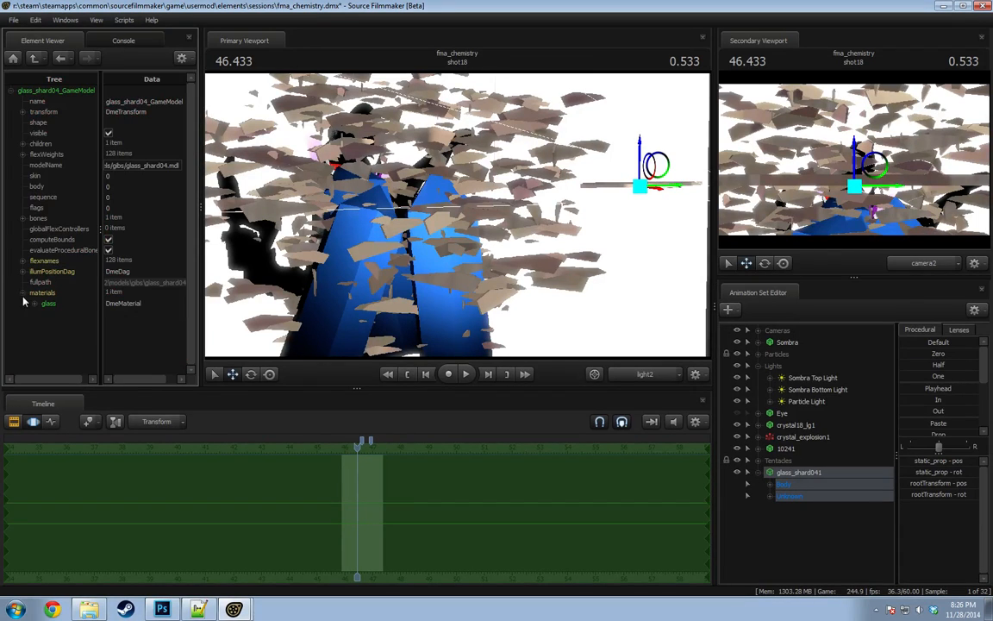
left_click(35, 305)
left_click(160, 325)
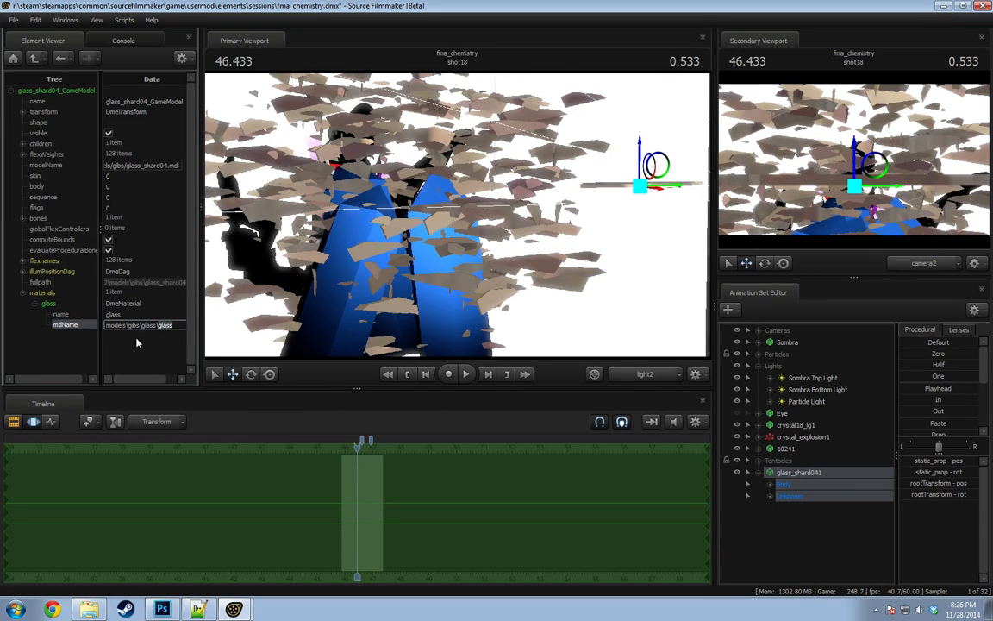
Switch to Windows Explorer and search the usermod materials\models folder for the glass shard's material folder.
left_click(90, 609)
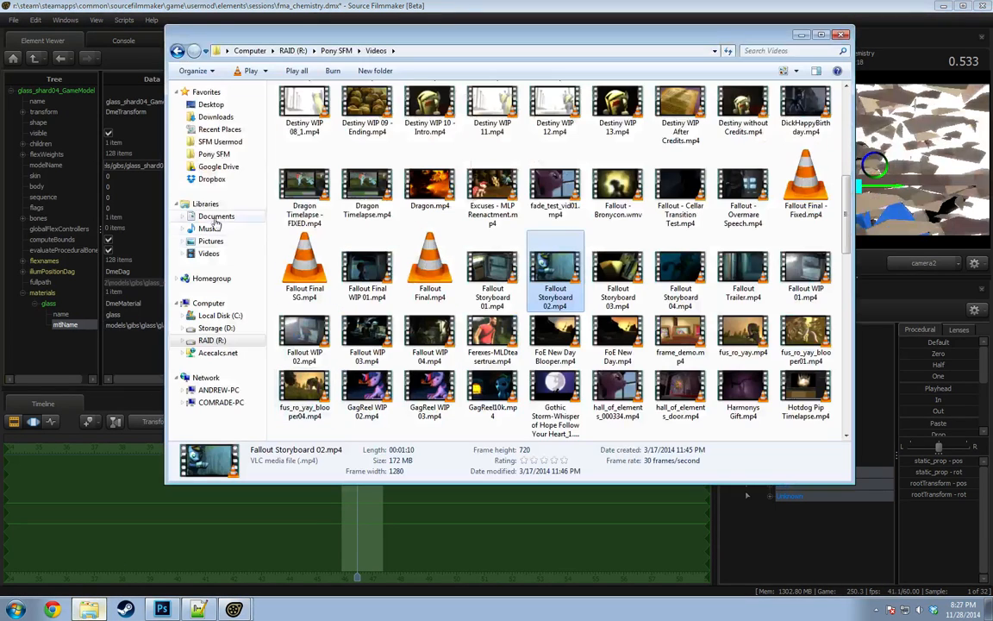
left_click(220, 141)
double_click(306, 180)
scroll(317, 259, "down", 10)
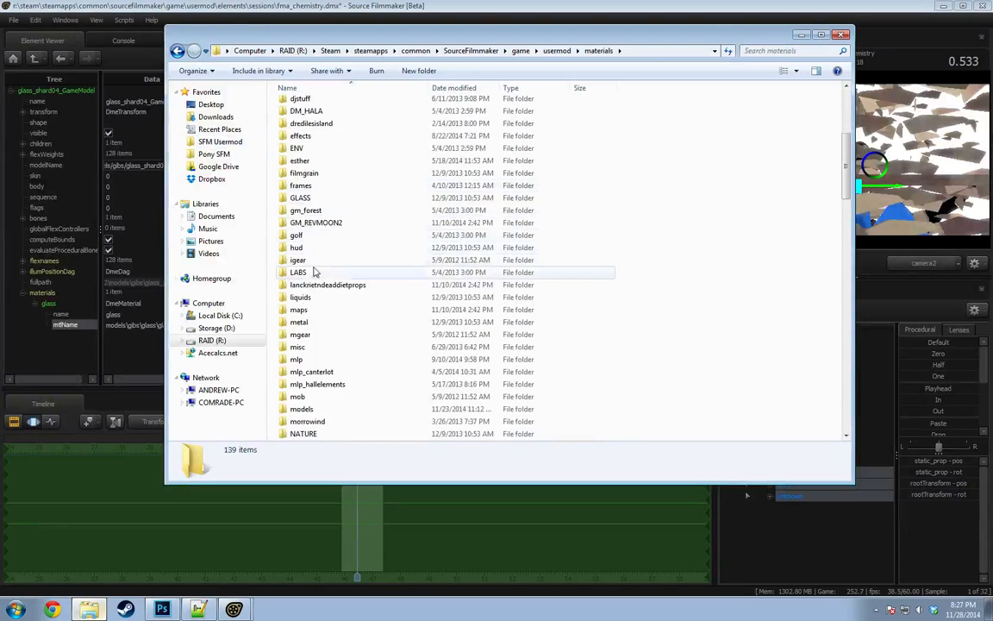
double_click(310, 258)
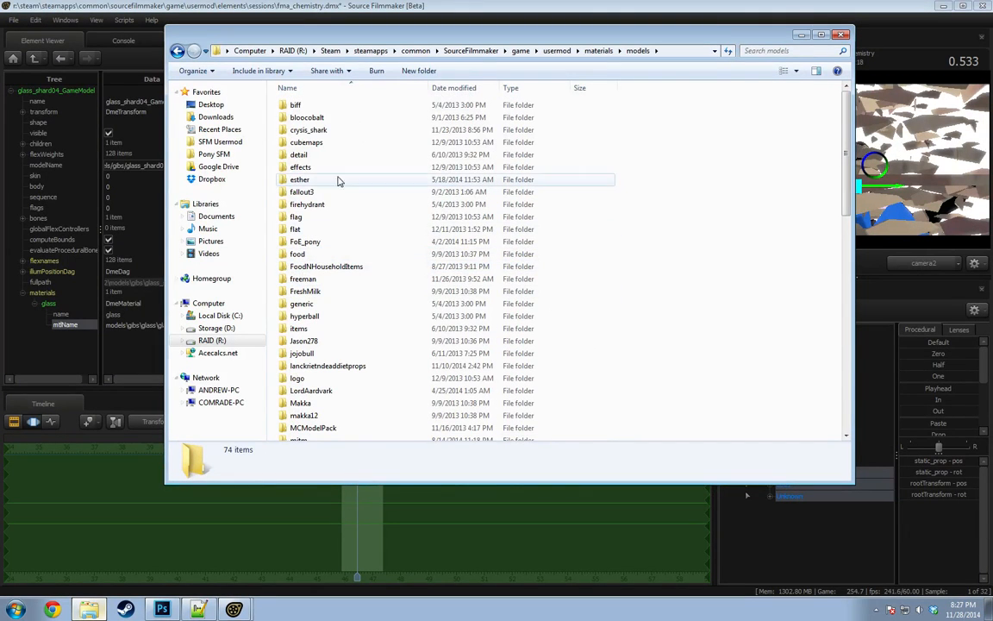
scroll(298, 284, "down", 3)
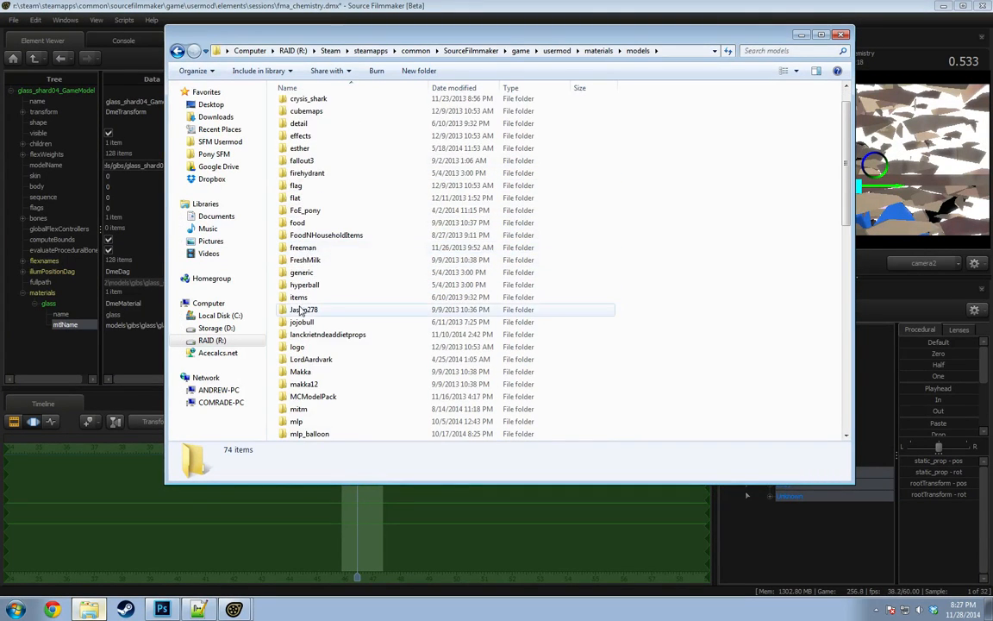
scroll(300, 314, "up", 3)
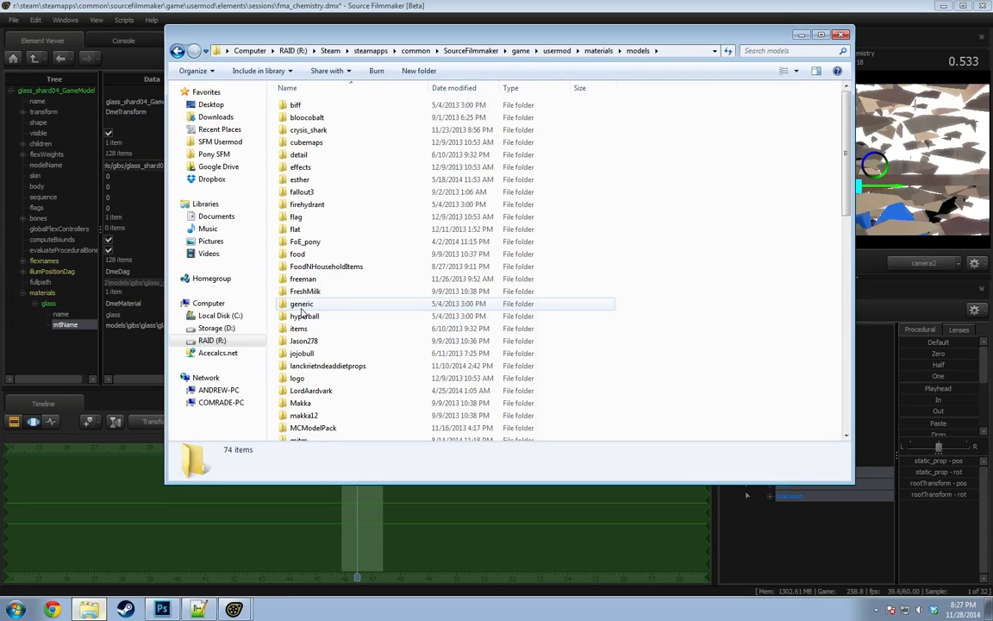
scroll(302, 316, "down", 6)
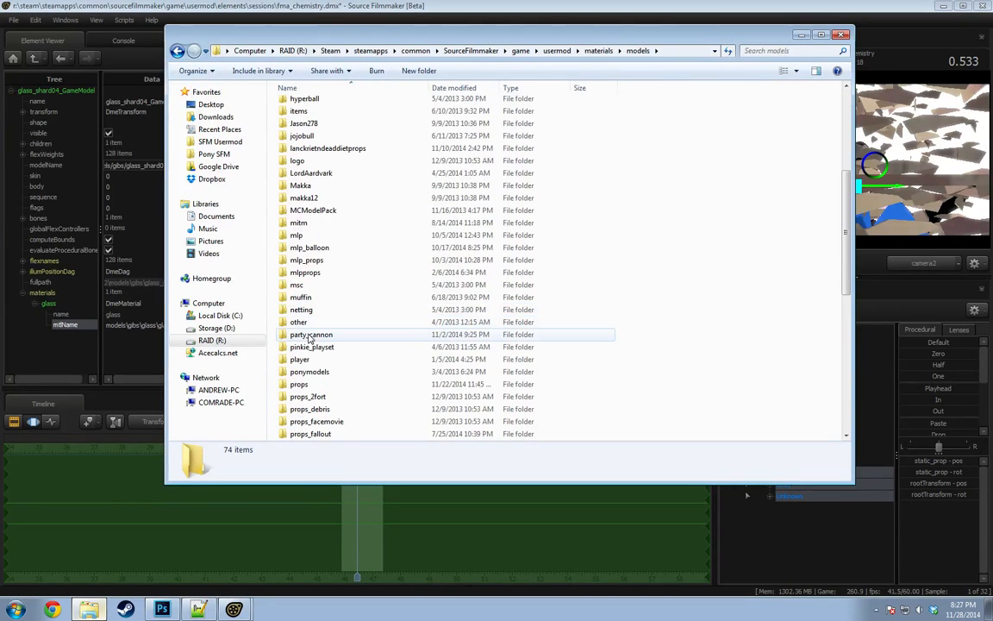
scroll(308, 338, "down", 2)
scroll(309, 338, "up", 5)
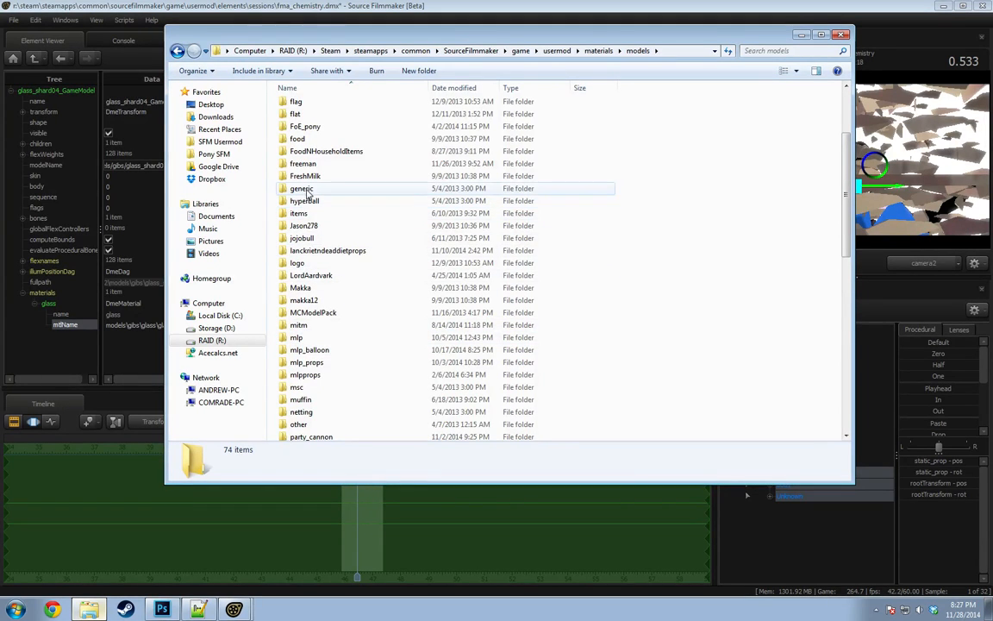
Go up to SourceFilmmaker's game folder and look through the mod folders for the one holding the glass shard.
left_click_drag(401, 30, 437, 56)
left_click(557, 75)
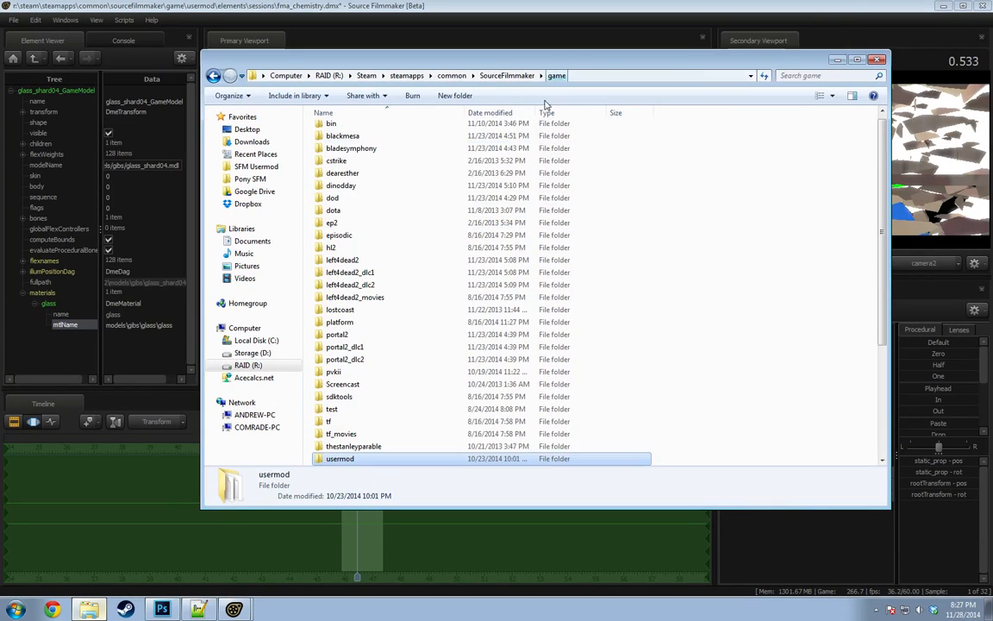
left_click(349, 272)
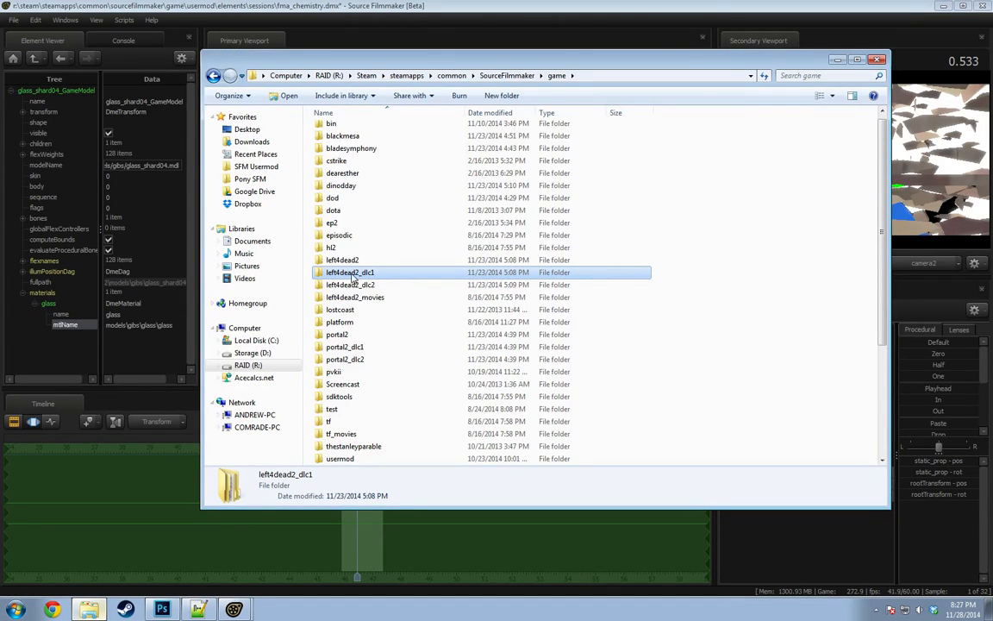
scroll(319, 254, "down", 2)
key("F2")
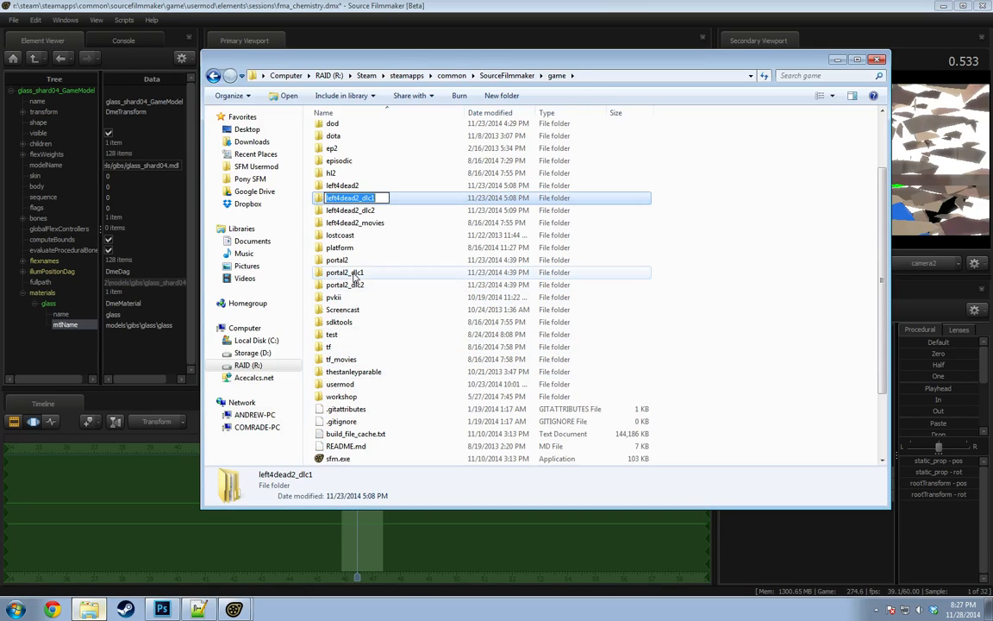
Resize the Element Viewer's Data column to read the glass shard model's fullpath, and return to the game folder in Windows Explorer.
left_click(120, 284)
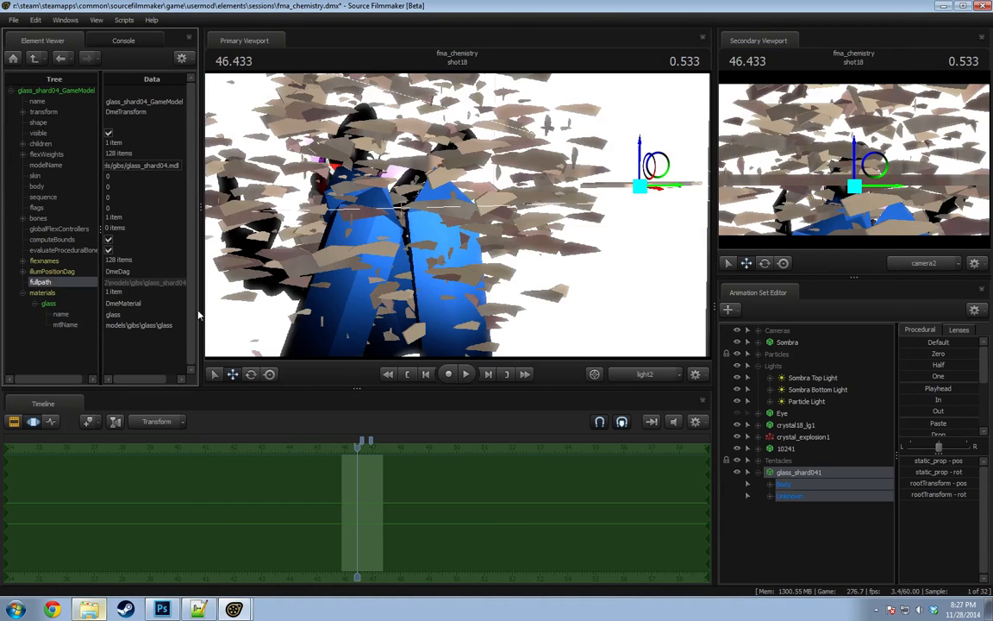
left_click_drag(199, 270, 234, 284)
left_click_drag(120, 313, 84, 308)
left_click_drag(234, 267, 200, 278)
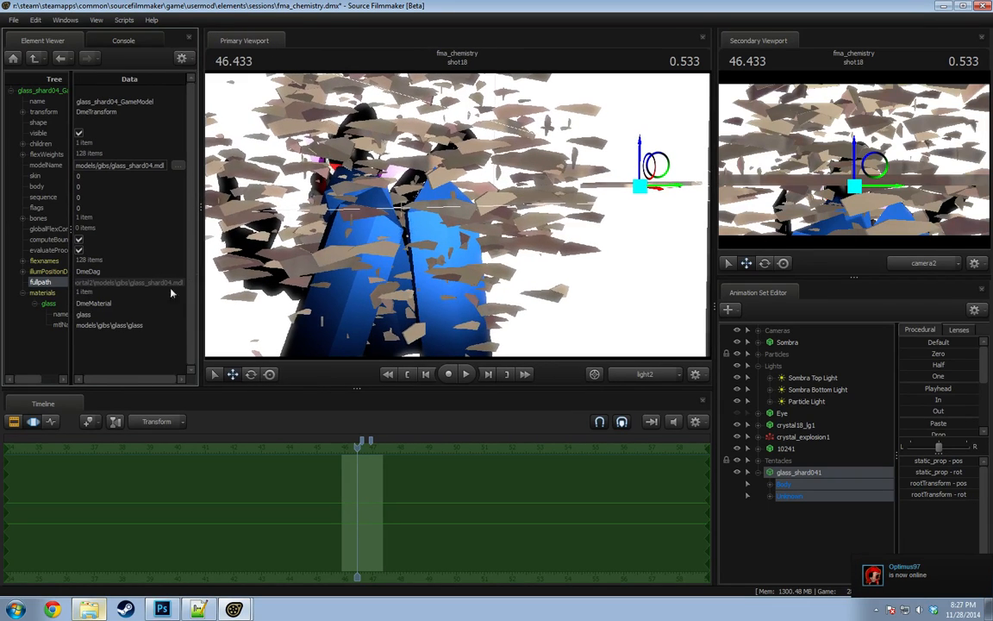
left_click_drag(71, 296, 88, 297)
key("alt+Tab")
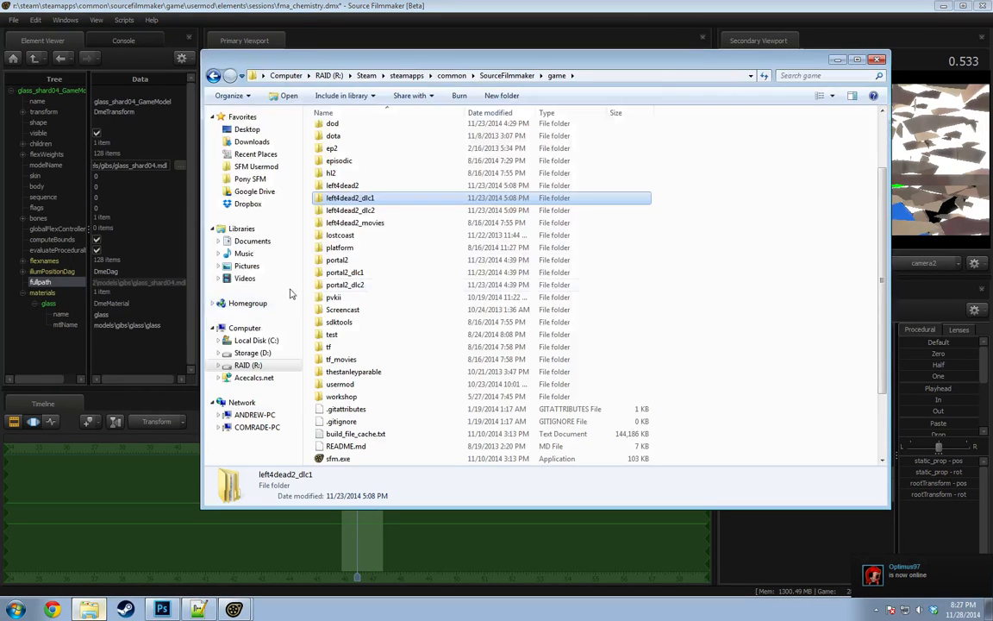
Browse to portal2\materials\models\gibs\glass in the game folder and open glass.vmt in Notepad++.
double_click(343, 261)
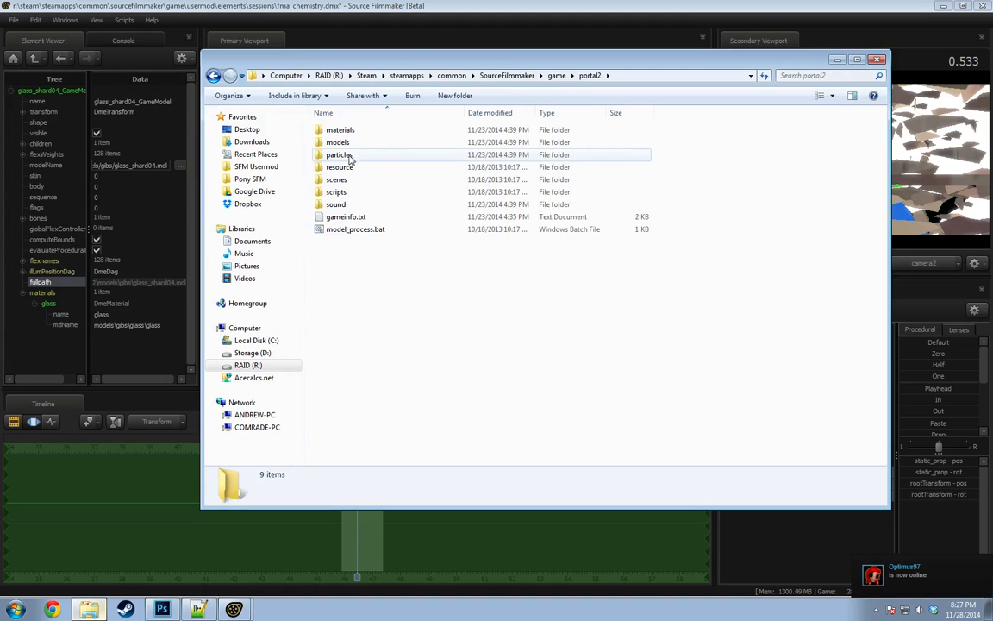
double_click(340, 130)
scroll(343, 294, "down", 4)
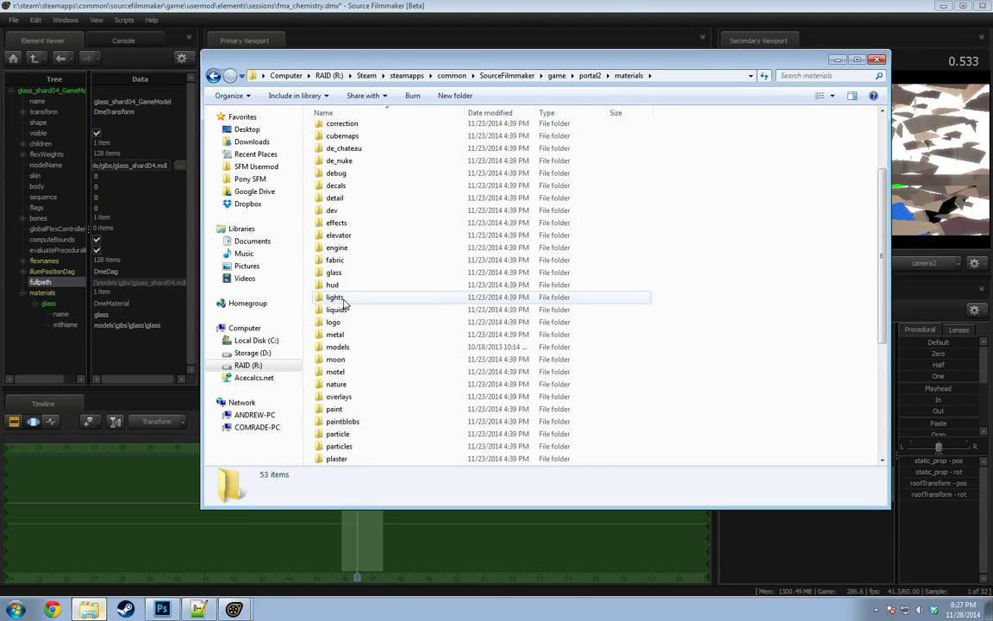
double_click(343, 272)
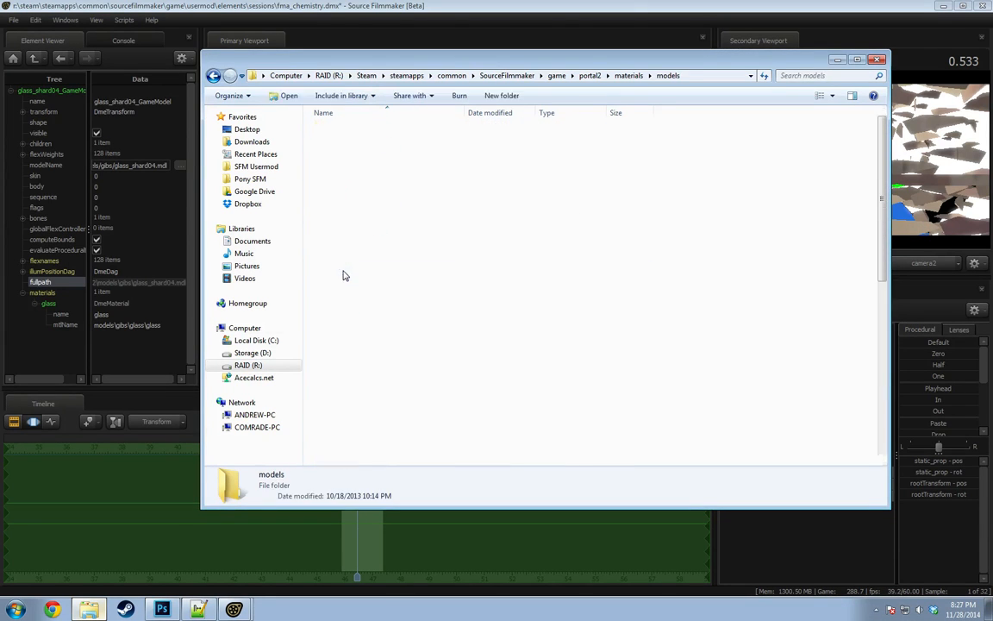
scroll(343, 275, "down", 2)
double_click(338, 187)
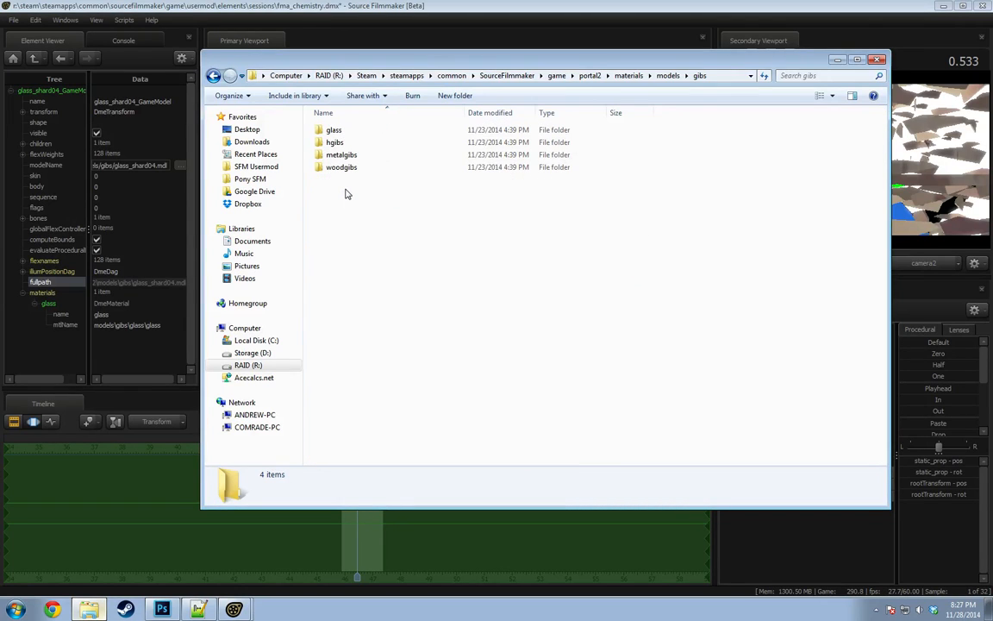
double_click(333, 130)
double_click(345, 131)
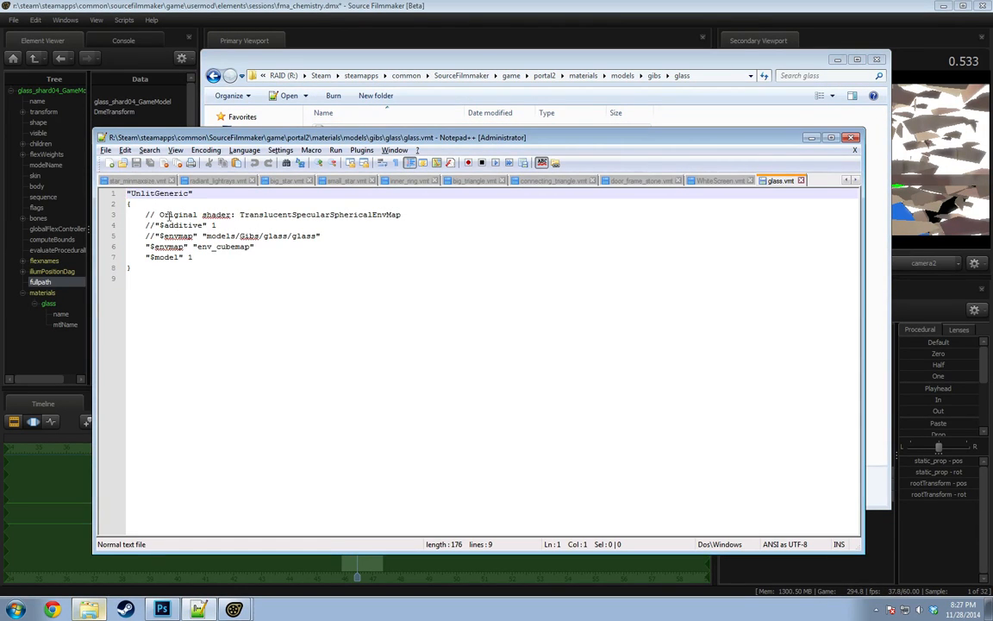
Add the line "$color" "[1 1 3]" to glass.vmt above the "$envmap" "env_cubemap" line.
left_click(178, 204)
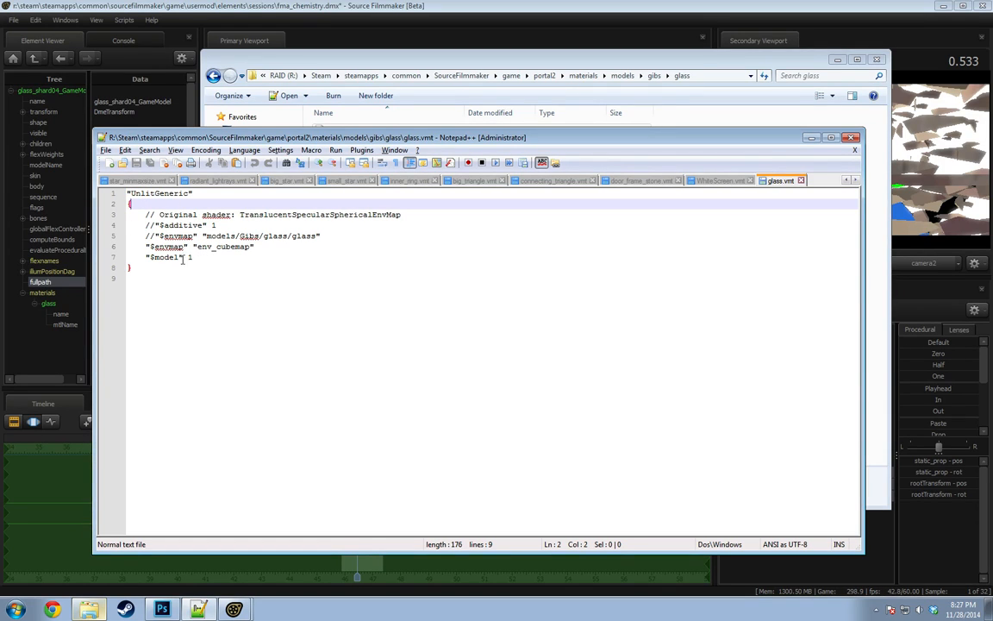
left_click(154, 235)
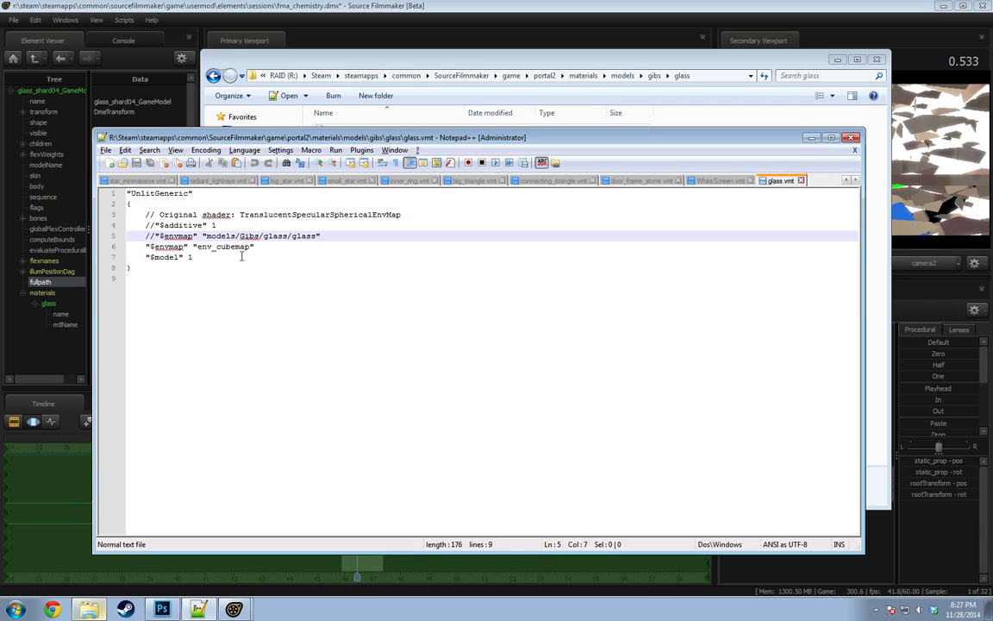
left_click(144, 247)
key("Return")
key("Up")
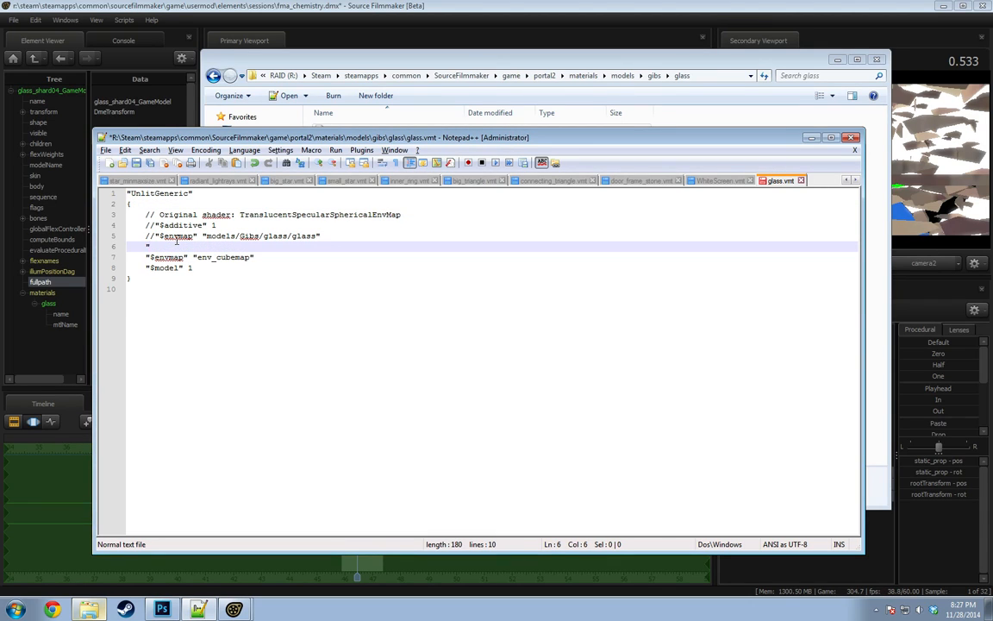
type("\"$color\" \"[1 1 3]\"")
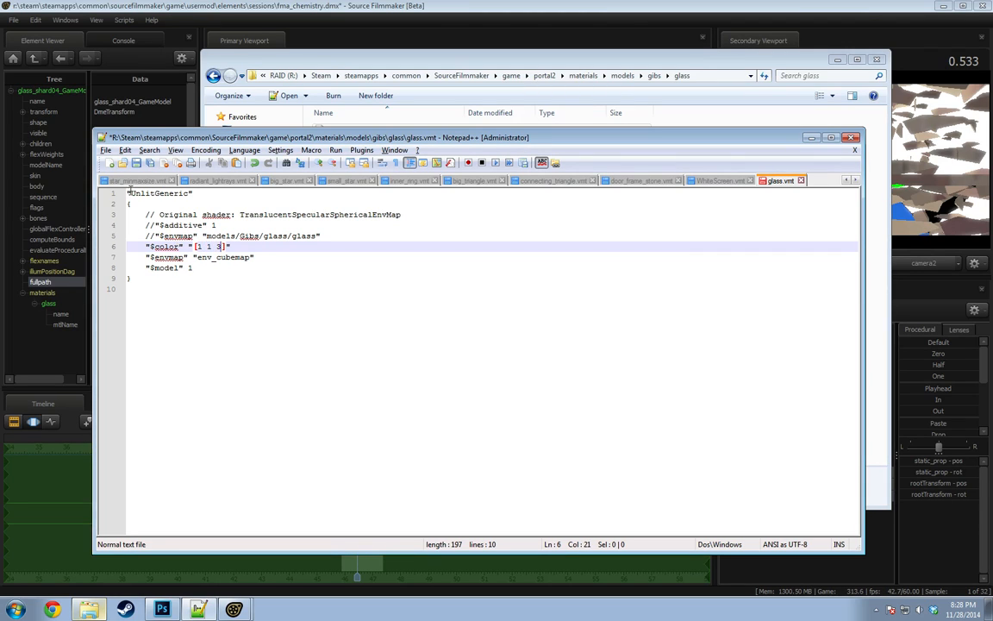
left_click_drag(141, 197, 134, 193)
double_click(134, 196)
left_click(163, 204)
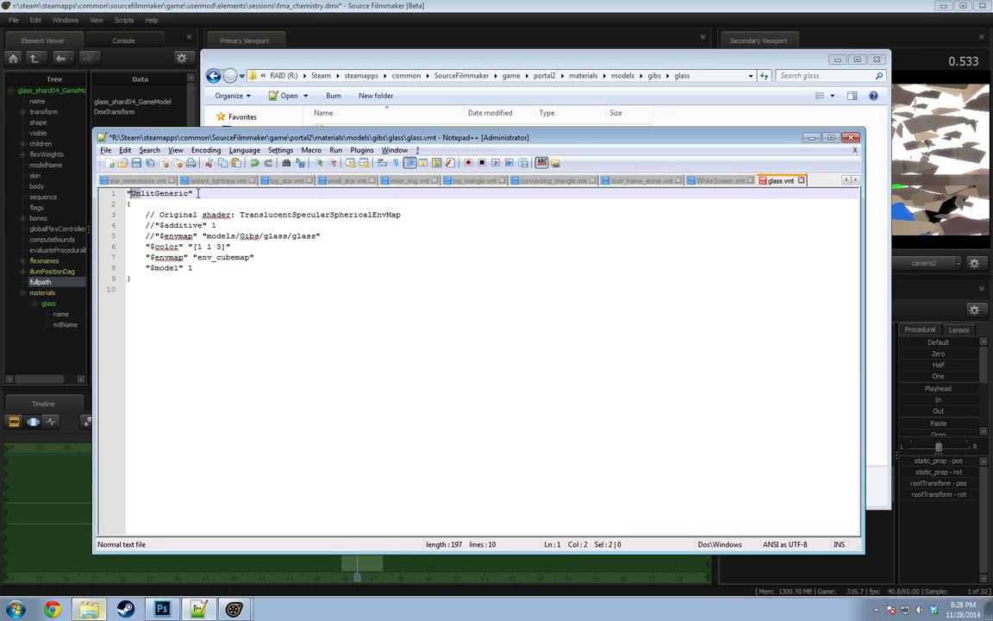
key("BackSpace")
type("Un")
Save glass.vmt, switch to Source Filmmaker and run mat_reloadmaterial glass in the Console.
key("ctrl+s")
left_click(297, 35)
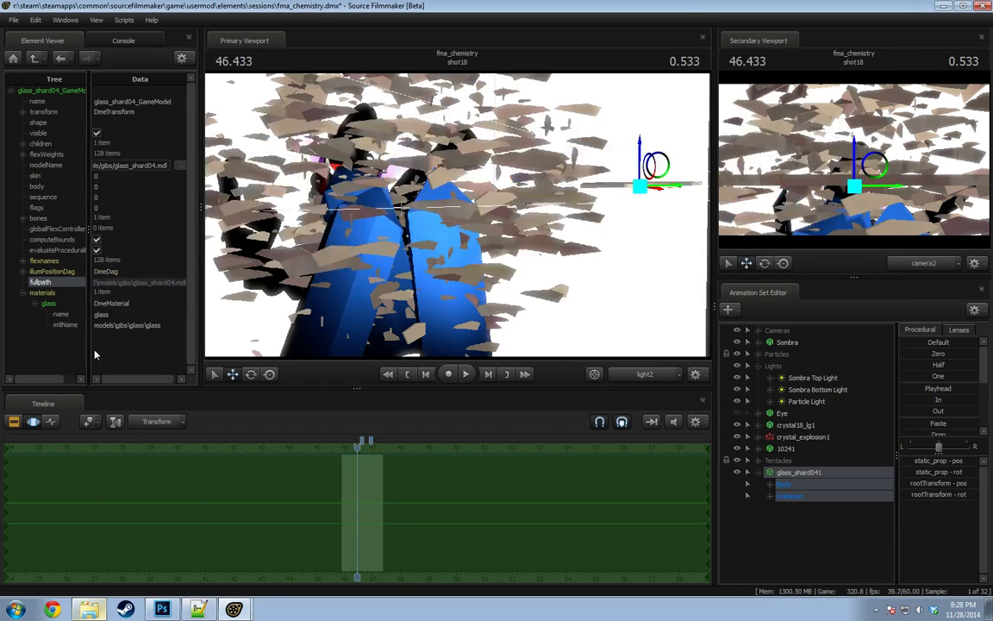
left_click(112, 39)
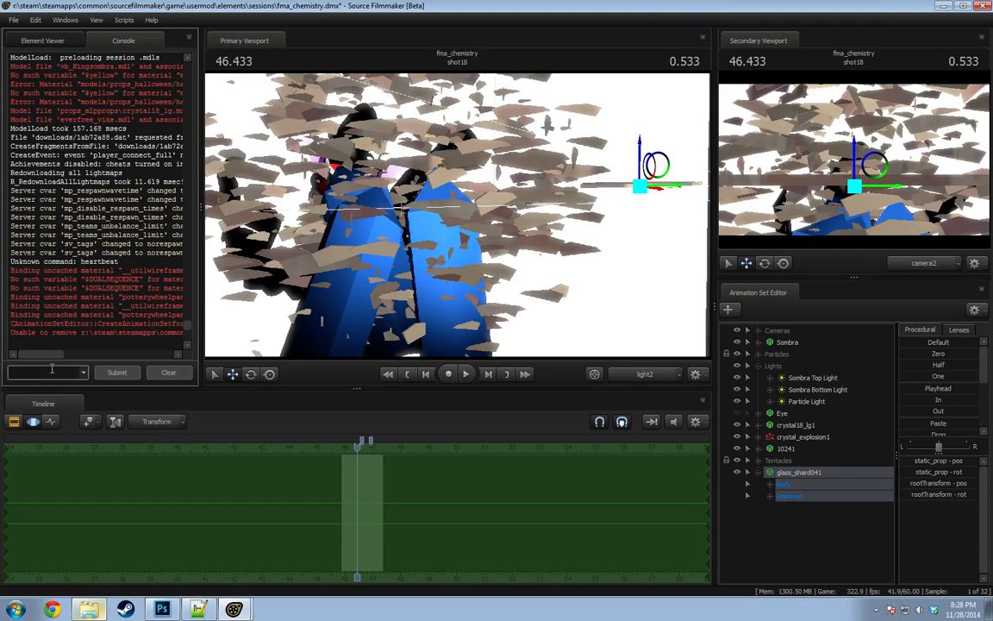
type("mat_reload")
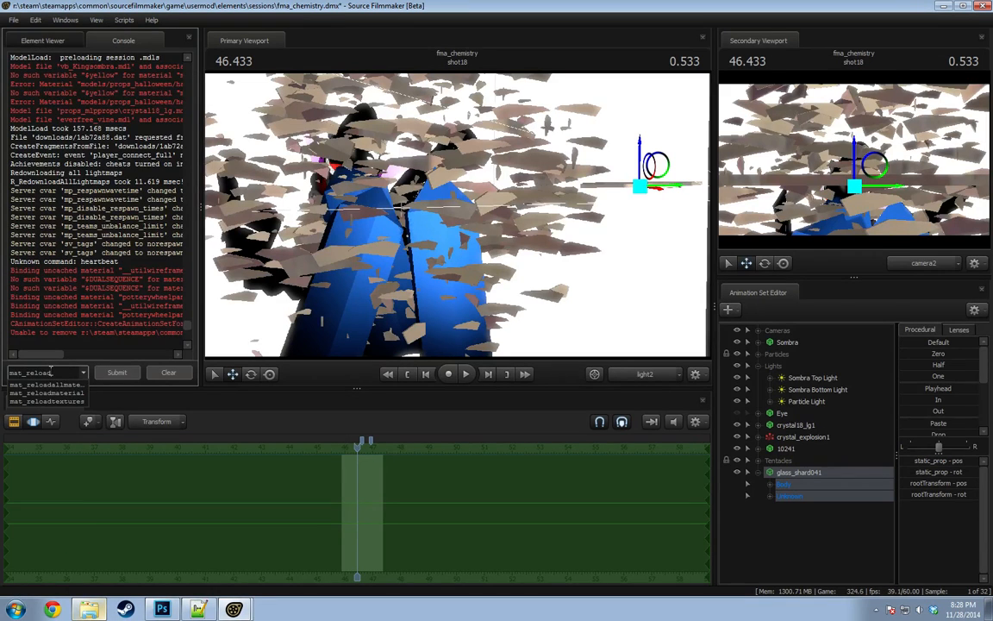
type("material g")
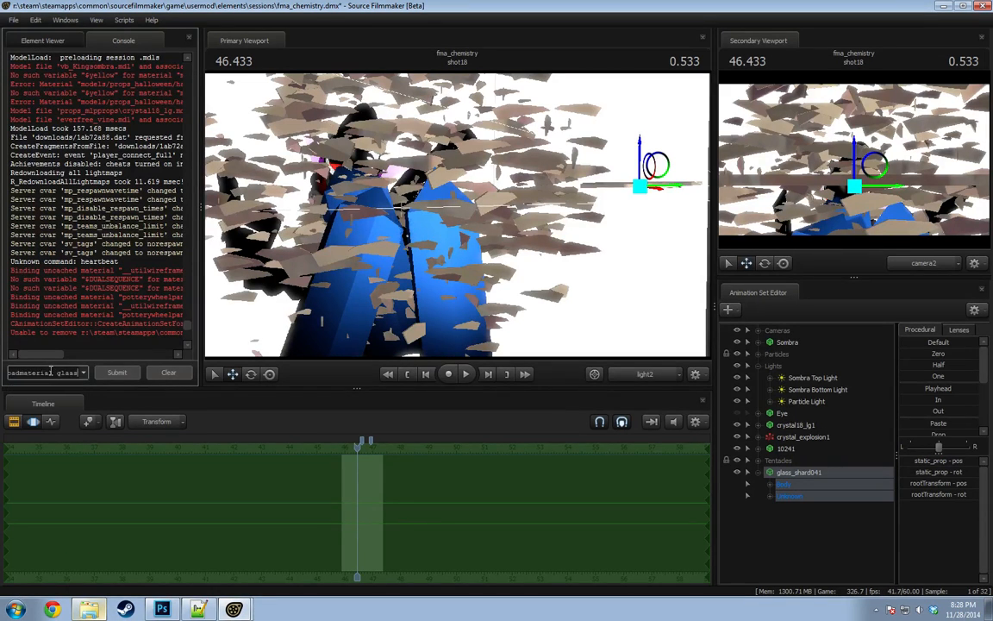
type("lass")
key("Return")
Move the playhead to 46.450 and toggle the primary viewport's lighting to check the shards' material.
left_click_drag(356, 447, 357, 448)
right_click(521, 247)
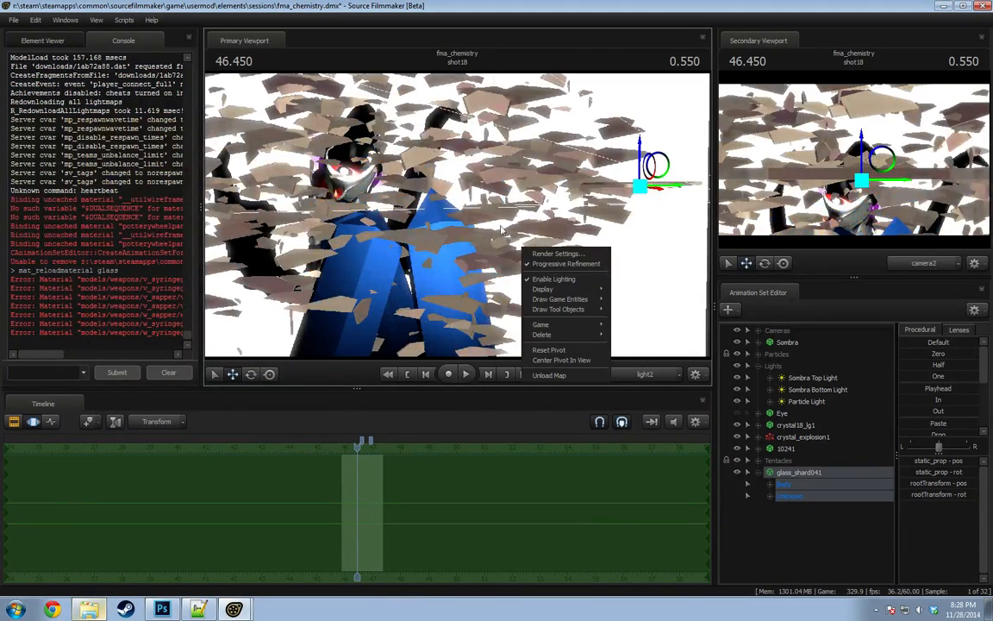
left_click(558, 280)
right_click(512, 249)
left_click(546, 283)
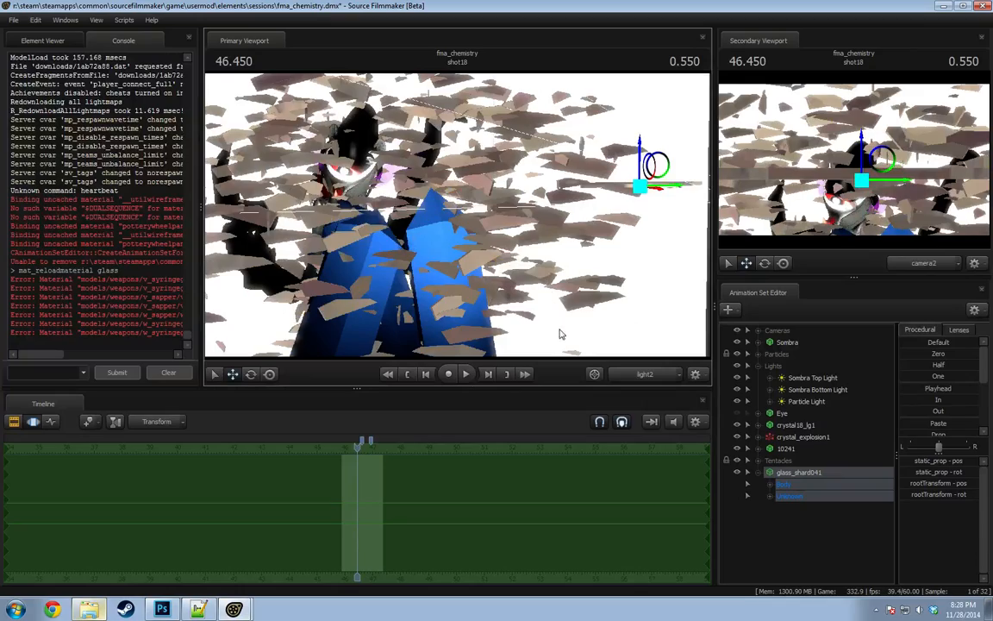
Hide the glass_shard041 model, play back shot18 and return the playhead to 46.450.
key("space")
key("space")
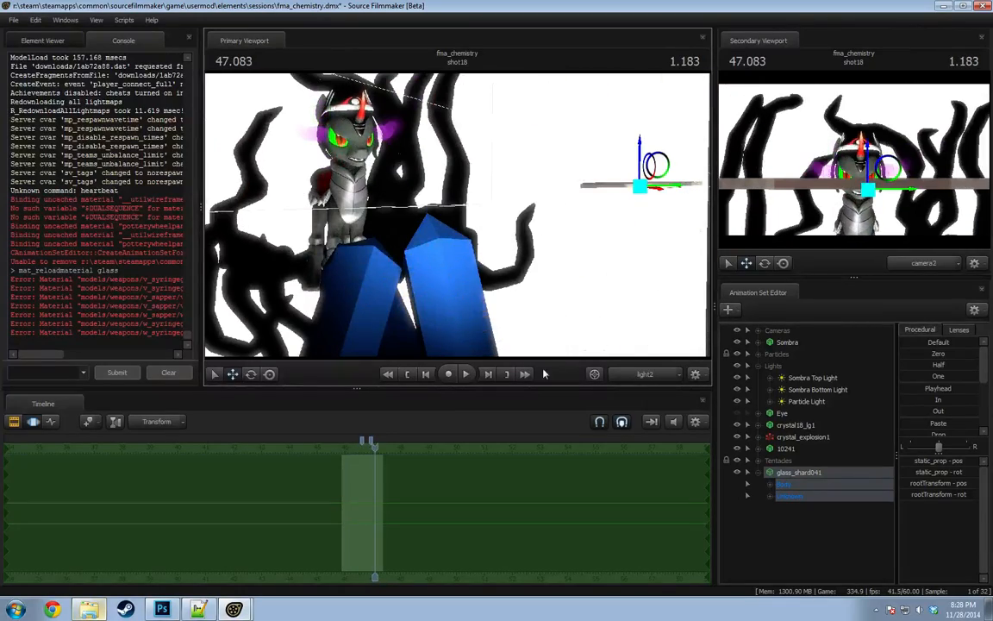
mouse_move(379, 442)
left_mouse_down()
mouse_move(368, 442)
mouse_move(377, 442)
left_mouse_up()
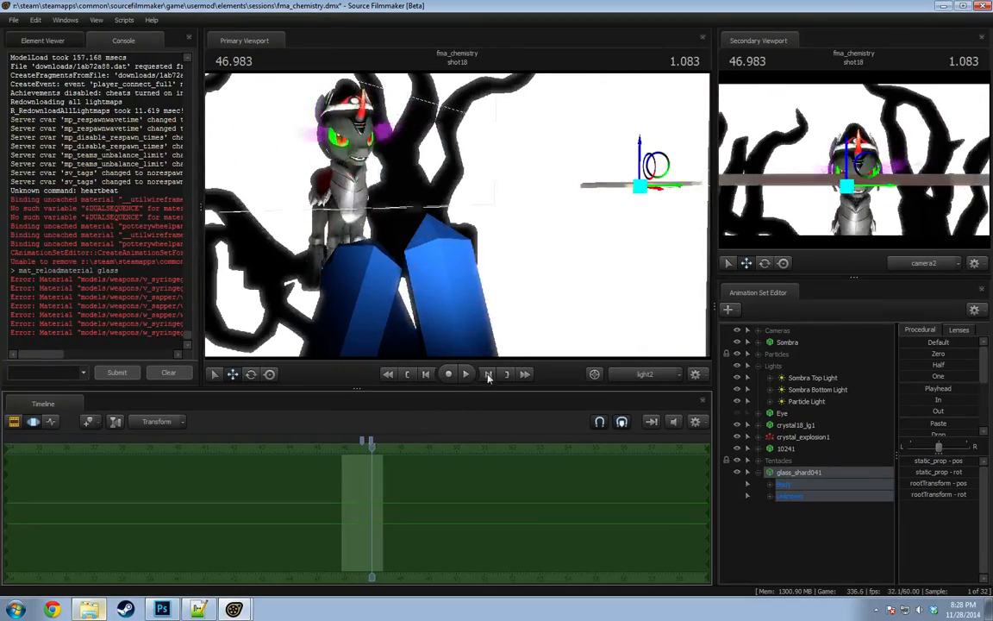
left_click(737, 473)
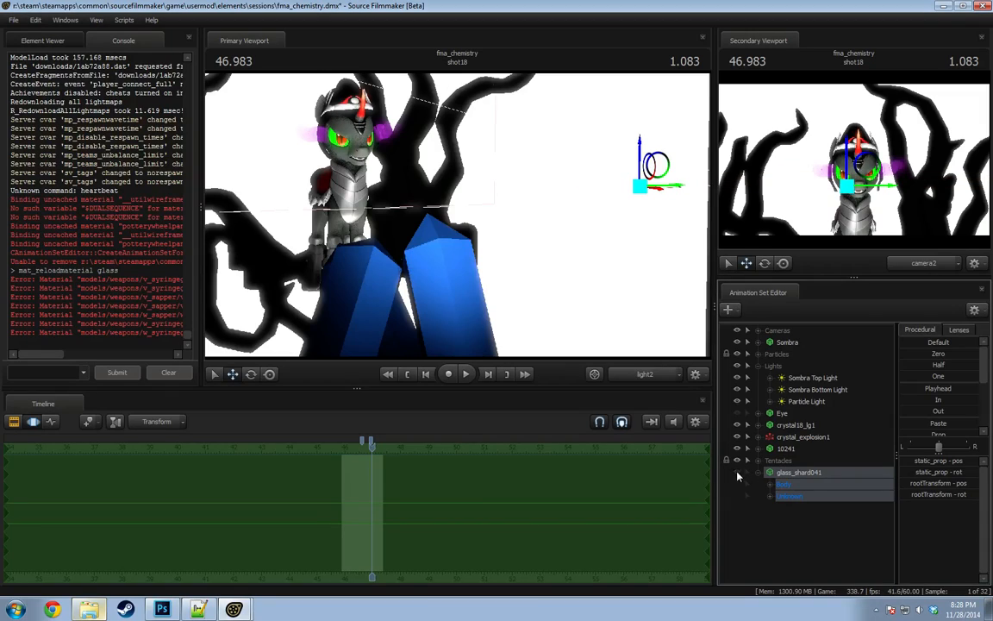
key("space")
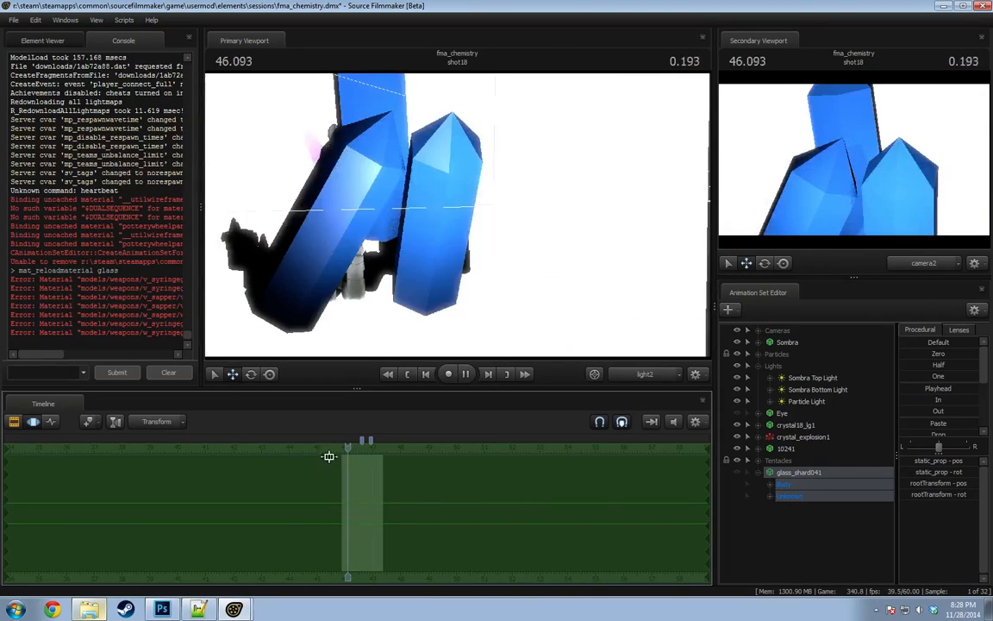
key("space")
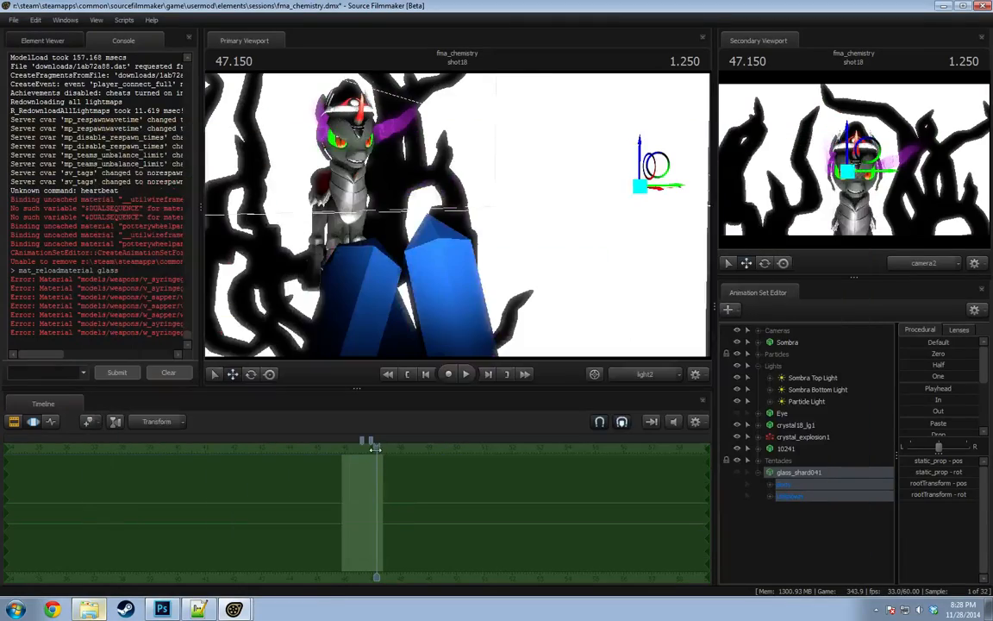
left_click_drag(375, 449, 357, 447)
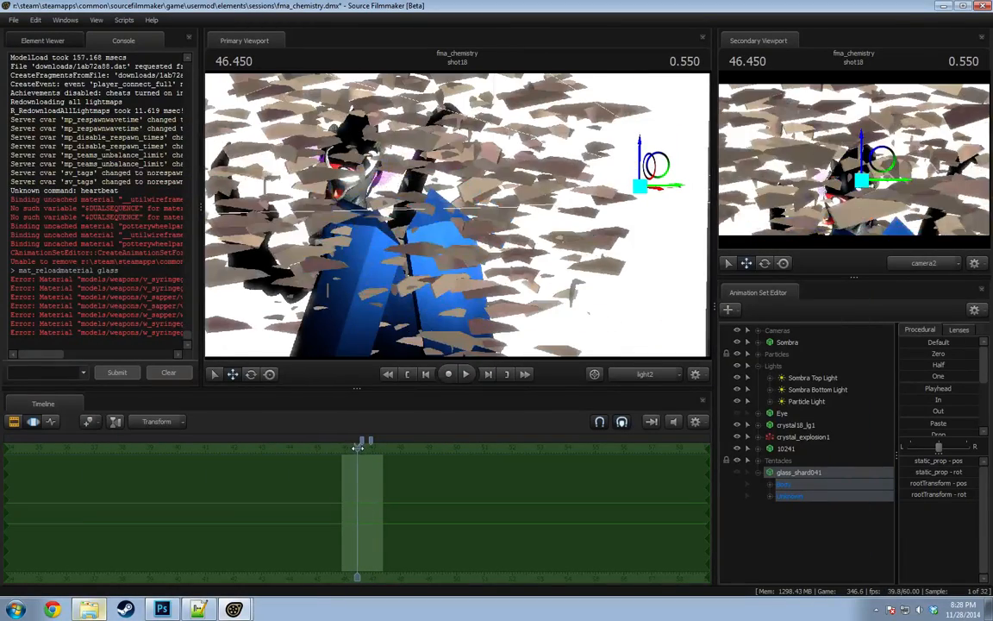
In Notepad++, change glass.vmt's shader to VertexlitGeneric and comment out the "$envmap" "env_cubemap" line with //.
key("alt+Tab")
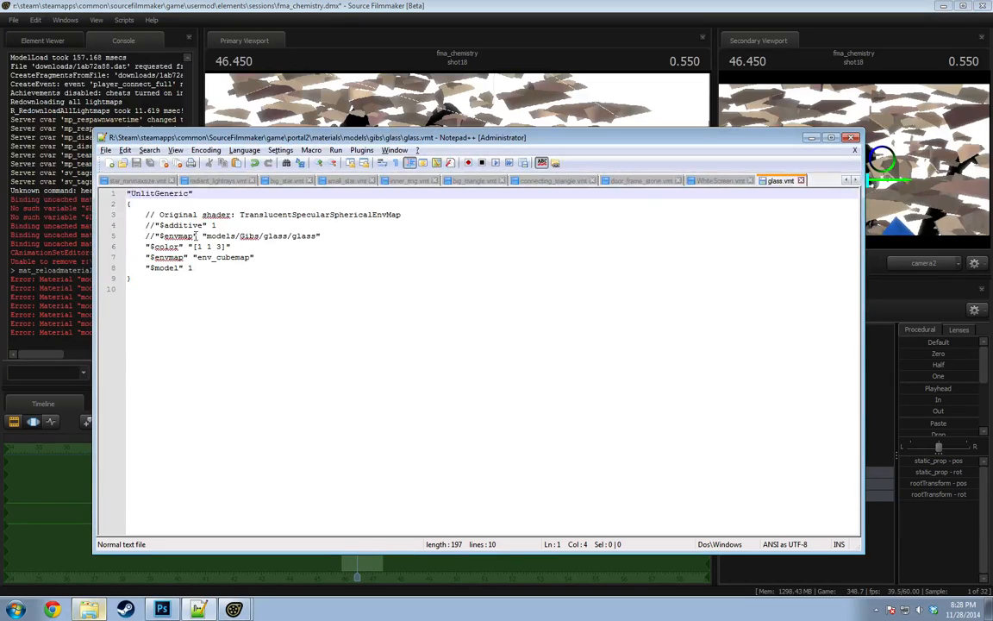
left_click(207, 237)
left_click(237, 248)
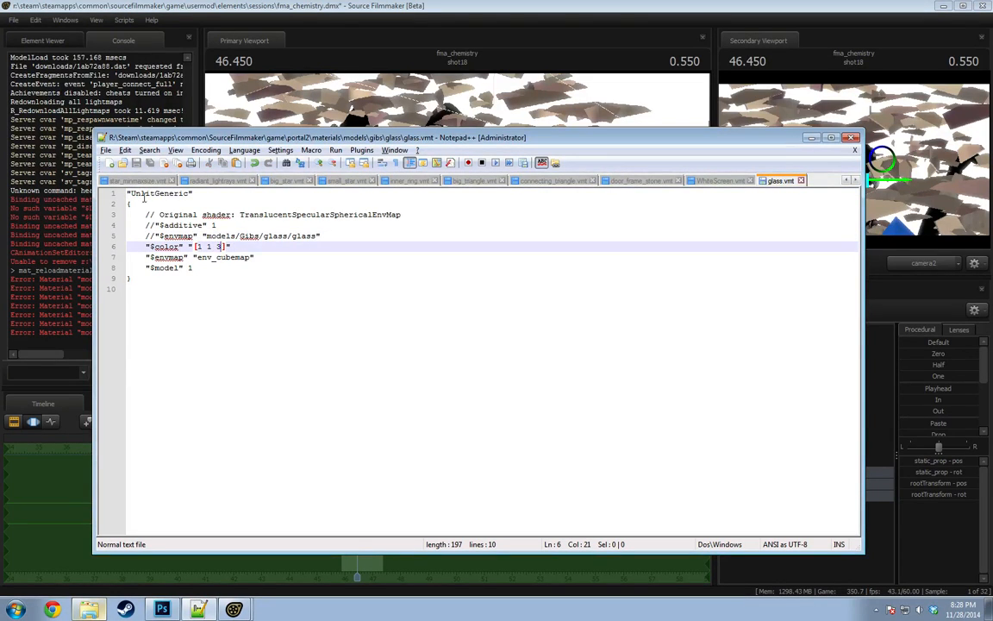
left_click_drag(131, 193, 136, 193)
type("Ver")
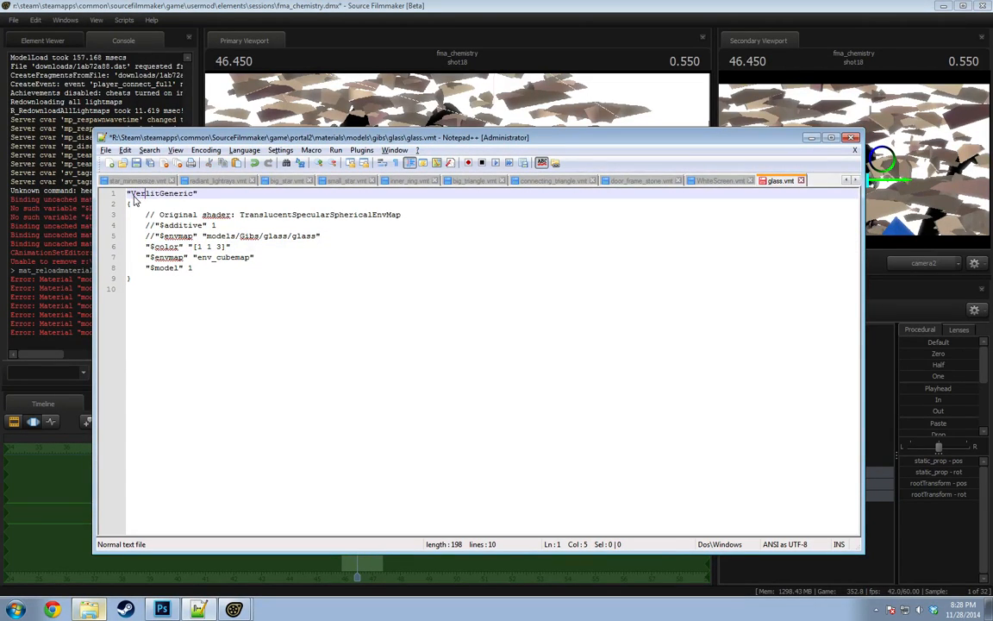
key("Delete")
type("ertex")
left_click(145, 258)
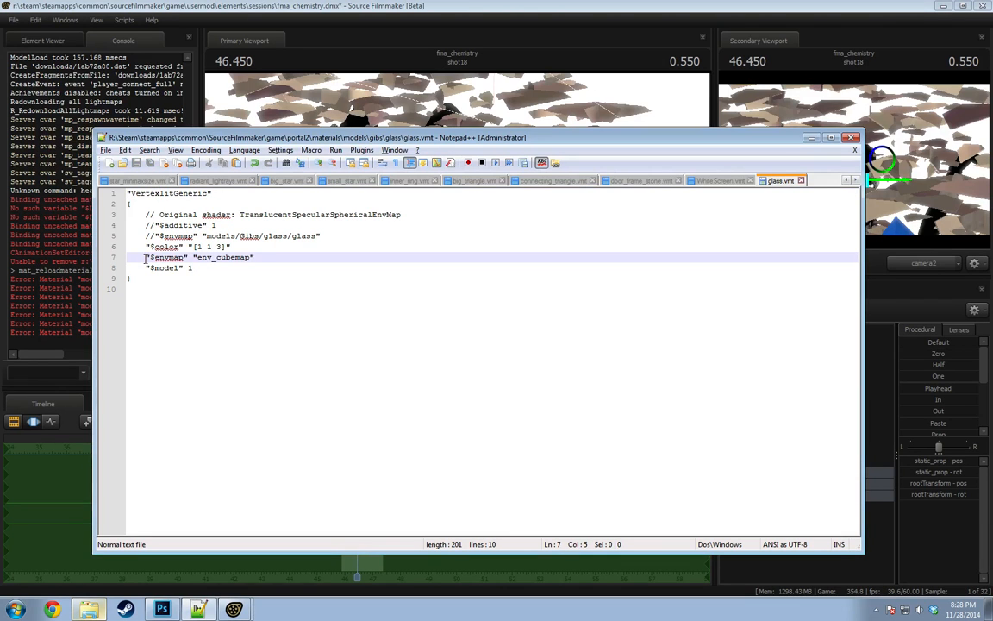
type("//")
Return to Source Filmmaker, rerun mat_reloadmaterial glass and scrub the playhead around the explosion to check the shards.
key("alt+Tab")
left_click(36, 368)
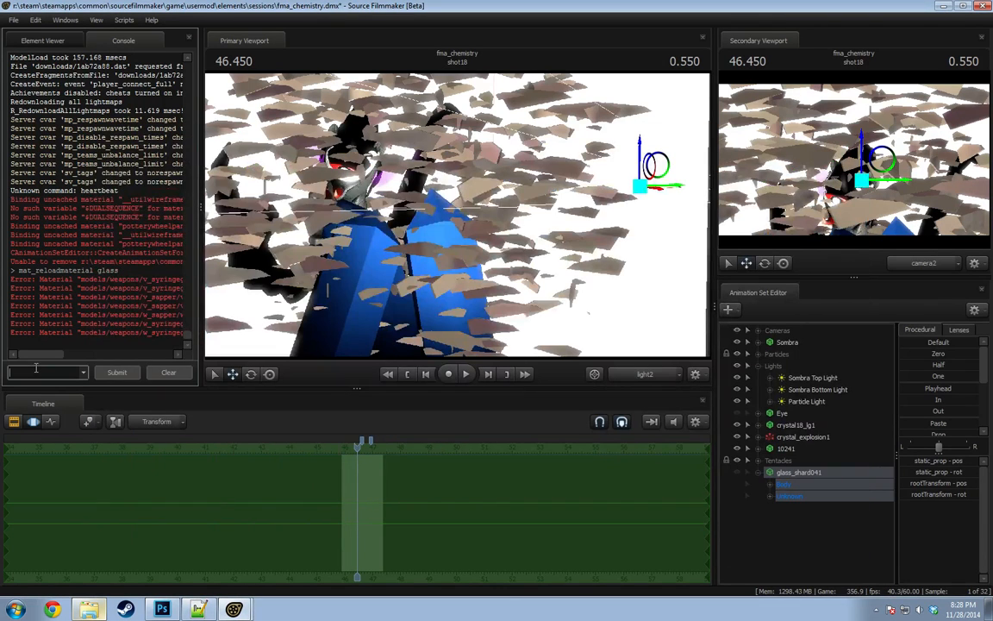
key("Up")
key("Return")
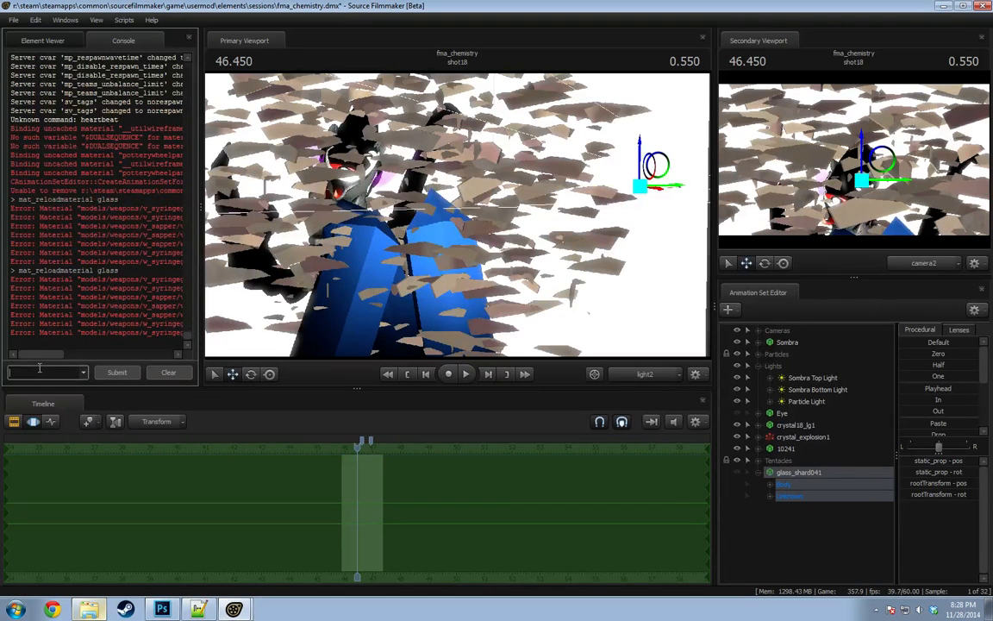
left_click(354, 446)
left_click_drag(354, 446, 361, 445)
Switch back to Notepad++ and delete the "$color" "[1 1 3]" text from glass.vmt, leaving its line empty.
key("alt+Tab")
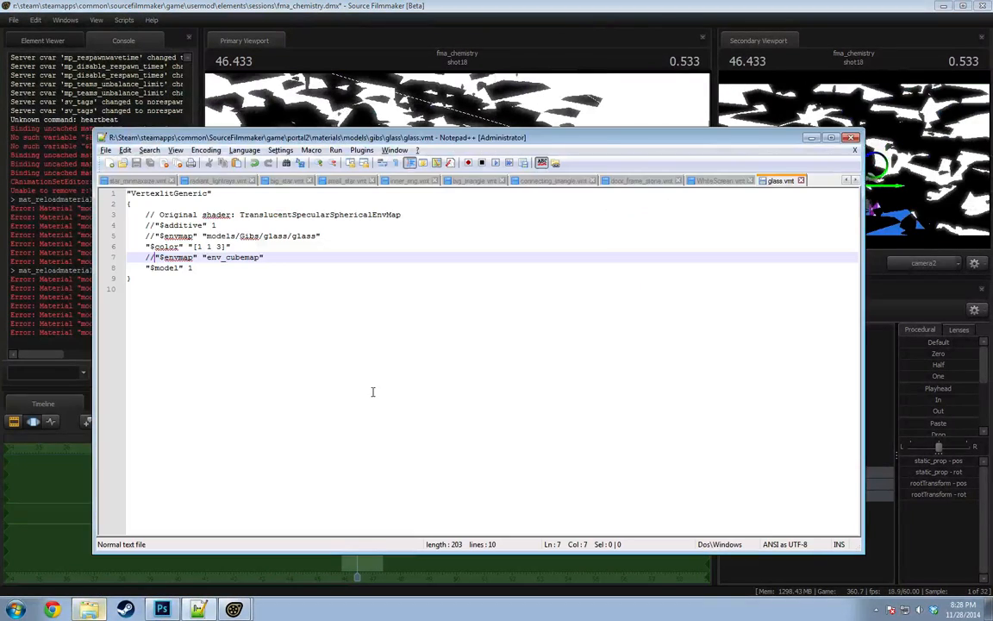
left_click(146, 246)
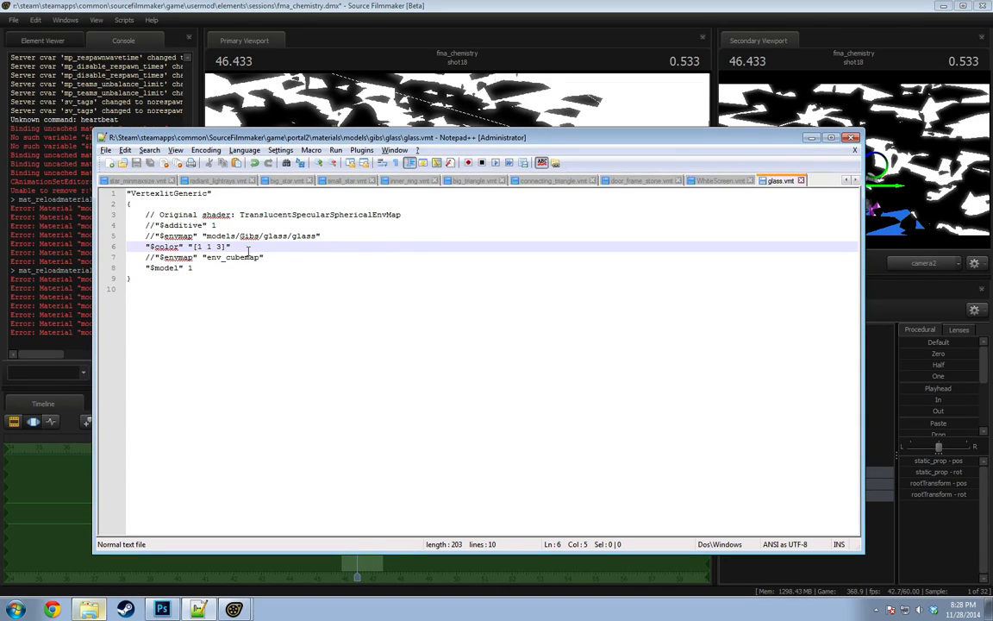
left_click_drag(249, 250, 144, 245)
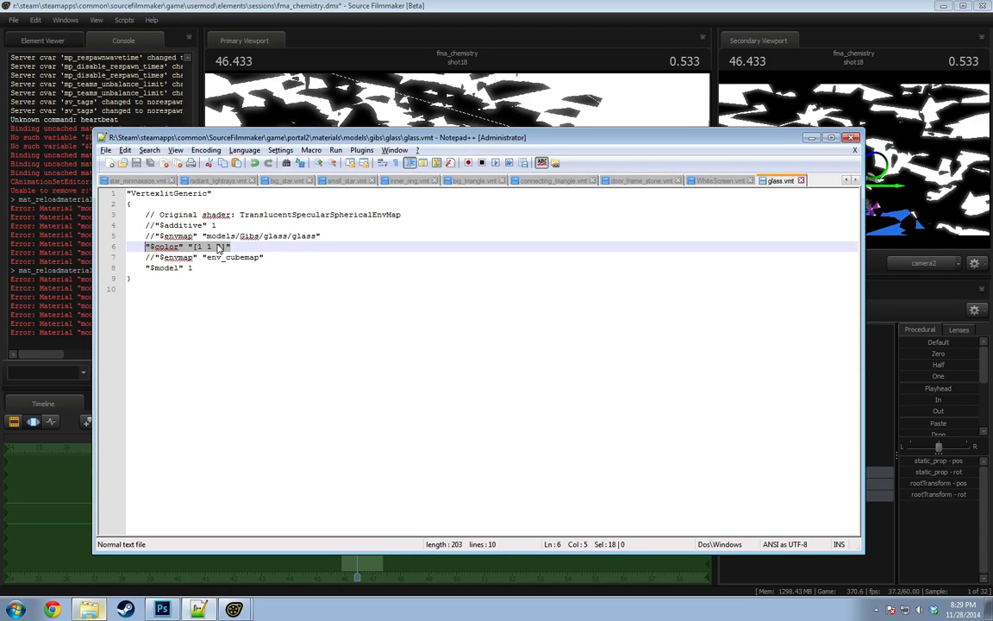
key("Delete")
key("Insert")
key("Insert")
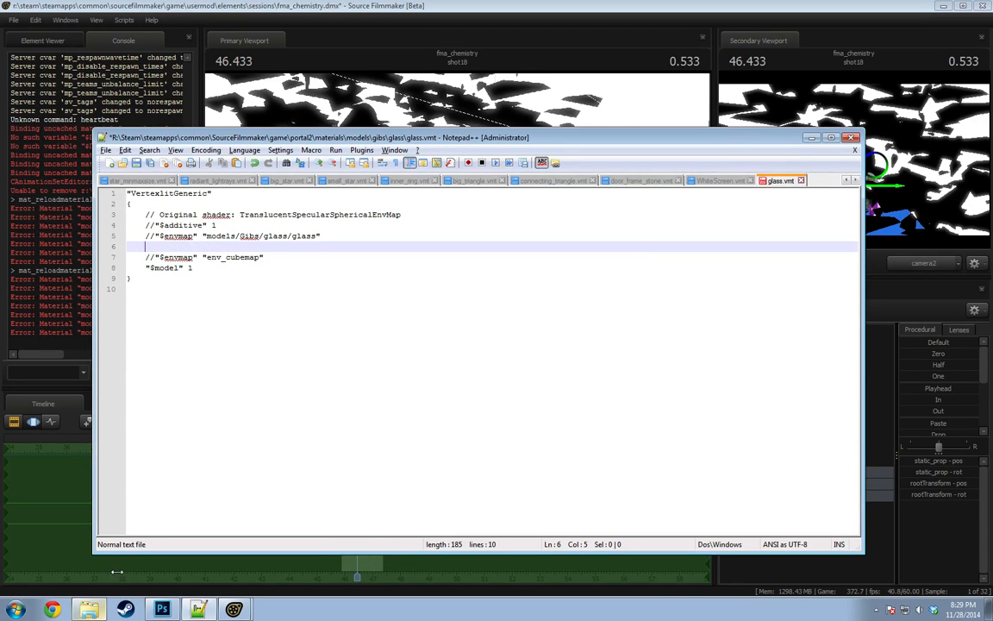
Switch to Photoshop and create a new 64 × 64 pixel RGB document with a white background.
left_click(7, 609)
left_click(76, 194)
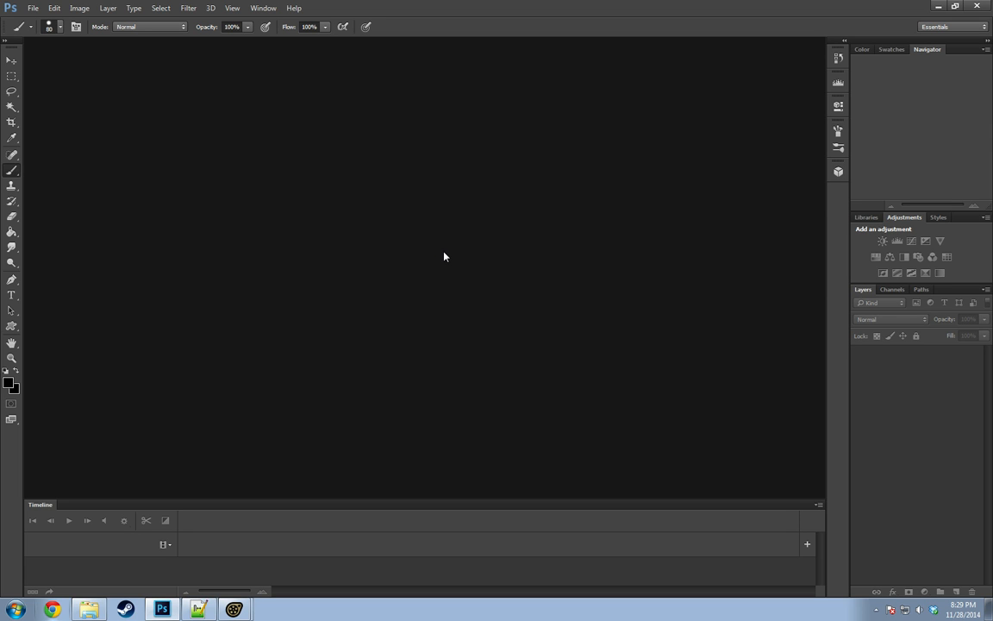
left_click(33, 8)
left_click(50, 31)
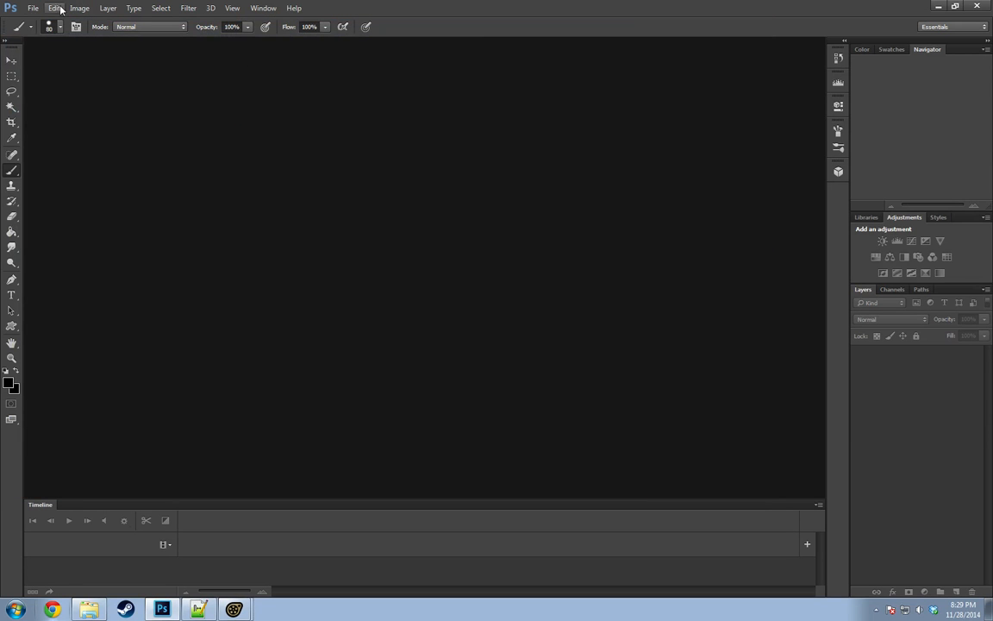
left_click(31, 8)
left_click(41, 20)
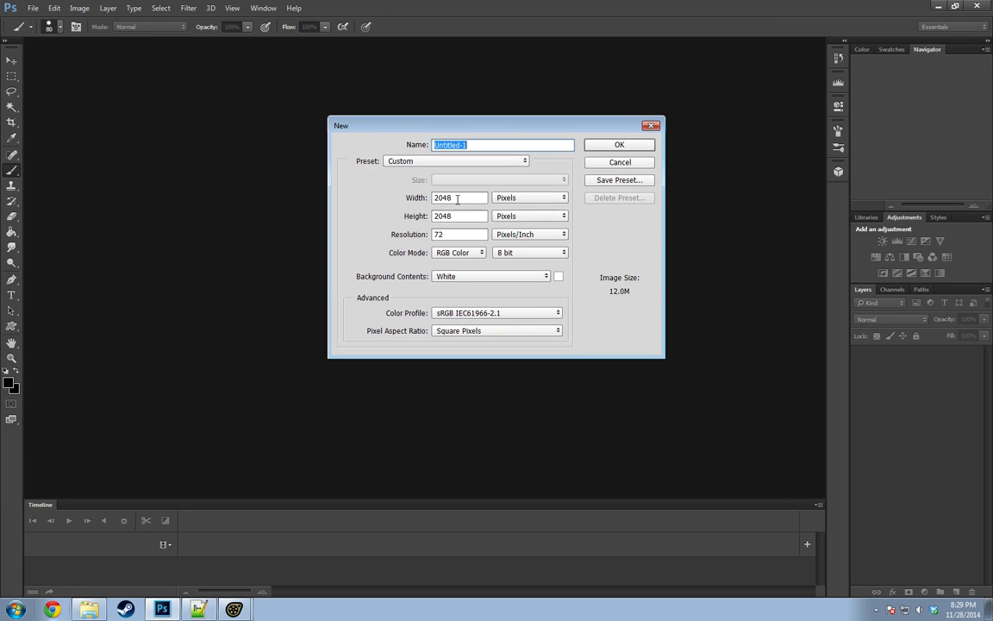
left_click_drag(457, 199, 381, 192)
type("64")
key("Tab")
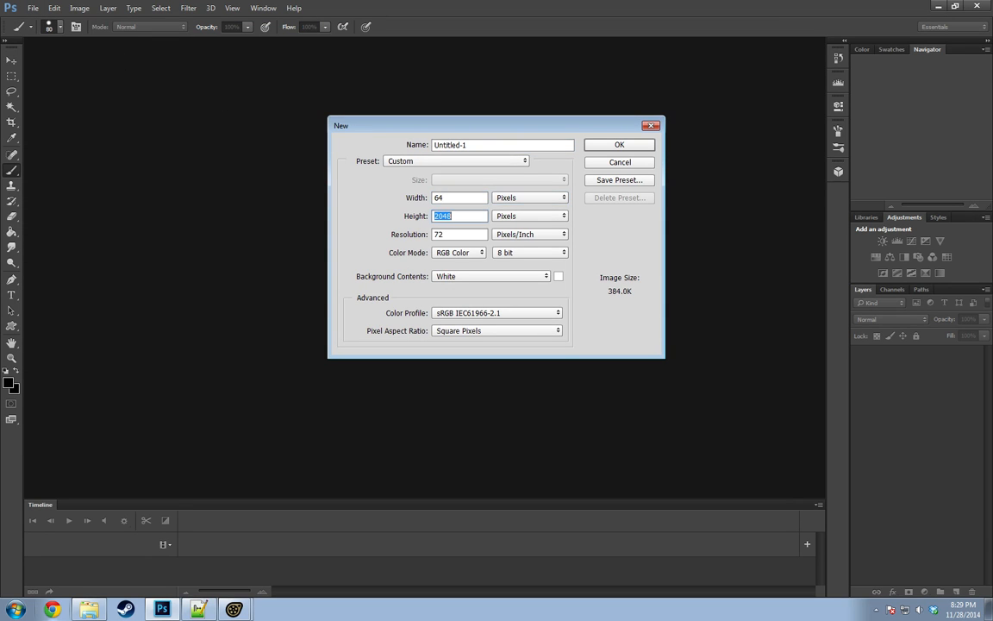
type("64")
key("Return")
Return to Source Filmmaker and move the playhead to 46.283 to show the intact blue crystals.
key("alt+Tab")
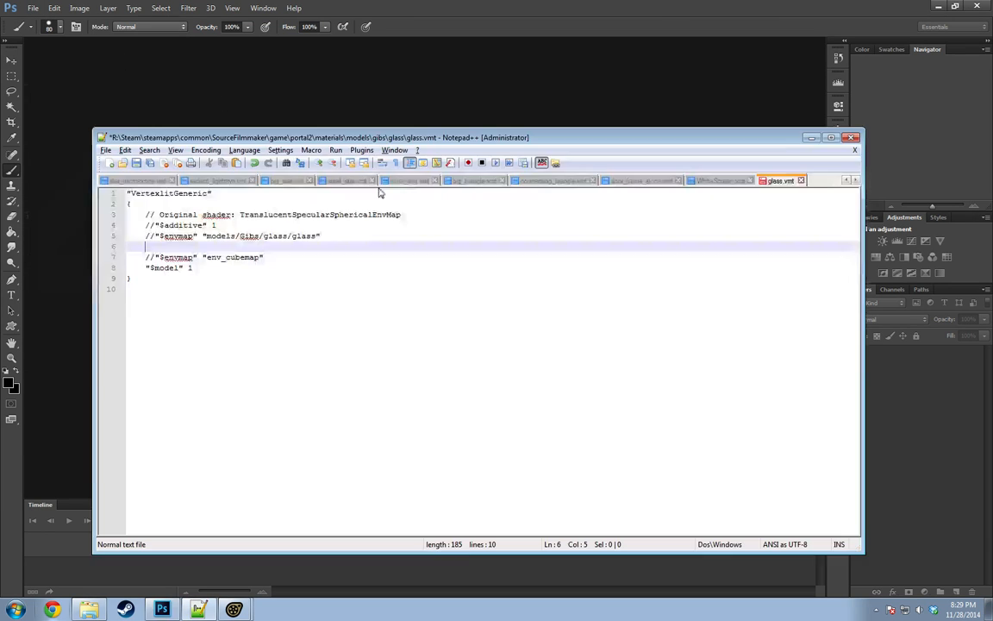
key("alt+Tab")
left_click(162, 610)
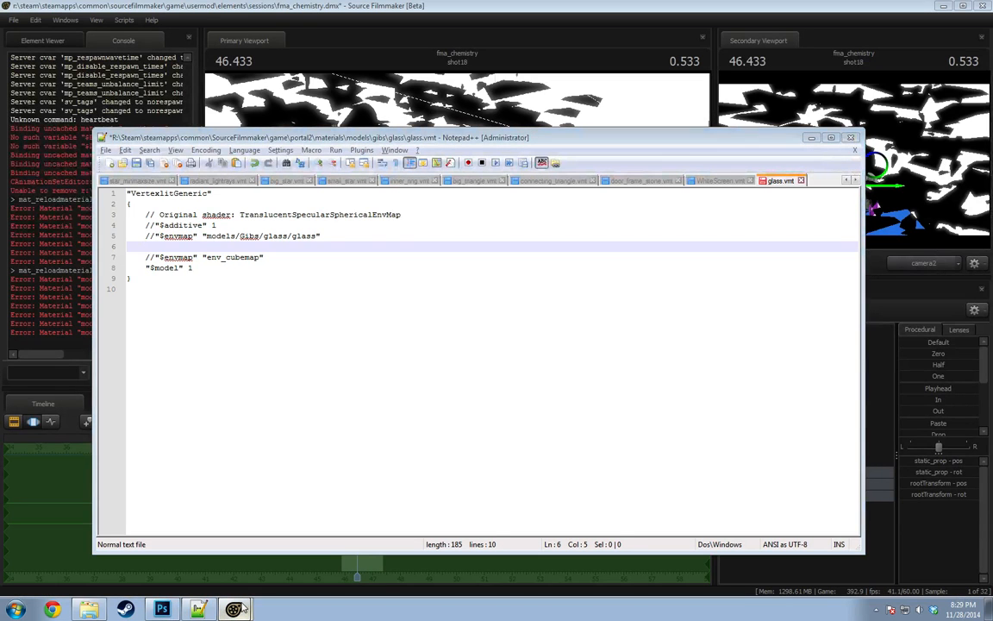
key("alt+Tab")
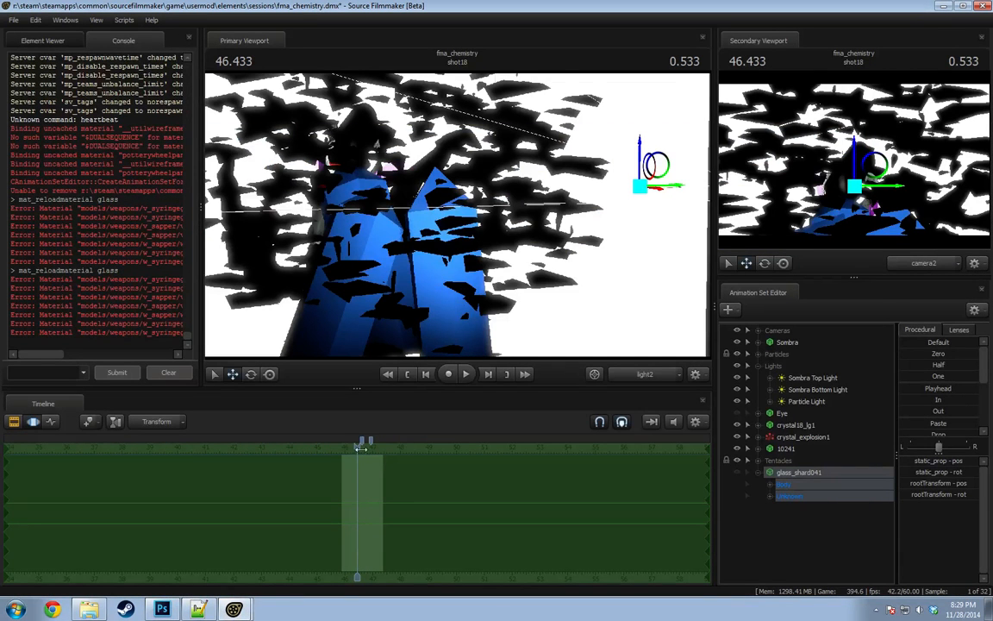
left_click_drag(361, 446, 353, 447)
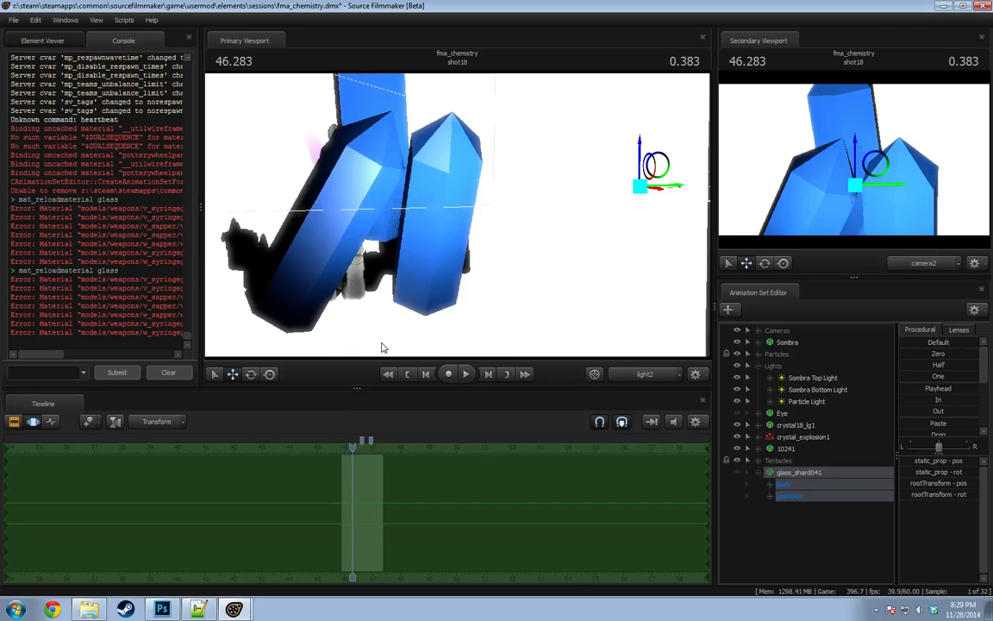
left_click(162, 610)
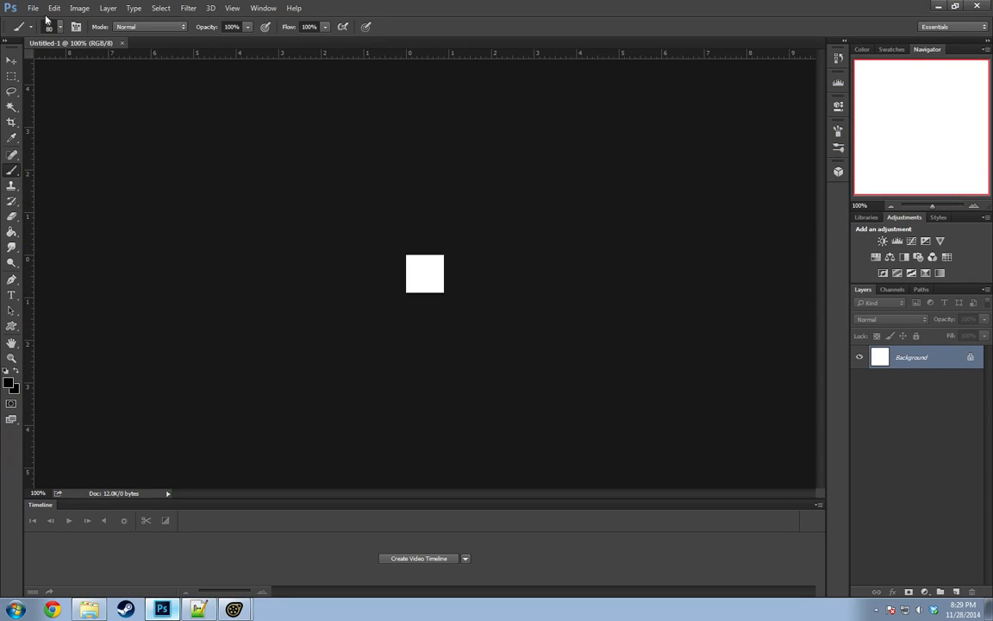
key("ctrl+n")
left_click(619, 145)
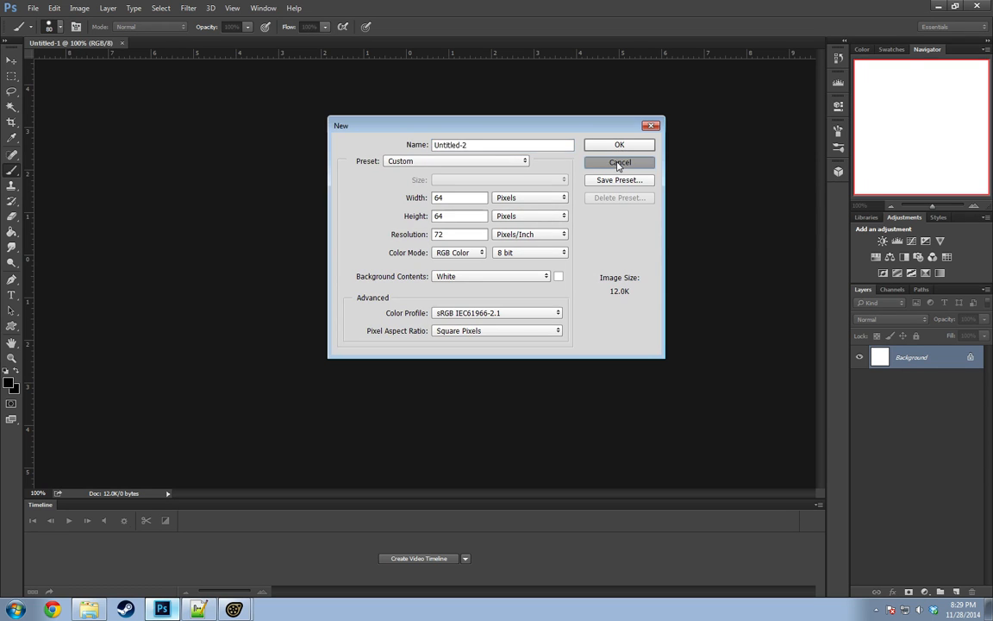
Capture the blue crystals in Source Filmmaker's primary viewport with the Snipping Tool.
key("alt+Tab")
left_click(14, 609)
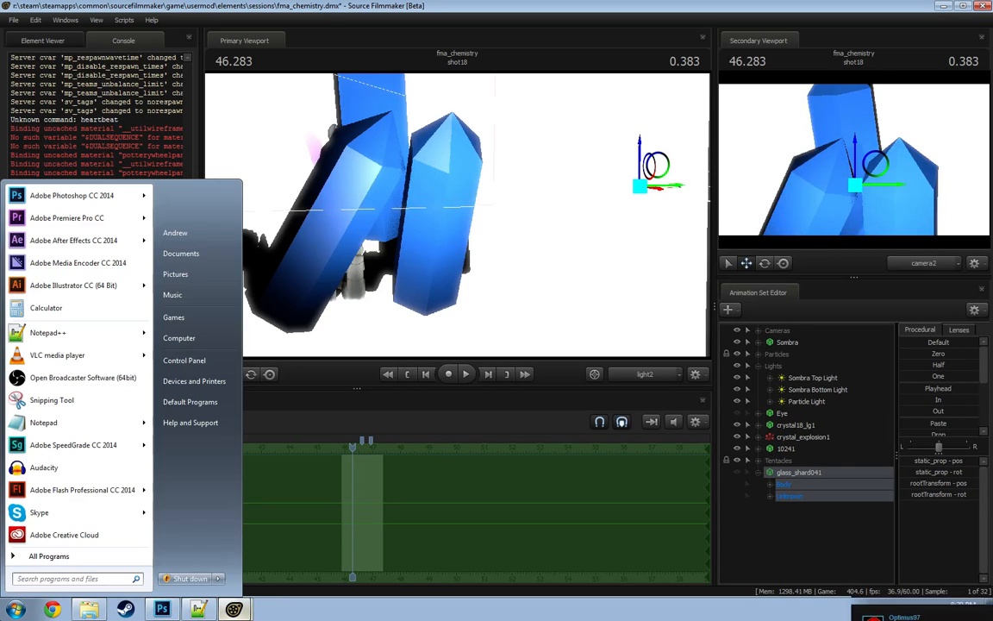
left_click(65, 402)
left_click_drag(493, 141, 304, 271)
Paste the crystal capture into a new clipboard-sized Photoshop document and sample the crystal's light blue as the foreground colour.
key("alt+Tab")
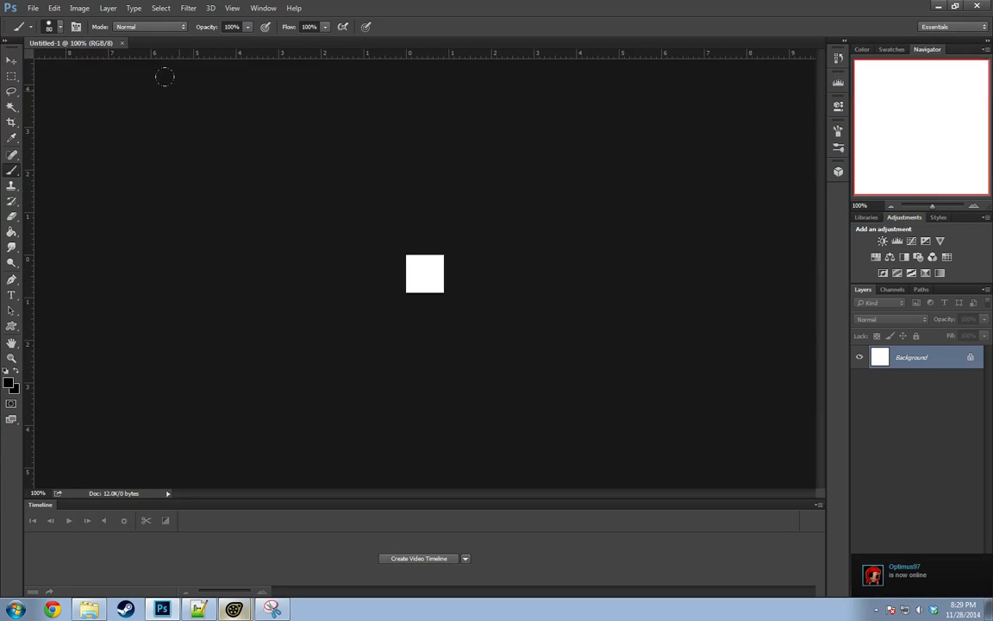
left_click(33, 8)
left_click(38, 23)
left_click(618, 145)
key("ctrl+v")
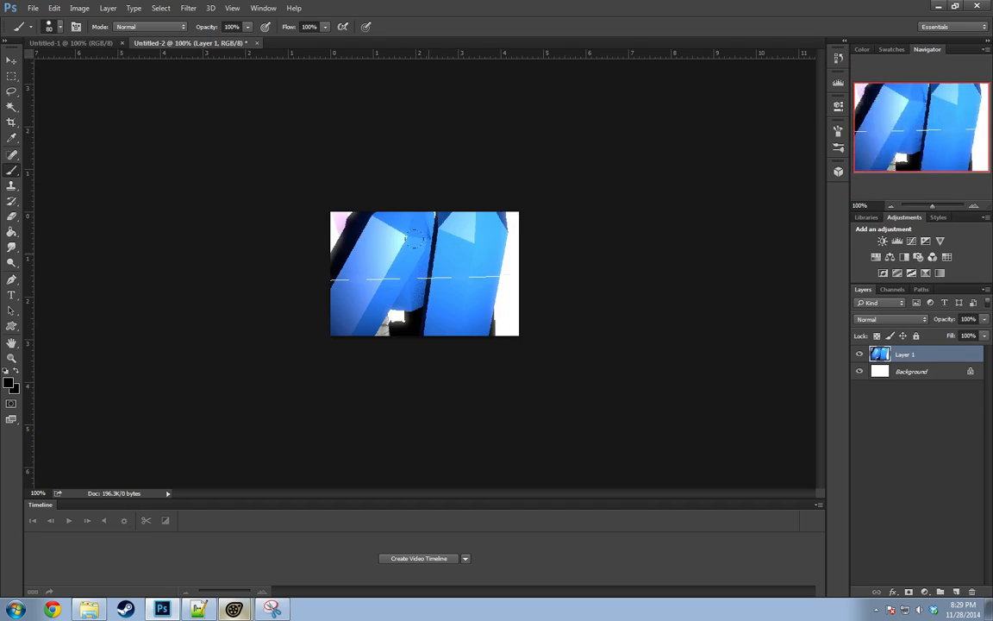
key("ctrl+0")
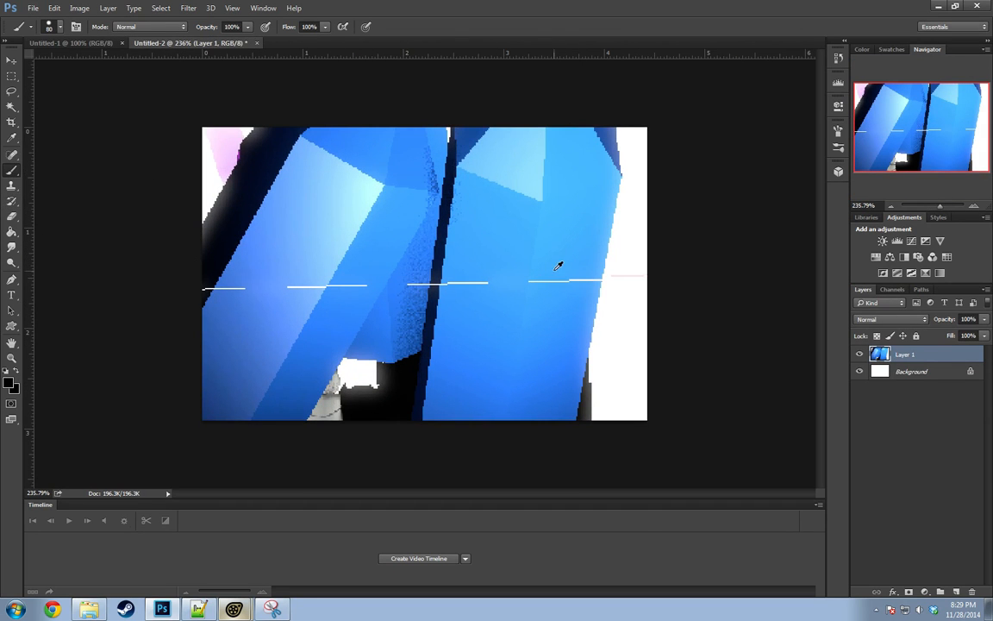
left_click(541, 317, "alt")
Close the crystal capture document without saving and fill the 64 × 64 pixel canvas with the sampled blue.
key("alt+Tab")
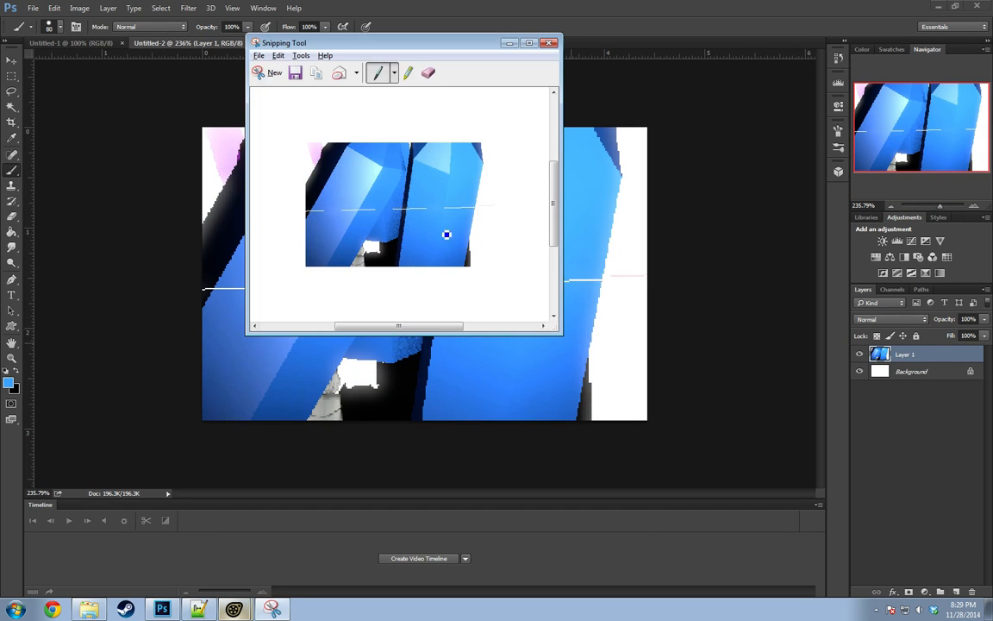
key("alt+Tab")
left_click(257, 43)
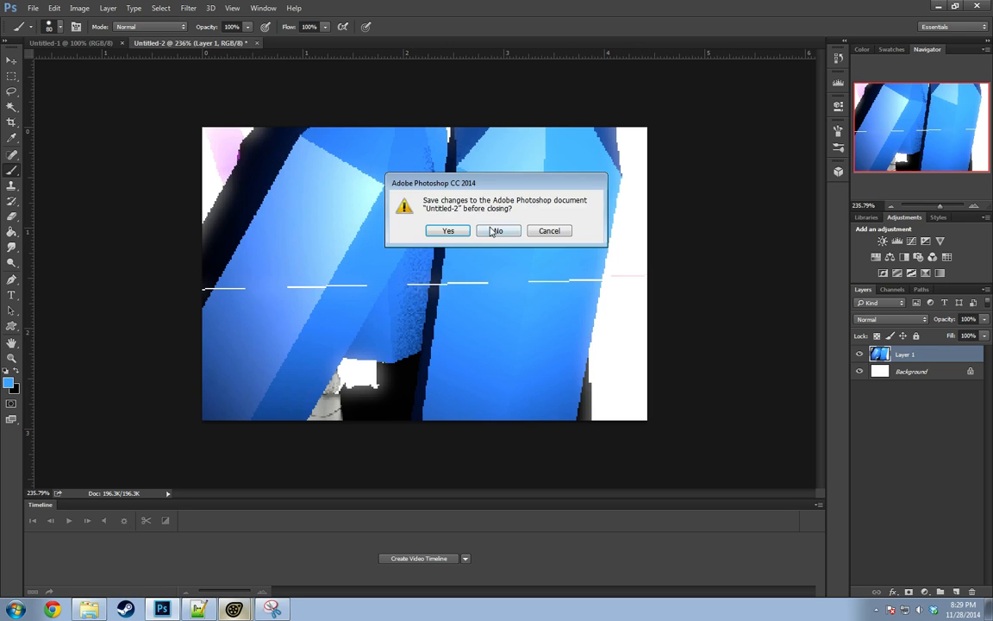
key("n")
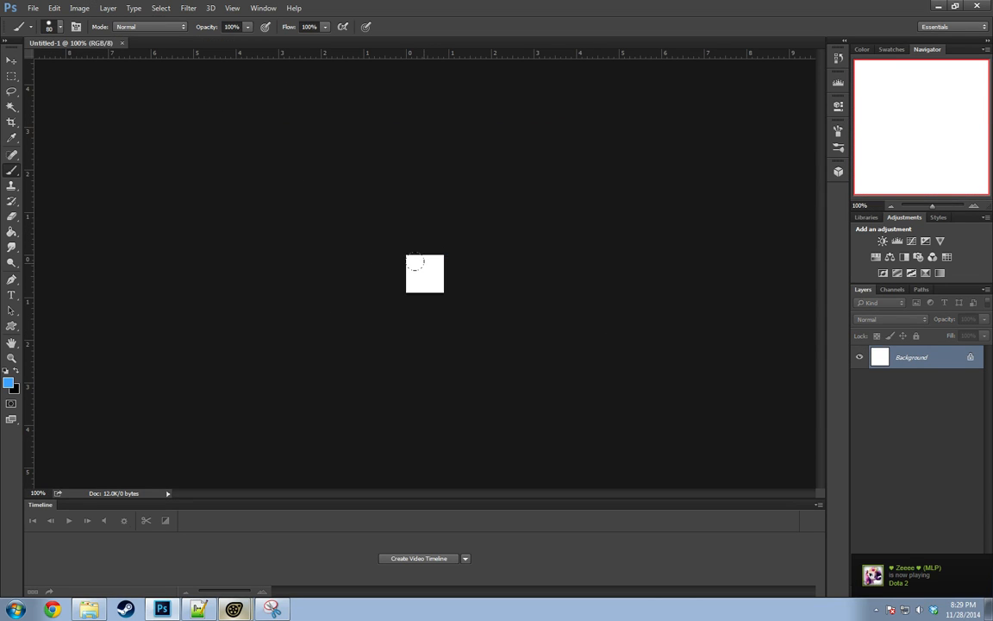
key("alt+BackSpace")
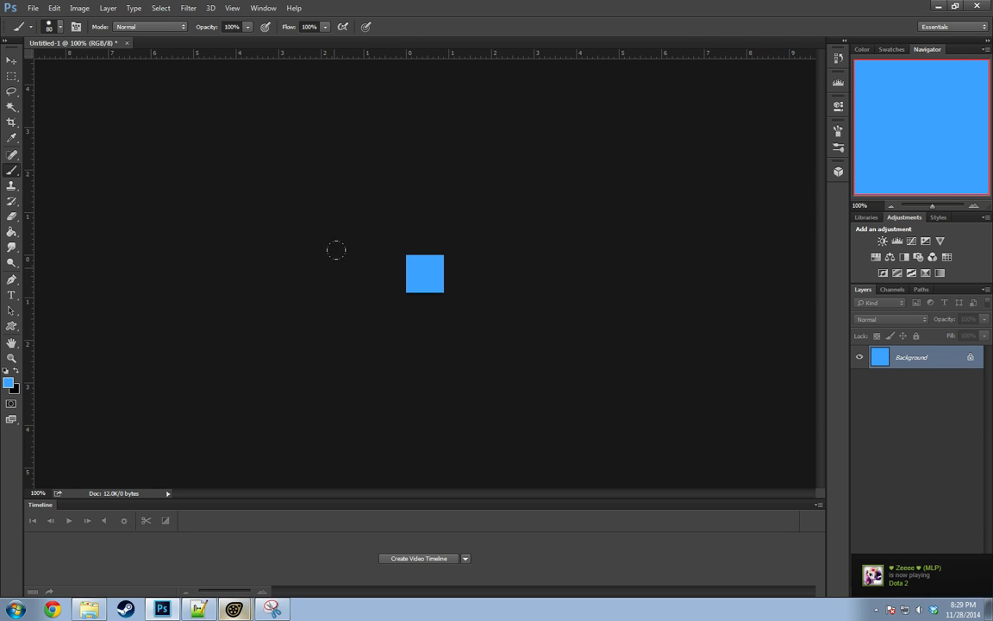
Start saving the blue image and set the destination to the portal2\materials\models\gibs\glass folder, using the path copied from Explorer.
left_click(33, 7)
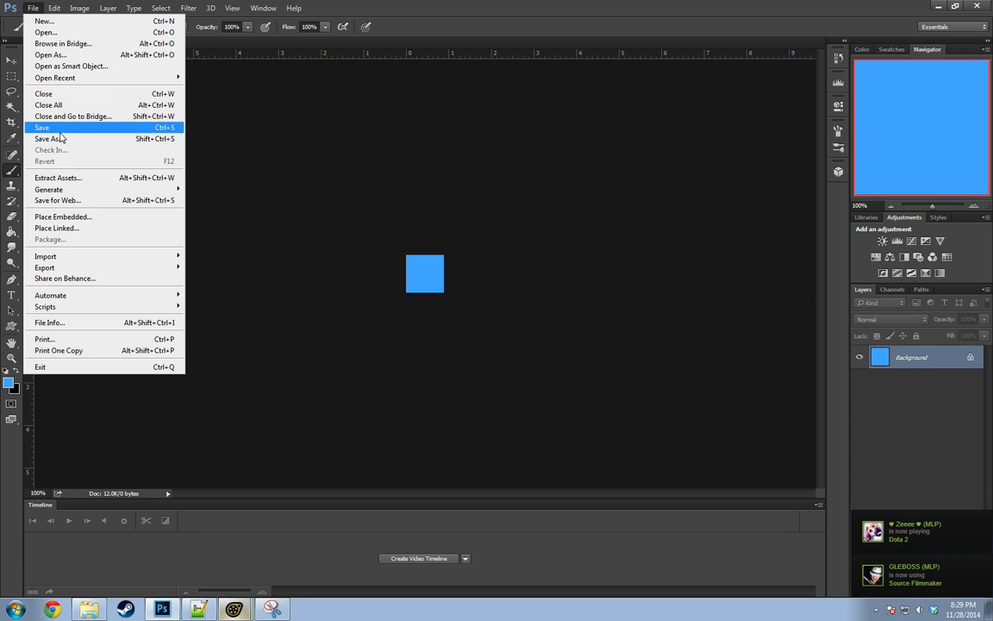
left_click(43, 126)
key("alt+Tab")
key("alt+Tab")
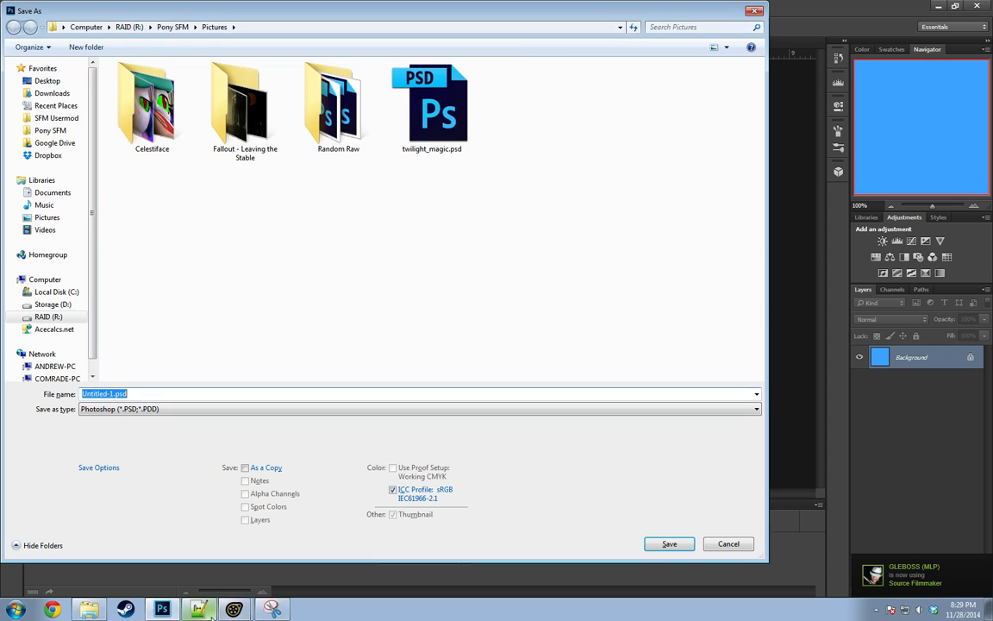
left_click(91, 611)
left_click(718, 76)
key("ctrl+c")
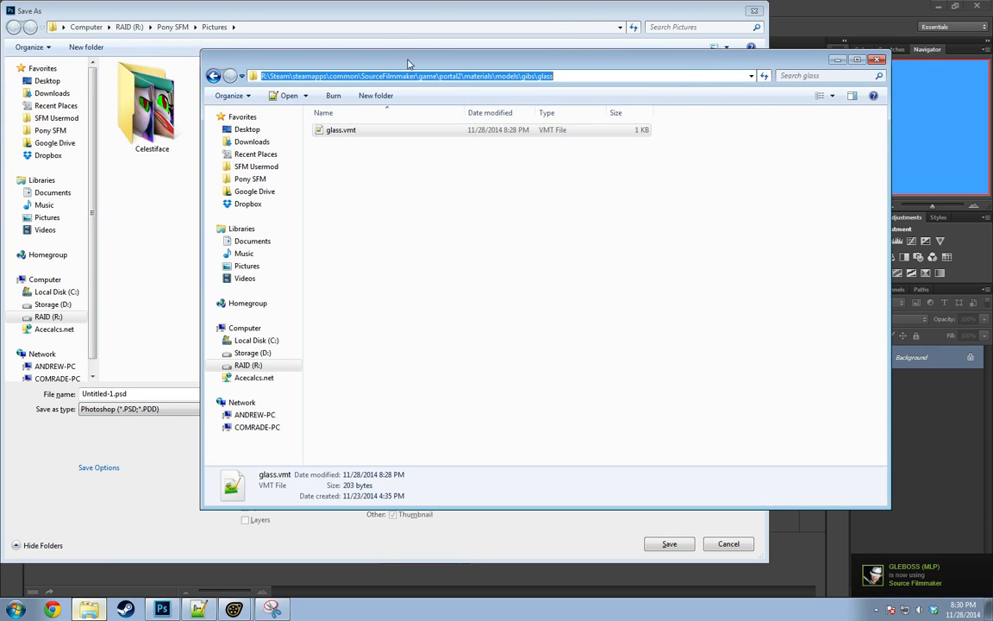
left_click(367, 12)
left_click(289, 27)
key("ctrl+v")
key("Return")
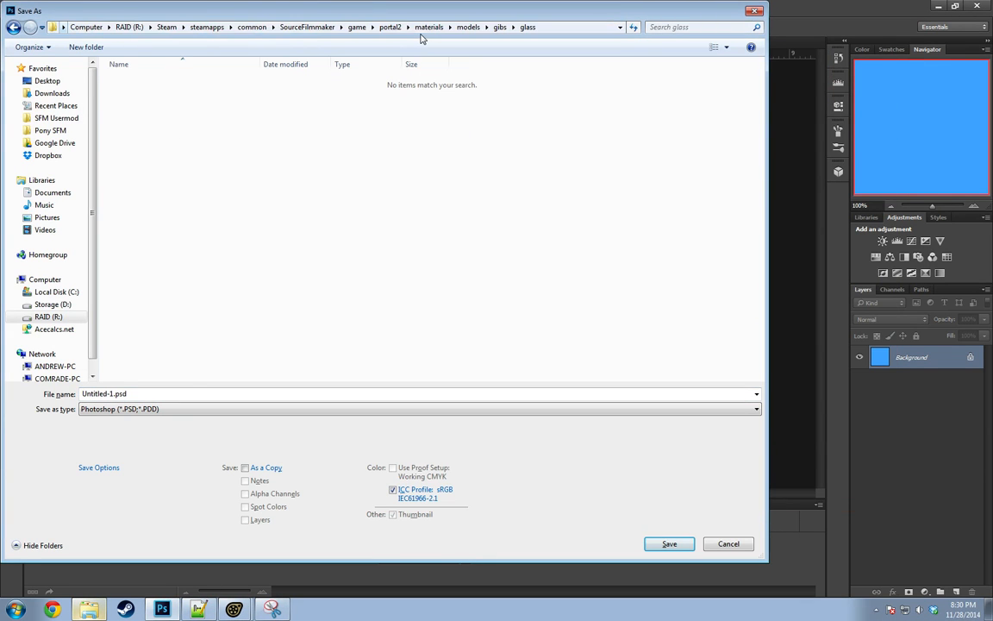
Save the blue image in Targa format as glass.tga with the default Targa options.
left_click(133, 410)
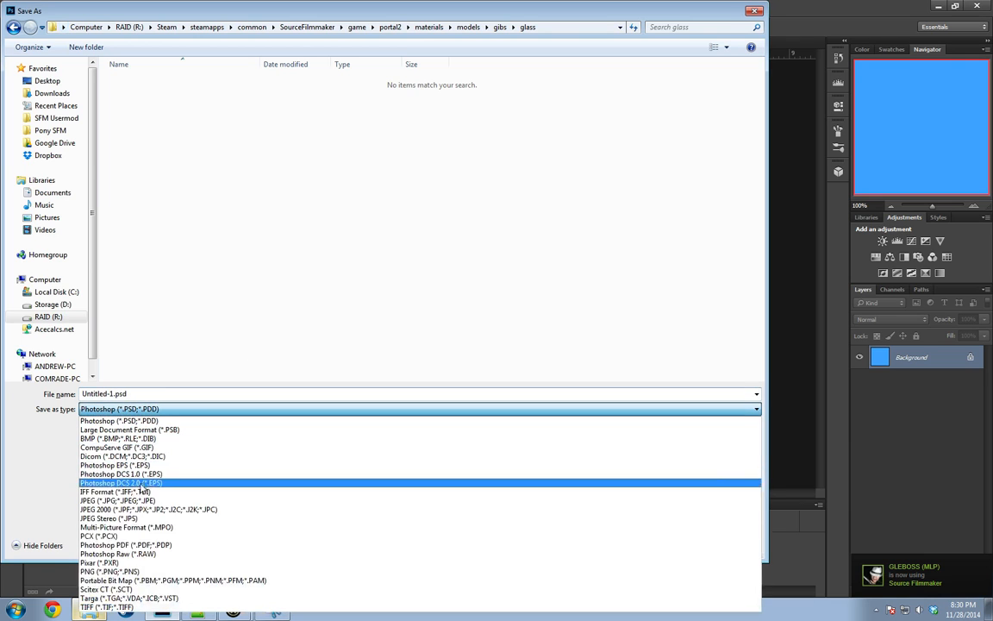
left_click(108, 598)
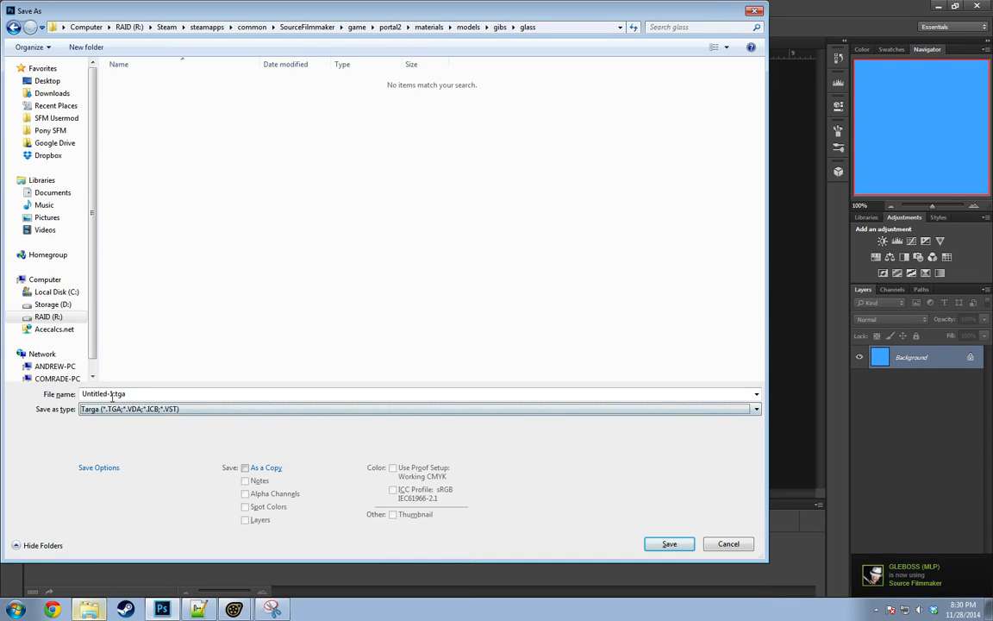
type("glass")
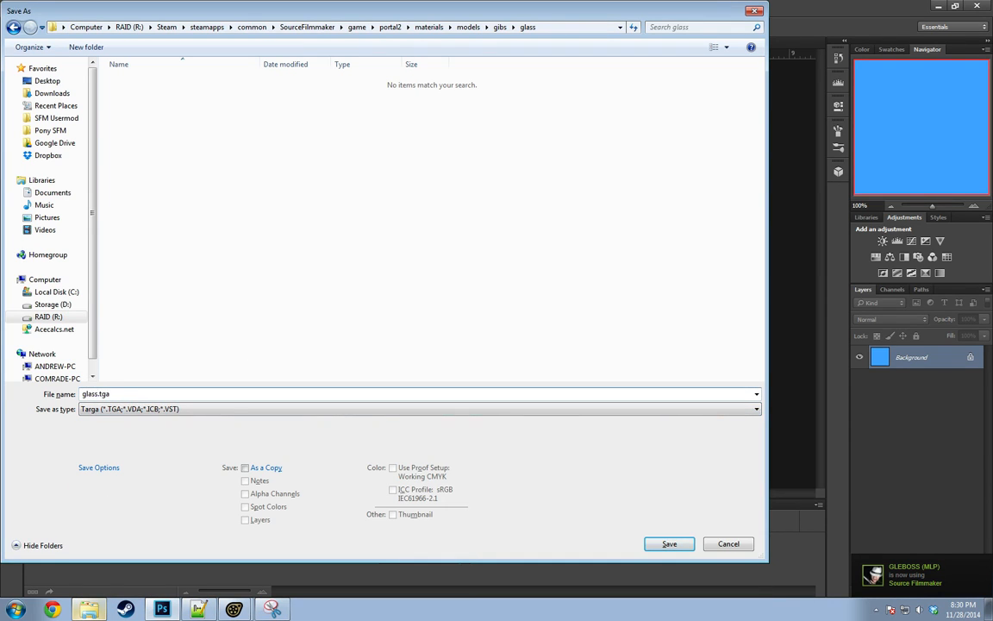
key("Return")
key("Return")
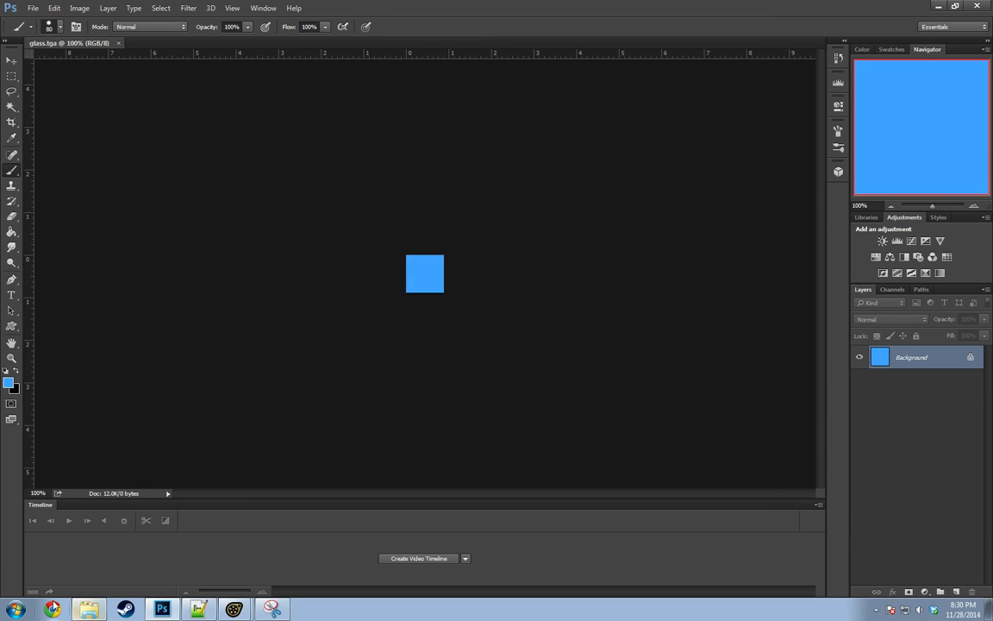
Open metal_gibs.vtf from the metalgibs folder in VTFEdit, and return Explorer to the glass folder.
left_click(89, 609)
left_click(594, 72)
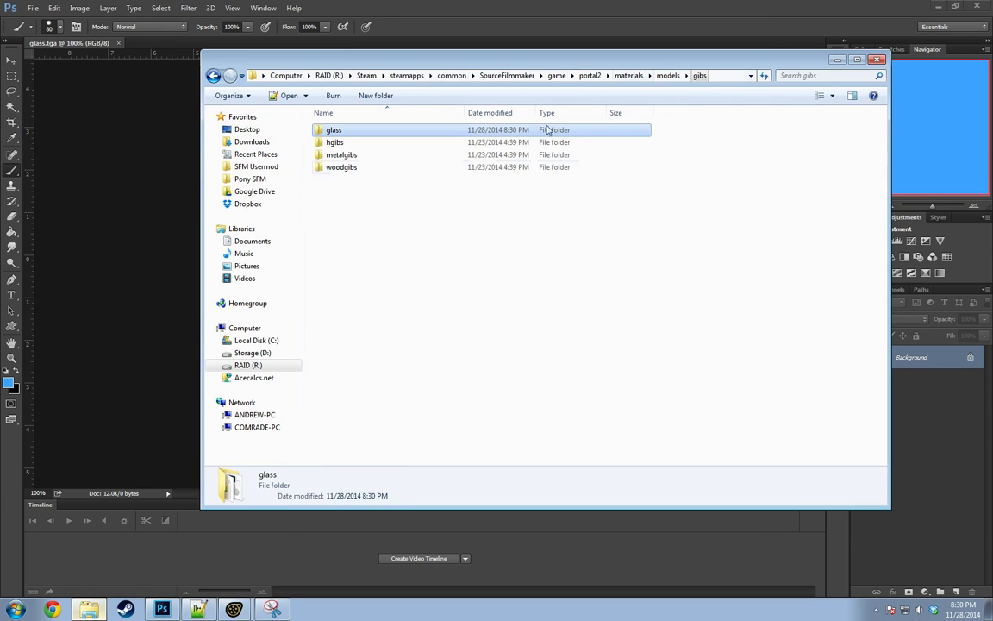
double_click(343, 155)
double_click(341, 142)
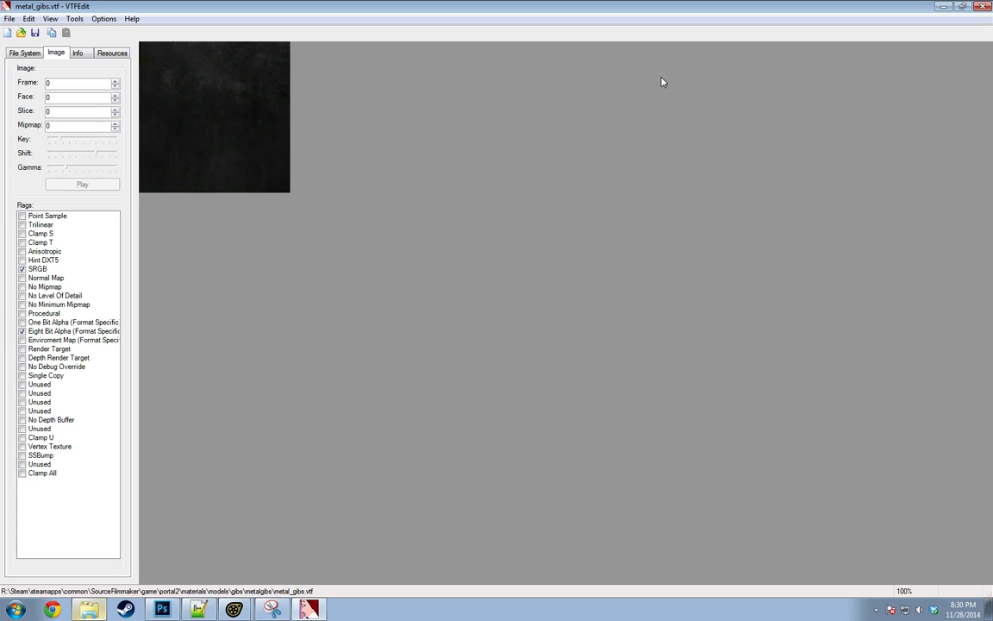
key("alt+Tab")
left_click(655, 77)
double_click(335, 137)
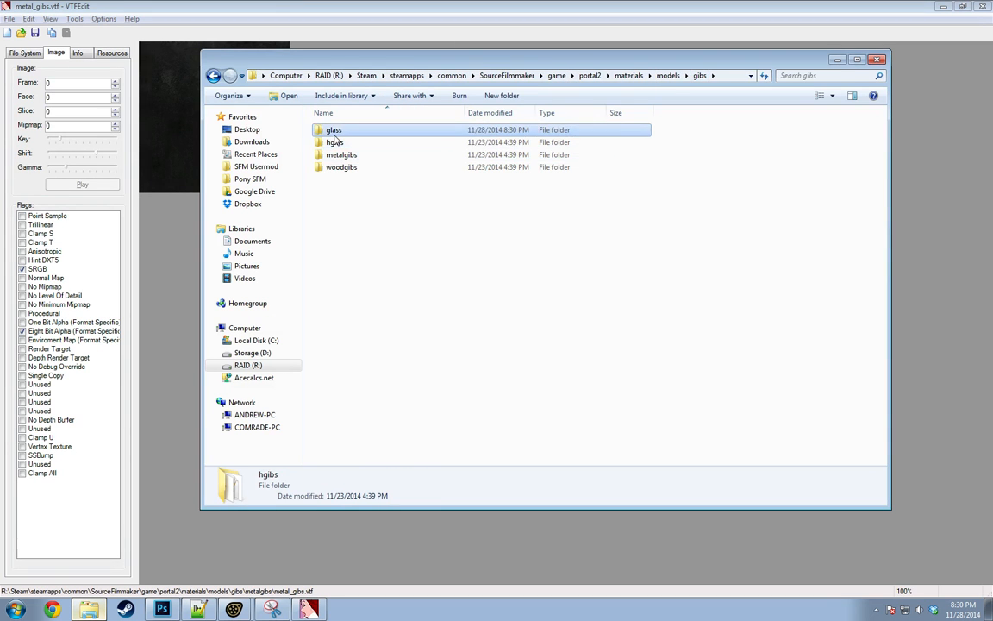
Start a file import in VTFEdit and point it to the glass materials folder using the path copied from Explorer.
key("alt+Tab")
left_click(10, 18)
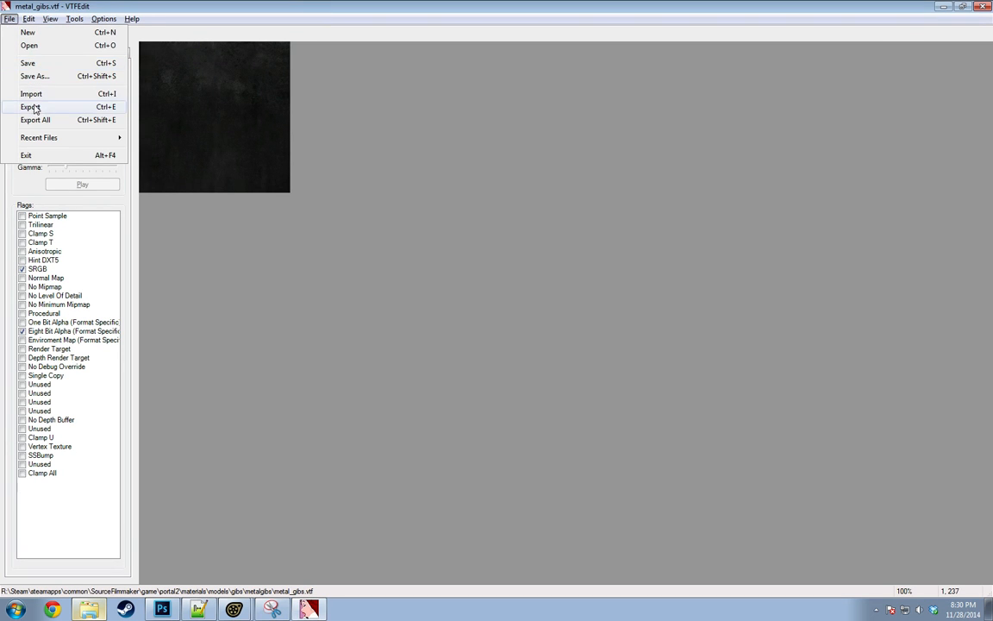
left_click(31, 93)
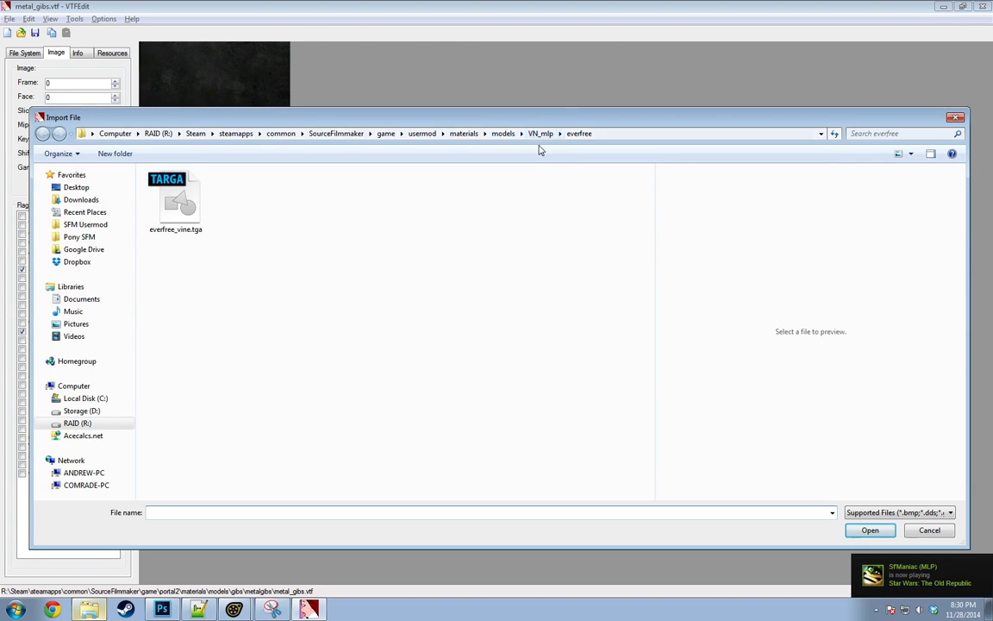
key("alt+Tab")
key("alt+Tab")
key("alt+Tab")
key("alt+Tab")
left_click(157, 606)
left_click(82, 615)
left_click(707, 78)
key("ctrl+c")
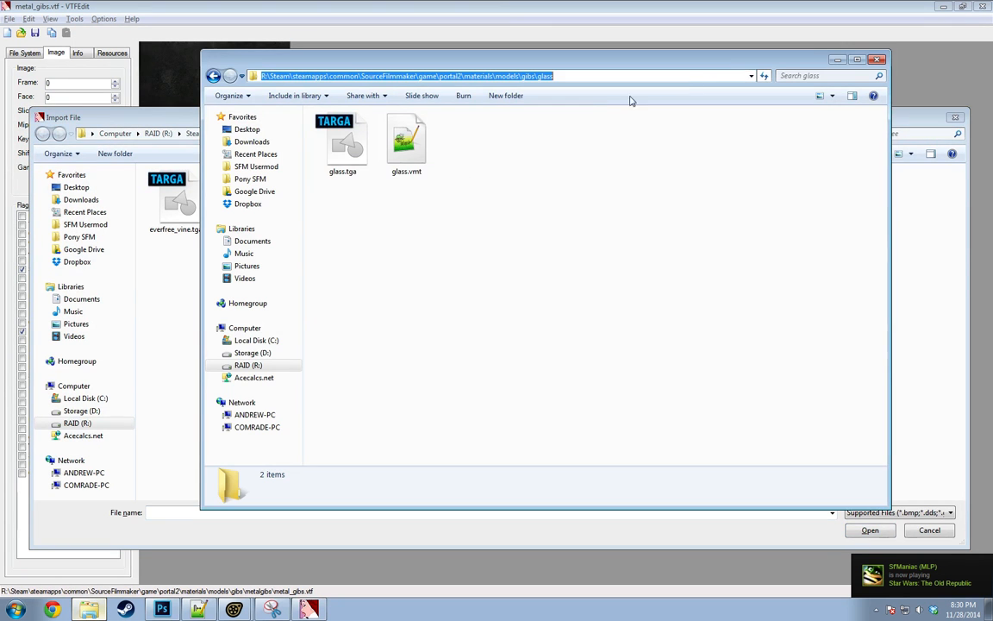
key("alt+Tab")
left_click(660, 133)
key("ctrl+v")
key("Return")
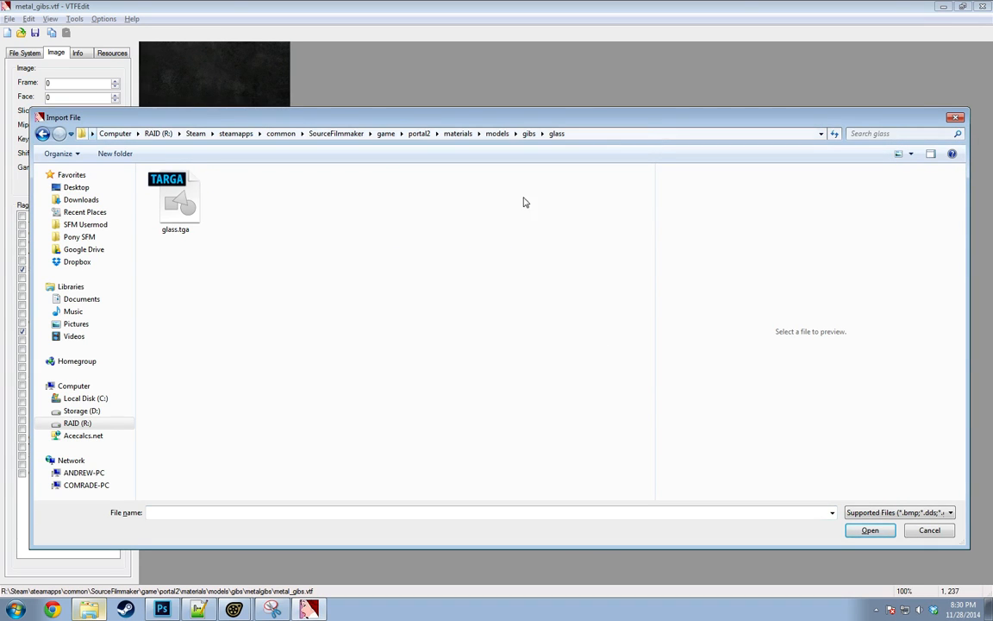
Import glass.tga into VTFEdit with the current import options.
left_click(196, 204)
double_click(196, 205)
left_click(595, 421)
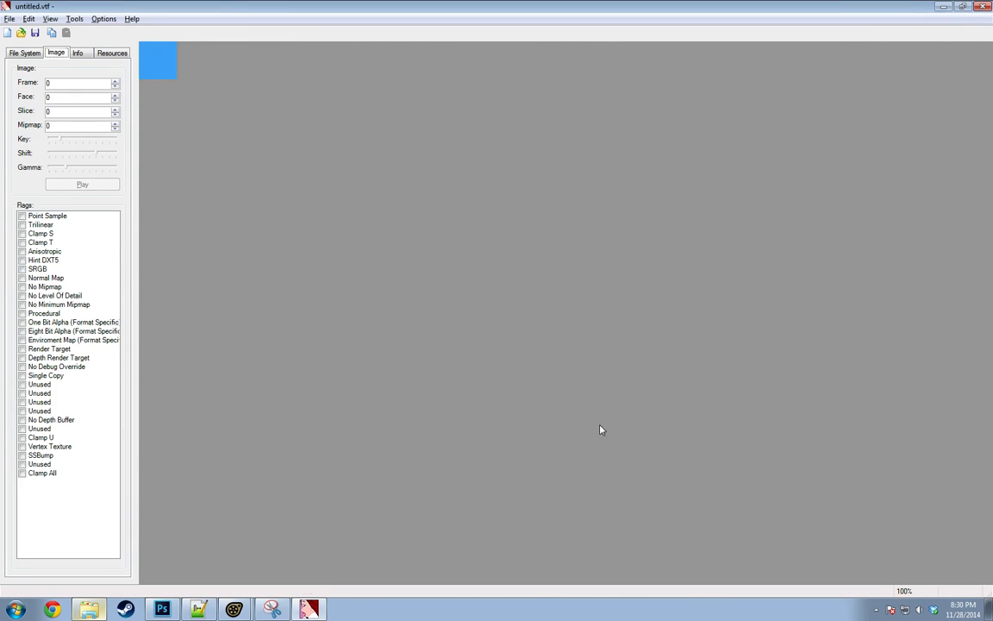
Save the imported texture as glass.vtf in the materials/models/gibs/glass folder.
left_click(9, 18)
left_click(8, 17)
left_click(8, 18)
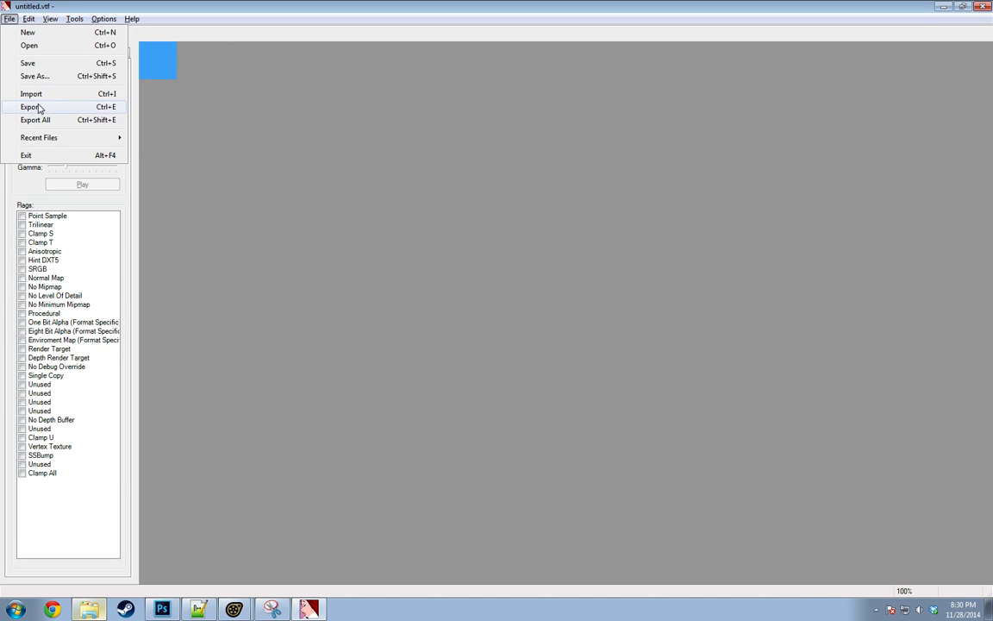
left_click(33, 76)
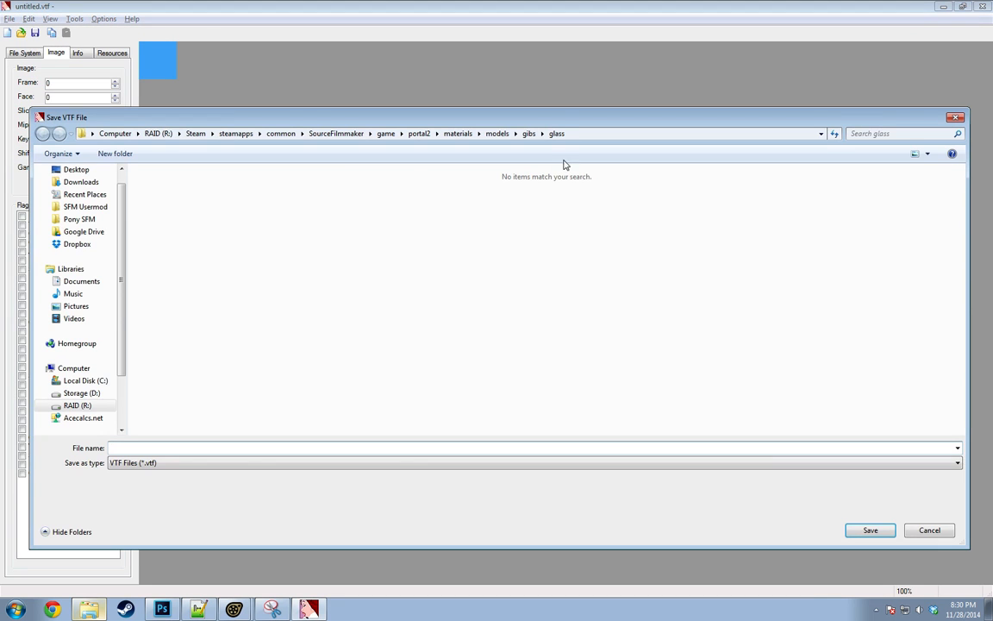
type("glass.")
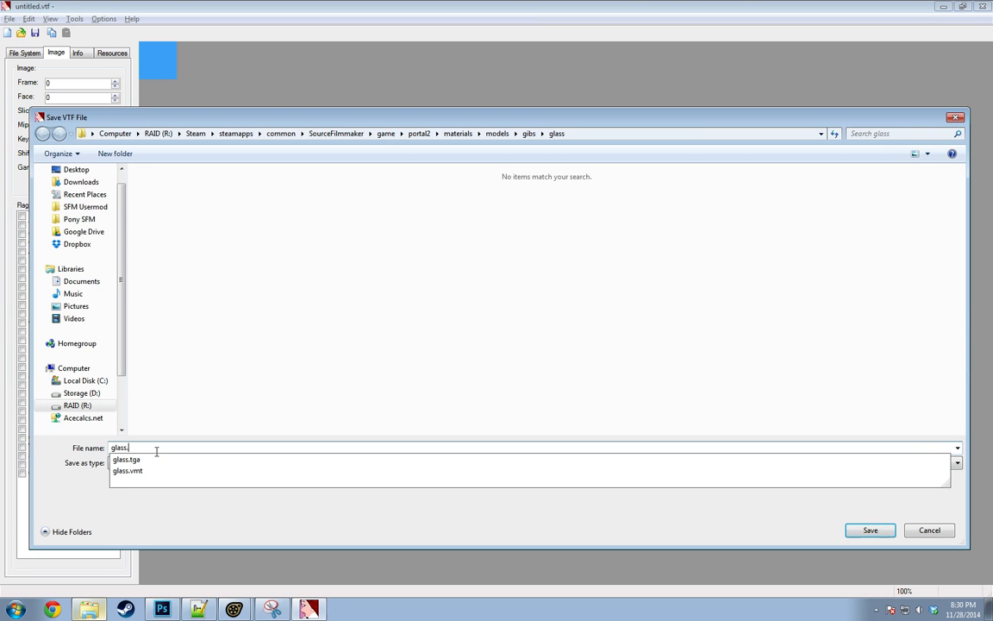
key("Return")
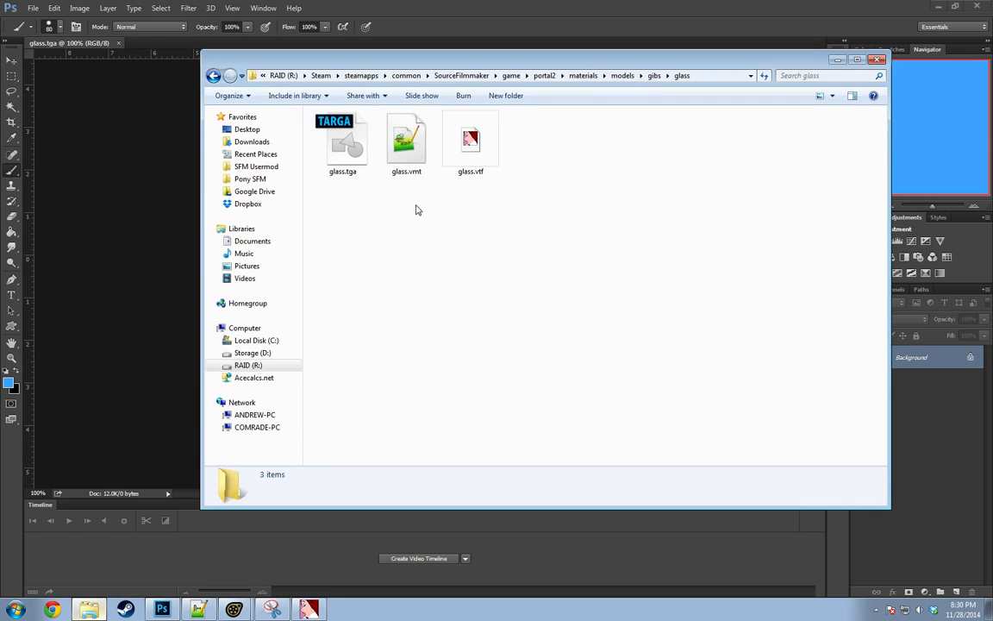
Copy the $basetexture line from WhiteScreen.vmt into glass.vmt, directly below the opening brace.
double_click(406, 140)
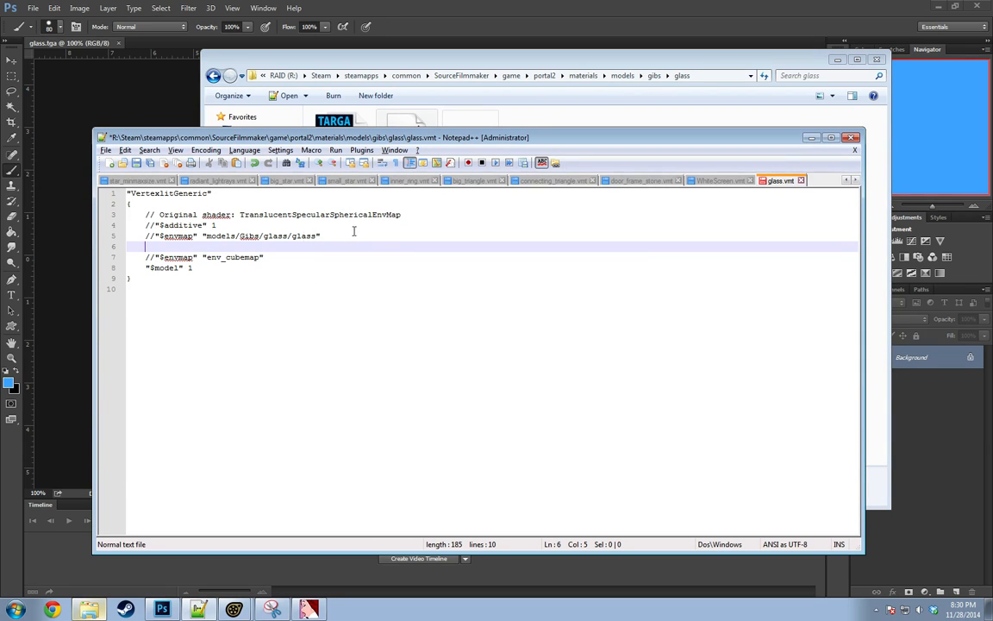
left_click(719, 180)
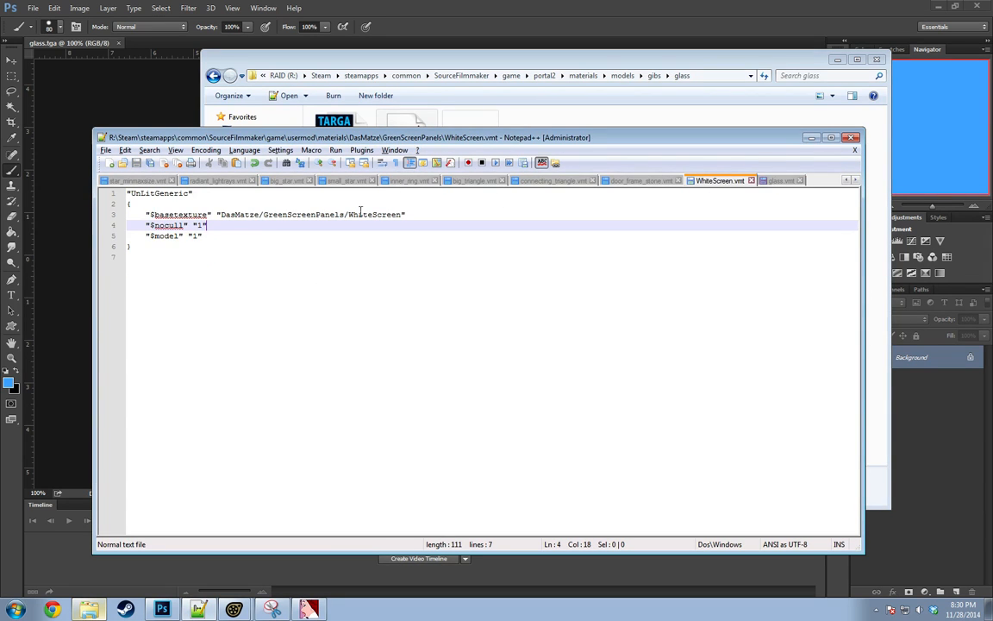
left_click_drag(433, 214, 143, 215)
key("ctrl+c")
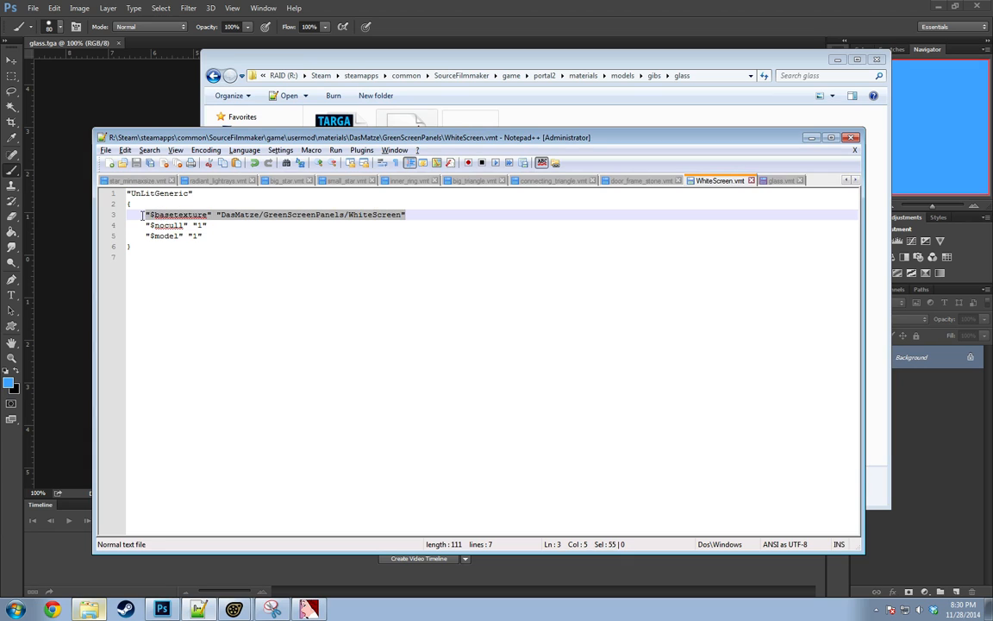
left_click(777, 180)
left_click(331, 225)
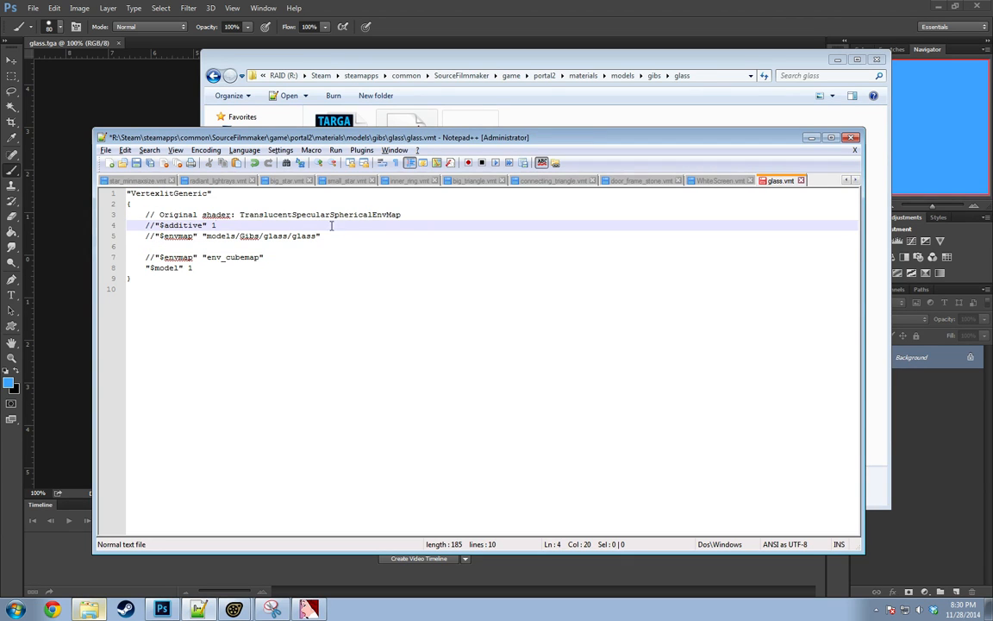
left_click(408, 215)
left_click(245, 247)
left_click(188, 205)
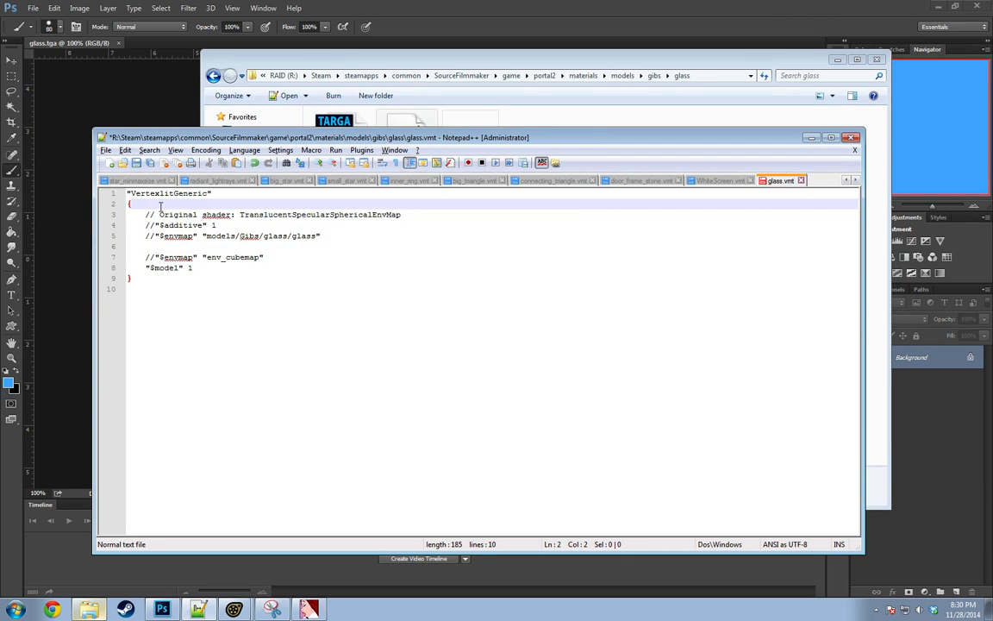
key("Return")
key("ctrl+v")
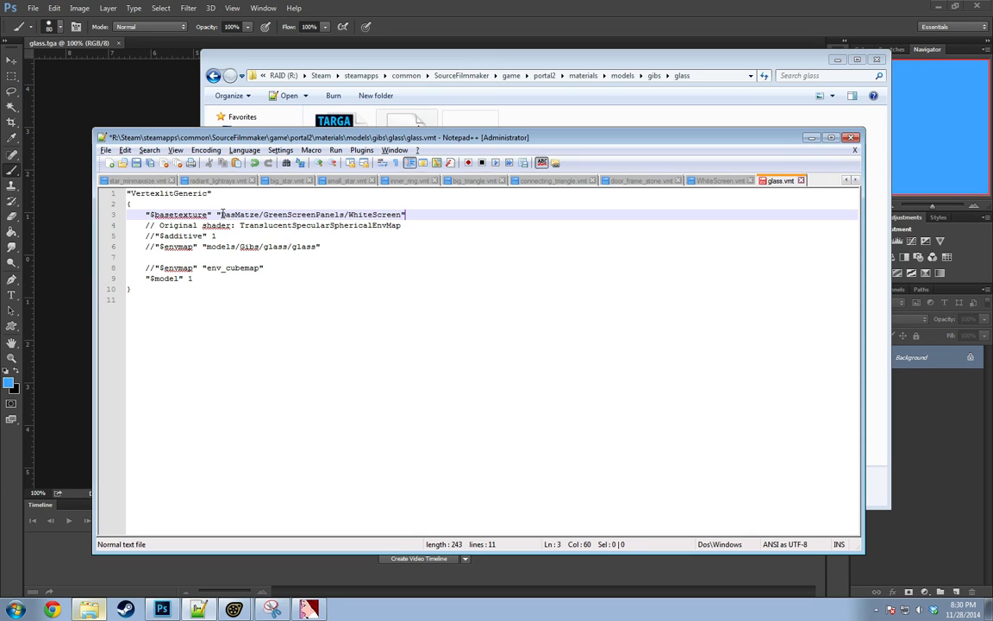
Replace the $basetexture value in glass.vmt with the materials\models\gibs\glass part of the folder path copied from Explorer.
left_click_drag(223, 214, 398, 215)
left_click(439, 82)
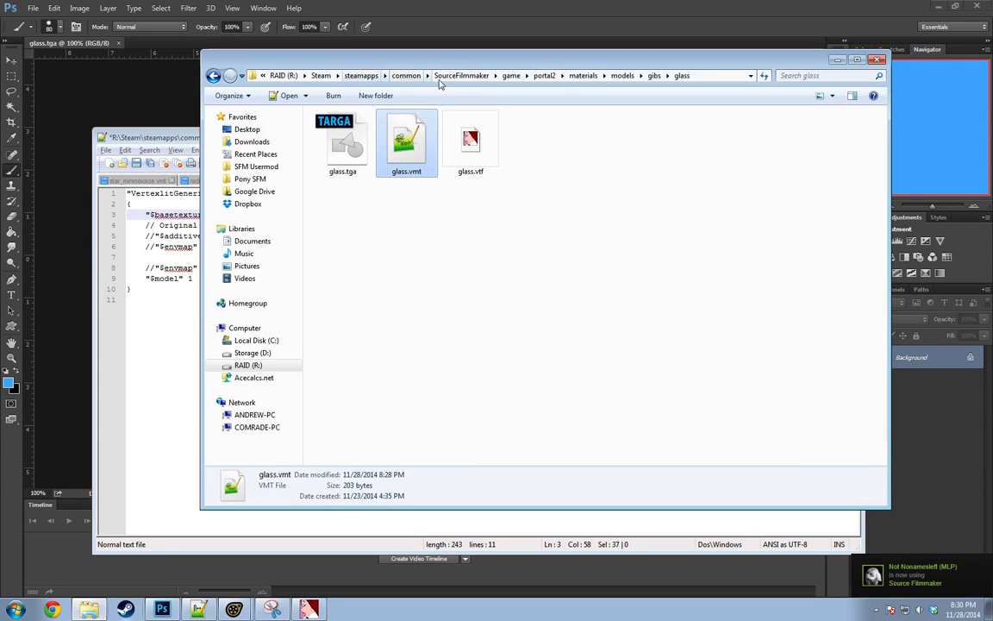
left_click(709, 76)
left_click_drag(707, 77, 467, 82)
key("ctrl+c")
key("alt+Tab")
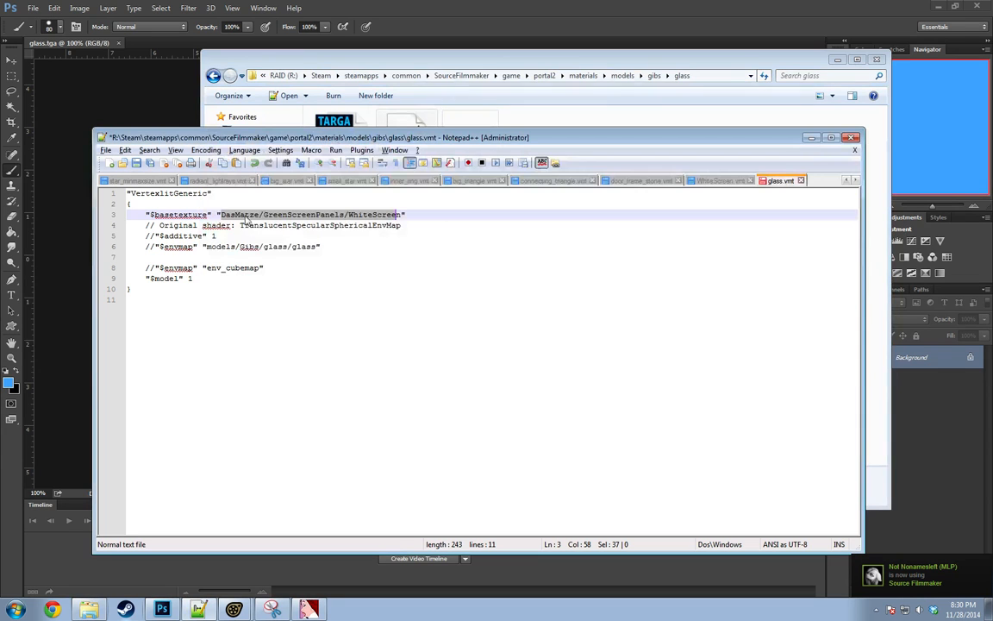
key("ctrl+v")
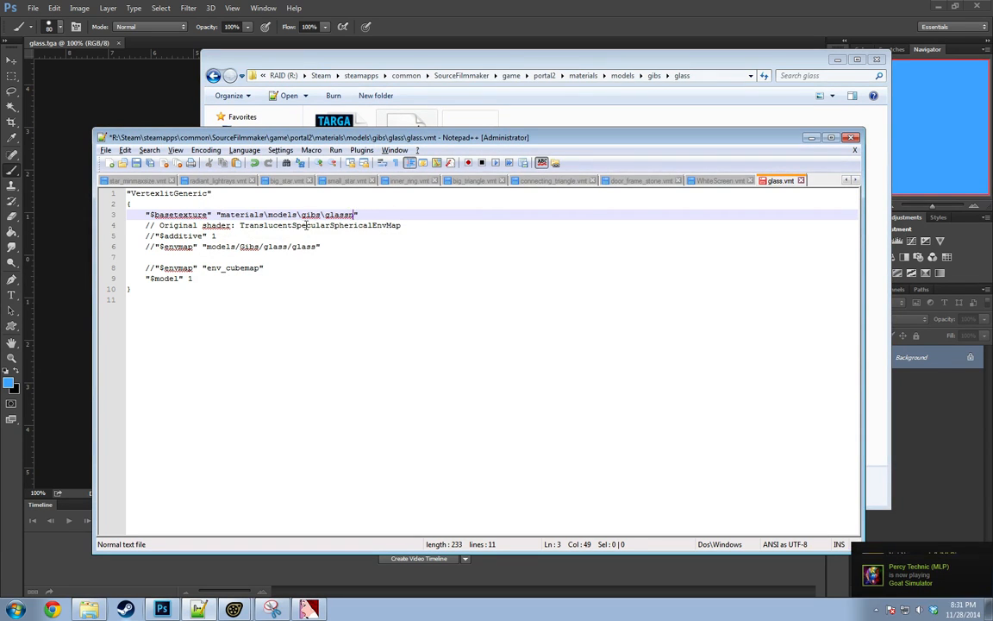
Correct the $basetexture path to models\gibs\glass\glass and save glass.vmt.
left_click(247, 205)
left_click_drag(219, 215, 268, 215)
key("BackSpace")
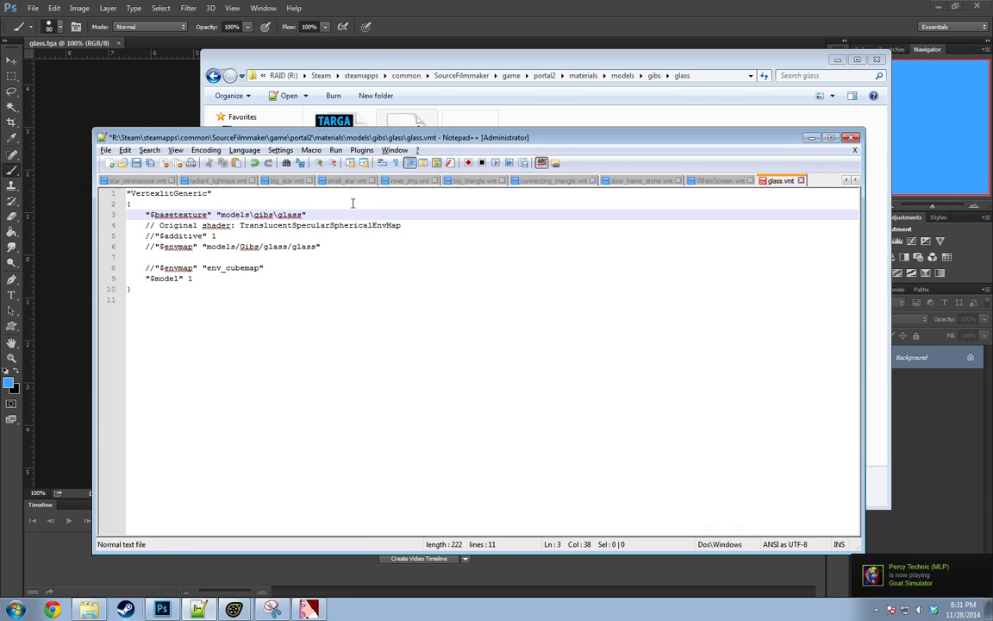
type("ss")
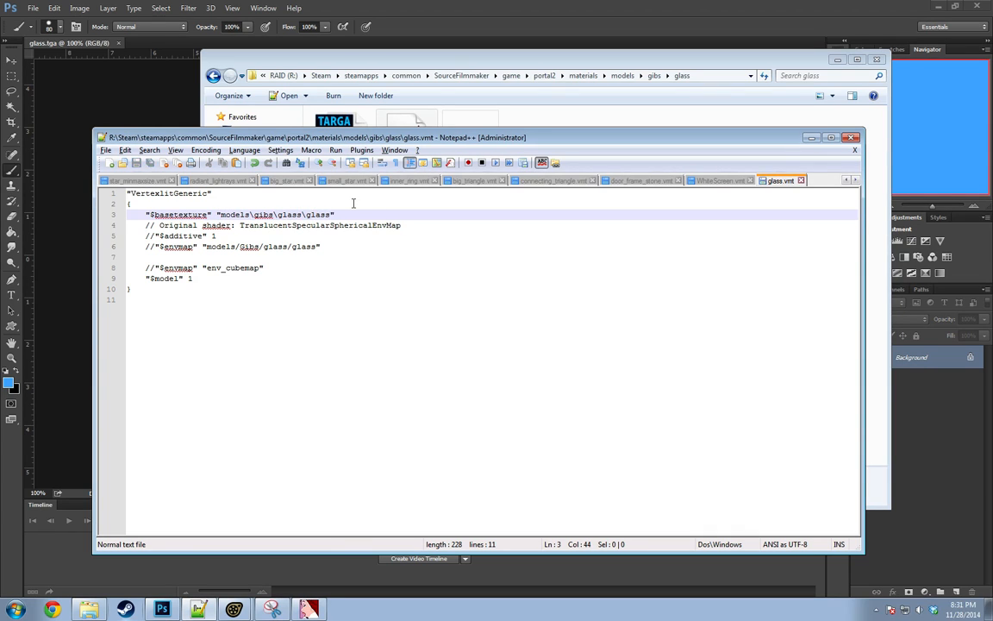
Switch to Source Filmmaker, rerun mat_reloadmaterial glass in the console and scrub to the crystal explosion at 46.433.
left_click(217, 6)
left_click(343, 5)
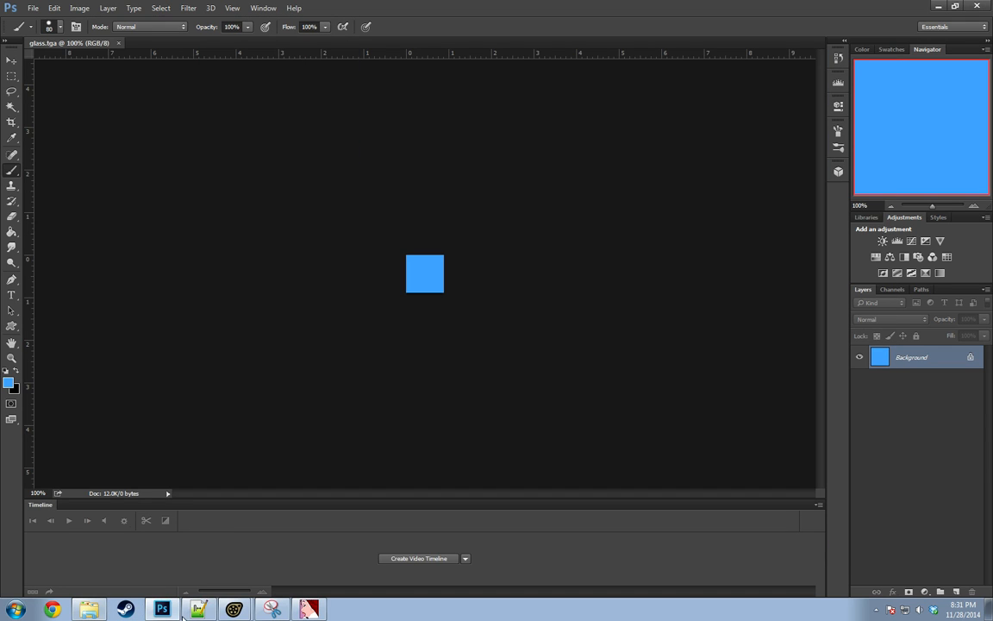
left_click(237, 611)
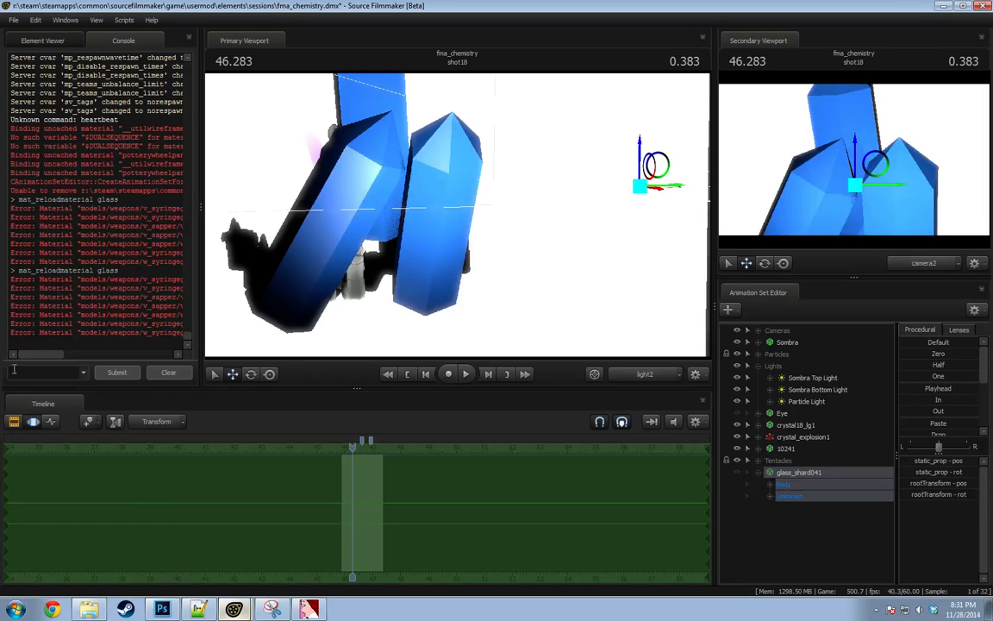
left_click(14, 369)
key("Up")
key("Return")
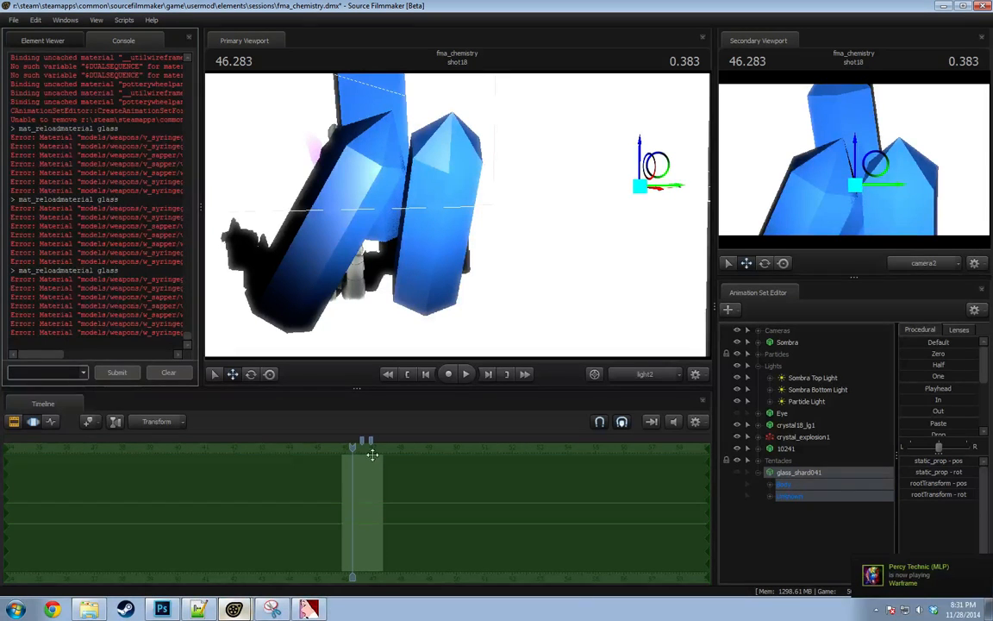
left_click_drag(372, 454, 358, 455)
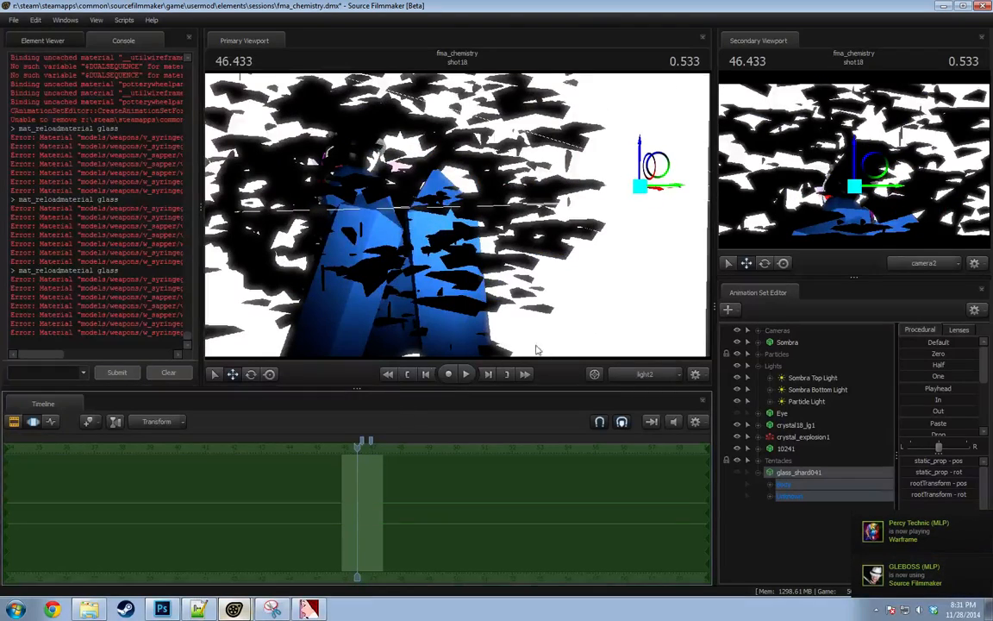
key("alt+Tab")
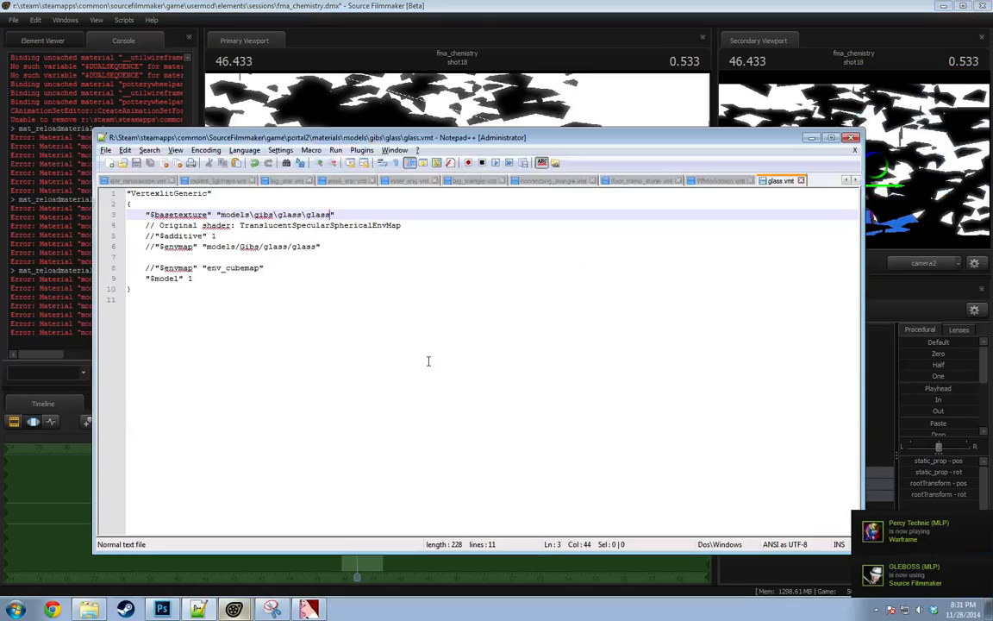
left_click(218, 227)
left_click(147, 280)
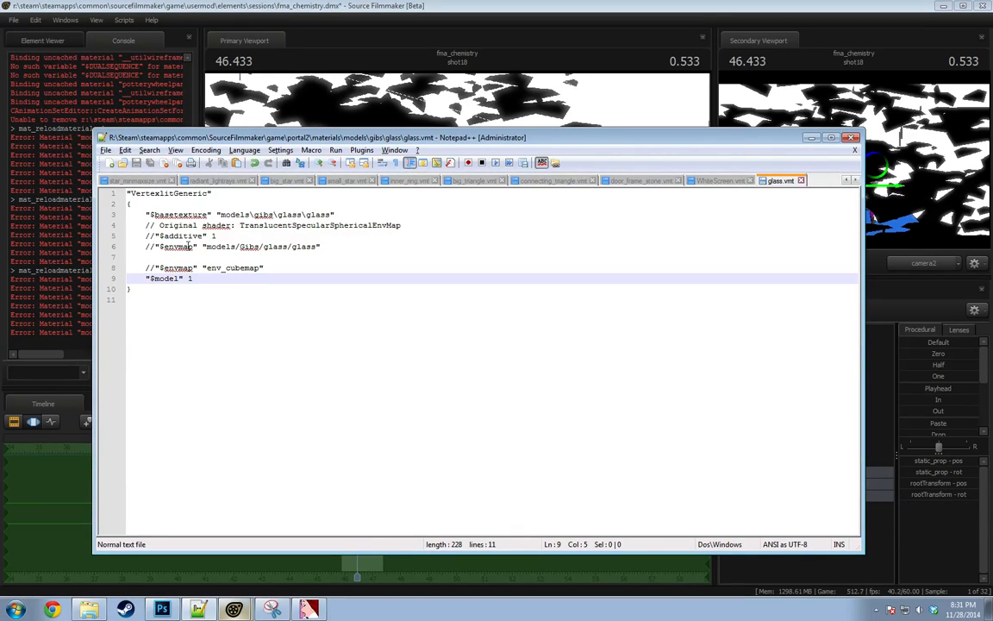
Run mat_reloadallmaterials in the Source Filmmaker console and scrub back to 46.366 in shot18 to check the shards.
key("alt+Tab")
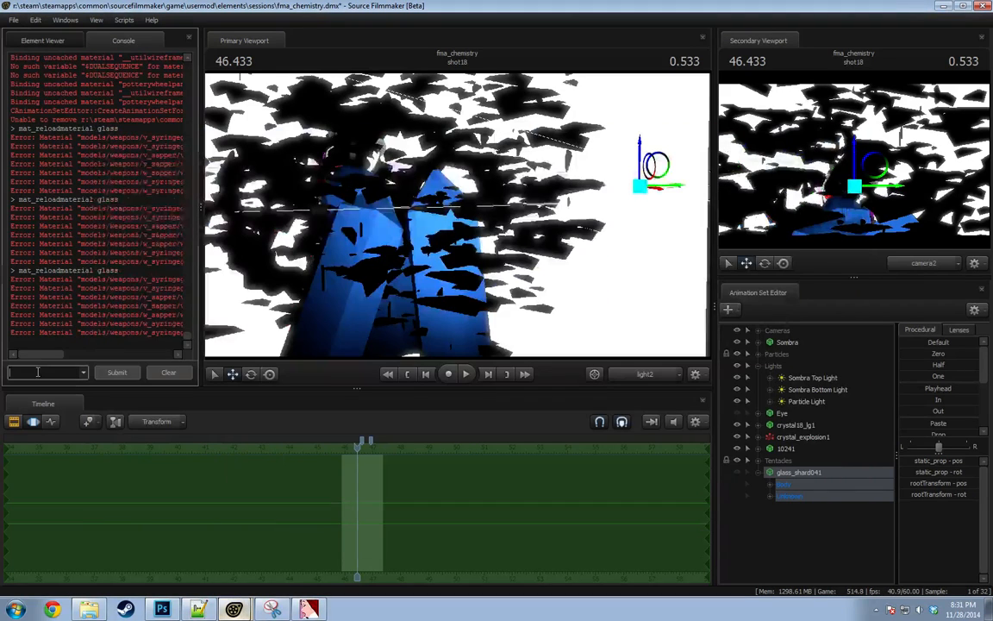
key("BackSpace")
key("BackSpace")
key("BackSpace")
key("BackSpace")
key("BackSpace")
key("BackSpace")
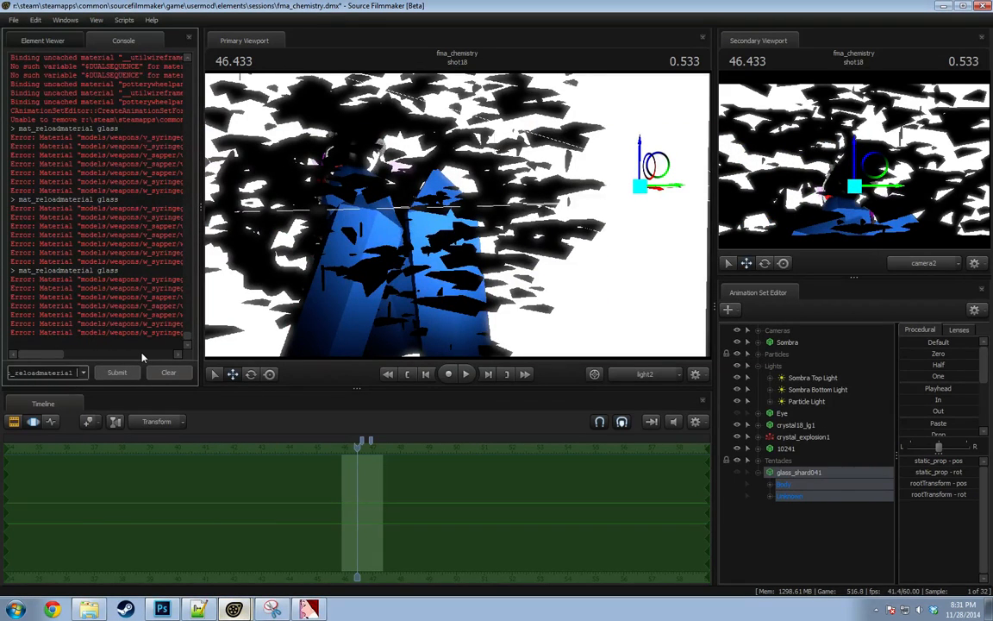
key("BackSpace")
key("BackSpace")
type("allmaterials")
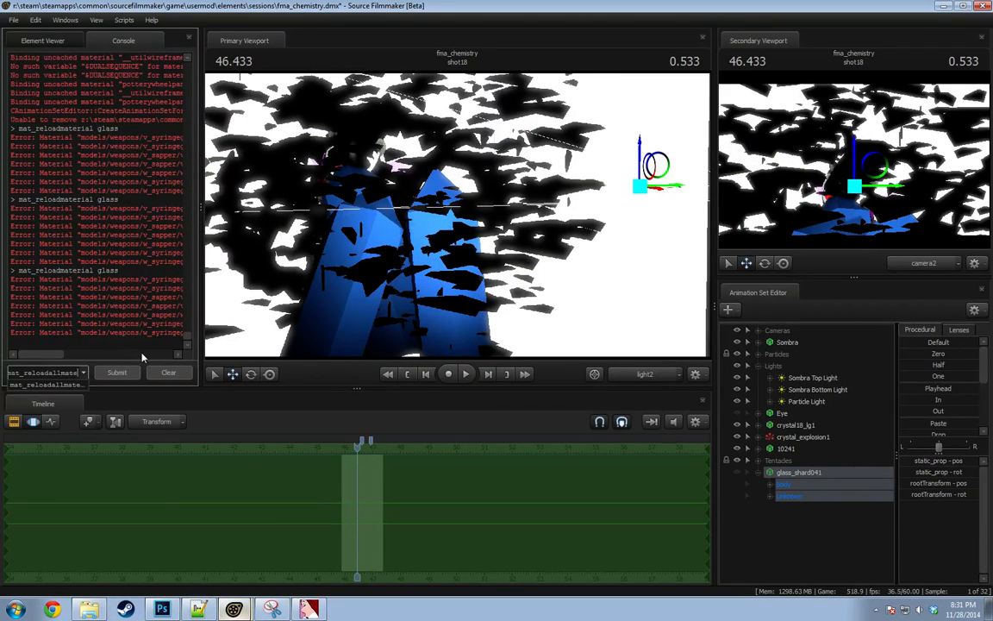
key("Return")
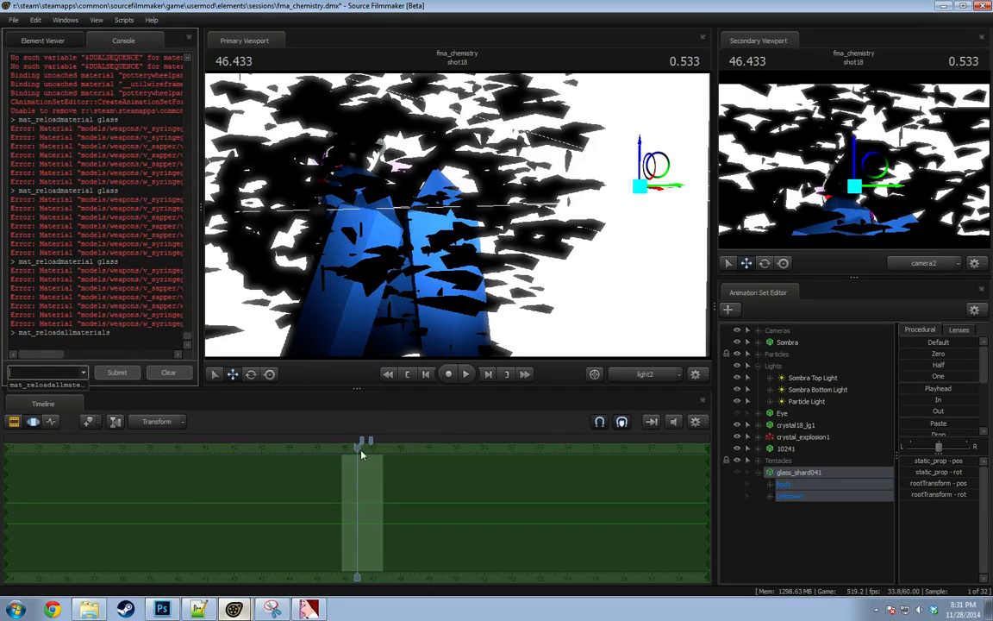
left_click_drag(356, 455, 354, 448)
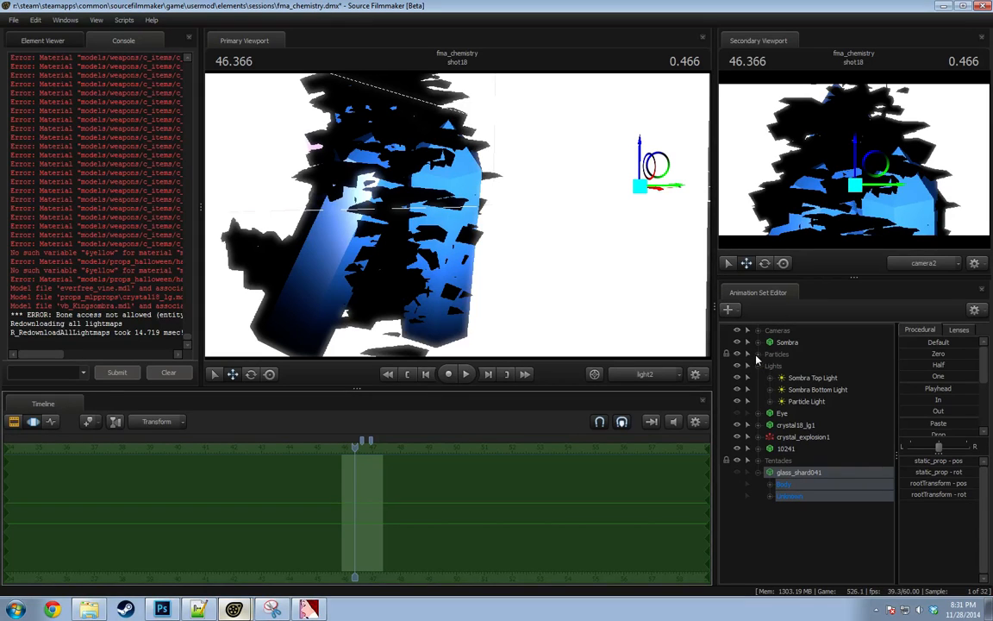
Select Particle Light and pull the light2 view far back from the crystals until the whole backdrop is in view.
left_click(804, 402)
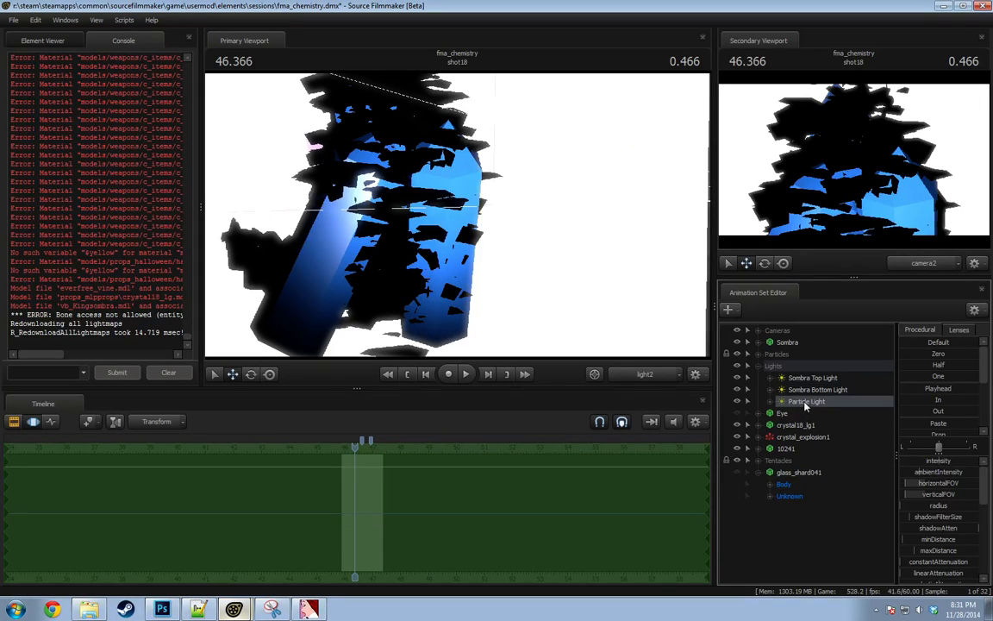
left_click_drag(449, 201, 585, 305)
key("s")
key("z")
key("w")
key("s")
key("w")
key("s")
key("x")
key("s")
key("alt+Tab")
key("alt+Tab")
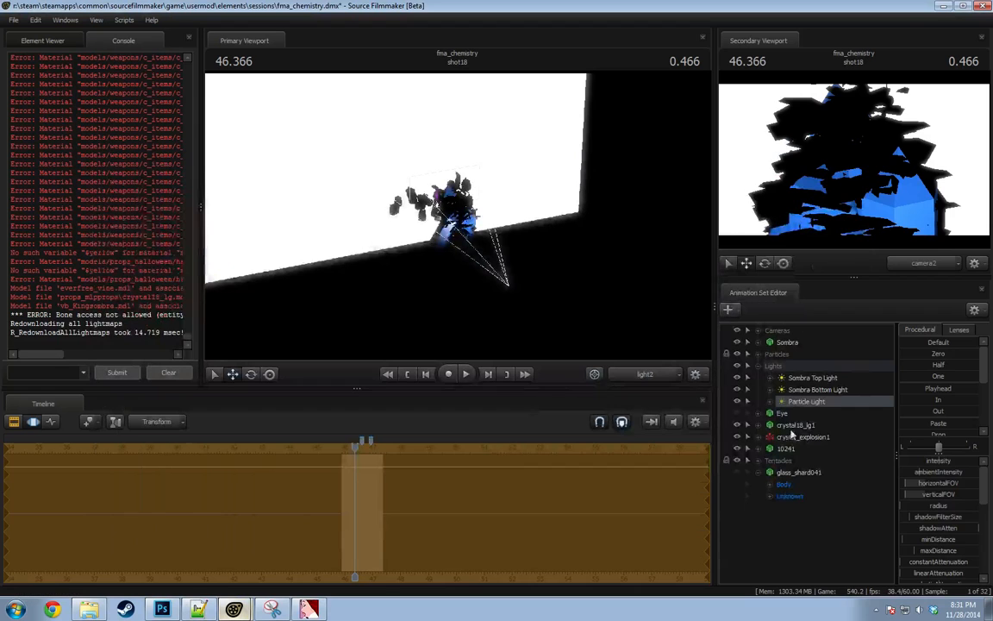
Select glass_shard041 and play the crystal explosion in shot18 from just before it starts.
left_click(788, 472)
left_click_drag(349, 447, 342, 446)
key("space")
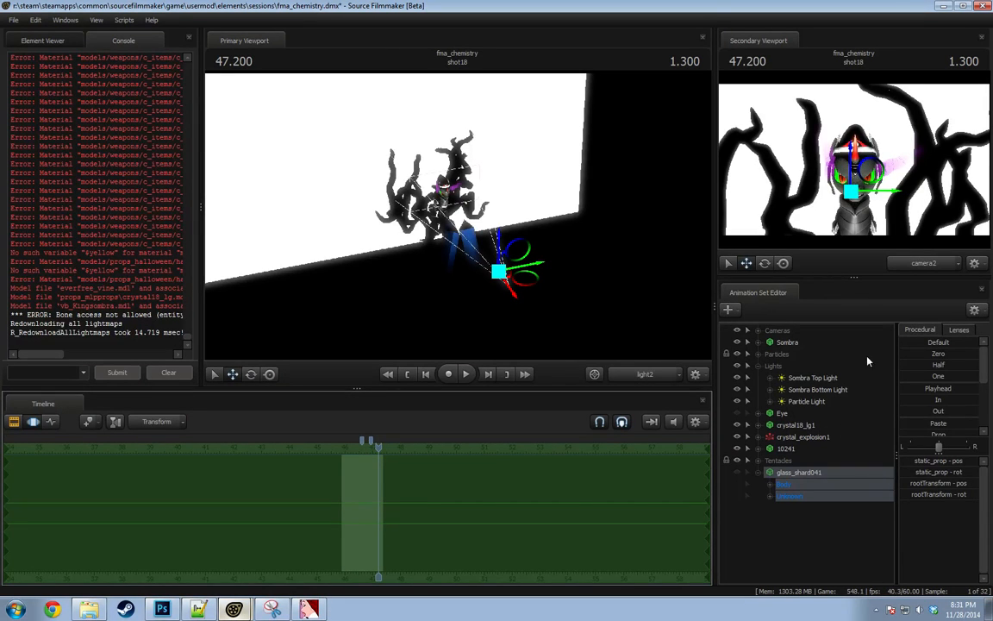
Shrink the console, widen the Animation Set Editor and unhide glass_shard041.
left_click_drag(714, 328, 678, 328)
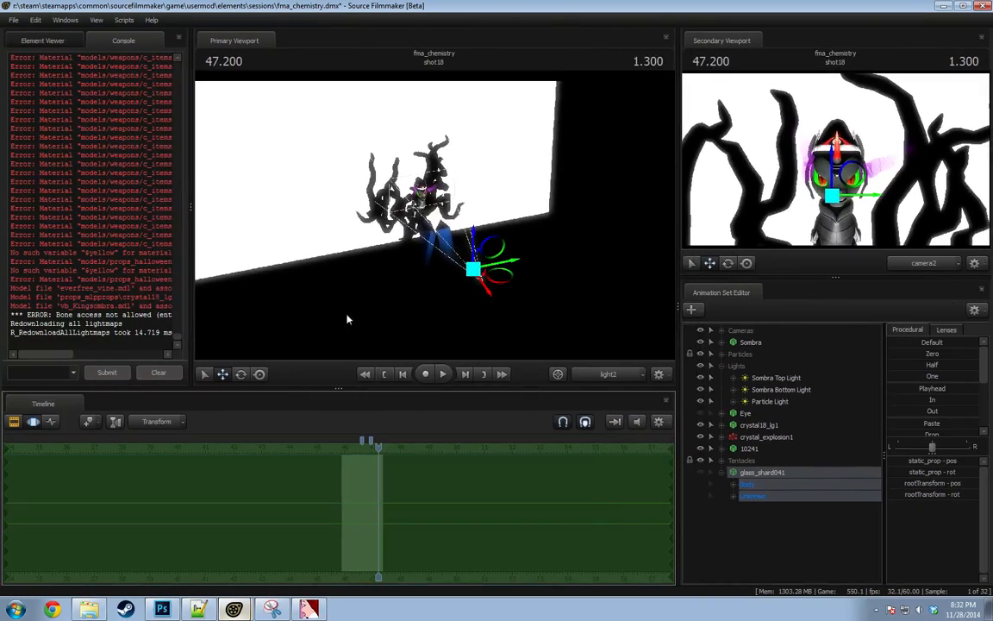
left_click_drag(188, 283, 86, 310)
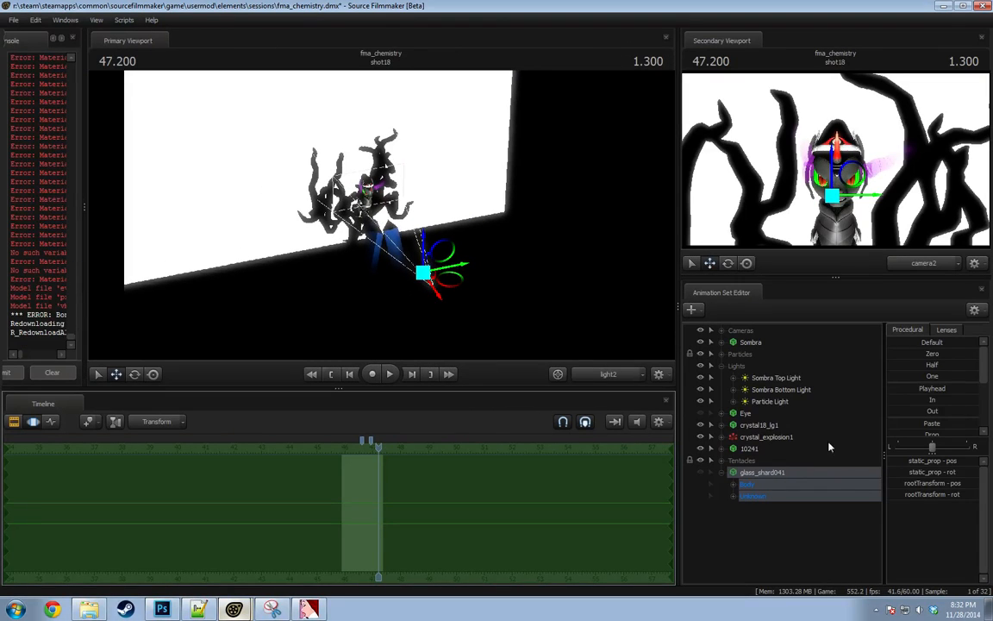
right_click(781, 474)
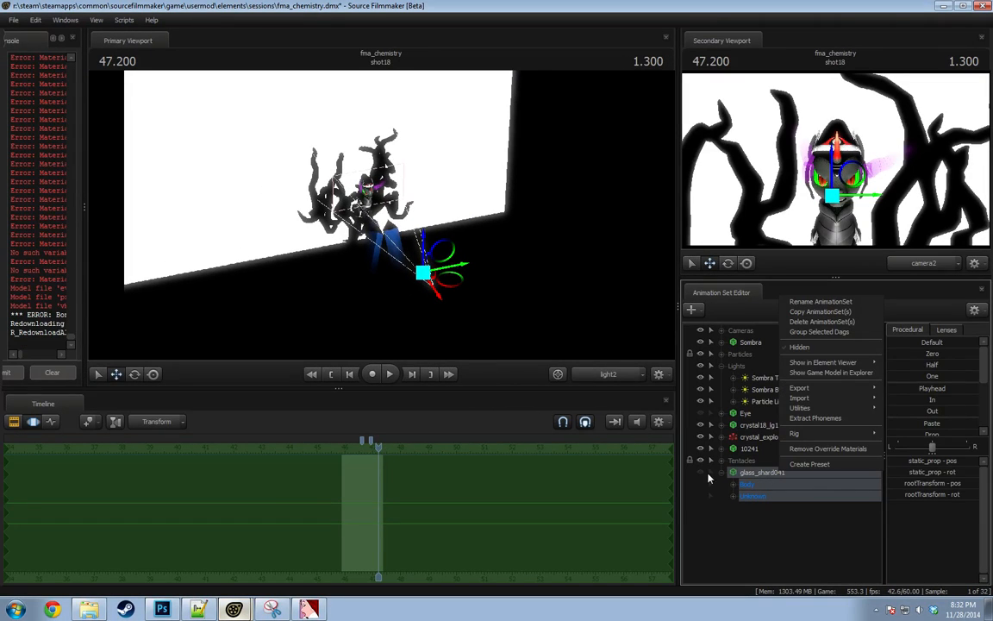
left_click(748, 473)
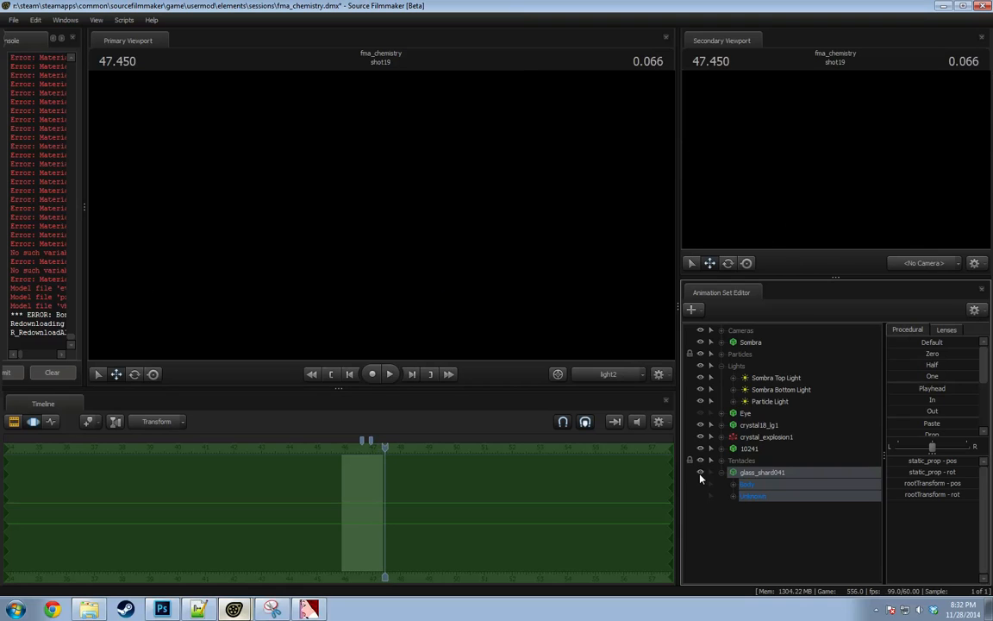
Scrub to 46.666 in shot18 and show the scene through the Work Camera in the primary viewport.
left_click(360, 446)
left_click_drag(361, 446, 366, 447)
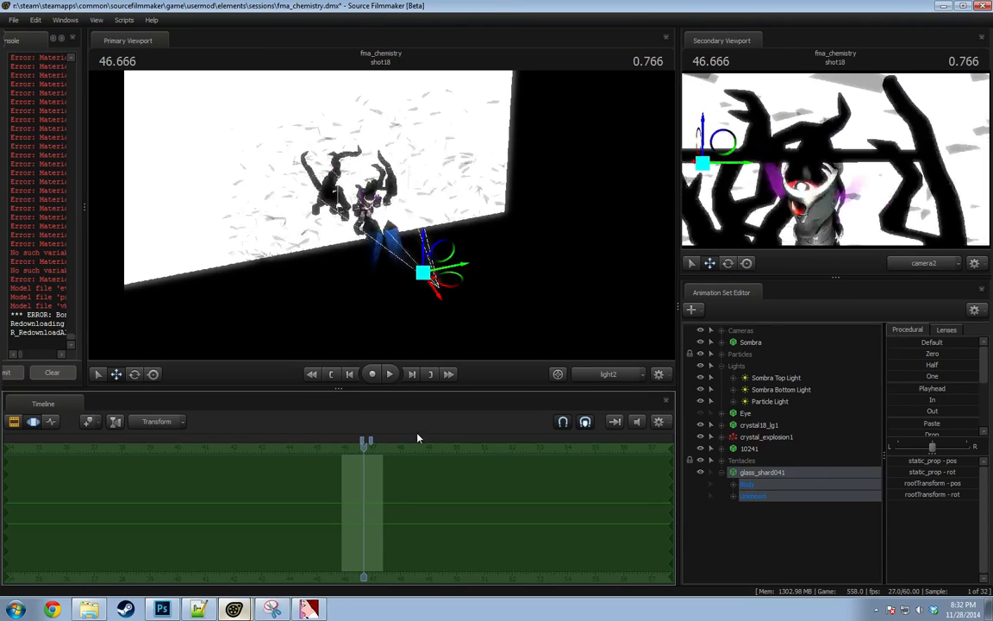
left_click(608, 374)
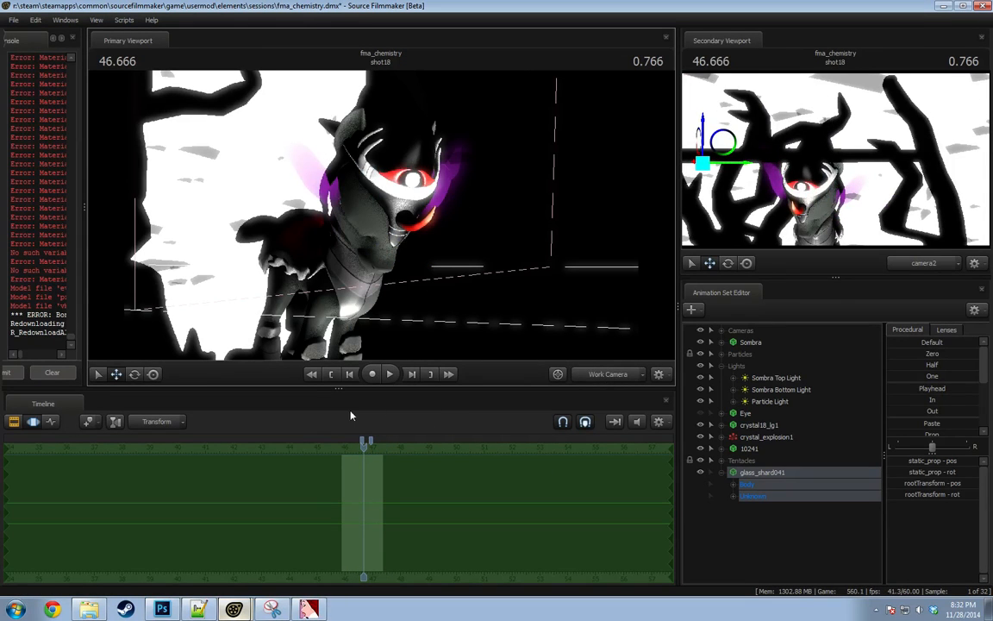
Play the crystal explosion in shot18 repeatedly from about 46 seconds as seen through the Work Camera.
left_click(341, 446)
key("space")
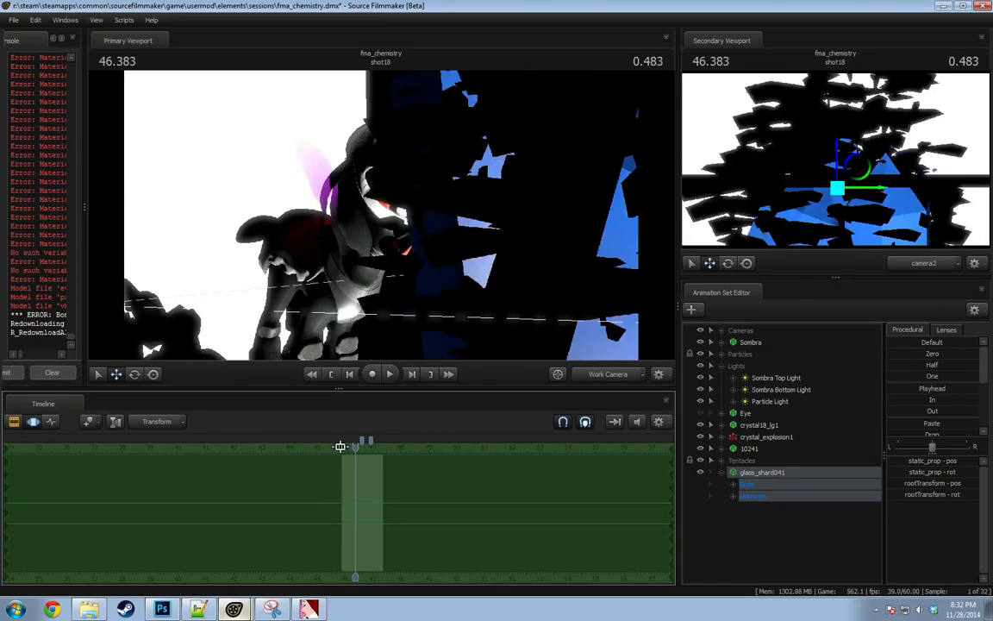
key("space")
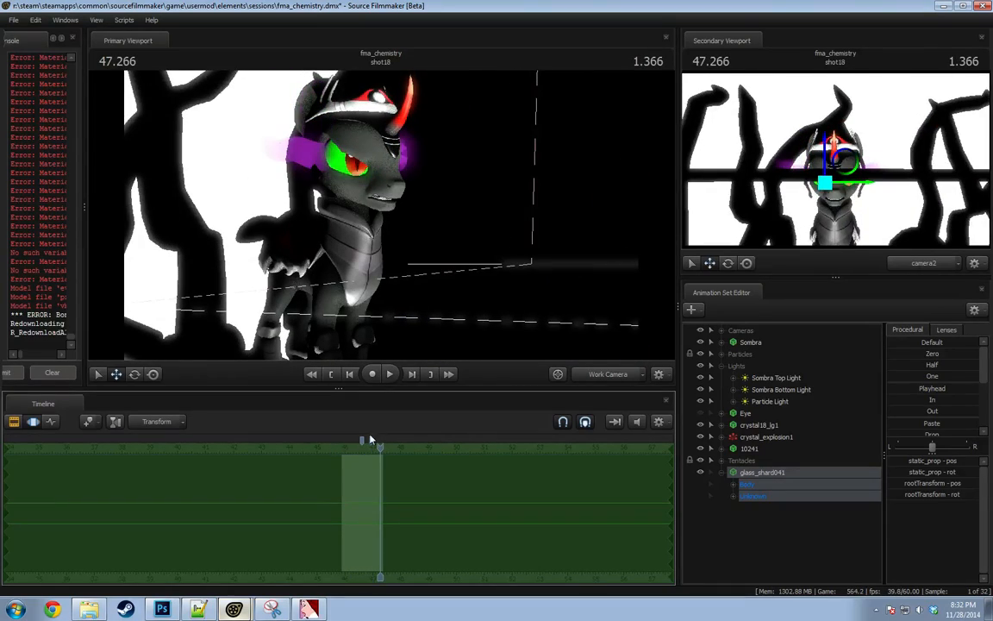
left_click(346, 449)
key("space")
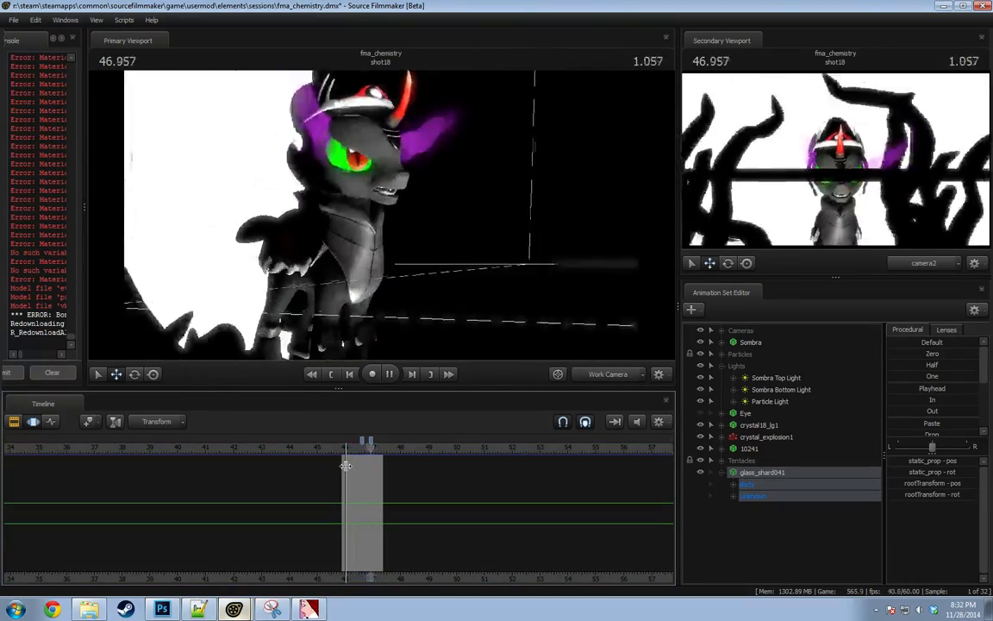
Collapse and hide glass_shard041, and replay the crystal explosion, stopping at 46.500.
left_click(721, 472)
left_click(731, 485)
key("space")
left_click_drag(356, 446, 346, 447)
key("space")
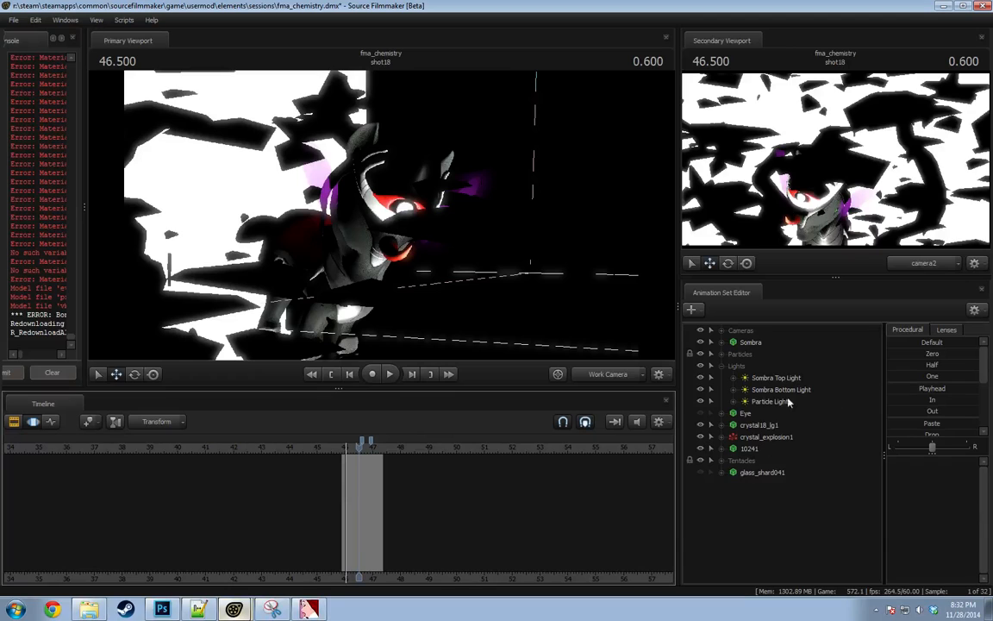
Rename the crystal_explosion1 animation set as Crystal Explosion.
right_click(756, 438)
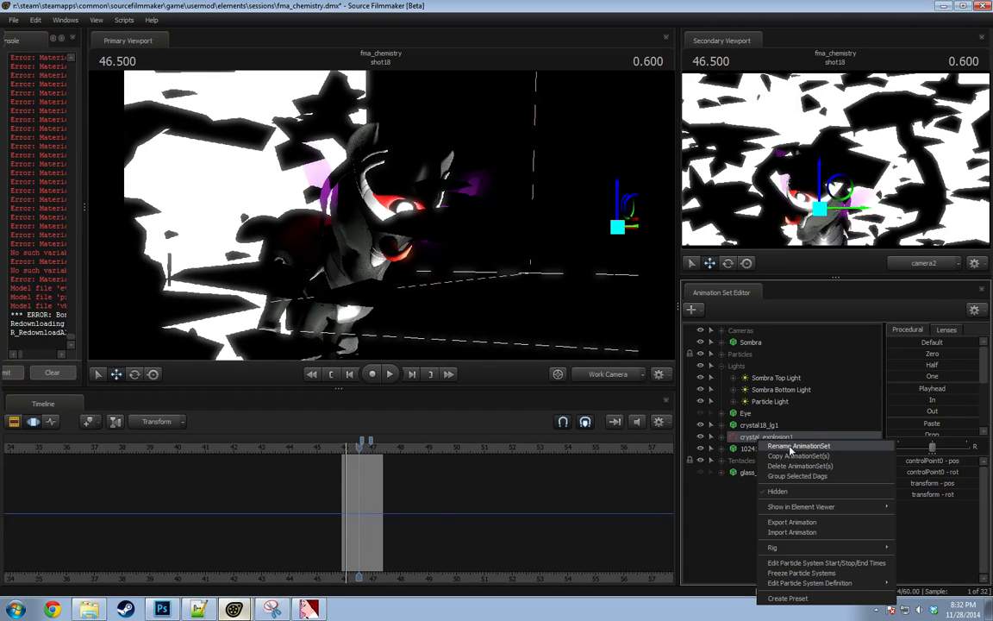
right_click(745, 438)
left_click(775, 445)
type("Cr")
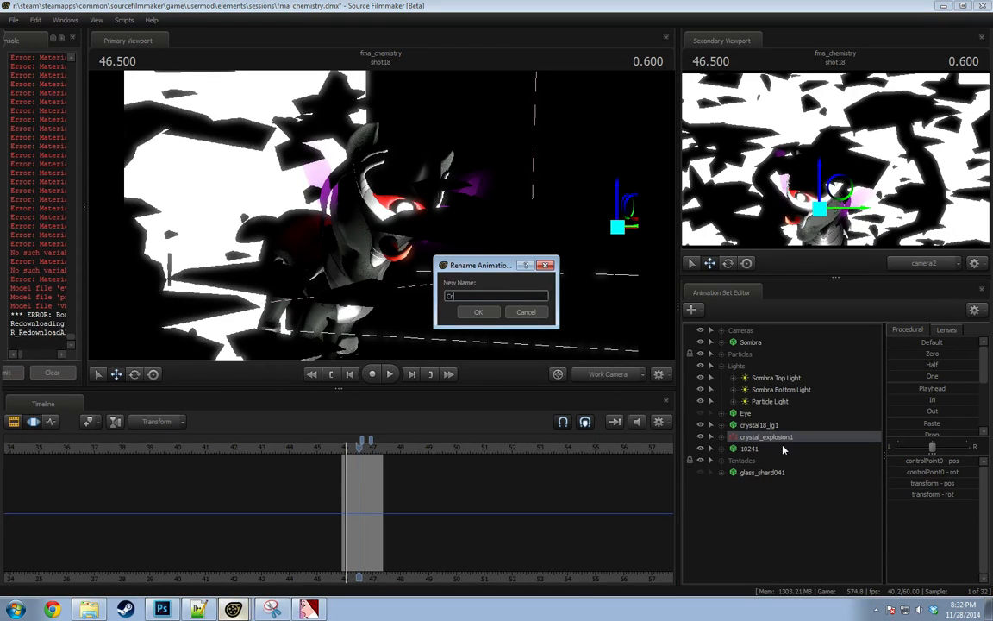
type("ystal Explosion")
key("Return")
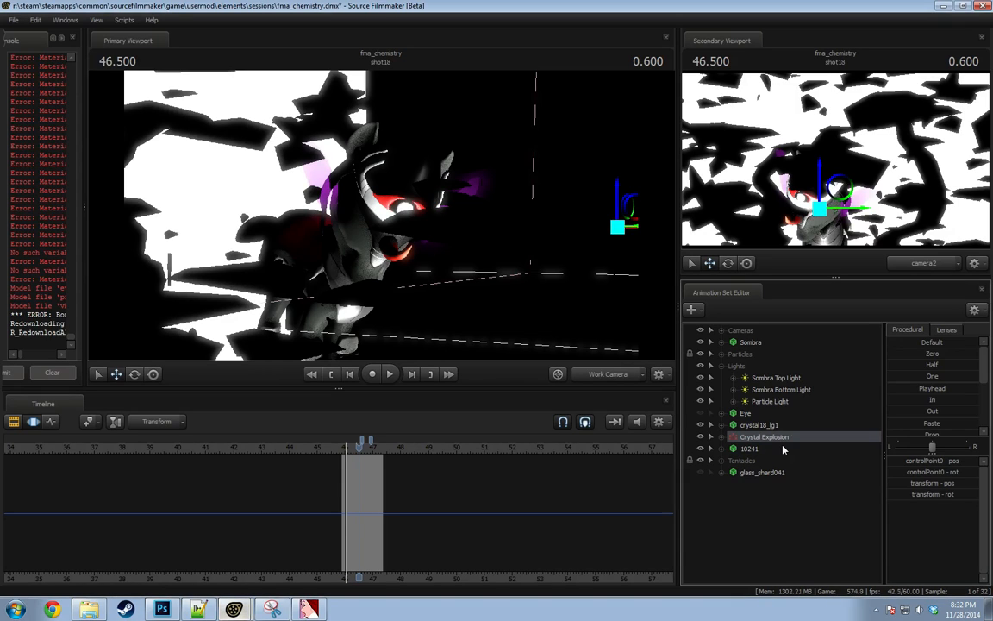
Try to put Crystal Explosion into a newly named particle group.
right_click(749, 442)
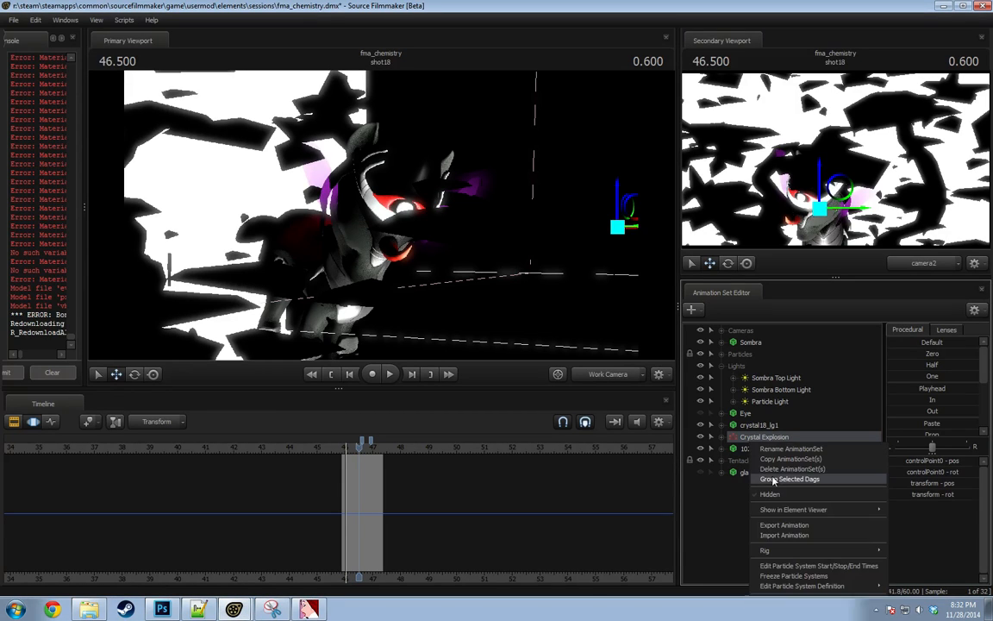
left_click(790, 478)
type("Parti")
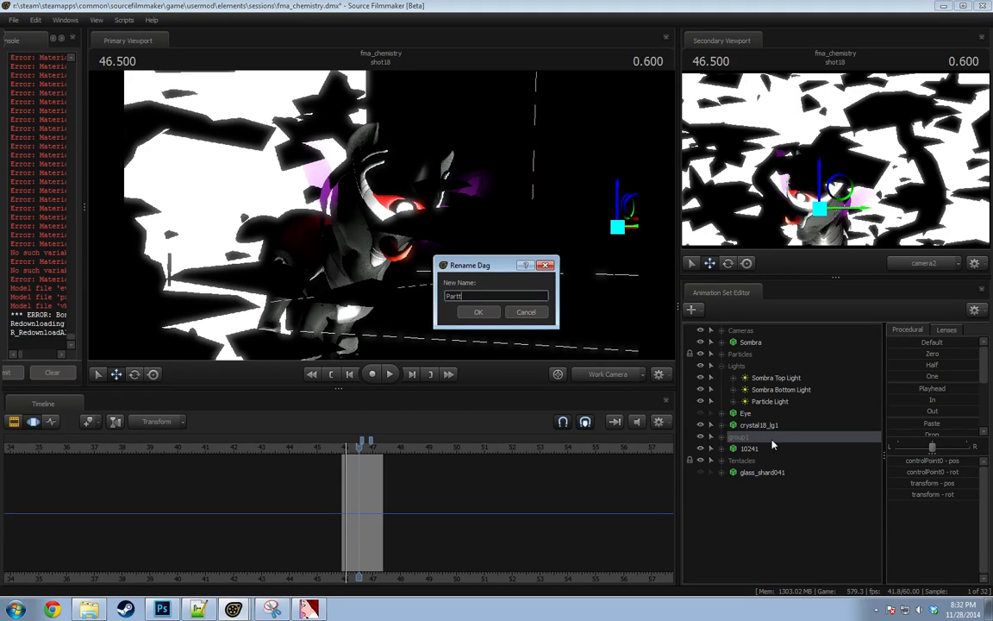
type("cles2")
key("Return")
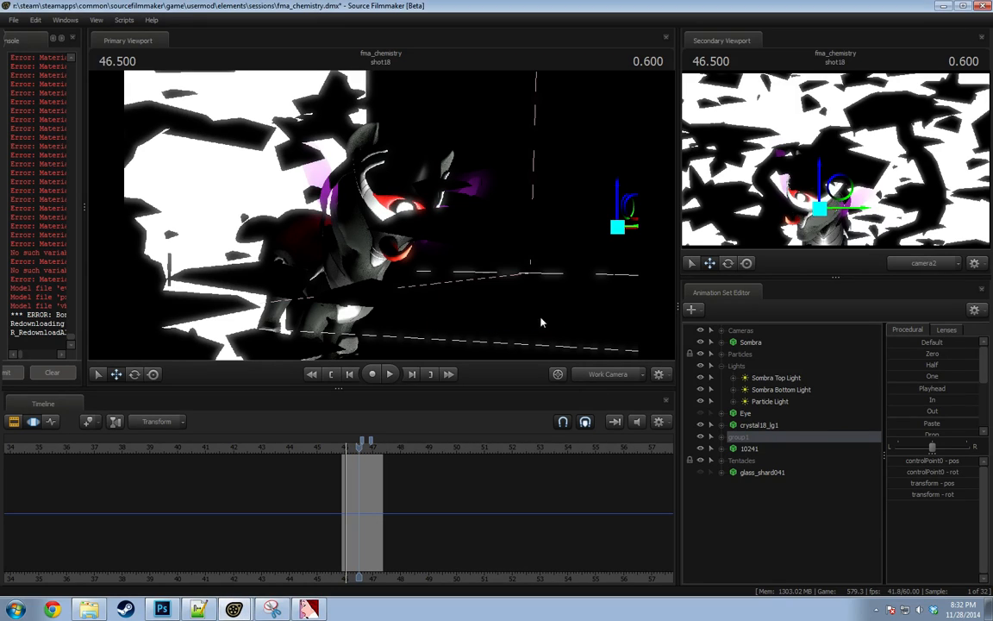
right_click(766, 437)
left_click(785, 440)
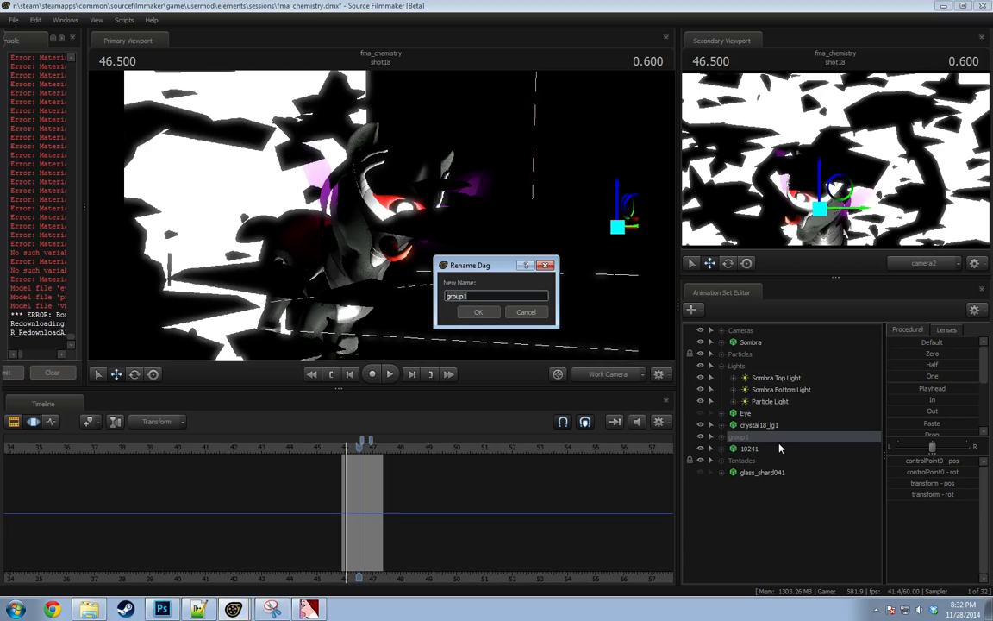
key("Escape")
Move Crystal Explosion out of group1 into the existing Particles group.
left_click(722, 437)
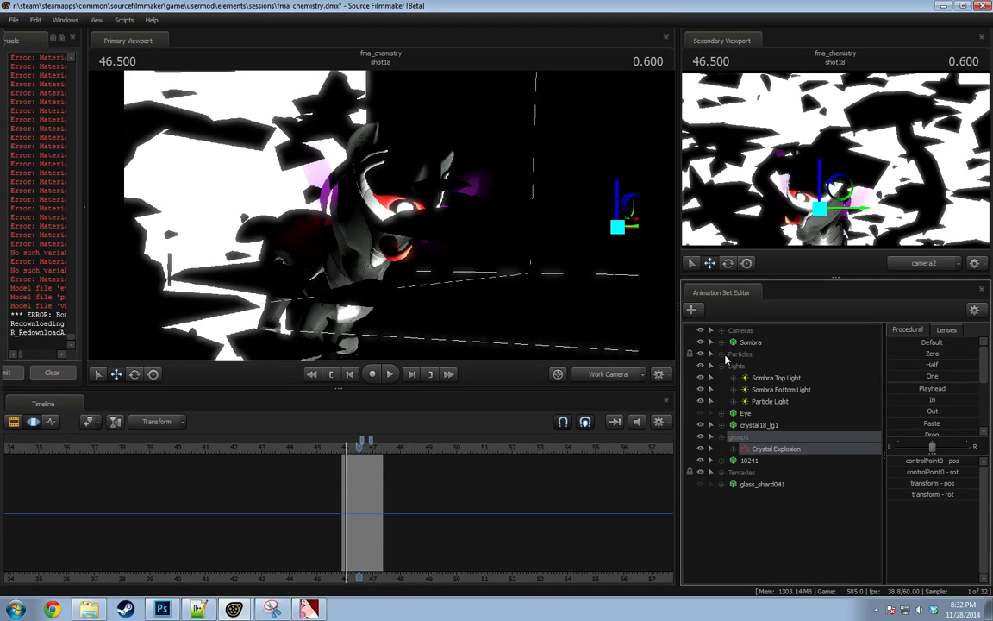
left_click_drag(768, 473, 747, 355)
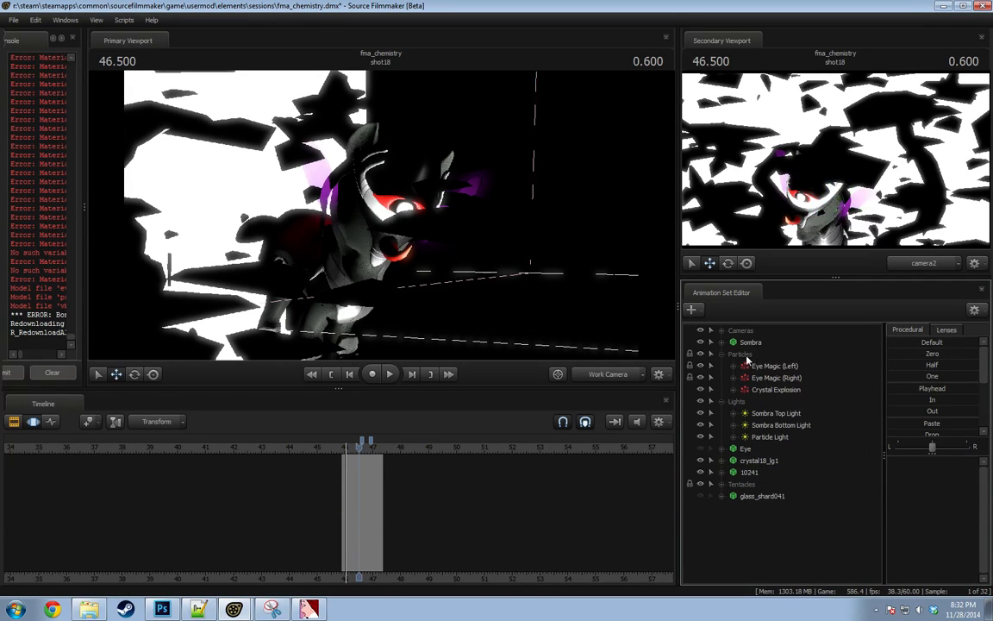
Rename the crystal18_lg1 animation set as Crystal.
left_click(751, 462)
right_click(751, 461)
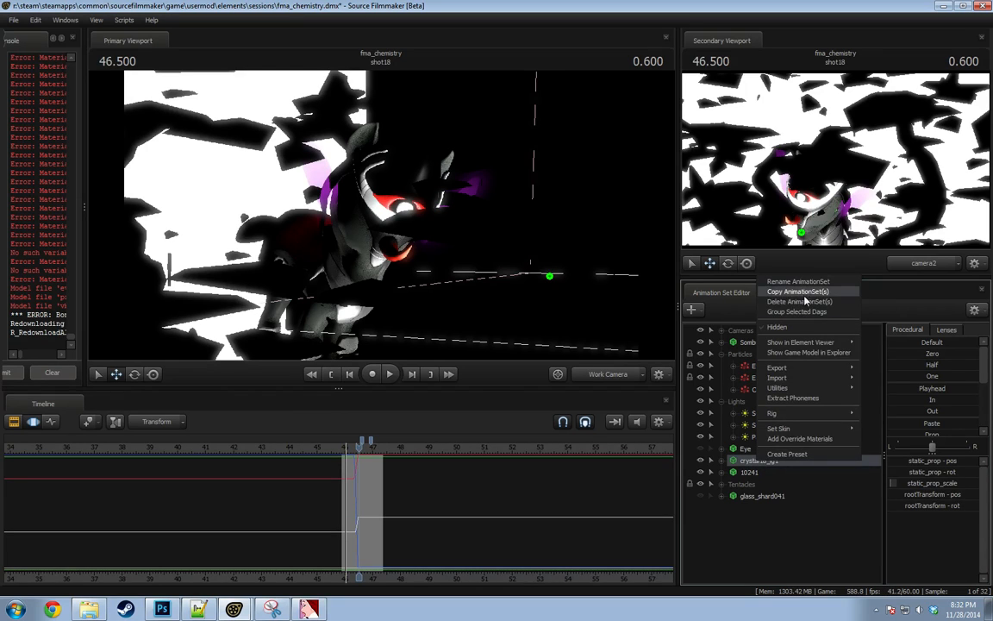
left_click(723, 266)
type("crya")
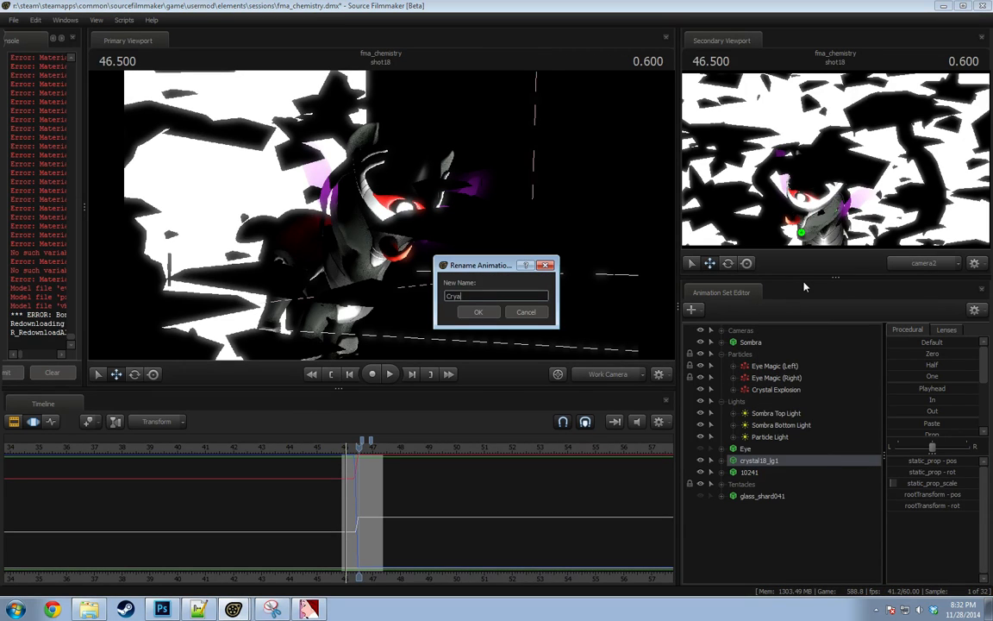
type("tal")
key("Return")
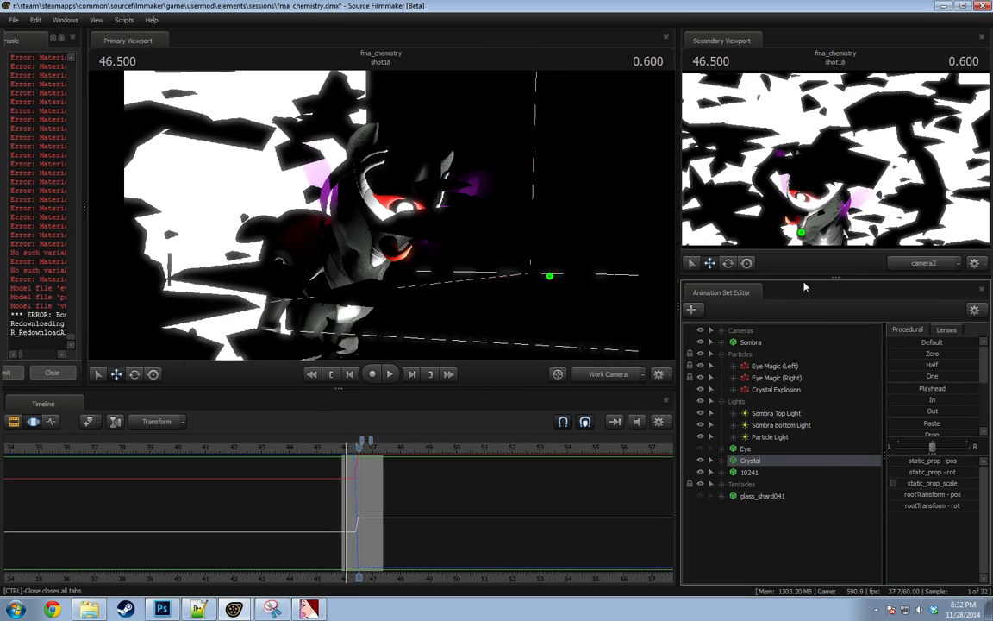
Rename the 10241 animation set as White Background.
left_click(752, 472)
right_click(752, 472)
left_click(731, 307)
type("b")
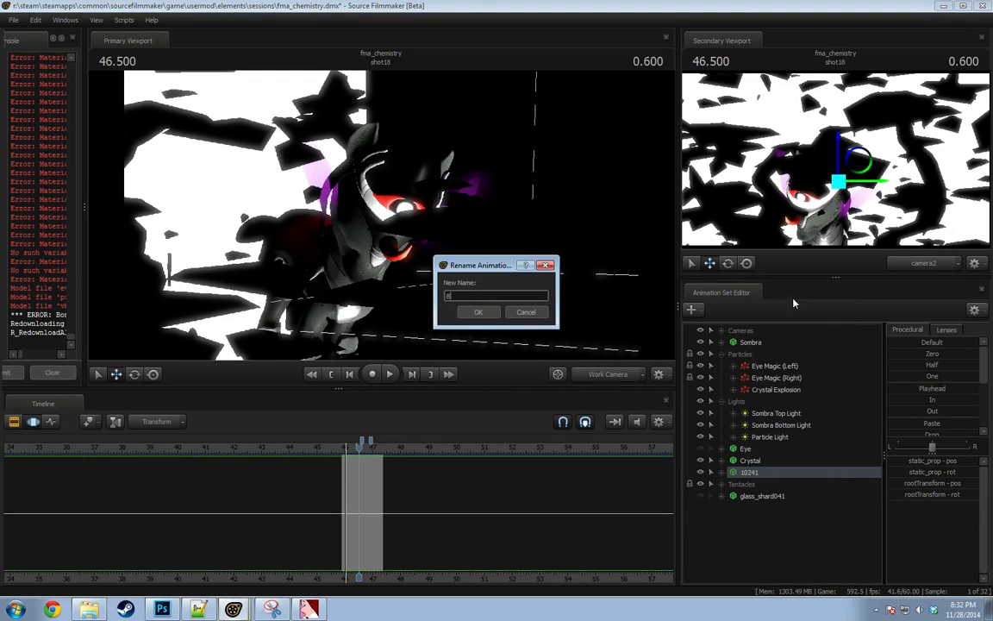
key("BackSpace")
type("White Background")
key("Return")
Collapse the Particles and Lights groups and unhide the Eye model.
left_click(760, 496)
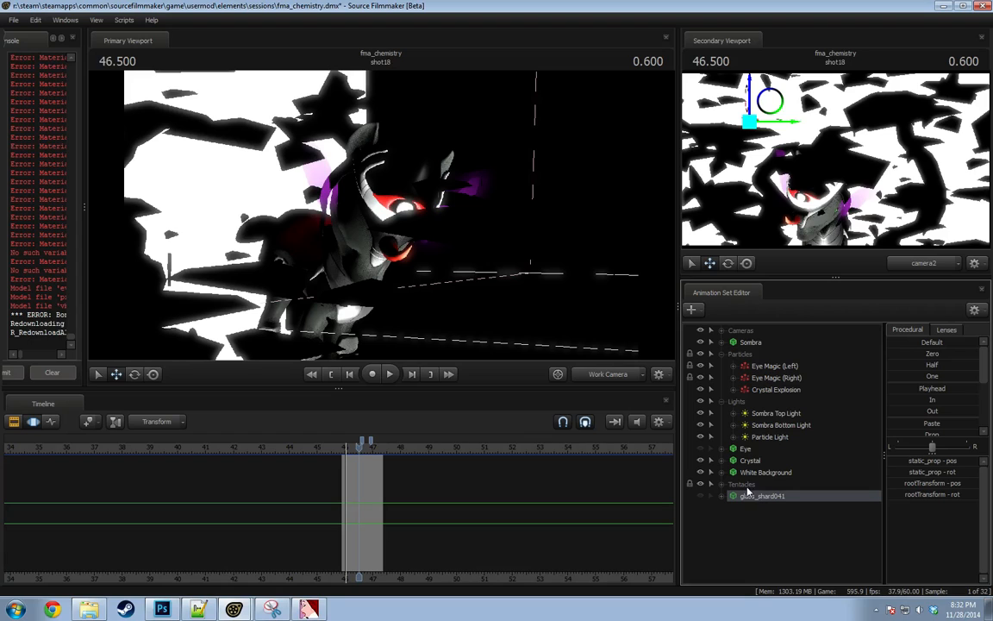
left_click(722, 354)
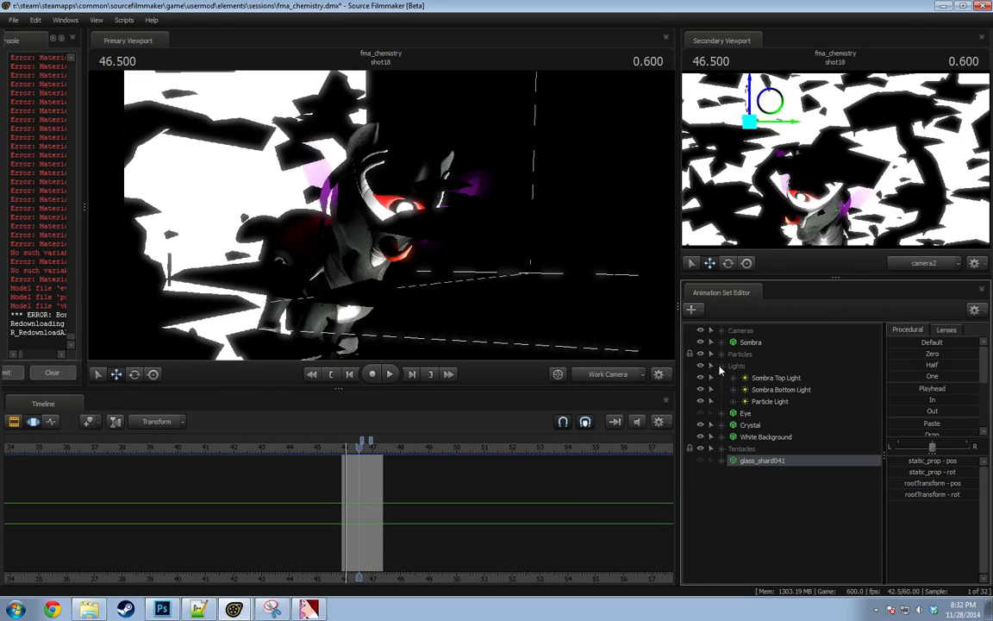
left_click(721, 367)
left_click(729, 379)
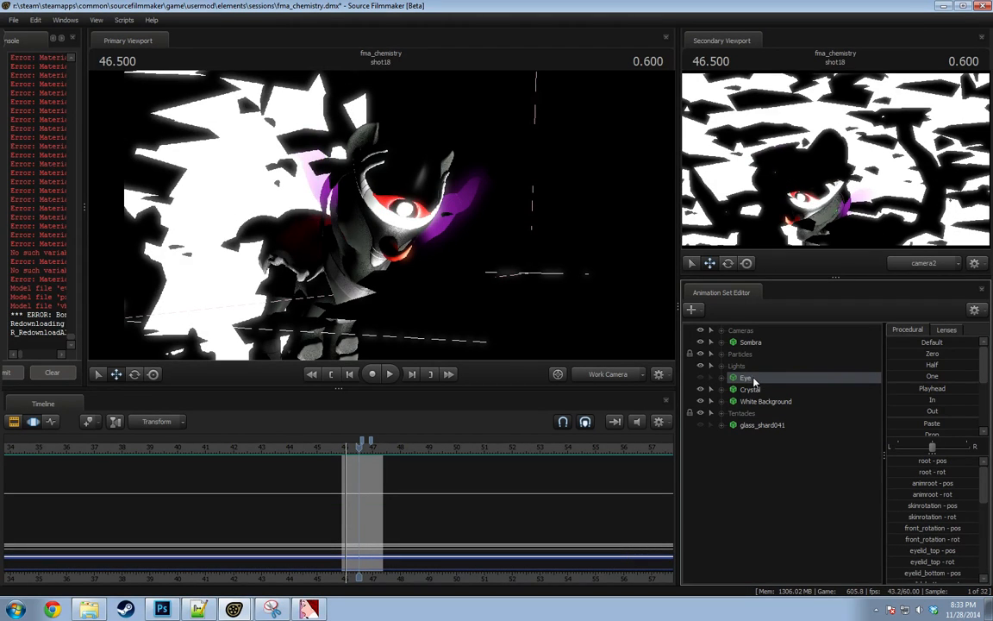
left_click(700, 379)
Disable lighting in the primary viewport and play the explosion from about 46 seconds, with the crystals and eye in view.
right_click(538, 268)
left_click(565, 298)
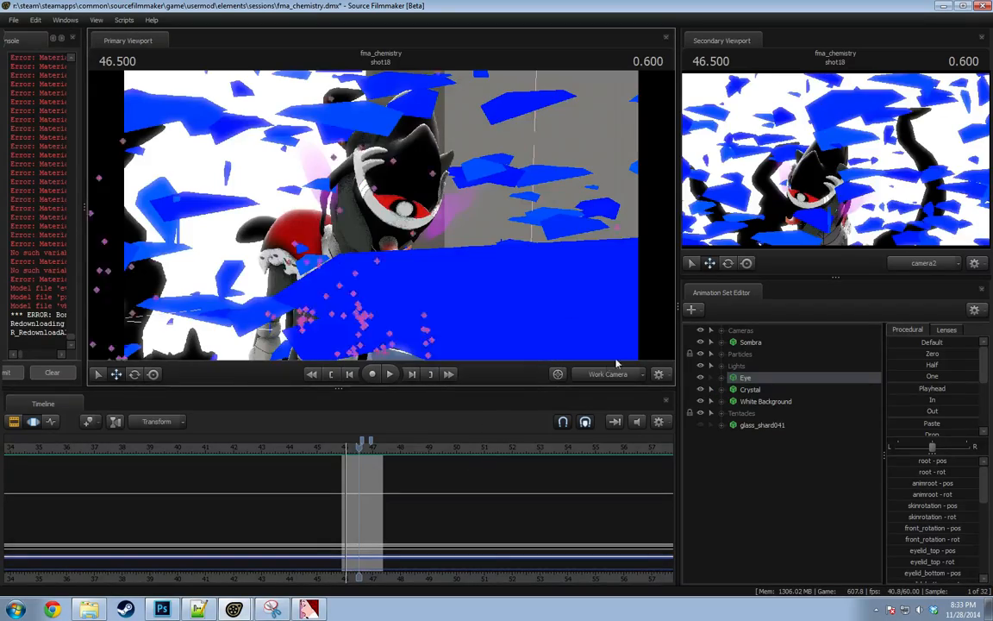
key("s")
left_click_drag(535, 303, 587, 299)
left_click_drag(359, 446, 344, 445)
key("space")
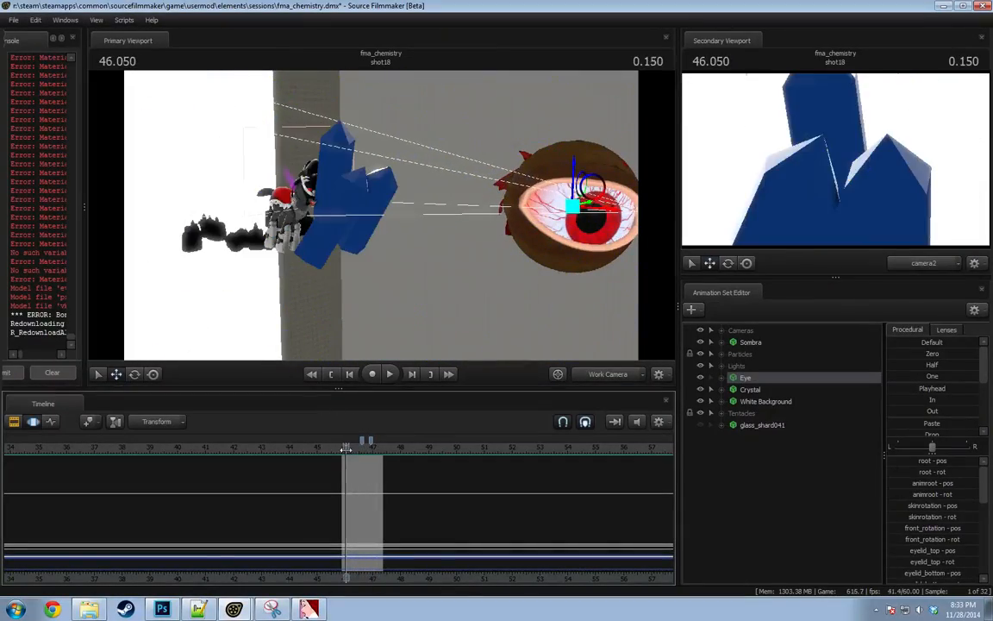
key("space")
Re-enable viewport lighting and compare the lit crystals at 46.200 with the exploding shards at 46.516.
right_click(471, 241)
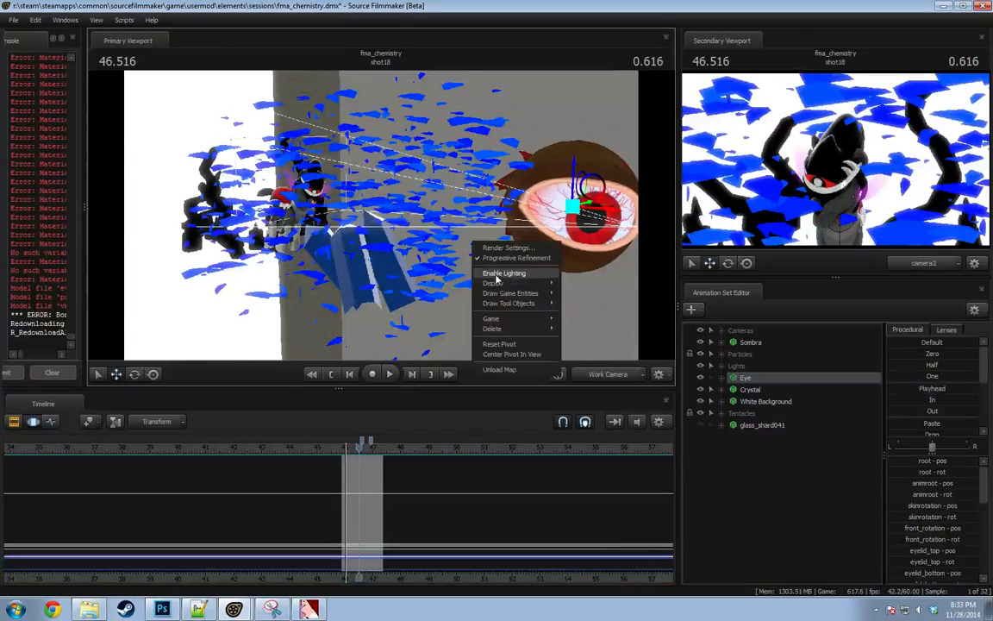
left_click(496, 276)
left_click_drag(360, 445, 355, 445)
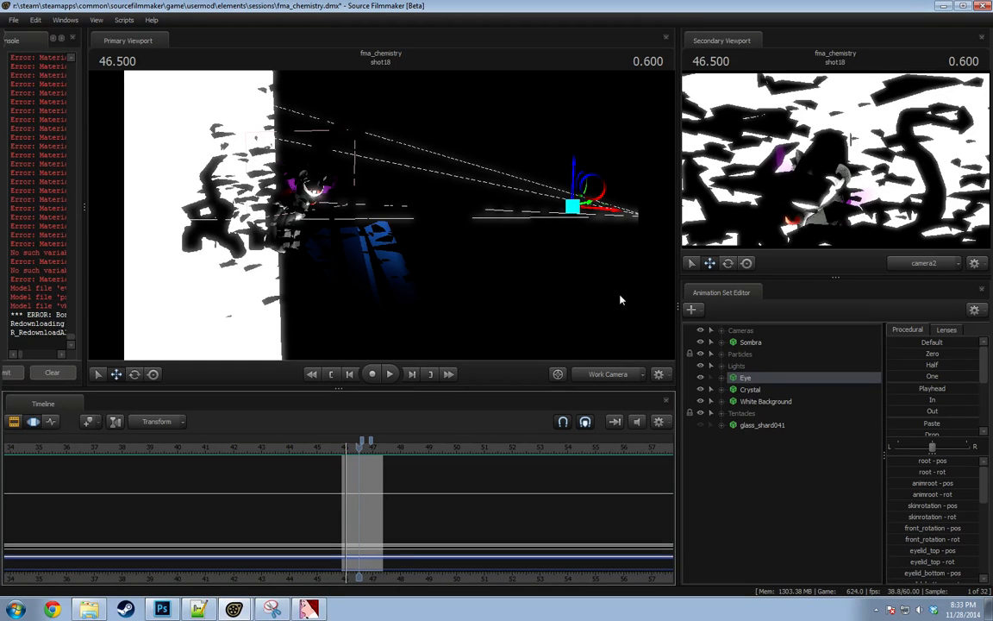
left_click(349, 447)
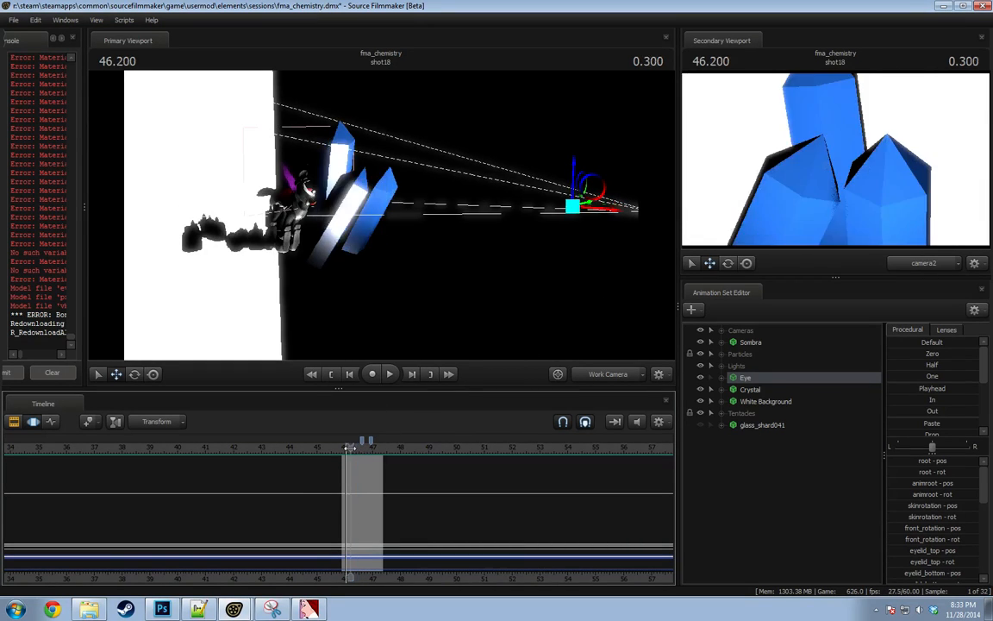
left_click_drag(349, 446, 359, 446)
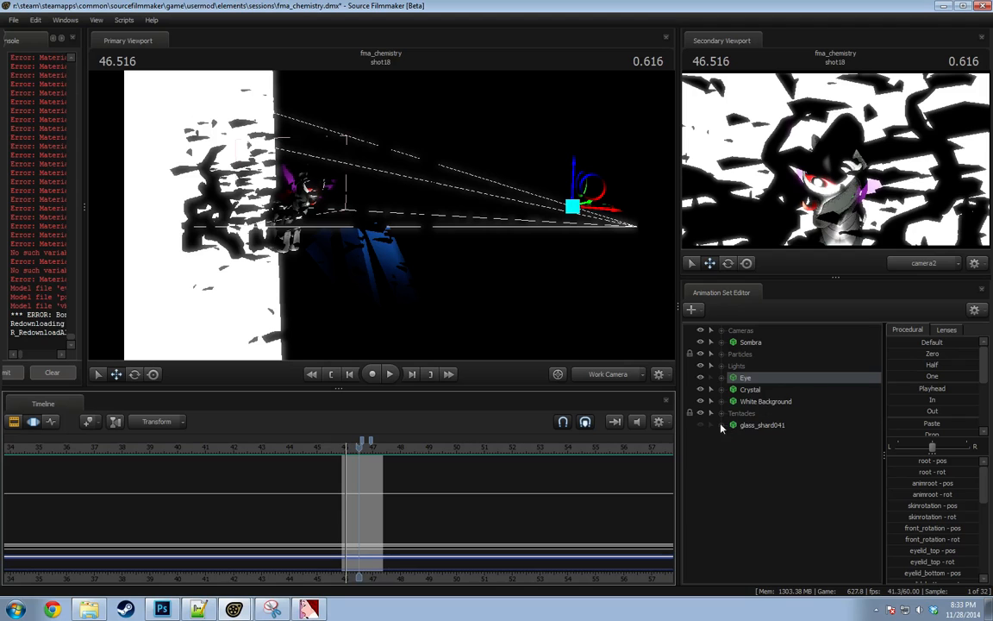
Open Crystal Explosion's particle system definition from the Particles group, check its Render models properties, and accept it.
left_click(710, 354)
left_click(764, 390)
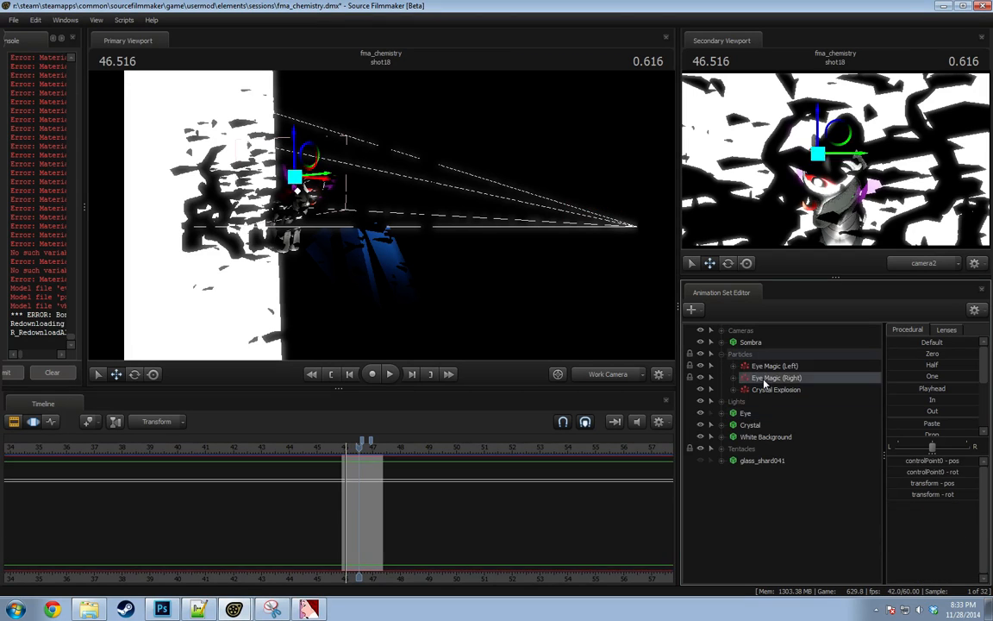
right_click(762, 389)
mouse_move(824, 531)
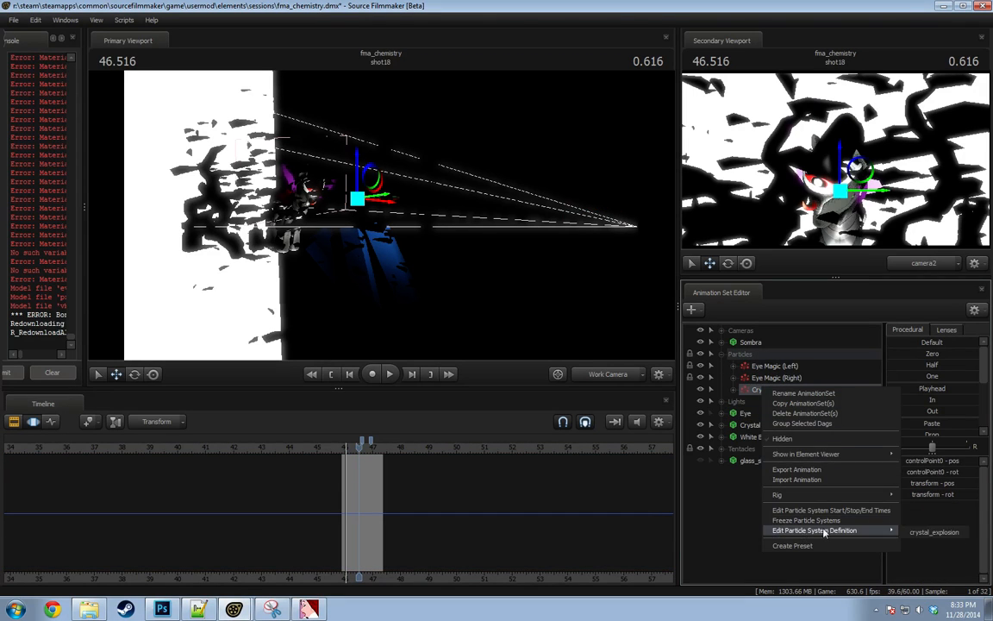
left_click(921, 532)
right_click(776, 397)
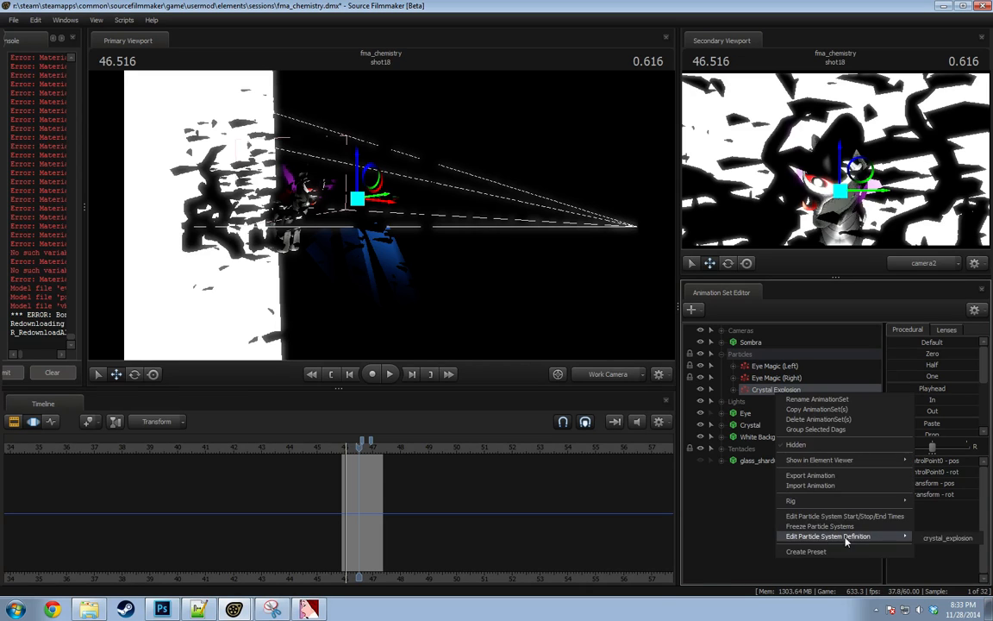
left_click(797, 534)
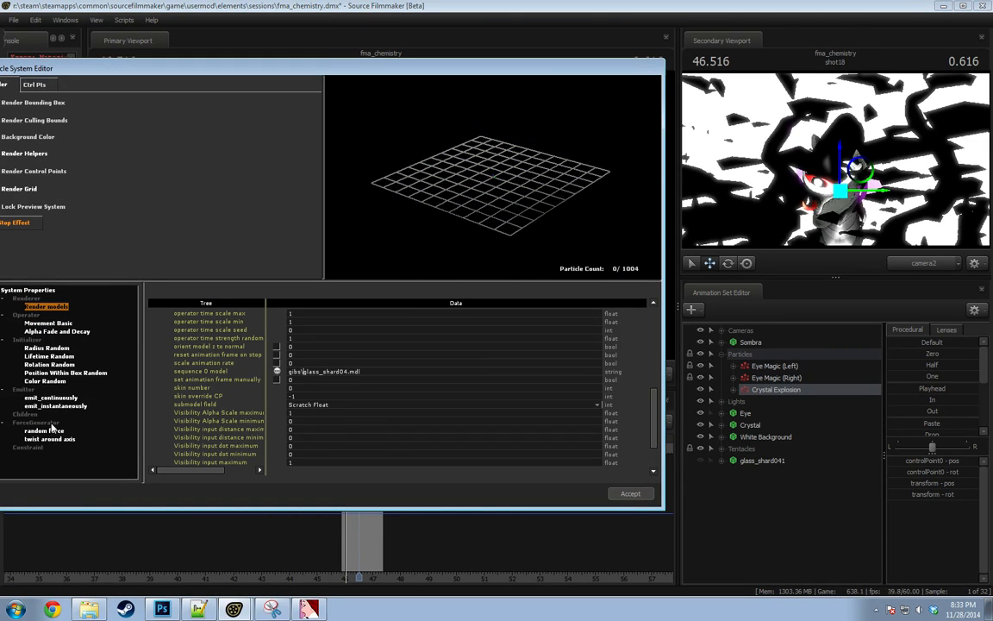
left_click_drag(204, 66, 302, 83)
left_click(729, 509)
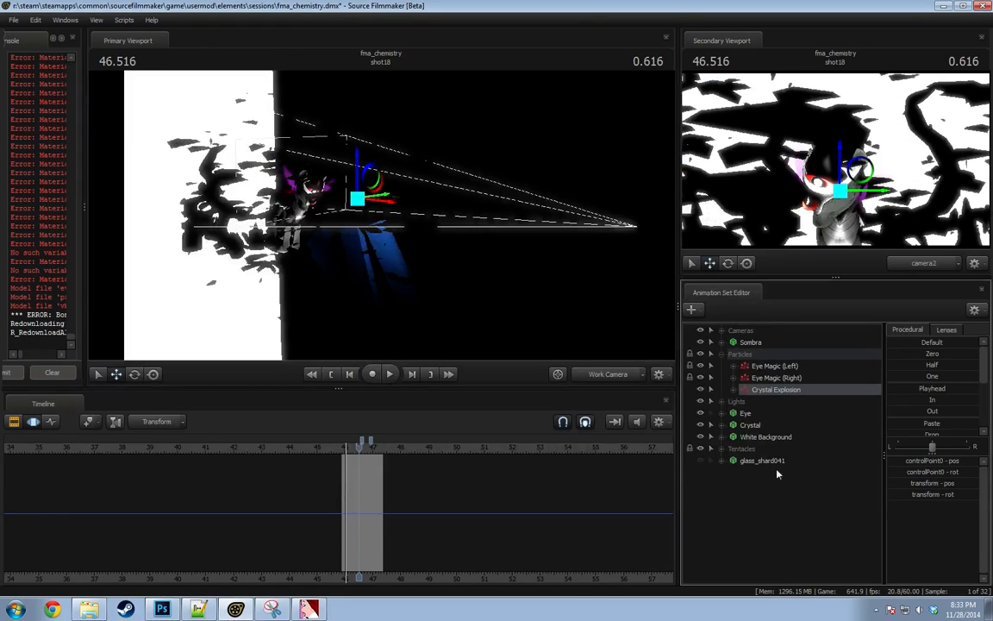
Open Crystal Explosion's crystal_explosion particle system definition and check its Radius Random and Color Random initializer properties.
right_click(778, 390)
mouse_move(830, 532)
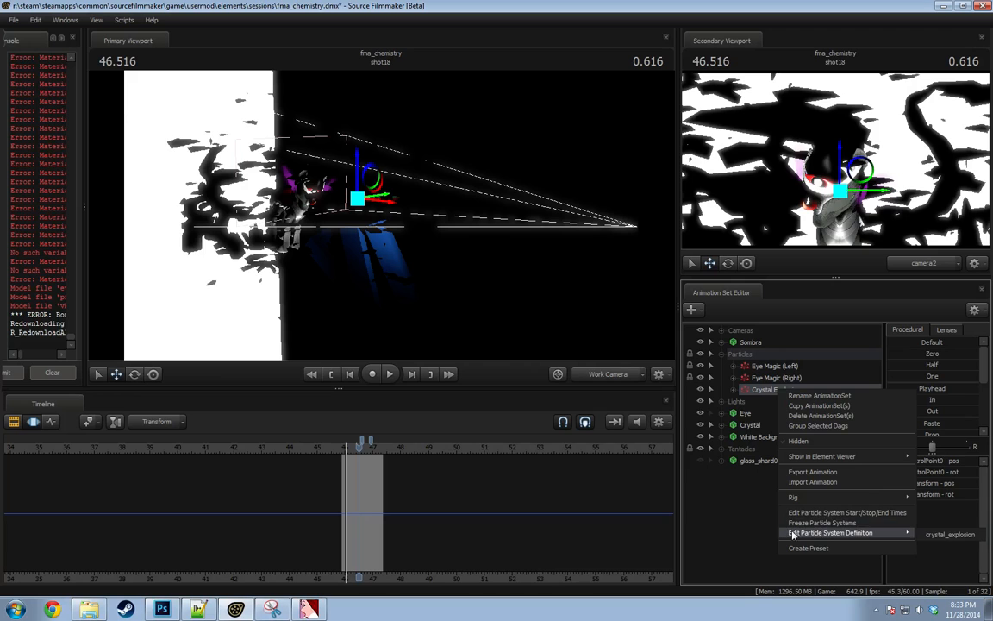
left_click(936, 532)
left_click(190, 365)
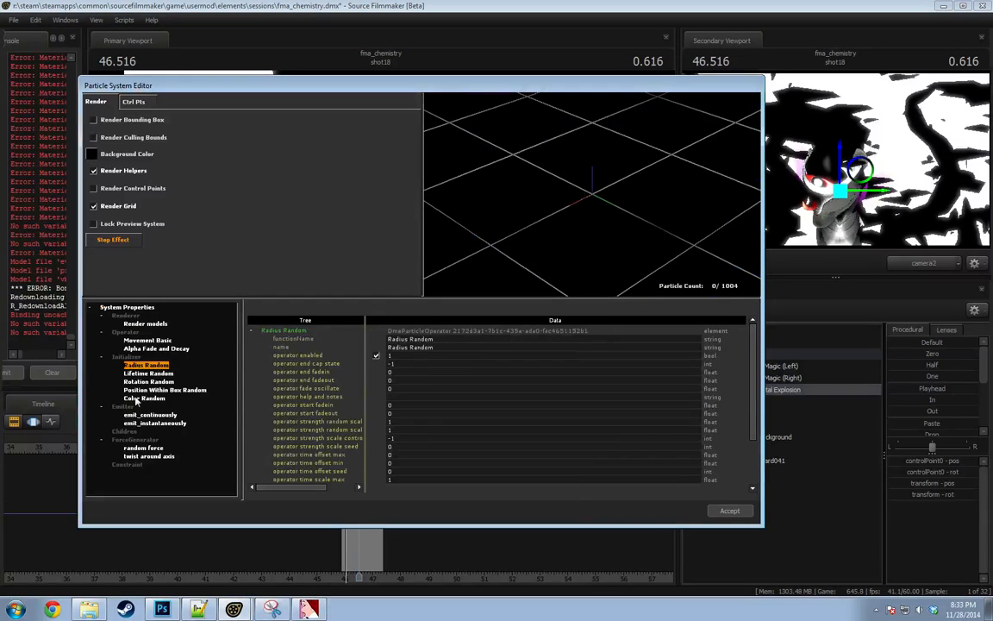
left_click(144, 397)
left_click_drag(637, 185, 564, 187)
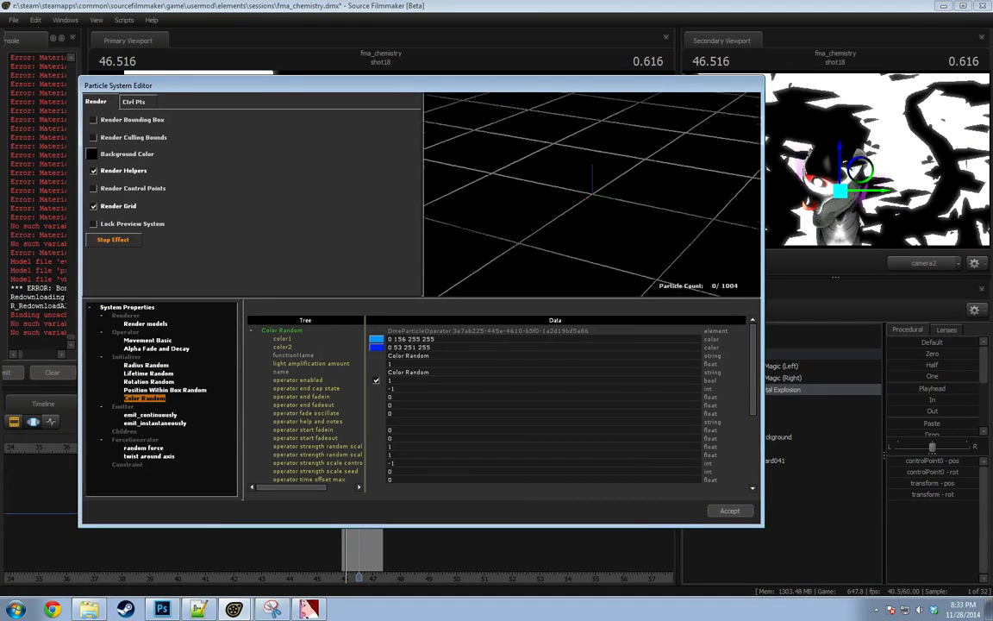
right_click_drag(564, 186, 532, 206)
Add a Rotation Spin Roll operator to the crystal_explosion definition, accept it, and play the explosion from about 46 seconds.
right_click(125, 325)
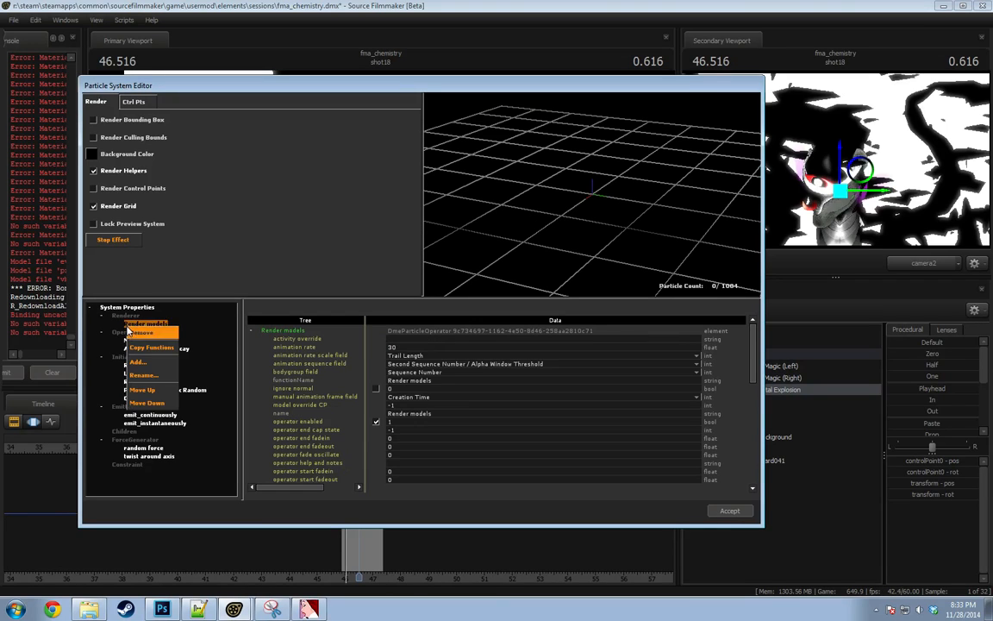
right_click(118, 331)
left_click(137, 370)
scroll(386, 354, "down", 10)
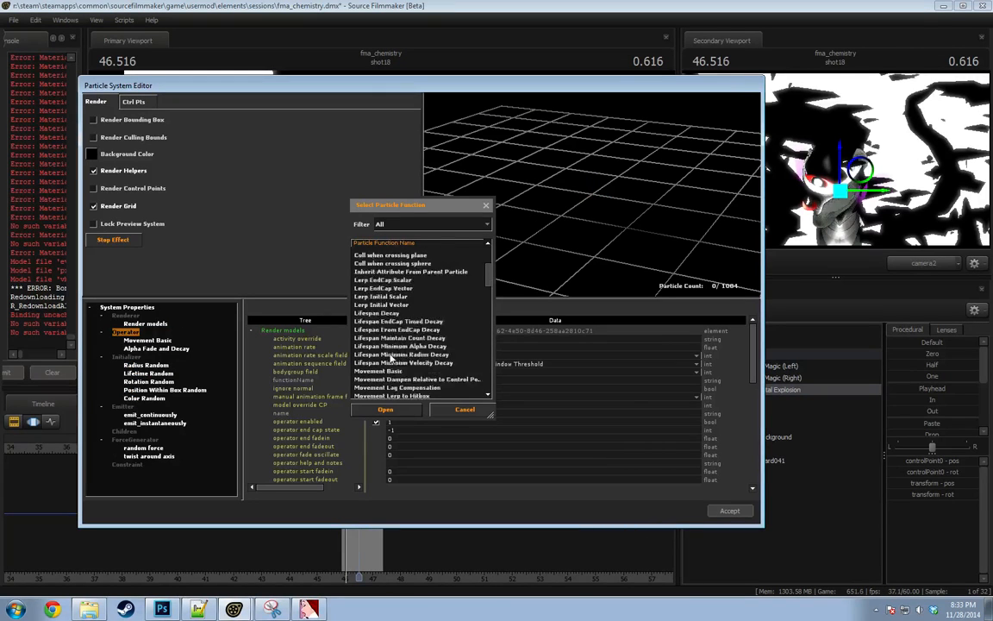
scroll(389, 360, "down", 12)
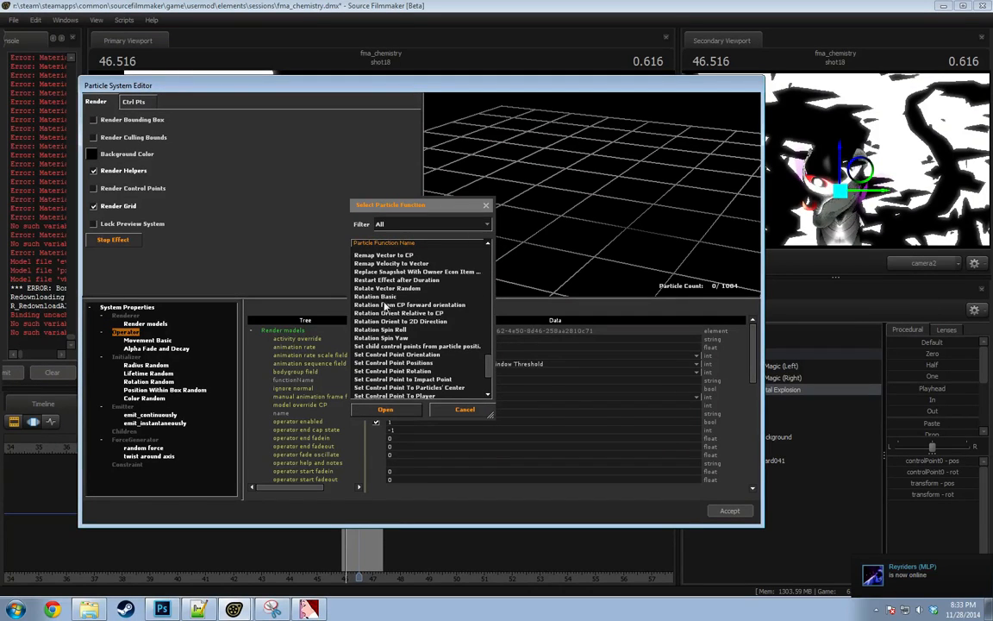
left_click(391, 329)
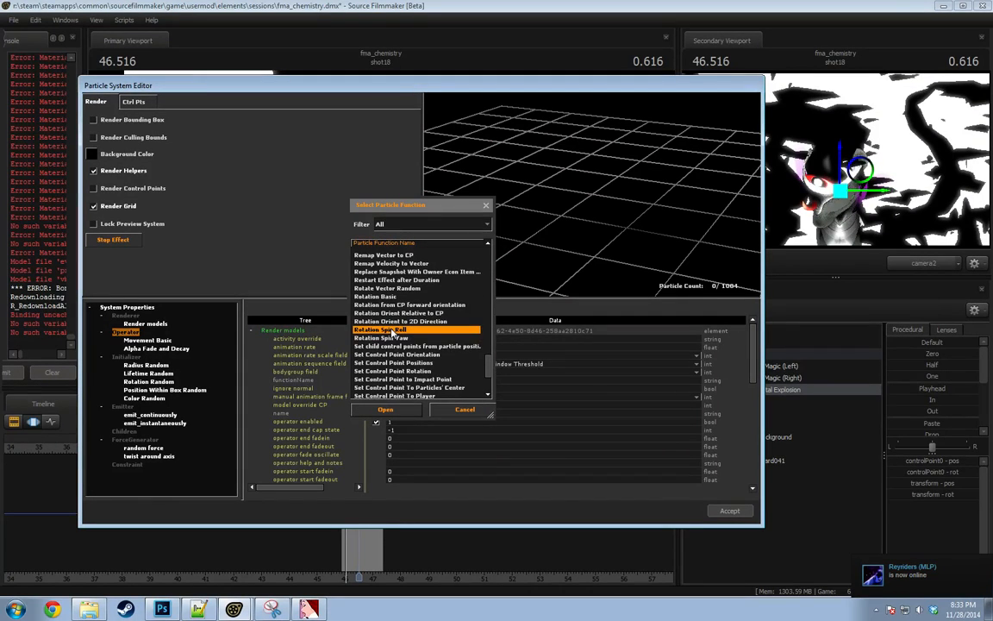
left_click(398, 412)
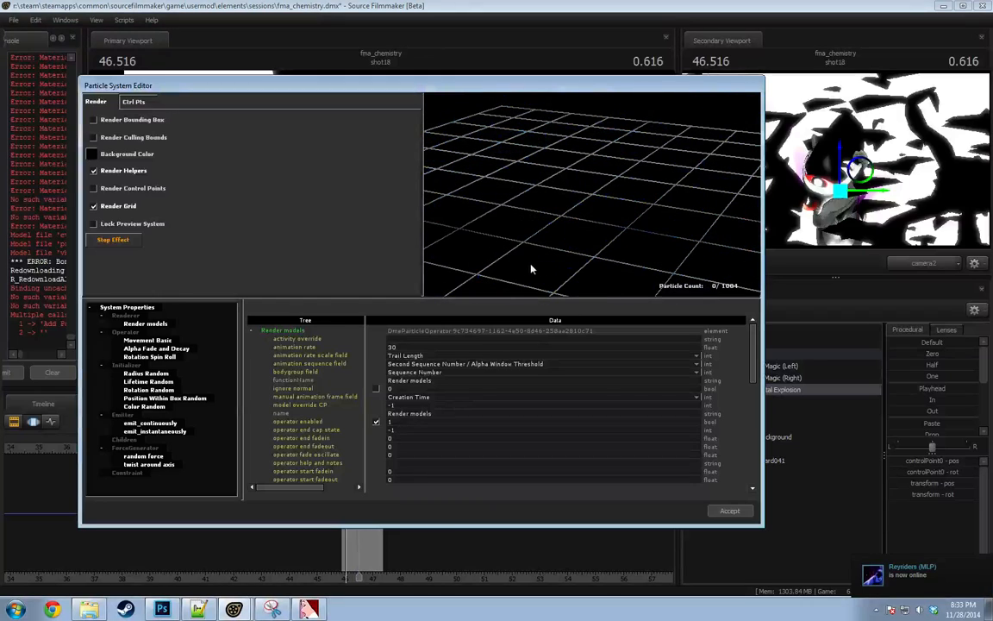
left_click(729, 510)
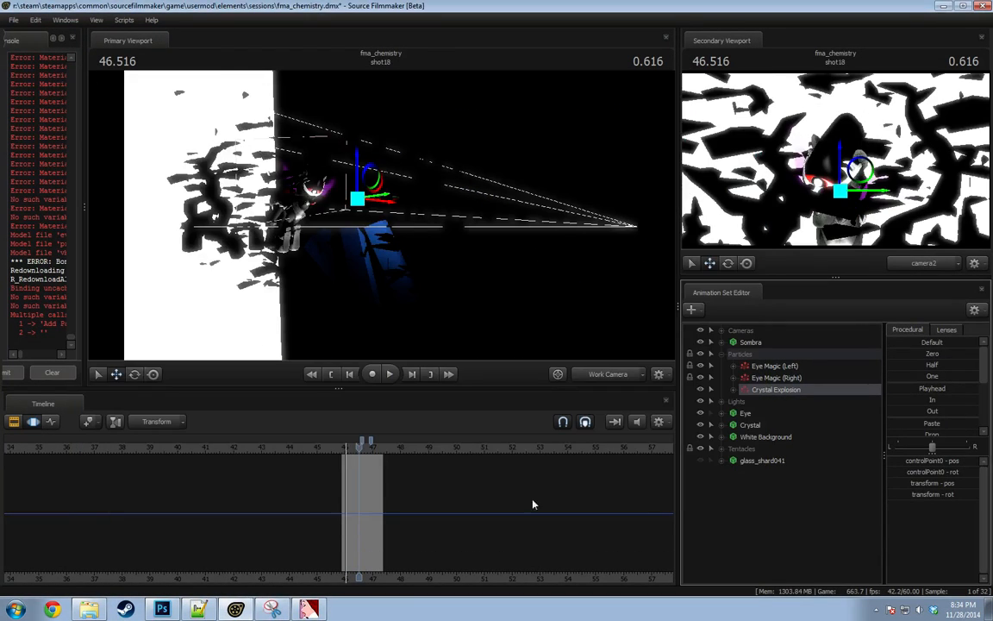
left_click_drag(358, 474, 348, 473)
key("space")
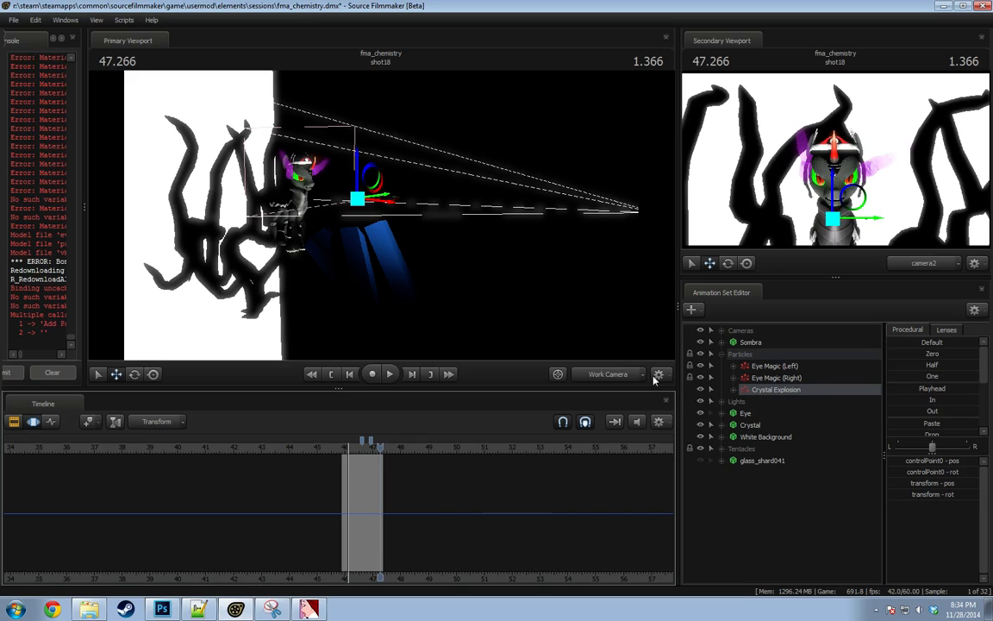
Create an animation set for a new light in shot18 and view the scene through it in the primary viewport.
right_click(743, 493)
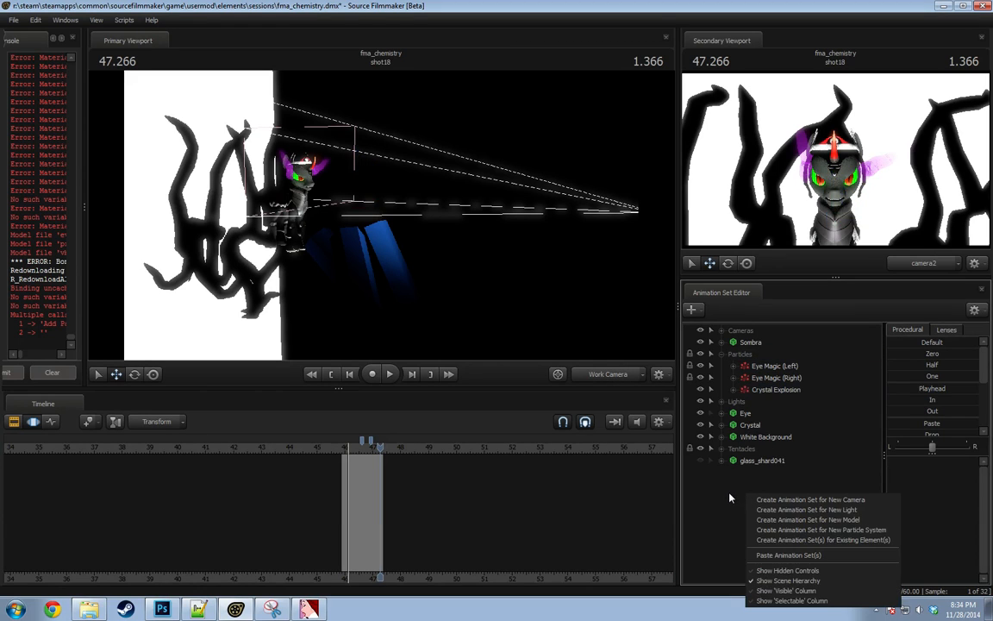
right_click(715, 493)
right_click(719, 492)
left_click(788, 509)
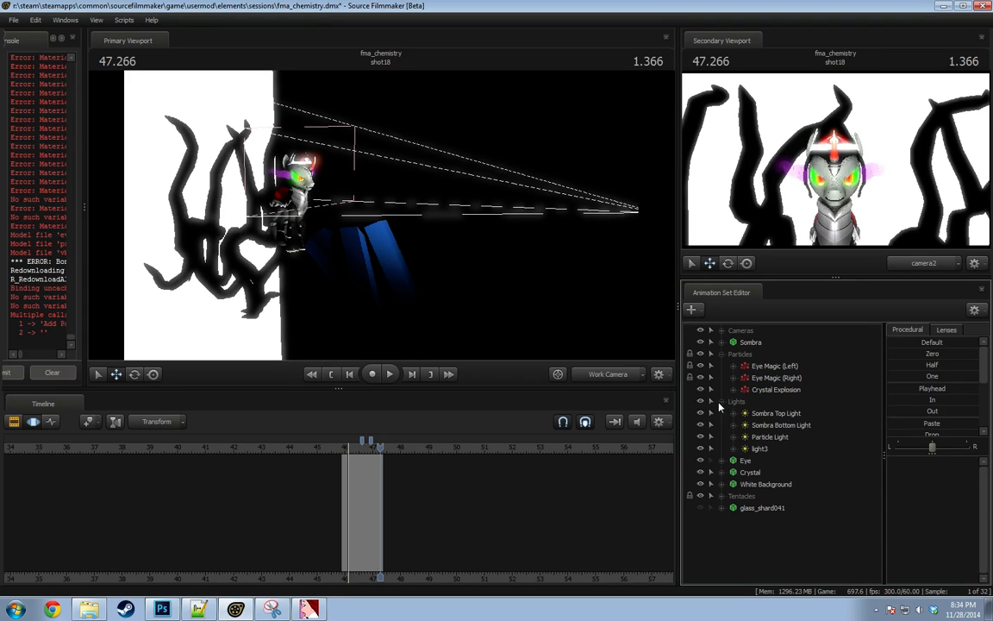
left_click_drag(623, 380, 427, 258)
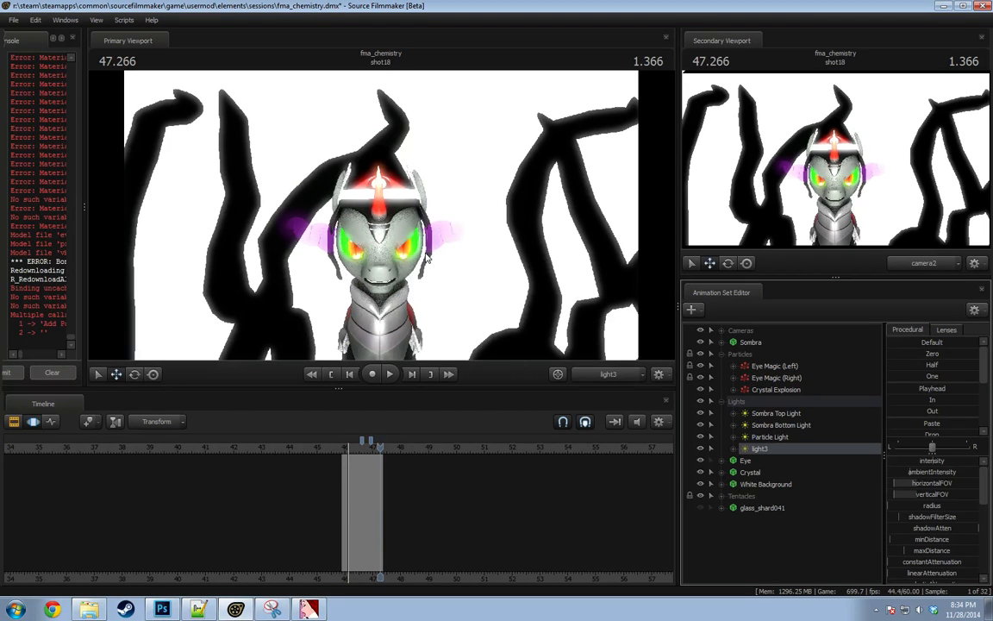
Switch to the Clip Editor and rename the new light3 animation set as Negative Light.
left_click(361, 498)
key("ctrl+a")
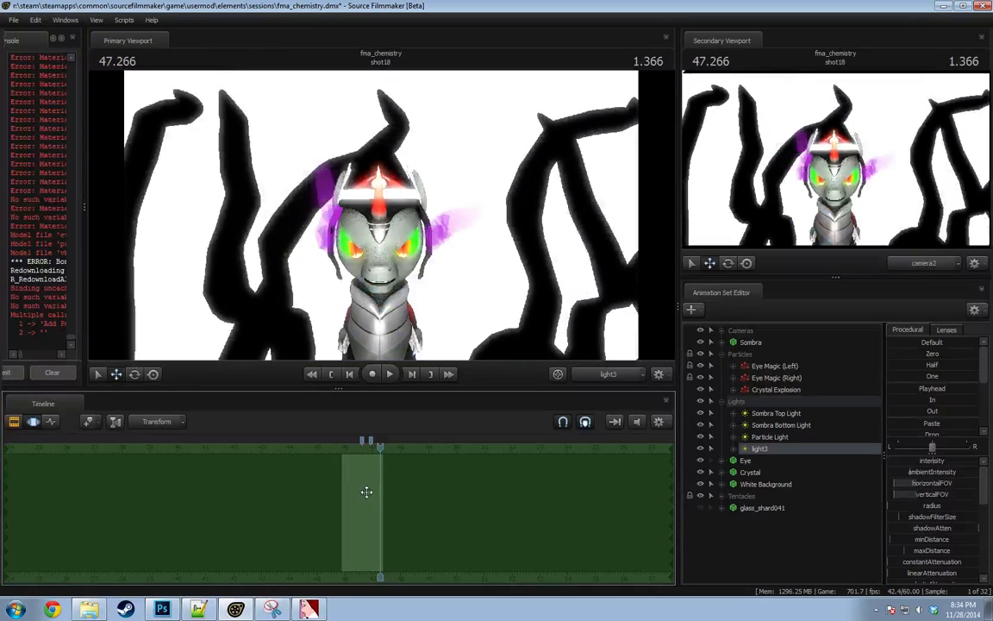
key("F2")
right_click(774, 450)
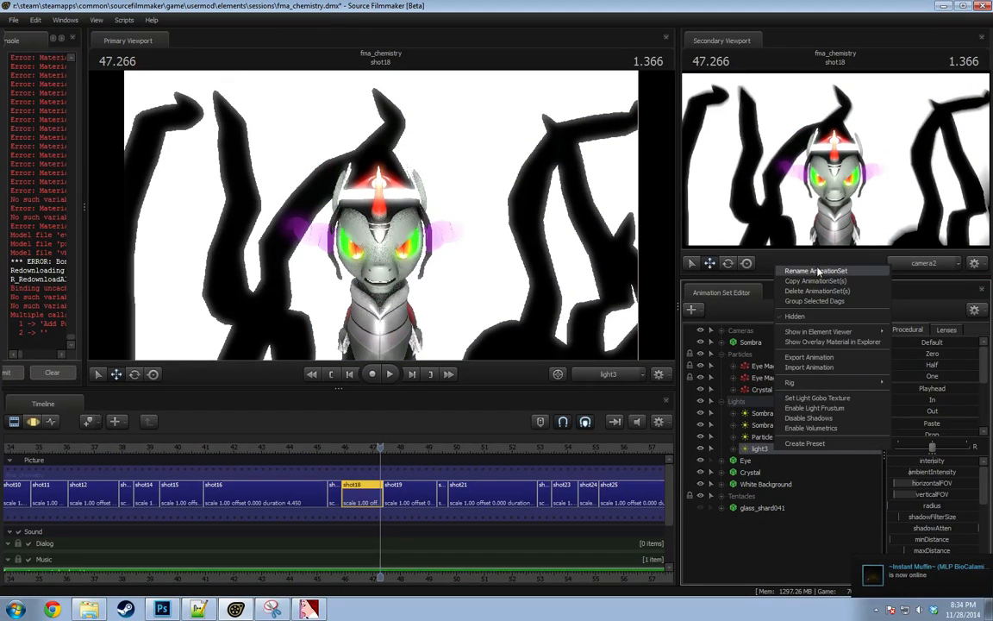
left_click(735, 245)
type("N")
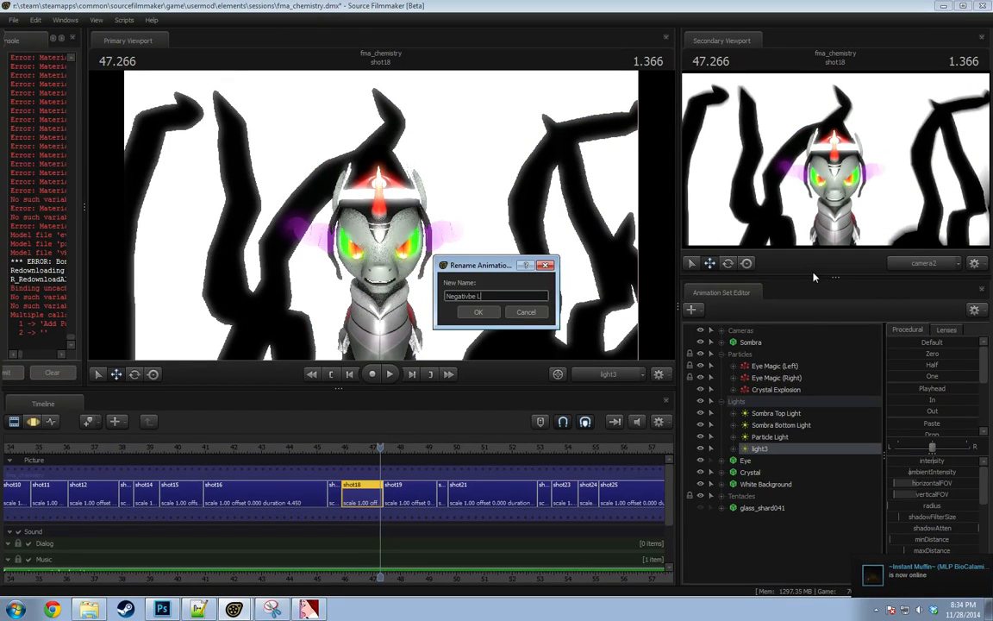
type("egative Light")
key("Return")
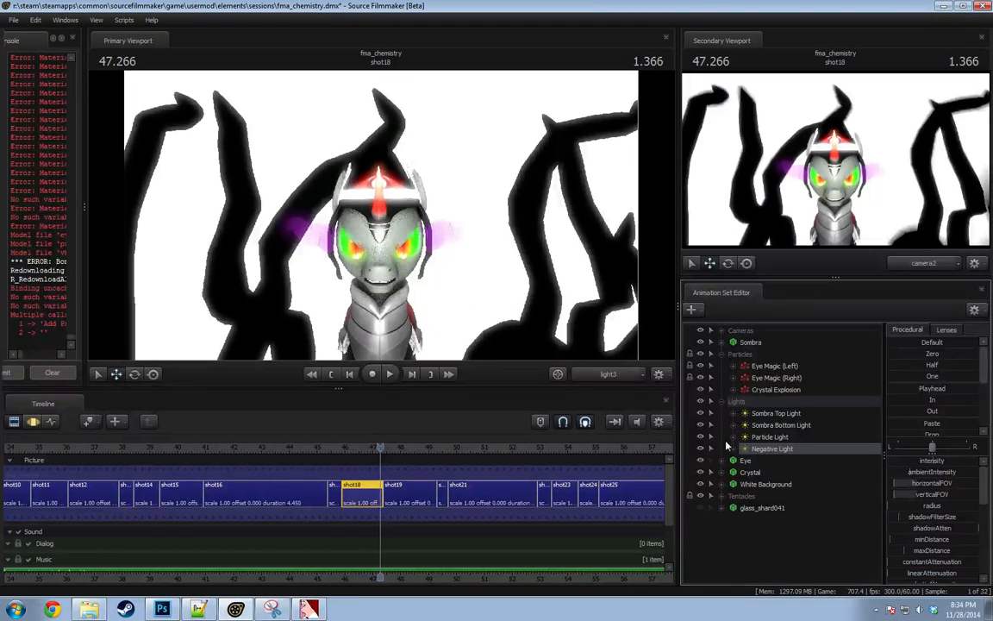
Set Negative Light's intensity range to a minimum of -500, a maximum of 100 and a default of 0.
right_click(769, 450)
right_click(951, 461)
left_click(949, 473)
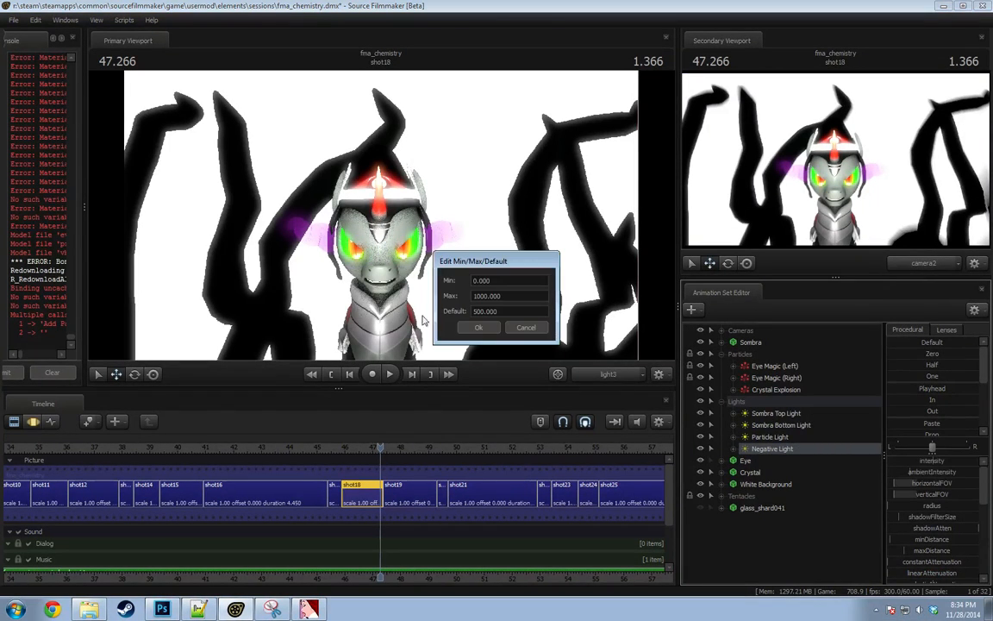
left_click(475, 282)
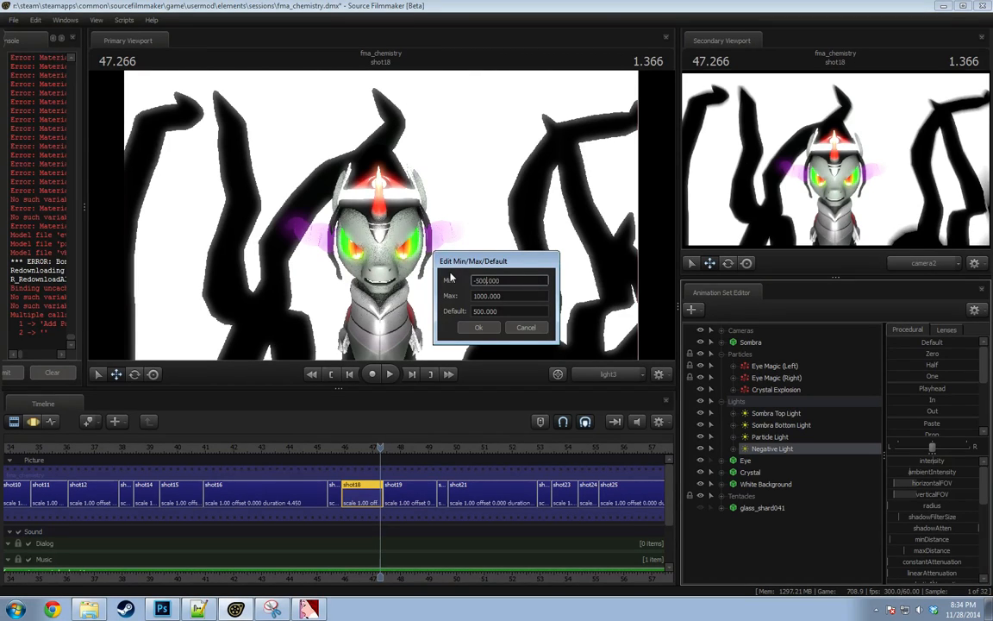
left_click(477, 296)
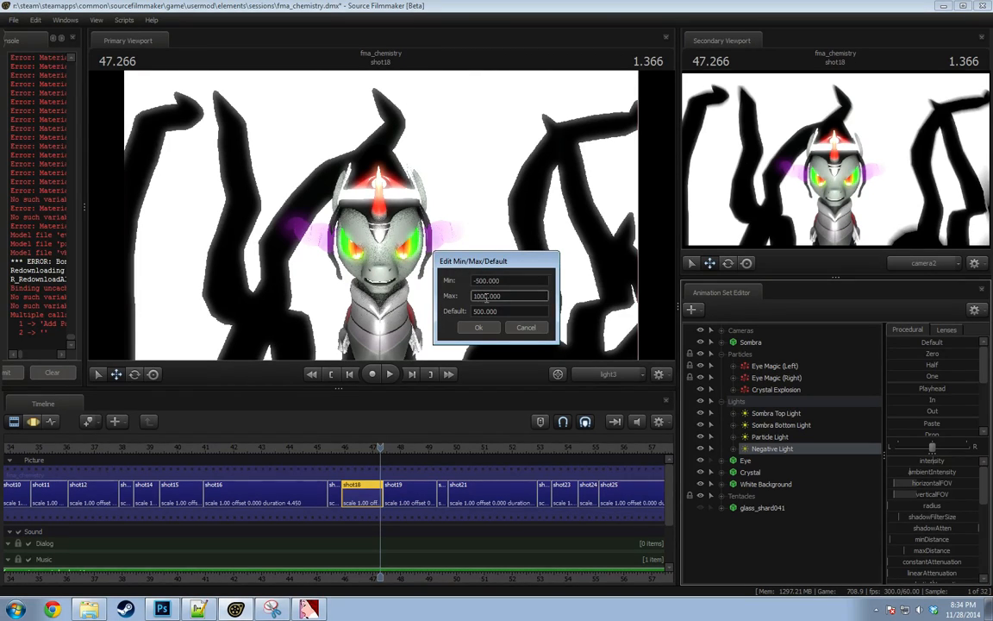
left_click(479, 311)
key("BackSpace")
key("BackSpace")
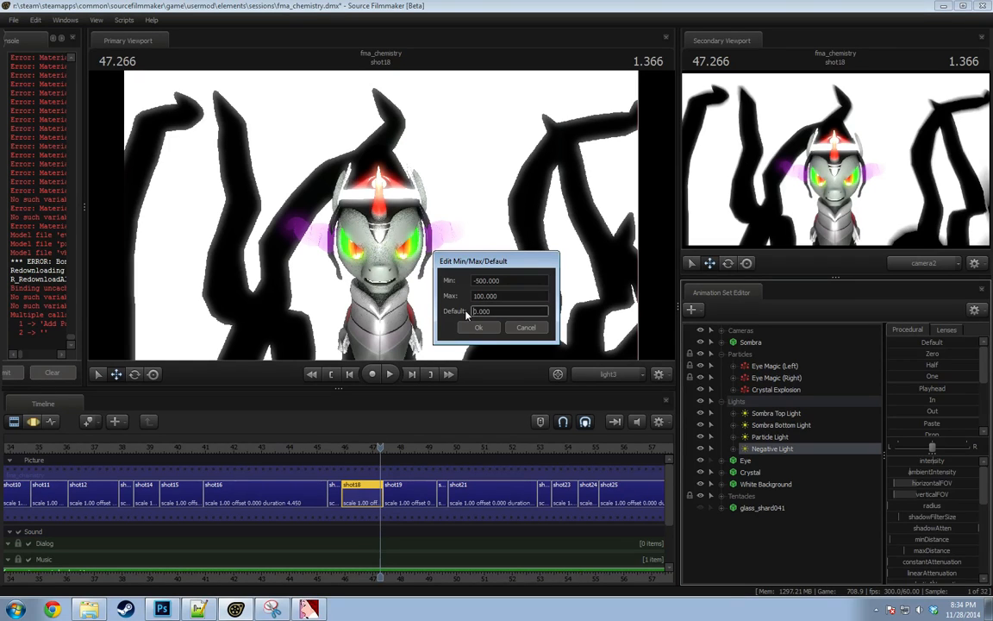
left_click(478, 326)
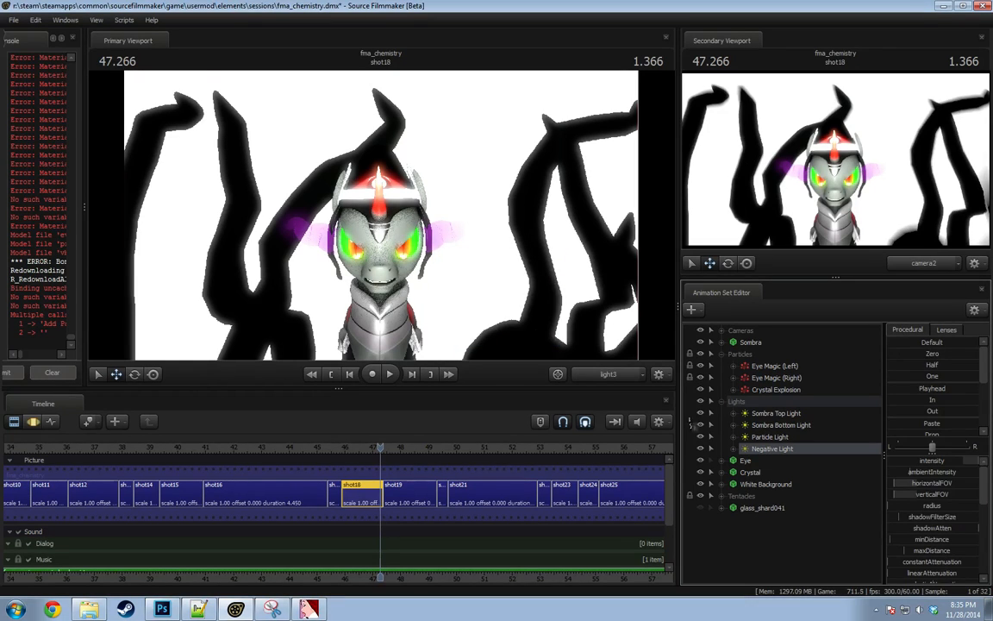
Enable volumetrics on Negative Light and switch to the Motion Editor so the light can be manipulated.
right_click(787, 448)
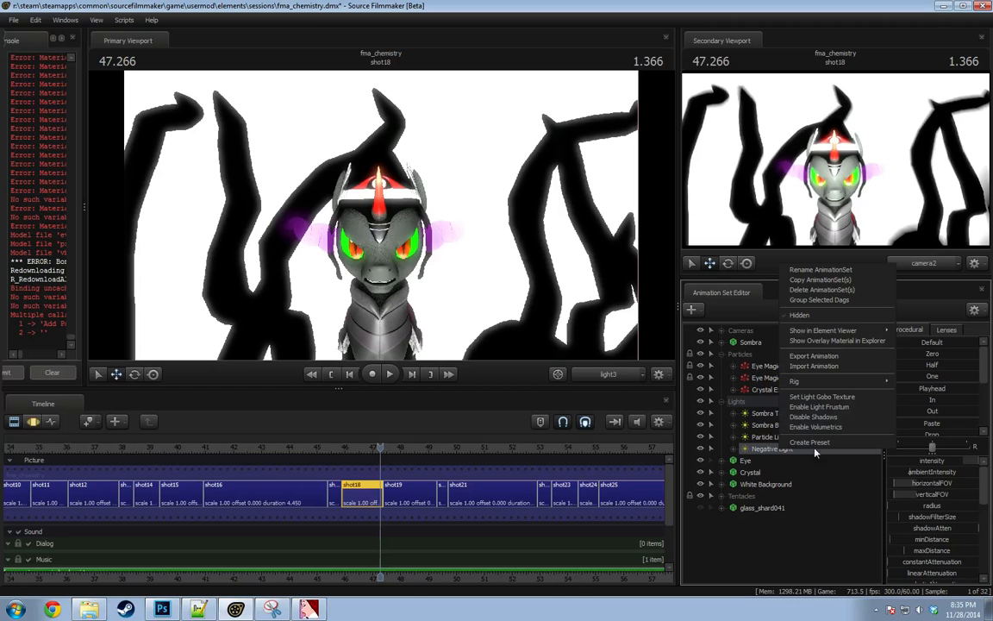
left_click(821, 429)
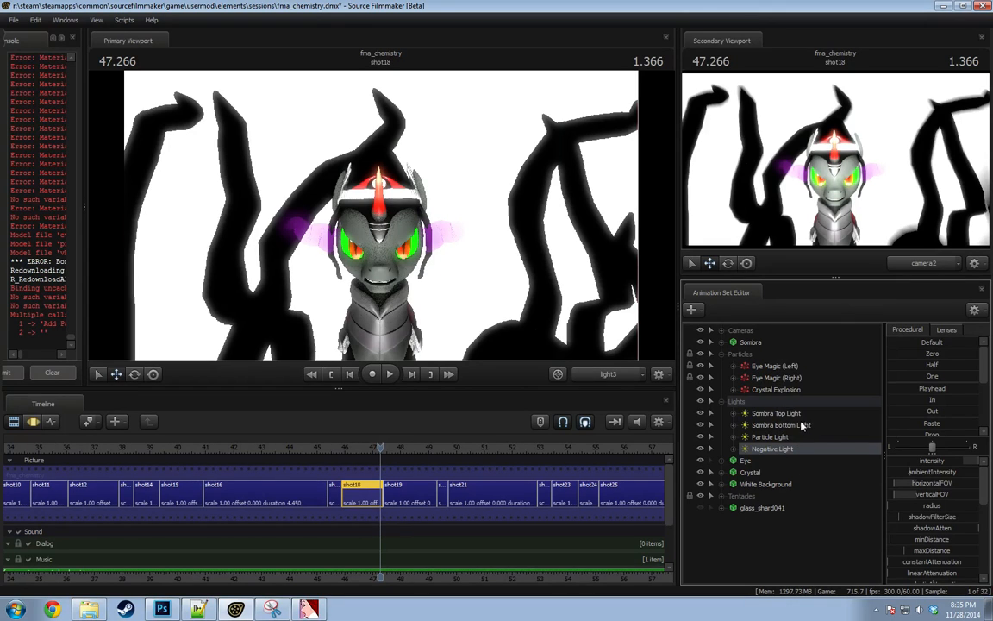
right_click(781, 451)
left_click(733, 385)
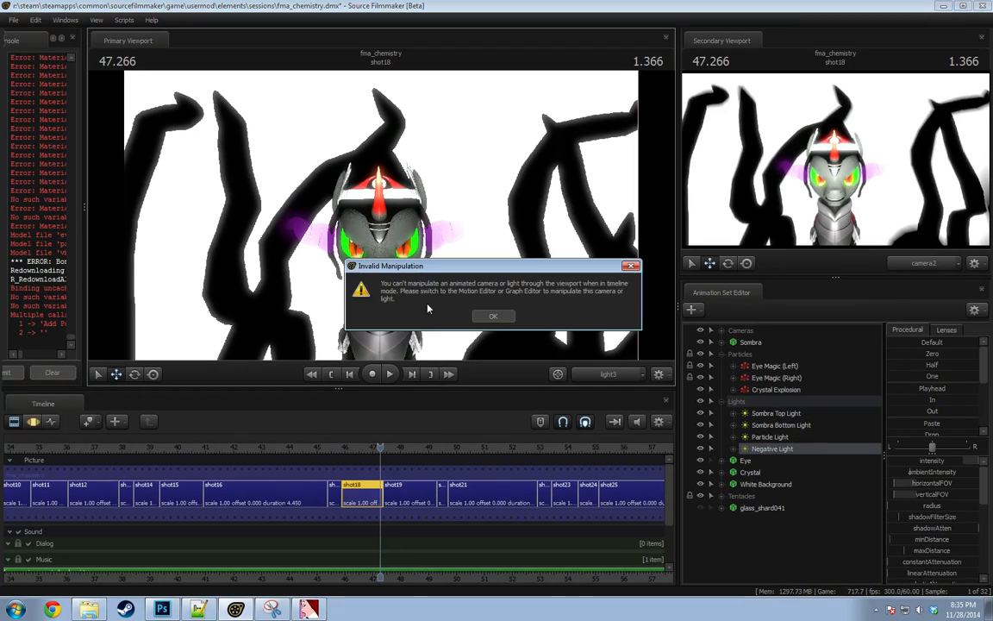
left_click(494, 319)
key("F3")
Move and re-aim Negative Light around Sombra by flying through its own view in the primary viewport.
left_click_drag(423, 302, 423, 318)
key("w")
key("w")
left_click_drag(561, 291, 561, 292)
key("s")
key("d")
left_click_drag(424, 206, 424, 206)
Lower Negative Light's intensity to its minimum and turn the light to a new direction.
left_click_drag(953, 463, 888, 463)
left_click_drag(517, 250, 511, 284)
left_click_drag(457, 321, 126, 349)
Raise Negative Light's volumetricIntensity to its maximum and reposition its beam in front of the white background.
scroll(955, 530, "down", 3)
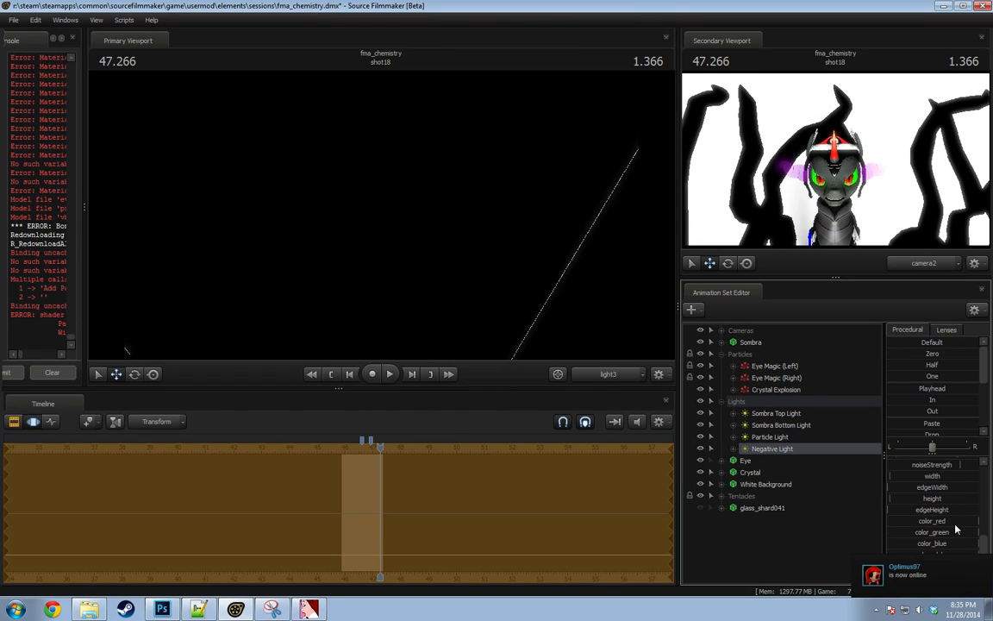
scroll(940, 518, "down", 1)
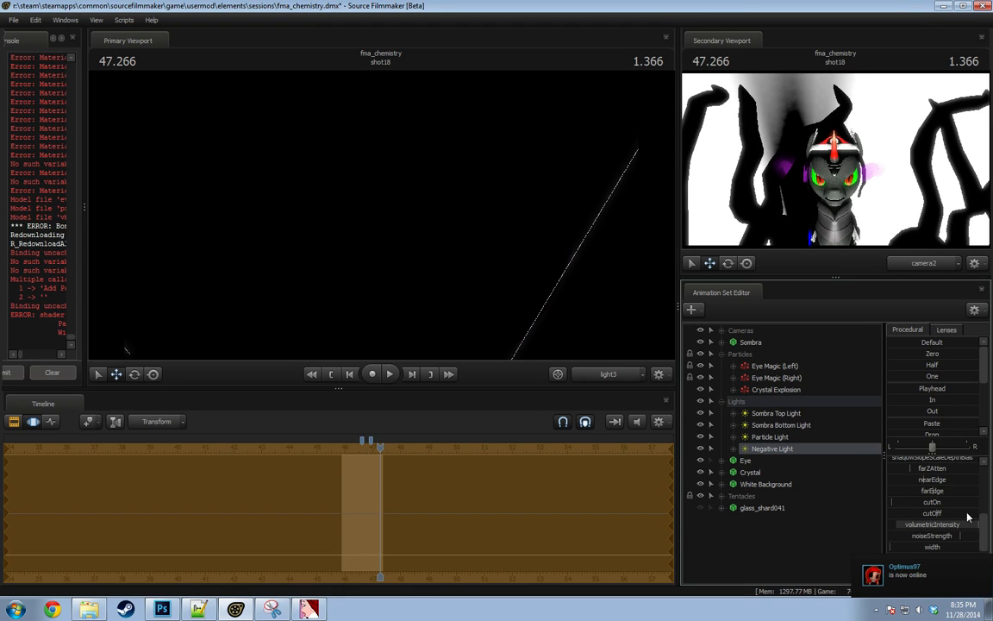
left_click_drag(967, 517, 967, 517)
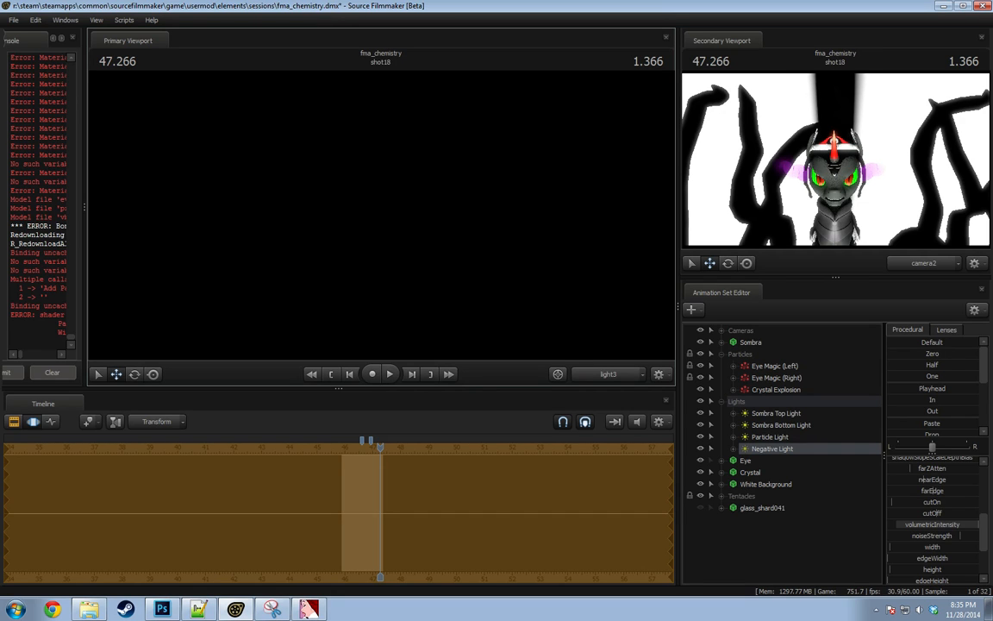
left_click_drag(967, 518, 967, 517)
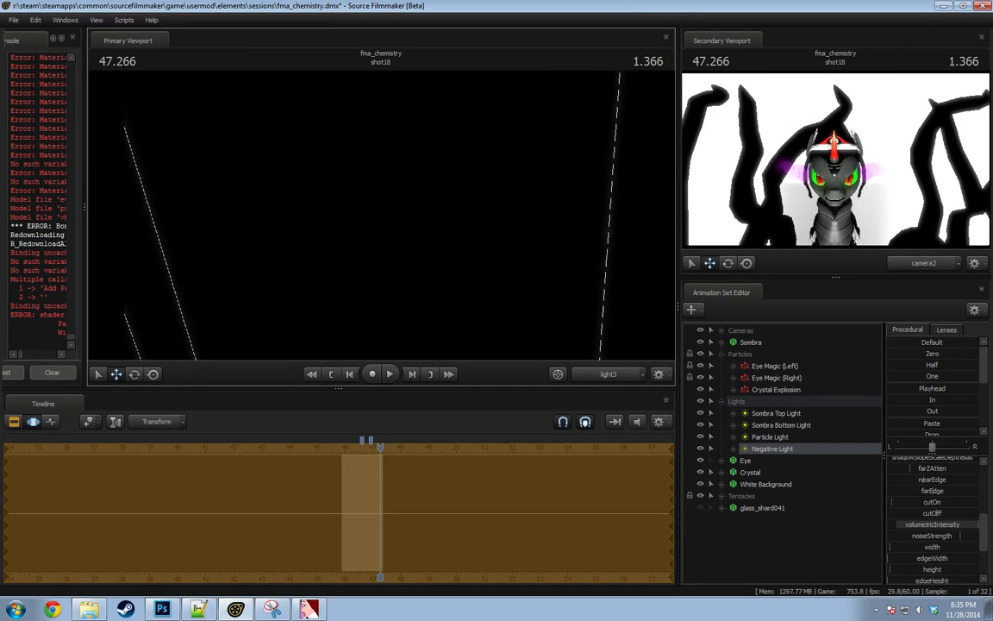
left_click_drag(381, 215, 381, 215)
Increase Negative Light's farZAtten and maxDistance and adjust its horizontalFOV to spread the beam.
left_click_drag(937, 491, 937, 491)
scroll(933, 517, "up", 1)
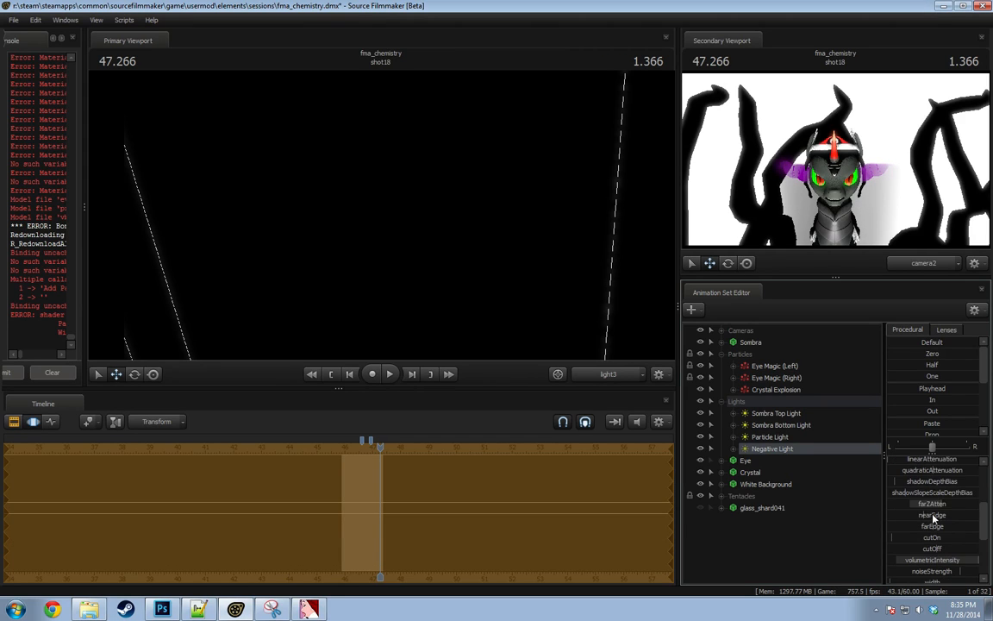
scroll(937, 500, "down", 1)
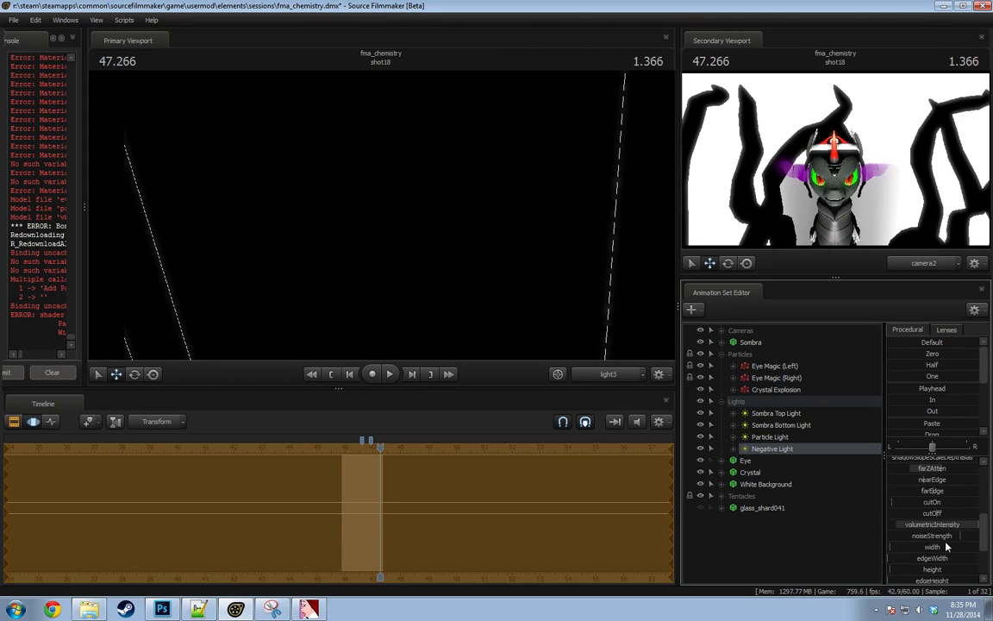
scroll(933, 535, "up", 3)
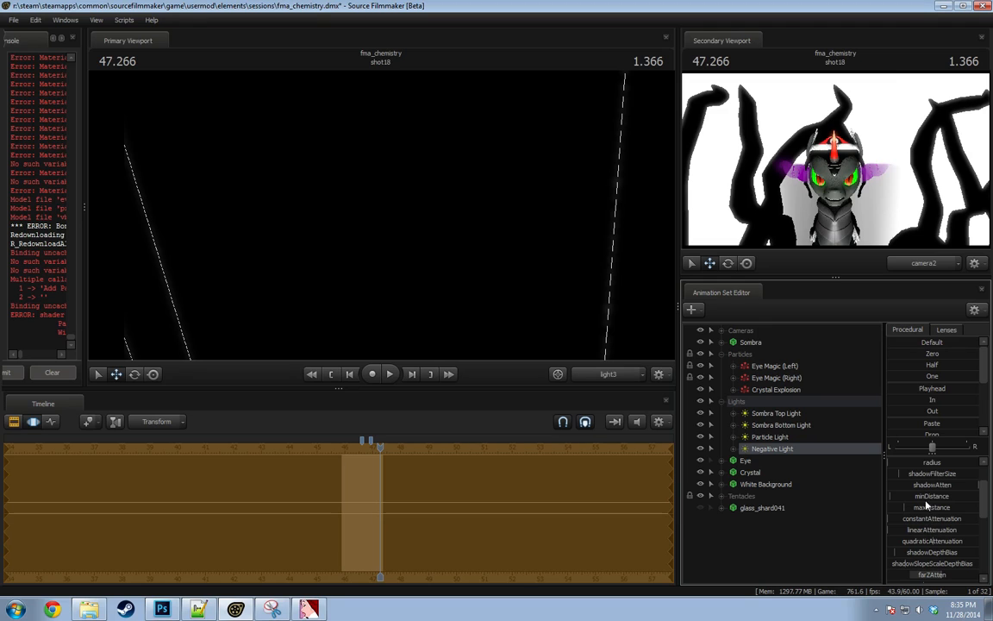
left_click_drag(927, 506, 957, 486)
scroll(933, 515, "up", 2)
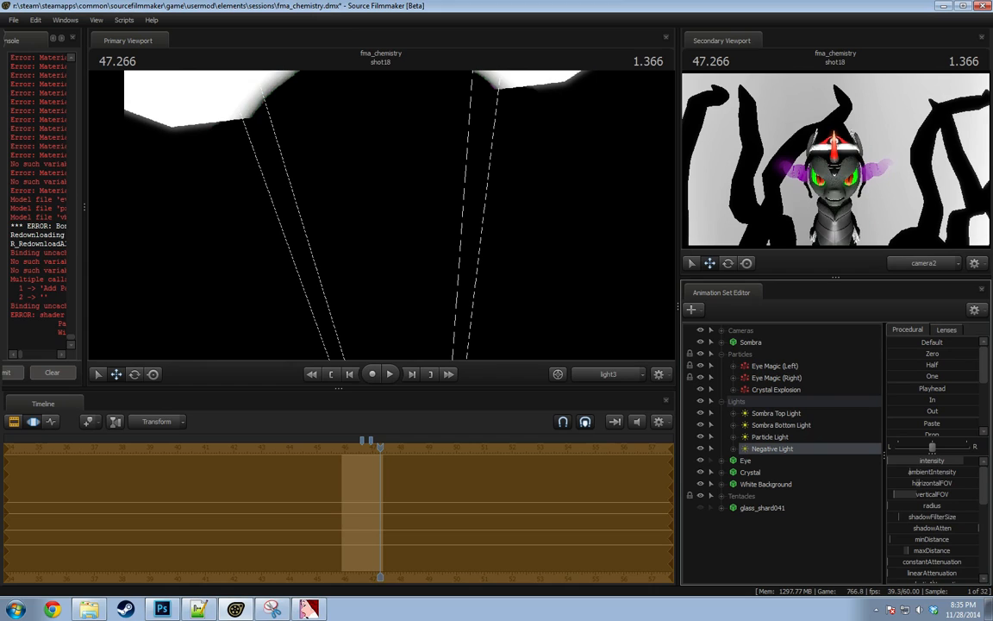
Switch the primary viewport to the Work Camera and examine Negative Light's beam against the white background from the side.
left_click(603, 381)
left_click_drag(546, 287, 629, 340)
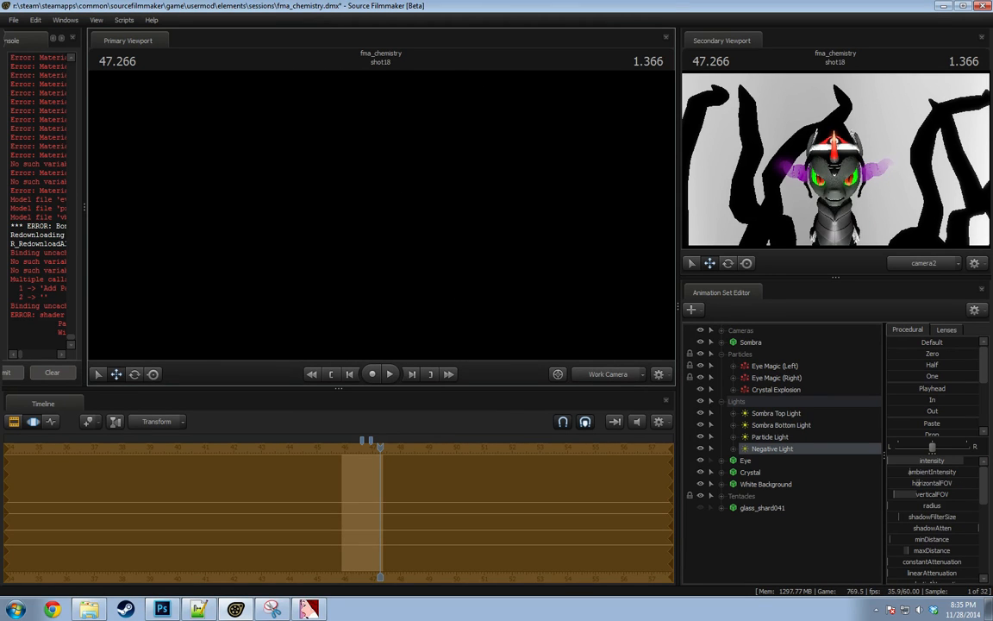
left_click_drag(381, 215, 431, 125)
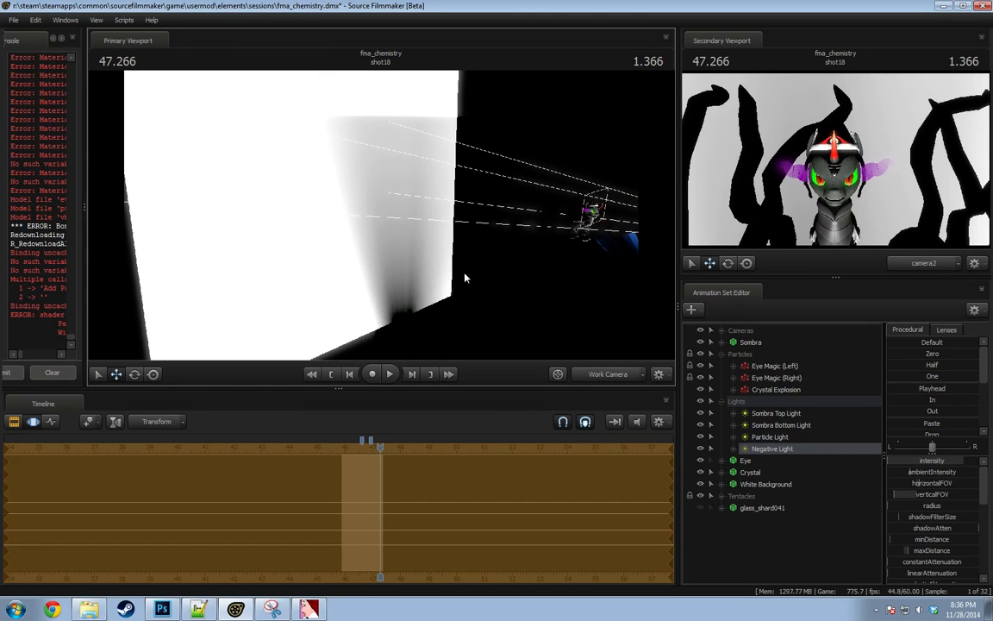
Lower Negative Light and move it closer to the white background so its dark beam rises behind Sombra.
left_click_drag(404, 268, 387, 233)
left_click_drag(402, 320, 393, 204)
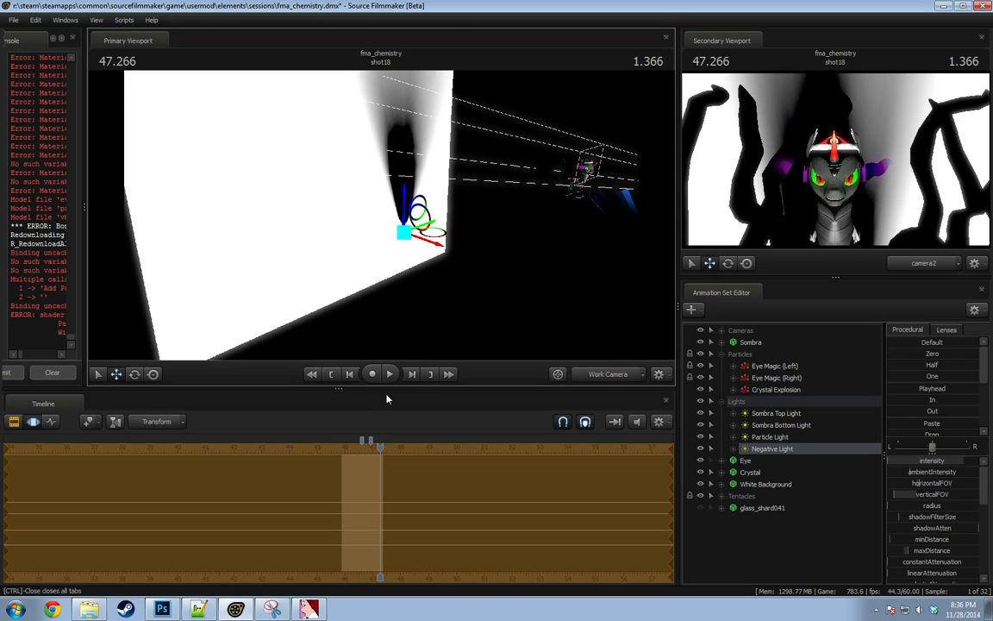
left_click_drag(449, 224, 452, 287, "alt")
Show Negative Light's light element in the Element Viewer and enable its uberlight option.
right_click(784, 448)
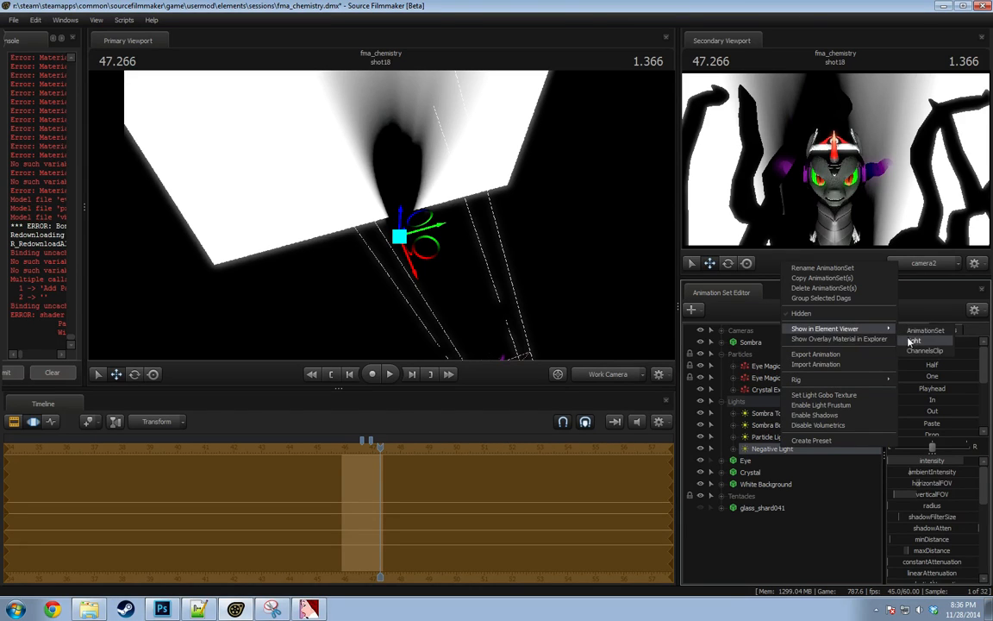
left_click(914, 341)
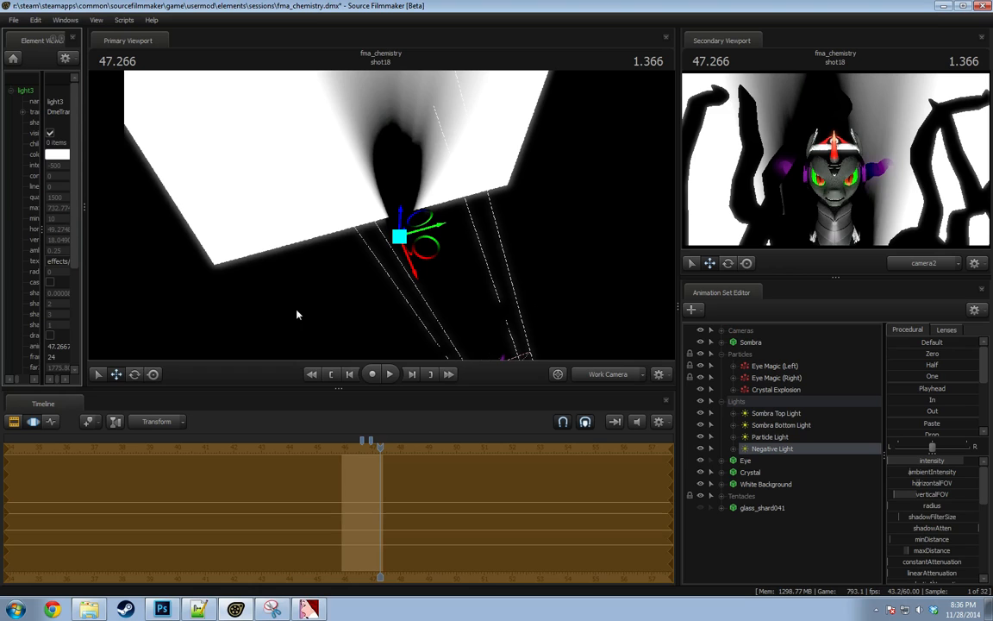
left_click_drag(83, 196, 150, 198)
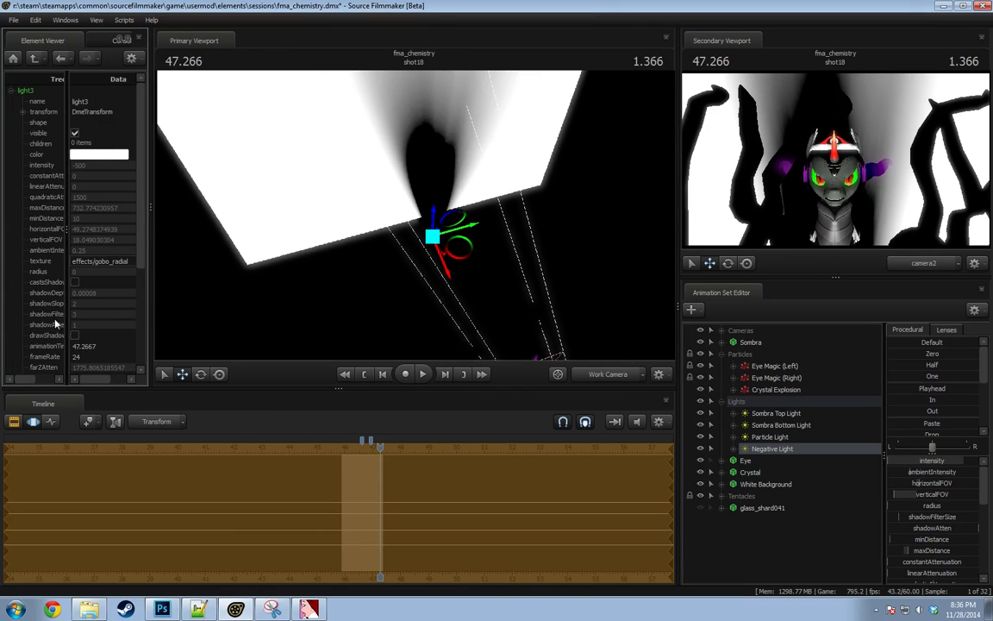
scroll(50, 289, "down", 2)
left_click(75, 329)
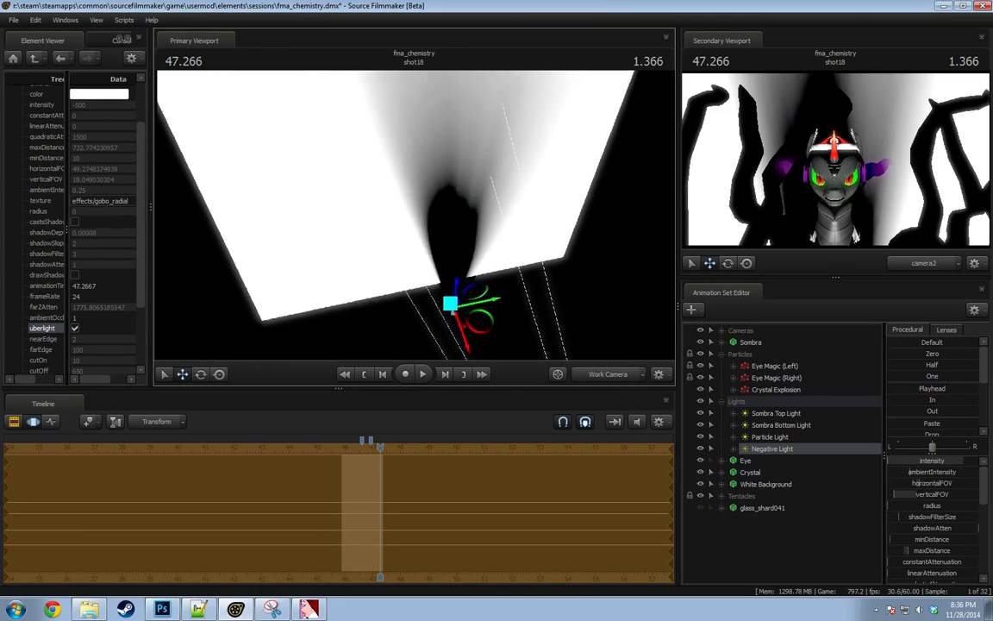
left_click_drag(452, 276, 448, 262, "alt")
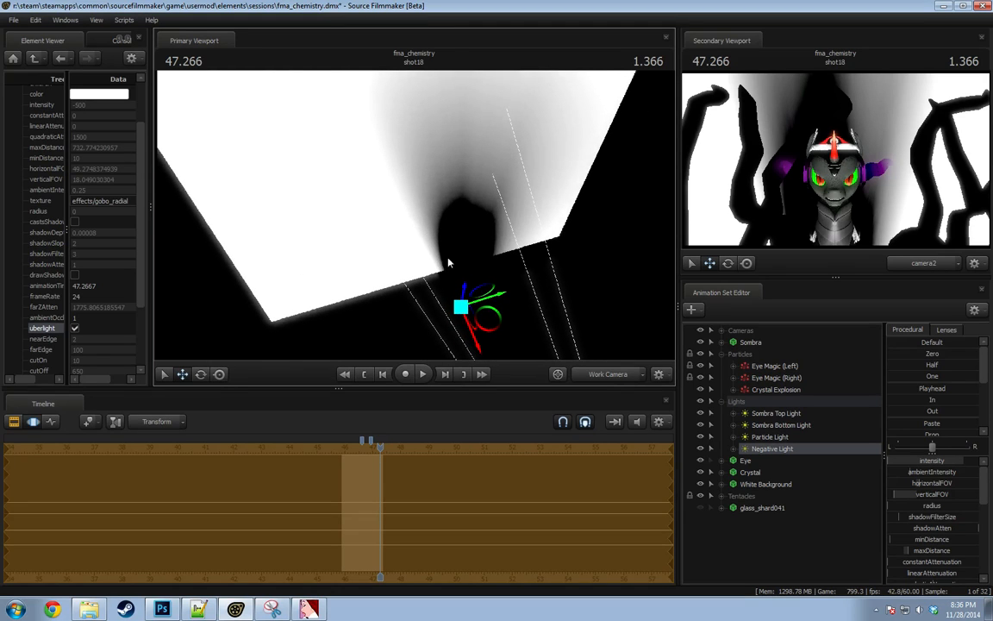
Duplicate the White Background animation set by copying and pasting it.
right_click(771, 485)
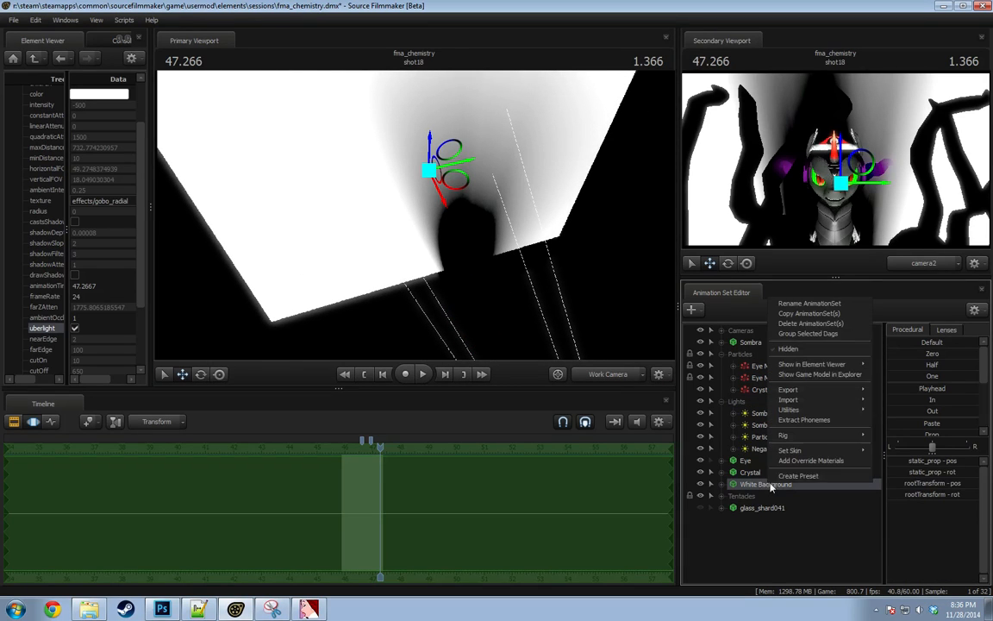
left_click(793, 313)
right_click(771, 550)
left_click(815, 503)
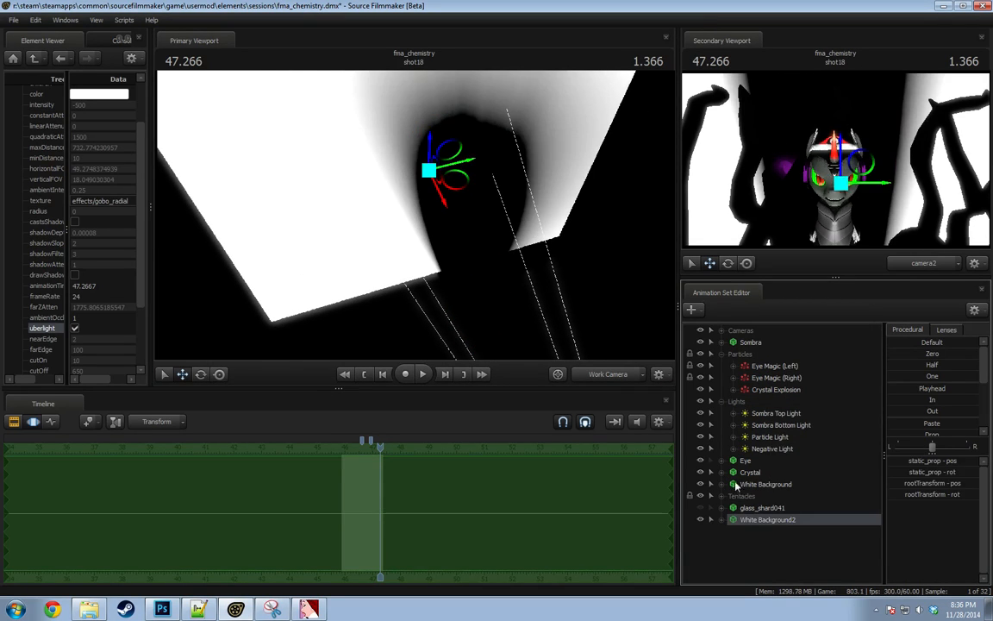
Rotate White Background2 flat and lower it to form a white floor joined to the upright background.
key("e")
left_click_drag(440, 166, 423, 250)
key("w")
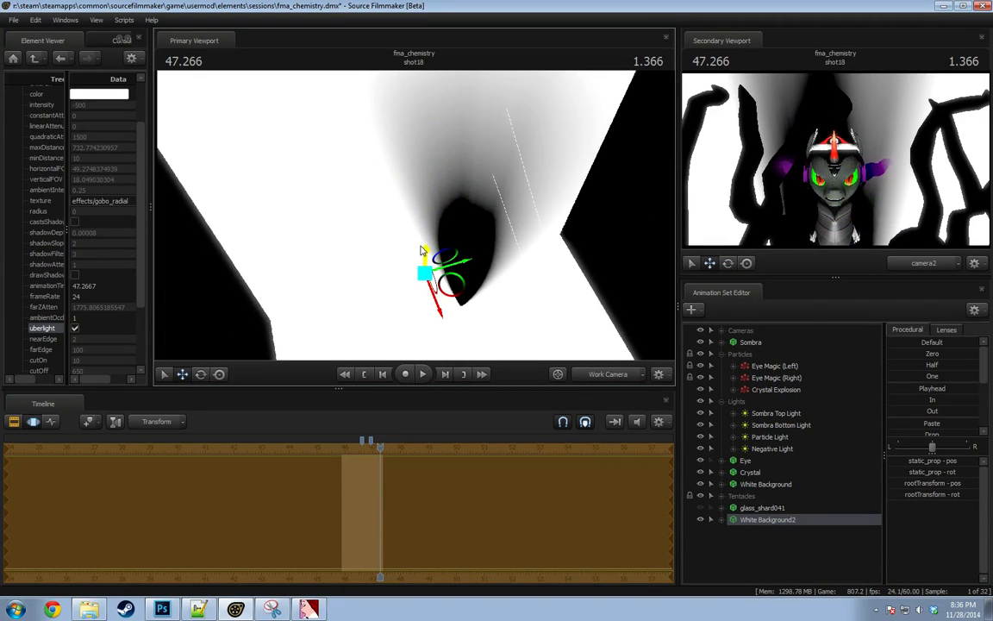
left_click_drag(451, 286, 479, 281)
left_click_drag(479, 281, 618, 385, "alt")
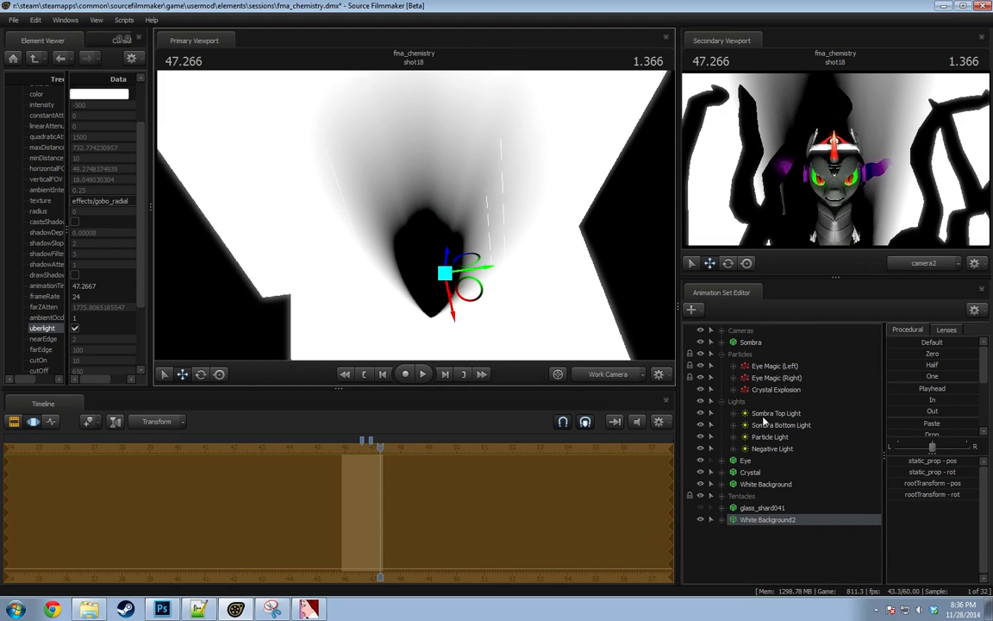
Adjust Negative Light's uberlight height to reshape the dark beam, comparing it from several angles.
left_click(770, 449)
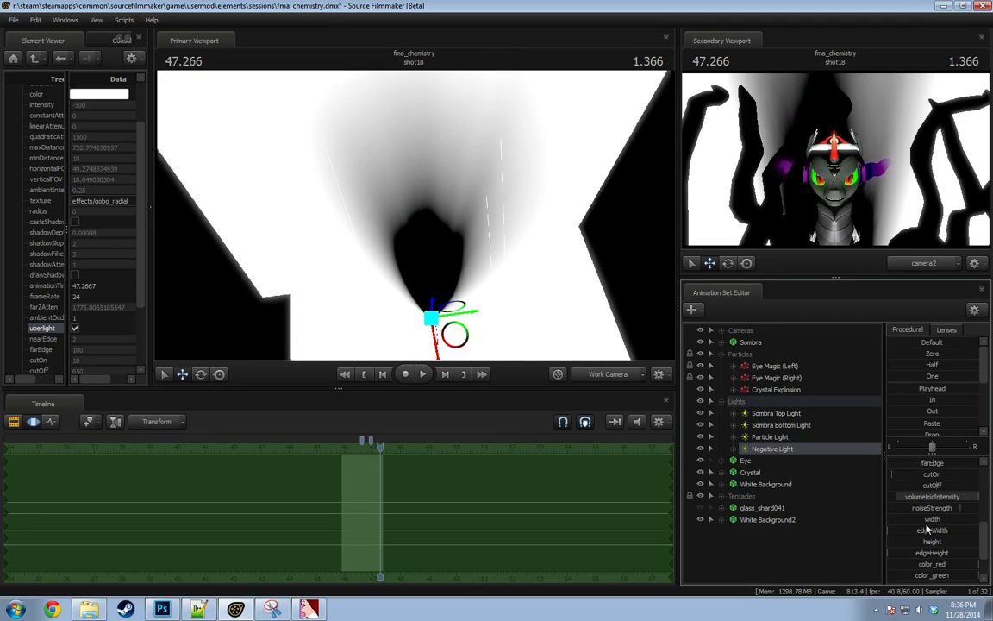
left_click_drag(933, 521, 924, 544)
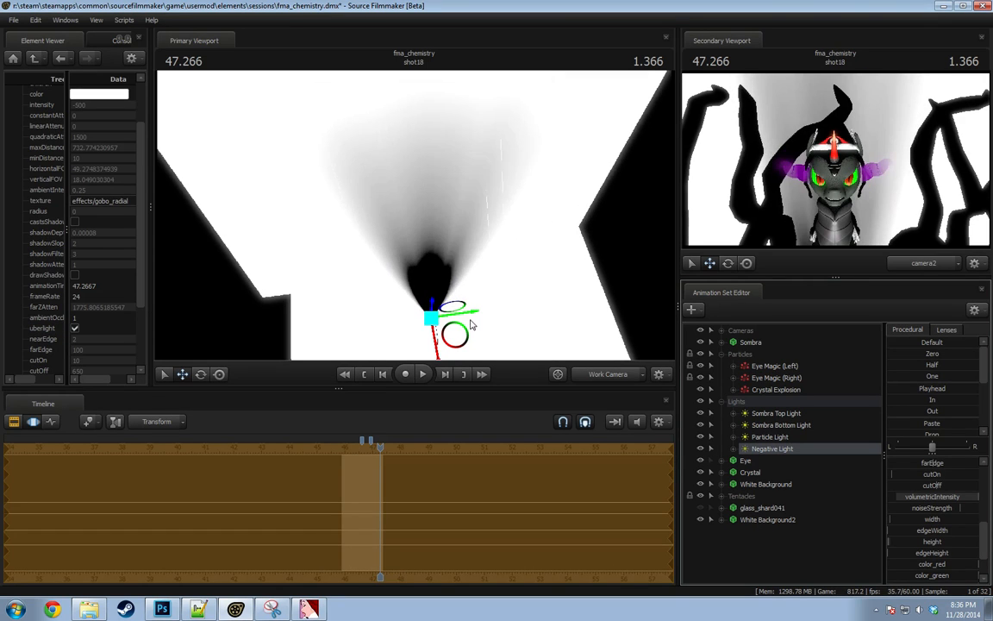
left_click_drag(471, 326, 560, 354, "alt")
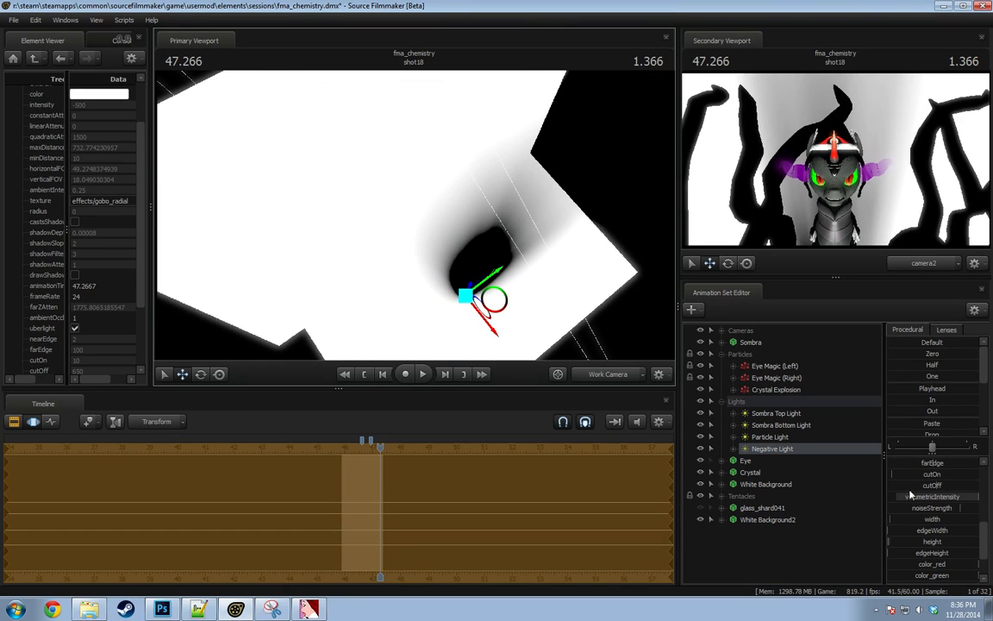
left_click_drag(943, 542, 939, 542)
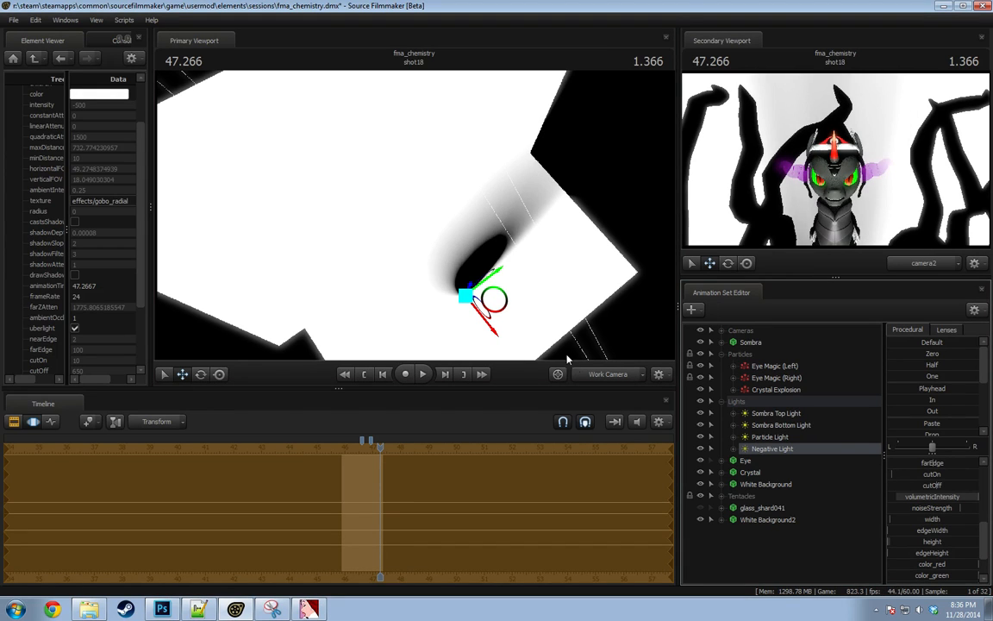
left_click_drag(567, 360, 465, 231)
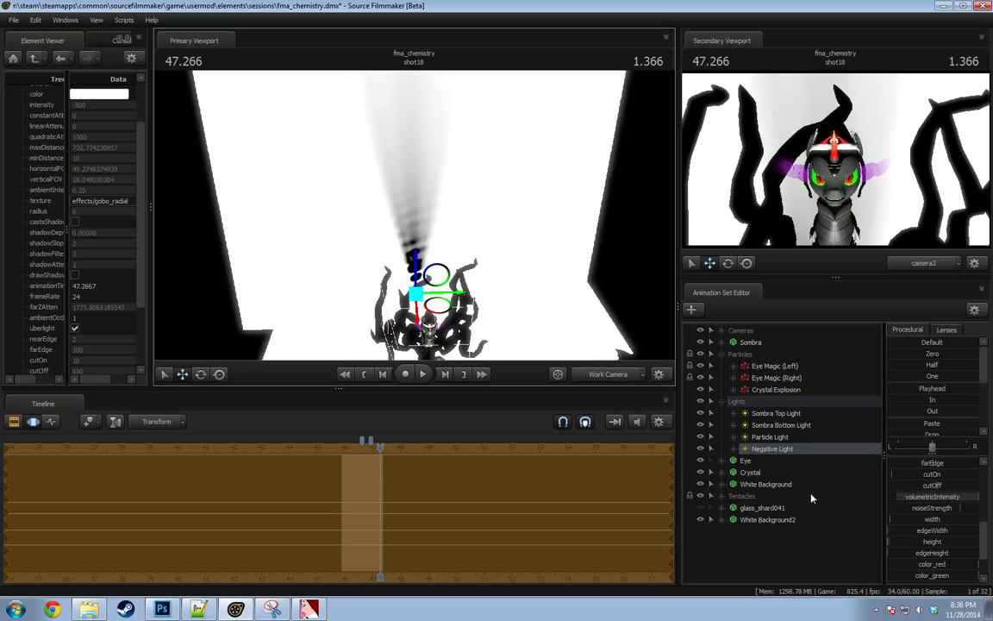
left_click_drag(927, 540, 934, 541)
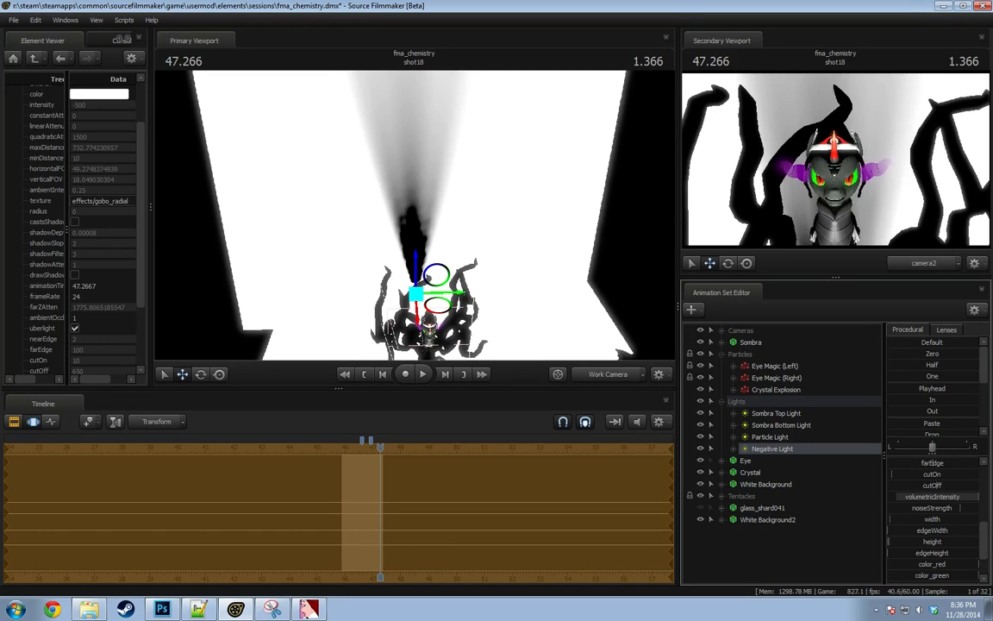
left_click_drag(932, 496, 938, 496)
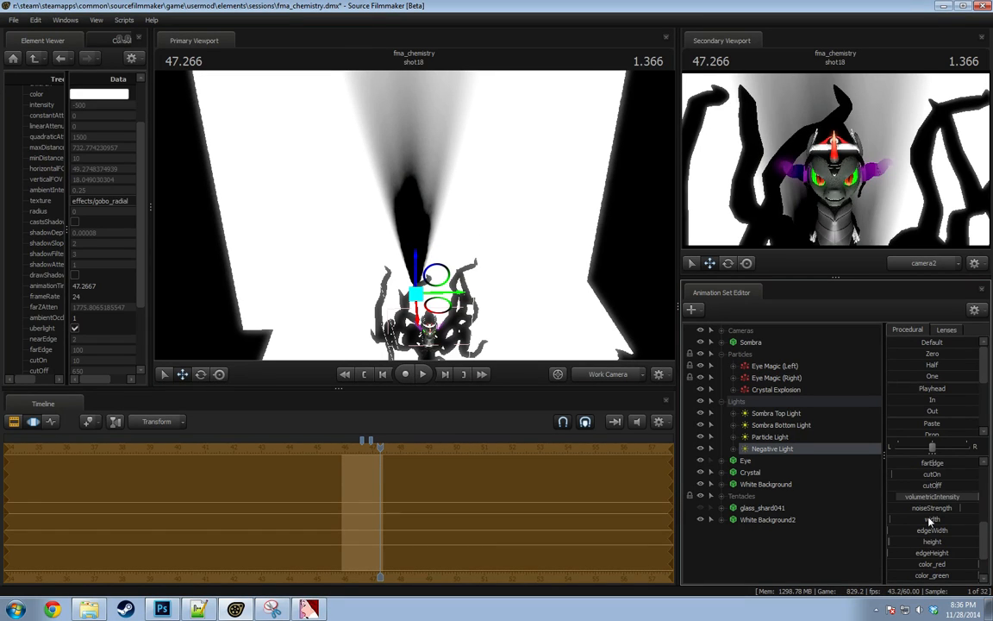
Widen Negative Light's horizontalFOV to about 75.5 and verticalFOV to about 69.9, and raise the light slightly.
scroll(922, 496, "up", 5)
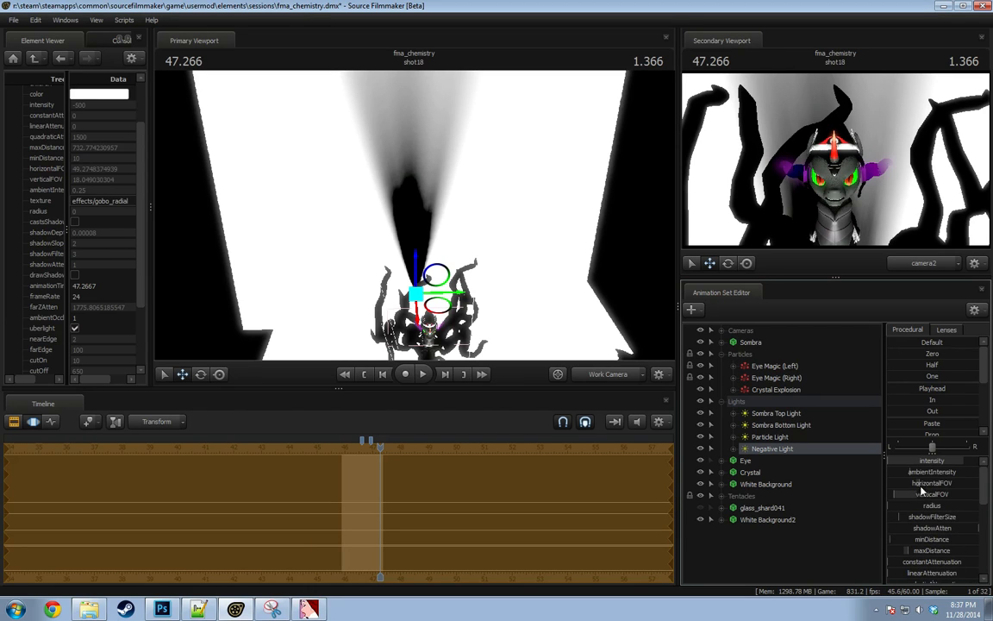
mouse_move(928, 493)
left_mouse_down()
mouse_move(954, 492)
mouse_move(942, 486)
left_mouse_up()
left_click_drag(516, 331, 613, 336, "alt")
left_click_drag(482, 220, 414, 215, "alt")
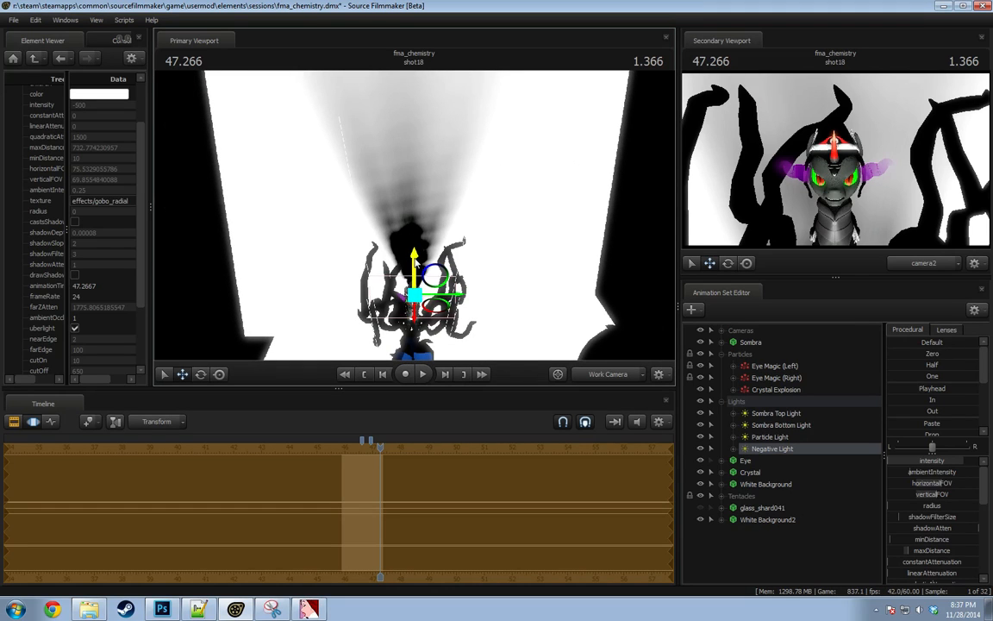
mouse_move(415, 263)
left_mouse_down()
mouse_move(413, 168)
mouse_move(406, 245)
left_mouse_up()
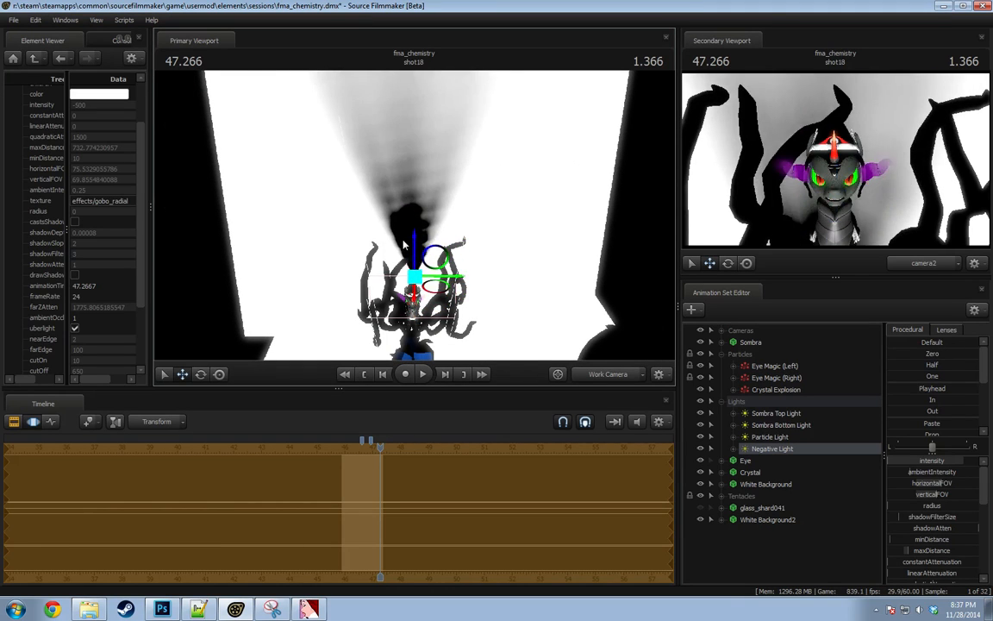
Move the playhead to 46.700, then reduce Negative Light's noiseStrength and increase its width to enlarge the dark beam.
key("space")
left_click_drag(388, 450, 364, 454)
scroll(940, 543, "down", 5)
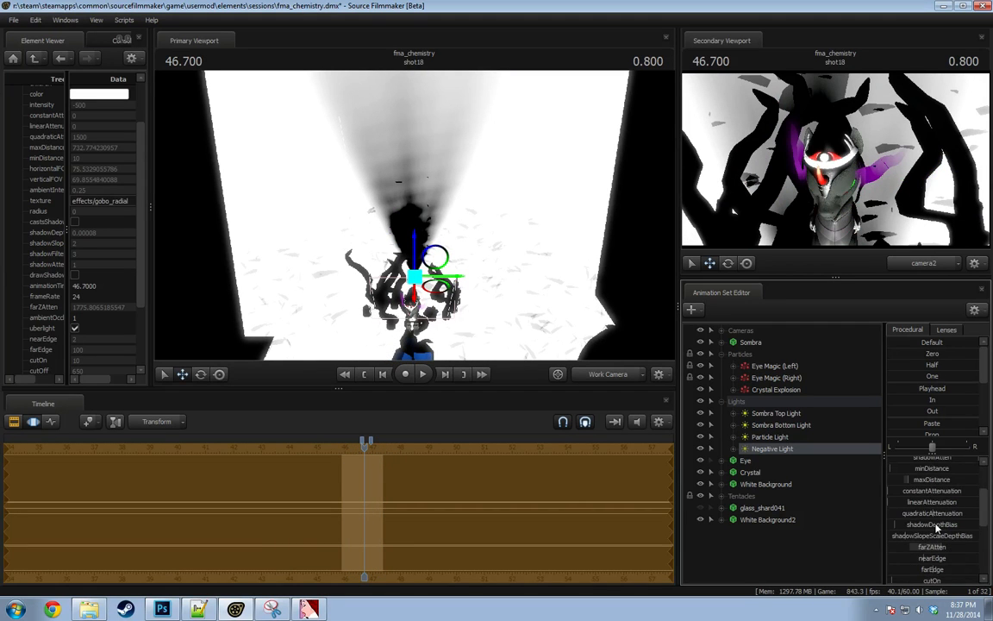
scroll(943, 560, "down", 2)
left_click_drag(944, 509, 911, 508)
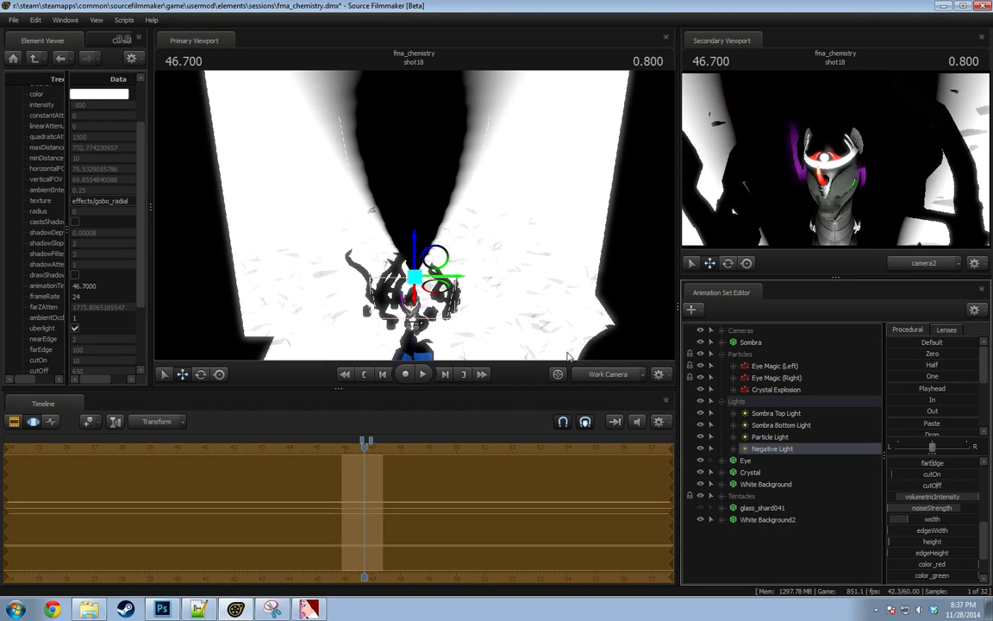
Lower Negative Light behind Sombra and widen its horizontalFOV to about 99 and verticalFOV to about 97.5.
key("s")
left_click_drag(556, 342, 543, 297)
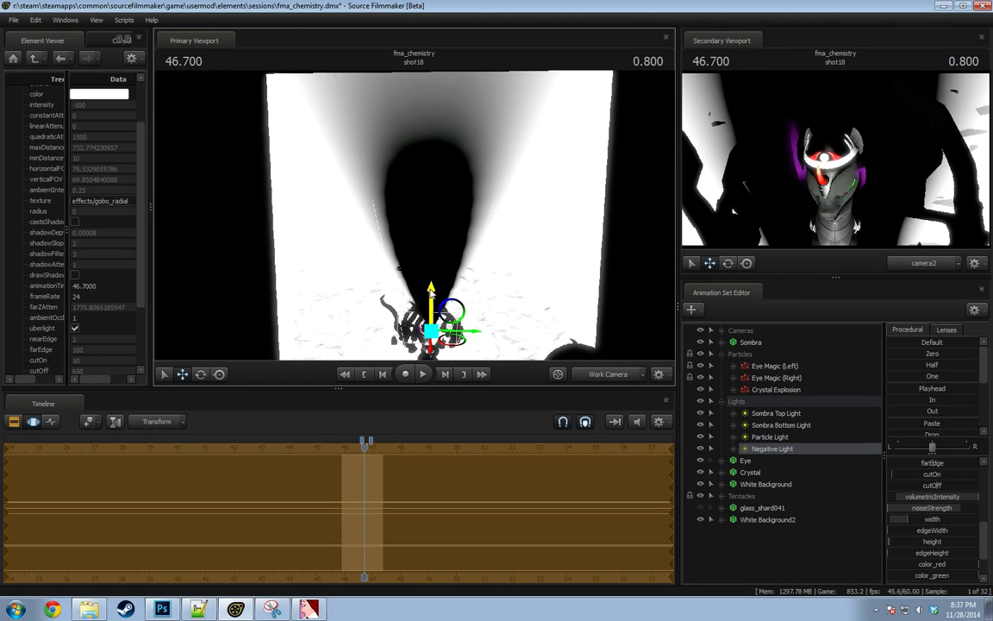
left_click_drag(431, 293, 439, 314)
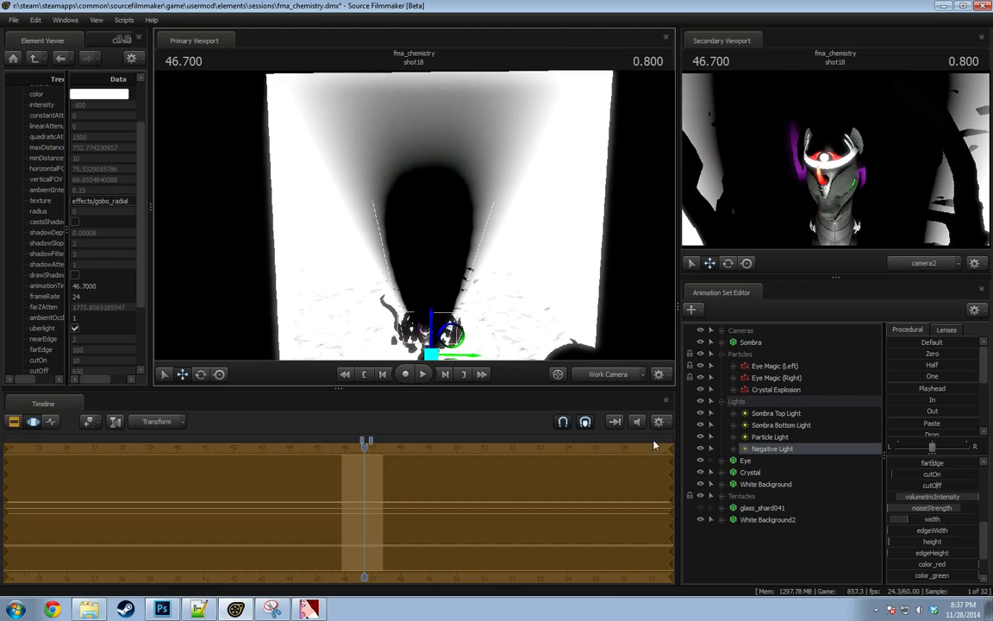
scroll(931, 484, "up", 3)
scroll(930, 481, "up", 3)
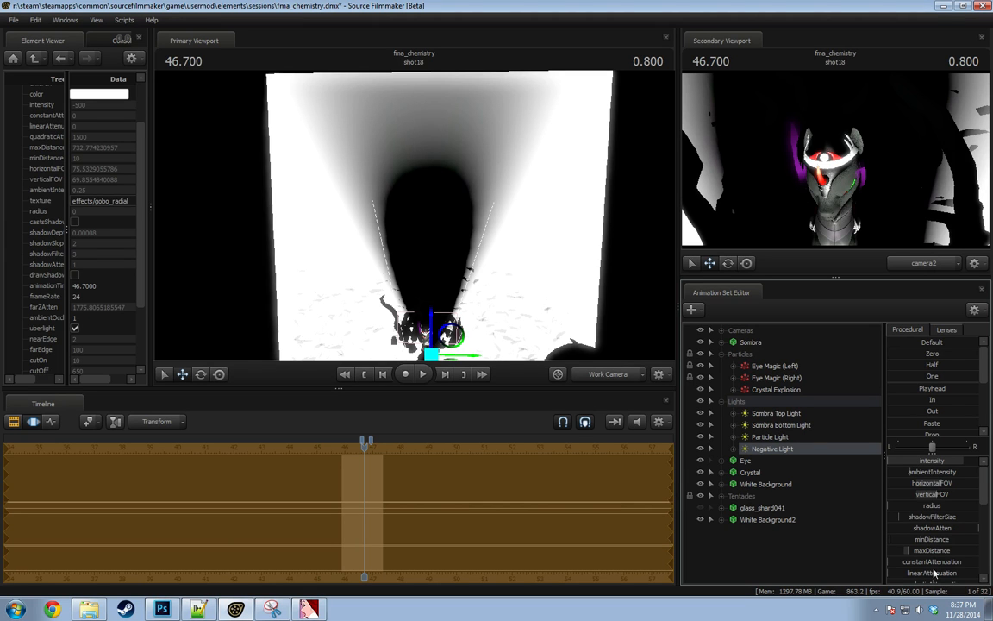
left_click_drag(935, 489, 965, 489)
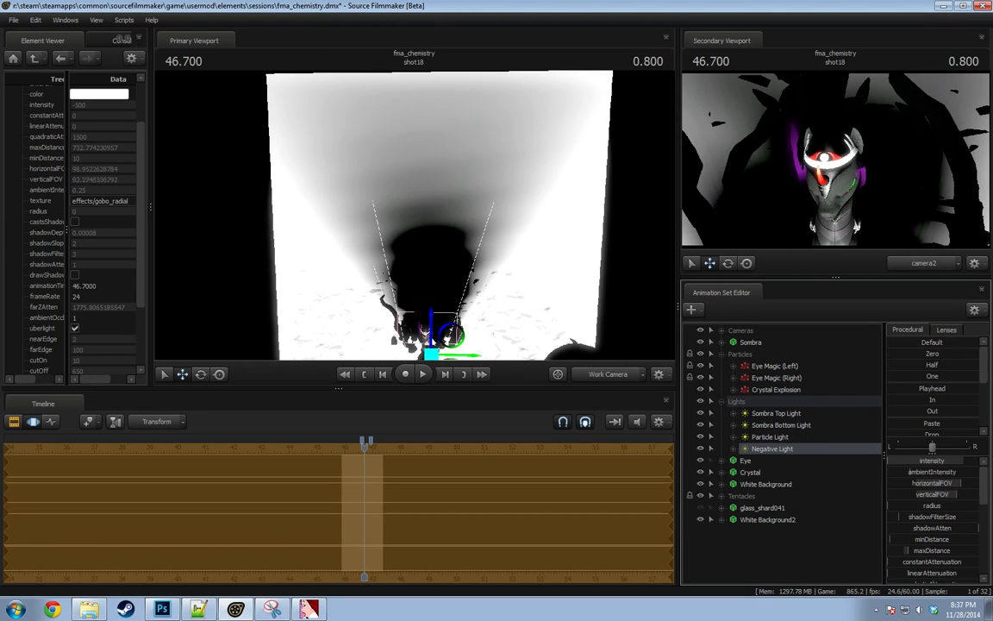
left_click_drag(496, 276, 441, 272, "alt")
Lower Negative Light further with the playhead at 46.666 and check the darkened background at 47.183.
scroll(336, 504, "up", 3)
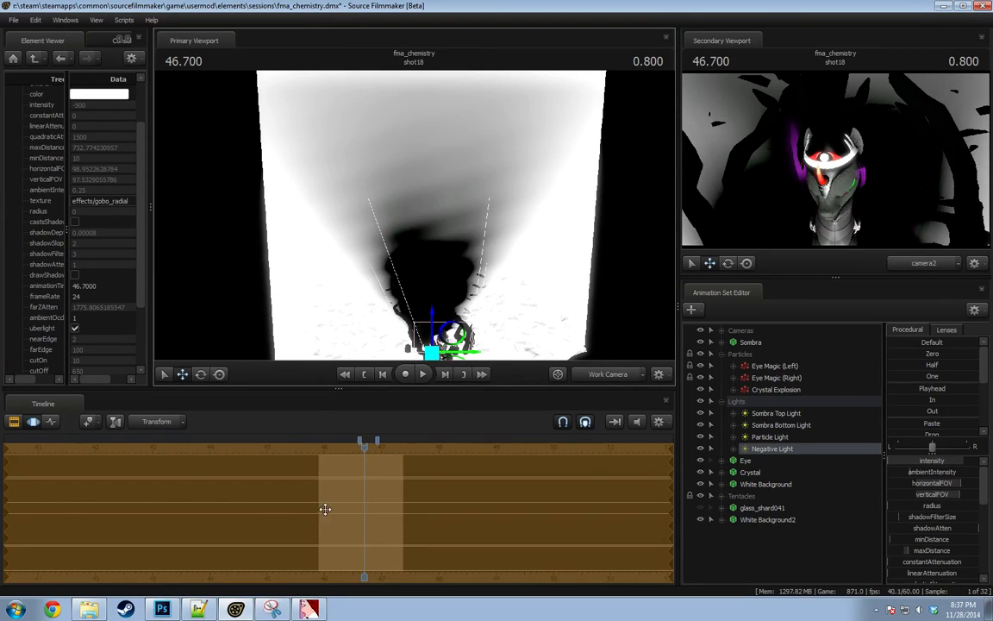
key("shift")
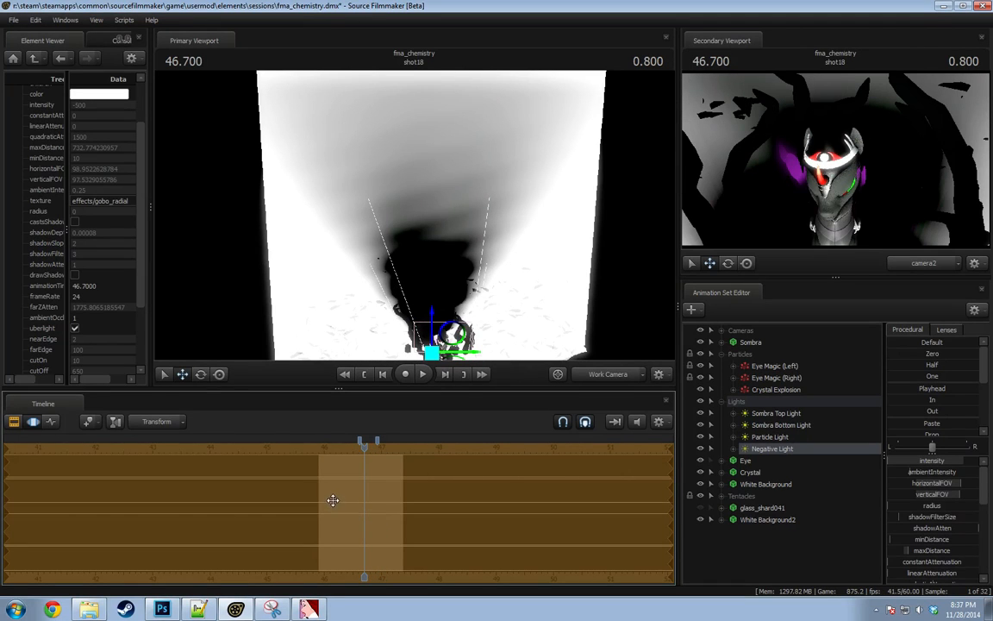
left_click_drag(357, 451, 362, 448)
left_click_drag(432, 317, 435, 360)
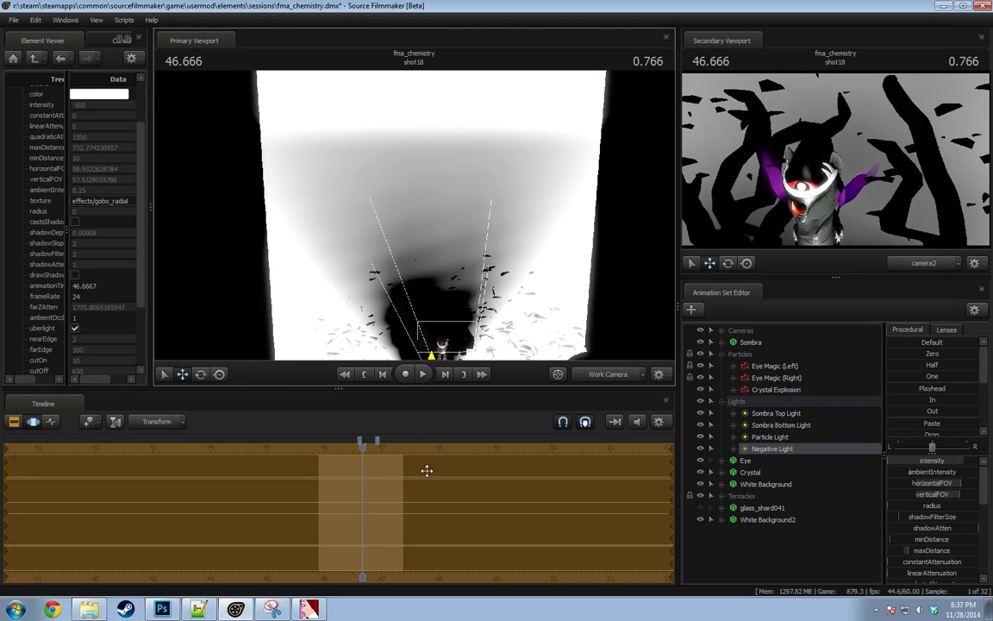
left_click_drag(363, 448, 392, 449)
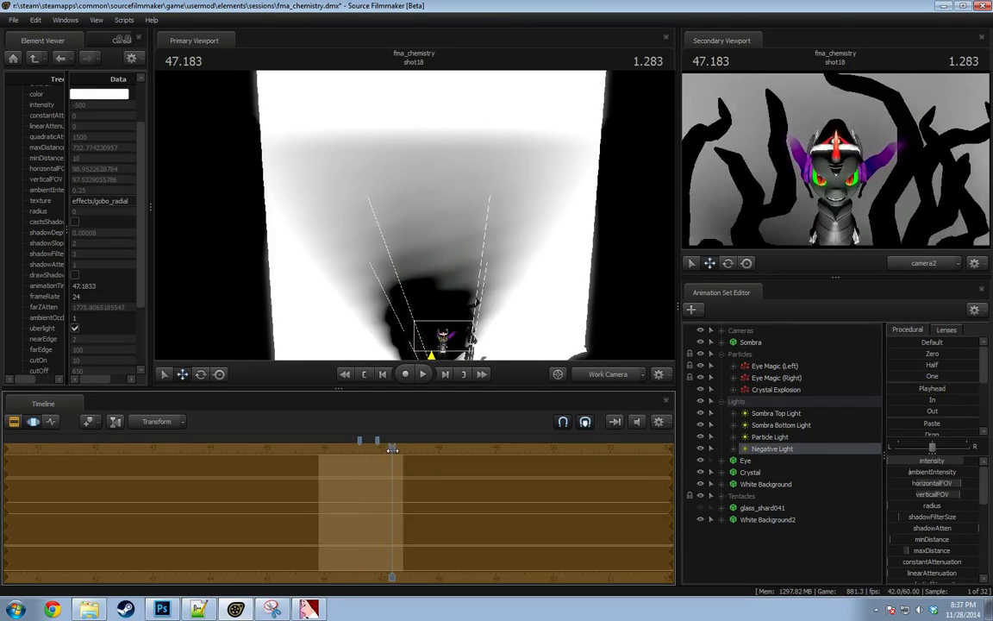
key("F3")
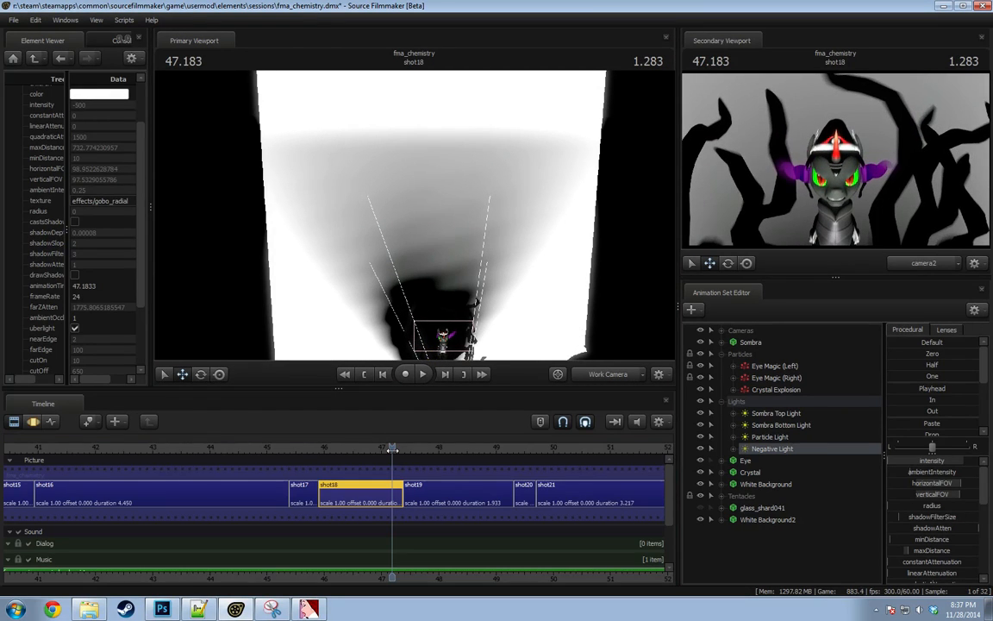
key("F4")
left_click_drag(334, 540, 393, 536)
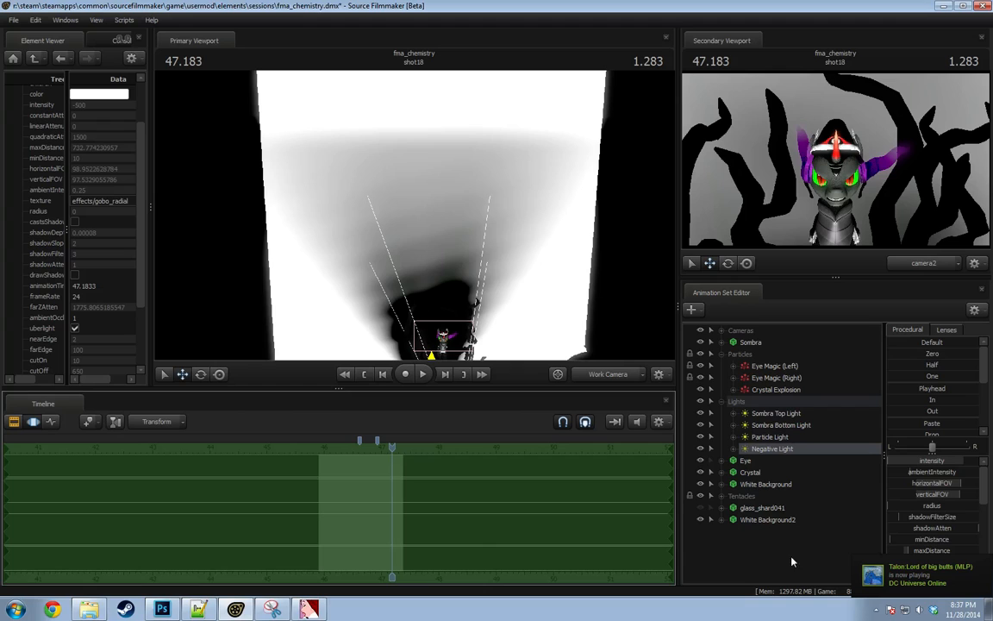
Check the value range of Negative Light's intensity, lower the light well beneath Sombra, and raise its minDistance to 300.
left_click(935, 476)
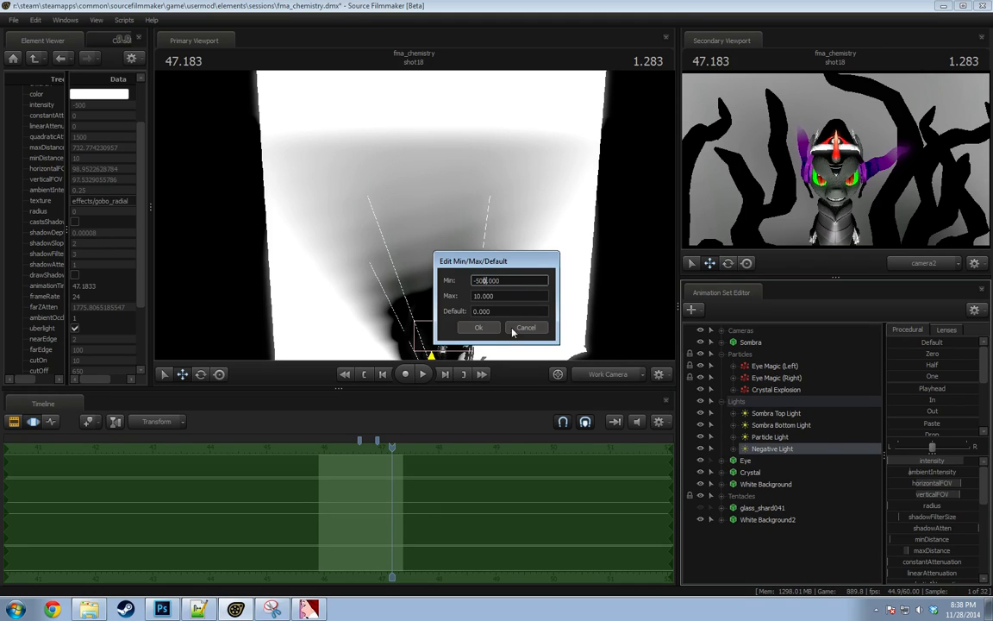
left_click(480, 328)
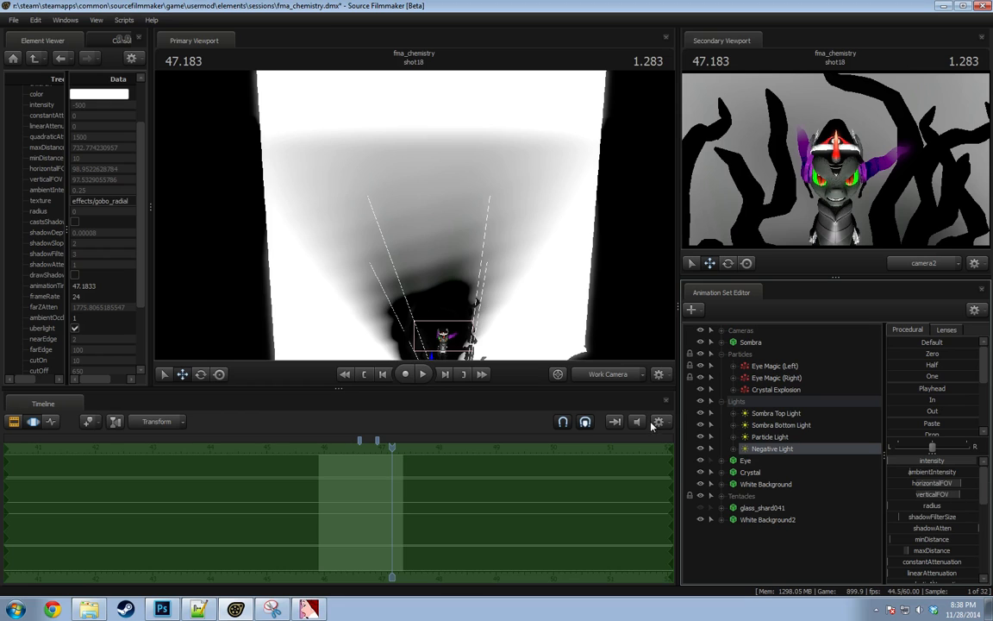
left_click_drag(537, 259, 536, 321)
left_click_drag(634, 314, 657, 331)
left_click_drag(929, 540, 990, 541)
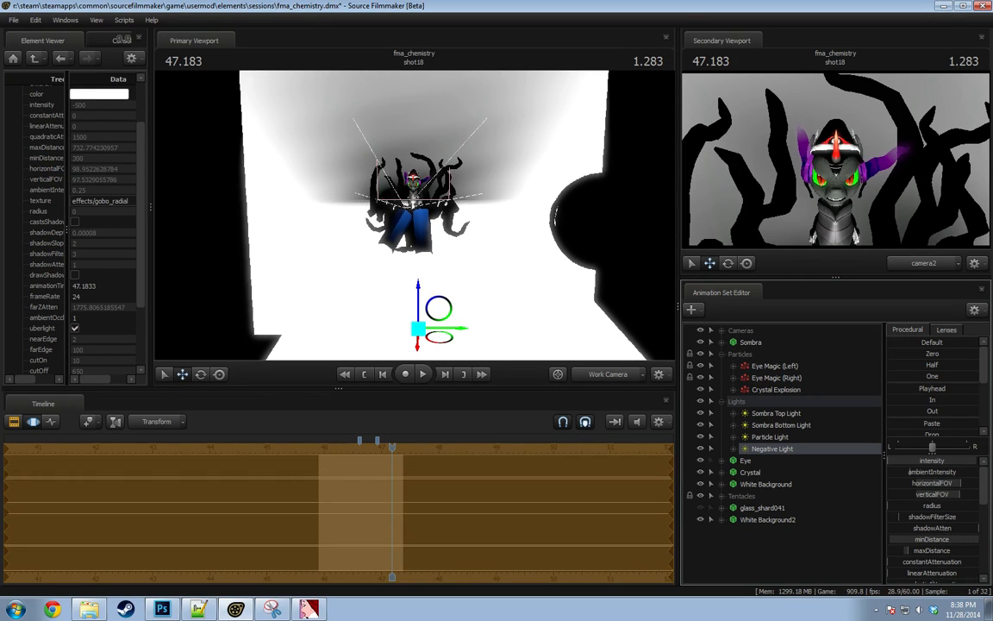
Reduce Negative Light's farZAtten to about 537 and play back the shot to check the darkened area.
left_click_drag(560, 284, 472, 280)
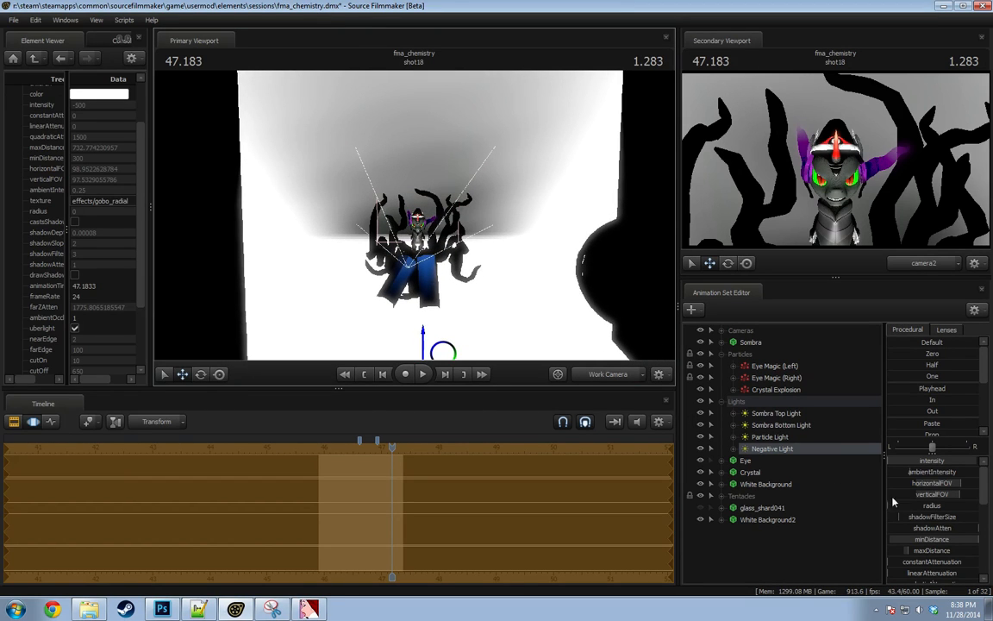
scroll(936, 530, "down", 2)
left_click_drag(940, 548, 904, 545)
key("space")
left_click_drag(406, 451, 338, 454)
key("space")
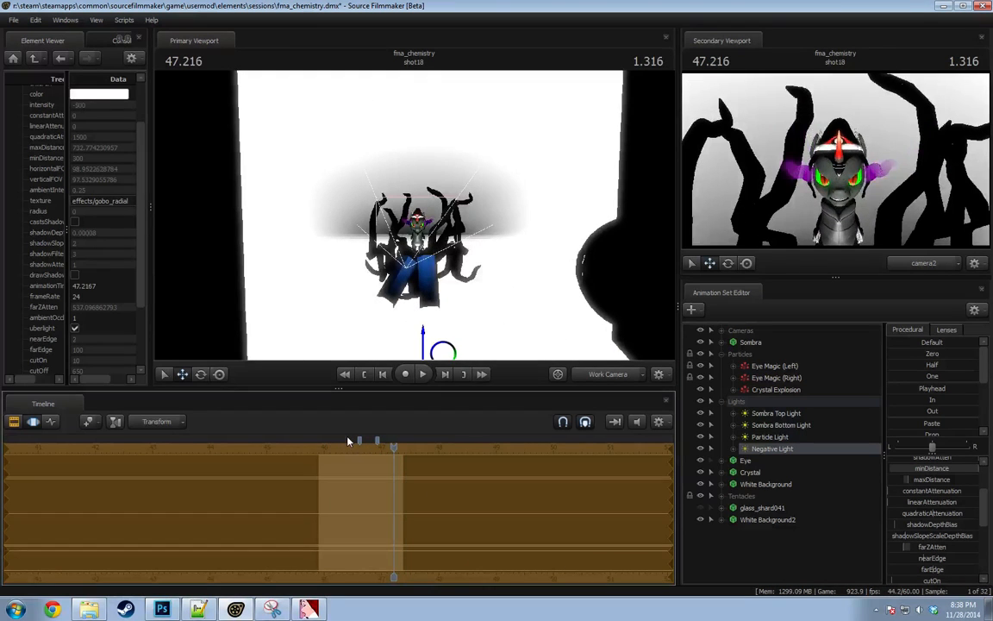
Set only Negative Light's intensity to 10 across the whole shot, and make a time selection with falloffs around 46.983.
left_click_drag(348, 440, 365, 516)
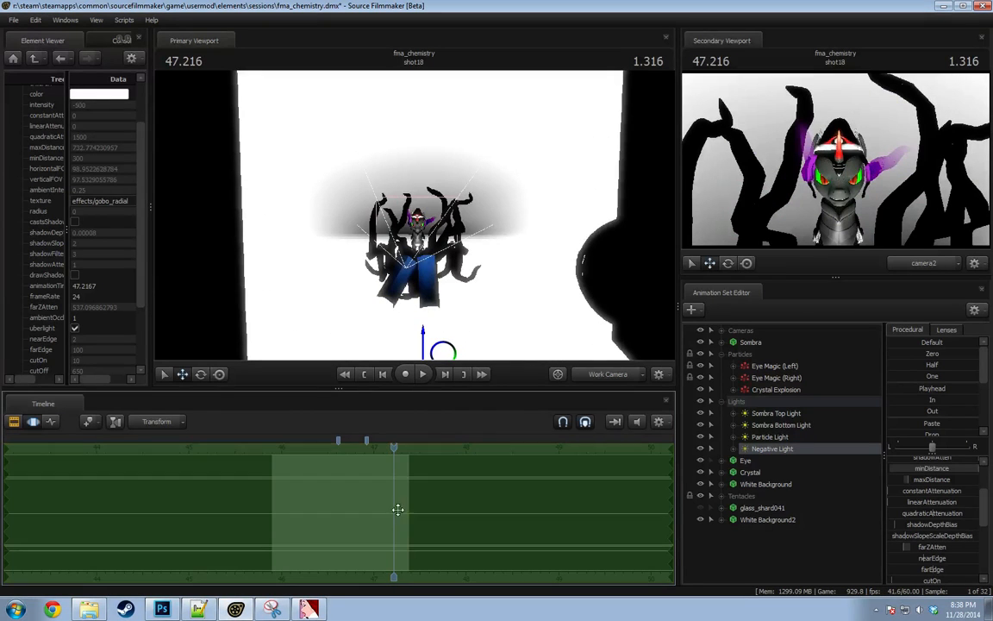
scroll(938, 509, "up", 2)
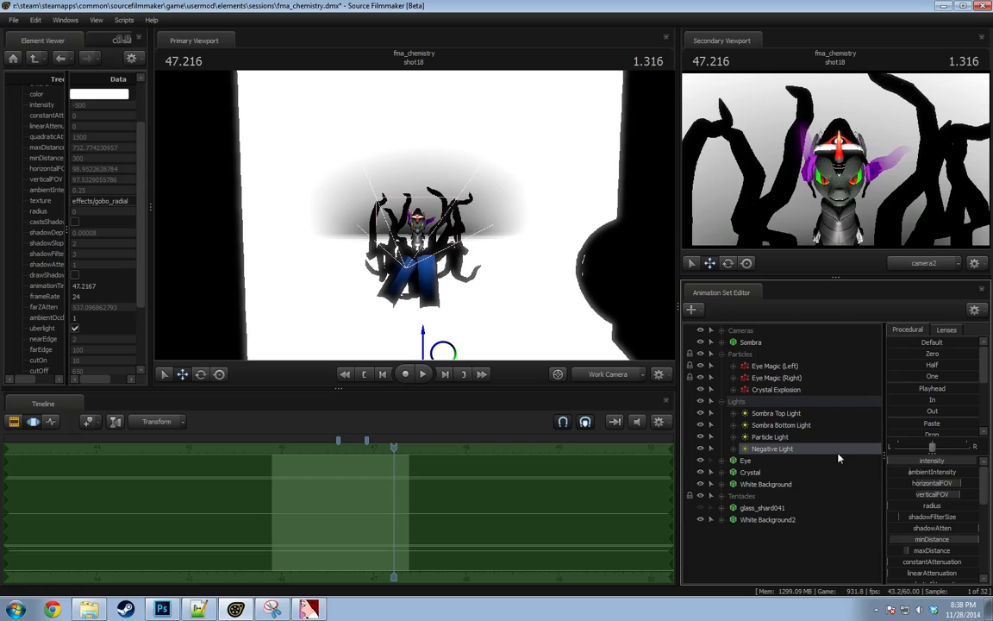
left_click(734, 449)
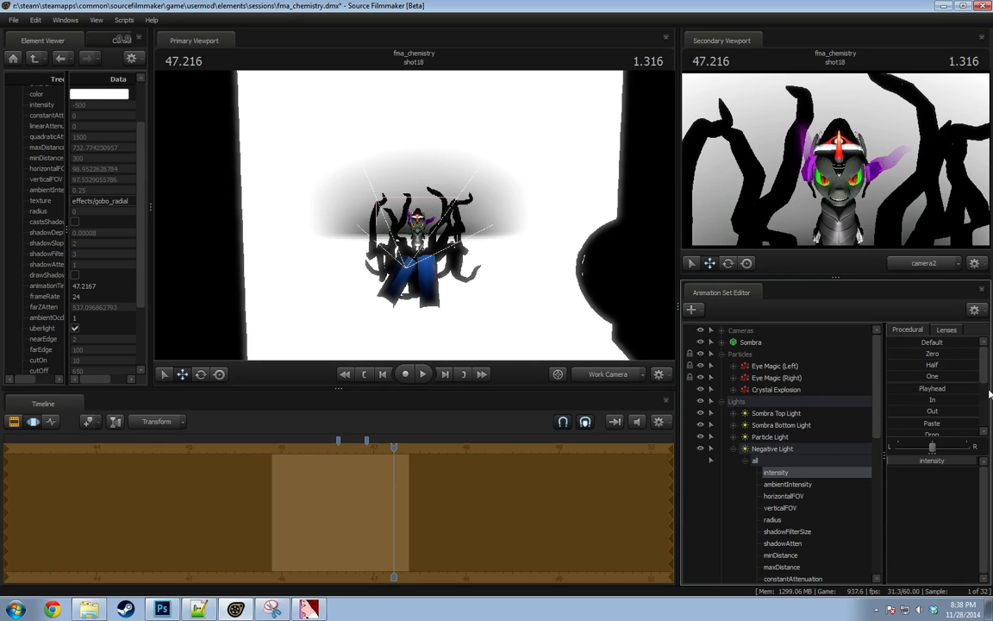
left_click_drag(915, 465, 974, 464)
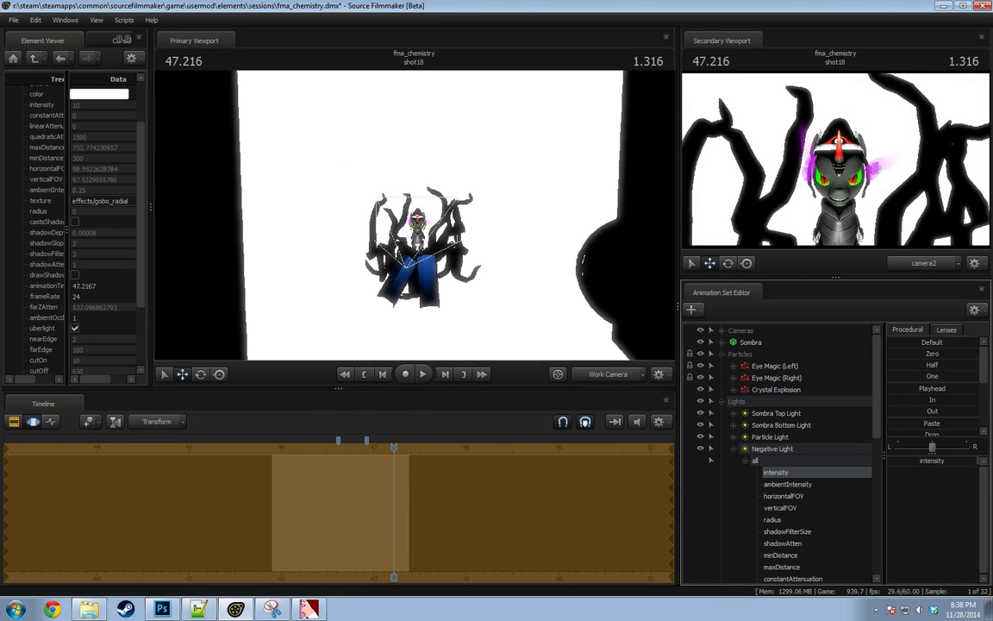
key("Return")
left_click_drag(268, 472, 424, 469)
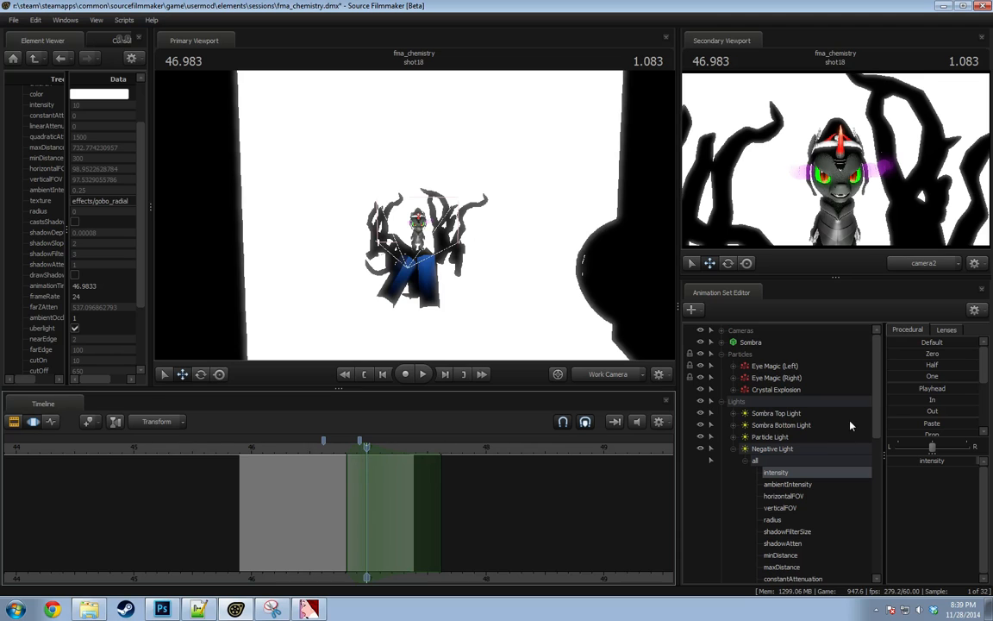
Try lowering Negative Light's intensity to its -500 minimum within the time selection, play it back, and undo the change.
left_click_drag(943, 462, 427, 491)
left_click(287, 454)
key("space")
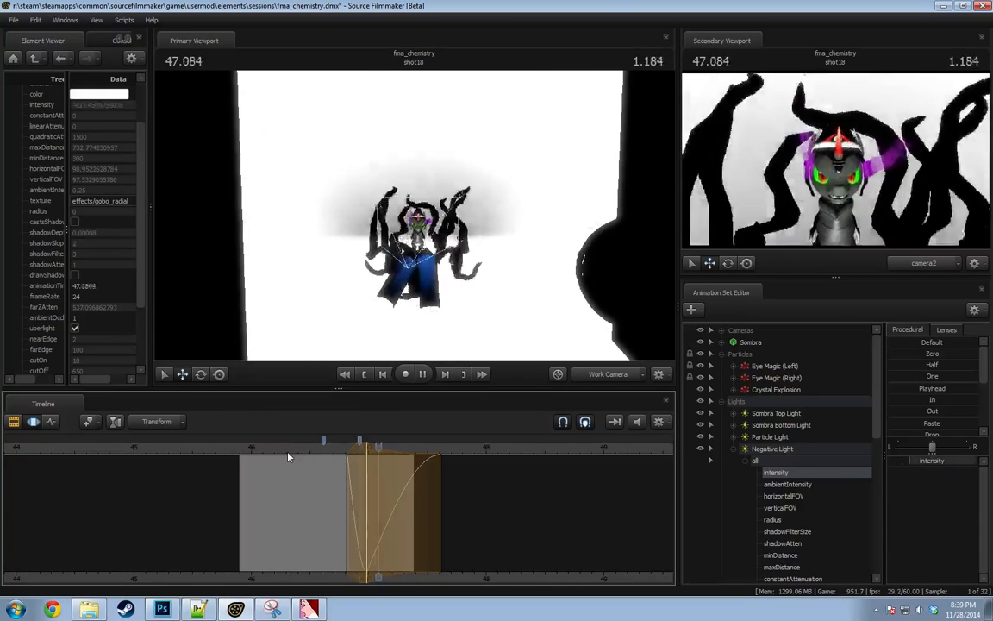
key("space")
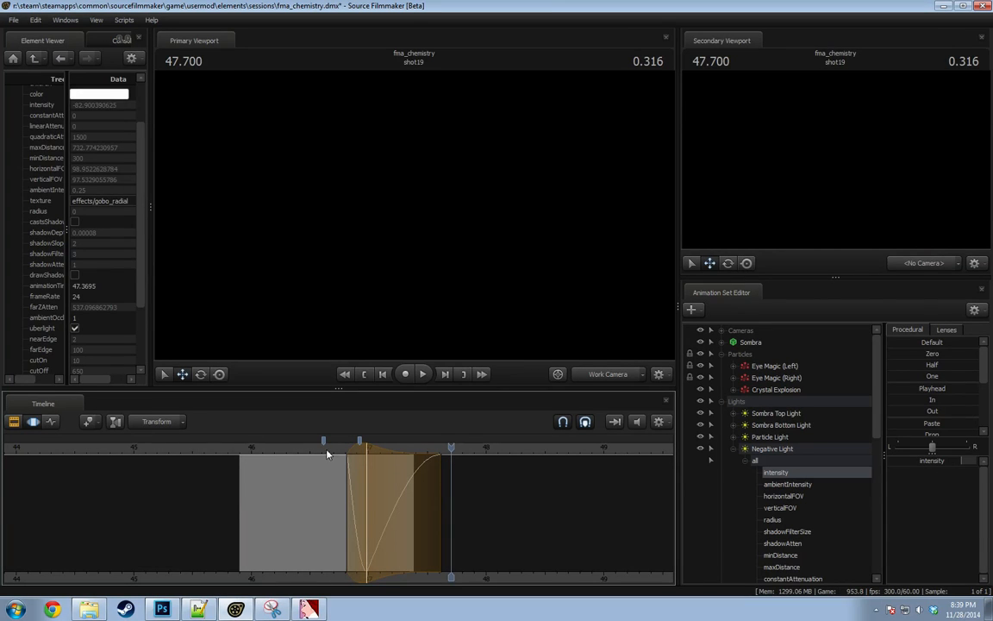
left_click_drag(329, 454, 368, 453)
key("ctrl+z")
Remap the slider range of Negative Light's intensity to a lower minimum.
right_click(967, 463)
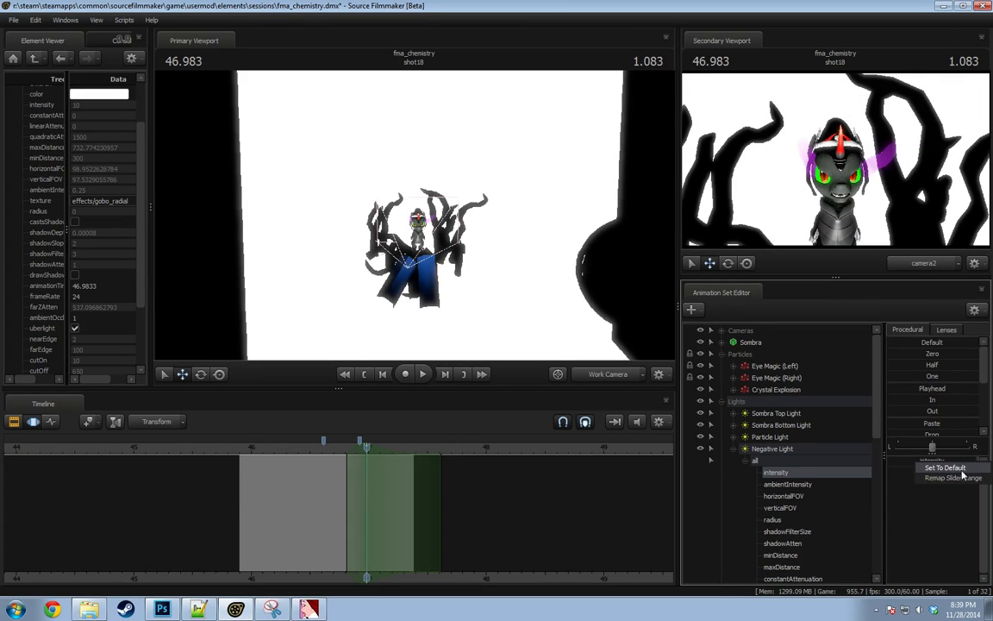
left_click(960, 476)
left_click(482, 282)
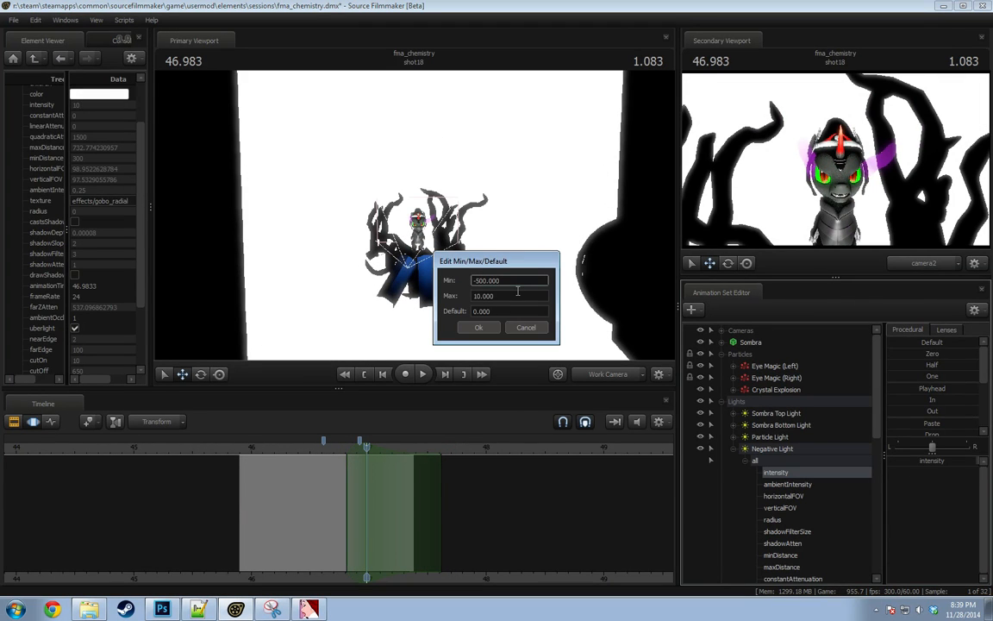
key("Return")
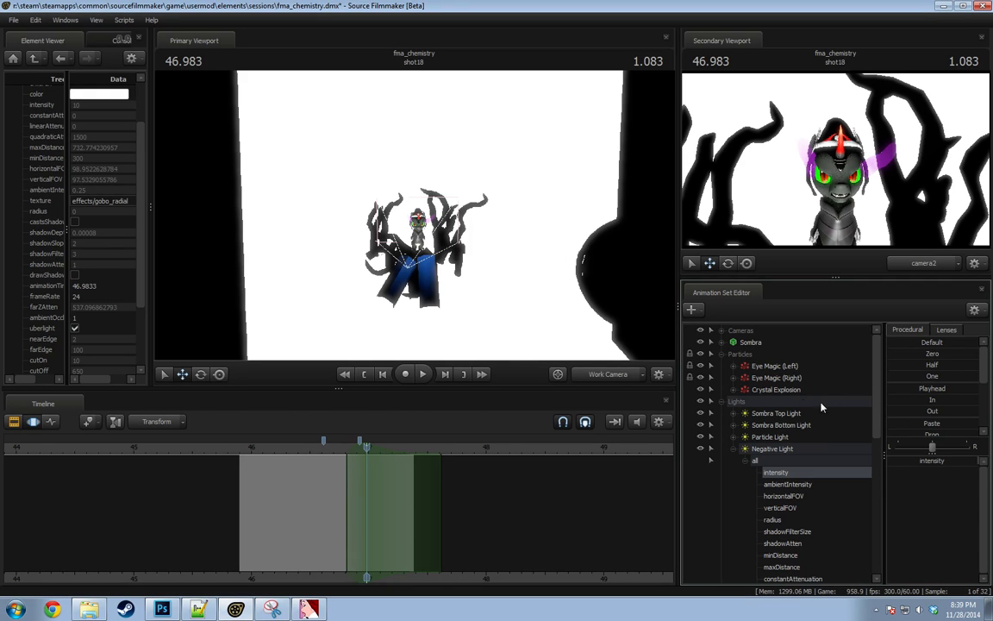
Lower Negative Light's intensity to about -511 at 46.983 within the time selection and play back the dip.
left_click_drag(919, 461, 876, 462)
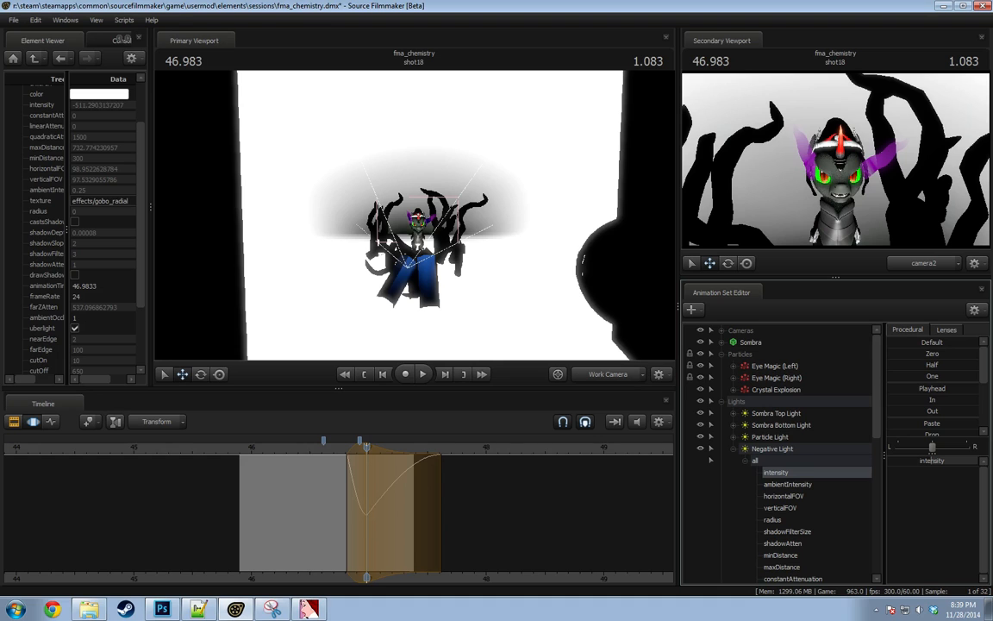
left_click(329, 451)
key("space")
key("space")
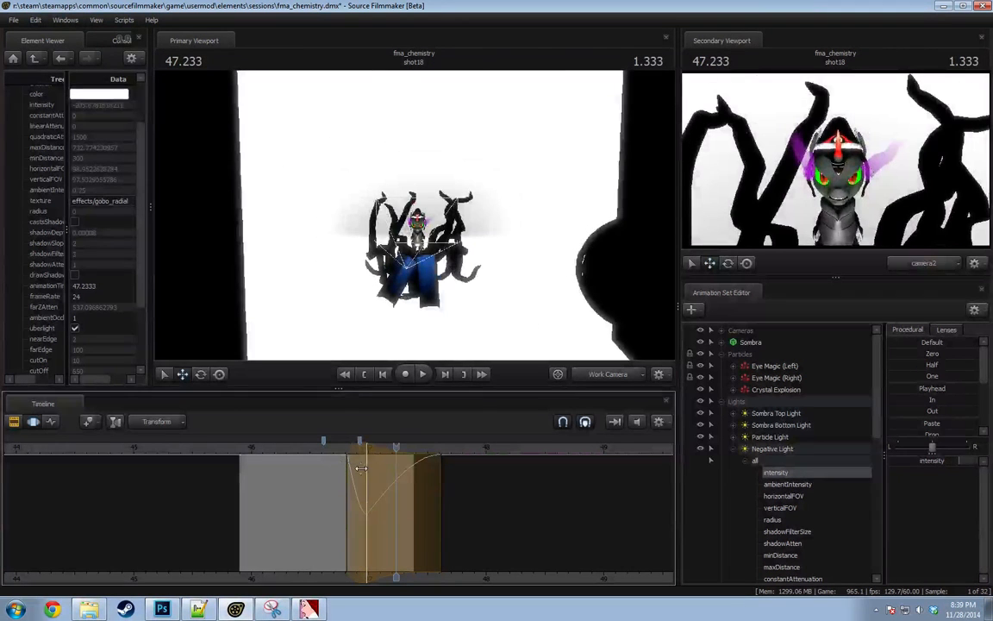
Shift the peak of the intensity time selection earlier to 46.933 and play back the result.
left_click_drag(363, 466, 366, 463)
key("shift")
key("shift")
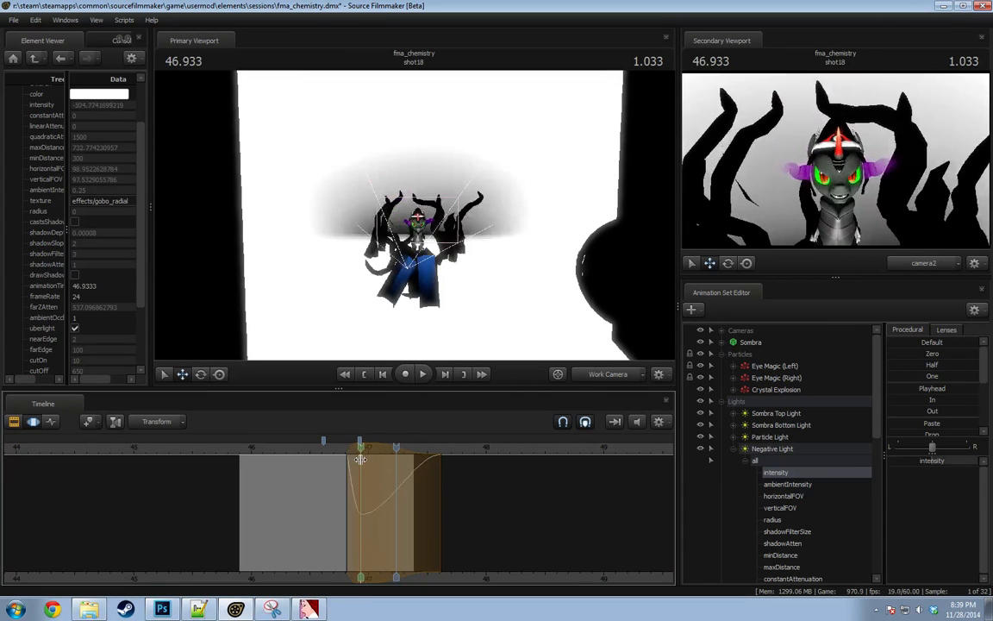
left_click(338, 451)
key("space")
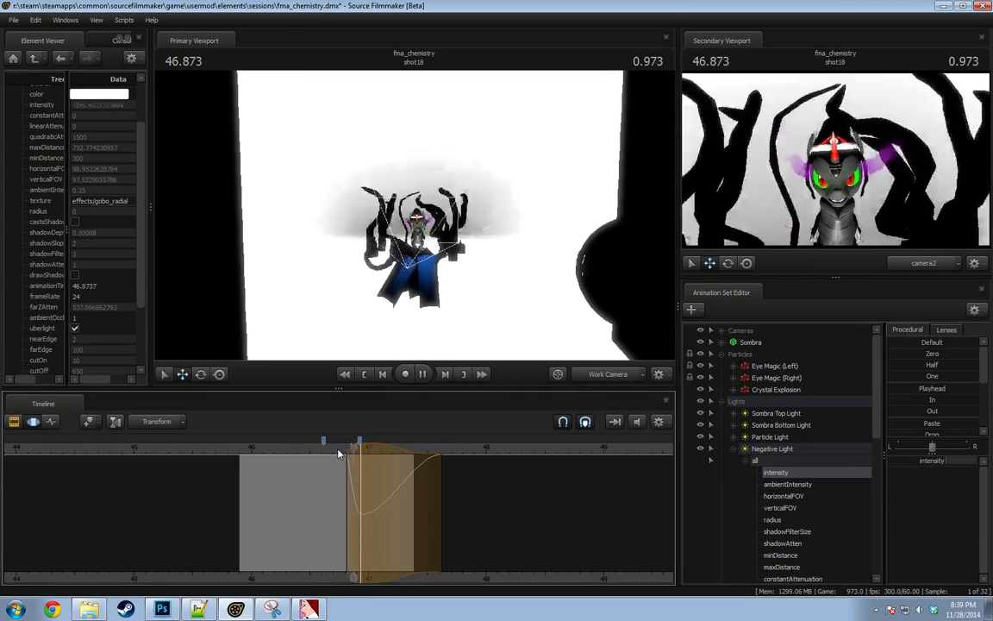
key("space")
Extend the trailing falloff of the intensity time selection to about 48.0 and preview the slower fade-out.
left_click_drag(440, 499, 483, 497)
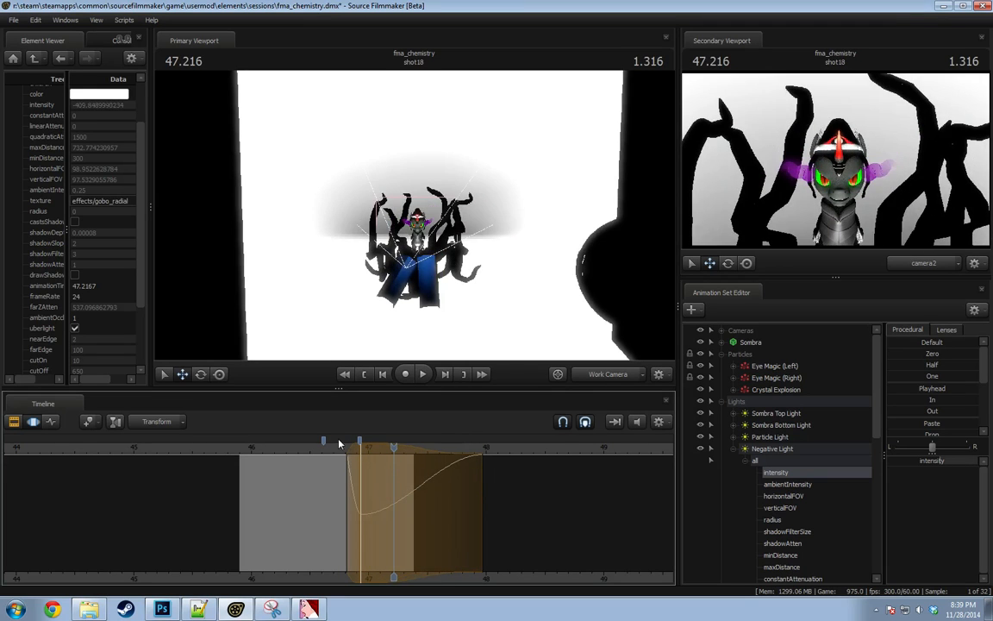
left_click(324, 450)
key("space")
key("space")
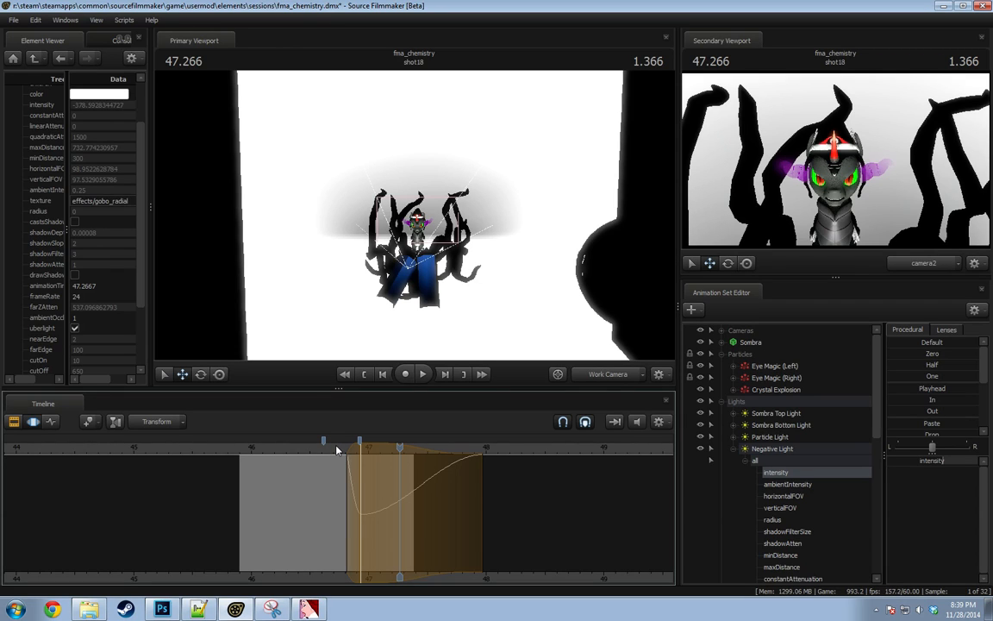
Play back the end of shot18 repeatedly to review the timing of Negative Light's intensity dip.
left_click(335, 452)
key("space")
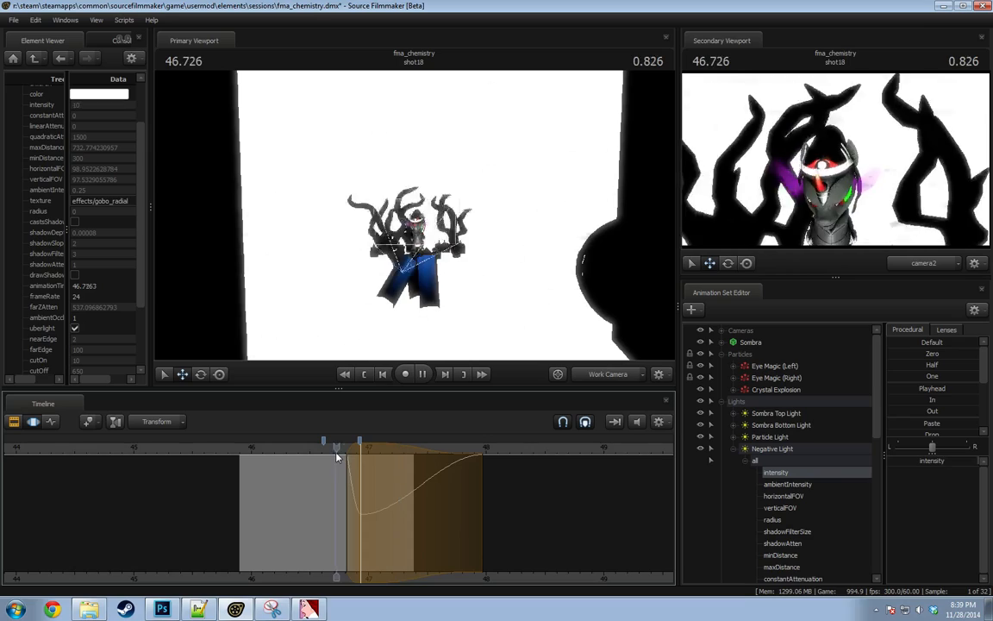
key("space")
key("space")
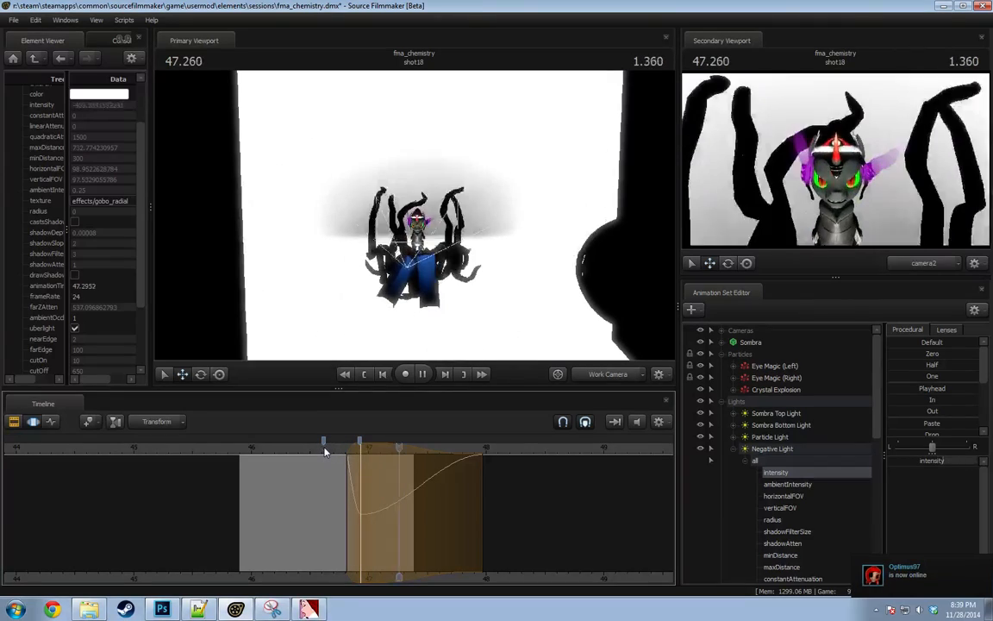
key("space")
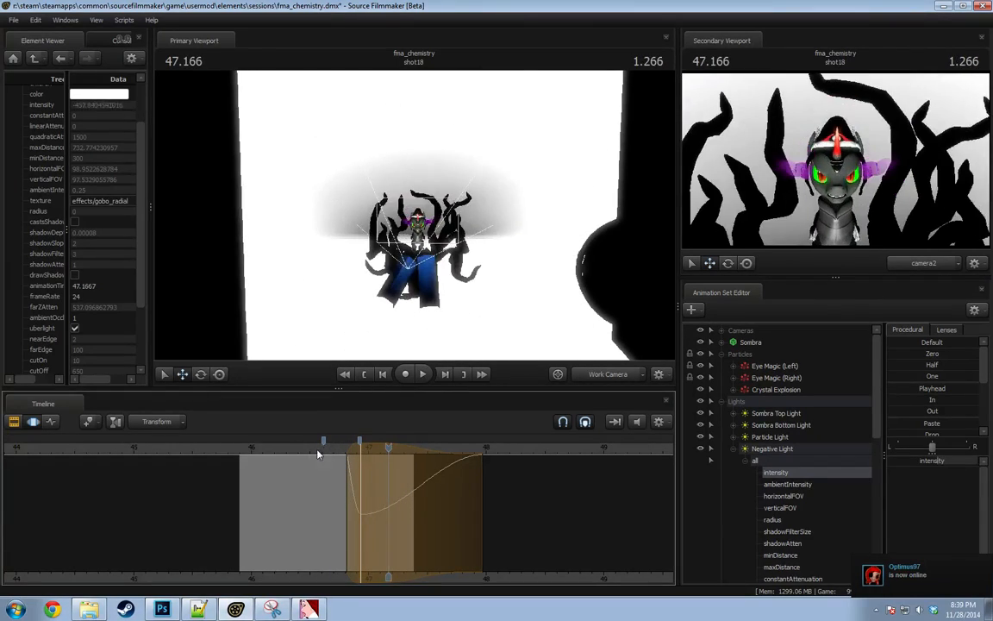
left_click(272, 459)
key("space")
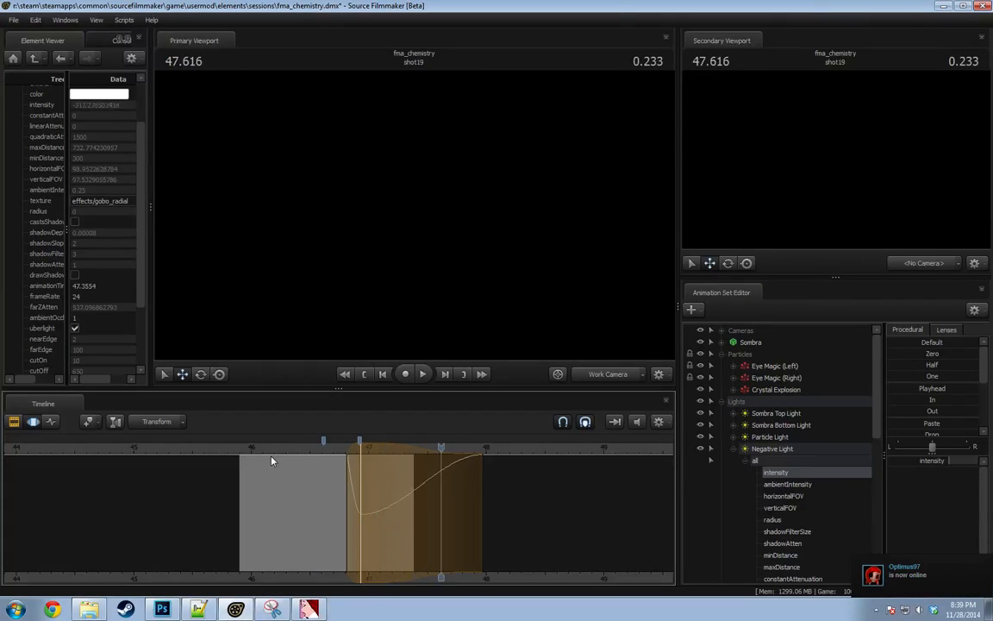
key("space")
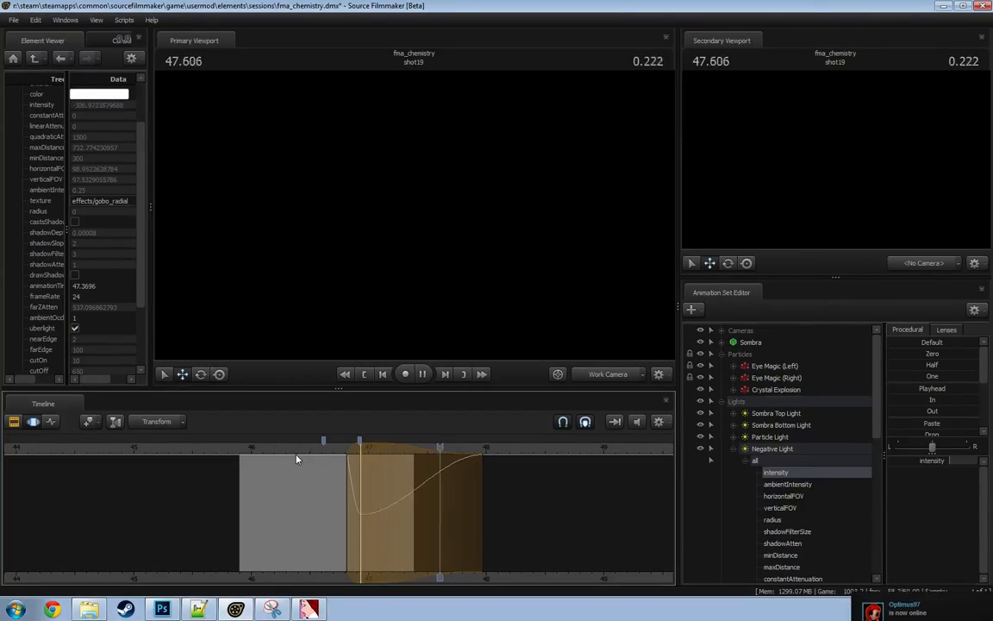
left_click(340, 472)
key("space")
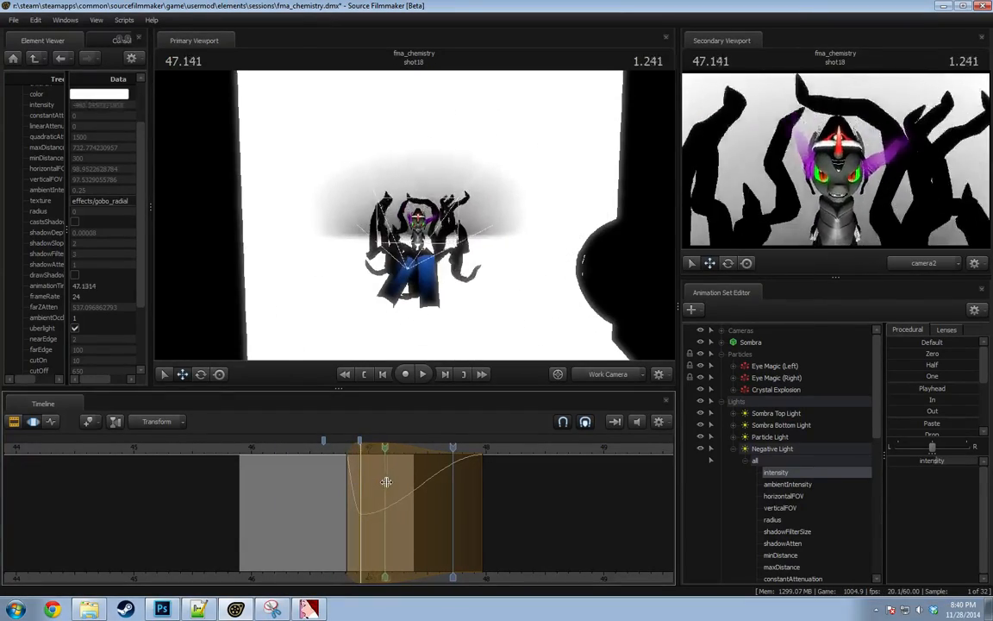
key("space")
left_click(340, 481)
key("space")
key("space")
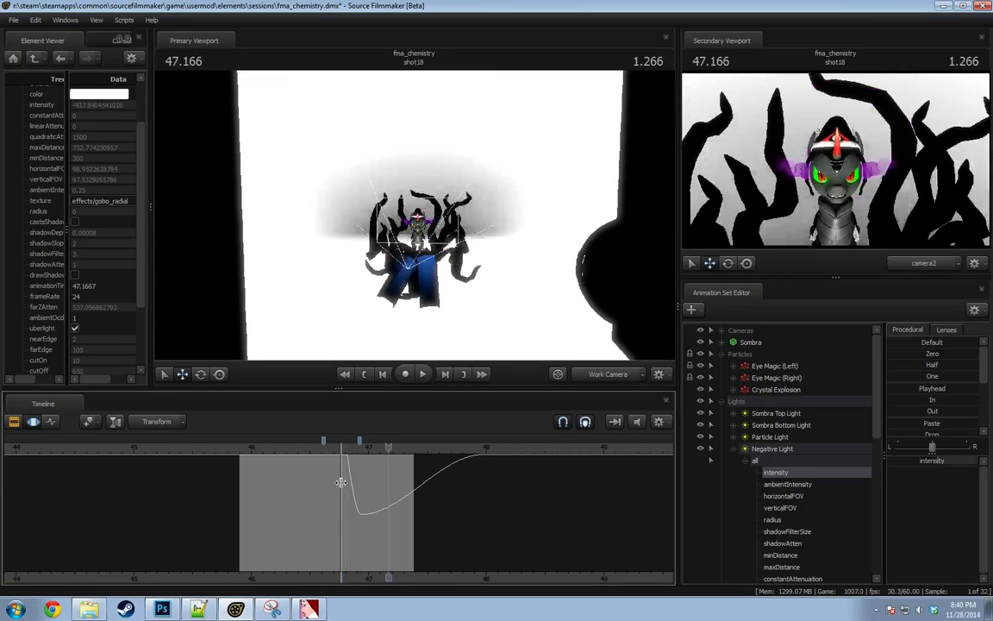
With the entire time range and all Negative Light controls selected, reduce farZAtten to about 460.
scroll(430, 510, "up", 2)
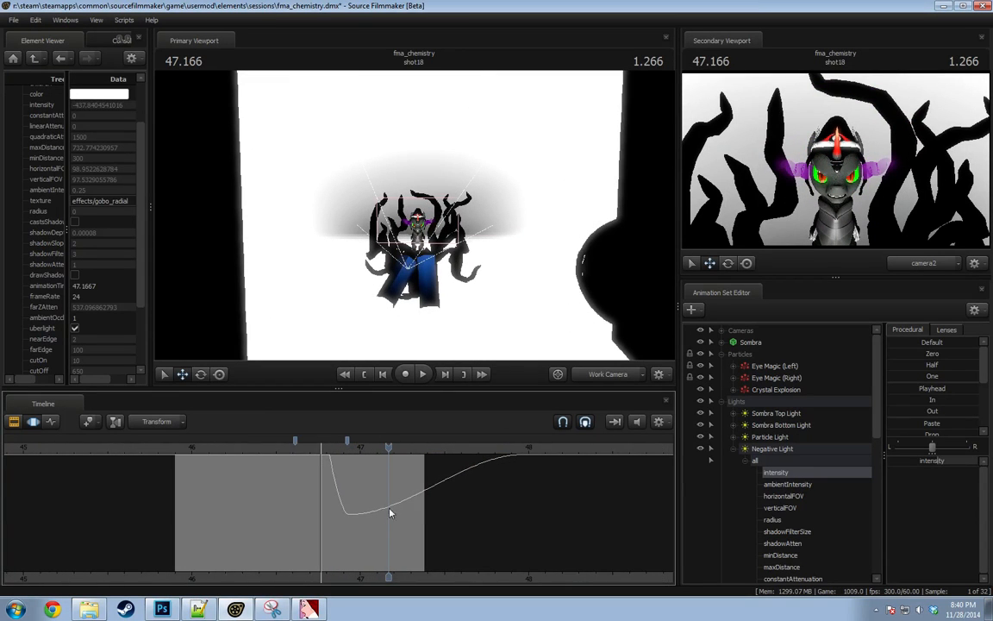
key("ctrl+a")
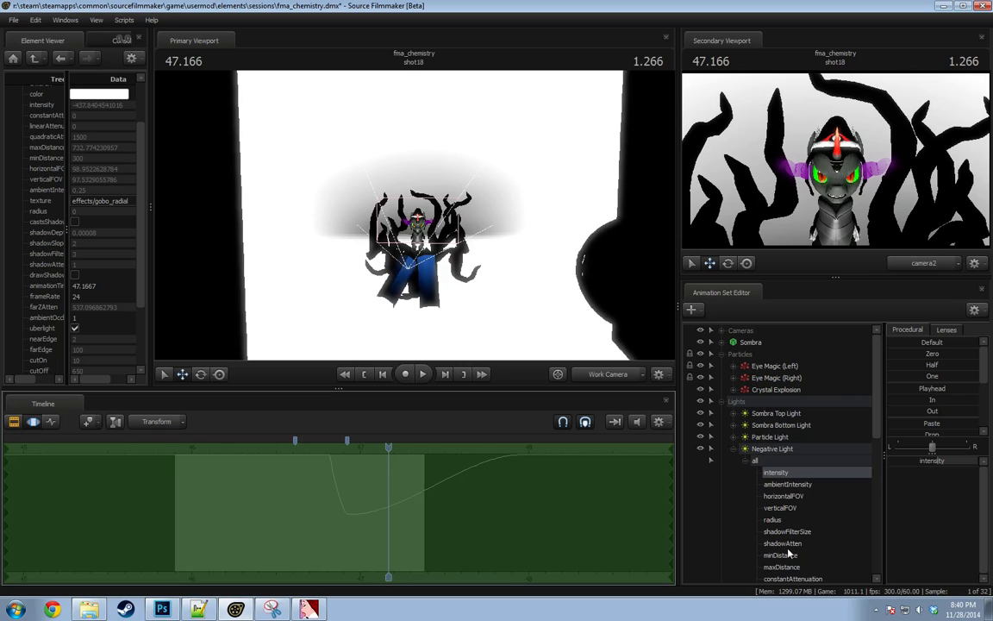
scroll(795, 564, "down", 2)
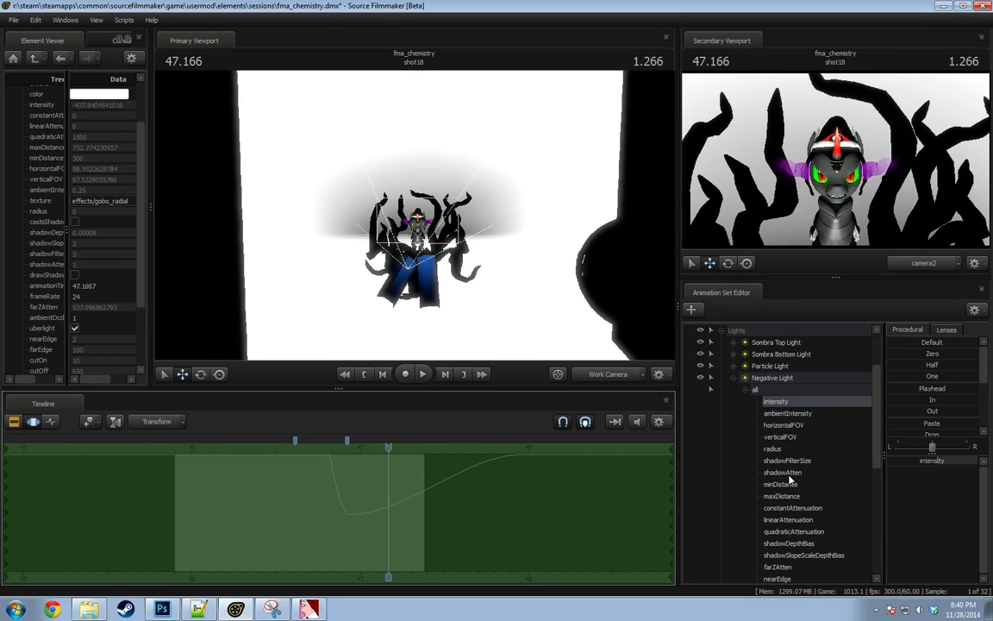
scroll(815, 536, "down", 1)
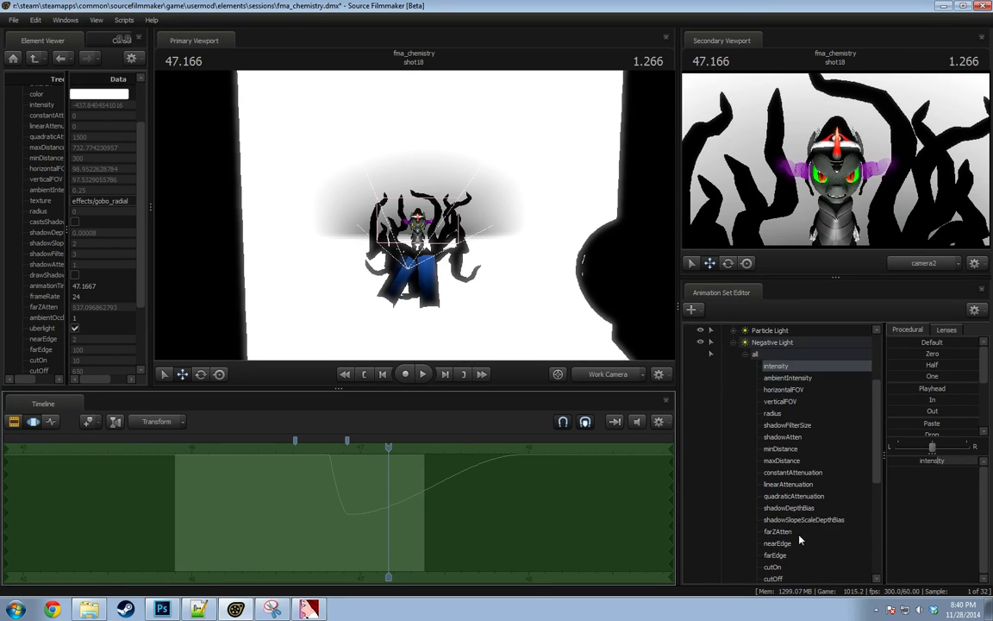
left_click(782, 349)
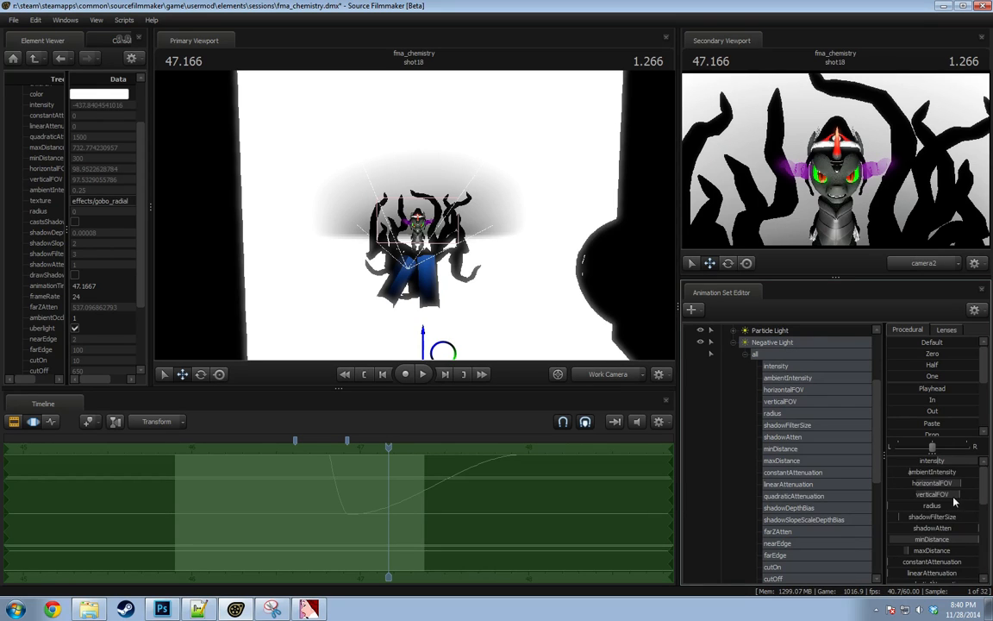
scroll(938, 522, "down", 3)
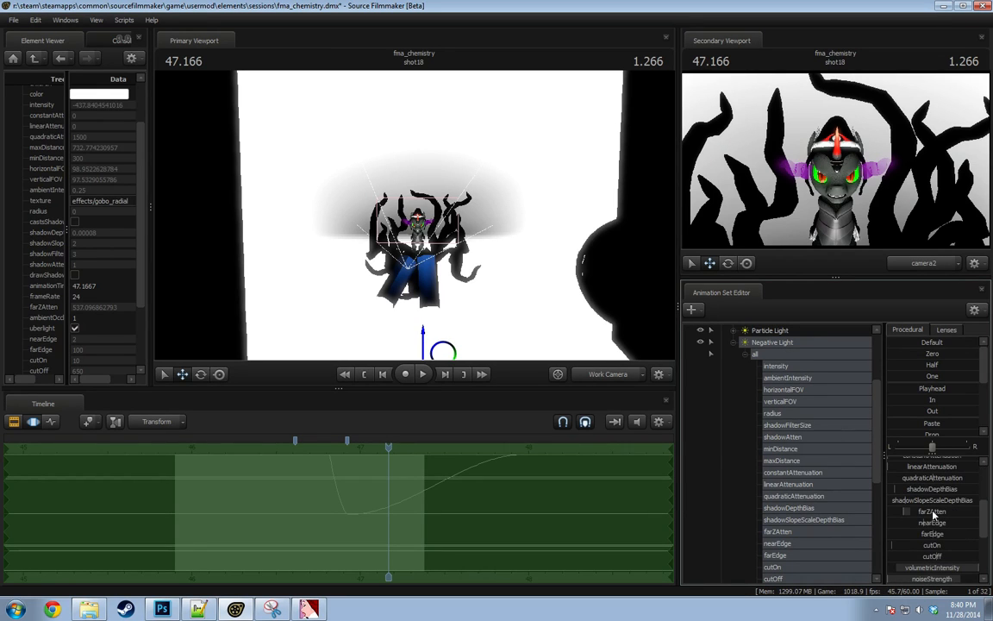
left_click_drag(933, 512, 932, 512)
Return to the shot clip view and play back the end of shot18 to check the smaller darkened area.
key("F2")
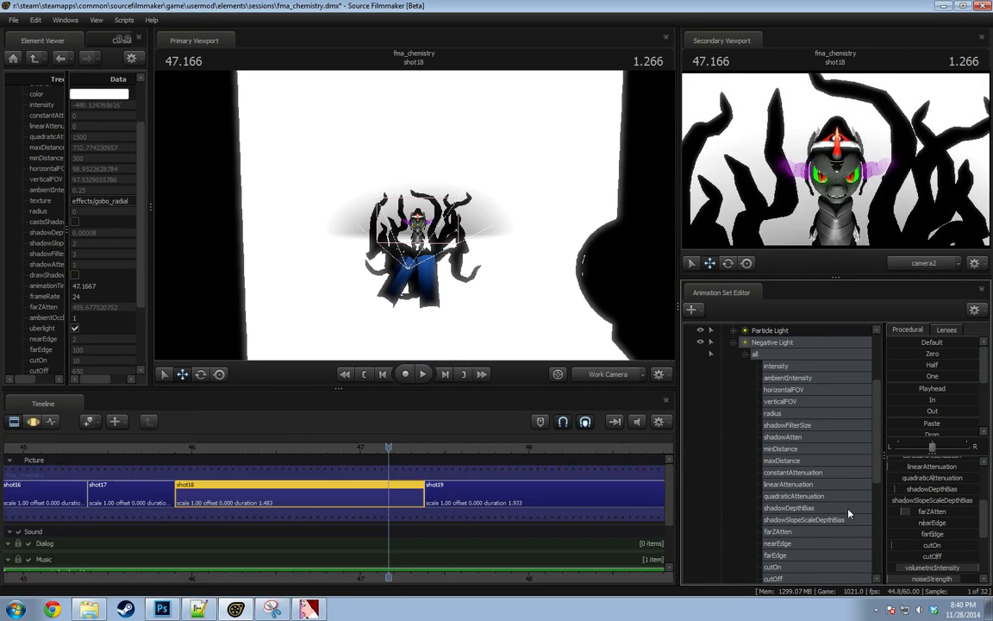
left_click(331, 447)
key("space")
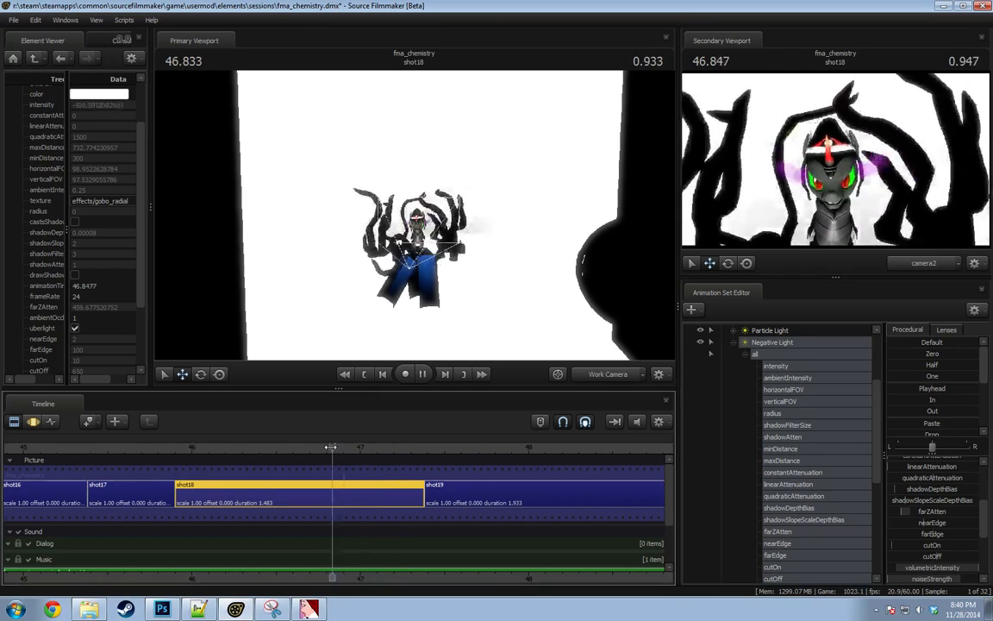
left_click(314, 447)
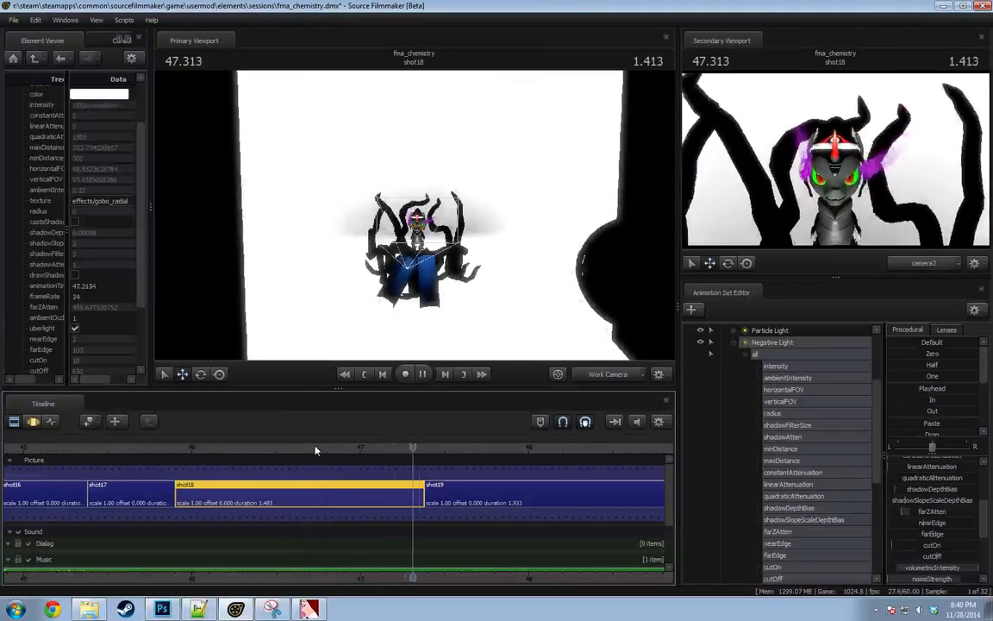
key("space")
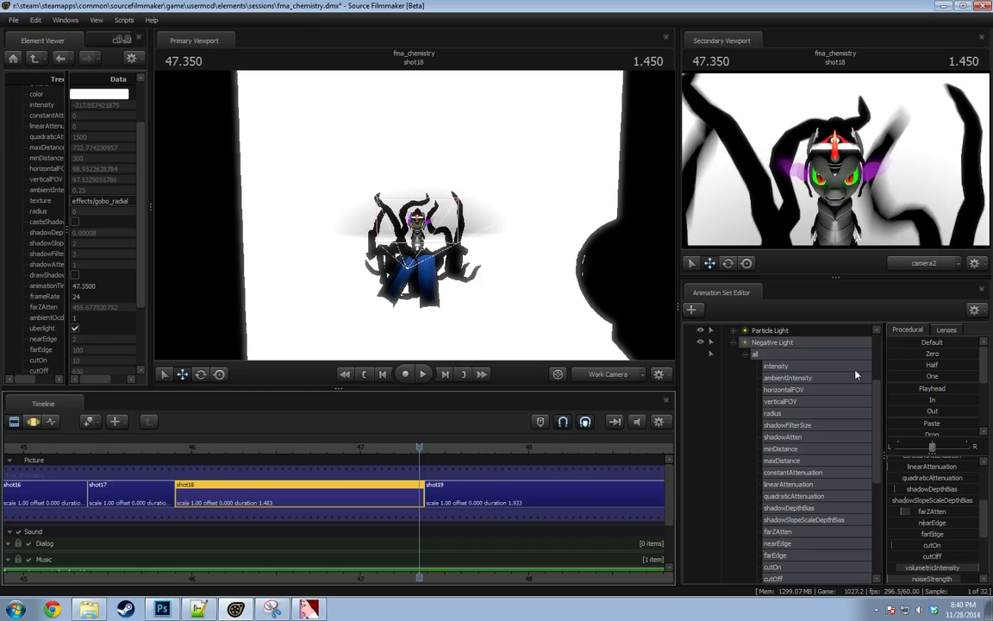
Duplicate the Crystal Explosion particle animation set by copying and pasting it within shot18, and select the copy.
left_click_drag(880, 414, 879, 394)
left_click(733, 391)
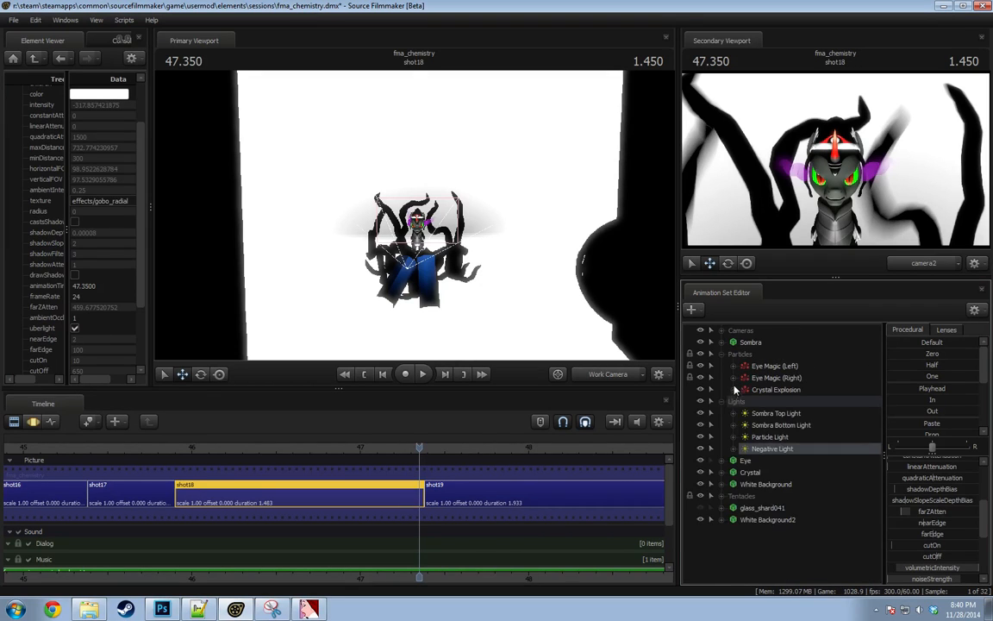
left_click(722, 401)
left_click(775, 389)
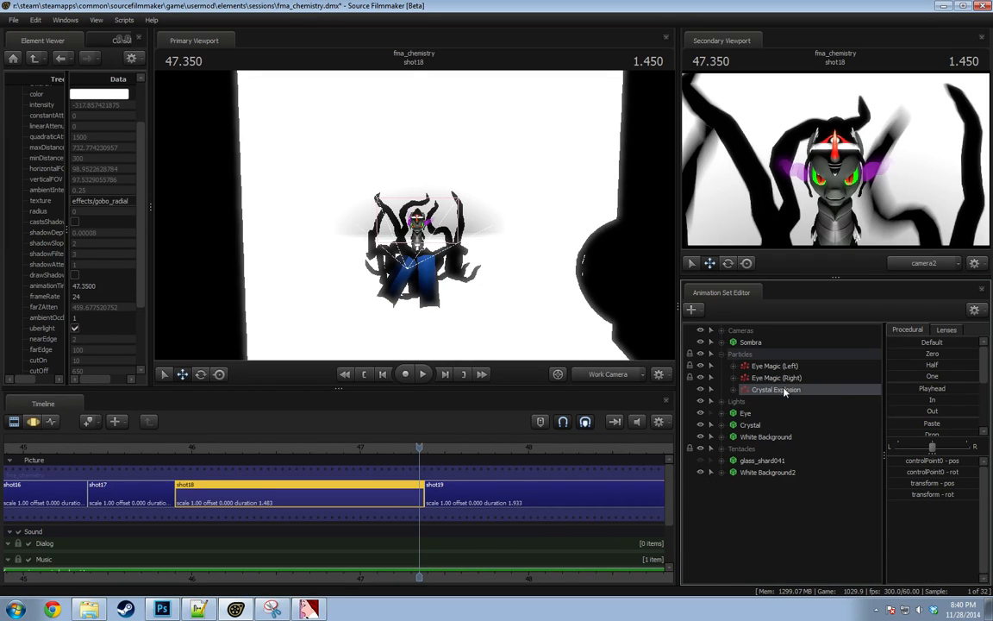
left_click(722, 355)
right_click(750, 482)
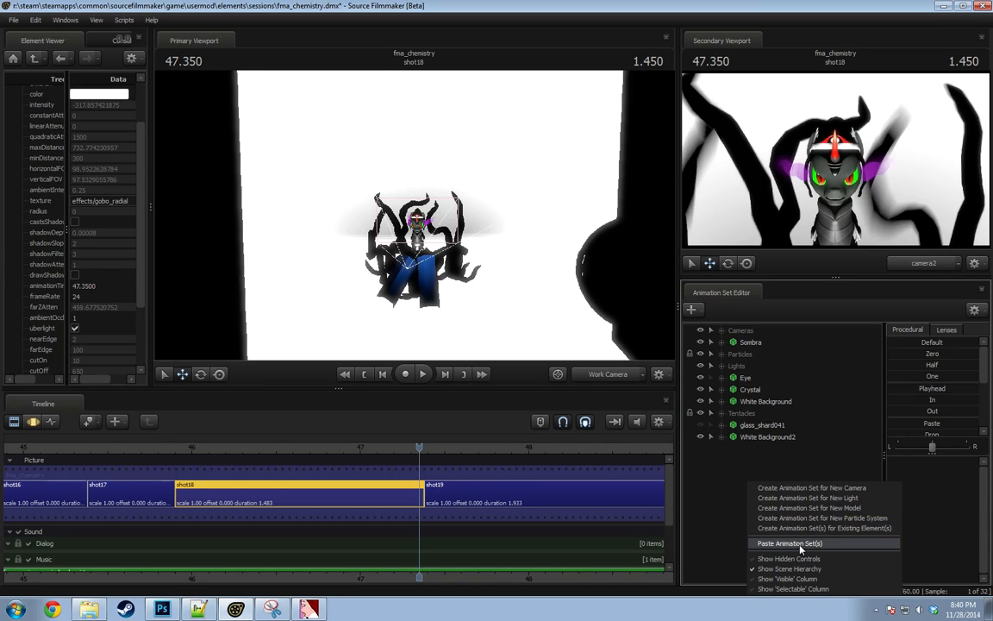
left_click(800, 545)
left_click(765, 450)
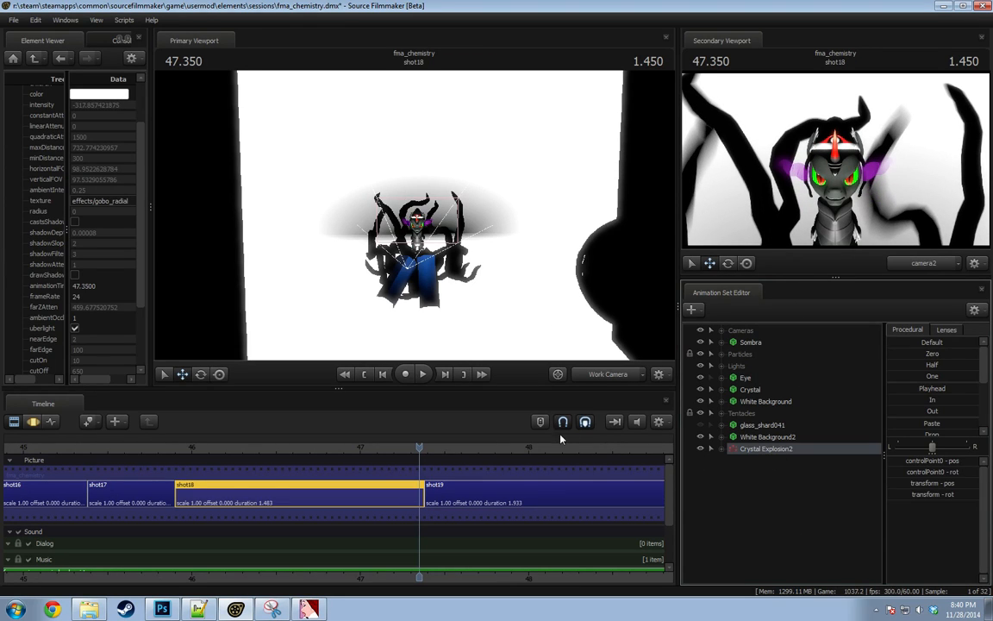
Show the Crystal Explosion copy in the Element Viewer and set its randomSeed to -11598847.
right_click(753, 454)
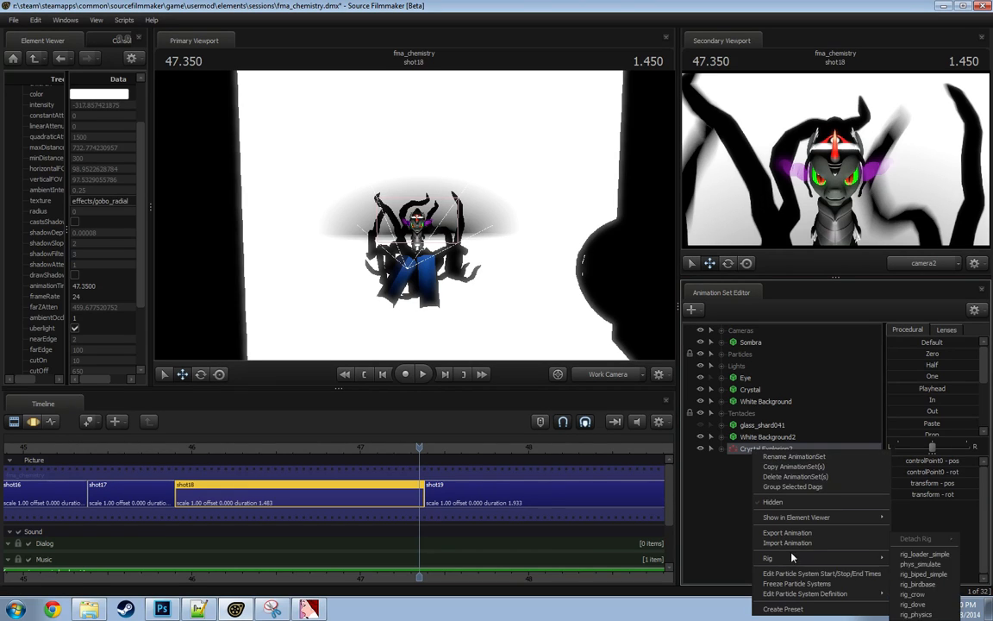
mouse_move(792, 594)
left_click(733, 505)
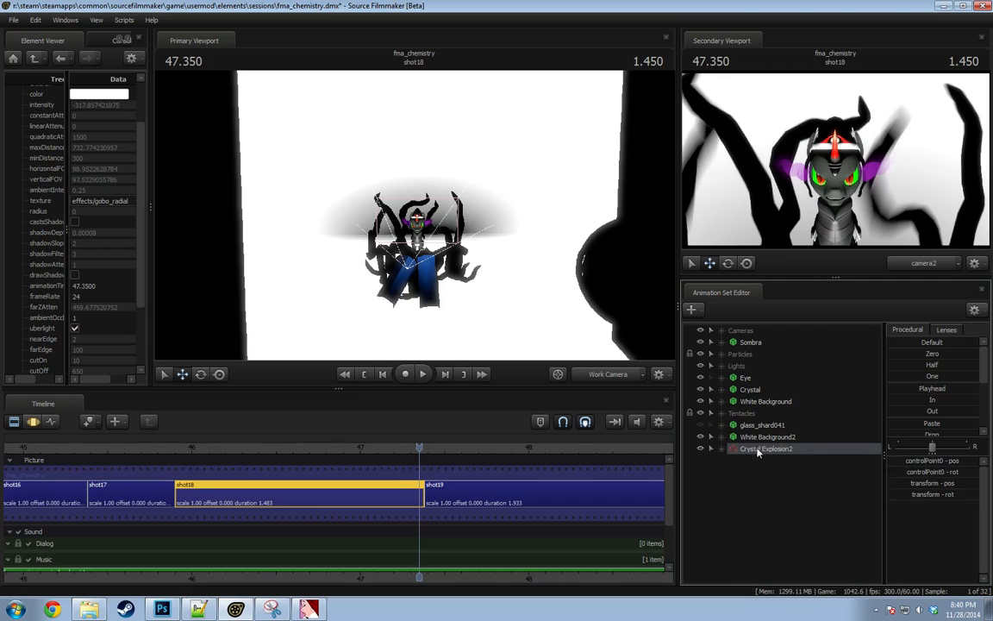
right_click(757, 448)
mouse_move(801, 515)
left_click(912, 526)
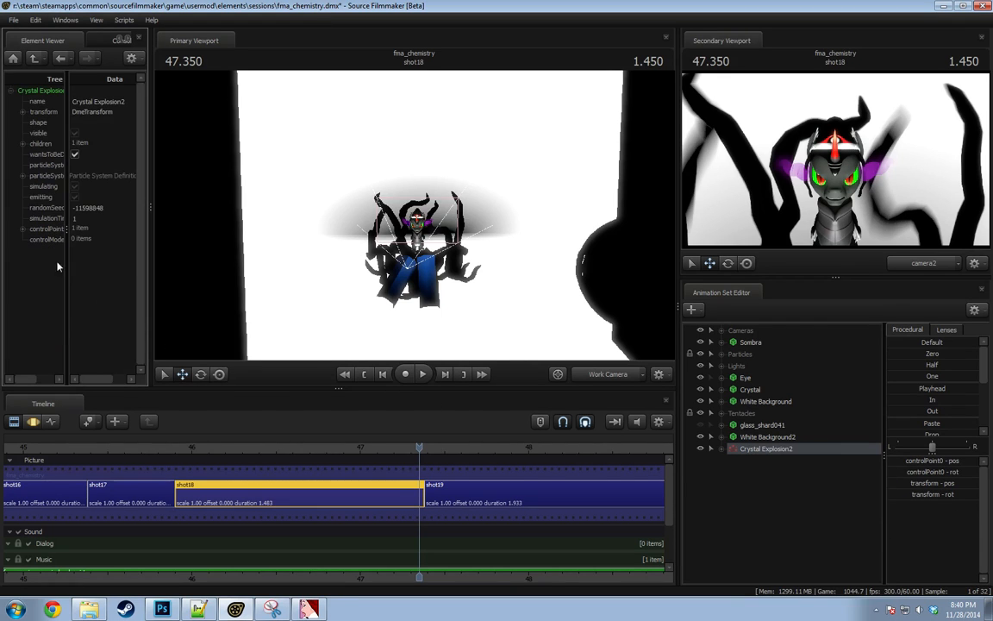
double_click(104, 208)
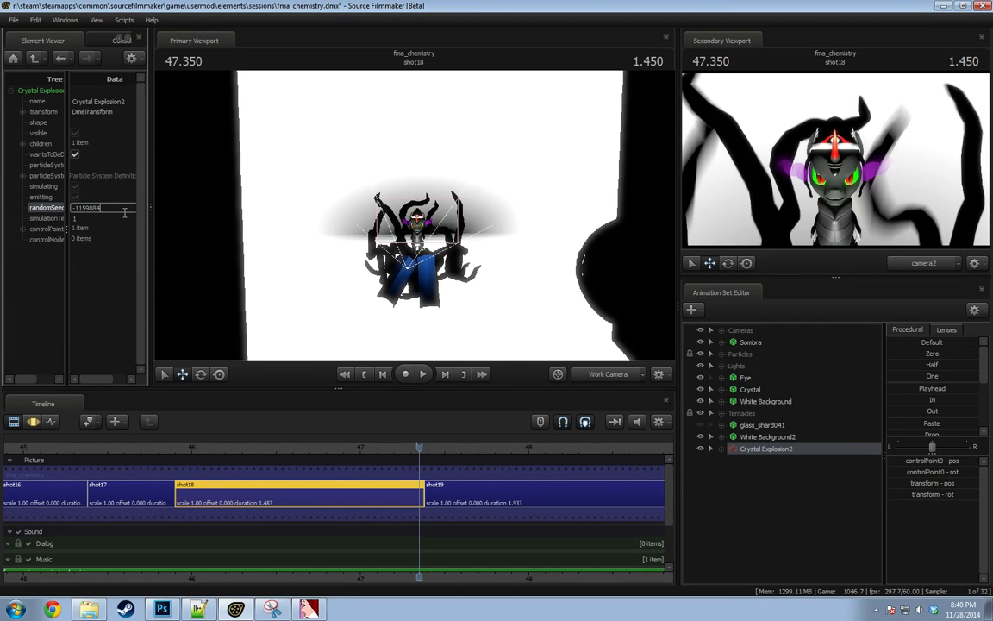
Rename both the duplicated particle system element and its animation set as Darkness Explosion.
double_click(100, 101)
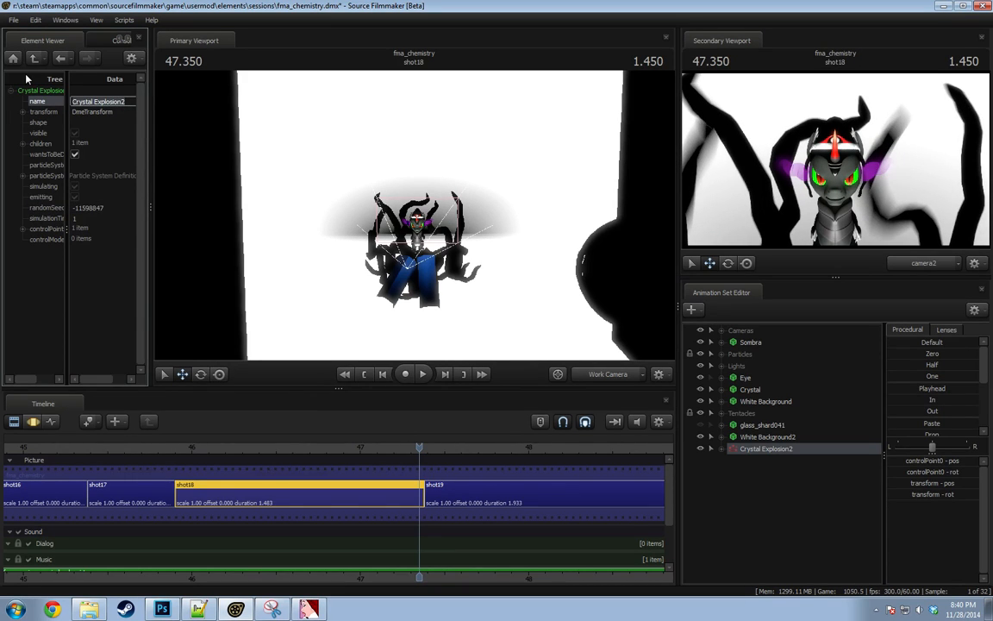
type("Darkness Explosion")
key("Return")
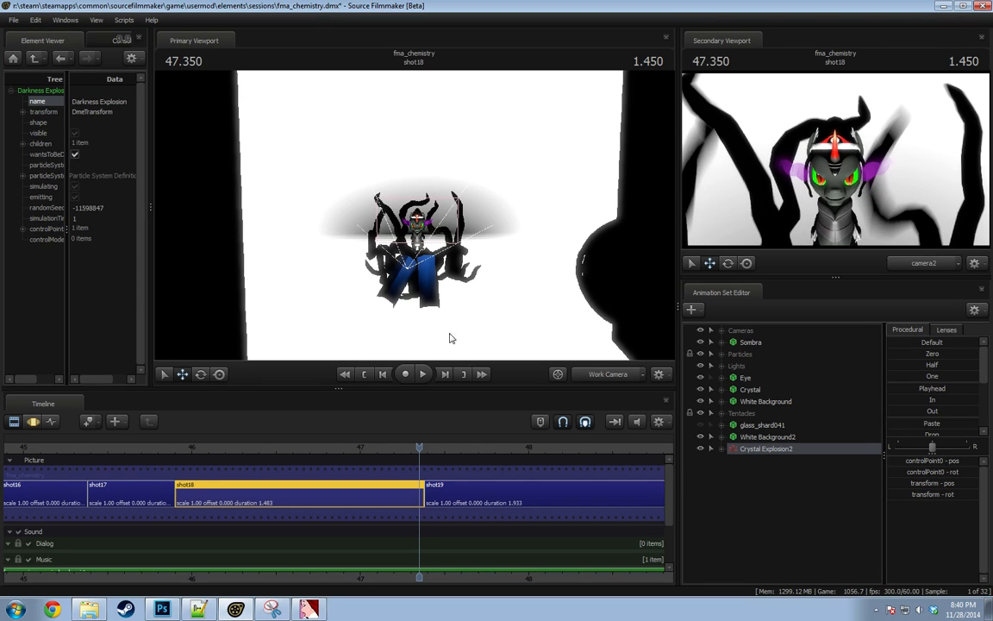
right_click(765, 454)
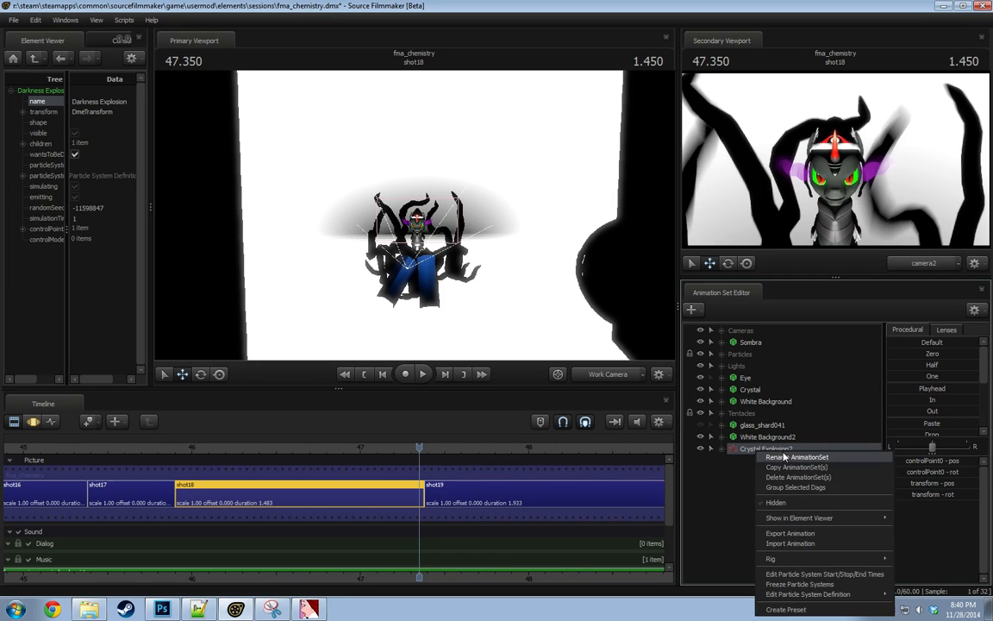
left_click(795, 457)
type("Dark")
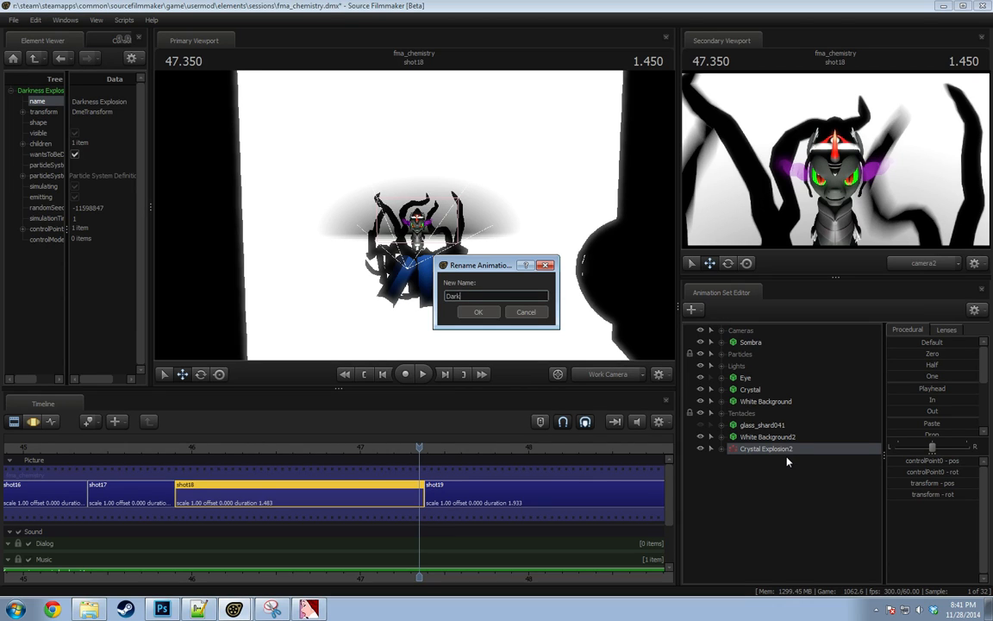
type("ness Explosion")
key("Return")
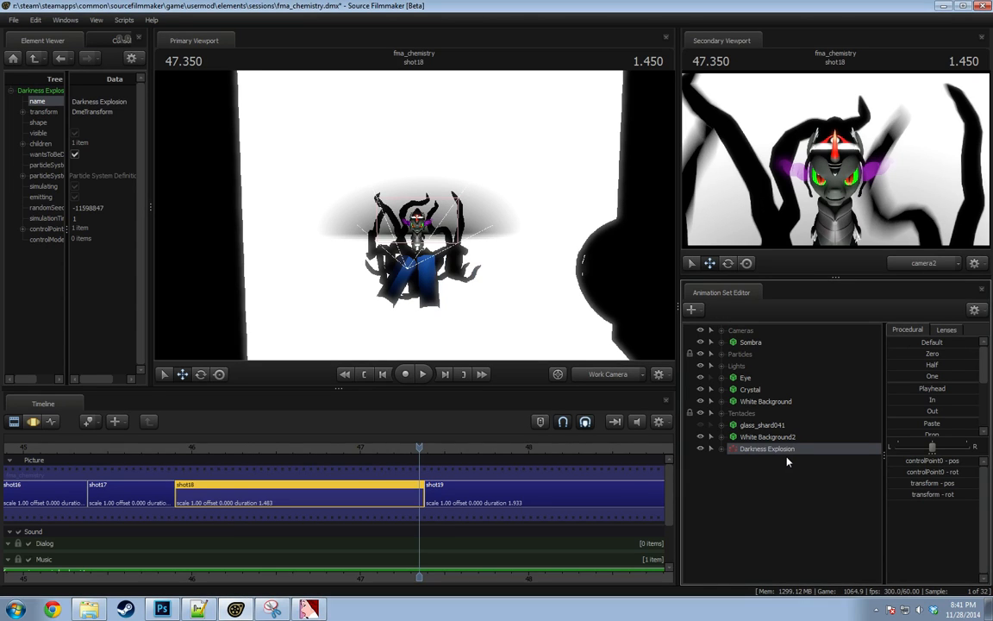
Open Darkness Explosion's particle system definition for editing and set emit_continuously's operator end fadeout and operator start fadeout to 0.
right_click(766, 452)
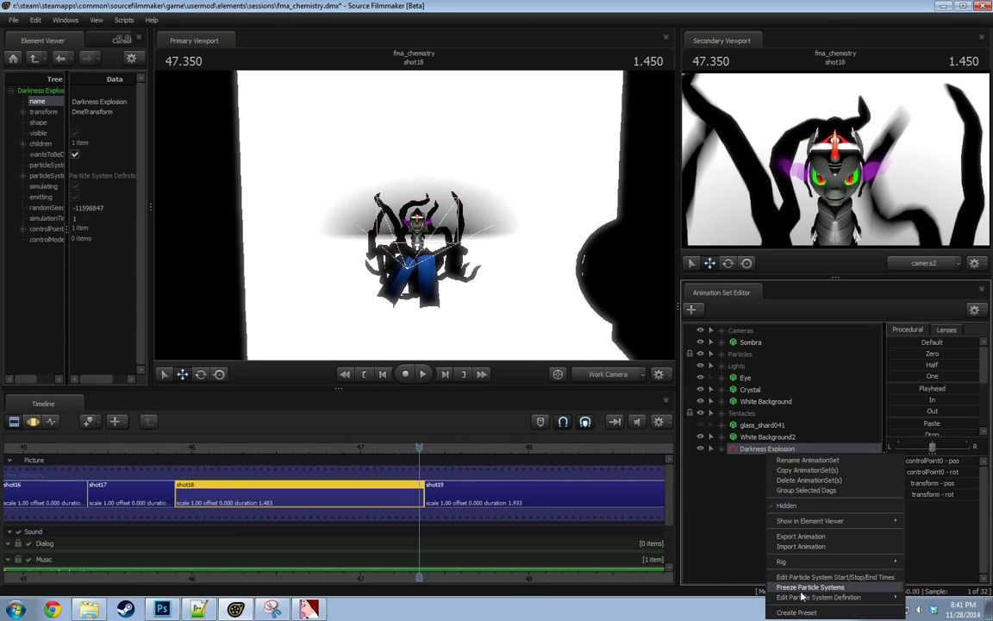
mouse_move(862, 597)
left_click(931, 599)
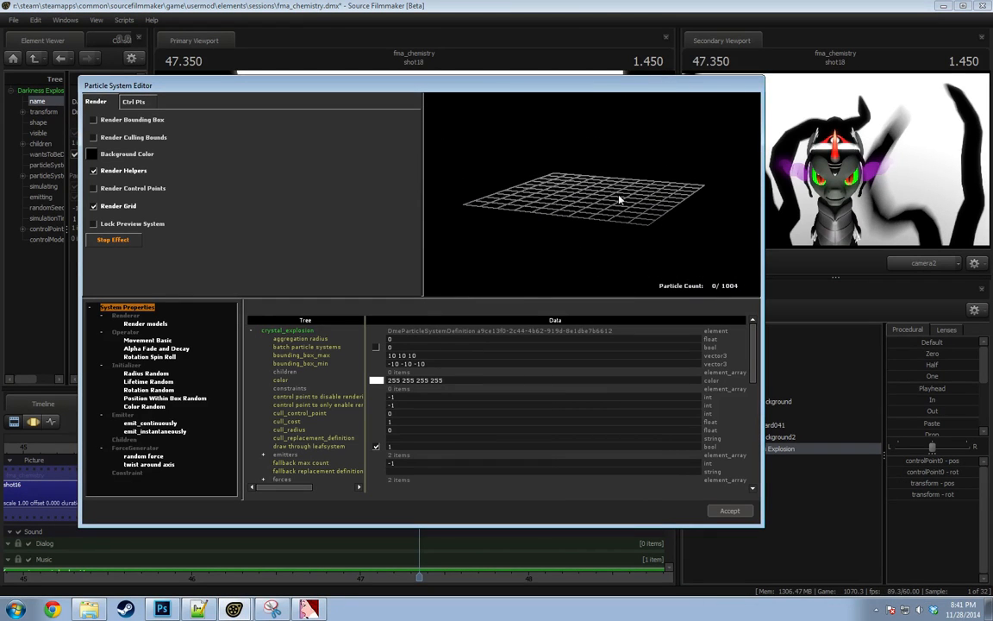
left_click(160, 431)
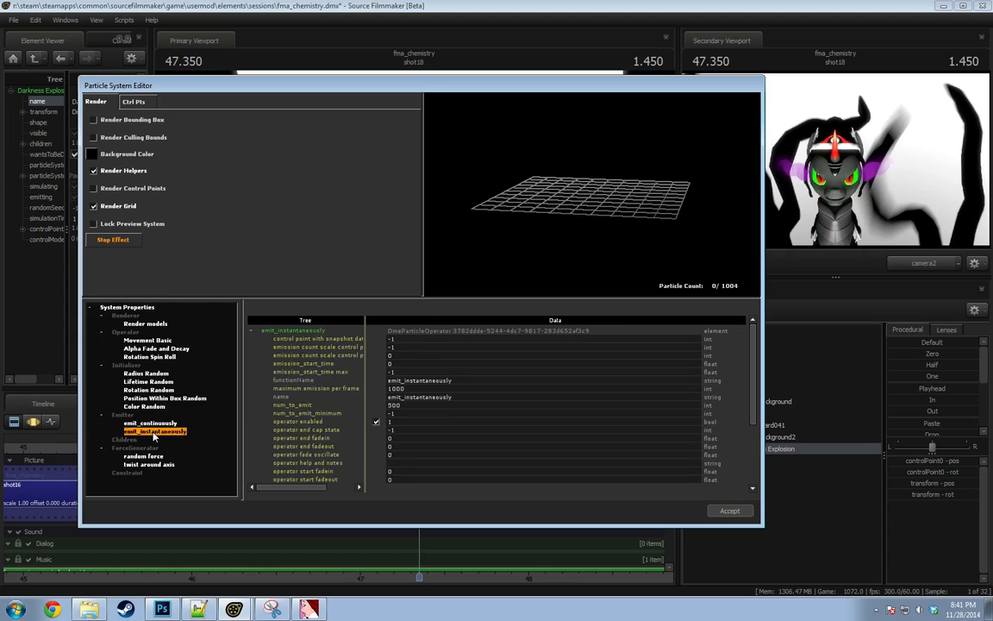
left_click(150, 423)
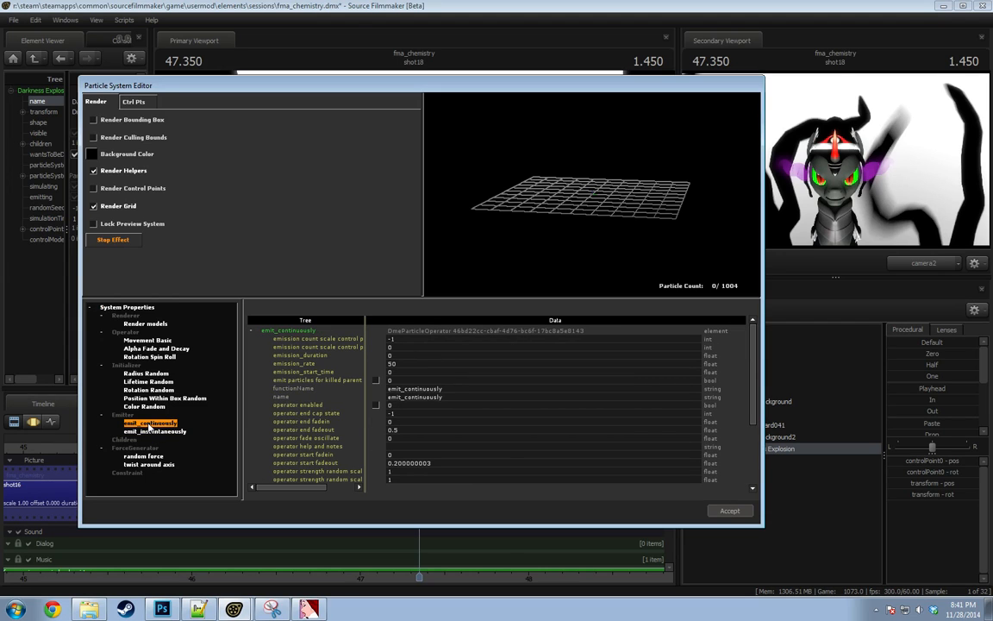
left_click(410, 433)
type("0")
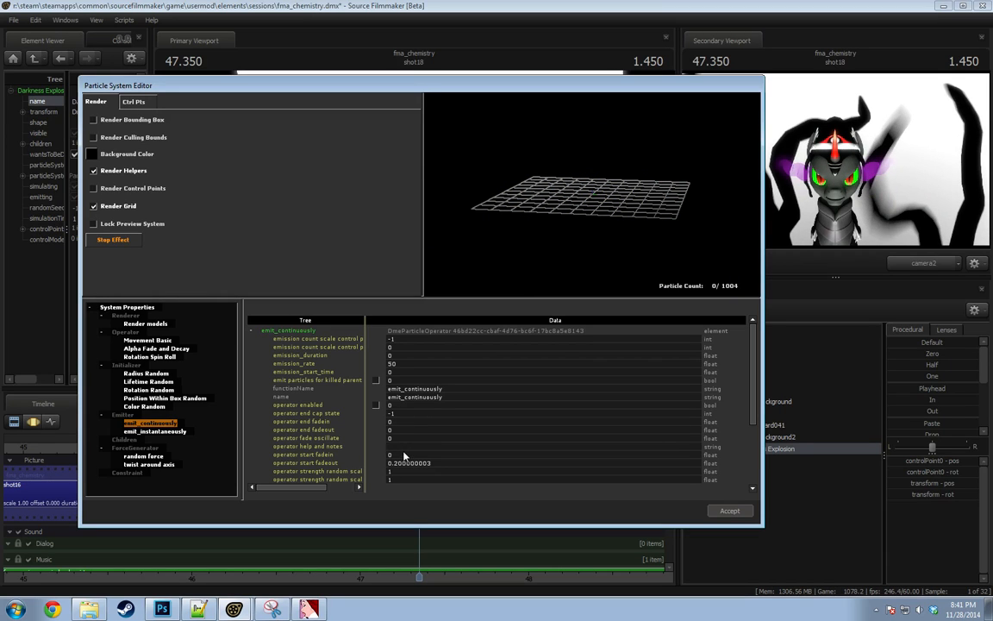
left_click(431, 464)
type("0")
key("Return")
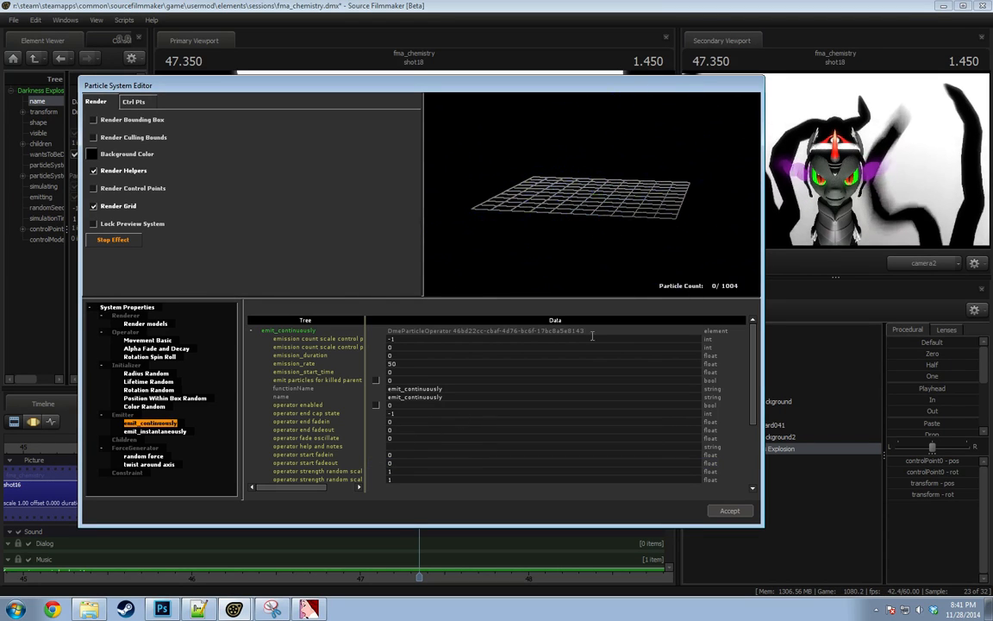
Examine the particle preview and the properties of the two emitters, Render models and Movement Basic.
right_click_drag(609, 185, 609, 208)
mouse_move(609, 208)
left_mouse_down()
mouse_move(608, 190)
mouse_move(609, 208)
left_mouse_up()
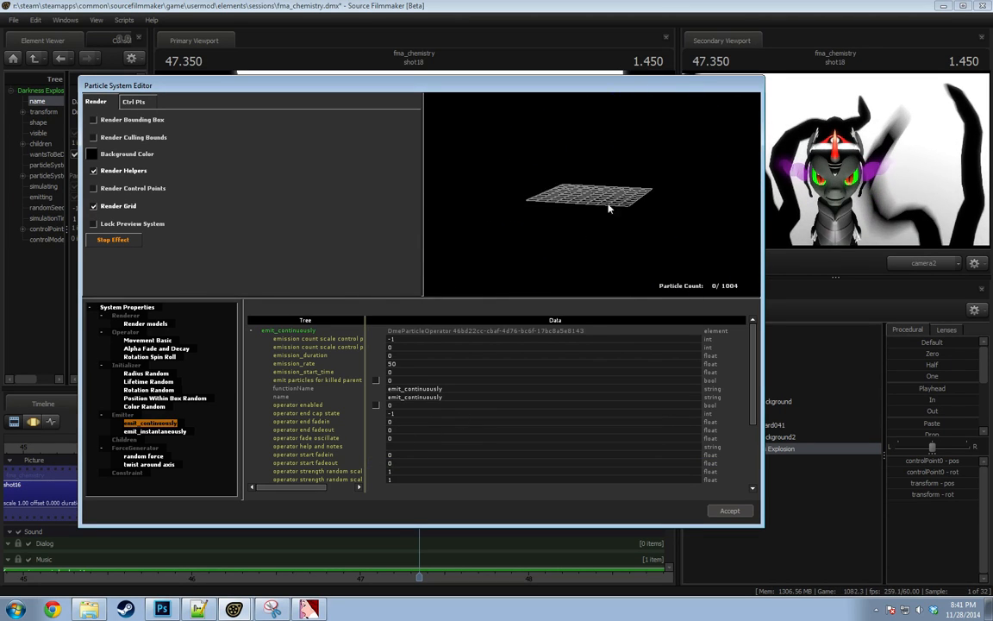
left_click(172, 432)
mouse_move(579, 197)
left_mouse_down()
mouse_move(591, 200)
mouse_move(594, 188)
left_mouse_up()
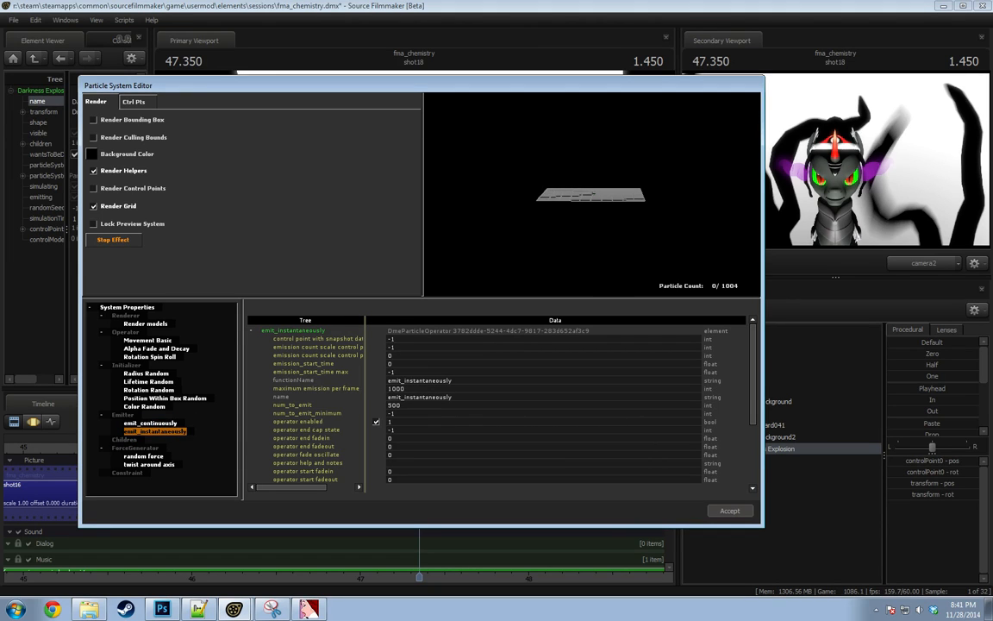
left_click(162, 424)
left_click(403, 423)
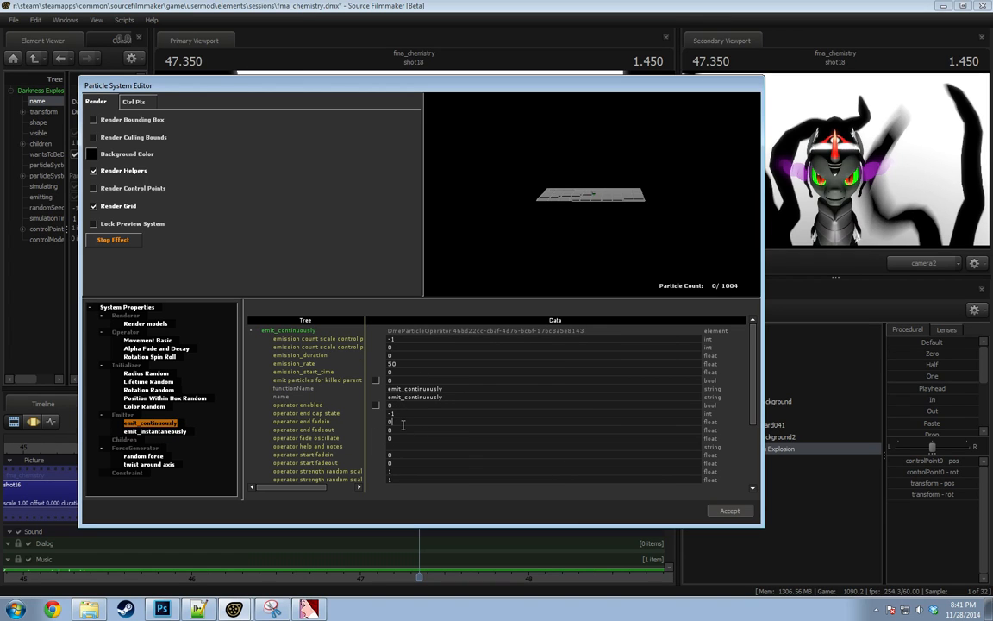
left_click(157, 342)
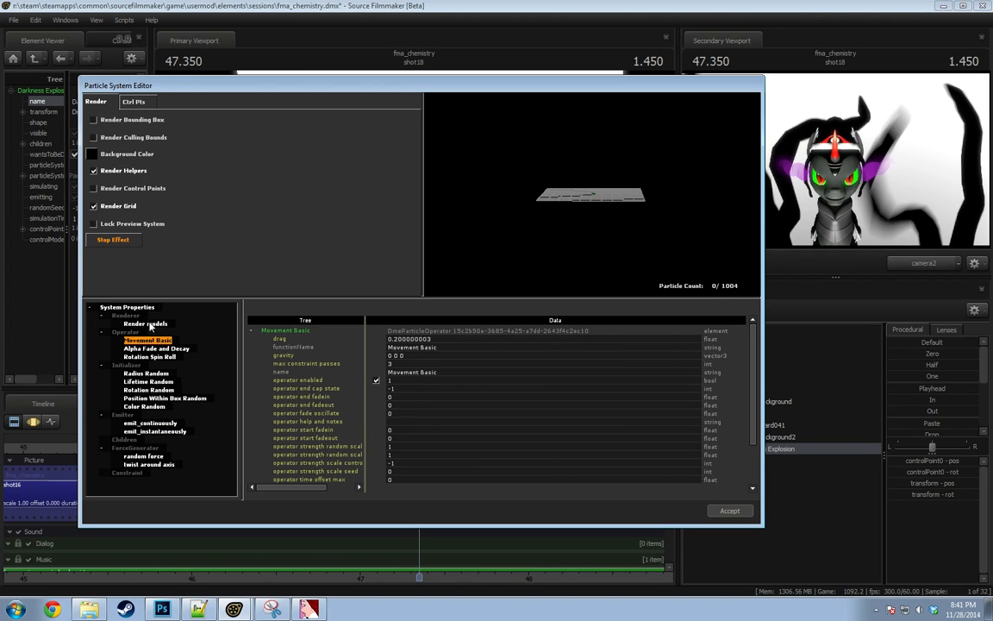
left_click(151, 324)
left_click(153, 342)
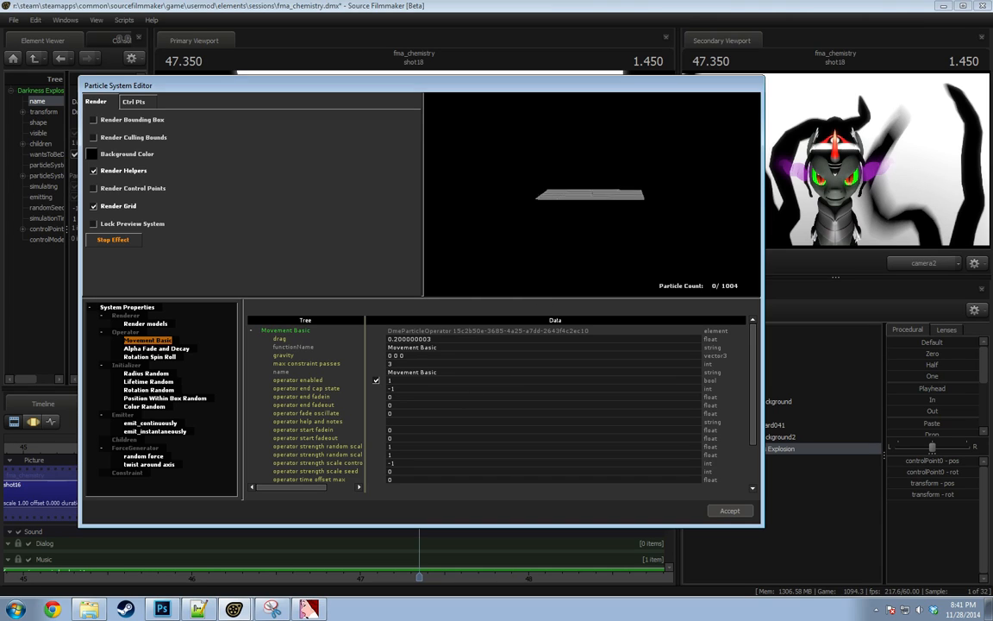
left_click_drag(587, 222, 525, 265)
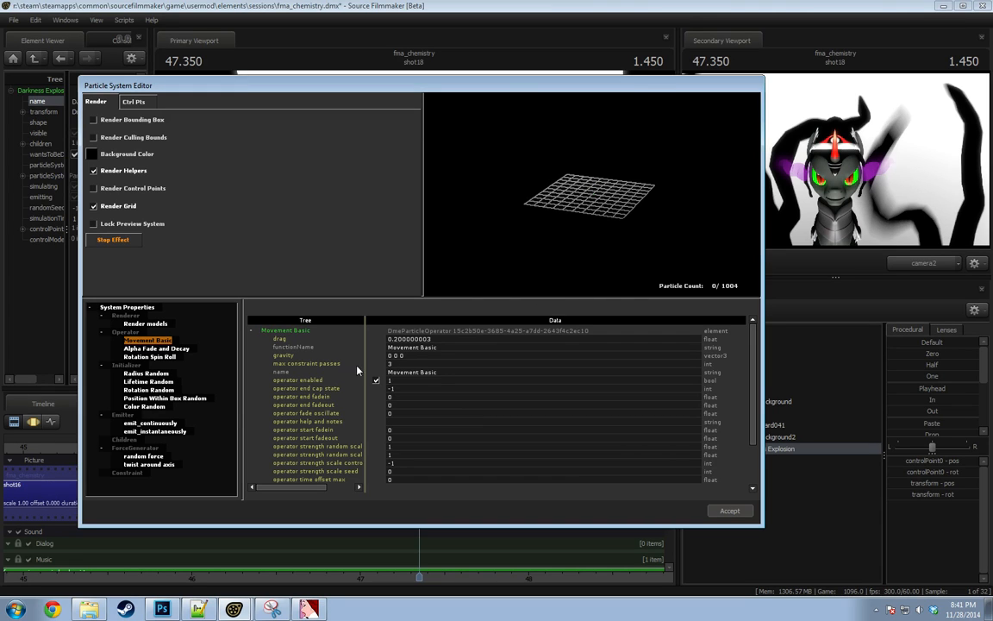
Enable the emit_continuously operator and enlarge the particle preview area to inspect the emission.
left_click(173, 422)
left_click(376, 404)
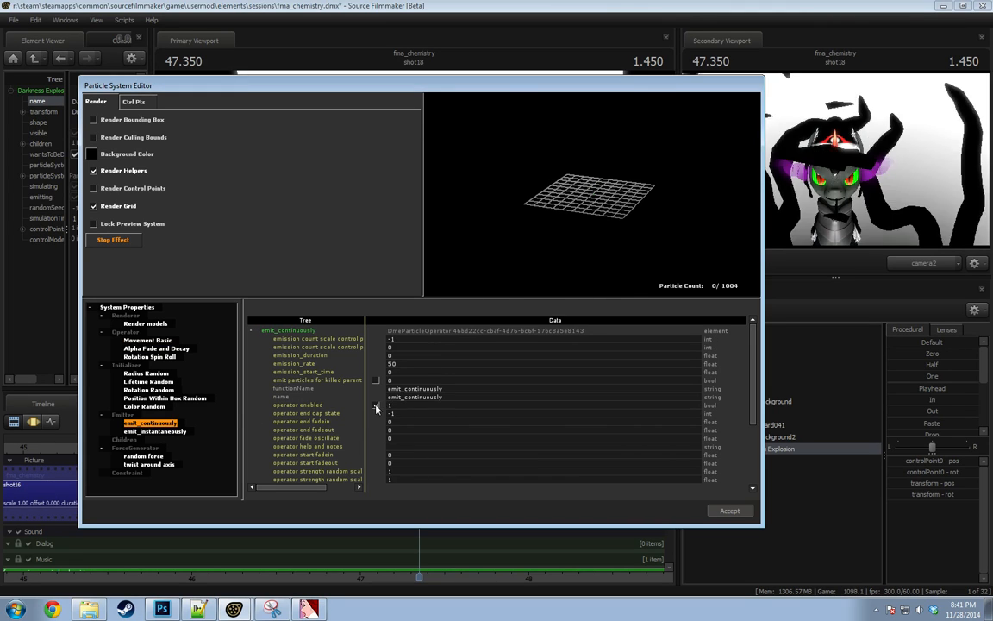
left_click_drag(592, 207, 609, 230)
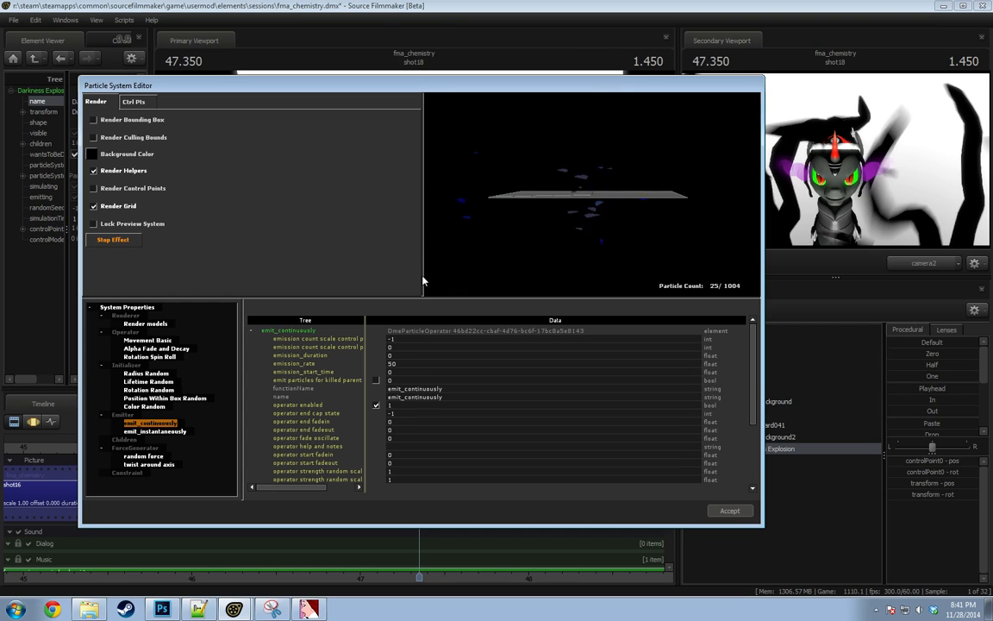
left_click_drag(421, 274, 204, 277)
left_click_drag(543, 301, 543, 311)
left_click_drag(528, 252, 555, 188)
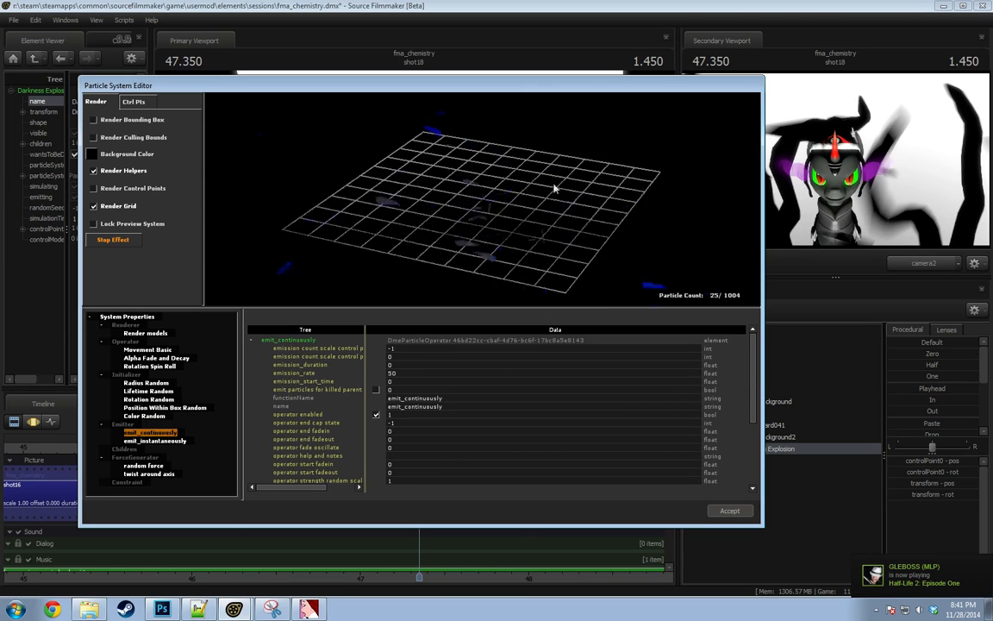
right_click_drag(554, 188, 545, 205)
left_click_drag(544, 205, 543, 186)
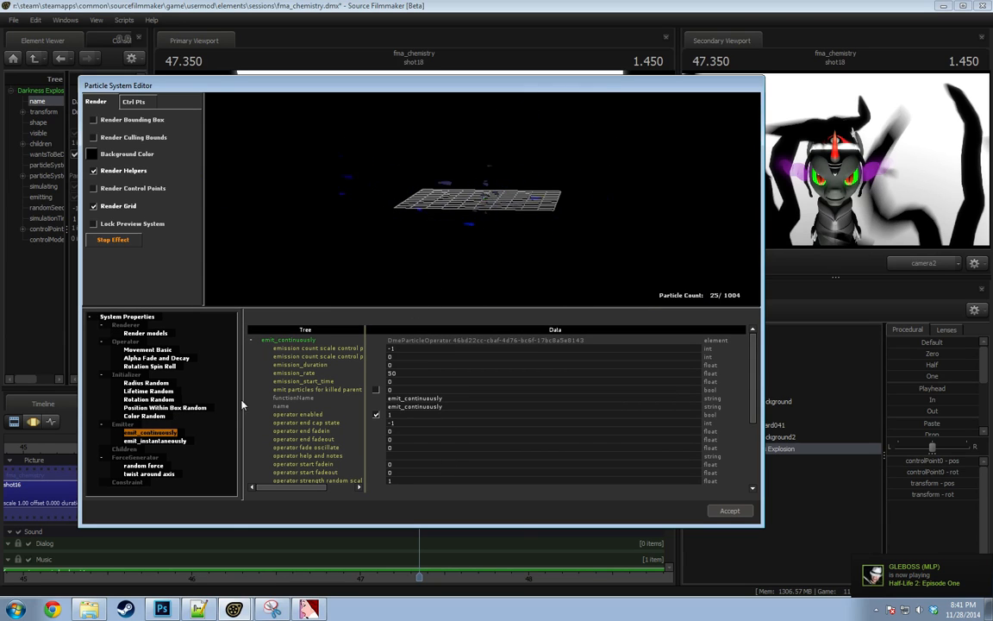
Remove the twist around axis force generator from the particle system.
left_click(148, 475)
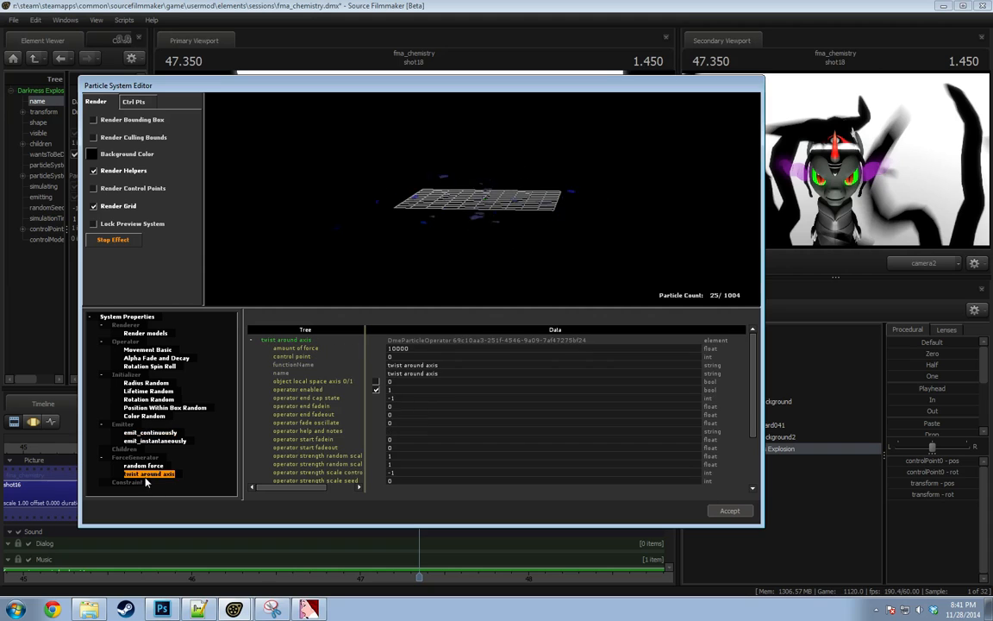
left_click(376, 390)
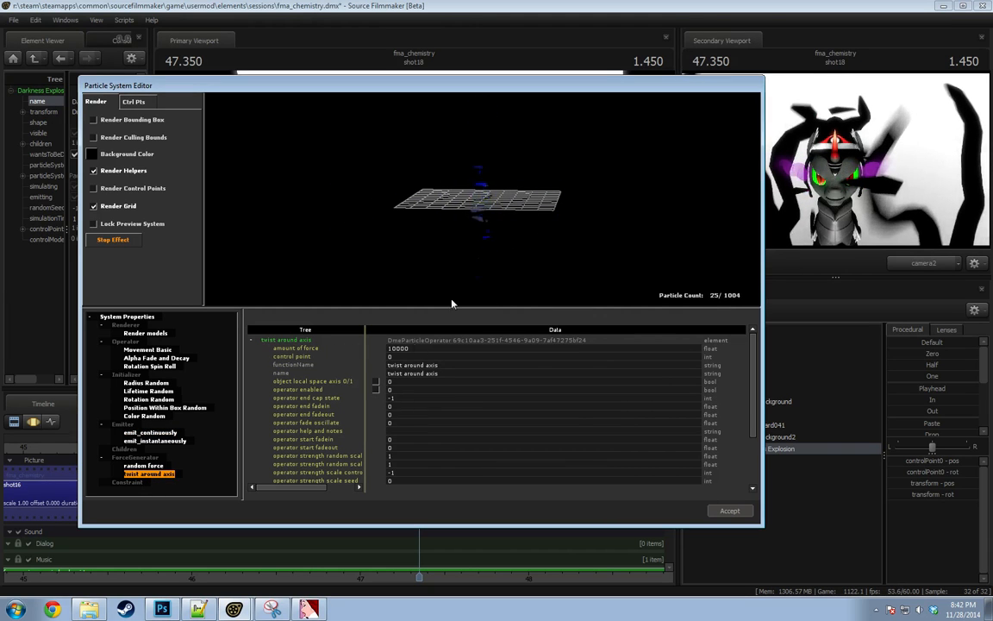
right_click(165, 480)
left_click(163, 399)
Drop the Z component from the random force generator's min force, leaving it at 0 0.
right_click(147, 473)
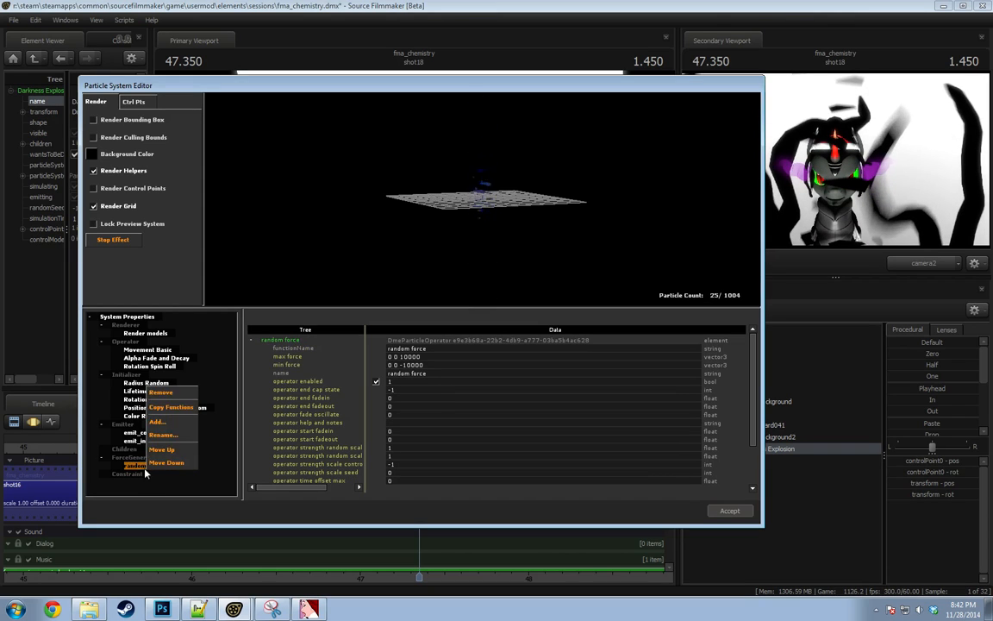
left_click(142, 470)
right_click(133, 466)
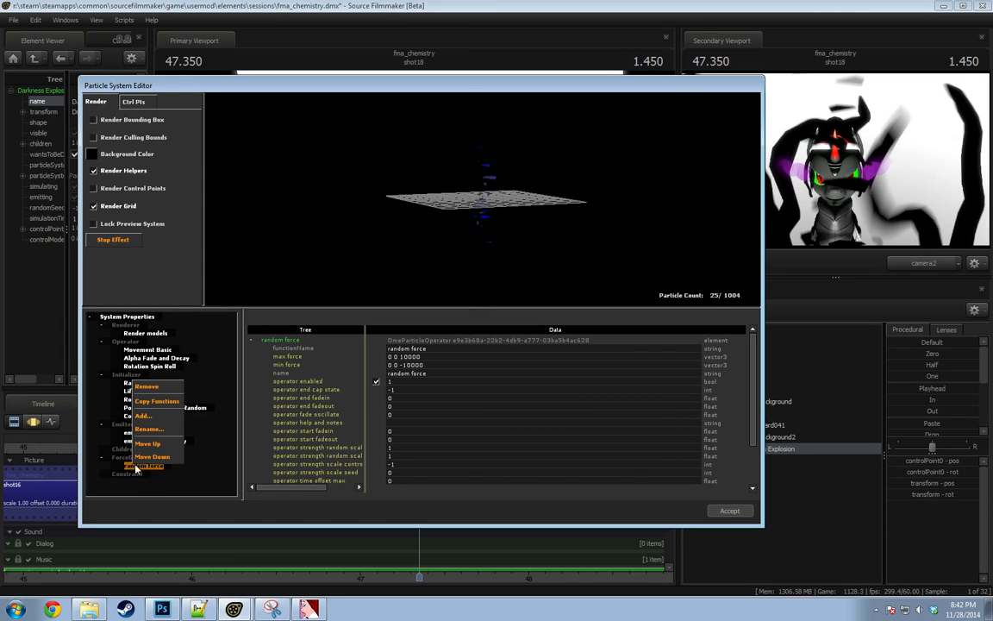
left_click(152, 469)
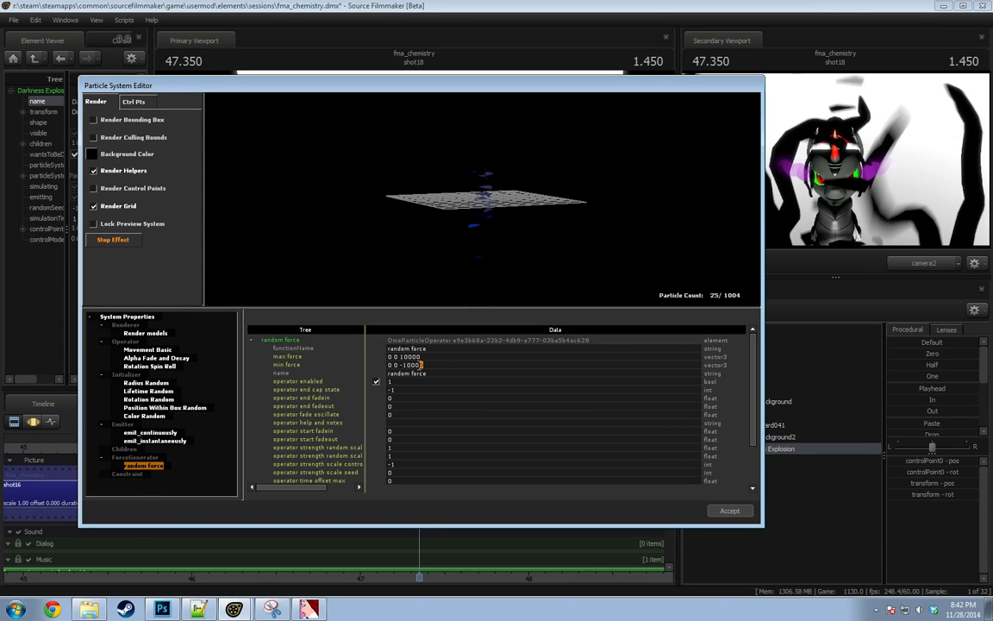
key("BackSpace")
key("Return")
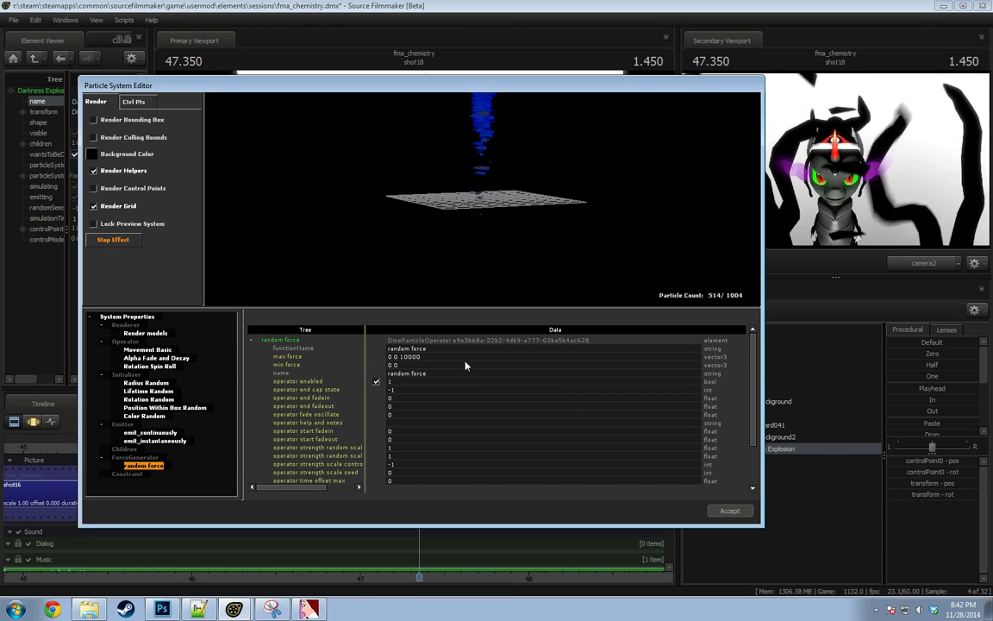
type("0")
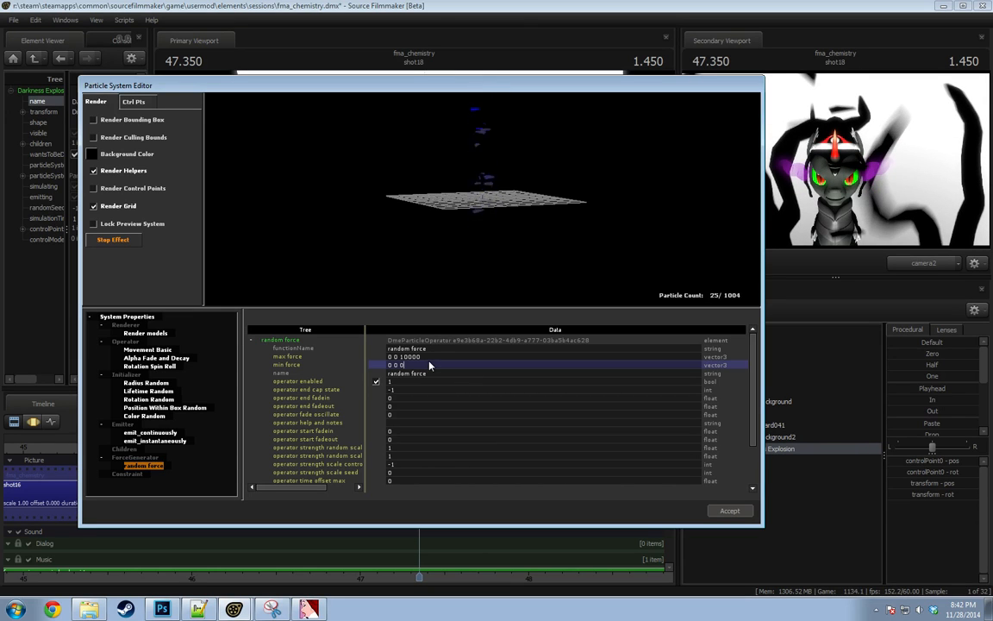
key("Return")
left_click_drag(536, 245, 539, 237)
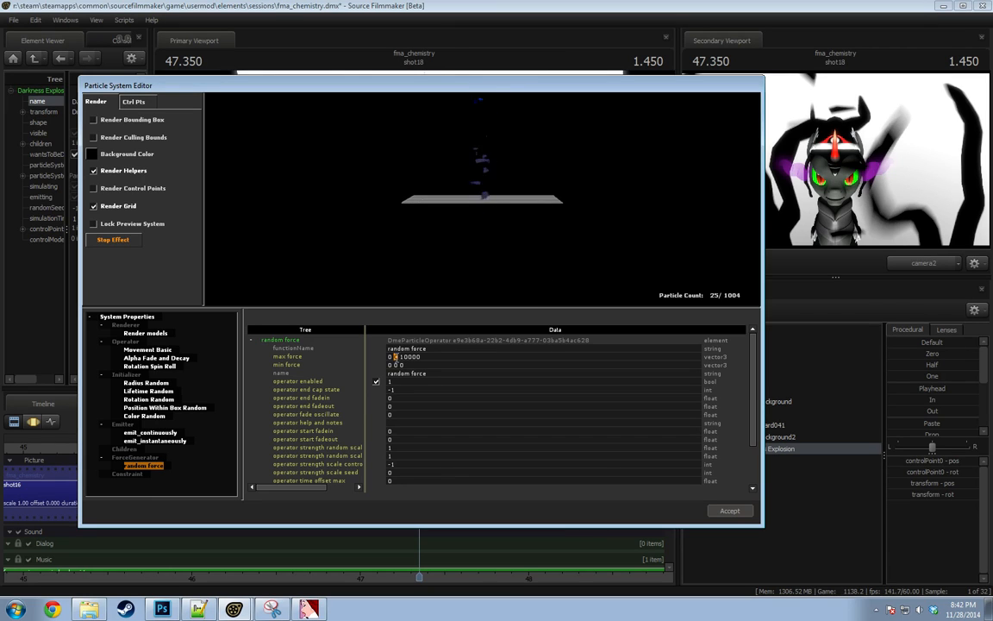
type("10000")
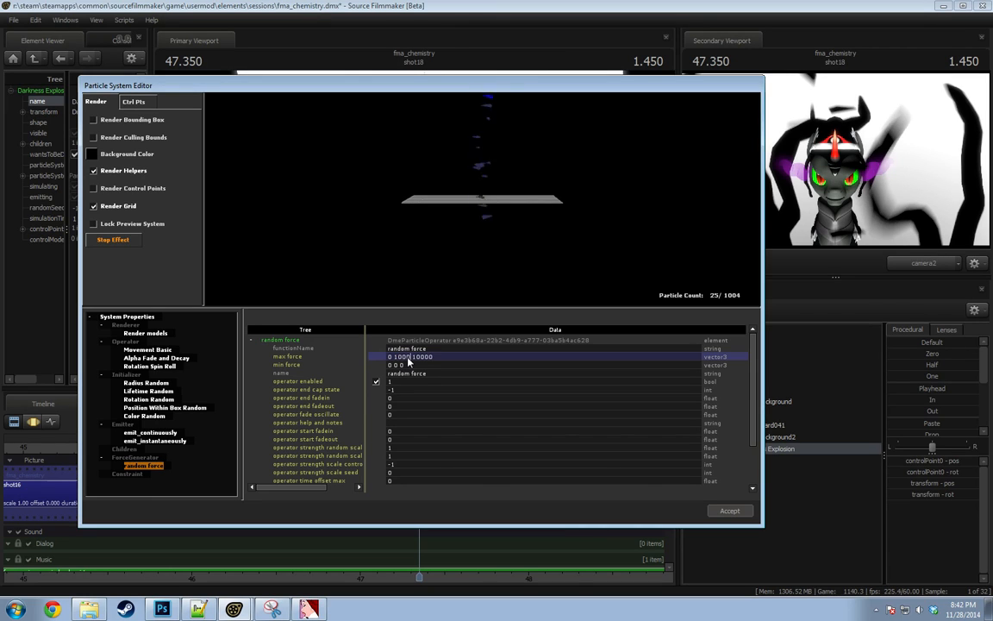
key("Return")
left_click_drag(488, 256, 492, 249)
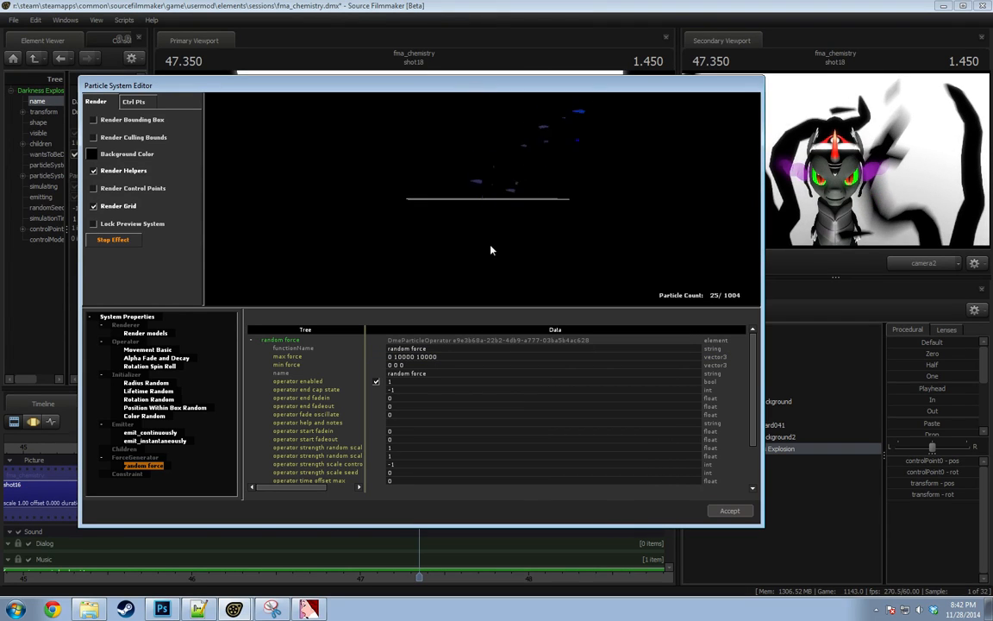
left_click(397, 366)
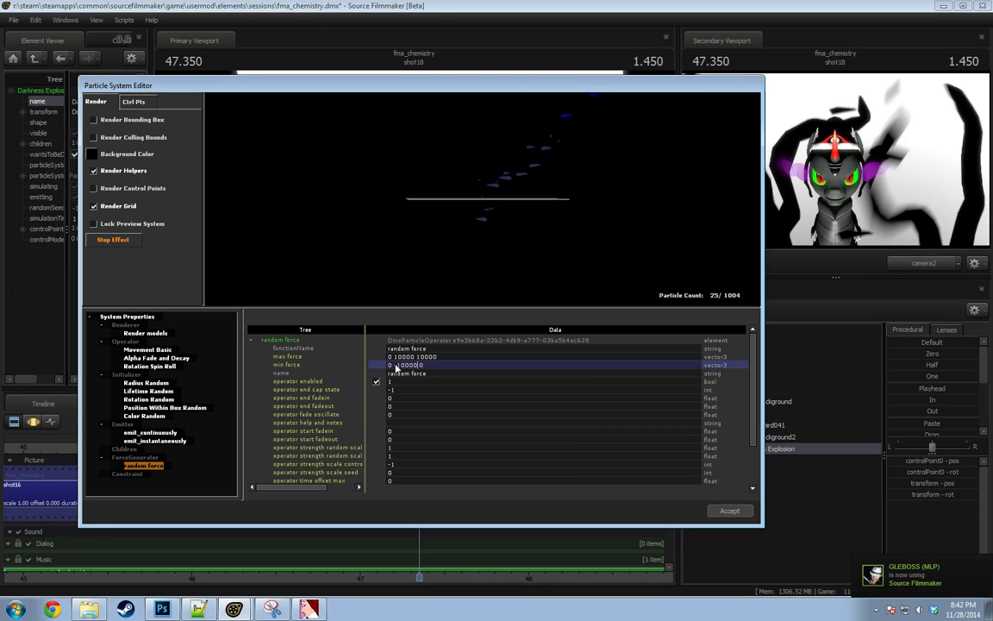
key("Return")
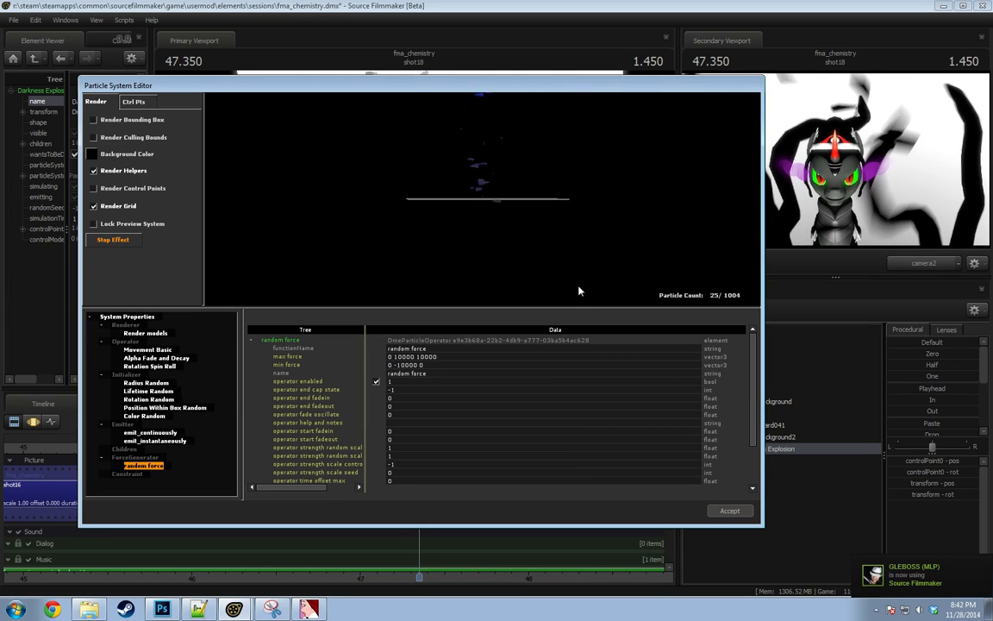
Set both the maximum emission per frame and num_to_emit of the emit_instantaneously emitter to 300.
left_click(155, 440)
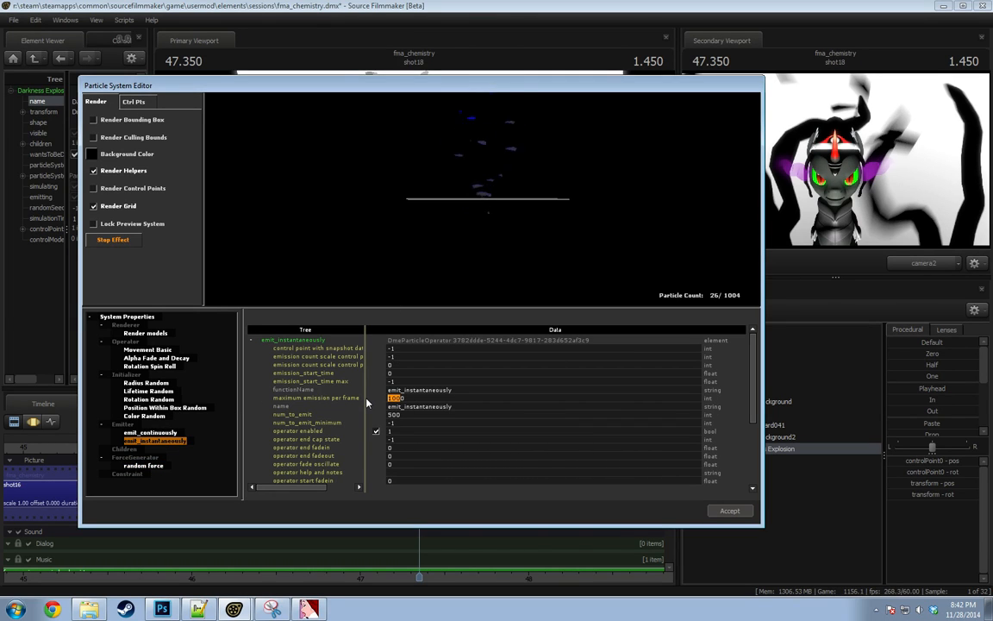
type("200")
key("Return")
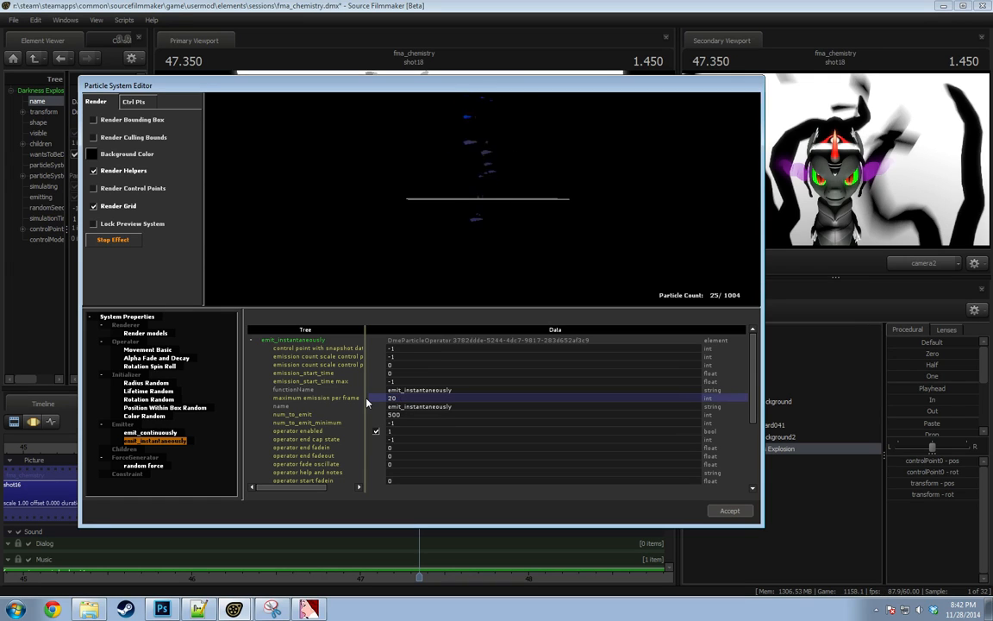
type("300")
key("BackSpace")
key("Return")
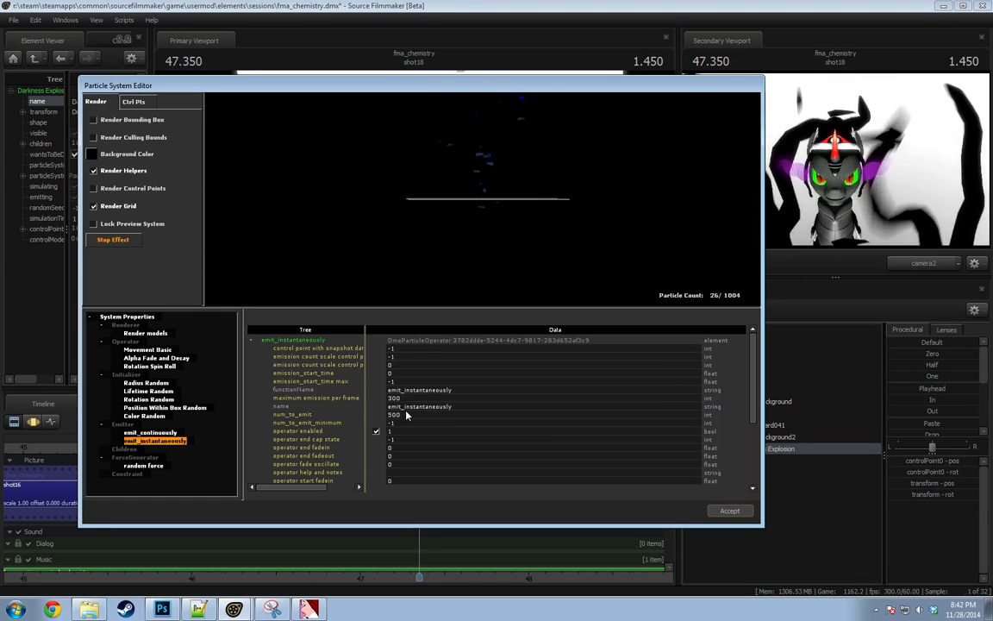
double_click(411, 415)
type("300")
key("Return")
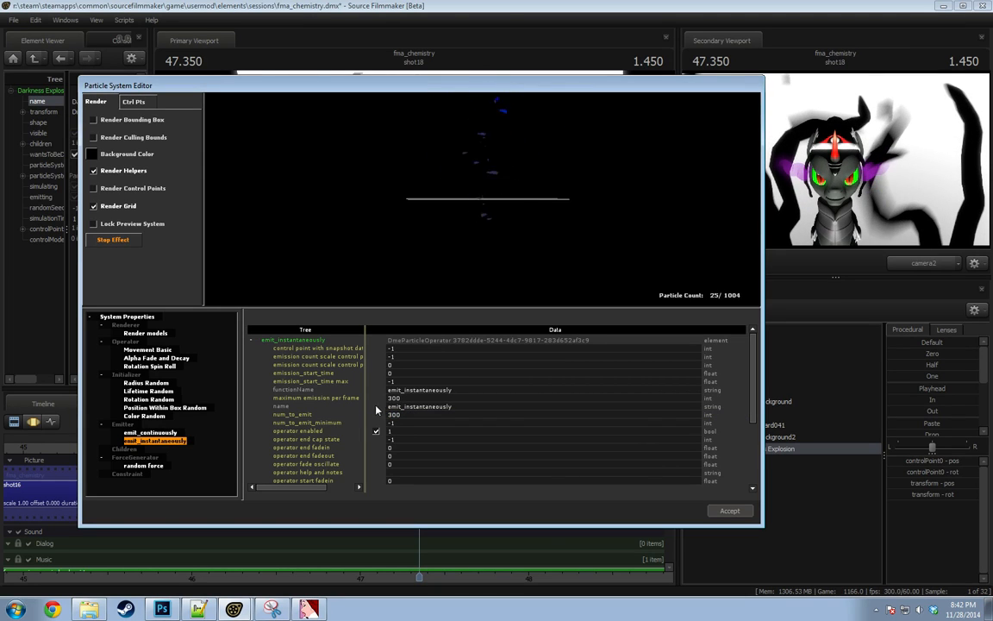
Reduce the emit_instantaneously emitter's maximum emission per frame and num_to_emit to 100 each.
double_click(393, 398)
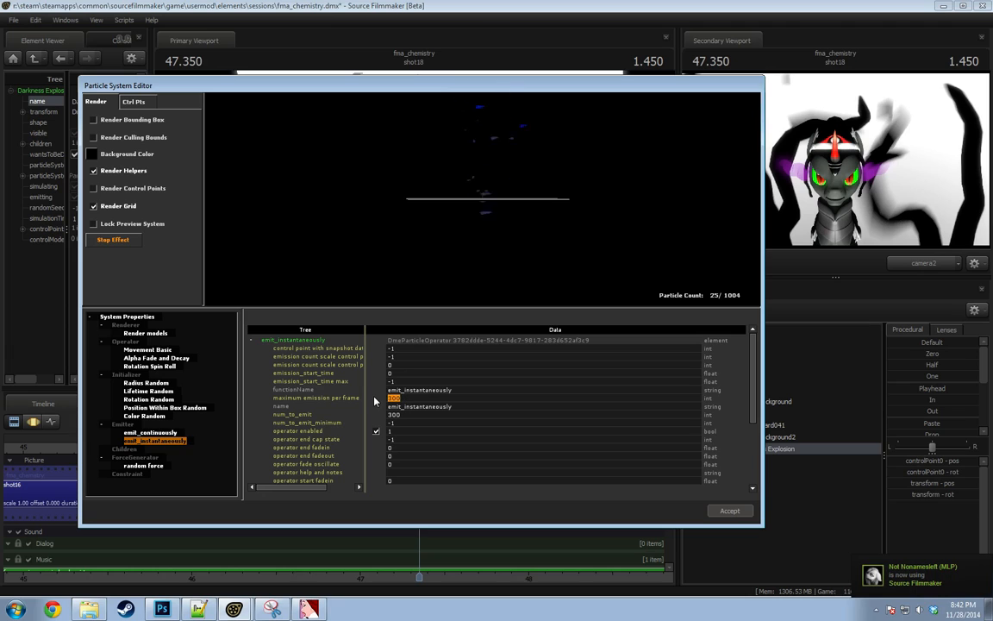
type("10")
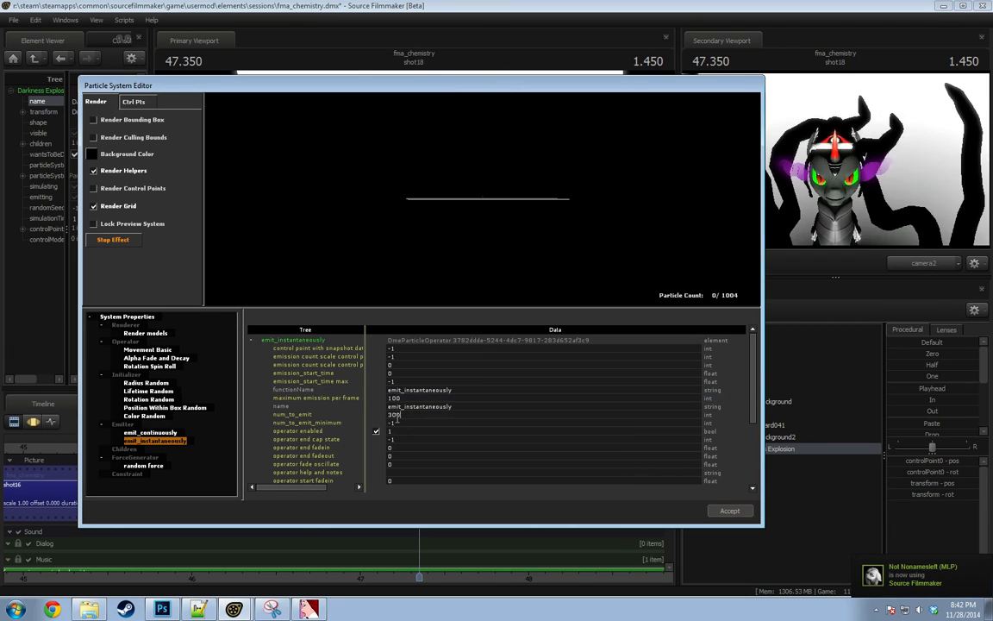
double_click(388, 414)
type("100")
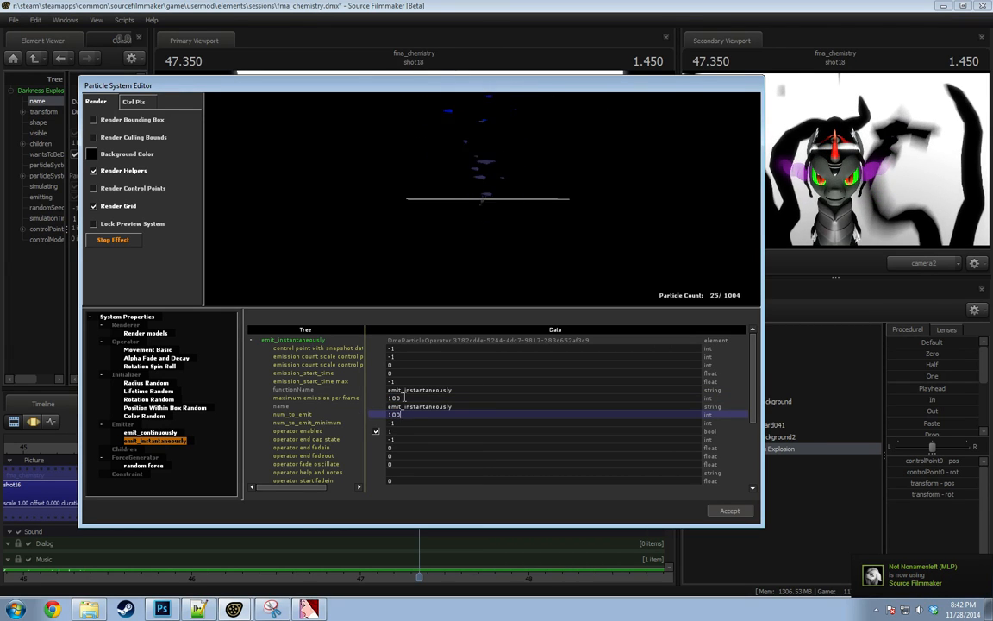
key("Return")
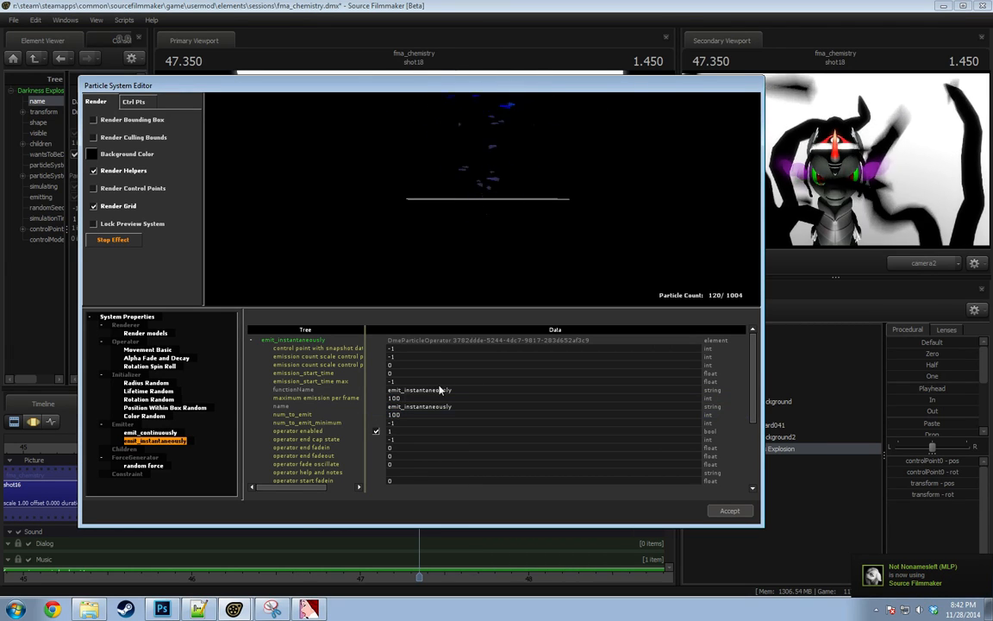
Set the emission_rate of the emit_continuously emitter to 150.
left_click(153, 431)
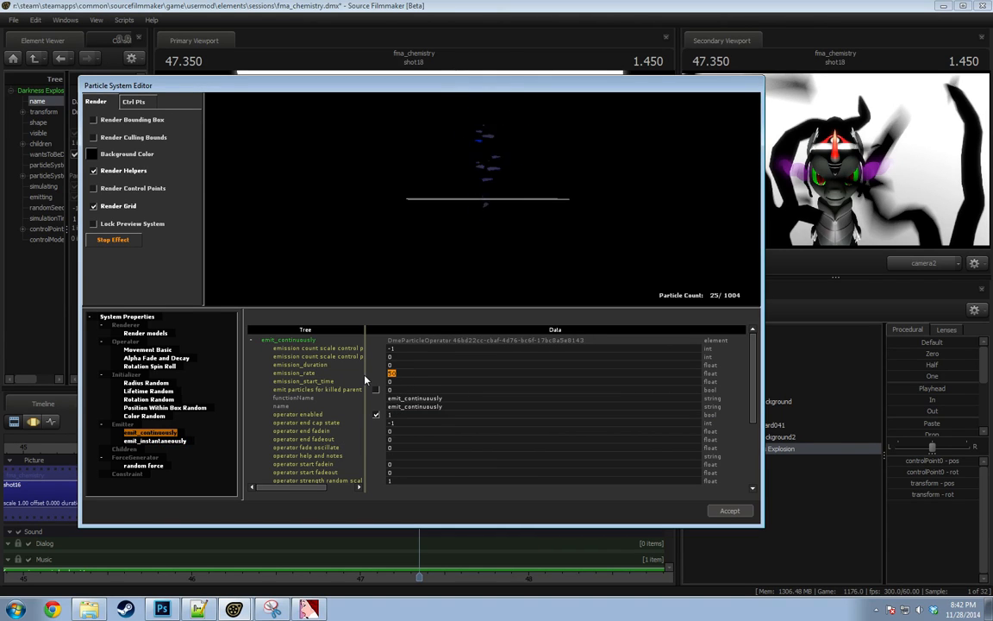
type("150")
key("Tab")
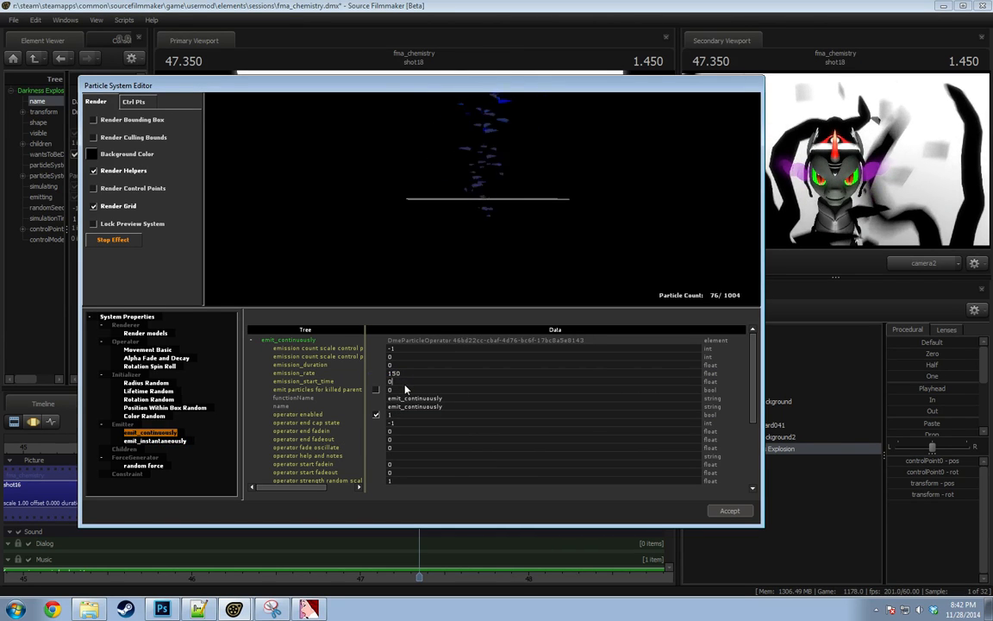
left_click(143, 466)
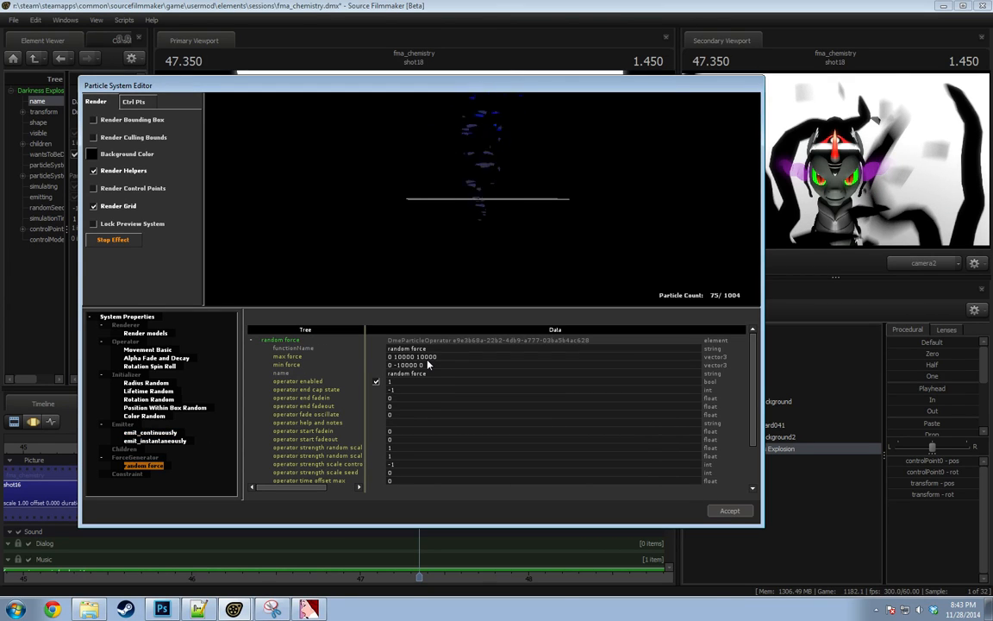
left_click(427, 359)
key("Return")
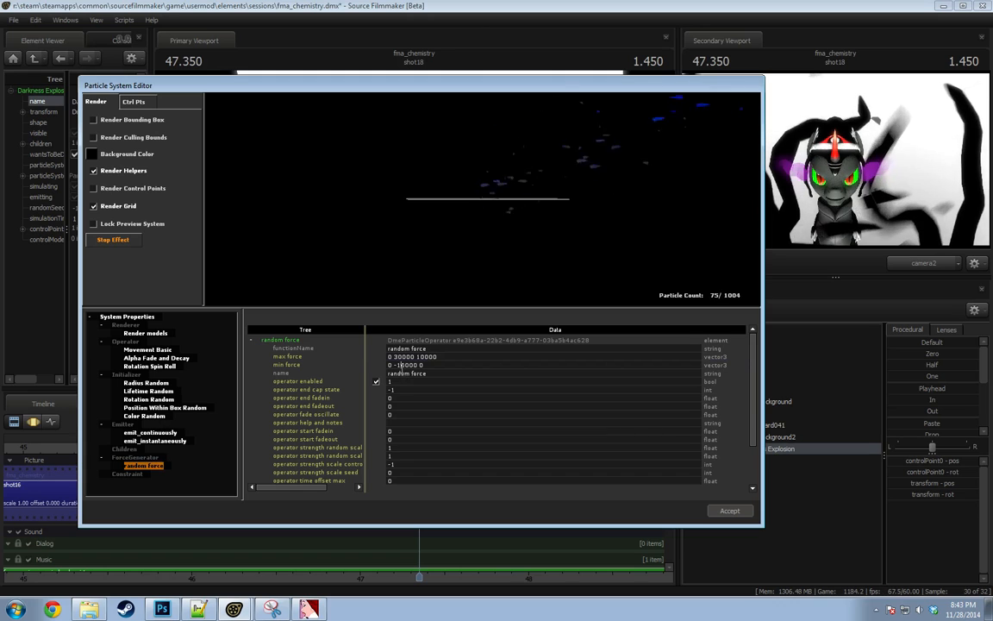
left_click(402, 365)
key("BackSpace")
key("Return")
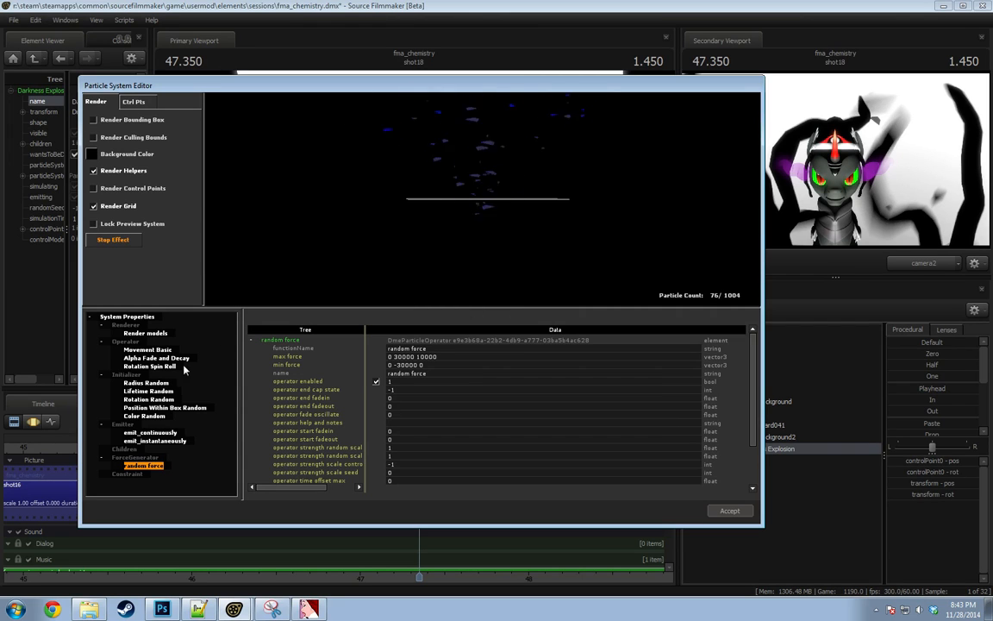
Inspect the Position Within Box Random initializer's emission box in the preview and accept the particle system edits.
left_click(156, 408)
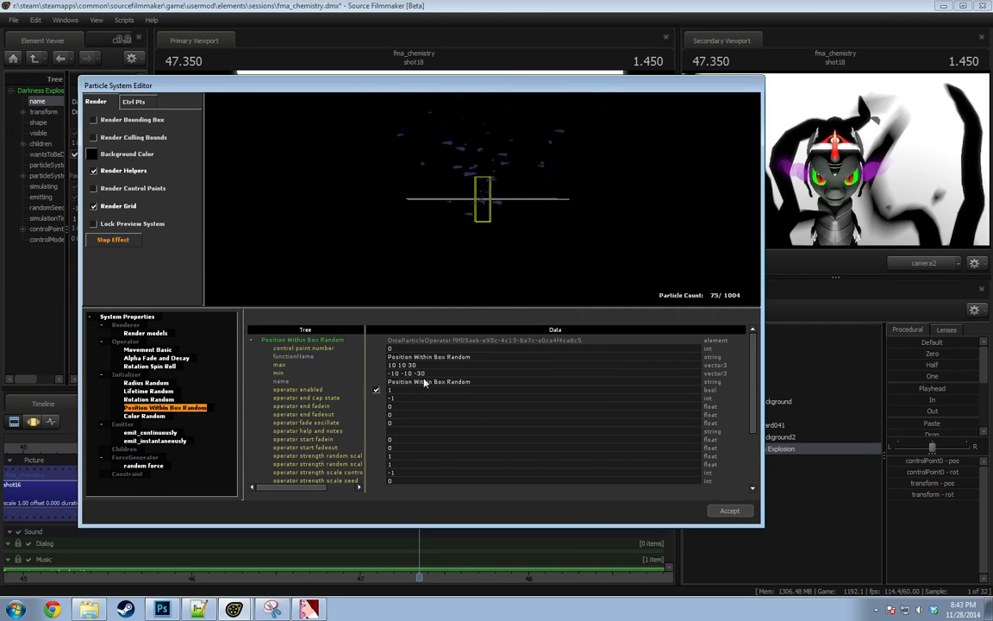
left_click_drag(455, 277, 533, 337)
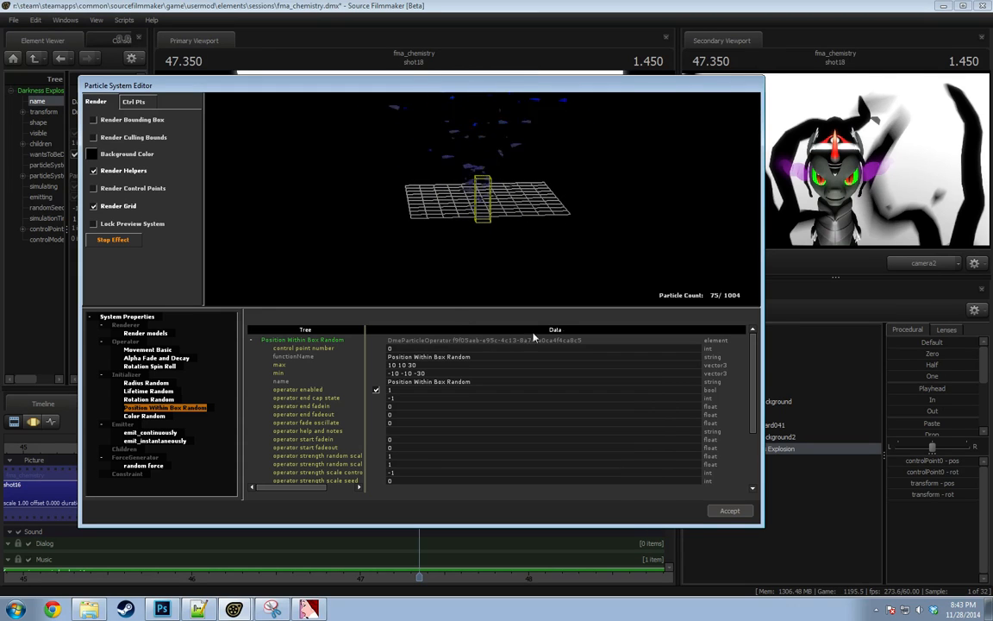
left_click(729, 511)
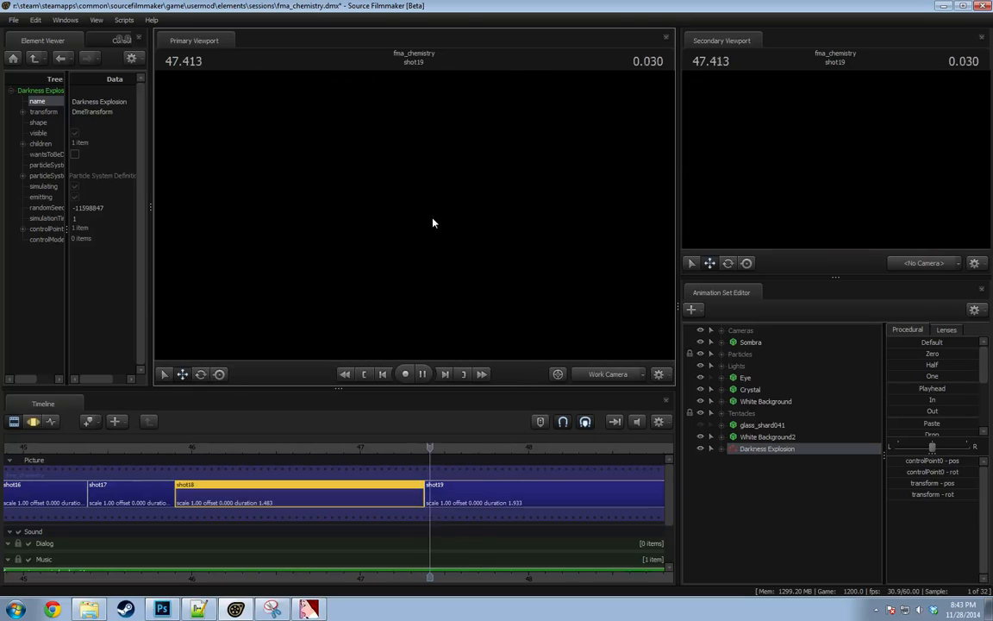
Scrub through shot18 to check the Darkness Explosion around Sombra, stopping the playhead at 47.150.
left_click(479, 447)
left_click_drag(266, 446, 386, 447)
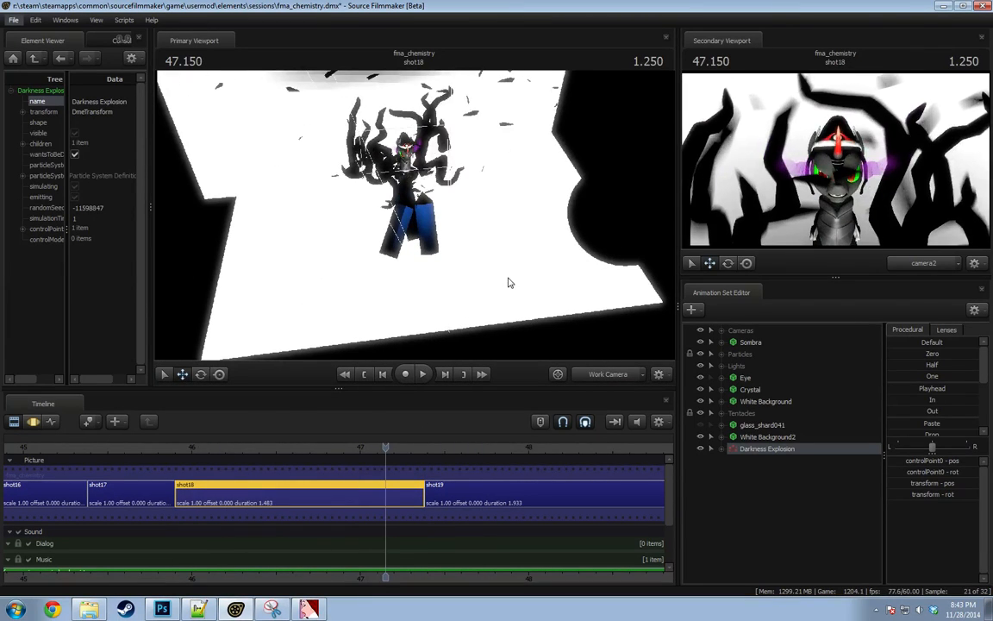
Play and scrub through shot18 to examine how the Darkness Explosion particles behave around the character.
left_click_drag(365, 334, 414, 138, "alt")
key("F3")
key("space")
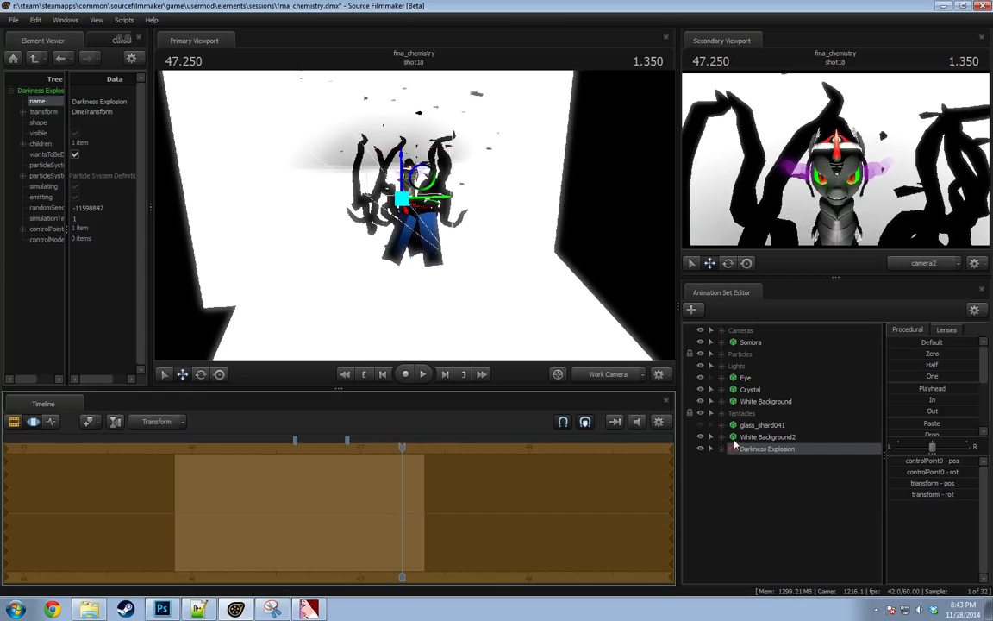
key("F2")
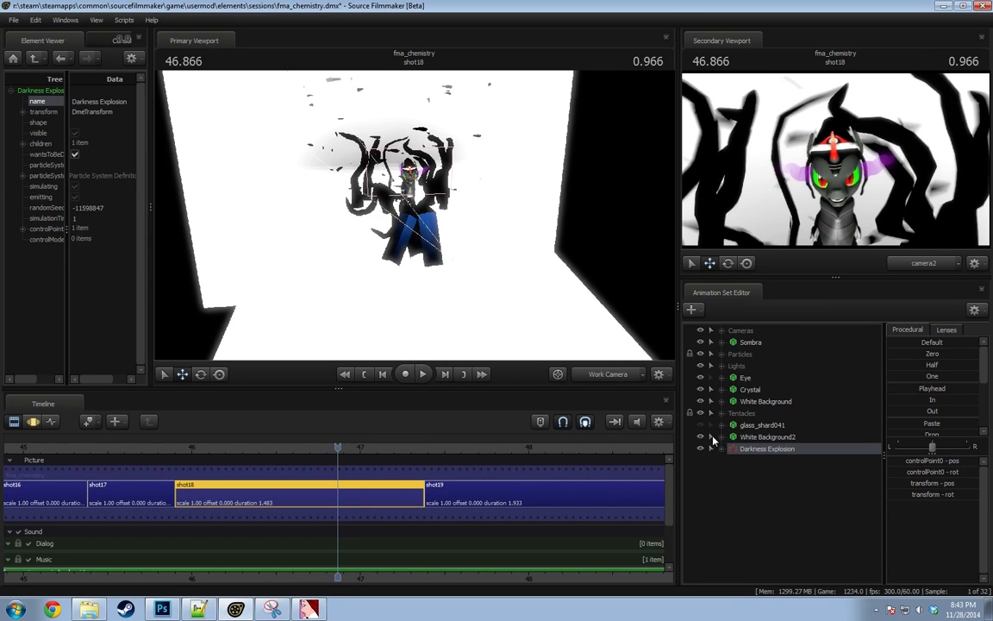
left_click_drag(327, 453, 399, 450)
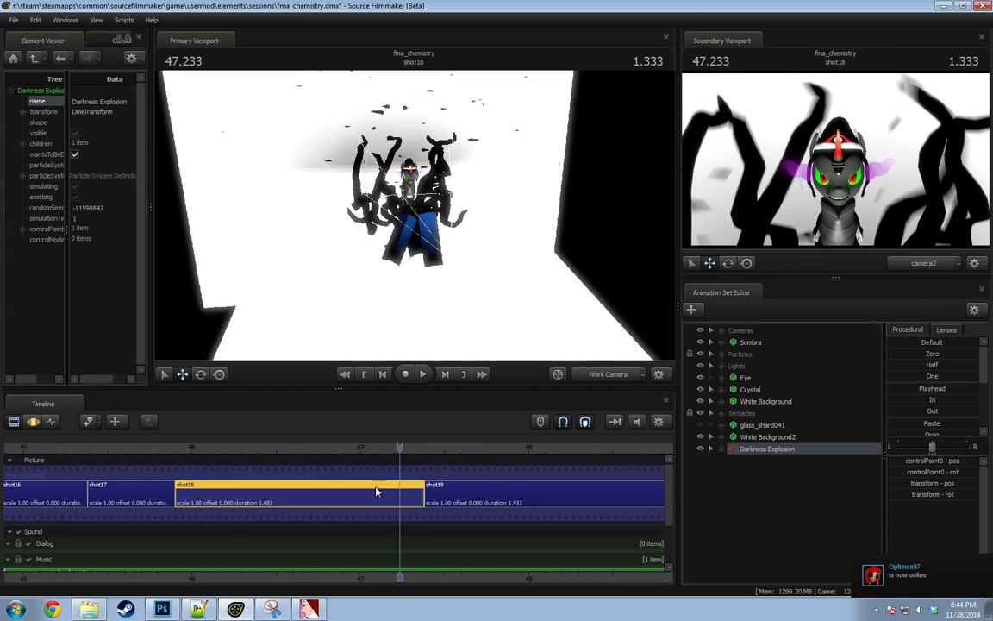
left_click_drag(338, 448, 212, 447)
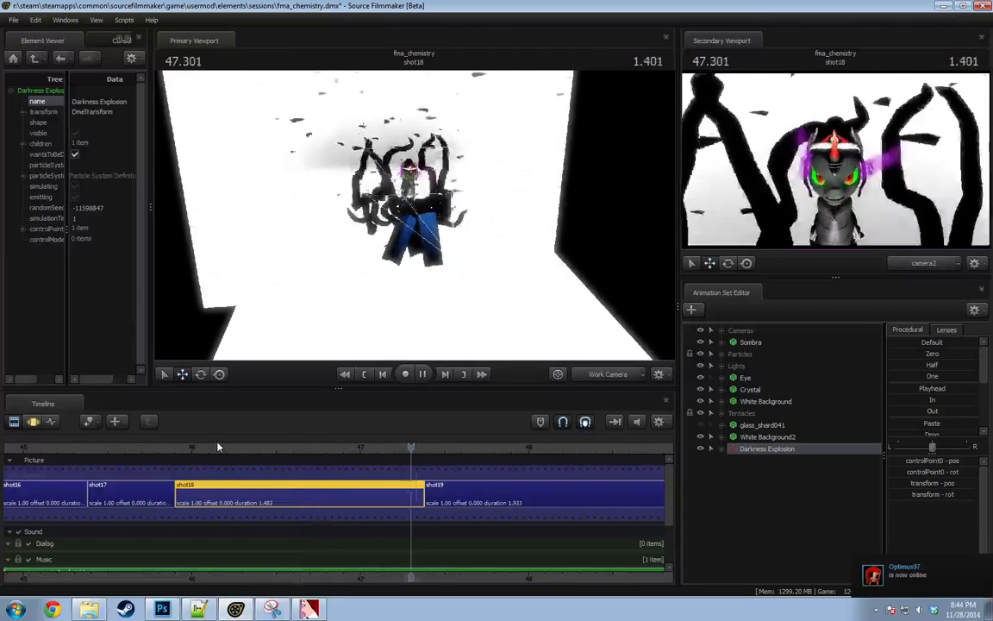
left_click(320, 447)
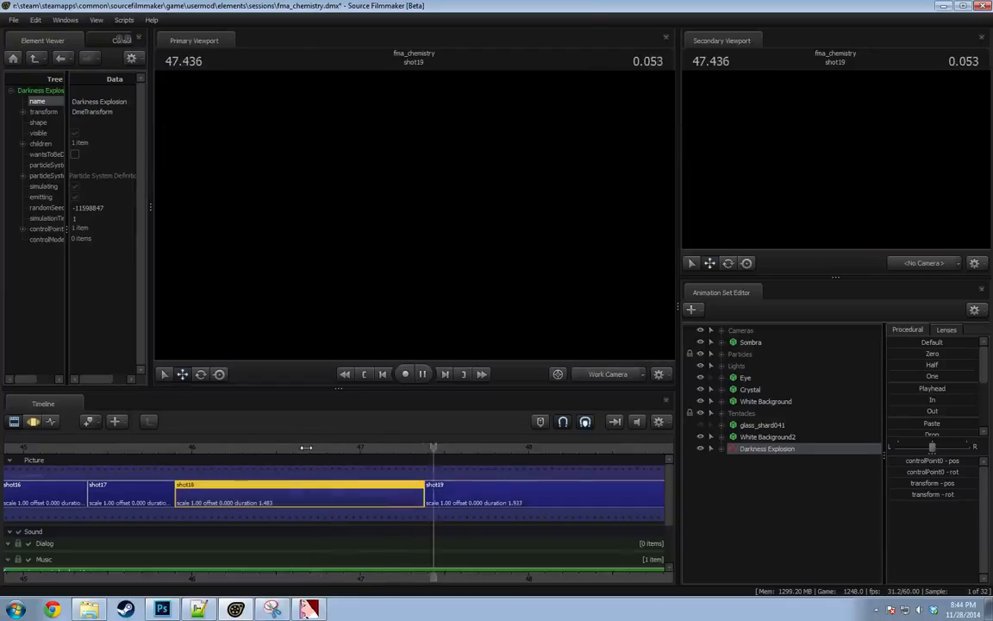
left_click(262, 447)
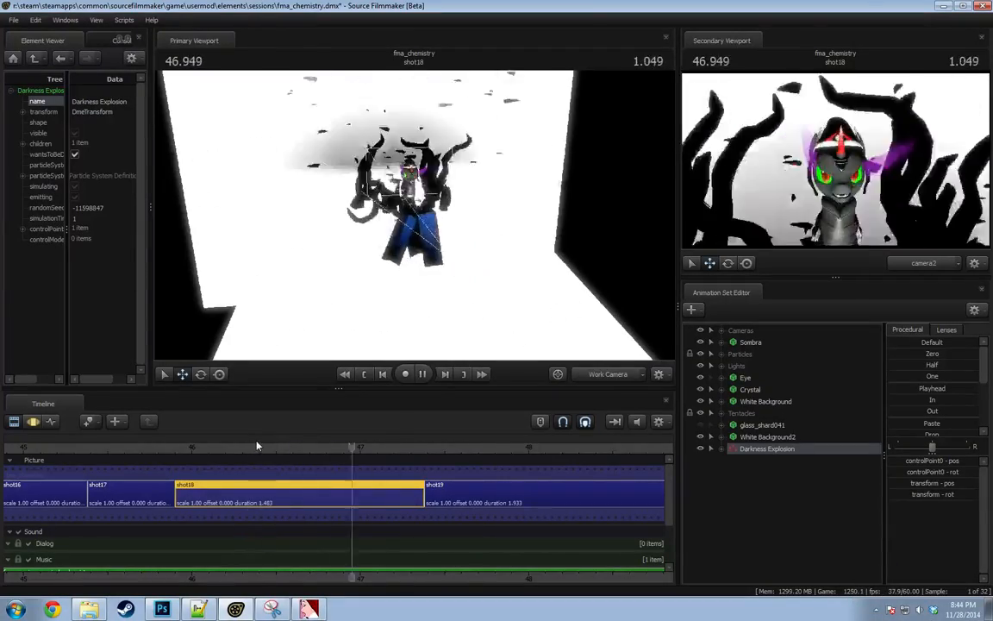
left_click(290, 448)
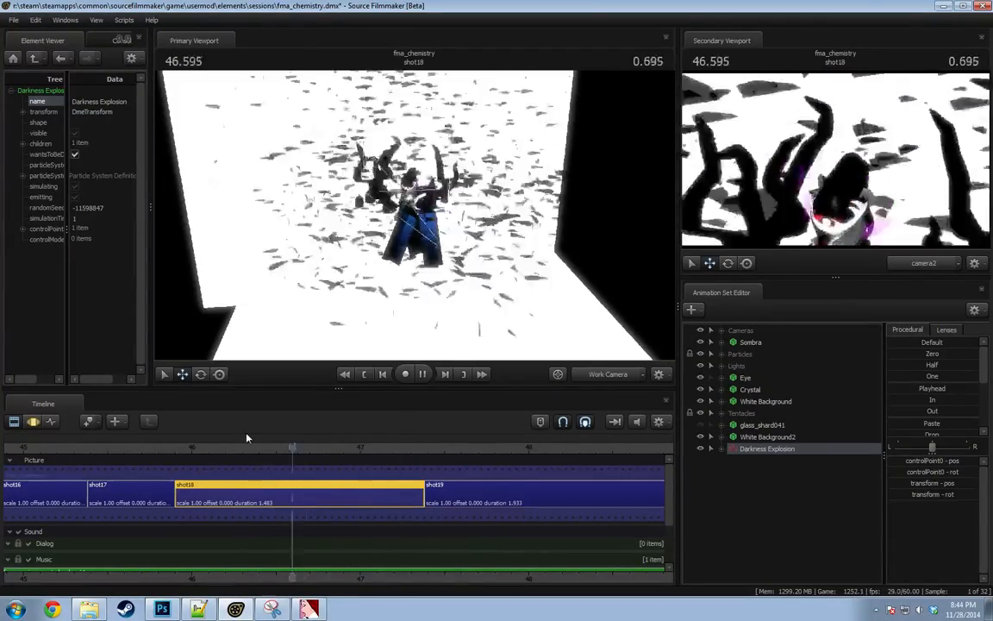
left_click(283, 445)
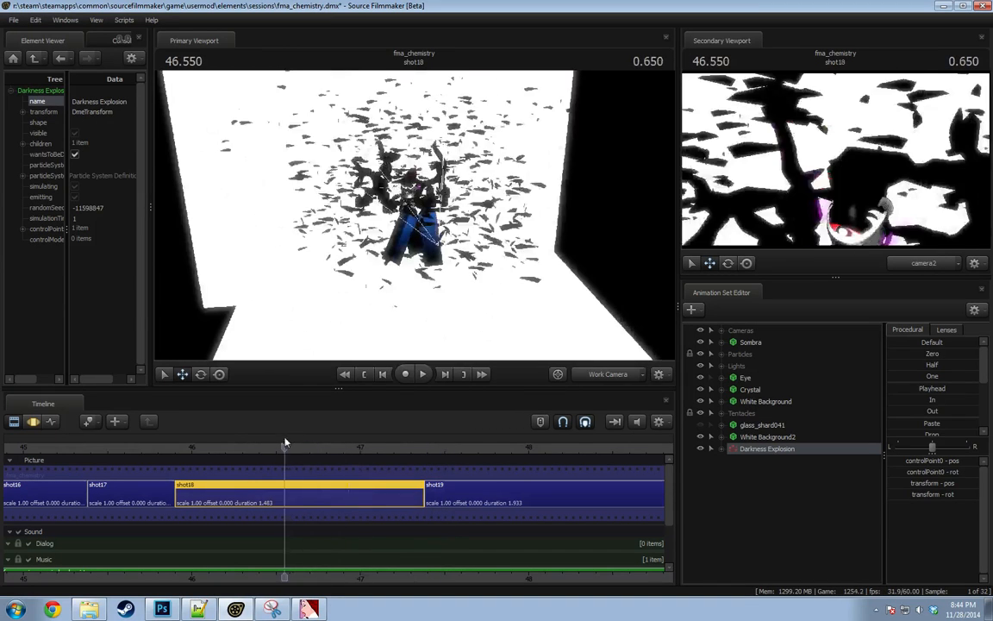
key("space")
Open the crystal_explosion definition of Darkness Explosion, inspect its Render models properties down to the sequence 0 model, and accept.
right_click(780, 449)
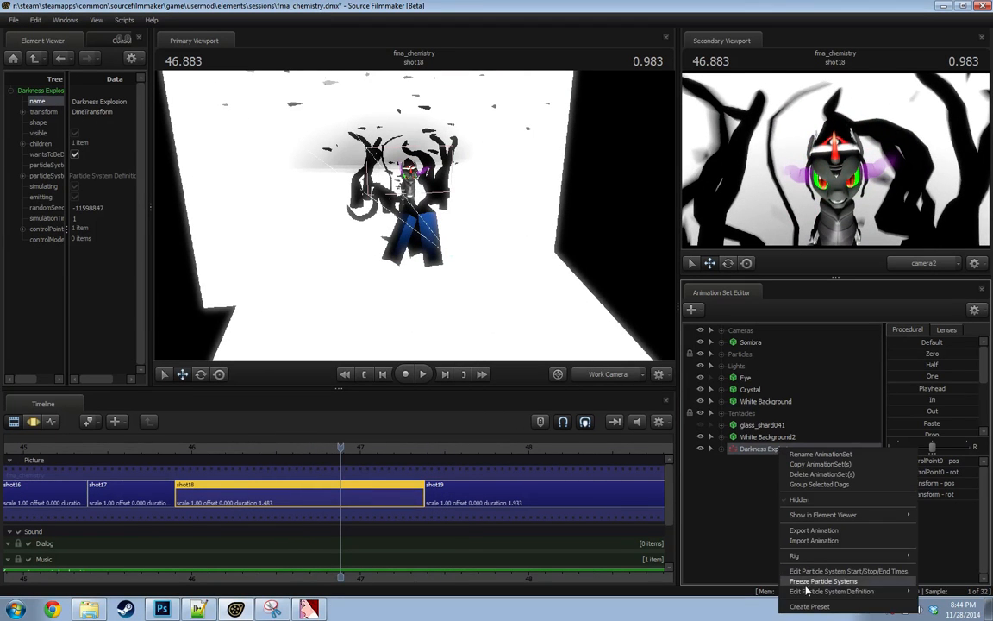
mouse_move(877, 590)
left_click(924, 591)
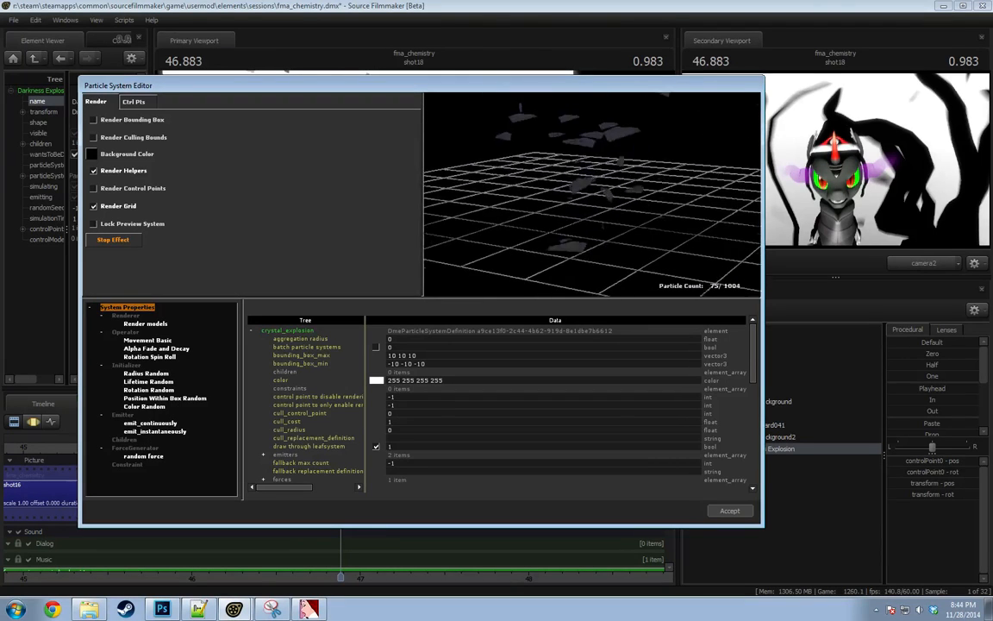
right_click(133, 307)
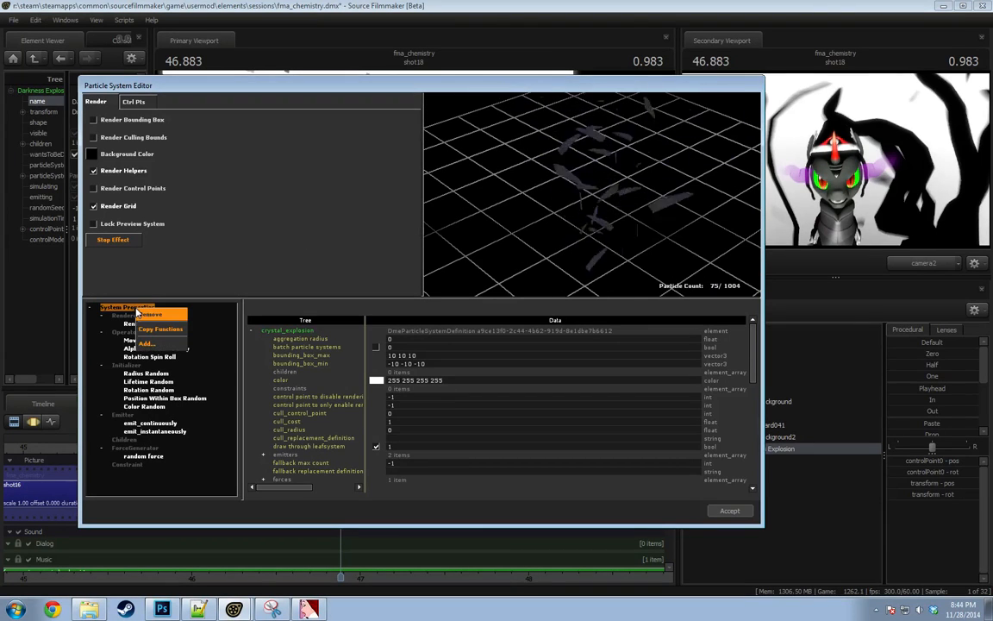
left_click(121, 317)
left_click(134, 324)
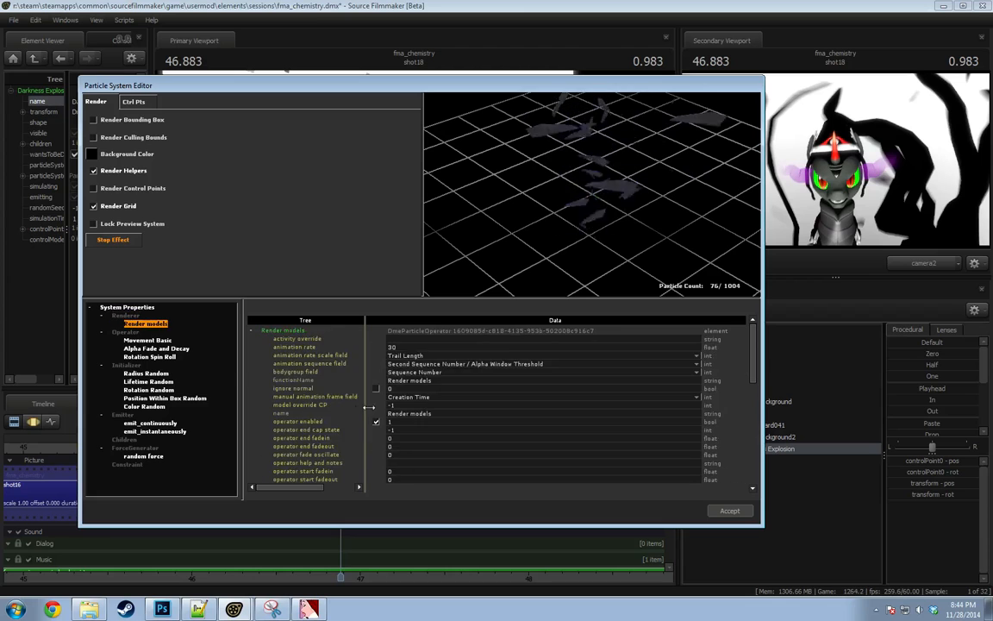
scroll(439, 399, "down", 10)
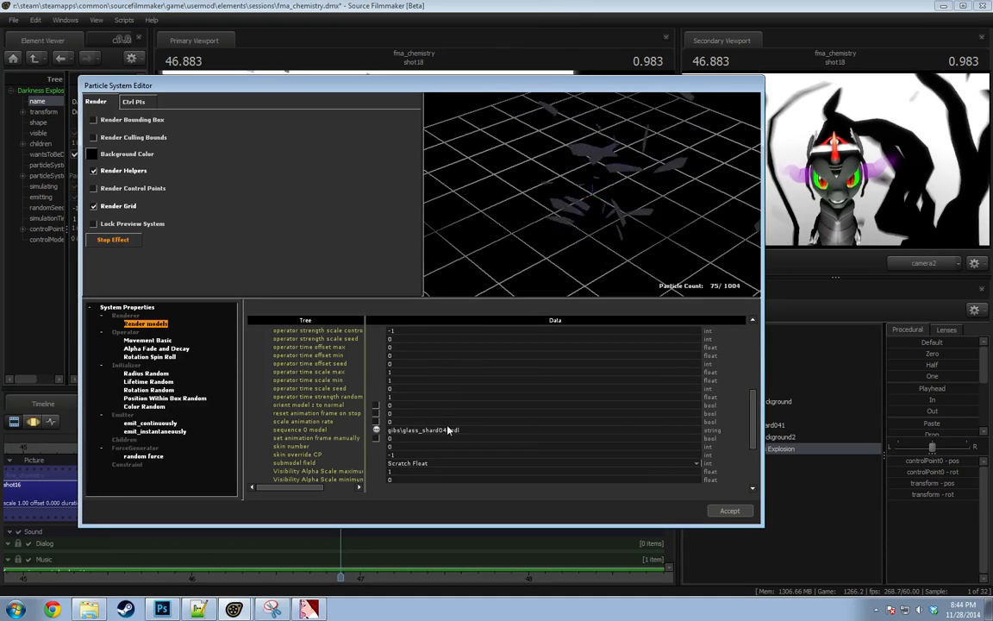
left_click(729, 510)
Reopen the crystal_explosion particle definition and open the model selection for the sequence 0 model of Render models.
right_click(767, 449)
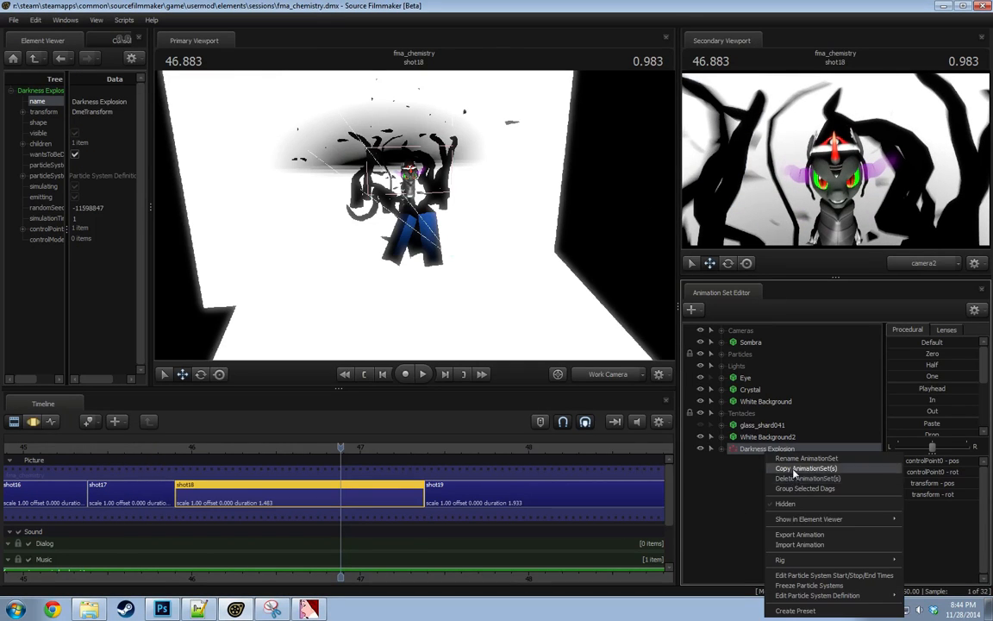
mouse_move(801, 519)
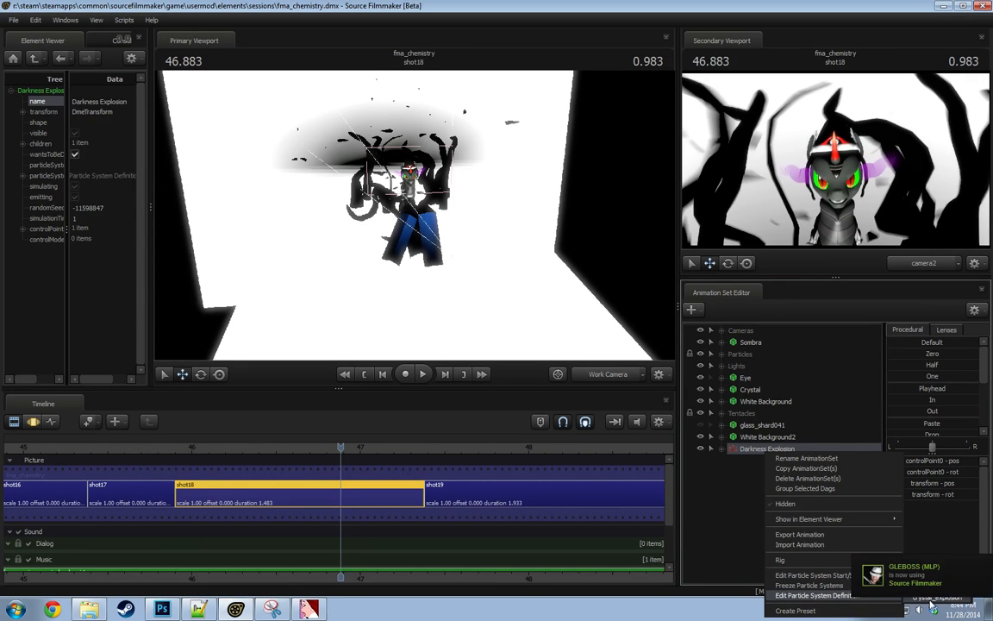
left_click(934, 601)
scroll(363, 396, "down", 5)
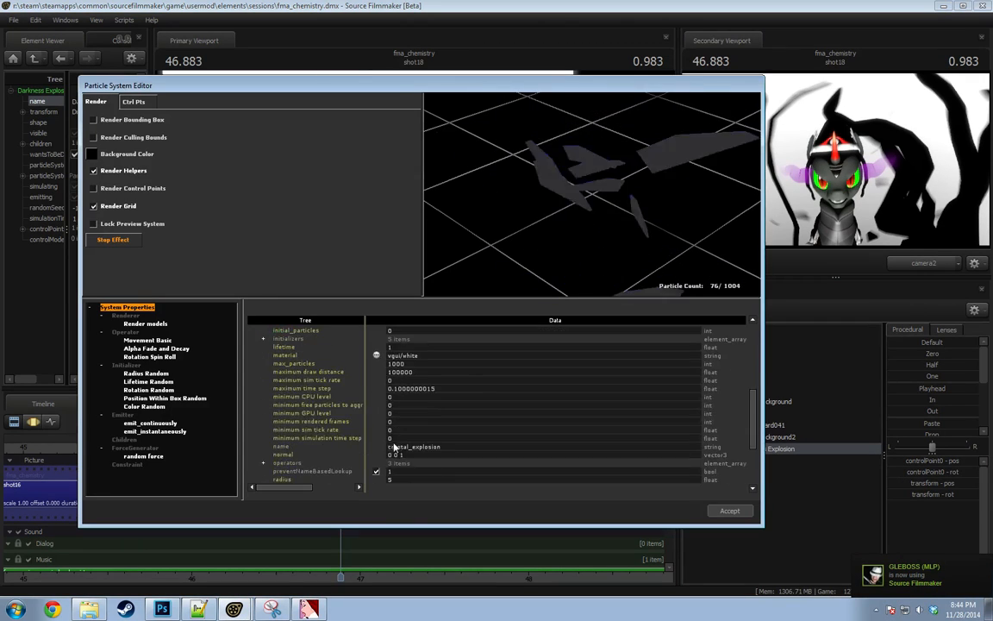
left_click(158, 326)
scroll(438, 445, "down", 1)
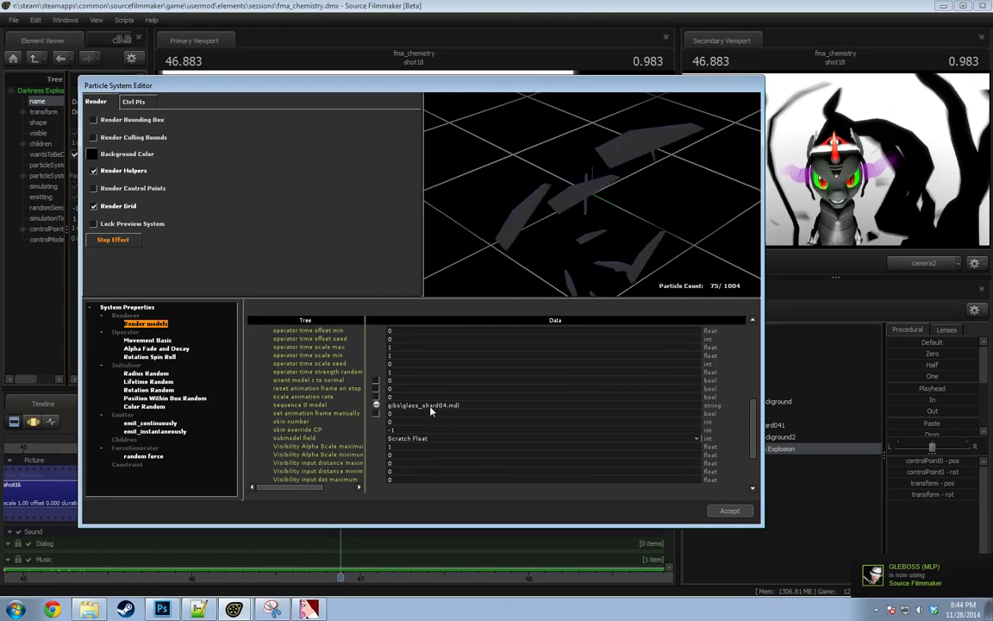
left_click(376, 405)
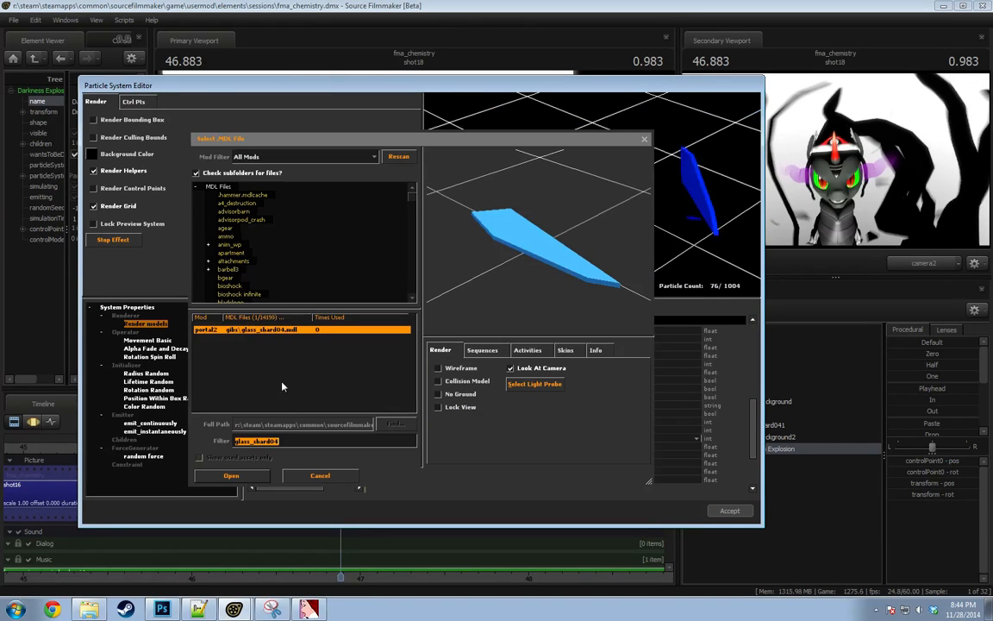
Filter the model files by "shard" and preview the glass_shard and glass_shard01 models.
key("BackSpace")
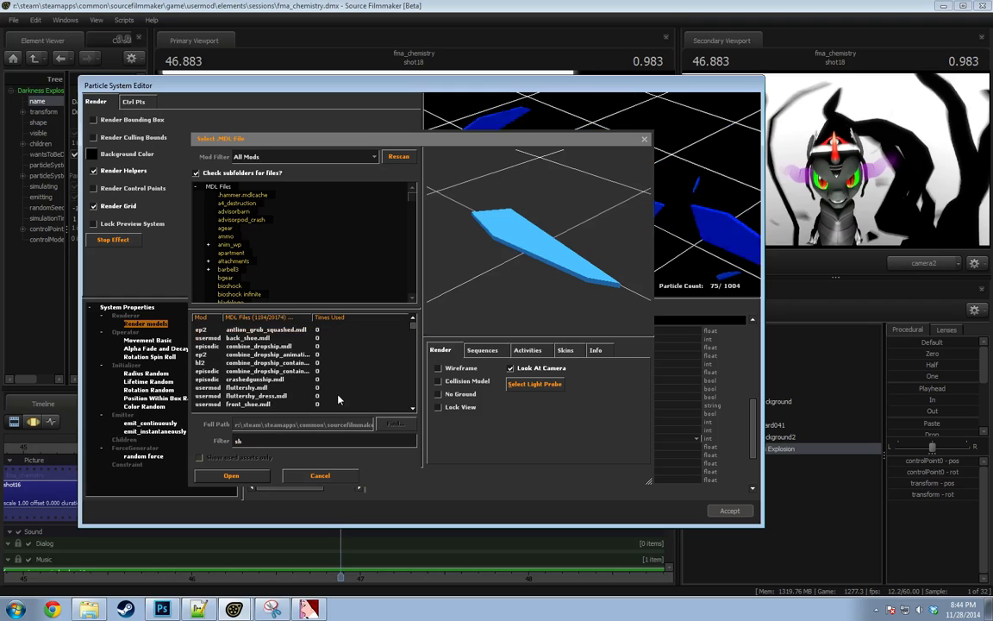
type("shard")
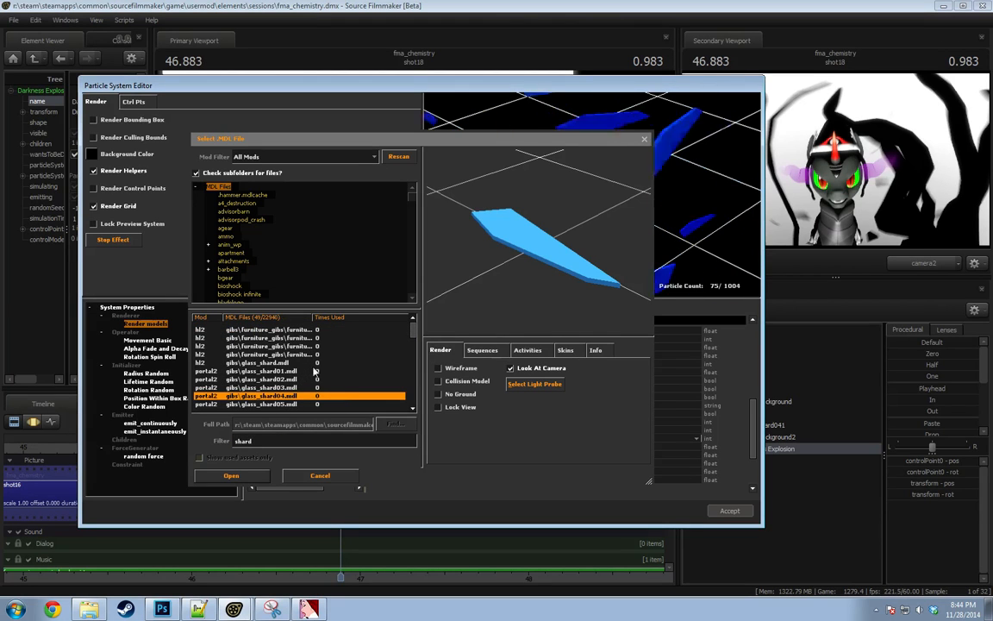
left_click(282, 338)
left_click(254, 362)
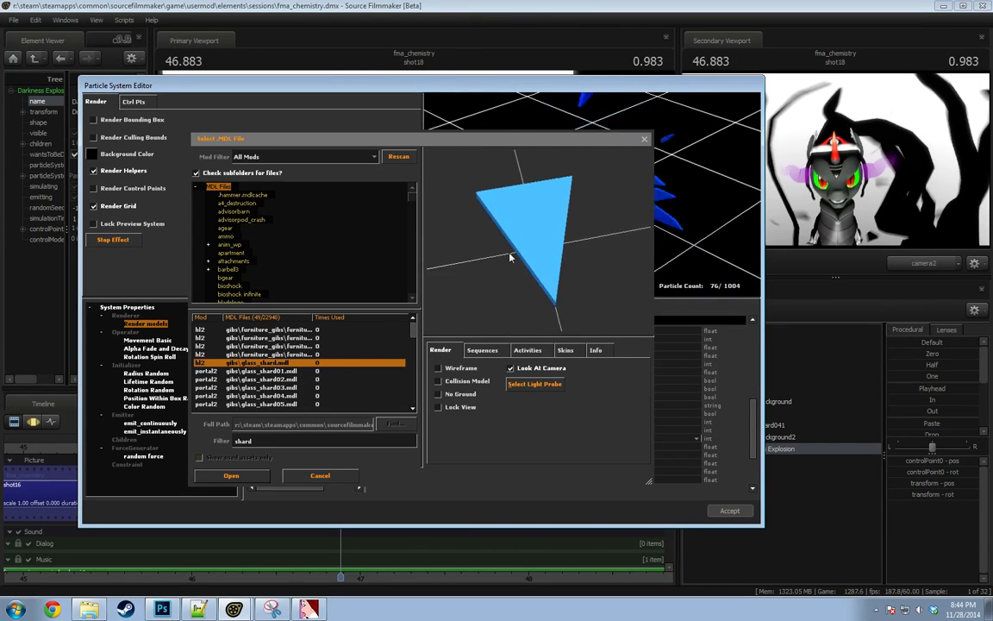
left_click(263, 372)
scroll(263, 376, "down", 5)
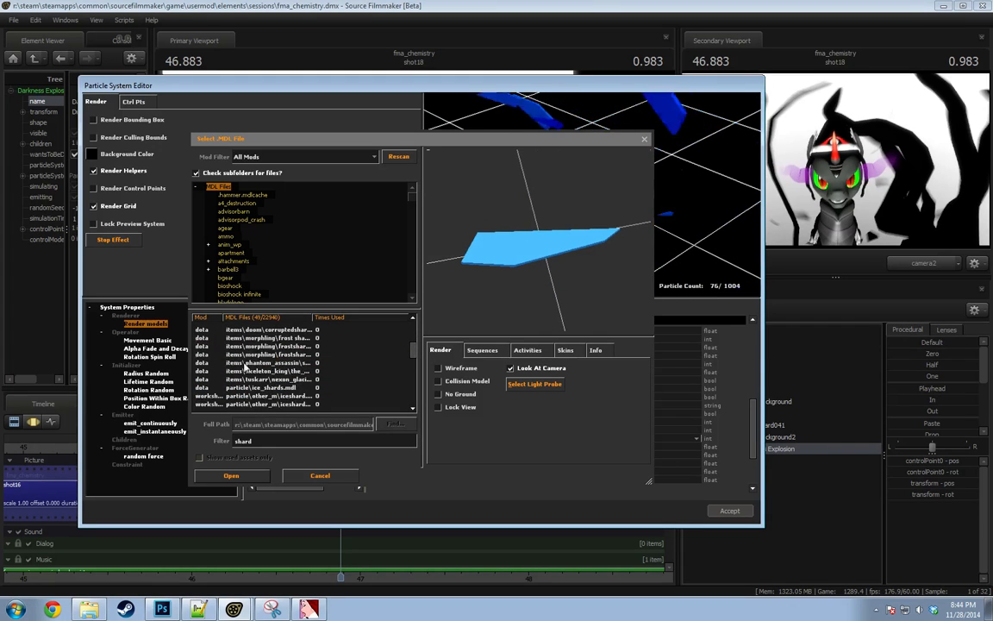
Preview the other shard models in the filtered list, from the item models through the props to the weapon models.
left_click(269, 345)
key("Down")
key("Down")
key("Down")
key("Down")
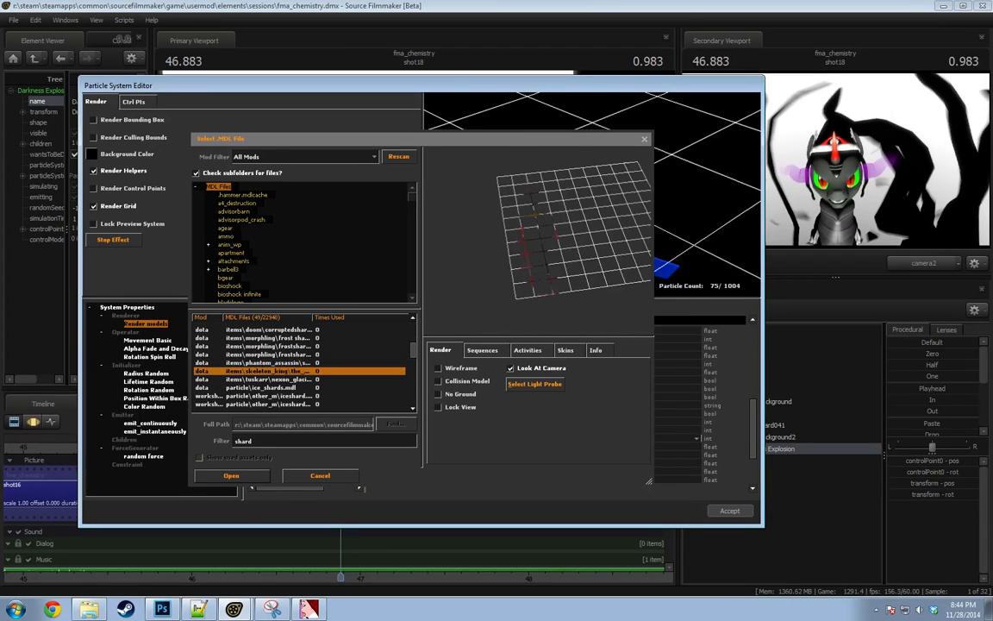
key("Down")
key("Down")
key("Down")
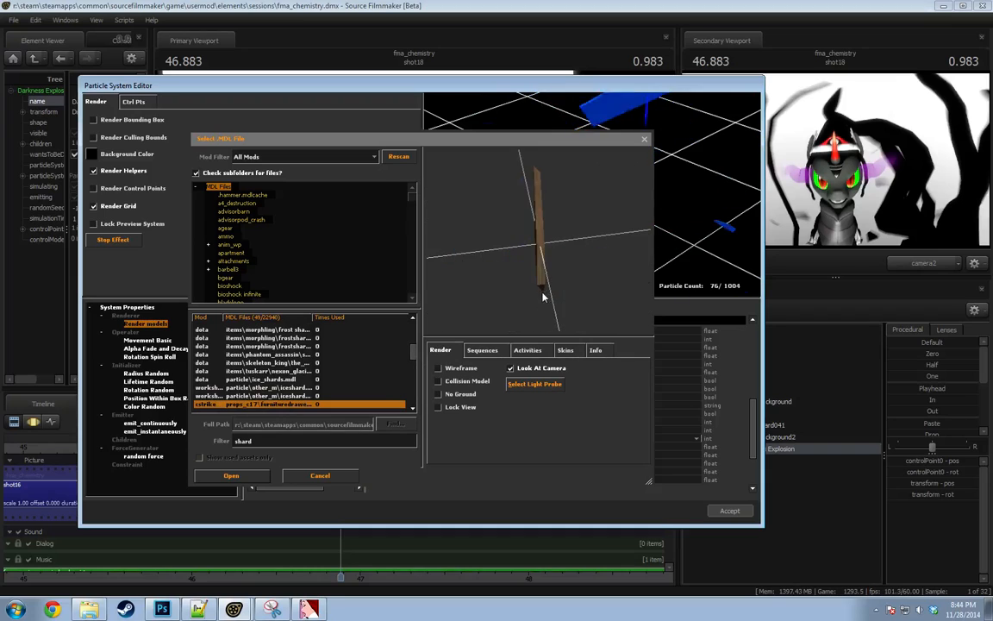
key("Down")
key("Down")
key("Down")
key("Down")
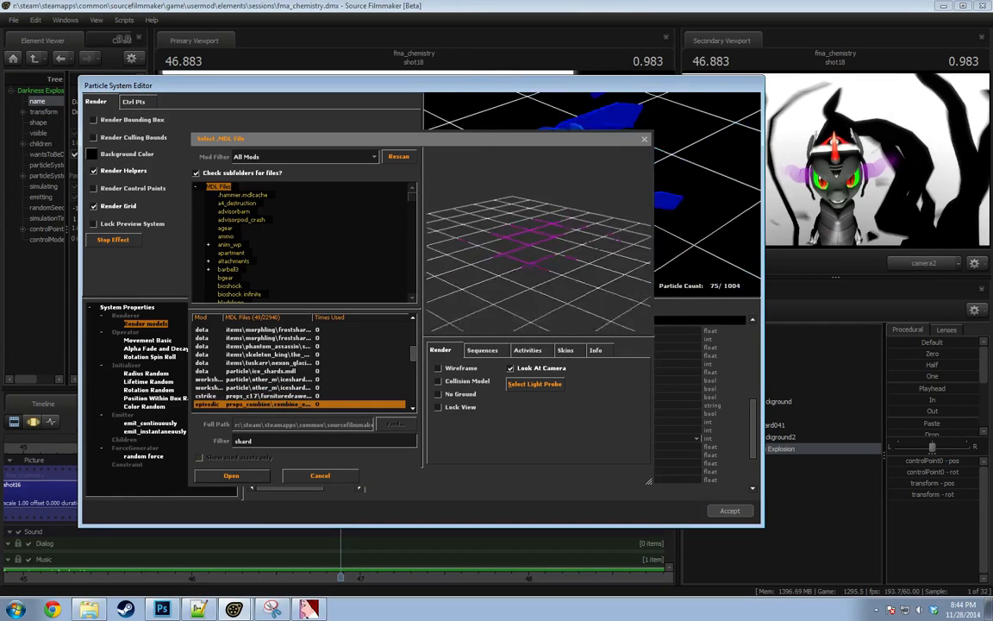
key("Down")
key("Down")
key("Down")
key("Down")
key("Down")
key("Down")
key("Down")
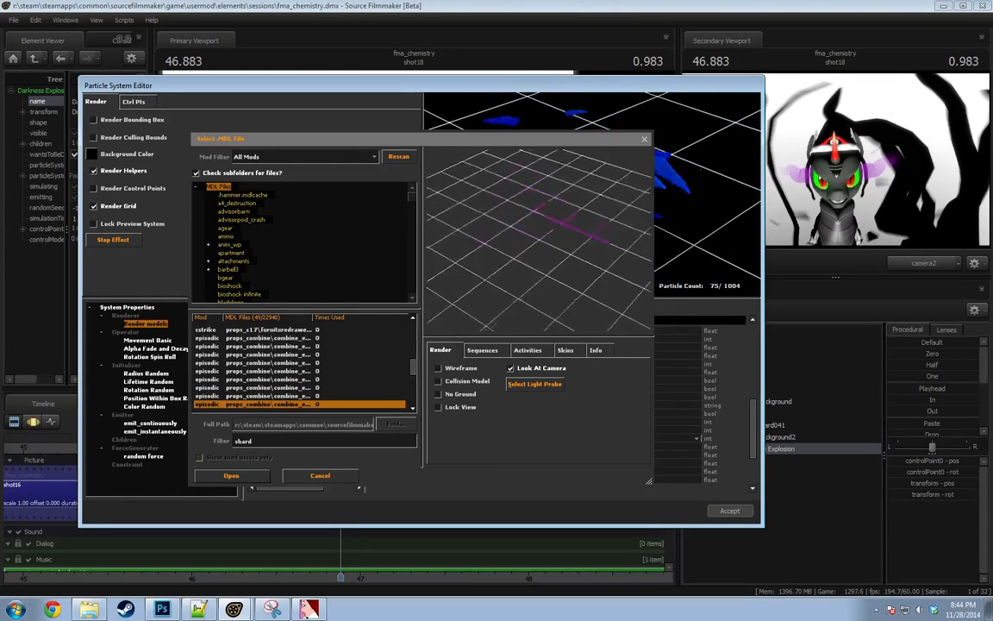
key("Down")
key("Down")
key("Down")
key("Down")
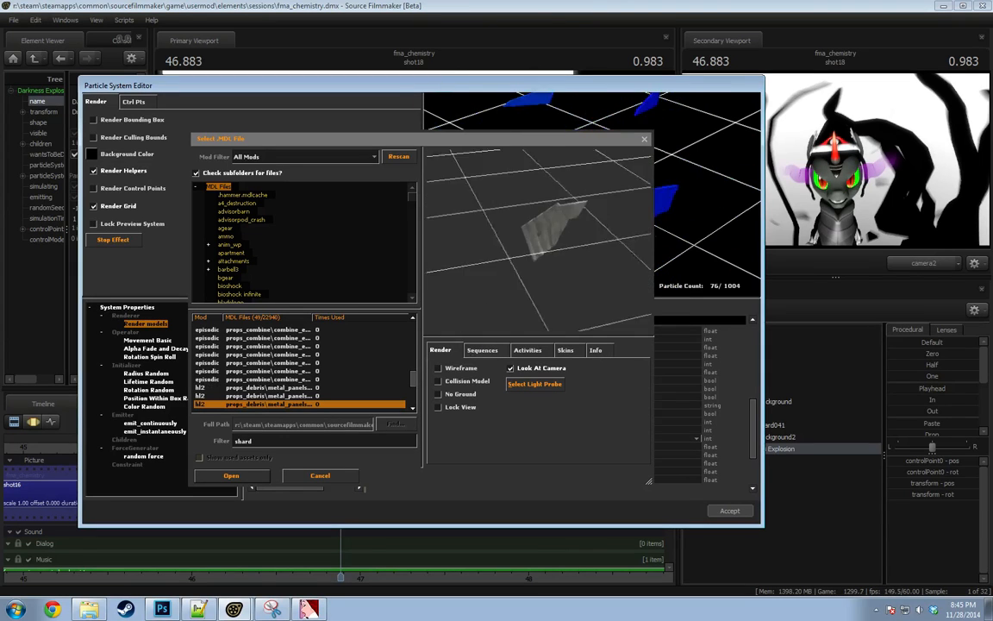
key("Down")
key("Down")
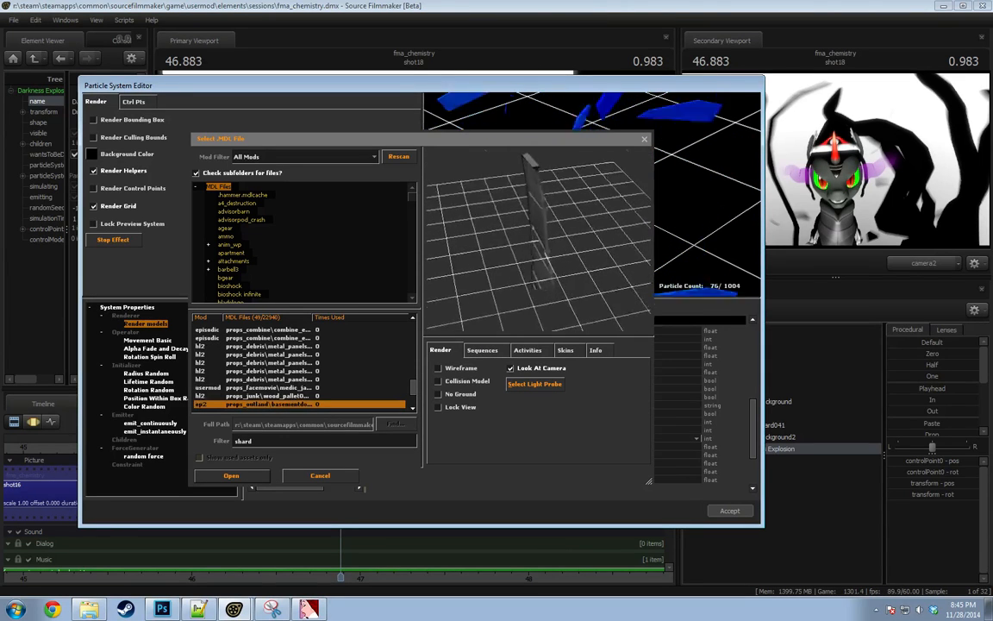
key("Down")
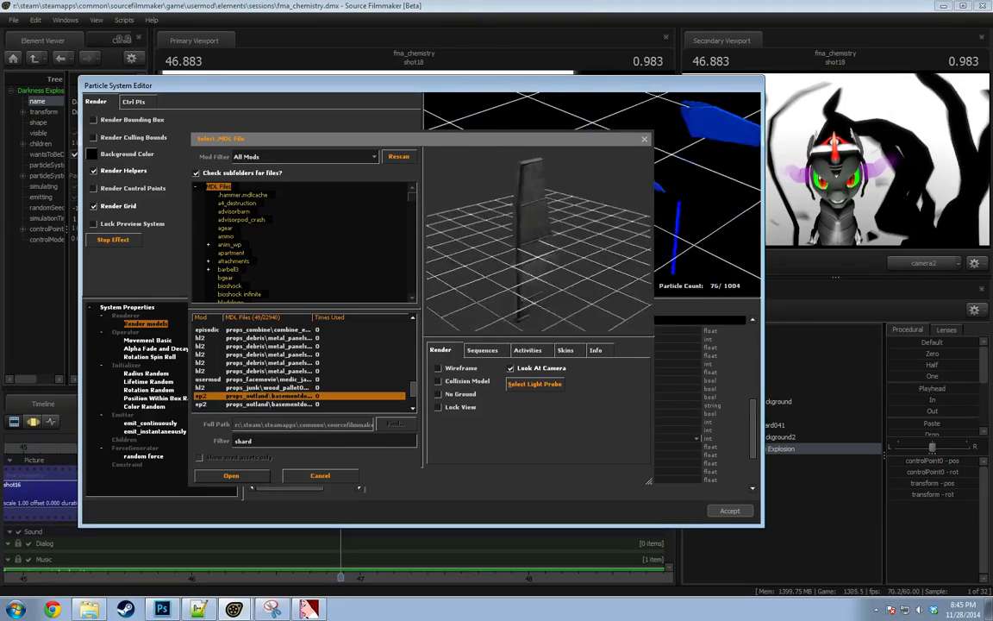
key("Down")
key("Down")
key("Down")
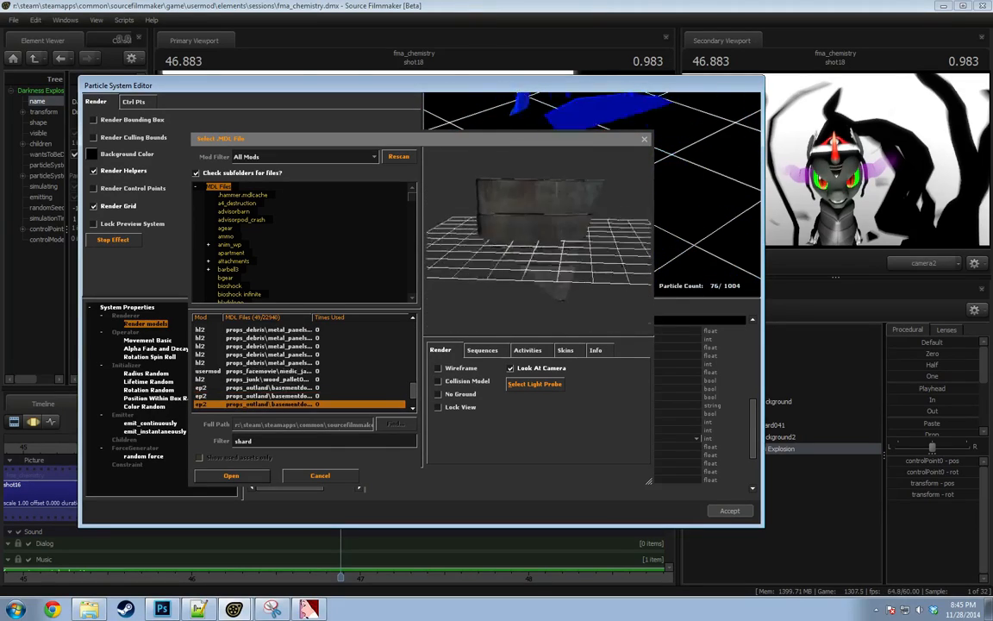
key("Down")
key("Down")
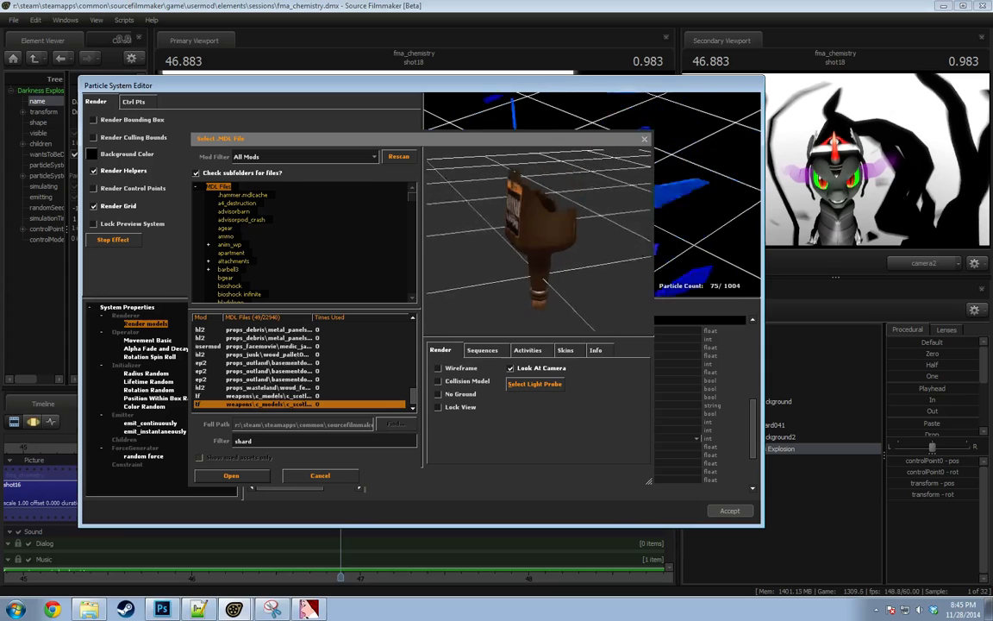
Set the sequence 0 model to props_debris\metal_panelshard01e.mdl and inspect the particles in the effect preview.
key("Up")
key("Up")
key("Up")
key("Up")
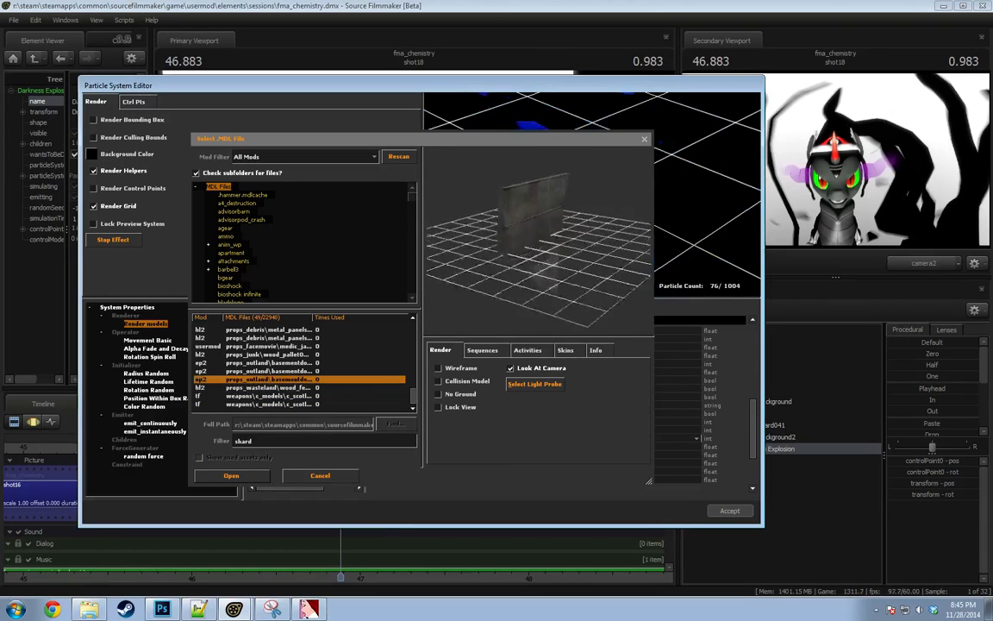
key("Up")
key("Up")
key("Up")
key("Up")
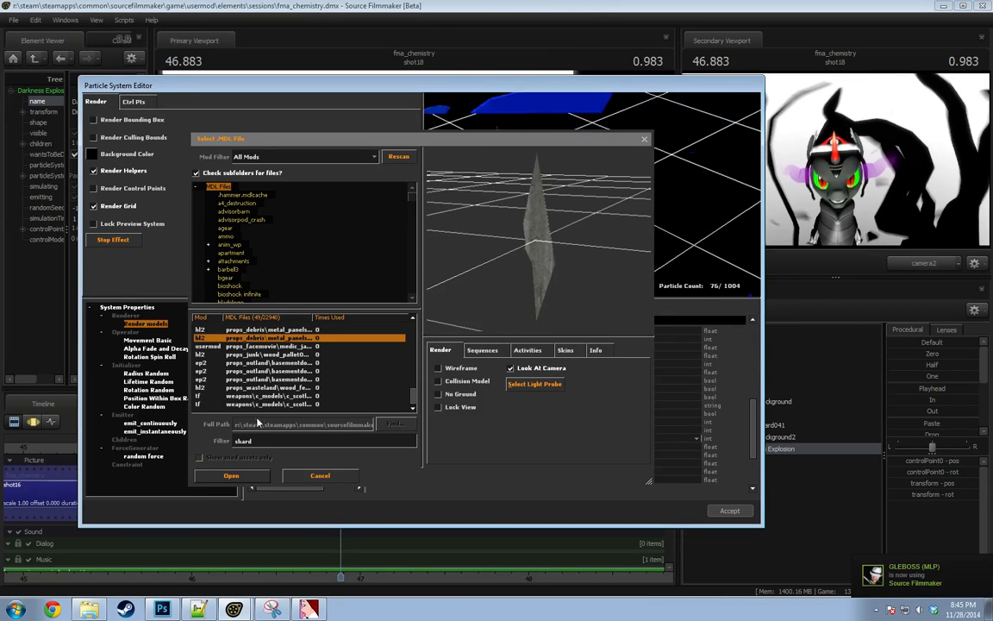
left_click(231, 475)
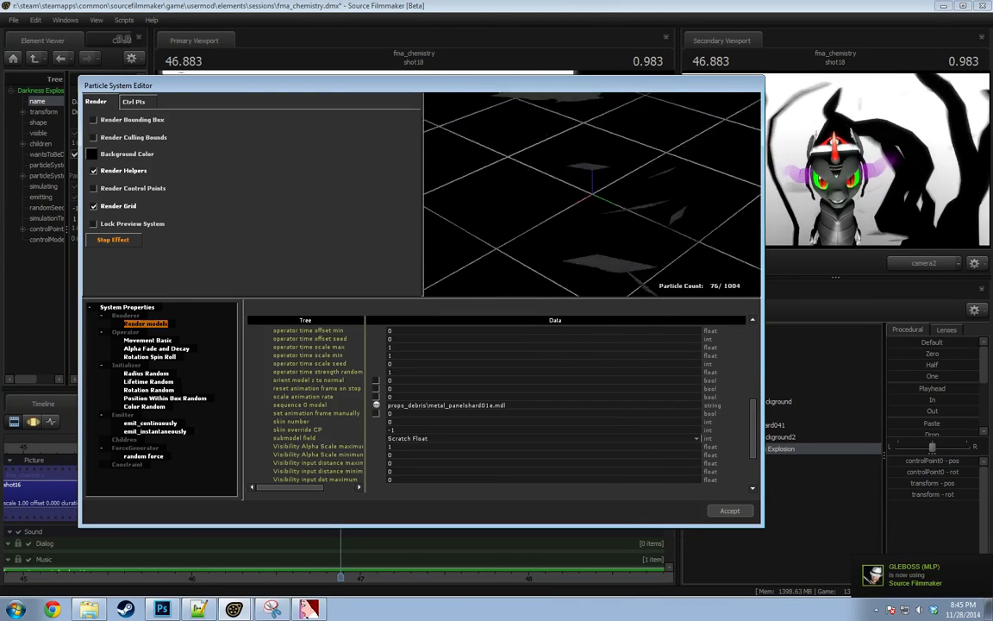
left_click_drag(563, 235, 595, 202)
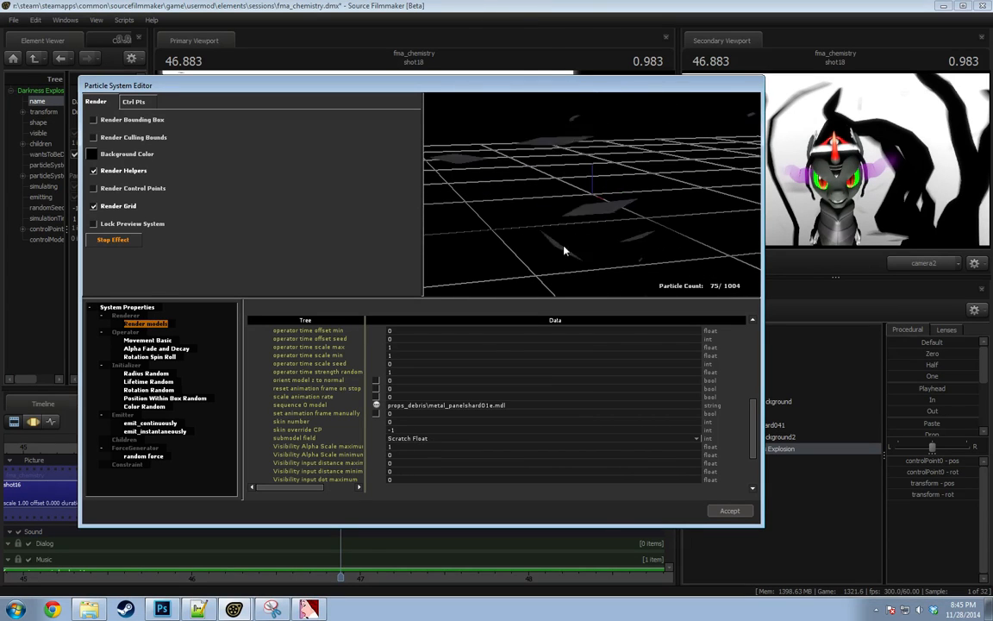
Disable the Rotation Random initializer and re-enable it, comparing the shards' orientation in the effect preview.
left_click_drag(565, 251, 575, 213)
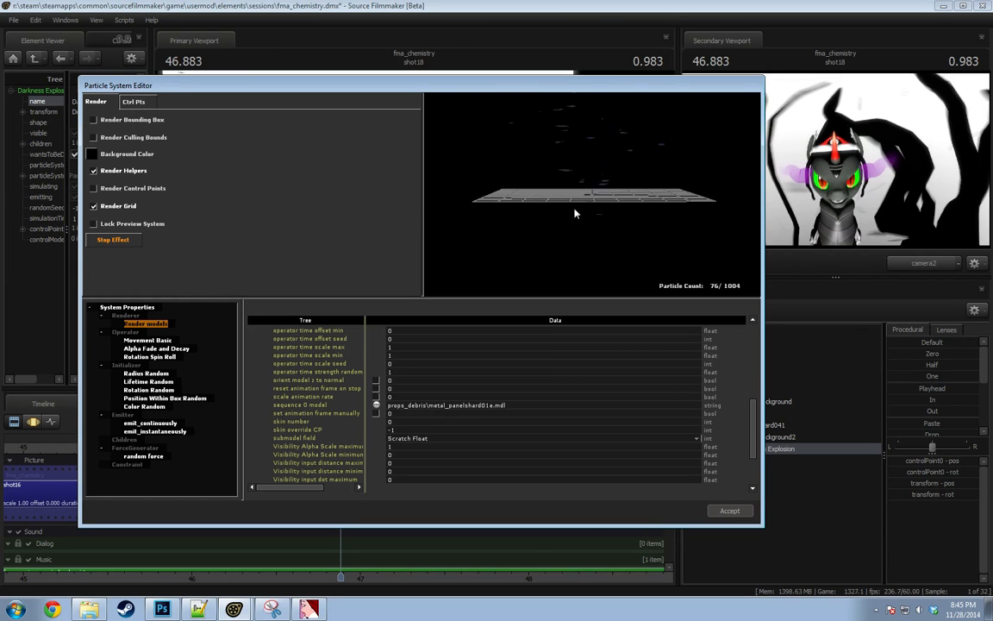
left_click(147, 373)
left_click(148, 389)
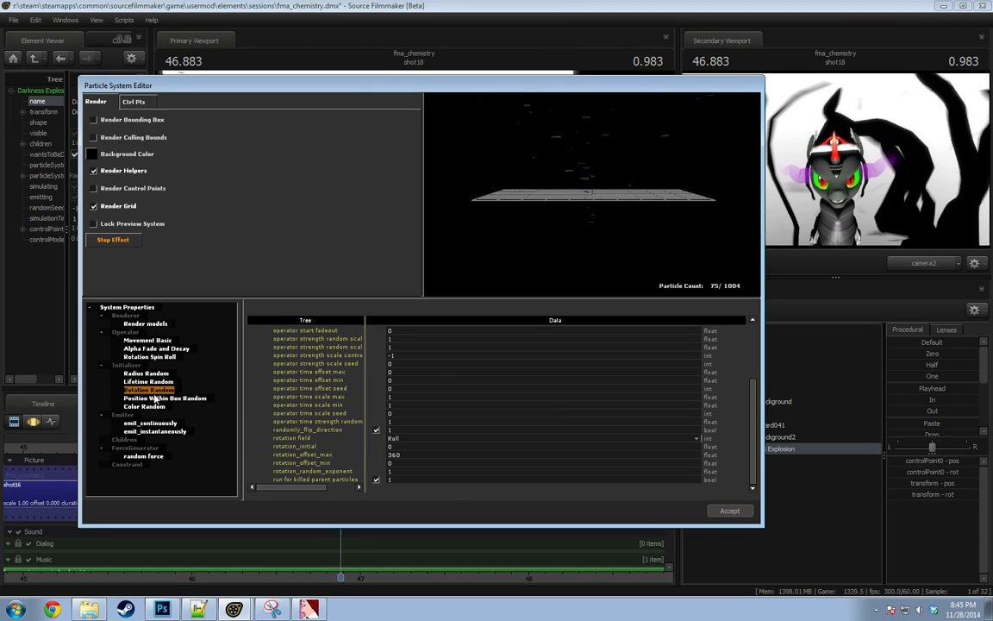
scroll(429, 424, "up", 4)
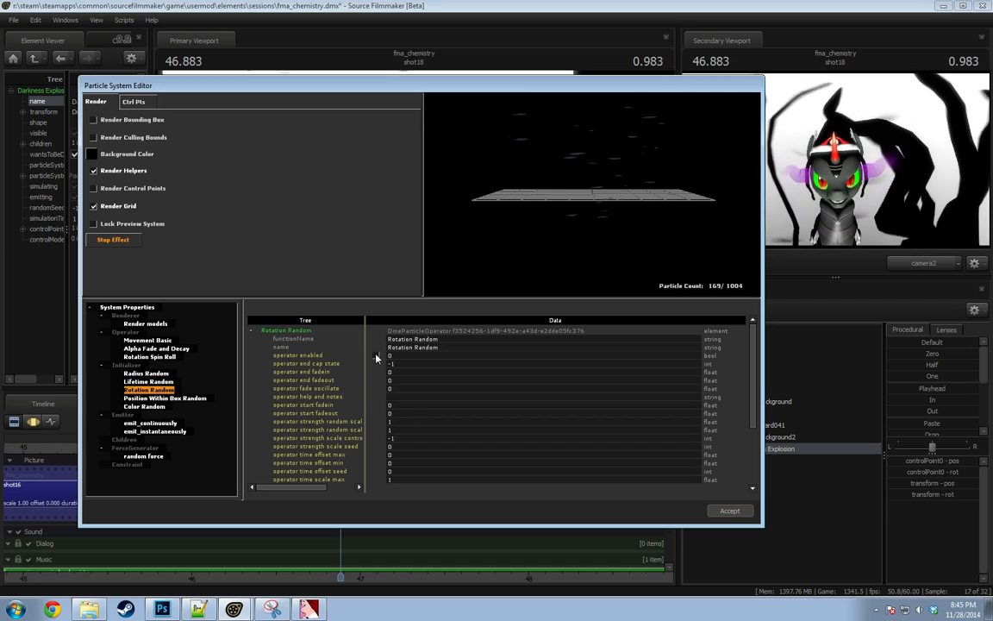
left_click(376, 356)
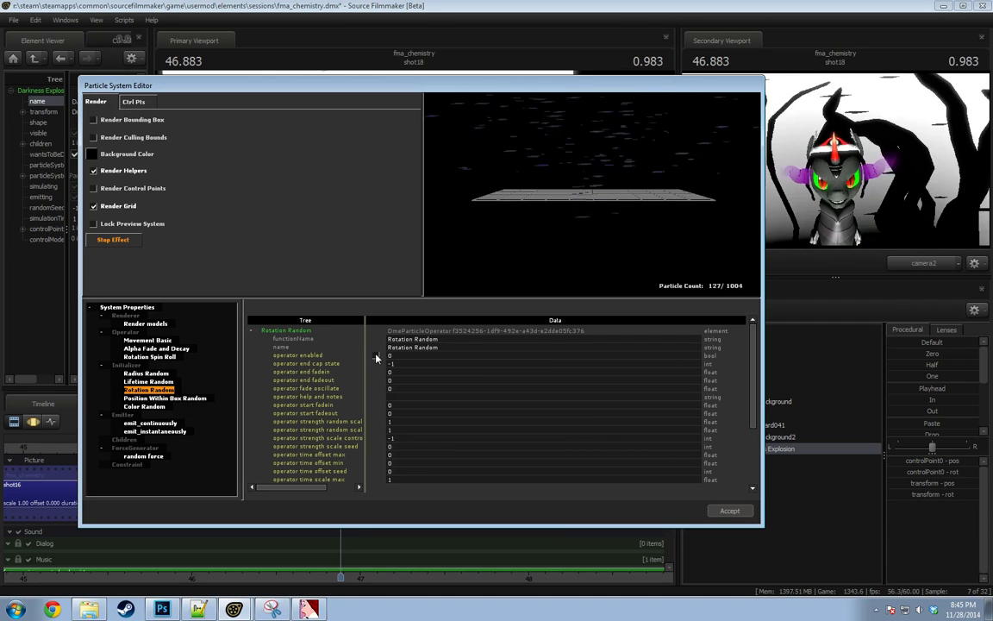
scroll(407, 426, "down", 1)
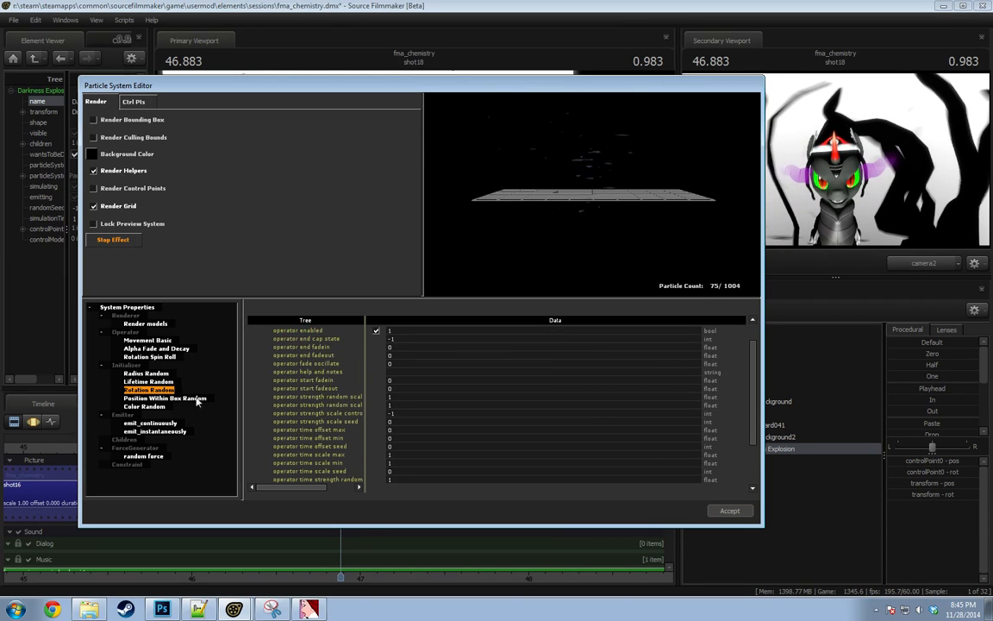
Set spin_rate_degrees of the Rotation Spin Roll operator to 190.
left_click(147, 356)
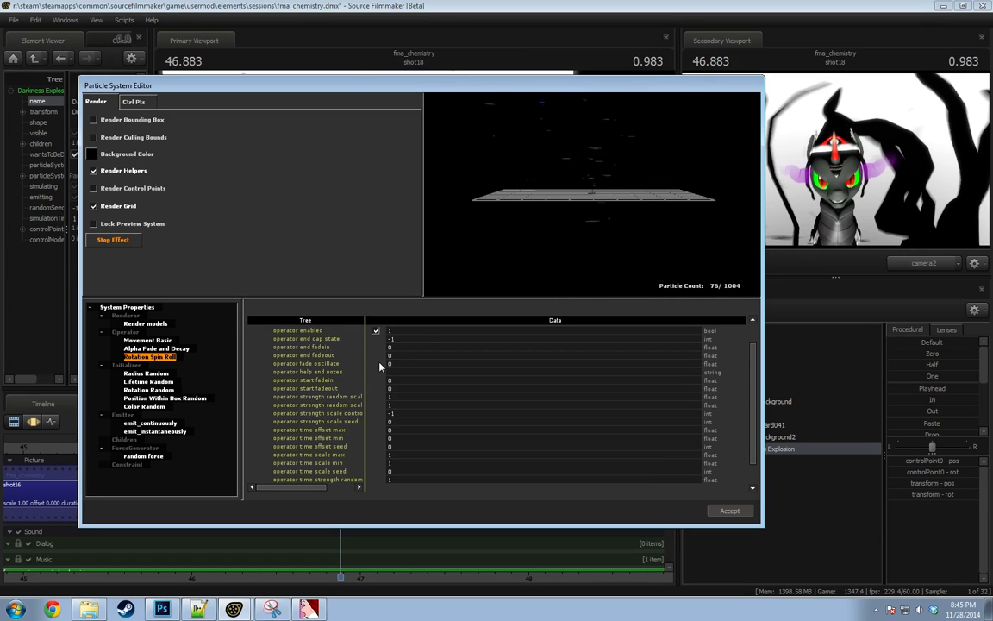
scroll(375, 344, "up", 1)
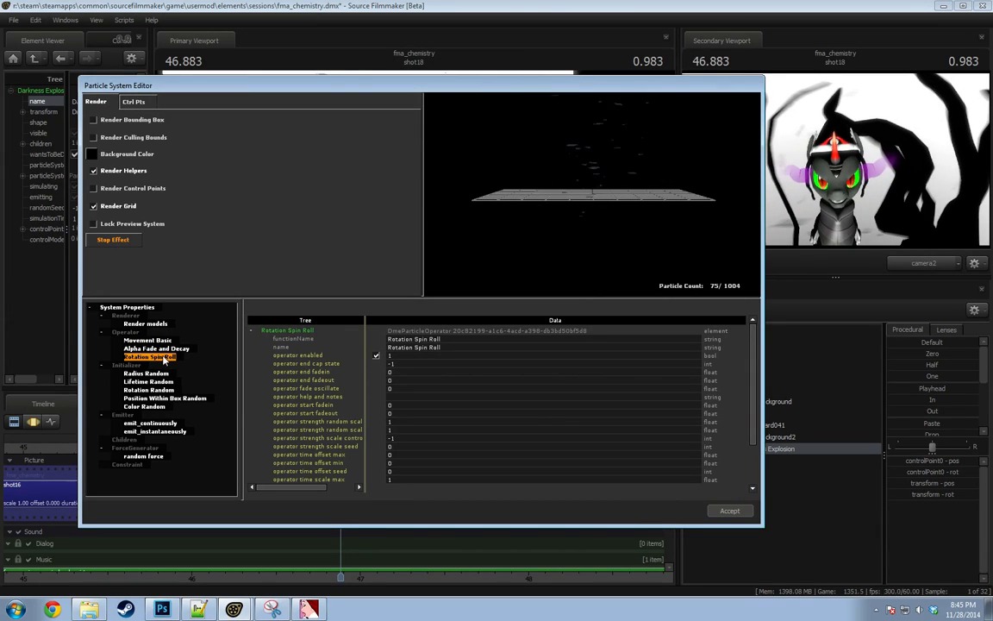
scroll(393, 393, "down", 2)
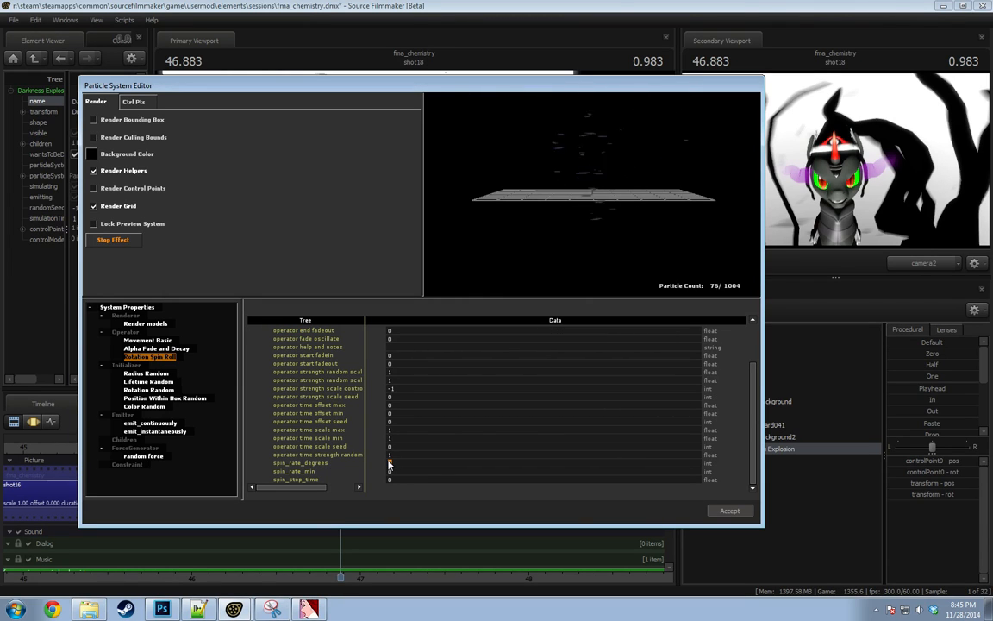
left_click(389, 463)
key("Return")
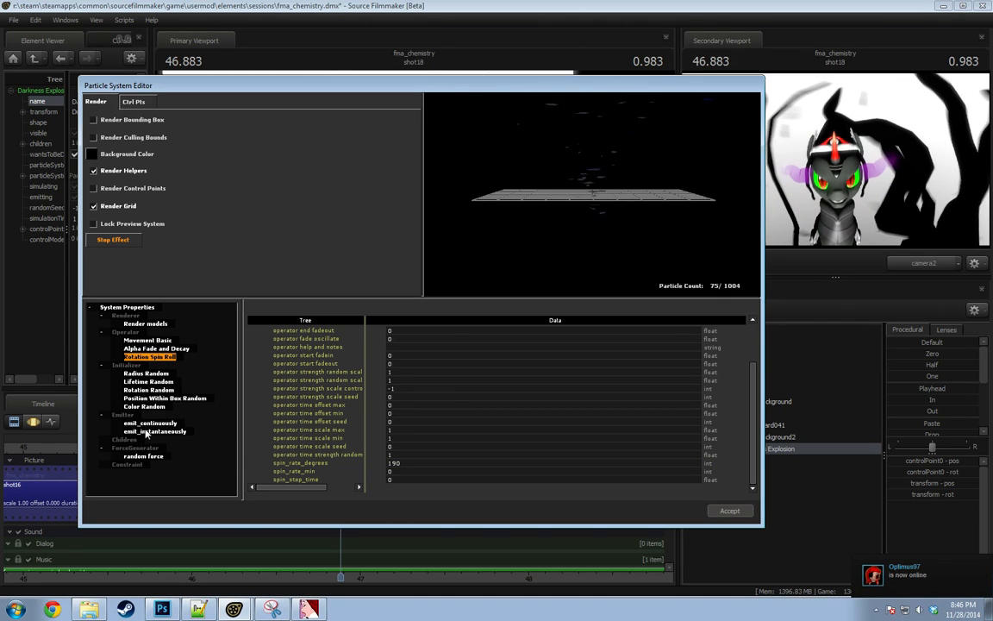
Try Yaw and Pitch as the rotation field of the Rotation Random initializer and keep Yaw.
left_click(154, 357)
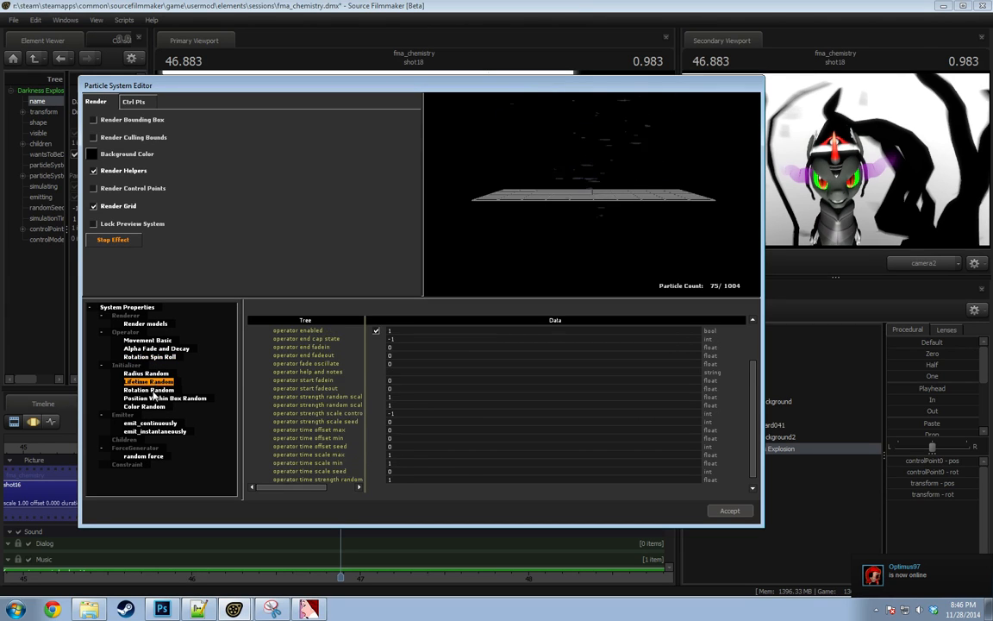
left_click(148, 390)
scroll(431, 437, "down", 2)
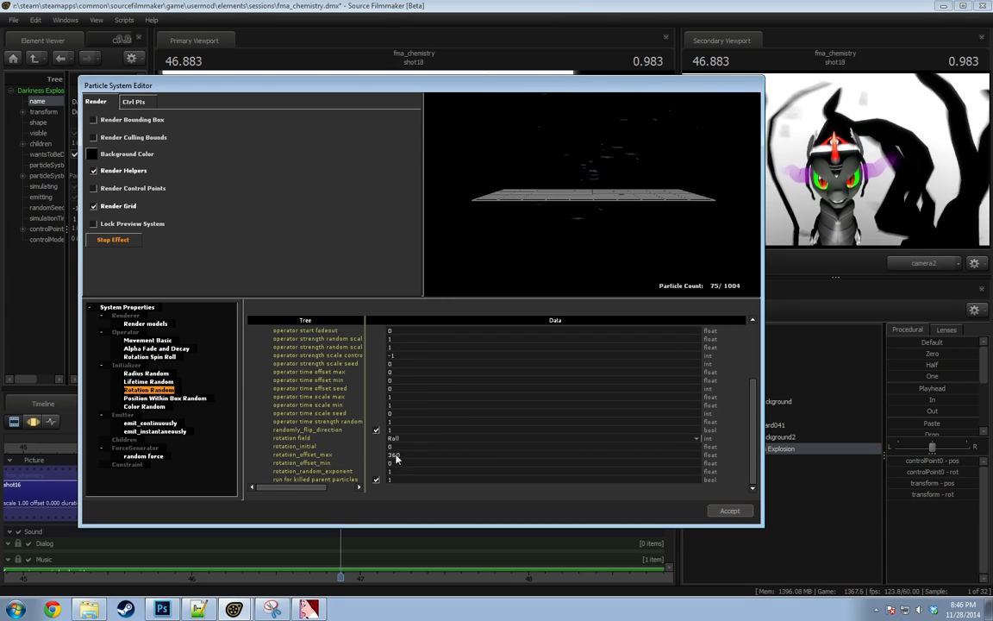
left_click(397, 438)
left_click(408, 466)
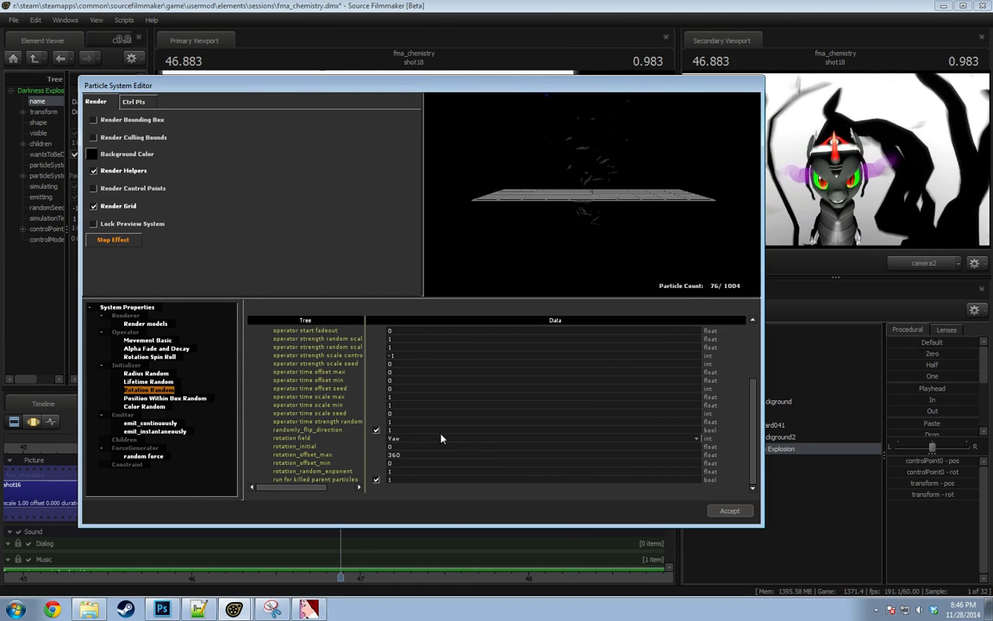
left_click(406, 438)
left_click(402, 473)
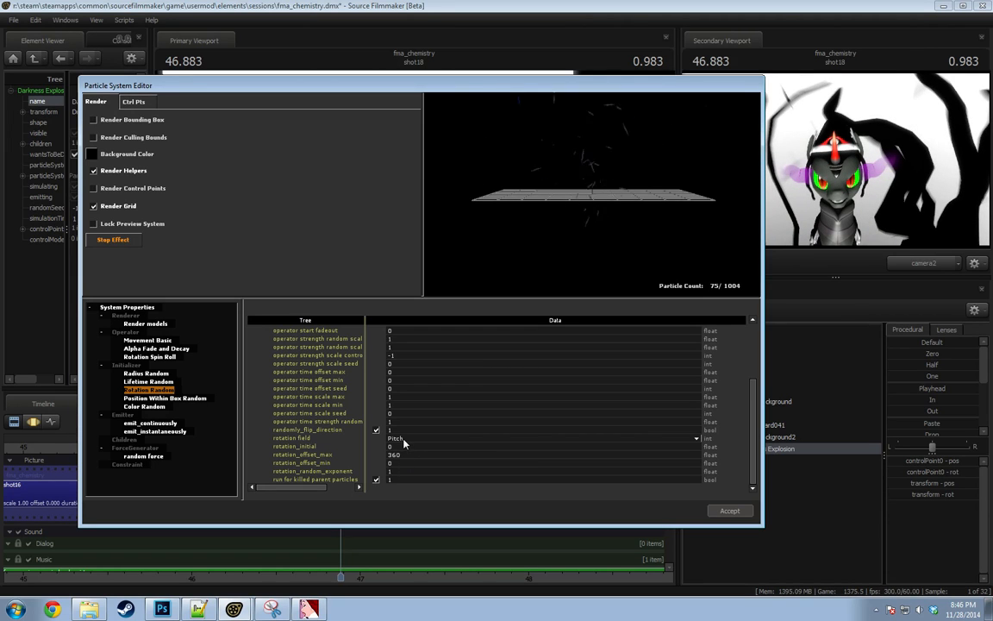
left_click(404, 442)
left_click(405, 461)
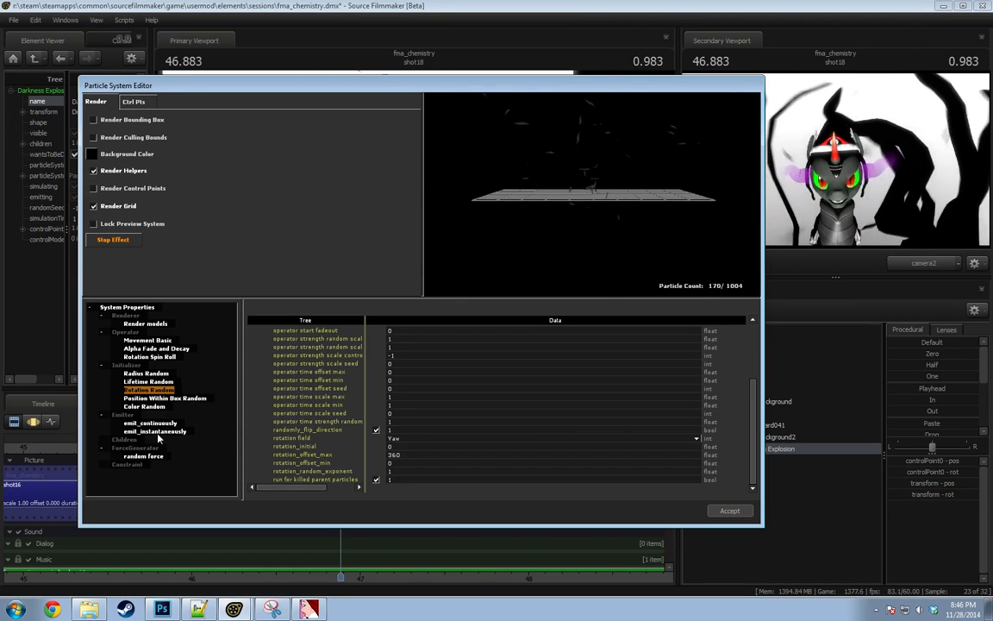
Try radius_max values of 8 and 4 in the Radius Random initializer and restore it to 1.
left_click(144, 374)
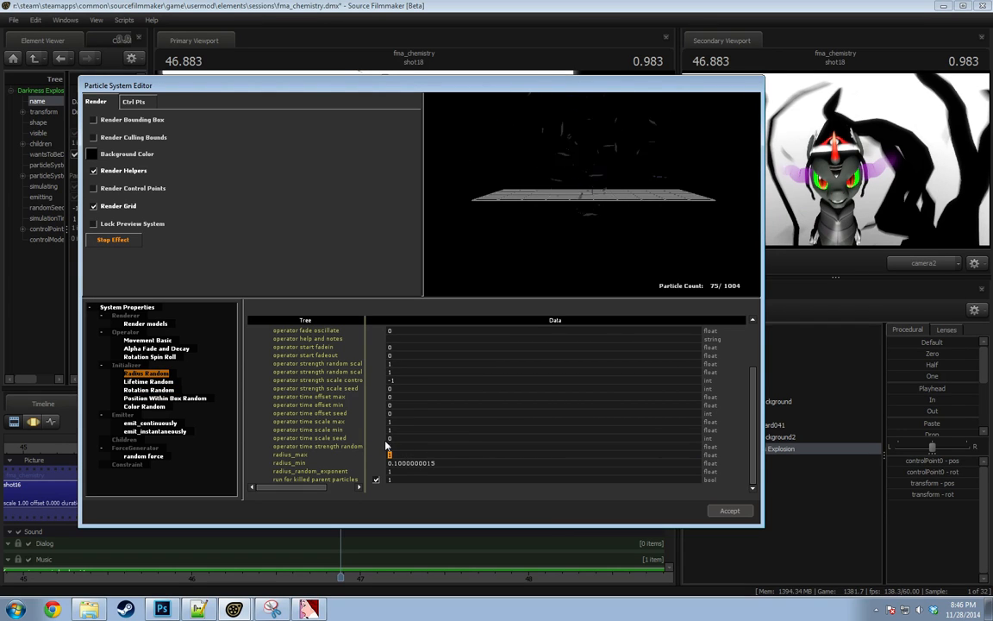
type("8")
key("Return")
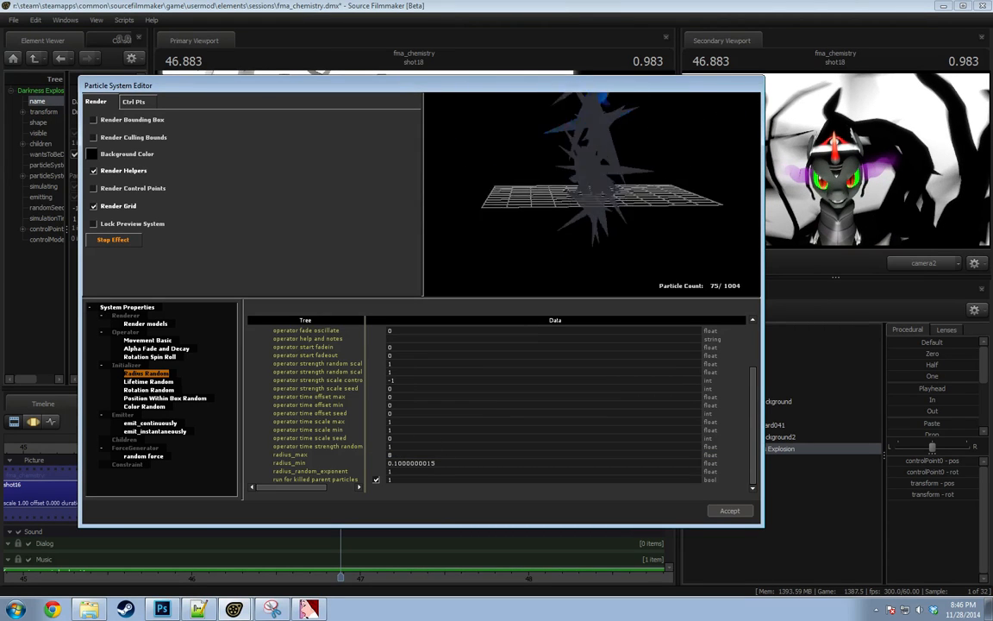
double_click(398, 455)
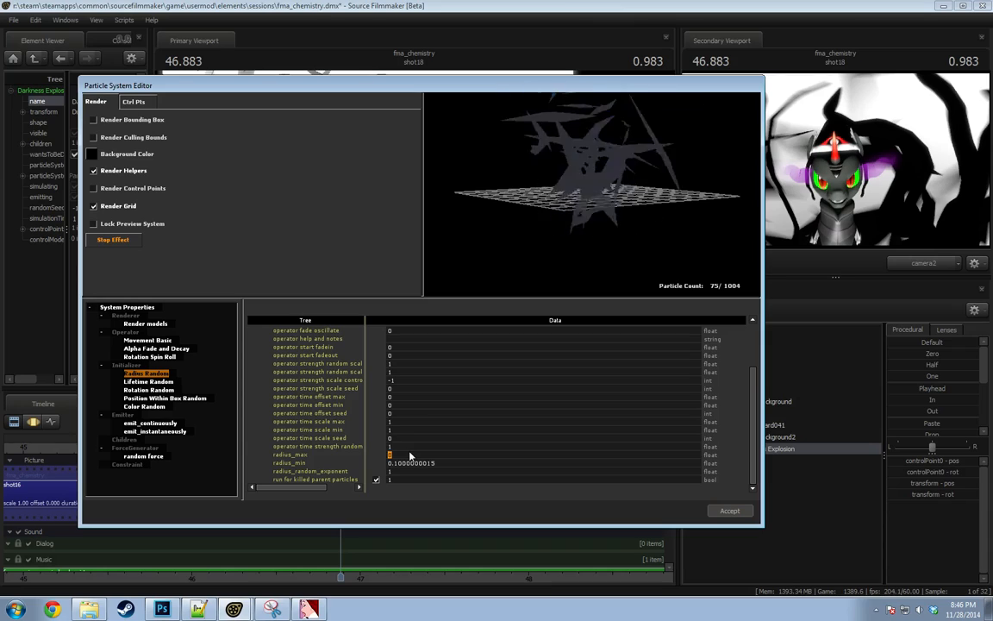
type("4")
key("Return")
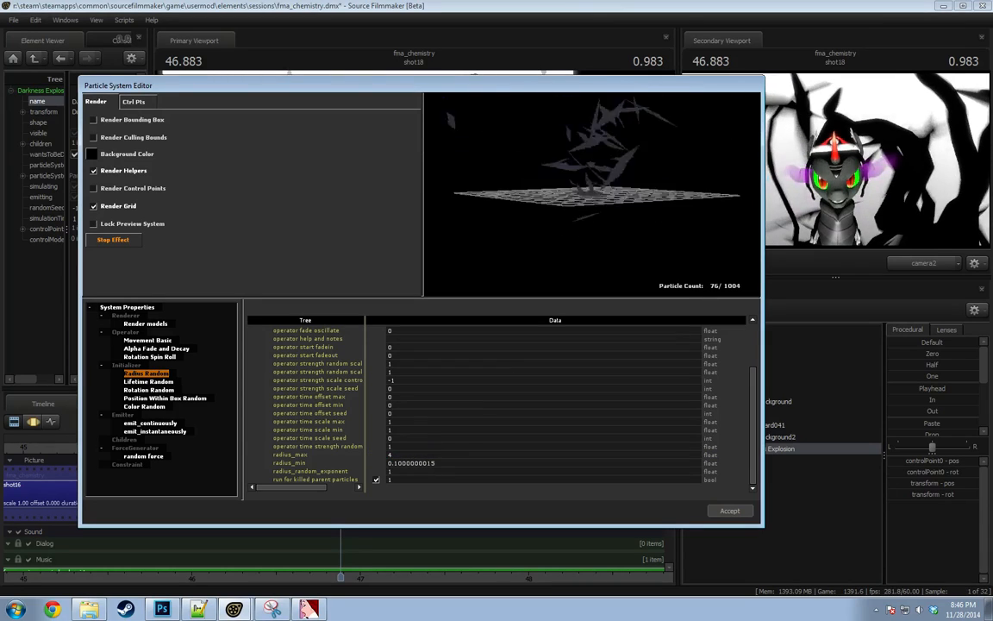
left_click_drag(551, 200, 579, 187)
right_click_drag(578, 187, 581, 215)
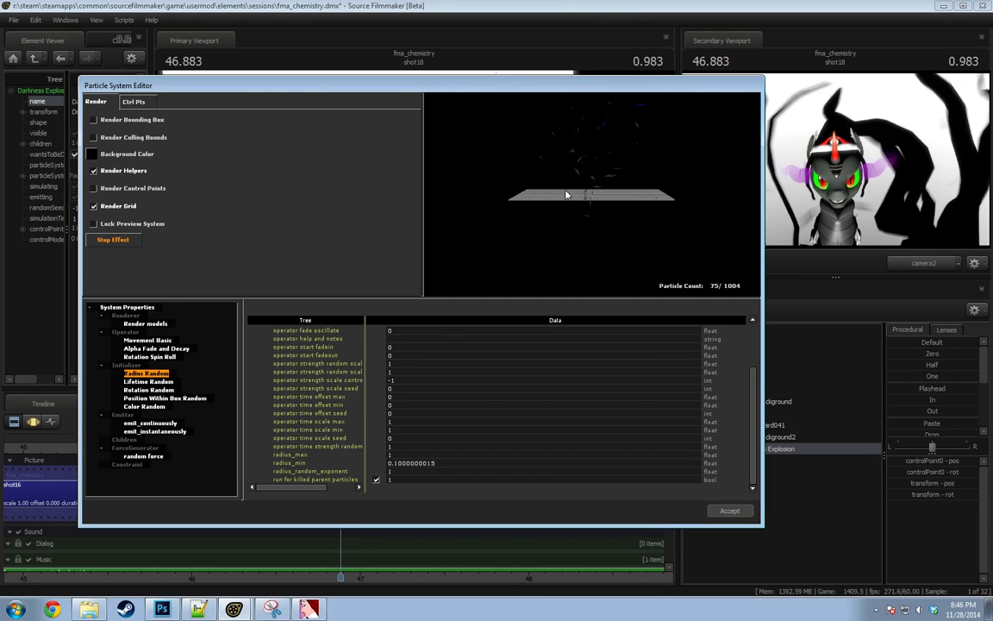
Review the Render models properties and accept the changes to the crystal_explosion particle definition.
left_click(144, 325)
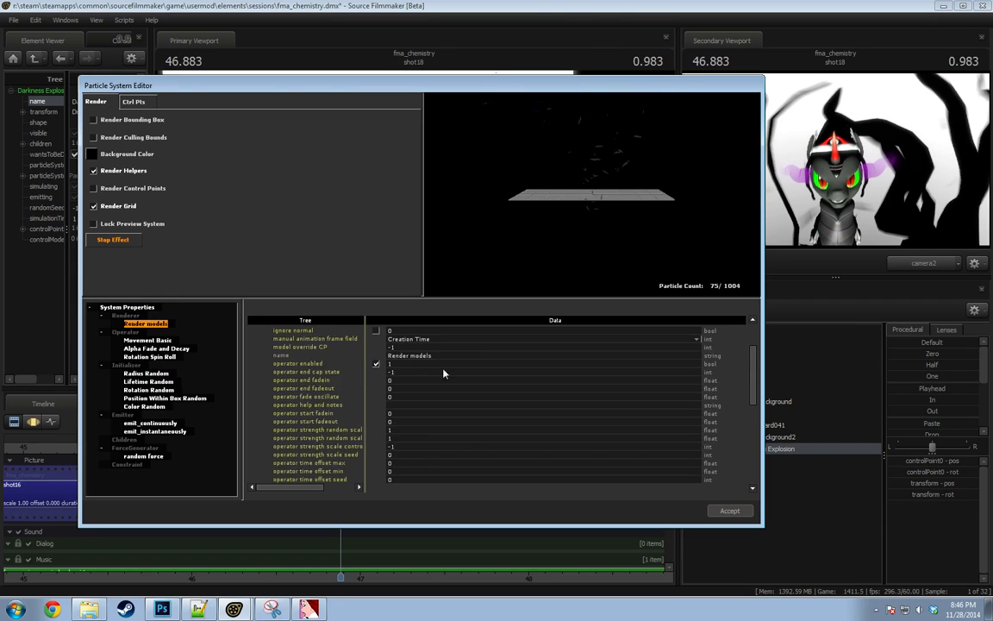
scroll(443, 373, "down", 8)
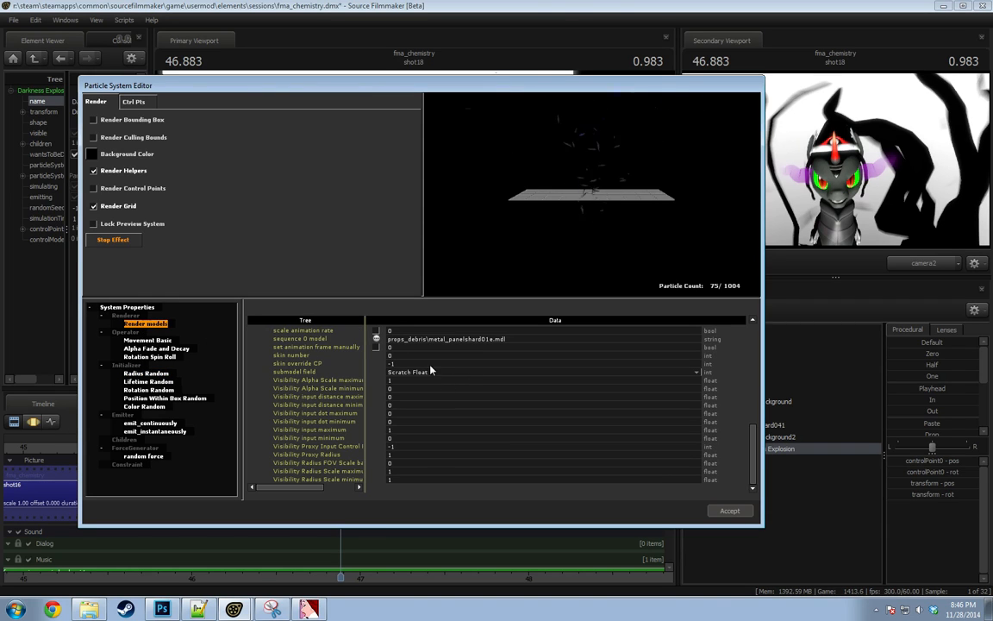
scroll(377, 363, "up", 2)
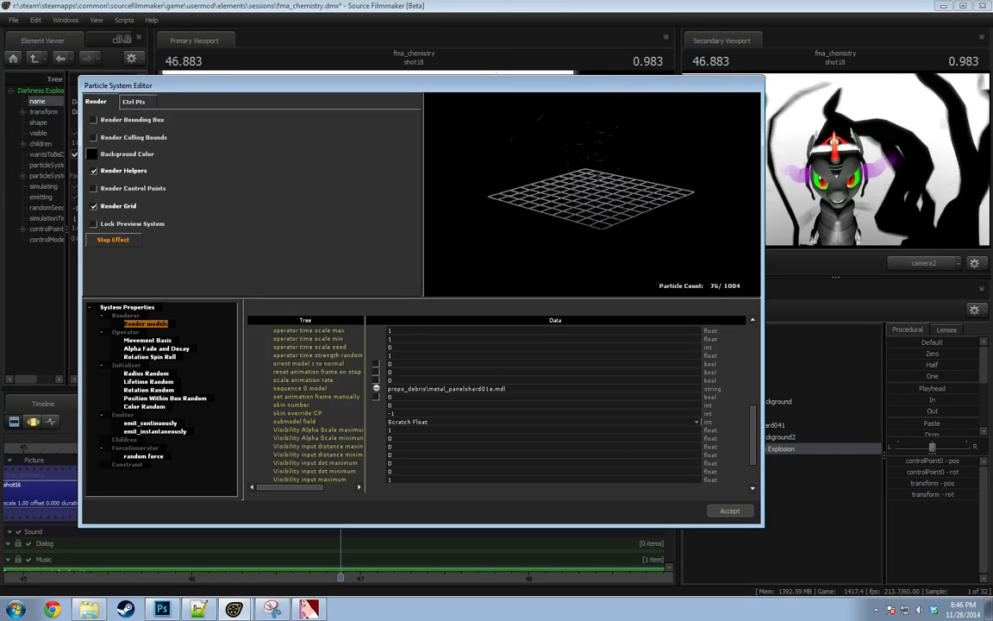
left_click(729, 510)
Scrub back to 46.783 in shot18 and inspect the explosion's shards up close in the primary viewport with its lighting turned off.
left_click_drag(341, 447, 293, 448)
right_click(349, 300)
left_click(377, 334)
key("w")
left_click_drag(379, 284, 488, 217)
key("s")
key("space")
key("space")
key("w")
key("d")
key("w")
key("a")
left_click_drag(414, 215, 319, 216)
Hide the Particle Light in the Lights group and check the glass.vmt material in Notepad++.
key("alt+Tab")
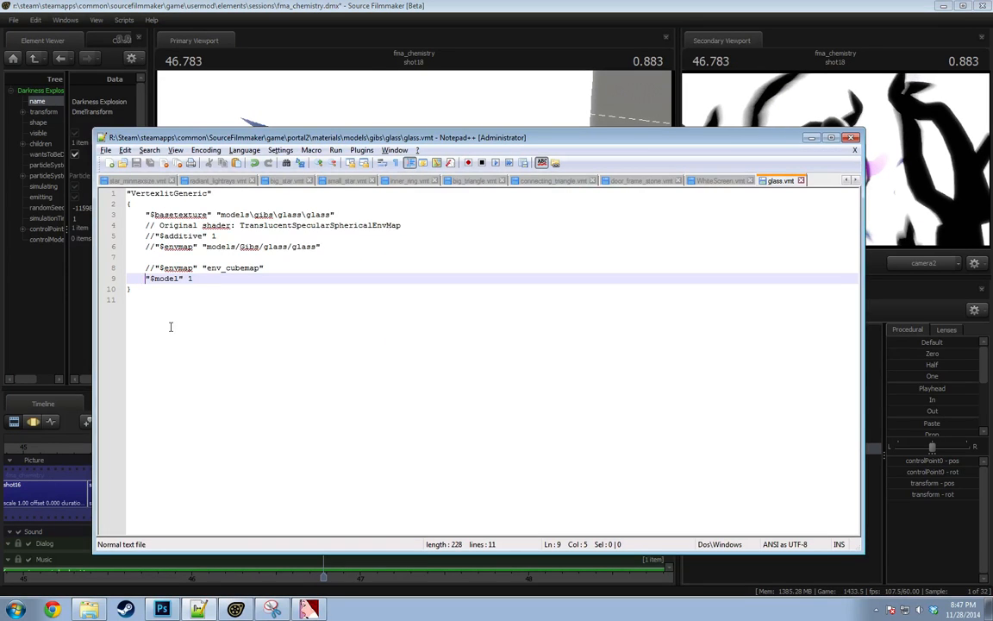
key("alt+Tab")
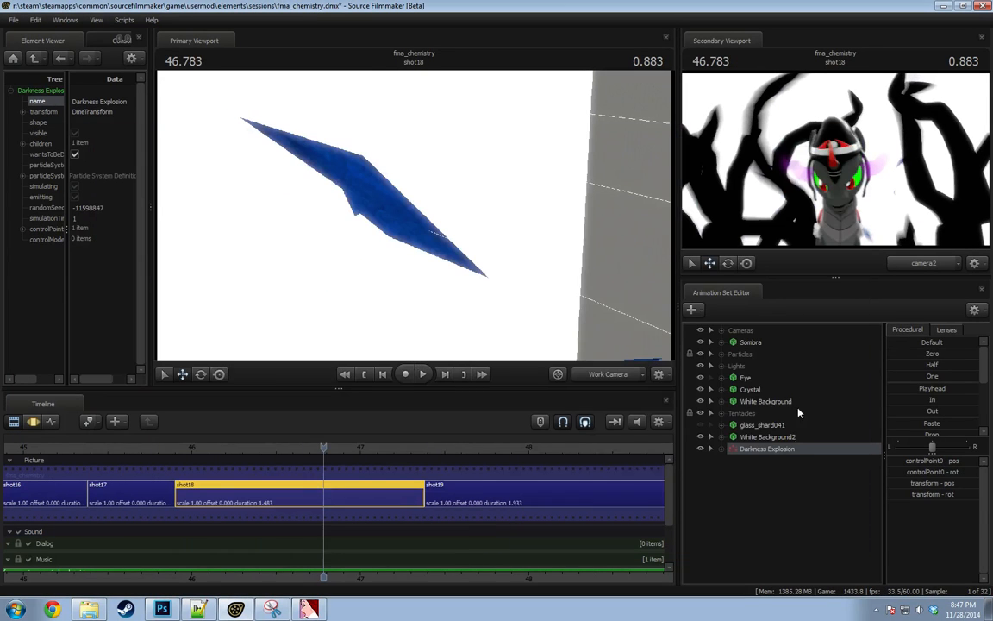
left_click(710, 365)
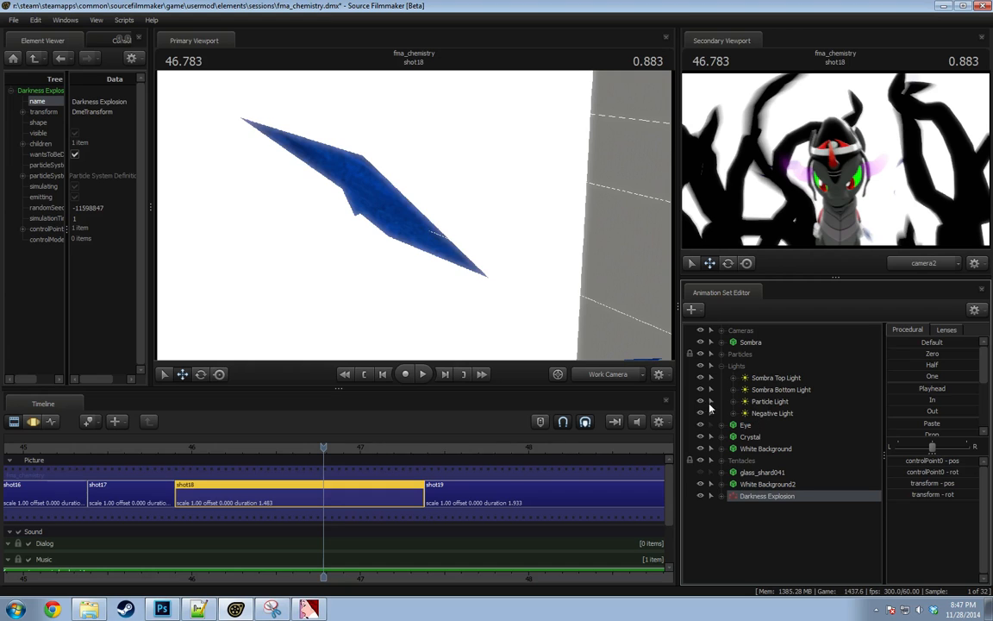
left_click(699, 401)
left_click_drag(483, 258, 414, 216)
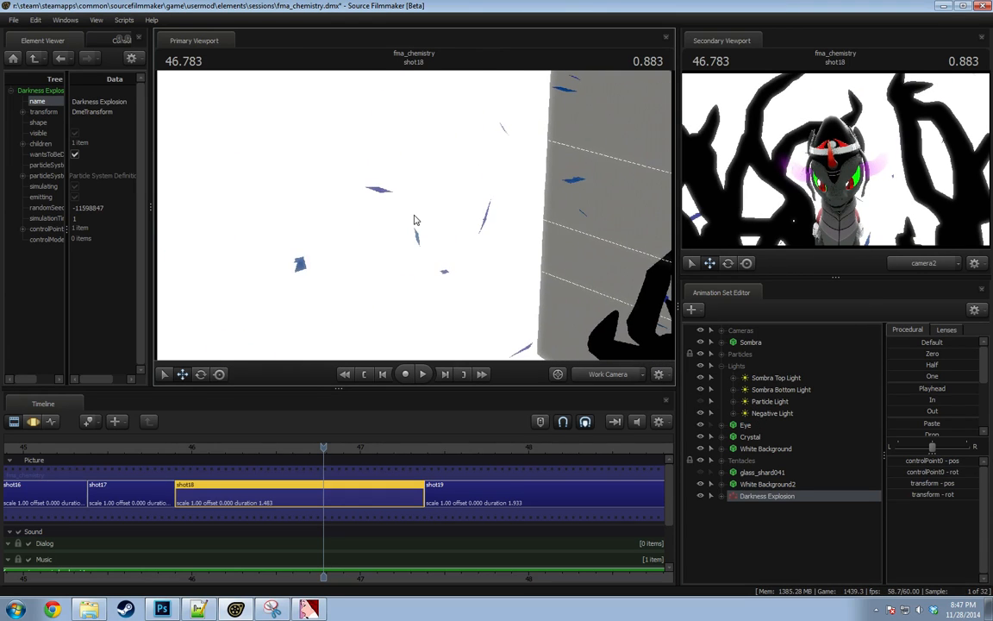
key("alt+Tab")
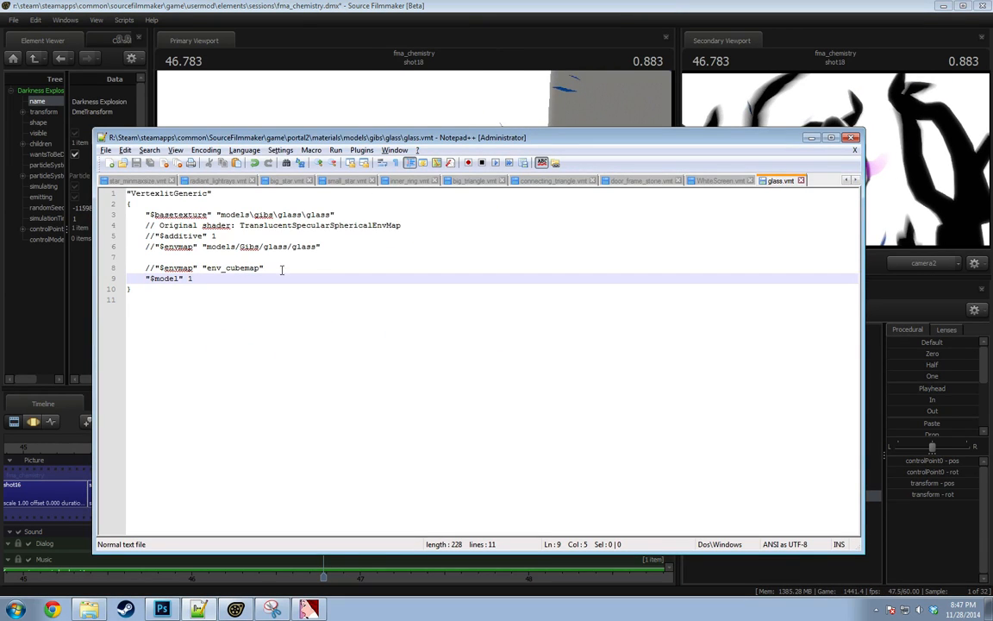
key("alt+Tab")
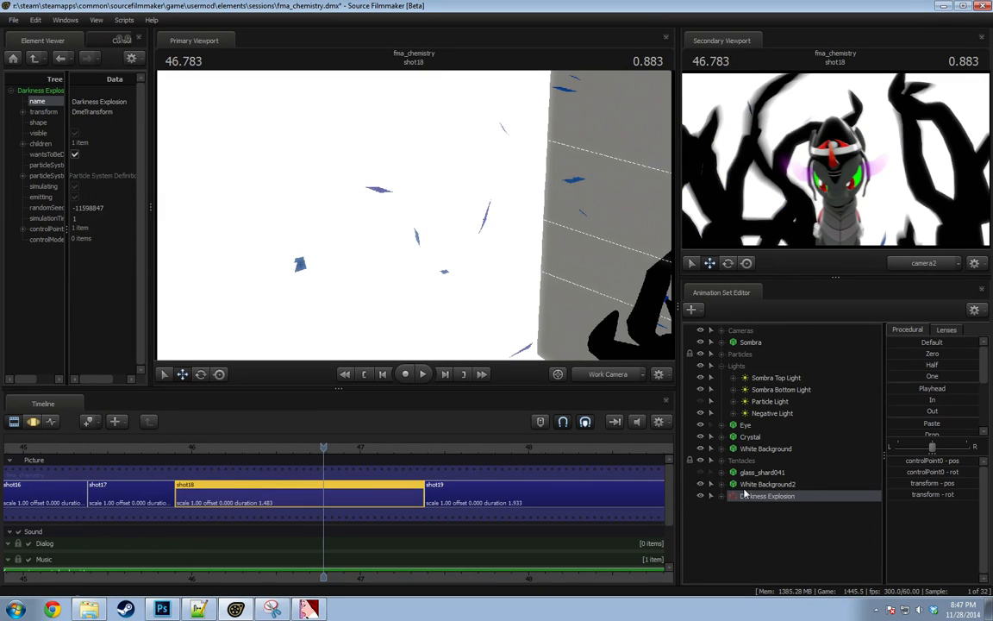
Play the explosion through the end of shot18 and turn the primary viewport's lighting on.
key("space")
left_click_drag(496, 283, 414, 215)
key("space")
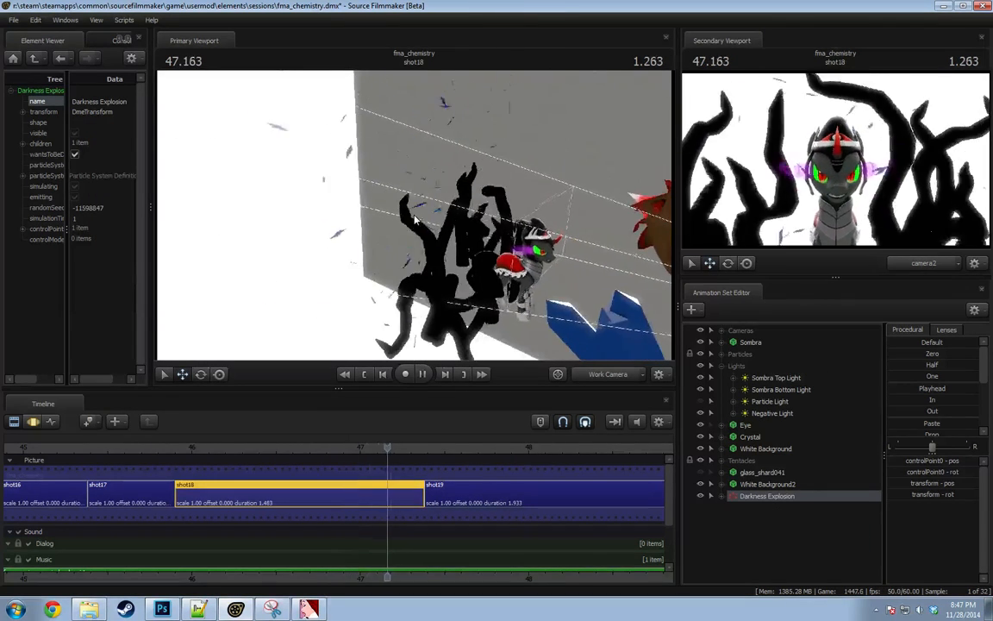
key("space")
right_click(453, 292)
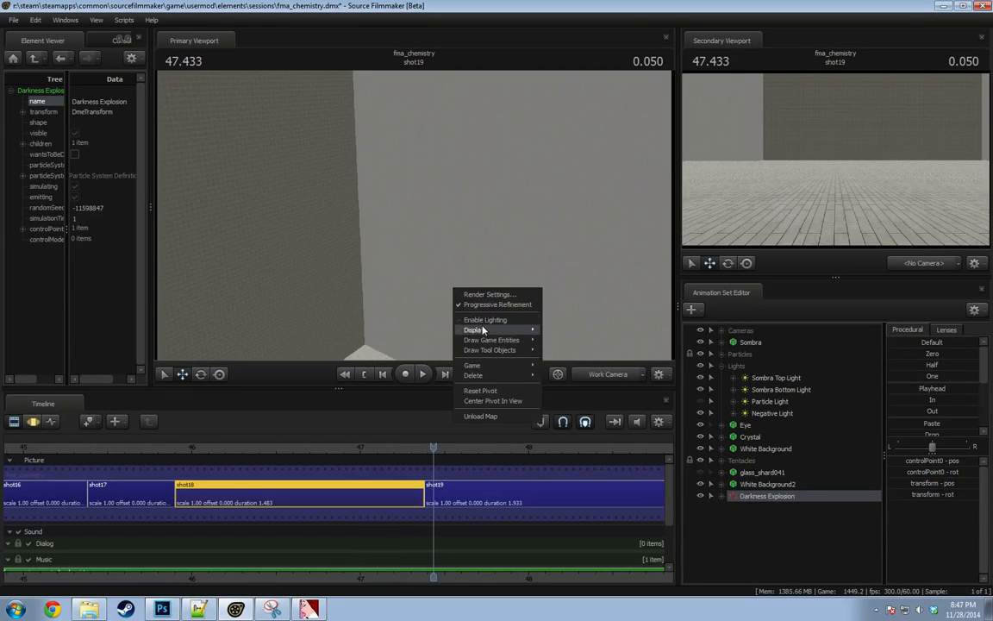
left_click(482, 320)
key("space")
left_click_drag(441, 449, 219, 450)
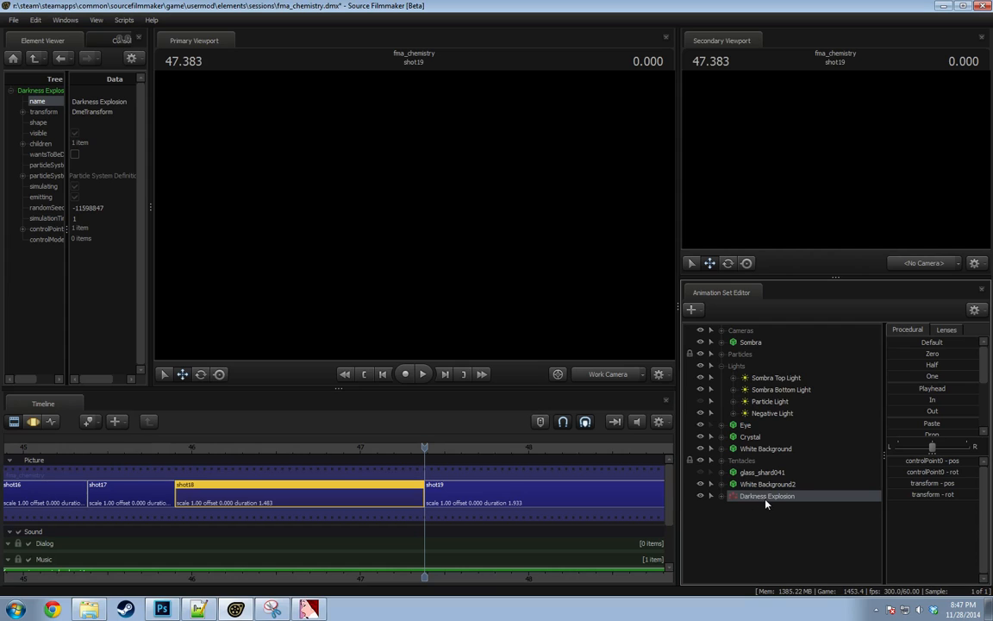
Duplicate the Darkness Explosion animation set by copying and pasting it in the animation set list.
right_click(764, 499)
left_click(760, 496)
right_click(760, 497)
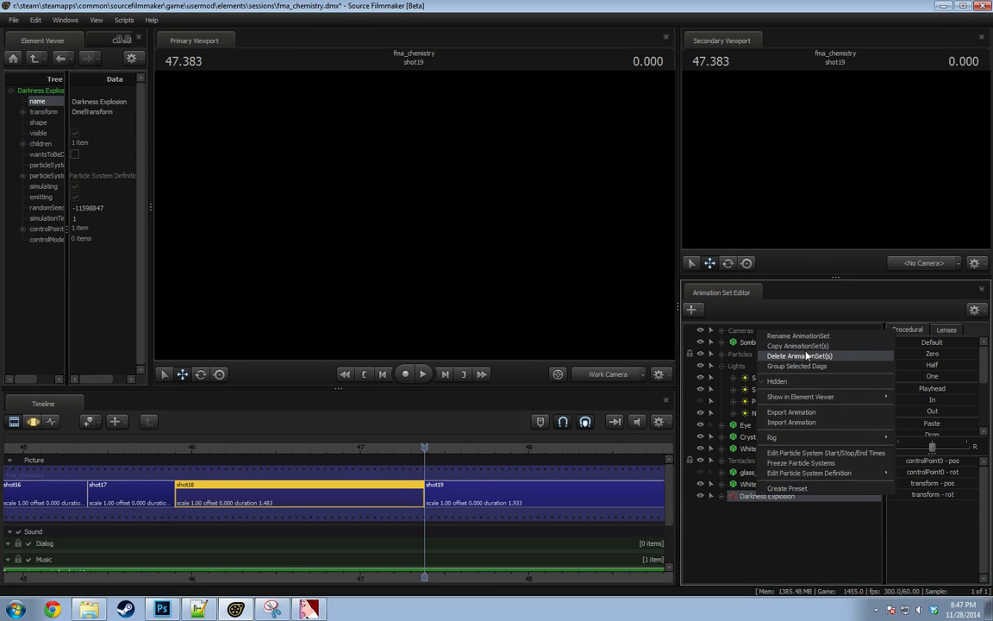
left_click(804, 347)
right_click(769, 536)
left_click(814, 483)
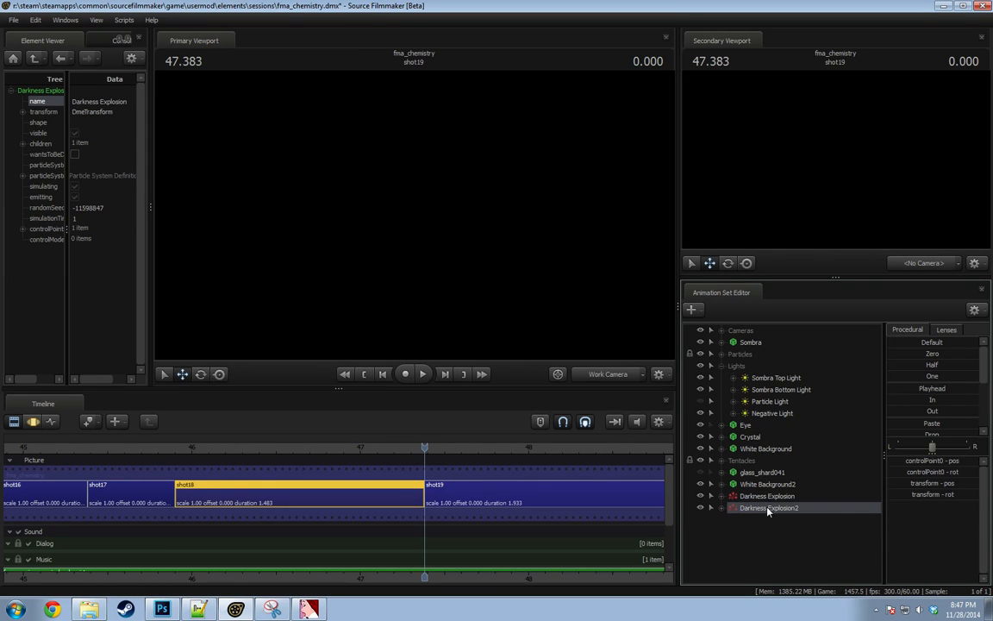
Open Darkness Explosion2's particle definition and bring up the model picker for the Render models operator's sequence 0 model.
right_click(766, 507)
left_click(930, 487)
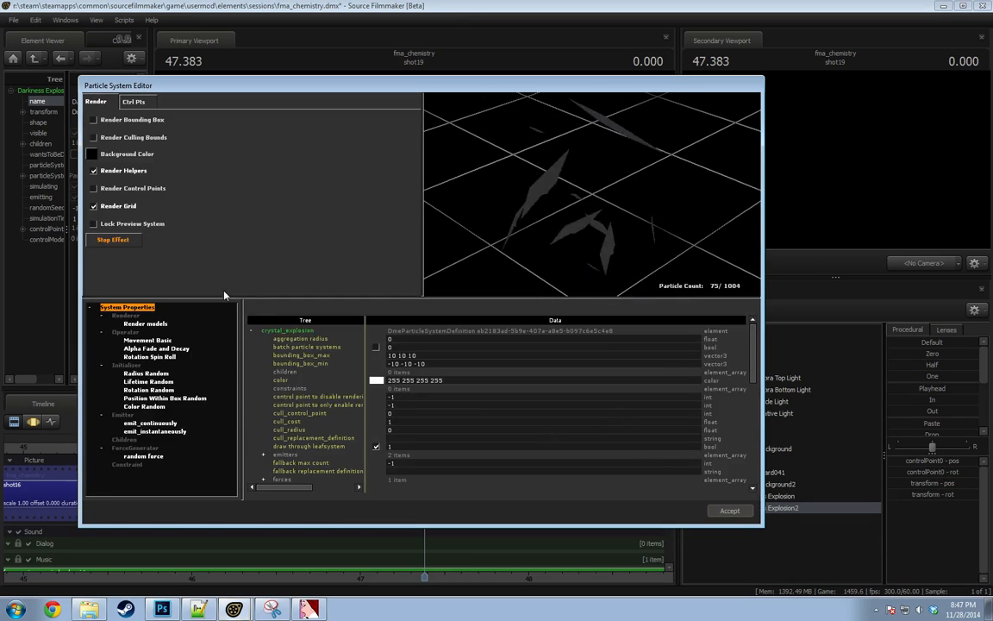
left_click(145, 324)
scroll(388, 414, "down", 5)
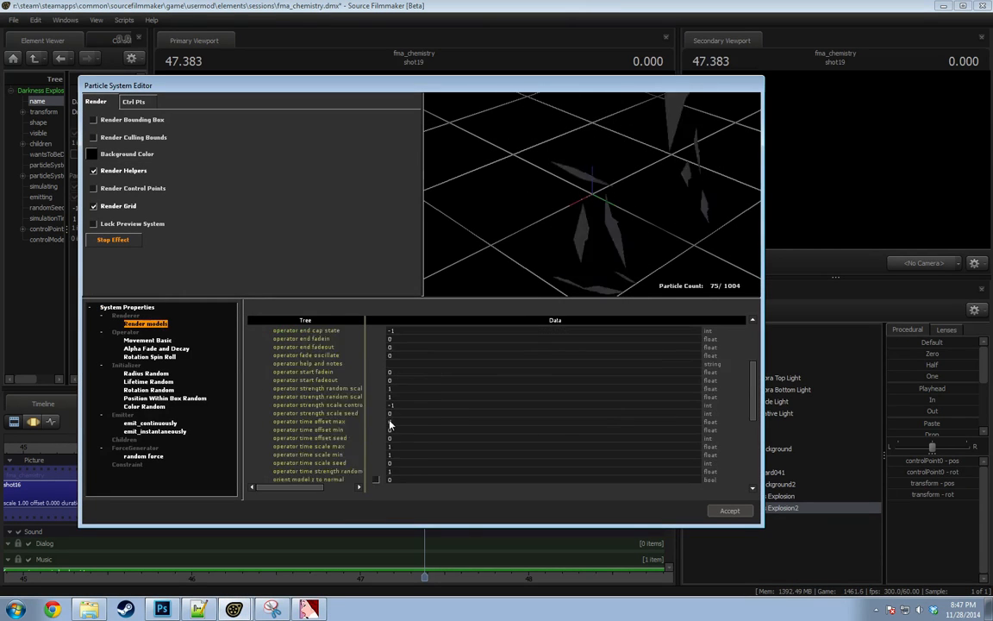
left_click(377, 380)
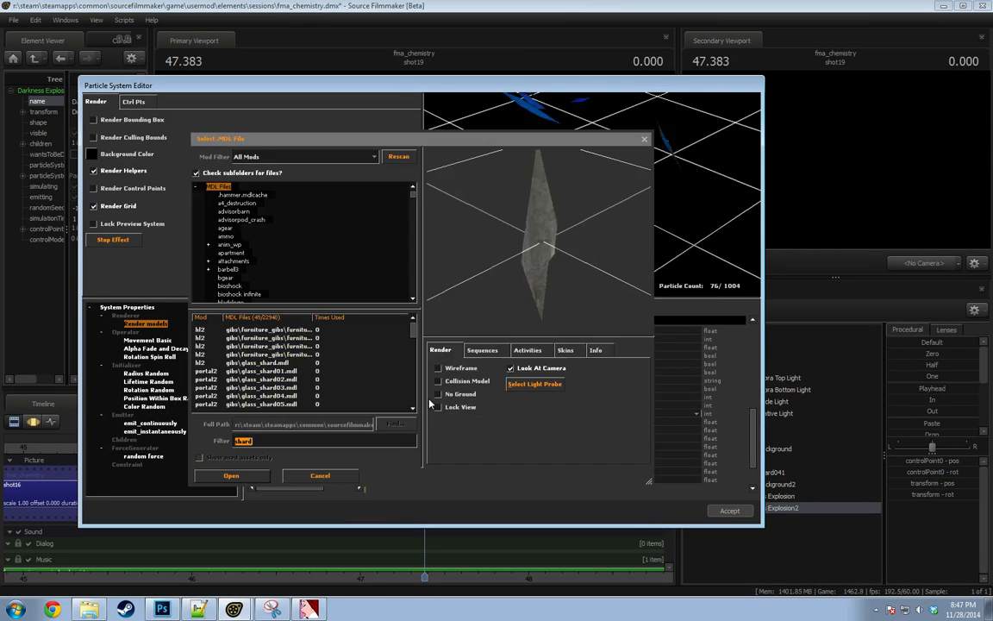
Preview several of the shard models, including the glass_shard variants, as candidates for Darkness Explosion2.
left_click(291, 389)
scroll(293, 347, "down", 4)
left_click(295, 339)
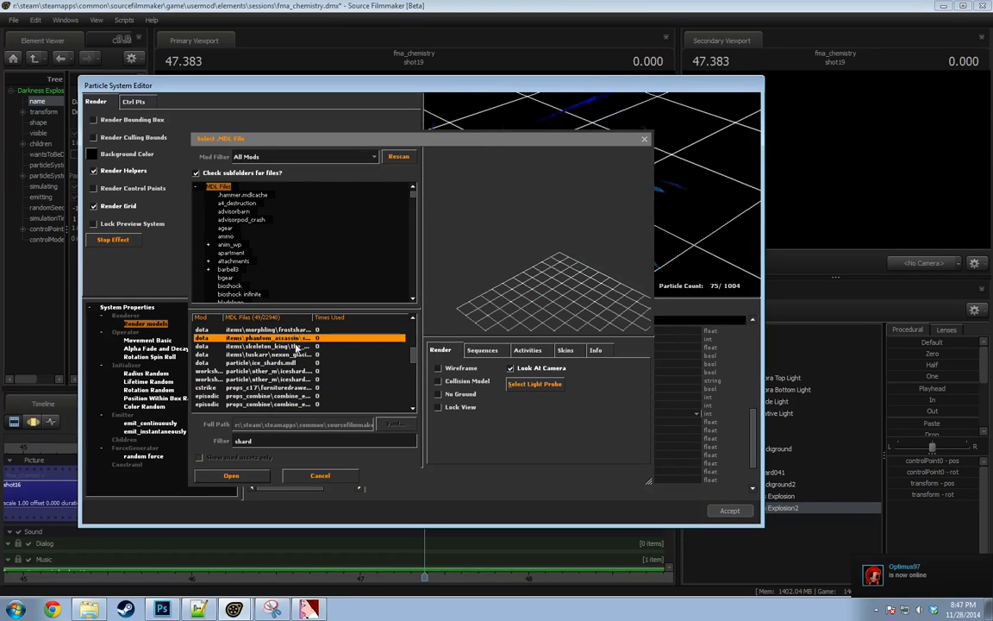
scroll(296, 348, "up", 4)
left_click(295, 348)
left_click(290, 363)
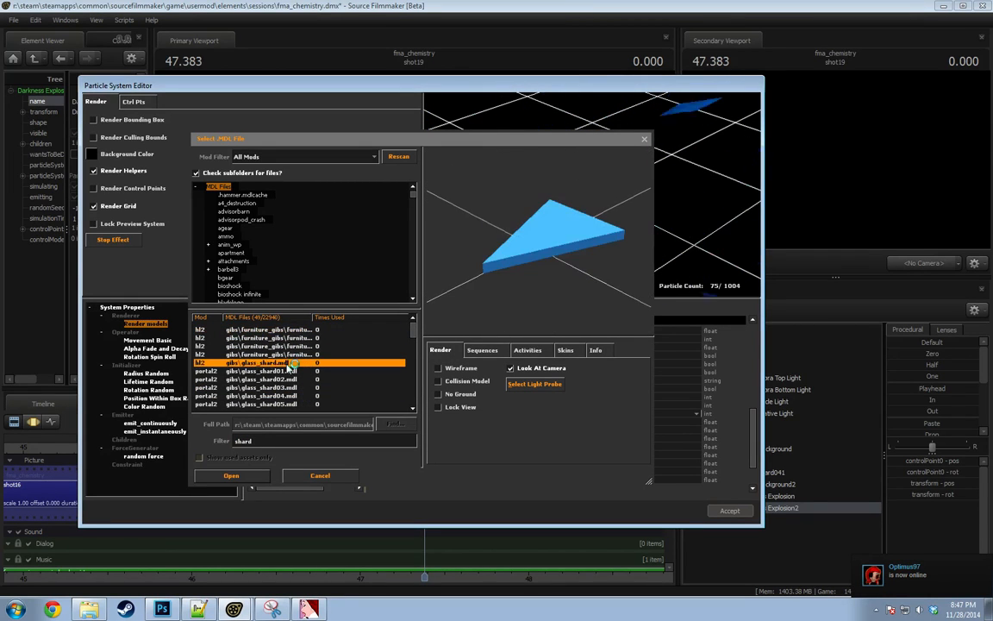
left_click(278, 379)
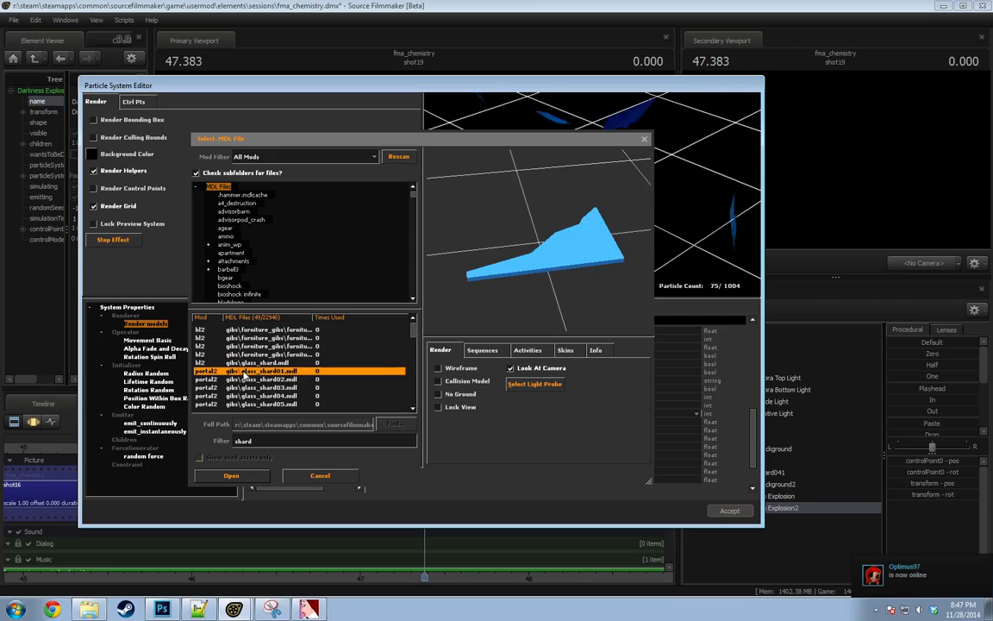
left_click(279, 395)
scroll(278, 379, "down", 5)
left_click(278, 346)
left_click(285, 318)
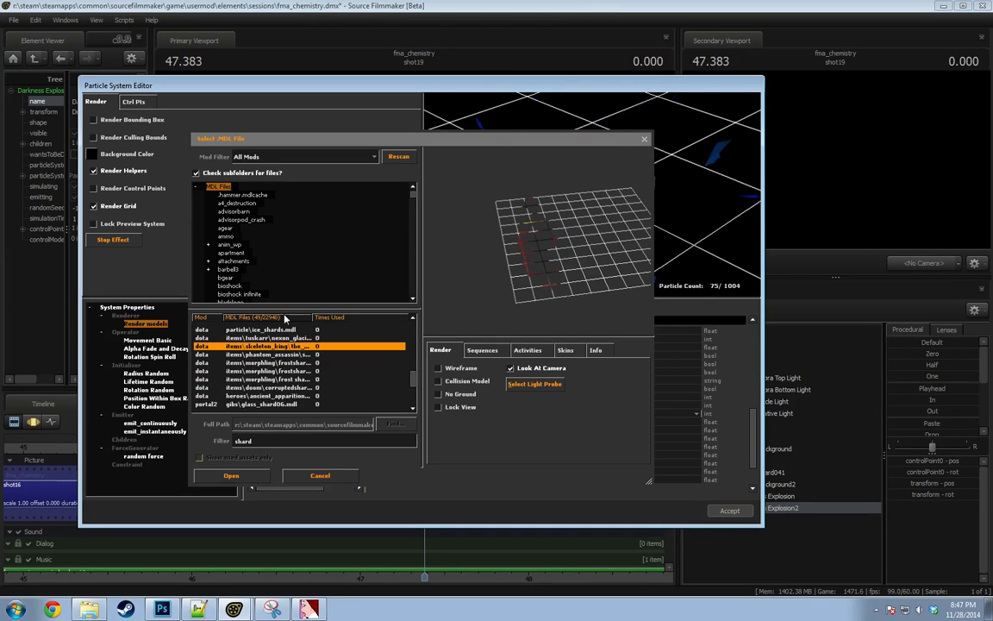
scroll(280, 367, "down", 2)
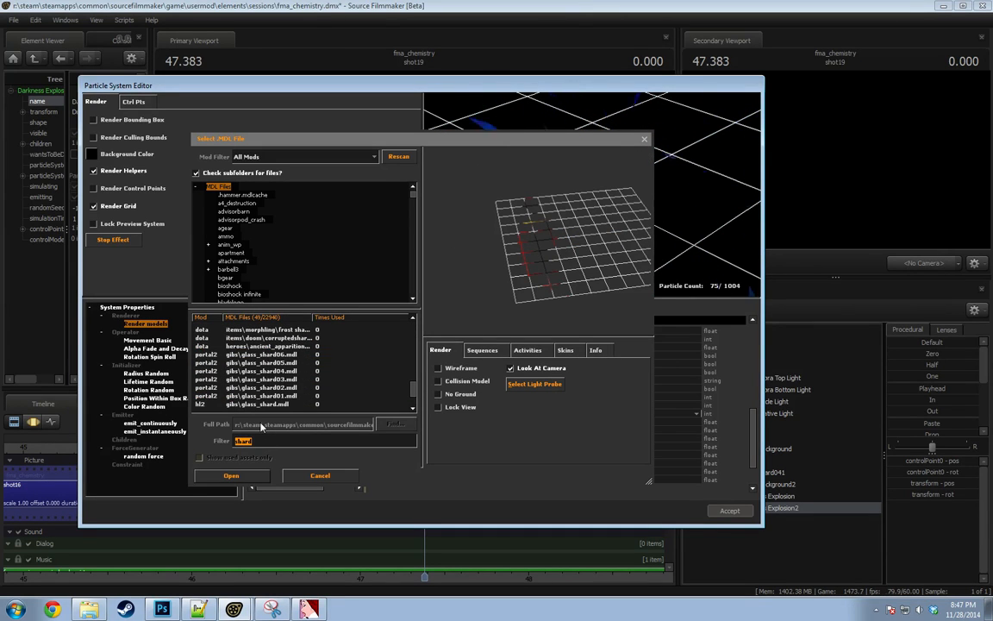
Filter the model list by "gib" and preview the matching models one after another.
type("gid")
key("BackSpace")
type("b")
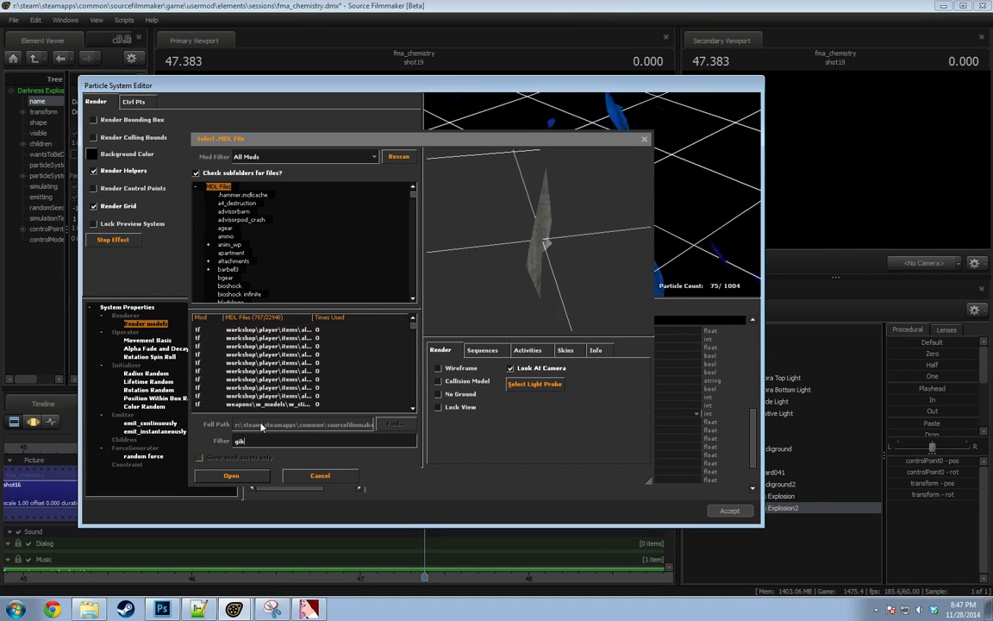
left_click(308, 341)
key("Down")
key("Down")
left_click_drag(594, 272, 560, 241)
key("Down")
key("Down")
key("Down")
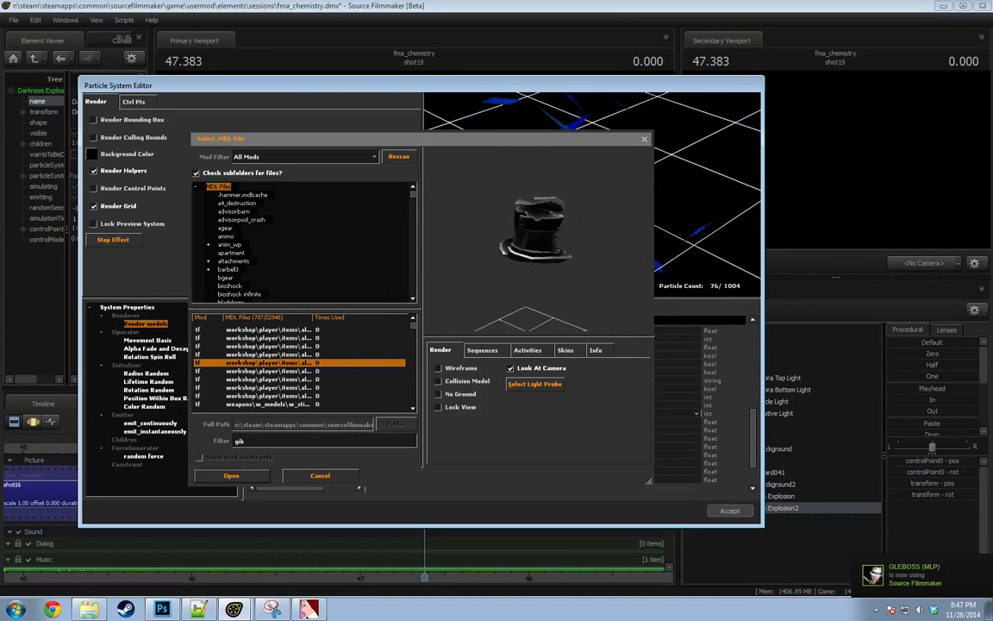
key("Down")
key("Down")
key("Down")
key("Down")
key("Down")
key("Down")
key("Down")
key("Down")
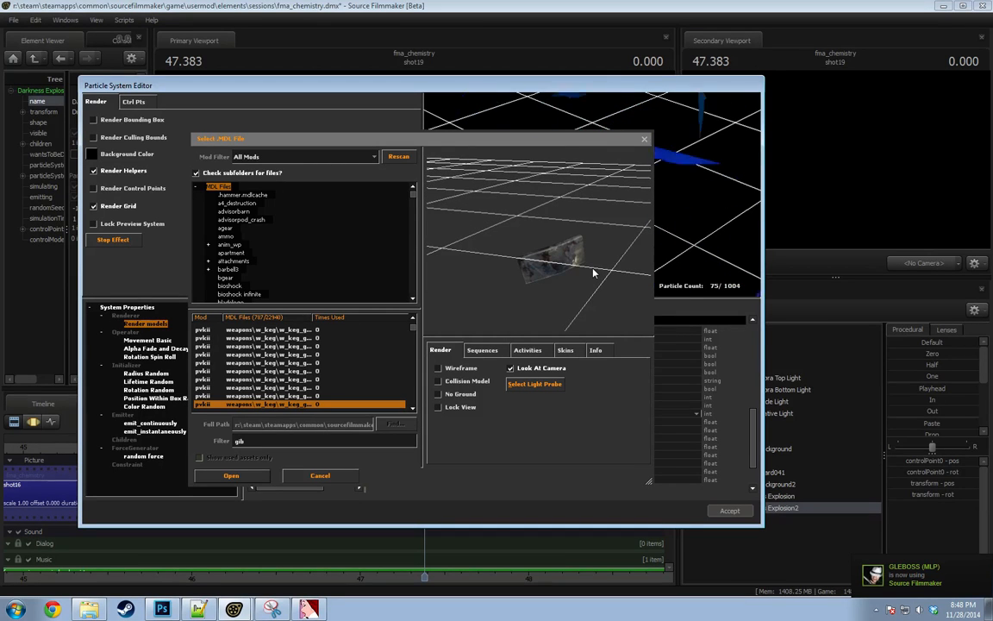
Compare the keg gib models and use weapons\w_keg\w_keg_gib02.mdl as the sequence 0 model.
left_click_drag(592, 269, 549, 245)
key("Down")
key("Down")
key("Down")
key("Up")
key("Up")
key("Up")
key("Up")
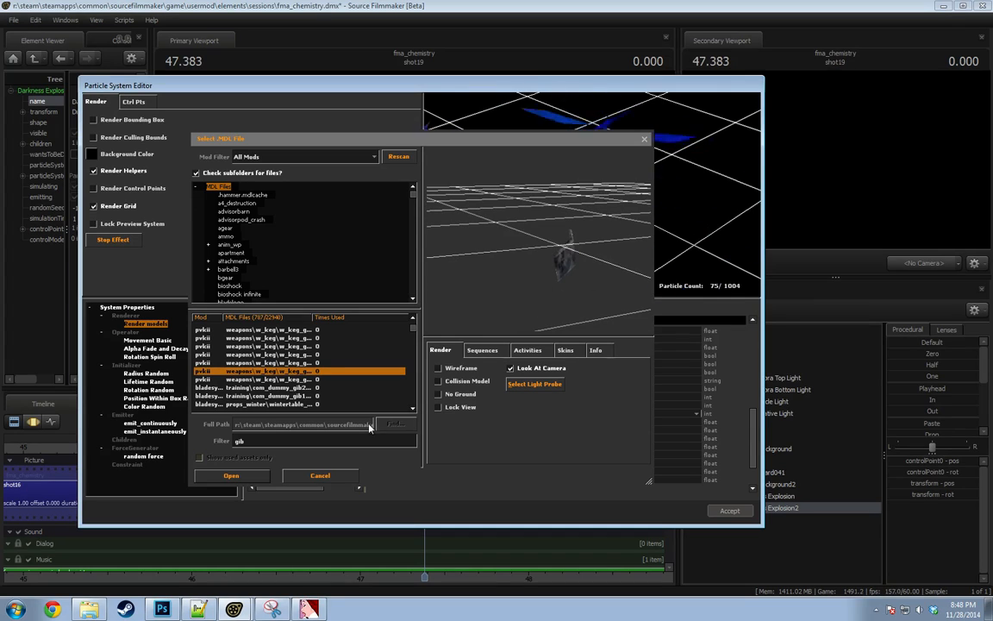
left_click(241, 479)
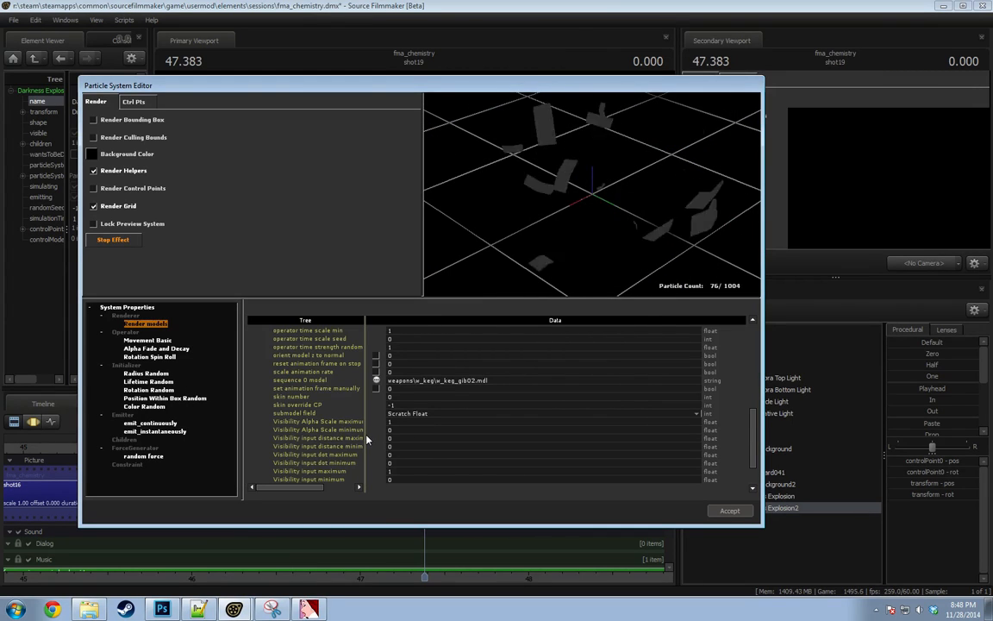
Inspect the effect from farther away and side-on in the particle preview, and accept the definition changes.
right_click_drag(550, 162, 552, 171)
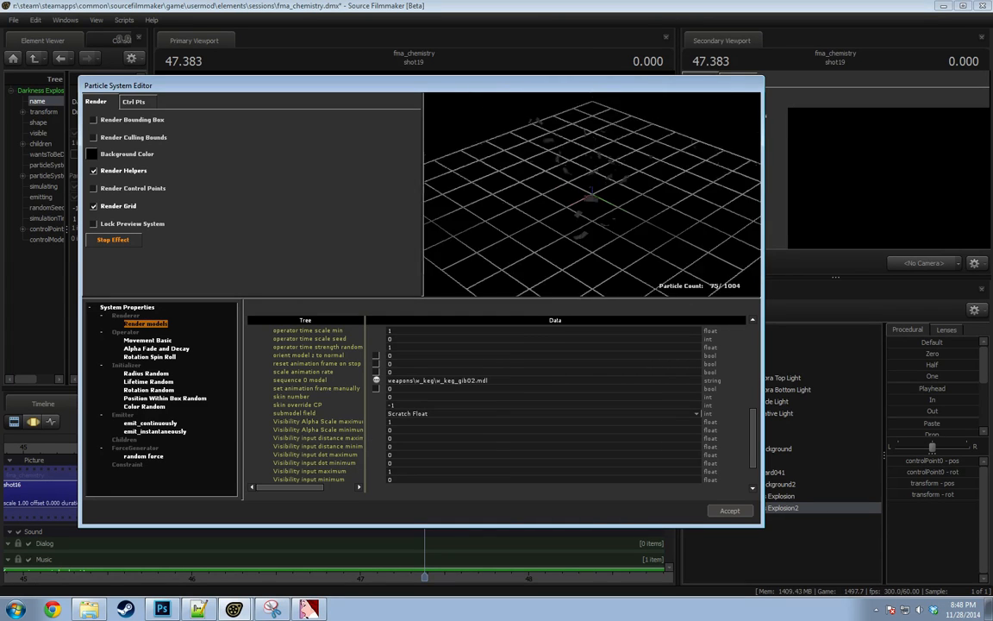
left_click_drag(551, 172, 555, 196)
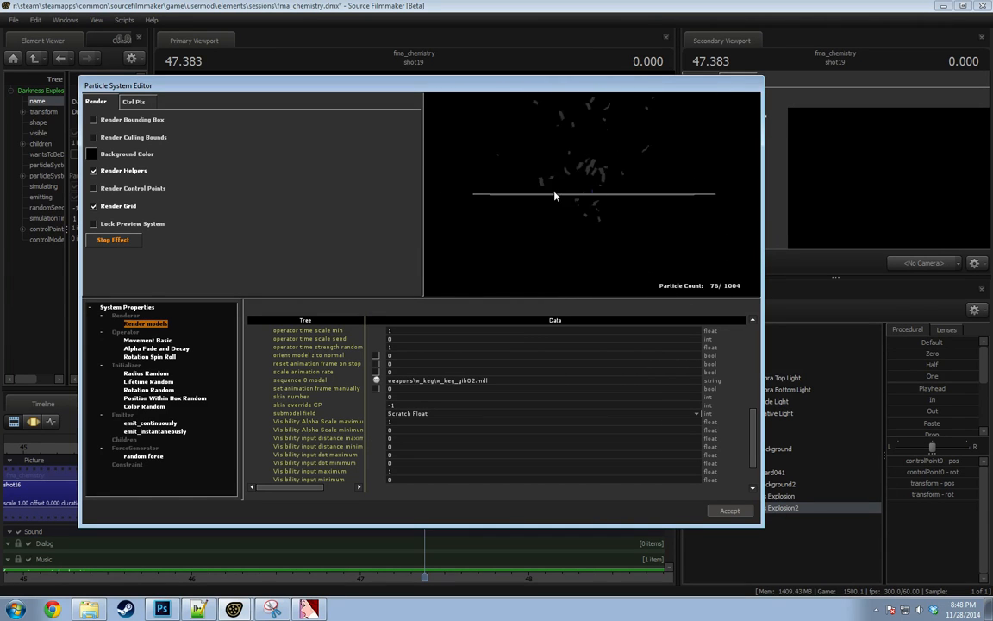
left_click(729, 511)
Scrub to 46.350 in shot18 and set the random seed of Darkness Explosion2's particle system to -11598849.
left_click_drag(418, 449, 201, 449)
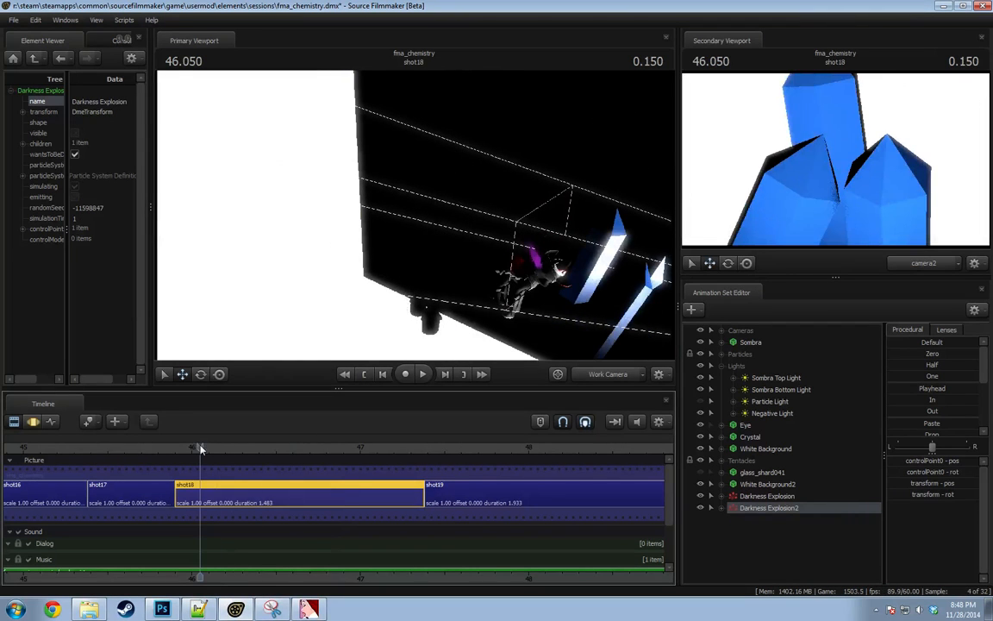
right_click(748, 507)
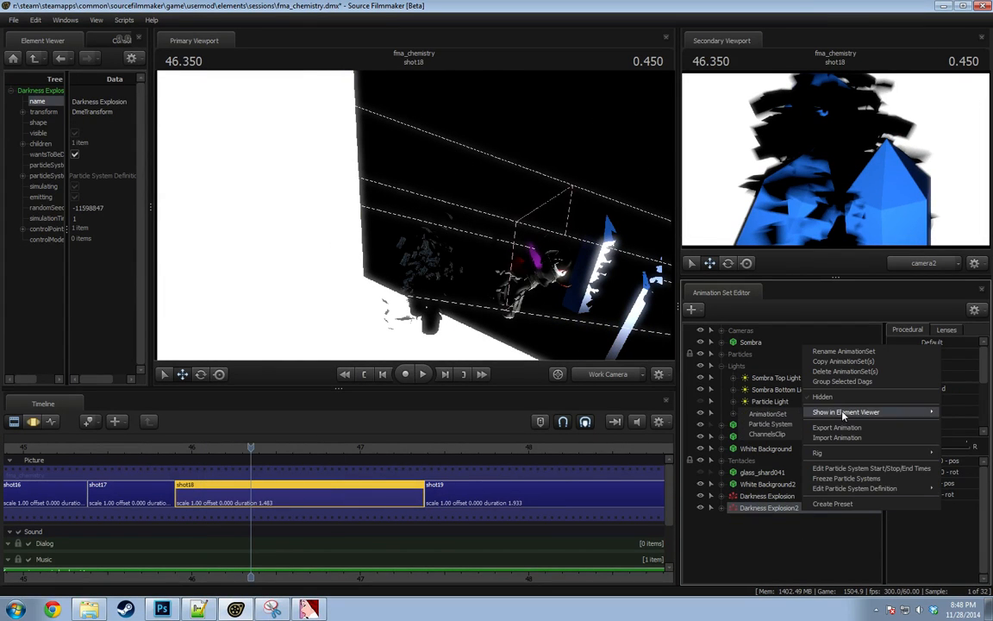
left_click(770, 423)
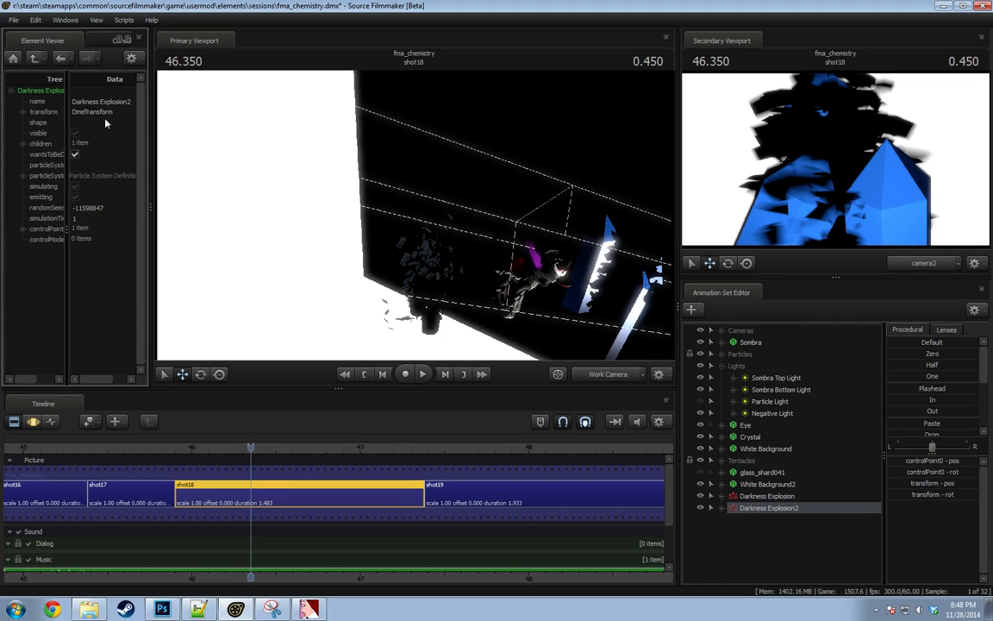
type("9")
key("Return")
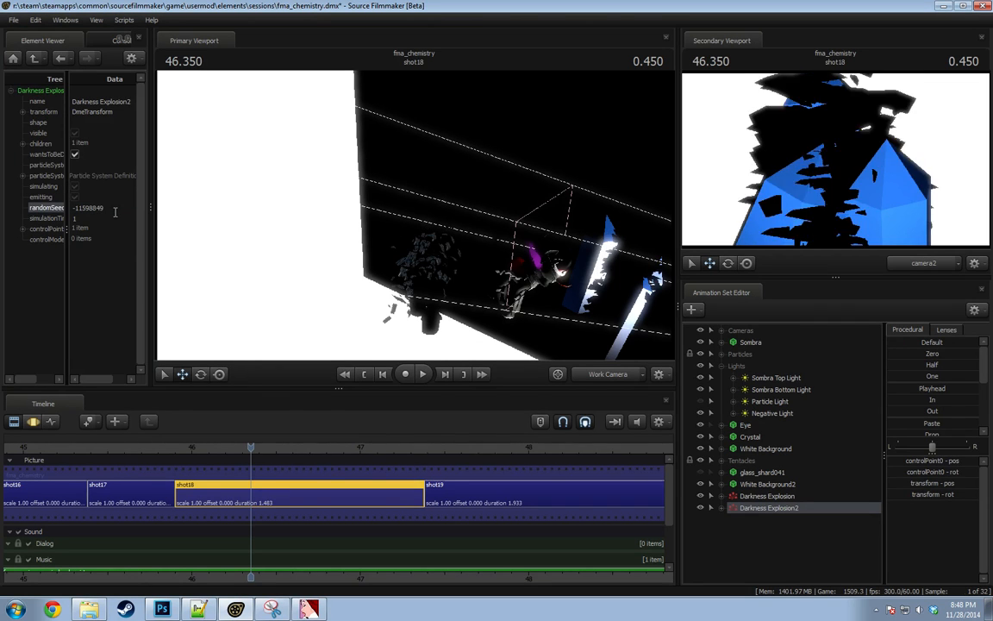
Play the explosion from about 46 seconds through the end of shot18.
left_click(190, 448)
key("space")
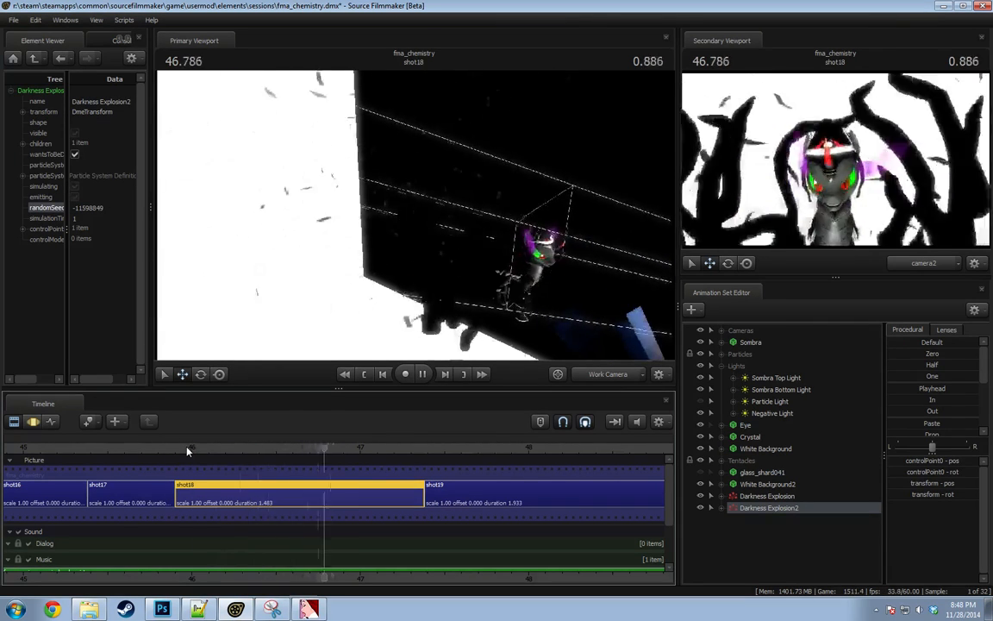
key("space")
In Darkness Explosion2's Radius Random initializer, set radius_min to 0.6 and radius_max to 3, and accept the changes.
right_click(775, 512)
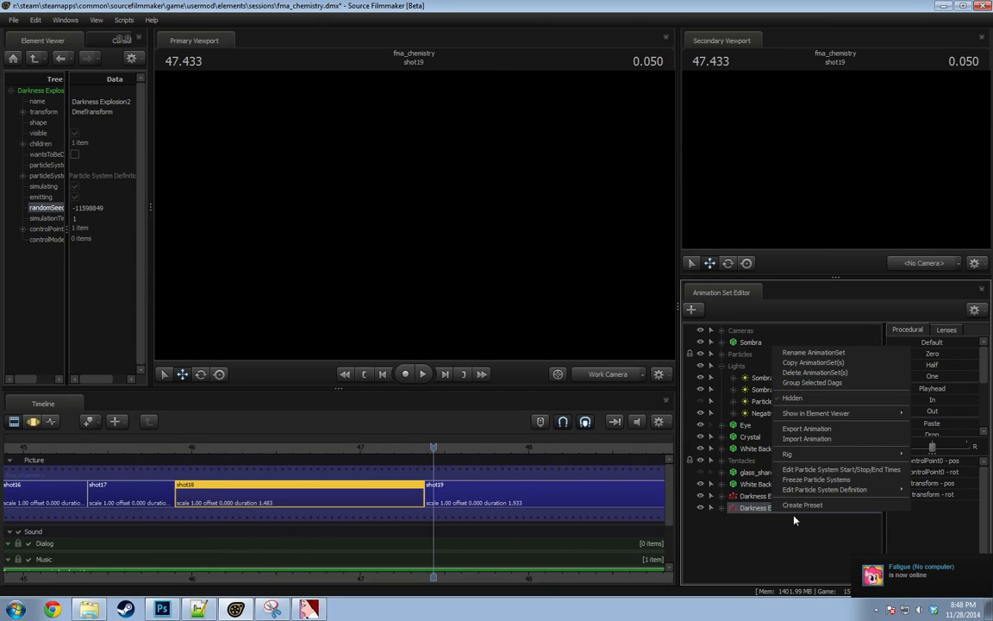
mouse_move(817, 492)
left_click(941, 491)
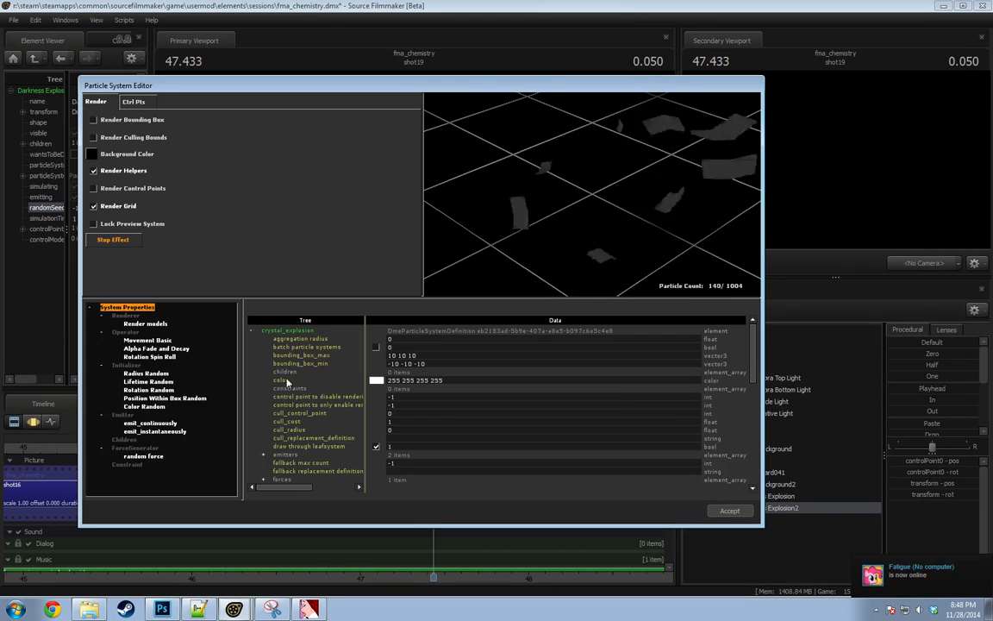
left_click(154, 398)
left_click(148, 373)
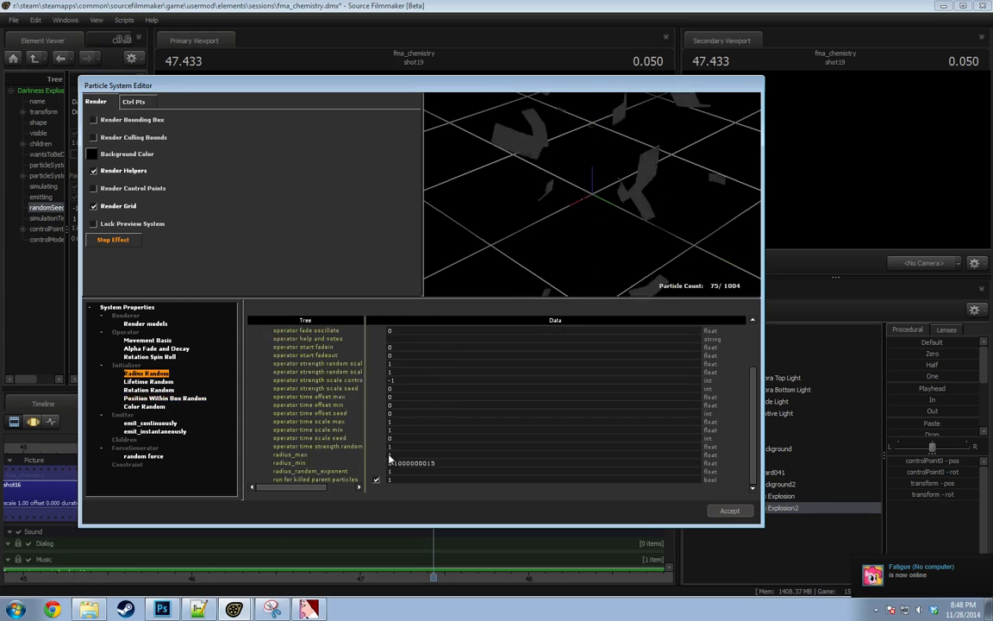
type("0")
key("Return")
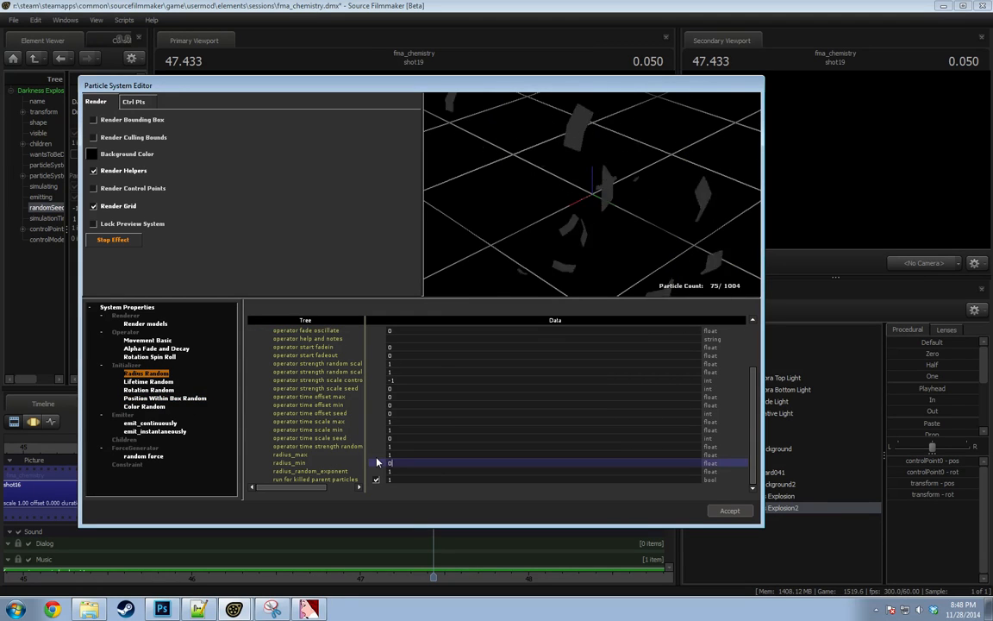
left_click(395, 453)
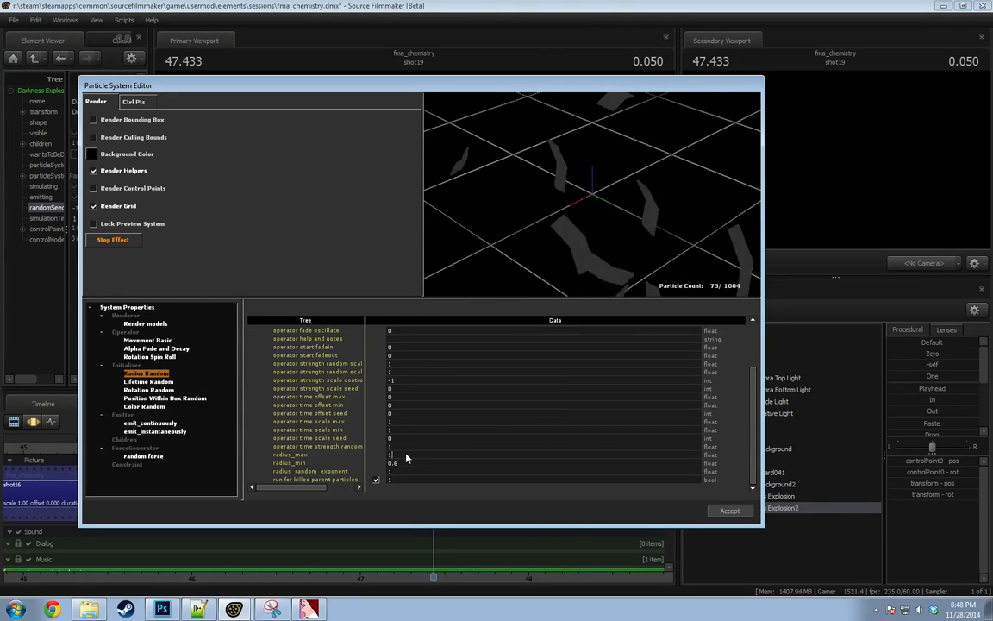
type("3")
key("Return")
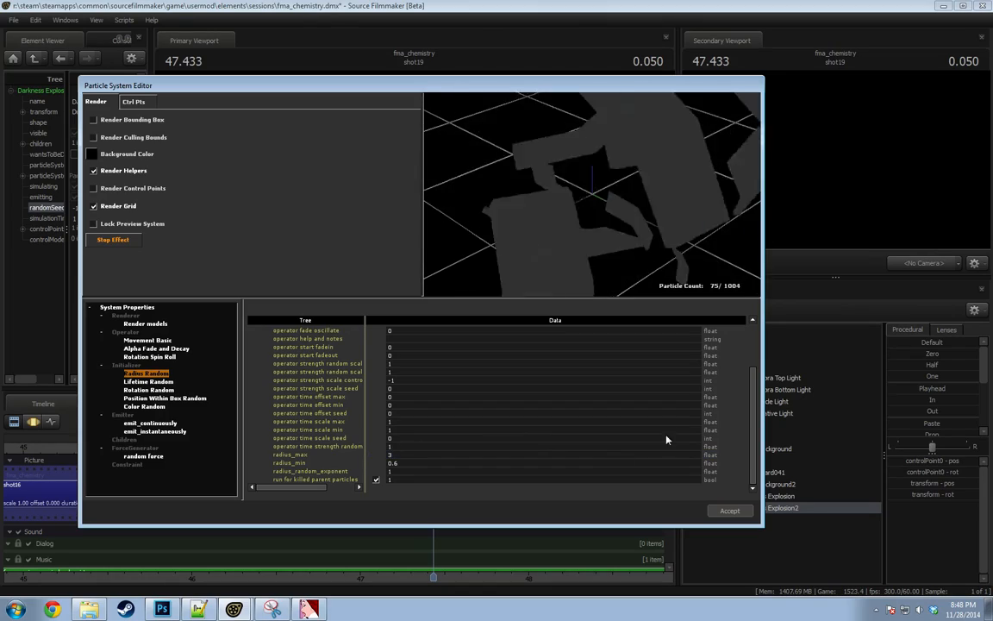
left_click(731, 512)
Replay shot18 several times to review the resized particles, stopping at 47.166.
left_click_drag(412, 452, 255, 445)
key("space")
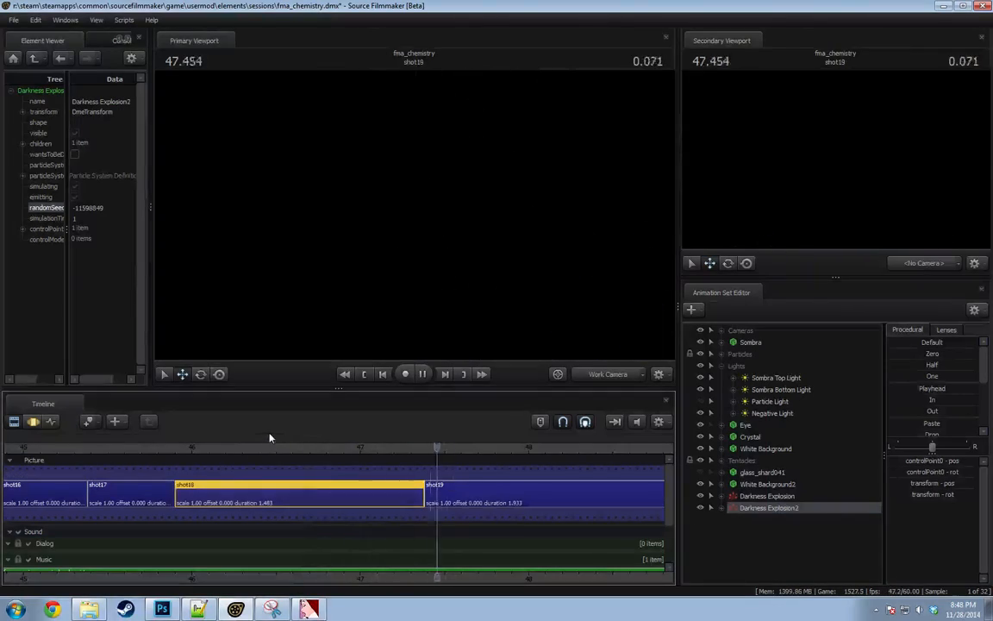
key("space")
left_click_drag(375, 449, 196, 446)
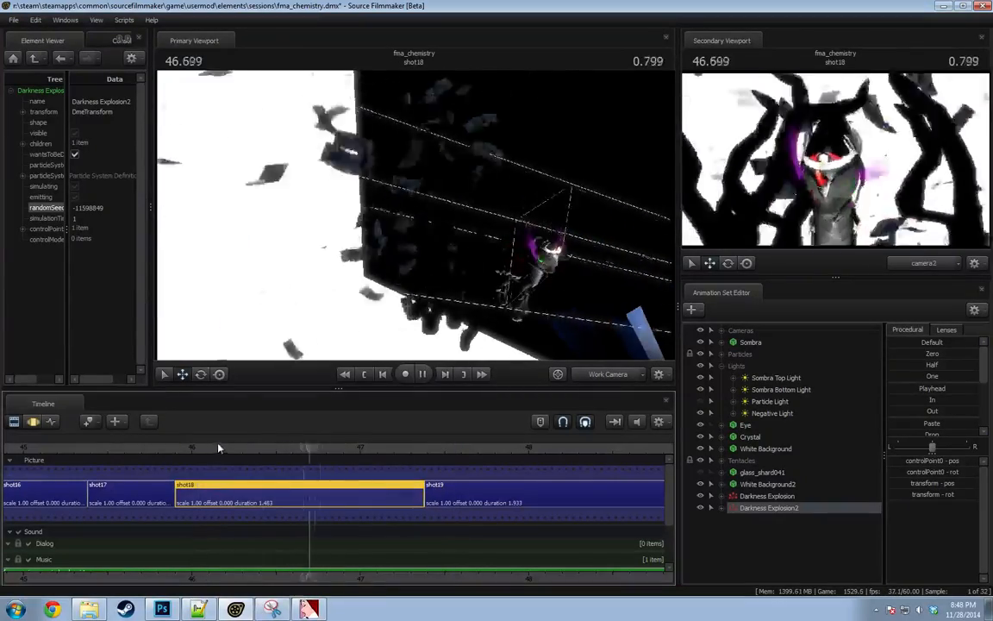
key("space")
key("space")
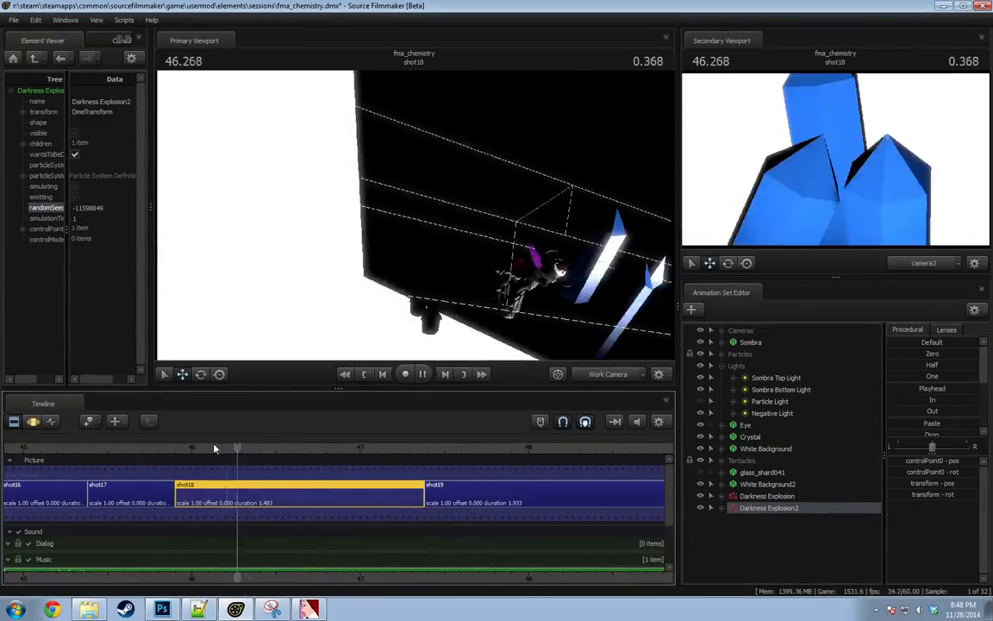
key("space")
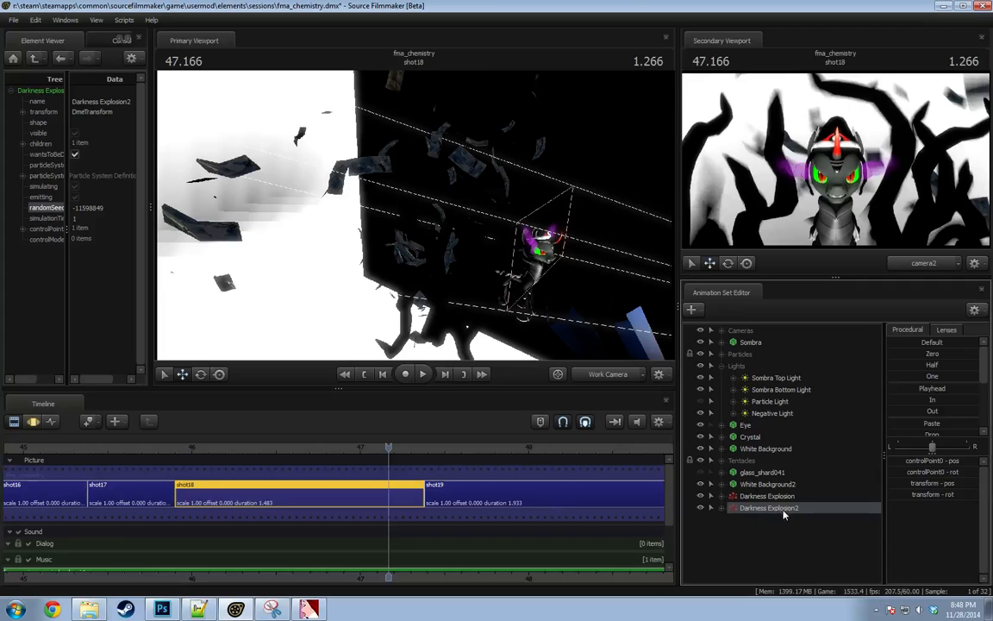
Adjust the start time of Darkness Explosion2's particle system.
right_click(782, 508)
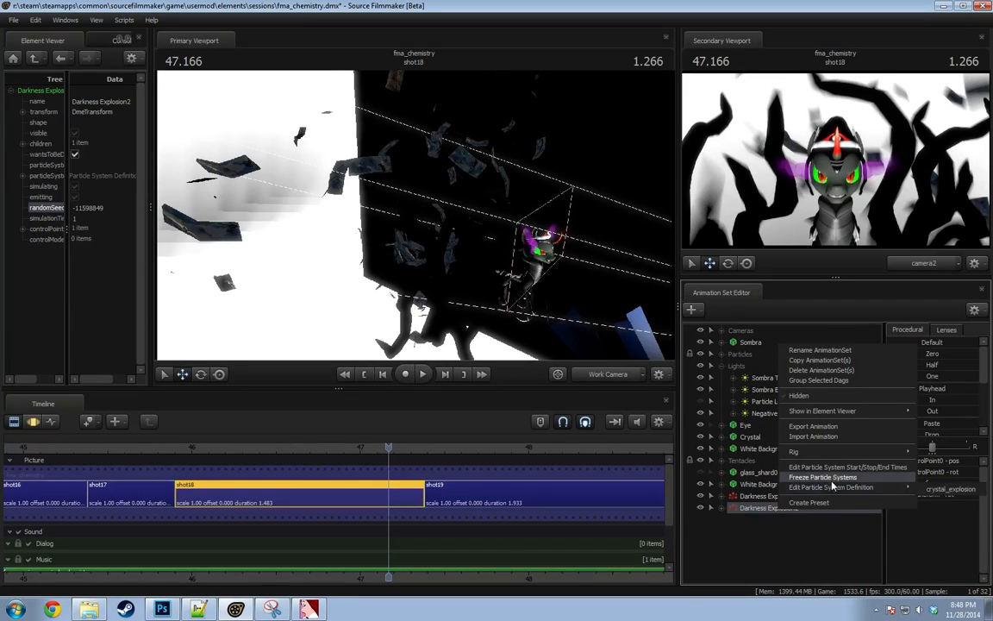
left_click(824, 468)
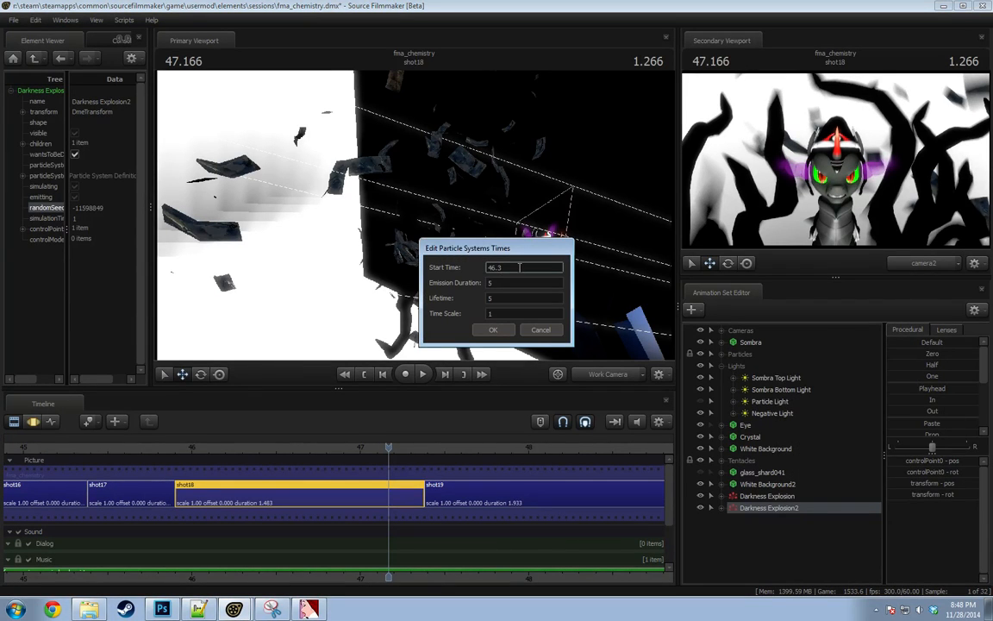
left_click(489, 331)
Play the retimed explosion from the early part of shot18 up to 47.166.
left_click(208, 447)
key("space")
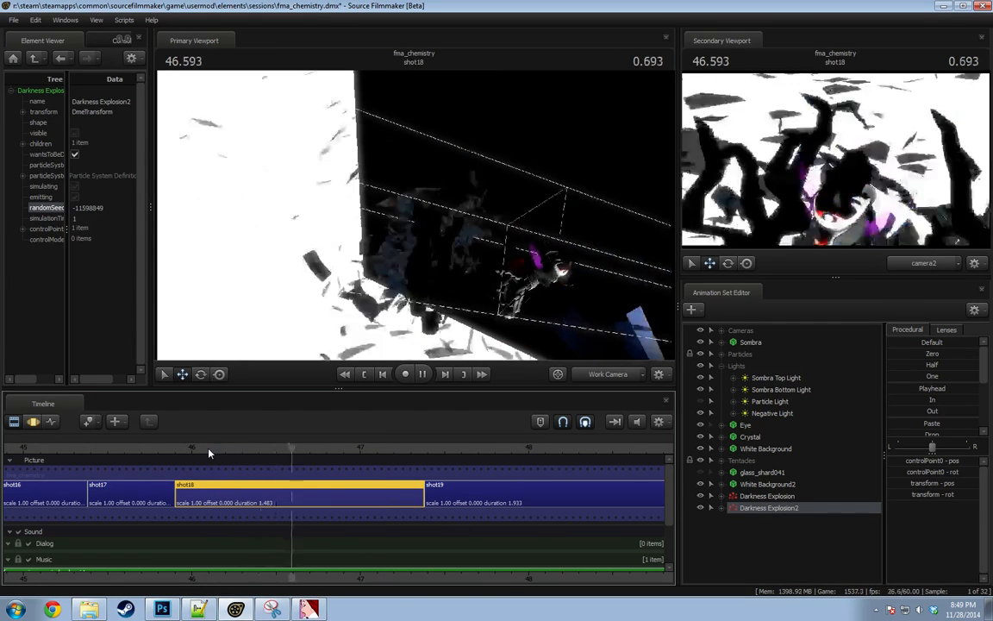
key("space")
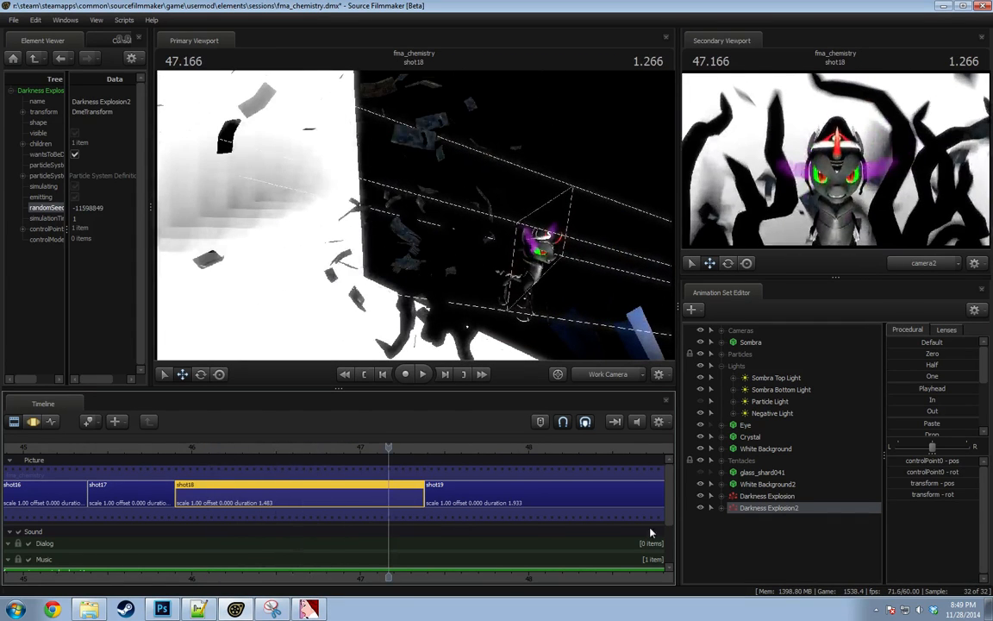
Edit the start time of Darkness Explosion's particle system and scrub shot18 to 47.000 to check the burst.
right_click(769, 499)
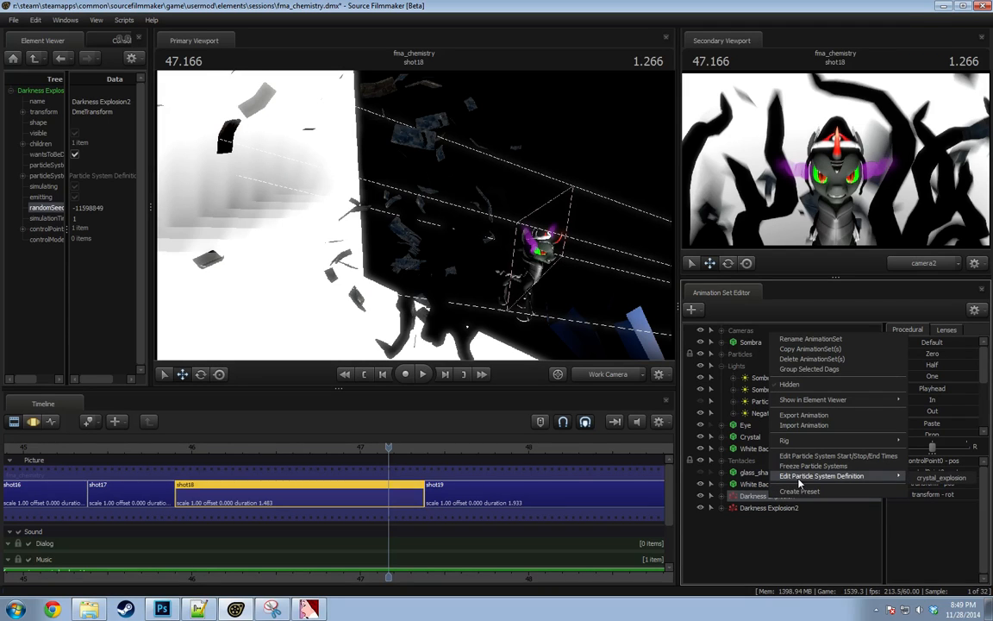
left_click(816, 457)
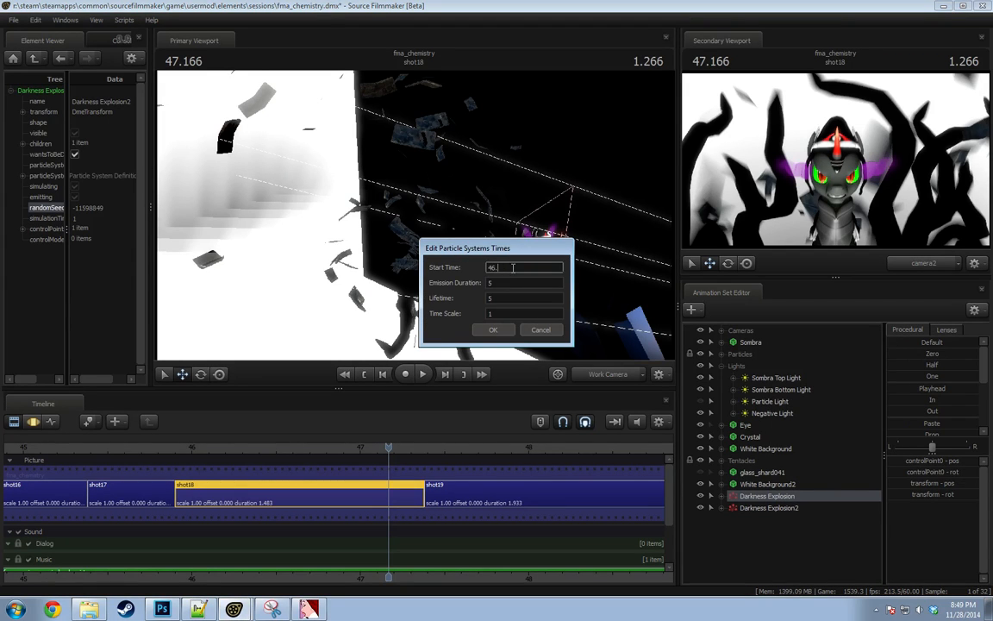
key("Return")
left_click_drag(239, 448, 361, 466)
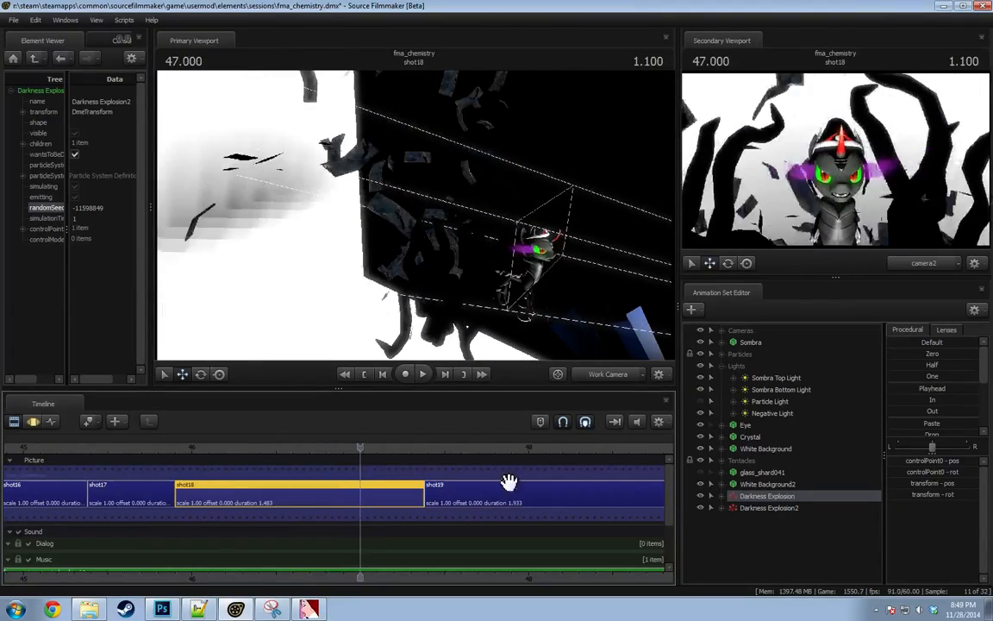
Set the particle start time of both Darkness Explosion and Darkness Explosion2 to 46.8.
right_click(780, 501)
left_click(812, 457)
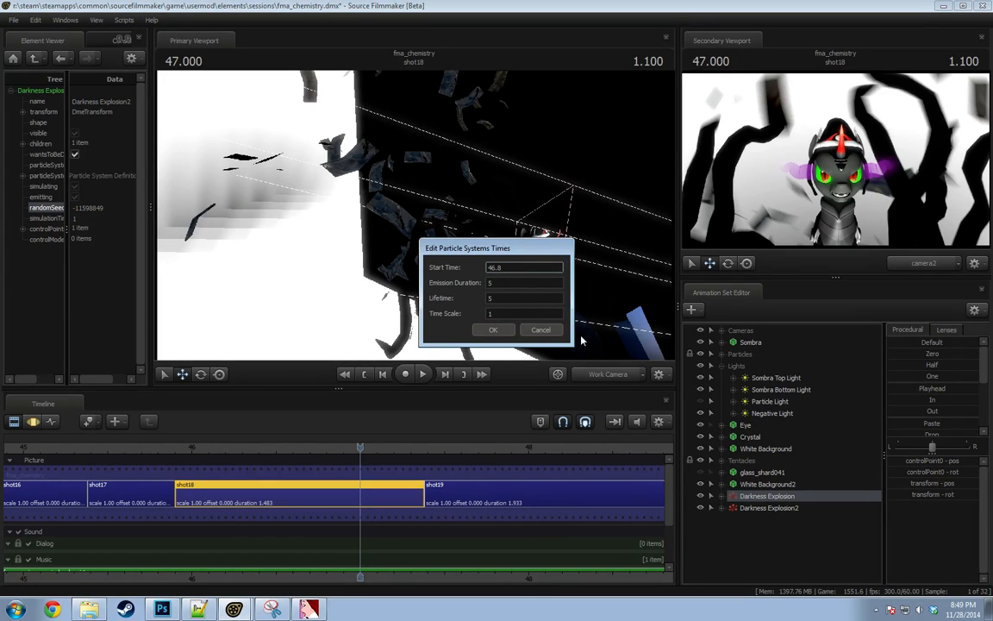
left_click(500, 331)
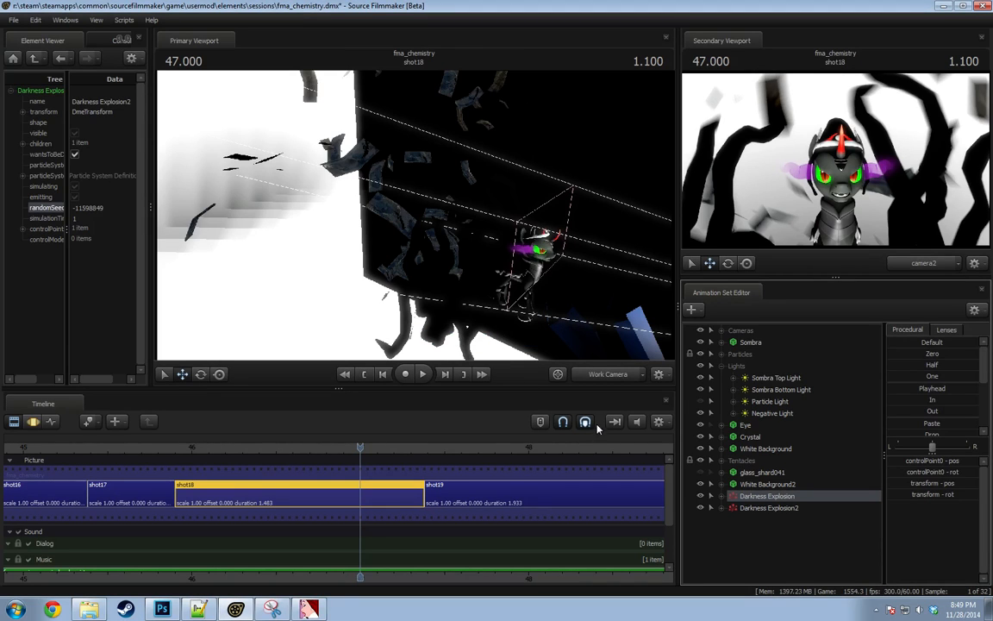
right_click(774, 510)
left_click(800, 453)
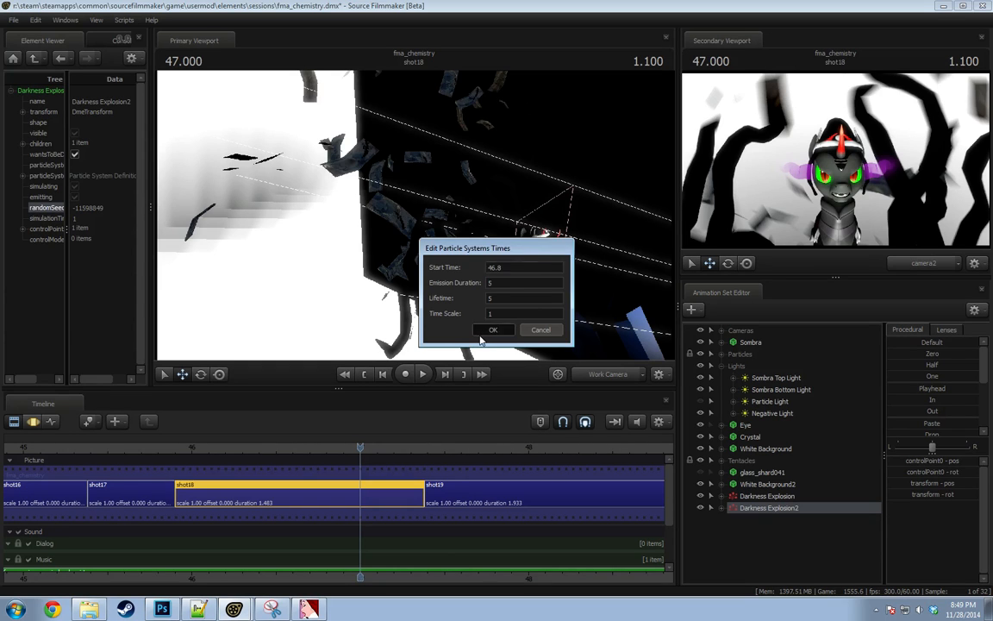
left_click(483, 336)
Replay shot18 several times to review the retimed explosions, stopping at 47.216.
left_click(192, 445)
key("space")
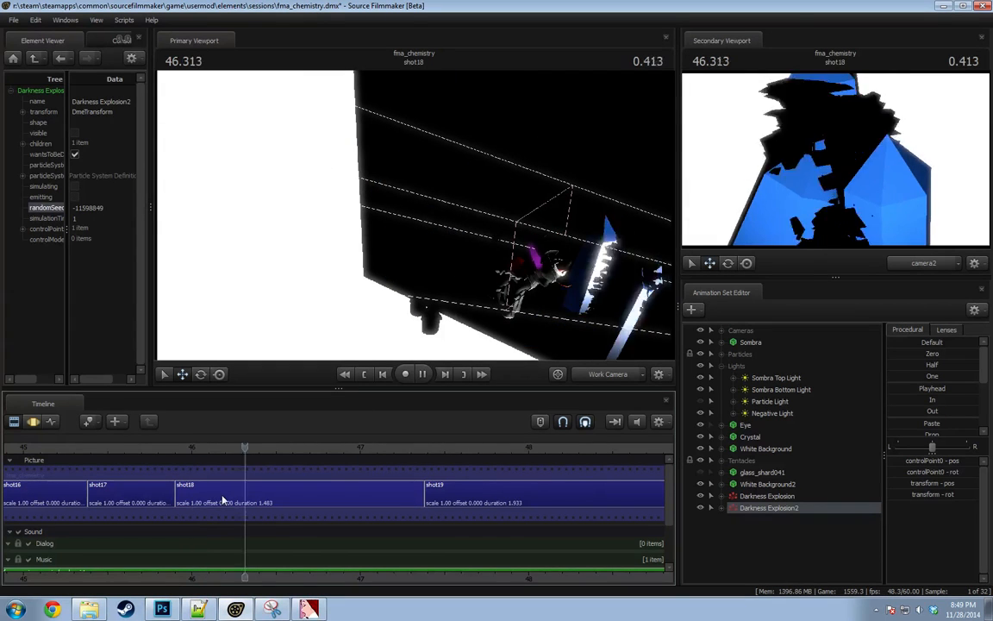
key("space")
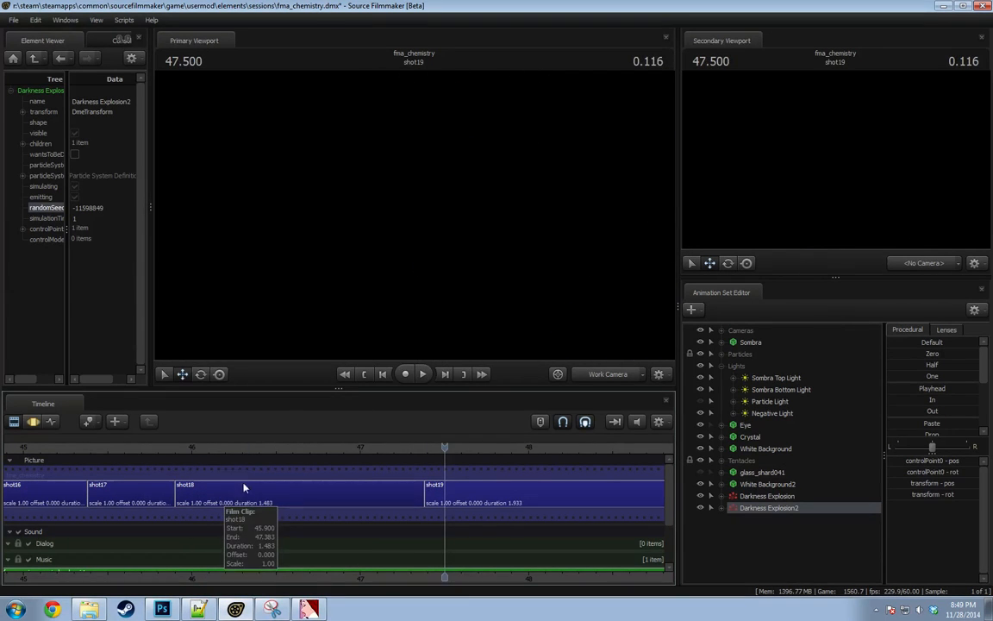
left_click(202, 448)
key("space")
key("space")
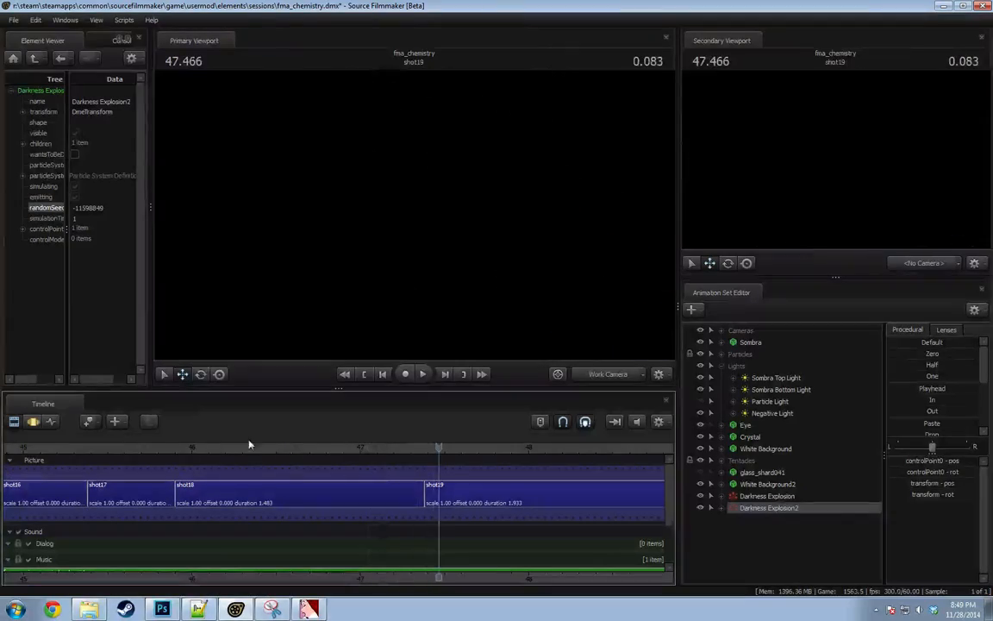
left_click(248, 444)
key("space")
key("space")
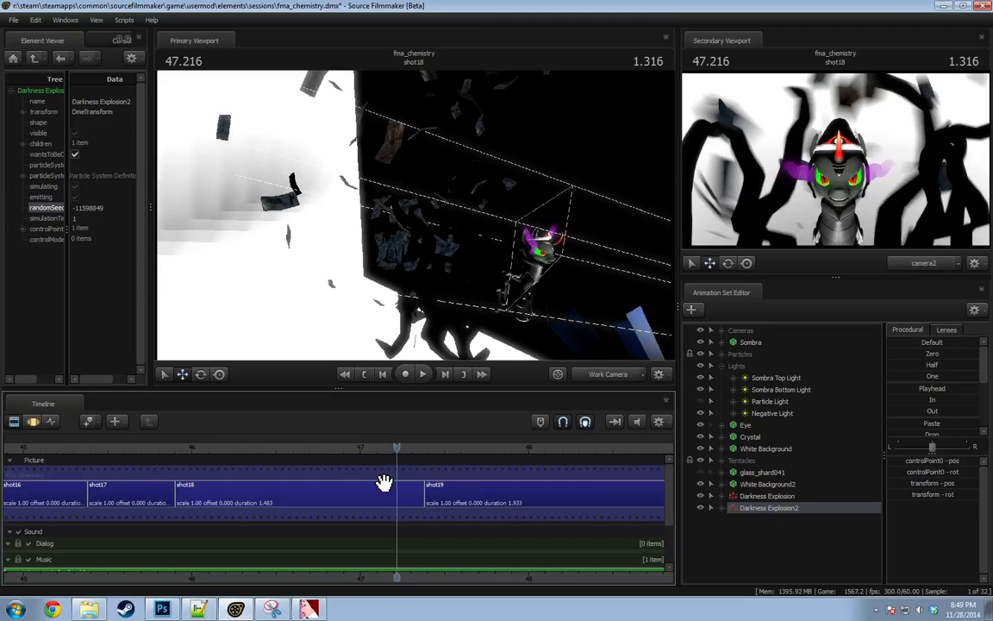
Select Sombra in the motion editor and set the time selection from about 46.73 to 47.33, with the playhead at 47.000.
left_click(742, 342)
left_click_drag(261, 477, 264, 531)
left_click(275, 527, "shift")
scroll(275, 528, "up", 6, "shift")
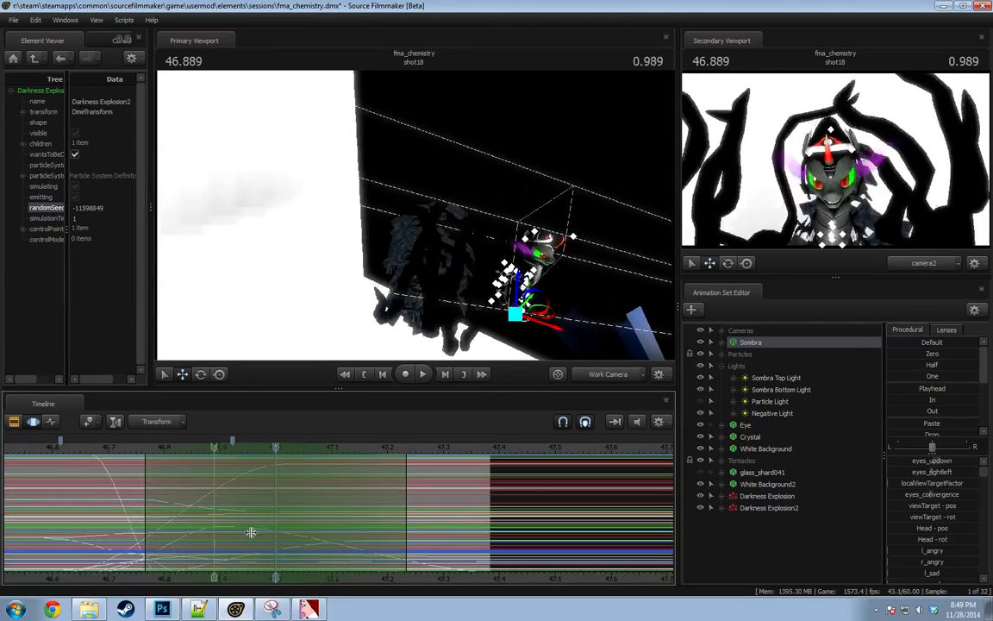
left_click(723, 342)
left_click(735, 367)
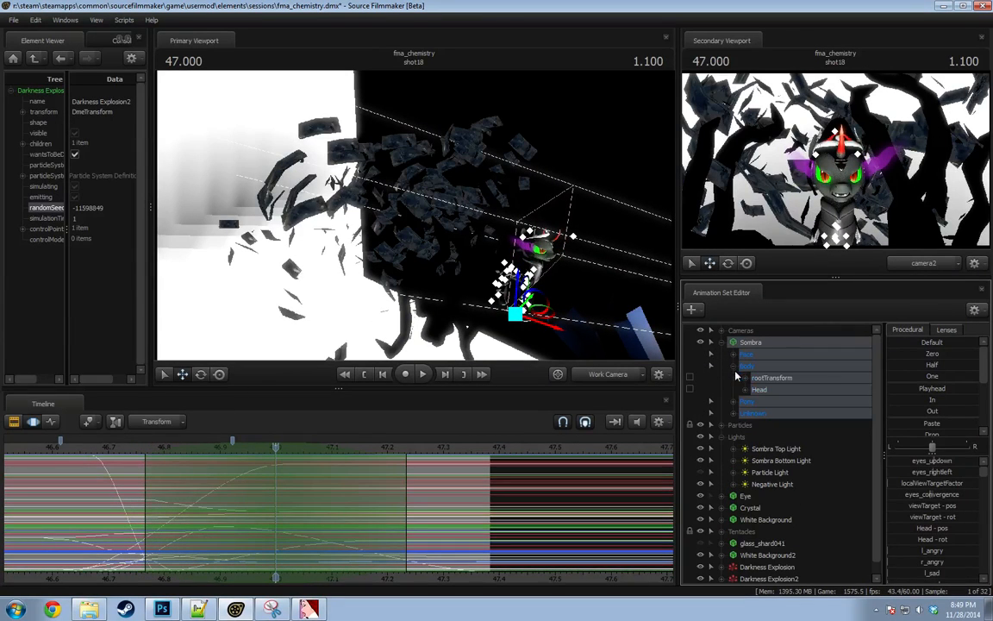
scroll(145, 517, "down", 3)
middle_click_drag(138, 572, 206, 576)
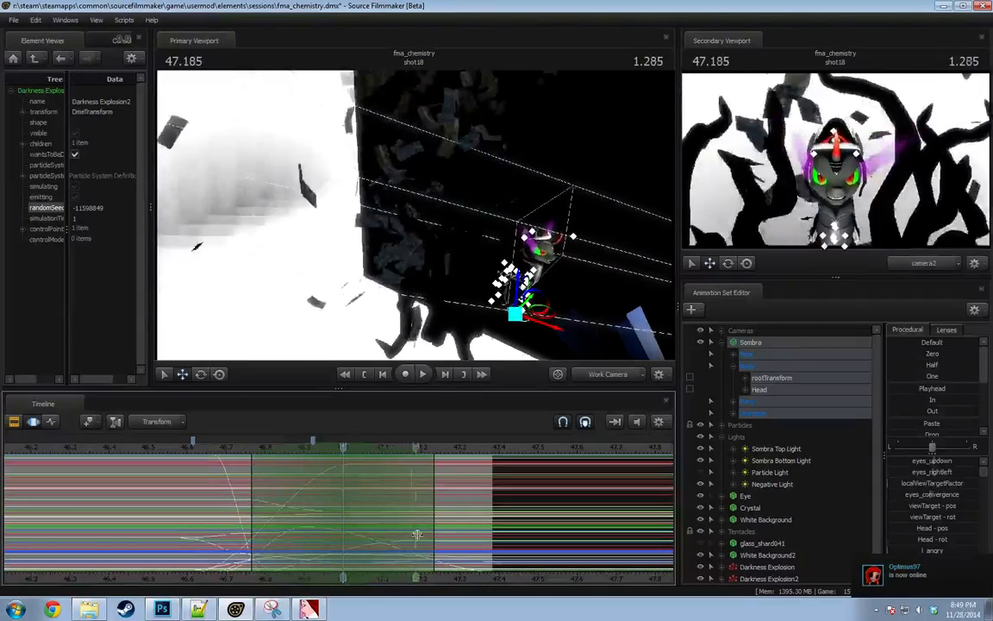
left_click_drag(432, 529, 472, 529)
left_click_drag(248, 498, 239, 498)
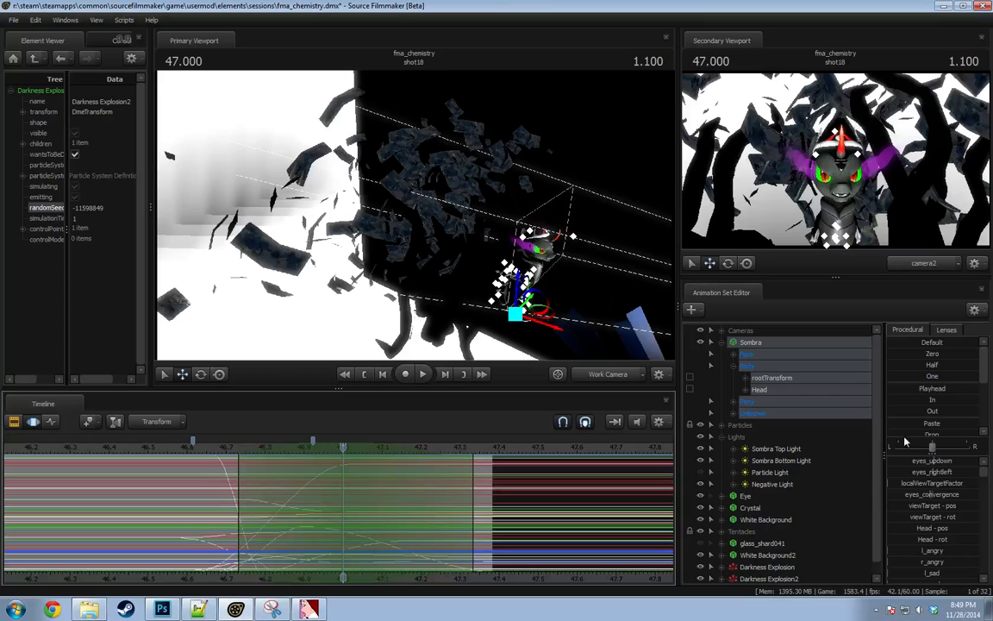
Apply the Hold and Release procedural presets to Sombra's selected motion and shift the time selection's start to about 46.75.
scroll(920, 436, "down", 2)
left_click(932, 372)
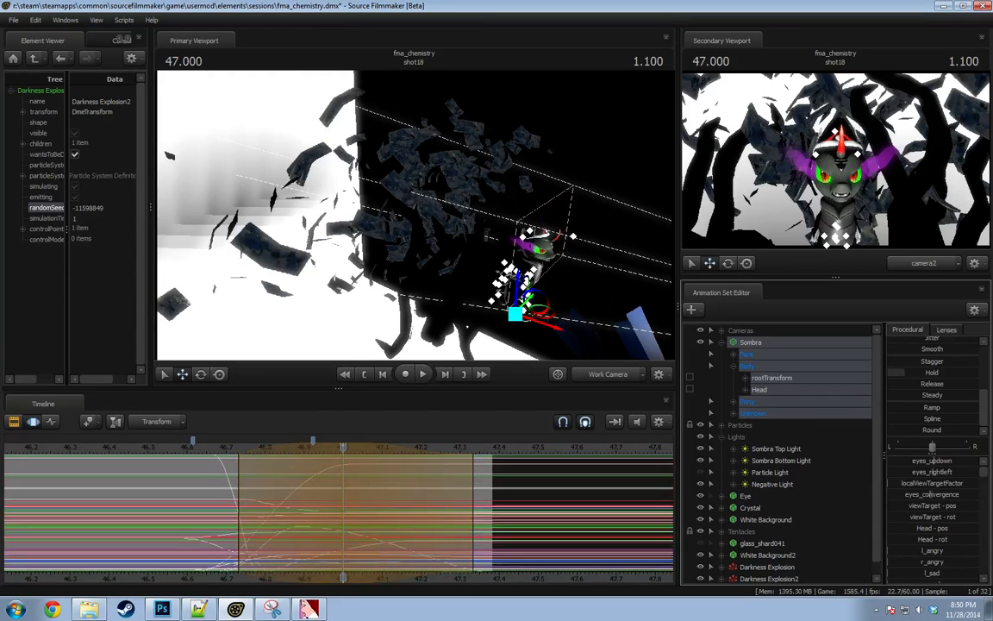
left_click(928, 384)
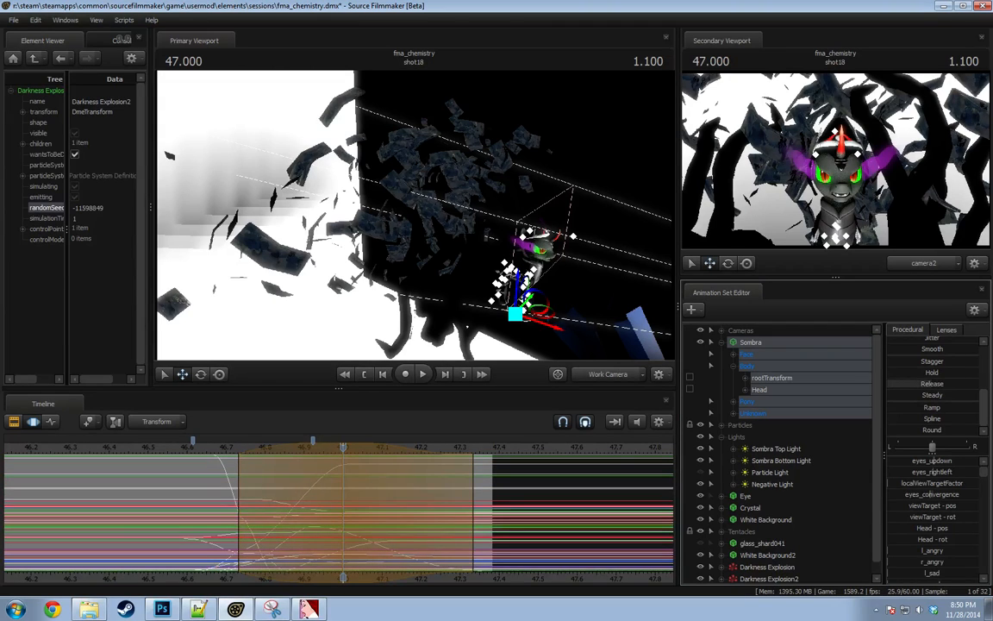
mouse_move(241, 494)
left_mouse_down()
mouse_move(209, 493)
mouse_move(247, 492)
left_mouse_up()
Play shot18 repeatedly to review Sombra's adjusted motion with the explosions, stopping at 47.116.
key("space")
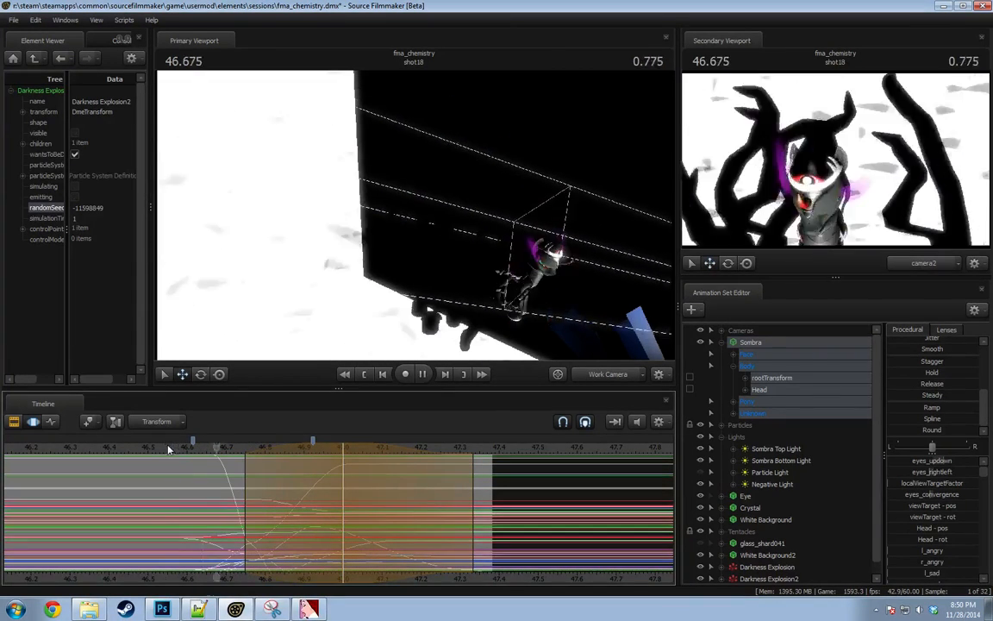
left_click(105, 449)
key("space")
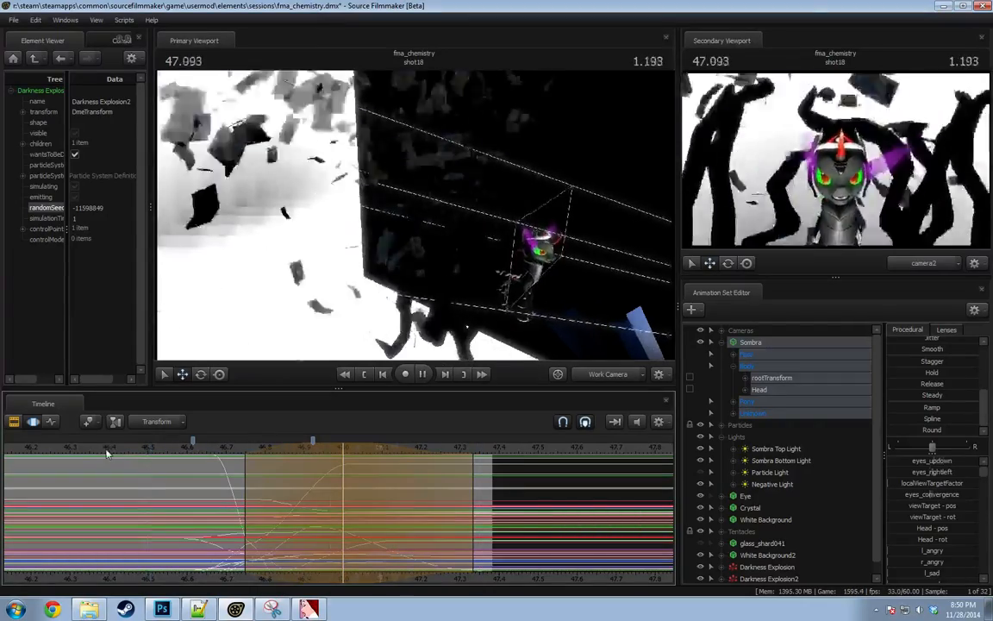
key("space")
scroll(133, 466, "down", 3)
key("space")
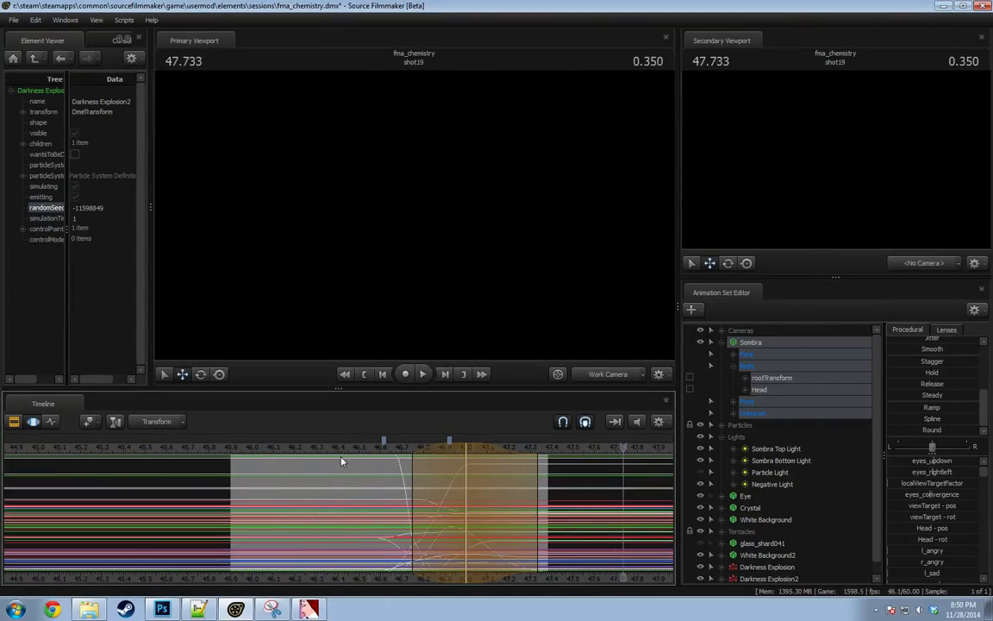
scroll(341, 462, "down", 3)
key("space")
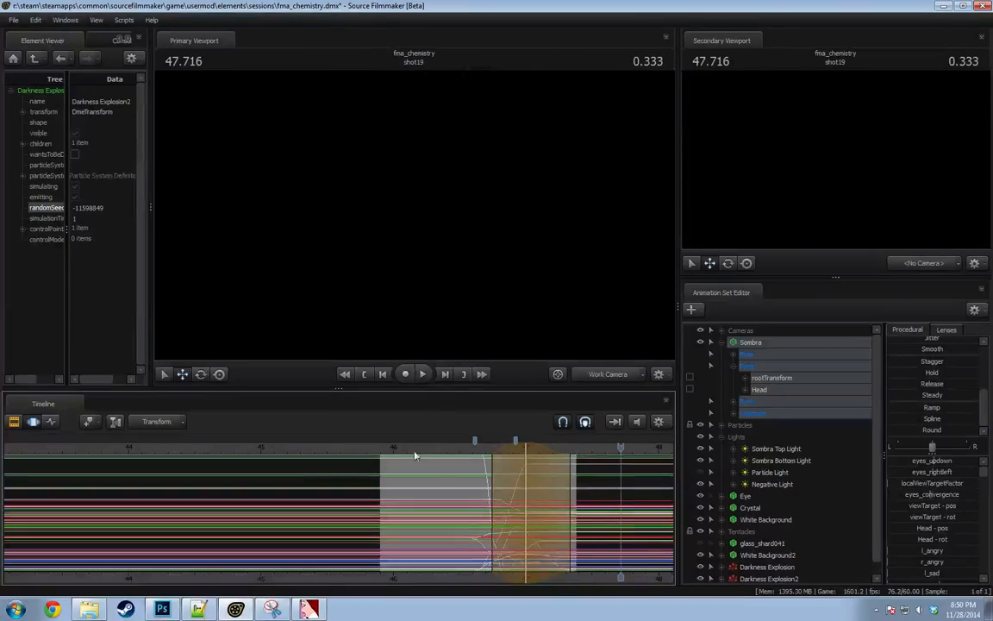
key("space")
left_click(446, 448)
key("space")
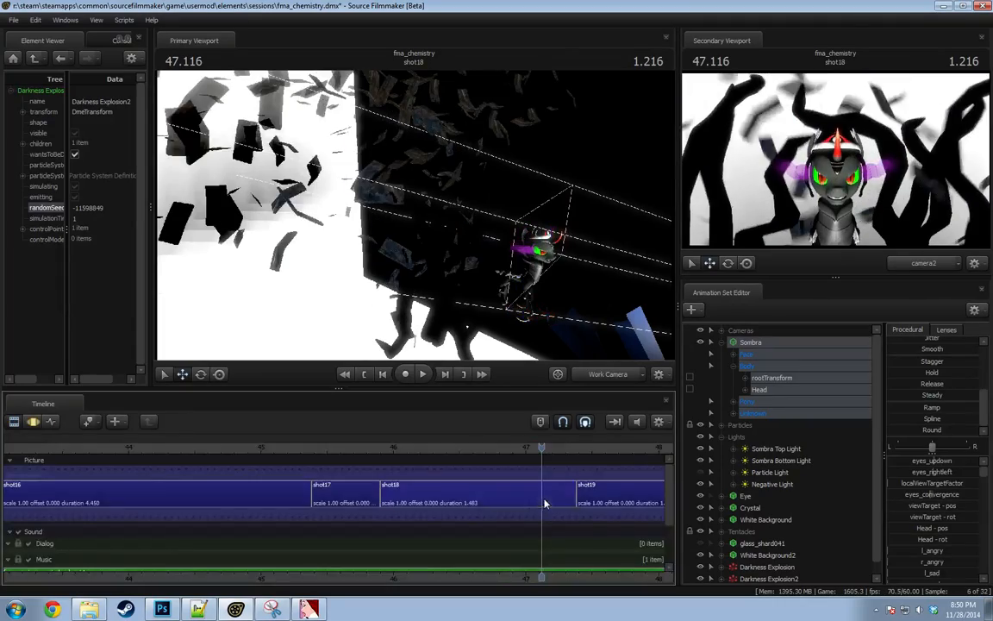
Examine Darkness Explosion2 from the front at 46.966, move the work camera closer to Sombra, and scrub to 47.200.
scroll(523, 511, "up", 2)
scroll(523, 511, "up", 1)
mouse_move(523, 511)
left_mouse_down()
mouse_move(512, 514)
mouse_move(559, 519)
mouse_move(487, 520)
mouse_move(537, 520)
mouse_move(519, 515)
left_mouse_up()
key("Escape")
scroll(749, 500, "down", 1)
left_click(759, 566)
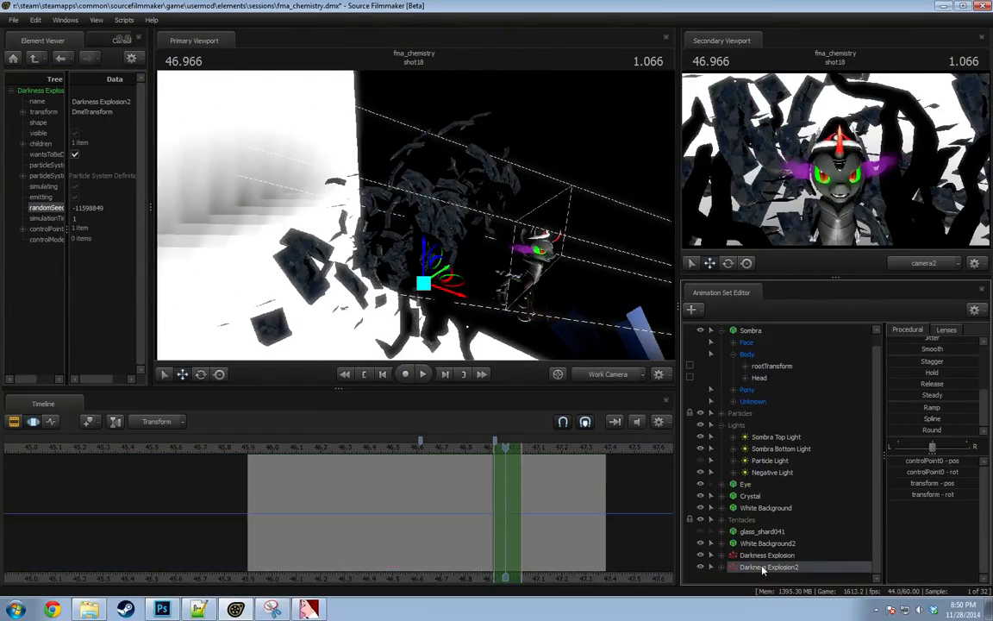
left_click_drag(511, 267, 417, 269, "alt")
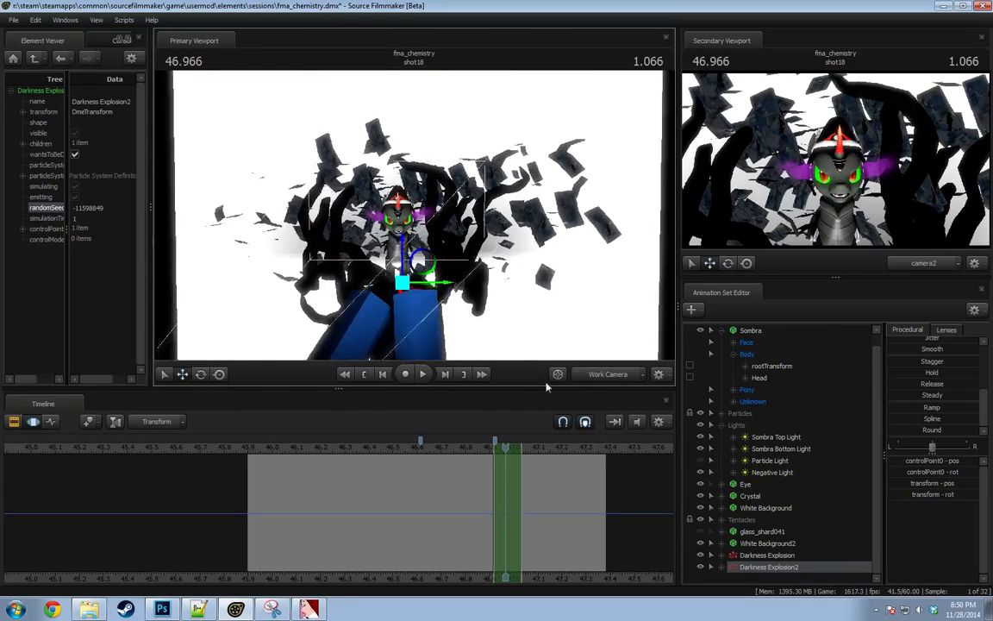
left_click(602, 377)
left_click(602, 377, "ctrl")
left_click_drag(507, 294, 414, 221)
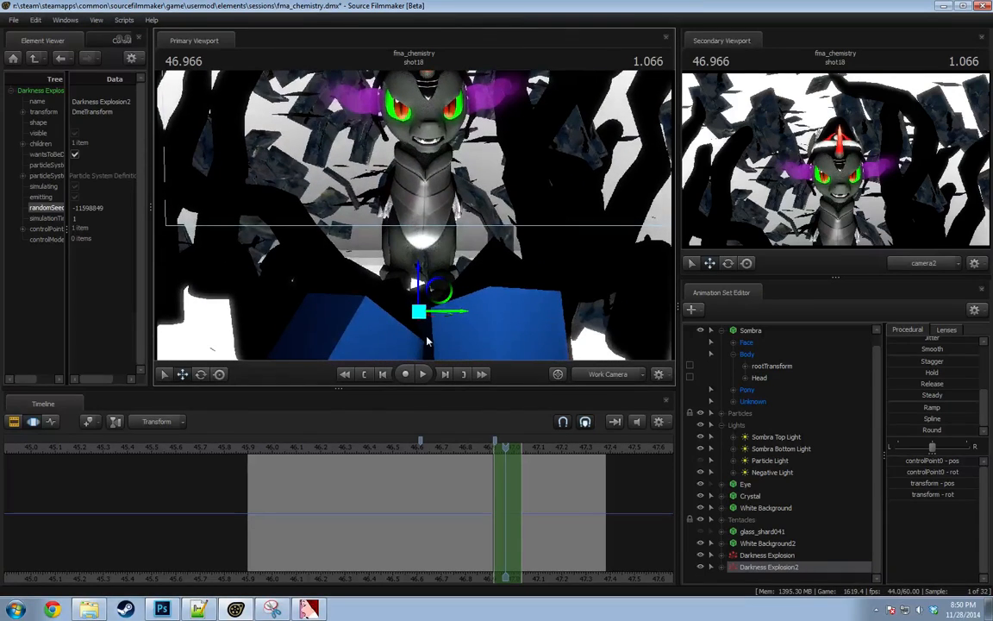
left_click_drag(473, 449, 562, 449)
key("F2")
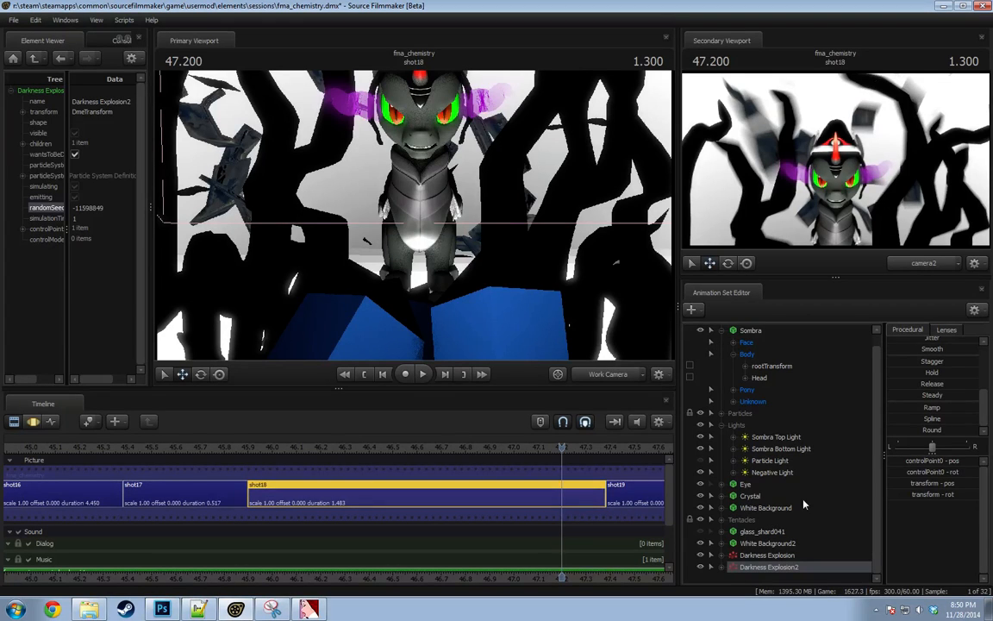
Collapse the Lights and Sombra entries and move Darkness Explosion and Darkness Explosion2 into the Particles group.
left_click(721, 425)
left_click(721, 343)
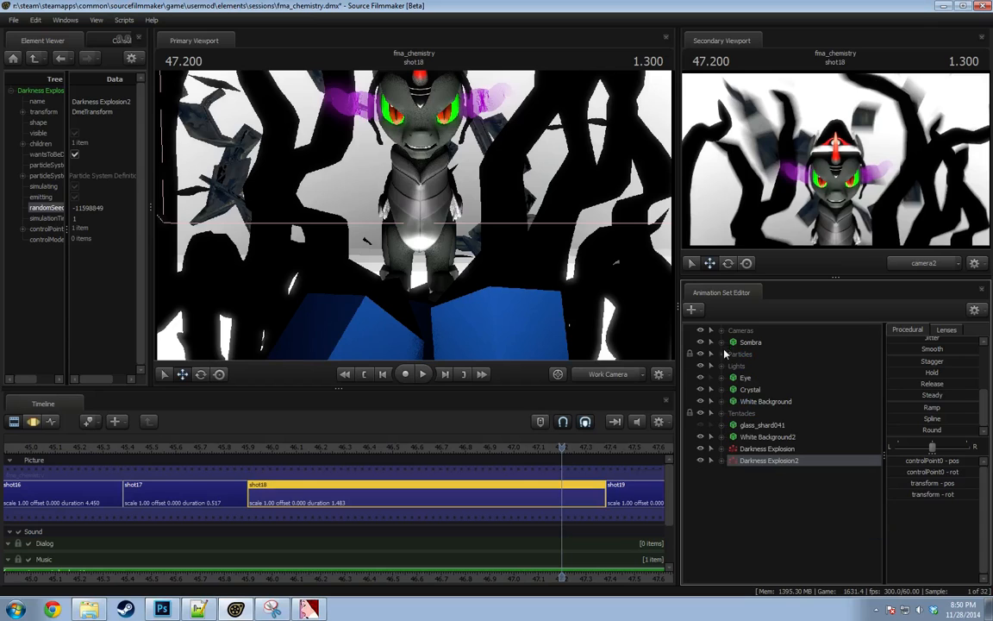
left_click_drag(765, 450, 769, 462)
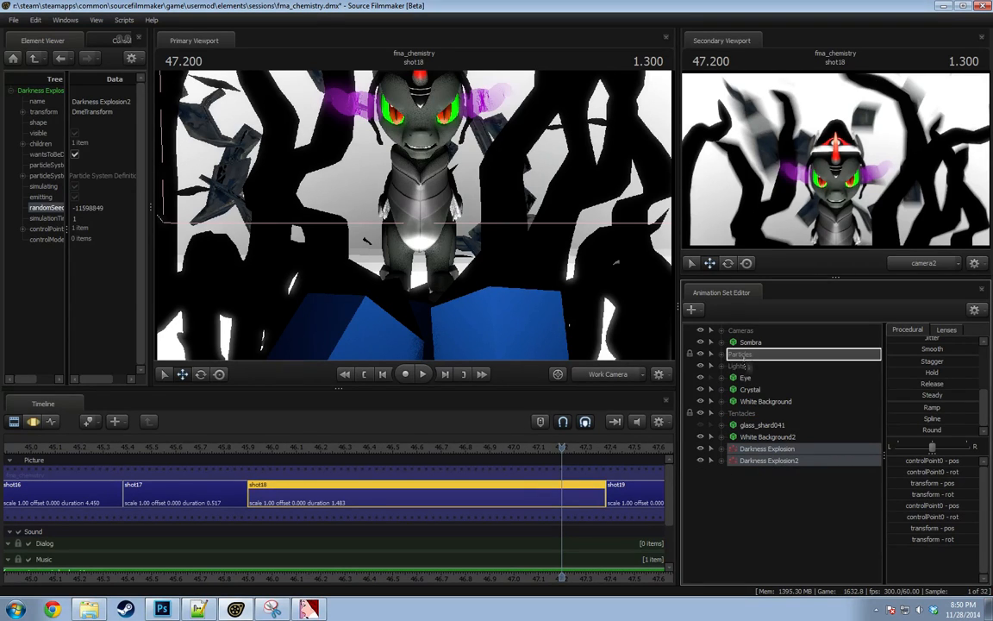
left_click_drag(743, 357, 742, 355)
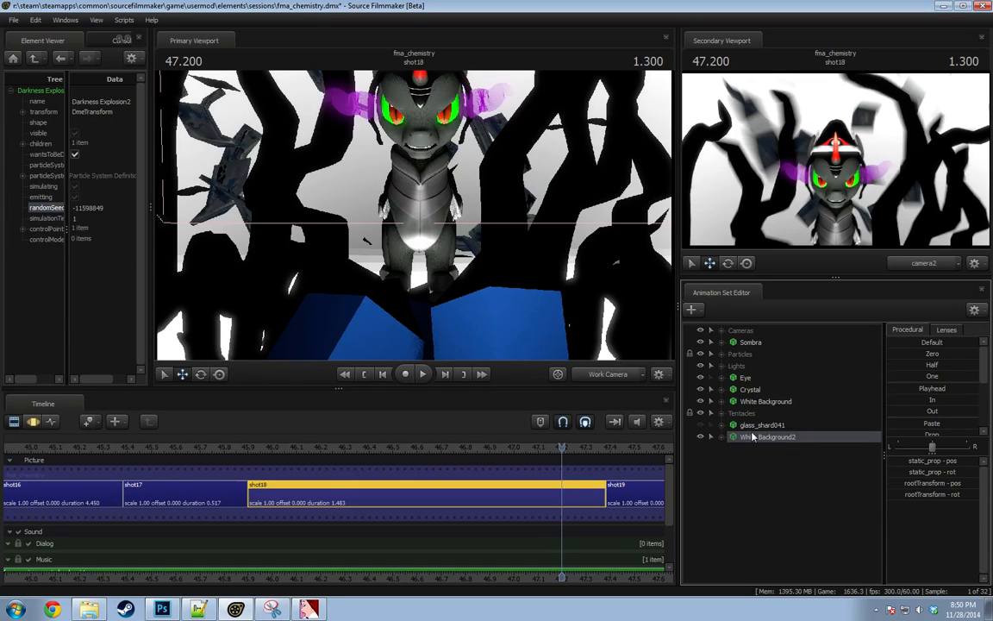
Move White Background2 below White Background, check the scene with it hidden, and delete its animation set.
left_click_drag(757, 415, 761, 412)
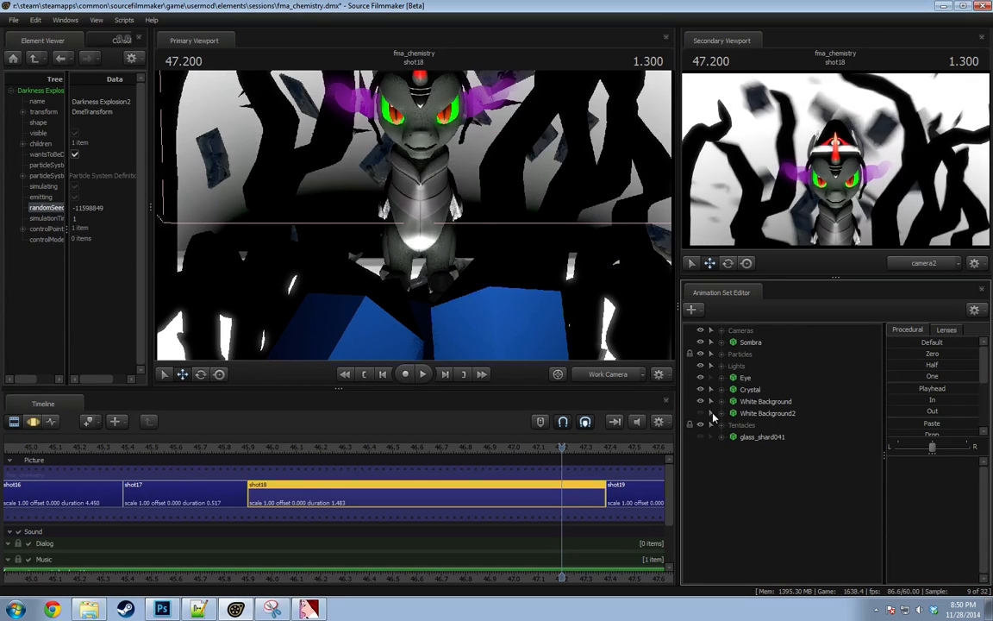
left_click(743, 414)
right_click(743, 415)
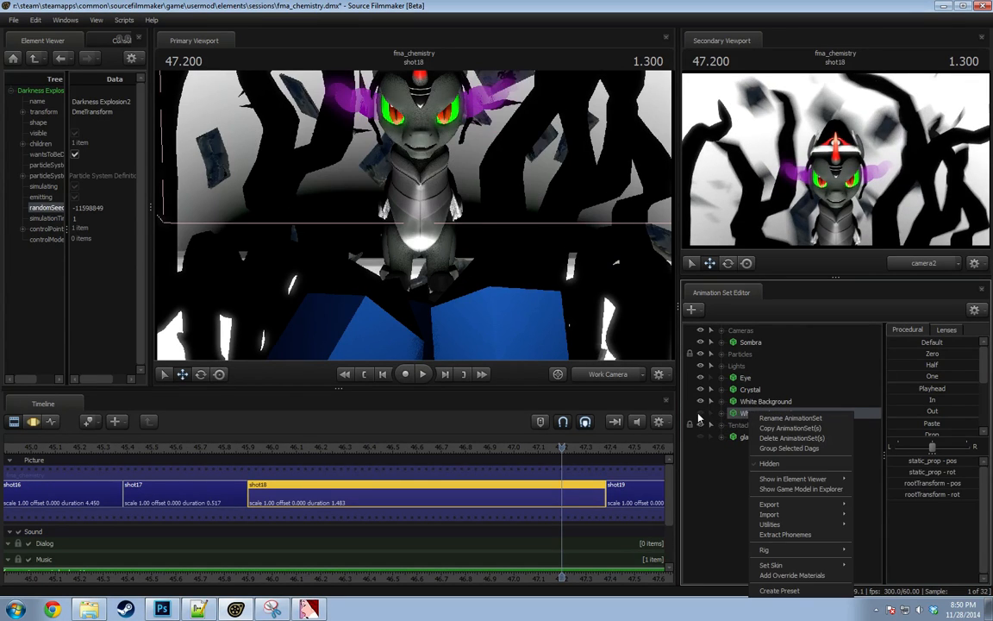
left_click(700, 417)
right_click(747, 414)
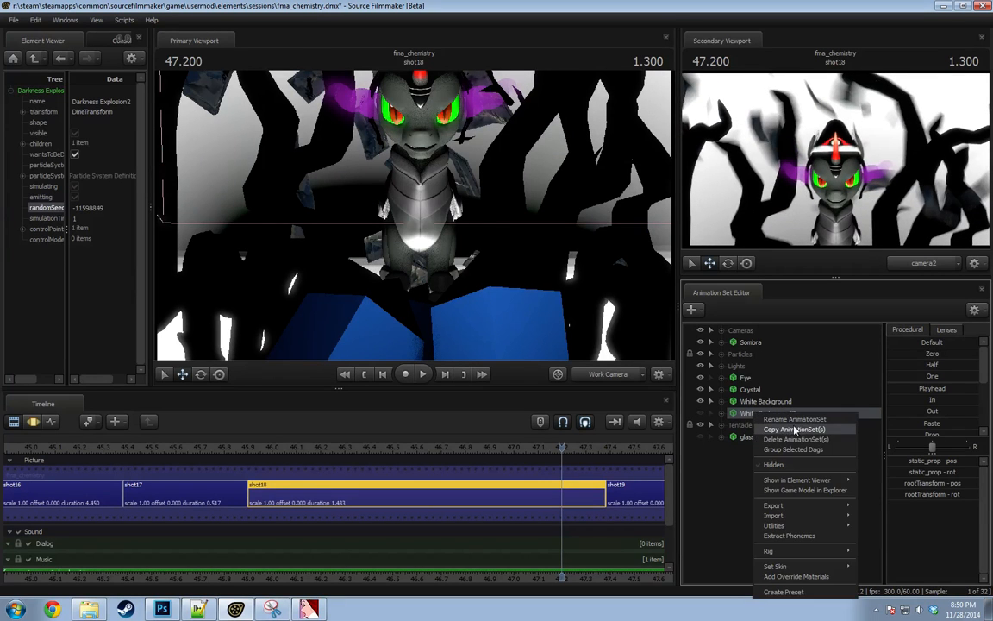
left_click(794, 439)
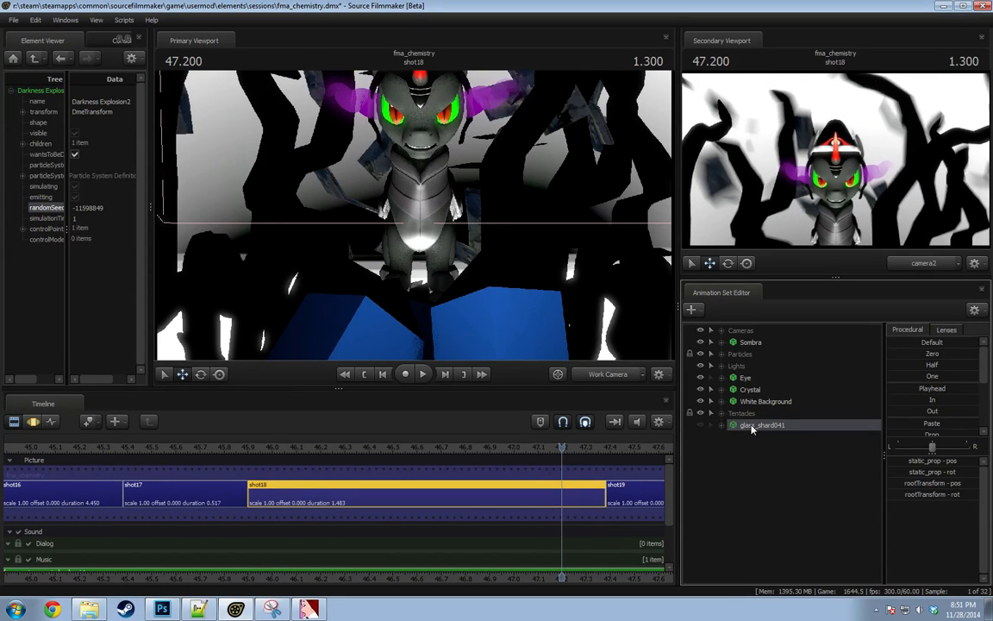
Expand the Tentacles group, inspect Black Tentacle 17 in the motion editor, and copy its animation set.
left_click(722, 414)
left_click(772, 426)
scroll(783, 470, "down", 3)
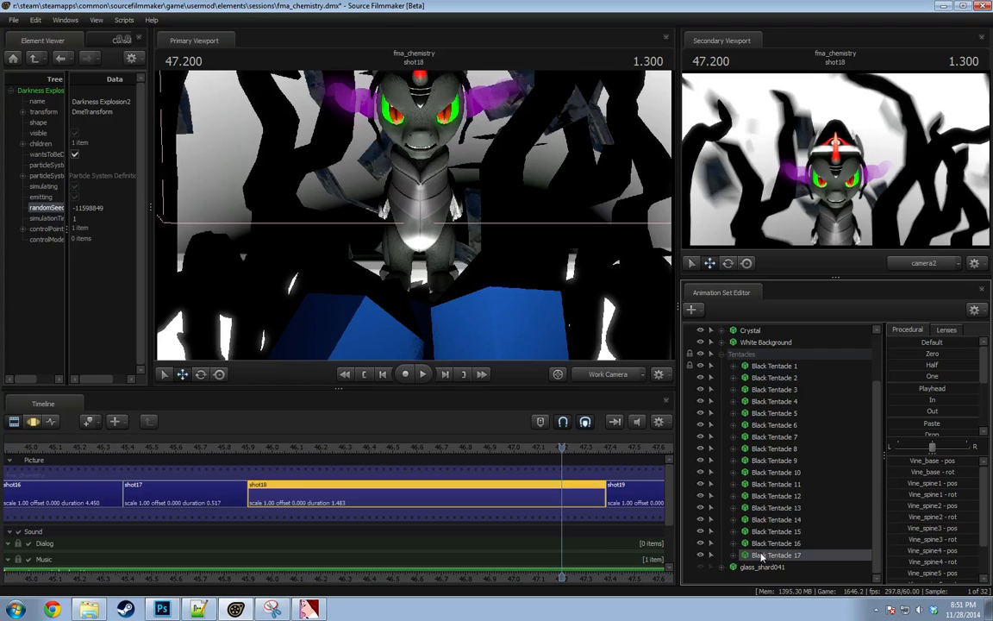
key("F3")
key("s")
left_click_drag(530, 250, 524, 250)
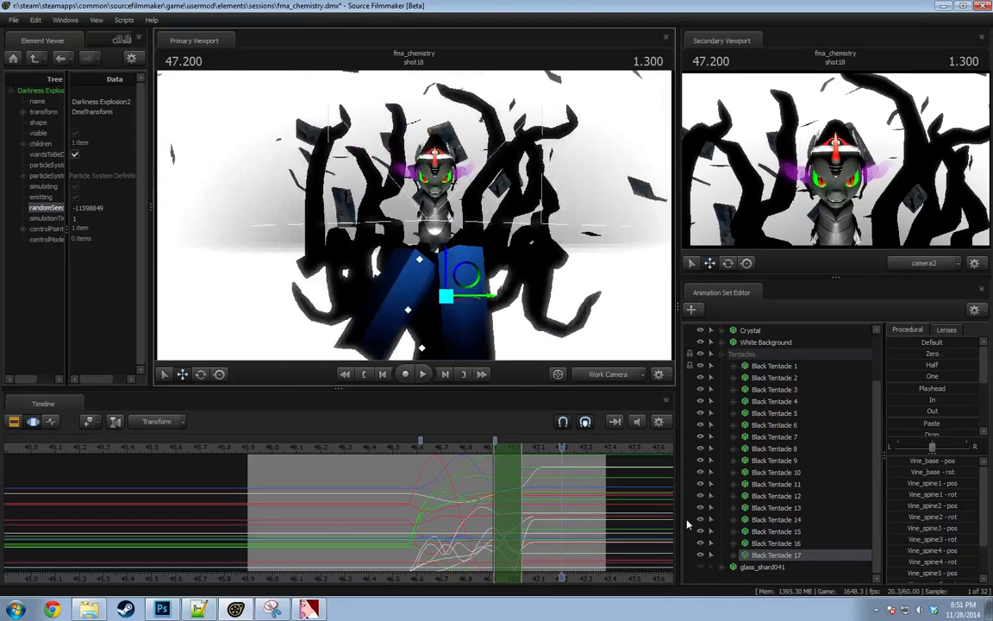
right_click(798, 562)
left_click(821, 387)
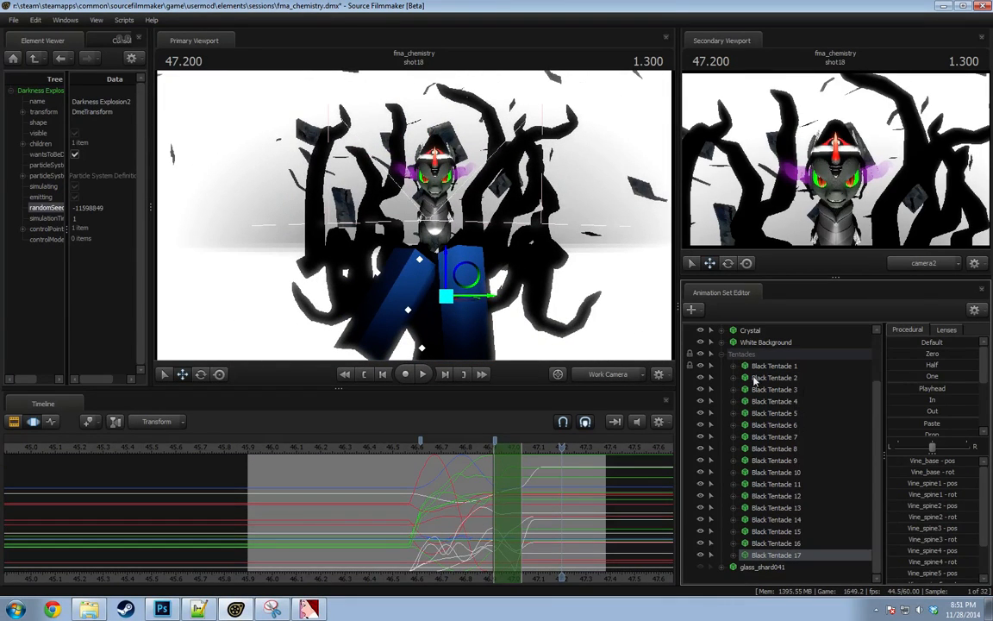
Collapse the Tentacles group, paste the copied tentacle animation set into shot18, and select the pasted tentacle.
left_click(721, 354)
right_click(747, 470)
left_click(784, 533)
left_click(760, 437)
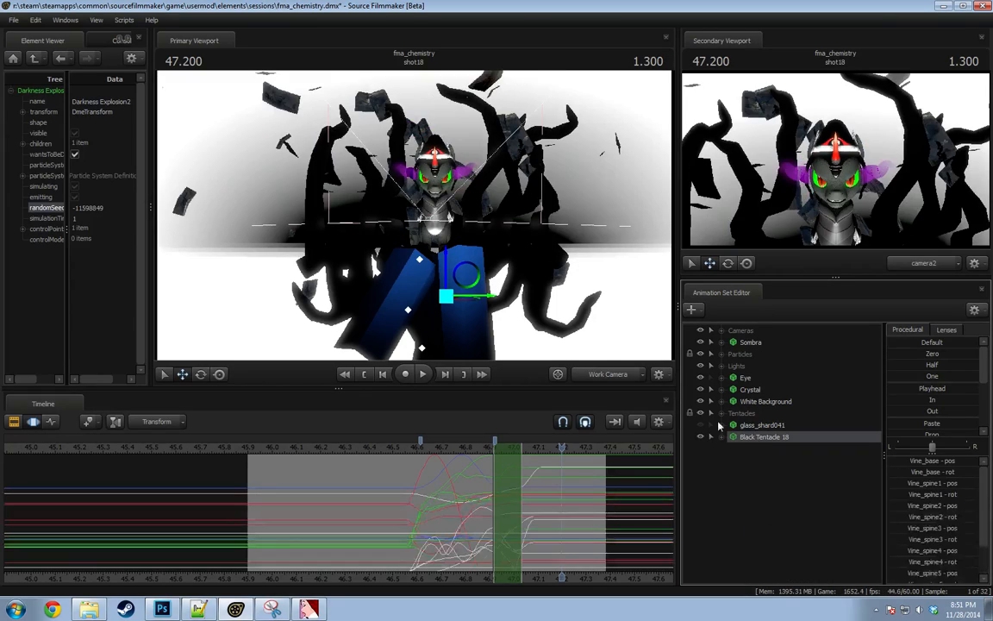
Select the pasted tentacle's entire time range and inspect its motion from the side at 47.066 and 46.633.
left_click(521, 510)
key("ctrl+a")
left_click_drag(562, 447, 494, 453)
left_click_drag(507, 324, 416, 331, "alt")
key("e")
left_click(530, 447)
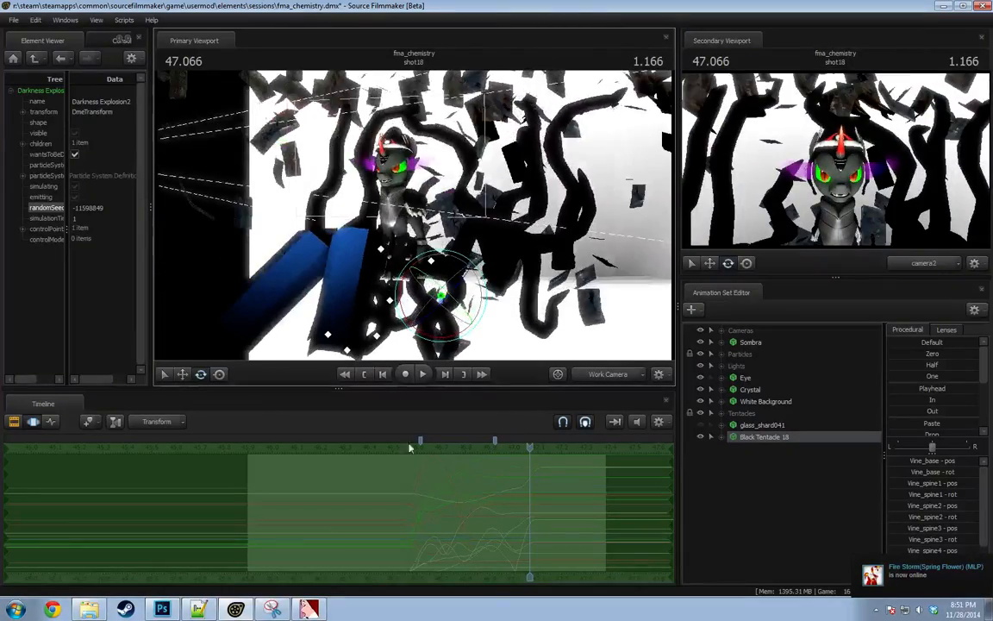
left_click_drag(528, 447, 425, 462)
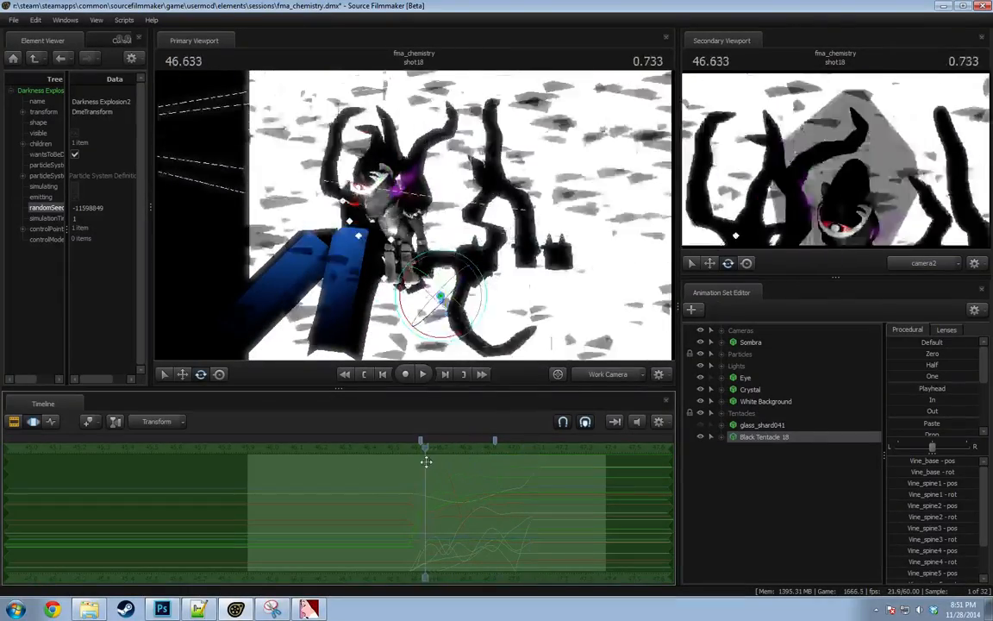
Play back the shot, go to 46.966, and move the new tentacle beside Sombra among the other tentacles.
key("space")
key("space")
left_click_drag(579, 448, 506, 447)
left_click_drag(478, 273, 438, 246)
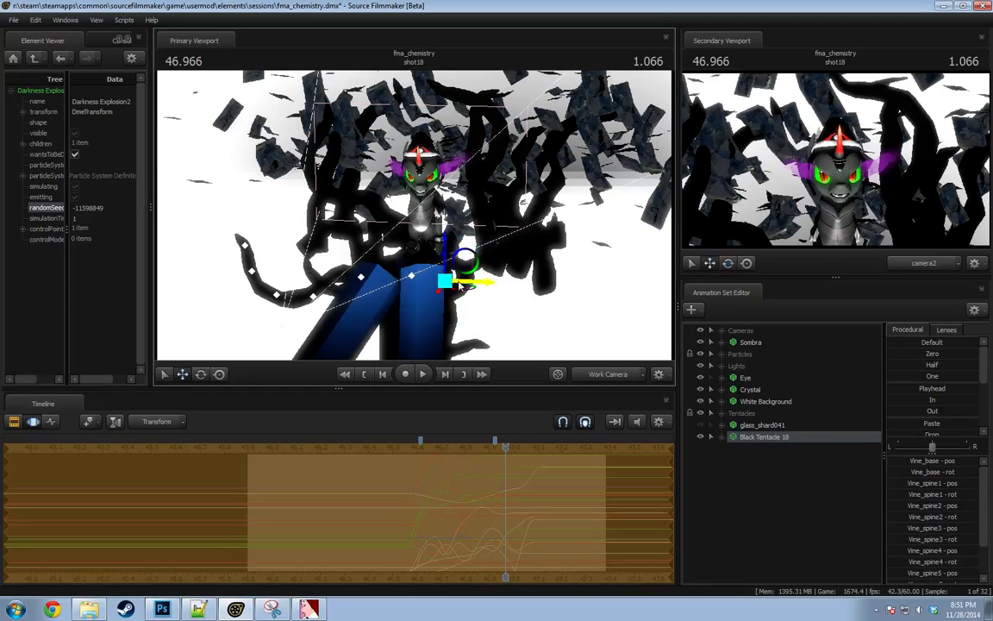
key("space")
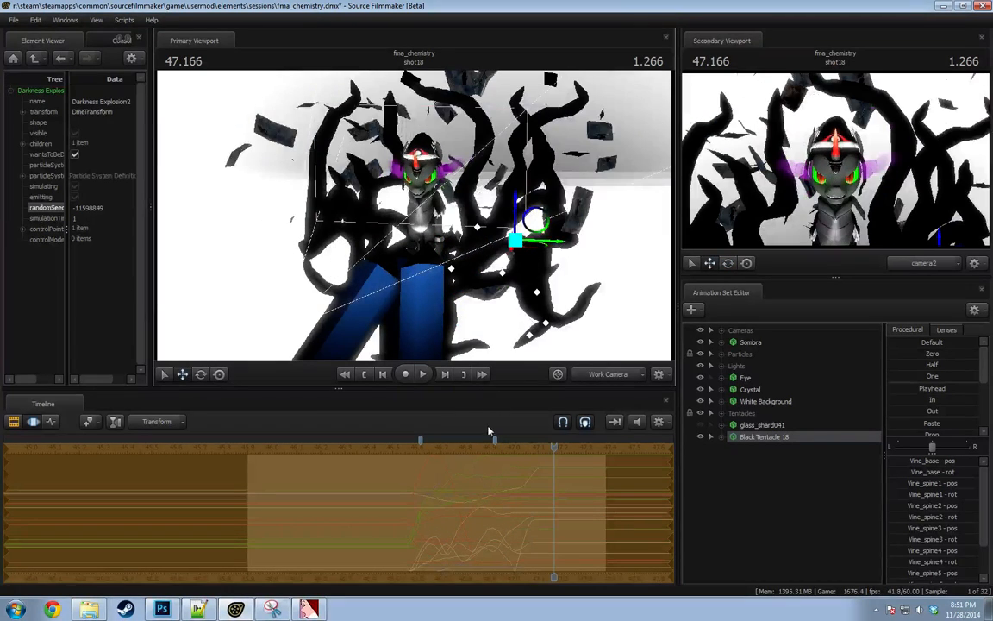
Rotate the new tentacle about its base at 47.166, viewed from in front of Sombra.
left_click_drag(432, 300, 457, 299, "alt")
key("e")
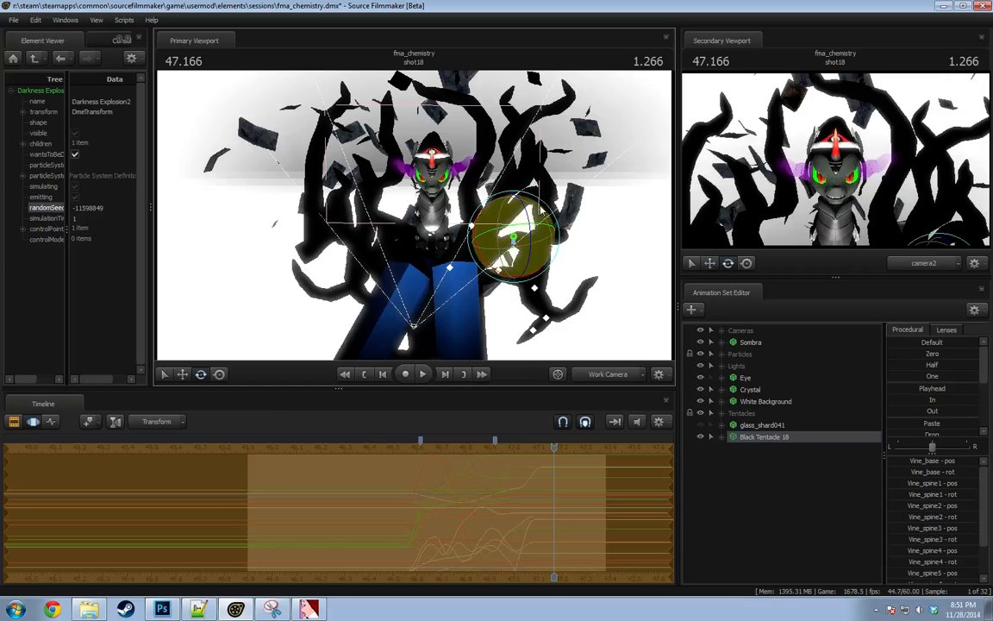
left_click_drag(513, 241, 501, 241)
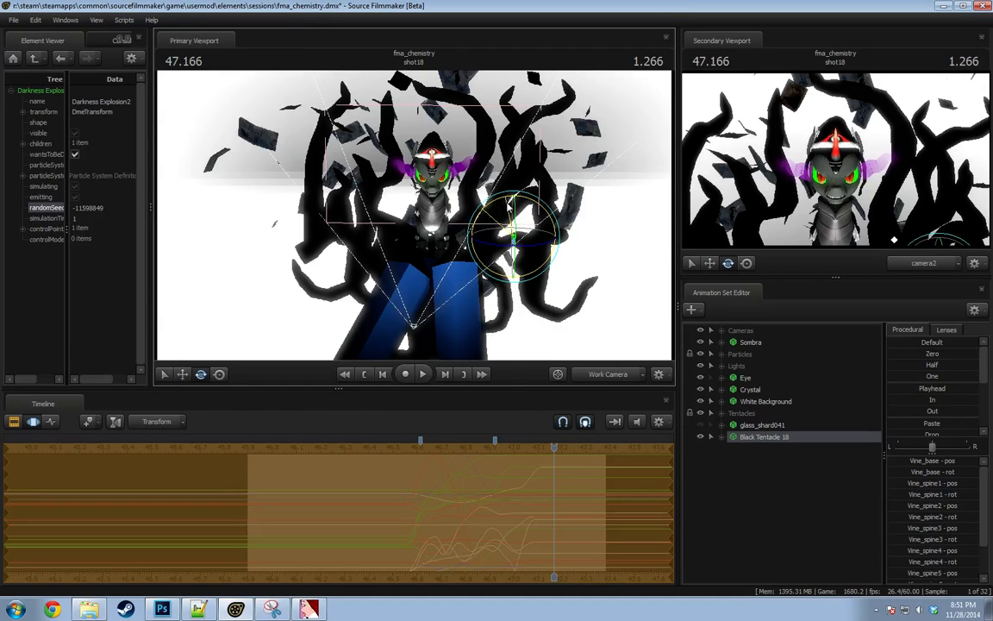
left_click_drag(526, 205, 527, 206)
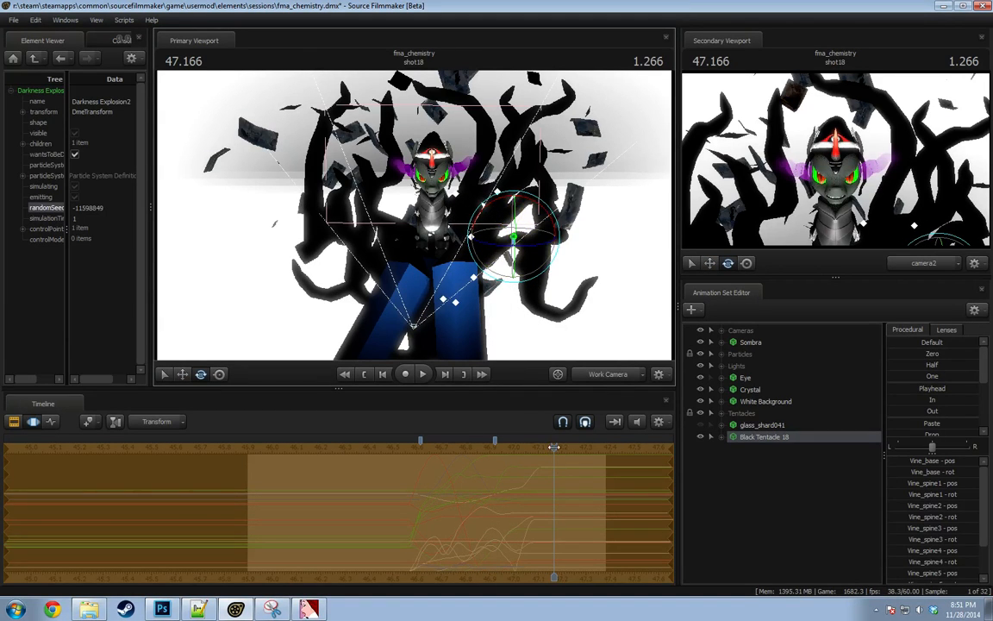
Move the new tentacle slightly up and outward from Sombra at 46.816, play back the result, and finish the modification.
left_click_drag(554, 447, 470, 449)
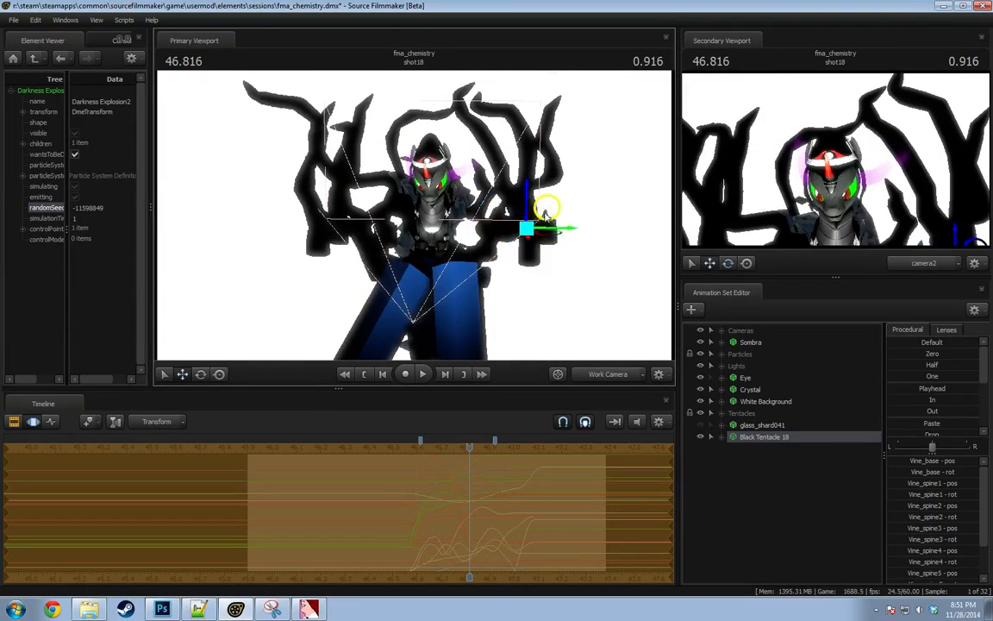
left_click_drag(545, 212, 562, 193)
key("space")
key("space")
key("Escape")
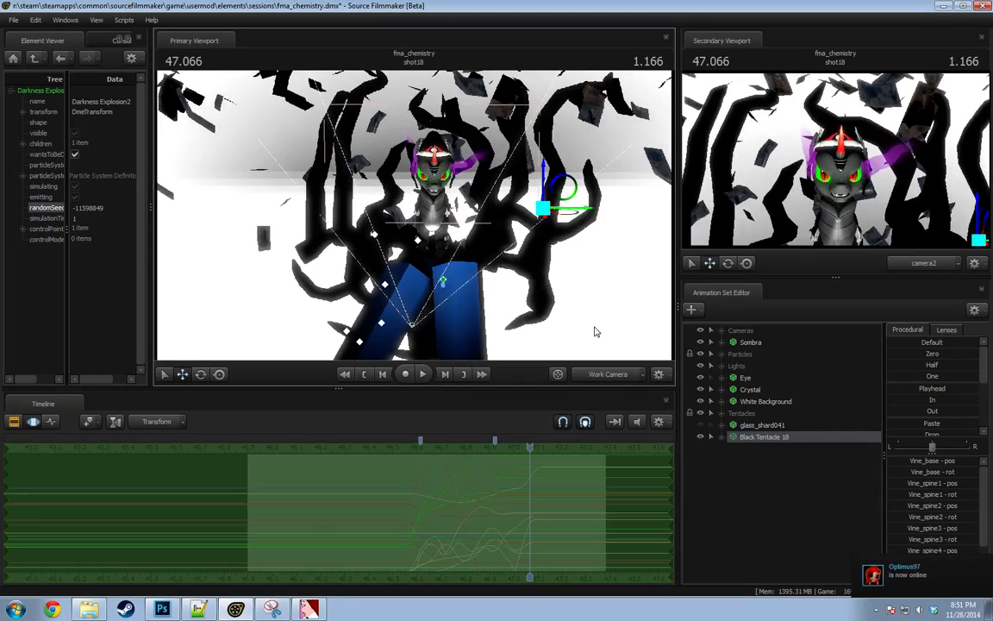
Turn off lighting in the primary viewport and view the tentacle cluster from the side.
left_click_drag(599, 299, 414, 238, "alt")
right_click(558, 221)
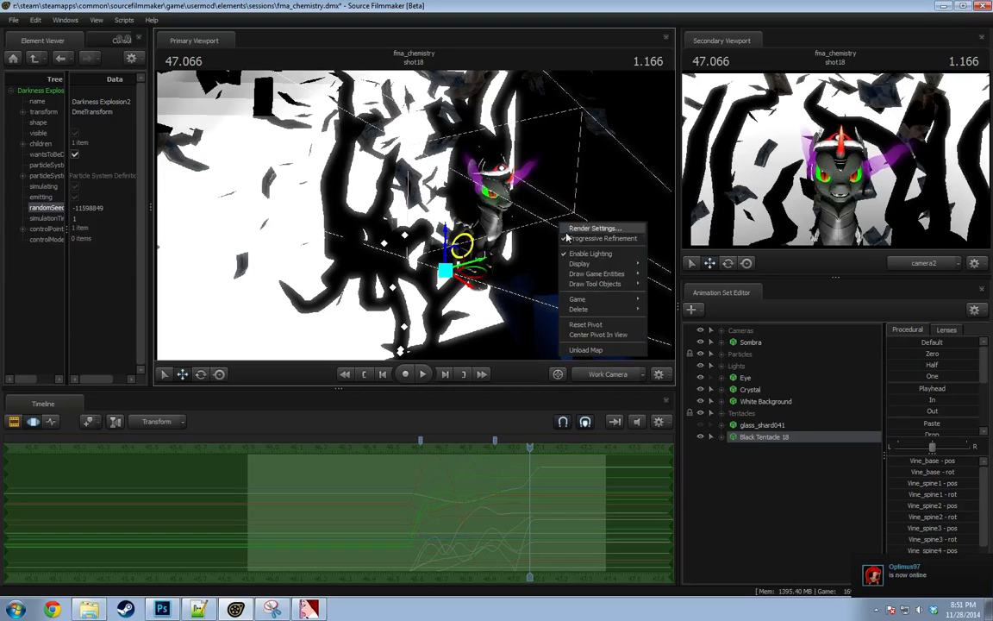
left_click(596, 252)
mouse_move(414, 233)
left_mouse_down("alt")
mouse_move(376, 195)
mouse_move(415, 220)
left_mouse_up("alt")
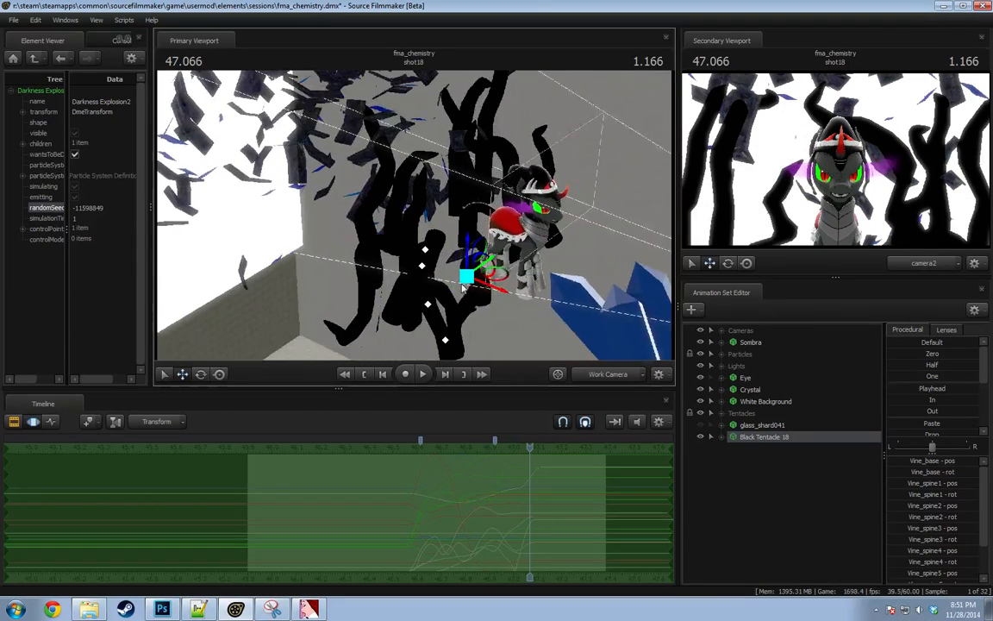
Move the new tentacle well clear of the cluster and advance the playhead to 47.266.
left_click_drag(495, 282, 259, 298)
key("Right")
key("Right")
key("Right")
key("Right")
key("Right")
key("Right")
mouse_move(414, 232)
left_mouse_down()
mouse_move(363, 246)
mouse_move(422, 218)
left_mouse_up()
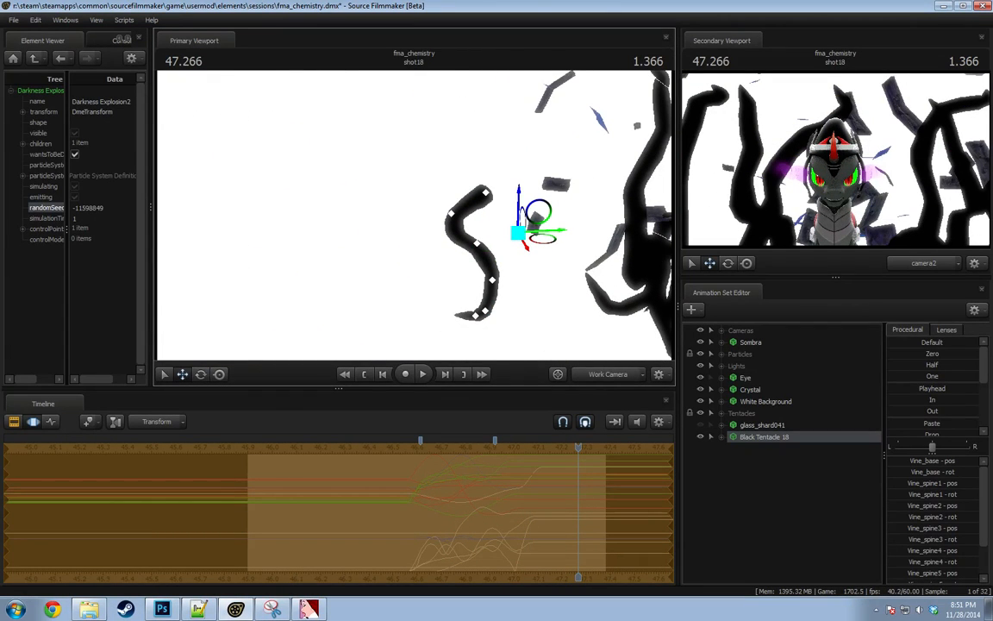
Switch to Chrome, review the Fullmetal Alchemist Brotherhood opening around 0:45 at low volume, and move the browser out of the way.
key("alt+Tab")
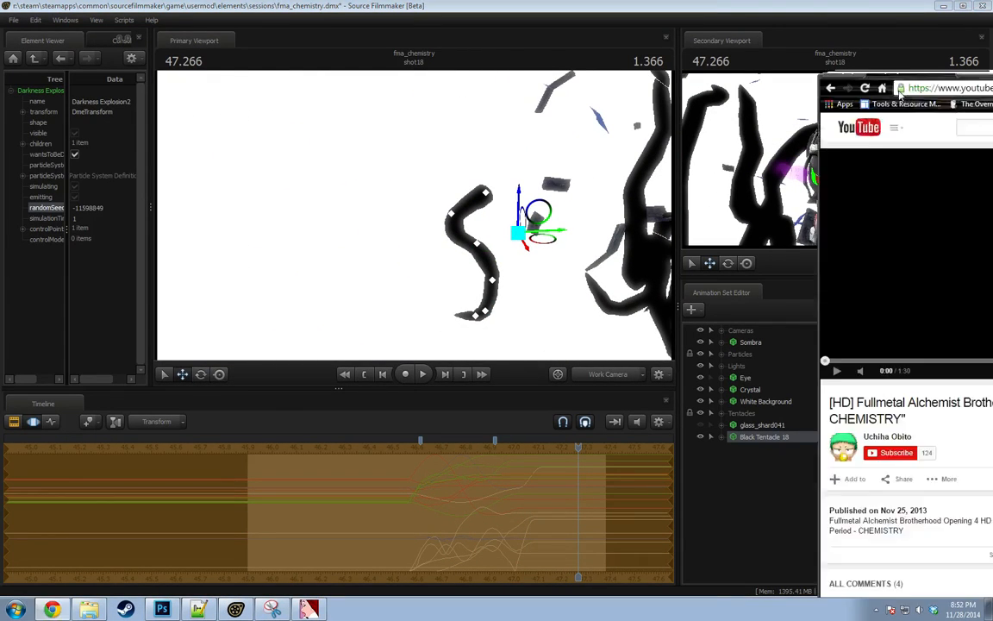
left_click_drag(852, 81, 757, 79)
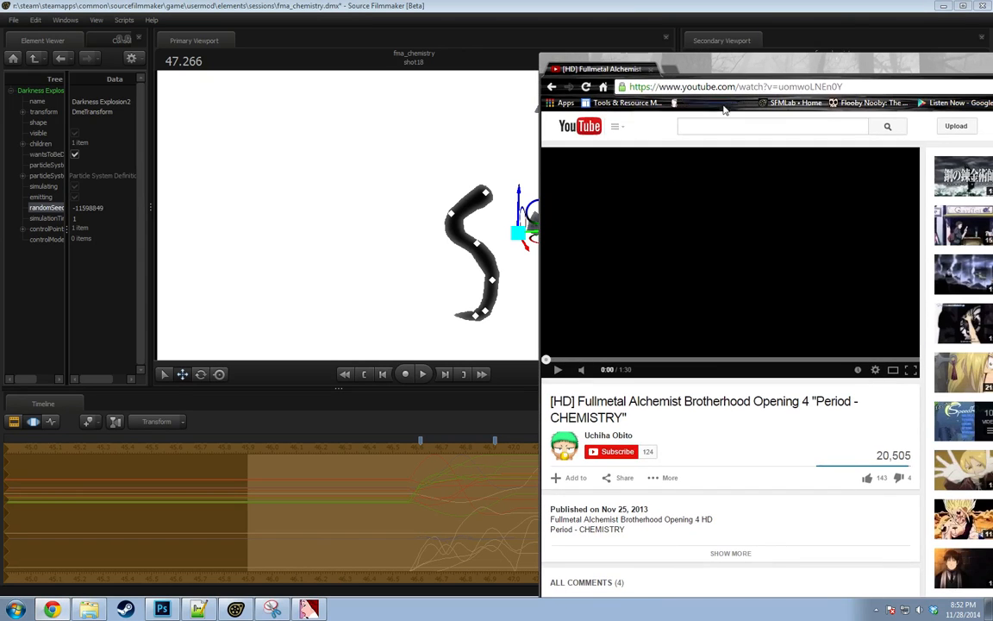
left_click(728, 362)
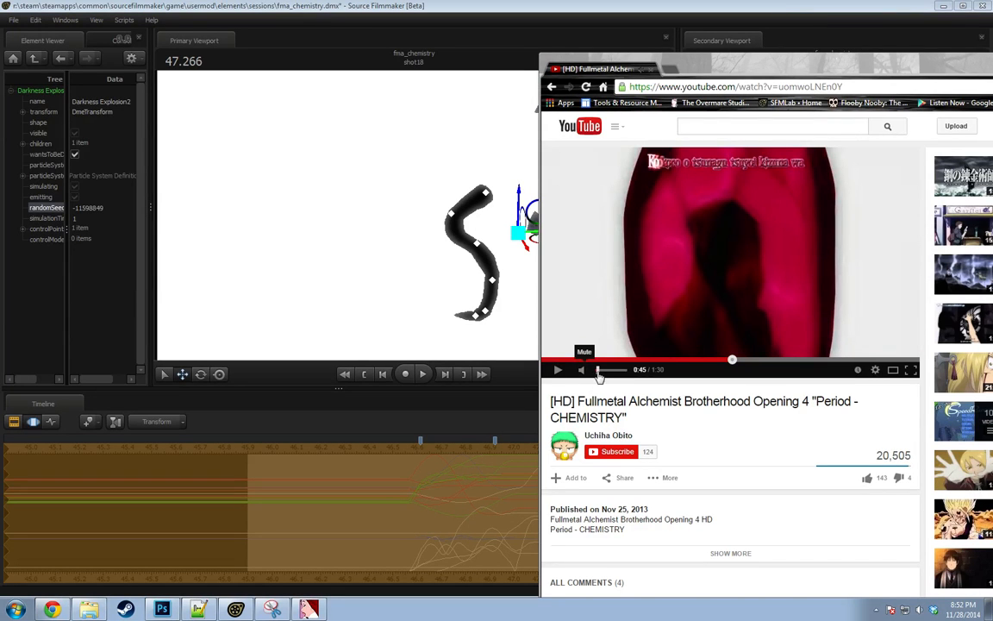
left_click_drag(597, 372, 606, 372)
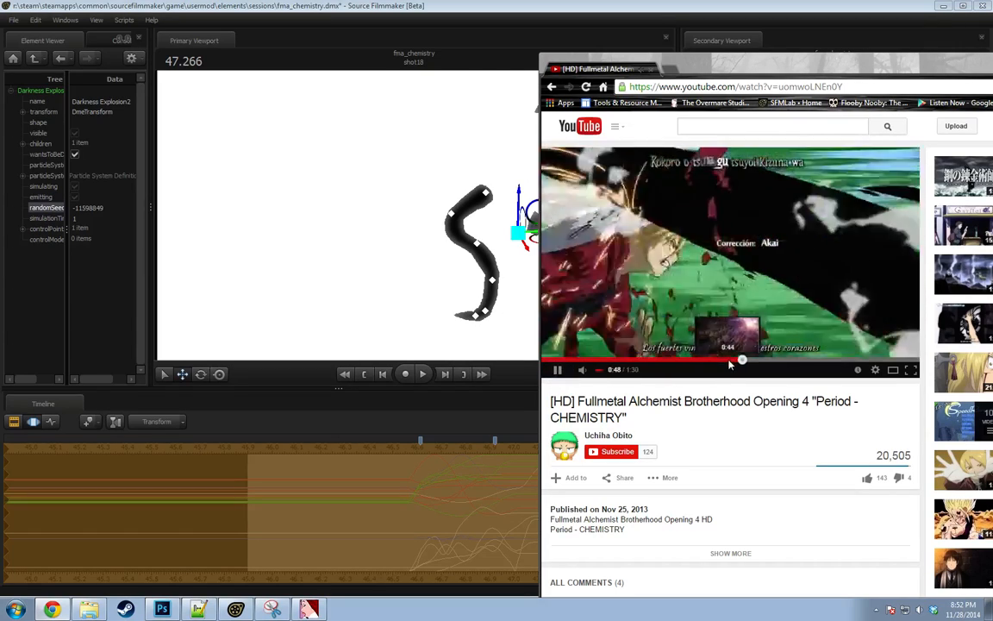
left_click(729, 360)
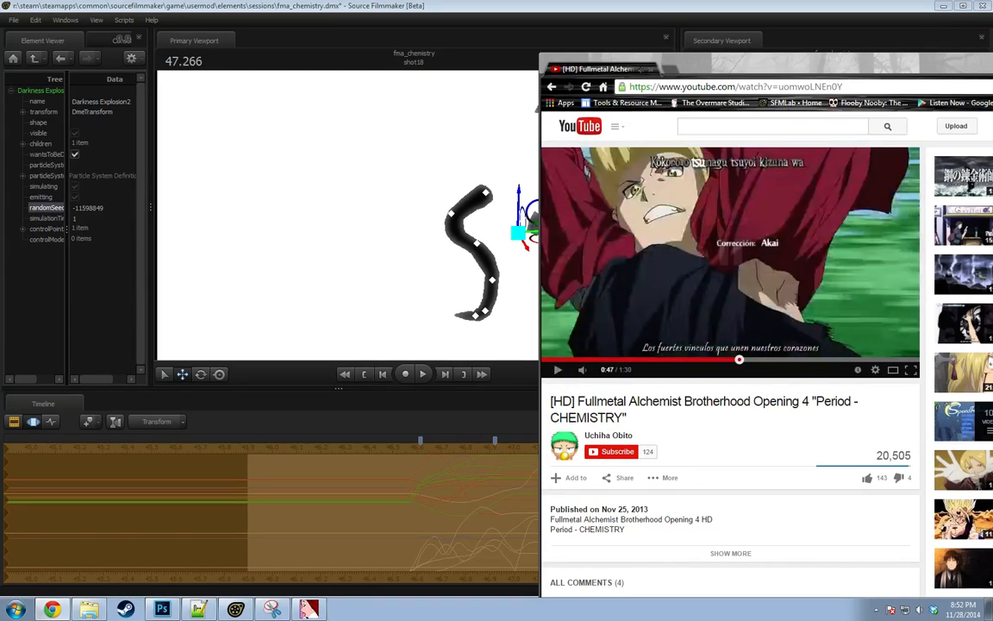
left_click_drag(834, 68, 992, 69)
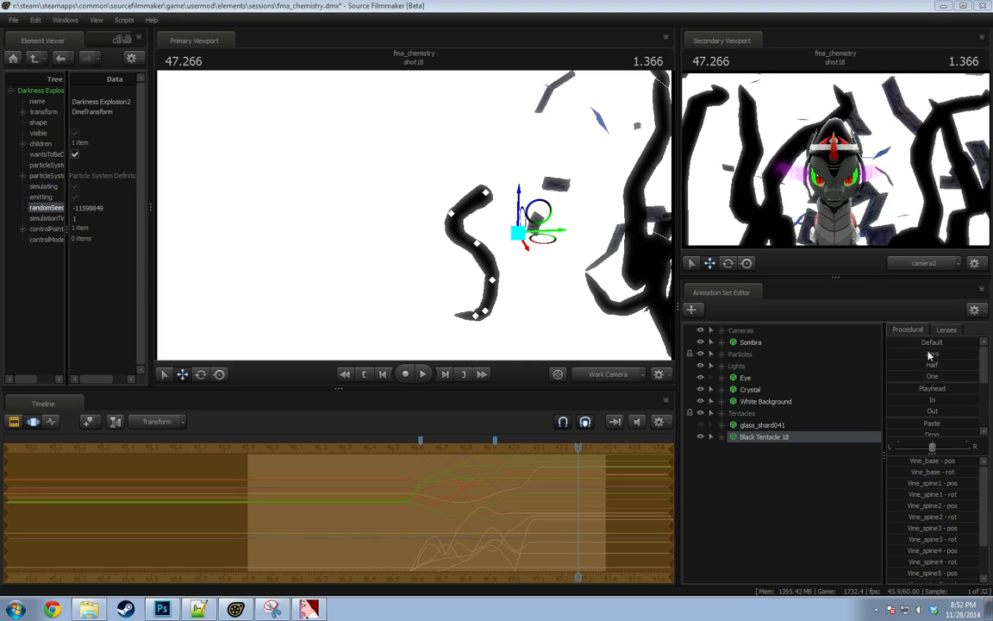
Rotate the isolated tentacle at 47.183 to reach toward the cluster around Sombra, and play back its motion.
left_click_drag(577, 448, 449, 443)
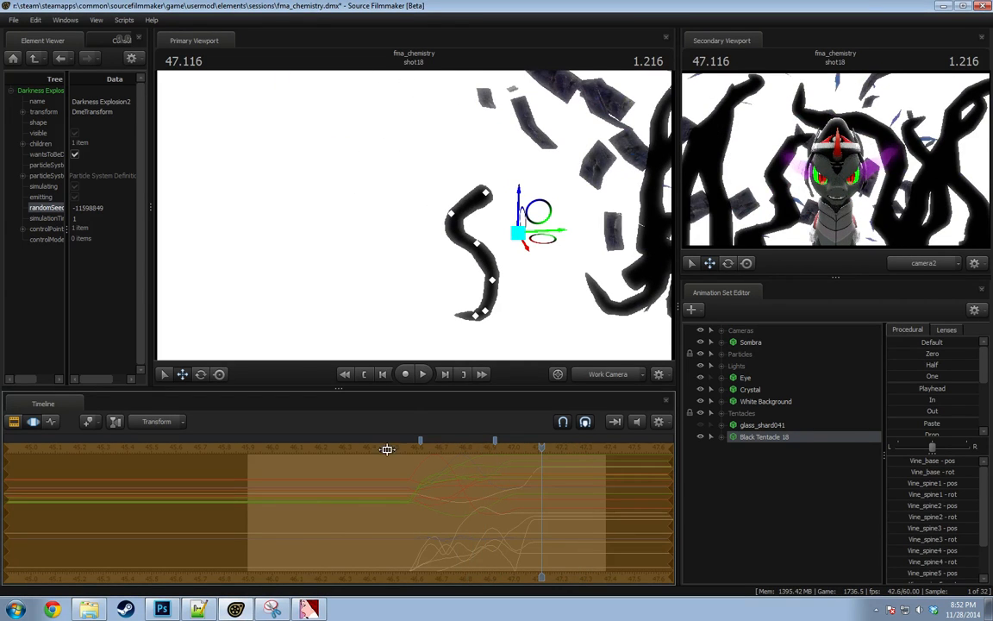
mouse_move(539, 450)
left_mouse_down()
mouse_move(396, 448)
mouse_move(558, 448)
left_mouse_up()
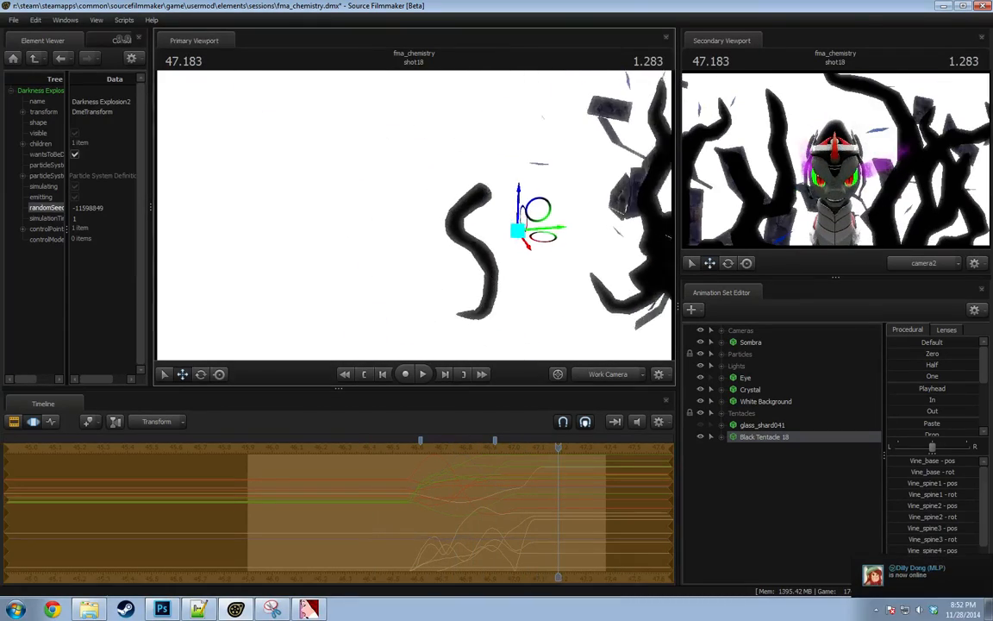
key("e")
left_click_drag(459, 179, 539, 187, "alt")
right_click(494, 193)
left_click(516, 201)
left_click_drag(467, 200, 432, 139, "alt")
key("space")
key("space")
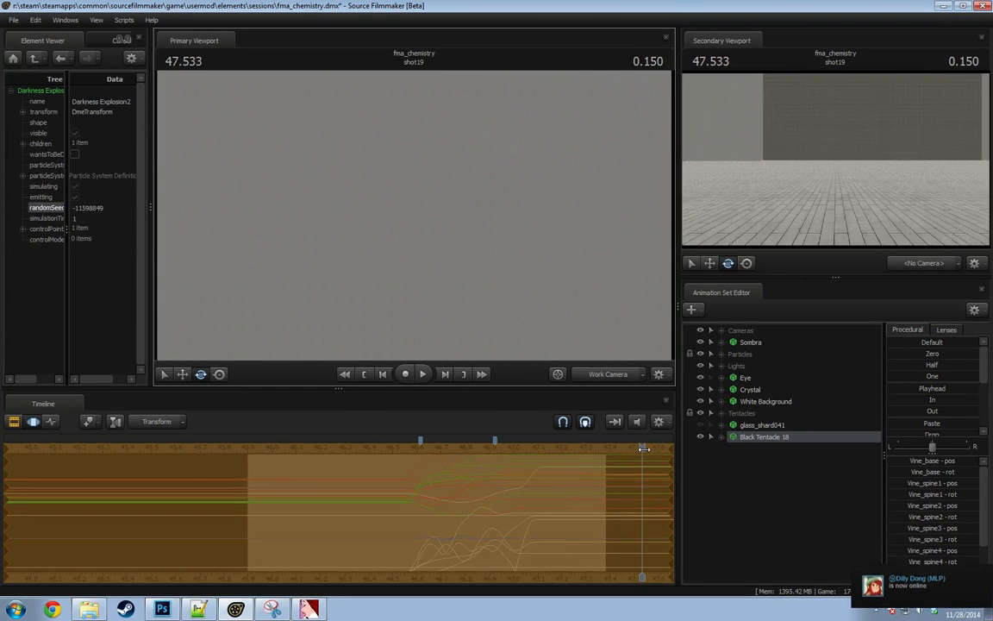
Replay the rotated tentacle's motion from 46.700 to 47.233 and finish the modification.
left_click_drag(644, 448, 441, 449)
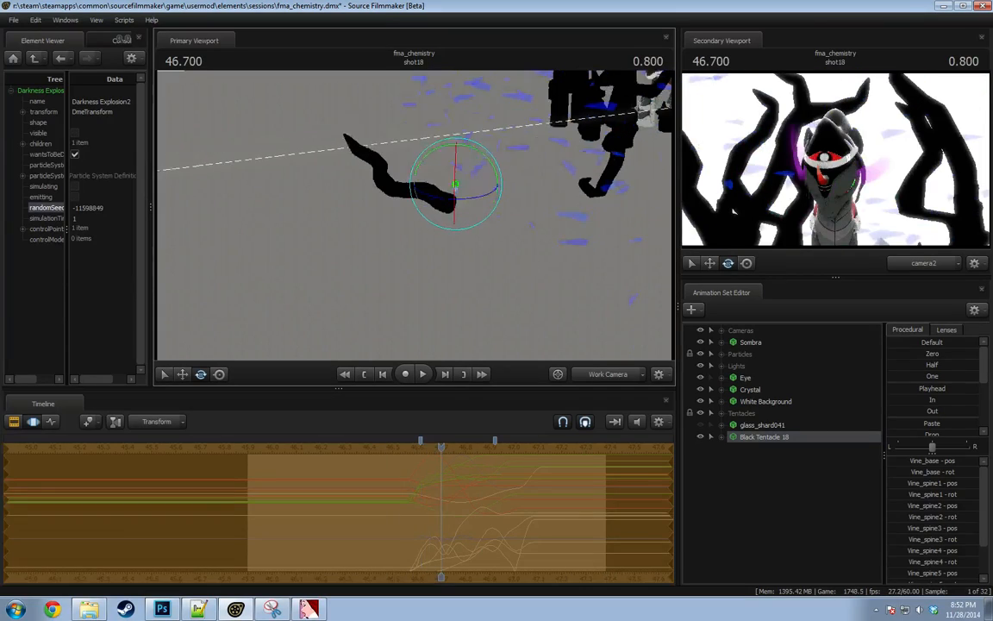
key("space")
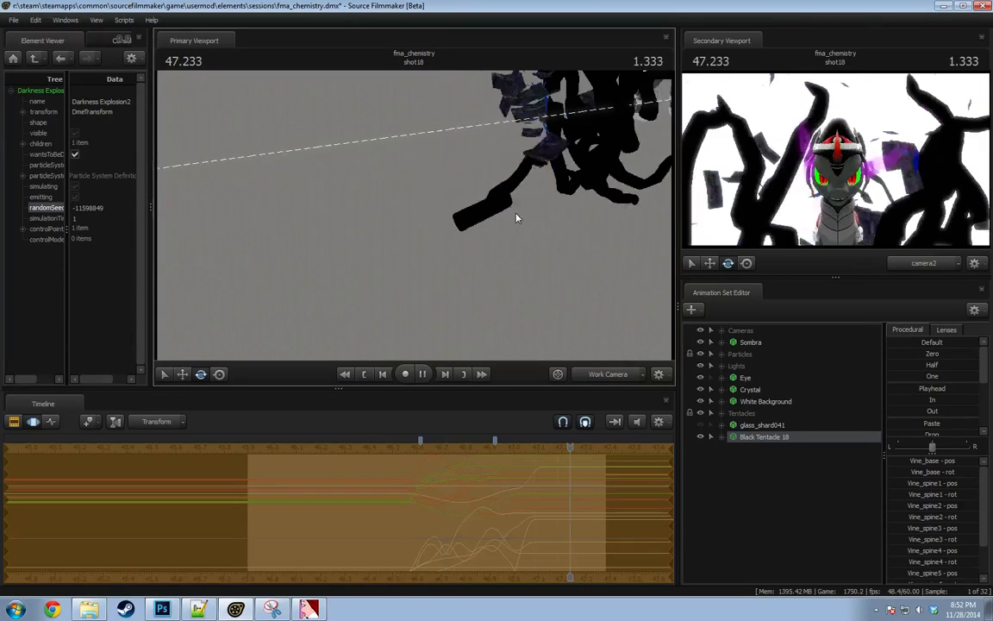
key("space")
left_click_drag(515, 214, 432, 278, "alt")
left_click(653, 465)
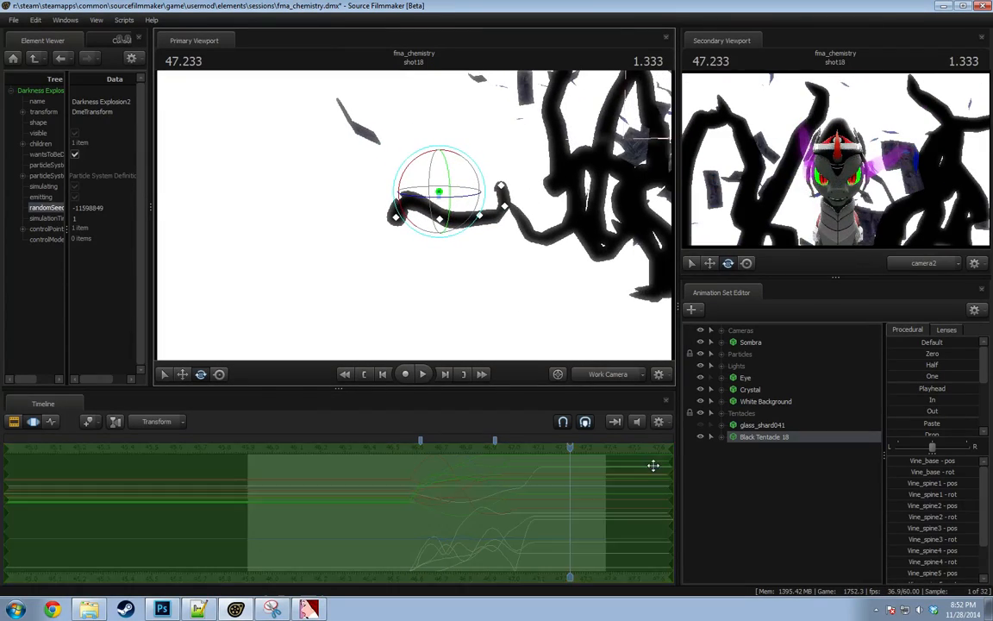
Move the tentacle back to the cluster at 47.233, placing its base close to Sombra, and check it from several angles.
left_click_drag(534, 297, 594, 288, "alt")
key("w")
left_click_drag(534, 251, 466, 220, "alt")
left_click_drag(528, 235, 416, 220)
left_click_drag(515, 256, 446, 220, "alt")
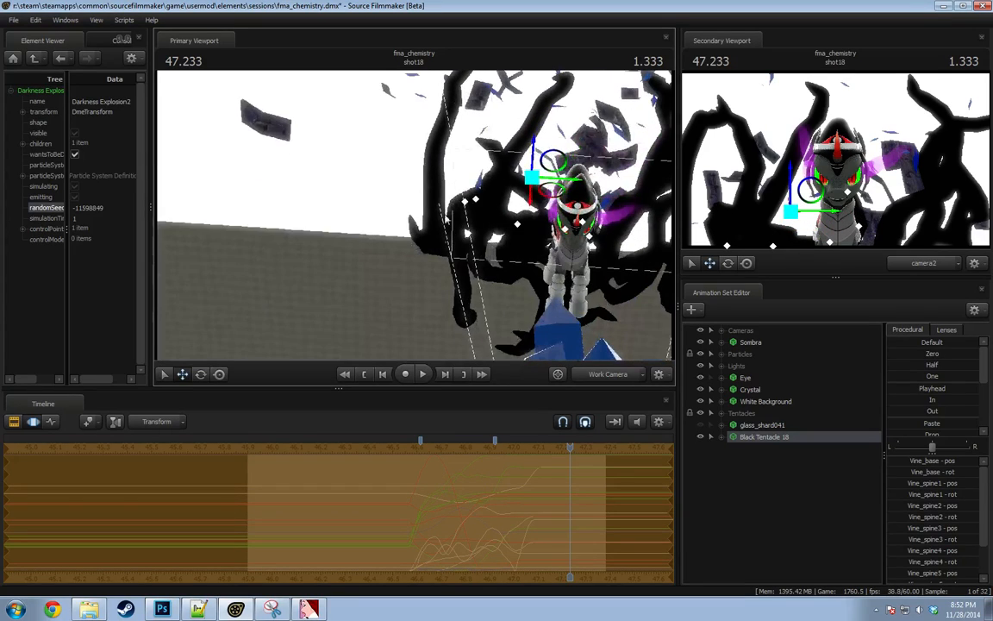
left_click_drag(556, 196, 589, 210)
left_click_drag(520, 283, 613, 239, "alt")
left_click_drag(484, 202, 454, 200, "alt")
Try repositioning the tentacle at 47.033 and undo the attempted changes.
left_click_drag(371, 514, 520, 516)
left_click_drag(457, 289, 529, 292, "alt")
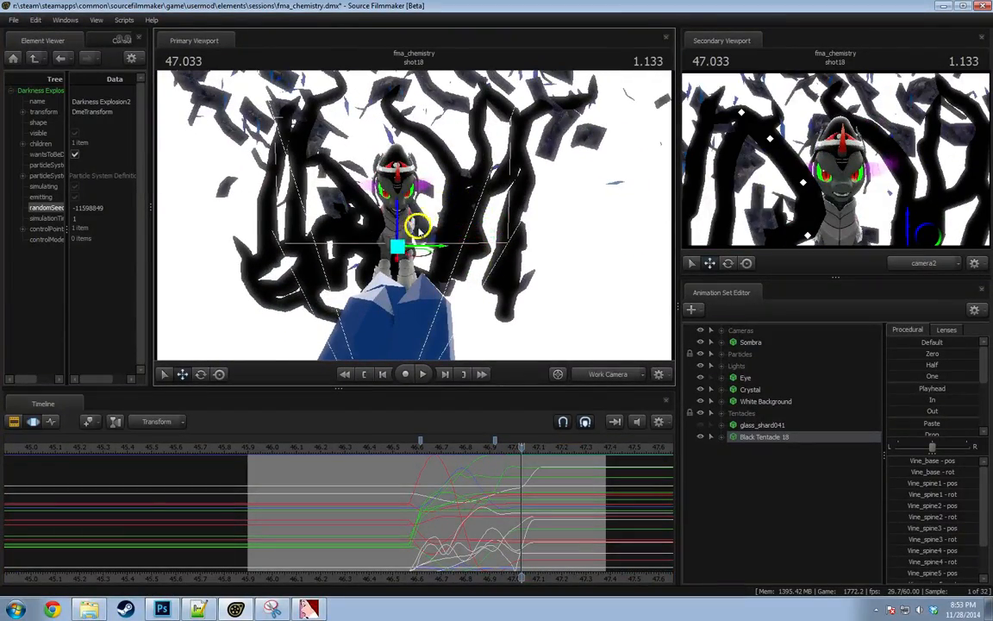
key("ctrl+z")
key("ctrl+z")
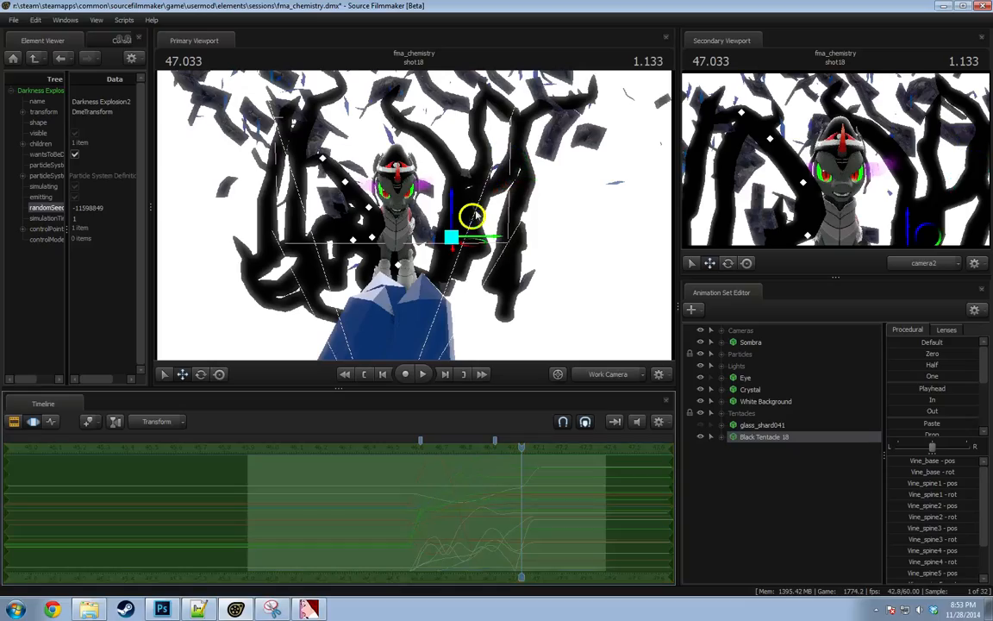
left_click_drag(473, 215, 493, 182)
key("ctrl+z")
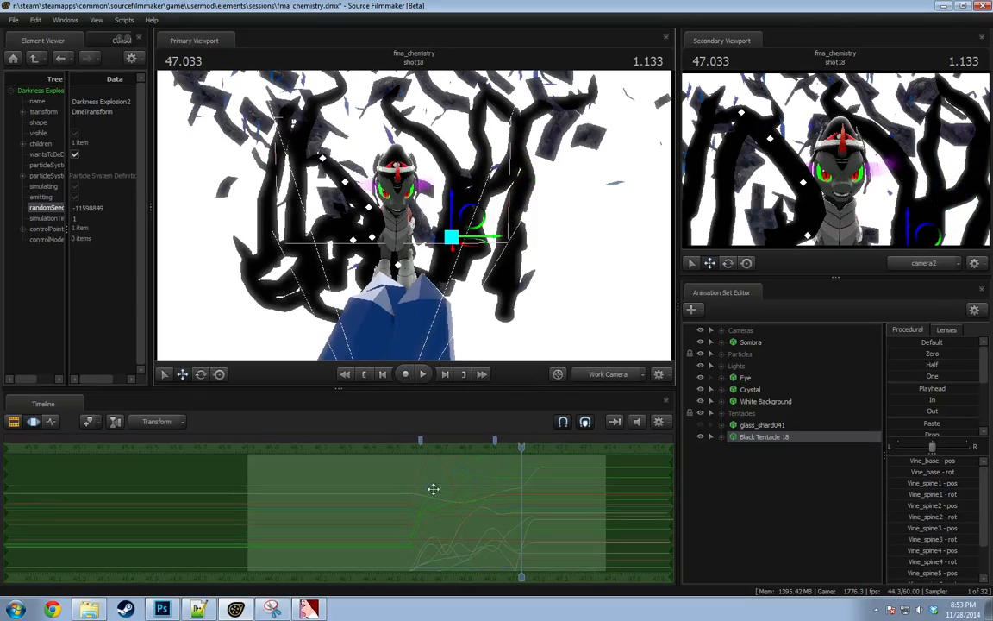
Rotate the tentacle at 47.033, move its base across to the other side of Sombra, and play back the result.
left_click_drag(433, 489, 530, 535)
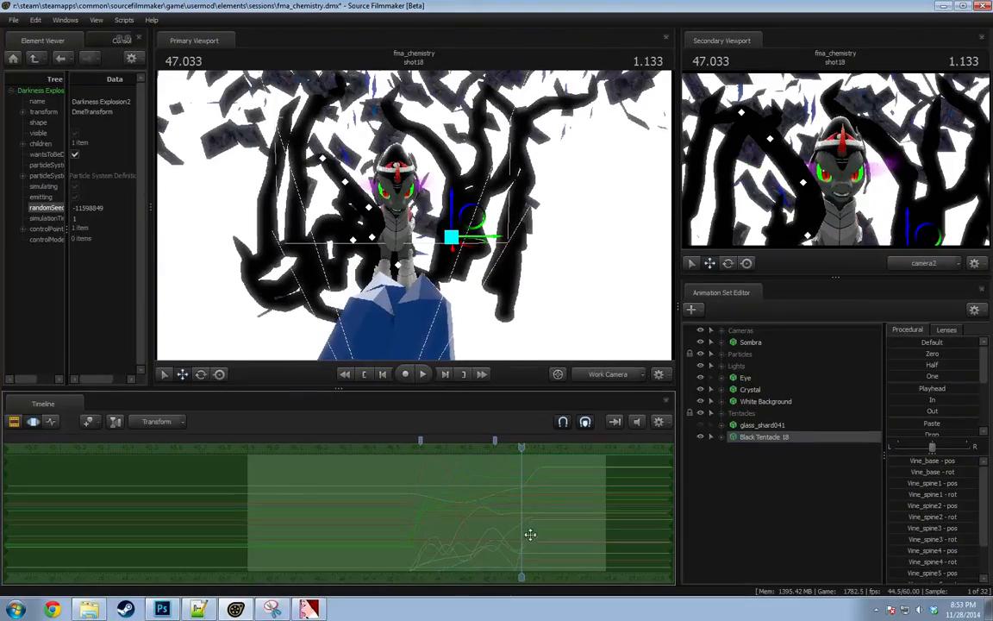
right_click(467, 238)
left_click(484, 246)
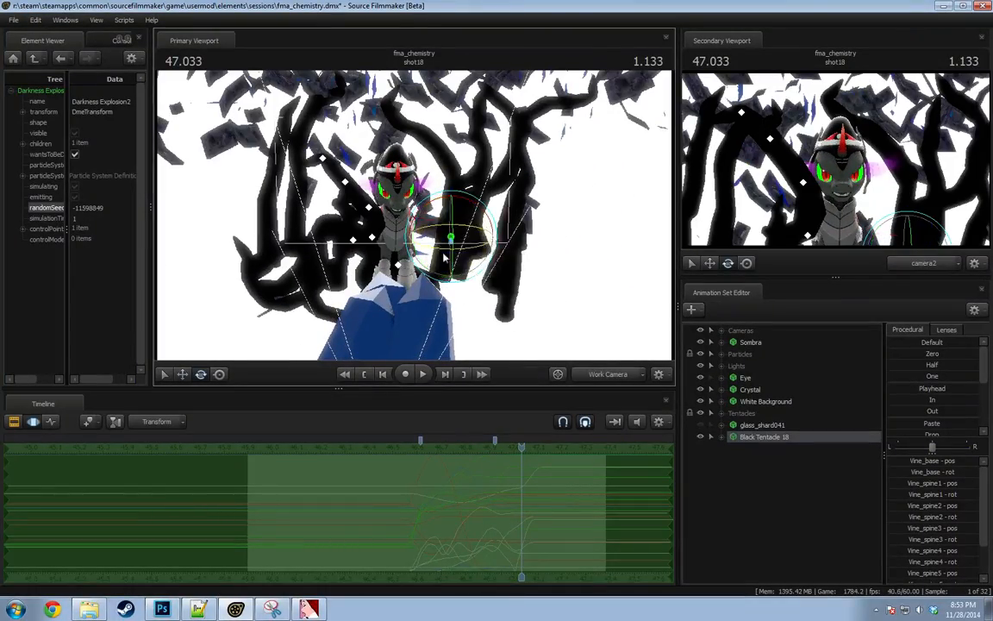
left_click_drag(435, 248, 336, 245)
key("space")
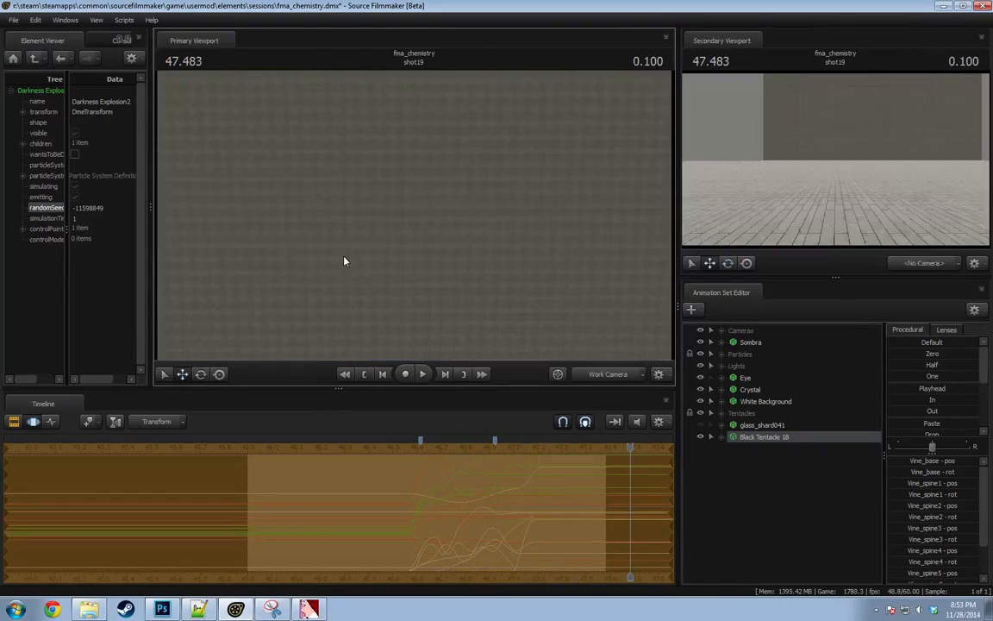
Preview the repositioned tentacle around 46.965 and 47.051, and release the full time selection in the motion editor.
key("shift")
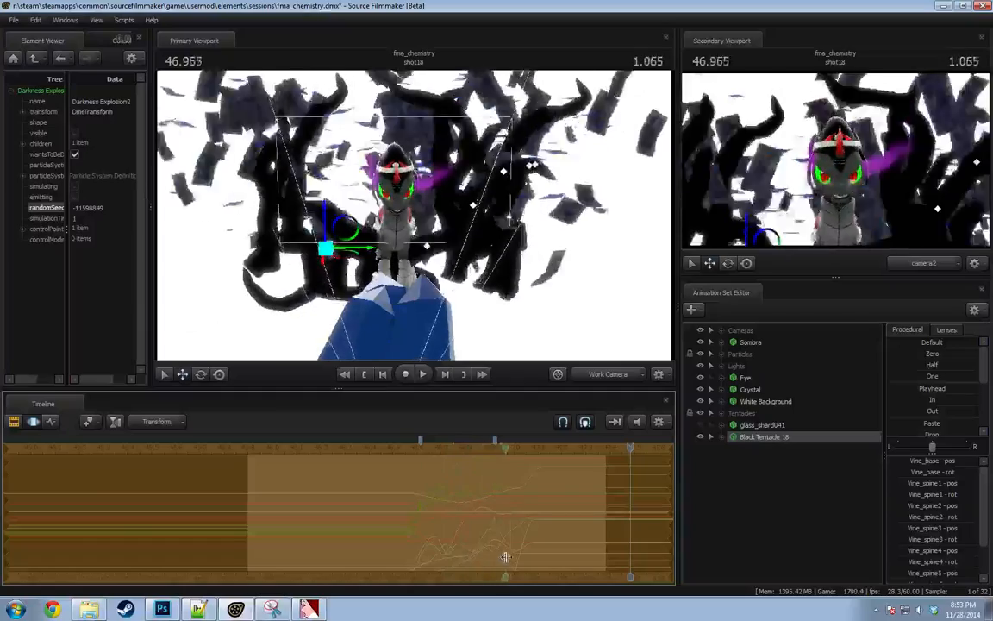
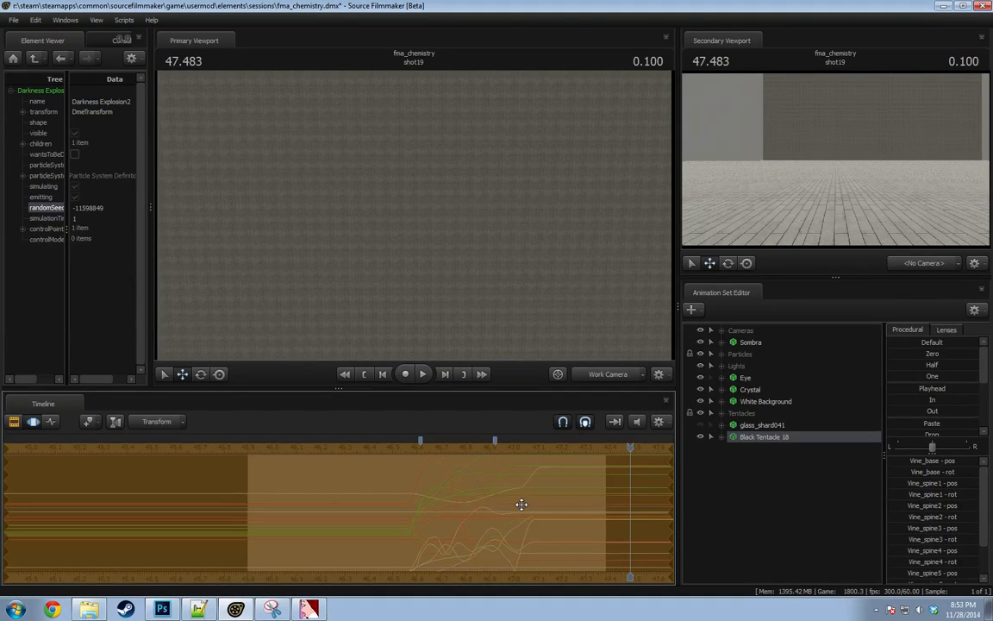
left_click(501, 578)
middle_click_drag(527, 550, 369, 568)
key("space")
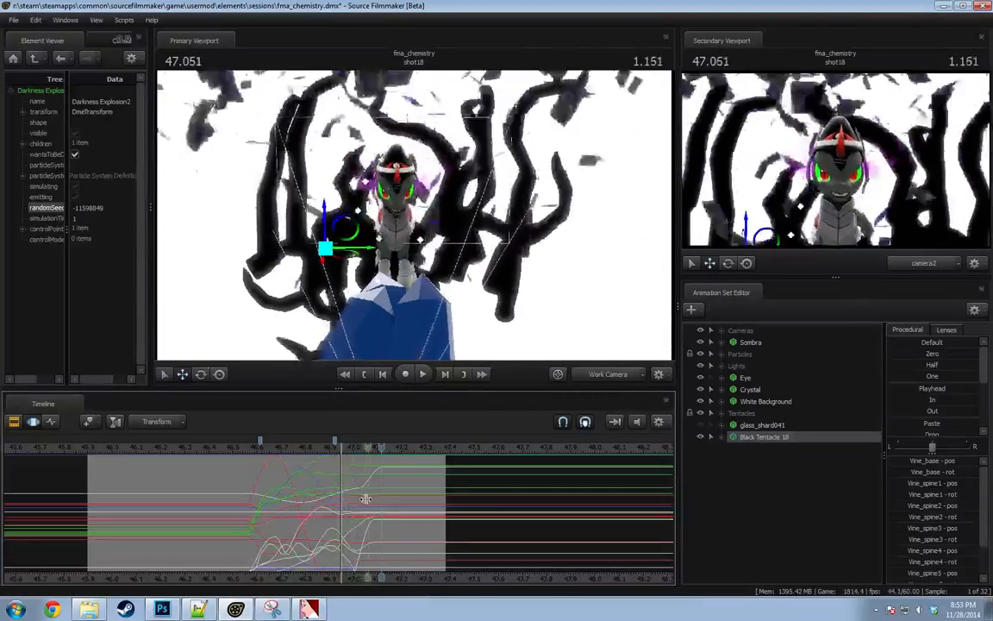
Paste the copied motion onto Black Tentacle 18 around 47.1 and blend the seam with the Spline preset.
left_click_drag(361, 499, 391, 513, "shift")
key("ctrl+v")
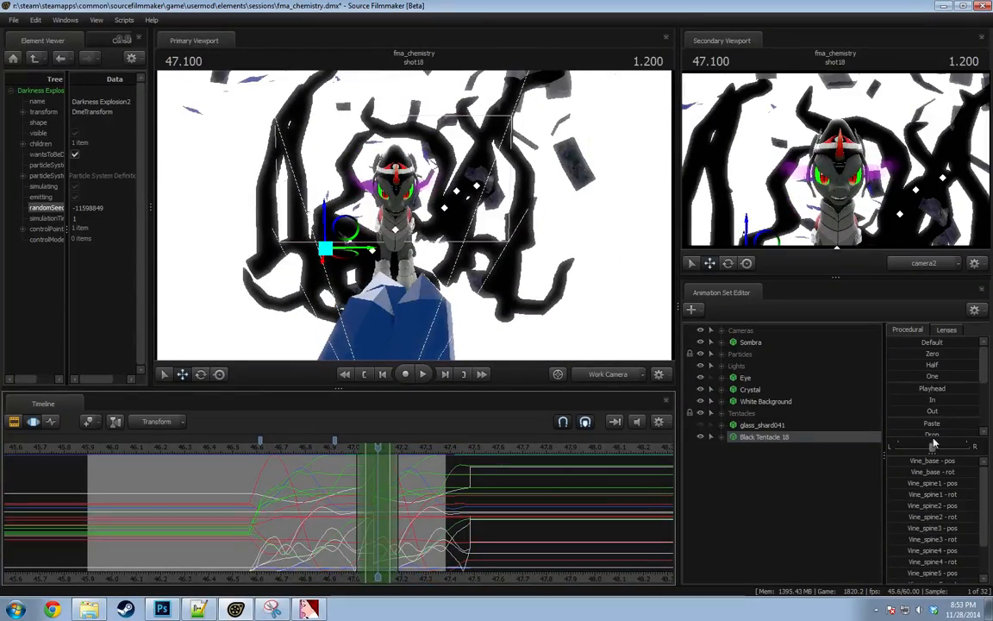
scroll(932, 431, "down", 5)
left_click_drag(931, 423, 970, 423)
Hide the Tentacles and Particles groups and play back Black Tentacle 18's motion on its own from about 46.6.
left_click(338, 455)
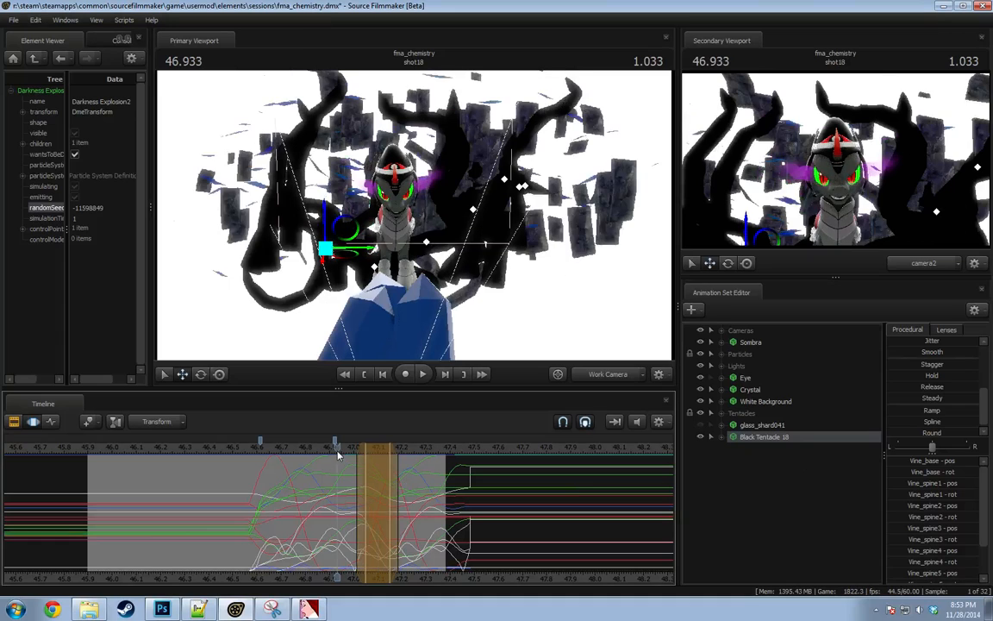
left_click(704, 414)
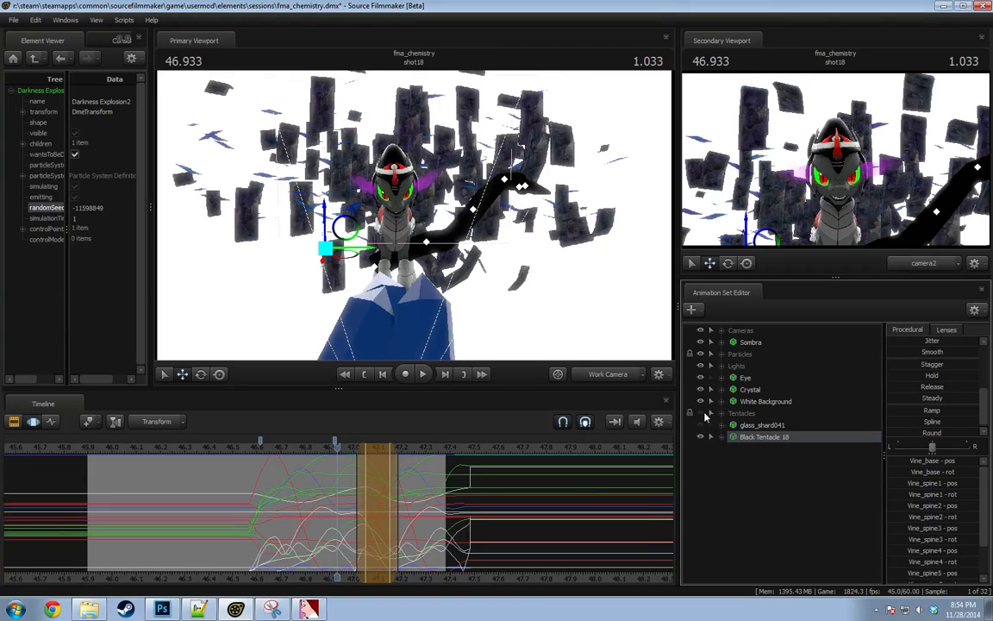
left_click(700, 354)
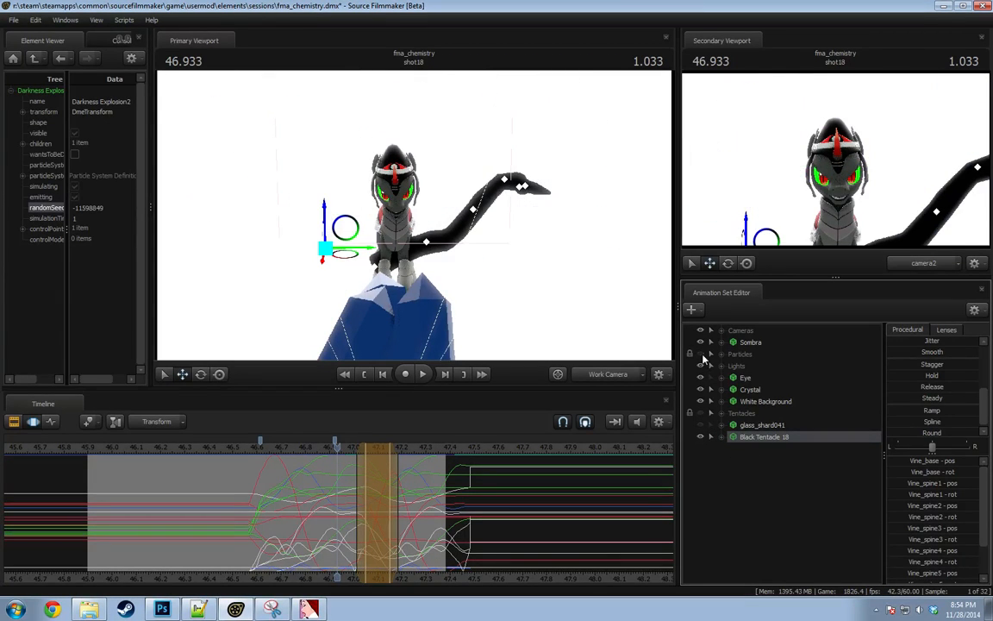
key("space")
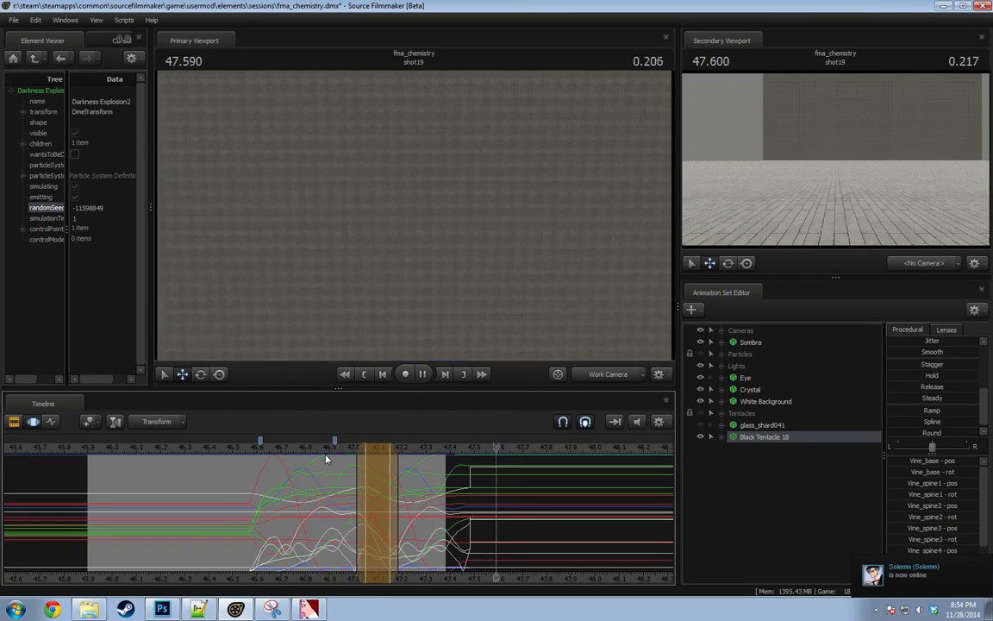
left_click(257, 447)
key("space")
key("space")
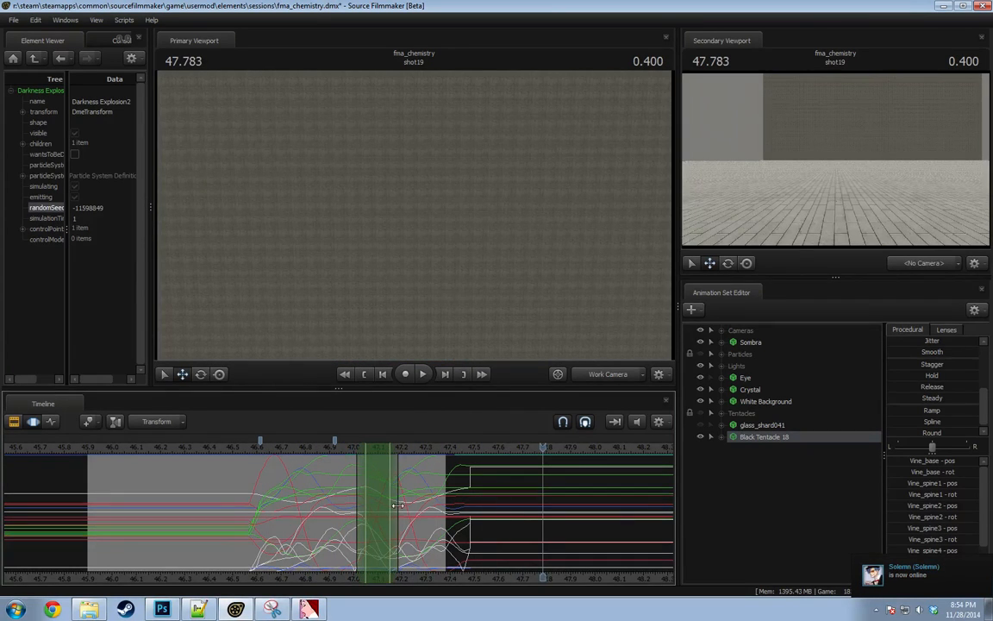
Extend the time selection to the full range, show the Particles and Tentacles groups again, and review the shot around 46.933.
key("Escape")
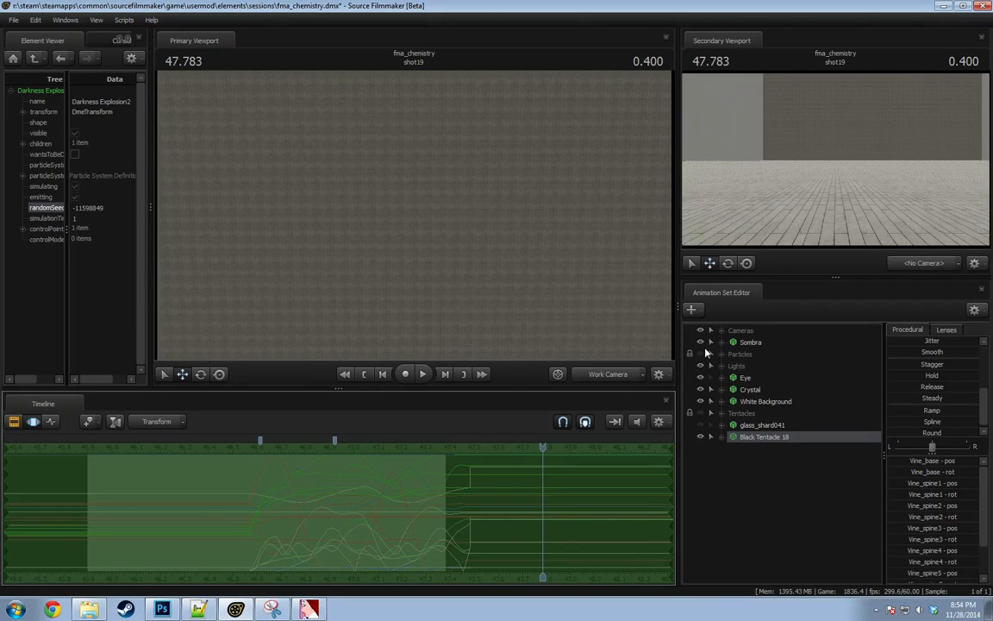
left_click(706, 417)
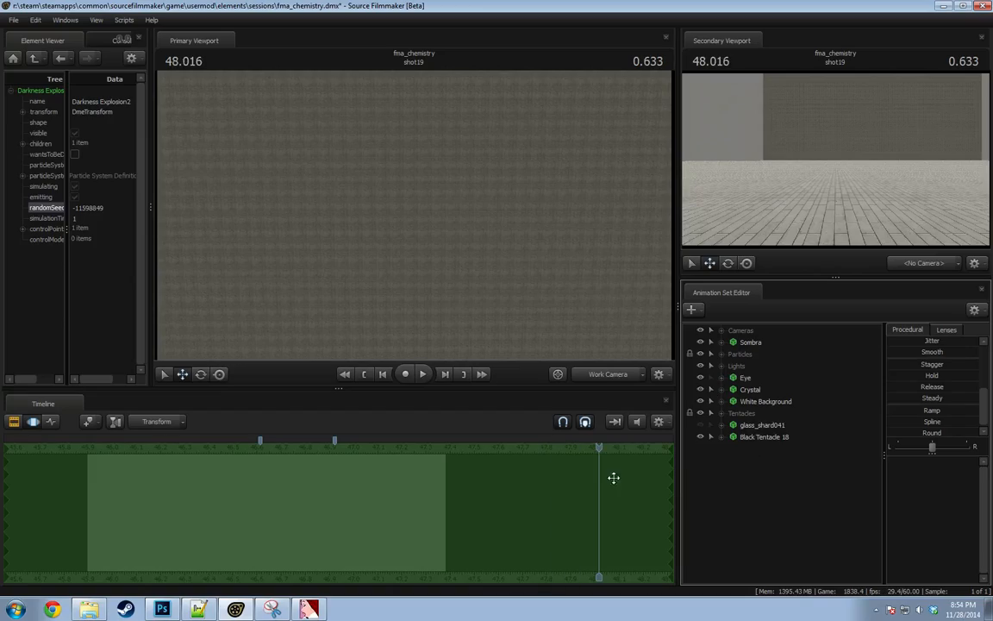
left_click_drag(599, 449, 241, 470)
key("space")
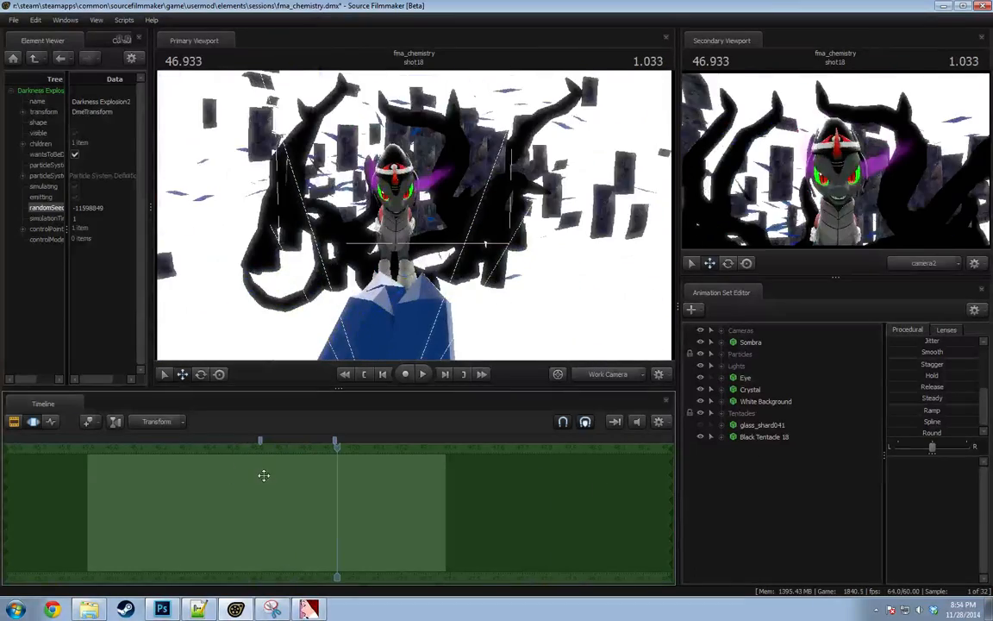
mouse_move(336, 447)
left_mouse_down()
mouse_move(385, 455)
mouse_move(337, 443)
left_mouse_up()
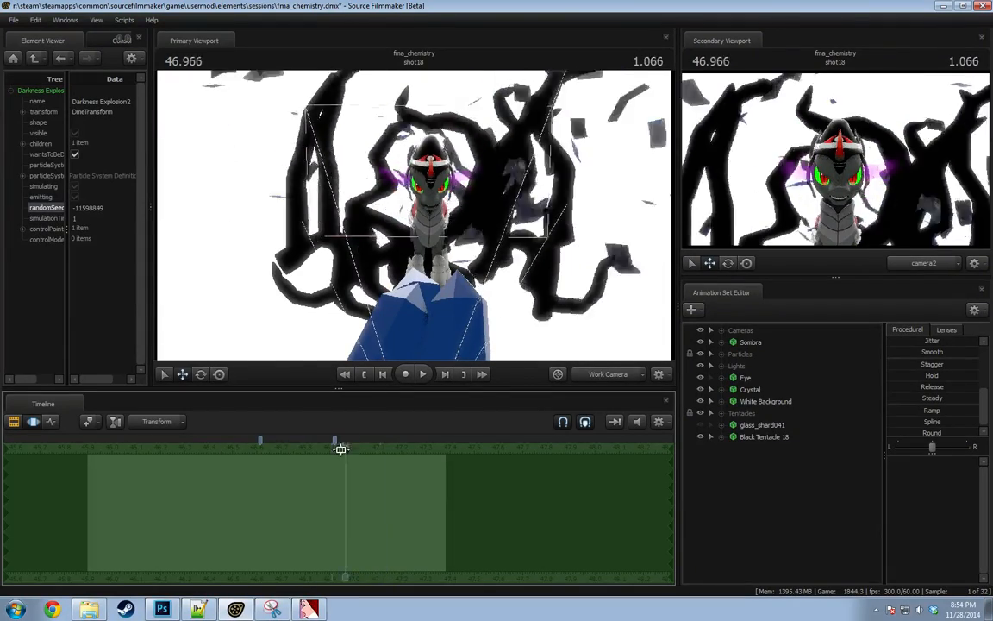
Shift Black Tentacle 18 slightly downward across the full time range and check it at 47.133 and 47.333 with the particles hidden.
left_click(760, 436)
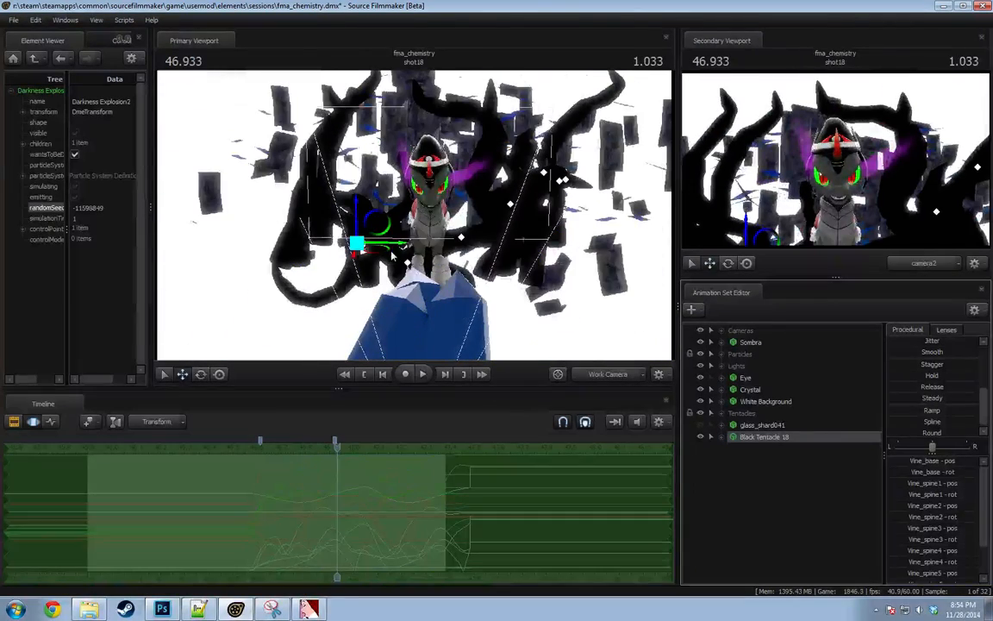
left_click_drag(392, 255, 395, 268)
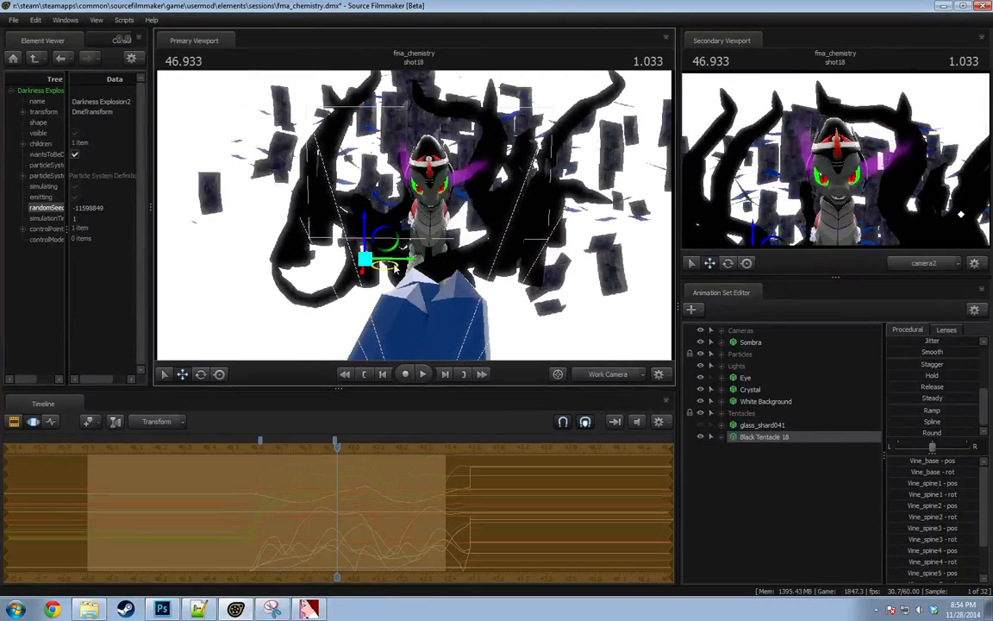
left_click(701, 354)
key("space")
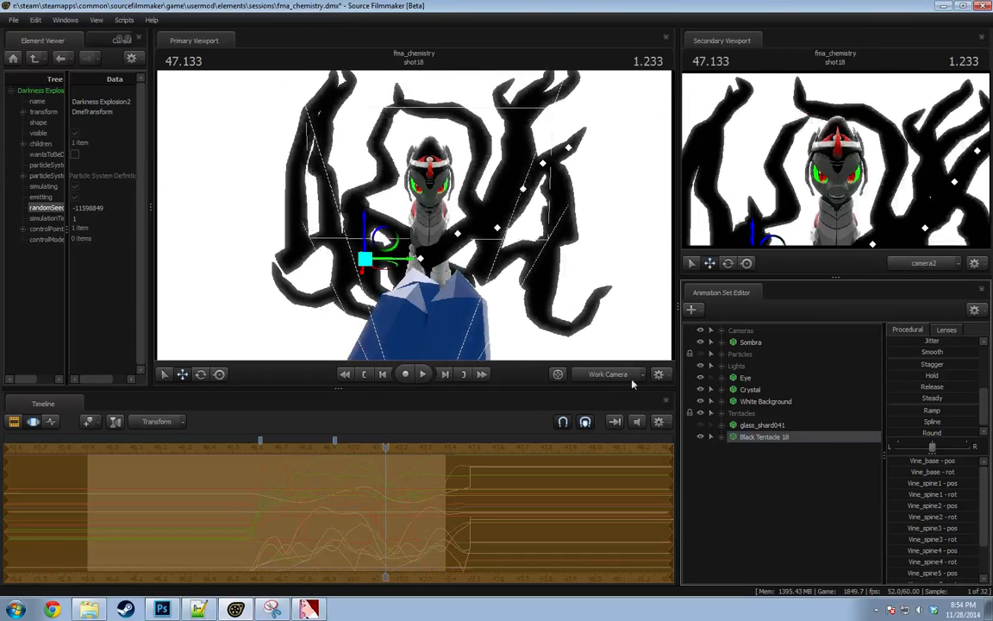
left_click(700, 354)
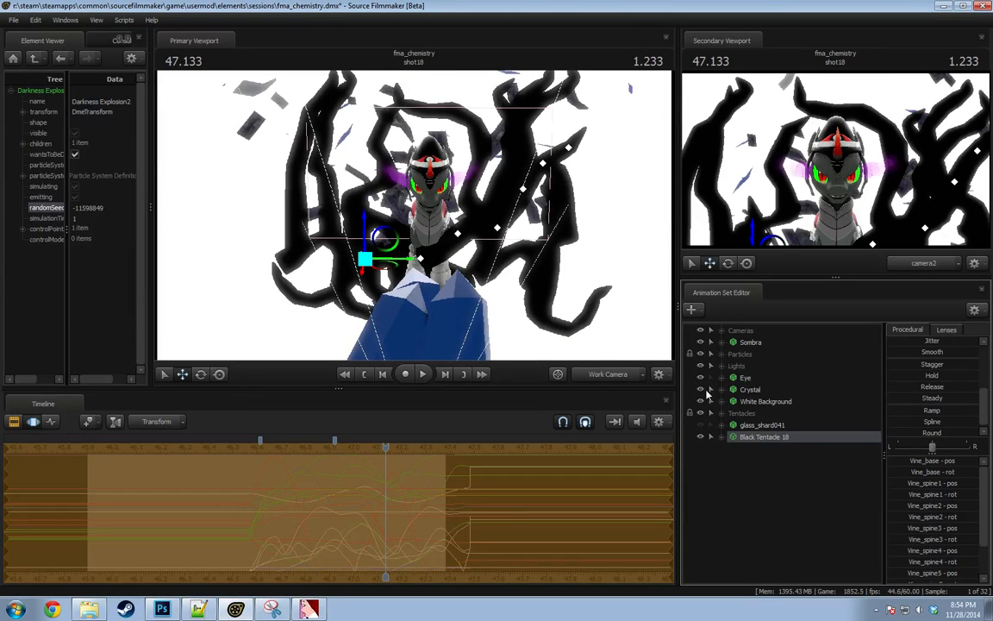
left_click(700, 354)
left_click(431, 446)
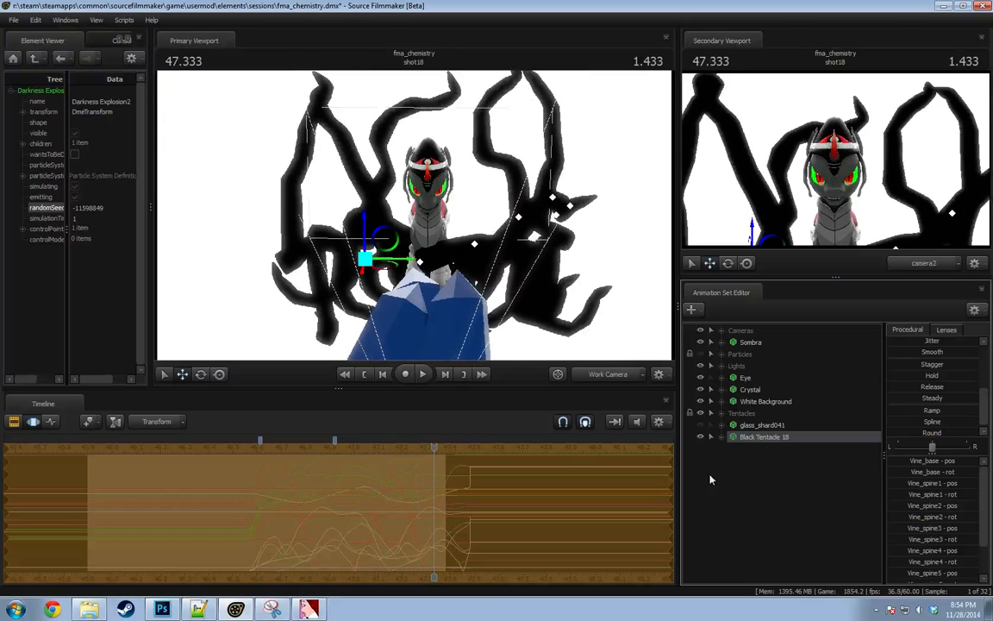
Hide the Tentacles group and play back Black Tentacle 18's adjusted motion beside Sombra.
left_click(701, 413)
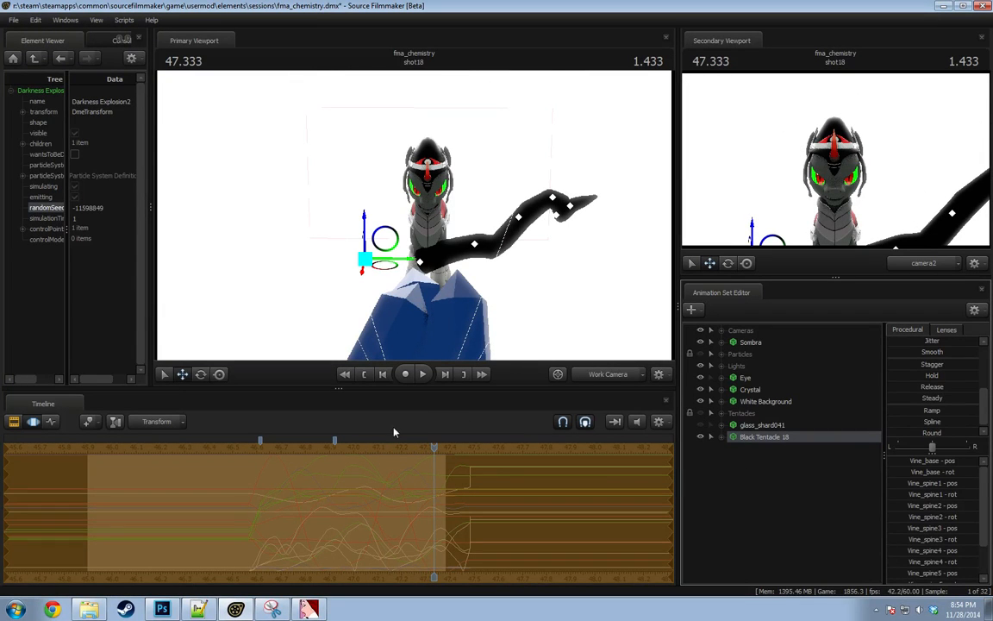
left_click_drag(433, 449, 165, 458)
key("space")
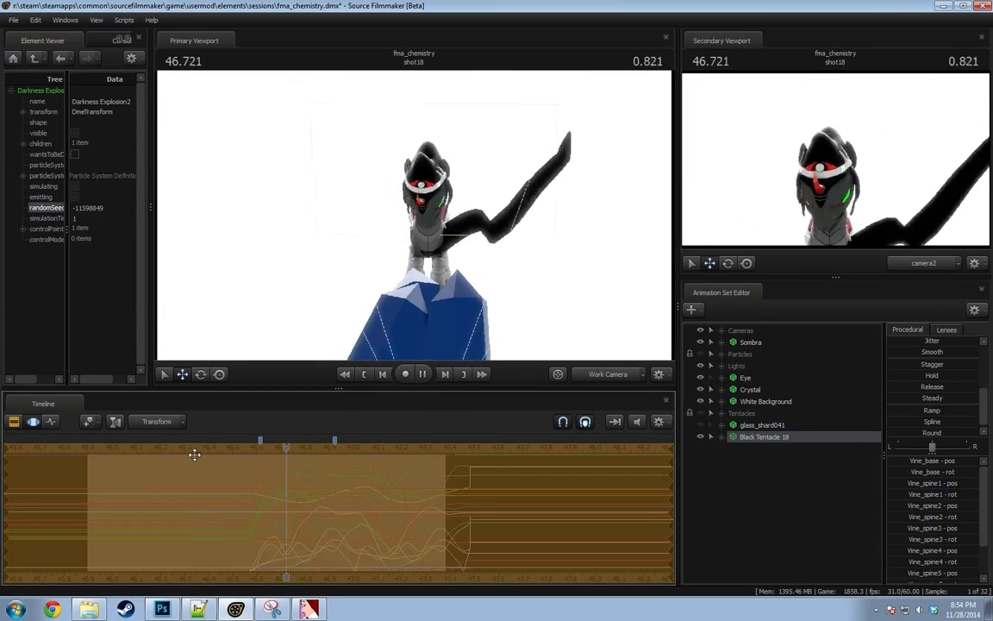
key("space")
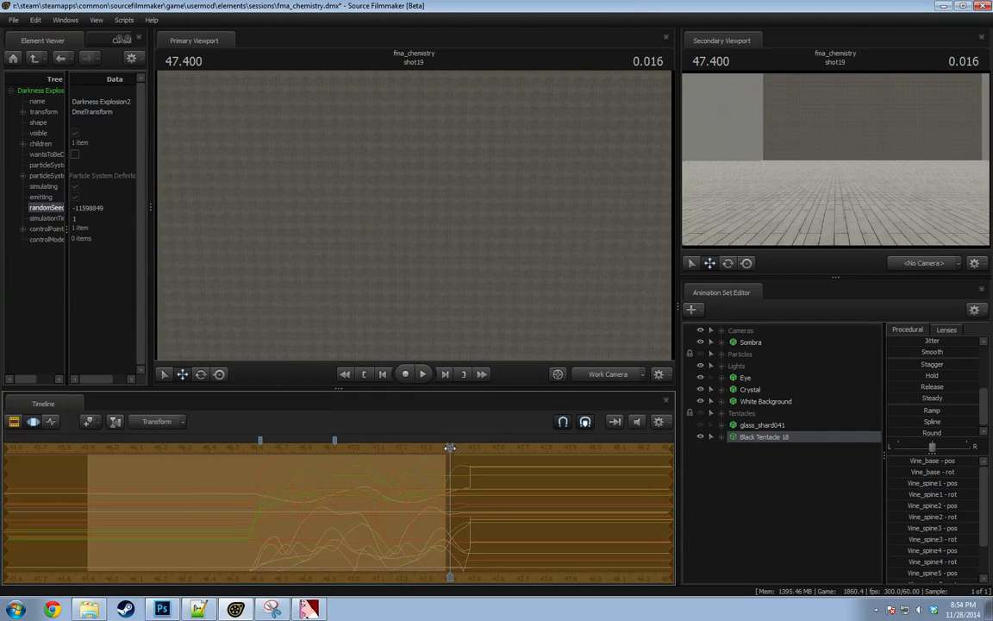
left_click_drag(449, 447, 256, 447)
key("space")
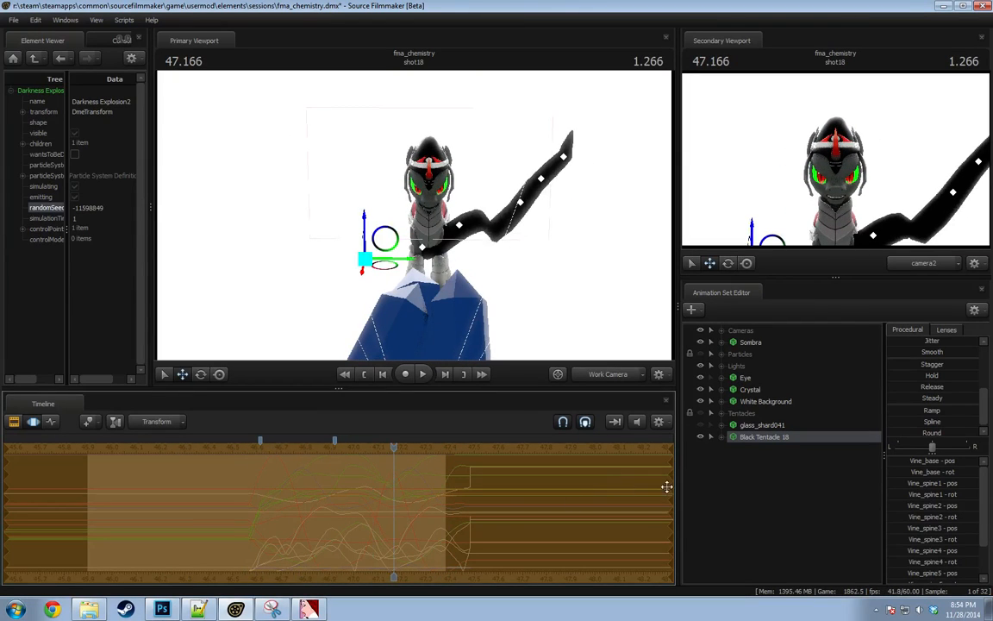
Duplicate Black Tentacle 18 by copying and pasting its animation set.
right_click(767, 437)
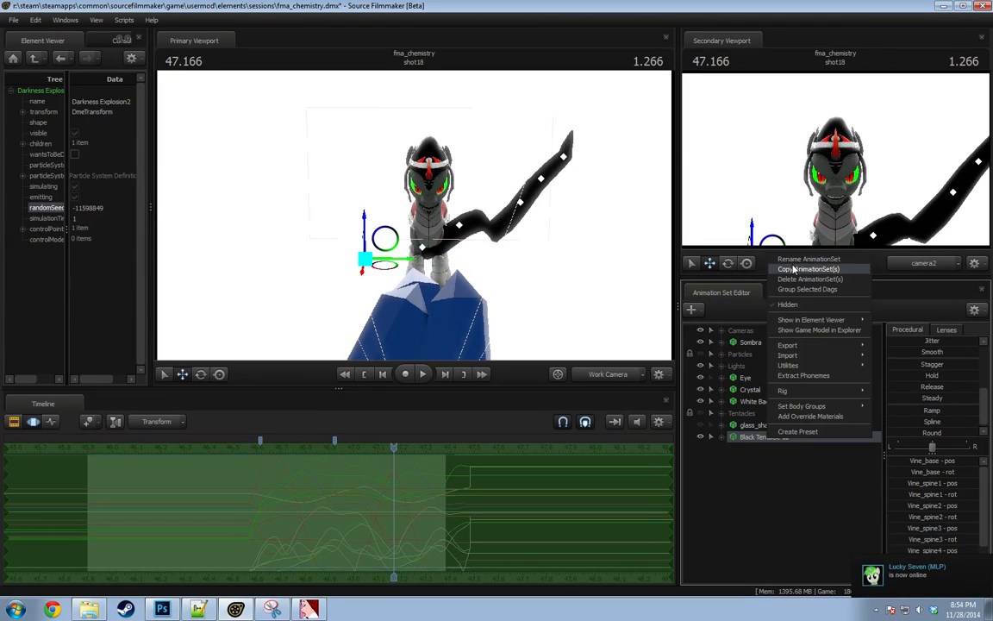
left_click(793, 269)
right_click(753, 489)
left_click(815, 543)
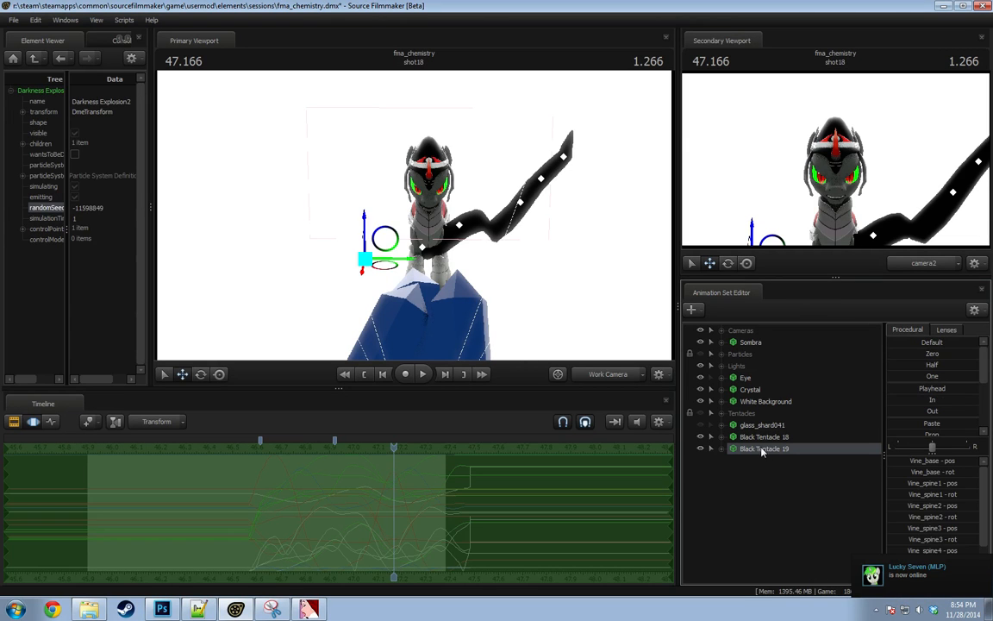
Rotate Black Tentacle 19 toward Sombra's opposite side and move its base close to him.
key("e")
left_click_drag(364, 229, 230, 295)
key("w")
left_click_drag(394, 246, 435, 334)
left_click_drag(474, 295, 391, 299, "alt")
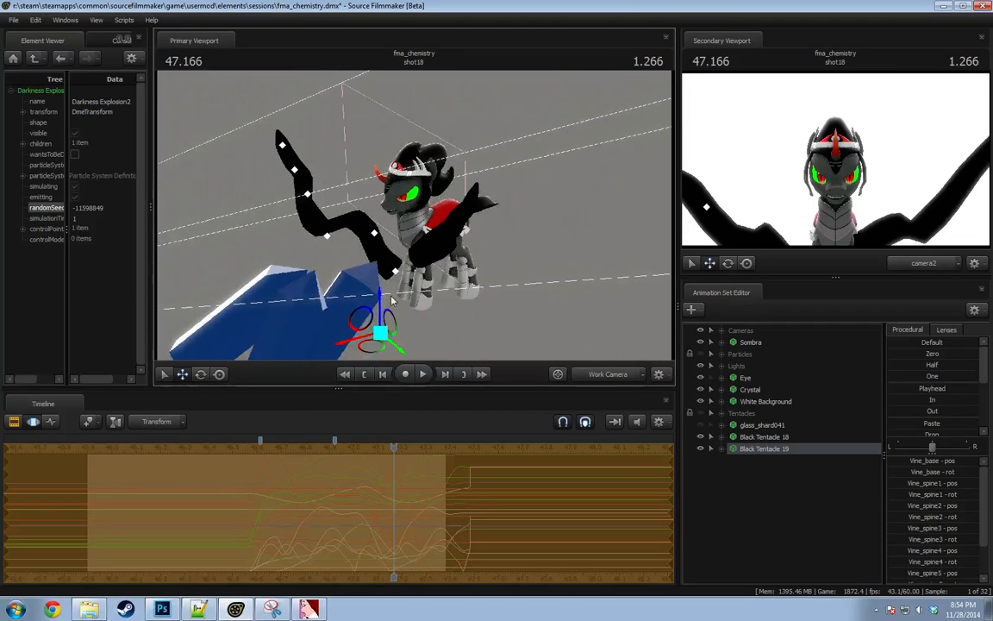
left_click_drag(387, 349, 448, 353)
Lower Black Tentacle 18 slightly and rotate Black Tentacle 19 so that its tip rises higher.
left_click(763, 437)
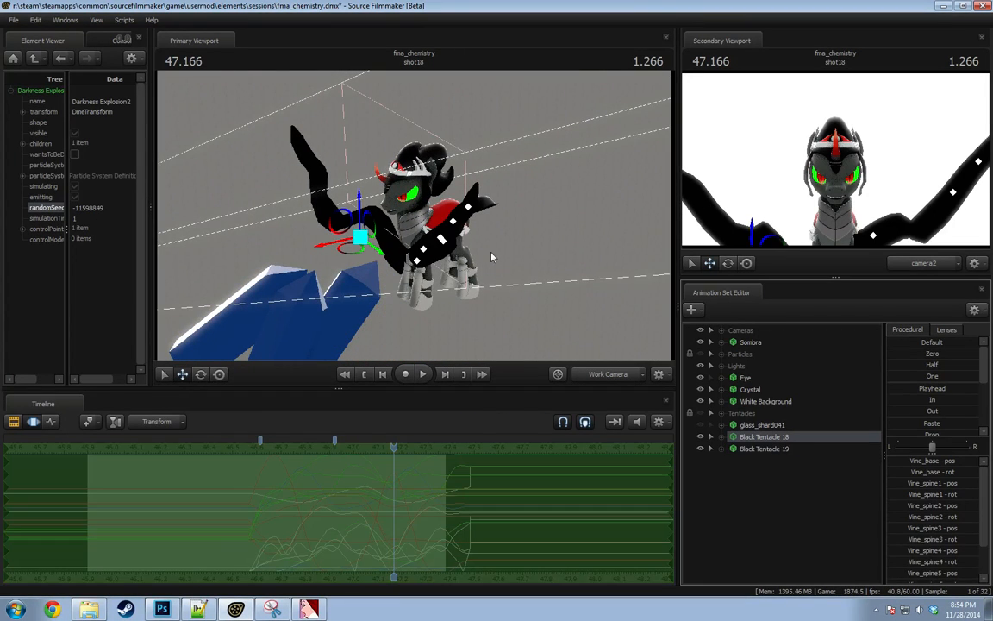
left_click_drag(367, 210, 362, 222)
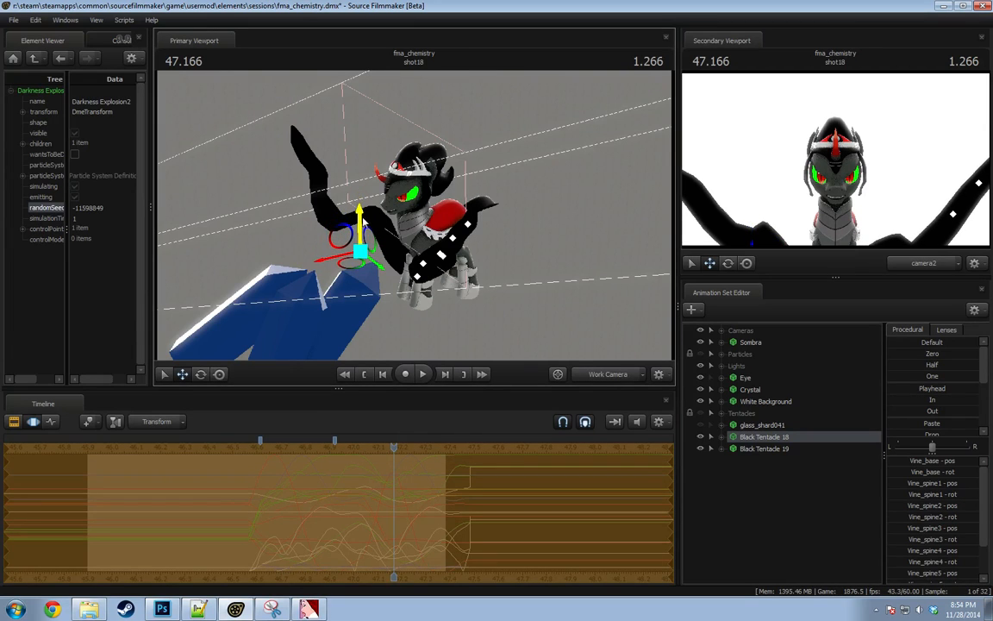
left_click(768, 450)
left_click_drag(389, 259, 442, 262, "alt")
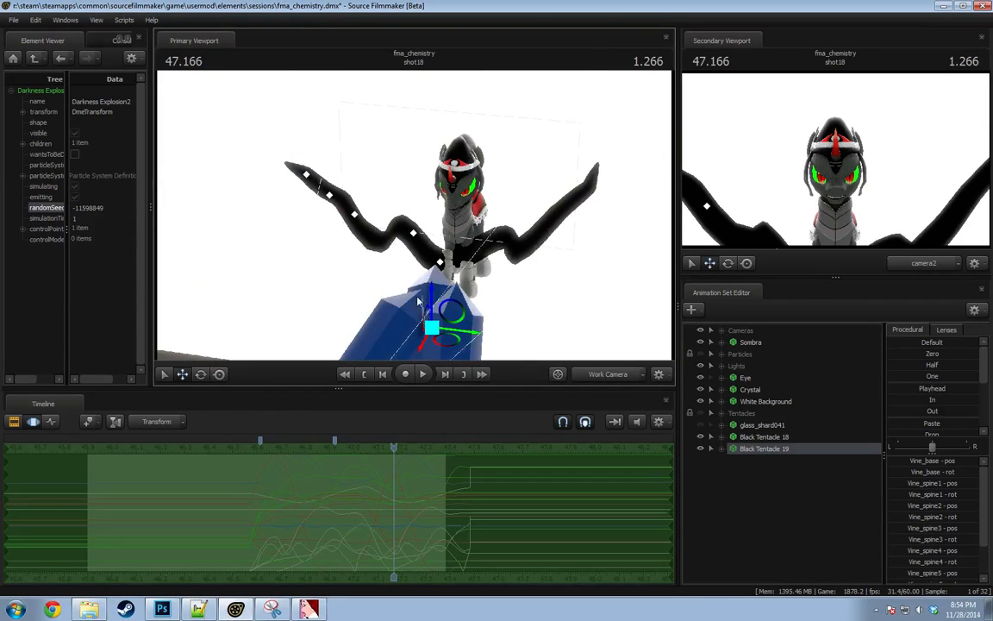
key("e")
mouse_move(448, 339)
left_mouse_down()
mouse_move(434, 345)
mouse_move(435, 328)
left_mouse_up()
Shift Black Tentacle 19's motion slightly earlier in time and play back both tentacles.
left_click(391, 460)
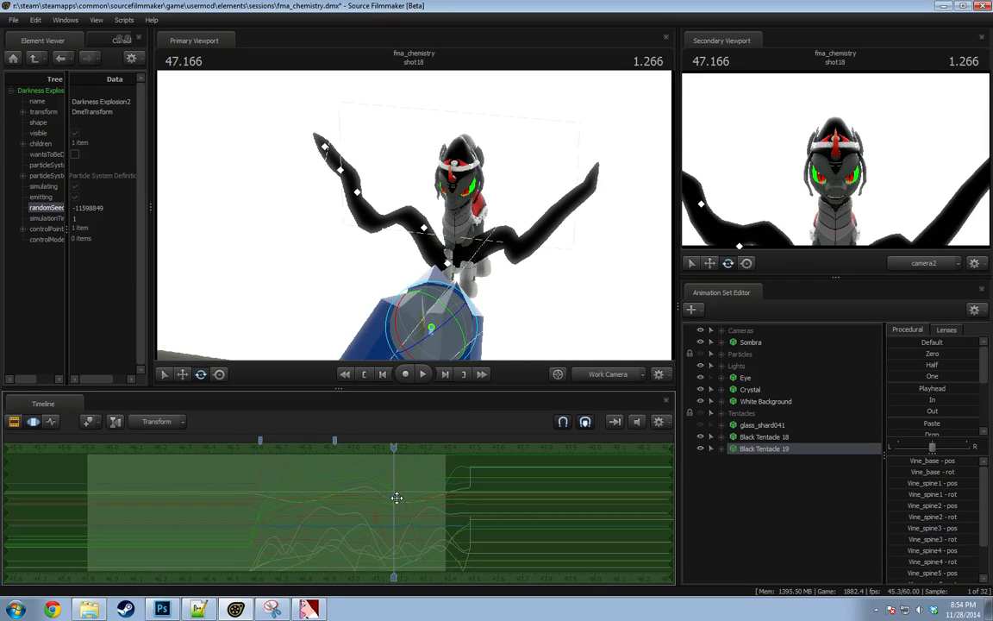
left_click_drag(396, 497, 376, 487)
left_click_drag(393, 448, 217, 454)
key("space")
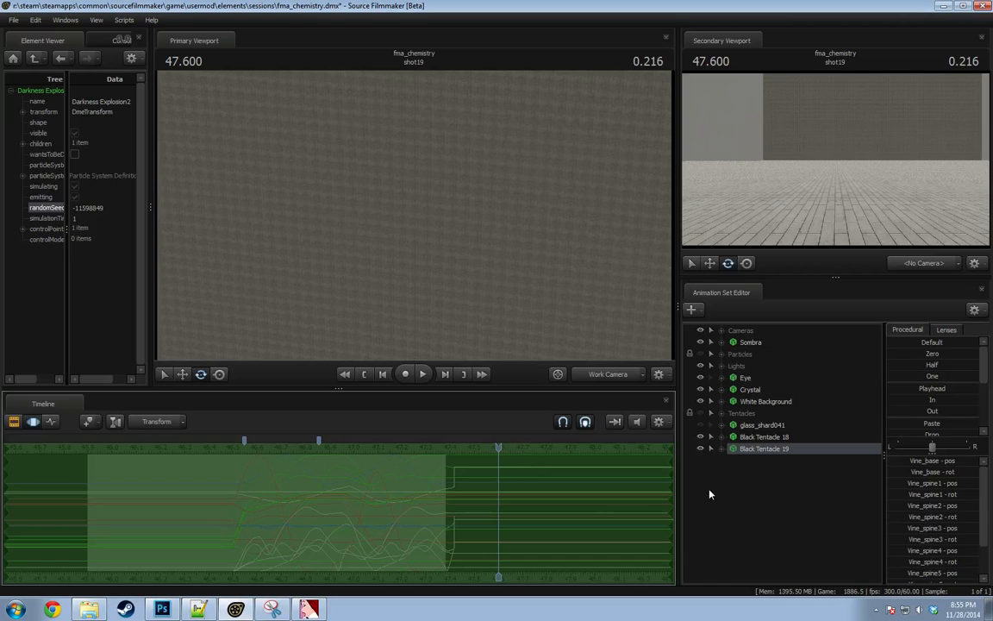
Duplicate Black Tentacle 19 by copying and pasting its animation set, and select the copy.
right_click(765, 447)
left_click(794, 286)
right_click(753, 497)
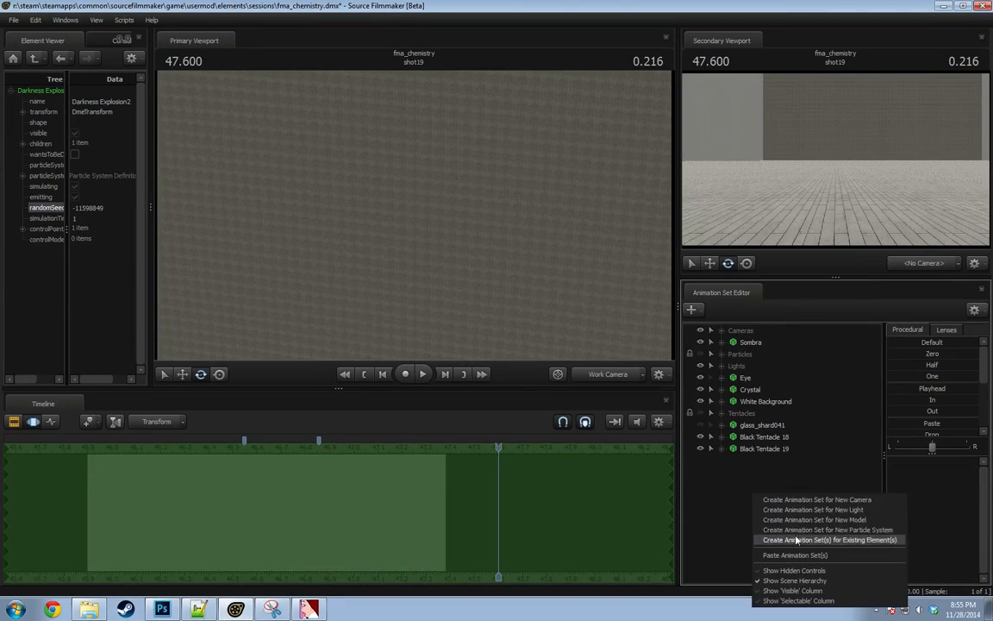
left_click(776, 554)
left_click(732, 461)
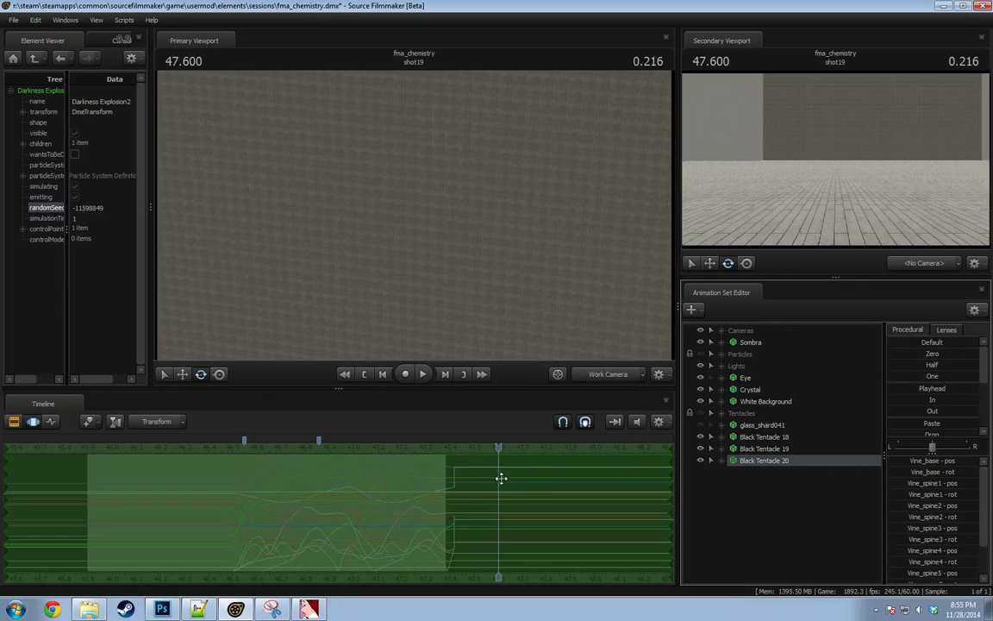
Play Black Tentacle 20's motion up to 47.300, change the rotation manipulator's orientation, and turn the tentacle to rise behind Sombra.
left_click_drag(500, 446, 247, 463)
key("space")
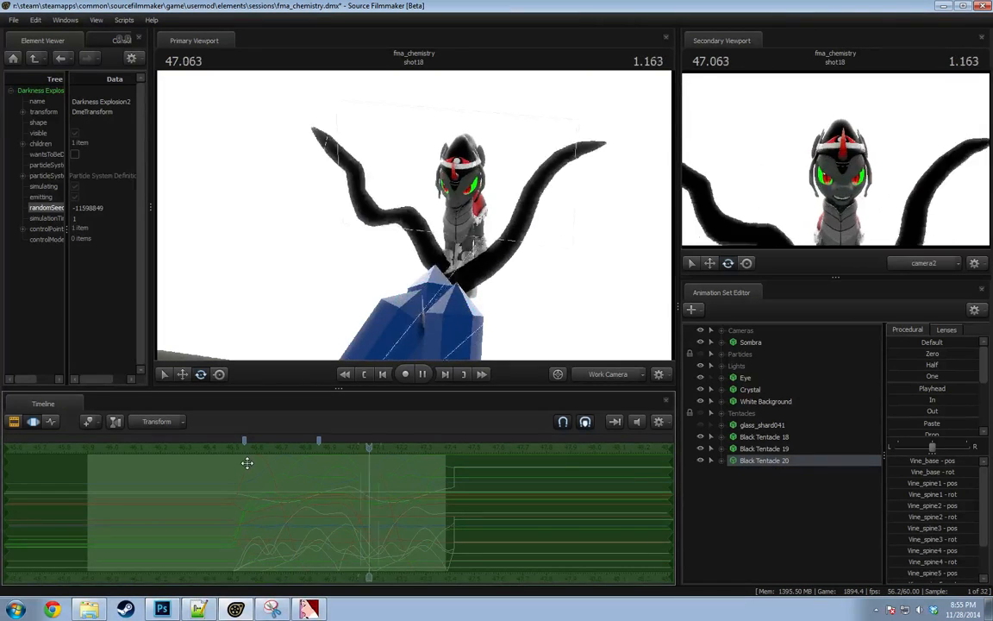
key("space")
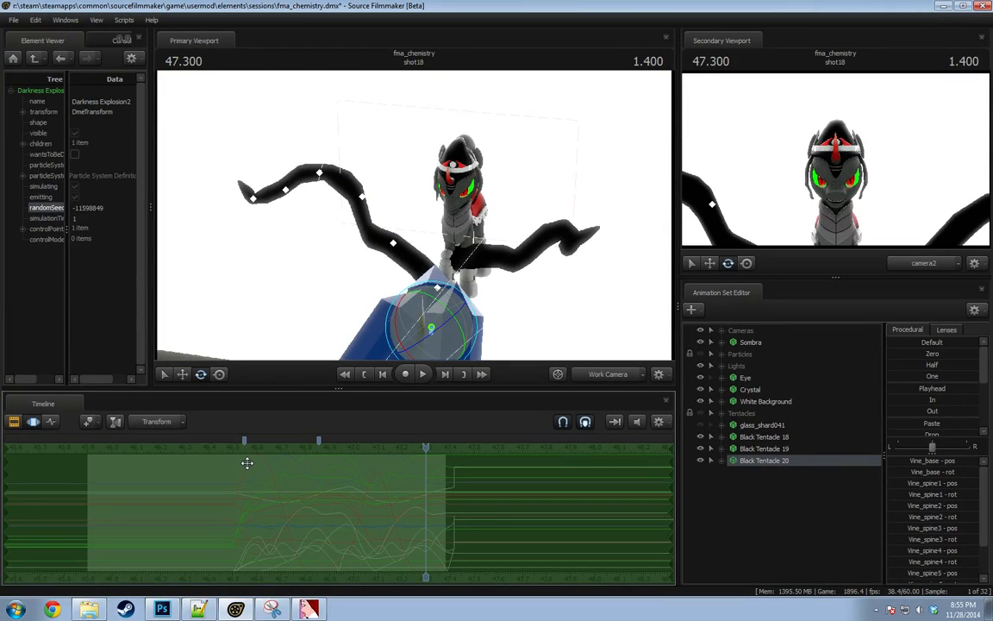
right_click(434, 326)
left_click(449, 335)
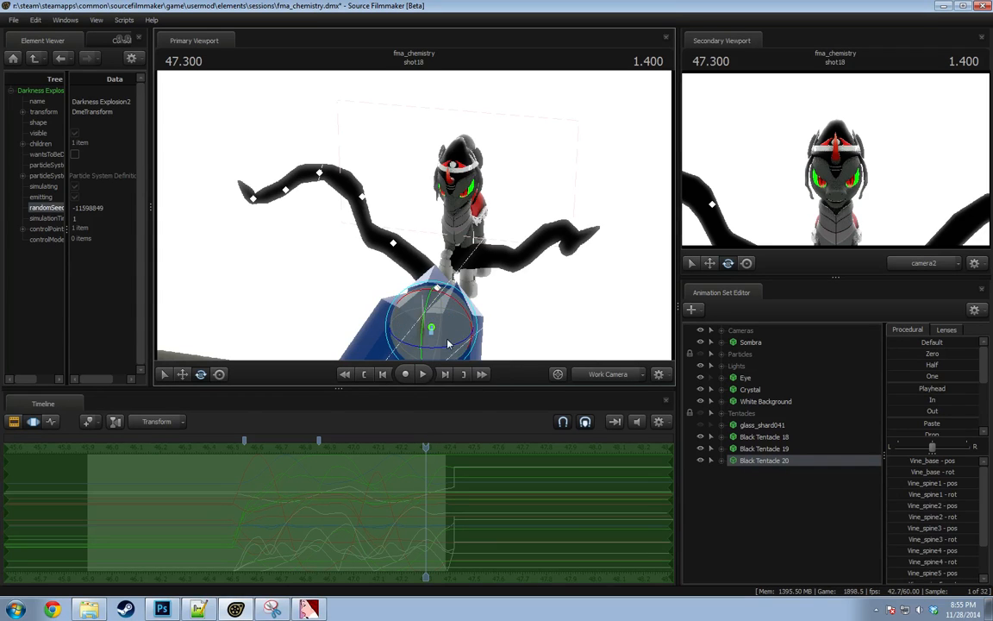
left_click_drag(448, 348, 384, 335)
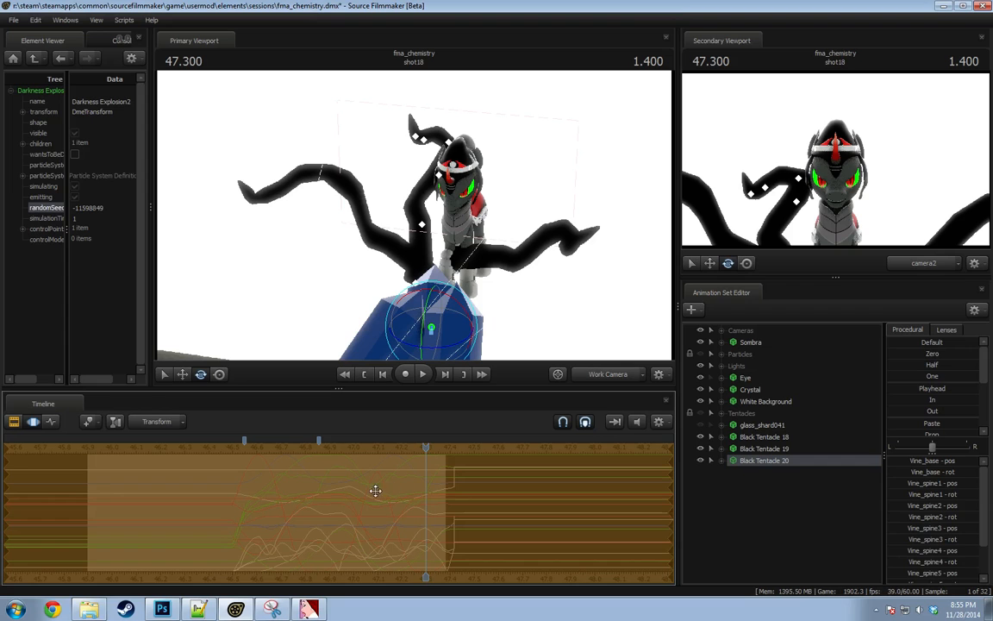
Shift Black Tentacle 20's motion later in time, release the full time selection, and play back the result.
left_click_drag(375, 491, 328, 492)
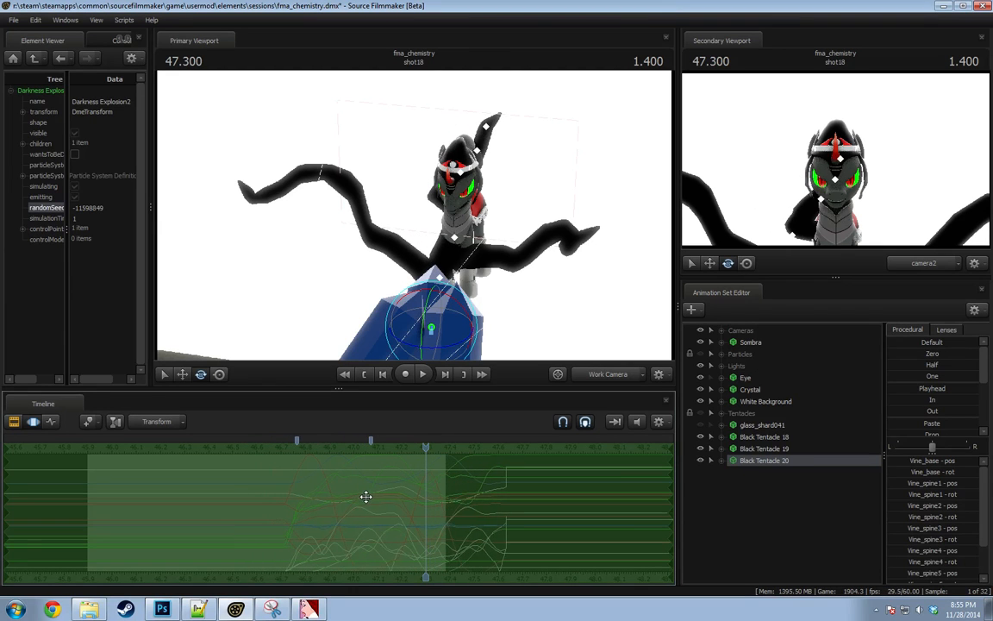
left_click(274, 497)
key("space")
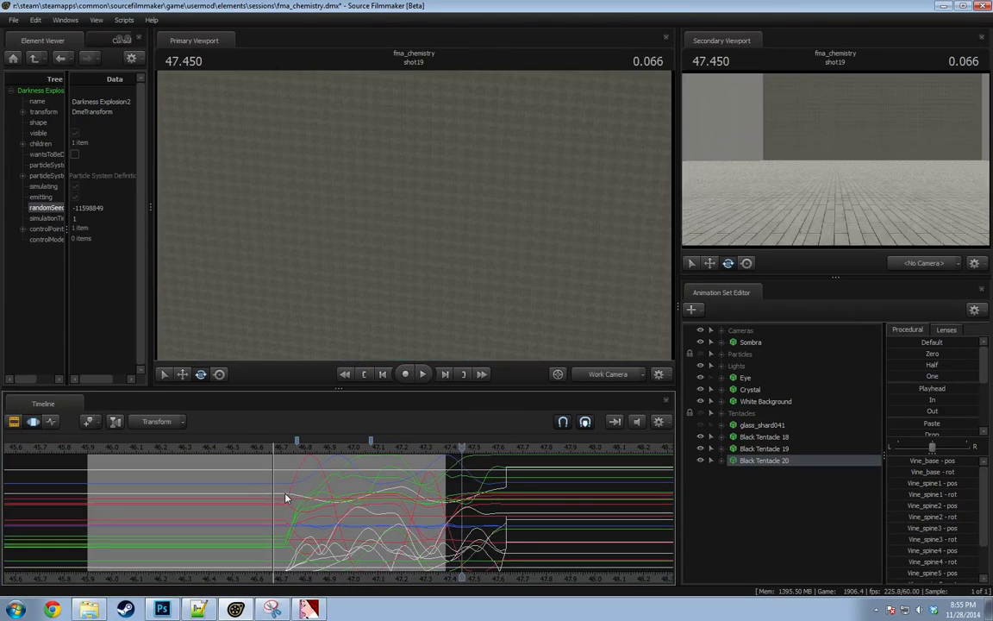
Go to 47.050 and duplicate Black Tentacle 20 by copying and pasting its animation set.
left_click_drag(461, 447, 368, 460)
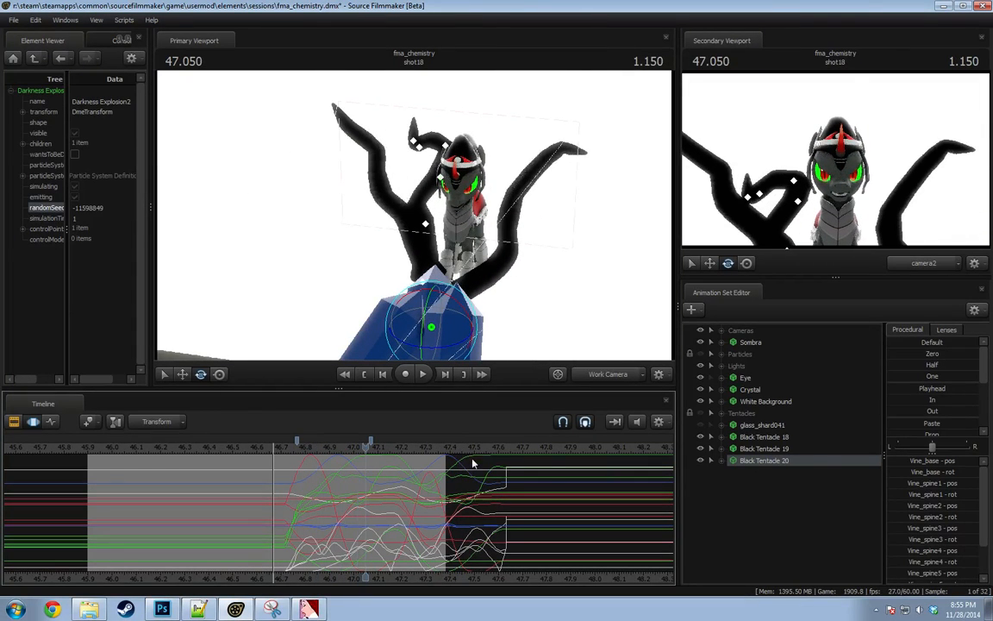
right_click(770, 457)
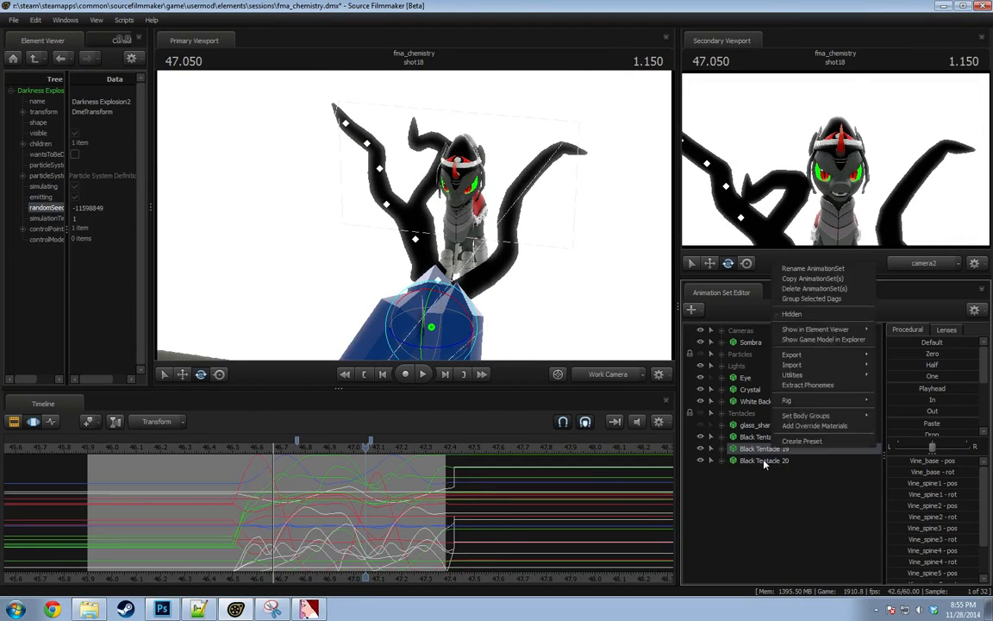
left_click(801, 291)
right_click(750, 522)
left_click(792, 511)
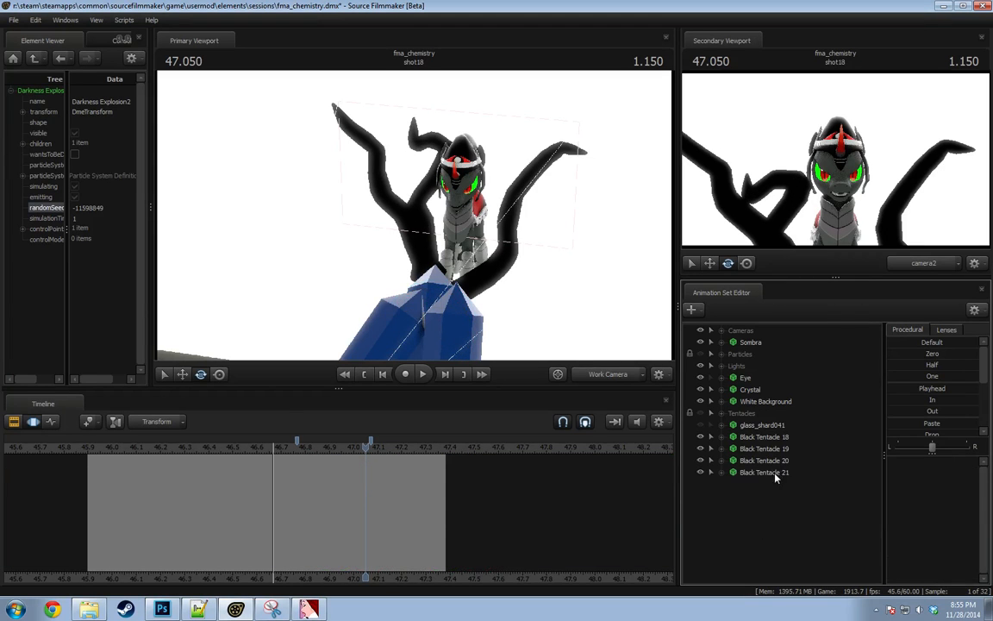
Turn and move Black Tentacle 21 over its full time range to reach out on Sombra's other side, and shift its motion slightly earlier.
right_click(434, 324)
left_click(464, 333)
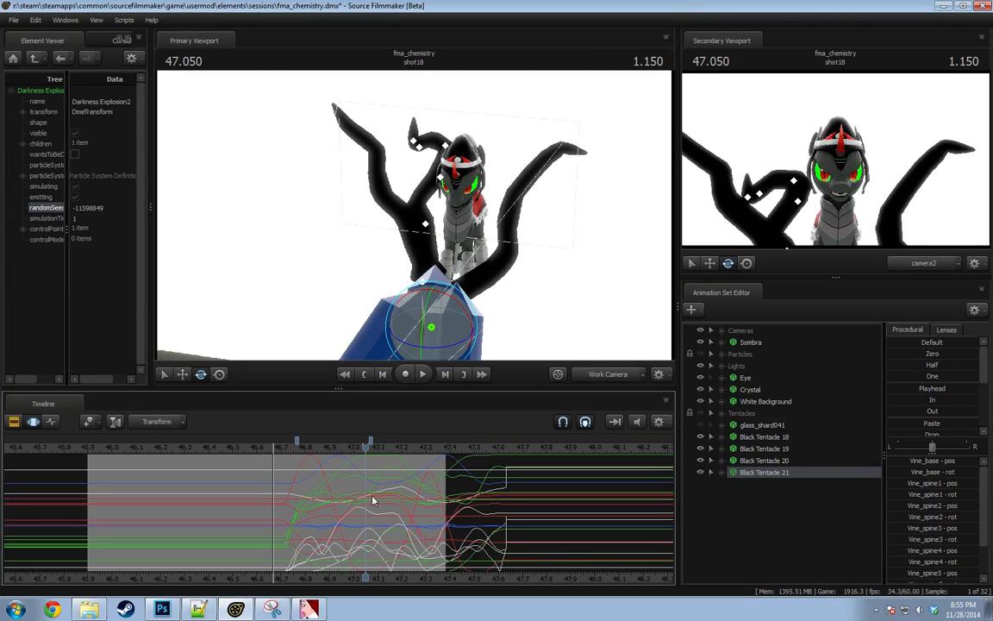
key("ctrl+a")
key("w")
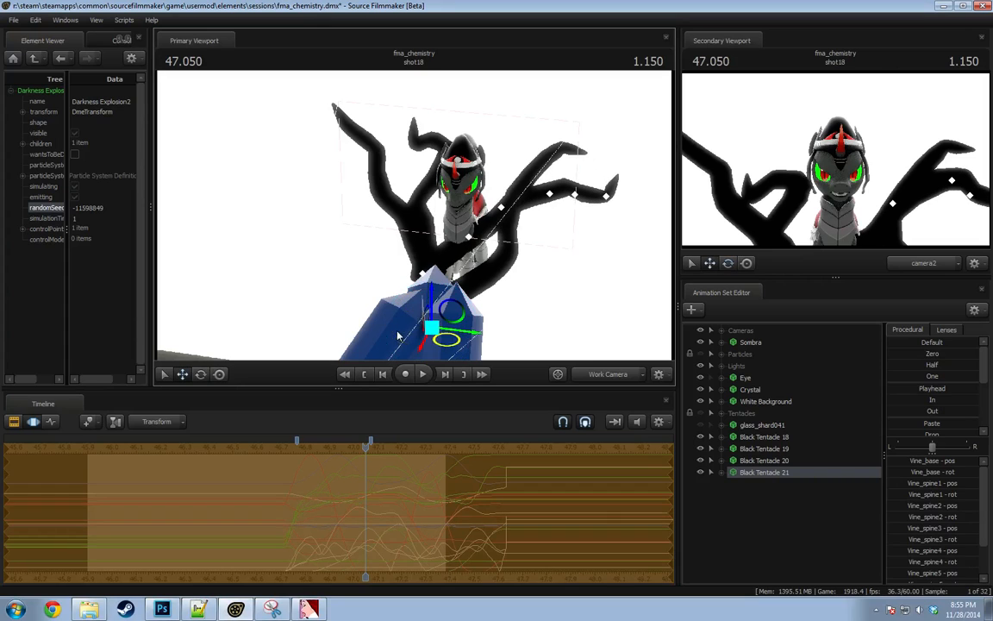
left_click_drag(452, 349, 481, 342)
key("e")
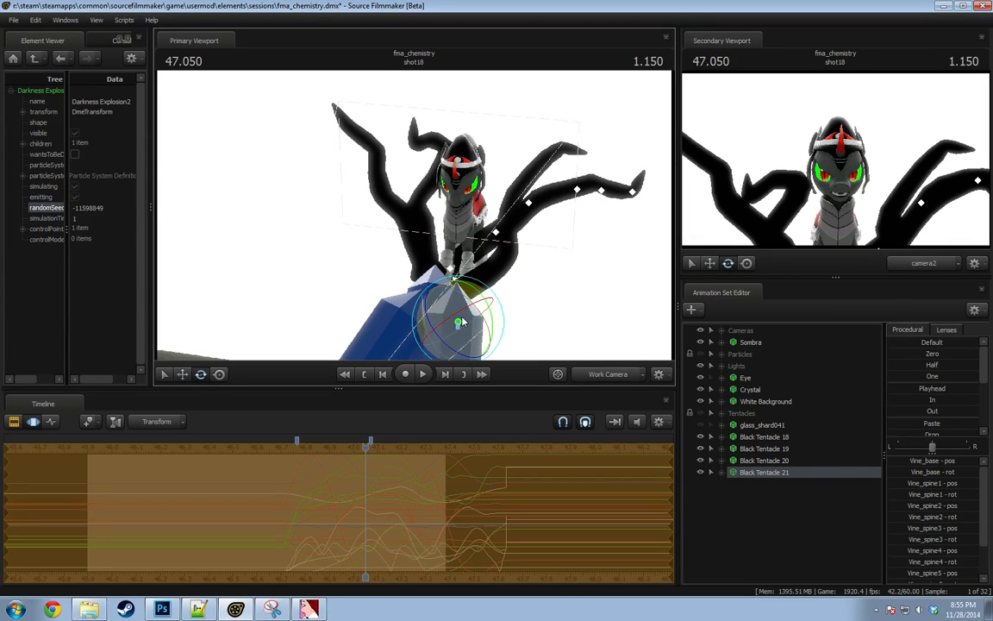
key("ctrl+a")
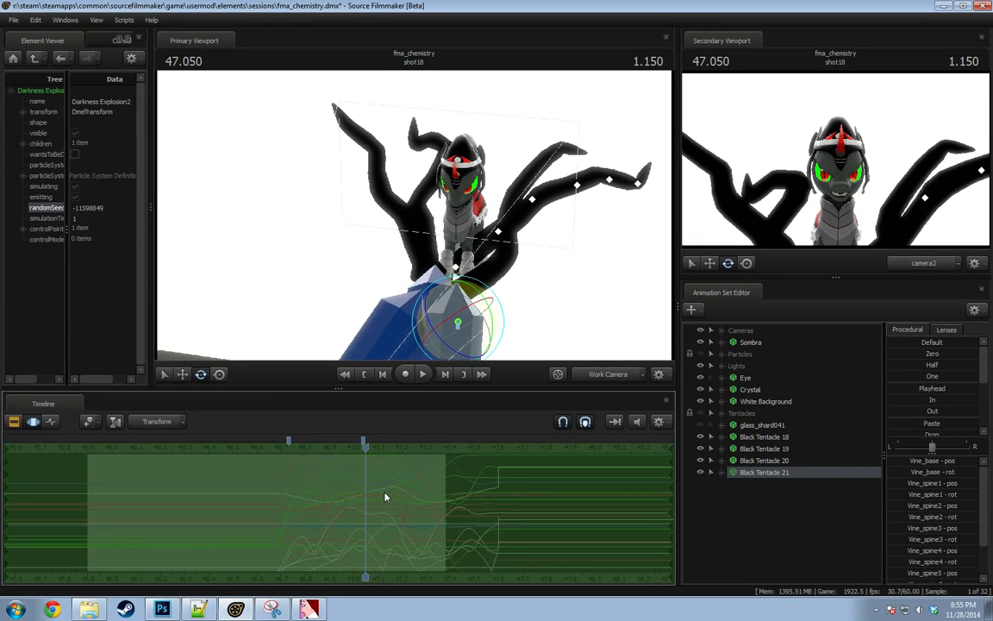
Release the full time selection, show the whole Tentacles group again, and play back shot18 with all tentacles up to 47.300.
left_click_drag(364, 450, 240, 450)
key("space")
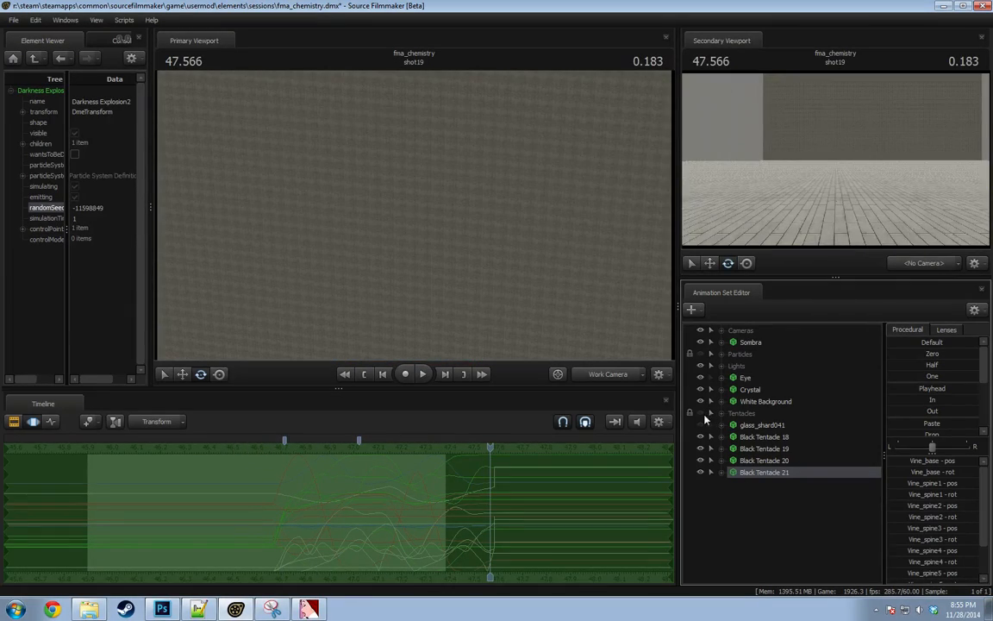
left_click(223, 450)
key("space")
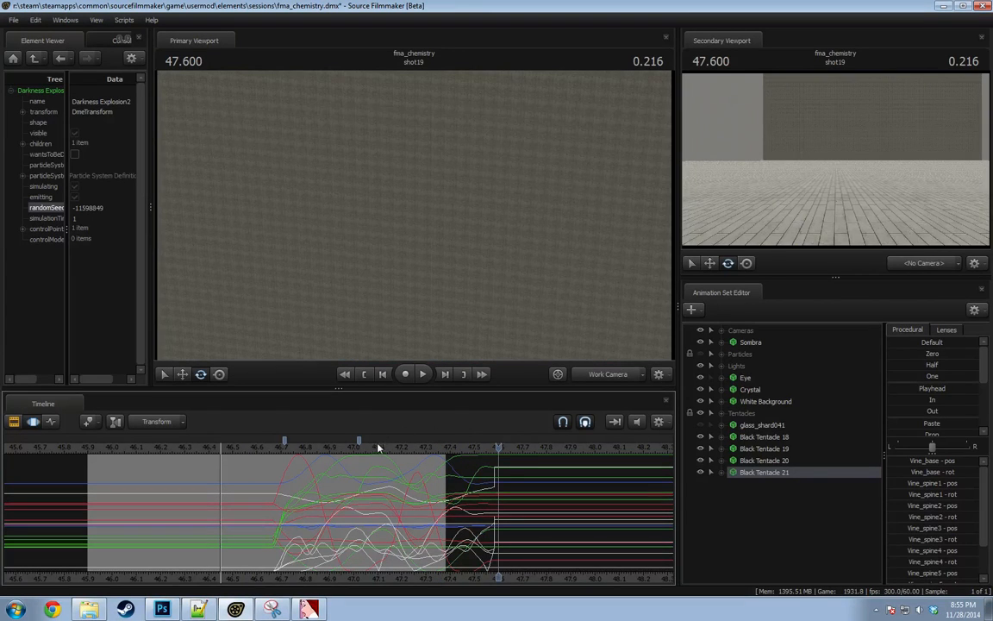
left_click(378, 447)
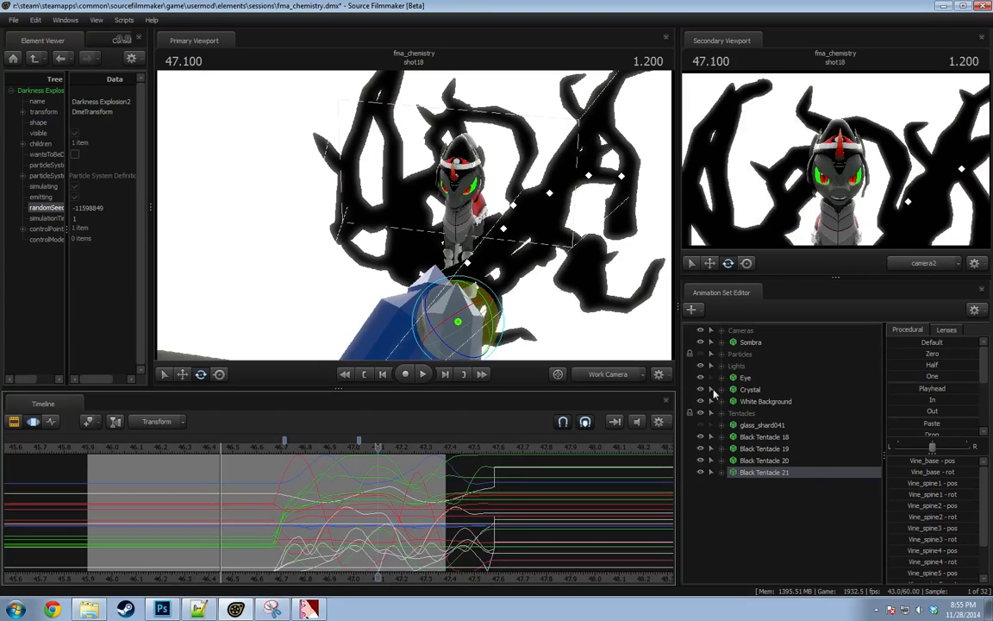
key("space")
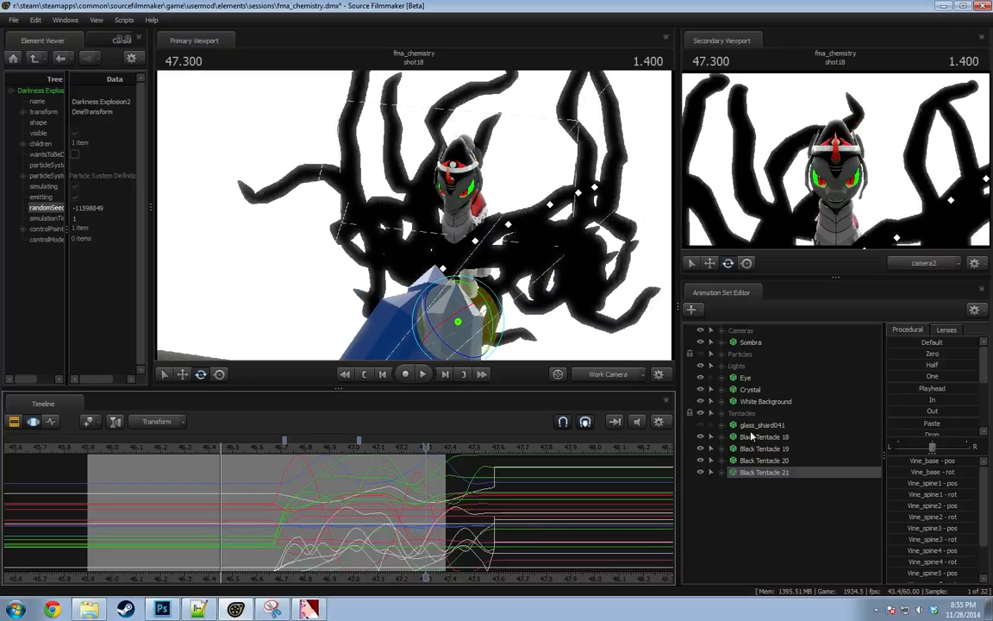
Expand the Lights group, hide Particle Light, and select Negative Light to check its intensity curve from 46.800 to 47.100.
left_click(711, 366)
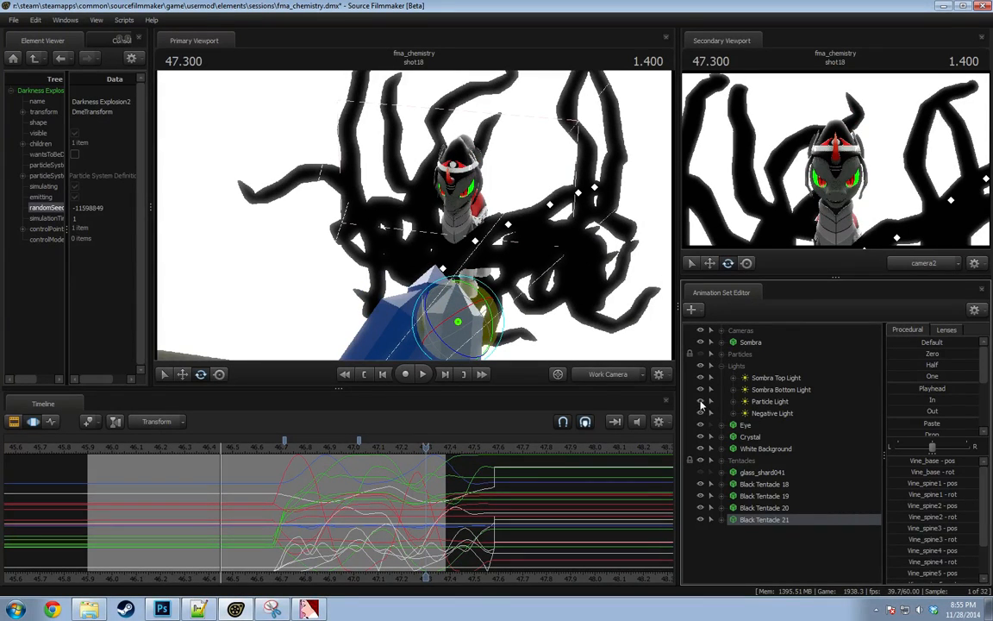
left_click(769, 414)
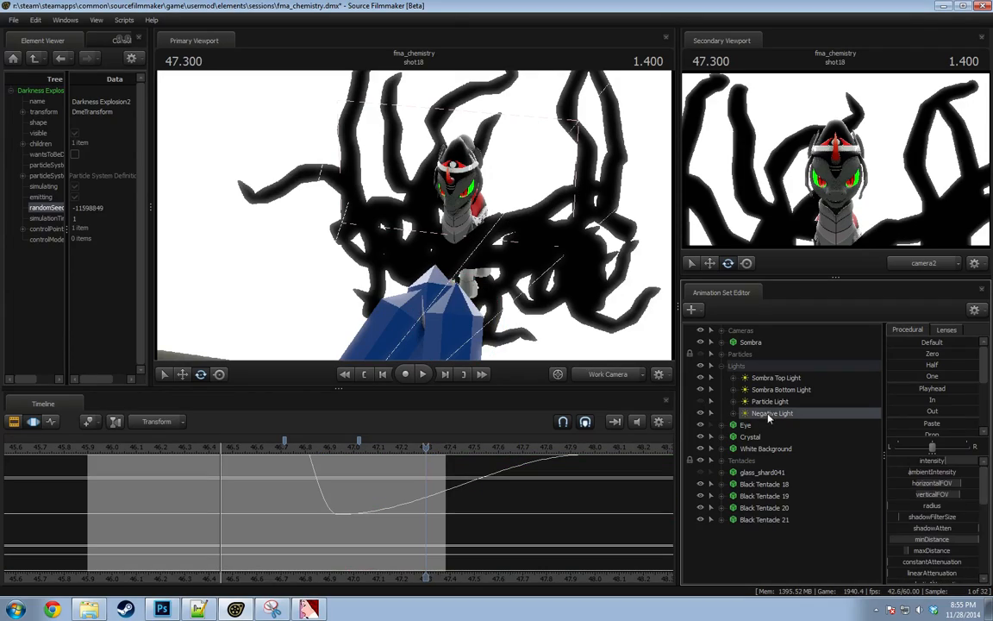
mouse_move(309, 450)
left_mouse_down()
mouse_move(409, 459)
mouse_move(326, 466)
mouse_move(306, 455)
left_mouse_up()
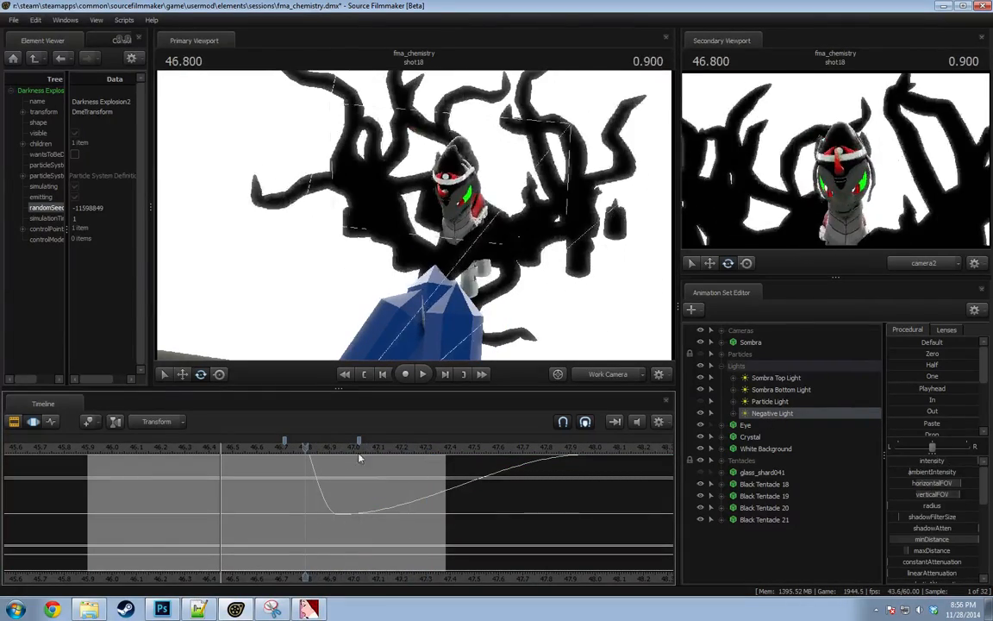
left_click(378, 468)
Switch the primary viewport from the work camera to camera2 and play back shot18 through it.
left_click_drag(621, 302, 420, 220)
key("s")
left_click(614, 376)
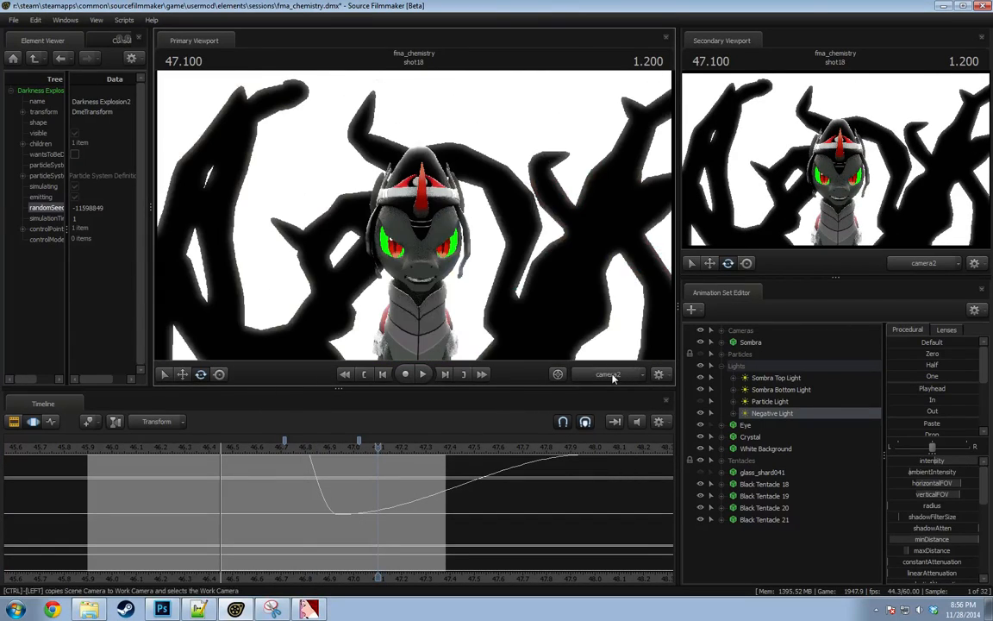
right_click(495, 257)
left_click(534, 291)
key("space")
key("space")
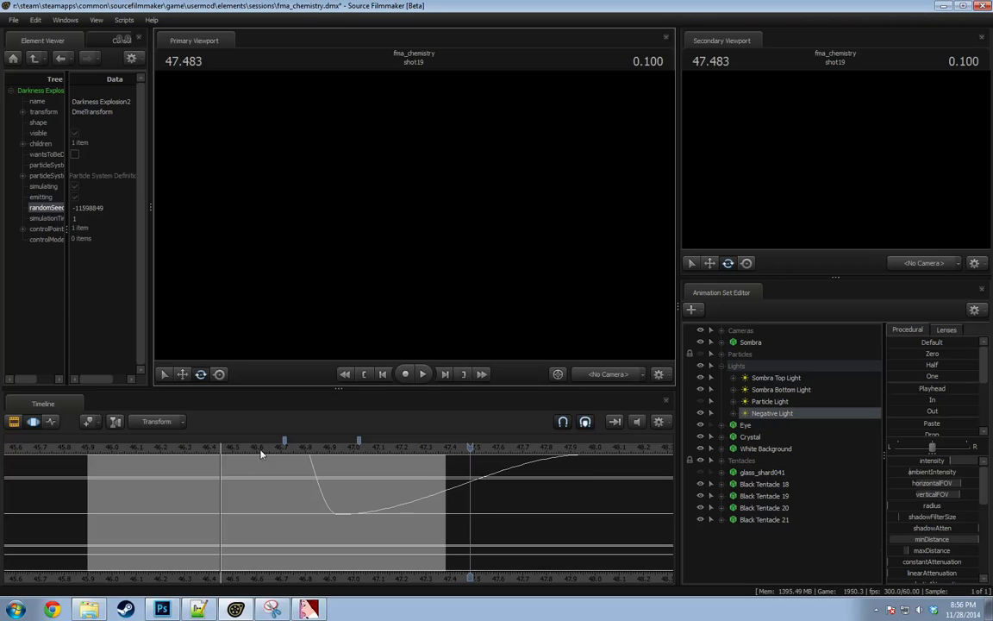
key("space")
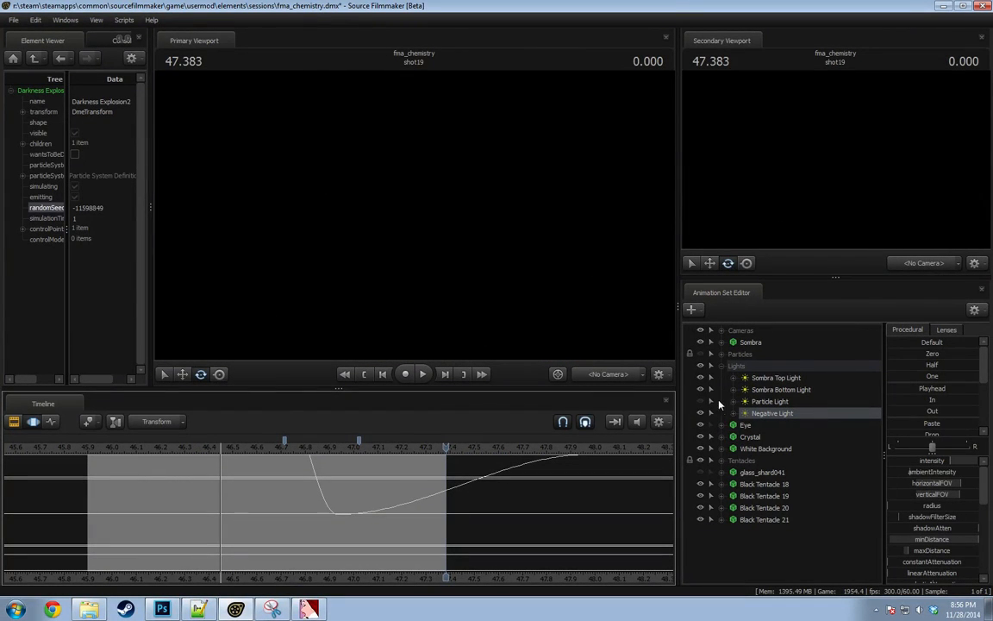
key("space")
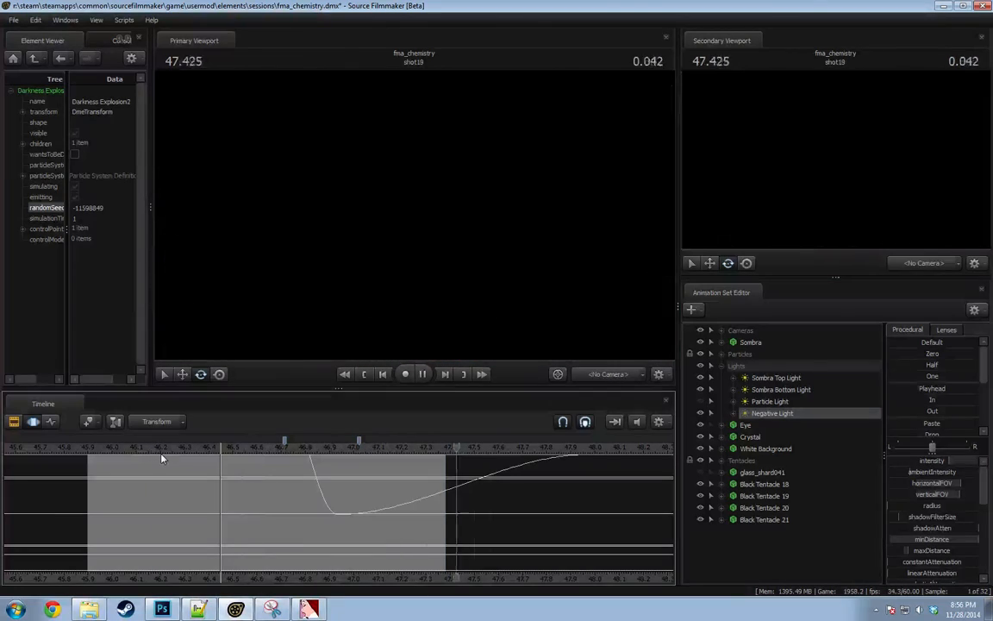
key("space")
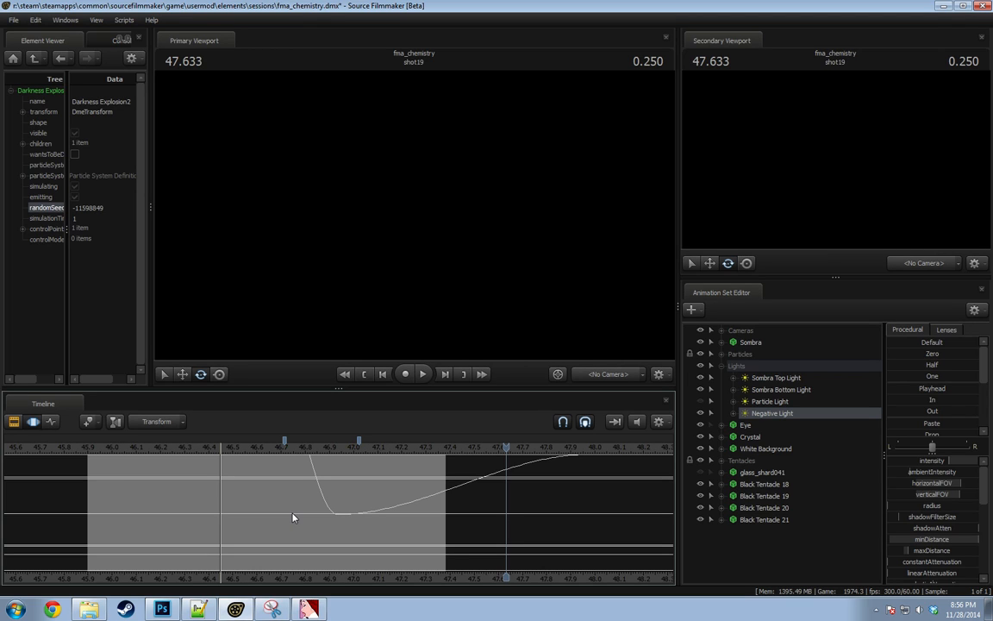
Replay shot18 several times from about 46.083 through camera2 to examine the tentacles, debris and Sombra's motion together.
left_click(132, 447)
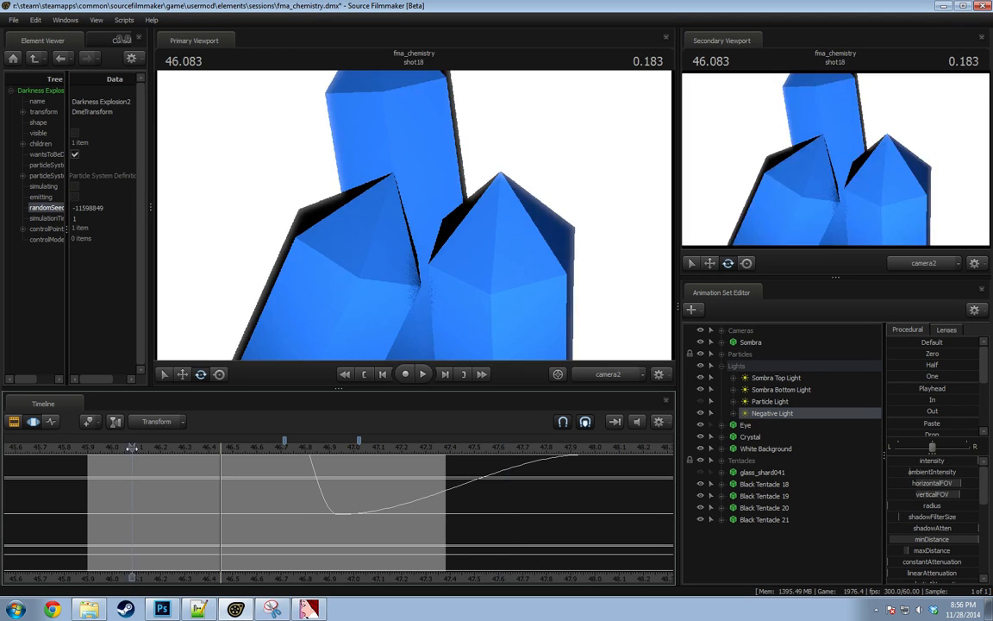
key("space")
key("space")
key("space")
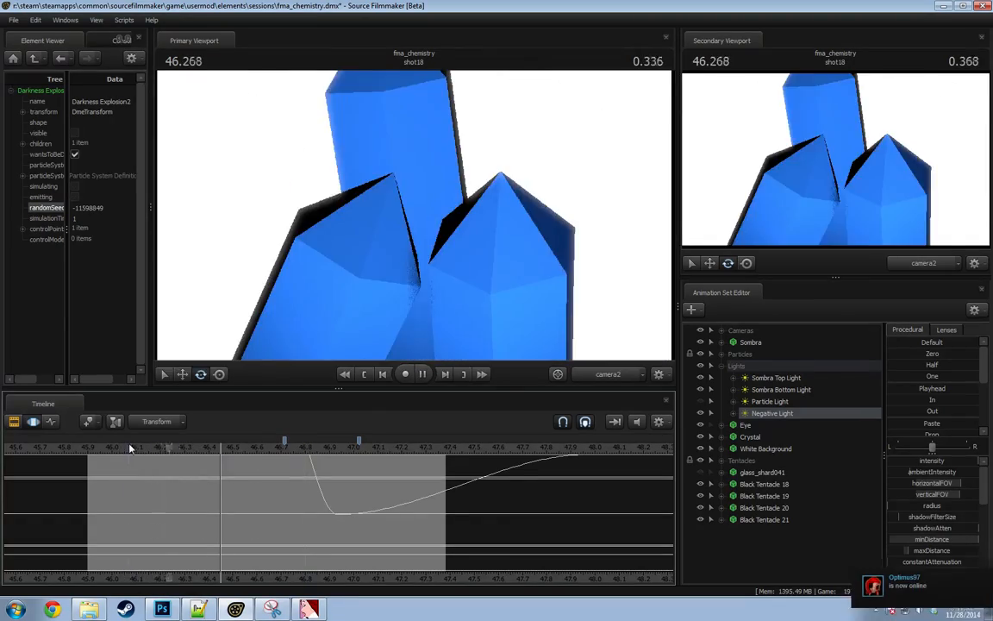
key("space")
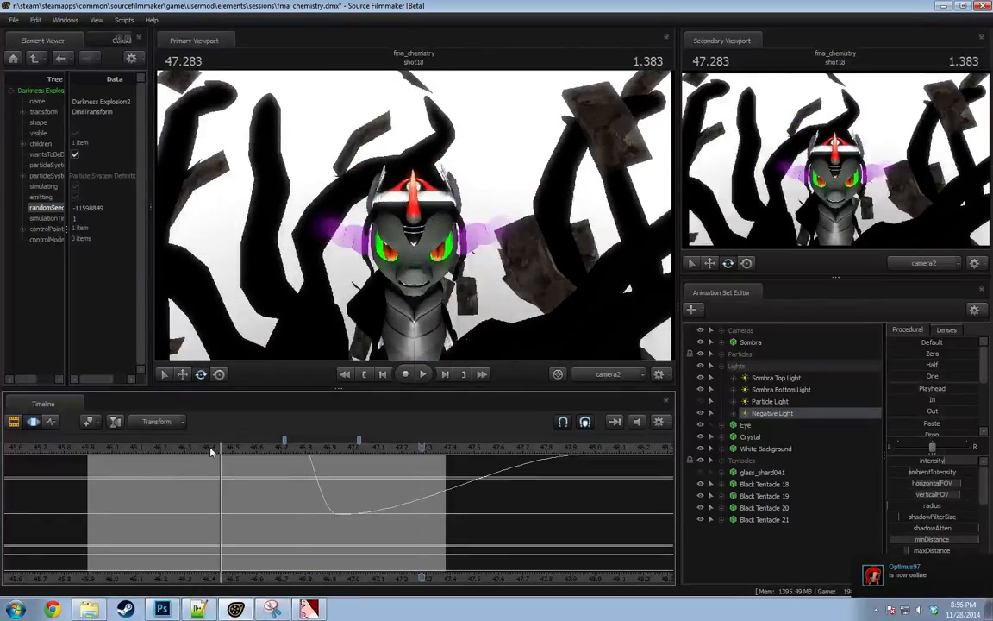
key("space")
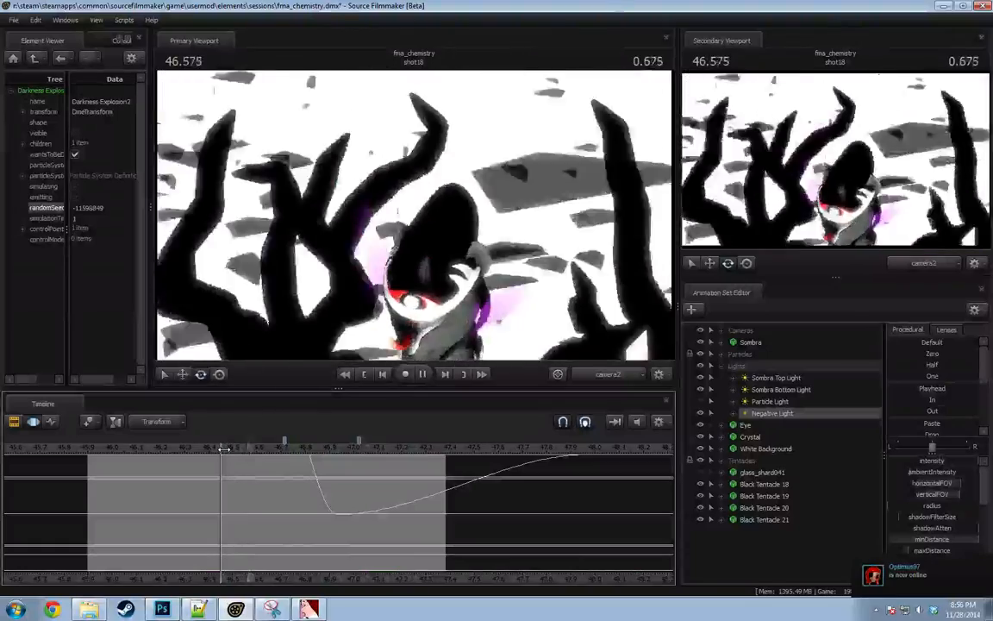
key("space")
left_click(100, 448)
key("space")
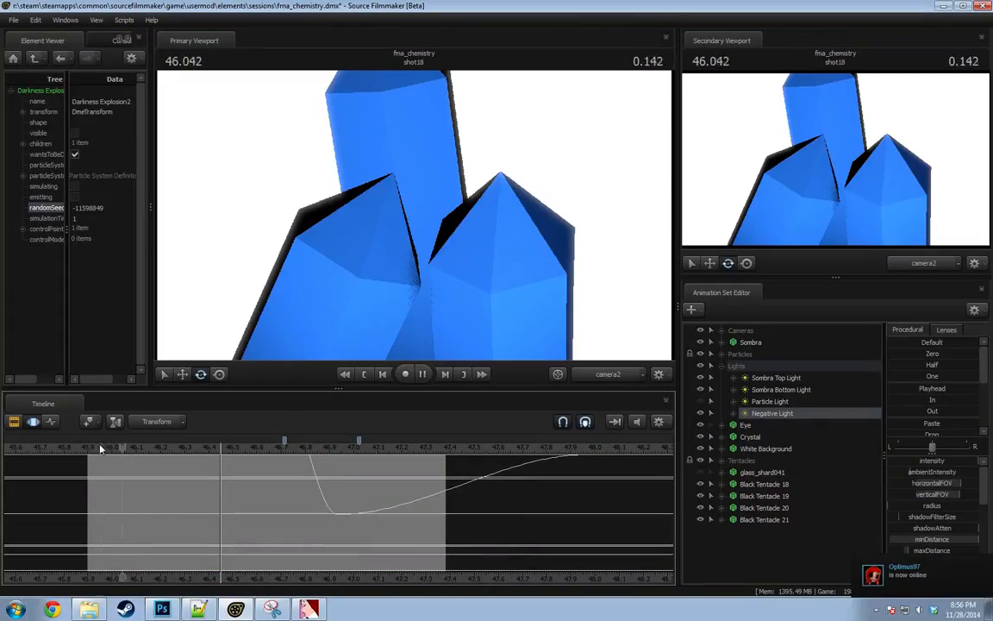
key("space")
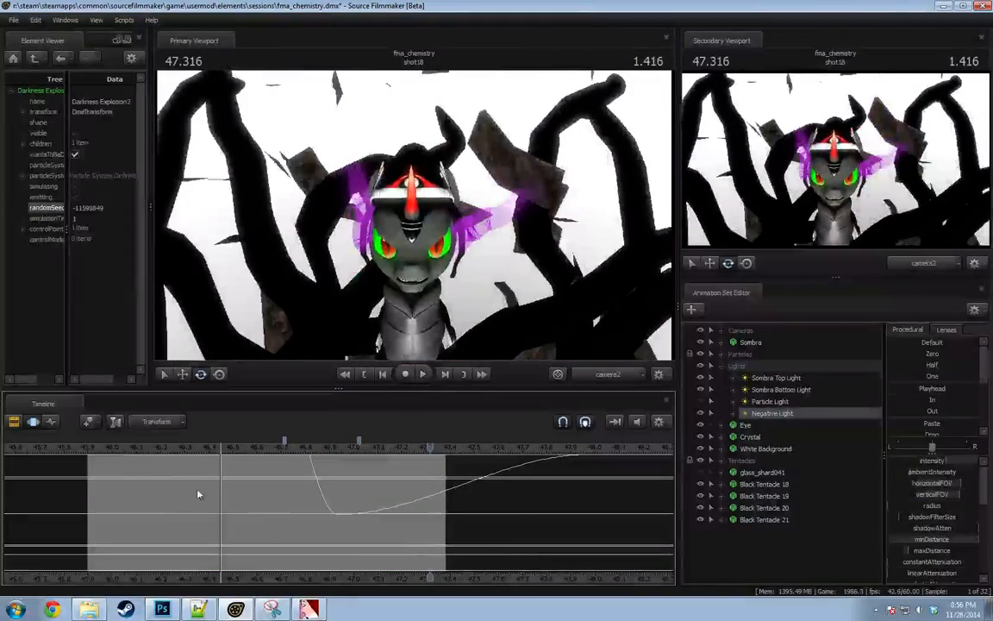
Replay shot18 from 46.016 once more, and switch the timeline to the Clip Editor showing the shots.
left_click(116, 449)
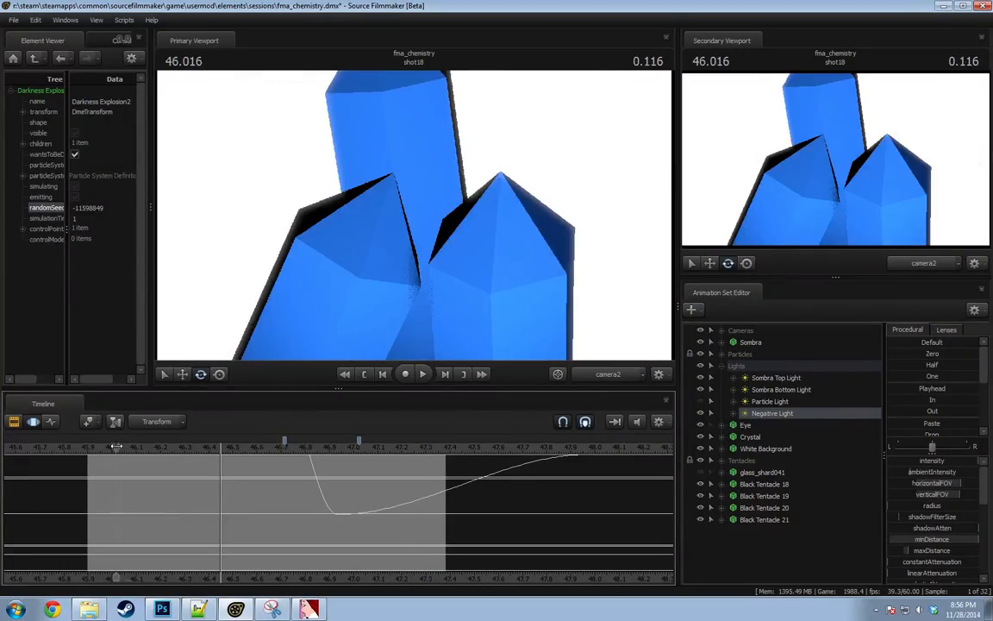
key("space")
key("space")
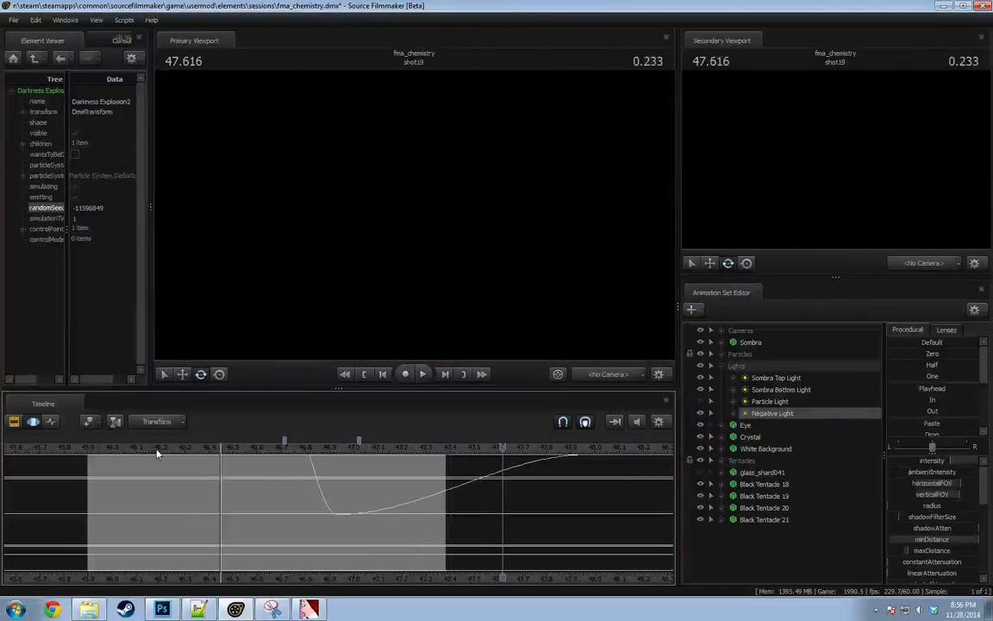
key("space")
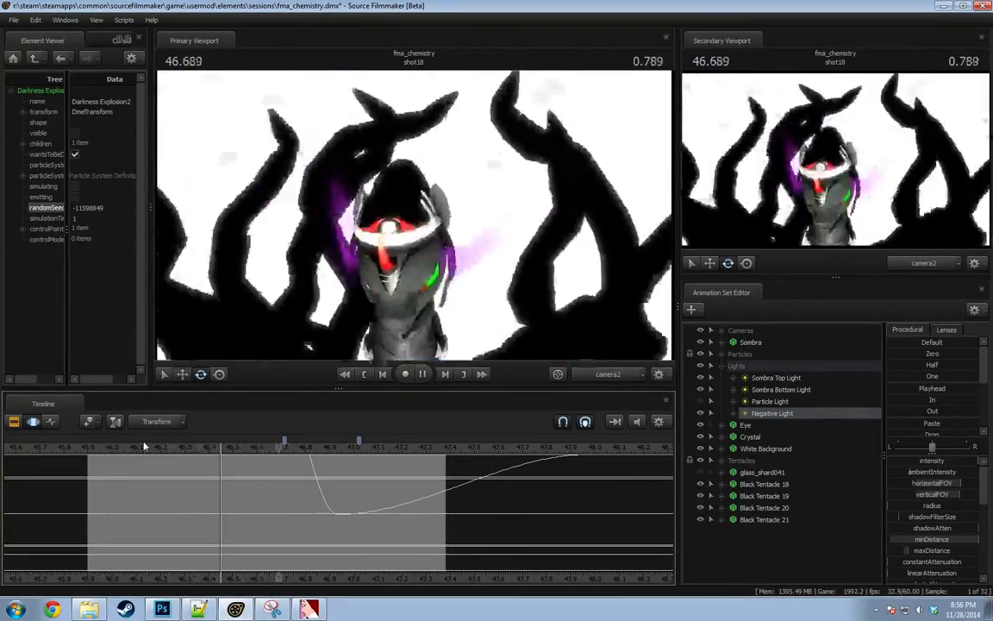
key("space")
key("F2")
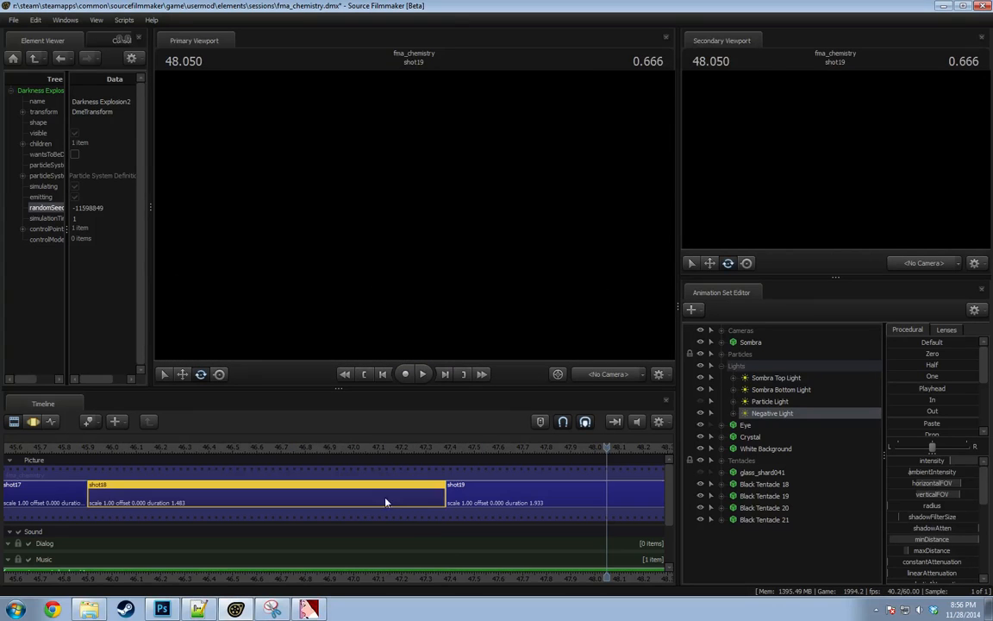
middle_click_drag(570, 536, 521, 535)
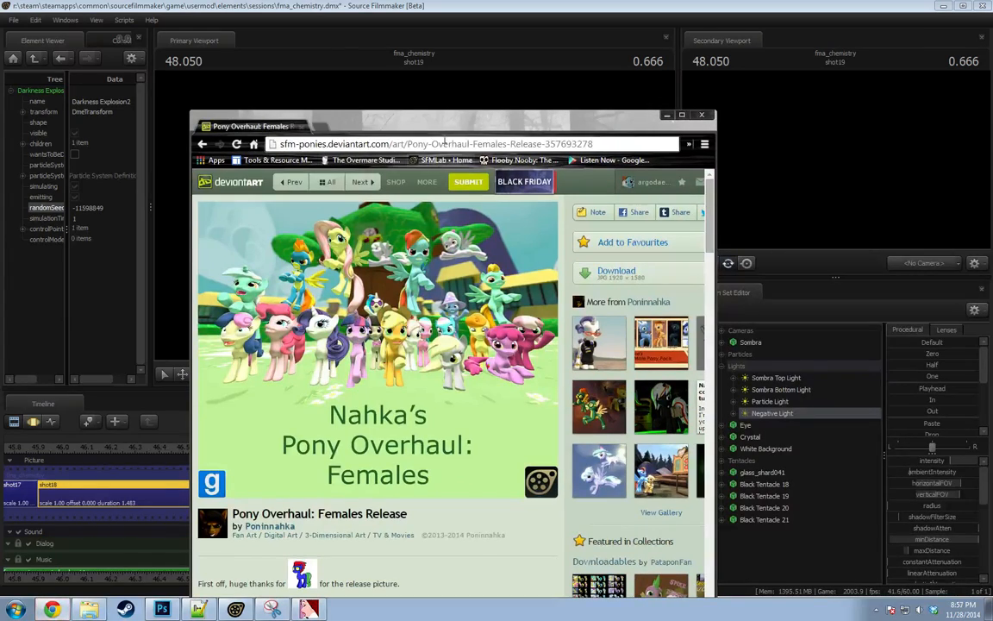
Switch to the Chrome browser, view the account's own deviantART profile and gallery, and open the SFM-Ponies group page.
left_click(421, 144)
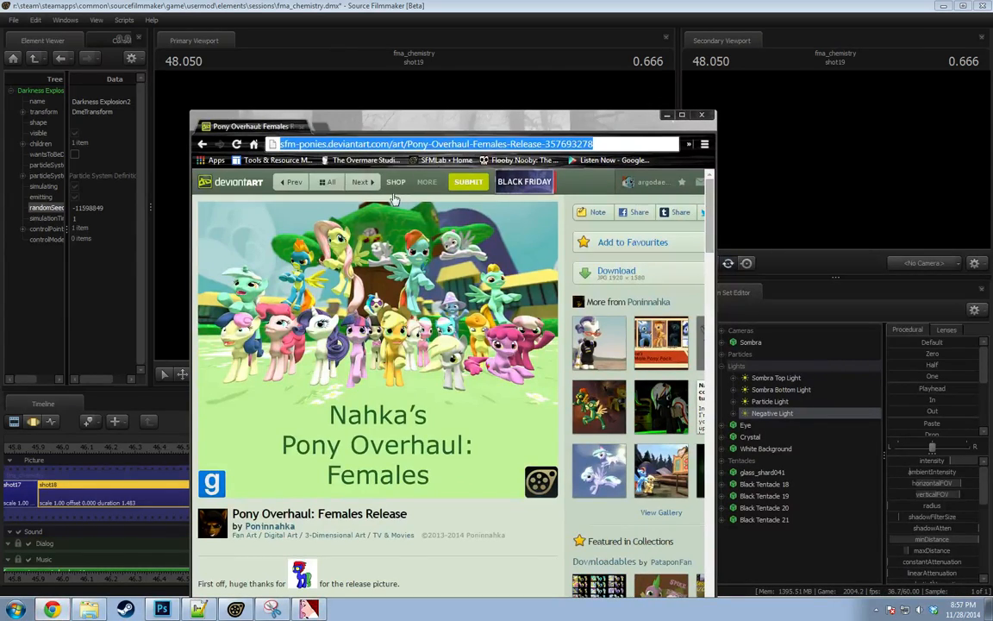
scroll(494, 219, "down", 2)
scroll(494, 219, "up", 2)
left_click(643, 182)
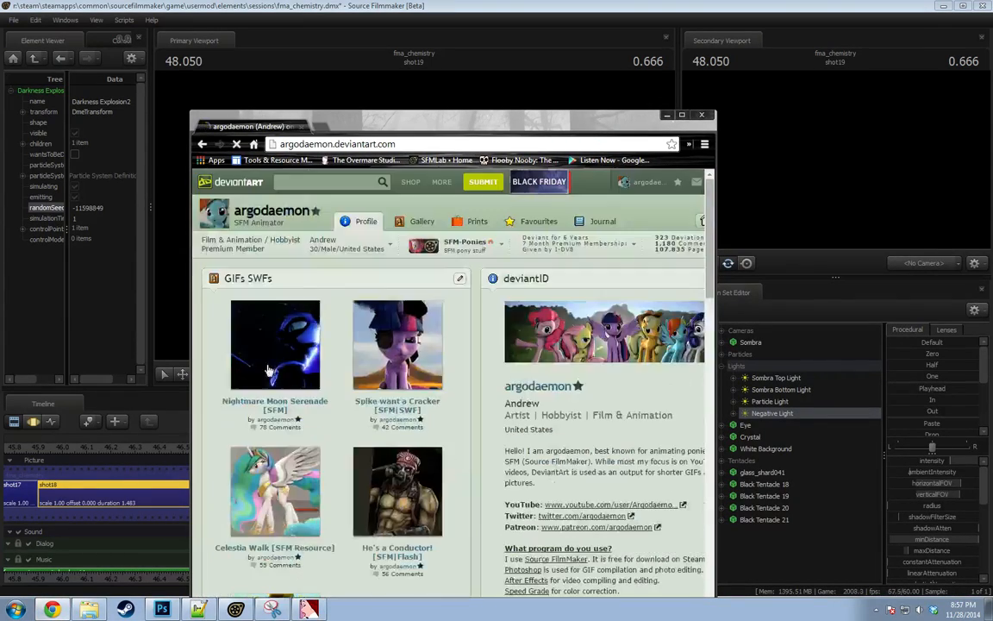
left_click(415, 223)
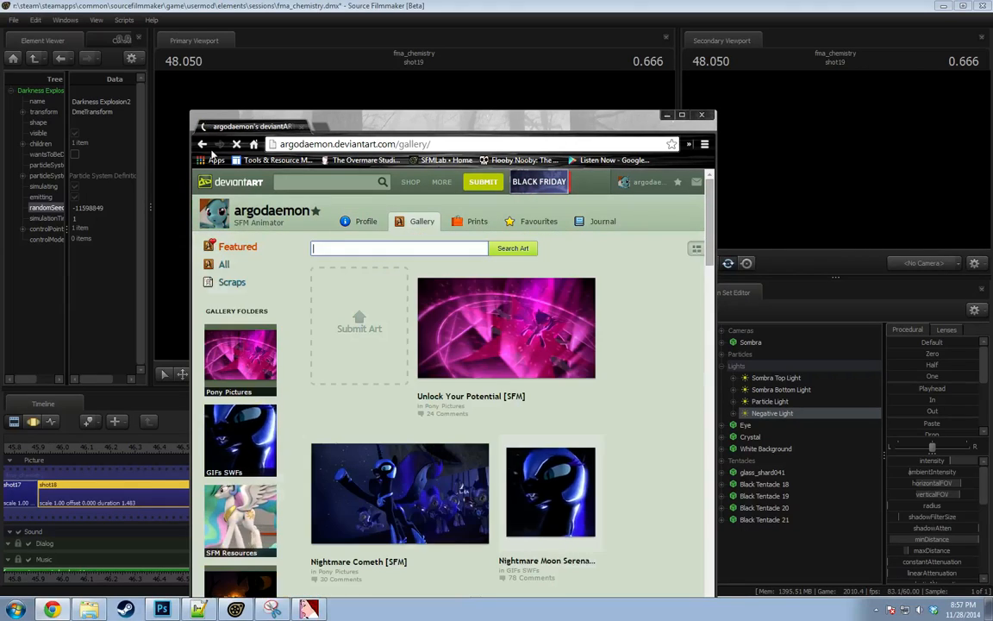
mouse_move(465, 251)
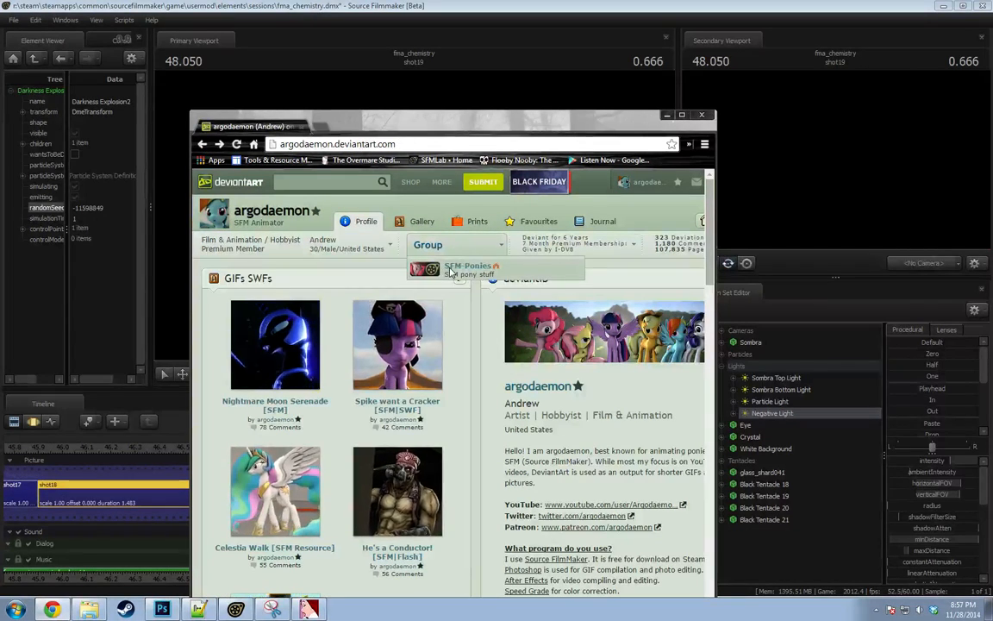
left_click(464, 267)
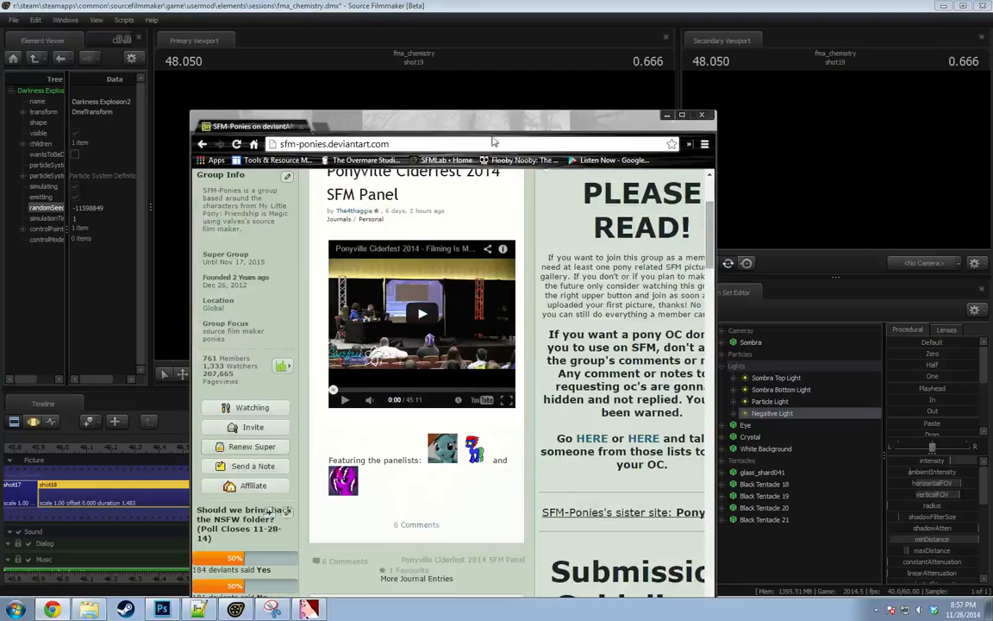
Open the SFM Resource folder from the SFM-Ponies group's gallery folders, then reposition and widen the browser window.
left_click_drag(494, 116, 480, 47)
scroll(446, 390, "down", 15)
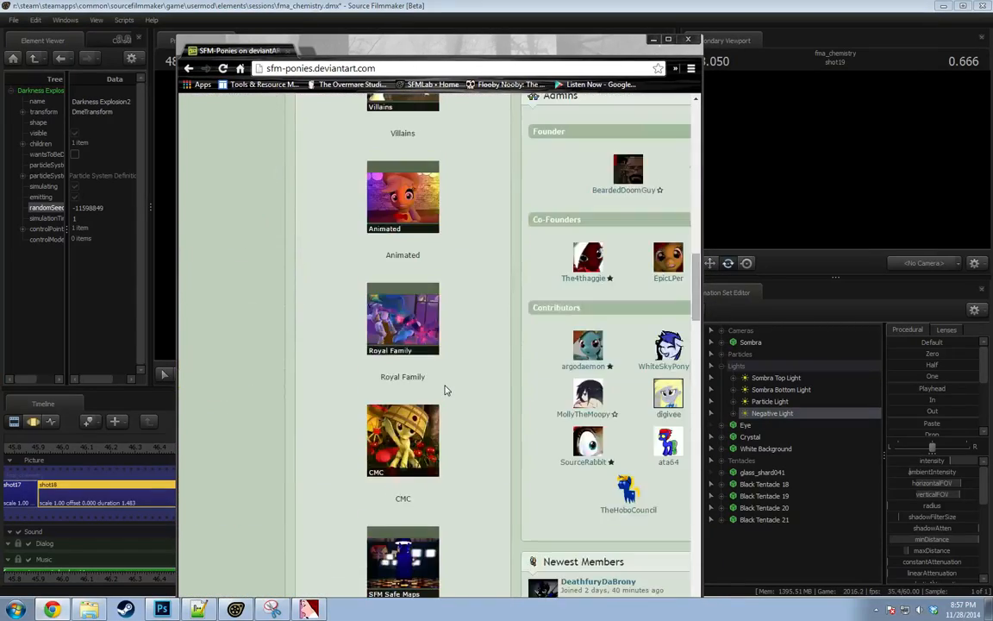
scroll(445, 390, "down", 3)
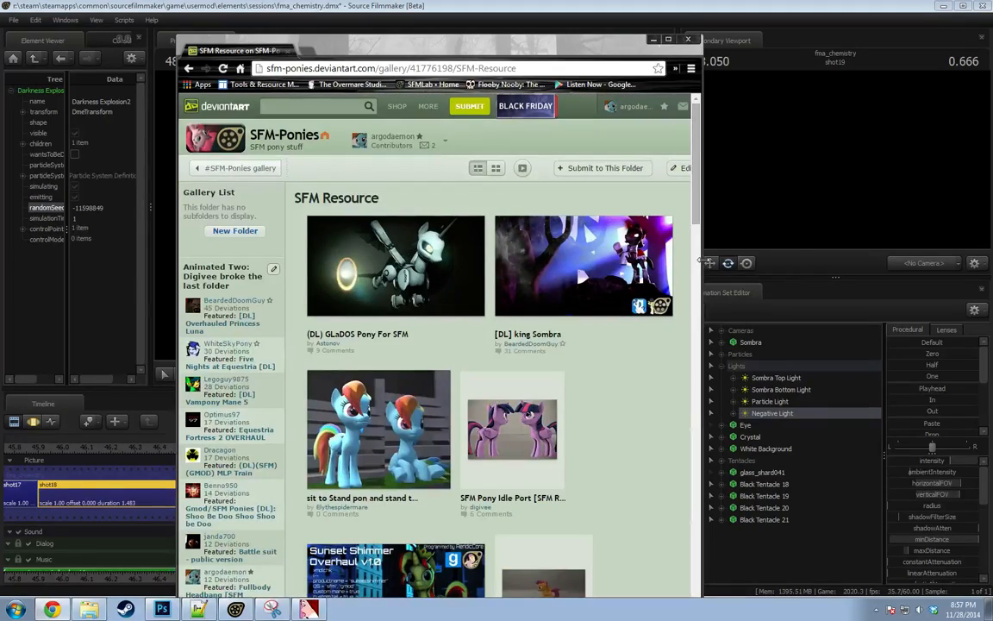
left_click_drag(705, 260, 961, 263)
left_click_drag(723, 50, 614, 31)
Look through the first page of the SFM Resource folder, open page 2 and return to the previous page.
scroll(621, 369, "down", 8)
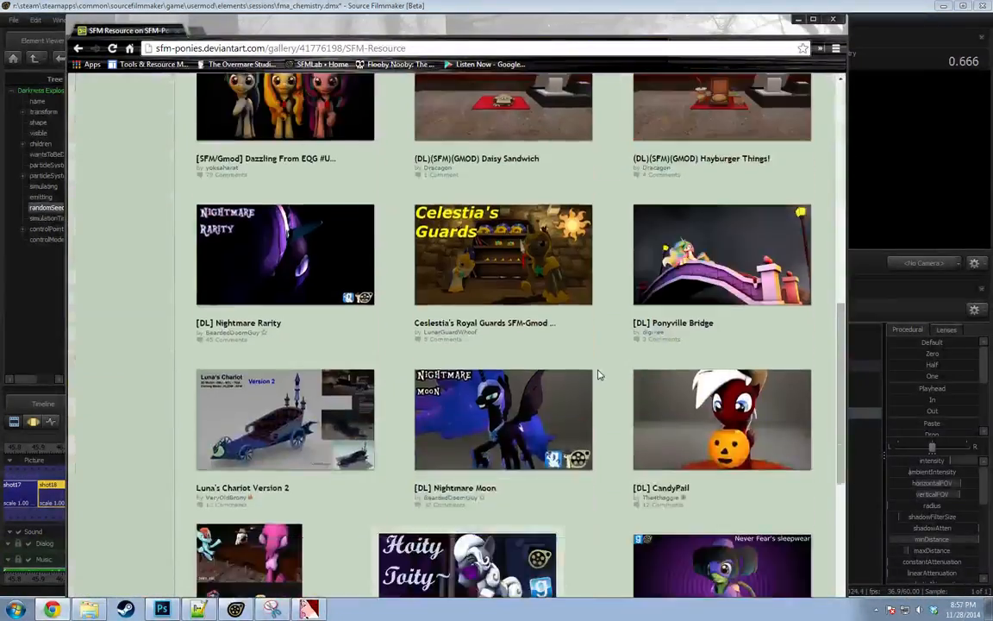
scroll(600, 375, "down", 3)
scroll(599, 374, "up", 7)
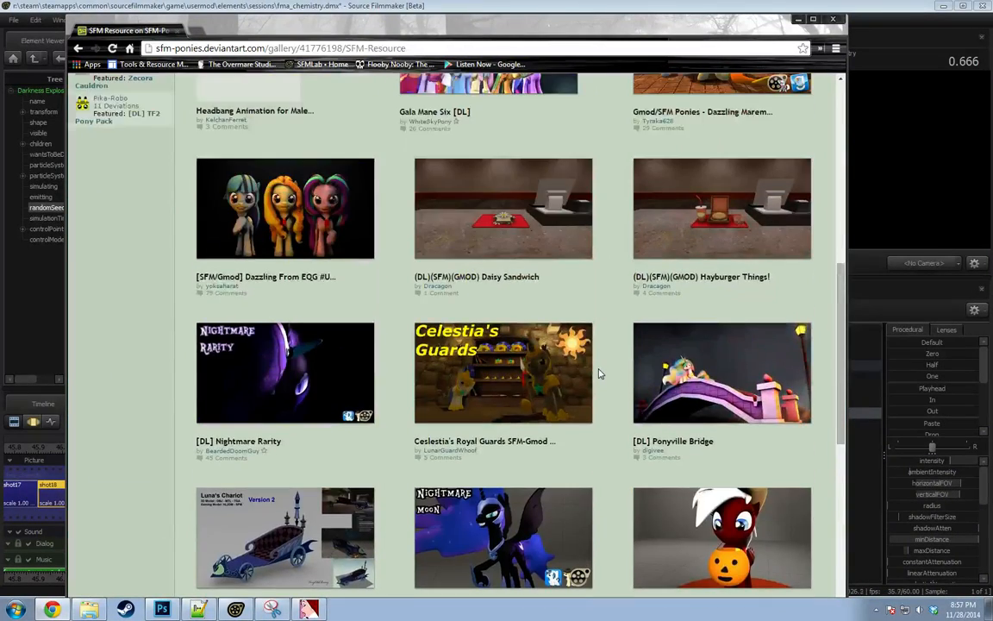
scroll(599, 374, "down", 7)
left_click(555, 531)
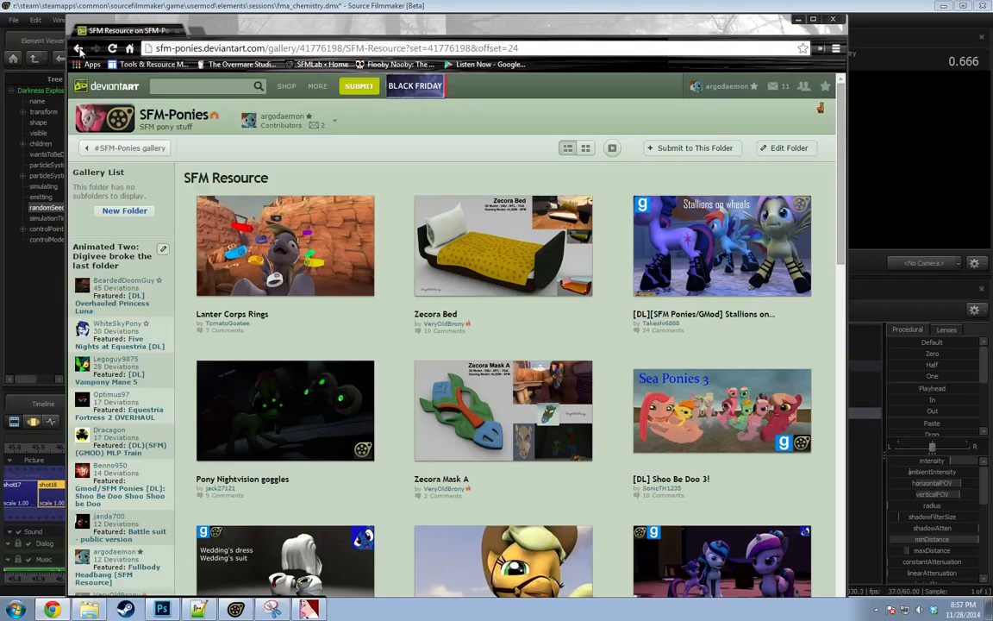
left_click(79, 48)
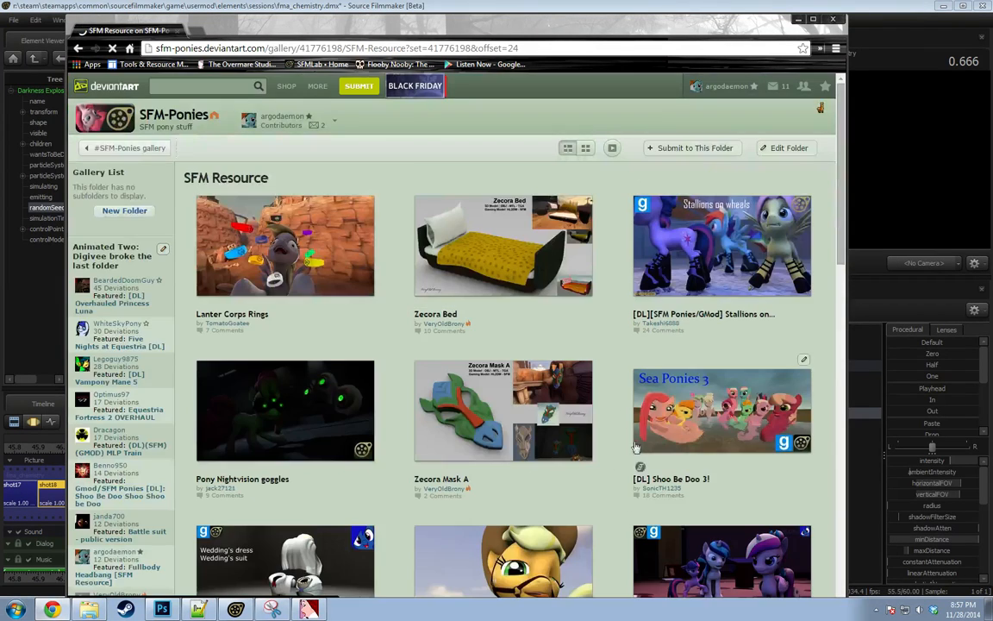
Browse the model and prop downloads on pages 2 and 3 of SFM Resource and open page 4.
scroll(619, 431, "down", 4)
scroll(629, 425, "down", 6)
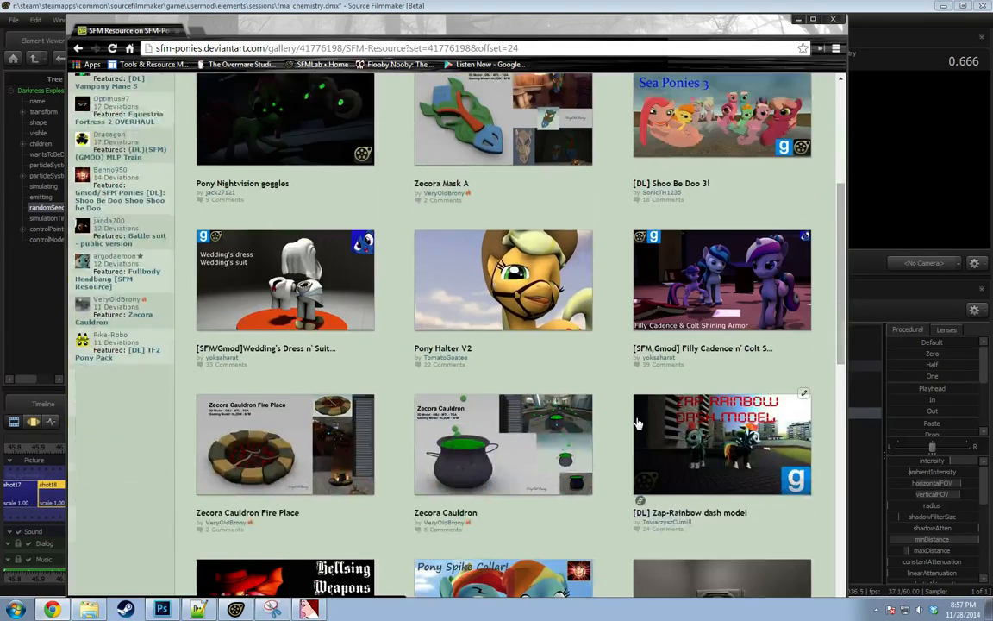
scroll(647, 414, "down", 4)
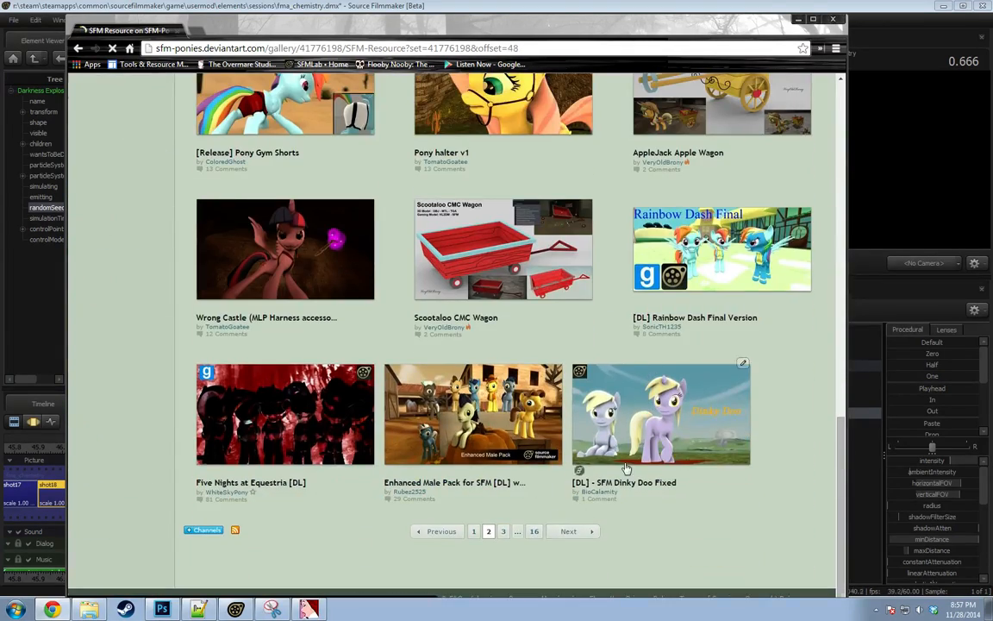
scroll(637, 461, "down", 3)
scroll(637, 461, "down", 6)
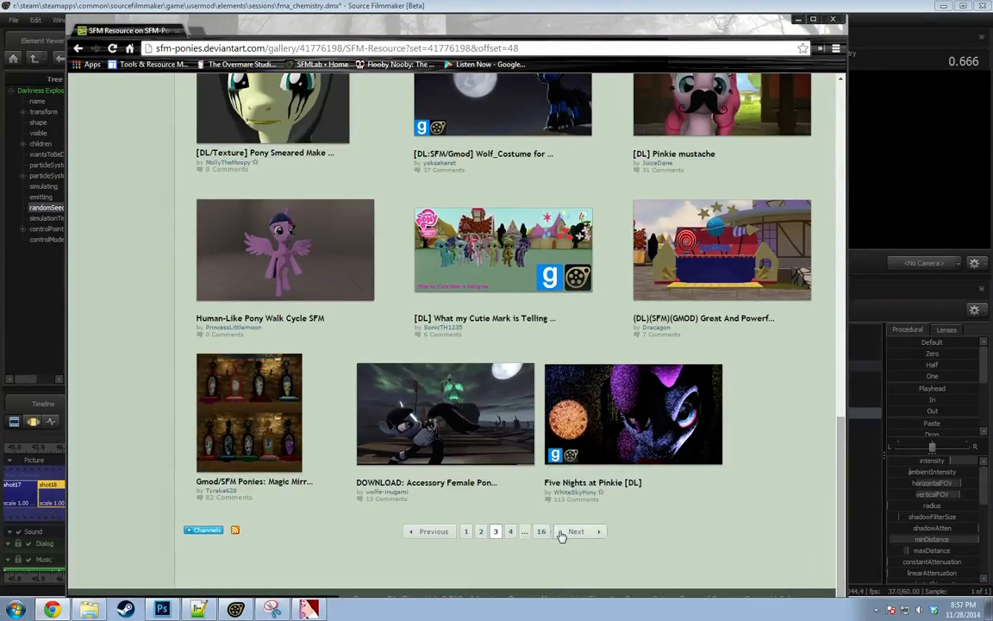
scroll(697, 459, "down", 3)
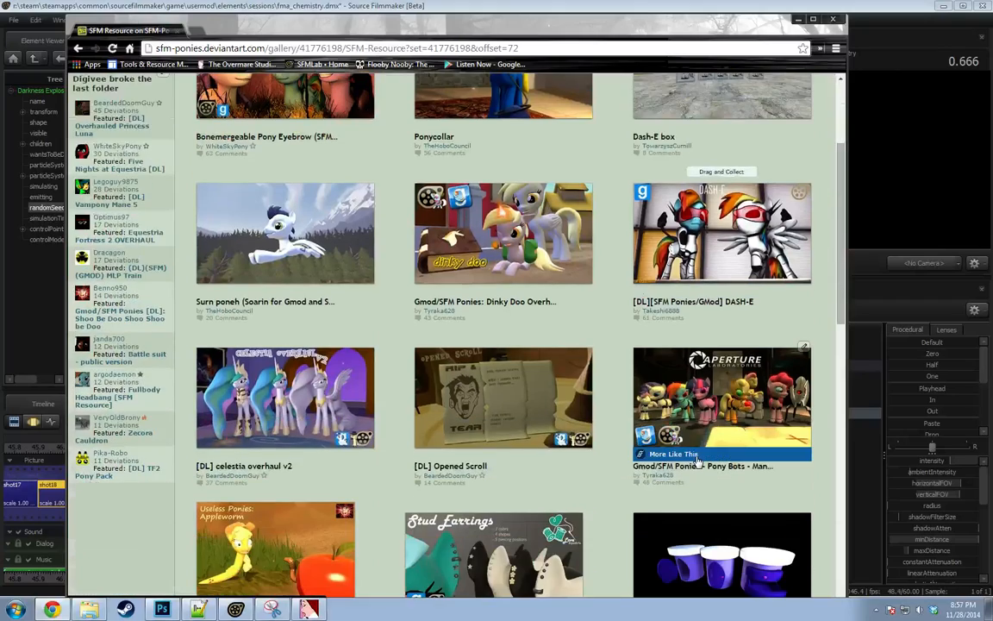
Examine the resources on page 4 of the SFM Resource folder down to its end and open page 5.
scroll(696, 459, "down", 10)
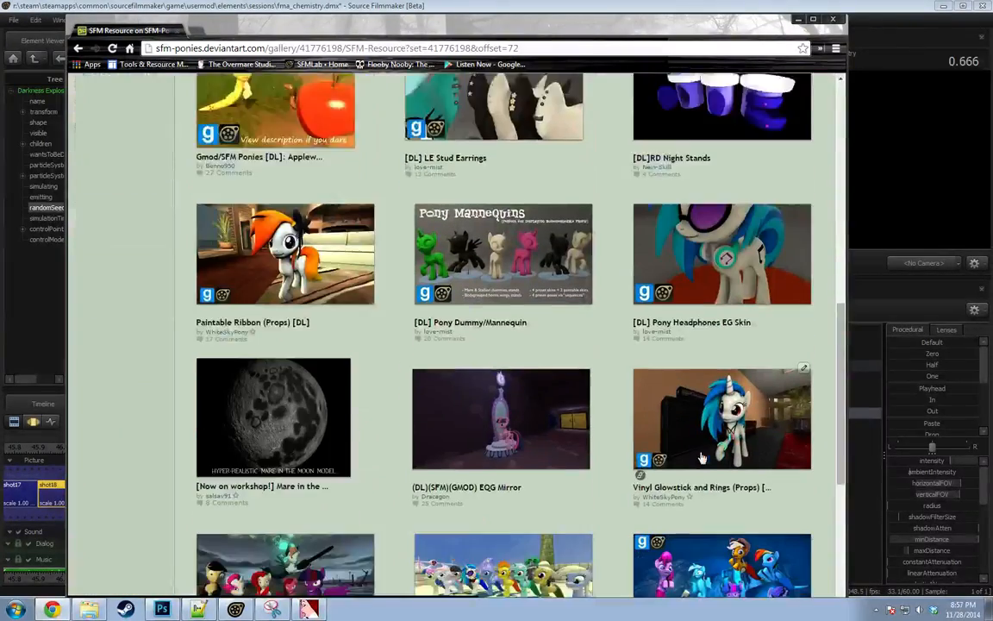
scroll(702, 453, "down", 2)
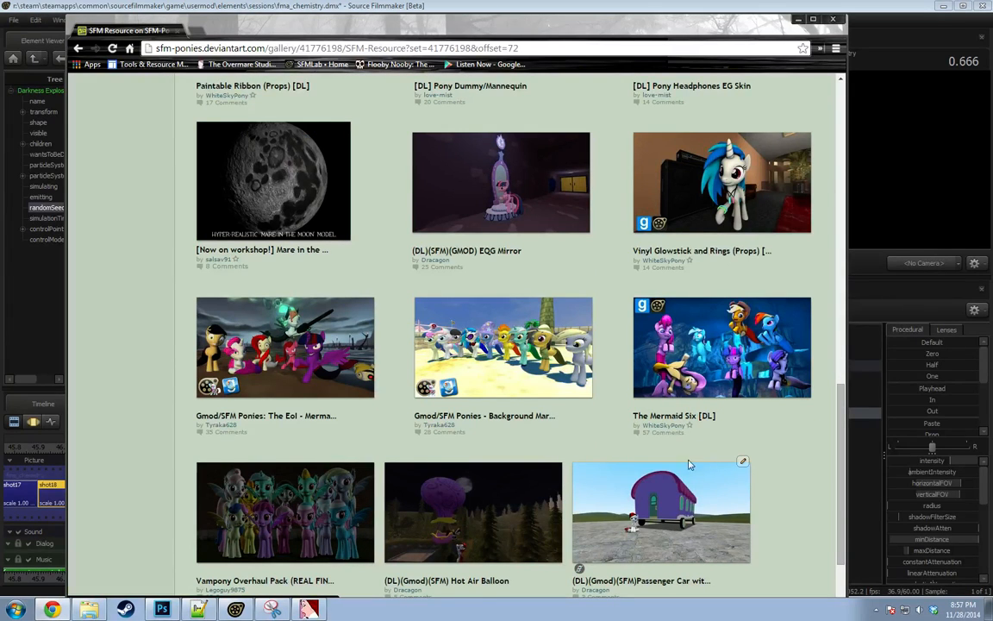
scroll(492, 444, "down", 1)
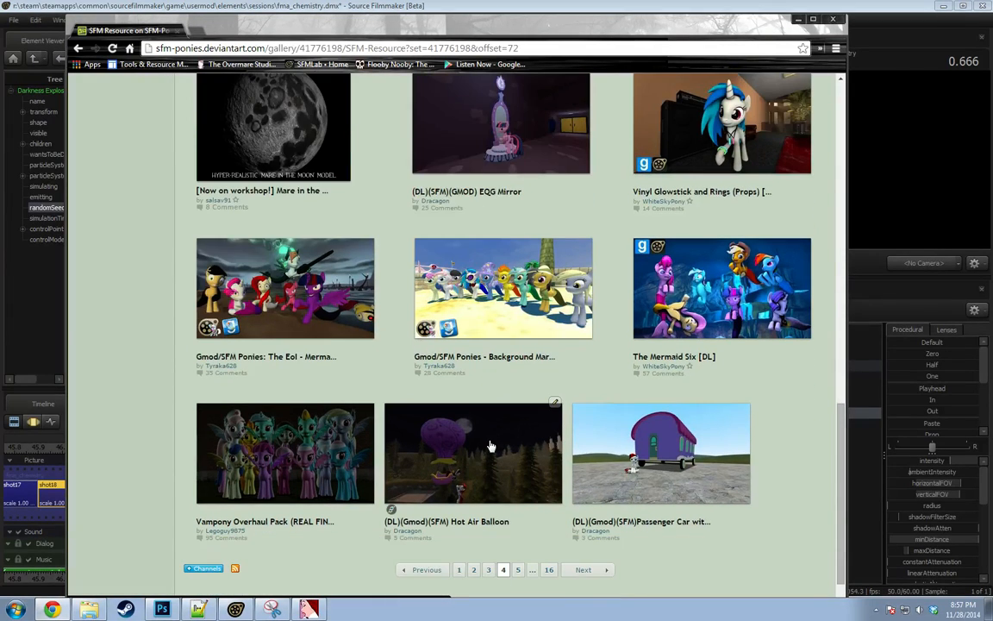
scroll(495, 443, "up", 2)
scroll(497, 442, "down", 3)
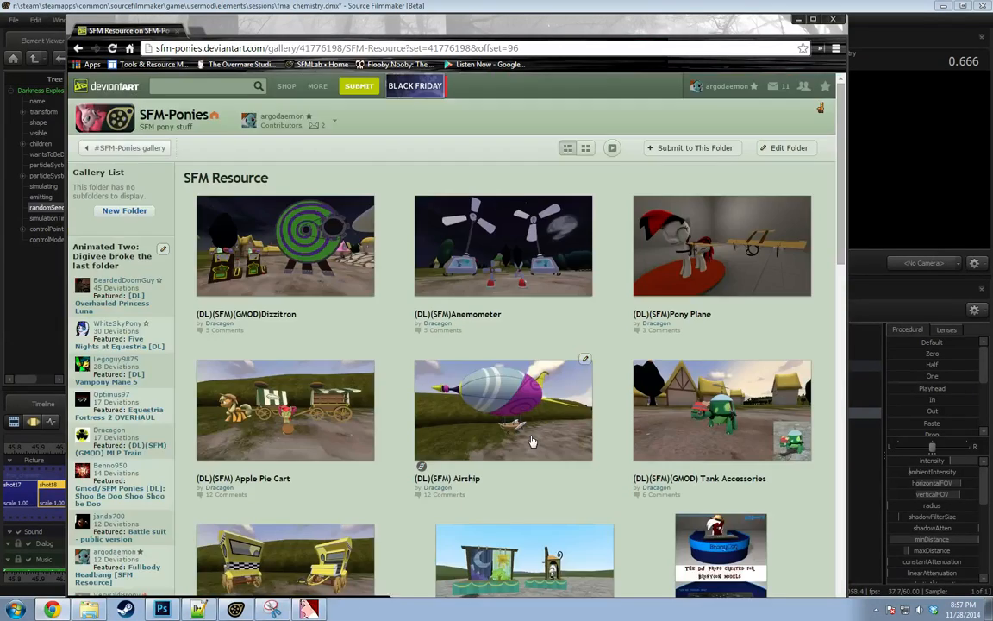
Review the props, animations and pony models on page 5 of SFM Resource and advance to page 6.
scroll(532, 440, "down", 5)
scroll(531, 439, "down", 2)
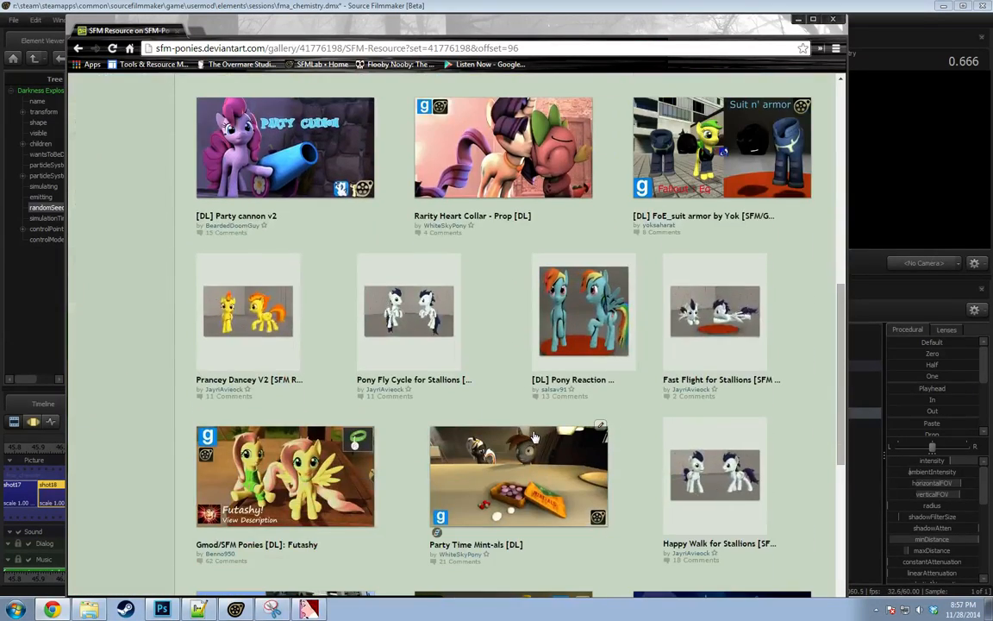
scroll(534, 437, "down", 3)
scroll(534, 436, "up", 10)
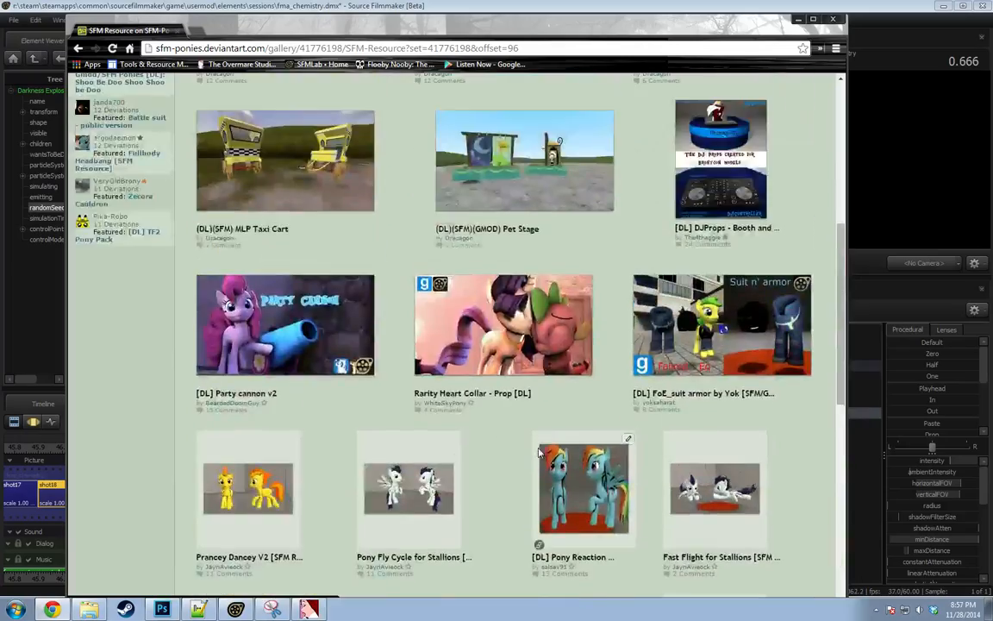
scroll(539, 452, "down", 12)
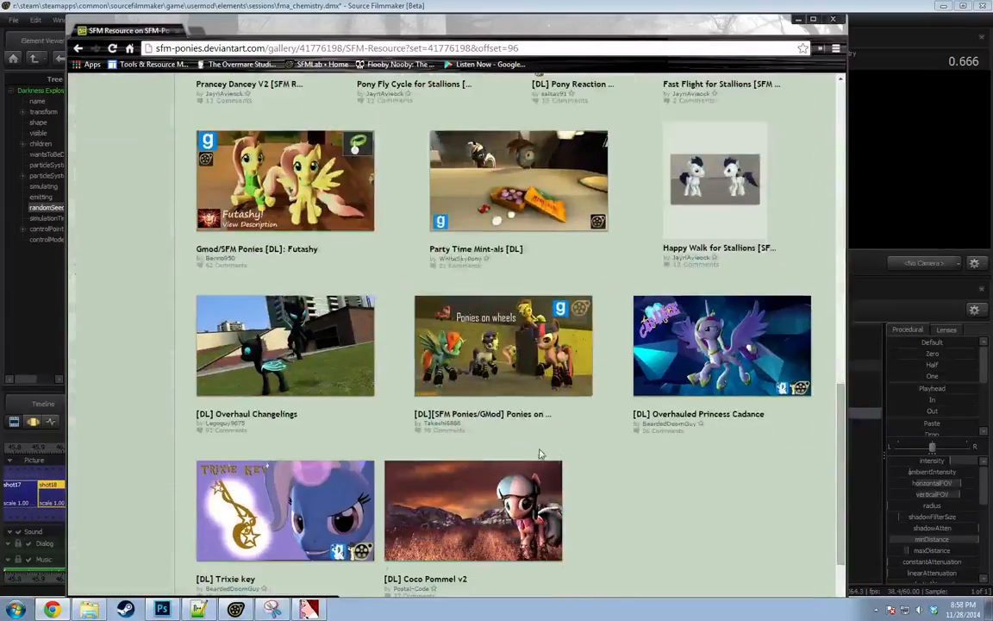
left_click(580, 531)
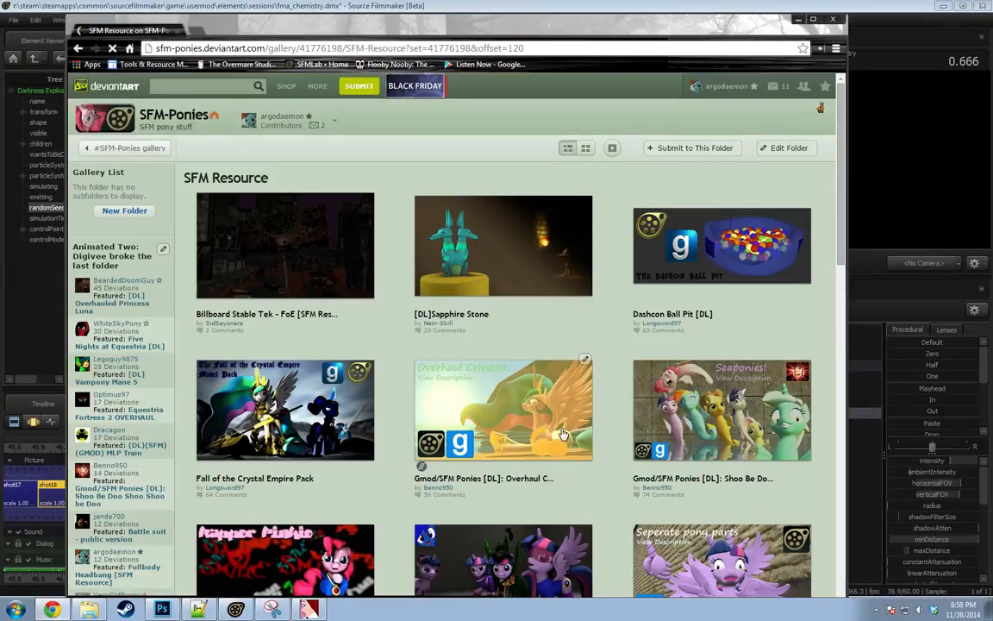
Scan the whole of page 6 in the SFM Resource folder and continue to page 7.
scroll(562, 433, "down", 5)
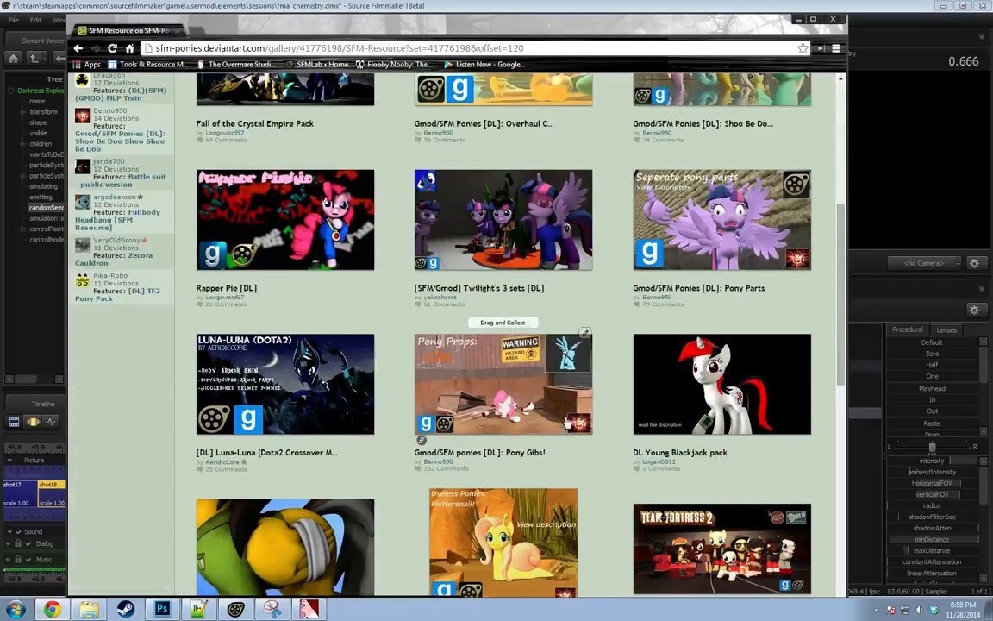
scroll(567, 421, "down", 4)
scroll(568, 420, "down", 4)
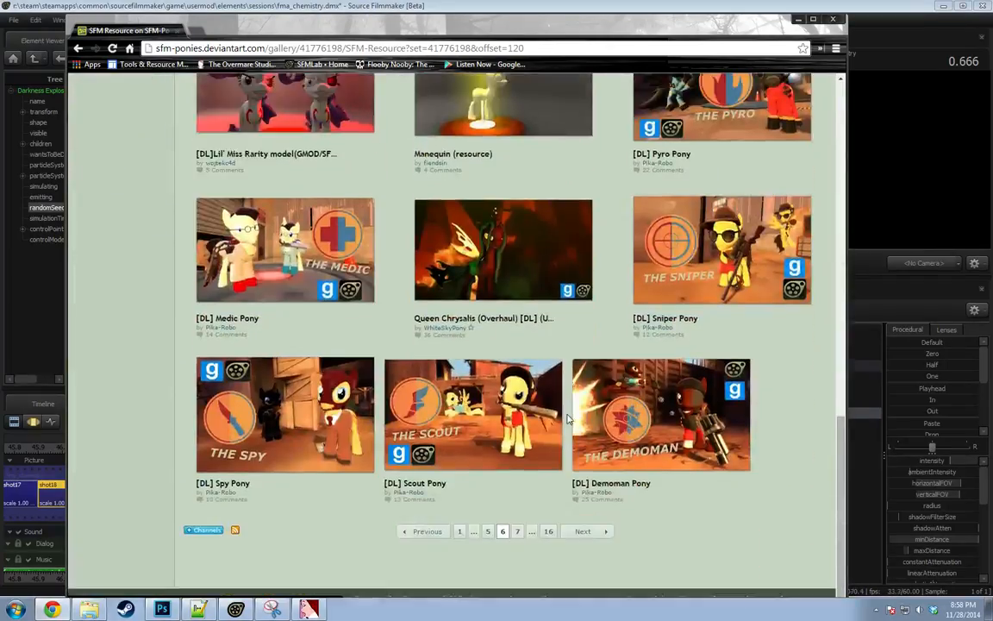
scroll(568, 420, "up", 10)
scroll(568, 420, "down", 10)
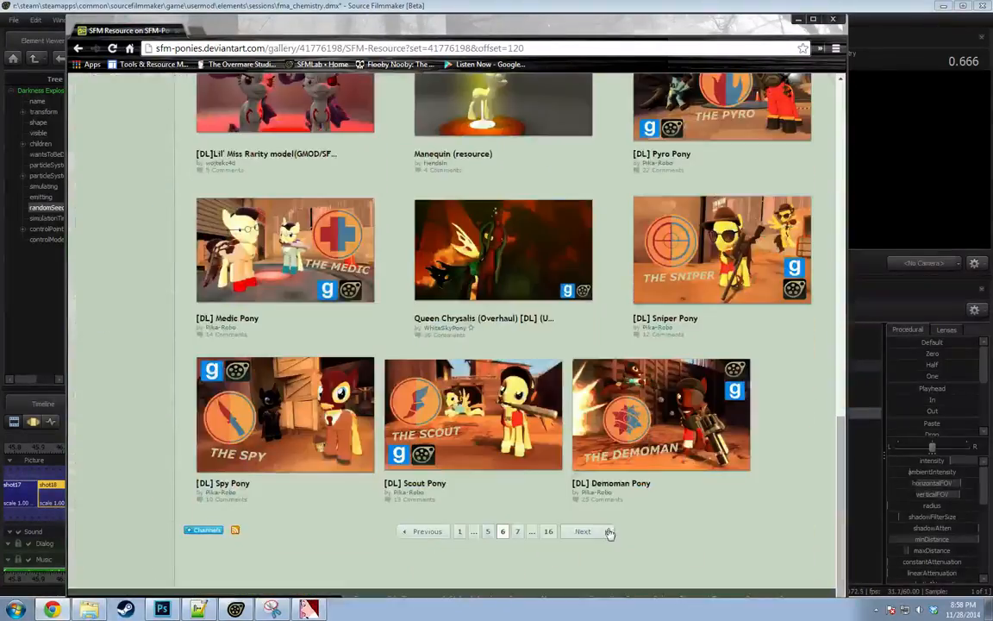
left_click(608, 532)
Look over the downloads on page 7 of SFM Resource from end to end and open page 8.
scroll(603, 449, "down", 3)
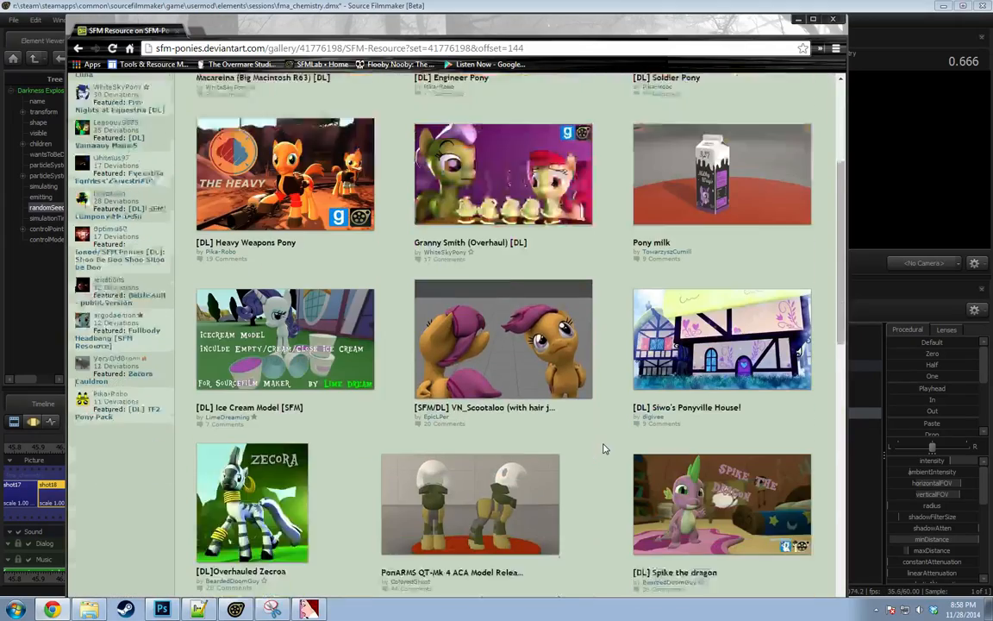
scroll(603, 448, "down", 8)
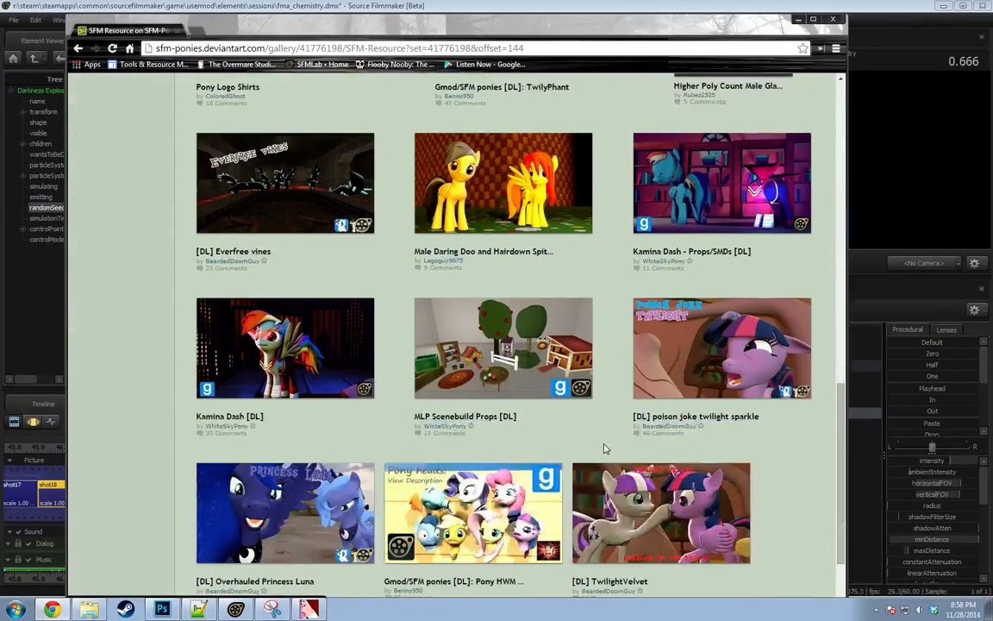
scroll(606, 447, "down", 2)
scroll(606, 448, "up", 10)
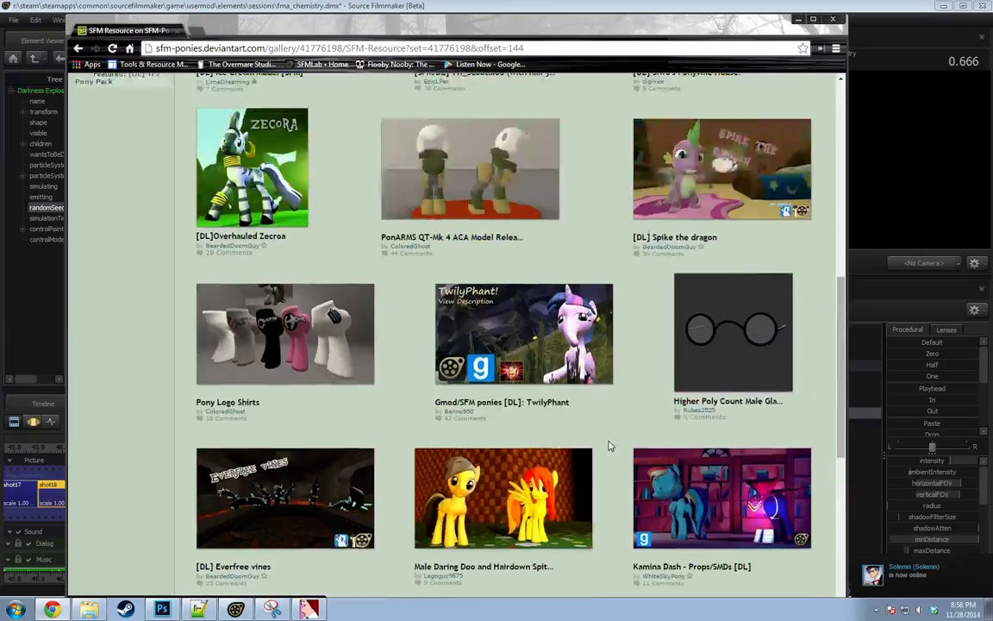
scroll(608, 445, "up", 4)
scroll(610, 444, "down", 14)
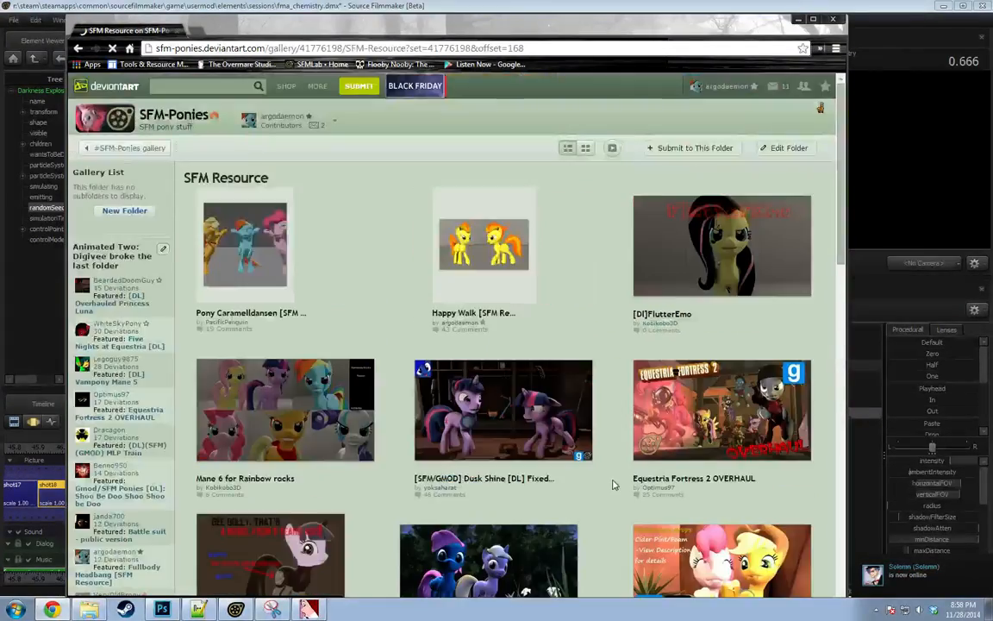
Browse the model and prop thumbnails on pages 8 and 9 of the SFM Resource folder.
scroll(614, 481, "down", 7)
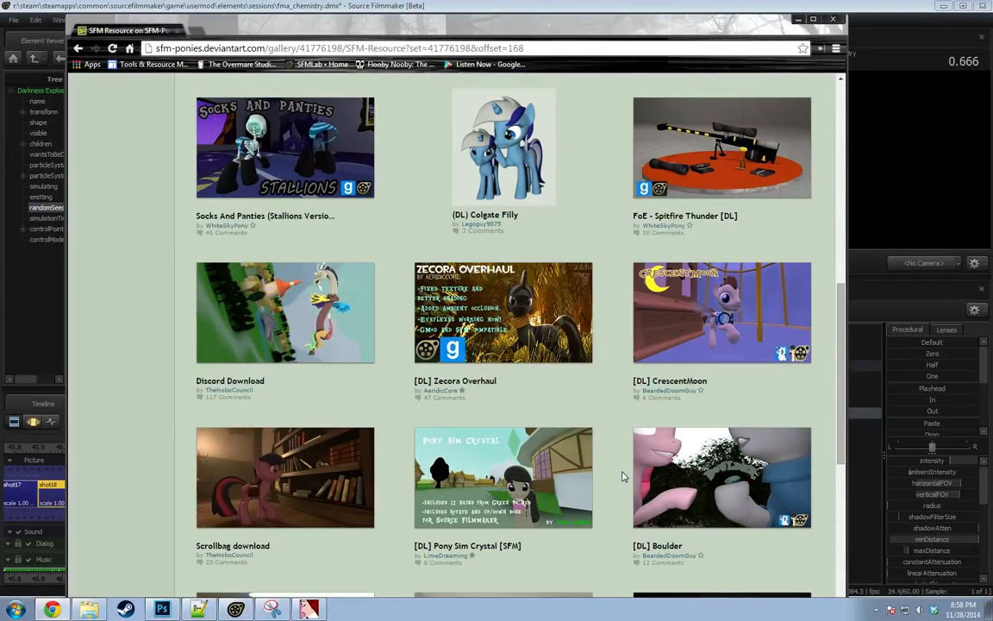
scroll(626, 474, "down", 5)
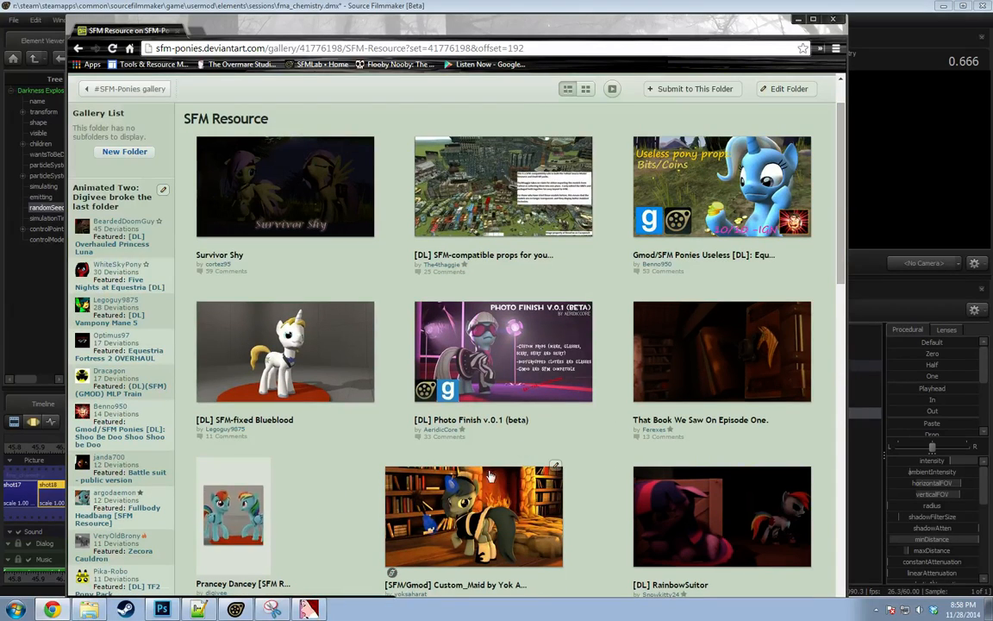
scroll(554, 496, "down", 5)
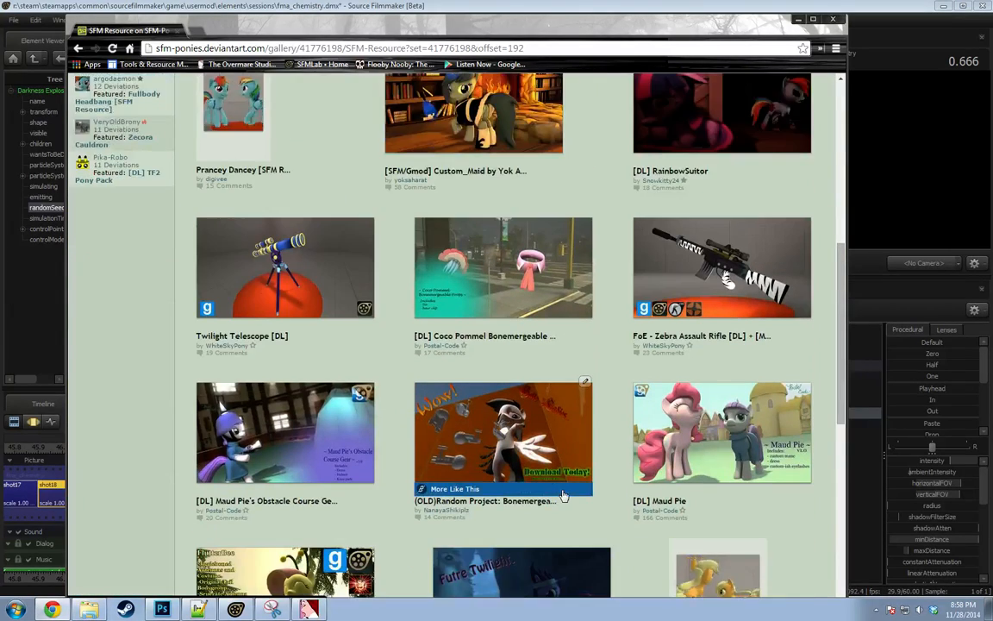
scroll(562, 497, "down", 5)
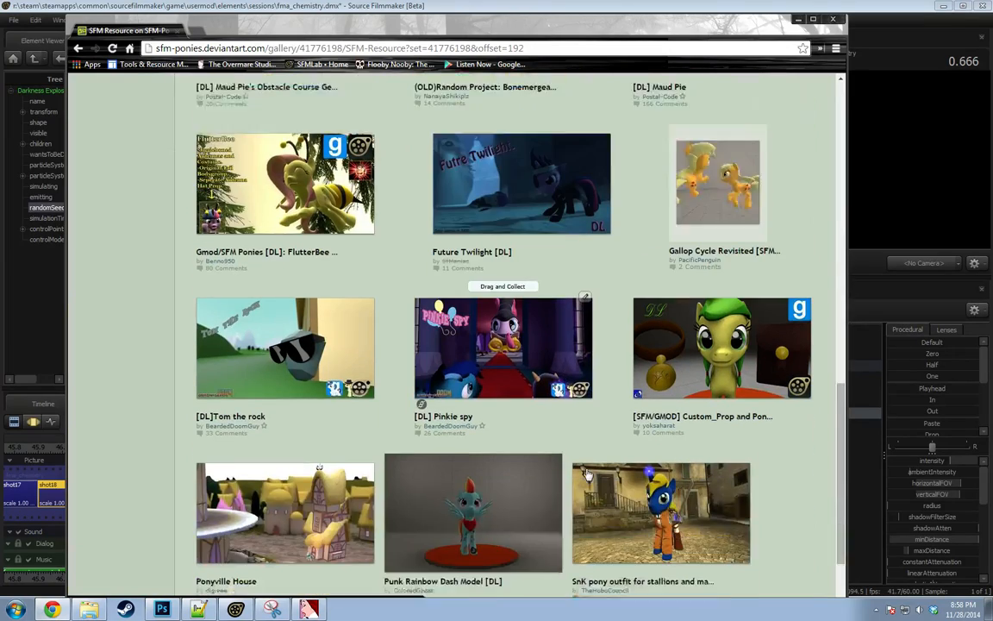
scroll(588, 472, "up", 5)
scroll(588, 473, "down", 5)
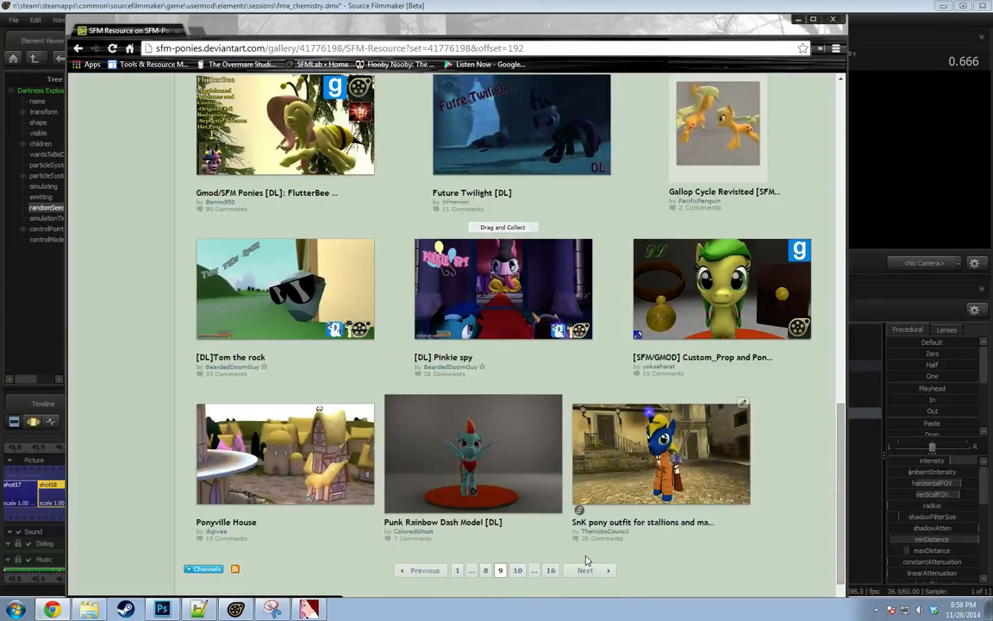
Open page 10 of SFM Resource, look through its downloads and move on to the following page.
left_click(587, 570)
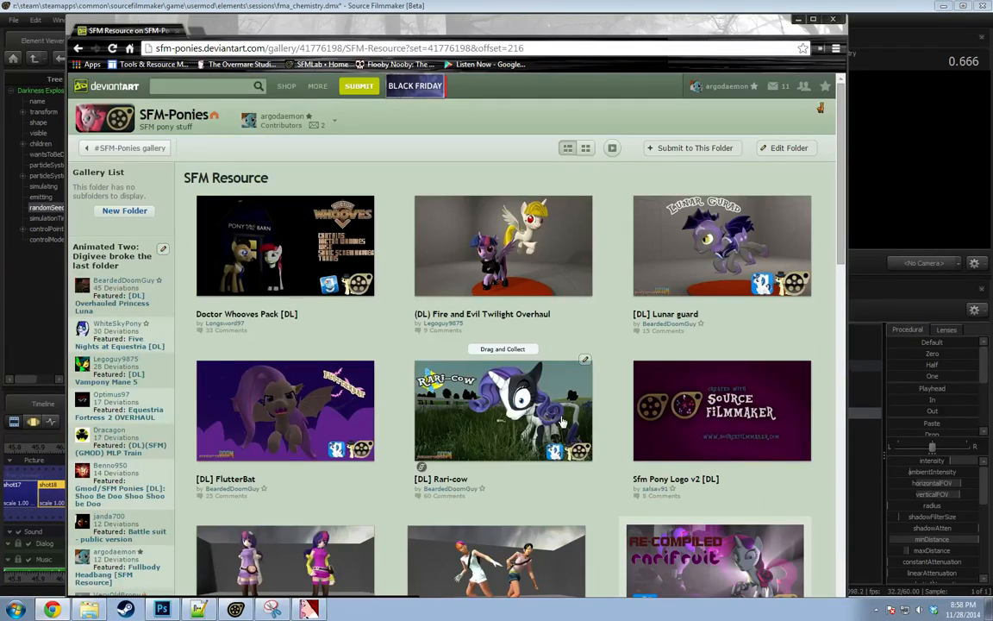
scroll(578, 415, "down", 5)
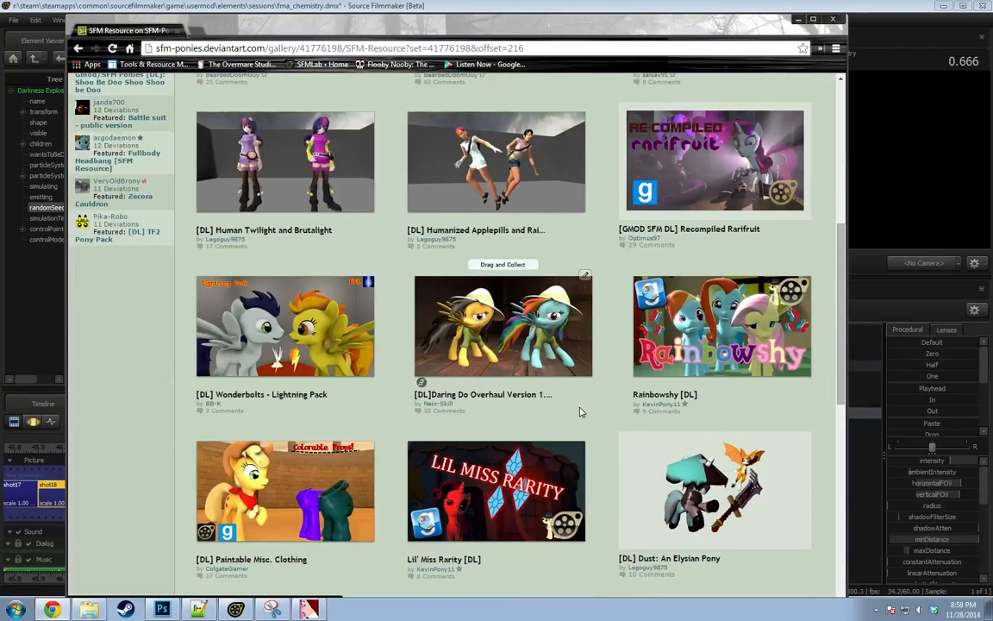
scroll(583, 408, "down", 3)
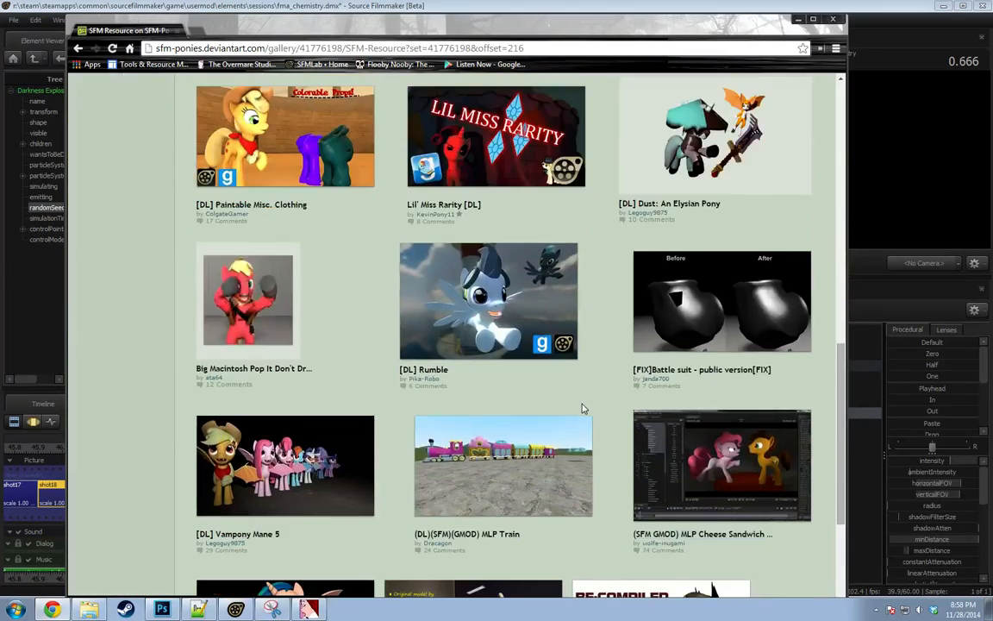
scroll(584, 409, "down", 3)
scroll(582, 512, "up", 15)
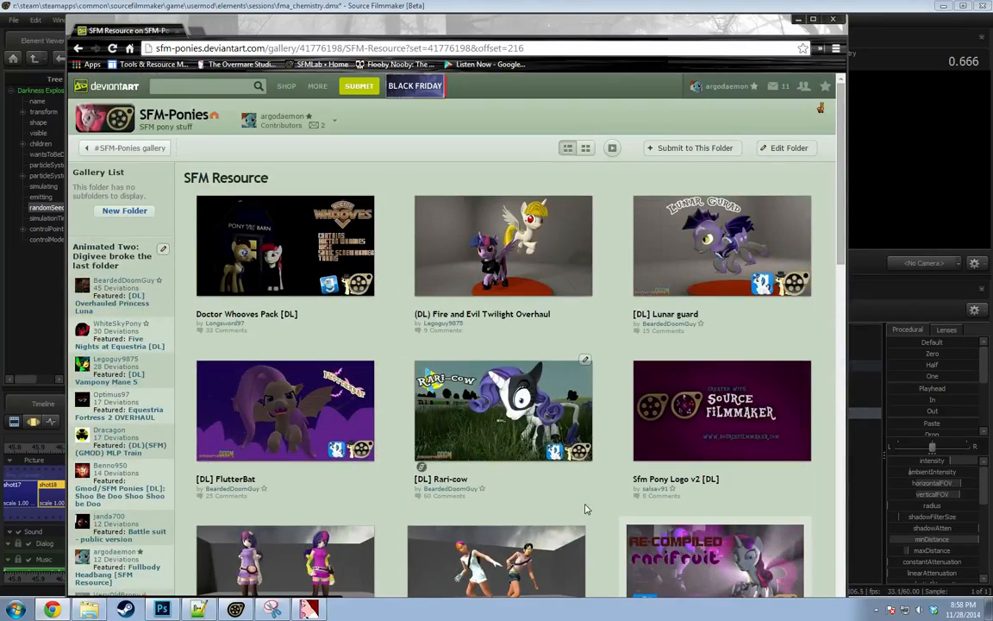
scroll(584, 509, "down", 15)
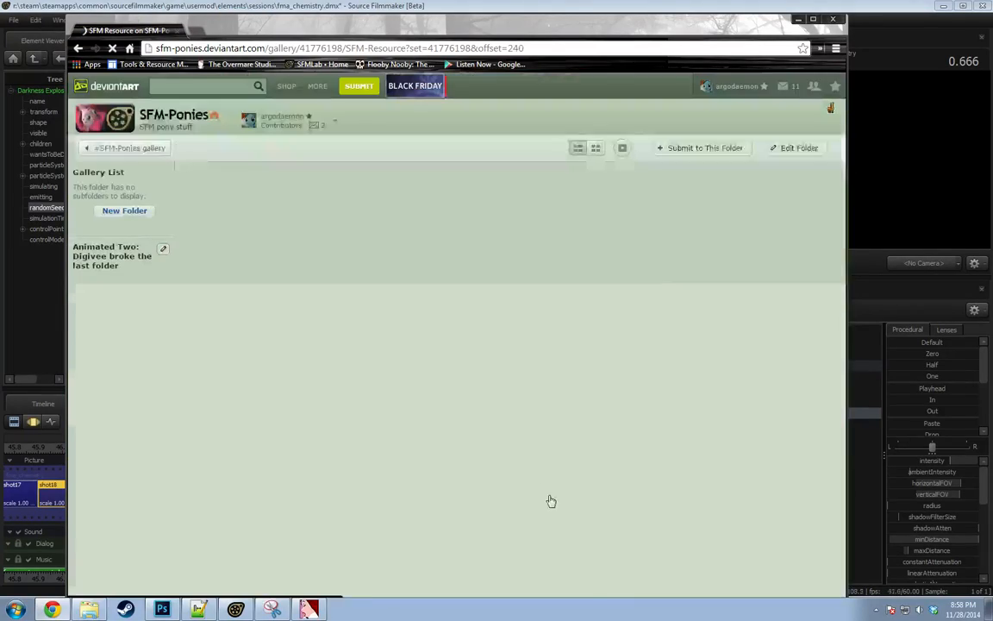
Scan page 11 of the SFM Resource folder from end to end and move on to page 12.
scroll(557, 431, "down", 2)
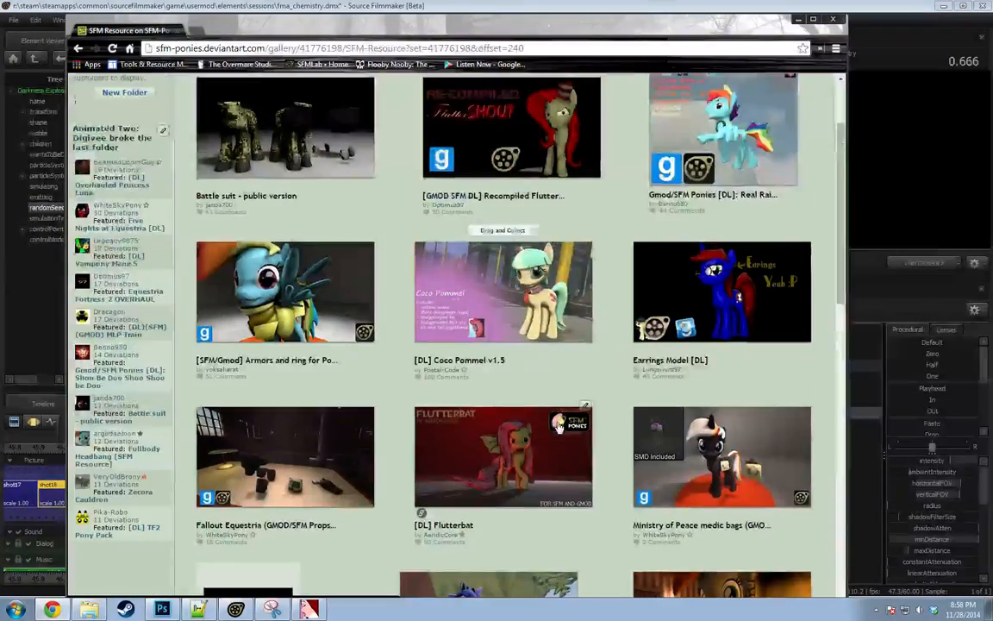
scroll(557, 431, "down", 8)
scroll(564, 420, "down", 2)
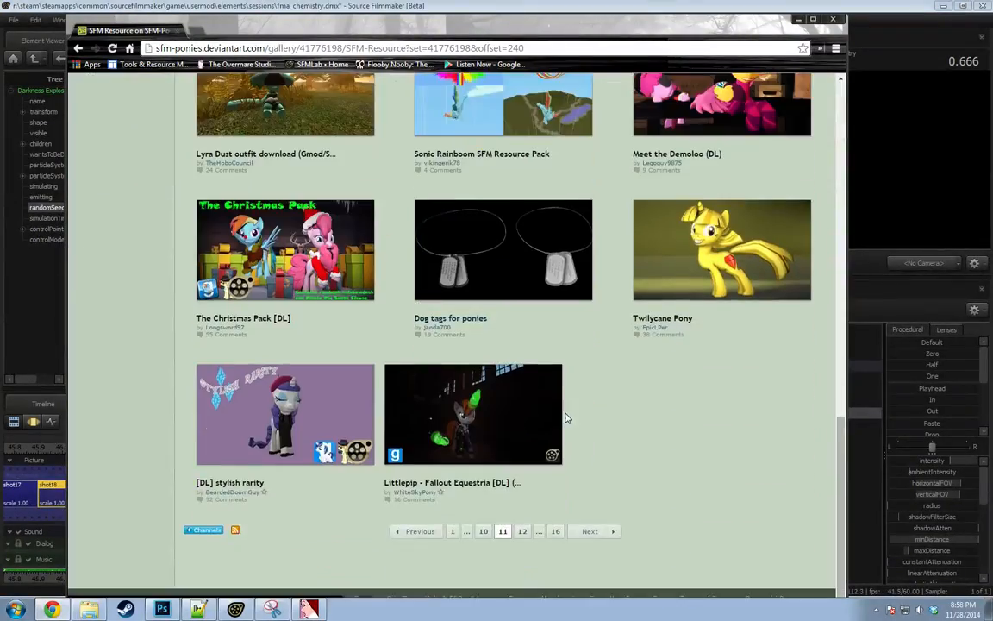
scroll(616, 470, "up", 12)
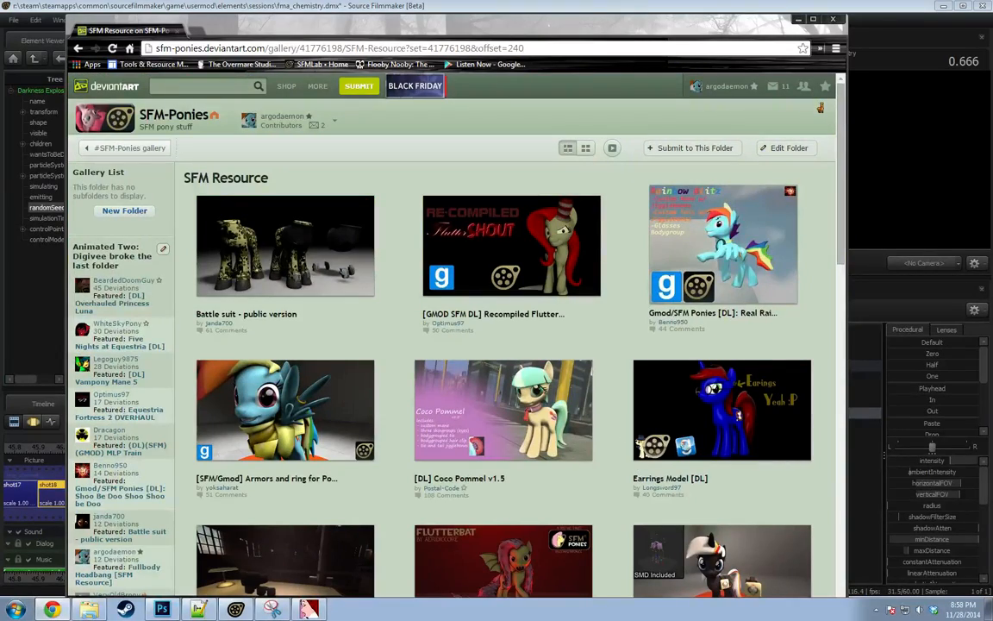
scroll(603, 522, "down", 12)
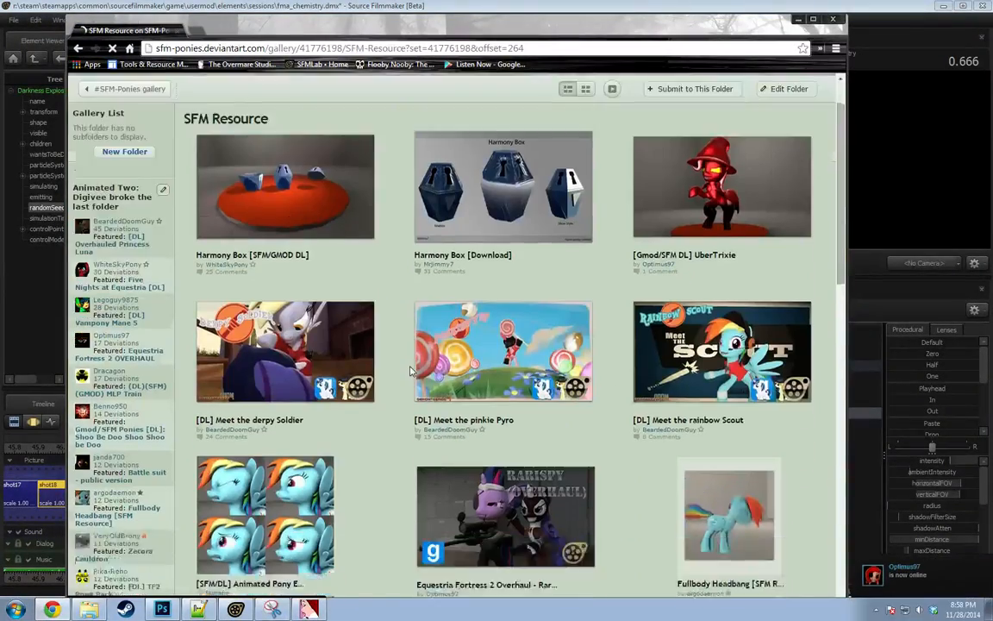
Look over every download on page 12 of SFM Resource, returning to the first rows before reaching the page's end.
scroll(411, 371, "down", 3)
scroll(411, 371, "down", 6)
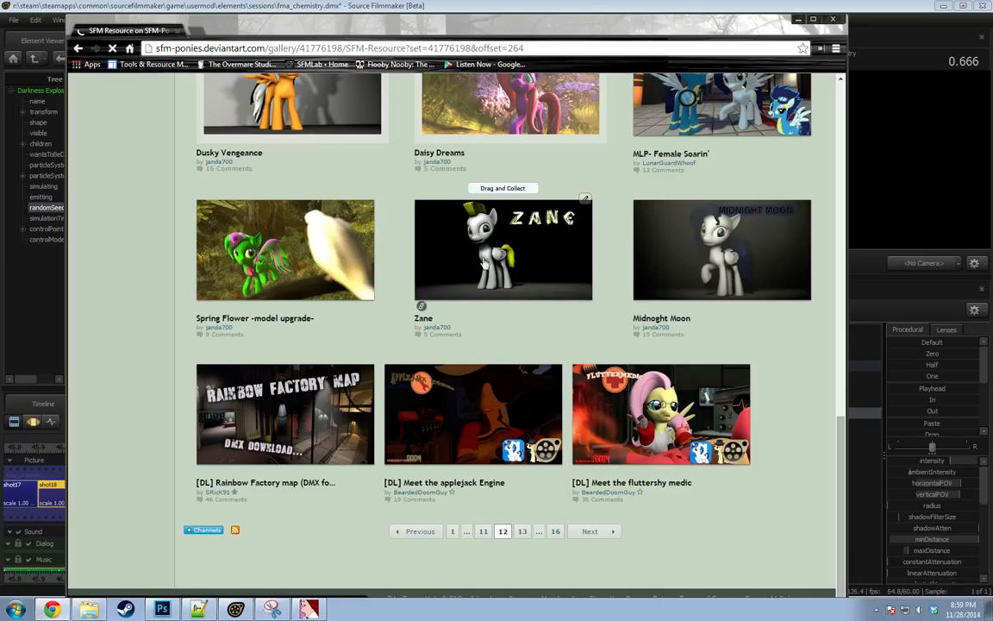
scroll(500, 284, "up", 5)
scroll(509, 297, "up", 5)
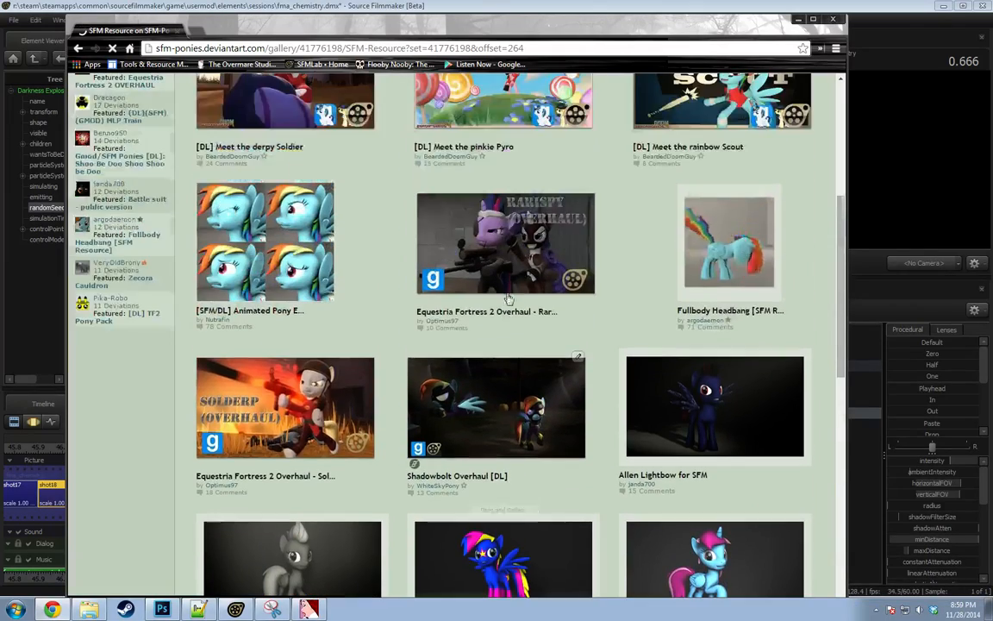
scroll(511, 295, "up", 3)
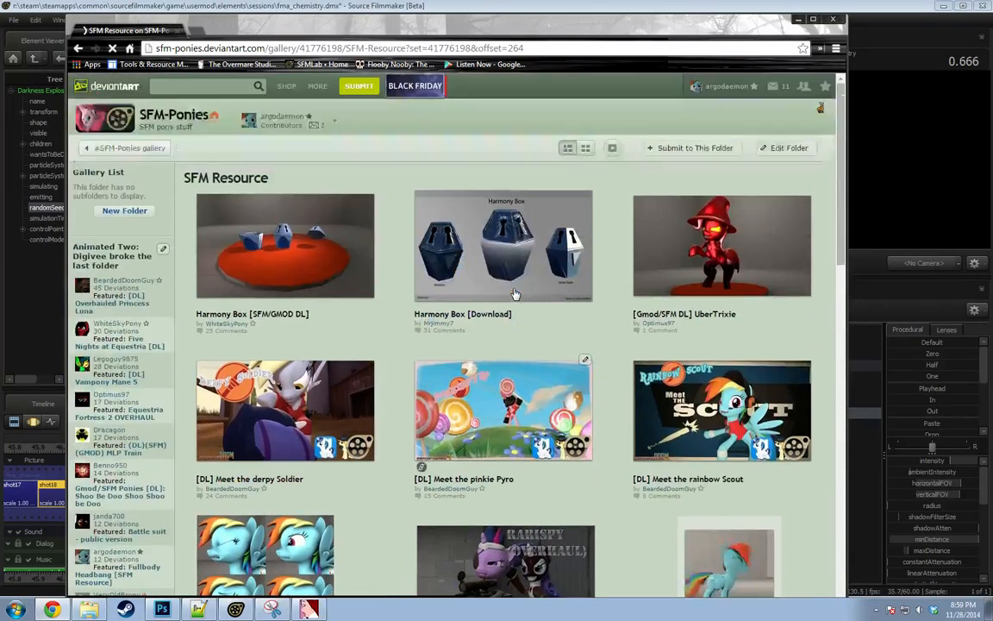
scroll(551, 431, "down", 12)
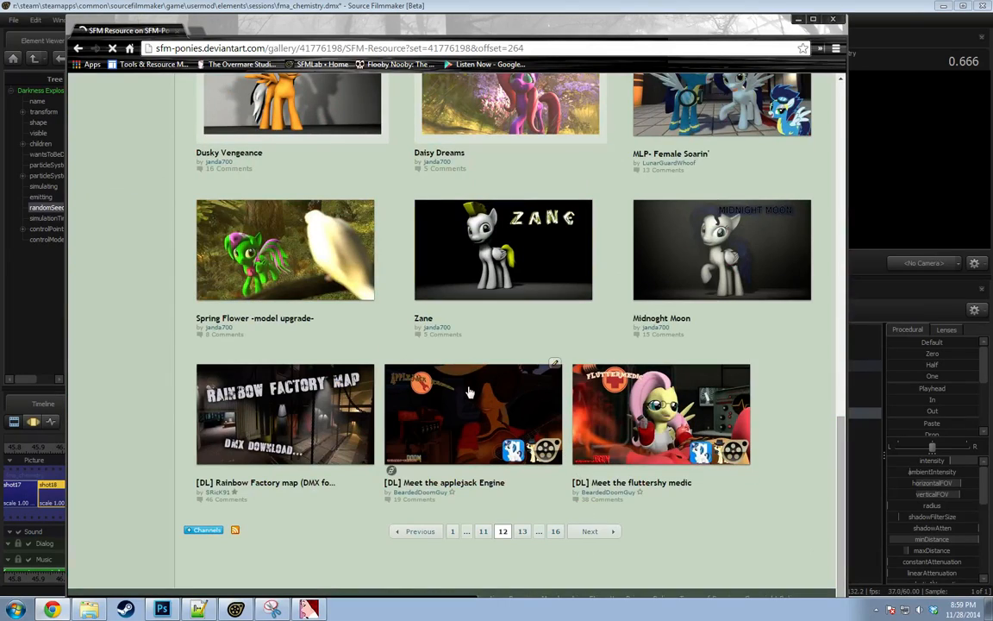
Go through the model and animation downloads on page 13 of the SFM Resource gallery and open page 14.
scroll(510, 359, "down", 5)
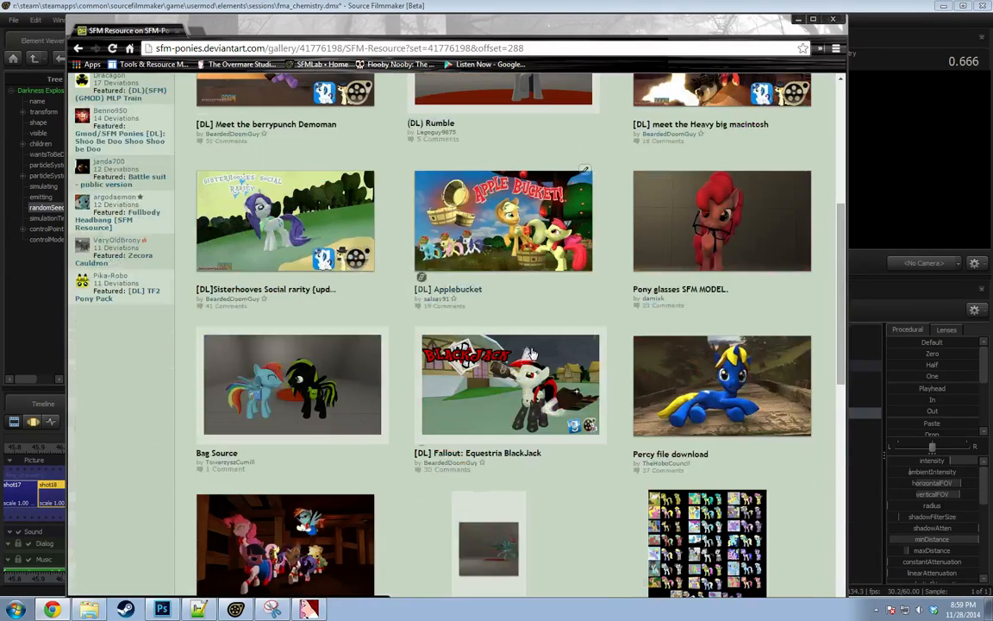
scroll(535, 349, "down", 4)
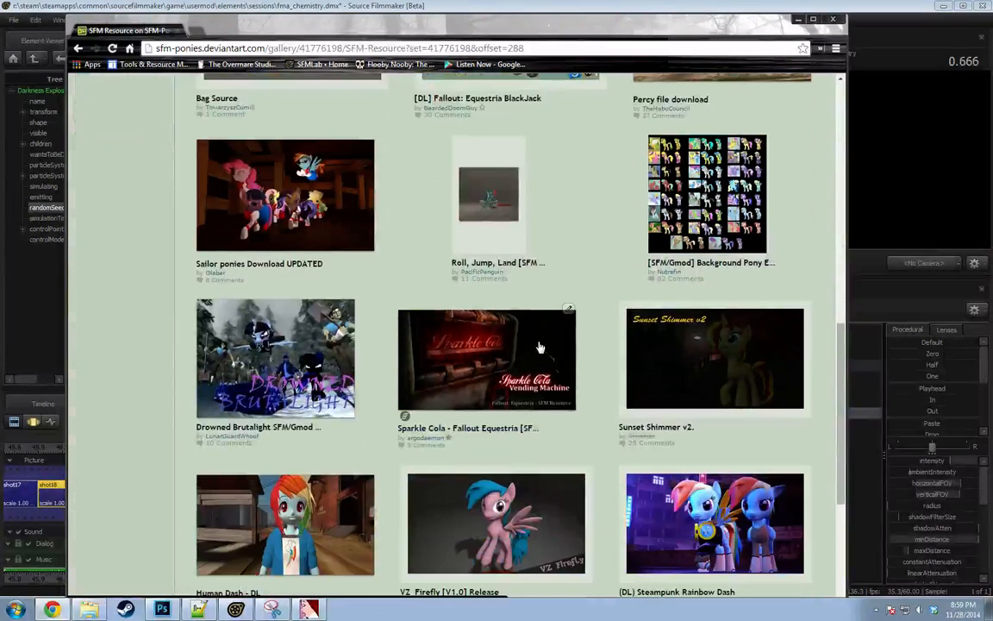
scroll(537, 348, "down", 3)
scroll(539, 345, "up", 4)
scroll(541, 345, "up", 8)
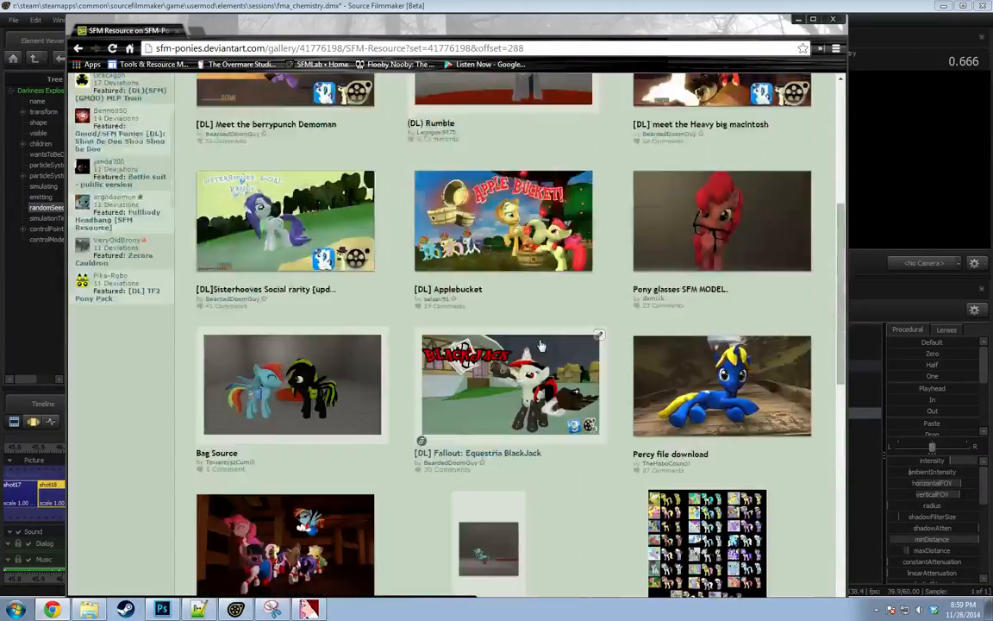
scroll(543, 343, "down", 4)
scroll(543, 344, "down", 6)
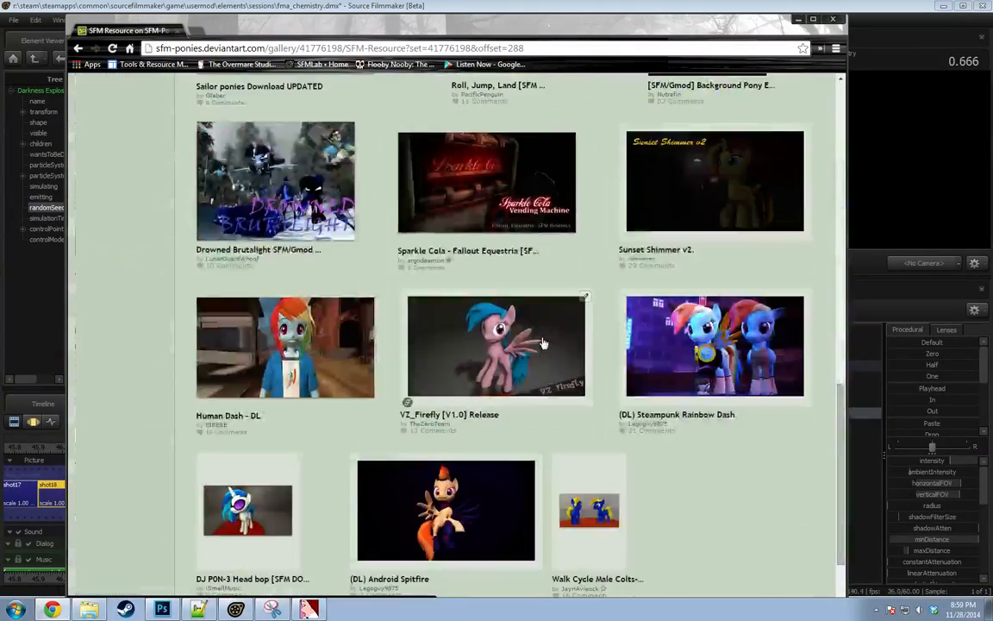
left_click(612, 534)
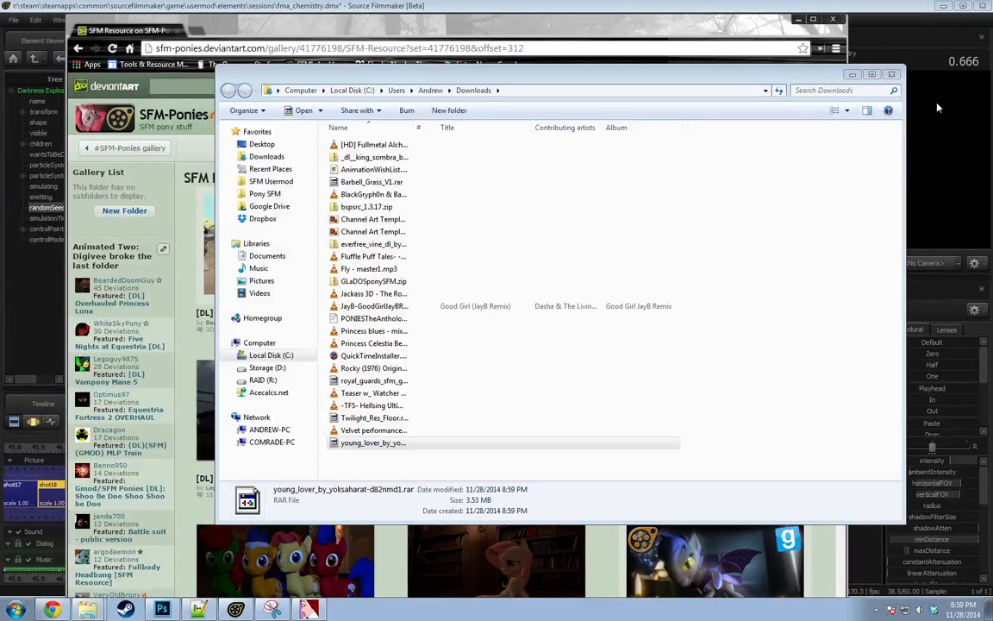
Open the downloaded young_lover RAR archive in 7-Zip and go into its Young_Lover folder.
right_click(371, 443)
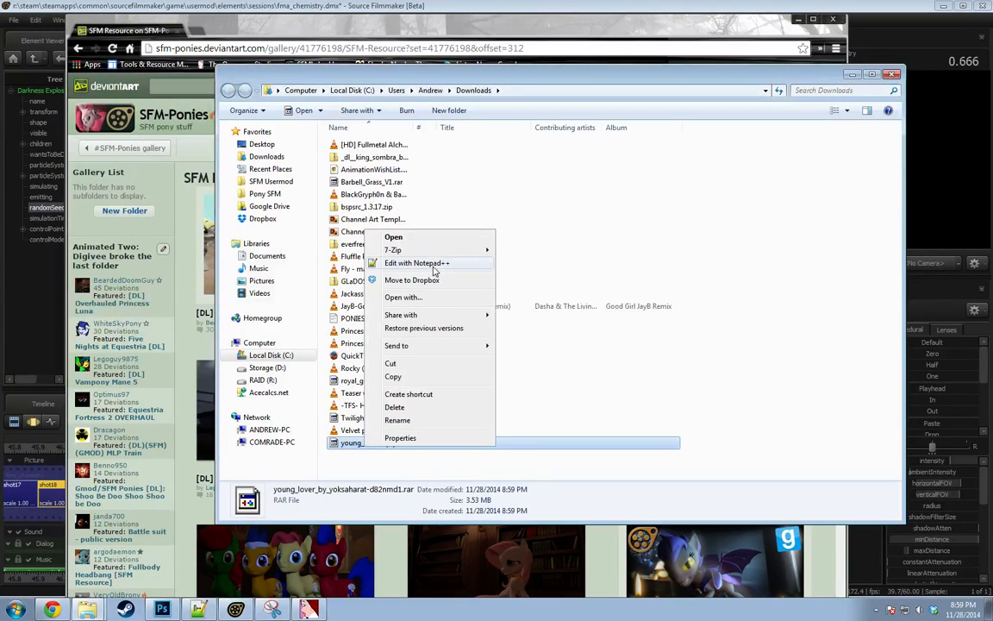
mouse_move(431, 250)
left_click(524, 251)
double_click(558, 246)
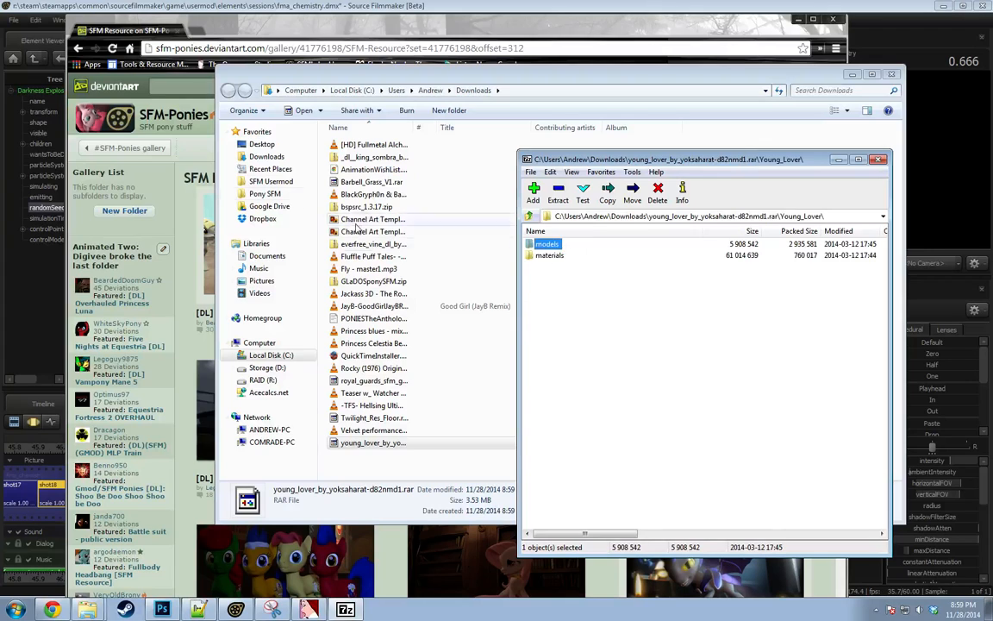
Copy the archive's models and materials folders into the SFM usermod folder, merging them with the existing folders.
left_click(261, 182)
key("alt+Tab")
left_click_drag(569, 293, 544, 246)
left_click_drag(545, 245, 390, 371)
left_click(487, 413)
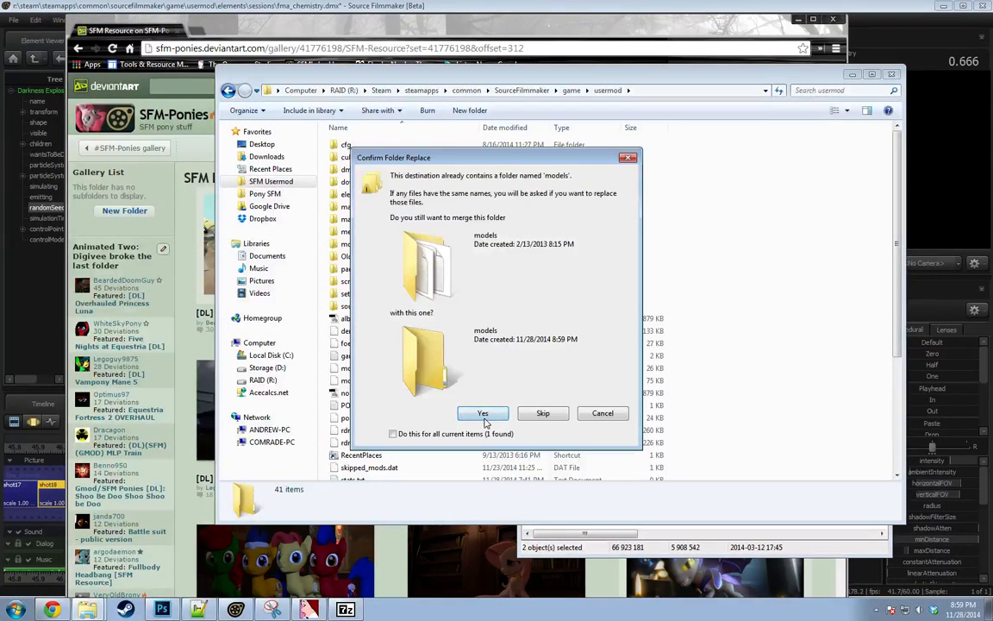
left_click(493, 413)
left_click(483, 413)
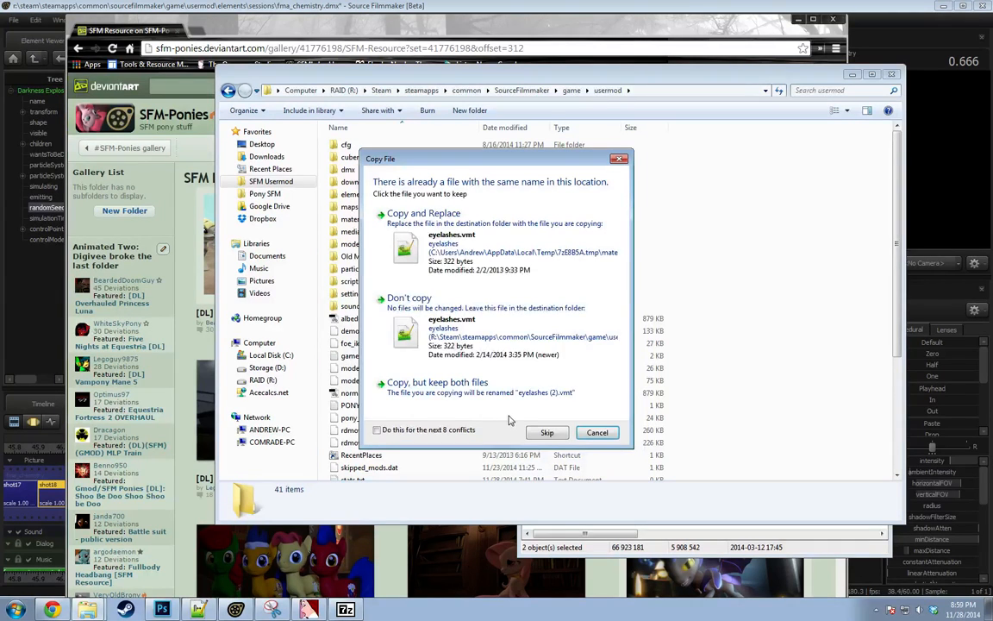
Keep the existing usermod files for every name conflict, skipping the copies, and put away the folder and archive windows.
left_click(438, 340)
left_click(438, 342)
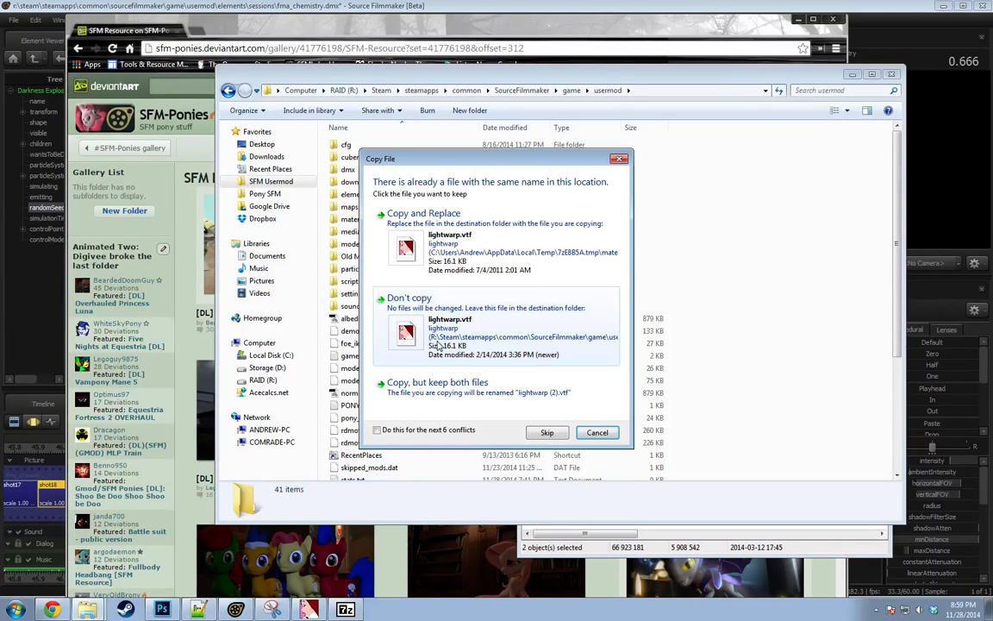
left_click(439, 342)
left_click(440, 342)
left_click(443, 342)
left_click(446, 342)
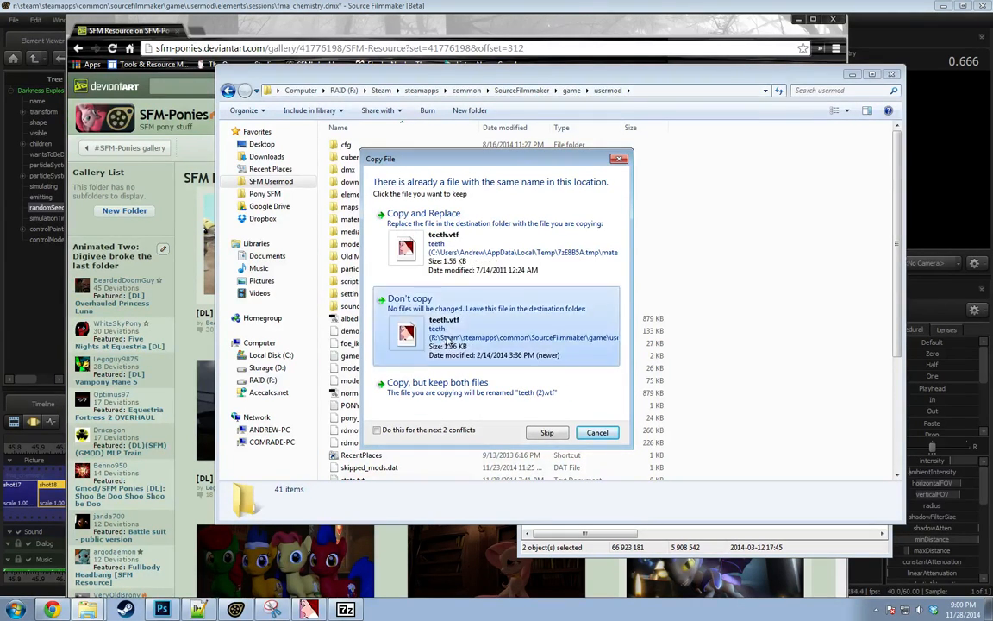
left_click(447, 342)
left_click(449, 342)
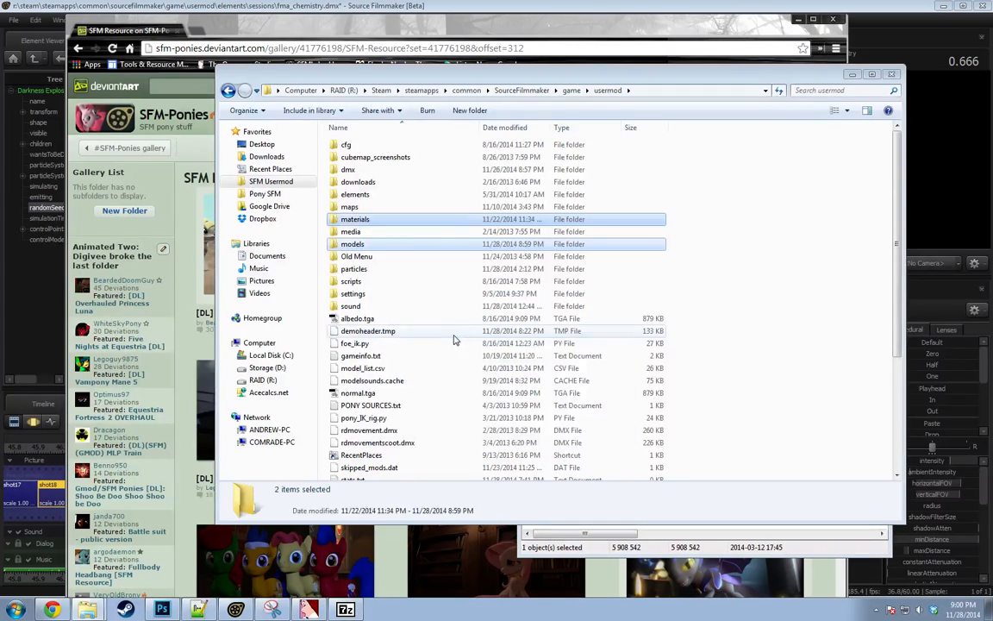
left_click(855, 75)
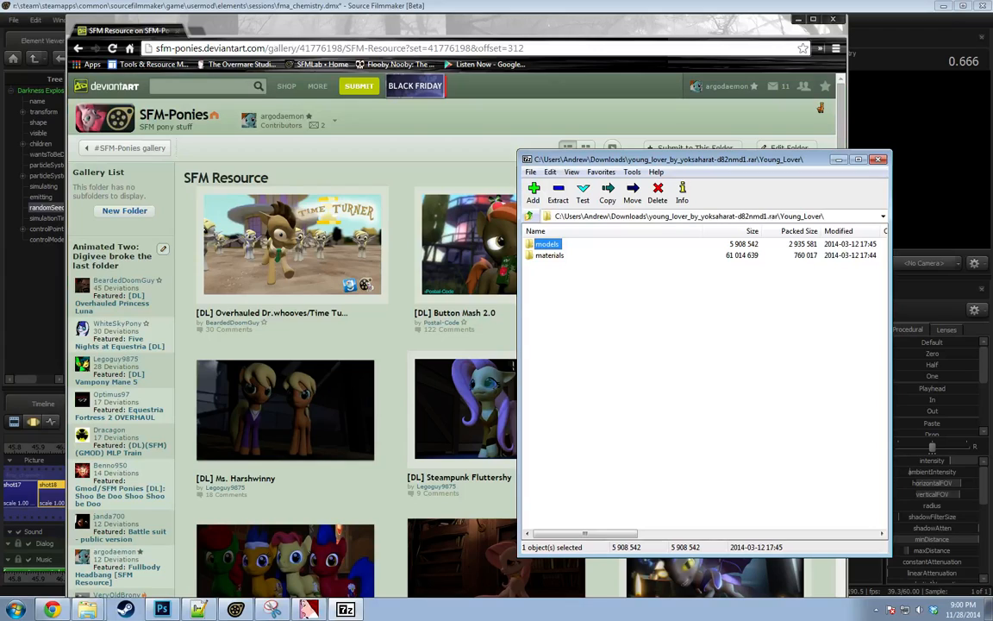
left_click(878, 160)
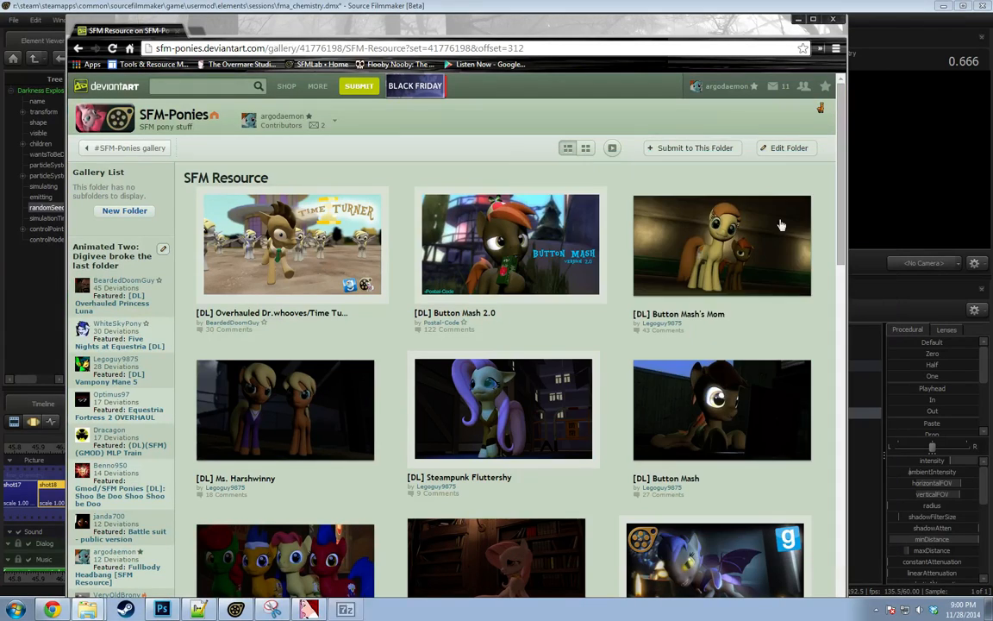
Browse the downloads on page 14 of SFM Resource, then open page 15 and look through it.
scroll(619, 326, "down", 5)
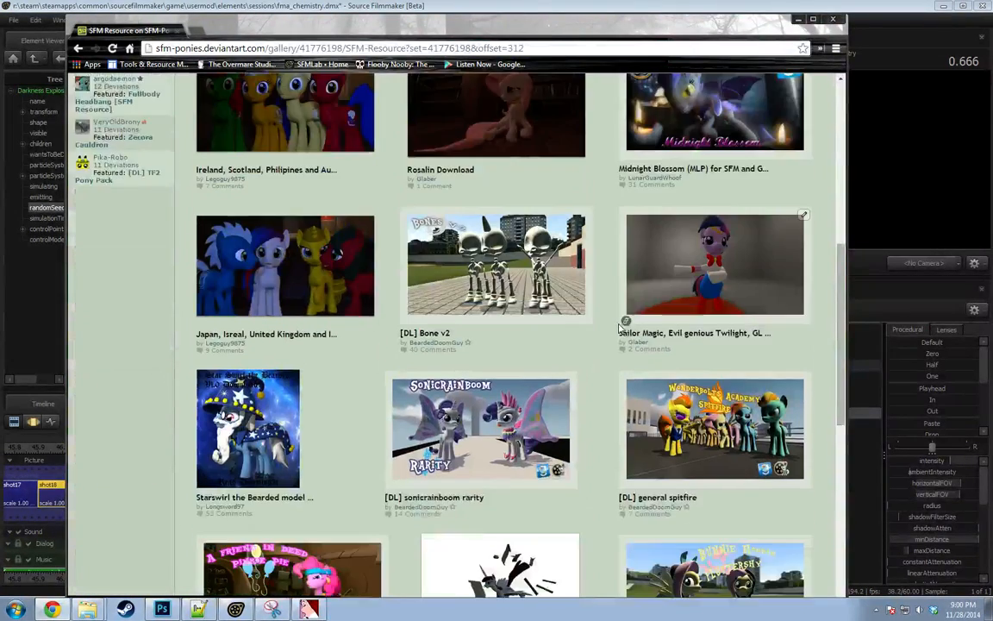
scroll(619, 326, "down", 6)
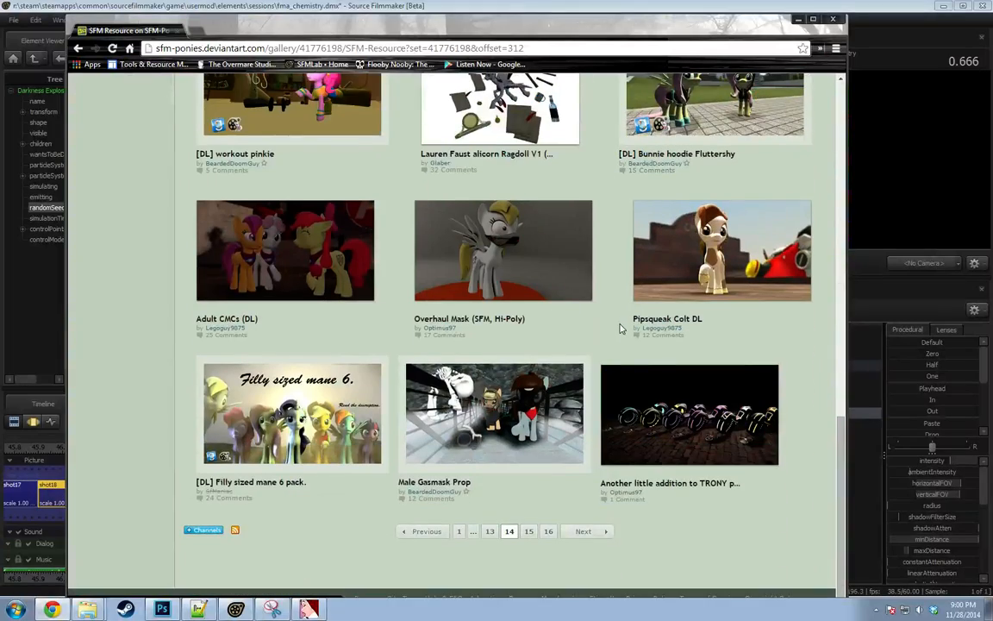
left_click(586, 531)
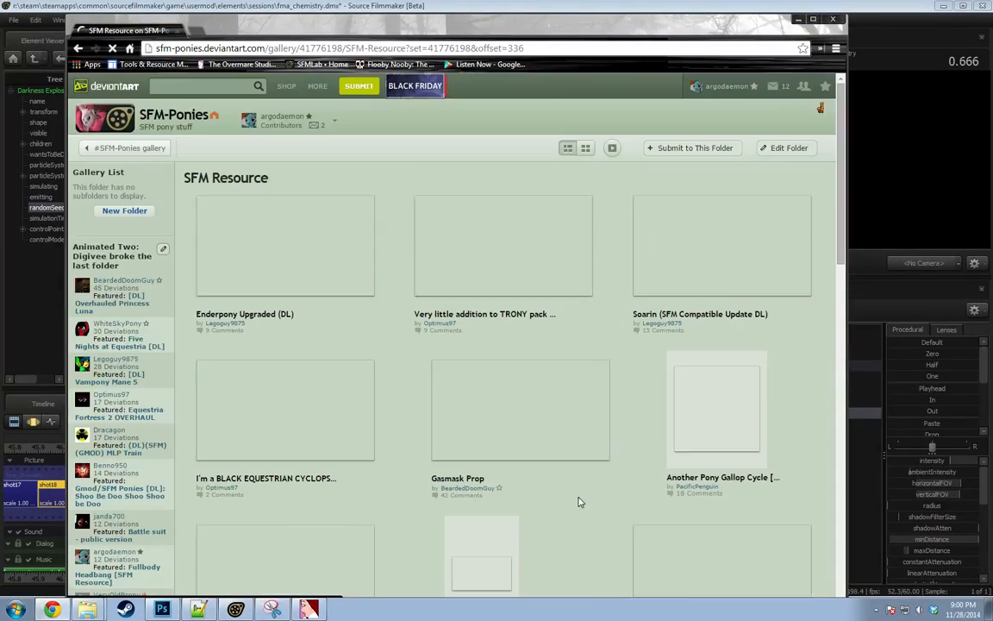
scroll(580, 499, "down", 9)
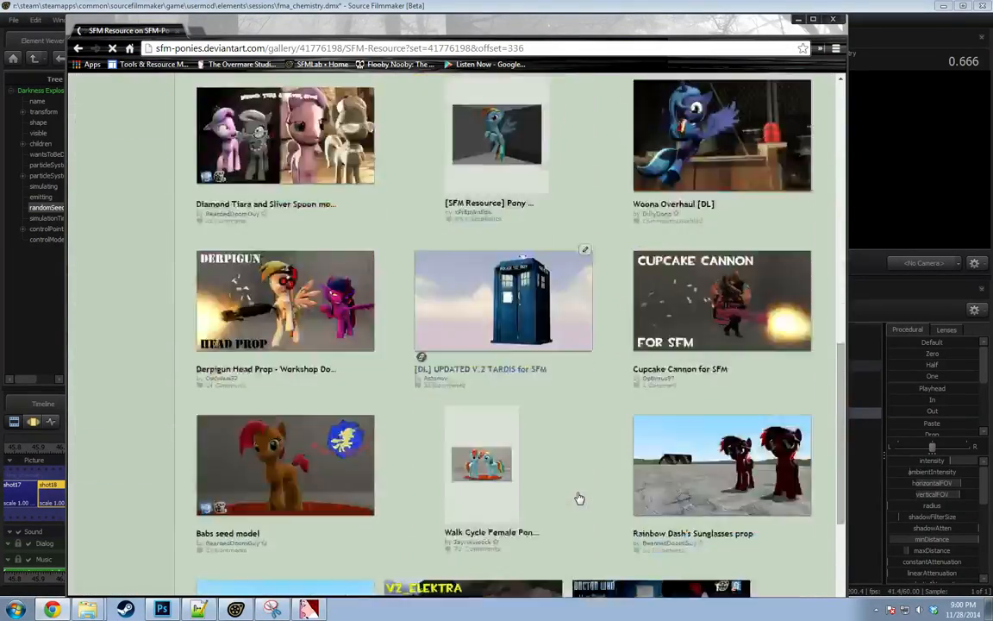
scroll(579, 499, "down", 3)
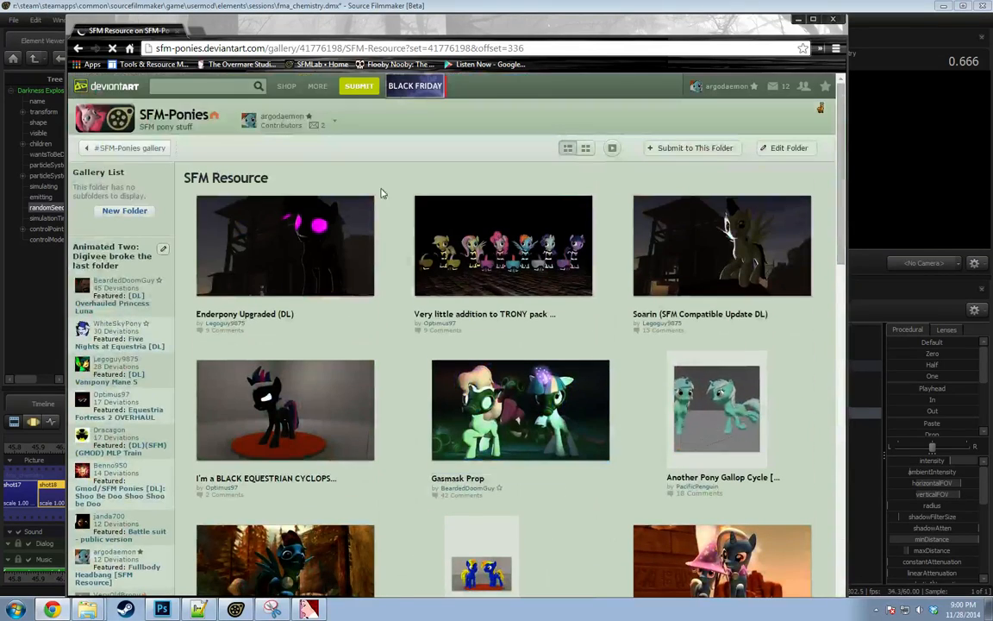
Search deviantART for "shining armor mlp model".
left_click(207, 86)
type("shin")
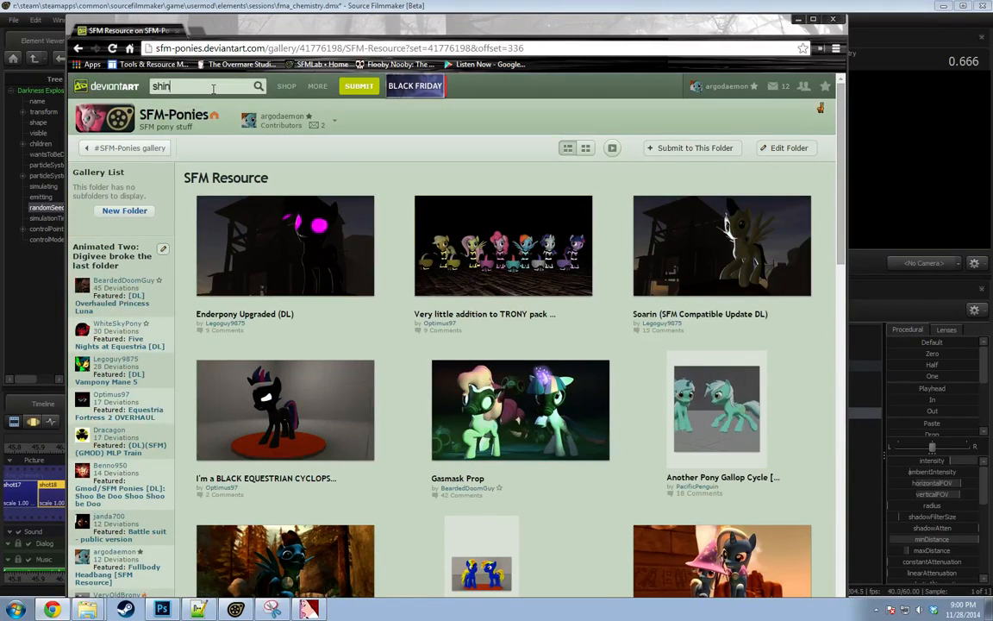
type("ing armor m")
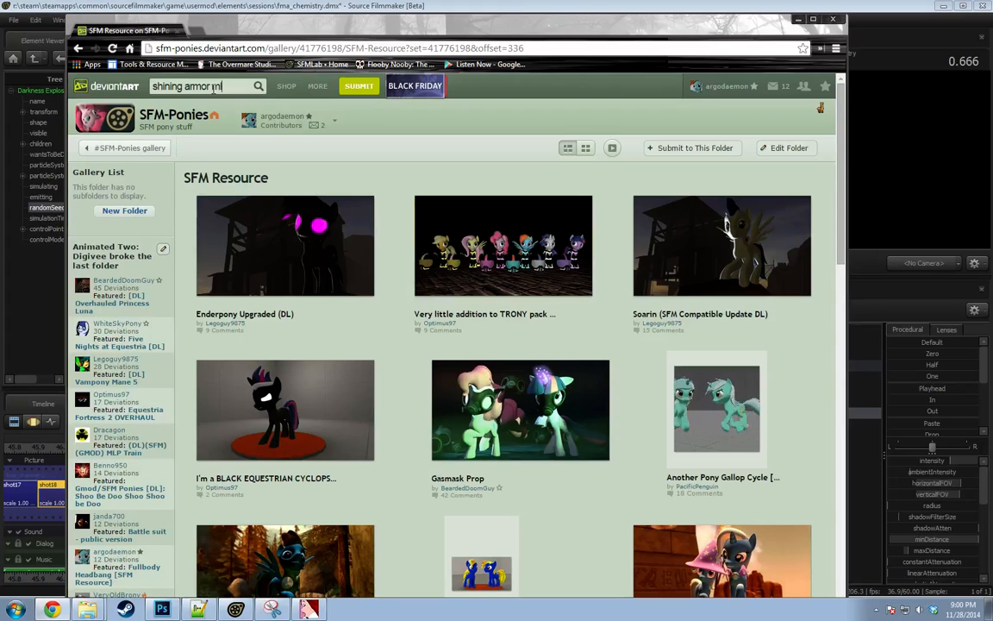
type("lp model")
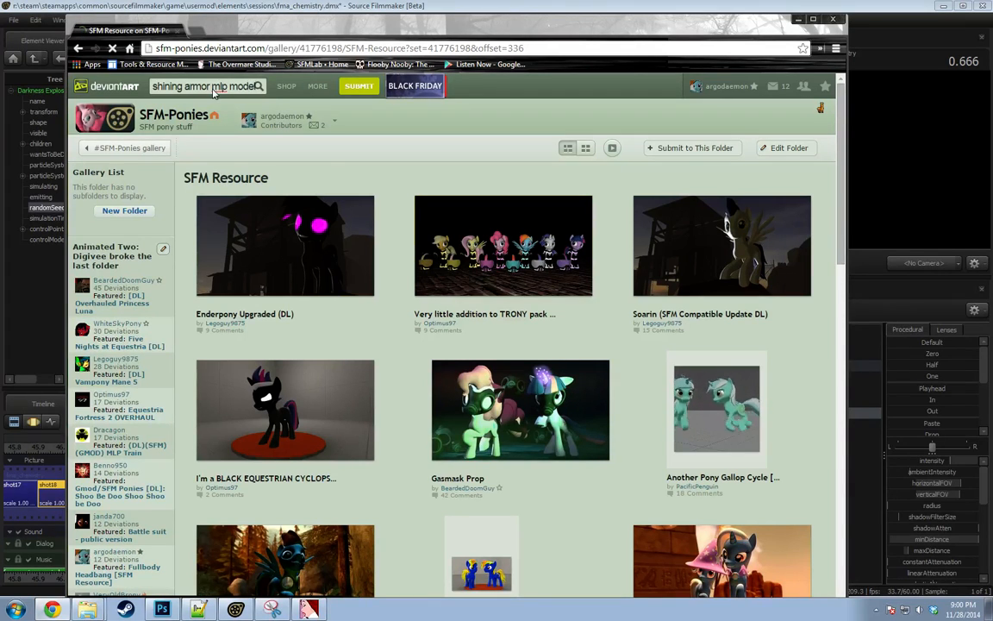
key("Return")
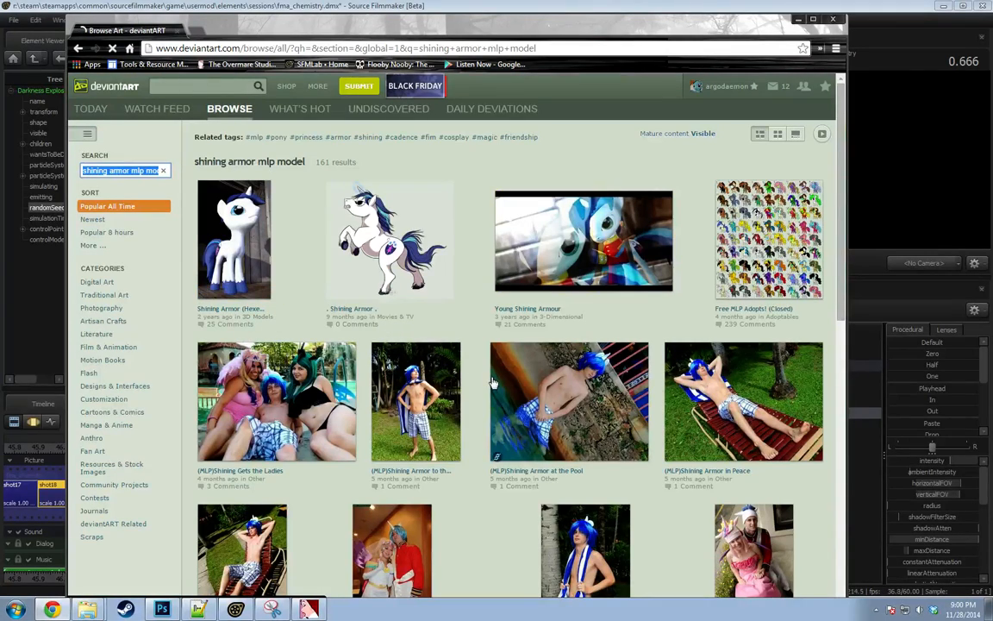
Look through the deviantART results for "shining armor mlp model" for a usable model.
scroll(492, 381, "down", 5)
scroll(493, 381, "up", 3)
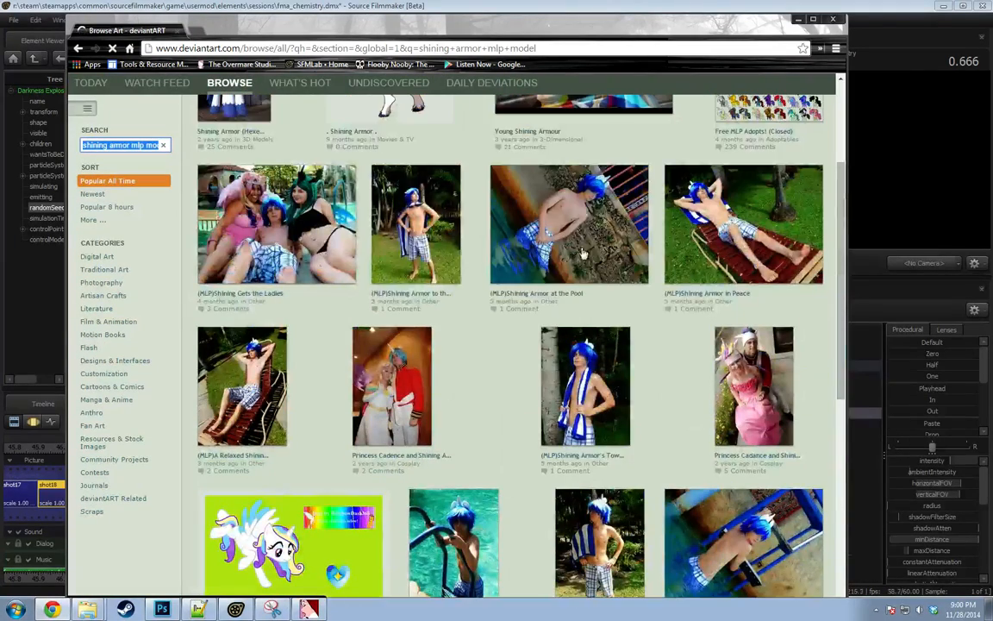
scroll(399, 415, "down", 6)
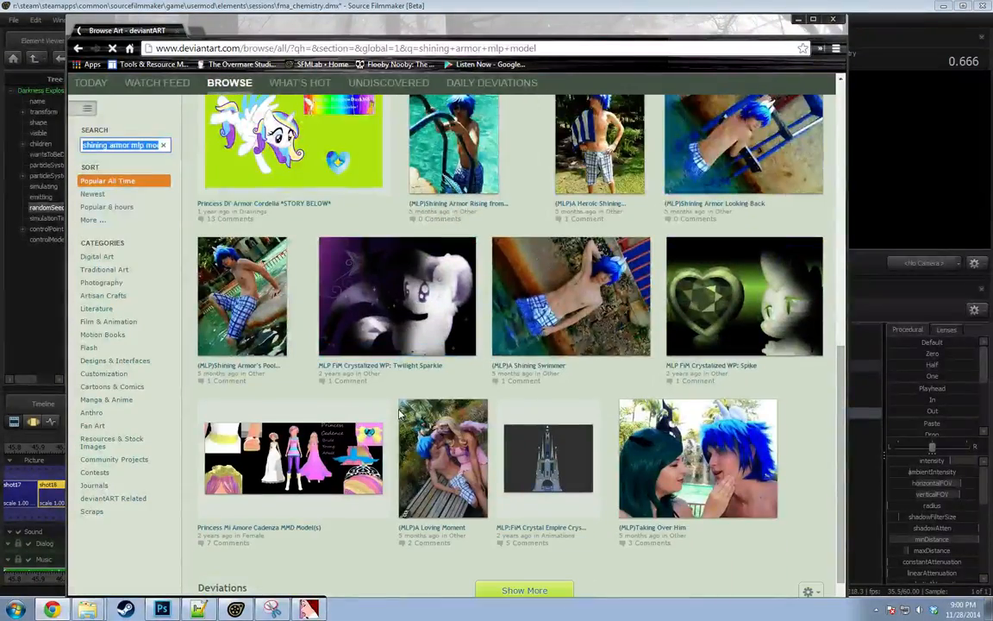
scroll(399, 415, "down", 1)
scroll(400, 414, "up", 12)
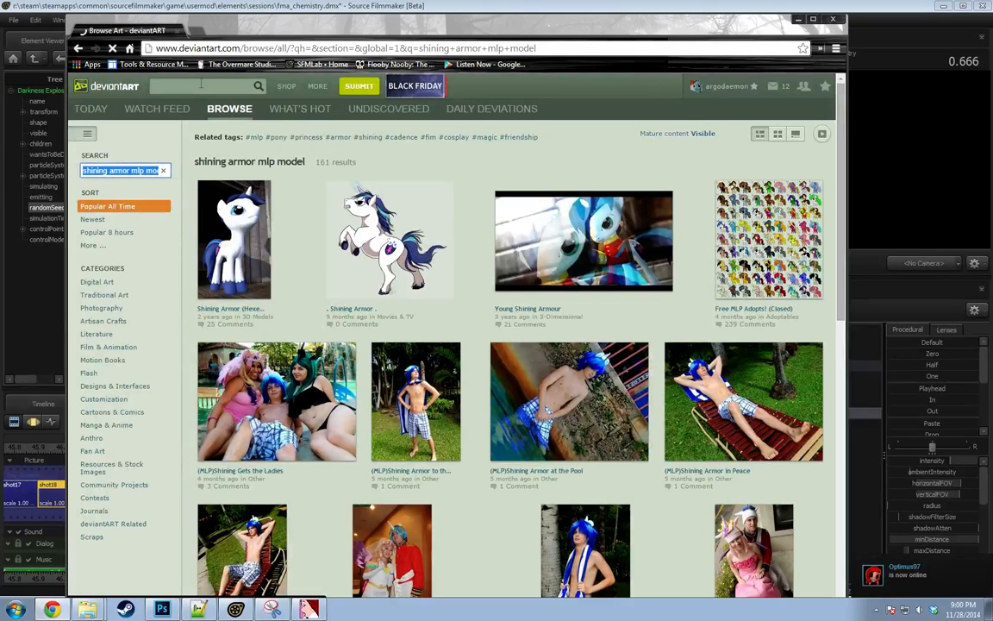
Search deviantART for "shining armor sfm model", followed by a search for "shining armor gmod model".
left_click(206, 86)
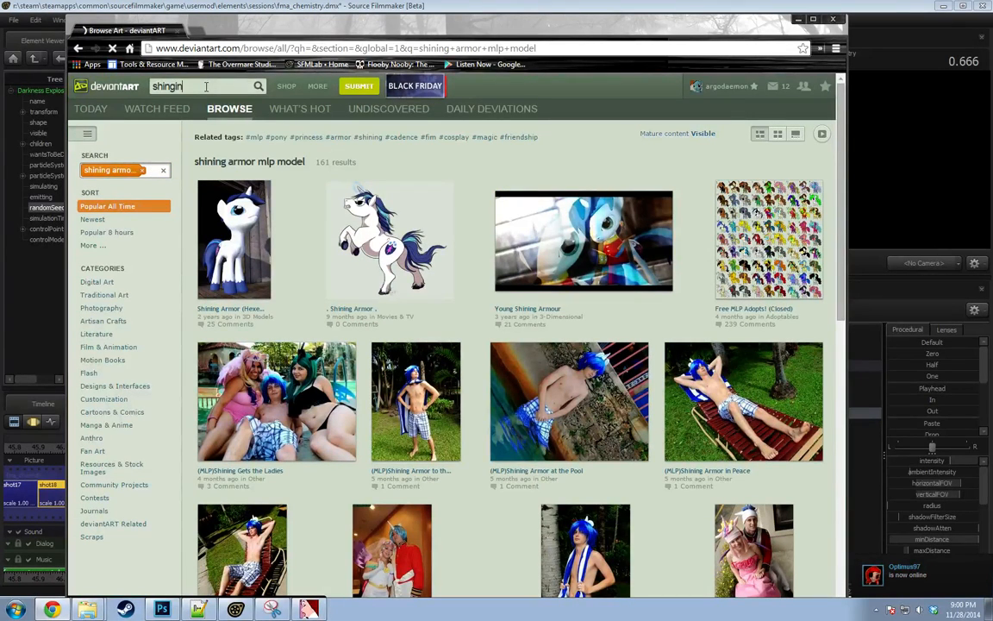
type("sfm")
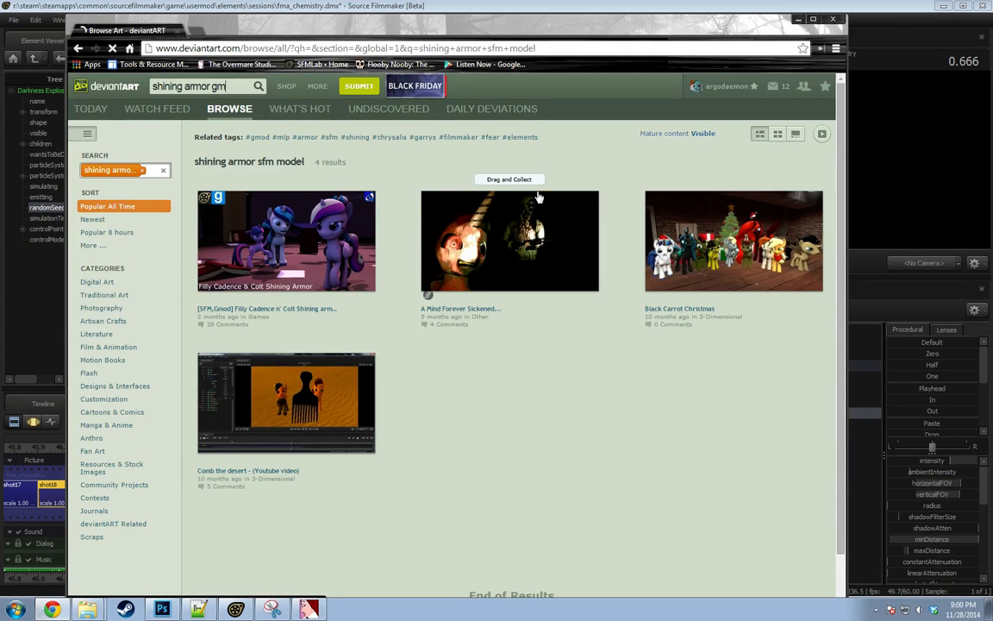
type("ode")
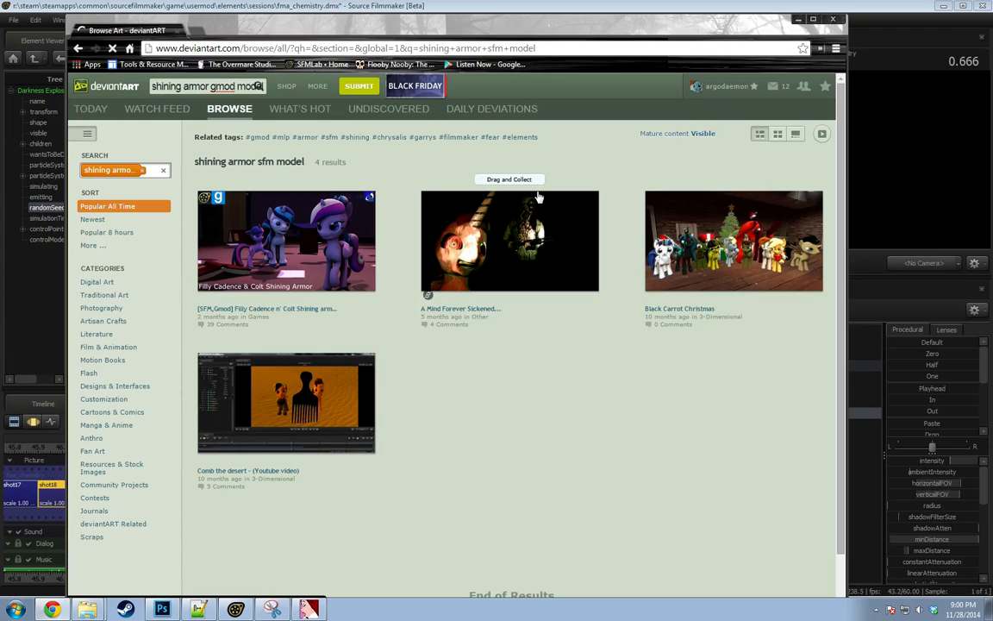
type("l")
key("Return")
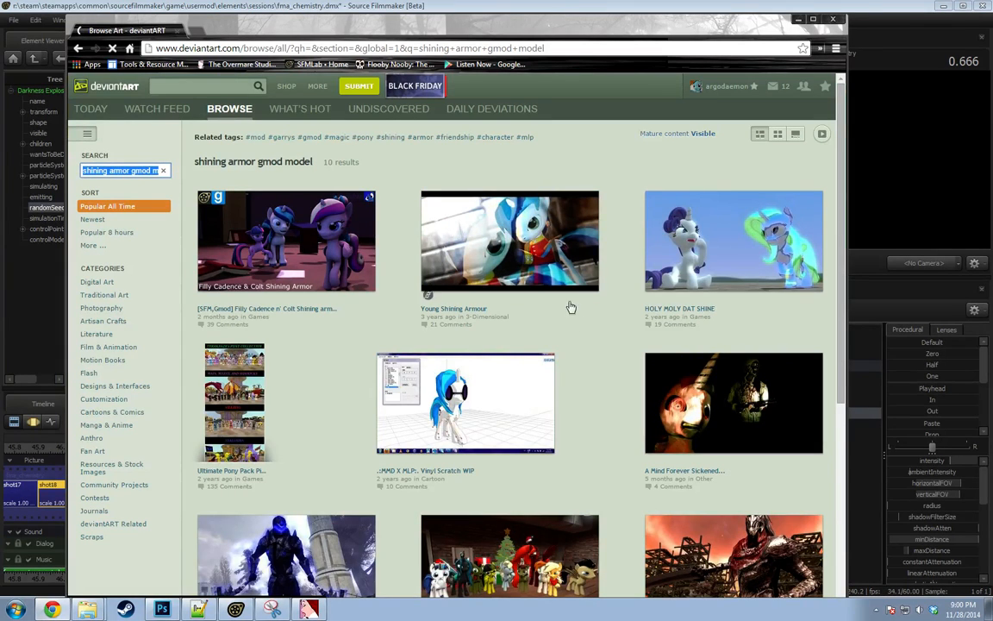
View the Young Shining Armour deviation, return to the search results and look through the remaining ones.
left_click(440, 220)
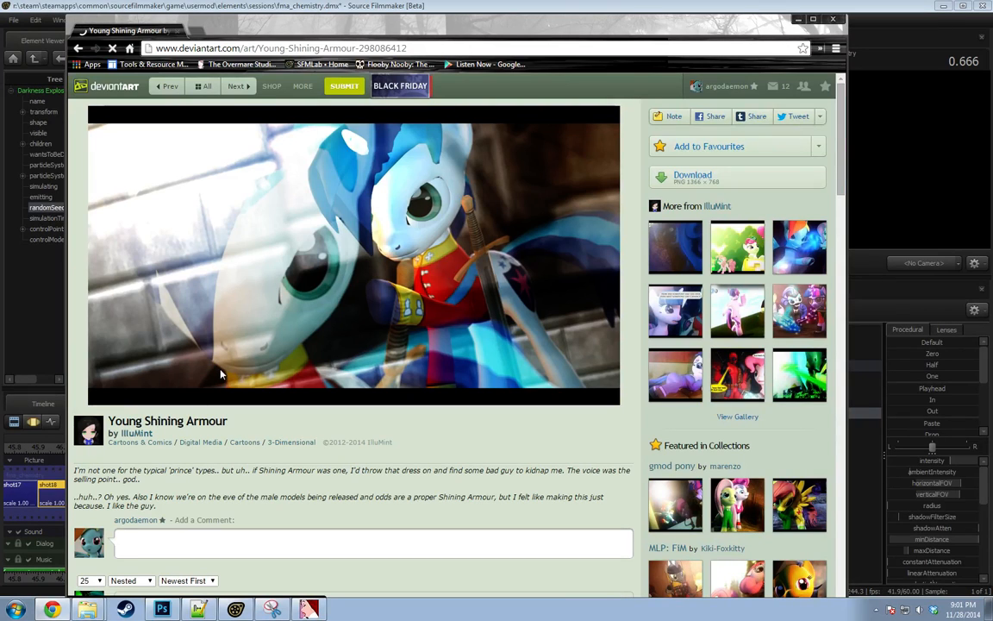
left_click(77, 48)
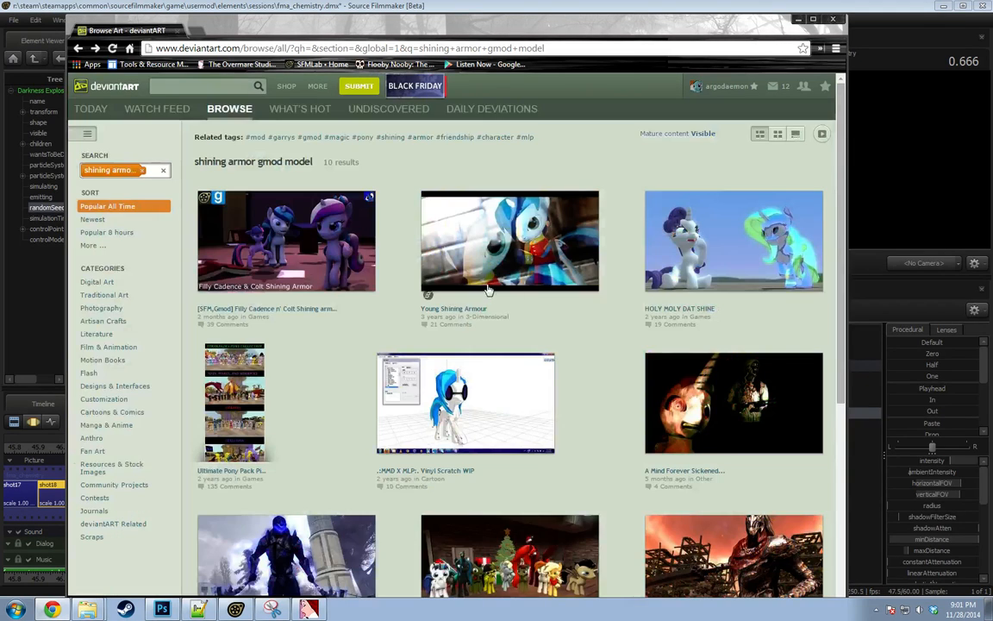
scroll(554, 344, "down", 4)
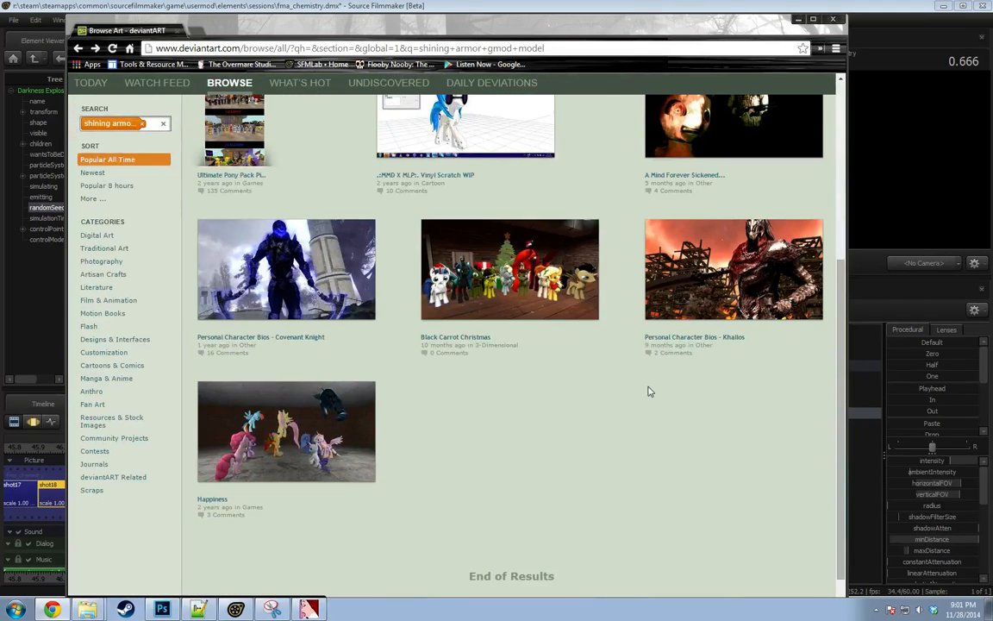
scroll(627, 410, "up", 2)
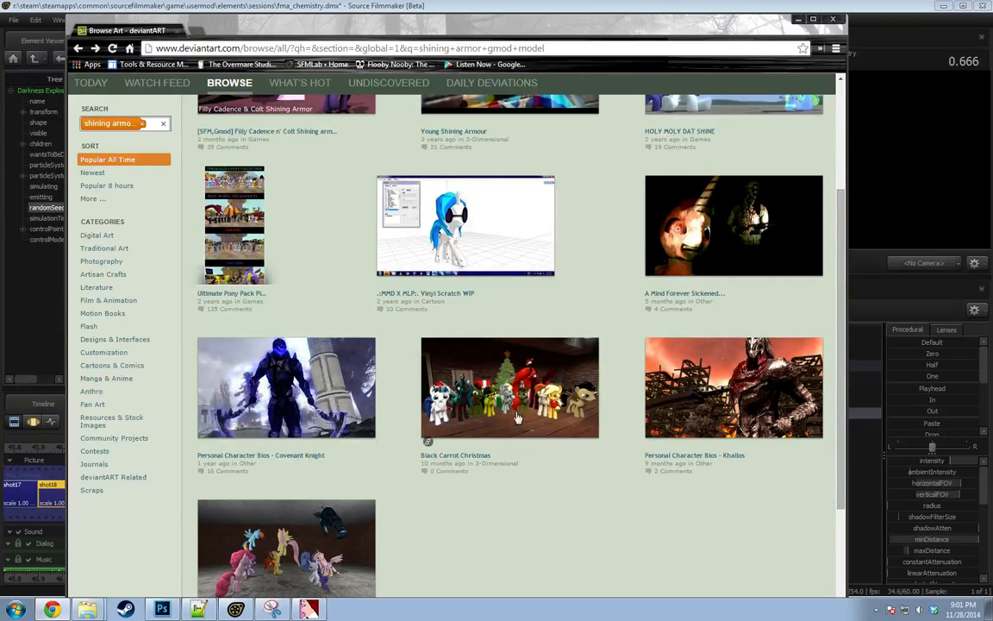
View the Black Carrot Christmas deviation, look over the search results again and clear the "shining armor gmod model" search term.
left_click(454, 389)
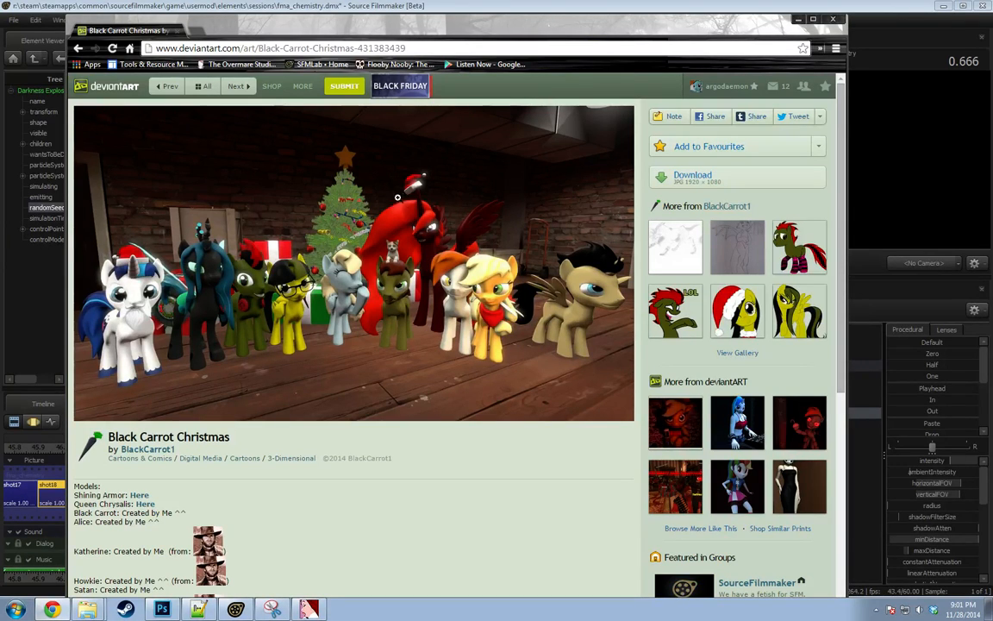
left_click(79, 49)
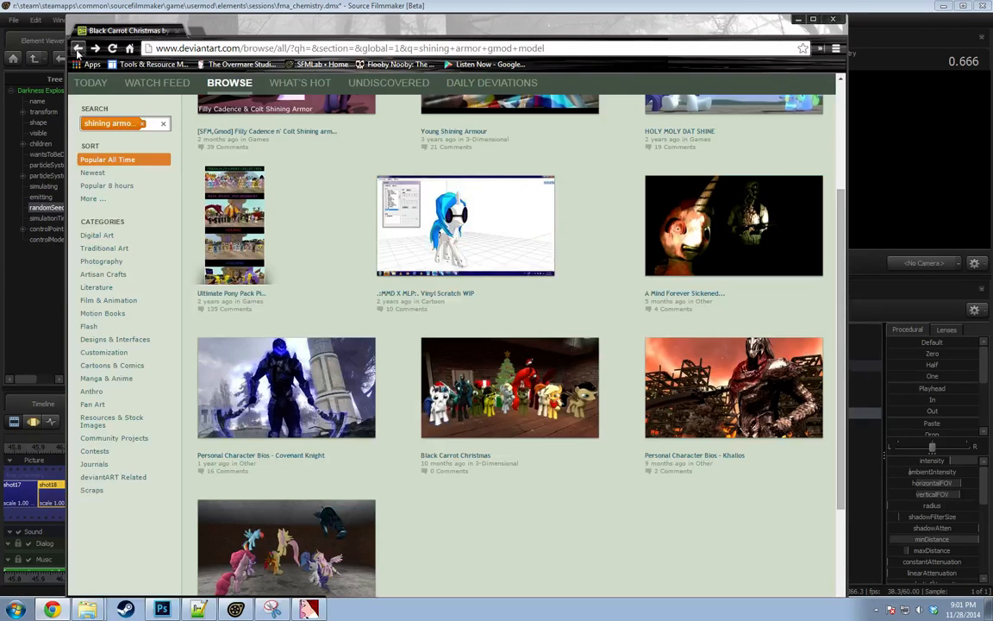
scroll(438, 368, "down", 2)
scroll(440, 369, "up", 2)
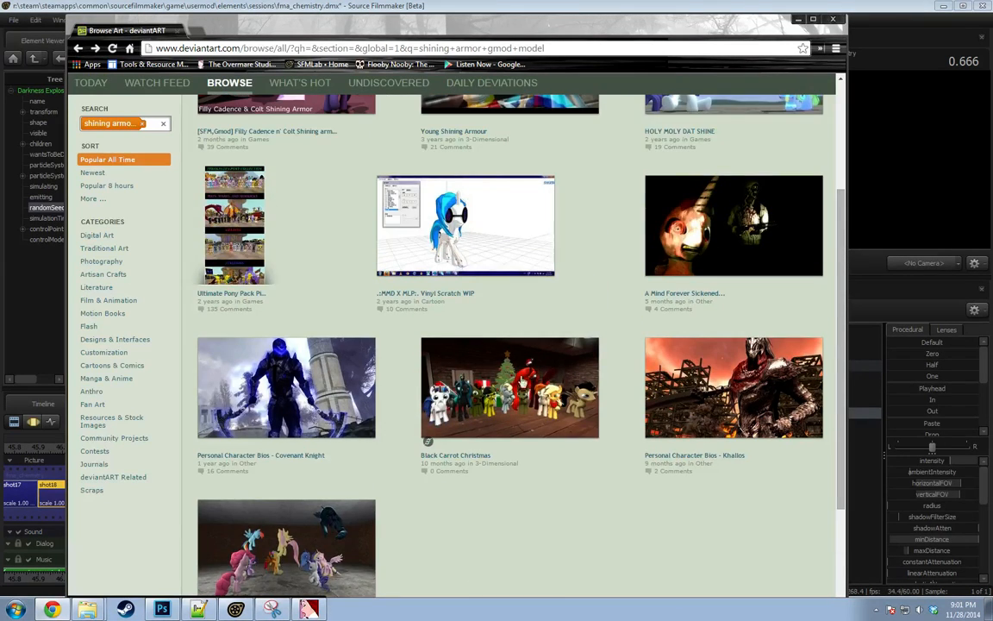
scroll(591, 431, "down", 2)
scroll(591, 431, "up", 4)
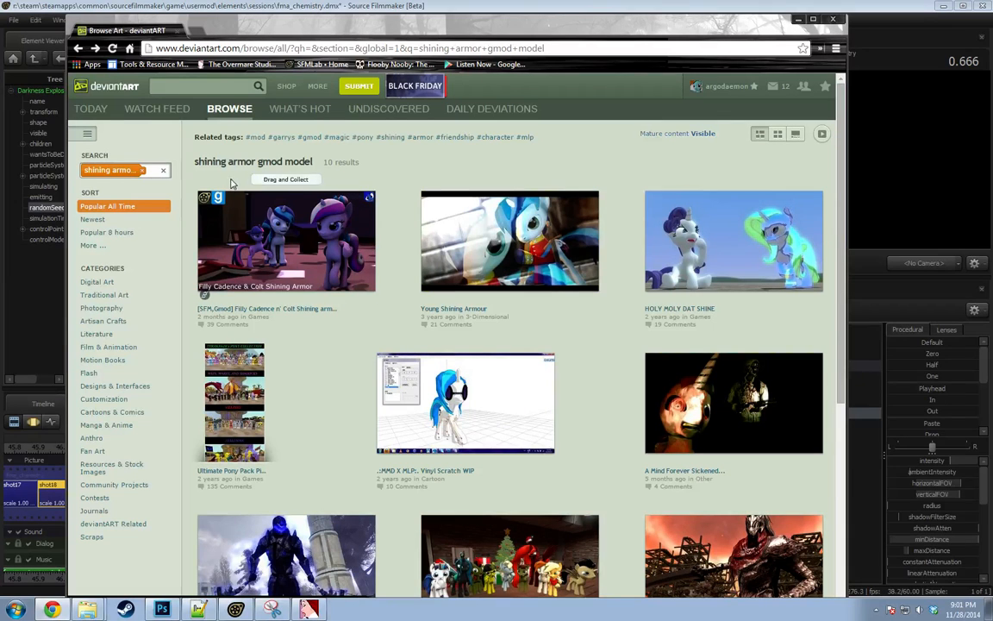
left_click(143, 173)
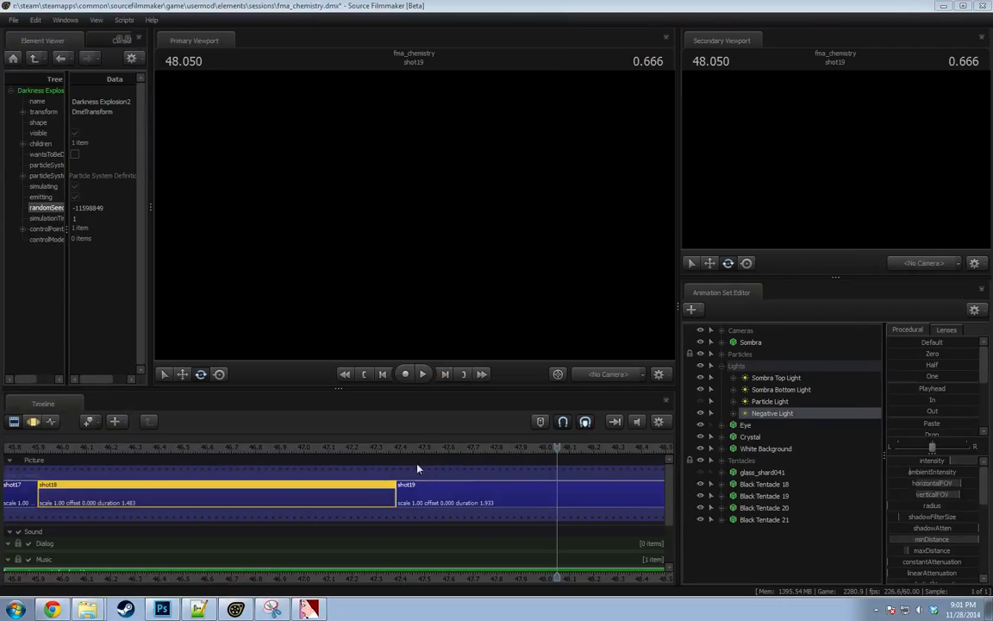
In Source Filmmaker, play back shot19 into shot20 and place the playhead at 47.516, near the start of shot19.
left_click_drag(552, 571, 523, 571)
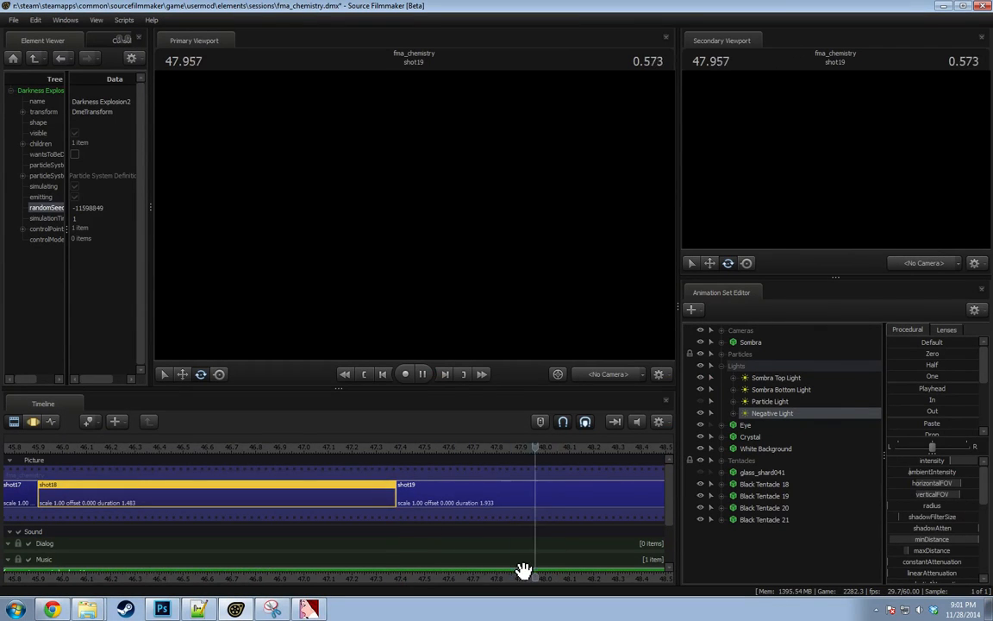
key("space")
scroll(345, 512, "down", 5)
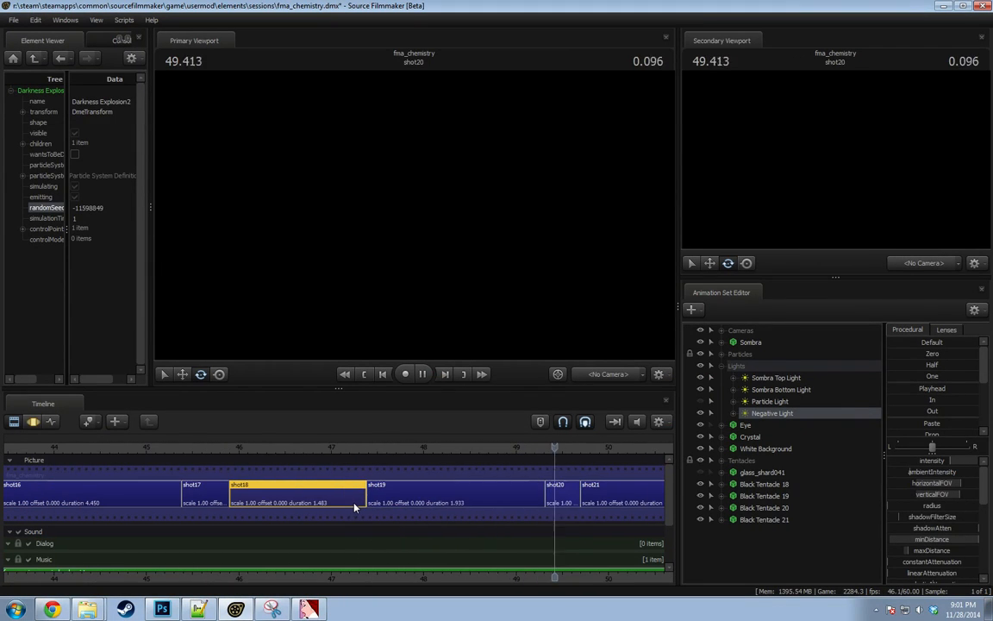
key("space")
left_click(379, 447)
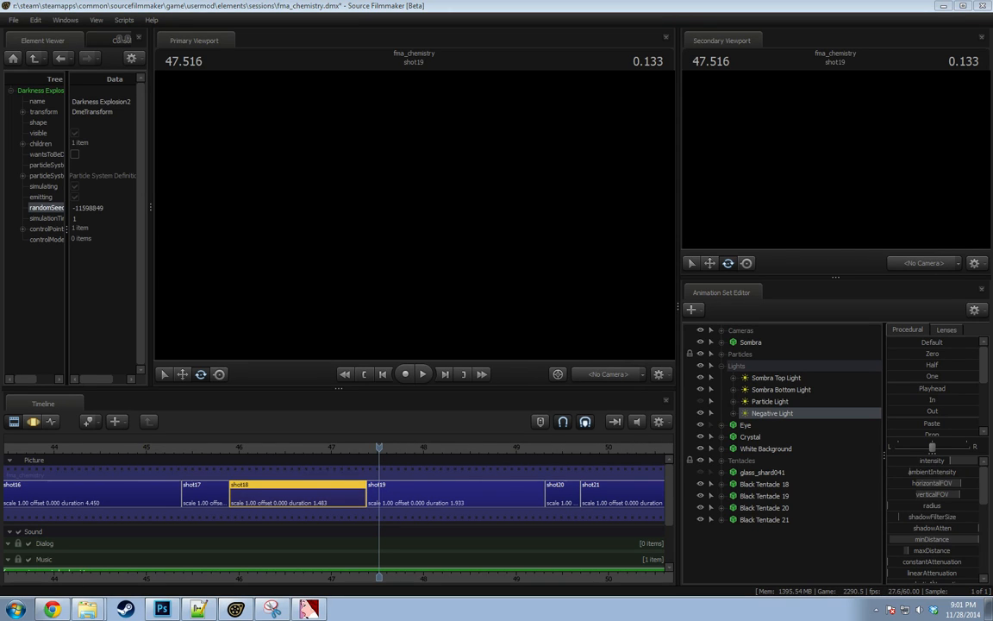
Bring the Fullmetal Alchemist opening reference video into view and replay the section from about 0:46 to 0:50.
left_click_drag(992, 164, 734, 142)
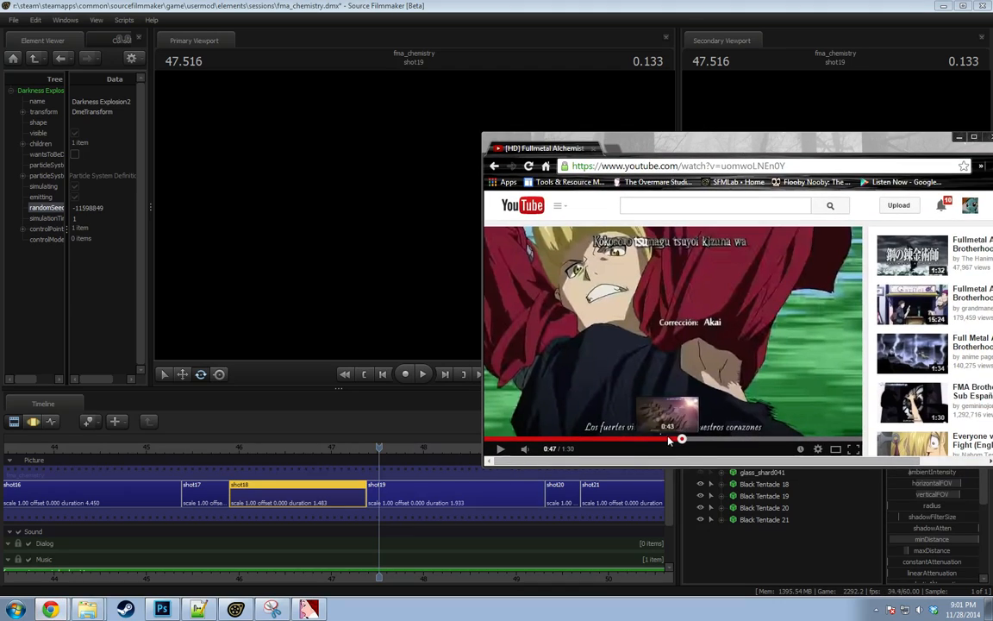
left_click(675, 440)
left_click(646, 321)
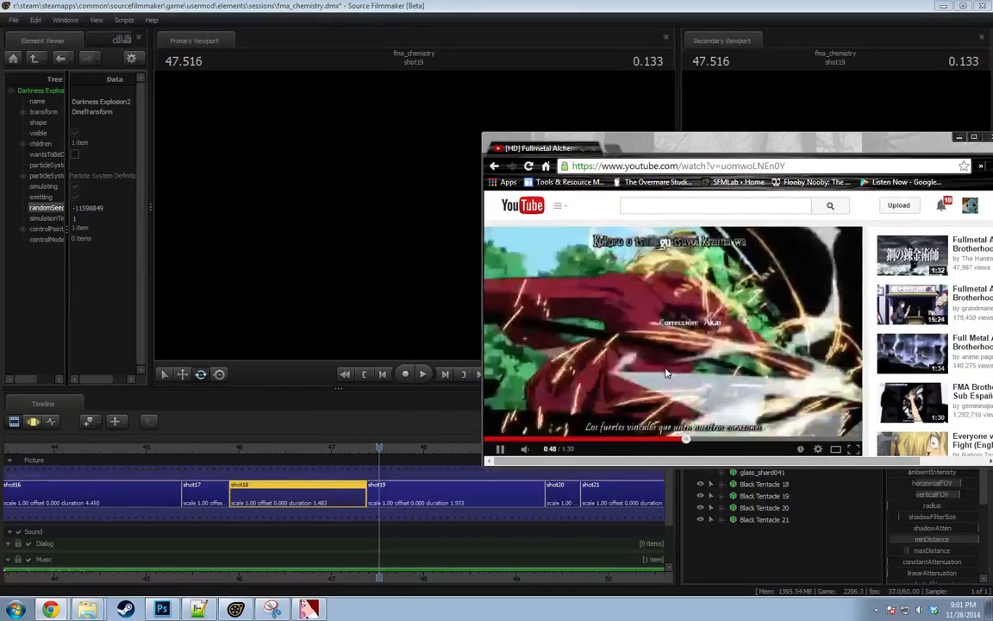
left_click(672, 401)
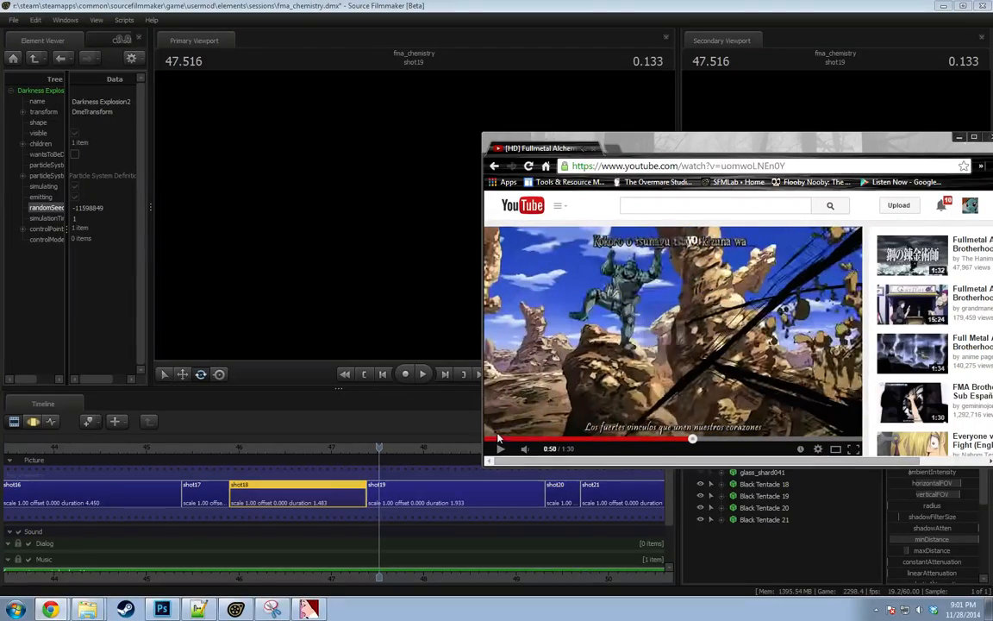
left_click(680, 440)
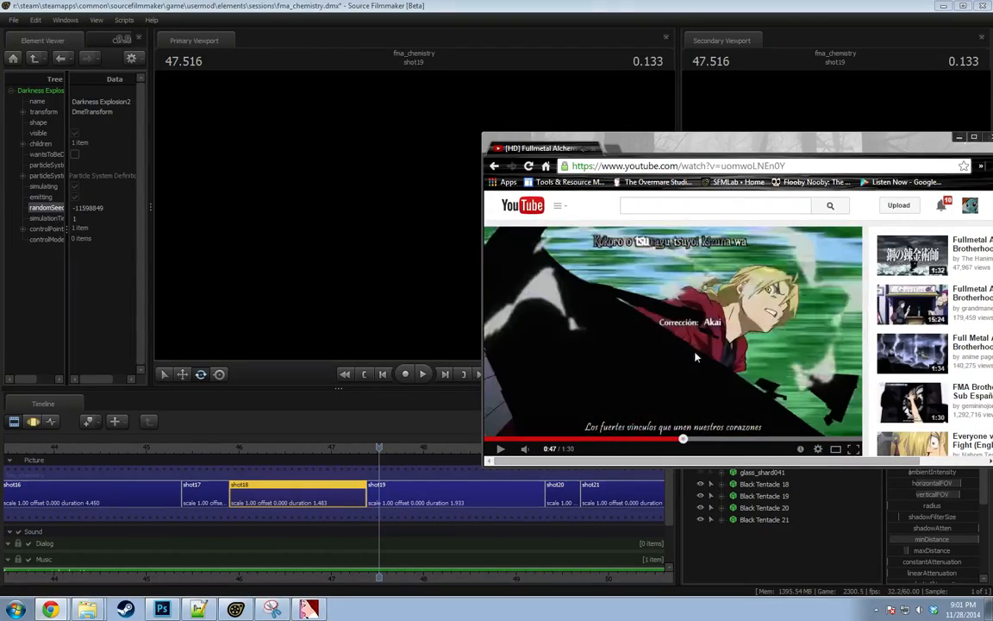
left_click(692, 376)
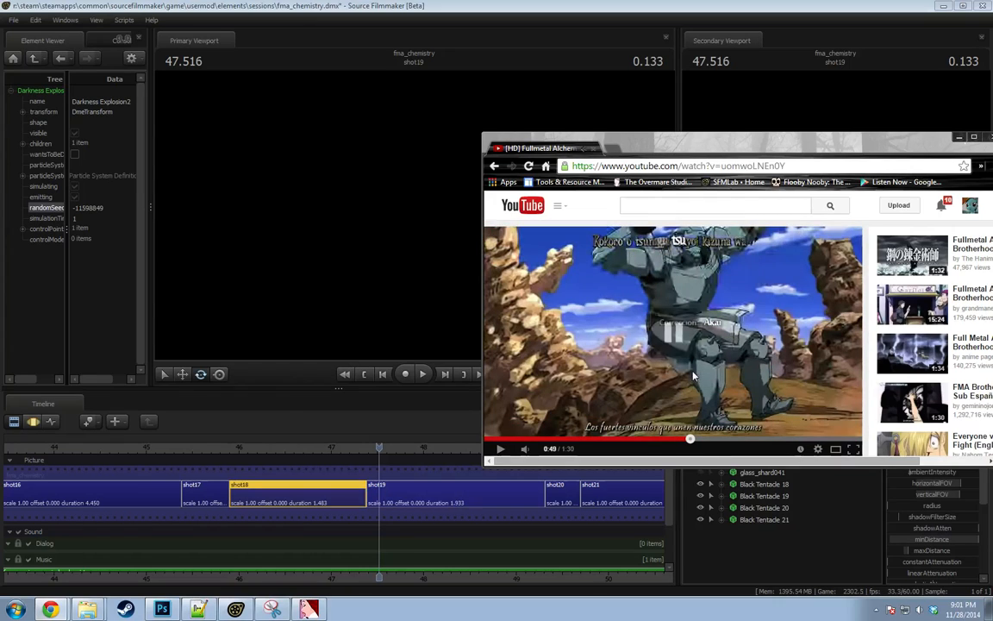
Put away the reference video window and select shot19 in the Source Filmmaker timeline.
left_click(959, 138)
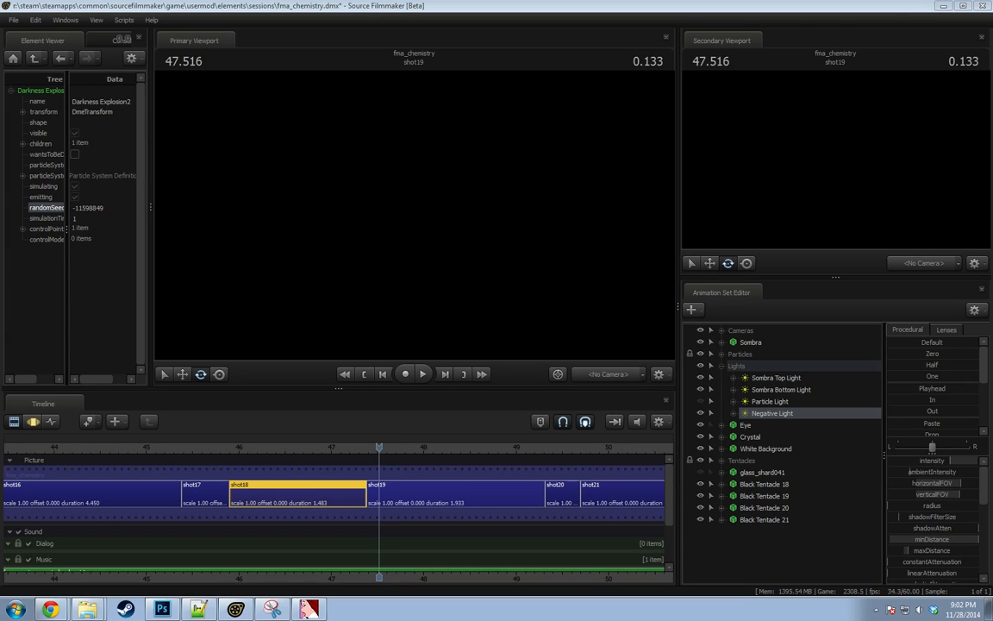
left_click(398, 504)
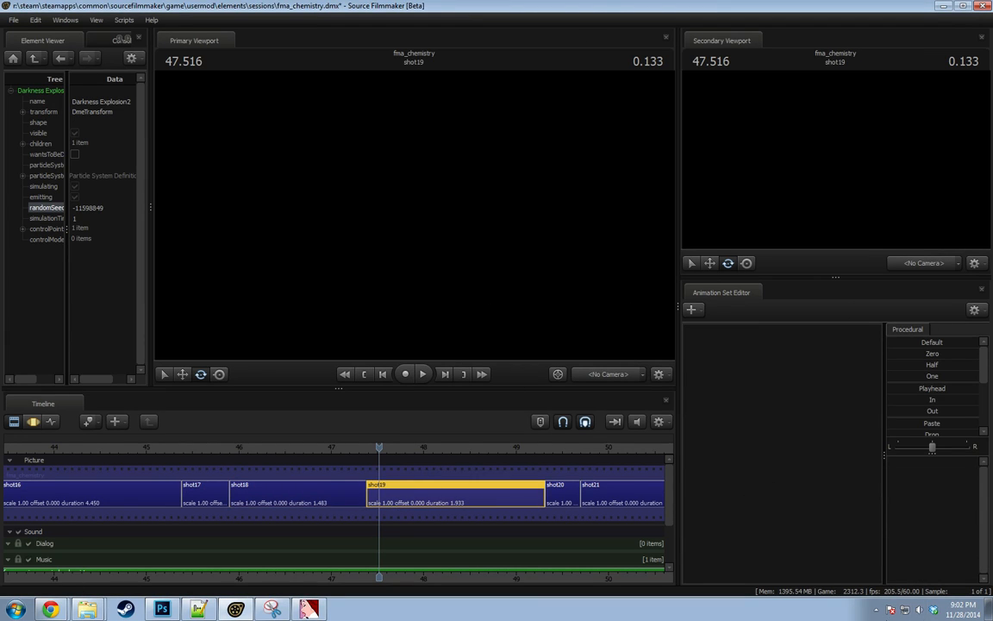
Switch to the browser and move the Fullmetal Alchemist video into the deviantART window as a second tab.
left_click(51, 608)
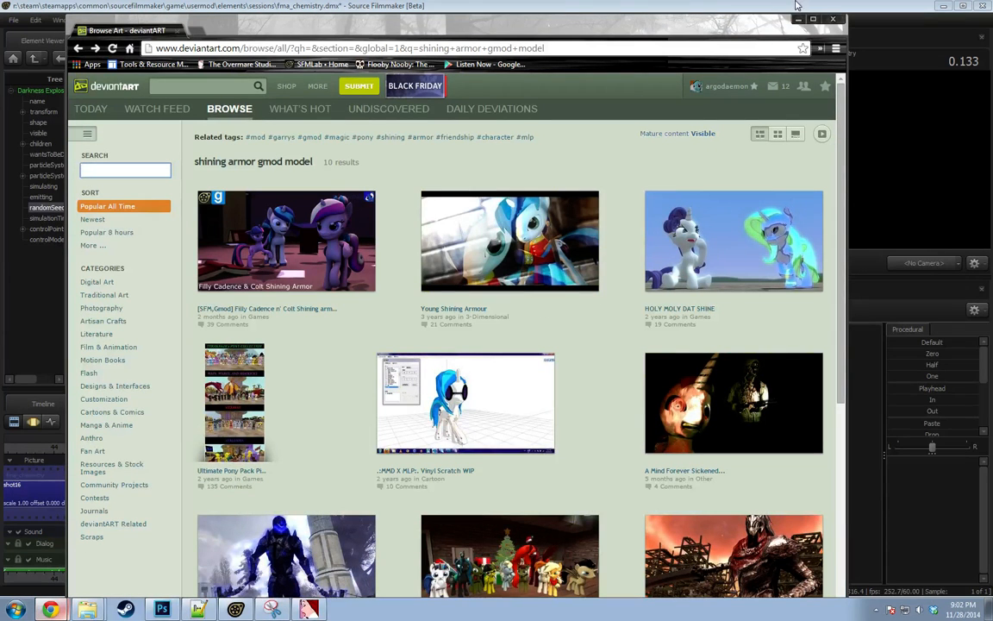
left_click(87, 608)
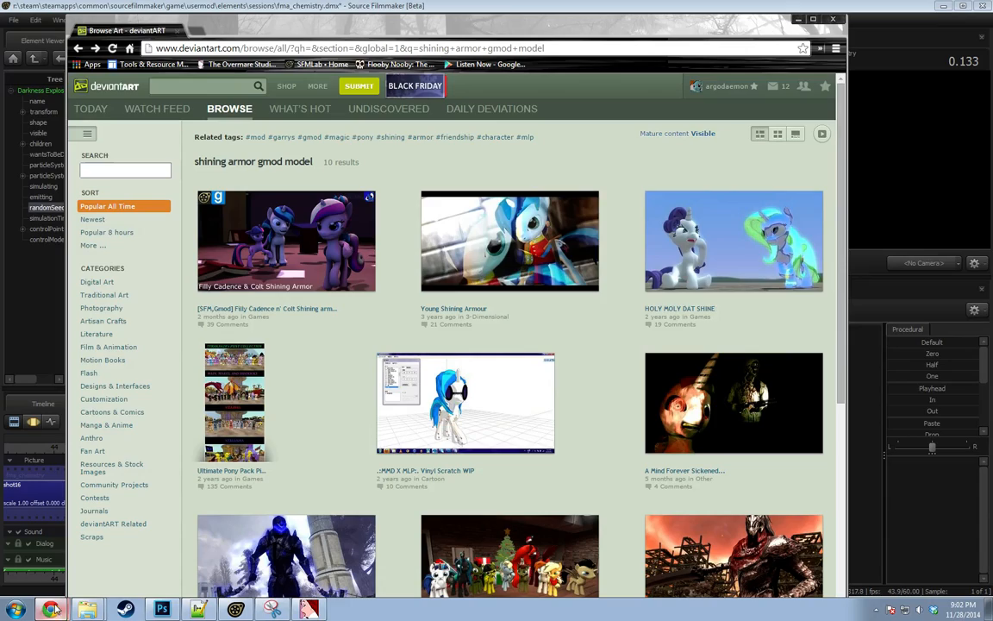
left_click(87, 589)
left_click_drag(551, 149, 254, 31)
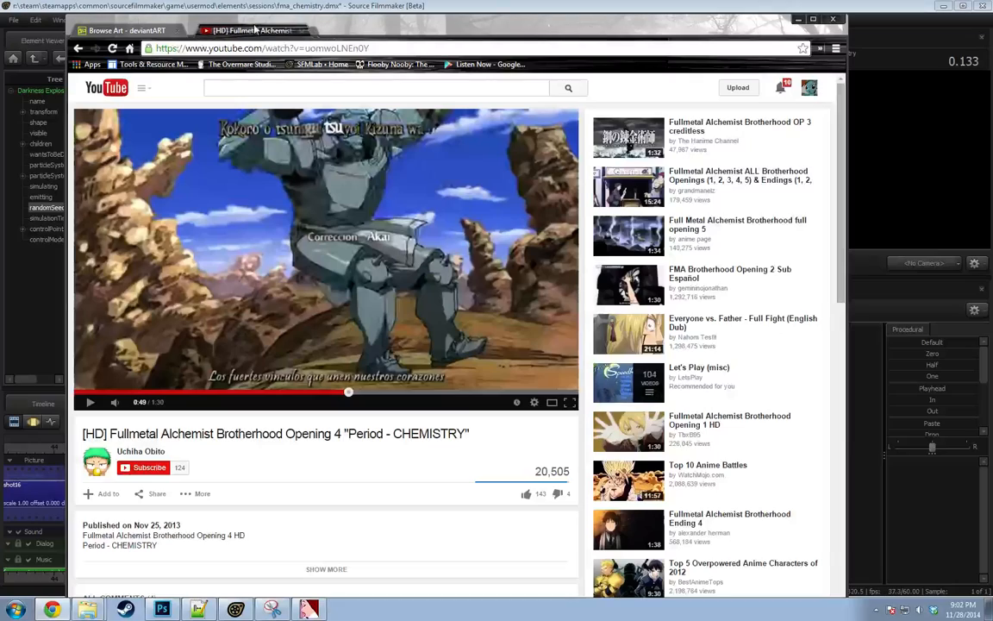
Replay the reference video from 0:46 and again from 0:47, pausing at 0:48 each time.
left_click(333, 393)
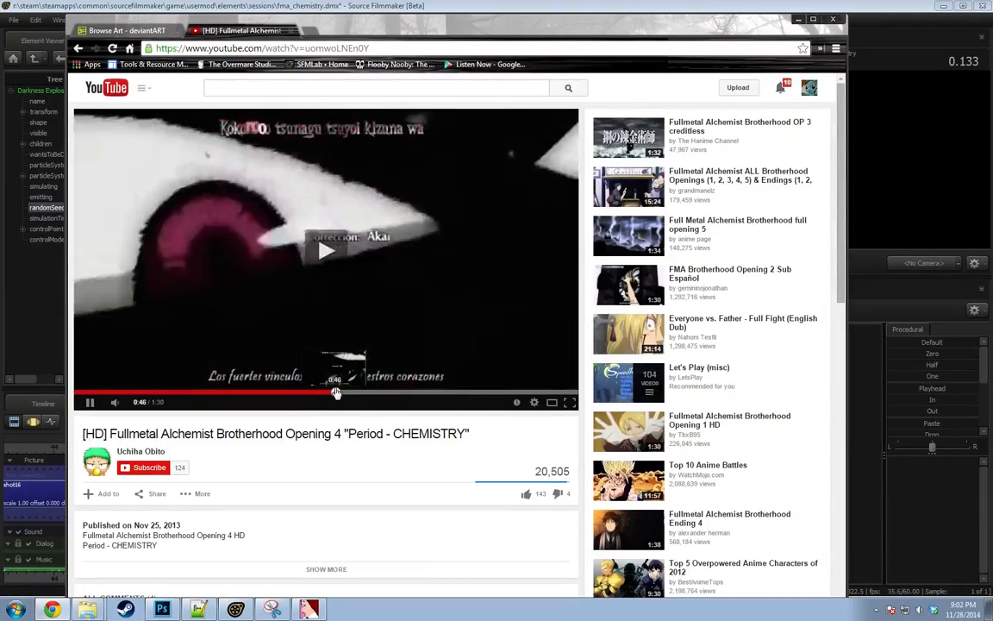
key("space")
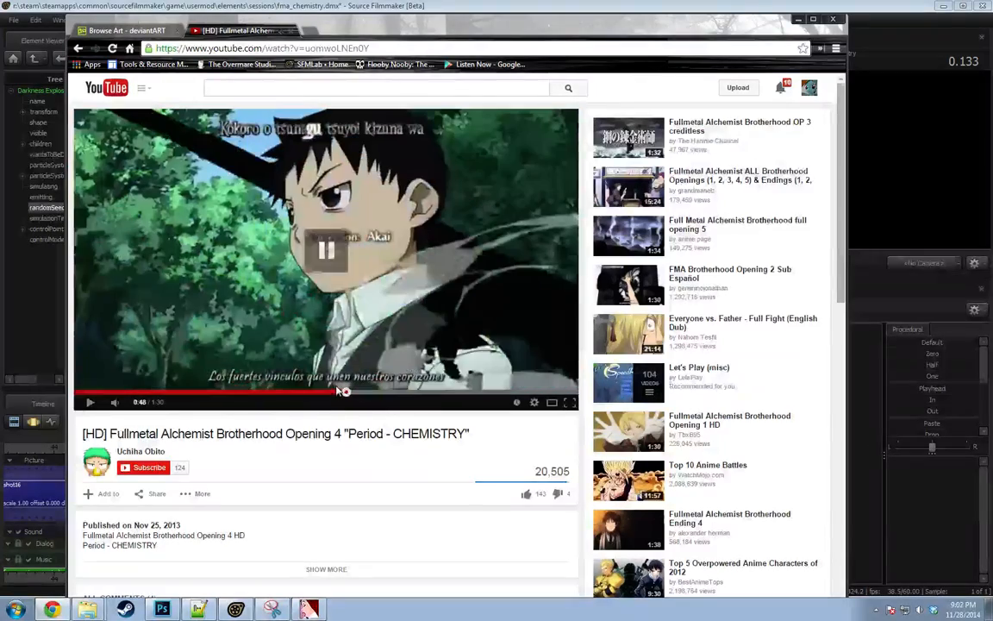
left_click(339, 393)
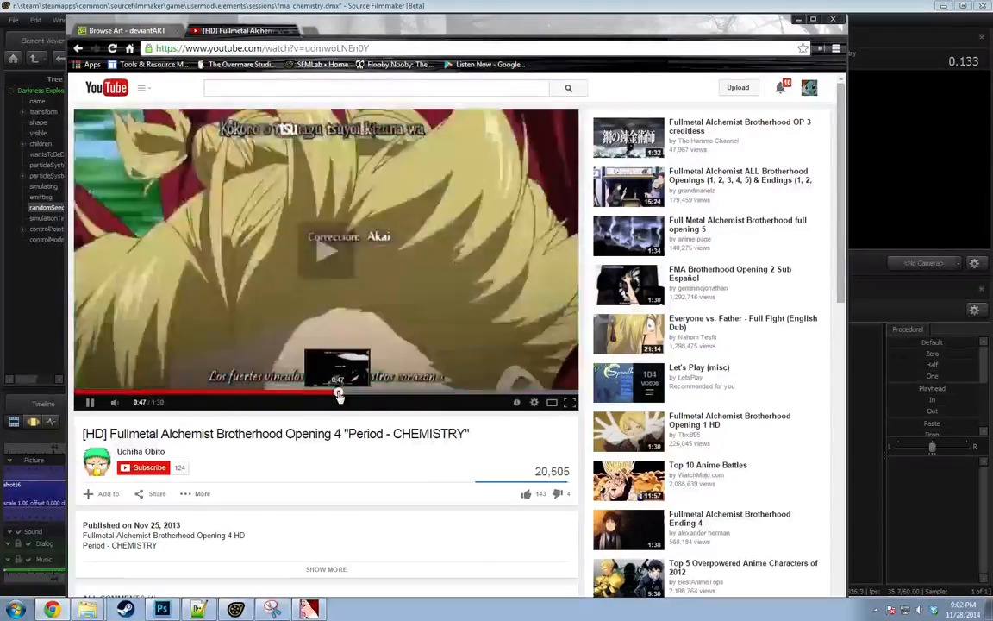
key("space")
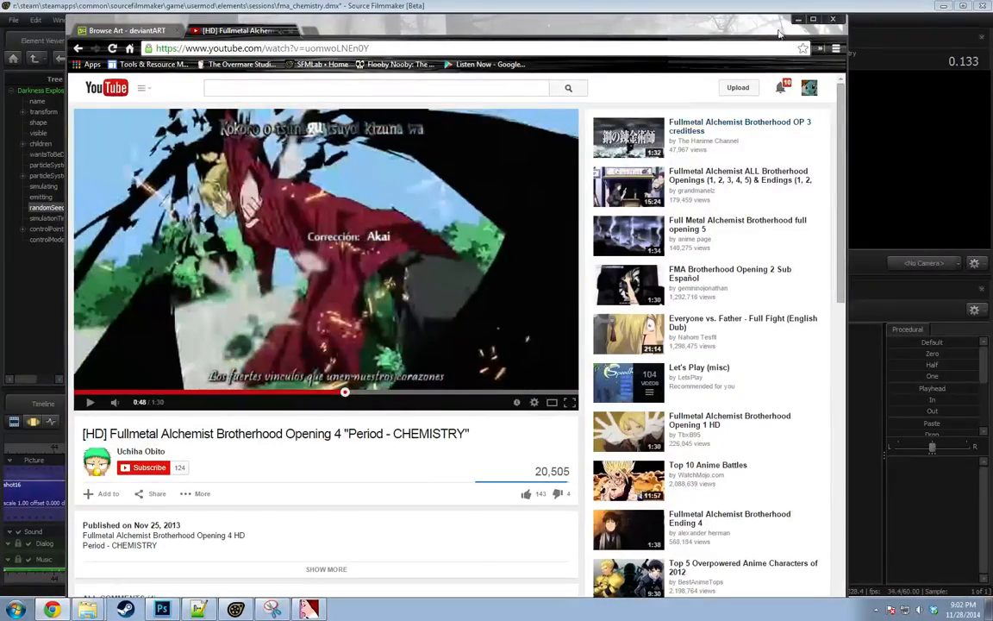
Switch back to Source Filmmaker and move the playhead to 47.450 in shot19.
left_click(594, 6)
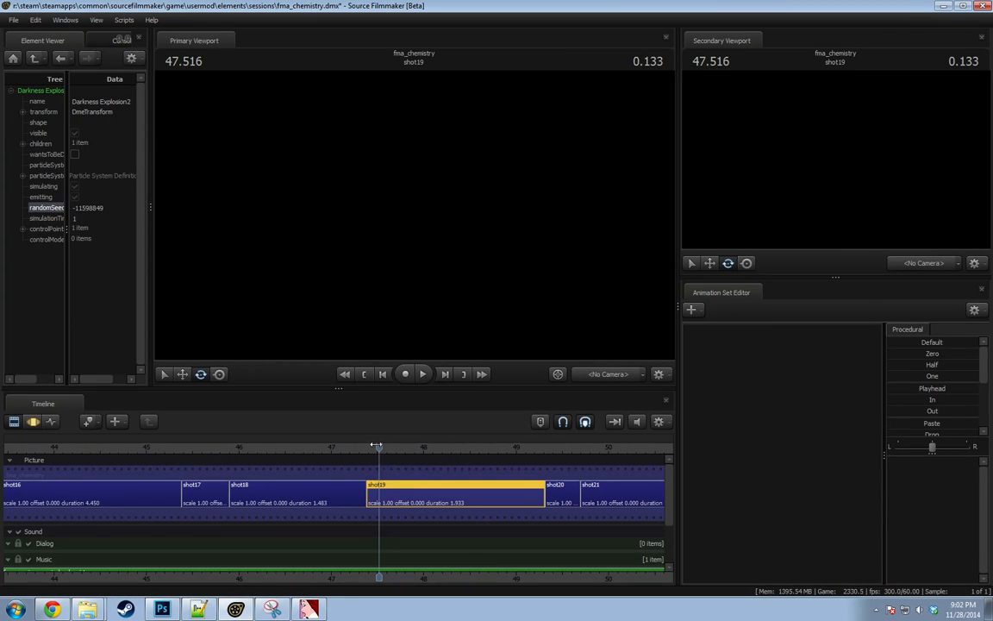
left_click_drag(376, 445, 372, 448)
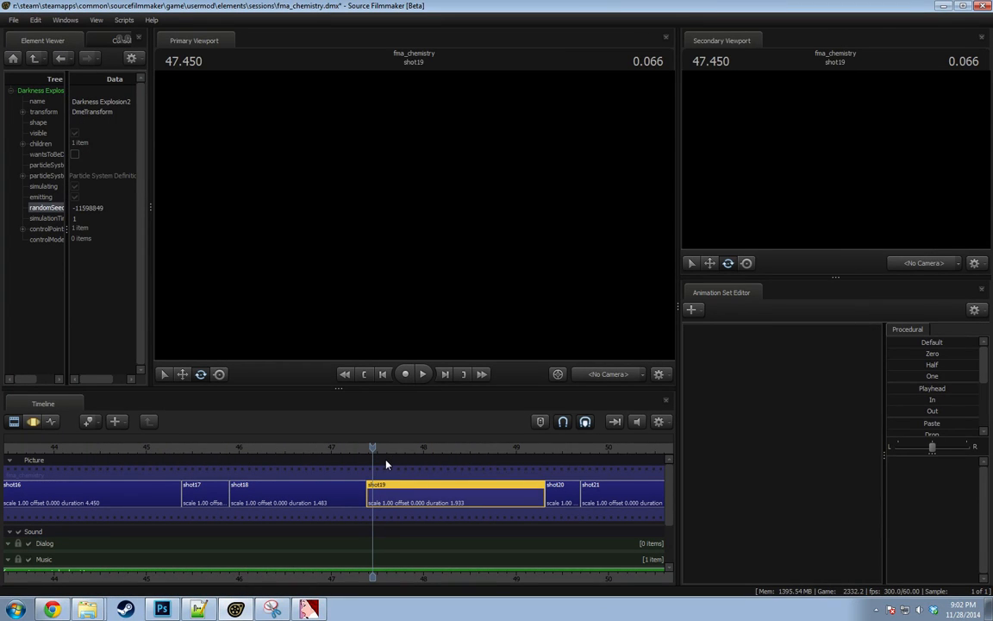
Play shot19 from the playhead and pause near the end of the shot.
key("space")
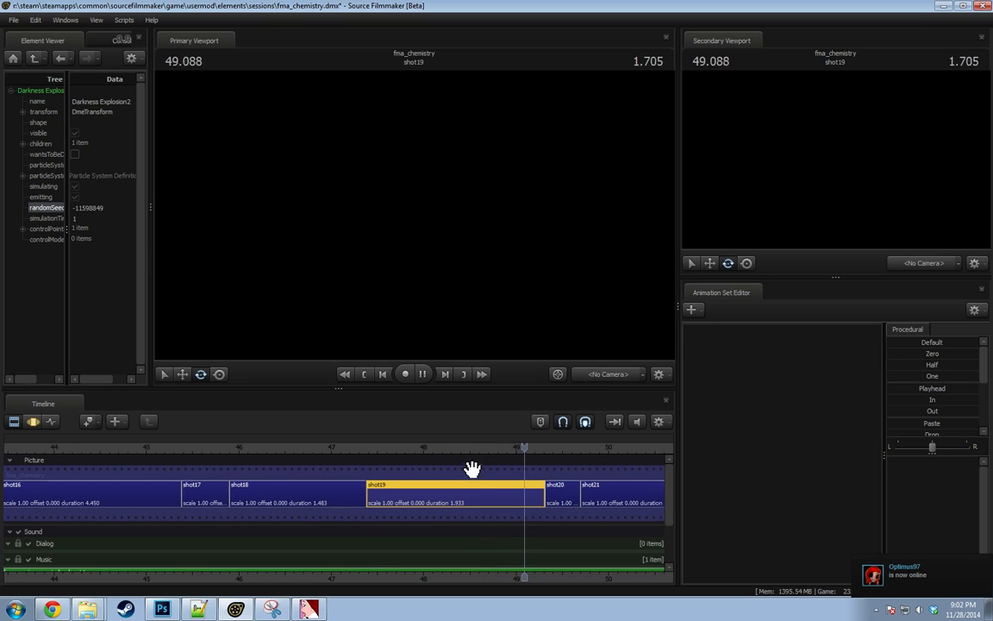
key("space")
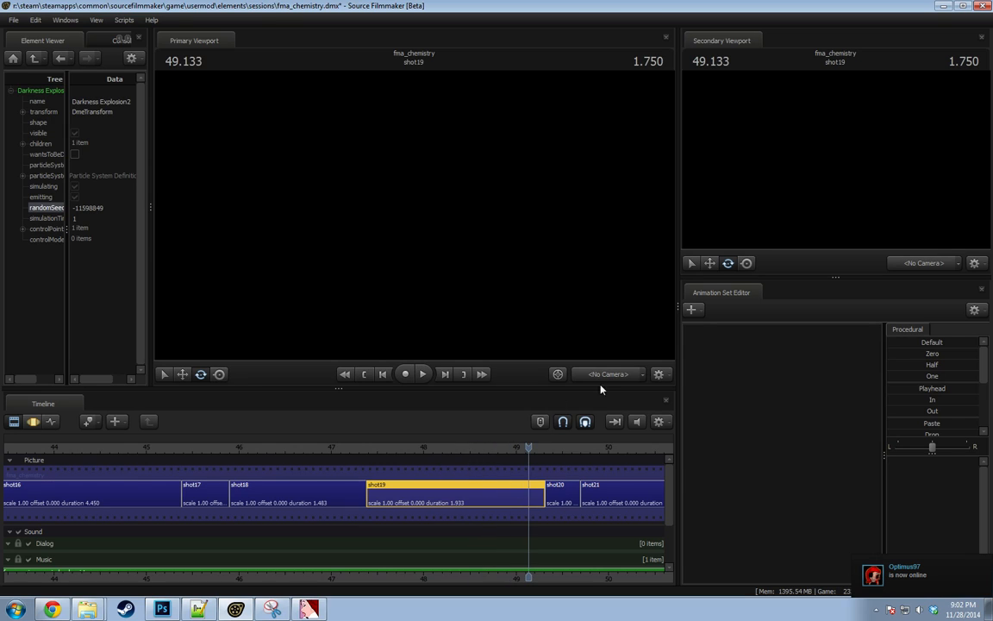
Create an animation set for a new model in shot19, filtering the model files by "twilight" and choosing vn_twilightsparkle.mdl.
right_click(753, 386)
left_click(799, 360)
right_click(793, 371)
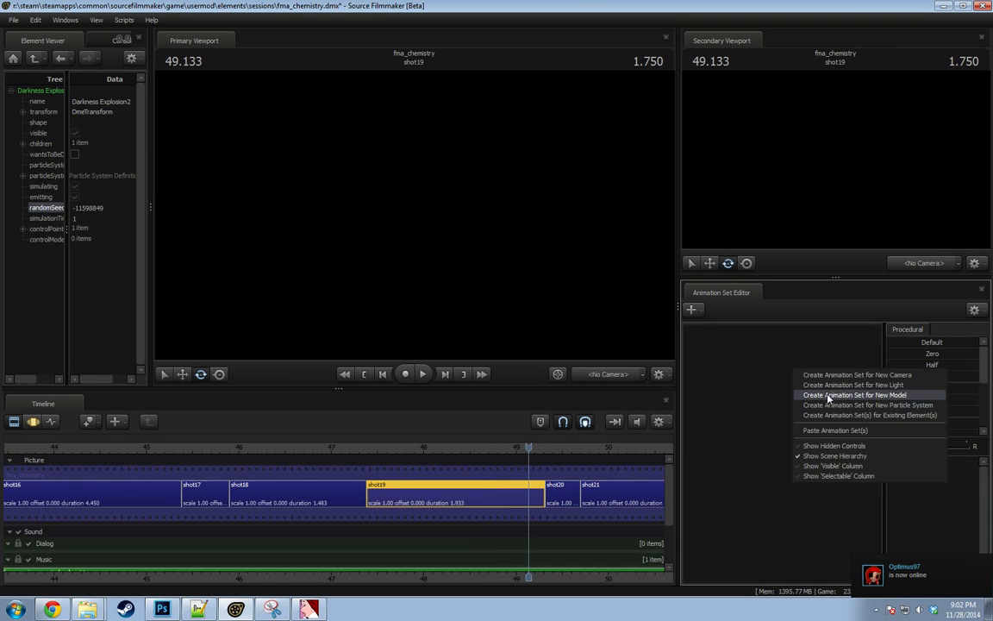
left_click(828, 395)
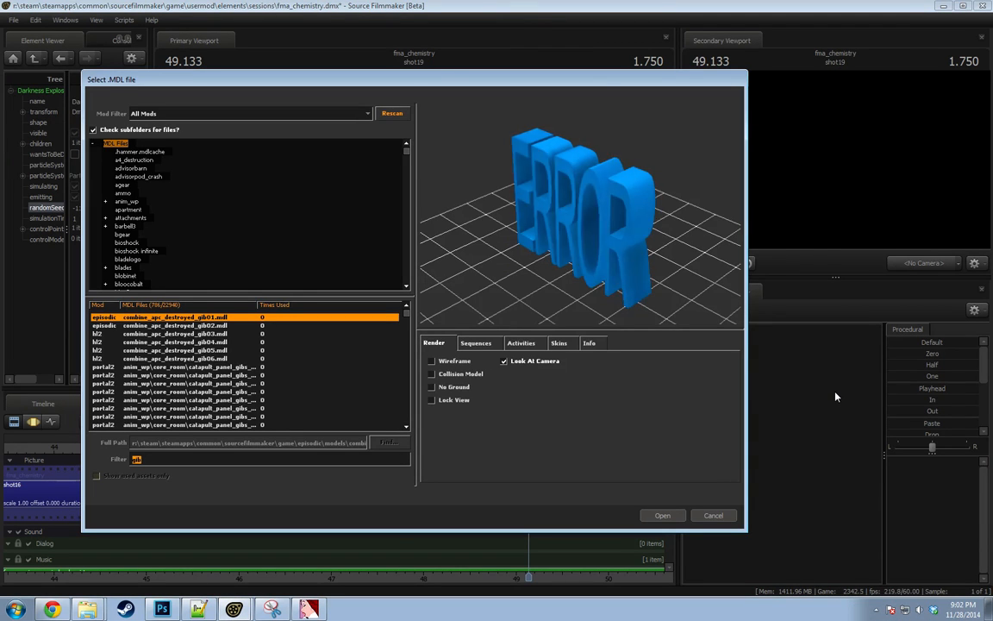
type("twilig")
key("Down")
key("Down")
key("Down")
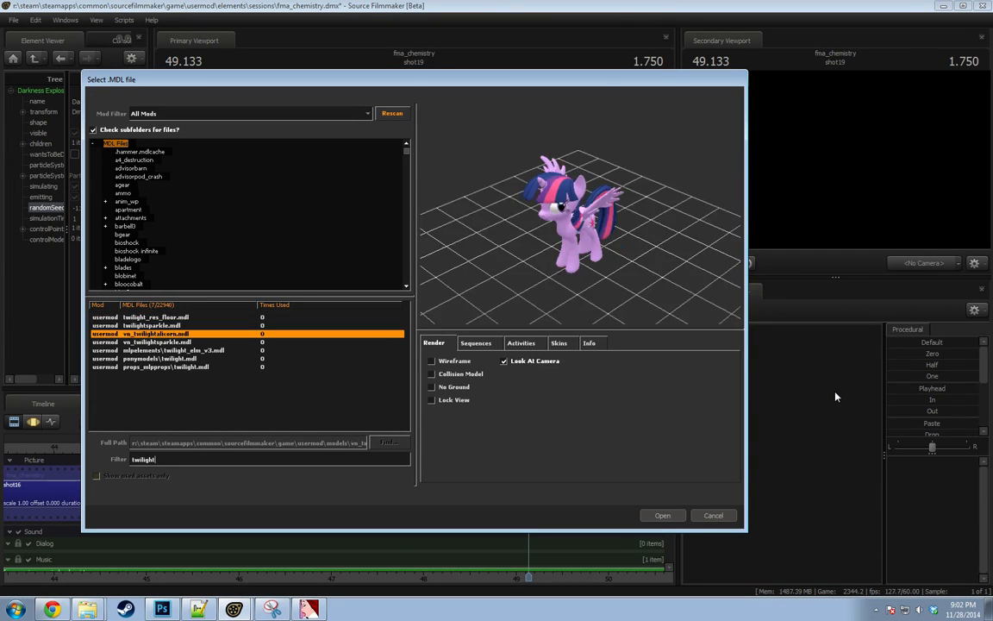
key("Return")
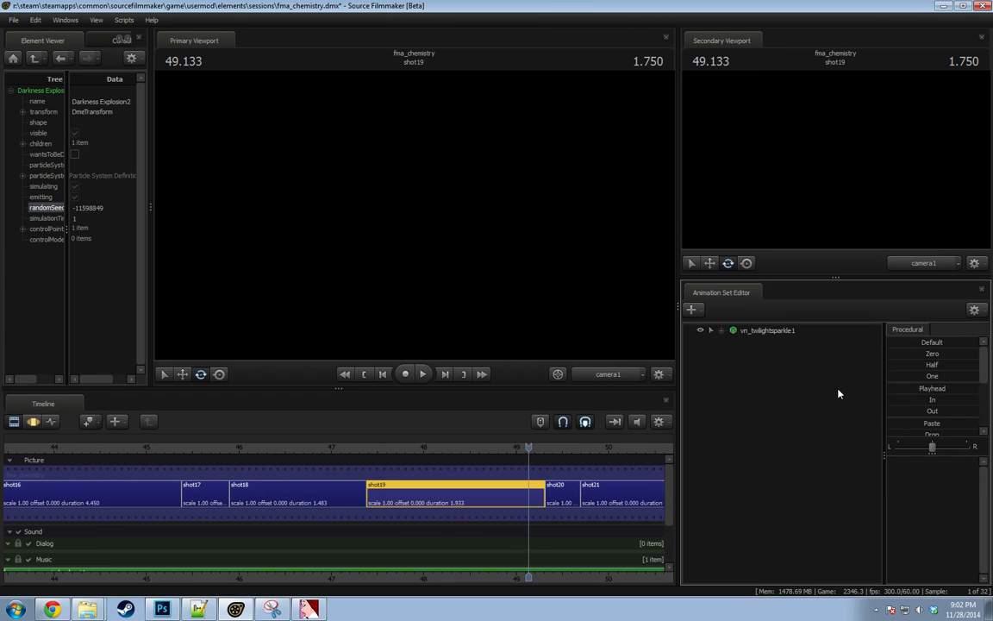
Move the playhead back to 47.783 in shot19 and turn off lighting in the primary viewport.
left_click_drag(481, 447, 435, 447)
left_click(606, 375)
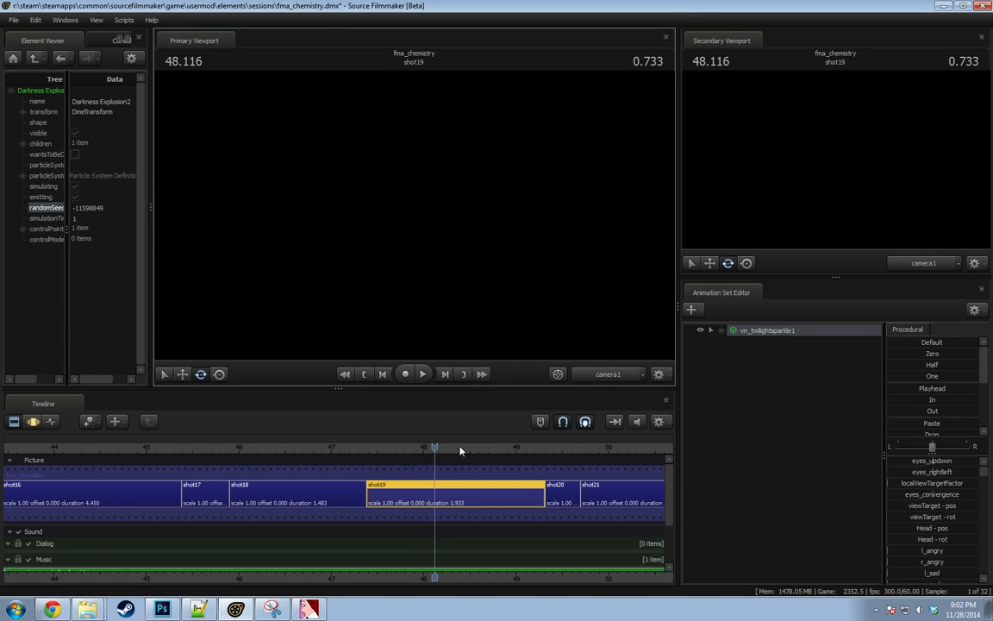
left_click_drag(433, 449, 403, 447)
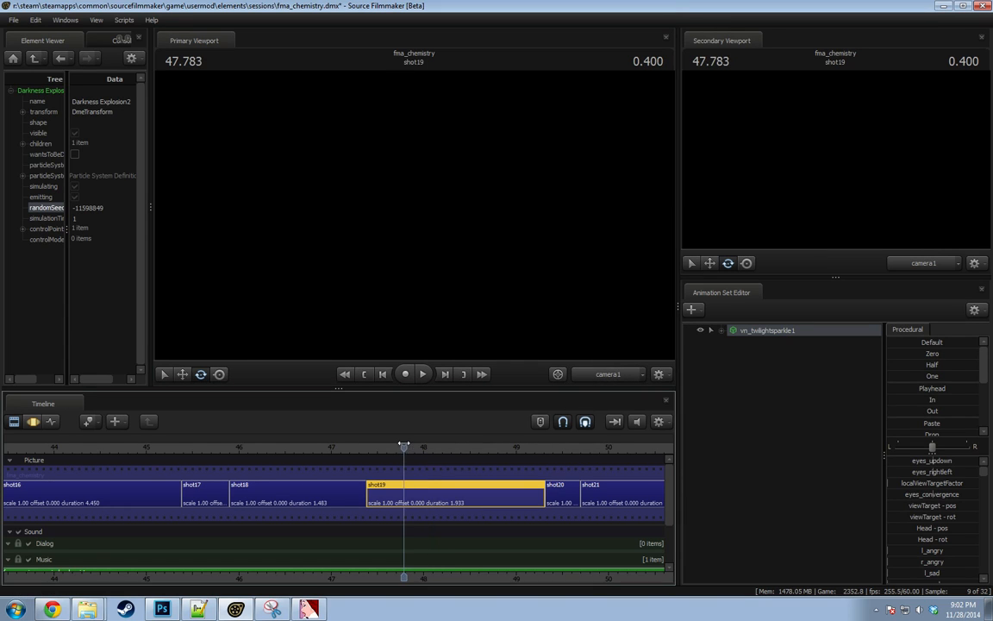
left_click(557, 373)
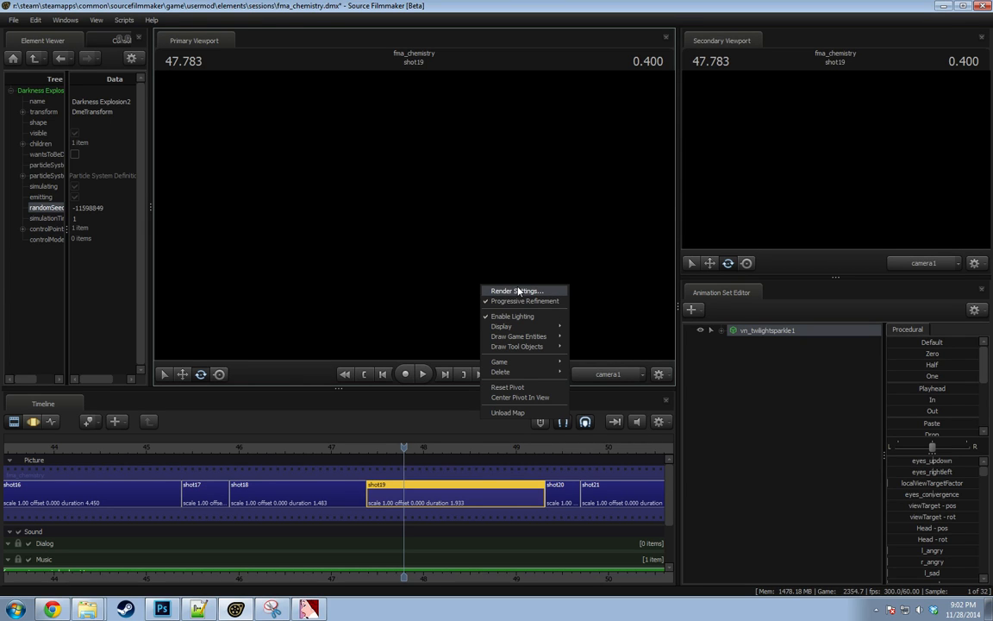
right_click(519, 245)
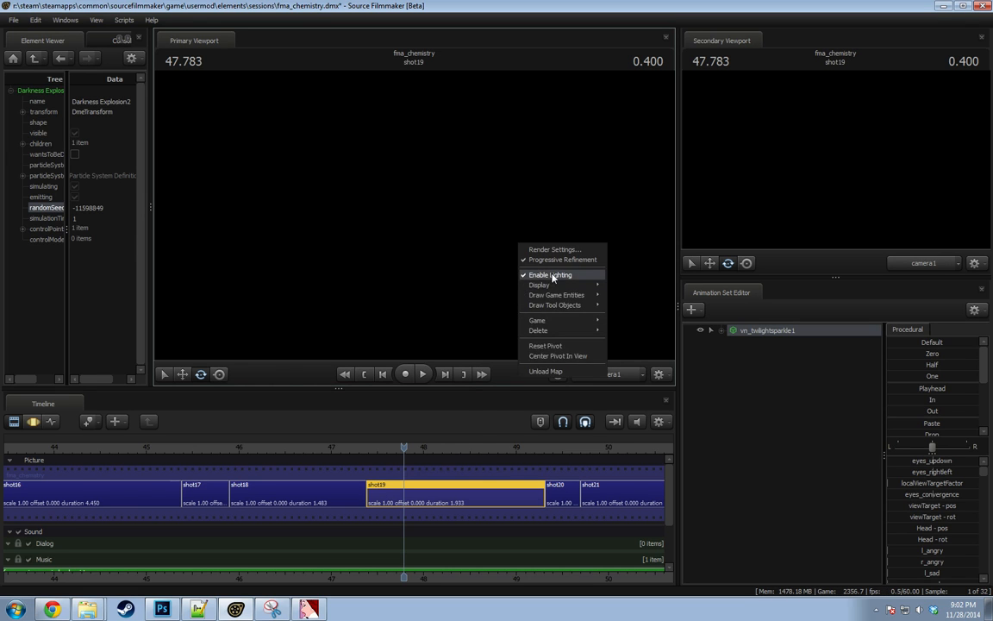
left_click(553, 276)
Create an animation set for a second new model, filtering by "blackjack" and choosing vn_blackjack_alicorn.mdl.
right_click(754, 360)
left_click(823, 387)
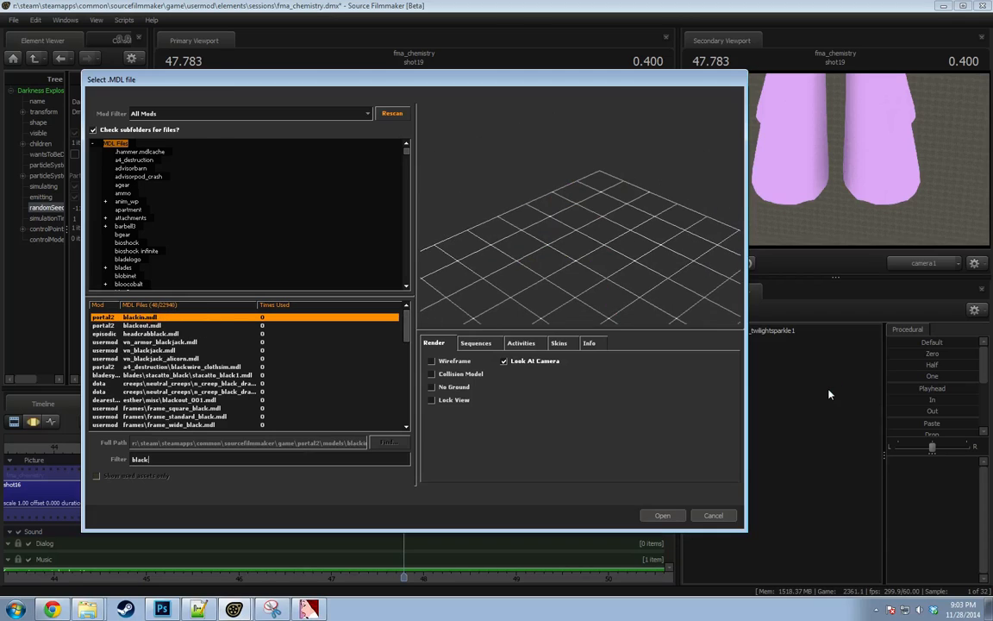
type("jack")
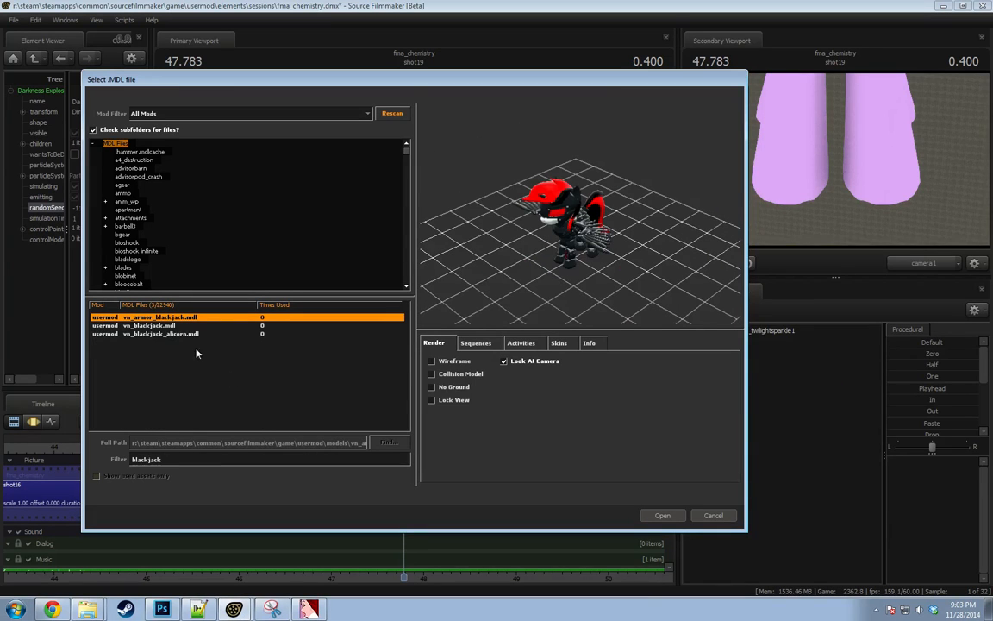
left_click(152, 335)
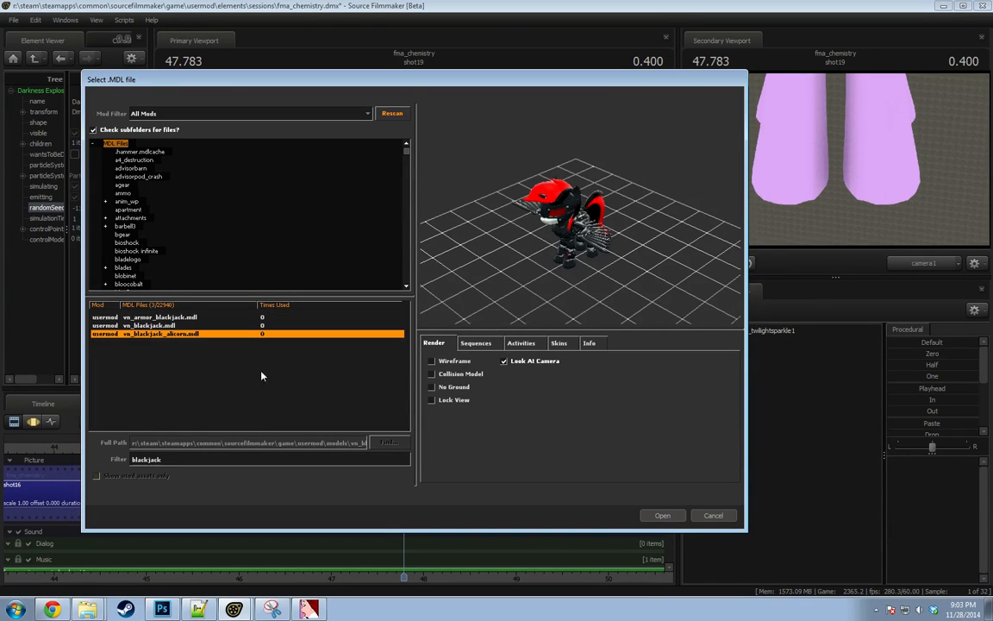
left_click(662, 516)
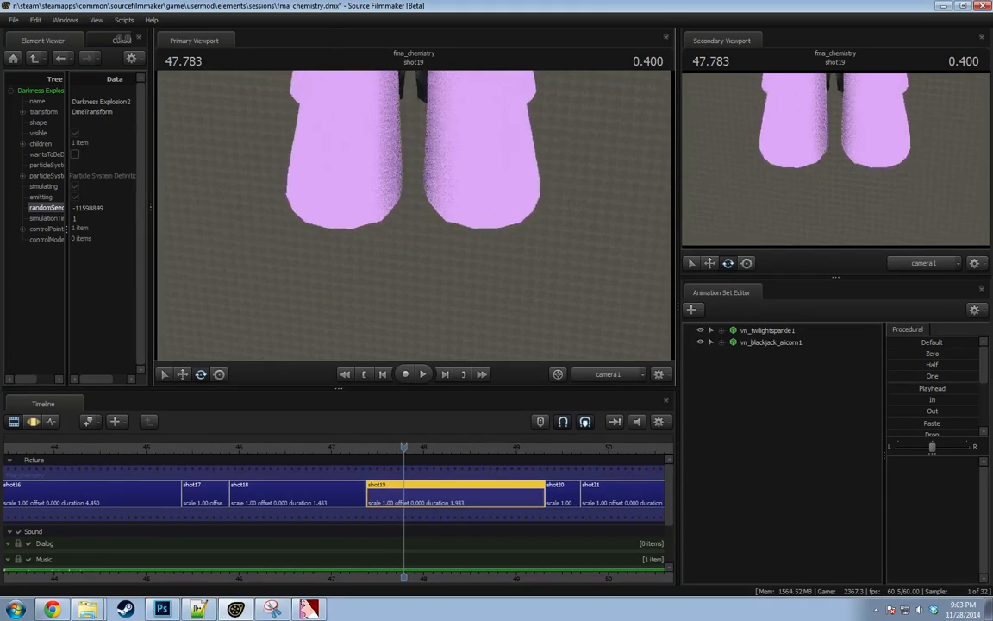
Pull the camera back and aim it so that both ponies' heads and bodies are in frame.
key("s")
left_click_drag(340, 127, 336, 93)
key("a")
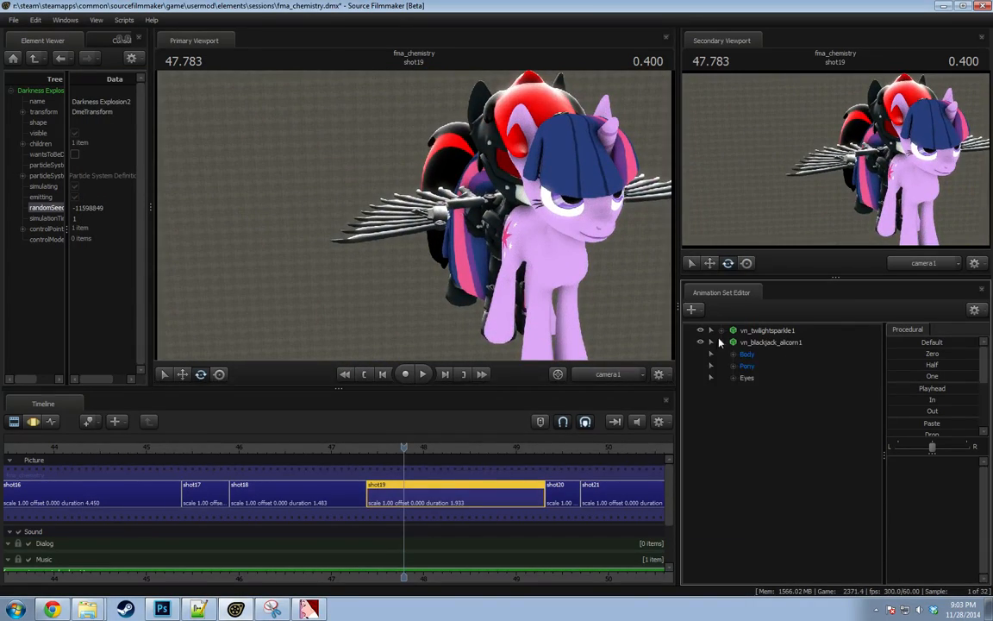
Enlarge the Animation Set Editor, expand both ponies' Body groups, and select the Twilight Sparkle model's rootTransform.
left_click_drag(812, 276, 811, 246)
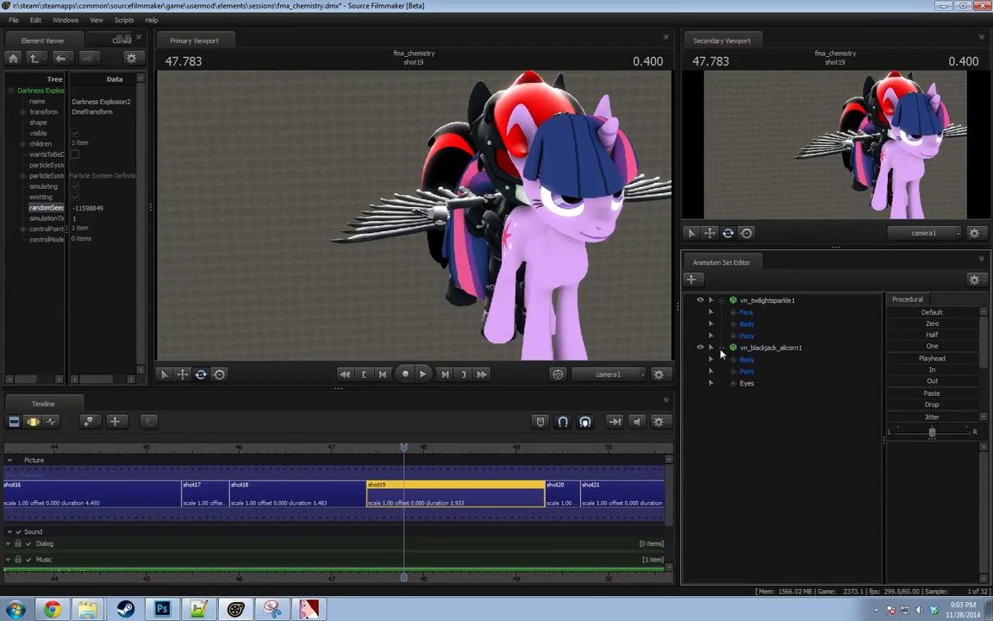
left_click(733, 371)
left_click(735, 325)
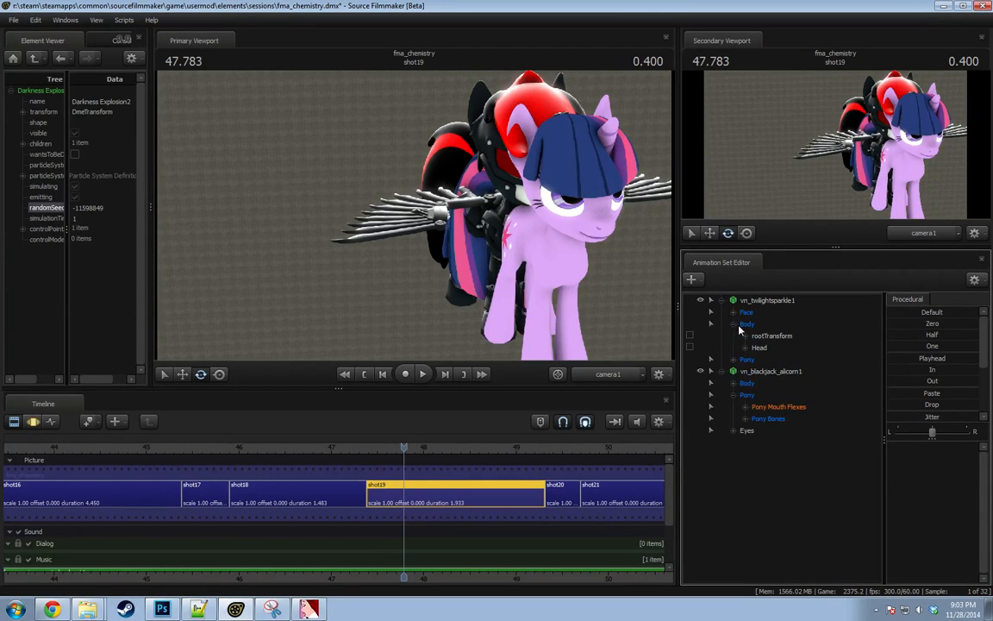
left_click_drag(603, 293, 413, 219)
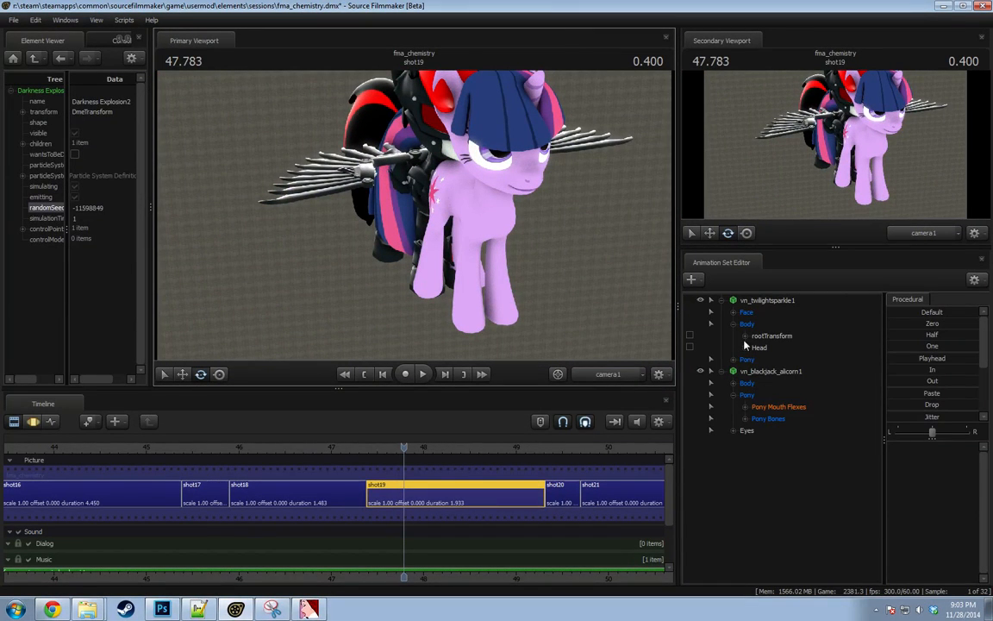
left_click(746, 418)
left_click(746, 418)
left_click(733, 383)
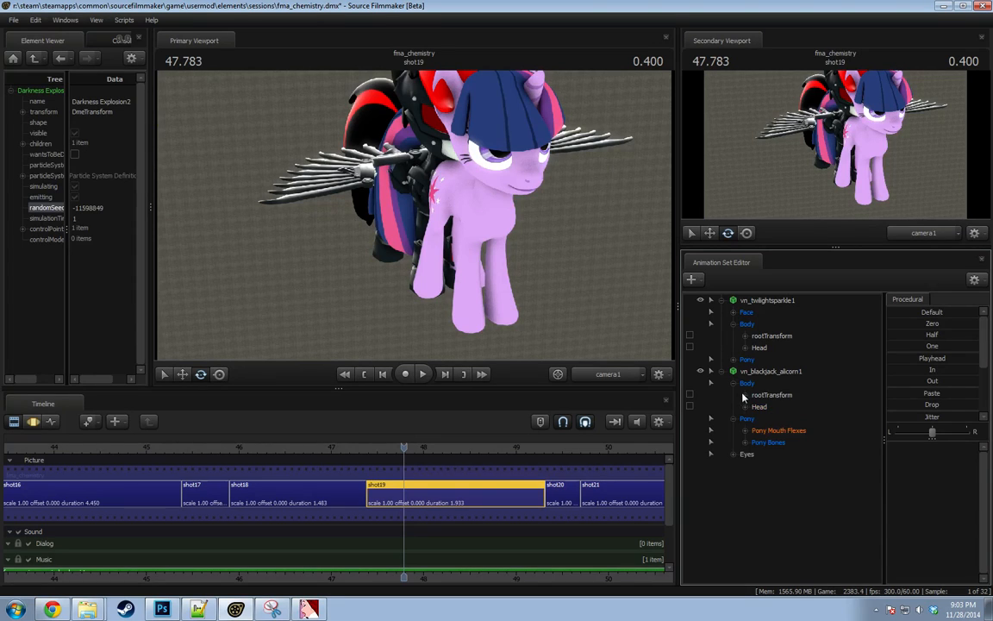
left_click(765, 393)
left_click(774, 338)
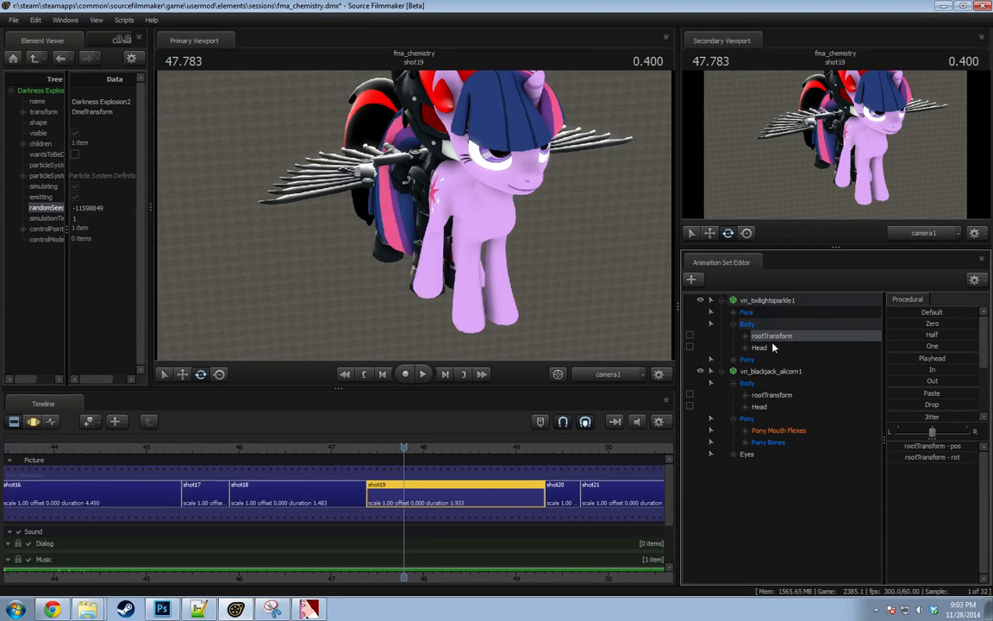
Switch to the Motion Editor with all of shot19's time selected, and select the Blackjack alicorn model's rootTransform.
key("F3")
left_click(481, 500)
key("ctrl+a")
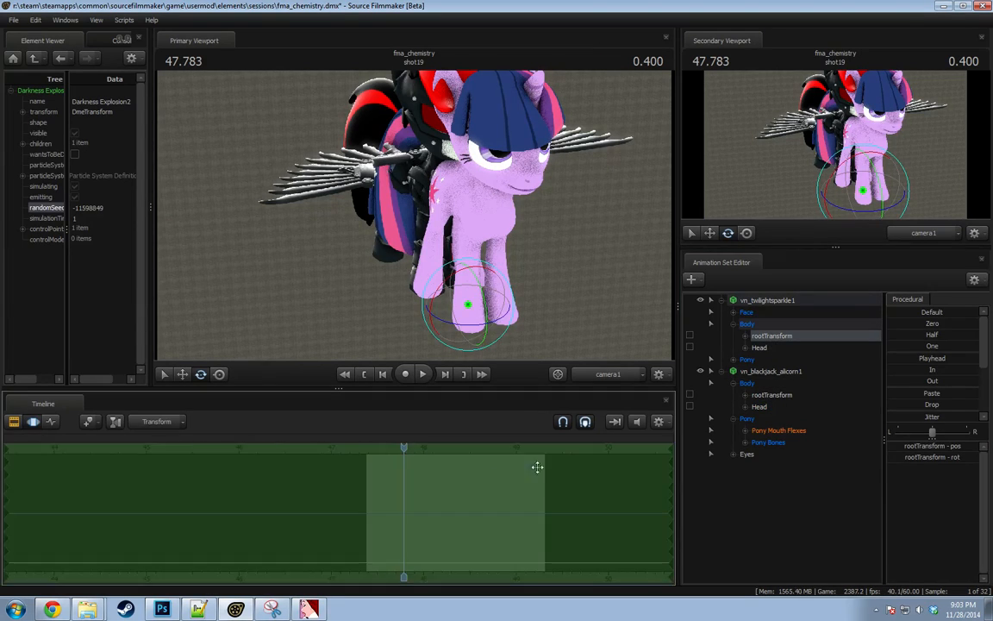
left_click(775, 335)
left_click(771, 394)
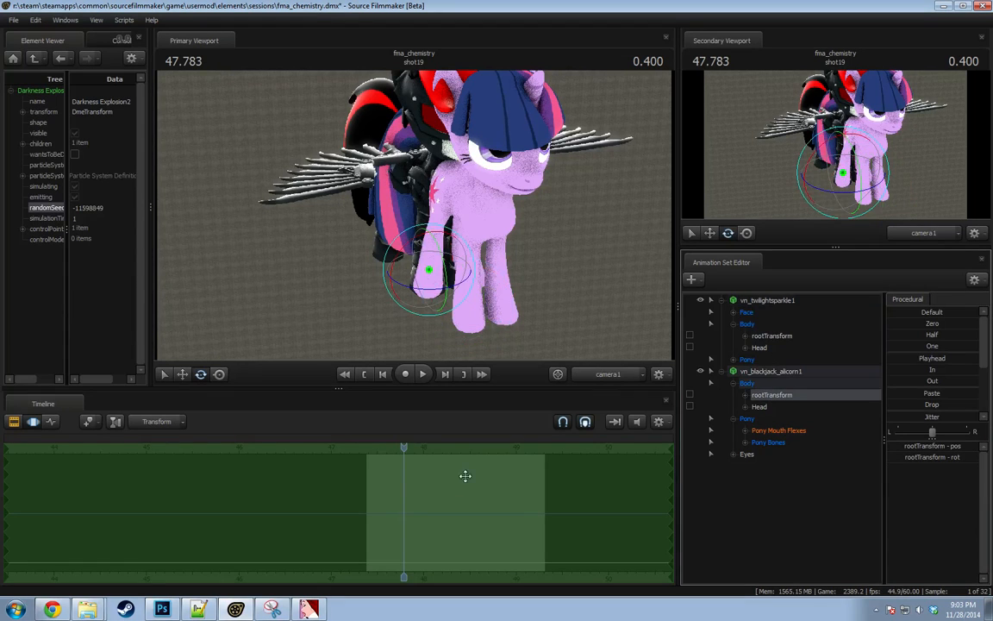
Copy the rootTransform of vn_blackjack_alicorn1 onto the rootTransform of vn_twilightsparkle1 so both models overlap.
left_click(465, 476)
key("ctrl+c")
left_click(771, 336)
left_click(539, 485)
key("ctrl+v")
key("Return")
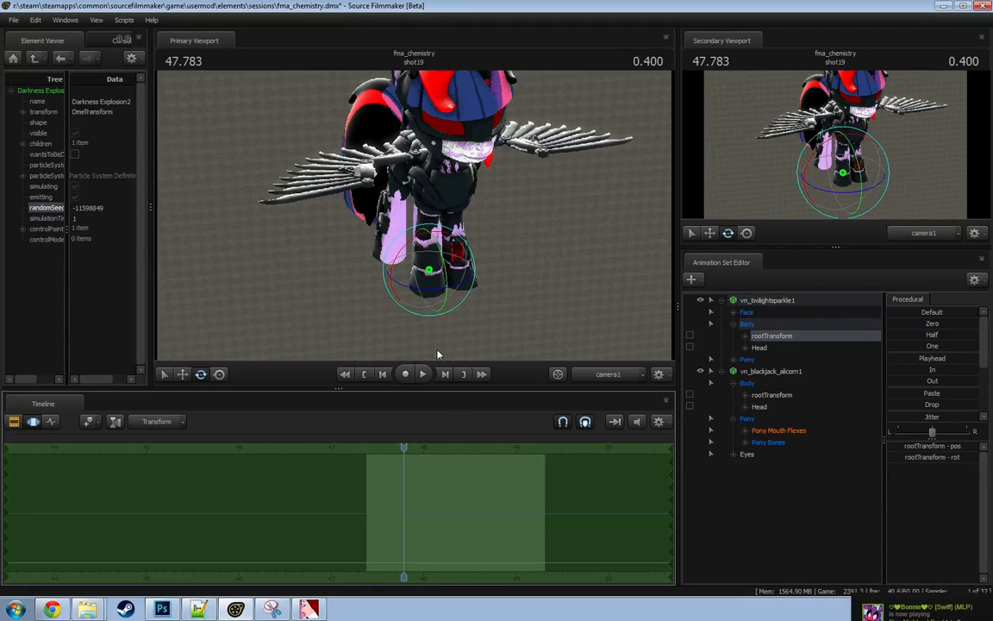
Examine the overlapping models from the front and the side, with vn_blackjack_alicorn1's Pony Bones expanded.
left_click_drag(231, 225, 642, 191)
key("w")
key("s")
mouse_move(414, 215)
left_mouse_down("alt")
mouse_move(500, 212)
mouse_move(216, 206)
mouse_move(457, 207)
mouse_move(413, 219)
left_mouse_up("alt")
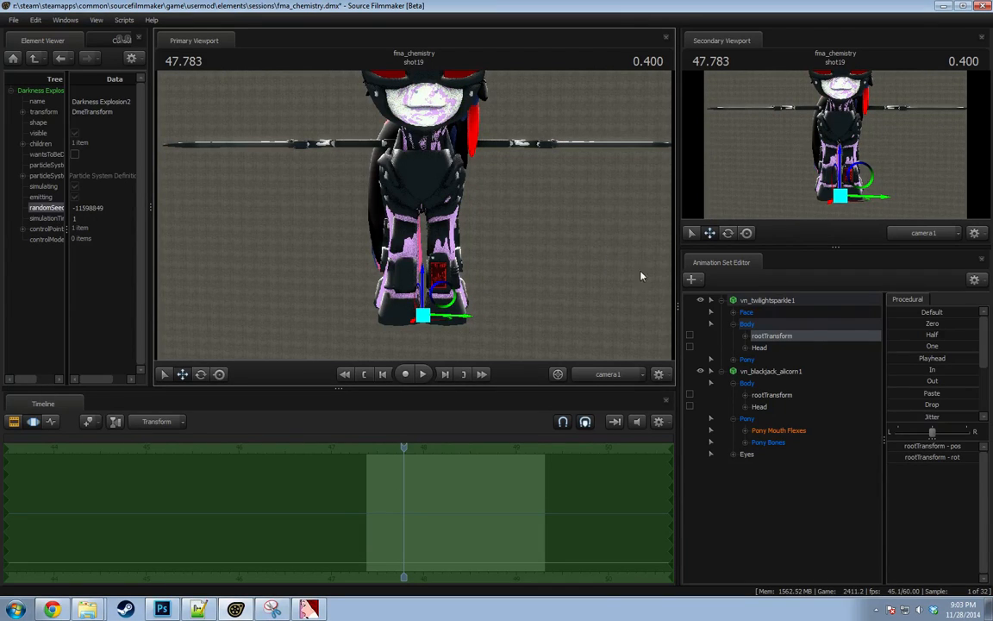
left_click(745, 442)
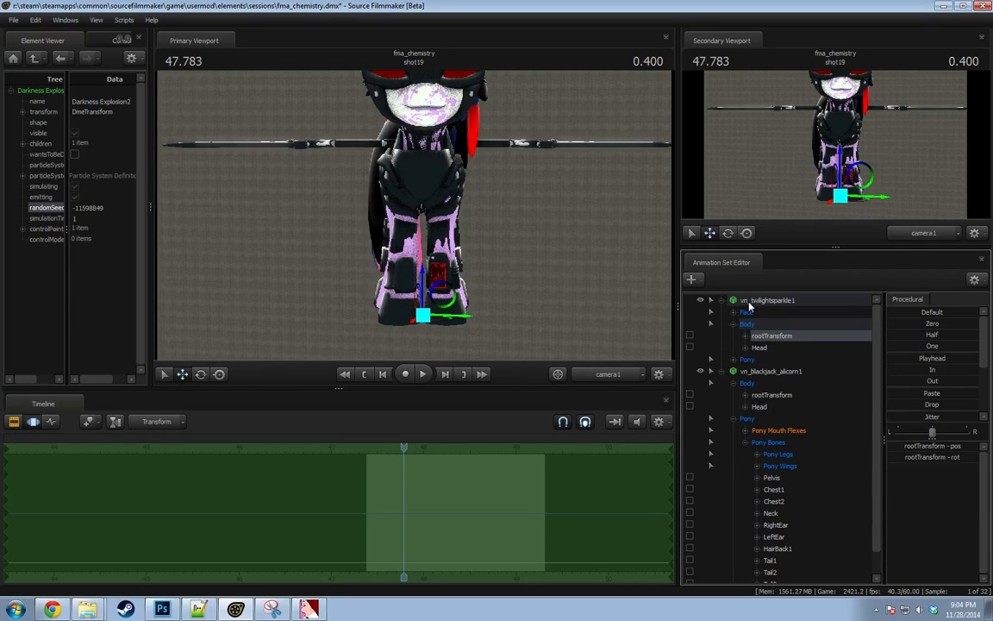
left_click_drag(516, 245, 430, 222)
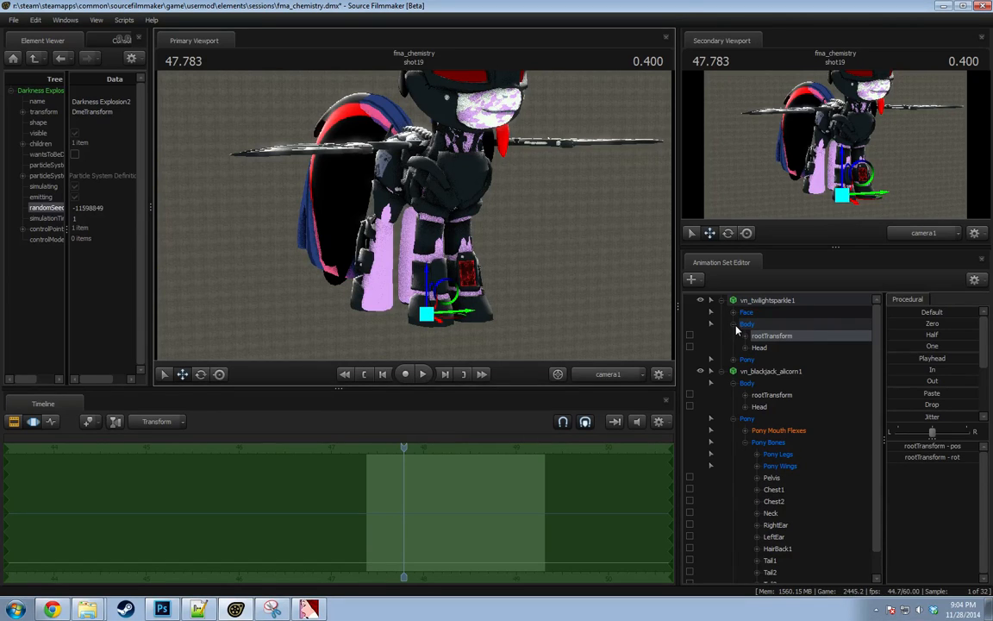
left_click_drag(551, 312, 414, 219)
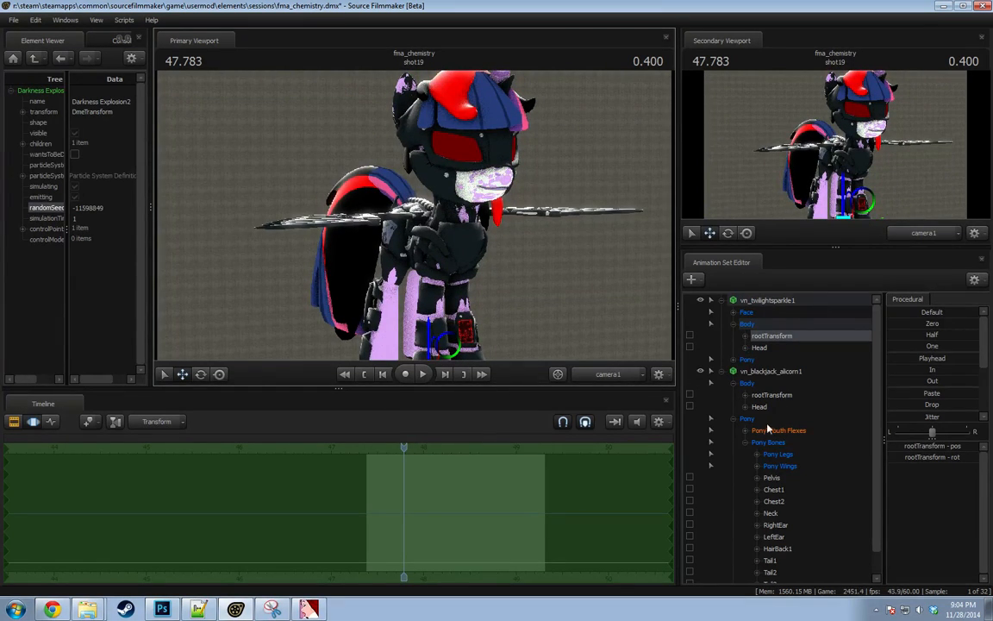
Add a scale control to the Neck bone of vn_blackjack_alicorn1 and reduce Neck_scale to its minimum.
left_click(756, 399)
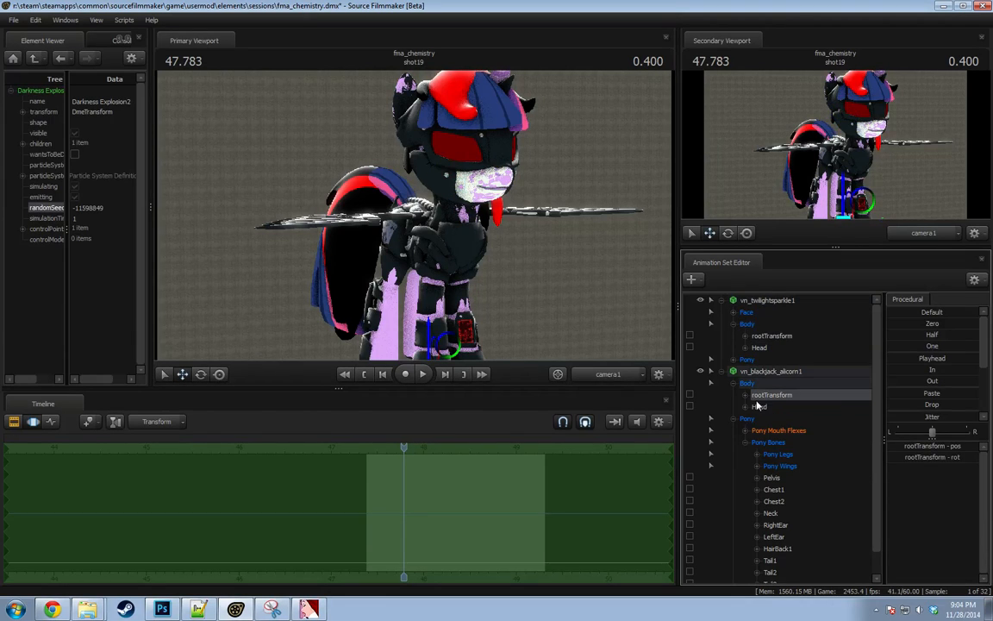
right_click(752, 399)
right_click(749, 404)
left_click(749, 385)
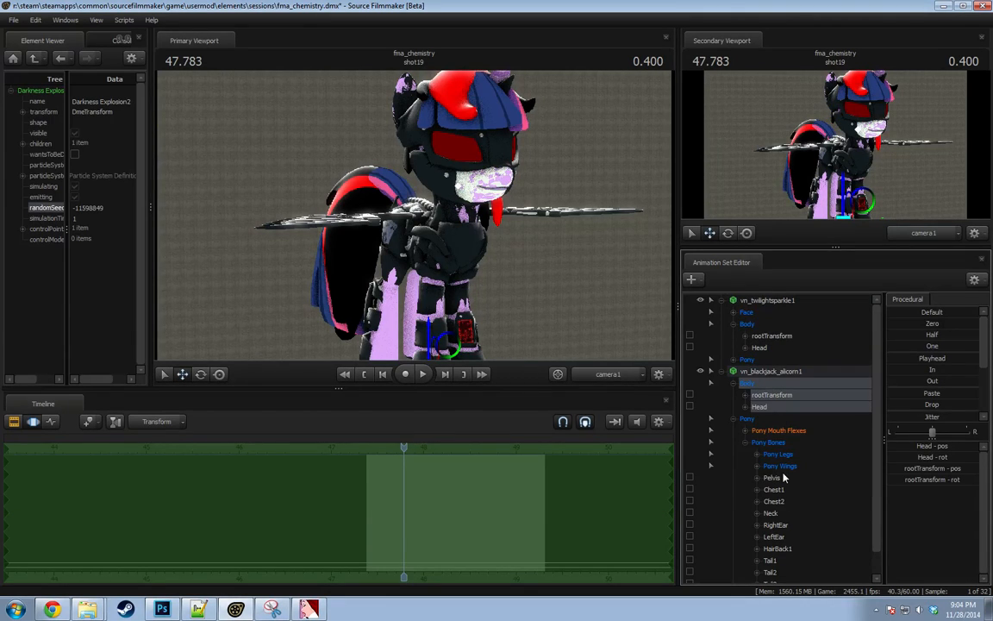
scroll(782, 483, "down", 1)
right_click(772, 492)
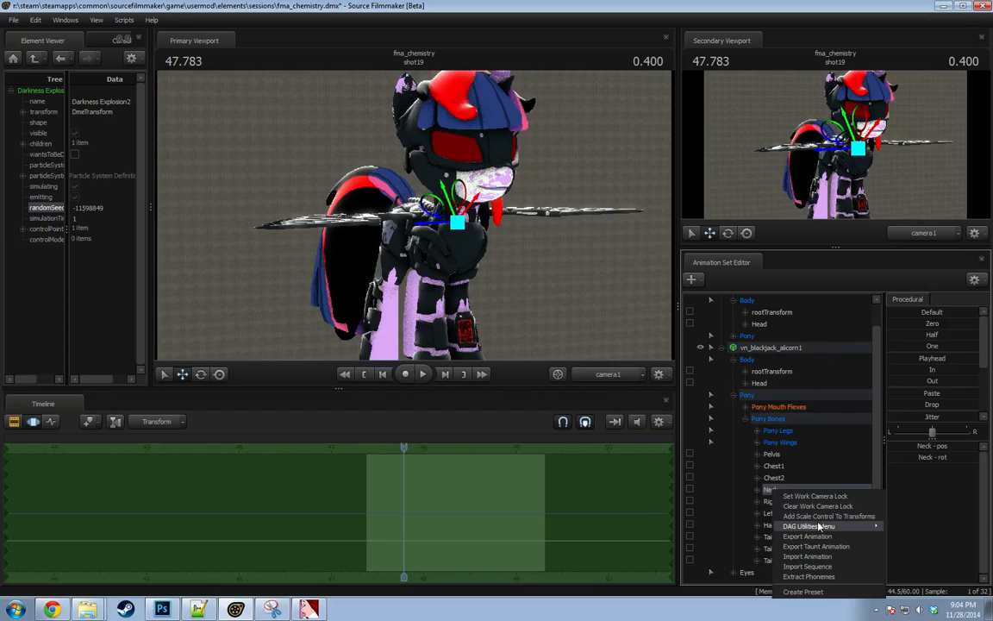
left_click(742, 473)
left_click_drag(934, 447, 891, 447)
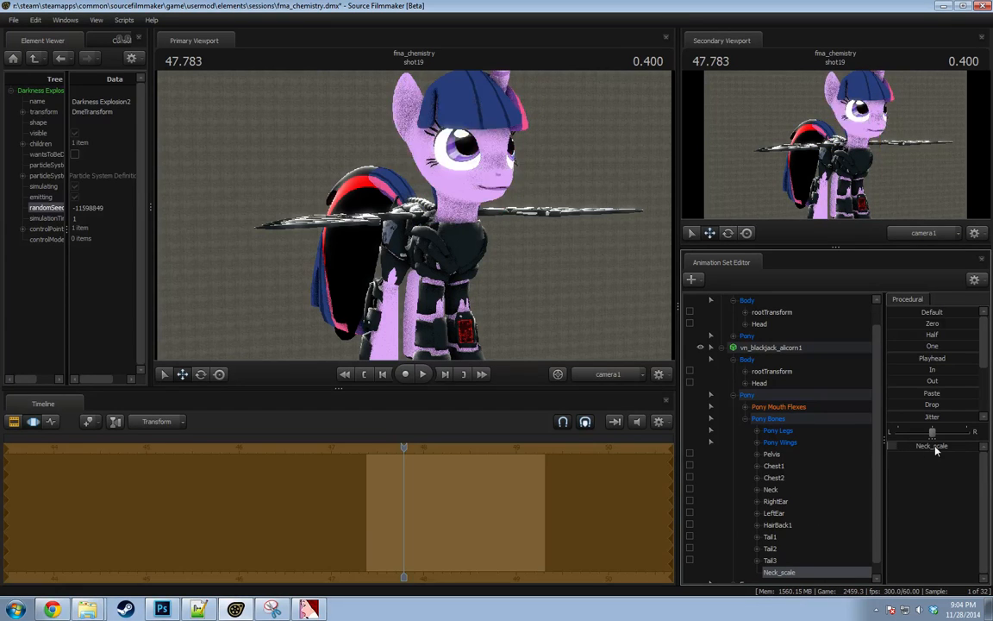
Add a scale control to the Tail1 bone of vn_blackjack_alicorn1 and reduce Tail1_scale to its minimum.
mouse_move(465, 241)
left_mouse_down()
mouse_move(466, 267)
mouse_move(448, 258)
mouse_move(457, 250)
mouse_move(440, 255)
mouse_move(487, 250)
mouse_move(461, 245)
mouse_move(464, 254)
mouse_move(468, 237)
left_mouse_up()
key("w")
key("s")
key("s")
key("w")
key("w")
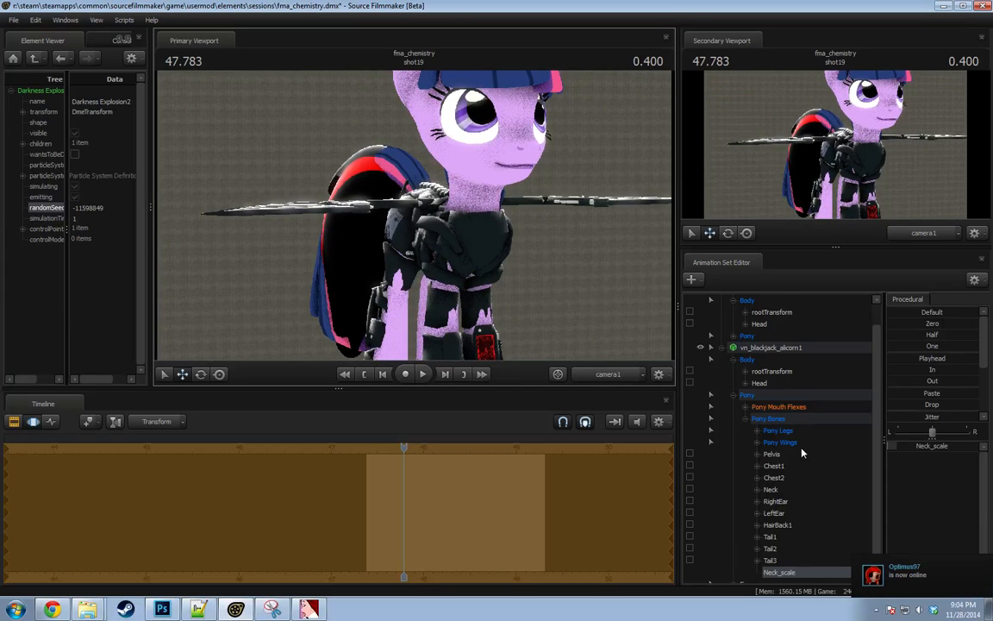
scroll(795, 469, "down", 1)
right_click(776, 524)
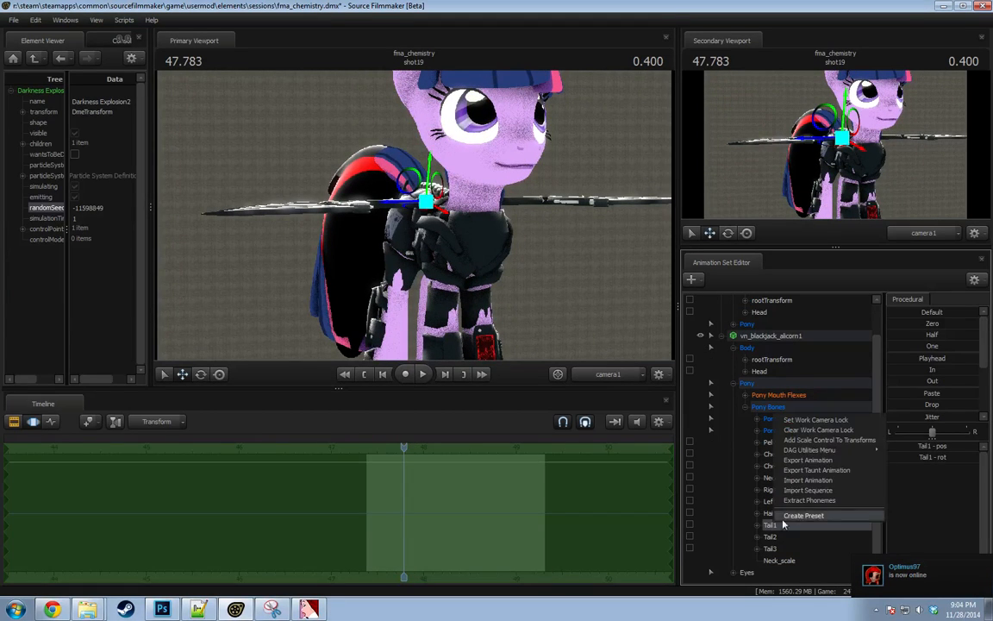
left_click(829, 439)
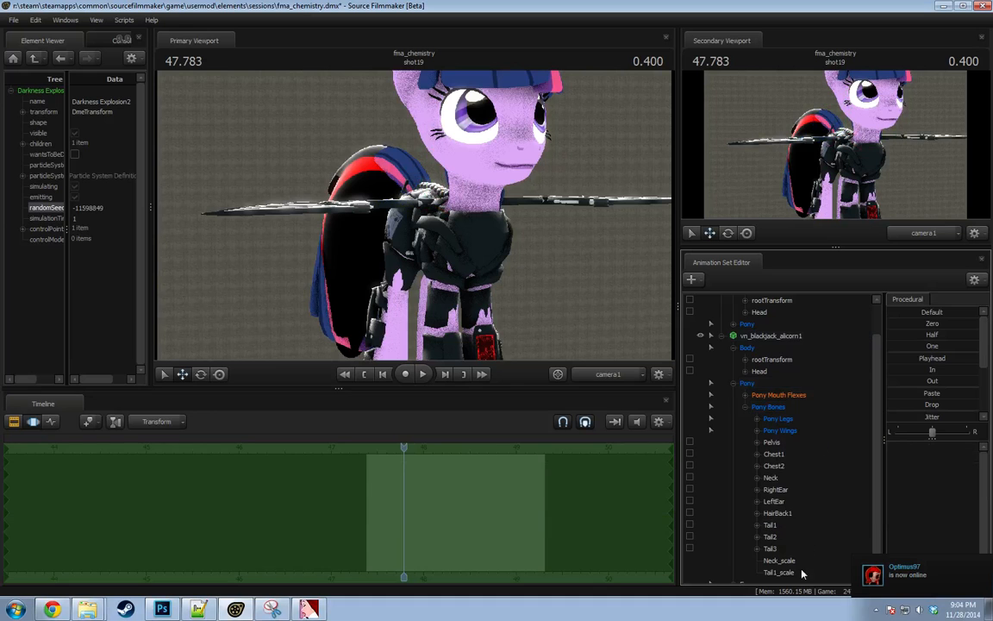
left_click(931, 446)
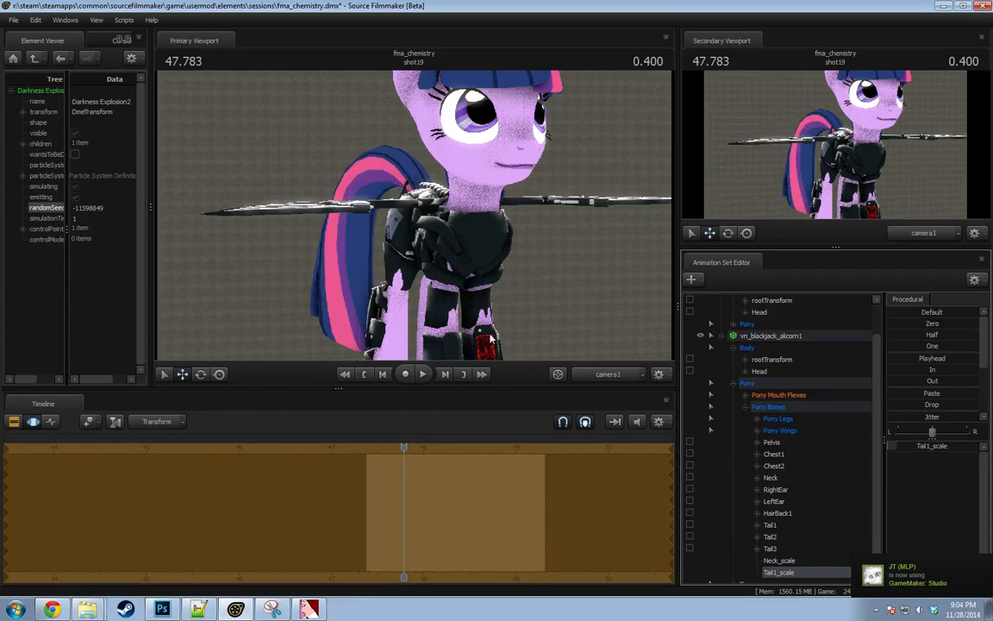
Check which body group options vn_blackjack_alicorn1 offers for its wings.
left_click_drag(491, 339, 419, 230)
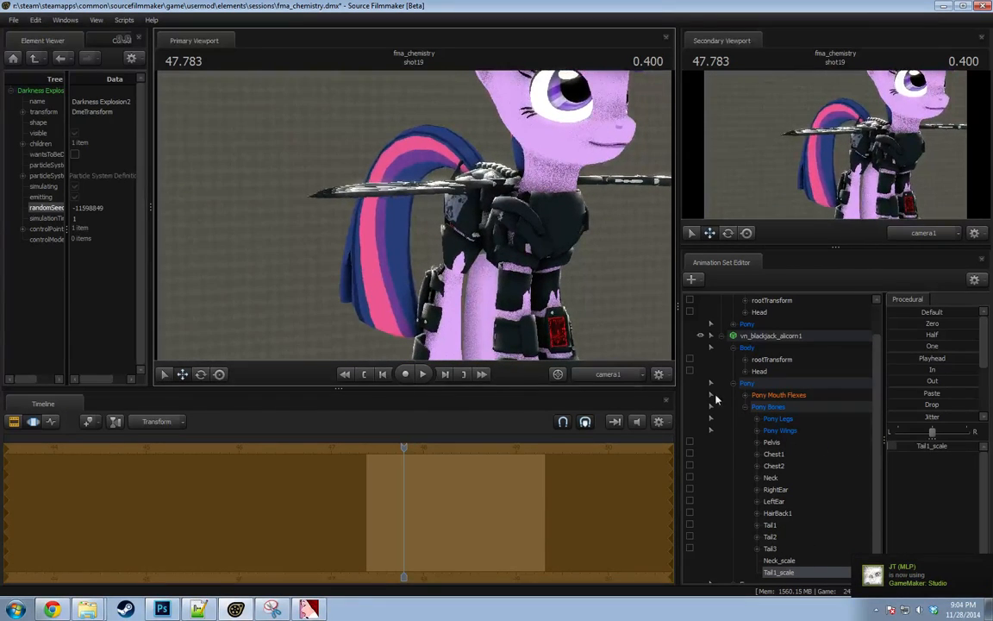
left_click(770, 335)
right_click(781, 335)
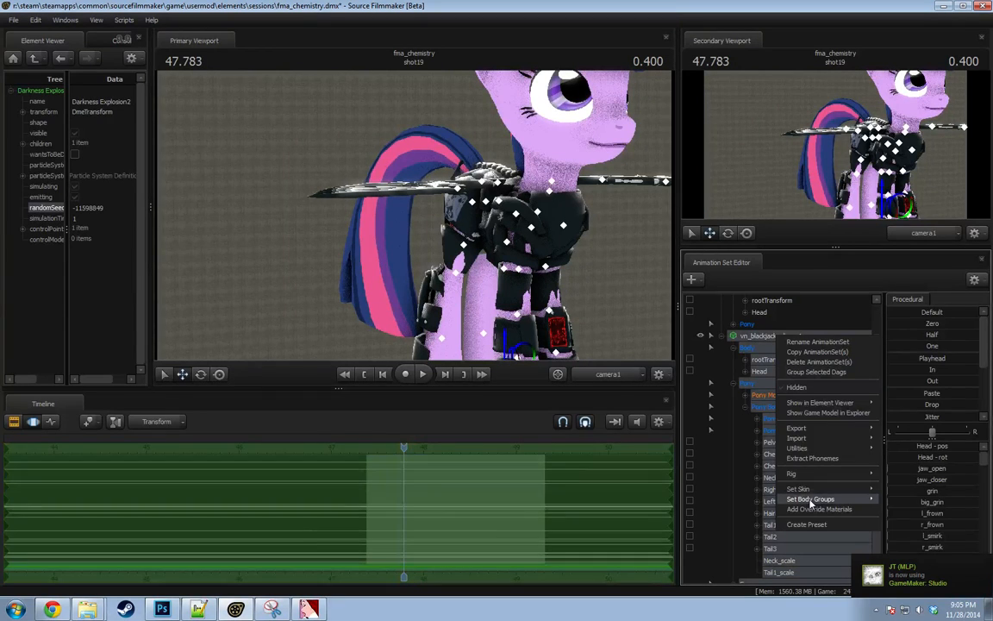
mouse_move(854, 499)
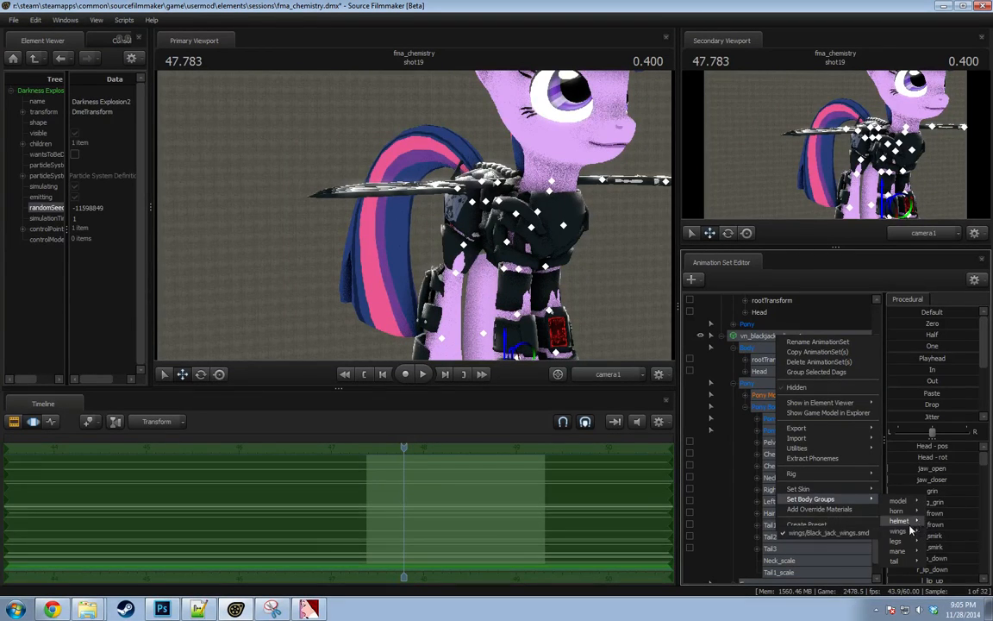
left_click(742, 471)
Expand both wing groups under Pony Wings and add a scale control to the LeftWingOpen bone.
left_click(776, 467)
left_click(758, 430)
left_click(783, 444)
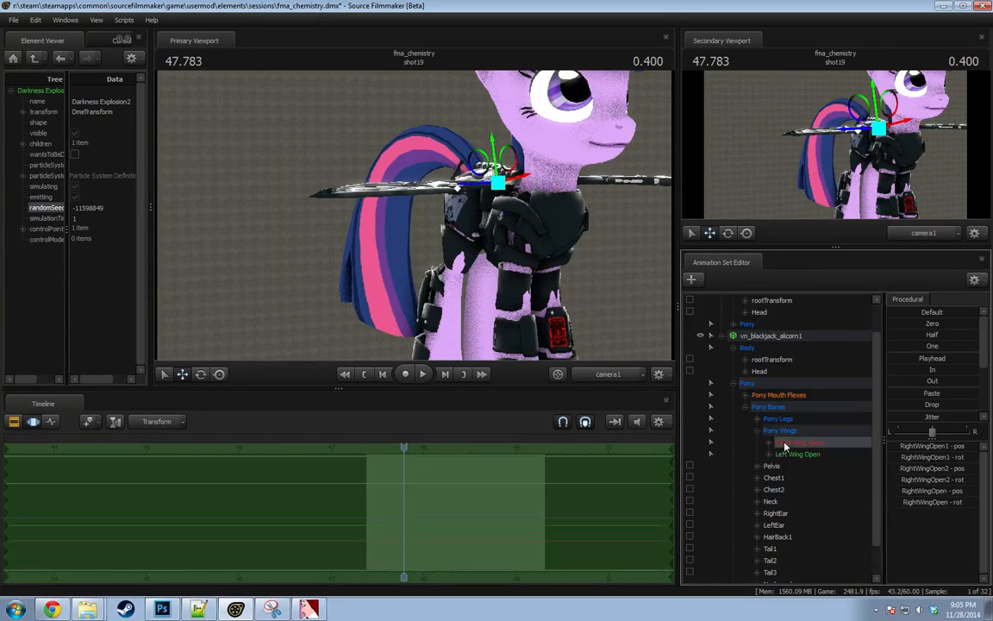
left_click(769, 442)
left_click(777, 491)
left_click(768, 490)
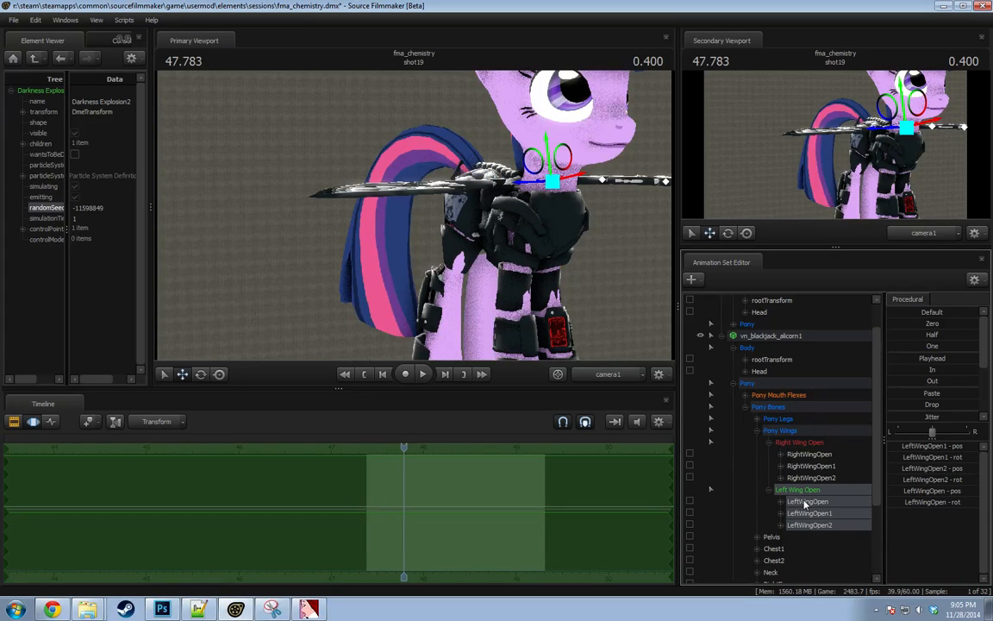
right_click(806, 504)
left_click(840, 532)
Add a scale control to RightWingOpen and reduce both RightWingOpen_scale and LeftWingOpen_scale to their minimum.
left_click(800, 454)
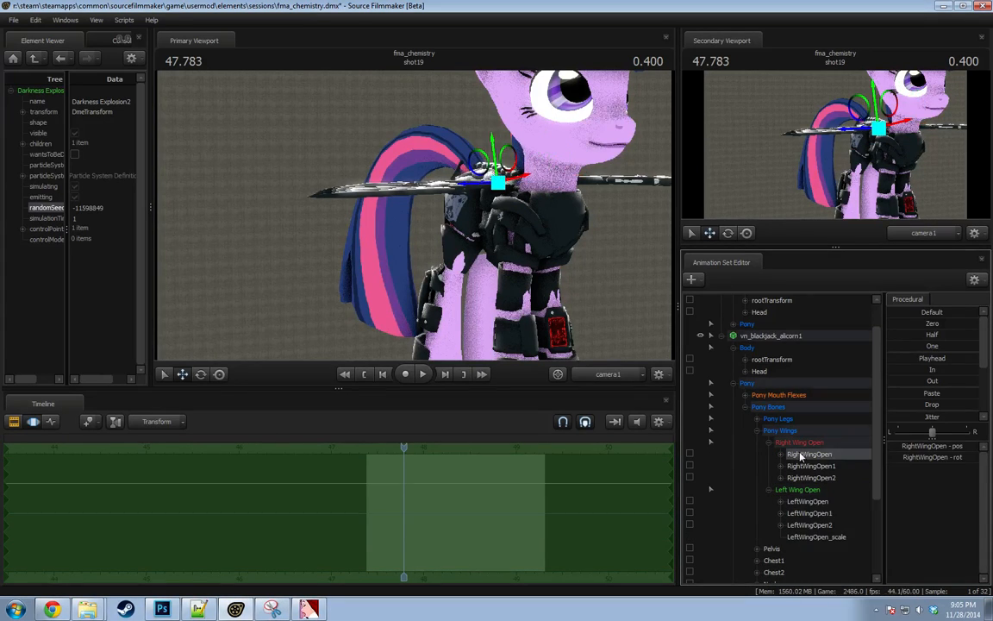
right_click(801, 454)
left_click(828, 479)
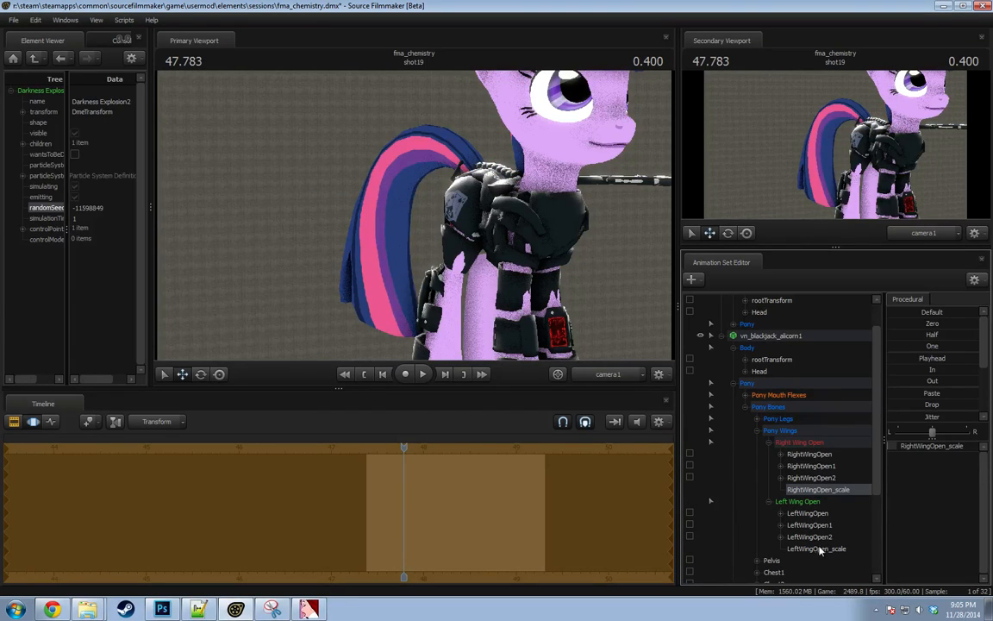
left_click(819, 549)
left_click_drag(953, 448, 825, 454)
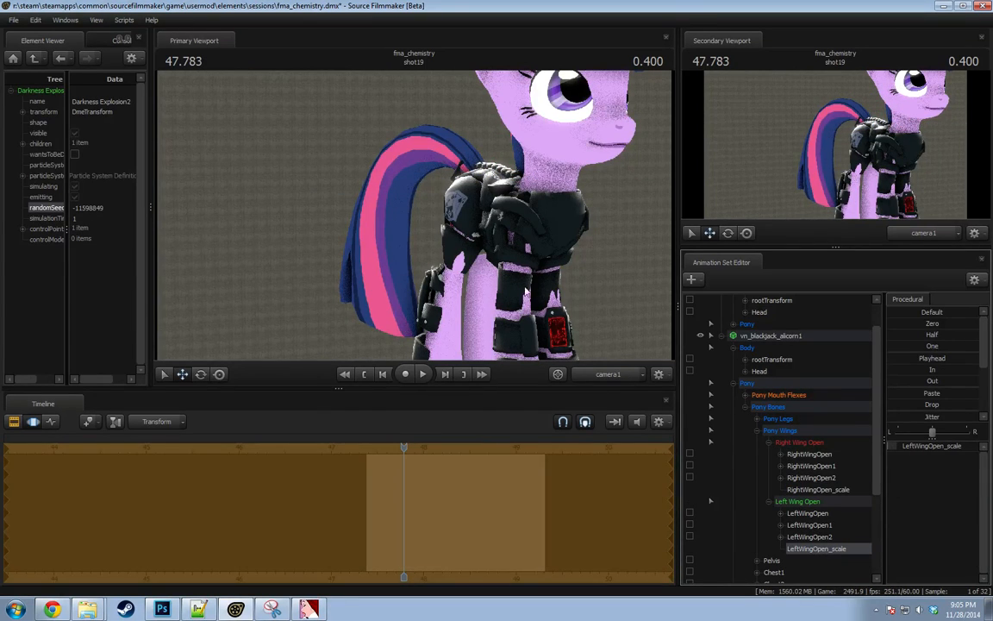
Inspect the combined pony from several angles, look through the bone list, and collapse vn_blackjack_alicorn1's Pony and Body groups.
left_click_drag(529, 292, 614, 326)
mouse_move(414, 220)
left_mouse_down()
mouse_move(388, 215)
mouse_move(414, 220)
left_mouse_up()
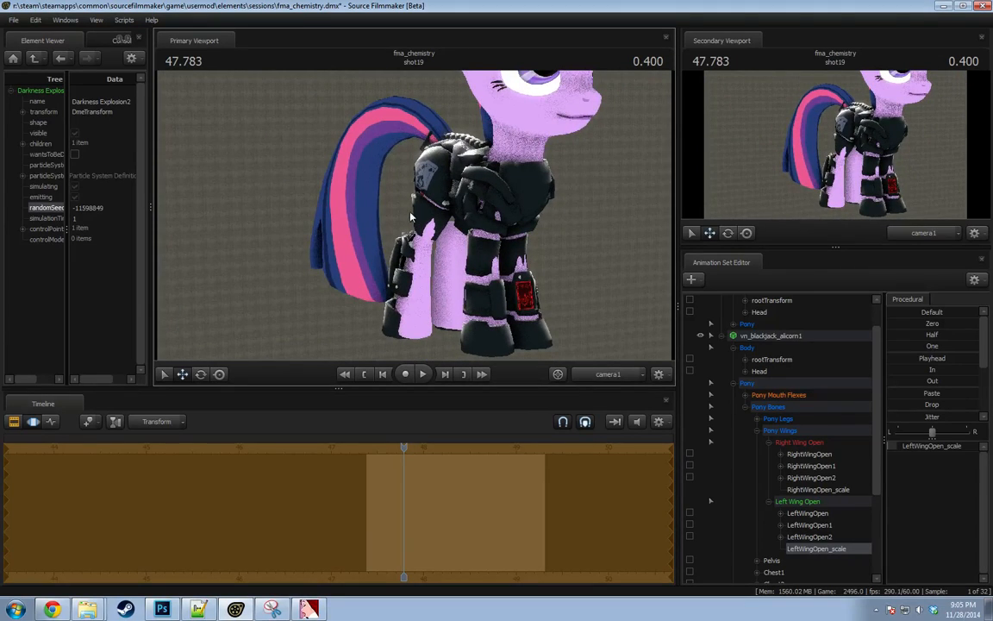
left_click_drag(411, 218, 478, 218)
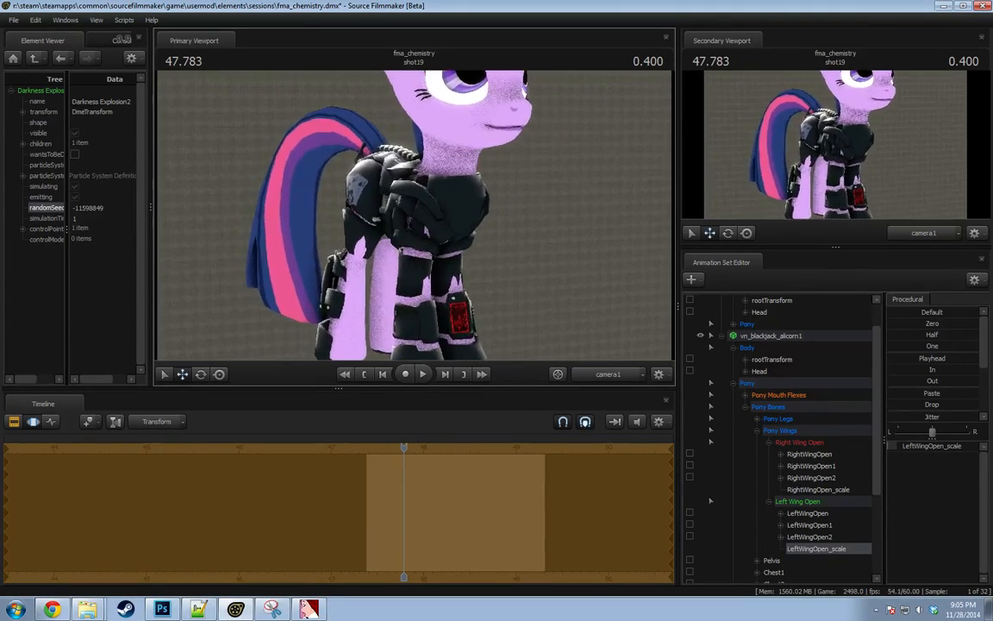
left_click_drag(458, 298, 414, 220)
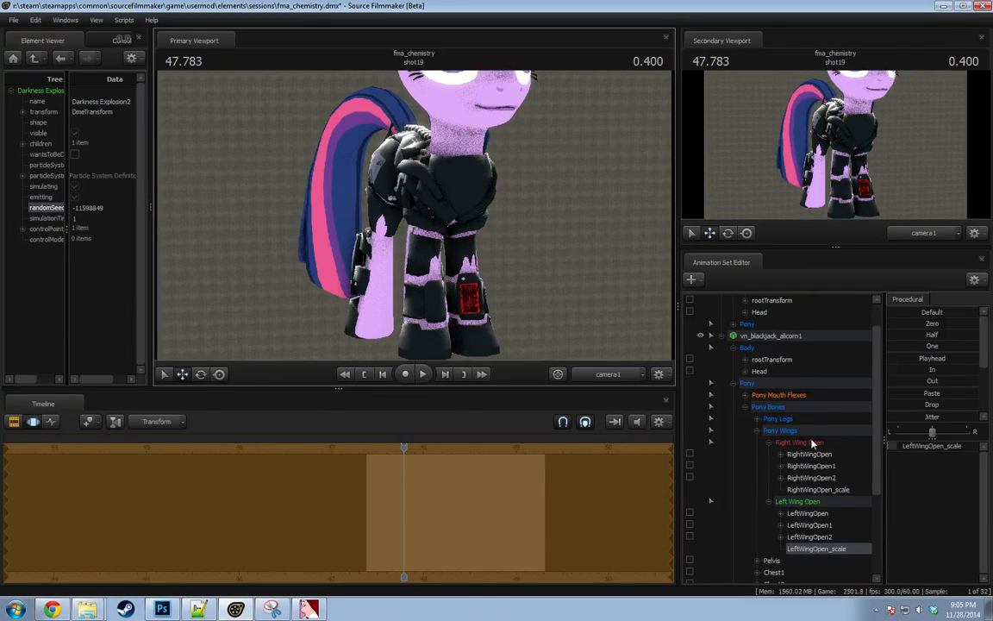
scroll(811, 442, "down", 4)
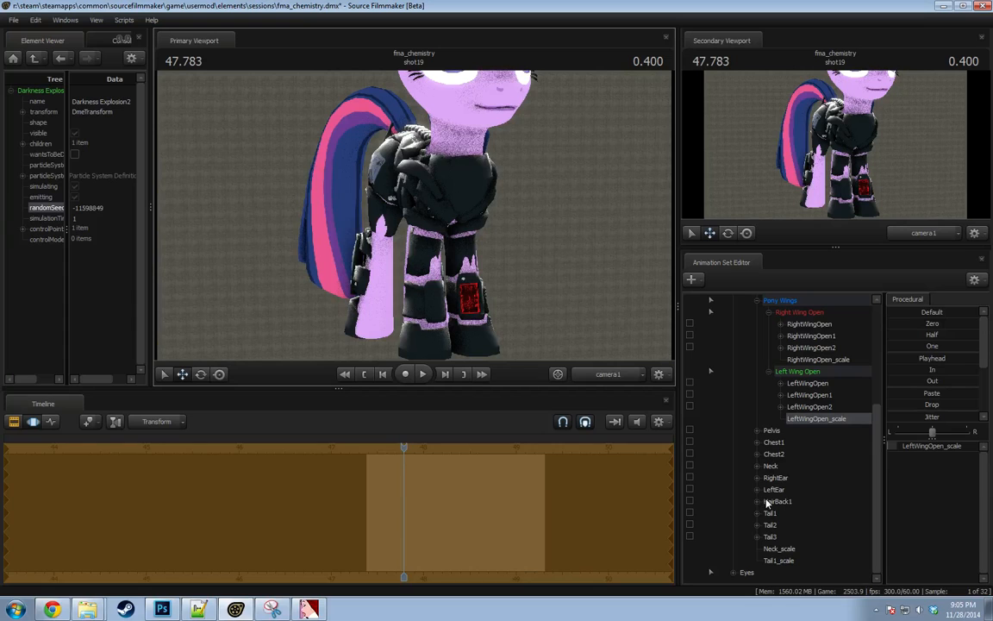
scroll(766, 502, "up", 5)
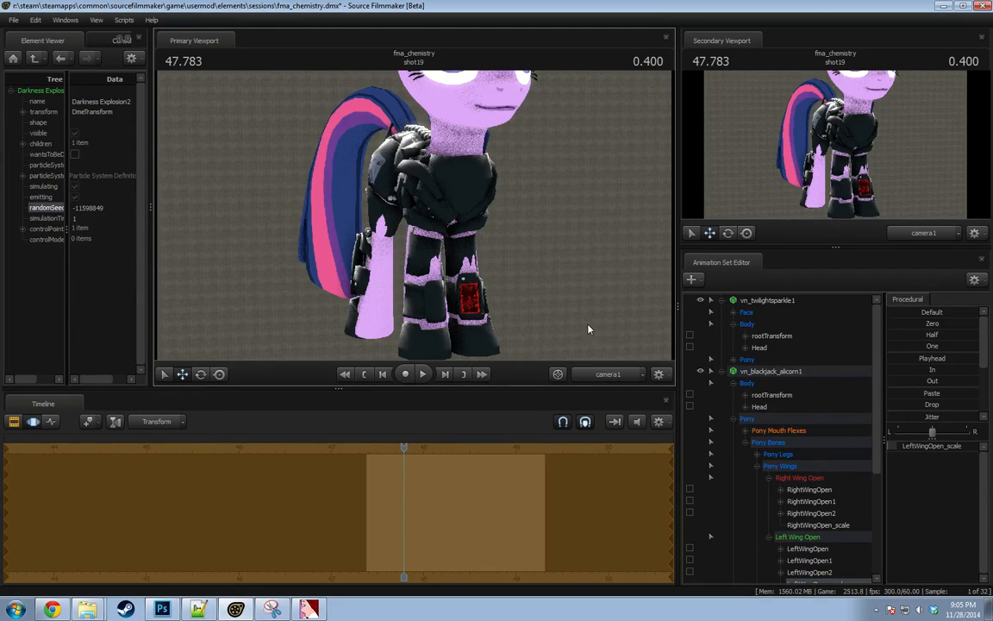
left_click_drag(573, 323, 498, 321)
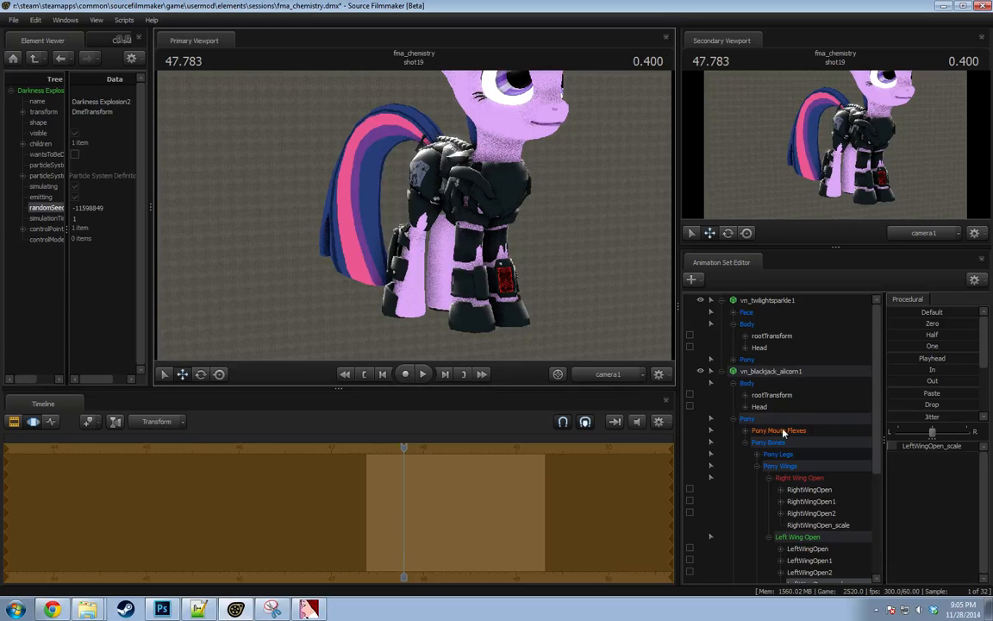
scroll(747, 410, "down", 1)
left_click(746, 410)
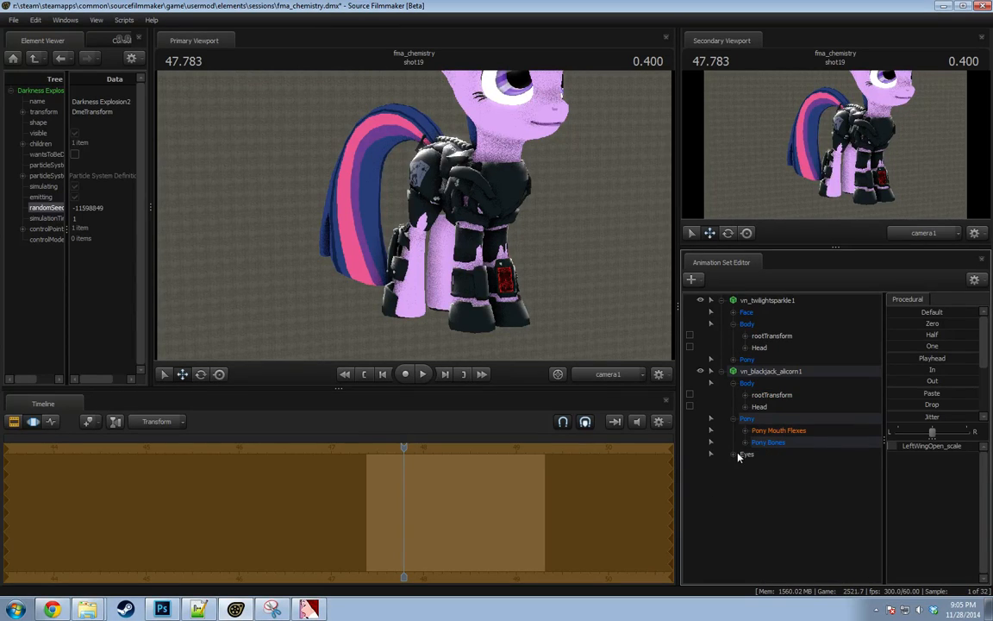
left_click(734, 419)
left_click(734, 383)
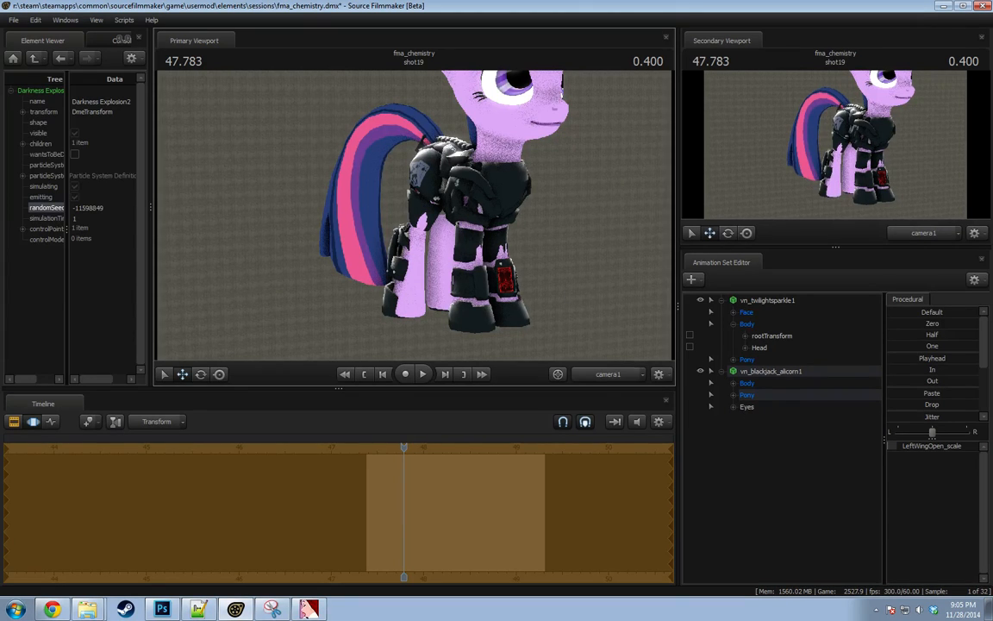
left_click_drag(603, 328, 578, 329)
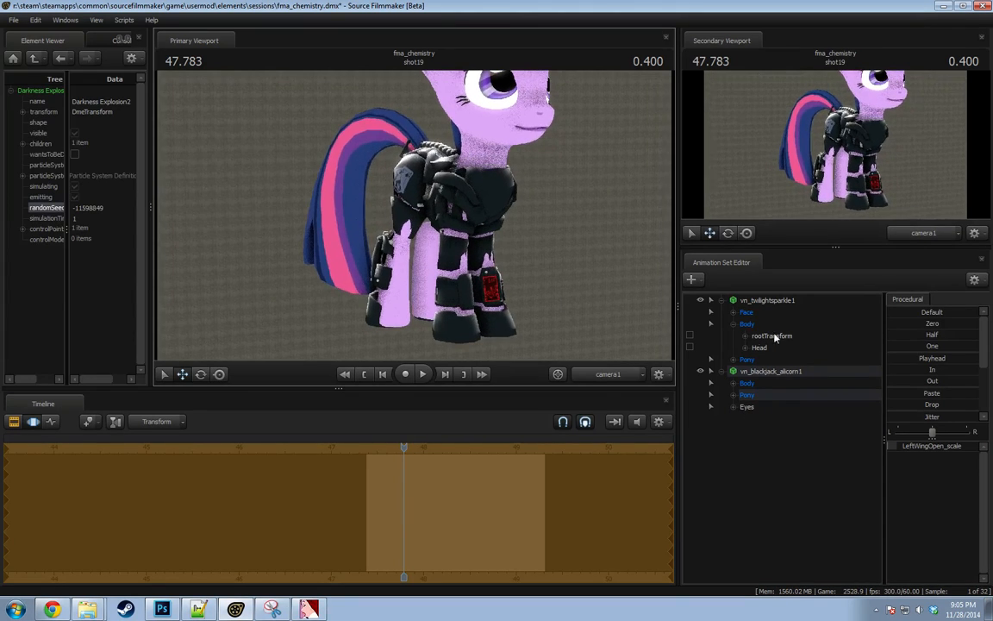
Expand vn_blackjack_alicorn1's Pony and Pony Bones groups down to the individual bones of its Right Front Leg.
left_click(732, 396)
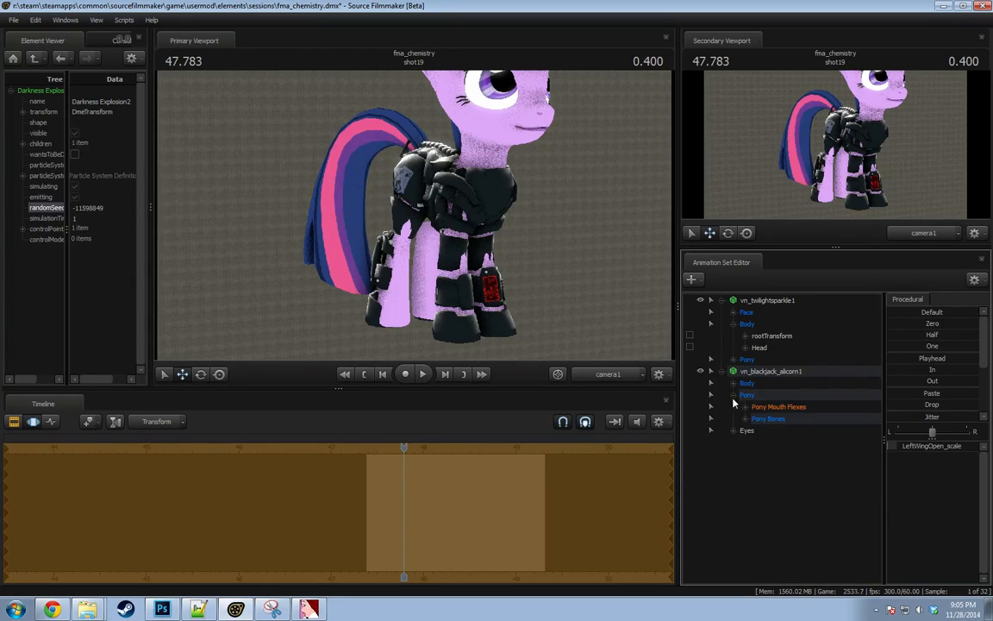
left_click(745, 419)
left_click(753, 432)
left_click(755, 430)
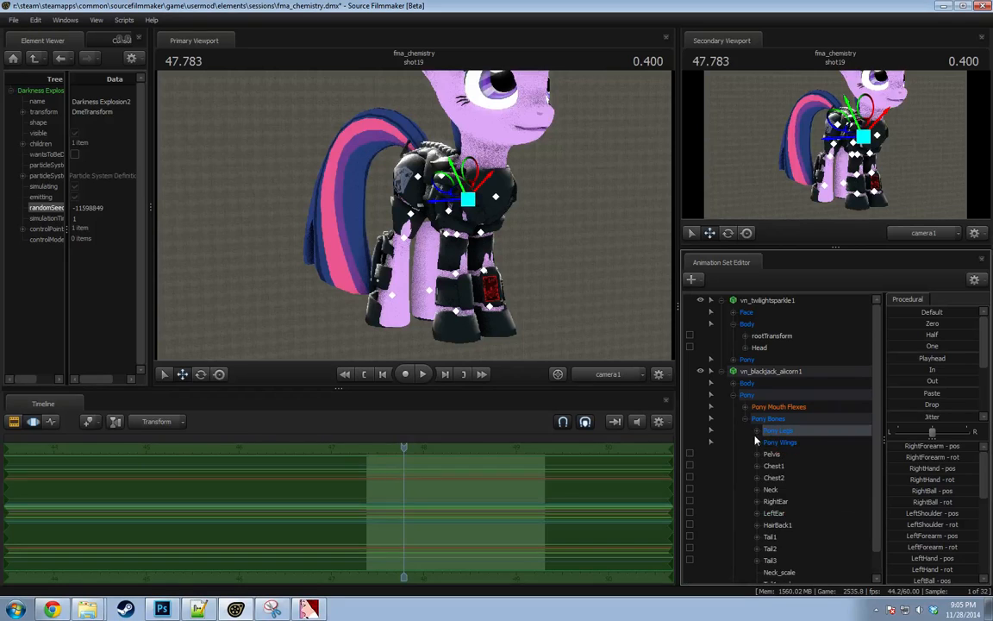
left_click(768, 442)
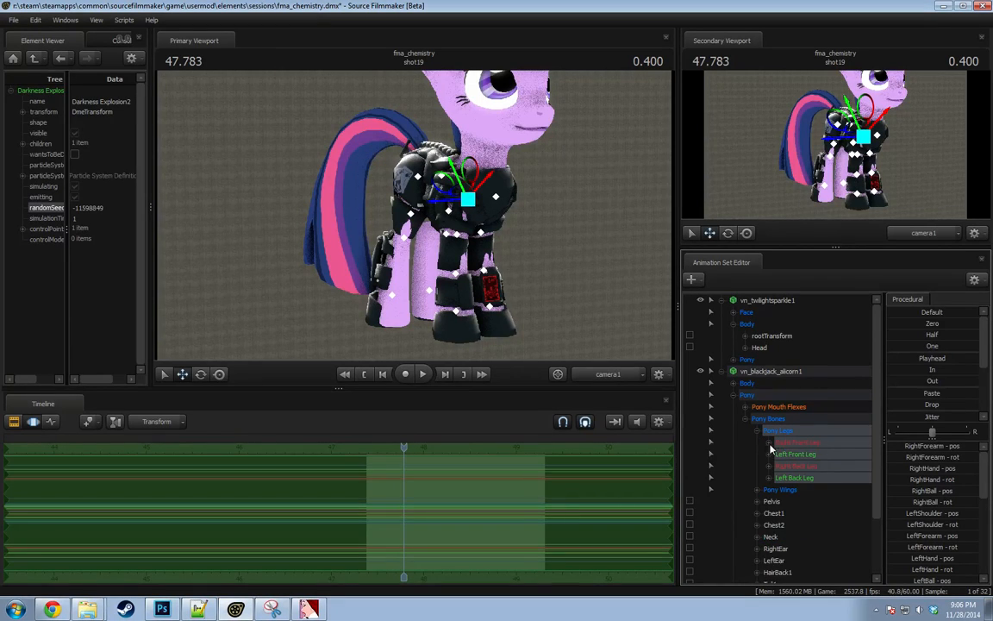
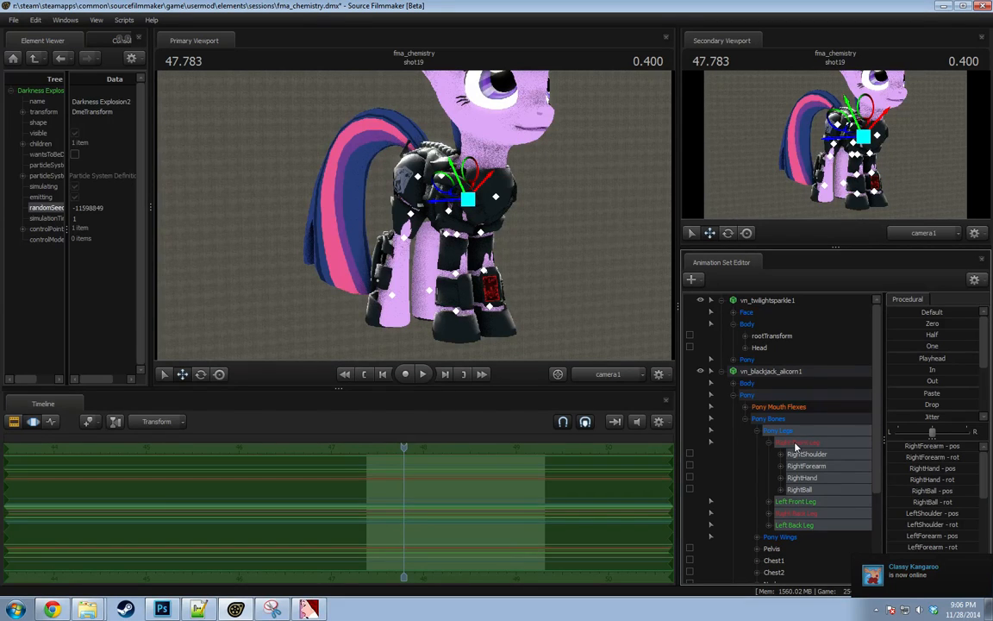
Try shifting Blackjack's RightShoulder bone and undo the change.
left_click(805, 455)
left_click(803, 490)
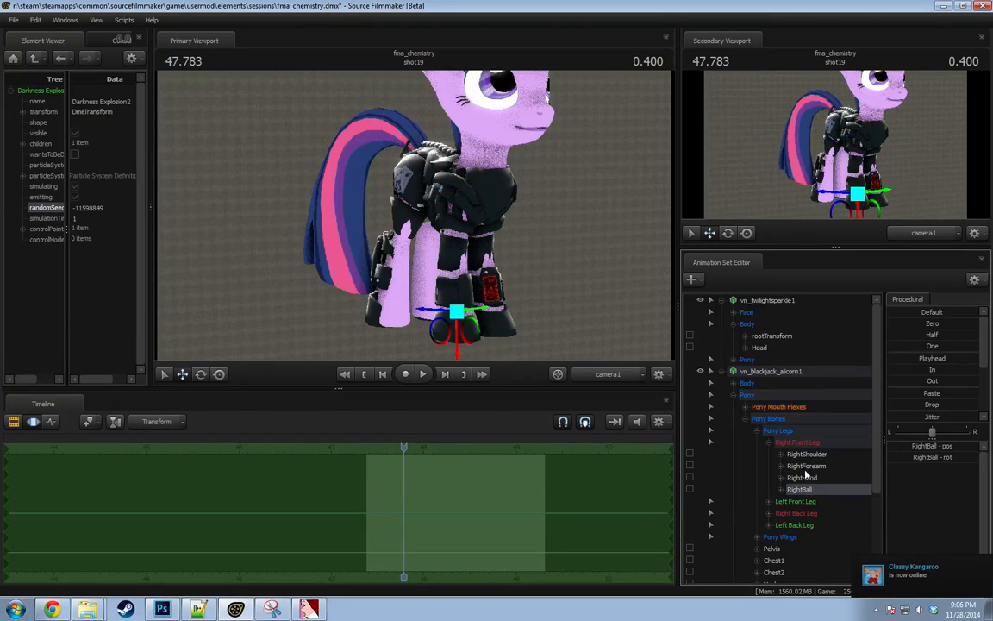
left_click(807, 456)
left_click_drag(600, 301, 583, 304)
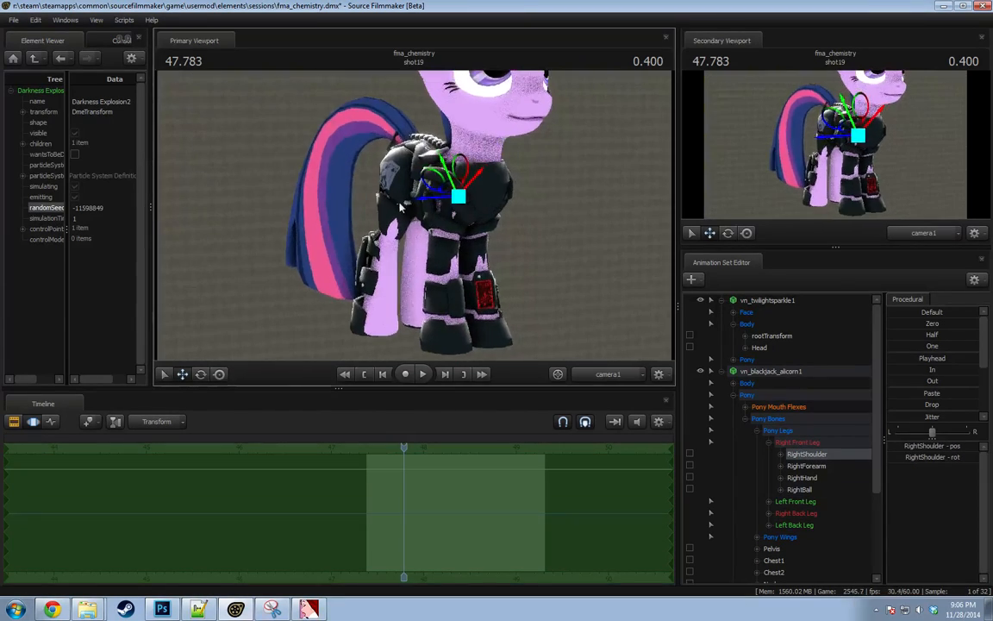
left_click_drag(430, 183, 403, 195)
key("ctrl+z")
mouse_move(536, 297)
left_mouse_down("alt")
mouse_move(560, 293)
mouse_move(521, 300)
left_mouse_up("alt")
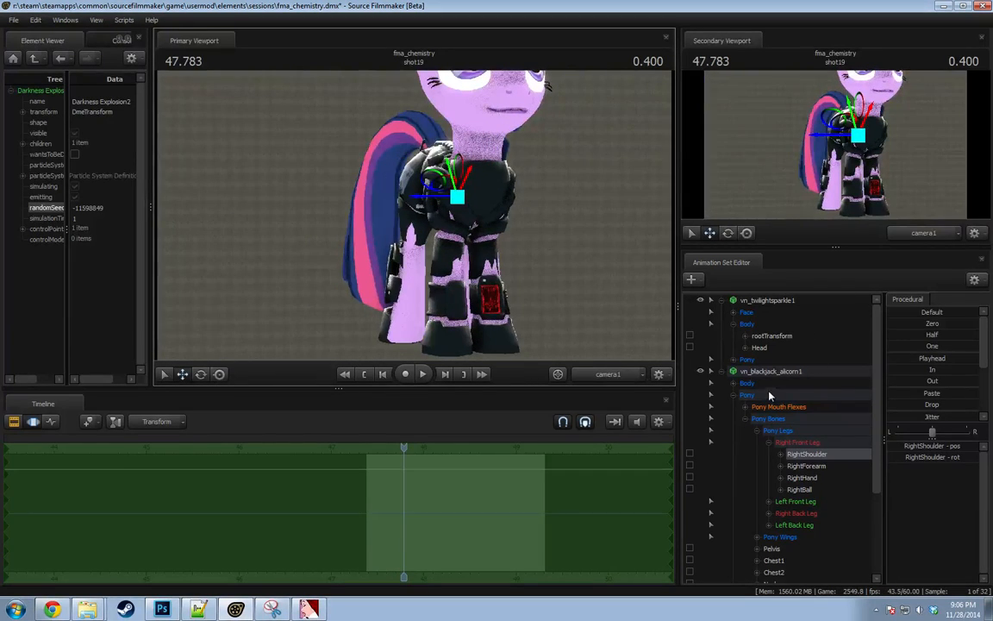
Expand vn_twilightsparkle1's Pony, Pony Bones and Pony Legs groups.
left_click(733, 359)
scroll(737, 362, "down", 2)
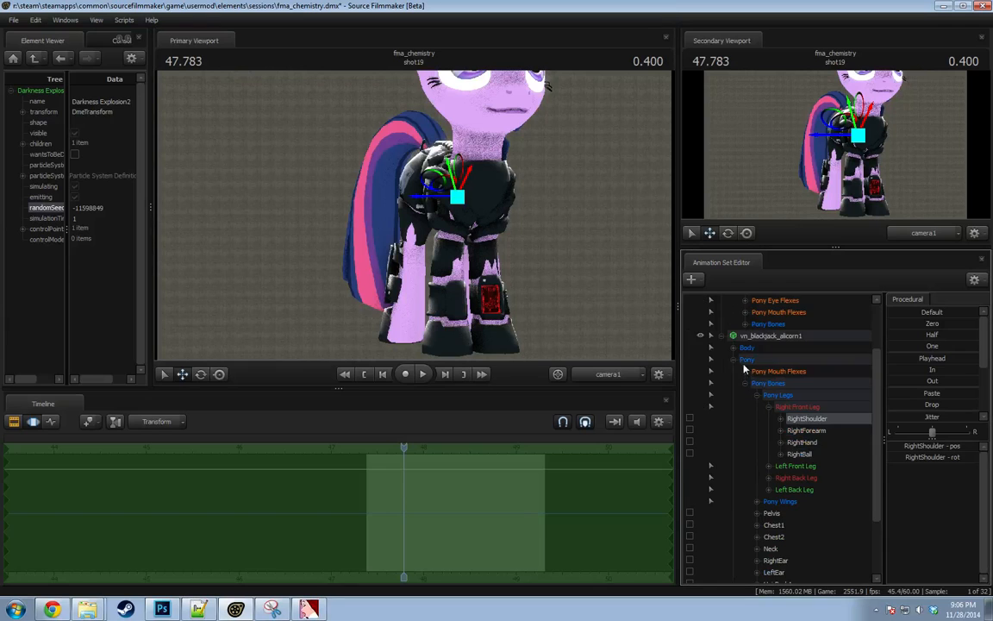
left_click(745, 324)
left_click(756, 336)
scroll(781, 360, "down", 1)
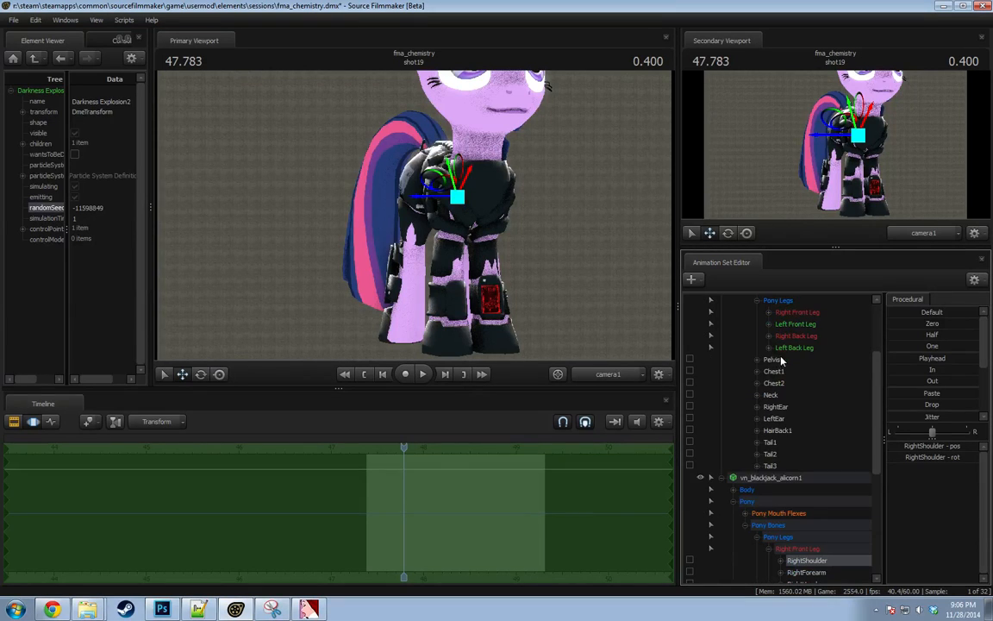
Inspect the front legs and chest from several angles and compare the bone lists of both pony models.
scroll(797, 393, "down", 1)
scroll(797, 394, "up", 1)
left_click_drag(556, 329, 419, 221, "alt")
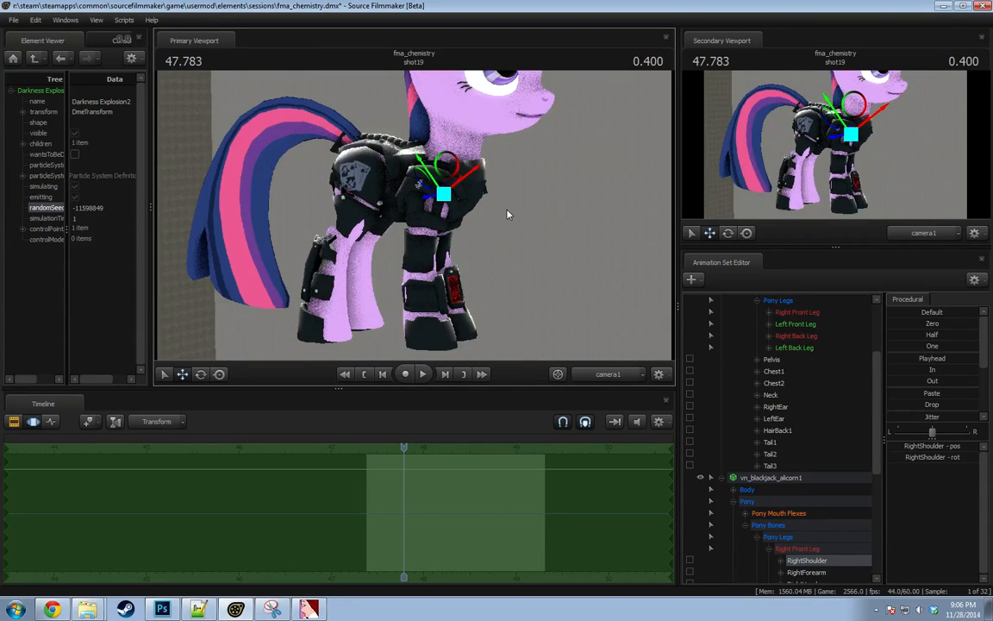
left_click_drag(507, 214, 632, 292, "alt")
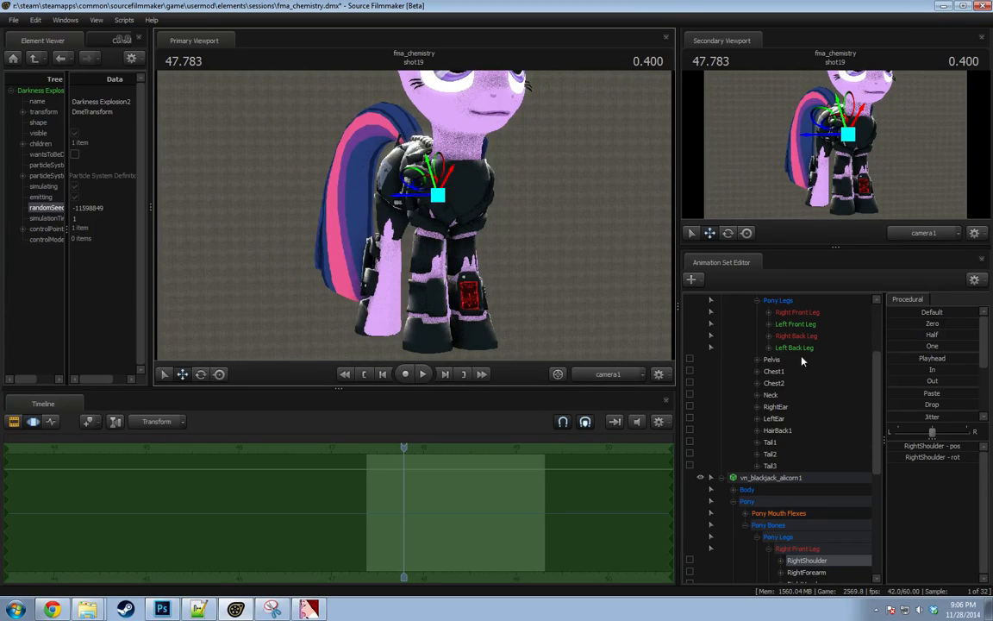
scroll(794, 366, "down", 1)
scroll(787, 369, "up", 2)
left_click_drag(569, 276, 655, 332, "alt")
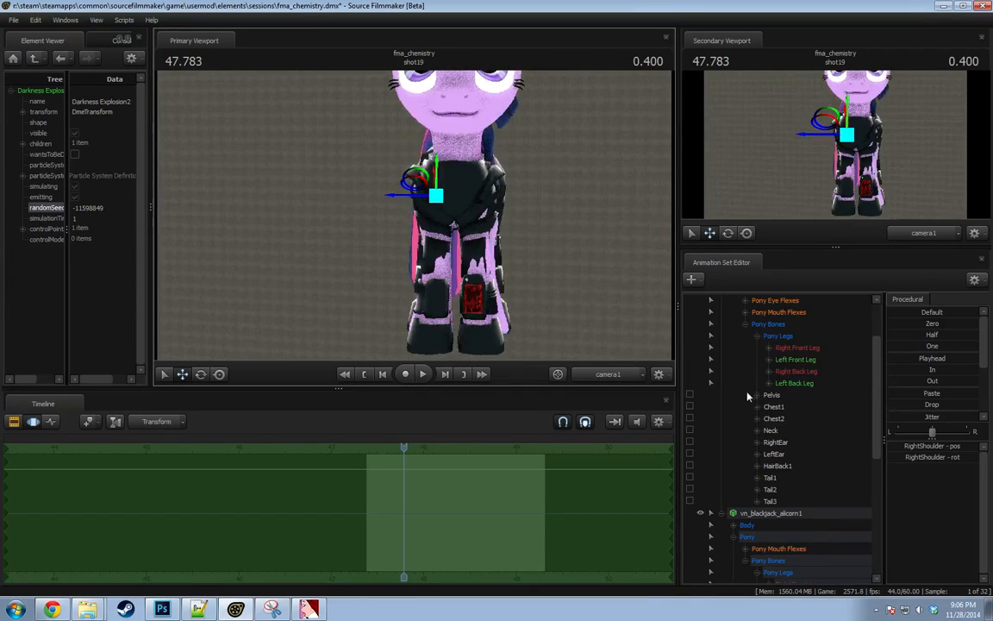
scroll(748, 405, "down", 5)
scroll(764, 466, "up", 4)
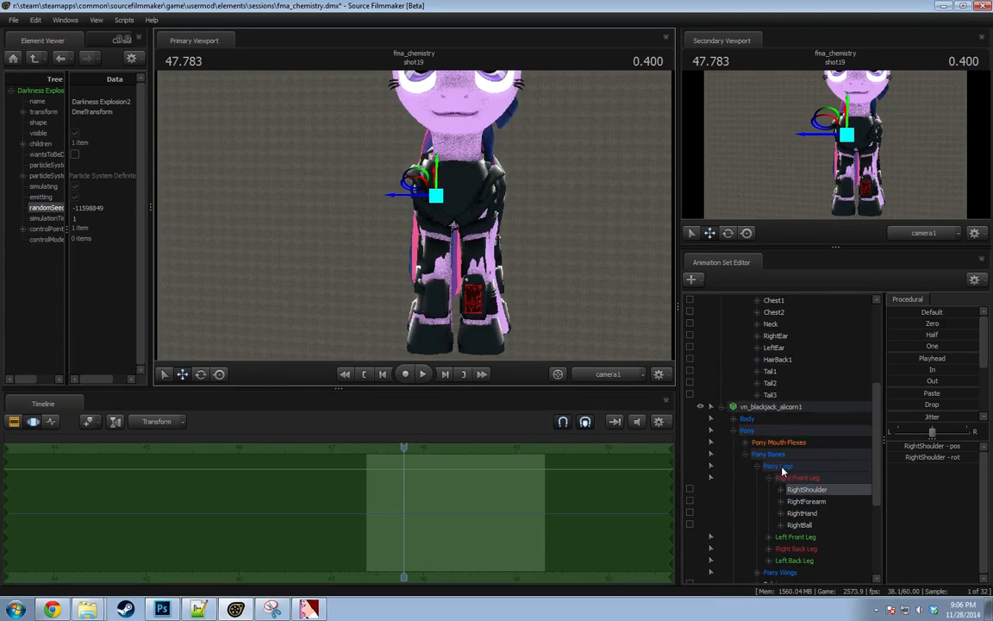
scroll(785, 473, "up", 4)
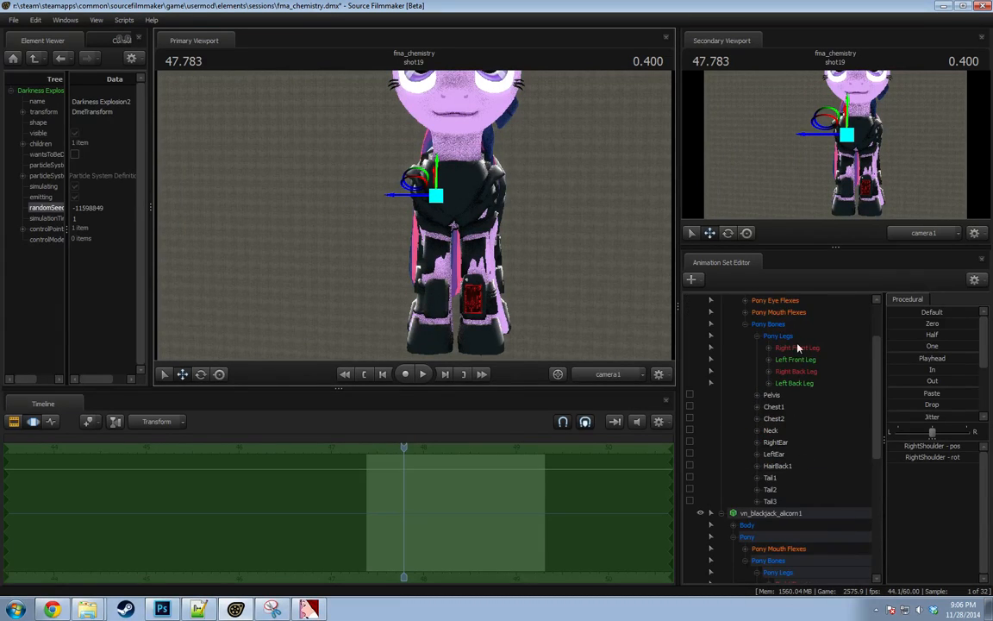
Select vn_twilightsparkle1's Right Front Leg group and expand it to its individual bones.
left_click(798, 347)
scroll(810, 324, "down", 1)
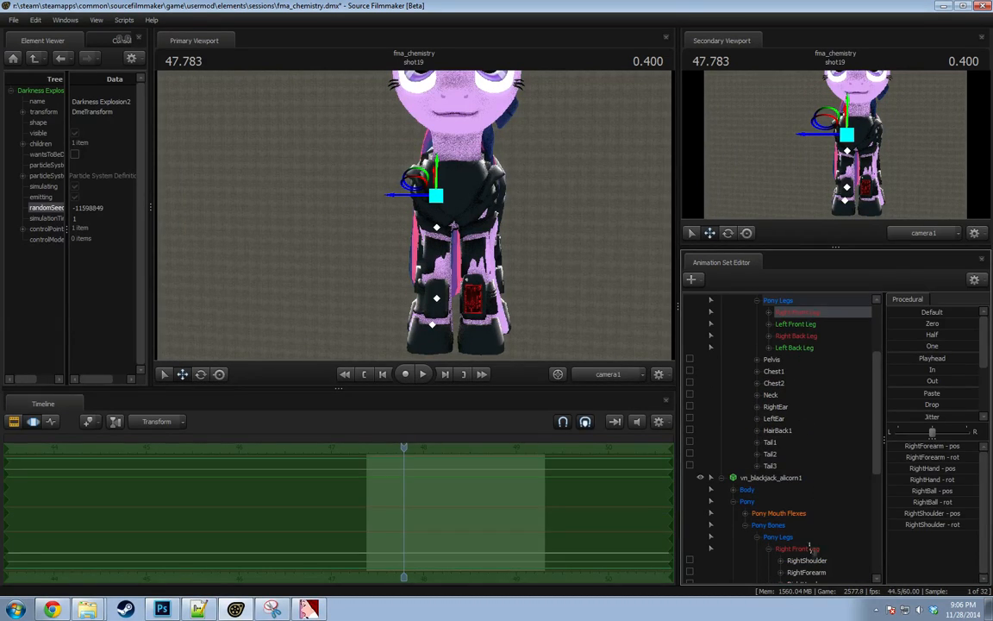
left_click(769, 313)
scroll(805, 330, "down", 1)
scroll(801, 552, "down", 2)
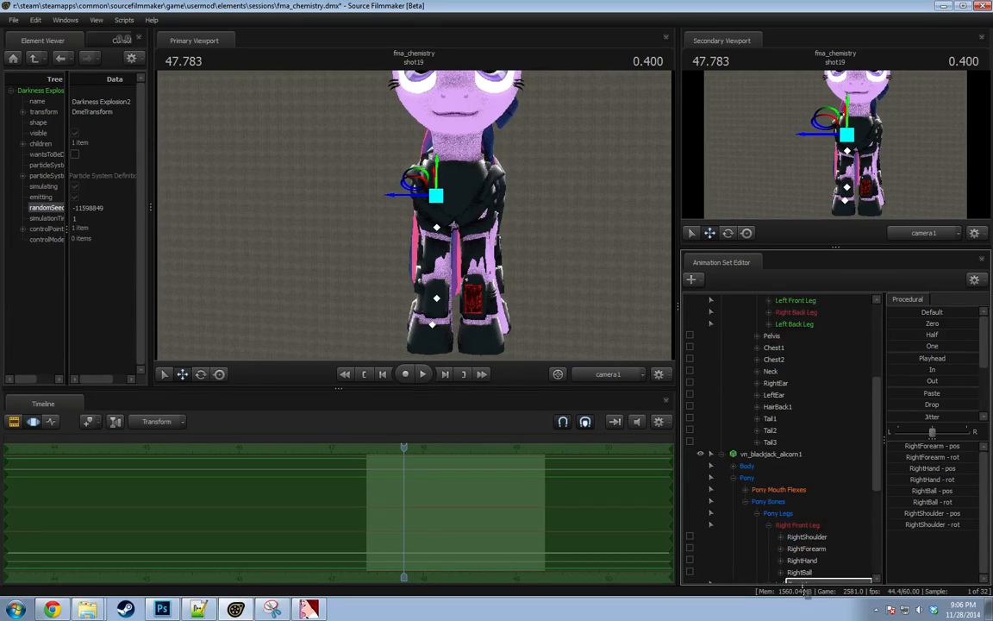
scroll(810, 543, "up", 4)
scroll(809, 314, "up", 2)
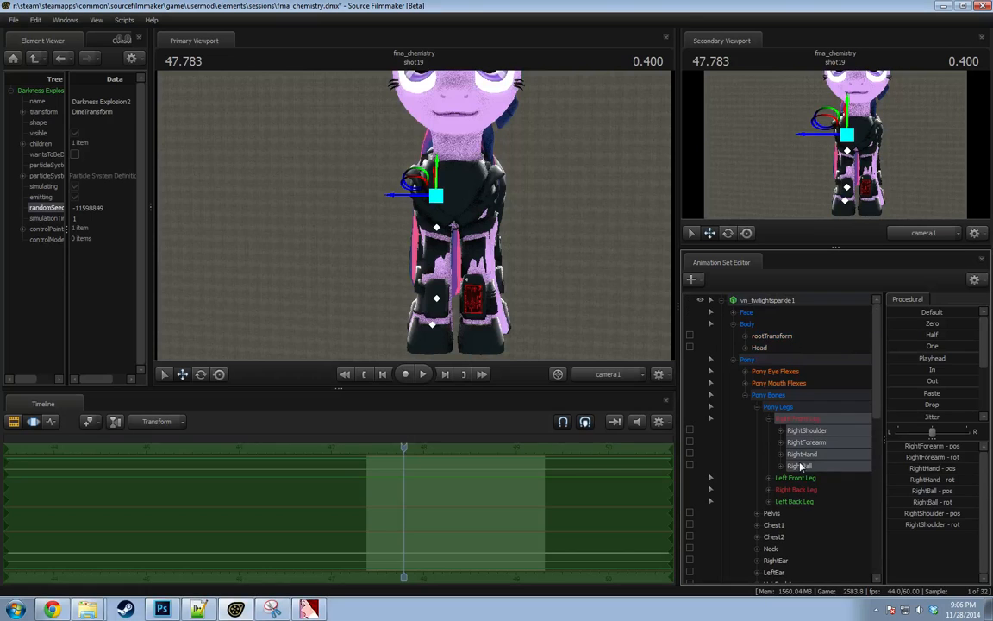
Lock Blackjack's RightBall, RightHand, RightForearm and RightShoulder bones to the matching bones of Twilight's right front leg.
left_click(813, 466)
left_click_drag(794, 619, 817, 564)
scroll(818, 543, "up", 5)
left_click(806, 442)
scroll(809, 482, "down", 7)
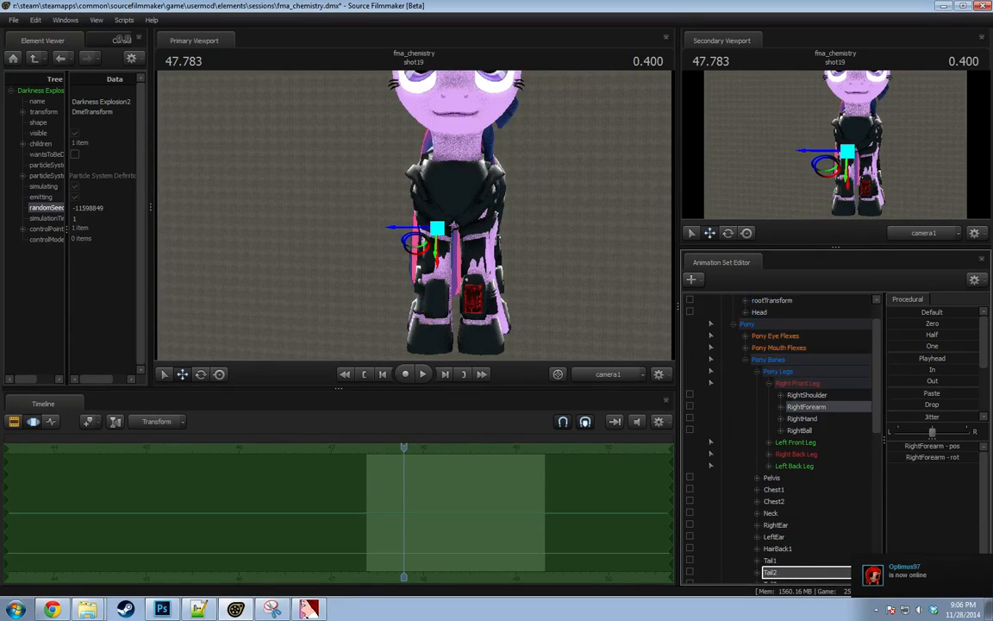
left_click_drag(809, 512, 806, 479)
scroll(806, 475, "up", 7)
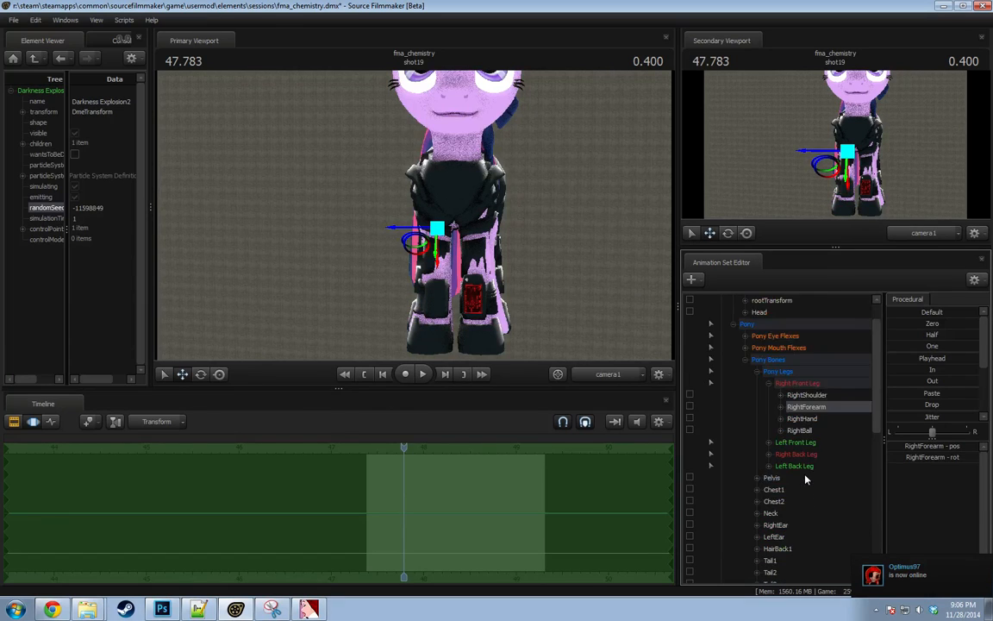
left_click_drag(808, 431, 815, 541)
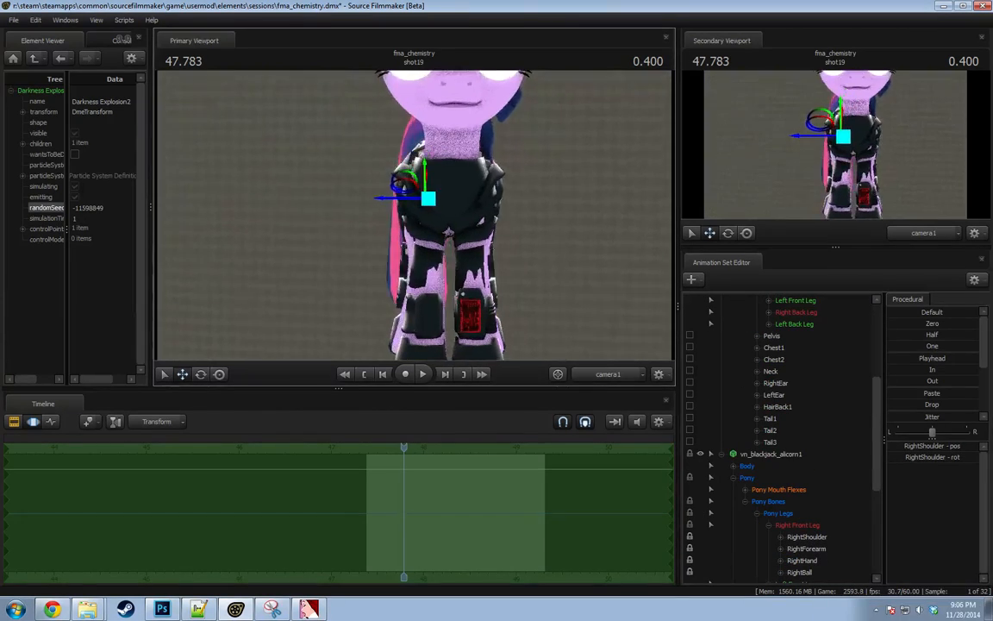
Try adding a scale control to vn_twilightsparkle1's Chest2 bone and reducing Chest2_scale, and undo both changes.
right_click(772, 359)
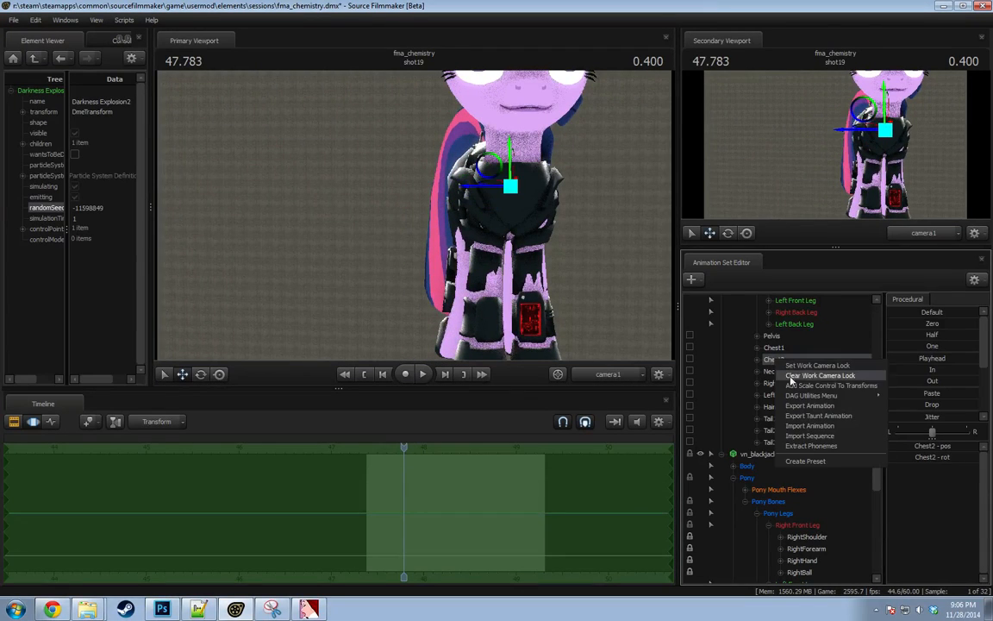
left_click(799, 391)
left_click(781, 452)
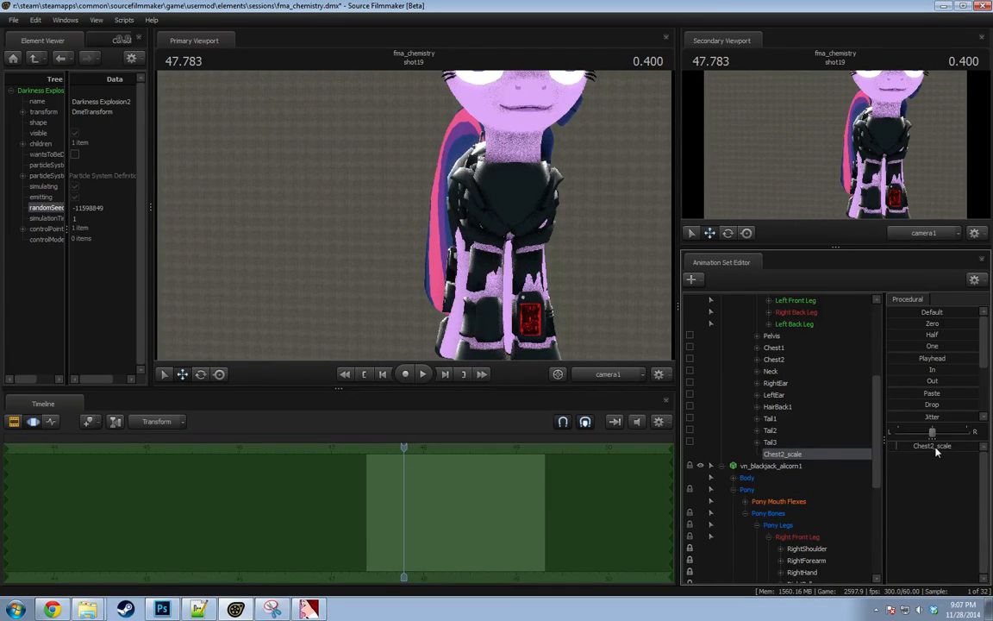
left_click_drag(937, 452, 913, 452)
key("ctrl+z")
key("ctrl+z")
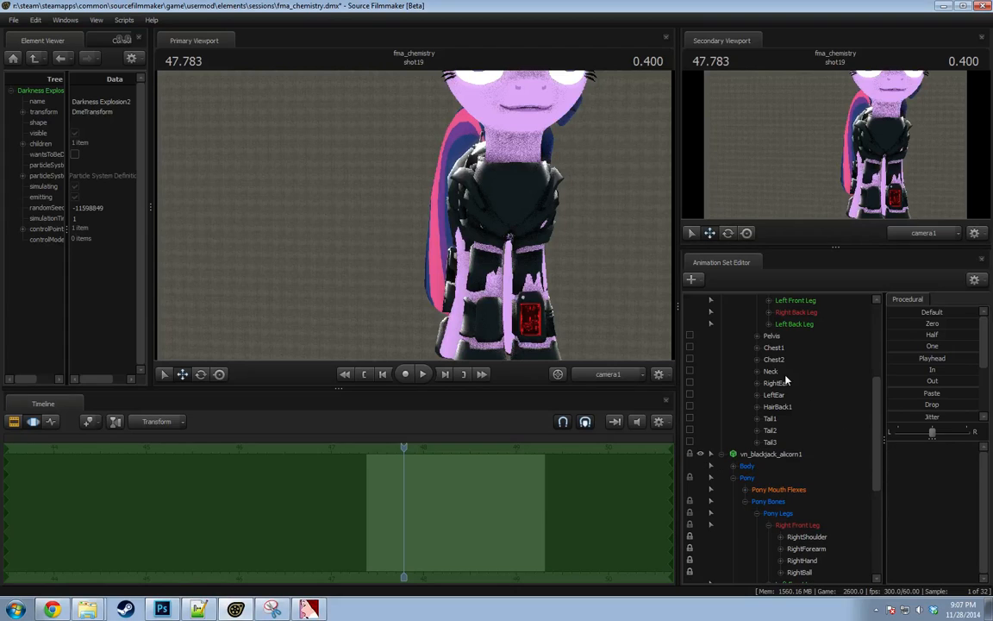
Add a scale control to vn_blackjack_alicorn1's Chest2 bone, reduce Chest2_scale to its minimum, and check the model from the side.
scroll(813, 426, "down", 5)
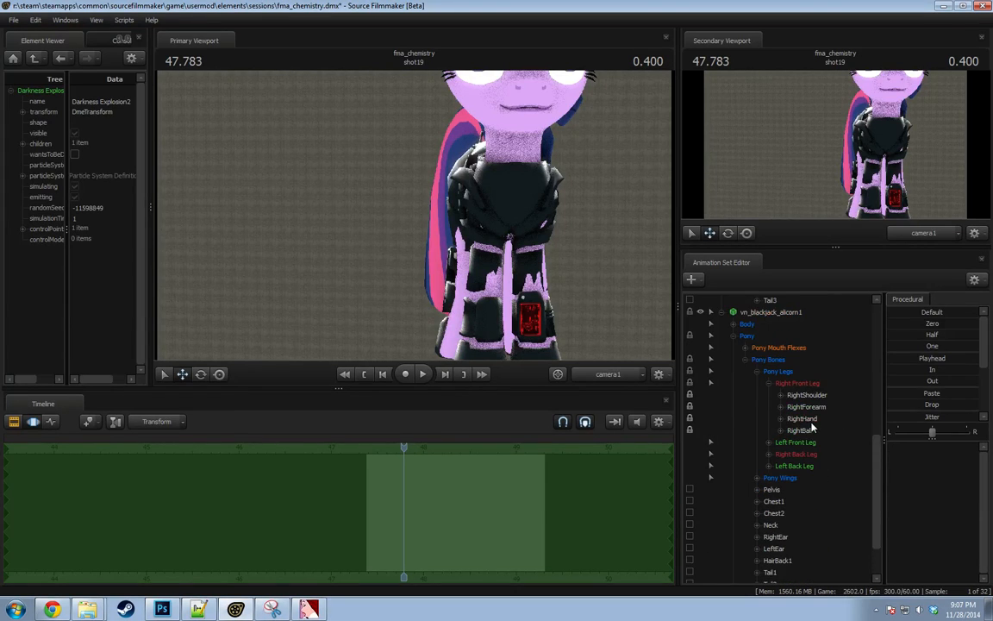
scroll(774, 405, "down", 1)
left_click(776, 479)
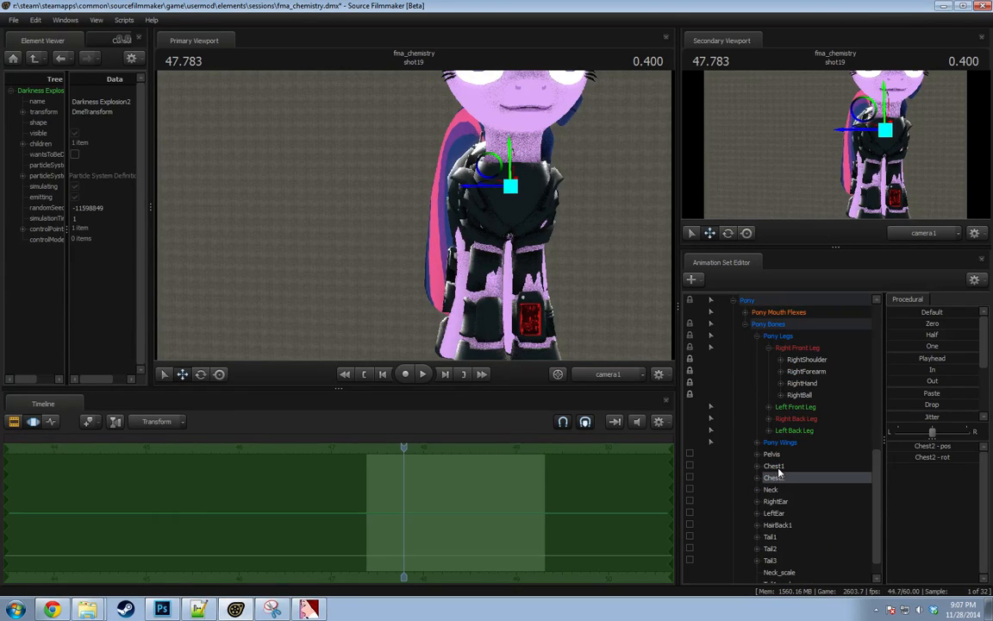
right_click(781, 481)
left_click(788, 506)
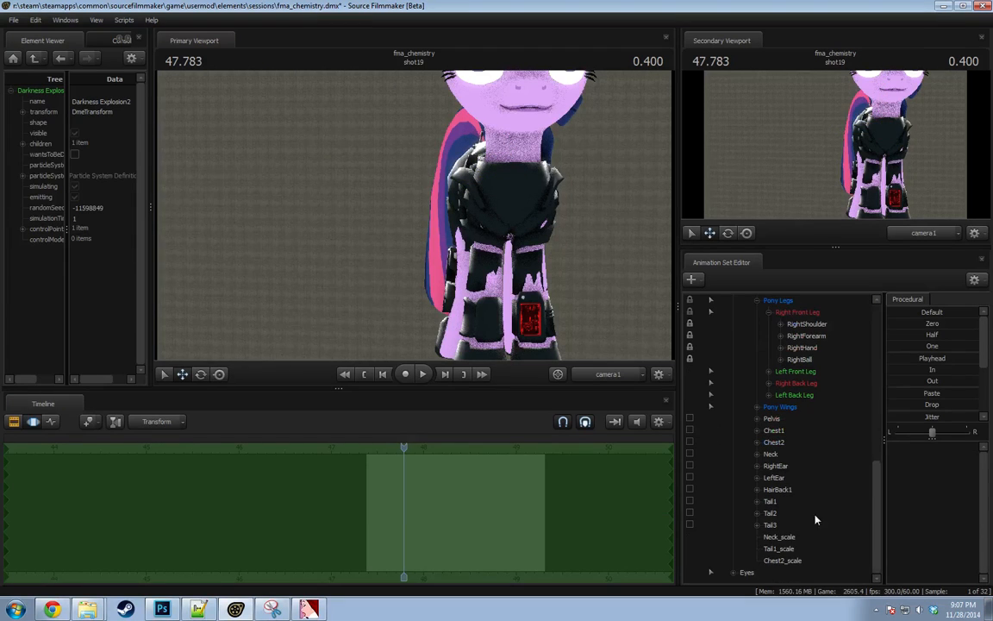
left_click(801, 560)
left_click_drag(938, 449, 988, 449)
key("s")
mouse_move(415, 220)
left_mouse_down()
mouse_move(393, 217)
mouse_move(415, 220)
left_mouse_up()
key("w")
key("w")
key("s")
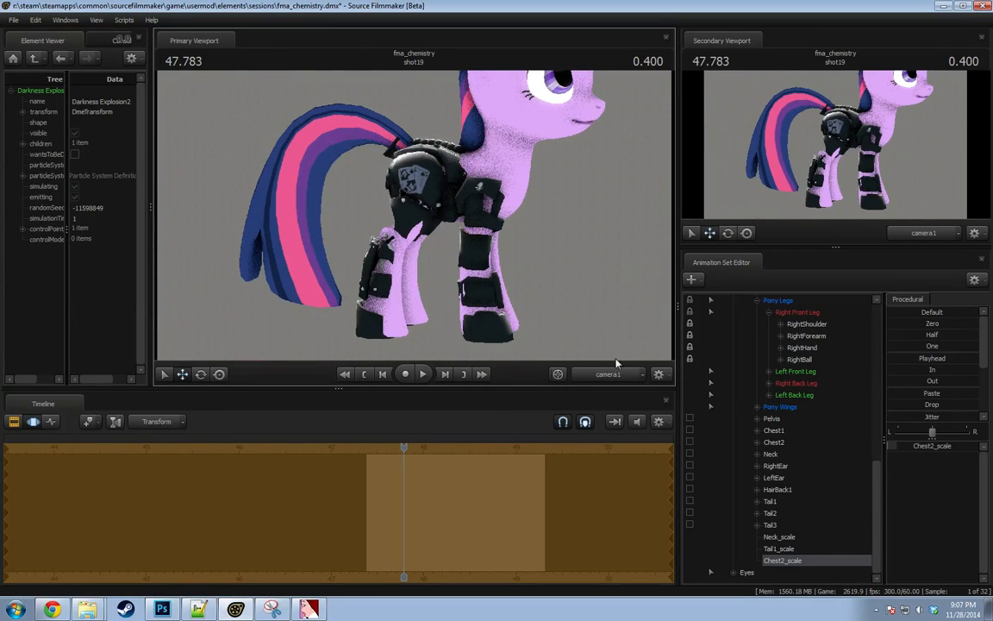
Collapse Blackjack's Right Front Leg, expand the Left Back Leg of both models, and enlarge the Animation Set Editor.
left_click(768, 312)
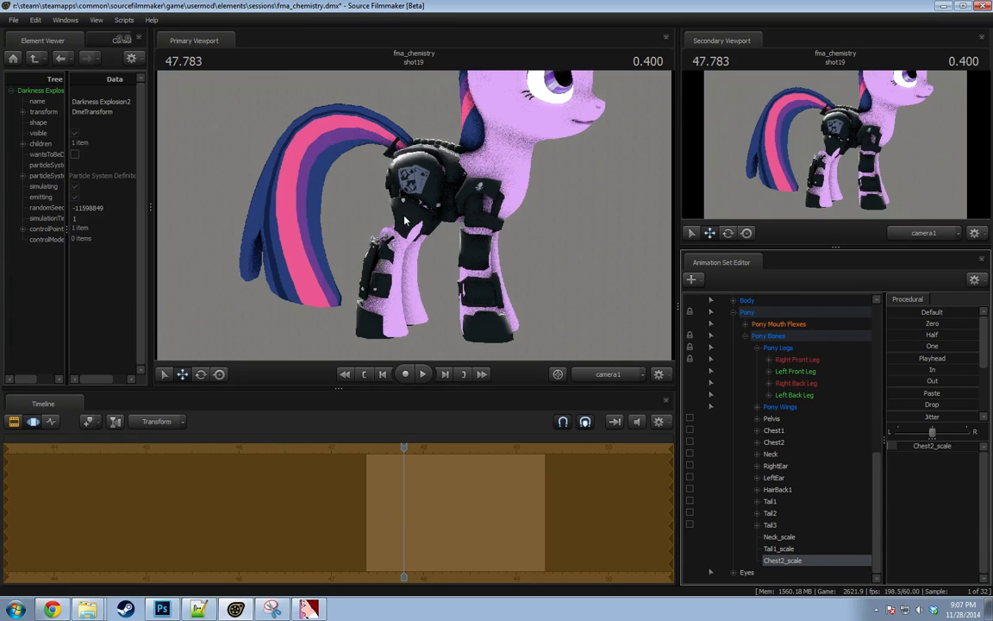
left_click(768, 394)
scroll(786, 453, "up", 5)
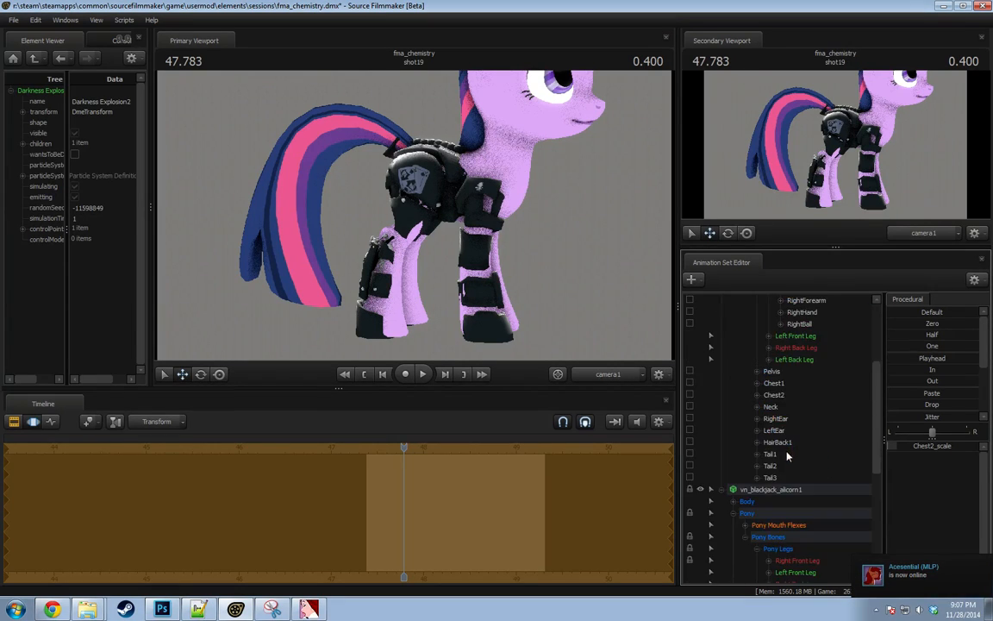
left_click(768, 359)
scroll(799, 393, "down", 2)
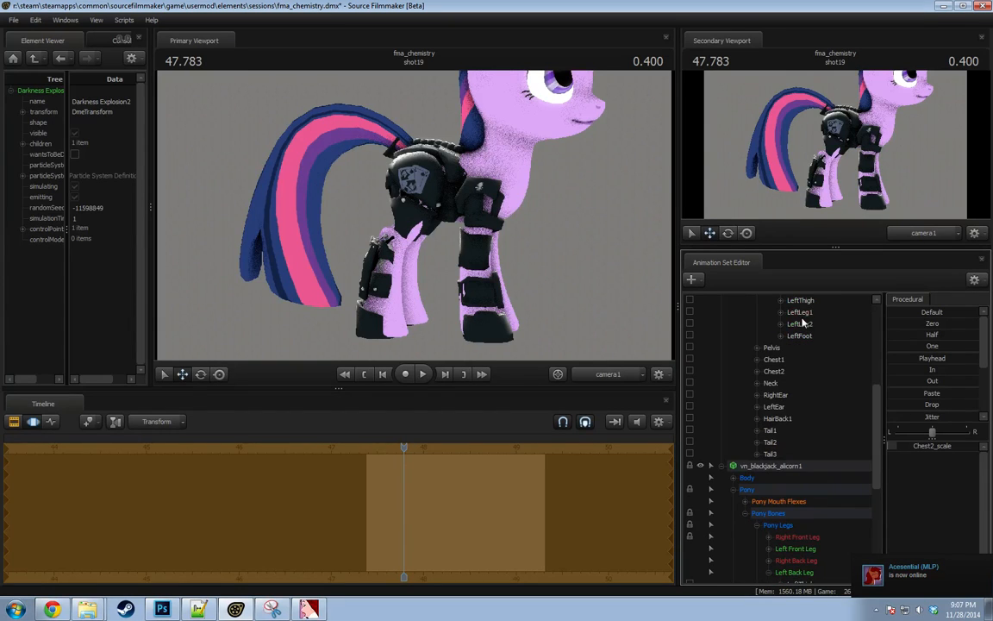
scroll(776, 405, "up", 2)
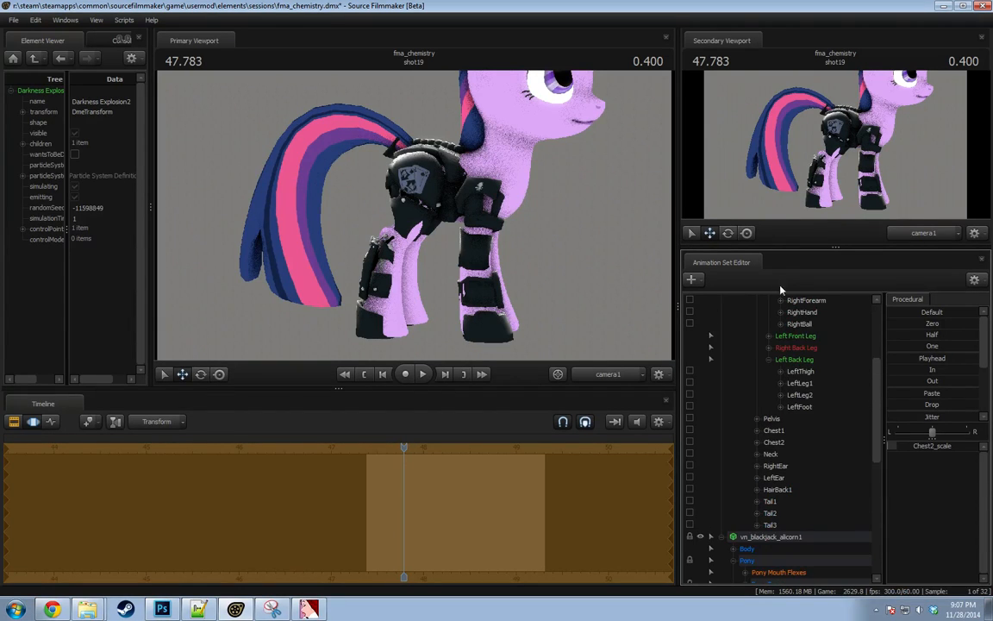
left_click_drag(789, 246, 789, 118)
Lock Blackjack's LeftThigh, LeftLeg1, LeftLeg2 and LeftFoot bones to Twilight's matching bones, and collapse Twilight's Pony Legs group.
left_click(799, 242)
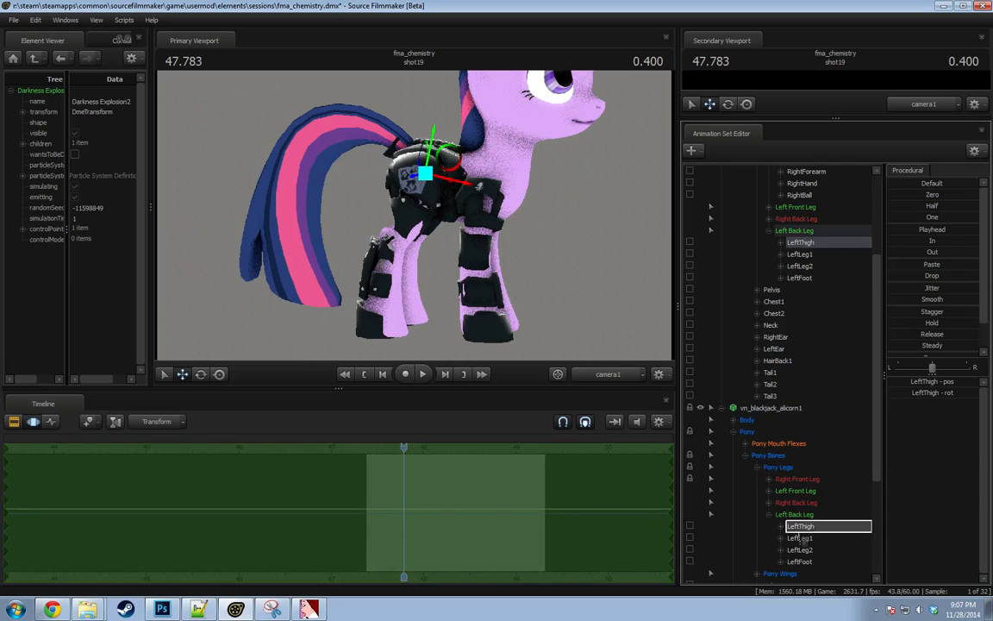
left_click(800, 266)
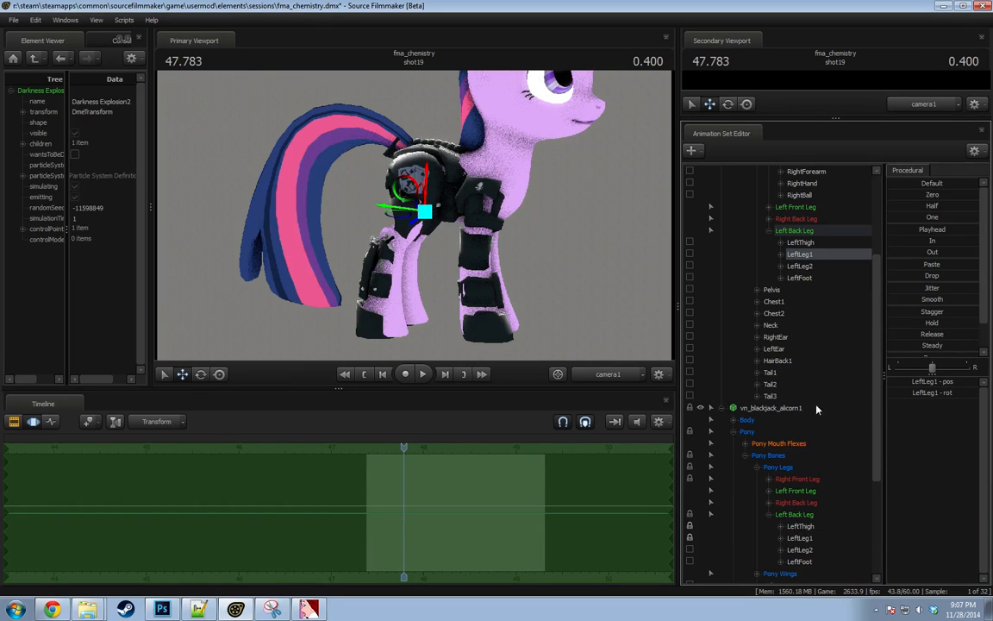
left_click(797, 278)
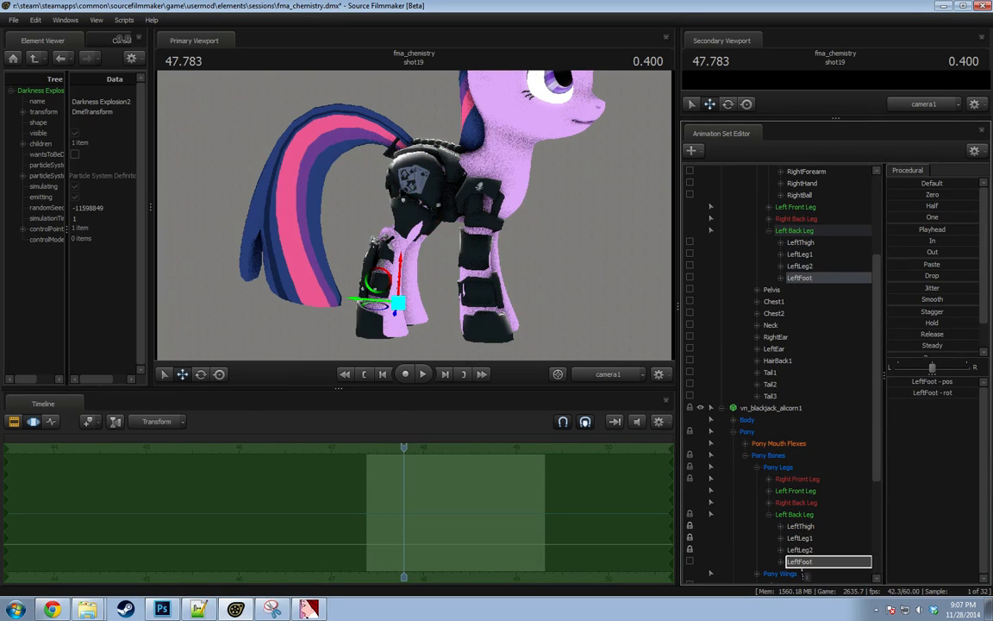
scroll(799, 345, "up", 4)
left_click(756, 278)
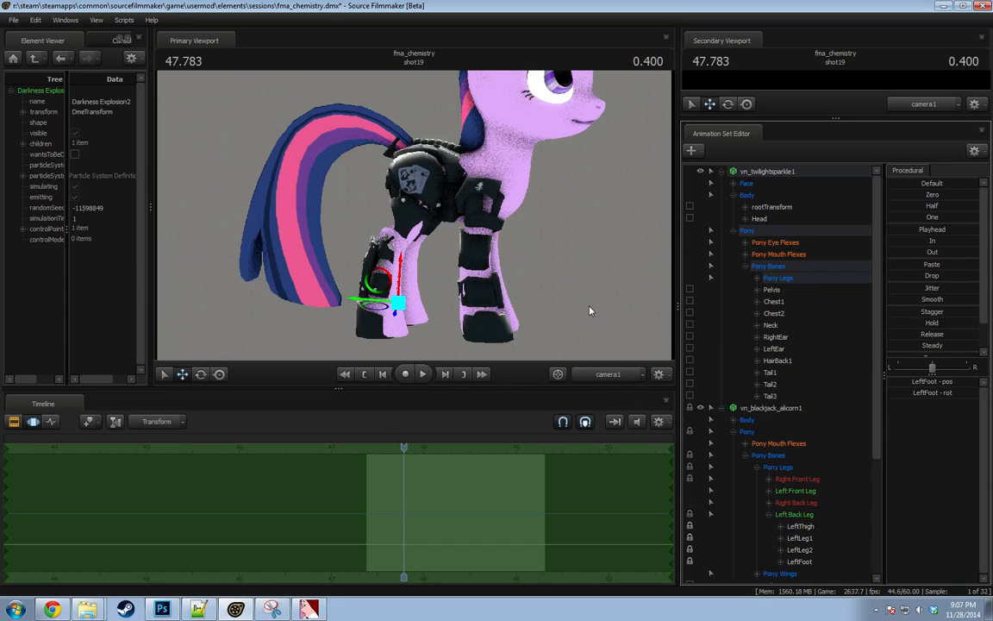
Add a scale control to vn_blackjack_alicorn1's Pelvis bone, reduce Pelvis_scale to shrink the hips, and check the model from both sides.
left_click_drag(539, 281, 413, 222)
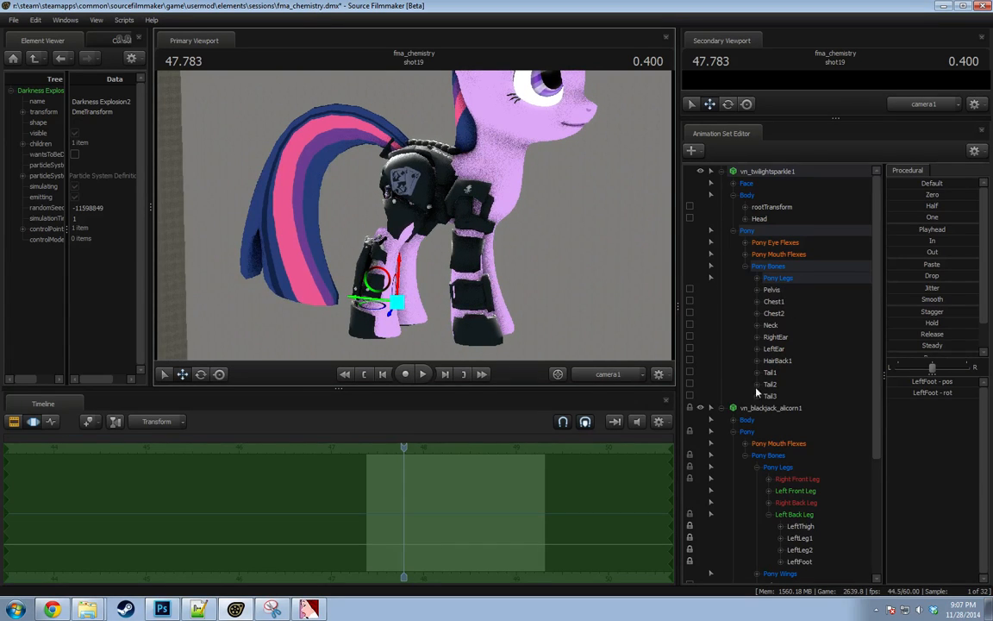
scroll(759, 392, "down", 5)
left_click(772, 420)
right_click(776, 423)
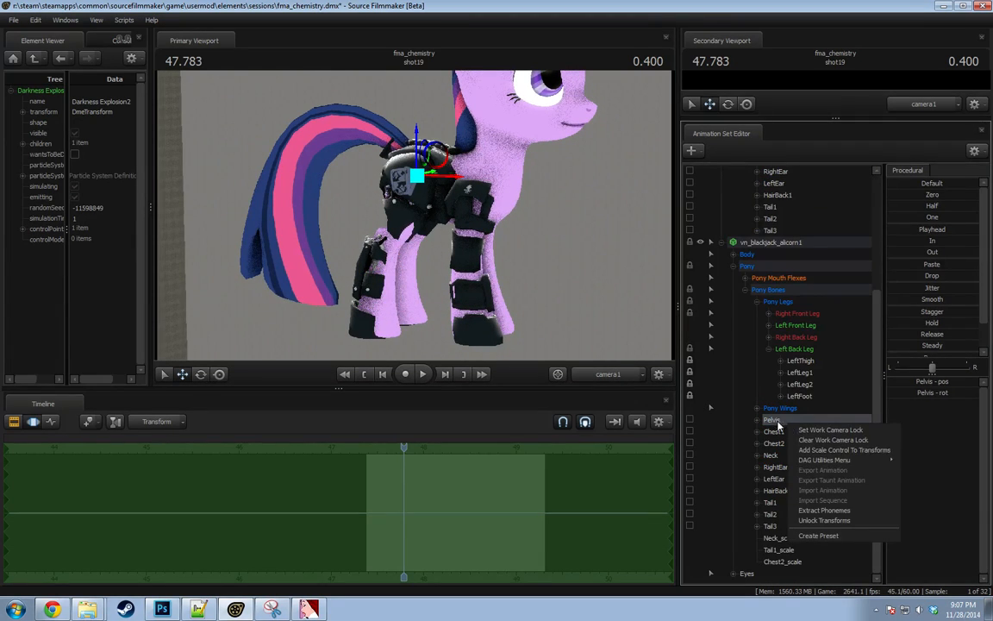
left_click(827, 450)
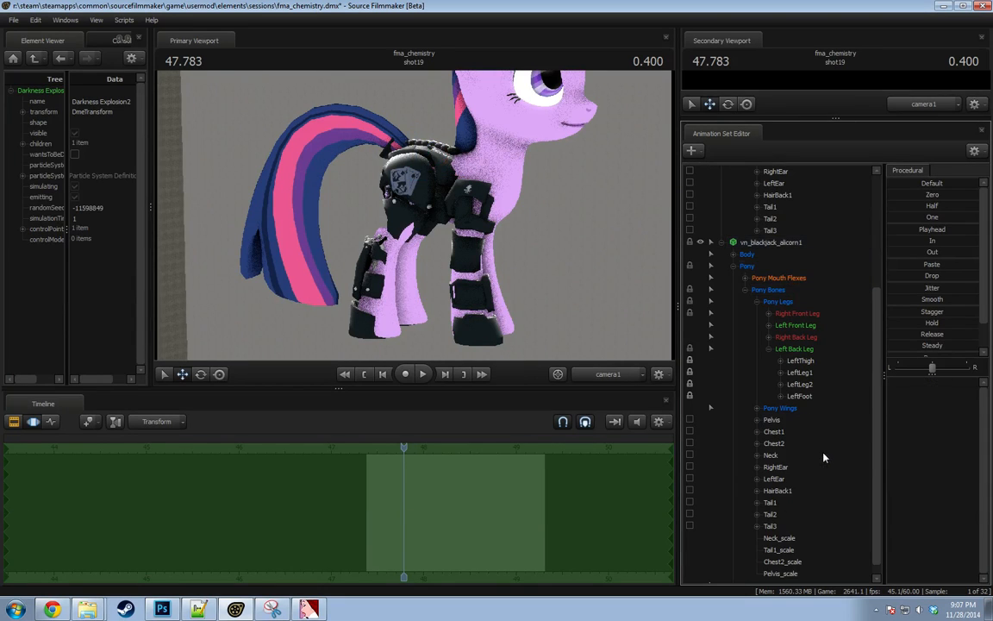
left_click(780, 571)
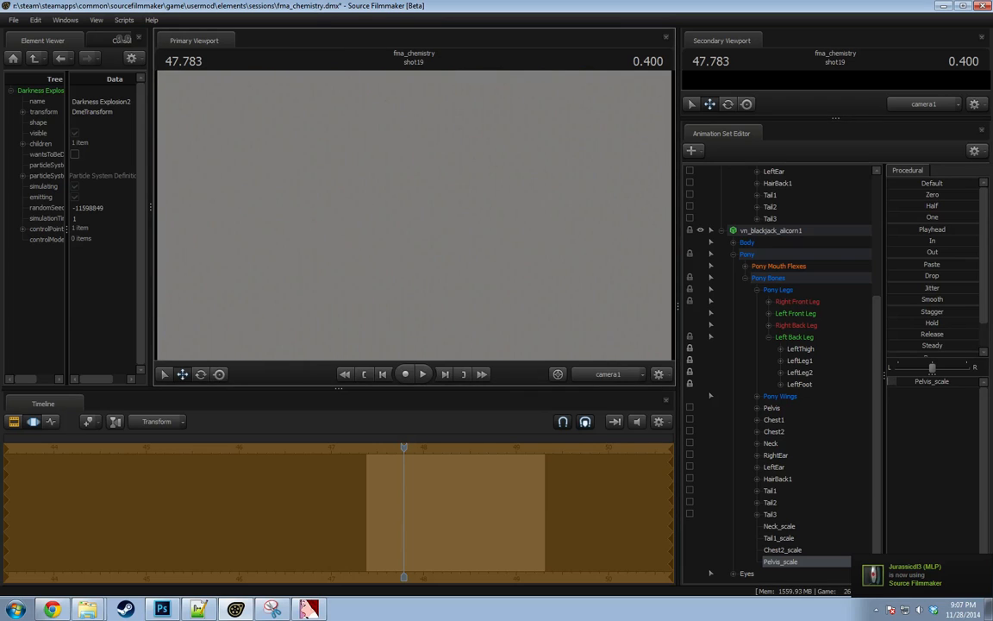
mouse_move(414, 215)
left_mouse_down()
mouse_move(431, 215)
mouse_move(405, 215)
mouse_move(440, 219)
mouse_move(366, 224)
mouse_move(418, 220)
mouse_move(405, 212)
mouse_move(422, 220)
mouse_move(367, 220)
mouse_move(440, 217)
mouse_move(392, 219)
mouse_move(432, 220)
mouse_move(405, 221)
mouse_move(419, 206)
mouse_move(353, 238)
mouse_move(420, 217)
left_mouse_up()
key("s")
key("w")
key("s")
key("d")
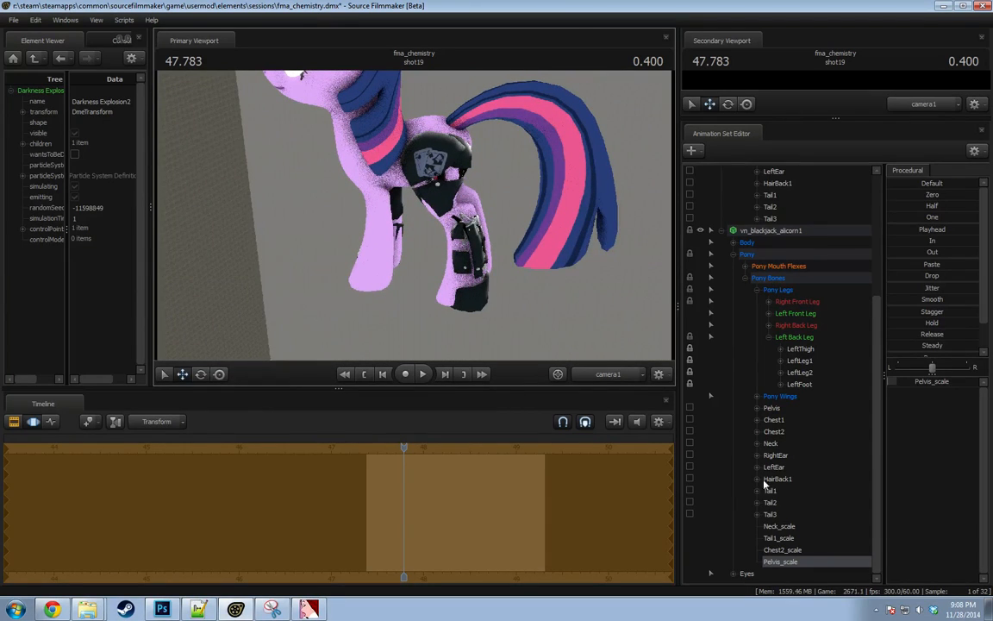
Apply the Zero preset to Blackjack's LeftThigh, LeftLeg1, LeftLeg2 and LeftFoot bones, and view the model from its right side.
scroll(791, 443, "up", 2)
left_click(787, 408)
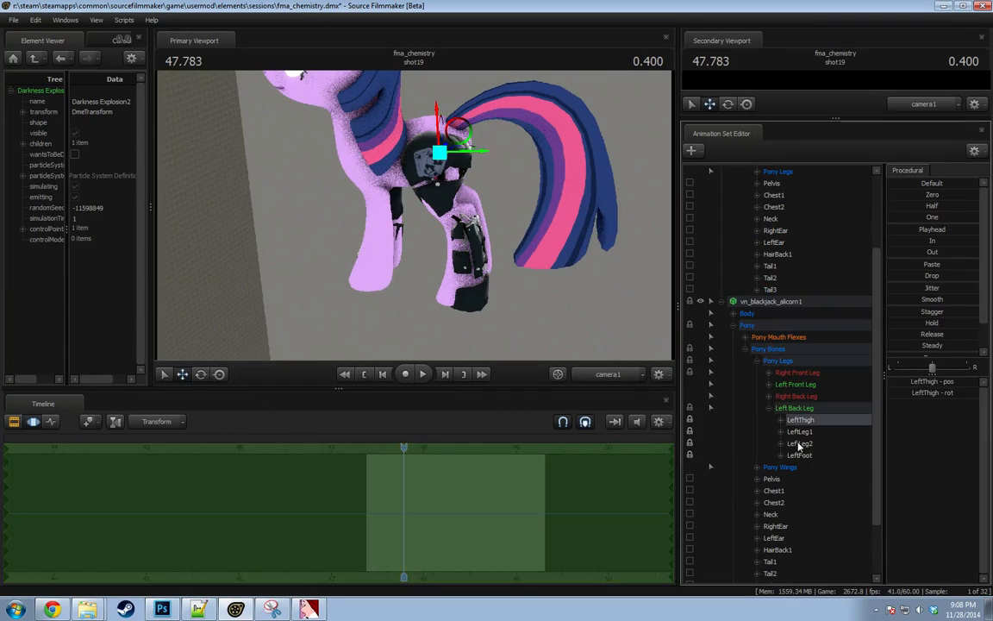
mouse_move(924, 195)
left_mouse_down()
mouse_move(959, 196)
mouse_move(940, 196)
left_mouse_up()
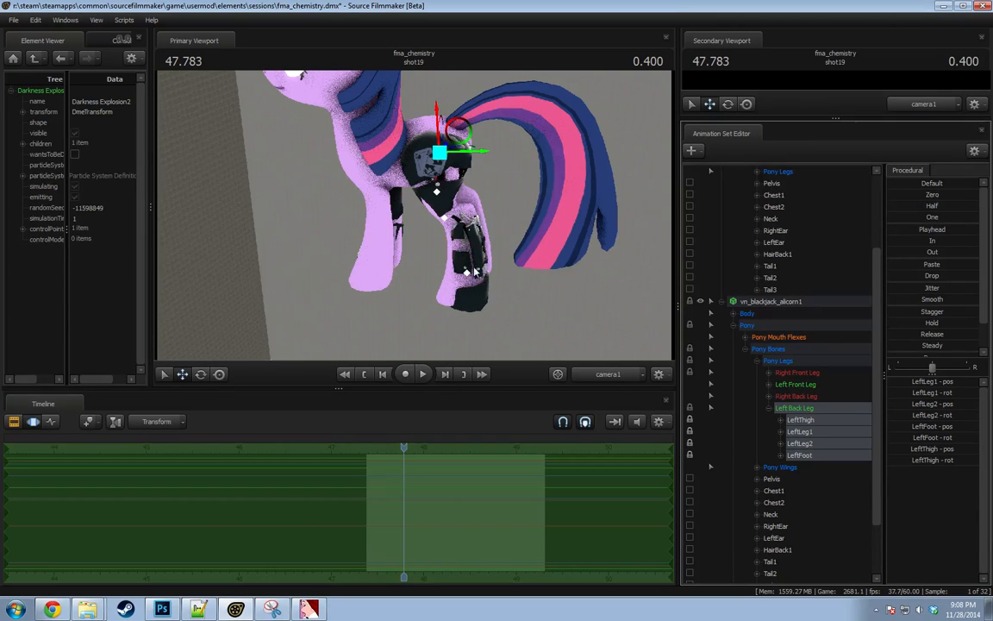
left_click_drag(474, 272, 414, 219)
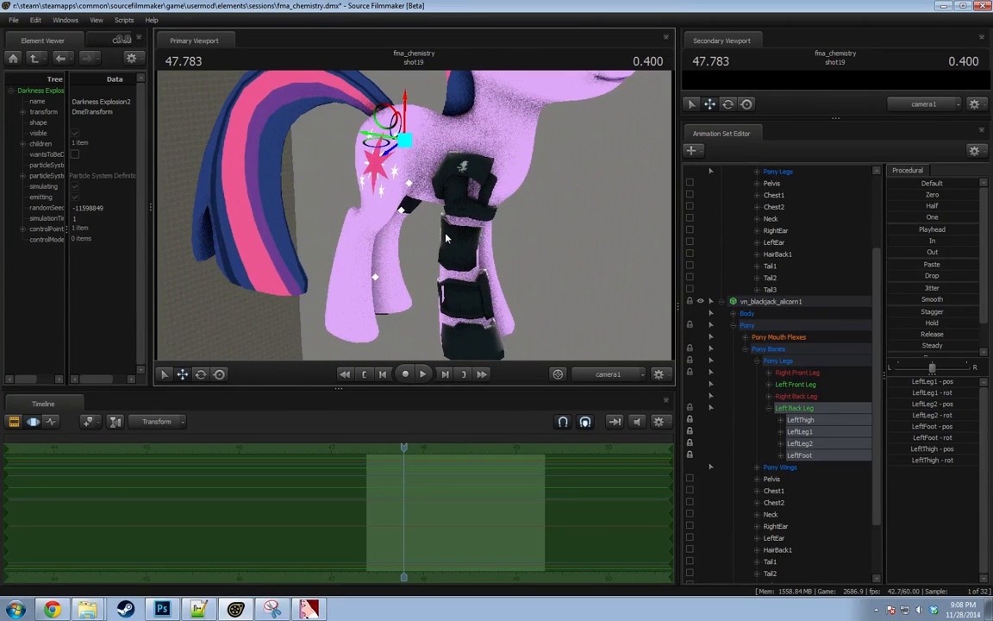
Apply the Zero preset to Blackjack's RightShoulder, RightForearm, RightHand and RightBall bones, and check the front leg's armour.
scroll(758, 361, "up", 1)
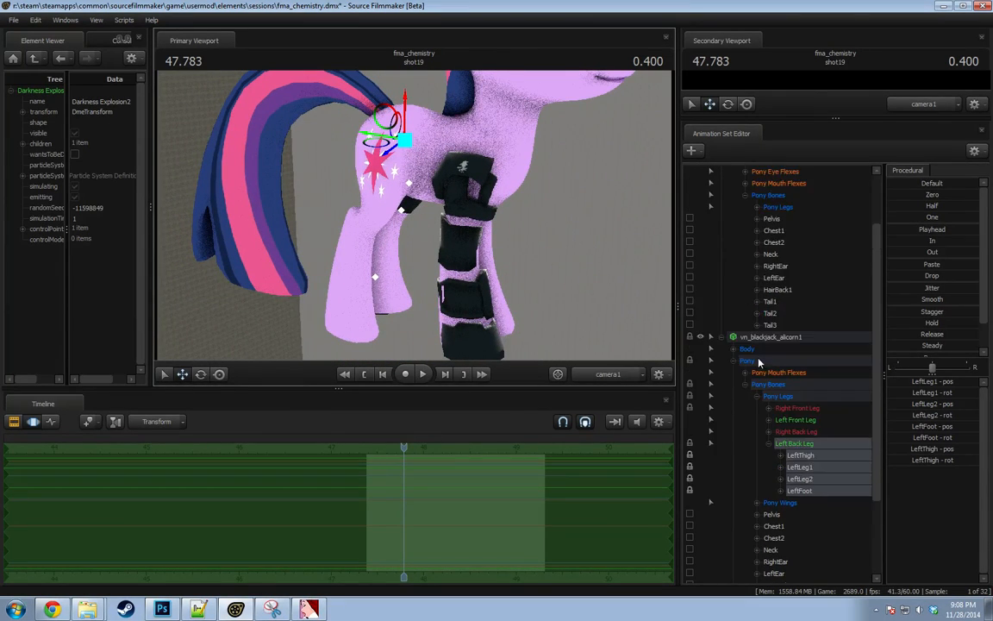
scroll(776, 386, "down", 2)
scroll(776, 383, "up", 1)
left_click(798, 348)
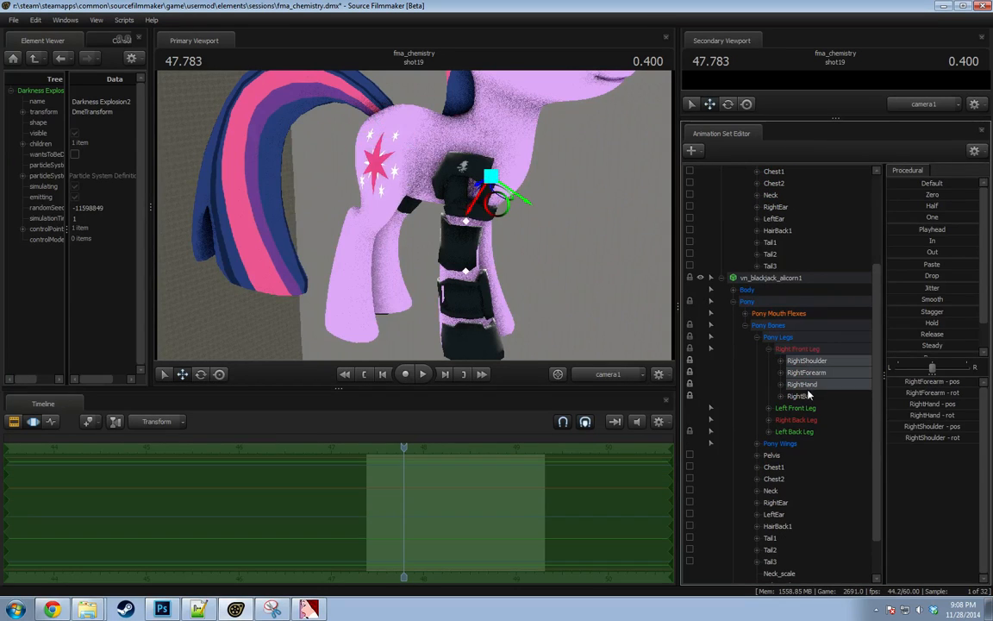
left_click(929, 195)
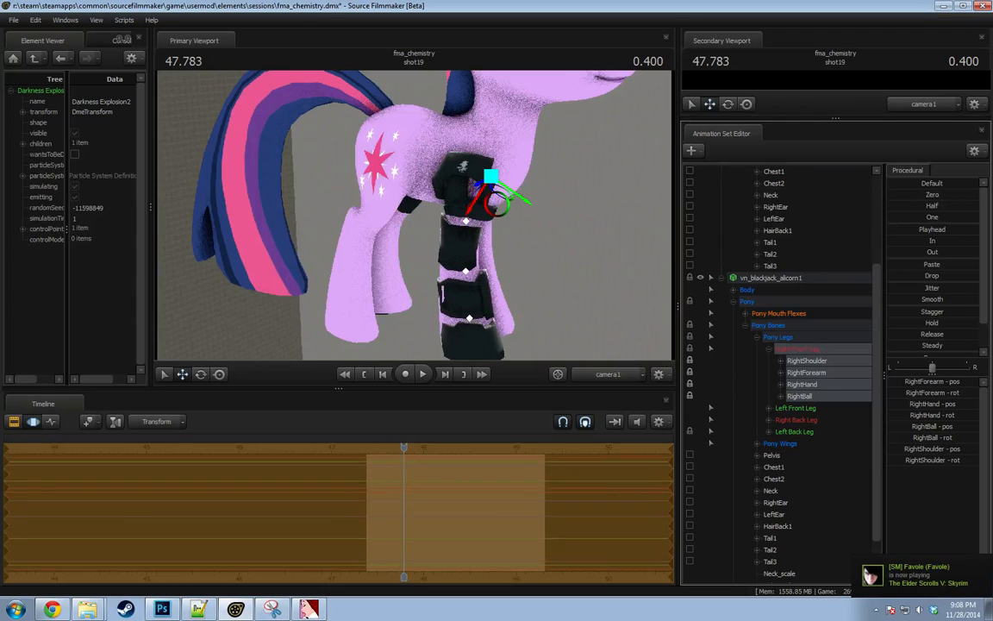
key("w")
key("s")
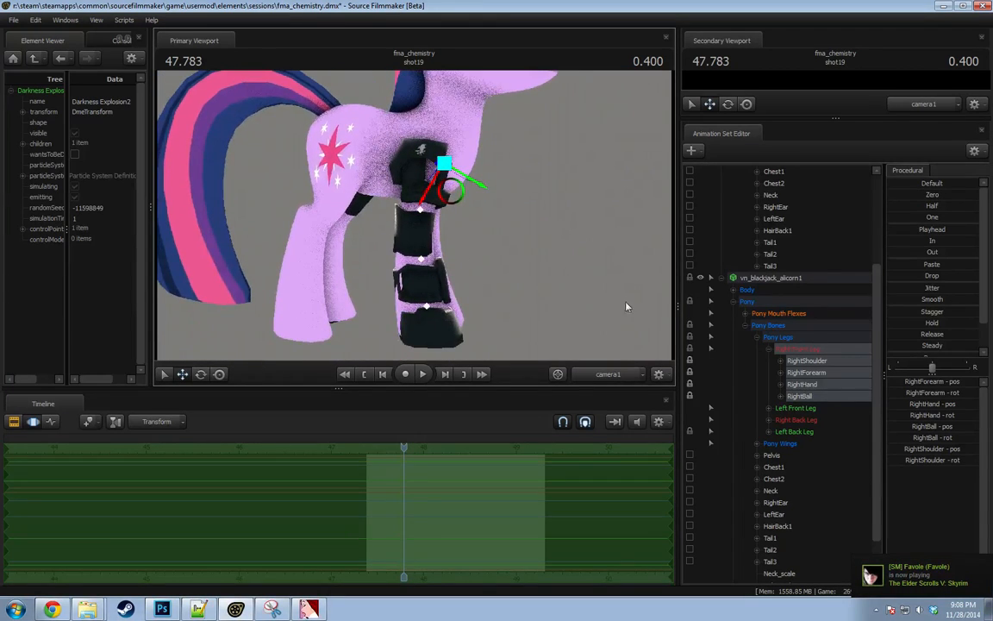
Expand vn_twilightsparkle1's Pony Legs group and inspect the leg armour from the opposite side and the front.
scroll(724, 354, "up", 4)
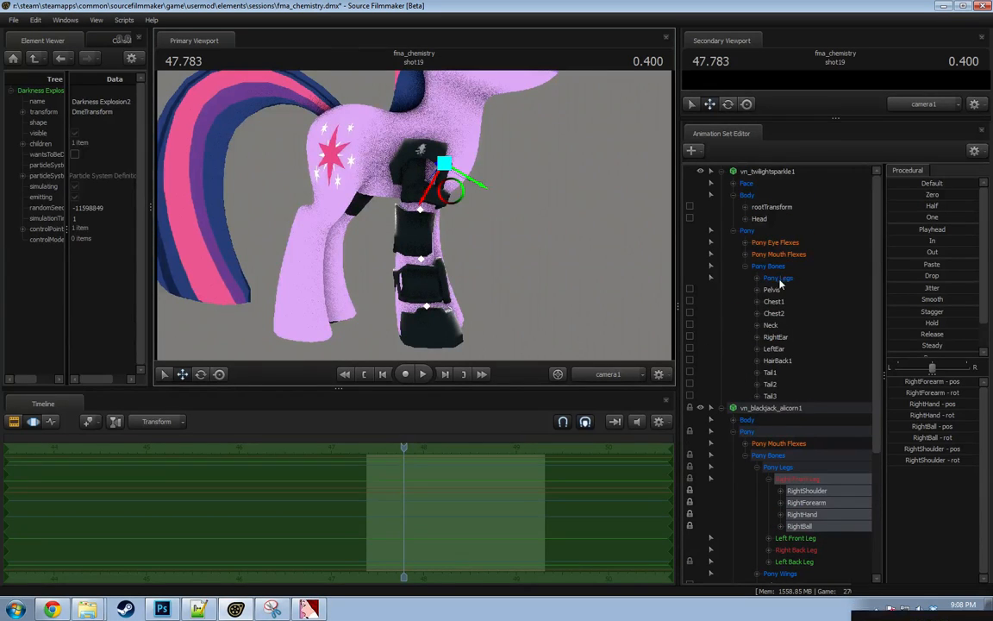
left_click(756, 278)
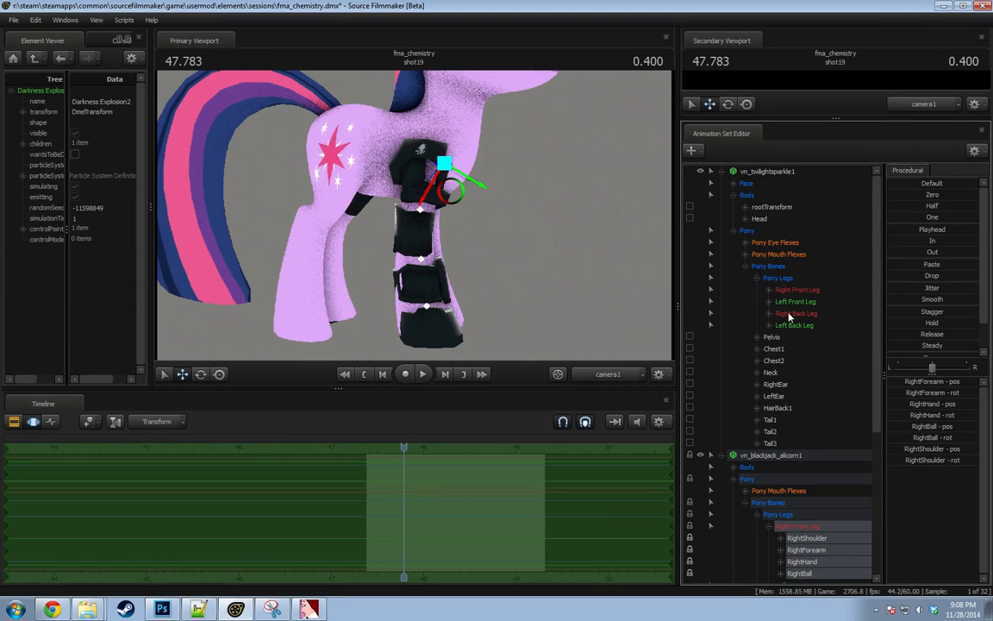
scroll(789, 317, "down", 6)
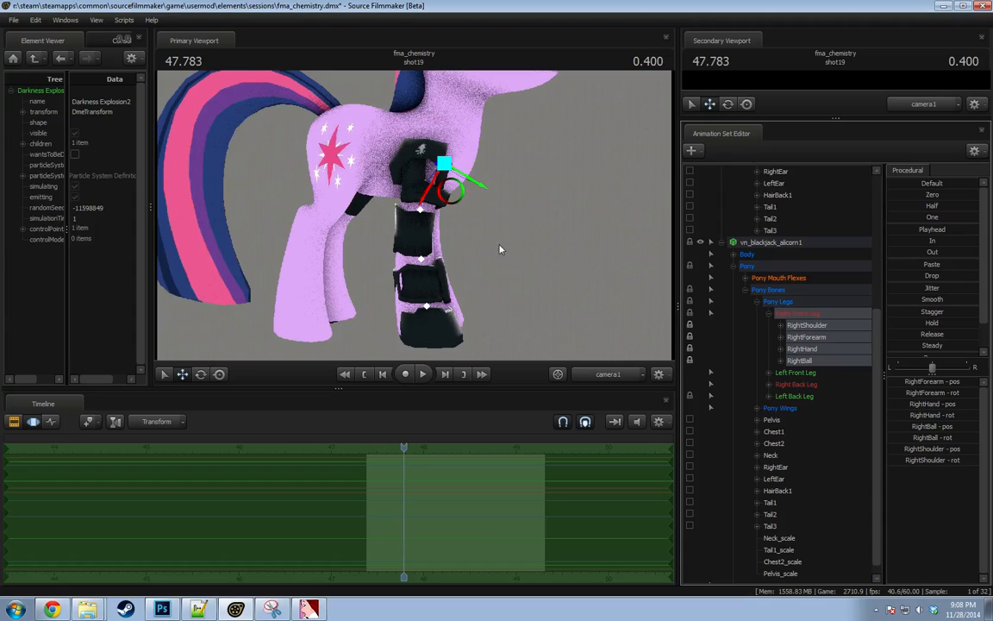
left_click_drag(535, 152, 435, 224, "alt")
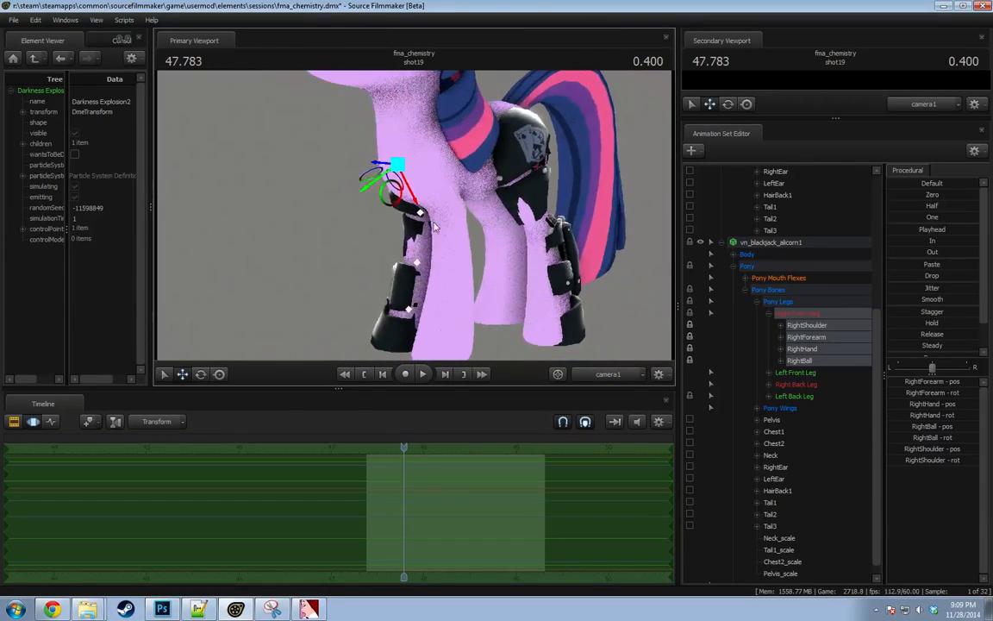
right_click_drag(434, 224, 434, 285, "alt")
left_click_drag(434, 285, 263, 284, "alt")
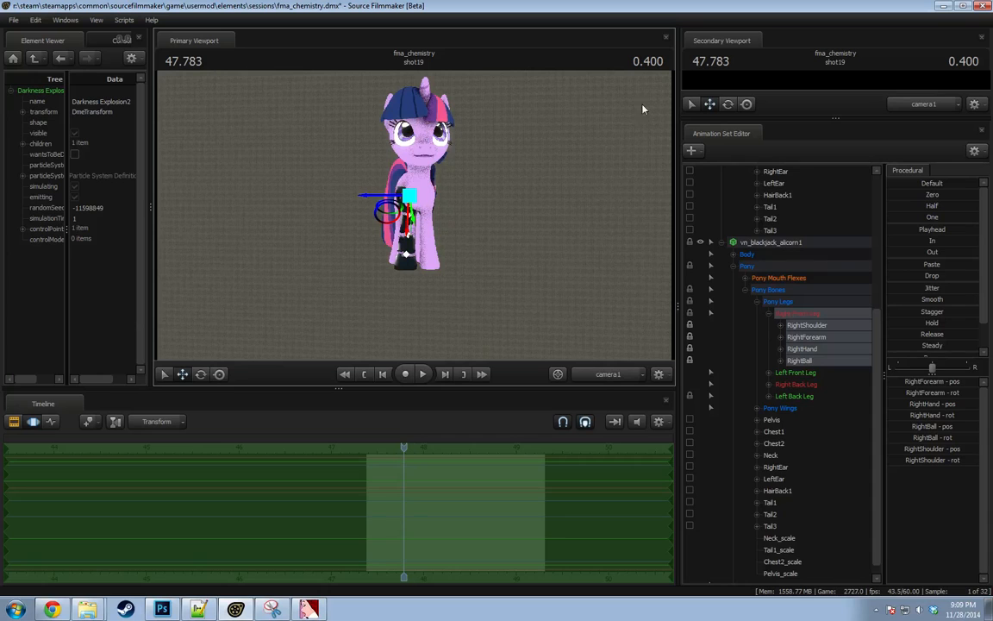
Add a scale control to vn_twilightsparkle1's RightShoulder bone, adjust RightShoulder_scale, and view the leg from the side.
scroll(746, 242, "up", 5)
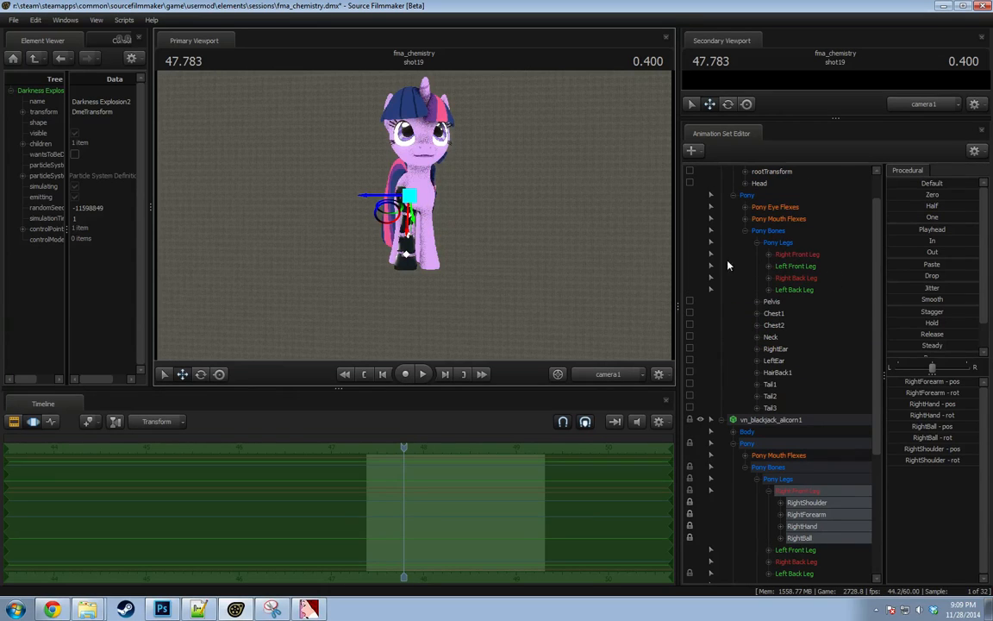
left_click(768, 254)
left_click(807, 266)
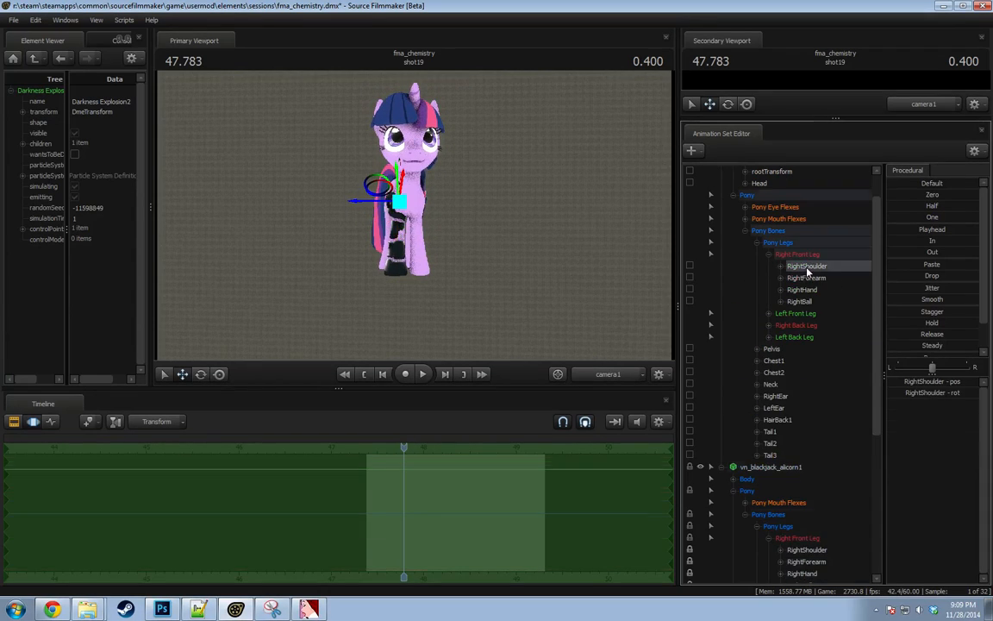
right_click(808, 268)
left_click(831, 295)
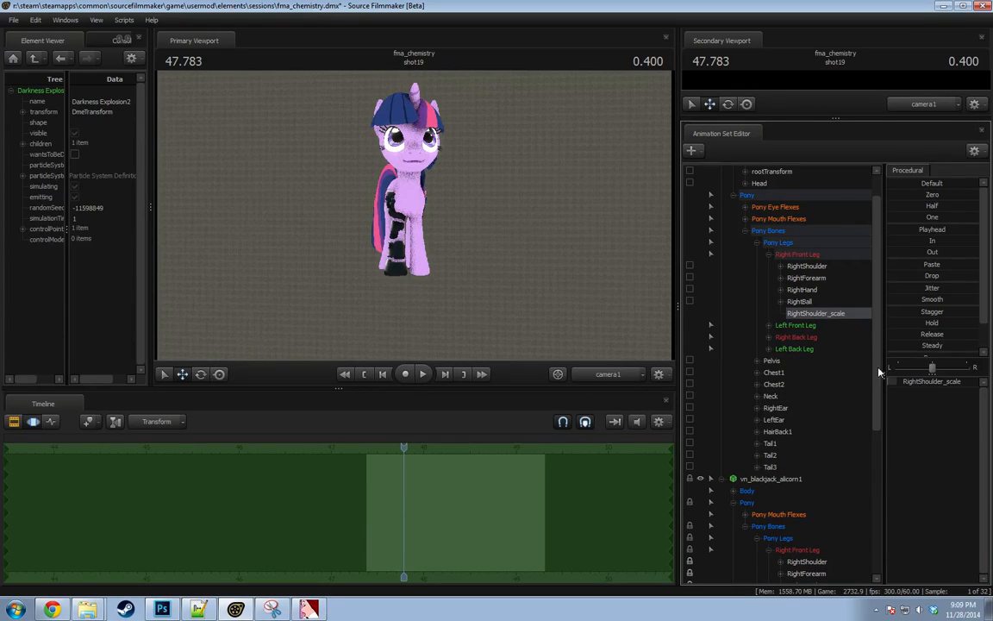
left_click_drag(920, 385, 913, 385)
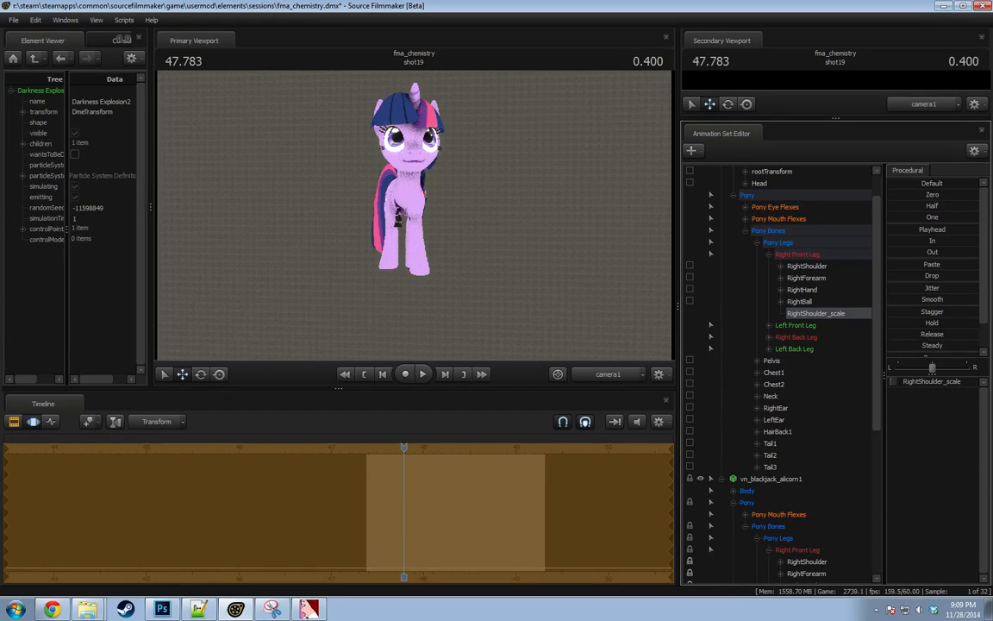
left_click_drag(913, 385, 897, 381)
key("w")
mouse_move(633, 257)
left_mouse_down()
mouse_move(608, 263)
mouse_move(631, 259)
left_mouse_up()
key("s")
Try rotating vn_twilightsparkle1's RightHand bone, undo the rotation, and view the front leg up close.
left_click(802, 289)
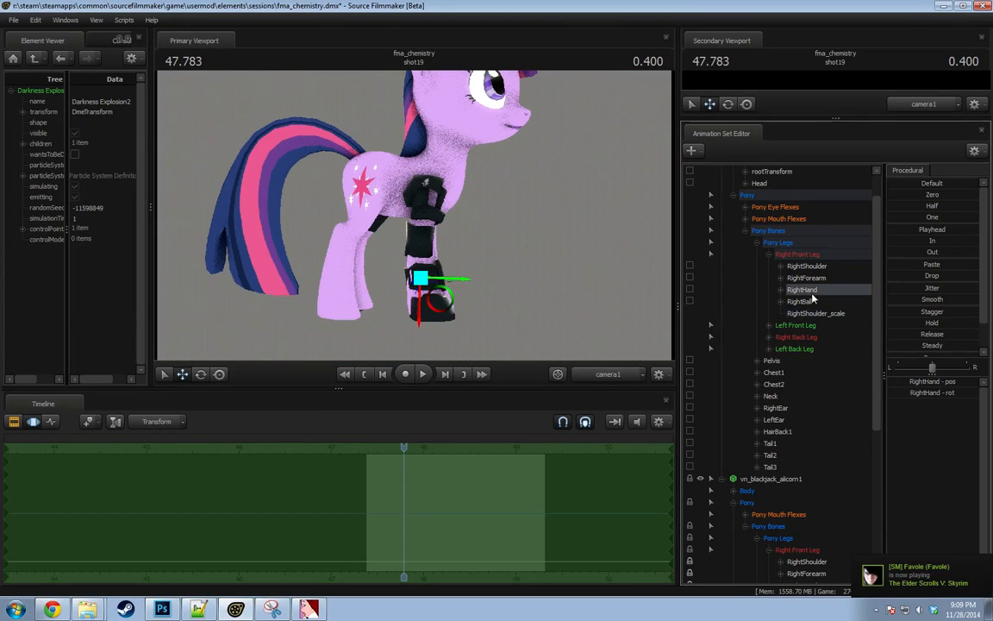
key("e")
left_click_drag(458, 276, 431, 274)
key("ctrl")
key("ctrl")
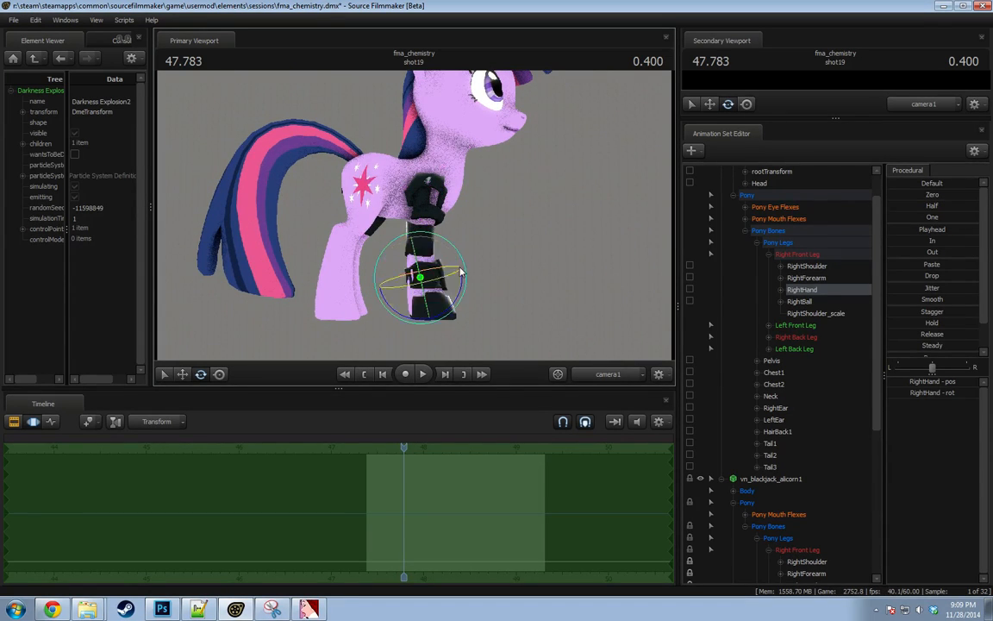
left_click_drag(462, 286, 431, 274)
scroll(509, 269, "up", 3)
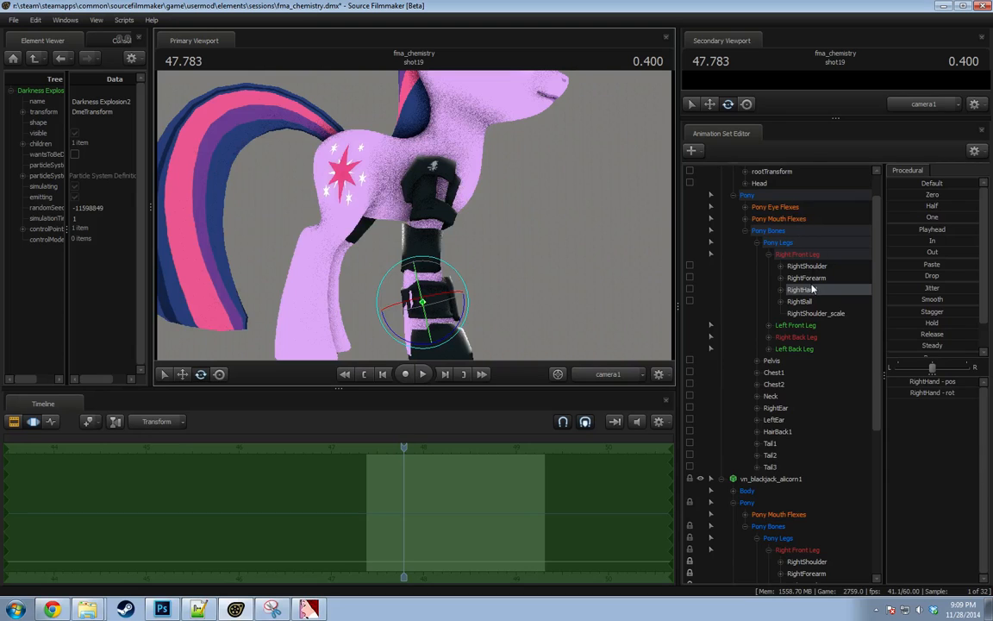
Unlock the transforms of all bones in Blackjack's Right Front Leg and Left Back Leg groups.
scroll(798, 379, "down", 7)
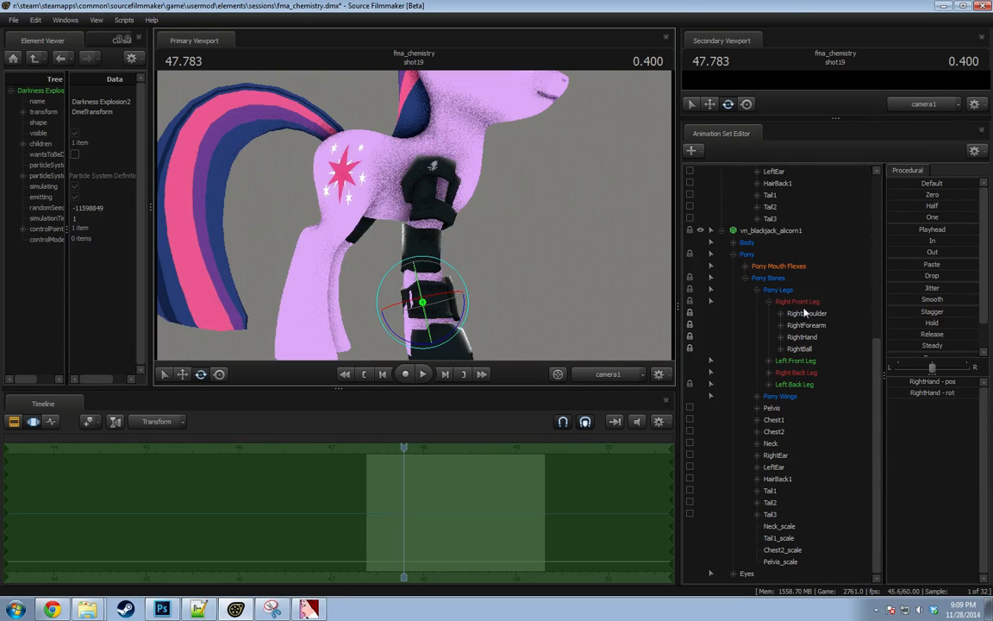
left_click(804, 312)
left_click(801, 349, "shift")
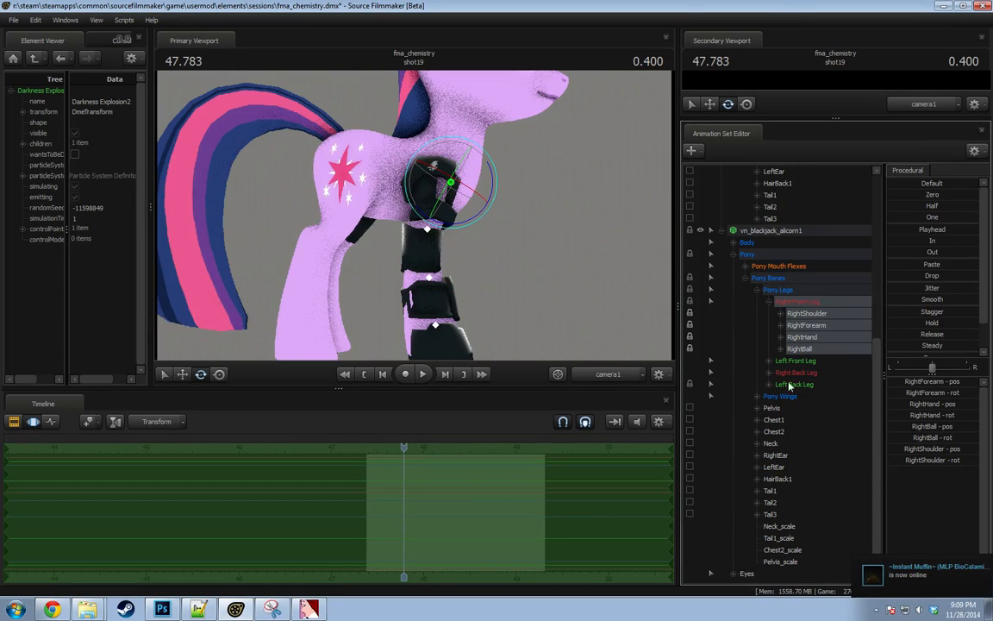
double_click(789, 385)
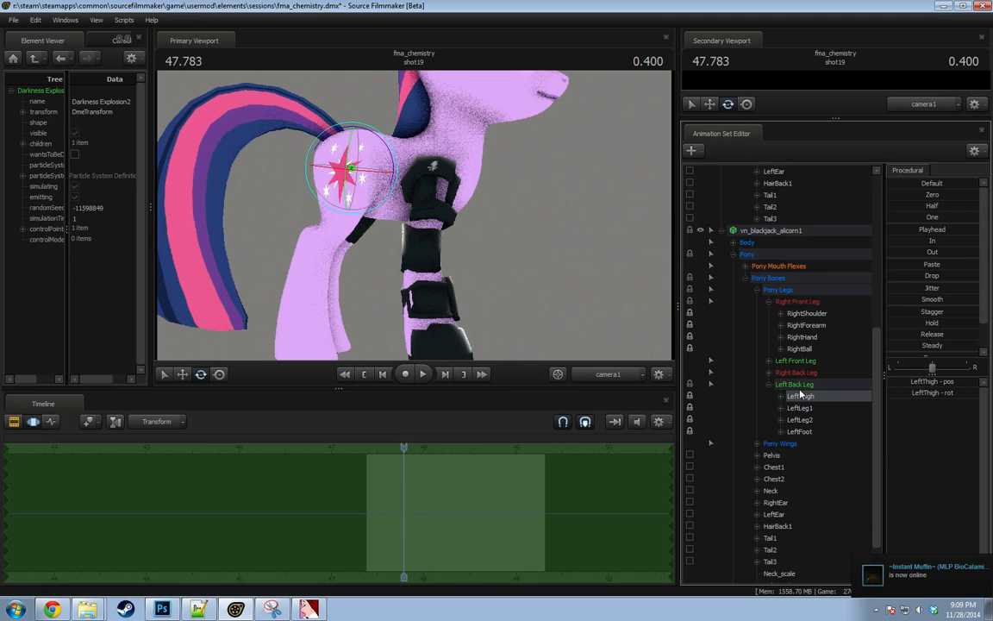
left_click_drag(805, 316, 809, 347, "ctrl")
right_click(812, 335)
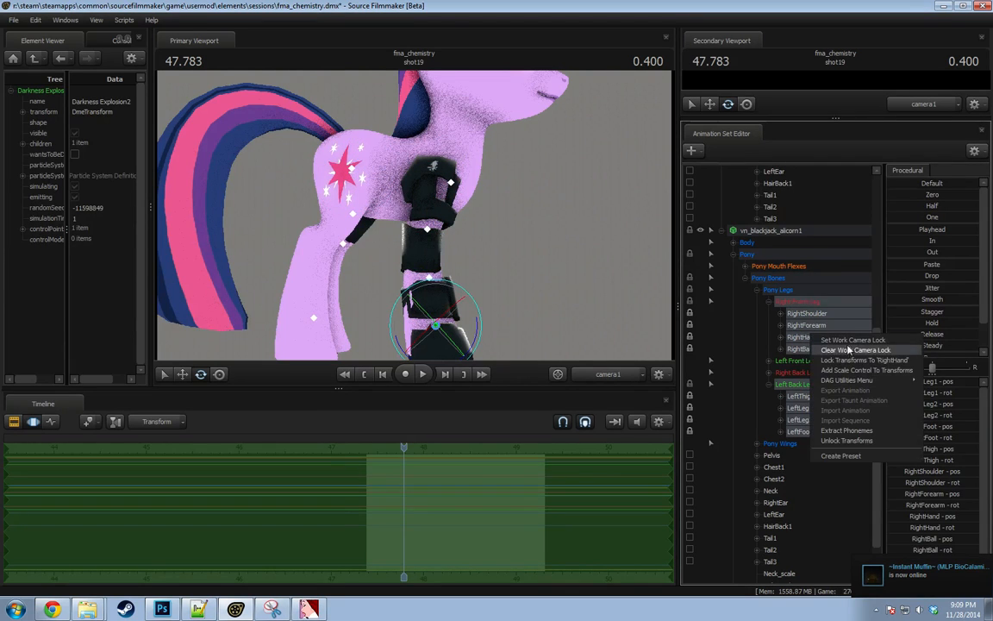
left_click(846, 441)
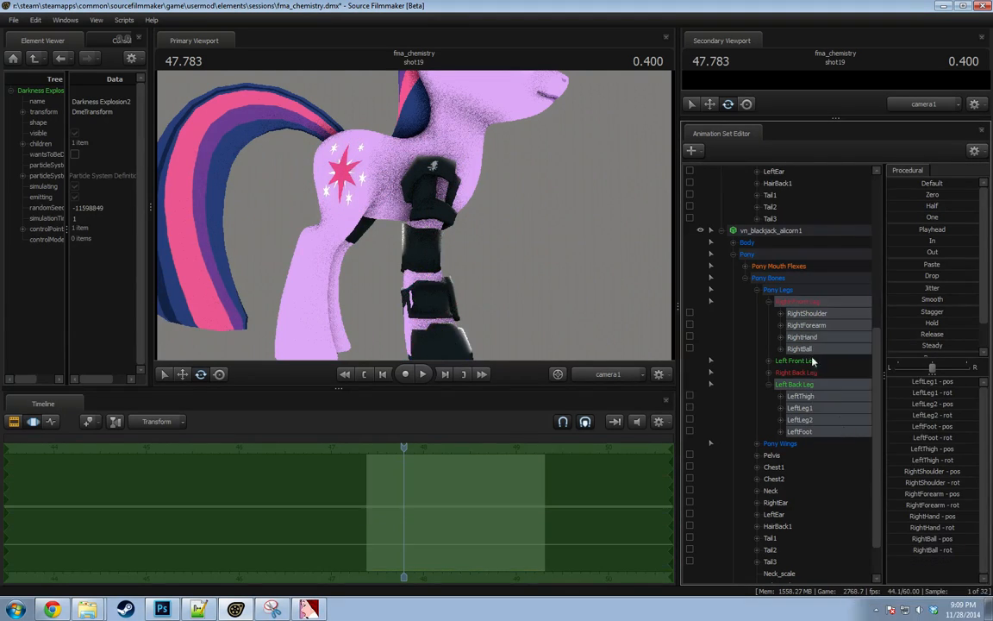
Try adjusting vn_twilightsparkle1's RightShoulder_scale with Blackjack's leg bones unlocked.
scroll(794, 256, "up", 8)
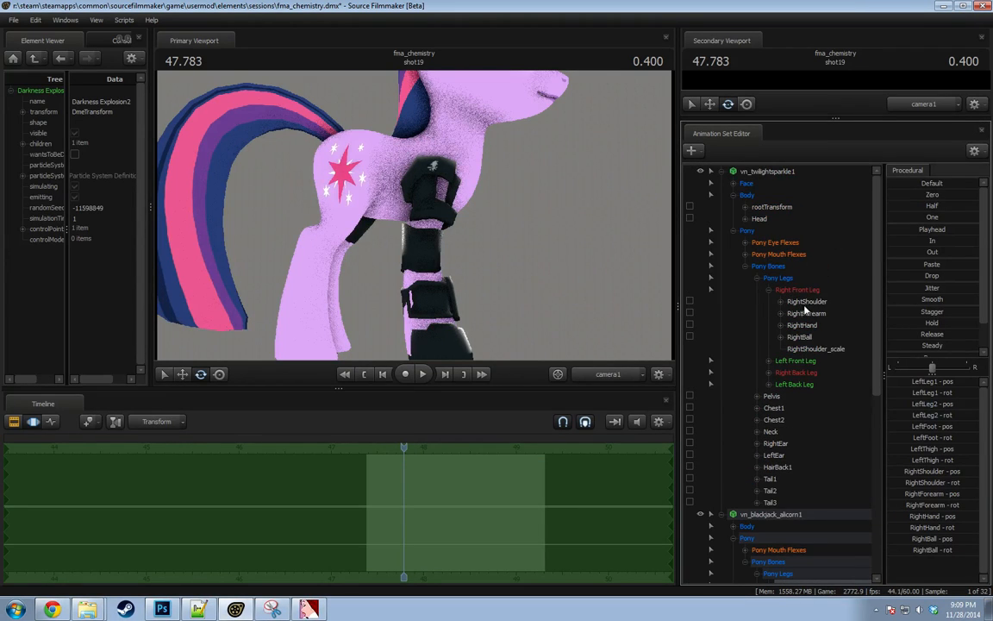
left_click(801, 304)
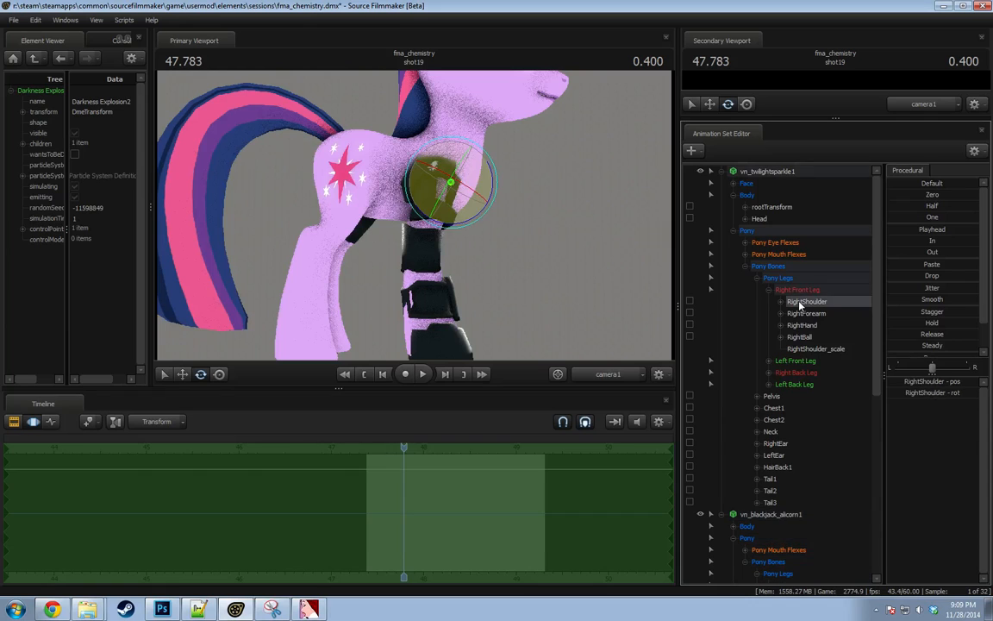
right_click(786, 302)
left_click(794, 349)
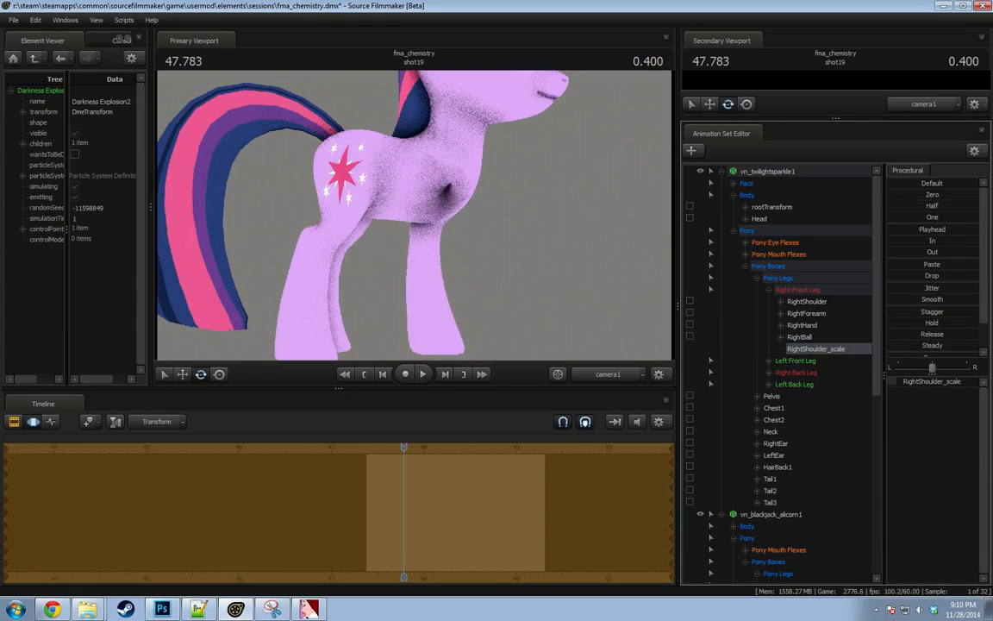
scroll(793, 356, "down", 5)
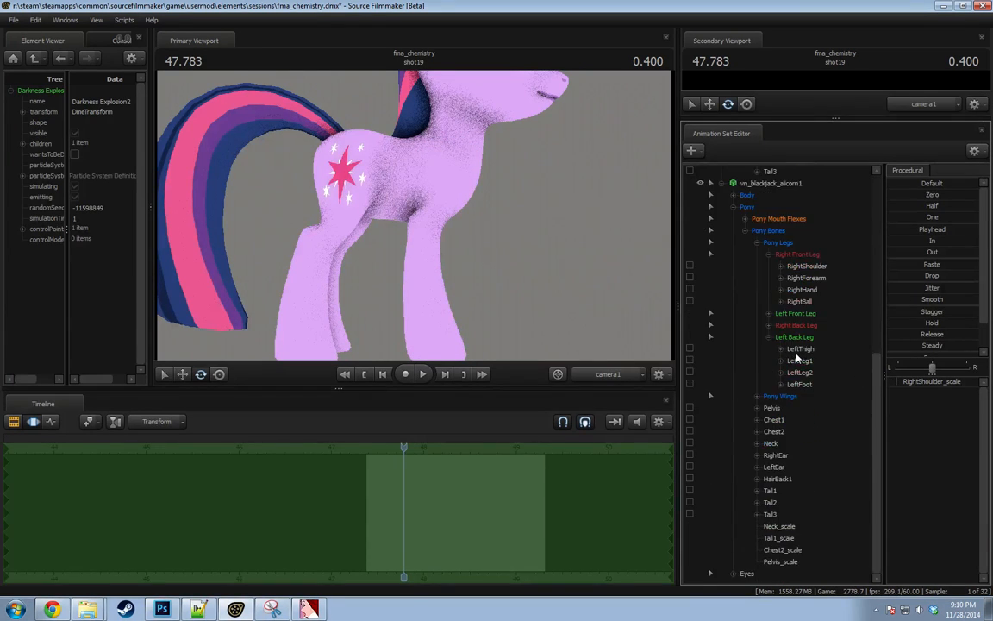
scroll(795, 356, "up", 4)
Undo the RightShoulder_scale change and the unlocking of Blackjack's leg bones.
key("ctrl+z")
key("ctrl+z")
key("ctrl+z")
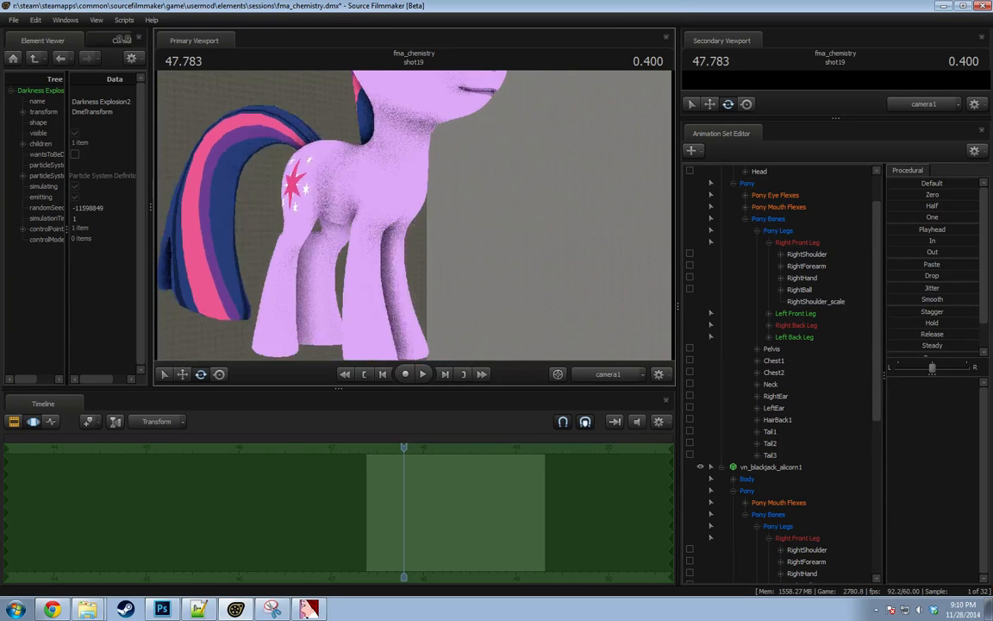
key("ctrl+z")
Set Pelvis_scale of vn_blackjack_alicorn1 to 0.1.
left_click_drag(483, 248, 569, 248)
left_click_drag(414, 216, 616, 287)
scroll(772, 462, "down", 7)
left_click(766, 443)
scroll(798, 483, "down", 1)
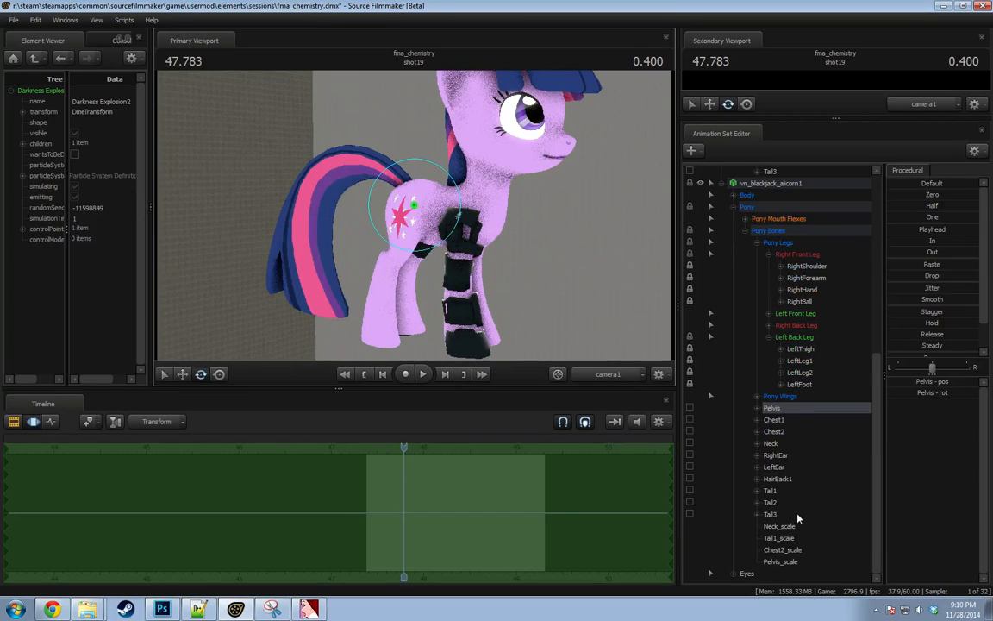
left_click(780, 562)
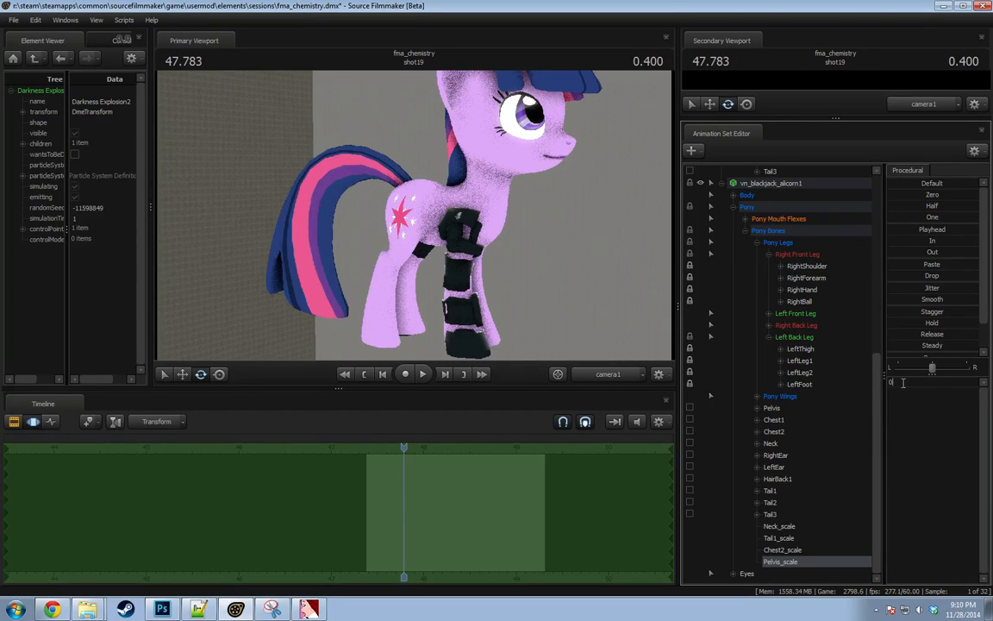
left_click(929, 378)
type("0.1")
key("Return")
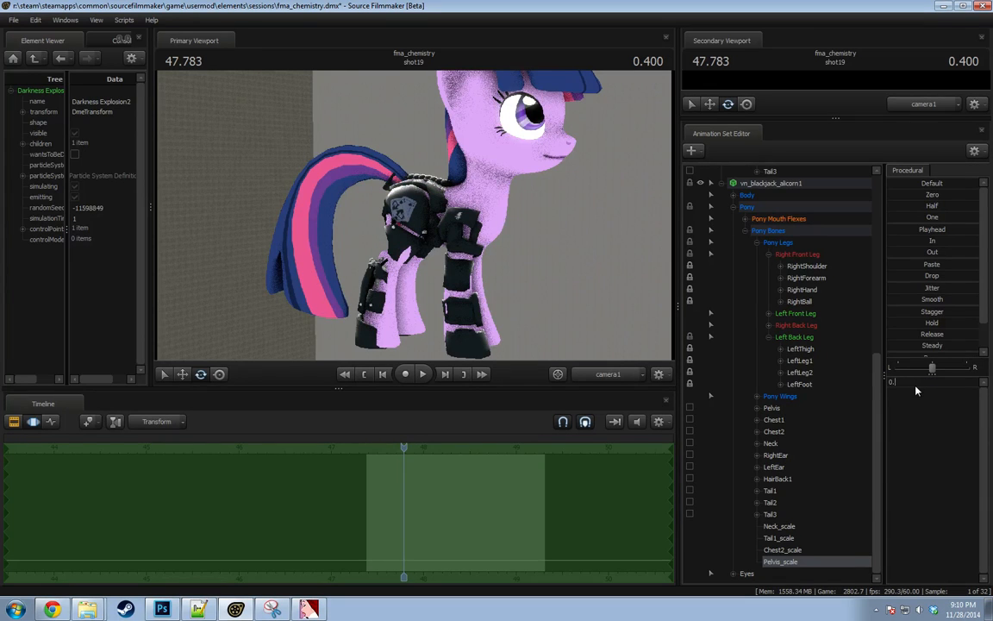
key("Return")
Set Chest2_scale of vn_blackjack_alicorn1 to 0.1.
left_click_drag(576, 268, 674, 269, "alt")
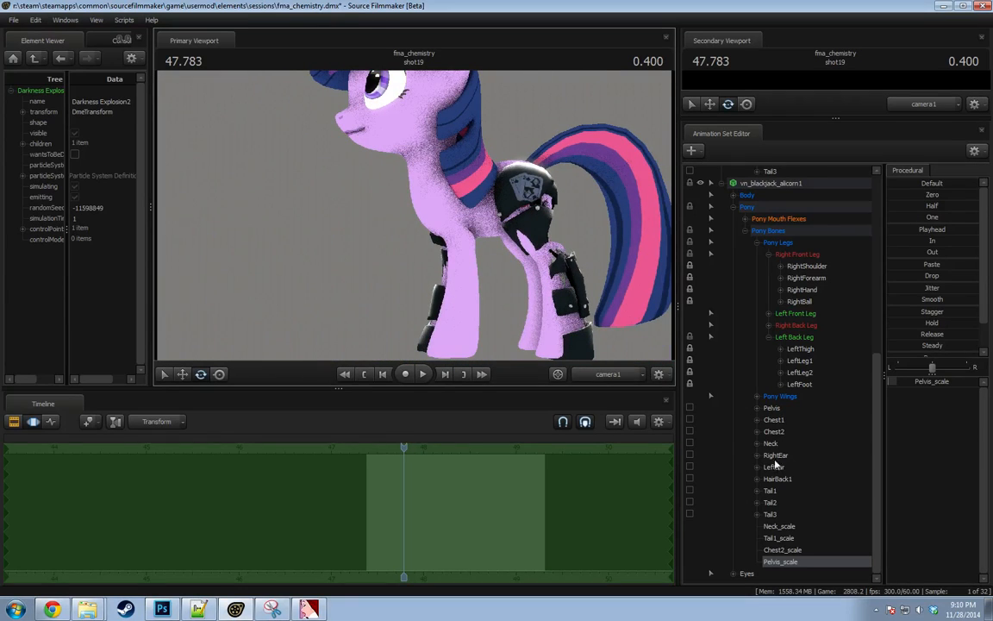
left_click(783, 550)
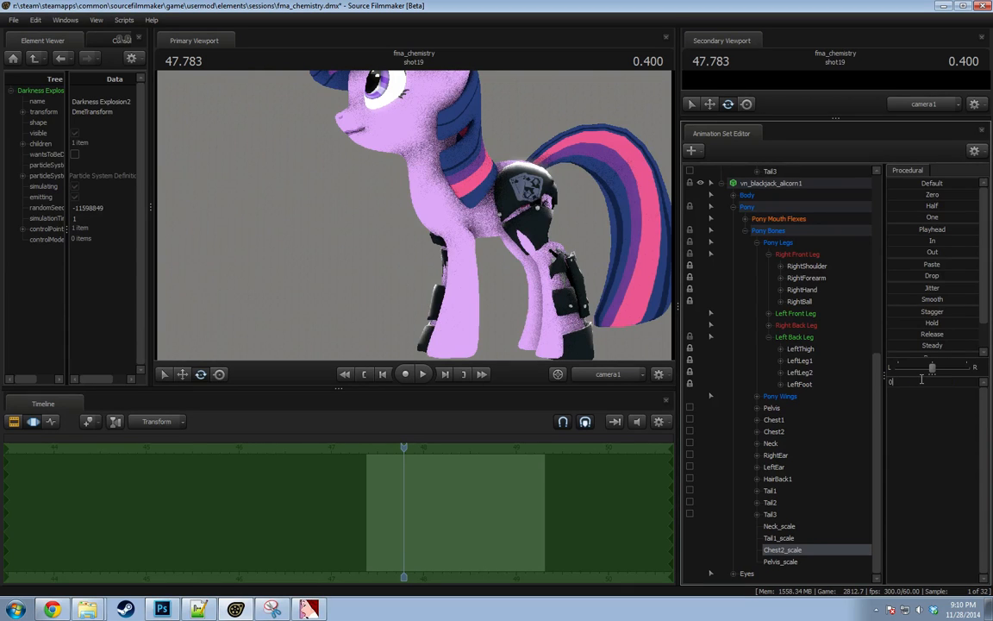
left_click(921, 381)
type("0.1")
key("Return")
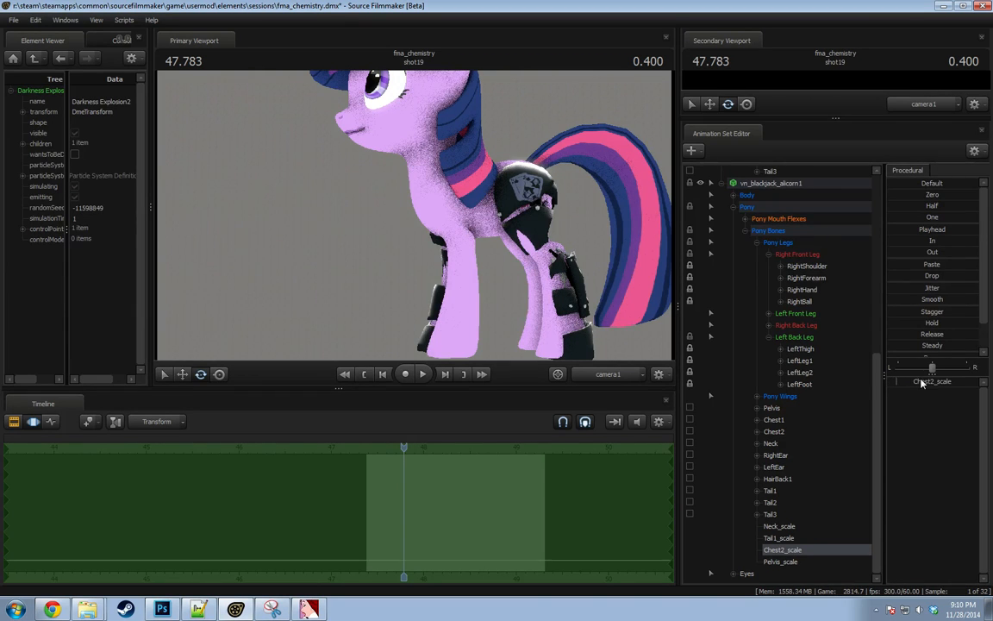
Unlock the transforms of all bones in Blackjack's Left Back Leg group.
left_click_drag(369, 224, 415, 219, "alt")
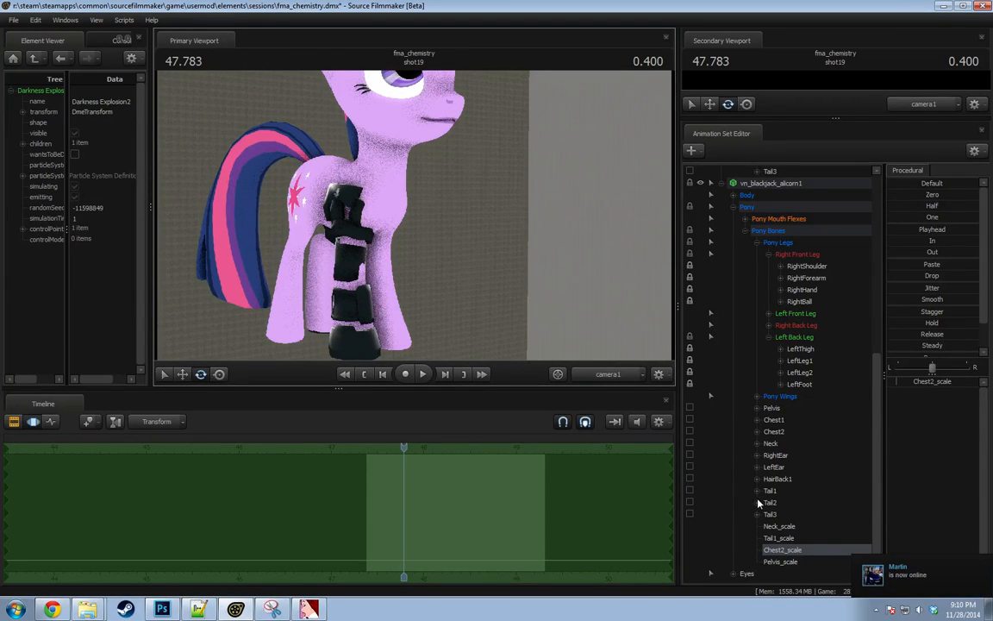
left_click_drag(440, 297, 786, 450)
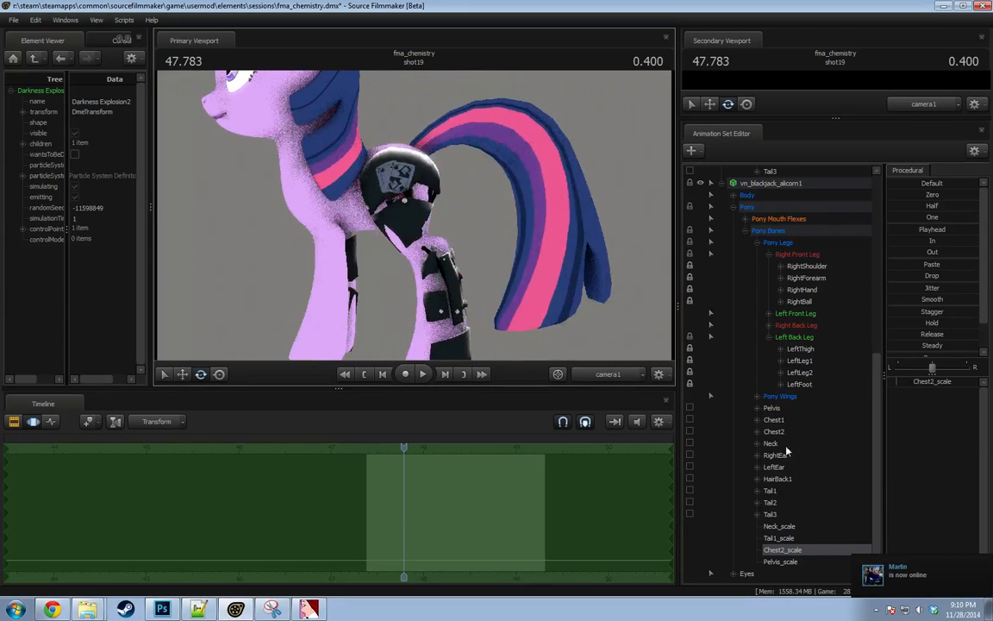
left_click(793, 336)
right_click(807, 340)
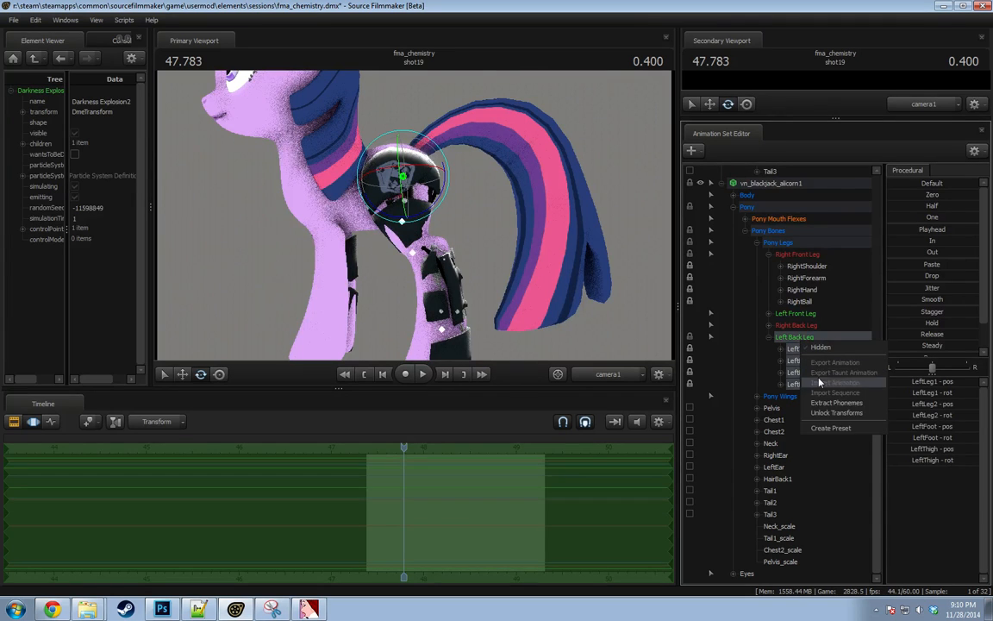
left_click(827, 415)
Add a scale control to Blackjack's LeftThigh bone and set LeftThigh_scale to 0.1.
left_click(800, 349)
right_click(804, 349)
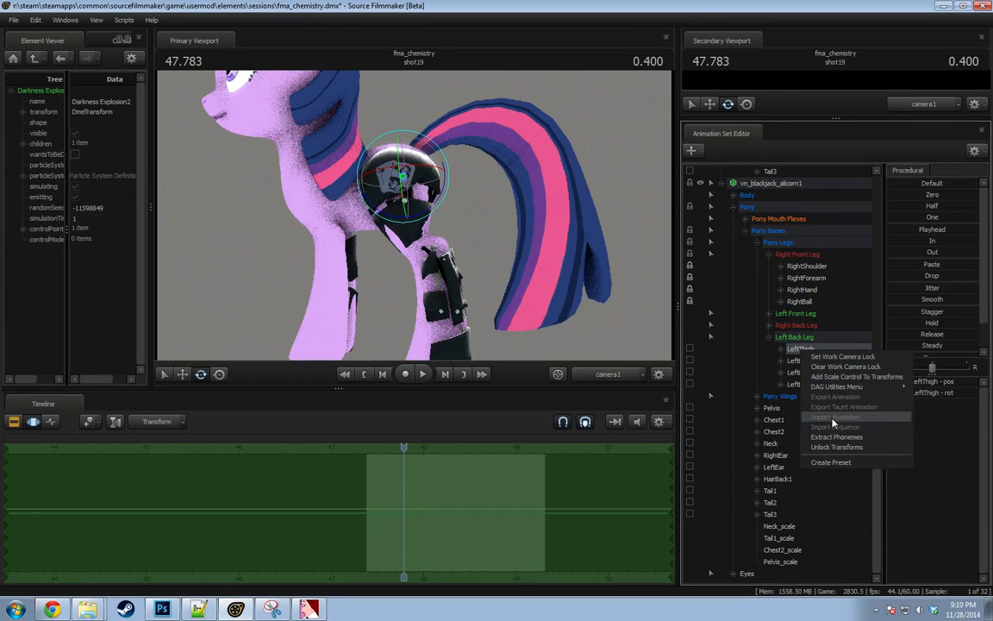
left_click(830, 377)
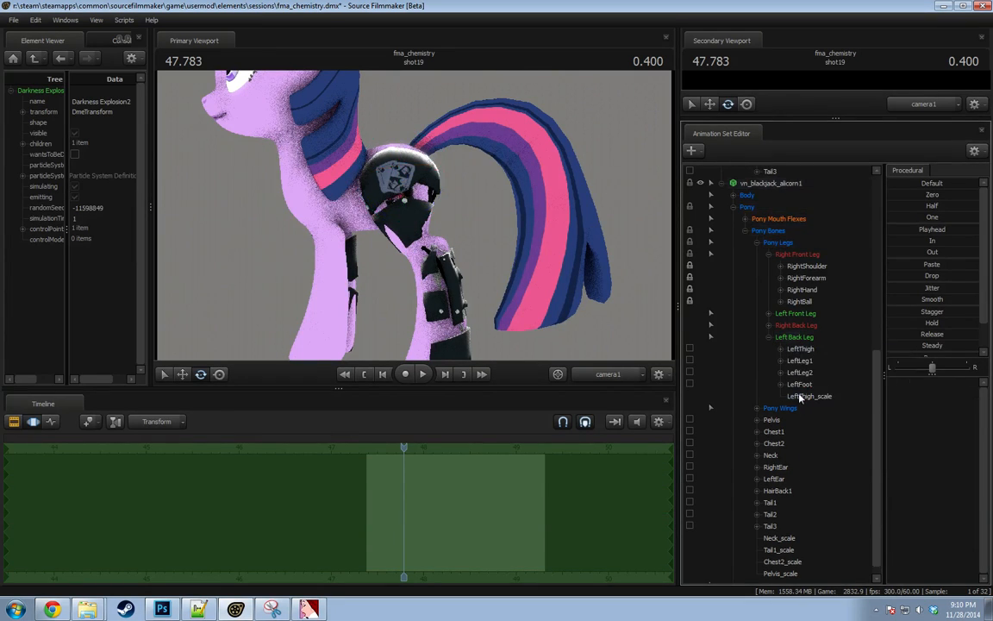
left_click(799, 397)
double_click(919, 384)
type("0.1")
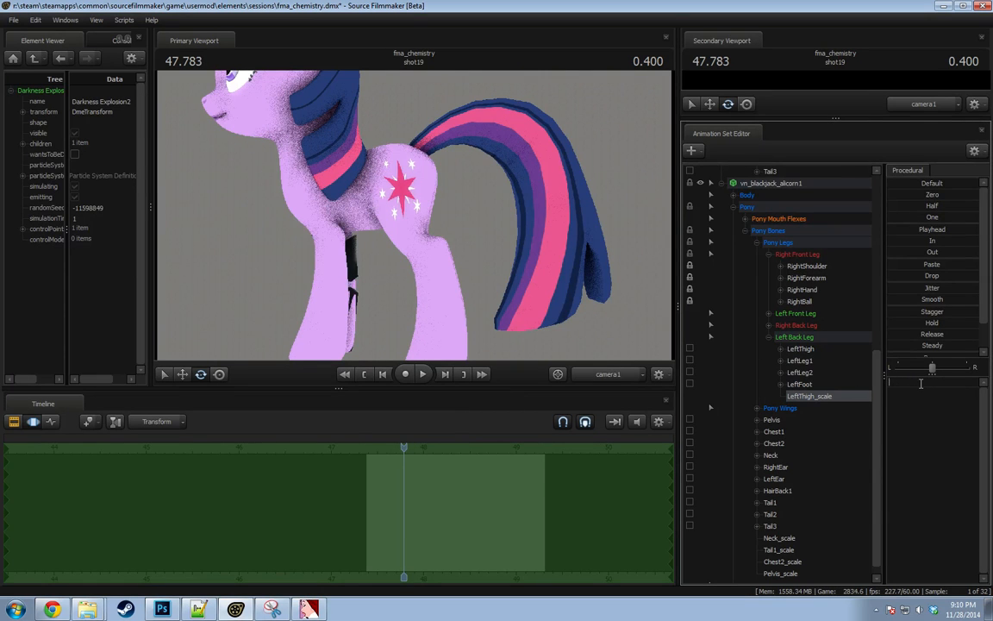
key("Return")
Unlock the transforms of all bones in Blackjack's Right Front Leg group.
left_click_drag(551, 176, 595, 176, "alt")
left_click_drag(489, 252, 424, 222, "alt")
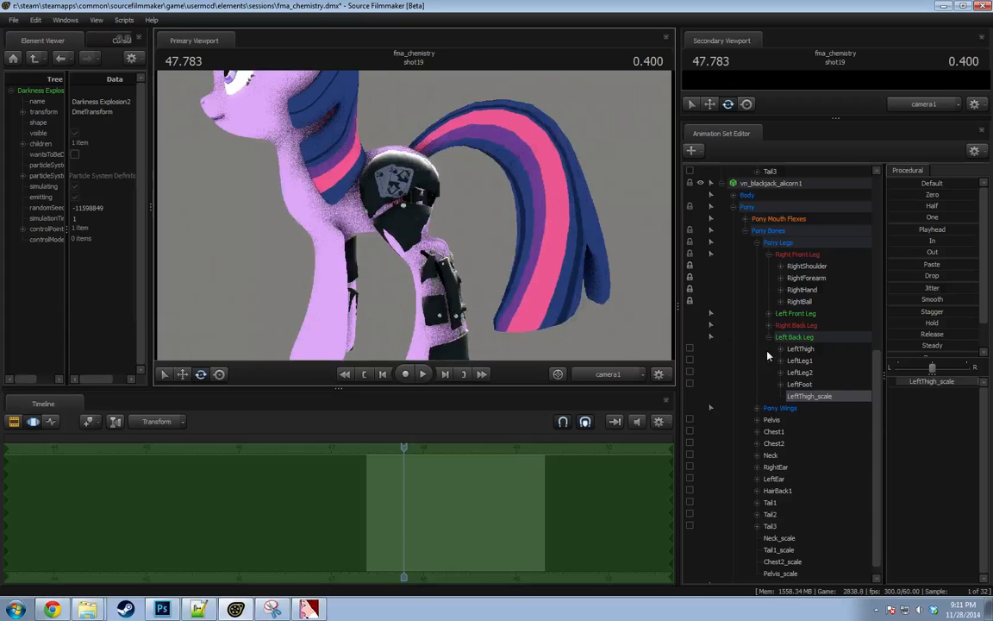
left_click(786, 254)
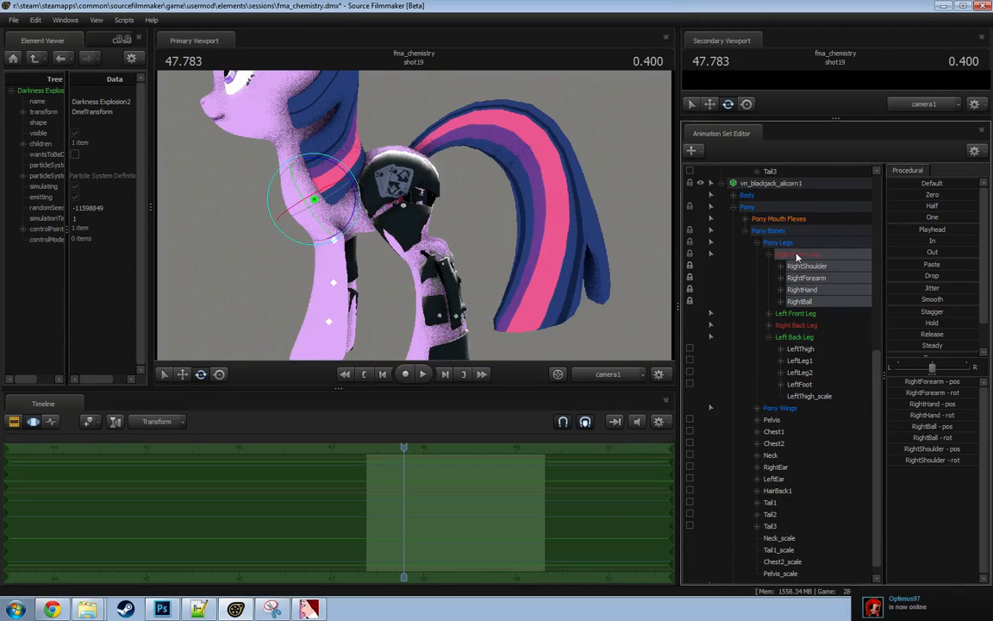
right_click(804, 257)
left_click(761, 295)
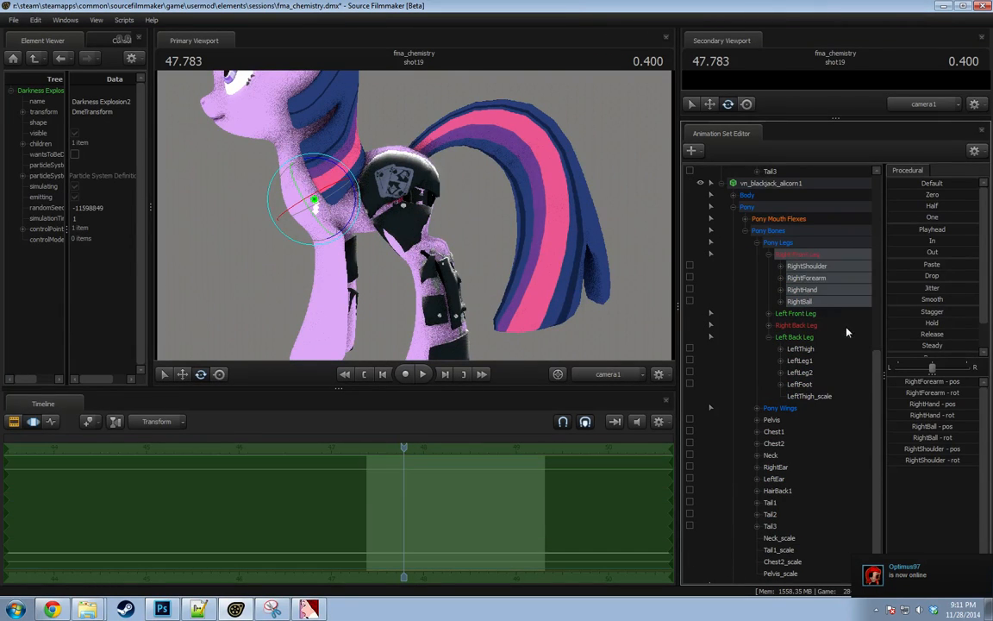
Add a scale control to Blackjack's RightShoulder bone and enter a scale that brings back the foreleg armour.
scroll(818, 460, "down", 1)
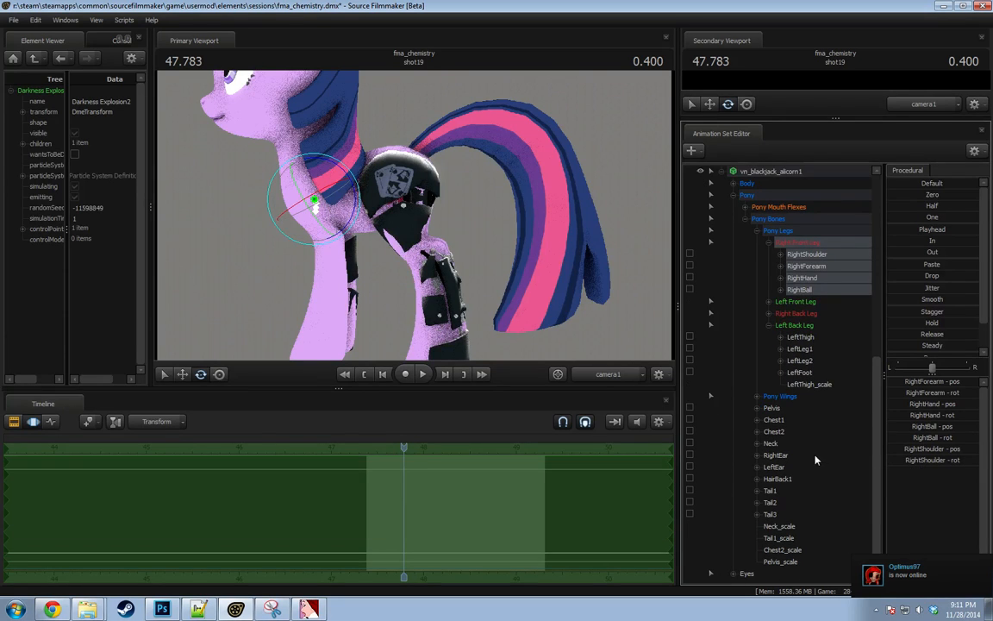
right_click(800, 258)
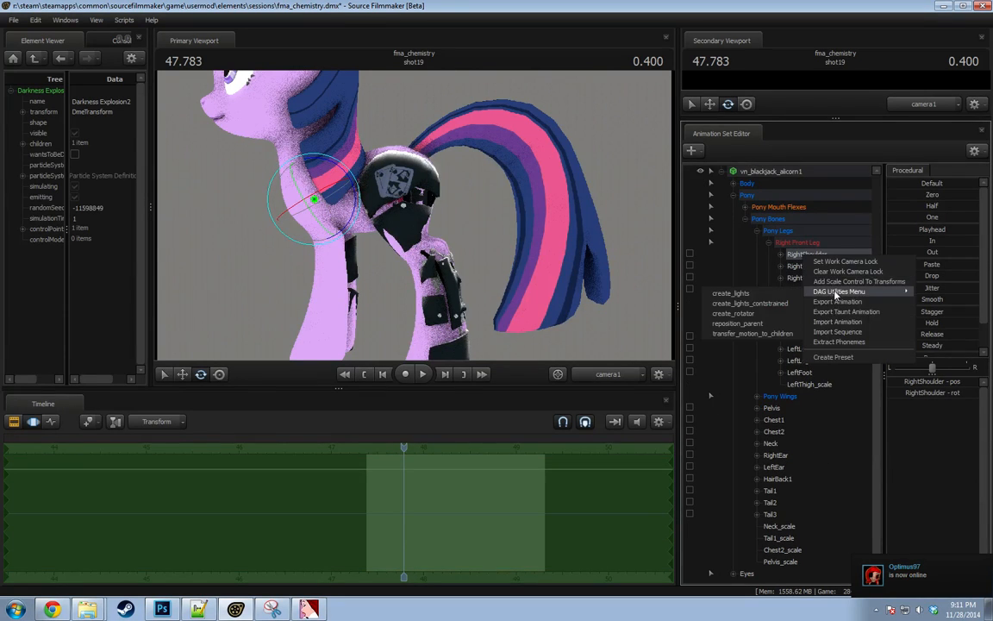
left_click(815, 288)
left_click(803, 300)
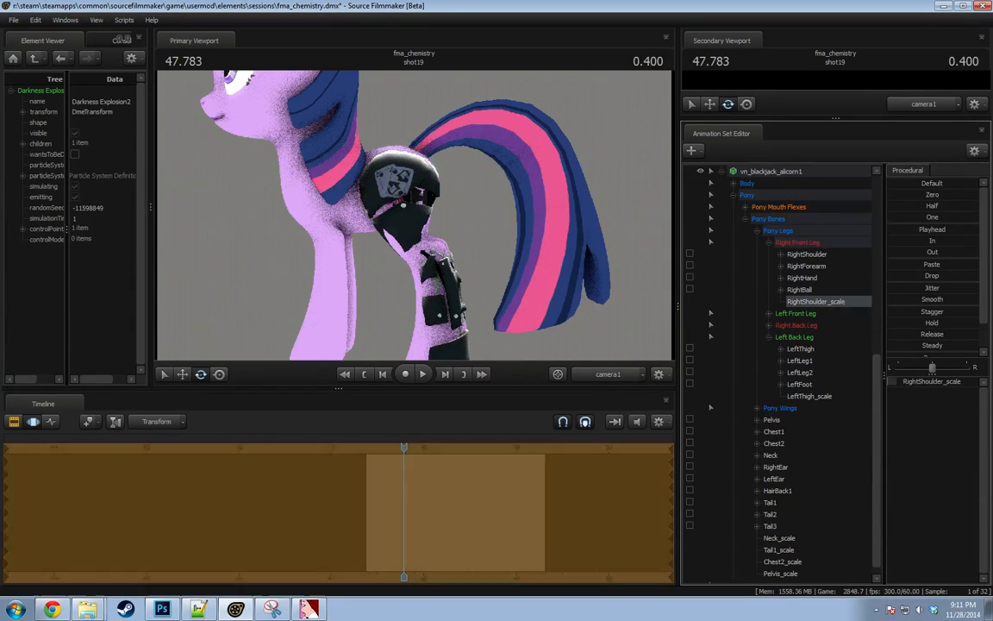
type("1")
key("Return")
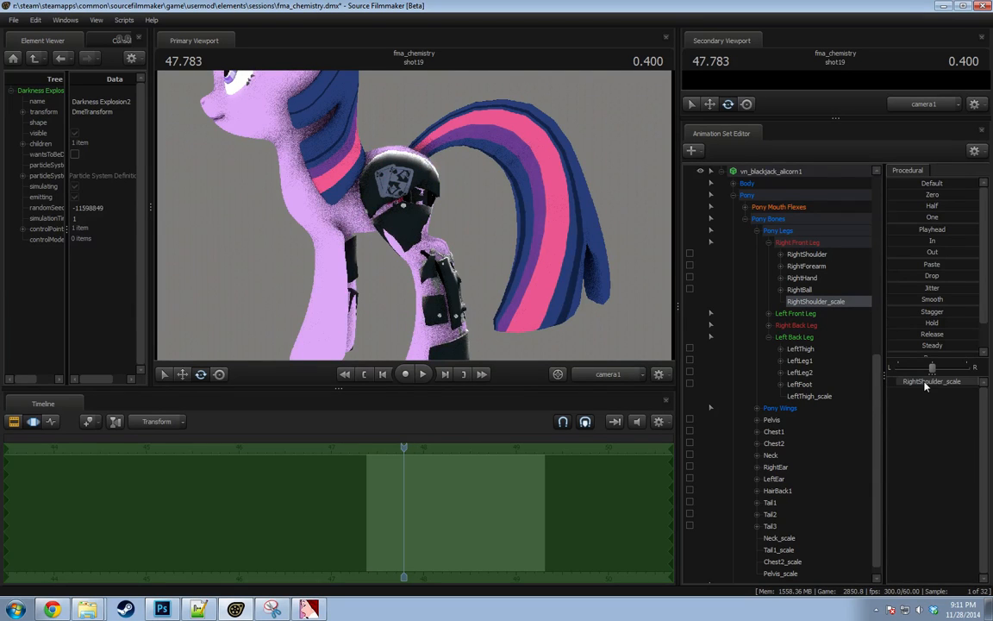
Collapse Blackjack's Pony Legs group and try shrinking Twilight's front leg slightly with vn_twilightsparkle1's RightShoulder_scale.
left_click_drag(360, 299, 435, 226)
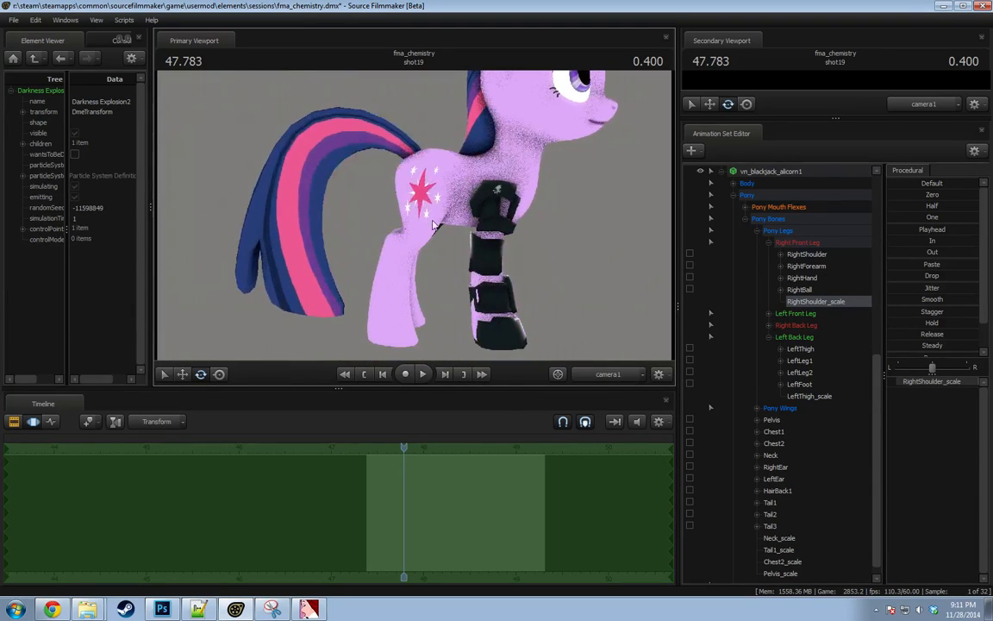
left_click(766, 233)
left_click(758, 230)
scroll(777, 331, "up", 6)
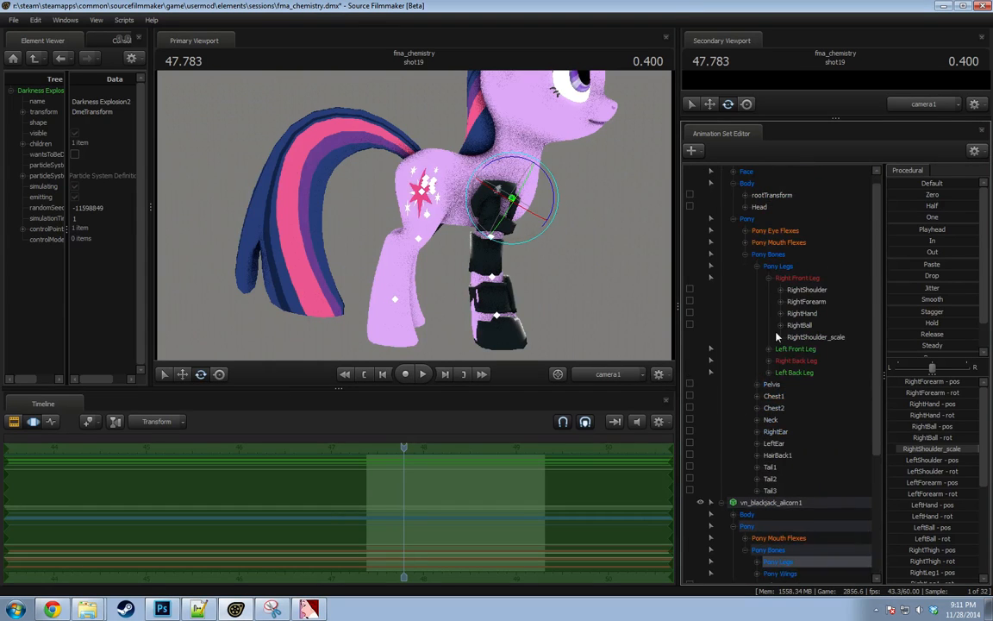
left_click(815, 348)
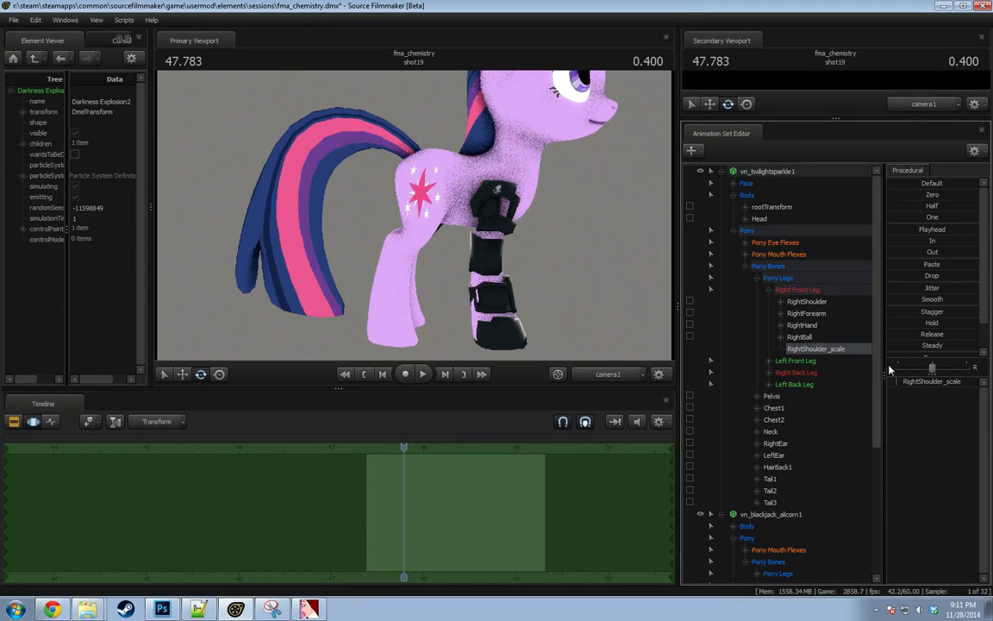
left_click_drag(928, 385, 924, 385)
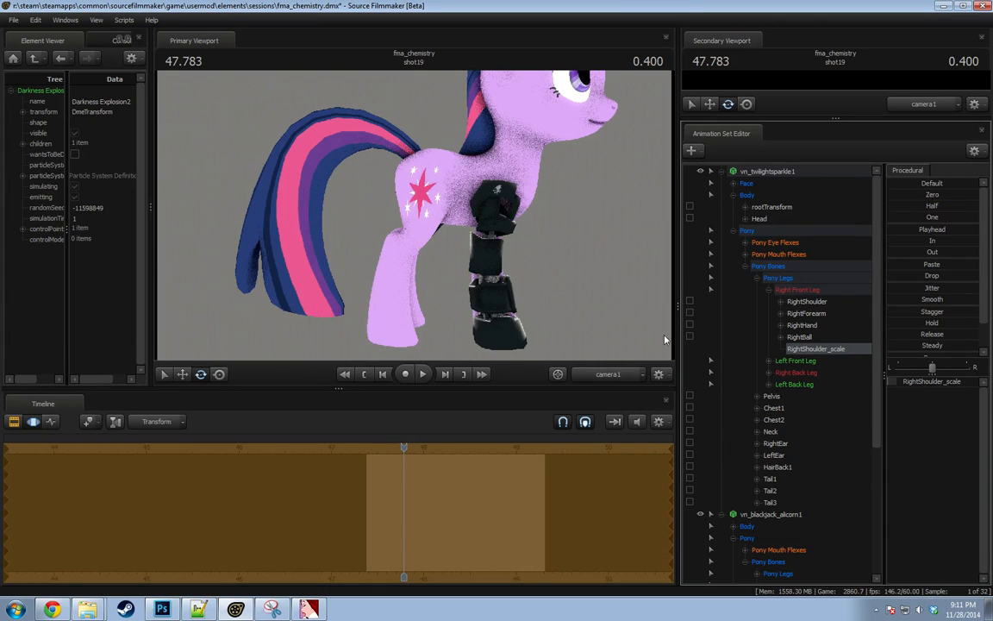
Undo the shrinking of vn_twilightsparkle1's RightShoulder_scale.
left_click_drag(517, 293, 455, 231, "alt")
key("ctrl+z")
key("ctrl+z")
key("ctrl+z")
key("ctrl+z")
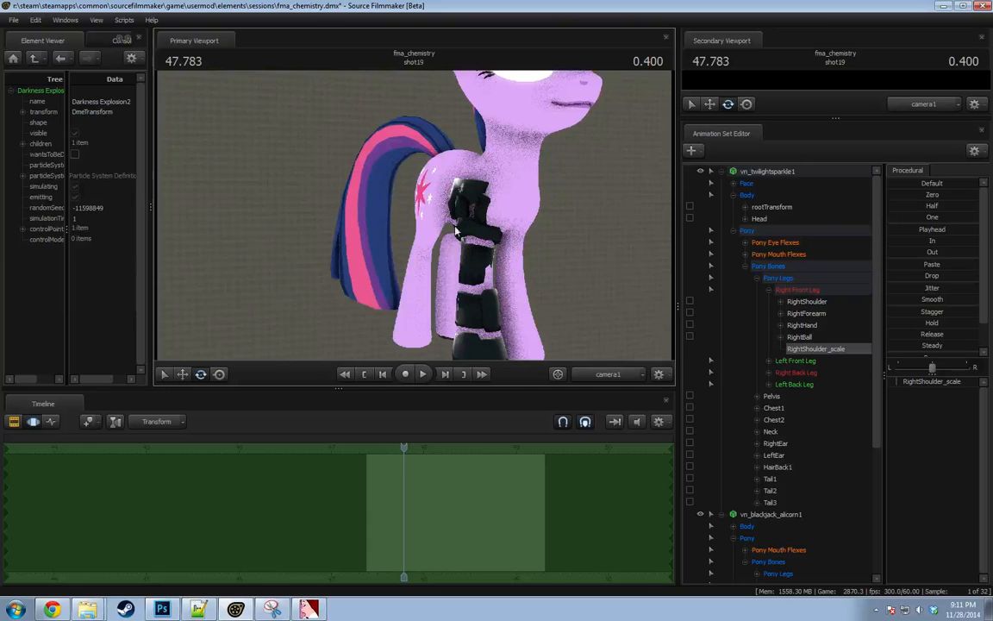
Add a scale control to vn_twilightsparkle1's RightForearm bone and lower RightForearm_scale to shrink the leg inside the armour.
right_click(797, 313)
left_click(827, 338)
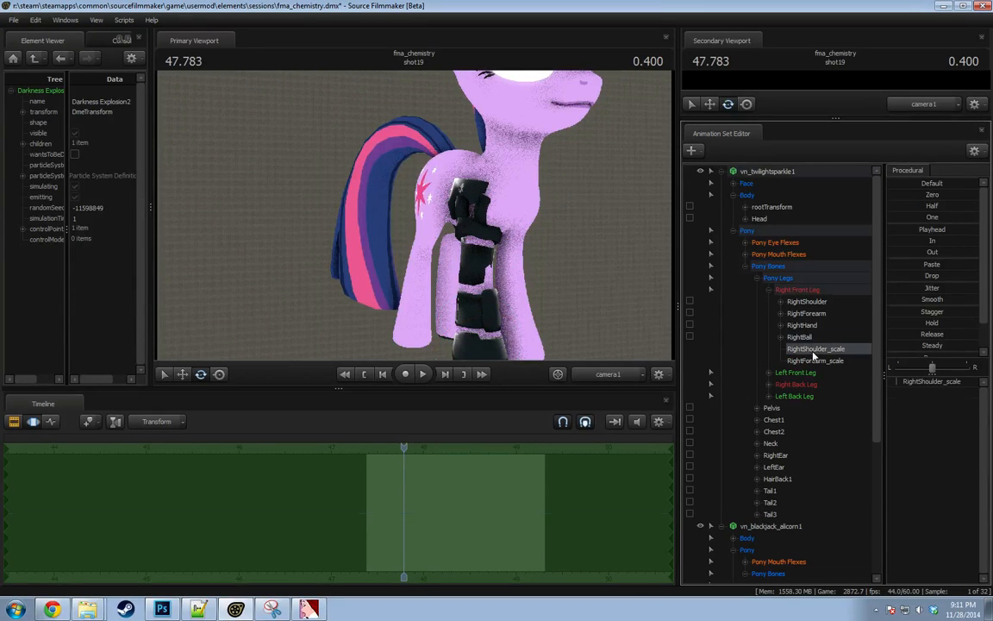
left_click_drag(937, 383, 932, 383)
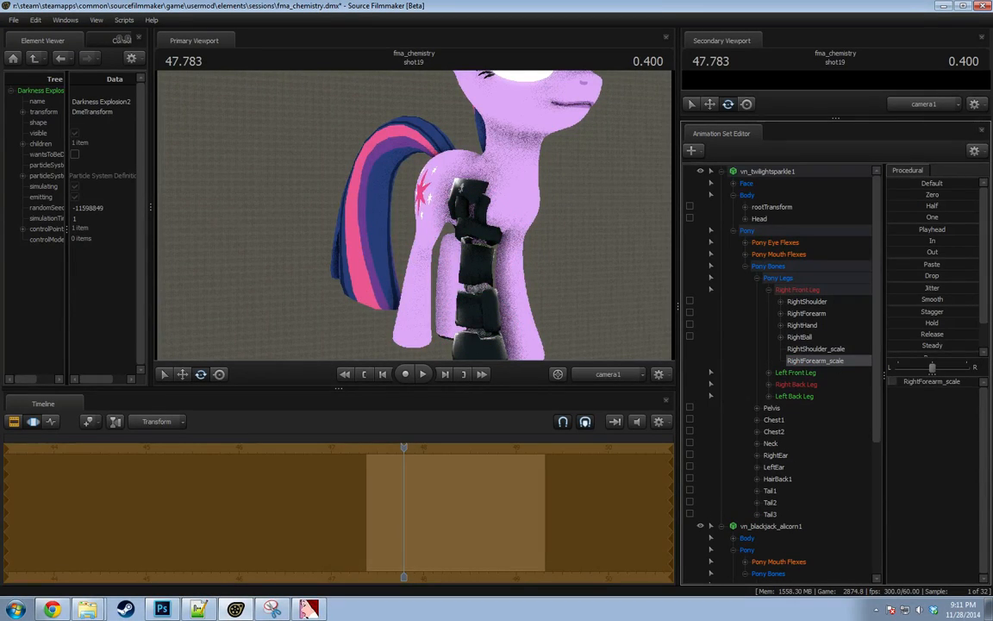
Add scale controls to the LeftLeg1 and LeftThigh bones in vn_twilightsparkle1's Left Back Leg group.
left_click_drag(552, 258, 630, 246, "alt")
left_click_drag(414, 216, 565, 222)
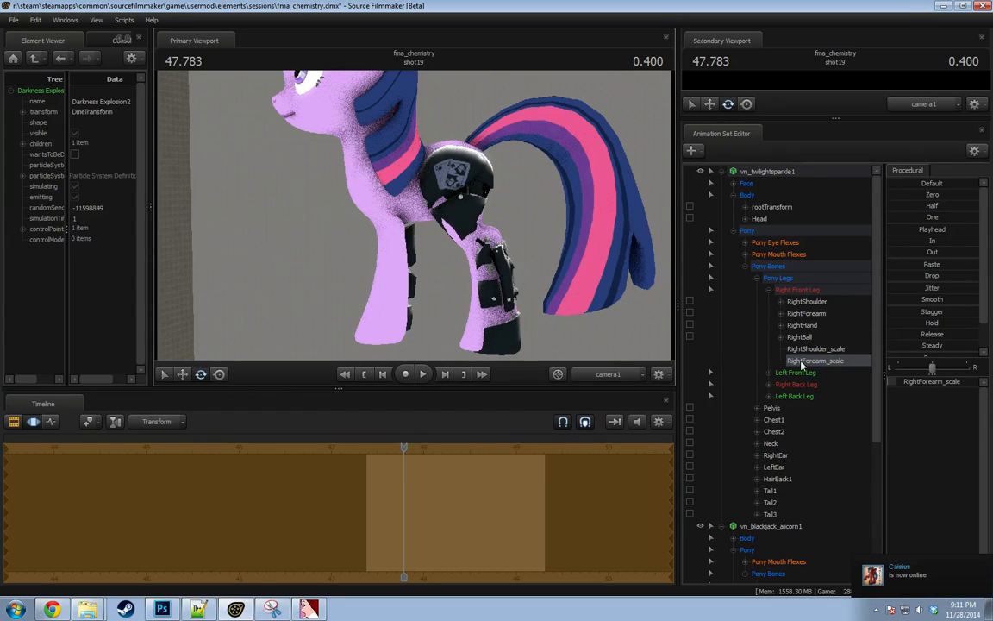
left_click(803, 349)
left_click(769, 290)
left_click(769, 313)
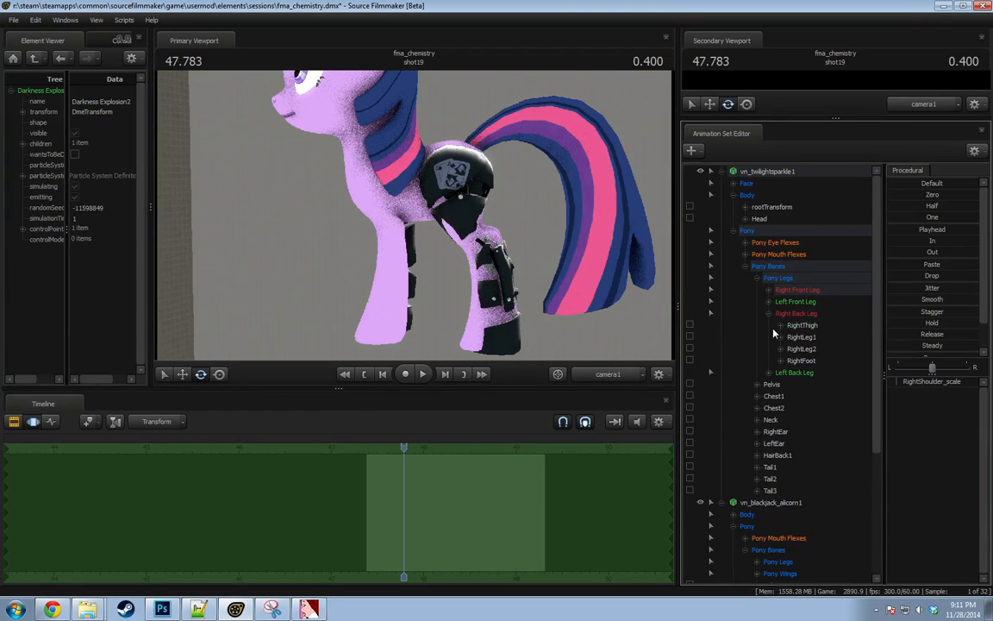
left_click(768, 313)
left_click(768, 325)
left_click(799, 349)
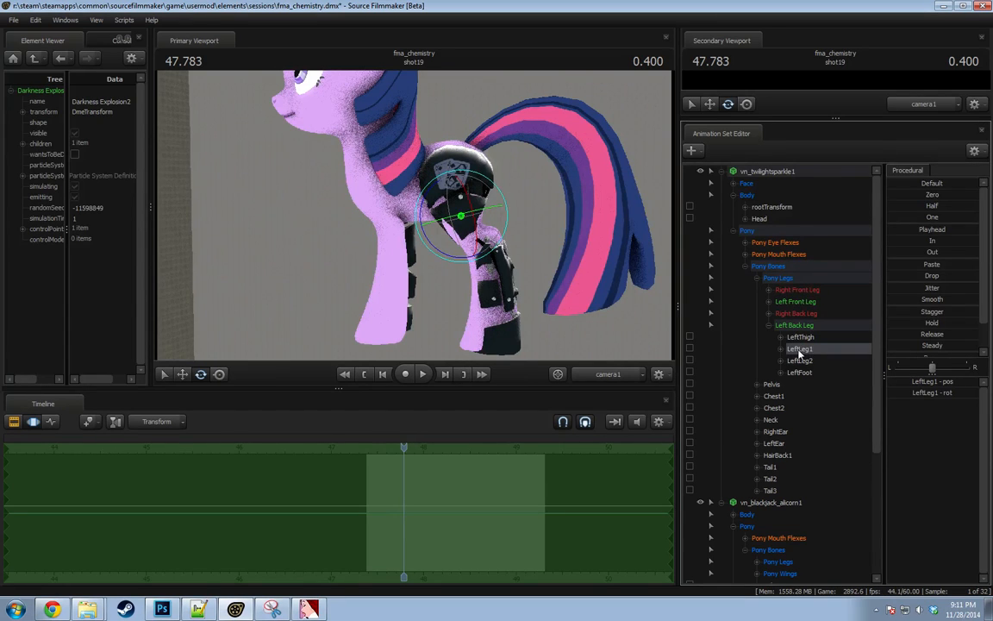
right_click(800, 353)
right_click(804, 343)
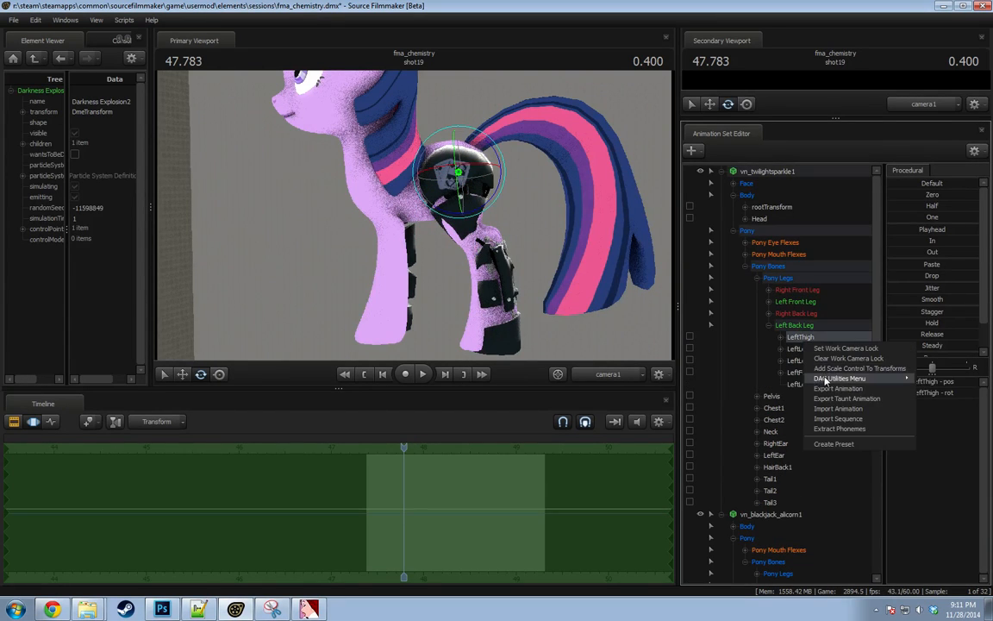
left_click(764, 333)
Lower vn_twilightsparkle1's LeftLeg1_scale to shrink the lower back leg inside the armour, viewing the thigh up close.
left_click(814, 385)
mouse_move(920, 383)
left_mouse_down()
mouse_move(900, 383)
mouse_move(922, 383)
mouse_move(914, 383)
left_mouse_up()
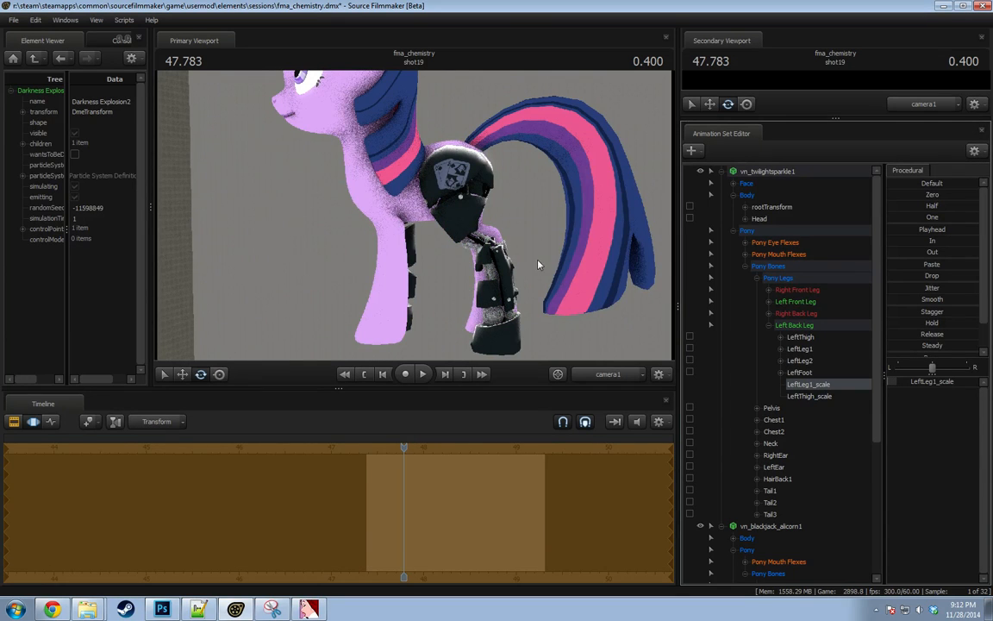
left_click_drag(413, 216, 426, 226)
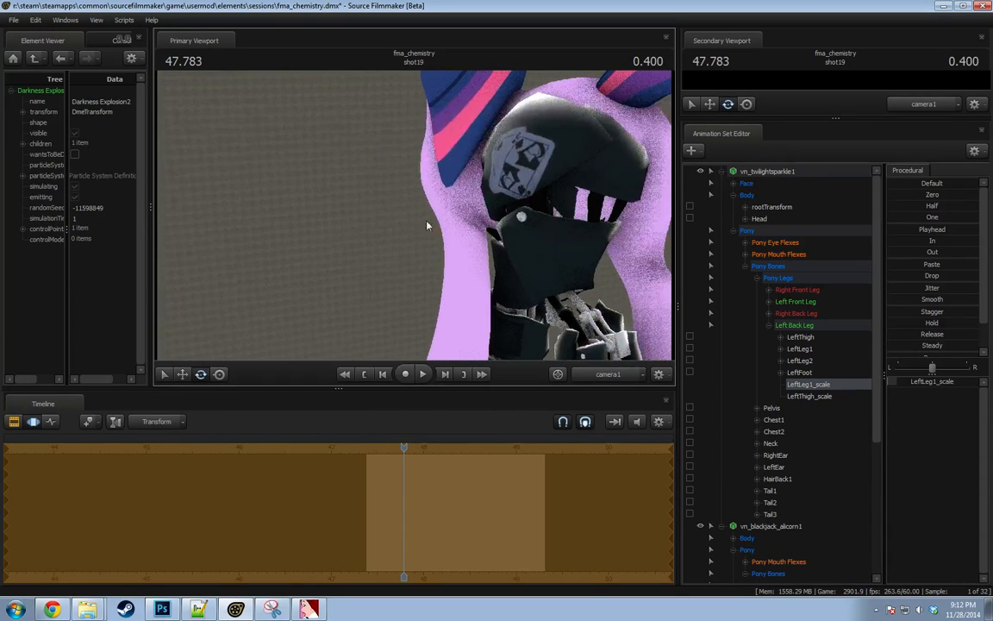
Move vn_twilightsparkle1's LeftThigh bone sideways to adjust how the thigh sits inside the armour.
left_click(817, 397)
left_click(800, 337)
left_click_drag(419, 210, 419, 210)
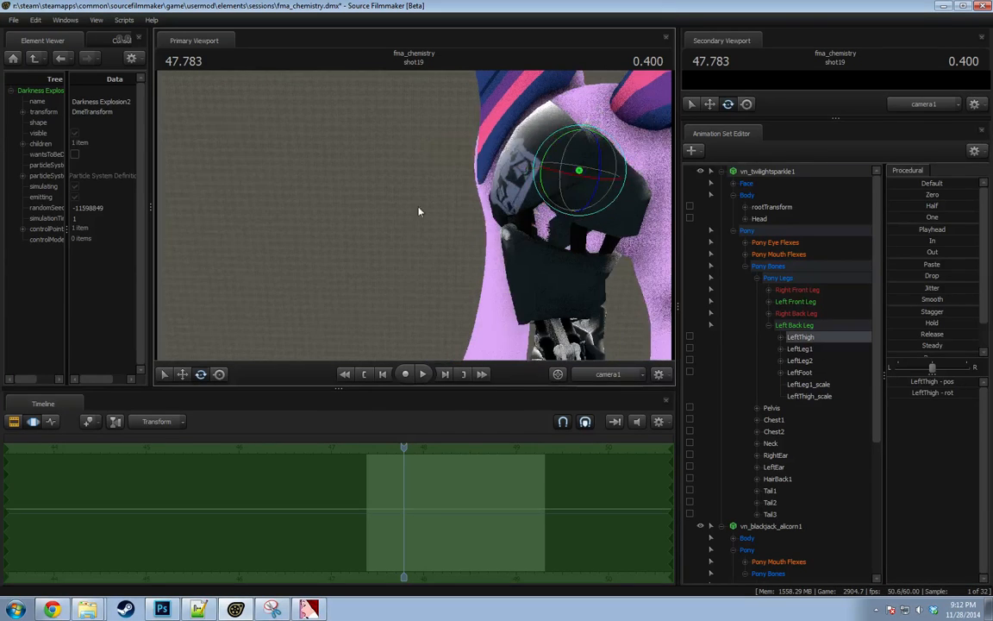
left_click_drag(548, 198, 441, 202, "alt")
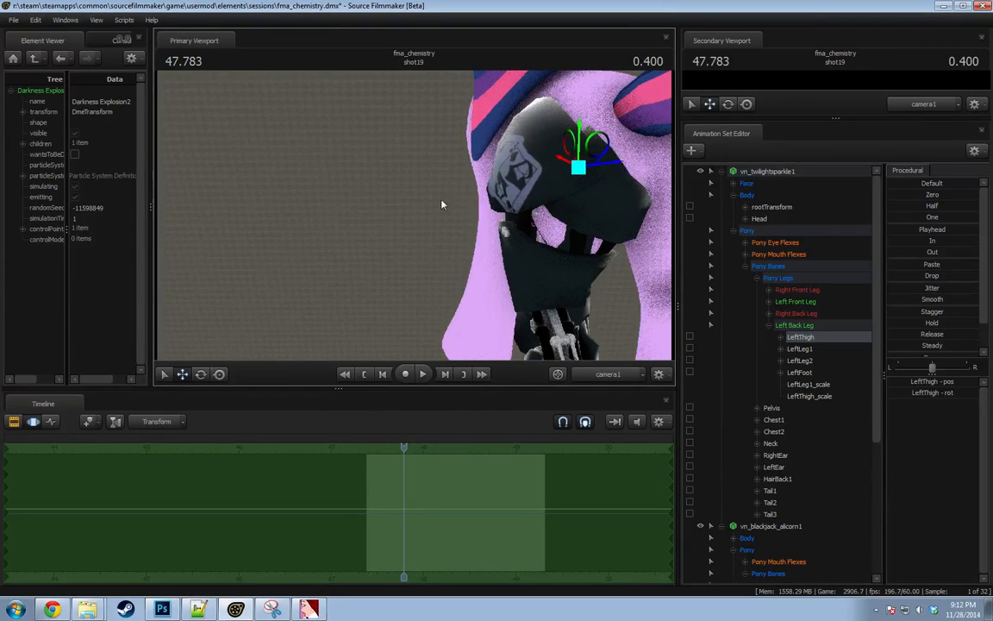
left_click_drag(593, 162, 406, 179)
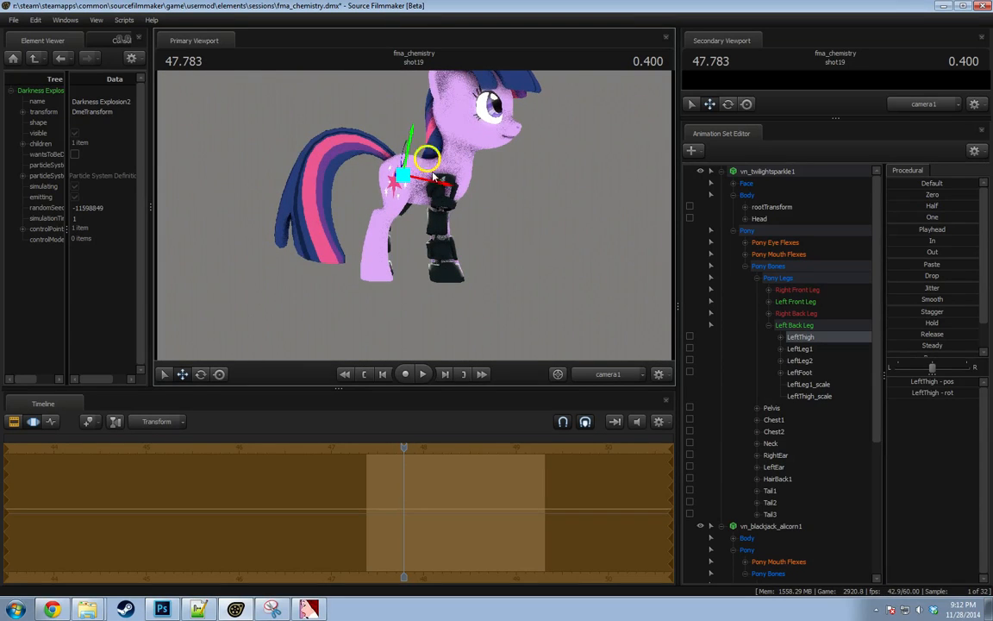
Examine vn_blackjack_alicorn1's wing, leg and pelvis bone groups alongside the armoured model.
scroll(792, 349, "down", 6)
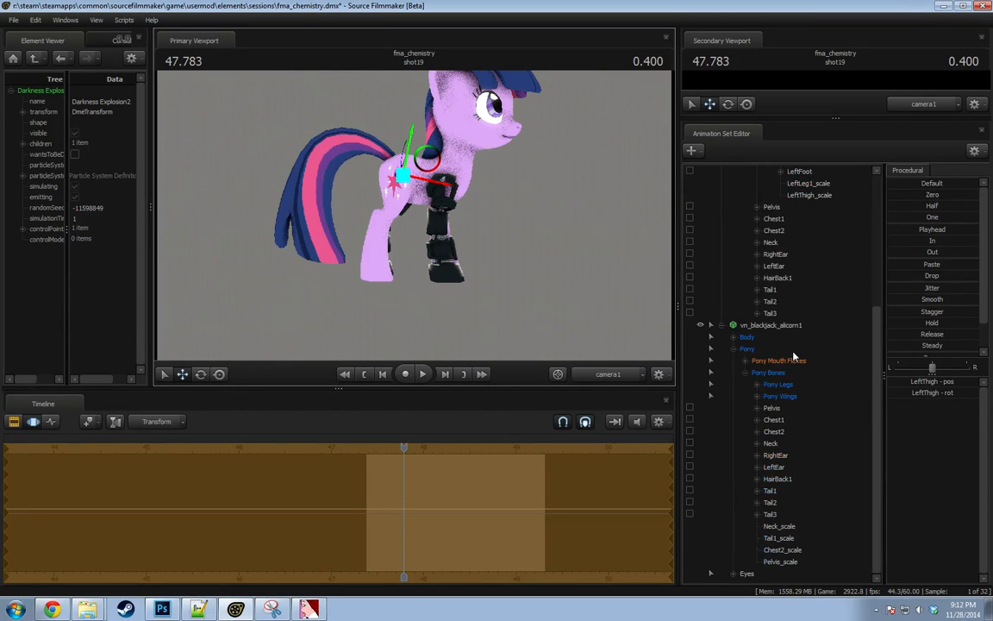
left_click_drag(463, 237, 647, 283, "alt")
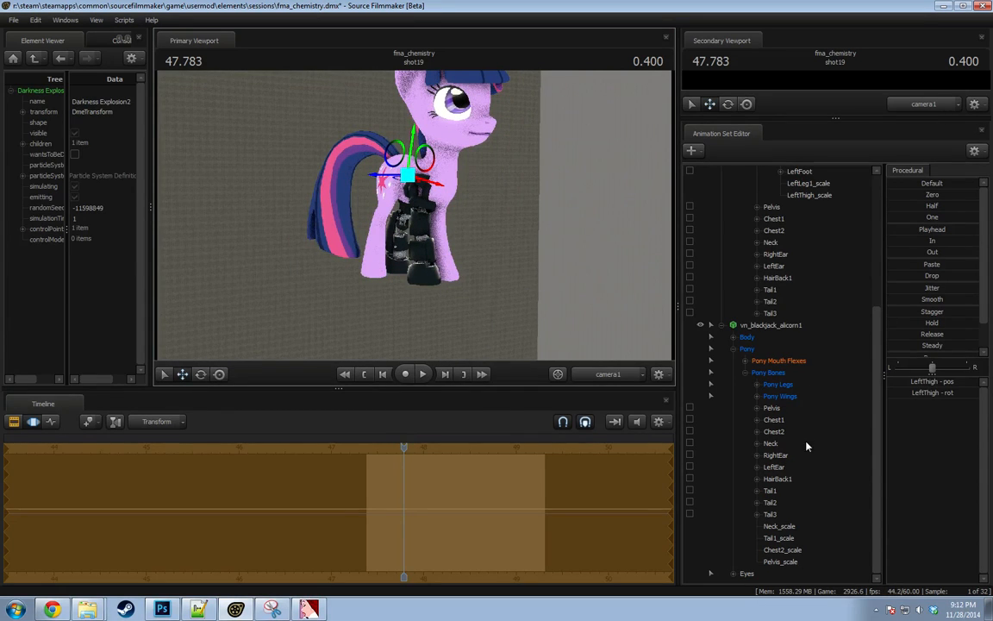
left_click(787, 514)
left_click(780, 395)
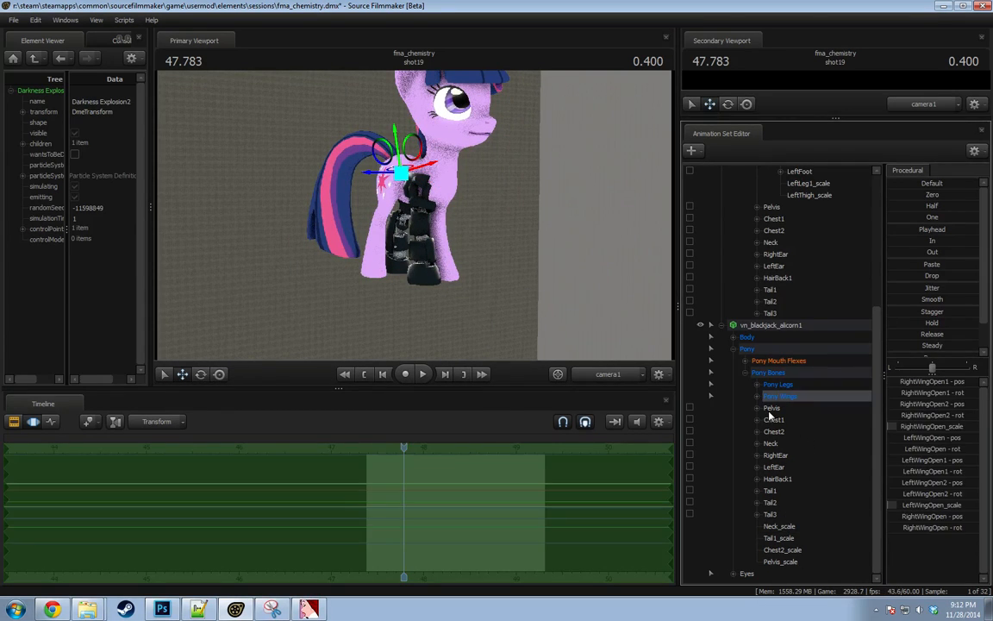
left_click(756, 385)
left_click(796, 399)
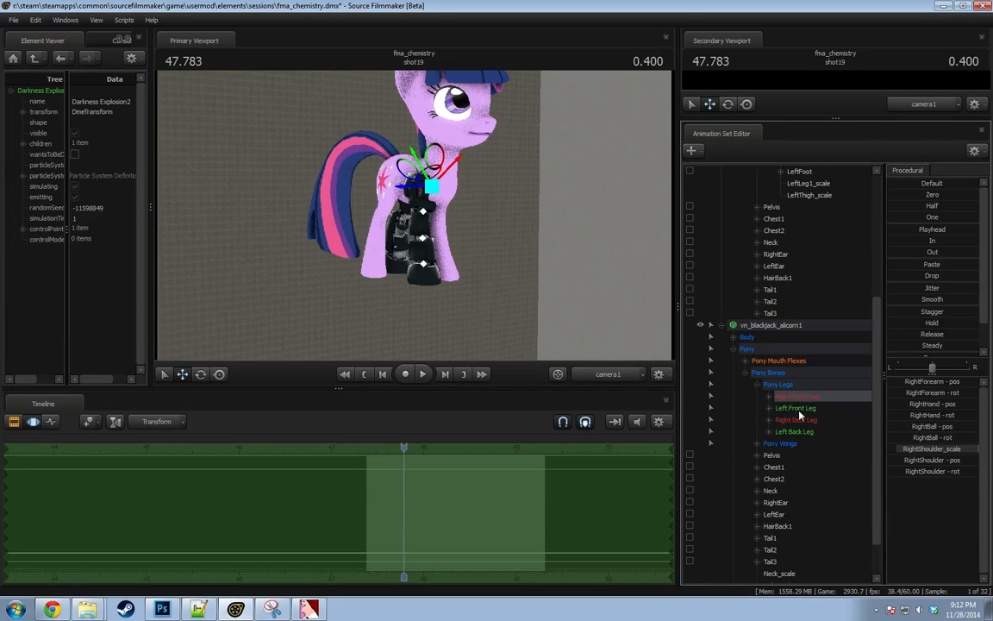
left_click(797, 409)
left_click(798, 398)
left_click(781, 456)
scroll(784, 452, "up", 3)
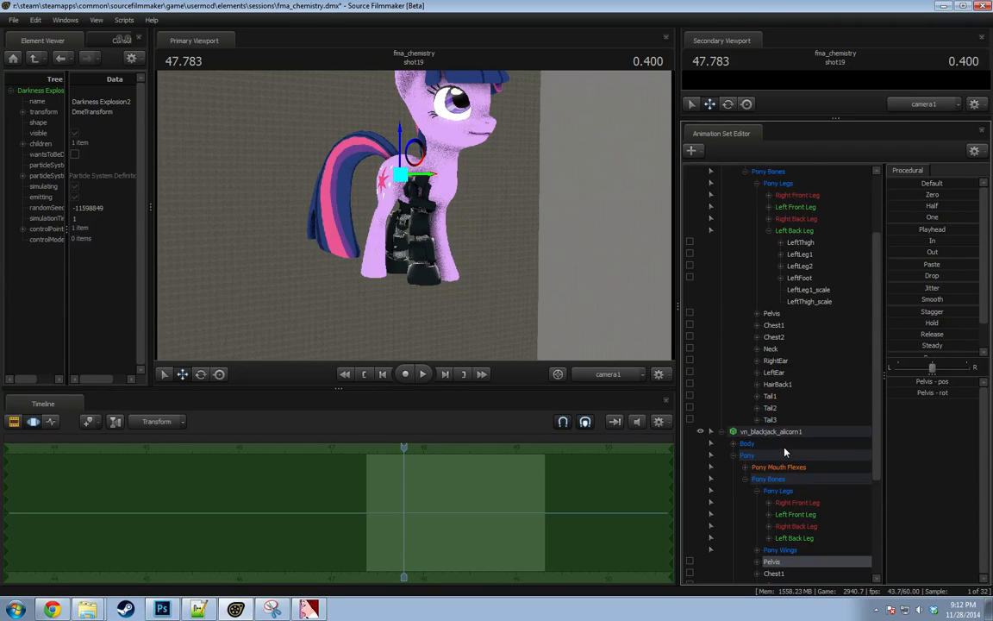
scroll(791, 461, "down", 2)
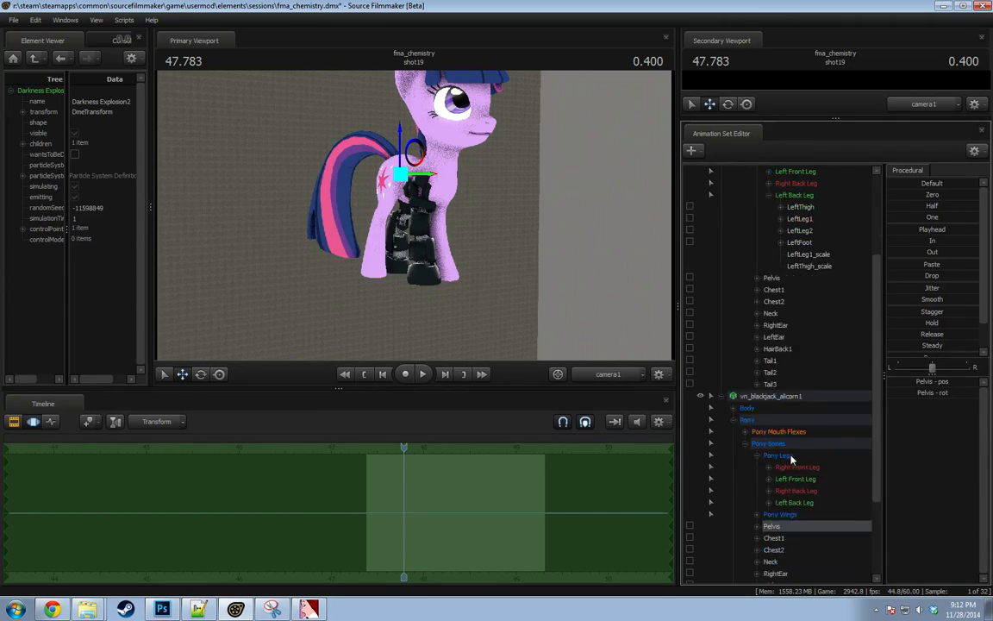
Lock vn_blackjack_alicorn1's Chest2 bone to vn_twilightsparkle1's Chest2 bone and shift the playhead to 47.750.
left_click(775, 267)
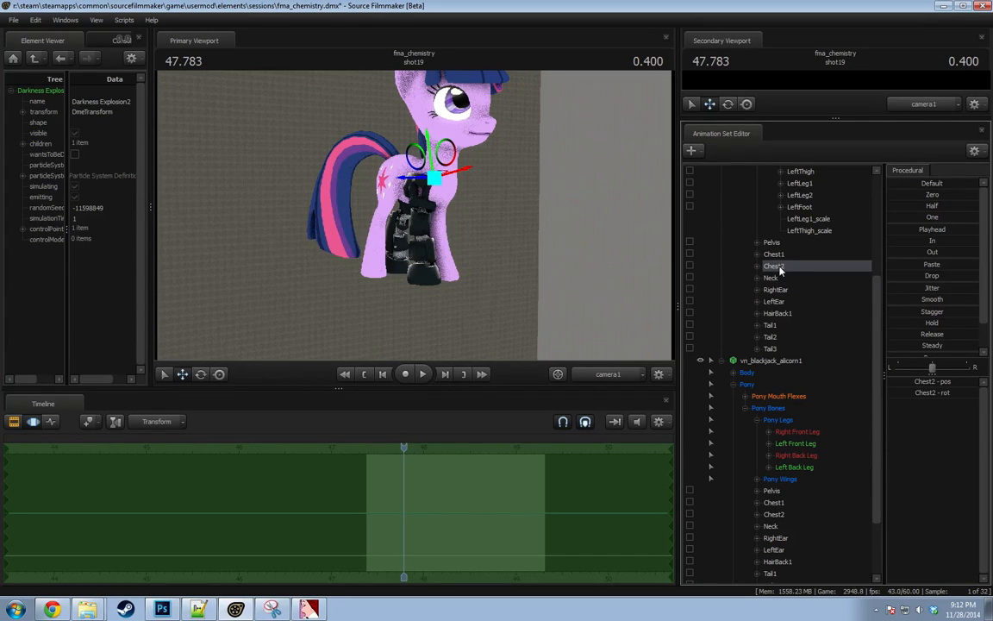
left_click(743, 514)
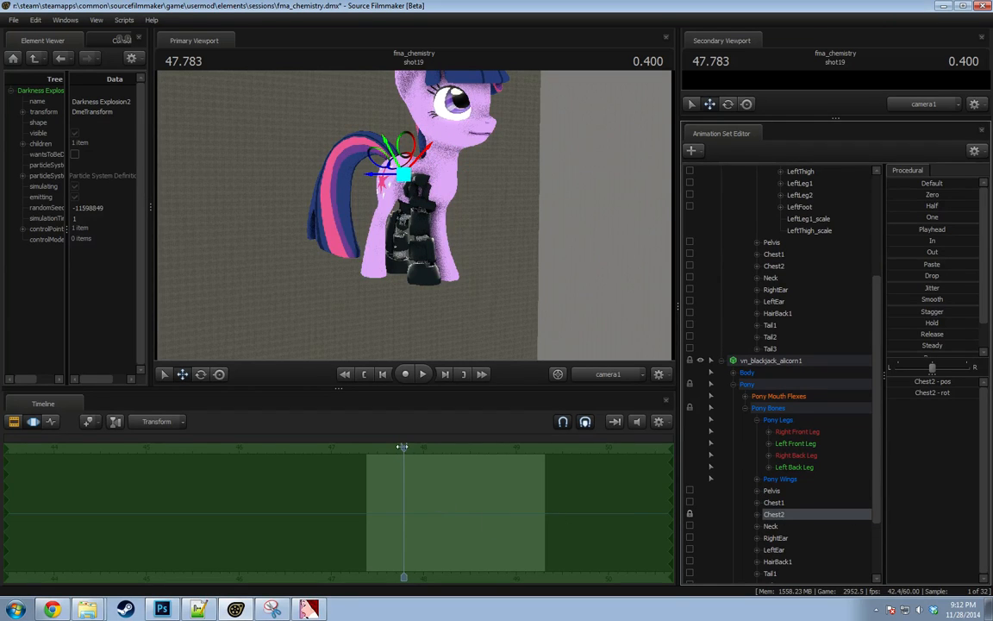
left_click_drag(403, 446, 401, 447)
left_click_drag(491, 253, 526, 263)
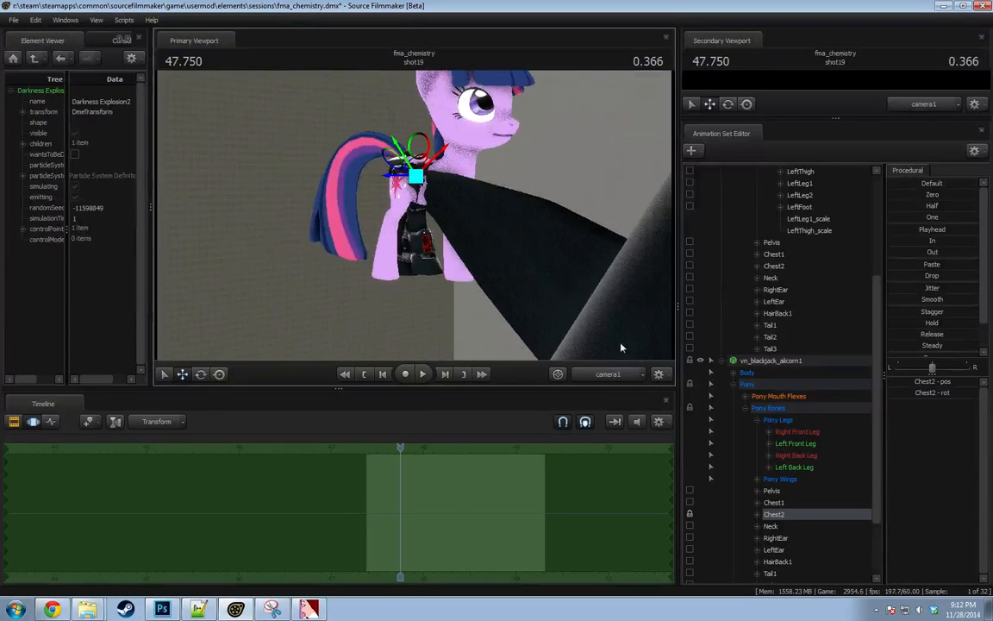
Set vn_blackjack_alicorn1's Chest2_scale to 0.1 at the current frame.
scroll(807, 550, "down", 3)
left_click(791, 549)
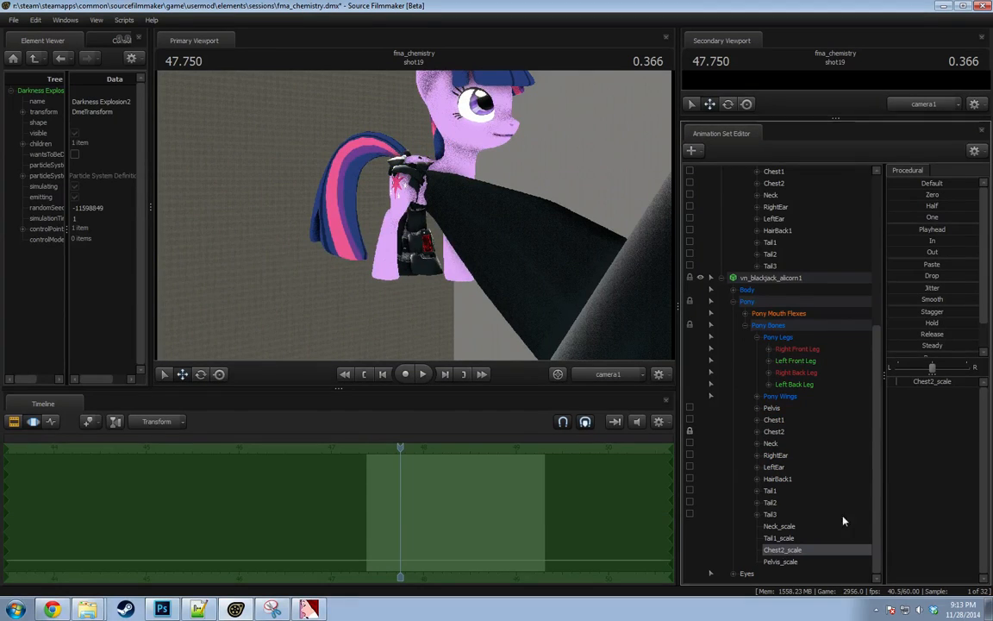
left_click(908, 382)
type("0.1")
key("Return")
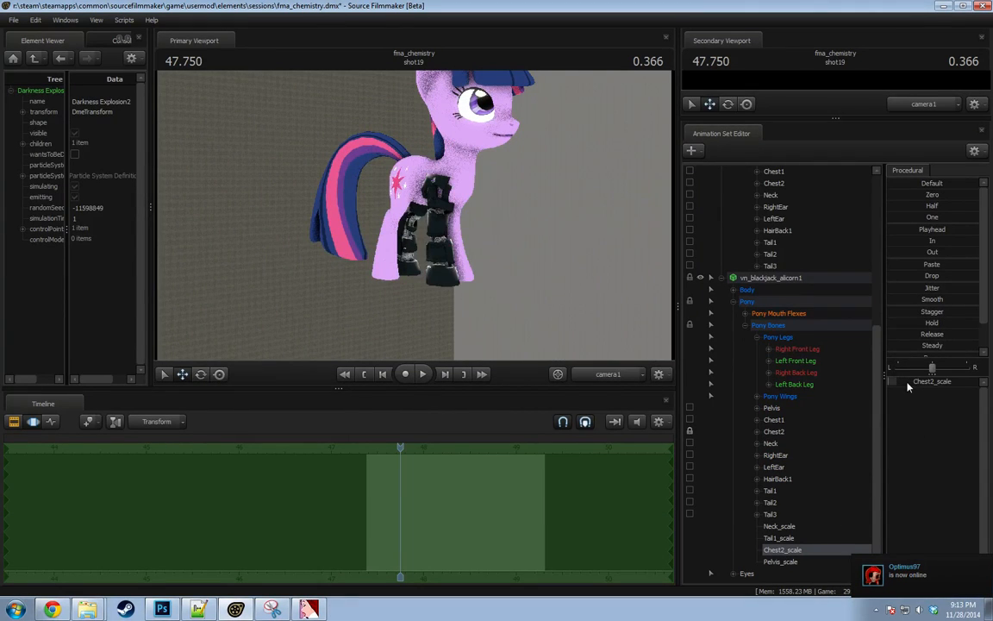
Try rotating vn_twilightsparkle1's Chest2 bone to test the chest lock, and undo the rotation.
scroll(774, 396, "up", 6)
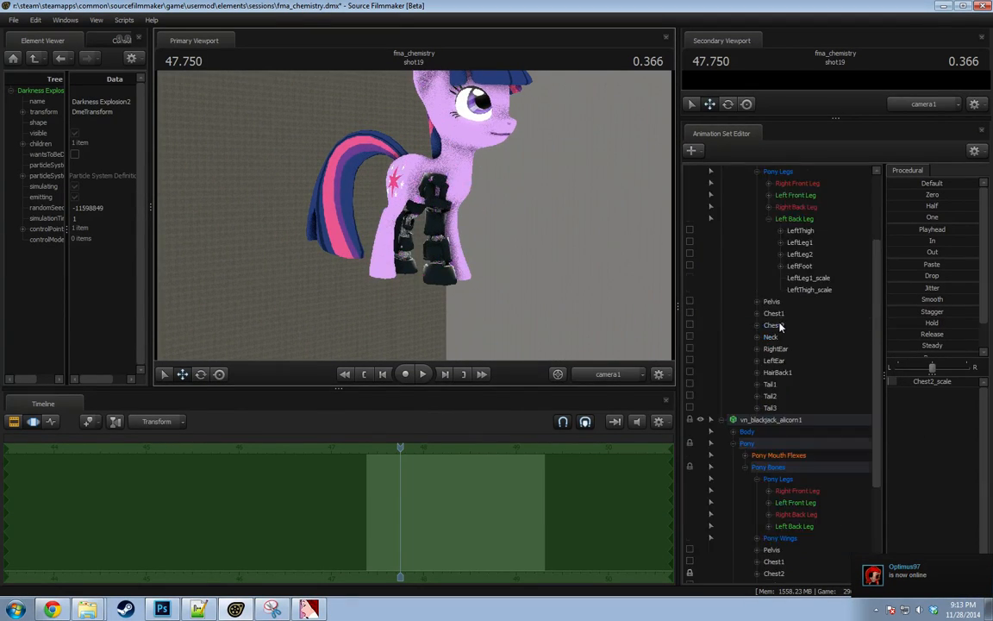
left_click(774, 396)
key("e")
left_click_drag(421, 163, 441, 201)
key("ctrl+z")
Examine how the armour's legs and flank line up with Twilight's body from both sides.
left_click_drag(539, 222, 421, 192, "alt")
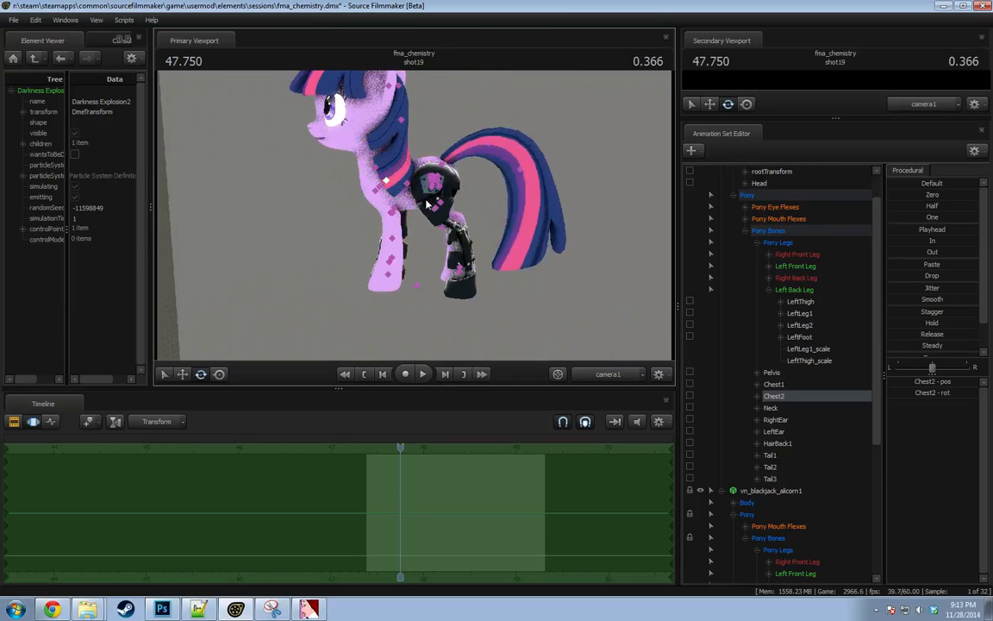
scroll(720, 427, "down", 2)
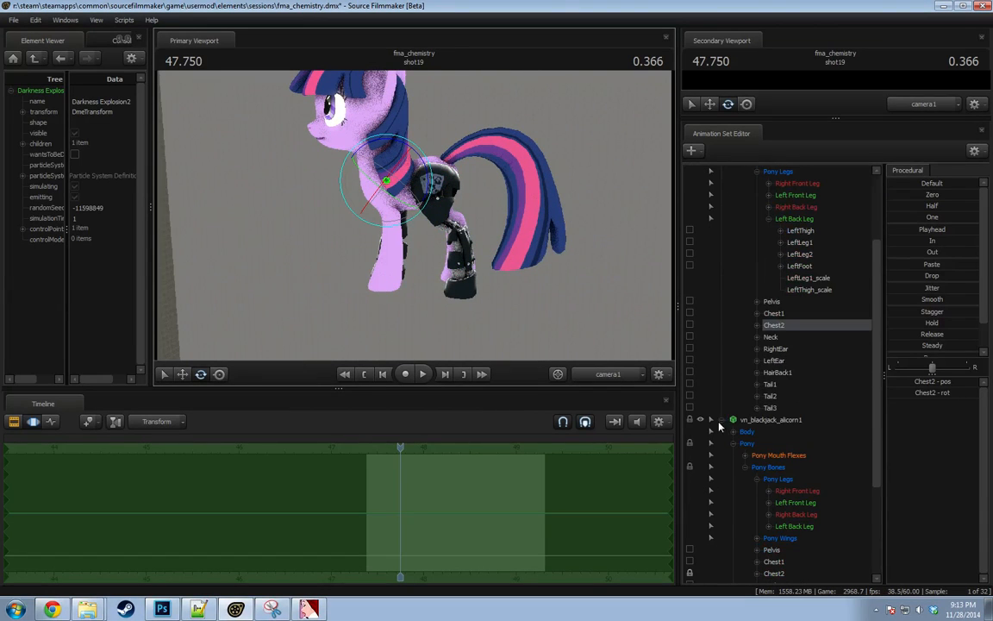
scroll(711, 388, "down", 3)
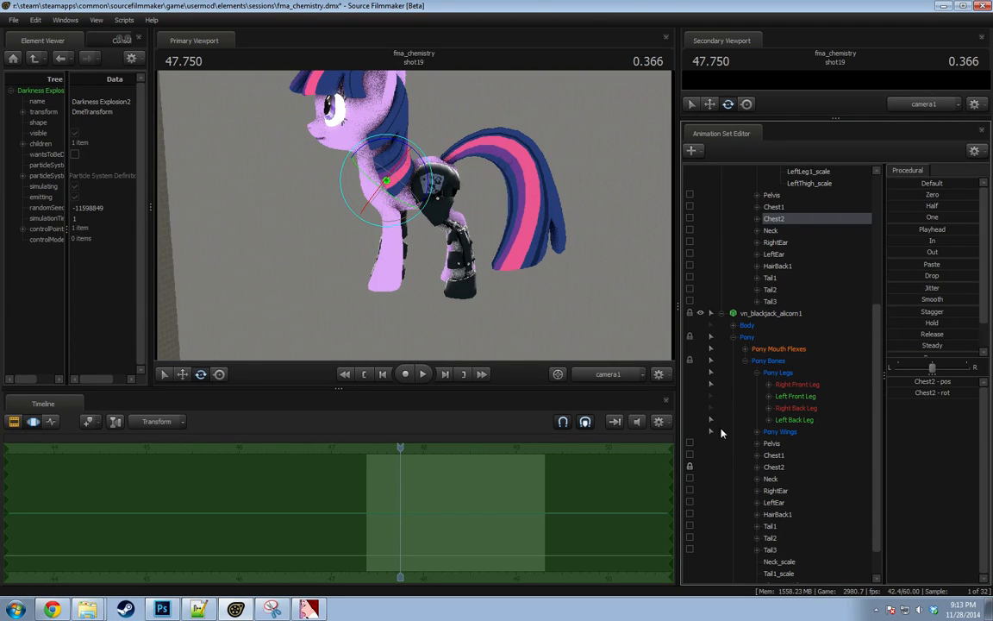
scroll(742, 455, "down", 1)
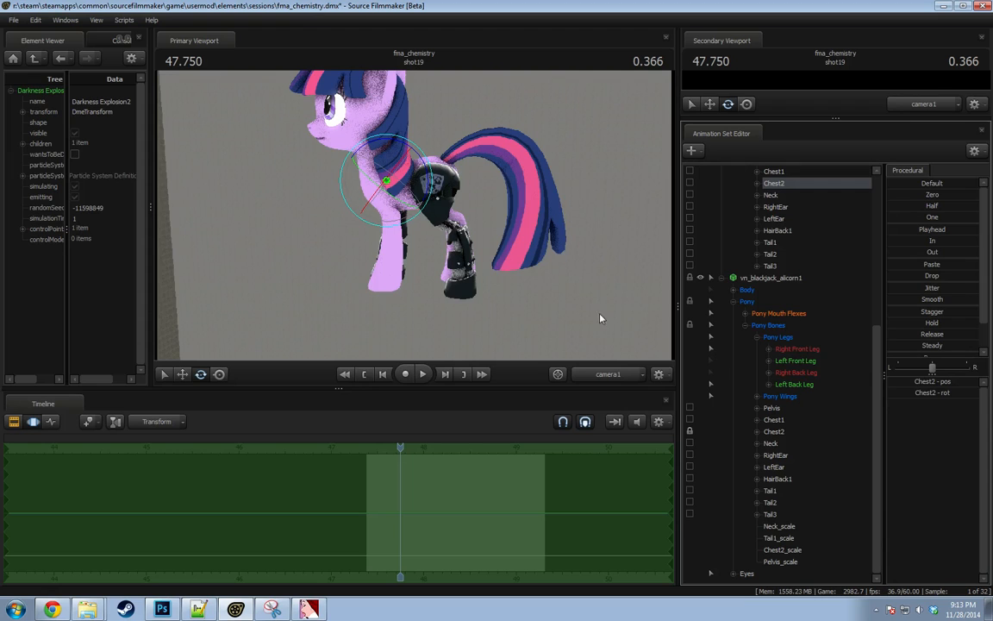
left_click_drag(532, 265, 556, 269, "alt")
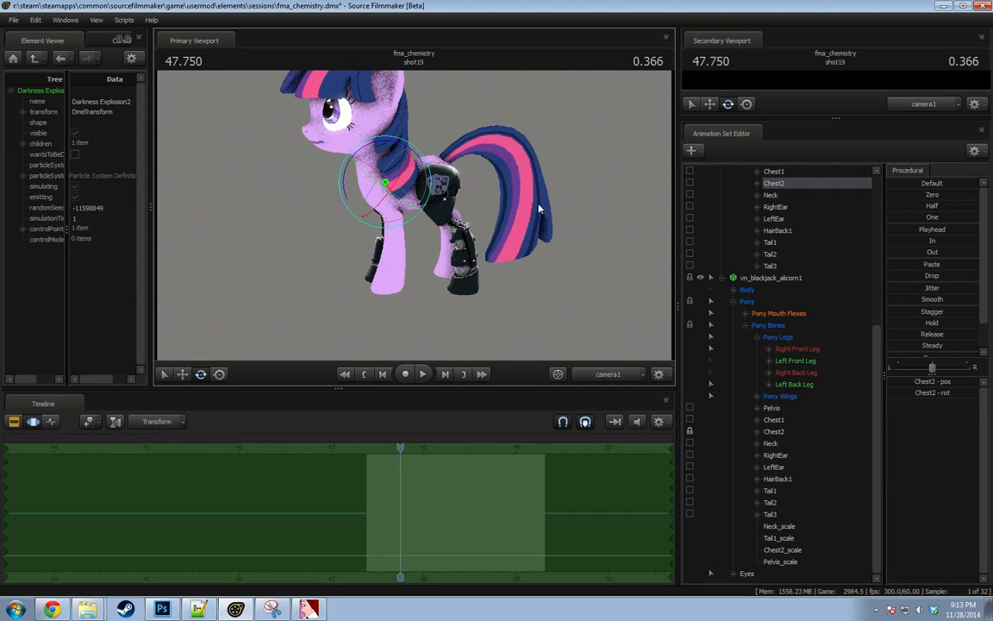
left_click_drag(539, 209, 544, 255, "alt")
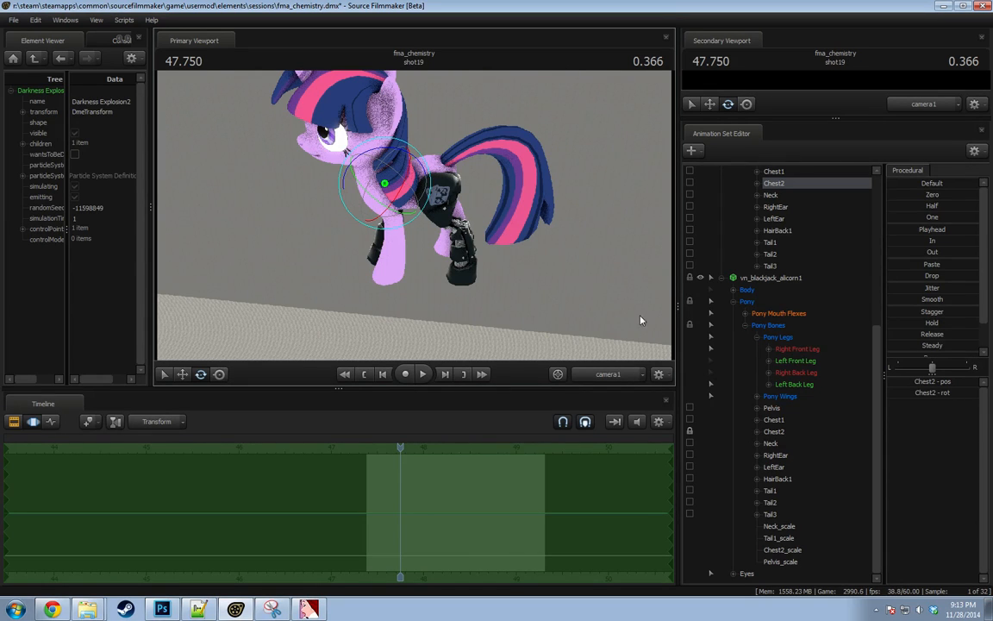
left_click_drag(474, 212, 586, 293, "alt")
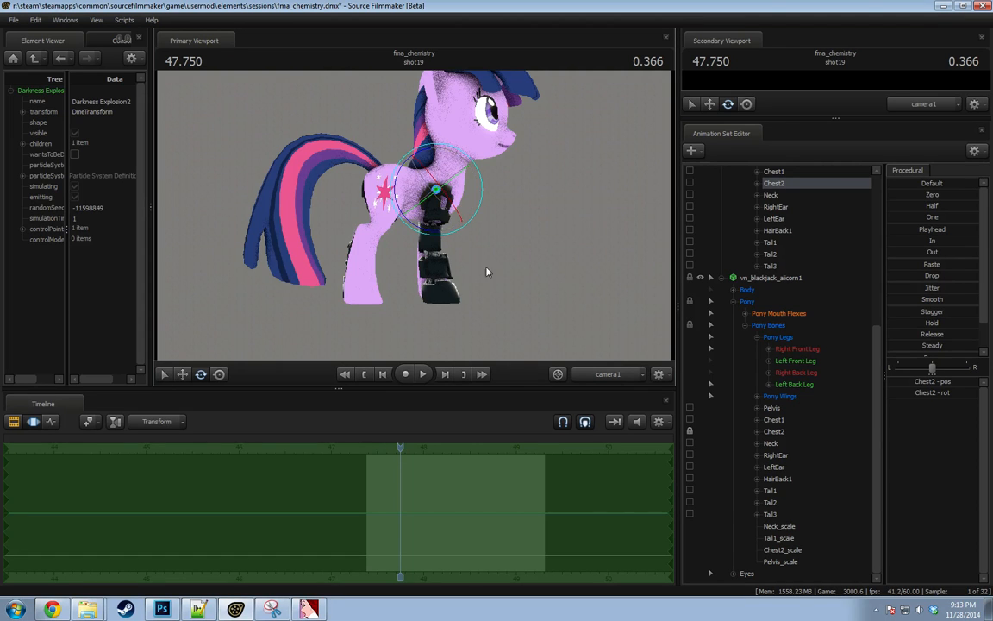
left_click_drag(414, 218, 457, 195, "alt")
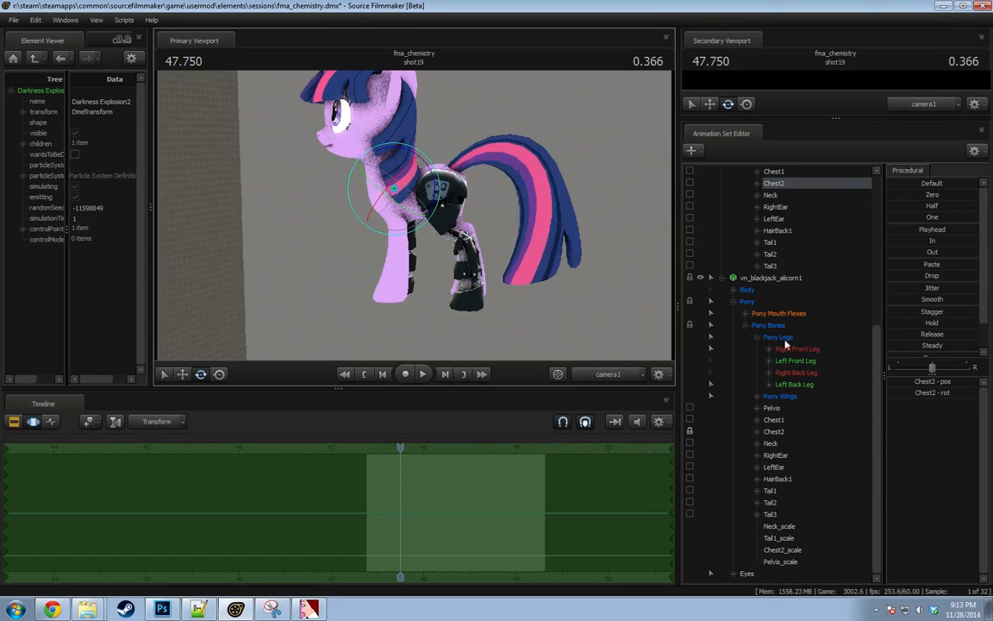
Lock vn_blackjack_alicorn1's Pelvis bone to vn_twilightsparkle1's Pelvis bone and collapse Blackjack's Pony Legs group.
scroll(721, 405, "up", 3)
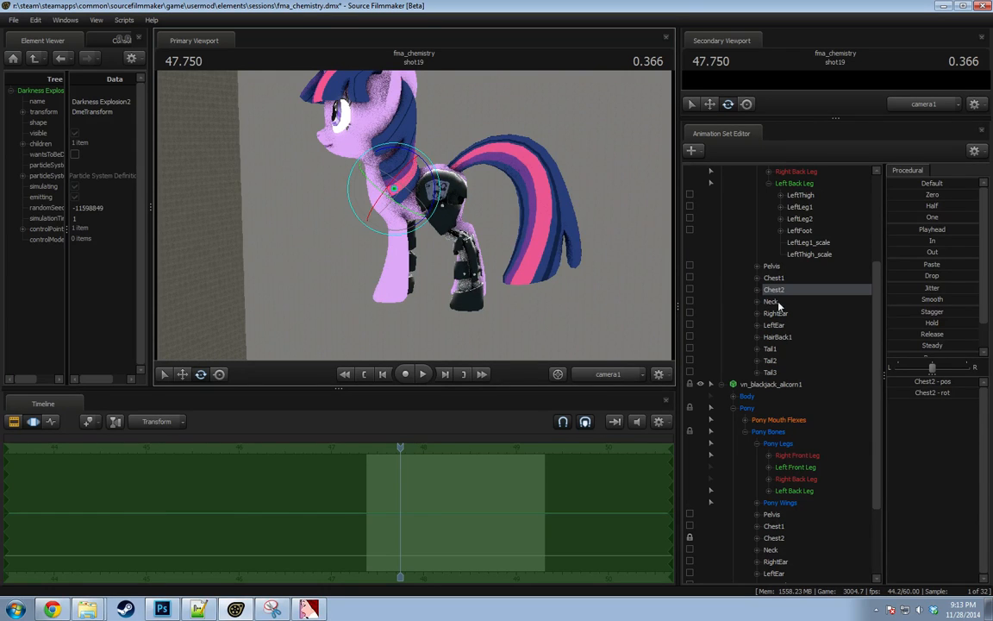
left_click(772, 265)
left_click_drag(413, 207, 388, 206, "alt")
mouse_move(445, 165)
left_mouse_down()
mouse_move(455, 159)
mouse_move(466, 178)
mouse_move(452, 144)
mouse_move(457, 161)
left_mouse_up()
scroll(811, 341, "down", 3)
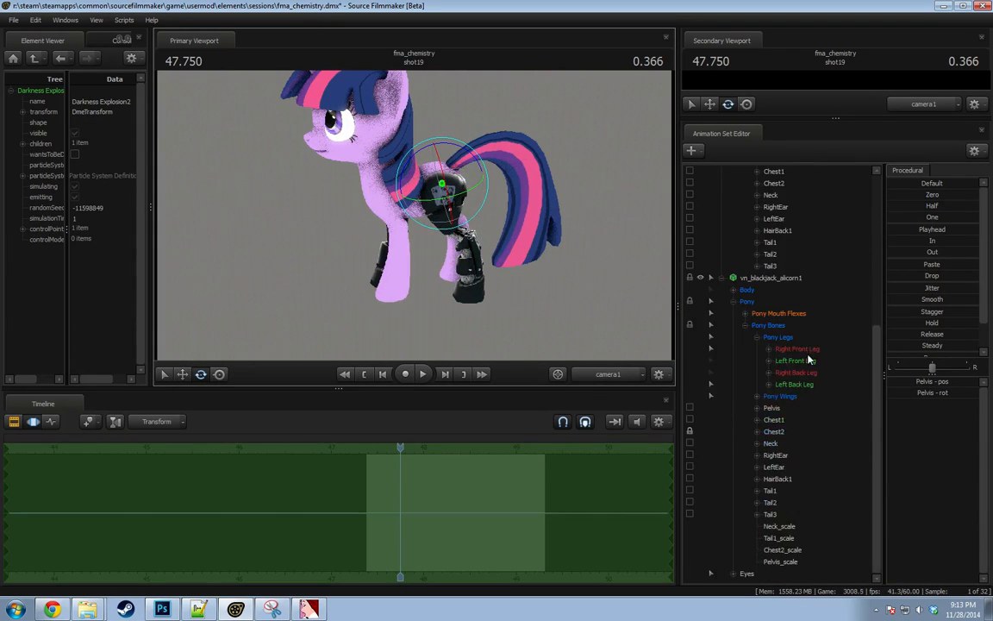
scroll(777, 414, "up", 2)
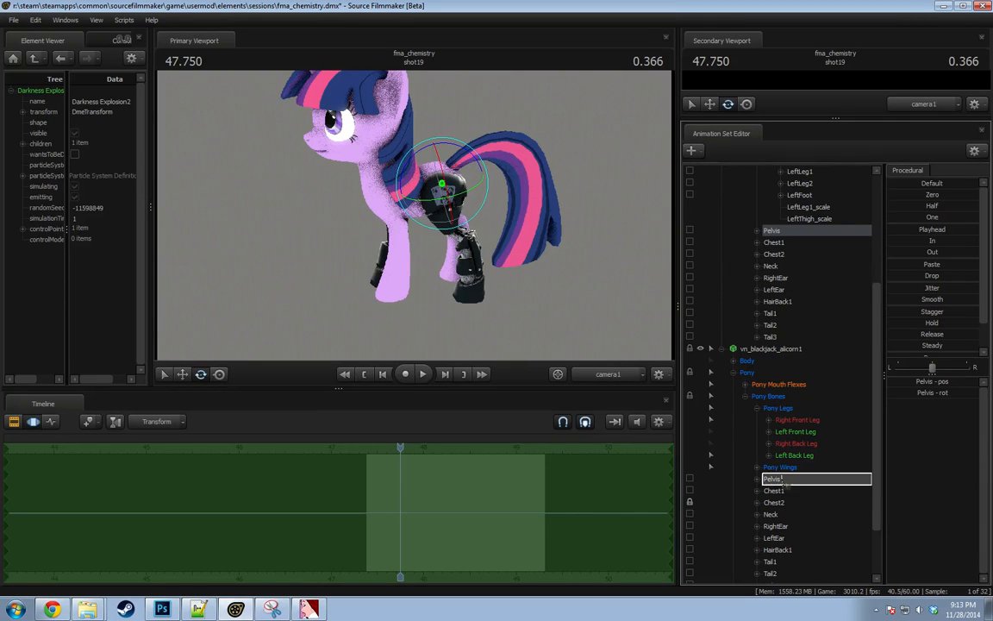
left_click_drag(461, 207, 417, 179)
key("ctrl+z")
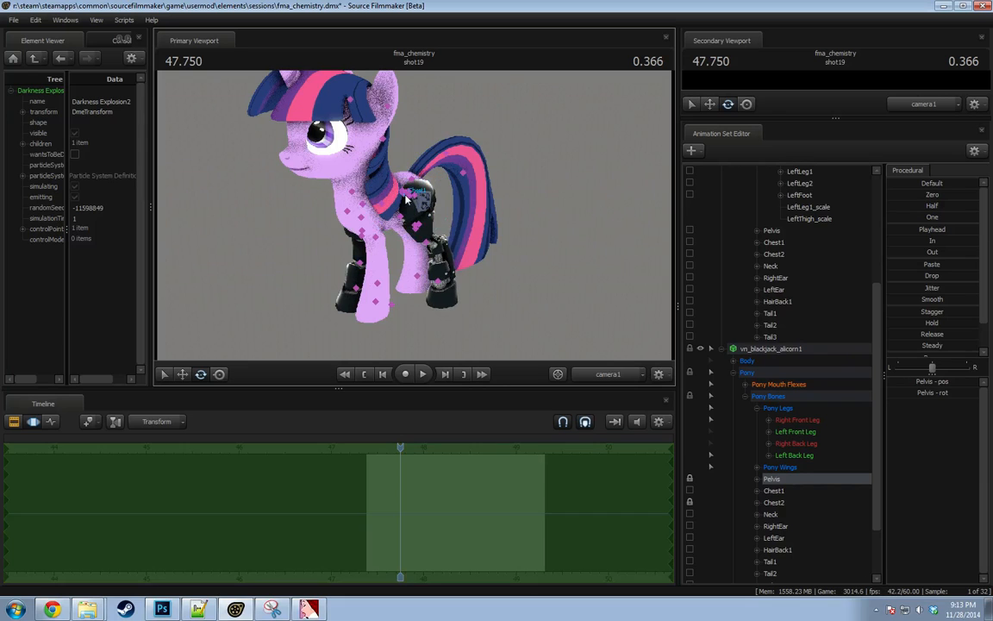
scroll(700, 281, "up", 2)
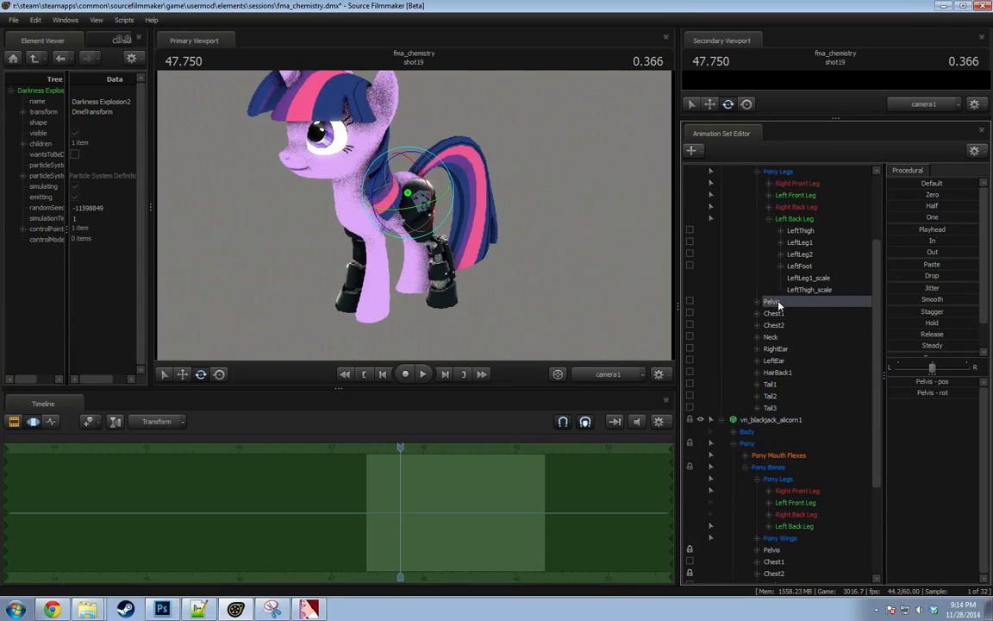
left_click_drag(399, 252, 480, 247)
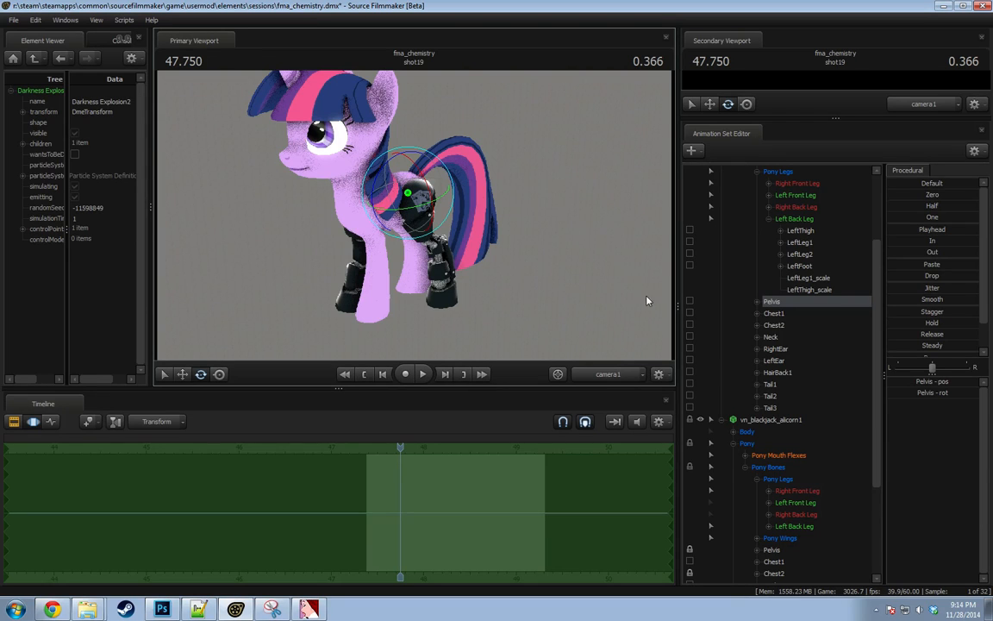
left_click(757, 478)
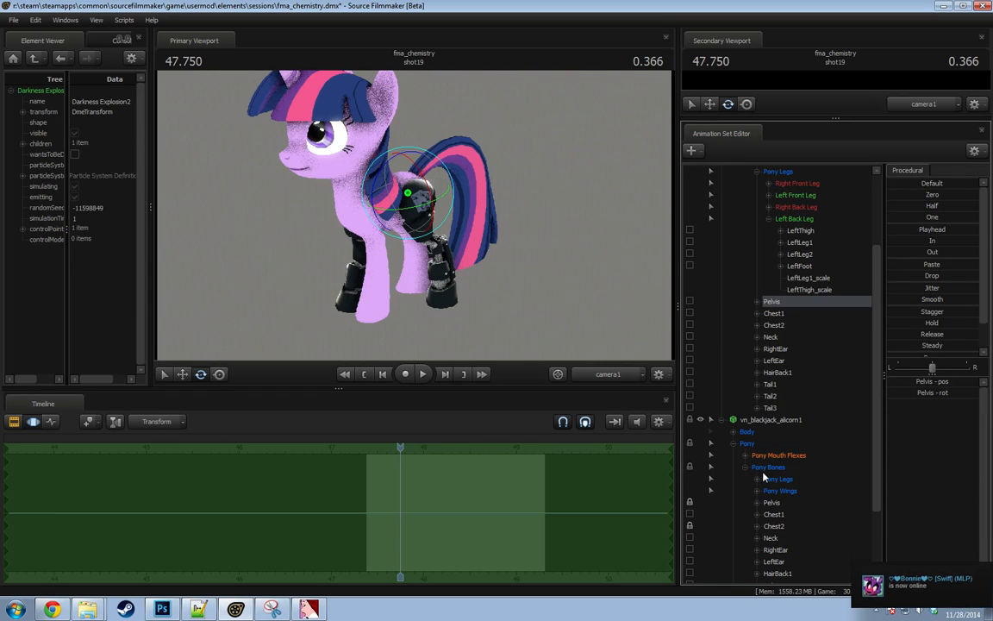
Fly around the combined model to inspect the armoured front and back legs up close.
key("w")
left_click_drag(517, 297, 414, 216)
key("s")
key("w")
key("w")
key("w")
key("s")
key("a")
key("w")
key("s")
key("w")
key("s")
key("s")
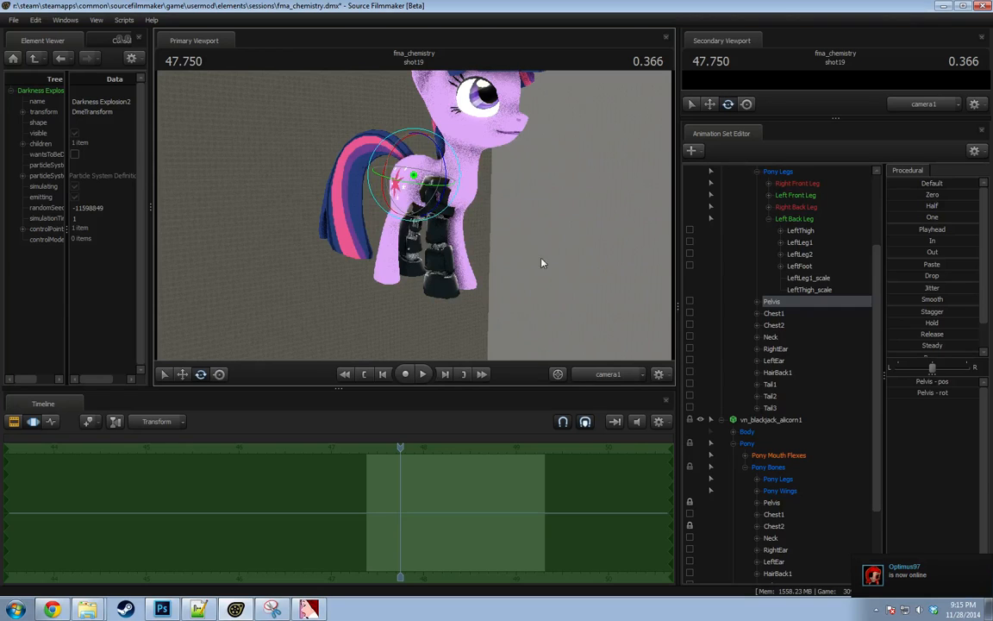
left_click_drag(542, 259, 492, 220)
key("w")
key("a")
key("a")
key("s")
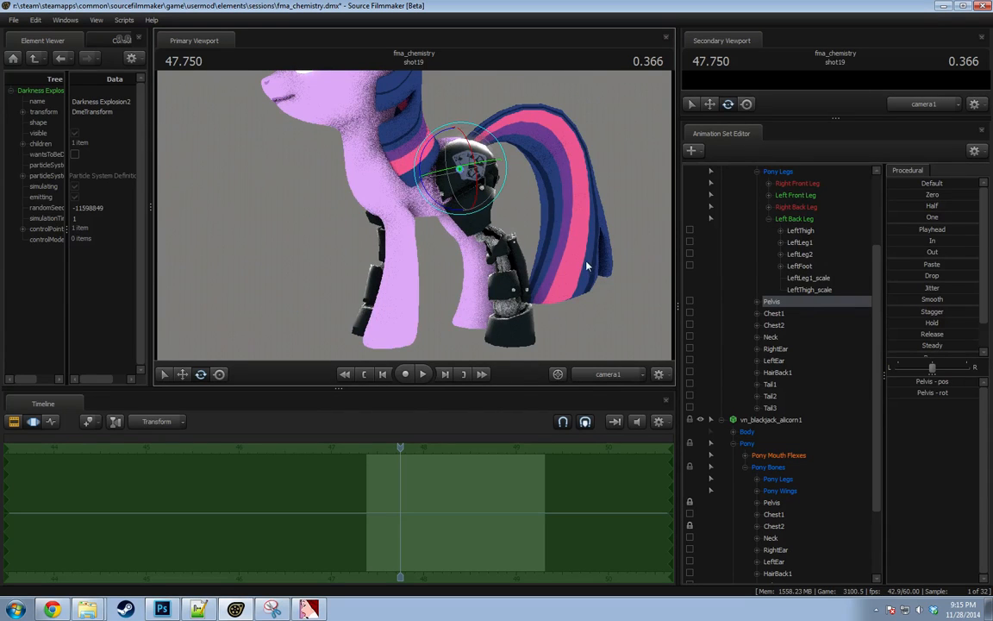
key("s")
left_click_drag(552, 292, 520, 308)
key("w")
Collapse vn_twilightsparkle1's Body and Pony groups and vn_blackjack_alicorn1's Pony Bones group.
scroll(690, 284, "up", 5)
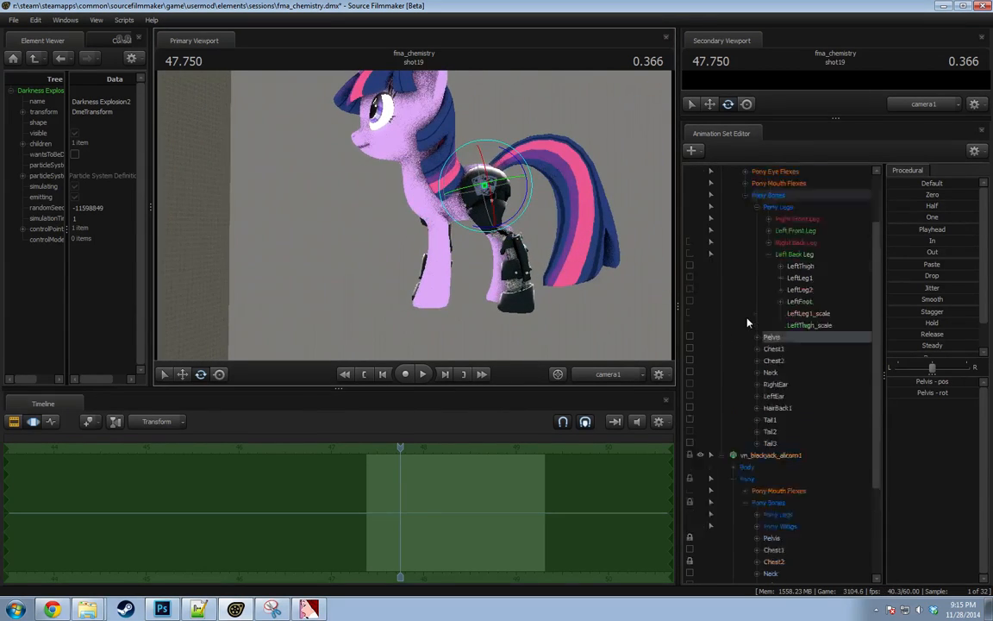
left_click(733, 230)
left_click(733, 195)
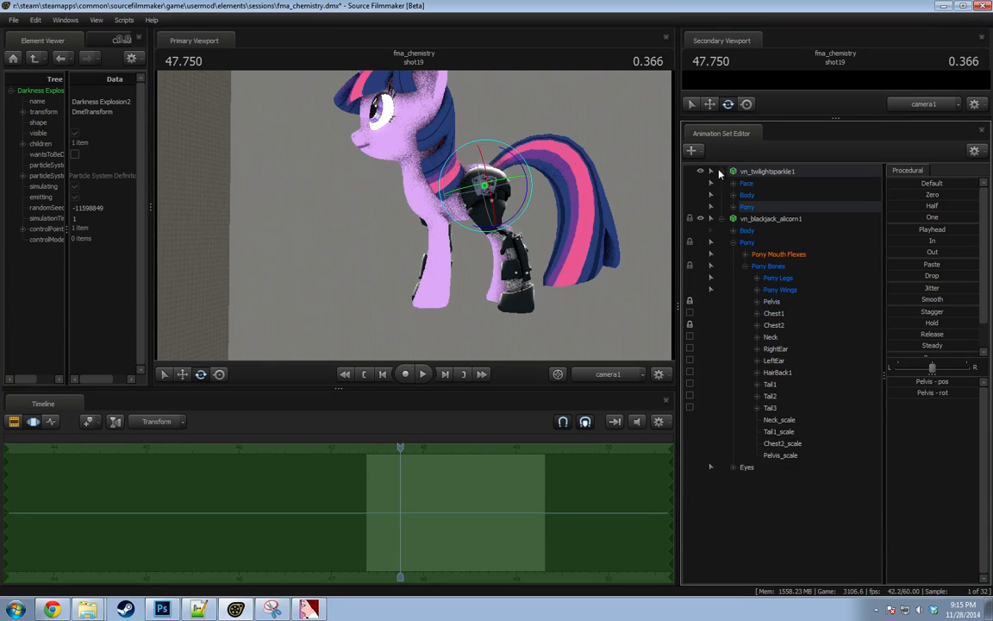
left_click(720, 219)
left_click(721, 219)
left_click(744, 266)
Add a second Twilight Sparkle model to the shot, filtering for "twilight" and choosing the vn_twilightsparkle.mdl file.
right_click(756, 452)
left_click(828, 476)
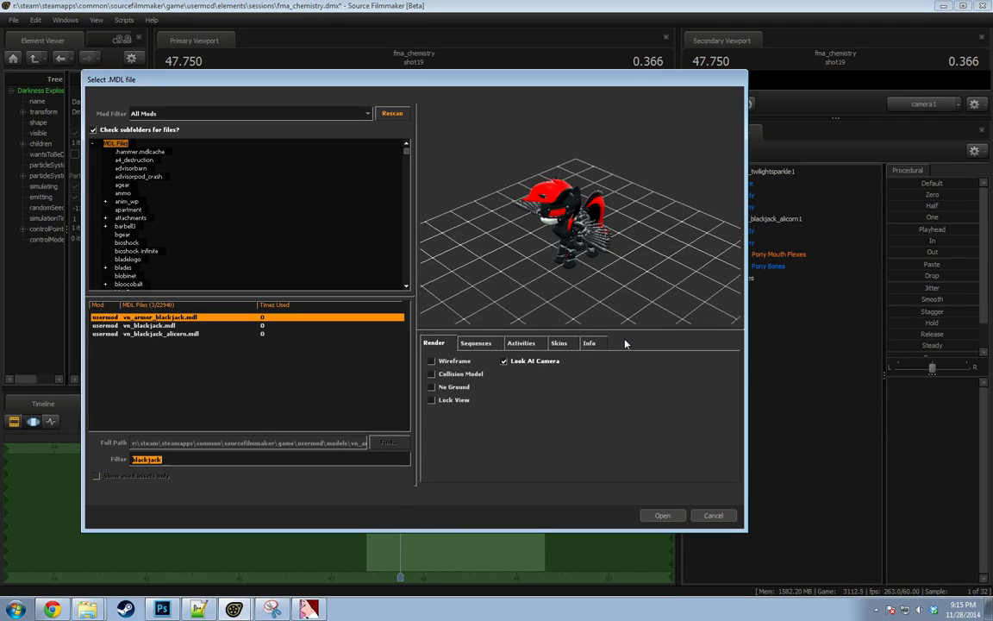
type("twi")
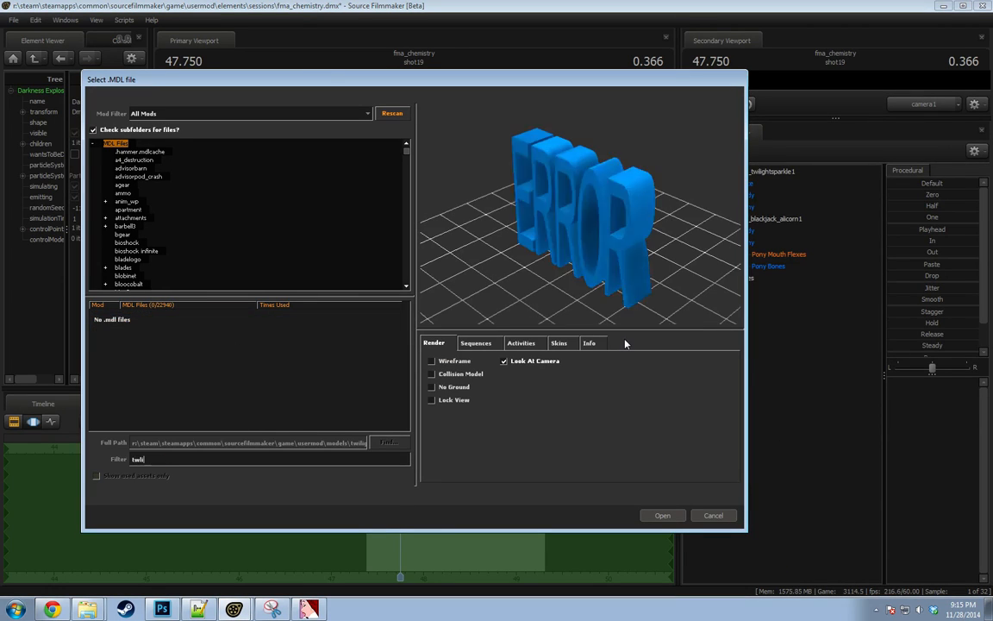
type("light")
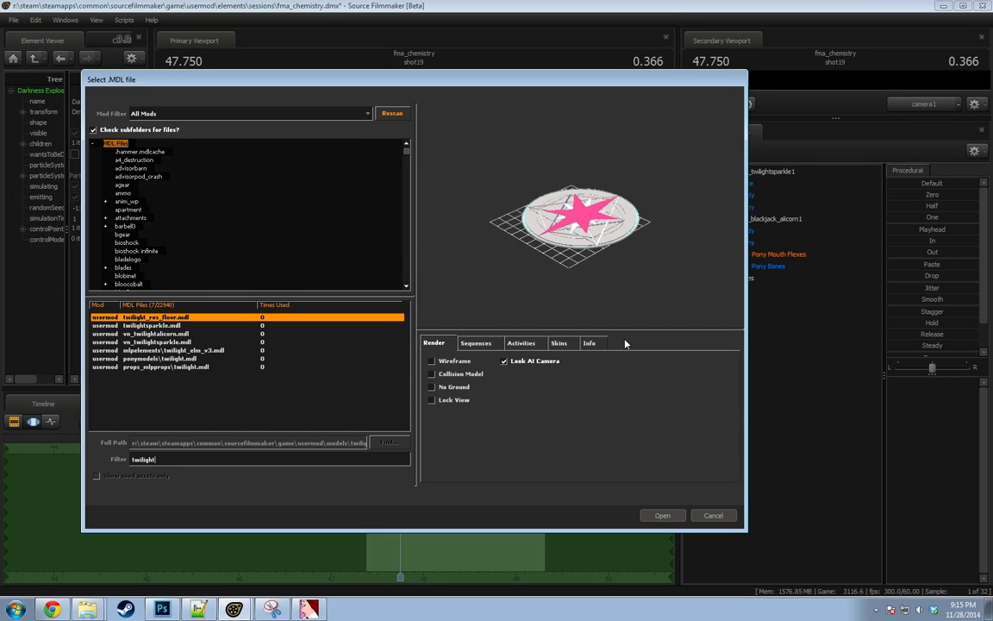
key("Down")
key("Return")
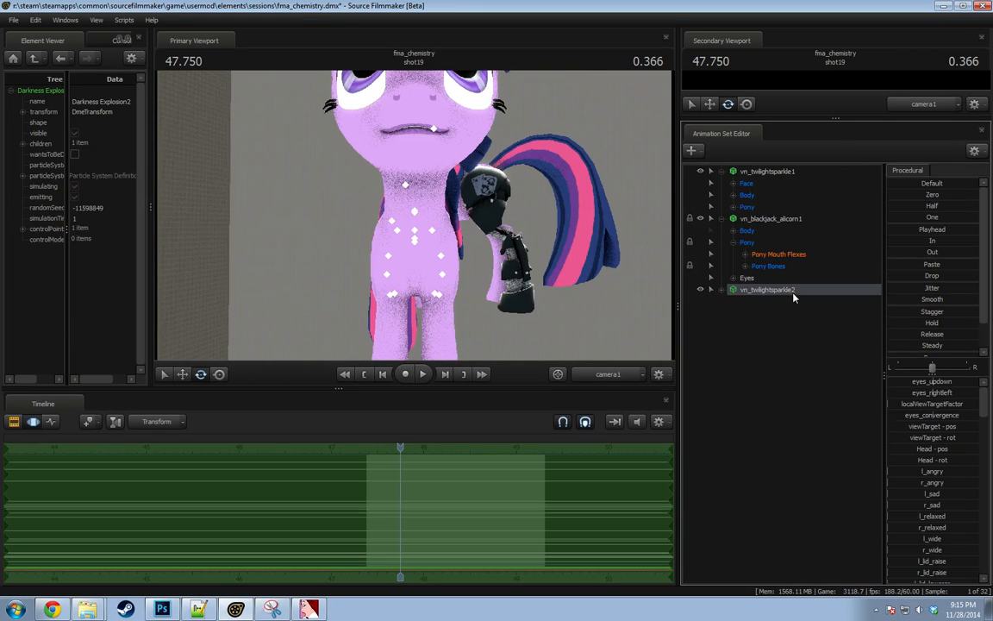
Start an animation import for vn_twilightsparkle2 with its rootTransform left out of the selection.
right_click(794, 298)
left_click(751, 312)
left_click(762, 314)
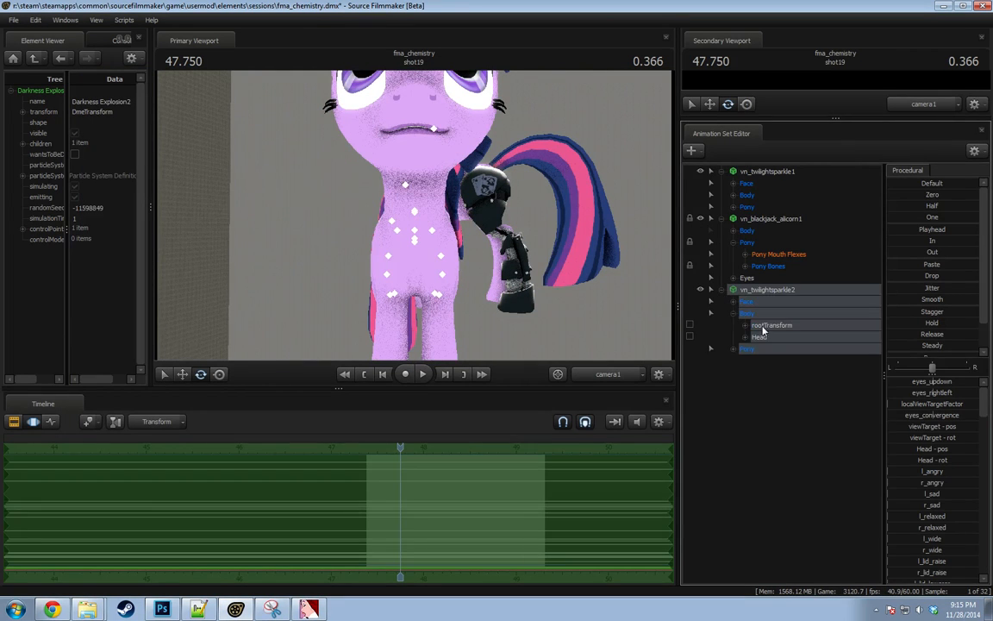
right_click(771, 315)
left_click(780, 344)
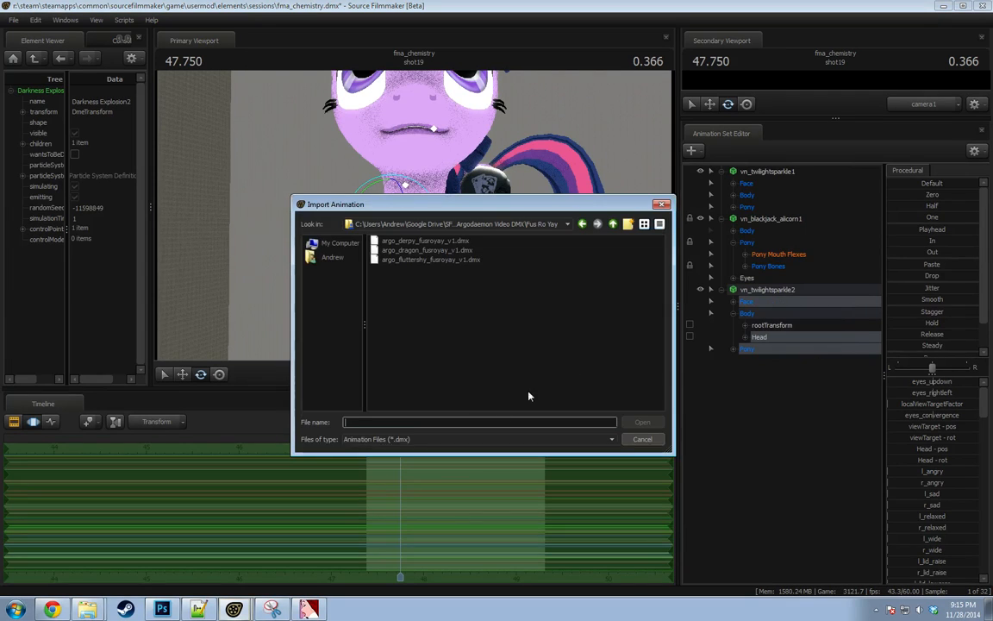
Browse the animation import to the R:\Steam\steamapps\common folder.
left_click(612, 224)
left_click(612, 224)
left_click(612, 225)
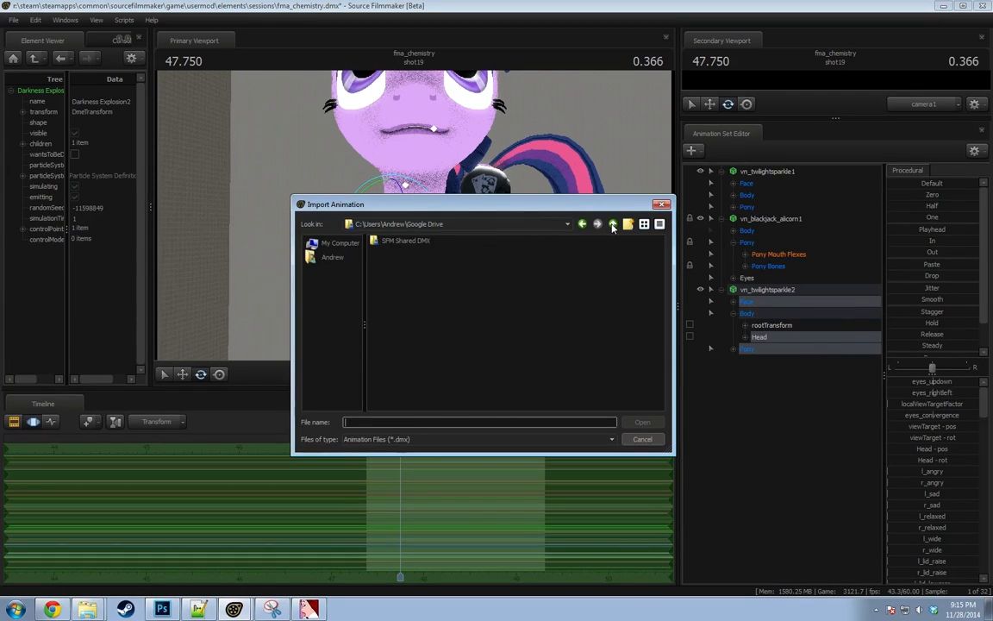
left_click(612, 224)
left_click(612, 225)
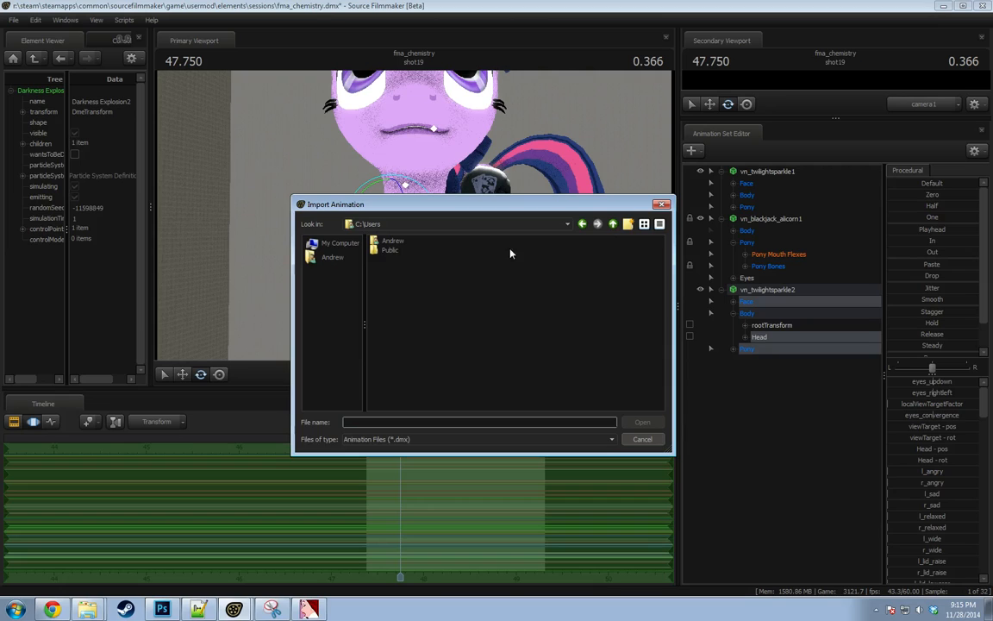
left_click(337, 246)
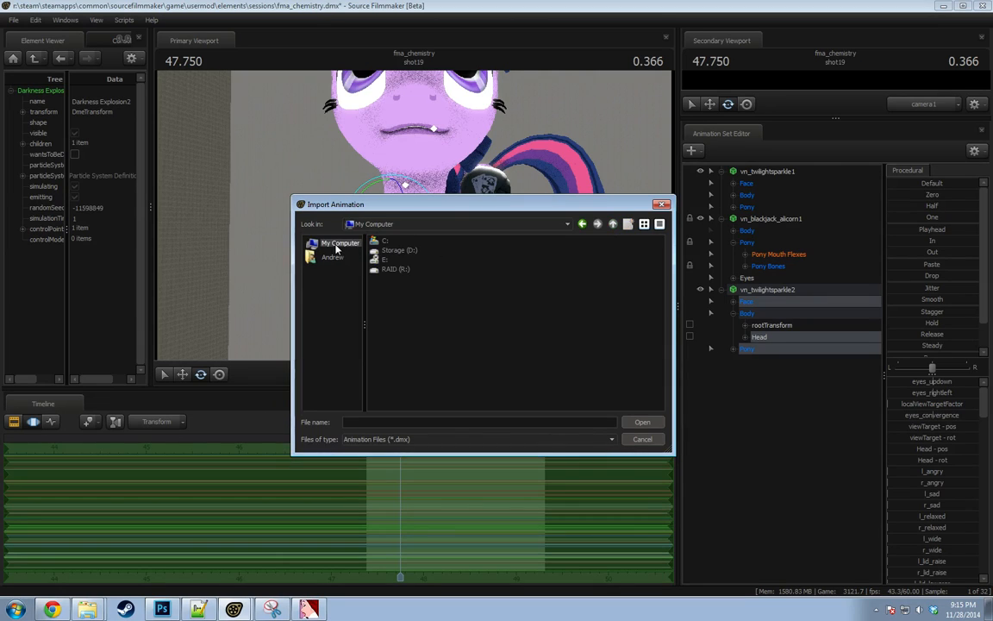
double_click(383, 268)
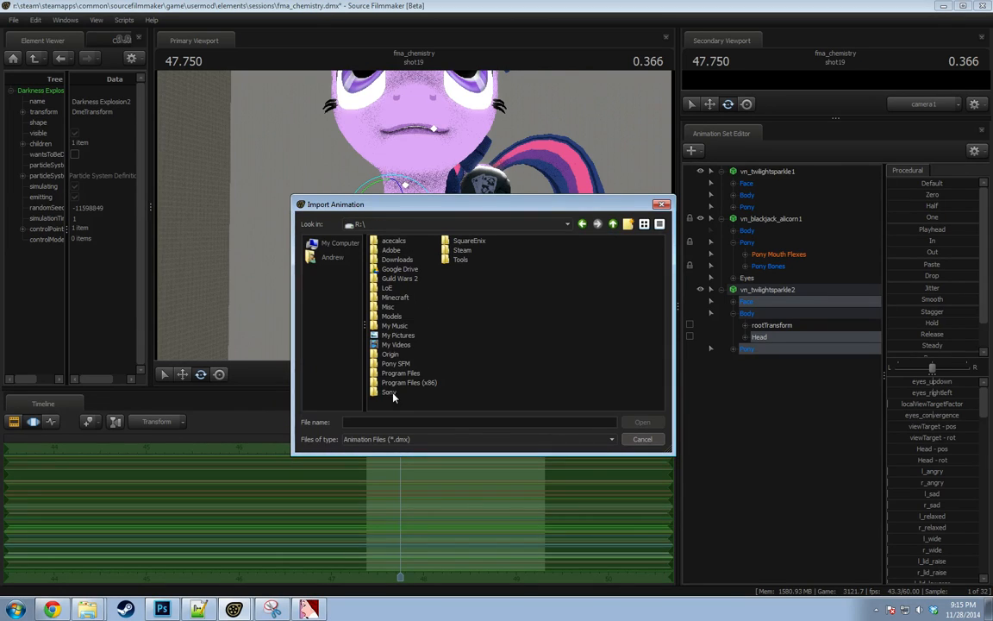
double_click(463, 250)
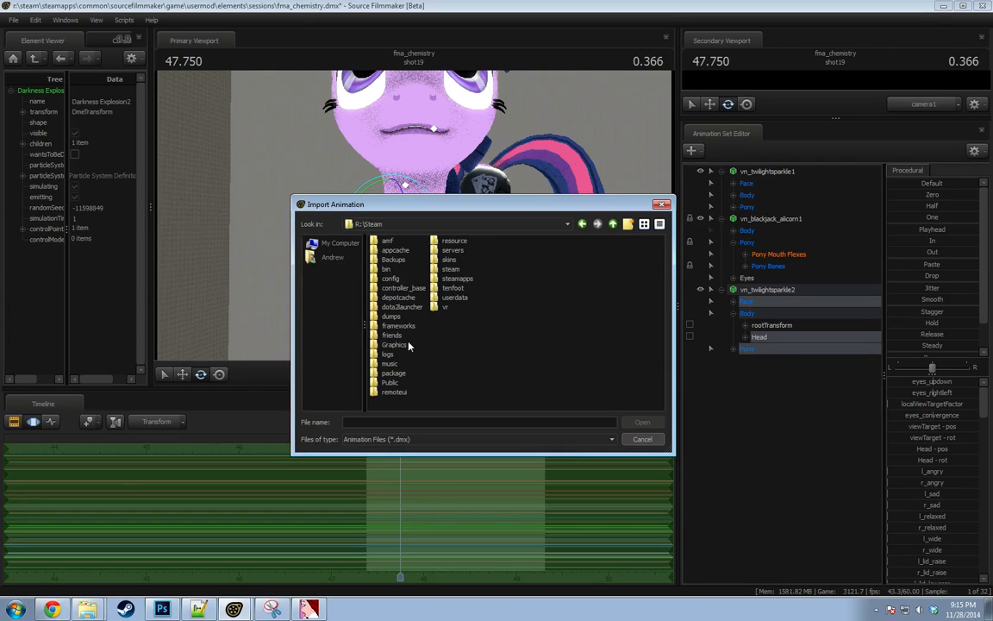
double_click(450, 269)
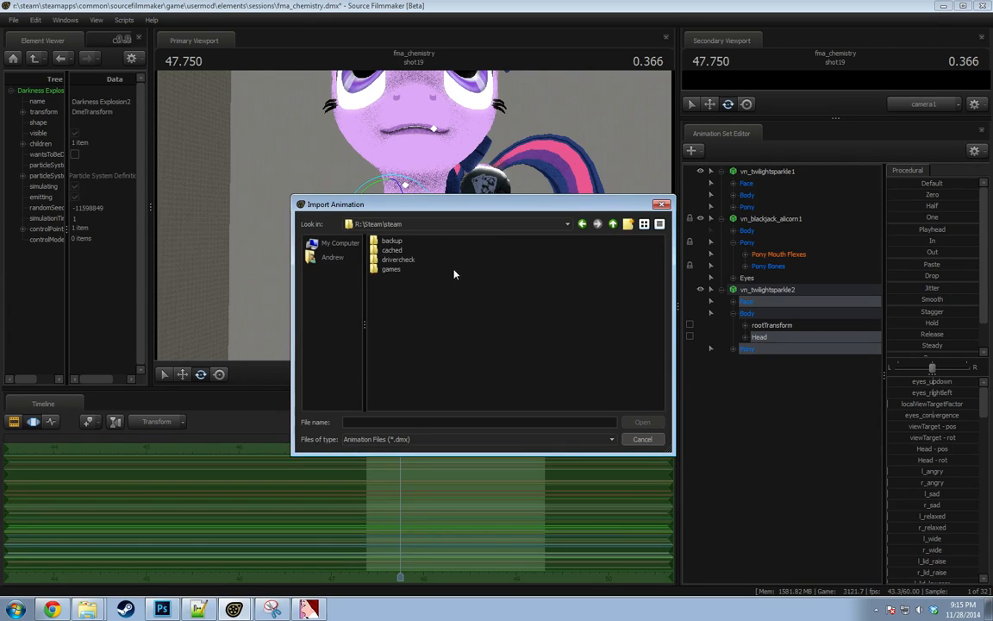
left_click(611, 225)
double_click(397, 250)
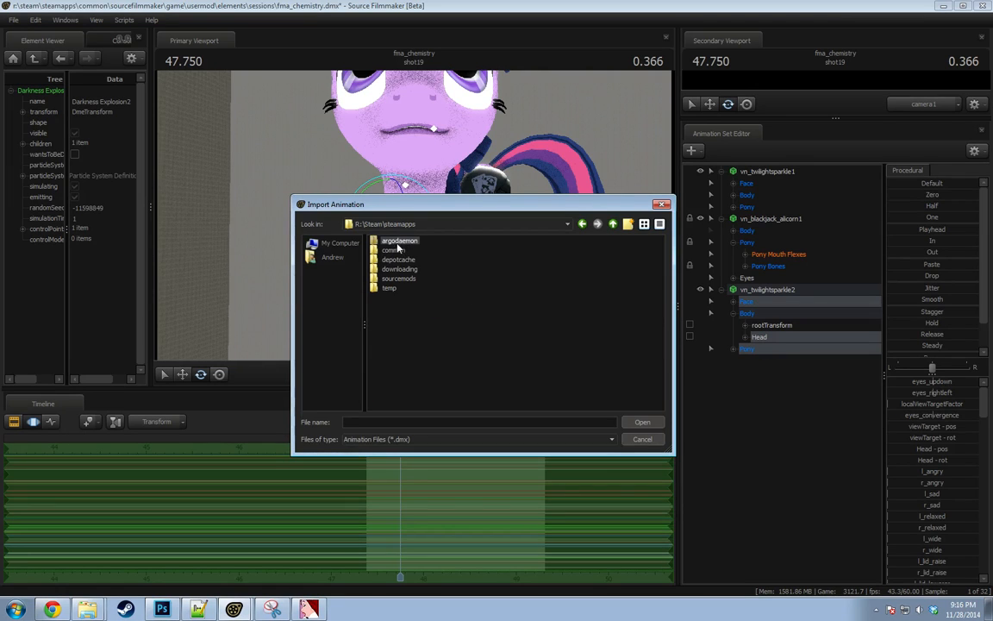
double_click(395, 250)
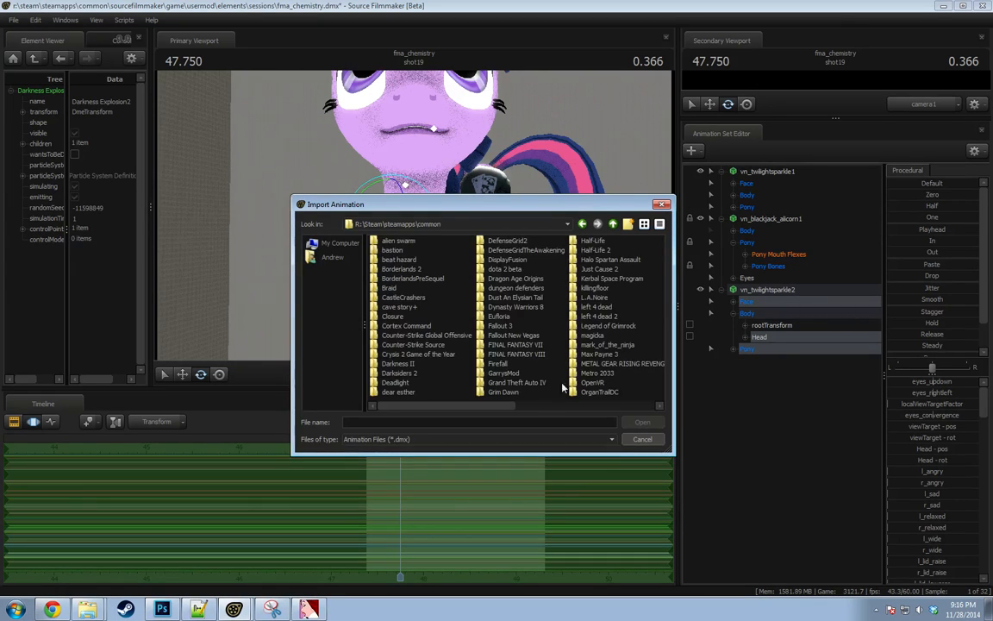
Import running_sprint_v2_1.dmx from SourceFilmmaker\game\usermod\dmx onto vn_twilightsparkle2.
scroll(483, 411, "down", 5)
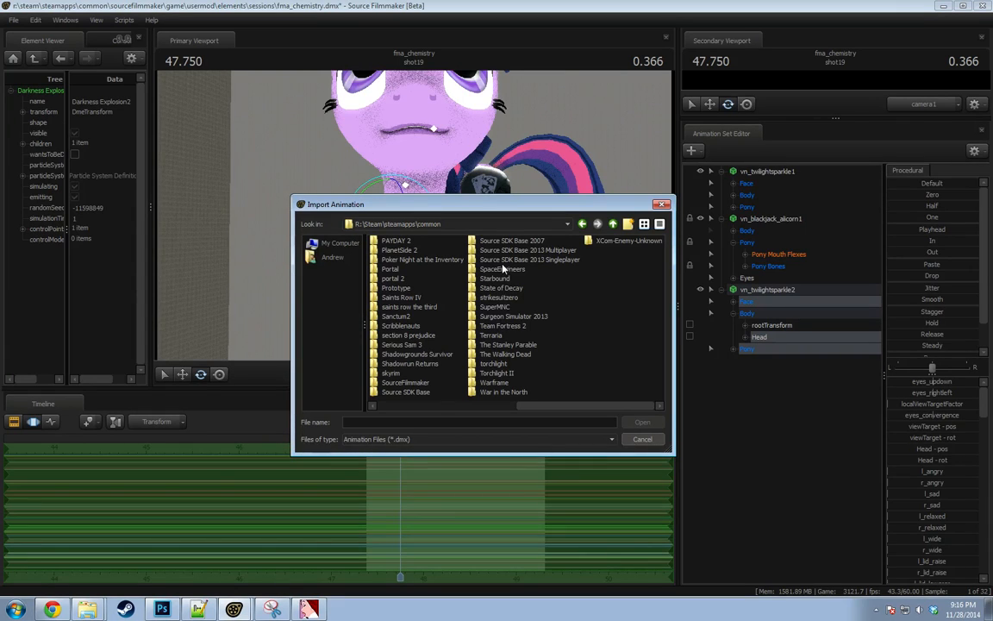
double_click(405, 382)
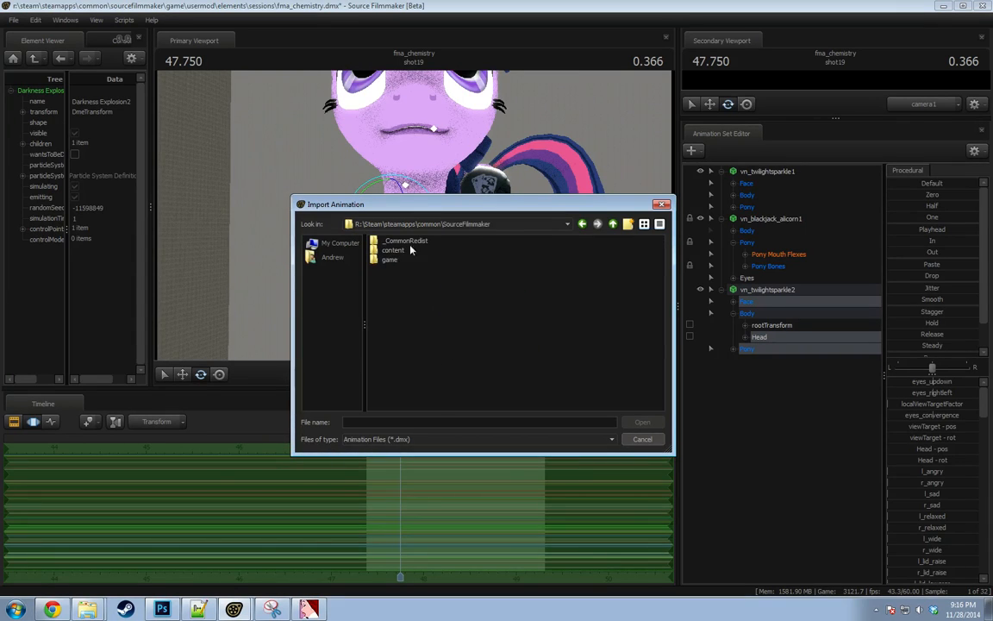
double_click(389, 260)
double_click(465, 334)
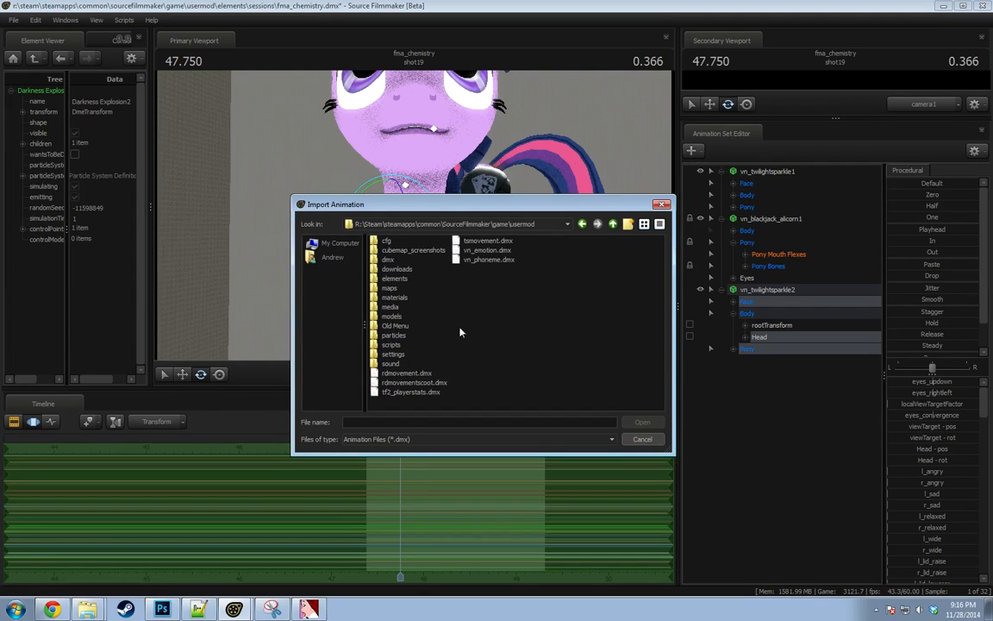
double_click(398, 265)
left_click_drag(435, 410, 590, 412)
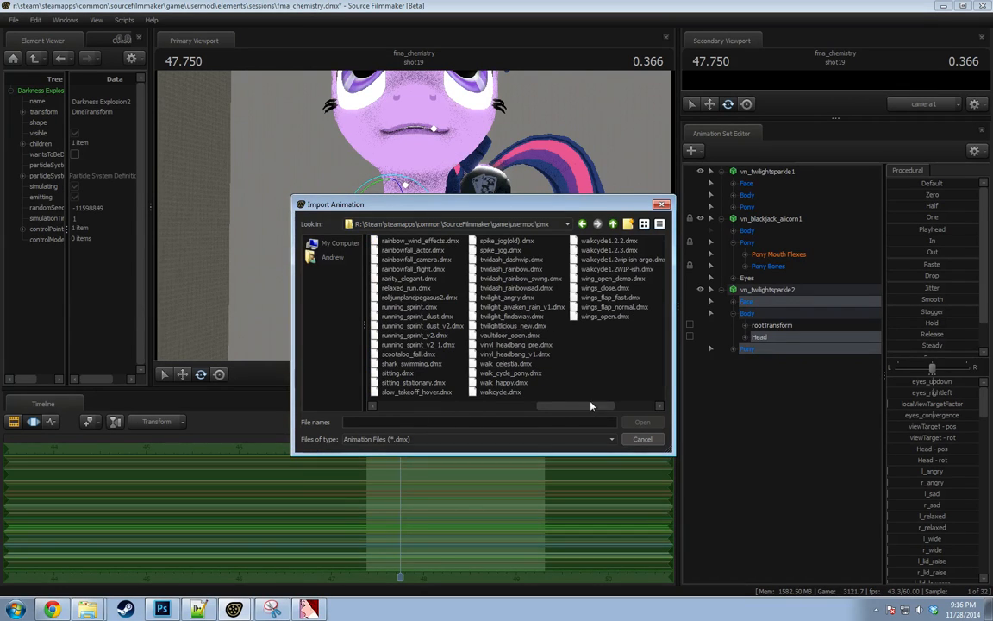
left_click(417, 344)
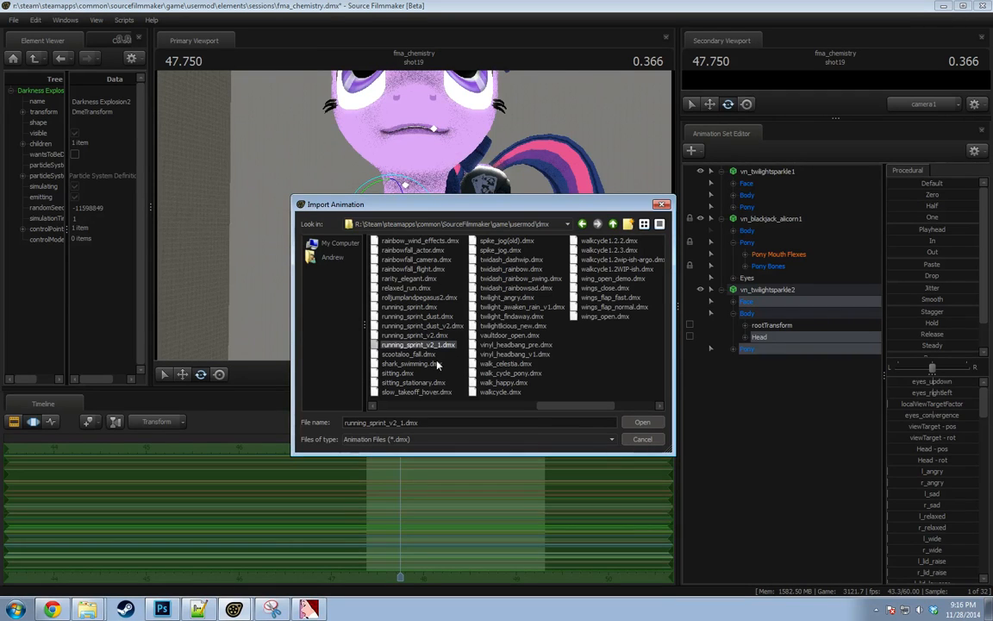
left_click(638, 422)
key("Return")
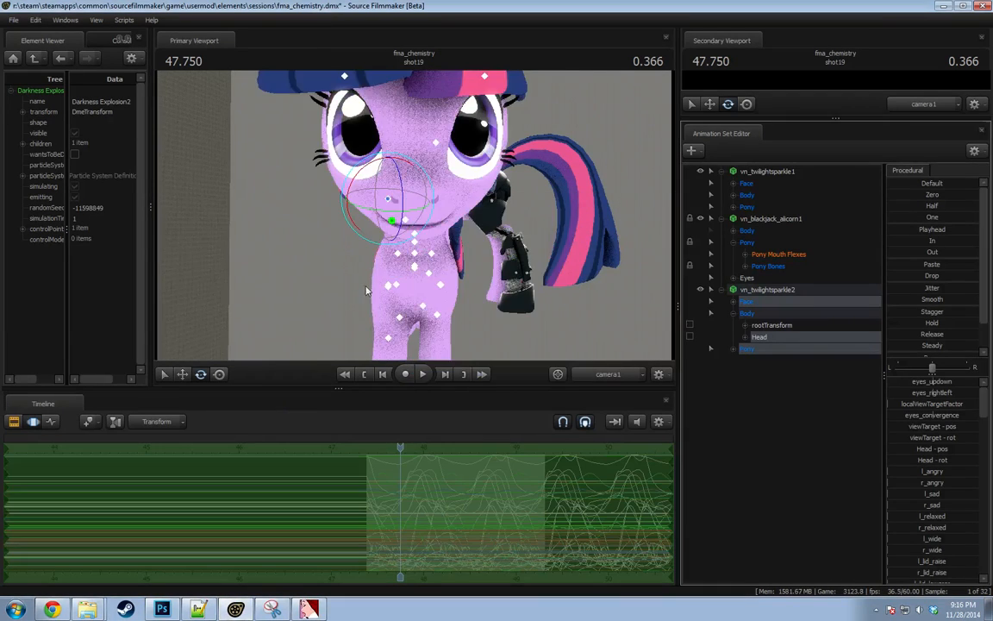
Play back the imported sprint animation and view the running pony from the side.
key("space")
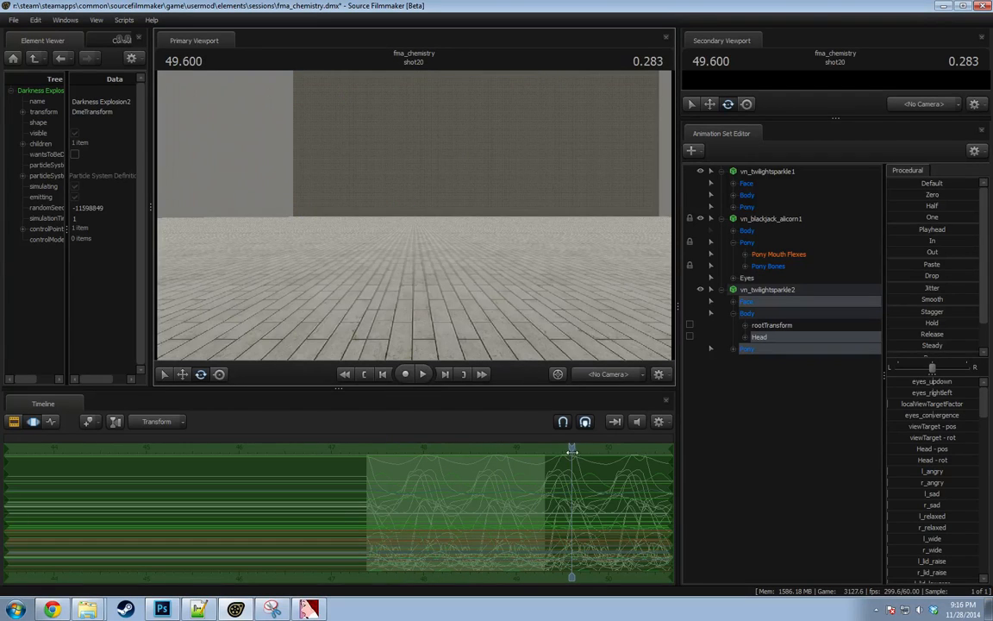
left_click(402, 481)
left_click(396, 481)
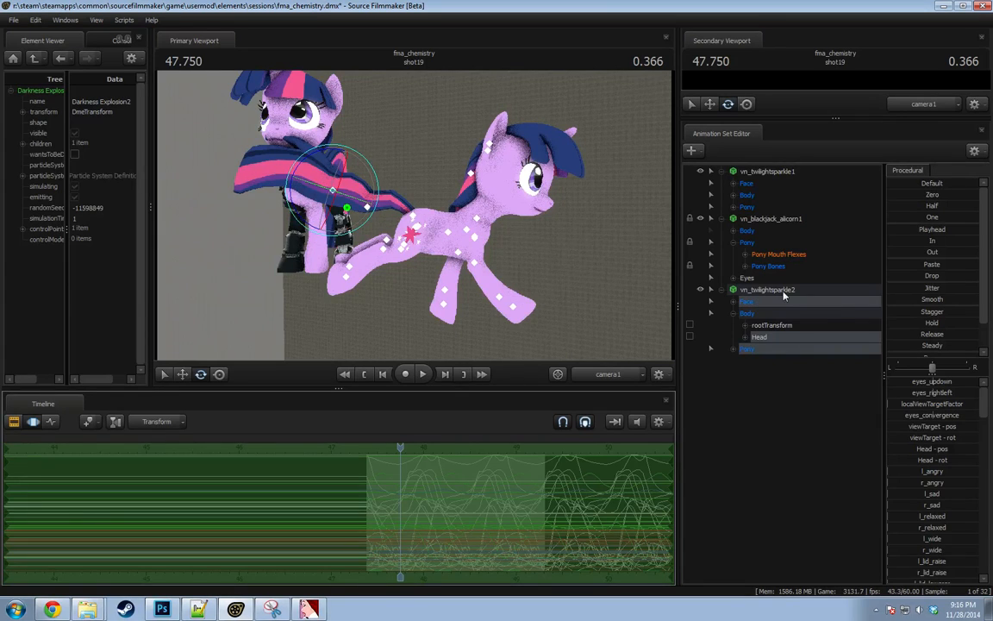
Expand vn_twilightsparkle2's Pony Legs group and select the whole model except the Right Front Leg and Left Back Leg.
left_click(728, 290)
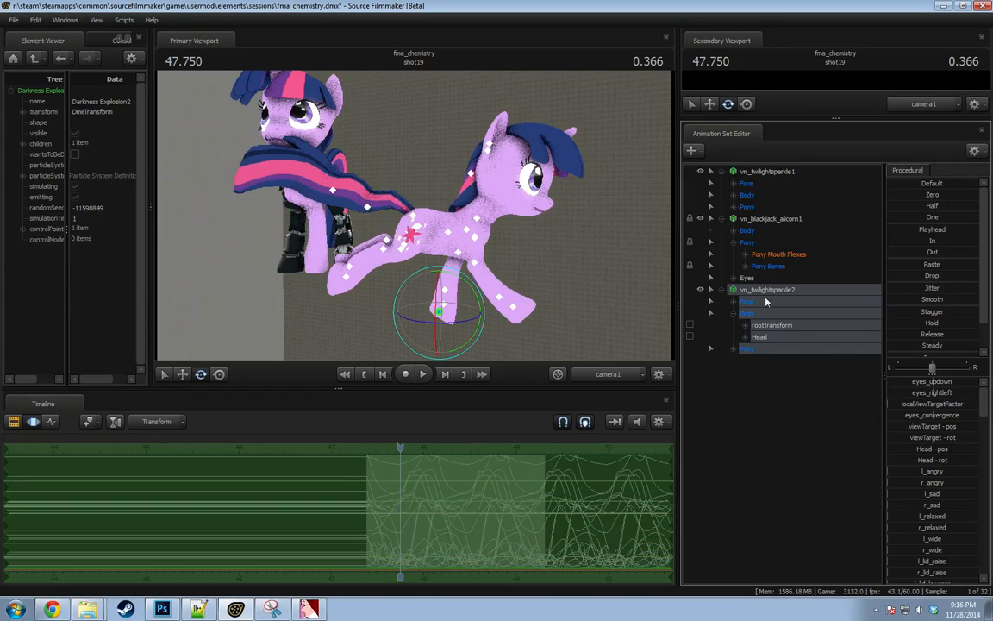
left_click(733, 349)
left_click(746, 383)
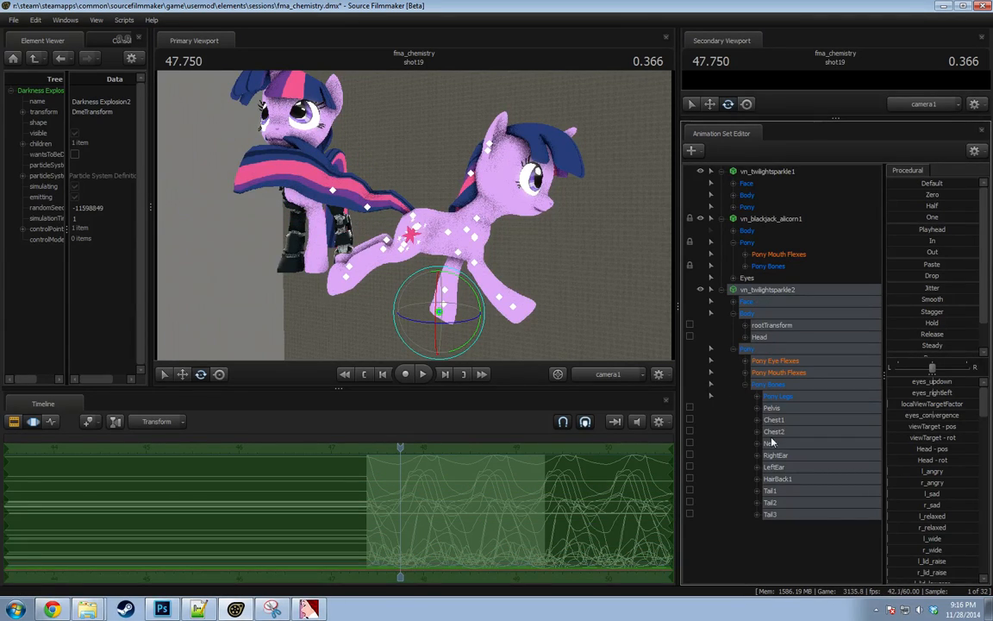
left_click(757, 395)
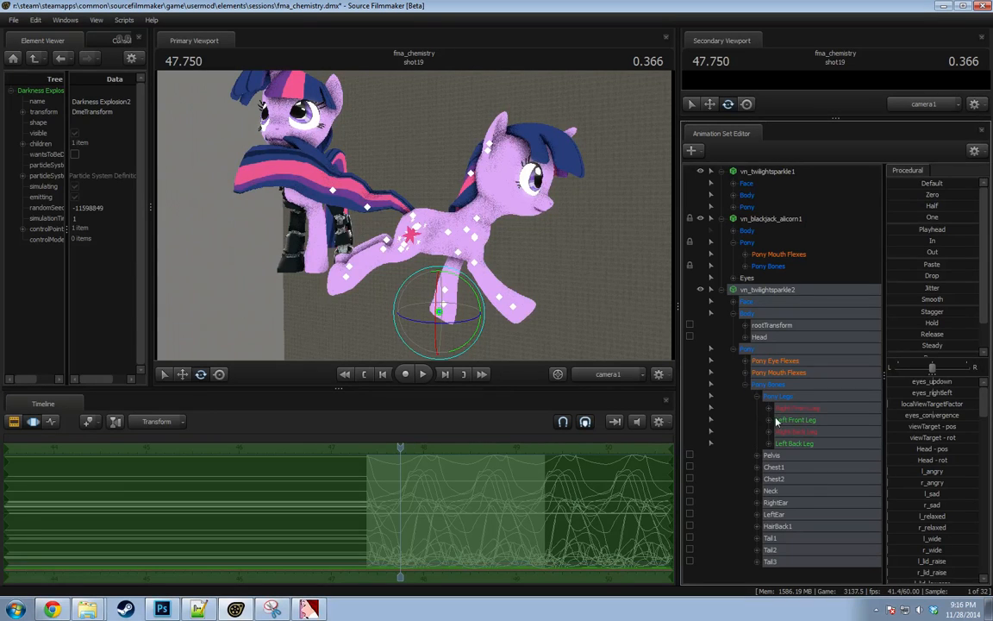
left_click(798, 410, "ctrl")
left_click(794, 445, "ctrl")
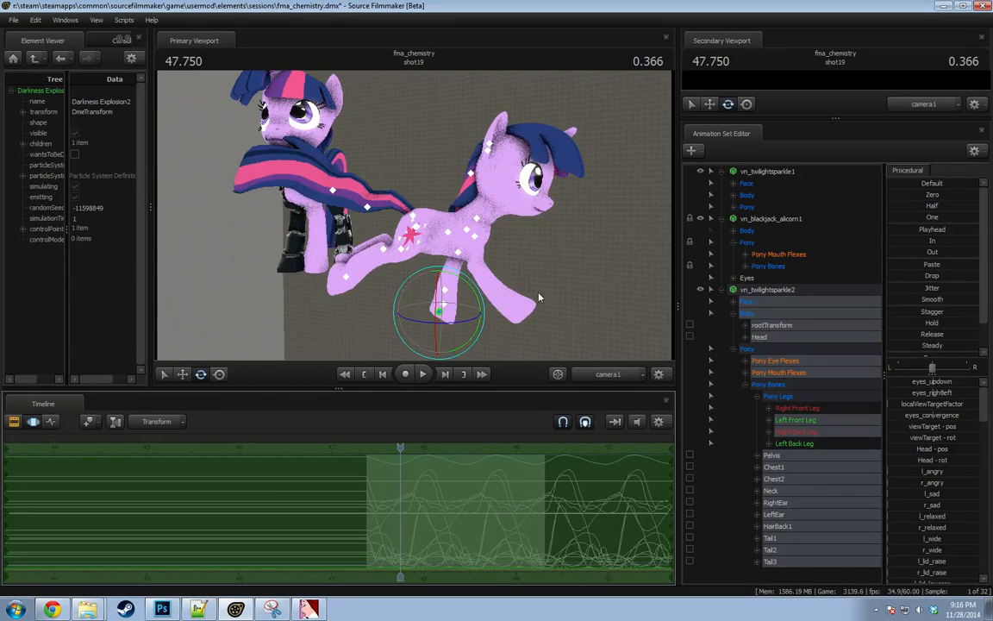
left_click_drag(444, 202, 552, 202, "alt")
Paste the sprint animation onto vn_twilightsparkle1 with its rootTransform excluded, and play it back.
left_click(766, 170)
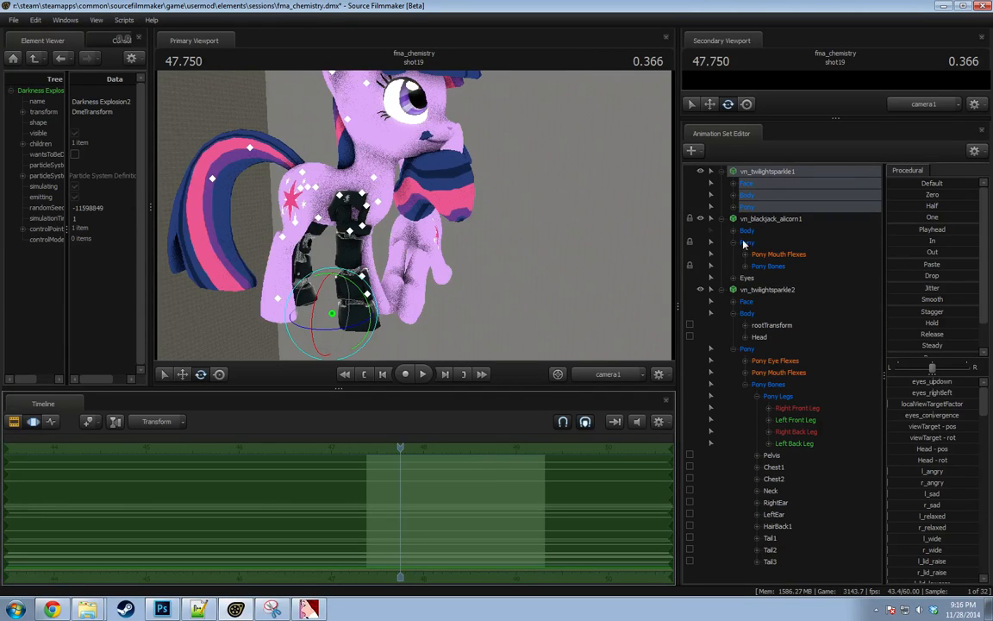
left_click(734, 194)
left_click(767, 209, "ctrl")
key("ctrl+v")
key("Return")
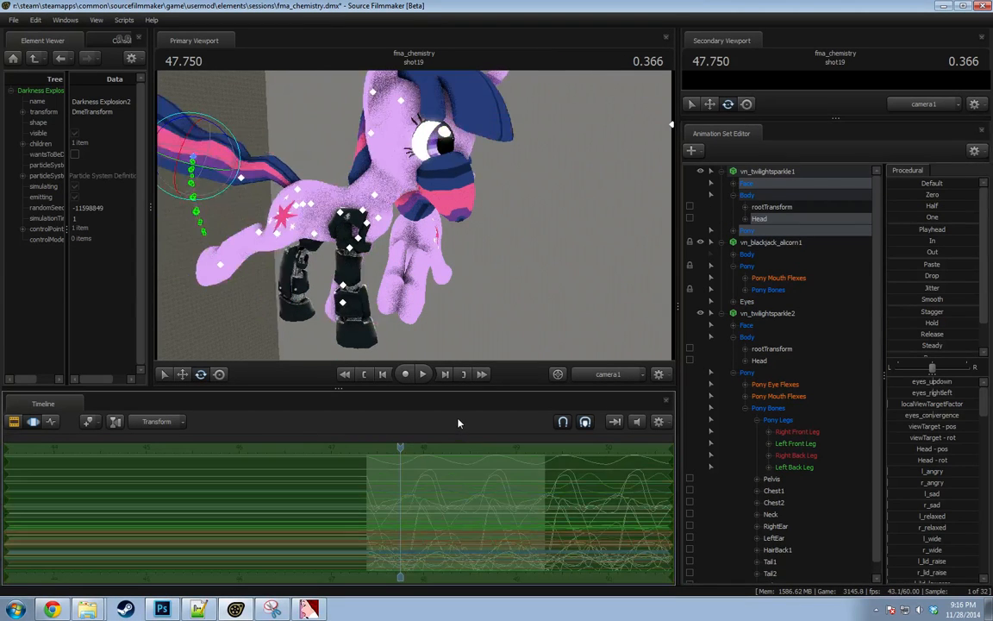
key("space")
key("space")
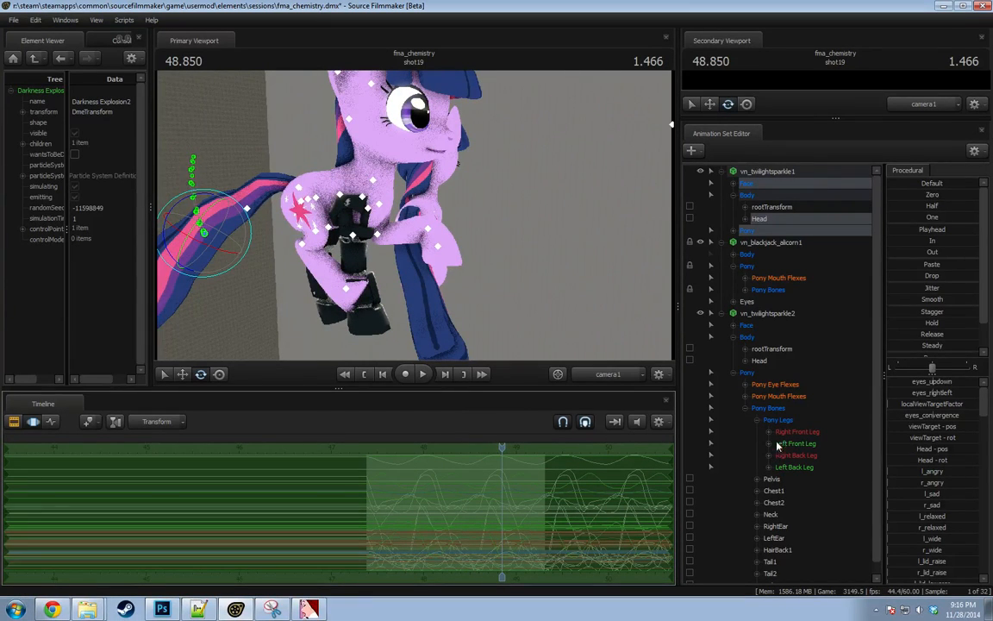
Expand vn_blackjack_alicorn1's Pony Bones and Pony Legs groups and select its Right Front Leg and Left Back Leg.
left_click(745, 290)
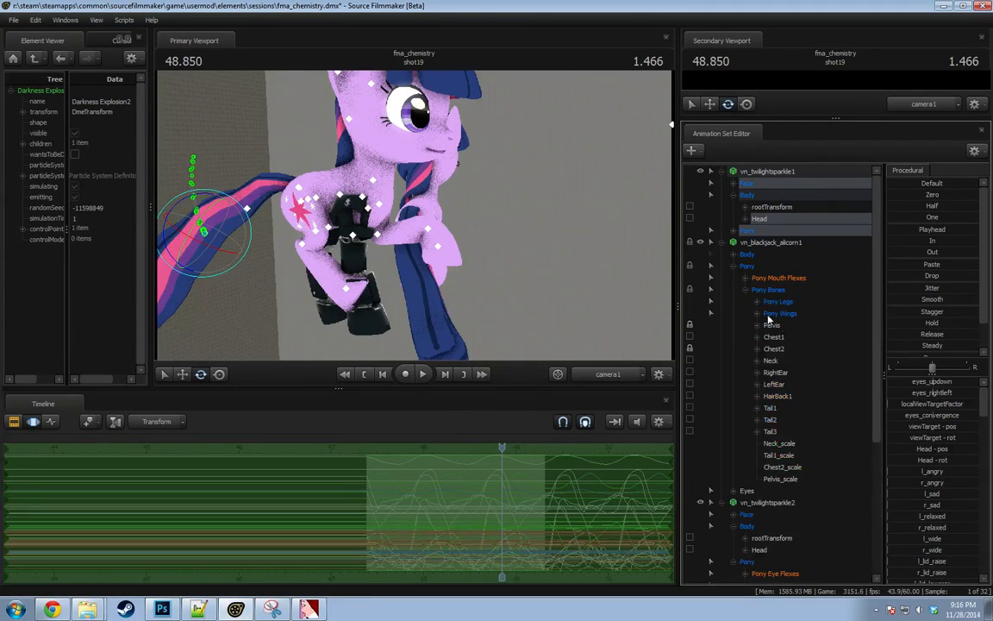
left_click_drag(780, 326, 780, 339)
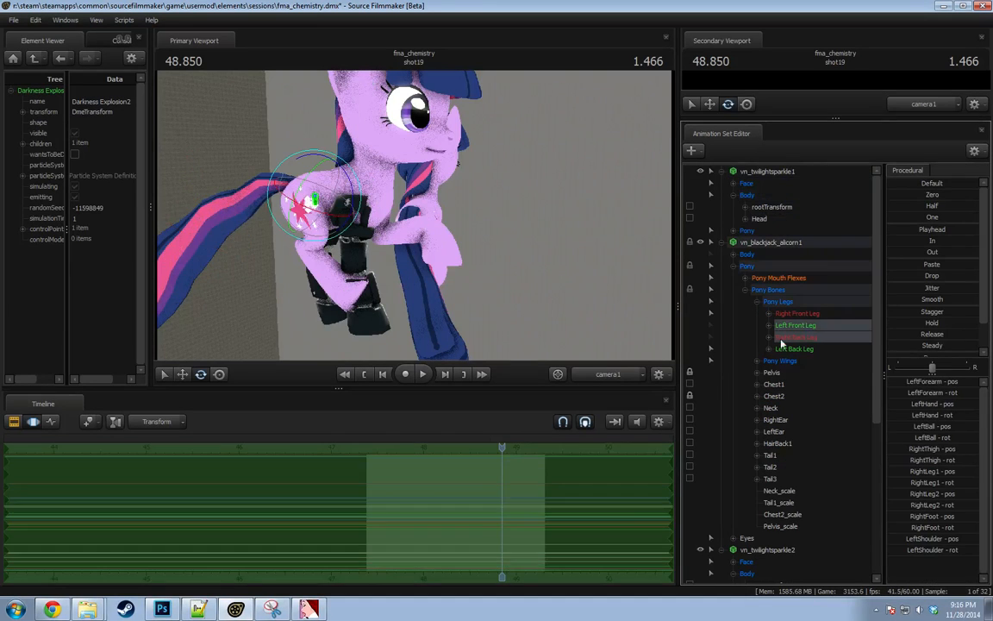
left_click(485, 538)
left_click(484, 537)
left_click(780, 314)
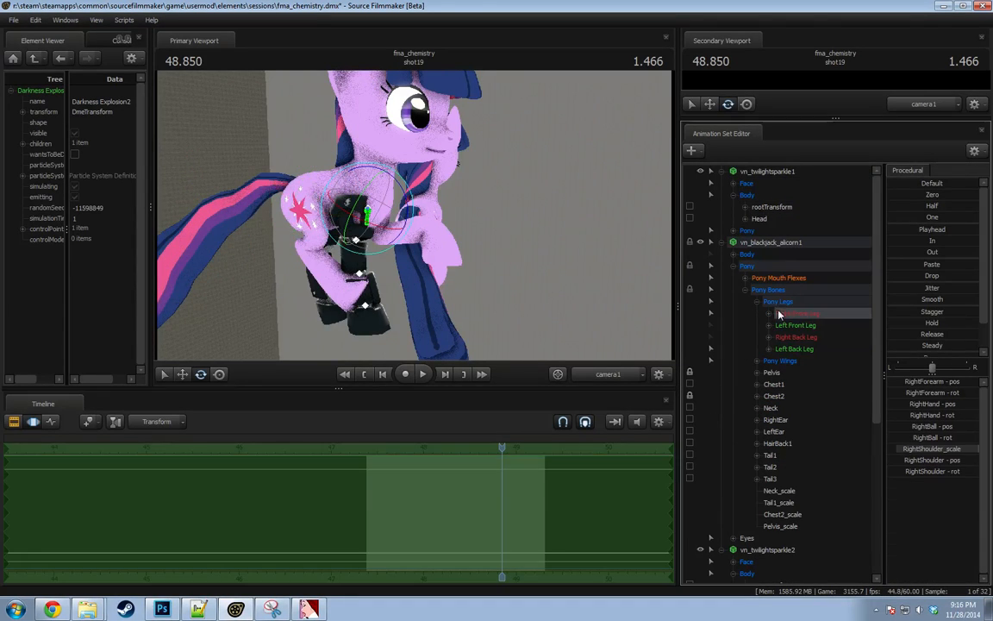
left_click(782, 349, "ctrl")
left_click(449, 561)
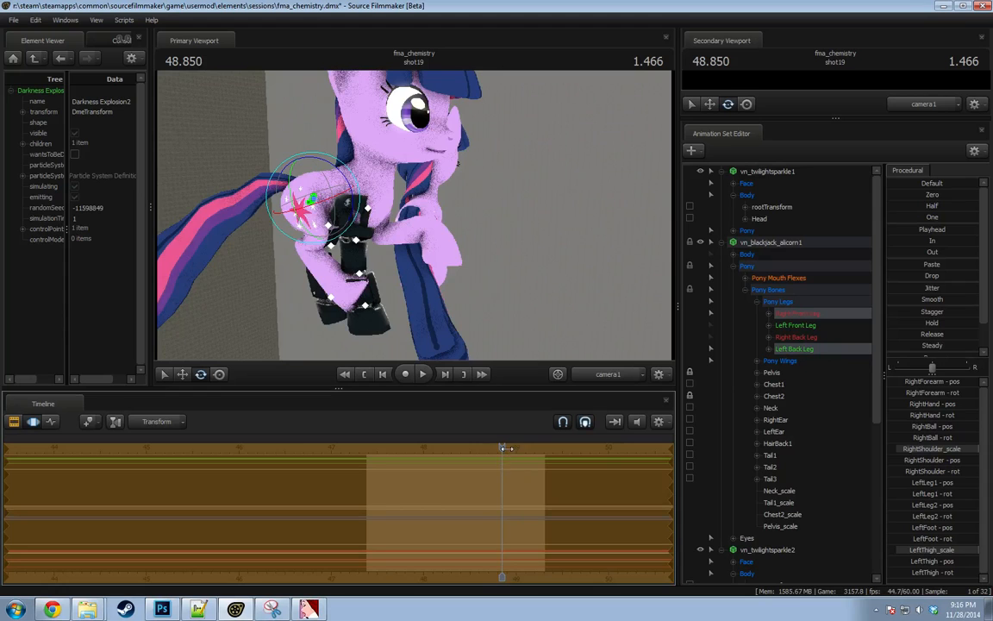
Move the playhead to 47.783, expand Blackjack's Right Front Leg group, and reselect it together with the Left Back Leg.
left_click_drag(507, 449, 406, 446)
left_click(768, 313)
left_click(788, 317)
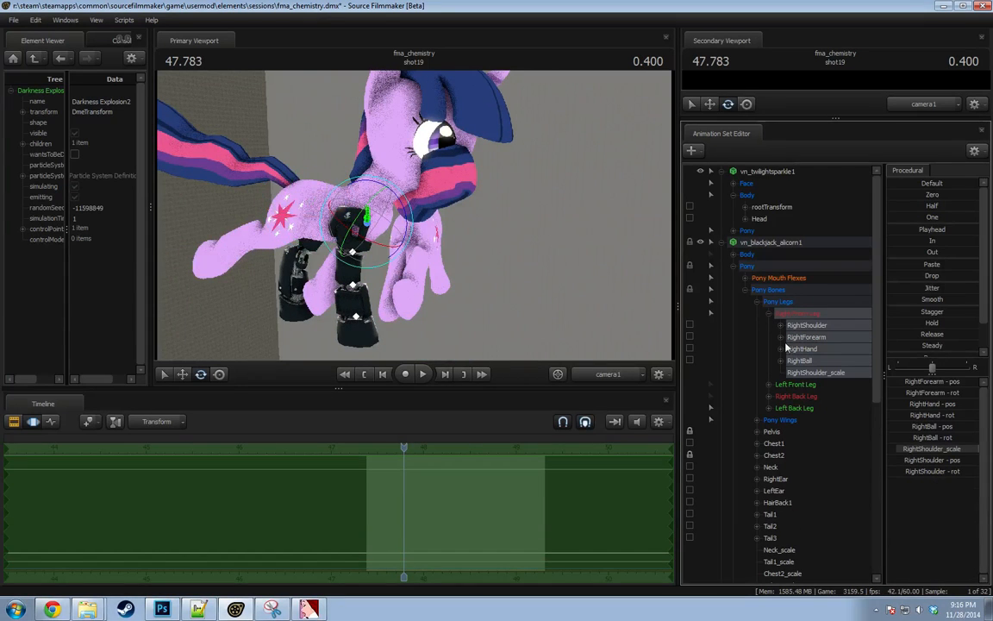
left_click(794, 407, "ctrl")
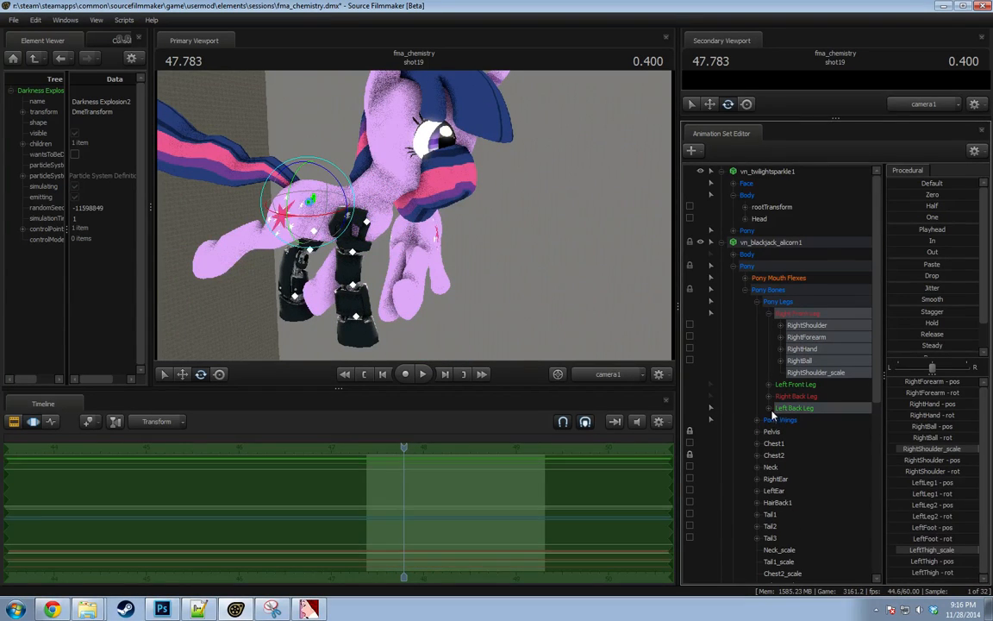
left_click(474, 494)
Select only the Right Front Leg and Left Back Leg of vn_twilightsparkle2 as the animation source.
scroll(710, 407, "down", 5)
left_click(764, 397)
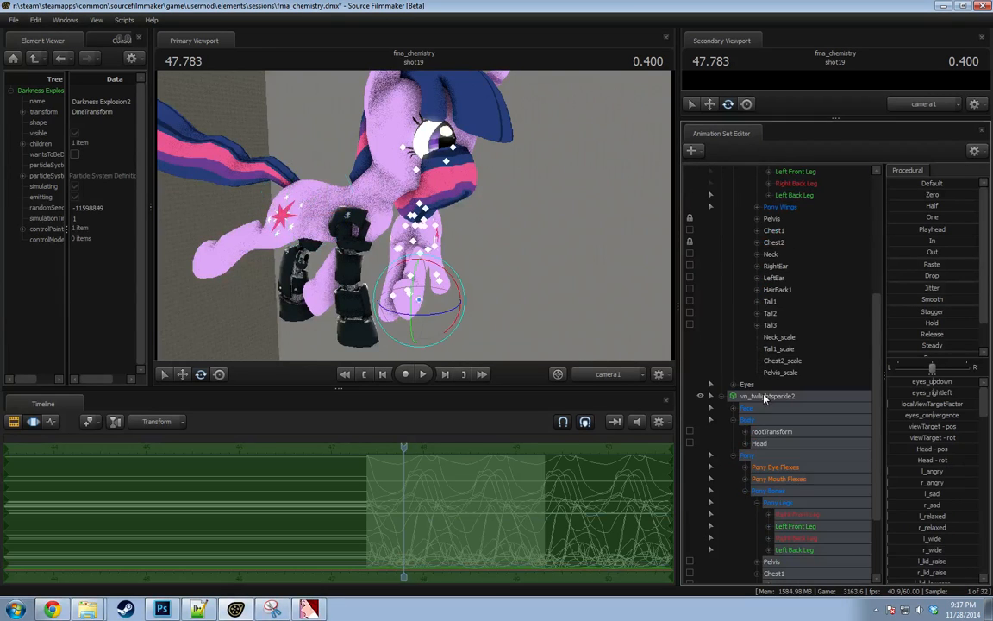
scroll(762, 512, "down", 2)
left_click(796, 467)
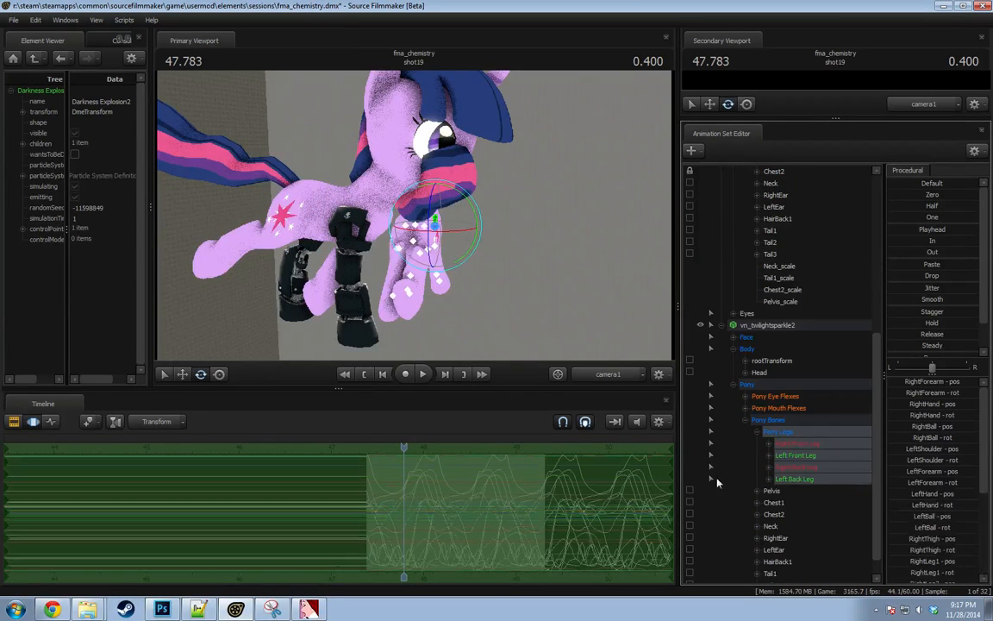
left_click(796, 479)
left_click(799, 444, "ctrl")
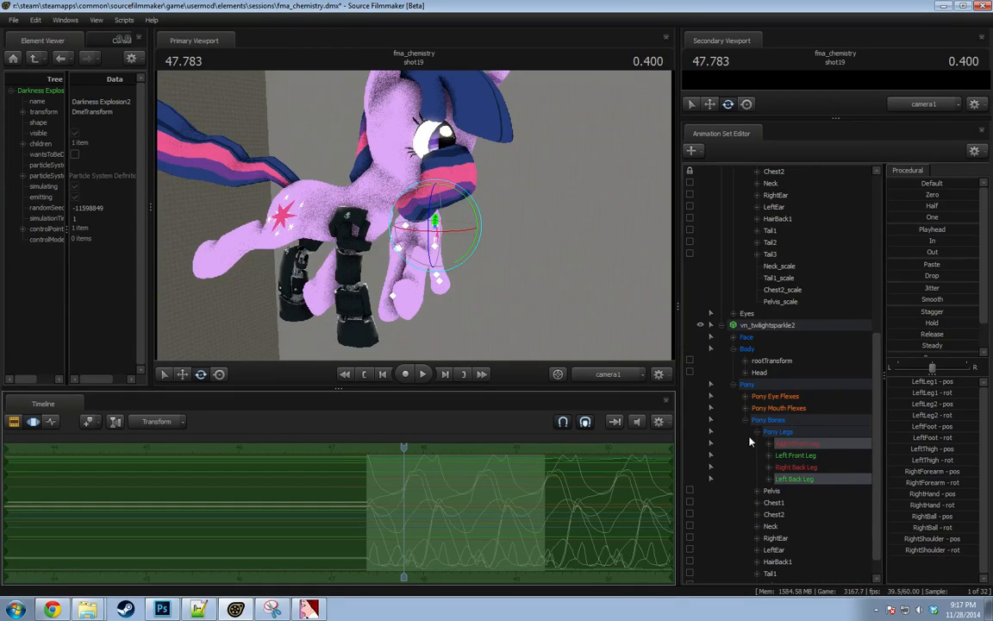
Try pasting the copied leg animation onto vn_blackjack_alicorn1's Right Front Leg and Left Back Leg together, play it back, and undo the paste.
scroll(754, 440, "up", 8)
left_click(802, 314)
left_click(794, 408, "ctrl")
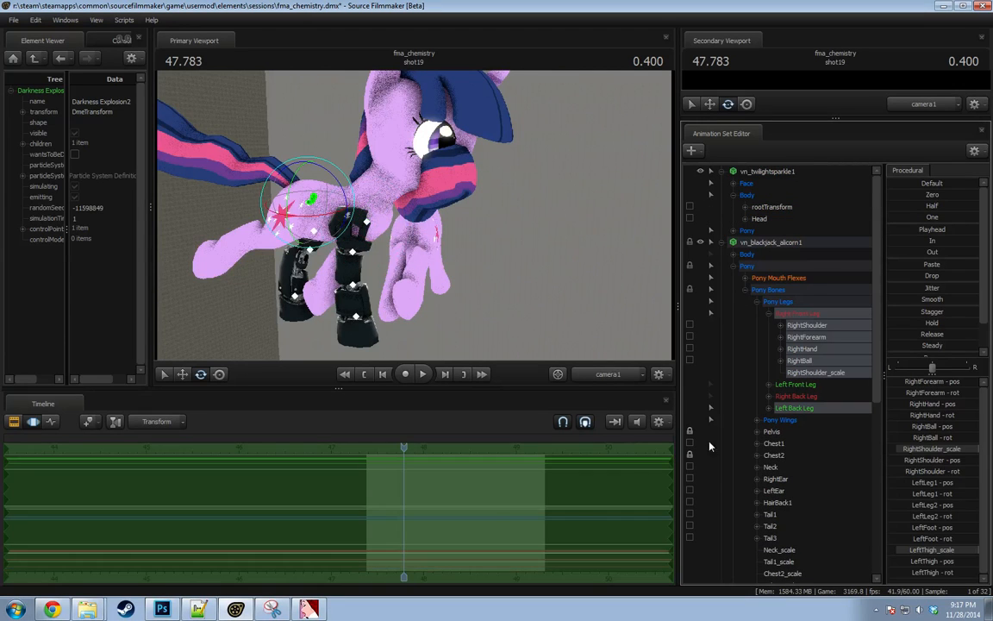
key("space")
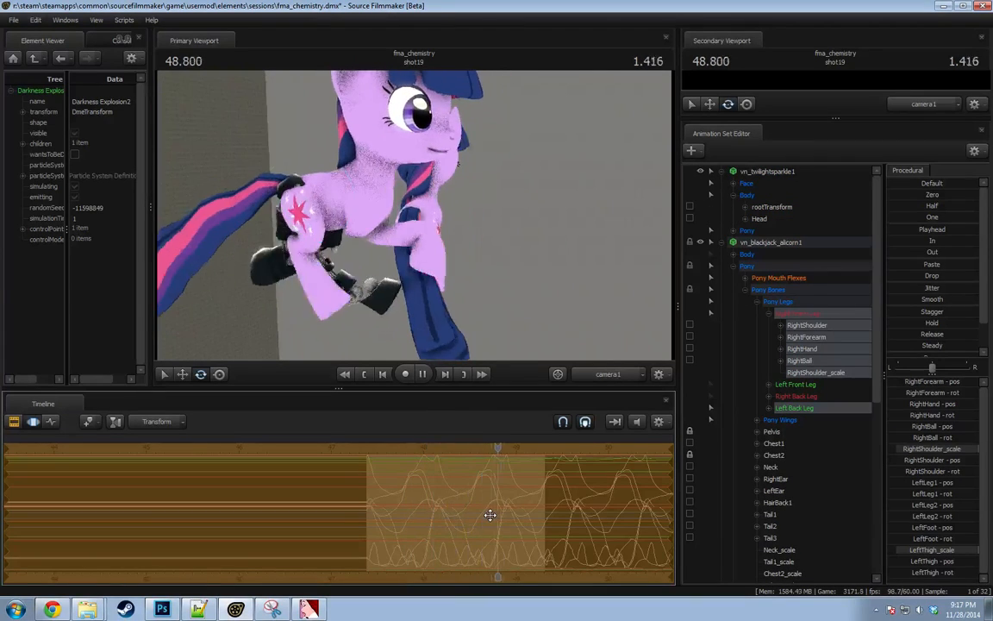
key("space")
key("ctrl+z")
At 48.066, try pasting the animation onto only Blackjack's RightShoulder, RightForearm, RightHand and RightBall controls, and undo each attempt.
left_click_drag(504, 447, 427, 485)
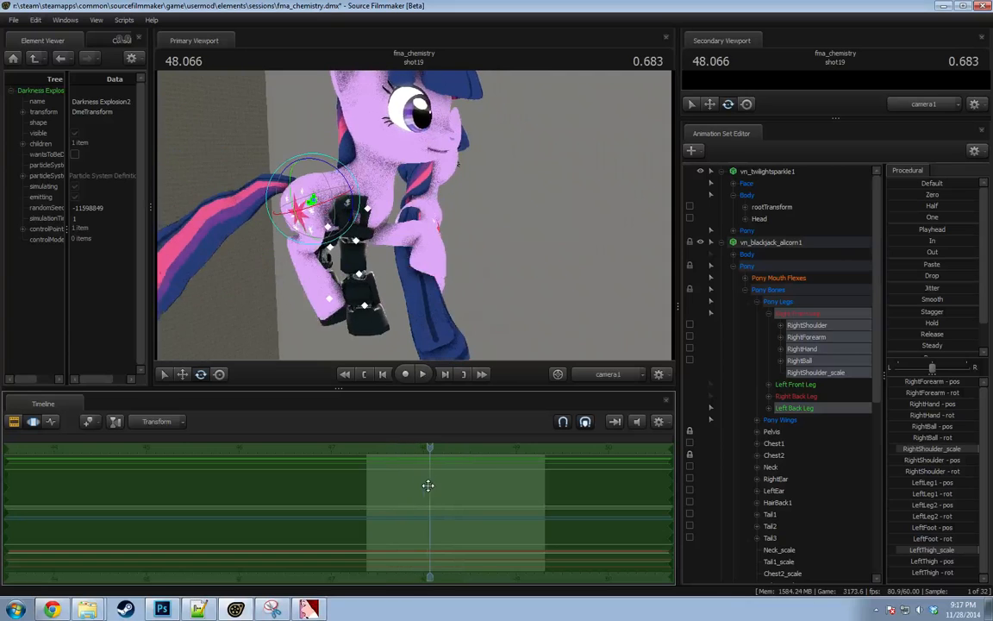
left_click(821, 326)
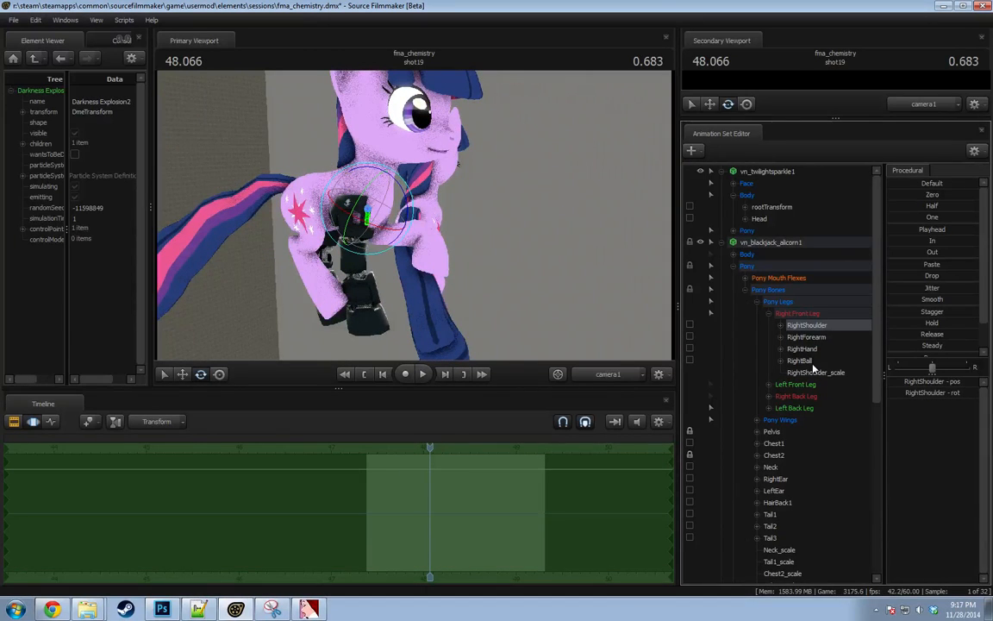
left_click(813, 362, "shift")
left_click(512, 481)
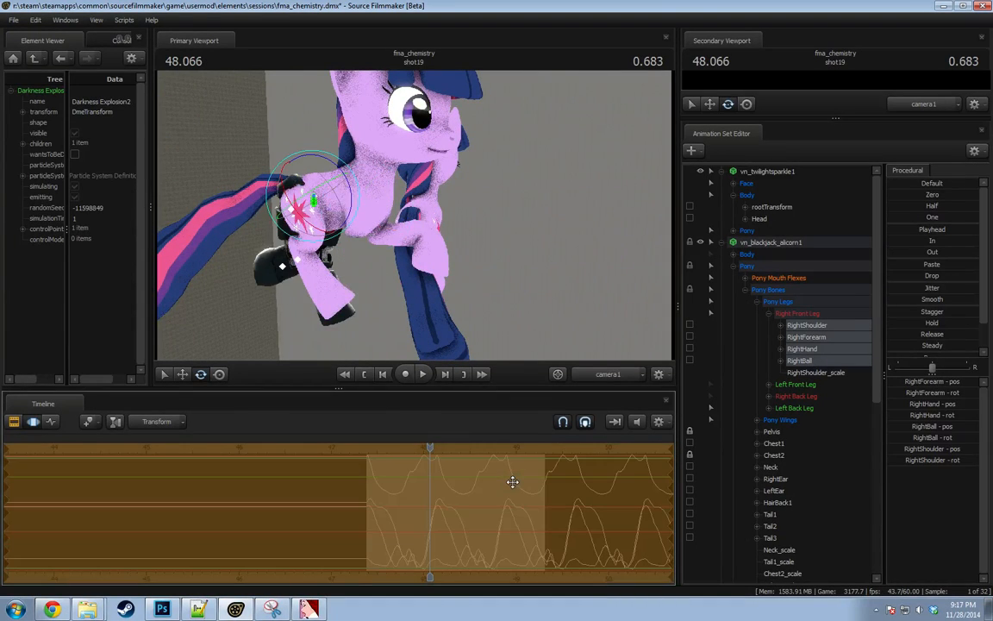
key("ctrl+z")
left_click_drag(401, 226, 421, 220, "alt")
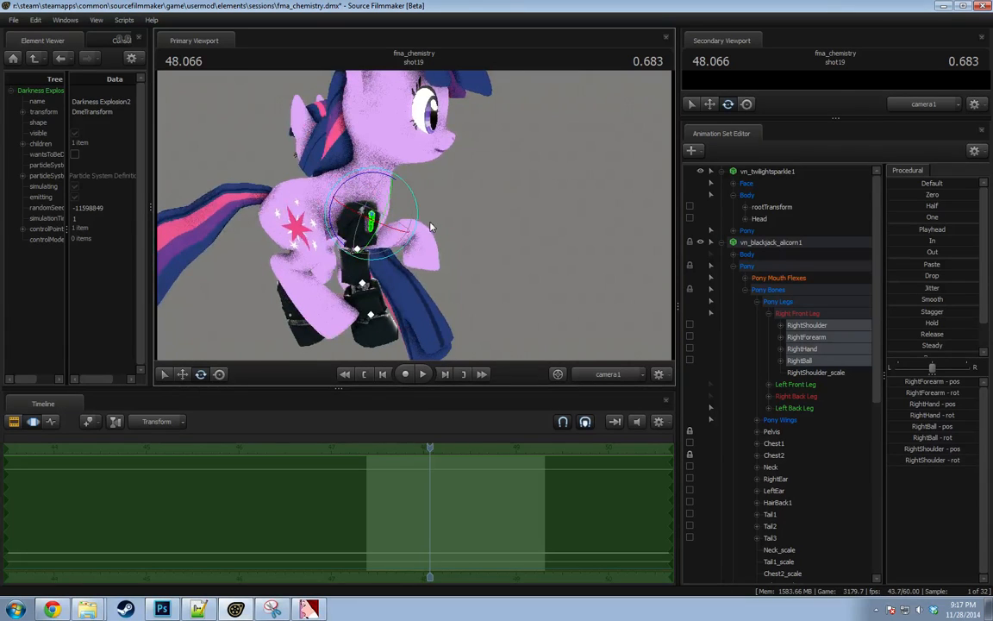
key("ctrl+v")
key("ctrl+z")
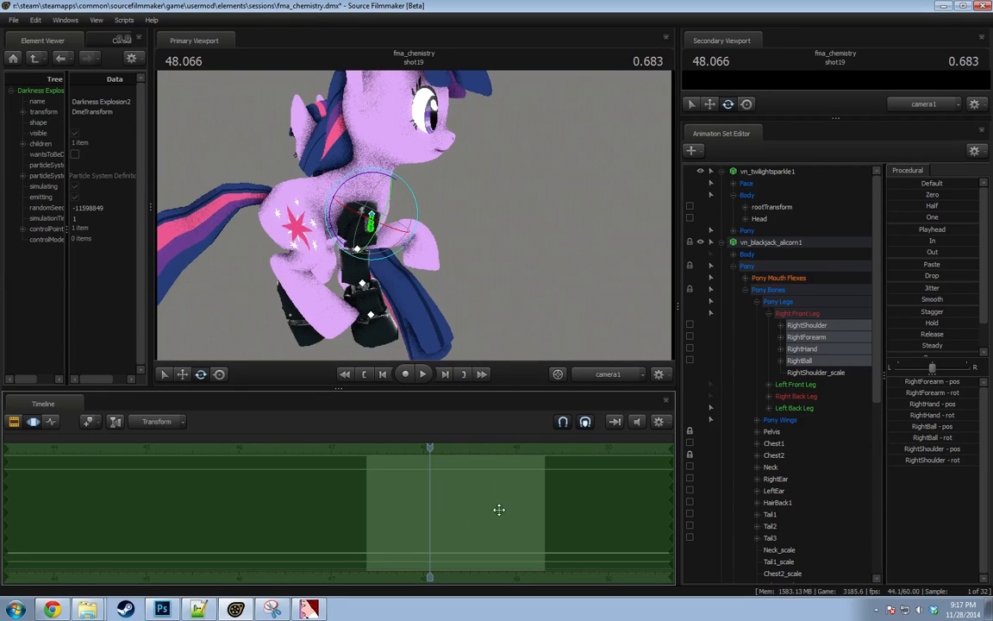
Paste the sprint animation onto Blackjack's Left Back Leg alone and check its motion by playing and scrubbing the shot.
left_click(794, 407)
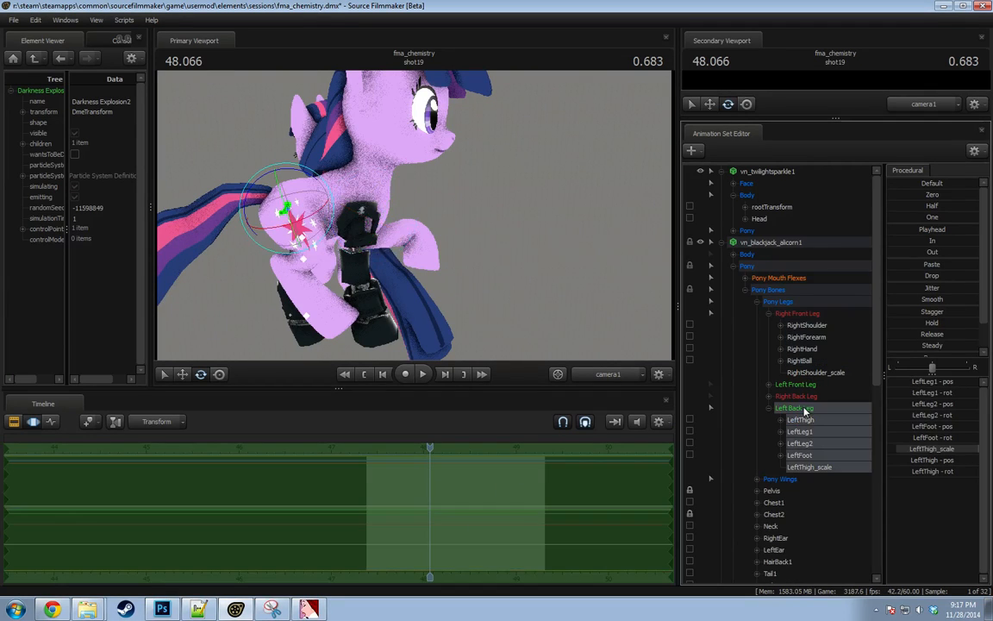
key("ctrl+v")
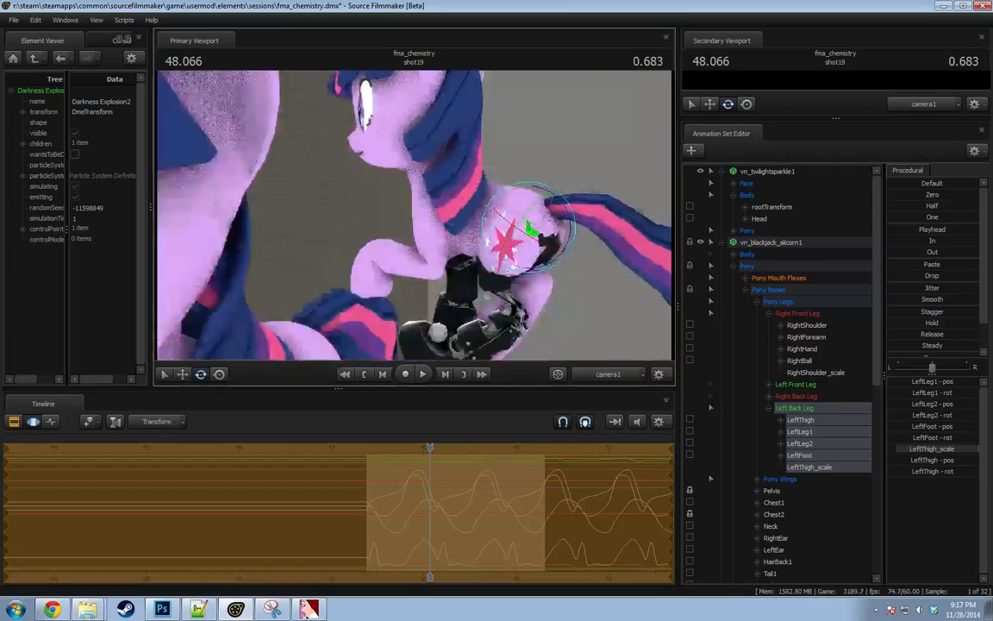
key("space")
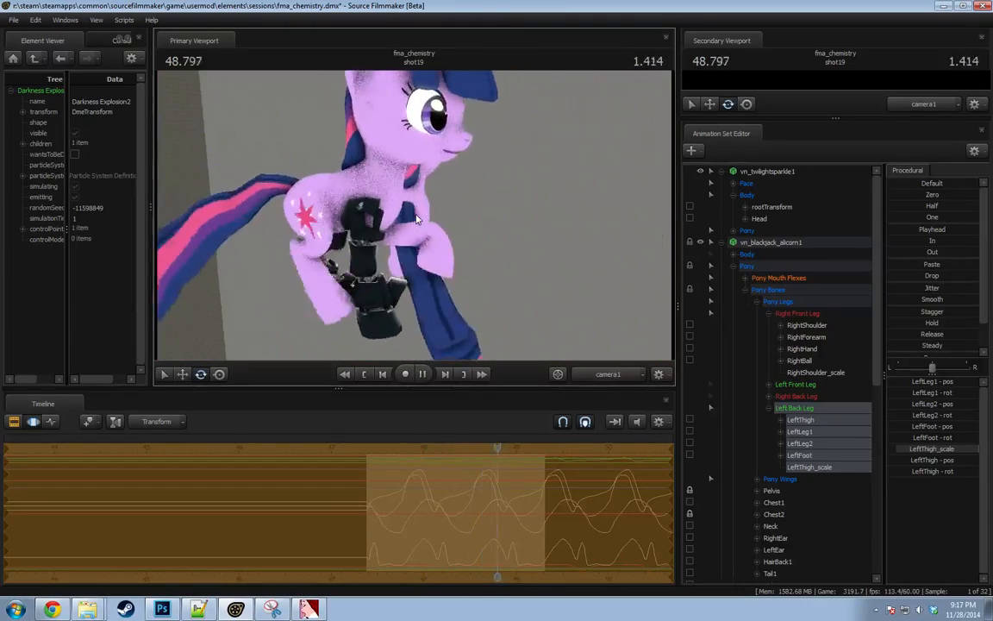
key("space")
left_click_drag(565, 446, 368, 463)
key("space")
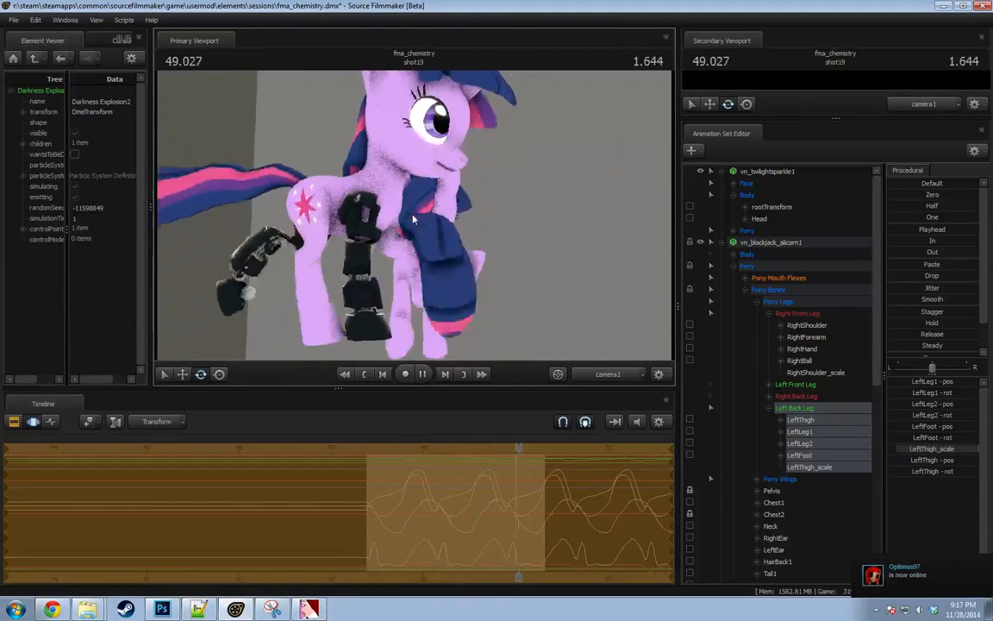
key("space")
mouse_move(437, 513)
left_mouse_down()
mouse_move(469, 514)
mouse_move(555, 448)
left_mouse_up()
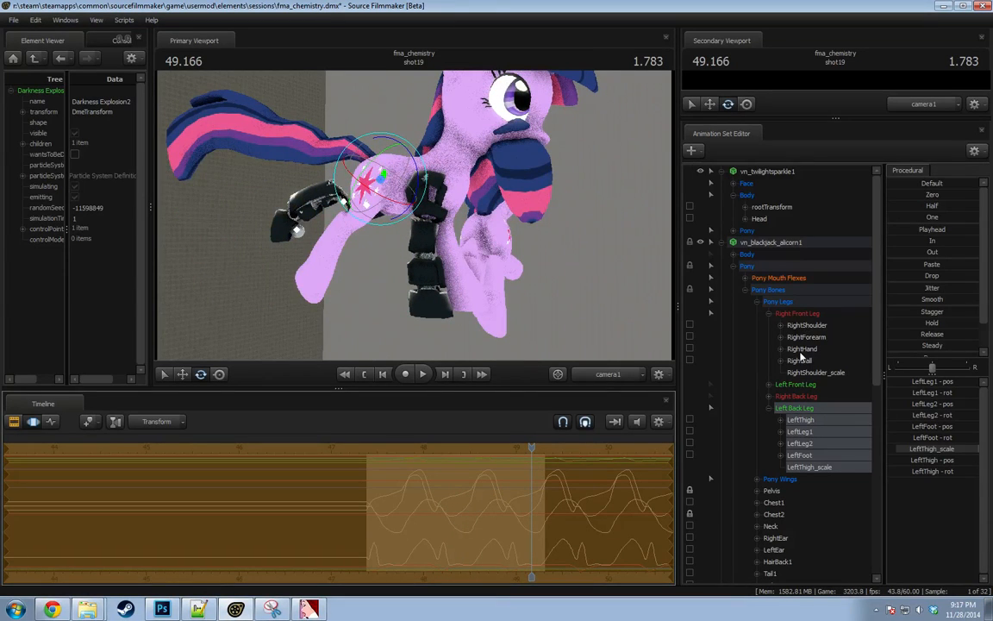
Paste the sprint animation onto Blackjack's whole Right Front Leg group, keeping that group selected.
left_click(802, 315)
key("F4")
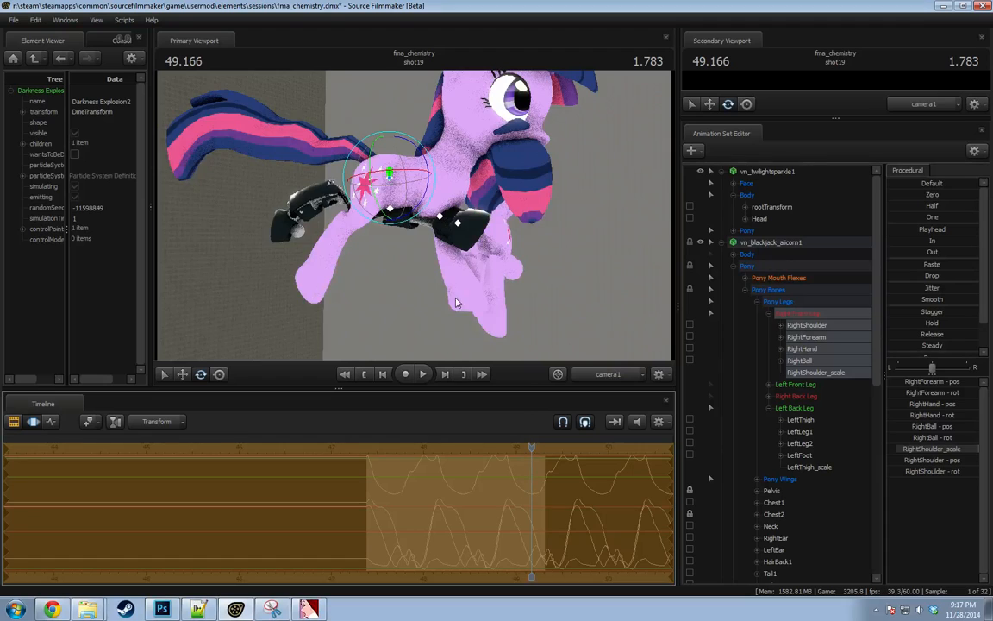
mouse_move(457, 302)
left_mouse_down()
mouse_move(530, 344)
mouse_move(457, 302)
left_mouse_up()
left_click(807, 325)
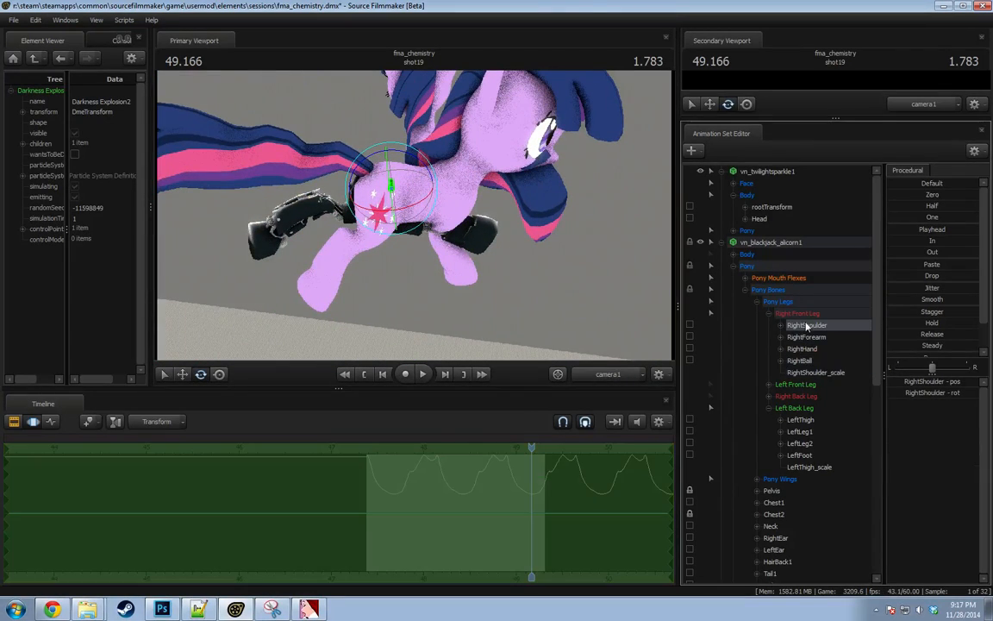
left_click(792, 315)
Examine how the armoured legs attach to and move with Twilight's body from closer angles while replaying shot19.
key("w")
left_click_drag(559, 237, 539, 233)
mouse_move(414, 215)
left_mouse_down()
mouse_move(427, 211)
mouse_move(416, 215)
mouse_move(417, 204)
left_mouse_up()
left_click_drag(392, 150, 445, 245)
key("space")
key("space")
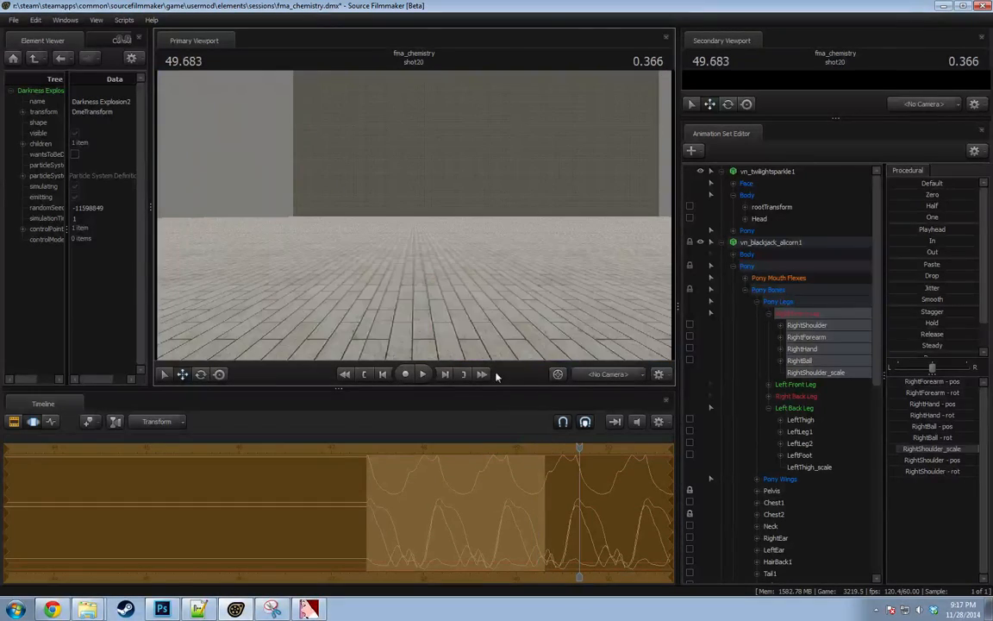
left_click_drag(559, 447, 376, 448)
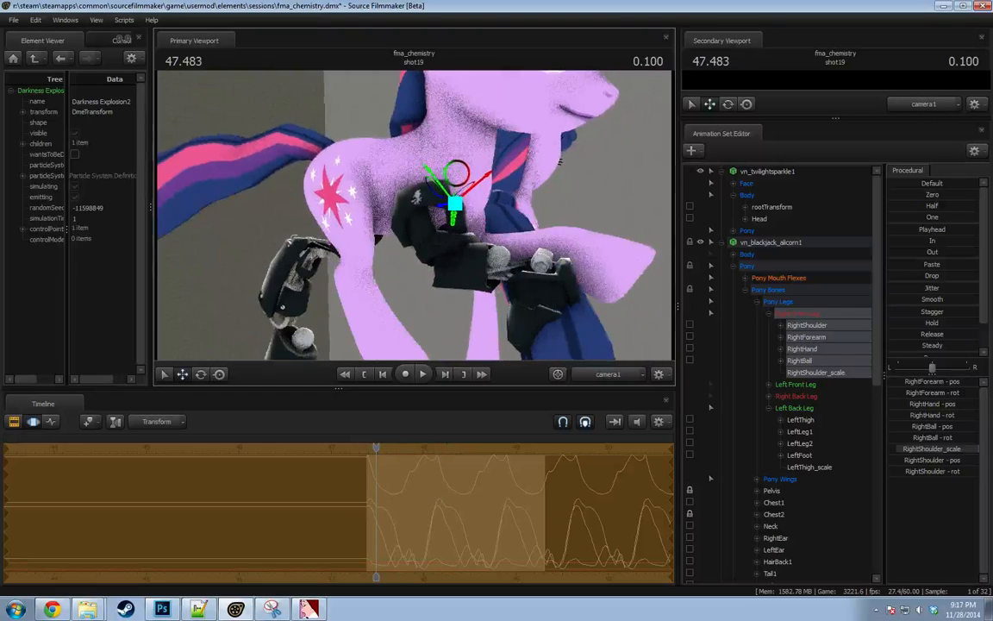
key("space")
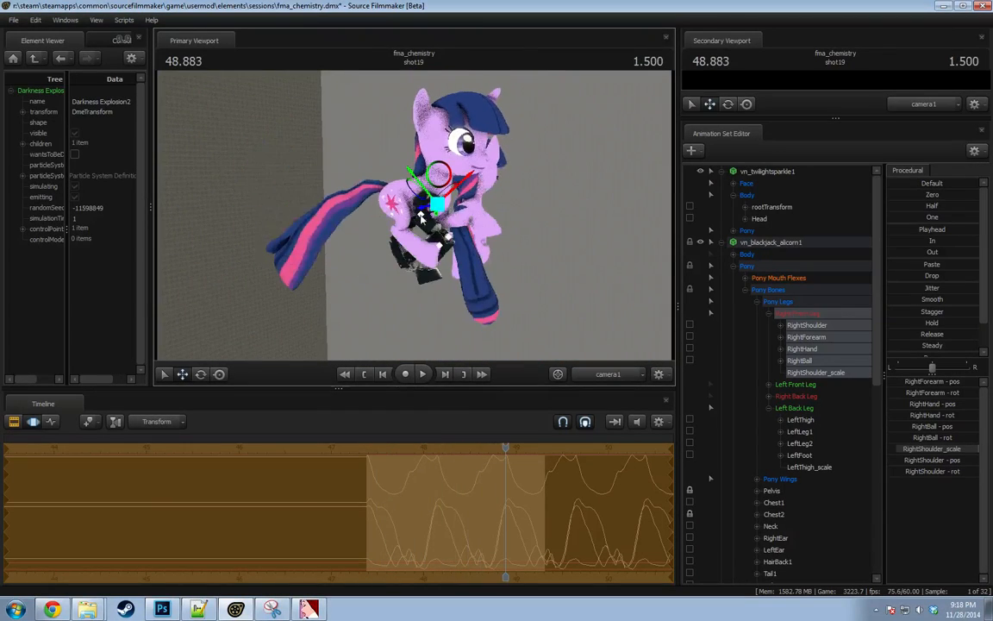
Move vn_twilightsparkle1 horizontally away from vn_twilightsparkle2 and replay the sprint with the armoured legs.
left_click(808, 244)
left_click(769, 173)
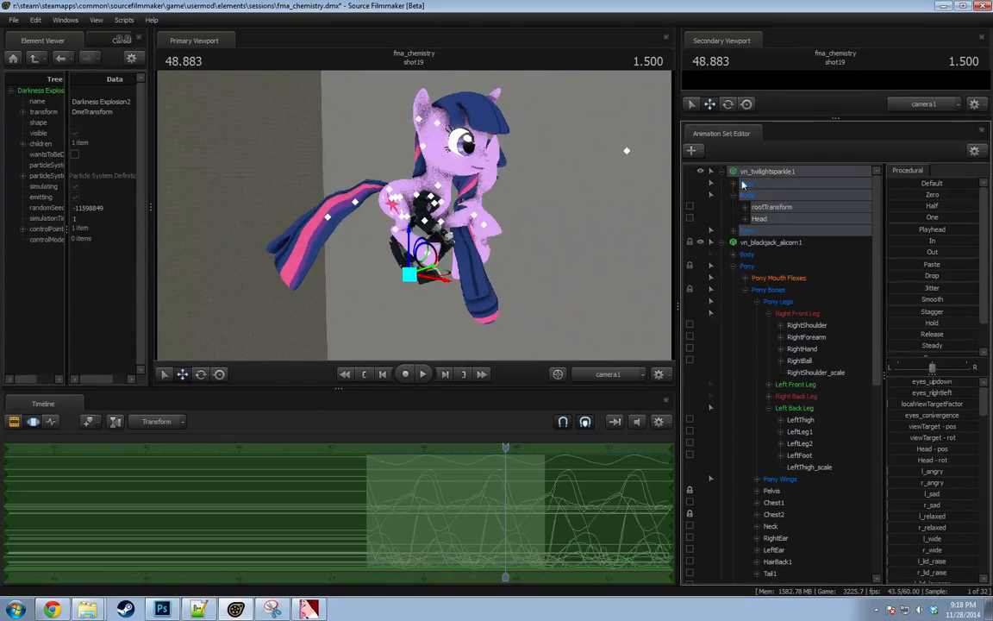
left_click_drag(429, 274, 315, 288)
key("space")
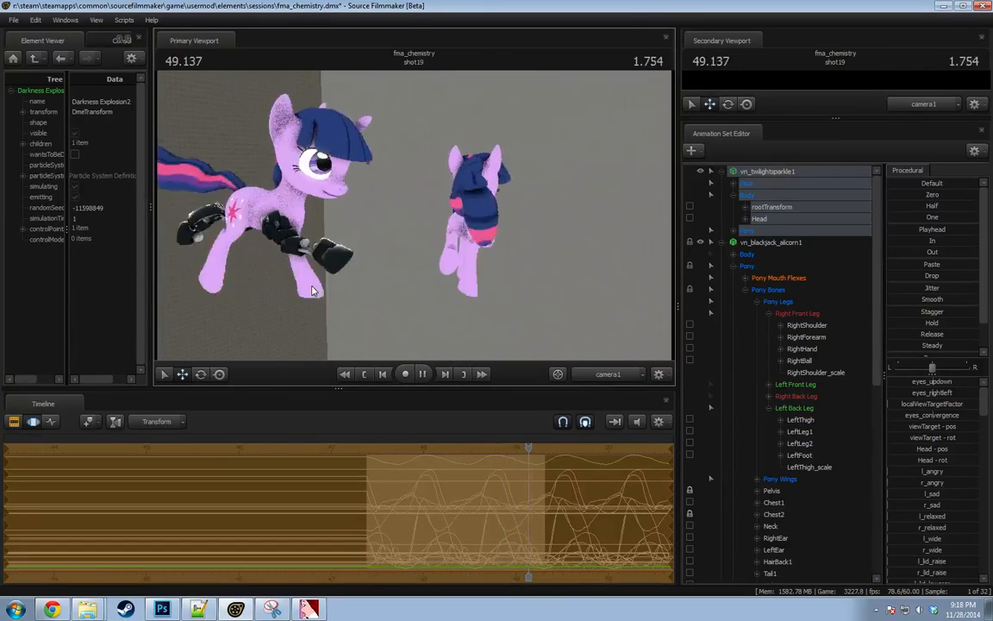
left_click_drag(550, 446, 369, 446)
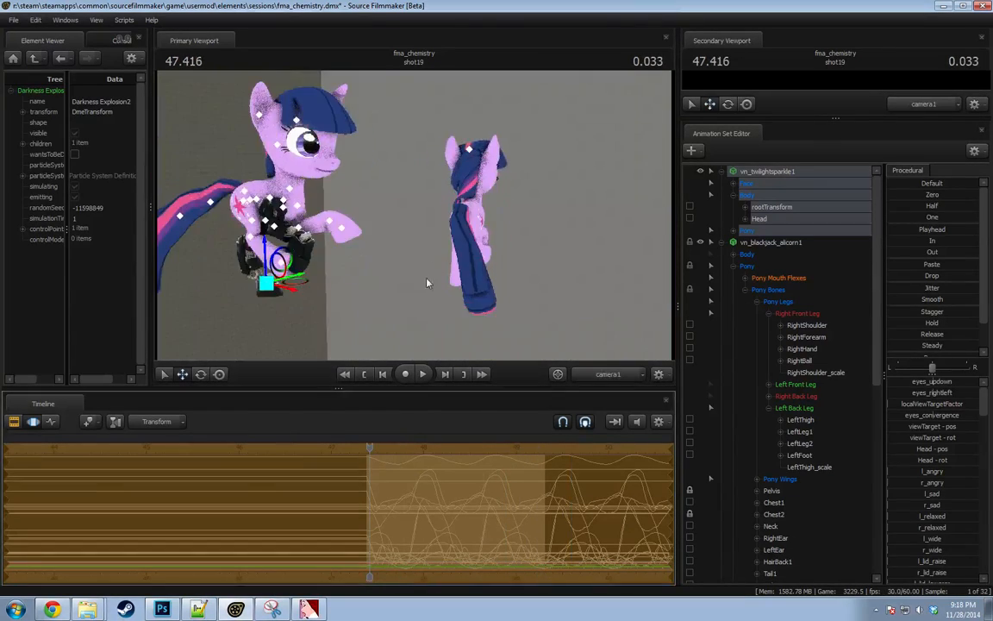
key("space")
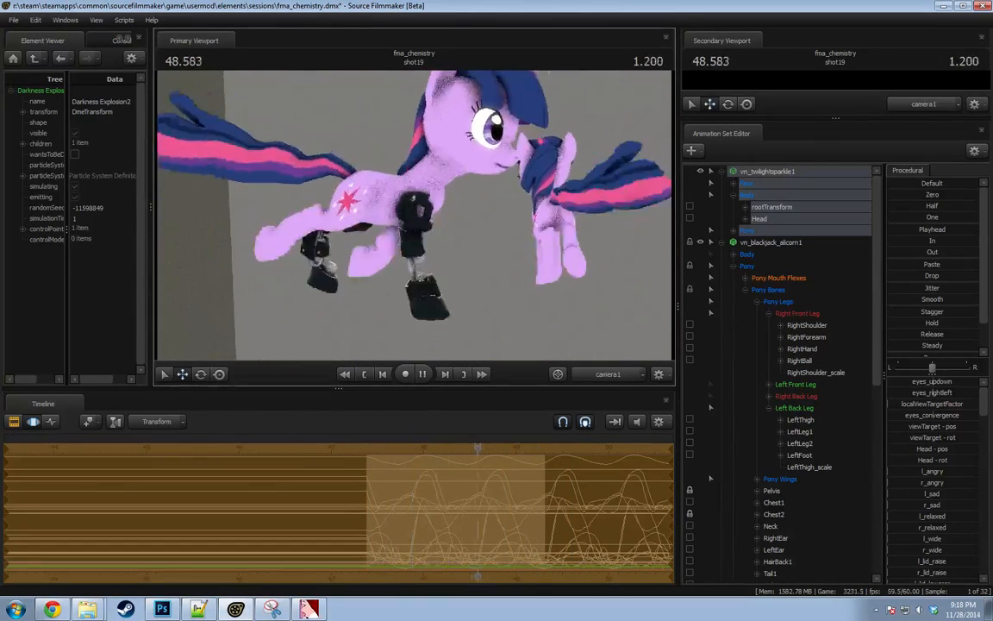
key("space")
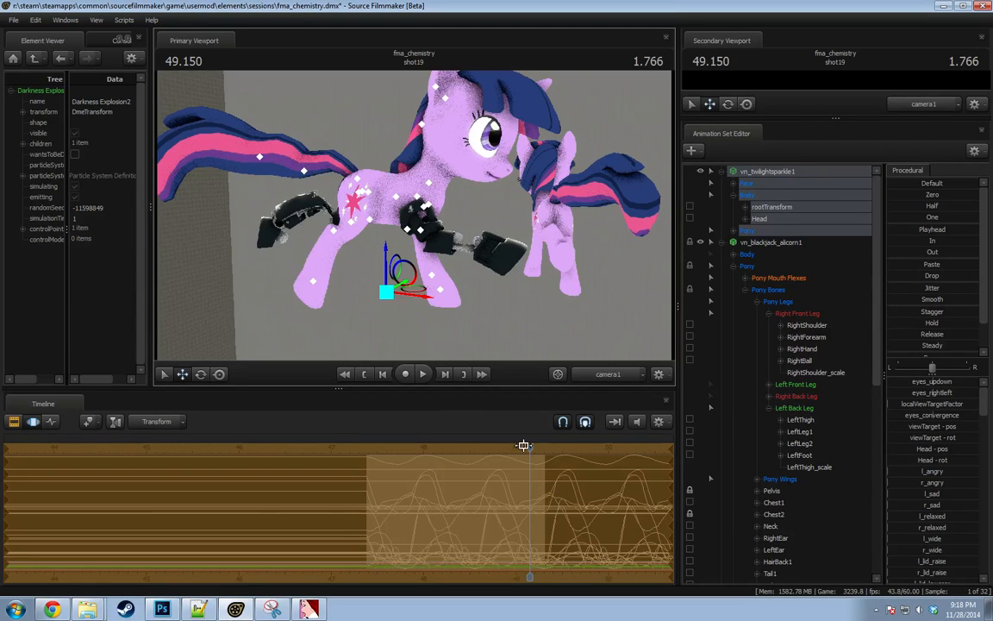
left_click_drag(527, 447, 389, 469)
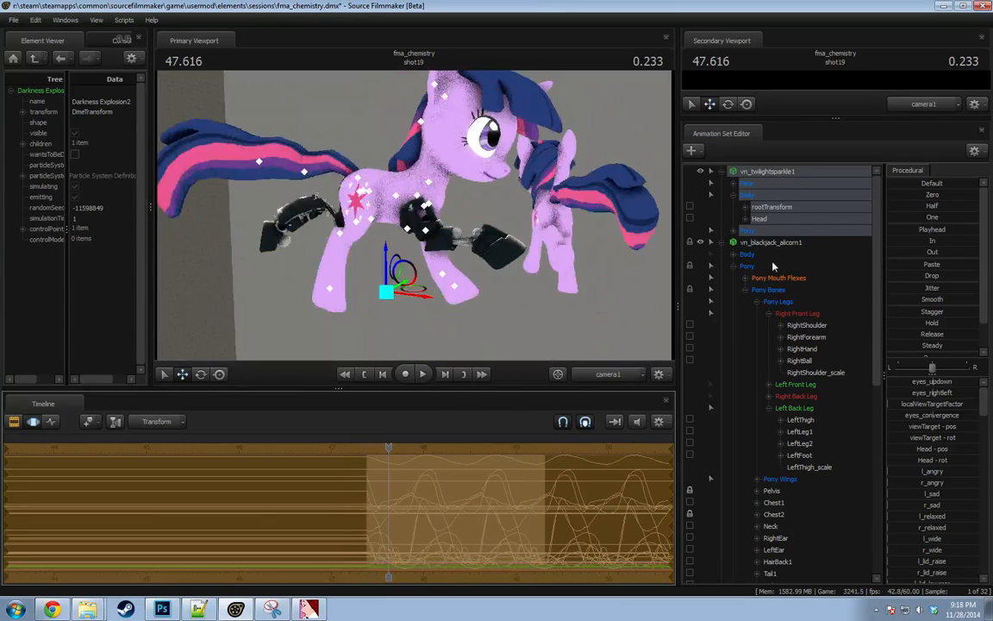
Add vn_blackjack_alicorn1 to the vn_twilightsparkle1 selection and fit the time selection to the sprint, from about 47.4 to 59.6.
left_click(778, 244)
scroll(729, 412, "down", 6)
scroll(729, 412, "down", 1)
scroll(562, 508, "down", 9)
left_click_drag(526, 493, 552, 492)
left_click_drag(355, 503, 372, 505)
scroll(432, 492, "up", 6)
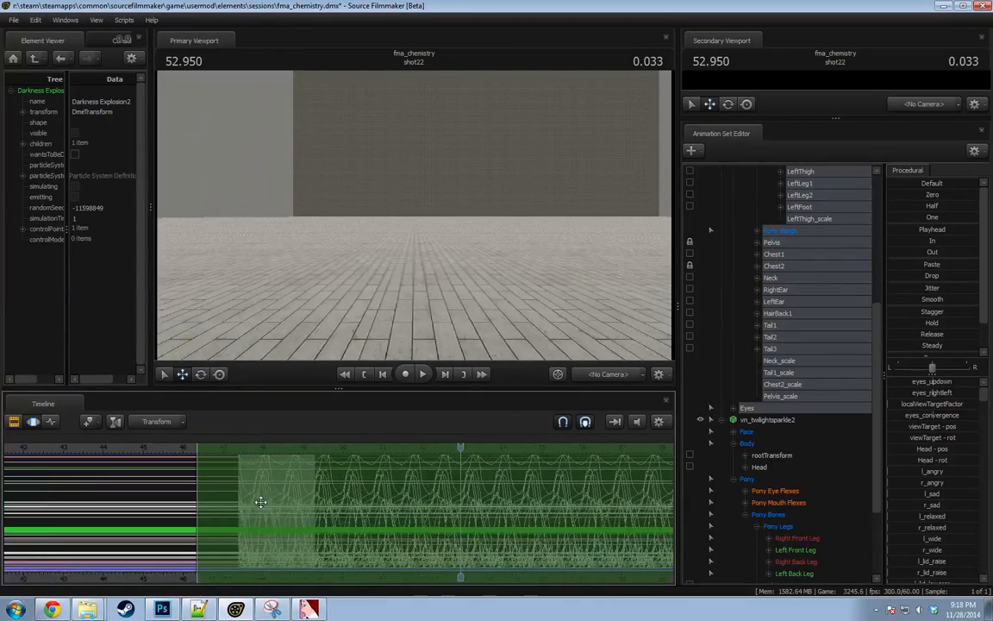
left_click_drag(198, 489, 238, 492)
scroll(345, 491, "down", 4)
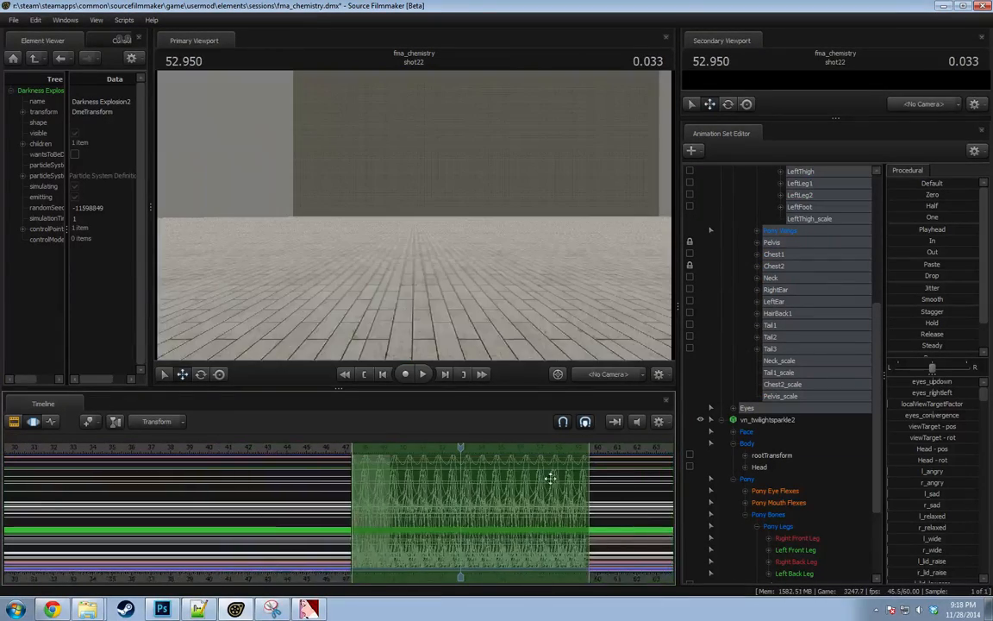
Compress the selected sprint so that it ends at about 53, and play back the faster run.
left_click_drag(585, 481, 461, 481)
key("space")
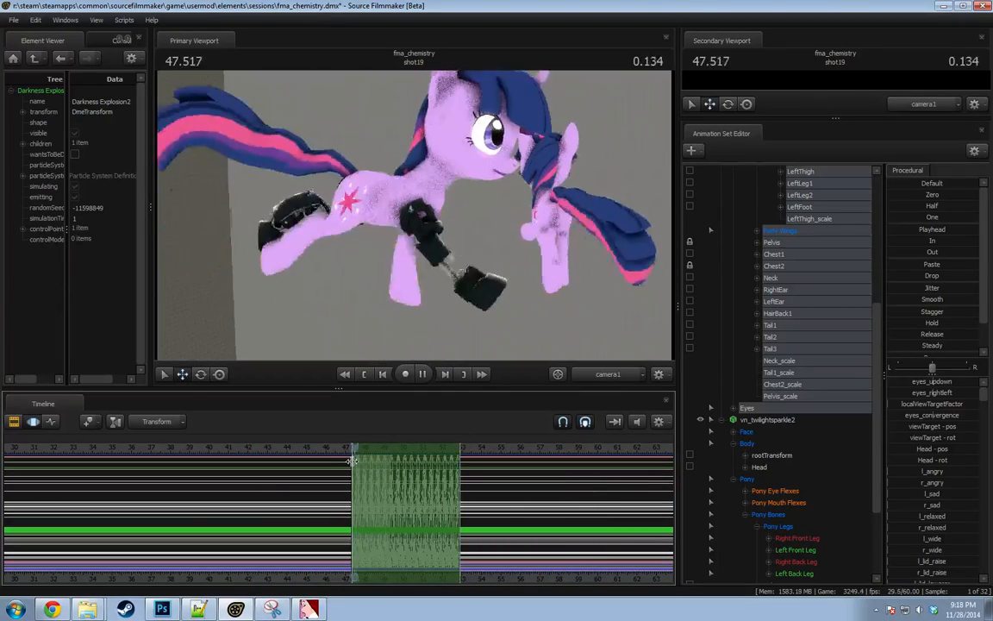
key("space")
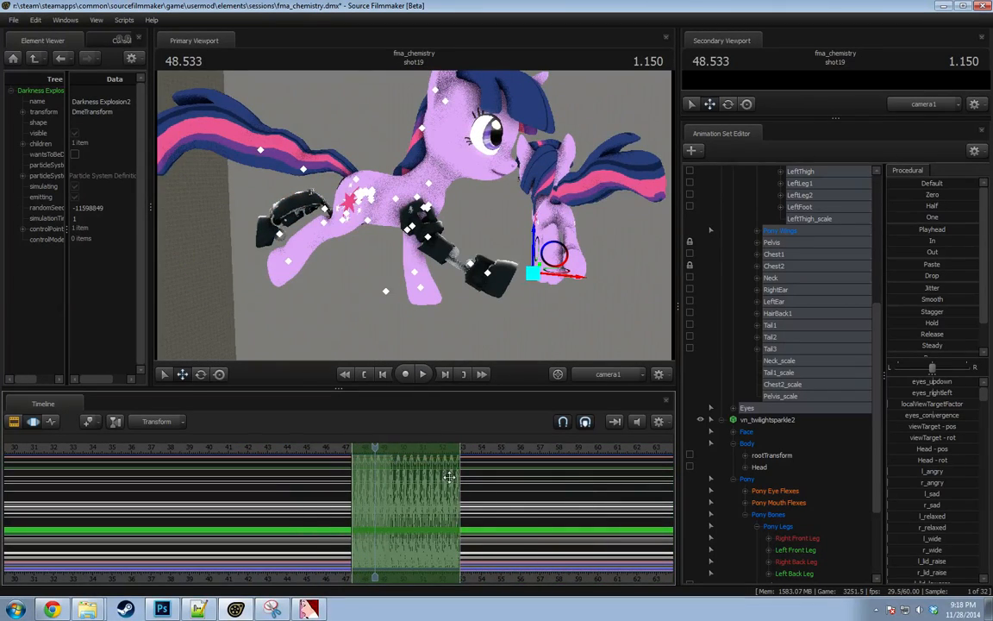
Compress the sprint further to end at about 50.5, replay it from 47.366, and inspect the armoured hoof up close.
scroll(449, 476, "up", 4)
left_click_drag(571, 524, 465, 535)
left_click(354, 447)
left_click_drag(353, 447, 323, 451)
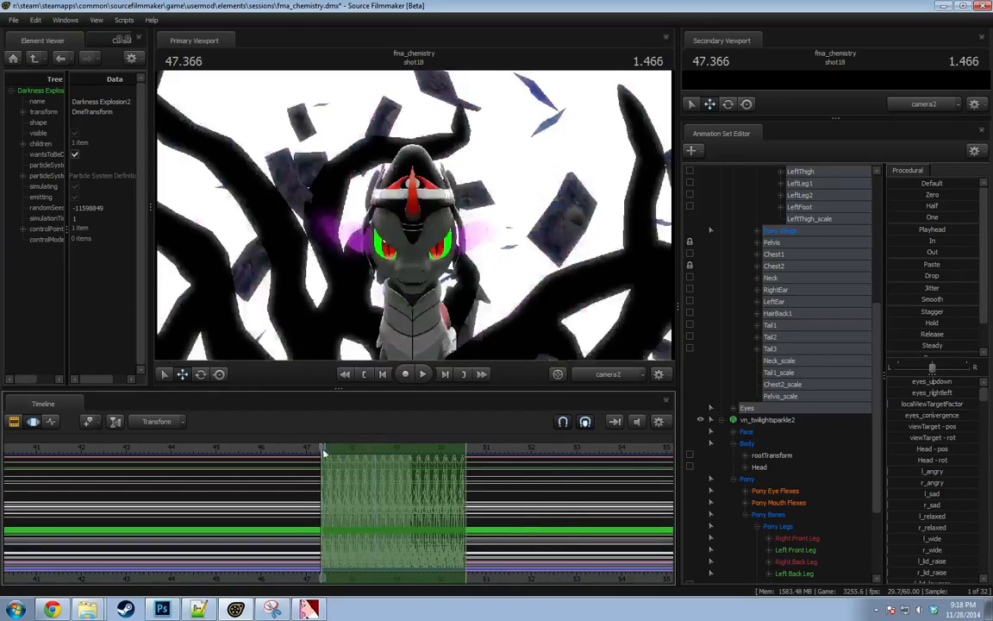
key("space")
key("space")
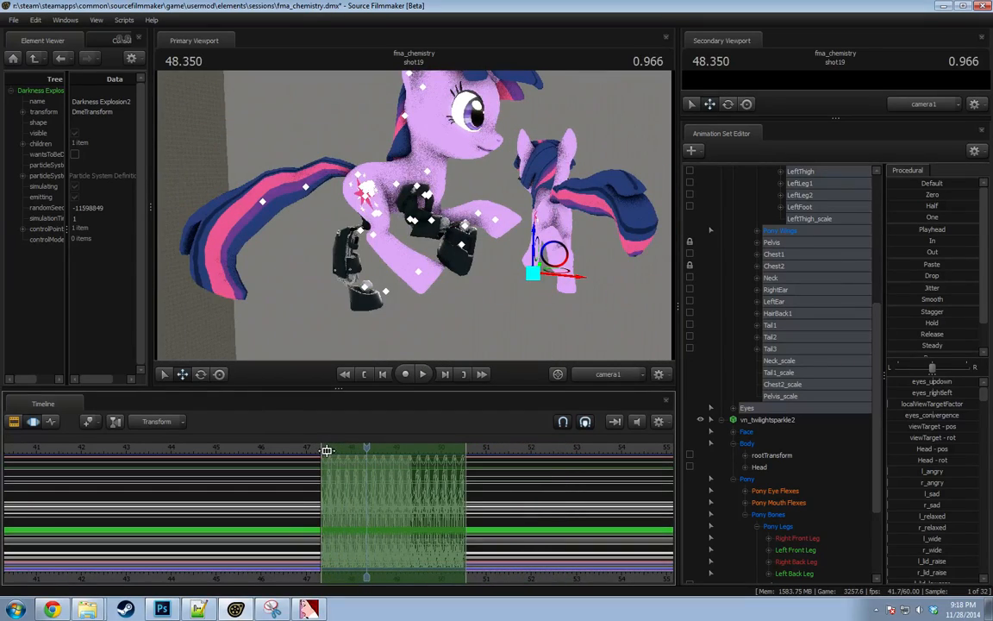
key("w")
left_click_drag(420, 333, 386, 352)
scroll(413, 216, "up", 5)
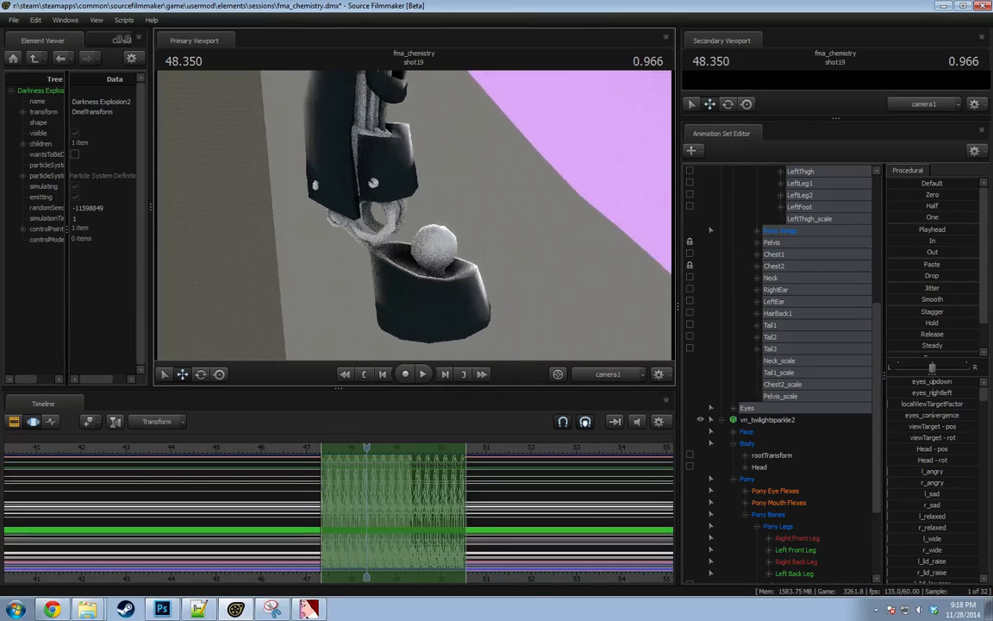
key("space")
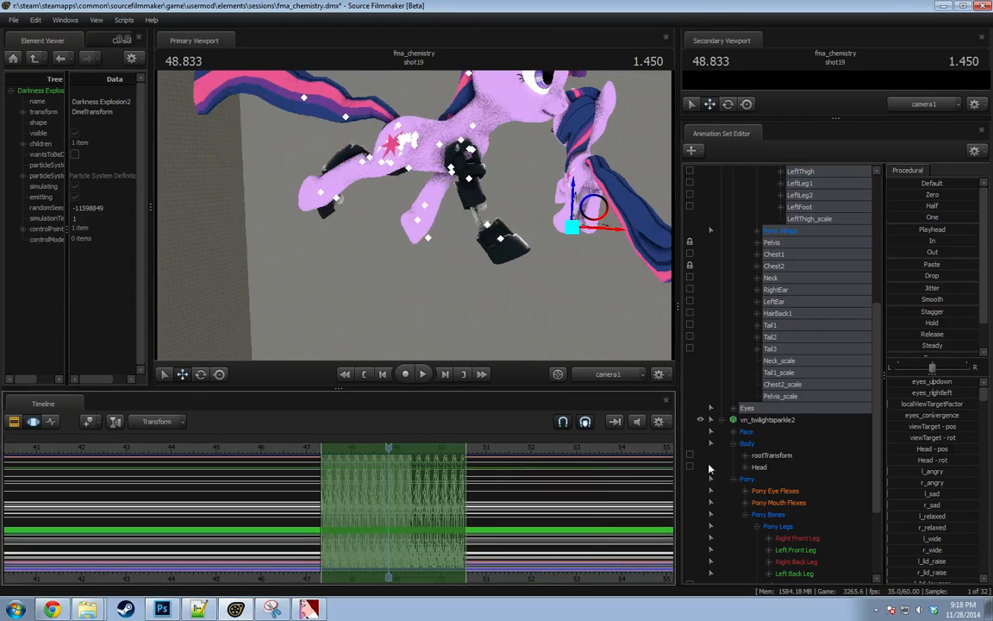
Undo a first attempt at stretching the sprint, stretch it to end at about 55, and check the run and the armoured back leg.
left_click_drag(469, 478, 636, 474)
key("ctrl+z")
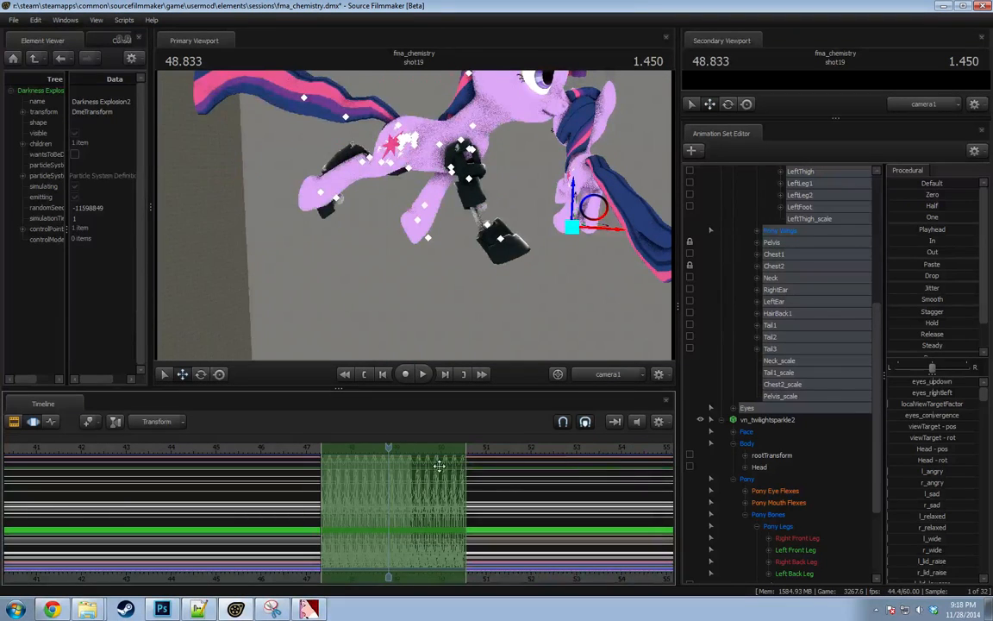
left_click_drag(465, 486, 604, 481)
left_click(326, 447)
key("space")
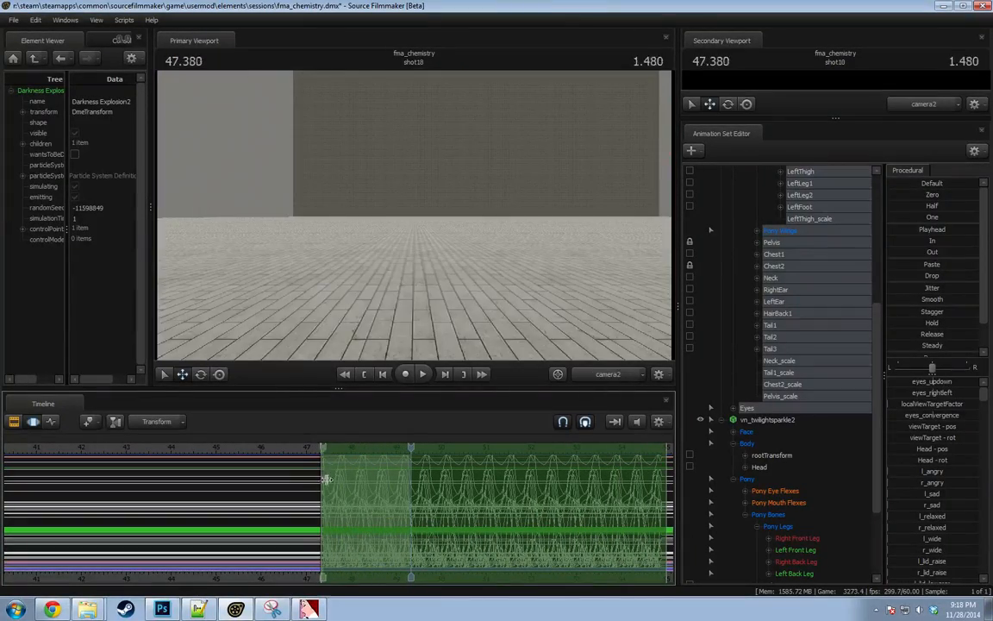
key("space")
left_click_drag(356, 484, 370, 484)
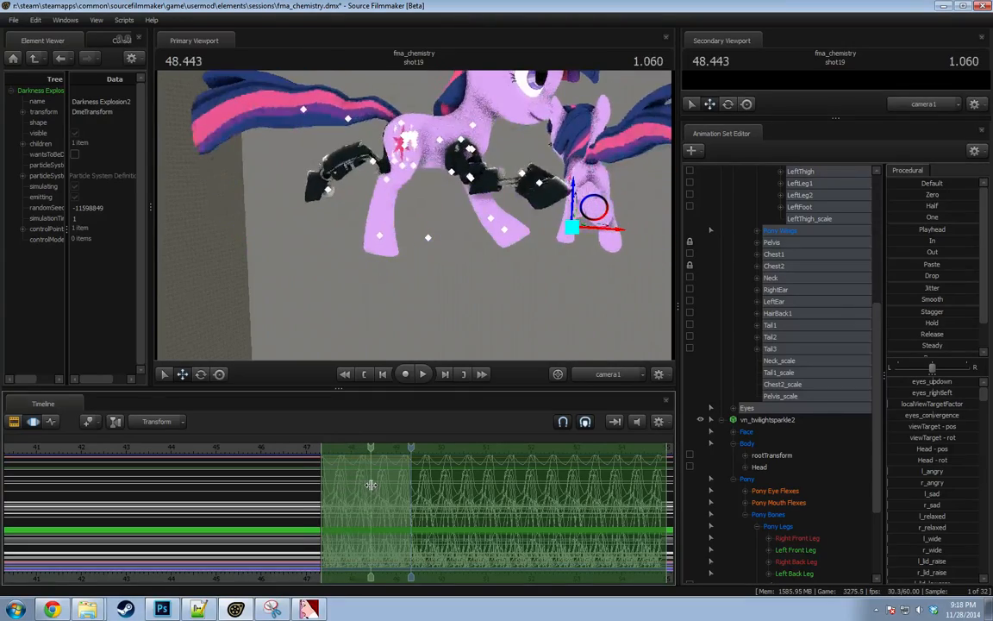
left_click_drag(405, 233, 379, 216)
key("w")
key("w")
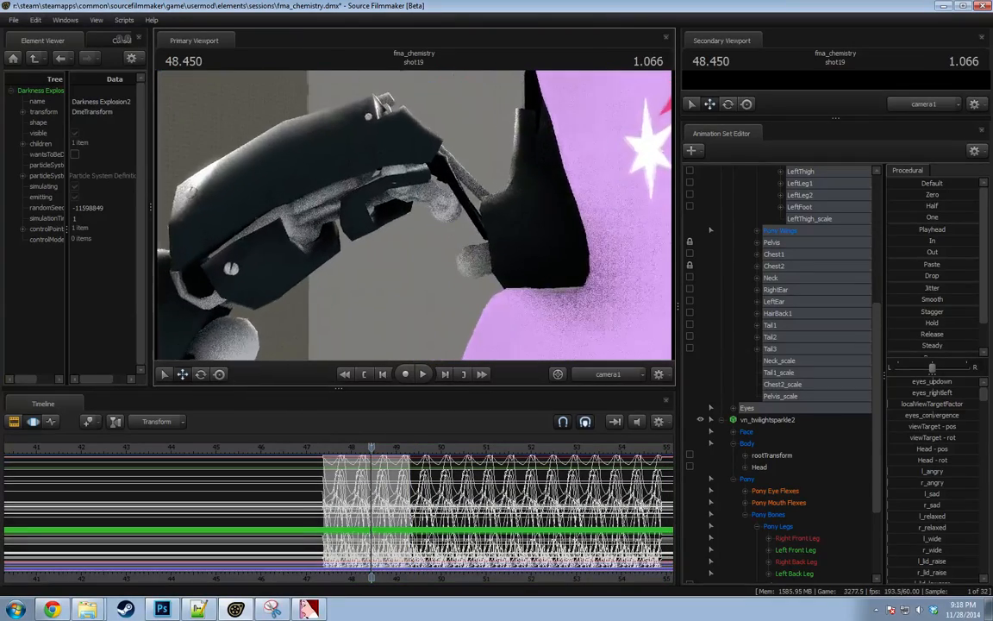
Pull back from the armoured back leg to view the whole pony and play back the retimed run.
key("s")
key("s")
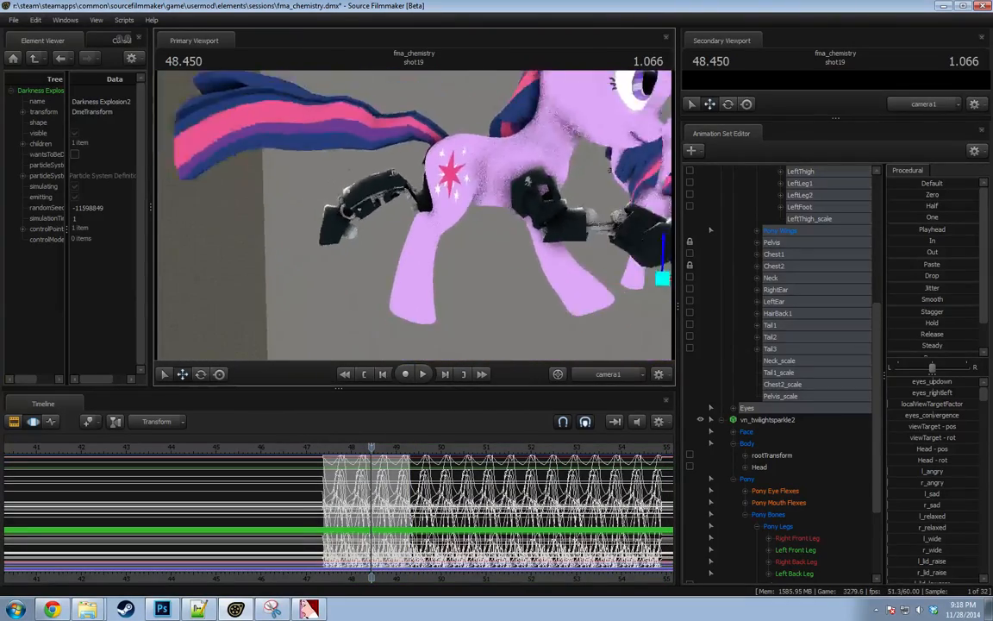
key("space")
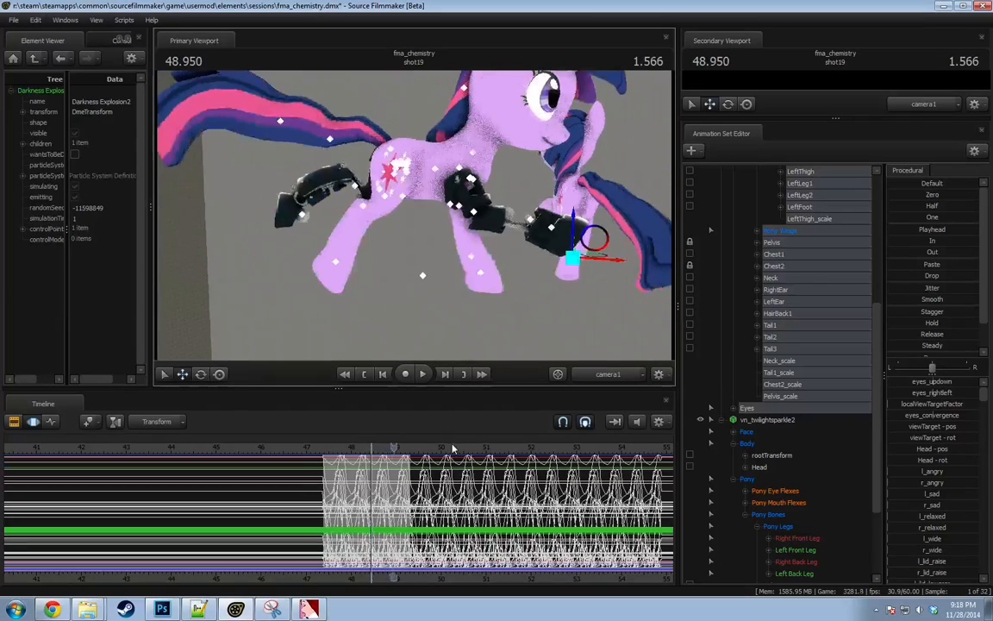
key("space")
mouse_move(446, 504)
left_mouse_down()
mouse_move(349, 490)
mouse_move(442, 501)
left_mouse_up()
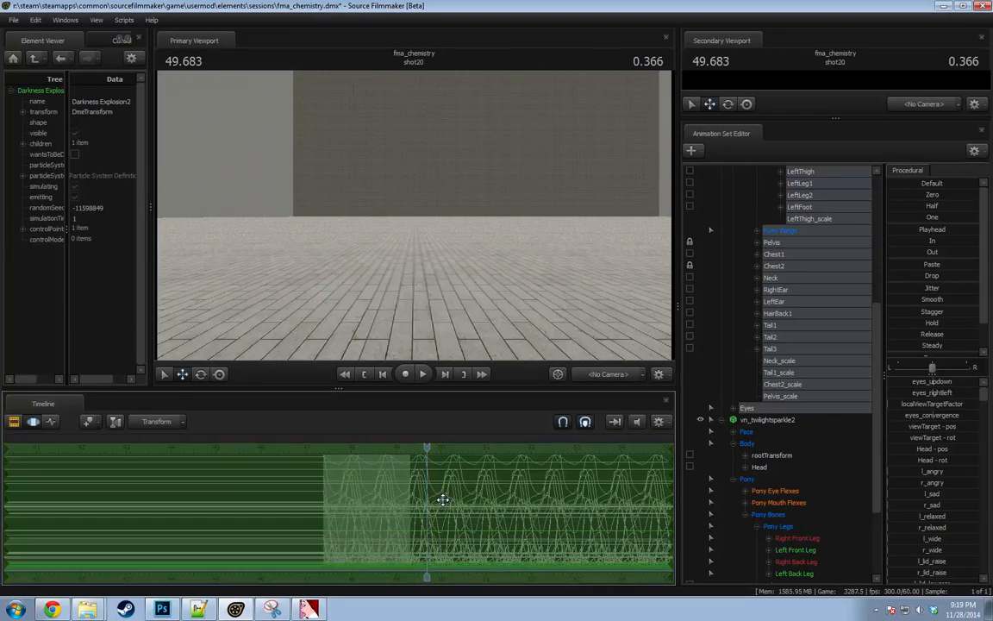
Undo the sprint retiming and the sprint copied to vn_twilightsparkle1 and vn_blackjack_alicorn1, and play back the timeline briefly.
key("ctrl+z")
key("ctrl+z")
key("ctrl+z")
key("ctrl+z")
key("ctrl+z")
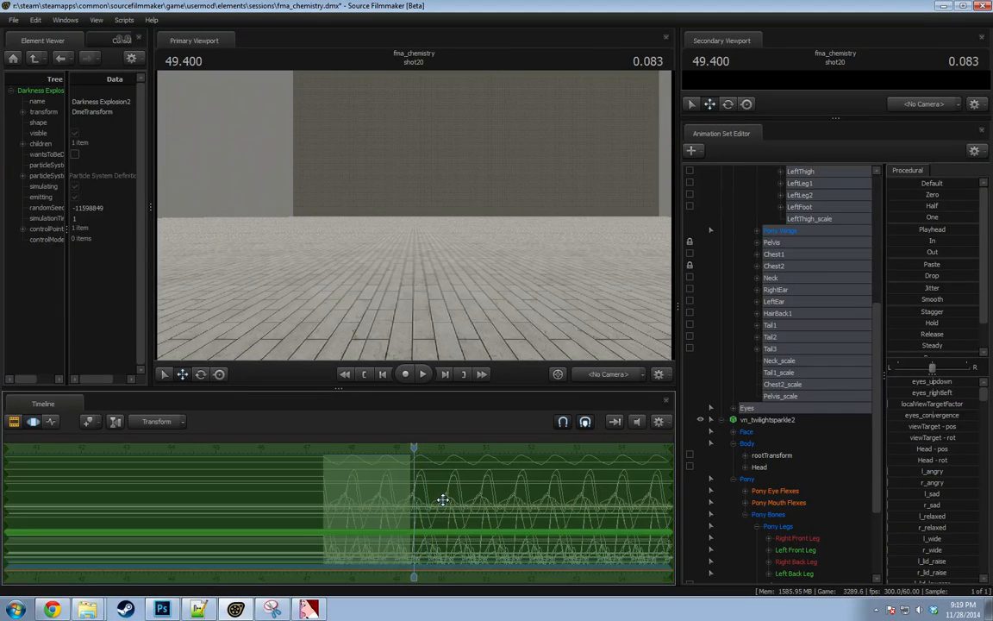
key("ctrl+z")
key("ctrl+z")
key("ctrl+z")
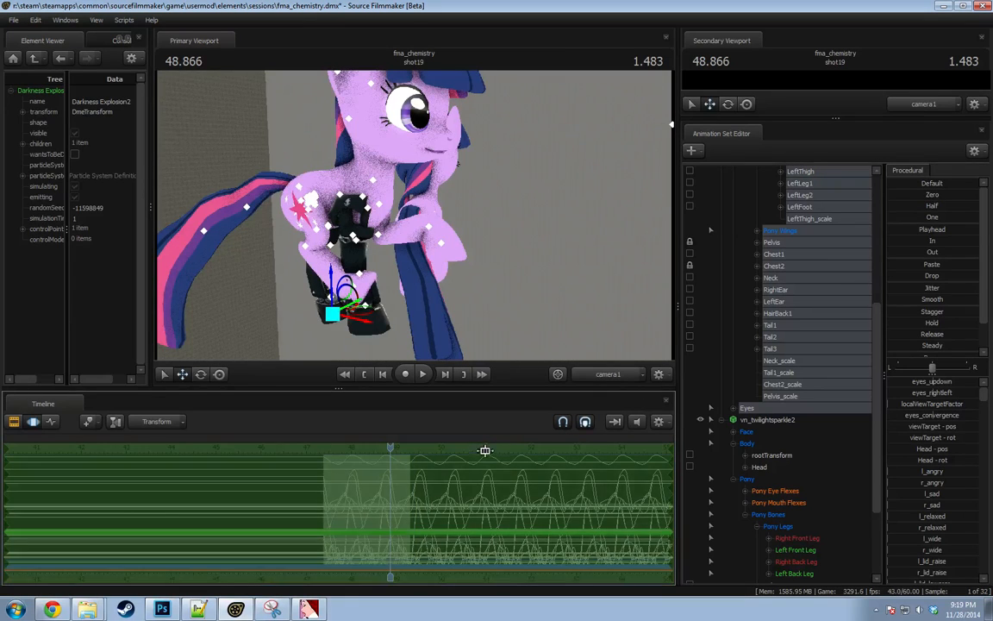
key("ctrl+z")
key("ctrl+z")
key("ctrl+z")
key("ctrl+z")
key("ctrl+z")
key("ctrl+z")
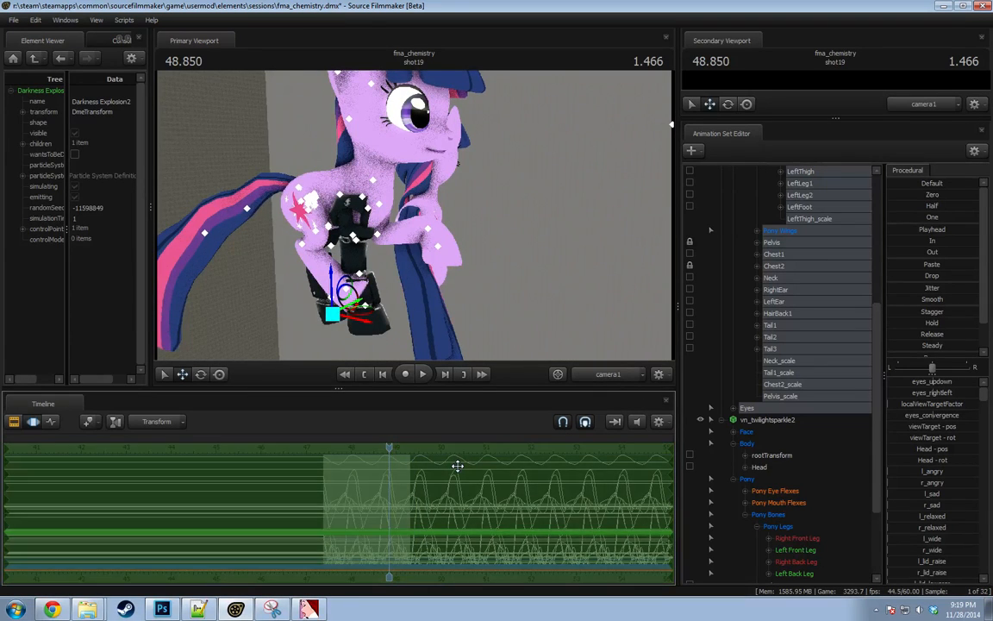
key("space")
key("space")
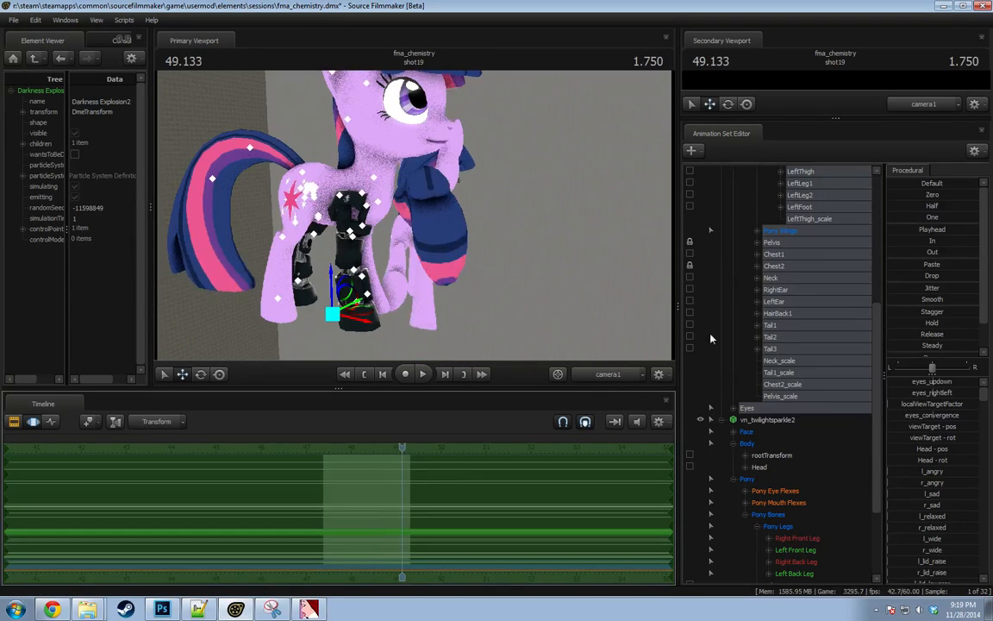
Delete the vn_twilightsparkle2 animation set.
scroll(799, 371, "up", 7)
left_click(744, 290)
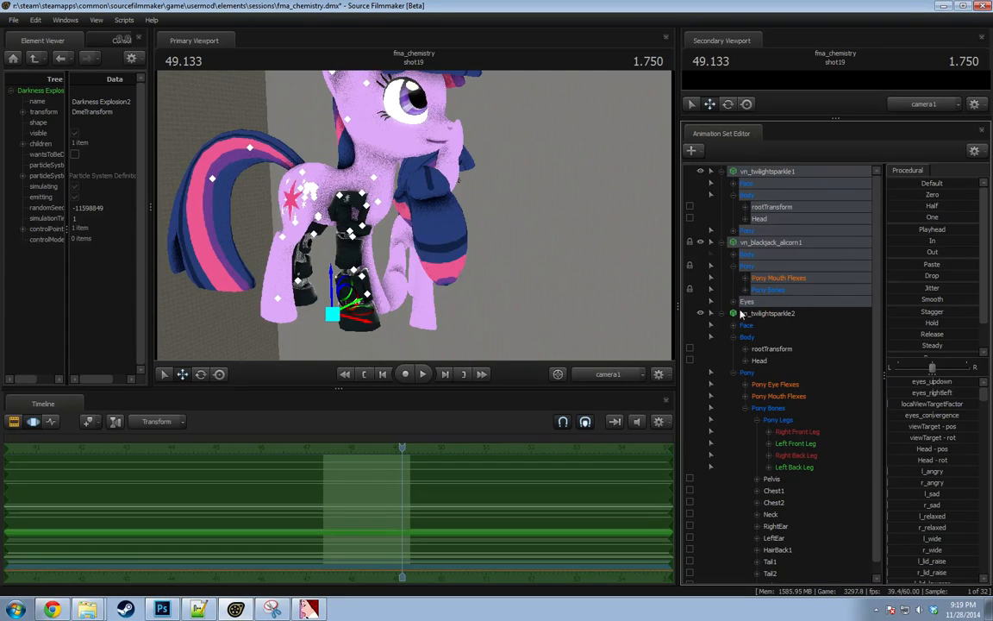
left_click(723, 244)
left_click(767, 254)
right_click(778, 255)
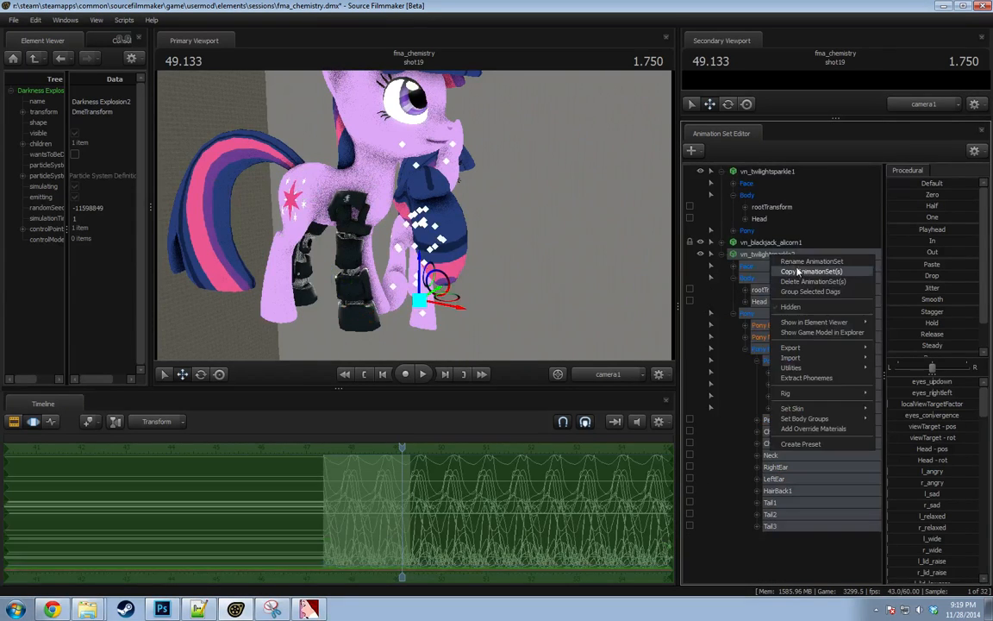
left_click(801, 282)
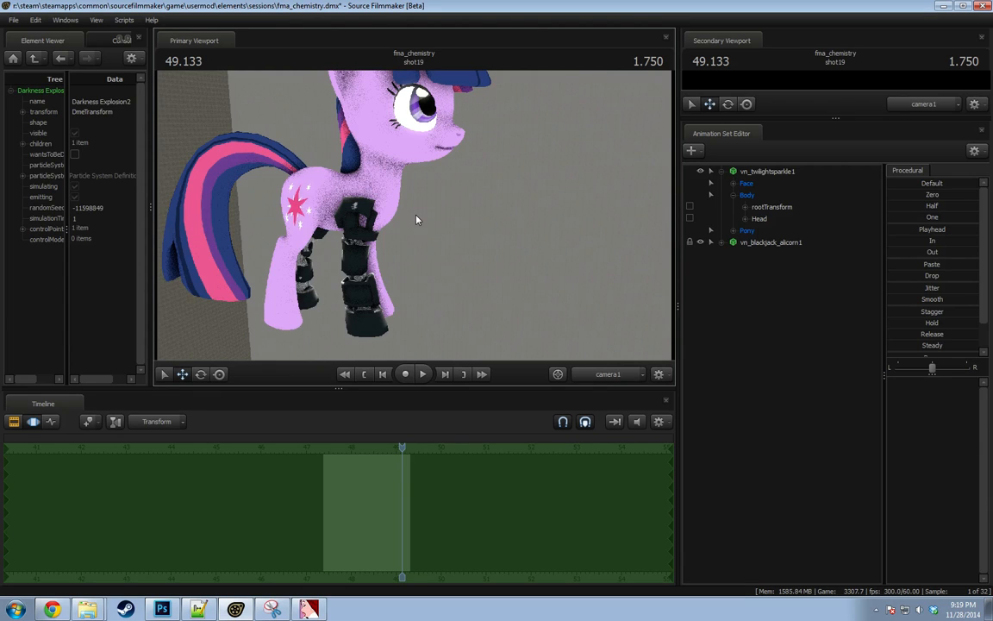
Hide the Body and Pony Wings control groups of vn_blackjack_alicorn1.
left_click(722, 242)
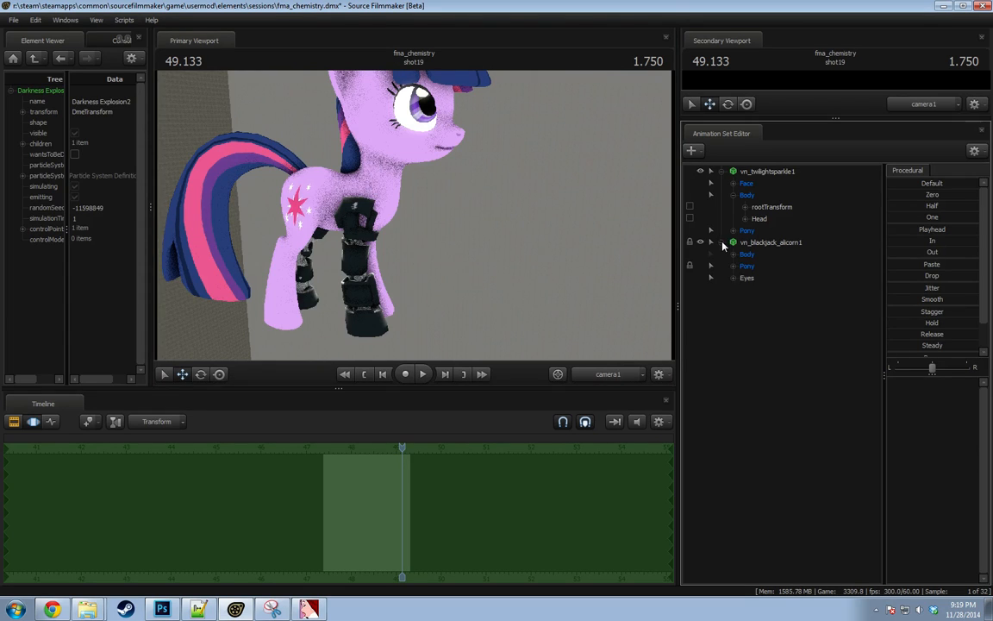
left_click(732, 266)
left_click(745, 289)
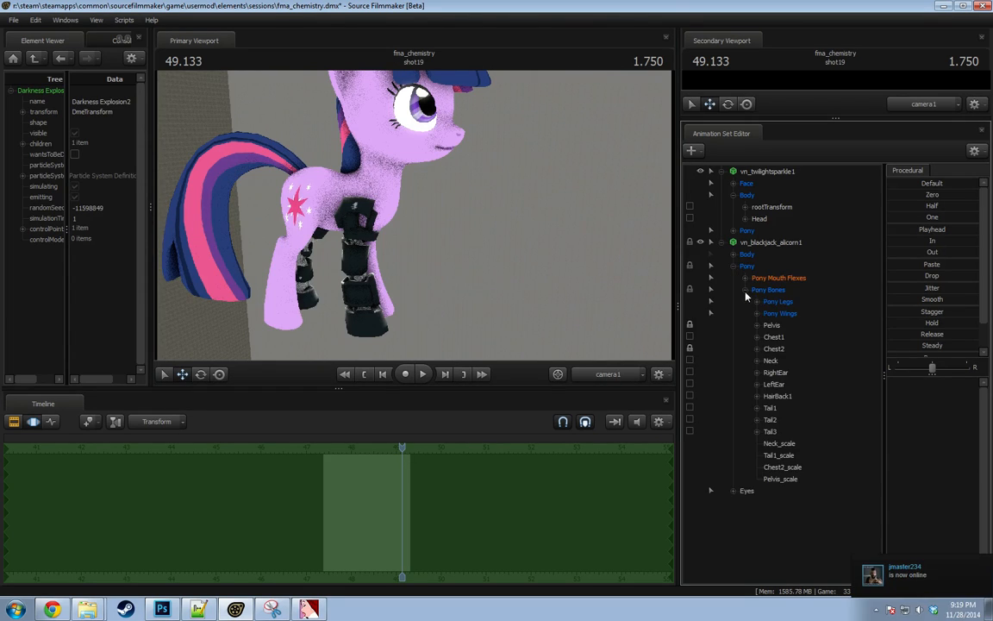
left_click(746, 254)
right_click(750, 256)
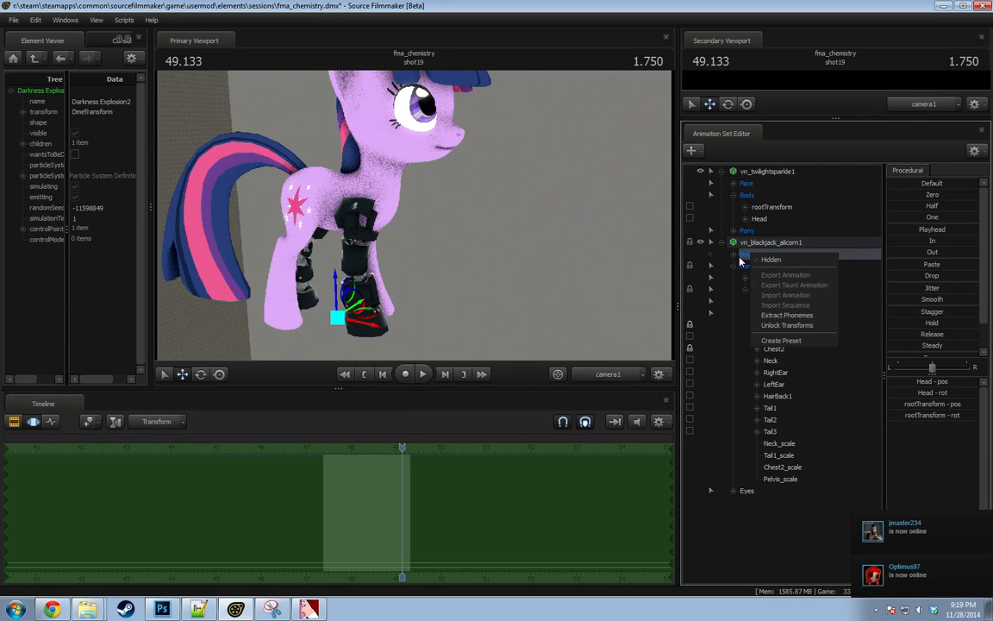
left_click(769, 260)
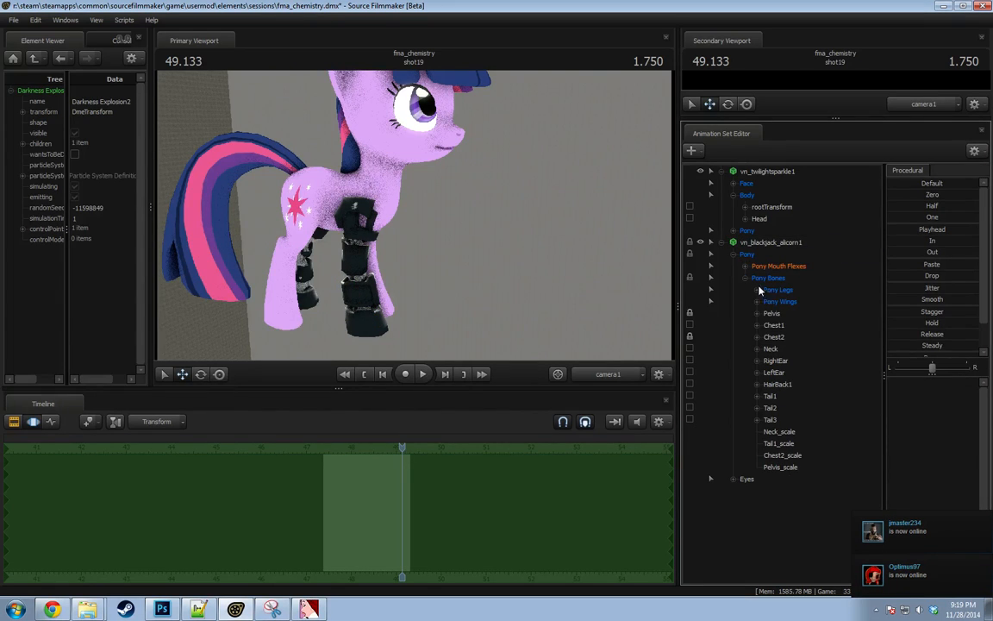
left_click(776, 301)
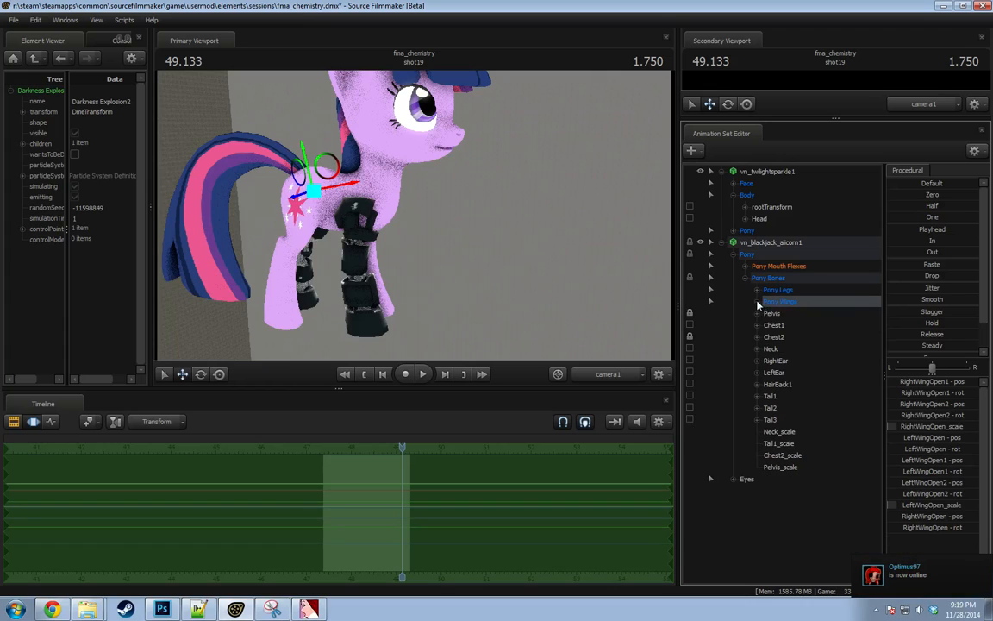
right_click(762, 301)
left_click(797, 308)
left_click(773, 301)
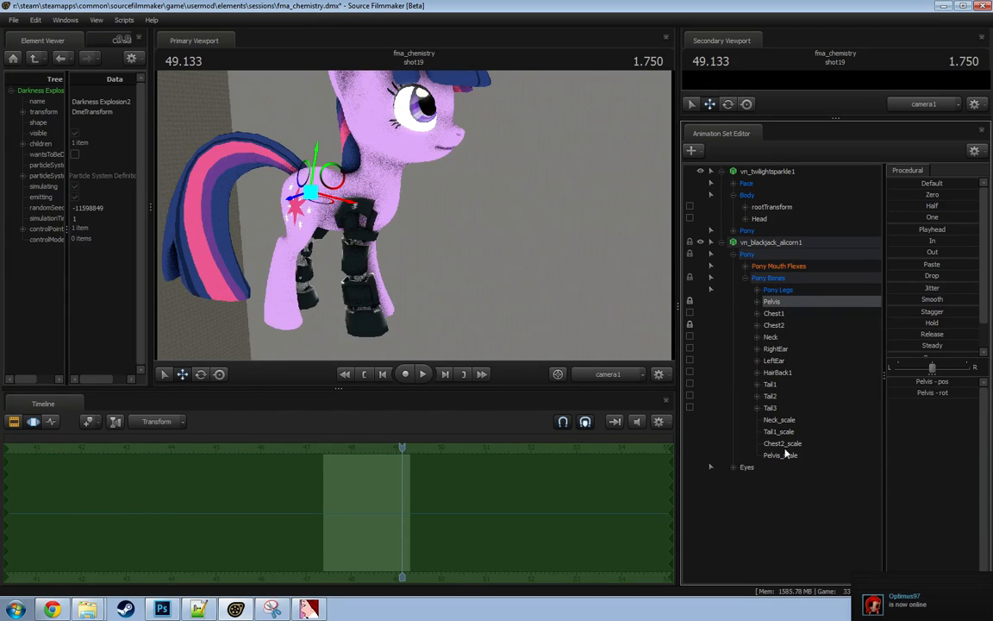
left_click(780, 454, "shift")
right_click(786, 451)
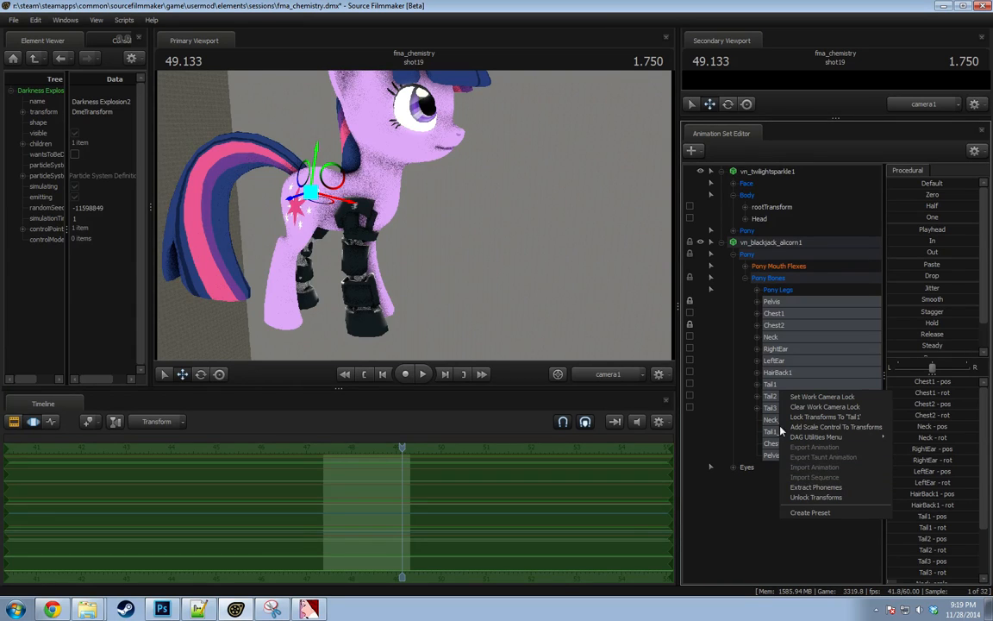
left_click(773, 308)
left_click(772, 303)
left_click(777, 393, "shift")
right_click(779, 386)
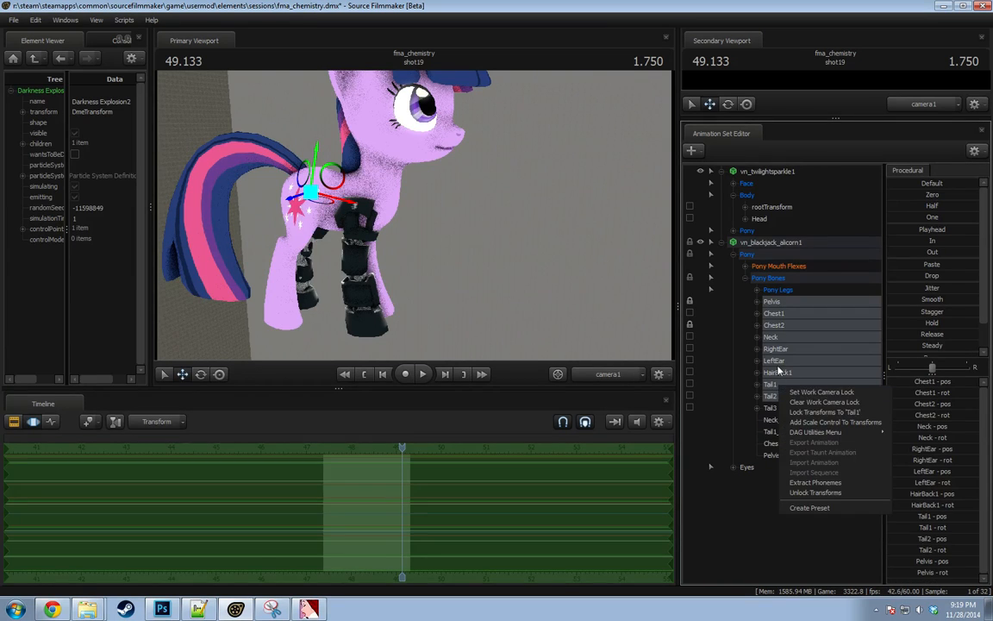
left_click(777, 364)
left_click(782, 310)
left_click(780, 303)
left_click(780, 398, "shift")
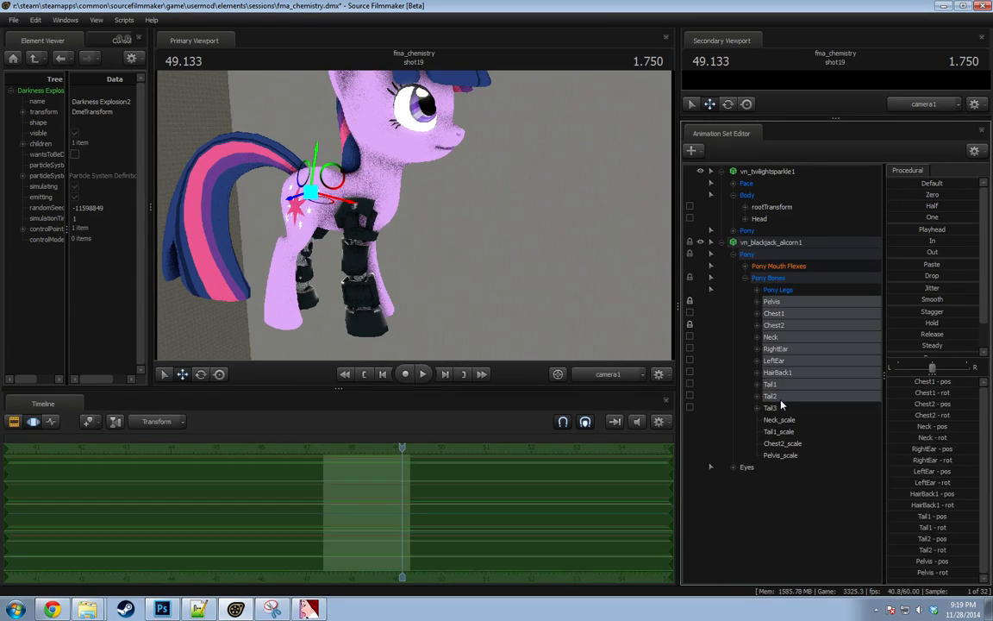
left_click(776, 406)
Hide the Left Front Leg and Right Back Leg groups within the Pony Legs of vn_blackjack_alicorn1.
left_click(756, 289)
left_click(788, 305)
left_click(789, 313)
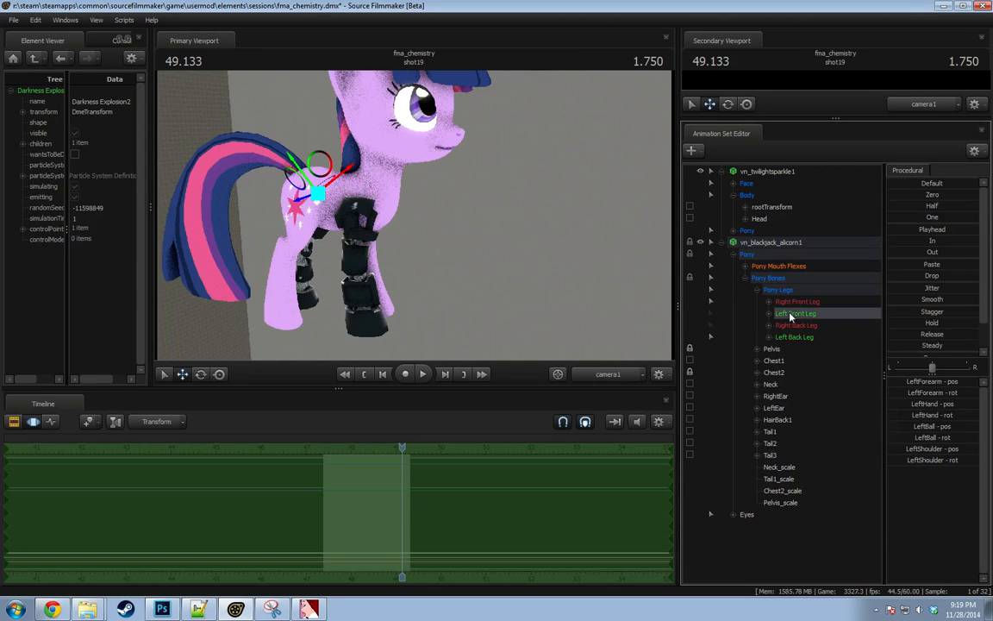
right_click(791, 313)
left_click(808, 319)
right_click(789, 313)
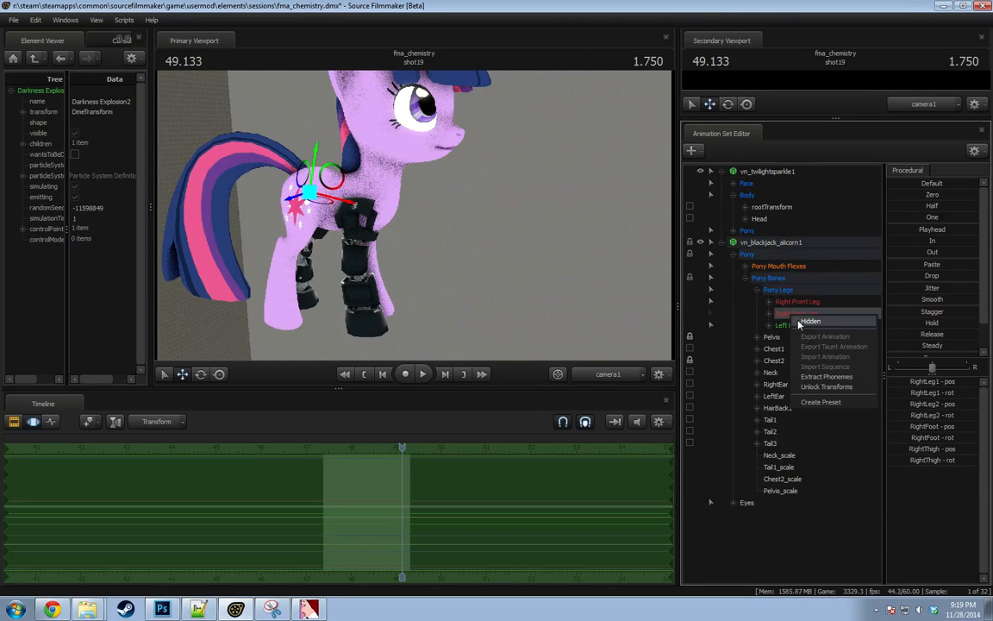
left_click(811, 321)
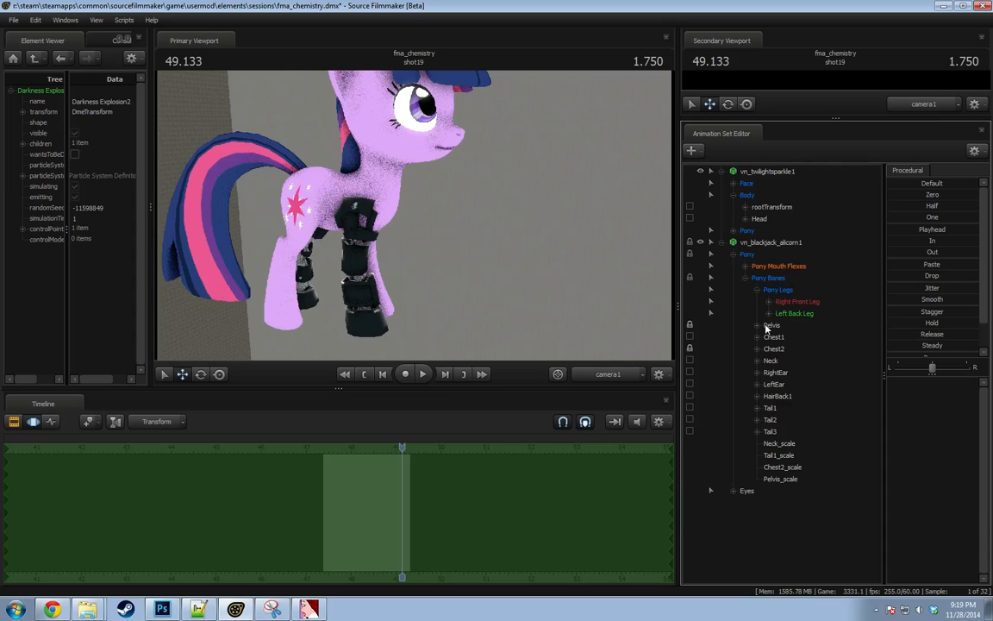
right_click(772, 326)
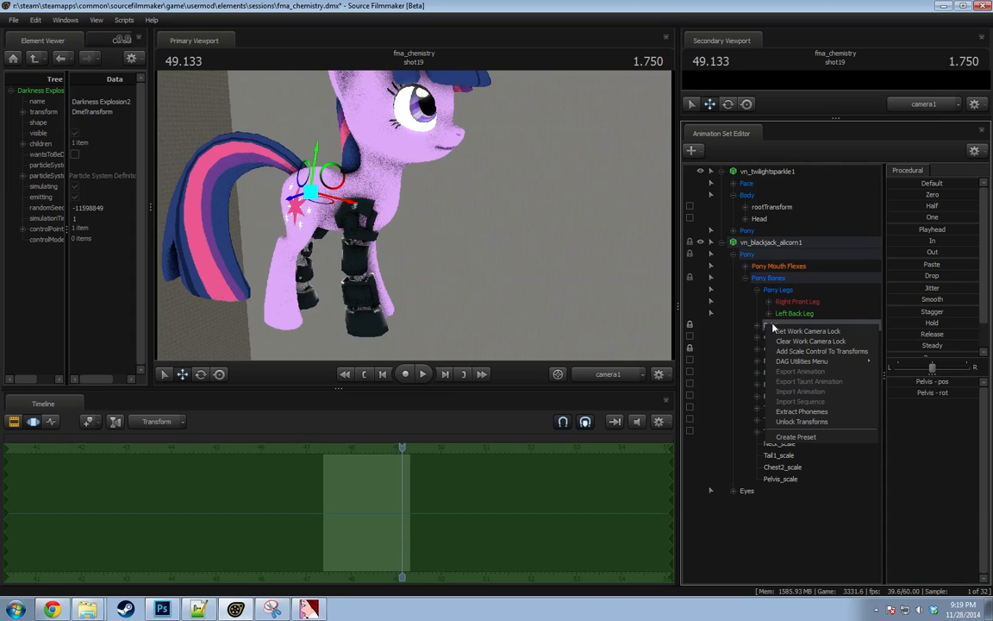
left_click(737, 362)
left_click(787, 407)
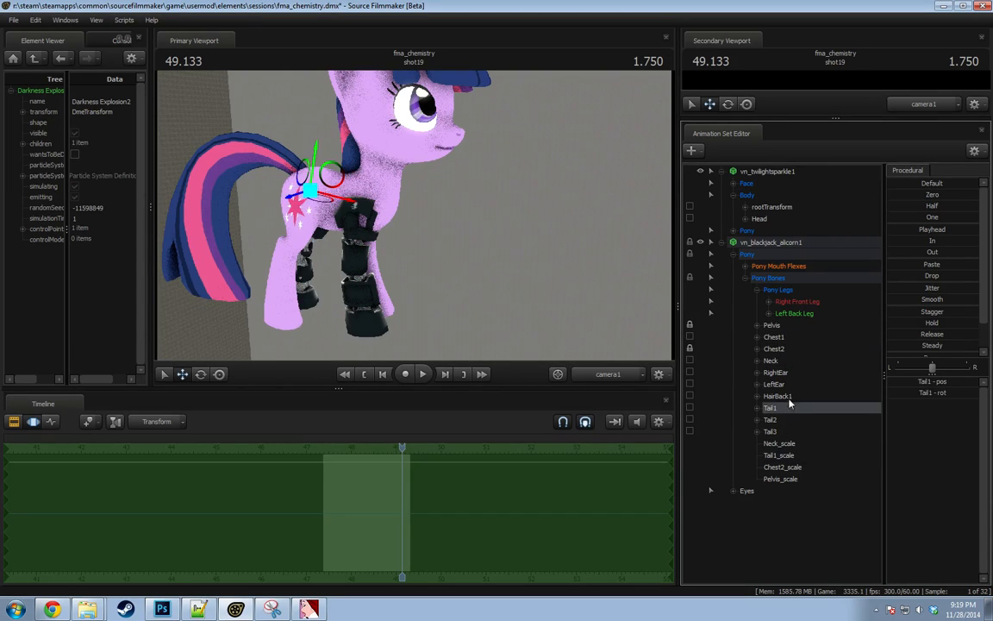
left_click(781, 291)
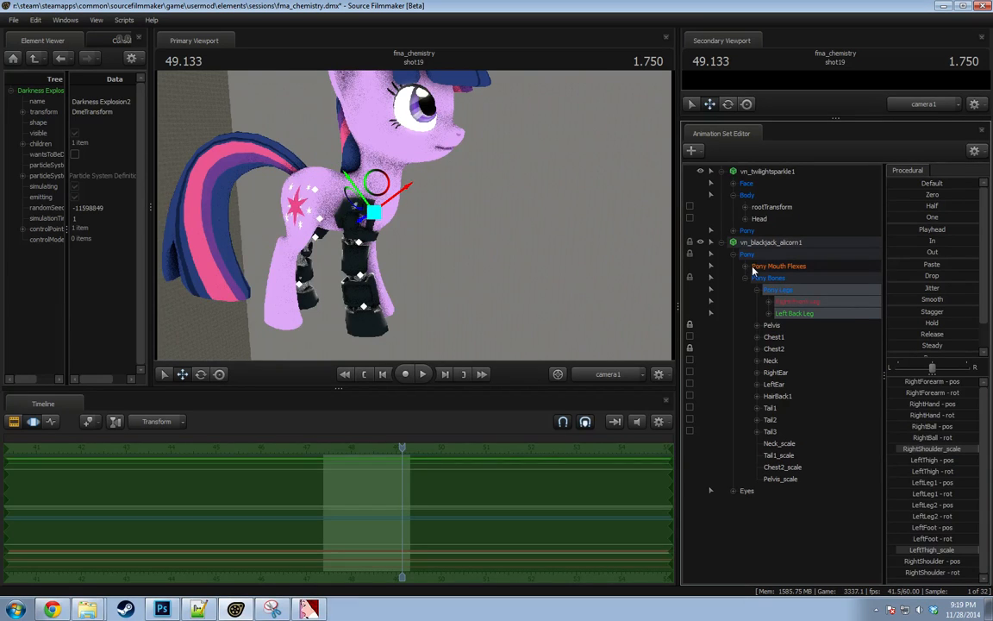
Hide the Pony Mouth Flexes group of vn_blackjack_alicorn1.
left_click(753, 268)
right_click(759, 268)
left_click(763, 275)
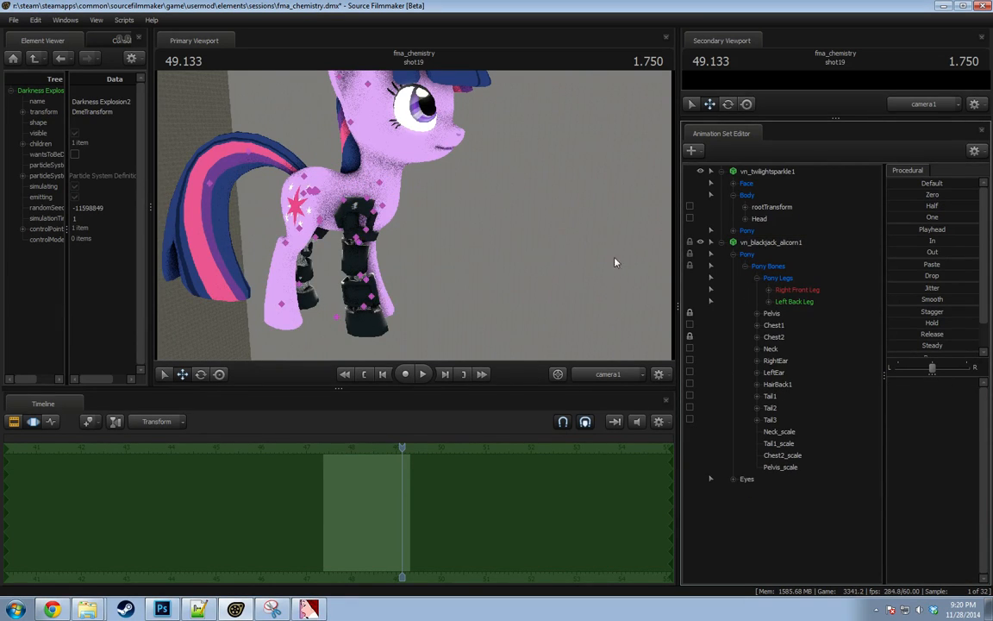
left_click(781, 431)
left_click(781, 466, "shift")
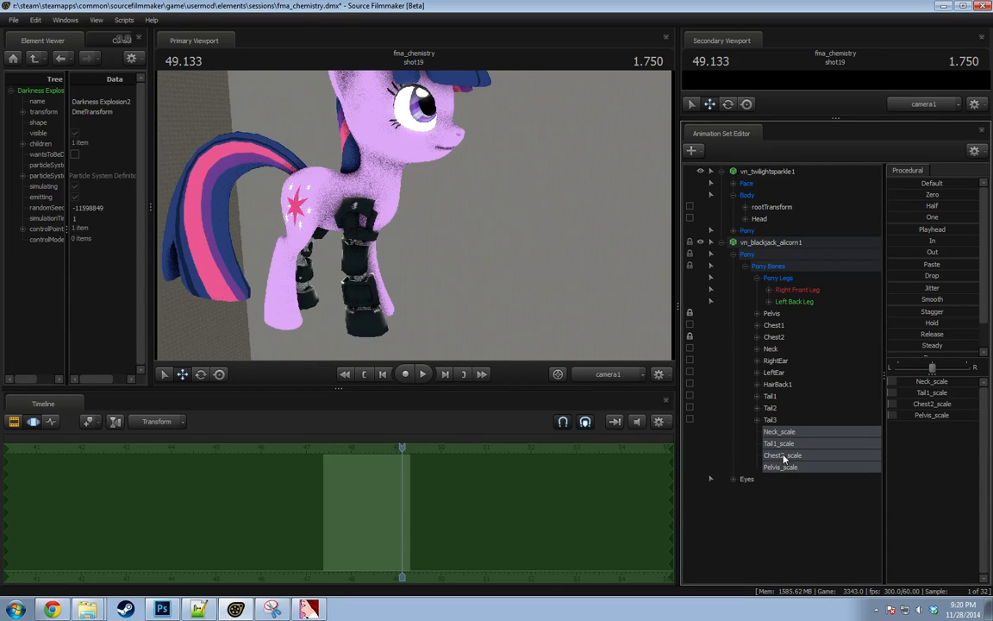
right_click(787, 455)
left_click(766, 520)
Hide the Eyes group of vn_blackjack_alicorn1.
right_click(745, 479)
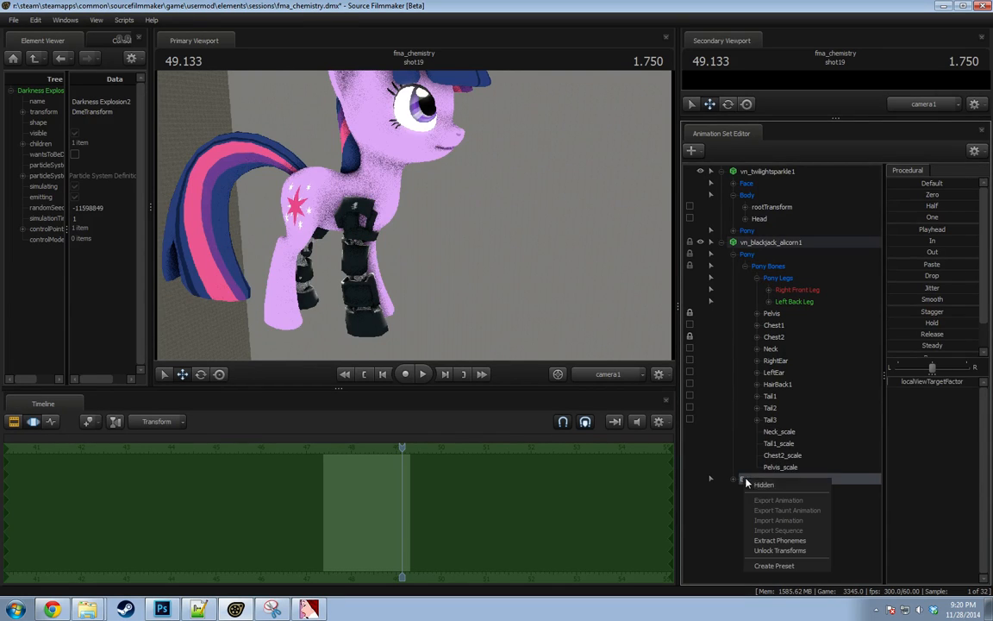
left_click(758, 487)
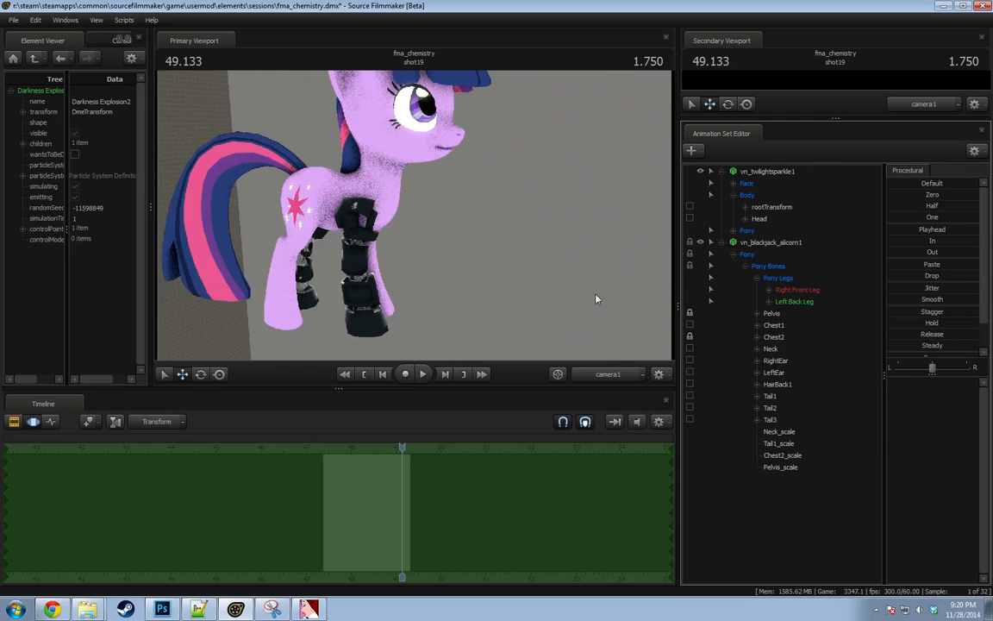
left_click_drag(488, 234, 443, 219, "alt")
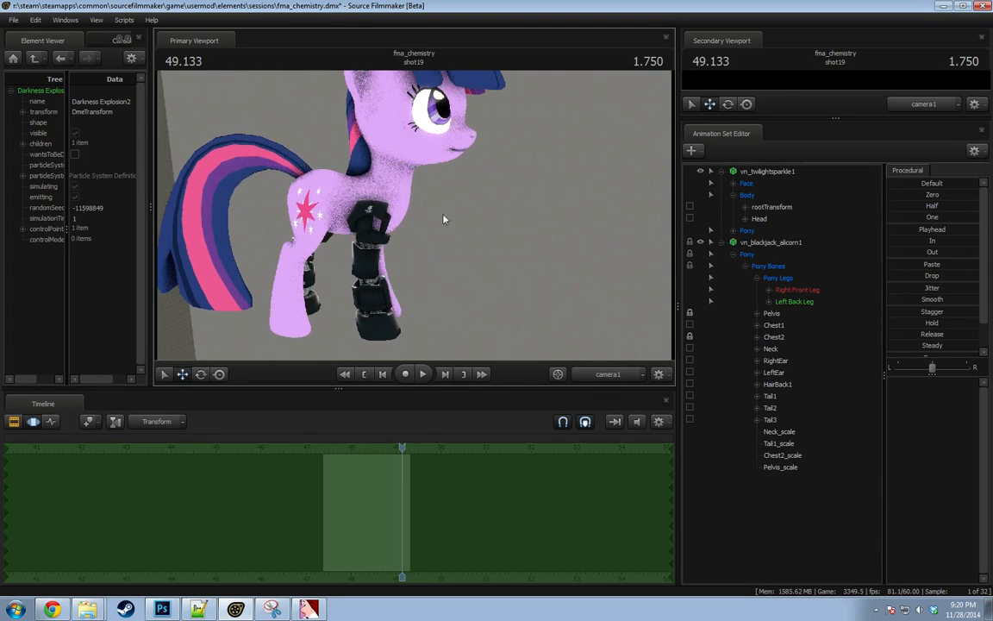
Expand the Pony Legs of vn_twilightsparkle1 and hide its Right Front Leg group.
left_click(744, 231)
left_click(734, 231)
left_click(745, 266)
left_click(756, 277)
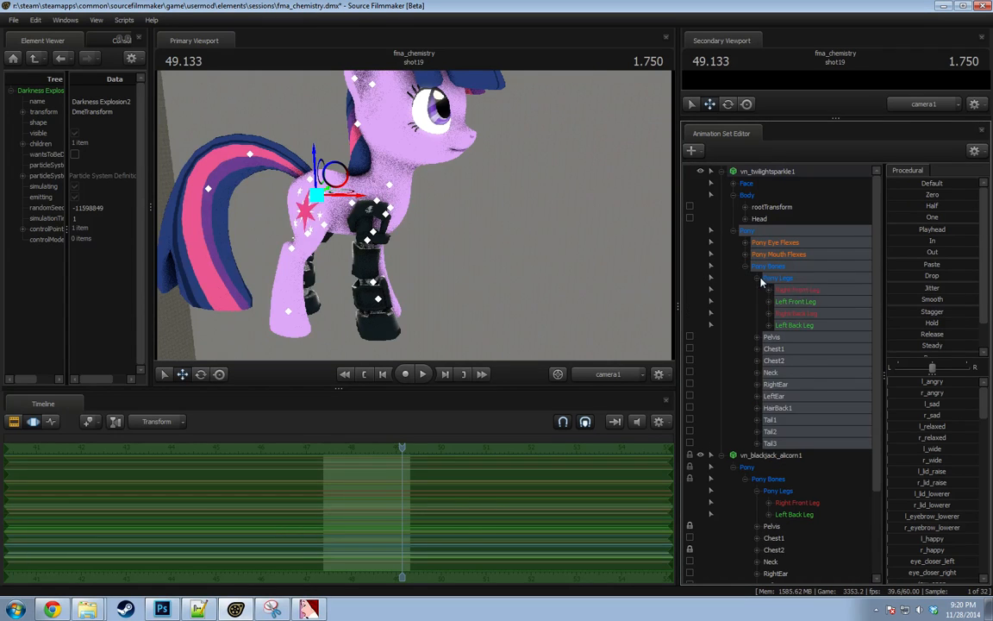
left_click(785, 292)
right_click(794, 298)
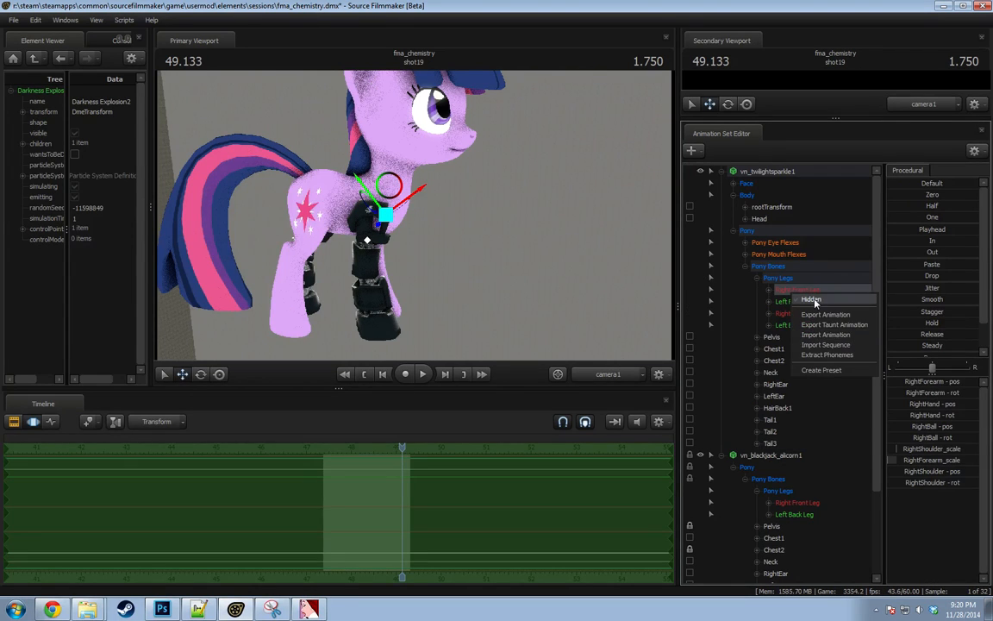
left_click(788, 295)
Pick the RightShoulder bone of vn_blackjack_alicorn1 directly on the armoured front leg and check it from the side.
left_click_drag(403, 217, 336, 213, "alt")
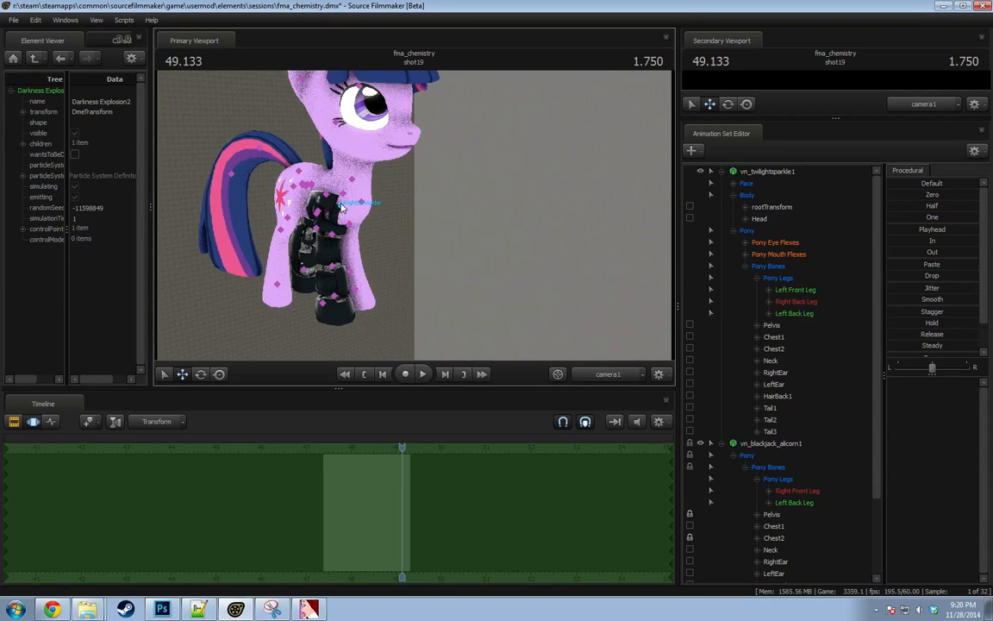
left_click(344, 209)
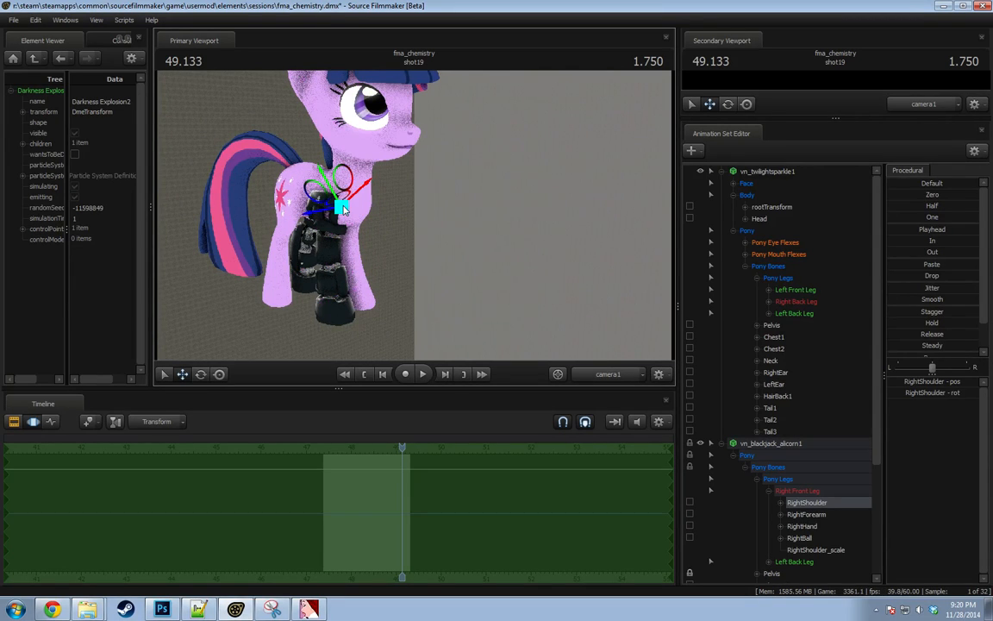
left_click_drag(366, 222, 437, 214, "alt")
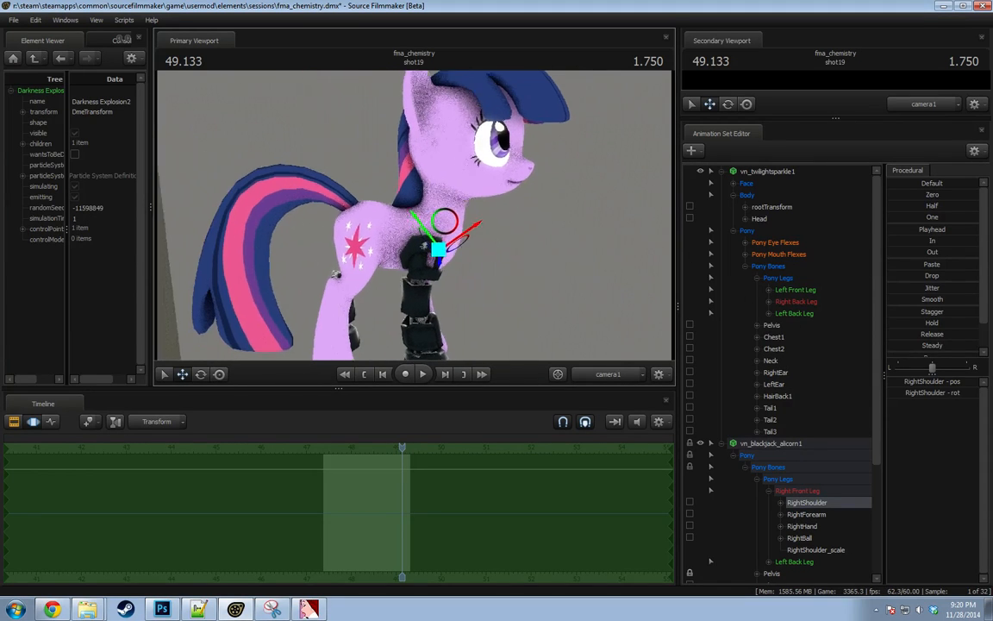
Try hiding the Body group of vn_twilightsparkle1, undo that, and pick the Head bone directly on the pony.
left_click(745, 197)
right_click(746, 198)
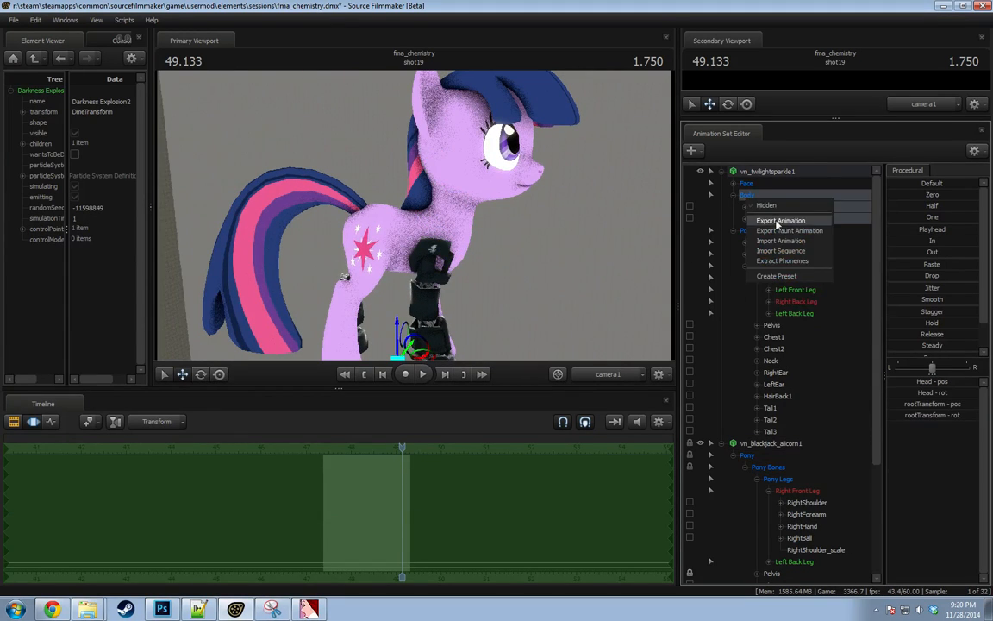
left_click(771, 205)
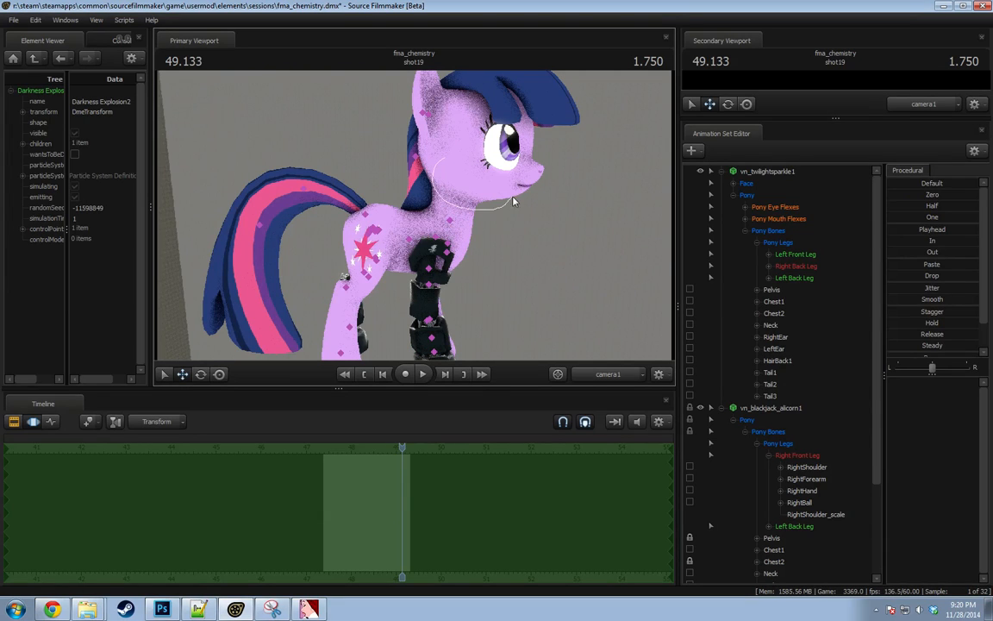
key("ctrl+z")
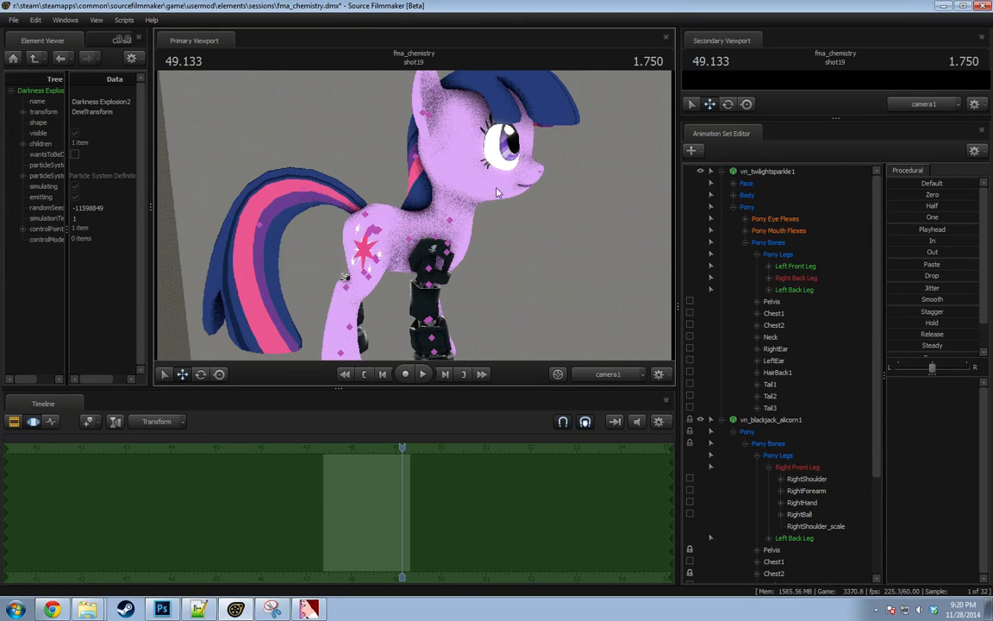
left_click(438, 196)
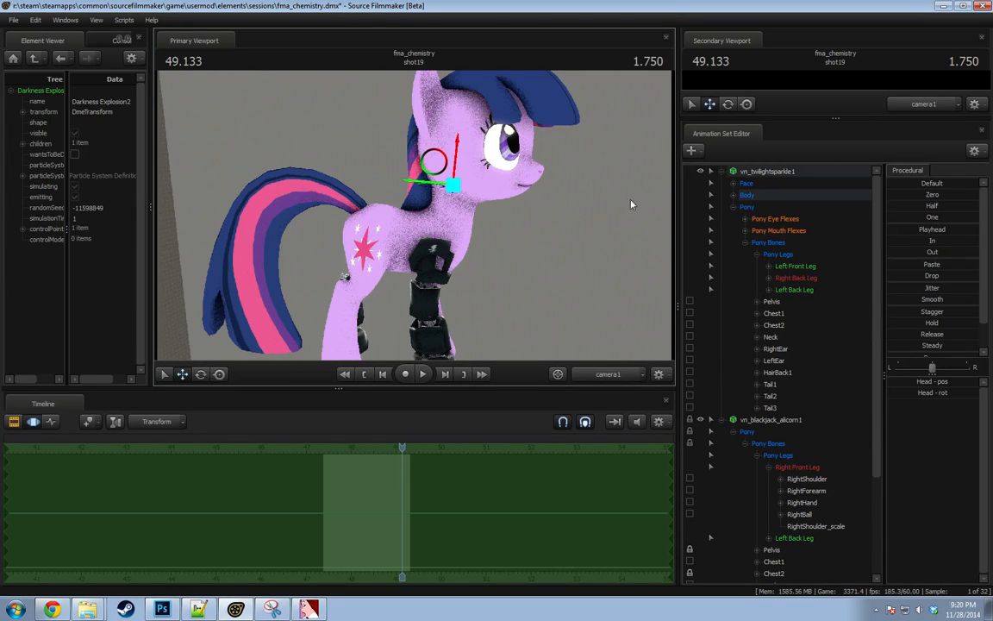
Hide the Left Back Leg group of vn_twilightsparkle1 and check the pony from both sides.
right_click(794, 290)
left_click(801, 298)
left_click_drag(505, 248, 455, 255)
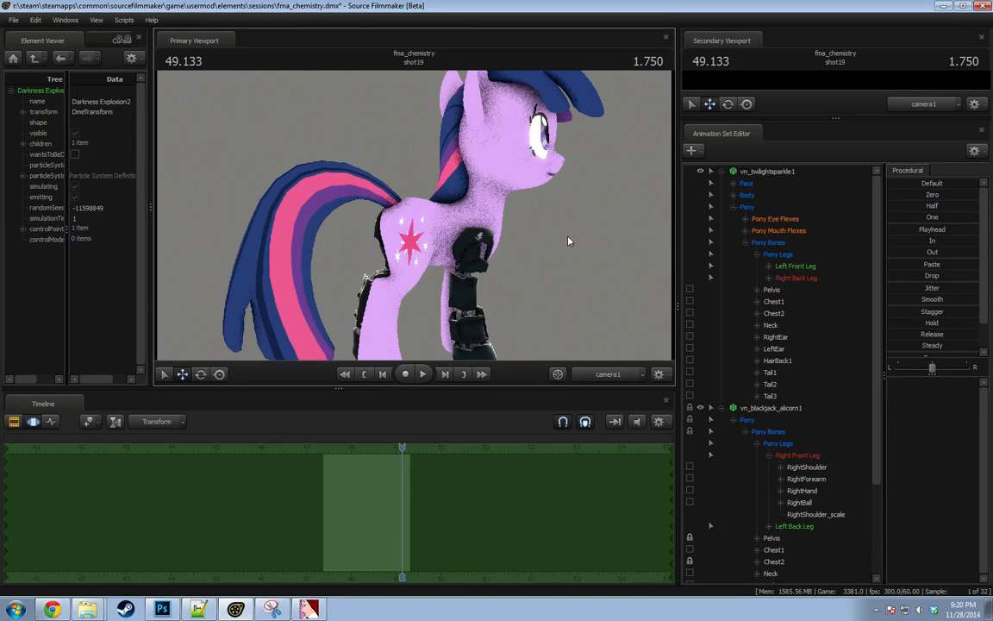
left_click_drag(519, 218, 434, 228)
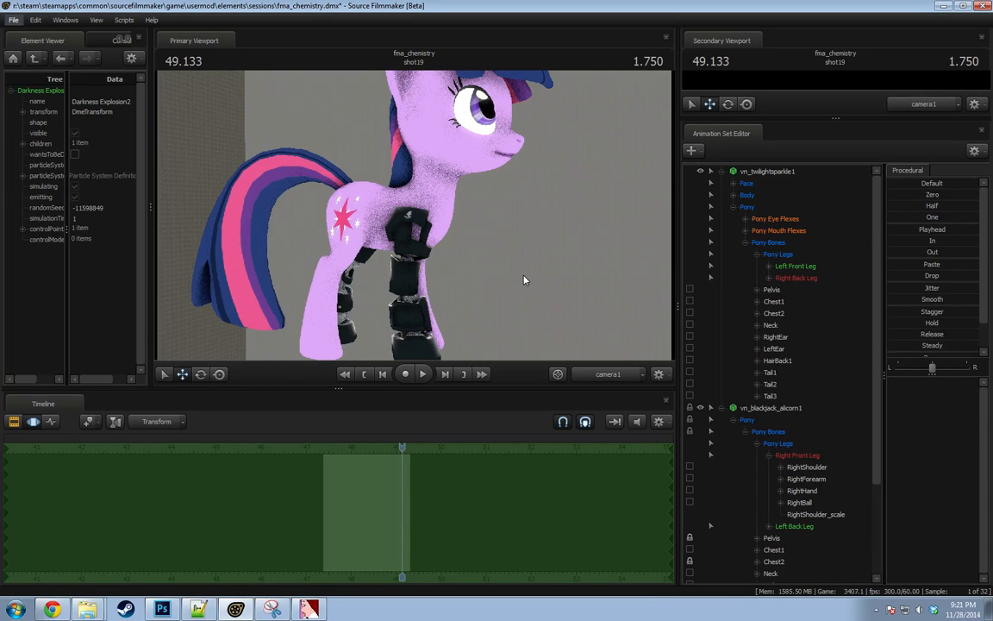
Examine the combined pony's whole body and armoured legs from the side and from farther away.
mouse_move(433, 296)
left_mouse_down()
mouse_move(433, 345)
mouse_move(422, 317)
mouse_move(442, 315)
left_mouse_up()
key("w")
mouse_move(414, 217)
left_mouse_down()
mouse_move(406, 216)
mouse_move(408, 258)
mouse_move(405, 214)
mouse_move(552, 219)
mouse_move(415, 217)
left_mouse_up()
key("w")
key("a")
key("w")
key("a")
key("s")
key("a")
key("a")
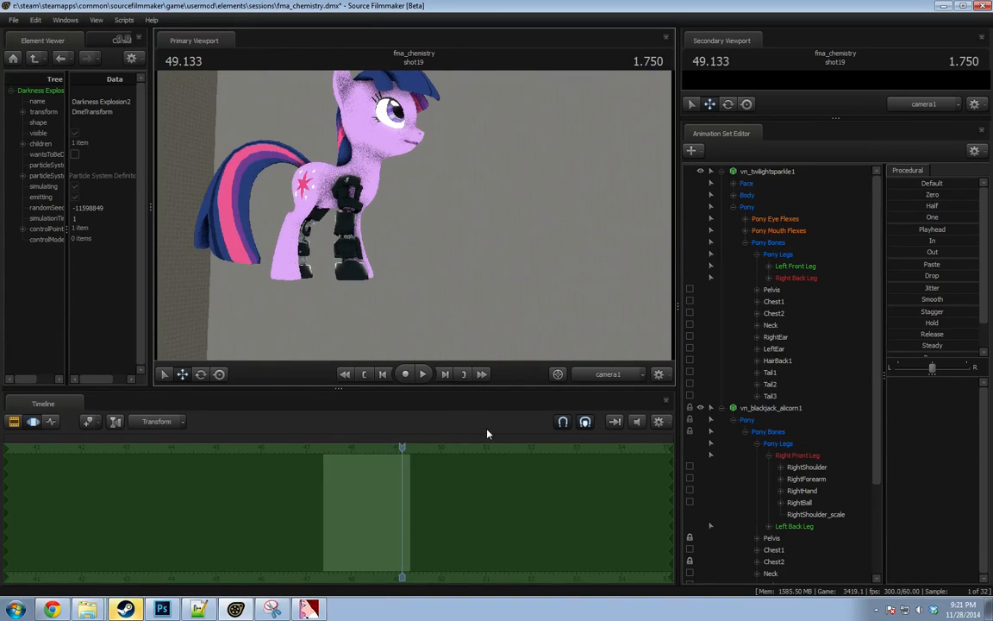
Move the playhead to 47.450 and collapse the control trees of vn_twilightsparkle1 and vn_blackjack_alicorn1.
left_click(327, 515, "shift")
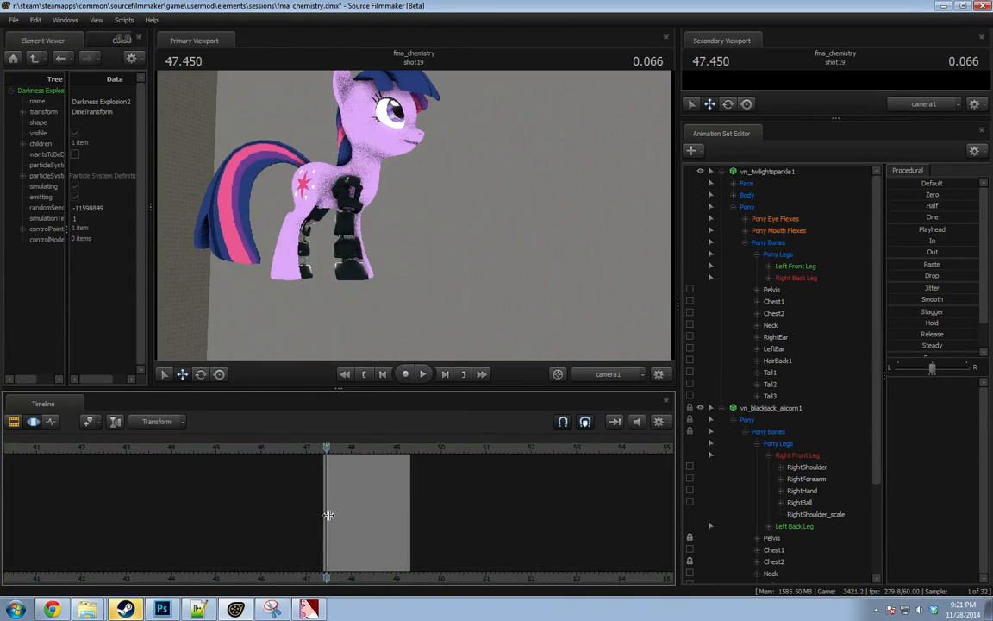
left_click(733, 196)
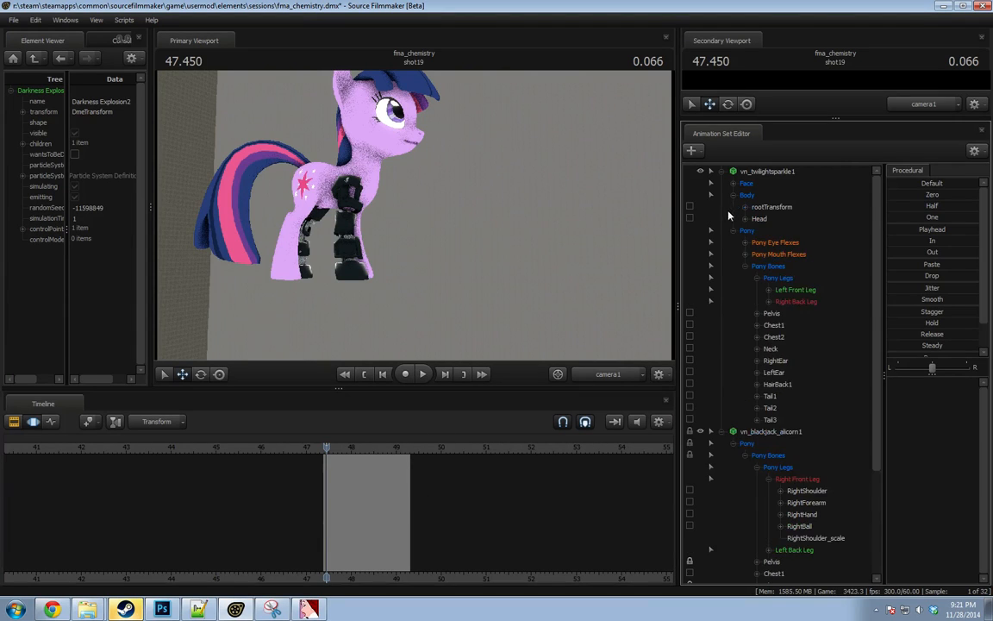
left_click(732, 230)
left_click(733, 195)
left_click(722, 219)
left_click(712, 172)
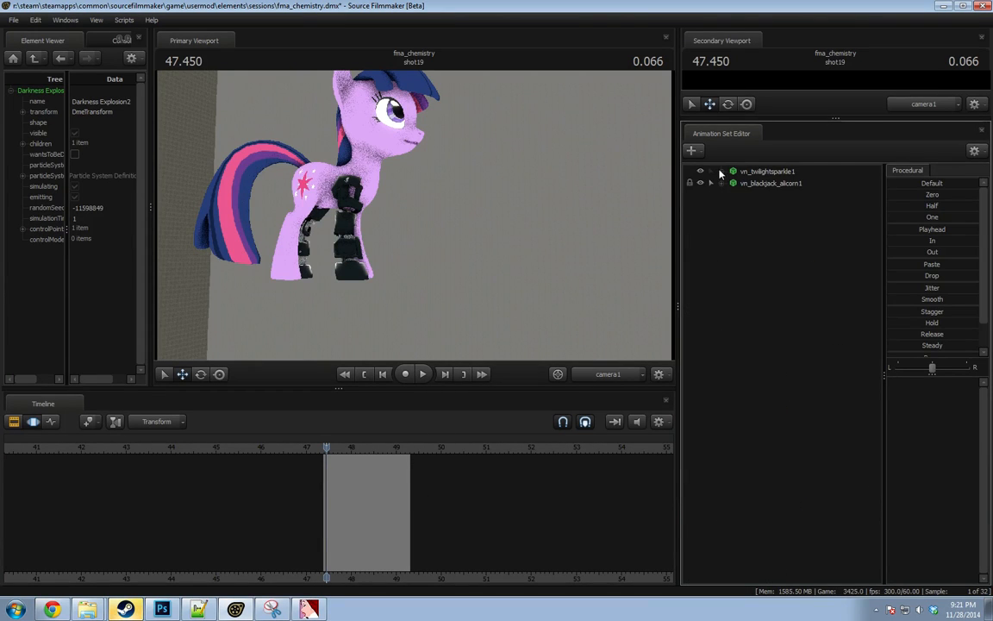
Open the model browser for a new animation set, search it for "tentacl", and clear the filter.
right_click(754, 224)
left_click(821, 250)
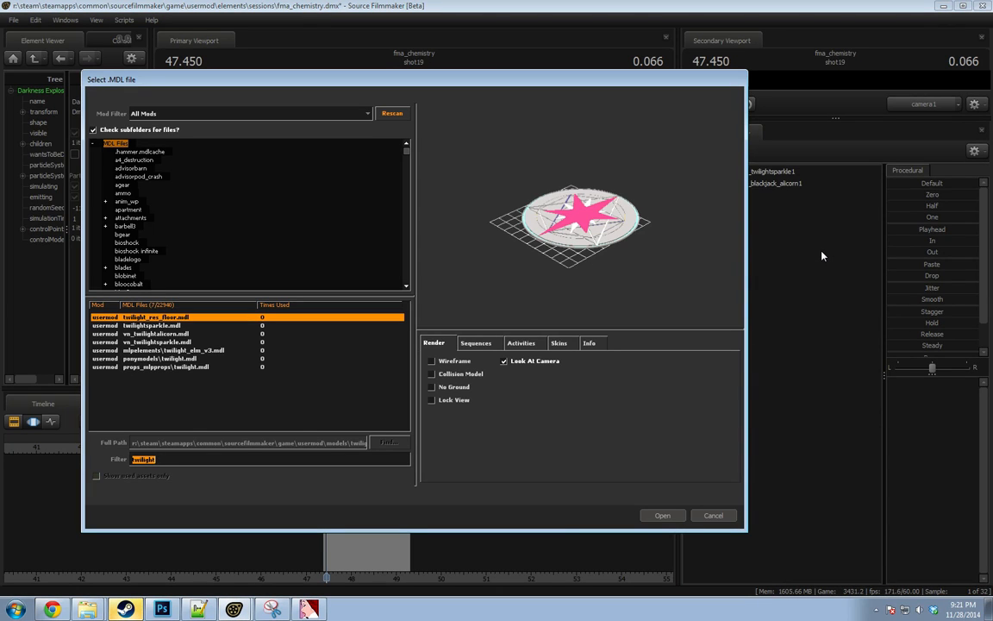
type("tentacl")
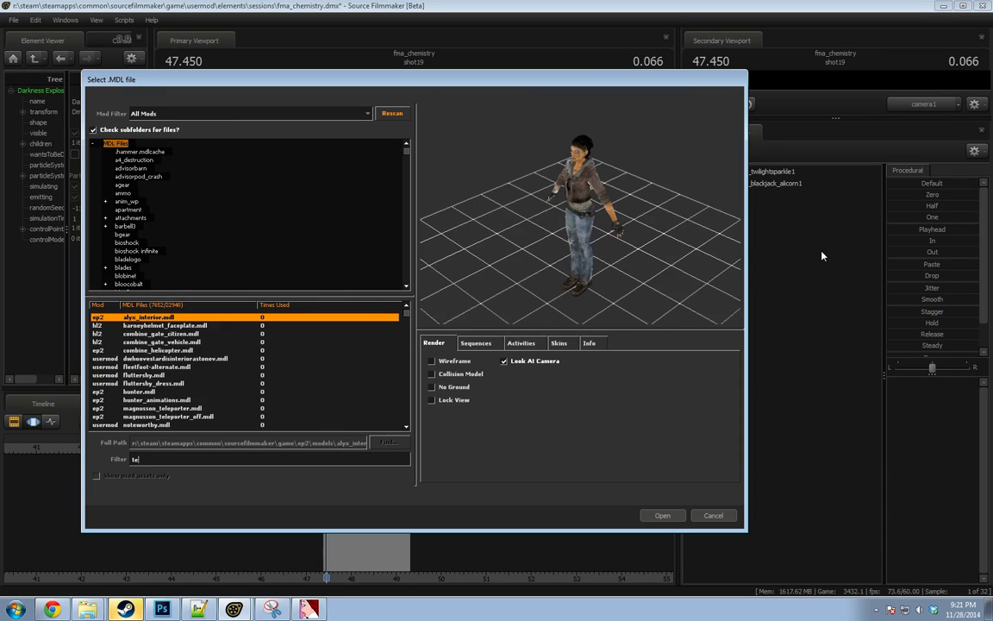
key("BackSpace")
key("BackSpace")
key("BackSpace")
key("BackSpace")
key("BackSpace")
key("BackSpace")
key("BackSpace")
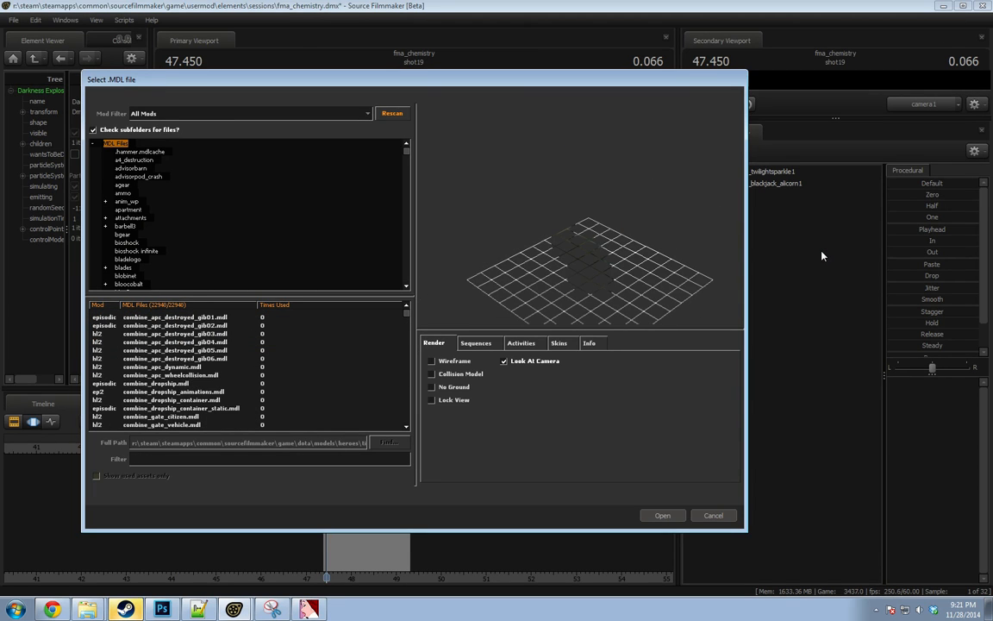
Search the models for "spike", preview canterlot_siegespike, spikea.mdl and vn-vjspike.mdl, and close the browser without loading one.
type("spike")
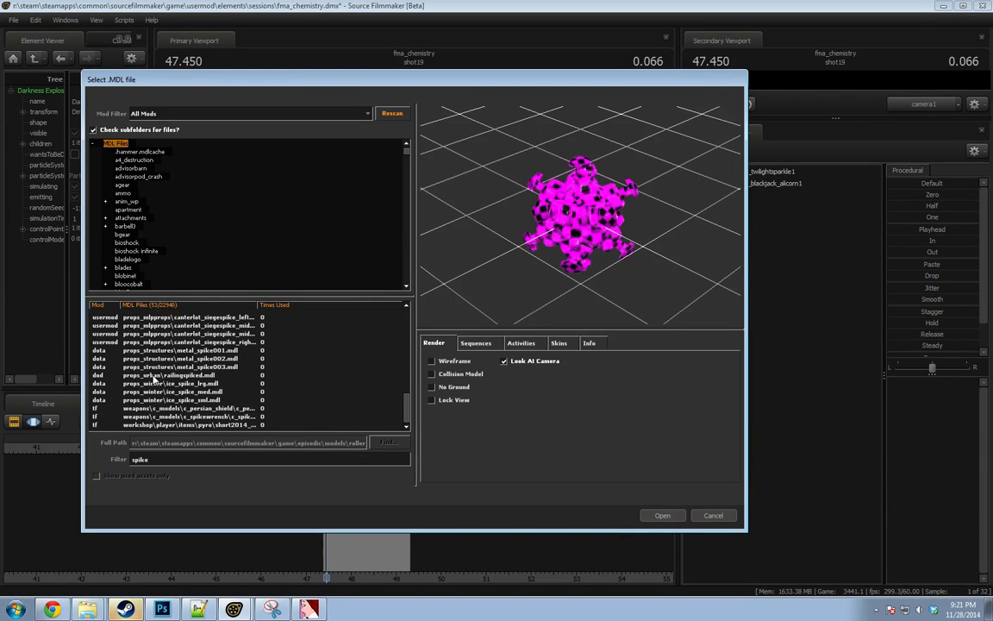
left_click(199, 317)
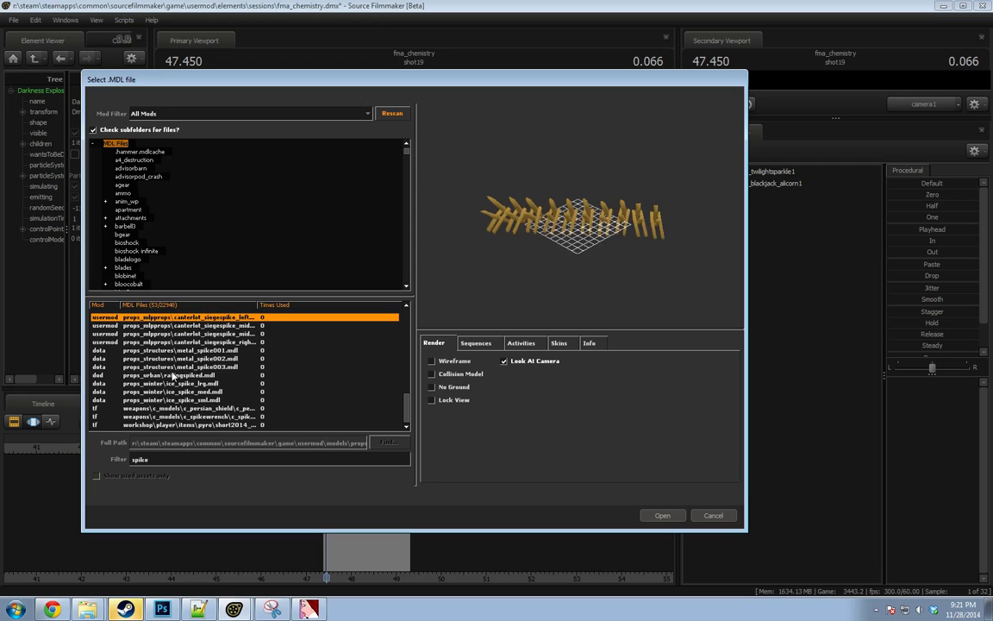
scroll(159, 341, "up", 10)
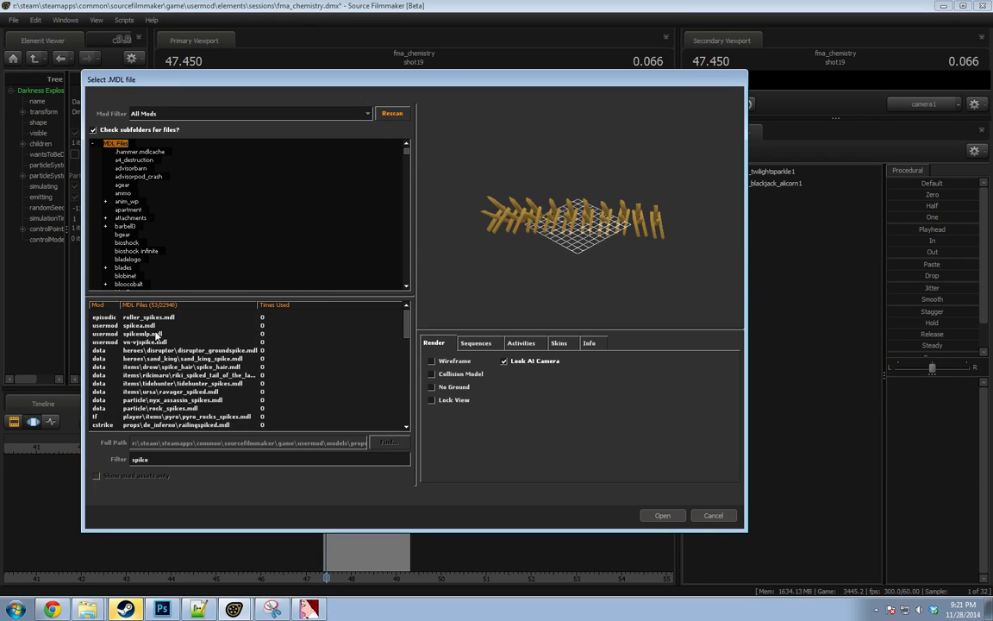
left_click(154, 326)
left_click(149, 341)
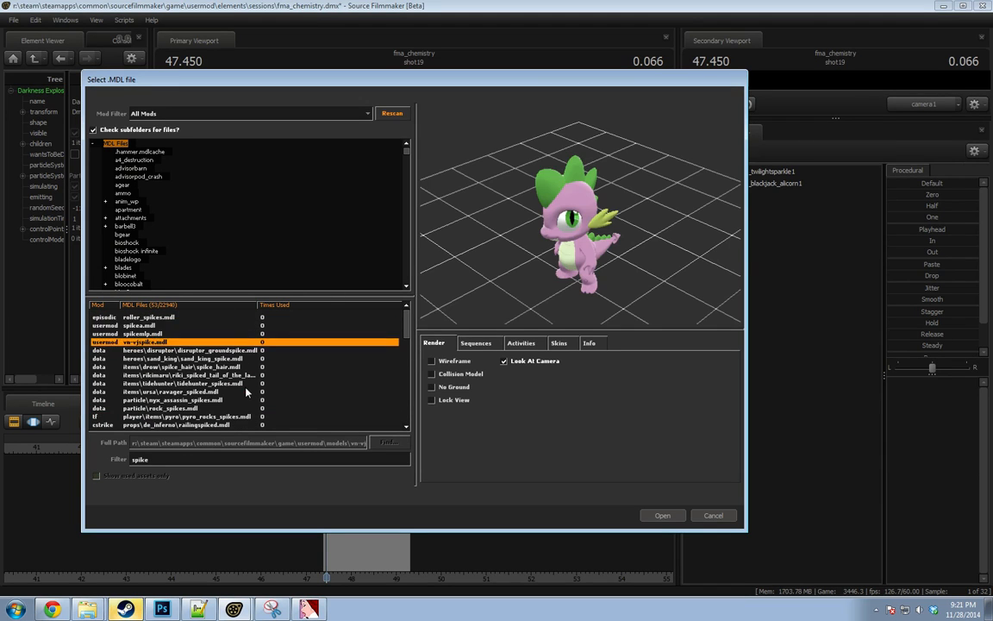
left_click(713, 514)
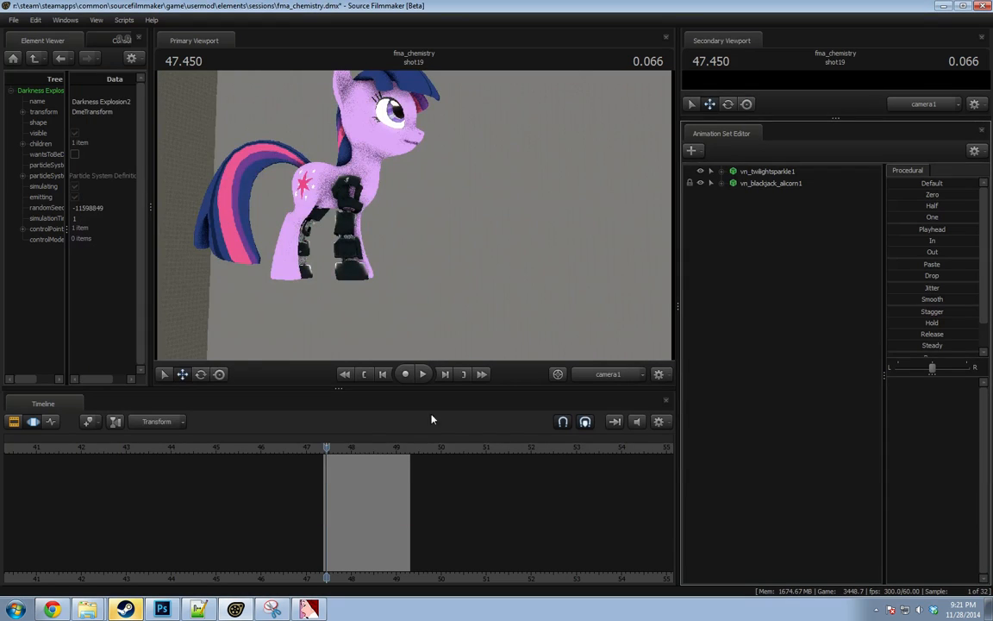
Go to shot18 and show the model of Black Tentacle 18 in the Element Viewer to read its model name.
left_click(300, 452)
key("F2")
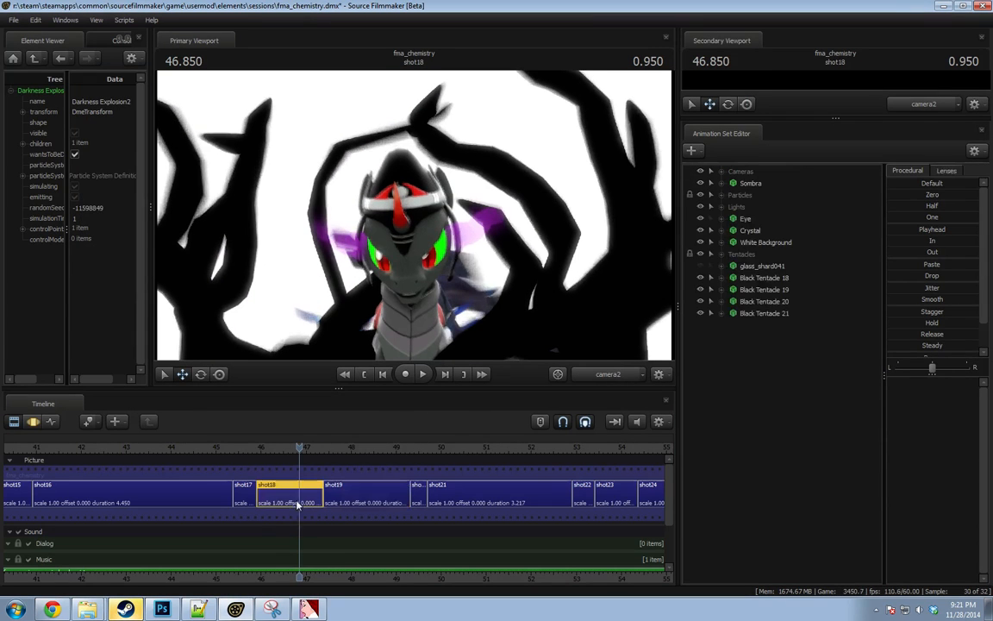
left_click(763, 278)
right_click(766, 277)
mouse_move(823, 344)
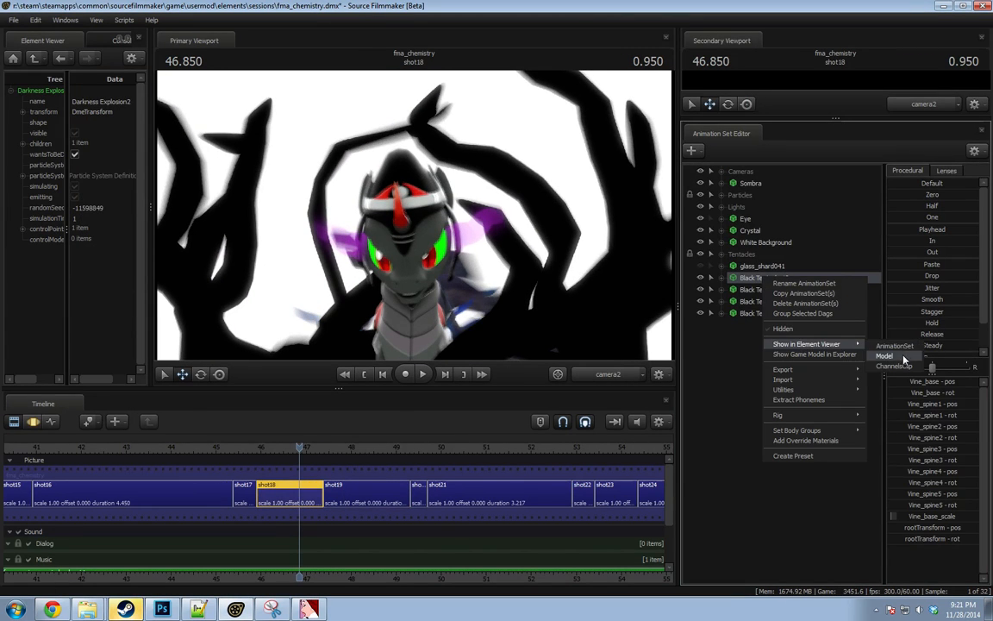
left_click(902, 356)
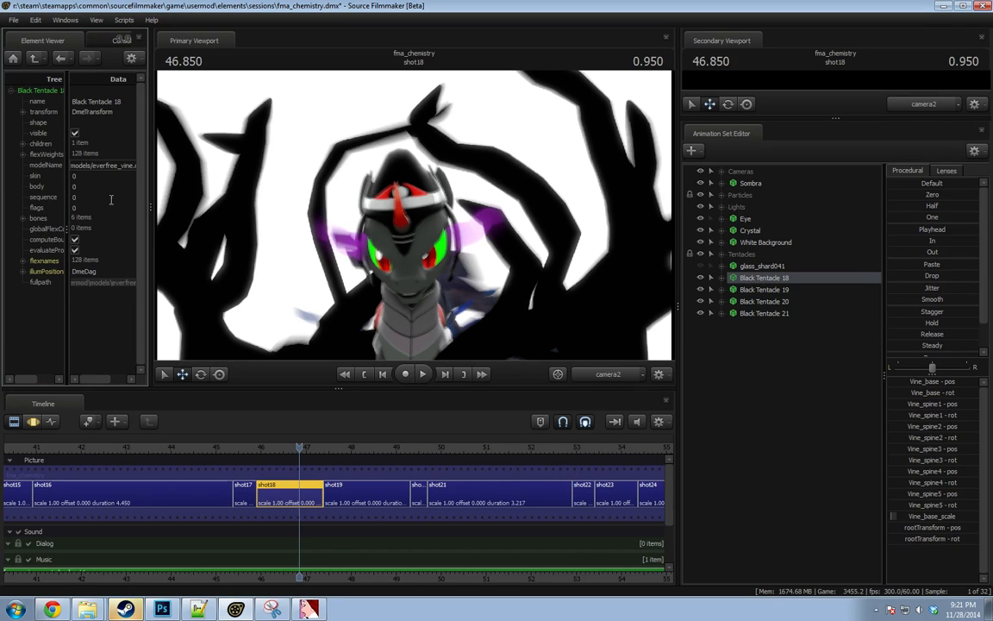
Return to shot19 and add the everfree_vine model as a new animation set beside the pony.
left_click(348, 466)
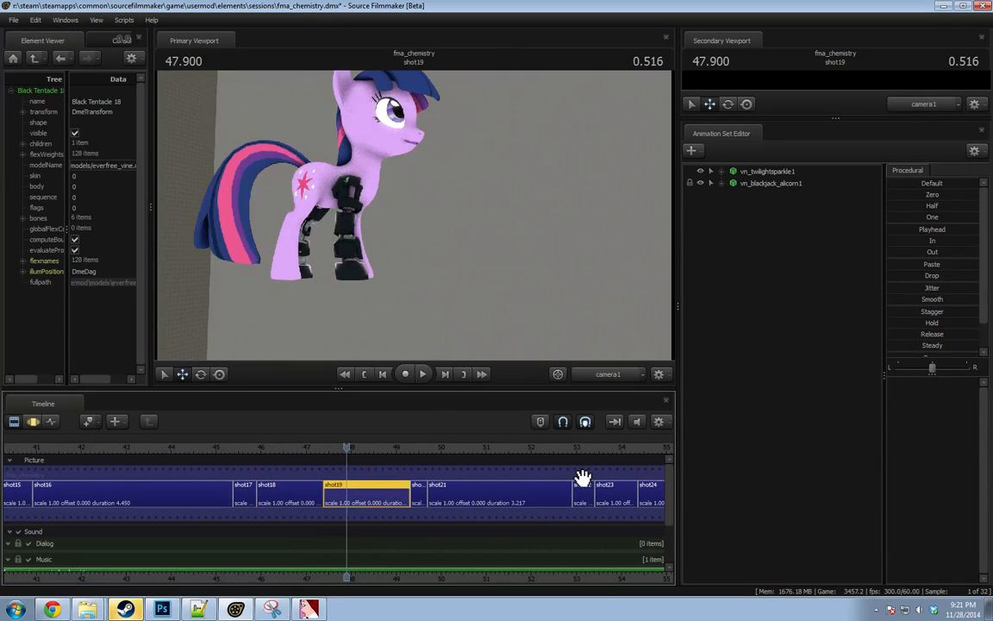
right_click(760, 332)
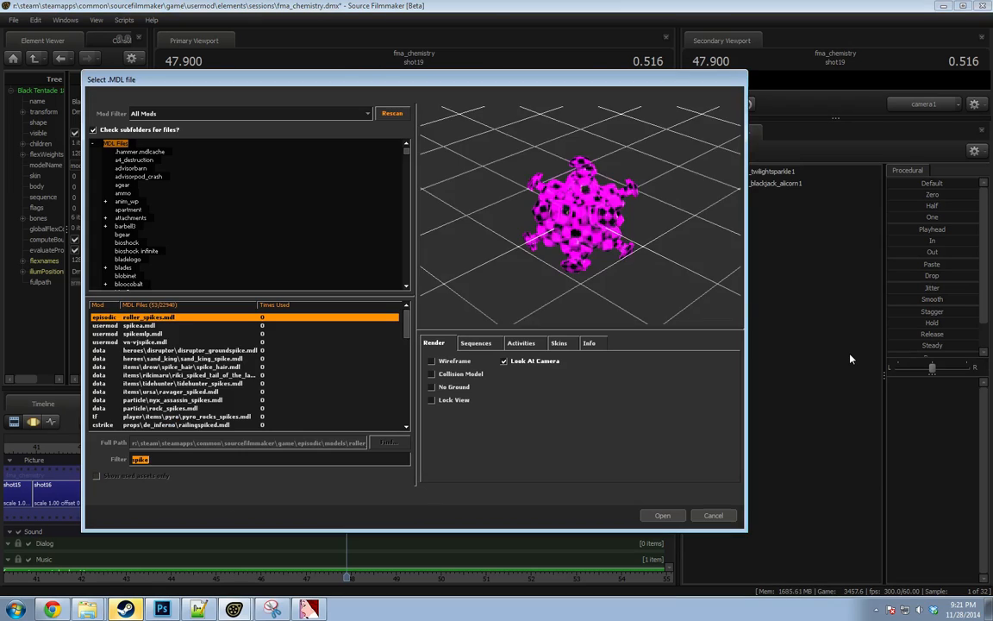
left_click(661, 514)
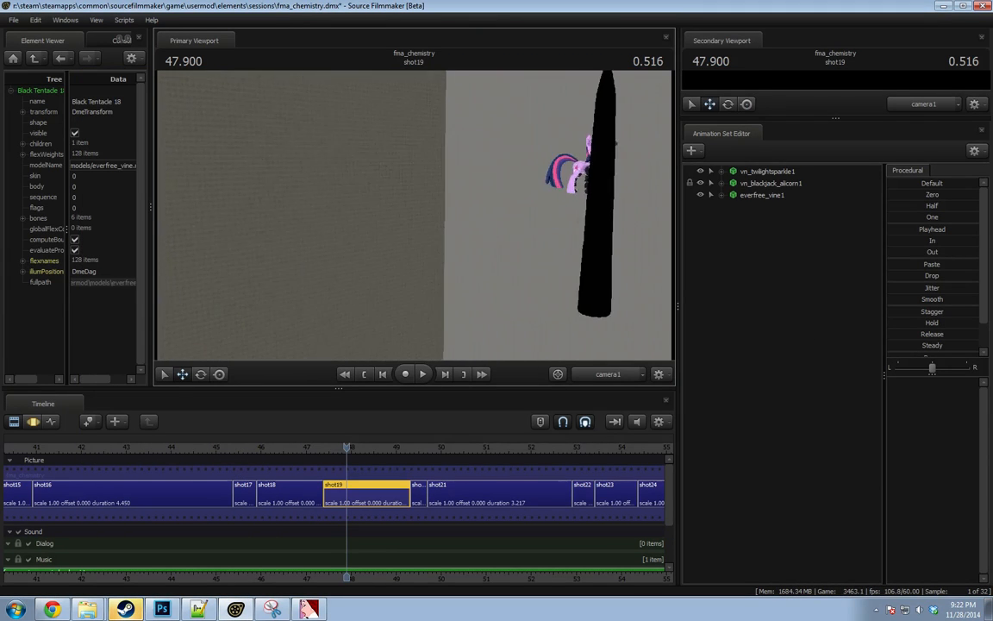
left_click_drag(414, 216, 420, 238)
In the Motion Editor, add a scale control to the Vine_base bone of everfree_vine1 and scale the vine down.
key("ctrl+2")
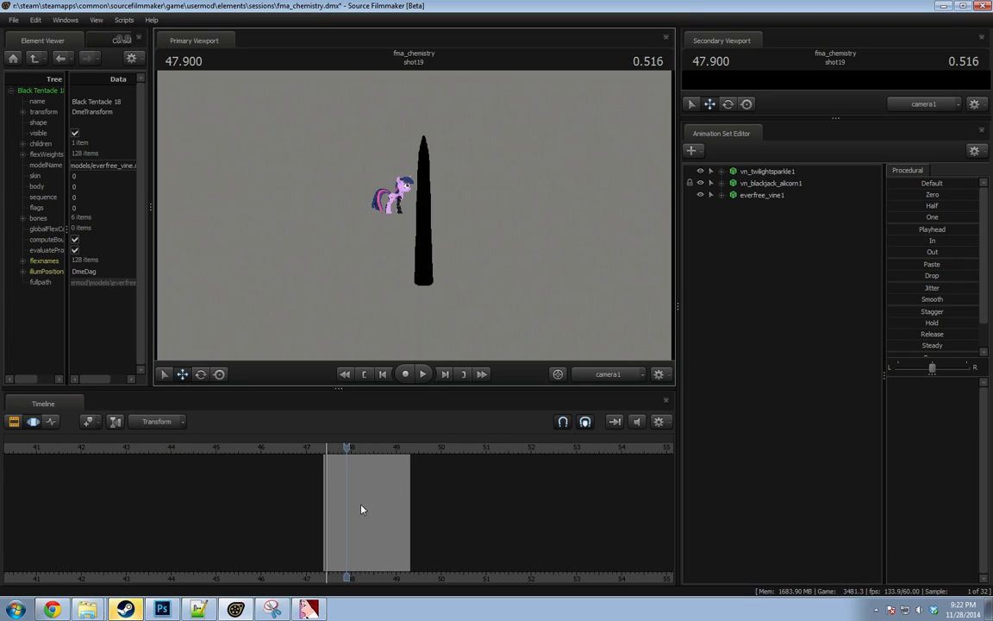
left_click(711, 195)
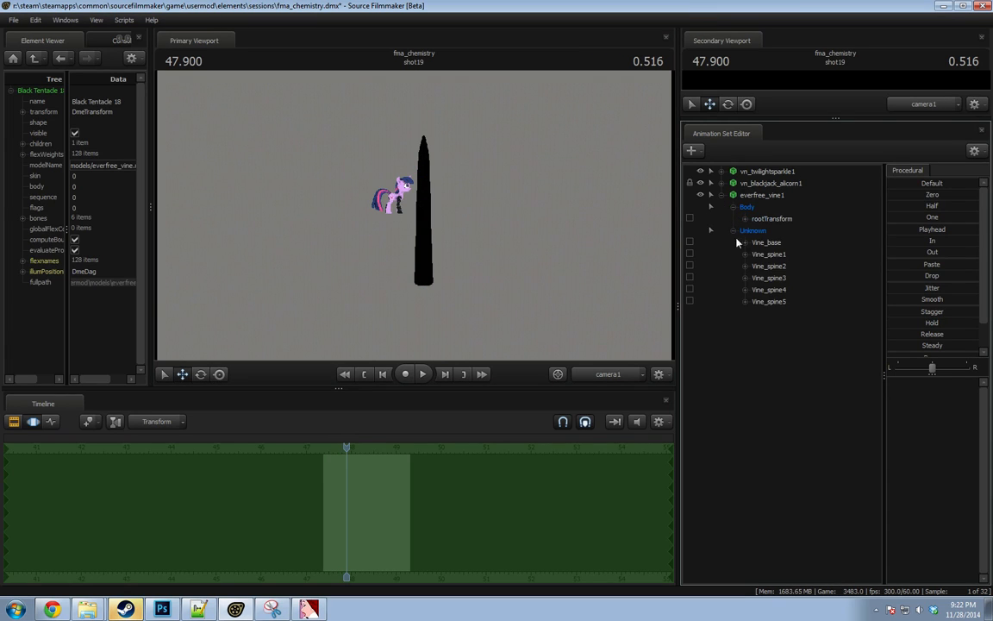
left_click(740, 242)
right_click(741, 243)
left_click(793, 266)
left_click(780, 314)
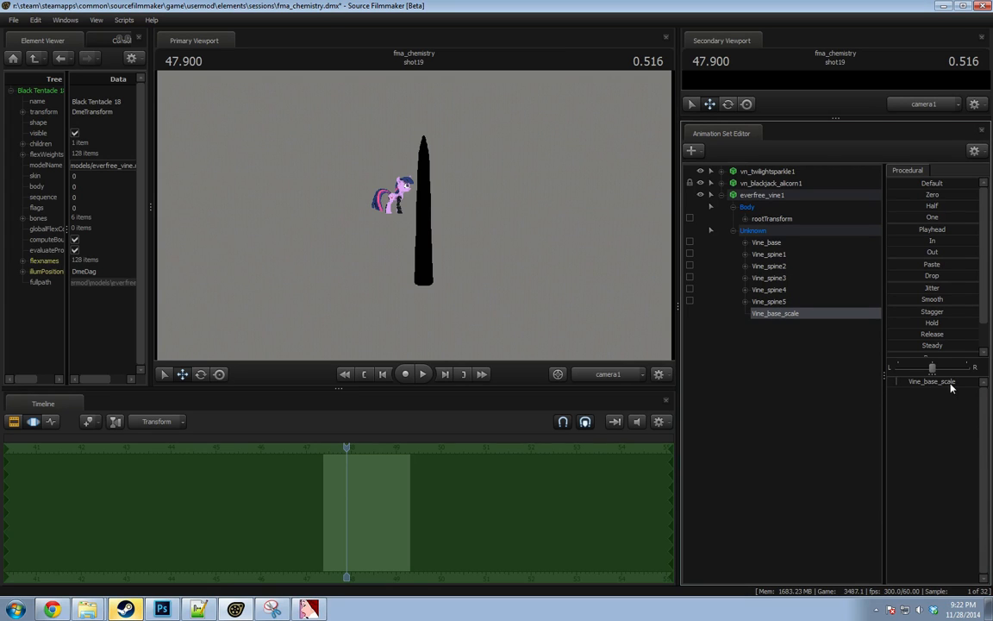
key("F3")
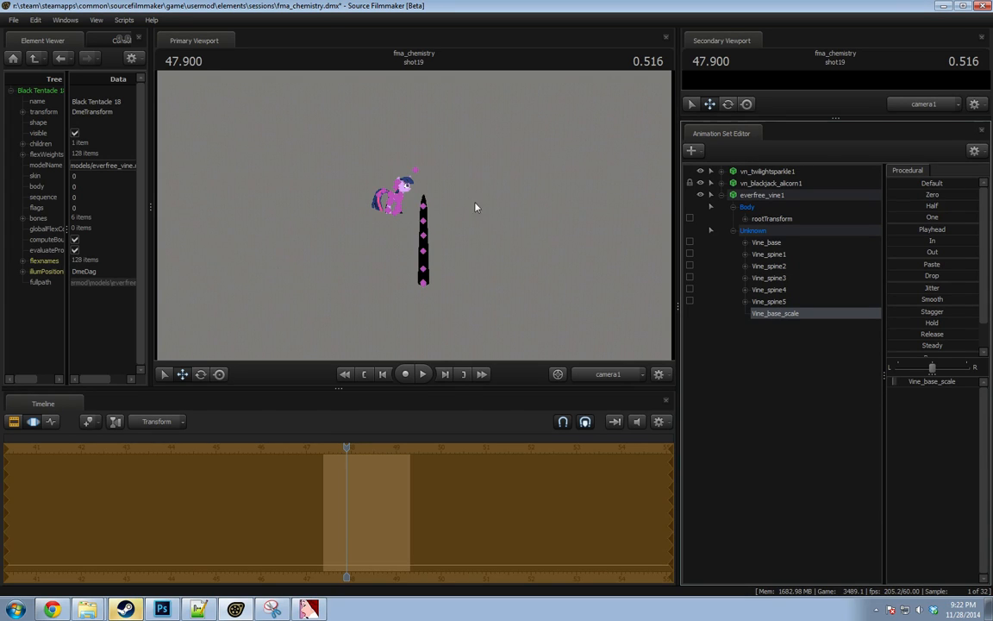
Stretch everfree_vine1 upward by raising its Vine_spine bones in successively smaller selections, from Vine_spine1–5 up to Vine_spine5 alone.
mouse_move(452, 177)
left_mouse_down("ctrl")
mouse_move(418, 258)
mouse_move(441, 258)
left_mouse_up("ctrl")
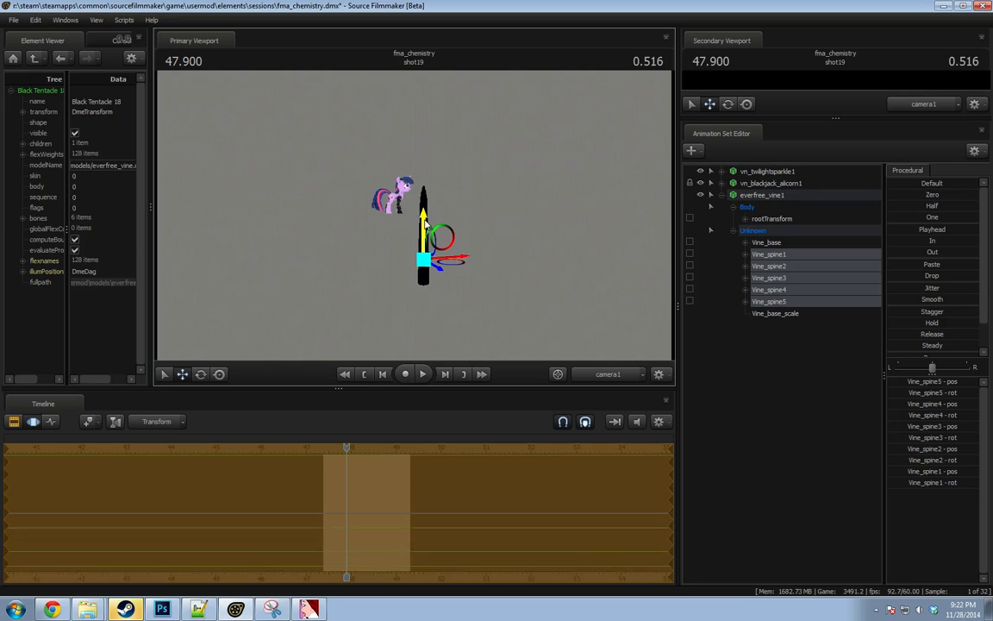
mouse_move(470, 193)
left_mouse_down()
mouse_move(439, 216)
mouse_move(483, 185)
left_mouse_up()
mouse_move(481, 121)
left_mouse_down("ctrl")
mouse_move(422, 248)
mouse_move(498, 200)
mouse_move(448, 175)
mouse_move(454, 155)
mouse_move(413, 222)
left_mouse_up("ctrl")
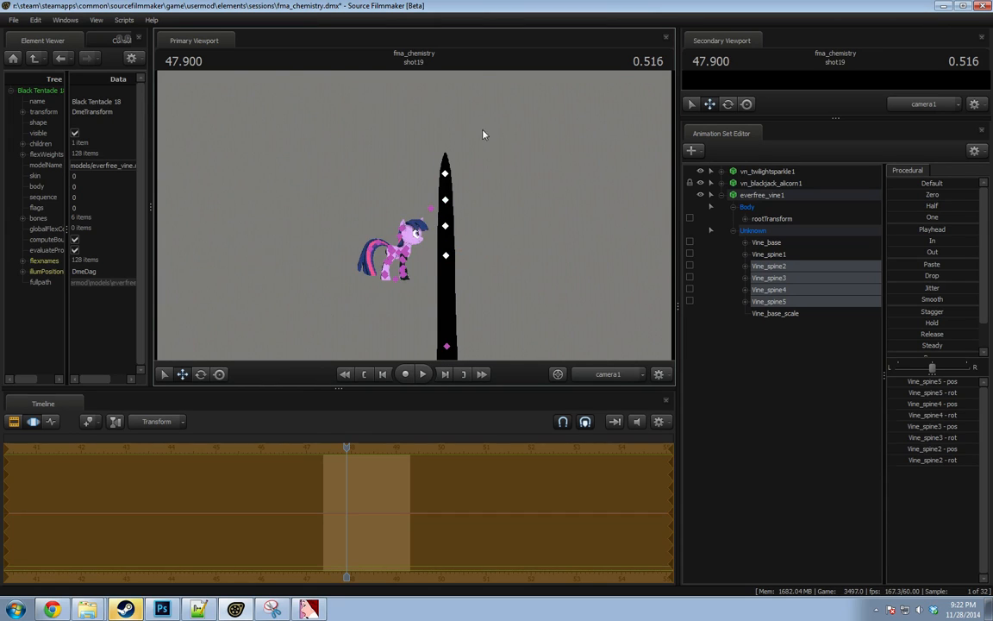
mouse_move(483, 133)
left_mouse_down("ctrl")
mouse_move(470, 205)
mouse_move(486, 132)
left_mouse_up("ctrl")
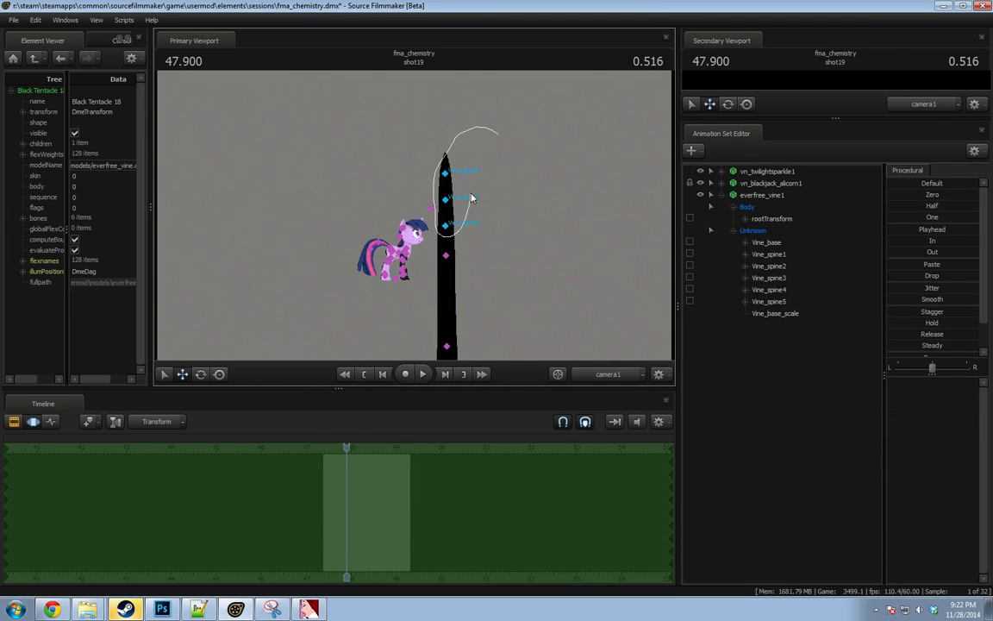
mouse_move(472, 197)
left_mouse_down("ctrl")
mouse_move(474, 178)
mouse_move(446, 132)
left_mouse_up("ctrl")
mouse_move(415, 220)
left_mouse_down()
mouse_move(414, 185)
mouse_move(420, 200)
mouse_move(452, 201)
mouse_move(440, 160)
left_mouse_up()
mouse_move(446, 125)
left_mouse_down("ctrl")
mouse_move(414, 169)
mouse_move(453, 152)
mouse_move(439, 145)
mouse_move(439, 103)
left_mouse_up("ctrl")
mouse_move(430, 201)
left_mouse_down()
mouse_move(479, 223)
mouse_move(416, 215)
mouse_move(474, 213)
mouse_move(396, 221)
left_mouse_up()
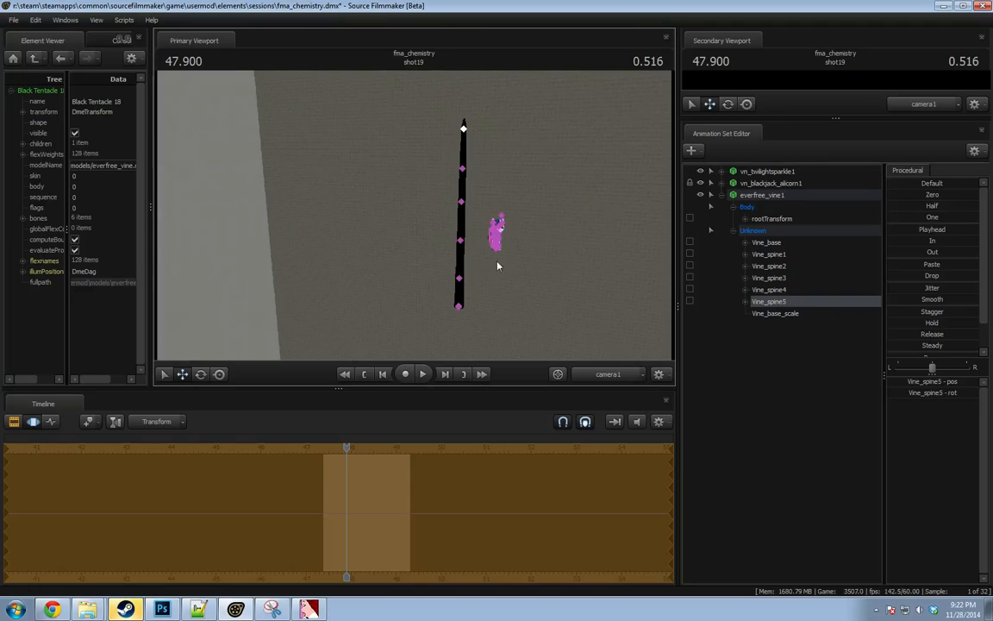
Move and rotate Vine_spine1 of everfree_vine1 to put a first bend near the vine's base.
mouse_move(498, 271)
left_mouse_down("ctrl")
mouse_move(469, 276)
mouse_move(453, 318)
mouse_move(470, 309)
mouse_move(462, 273)
left_mouse_up("ctrl")
left_click(764, 244)
key("e")
mouse_move(453, 270)
left_mouse_down("ctrl")
mouse_move(444, 276)
mouse_move(452, 283)
left_mouse_up("ctrl")
mouse_move(464, 245)
left_mouse_down()
mouse_move(470, 276)
mouse_move(396, 261)
mouse_move(396, 252)
mouse_move(403, 286)
left_mouse_up()
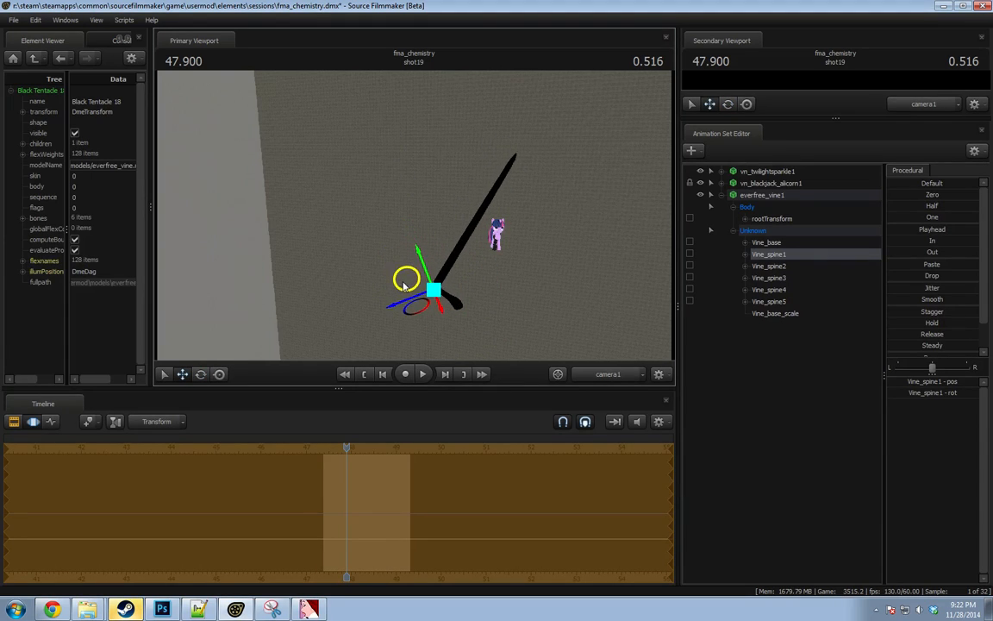
Rotate and move Vine_spine2 of everfree_vine1 to bend the vine back in the opposite direction above its first bend.
left_click_drag(462, 242, 449, 258, "ctrl")
left_click_drag(448, 215, 403, 265)
key("w")
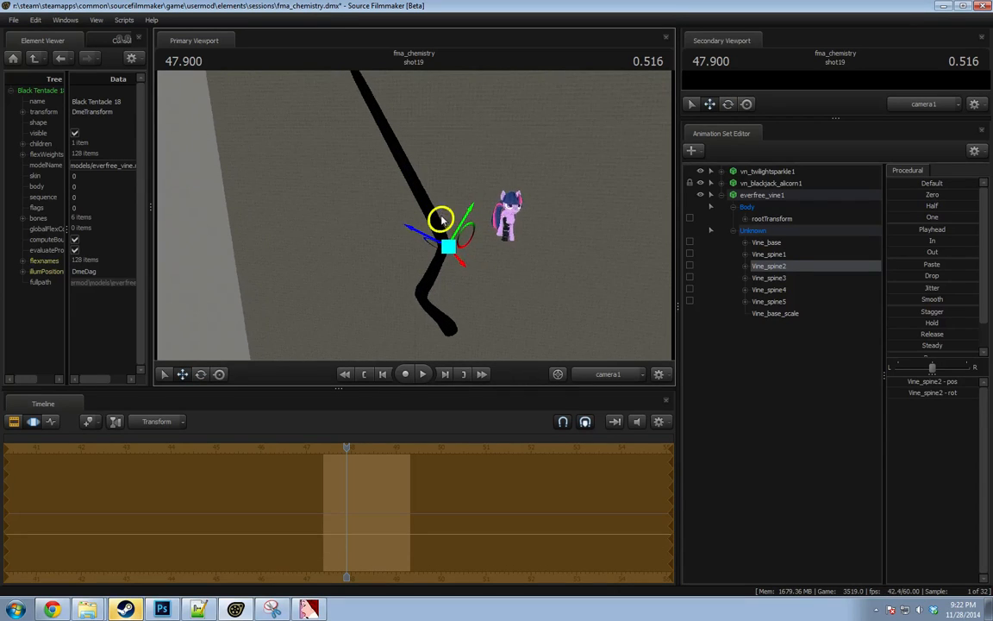
left_click_drag(442, 221, 477, 279)
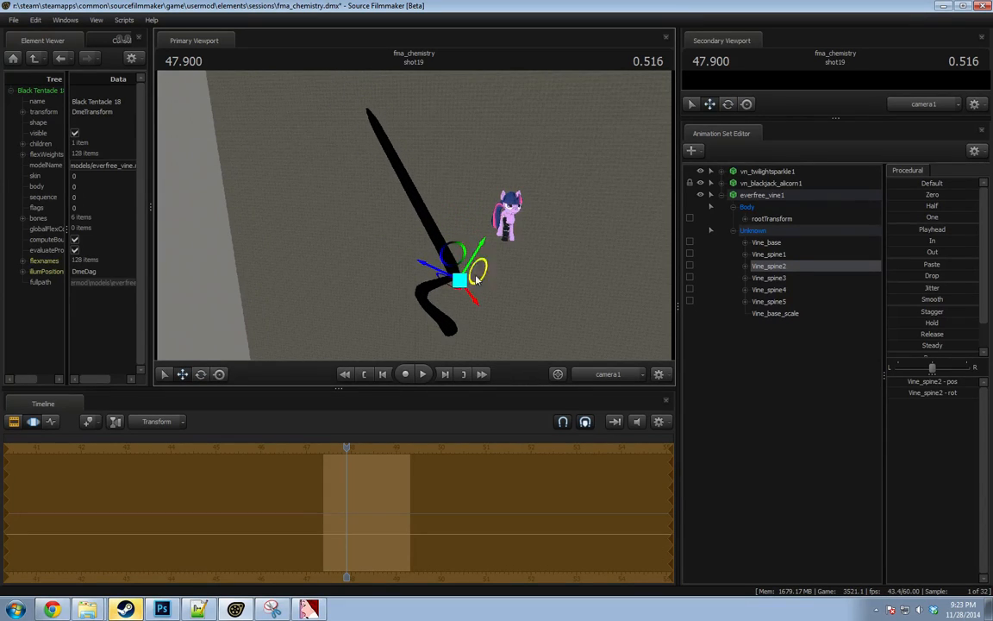
Rotate Vine_spine3 of everfree_vine1 and move it away from the pony to form the next zigzag bend.
left_click(434, 232, "ctrl")
key("e")
left_click_drag(441, 191, 457, 207)
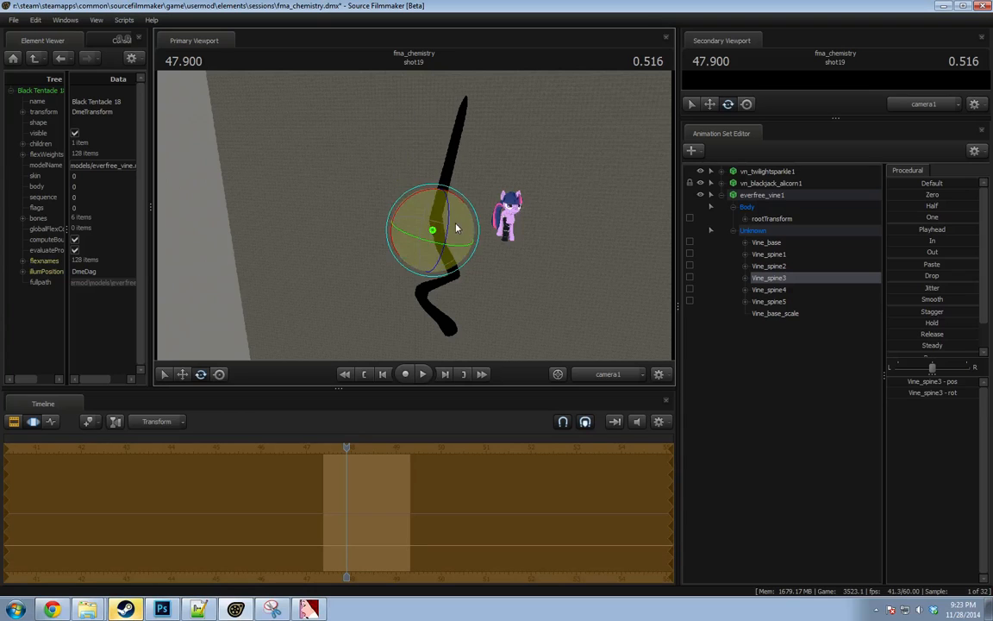
key("w")
left_click_drag(411, 231, 385, 229)
Bend the upper part of everfree_vine1 with Vine_spine4 and rotate Vine_spine5 to angle the tip.
left_click(420, 176, "ctrl")
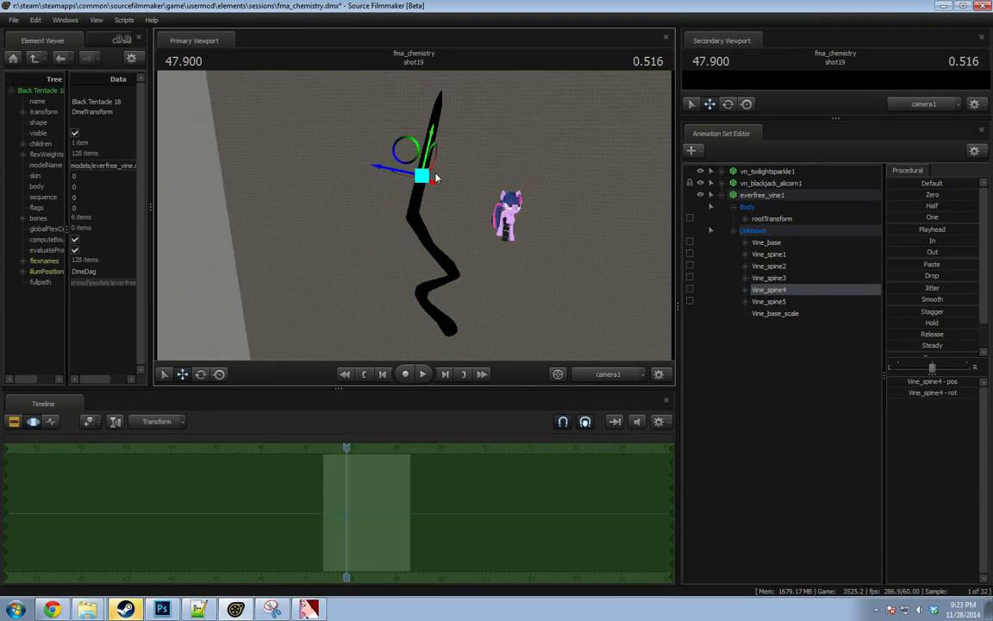
left_click_drag(403, 148, 400, 177)
key("e")
left_click(409, 137, "ctrl")
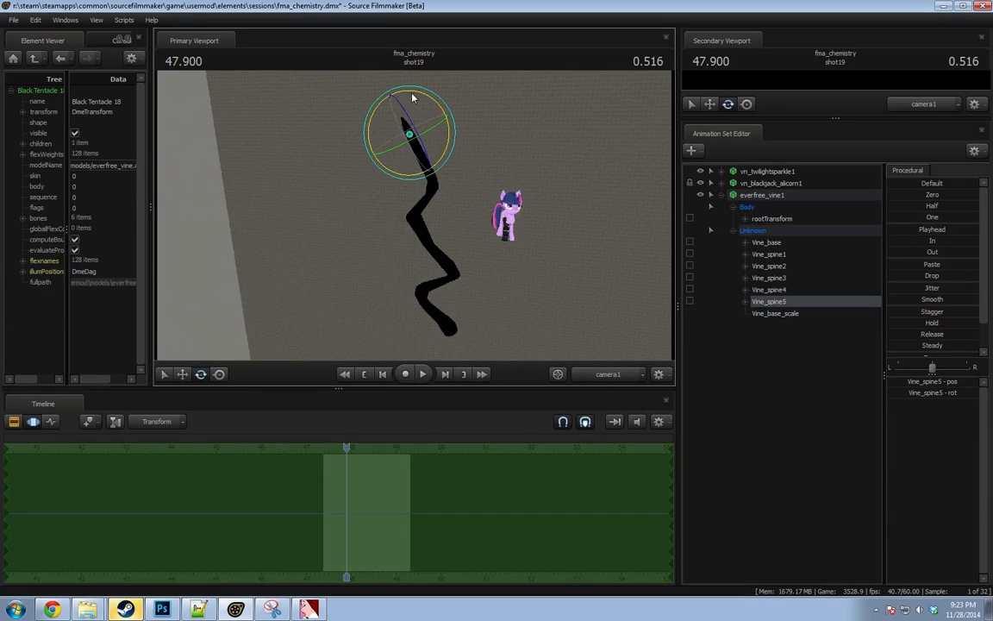
left_click_drag(412, 95, 603, 125)
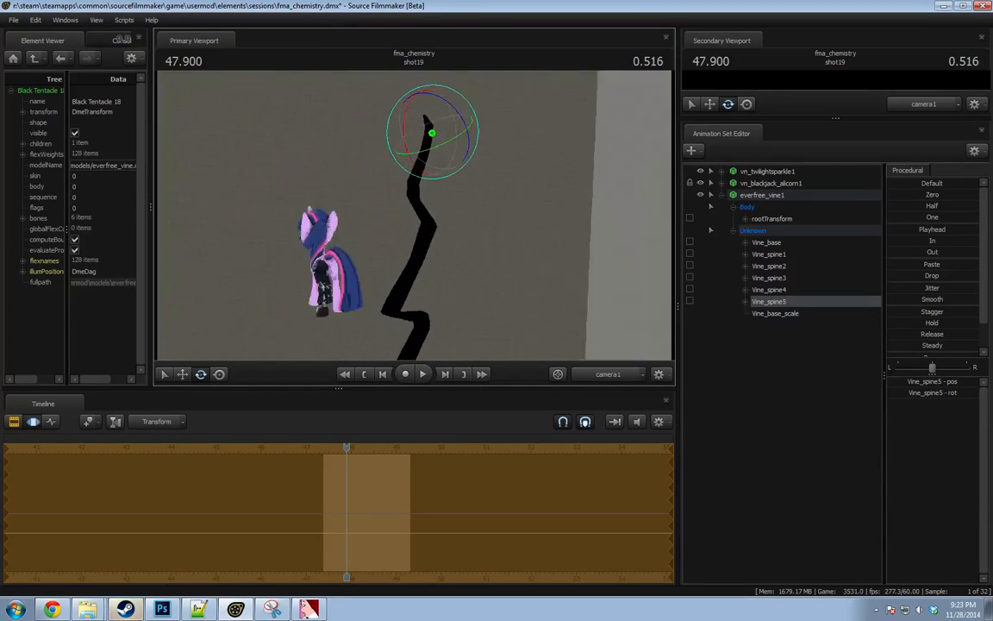
left_click_drag(460, 249, 413, 220, "alt")
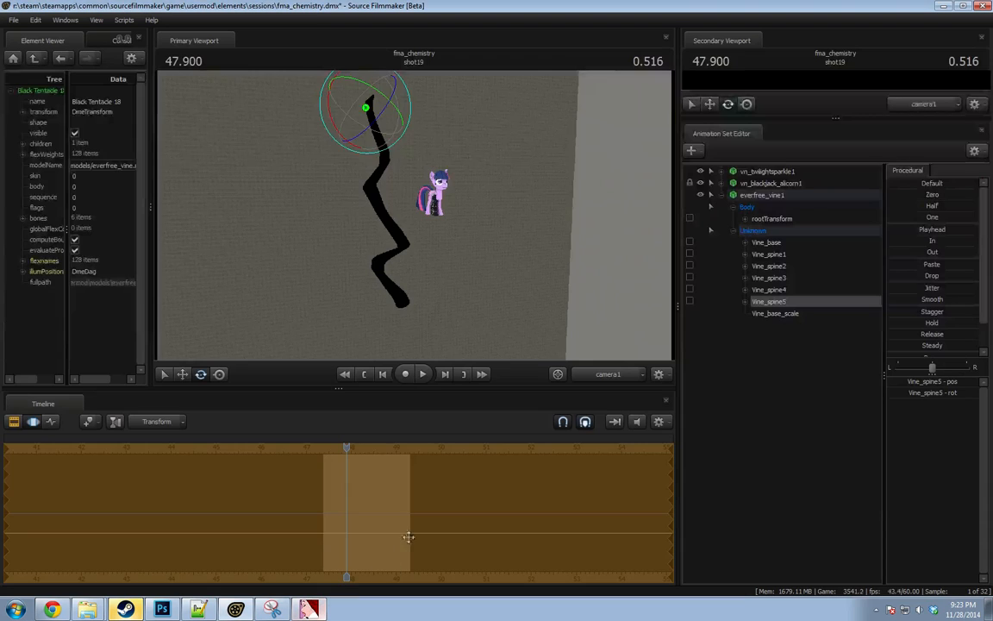
key("space")
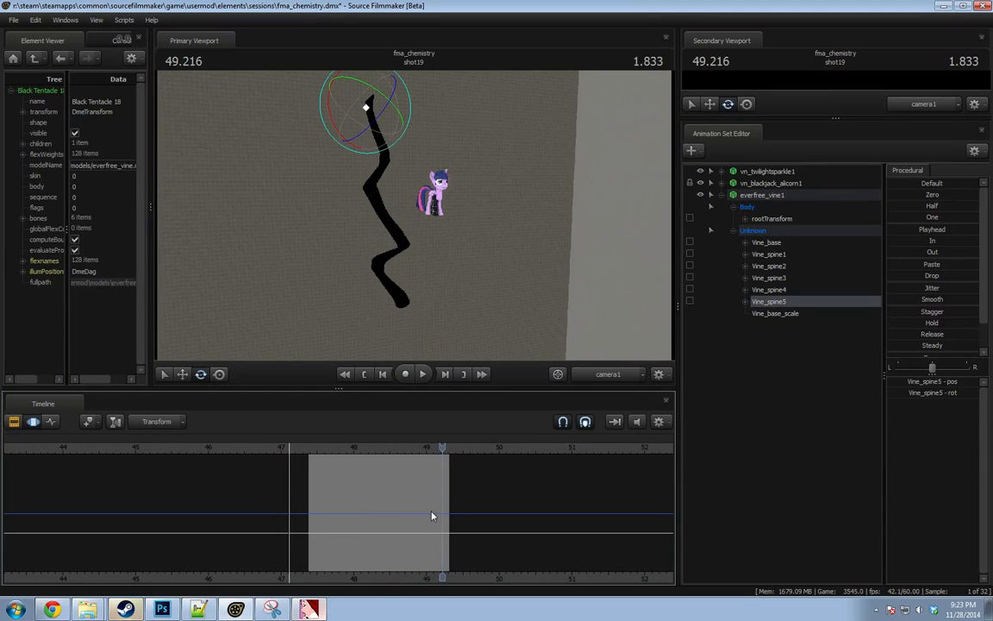
Close VTFEdit and the Steam chat window.
key("alt+Tab")
left_click(306, 611)
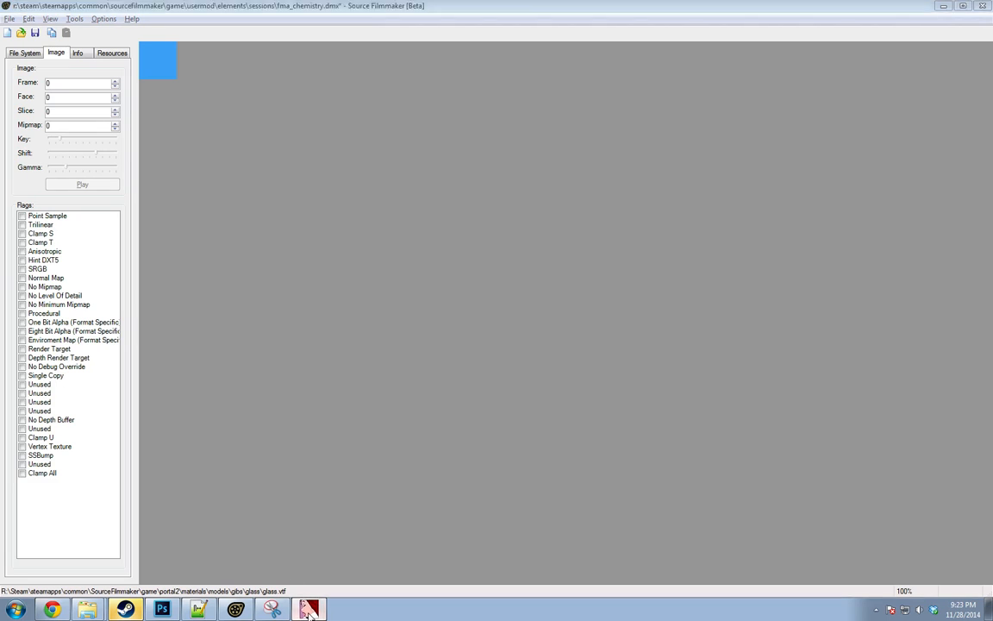
left_click(306, 610)
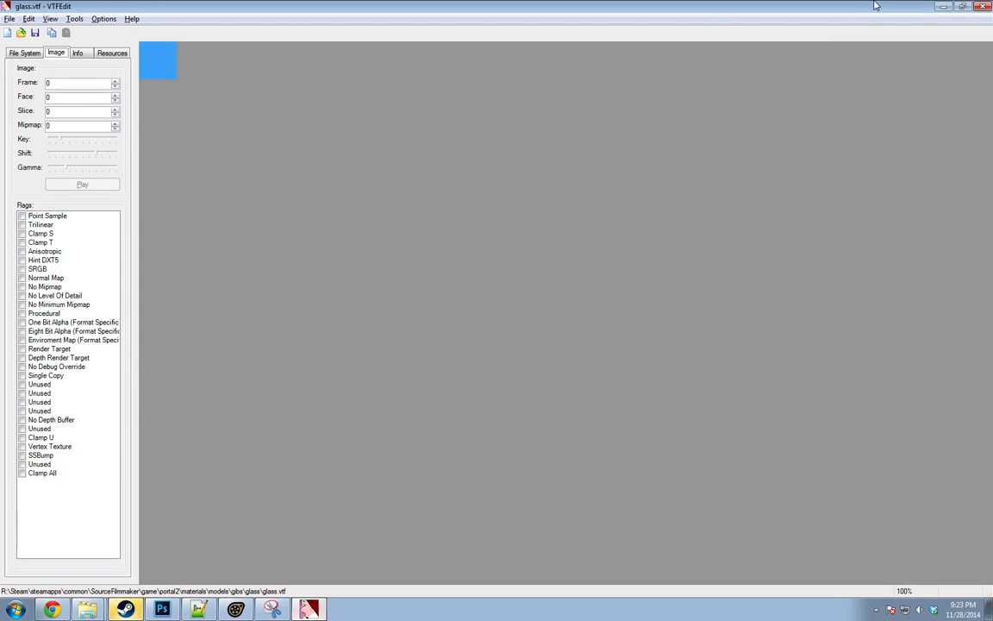
left_click(981, 6)
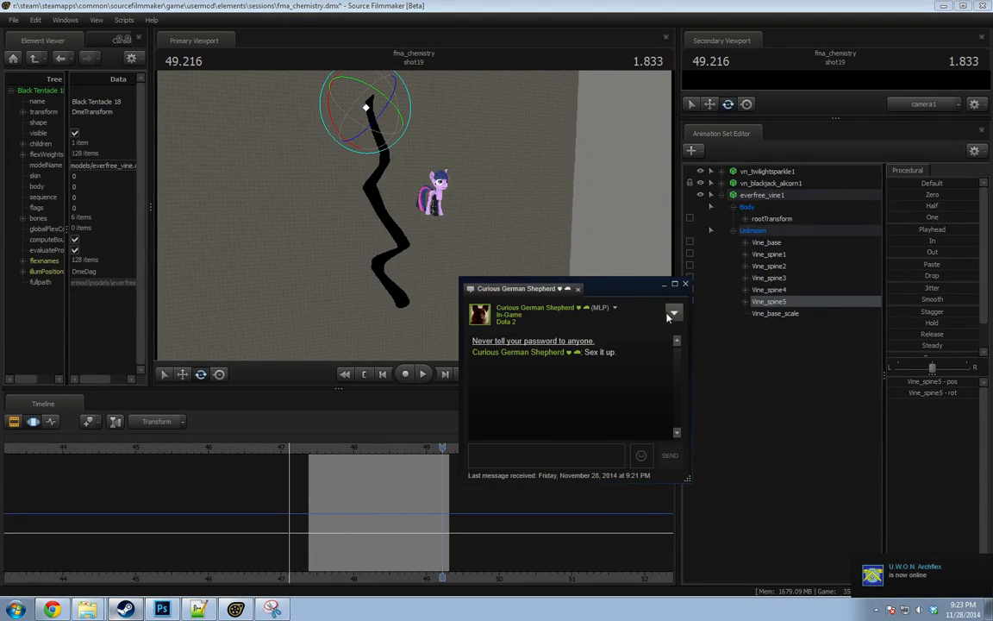
left_click(684, 285)
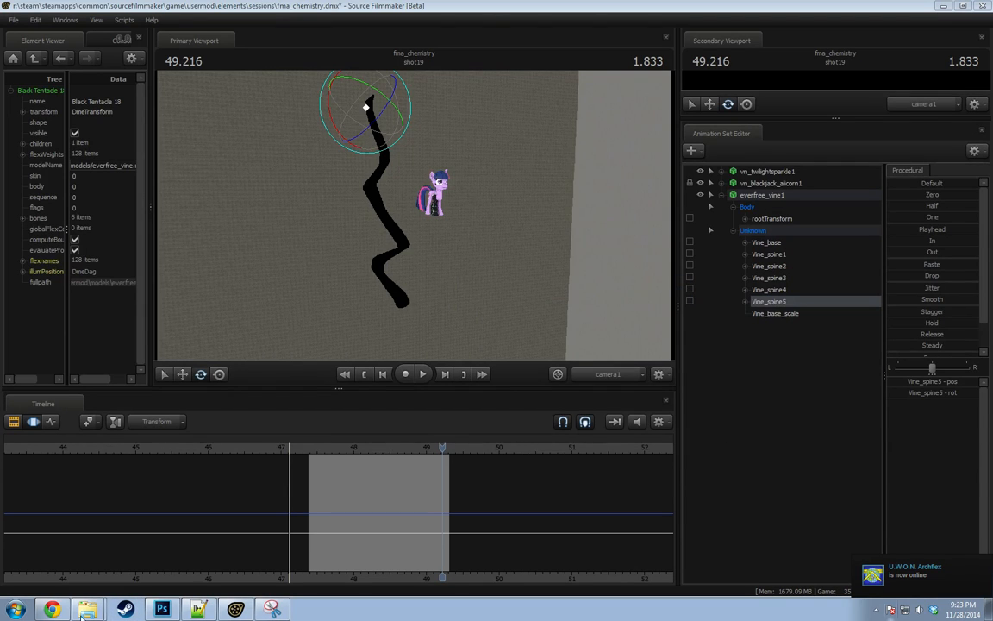
Switch to the Fullmetal Alchemist Brotherhood opening video in Chrome and replay the black tentacle passage around 0:46 to 0:48.
left_click(53, 610)
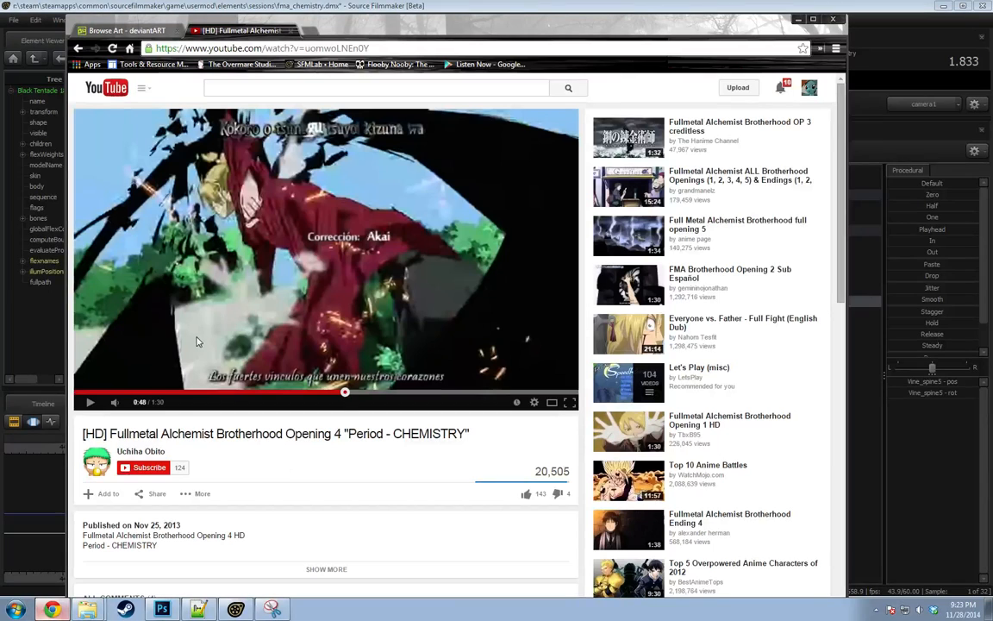
left_click(336, 394)
key("space")
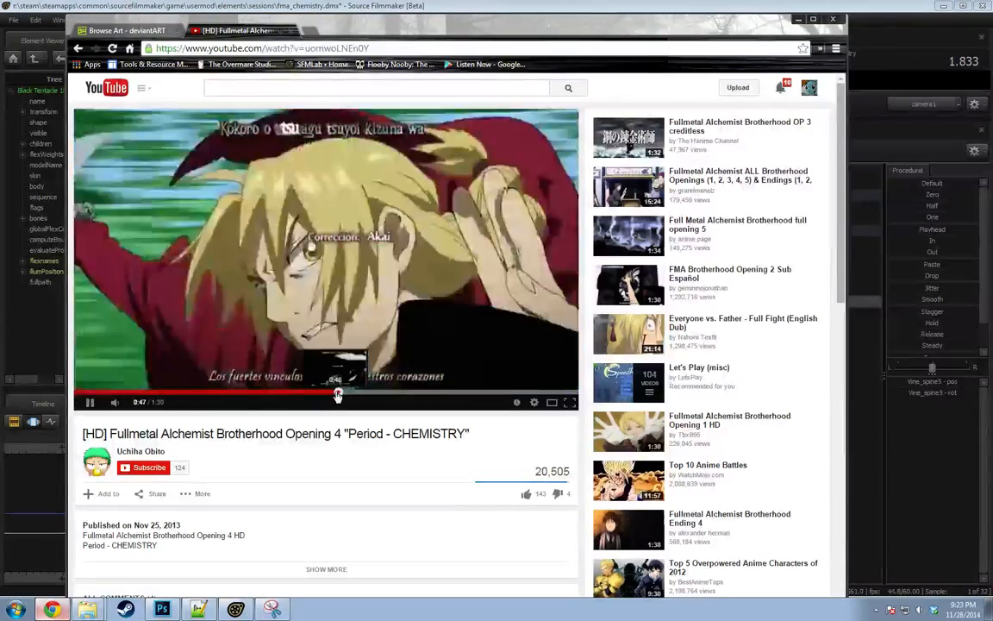
left_click(336, 394)
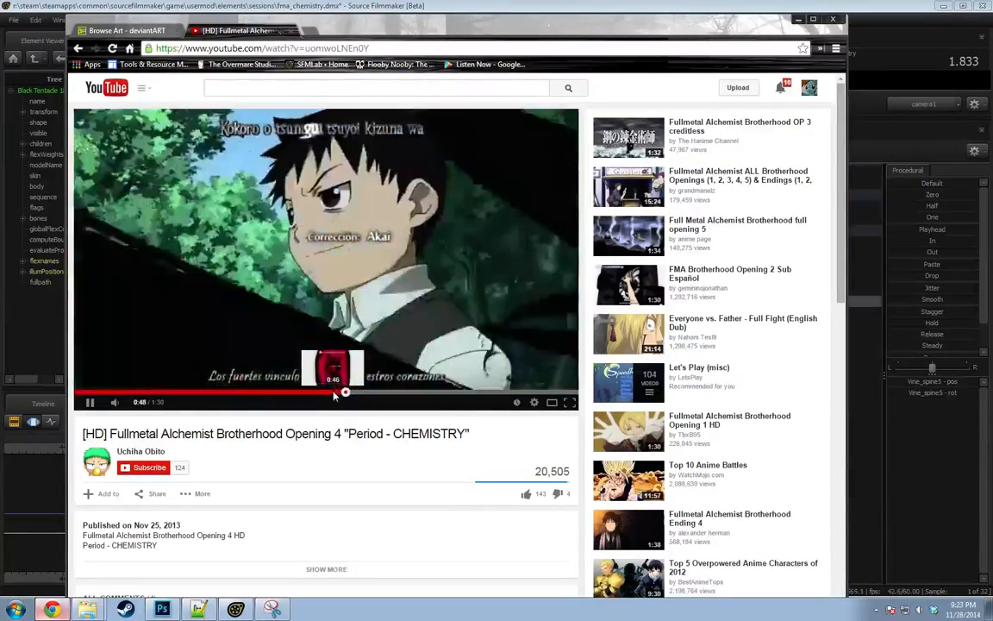
key("space")
left_click(339, 394)
key("space")
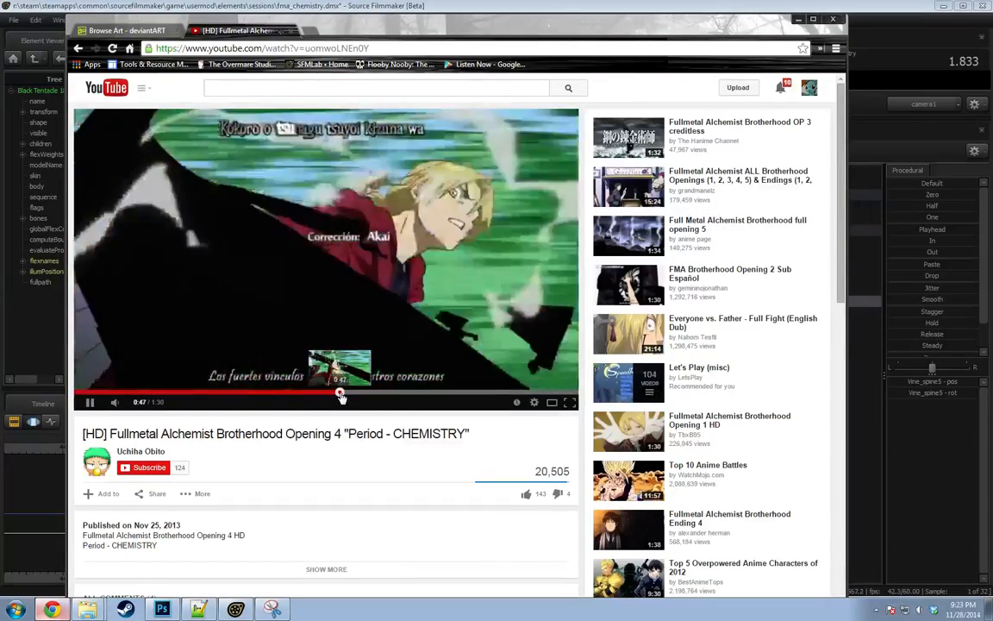
key("space")
Check the video's quality options, replay the tentacle passage and pause it at 0:48.
left_click(534, 401)
left_click(531, 374)
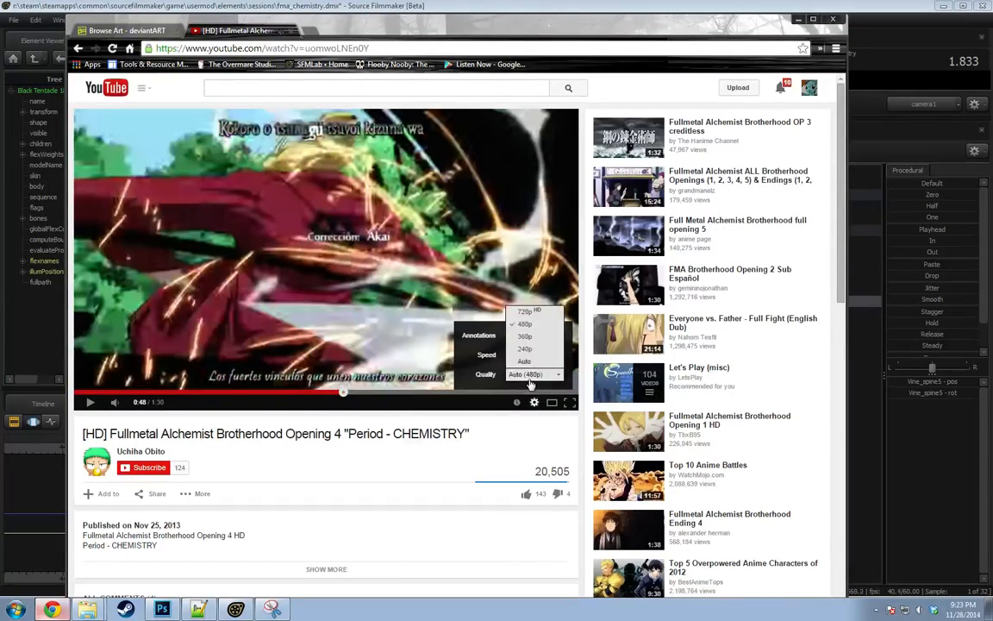
left_click(536, 317)
left_click(534, 402)
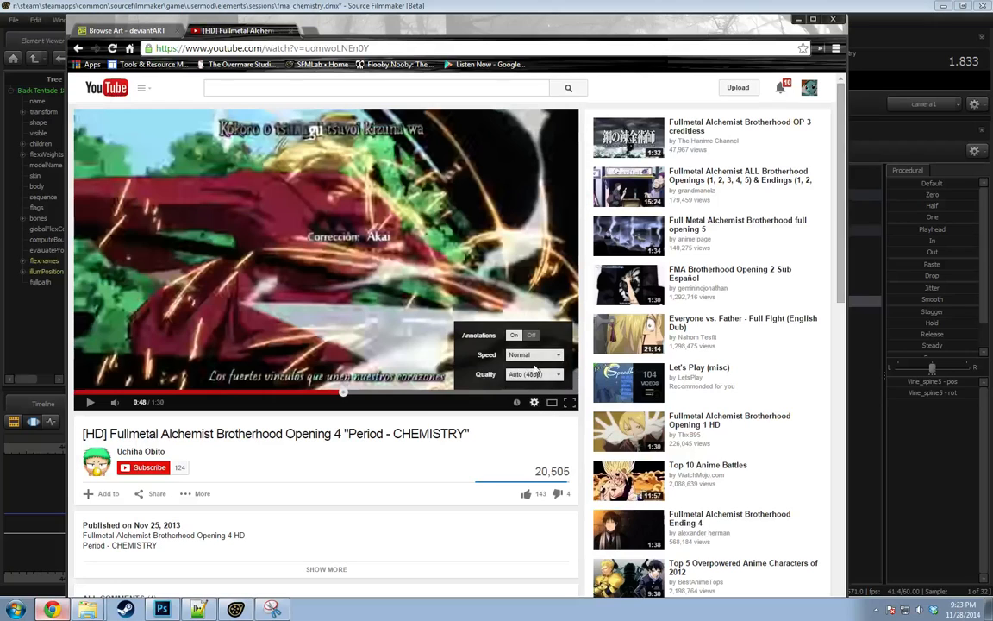
left_click(532, 374)
left_click(527, 290)
left_click(330, 391)
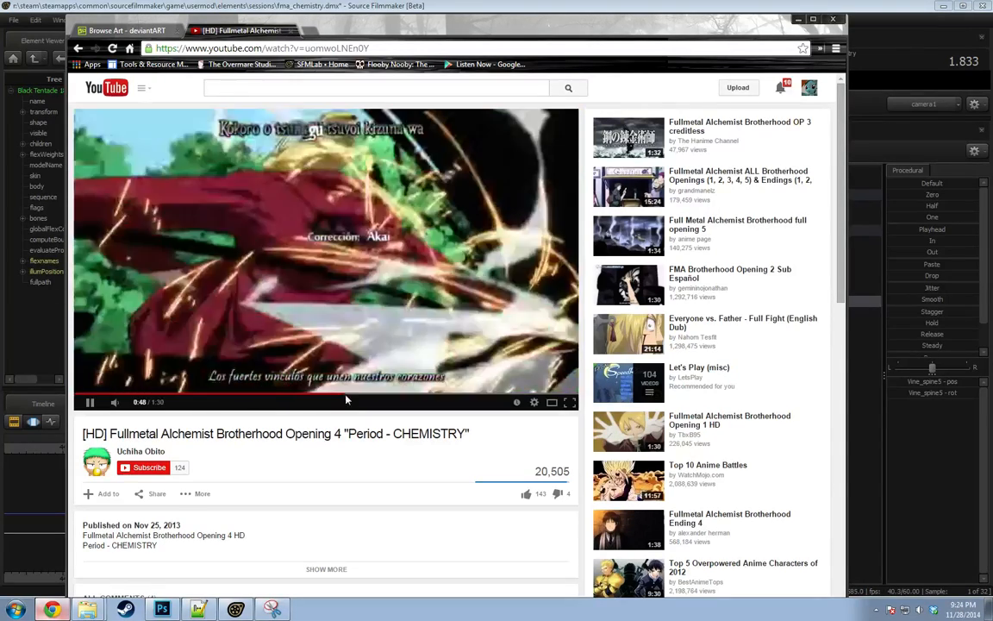
left_click(316, 326)
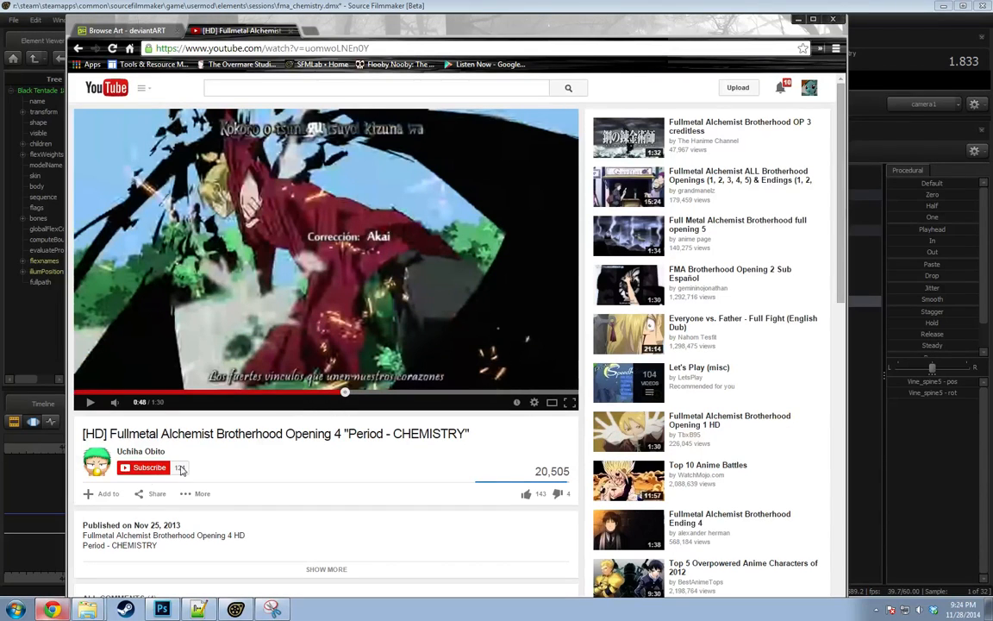
Close the Snipping Tool and return to the pony in the Source Filmmaker viewport.
left_click(272, 609)
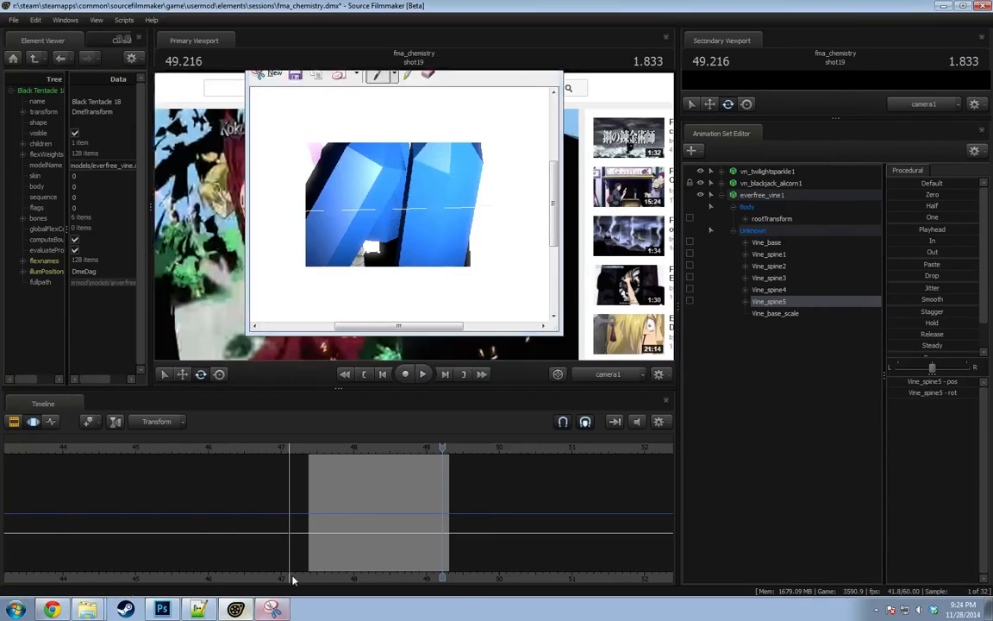
left_click(272, 609)
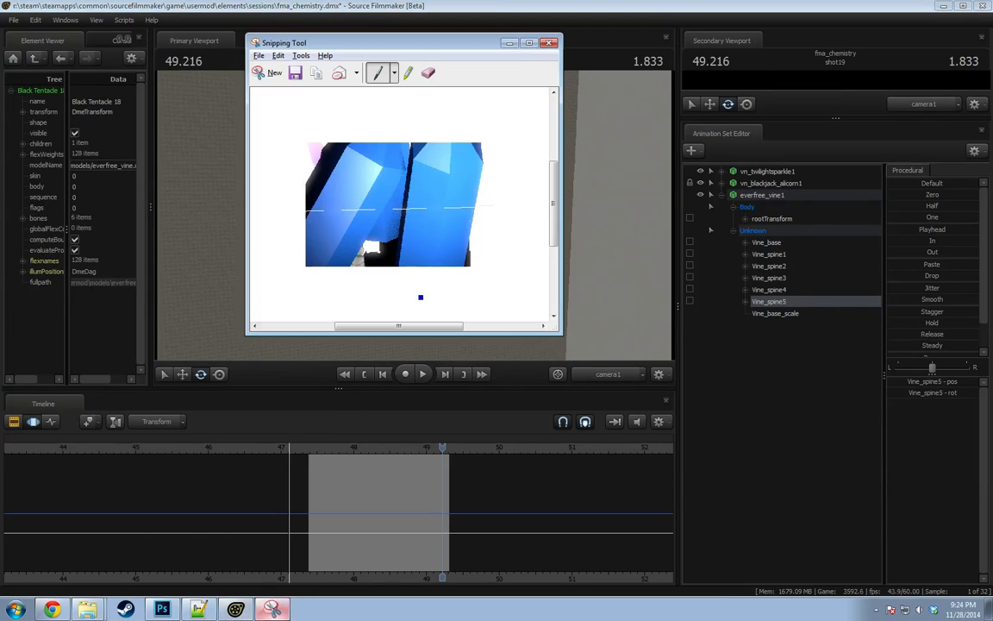
left_click(550, 43)
left_click(450, 195)
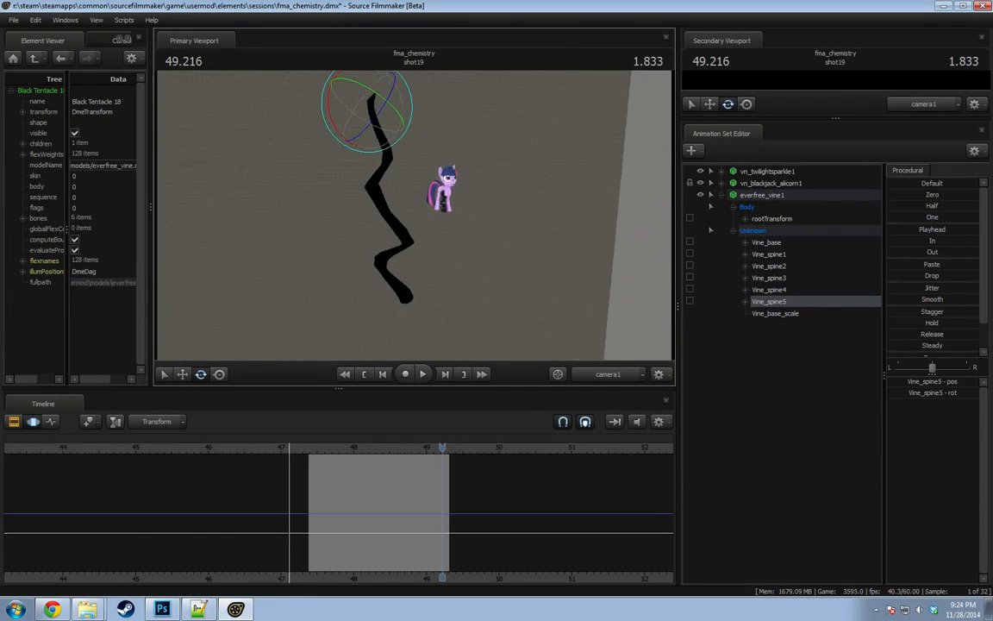
key("w")
left_click_drag(414, 215, 415, 215)
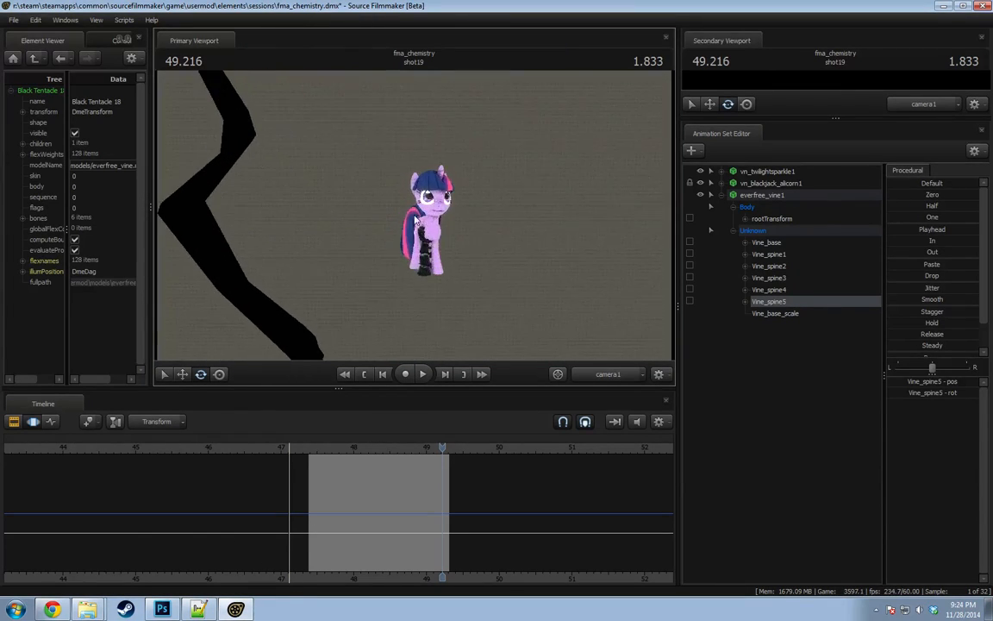
Review how the tentacles surround the character in the Chrome reference video up to 0:49, and return to Source Filmmaker.
left_click(66, 609)
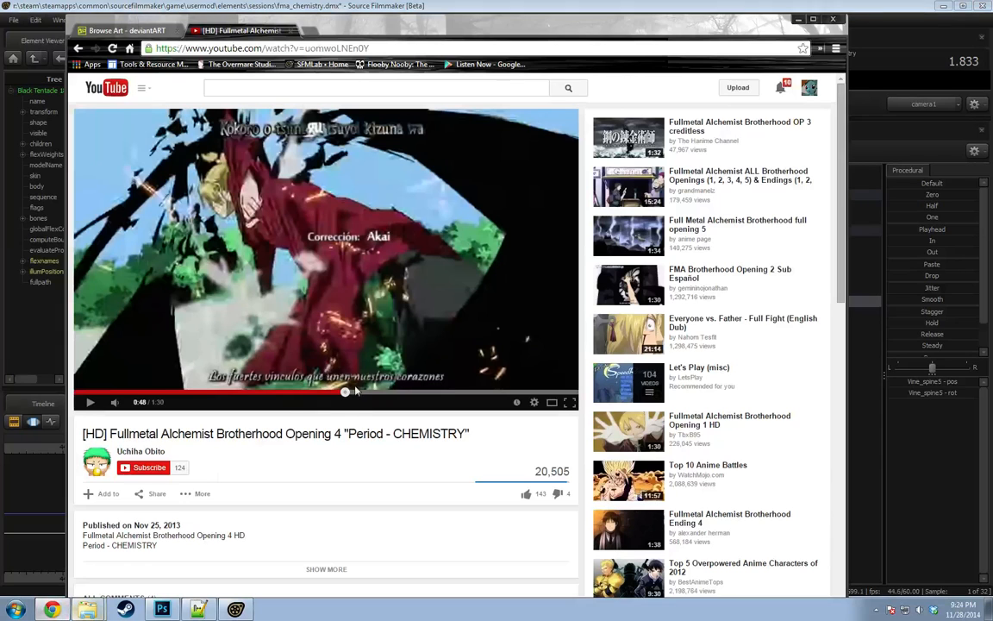
left_click(337, 395)
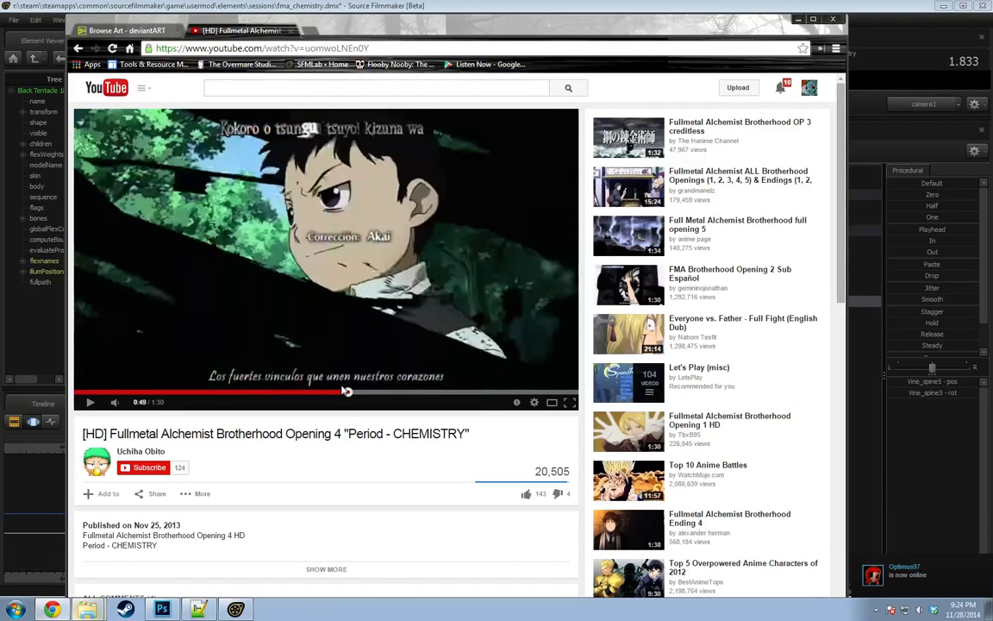
key("alt+Tab")
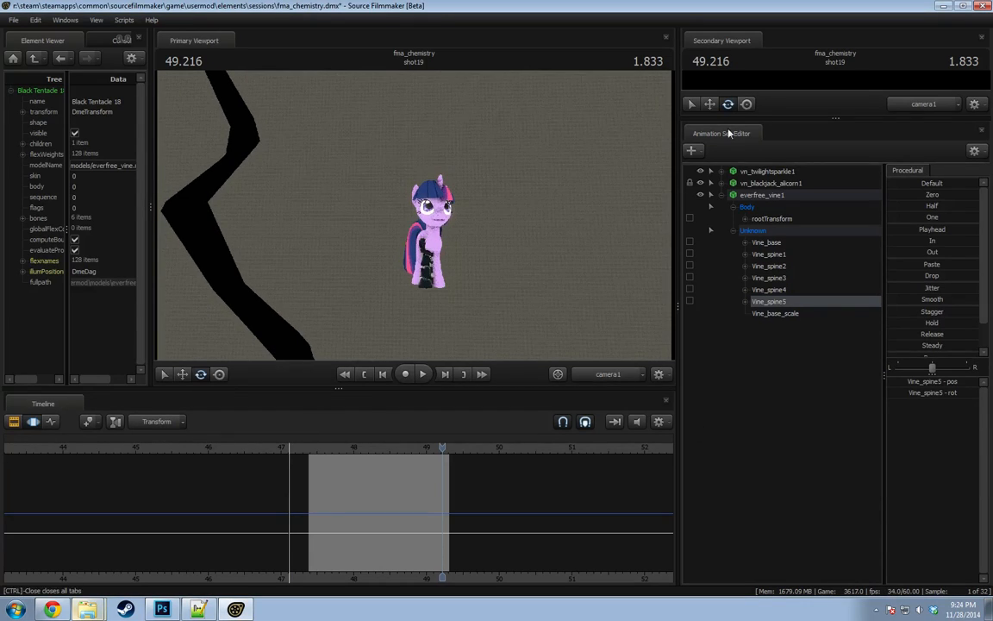
Collapse the everfree_vine1 animation set and rename it "Tentacle 1".
left_click(722, 197)
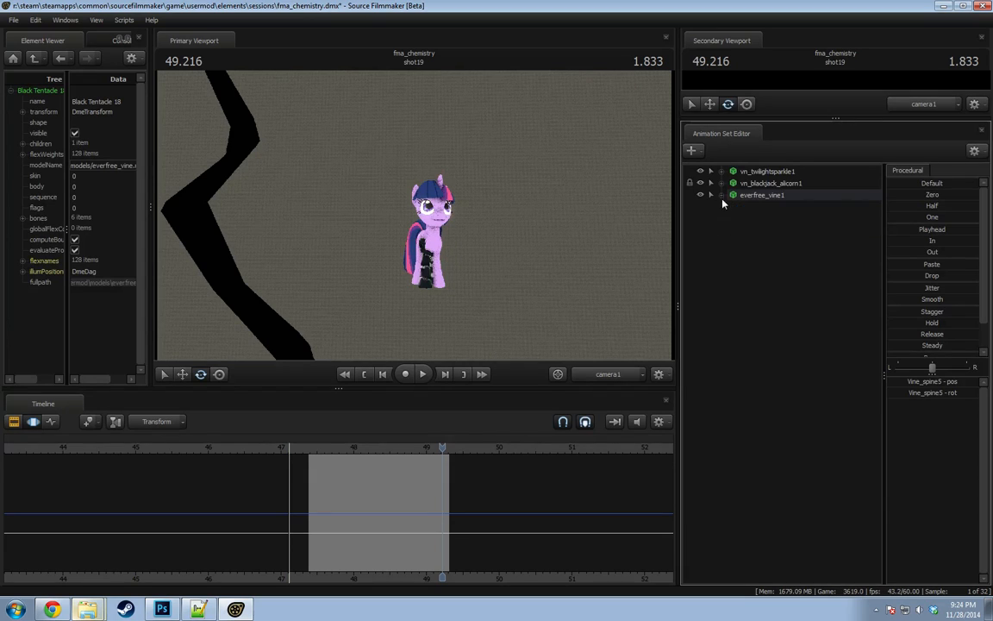
right_click(739, 279)
right_click(774, 197)
left_click(786, 199)
right_click(785, 198)
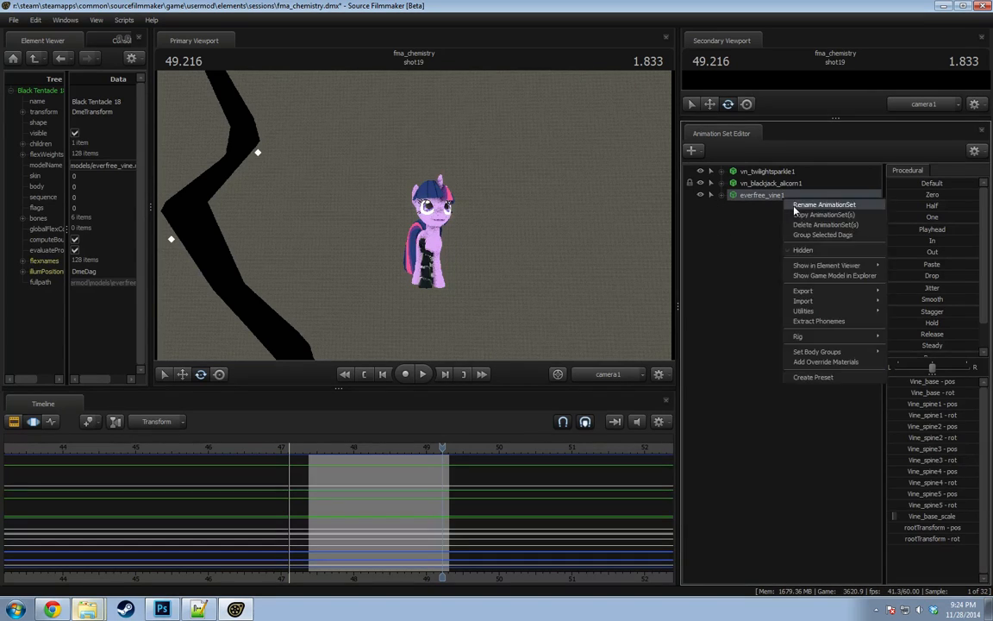
left_click(794, 205)
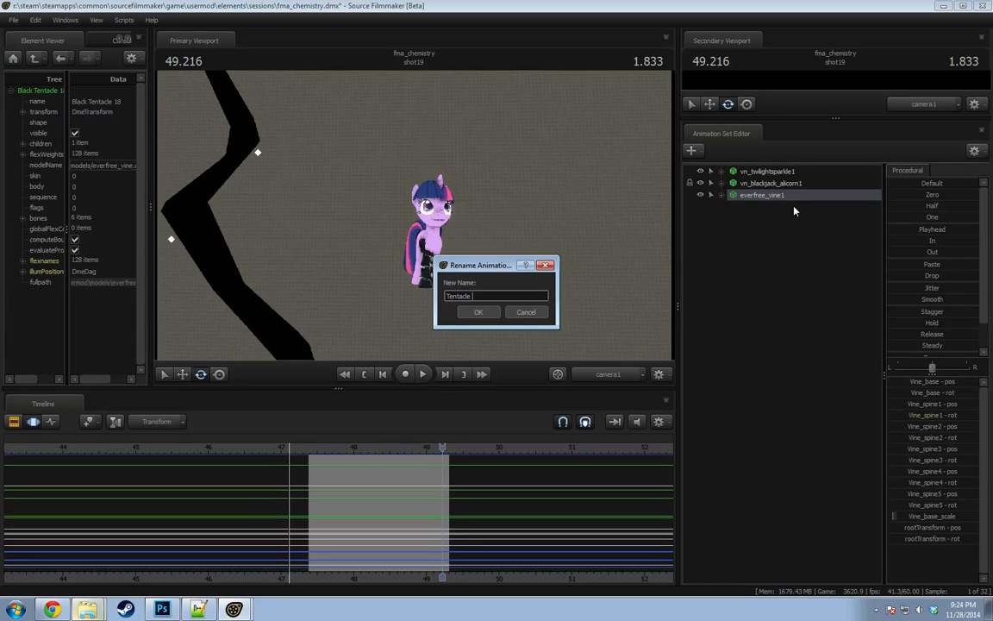
type("Tentacle 1")
key("Return")
Rename the vn_blackjack_alicorn1 animation set "Twilight AutoMail".
right_click(804, 184)
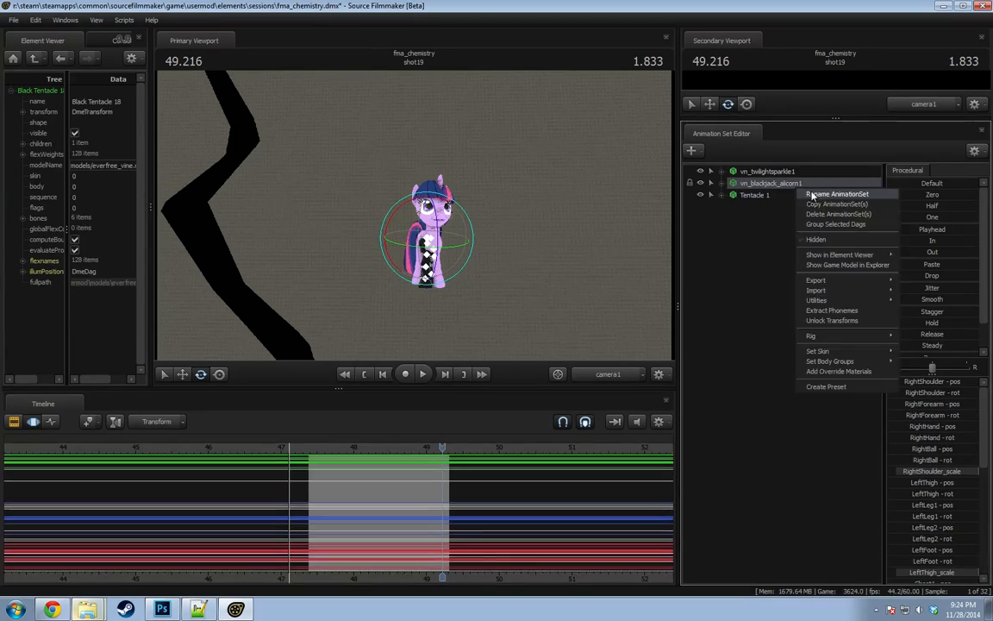
left_click(812, 194)
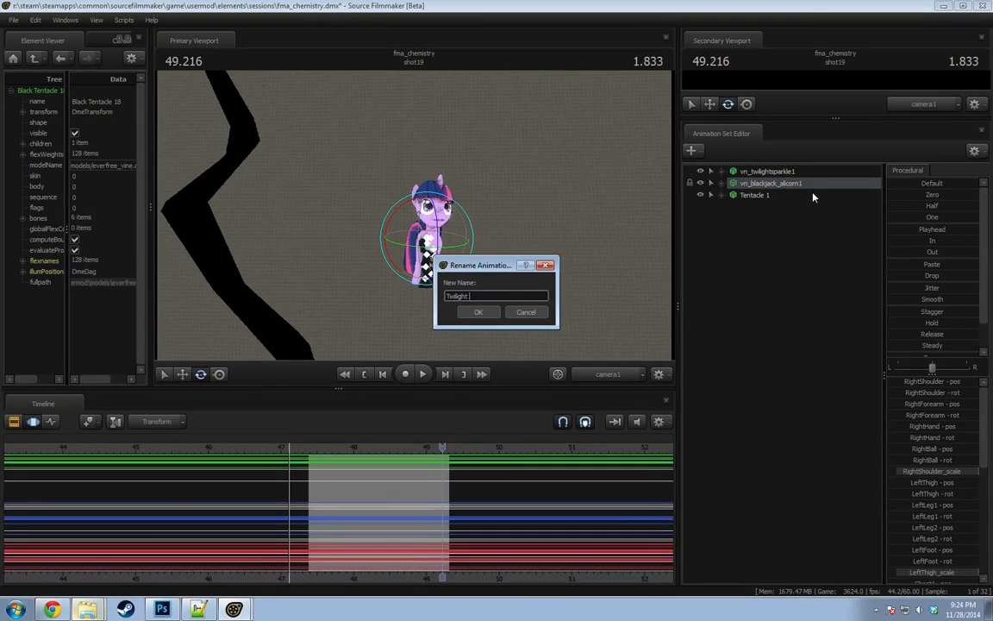
type("Twilight AutoMail")
key("Return")
Rename the vn_twilightsparkle1 animation set "Twilight Body".
right_click(810, 172)
left_click(812, 185)
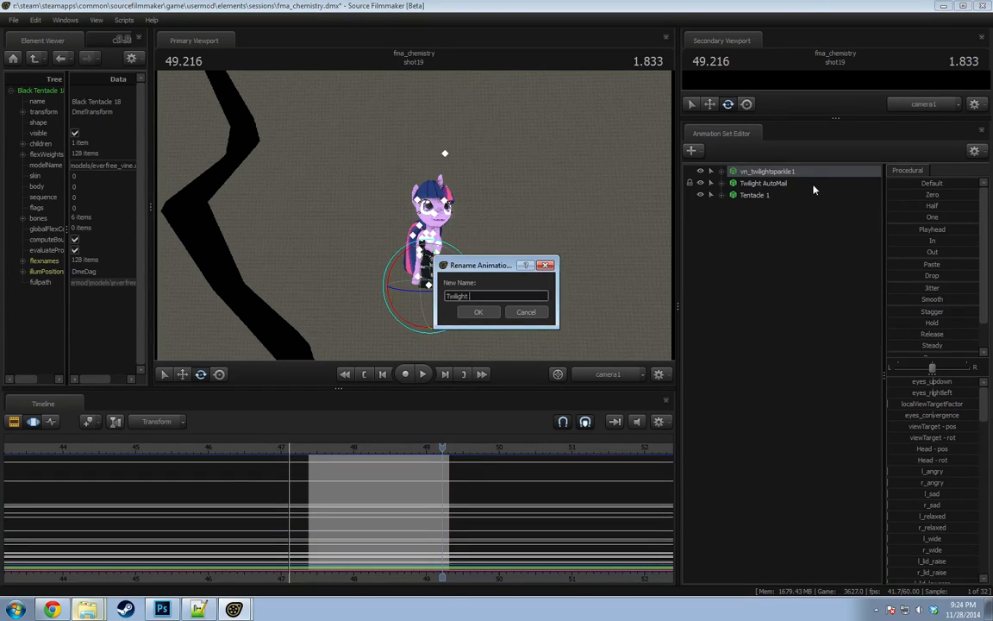
key("Return")
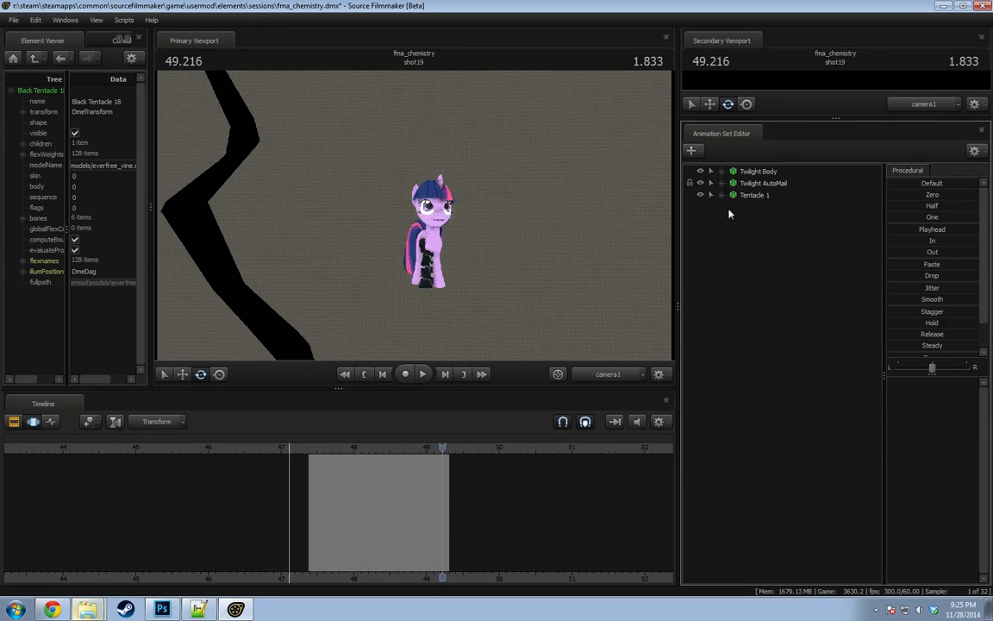
Move the viewTarget of the Twilight Body animation set down in front of her face at eye level.
left_click(763, 183)
left_click_drag(509, 211, 560, 203)
key("w")
left_click(768, 174)
left_click(515, 134, "ctrl")
left_click_drag(567, 156, 457, 191, "alt")
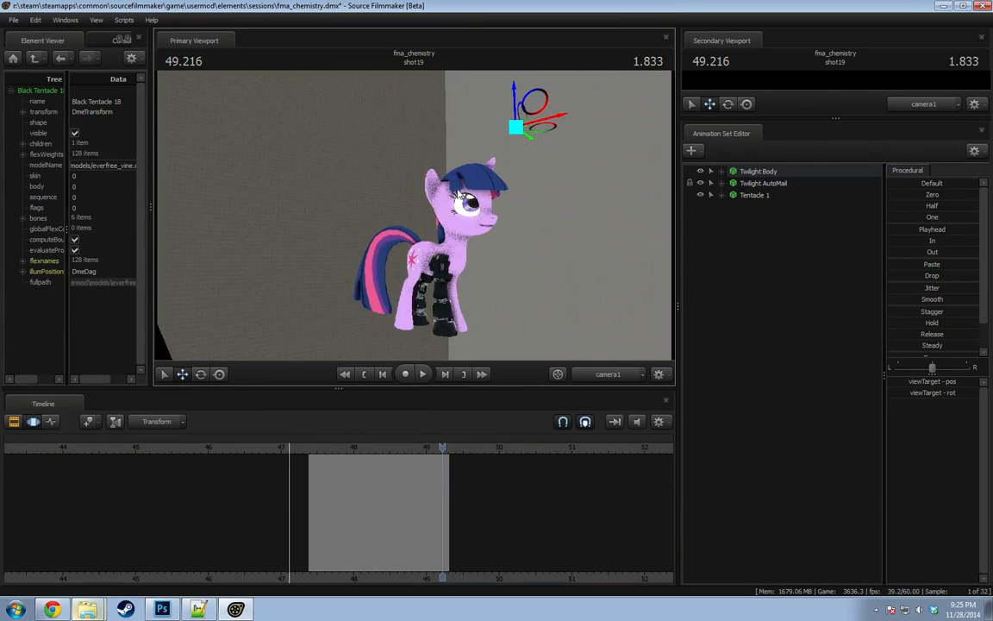
left_click_drag(532, 104, 586, 177)
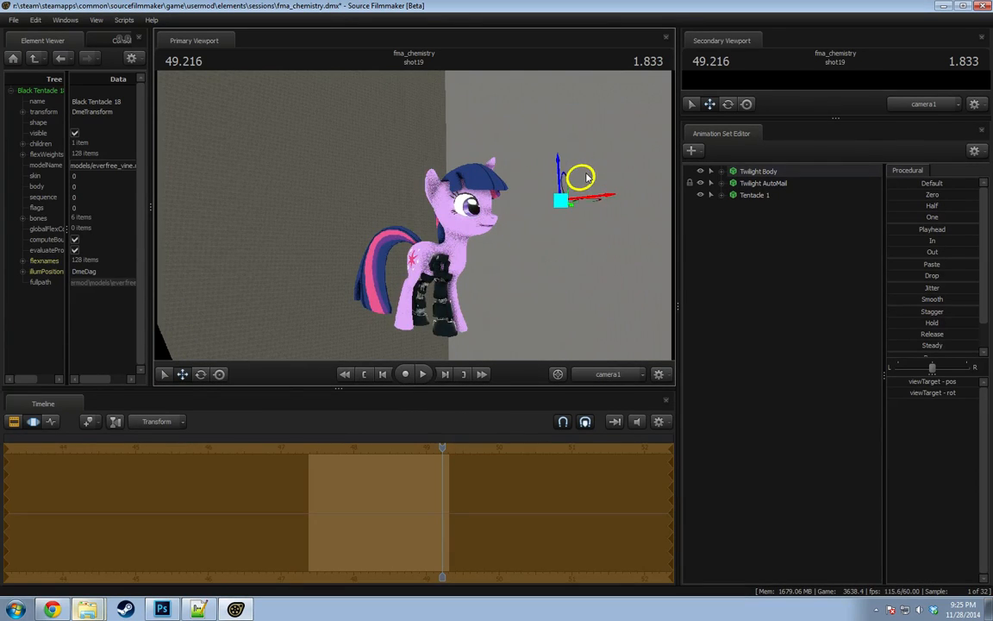
left_click_drag(581, 225, 470, 215, "alt")
key("w")
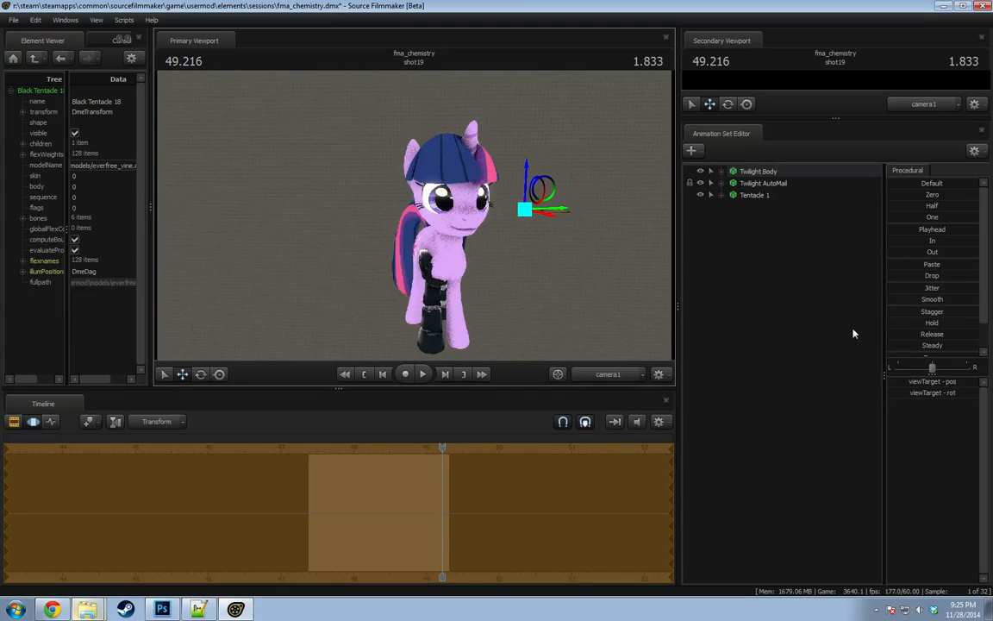
key("s")
mouse_move(566, 266)
left_mouse_down()
mouse_move(608, 265)
mouse_move(578, 266)
mouse_move(586, 266)
left_mouse_up()
key("w")
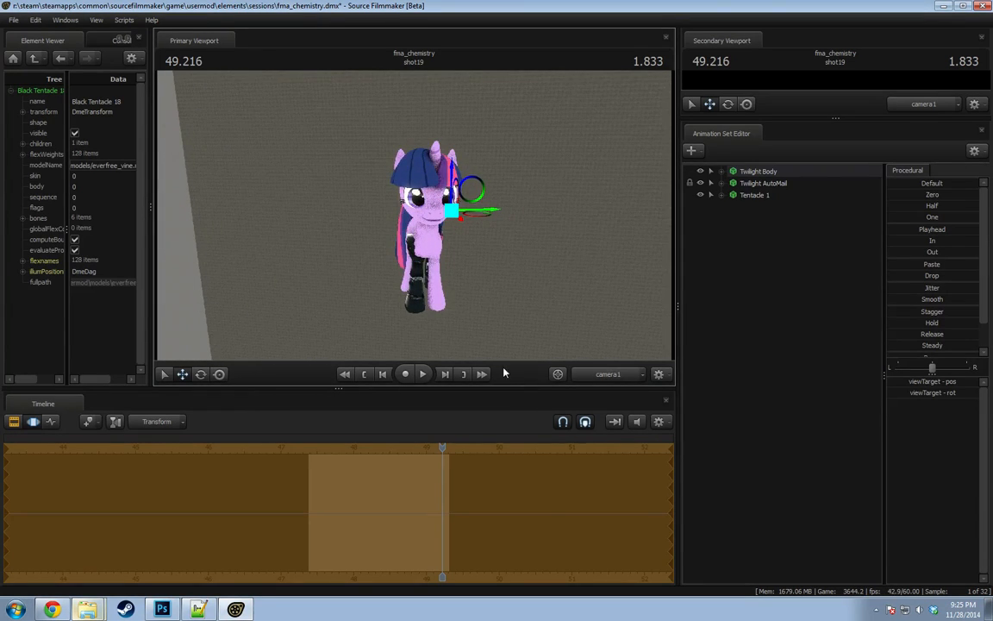
key("Escape")
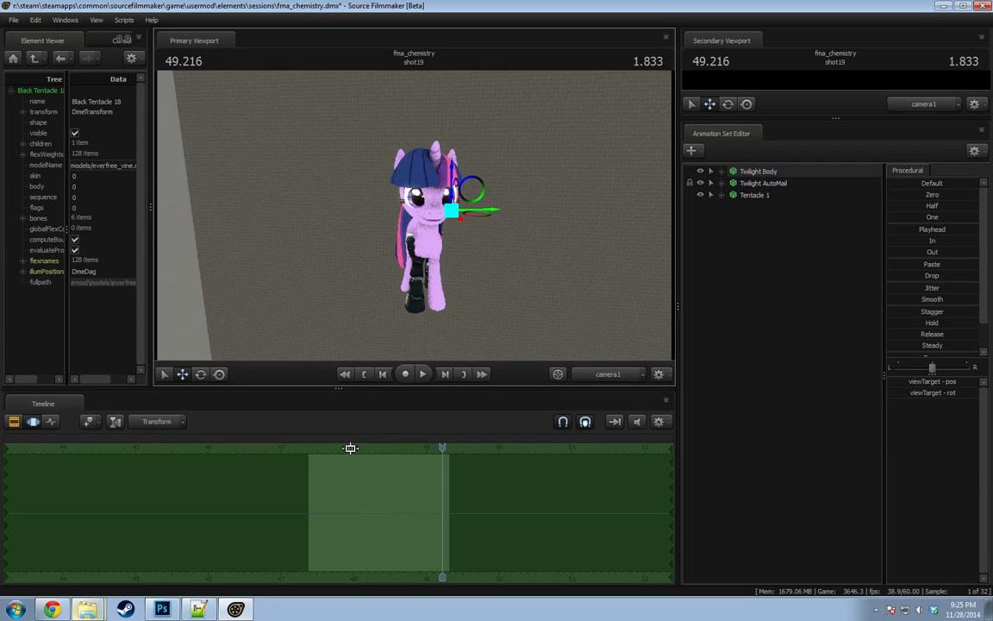
Start creating an animation set for a new model and filter the model browser for "knife".
right_click_drag(423, 332, 541, 224)
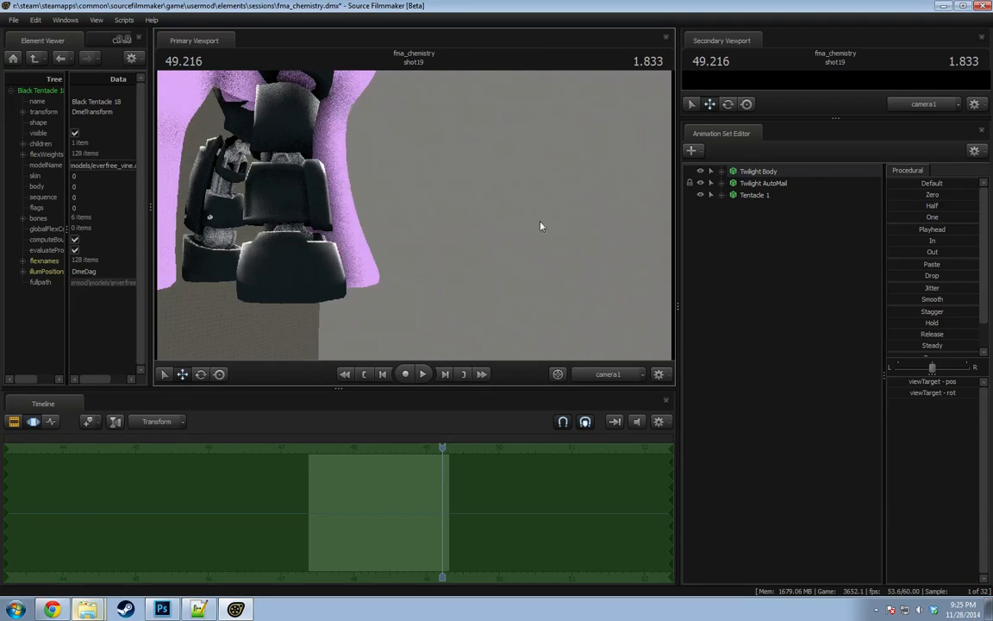
right_click(781, 263)
left_click(869, 298)
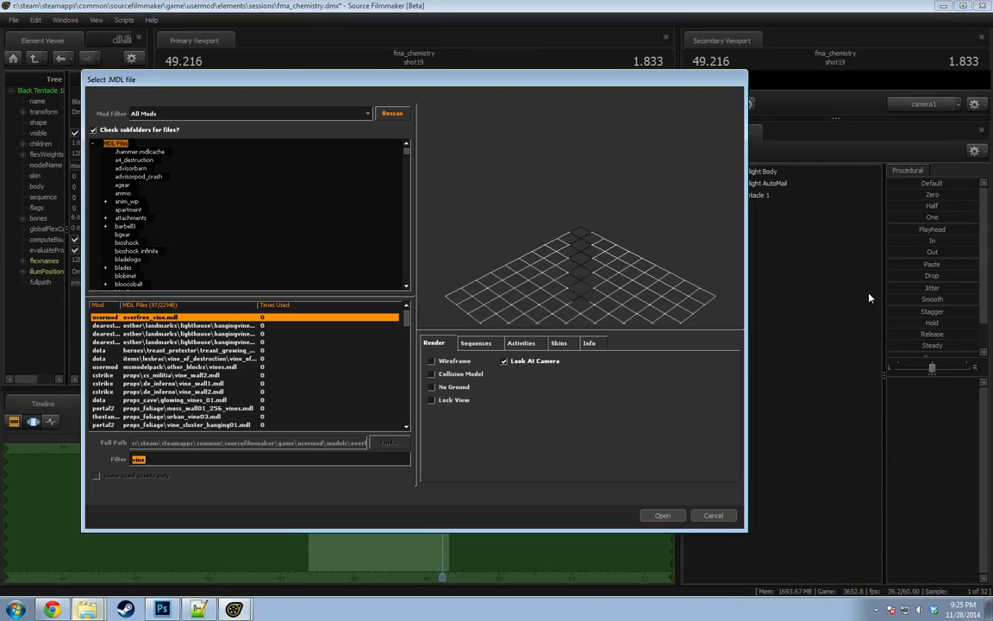
type("knife")
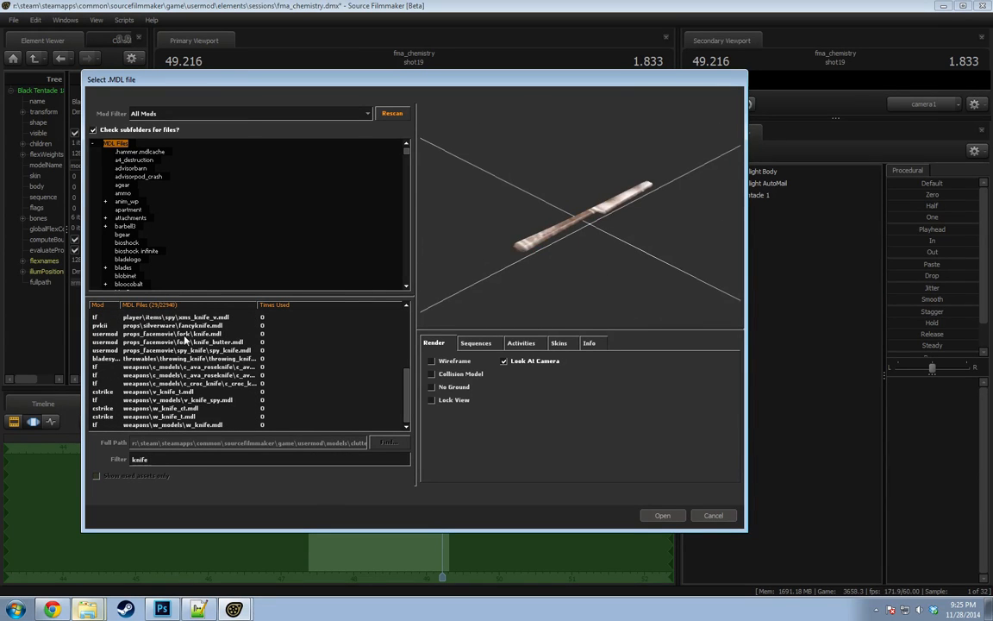
Preview the filtered knife models one by one, comparing their blade shapes to find one for the mechanical leg.
left_click(184, 334)
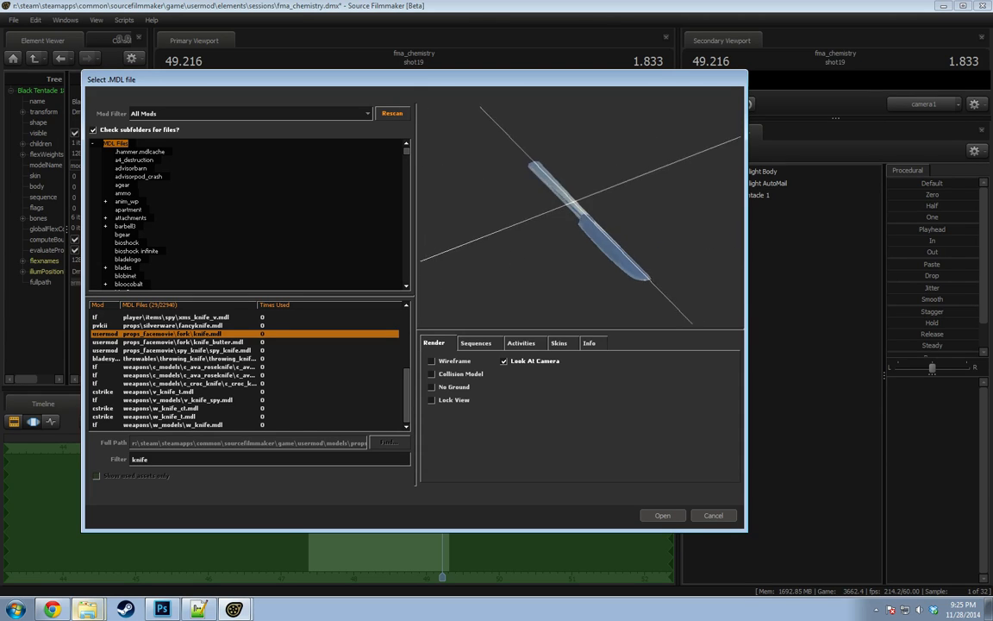
key("Up")
key("Up")
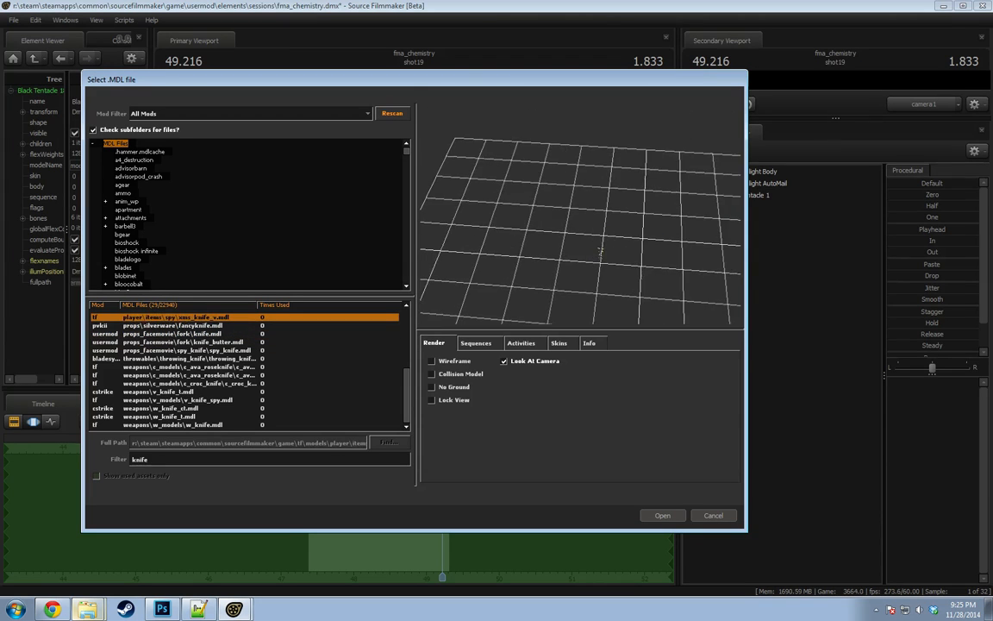
key("Down")
key("Down")
key("Down")
key("Down")
key("Down")
key("Down")
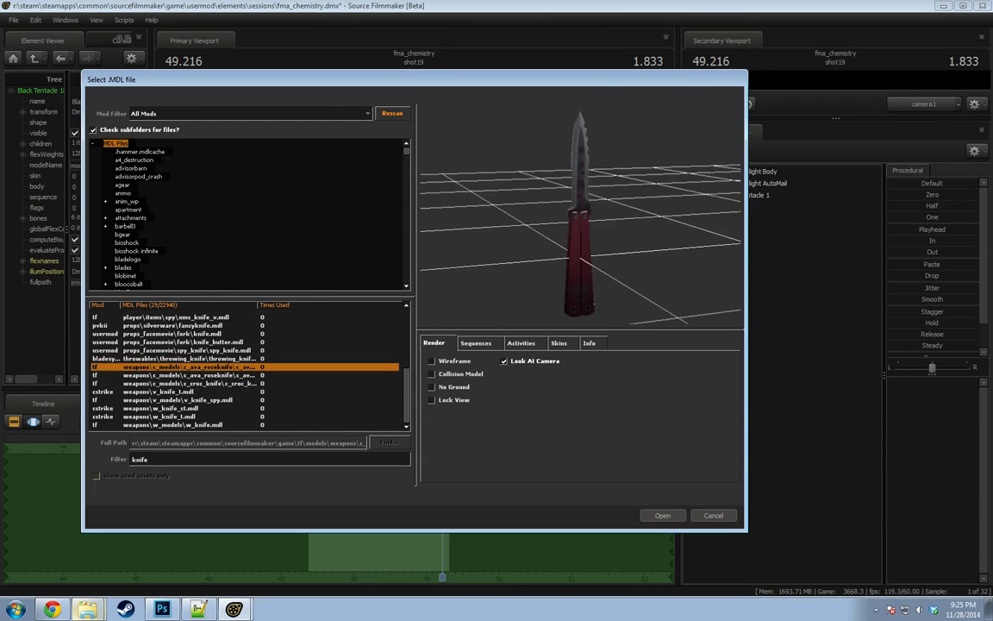
key("Down")
key("Down")
key("Down")
key("Down")
key("Down")
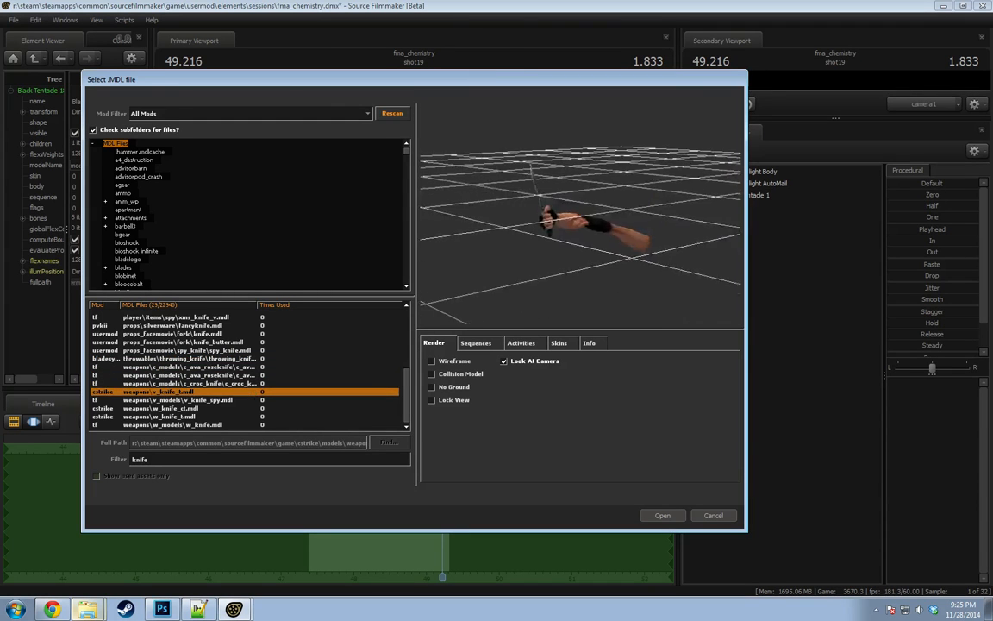
key("Down")
key("Down")
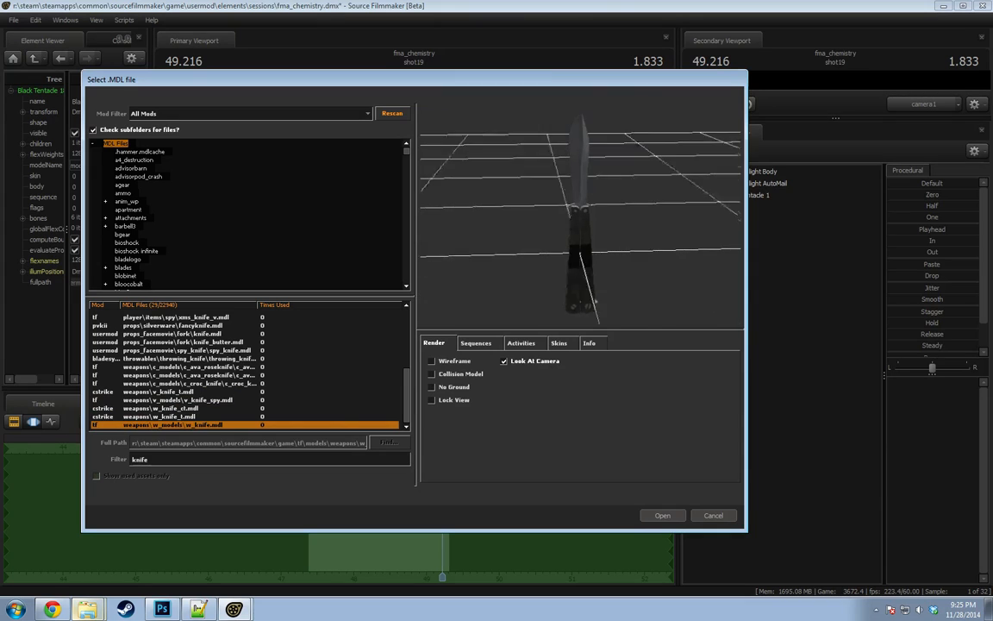
key("Up")
key("Up")
key("Up")
key("Up")
key("Up")
key("Up")
key("Up")
key("Up")
key("Up")
key("Up")
key("Up")
key("Up")
key("Up")
key("Up")
key("Up")
key("Up")
key("Up")
key("Up")
key("Up")
key("Up")
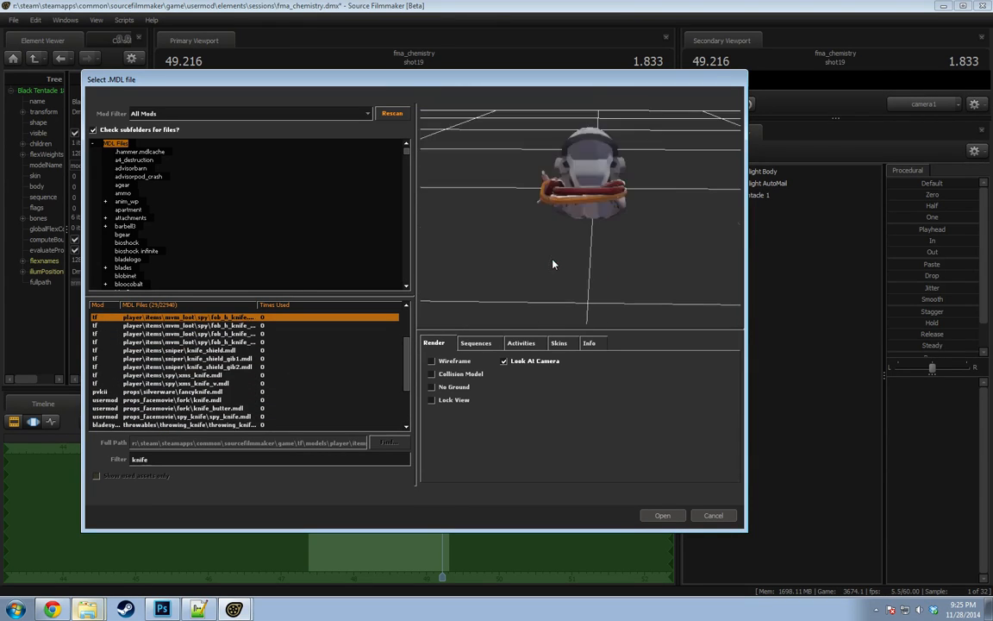
key("Up")
key("Up")
key("Up")
key("Up")
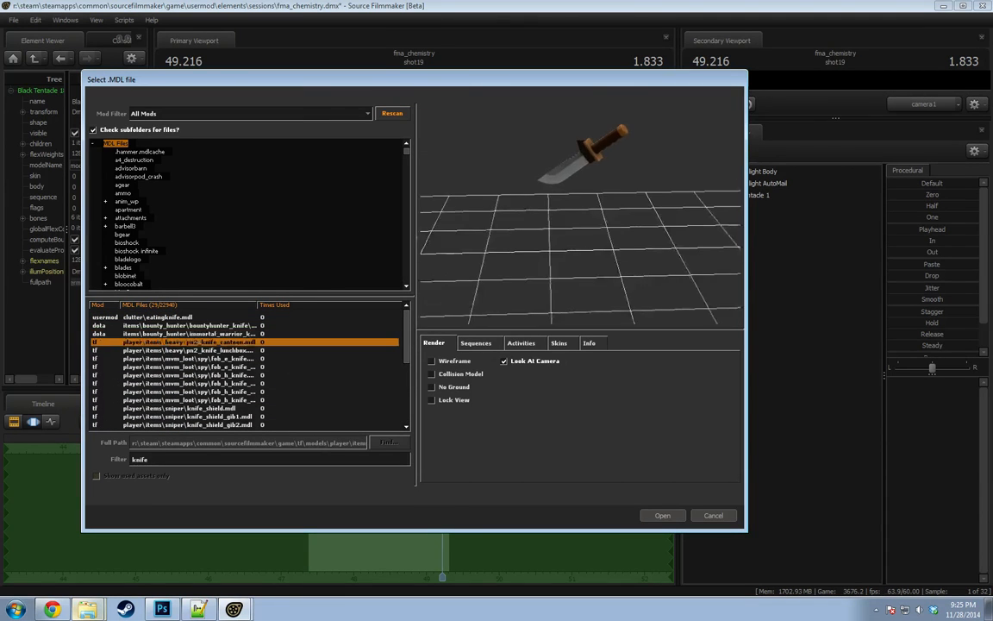
key("Down")
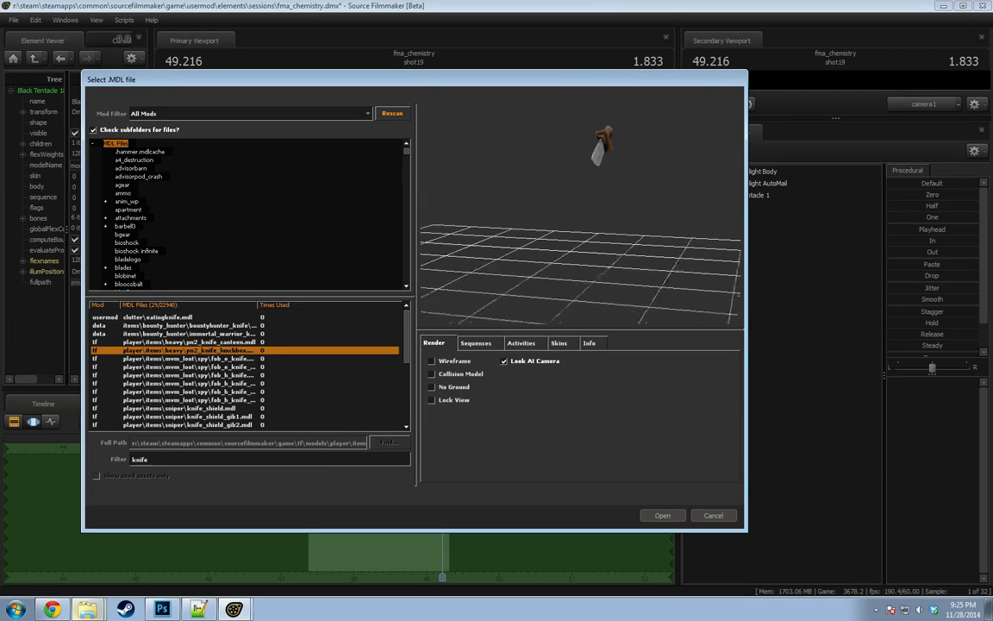
key("Down")
key("Down")
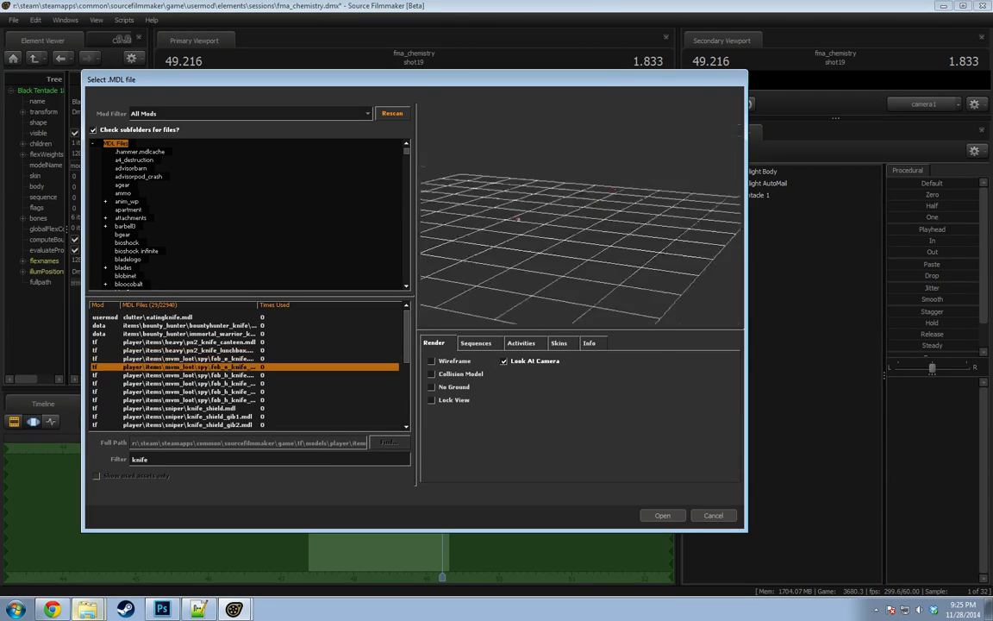
key("Down")
key("Down")
key("Down")
key("Down")
key("Down")
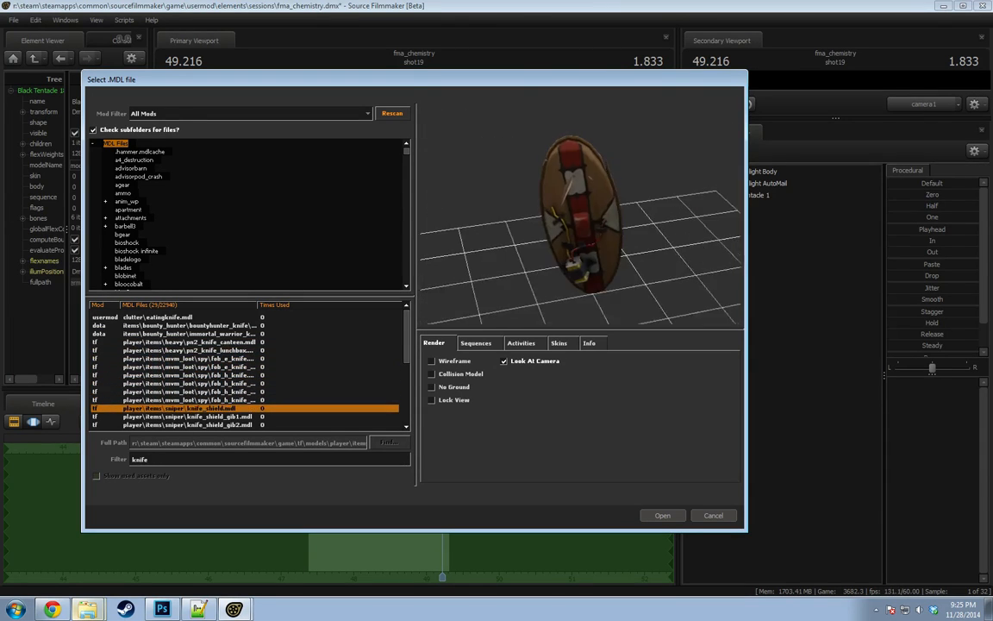
key("Down")
key("Down")
key("Down")
key("Down")
key("Down")
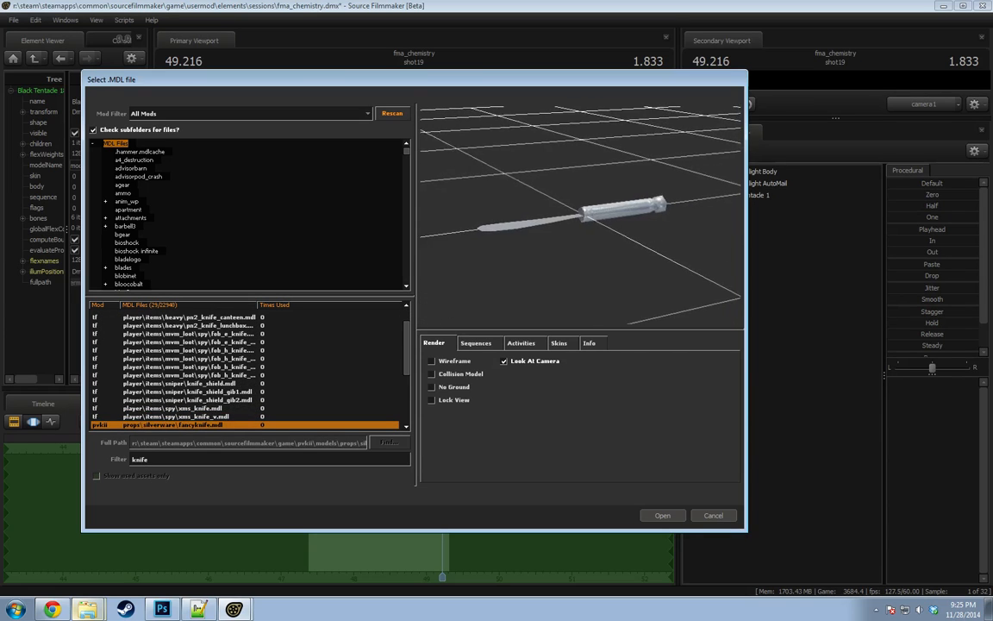
key("Down")
key("Down")
key("Down")
key("Up")
key("Up")
key("Up")
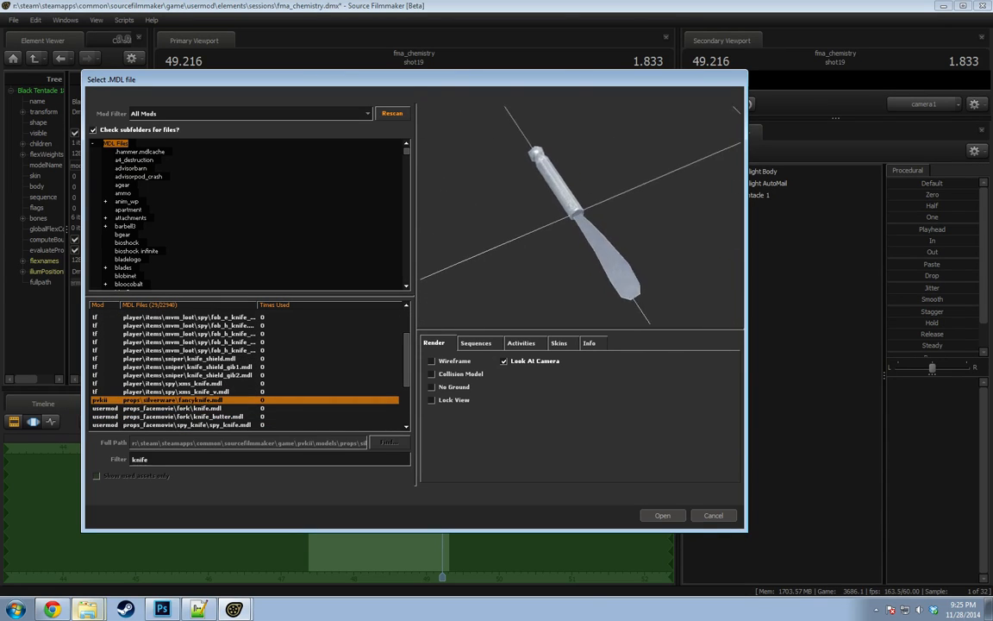
key("Down")
key("Down")
key("Down")
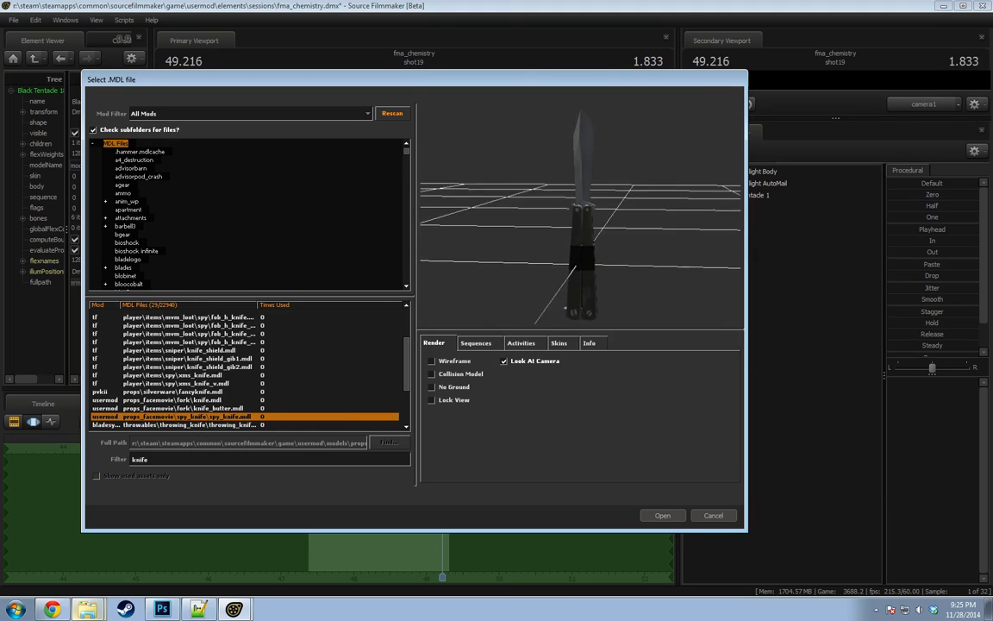
Load the bladesymphony throwing_knife model into the shot and select its animation set.
key("Down")
left_click_drag(595, 250, 619, 307)
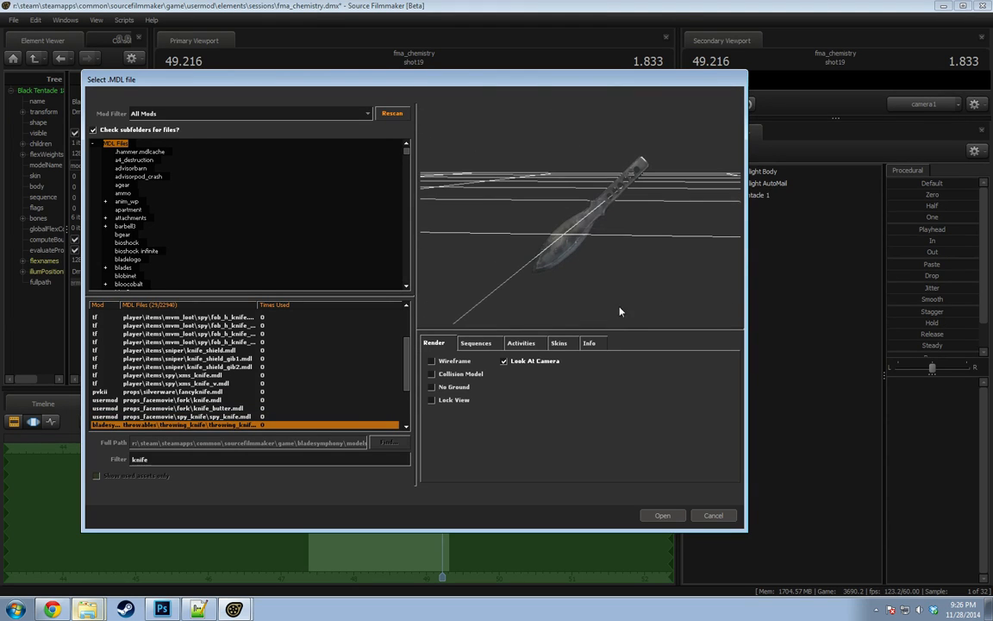
left_click(662, 516)
left_click(758, 208)
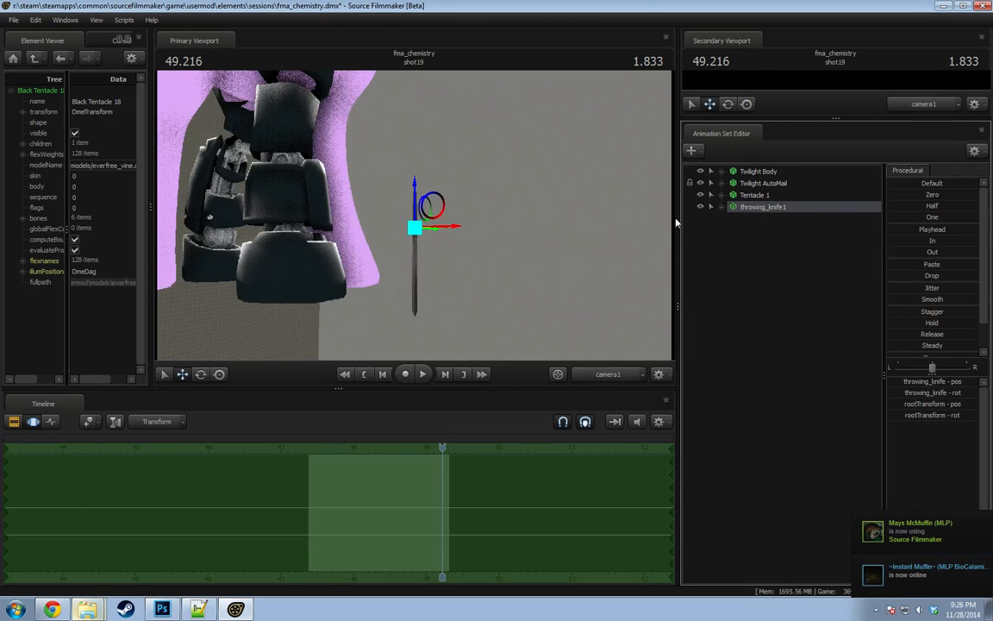
Rotate and position the throwing knife against the front of Twilight's mechanical foreleg with the blade pointing down.
left_click_drag(474, 216, 379, 235, "alt")
key("e")
left_click_drag(379, 234, 463, 218, "alt")
key("w")
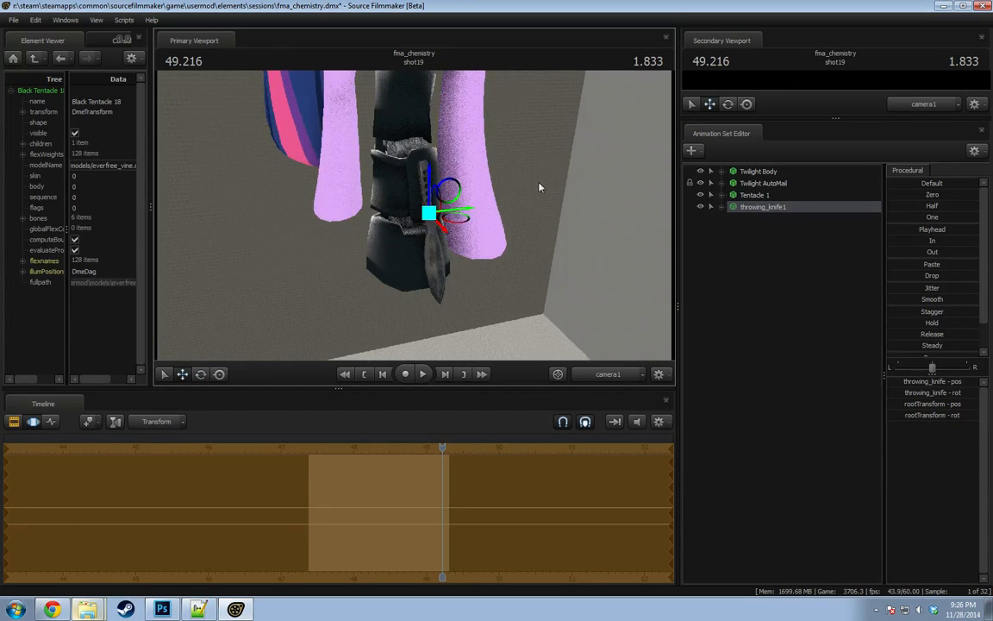
left_click_drag(540, 187, 419, 213, "alt")
Expand the throwing_knife1 animation set to reach its throwing_knife bone.
left_click(723, 208)
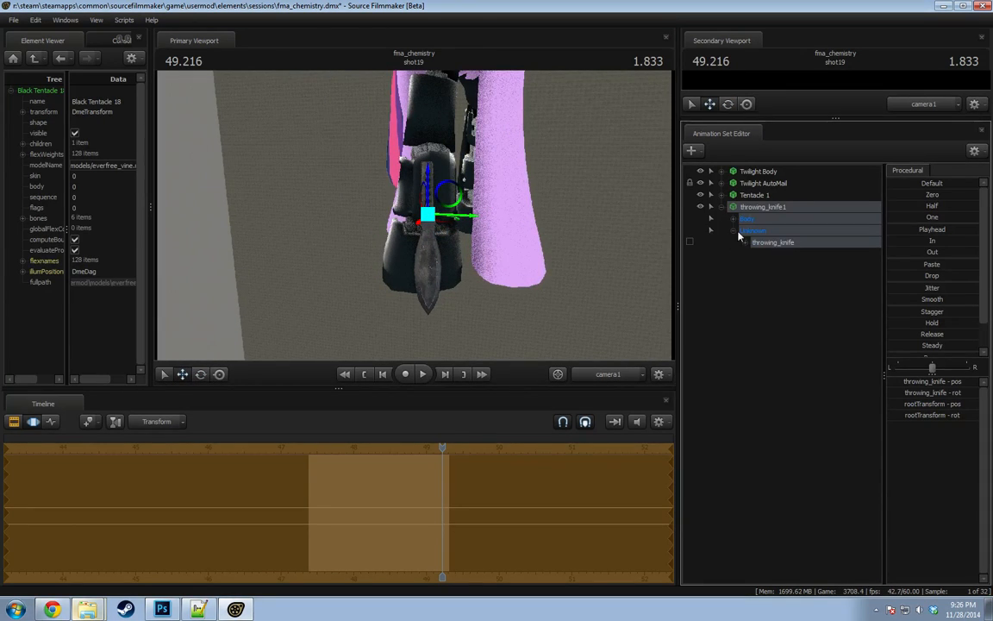
Add a scale control to the throwing_knife bone and use it to resize the knife.
left_click(779, 244)
right_click(779, 244)
left_click(805, 271)
left_click(790, 256)
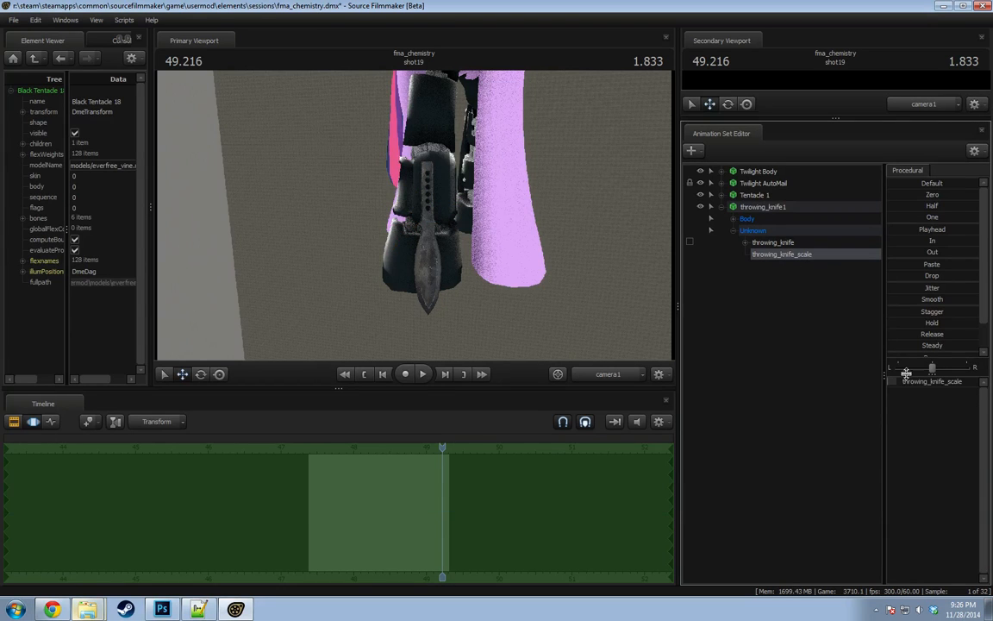
left_click_drag(905, 372, 884, 376)
Select the whole throwing_knife1 animation set and line the knife up along the front of the robotic foreleg.
left_click_drag(511, 288, 435, 235)
left_click(773, 243)
left_click(768, 218)
left_click(780, 207)
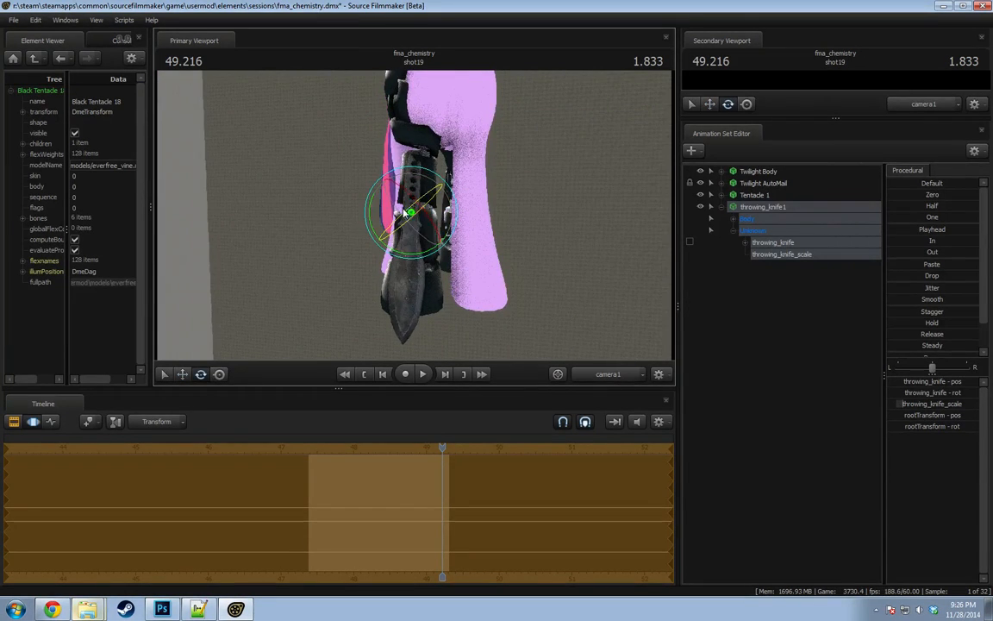
left_click_drag(337, 228, 336, 228)
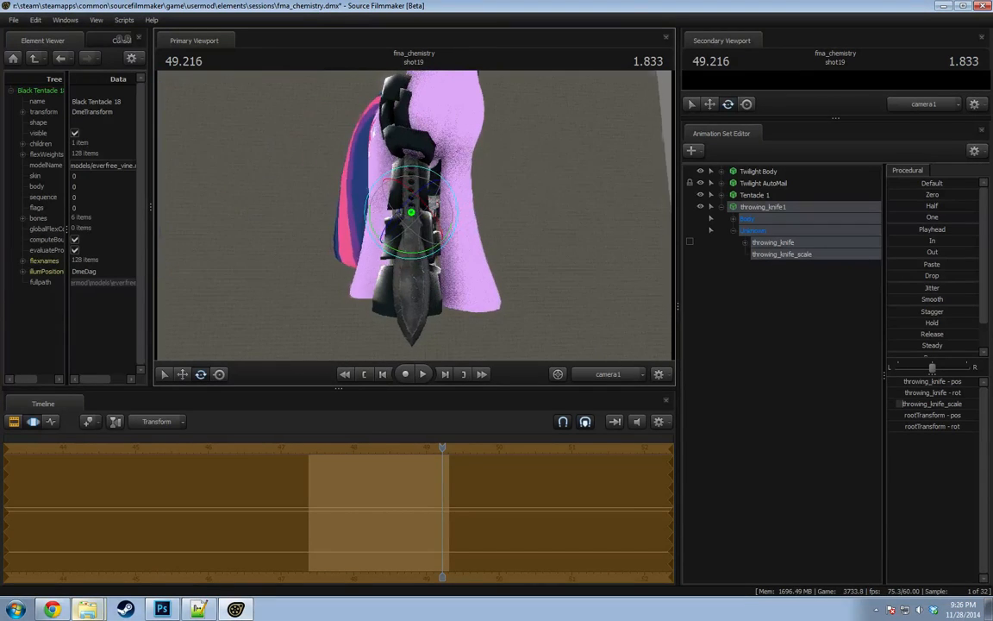
Delete the throwing_knife1 animation set, inspect the bare robotic leg, and undo the deletion.
right_click(794, 209)
left_click(811, 236)
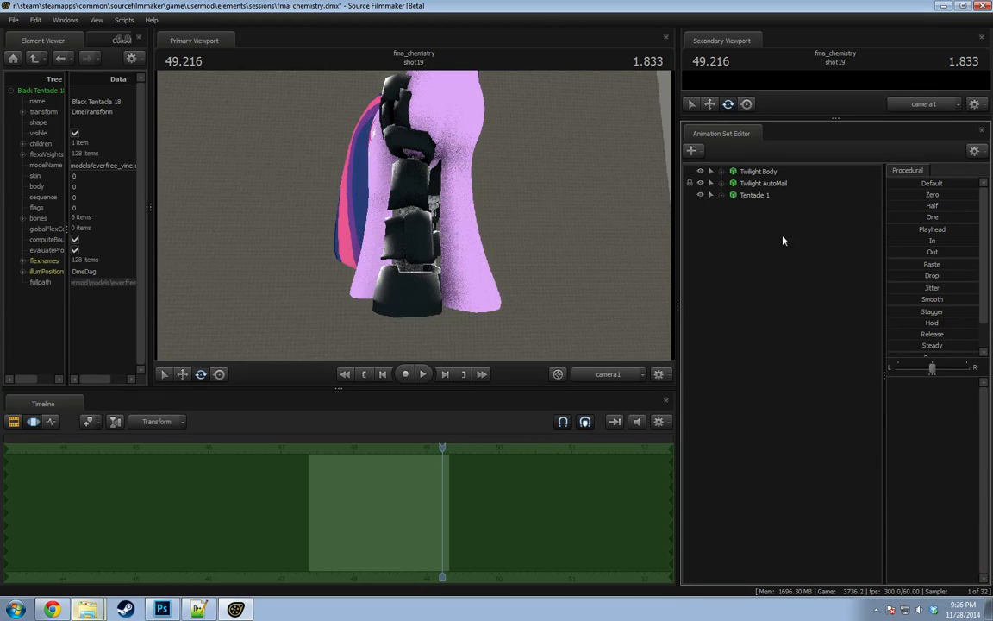
left_click_drag(413, 216, 414, 215)
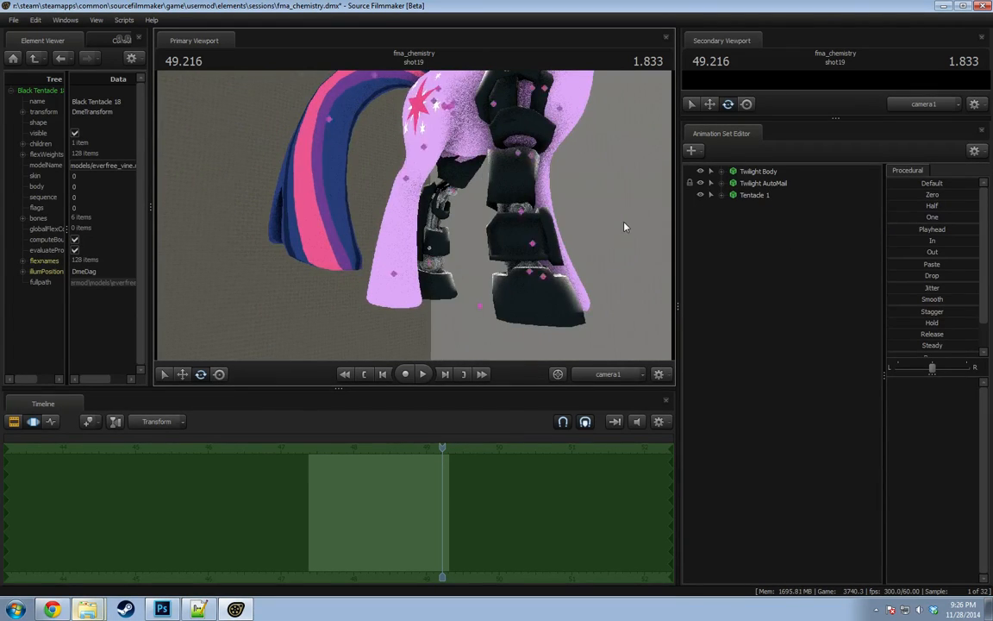
key("ctrl+z")
key("ctrl+z")
key("ctrl+z")
key("ctrl+z")
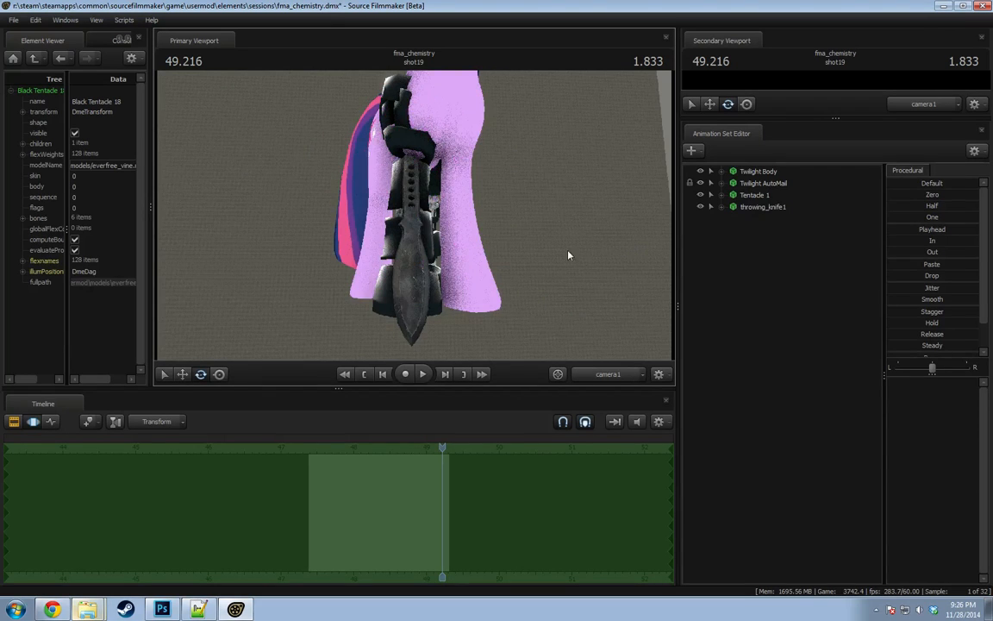
Rotate and move throwing_knife1 so its blade slants forward and down out of the robotic foreleg's lower plate.
left_click_drag(568, 255, 414, 219)
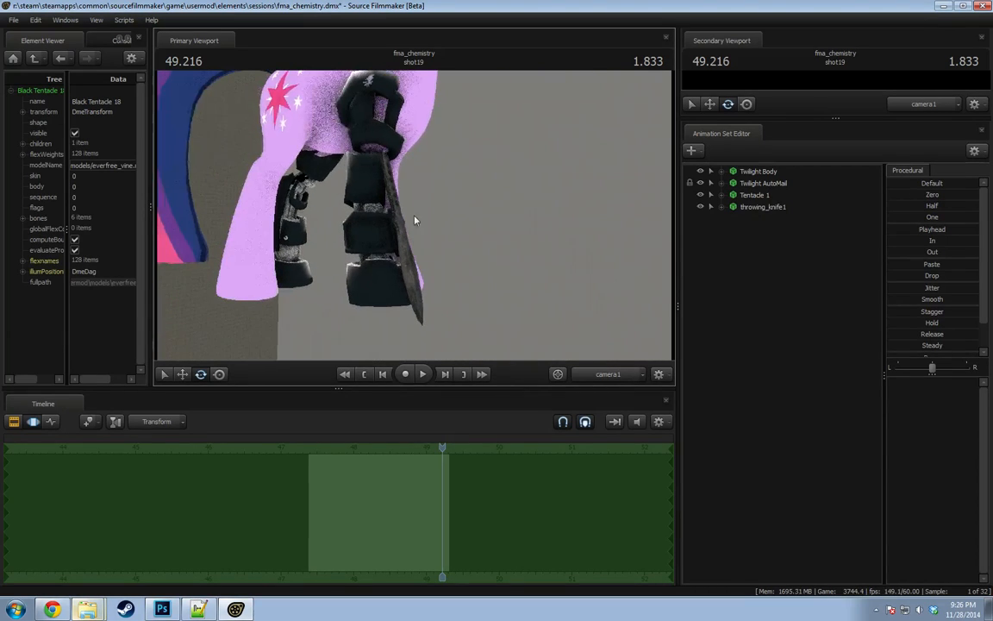
left_click(761, 207)
left_click_drag(534, 215, 393, 208)
key("e")
key("e")
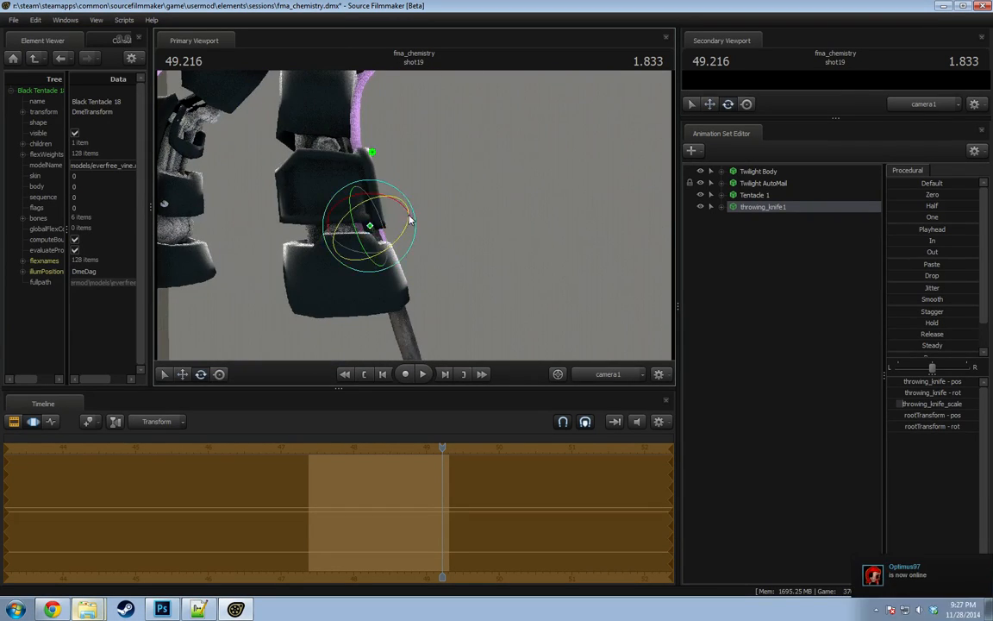
left_click_drag(370, 245, 474, 179, "alt")
right_click(418, 208)
middle_click_drag(345, 242, 414, 220, "alt")
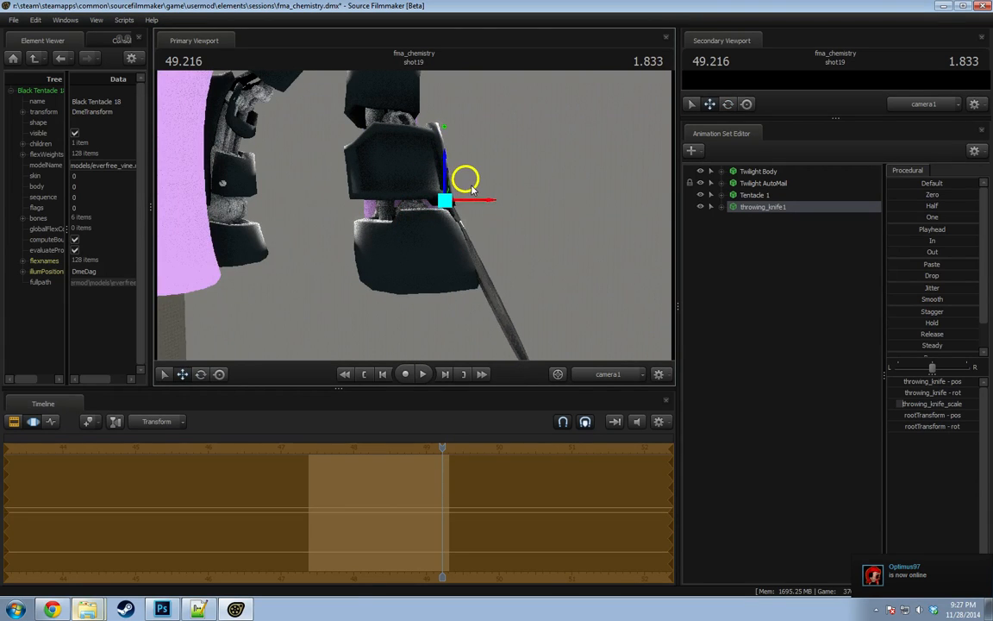
Fine-tune the knife's rotation and position so it emerges from the lower foreleg plate just above the hoof.
left_click_drag(529, 183, 408, 233, "alt")
key("e")
key("w")
right_click_drag(408, 233, 412, 214, "alt")
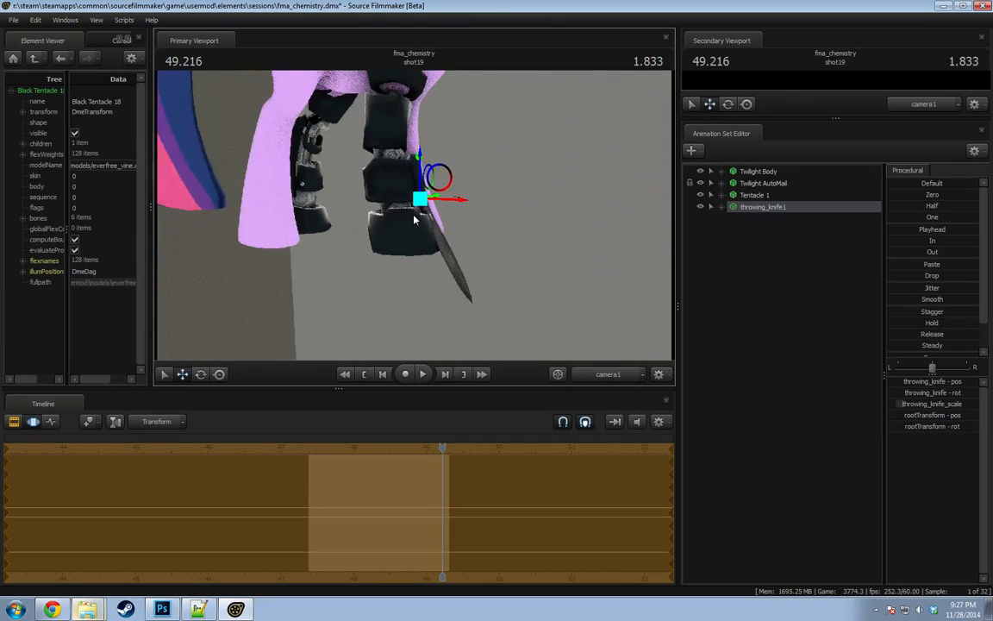
left_click_drag(413, 214, 414, 214, "alt")
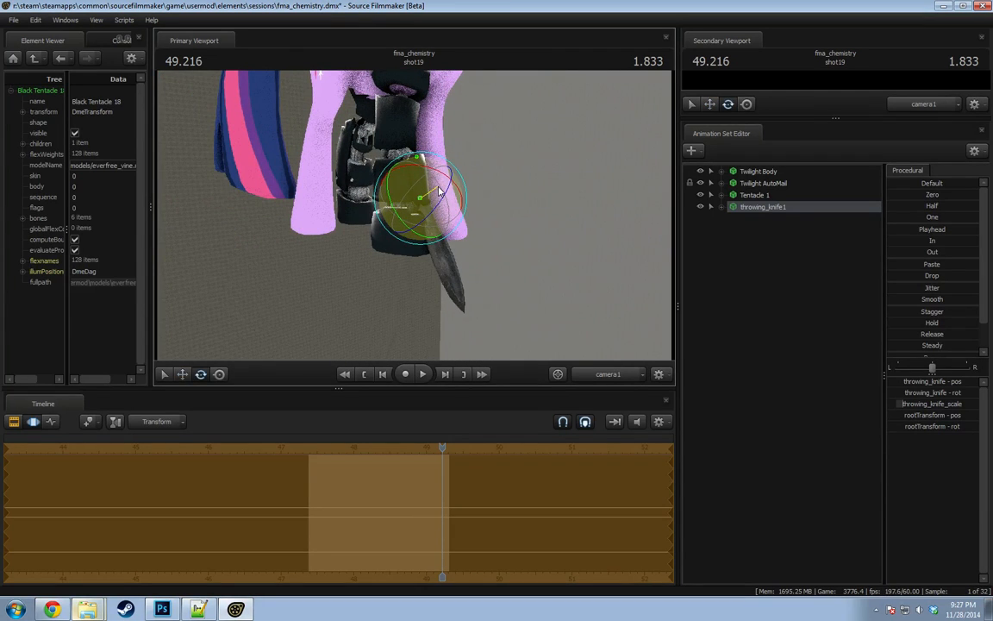
left_click_drag(440, 192, 436, 193)
left_click_drag(435, 193, 424, 235, "alt")
key("w")
Expand the Twilight AutoMail leg bones and select RightBall in the Right Front Leg group.
left_click(716, 183)
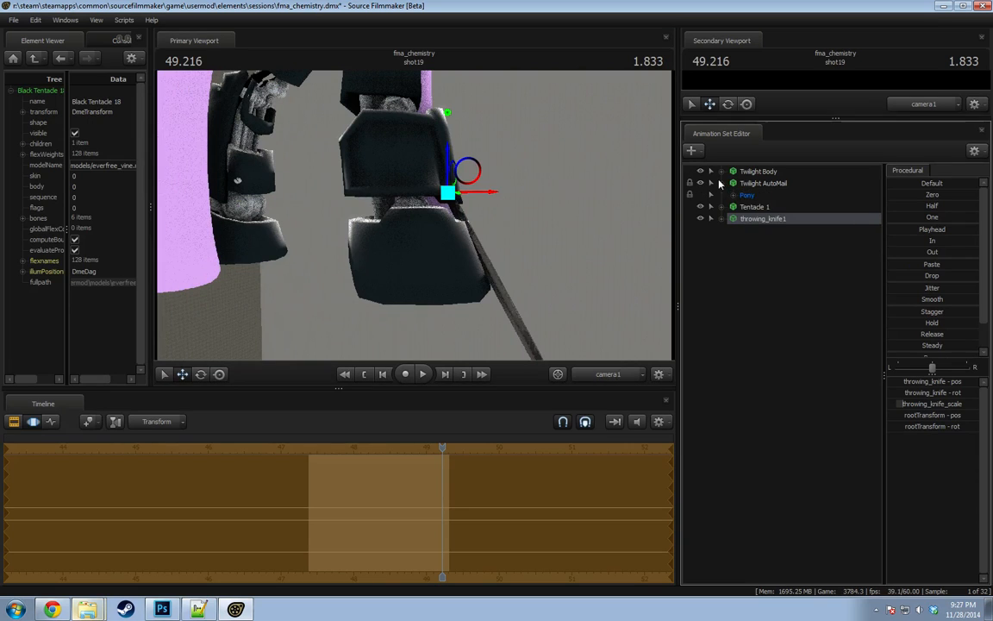
left_click(747, 207)
left_click(756, 218)
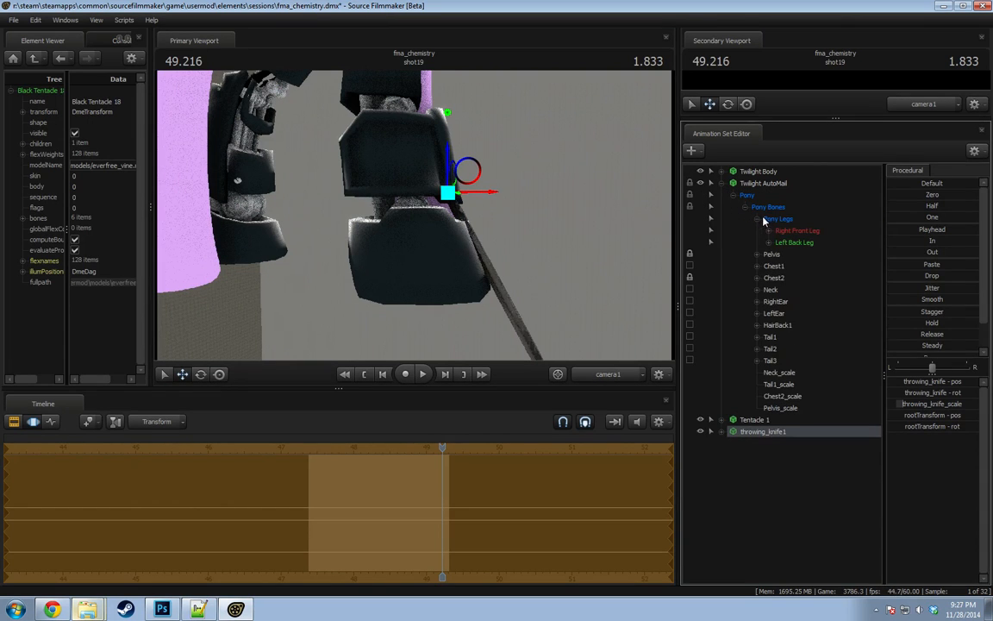
left_click(768, 243)
left_click(800, 290)
key("s")
key("a")
left_click_drag(593, 247, 593, 247)
left_click(769, 231)
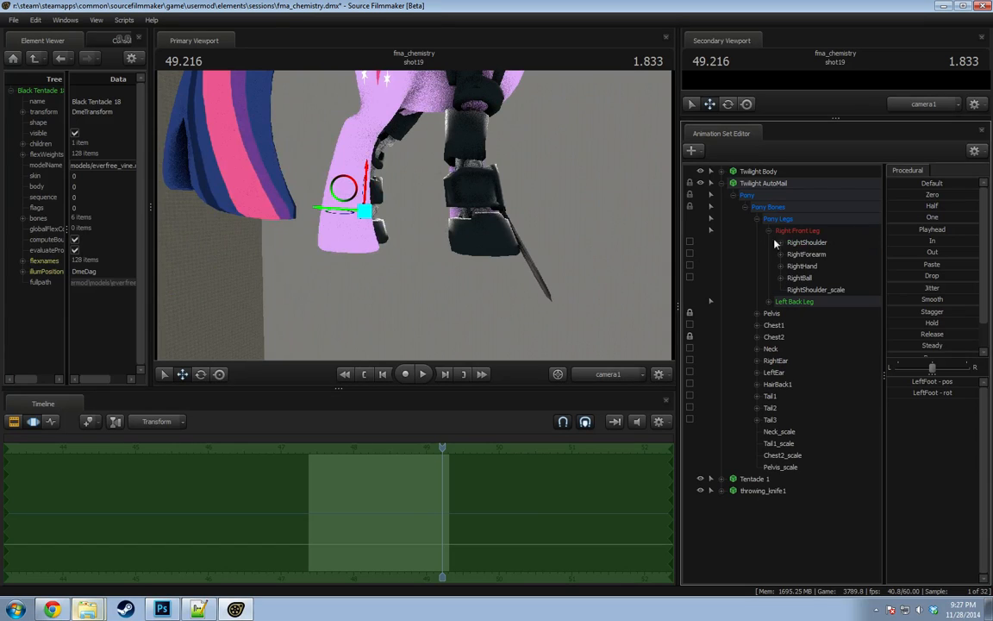
left_click(799, 277)
Rotate the RightBall bone to fold the robotic front hoof backward and shift it clear of the knife.
key("e")
left_click_drag(523, 213, 512, 239)
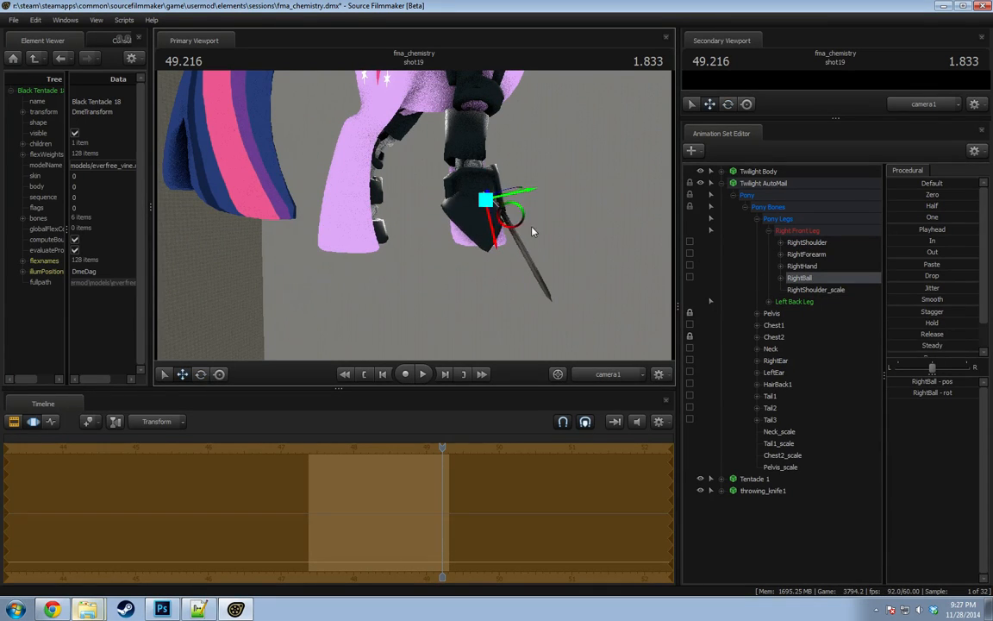
key("w")
key("d")
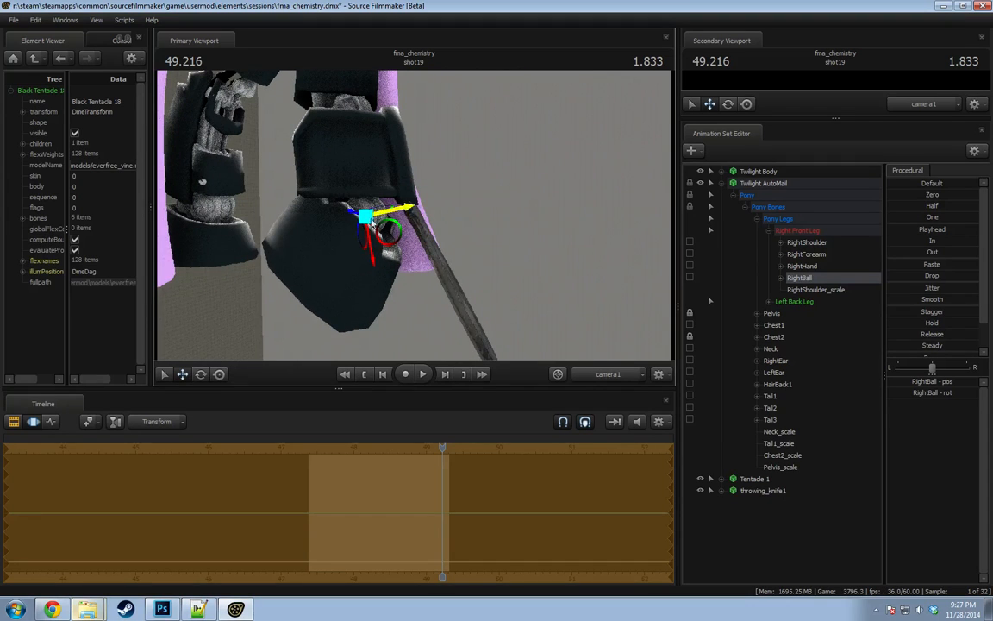
left_click_drag(369, 223, 405, 228)
key("e")
key("w")
right_click_drag(405, 227, 405, 231, "alt")
mouse_move(405, 231)
left_mouse_down("alt")
mouse_move(388, 231)
mouse_move(424, 231)
left_mouse_up("alt")
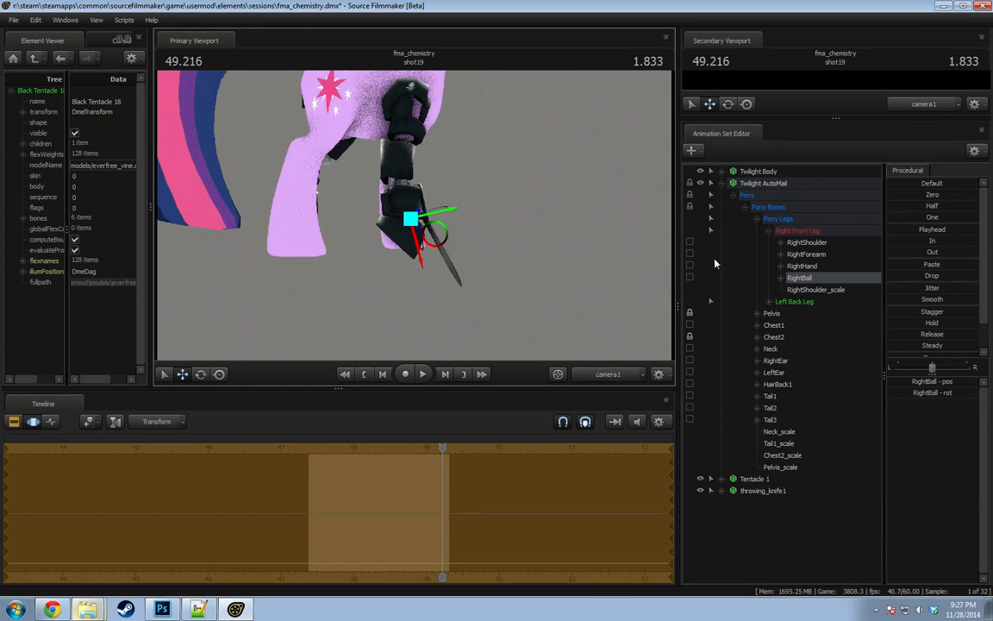
Select throwing_knife1 and try to adjust its placement against the folded hoof.
left_click(762, 489)
left_click(445, 193)
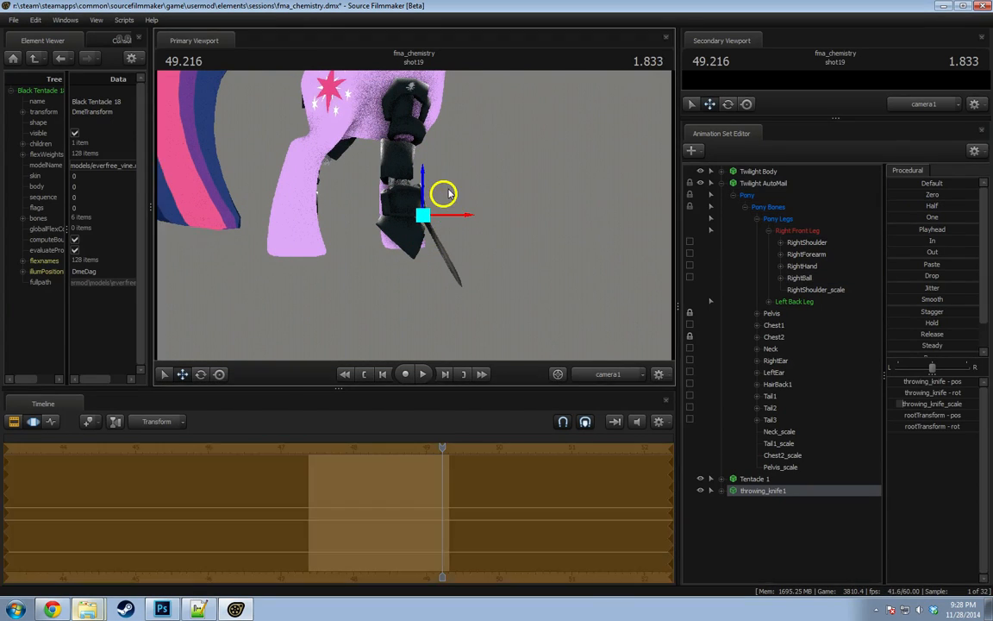
left_click_drag(440, 193, 497, 234, "alt")
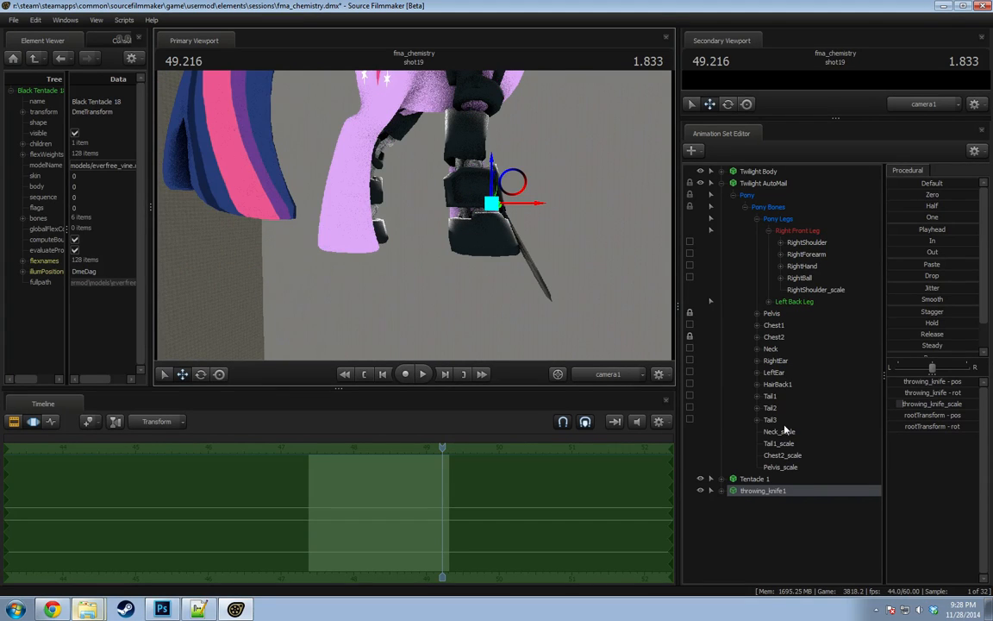
Create an animation set for the existing camera1 element and reframe the camera on the pony's legs.
left_click(722, 183)
left_click(696, 149)
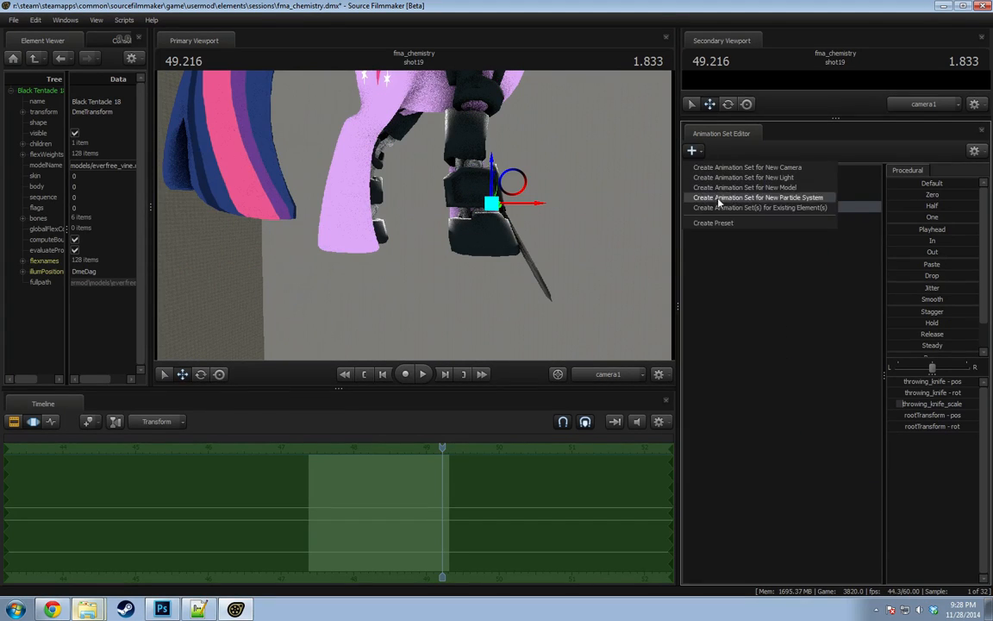
left_click(716, 207)
left_click(510, 377)
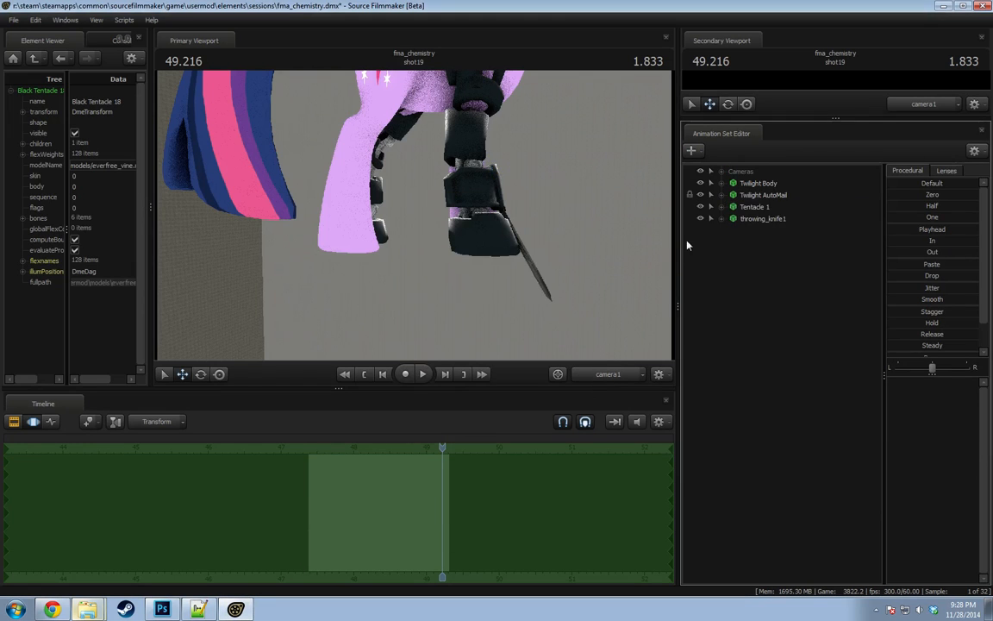
left_click(761, 182)
left_click_drag(565, 201, 366, 225)
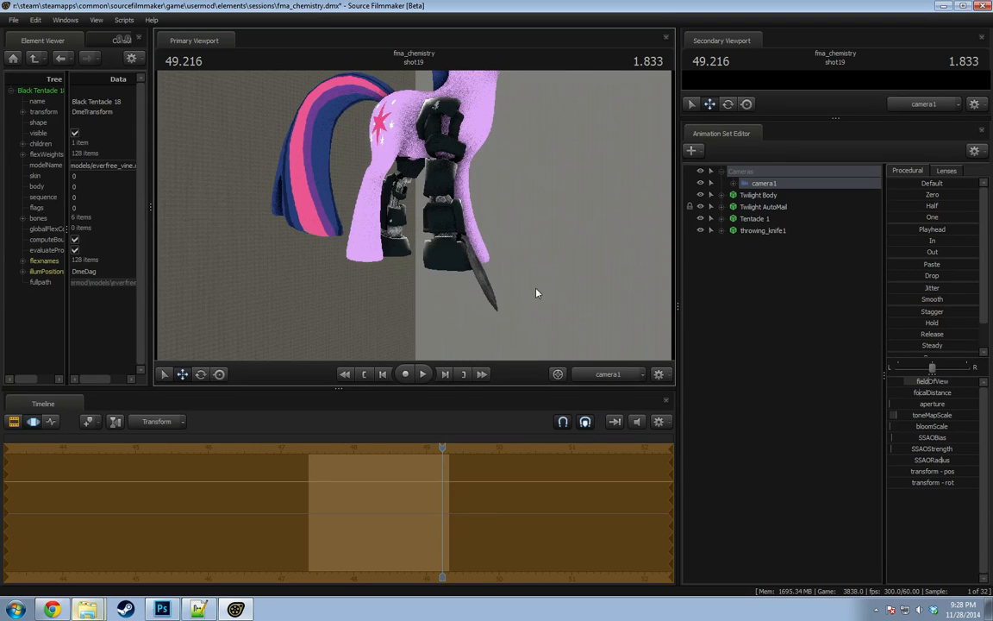
Delete the throwing_knife1 animation set and move the playhead to 47.466, near the start of the shot.
left_click(756, 230)
right_click(756, 230)
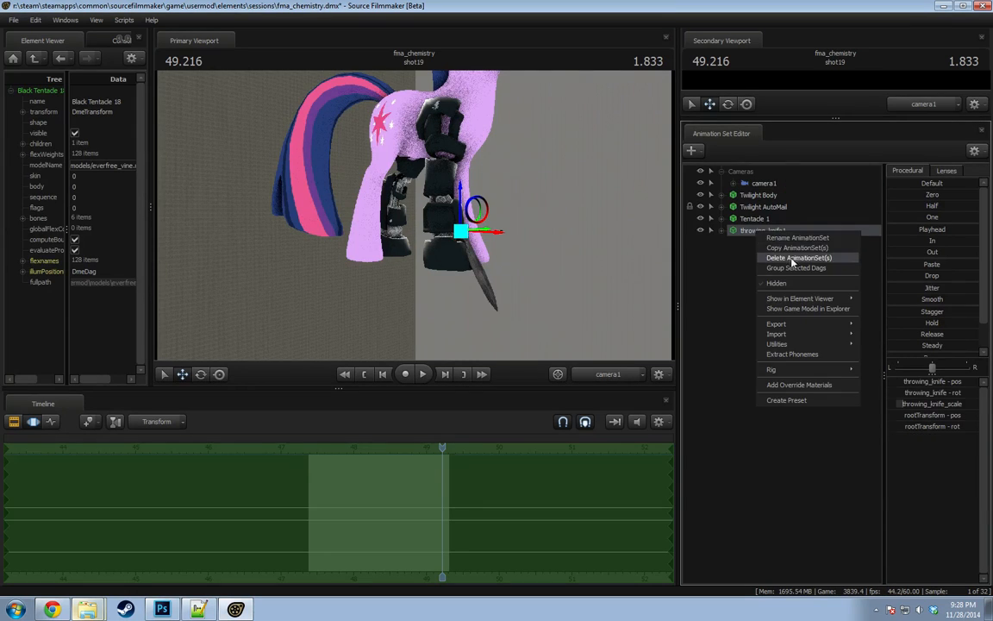
left_click(789, 258)
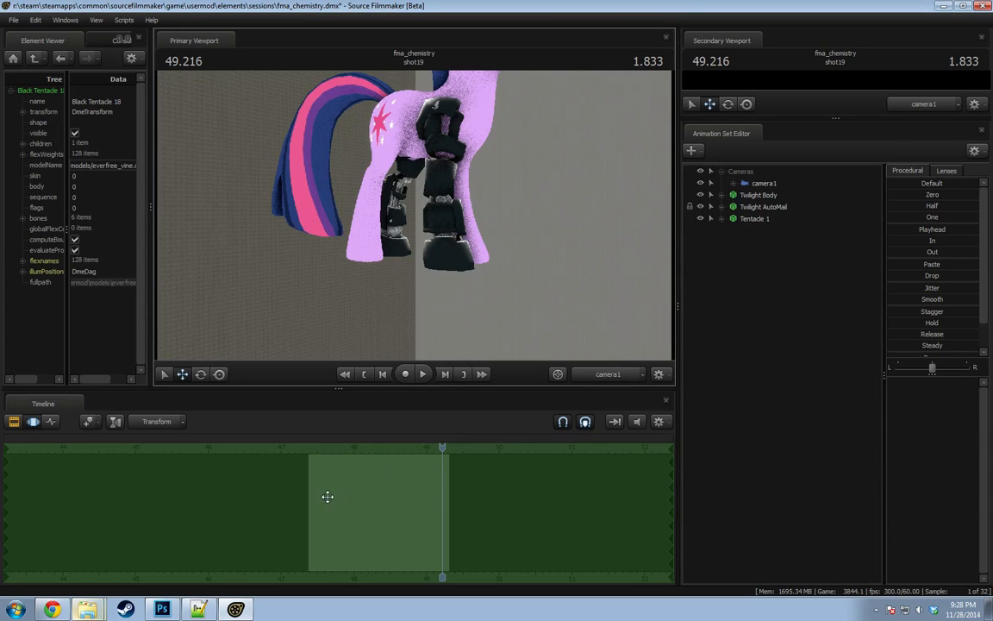
left_click_drag(328, 495, 315, 490)
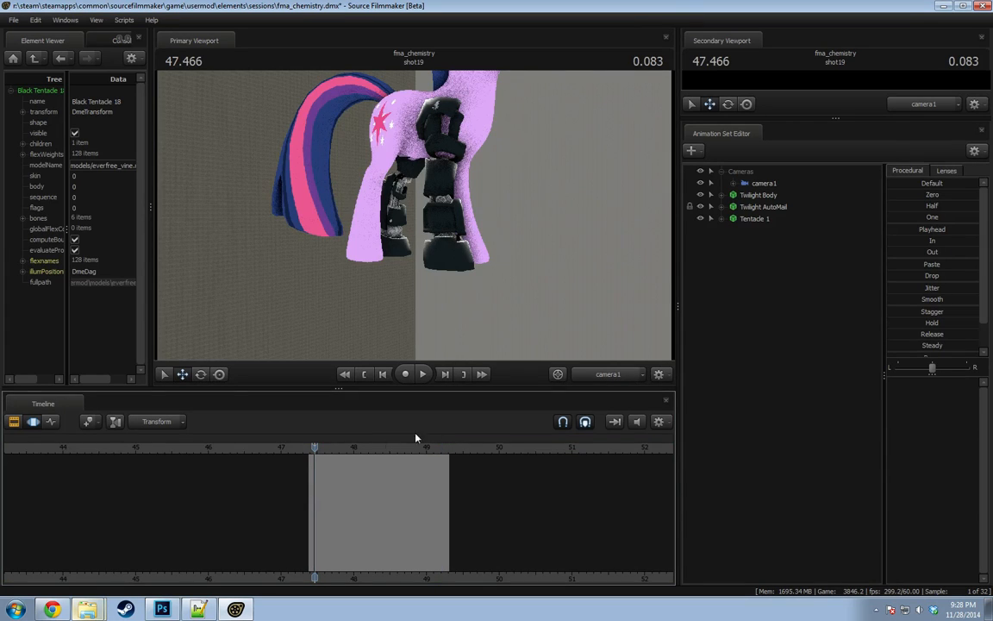
left_click(755, 219)
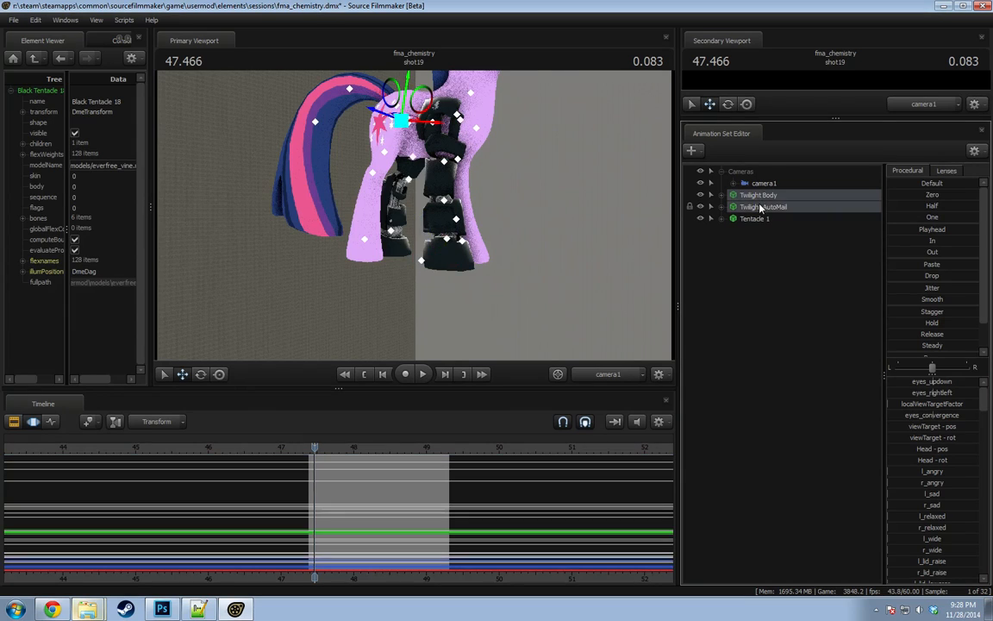
right_click(759, 205)
left_click(785, 221)
key("ctrl+z")
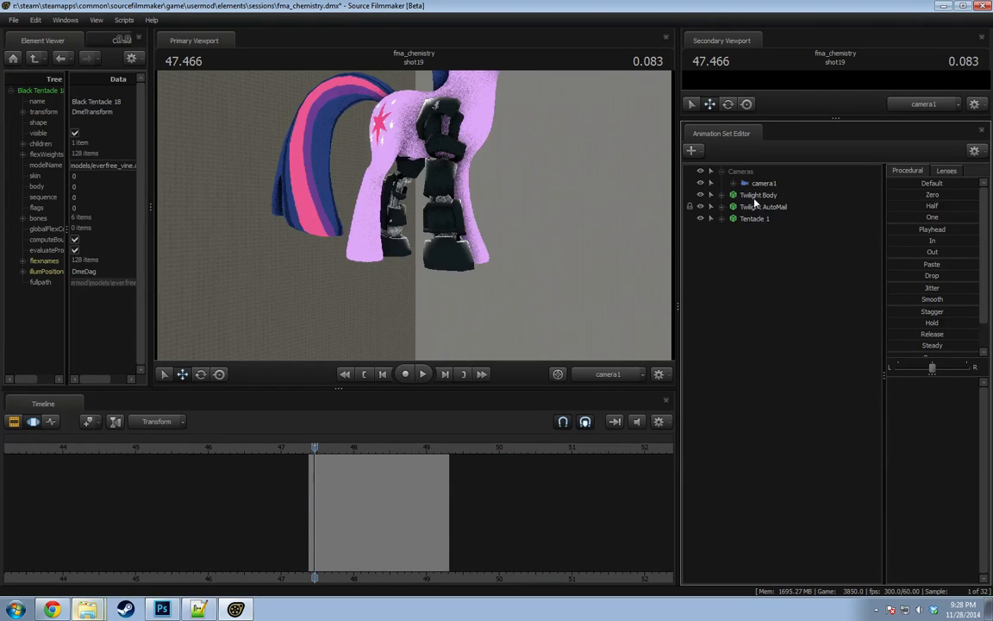
Copy the Twilight Body and Twilight AutoMail animation sets despite their locked controls, and paste duplicates into the shot.
right_click(767, 195)
left_click(759, 221)
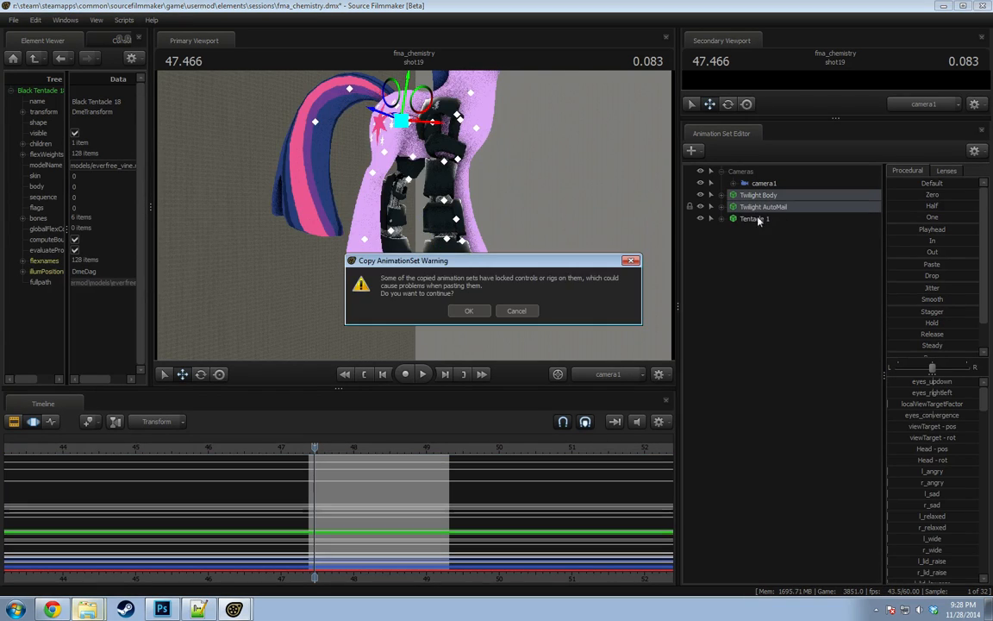
left_click(470, 310)
right_click(764, 273)
left_click(811, 334)
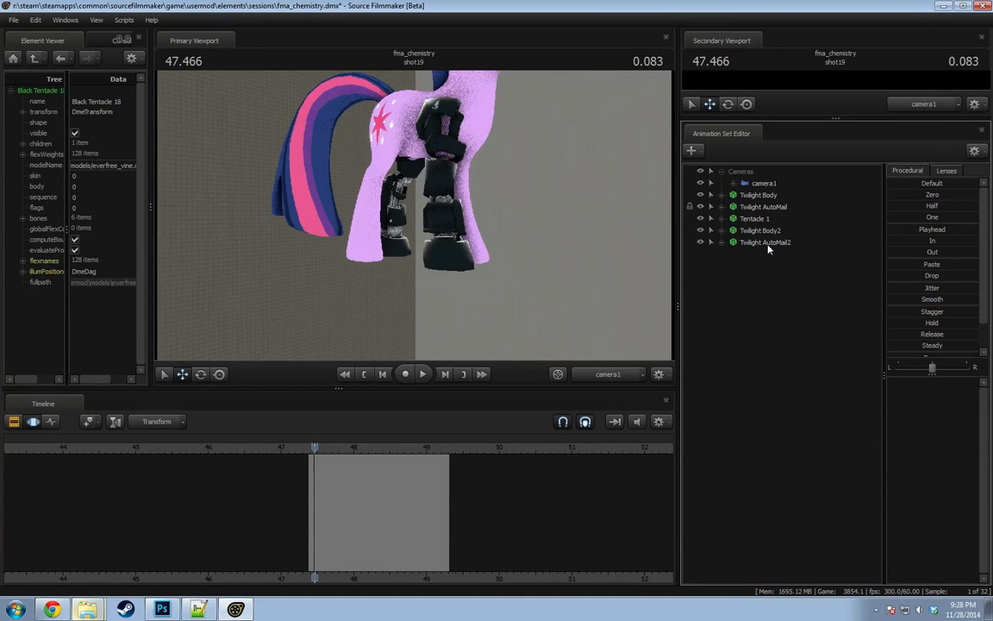
Group the pasted Twilight Body2 and Twilight AutoMail2 sets and rename the group Base Edward Sparkle.
left_click(760, 230)
left_click(760, 242, "ctrl")
right_click(763, 243)
left_click(793, 274)
type("Bas")
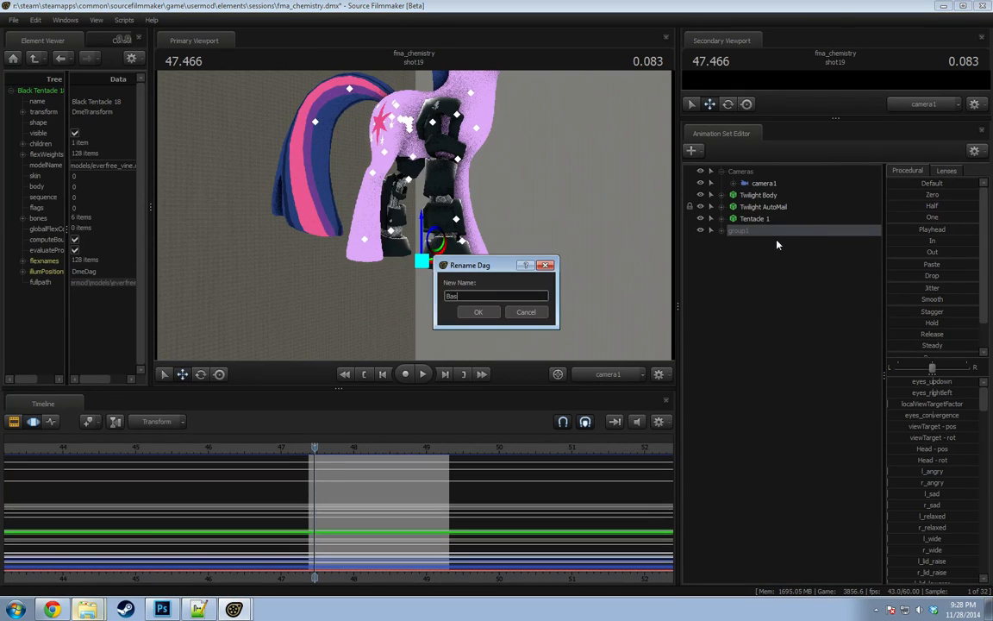
type("e T")
key("BackSpace")
type("Edward Sparkle")
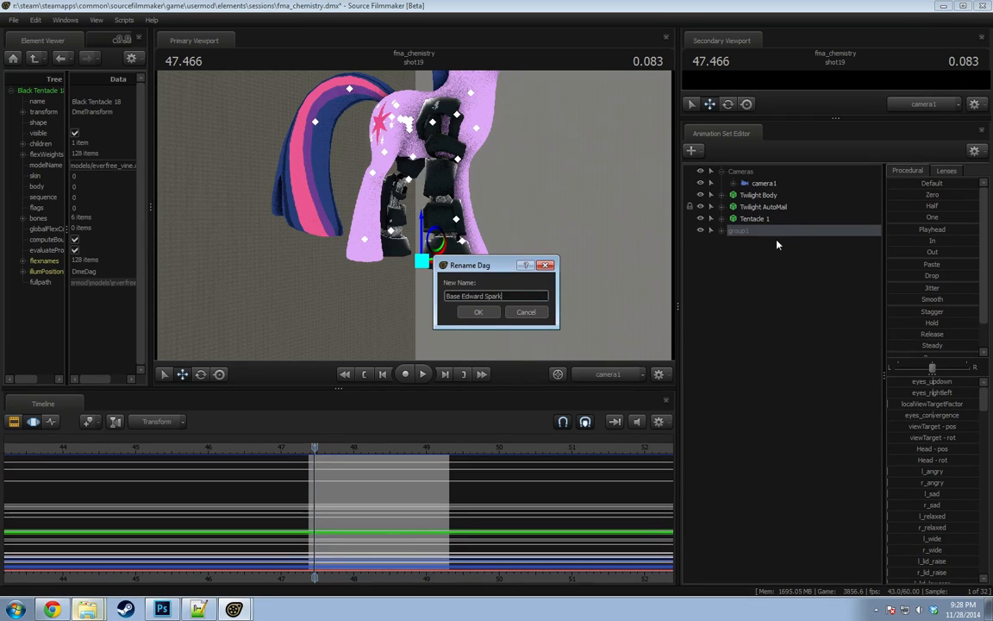
key("Return")
Hide the Base Edward Sparkle group, make it unselectable, and move it above Twilight Body in the list.
right_click(746, 230)
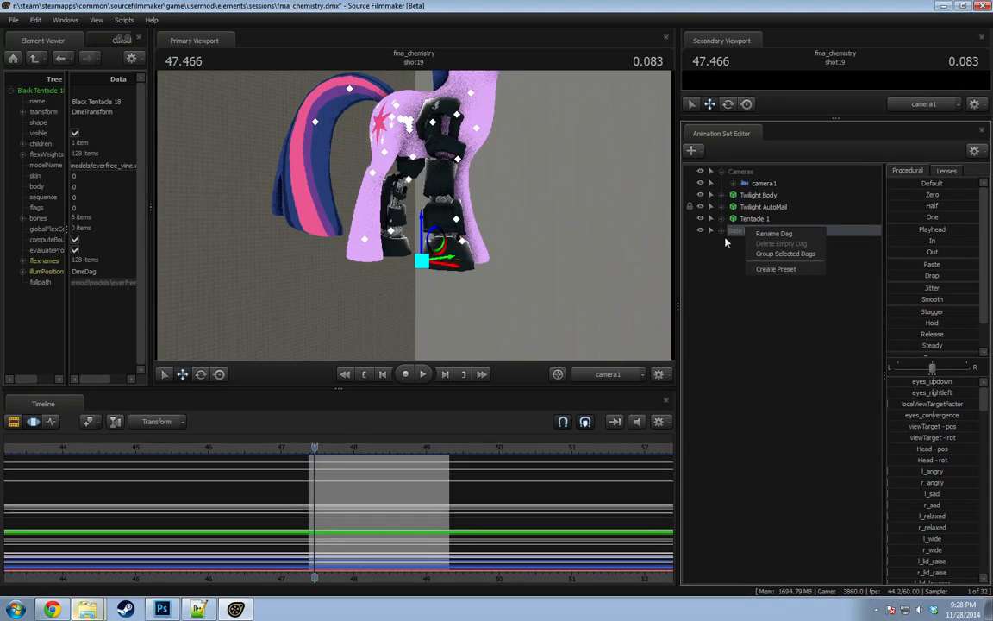
left_click(711, 231)
mouse_move(749, 230)
left_mouse_down()
mouse_move(742, 195)
mouse_move(749, 209)
left_mouse_up()
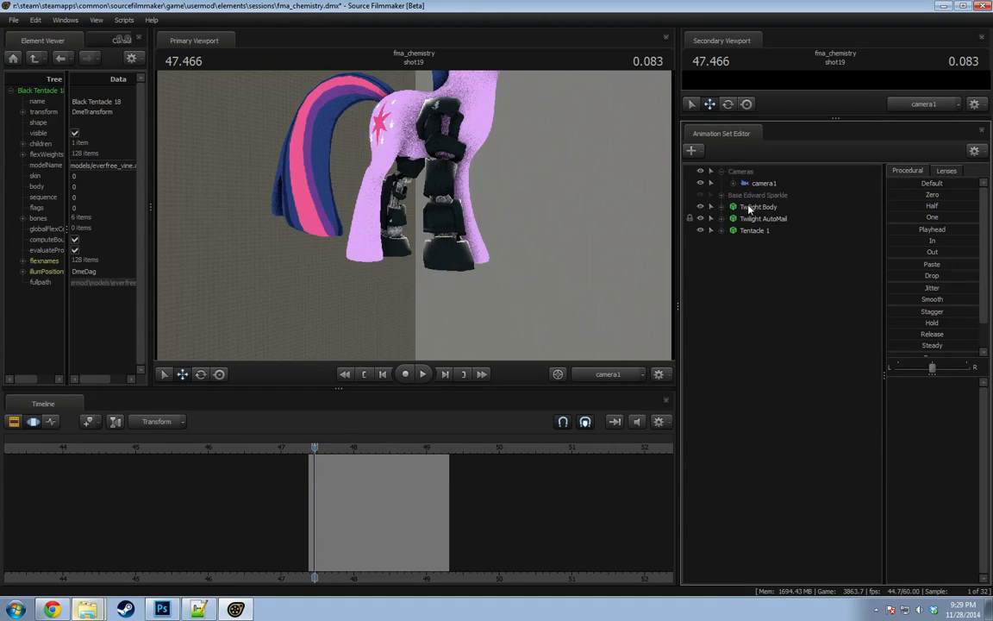
Select the Twilight AutoMail and Twilight Body animation sets and move the playhead to 47.433.
left_click(763, 218)
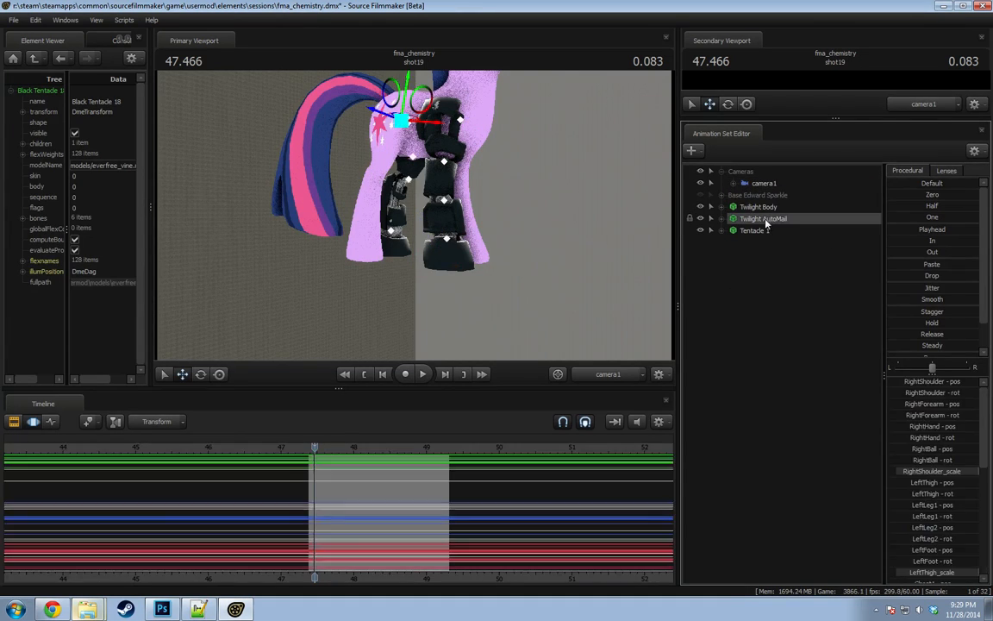
left_click(758, 207, "ctrl")
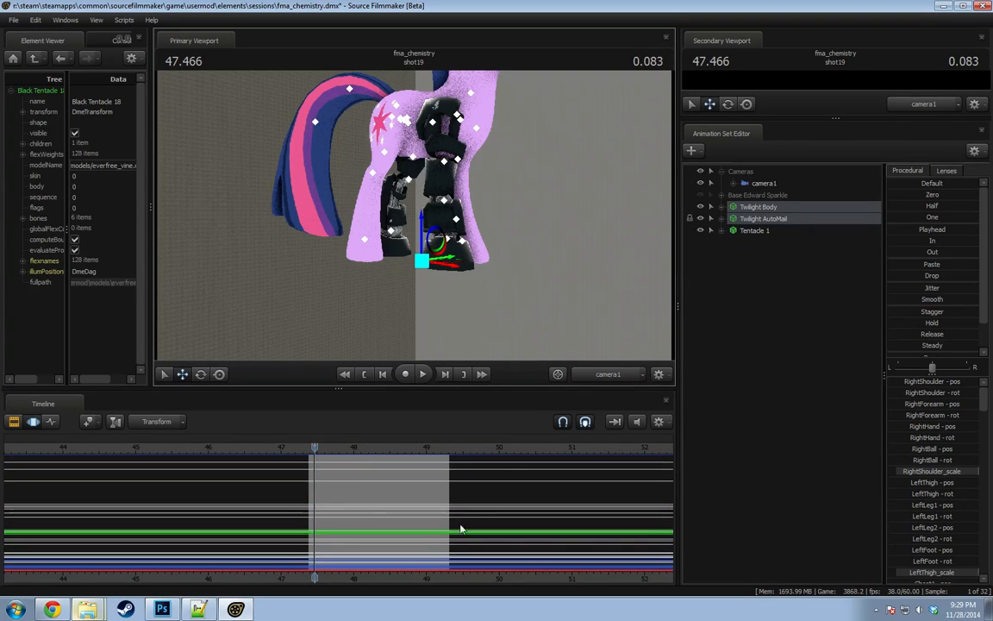
scroll(297, 509, "up", 3)
left_click(308, 497)
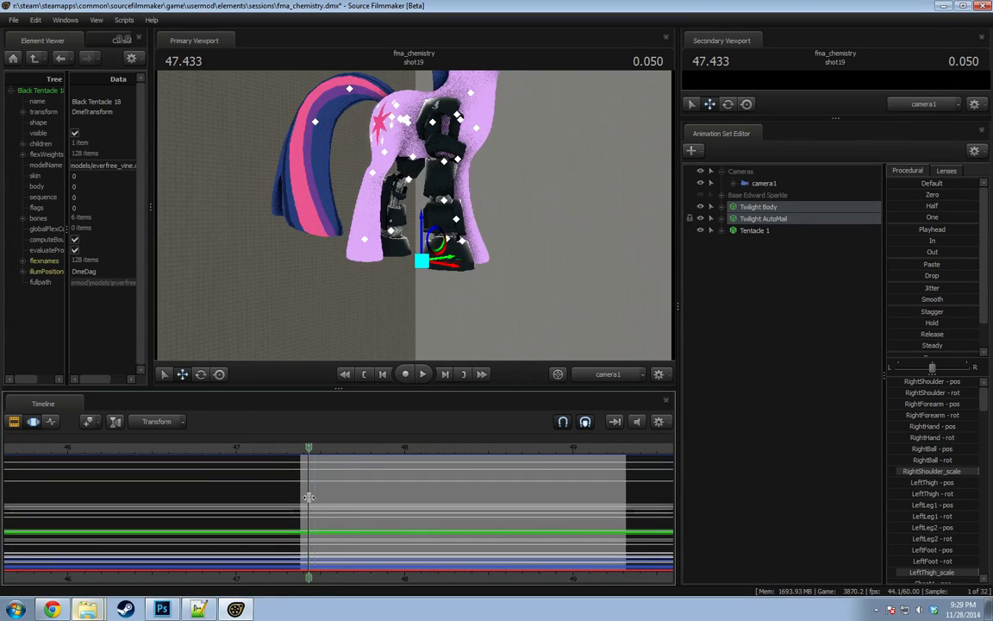
scroll(421, 334, "up", 2)
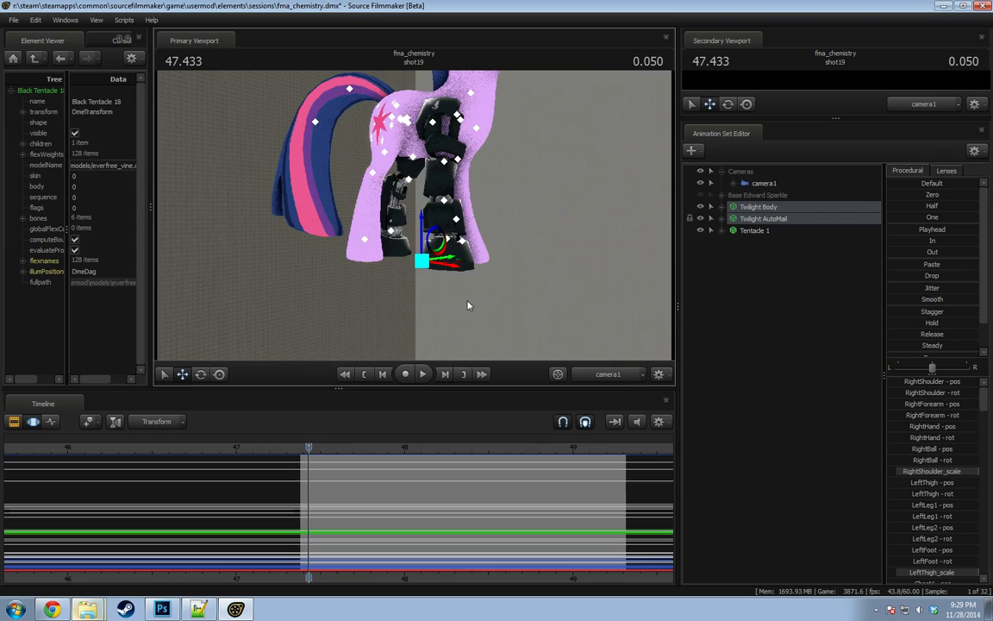
Expand camera1's transform controls and zero the camera's rotation.
left_click(608, 374)
left_click_drag(414, 216, 417, 200)
left_click_drag(762, 182, 269, 228)
left_click(393, 237)
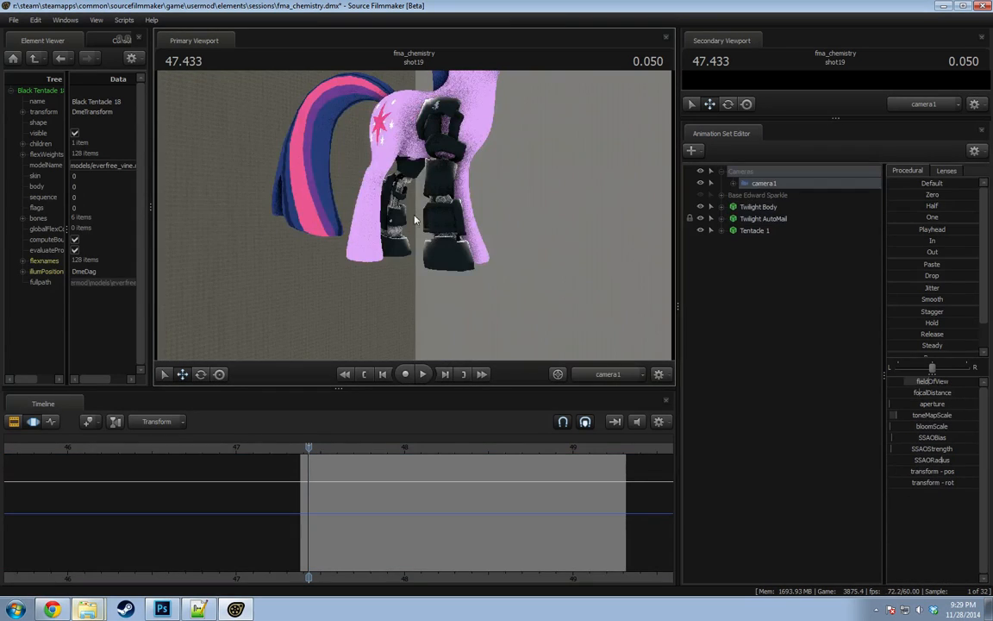
left_click(734, 183)
left_click(758, 303)
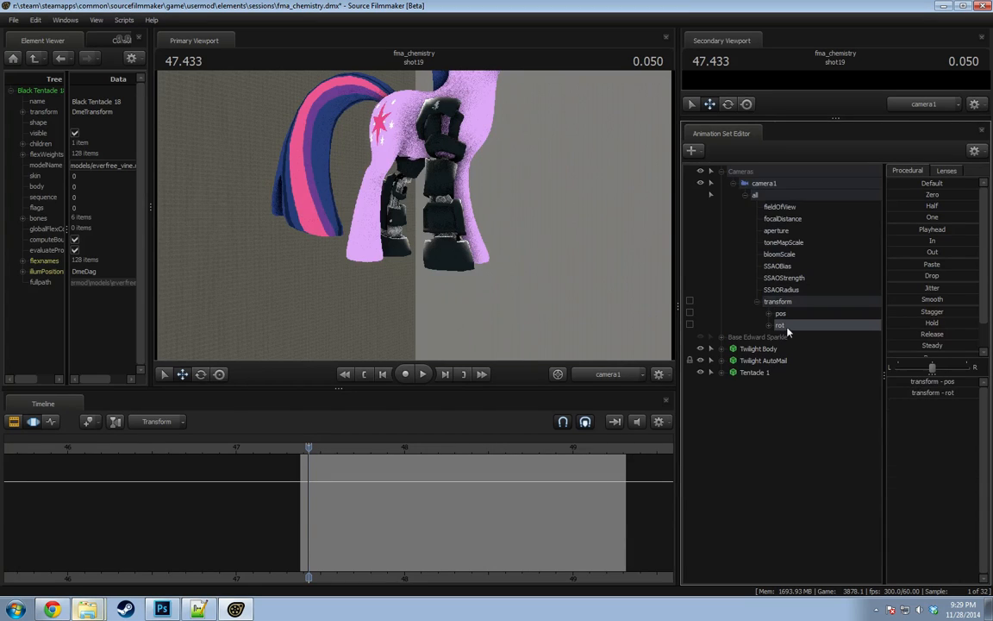
left_click(922, 198)
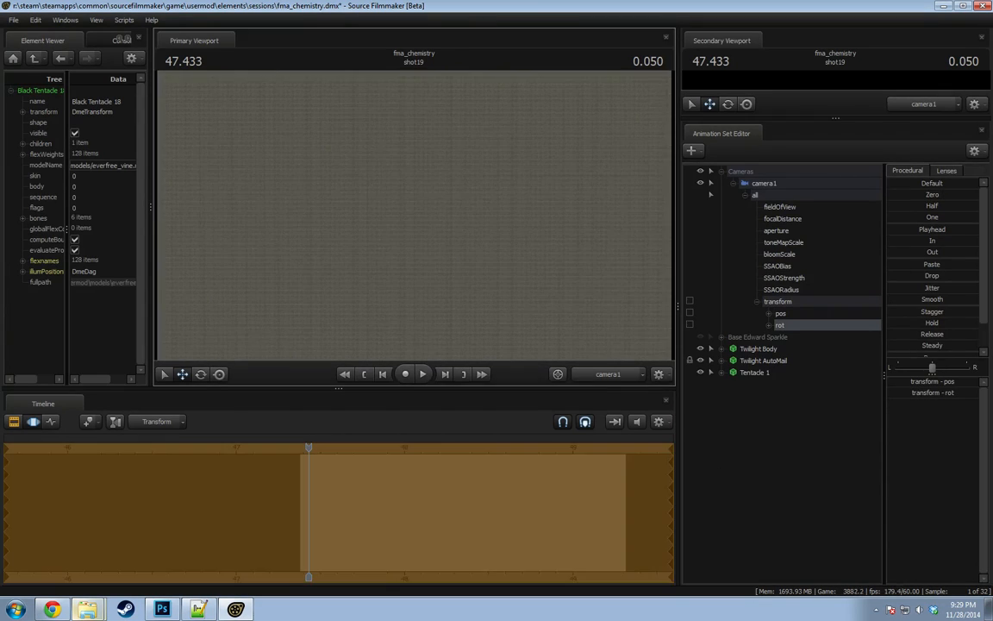
Re-zero camera1's rotation, reframe it to show the whole pony beside the black tentacle, and switch the primary viewport to the work camera.
left_click(759, 196)
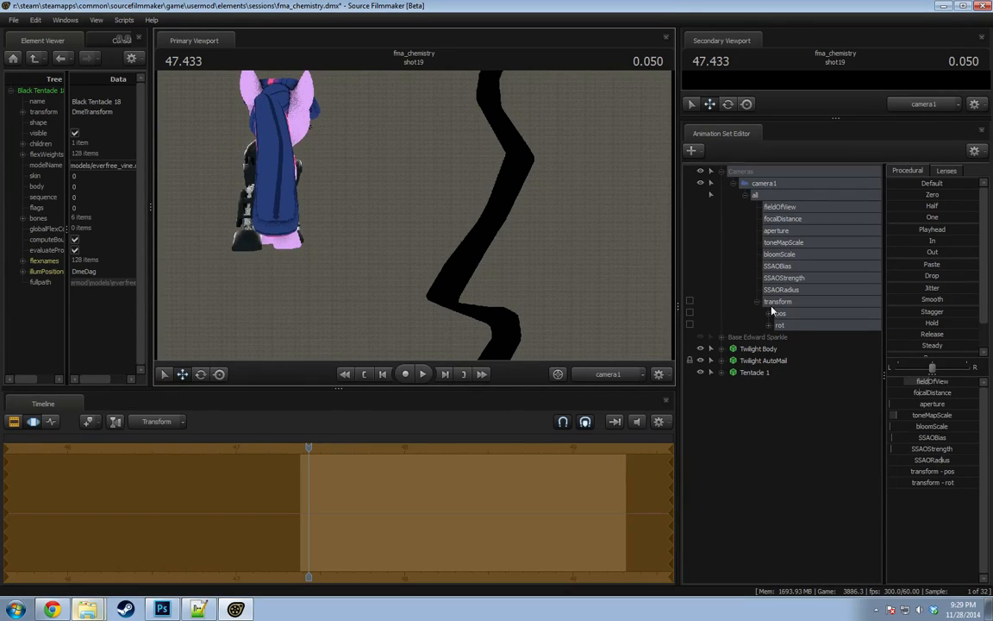
left_click(789, 326)
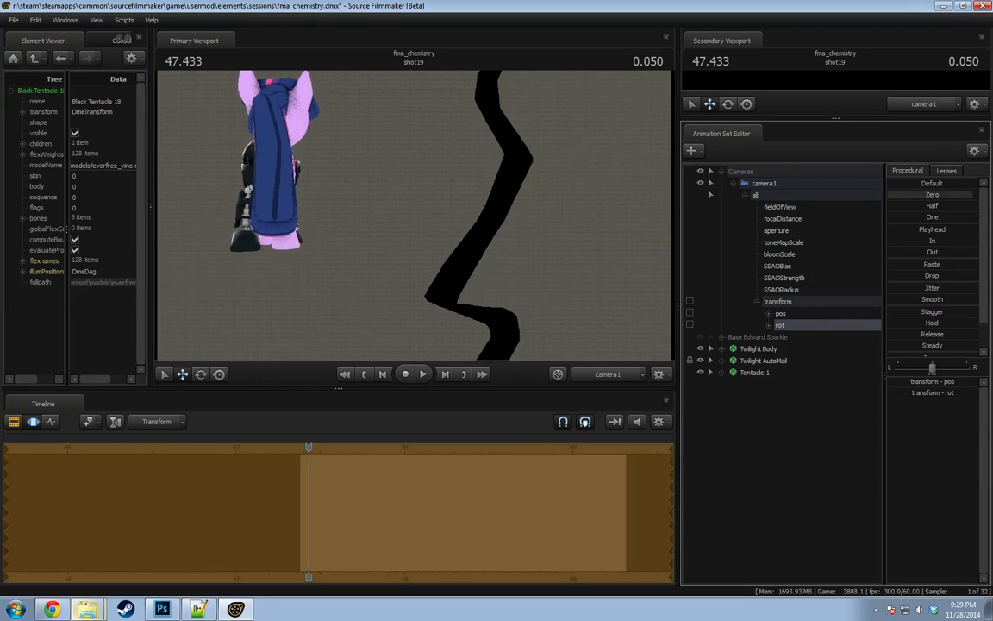
left_click(775, 183)
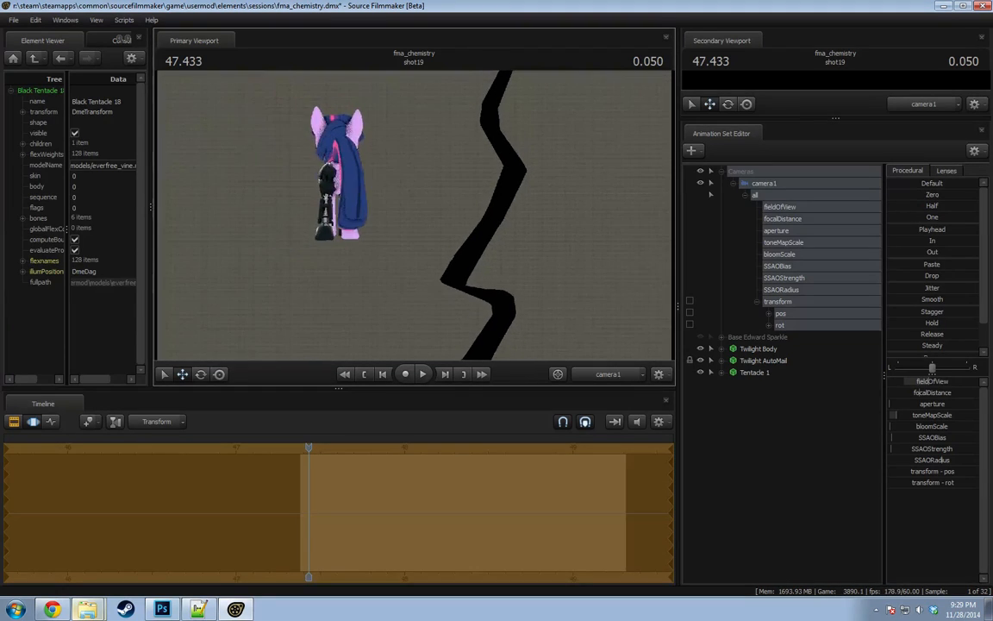
key("w")
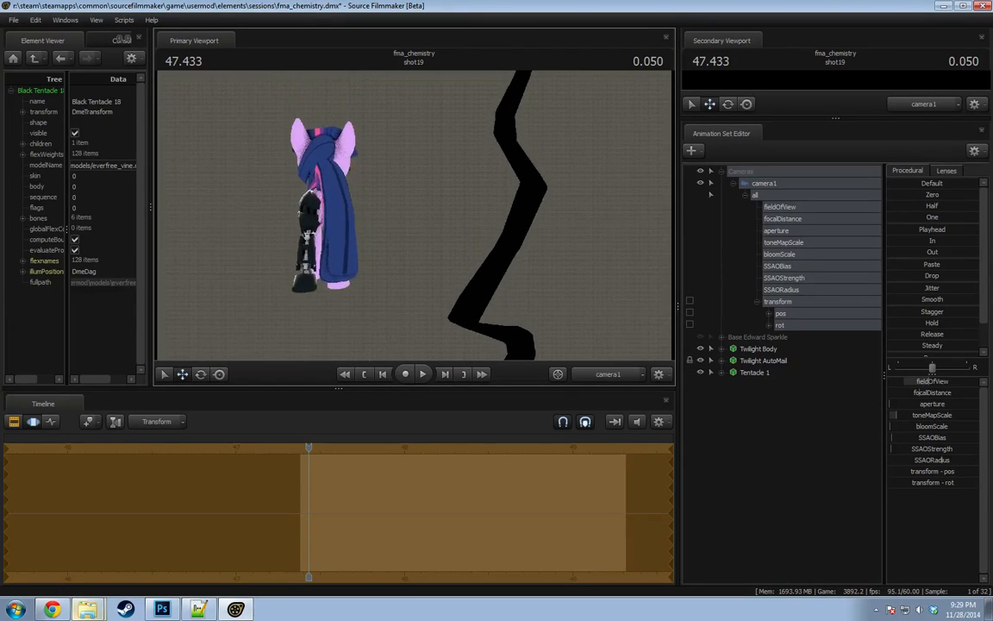
key("w")
key("s")
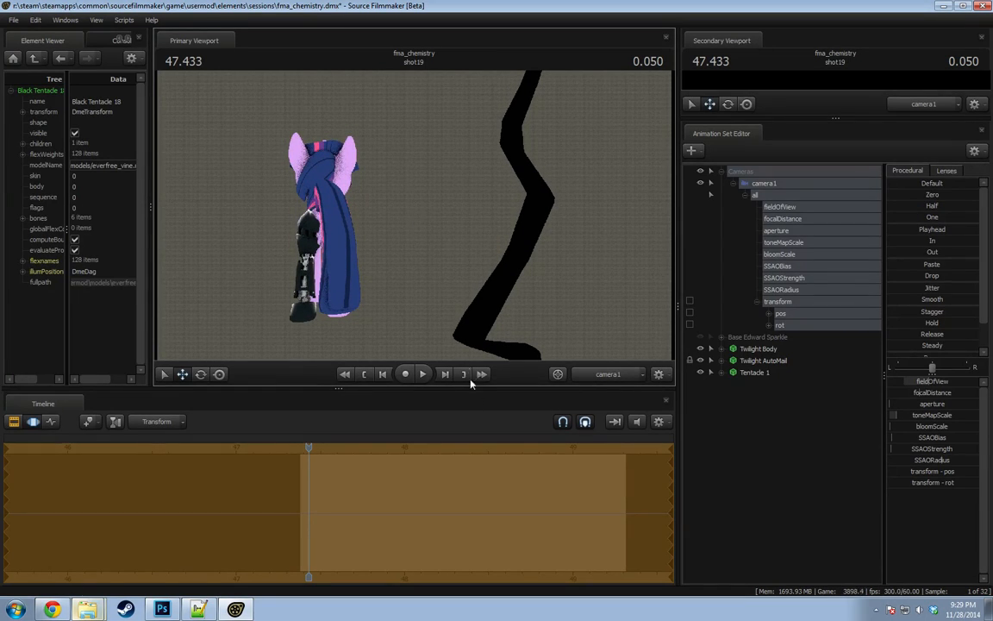
left_click(560, 375)
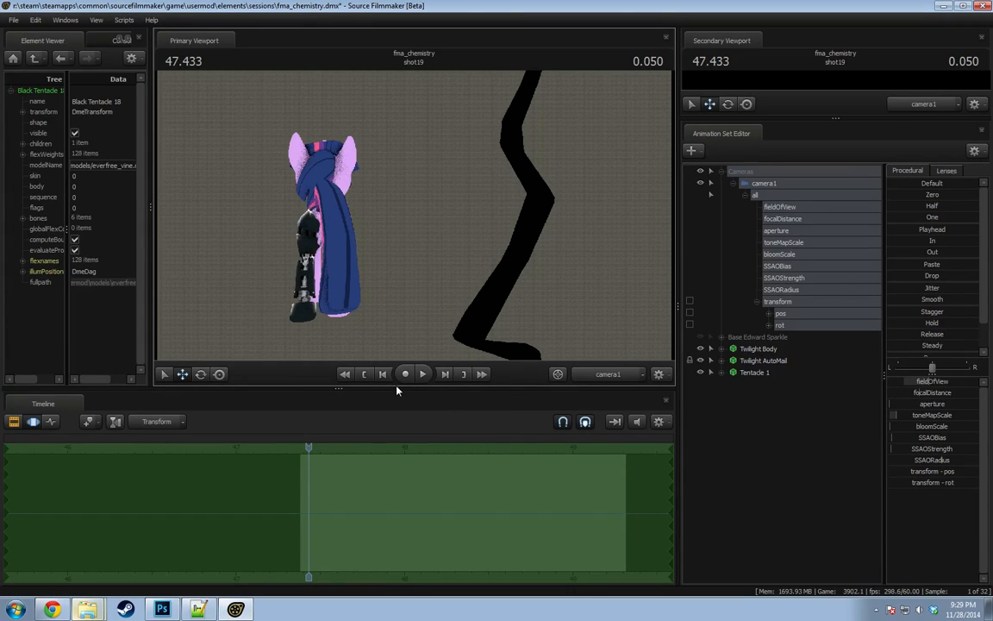
left_click(606, 377)
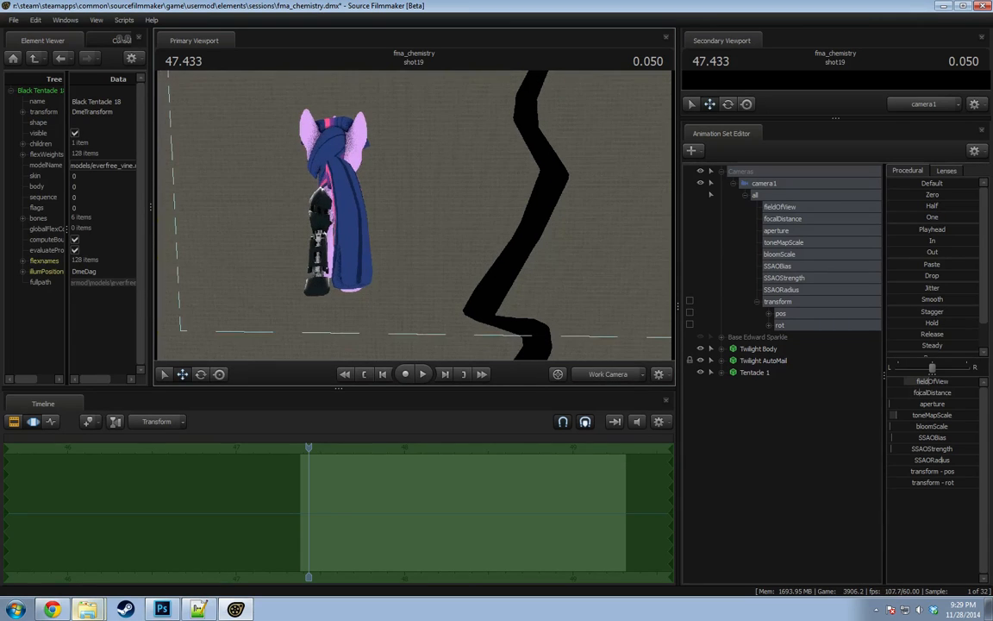
Try rotating the whole Twilight Body so the pony rears up toward the tentacle, and undo the rotation.
left_click(756, 361)
left_click(764, 348)
key("e")
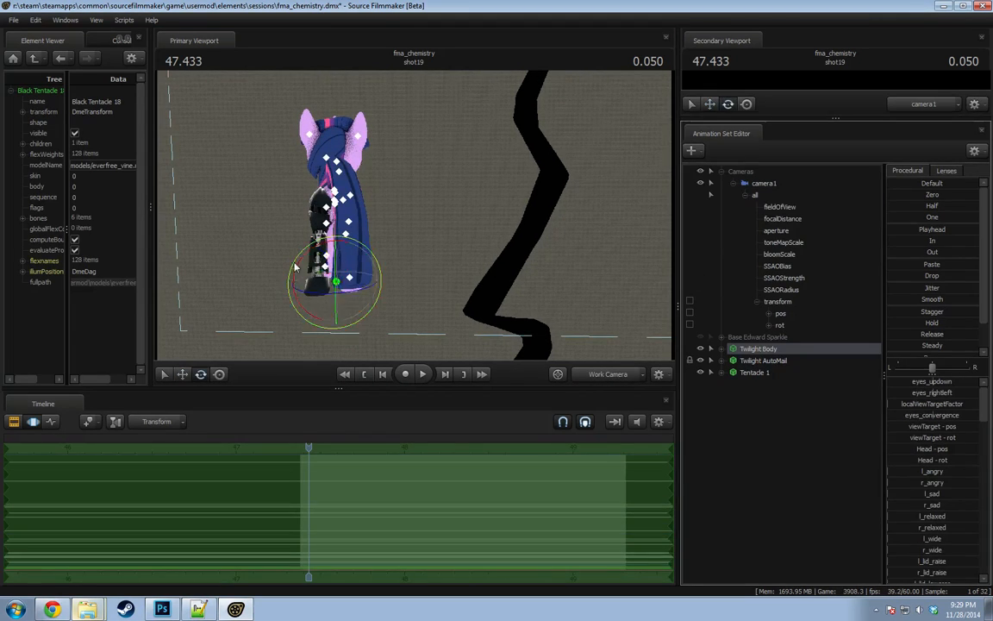
left_click_drag(301, 288, 337, 243)
left_click_drag(441, 308, 423, 227)
left_click_drag(460, 273, 511, 288)
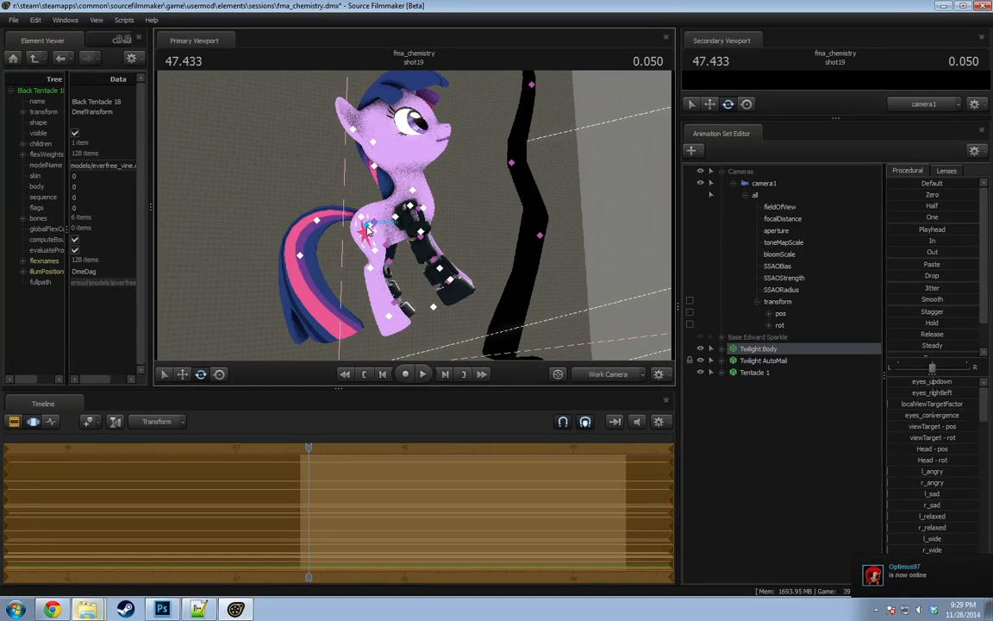
left_click(399, 245)
key("ctrl")
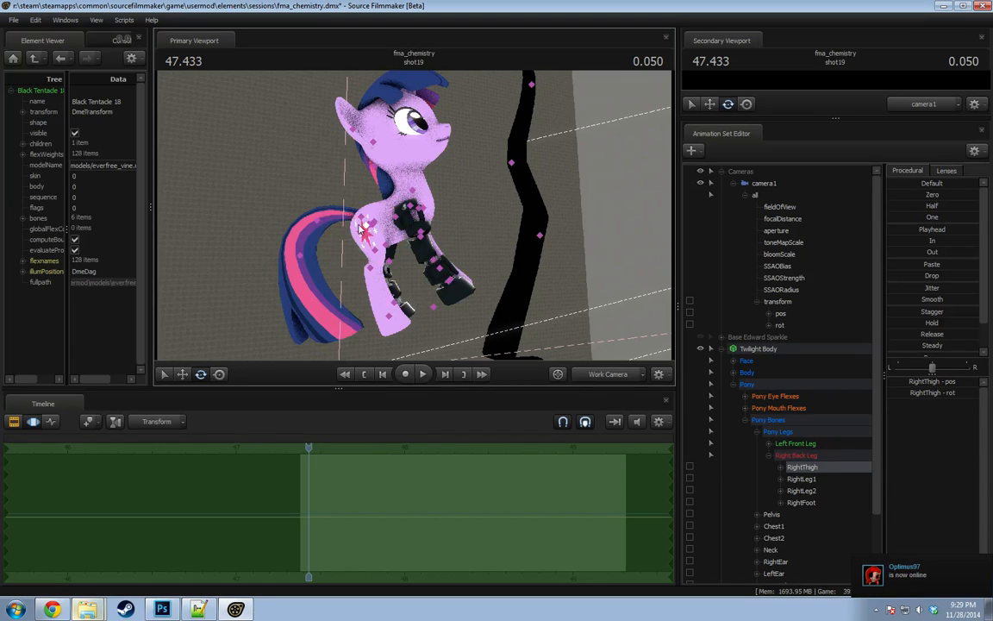
key("ctrl+z")
key("ctrl+z")
Examine where the Twilight Body's Pelvis bone and Body group controls pivot on the pony.
left_click_drag(411, 286, 425, 281, "alt")
key("w")
left_click(759, 349)
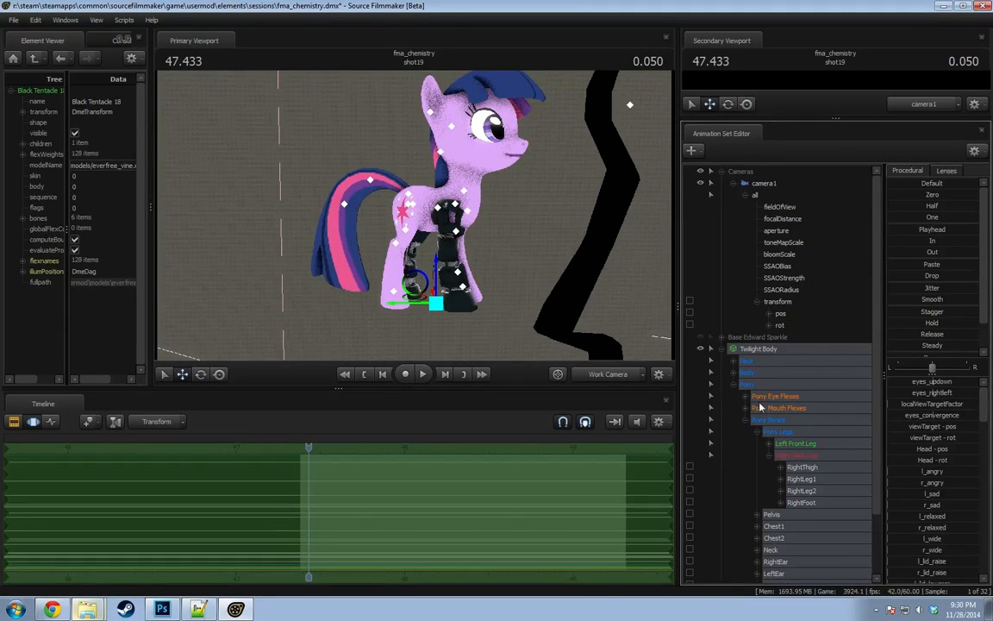
scroll(787, 443, "down", 1)
scroll(787, 443, "down", 1)
left_click(786, 443)
left_click_drag(517, 300, 407, 224, "alt")
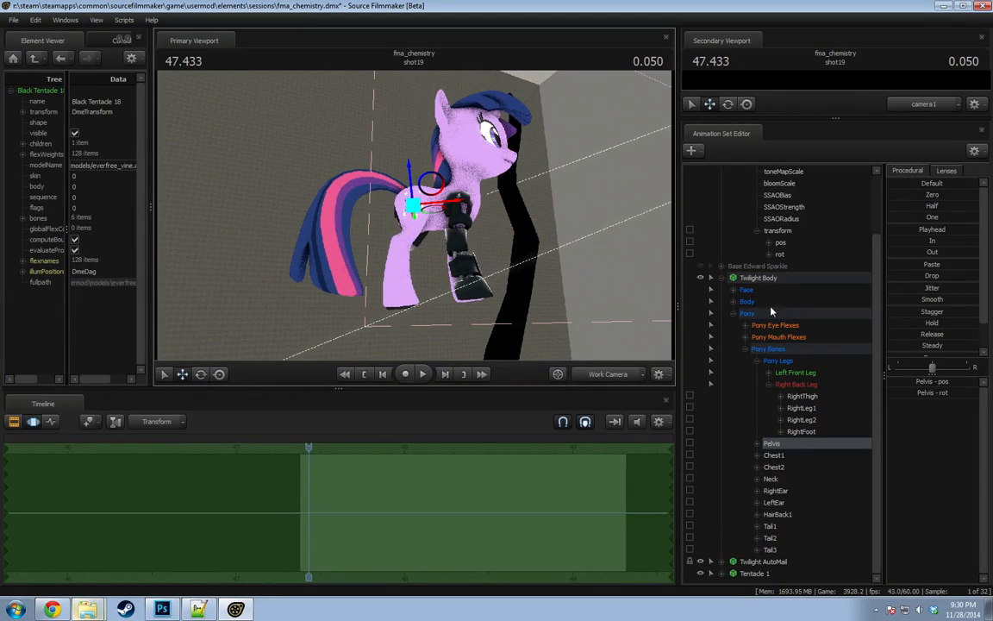
left_click(735, 303)
left_click_drag(431, 322, 403, 252, "alt")
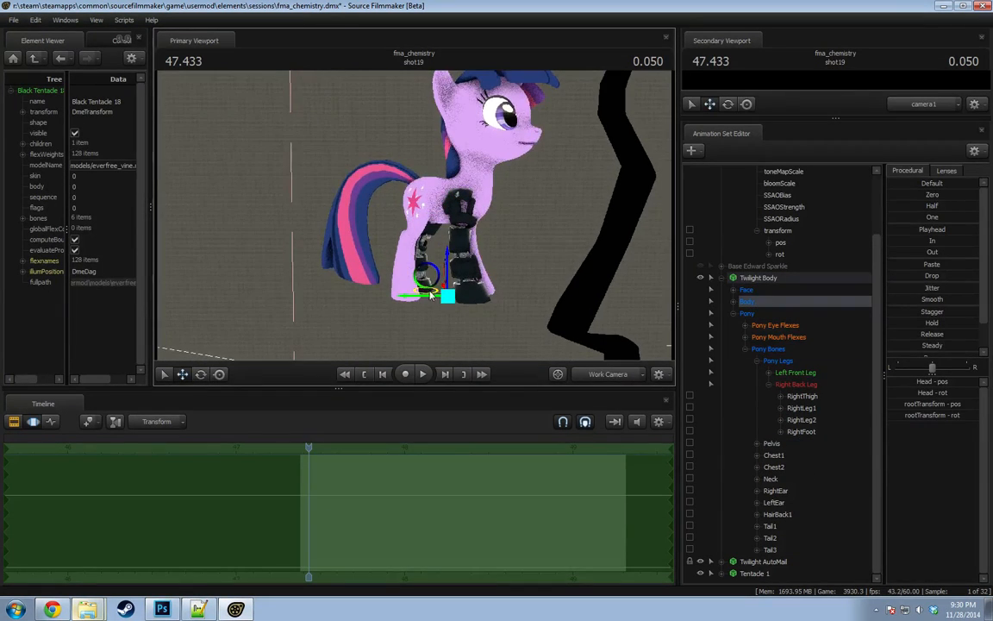
Return the primary viewport to camera1 and enlarge the secondary viewport until it shows the full camera frame.
left_click(589, 376)
left_click(15, 21)
mouse_move(36, 23)
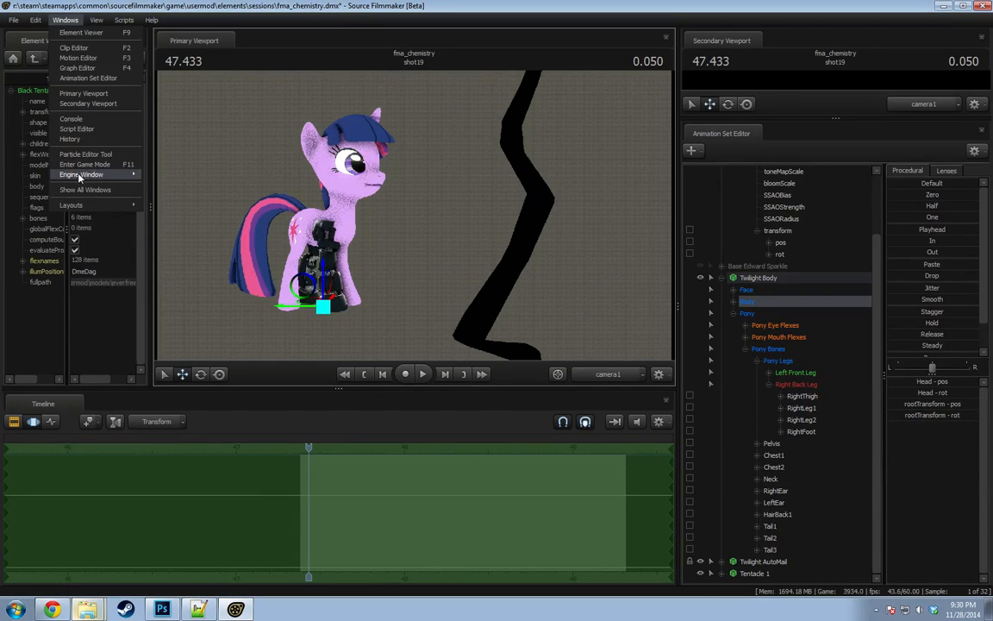
left_click(85, 102)
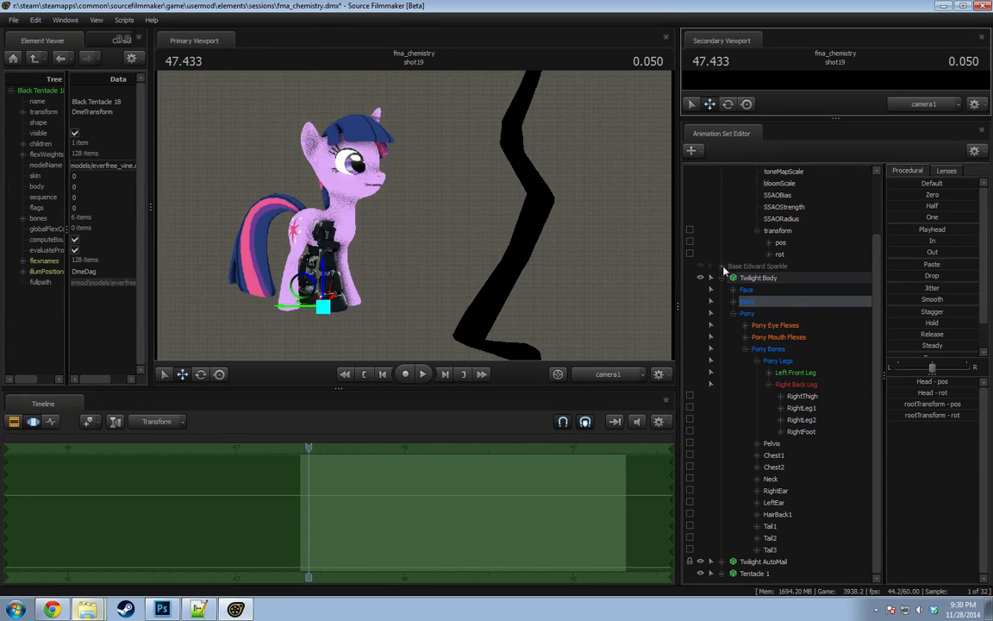
left_click_drag(817, 117, 822, 270)
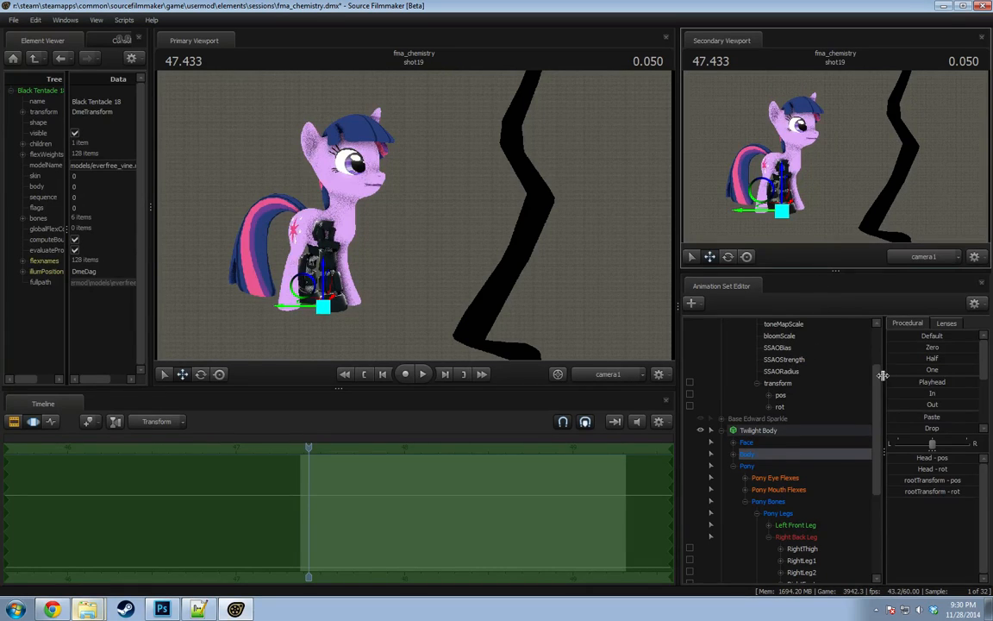
left_click_drag(882, 376, 792, 369)
left_click_drag(677, 282, 724, 278)
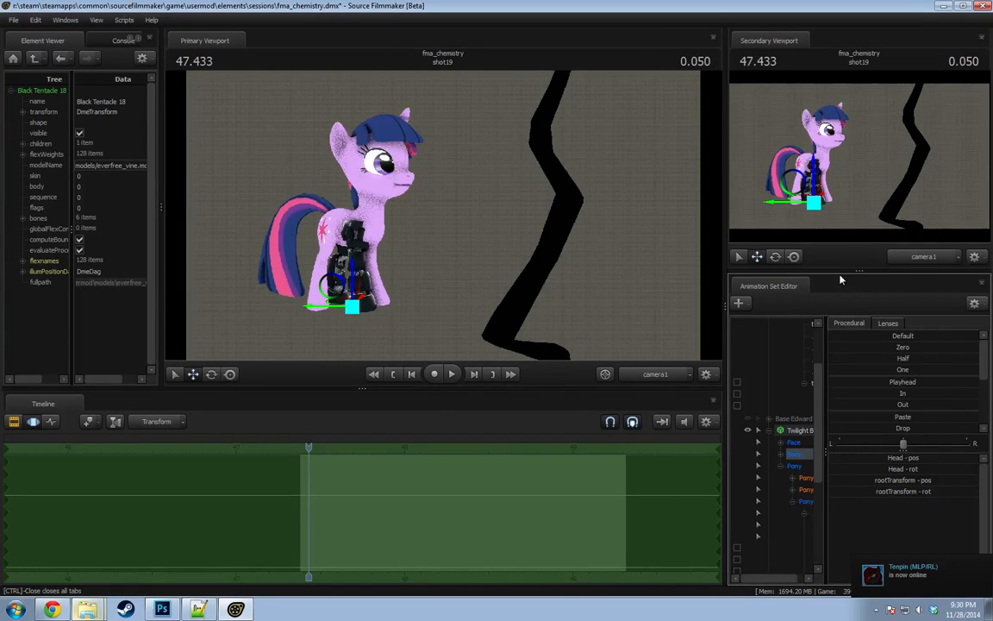
left_click_drag(842, 272, 842, 243)
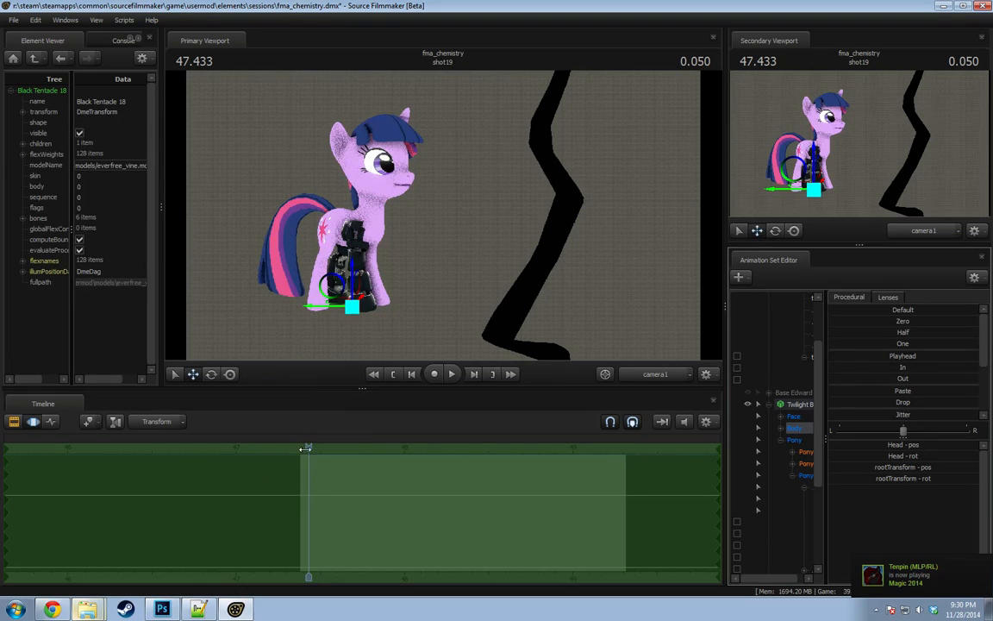
Move the playhead to the shot's first frame at 47.383 and switch the primary viewport to the work camera.
left_click_drag(306, 447, 300, 447)
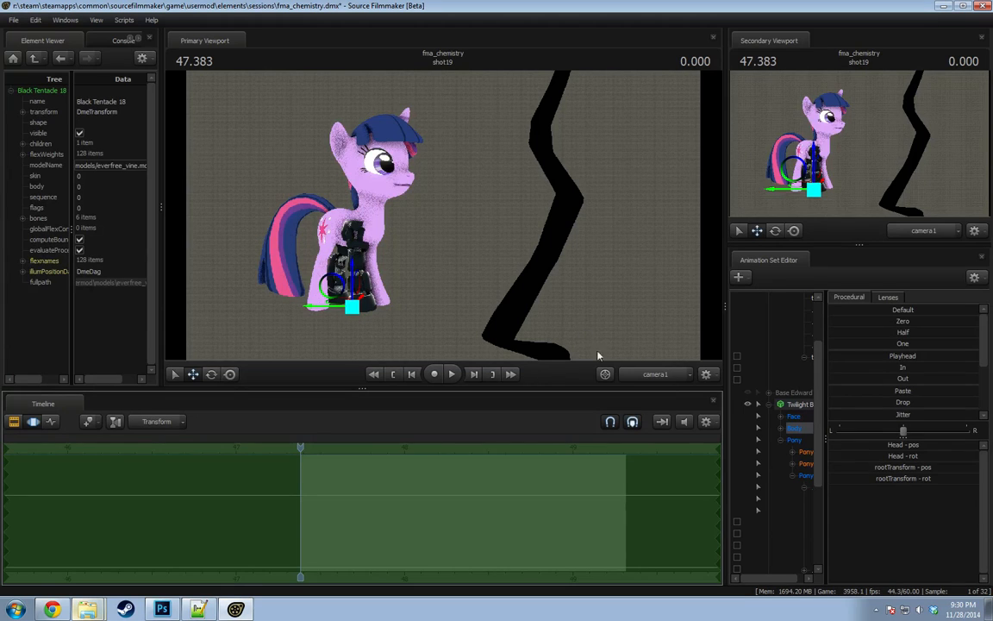
left_click(639, 372)
left_click_drag(578, 282, 647, 338, "alt")
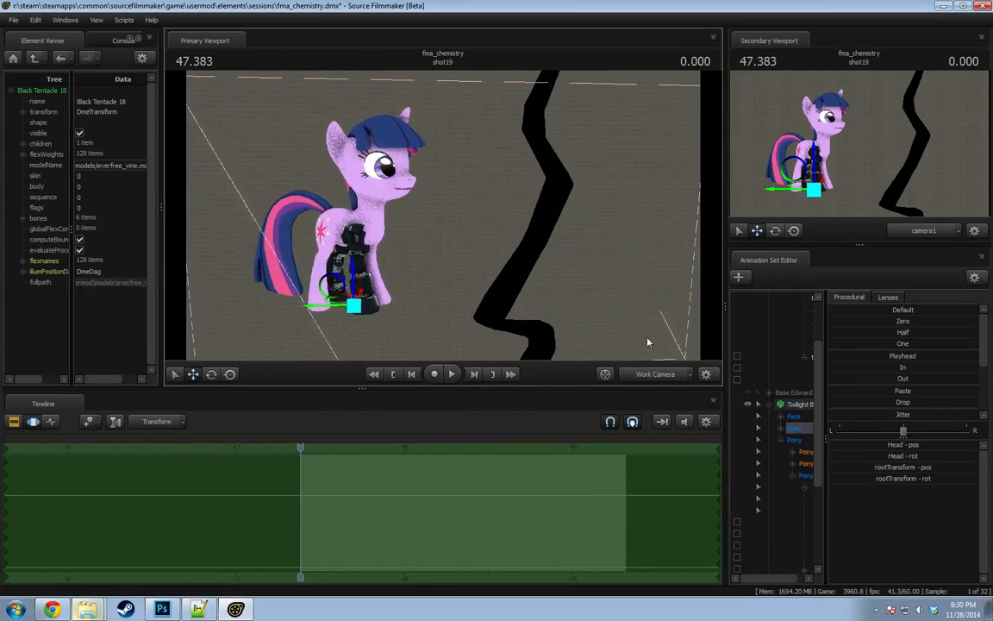
Widen the animation set list and rotate the Twilight Body's Pelvis so the pony rears up and turns toward camera1.
left_click_drag(824, 394, 902, 388)
left_click(810, 404)
left_click_drag(604, 302, 560, 298, "alt")
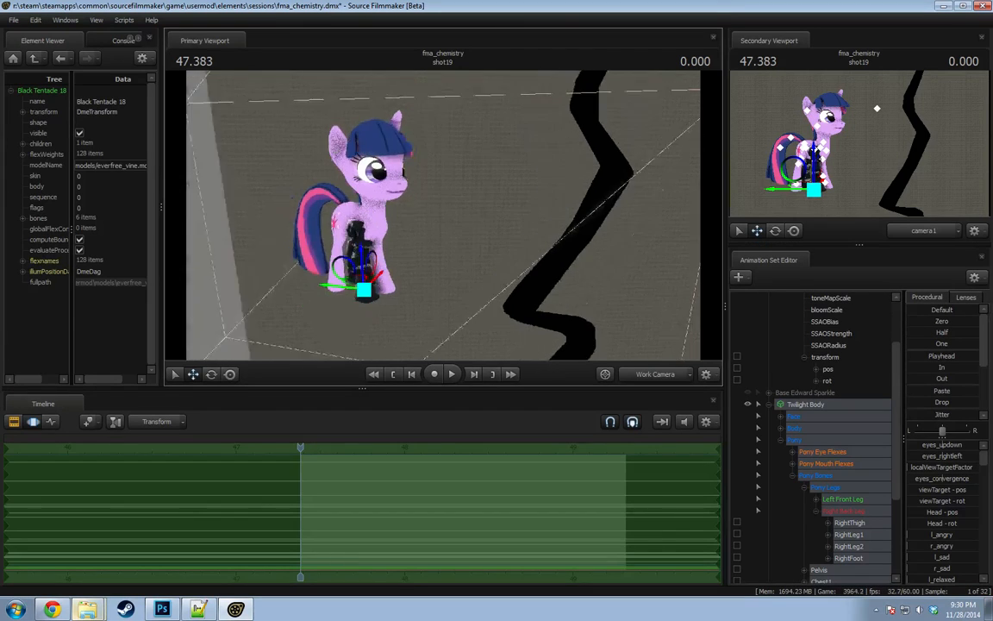
left_click_drag(311, 260, 395, 264, "alt")
key("e")
scroll(927, 515, "down", 2)
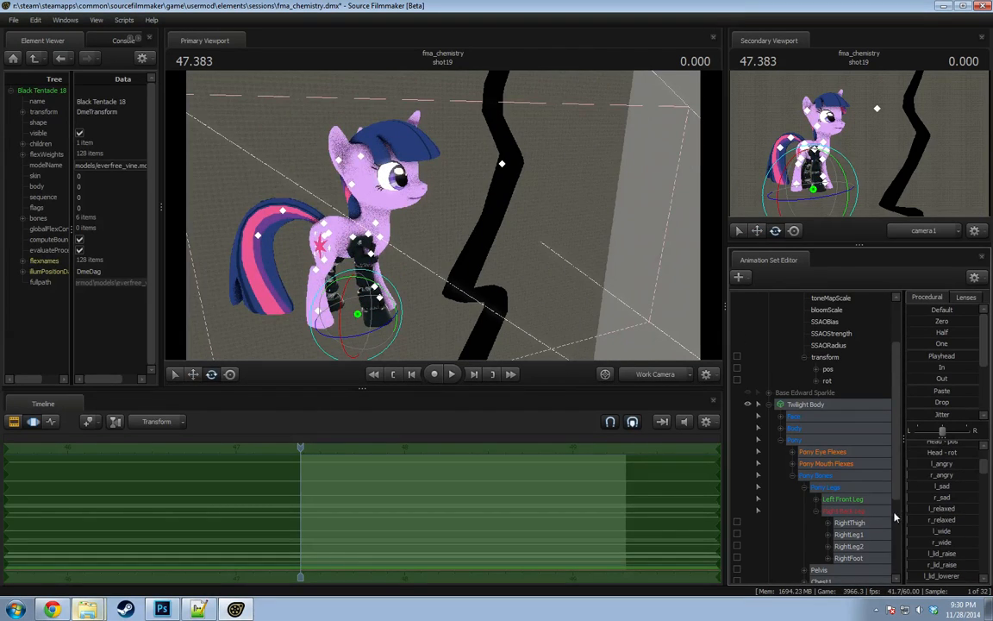
scroll(842, 534, "down", 2)
scroll(827, 509, "up", 1)
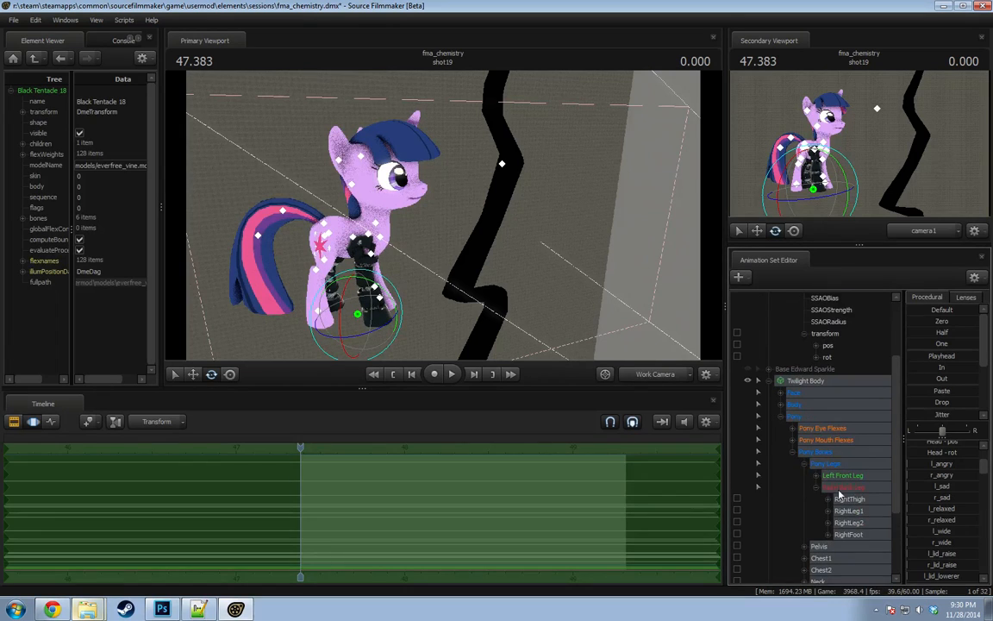
left_click(819, 511)
left_click_drag(297, 226, 321, 220)
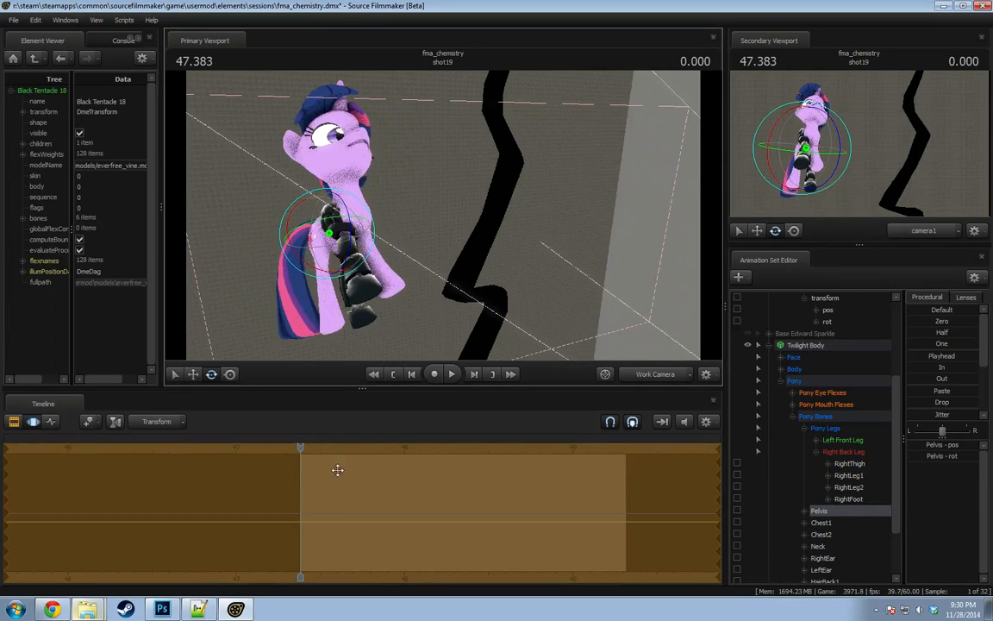
Switch to Chrome and step through the Fullmetal Alchemist Brotherhood Opening 4 video around 0:47 to examine the character's leap poses.
left_click(68, 609)
left_click(340, 395)
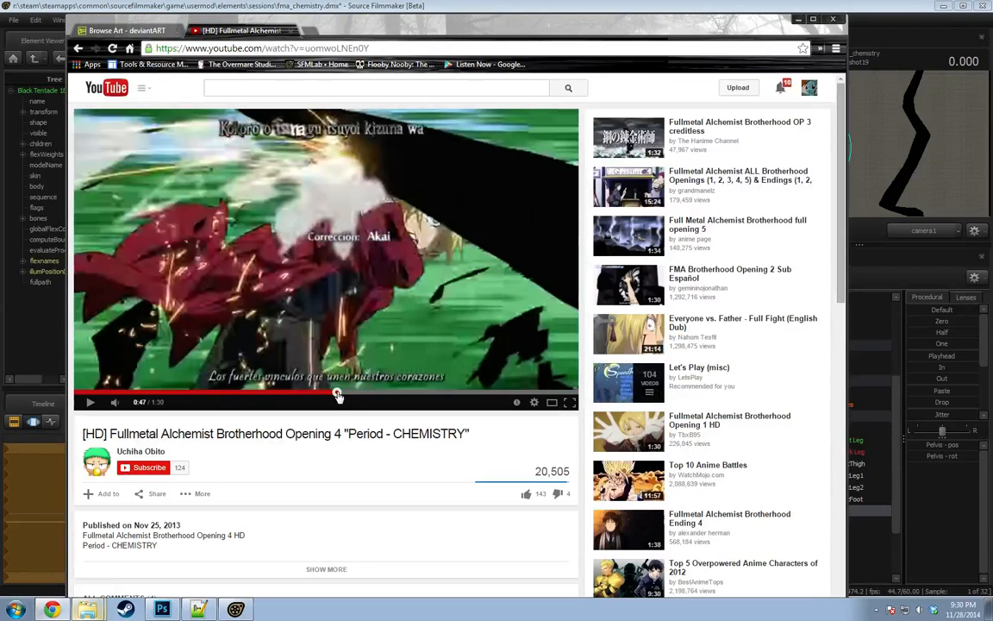
left_click(309, 296)
left_click(302, 308)
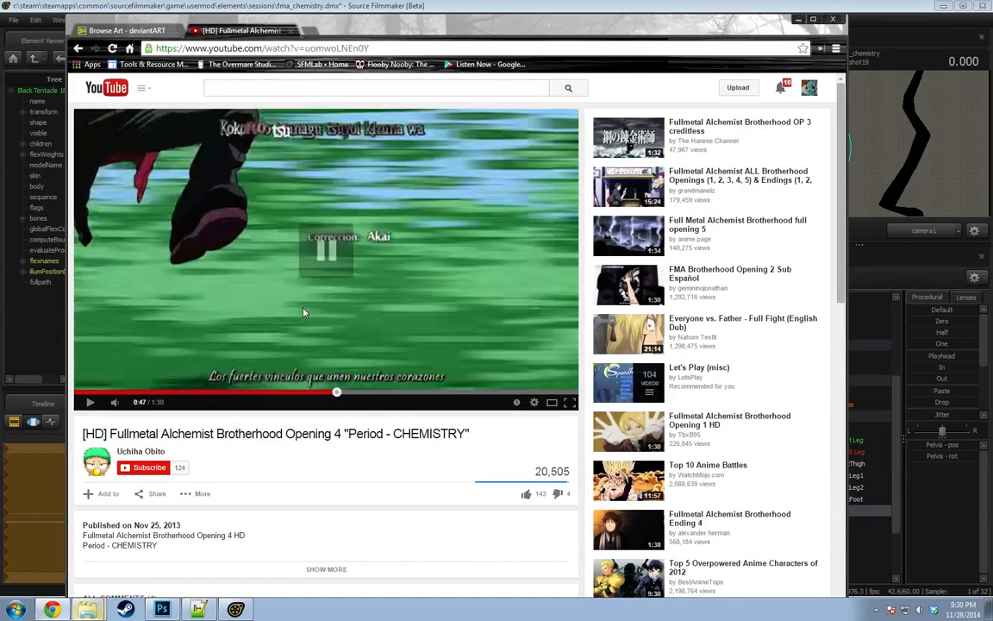
left_click(307, 289)
left_click(307, 287)
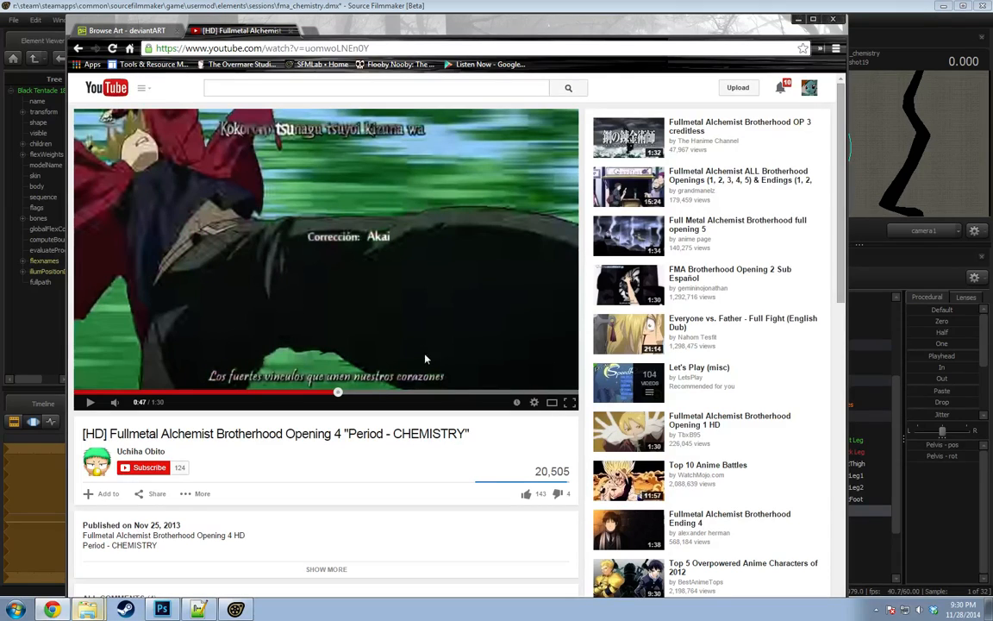
double_click(339, 300)
double_click(342, 296)
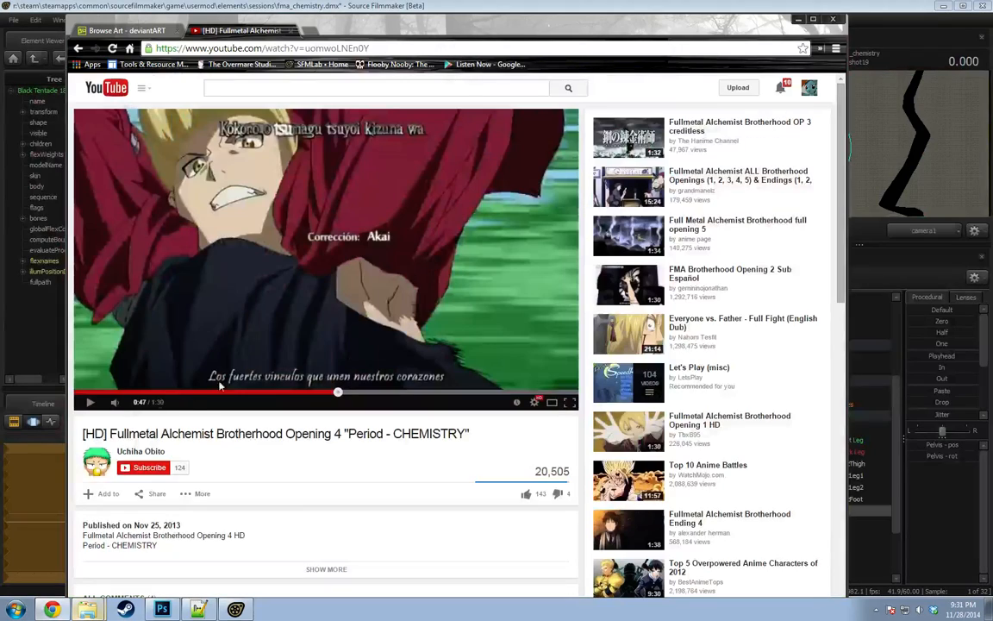
Replay the Opening 4 video around 0:47 to examine the character's leap poses, and return to Source Filmmaker.
left_click(89, 402)
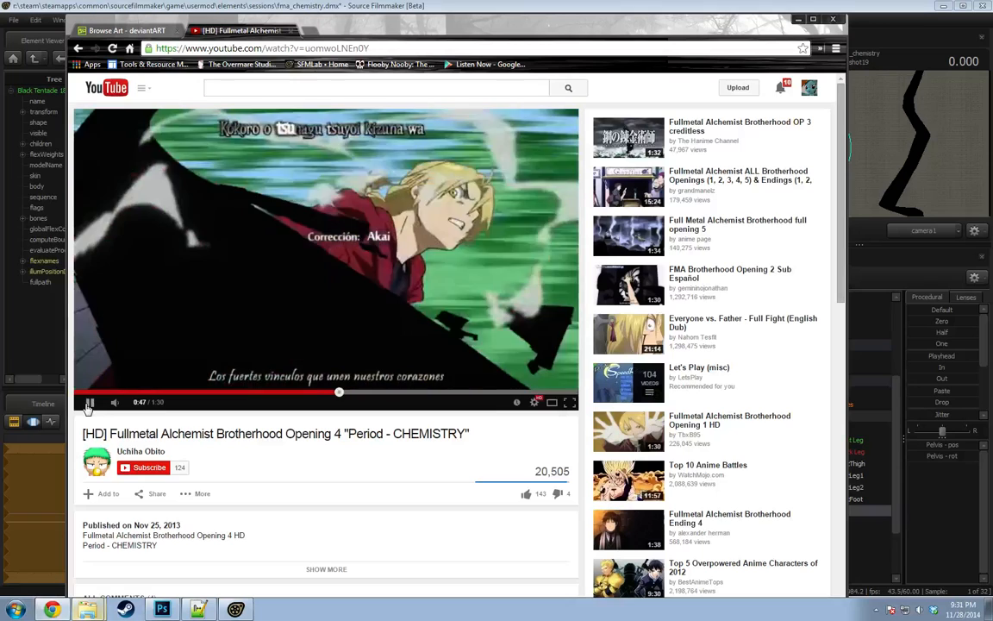
left_click(89, 402)
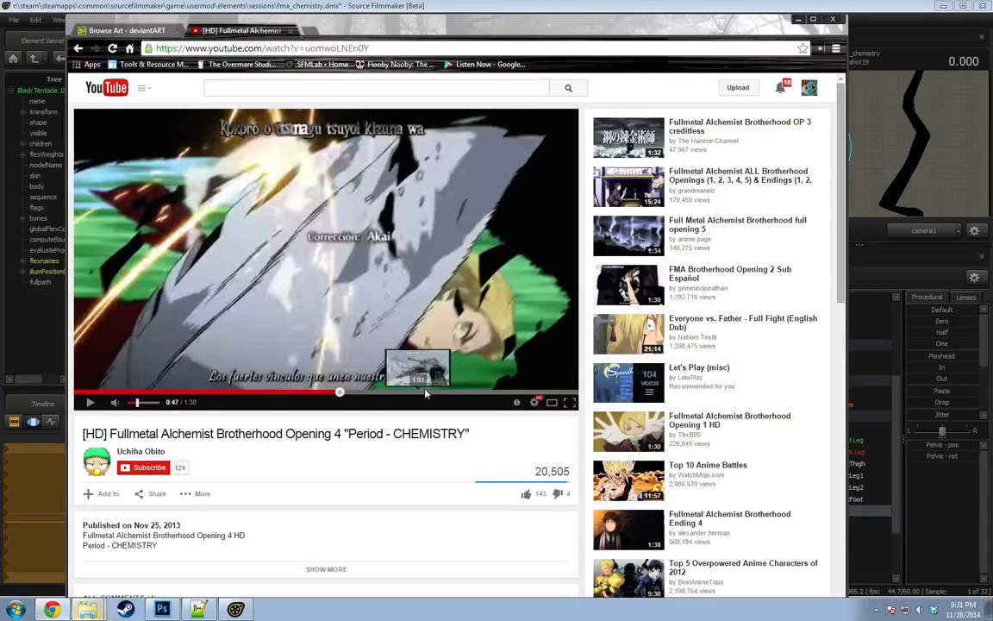
left_click(331, 392)
left_click(87, 403)
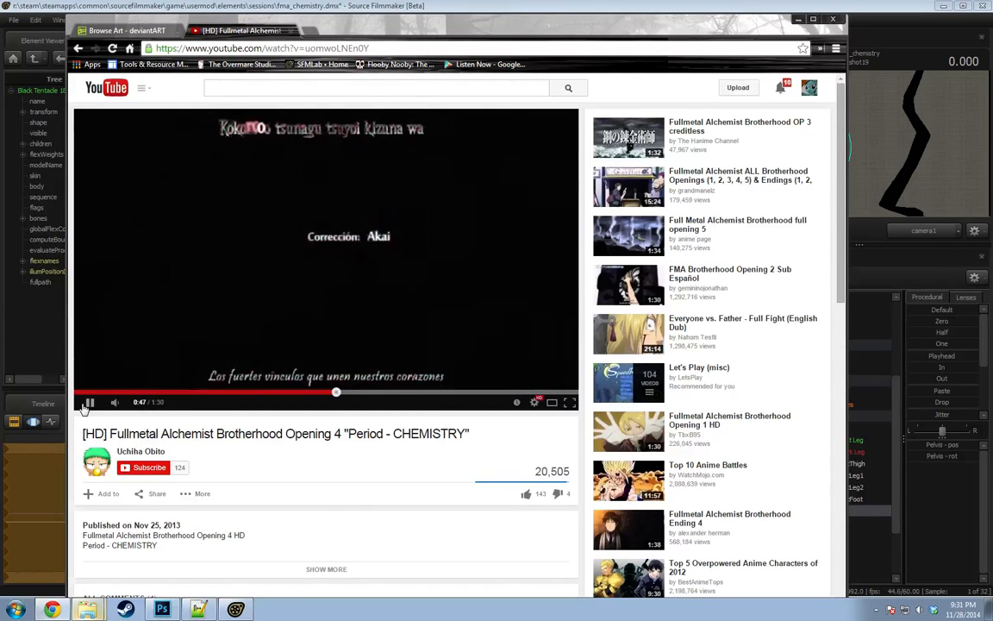
left_click(88, 404)
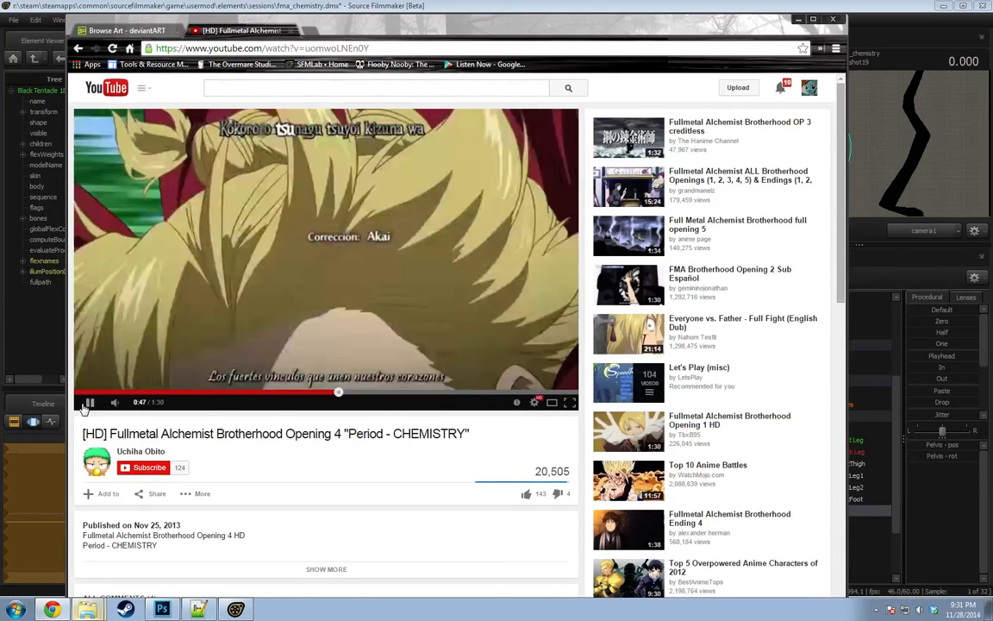
left_click(87, 406)
key("alt+Tab")
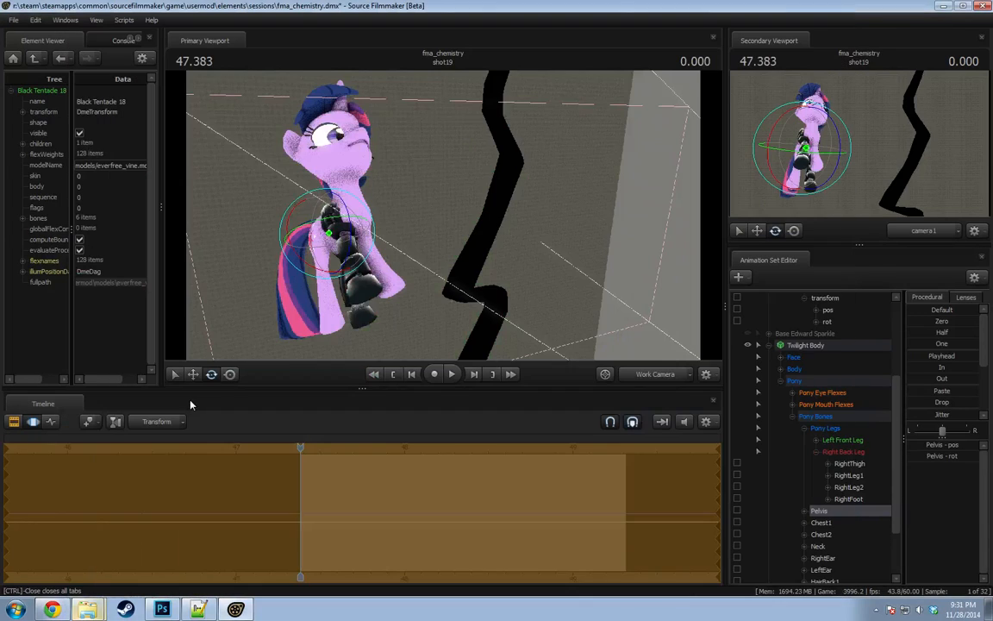
Undo the rotations of the Twilight Body's pelvis and right back leg until the pony stands in its original pose.
left_click_drag(450, 291, 433, 220, "alt")
mouse_move(358, 243)
left_mouse_down()
mouse_move(323, 259)
mouse_move(461, 215)
mouse_move(343, 250)
mouse_move(377, 233)
mouse_move(366, 252)
left_mouse_up()
left_click(355, 249, "ctrl")
key("ctrl+z")
left_click_drag(455, 326, 445, 221, "alt")
key("ctrl+z")
key("ctrl+z")
key("ctrl+z")
key("ctrl+z")
key("ctrl+z")
key("ctrl+z")
key("ctrl+z")
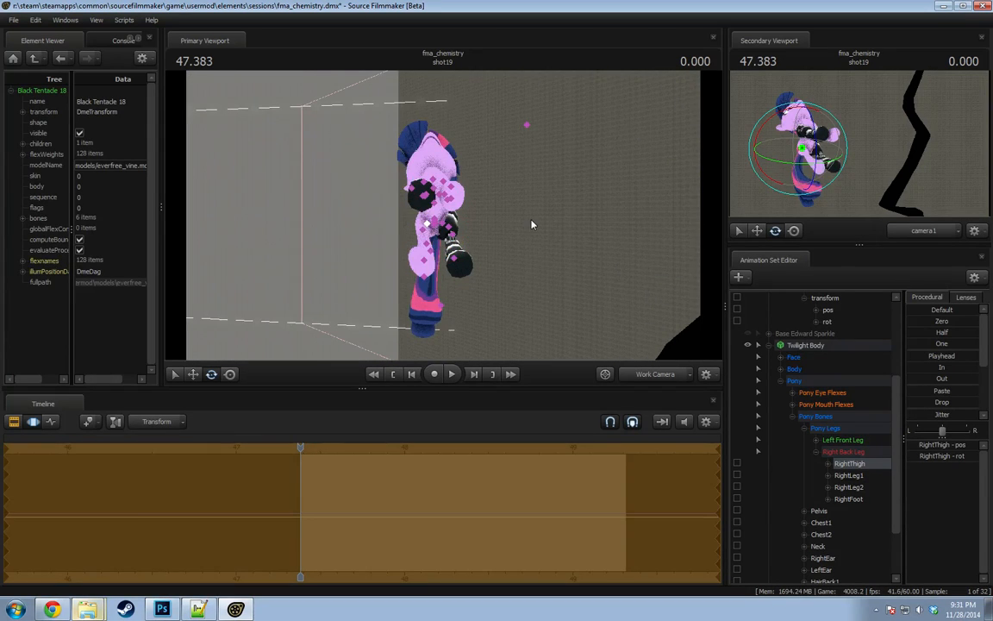
key("ctrl+z")
left_click_drag(534, 221, 422, 259, "alt")
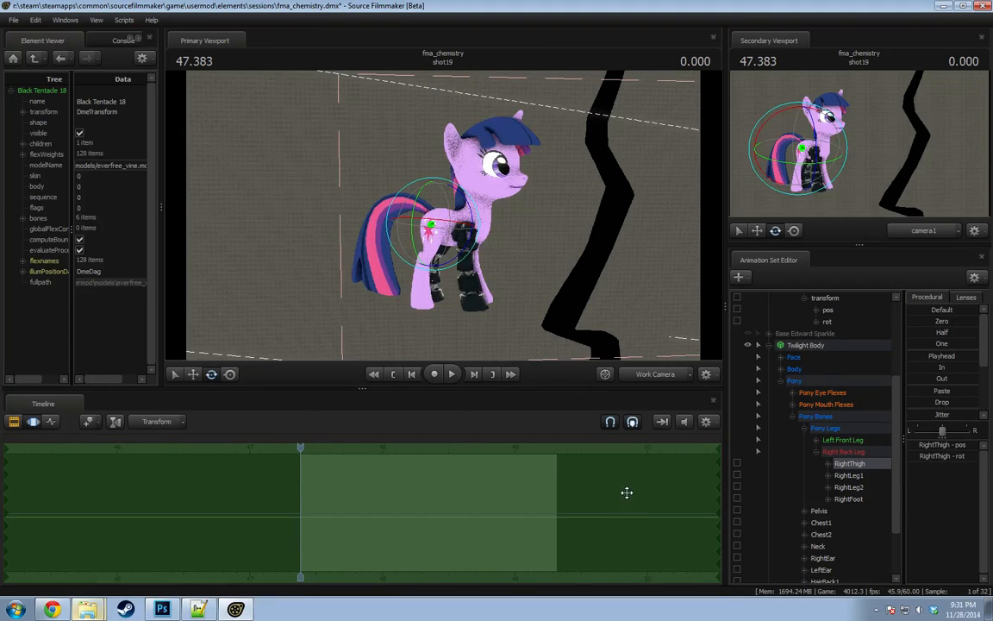
Show the timeline in the clip editor and scrub across shot19 to examine where the shot begins and ends.
key("F2")
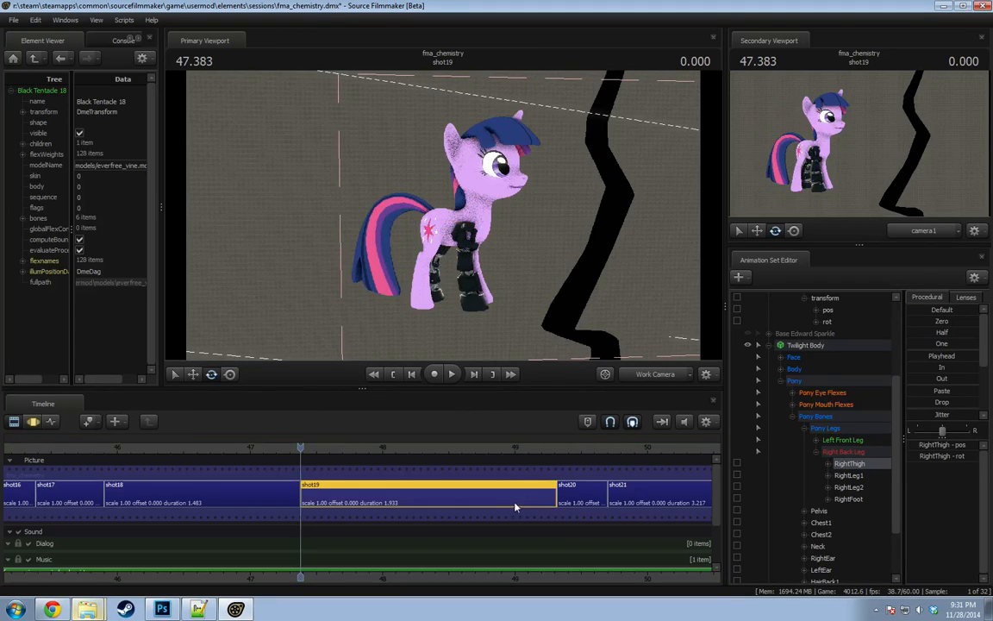
left_click(542, 449)
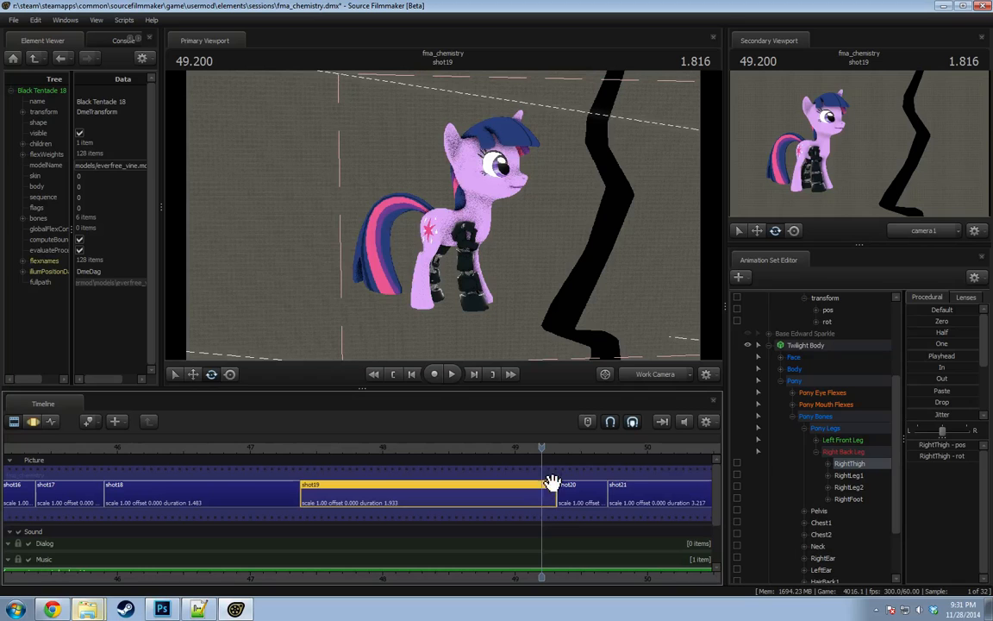
left_click_drag(551, 481, 558, 498)
left_click(503, 449)
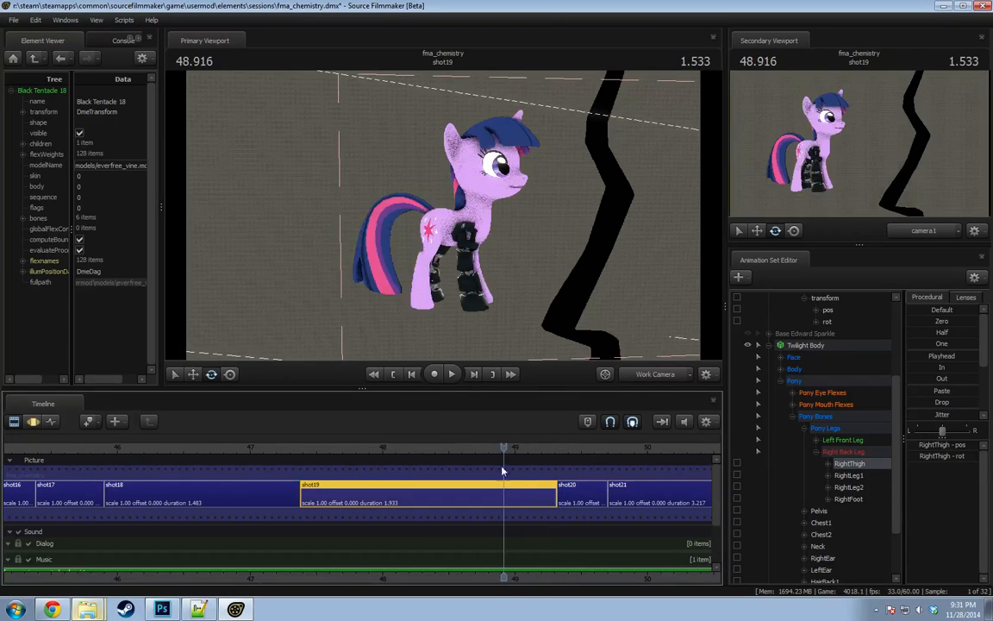
left_click(539, 449)
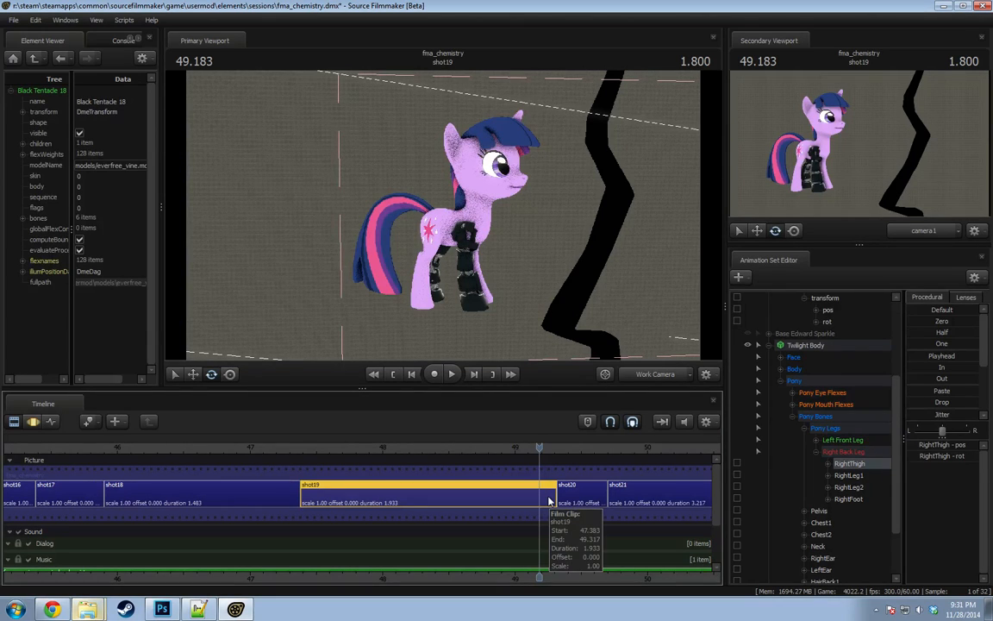
left_click(321, 447)
In the motion editor, extend the time selection from the timeline's start to 49.150 and place the playhead at 47.850.
key("F3")
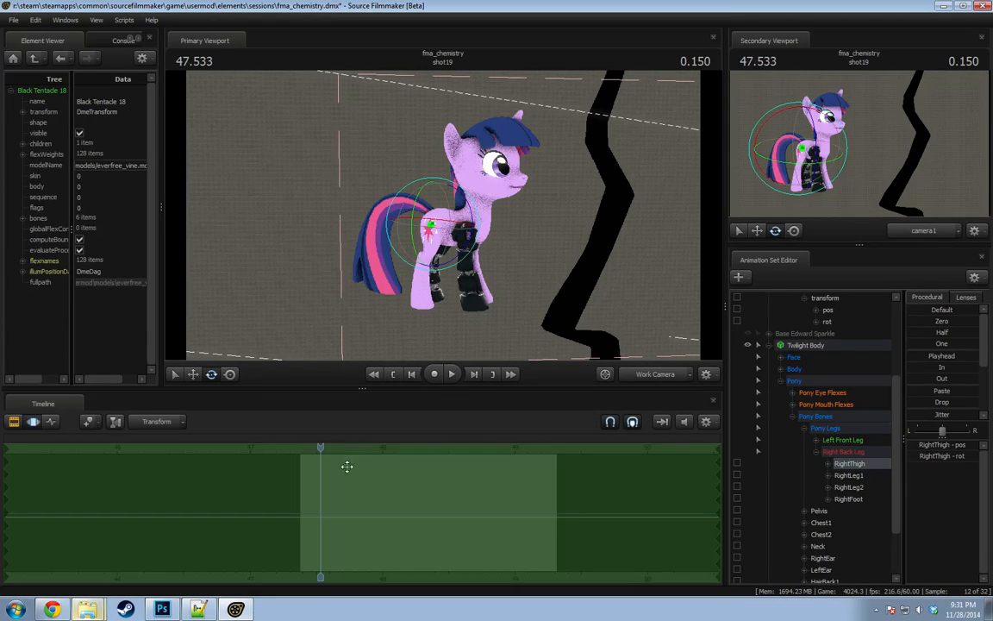
scroll(414, 483, "up", 5)
scroll(491, 491, "down", 3)
key("shift")
left_click_drag(594, 476, 12, 489, "shift")
left_click(302, 448)
left_click(595, 449)
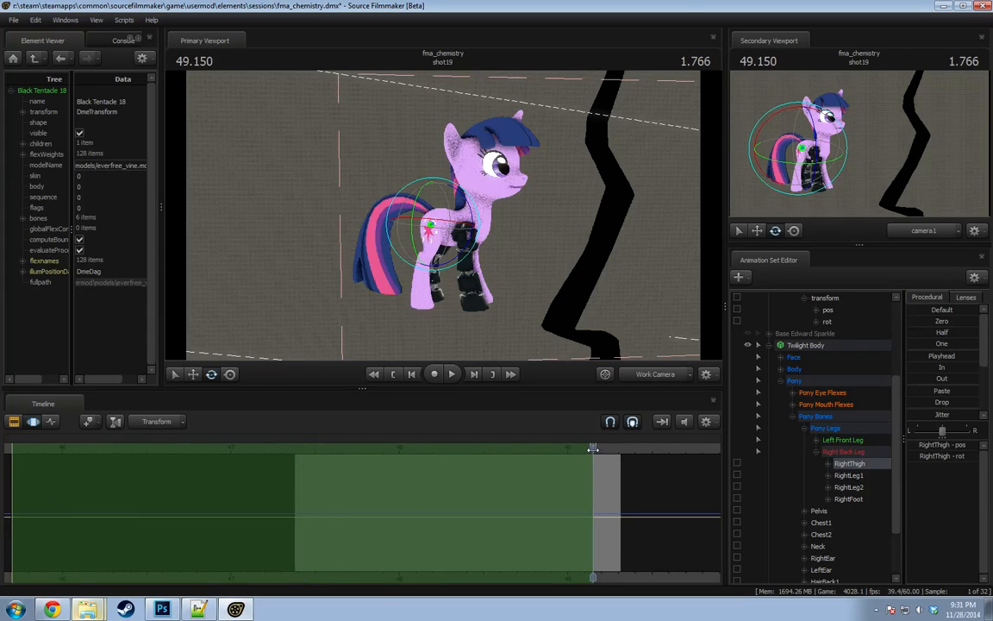
left_click_drag(555, 446, 279, 471)
left_click_drag(12, 479, 3, 480)
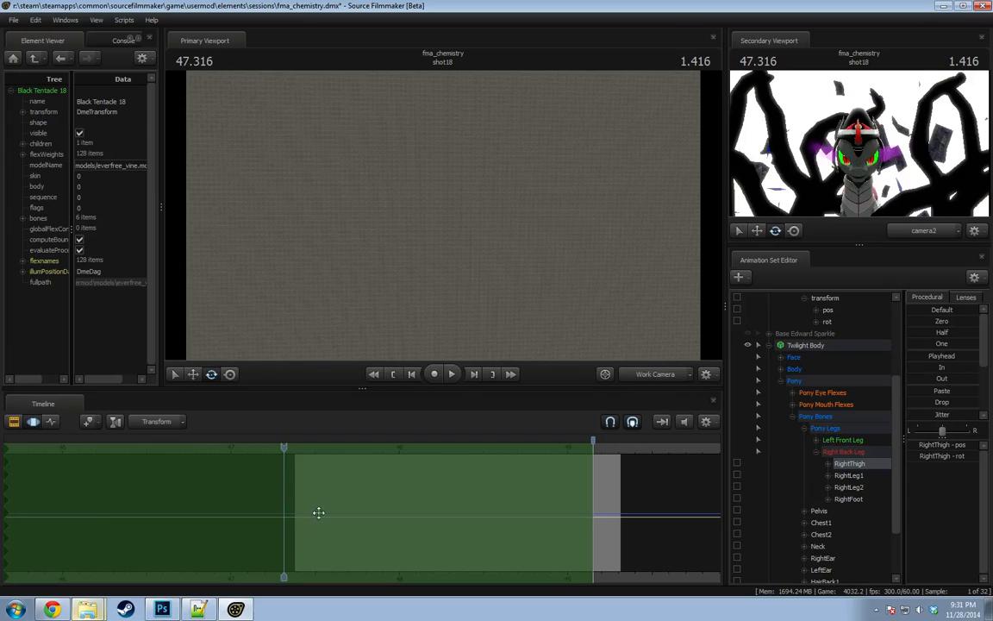
left_click_drag(601, 449, 374, 449)
Rotate the Twilight Body's Pelvis so the pony tips upright with its belly and legs facing camera1.
mouse_move(441, 213)
left_mouse_down()
mouse_move(490, 229)
mouse_move(435, 207)
mouse_move(434, 226)
mouse_move(447, 214)
left_mouse_up()
key("e")
left_click(423, 229, "ctrl")
scroll(881, 403, "down", 10)
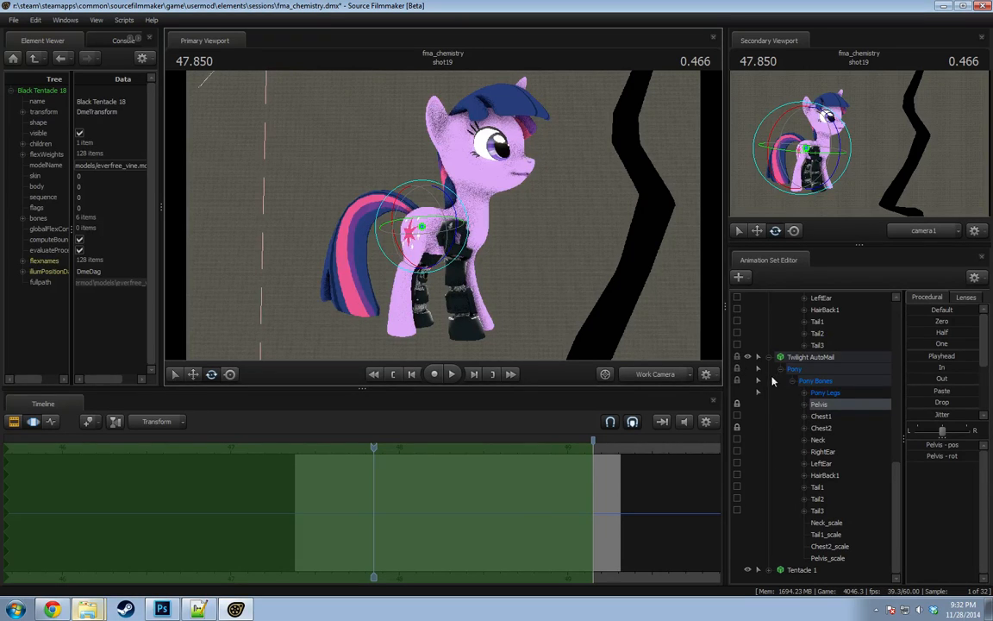
left_click(805, 393)
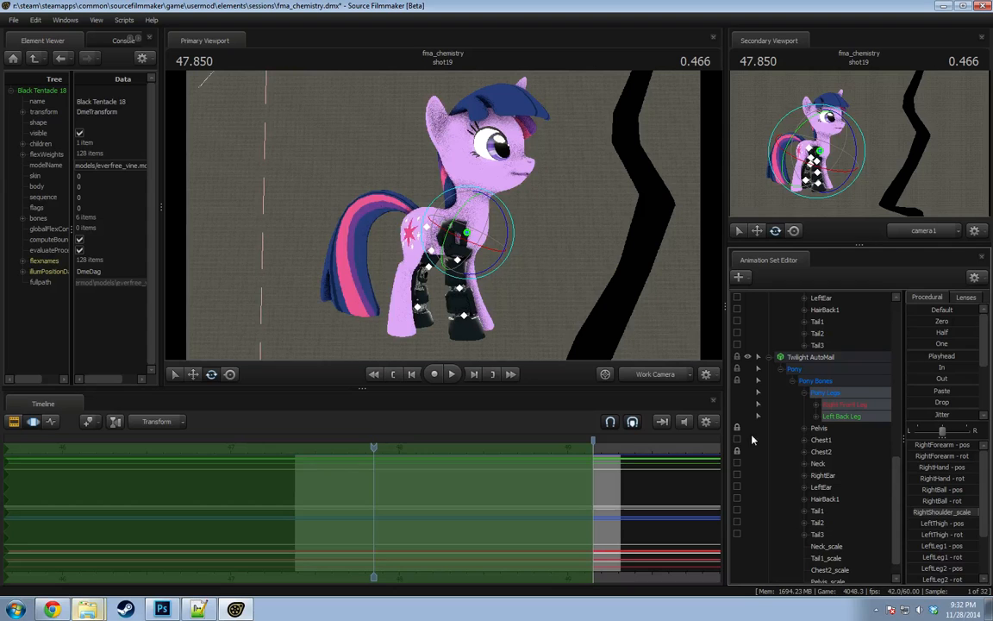
left_click_drag(686, 337, 481, 242)
left_click(407, 247)
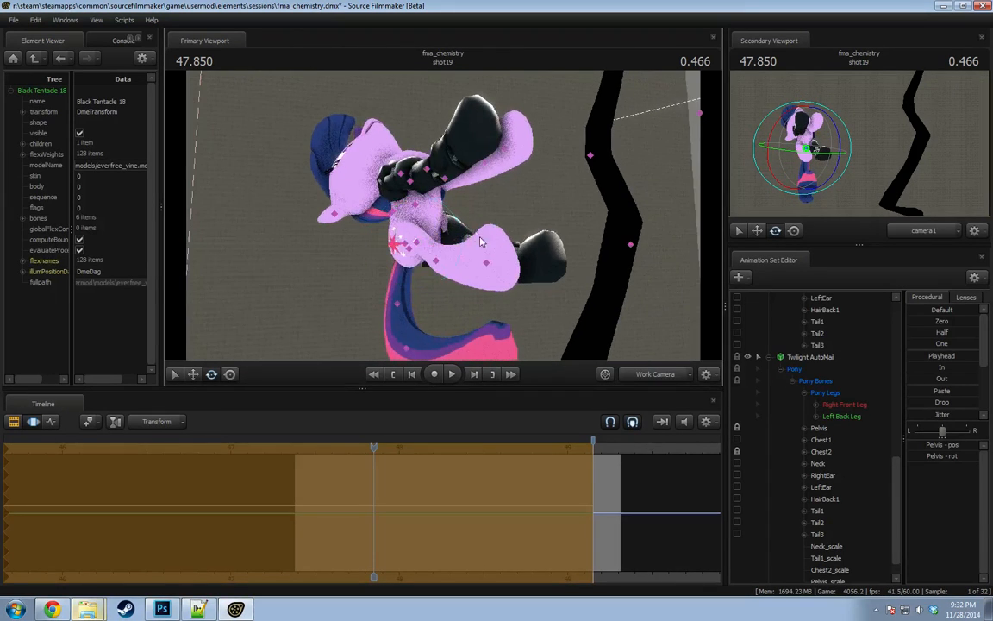
Rotate the Twilight Body's RightThigh and RightLeg2 bones to pose the right back leg lower and bent toward camera1.
left_click(409, 249)
left_click_drag(407, 250, 487, 297)
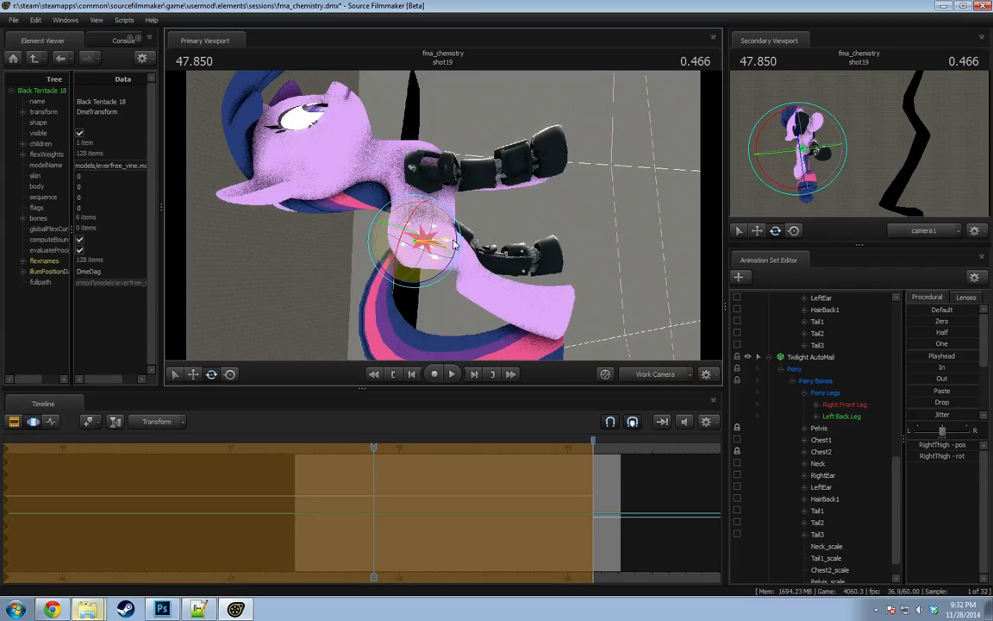
left_click(466, 282)
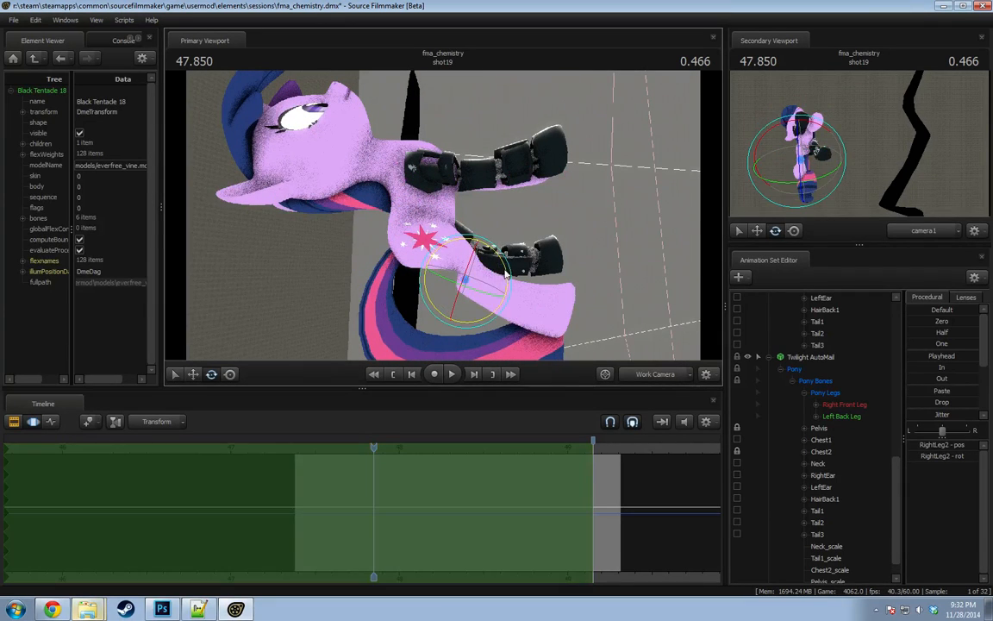
left_click_drag(506, 274, 447, 241)
left_click(451, 240, "ctrl")
mouse_move(447, 241)
left_mouse_down("alt")
mouse_move(454, 230)
mouse_move(446, 220)
left_mouse_up("alt")
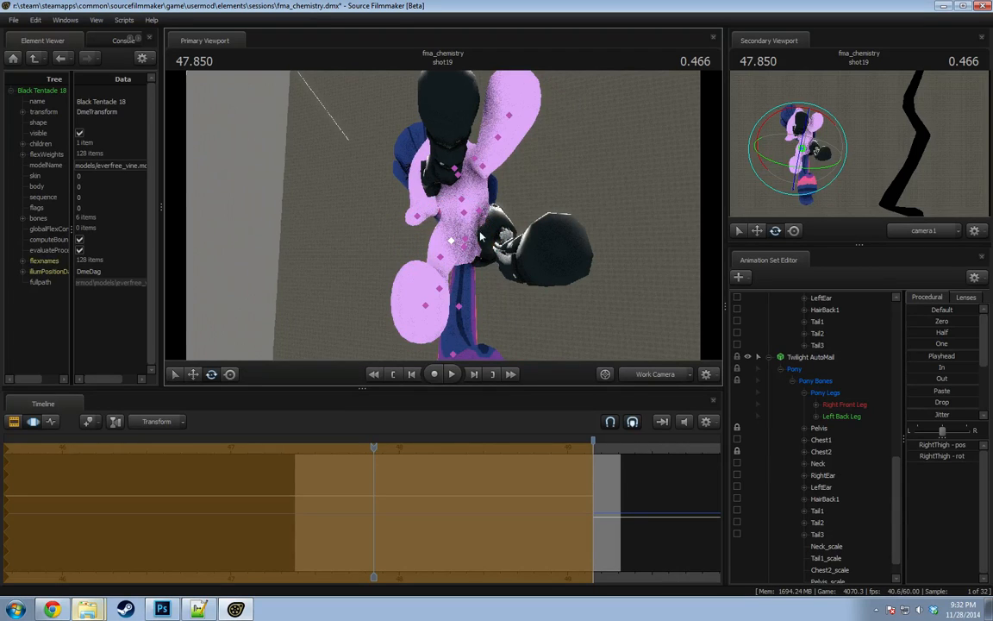
Expand the Twilight AutoMail's Left Back Leg group and select its LeftThigh bone.
left_click(816, 416)
left_click(848, 428)
left_click_drag(467, 250, 614, 248)
left_click_drag(610, 312, 564, 293, "alt")
scroll(839, 379, "up", 5)
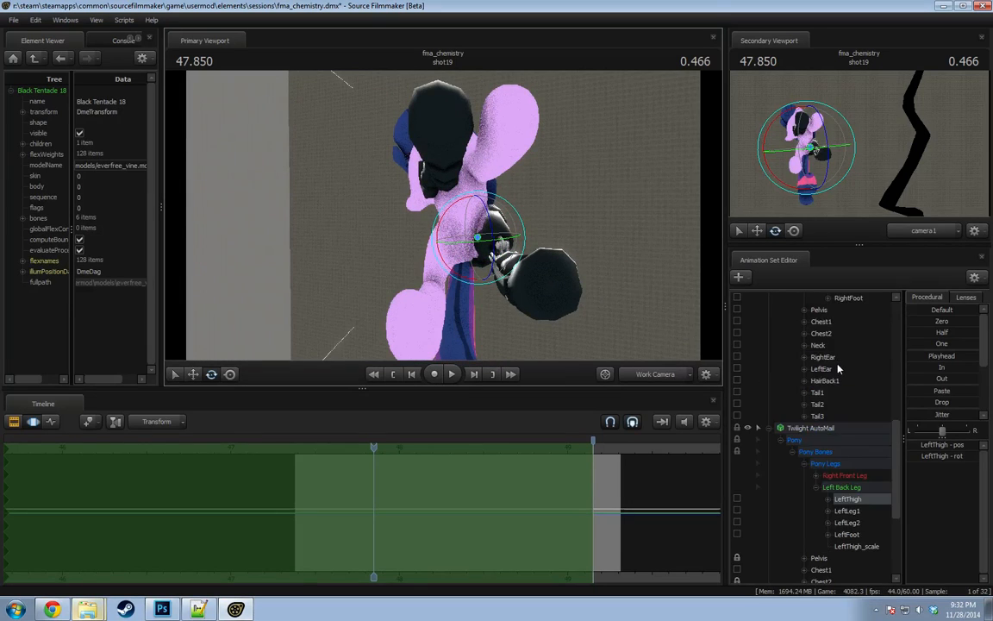
left_click(849, 370, "ctrl")
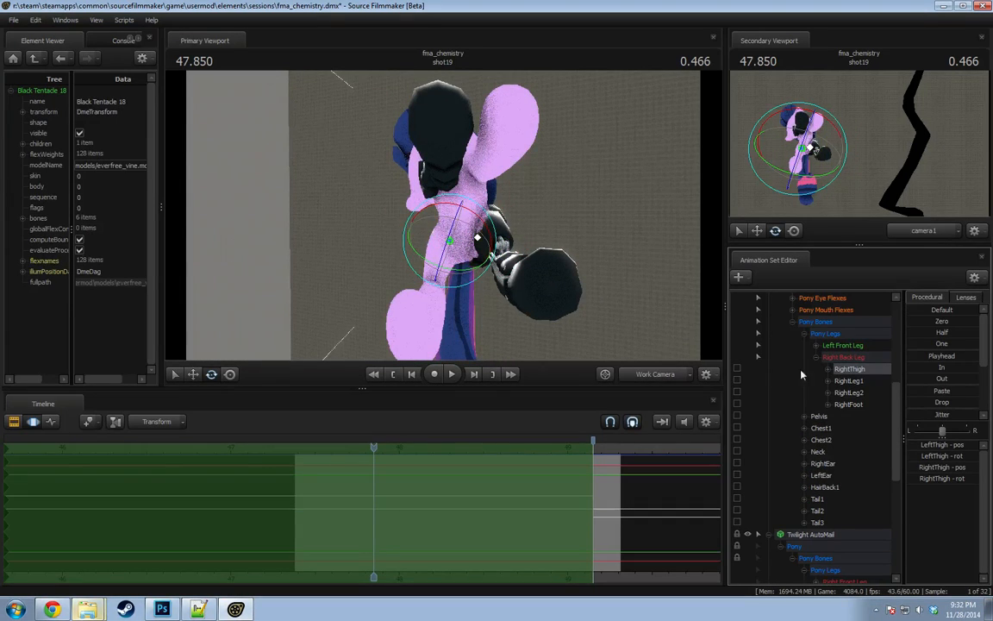
left_click(851, 369, "ctrl")
left_click(817, 346)
left_click(858, 357, "ctrl")
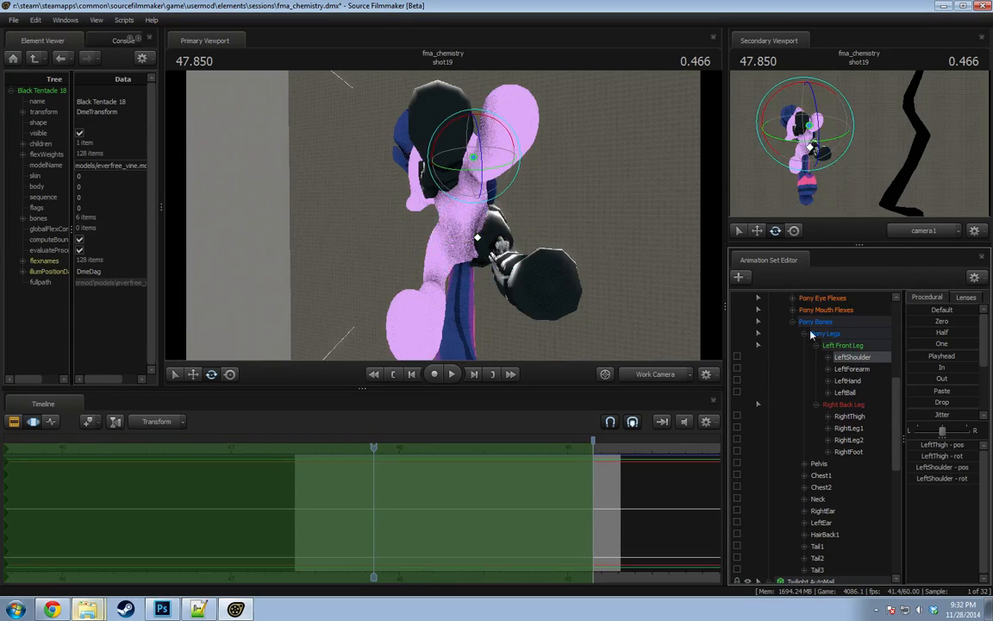
left_click(837, 359, "ctrl")
left_click(825, 333)
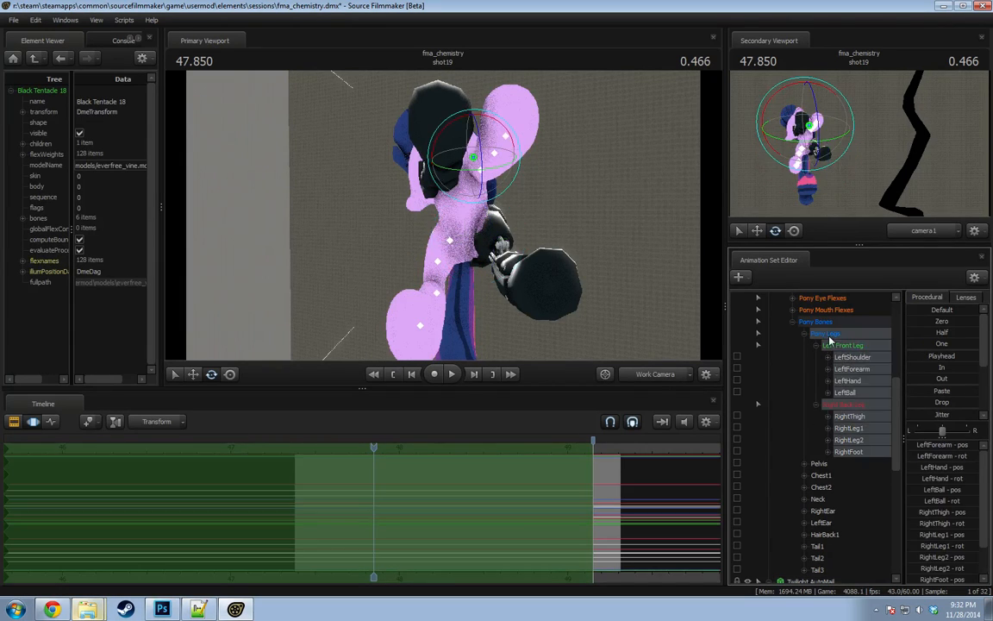
right_click(829, 335)
left_click(862, 344)
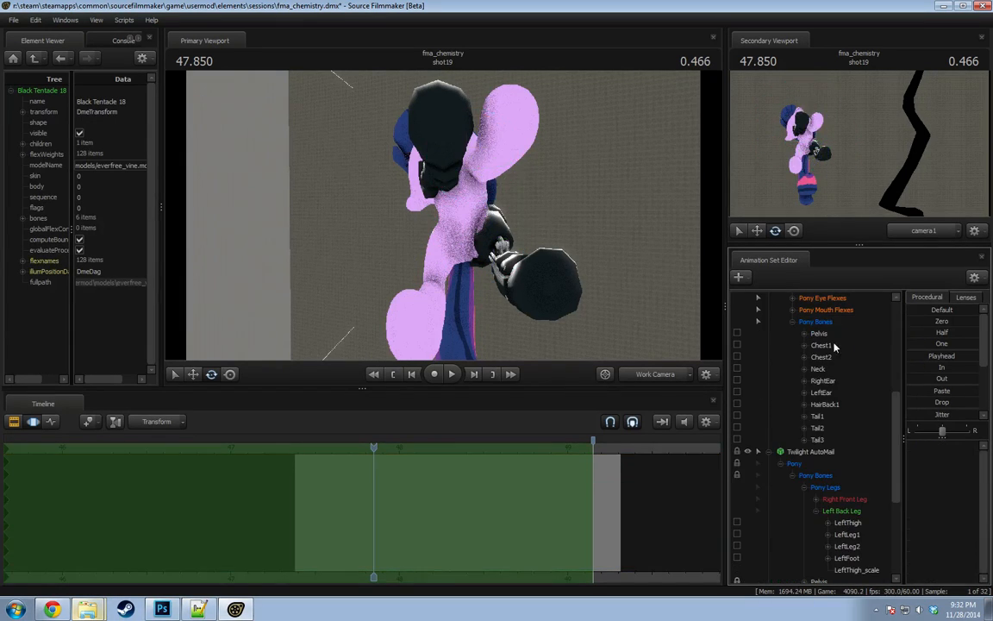
key("ctrl+z")
left_click(805, 334)
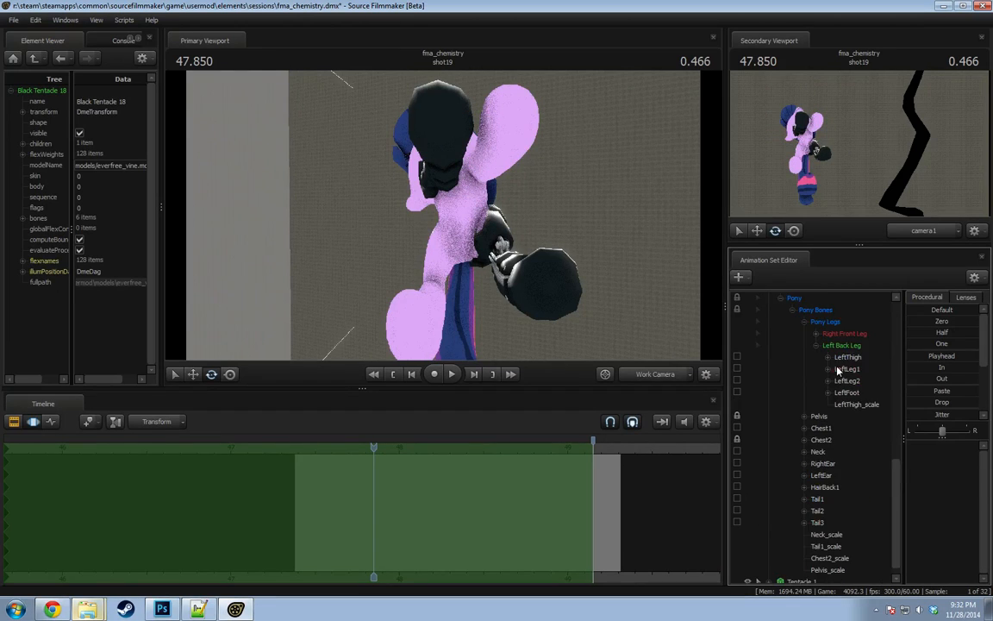
Turn on the display of hidden controls and expand the Twilight Body's Left Back Leg group.
scroll(821, 556, "down", 1)
right_click(787, 585)
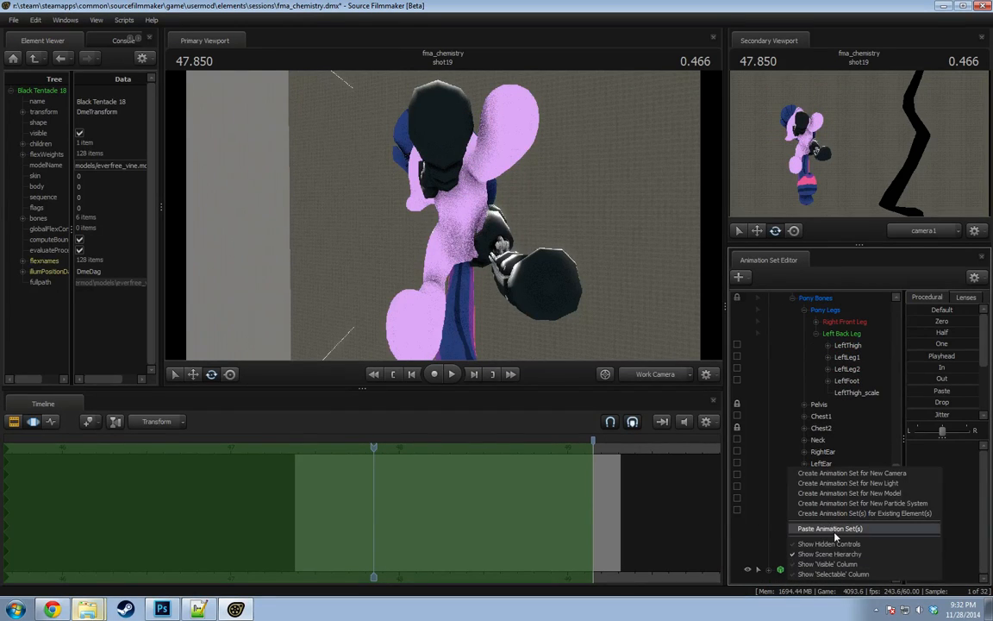
left_click(755, 488)
scroll(819, 457, "up", 2)
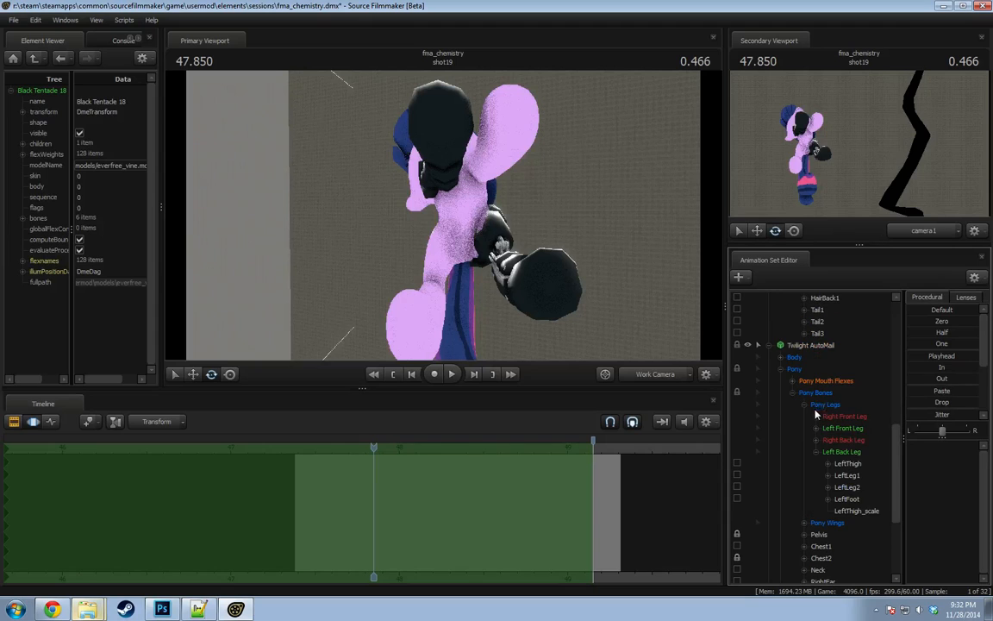
scroll(825, 440, "up", 3)
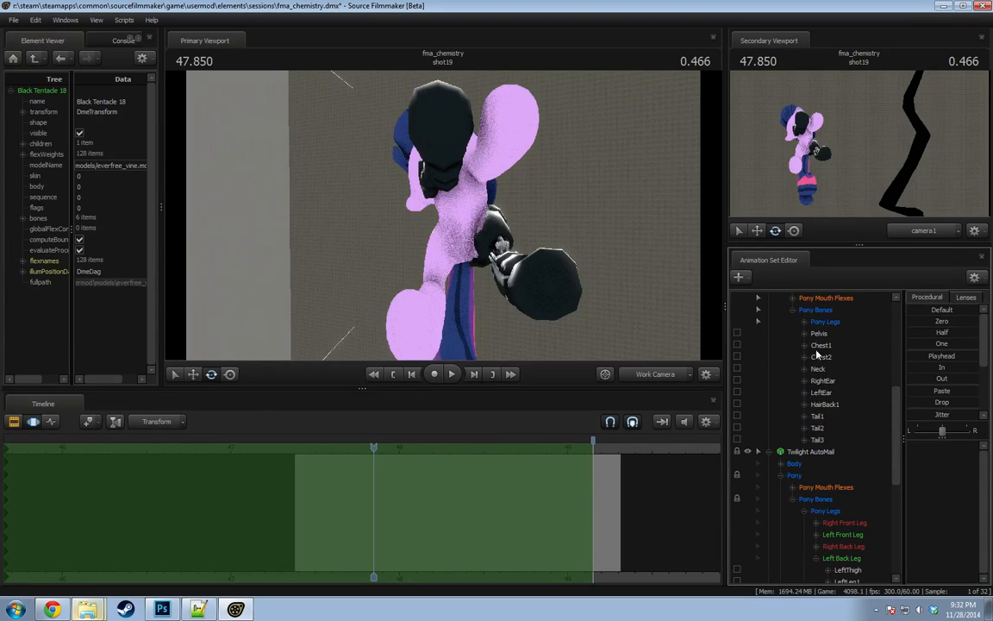
scroll(816, 371, "up", 4)
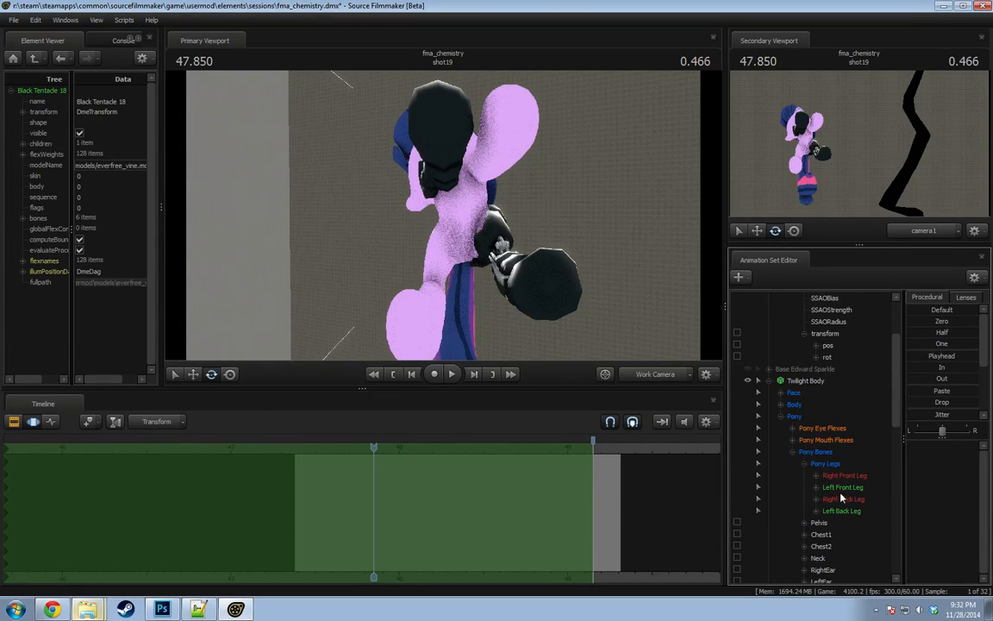
left_click(814, 512)
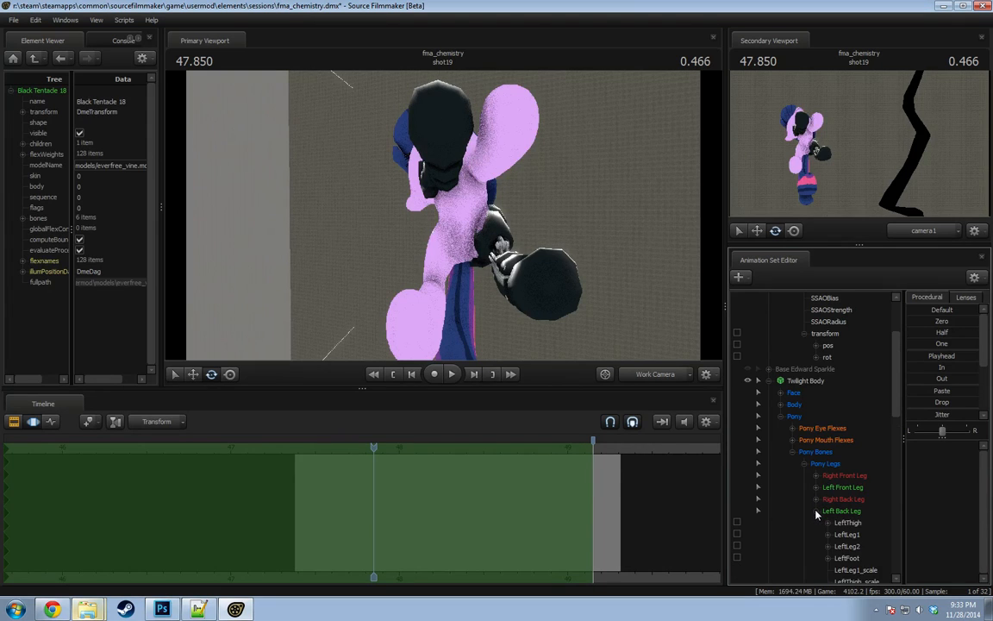
Select the LeftThigh bones of both Twilight Body and Twilight AutoMail and rotate them slightly together.
scroll(827, 509, "down", 1)
left_click(847, 489)
scroll(862, 506, "down", 2)
left_click(848, 394)
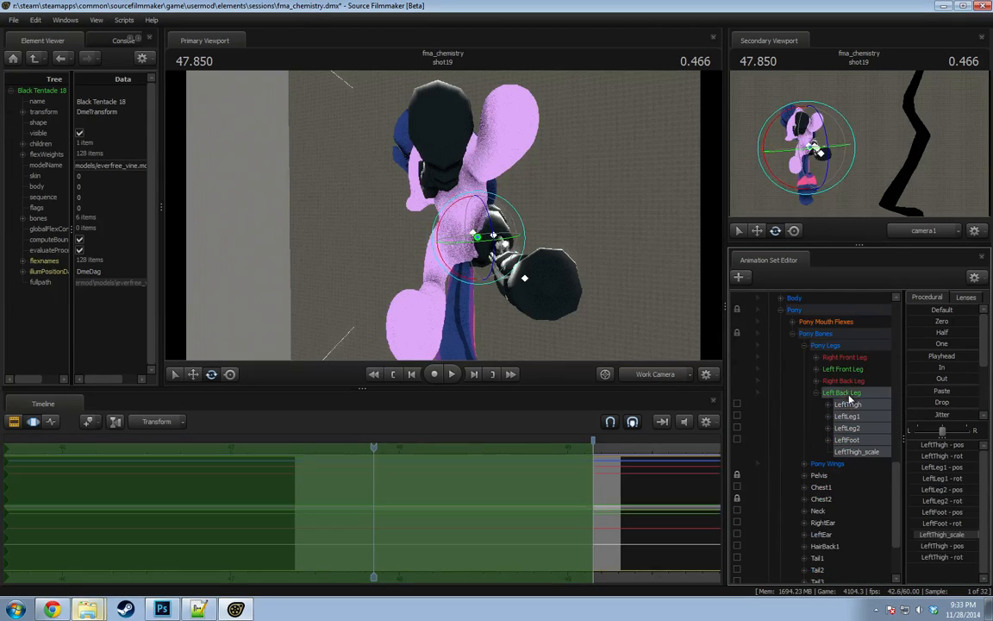
left_click(847, 407, "ctrl")
left_click(843, 416, "ctrl")
left_click(848, 407, "ctrl")
left_click(856, 430, "ctrl")
left_click(855, 440, "ctrl")
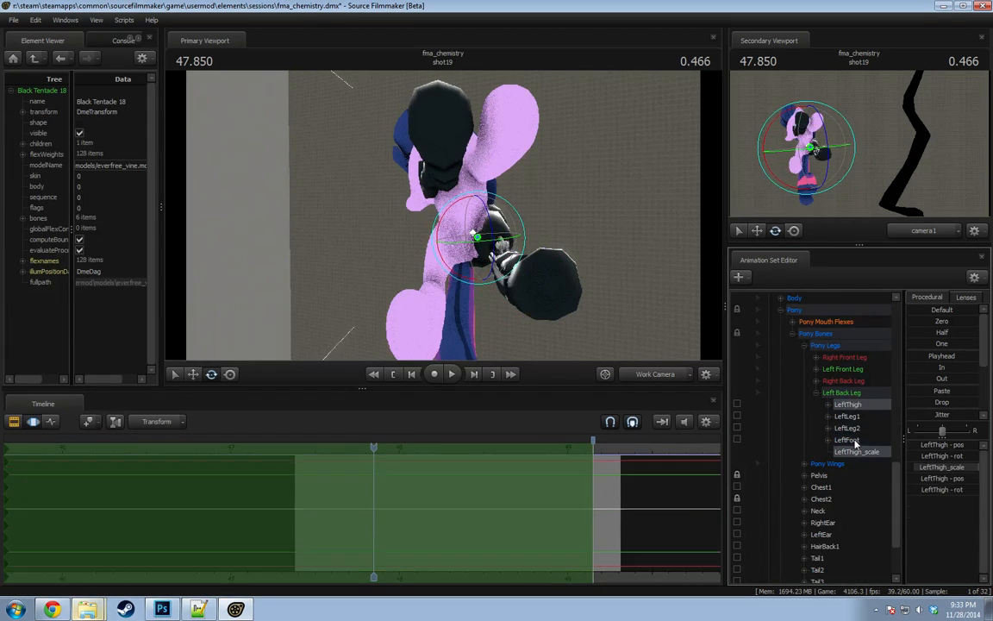
left_click(847, 451, "ctrl")
mouse_move(498, 255)
left_mouse_down()
mouse_move(507, 274)
mouse_move(515, 259)
mouse_move(504, 263)
mouse_move(517, 274)
mouse_move(503, 257)
left_mouse_up()
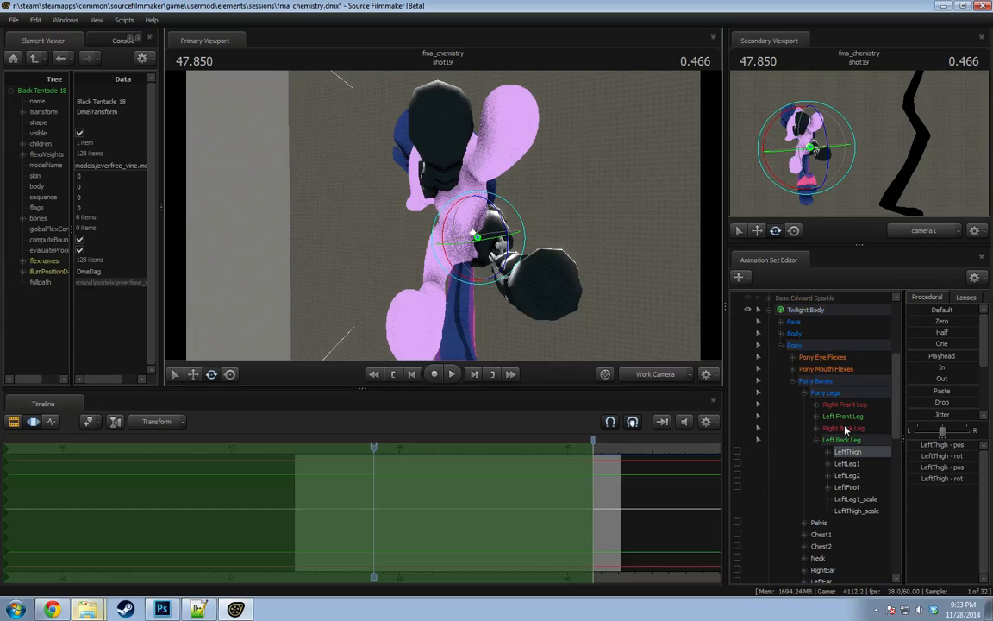
scroll(757, 396, "down", 4)
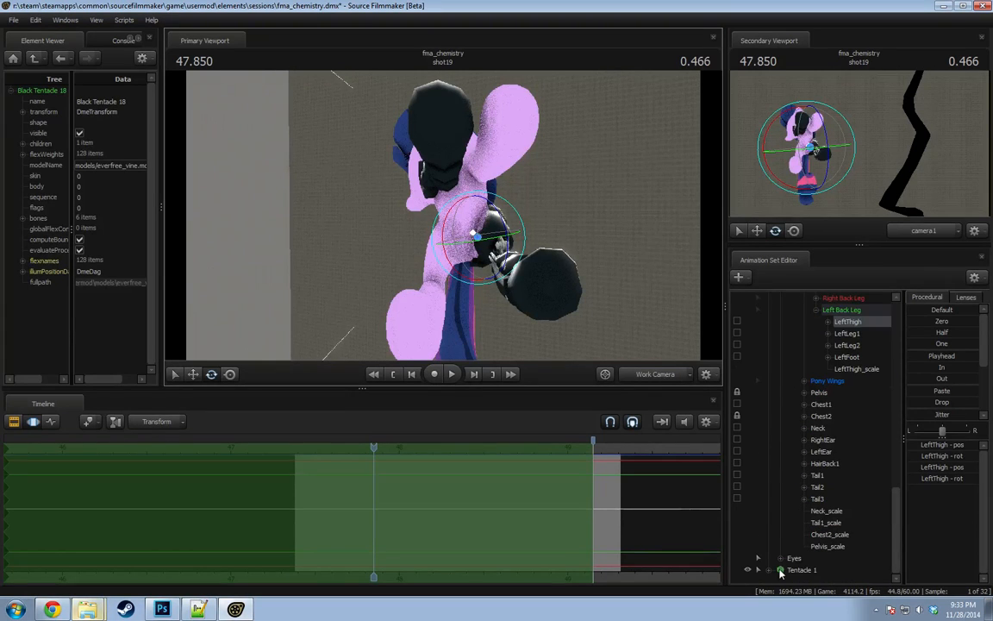
left_click_drag(531, 238, 534, 253, "alt")
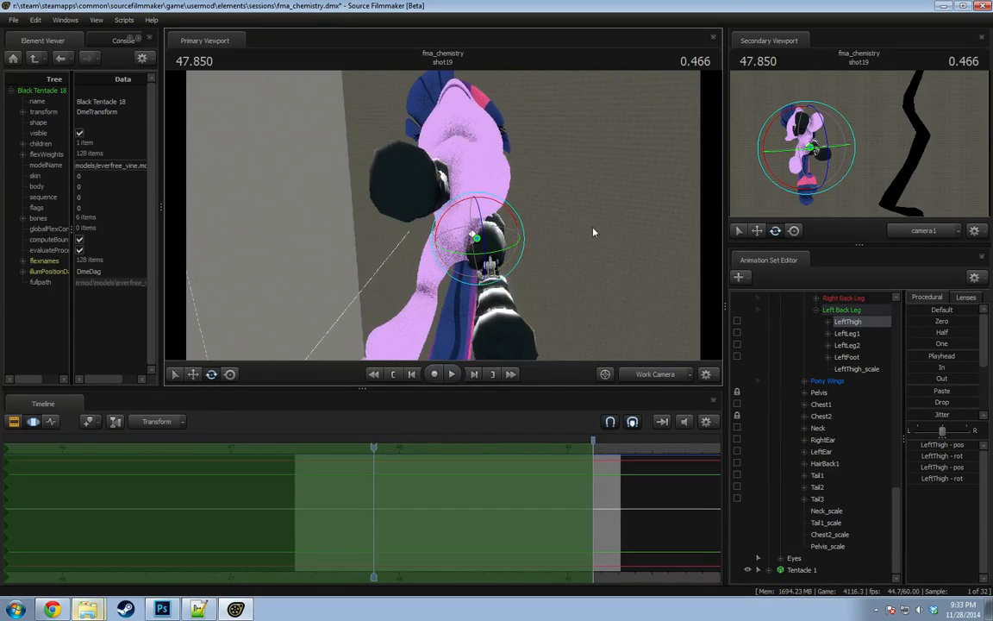
left_click_drag(593, 232, 565, 217)
scroll(825, 446, "up", 3)
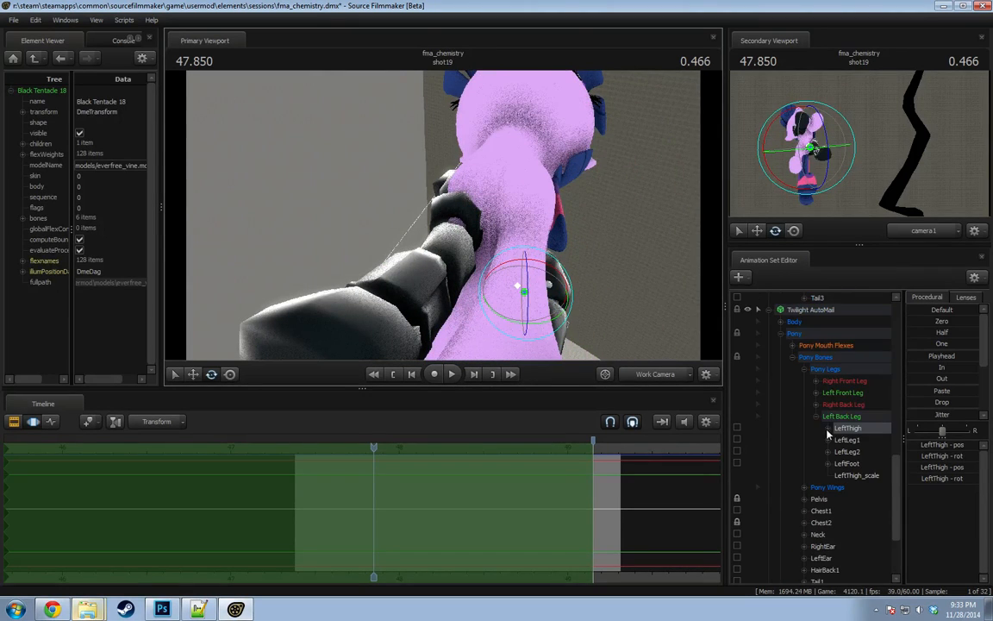
left_click(816, 393)
left_click(852, 405)
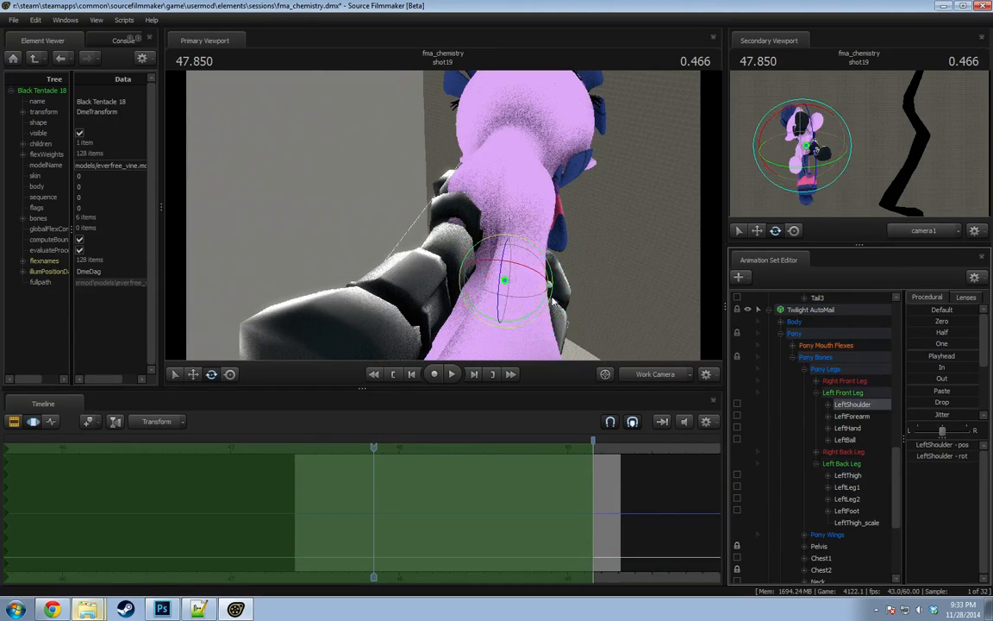
left_click(817, 393)
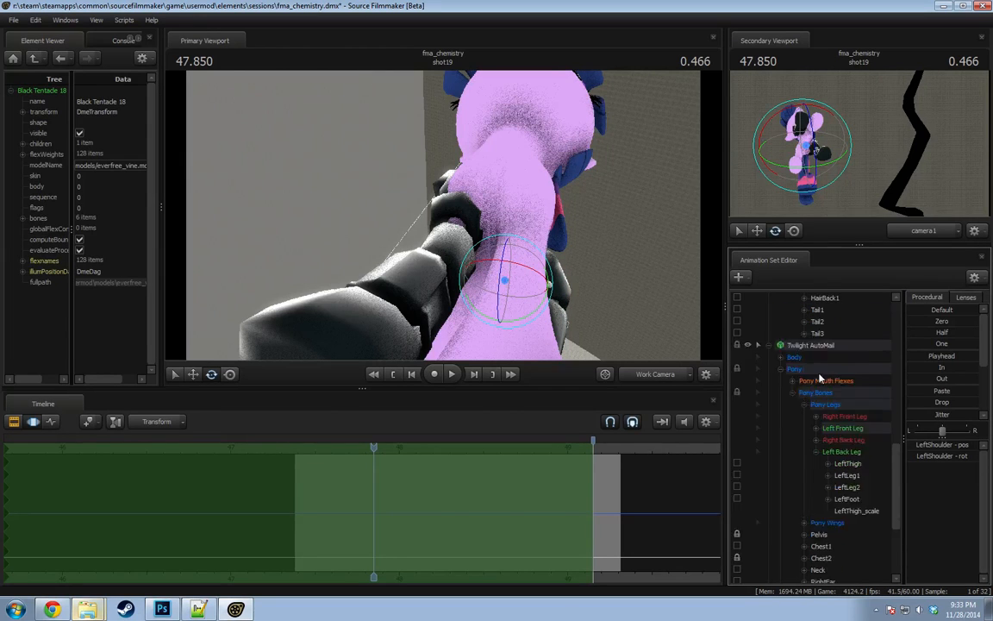
Expand the Twilight AutoMail's Right Front Leg group and rotate its RightShoulder bone.
scroll(817, 413, "up", 3)
scroll(817, 440, "down", 1)
left_click(816, 453)
left_click(853, 464)
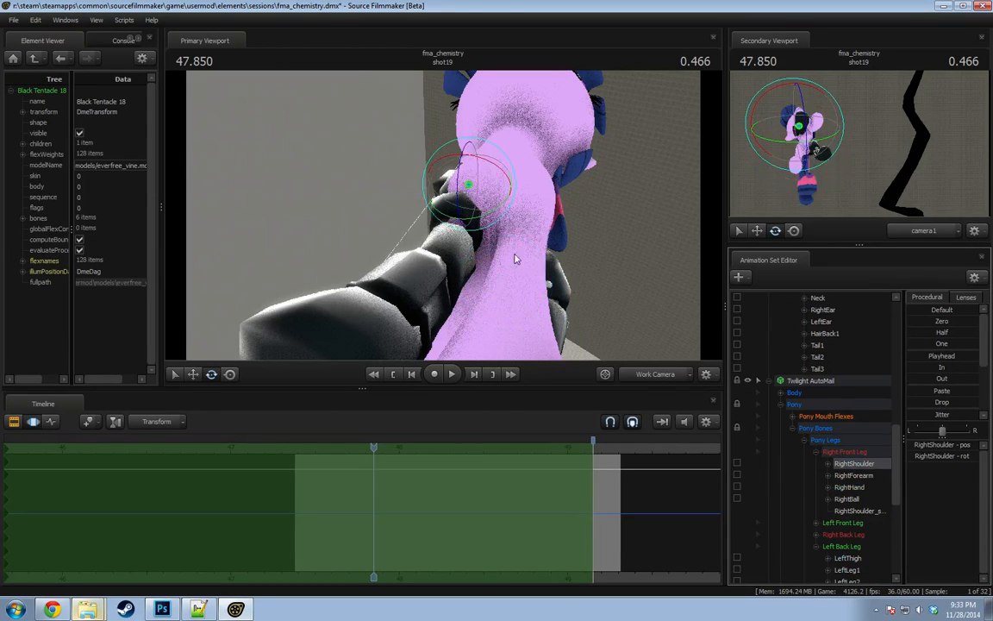
left_click_drag(466, 224, 734, 343)
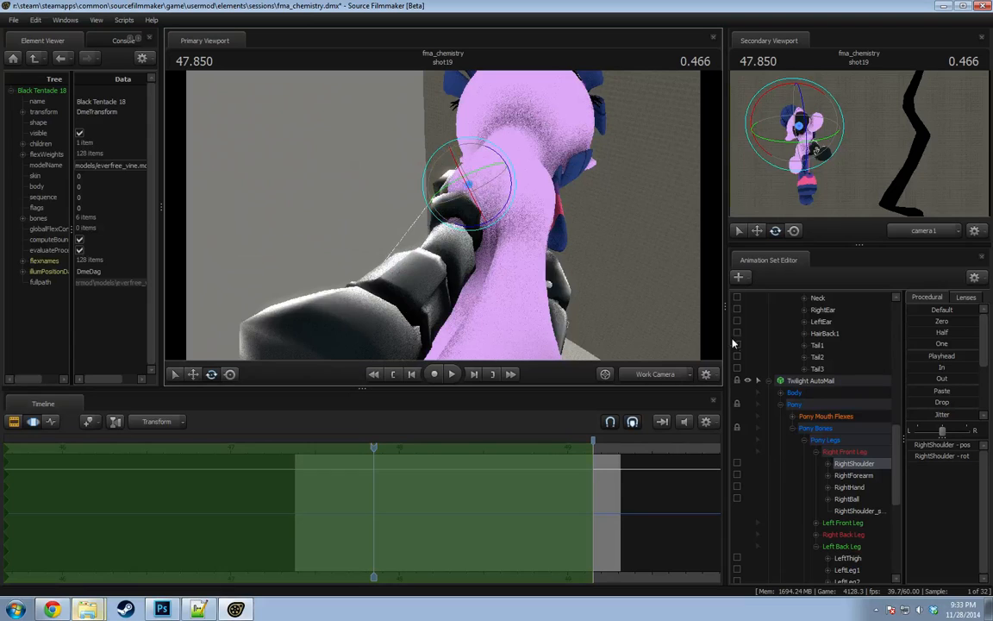
Add the Twilight Body's RightShoulder to the selection and rotate both right shoulder bones together.
scroll(852, 443, "up", 5)
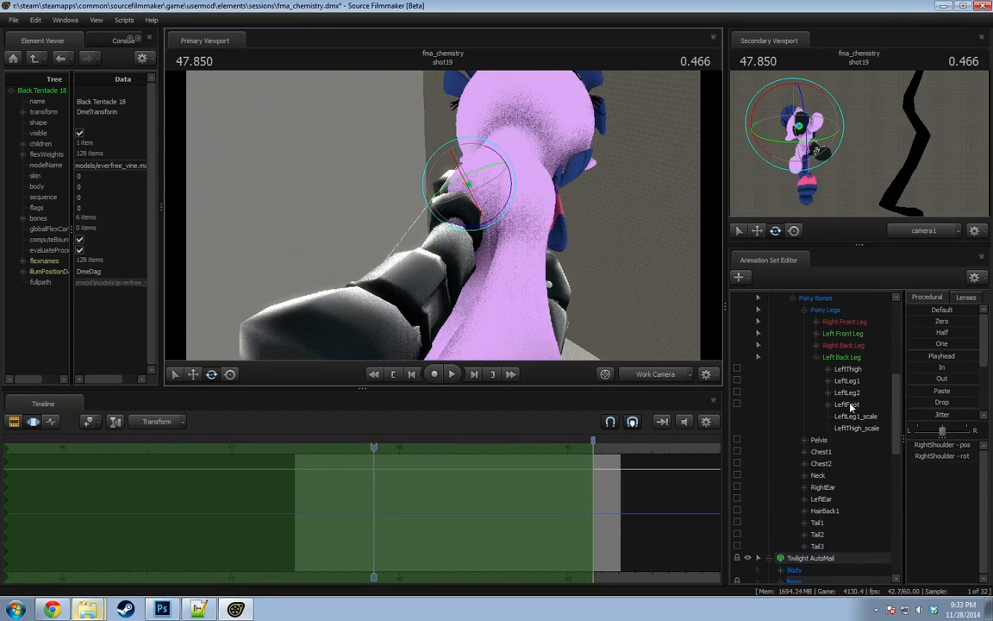
left_click(815, 322)
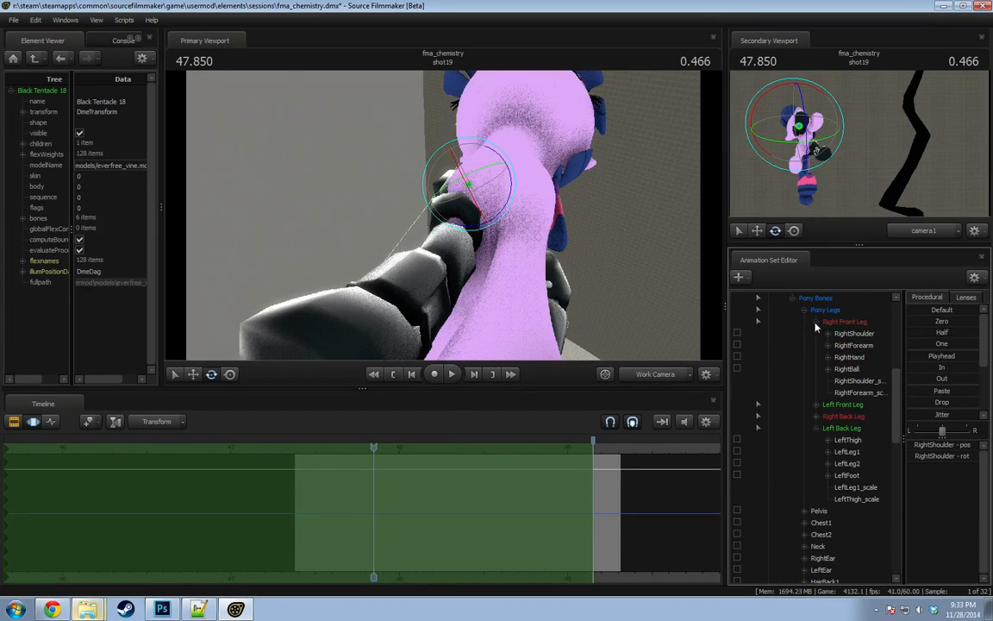
left_click(865, 333)
left_click_drag(495, 203, 428, 218)
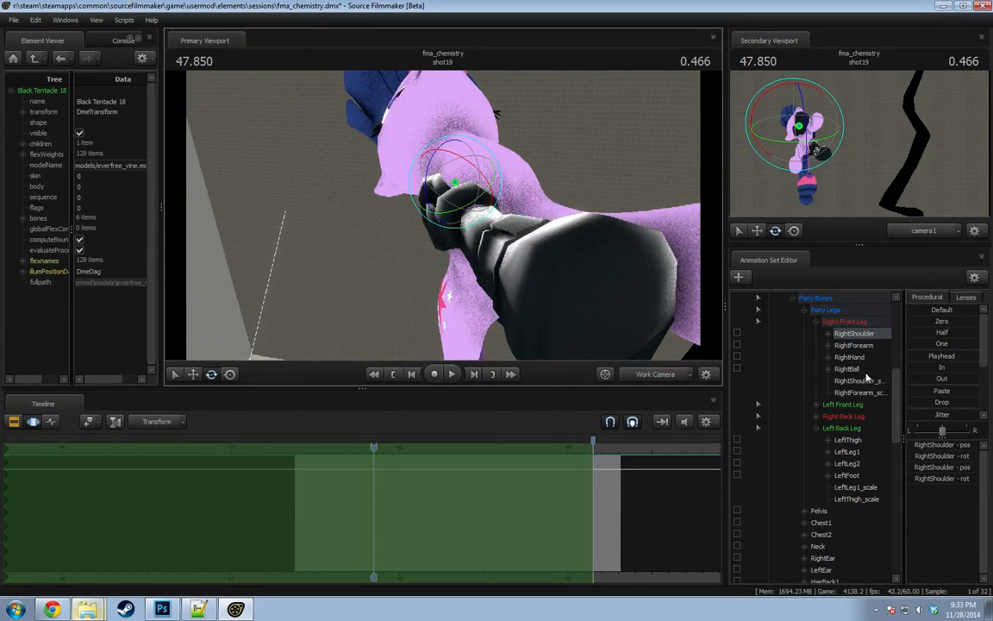
Unhide the Twilight Body's Right Front Leg and Left Back Leg groups and turn off the display of hidden controls.
scroll(834, 366, "up", 1)
right_click(831, 357)
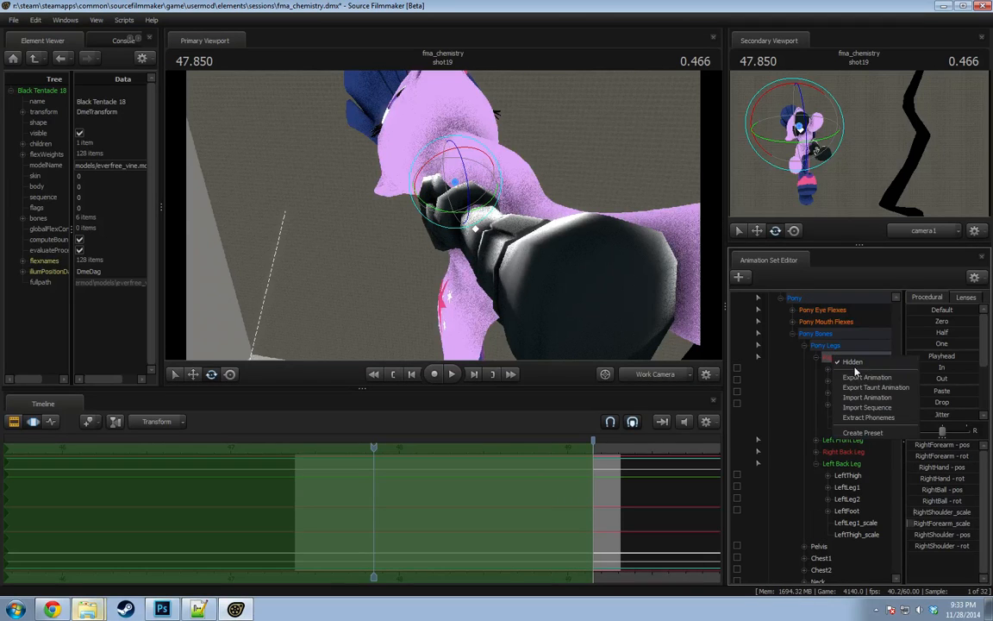
left_click(857, 366)
right_click(834, 463)
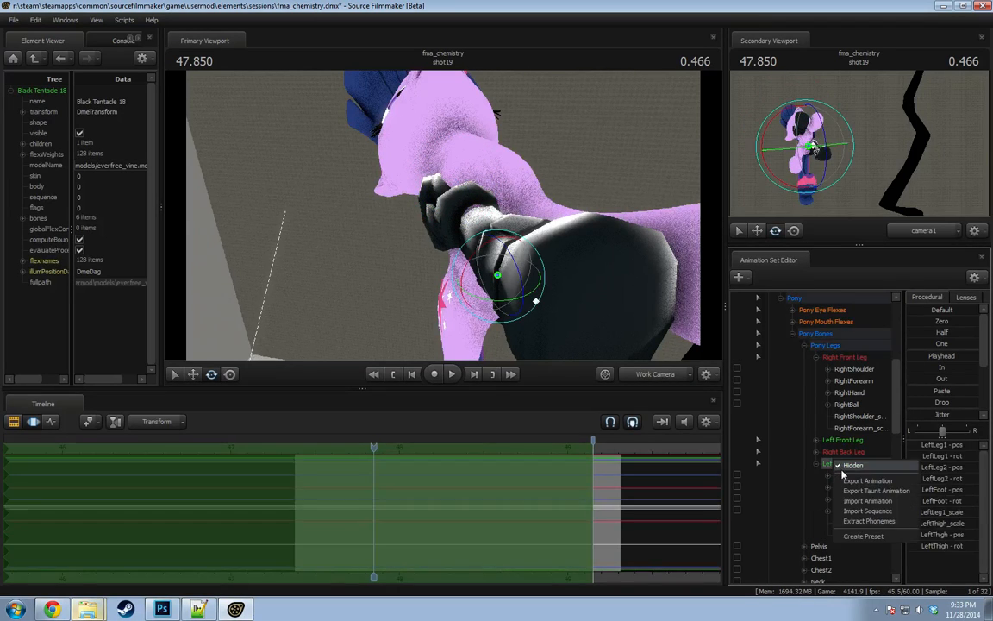
left_click(842, 471)
scroll(848, 505, "down", 4)
scroll(848, 509, "down", 1)
right_click(801, 580)
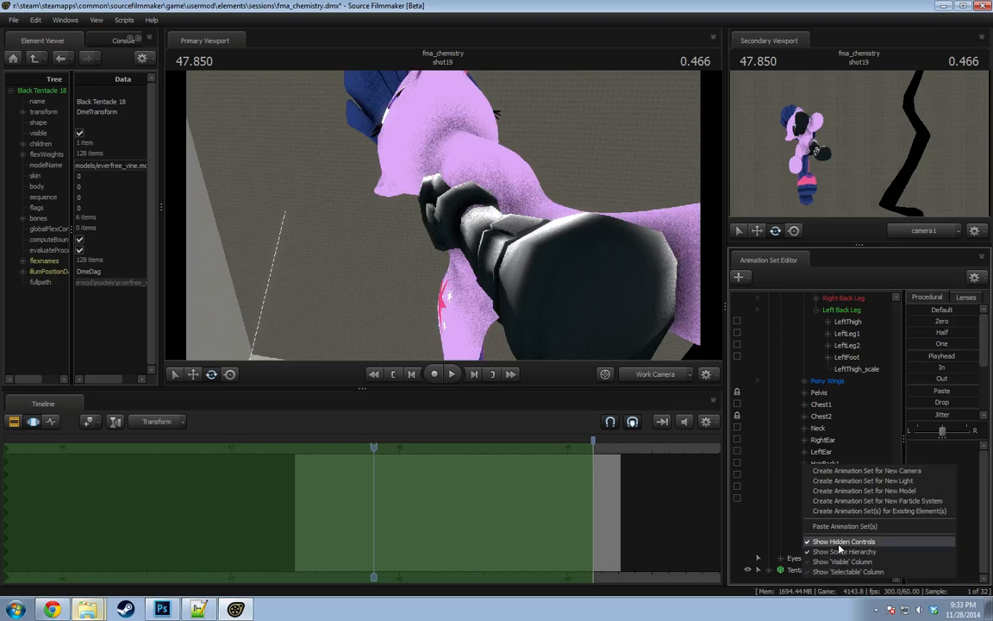
left_click(842, 540)
Examine the fit of the pony's body and automail legs from several angles.
scroll(840, 509, "up", 4)
scroll(832, 479, "up", 2)
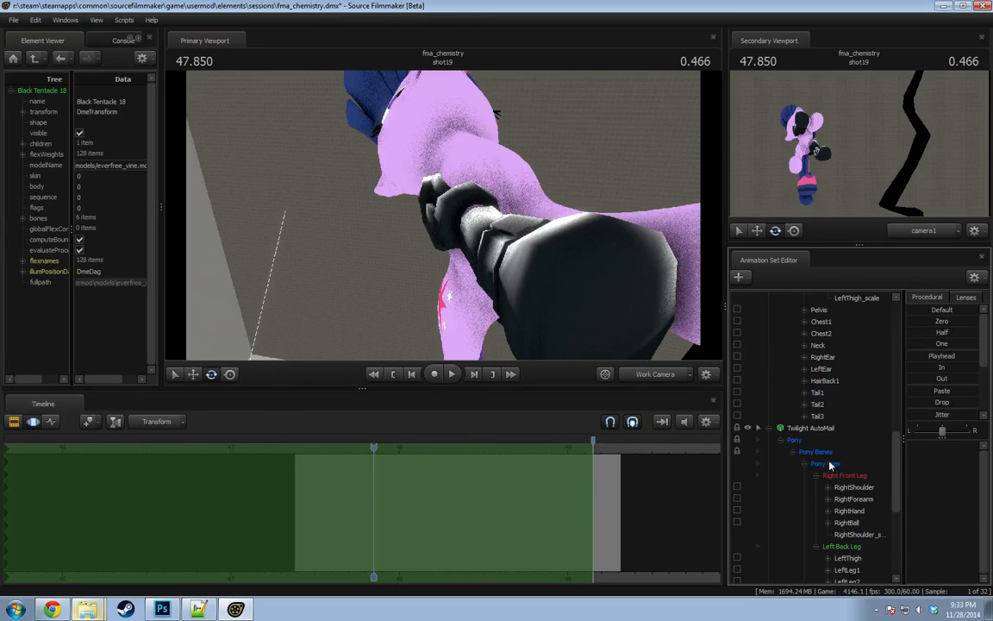
left_click_drag(607, 311, 442, 221)
scroll(858, 369, "up", 3)
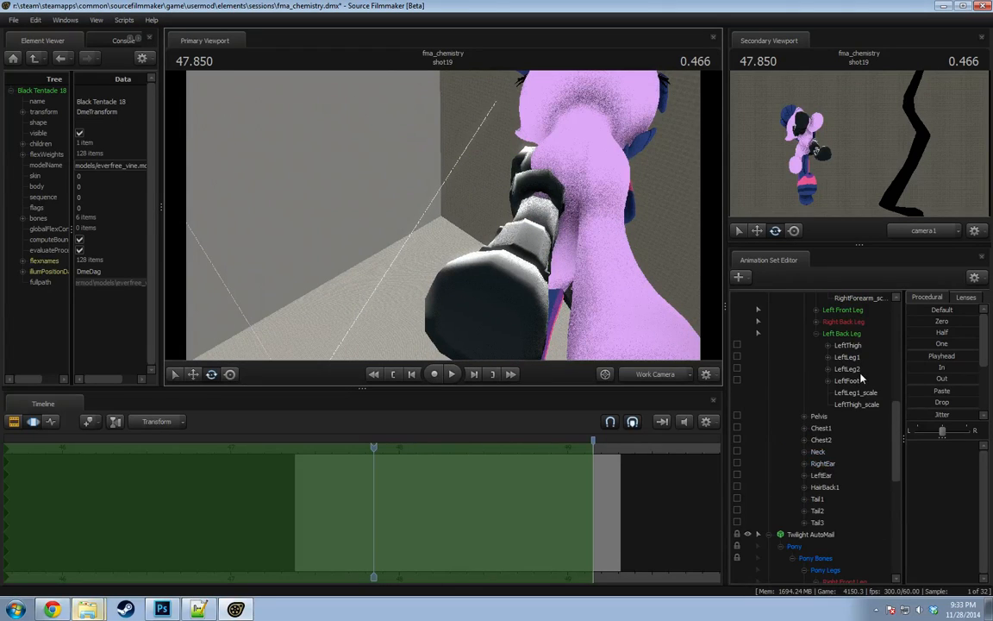
scroll(860, 380, "up", 3)
left_click_drag(646, 260, 582, 317)
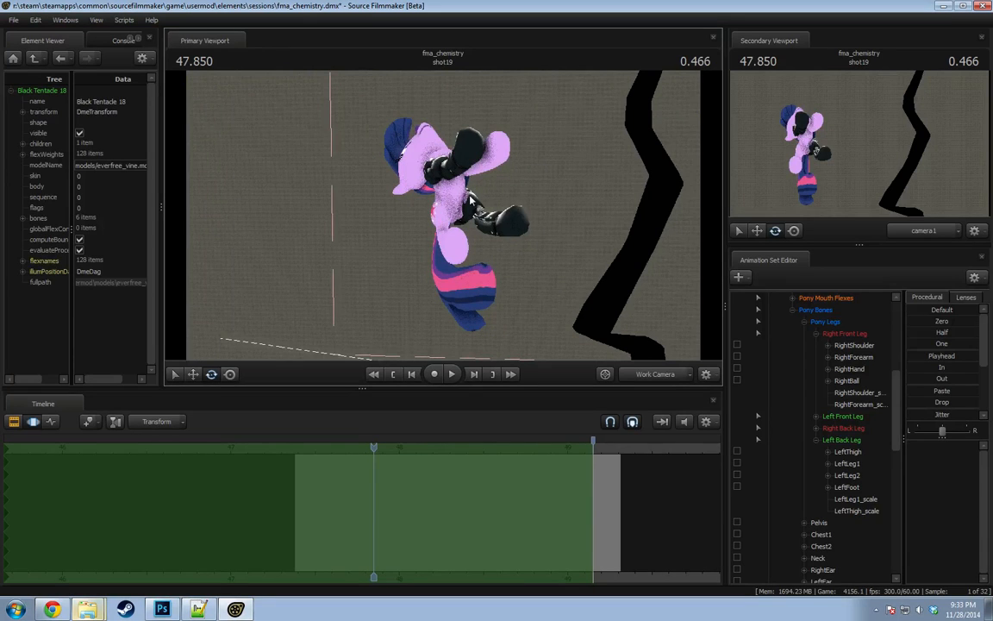
left_click_drag(470, 200, 476, 203)
left_click_drag(500, 275, 449, 233)
left_click_drag(542, 252, 630, 403)
Select the LeftThigh bones of both Twilight Body and Twilight AutoMail and rotate the left back leg downward.
left_click(841, 441)
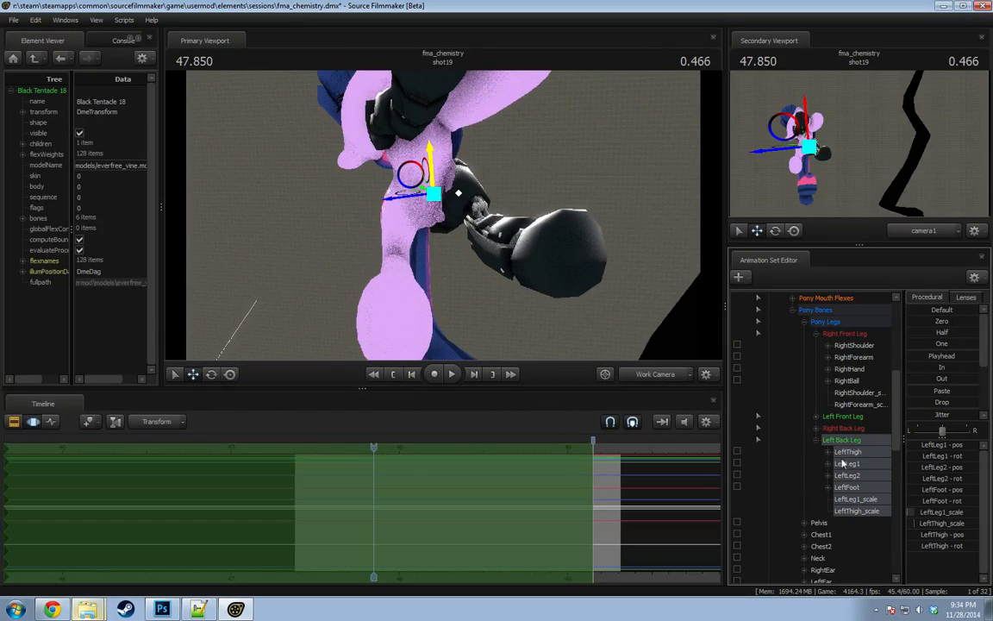
left_click(864, 453)
scroll(861, 456, "down", 9)
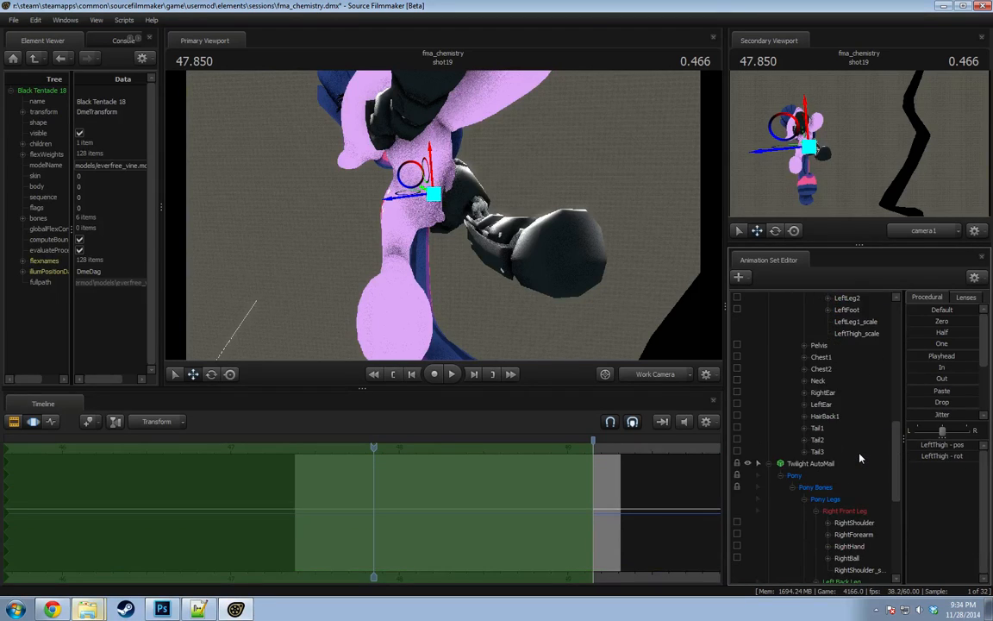
left_click(857, 382, "ctrl")
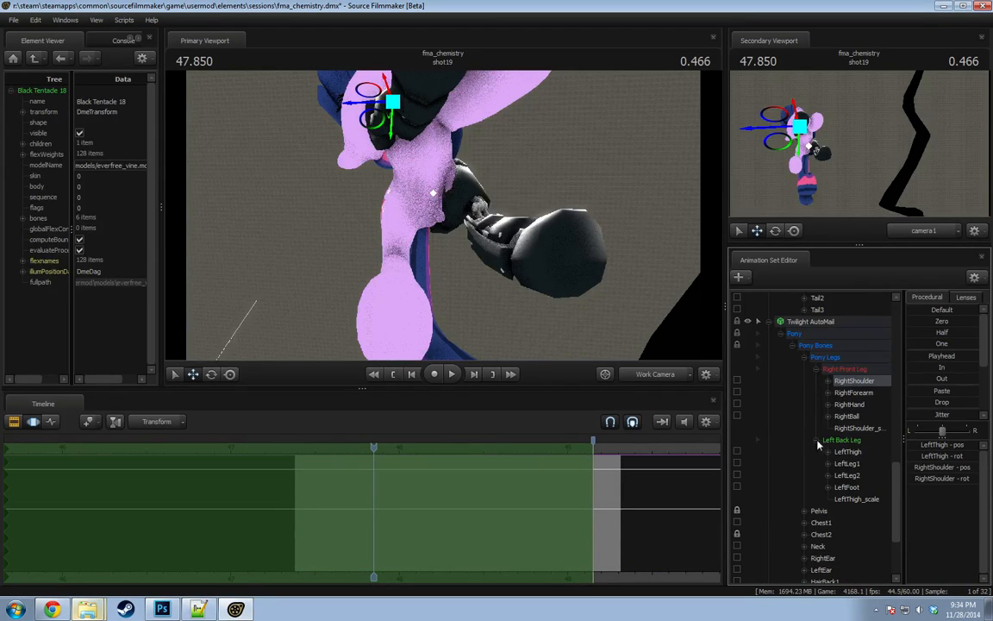
left_click(855, 384, "ctrl")
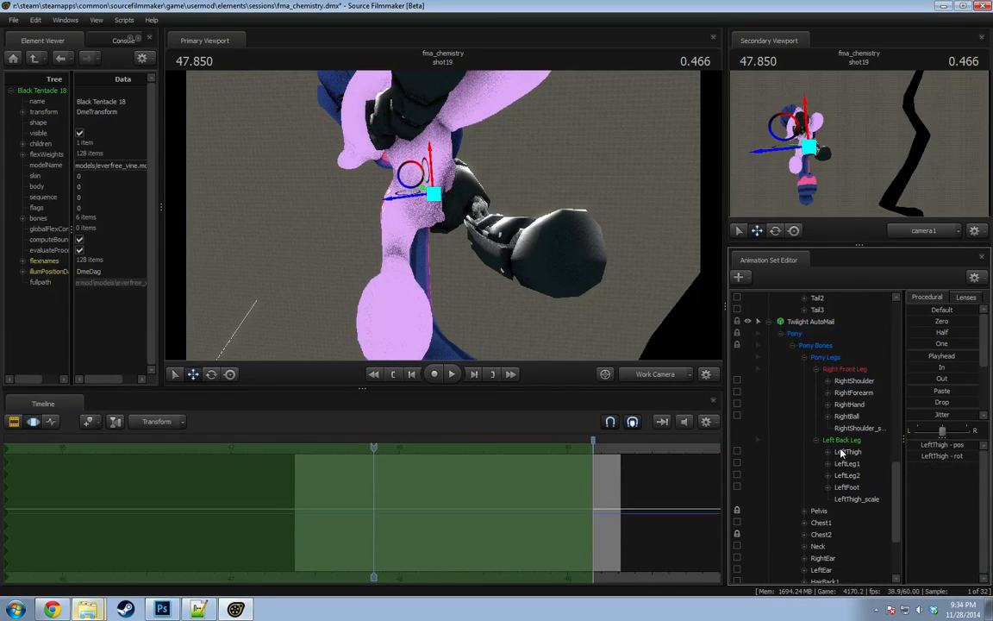
left_click(843, 452, "ctrl")
key("e")
left_click_drag(447, 180, 472, 212)
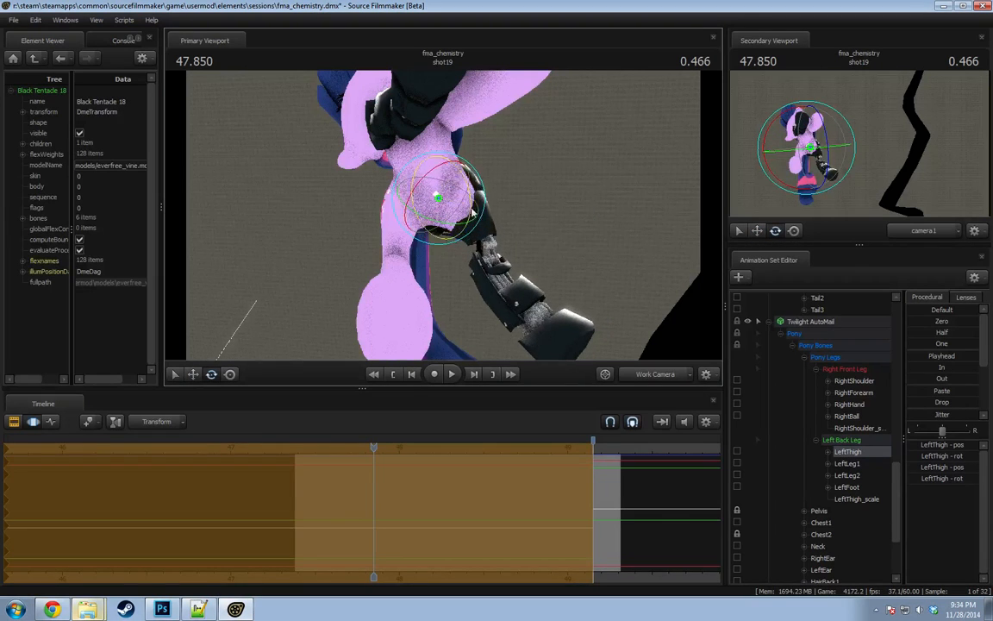
Rotate the Twilight AutoMail's LeftLeg1 bone so the left back automail leg hangs straighter beneath the body.
left_click_drag(556, 241, 414, 251, "alt")
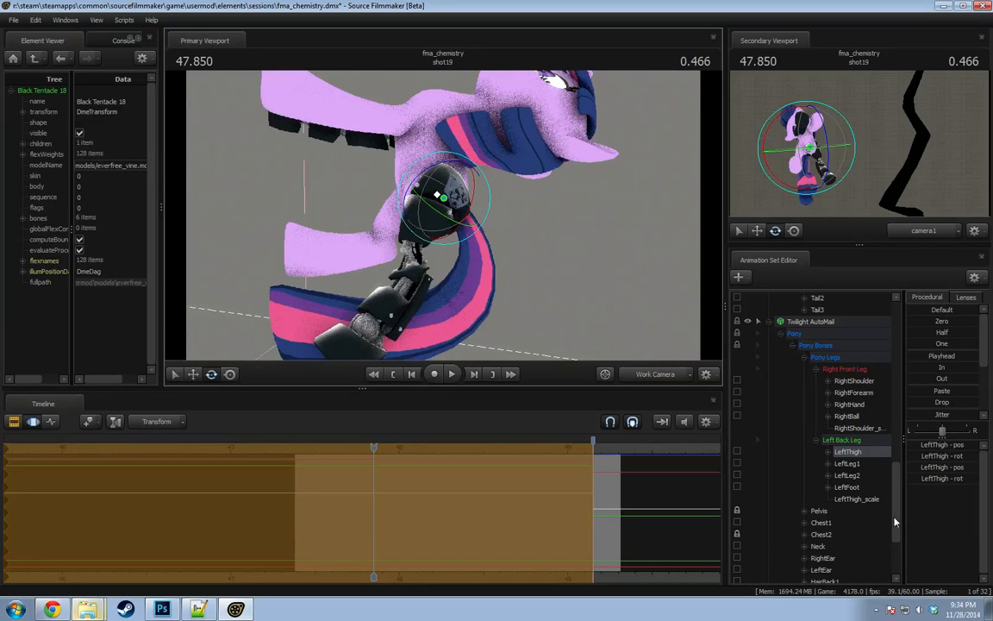
left_click(865, 465)
left_click_drag(400, 201, 427, 250)
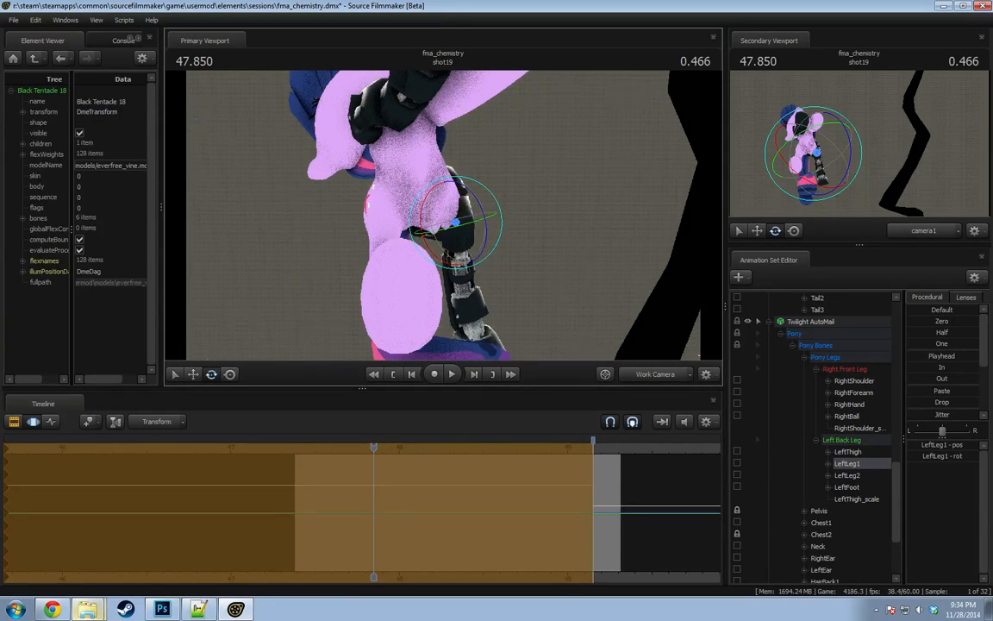
left_click_drag(479, 271, 414, 229, "alt")
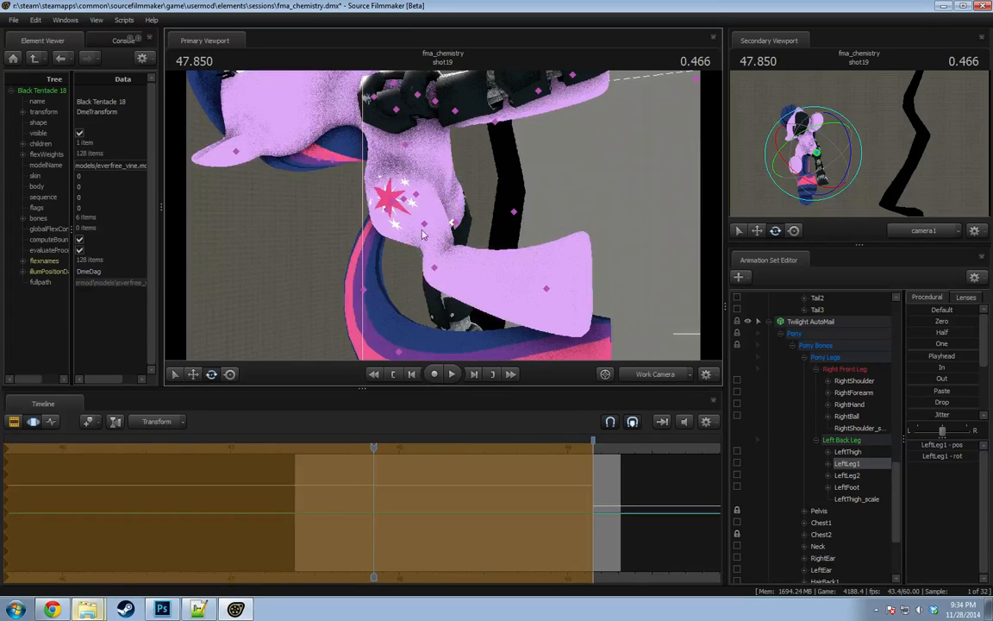
Rotate the Twilight Body's RightLeg2 bone to adjust the bend of the right back leg.
left_click(433, 267)
left_click_drag(481, 266, 448, 219)
left_click(406, 202)
left_click(410, 247)
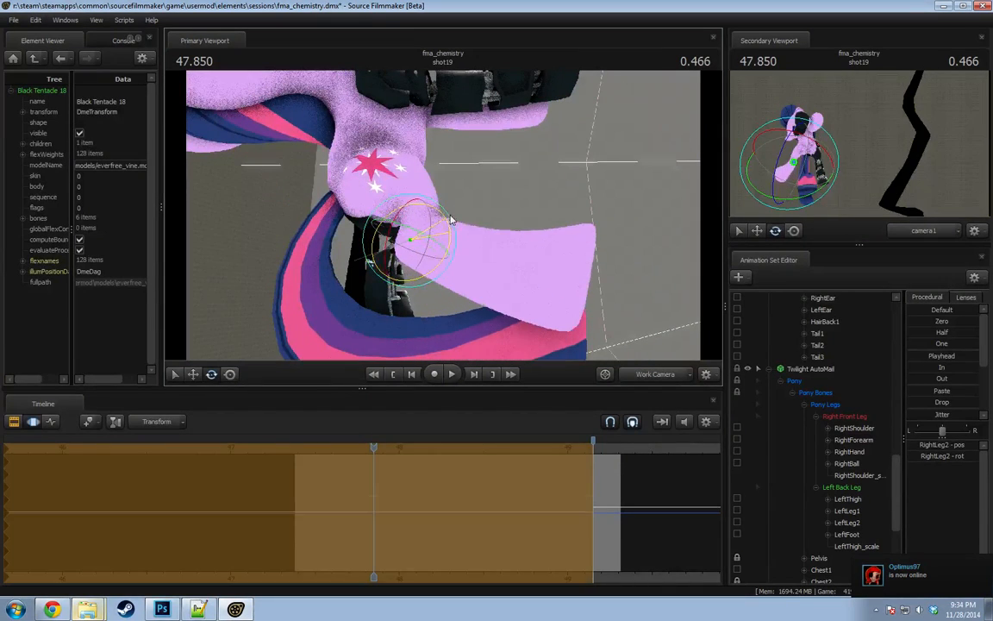
Adjust the right back hoof and rotate the Twilight Body's RightThigh bone to refine the right back leg's pose.
left_click(542, 273, "ctrl")
left_click_drag(586, 261, 576, 274)
left_click_drag(577, 274, 516, 195, "alt")
key("s")
left_click_drag(592, 153, 613, 160)
left_click(437, 187, "ctrl")
left_click_drag(437, 188, 410, 207, "alt")
left_click_drag(410, 207, 440, 197, "alt")
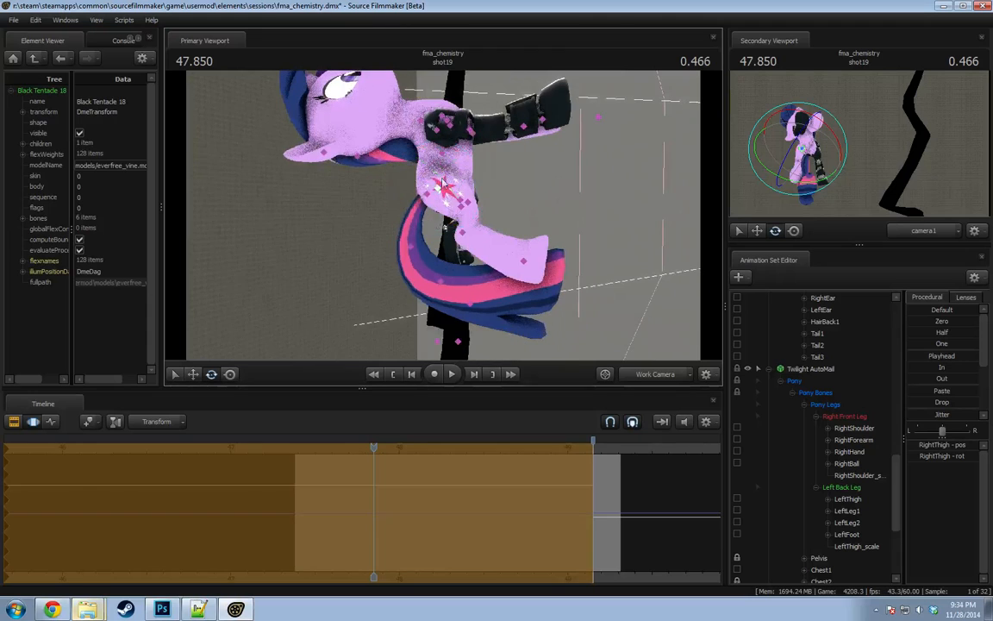
Lock the Twilight Body's LeftThigh bone and collapse its Right Back Leg group.
left_click(442, 155, "ctrl")
key("w")
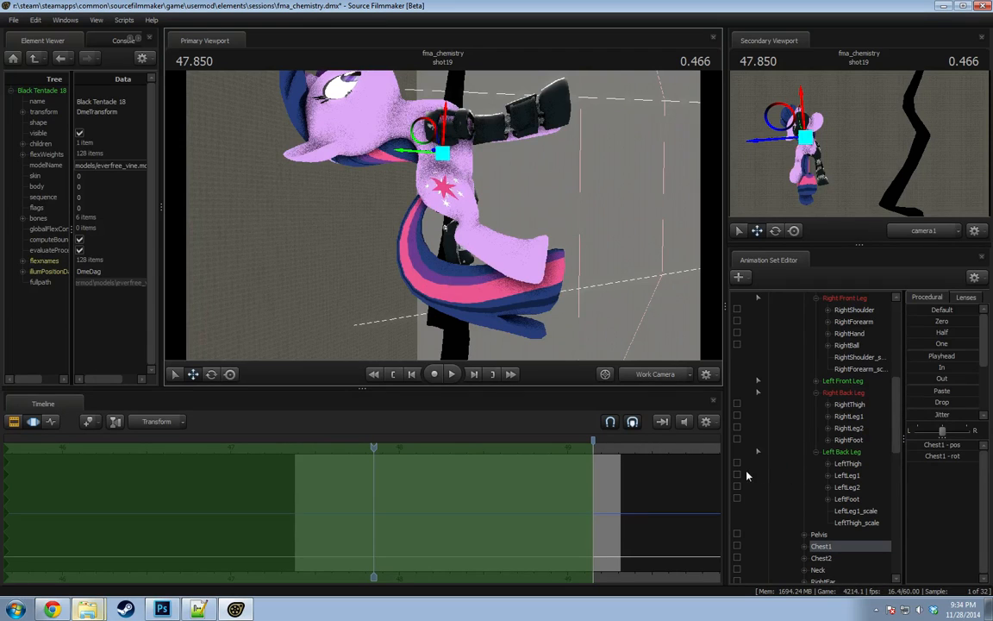
left_click(815, 393)
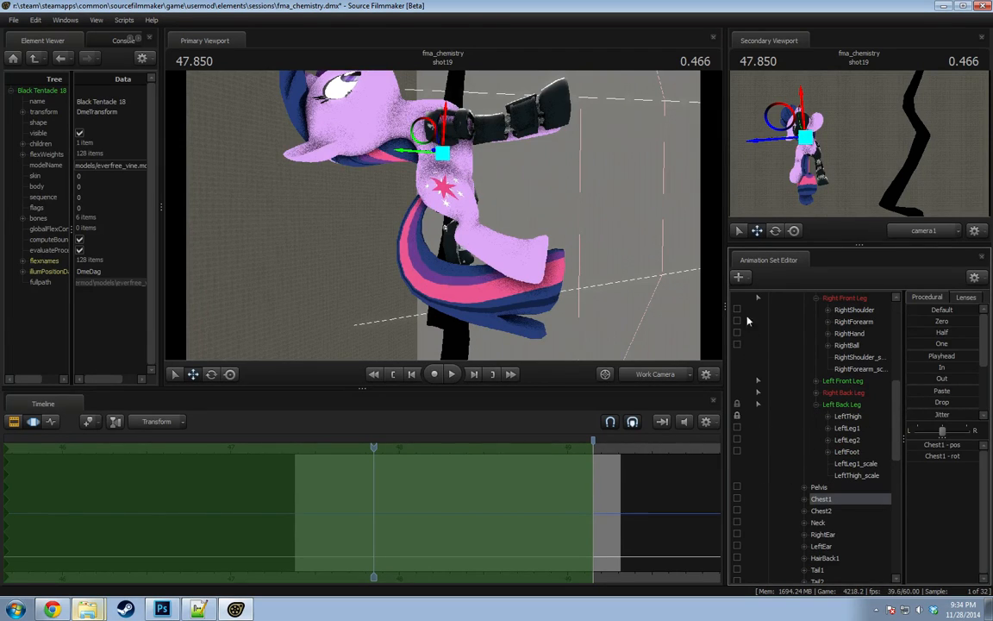
Try to rotate the Twilight Body's Pelvis while the LeftThigh bone is locked.
left_click(440, 191, "ctrl")
key("e")
left_click_drag(470, 165, 440, 145)
key("ctrl+z")
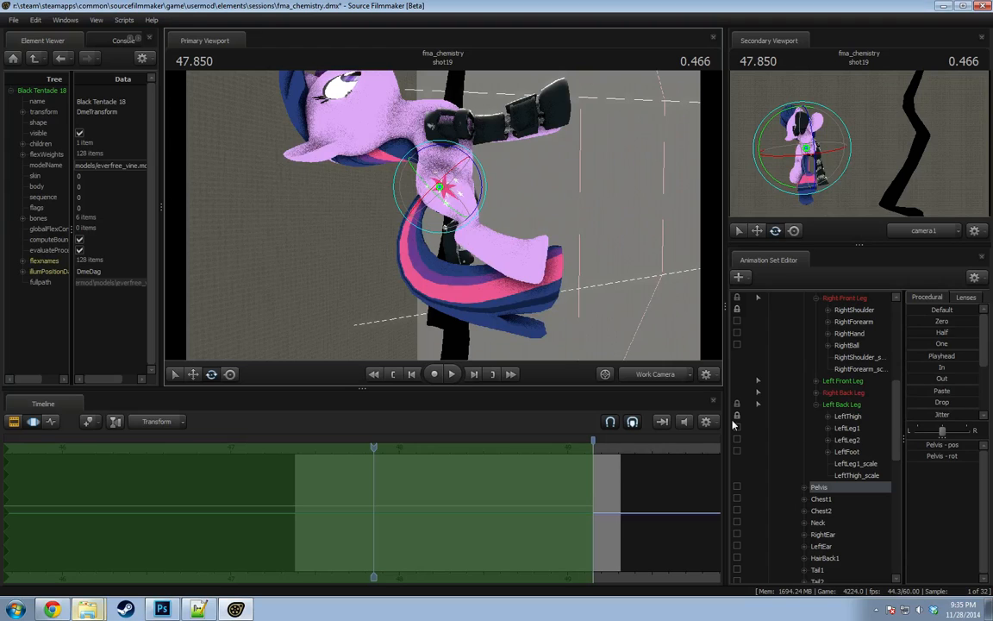
Expand the Twilight Body's Right Back Leg group and lock its RightThigh bone.
scroll(811, 466, "up", 4)
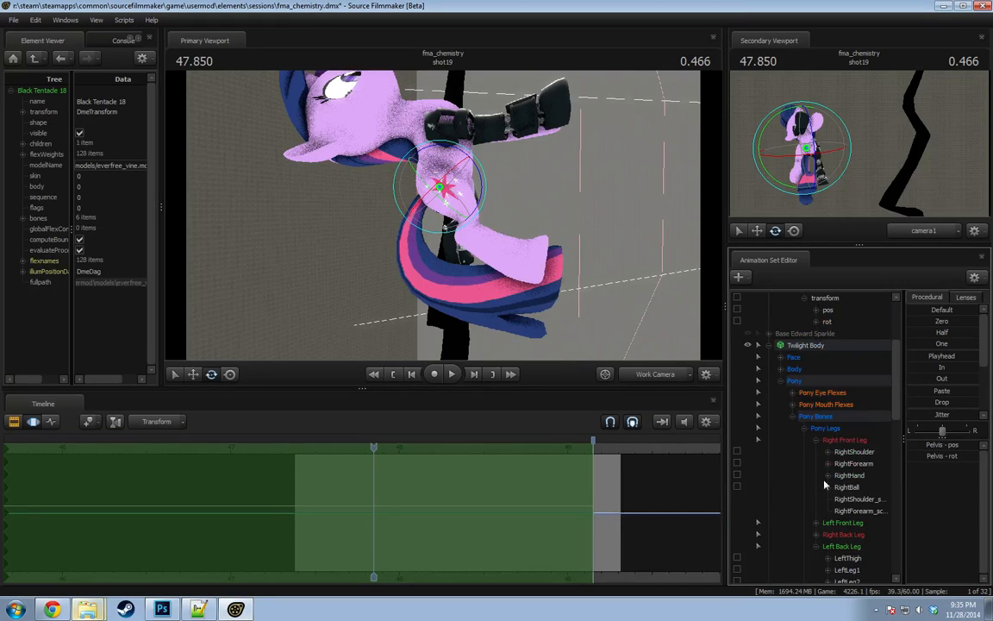
left_click(816, 535)
scroll(811, 465, "down", 3)
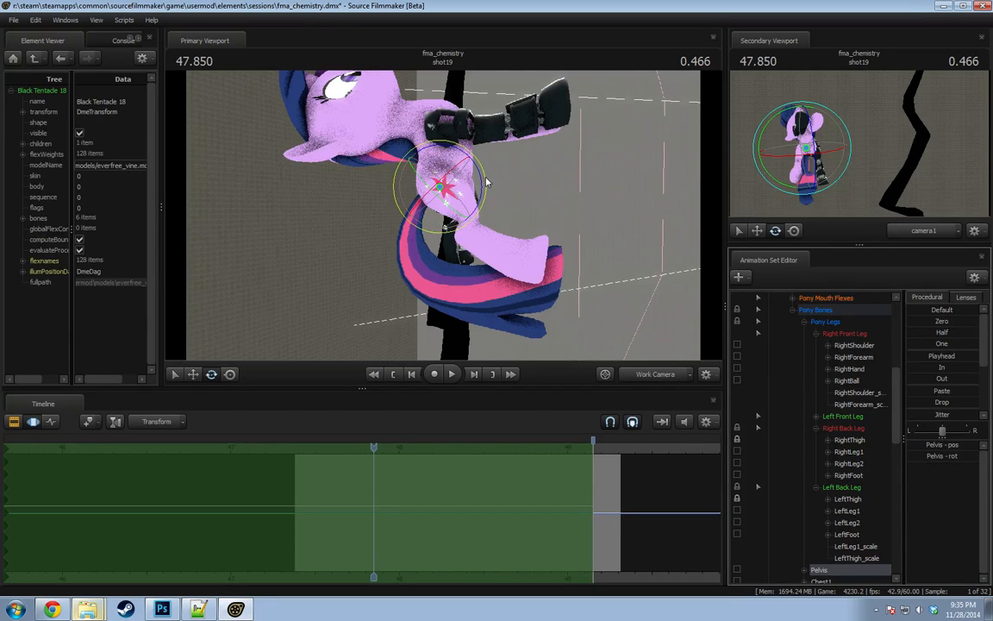
Try to rotate the Pelvis with both the RightThigh and LeftThigh bones locked.
left_click_drag(483, 184, 468, 155)
key("ctrl+z")
scroll(898, 498, "down", 8)
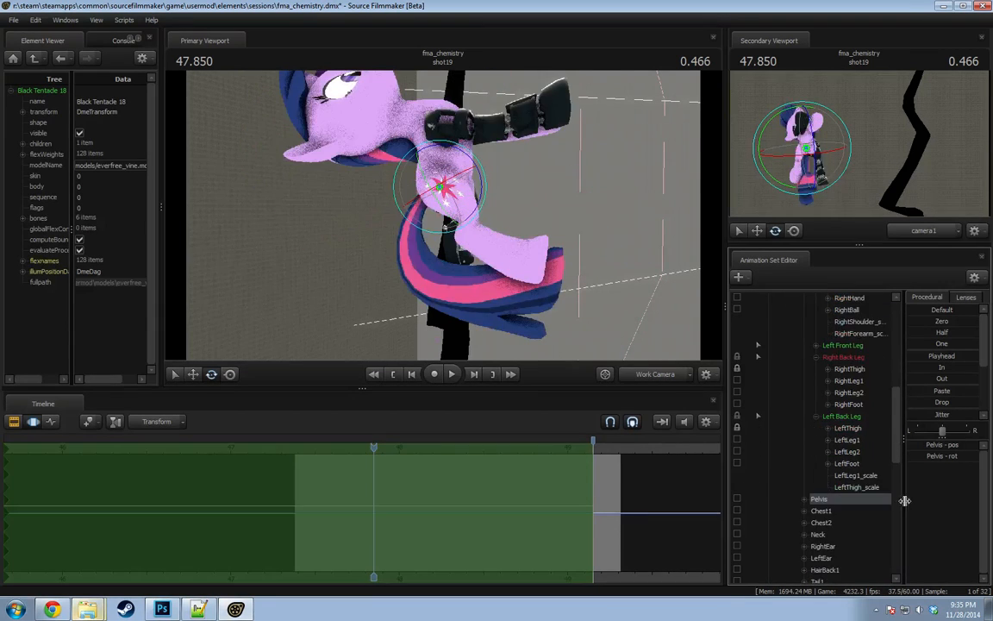
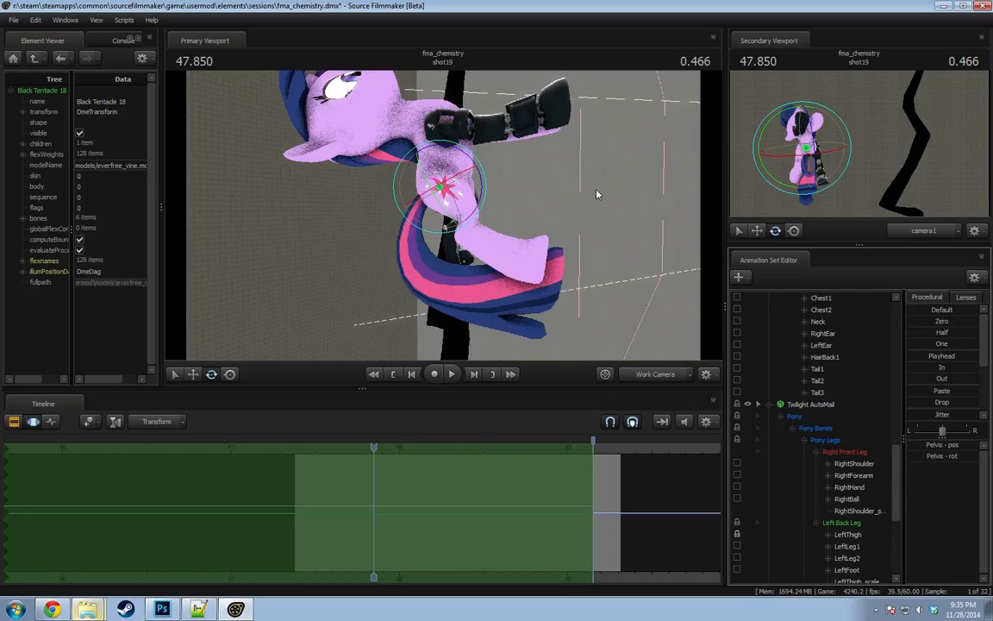
Unlock the LeftThigh bone on both the Twilight AutoMail and the Twilight Body models.
left_click_drag(597, 194, 477, 170, "alt")
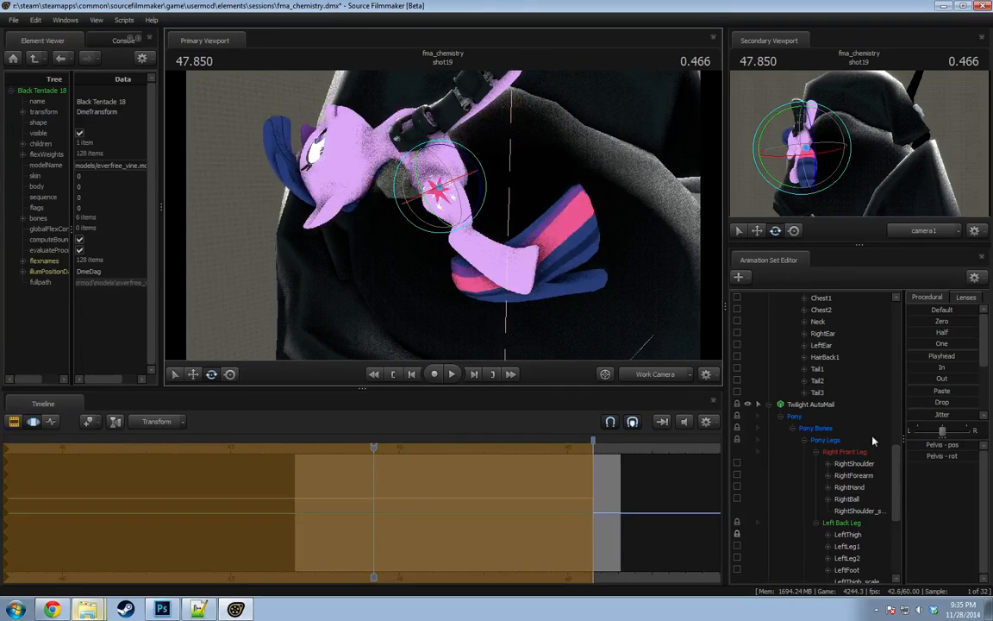
scroll(746, 431, "down", 6)
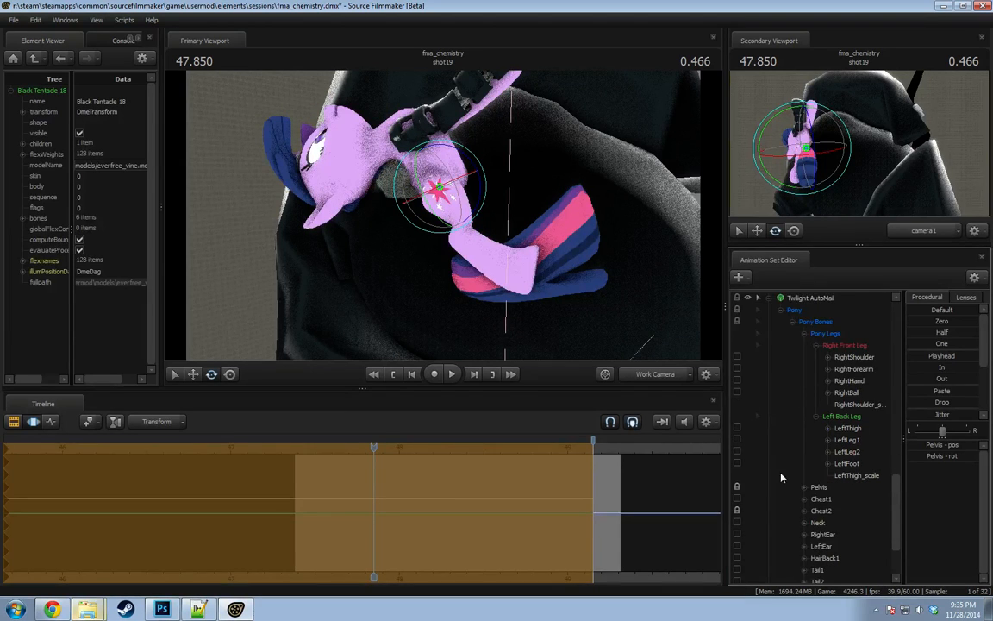
scroll(752, 478, "up", 5)
scroll(752, 481, "down", 2)
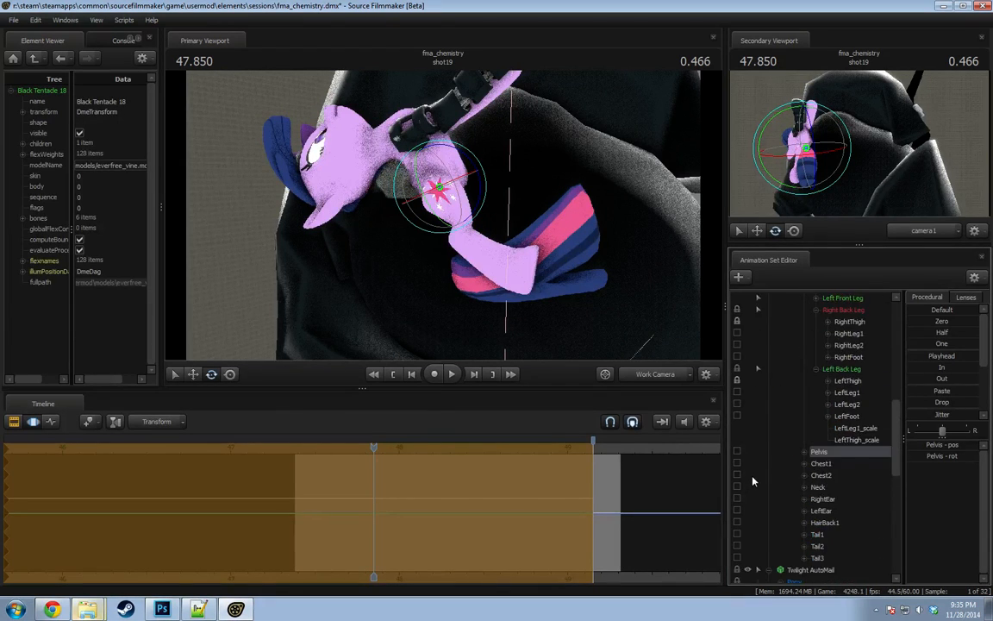
scroll(750, 466, "up", 1)
scroll(737, 420, "down", 2)
Lock the Twilight Body's RightLeg2 bone and rotate its RightLeg1 bone slightly.
left_click_drag(591, 335, 443, 217)
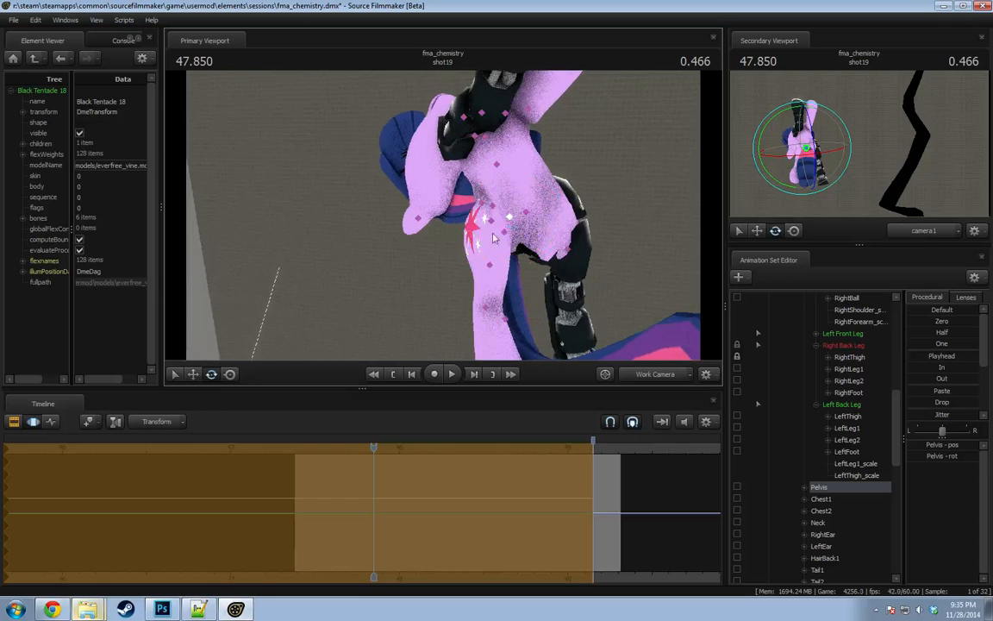
left_click(491, 266)
scroll(835, 433, "up", 2)
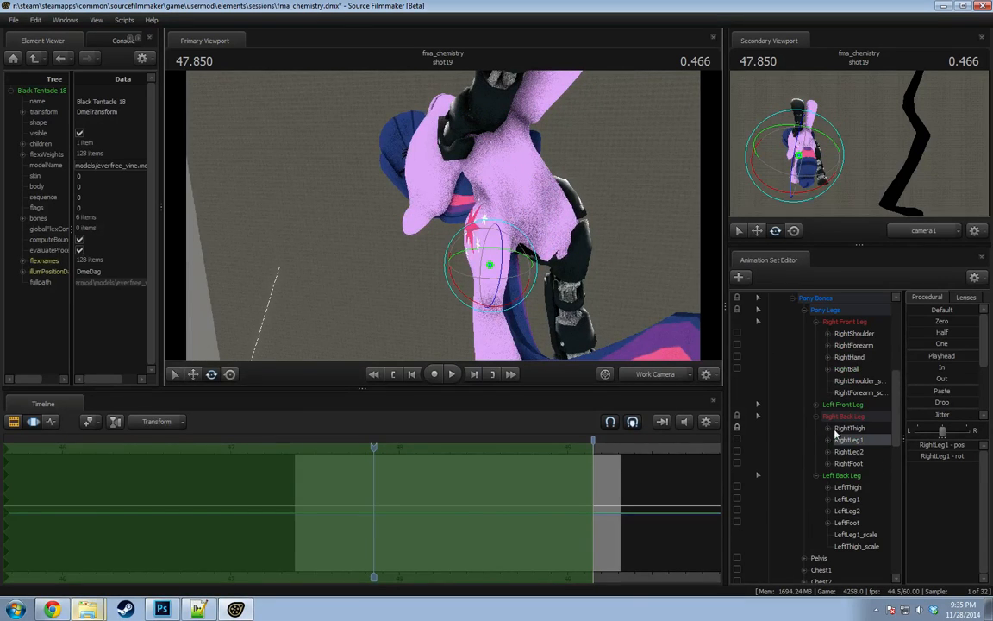
left_click(737, 450)
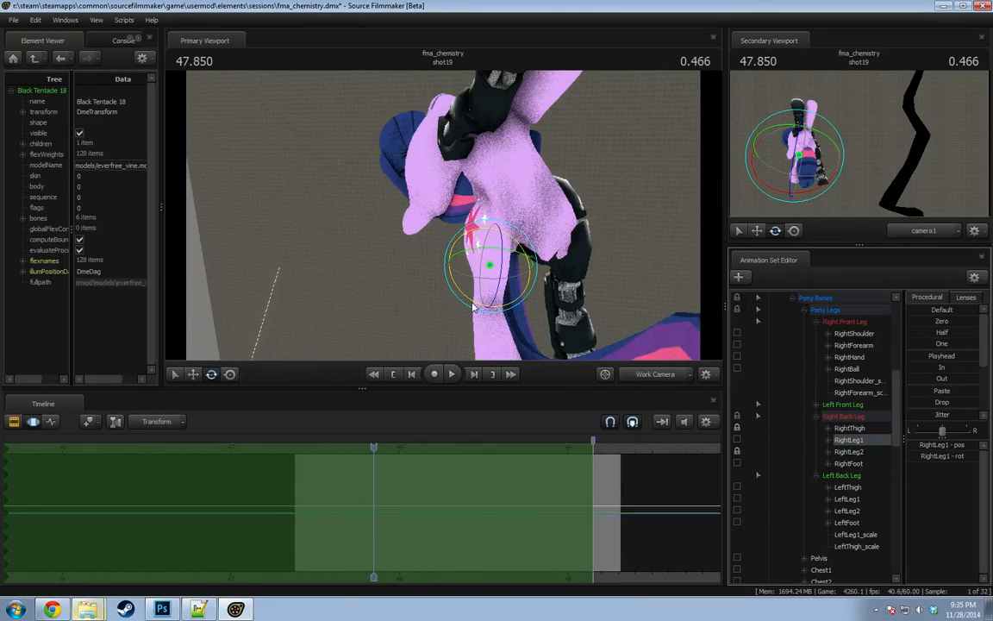
left_click_drag(473, 307, 468, 302)
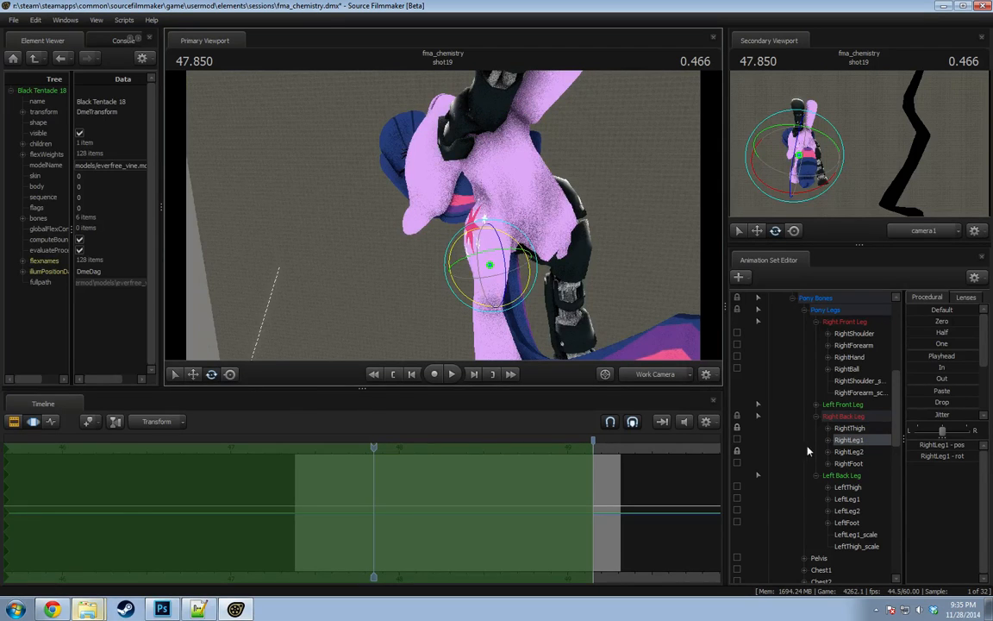
Lock RightLeg1 instead of RightLeg2 and adjust the Twilight Body's RightThigh rotation and position.
left_click(737, 438)
left_click(848, 428)
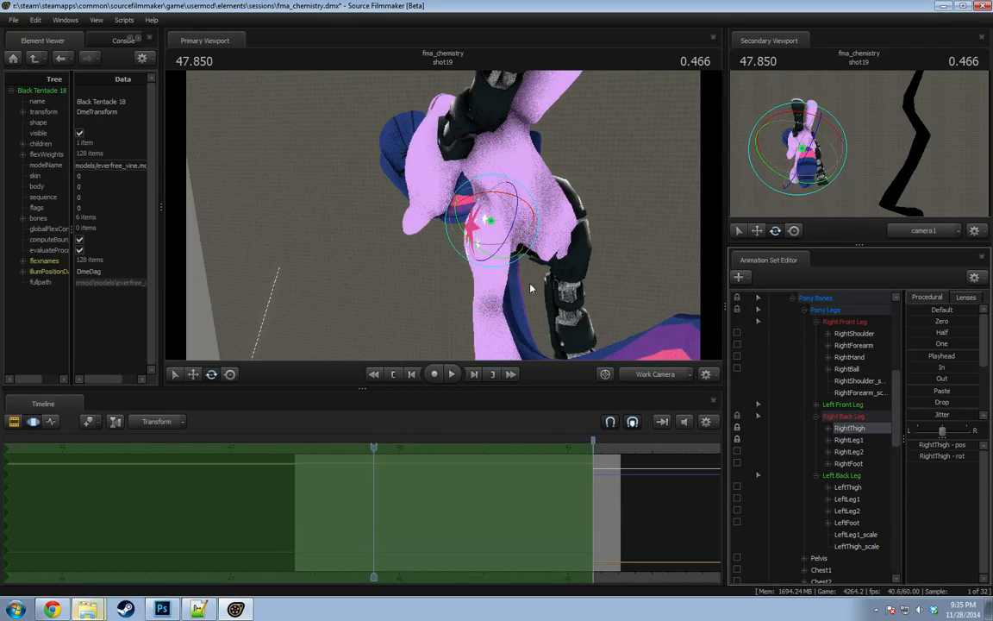
left_click_drag(477, 254, 444, 218)
left_click_drag(476, 260, 489, 249)
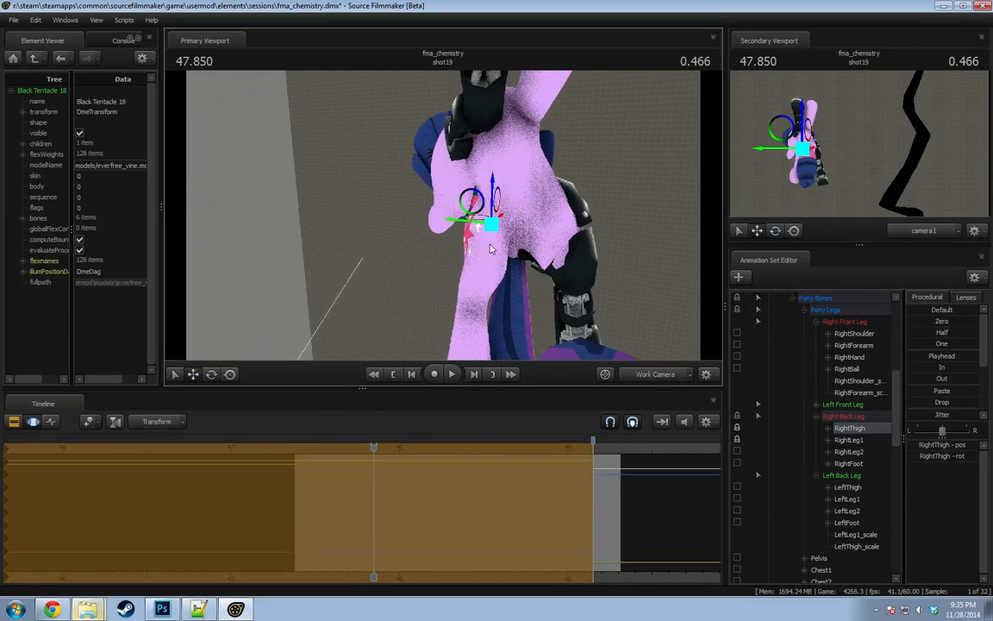
mouse_move(444, 219)
left_mouse_down()
mouse_move(566, 211)
mouse_move(445, 214)
left_mouse_up()
Rotate the Twilight Body's chest bones, starting with Chest1, to raise the upper body upright.
left_click(496, 198)
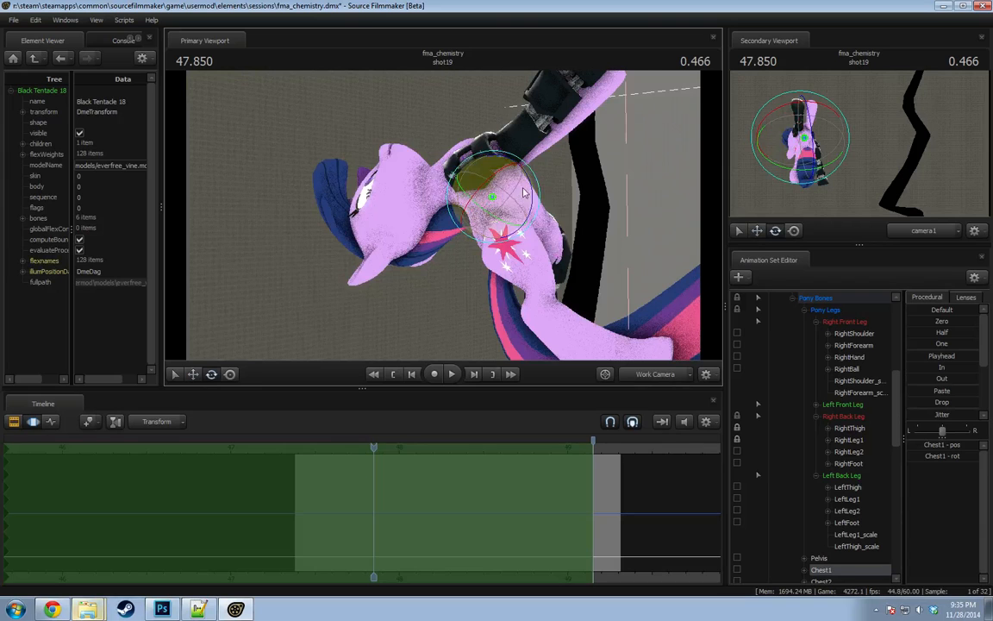
left_click_drag(523, 193, 530, 203)
left_click_drag(472, 192, 597, 268)
left_click(490, 165)
key("e")
Select RightShoulder on both the Twilight Body and Twilight AutoMail and swing the right front leg down beside the torso.
left_click(464, 170, "ctrl")
scroll(853, 429, "up", 1)
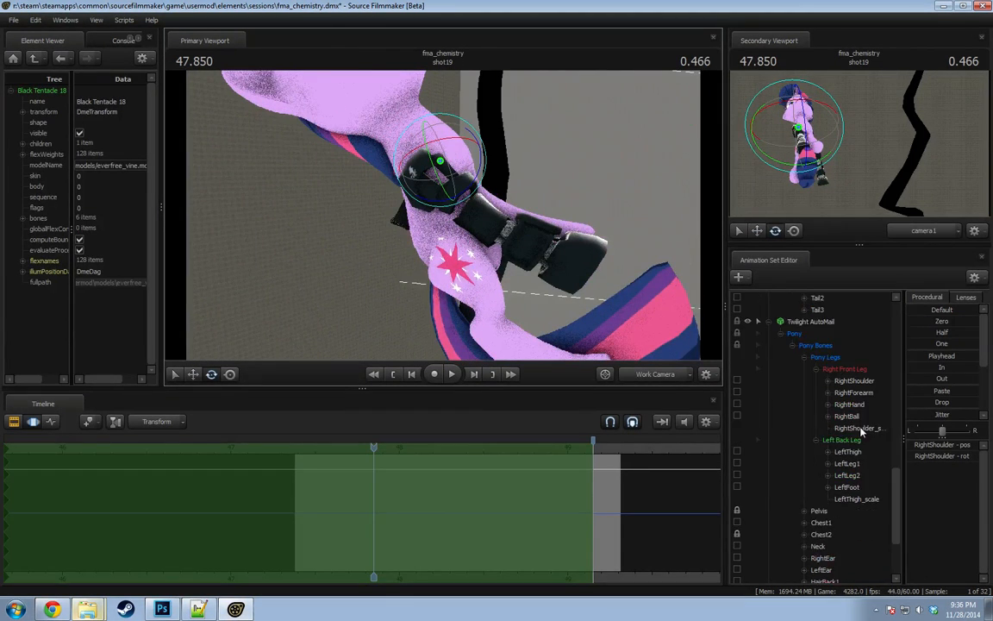
left_click(849, 381, "ctrl")
left_click_drag(441, 207, 362, 112)
left_click_drag(392, 203, 446, 215, "alt")
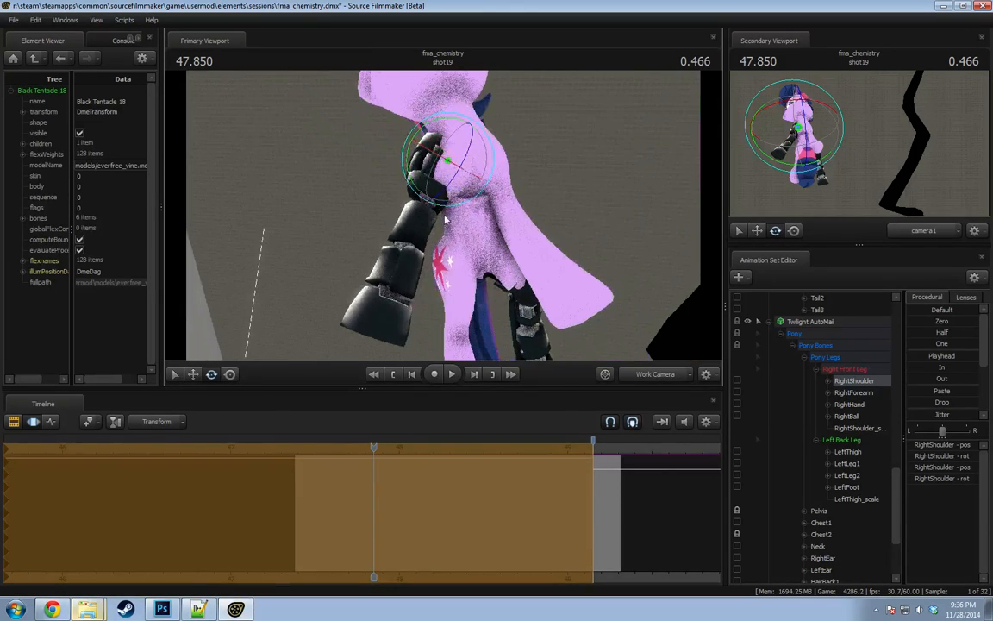
left_click_drag(448, 151, 510, 184, "alt")
Adjust the Twilight Body's Chest1 and Chest2 bones to turn and lean the upper torso.
left_click(462, 230)
key("e")
key("ctrl+z")
key("w")
key("e")
left_click_drag(510, 184, 366, 191, "alt")
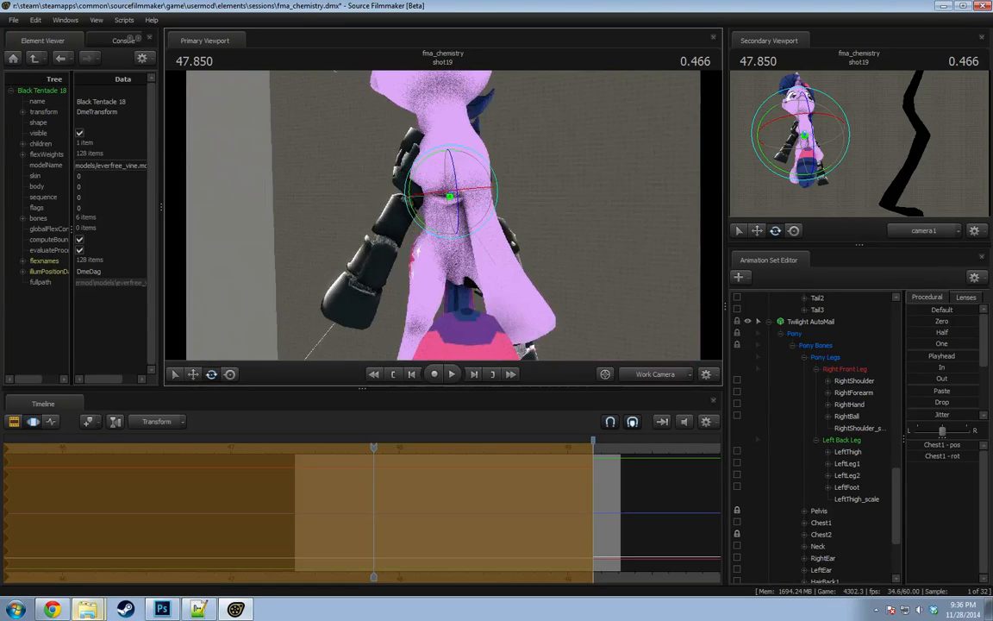
left_click_drag(445, 219, 471, 202)
left_click(444, 161, "ctrl")
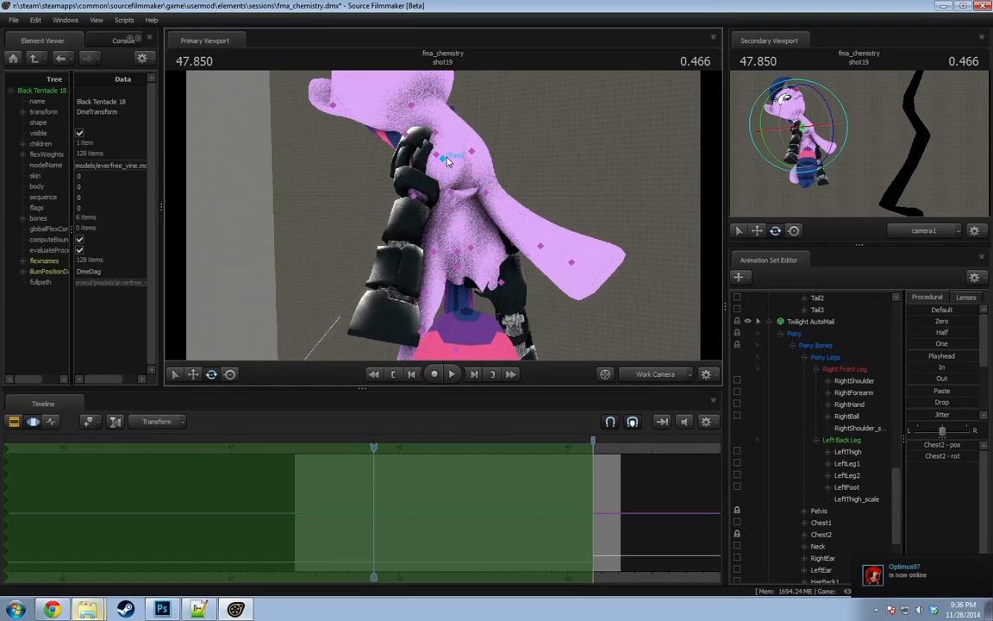
left_click_drag(449, 157, 428, 149)
Select both models' RightShoulder bones and rotate the right front leg away from the torso.
left_click(436, 155, "ctrl")
key("ctrl+z")
scroll(864, 444, "down", 1)
scroll(864, 444, "down", 2)
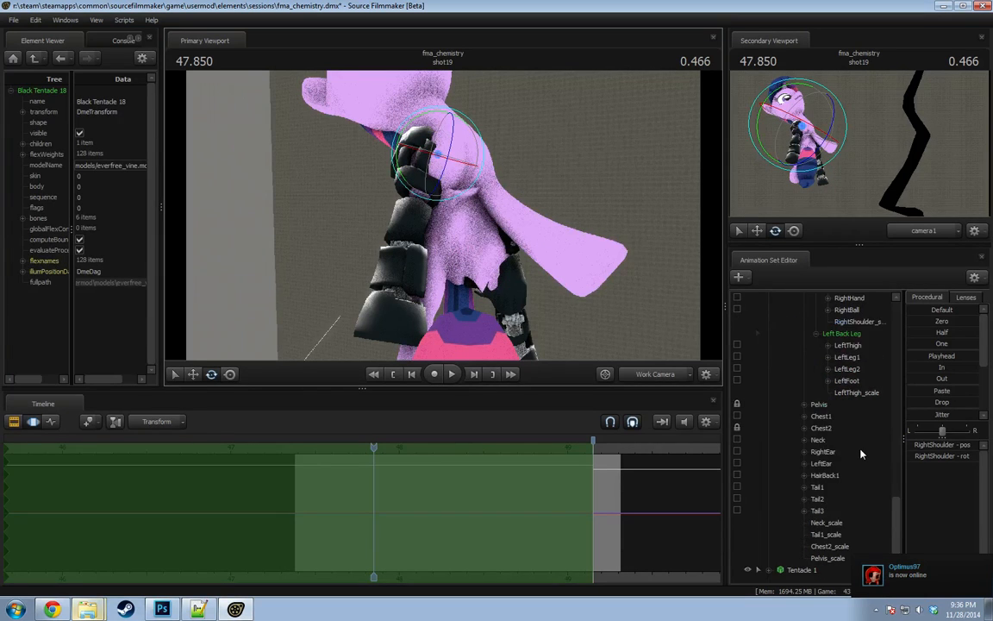
scroll(861, 451, "up", 4)
left_click(853, 420, "ctrl")
left_click_drag(436, 152, 509, 186)
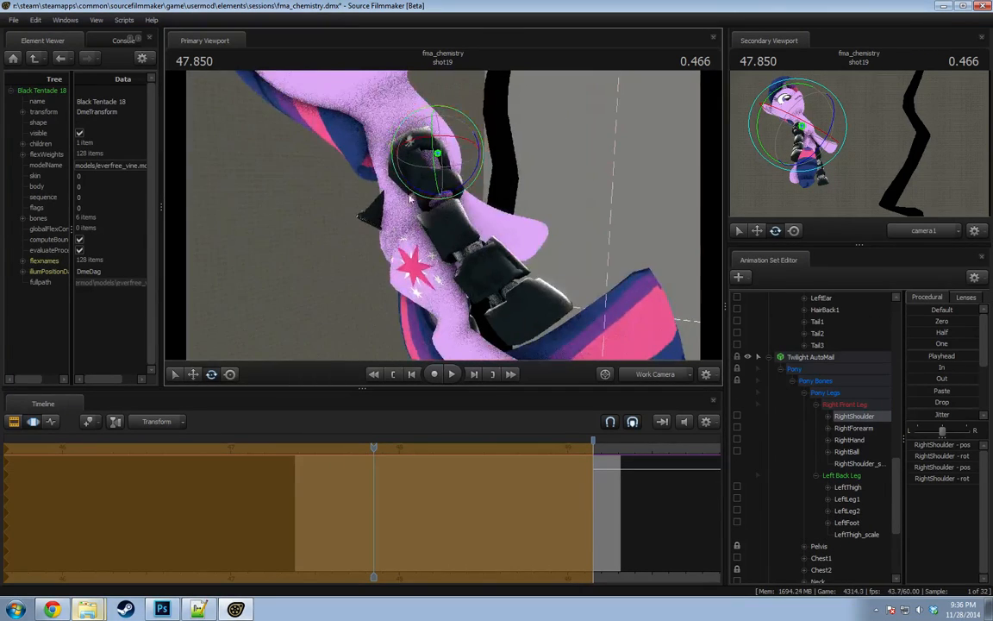
left_click_drag(410, 198, 358, 169)
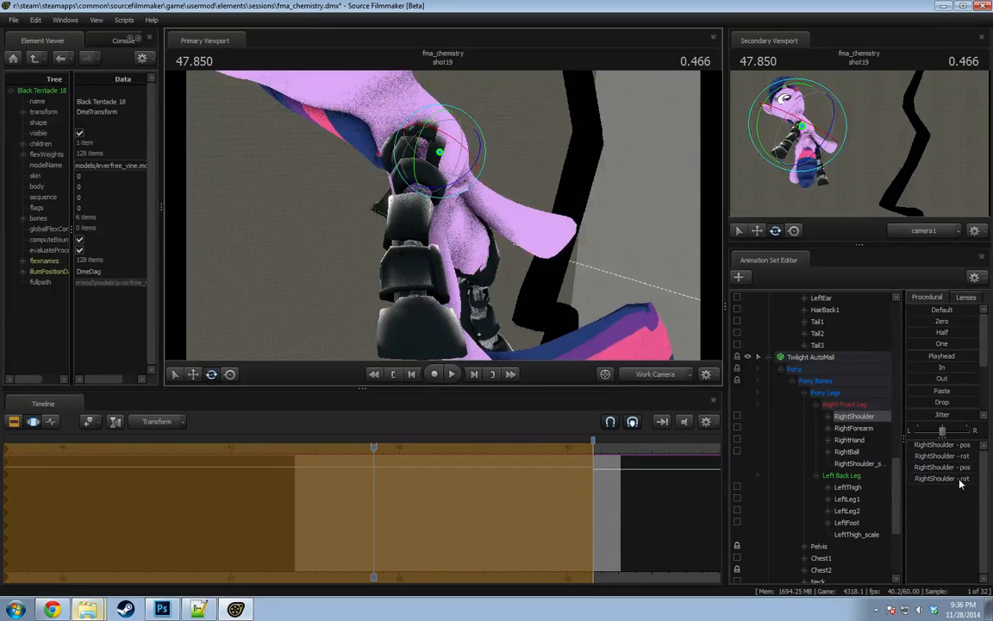
Rotate the Twilight AutoMail's RightForearm bone to bend the right front leg forward.
scroll(879, 484, "down", 4)
scroll(859, 514, "up", 6)
left_click(853, 463)
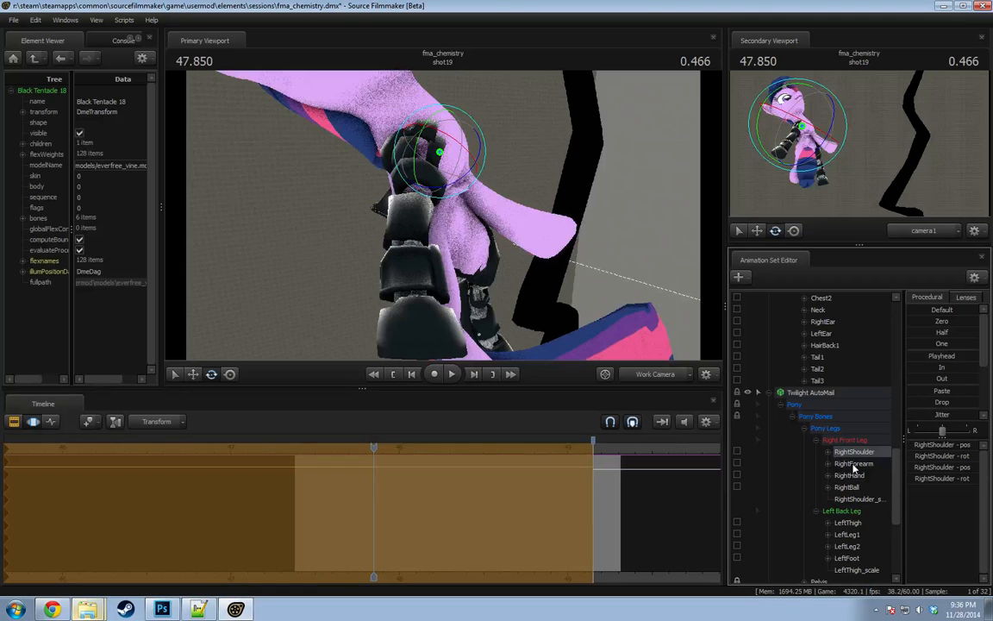
left_click_drag(424, 239, 480, 222, "alt")
mouse_move(455, 180)
left_mouse_down()
mouse_move(448, 190)
mouse_move(457, 173)
left_mouse_up()
left_click_drag(457, 172, 495, 226, "alt")
Try to rotate the Twilight AutoMail's RightHand and RightBall bones together.
left_click(851, 475)
left_click(852, 488, "ctrl")
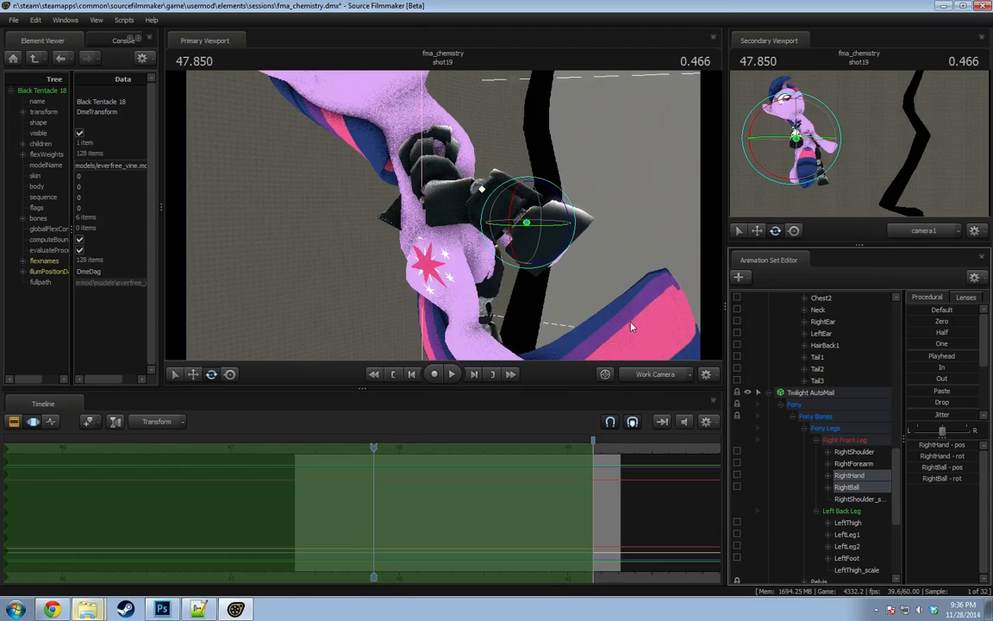
left_click_drag(558, 251, 588, 233)
key("ctrl+z")
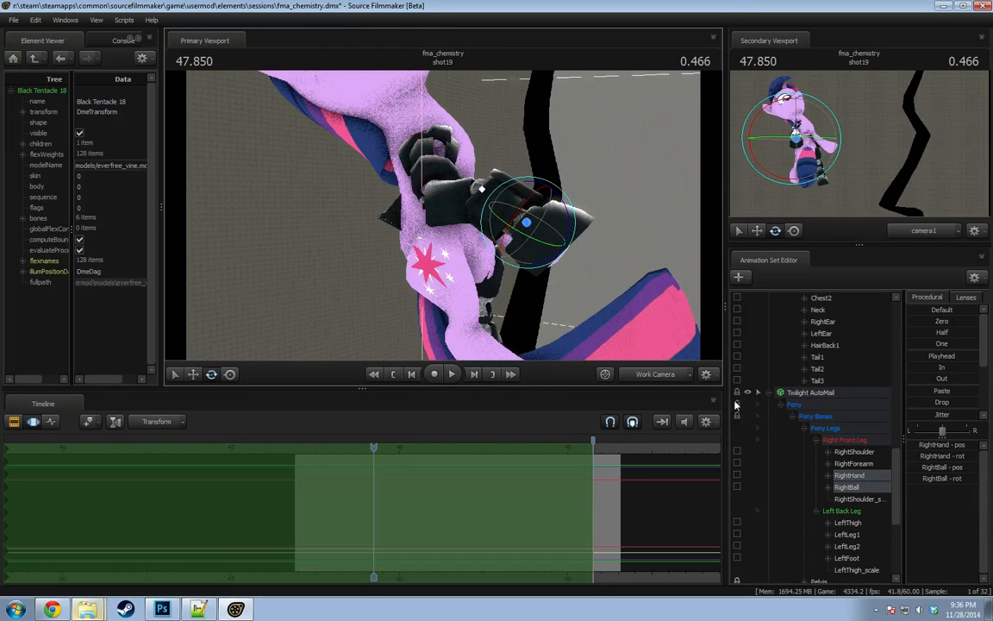
Rotate the Twilight AutoMail's RightBall bone alone to angle the hoof.
left_click(852, 488)
left_click_drag(575, 239, 466, 191)
left_click(484, 179, "ctrl")
left_click_drag(467, 152, 479, 164)
key("ctrl+z")
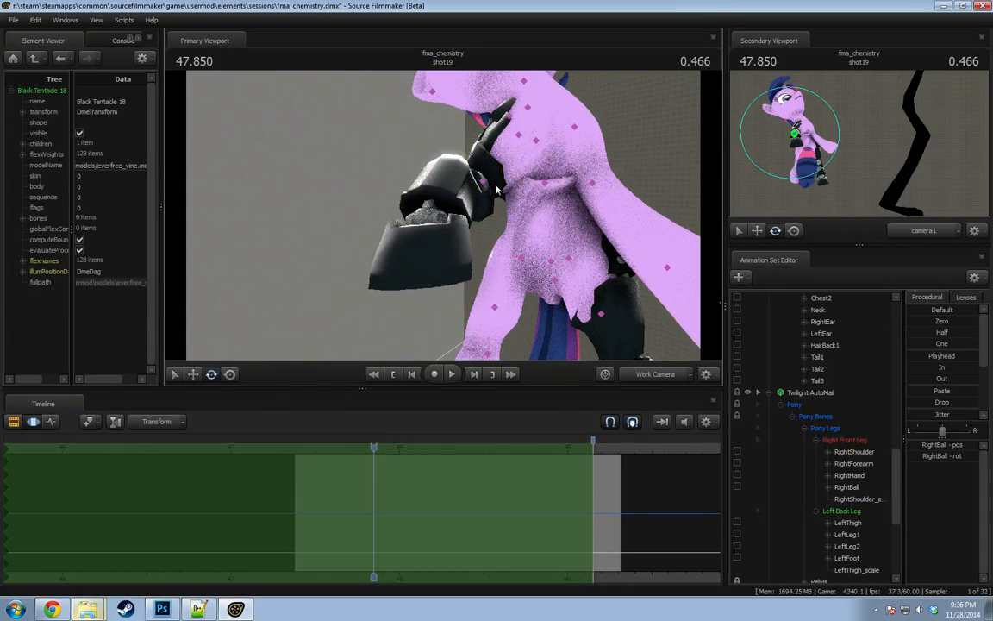
Adjust the Twilight AutoMail's RightForearm bone and raise the Twilight Body's left front leg.
left_click(854, 476)
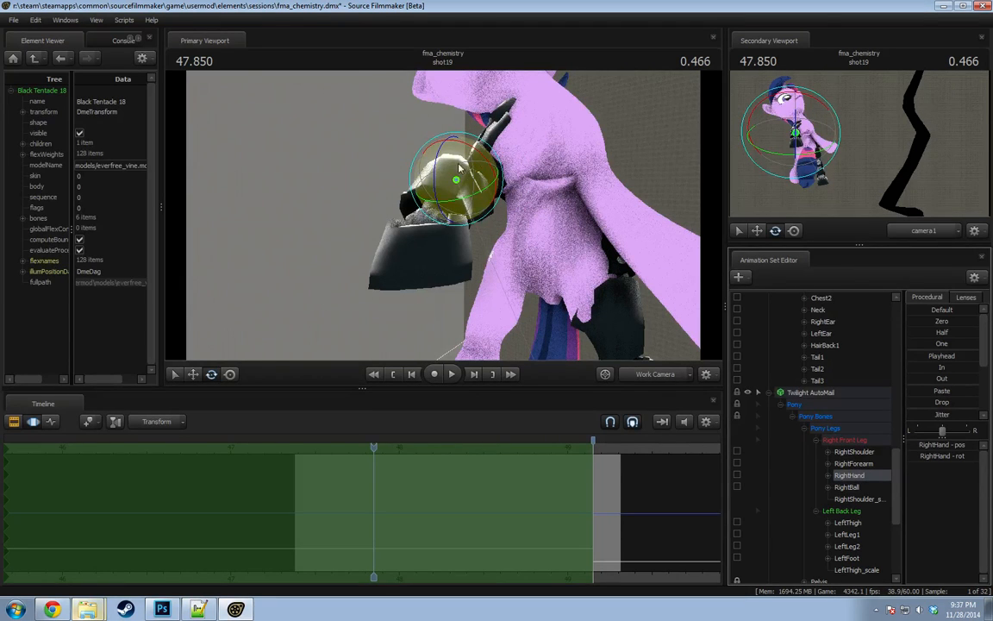
left_click(851, 464)
left_click_drag(502, 218, 442, 221)
left_click(435, 184, "ctrl")
left_click(485, 175, "ctrl")
Rotate the Twilight Body's Neck bone to change the lean of the neck.
left_click(397, 181, "ctrl")
left_click_drag(397, 181, 368, 184, "alt")
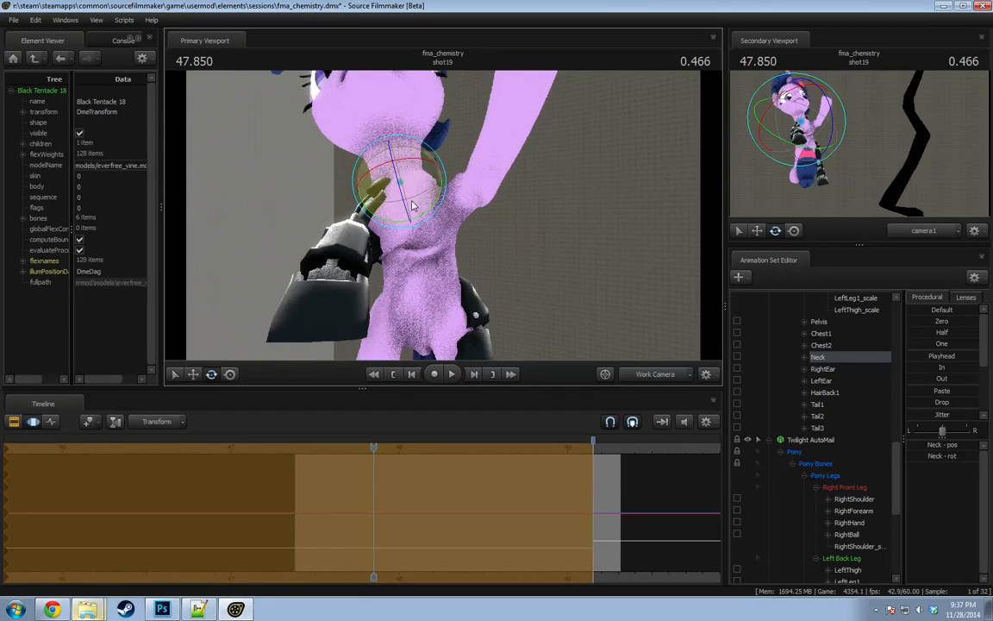
left_click(435, 195, "ctrl")
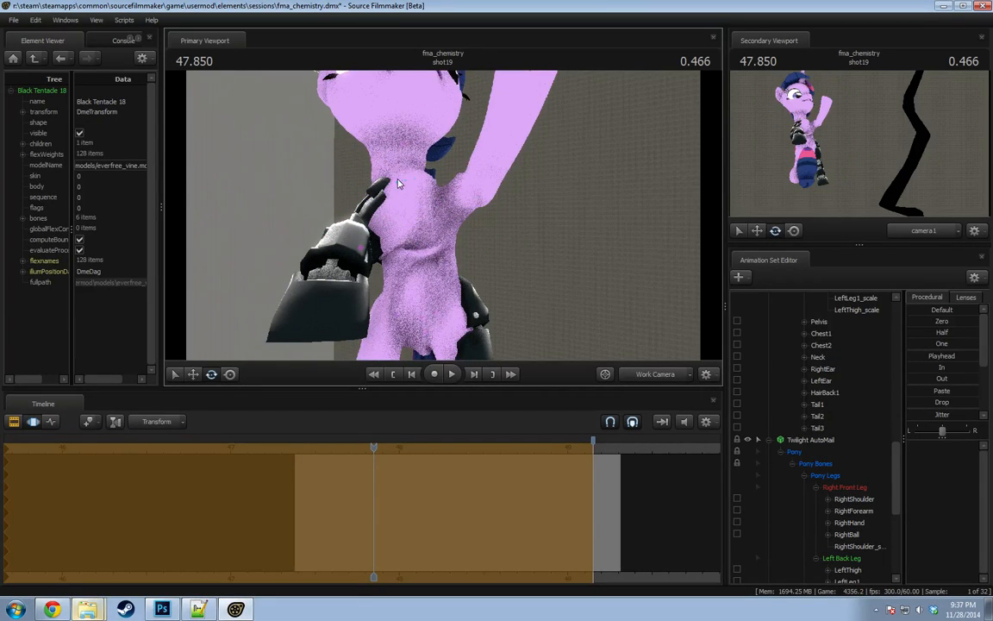
left_click(398, 182, "ctrl")
left_click_drag(399, 183, 413, 203)
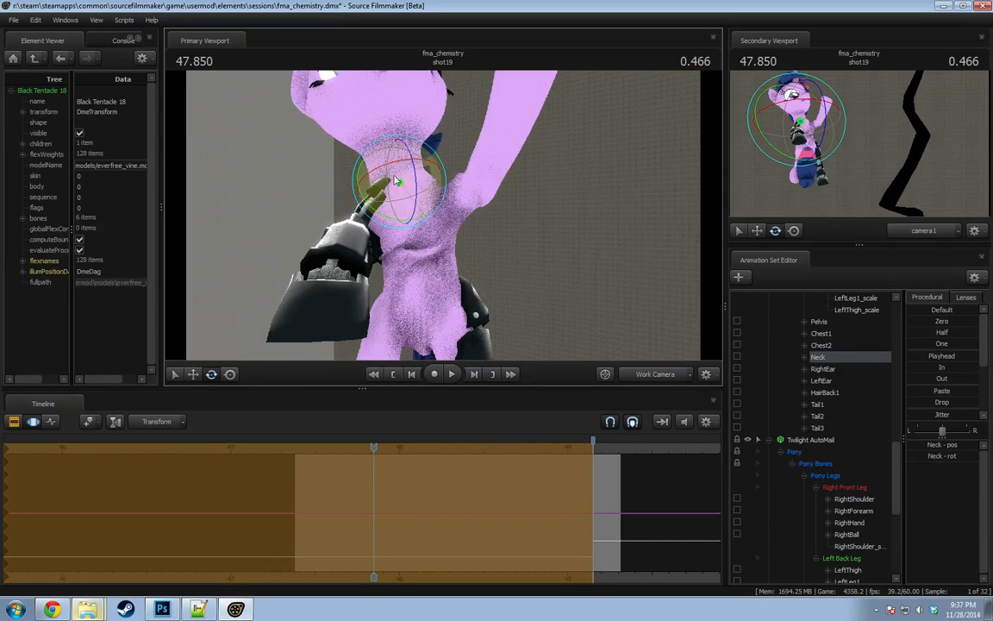
Rotate the Twilight Body's Head bone to lower and turn the face forward.
left_click(382, 151, "ctrl")
left_click(389, 145, "ctrl")
left_click(392, 139, "ctrl")
left_click(391, 141, "ctrl")
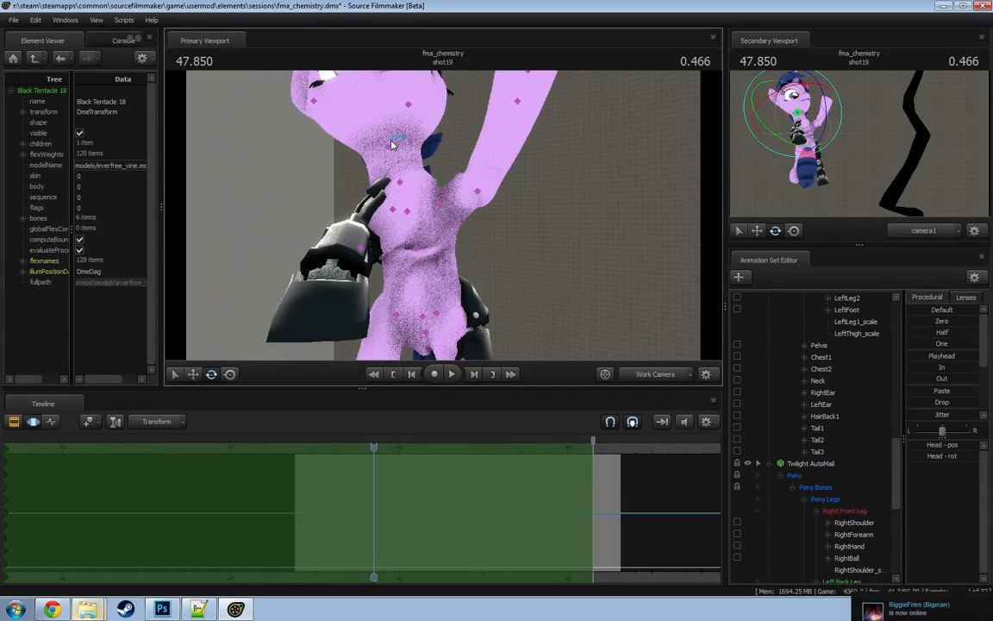
left_click_drag(391, 145, 421, 176)
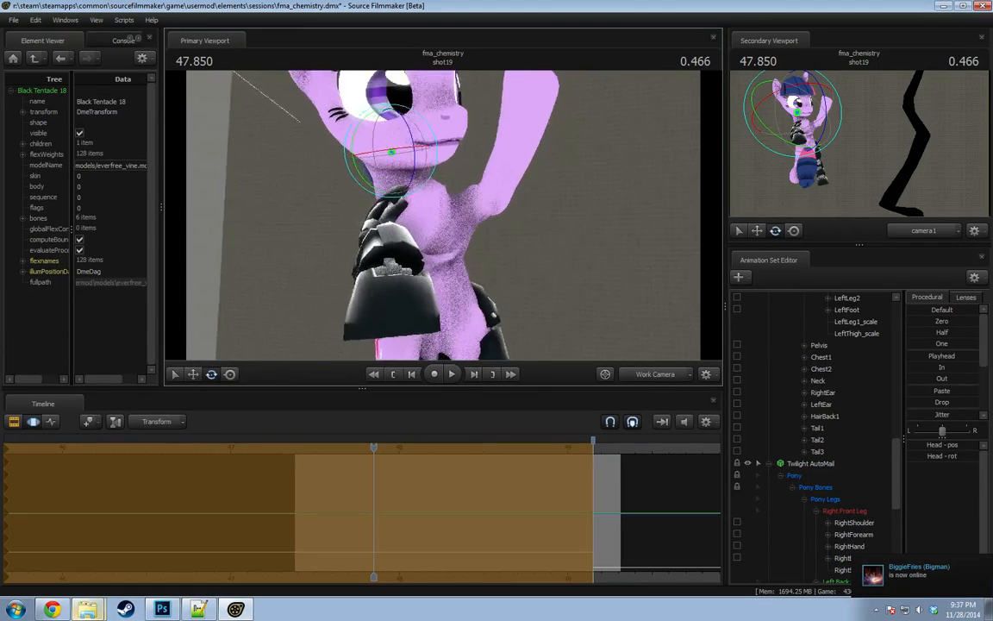
right_click_drag(421, 176, 405, 207, "alt")
Rotate the Twilight Body's Chest1 bone to correct the torso's lean in side view.
left_click_drag(406, 207, 473, 233, "alt")
left_click(435, 221, "ctrl")
left_click(434, 213, "ctrl")
key("ctrl+z")
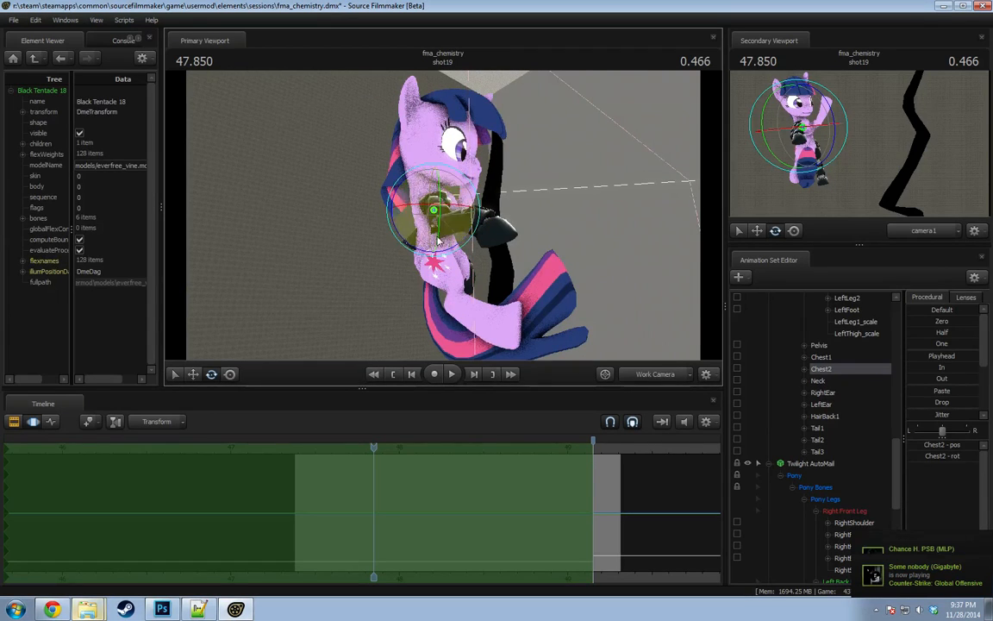
left_click_drag(462, 235, 404, 217, "alt")
key("w")
left_click(439, 234, "ctrl")
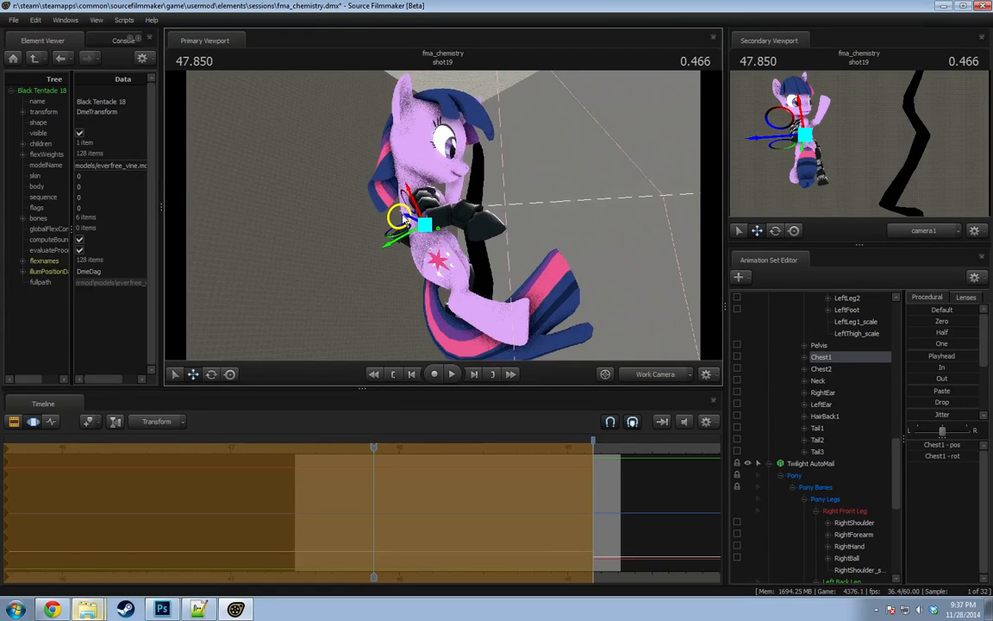
Rotate the Twilight Body's Chest2 bone and adjust the neck to tilt the upper body back.
left_click(423, 204, "ctrl")
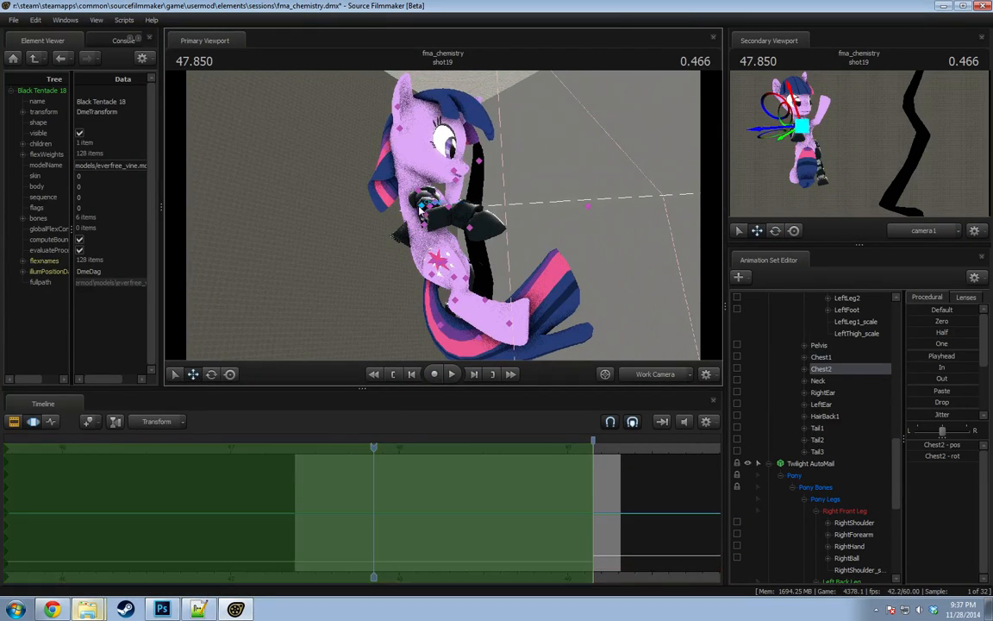
key("e")
left_click_drag(438, 246, 456, 237)
left_click(412, 194, "ctrl")
mouse_move(372, 209)
left_mouse_down()
mouse_move(382, 192)
mouse_move(355, 195)
mouse_move(379, 196)
left_mouse_up()
Rotate the Twilight Body's Chest1 bone forward and fine-tune Chest2 to straighten the torso.
left_click(428, 225, "ctrl")
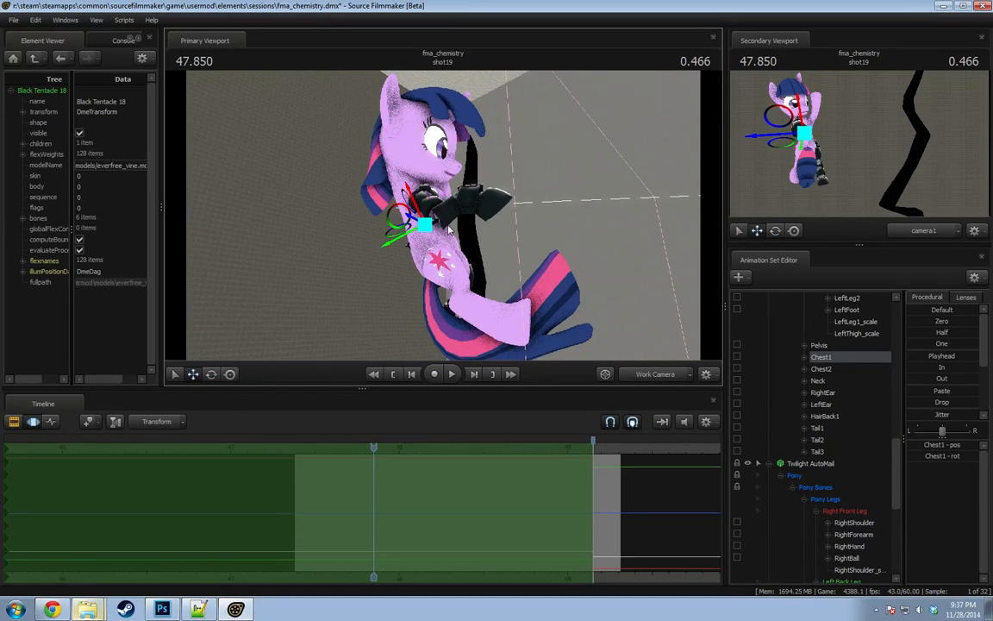
mouse_move(399, 212)
left_mouse_down()
mouse_move(360, 200)
mouse_move(416, 222)
left_mouse_up()
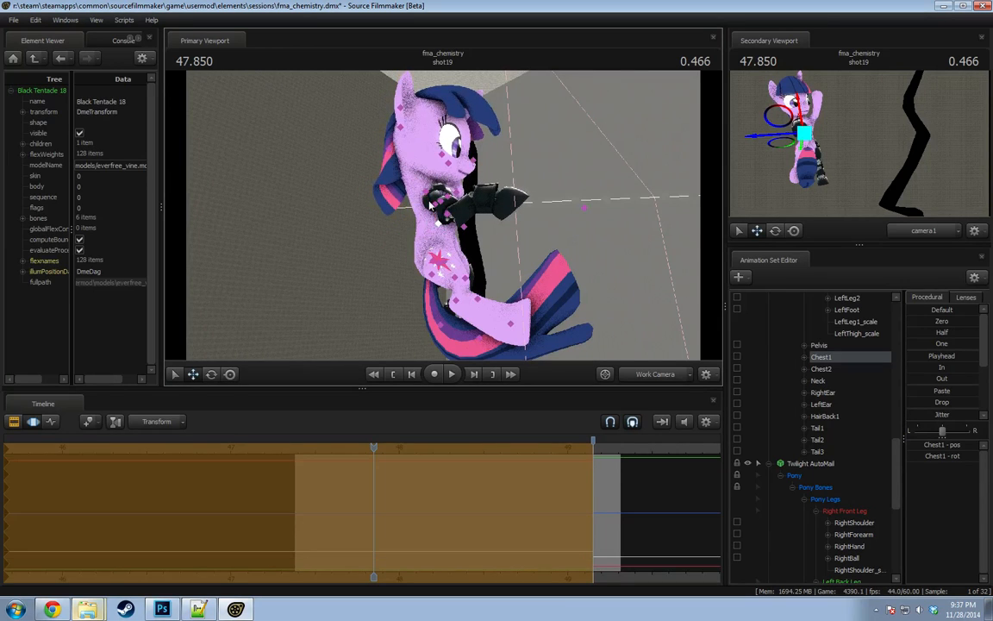
left_click(430, 204, "ctrl")
key("e")
left_click_drag(466, 173, 448, 164)
left_click_drag(448, 163, 328, 211, "alt")
Rotate the Twilight Body's Neck bone in side view to tilt the head up and back.
left_click(452, 195, "ctrl")
left_click_drag(464, 177, 413, 197)
left_click(426, 197, "ctrl")
left_click_drag(514, 209, 475, 221, "alt")
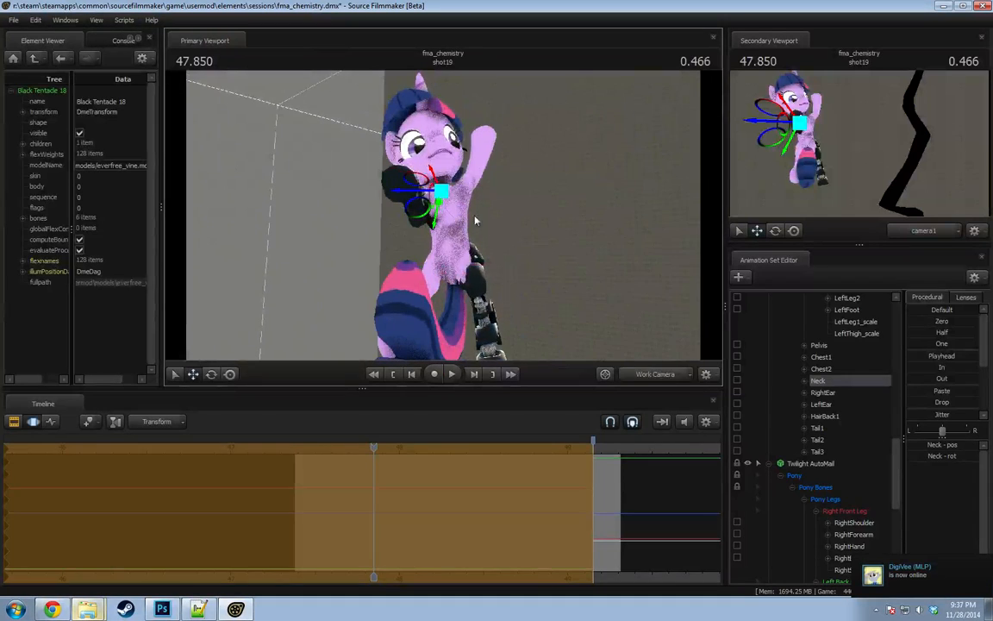
Rotate the Twilight Body's Head bone to turn the face forward and angle it slightly downward.
left_click(438, 179, "ctrl")
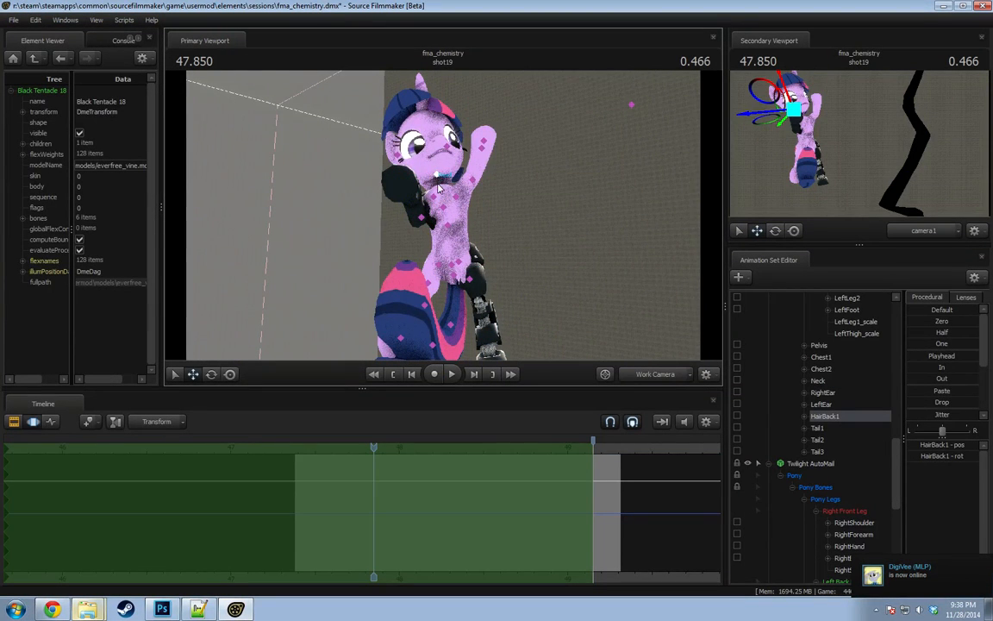
left_click(437, 183, "ctrl")
key("e")
left_click_drag(421, 194, 438, 177)
left_click(435, 190, "ctrl")
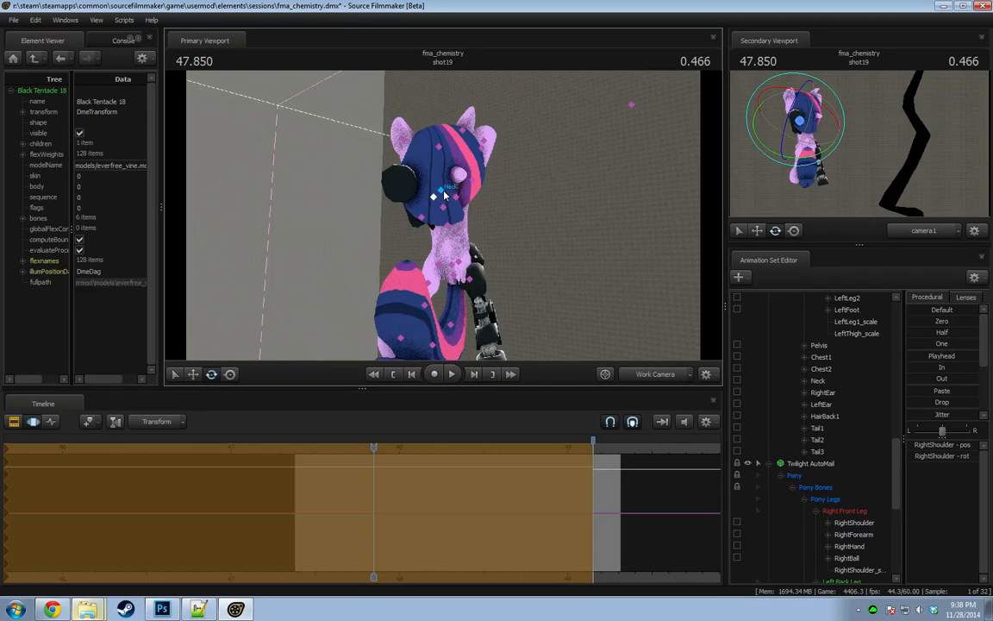
left_click(441, 179, "ctrl")
left_click_drag(441, 179, 402, 215)
left_click_drag(466, 205, 438, 208)
Rotate the base of the Twilight Body's tail in side view so it hangs down behind the body.
key("s")
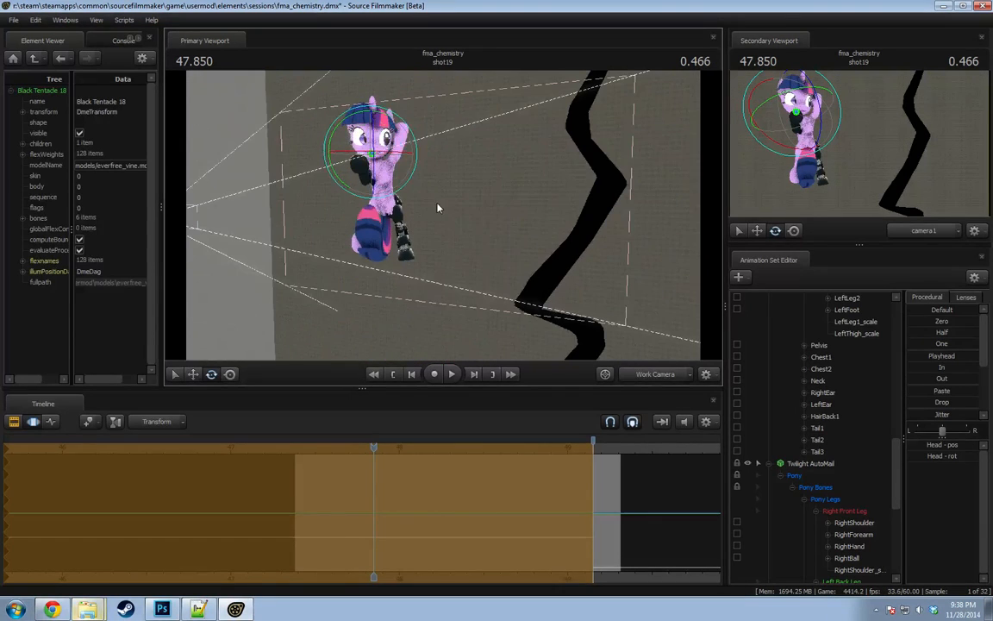
key("a")
left_click_drag(549, 275, 595, 263)
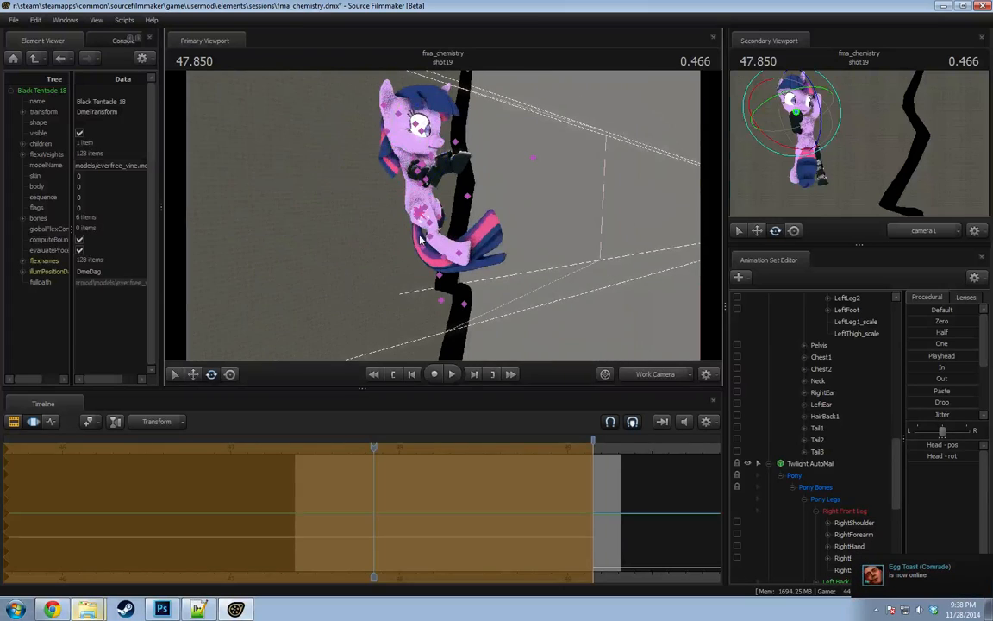
left_click(416, 217, "ctrl")
left_click(417, 214, "ctrl")
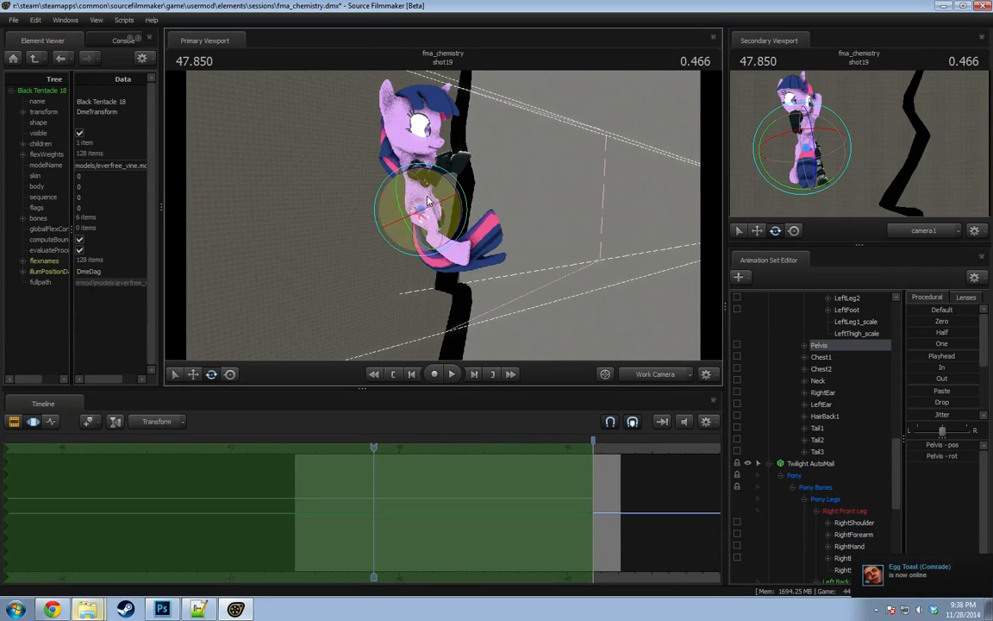
left_click(412, 222, "ctrl")
left_click_drag(444, 196, 472, 242)
Rotate the Twilight Body's Chest1 bone in side view to lean the torso back over the hips.
left_click(429, 176, "ctrl")
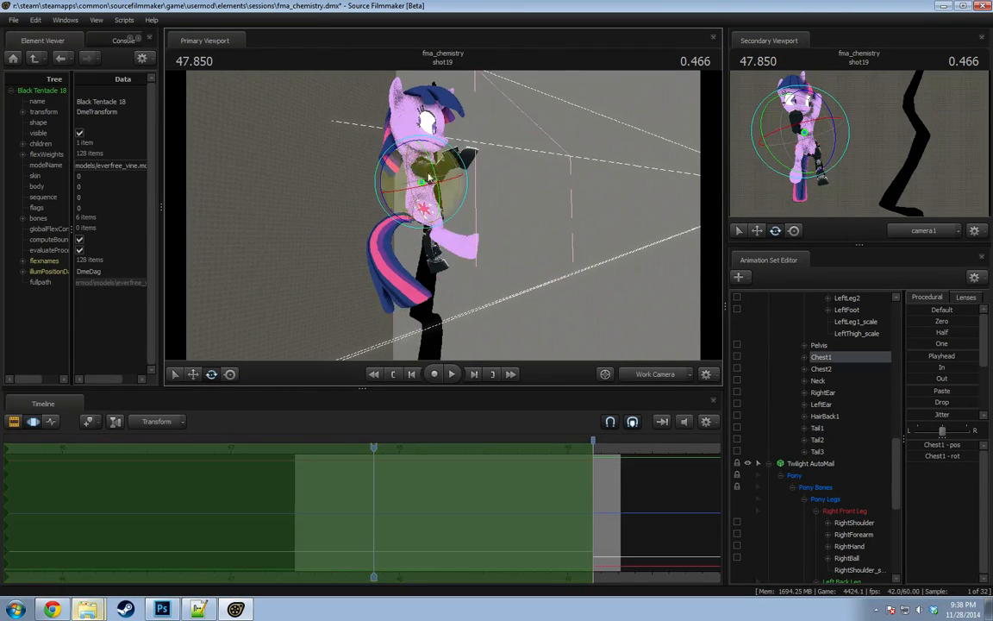
left_click_drag(431, 145, 441, 172)
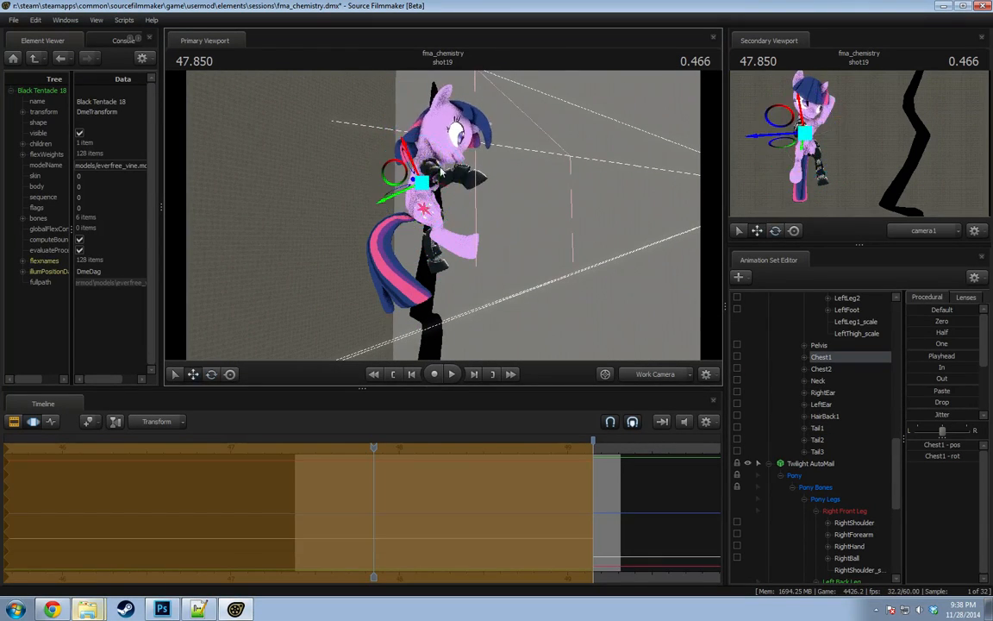
key("ctrl+z")
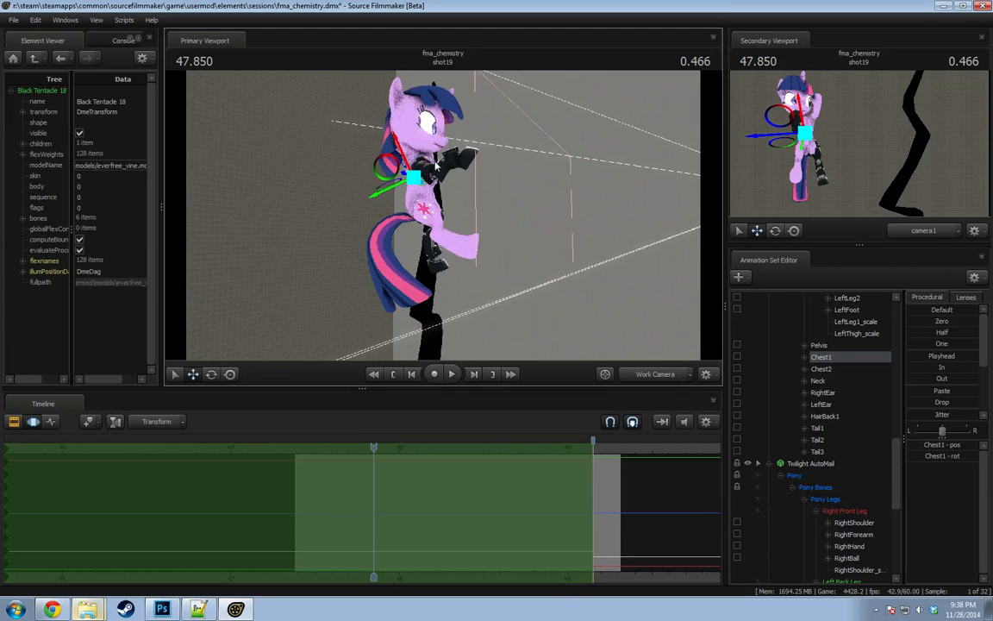
key("ctrl+z")
key("e")
left_click_drag(439, 151, 403, 170)
key("w")
Rotate the Twilight Body's RightThigh bone to adjust how the right back leg extends forward.
left_click_drag(403, 170, 233, 177, "alt")
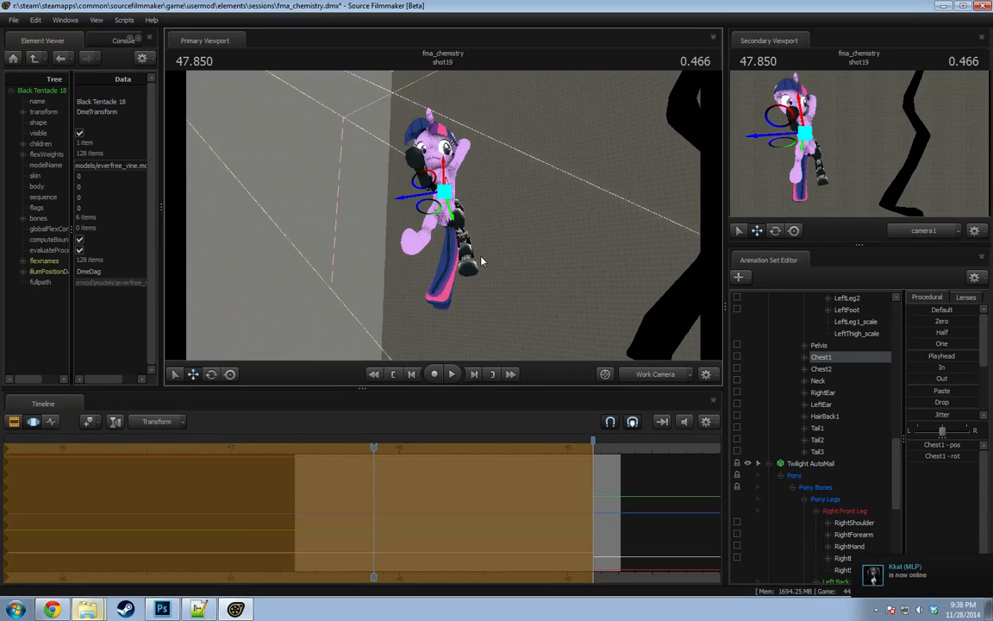
right_click_drag(431, 202, 444, 203, "alt")
left_click(433, 209, "ctrl")
key("e")
left_click_drag(434, 213, 447, 227)
key("ctrl+z")
scroll(821, 439, "down", 5)
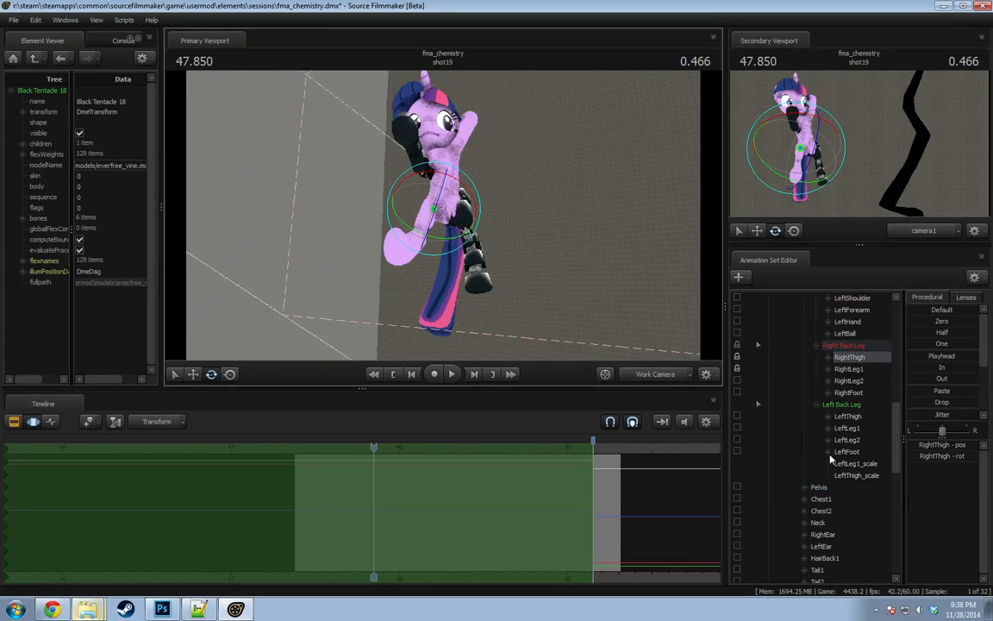
left_click_drag(477, 210, 388, 245)
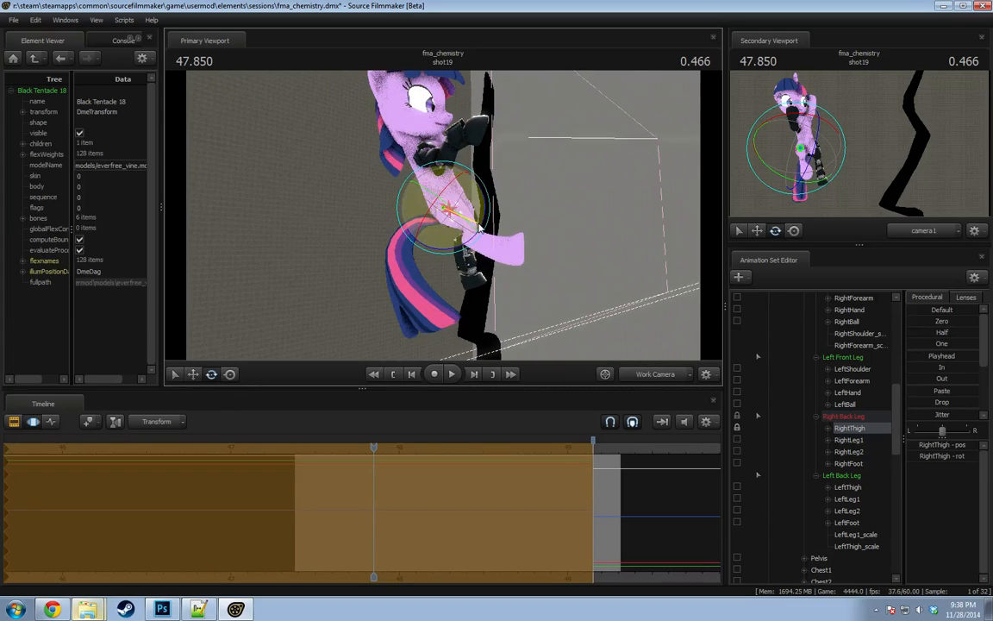
left_click_drag(477, 227, 417, 274)
Rotate the Twilight Body's RightLeg2 bone to angle the lower part of the right back leg.
key("w")
left_click(421, 270)
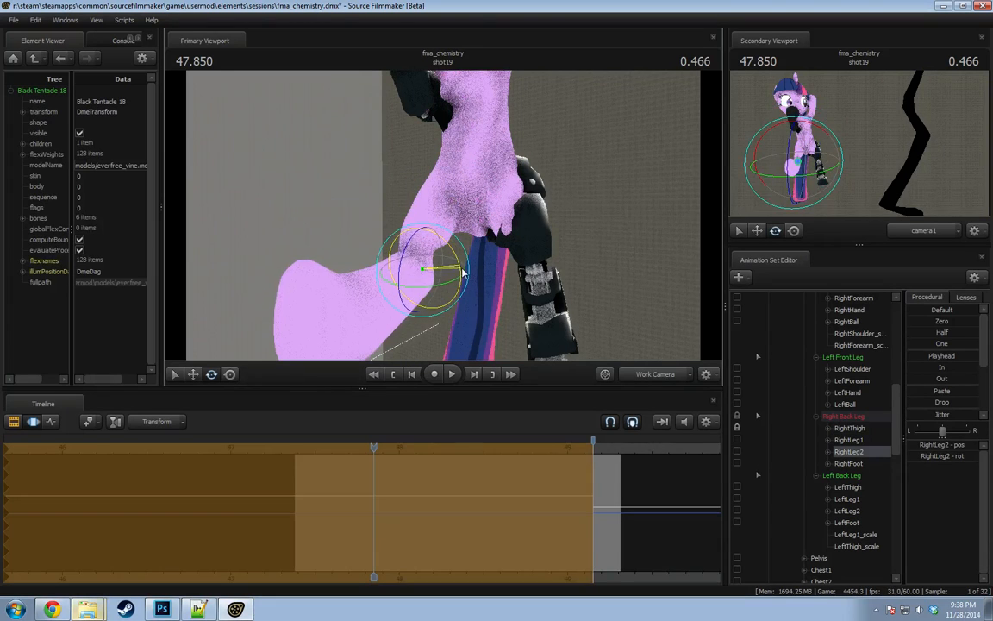
left_click_drag(421, 269, 422, 183)
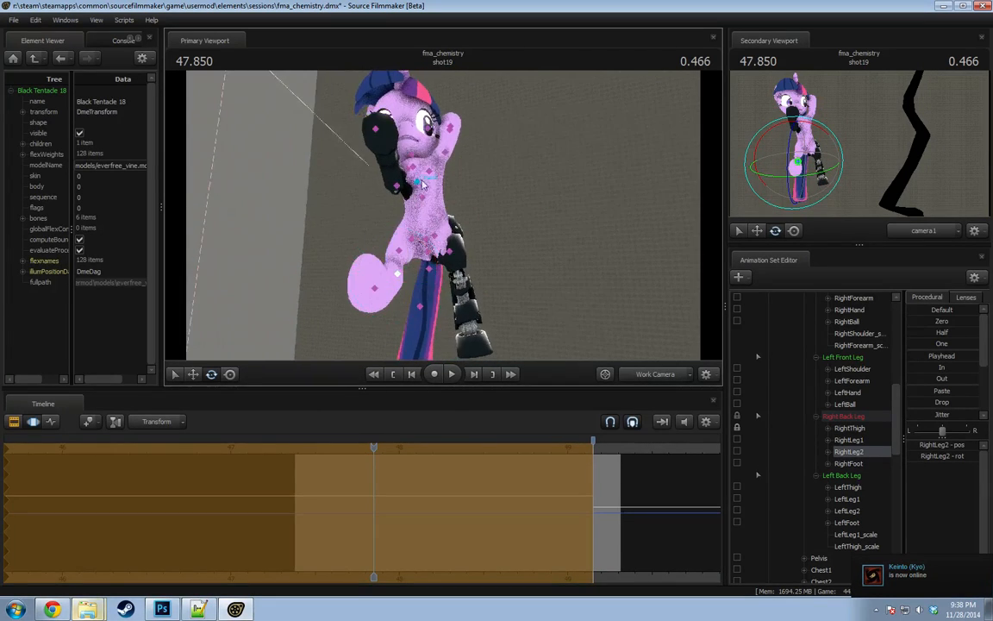
Rotate the RightShoulder bones of Twilight Body and Twilight AutoMail together to lower the automail foreleg away from the face.
left_click(408, 170)
scroll(852, 426, "up", 10)
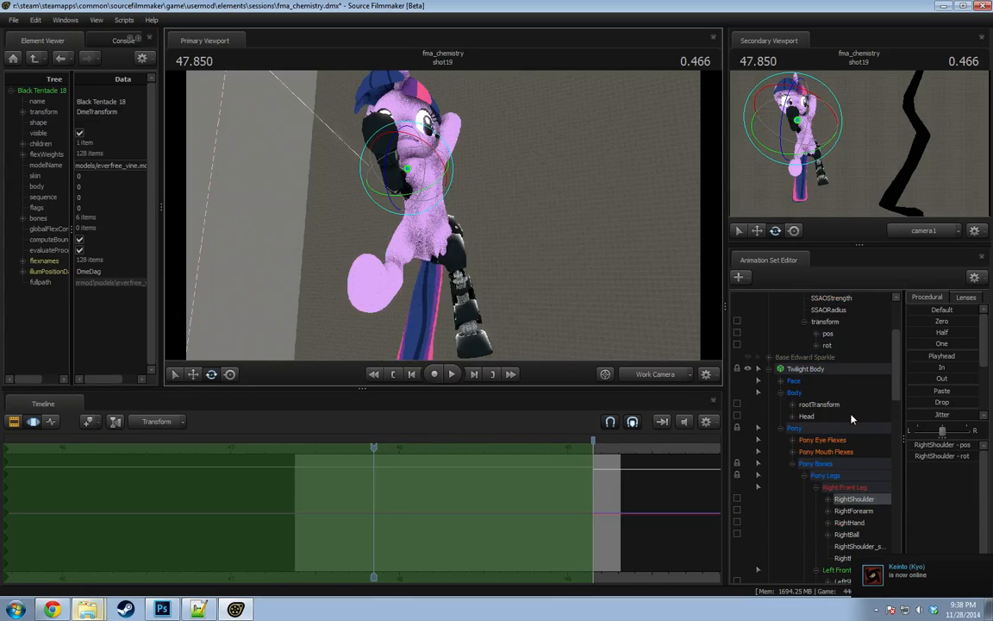
scroll(853, 434, "down", 10)
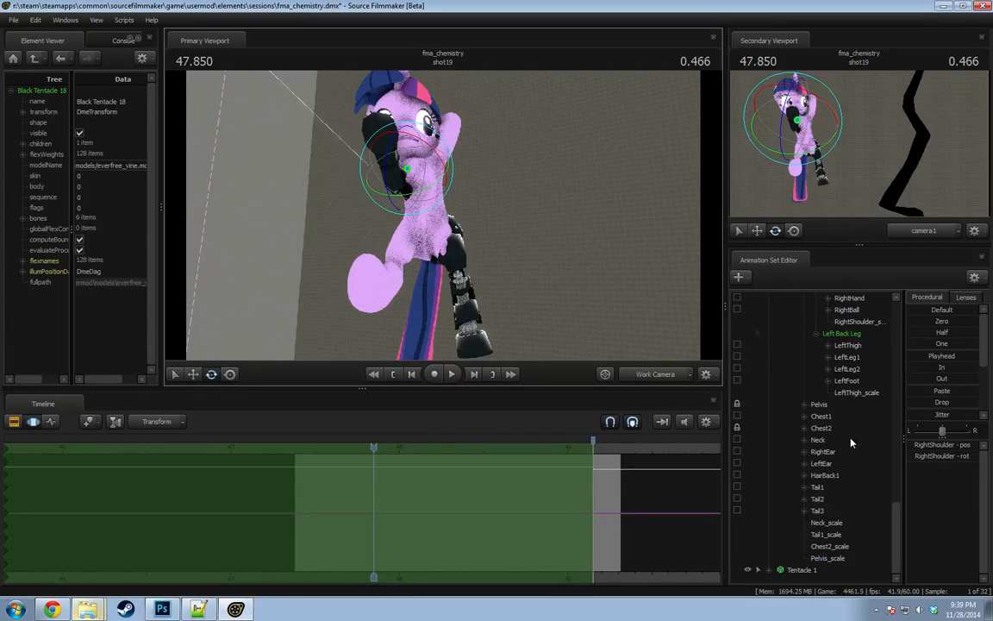
scroll(851, 390, "up", 3)
left_click(852, 381)
left_click_drag(410, 177, 399, 183)
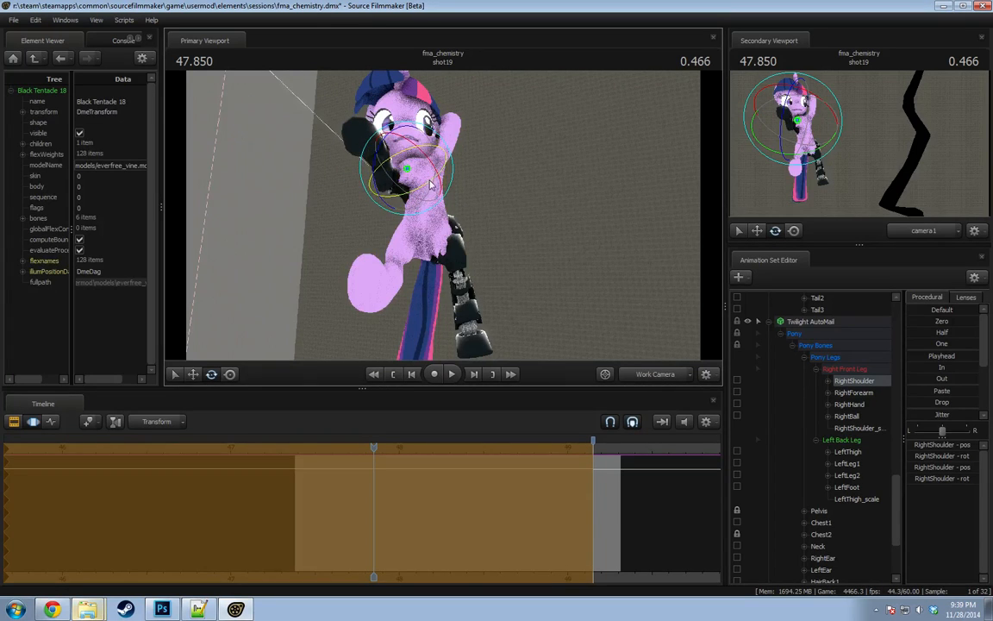
left_click_drag(424, 177, 437, 194)
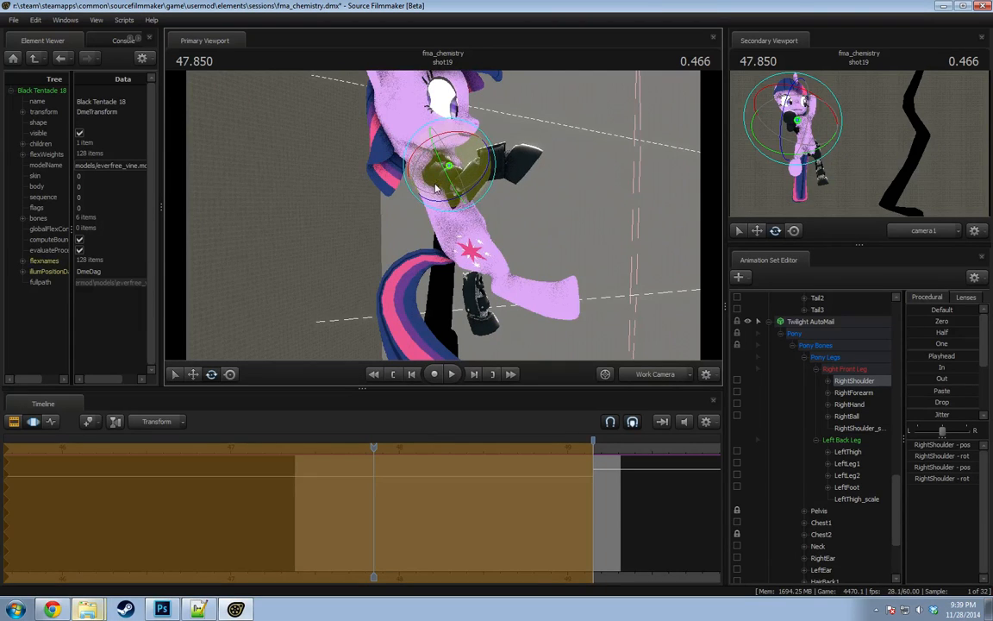
left_click_drag(462, 195, 458, 201)
left_click(451, 163)
mouse_move(451, 164)
left_mouse_down()
mouse_move(427, 167)
mouse_move(449, 150)
mouse_move(472, 153)
mouse_move(450, 156)
mouse_move(458, 164)
left_mouse_up()
key("e")
key("w")
right_click_drag(459, 163, 488, 205, "alt")
left_click_drag(488, 204, 461, 261)
key("ctrl+z")
key("ctrl+z")
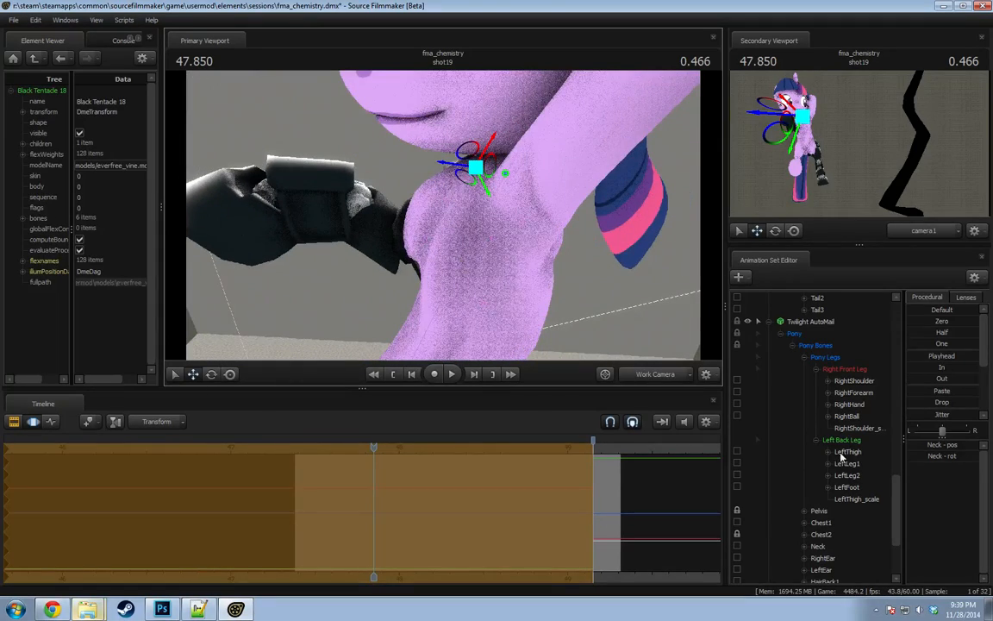
Rotate the Twilight Body's Chest2 bone to twist and bend the upper torso.
left_click(833, 534)
right_click_drag(517, 258, 444, 214, "alt")
key("e")
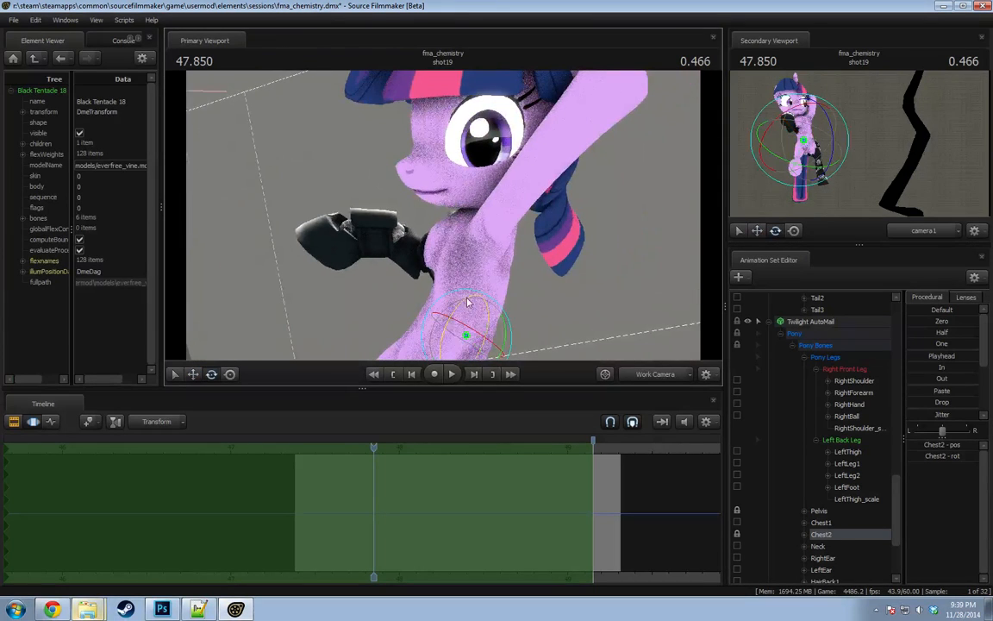
middle_click_drag(468, 302, 470, 243, "alt")
scroll(810, 460, "up", 4)
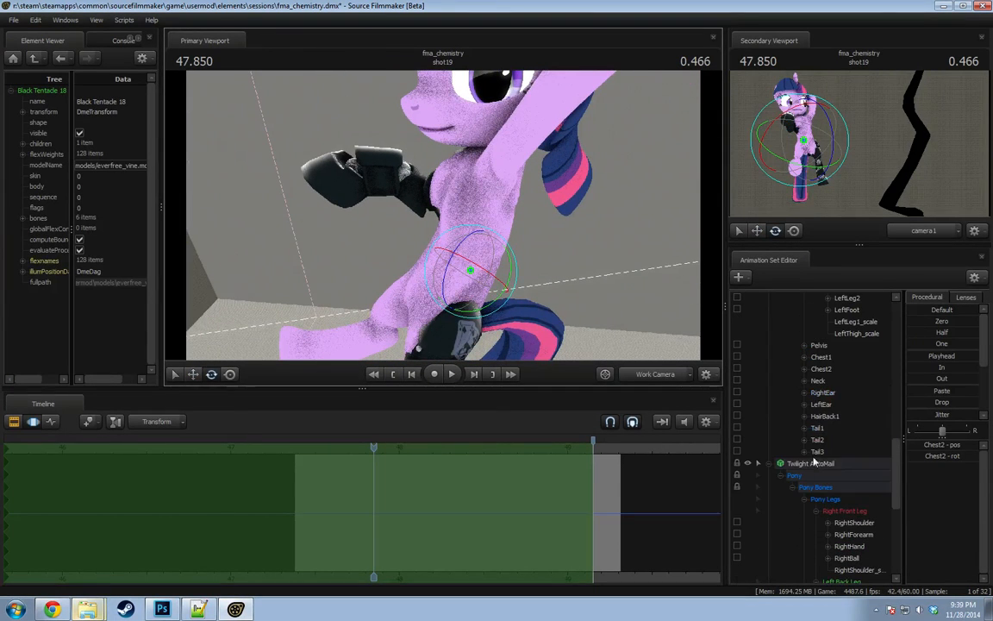
left_click(826, 369)
left_click_drag(459, 171, 445, 218)
left_click_drag(371, 261, 421, 259, "alt")
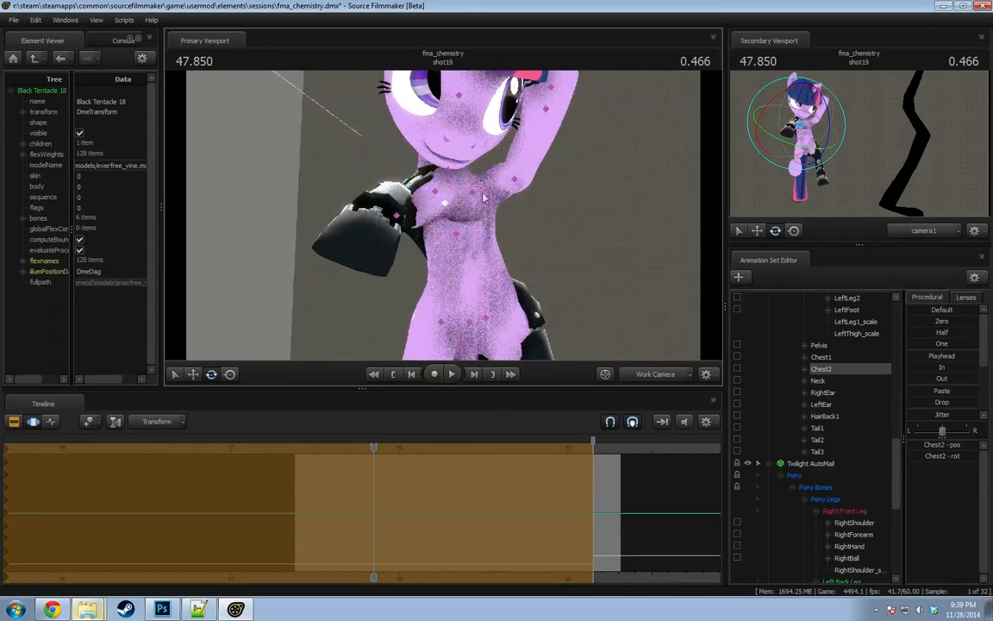
Rotate the Twilight Body's Neck bone to raise the head off the chest.
left_click(473, 195, "ctrl")
left_click_drag(494, 187, 551, 202)
left_click(451, 168, "ctrl")
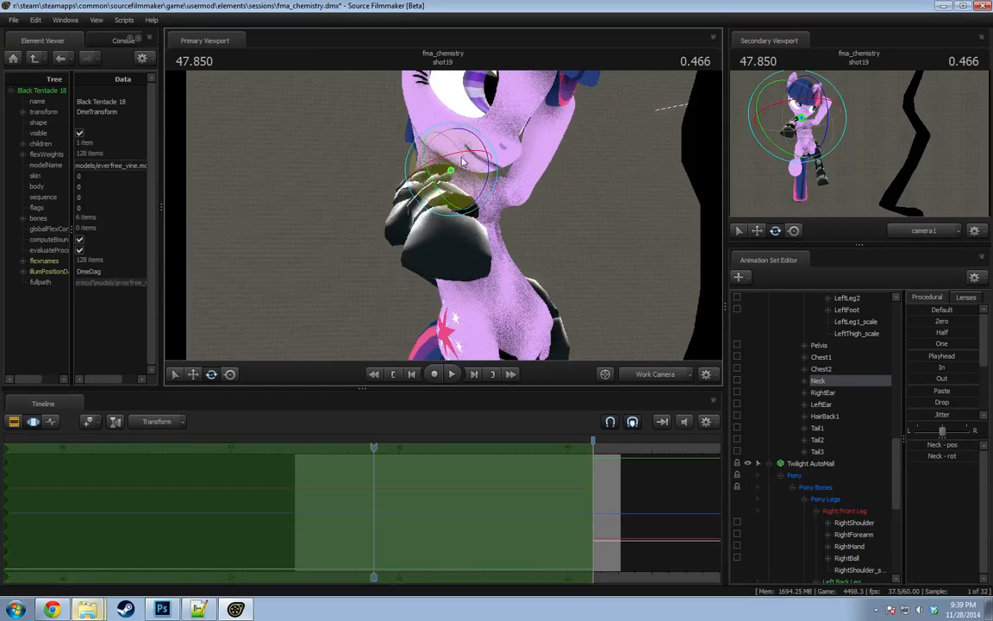
left_click_drag(485, 150, 470, 133)
Rotate the Twilight Body's Head bone in side view to correct the tilt of the face.
left_click_drag(469, 134, 508, 155, "alt")
key("w")
left_click(439, 150, "ctrl")
left_click(421, 138, "ctrl")
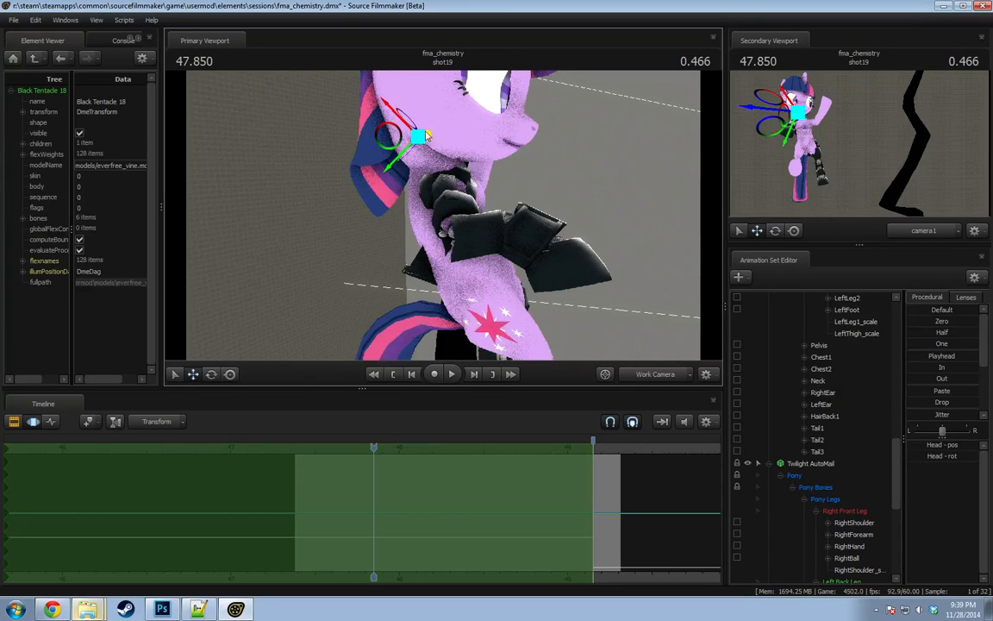
left_click_drag(400, 135, 409, 127)
Rotate the Twilight Body's Chest1 bone from front and side views to refine the torso's twist and lean.
left_click_drag(444, 229, 422, 243, "alt")
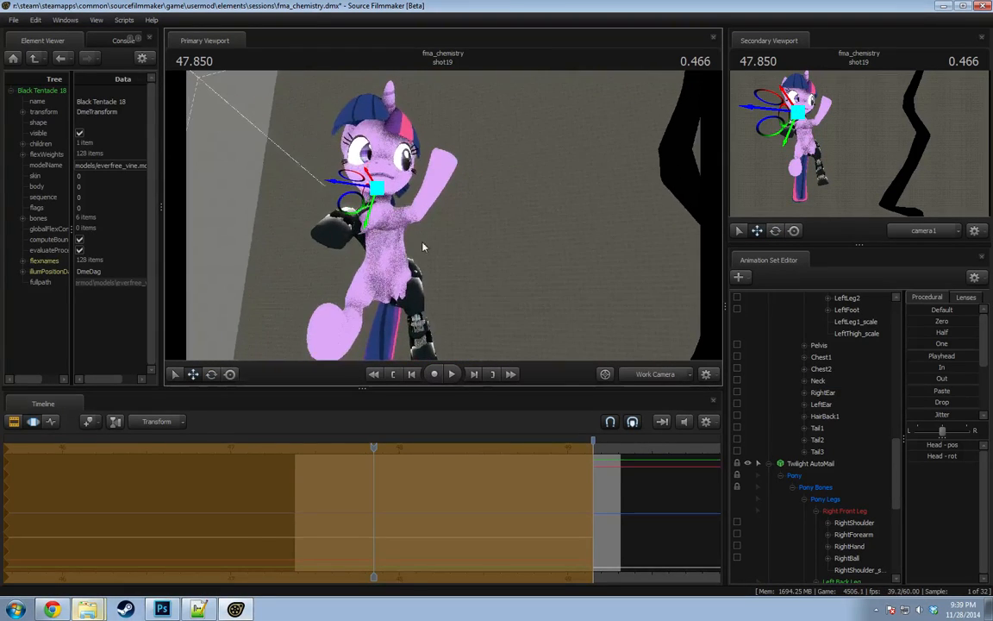
left_click(382, 234, "ctrl")
key("e")
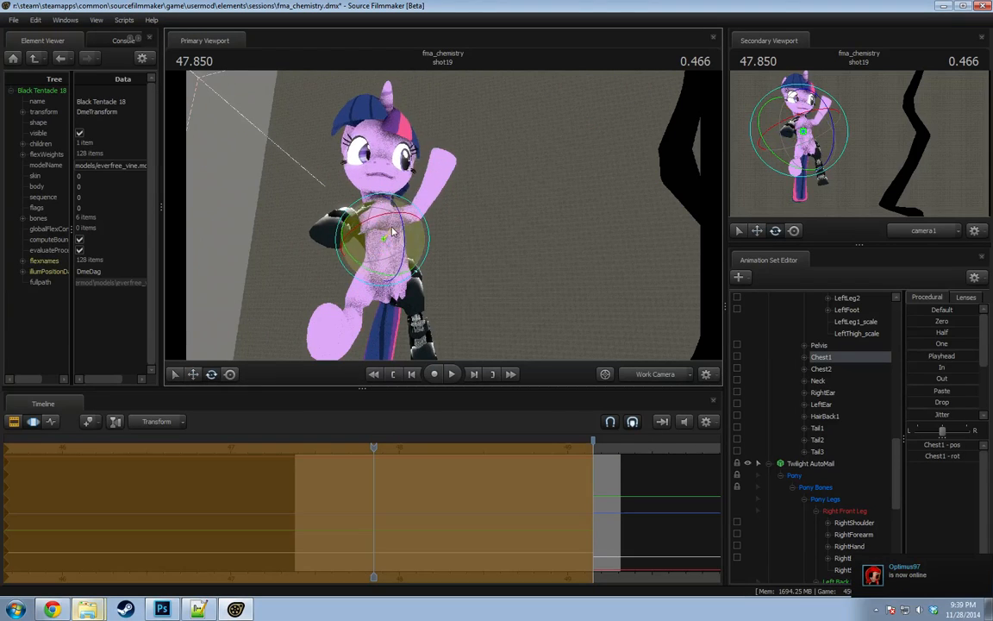
mouse_move(382, 233)
left_mouse_down()
mouse_move(401, 246)
mouse_move(388, 250)
mouse_move(387, 240)
left_mouse_up()
left_click_drag(387, 240, 254, 227, "alt")
key("w")
left_click_drag(486, 220, 474, 227)
left_click_drag(474, 228, 552, 209, "alt")
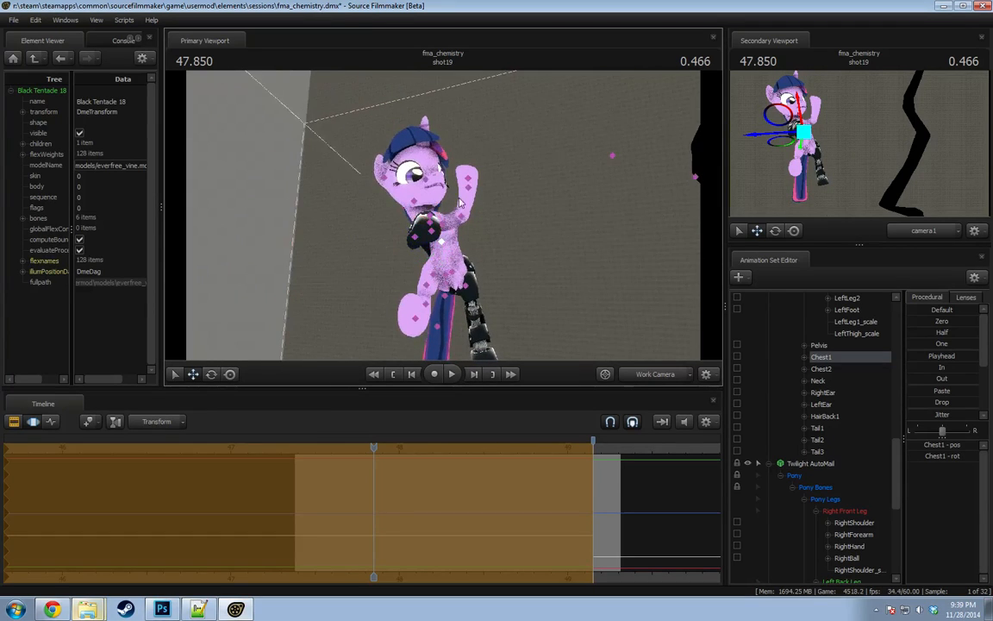
Rotate the Twilight Body's LeftShoulder bone to adjust the raised left foreleg.
left_click(459, 201)
left_click_drag(459, 200, 431, 198, "alt")
left_click(445, 226)
key("e")
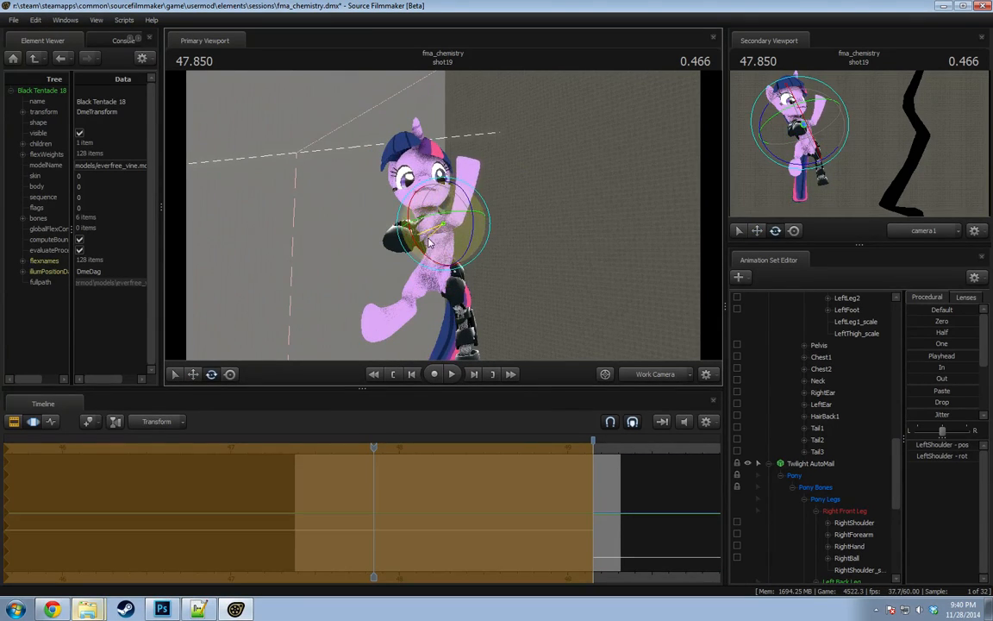
left_click_drag(428, 244, 425, 191, "alt")
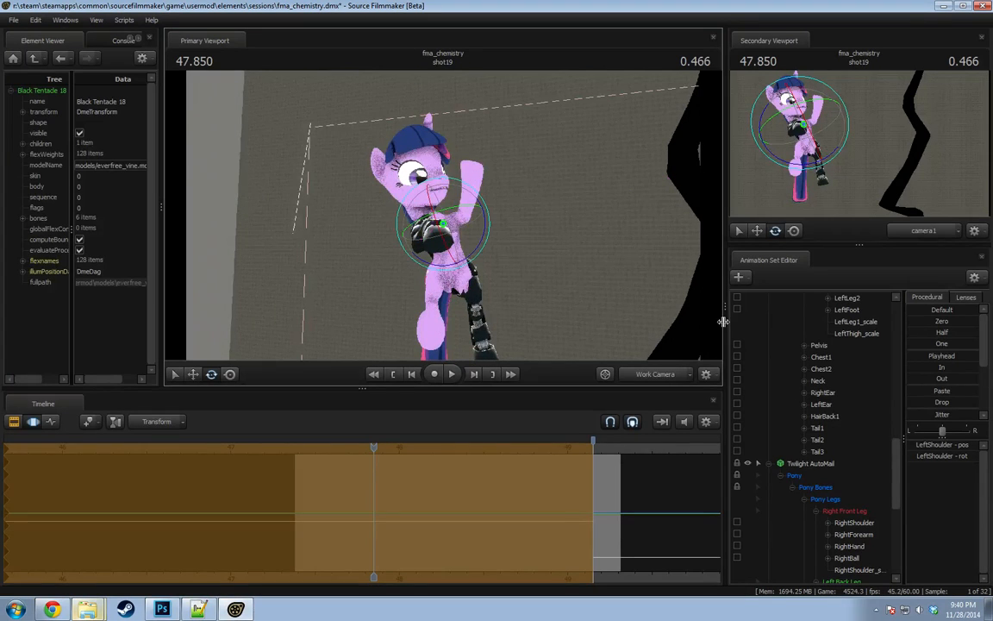
Move the Twilight Body's viewTarget from its Face controls to redirect the pony's gaze.
scroll(846, 475, "down", 6)
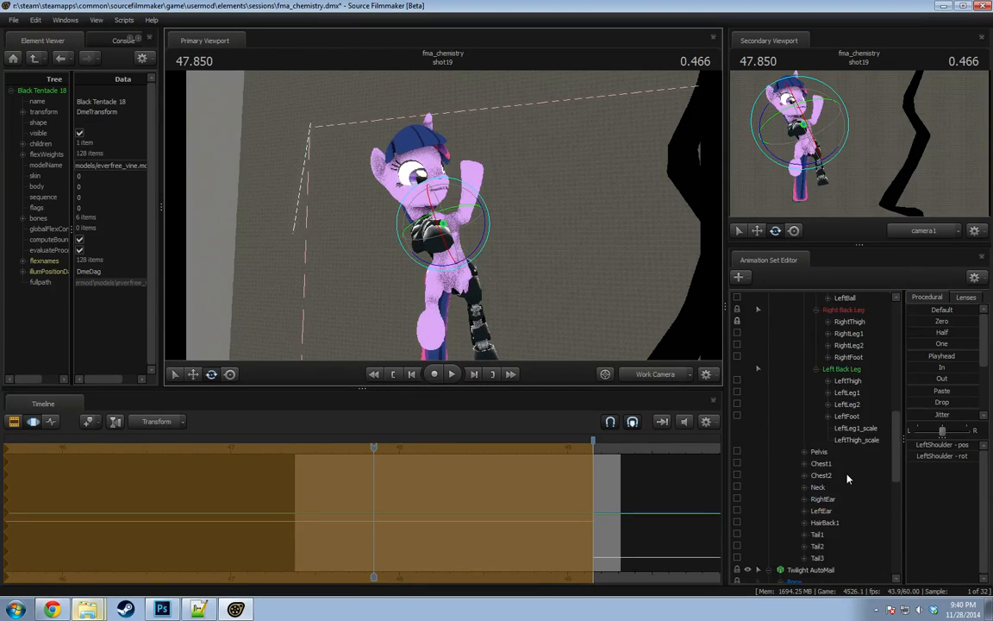
scroll(849, 448, "up", 5)
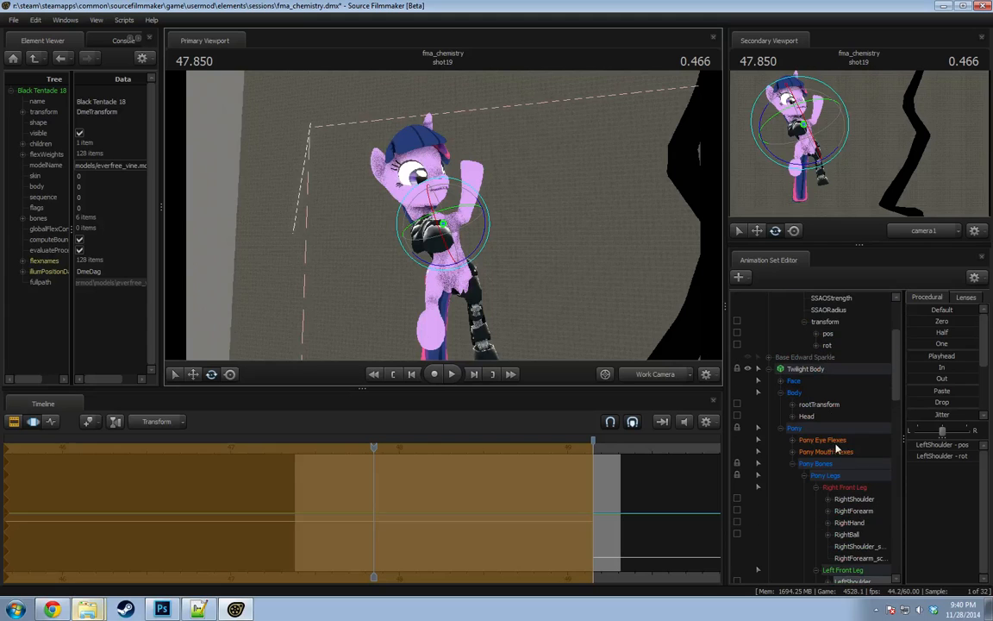
left_click(822, 439)
left_click_drag(470, 216, 466, 247, "alt")
left_click(801, 381)
key("w")
mouse_move(443, 181)
left_mouse_down("alt")
mouse_move(463, 209)
mouse_move(458, 181)
left_mouse_up("alt")
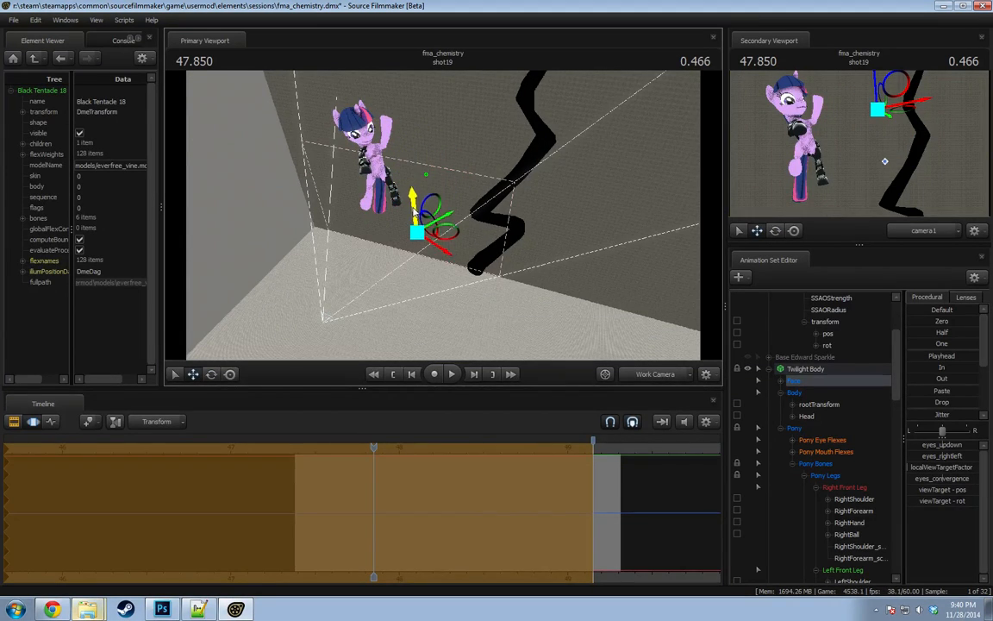
Rotate the Twilight Body's Neck bone to bring the head forward over the chest.
left_click_drag(366, 161, 431, 148, "alt")
left_click(303, 189, "ctrl")
key("e")
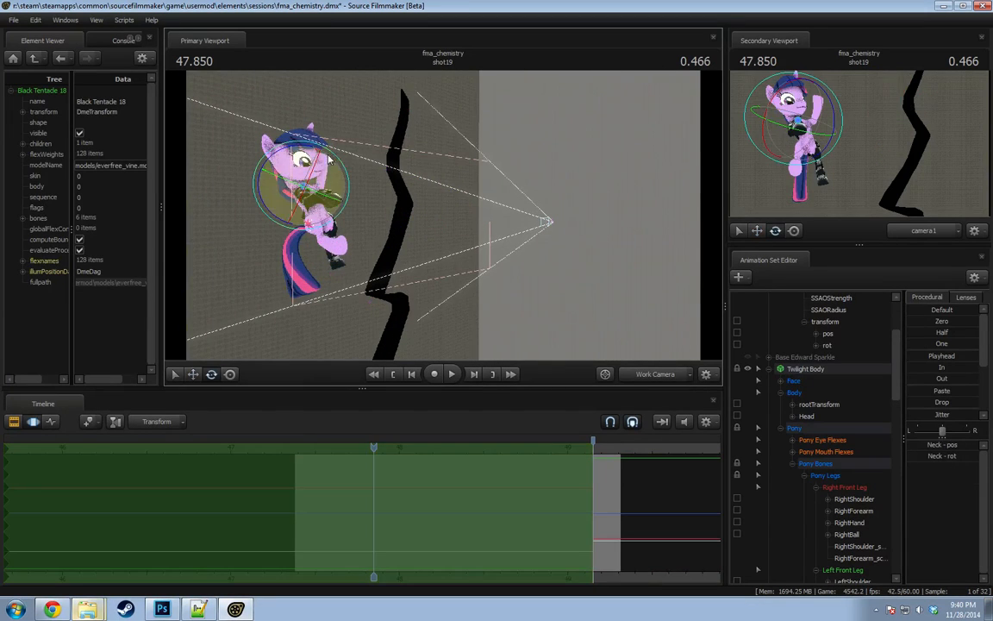
left_click_drag(310, 173, 318, 168)
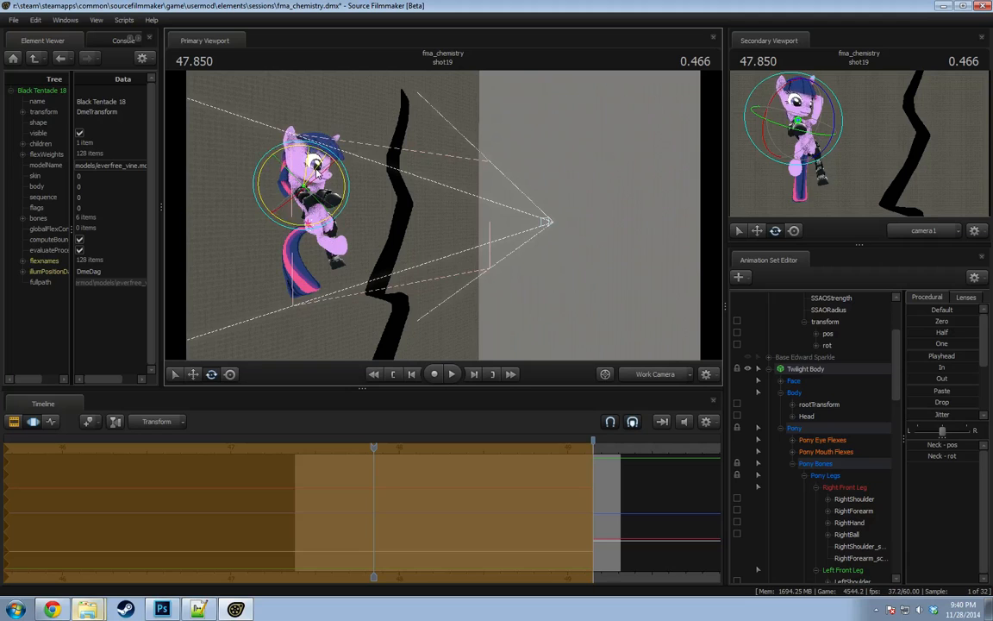
Shape the Twilight Body's mouth into an angry open snarl with the mouth_neutral, mouth_angry and jaw_open flexes.
left_click(817, 440)
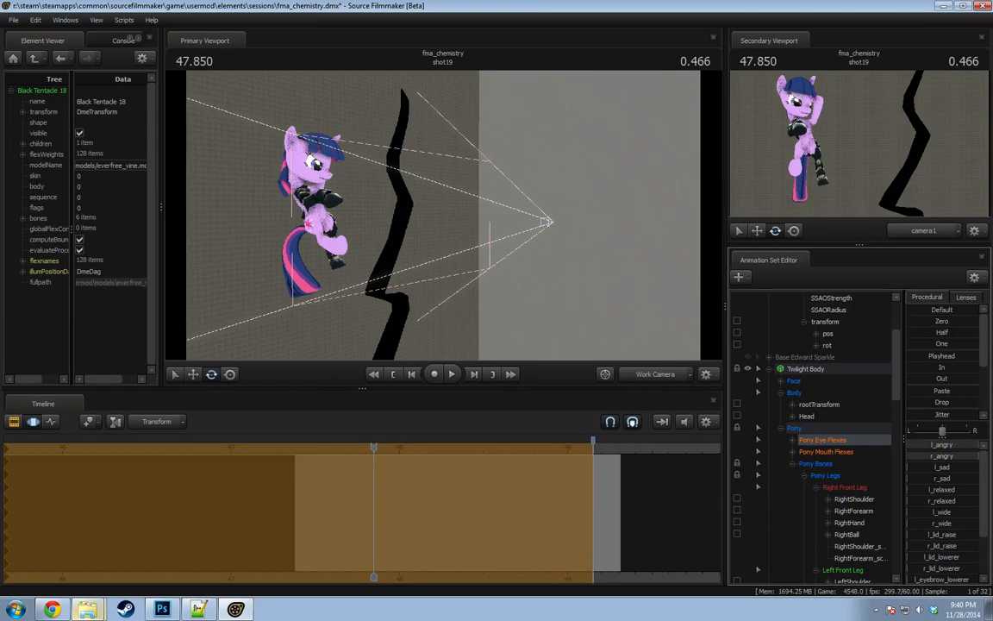
key("w")
left_click_drag(558, 242, 509, 232)
left_click(821, 451)
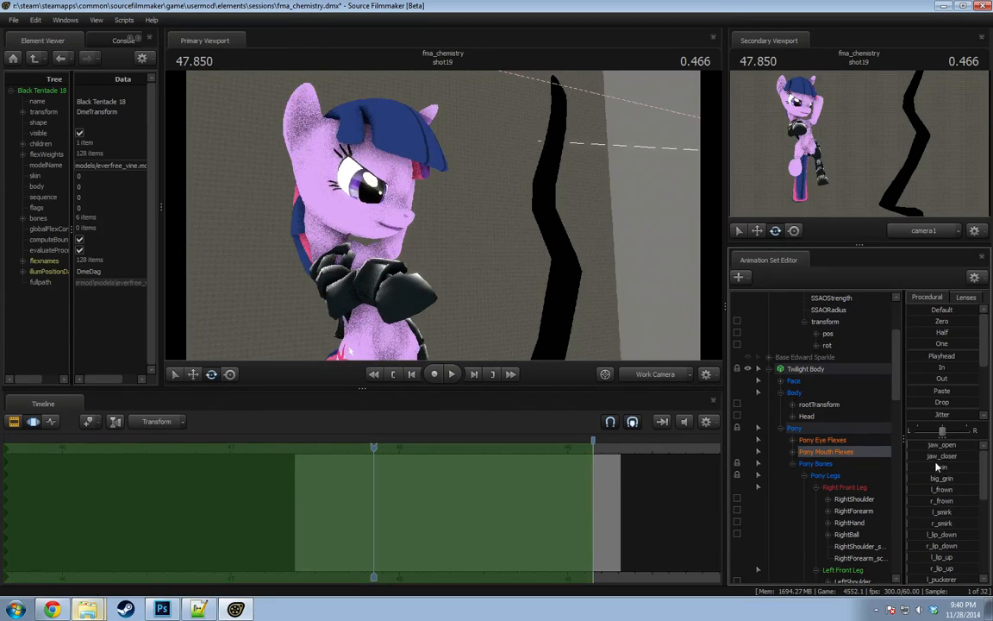
scroll(954, 547, "down", 3)
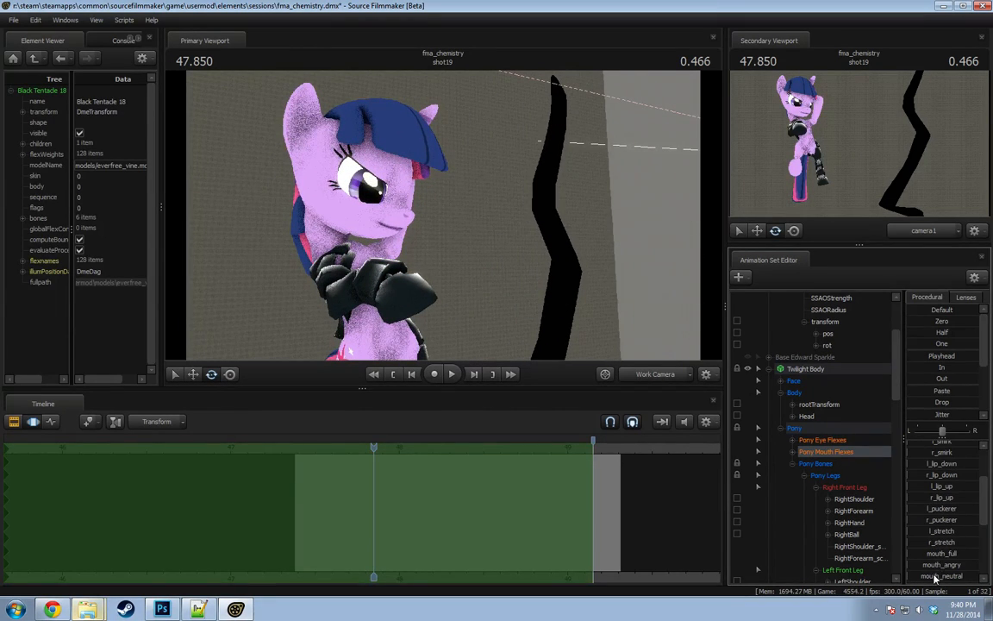
left_click_drag(934, 577, 944, 577)
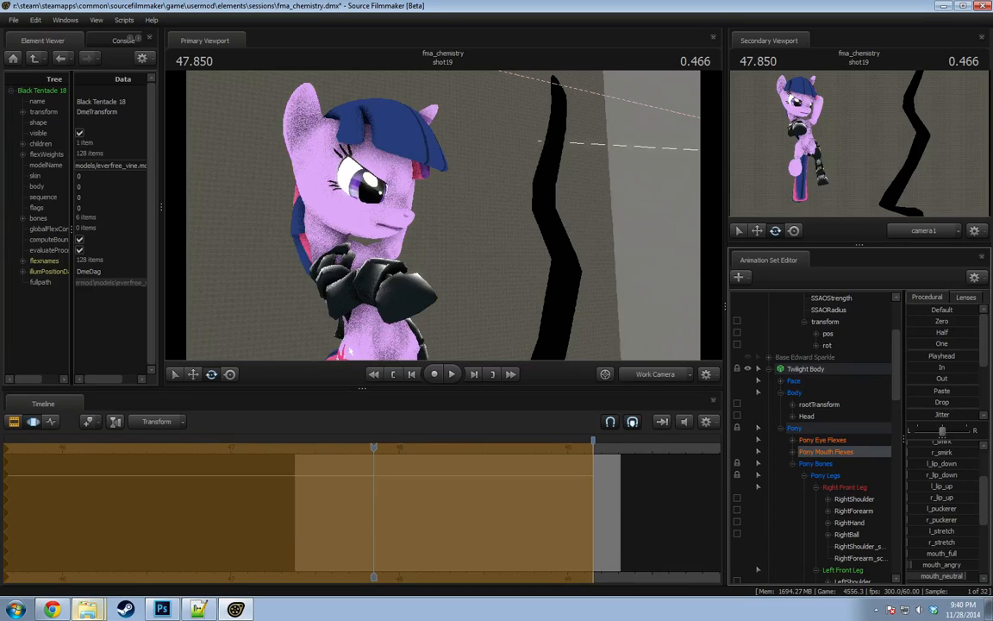
scroll(937, 458, "up", 3)
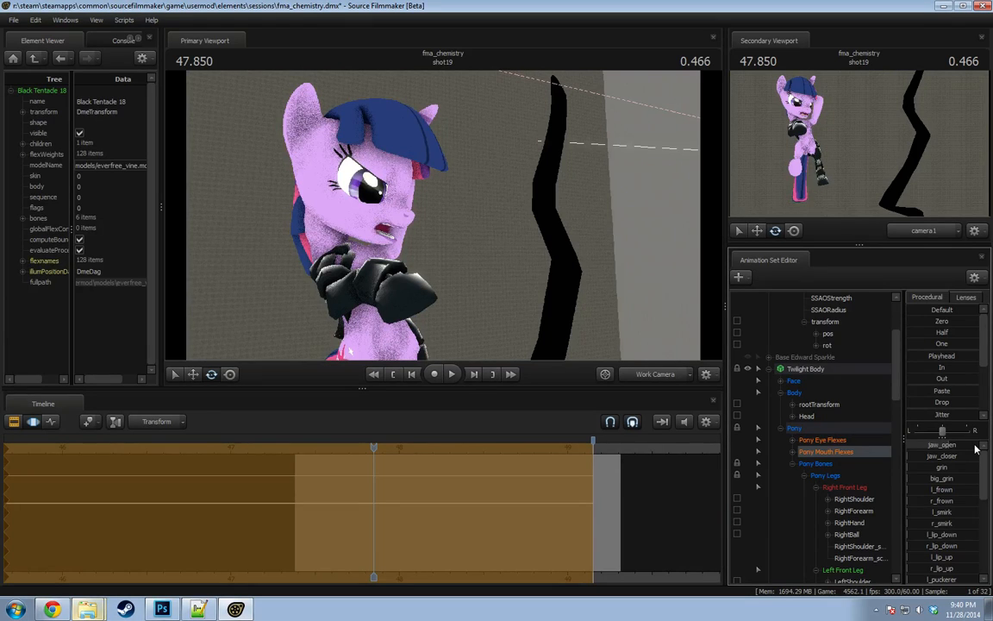
left_click(946, 490)
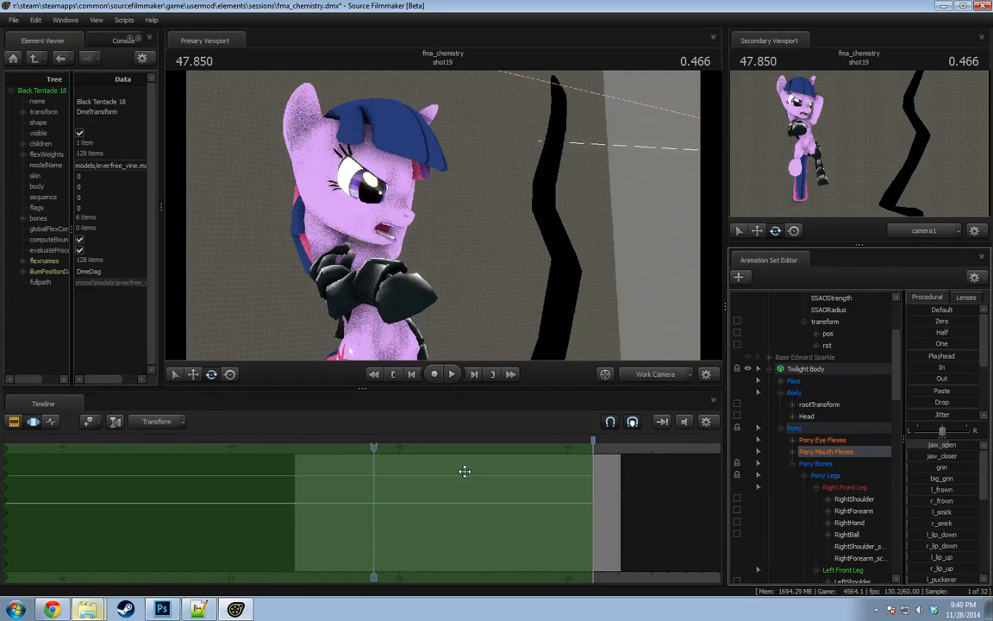
Rotate the Twilight Body's LeftShoulder and lower left foreleg bones to refine the raised foreleg behind the head.
left_click_drag(513, 273, 449, 219)
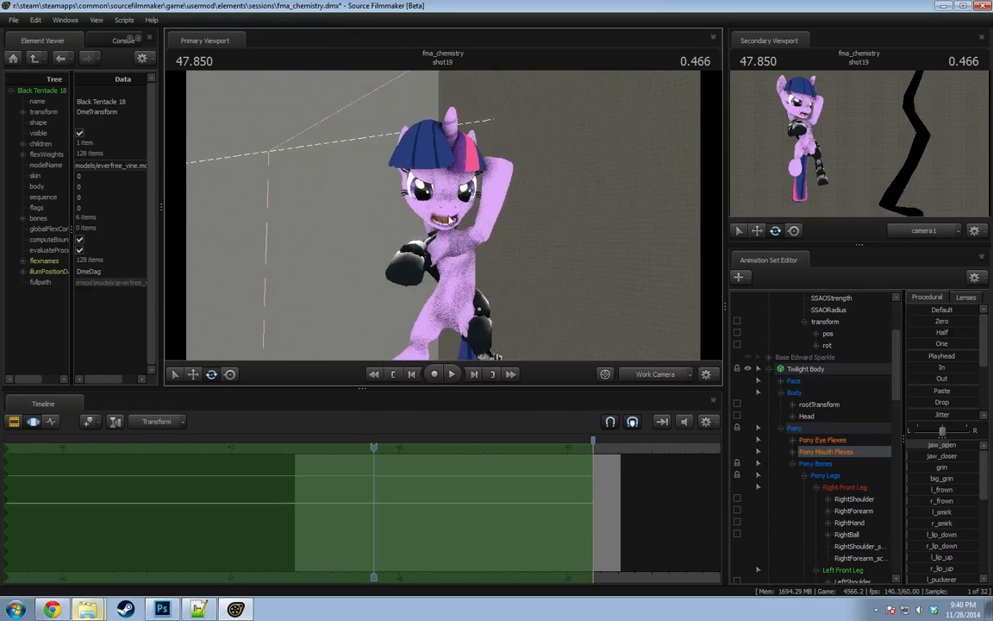
left_click(461, 244)
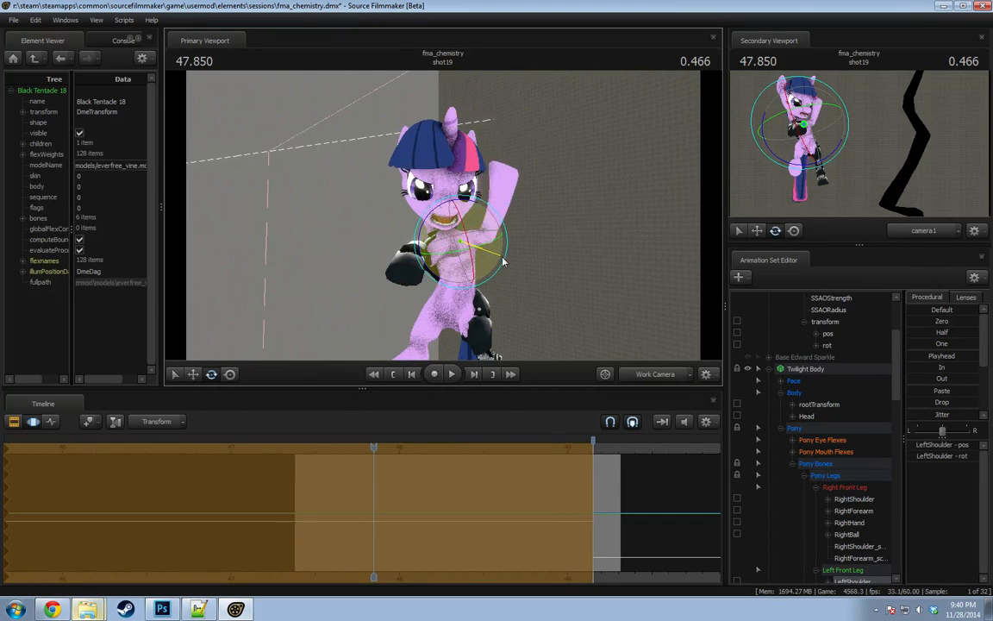
left_click_drag(497, 250, 458, 235)
left_click(483, 228, "ctrl")
left_click(489, 190, "ctrl")
left_click(489, 176, "ctrl")
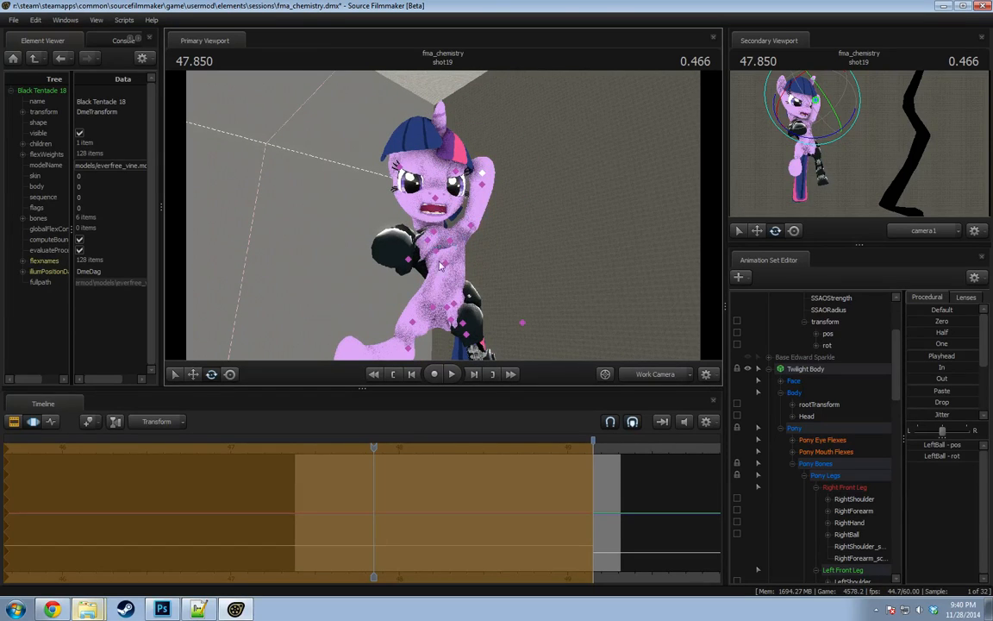
Select the RightShoulder bones of both Twilight Body and Twilight AutoMail and rotate the automail foreleg away from the chest.
left_click(429, 242, "ctrl")
scroll(859, 441, "up", 3)
scroll(828, 362, "down", 10)
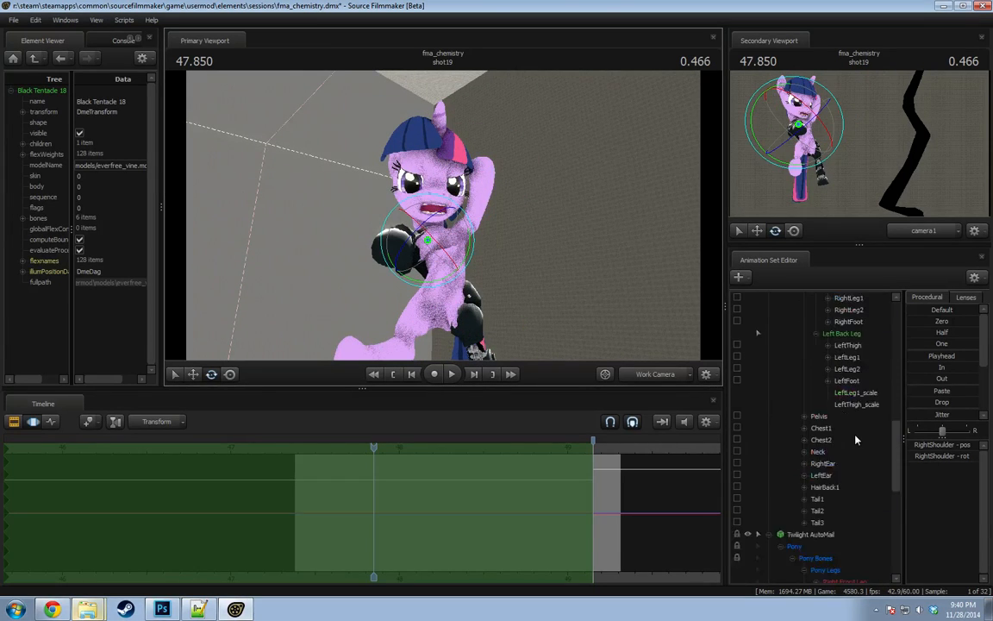
scroll(851, 450, "up", 4)
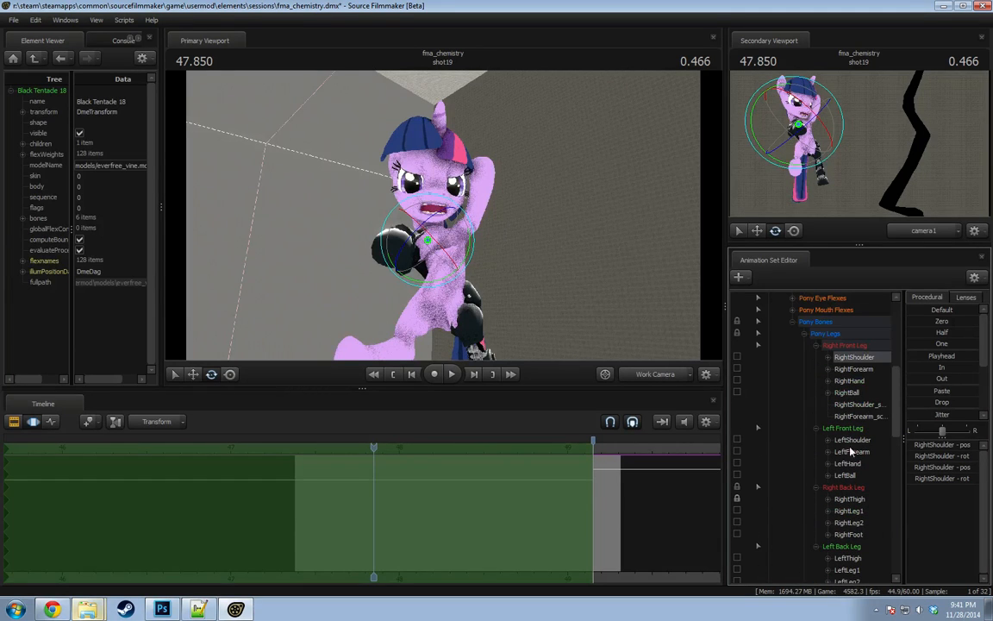
left_click_drag(441, 238, 380, 267)
Rotate the Twilight AutoMail's LeftLeg1 and LeftFoot bones to adjust the mechanical hind leg and its hoof.
left_click(849, 510)
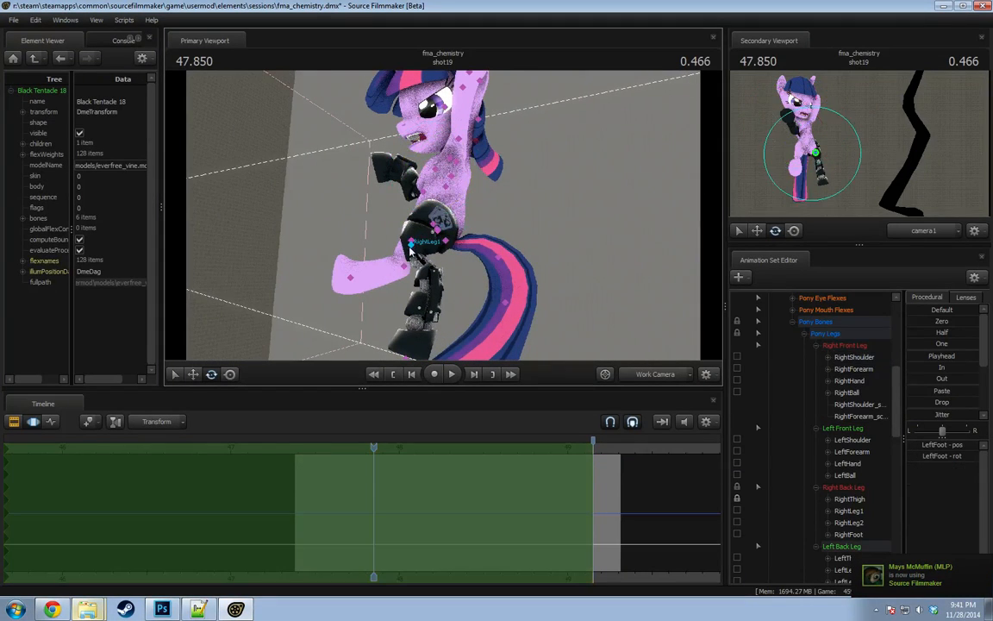
scroll(767, 469, "down", 5)
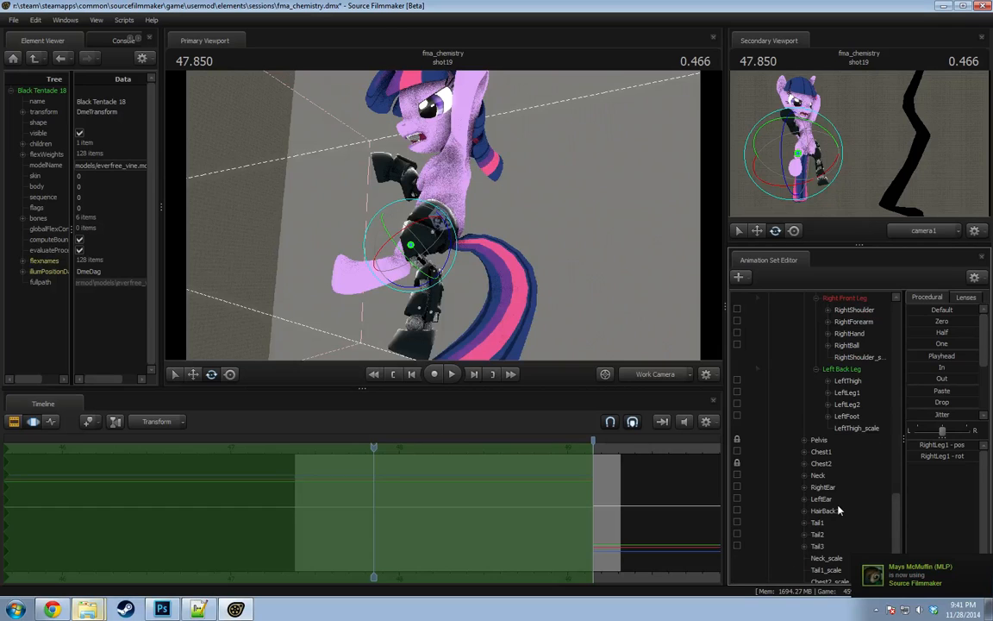
left_click(846, 356)
left_click_drag(397, 288, 429, 335)
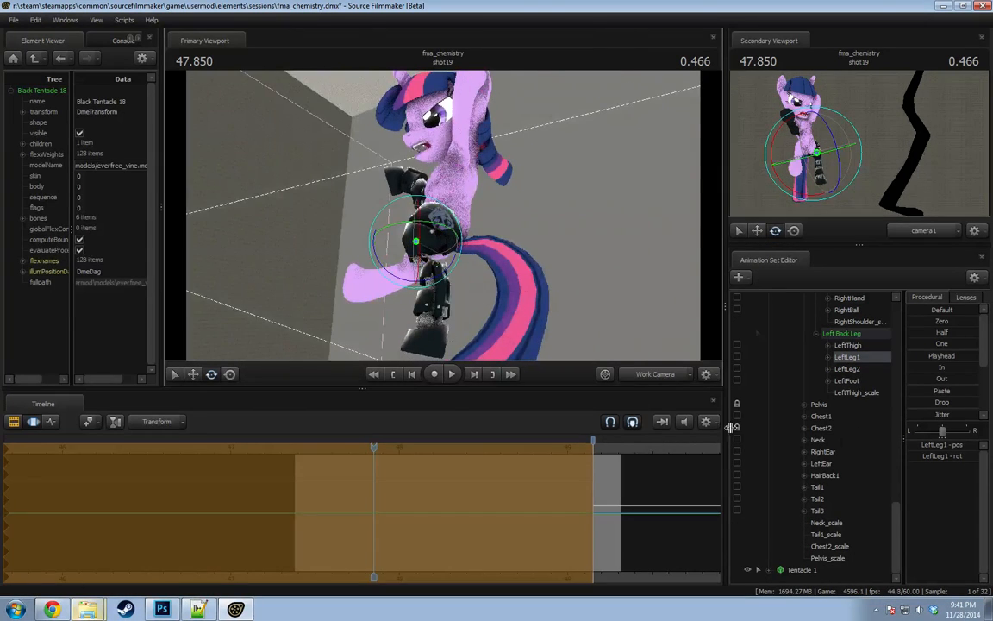
left_click(848, 380)
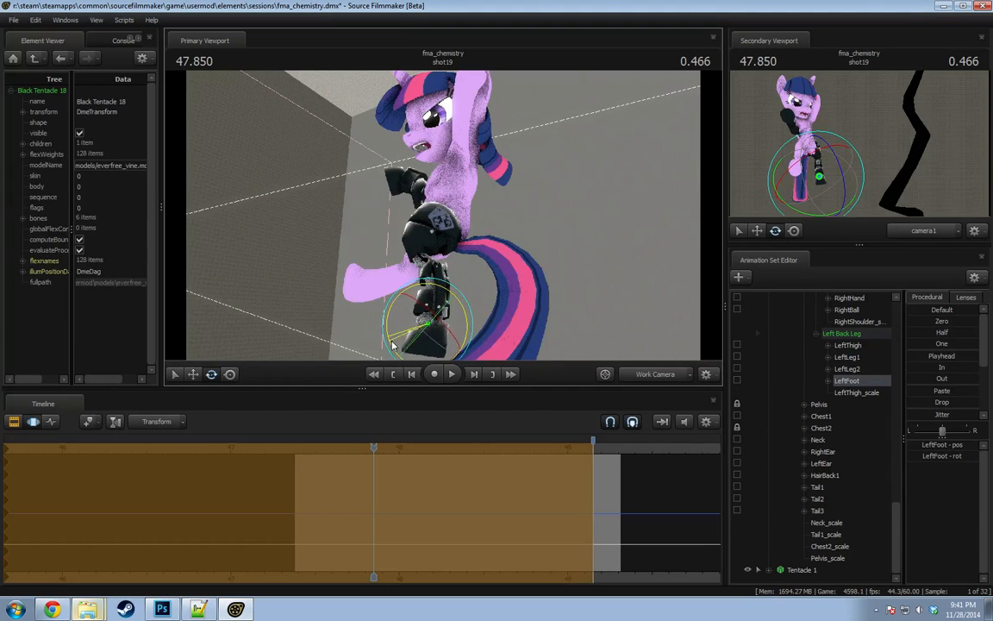
left_click_drag(407, 351, 413, 353)
left_click_drag(414, 352, 472, 354, "alt")
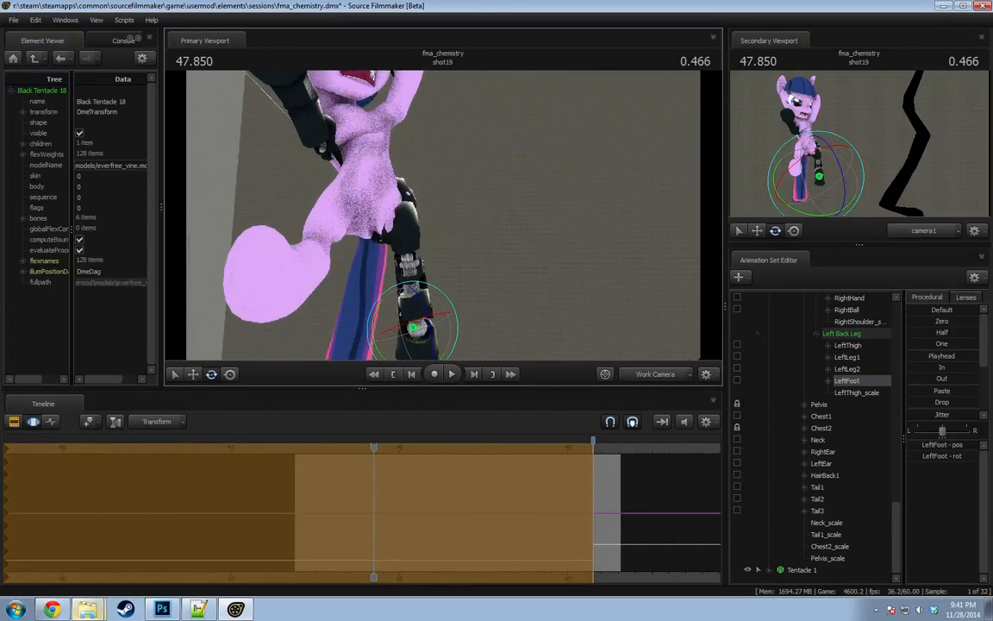
left_click(420, 331, "ctrl")
left_click_drag(375, 319, 441, 212, "alt")
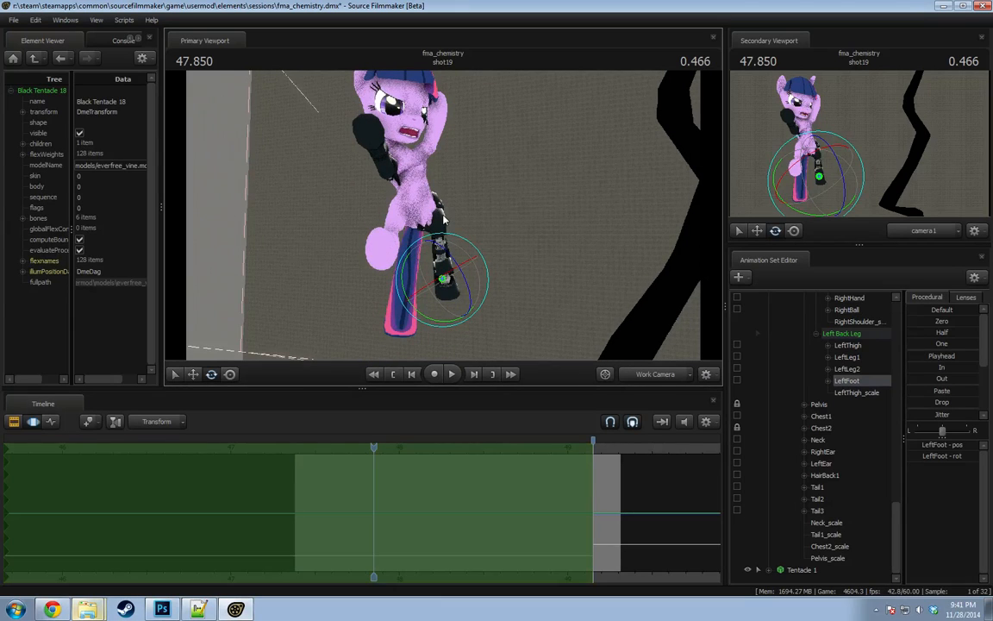
Select all controls of the Twilight Body, try moving the whole model, and undo the move.
scroll(800, 363, "up", 10)
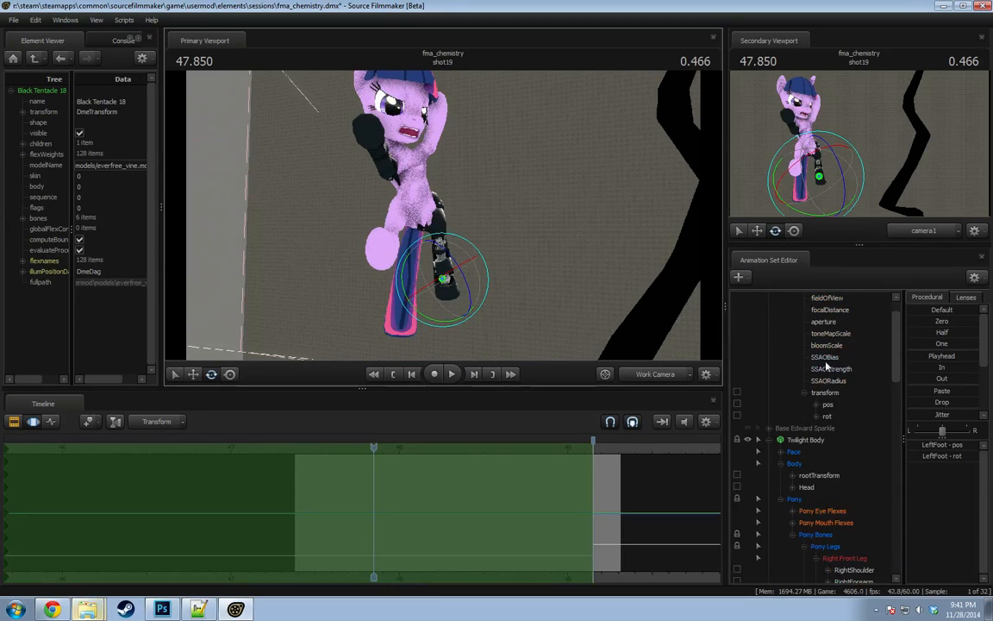
left_click(812, 321)
left_click(804, 479)
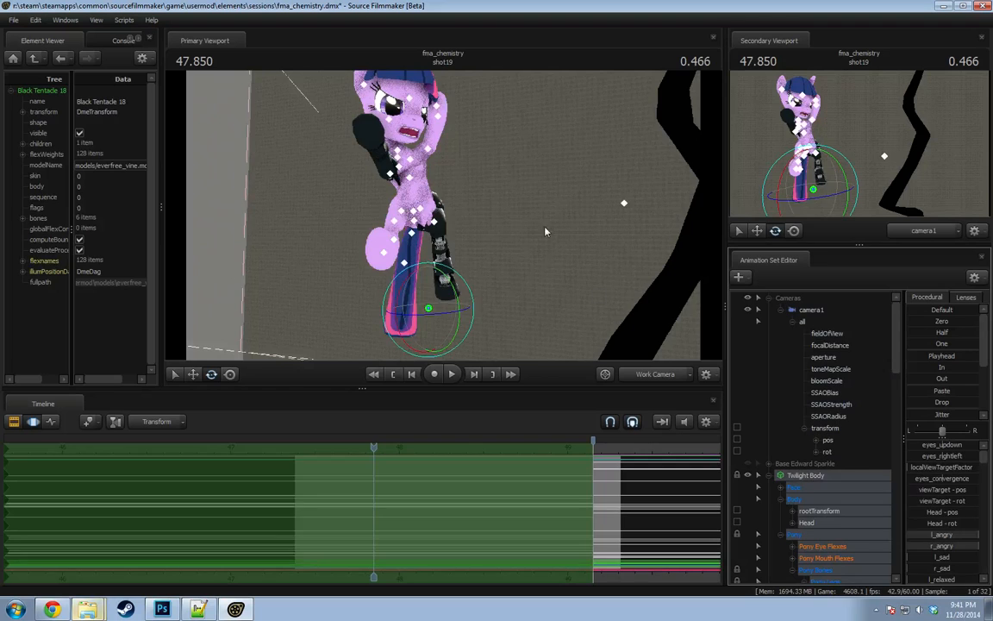
left_click_drag(489, 204, 466, 223, "alt")
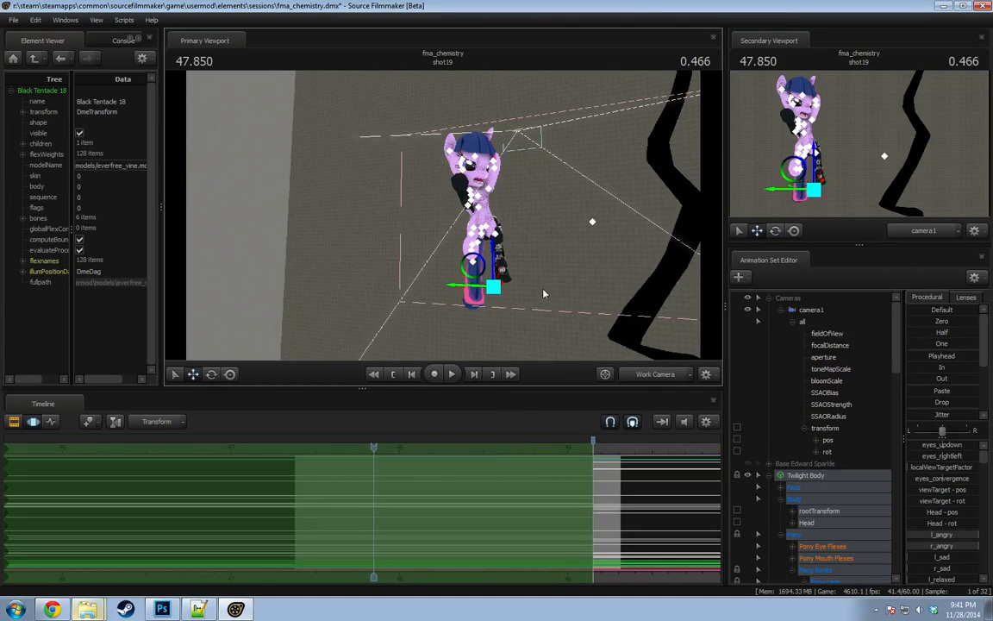
left_click_drag(544, 294, 536, 298)
left_click_drag(492, 263, 421, 226)
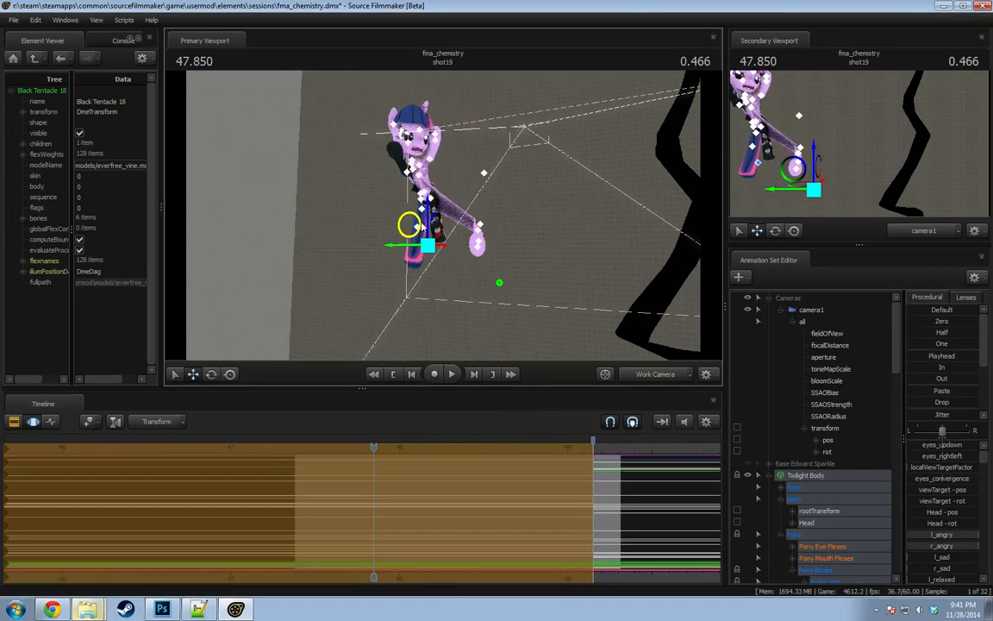
key("ctrl+z")
Release the RightThigh bone's lock and reposition the whole Twilight Body farther toward the left of camera1's framing.
scroll(810, 466, "down", 6)
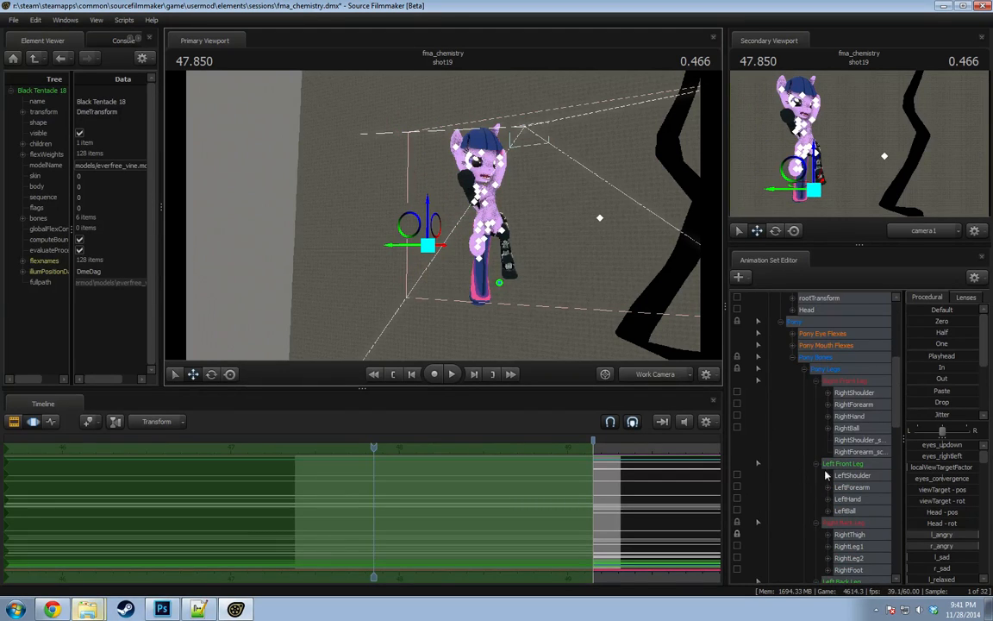
scroll(825, 475, "down", 3)
left_click(739, 427)
left_click_drag(527, 273, 448, 209, "alt")
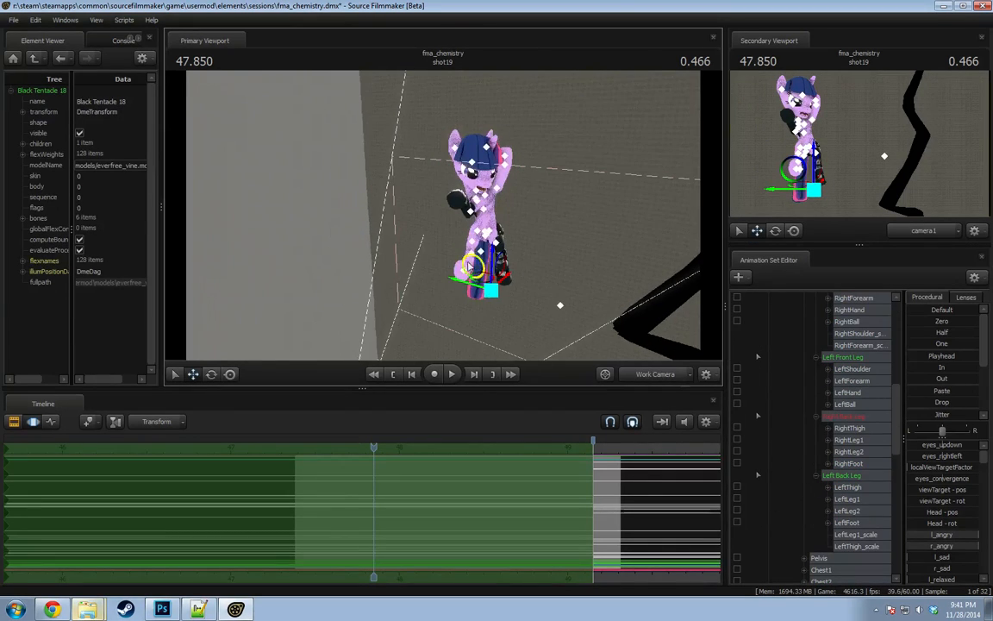
left_click_drag(485, 285, 493, 218)
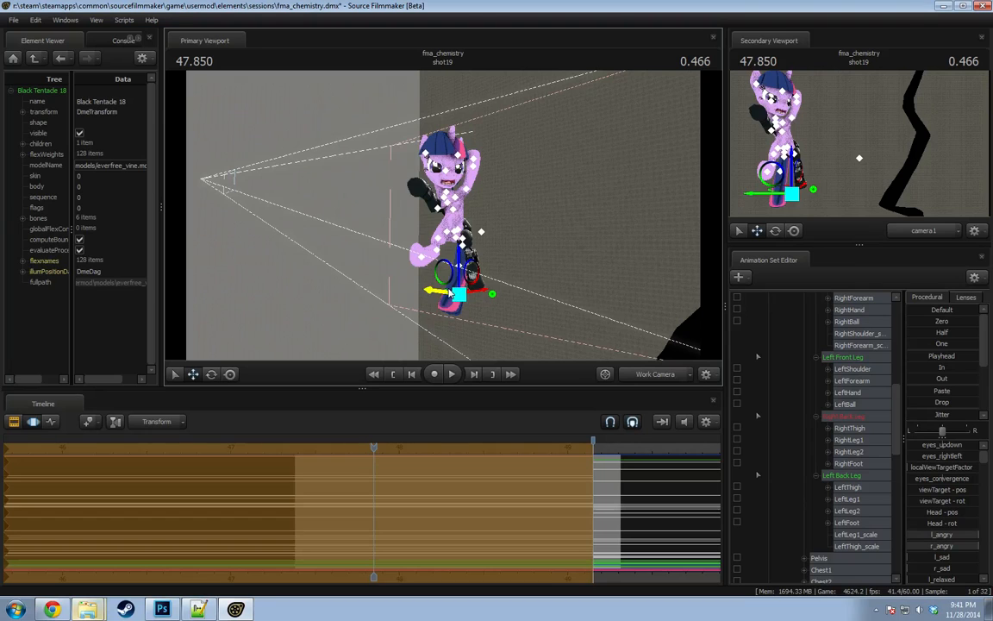
left_click_drag(450, 293, 437, 248, "alt")
key("e")
key("w")
key("e")
key("w")
left_click(486, 272)
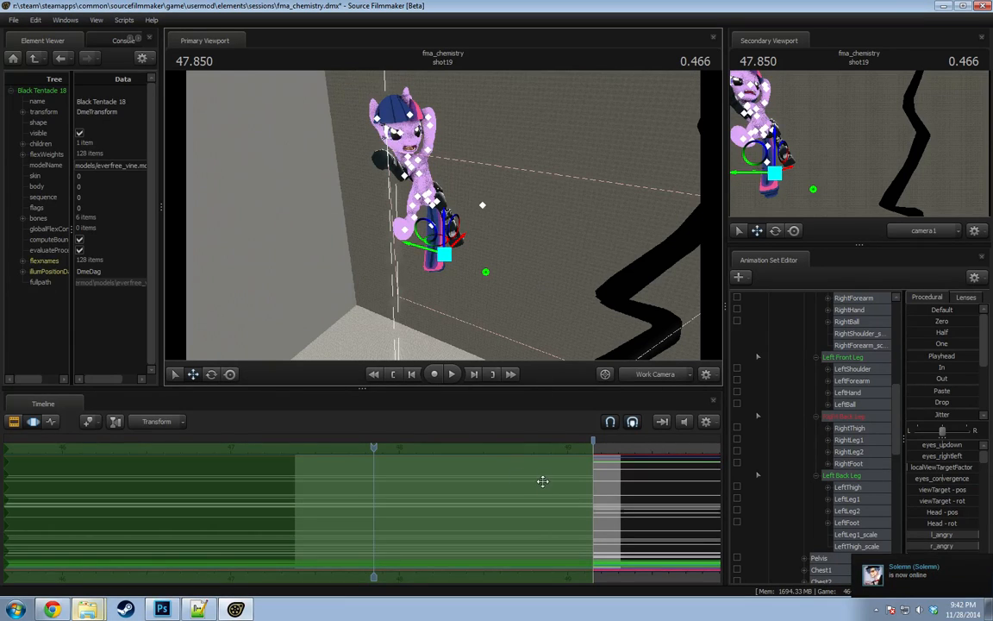
Shorten the time selection to end near the start of shot19, with the playhead at 47.416.
left_click_drag(595, 478, 282, 498)
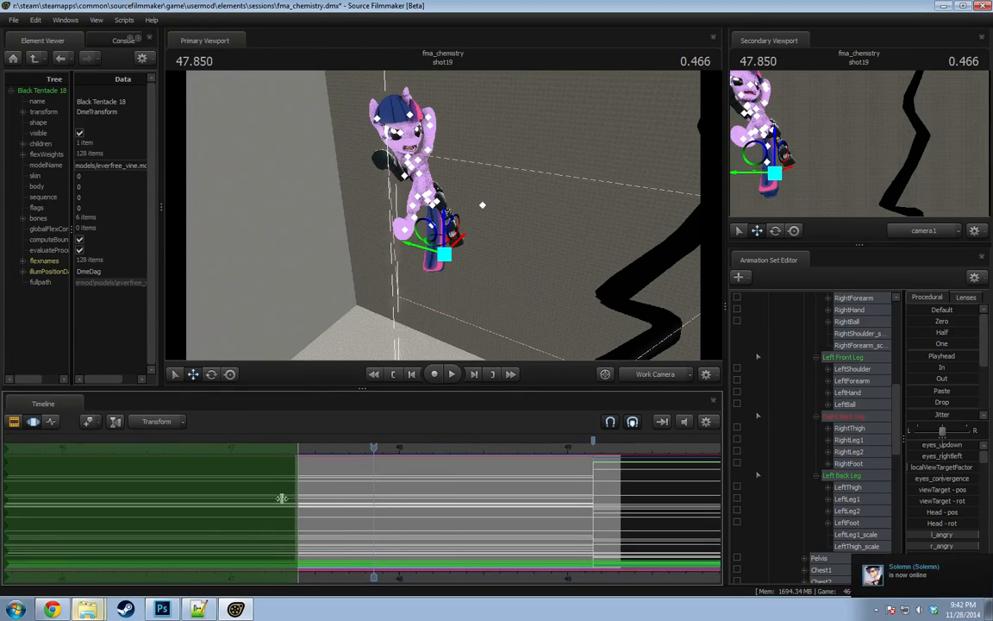
key("space")
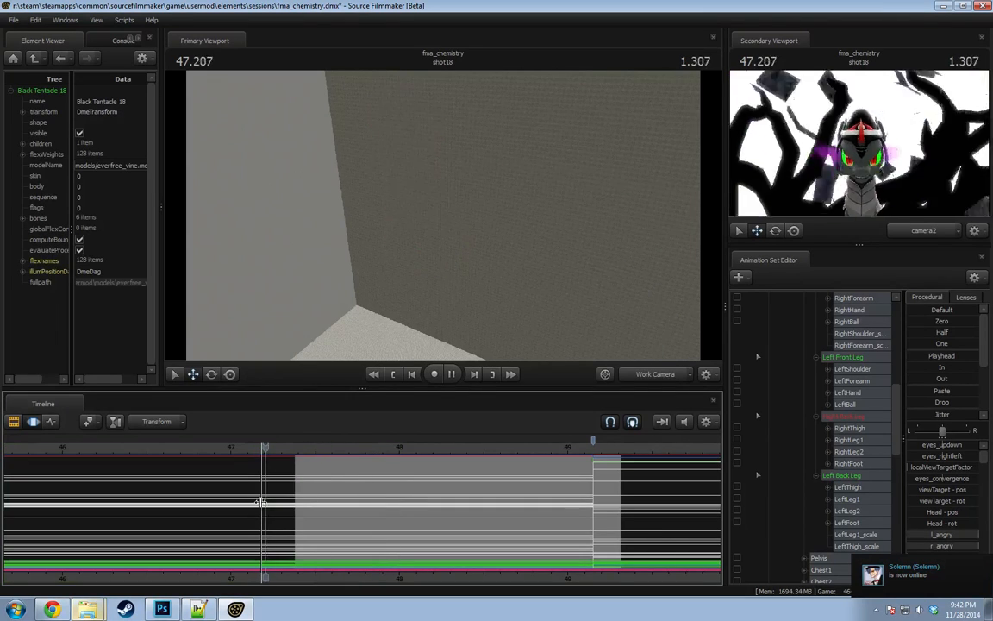
left_click(302, 467)
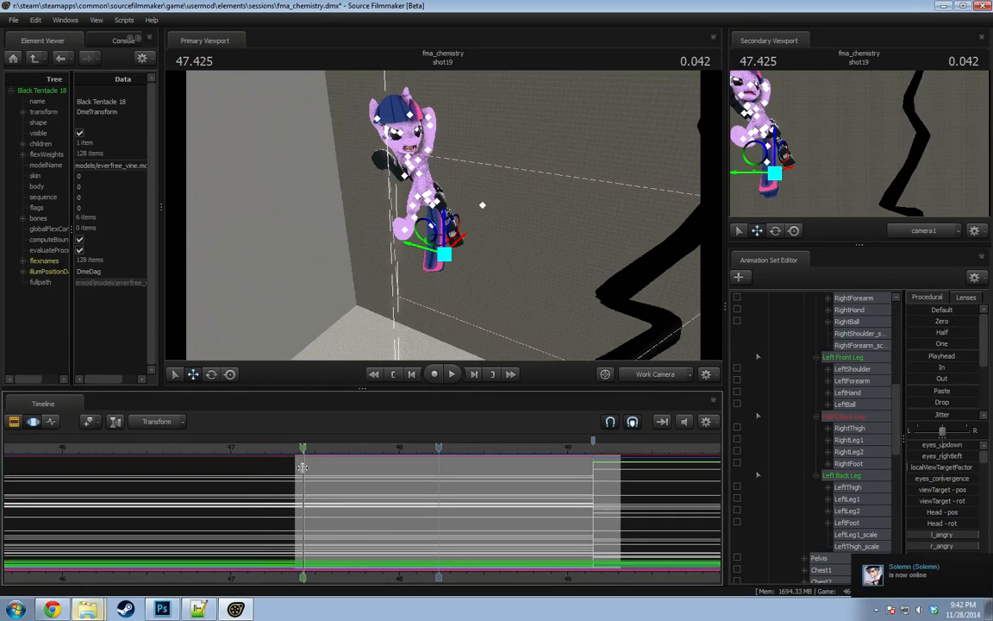
left_click(302, 467)
left_click_drag(300, 468, 230, 462)
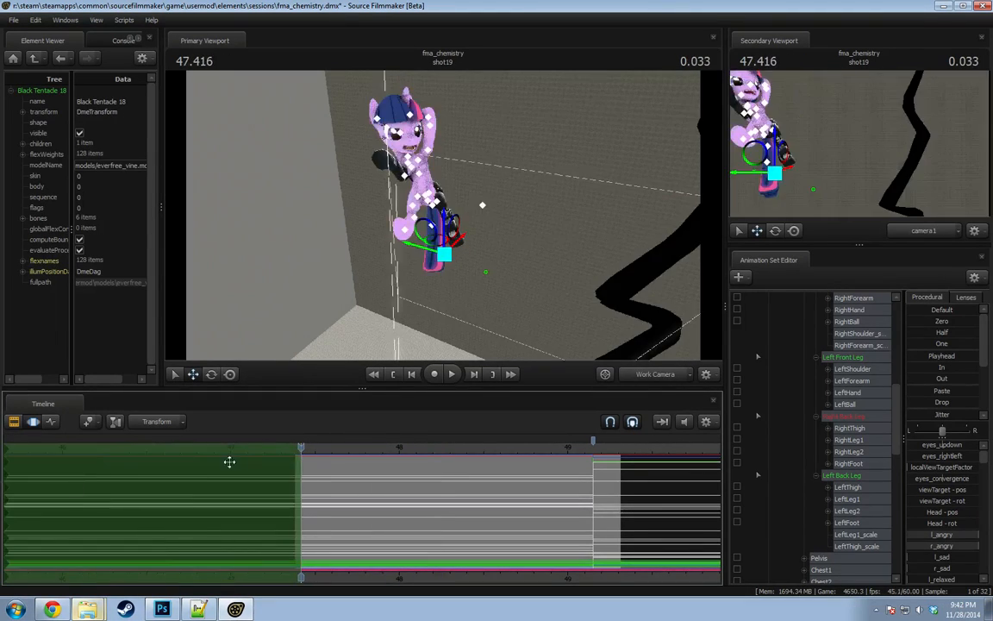
Place the playhead at 47.400 and move the whole Twilight Body to its starting position for the leap, outside camera1's central framing.
left_click_drag(404, 325, 470, 280)
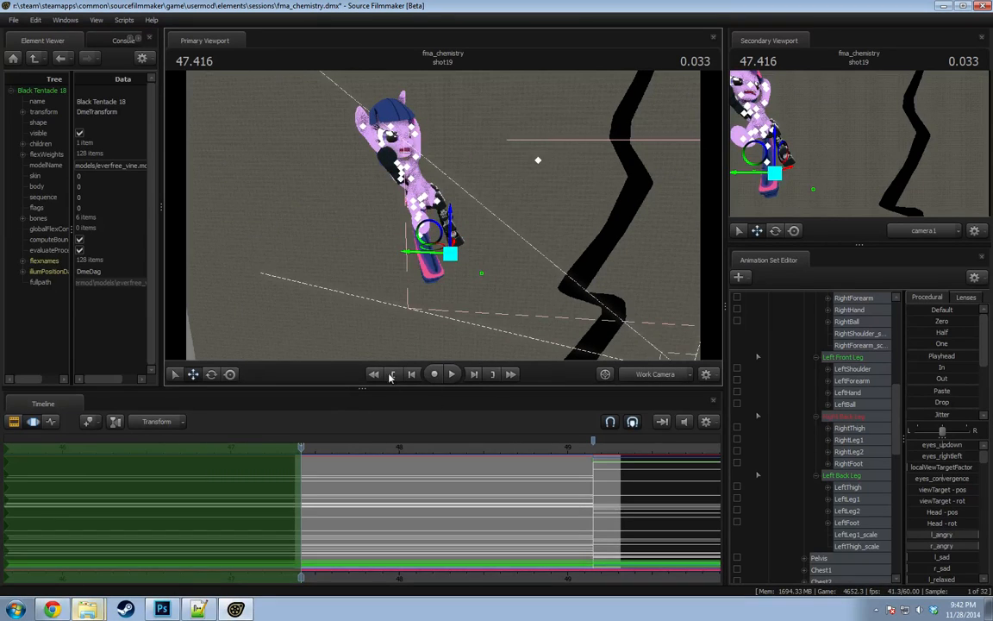
left_click_drag(378, 300, 363, 169)
left_click_drag(302, 448, 298, 448)
left_click_drag(421, 234, 421, 234)
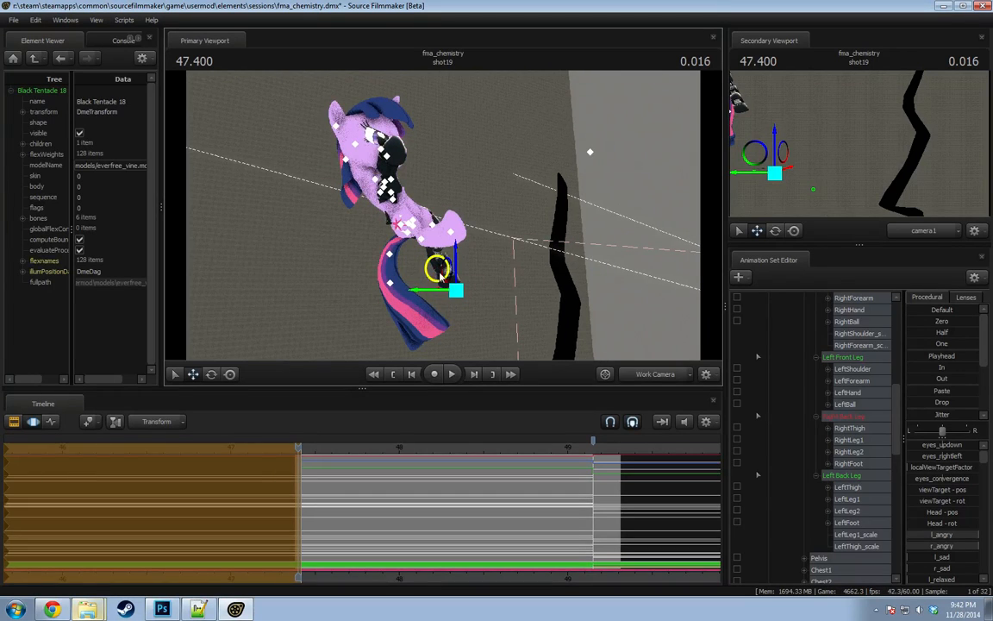
left_click_drag(440, 274, 482, 269)
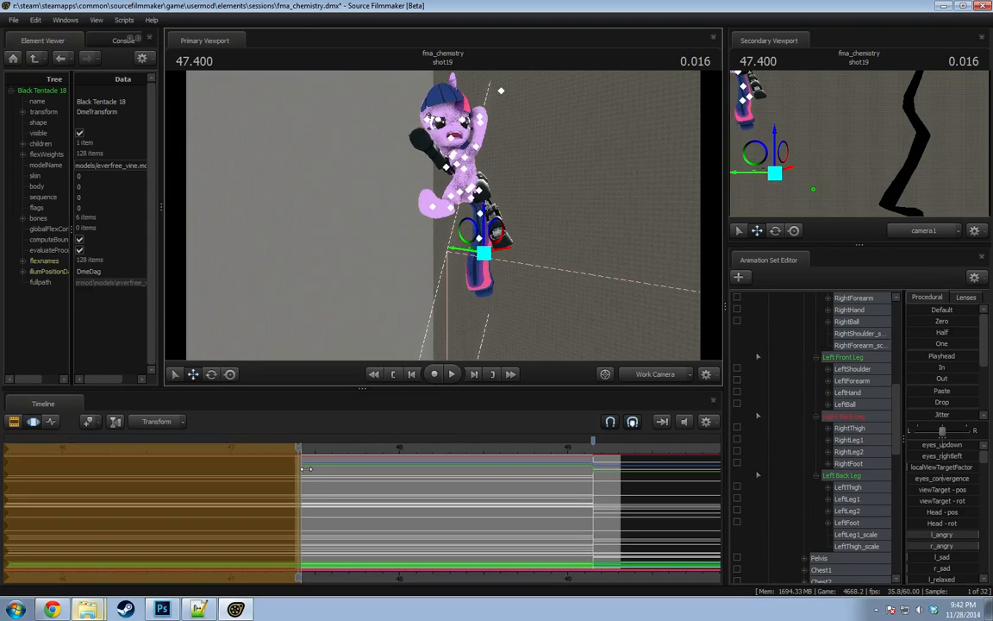
left_click_drag(306, 468, 299, 473)
left_click_drag(440, 216, 447, 217)
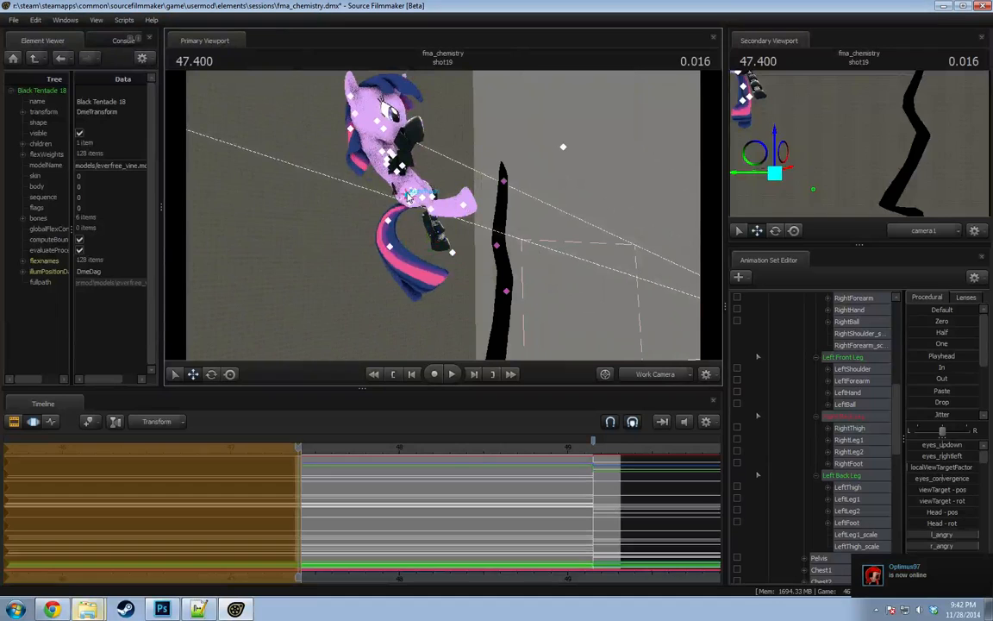
Rotate the Twilight Body's Chest1 and Chest2 bones backward at 47.400 so that the upper body and head lean back.
left_click(397, 172)
key("e")
left_click_drag(422, 138, 382, 162)
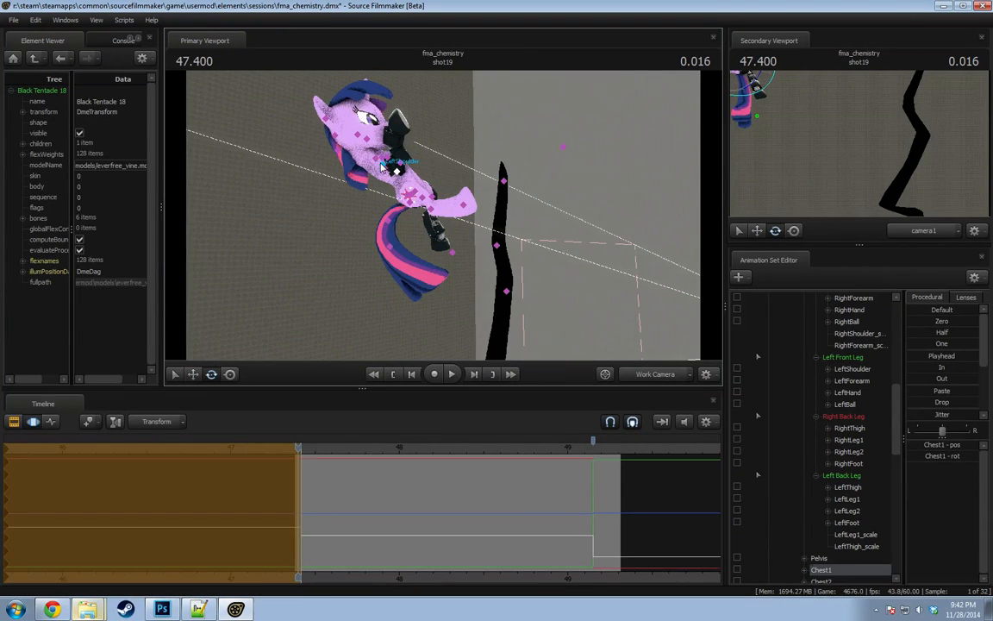
left_click(376, 160)
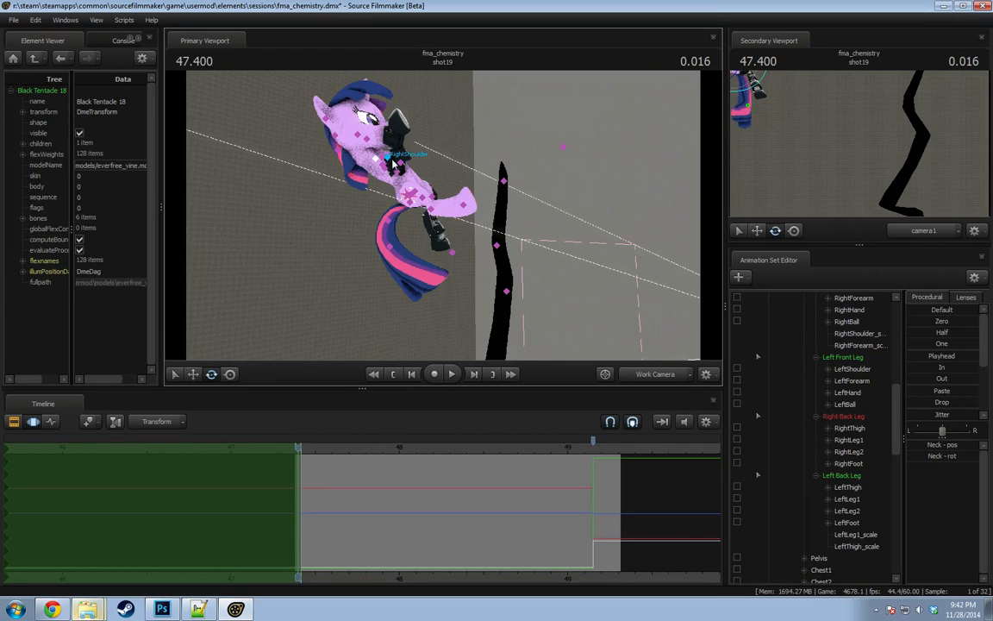
left_click(385, 169, "ctrl")
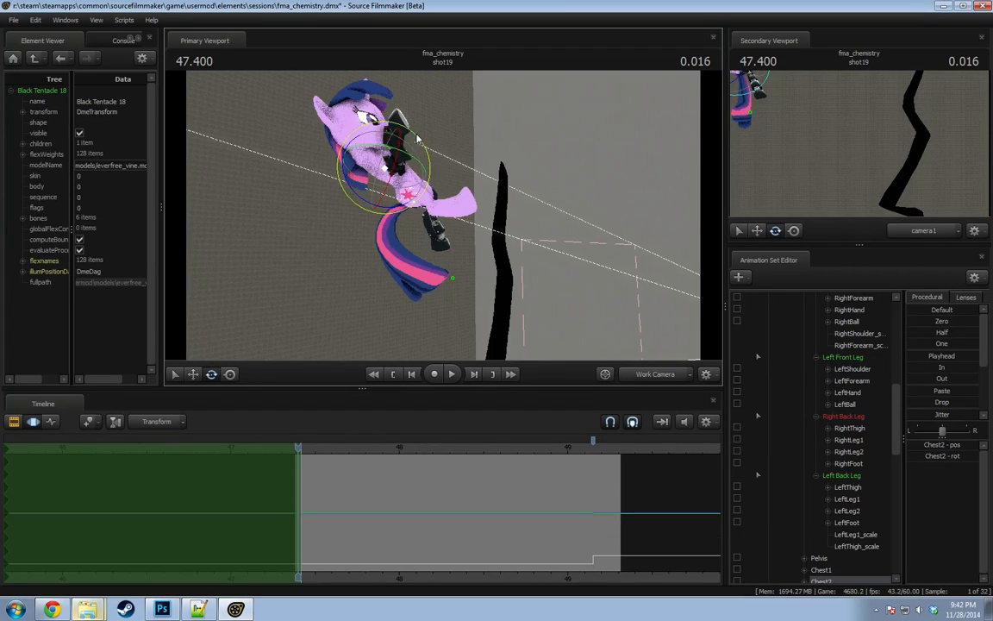
left_click_drag(417, 139, 348, 156)
left_click(372, 164, "ctrl")
left_click(374, 165, "ctrl")
left_click(348, 155, "ctrl")
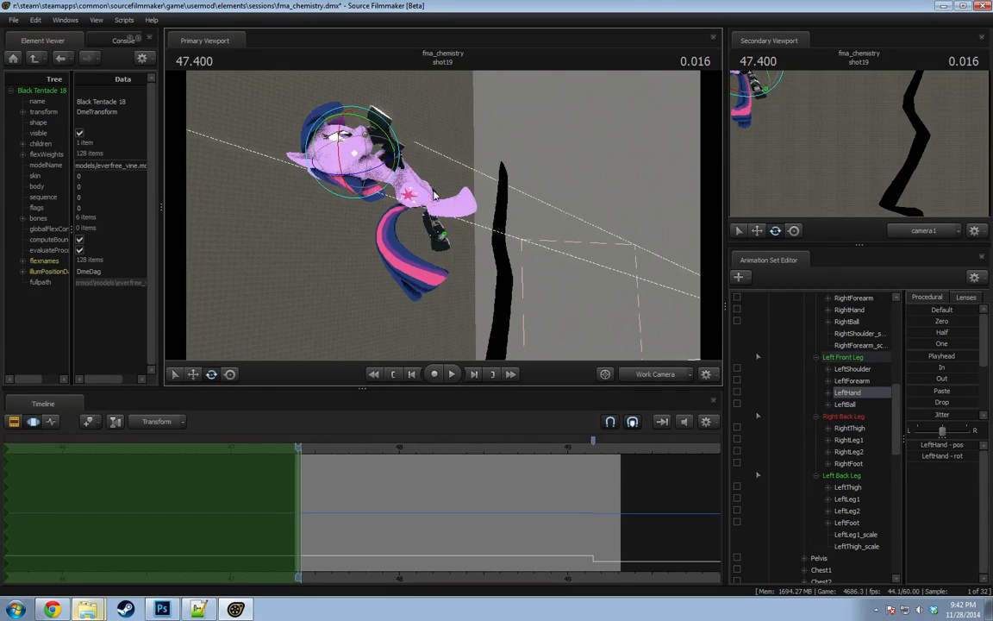
Swing the automail left back leg forward beneath the pony's body at 47.400.
left_click_drag(504, 282, 483, 285)
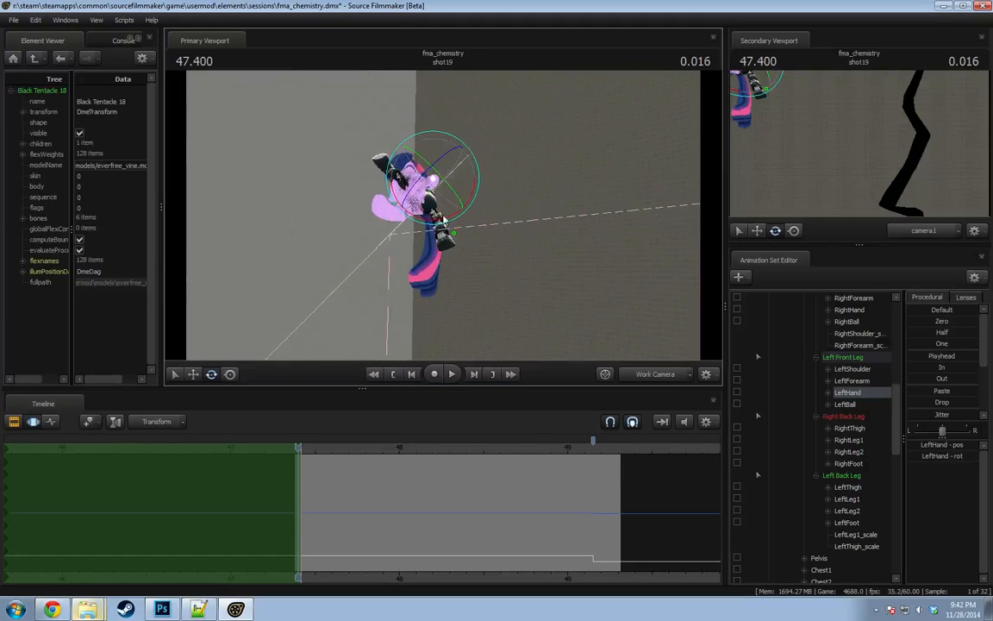
left_click_drag(437, 221, 517, 218, "alt")
scroll(859, 500, "down", 3)
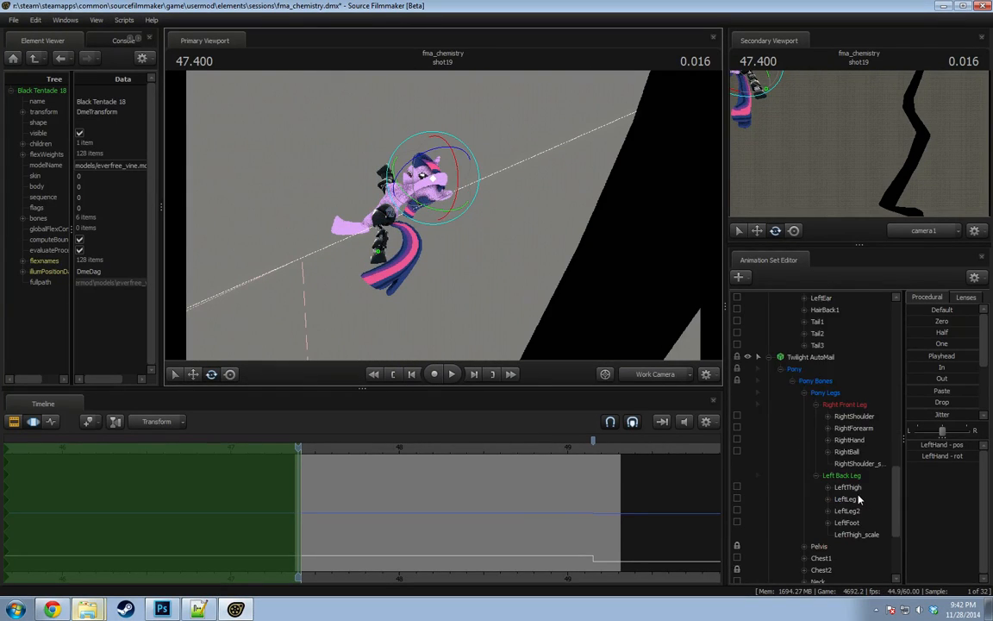
left_click(850, 405)
left_click_drag(379, 274, 468, 234)
left_click(516, 248)
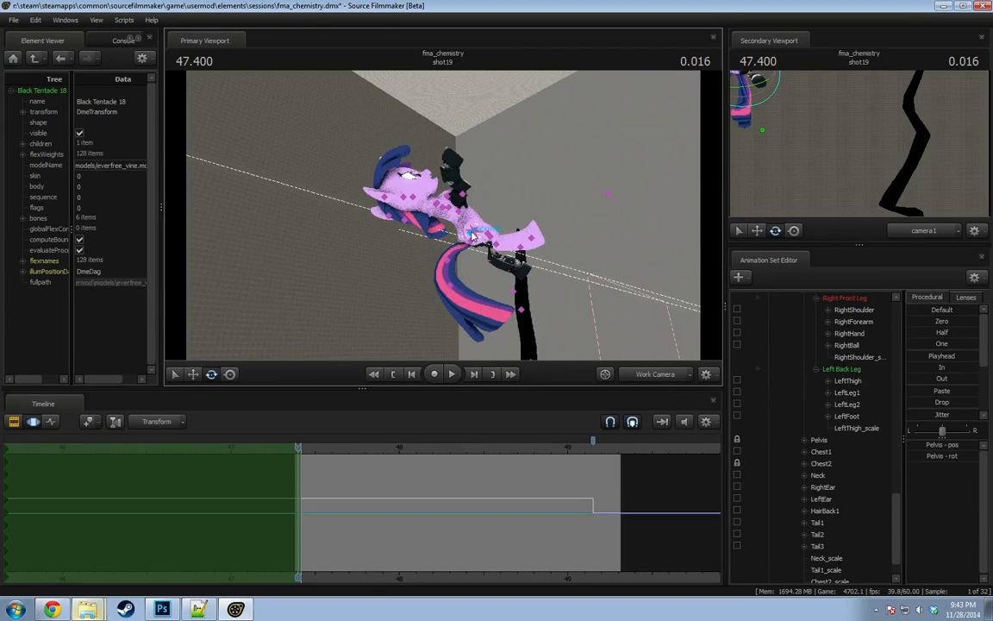
Rotate the Twilight Body's RightThigh bone to raise the right back leg in the starting pose.
left_click(471, 232, "ctrl")
left_click_drag(497, 200, 411, 207)
key("w")
left_click(434, 245, "ctrl")
key("e")
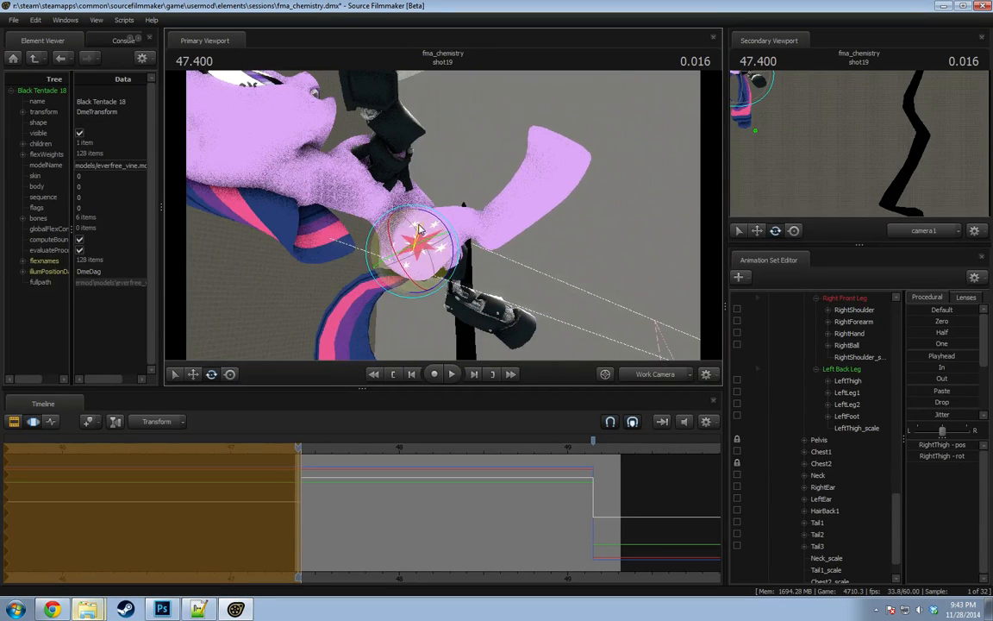
Rotate the right back leg's lower joints and RightFoot to stretch the leg out in front of the body.
left_click(455, 231, "ctrl")
mouse_move(494, 233)
left_mouse_down()
mouse_move(481, 262)
mouse_move(502, 250)
mouse_move(500, 237)
left_mouse_up()
left_click(476, 261, "ctrl")
left_click_drag(500, 237, 534, 239, "alt")
left_click(557, 231, "ctrl")
left_click_drag(595, 221, 535, 278)
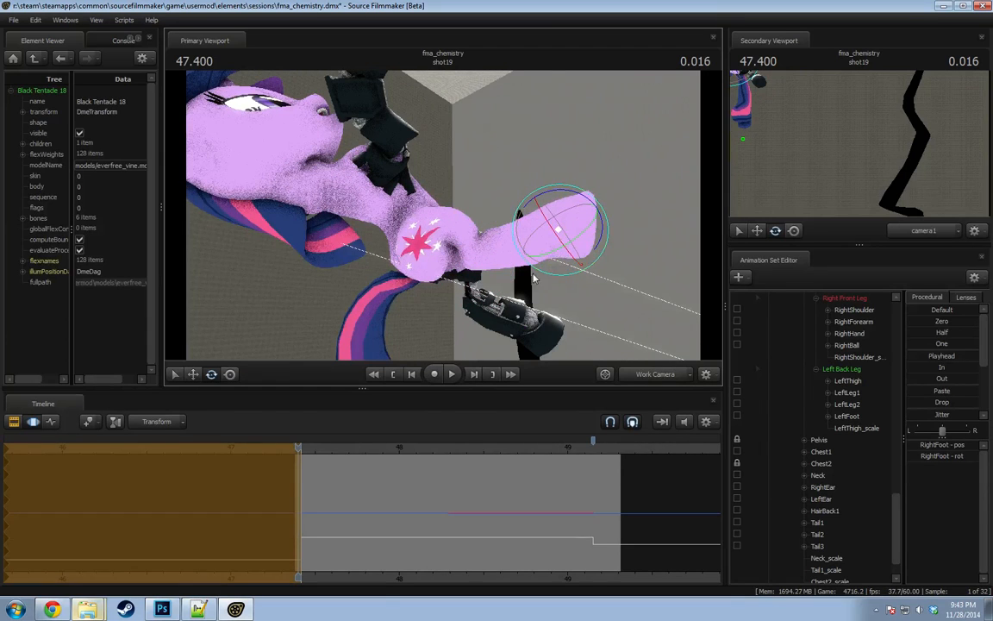
Set the time selection to span the first frames of shot19, from about 47.416 to 47.516.
left_click_drag(279, 500, 308, 507)
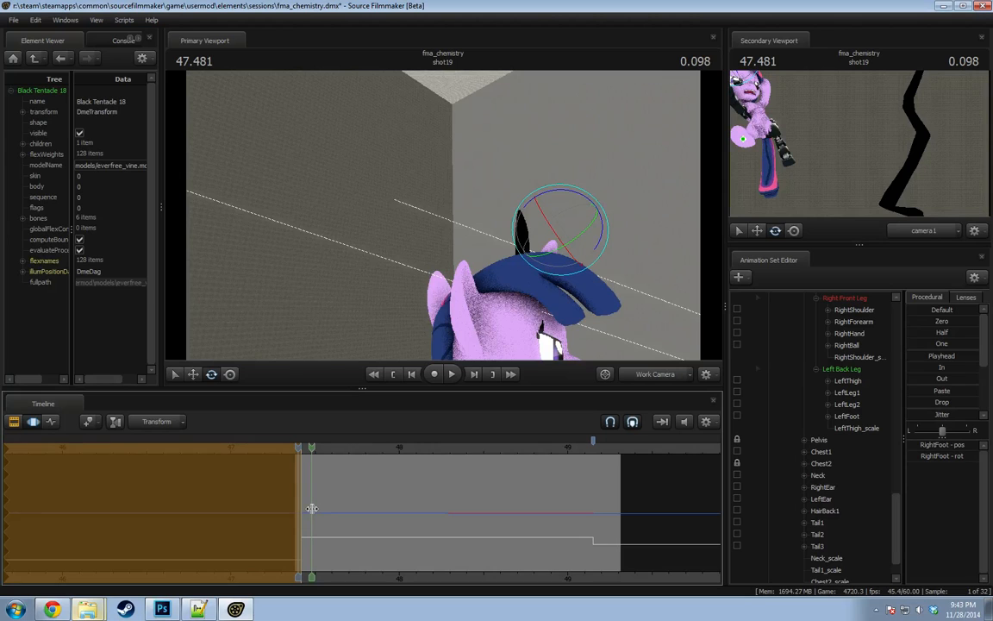
left_click_drag(311, 508, 313, 516)
scroll(312, 517, "up", 3)
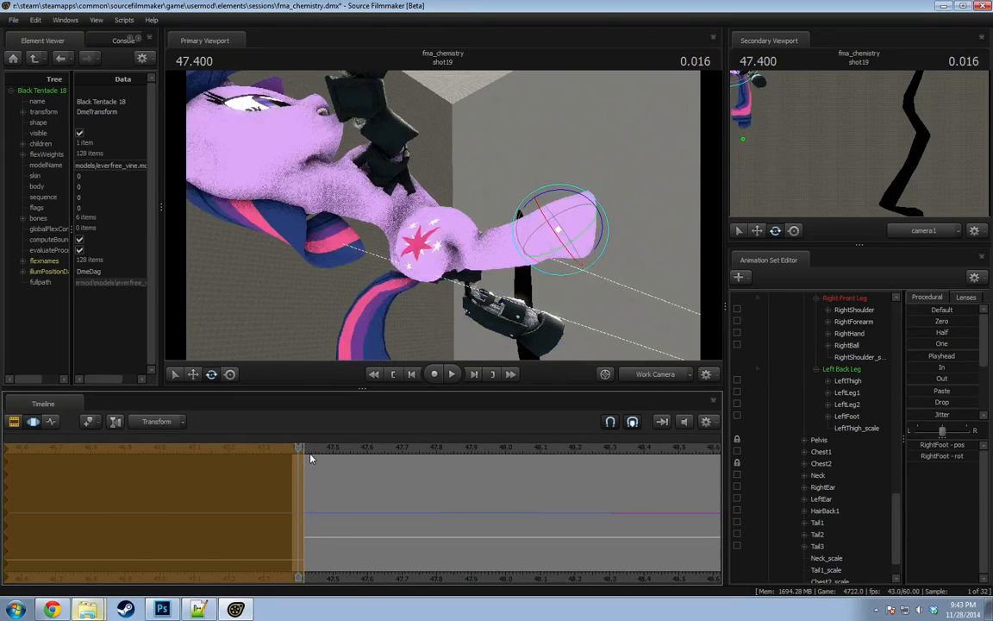
mouse_move(299, 450)
left_mouse_down()
mouse_move(336, 461)
mouse_move(304, 467)
left_mouse_up()
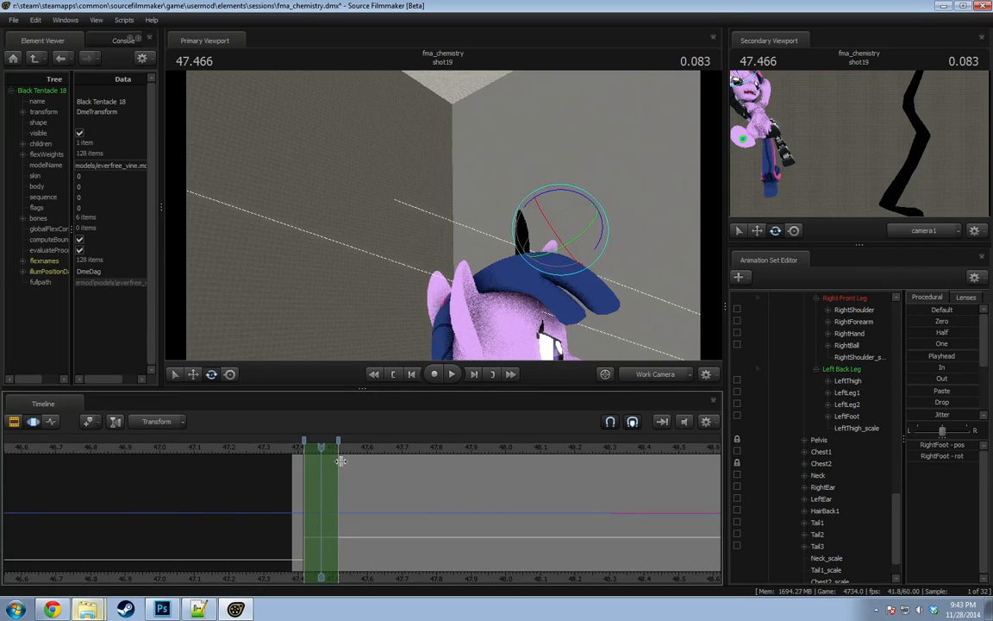
Examine the pony's default standing pose at 49.166, near the end of shot19.
mouse_move(448, 233)
left_mouse_down()
mouse_move(470, 237)
mouse_move(481, 258)
mouse_move(444, 216)
left_mouse_up()
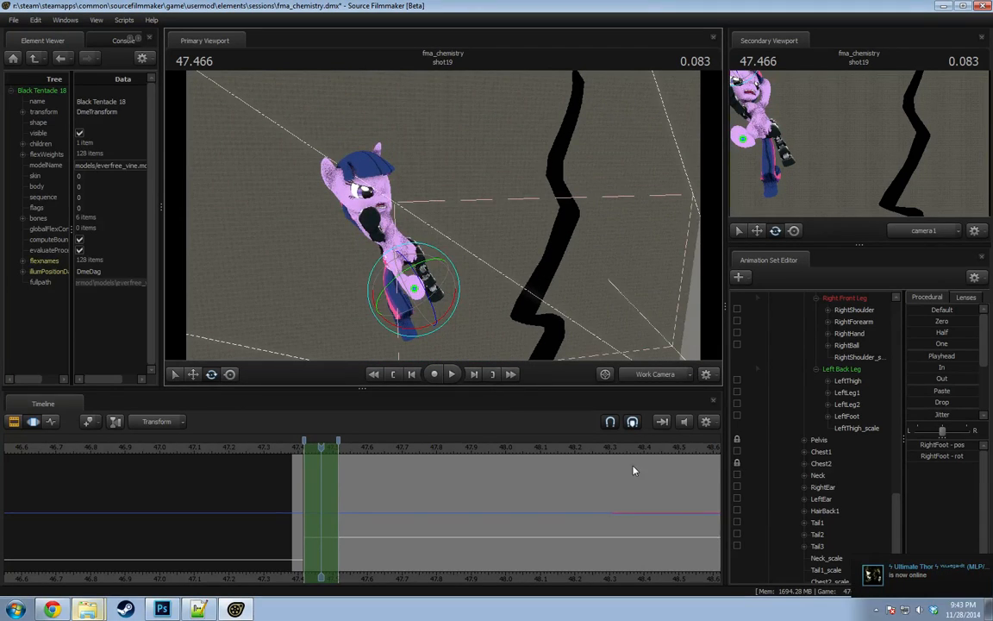
scroll(632, 470, "down", 3)
left_click(615, 448)
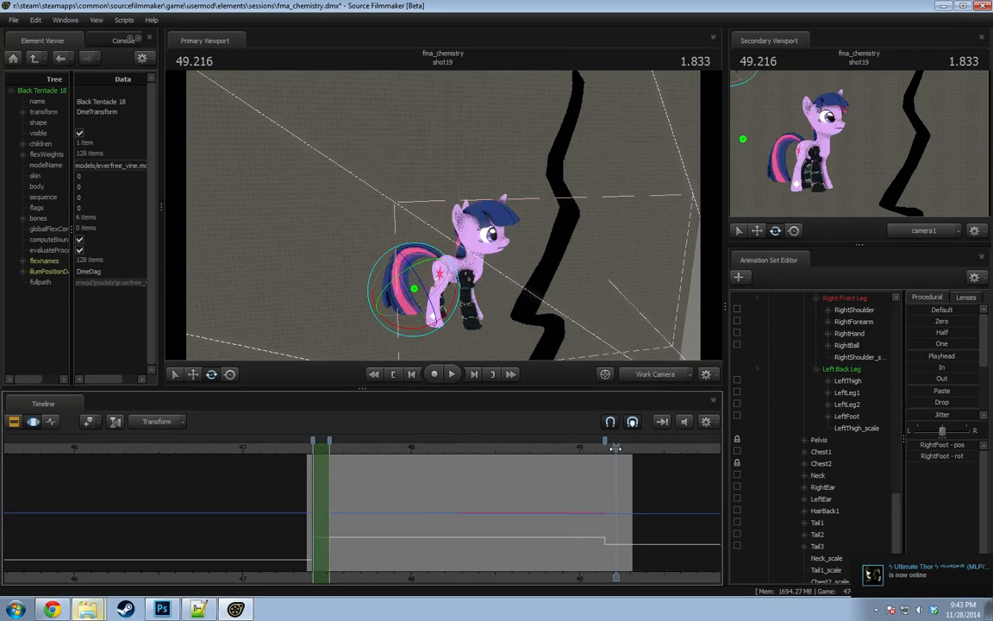
mouse_move(614, 447)
left_mouse_down()
mouse_move(573, 448)
mouse_move(608, 460)
left_mouse_up()
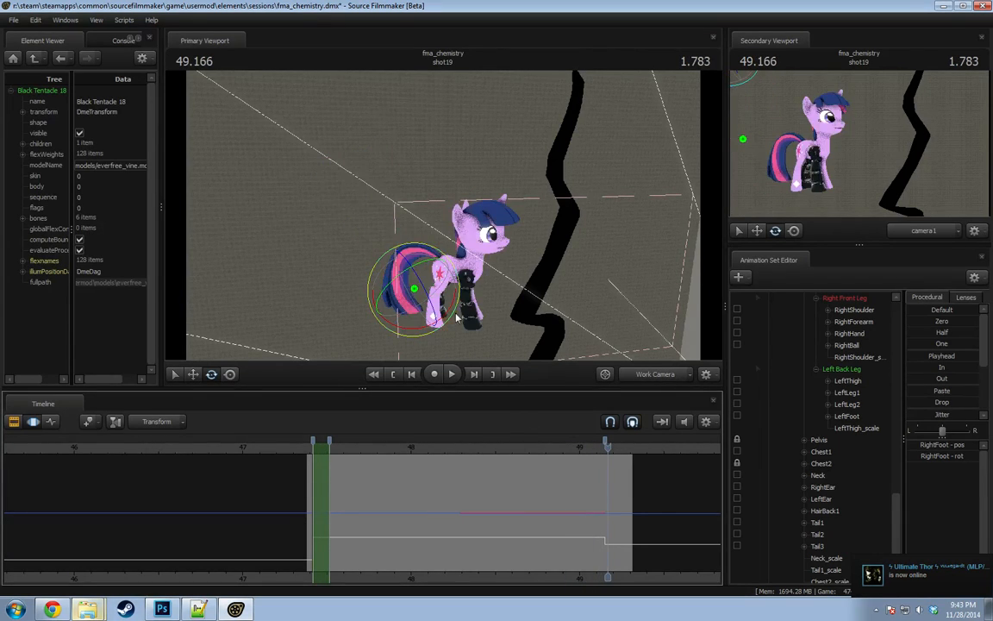
left_click_drag(564, 293, 447, 220, "alt")
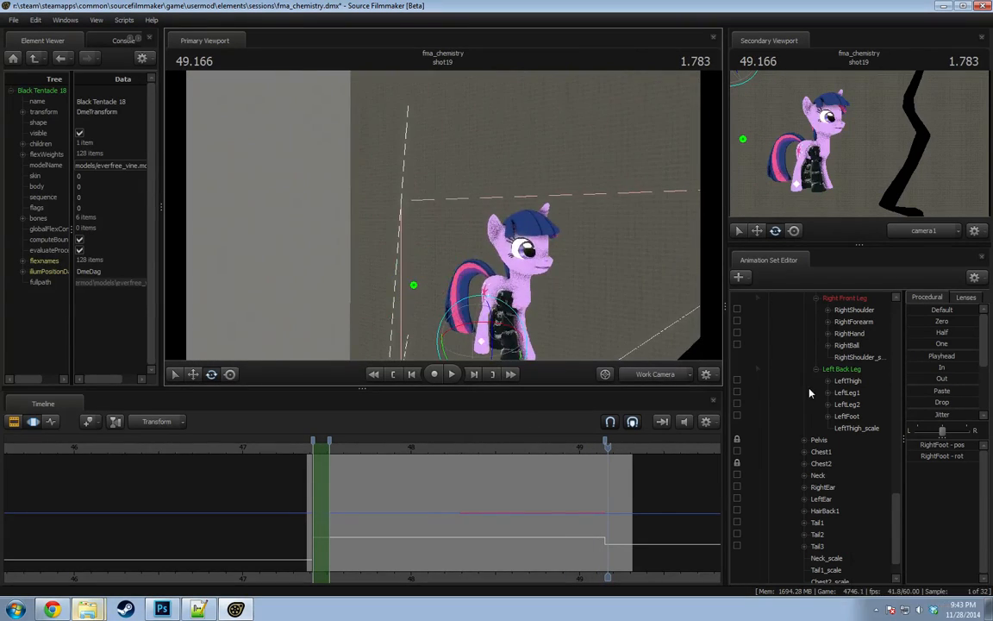
left_click(819, 440)
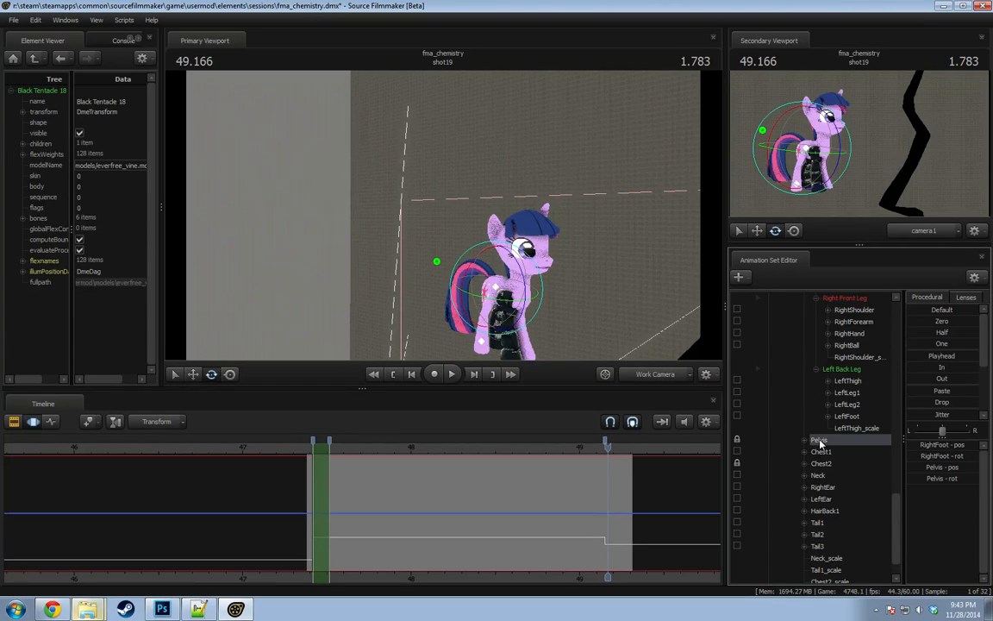
scroll(739, 398, "up", 3)
scroll(731, 352, "down", 5)
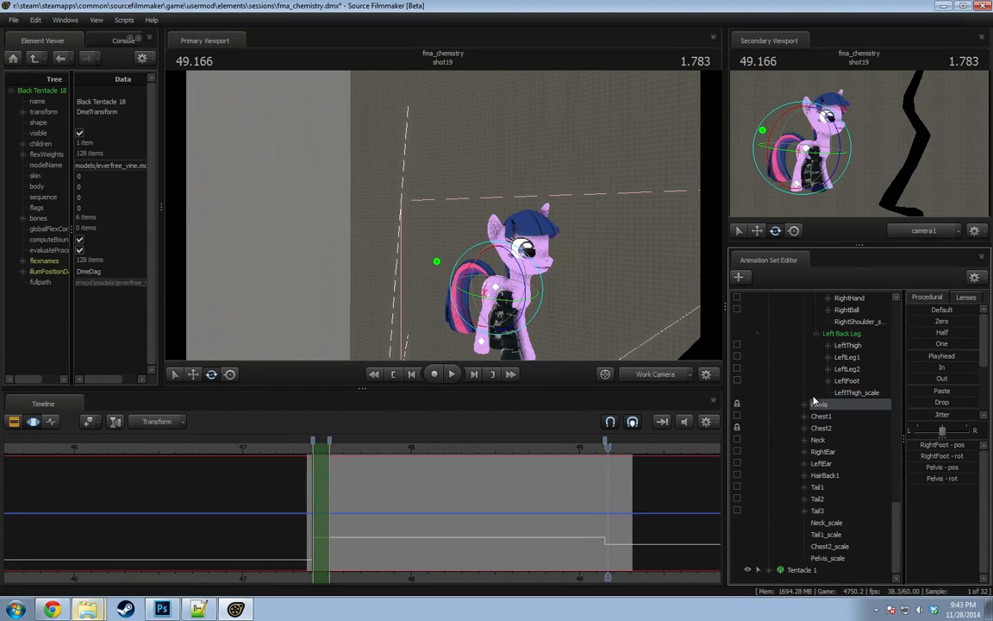
scroll(823, 395, "up", 10)
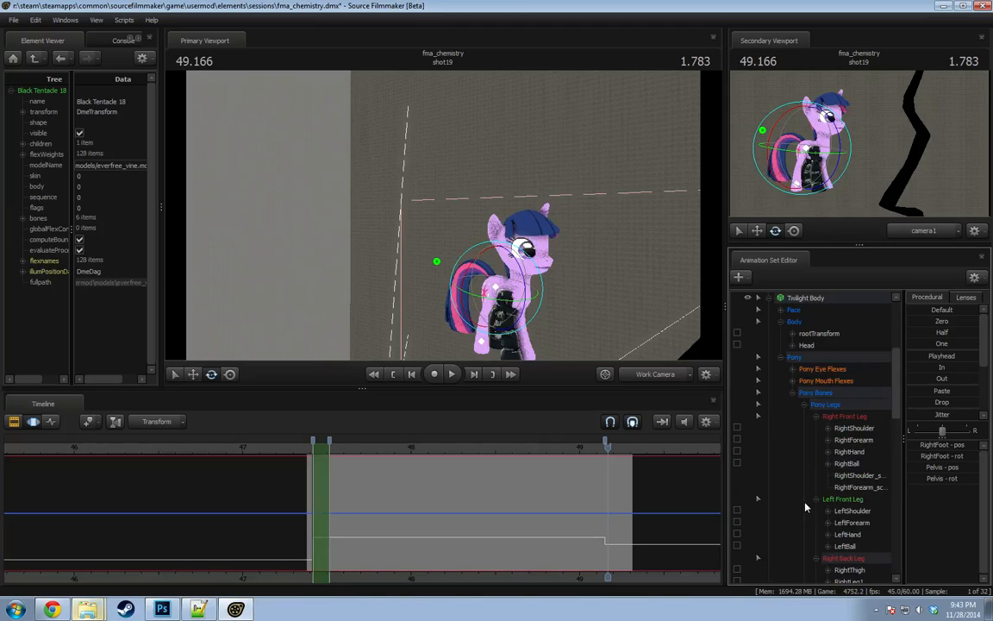
left_click(809, 405)
scroll(794, 428, "down", 18)
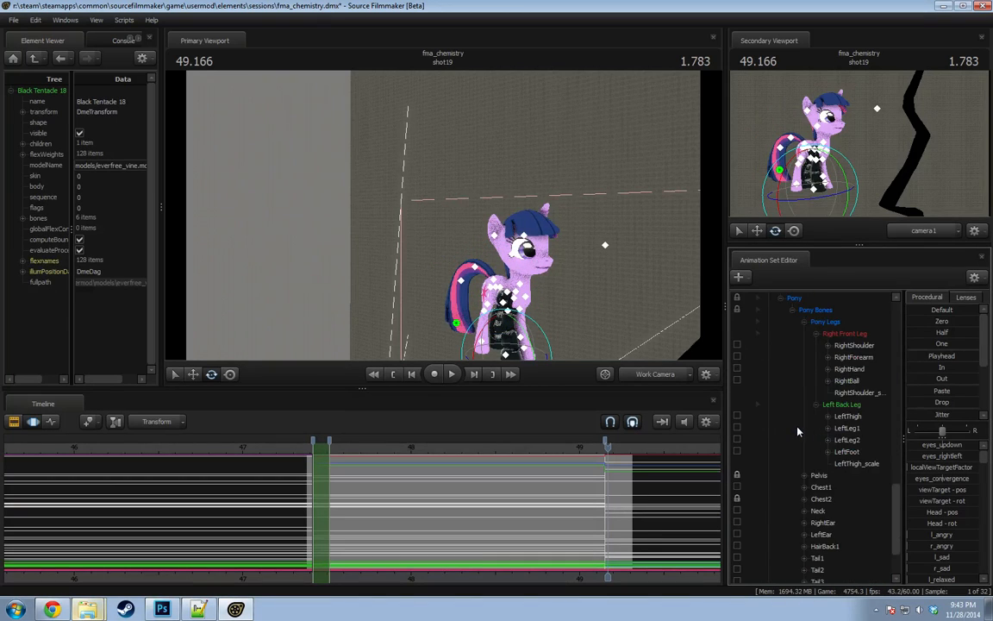
scroll(797, 428, "up", 1)
scroll(798, 428, "up", 4)
left_click(819, 461, "ctrl")
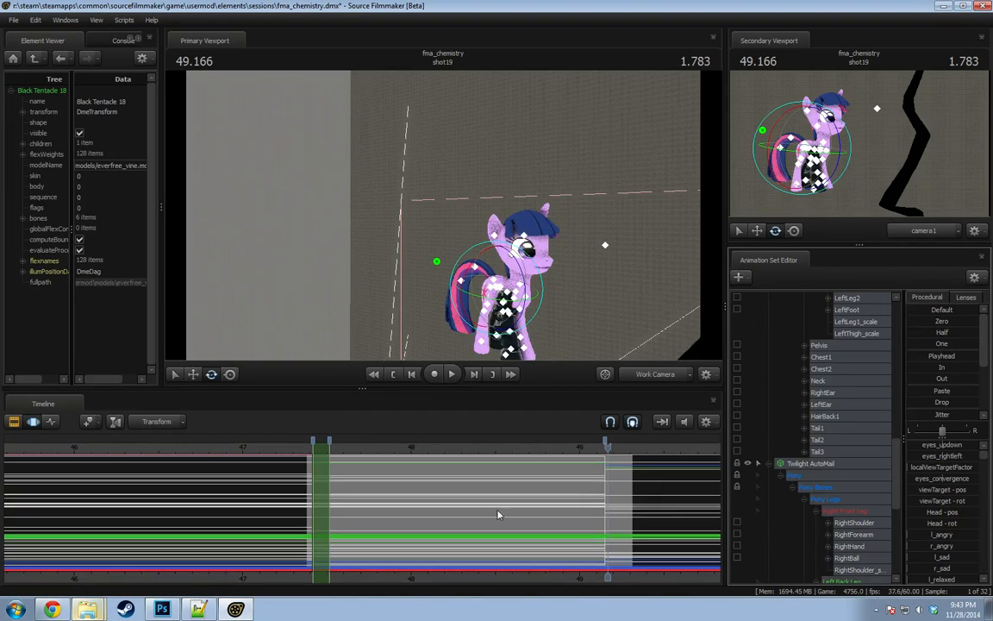
scroll(776, 432, "up", 15)
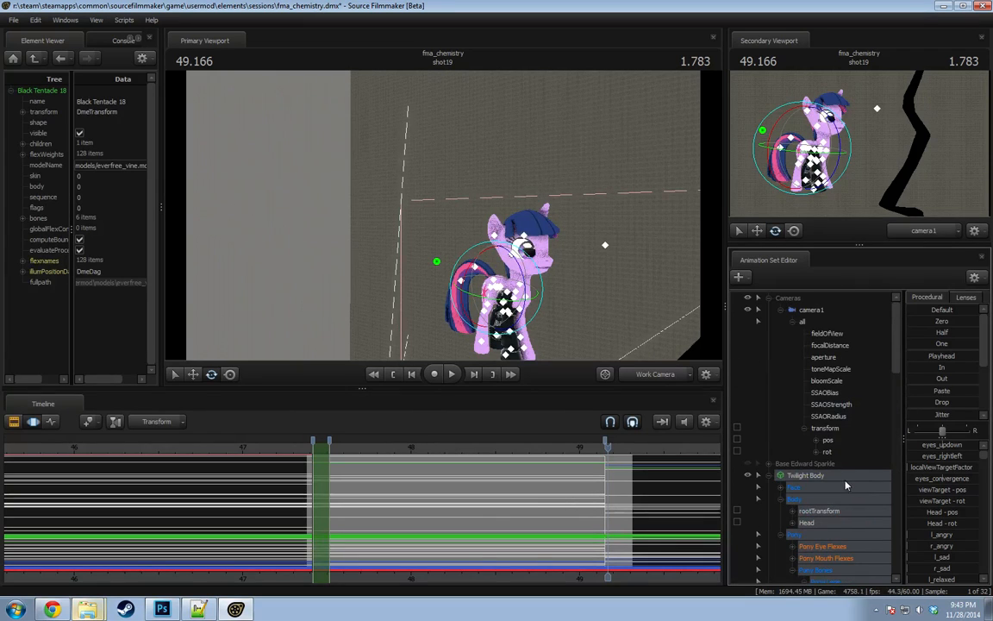
left_click(785, 475)
scroll(500, 454, "up", 3)
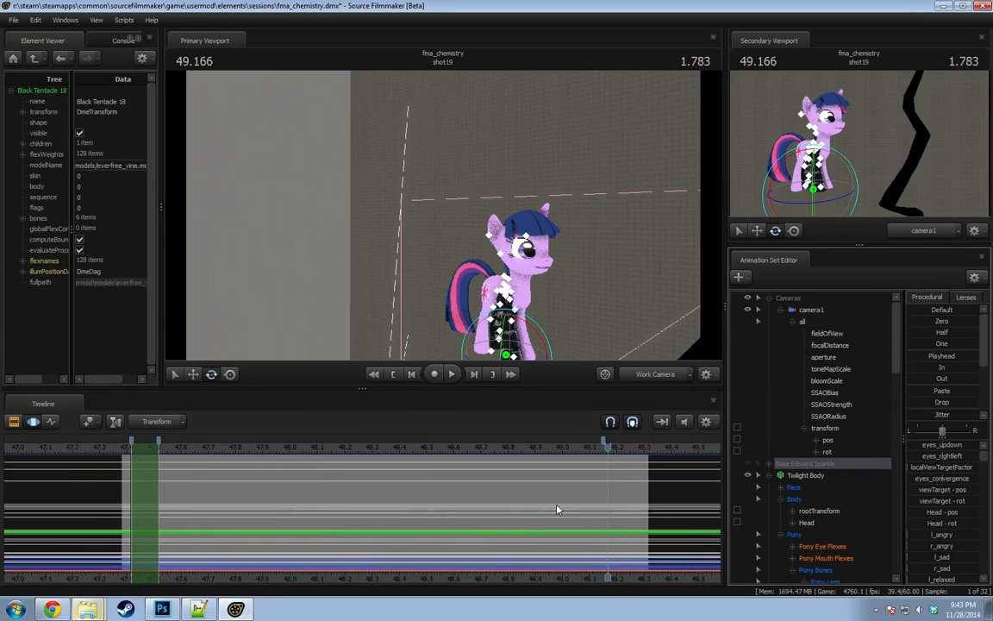
scroll(499, 453, "down", 3)
scroll(817, 416, "down", 3)
Select all controls of the Twilight Body and Twilight AutoMail except the body's Pelvis, with the playhead at 47.450.
left_click(810, 371)
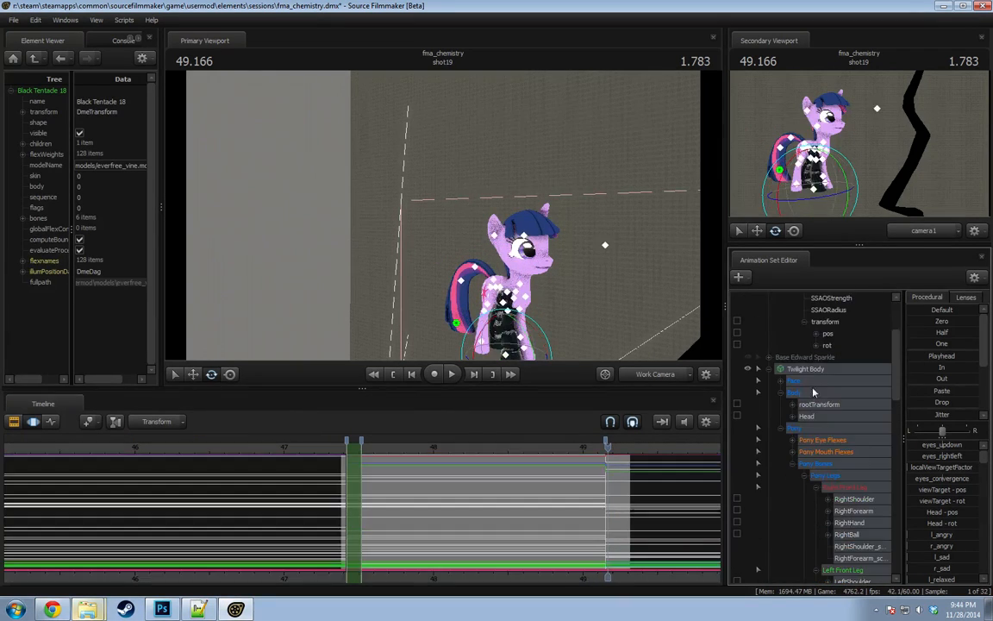
scroll(828, 485, "down", 15)
scroll(810, 437, "down", 6)
left_click(808, 393)
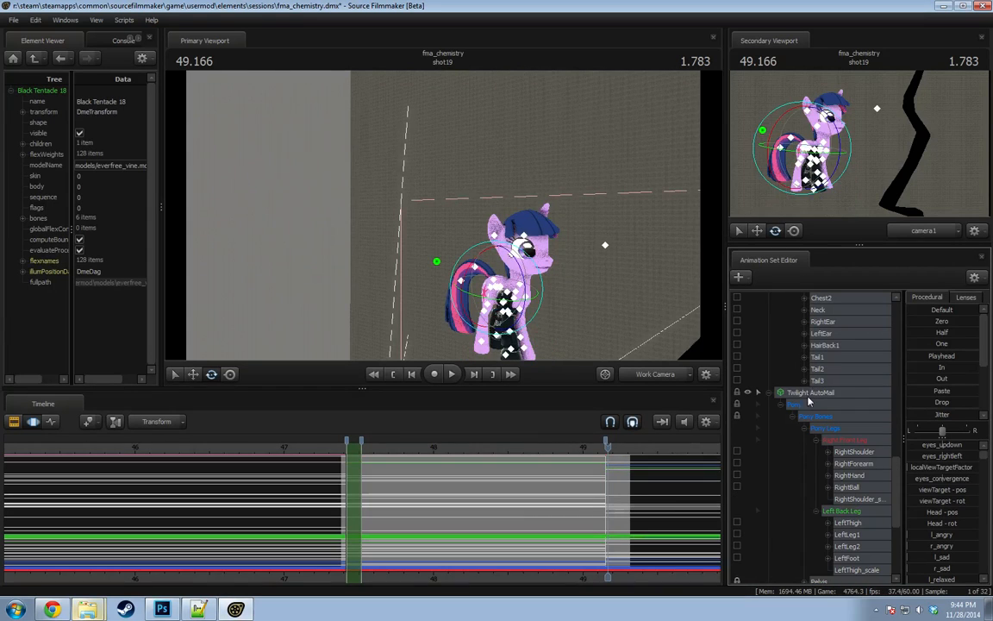
left_click_drag(602, 462, 351, 479)
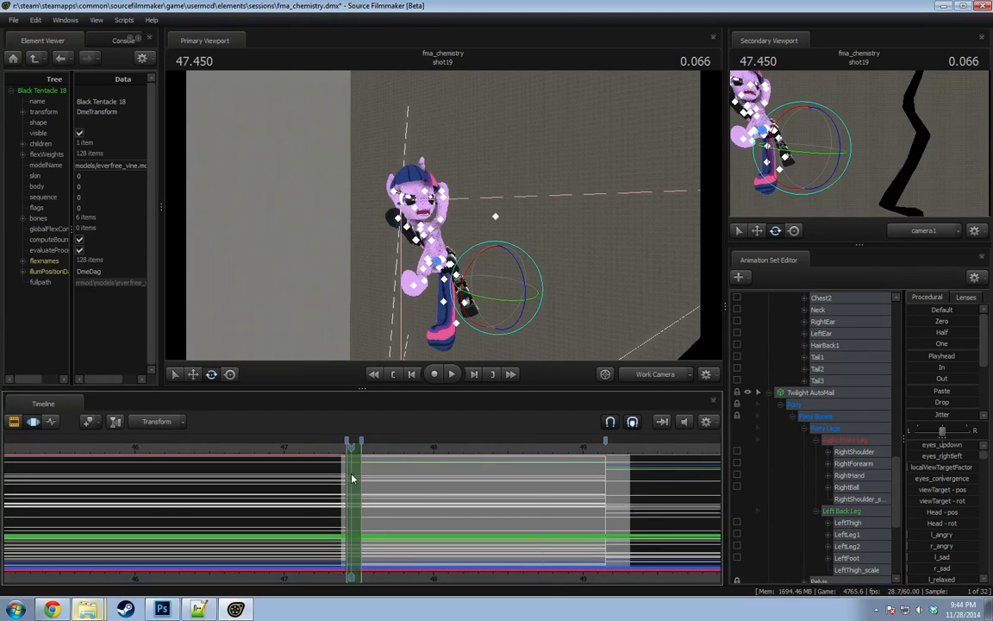
scroll(841, 428, "up", 4)
left_click(832, 418, "ctrl")
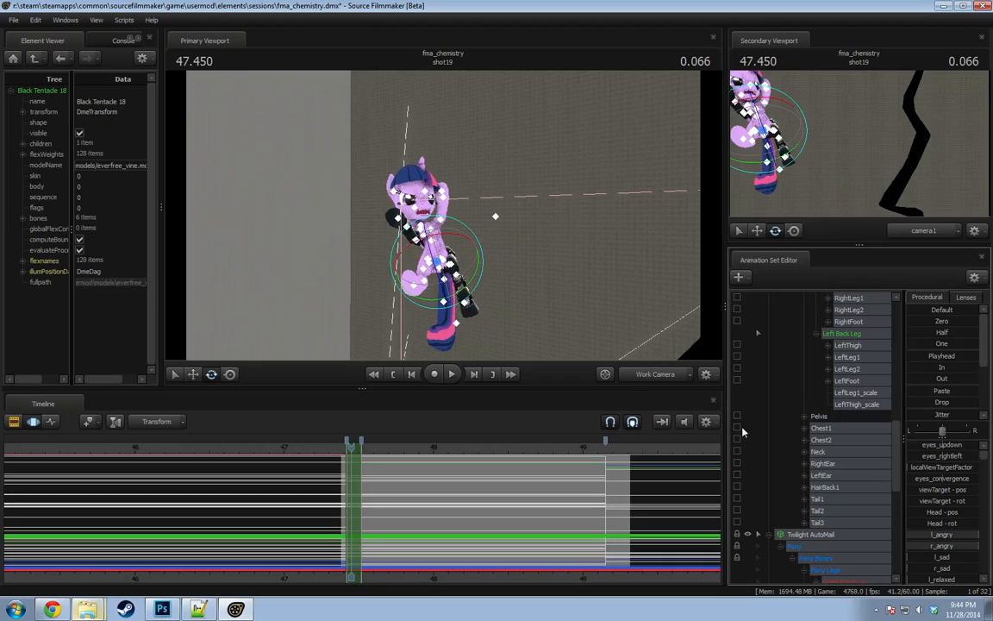
key("w")
left_click_drag(543, 310, 578, 292)
key("s")
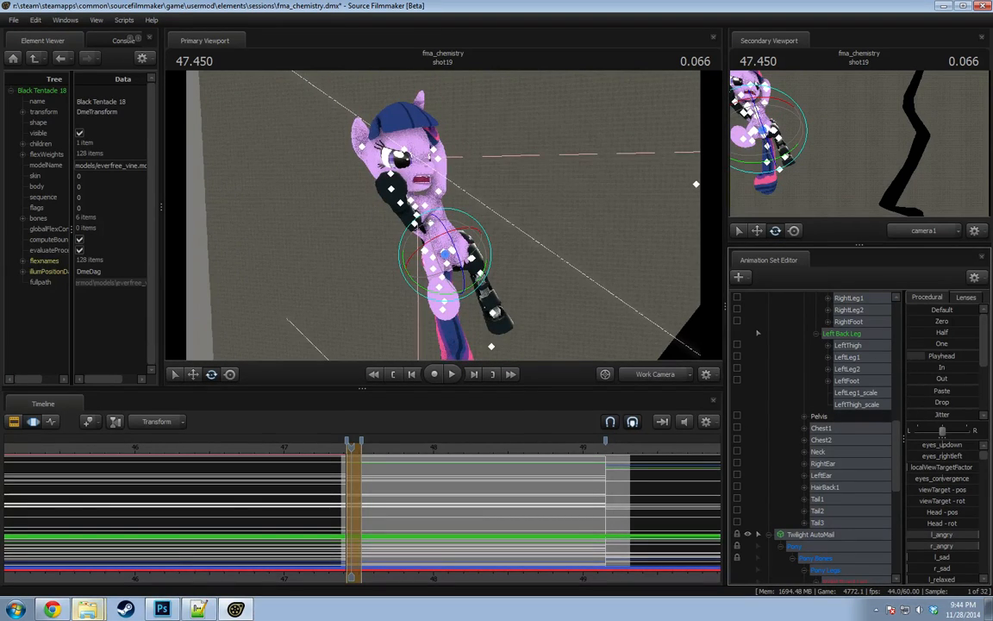
Try blending the selected controls in the short time selection toward the standing pose at 49.233, and undo the blend.
left_click_drag(352, 449, 618, 469)
left_click_drag(927, 356, 975, 355)
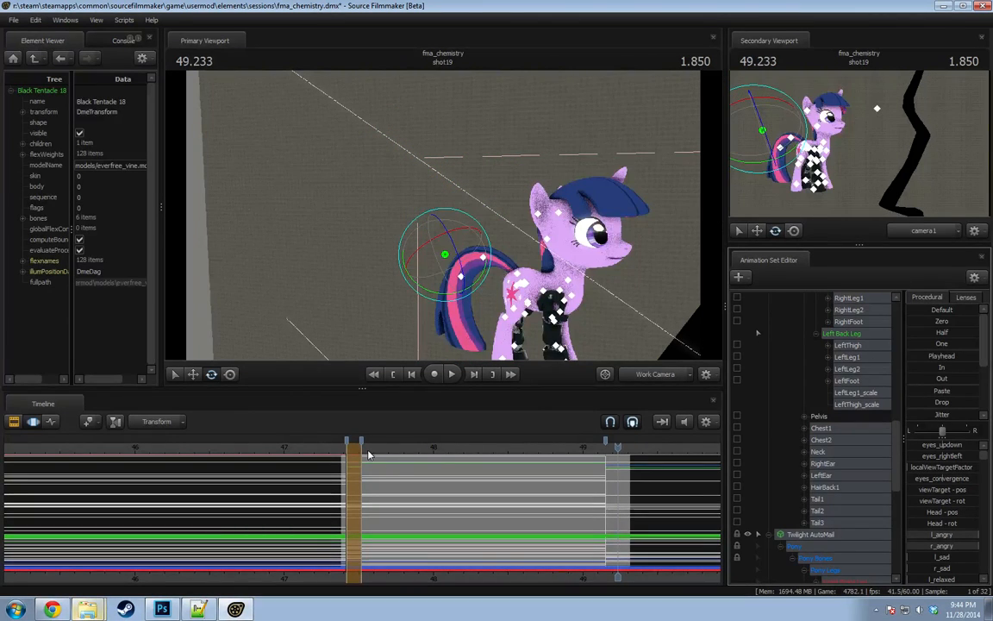
left_click_drag(344, 450, 354, 451)
key("ctrl+z")
key("ctrl+z")
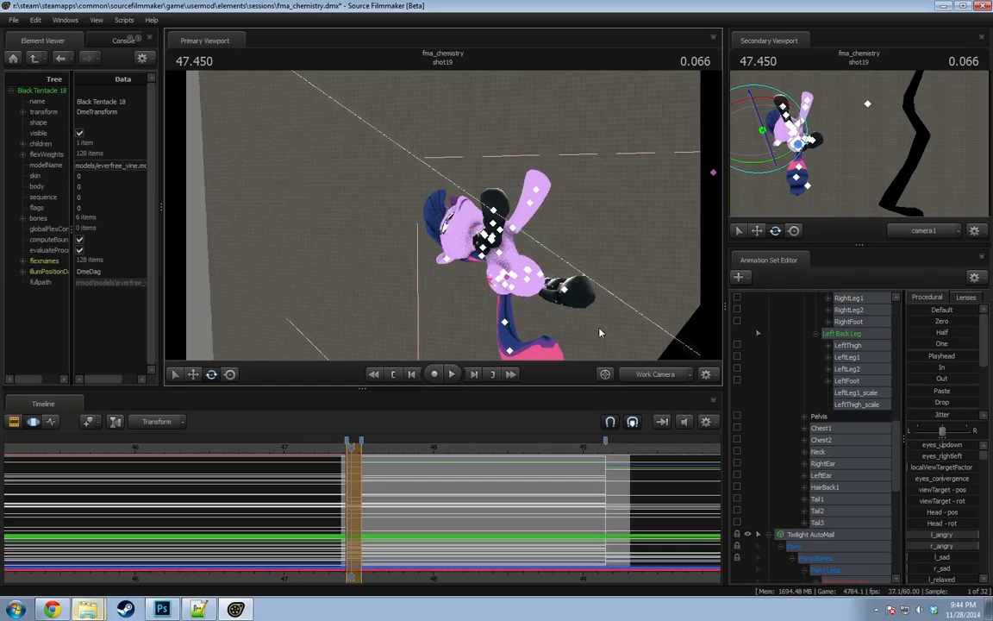
left_click_drag(601, 333, 517, 342, "alt")
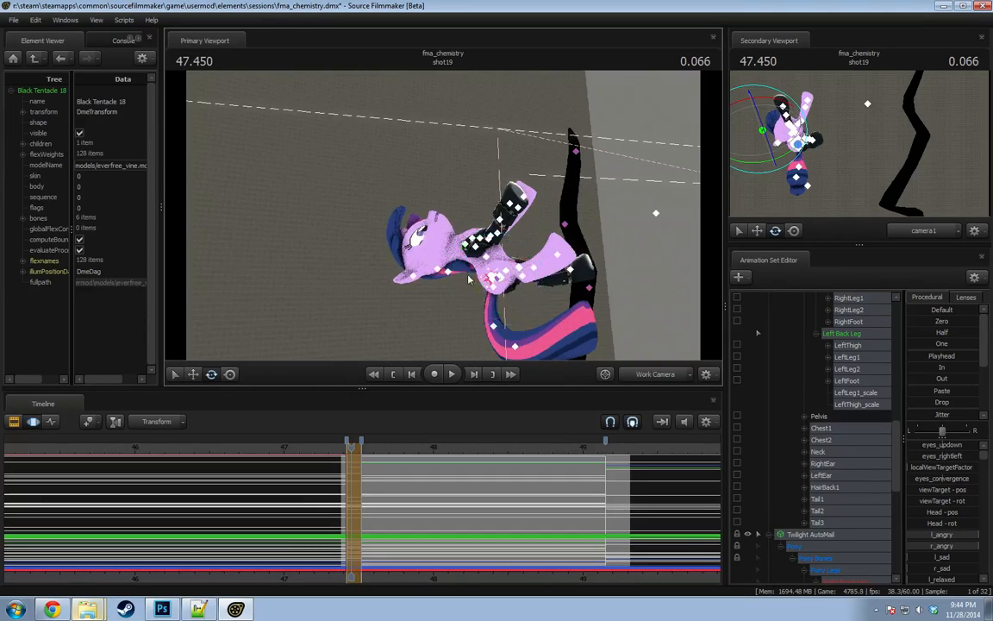
key("ctrl+z")
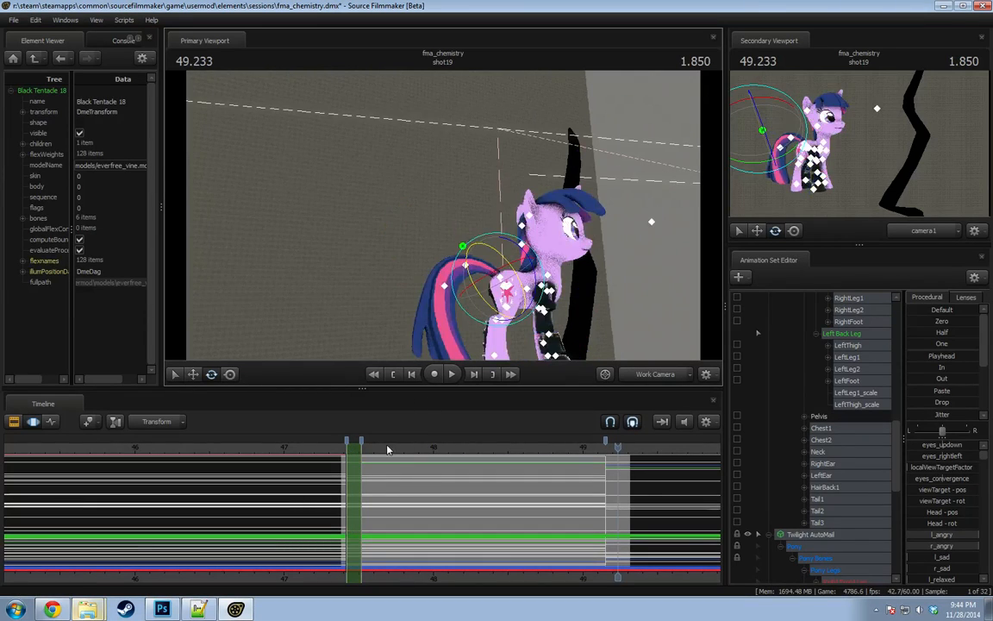
Place the playhead at 49.233 and blend the selected controls in the short time selection partway toward that standing pose.
left_click(356, 445)
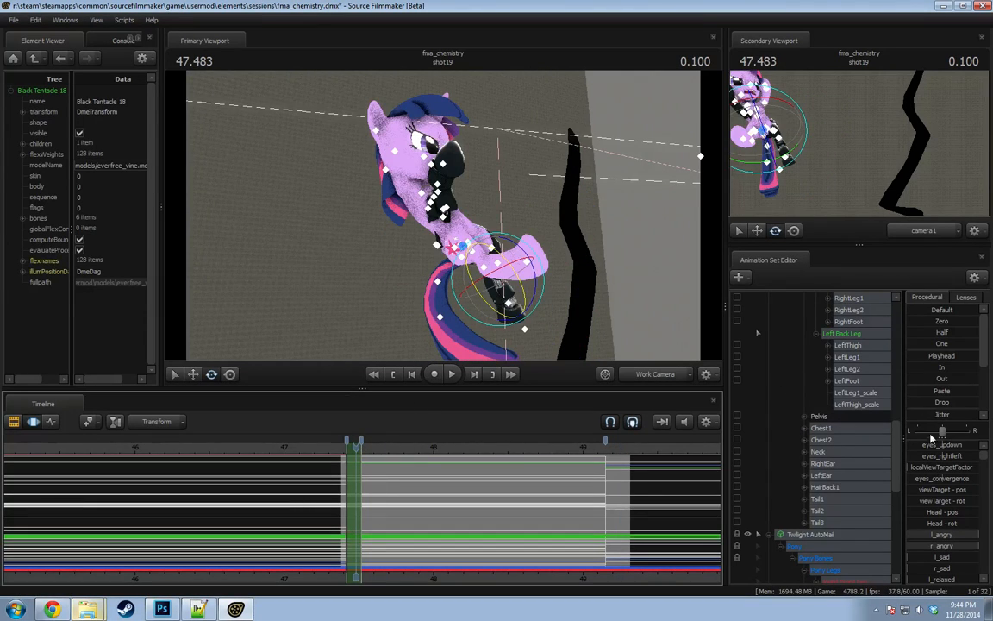
left_click(616, 446)
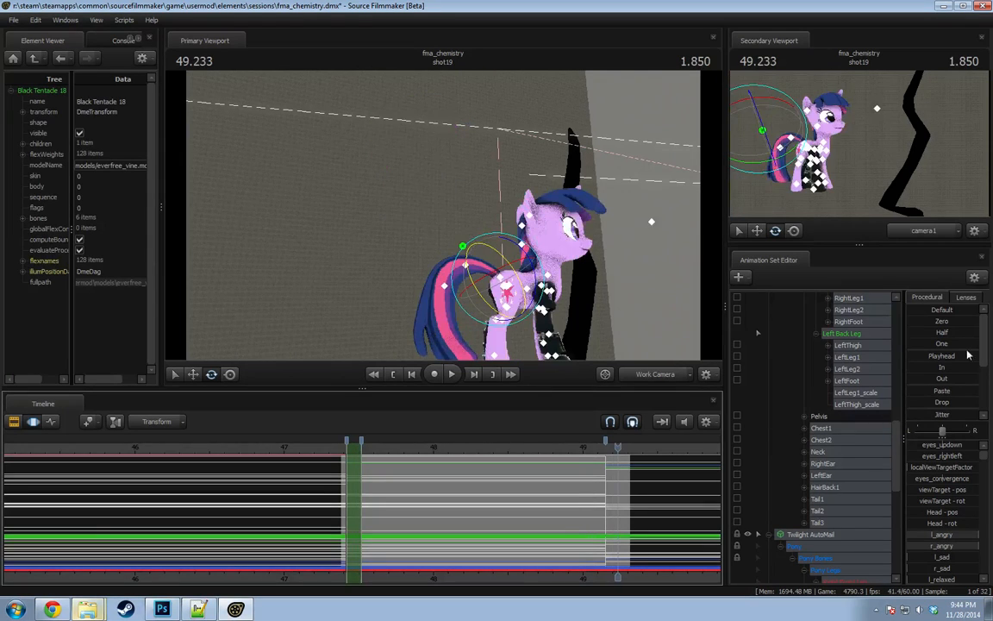
left_click_drag(929, 357, 957, 356)
left_click_drag(536, 291, 536, 280)
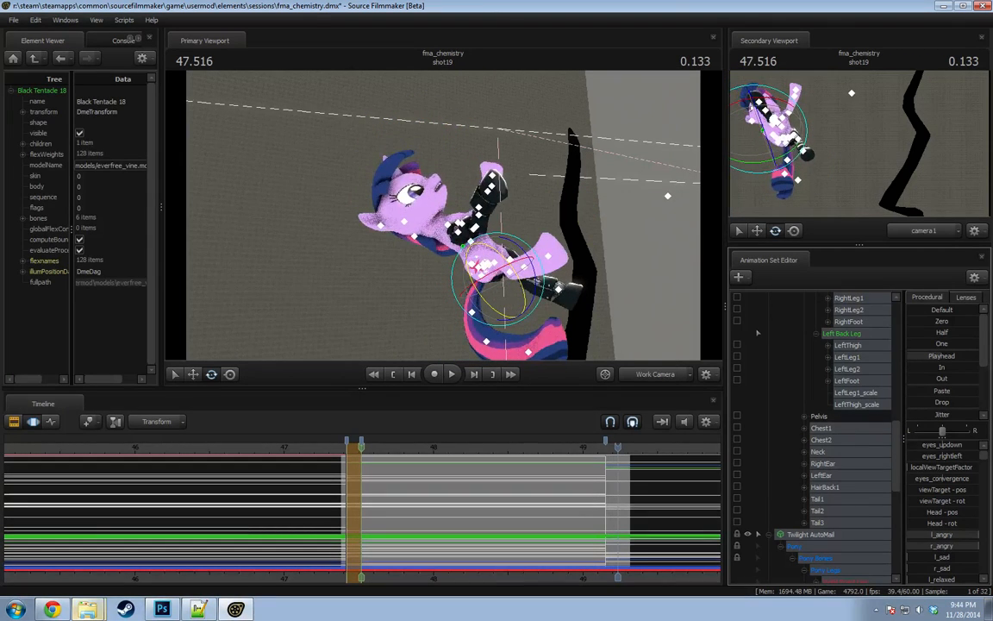
Blend the selected controls slightly further toward the standing pose at 49.233, and return the playhead to 47.483.
left_click_drag(958, 357, 966, 358)
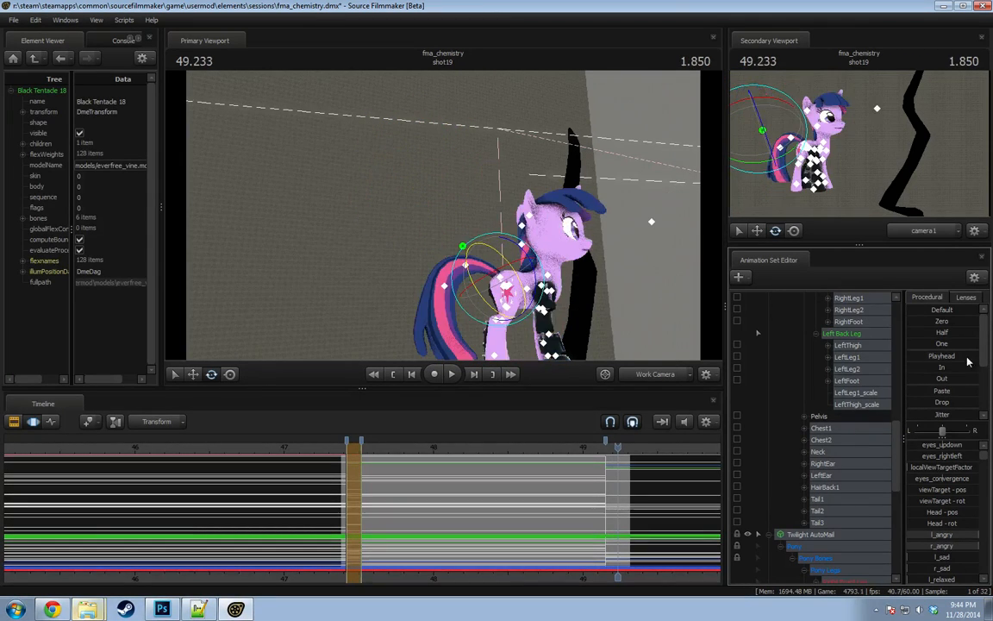
left_click(357, 448)
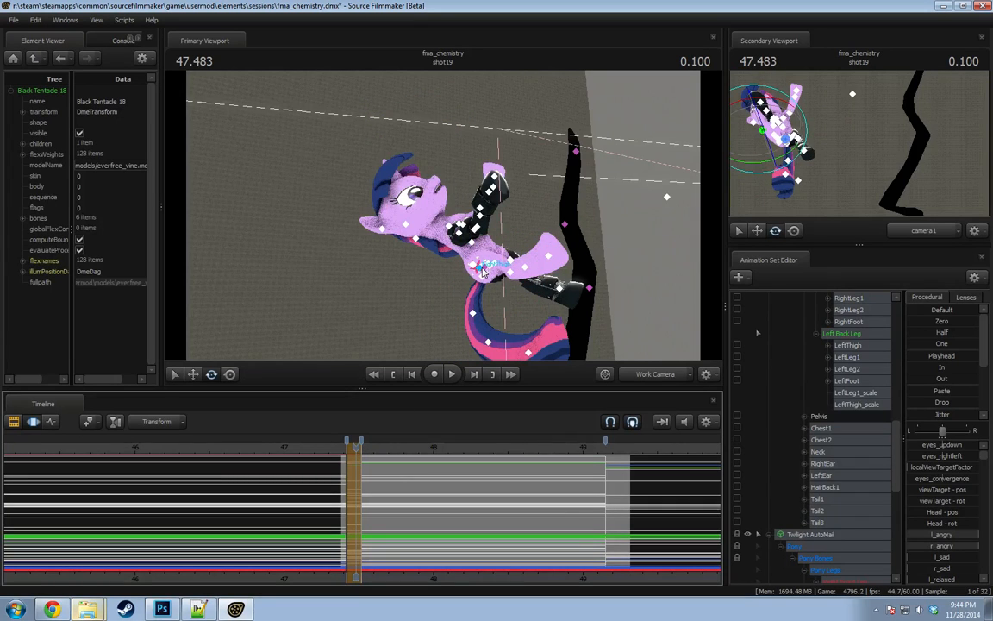
Try rotating the Twilight Body's Pelvis upright in the short time selection at 47.483, and undo the rotation.
left_click(519, 280)
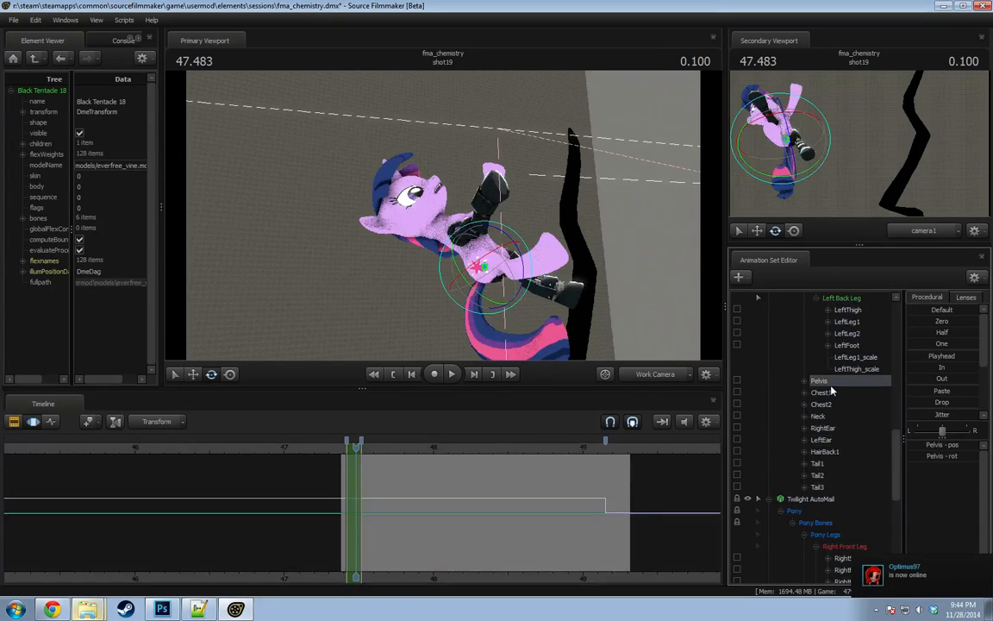
left_click_drag(506, 241, 422, 302)
key("shift")
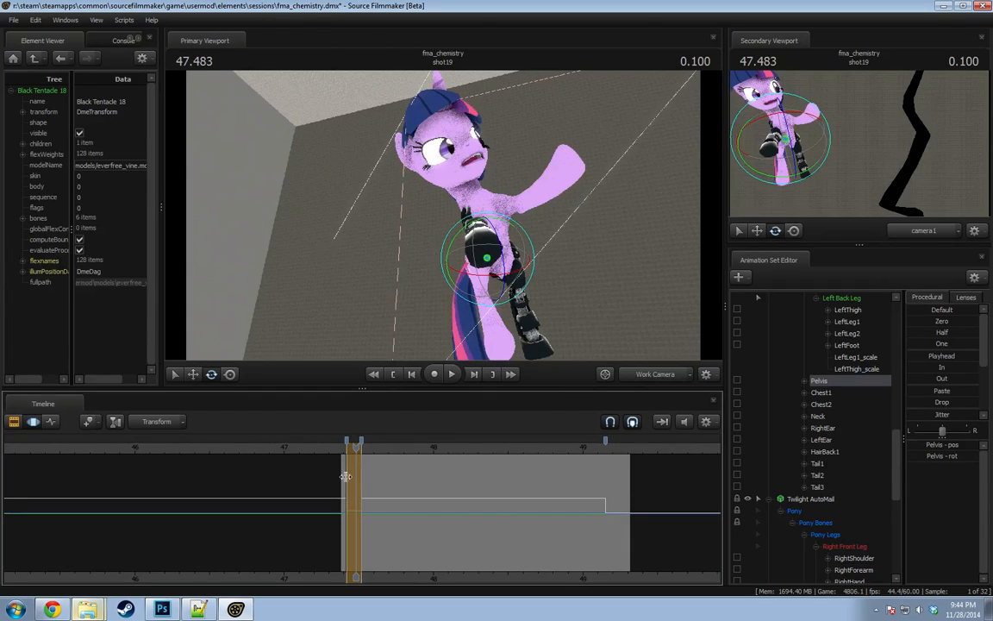
key("ctrl+z")
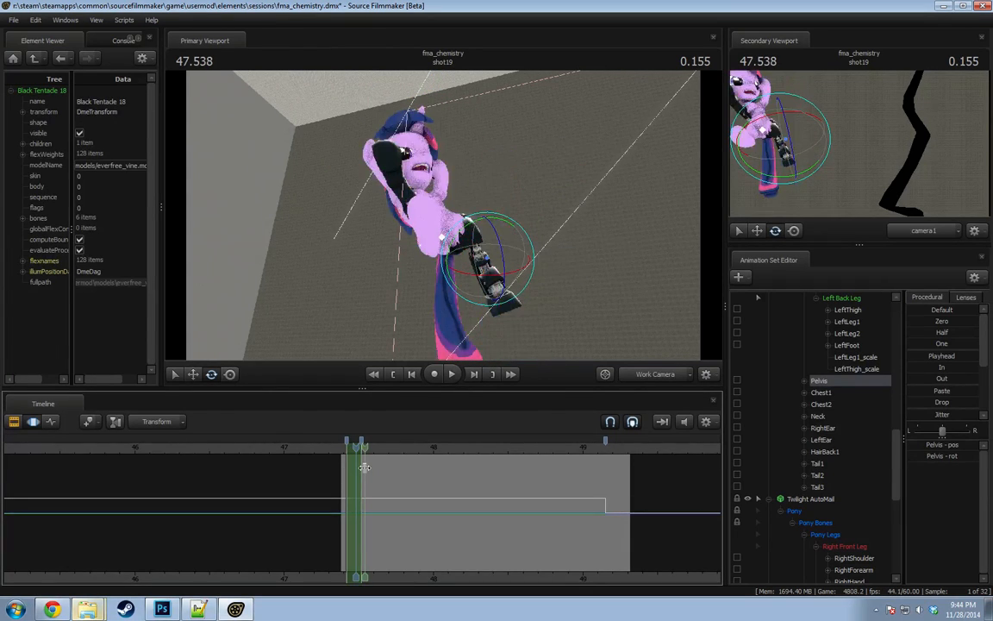
Blend all Twilight Body and Twilight AutoMail controls in the 47.516 to 47.616 time selection fully to the pose at 47.466.
left_click(353, 468)
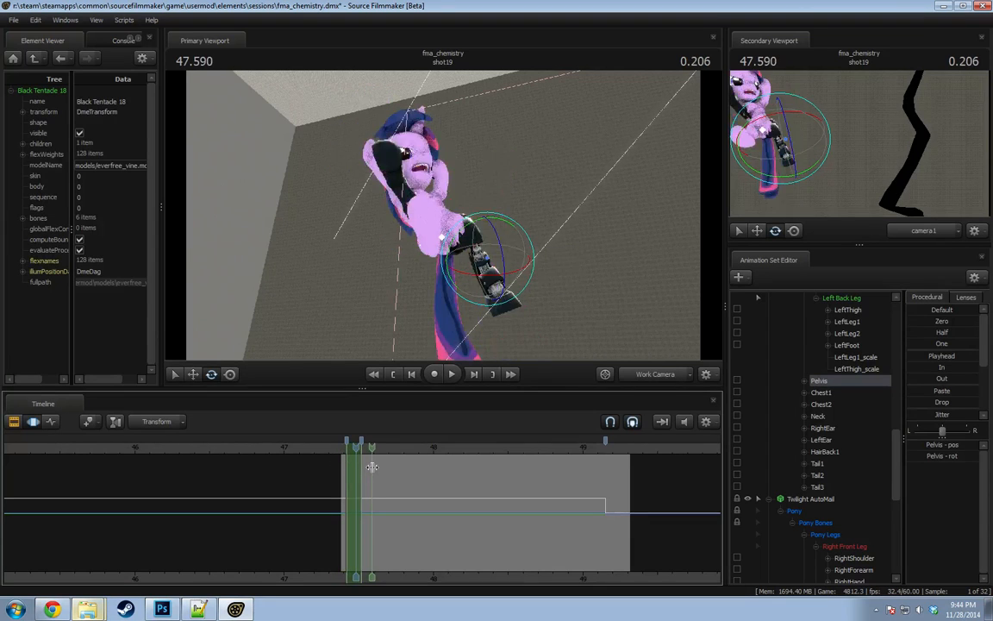
scroll(348, 465, "up", 3)
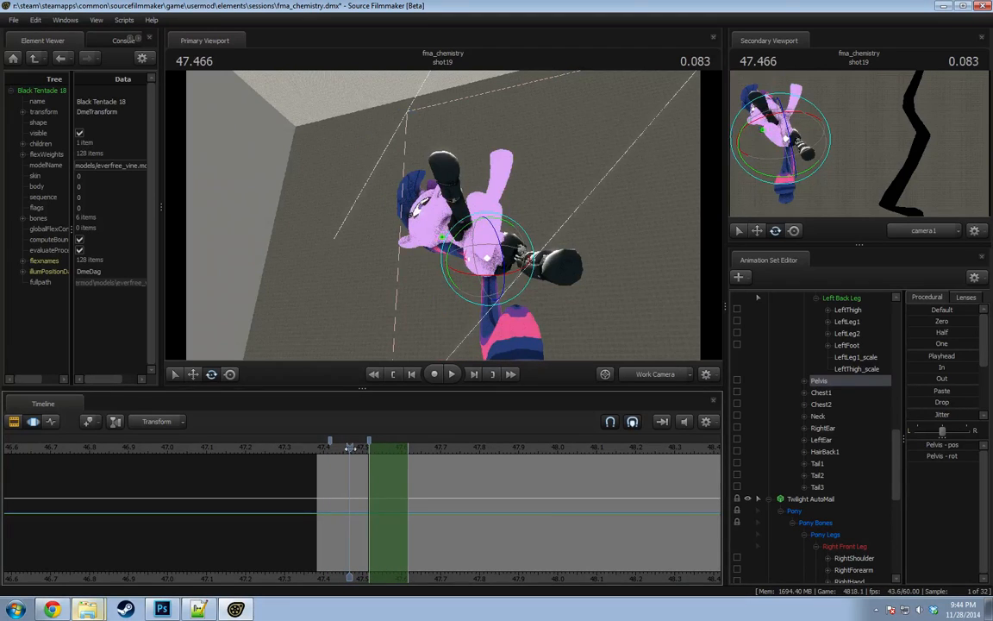
scroll(866, 379, "up", 13)
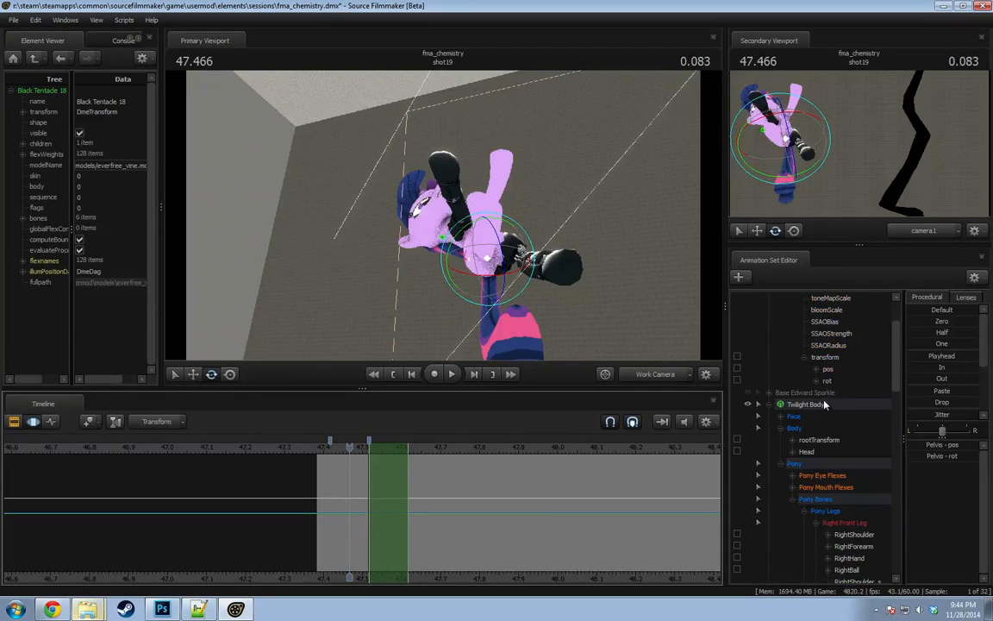
left_click(825, 403)
scroll(826, 406, "down", 18)
left_click(822, 324, "ctrl")
scroll(833, 372, "up", 2)
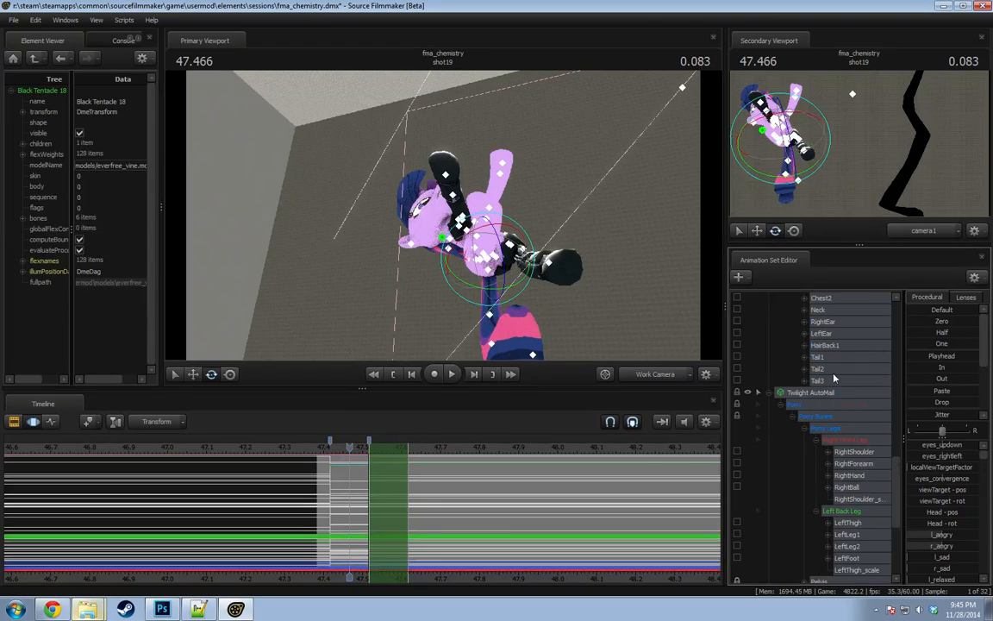
left_click_drag(940, 357, 988, 357)
Add a bookmark at 47.616 and select the time segment from 47.516 to 47.616, with the playhead at 47.566.
left_click(330, 467)
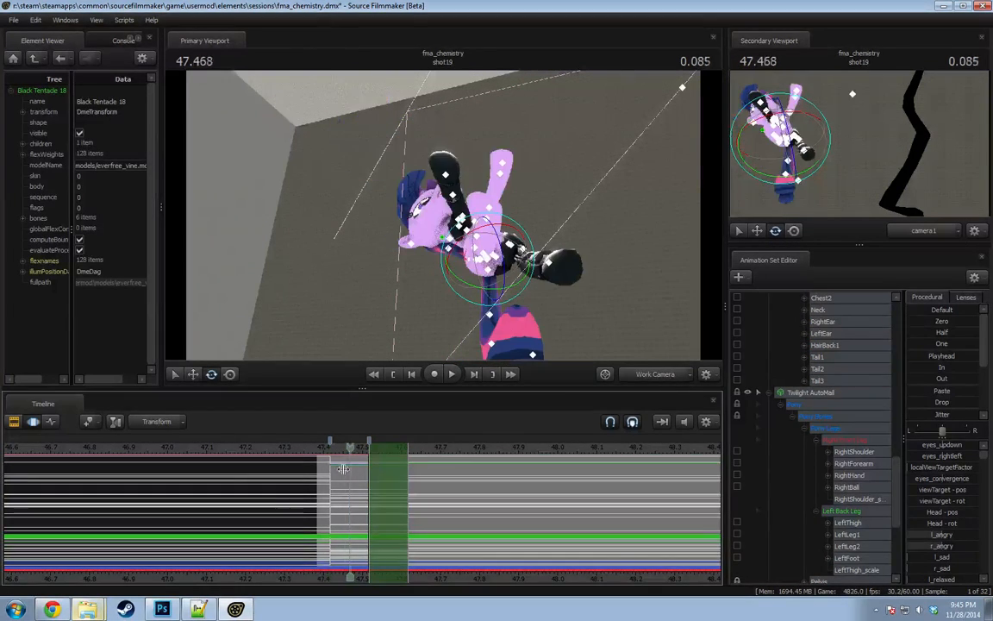
left_click_drag(343, 468, 436, 457)
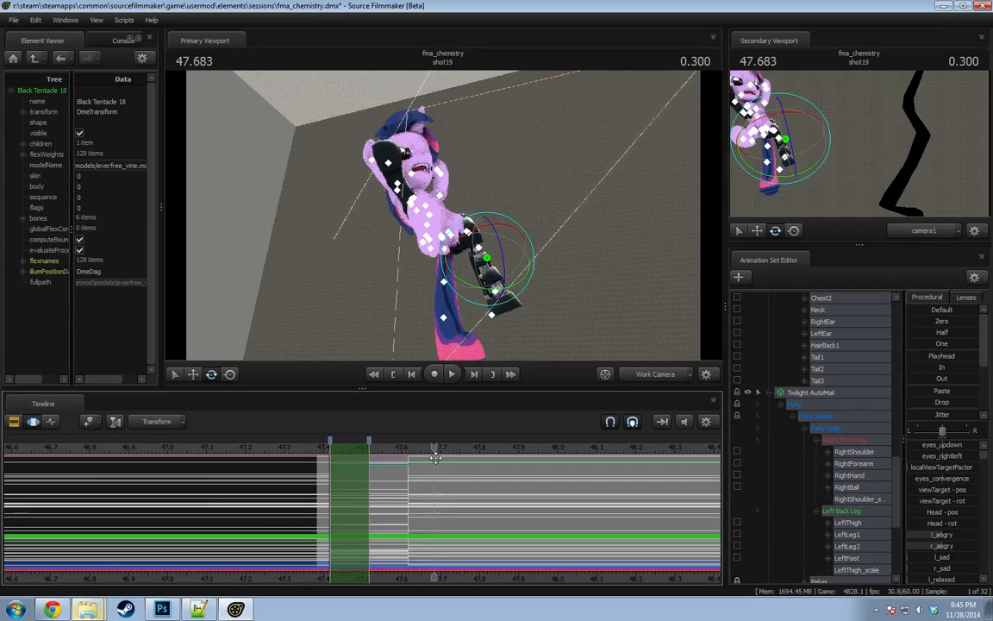
key("ctrl+z")
key("ctrl+y")
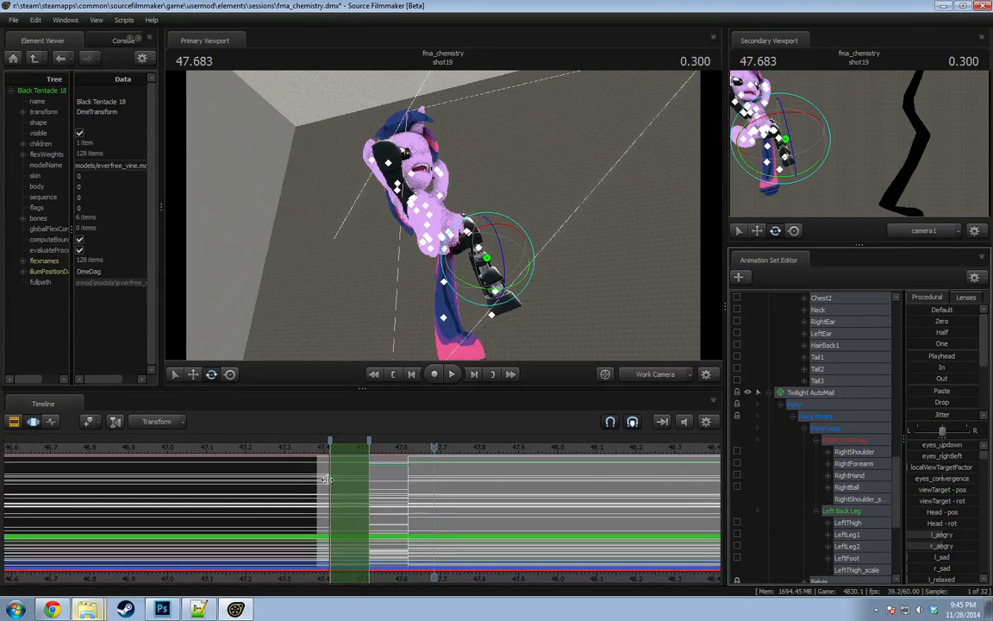
key("shift")
key("shift")
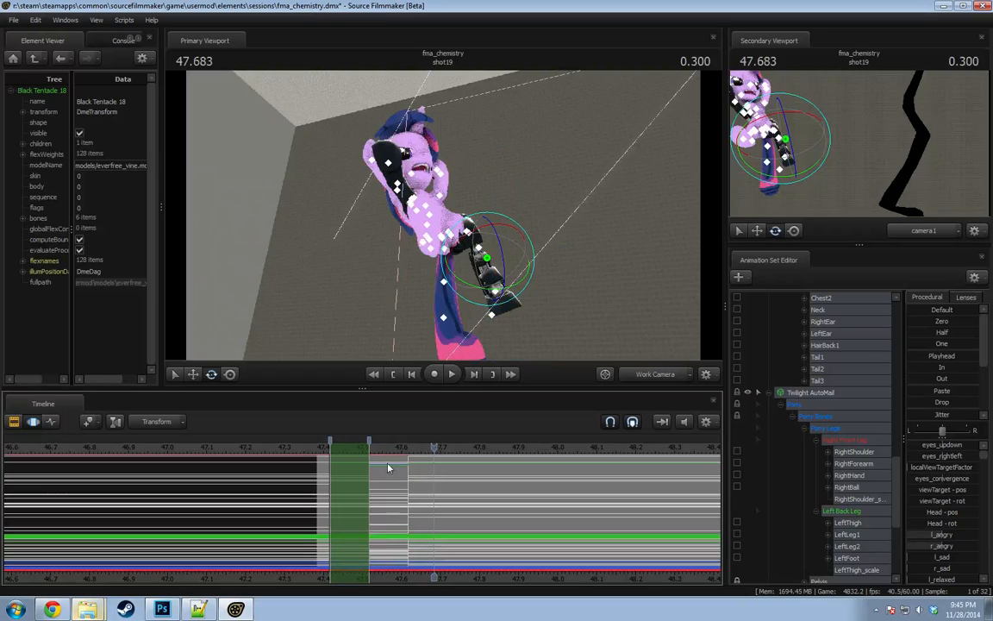
key("shift")
left_click(410, 455)
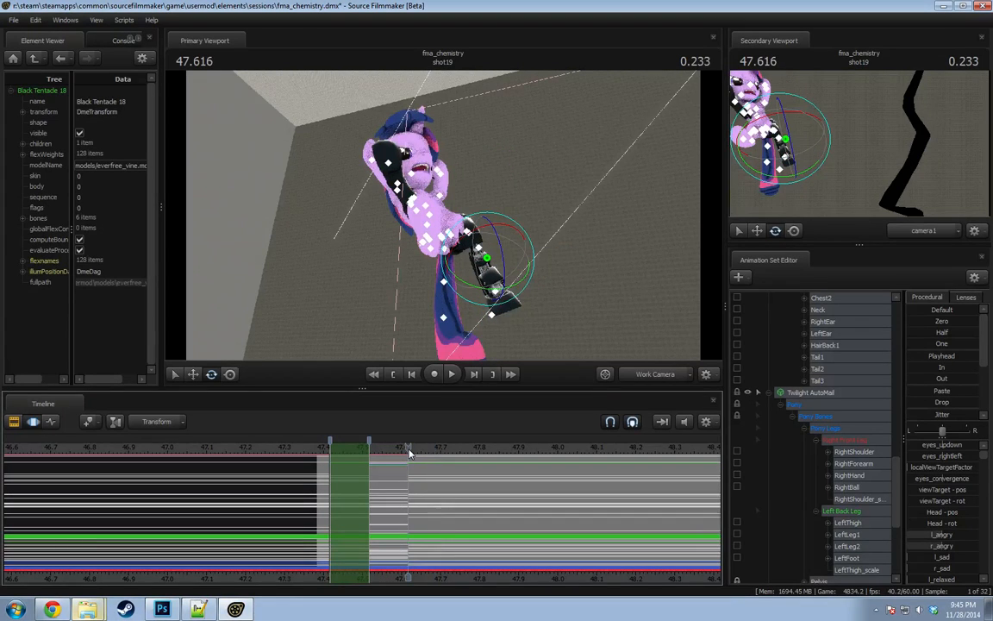
left_click(376, 470)
key("ctrl+Right")
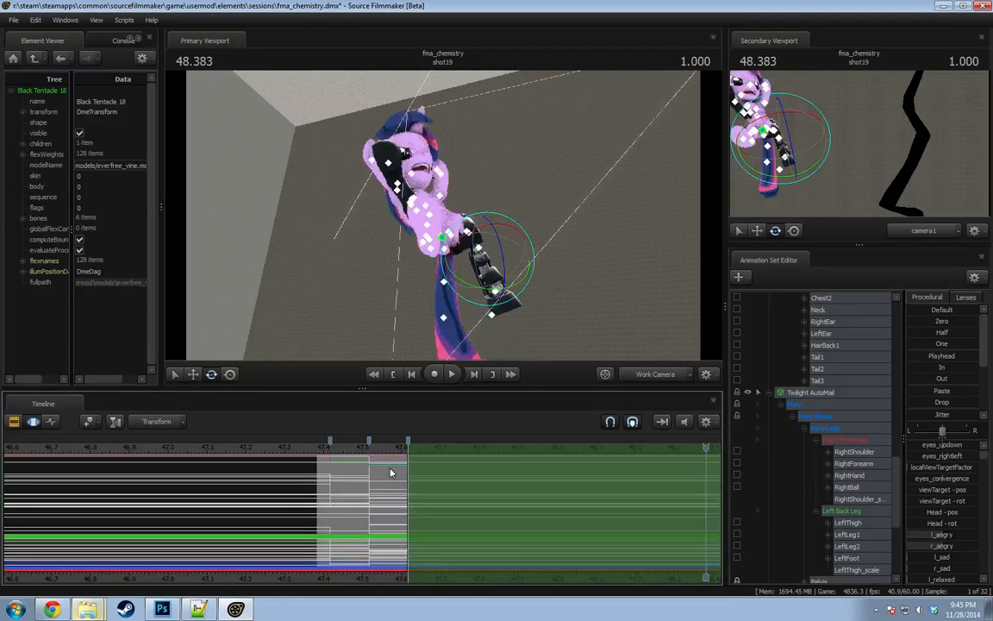
key("ctrl+Left")
Rotate the pony into an upright stance in the time segment around 47.566.
left_click_drag(479, 344, 445, 216, "alt")
left_click_drag(490, 247, 520, 271)
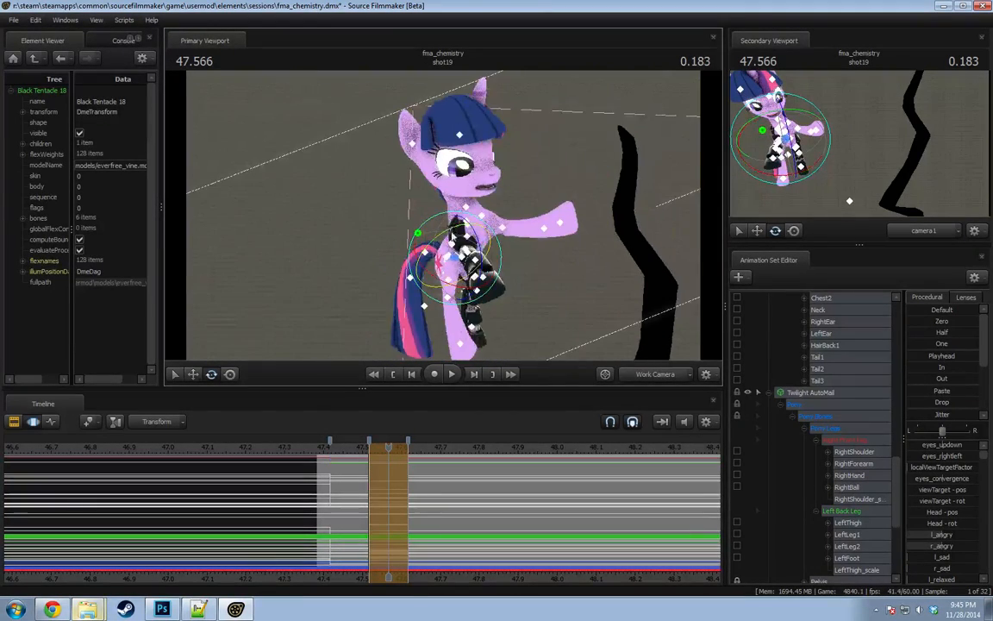
left_click_drag(488, 247, 472, 263)
left_click_drag(472, 264, 456, 332, "alt")
key("w")
left_click_drag(315, 514, 385, 511)
Undo the stray edit and rotate the body's Chest1 to turn the upper body in the segment around 47.566.
left_click_drag(434, 269, 465, 275)
left_click(439, 253)
key("ctrl+z")
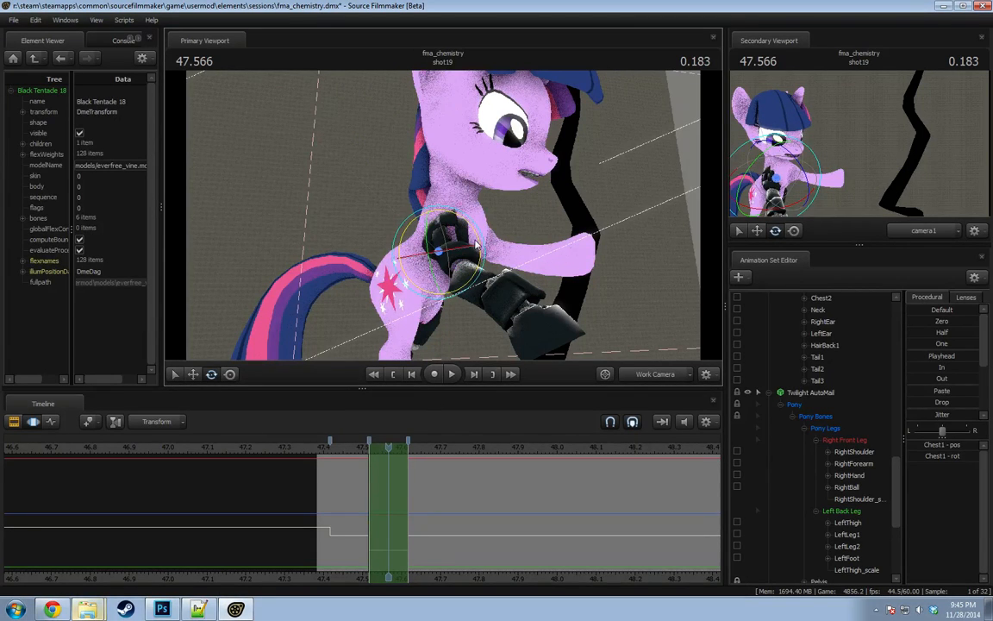
left_click_drag(475, 247, 458, 249)
left_click(458, 249)
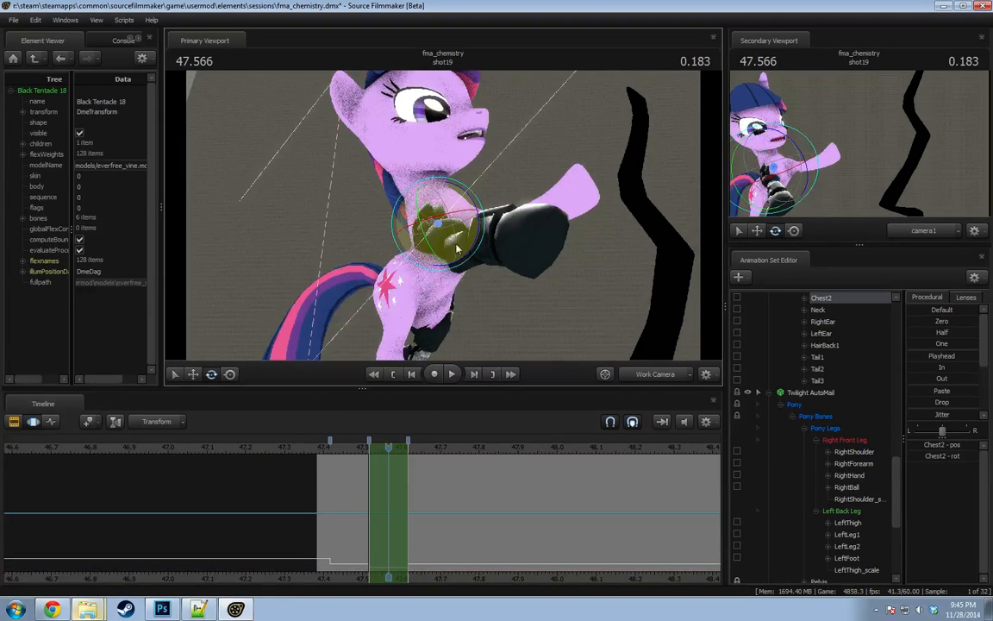
Rotate the Twilight Body's RightShoulder to raise the automail foreleg up in front of the face.
left_click(840, 452)
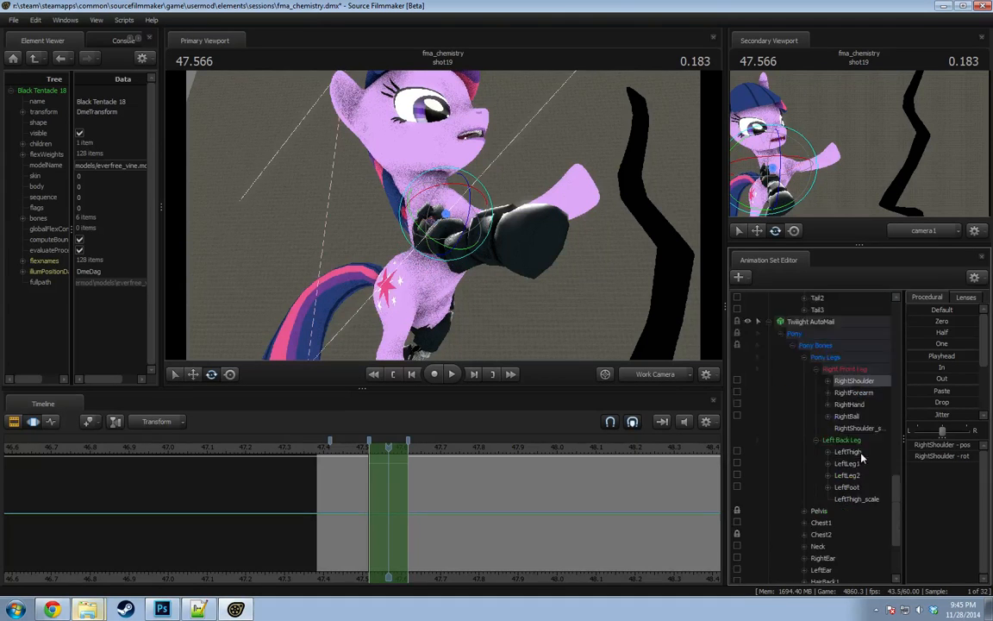
scroll(849, 457, "down", 3)
left_click(853, 321)
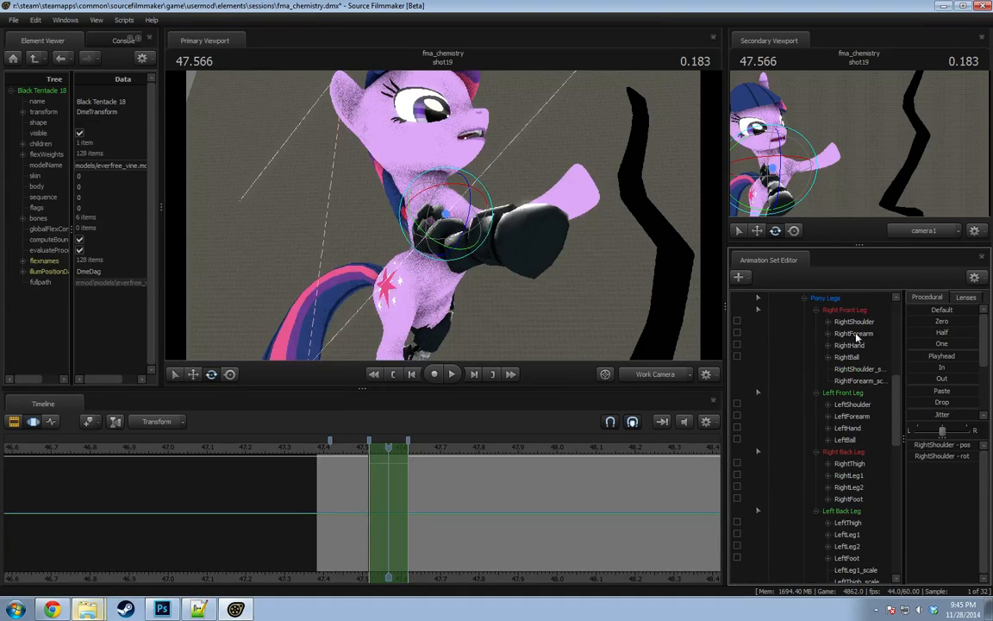
left_click_drag(435, 227, 543, 267)
left_click_drag(600, 283, 311, 293)
Rotate the Twilight Body's Pelvis slightly to turn the pony's whole upright body.
left_click(473, 251)
left_click(465, 254)
left_click(455, 240)
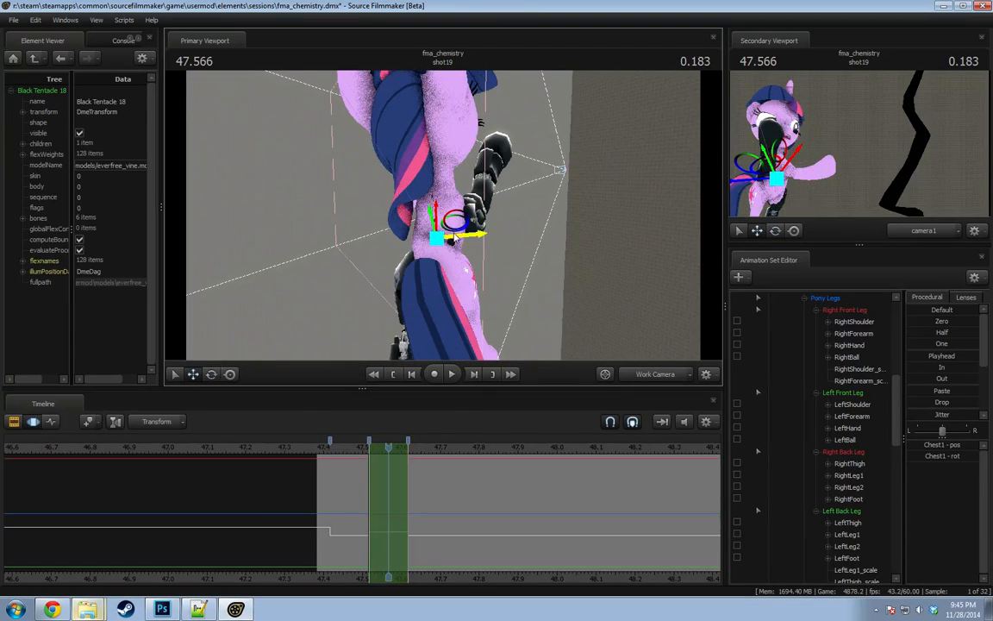
left_click_drag(455, 240, 433, 256)
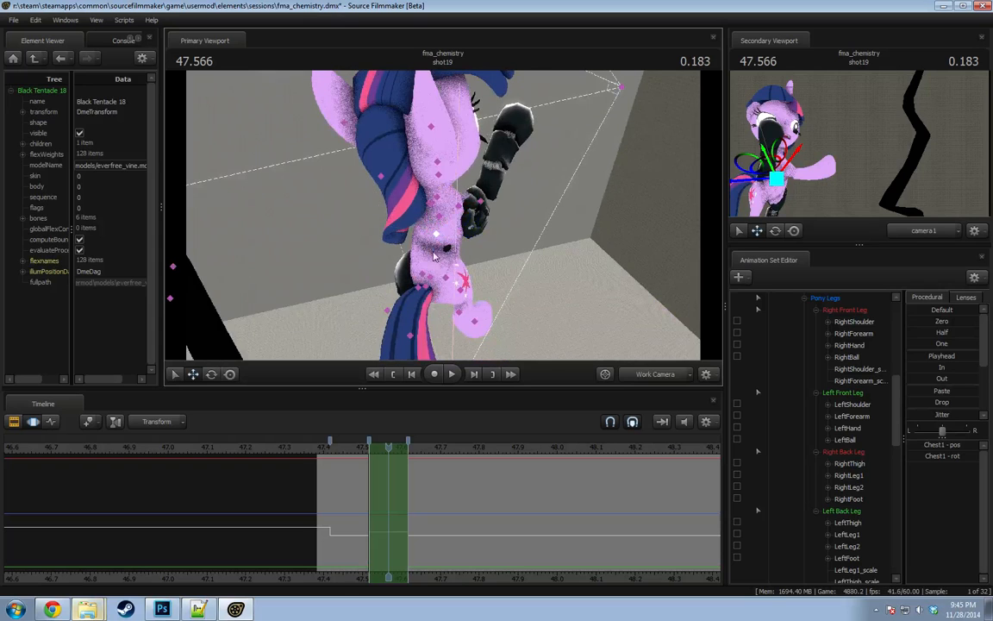
left_click(431, 282)
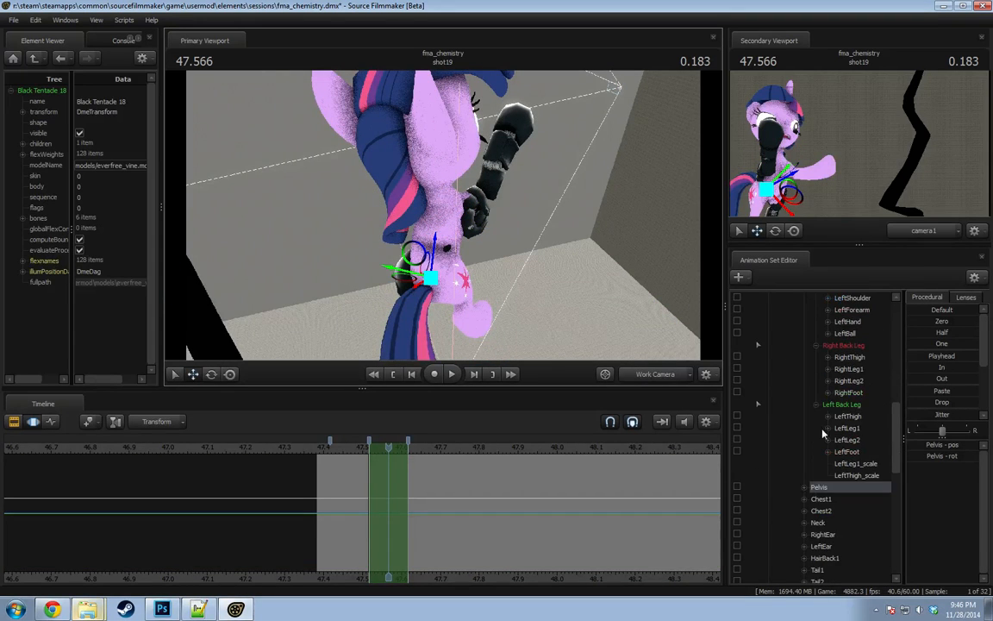
scroll(765, 379, "down", 1)
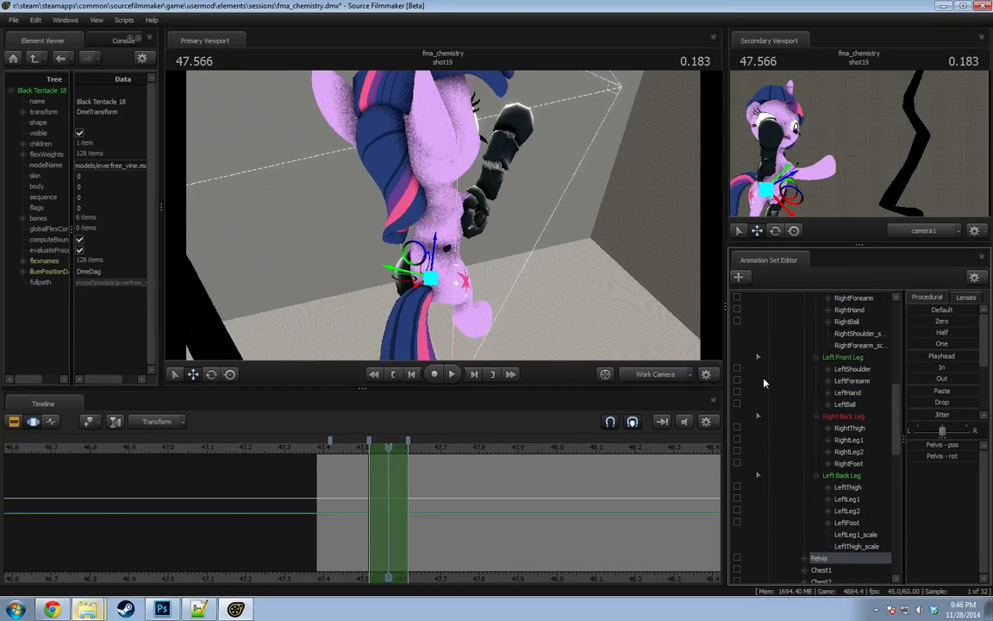
scroll(755, 377, "up", 3)
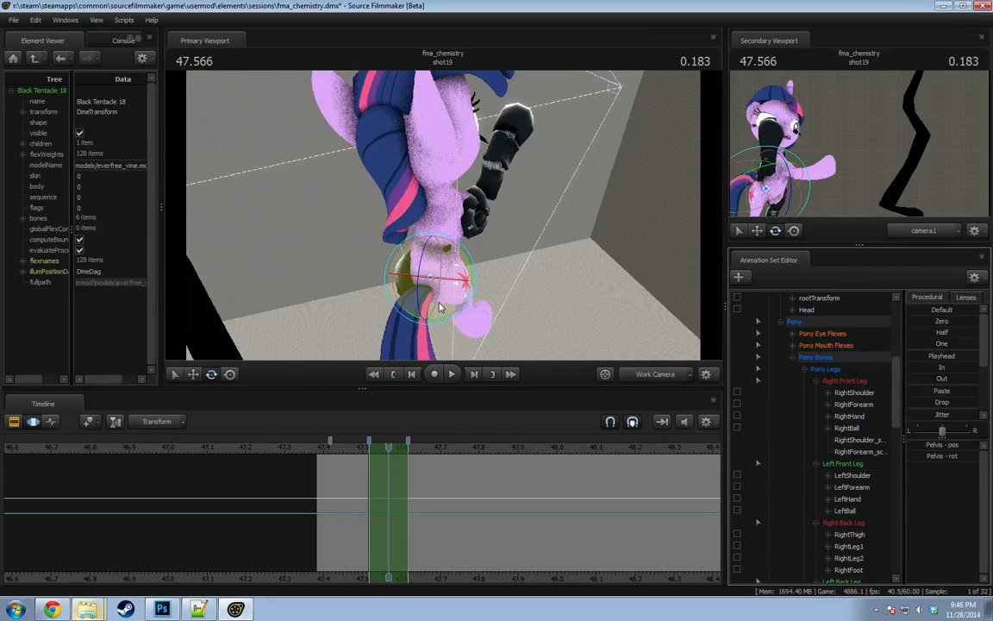
mouse_move(439, 307)
left_mouse_down()
mouse_move(443, 278)
mouse_move(434, 302)
left_mouse_up()
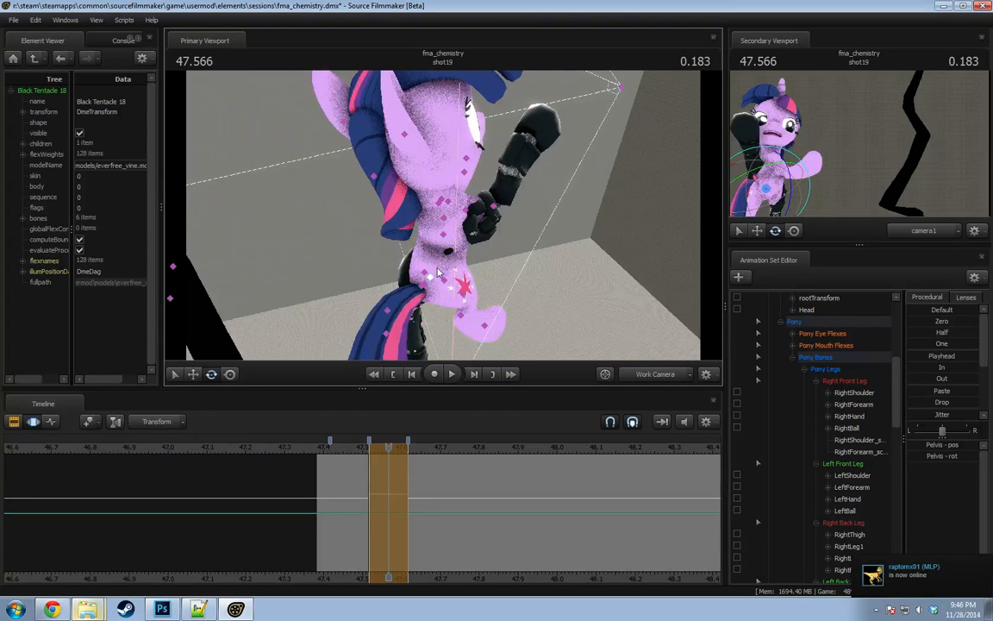
Rotate Chest1 to readjust the upper body, and refine the Pelvis rotation of the upright pose.
left_click(444, 236, "ctrl")
left_click_drag(471, 230, 449, 255)
left_click_drag(449, 255, 328, 233, "alt")
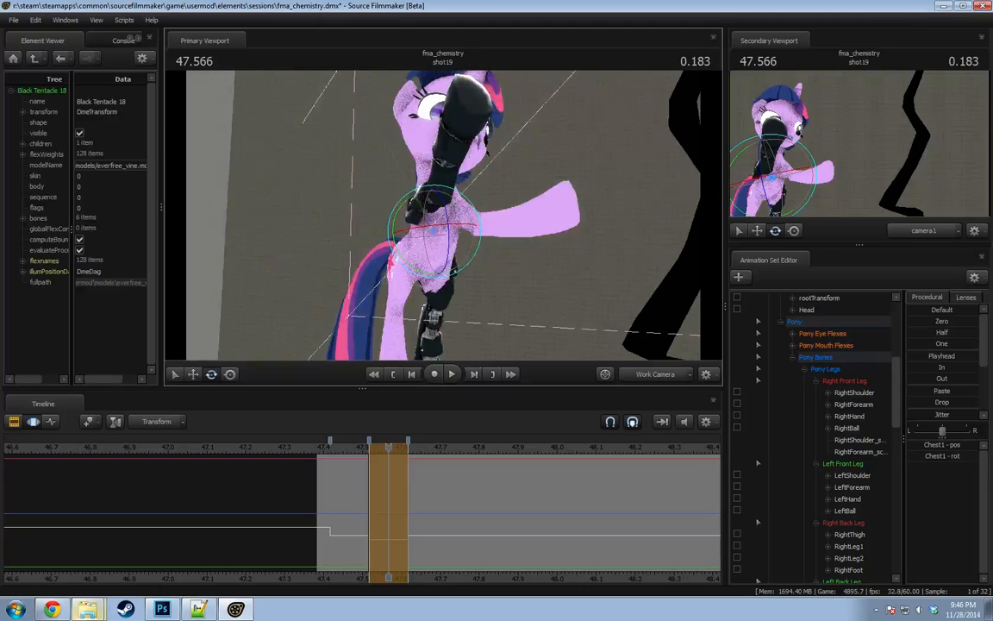
left_click(425, 262)
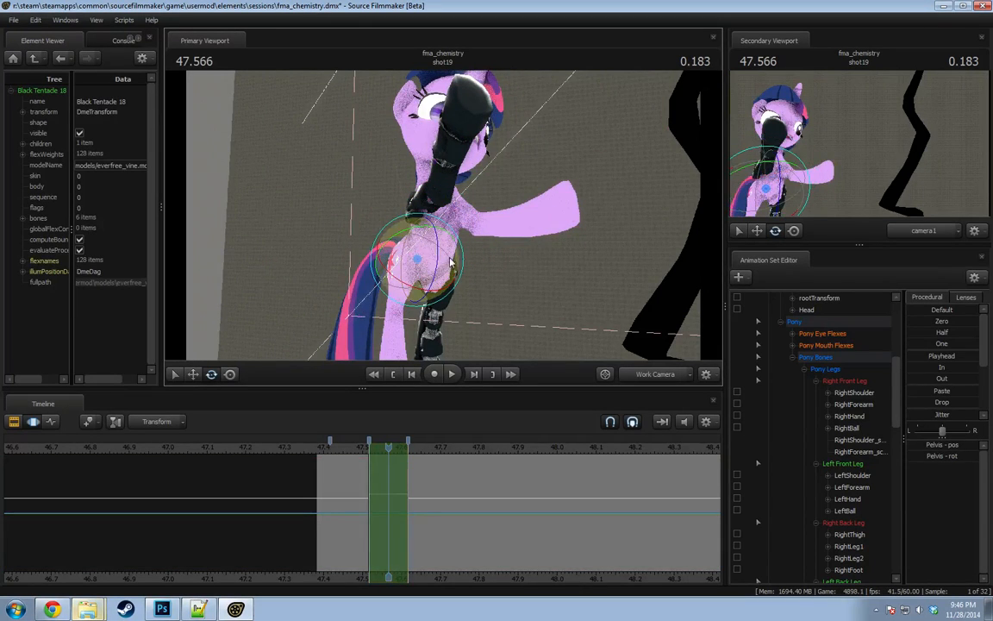
mouse_move(449, 262)
left_mouse_down()
mouse_move(431, 255)
mouse_move(438, 273)
mouse_move(504, 270)
mouse_move(449, 277)
left_mouse_up()
left_click(427, 259, "ctrl")
Bend the automail left back leg at 47.566 by rotating its LeftLeg1, LeftLeg2 and LeftFoot.
scroll(870, 435, "down", 11)
left_click(847, 522)
left_click(450, 279)
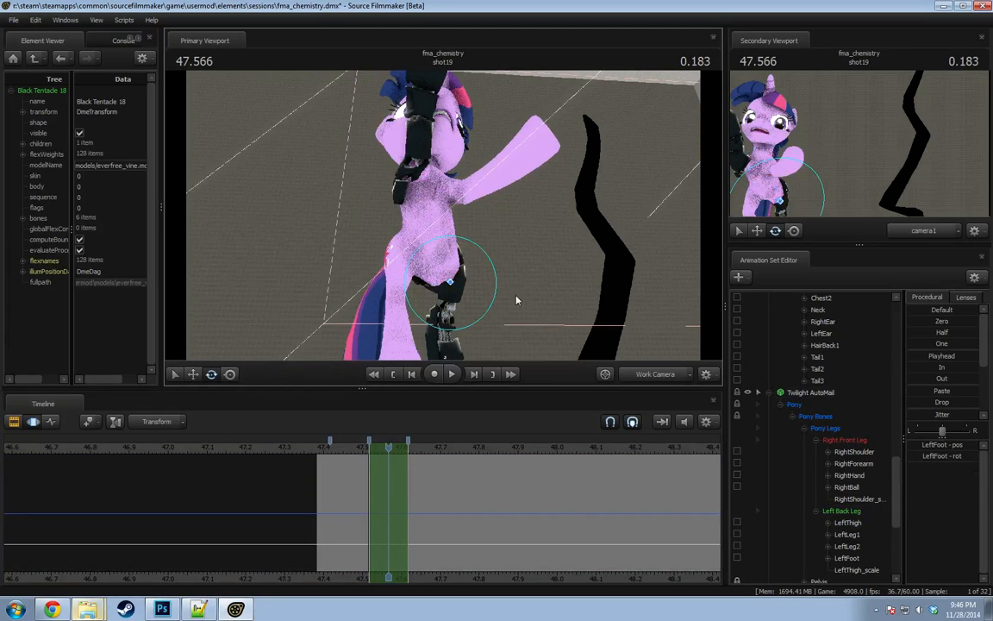
scroll(843, 455, "down", 5)
scroll(843, 455, "up", 3)
left_click(846, 462)
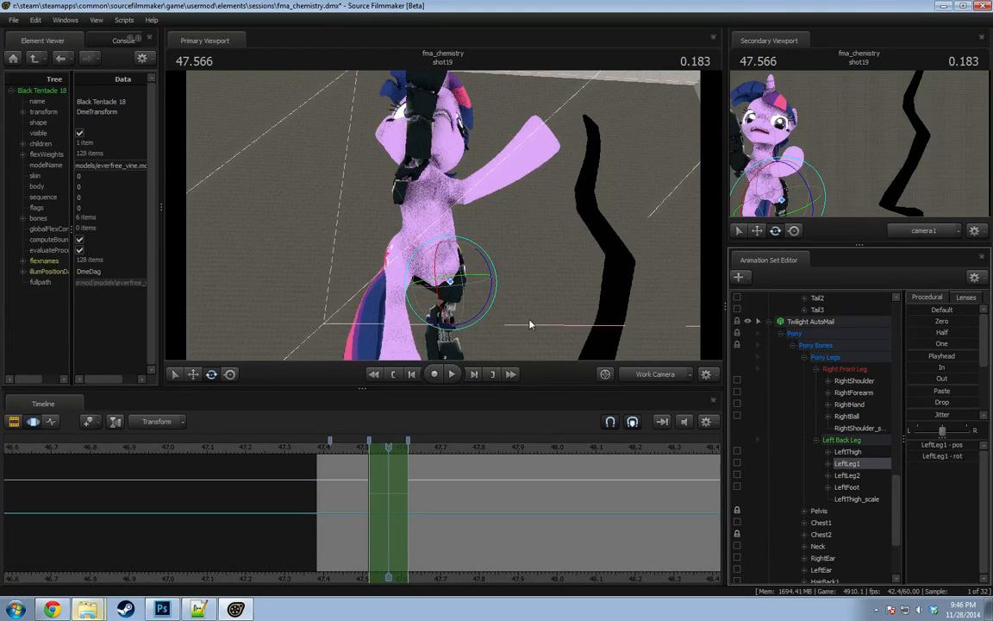
left_click_drag(476, 286, 478, 315)
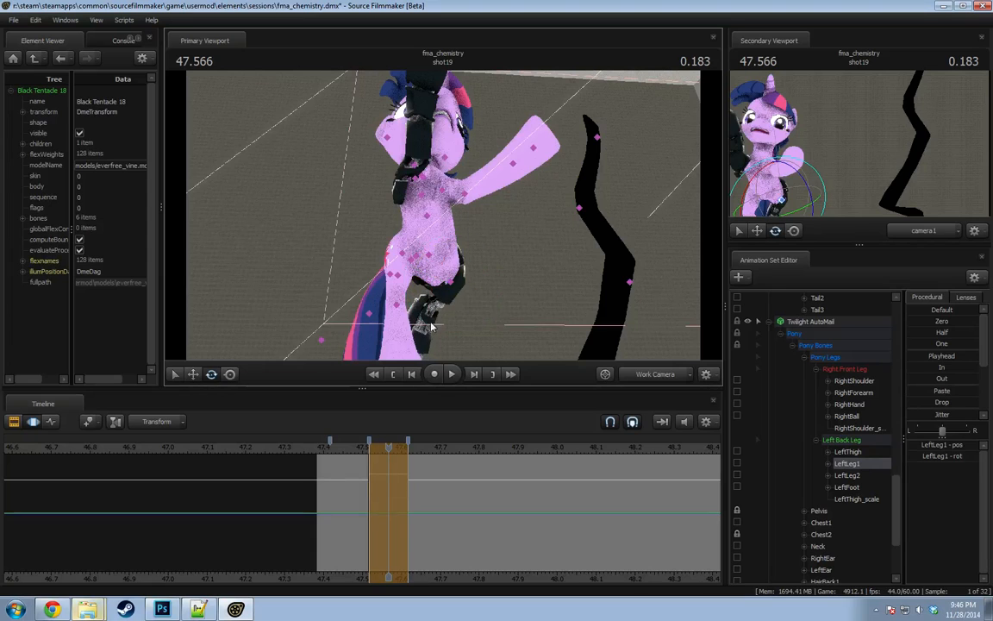
left_click(815, 474)
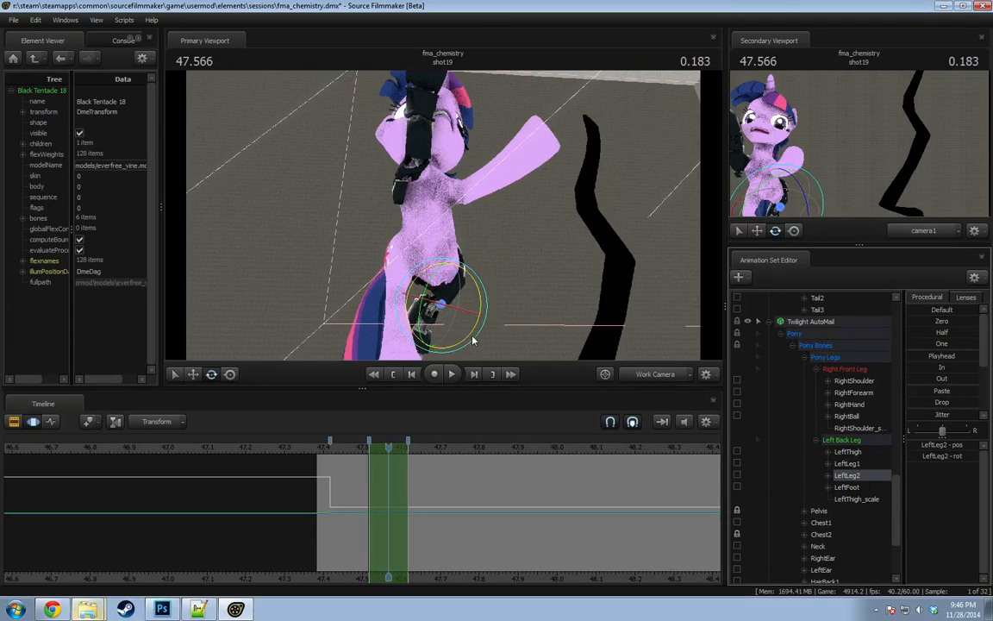
left_click_drag(472, 342, 468, 290)
left_click(848, 487)
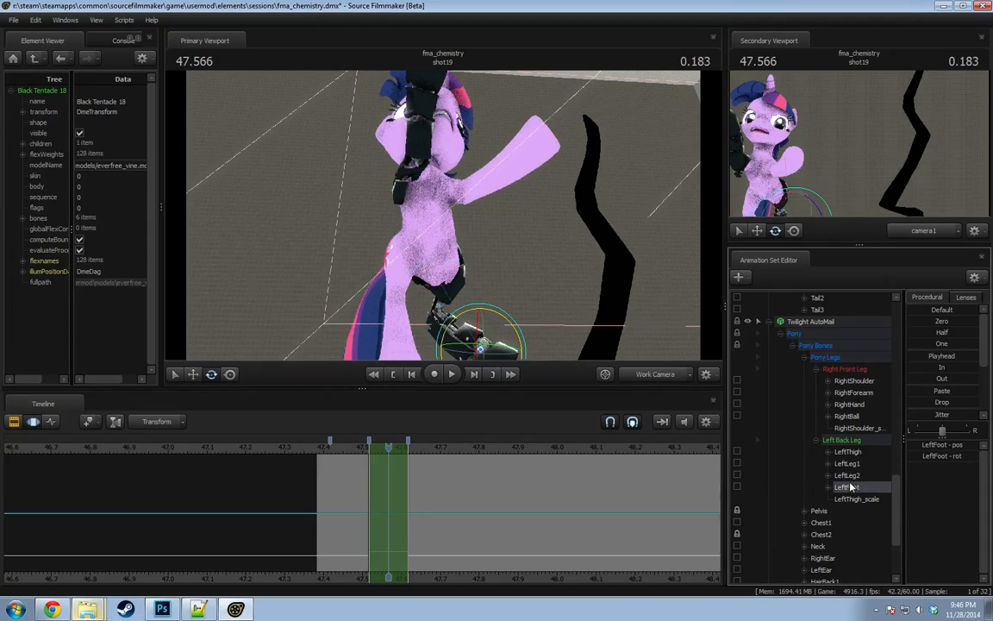
left_click_drag(520, 347, 518, 355)
Rotate the LeftThigh of the automail back leg at 47.550, swinging the leg in beneath the body.
left_click(507, 375)
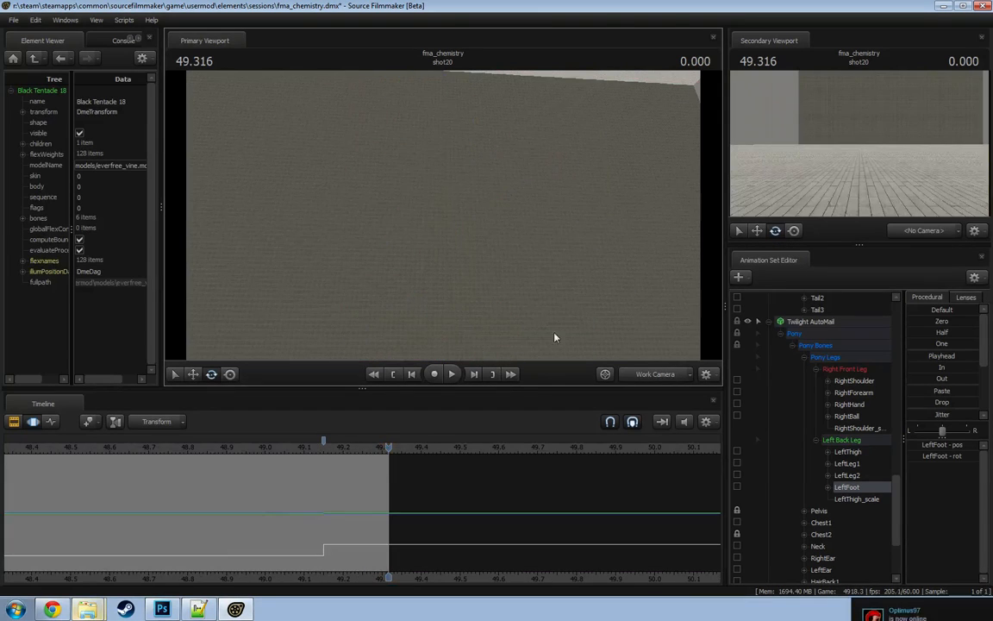
left_click_drag(366, 456, 213, 474)
scroll(212, 476, "down", 6)
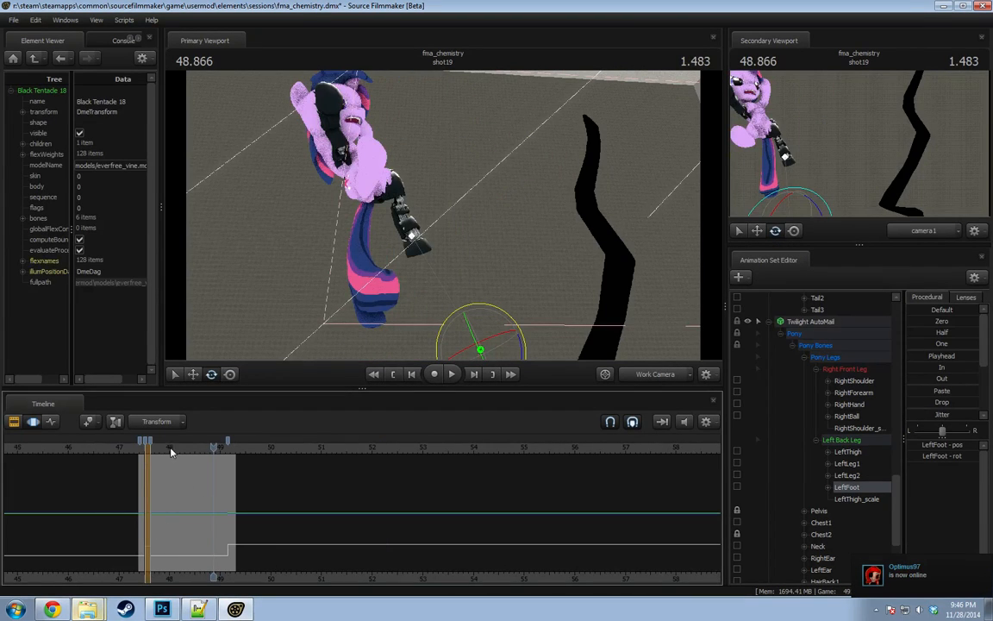
left_click(148, 448)
left_click_drag(559, 219, 443, 215)
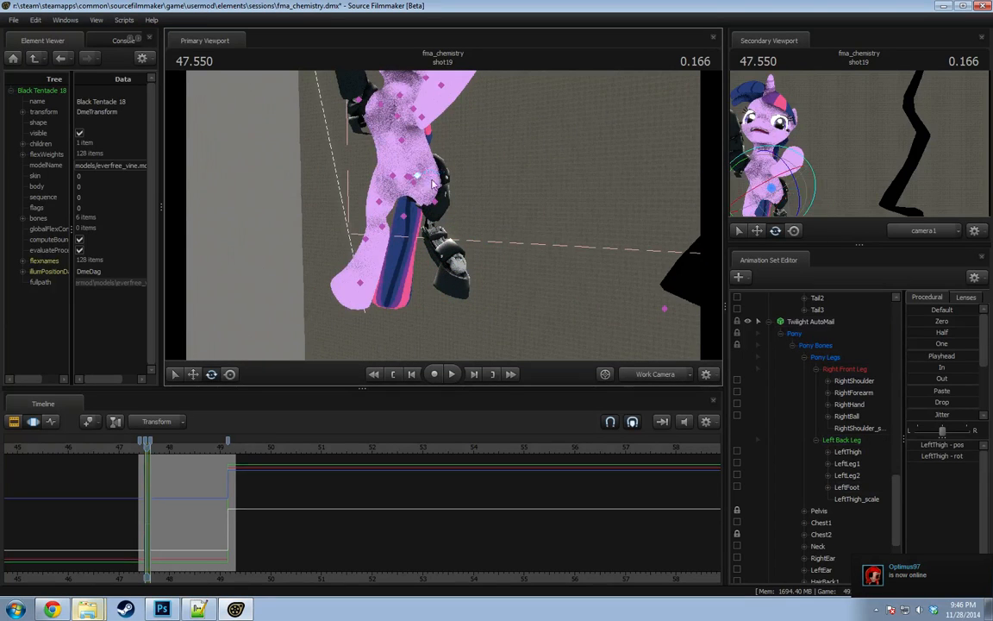
left_click(417, 176)
scroll(783, 466, "down", 3)
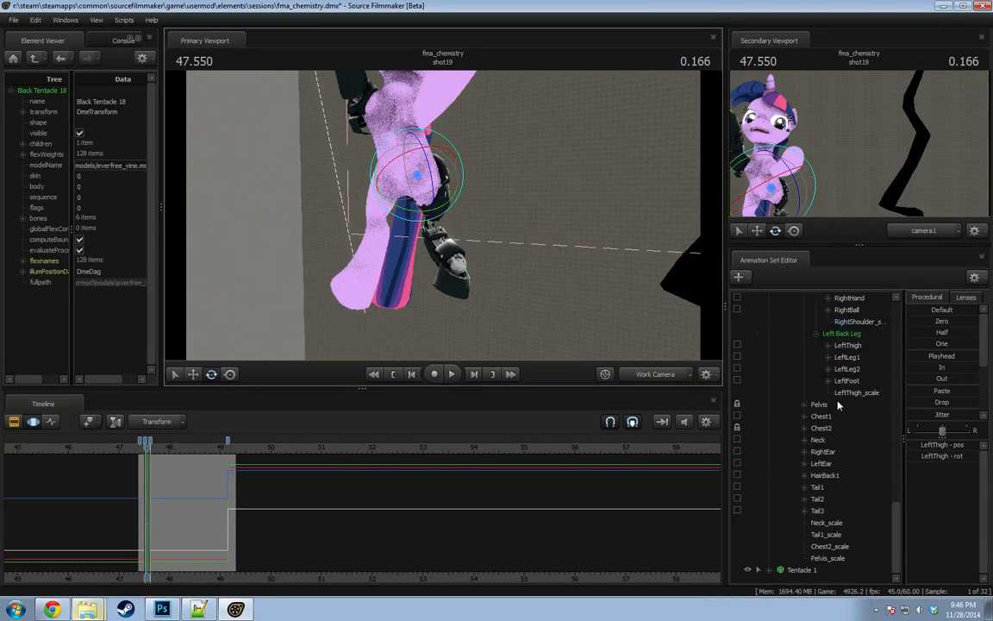
scroll(839, 410, "up", 4)
left_click(846, 487, "ctrl")
left_click_drag(431, 192, 405, 196)
left_click_drag(404, 196, 547, 336, "alt")
left_click(456, 271, "ctrl")
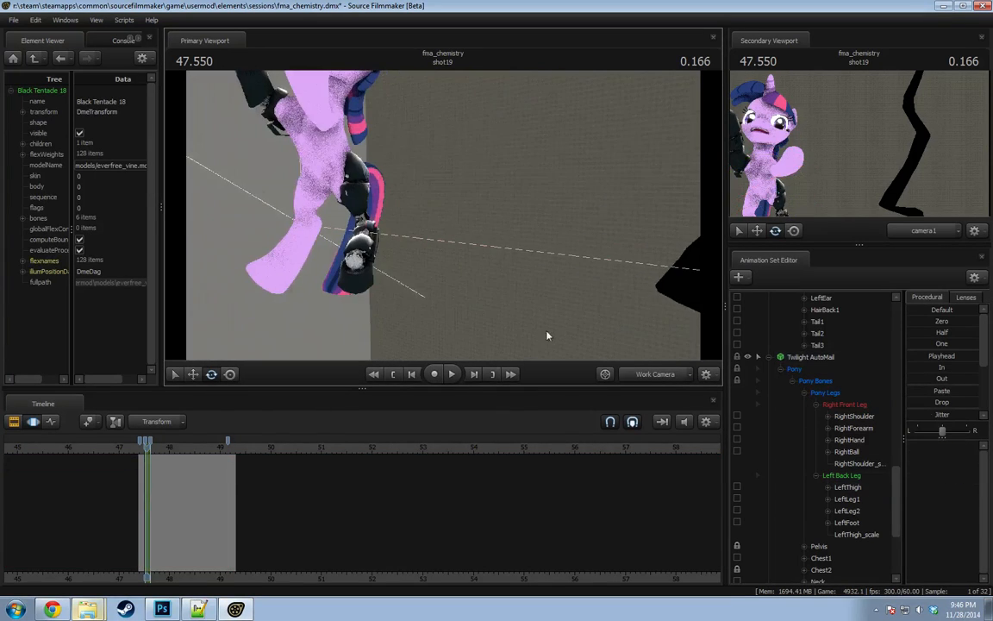
Rotate the automail LeftFoot, and rotate the RightThigh to swing the other hind leg outward.
left_click(856, 522)
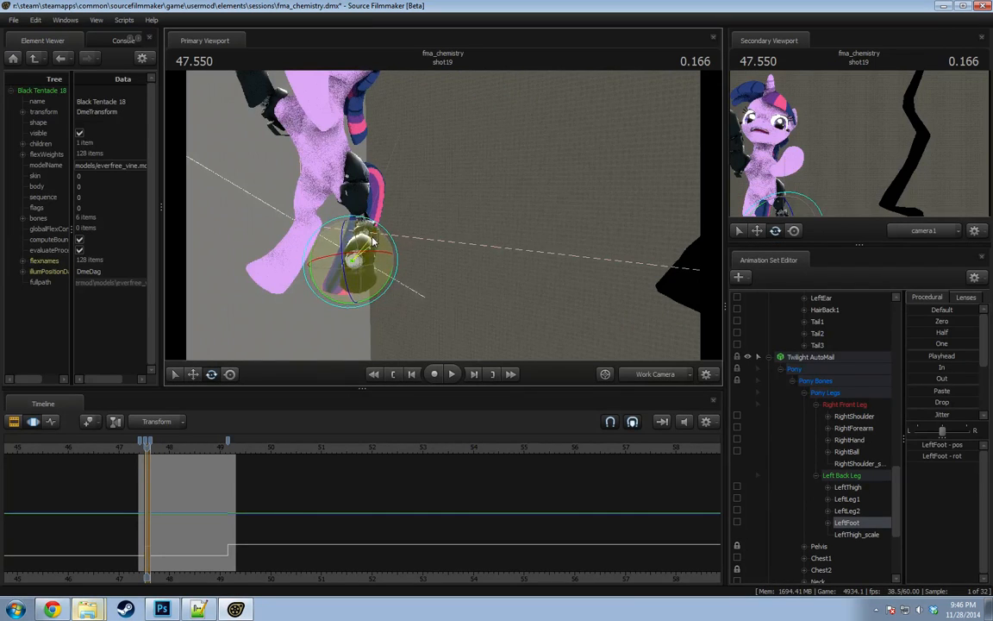
left_click_drag(316, 262, 357, 173, "alt")
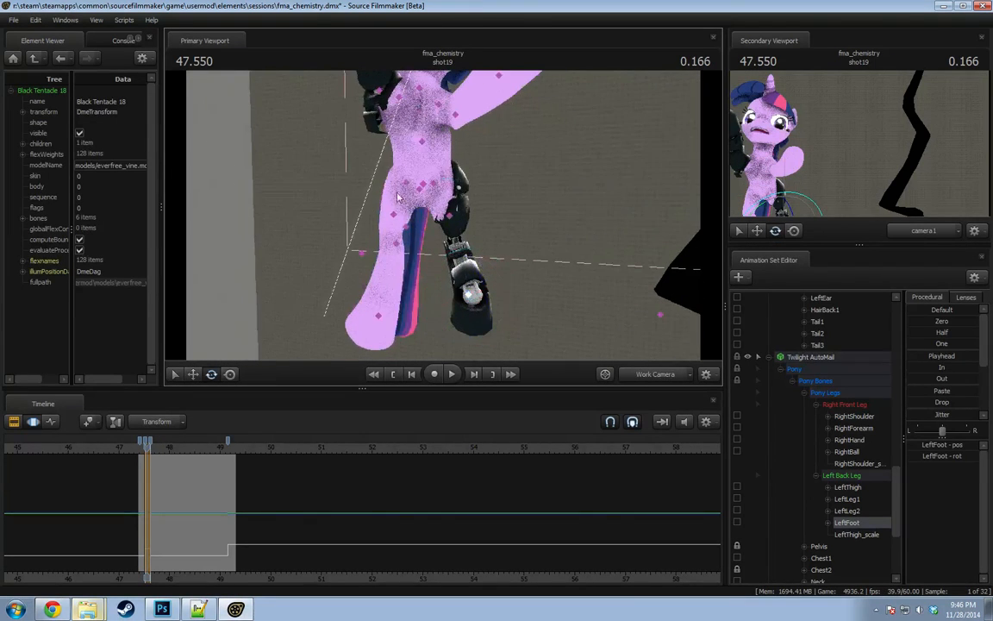
left_click(402, 188, "ctrl")
left_click_drag(447, 218, 459, 297)
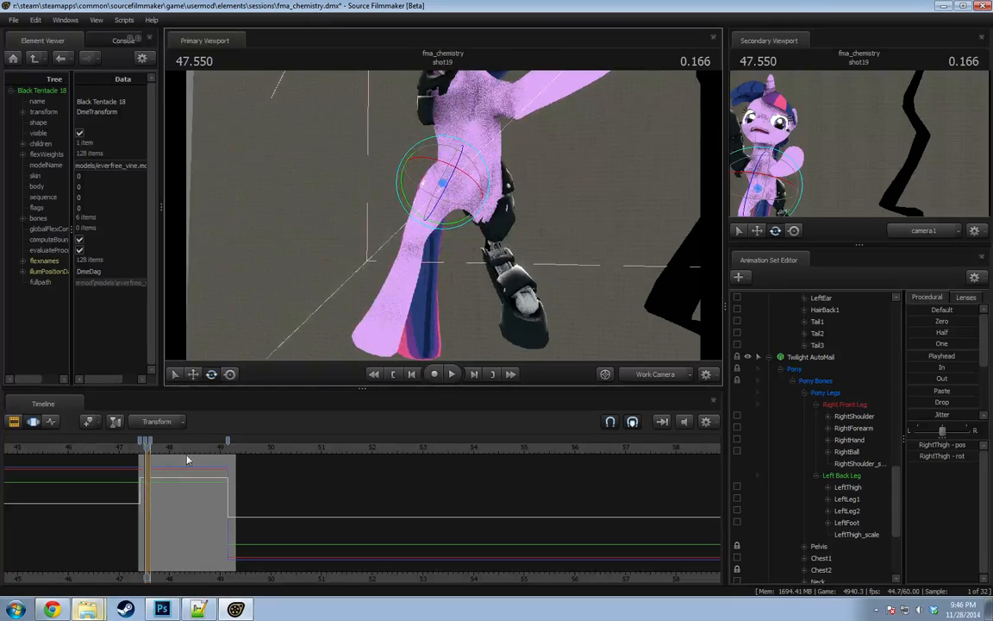
scroll(144, 460, "up", 3)
mouse_move(145, 462)
left_mouse_down()
mouse_move(131, 467)
mouse_move(151, 473)
left_mouse_up()
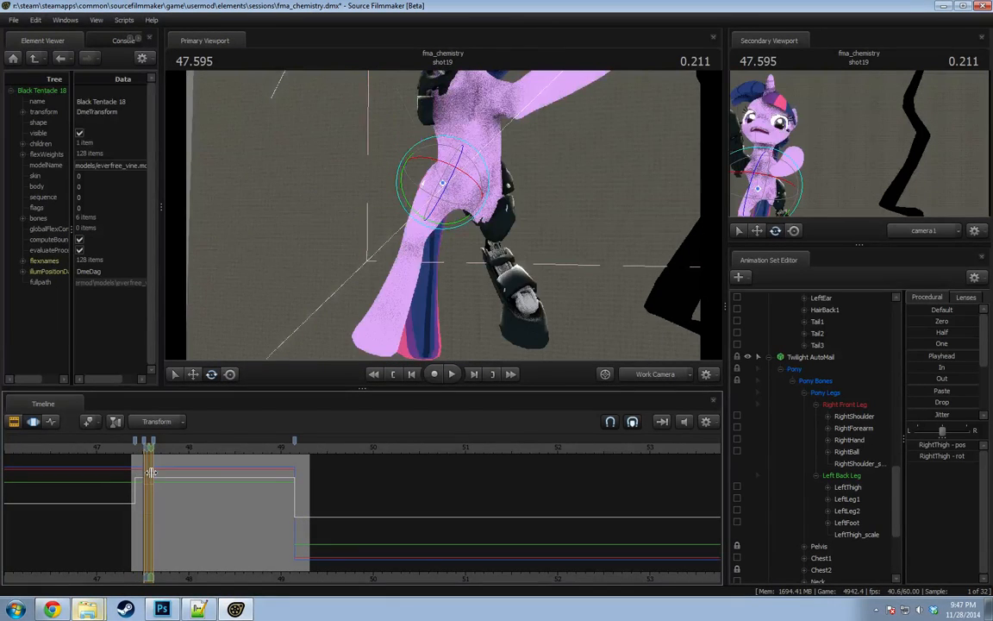
Rotate Chest1 to turn the pony's upper body, and shift Chest1 slightly.
left_click_drag(313, 342, 443, 222, "alt")
left_click(405, 204)
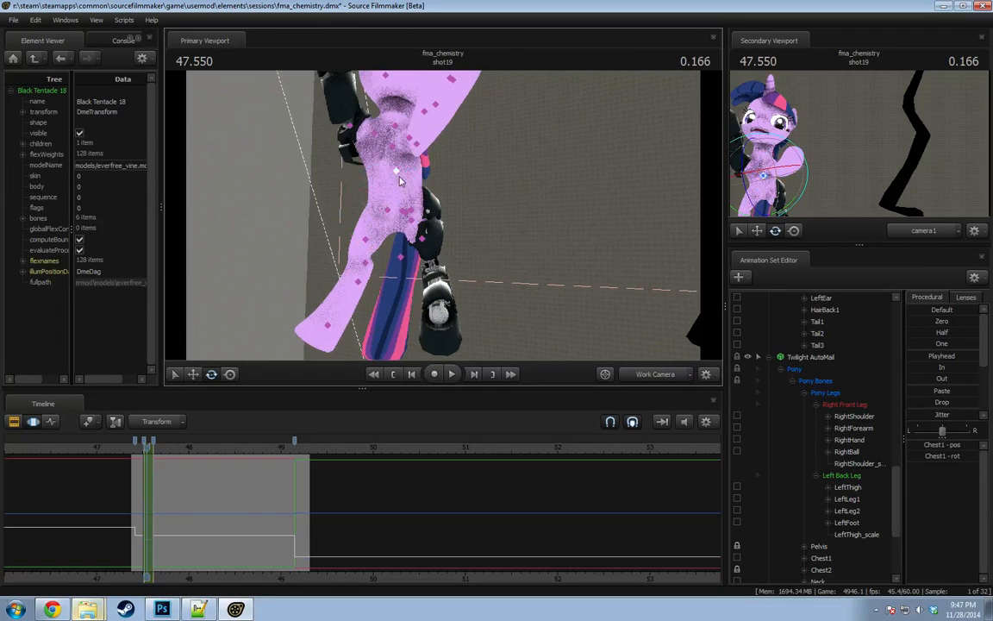
left_click_drag(402, 177, 434, 157)
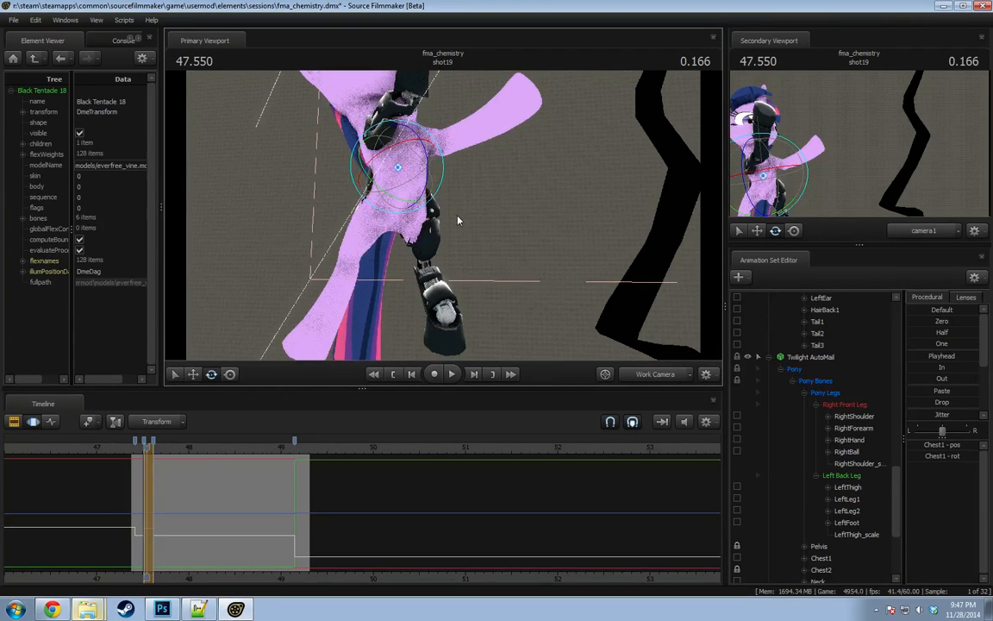
left_click_drag(446, 217, 526, 215, "alt")
key("w")
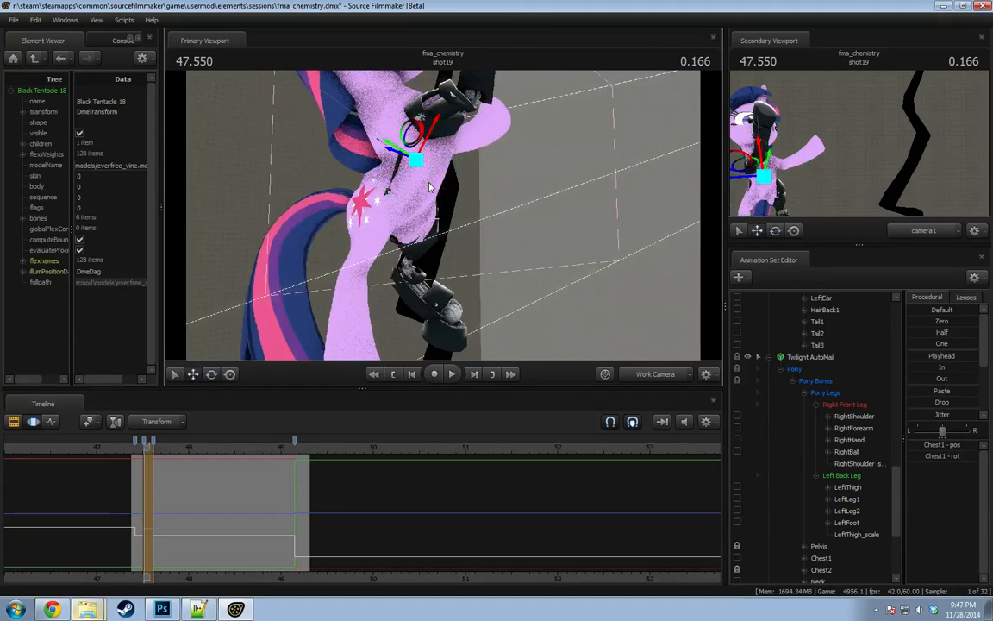
left_click_drag(429, 183, 413, 168, "alt")
left_click_drag(408, 128, 335, 115)
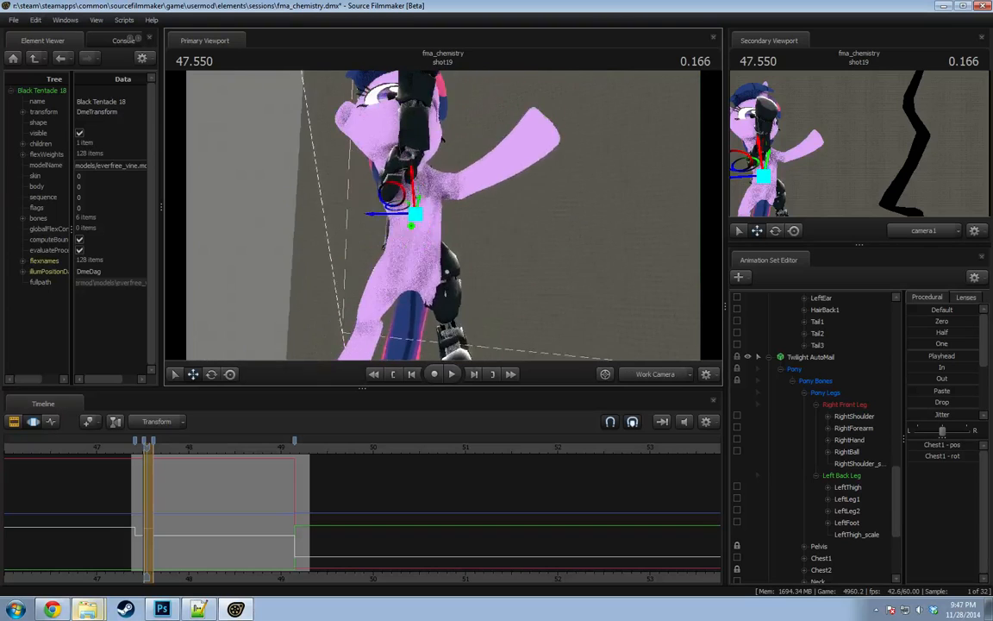
Rotate the LeftShoulder and LeftForearm to bend the left foreleg up beside the pony's face.
middle_click_drag(441, 203, 473, 240, "alt")
left_click(457, 222, "ctrl")
key("e")
left_click_drag(494, 237, 524, 188)
left_click(488, 210, "ctrl")
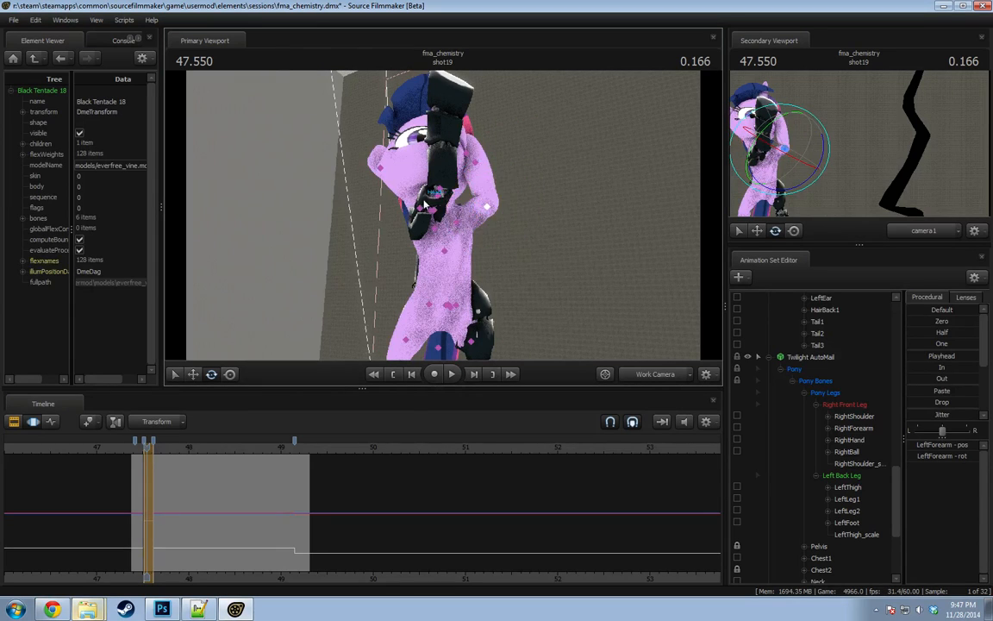
left_click_drag(492, 259, 483, 191, "alt")
left_click(459, 221, "ctrl")
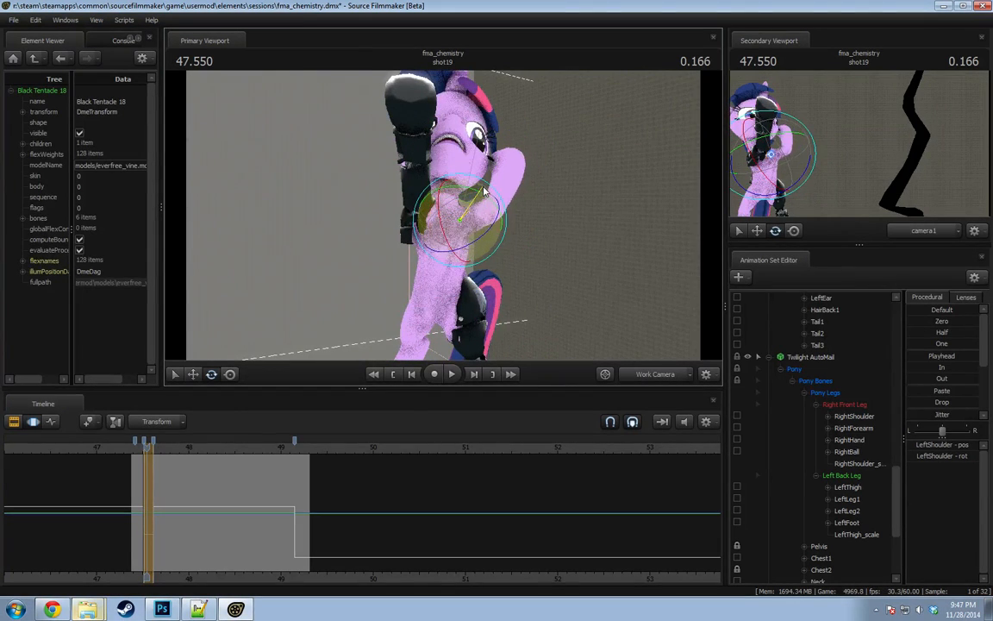
left_click_drag(425, 219, 443, 216, "alt")
Rotate the Head to tilt the pony's face further up and back.
left_click(430, 208)
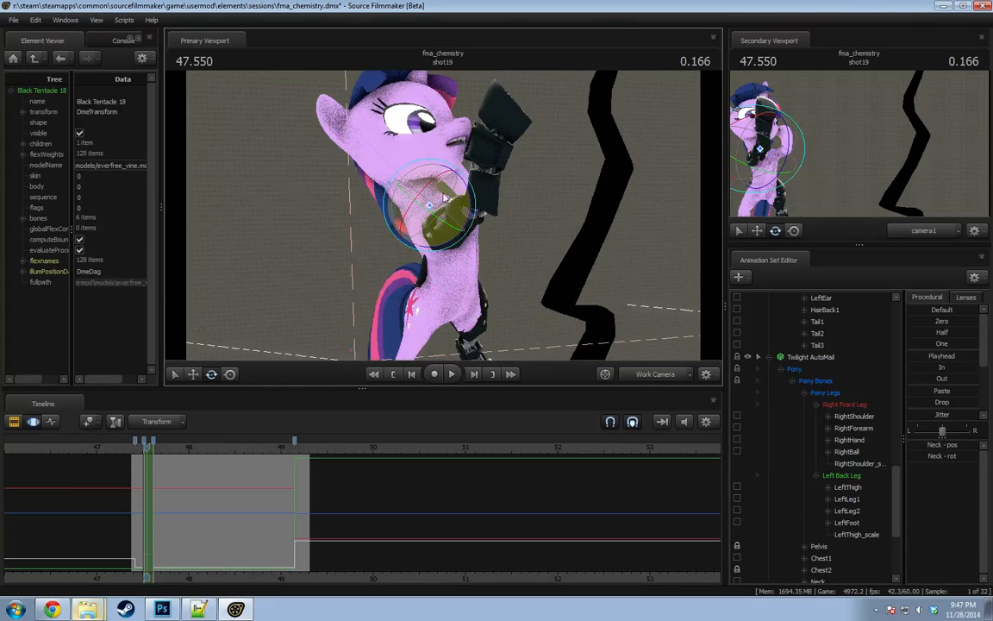
left_click(417, 186, "ctrl")
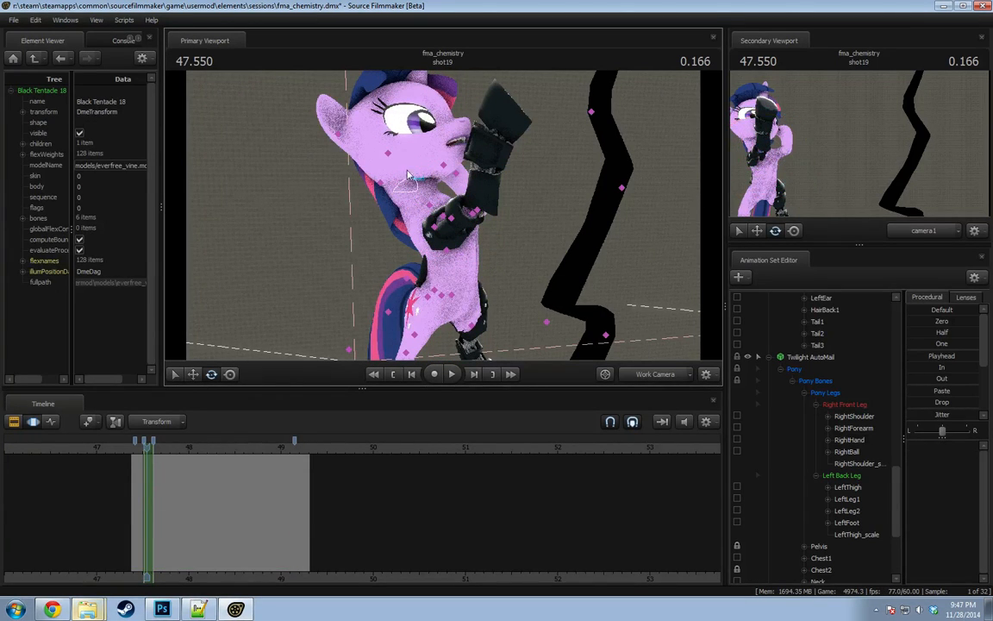
left_click(409, 180, "ctrl")
left_click_drag(440, 172, 431, 160)
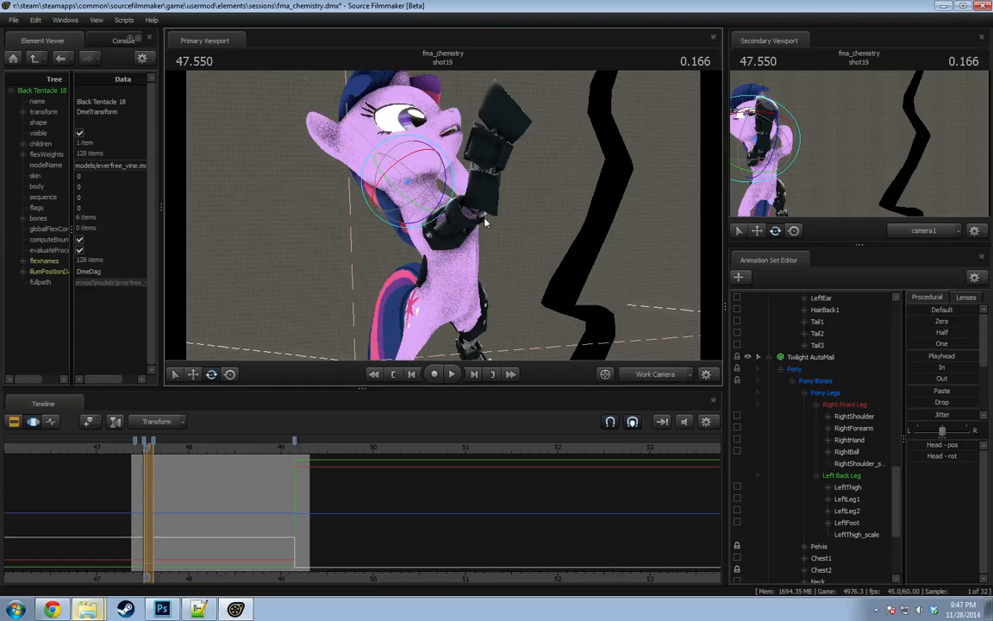
left_click(433, 226)
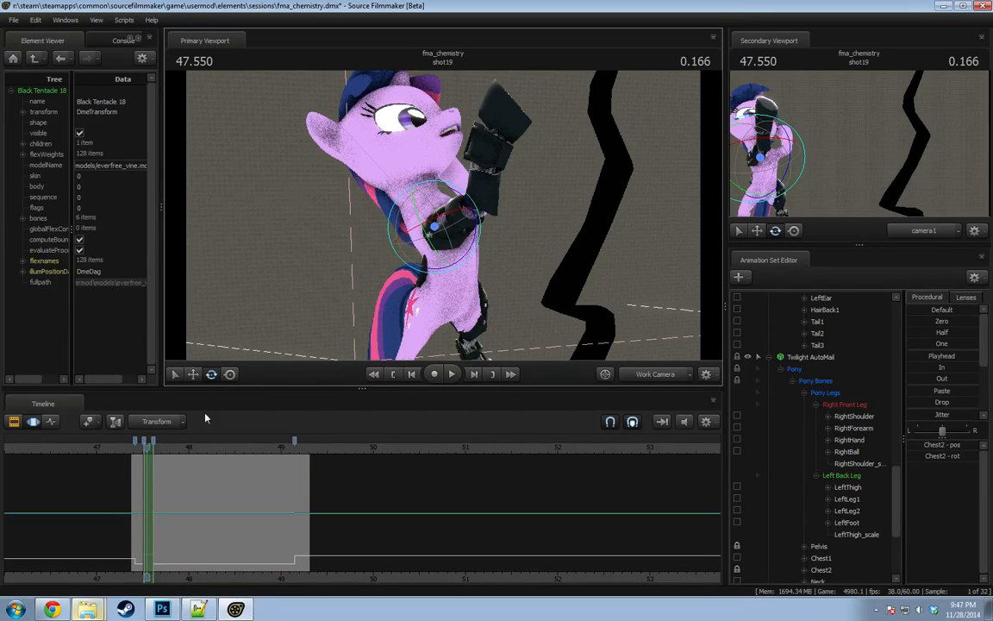
Move the Twilight Body's Pelvis toward the black tentacle at 47.533, and play back the motion up to 47.566.
mouse_move(137, 457)
left_mouse_down()
mouse_move(128, 457)
mouse_move(154, 459)
mouse_move(146, 459)
left_mouse_up()
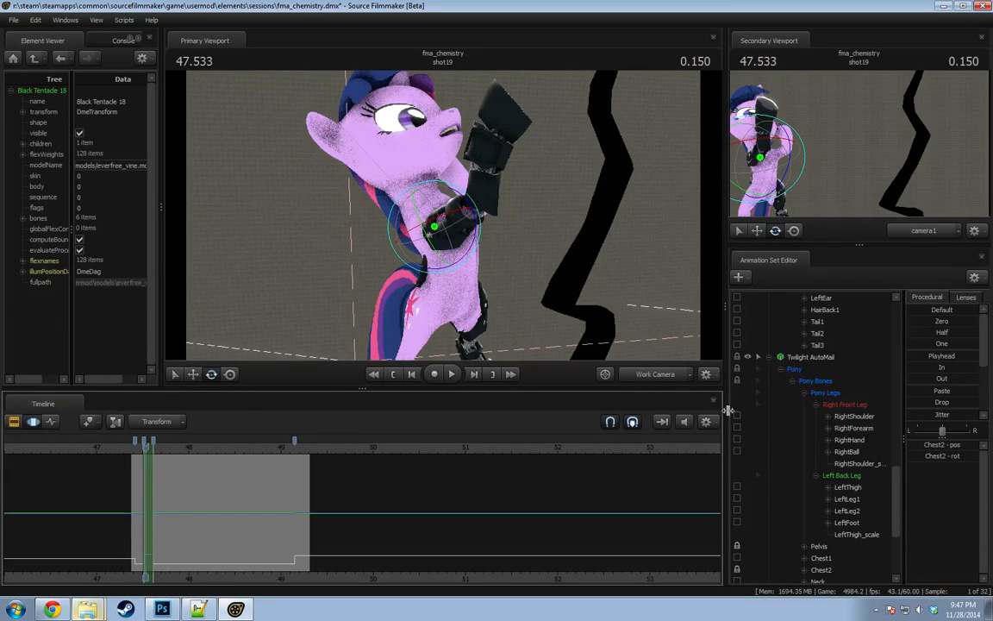
scroll(825, 365, "down", 10)
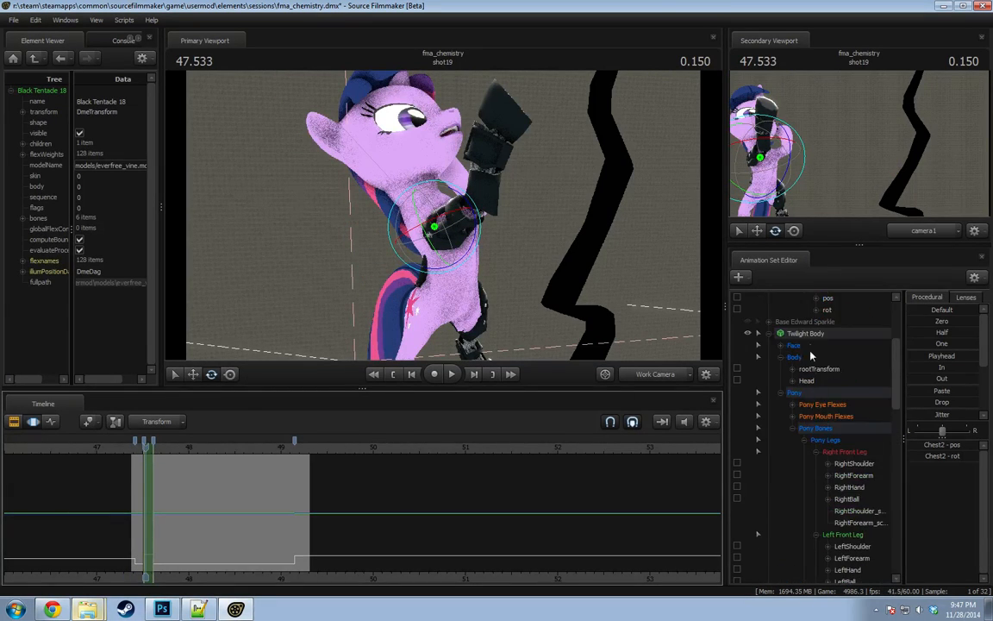
left_click(806, 333)
scroll(183, 508, "up", 5)
left_click_drag(417, 216, 421, 249)
key("w")
scroll(763, 381, "down", 10)
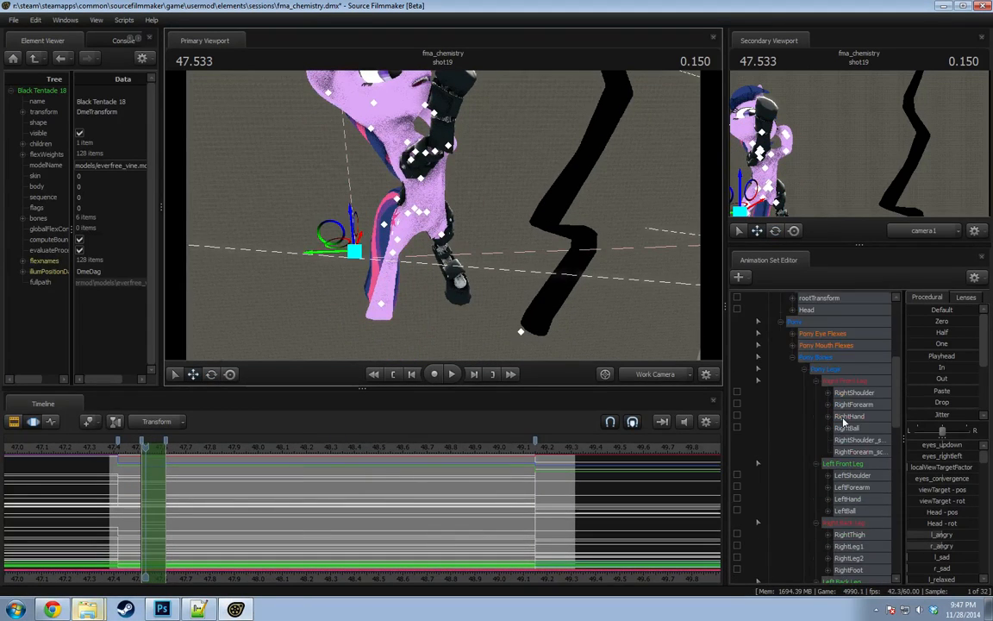
left_click(819, 416)
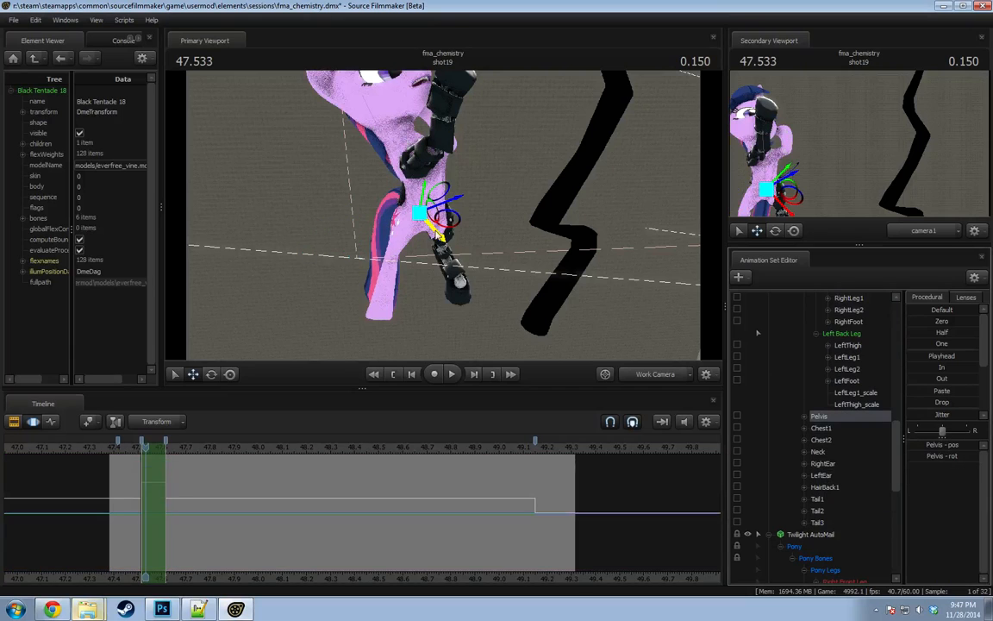
left_click_drag(447, 220, 369, 335)
left_click(127, 451)
key("space")
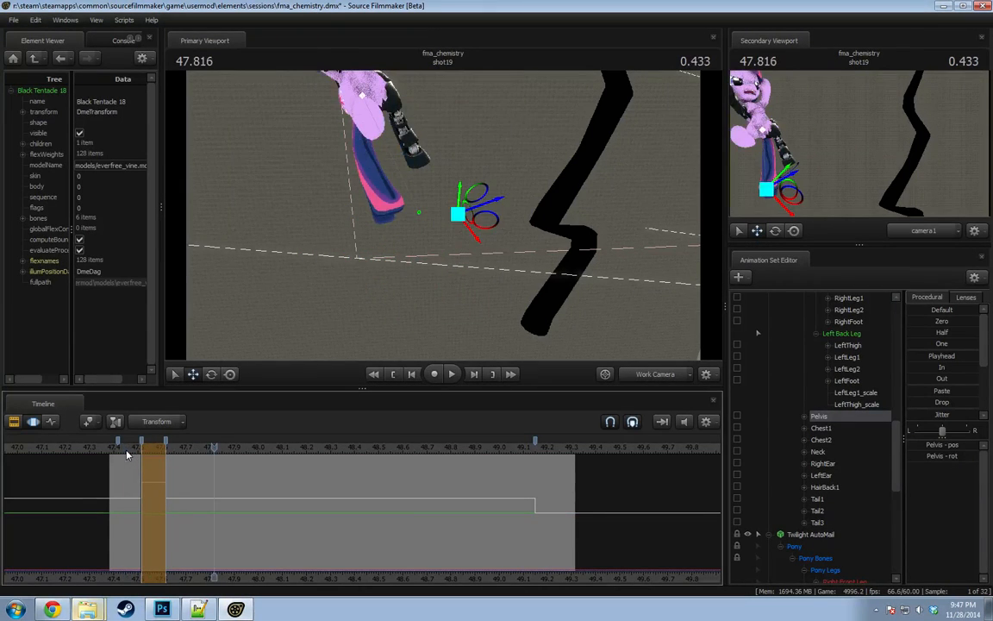
left_click_drag(121, 451, 147, 448)
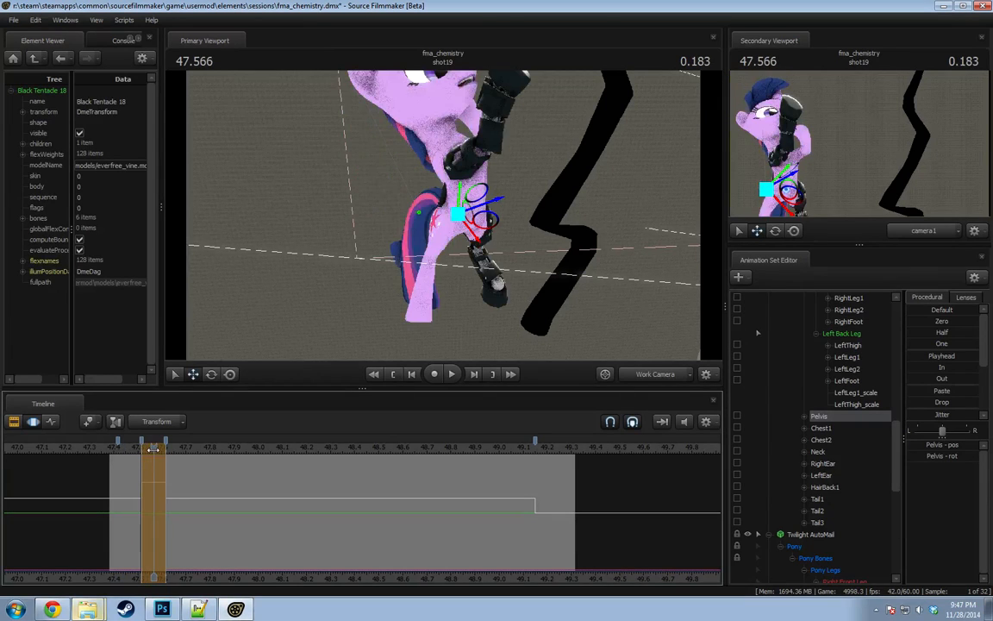
Rotate the Head at 47.566 to tip the pony's face forward.
left_click_drag(446, 226, 470, 222, "alt")
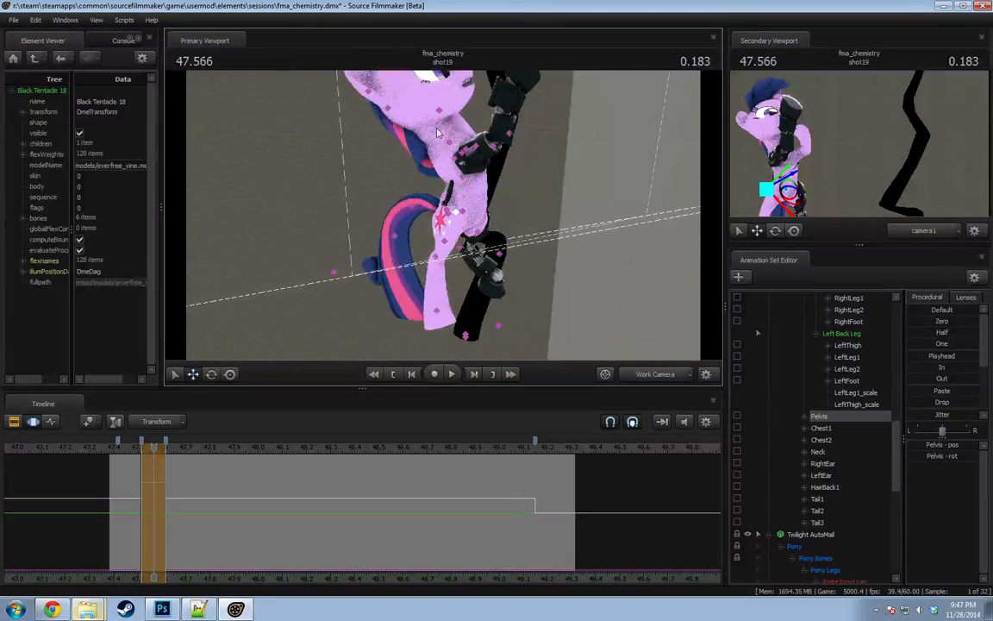
left_click_drag(448, 120, 365, 90, "ctrl")
left_click(387, 109, "ctrl")
key("e")
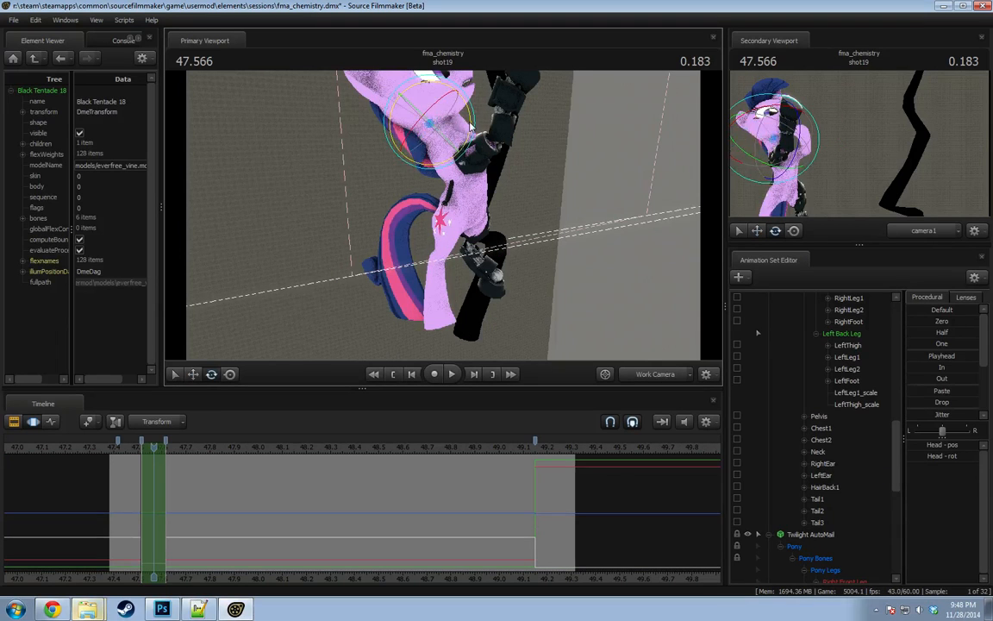
left_click_drag(470, 115, 469, 149)
Rotate the RightShoulder of the Twilight Body and Twilight AutoMail together to lower the automail foreleg.
left_click(474, 162)
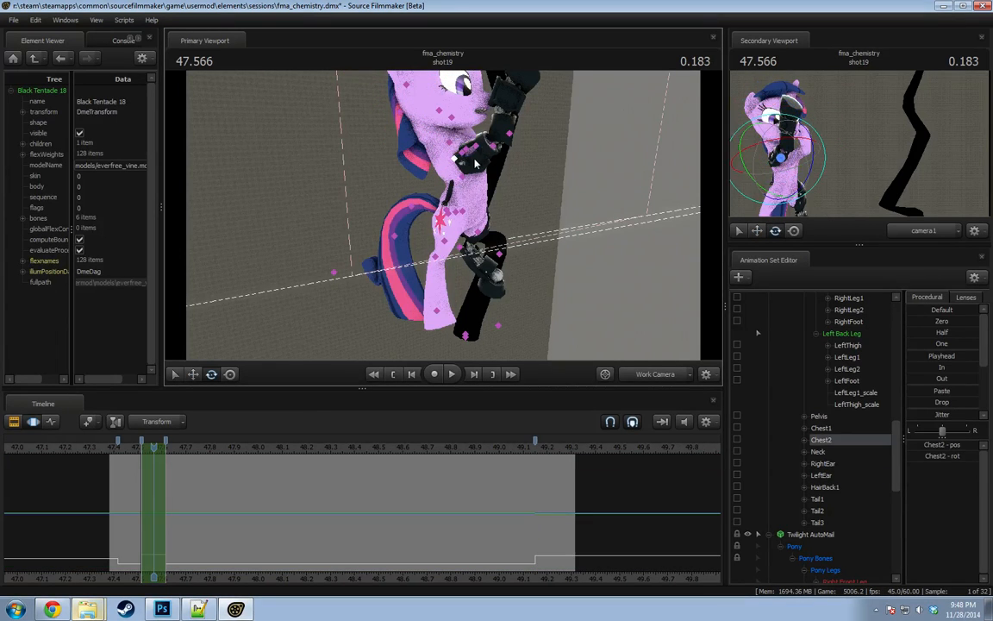
left_click(467, 155, "ctrl")
left_click_drag(583, 155, 444, 220, "alt")
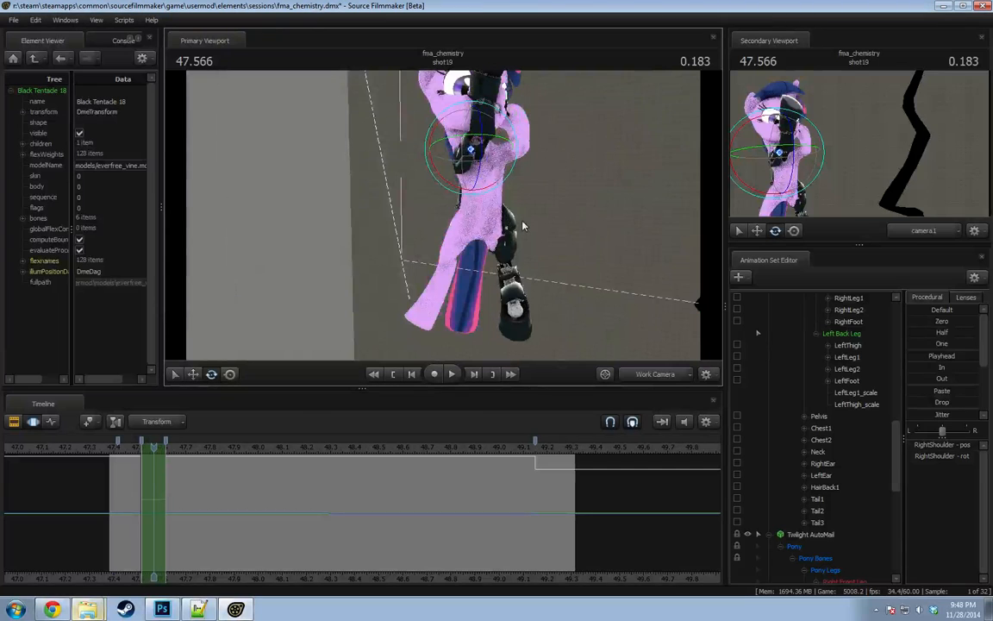
scroll(810, 393, "down", 6)
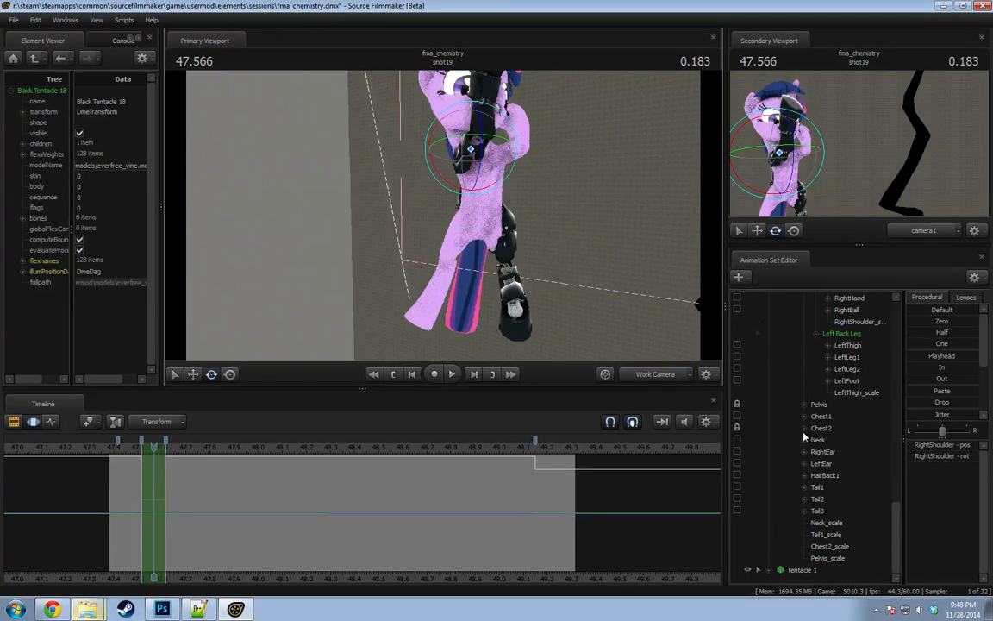
left_click(853, 380)
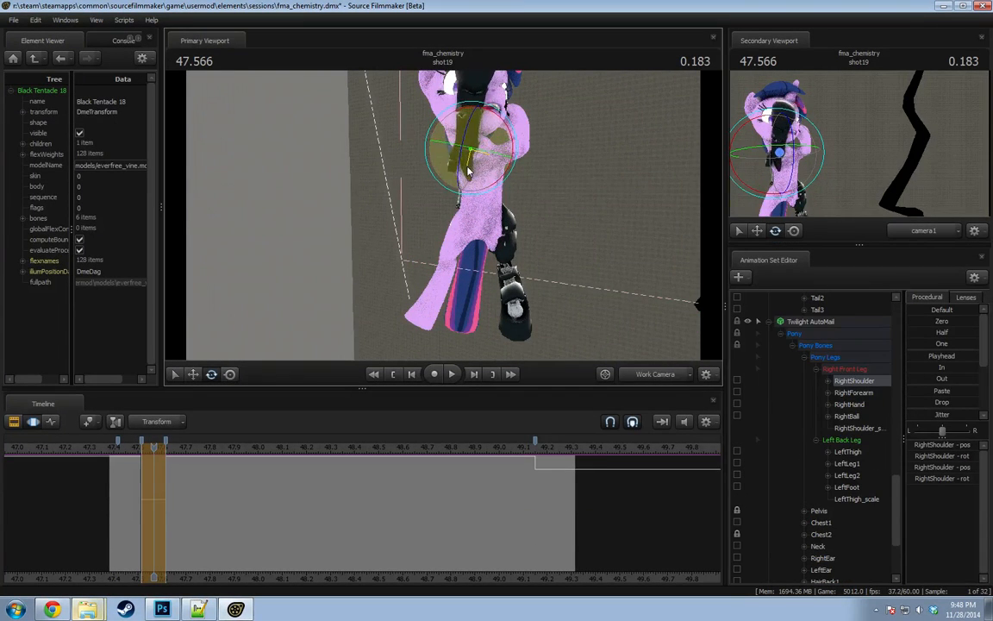
left_click_drag(440, 134, 440, 233)
key("w")
key("e")
left_click_drag(505, 169, 459, 181)
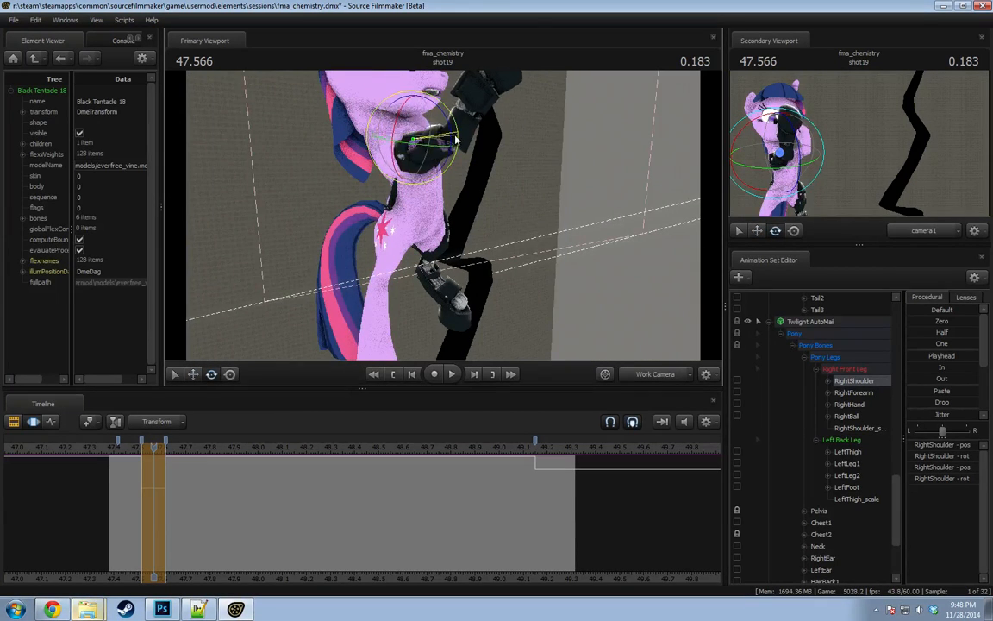
left_click_drag(457, 140, 451, 152)
Rotate the Twilight AutoMail's RightForearm to bend the lower foreleg back up in front of the face.
left_click(440, 157)
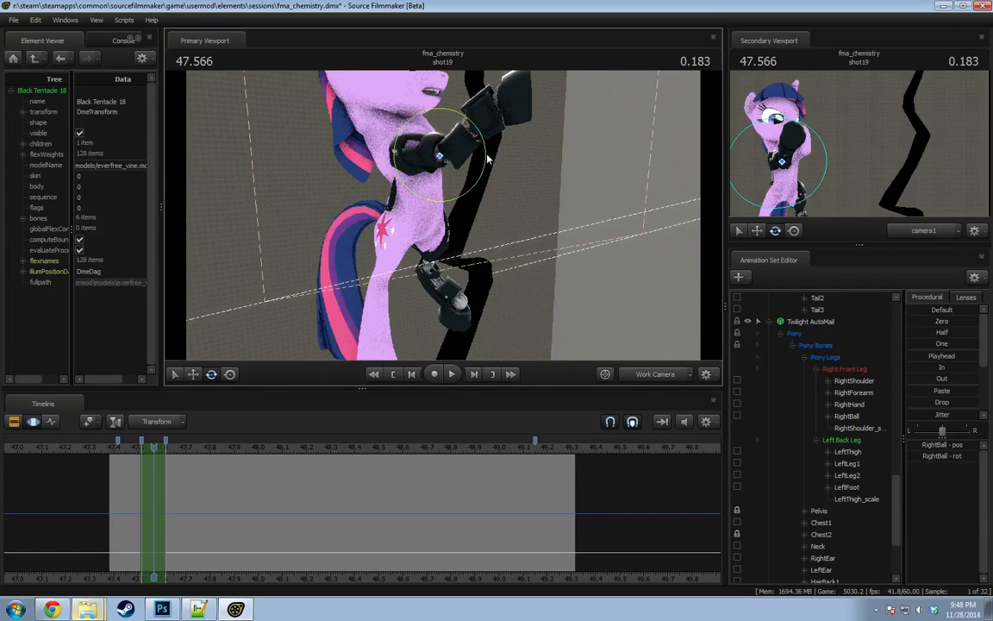
scroll(838, 381, "down", 1)
left_click(853, 357)
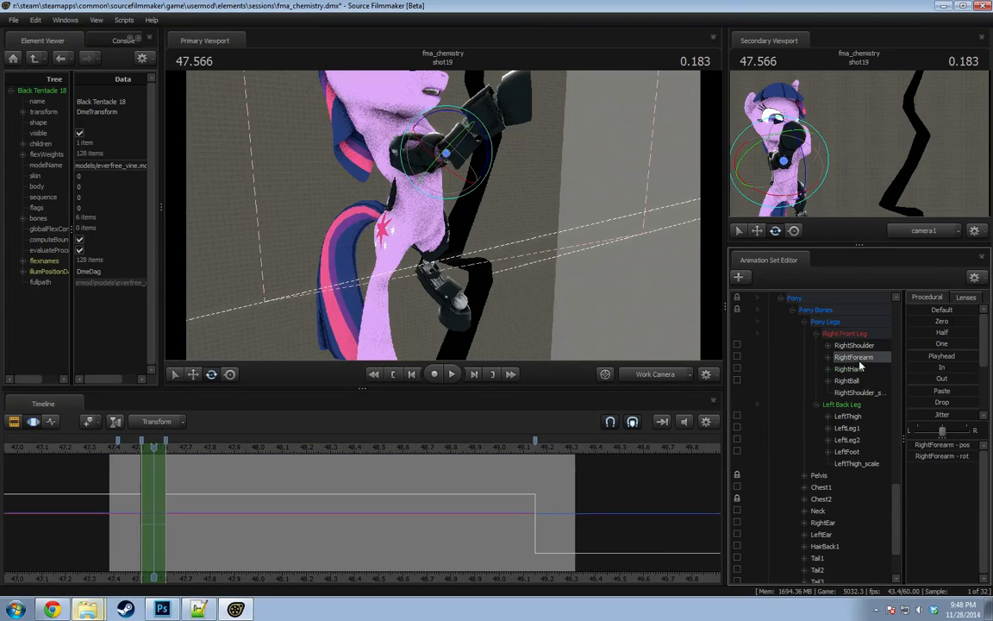
left_click_drag(490, 142, 480, 126)
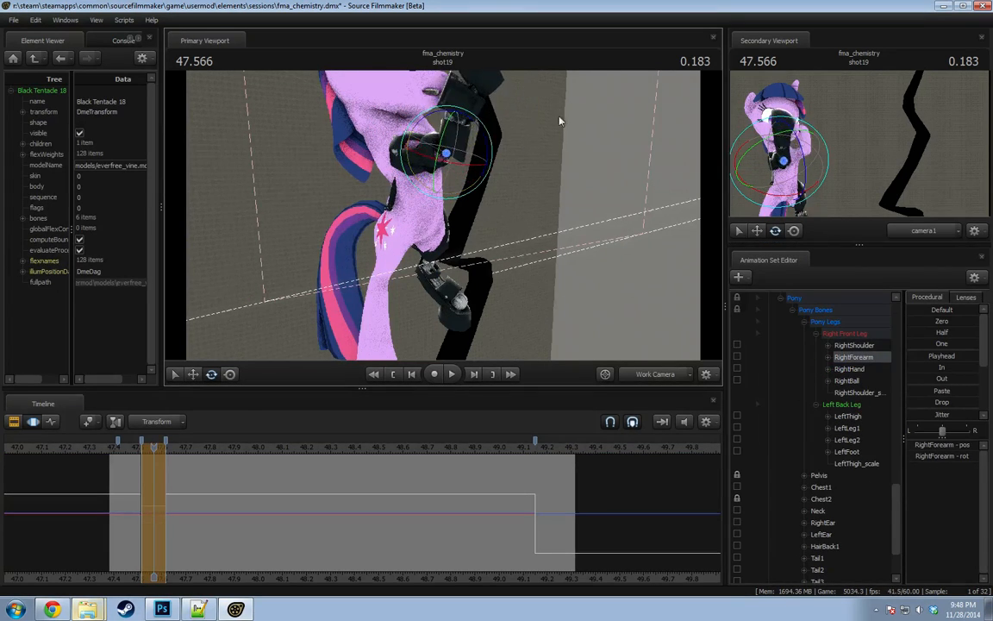
Rotate the RightForearm at 47.566 to swing the lower automail foreleg out from in front of the face.
left_click_drag(560, 121, 517, 138)
left_click_drag(505, 242, 445, 223)
left_click_drag(489, 151, 490, 175)
left_click_drag(490, 185, 587, 190, "alt")
left_click_drag(415, 167, 428, 191)
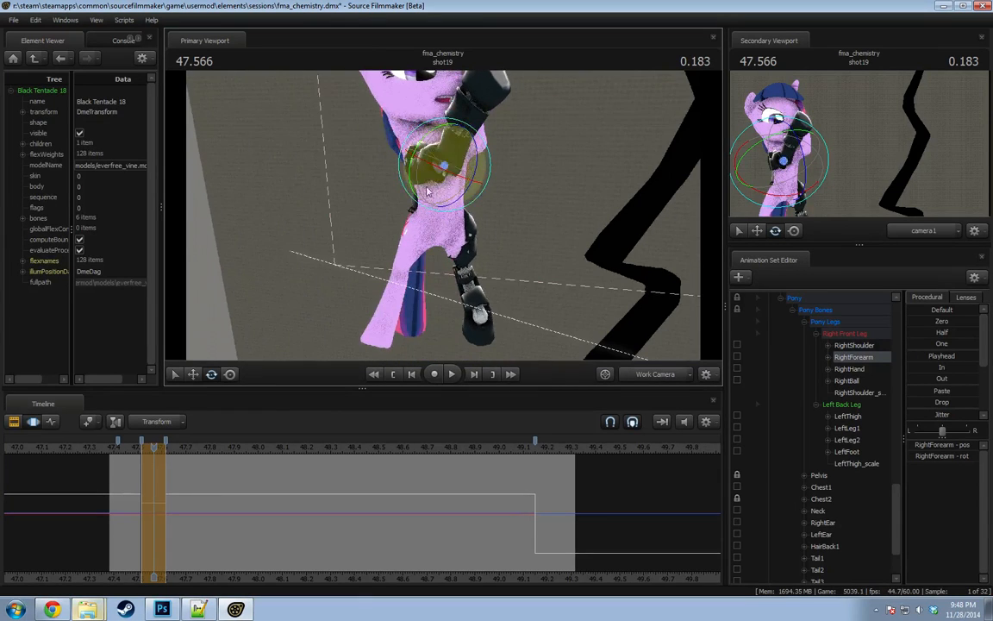
Rotate the RightHand and RightBall of the automail foreleg to stand the hoof upright in front of the muzzle.
left_click(471, 107, "ctrl")
left_click_drag(506, 93, 488, 71)
left_click_drag(465, 117, 367, 230)
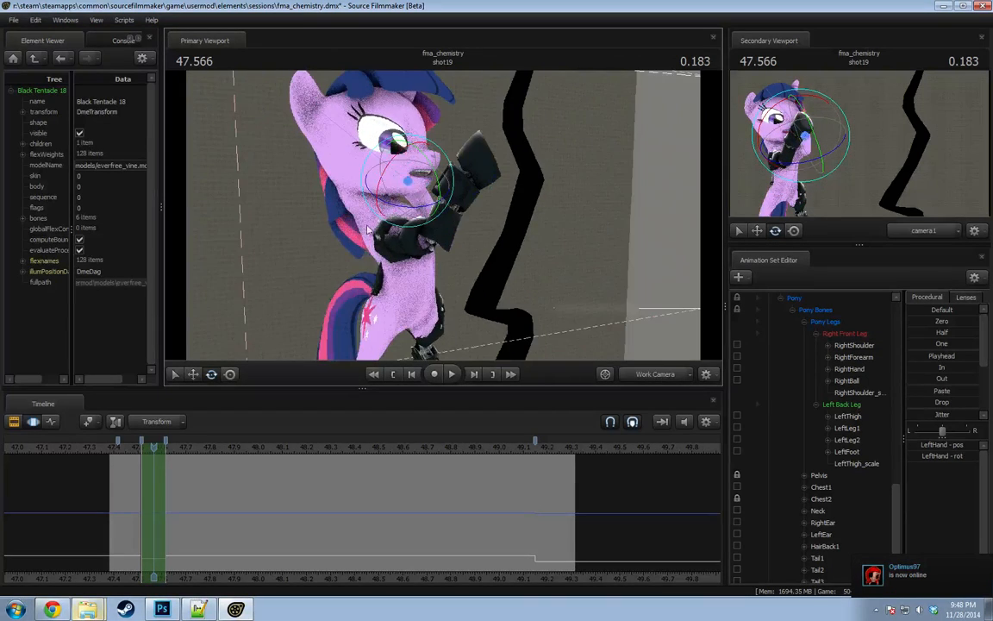
left_click(870, 369)
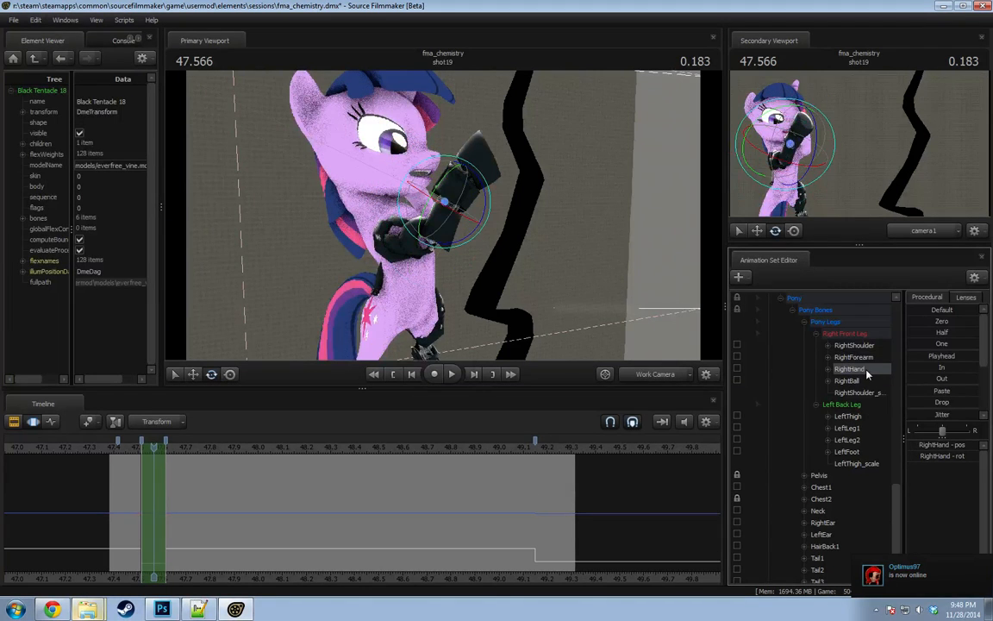
left_click_drag(446, 182, 480, 181)
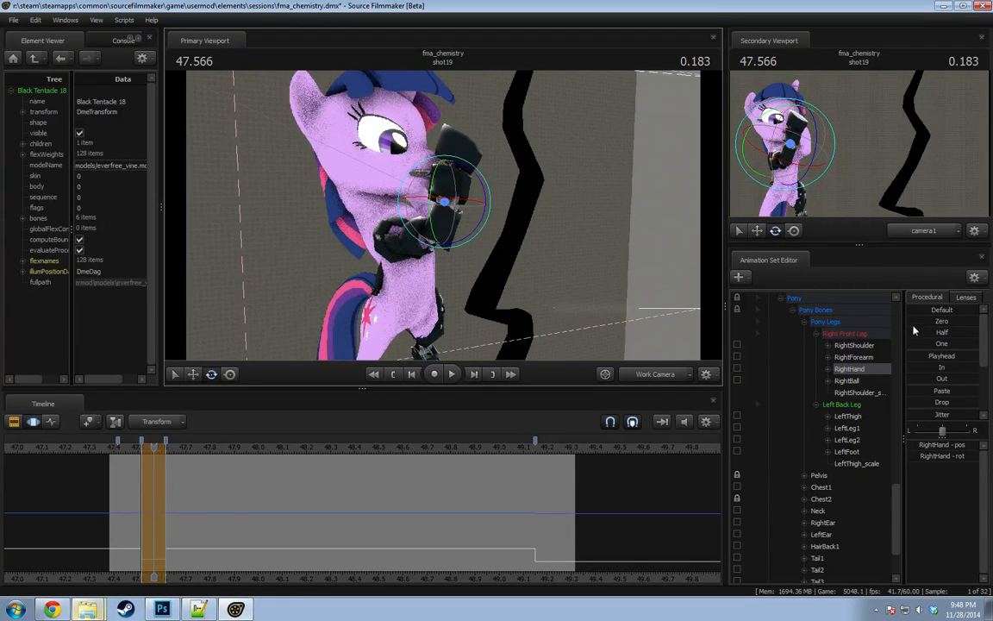
left_click(857, 357)
left_click(848, 380)
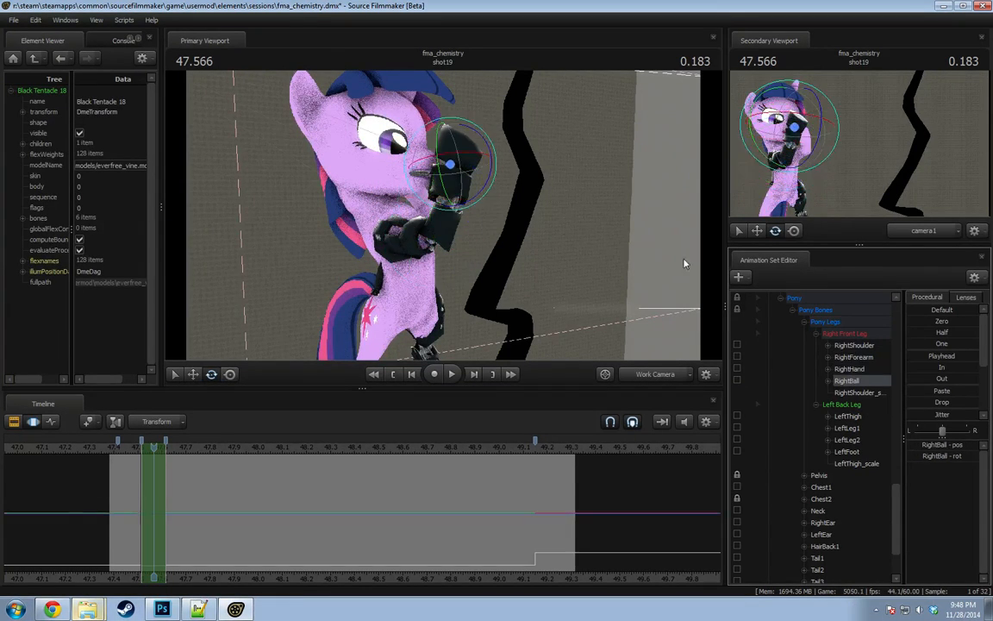
left_click_drag(489, 152, 436, 274)
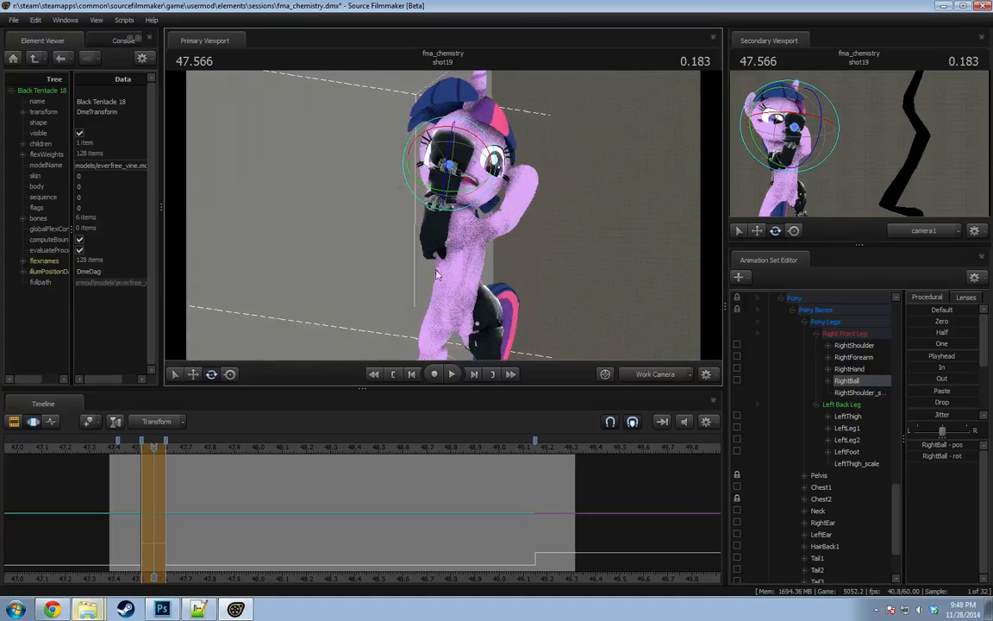
Rotate the RightForearm again to bring the automail hoof upright before the pony's eye.
left_click(430, 247)
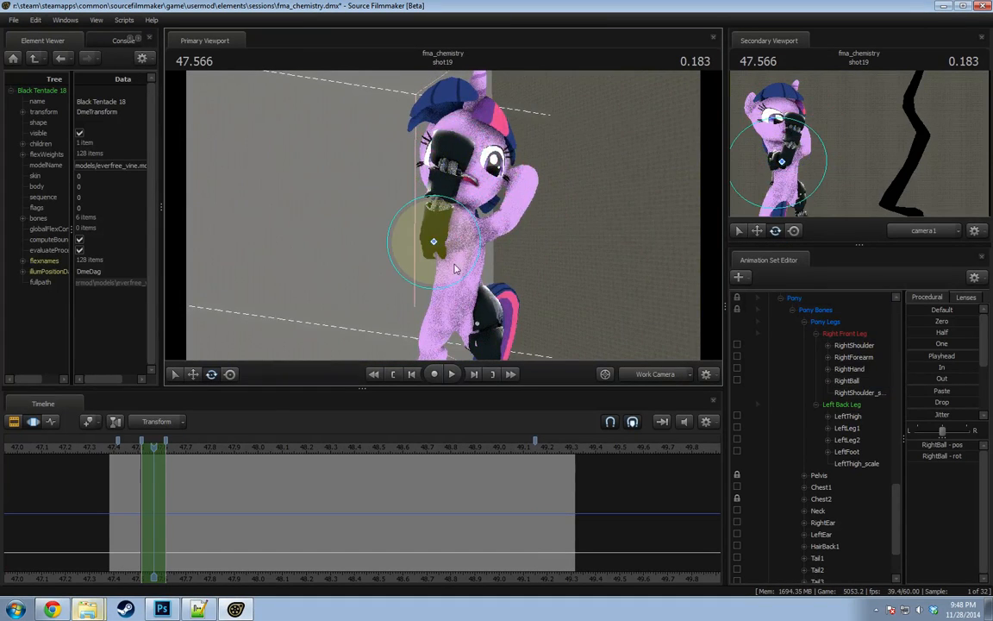
left_click_drag(414, 243, 431, 215)
left_click(844, 356)
right_click_drag(431, 215, 582, 272)
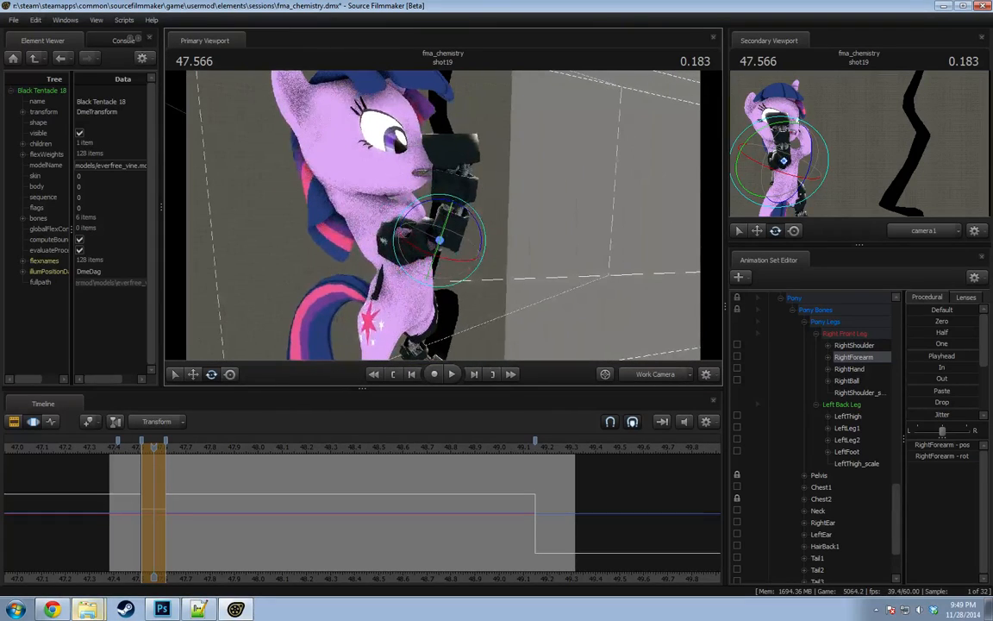
Rotate the Neck to lean the pony's head back away from the black tentacle.
left_click(376, 214)
left_click_drag(377, 215, 406, 226)
right_click_drag(405, 226, 470, 188)
key("e")
left_click_drag(471, 188, 464, 185)
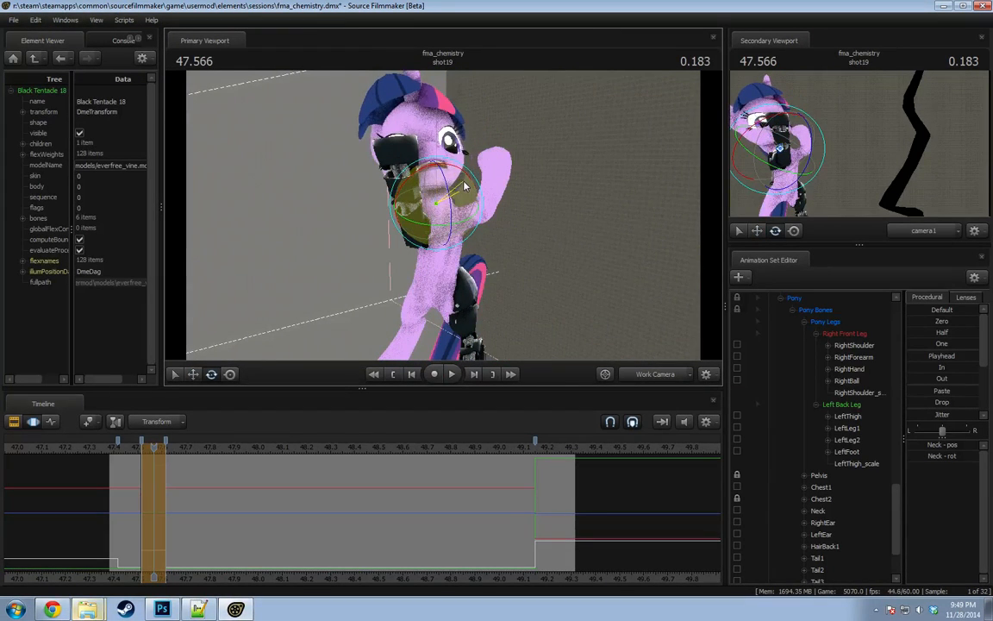
Try adjusting Chest1 to shift the torso at 47.566.
right_click_drag(451, 201, 441, 233)
left_click(418, 229)
mouse_move(158, 516)
left_mouse_down()
mouse_move(126, 515)
mouse_move(152, 518)
left_mouse_up()
right_click_drag(371, 285, 451, 206)
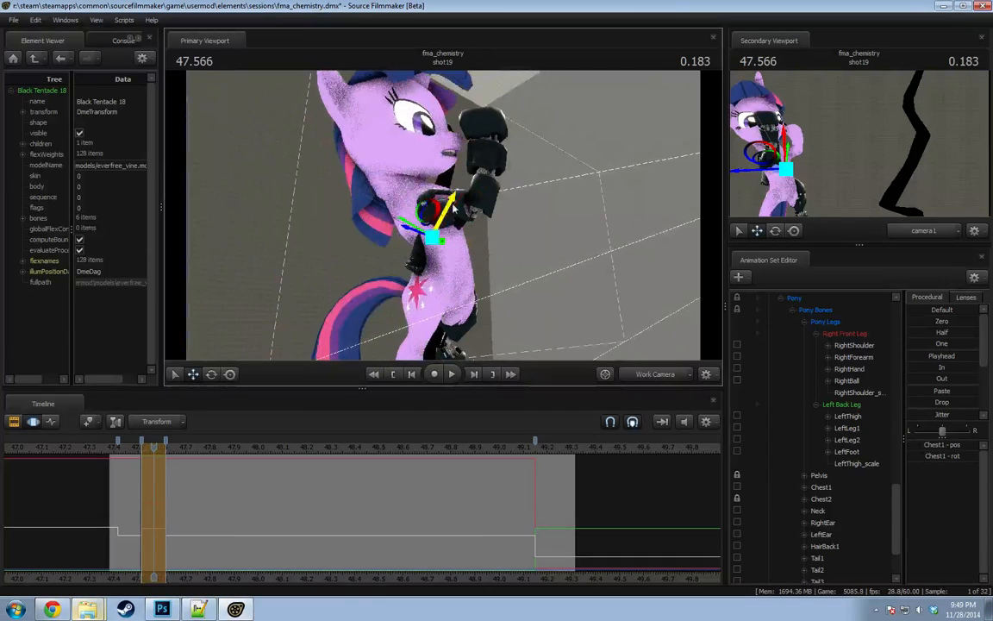
Try rotating the Head to tip the pony's face upward.
left_click(408, 175)
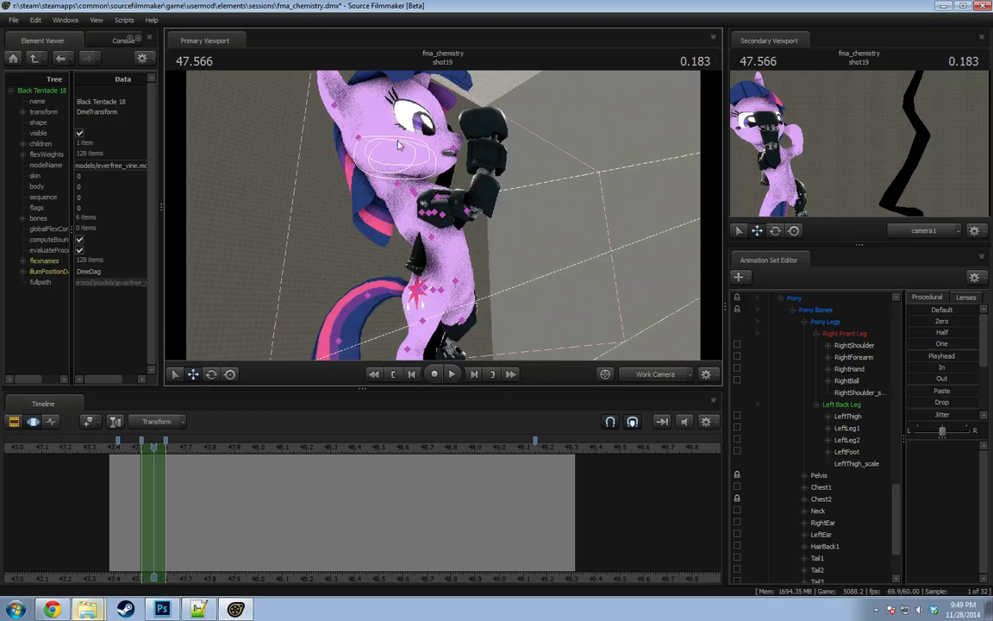
left_click(425, 171, "ctrl")
left_click(395, 173, "ctrl")
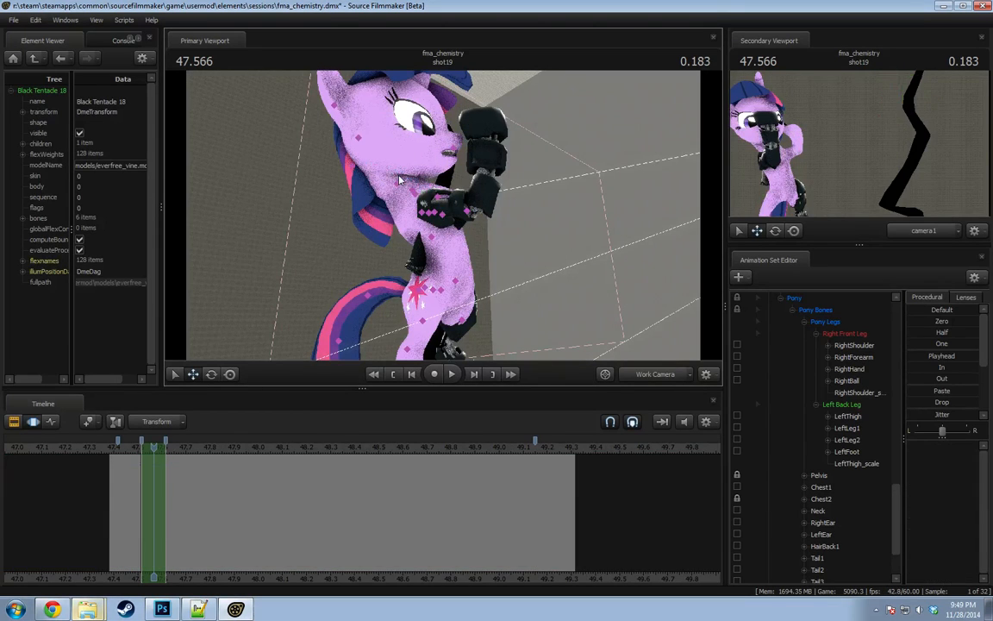
left_click(388, 171, "ctrl")
key("e")
right_click_drag(422, 156, 387, 480)
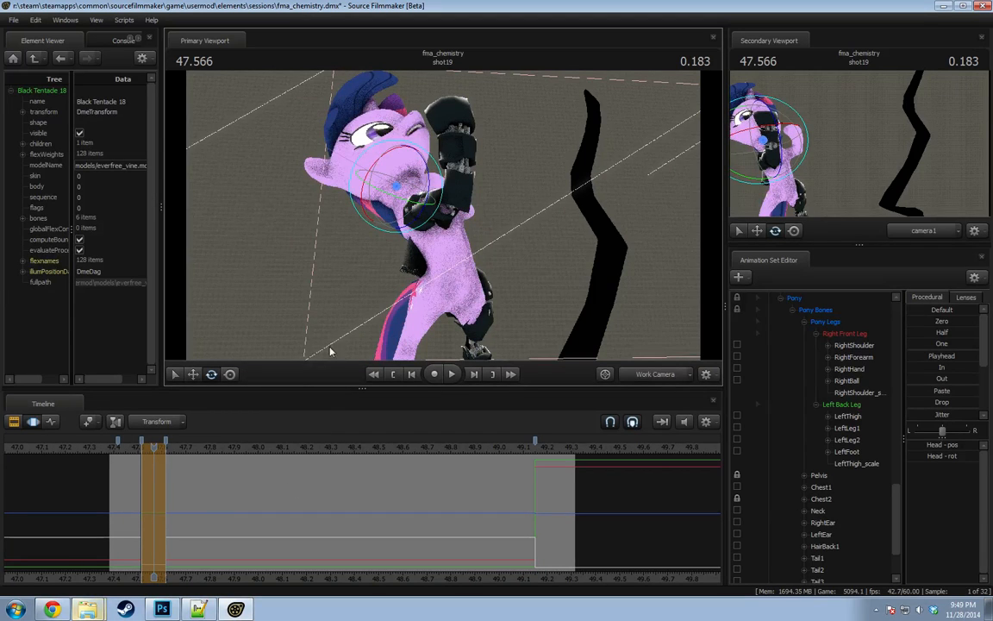
Try rotating Chest1 and Chest2 to straighten the torso under the tilted head.
left_click_drag(296, 312, 380, 250, "alt")
left_click(431, 211, "ctrl")
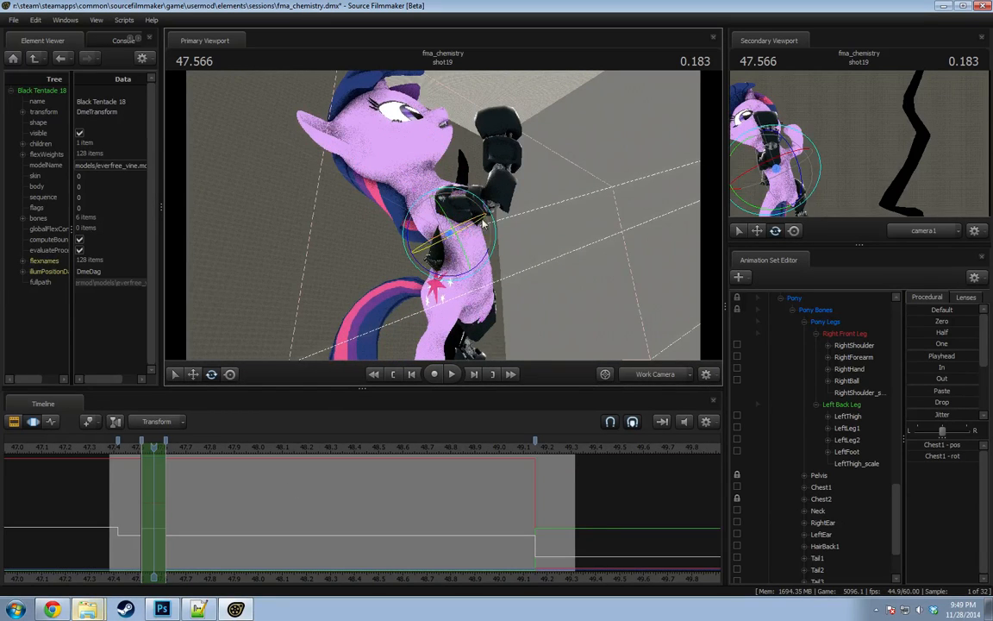
left_click_drag(484, 263, 468, 277)
key("w")
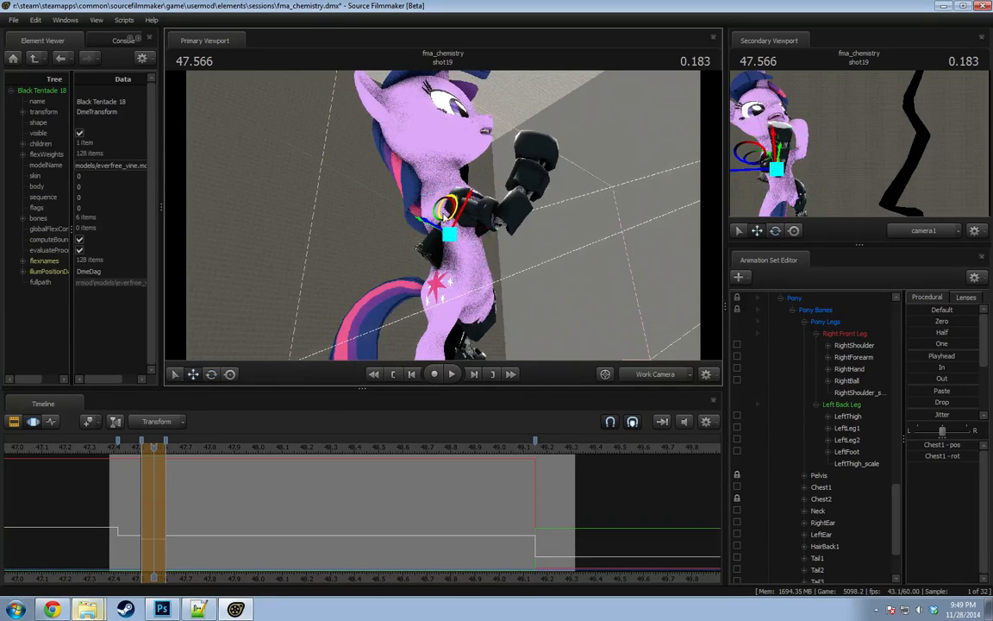
left_click_drag(403, 194, 451, 215, "alt")
left_click(464, 213, "ctrl")
key("e")
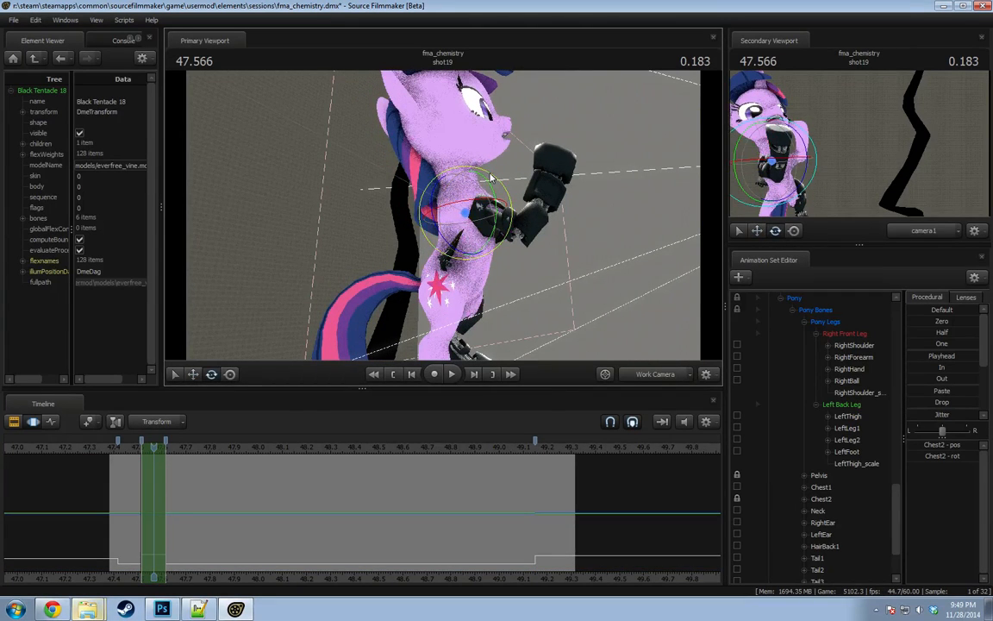
mouse_move(502, 187)
left_mouse_down()
mouse_move(483, 167)
mouse_move(328, 179)
mouse_move(415, 191)
mouse_move(493, 177)
left_mouse_up()
Try rotating the Neck, and undo it together with the preceding head and chest rotations.
left_click(451, 199, "ctrl")
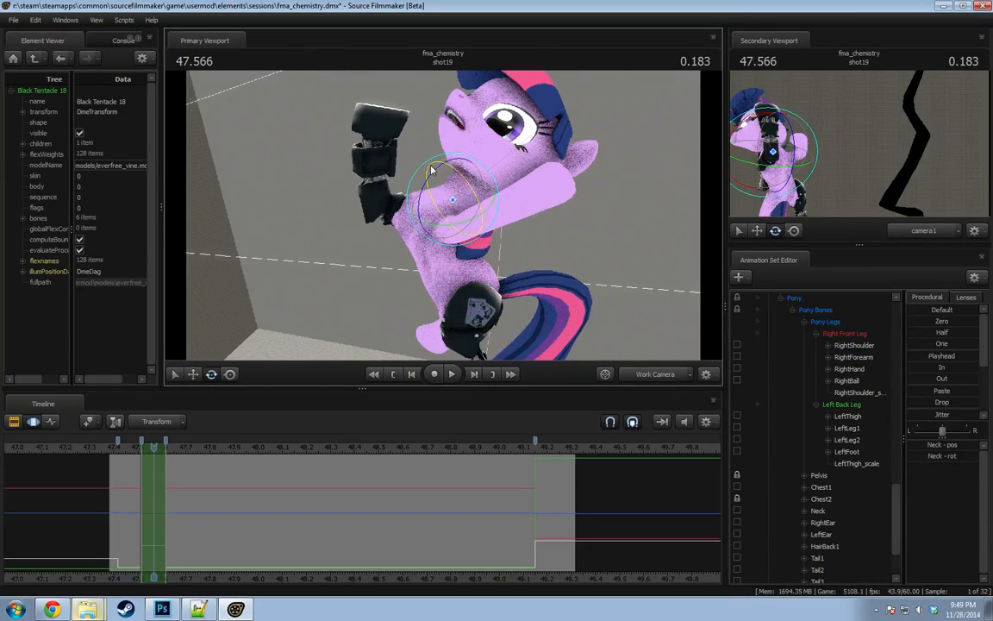
left_click_drag(426, 176, 449, 279)
key("ctrl+z")
left_click(440, 221, "ctrl")
key("ctrl+z")
key("ctrl+z")
key("ctrl+z")
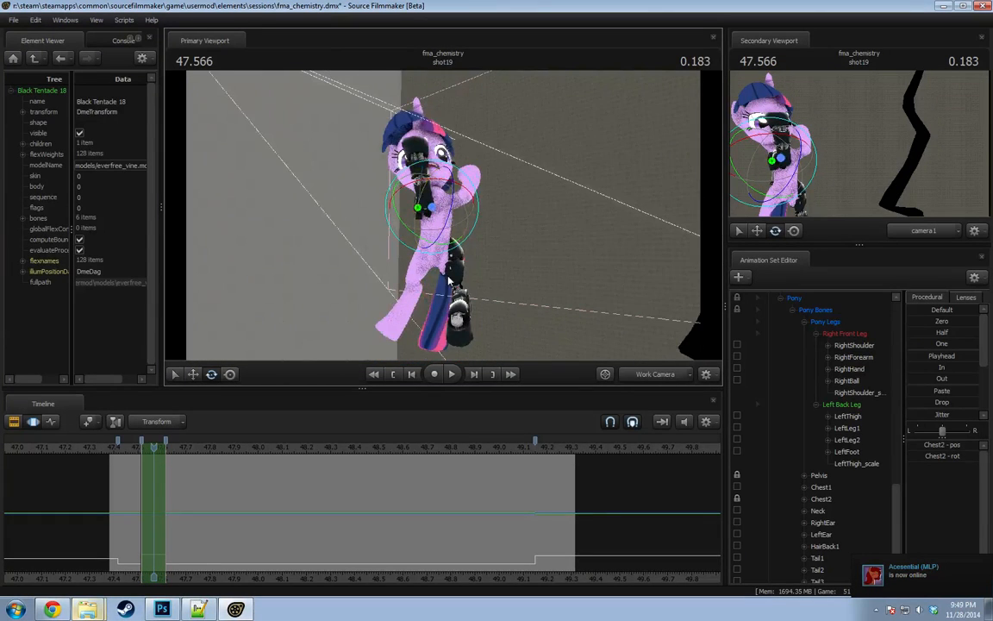
Rotate Chest2 to twist the upper body and swing the automail foreleg back from the face.
left_click_drag(153, 494, 151, 496)
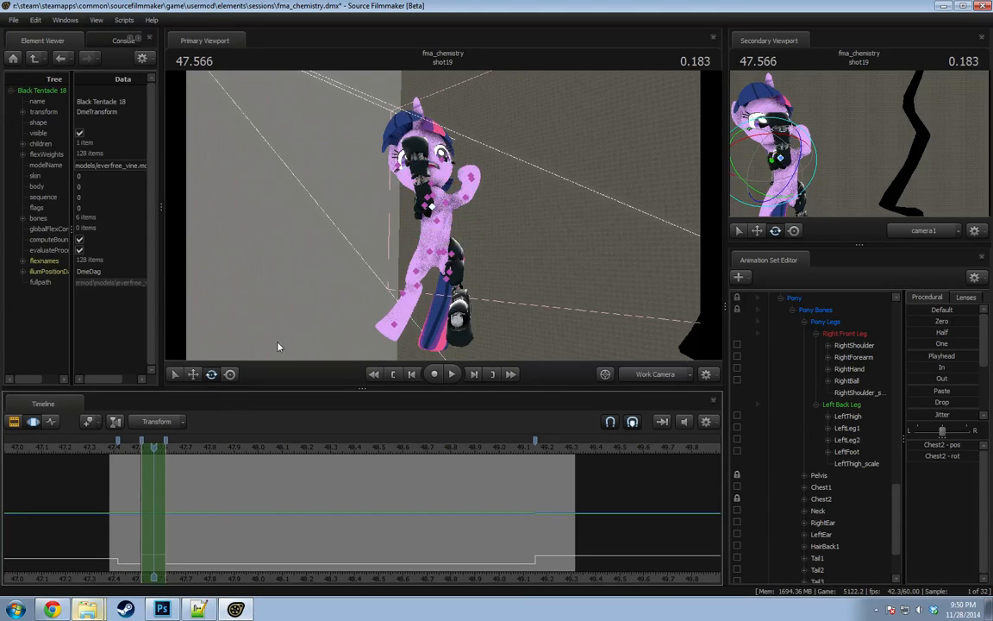
left_click(443, 221, "ctrl")
left_click_drag(458, 219, 424, 233)
Rotate the Neck and Head to turn the pony's face toward the black tentacle.
left_click(429, 200)
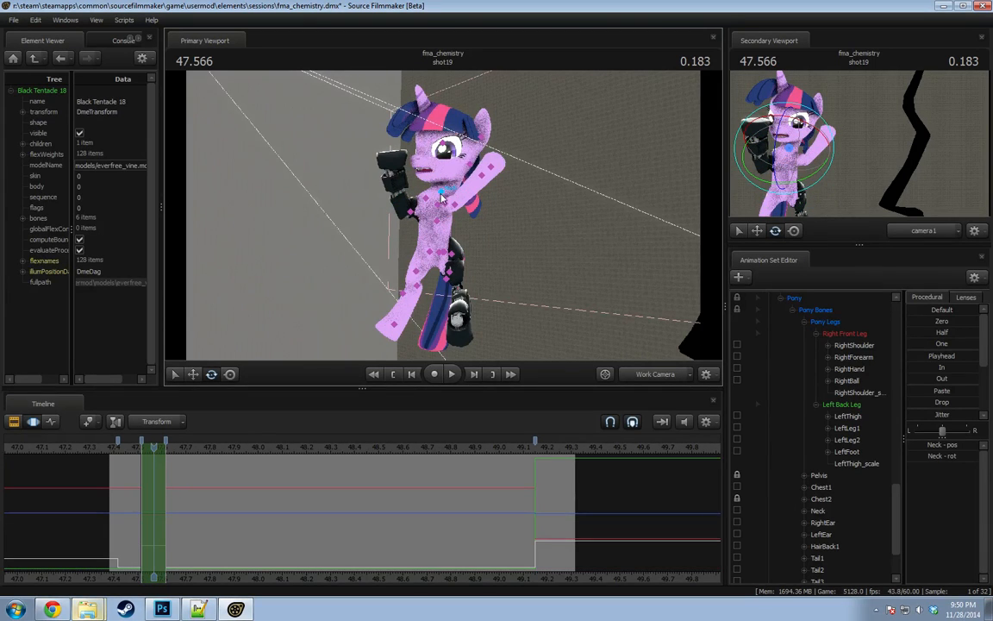
left_click(440, 207, "ctrl")
left_click_drag(439, 210, 439, 184)
left_click(442, 192, "ctrl")
left_click(439, 176, "ctrl")
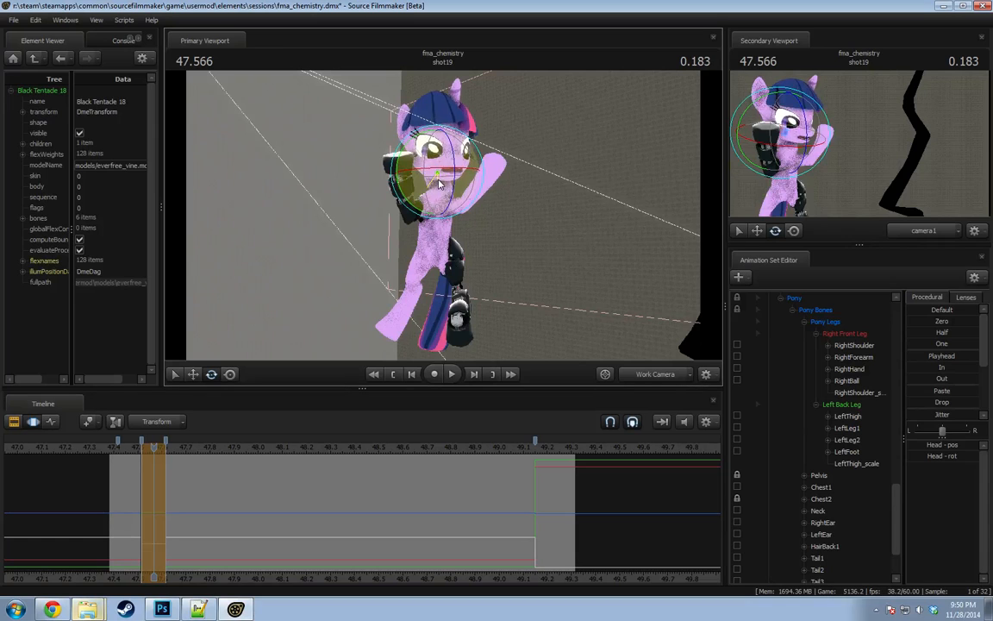
Select the Twilight Body's Face group and move its view target to redirect the eyes.
scroll(848, 400, "up", 14)
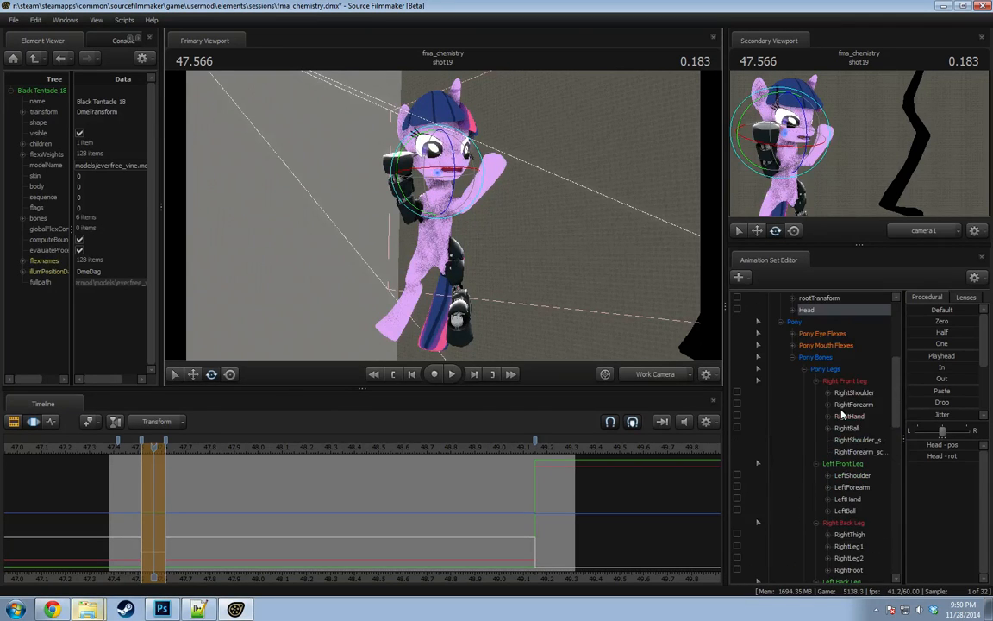
scroll(838, 401, "up", 3)
left_click(794, 346)
key("s")
mouse_move(459, 233)
left_mouse_down()
mouse_move(483, 235)
mouse_move(459, 233)
left_mouse_up()
key("w")
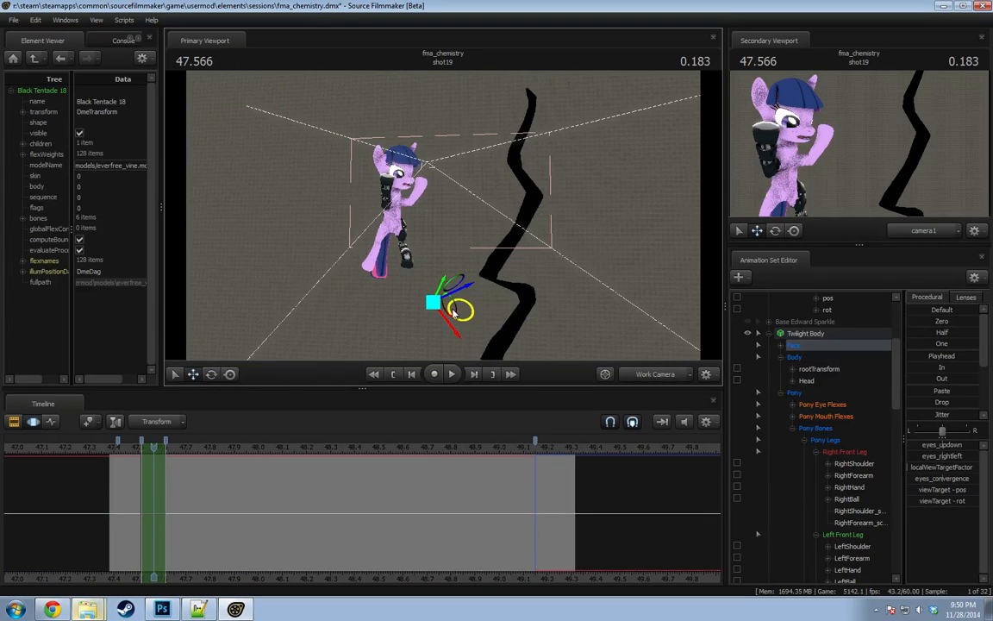
left_click_drag(455, 312, 483, 293)
left_click_drag(480, 203, 488, 189)
Rotate the left front leg to lower it and reach it forward toward the tentacle.
left_click_drag(459, 245, 439, 233, "alt")
left_click_drag(371, 245, 414, 228, "alt")
key("ctrl+z")
left_click_drag(438, 182, 385, 196)
key("w")
left_click(409, 177, "ctrl")
key("e")
mouse_move(438, 243)
left_mouse_down()
mouse_move(441, 217)
mouse_move(385, 207)
mouse_move(439, 229)
left_mouse_up()
Reposition Chest1 of the Twilight Body to adjust the torso's lean at 47.566.
left_click(414, 215, "ctrl")
key("w")
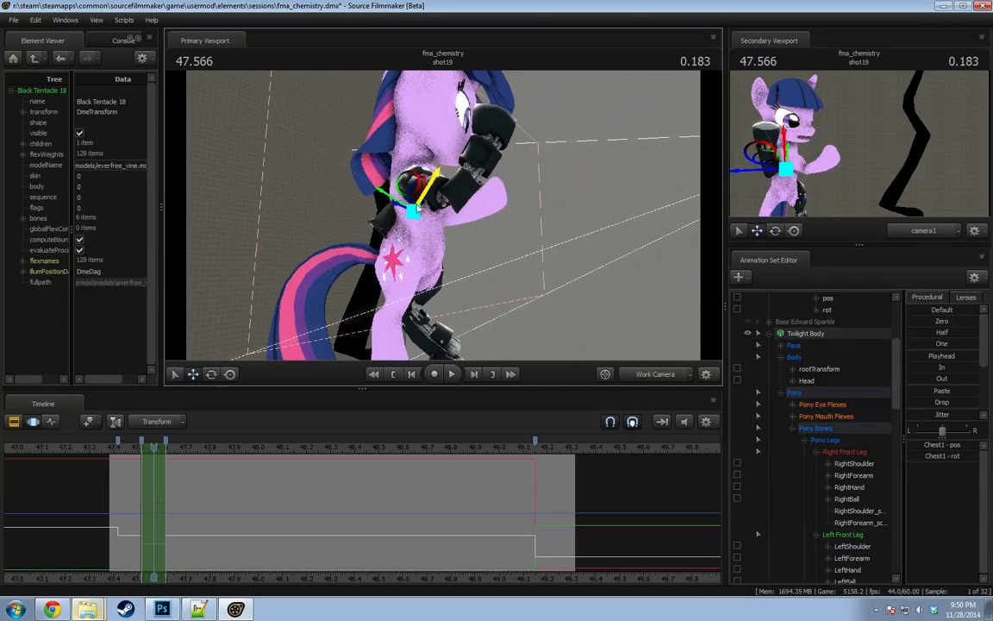
left_click_drag(411, 188, 334, 219)
left_click_drag(443, 220, 436, 235)
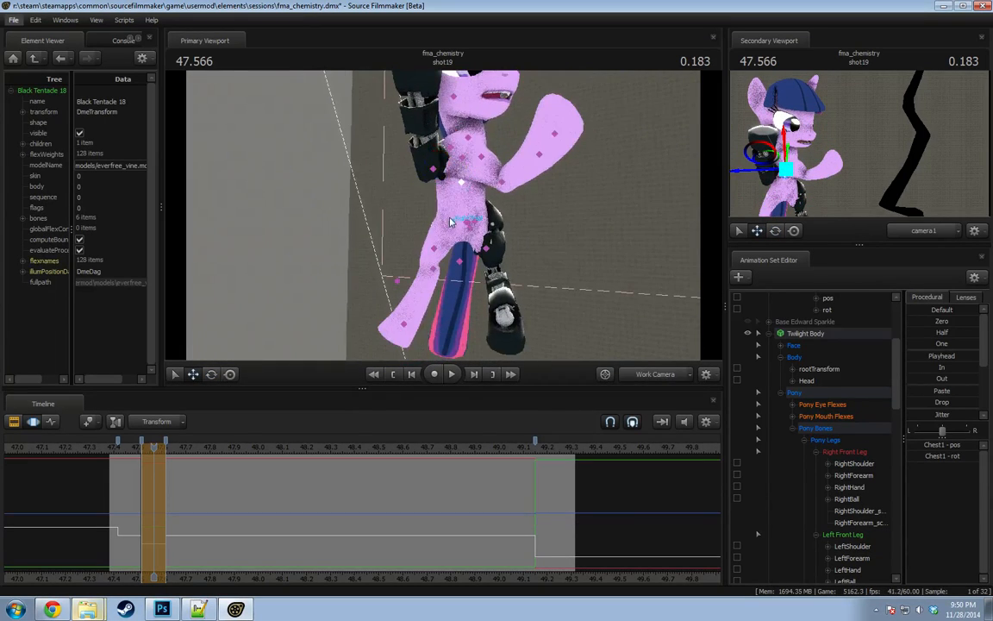
Select the Twilight Body's RightThigh for rotation and locate the right back leg's bones.
left_click(447, 223, "ctrl")
key("e")
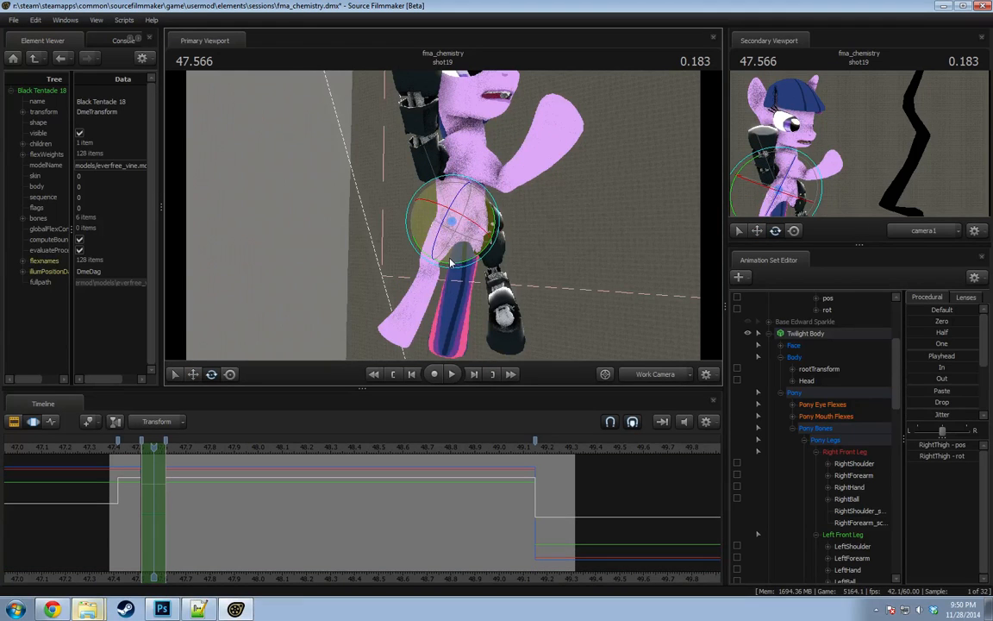
left_click_drag(476, 271, 460, 228, "alt")
scroll(851, 455, "down", 2)
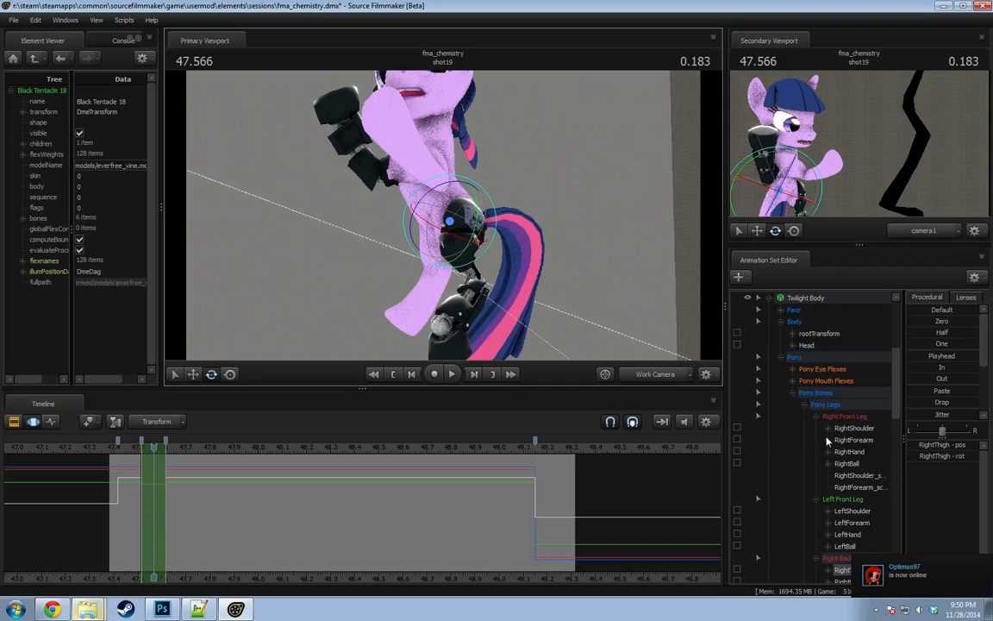
Rotate the LeftThigh bones of Twilight Body and Twilight AutoMail together at the current frame.
scroll(856, 487, "down", 2)
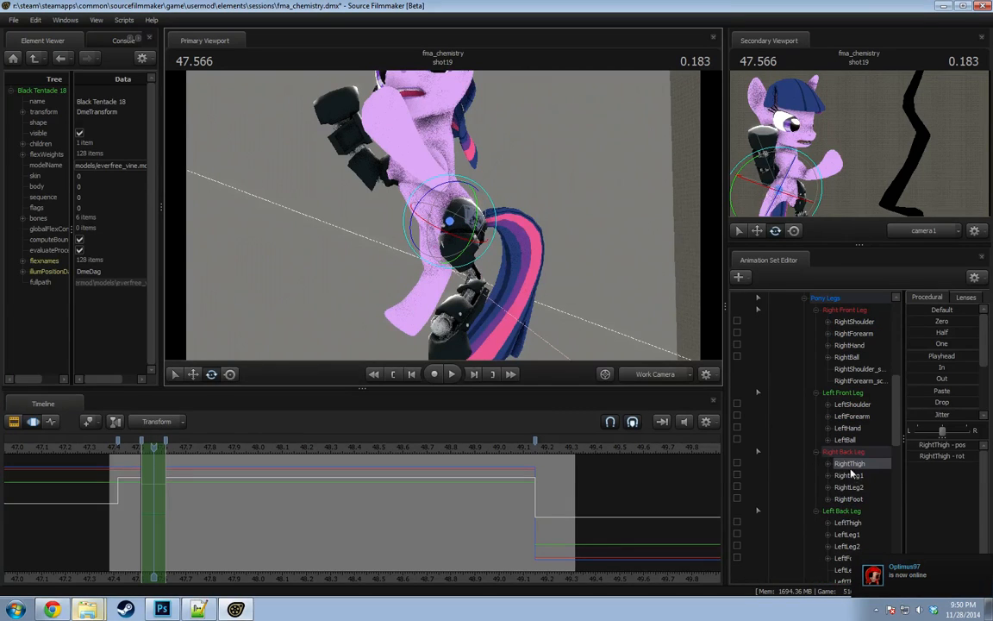
left_click(849, 523)
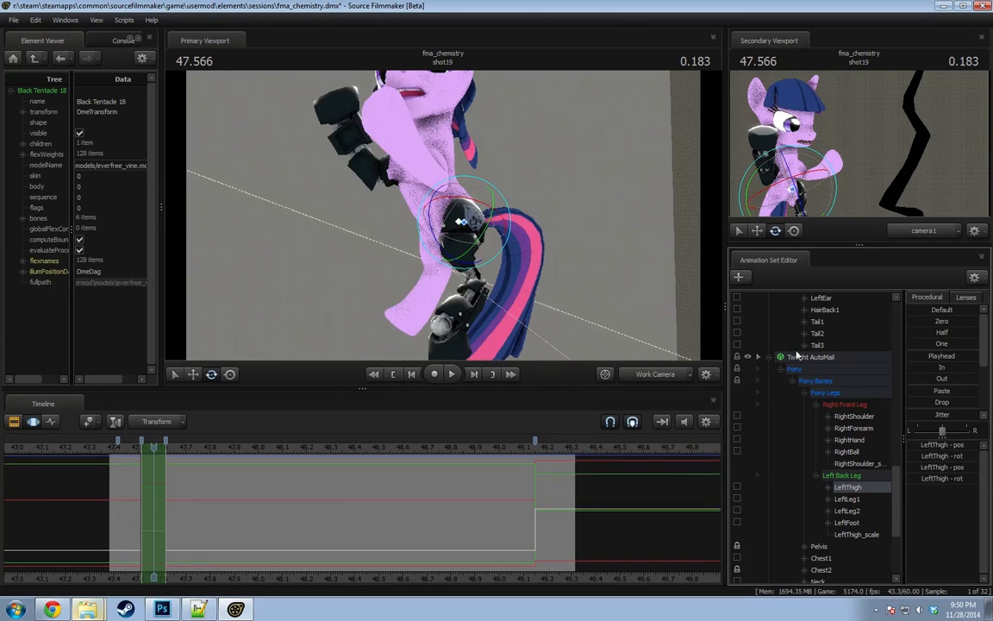
left_click_drag(528, 280, 465, 221, "alt")
left_click_drag(458, 233, 456, 265)
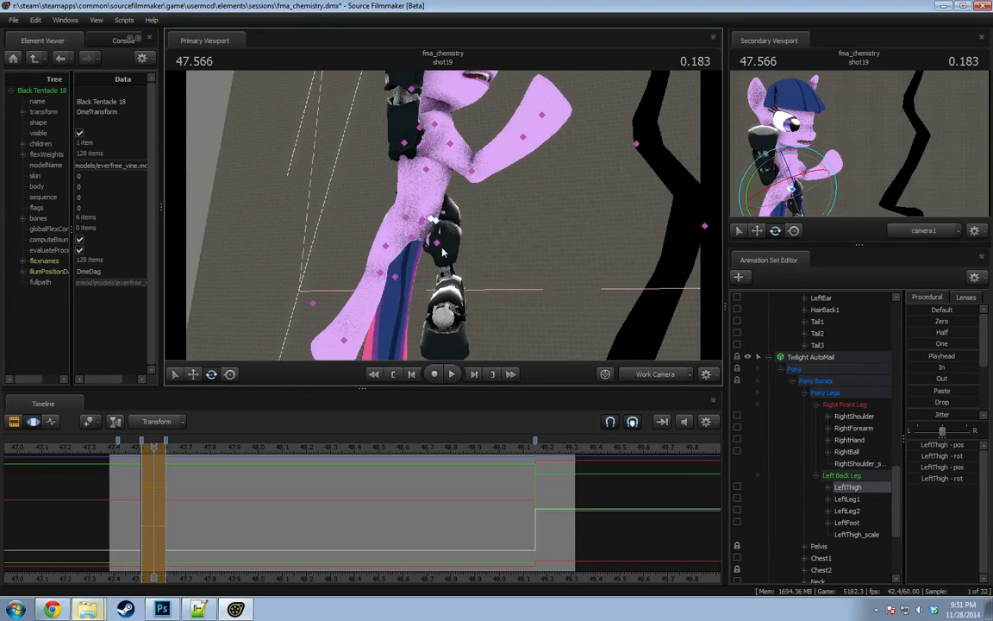
Rotate Twilight AutoMail's LeftLeg1 bone to bend the mechanical back leg.
left_click(440, 269)
left_click(848, 499)
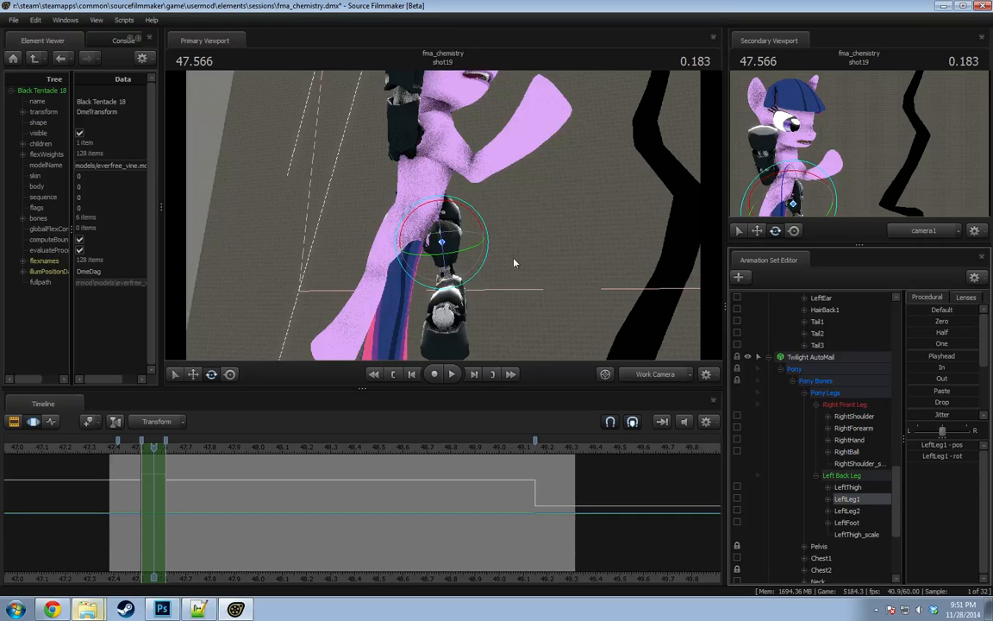
left_click_drag(466, 280, 389, 184)
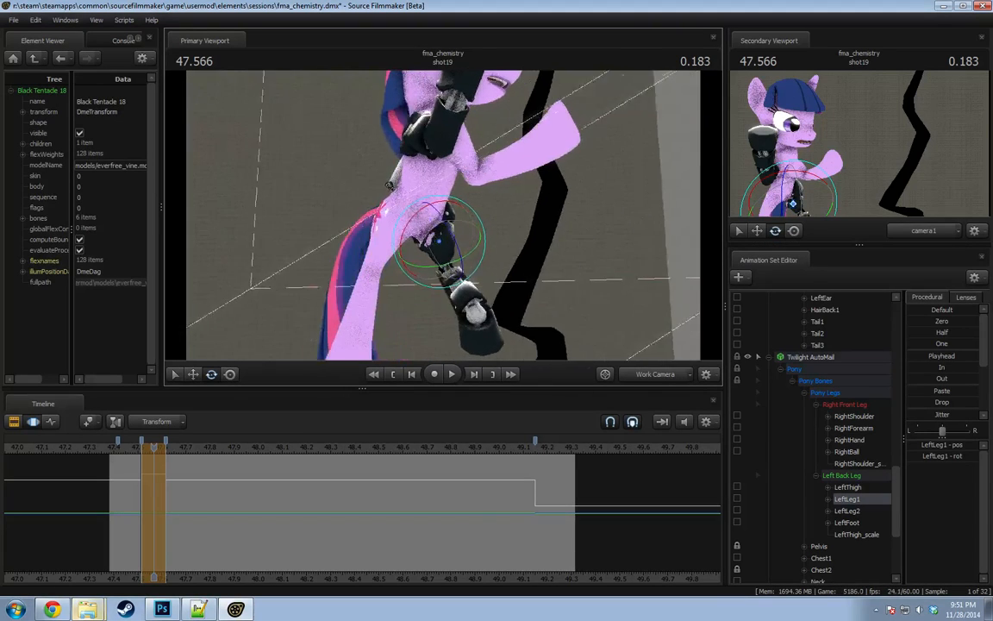
left_click_drag(441, 226, 458, 344, "alt")
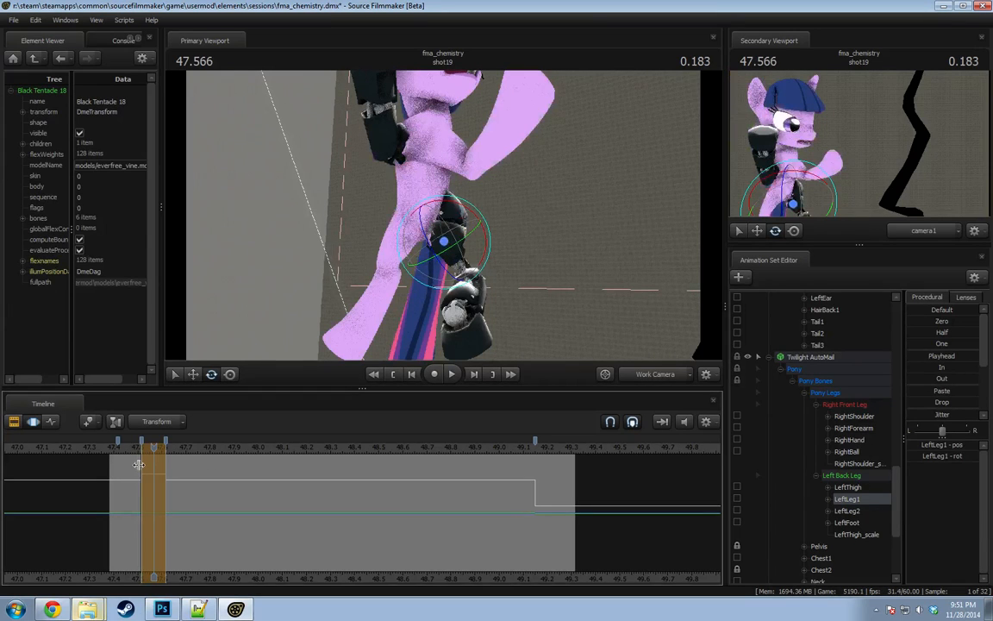
Advance the time selection to 47.650 and carry the preceding pose of Twilight Body and Twilight AutoMail into it.
mouse_move(164, 470)
left_mouse_down()
mouse_move(182, 465)
mouse_move(127, 455)
mouse_move(169, 451)
left_mouse_up()
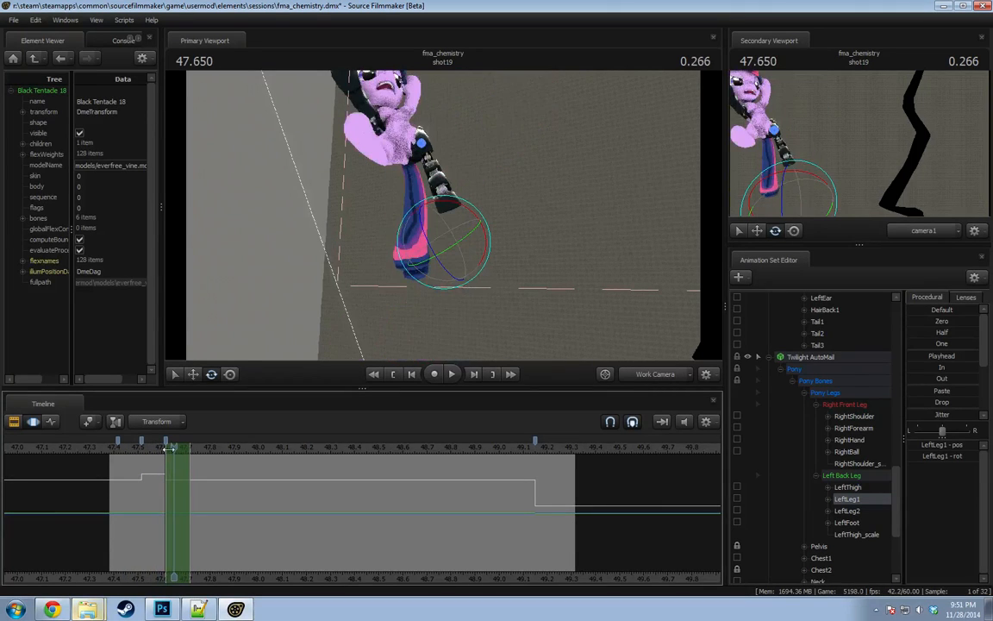
scroll(854, 409, "up", 7)
scroll(844, 410, "down", 5)
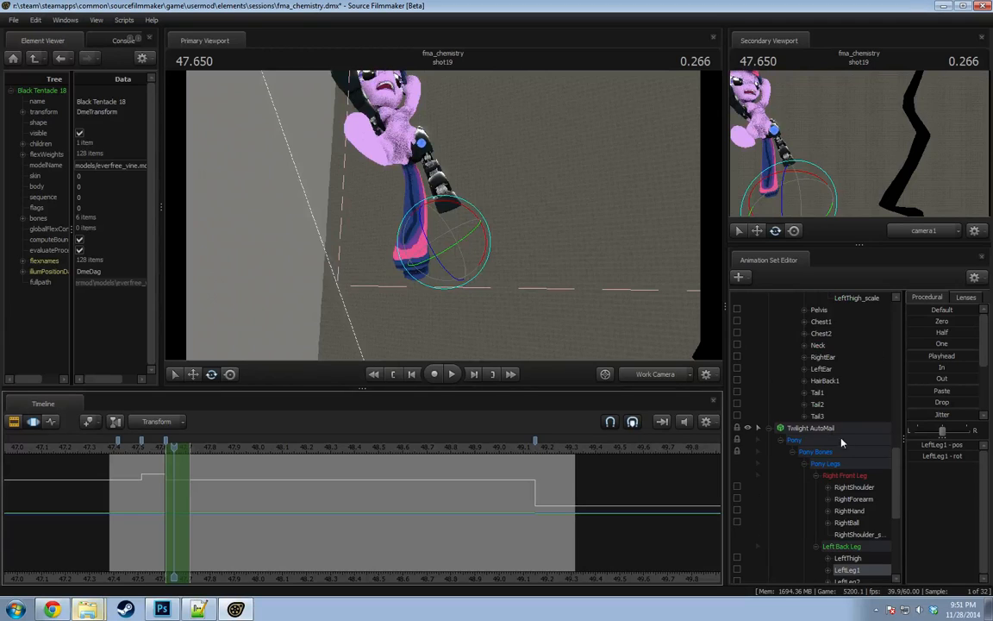
left_click(822, 429)
scroll(823, 437, "up", 10)
scroll(824, 435, "up", 3)
left_click(834, 372)
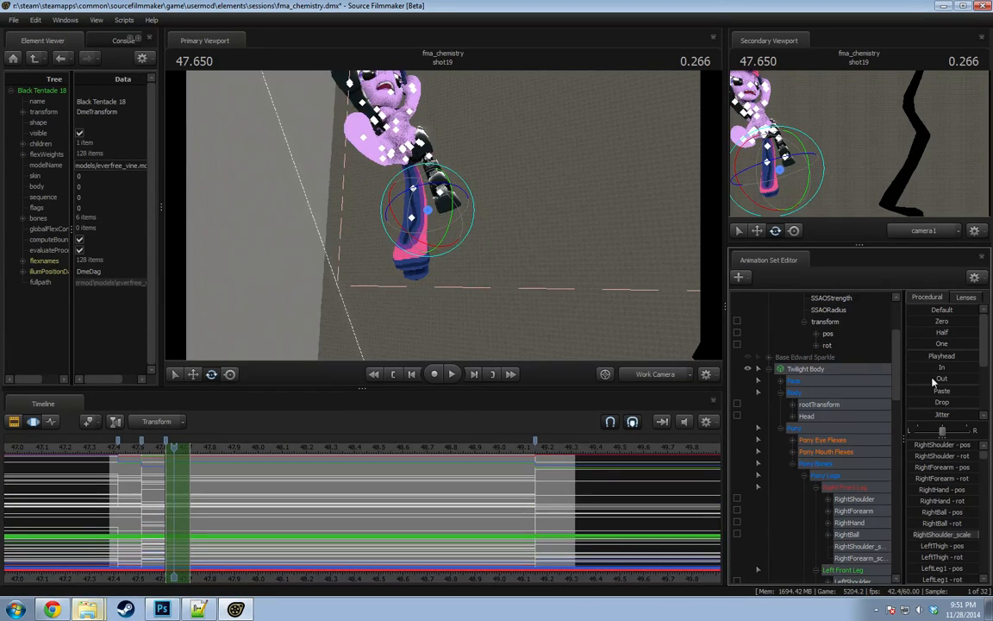
left_click_drag(933, 380, 977, 380)
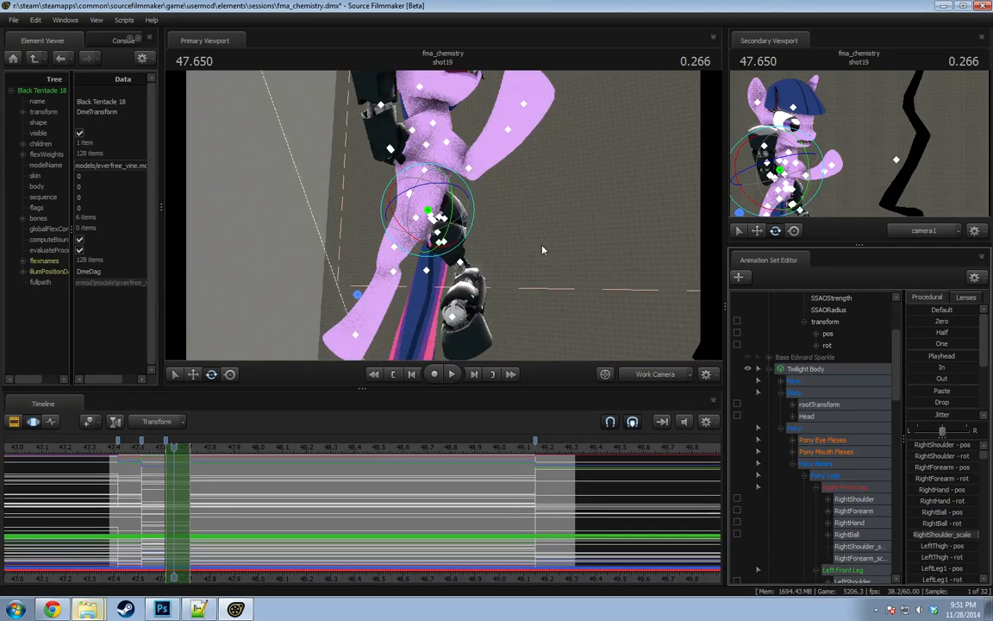
Rotate Twilight Body's Pelvis bone to turn the character at 47.650.
left_click_drag(542, 250, 486, 213)
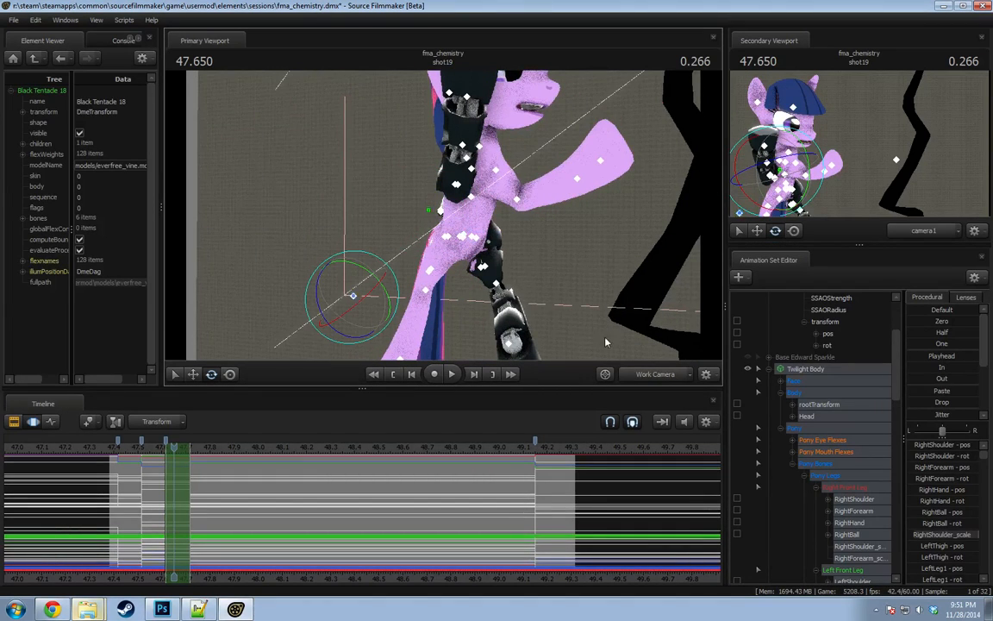
scroll(782, 420, "down", 5)
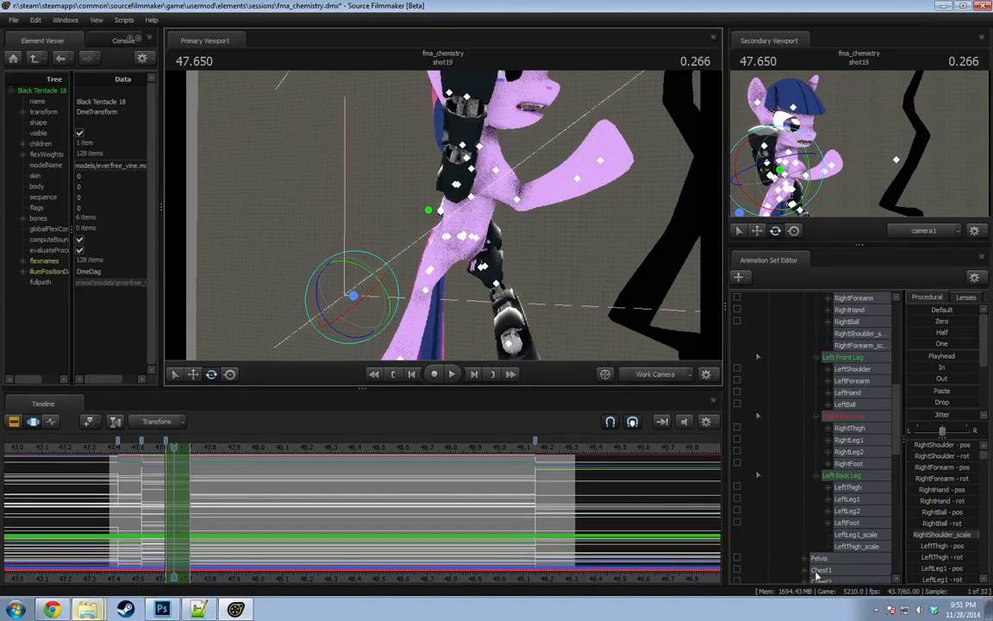
left_click(818, 558)
left_click_drag(454, 230, 421, 226)
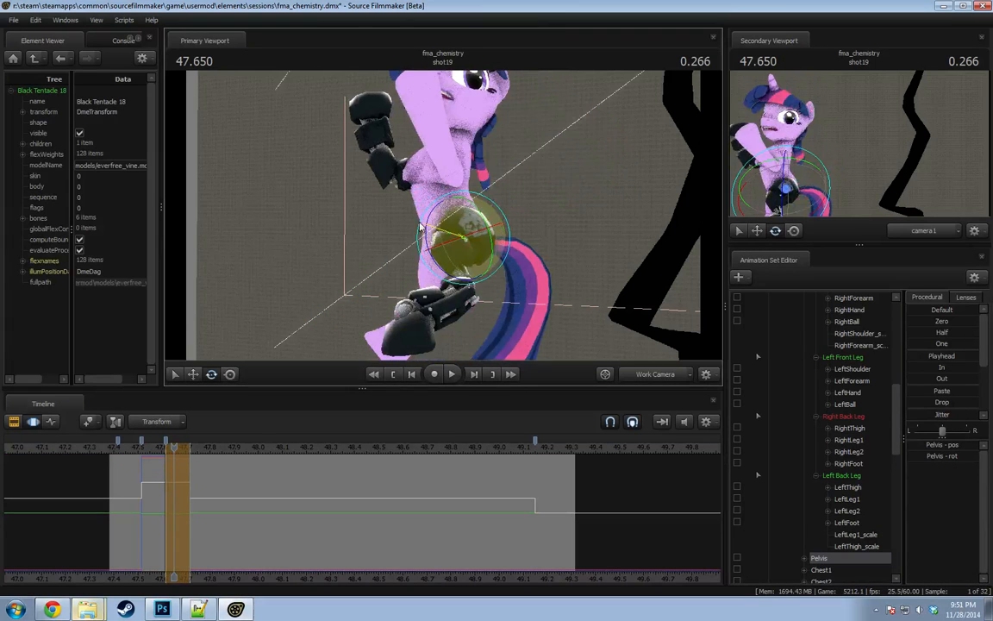
Rotate the LeftThigh bones of both the body and the AutoMail model to swing the mechanical back leg.
key("ctrl")
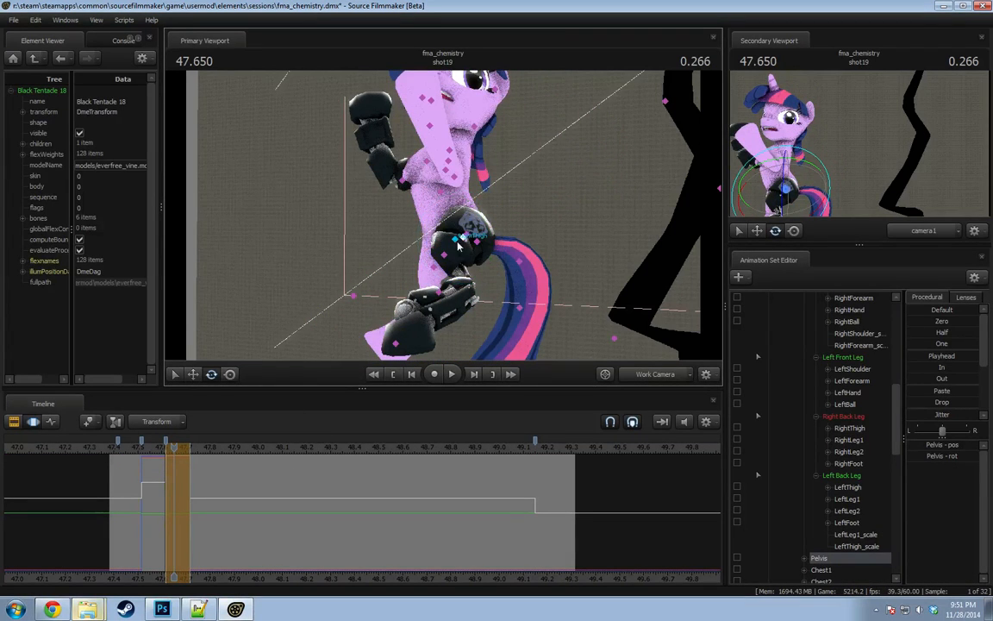
left_click(468, 238, "ctrl")
left_click_drag(468, 240, 483, 264)
key("ctrl+z")
scroll(854, 492, "down", 10)
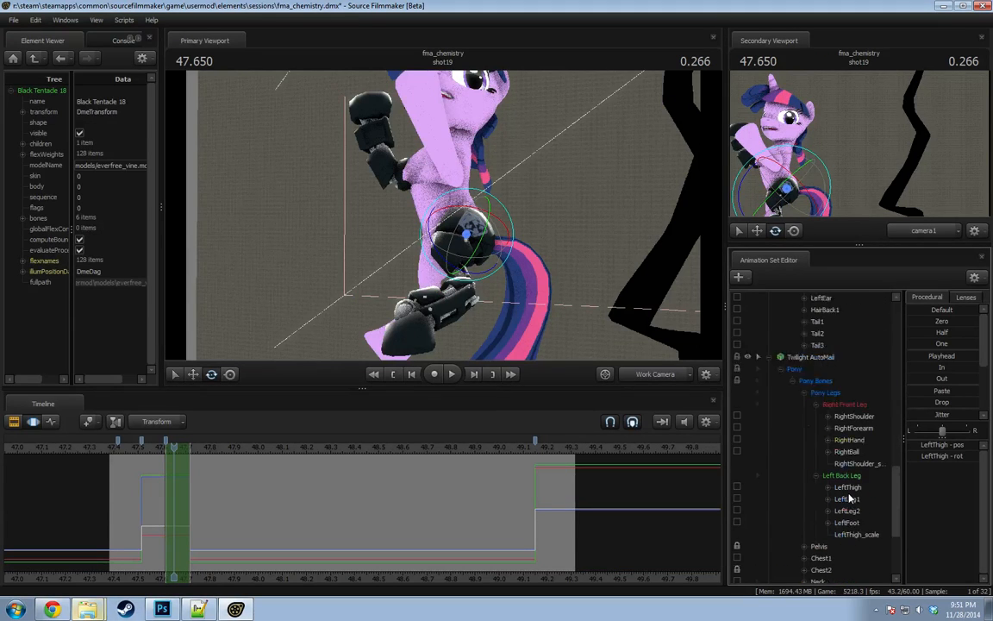
left_click(852, 454, "ctrl")
left_click_drag(449, 277, 473, 238)
Rotate Twilight AutoMail's LeftLeg1 bone to reposition the lower part of the mechanical back leg.
left_click(473, 269)
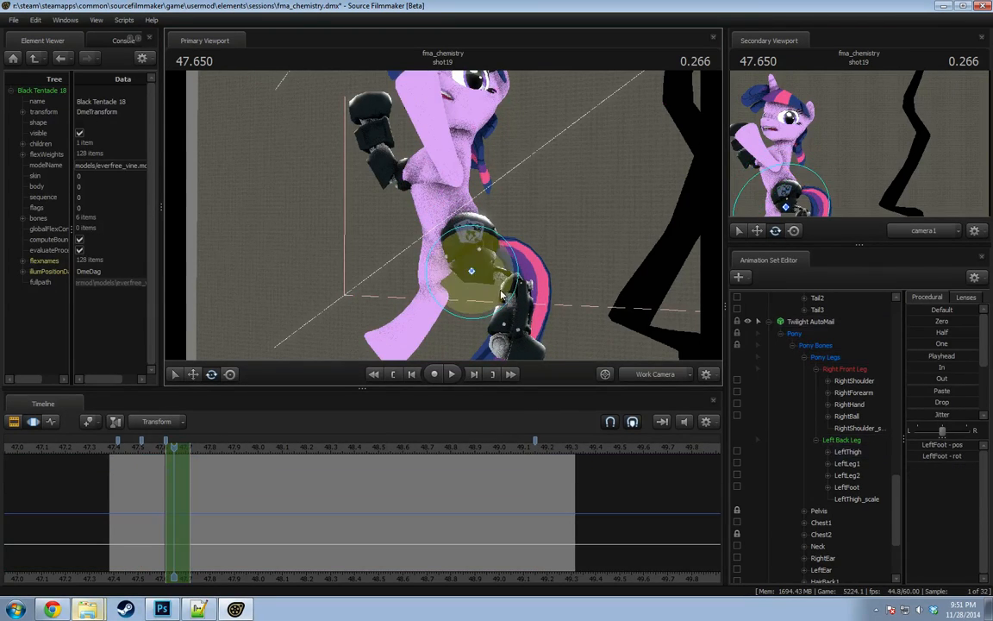
scroll(766, 483, "down", 2)
left_click(847, 392)
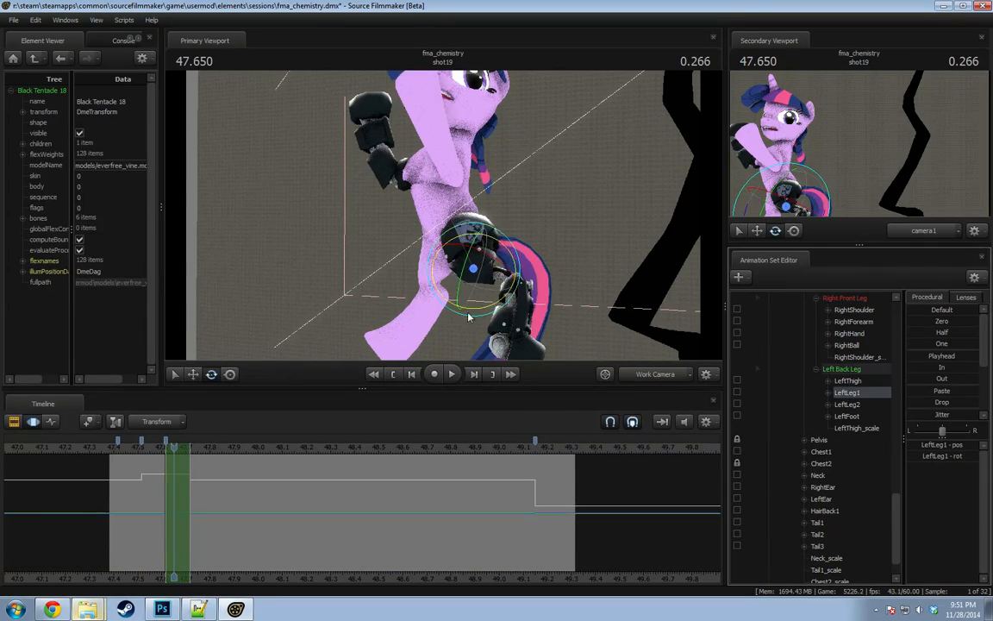
left_click_drag(469, 318, 422, 313)
Try rotating LeftLeg1 and LeftLeg2 together, undo it, and rotate only AutoMail's LeftLeg2 bone.
left_click(852, 406, "ctrl")
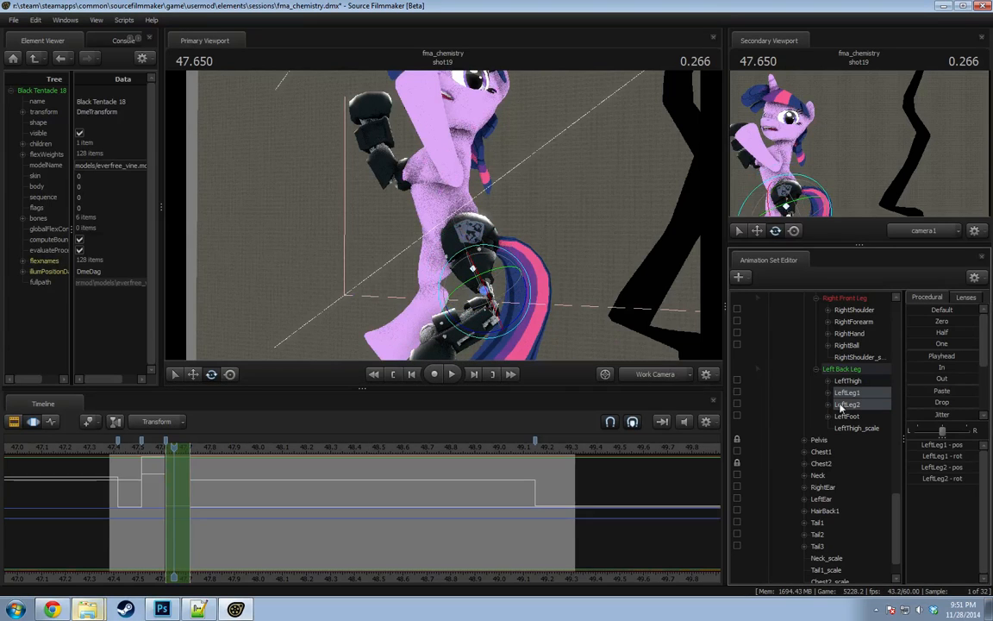
left_click_drag(474, 335, 522, 333)
key("ctrl+z")
left_click(850, 403)
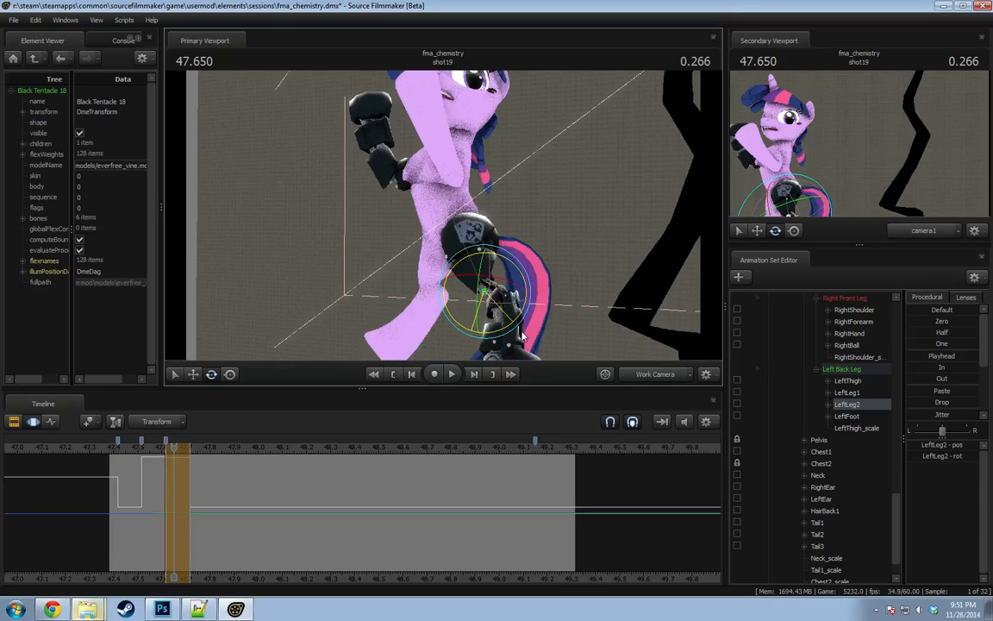
Refine the bend of the mechanical back leg by adjusting the LeftLeg1 and LeftLeg2 rotations.
left_click(847, 392)
left_click_drag(476, 315, 497, 336)
left_click(853, 405)
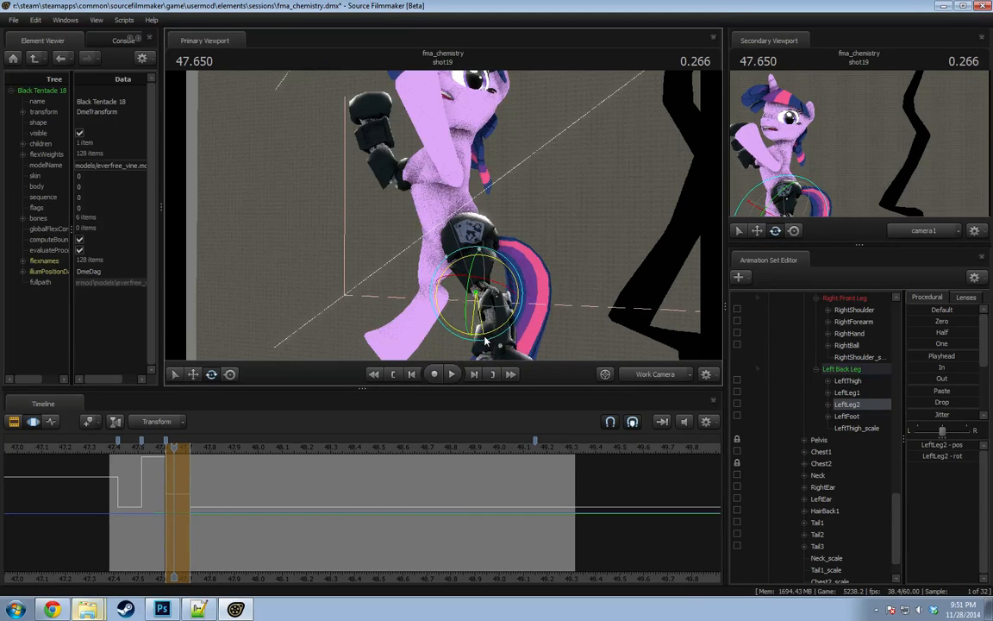
left_click(849, 417)
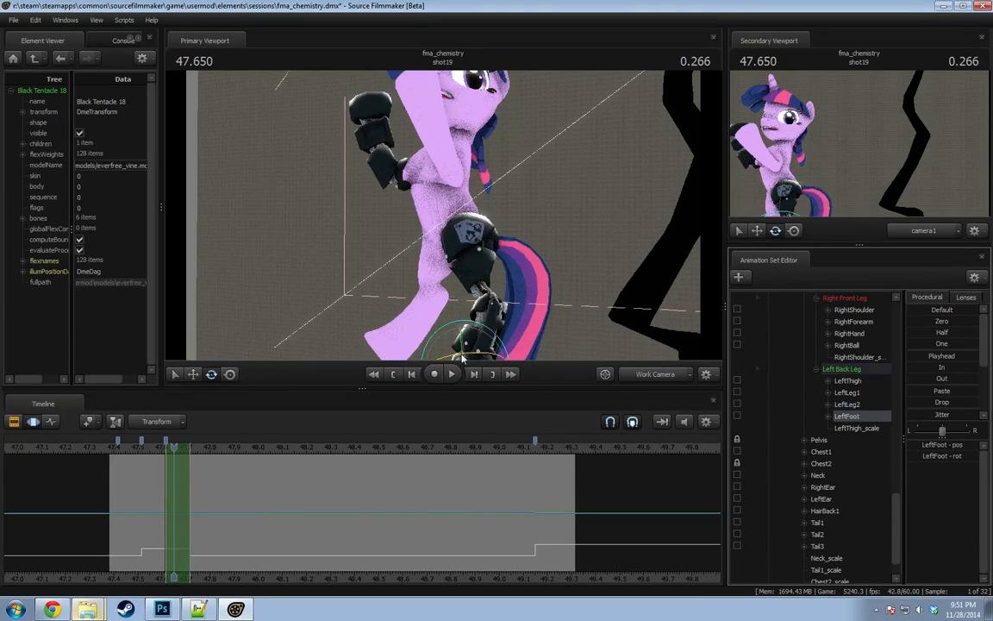
left_click(444, 326)
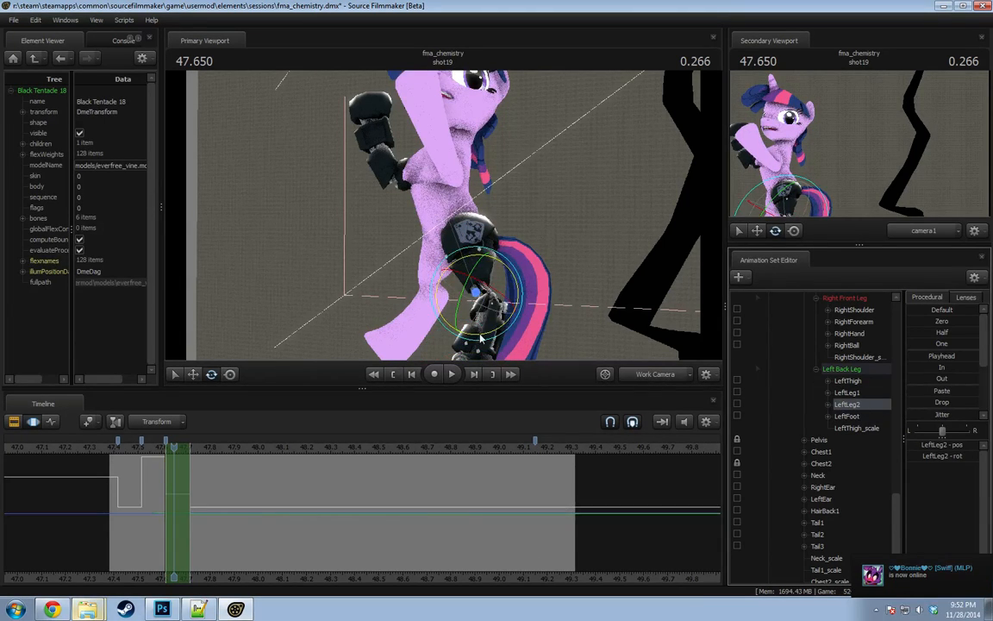
Rotate the Chest1 bone at 47.650 and try shifting its position.
left_click(441, 197, "ctrl")
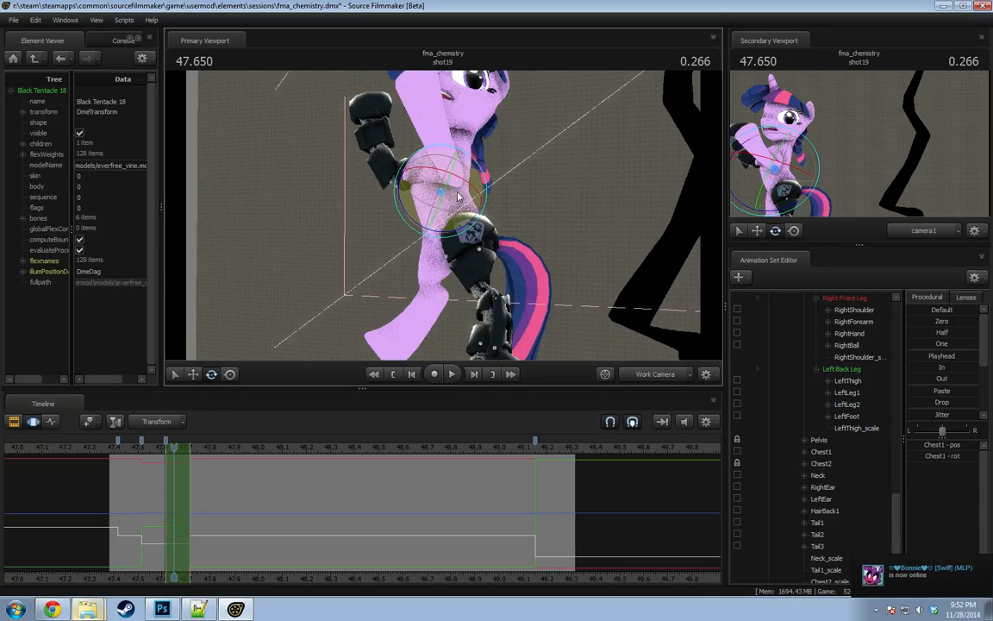
left_click_drag(461, 188, 417, 185)
left_click_drag(533, 191, 362, 192, "alt")
key("w")
left_click_drag(487, 241, 507, 197, "alt")
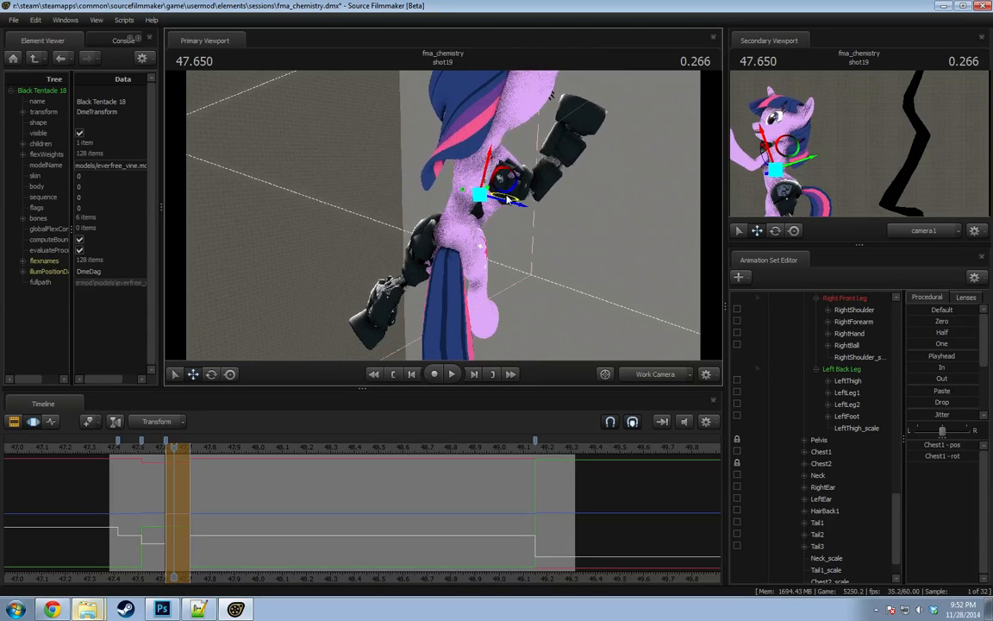
key("ctrl+z")
Move the playhead to 49.200 and apply a preset value to Twilight Body's Chest1 bone over the selected time range.
scroll(887, 438, "down", 1)
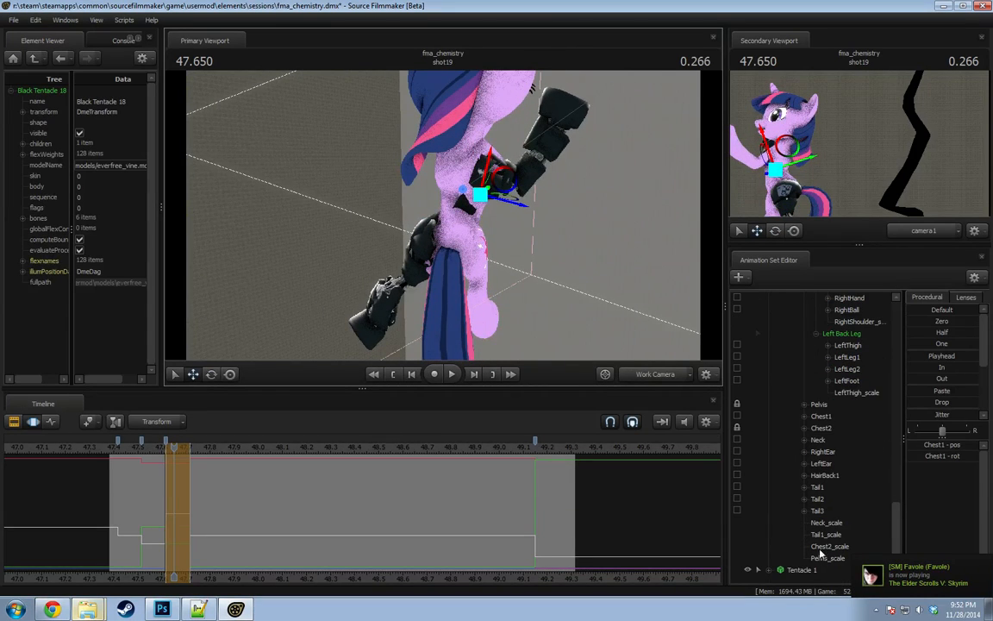
scroll(834, 475, "up", 2)
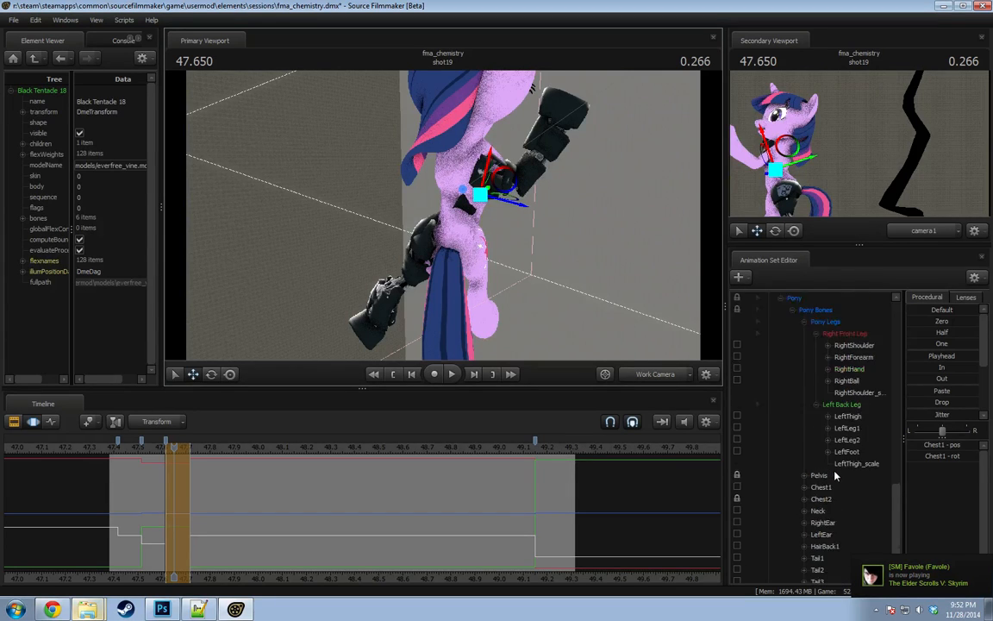
left_click(823, 488)
left_click(547, 446)
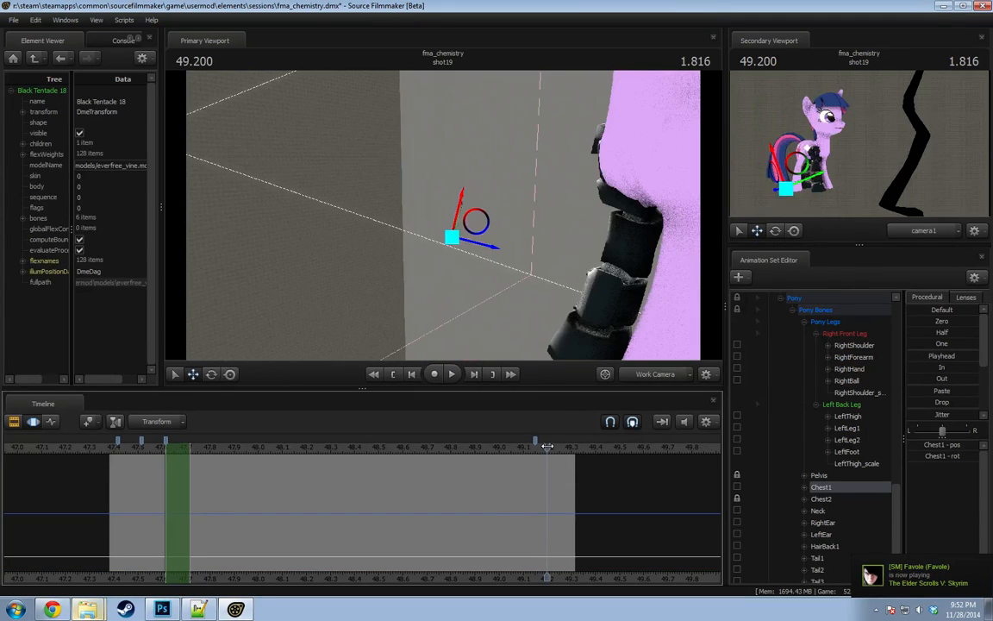
scroll(746, 468, "down", 3)
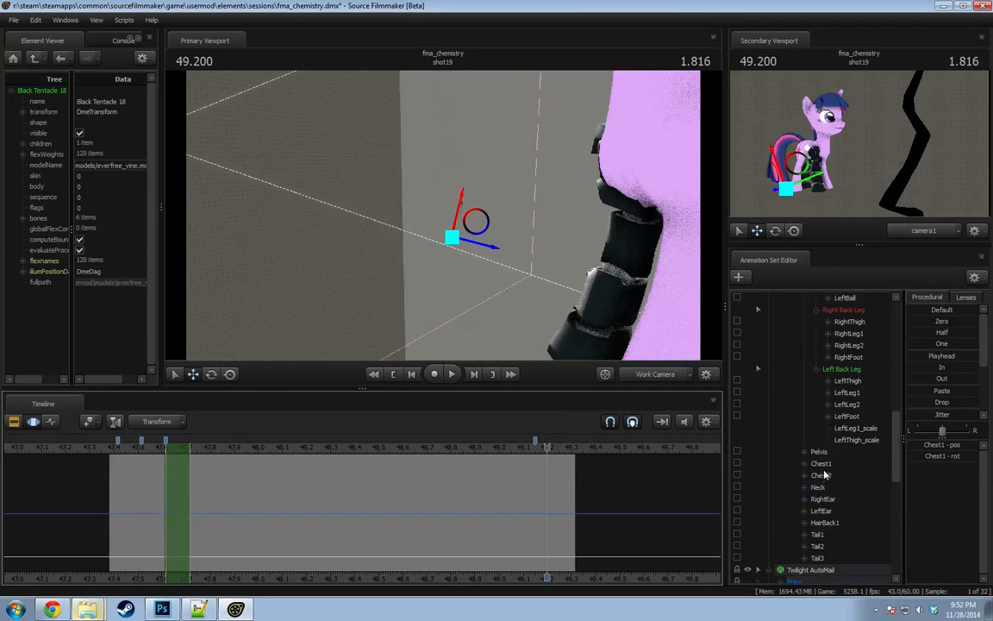
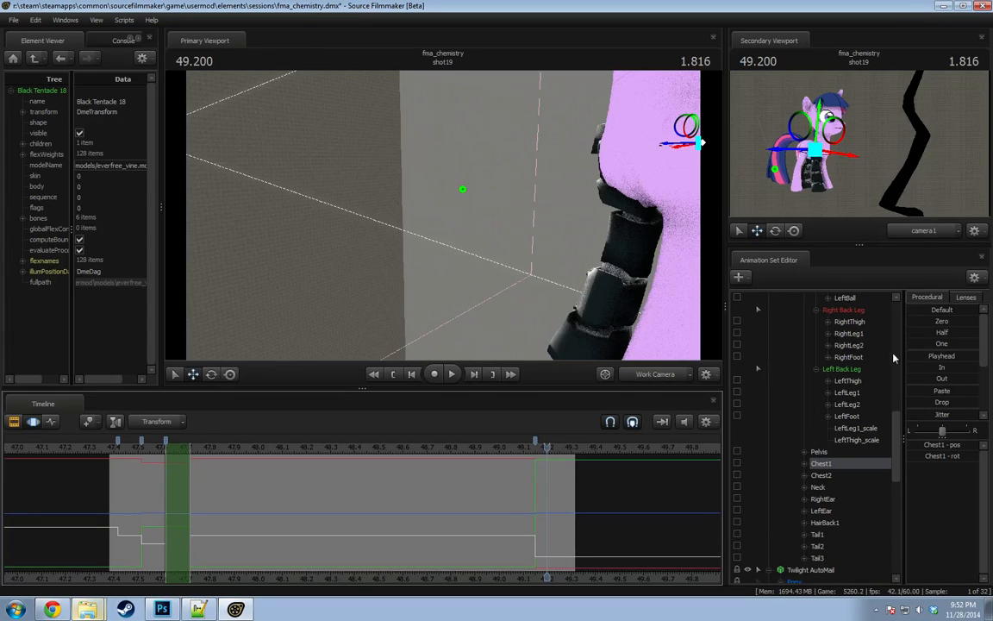
left_click(941, 366)
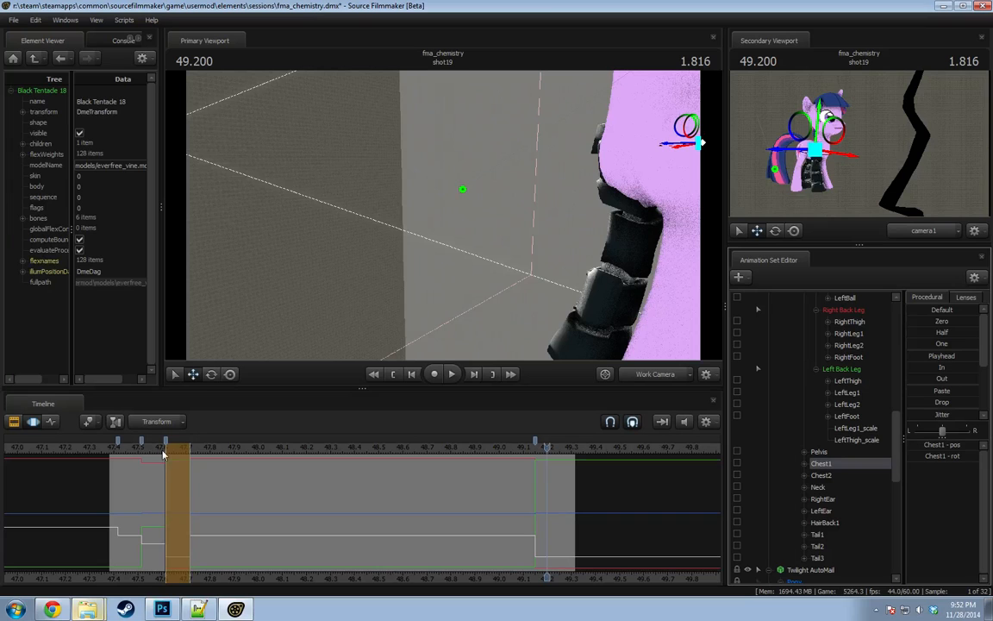
Return to 47.650 and rotate and reposition Twilight Body's Chest1 bone.
left_click(169, 447)
key("e")
left_click_drag(435, 221, 450, 199)
key("w")
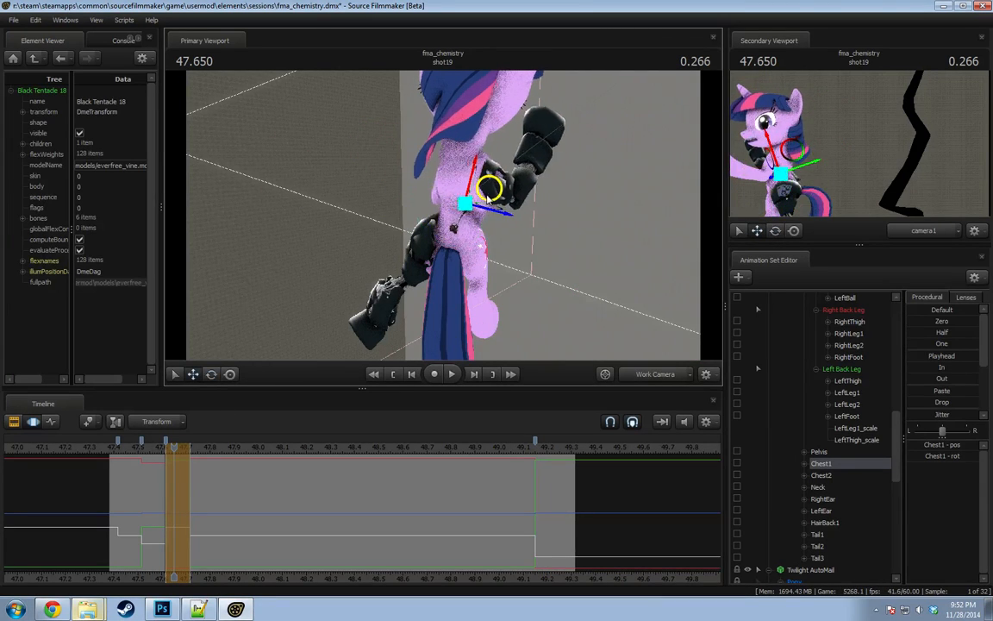
Rotate Twilight Body's Pelvis bone to readjust the hips at 47.650.
left_click(454, 249)
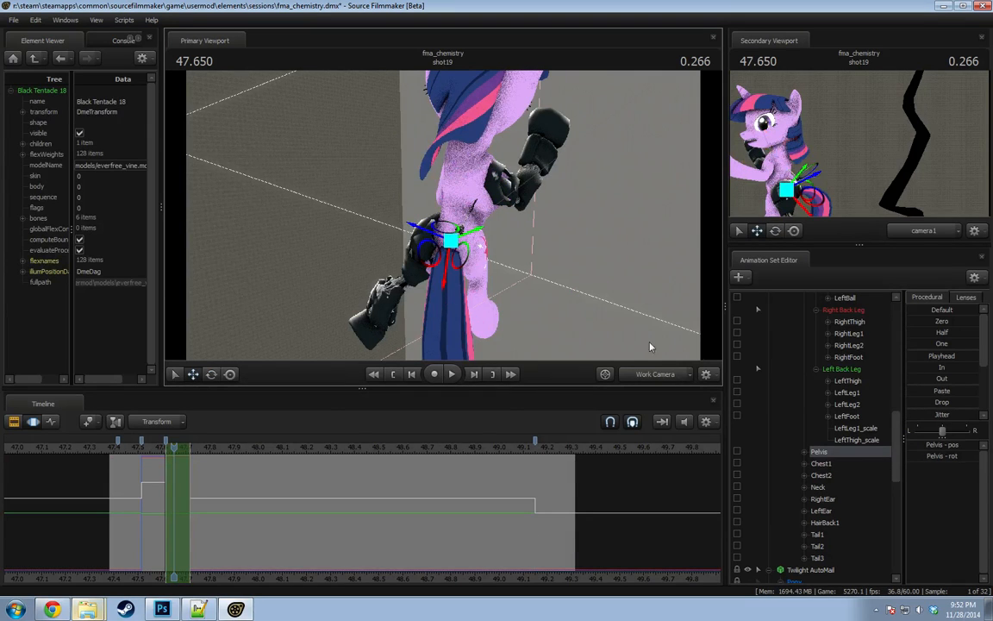
key("e")
left_click_drag(472, 222, 454, 241)
Select the LeftThigh bones of Twilight Body and Twilight AutoMail and rotate both together at 47.650.
scroll(802, 396, "up", 1)
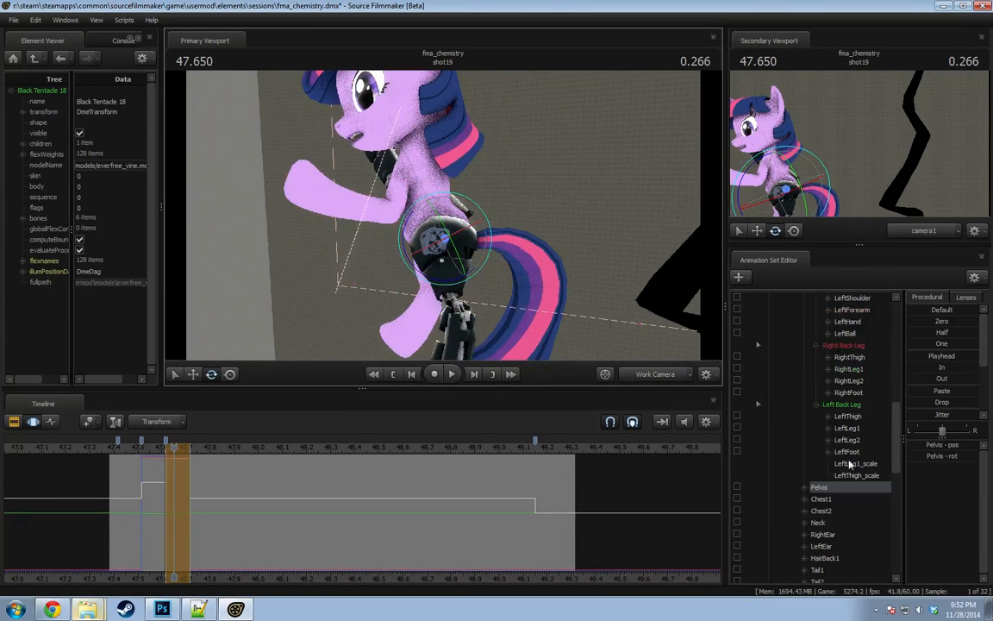
left_click(848, 412)
scroll(859, 398, "up", 3)
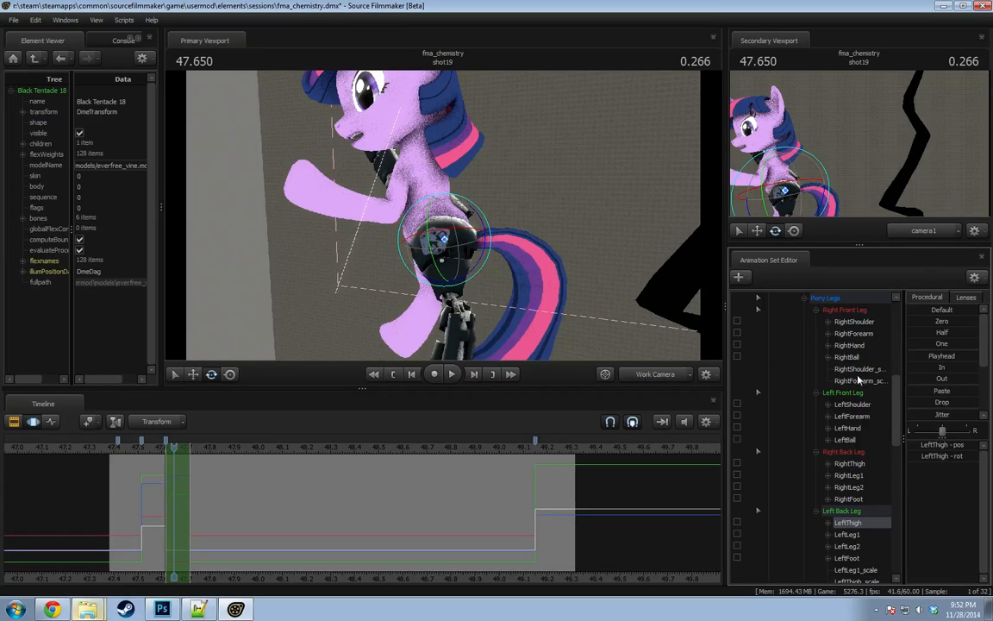
scroll(863, 421, "up", 3)
scroll(832, 396, "down", 7)
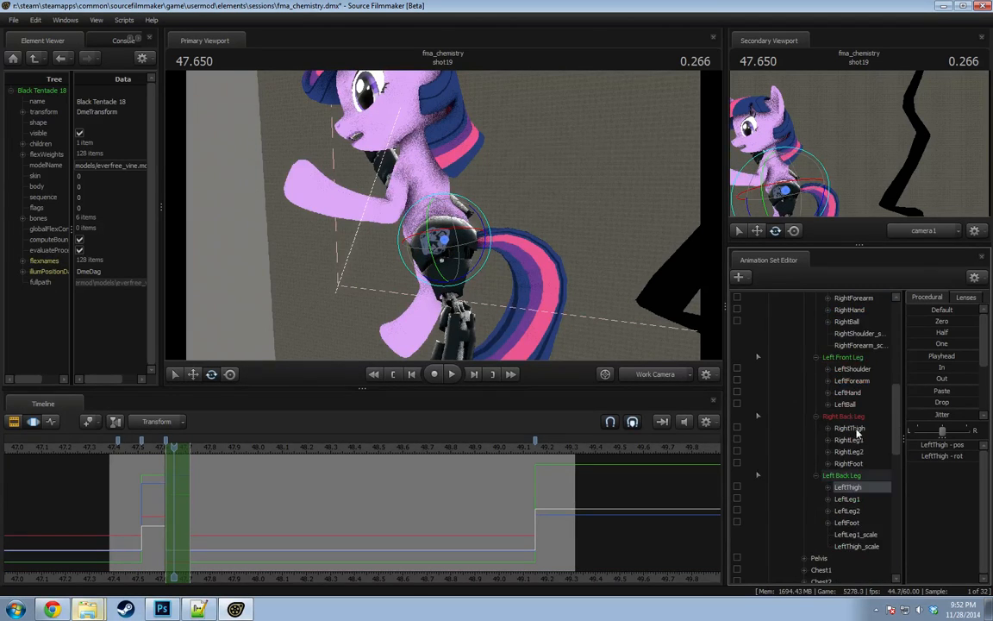
scroll(846, 329, "up", 4)
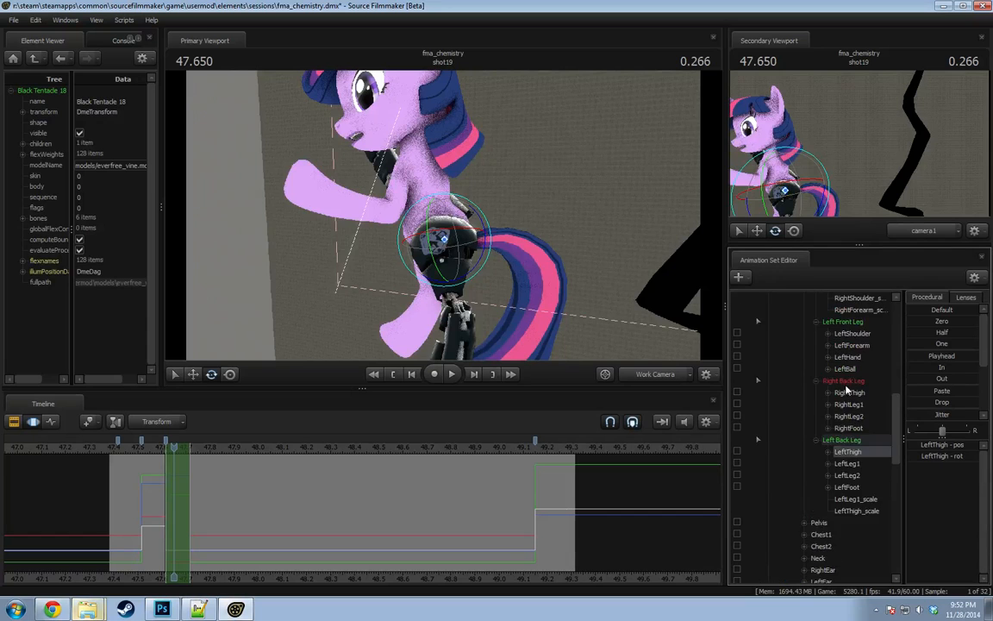
scroll(848, 421, "up", 2)
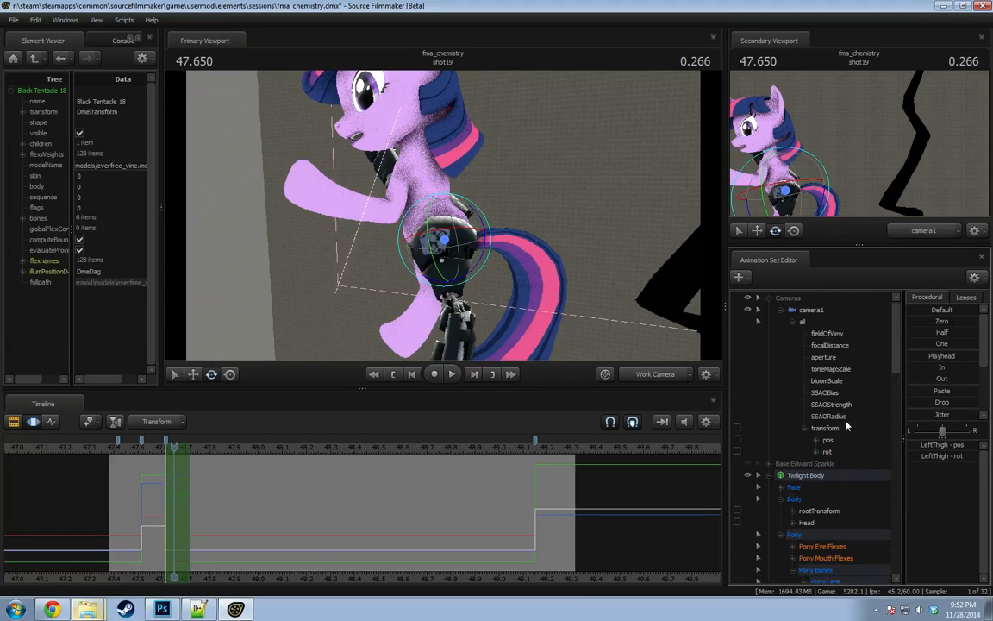
scroll(847, 414, "down", 7)
left_click(834, 345)
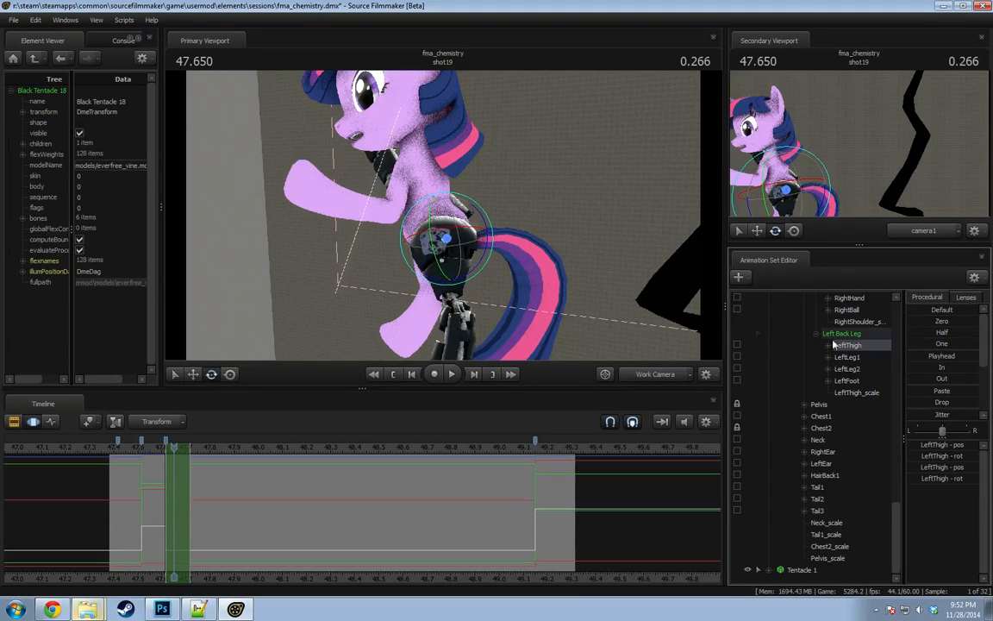
left_click_drag(451, 254, 521, 224)
left_click_drag(437, 233, 441, 245)
left_click_drag(441, 245, 264, 433, "alt")
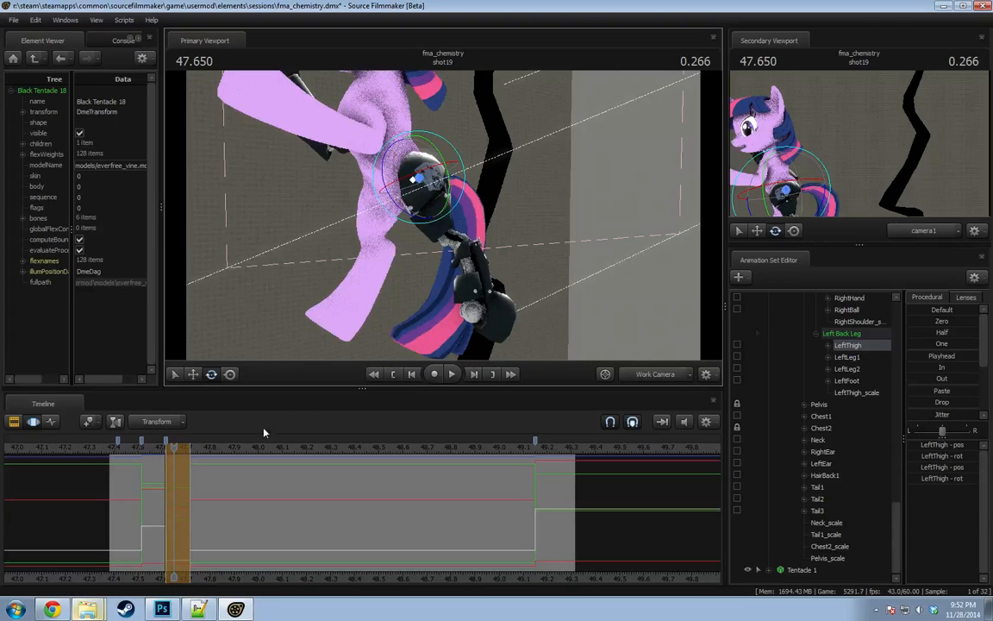
Rotate Twilight AutoMail's LeftLeg2 bone to bend the mechanical hind leg at 47.650.
left_click(159, 470)
mouse_move(417, 176)
left_mouse_down("alt")
mouse_move(481, 241)
mouse_move(470, 217)
mouse_move(465, 231)
mouse_move(477, 237)
mouse_move(478, 226)
mouse_move(415, 213)
mouse_move(424, 224)
mouse_move(417, 237)
left_mouse_up("alt")
left_click(857, 370)
key("shift")
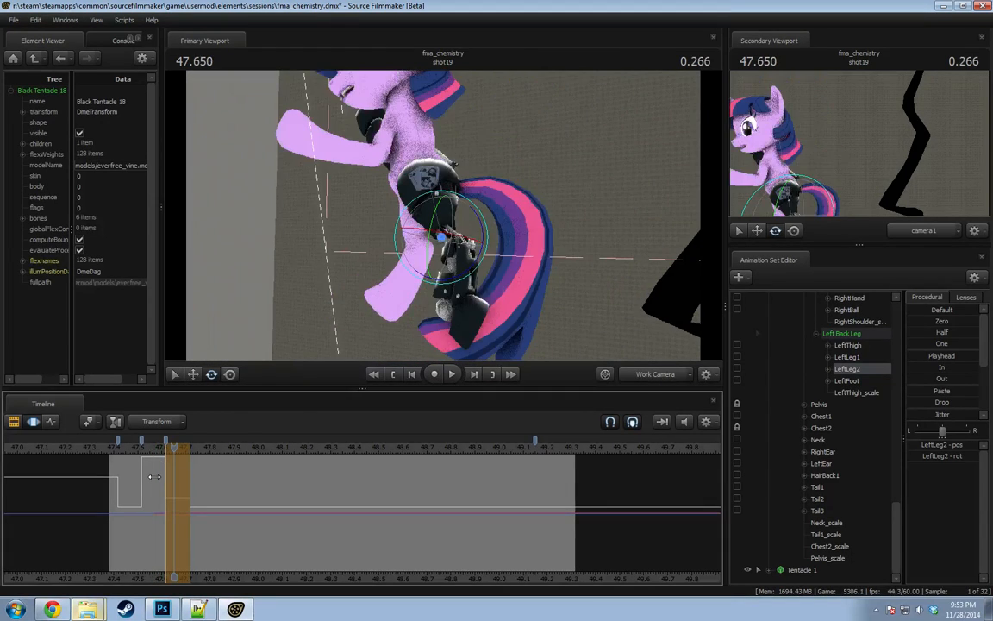
key("shift")
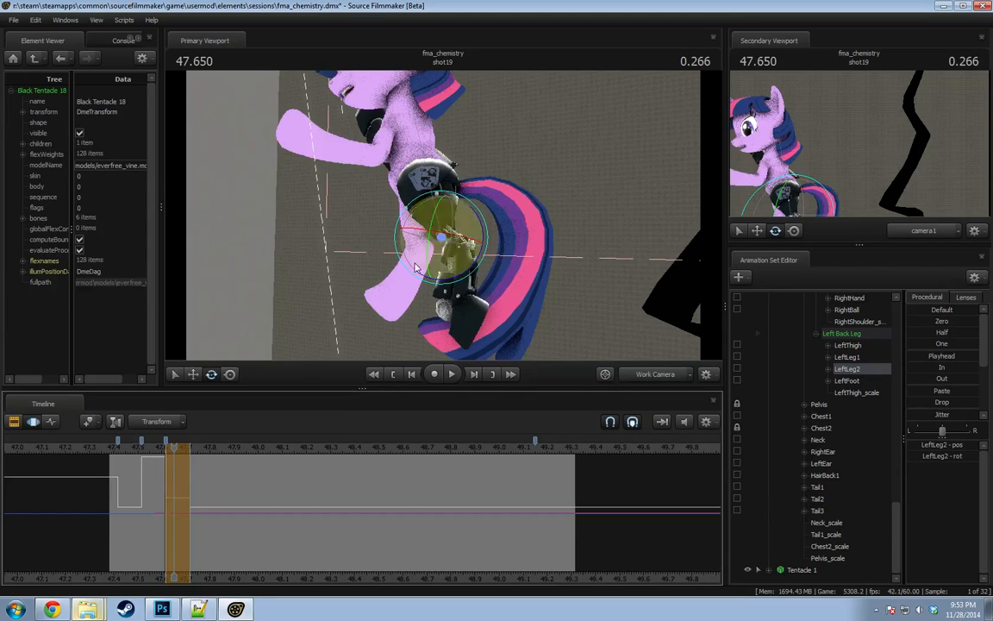
left_click_drag(431, 245, 470, 237, "alt")
left_click_drag(471, 152, 418, 233, "alt")
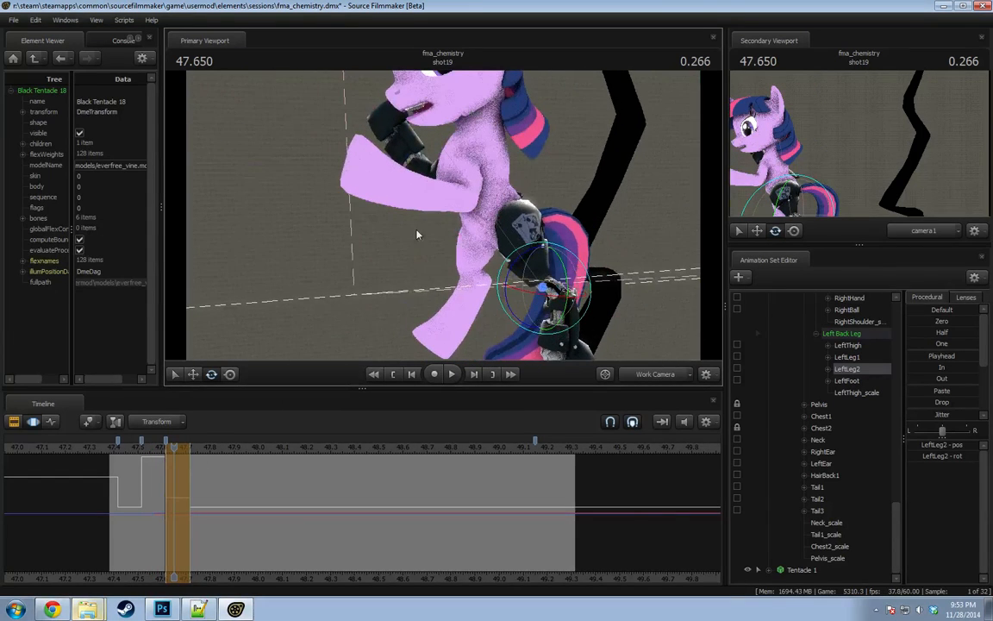
Try raising the left front leg by rotating Twilight Body's LeftShoulder bone at 47.650.
left_click(468, 164)
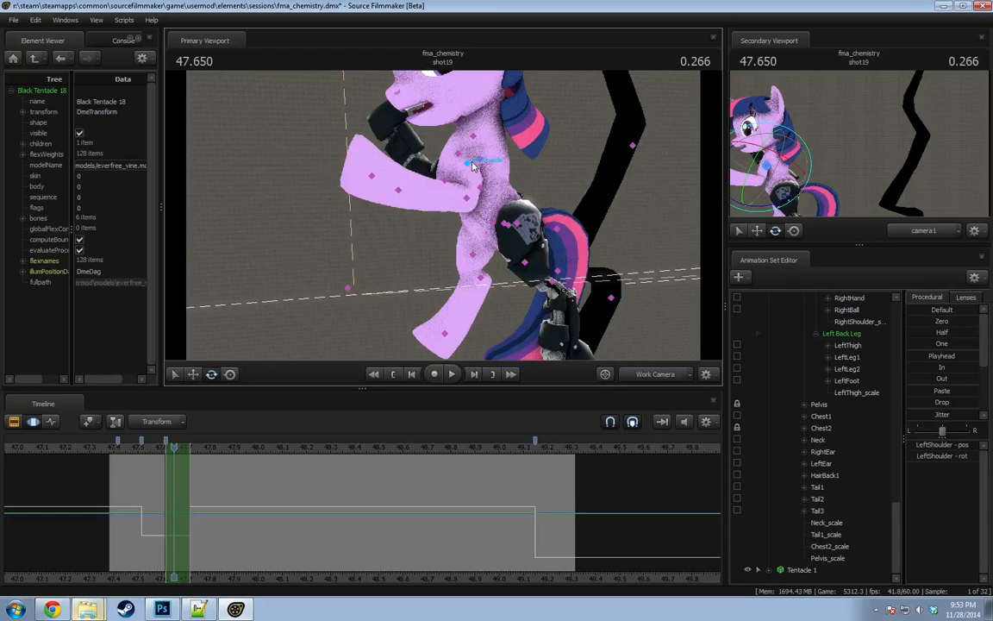
mouse_move(480, 166)
left_mouse_down()
mouse_move(455, 157)
mouse_move(472, 169)
mouse_move(463, 160)
left_mouse_up()
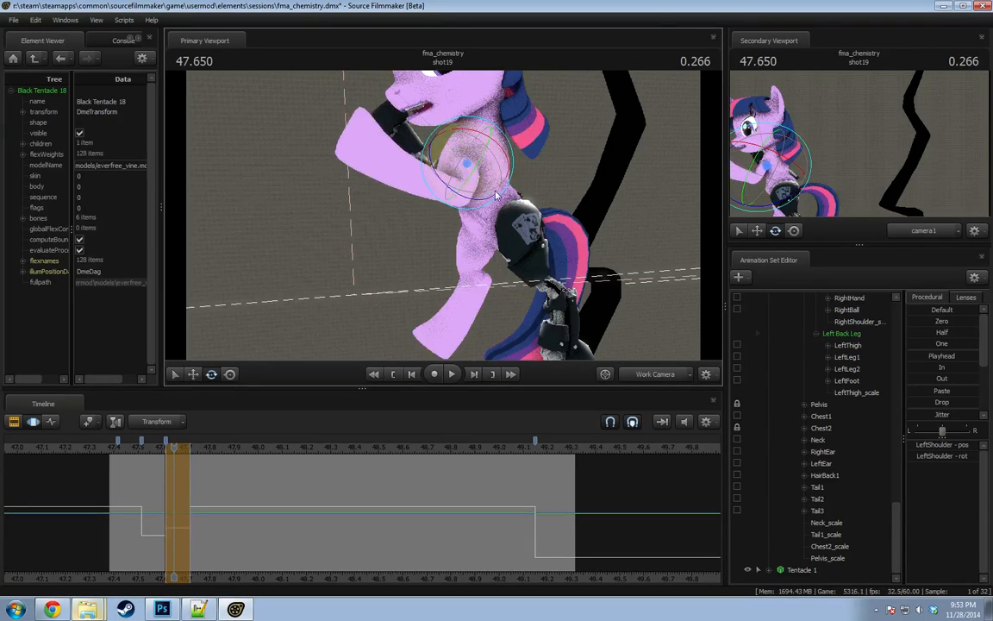
left_click_drag(370, 257, 621, 276, "alt")
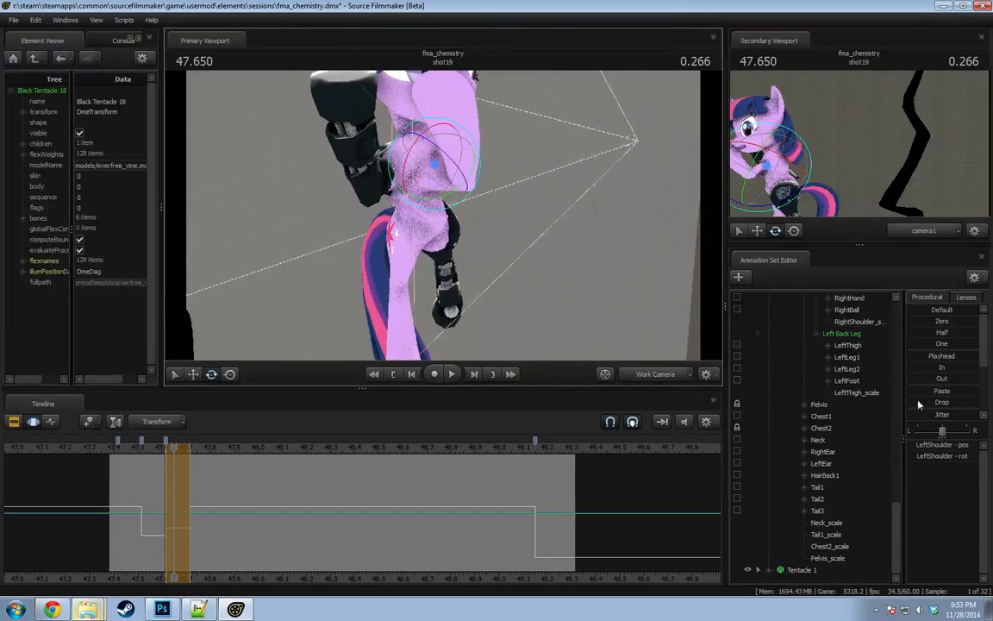
Apply the Playhead preset from 49.216 to Twilight Body's Left Front Leg over the selected time range and return to 47.650.
scroll(848, 437, "up", 2)
scroll(846, 439, "up", 2)
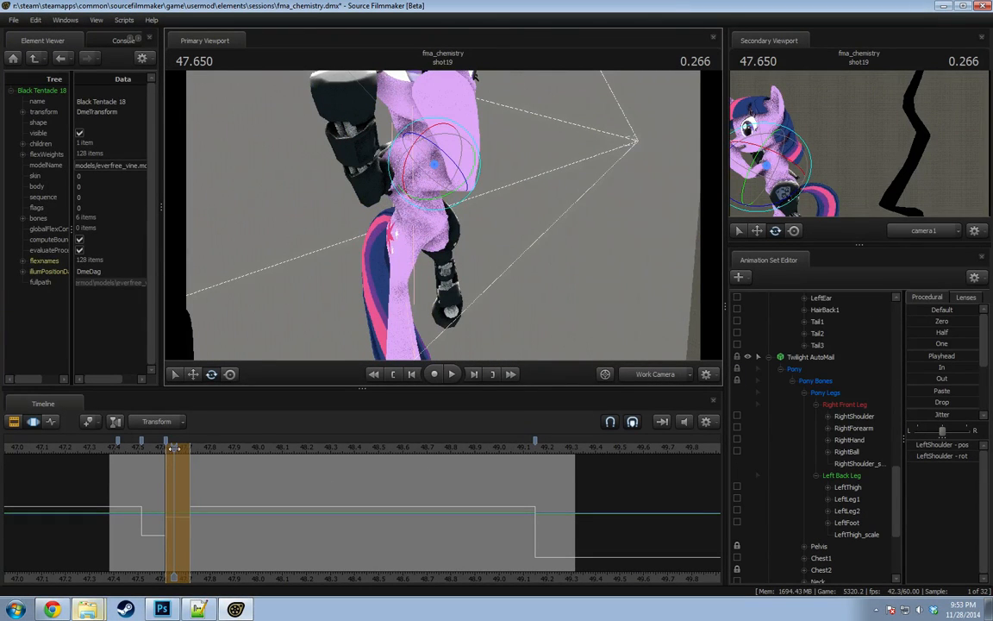
left_click(842, 477)
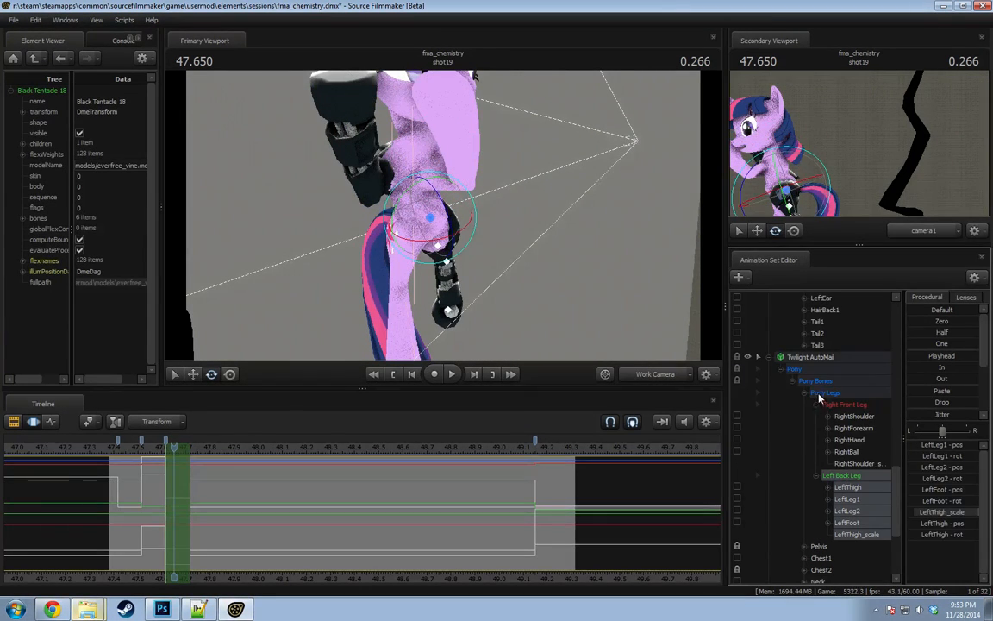
scroll(820, 400, "up", 9)
left_click(850, 361)
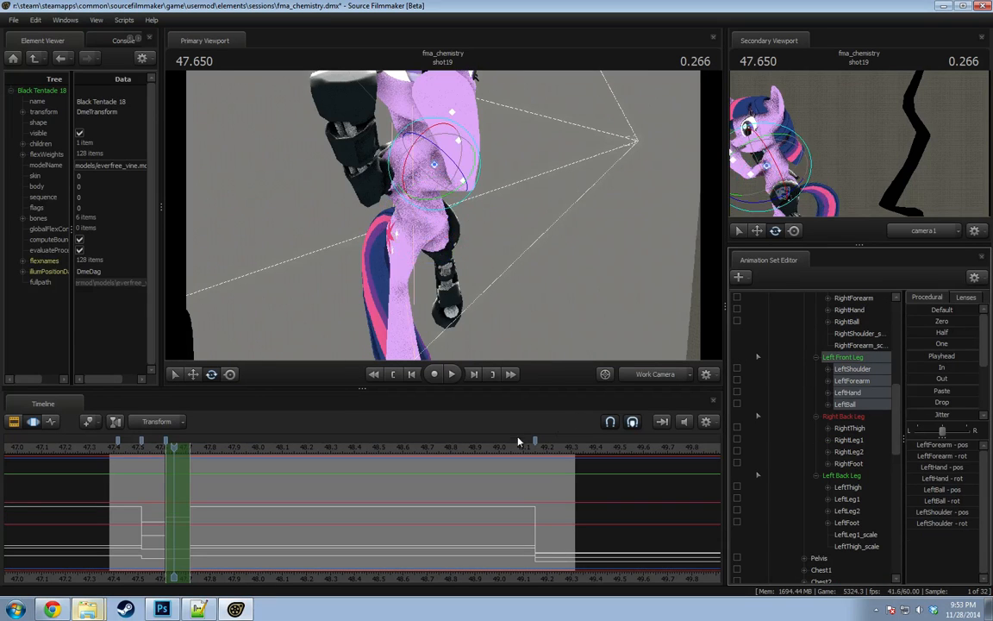
left_click(553, 448)
double_click(931, 358)
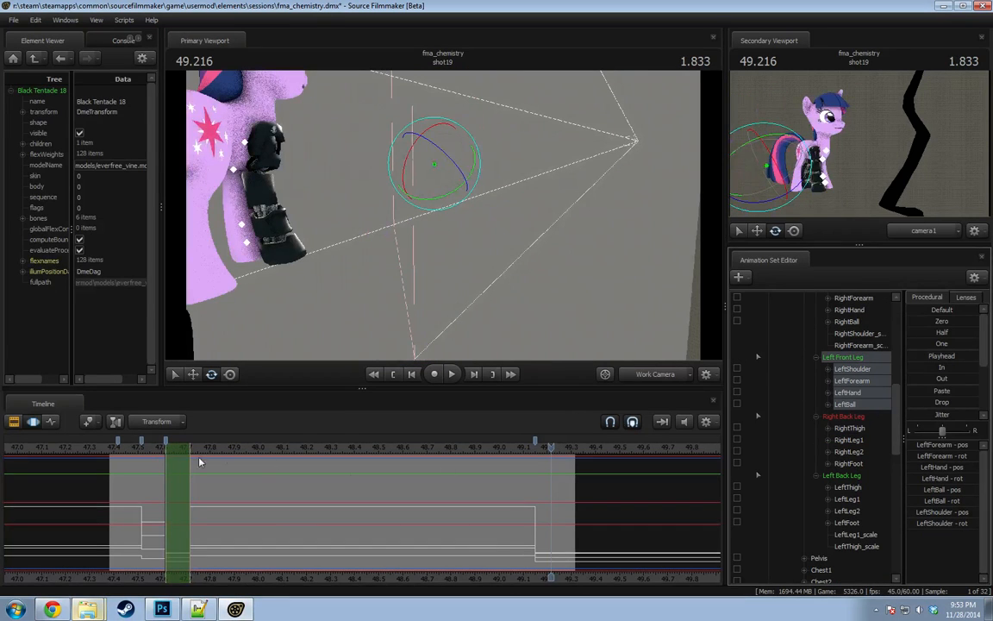
left_click(174, 447)
Rotate Twilight Body's LeftShoulder bone to angle the left front leg forward at 47.650.
left_click_drag(525, 172, 443, 164, "alt")
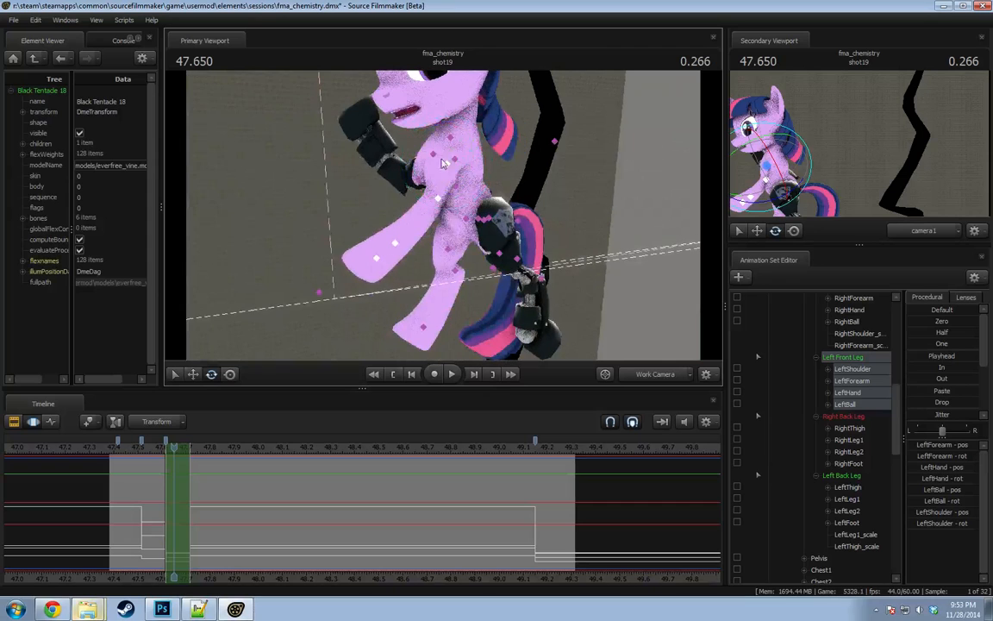
left_click(450, 168)
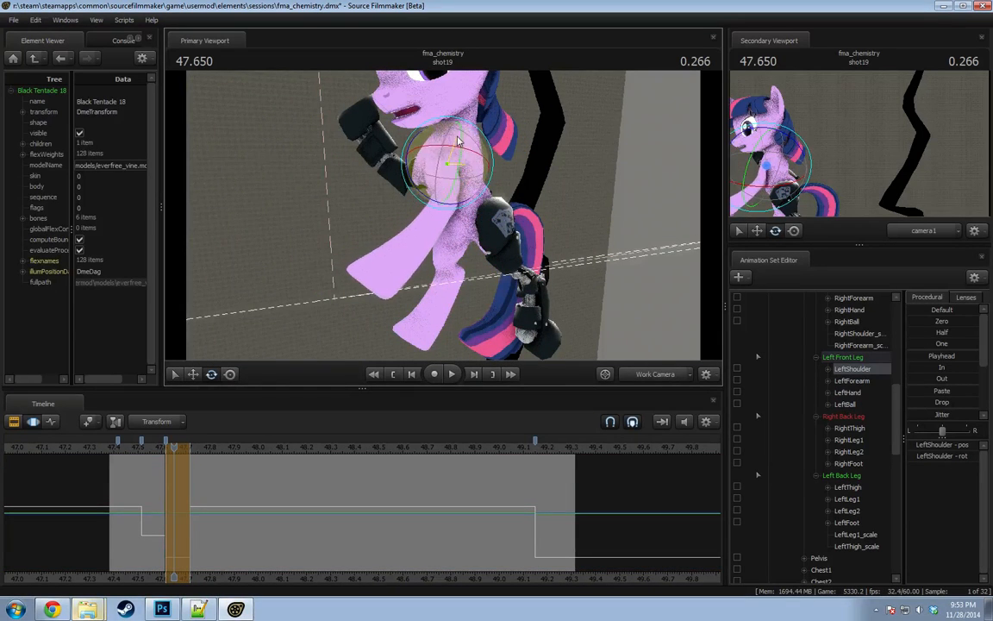
left_click_drag(468, 180, 442, 221, "alt")
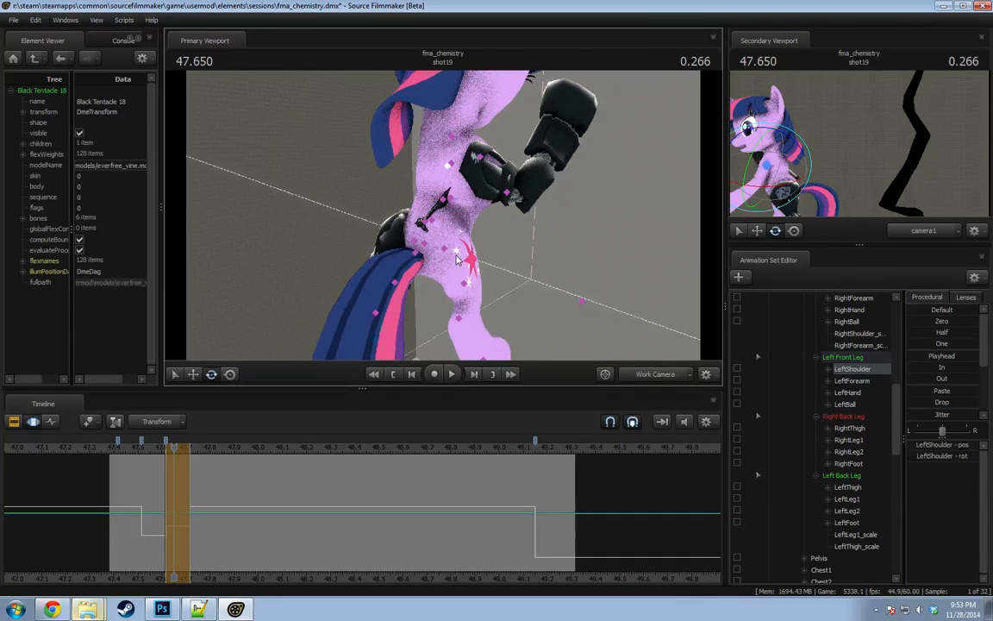
Pose Twilight Body's right back leg at 47.650 by rotating the RightThigh, RightLeg2 and RightFoot bones.
left_click(446, 250)
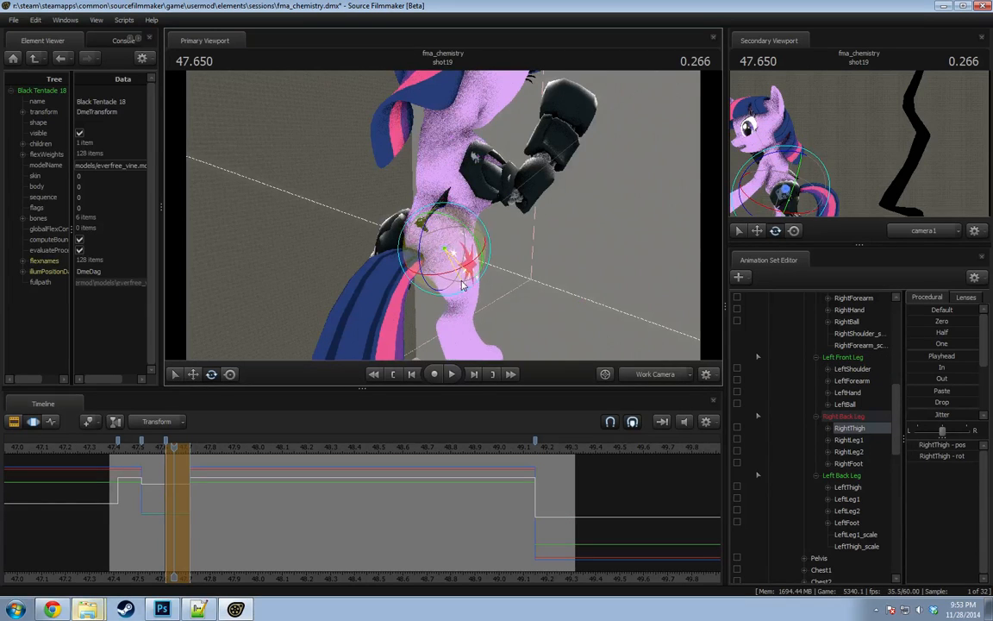
left_click_drag(460, 291, 500, 168, "alt")
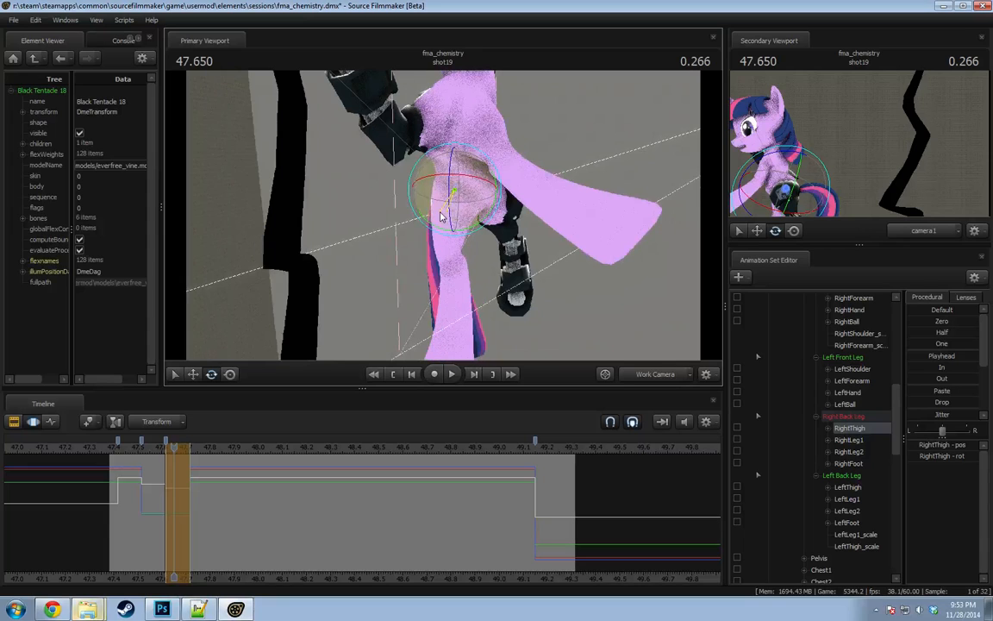
left_click(453, 263)
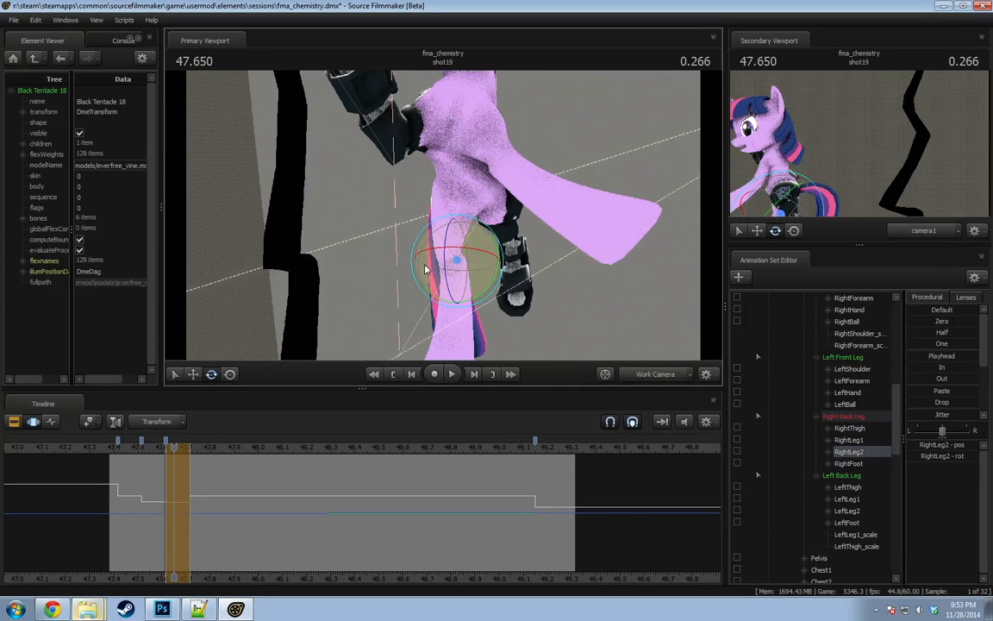
left_click_drag(418, 269, 423, 244)
left_click(459, 278)
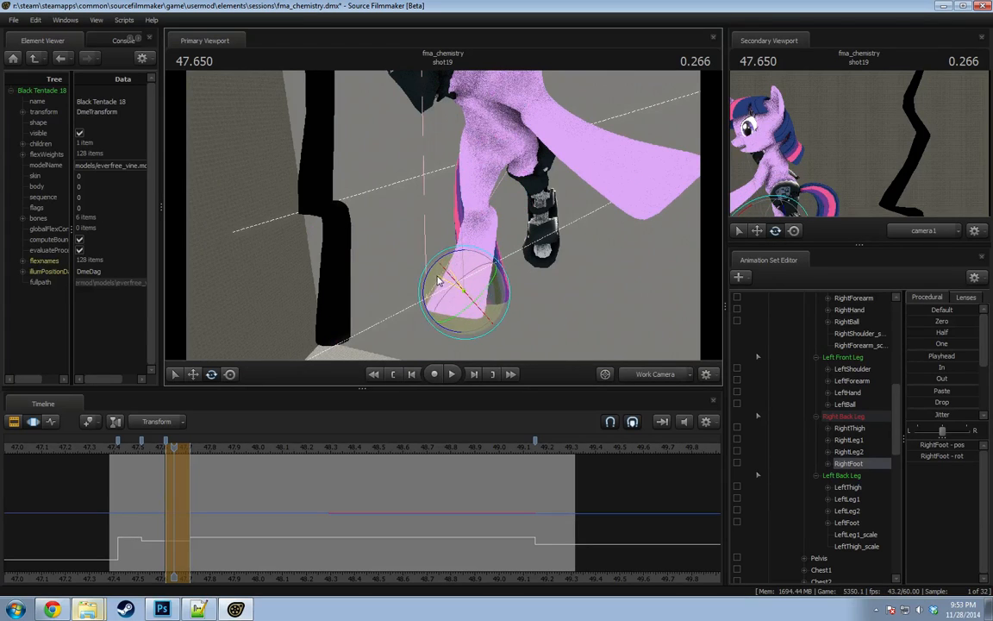
Rotate and reposition Twilight Body's Chest1 bone to lean the torso forward at 47.650.
left_click_drag(562, 237, 445, 176, "alt")
left_click(453, 177)
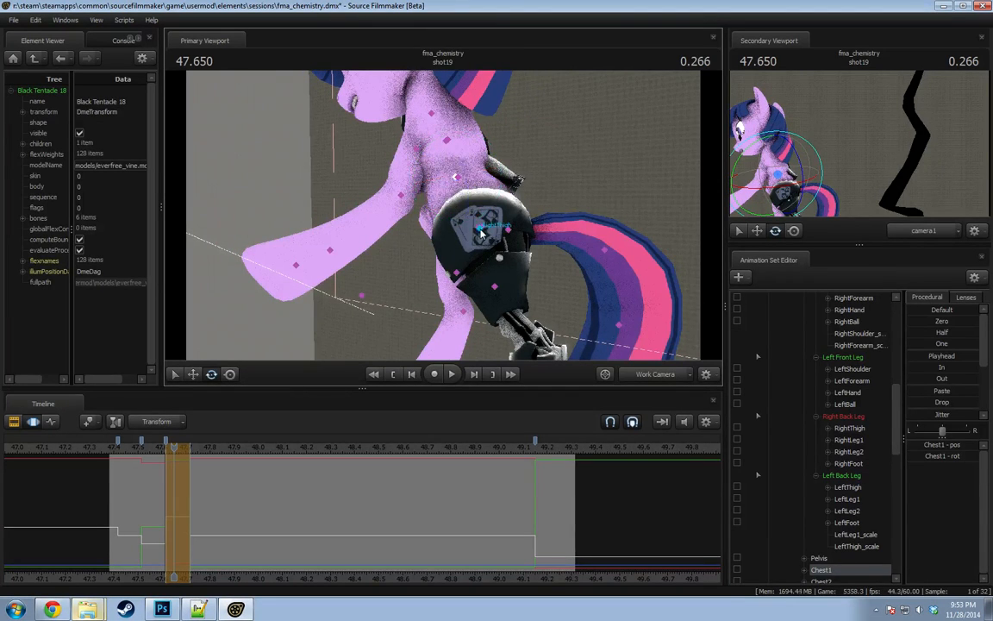
key("w")
left_click_drag(471, 157, 455, 167)
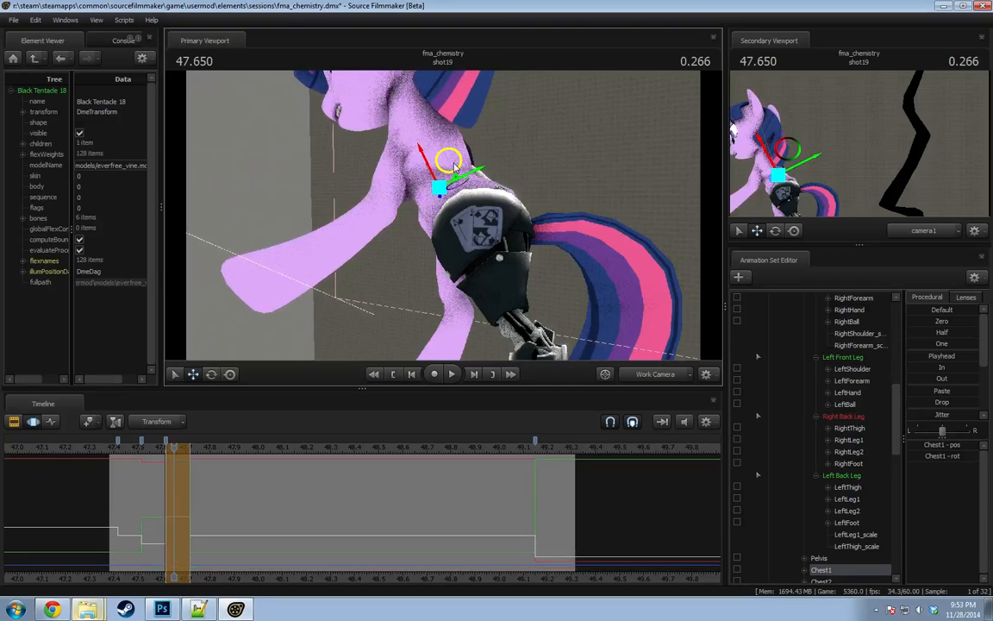
key("e")
left_click_drag(479, 226, 443, 222, "alt")
left_click_drag(424, 156, 413, 183)
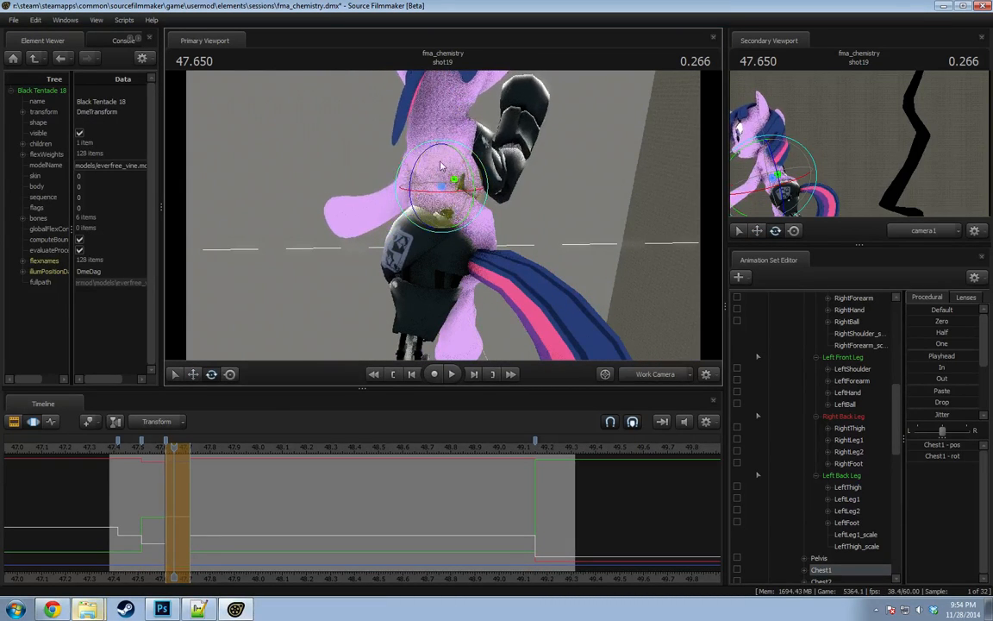
left_click_drag(498, 222, 414, 165, "alt")
key("w")
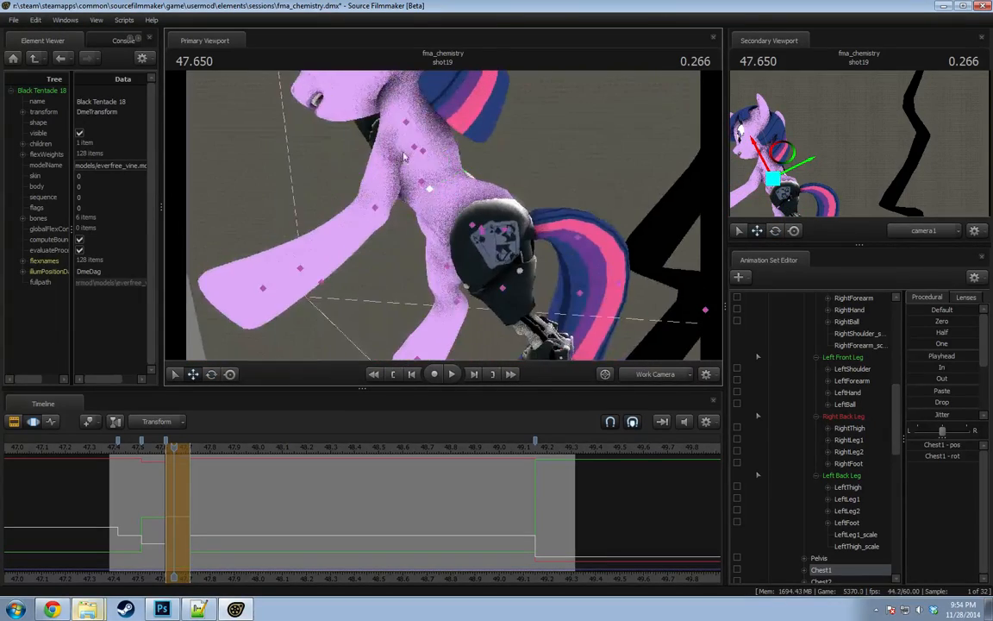
Rotate Twilight Body's LeftShoulder bone to bring the left front leg down closer to the body.
left_click(387, 162, "ctrl")
key("e")
left_click_drag(384, 131, 373, 134)
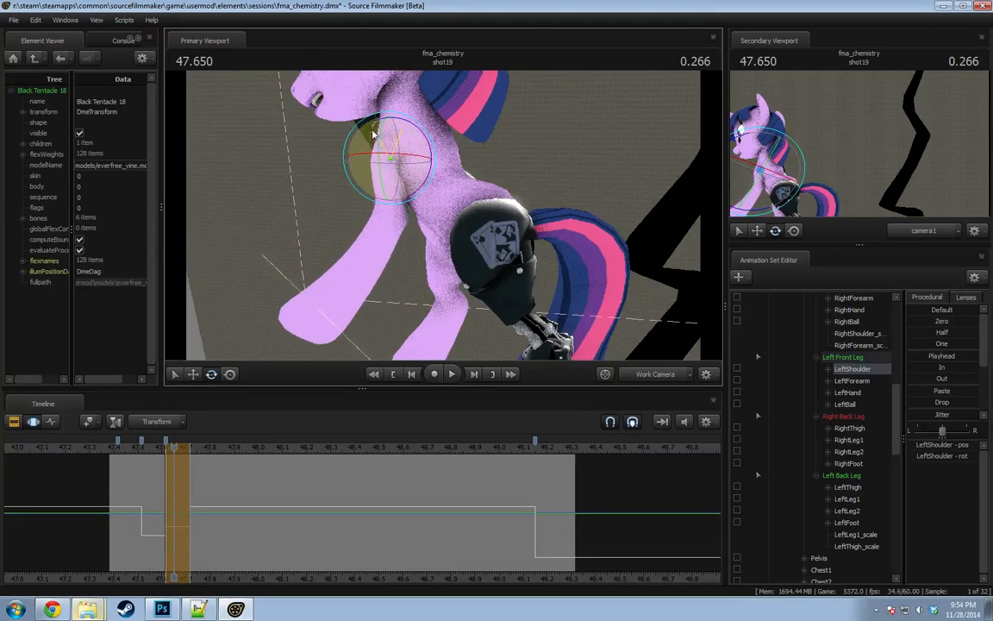
left_click_drag(401, 170, 471, 192)
key("w")
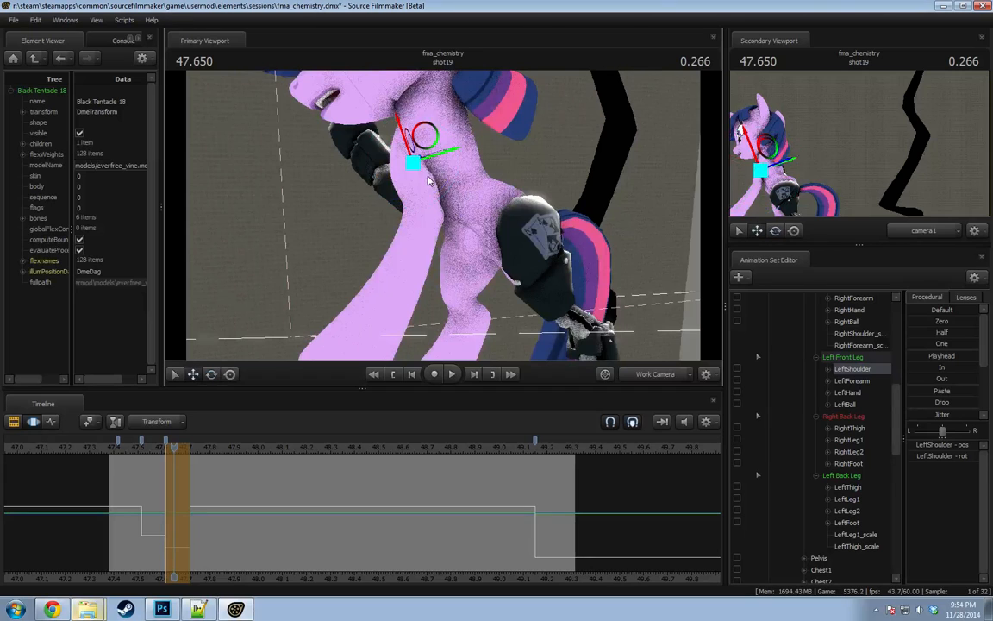
Bend the left front leg by rotating the LeftForearm bone forward and the LeftHand bone downward.
left_click(425, 210)
key("e")
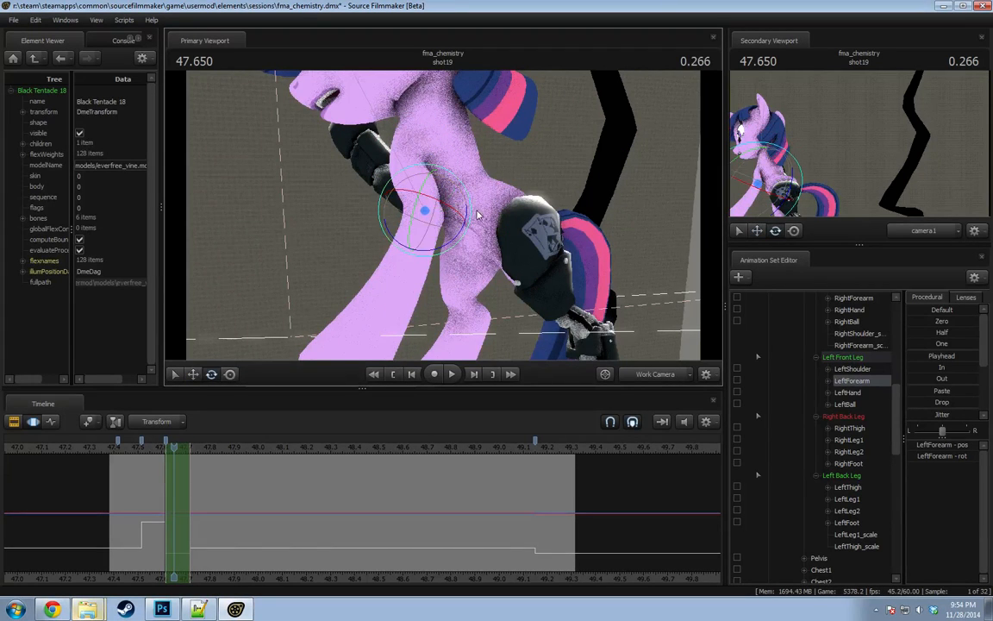
left_click_drag(460, 237, 344, 231)
left_click(329, 235)
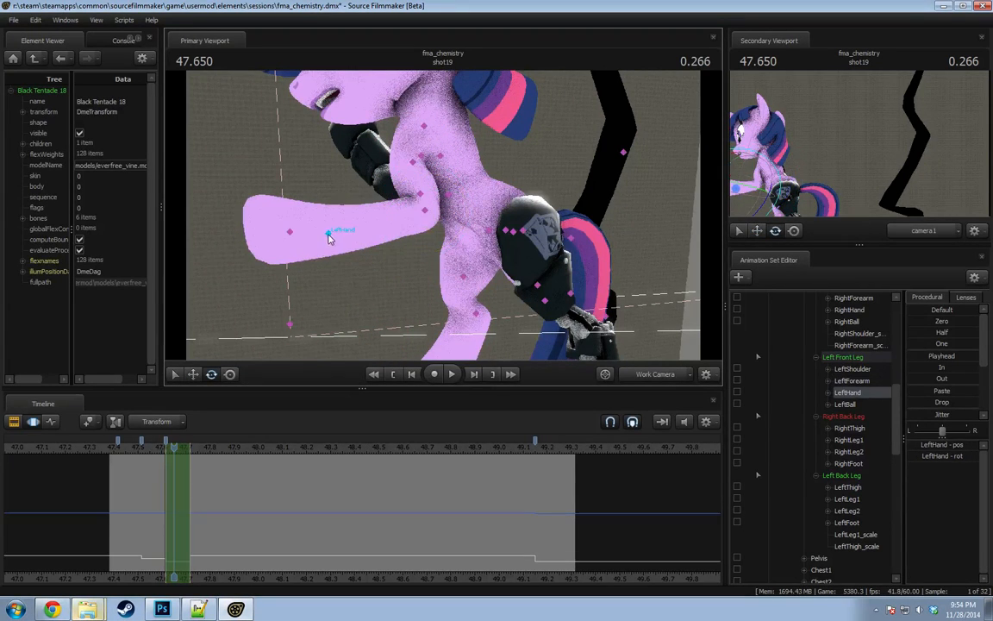
left_click_drag(348, 270, 368, 240)
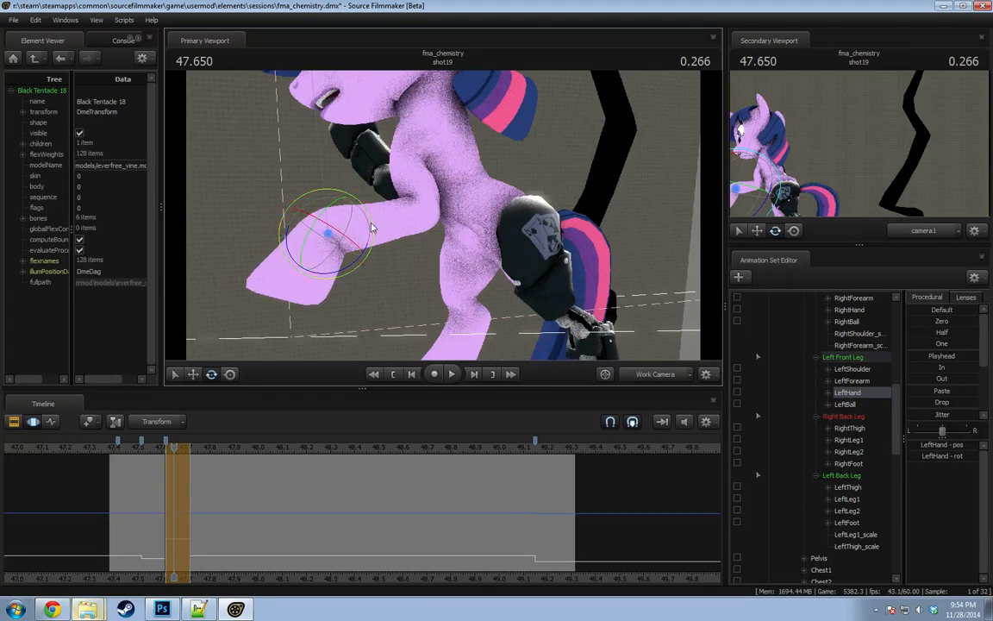
Rotate Twilight Body's LeftShoulder bone to swing the left front leg outward, away from the body, at 47.650.
left_click(420, 163)
left_click(409, 164)
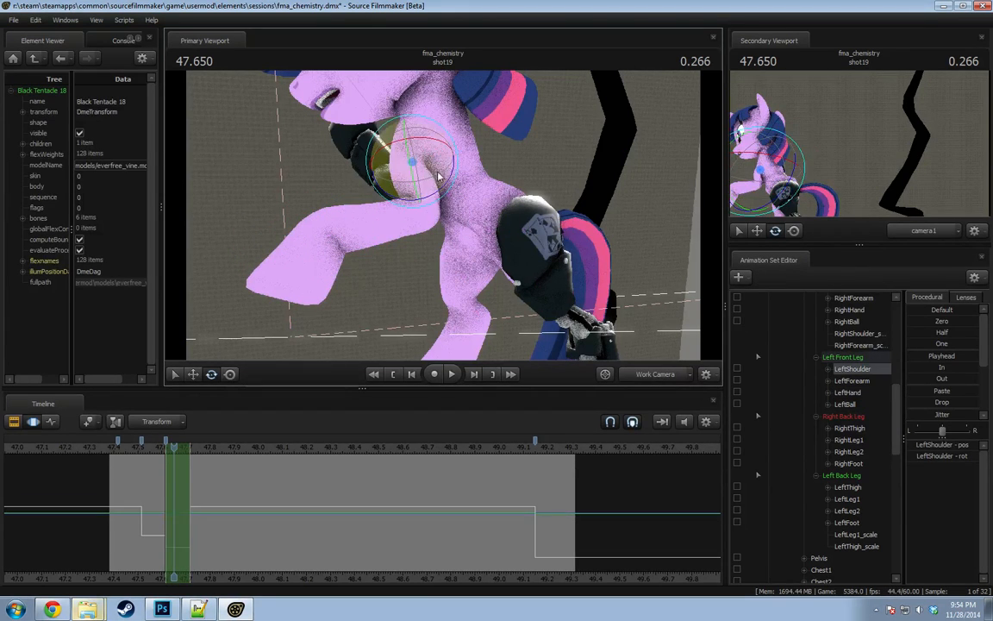
left_click_drag(410, 165, 503, 149)
left_click(449, 180)
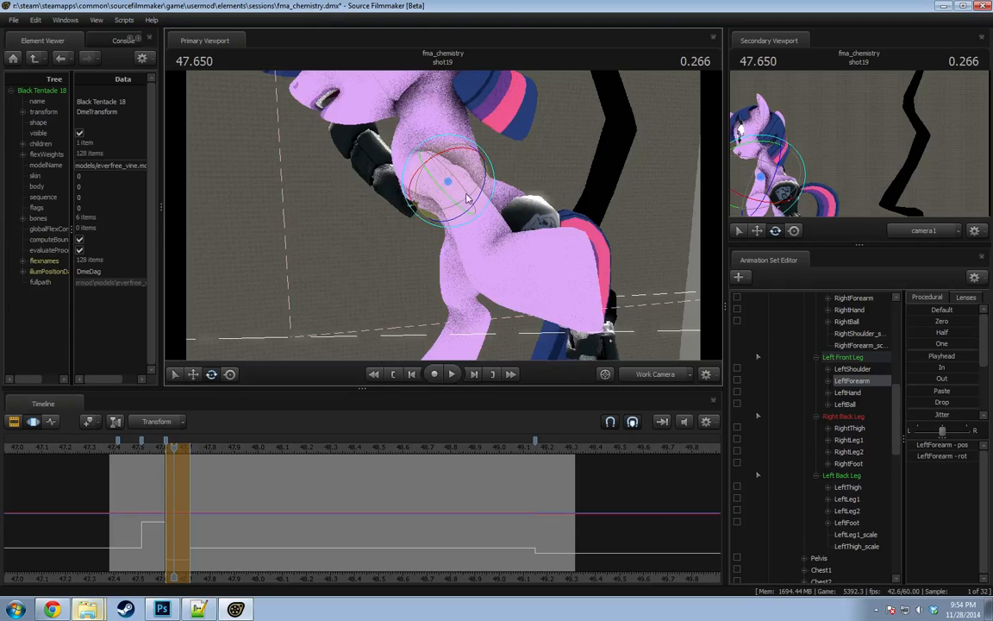
mouse_move(466, 201)
left_mouse_down("alt")
mouse_move(414, 205)
mouse_move(451, 208)
left_mouse_up("alt")
left_click(462, 161)
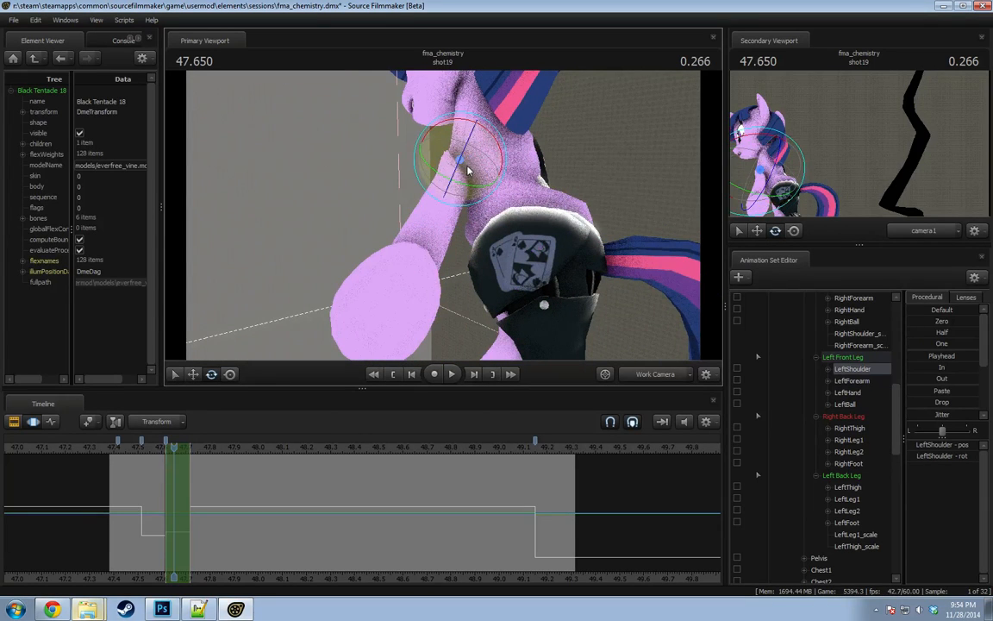
mouse_move(484, 169)
left_mouse_down()
mouse_move(469, 161)
mouse_move(470, 181)
left_mouse_up()
Reposition the LeftShoulder bone so the left front leg joins the torso cleanly.
key("w")
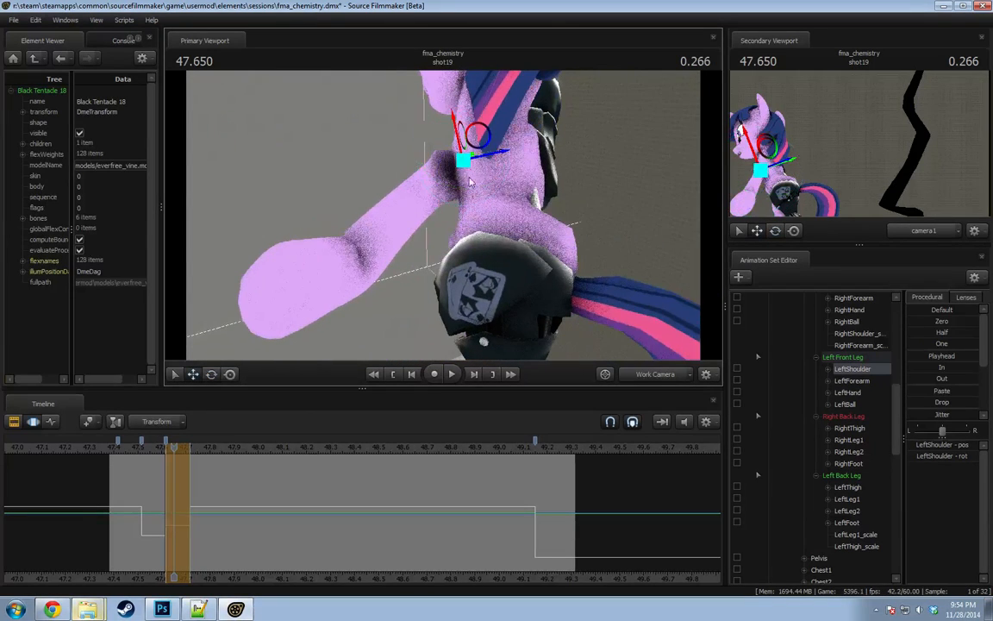
left_click_drag(463, 136, 437, 205, "alt")
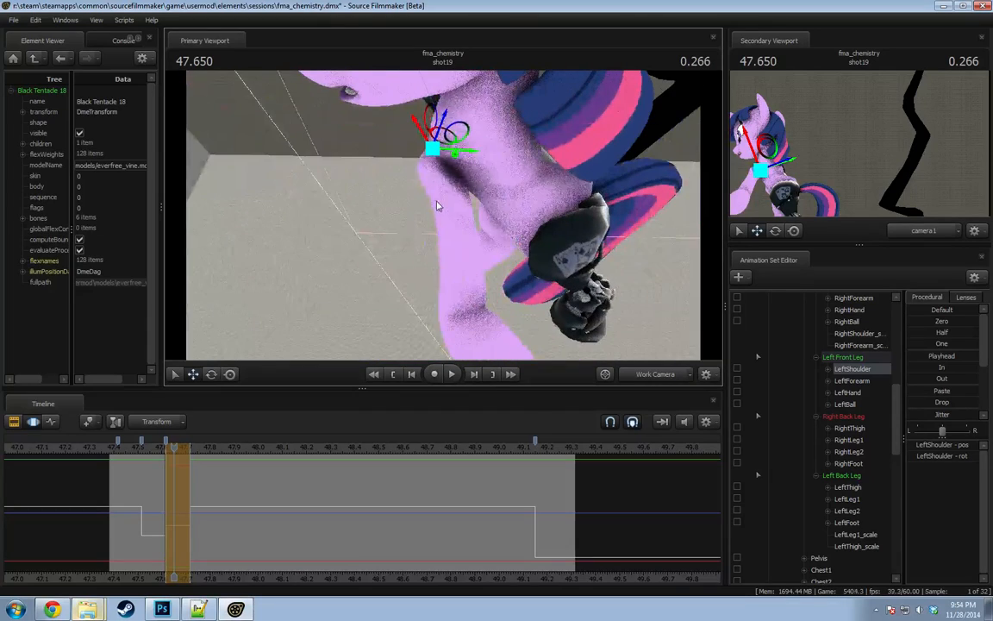
left_click_drag(438, 148, 402, 179)
left_click_drag(419, 123, 457, 250)
Rotate the LeftHand and LeftForearm bones to adjust the bend of the outstretched left front leg.
left_click(435, 279, "ctrl")
key("e")
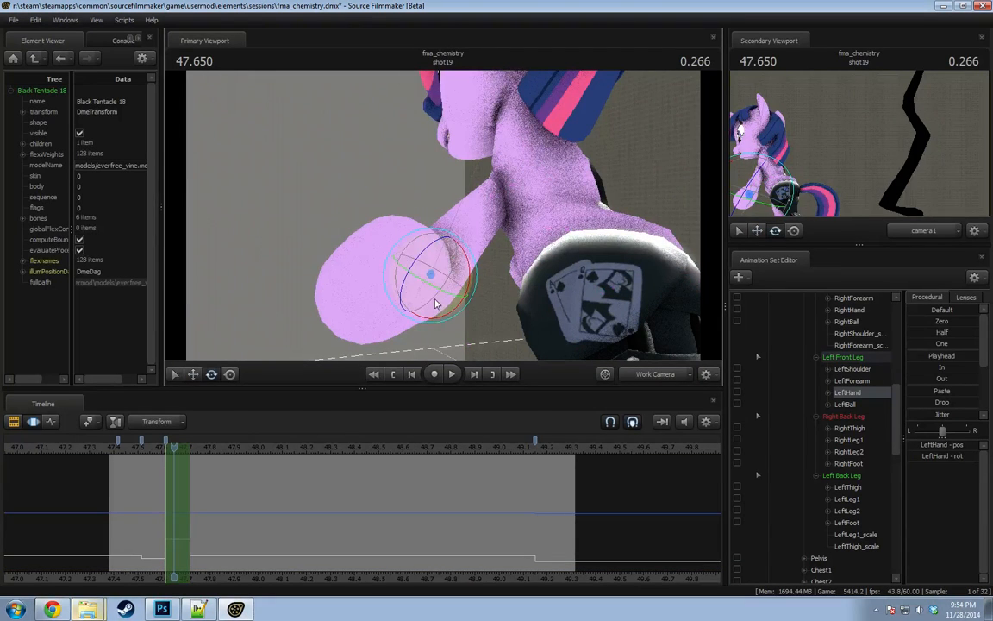
left_click_drag(435, 304, 455, 301)
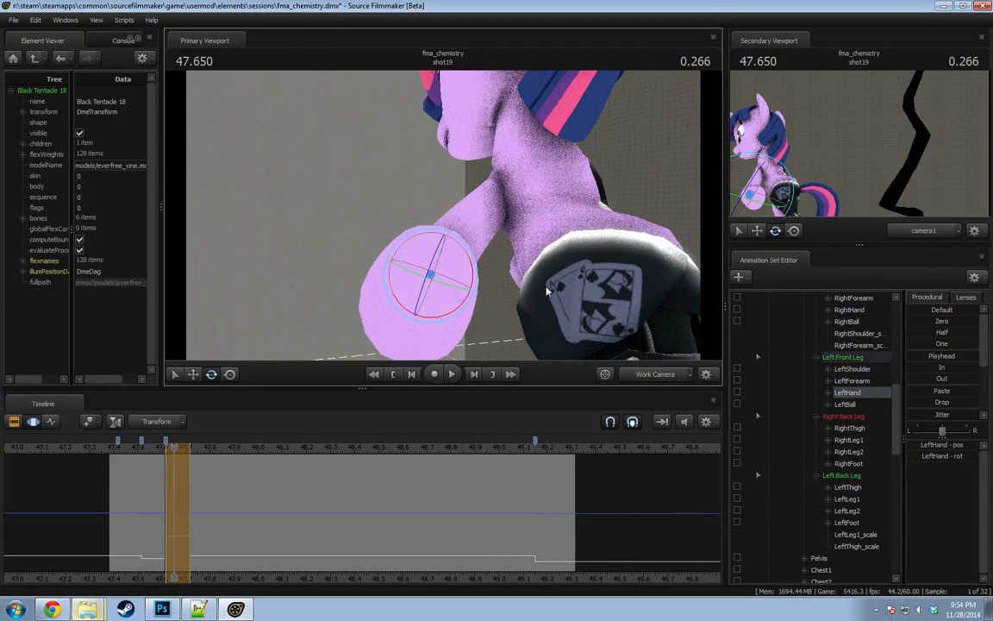
left_click_drag(545, 292, 522, 297, "alt")
left_click(521, 199, "ctrl")
left_click_drag(516, 200, 515, 192)
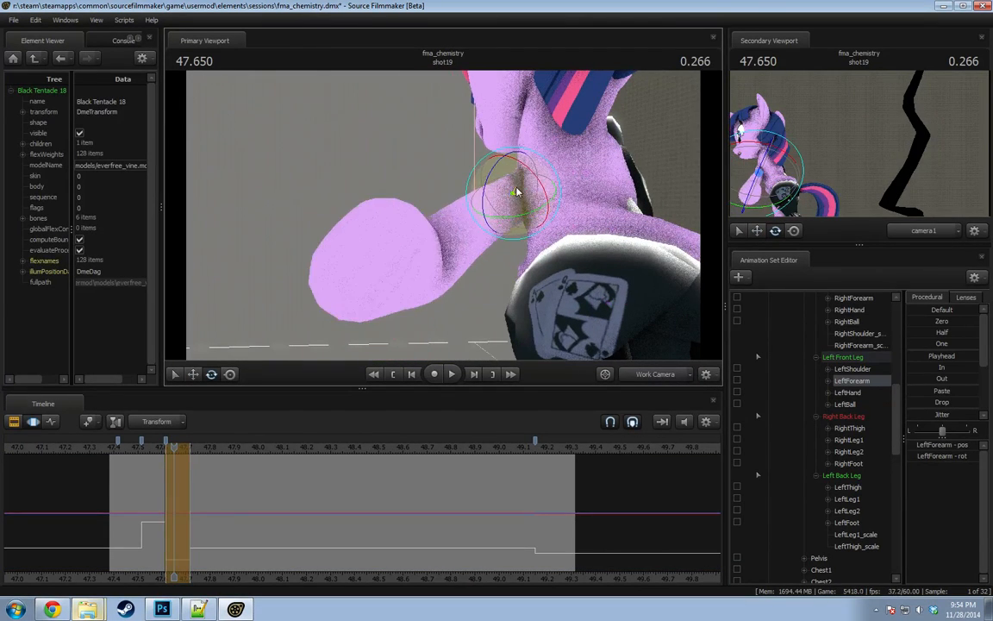
left_click_drag(526, 259, 608, 212)
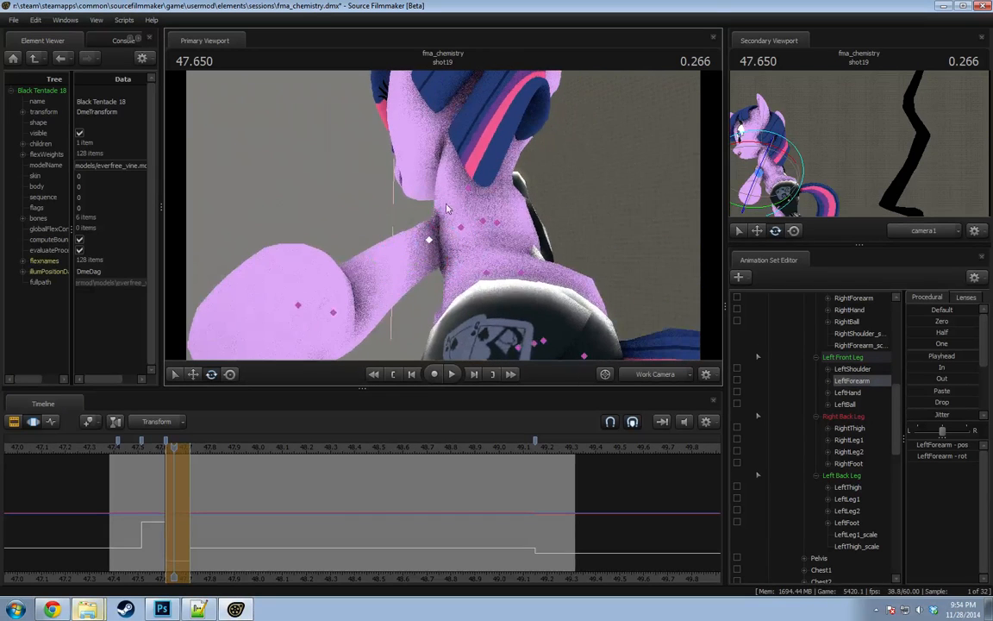
Turn the head toward the opposite side by rotating the Neck and Head bones at 47.650.
left_click(470, 192, "ctrl")
left_click_drag(469, 192, 470, 162)
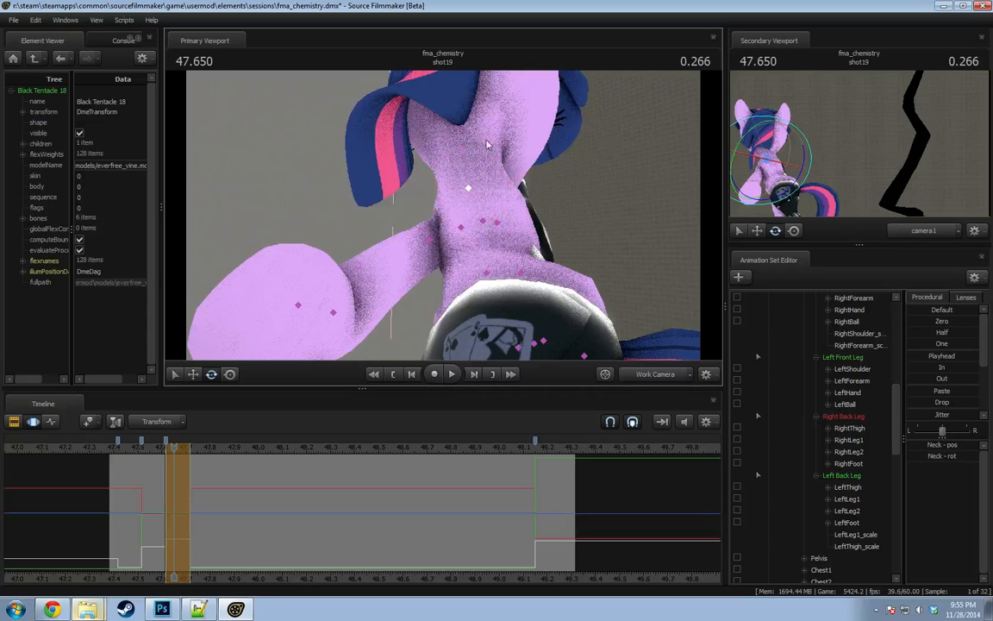
left_click_drag(454, 117, 543, 171, "ctrl")
key("s")
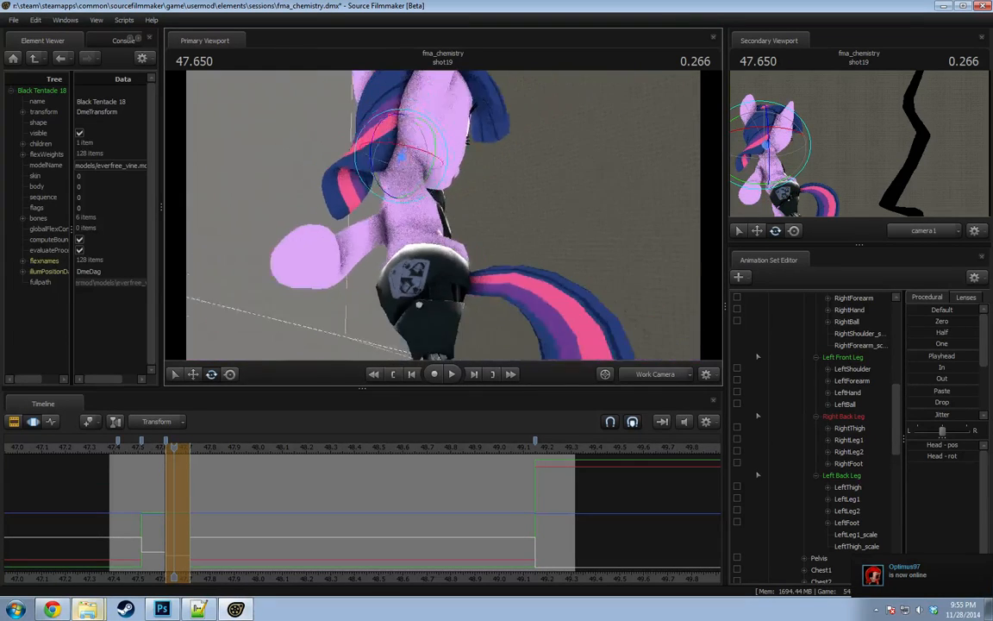
Examine the pose from the character's right side, checking the Chest2, LeftShoulder, RightThigh and RightLeg1 bones.
left_click_drag(419, 305, 457, 237, "alt")
left_click(437, 217, "ctrl")
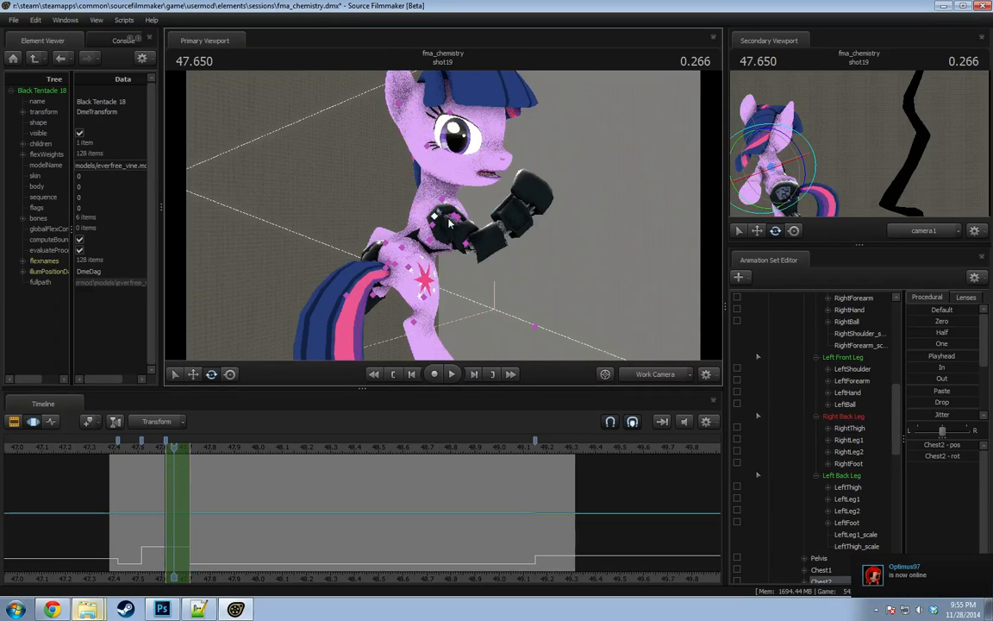
left_click(855, 370)
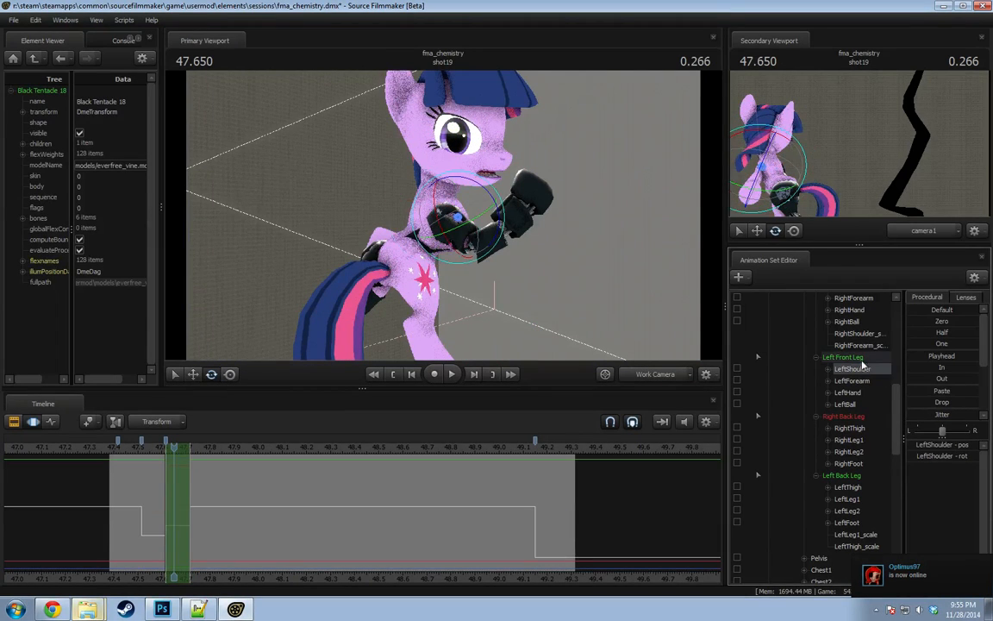
scroll(838, 346, "up", 1)
mouse_move(560, 268)
left_mouse_down("alt")
mouse_move(509, 297)
mouse_move(582, 263)
mouse_move(500, 301)
mouse_move(570, 267)
left_mouse_up("alt")
scroll(874, 372, "down", 1)
left_click(849, 427)
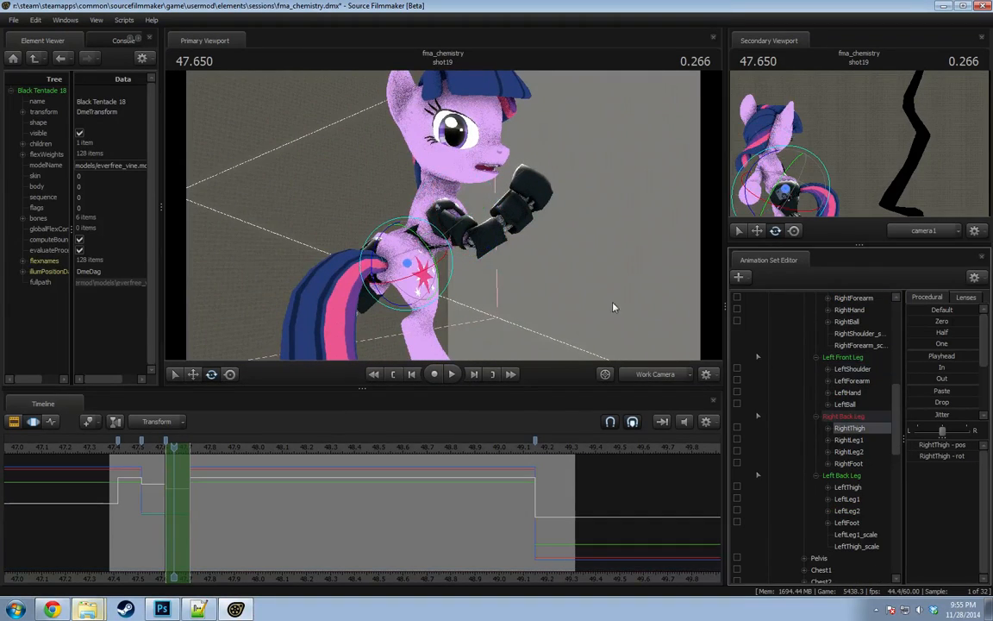
left_click_drag(614, 308, 739, 393, "alt")
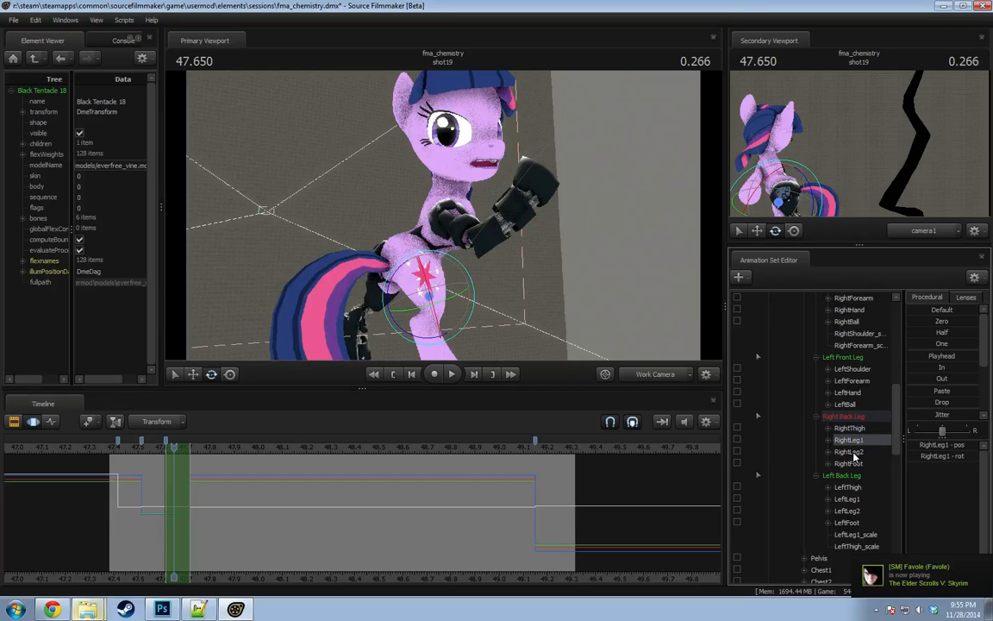
scroll(852, 452, "up", 2)
Rotate and reposition the RightShoulder bones of Twilight Body and Twilight AutoMail to raise the mechanical front leg.
left_click(854, 357)
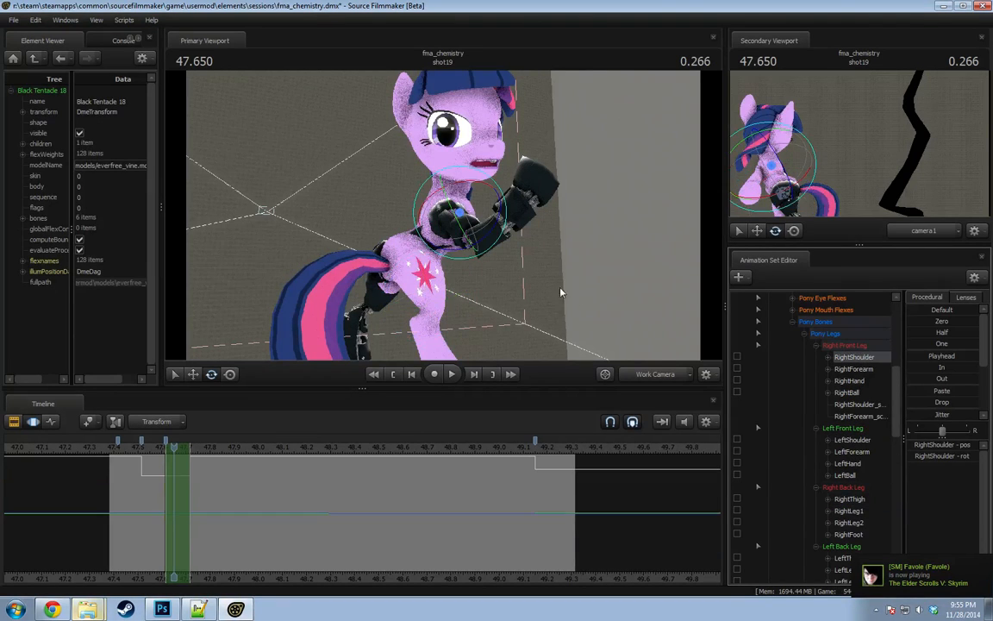
left_click_drag(518, 259, 486, 246)
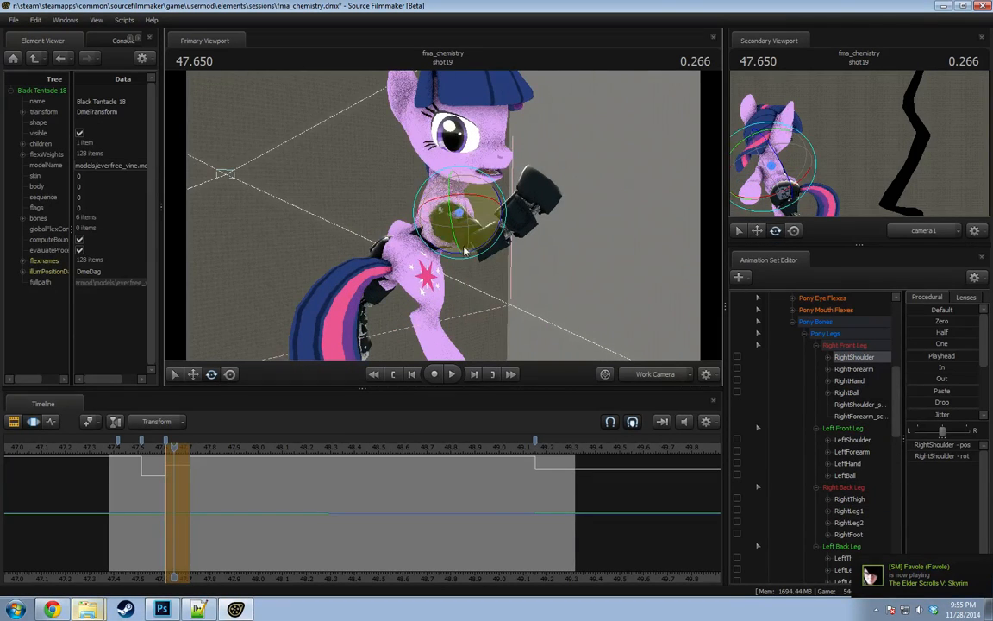
scroll(853, 463, "up", 3)
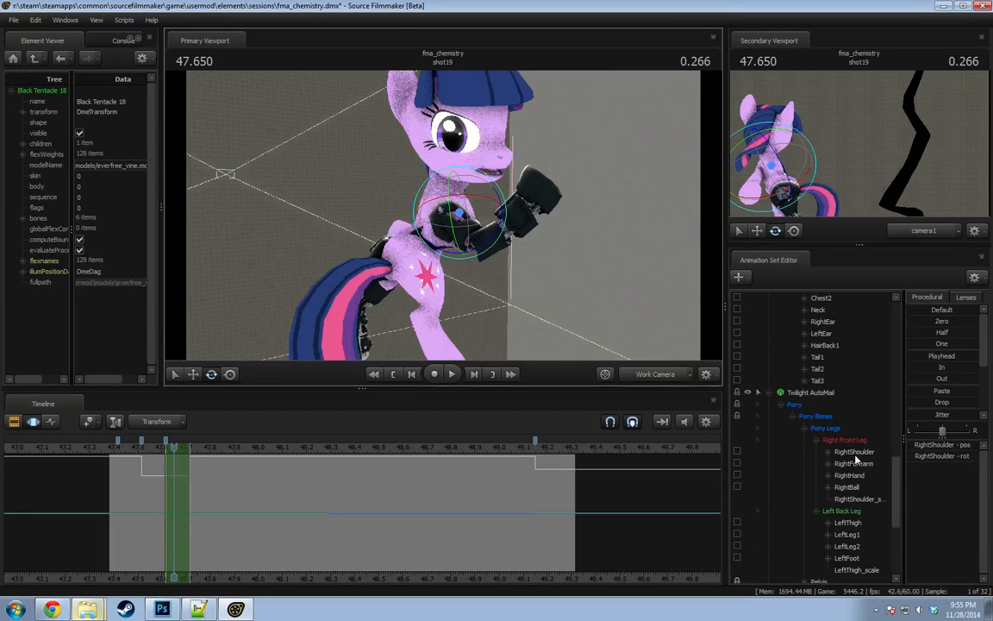
double_click(853, 451)
left_click_drag(431, 223, 447, 246)
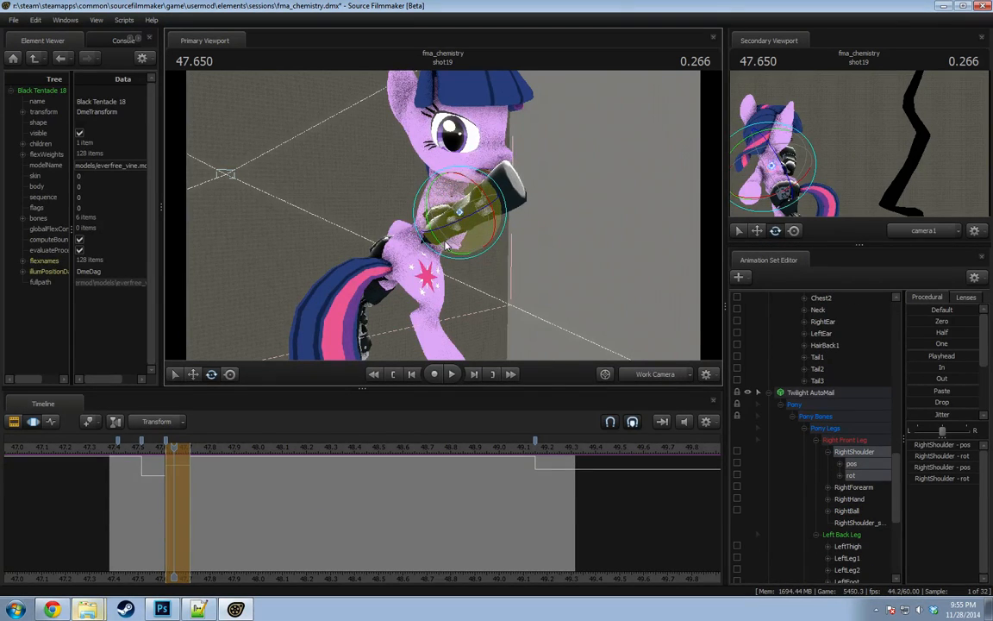
right_click_drag(446, 246, 463, 222)
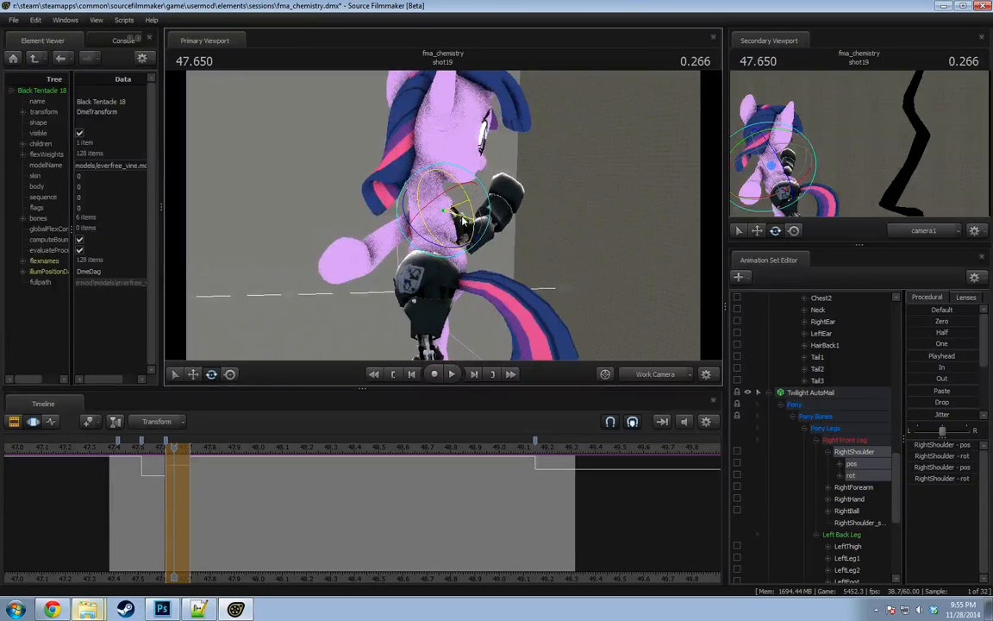
key("w")
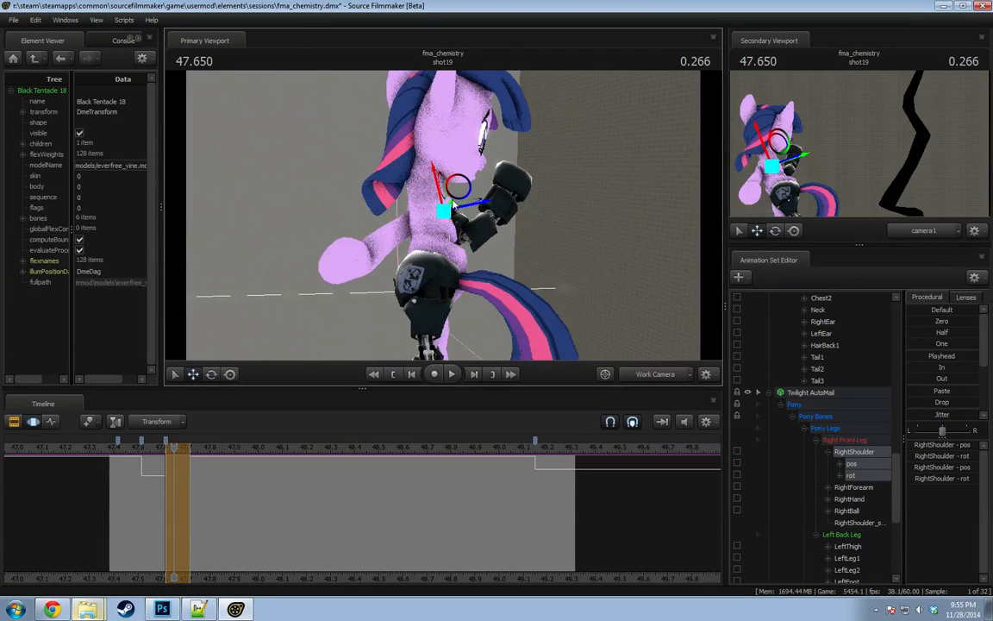
right_click_drag(452, 205, 492, 209)
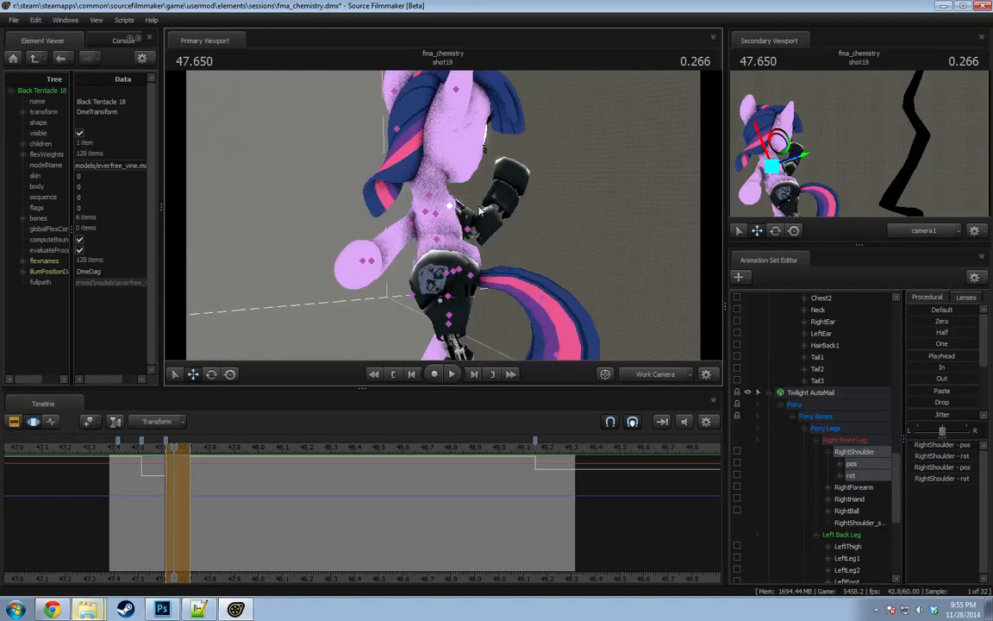
Tilt the head by rotating the Head bone at 47.650.
left_click(522, 200)
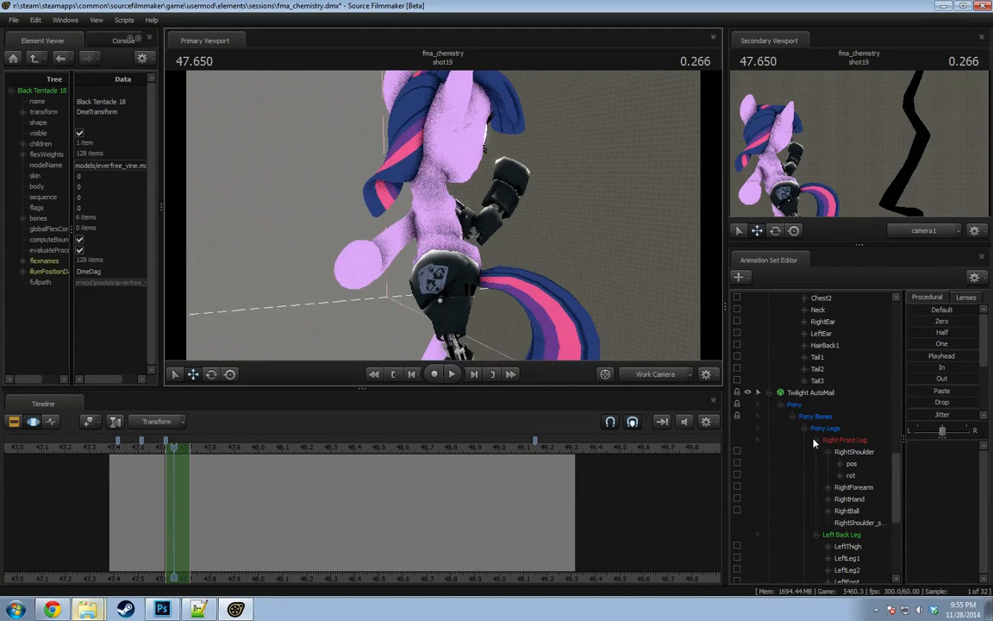
scroll(819, 448, "down", 3)
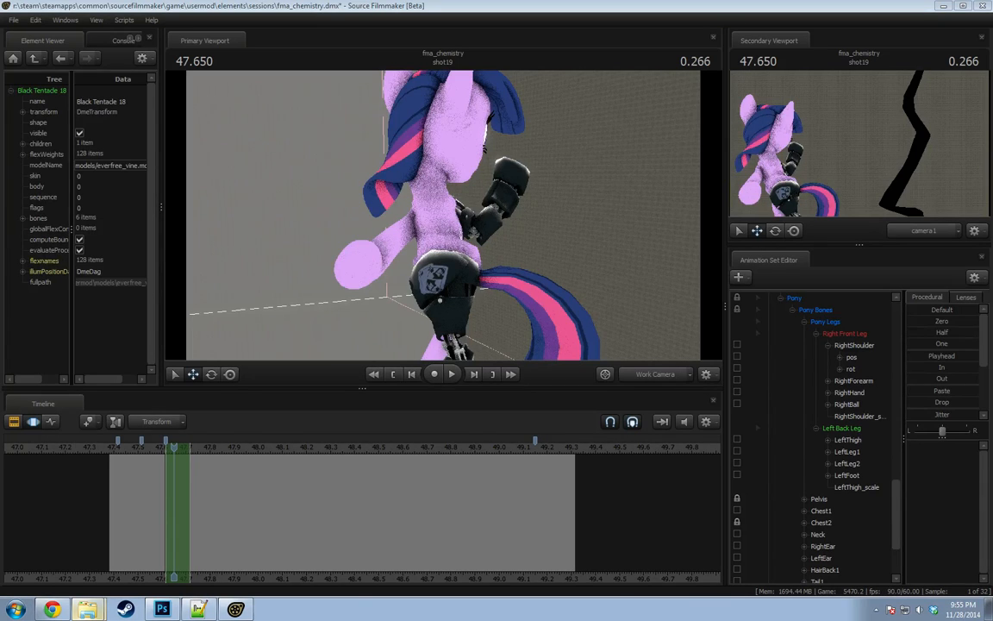
left_click_drag(517, 345, 377, 158)
left_click(378, 158)
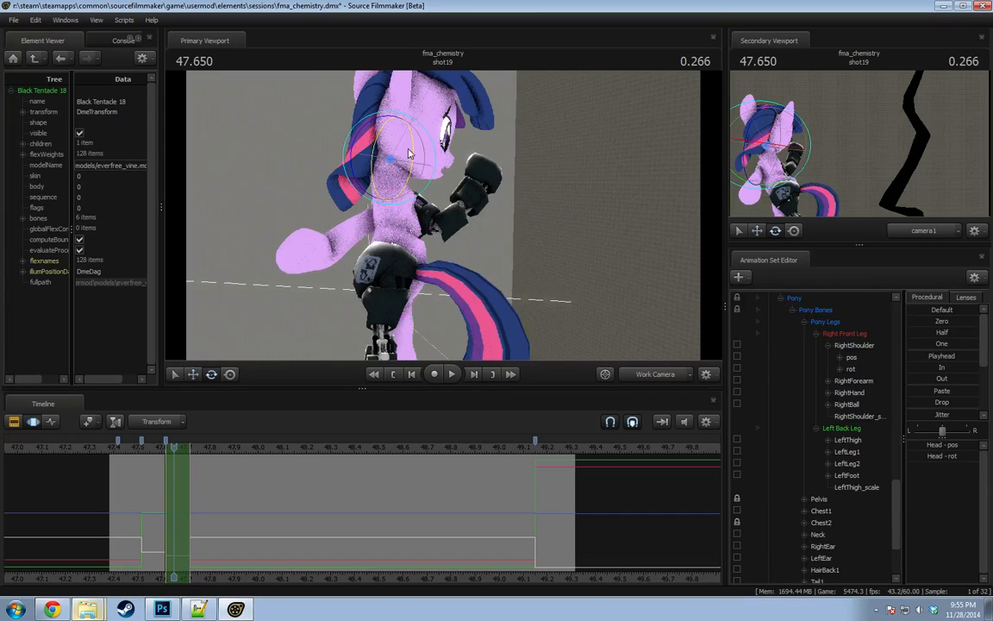
key("e")
left_click_drag(388, 161, 439, 221)
left_click_drag(405, 253, 445, 214)
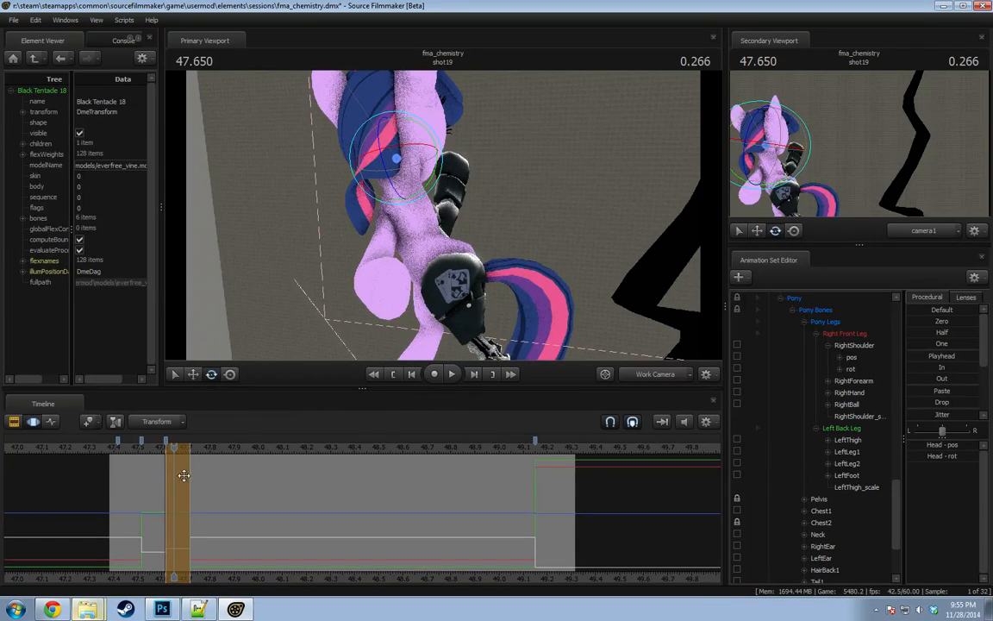
Pose Twilight AutoMail's mechanical front leg by rotating the RightForearm, RightHand and RightBall bones at 47.650.
left_click_drag(355, 140, 540, 178, "alt")
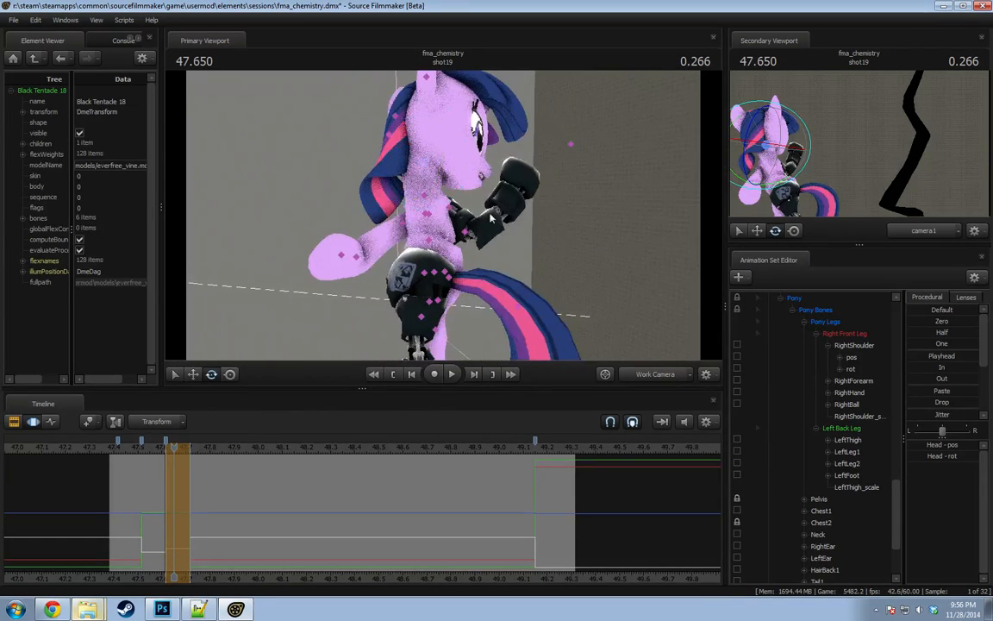
scroll(768, 376, "down", 3)
scroll(768, 376, "up", 5)
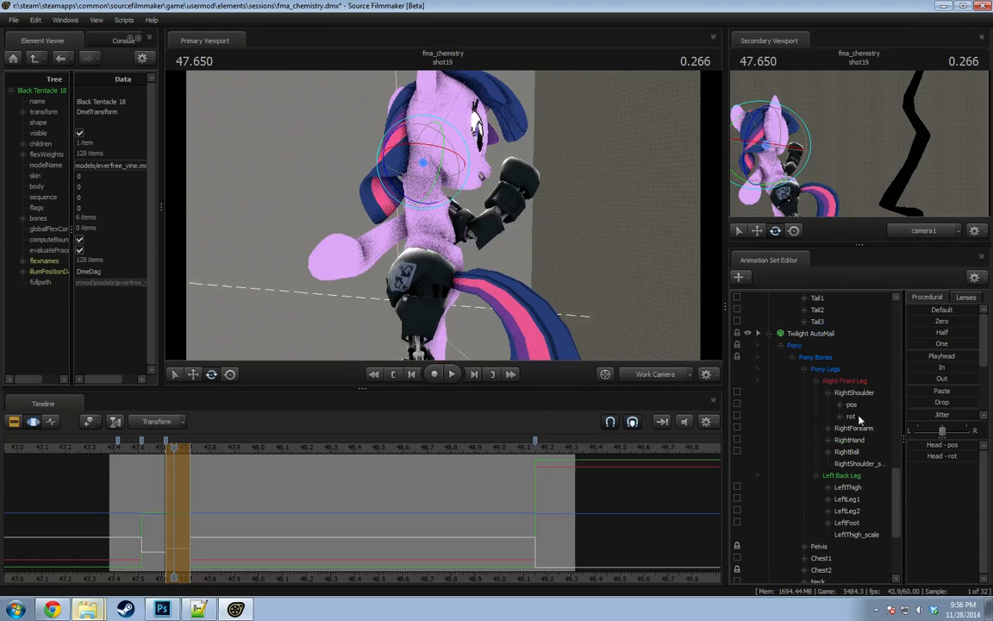
left_click(853, 427)
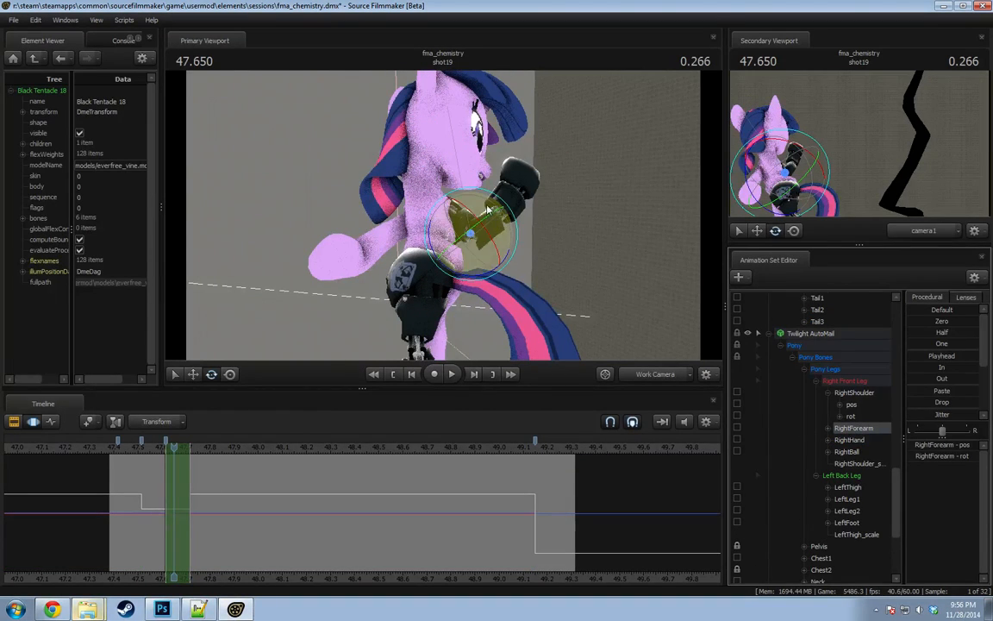
left_click_drag(486, 206, 565, 259)
left_click(858, 440)
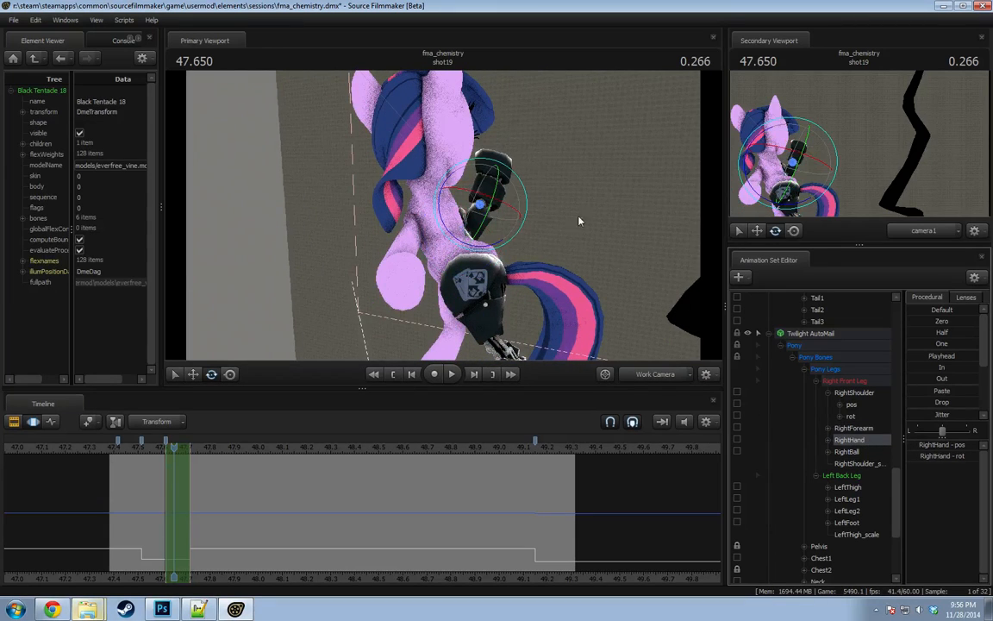
left_click_drag(493, 245, 480, 248)
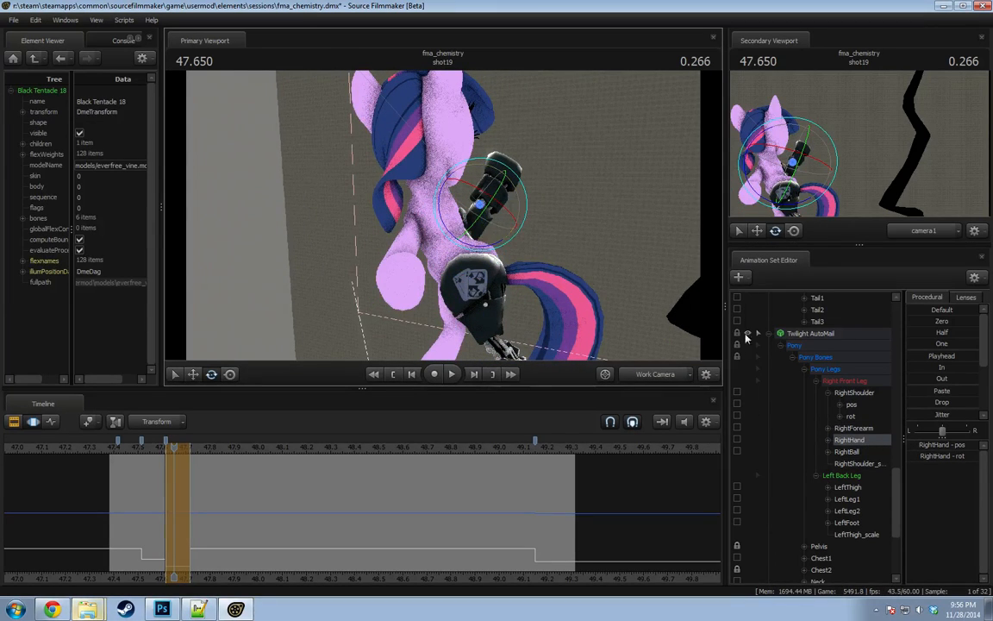
left_click(848, 452)
left_click_drag(452, 168, 496, 179, "alt")
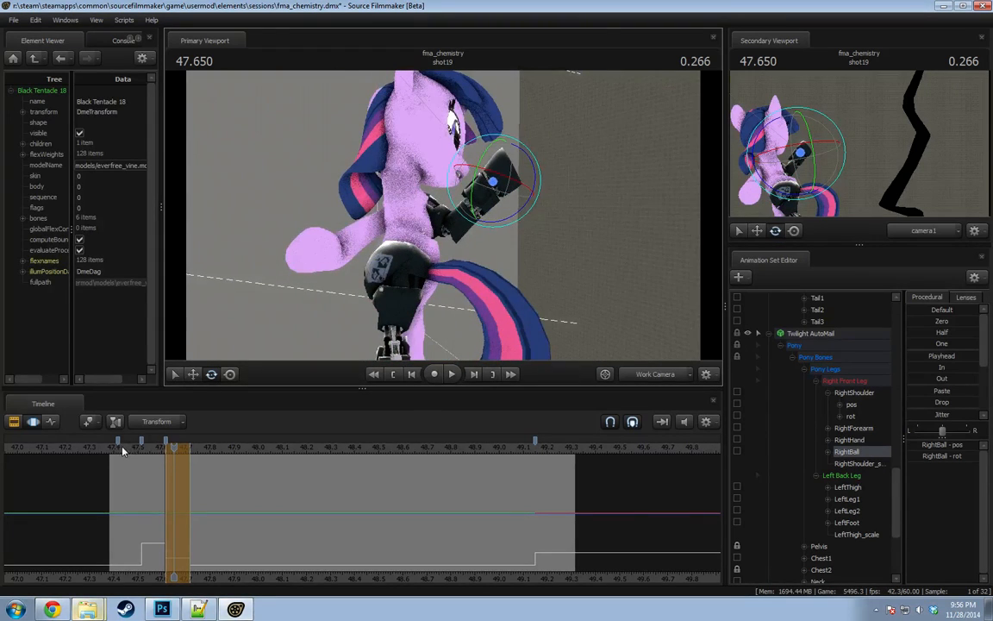
Shift the time selection to the following interval, about 47.72 to 47.82, and place the playhead at 47.733.
left_click_drag(169, 448, 202, 462)
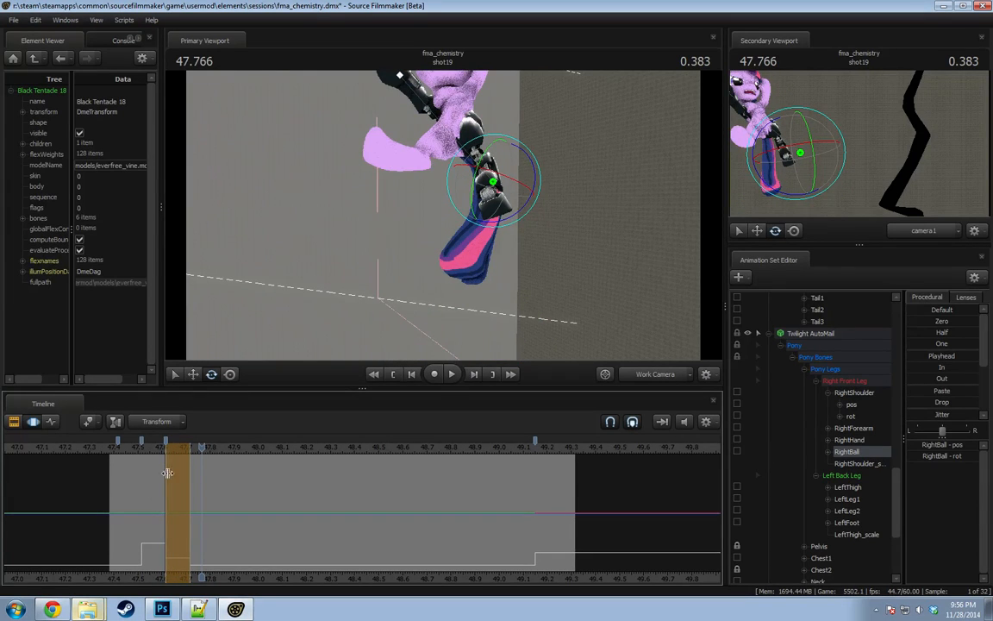
left_click_drag(167, 472, 154, 447)
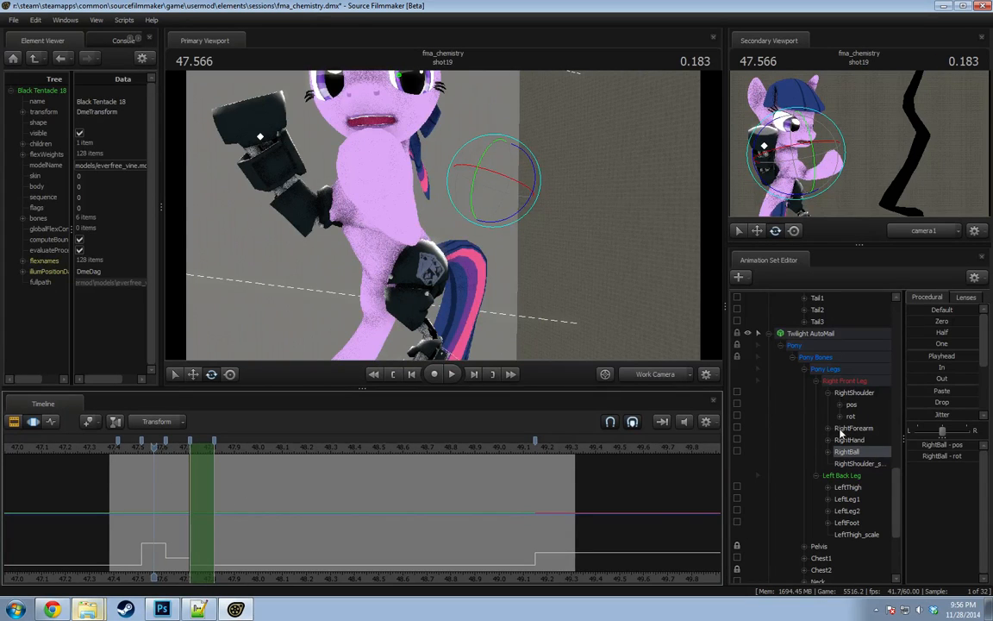
mouse_move(207, 447)
left_mouse_down()
mouse_move(178, 448)
mouse_move(193, 447)
left_mouse_up()
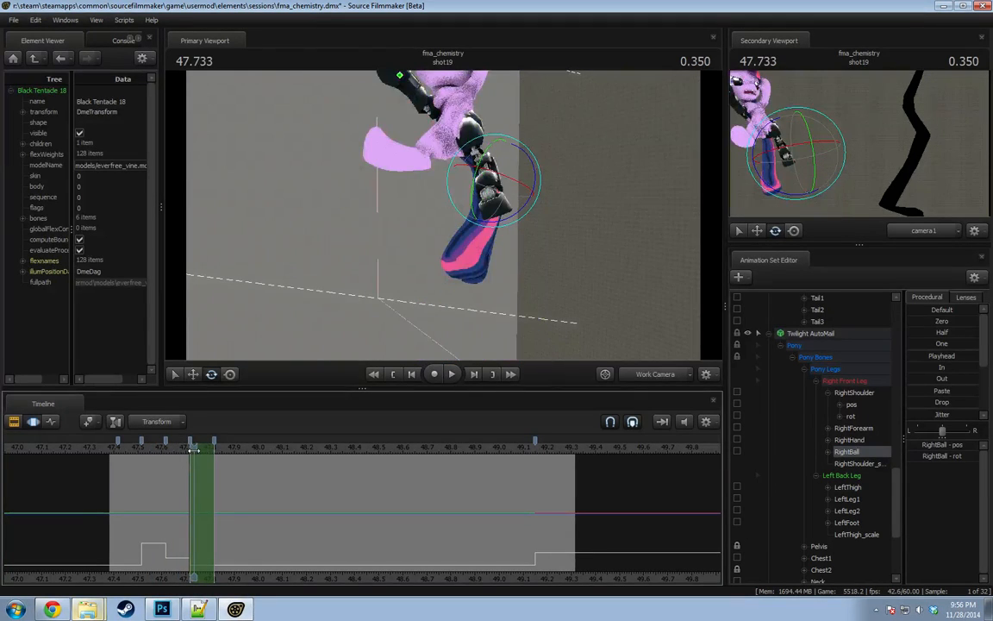
Apply the In preset to Twilight Body's Pelvis over the interval from about 47.72 to 47.82.
left_click(823, 546)
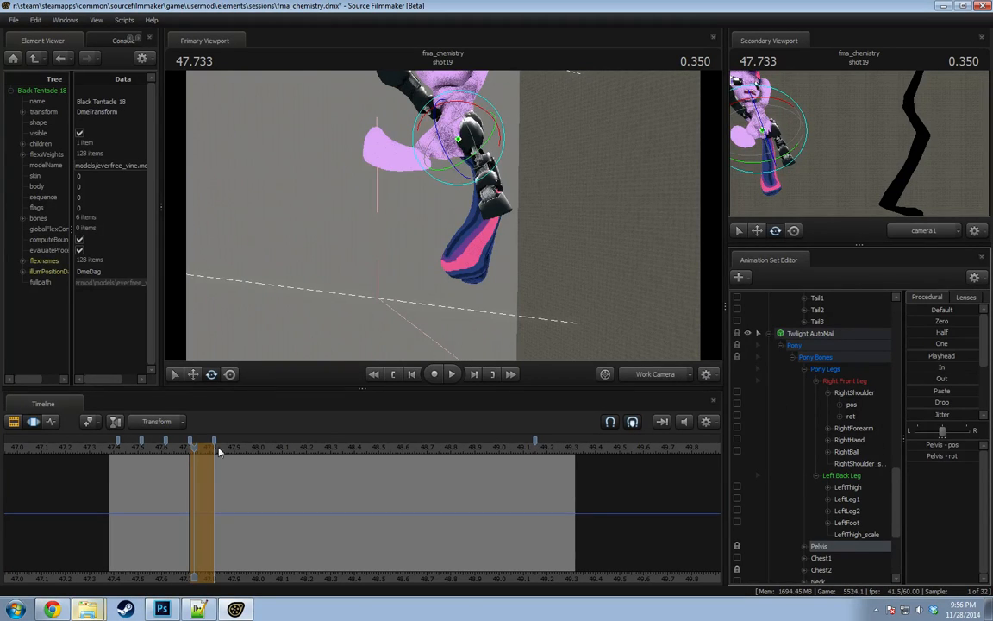
left_click(180, 455)
left_click(178, 448)
scroll(773, 437, "up", 6)
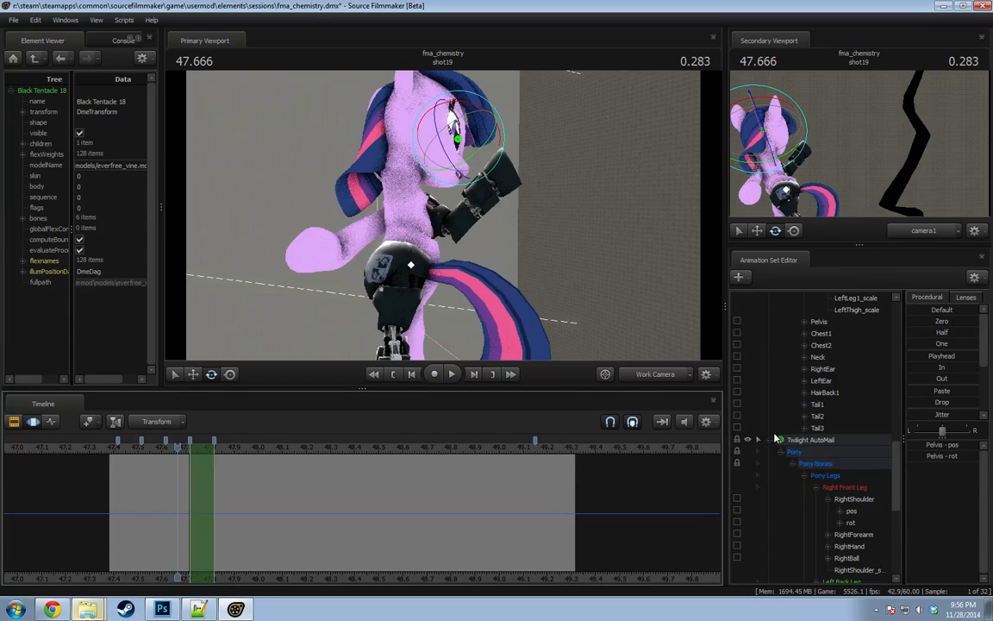
left_click(828, 429)
left_click_drag(934, 369, 893, 384)
left_click_drag(177, 445, 198, 449)
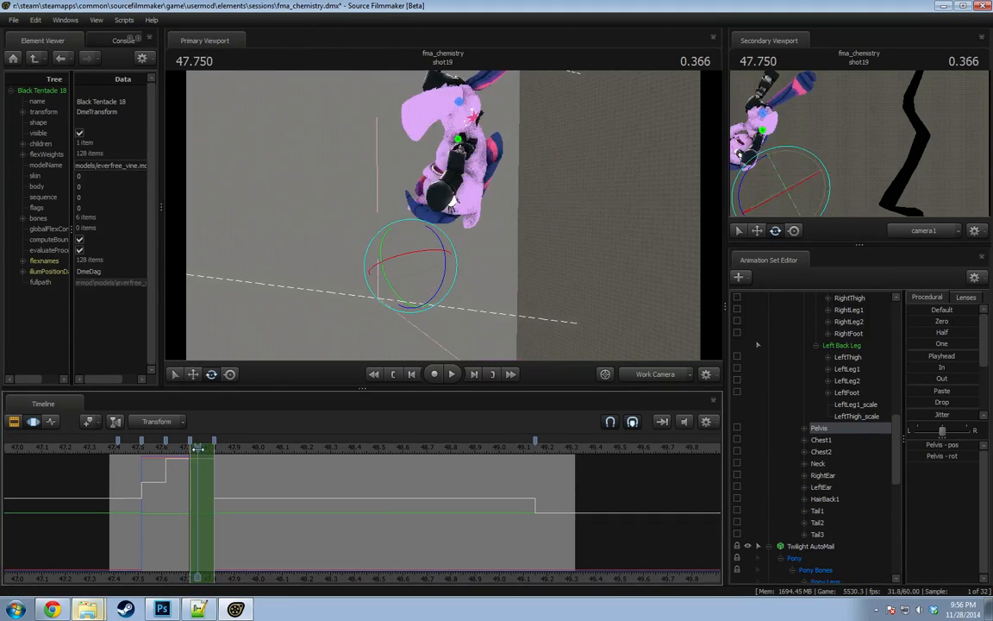
Scrub between 47.666 and 47.733 to compare Twilight's poses on both sides of the interval boundary at 47.716.
key("Left")
key("Left")
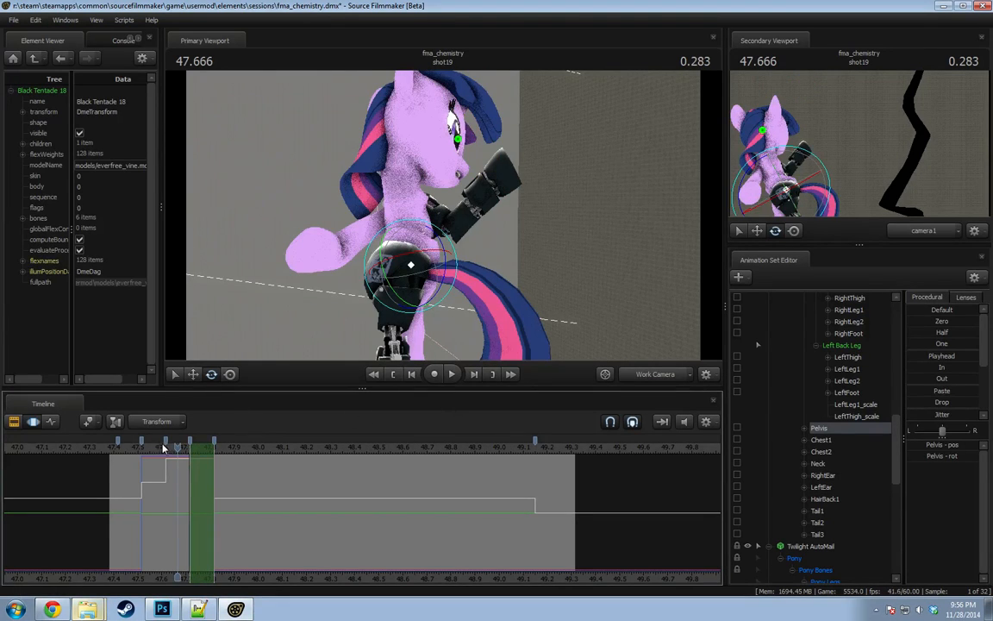
left_click_drag(163, 447, 182, 448)
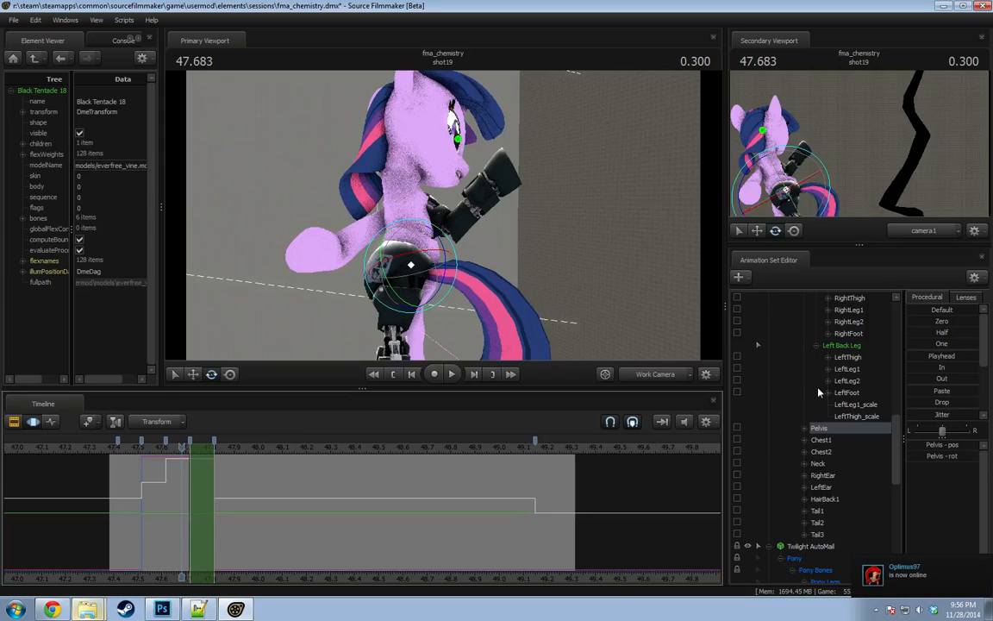
scroll(740, 380, "up", 10)
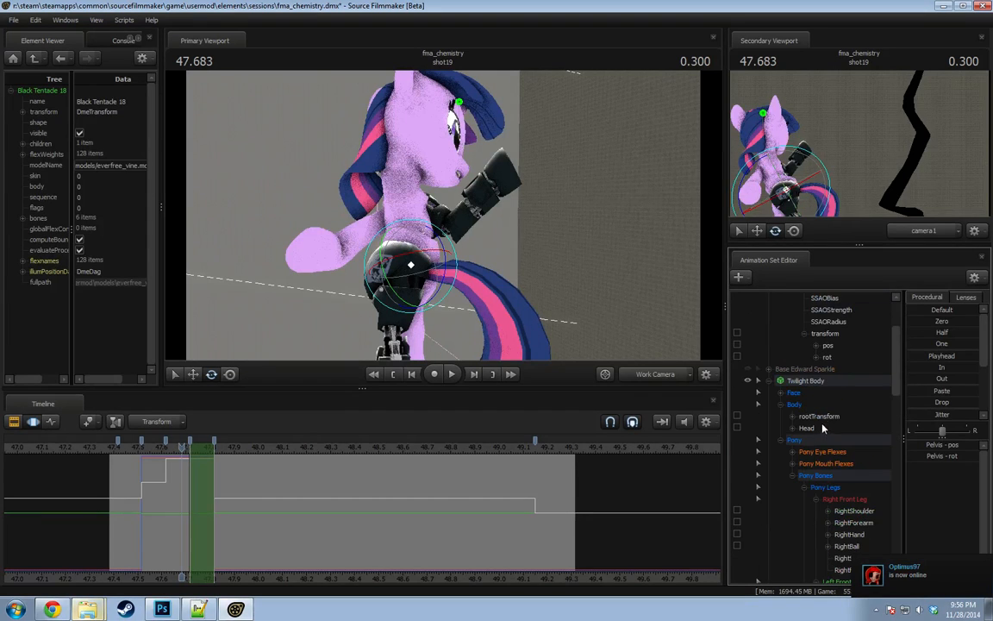
scroll(202, 461, "up", 5)
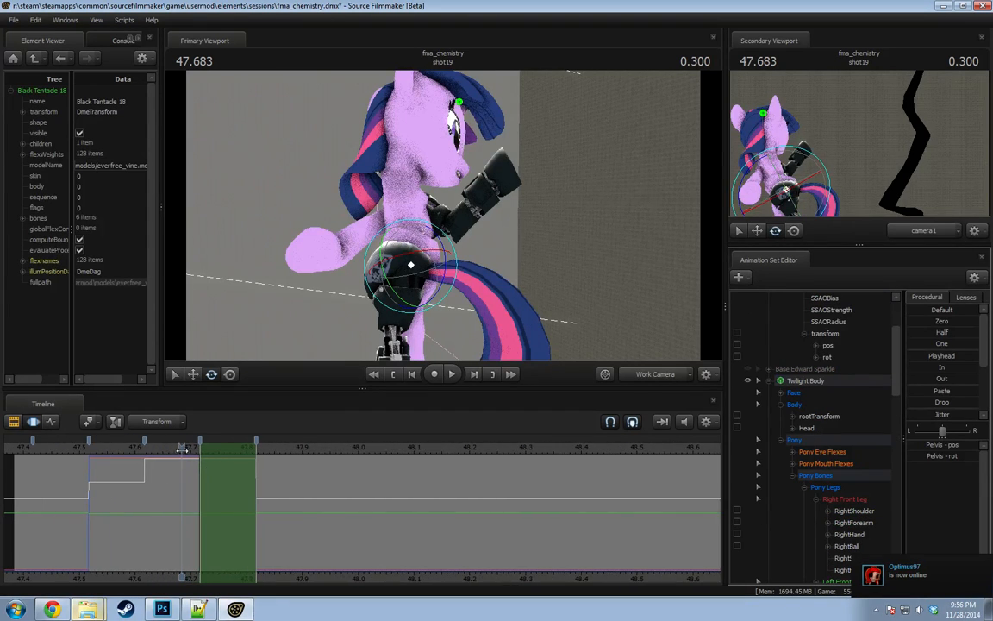
left_click(202, 447)
mouse_move(201, 448)
left_mouse_down()
mouse_move(143, 447)
mouse_move(199, 448)
left_mouse_up()
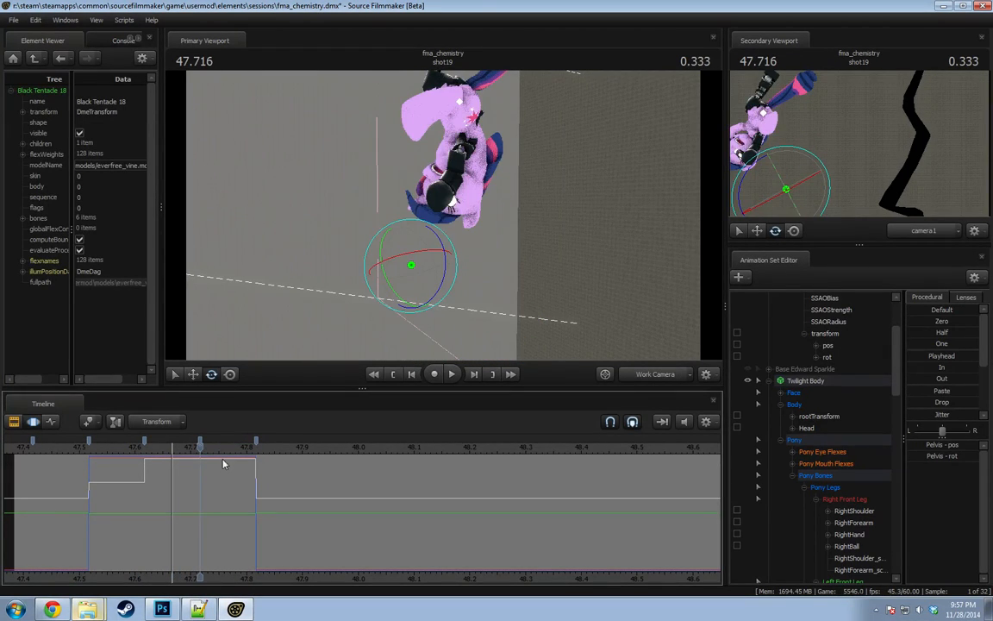
double_click(222, 461)
left_click_drag(189, 451, 269, 449)
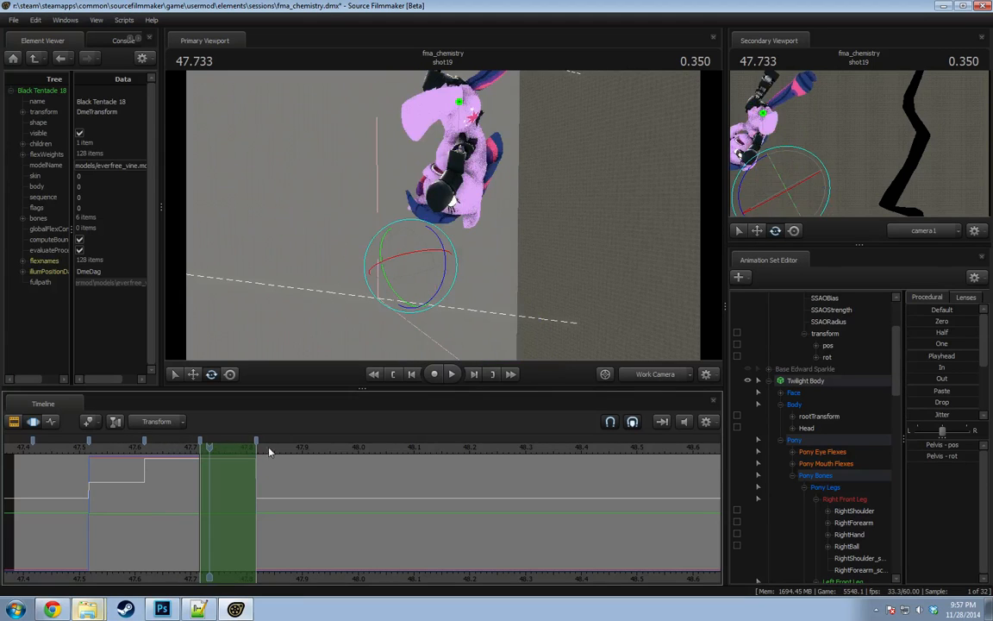
Apply the In preset to Twilight Body's rootTransform over the interval from about 47.42 to 47.52.
left_click(835, 417)
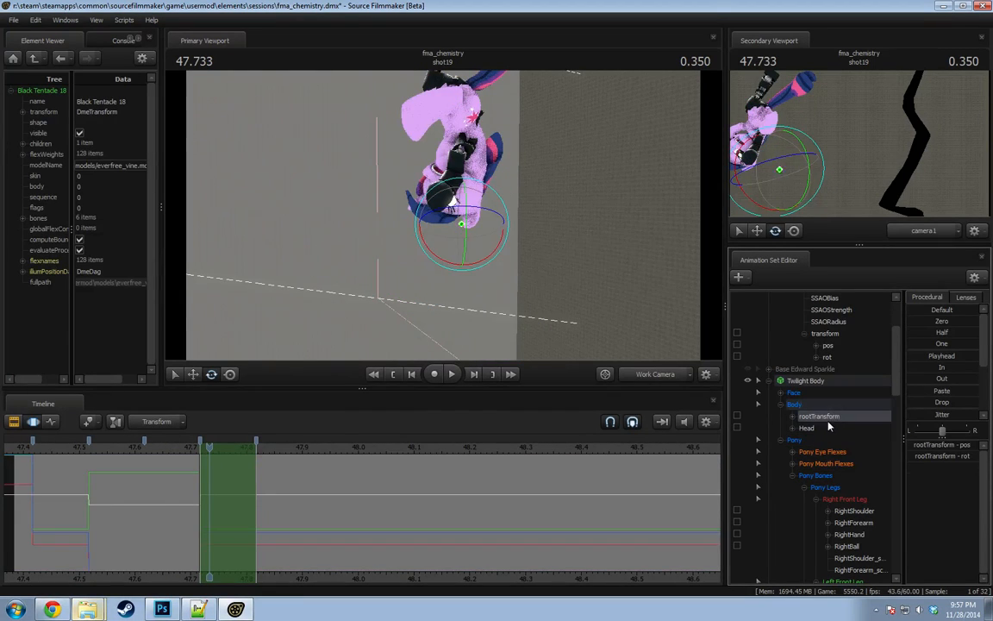
mouse_move(211, 481)
left_mouse_down()
mouse_move(185, 480)
mouse_move(202, 478)
left_mouse_up()
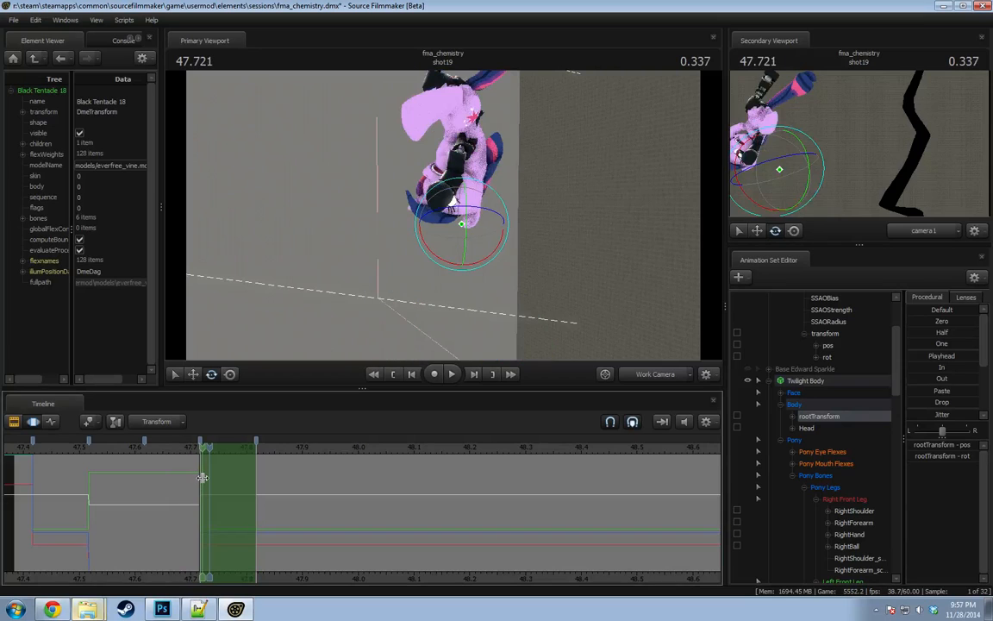
left_click_drag(121, 452, 204, 466)
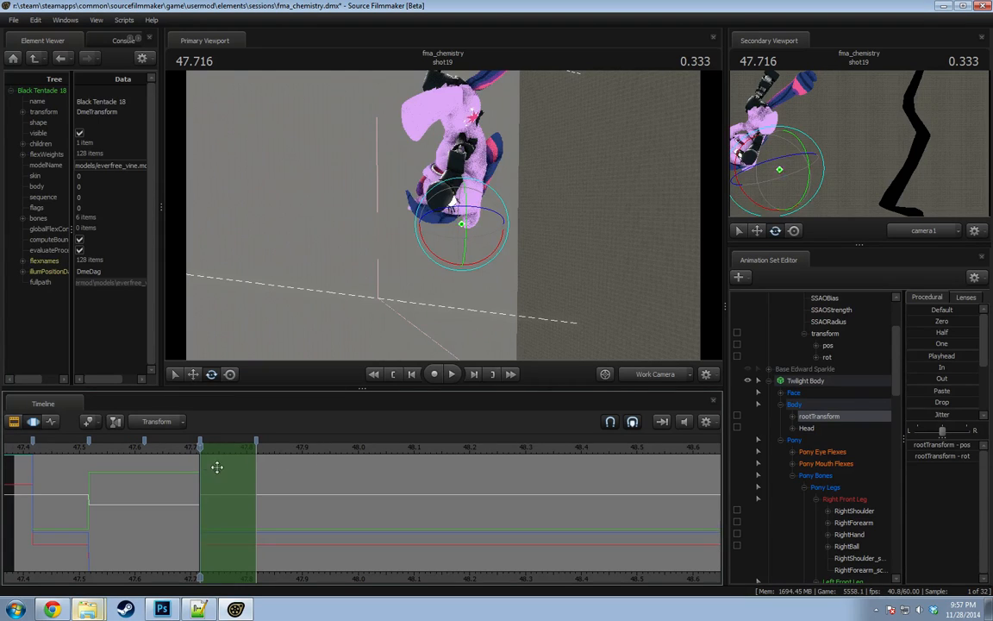
left_click(87, 450)
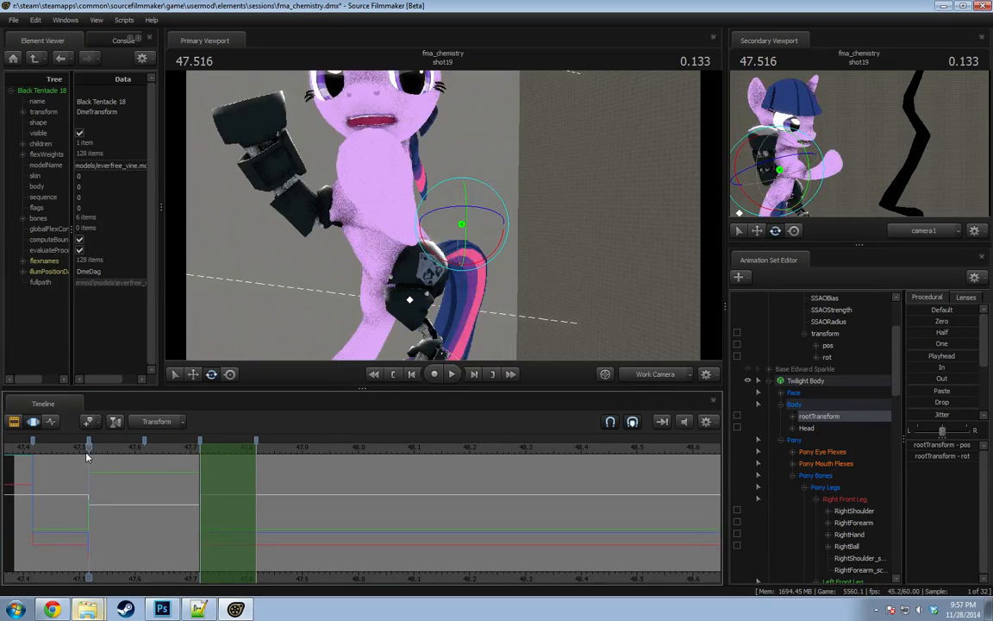
mouse_move(70, 463)
left_mouse_down()
mouse_move(28, 463)
mouse_move(87, 466)
left_mouse_up()
key("ctrl+z")
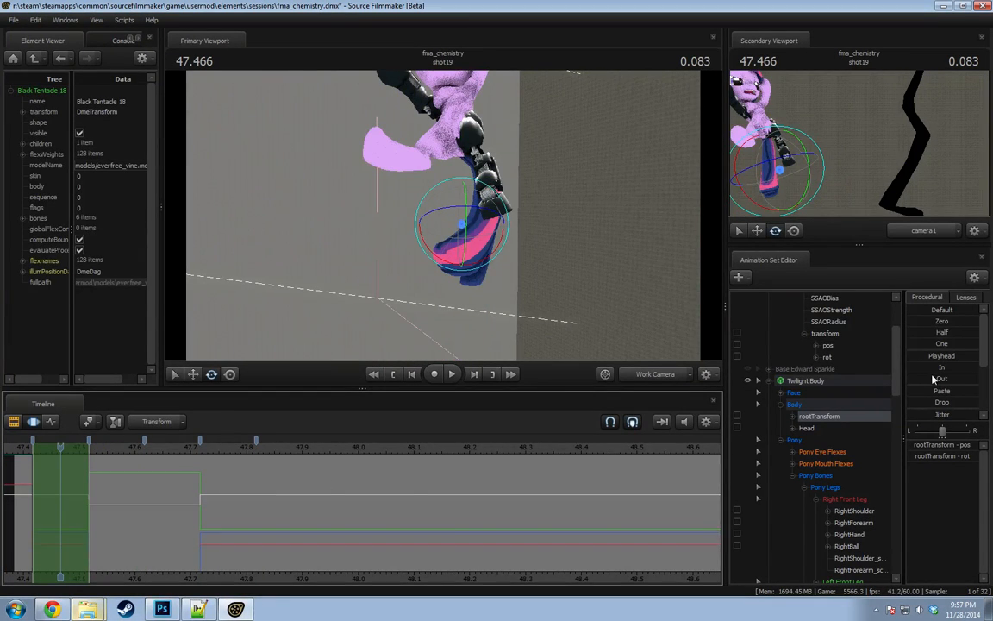
left_click_drag(936, 370, 985, 370)
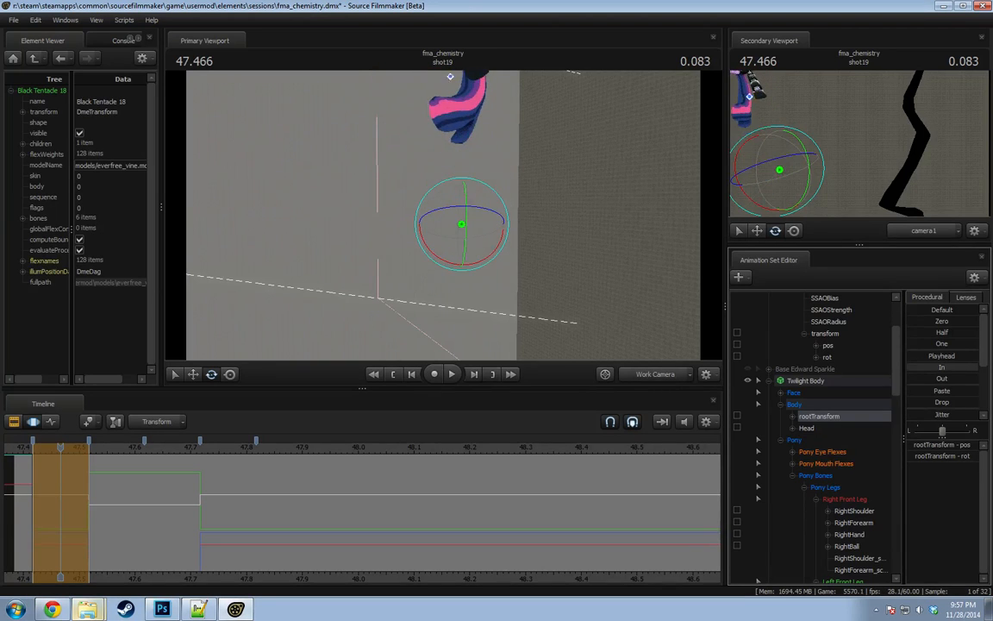
Move Twilight Body's Pelvis at 47.466 so the body comes back down into the camera frame.
scroll(835, 483, "down", 4)
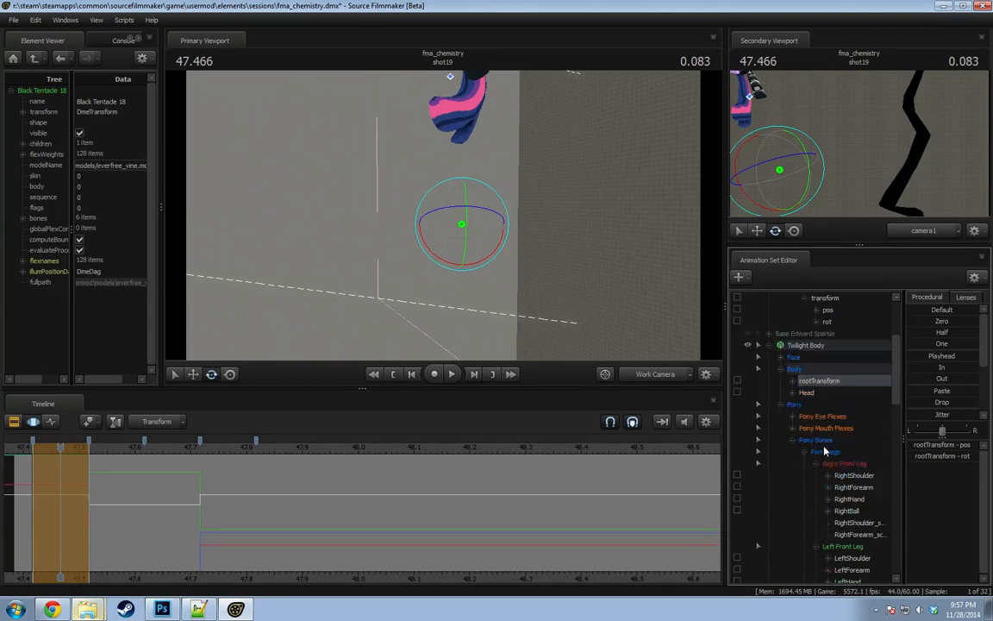
scroll(832, 494, "down", 5)
left_click(824, 467)
left_click_drag(569, 306, 699, 280)
key("w")
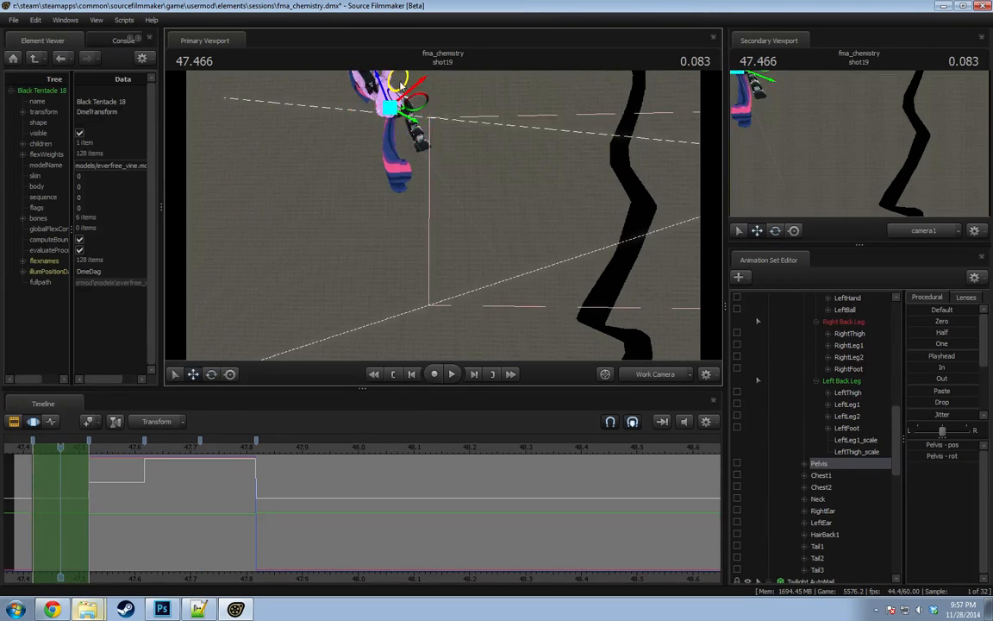
left_click_drag(399, 83, 498, 250)
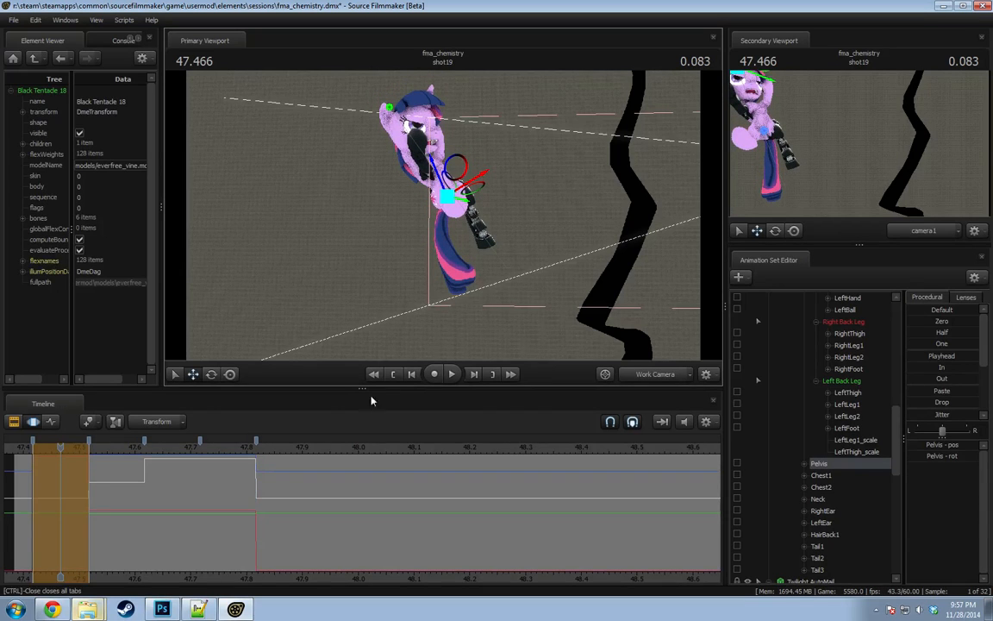
left_click(29, 473)
mouse_move(29, 473)
left_mouse_down()
mouse_move(58, 474)
mouse_move(18, 478)
mouse_move(61, 478)
mouse_move(20, 470)
mouse_move(59, 470)
mouse_move(21, 470)
left_mouse_up()
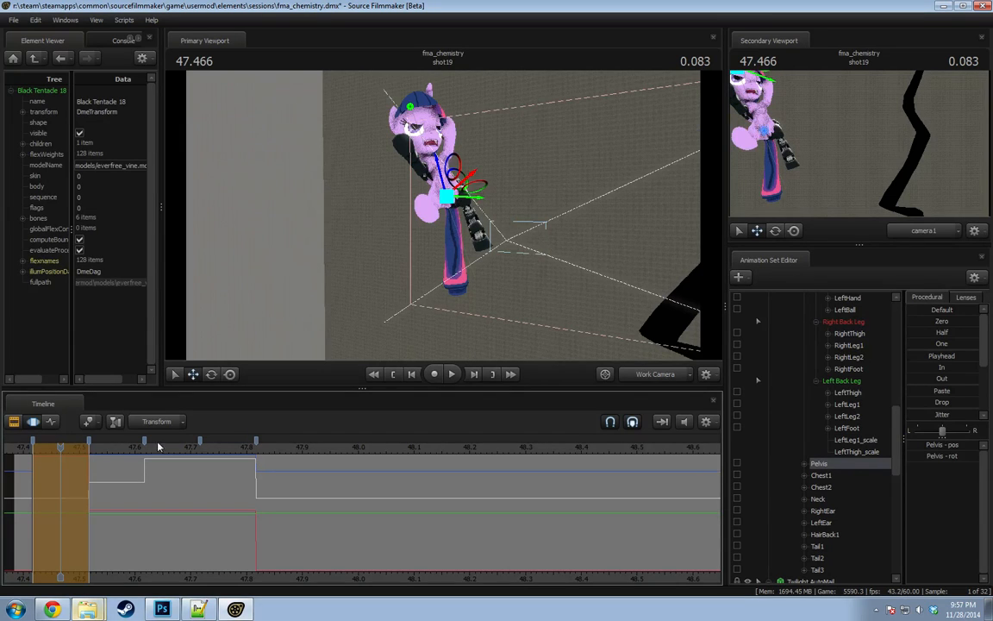
Reposition the eye viewTarget of Twilight Body's Face at 47.466, and scrub the shot to check the gaze.
scroll(866, 324, "up", 7)
left_click(814, 322)
key("s")
left_click_drag(457, 211, 457, 211)
left_click_drag(423, 131, 462, 206)
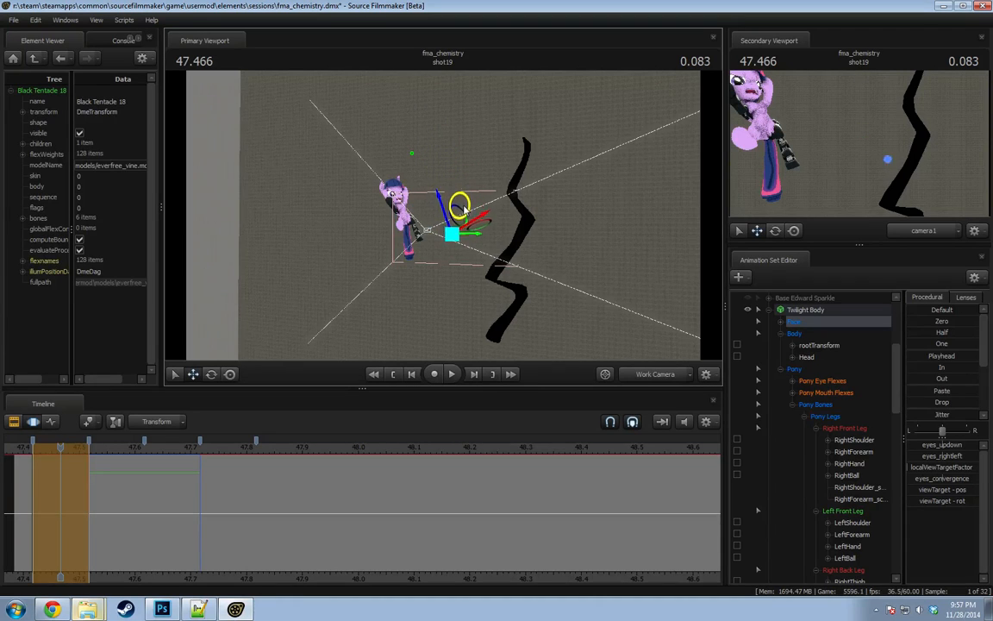
left_click_drag(60, 447, 106, 483)
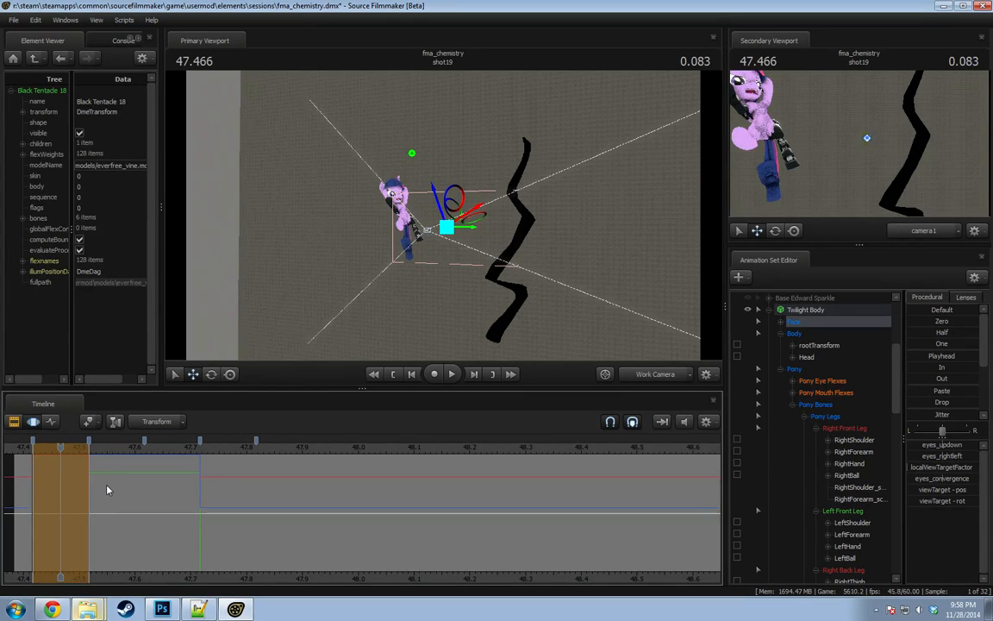
left_click(15, 449)
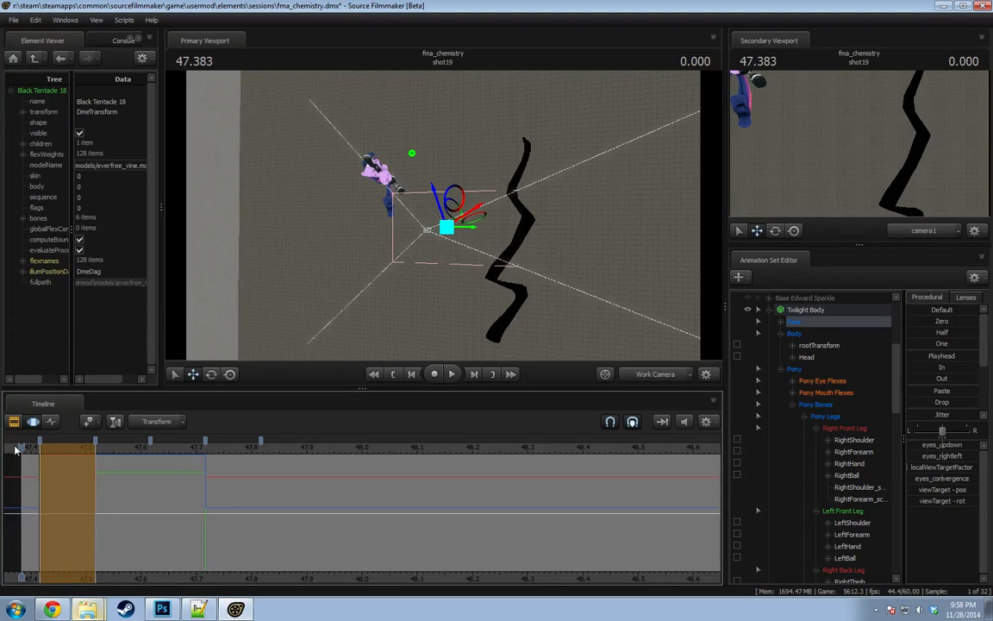
left_click_drag(20, 446, 180, 471)
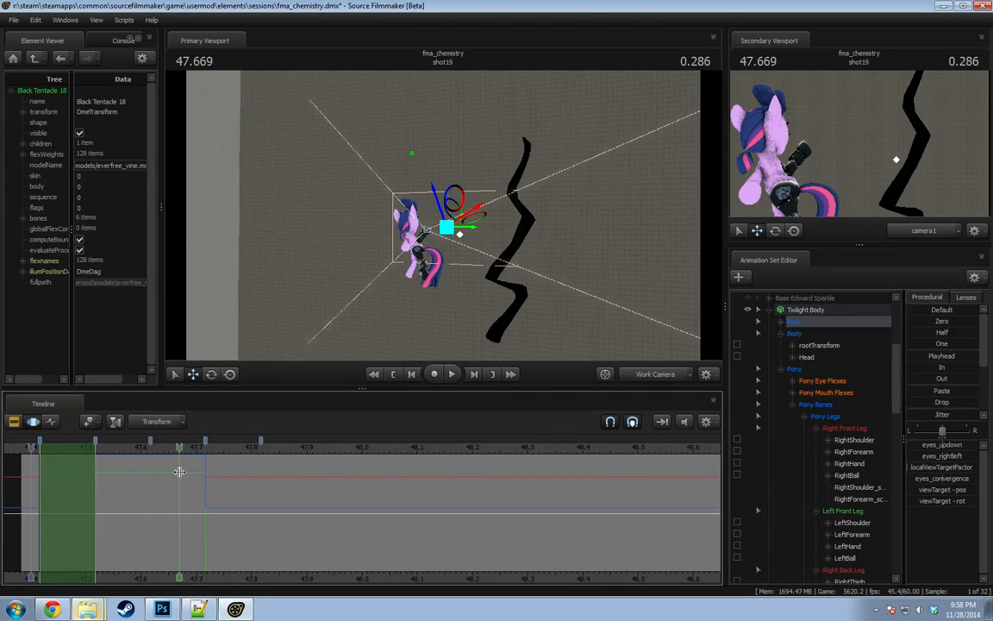
Apply the In preset to Twilight Body's rootTransform over the interval from about 47.52 to 47.62.
left_click_drag(179, 472, 100, 468)
left_click(830, 345)
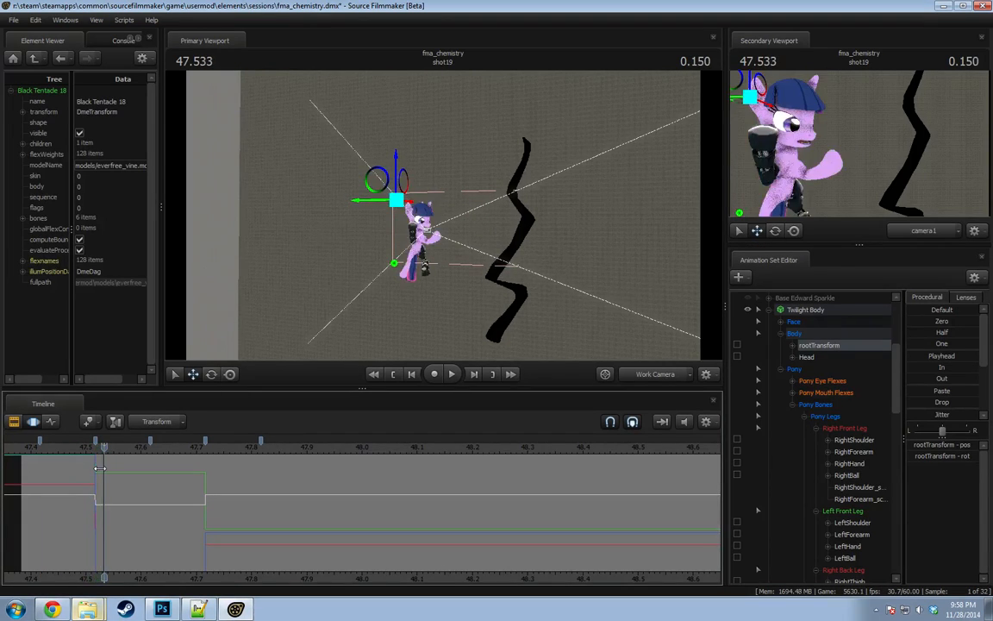
key("Up")
key("Down")
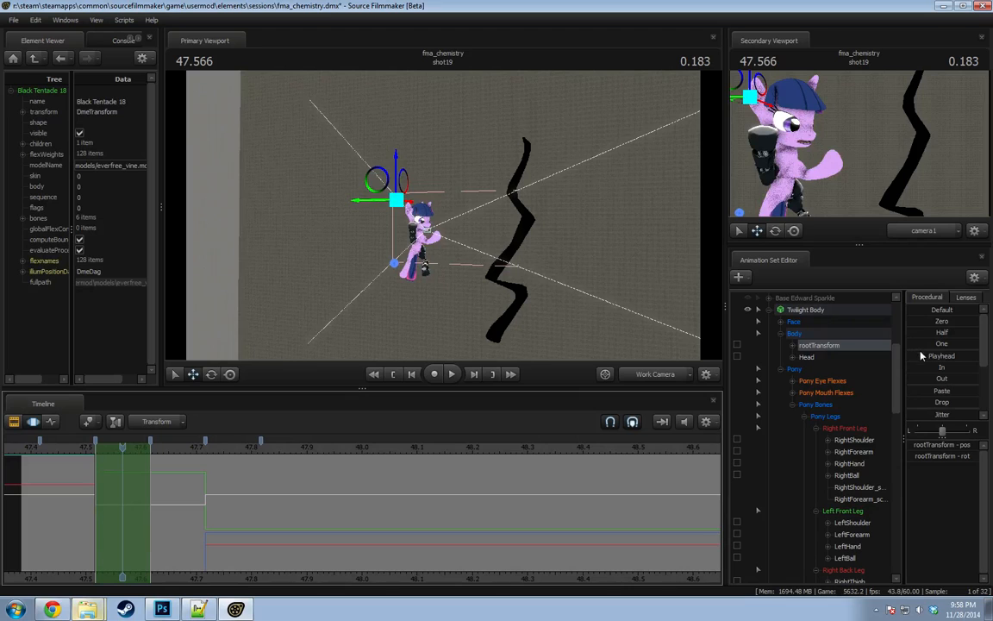
left_click_drag(926, 367, 977, 368)
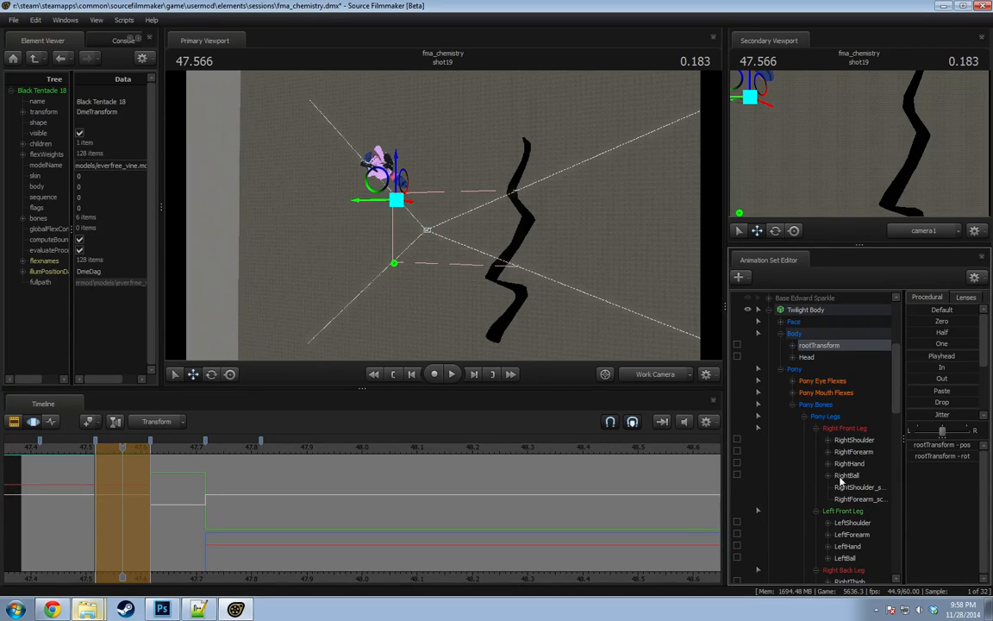
Rotate Twilight Body's Pelvis upright at 47.566 and move it down into the camera frame.
scroll(841, 536, "down", 6)
left_click(820, 500)
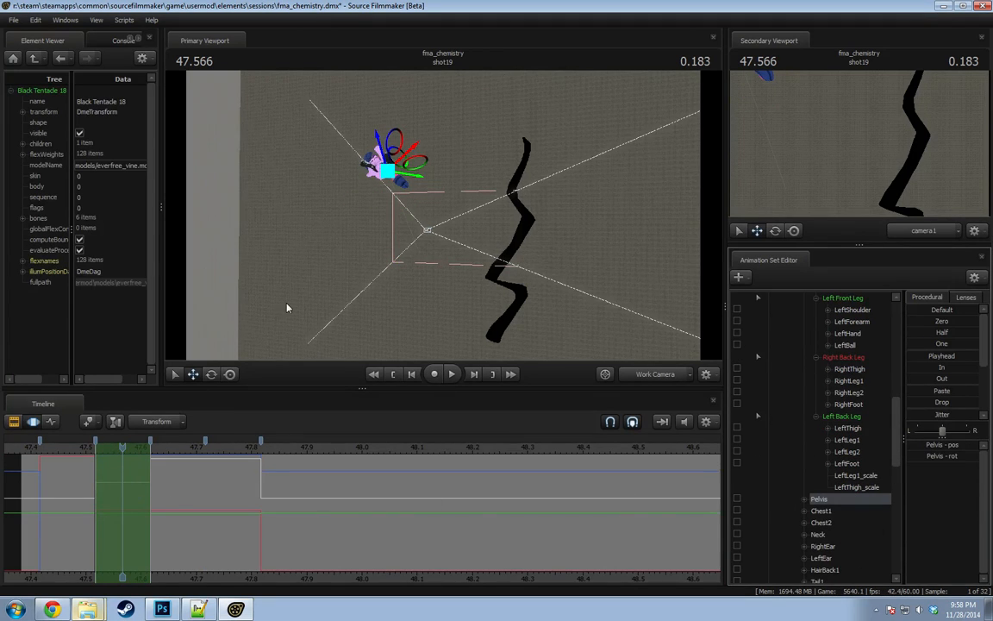
left_click_drag(360, 255, 405, 267, "alt")
left_click_drag(409, 153, 401, 176)
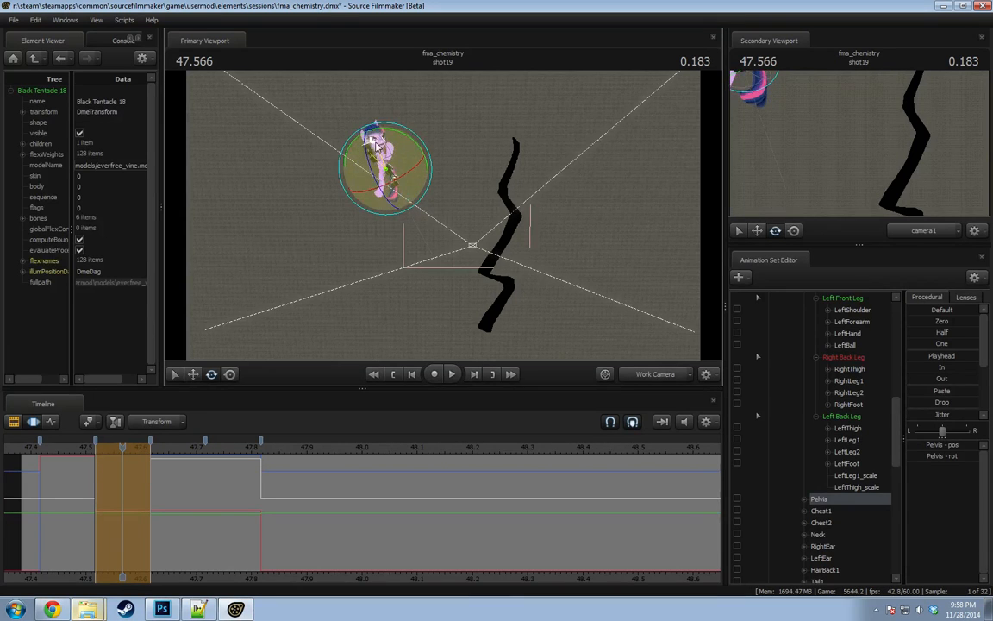
key("w")
left_click_drag(401, 151, 470, 226)
Turn Twilight Body's Pelvis toward the black tentacle and fine-tune its position at 47.566.
right_click_drag(439, 224, 465, 267, "alt")
left_click_drag(442, 224, 407, 208, "alt")
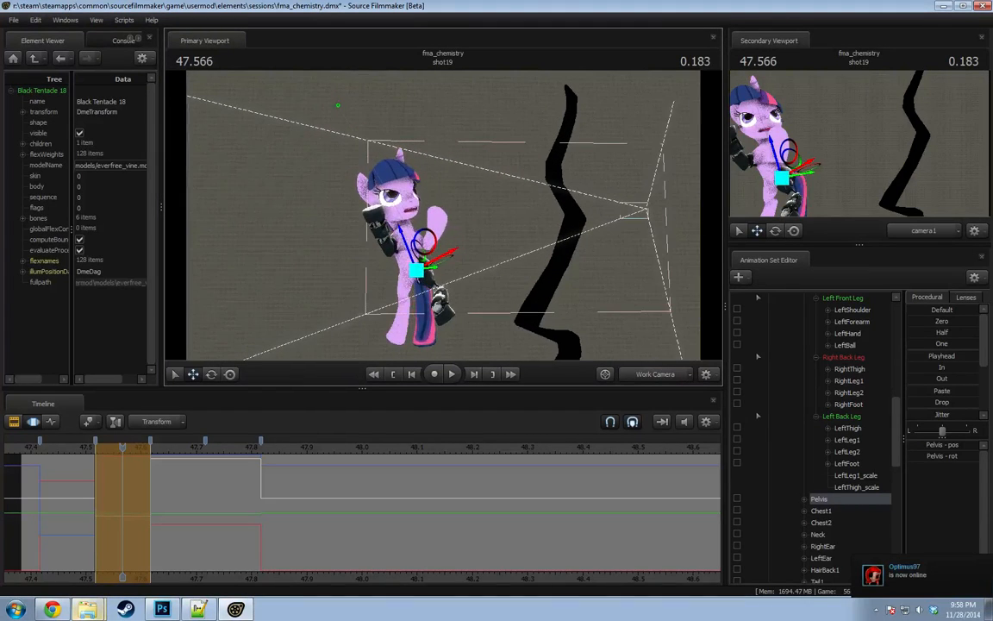
key("e")
mouse_move(430, 250)
left_mouse_down()
mouse_move(437, 257)
mouse_move(422, 267)
left_mouse_up()
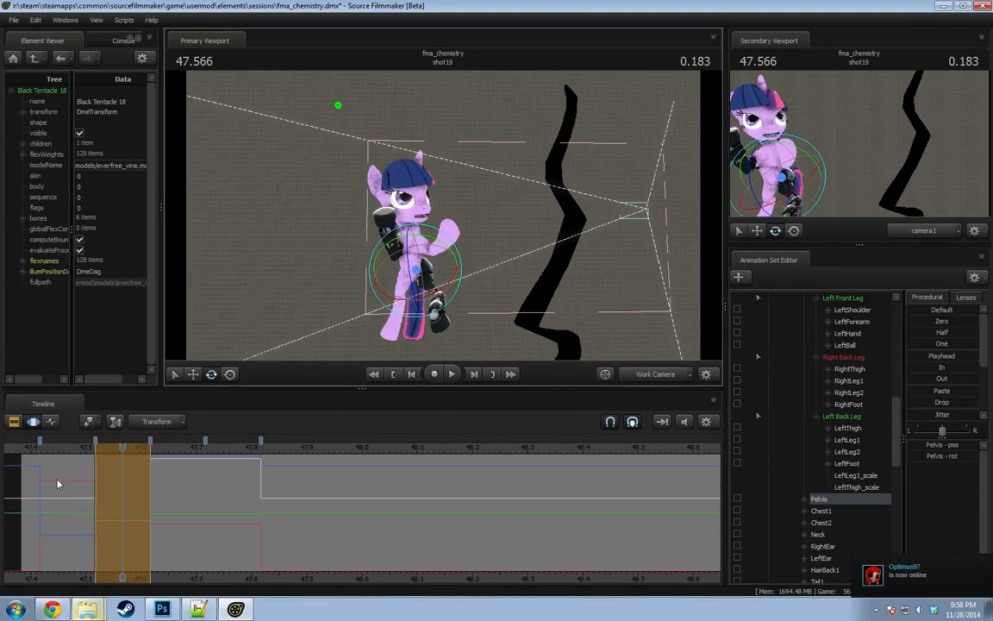
left_click_drag(57, 484, 124, 480)
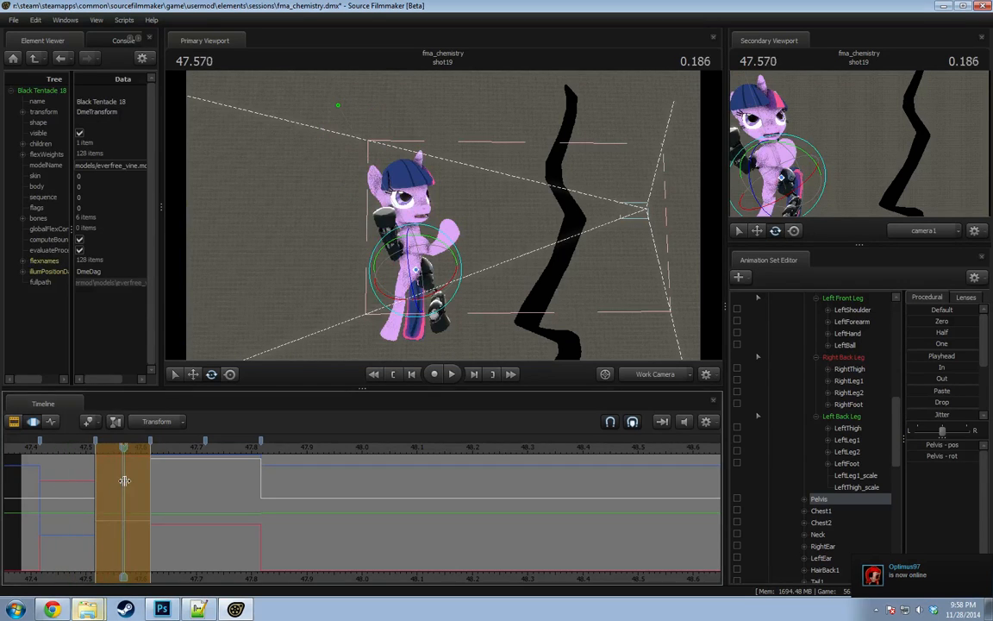
left_click_drag(388, 275, 450, 223)
key("w")
mouse_move(428, 269)
left_mouse_down()
mouse_move(419, 257)
mouse_move(437, 274)
left_mouse_up()
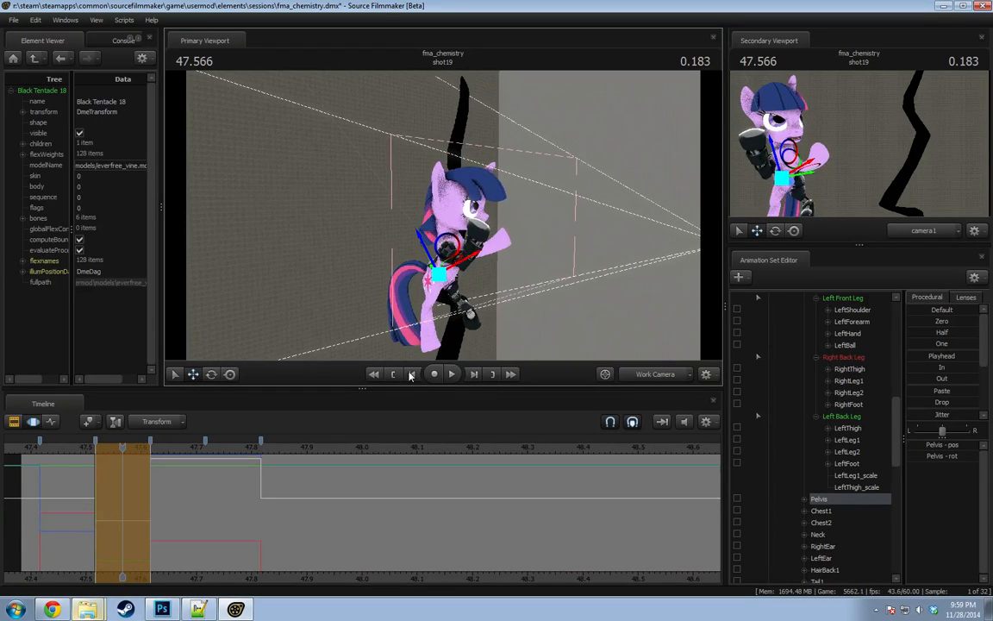
left_click_drag(122, 497, 127, 497)
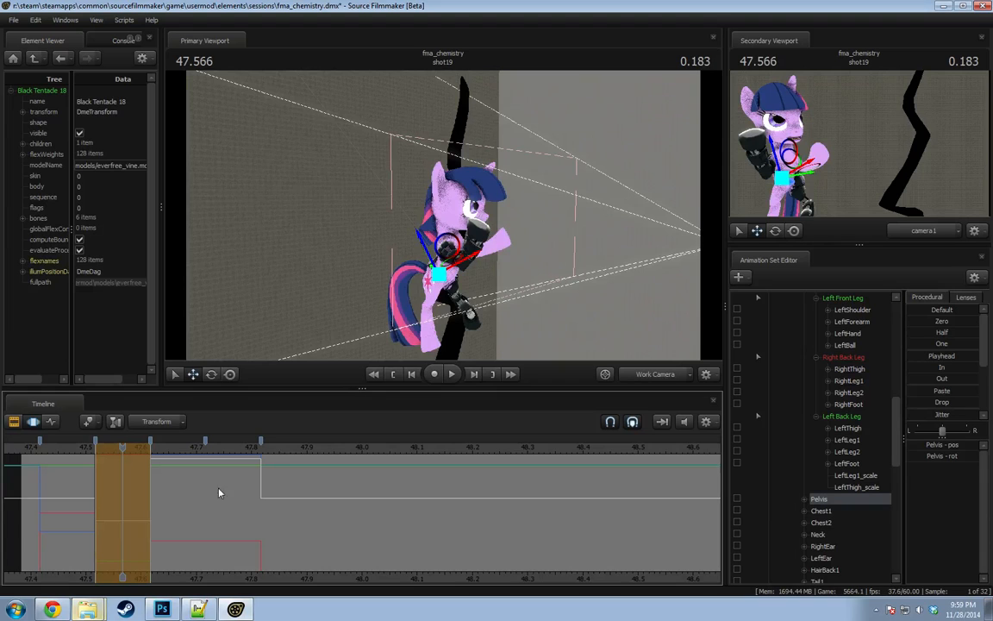
Apply the In preset to Twilight Body's Face at 47.566 and move the eye viewTarget between her and the black tentacle.
scroll(840, 422, "up", 8)
left_click(794, 392)
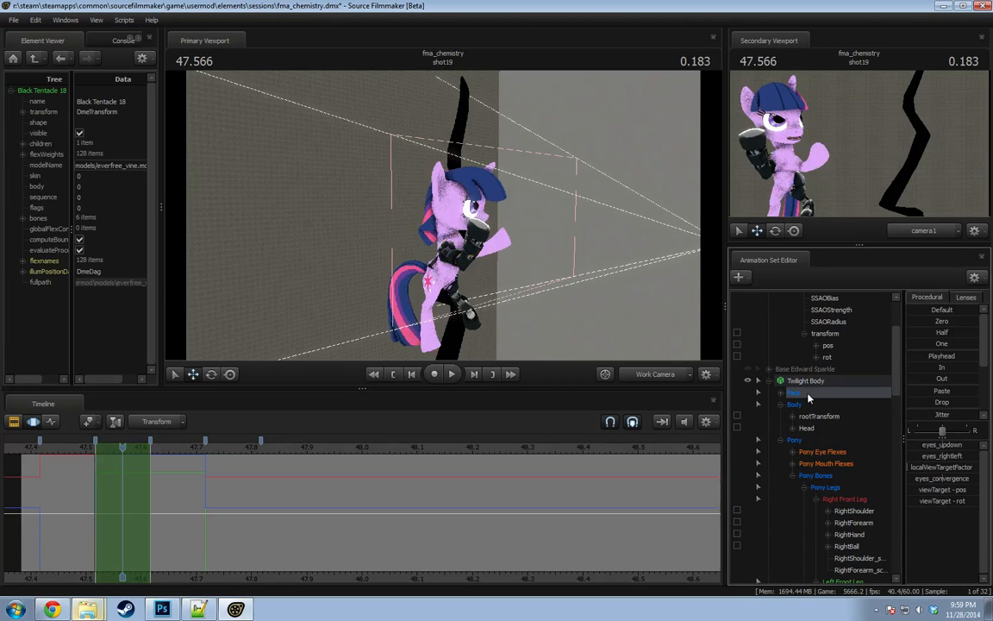
mouse_move(444, 220)
left_mouse_down()
mouse_move(482, 226)
mouse_move(444, 220)
left_mouse_up()
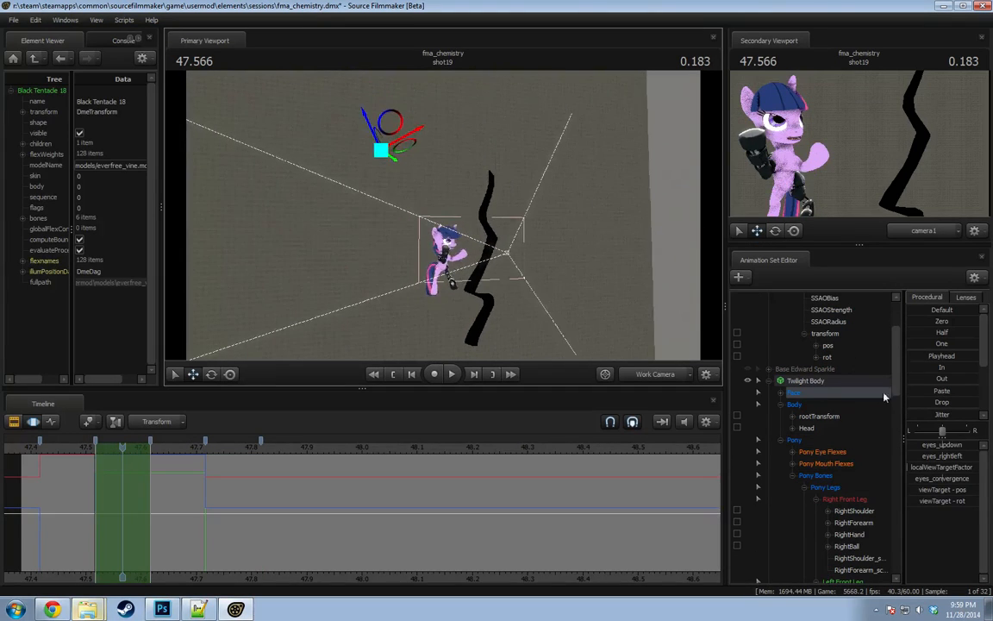
left_click(939, 369)
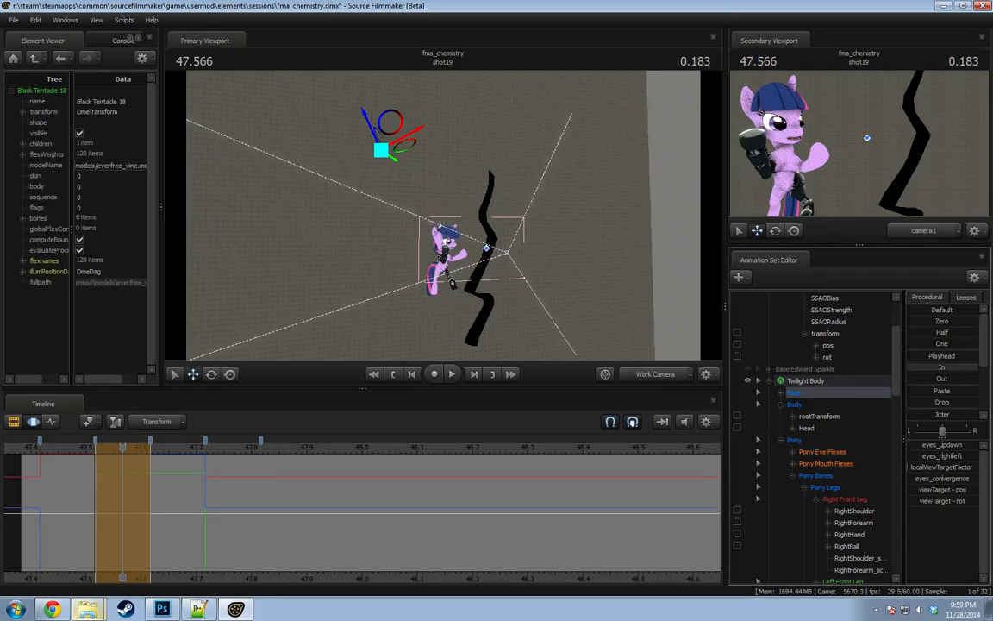
left_click_drag(551, 291, 411, 228)
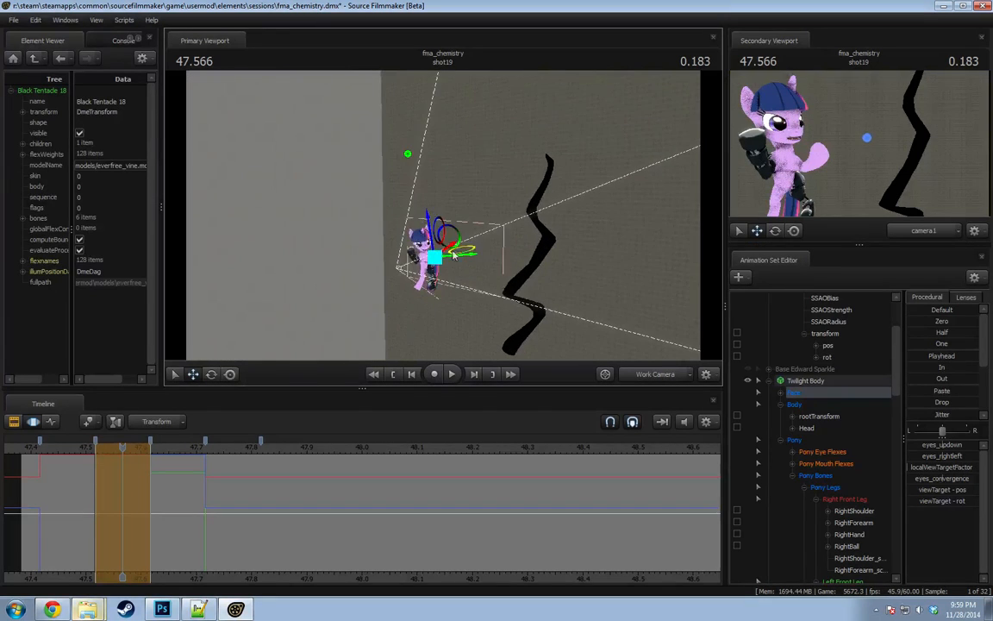
mouse_move(447, 259)
left_mouse_down()
mouse_move(465, 244)
mouse_move(492, 275)
mouse_move(431, 247)
left_mouse_up()
left_click_drag(119, 440, 122, 473)
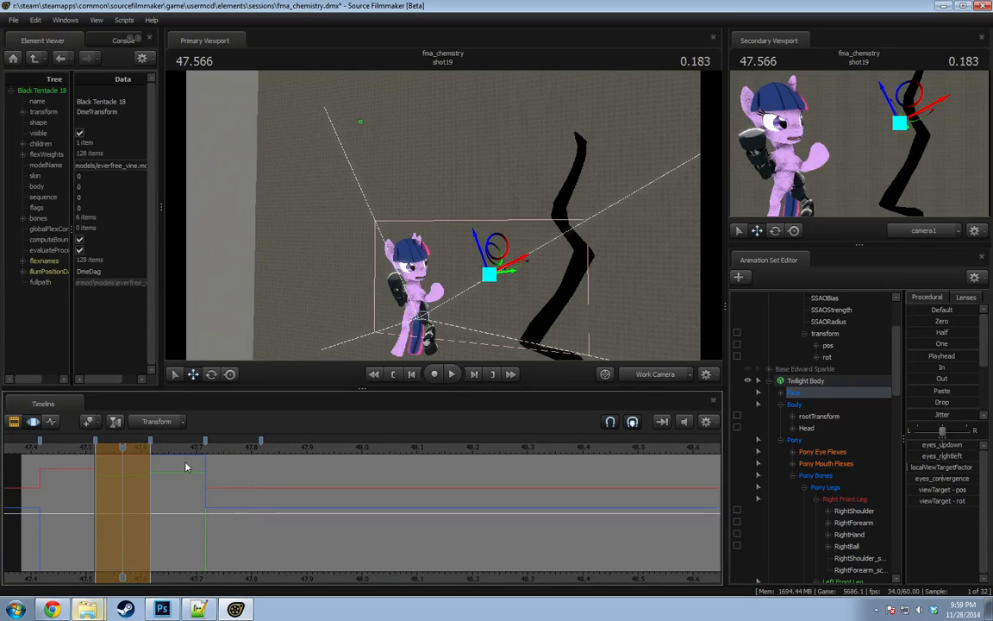
Apply the In preset to Twilight Body's rootTransform over the interval from about 47.62 to 47.72.
left_click(818, 416)
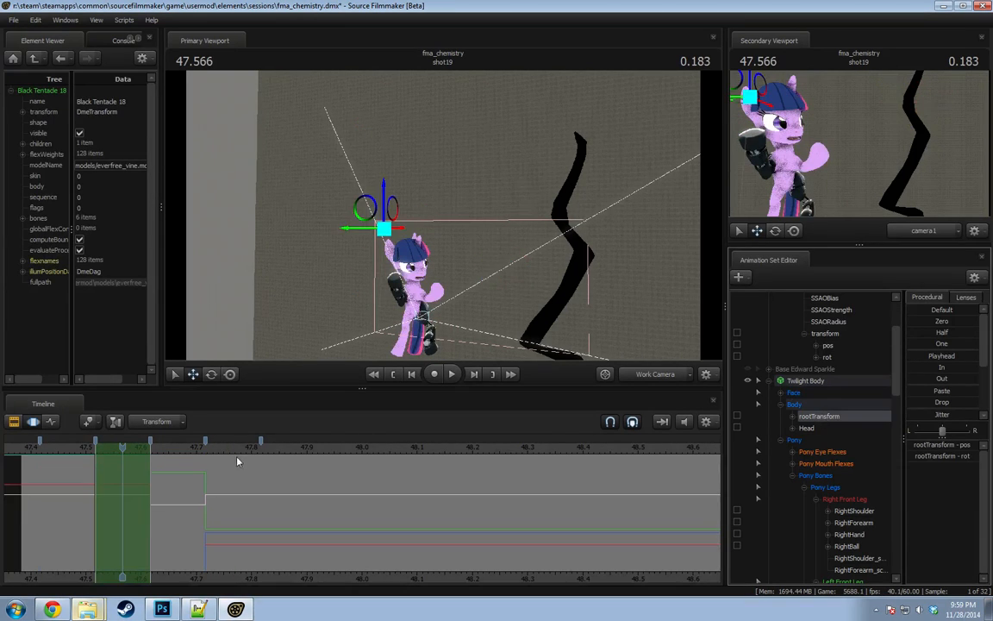
left_click_drag(238, 462, 163, 447)
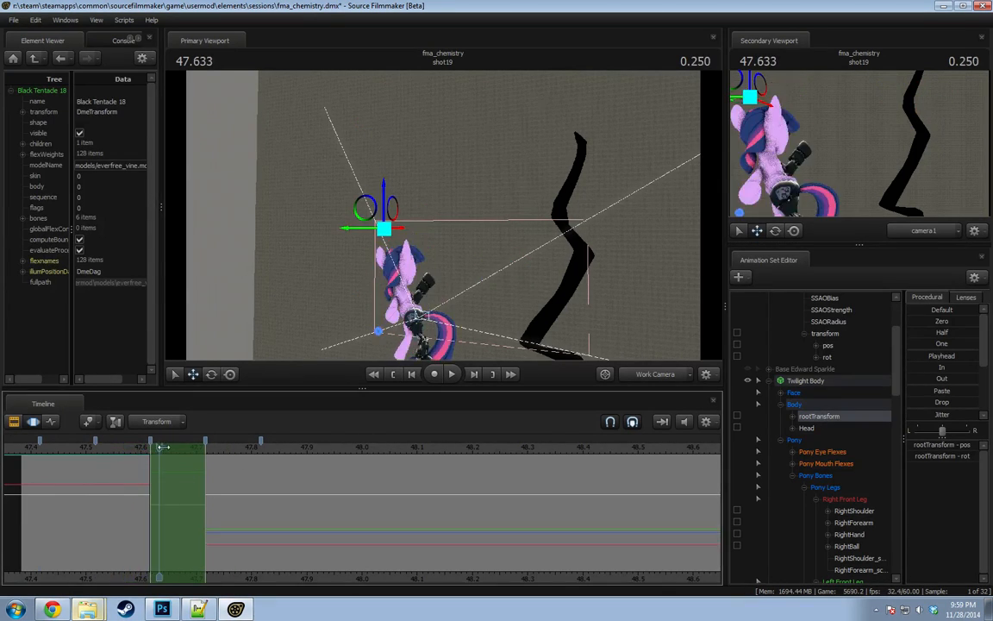
left_click(928, 366)
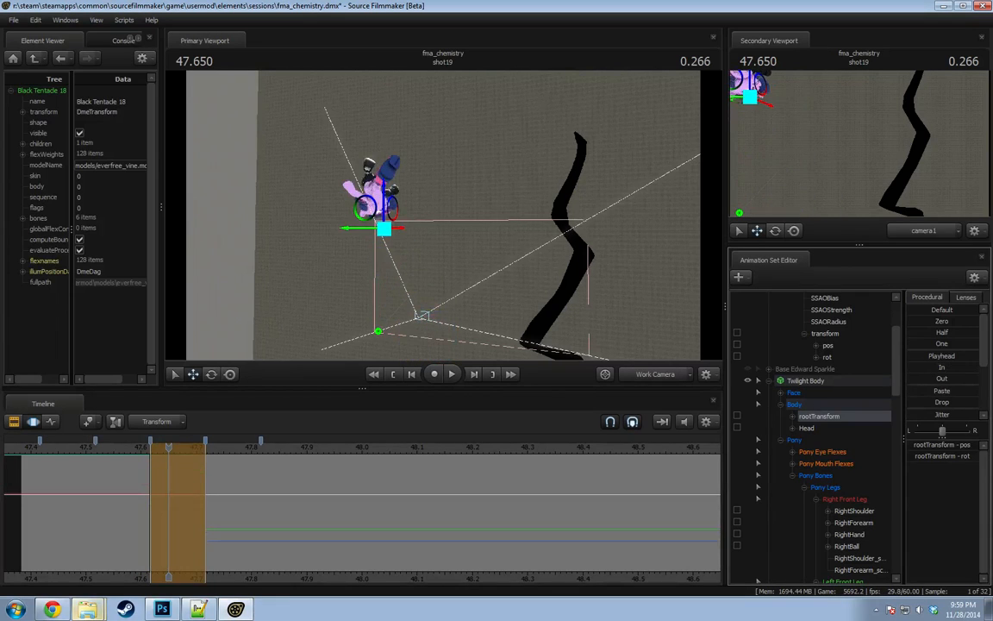
Rotate Twilight Body's Pelvis upright at 47.650 and shift it toward the camera frame.
scroll(827, 464, "down", 9)
left_click(821, 463)
key("e")
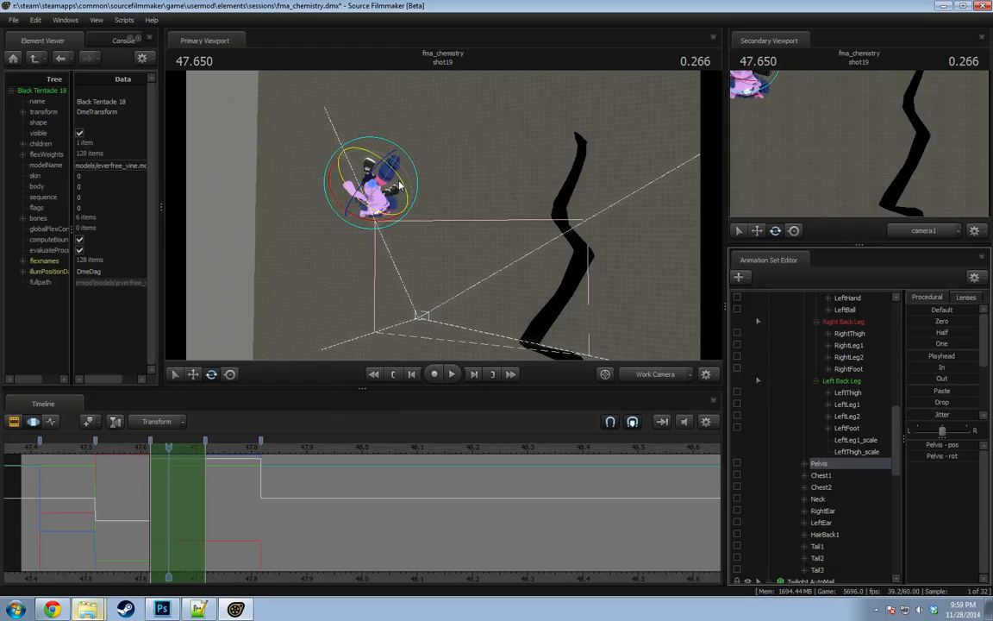
left_click_drag(399, 184, 383, 155)
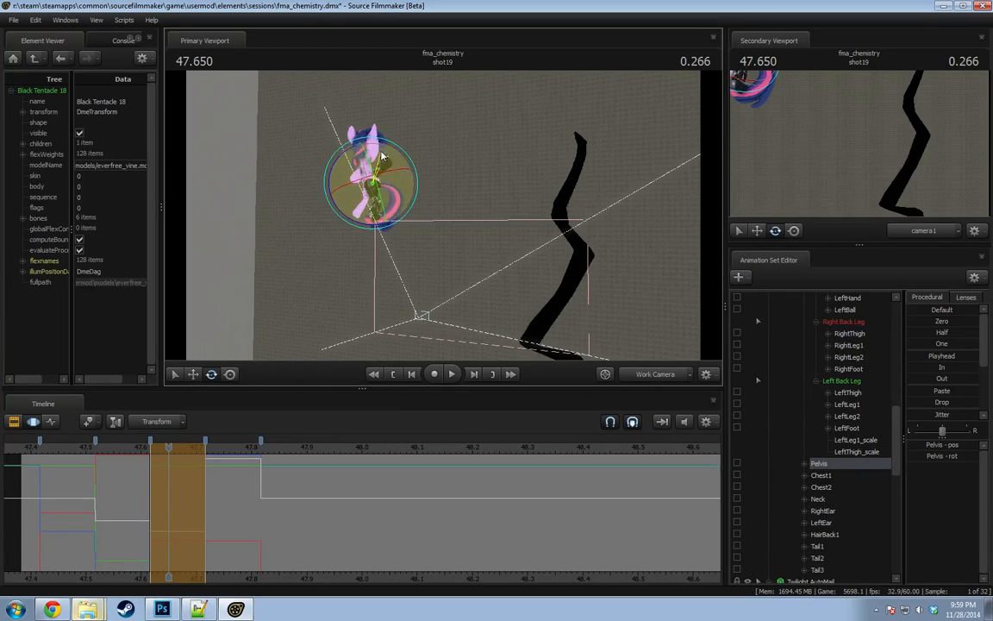
key("w")
left_click_drag(390, 202, 448, 205, "alt")
left_click_drag(394, 177, 509, 180)
key("shift")
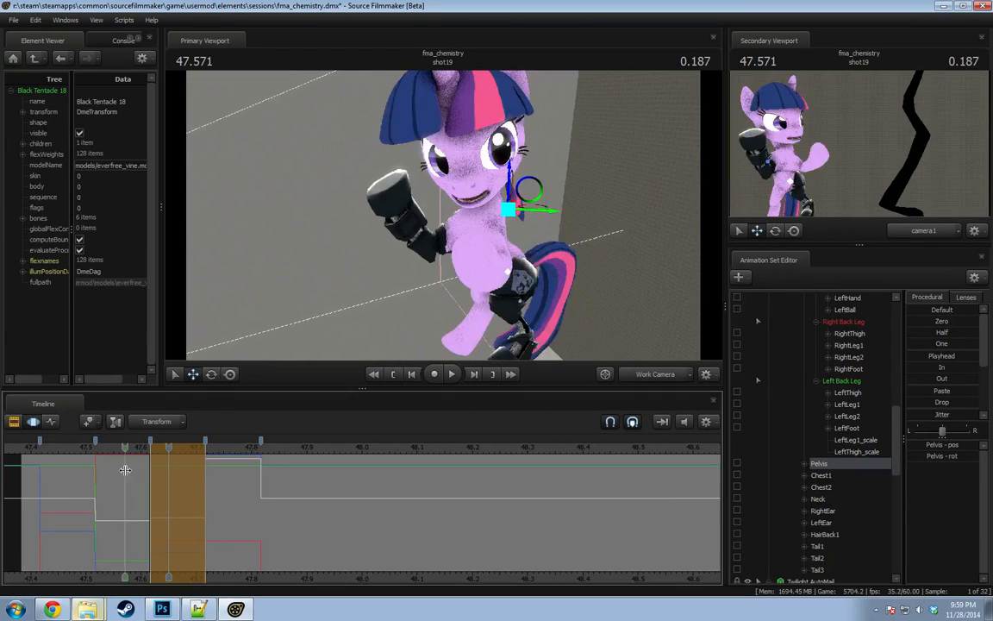
Refine the Pelvis rotation at 47.650 and lower the body into the camera frame to match the preceding pose.
left_click_drag(431, 268, 329, 260, "alt")
key("e")
left_click_drag(469, 215, 458, 228)
mouse_move(332, 272)
left_mouse_down("alt")
mouse_move(233, 268)
mouse_move(379, 262)
mouse_move(331, 262)
left_mouse_up("alt")
key("w")
left_click_drag(490, 220, 353, 300)
left_click_drag(281, 340, 450, 204, "alt")
key("shift")
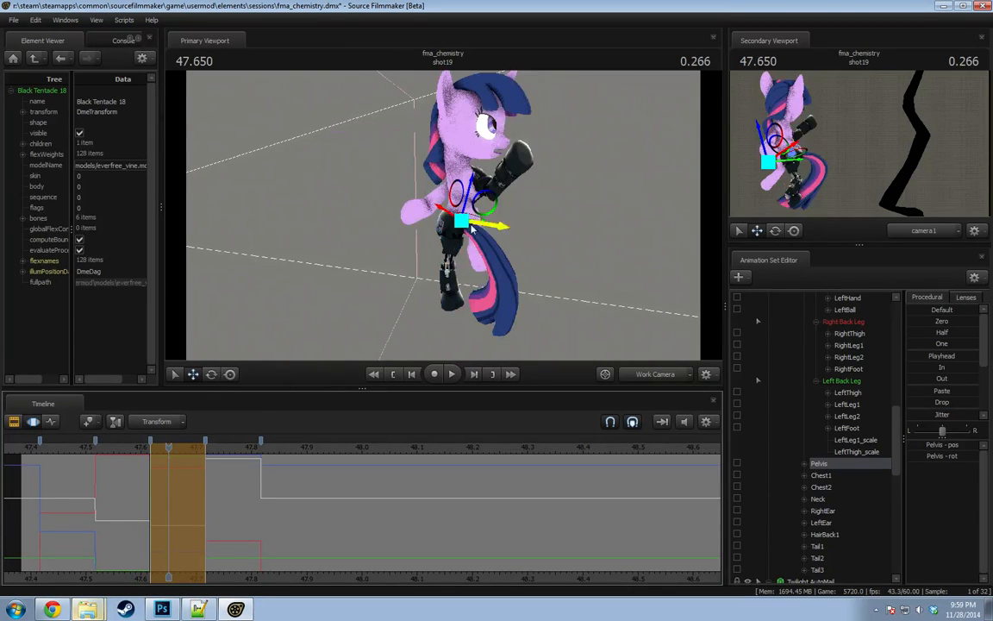
Fine-tune the Pelvis position at 47.650 from several angles, comparing it with the neighbouring interval's pose.
left_click_drag(460, 223, 413, 244)
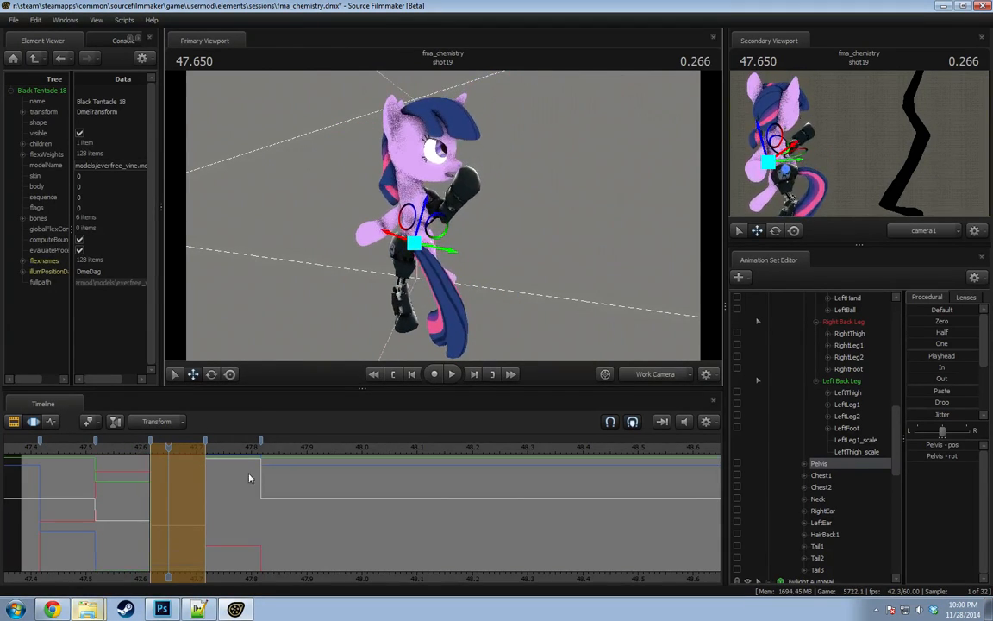
key("shift")
left_click_drag(199, 247, 418, 379, "alt")
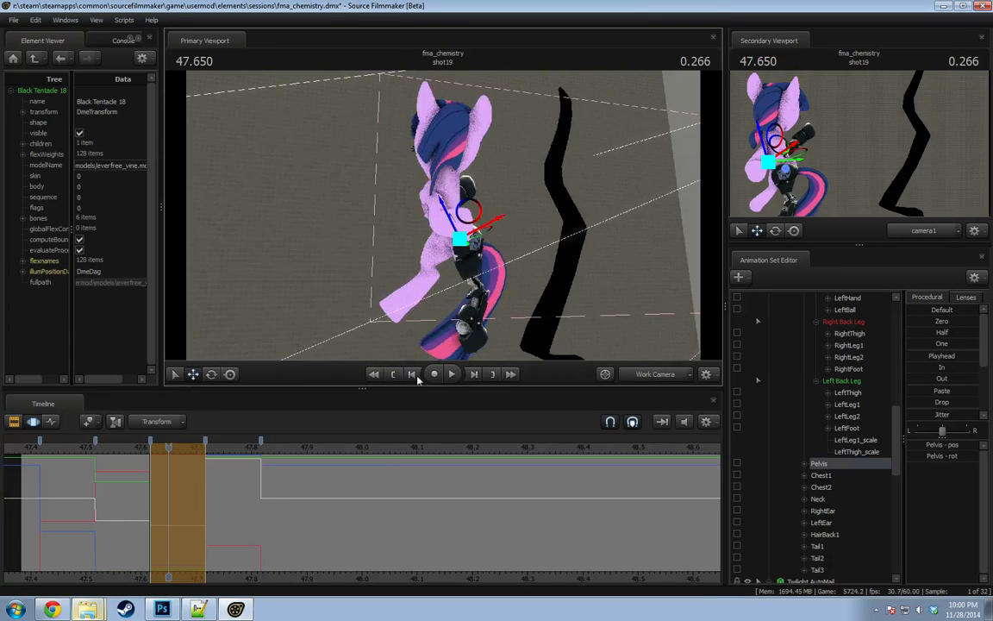
key("shift")
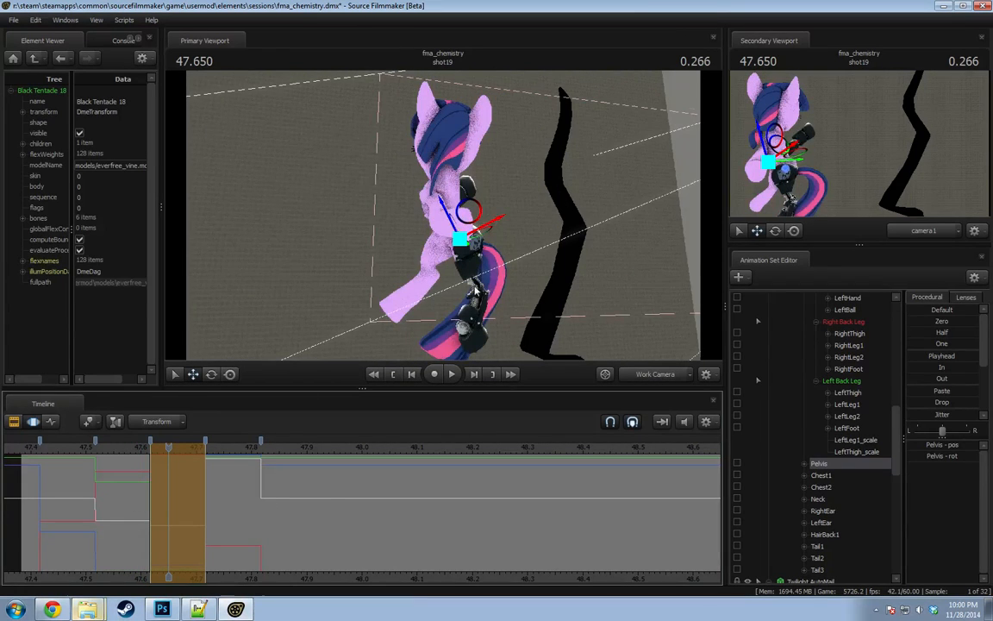
left_click_drag(475, 292, 460, 197, "alt")
left_click_drag(462, 243, 489, 244)
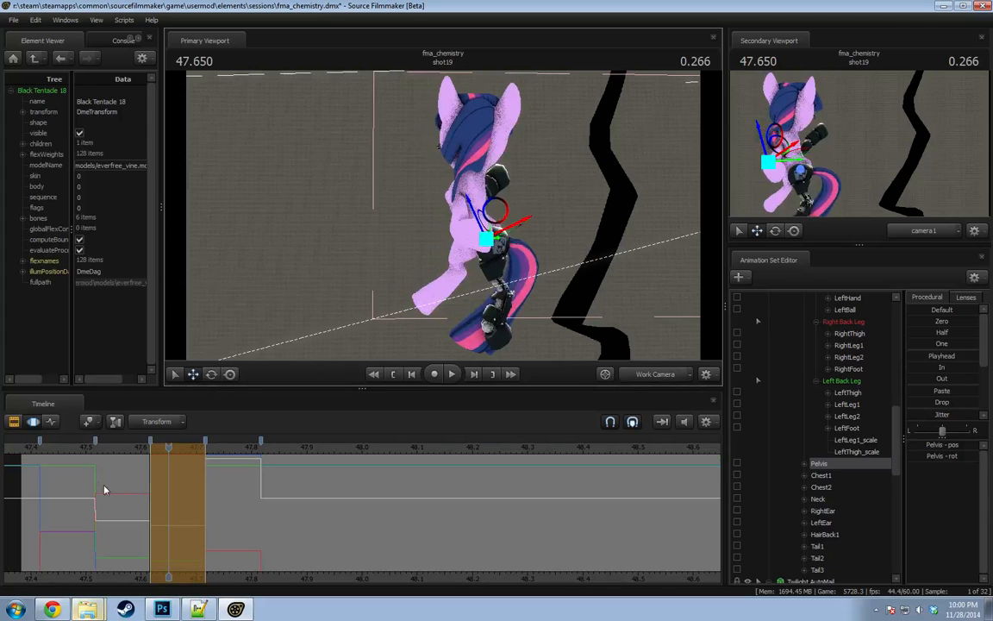
key("shift")
key("shift")
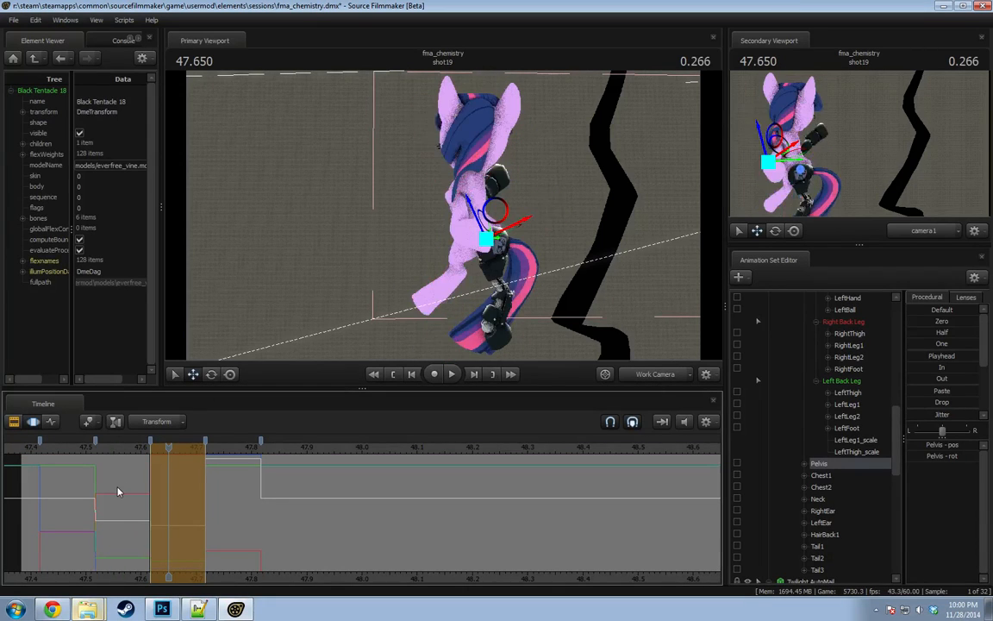
key("shift")
Extend the time selection to about 47.52 to 47.72 and reposition Twilight Body's Pelvis across both intervals.
left_click(132, 485)
left_click_drag(150, 464, 94, 465)
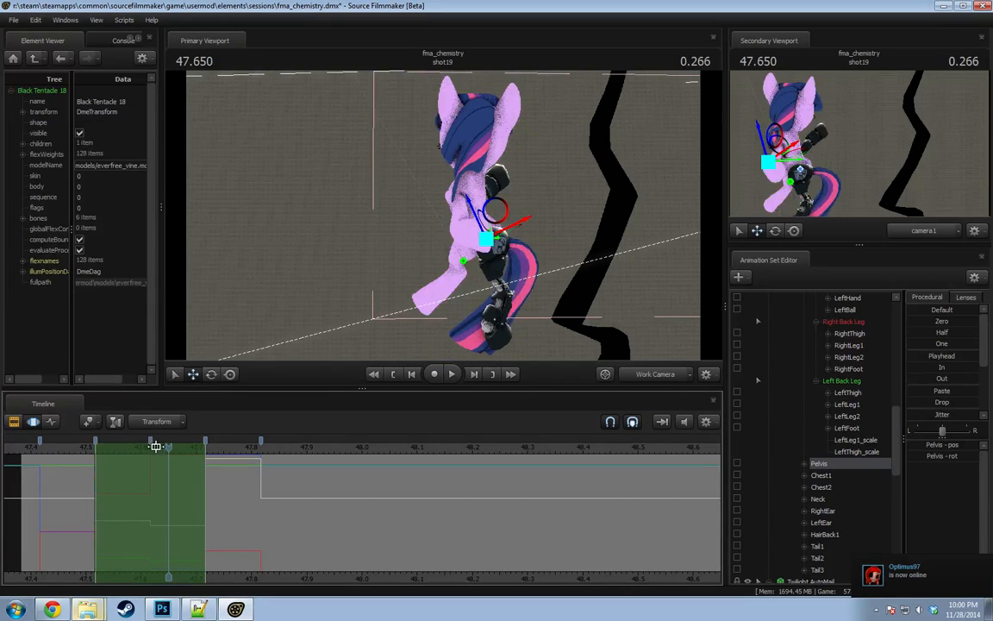
left_click_drag(488, 243, 484, 214)
key("e")
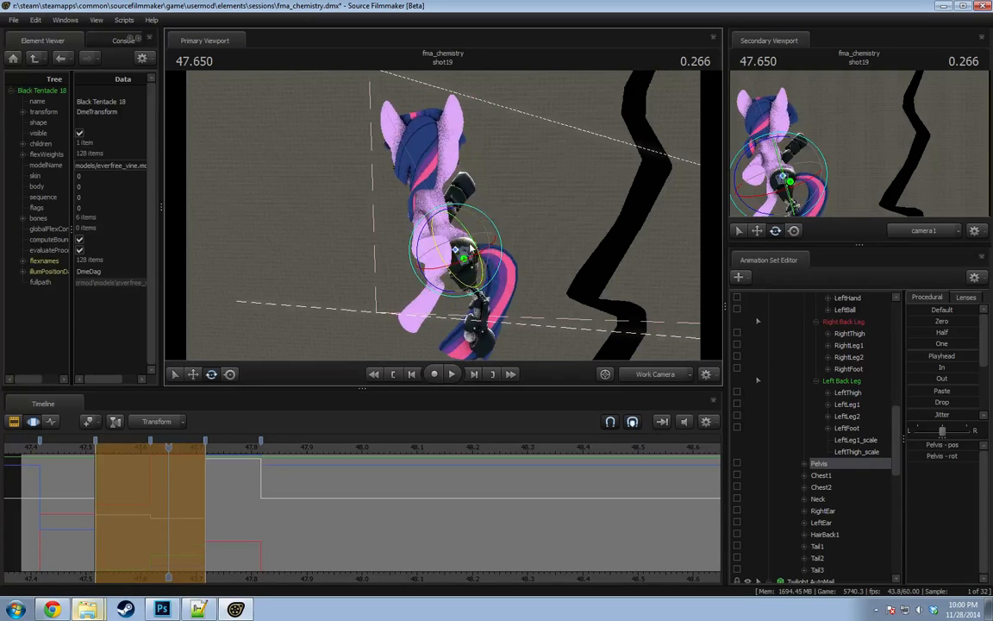
key("w")
left_click_drag(457, 252, 438, 291)
left_click_drag(431, 252, 413, 256)
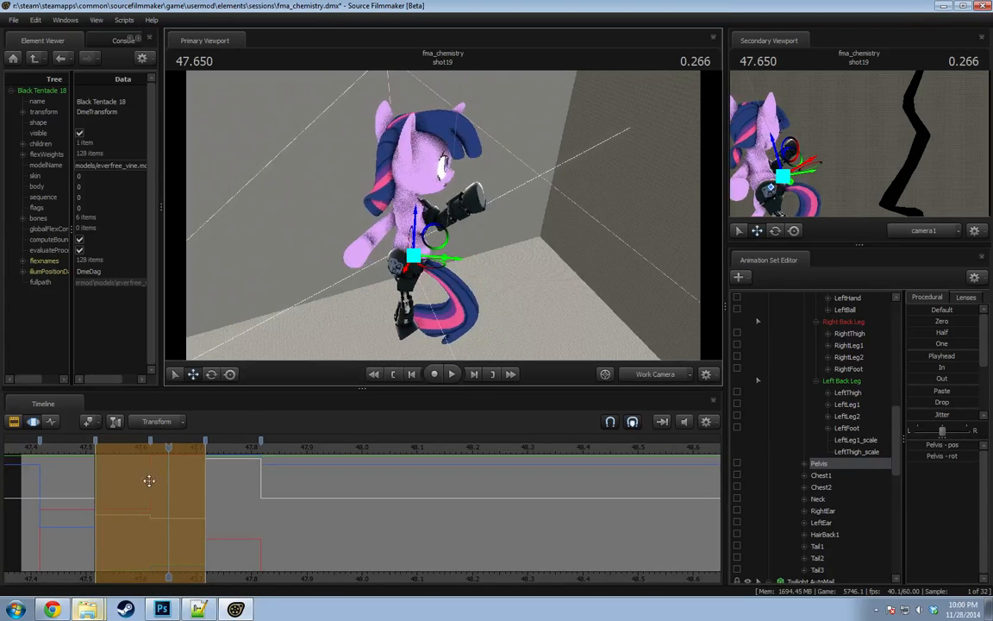
Nudge the Pelvis toward the black tentacle across the selected intervals, and scrub to compare the poses.
left_click_drag(138, 492, 159, 498)
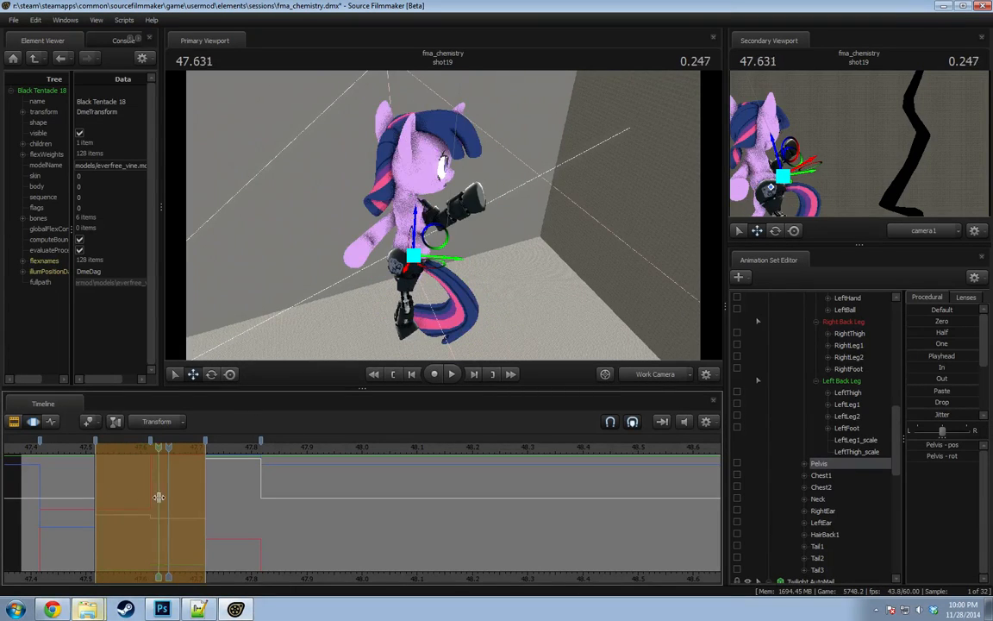
left_click_drag(369, 244, 471, 222, "alt")
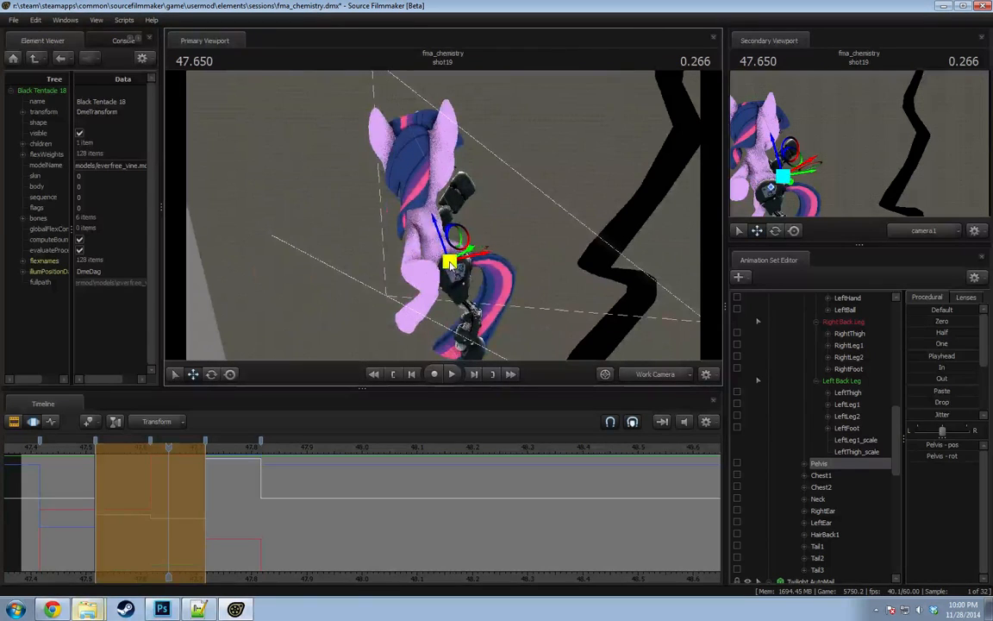
left_click_drag(451, 263, 468, 262)
key("shift")
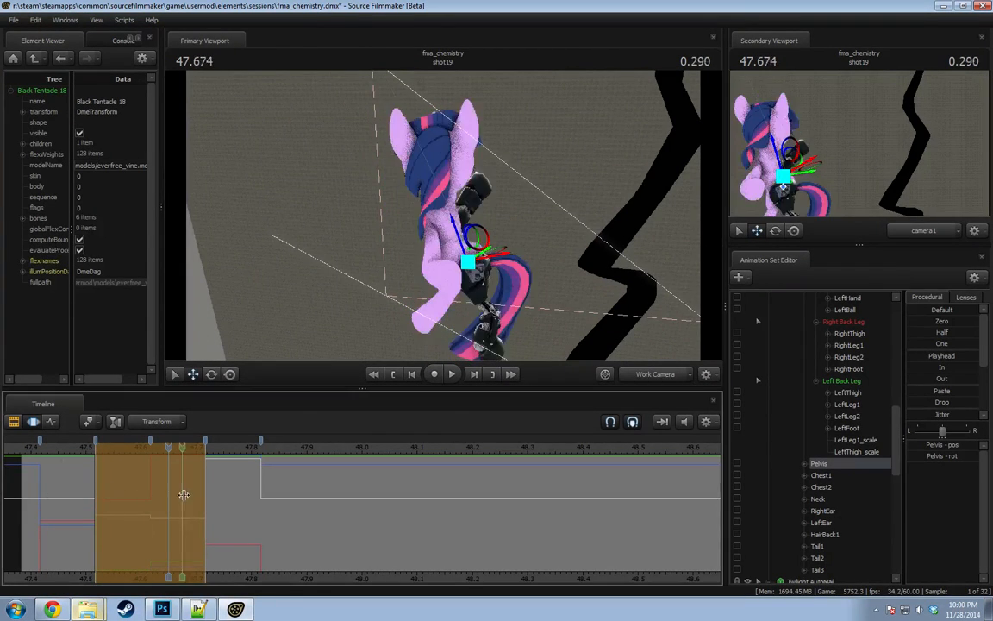
Play back the shot from about 47.4 to check Twilight's body motion between intervals.
left_click(44, 448)
key("space")
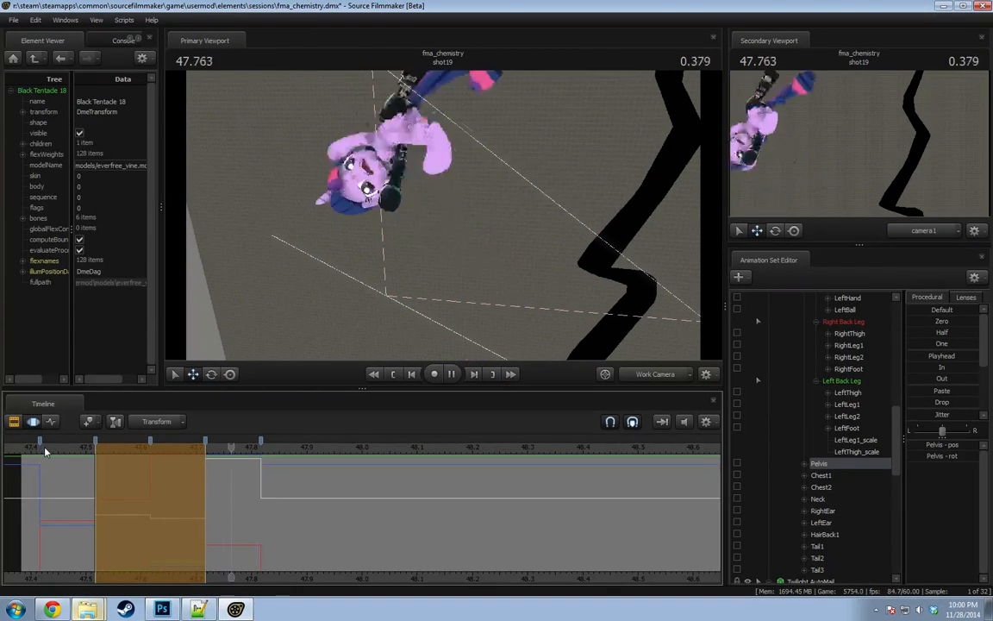
key("space")
left_click(32, 446)
key("space")
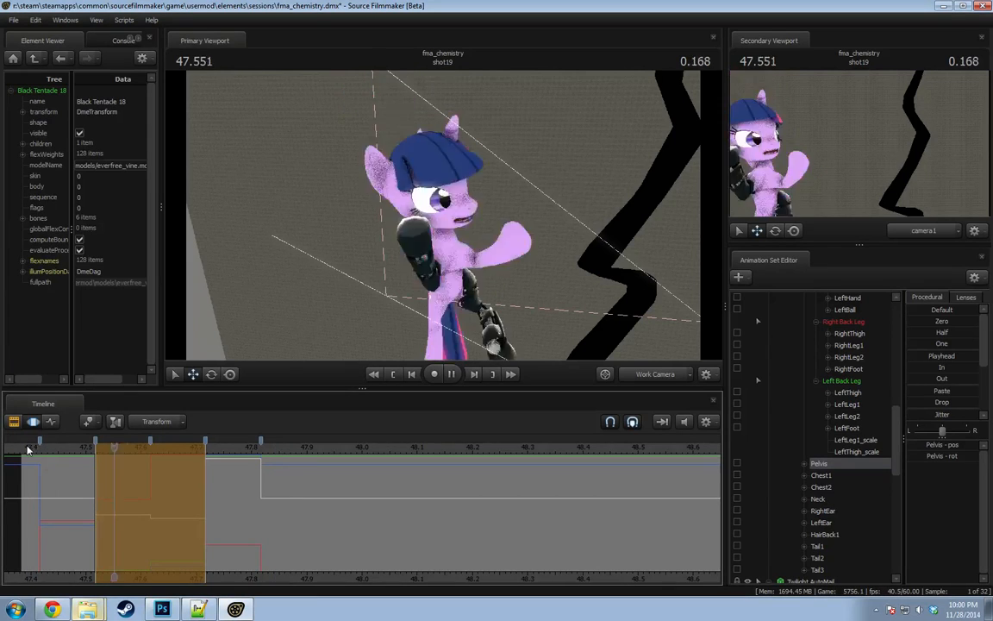
key("space")
Select the interval from about 47.72 to 47.82 and apply the In preset to Twilight Body's rootTransform.
key("shift")
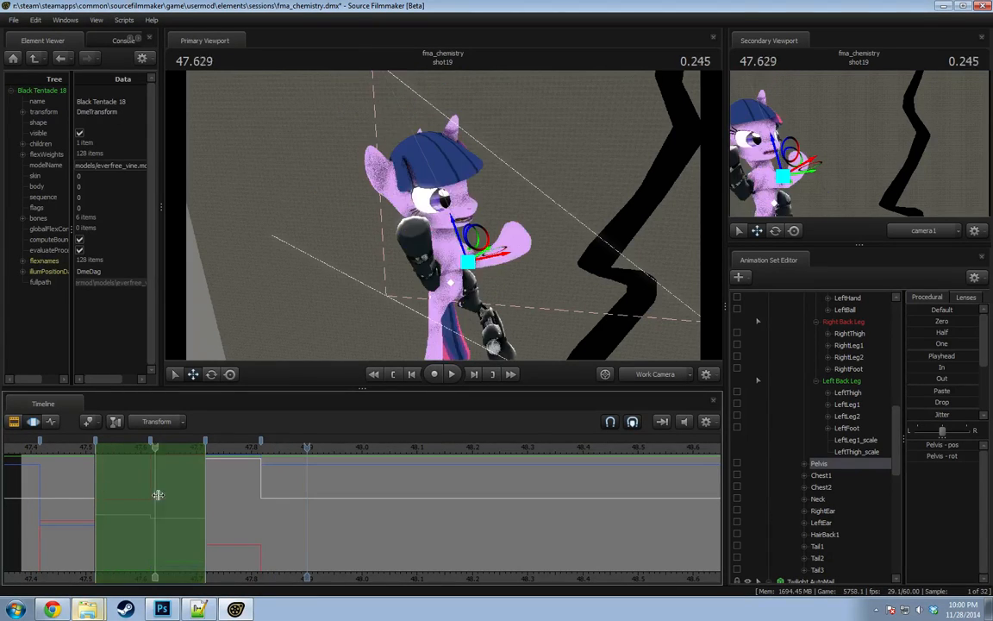
left_click(220, 489, "shift")
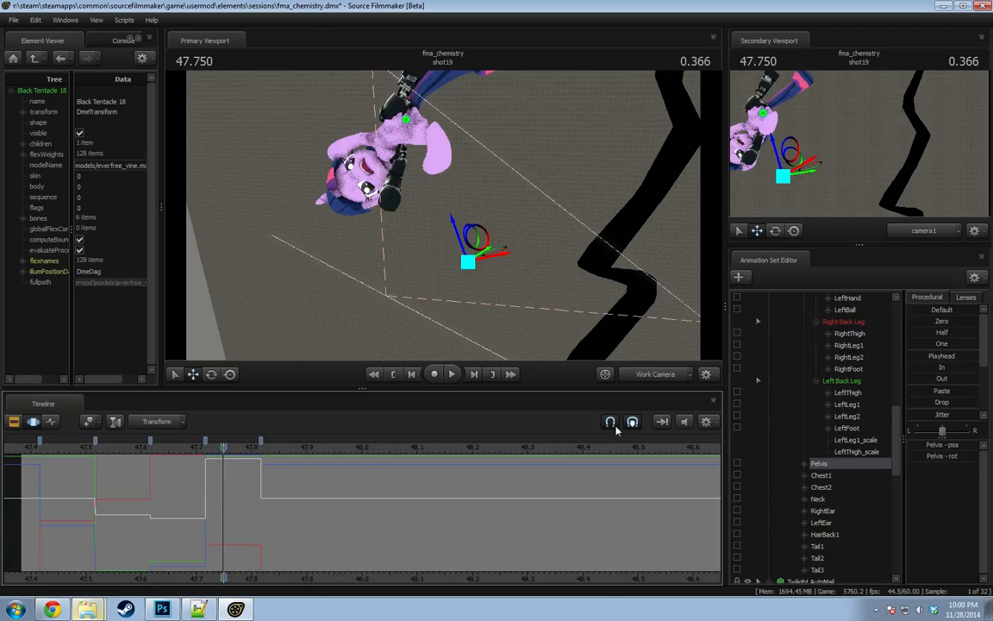
key("ctrl+Right")
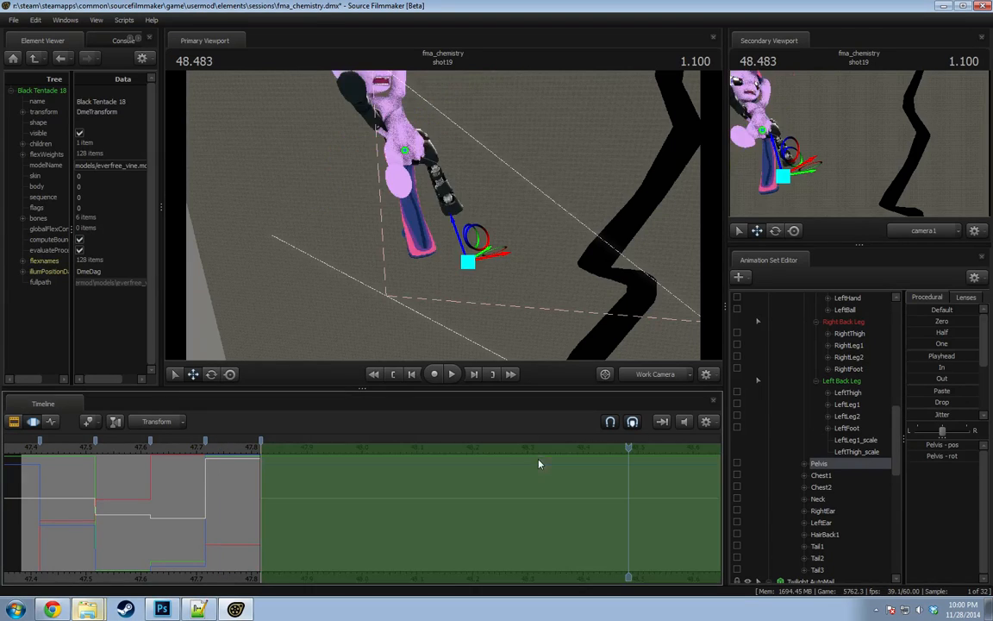
key("ctrl+Left")
scroll(815, 428, "up", 4)
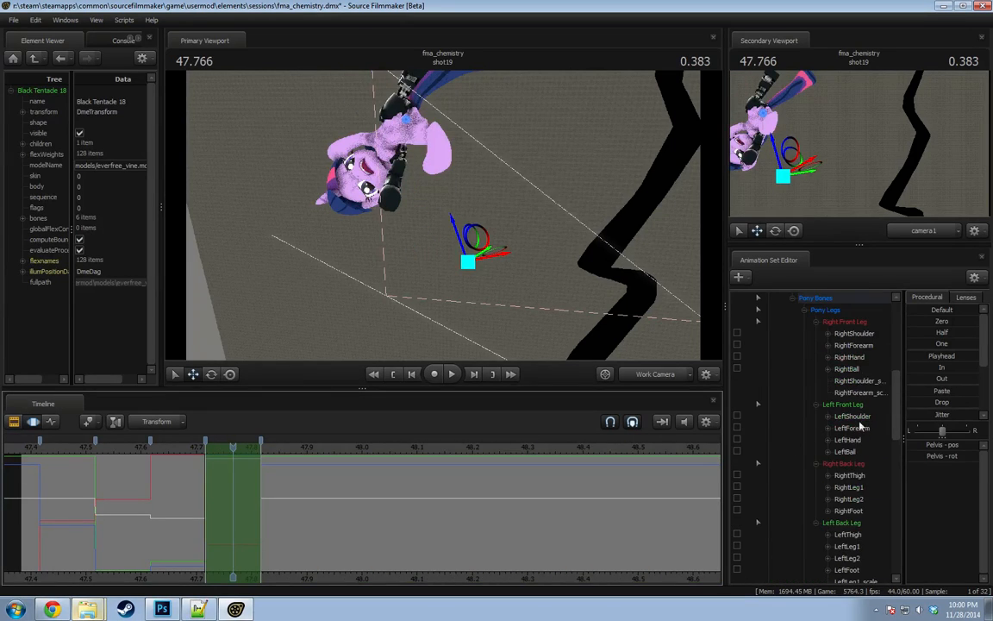
scroll(843, 431, "up", 6)
left_click(824, 453)
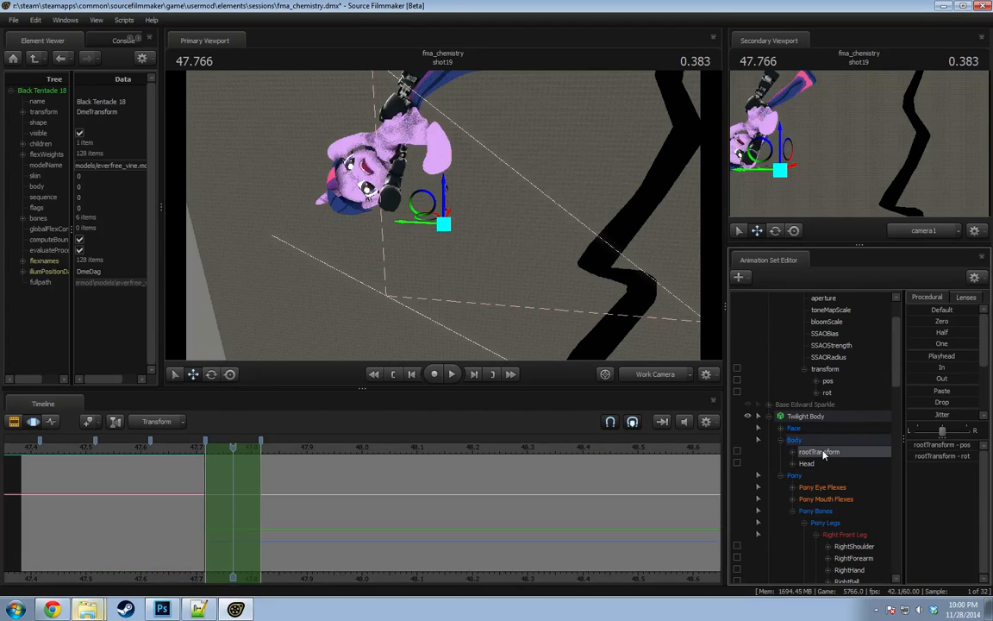
left_click(941, 366)
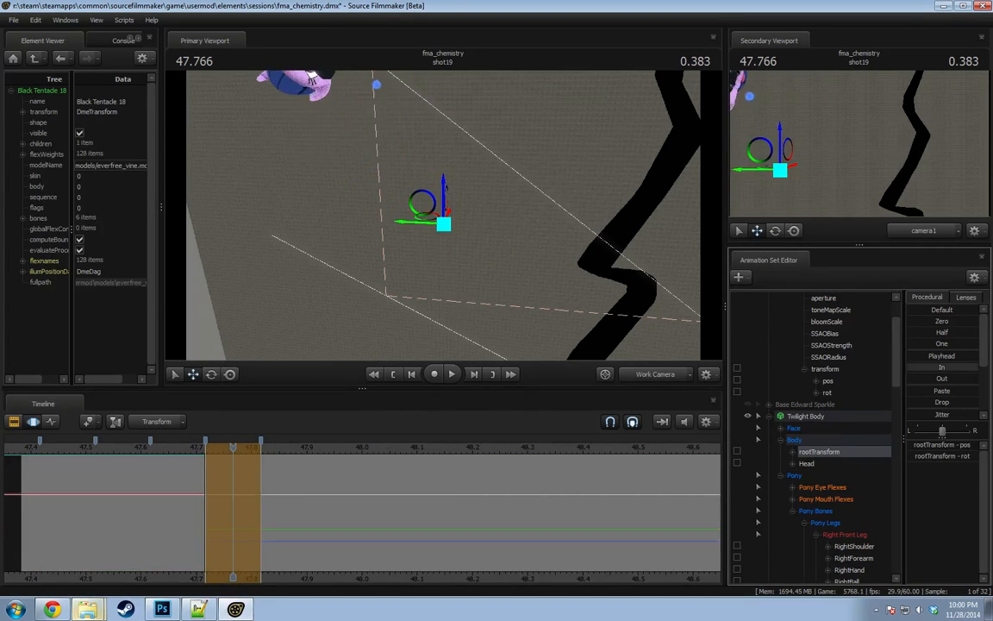
Apply the In preset to Twilight Body's Pelvis over the interval from about 47.72 to 47.82.
left_click(235, 545)
left_click_drag(189, 449, 214, 450)
scroll(848, 500, "down", 7)
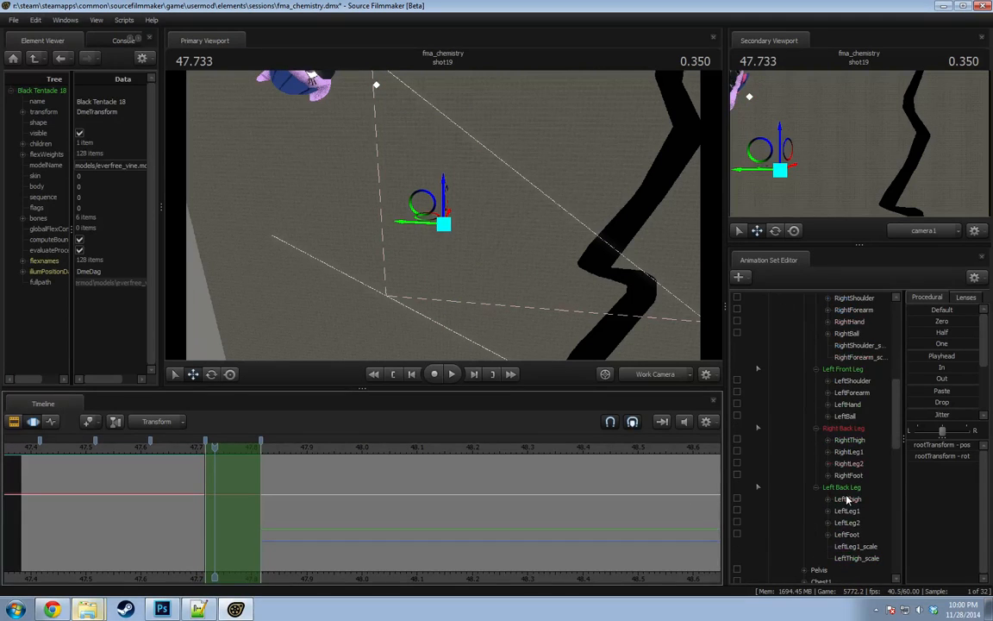
scroll(847, 500, "up", 4)
scroll(847, 500, "down", 10)
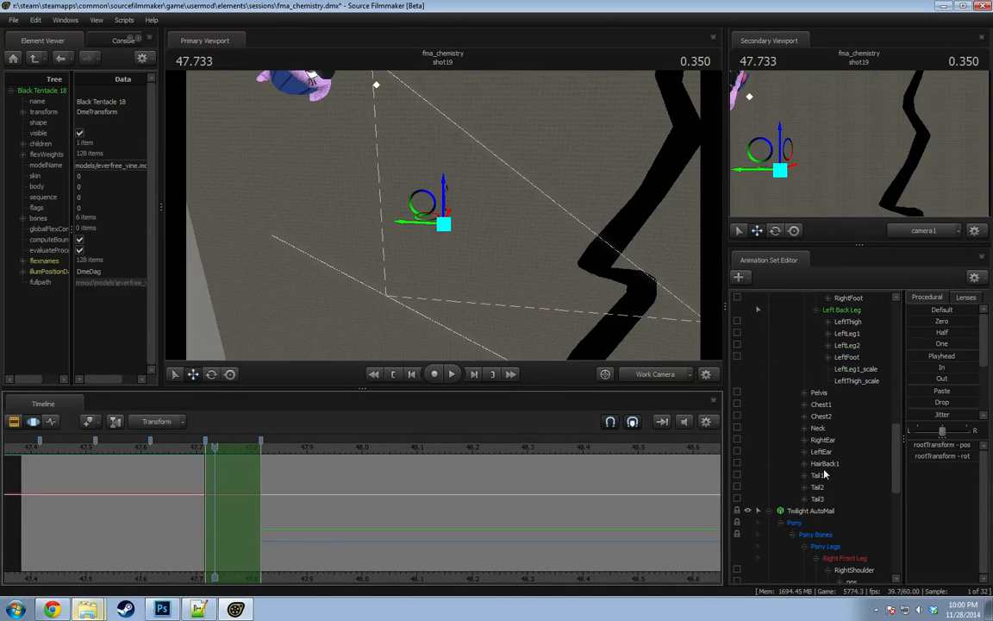
left_click(820, 393)
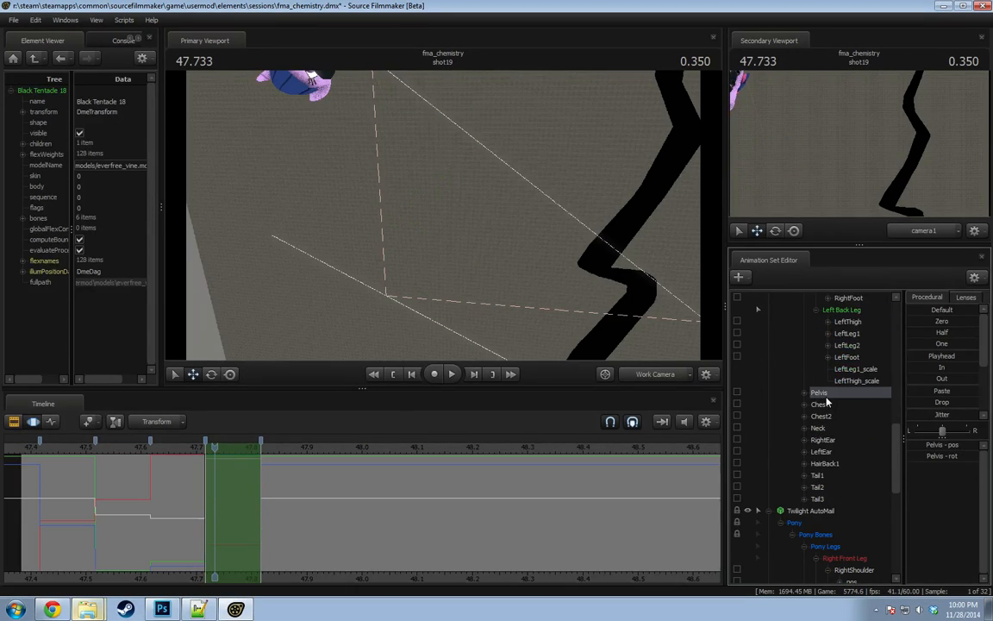
left_click(941, 368)
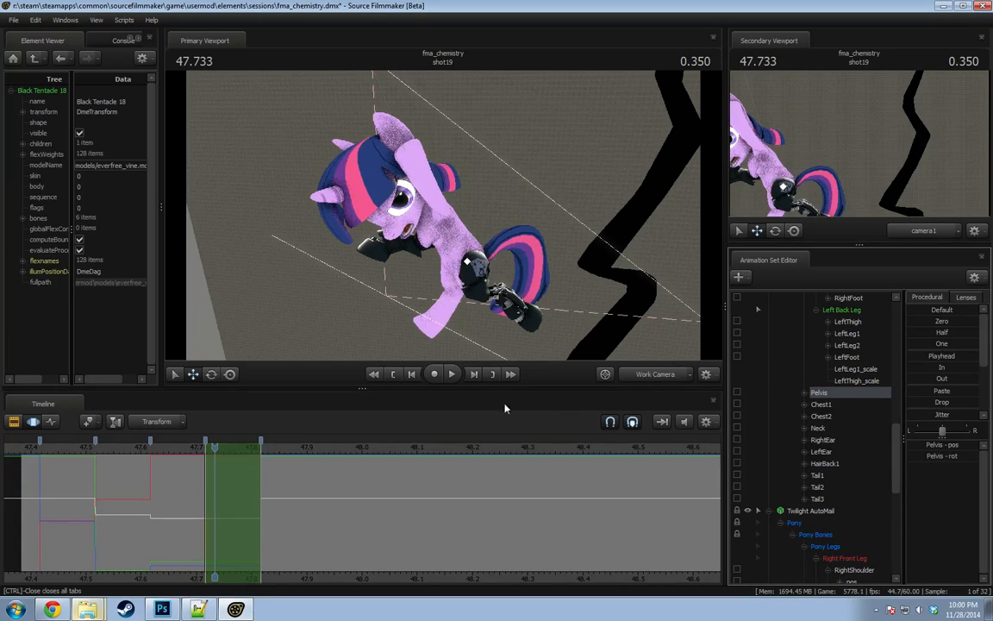
Rotate the Pelvis over the interval from about 47.72 to 47.82 so Twilight turns around with her back to the camera.
left_click_drag(490, 313, 443, 219, "alt")
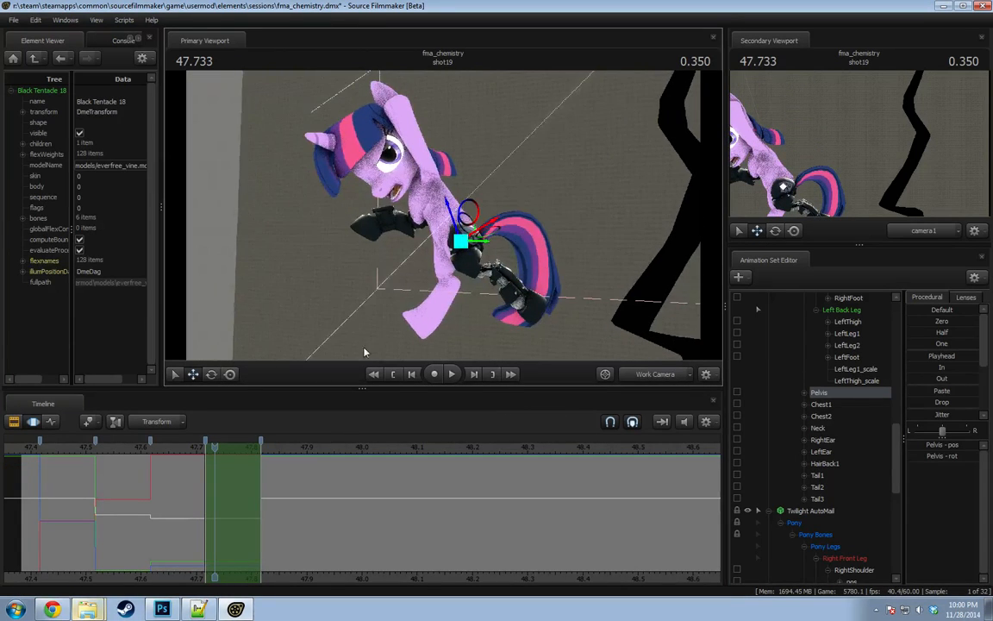
left_click_drag(162, 447, 222, 446)
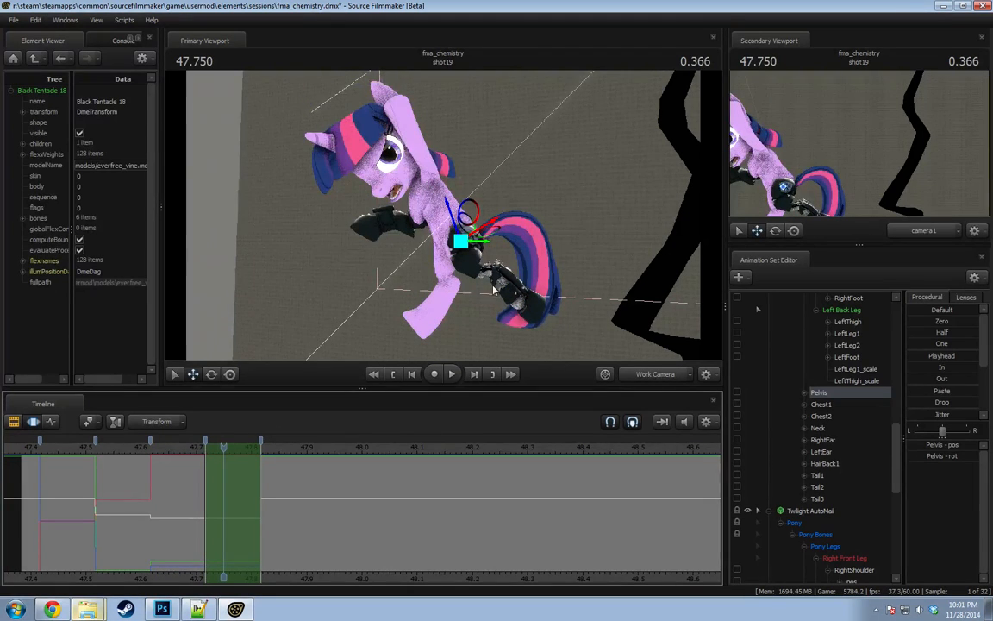
key("e")
mouse_move(223, 493)
left_mouse_down()
mouse_move(156, 492)
mouse_move(223, 493)
left_mouse_up()
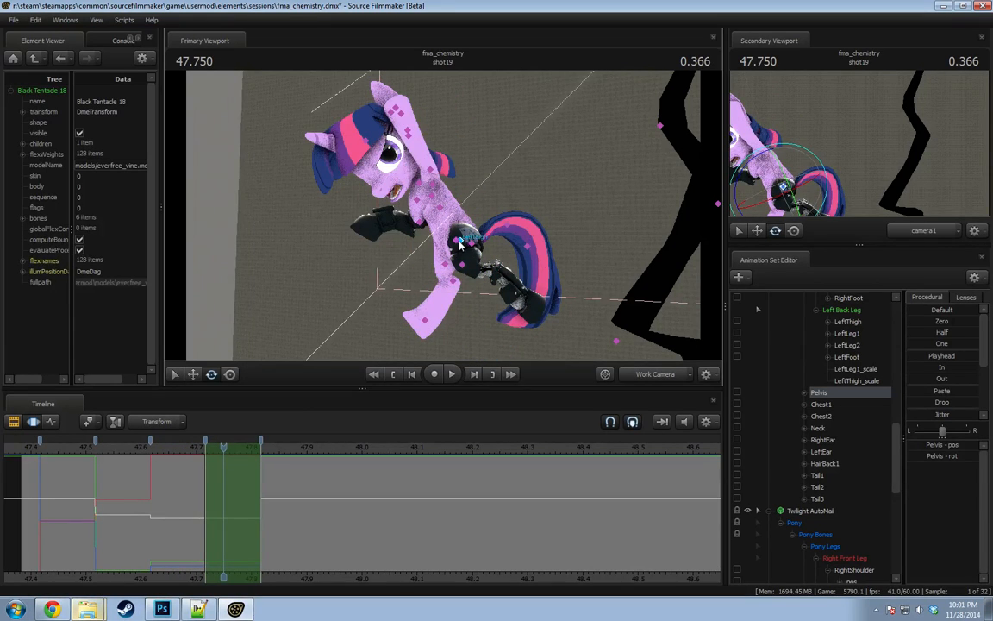
left_click_drag(414, 222, 478, 230)
left_click_drag(163, 510, 226, 504)
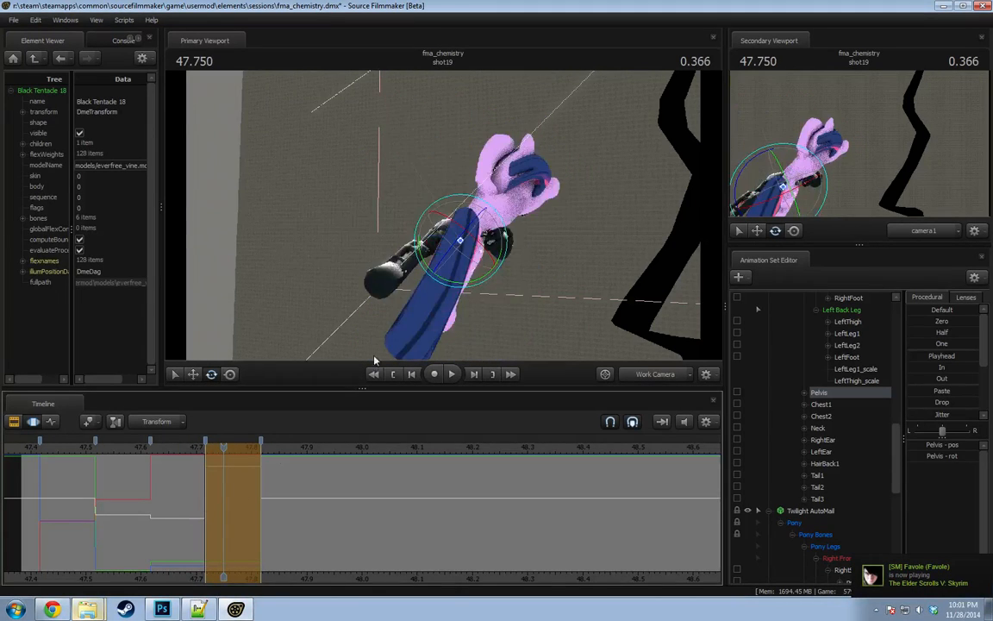
Rotate Twilight's RightThigh over the interval from about 47.72 to 47.82 to swing the right back leg backward.
left_click_drag(372, 250, 552, 234, "alt")
left_click(415, 250, "ctrl")
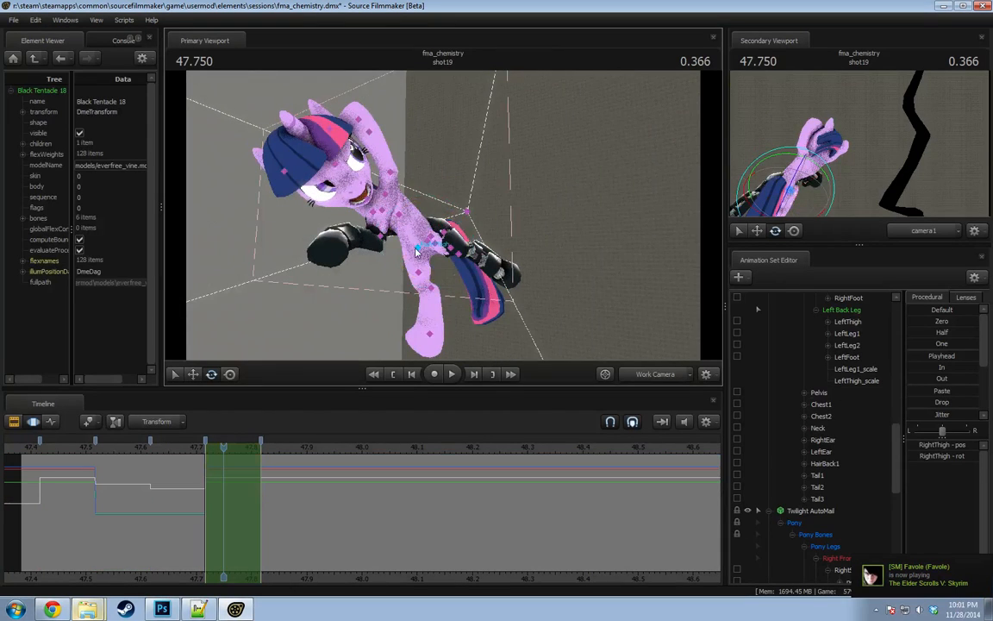
mouse_move(414, 249)
left_mouse_down()
mouse_move(406, 282)
mouse_move(396, 247)
left_mouse_up()
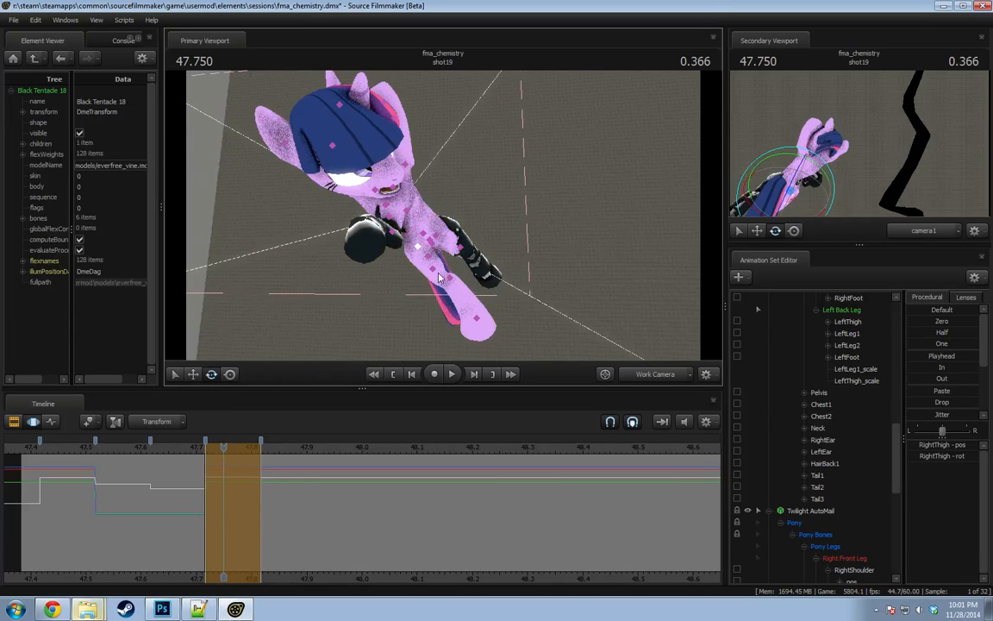
left_click(468, 310)
left_click_drag(470, 312, 515, 213, "alt")
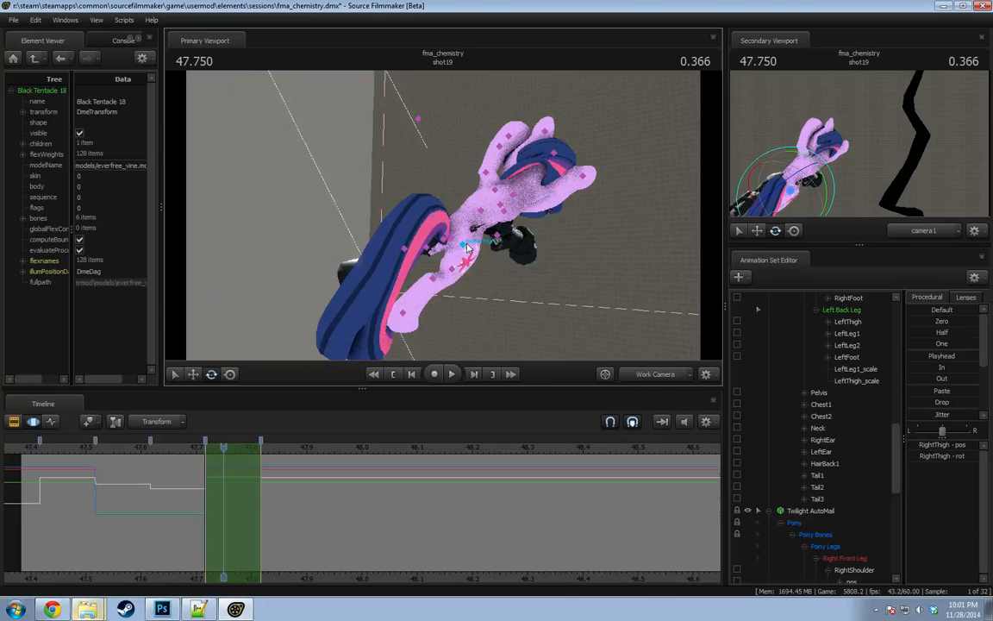
left_click(463, 247)
left_click_drag(223, 497, 215, 496)
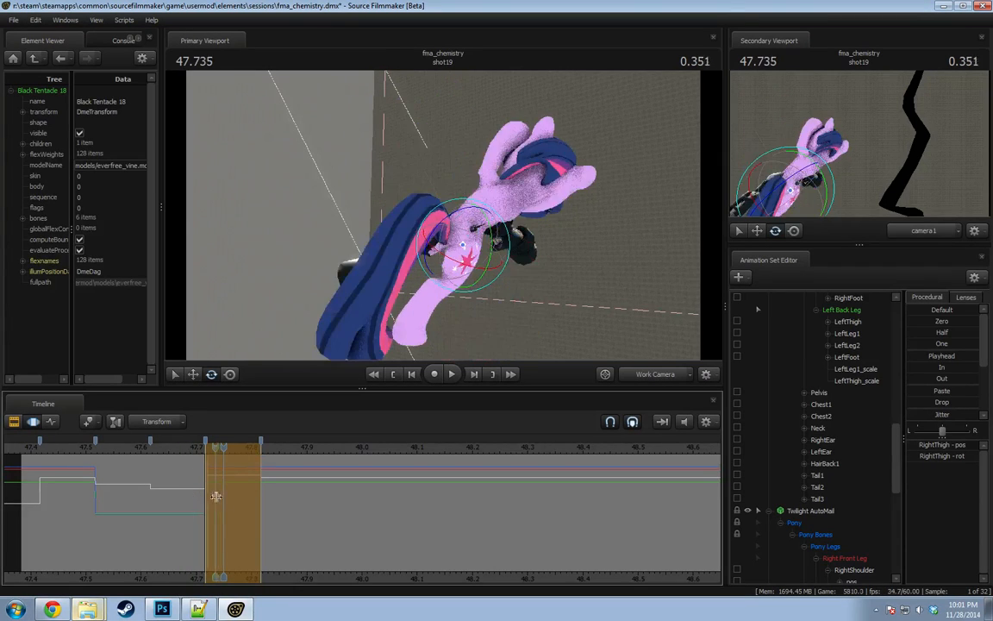
Adjust Twilight's RightLeg2 in the selected interval, checking the right back leg from several sides.
left_click_drag(491, 342, 351, 373, "alt")
key("shift")
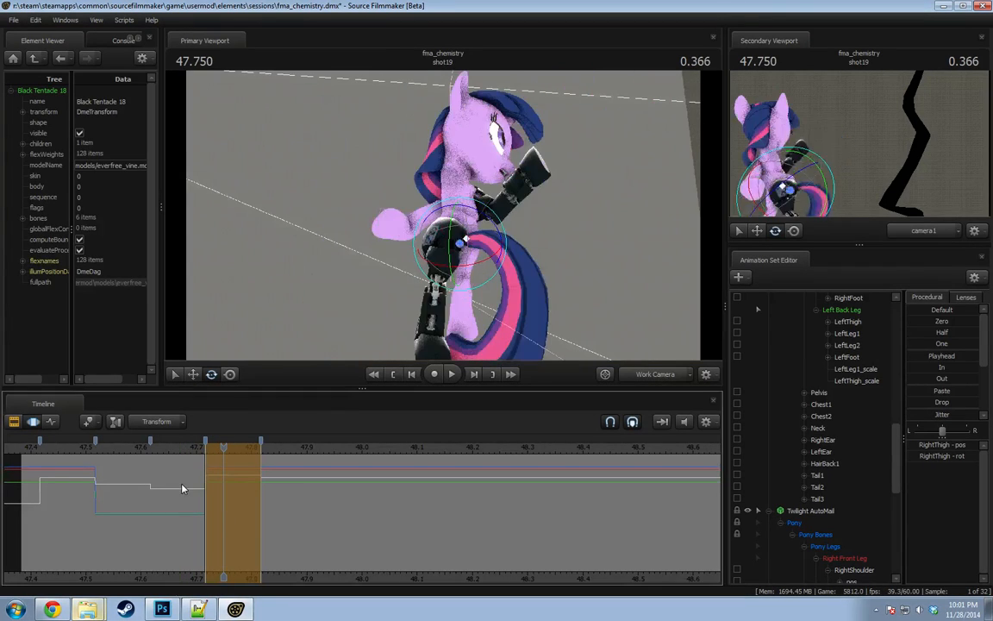
left_click_drag(397, 332, 446, 257, "alt")
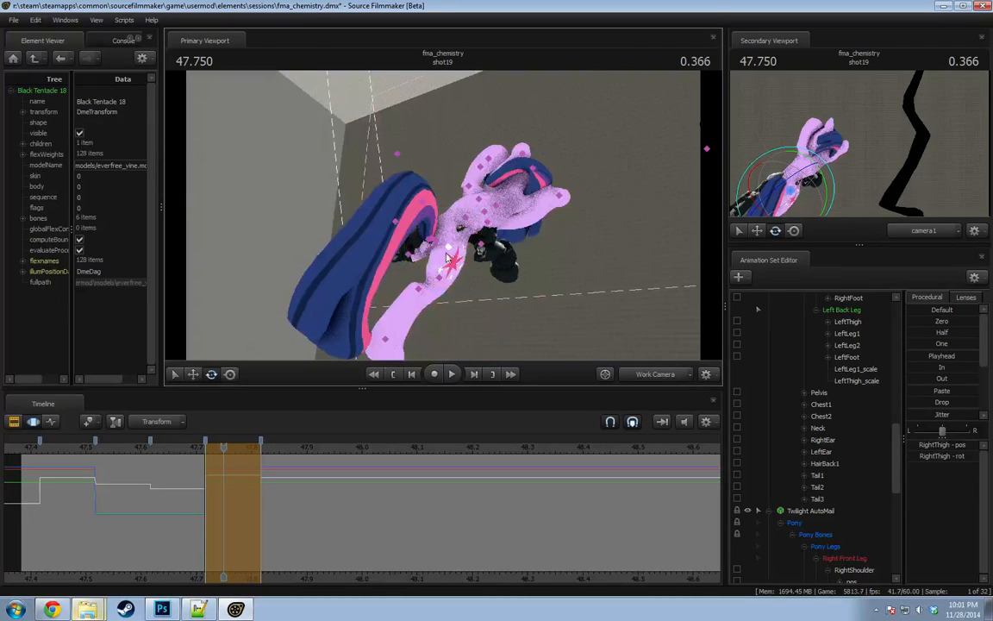
left_click(416, 286)
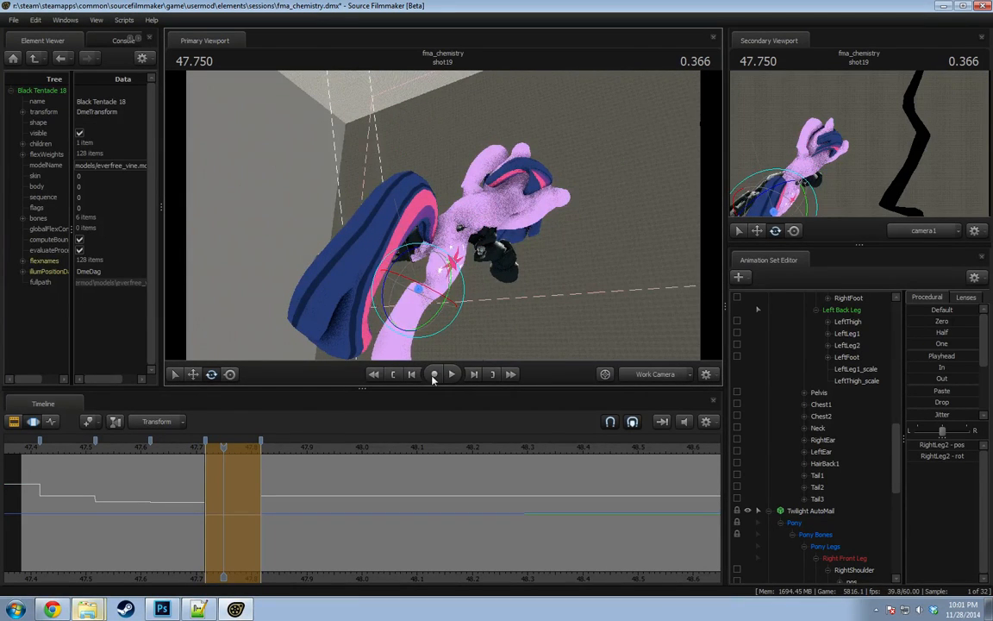
left_click_drag(434, 352, 509, 276, "alt")
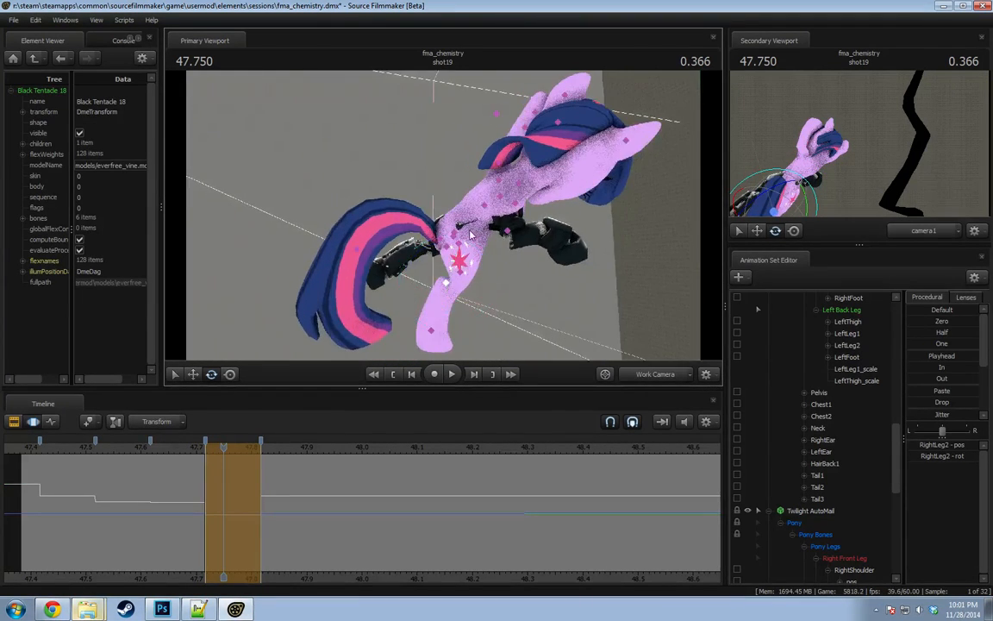
left_click_drag(443, 282, 407, 185, "alt")
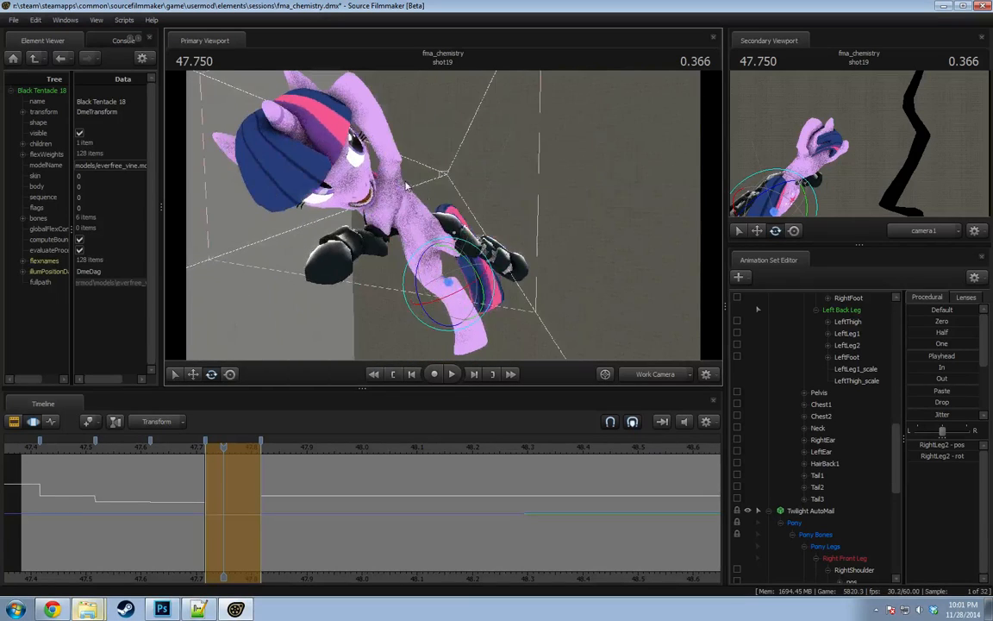
Apply Chest1's pose from 49.216 to the interval from about 47.72 to 47.82 with the Playhead preset.
left_click(825, 405)
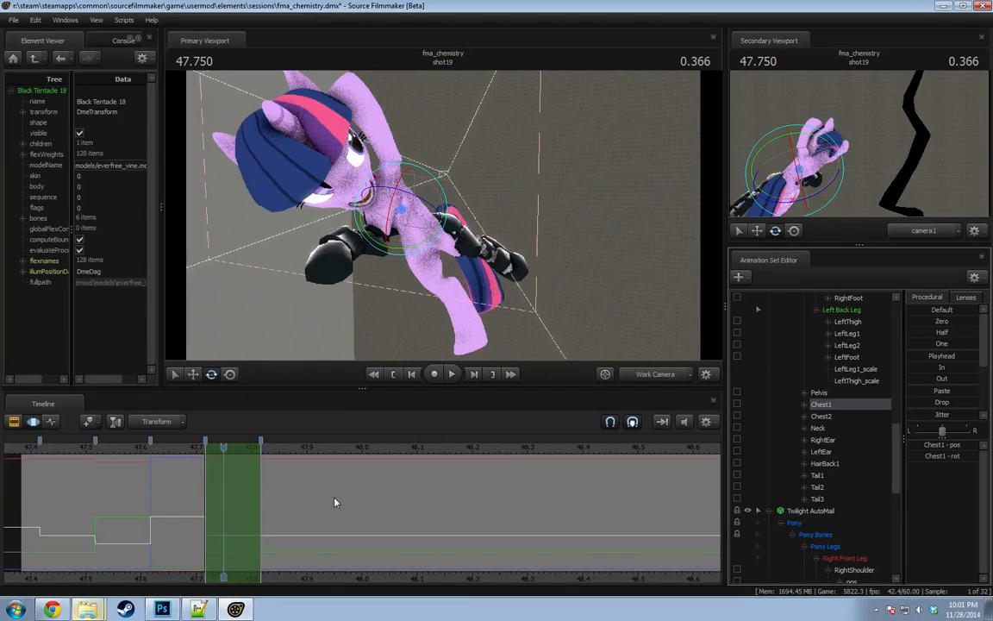
scroll(336, 501, "down", 2)
left_click(668, 448)
scroll(865, 407, "up", 8)
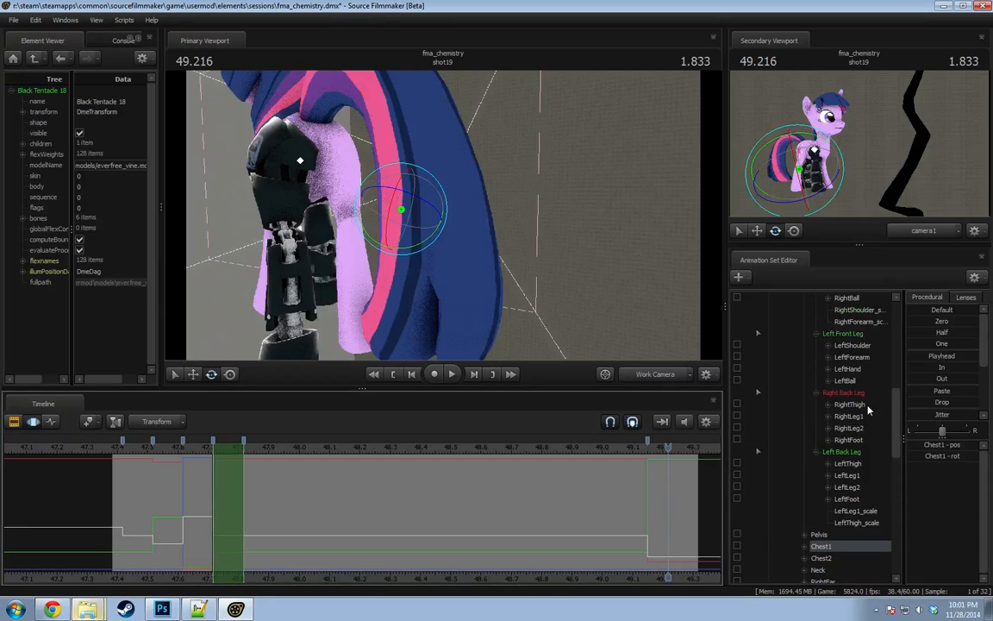
scroll(869, 415, "down", 3)
left_click_drag(937, 357, 978, 357)
left_click(317, 468)
Apply Chest2's pose from 49.216 to the same interval with the Playhead preset, and return to 47.766.
scroll(845, 507, "down", 3)
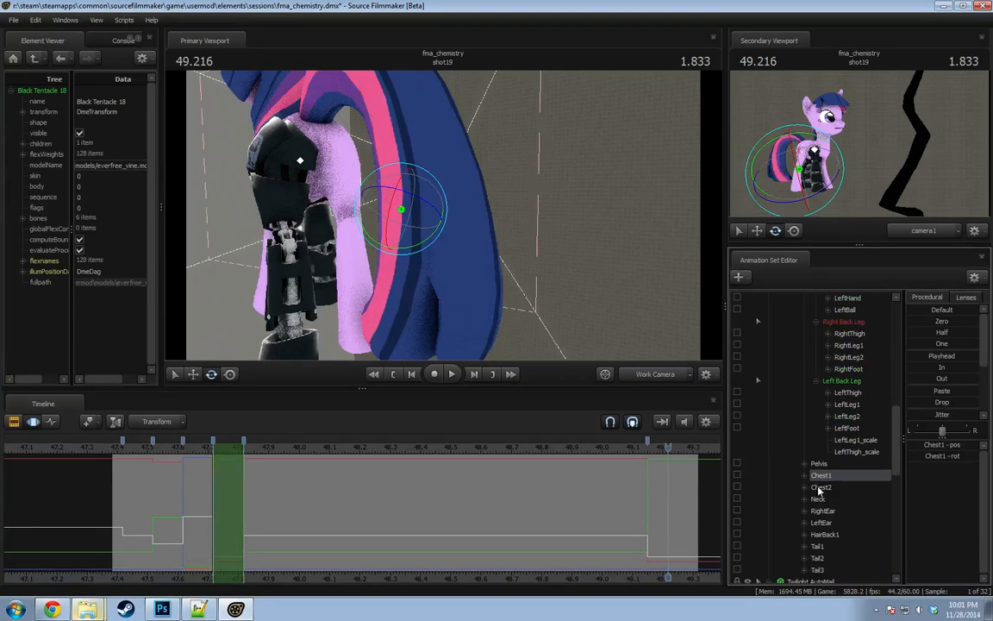
left_click(819, 488)
left_click_drag(936, 356, 977, 356)
left_click_drag(205, 445, 228, 448)
Adjust the rotation of Twilight's torso and RightThigh at 47.766 within the selected interval.
left_click_drag(443, 216, 443, 235)
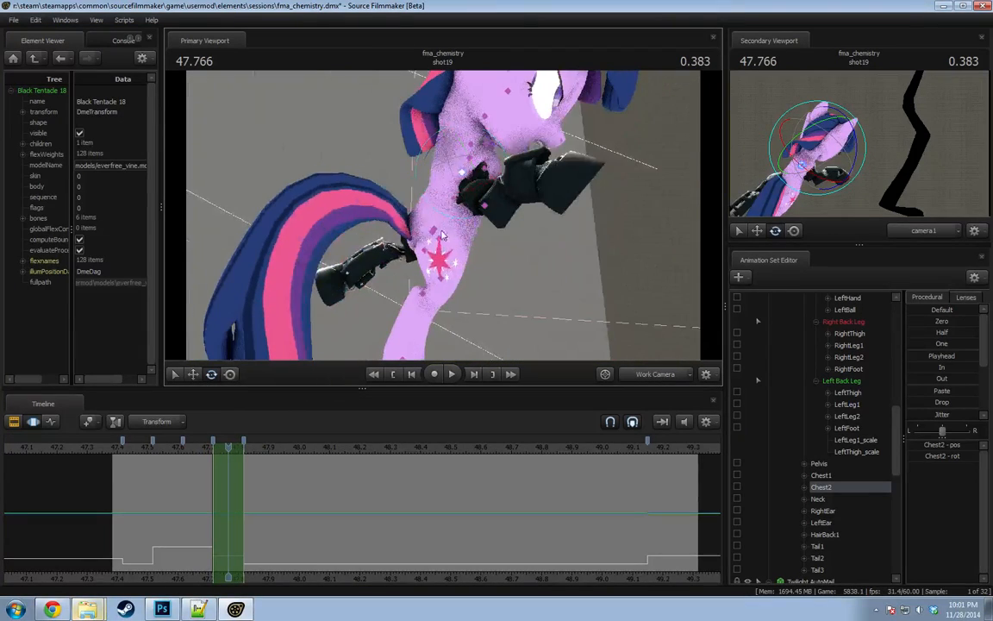
left_click_drag(410, 226, 388, 236)
left_click(418, 226)
left_click_drag(483, 226, 405, 228, "alt")
left_click(447, 246)
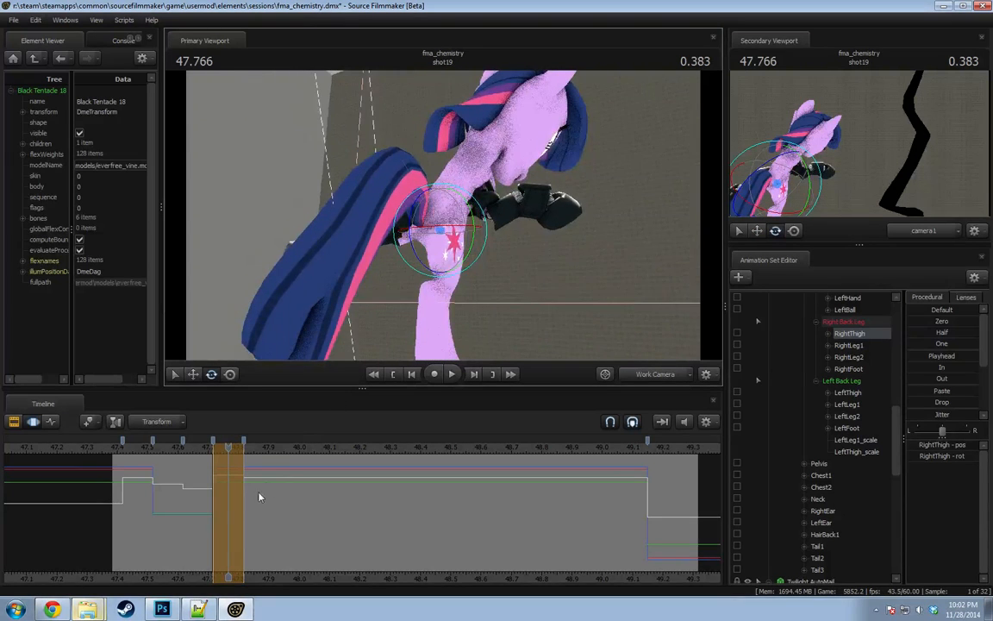
left_click(208, 494)
left_click_drag(208, 494, 228, 501)
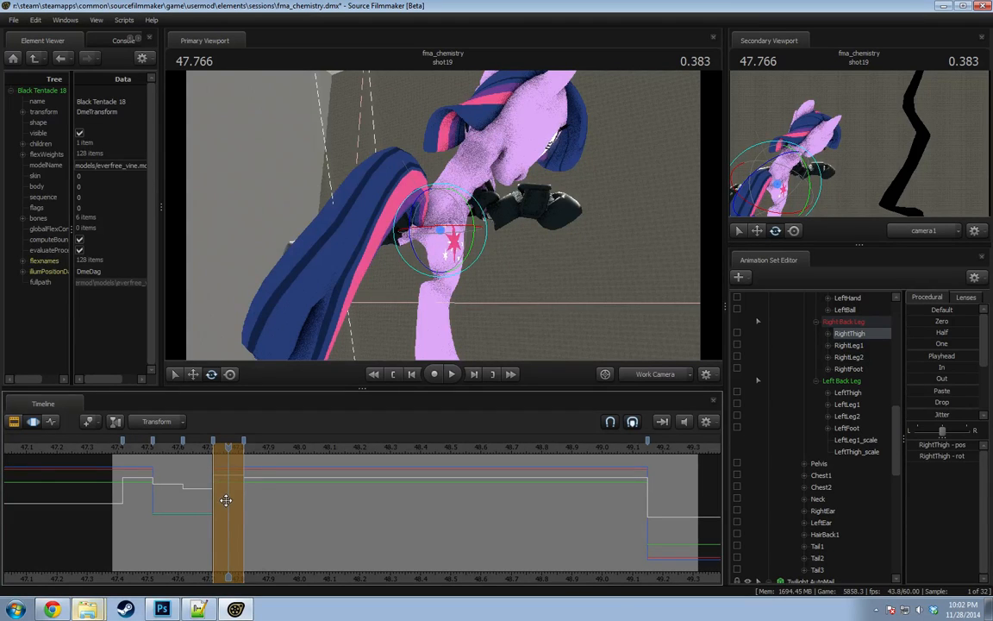
Rotate Twilight's chest bones, including Chest2, to raise her upper body into a more upright pose.
left_click_drag(448, 326, 461, 220, "alt")
left_click(453, 198)
left_click(399, 179)
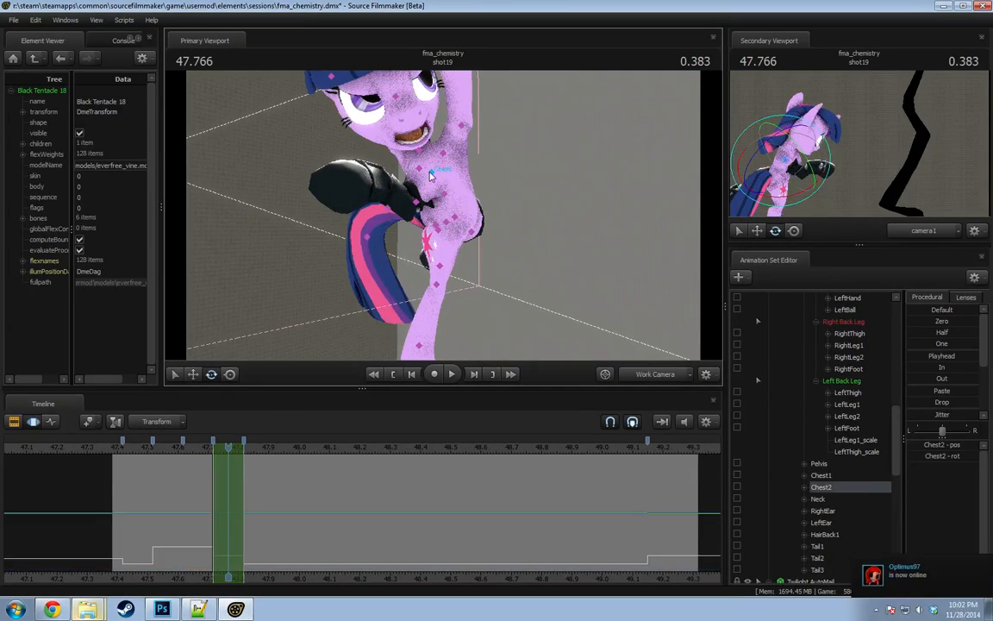
left_click_drag(400, 180, 428, 171)
Apply the In preset to Twilight Body's Face over the interval from about 47.72 to 47.82.
scroll(894, 404, "up", 7)
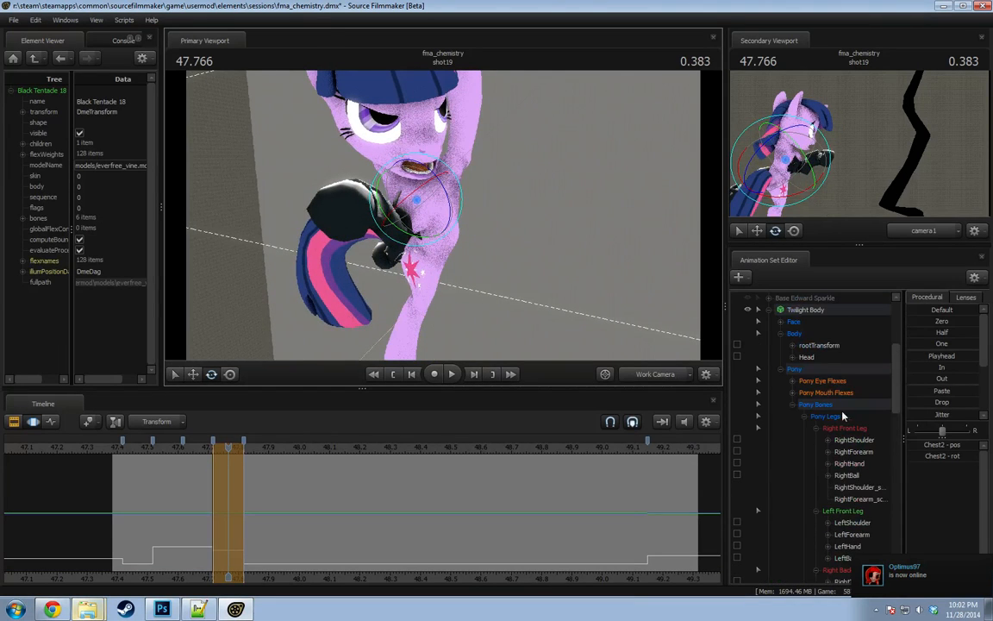
left_click(816, 324)
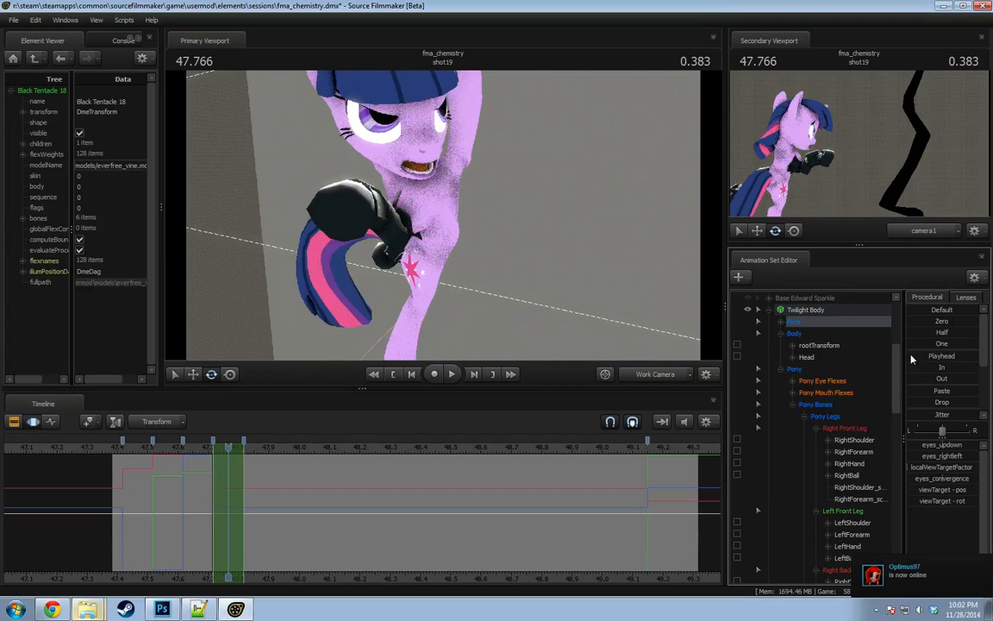
left_click(941, 367)
Move Twilight's view target onto the black tentacle, and extend the selected interval to about 47.62 to 47.82.
mouse_move(403, 222)
left_mouse_down()
mouse_move(465, 221)
mouse_move(403, 223)
left_mouse_up()
key("s")
key("w")
left_click_drag(396, 177, 431, 186)
left_click_drag(210, 481, 233, 471)
left_click_drag(404, 347, 340, 353)
key("w")
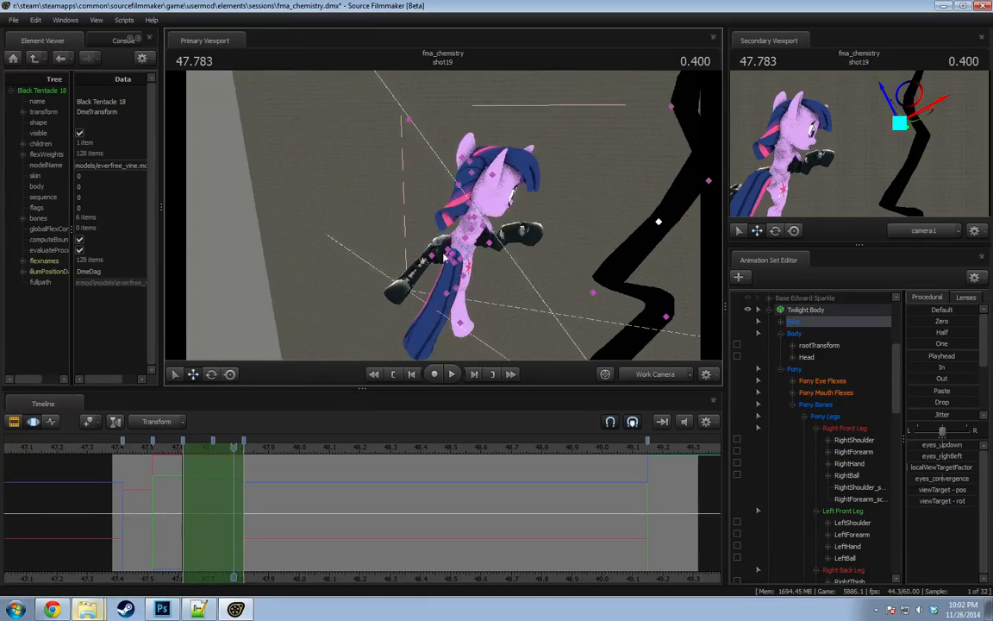
Rotate the LeftThigh of Twilight Body and Twilight AutoMail together over the interval from about 47.62 to 47.82.
left_click(452, 251, "ctrl")
left_click_drag(480, 246, 468, 269)
key("w")
left_click_drag(474, 215, 426, 372)
scroll(849, 516, "down", 1)
scroll(849, 515, "down", 12)
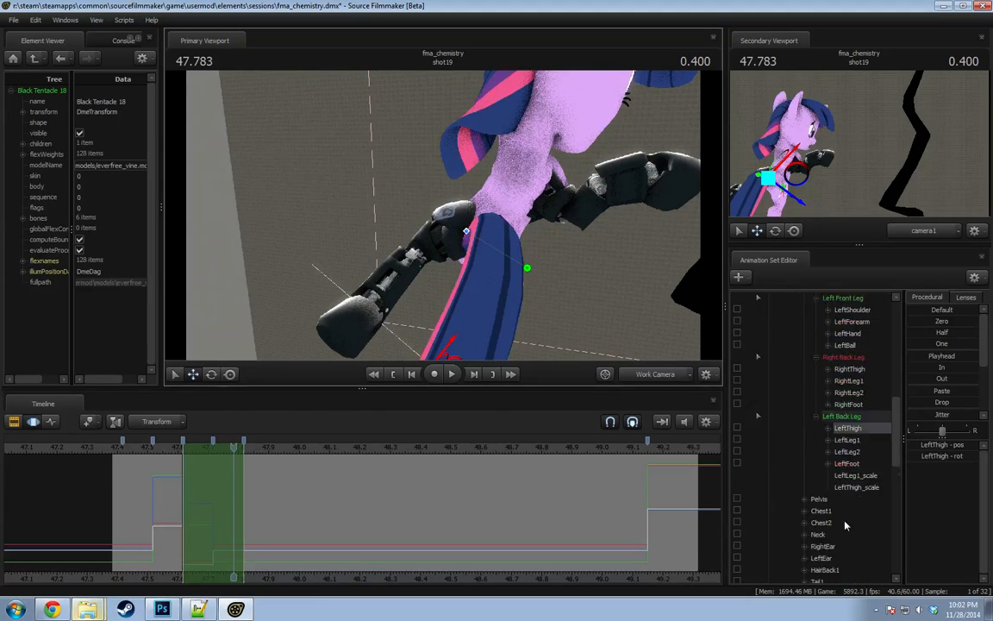
left_click(861, 431, "ctrl")
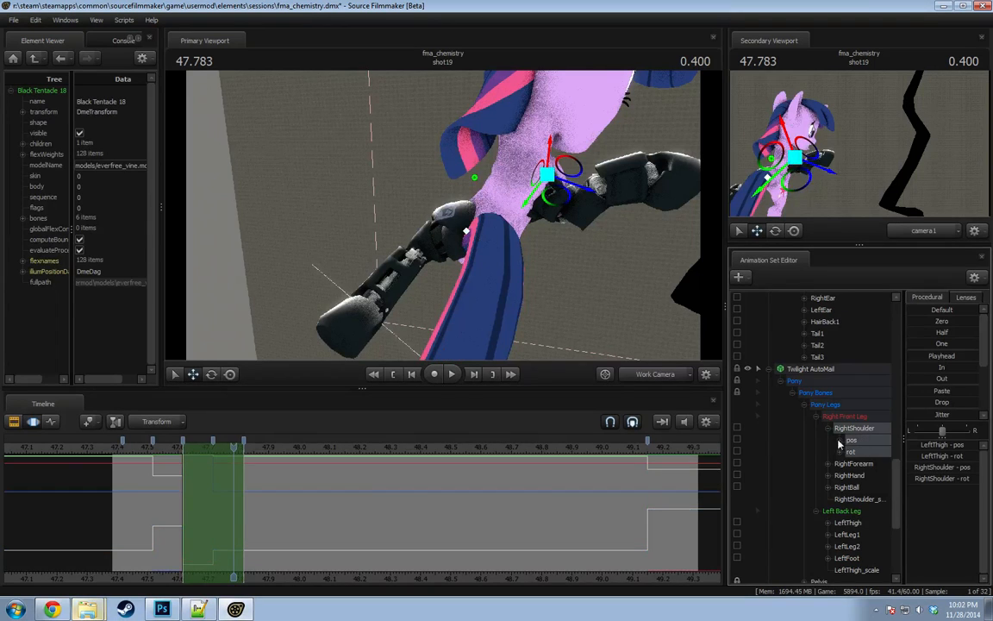
left_click(829, 428)
left_click(850, 502, "ctrl")
left_click(860, 432, "ctrl")
key("e")
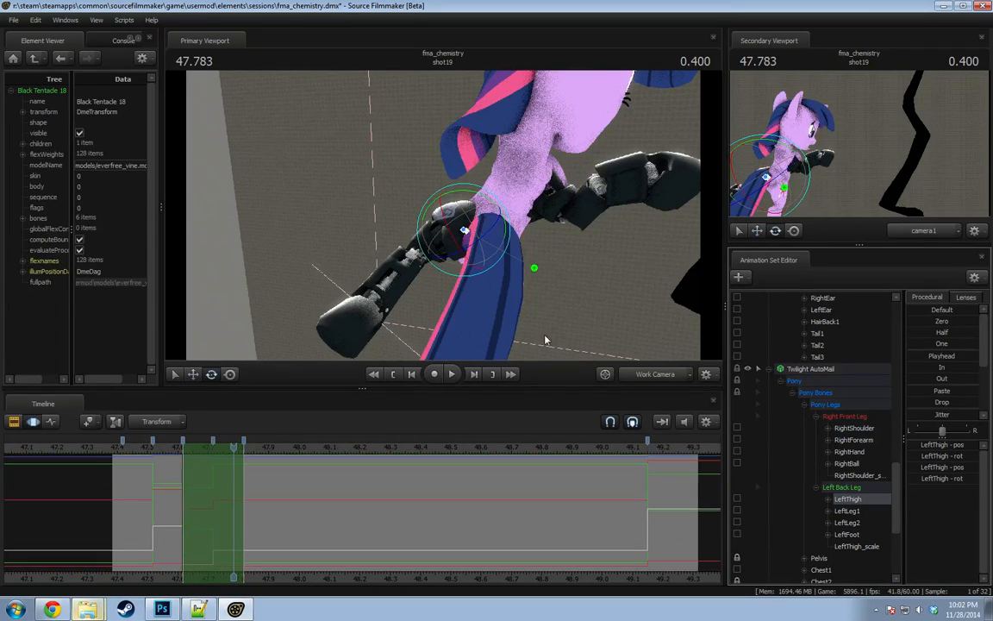
left_click_drag(453, 263, 403, 211)
key("w")
key("e")
Bend Twilight AutoMail's left back leg by rotating LeftLeg1 over the selected interval.
left_click(848, 511)
left_click_drag(443, 240, 465, 219)
left_click_drag(479, 310, 631, 341, "alt")
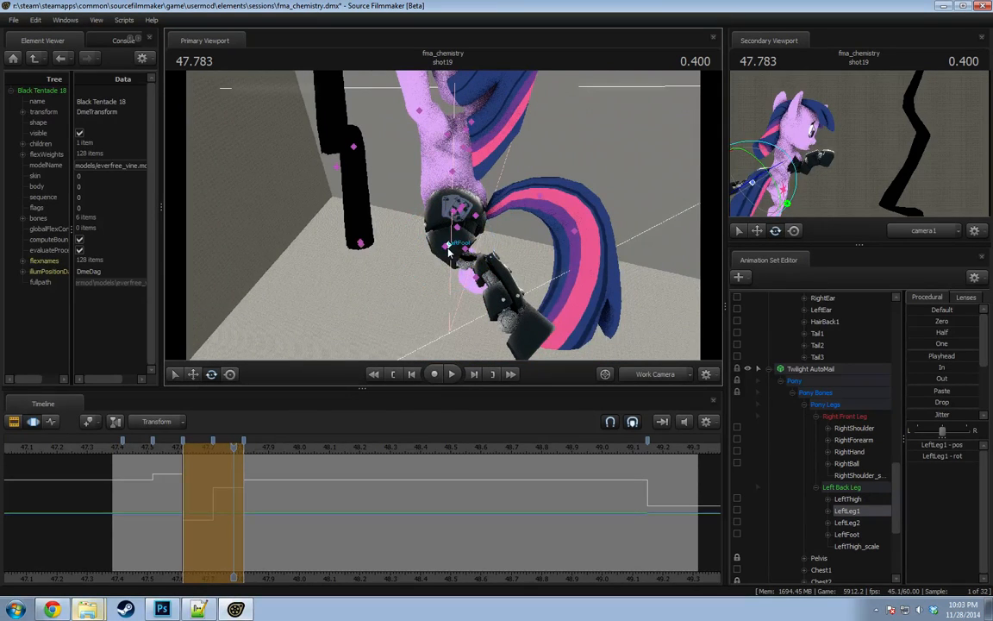
left_click(446, 248)
left_click(835, 511)
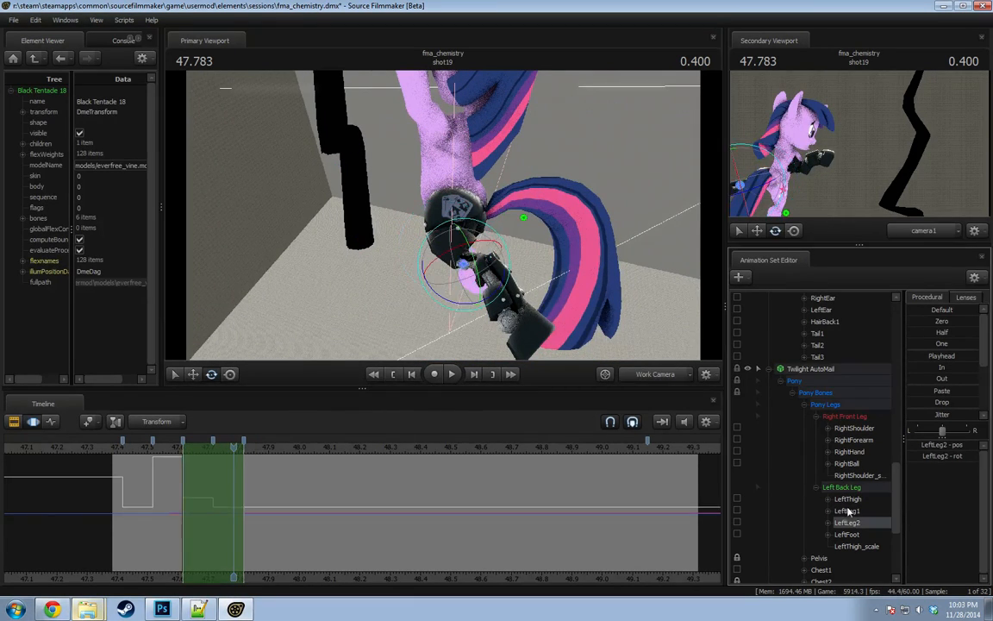
left_click_drag(448, 282, 443, 217)
Refine LeftLeg1's rotation on Twilight AutoMail so the lower mechanical leg extends out behind the body.
left_click(447, 248, "ctrl")
left_click(480, 272, "ctrl")
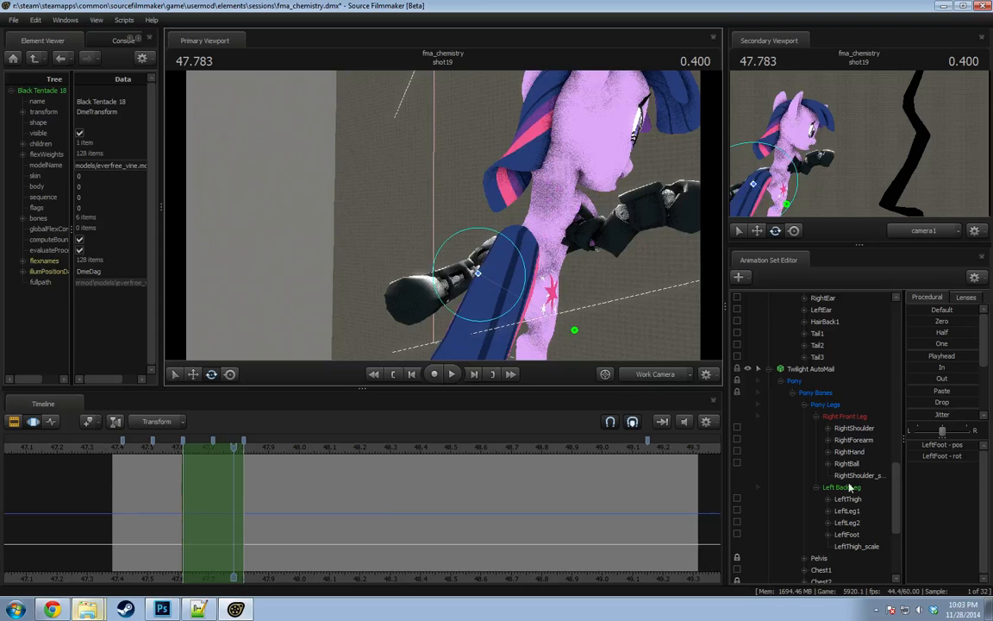
left_click(847, 510)
left_click_drag(459, 248, 478, 306)
left_click_drag(460, 259, 464, 254)
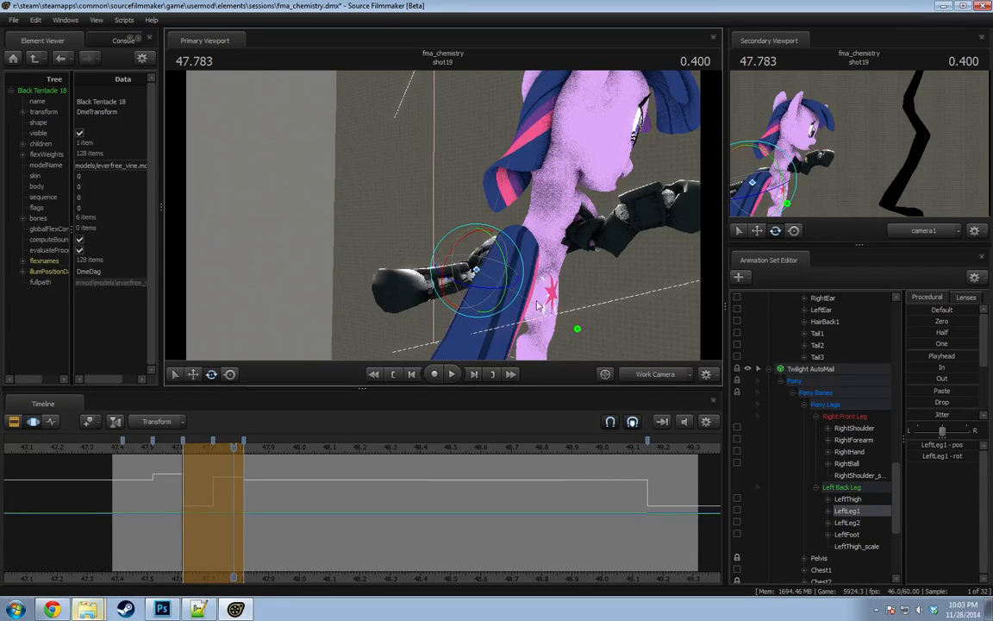
mouse_move(442, 216)
left_mouse_down("alt")
mouse_move(496, 211)
mouse_move(442, 215)
left_mouse_up("alt")
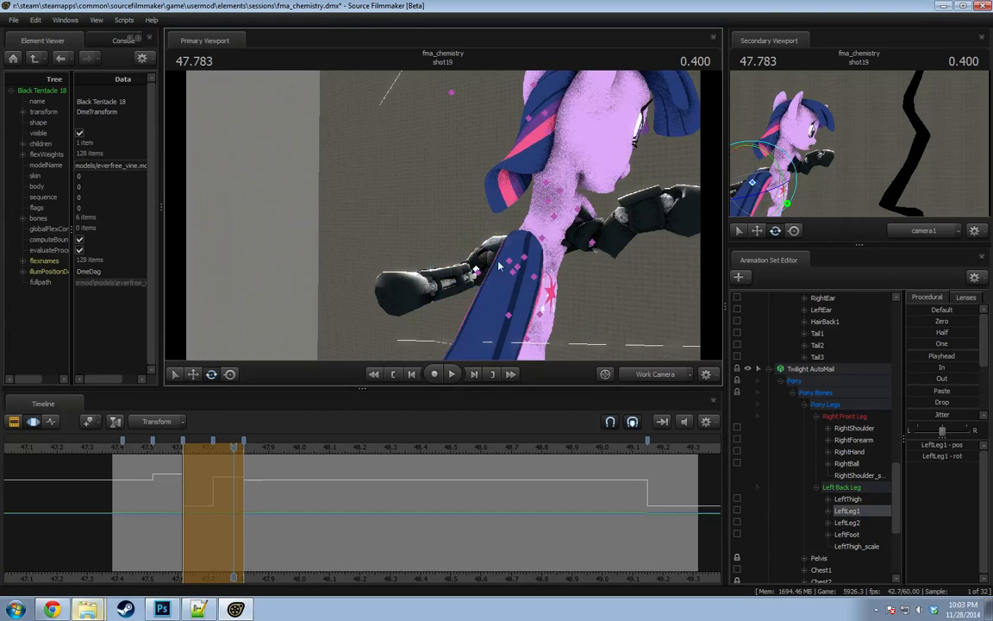
Adjust Twilight AutoMail's LeftThigh and rotate LeftLeg2 to lift the lower part of the mechanical back leg.
left_click(847, 498)
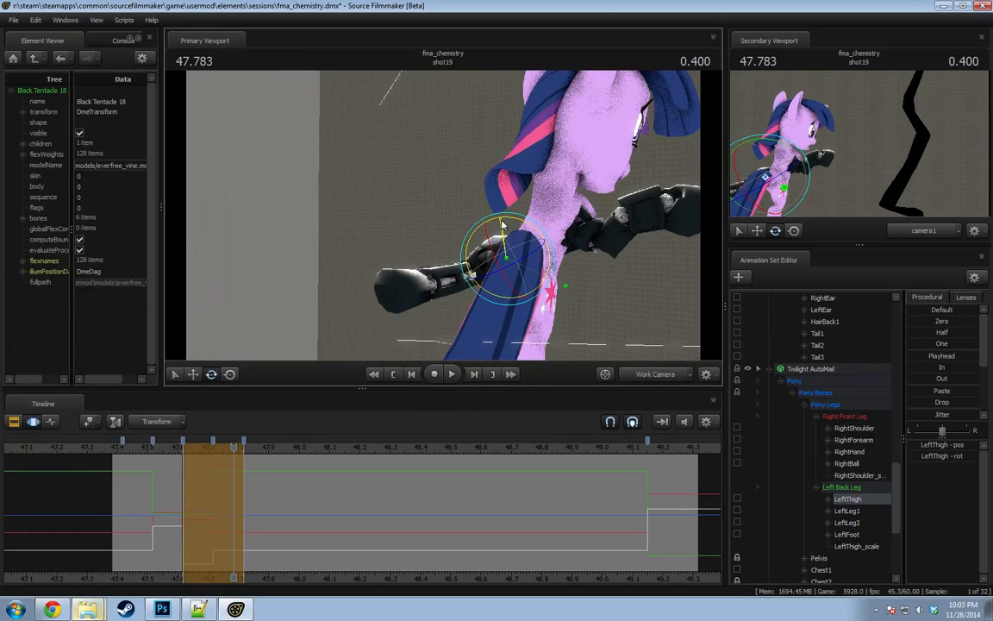
left_click(864, 522)
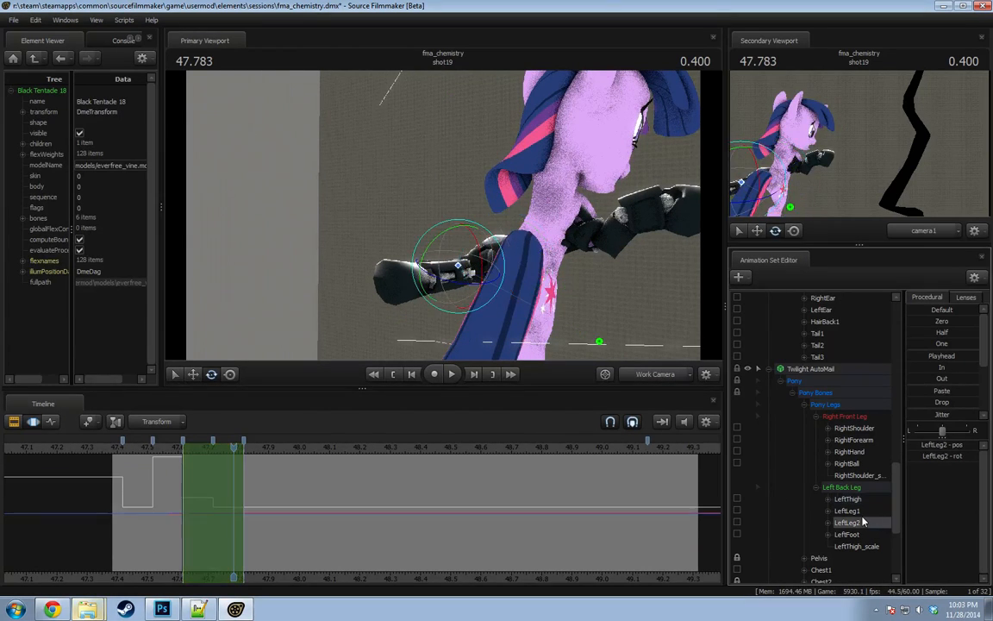
left_click_drag(456, 320, 431, 250, "alt")
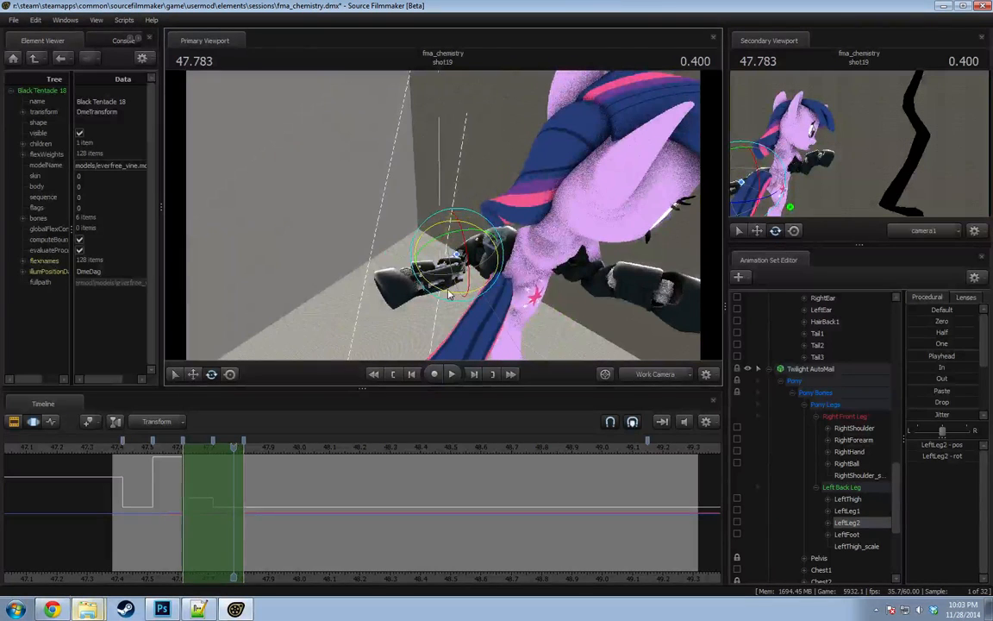
mouse_move(446, 289)
left_mouse_down()
mouse_move(433, 285)
mouse_move(442, 277)
left_mouse_up()
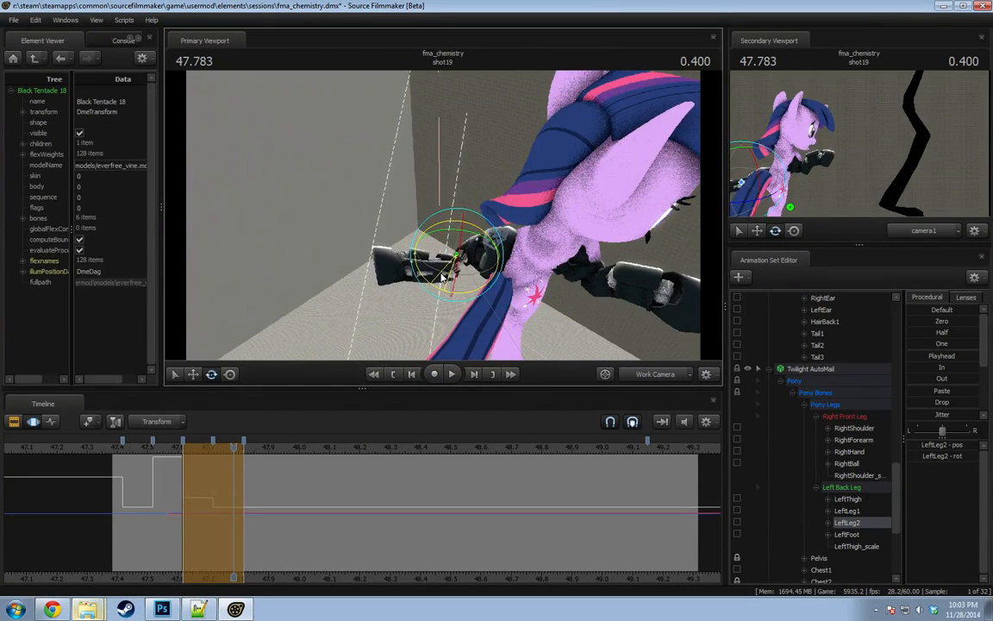
Rotate Twilight AutoMail's LeftFoot to adjust the end of the mechanical back leg over the selected interval.
left_click(849, 535)
left_click_drag(391, 303, 410, 303)
left_click_drag(411, 303, 438, 235, "alt")
Rotate Twilight Body's Tail1 so the tail swings out across the body over the interval from about 47.62 to 47.82.
left_click(433, 245)
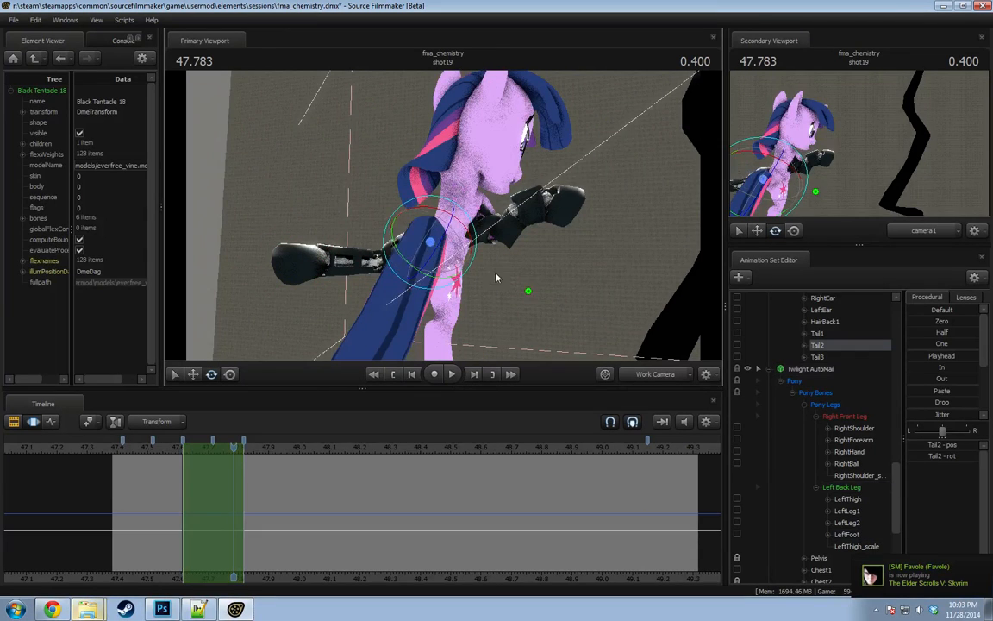
left_click(421, 264, "ctrl")
left_click_drag(422, 264, 504, 257, "alt")
left_click_drag(453, 260, 416, 302)
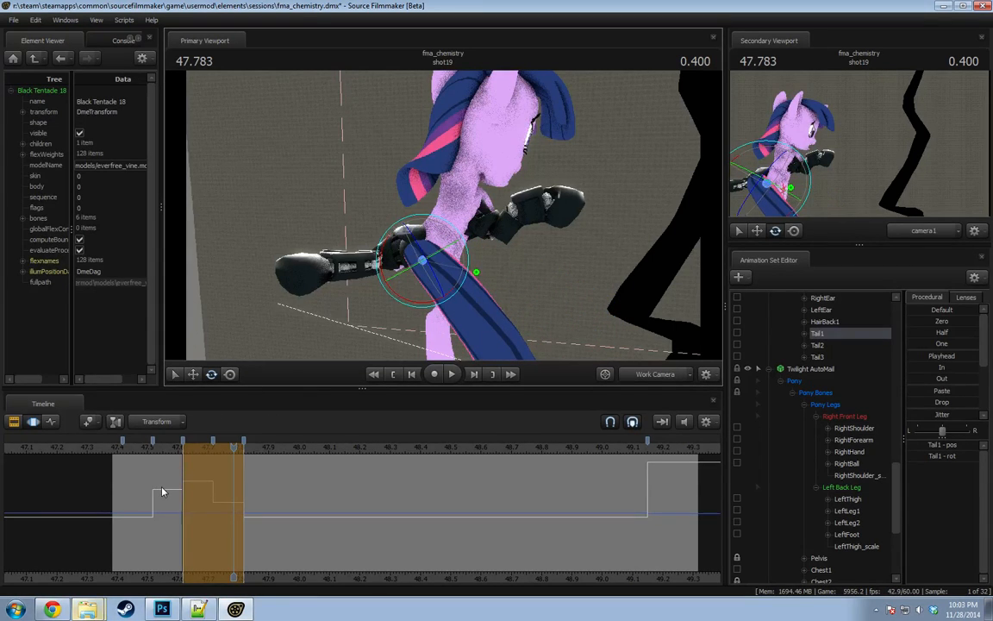
Scrub and play back the motion from about 47.5 to check the posed intervals.
left_click(164, 445)
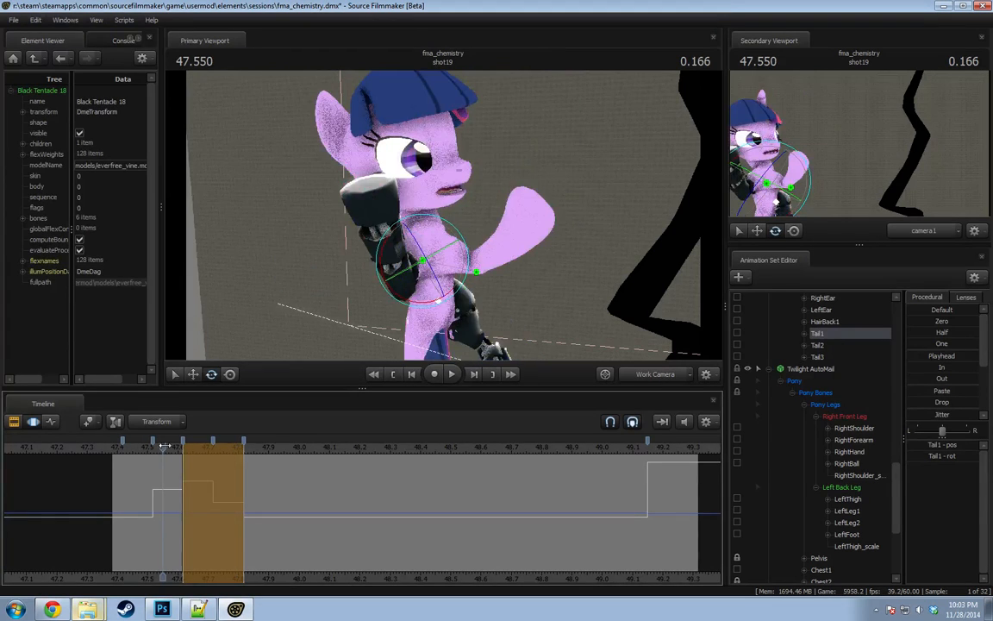
left_click_drag(164, 446, 198, 445)
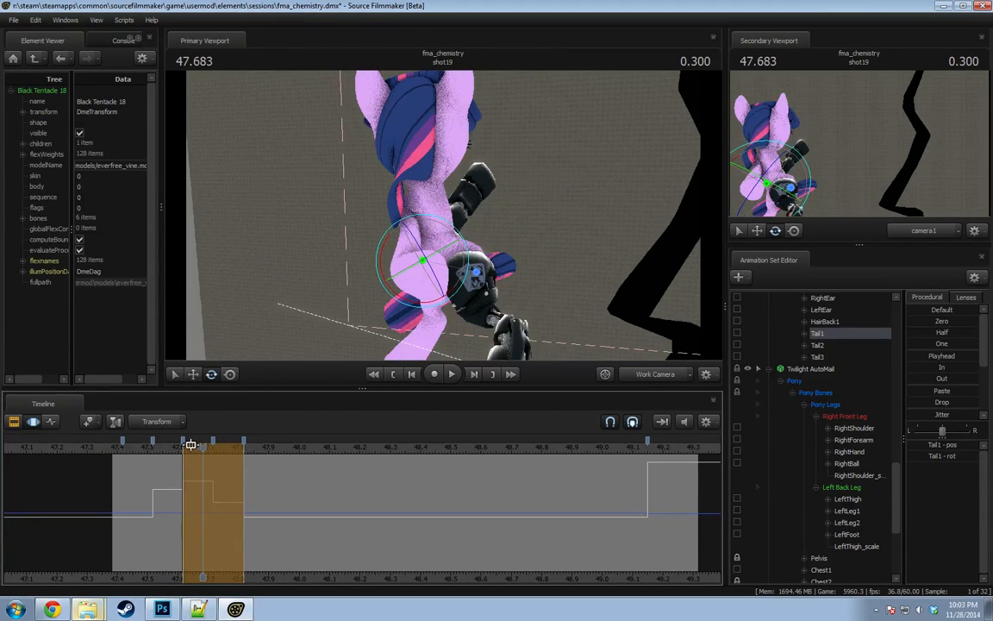
left_click(150, 454)
key("space")
key("space")
key("shift")
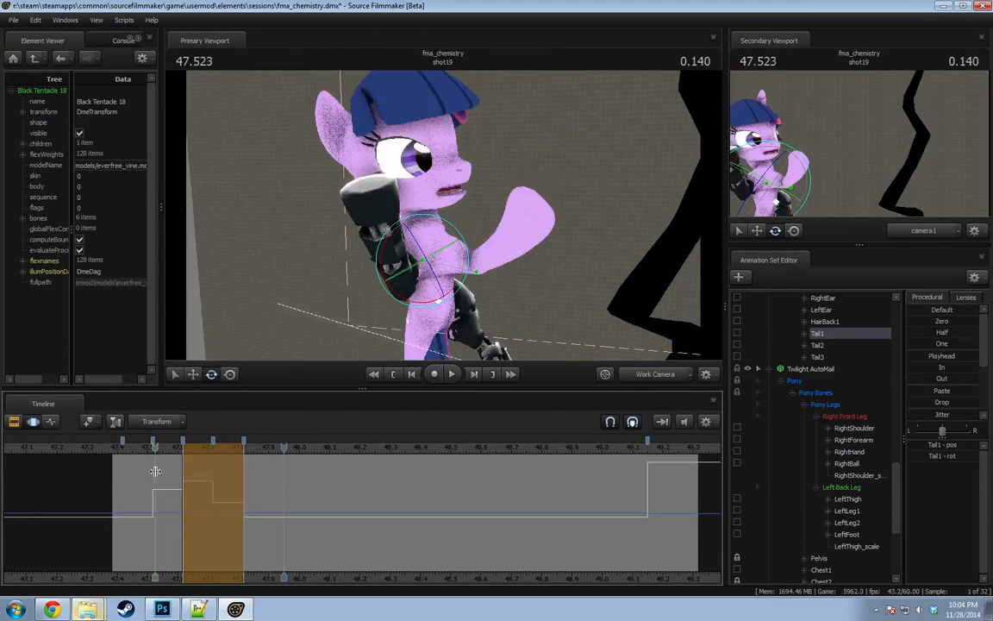
Limit the time selection to about 47.62 to 47.72 and adjust Twilight Body's RightThigh within it.
left_click(213, 482, "shift")
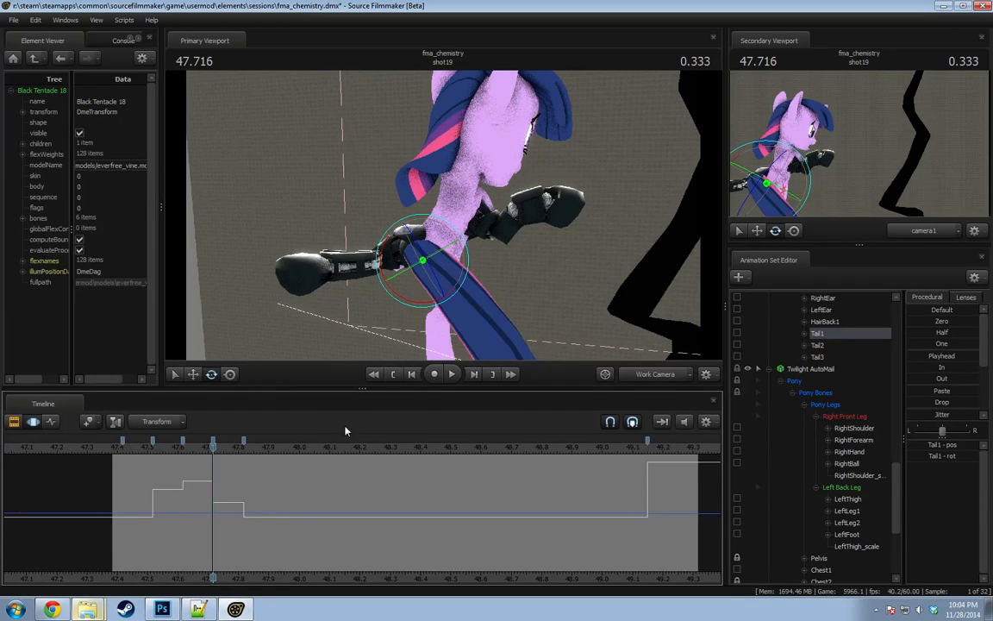
left_click_drag(347, 332, 348, 345)
key("s")
key("shift")
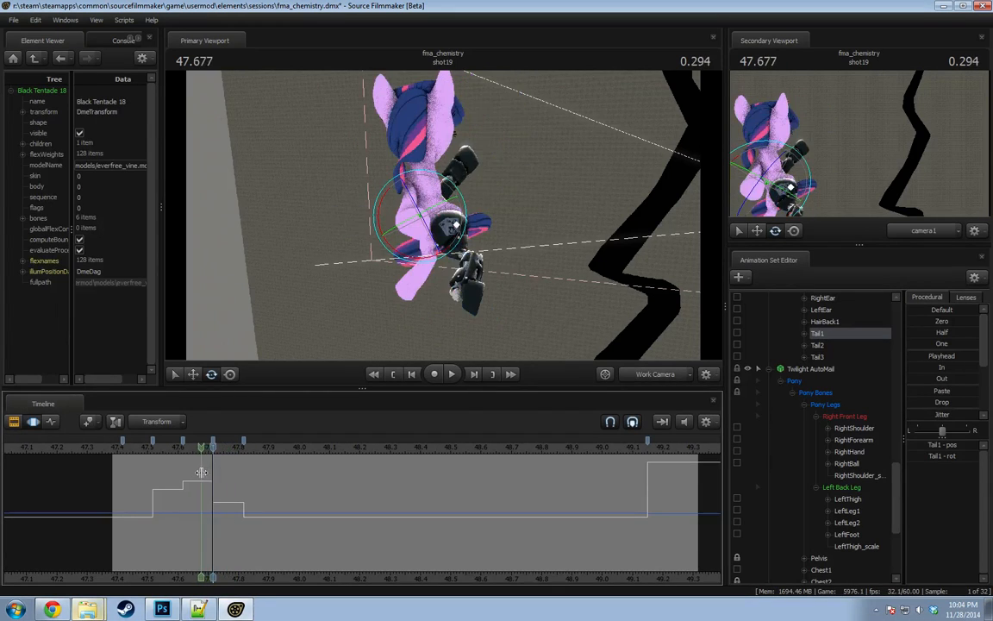
key("shift+Down")
key("shift+Up")
left_click_drag(459, 226, 569, 217, "alt")
left_click(445, 221, "ctrl")
left_click_drag(445, 221, 445, 199, "alt")
left_click_drag(191, 492, 233, 494)
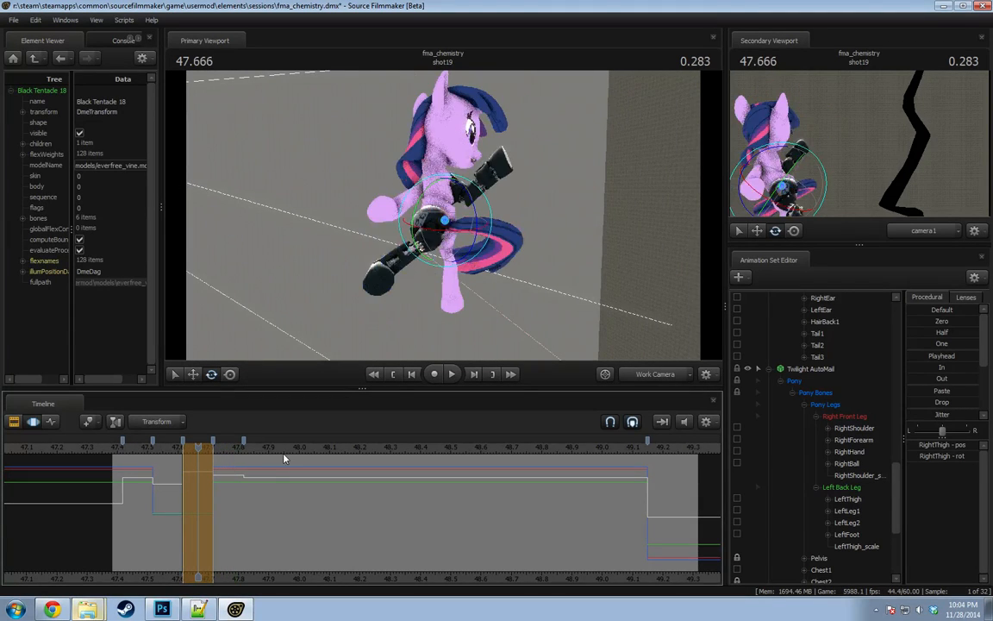
Rotate Twilight Body's Head over the interval from about 47.72 to 47.82.
left_click_drag(161, 450, 223, 469)
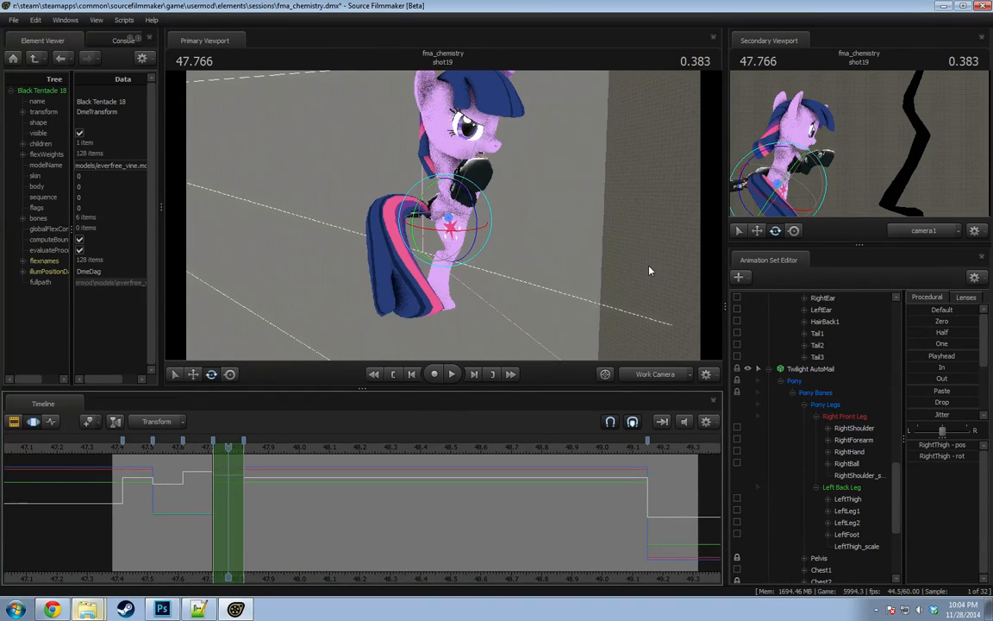
left_click_drag(702, 222, 439, 226)
left_click(415, 206, "ctrl")
left_click(425, 174, "ctrl")
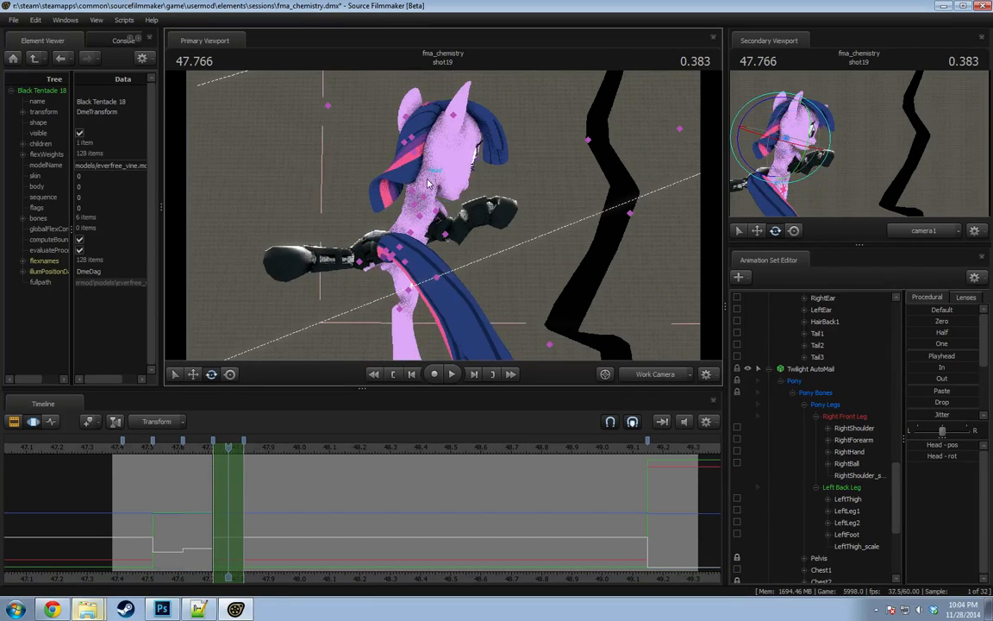
left_click_drag(450, 170, 429, 153)
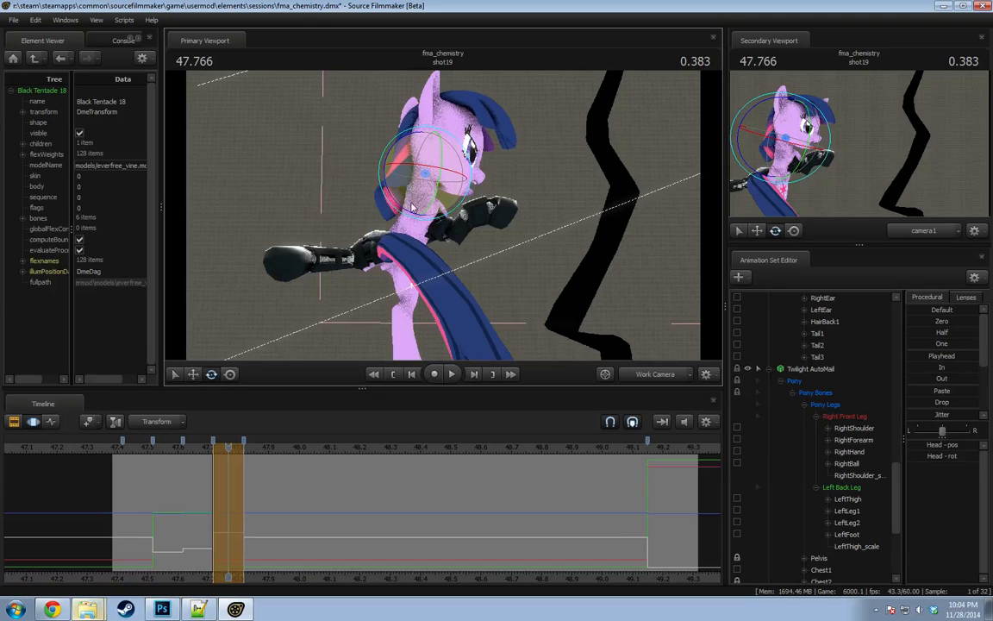
left_click_drag(377, 195, 412, 222)
left_click_drag(177, 517, 232, 511)
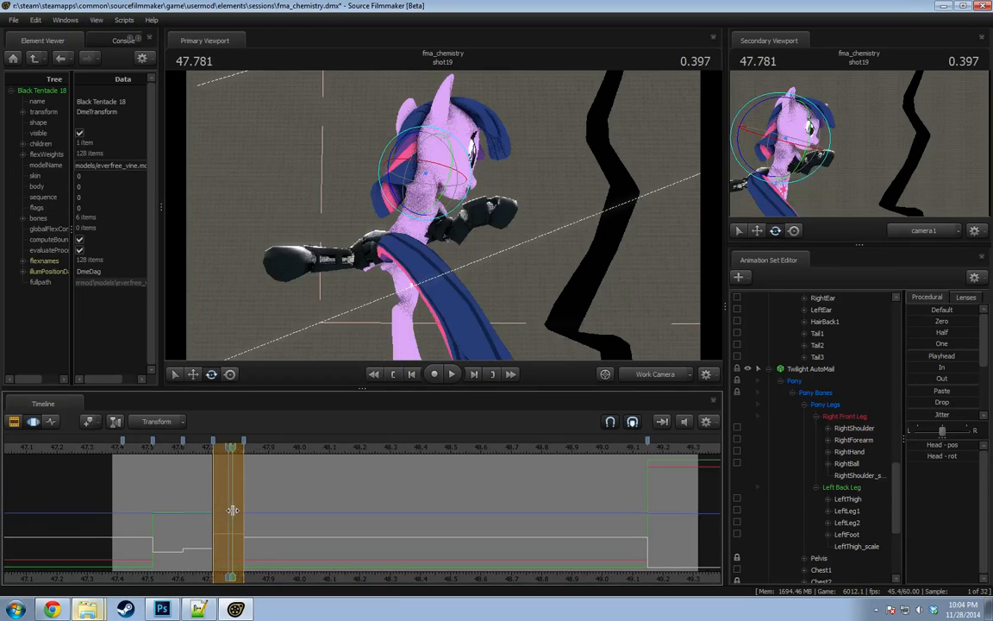
Rotate Twilight Body's Neck to raise the head over the interval from about 47.72 to 47.82.
left_click(411, 202, "ctrl")
left_click(421, 196, "ctrl")
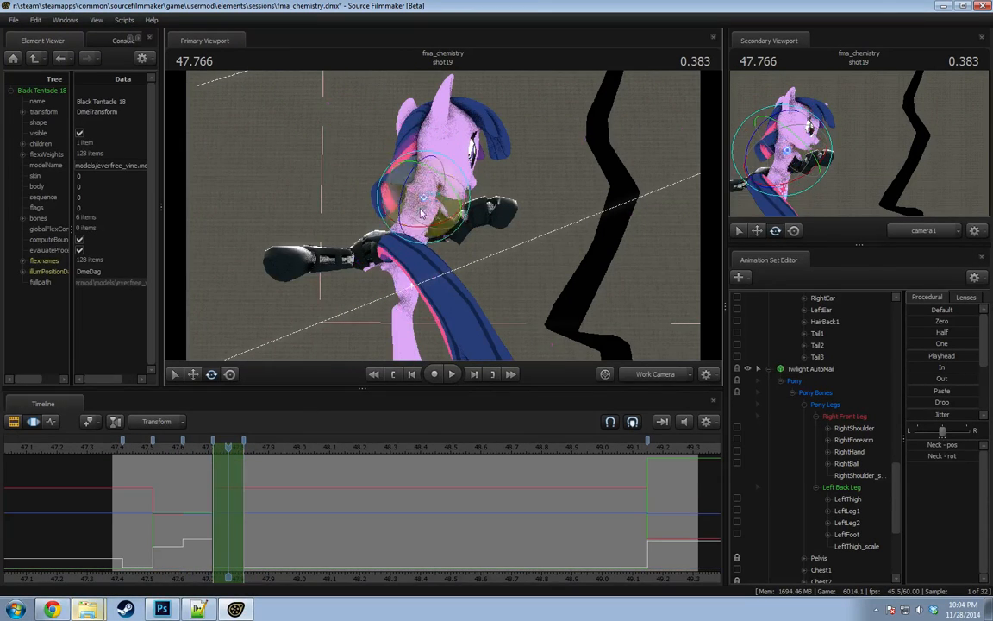
left_click_drag(421, 195, 457, 176, "alt")
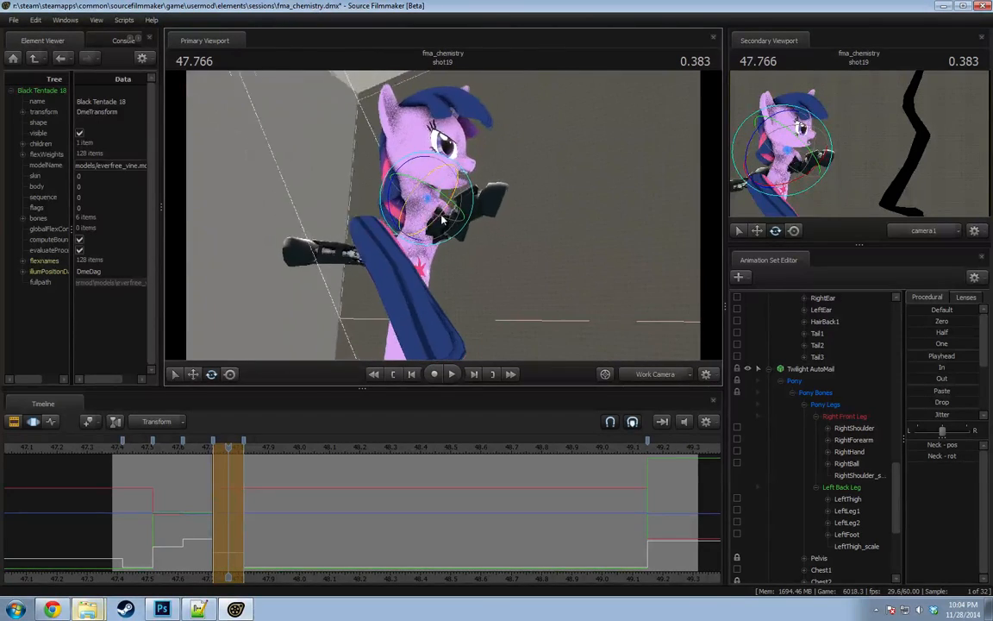
right_click_drag(457, 177, 509, 203, "alt")
key("w")
left_click_drag(474, 205, 444, 219, "alt")
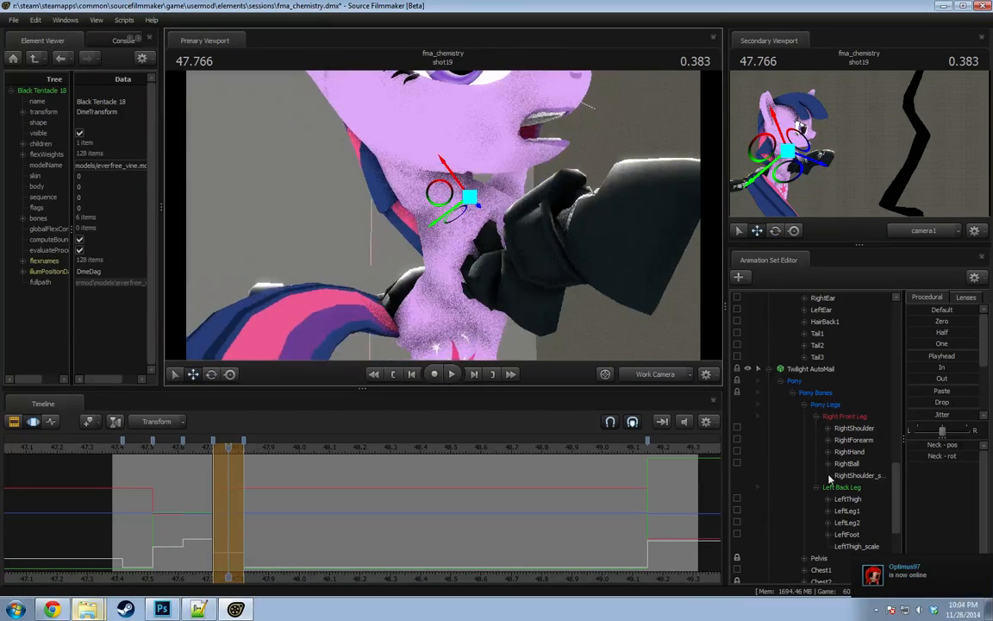
Apply the Playhead preset to Twilight Body's Neck over the interval, using its pose at 49.233.
scroll(828, 483, "down", 4)
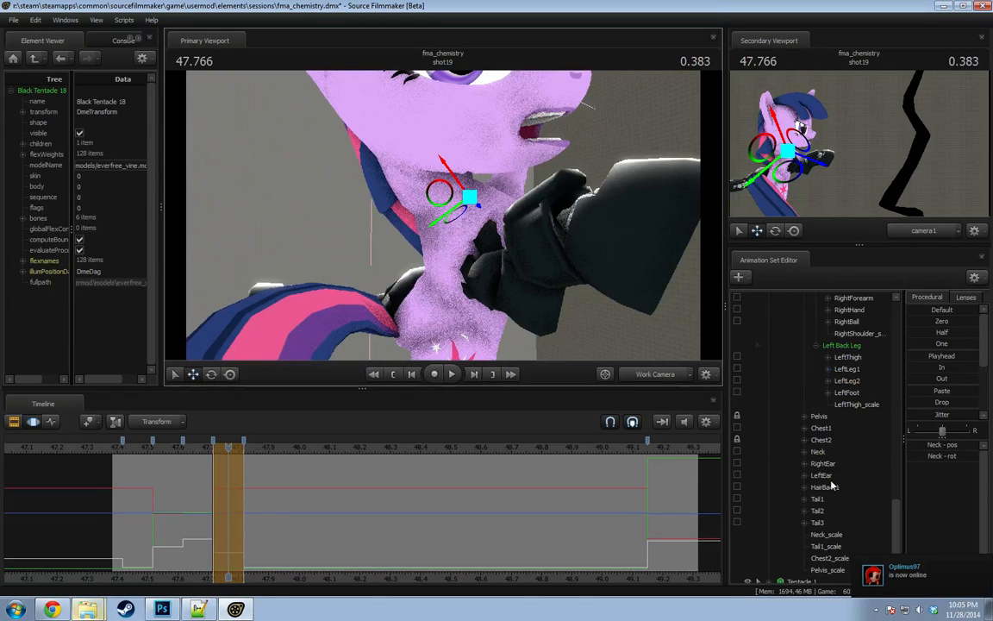
left_click(817, 452)
left_click(673, 447)
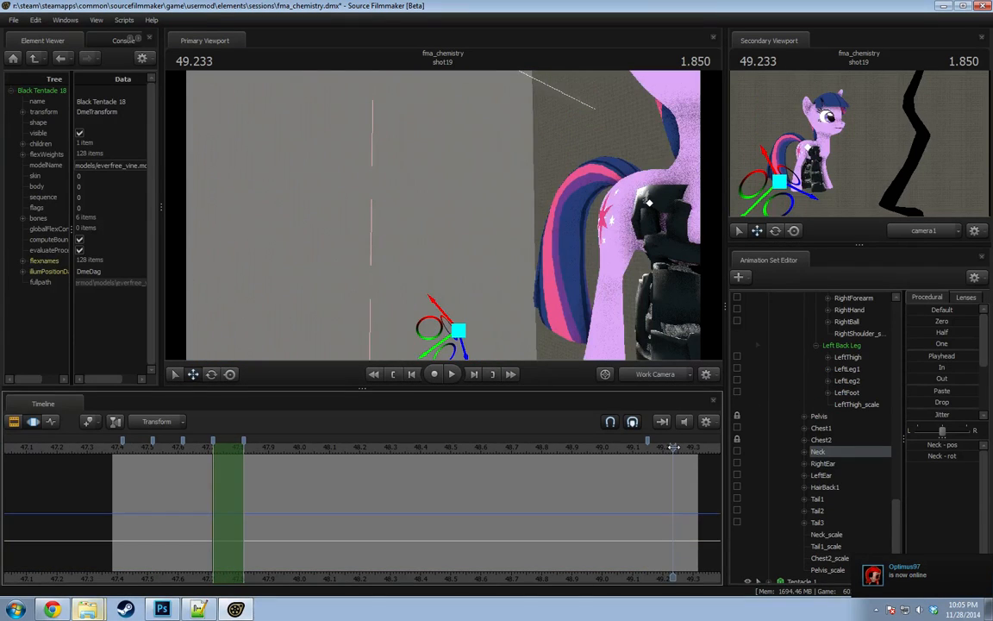
scroll(771, 450, "up", 11)
left_click(830, 534)
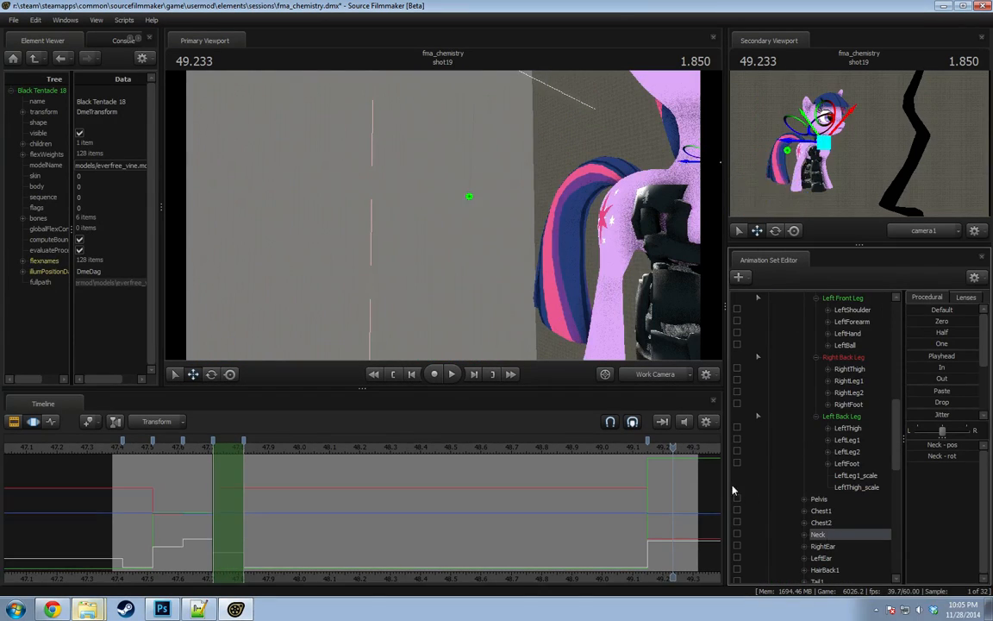
left_click_drag(928, 357, 979, 356)
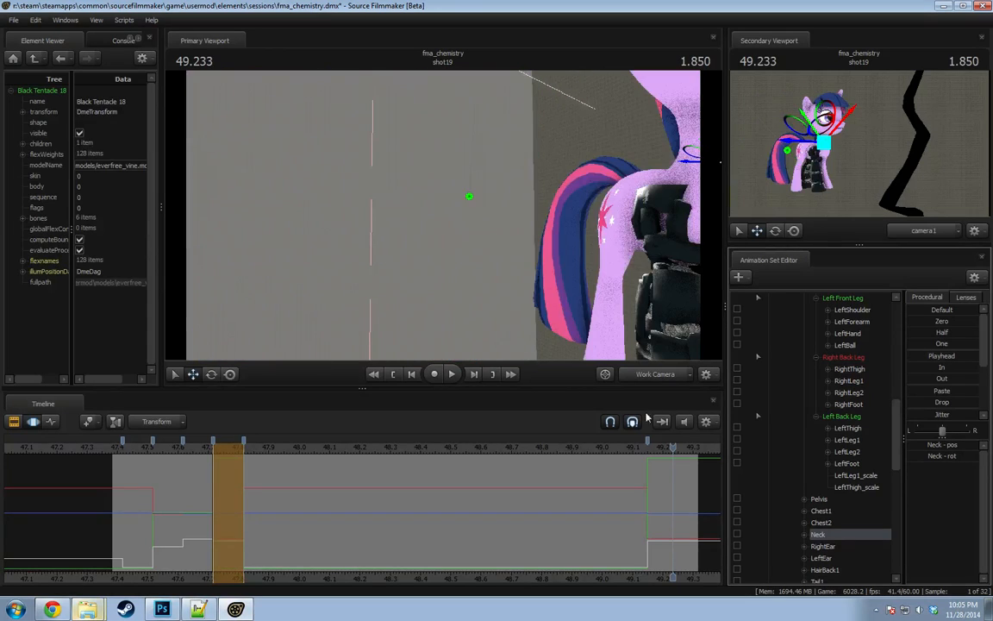
left_click_drag(638, 448, 233, 447)
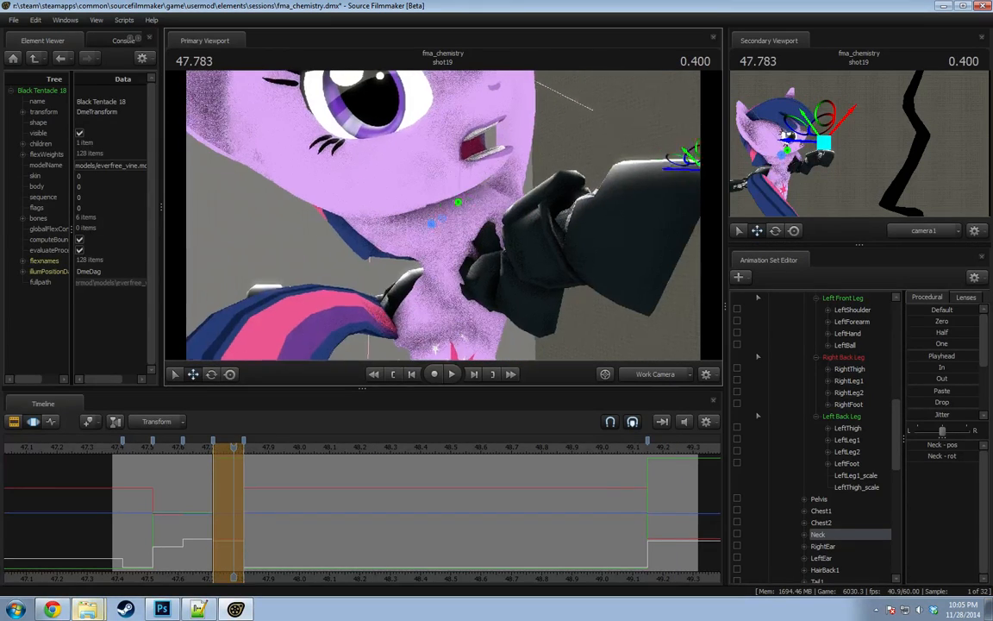
Refine Twilight Body's neck placement and upper-body rotation at 47.783 so the head sits properly on the body.
key("s")
left_click_drag(439, 243, 409, 205)
key("e")
key("w")
mouse_move(437, 198)
left_mouse_down()
mouse_move(672, 206)
mouse_move(366, 242)
mouse_move(363, 229)
mouse_move(405, 236)
mouse_move(395, 240)
mouse_move(390, 224)
mouse_move(423, 247)
mouse_move(464, 209)
mouse_move(434, 260)
mouse_move(416, 255)
mouse_move(384, 280)
mouse_move(403, 301)
left_mouse_up()
left_click(364, 230)
left_click(424, 260)
left_click(405, 252, "ctrl")
left_click(396, 272, "ctrl")
left_click_drag(403, 300, 535, 246, "alt")
left_click_drag(358, 150, 439, 198, "alt")
Rotate the RightShoulder of Twilight Body and Twilight AutoMail together over the interval from about 47.72 to 47.82.
left_click(399, 222, "ctrl")
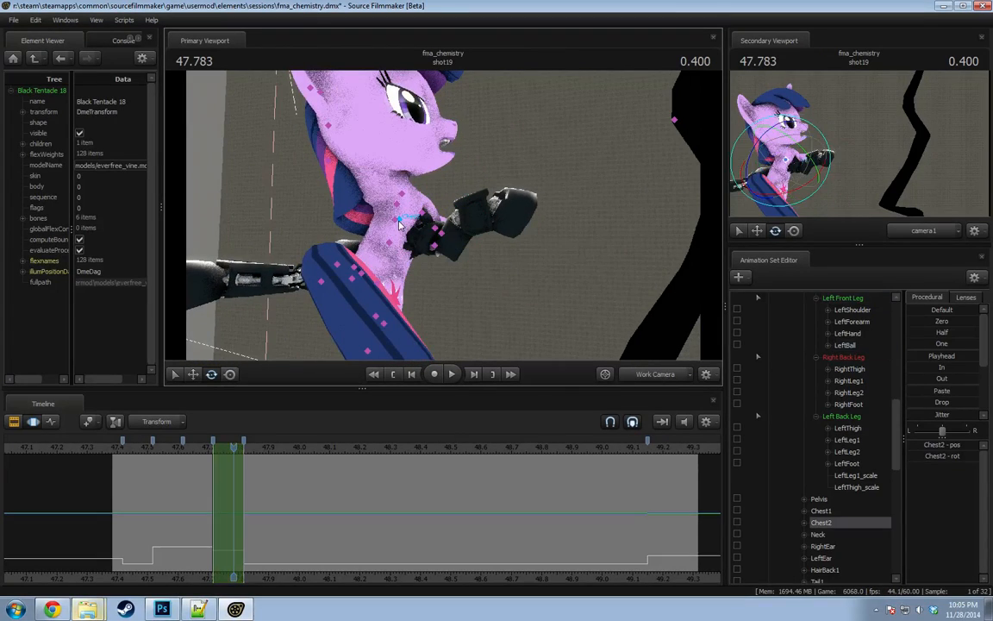
left_click(395, 223, "ctrl")
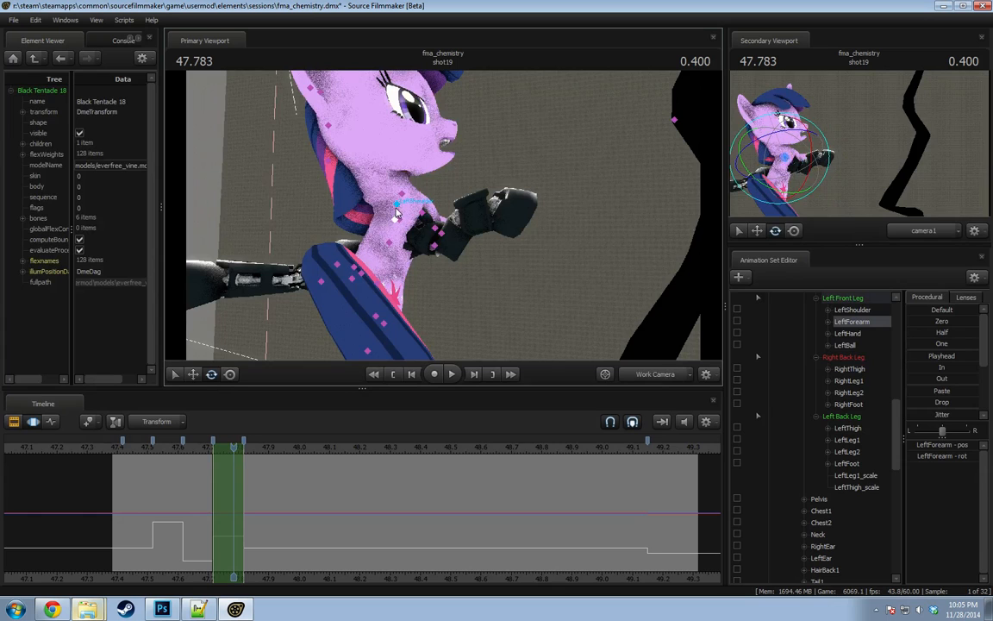
left_click(850, 369)
scroll(856, 353, "up", 2)
scroll(859, 329, "up", 1)
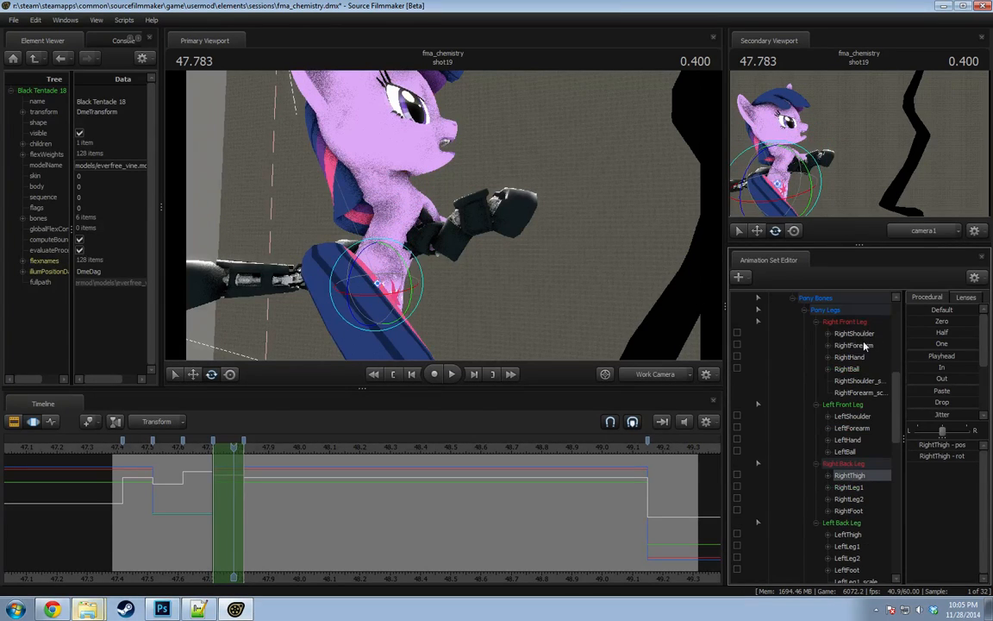
left_click(862, 334)
scroll(862, 353, "down", 4)
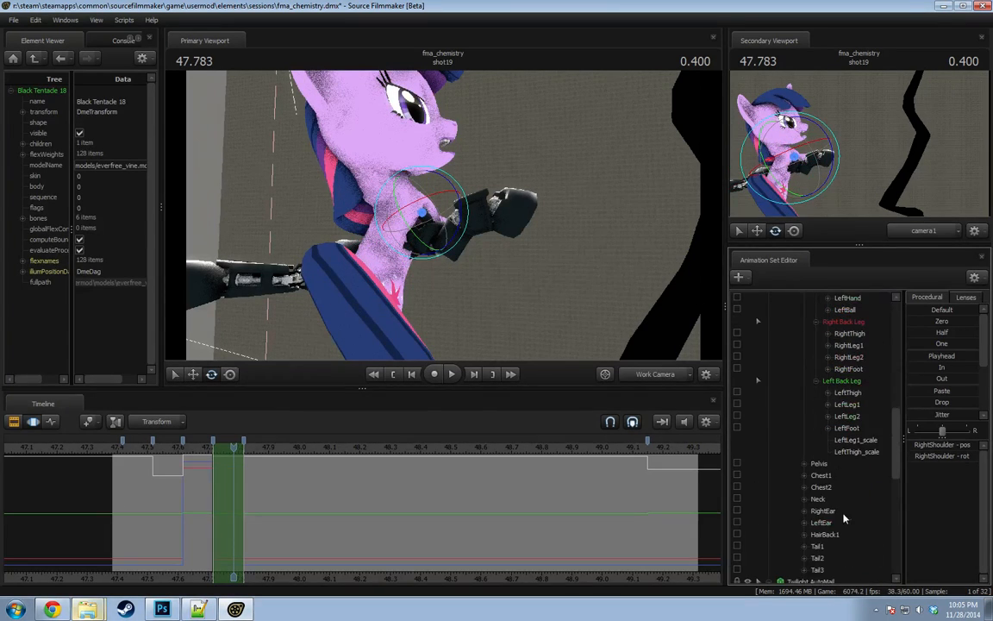
scroll(845, 509, "down", 8)
left_click(853, 359, "ctrl")
left_click_drag(517, 237, 432, 223, "alt")
left_click_drag(433, 223, 524, 231, "alt")
left_click_drag(451, 205, 456, 223)
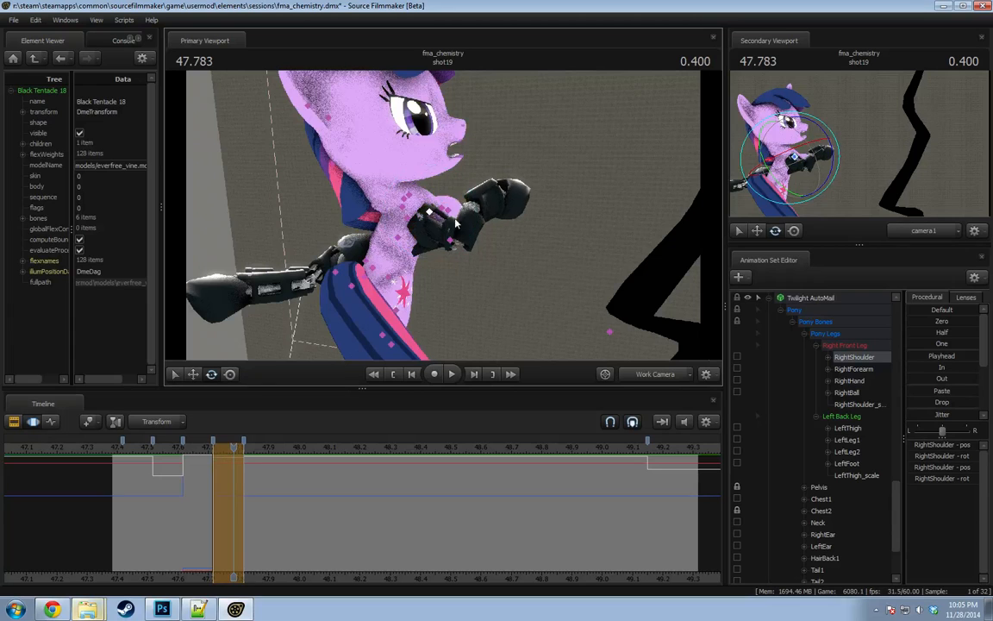
key("ctrl")
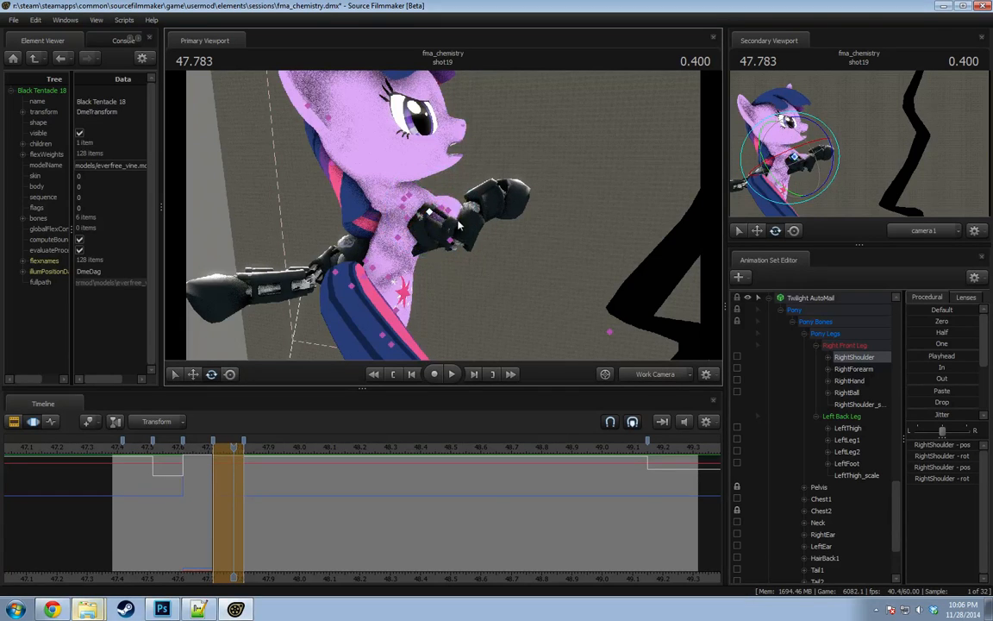
Select the next interval from about 47.82 to 47.92, mark its end on the timeline and play back the motion.
left_click(127, 450)
key("space")
left_click_drag(132, 454, 245, 492)
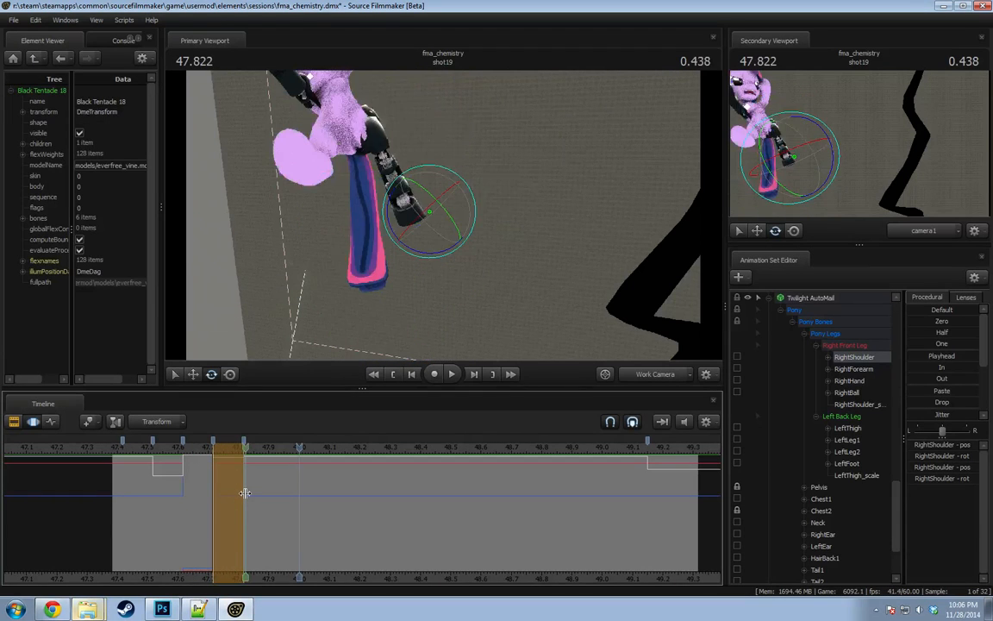
left_click_drag(190, 466, 287, 463)
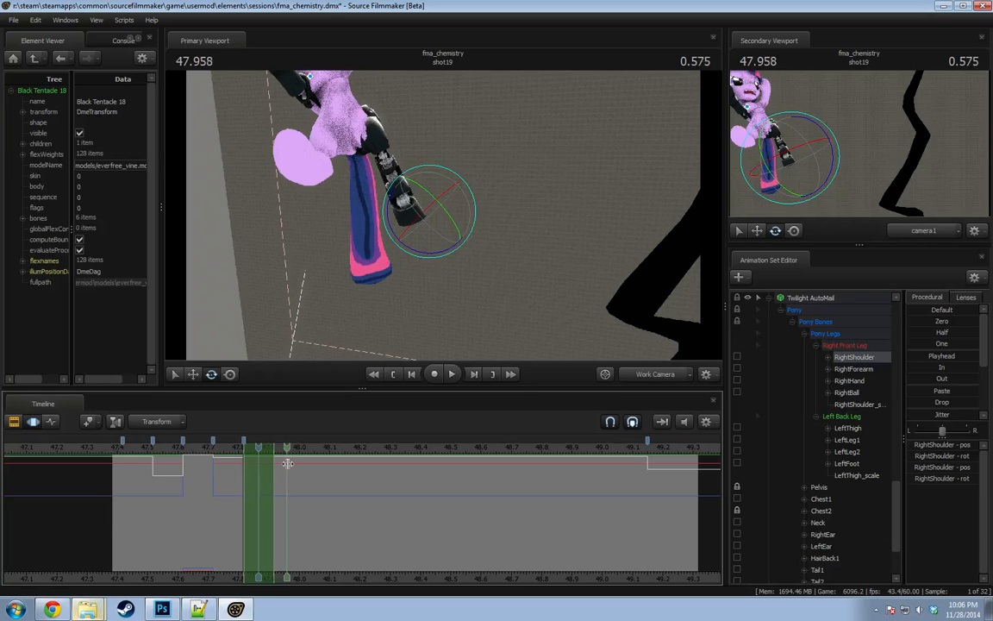
left_click(278, 474, "alt")
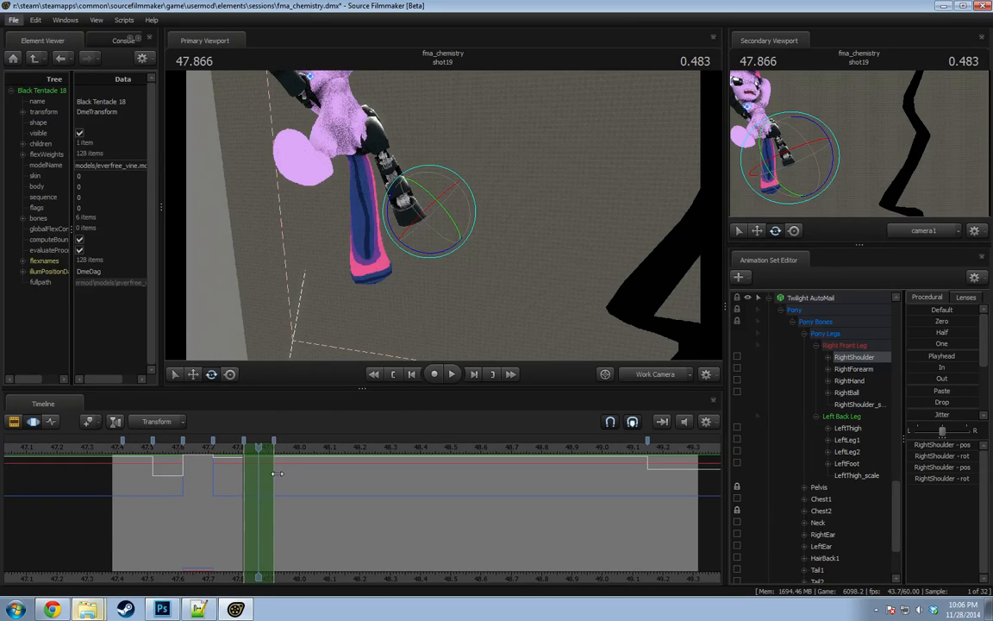
left_click_drag(440, 306, 351, 296)
left_click(180, 447)
key("space")
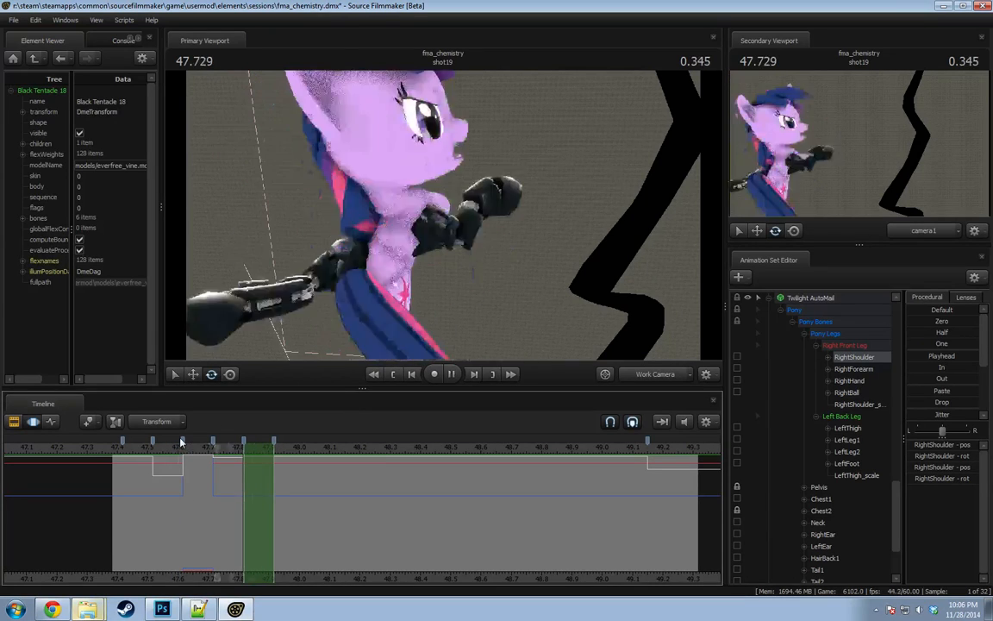
key("space")
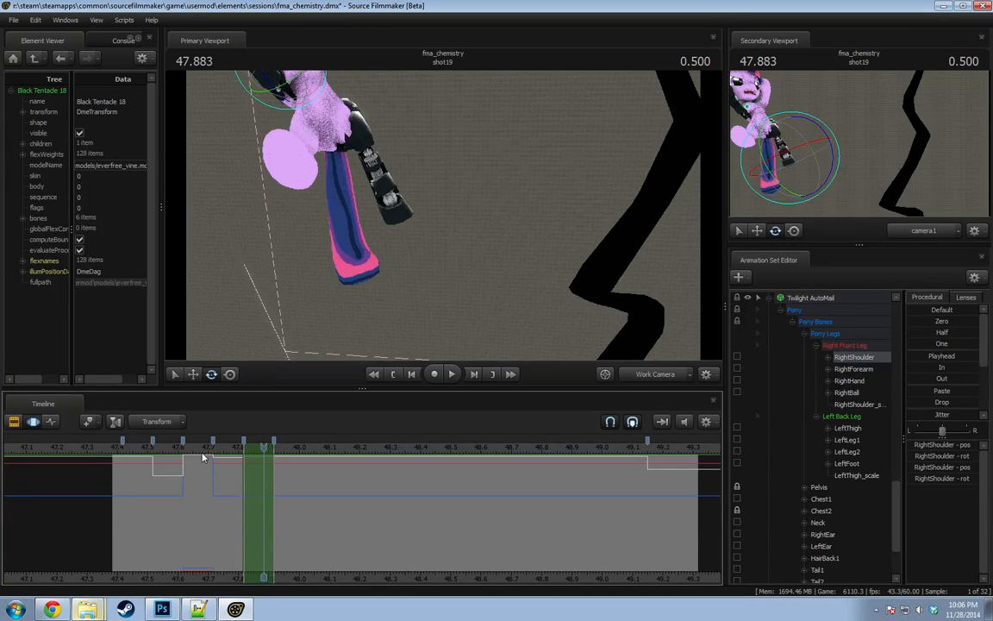
left_click_drag(204, 457, 257, 457)
Apply the In preset to all controls of Twilight Body and Twilight AutoMail over the interval from about 47.82 to 47.92.
left_click(246, 450)
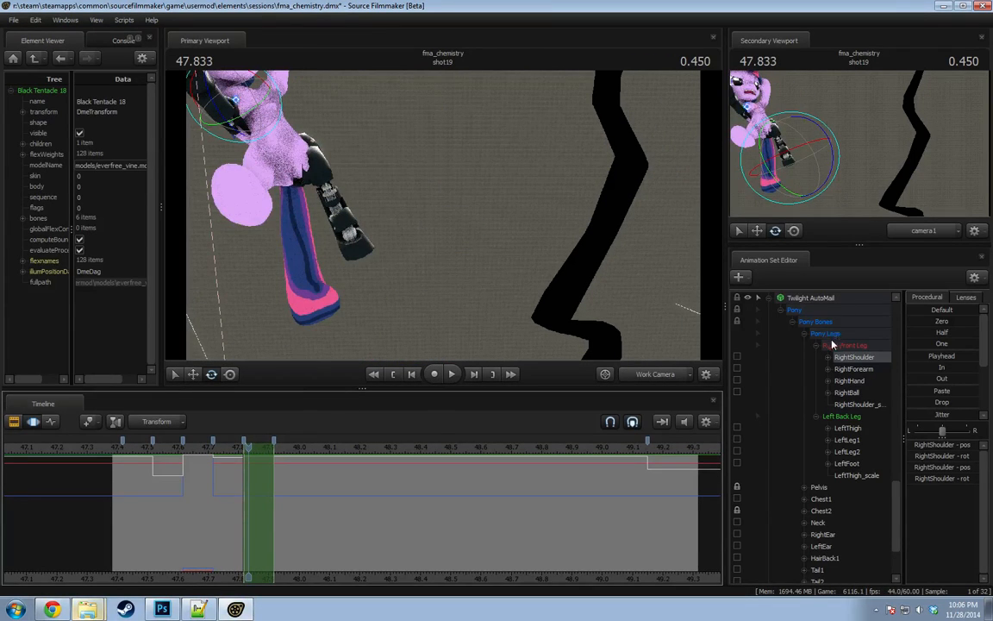
scroll(828, 361, "up", 15)
scroll(825, 388, "down", 13)
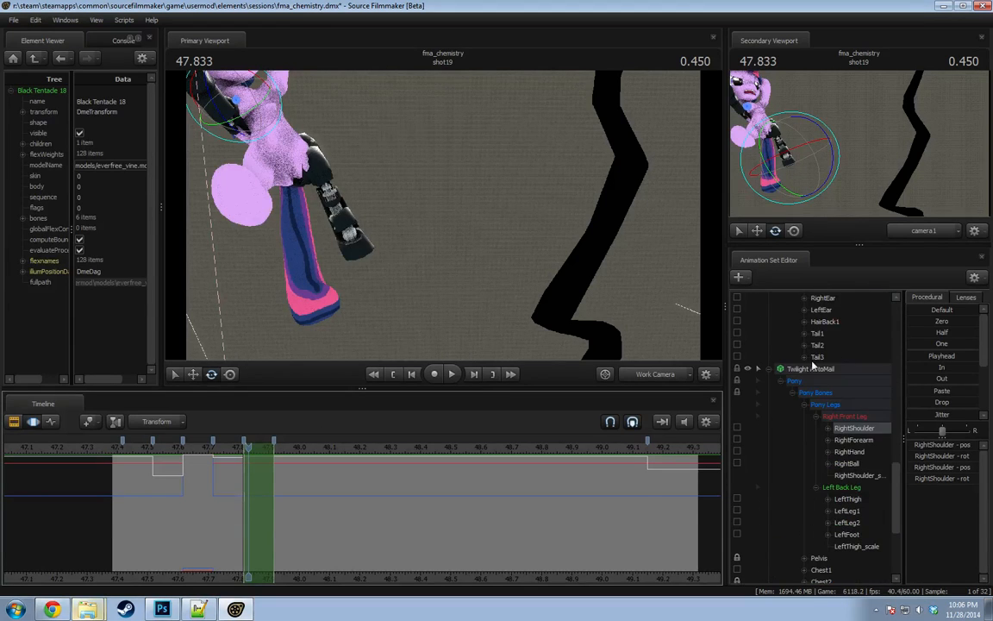
left_click(816, 367)
scroll(823, 384, "up", 14)
left_click(812, 347, "ctrl")
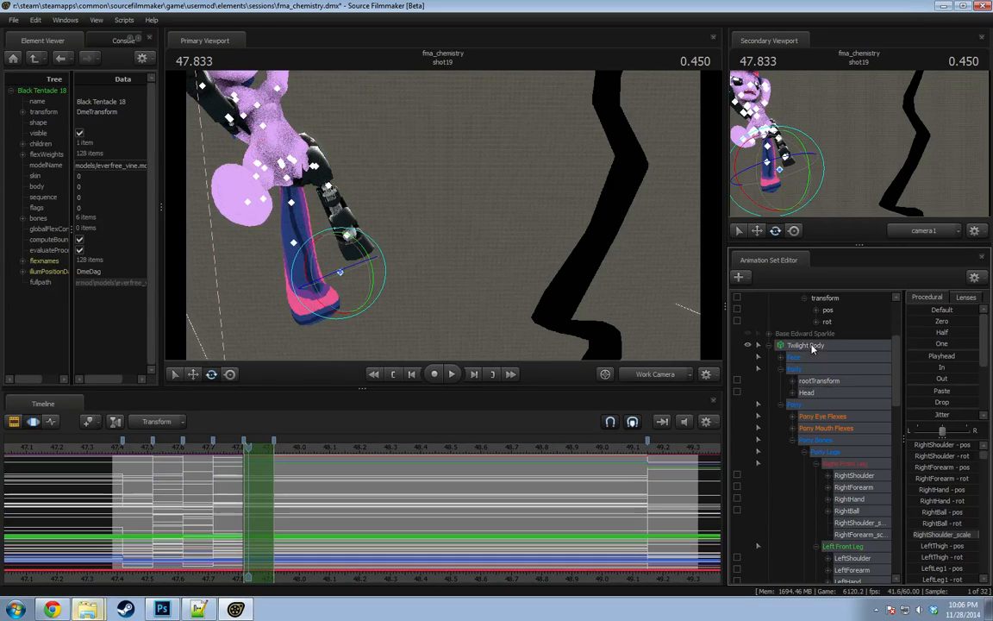
left_click(934, 369)
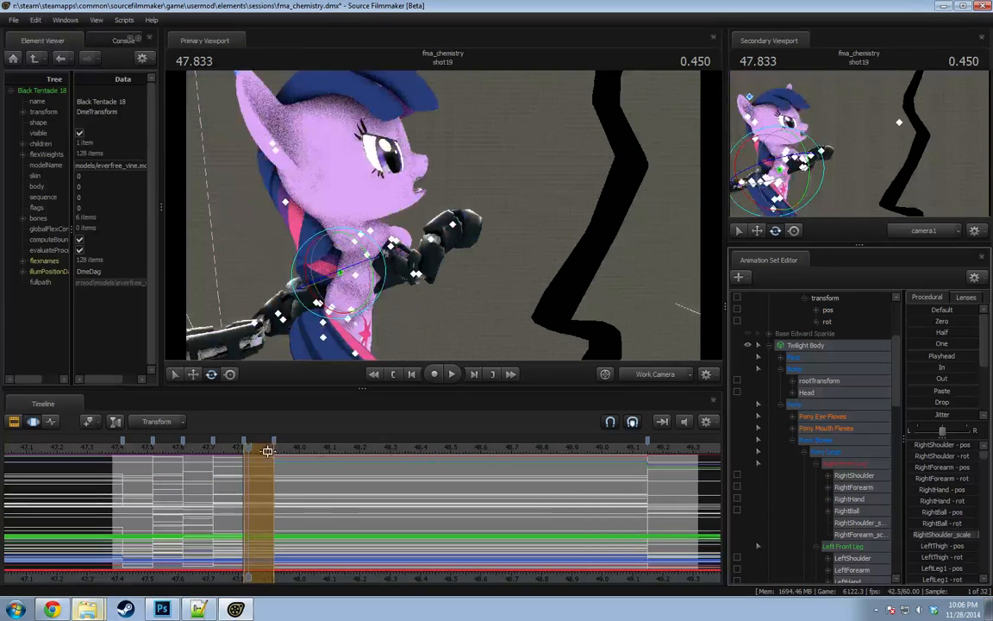
Commit the preset change and set the playhead to 47.866 inside the selected interval from about 47.82 to 47.92.
mouse_move(435, 226)
left_mouse_down()
mouse_move(446, 217)
mouse_move(451, 226)
left_mouse_up()
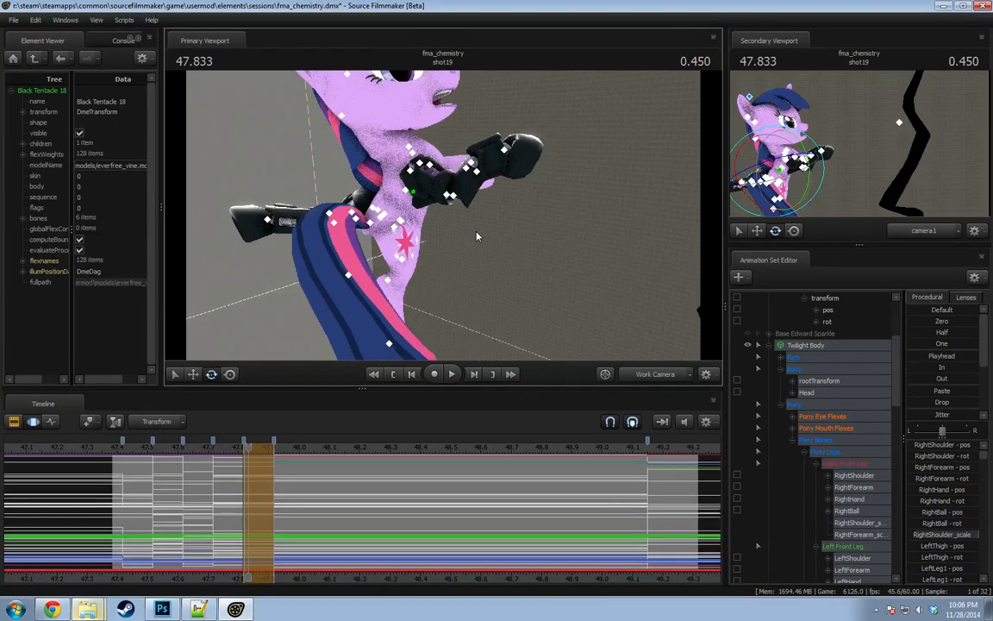
left_click(257, 503)
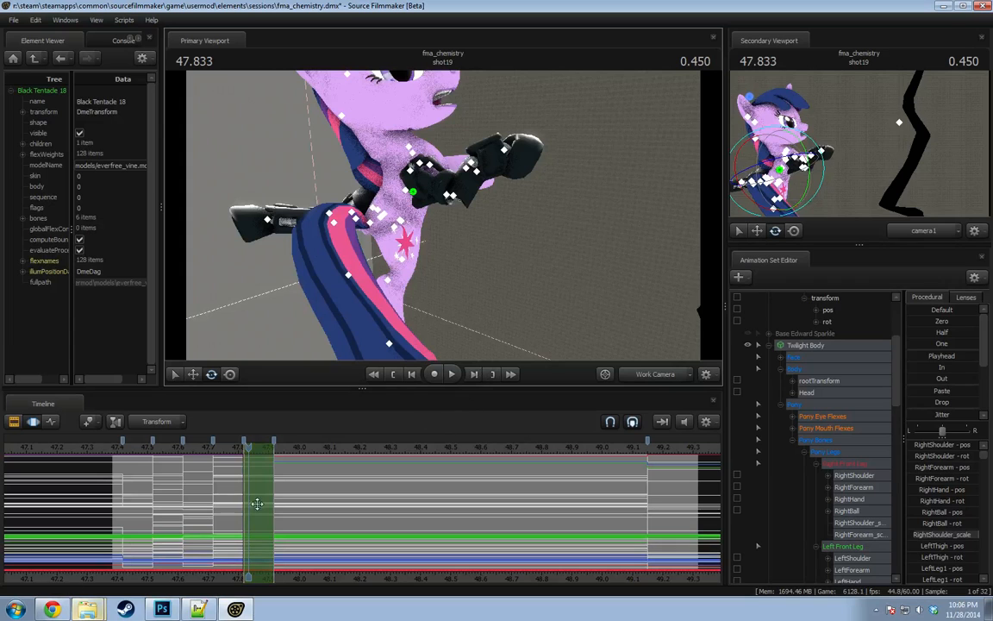
left_click_drag(247, 449, 262, 449)
Select the Pelvis of Twilight Body and try rotating it at 47.866, undoing the rotation.
left_click_drag(426, 345, 429, 223)
left_click(415, 218)
left_click_drag(429, 223, 426, 218)
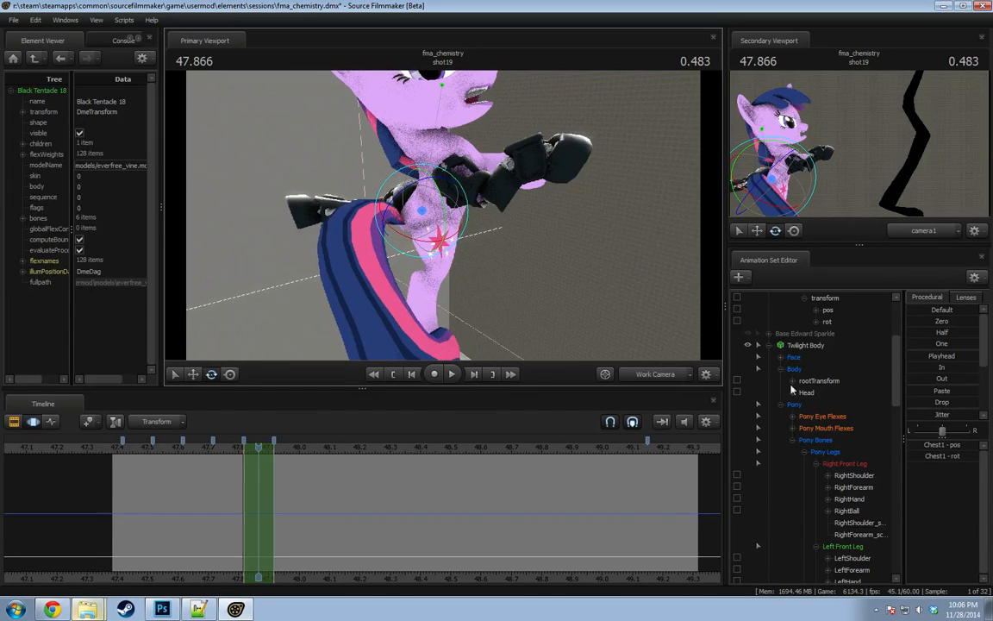
scroll(802, 396, "up", 4)
scroll(801, 396, "down", 10)
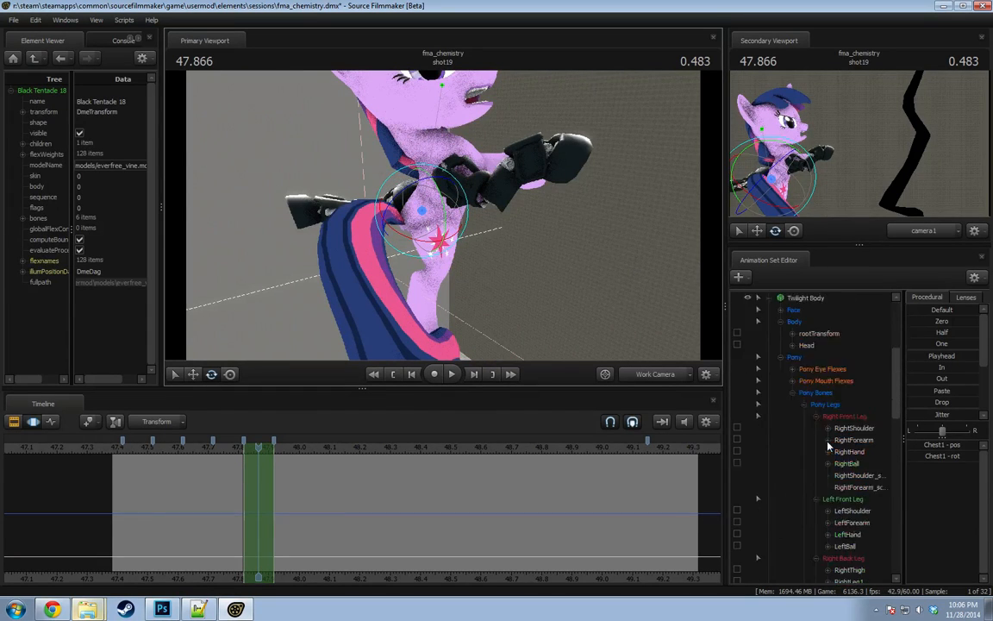
left_click(814, 415)
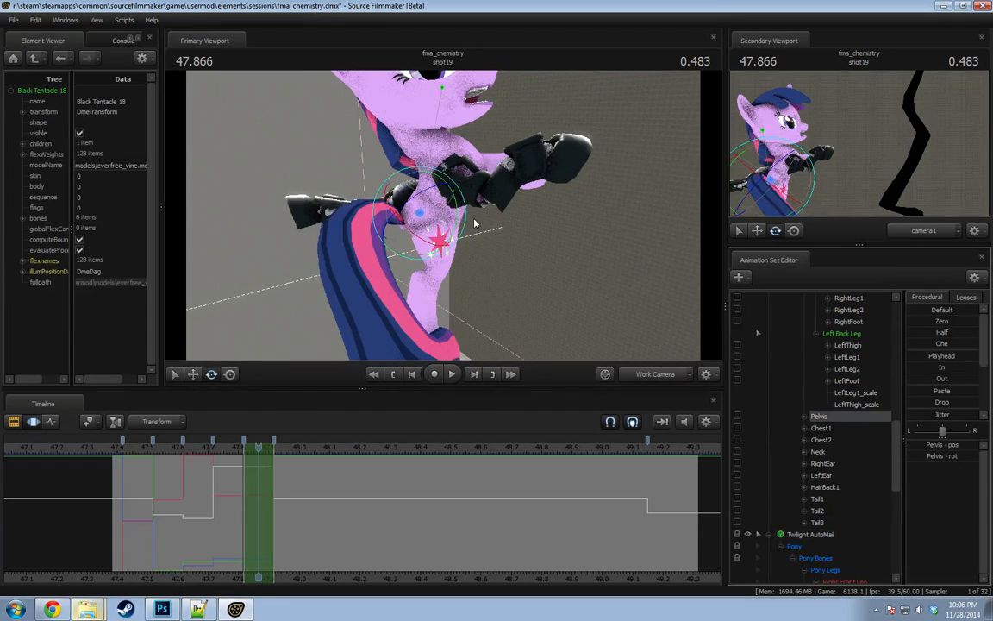
left_click_drag(432, 240, 416, 205)
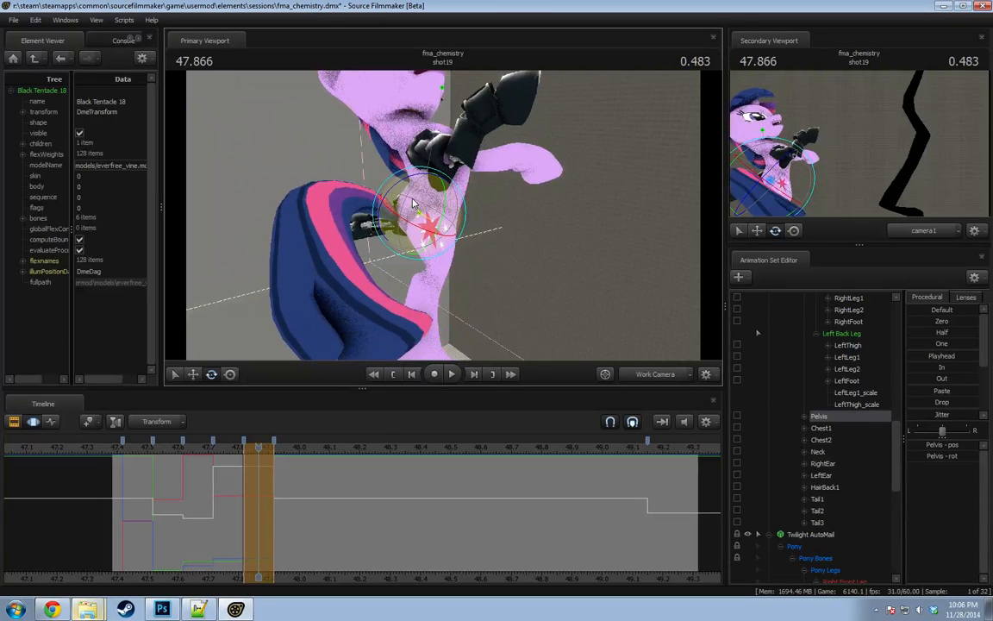
key("ctrl+z")
Move Twilight Body's Pelvis forward over the interval from about 47.82 to 47.92.
left_click_drag(488, 293, 594, 288, "alt")
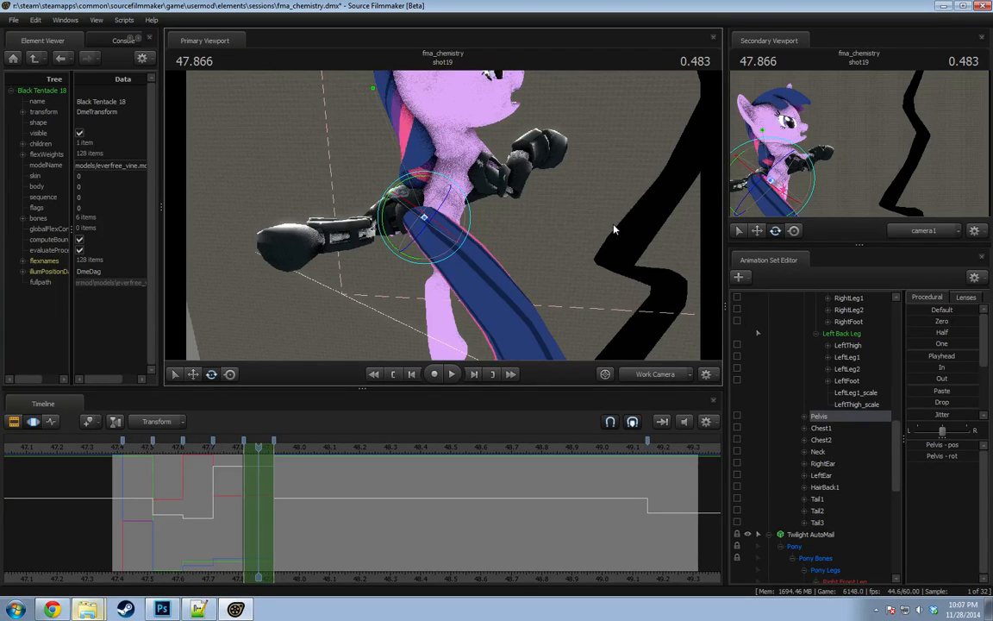
left_click_drag(559, 240, 468, 281, "alt")
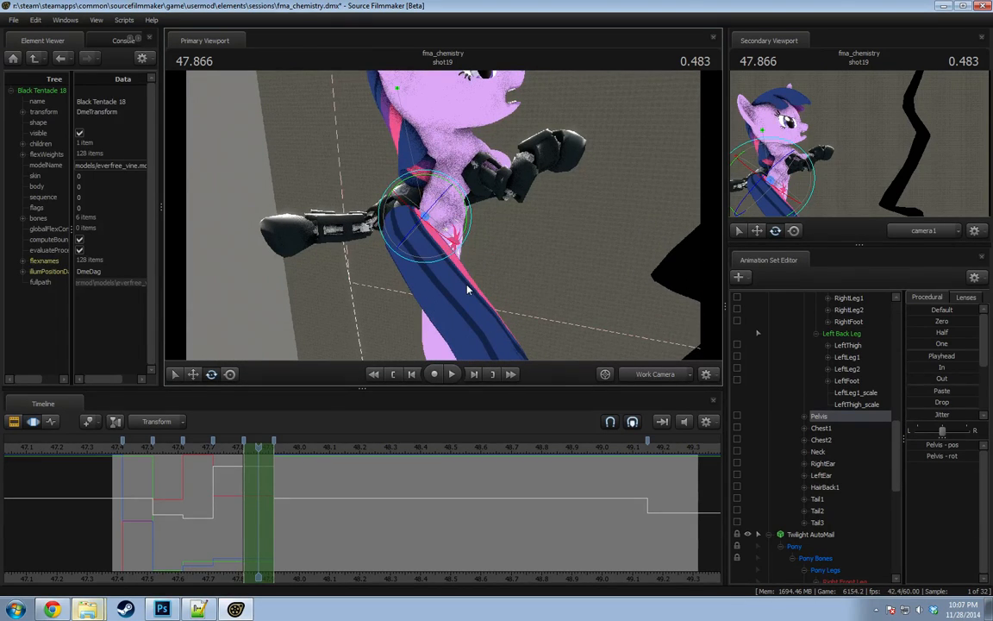
left_click_drag(489, 270, 452, 260, "alt")
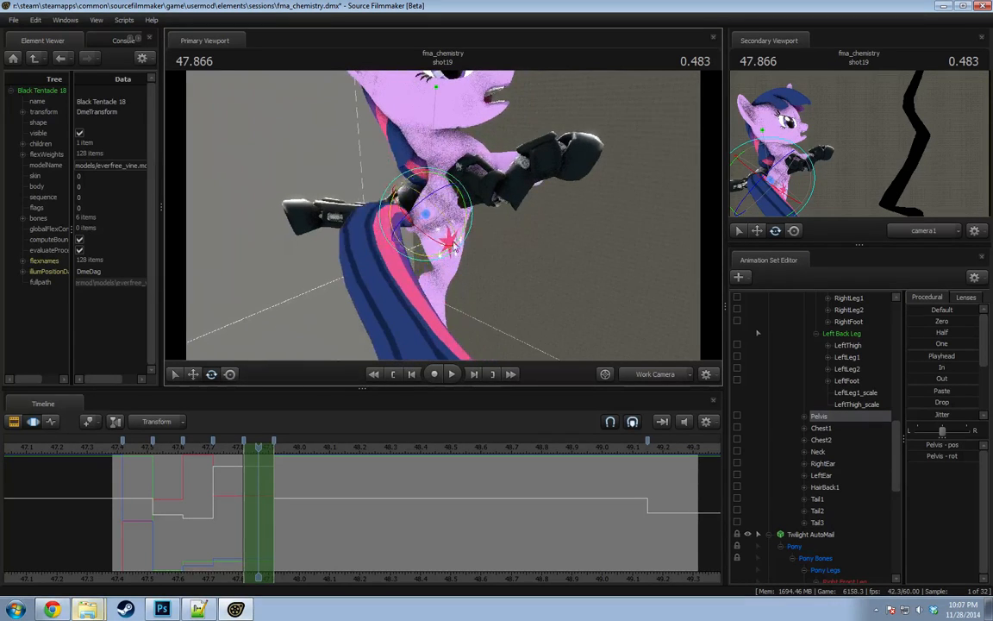
key("w")
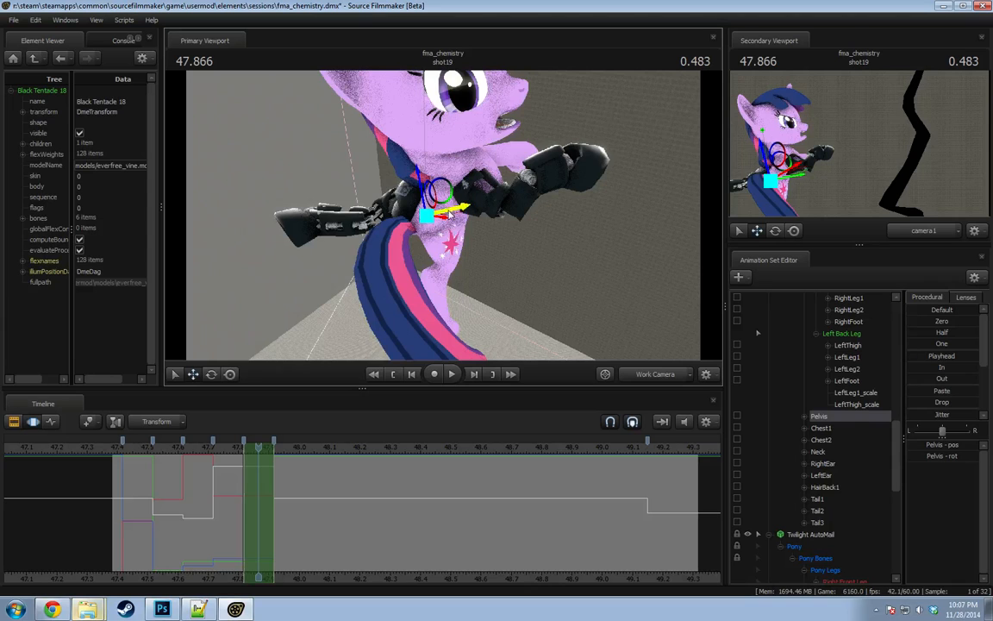
mouse_move(449, 215)
left_mouse_down("alt")
mouse_move(494, 210)
mouse_move(455, 216)
left_mouse_up("alt")
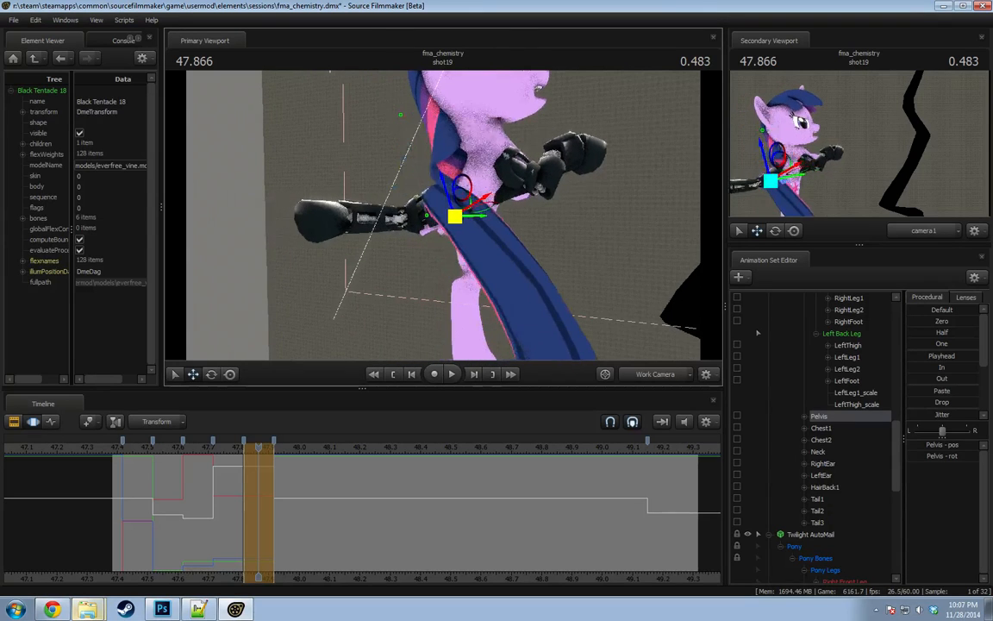
Rotate Twilight Body's RightThigh so the right back leg swings backward at 47.866.
left_click(472, 226, "ctrl")
key("e")
left_click_drag(469, 265, 455, 267)
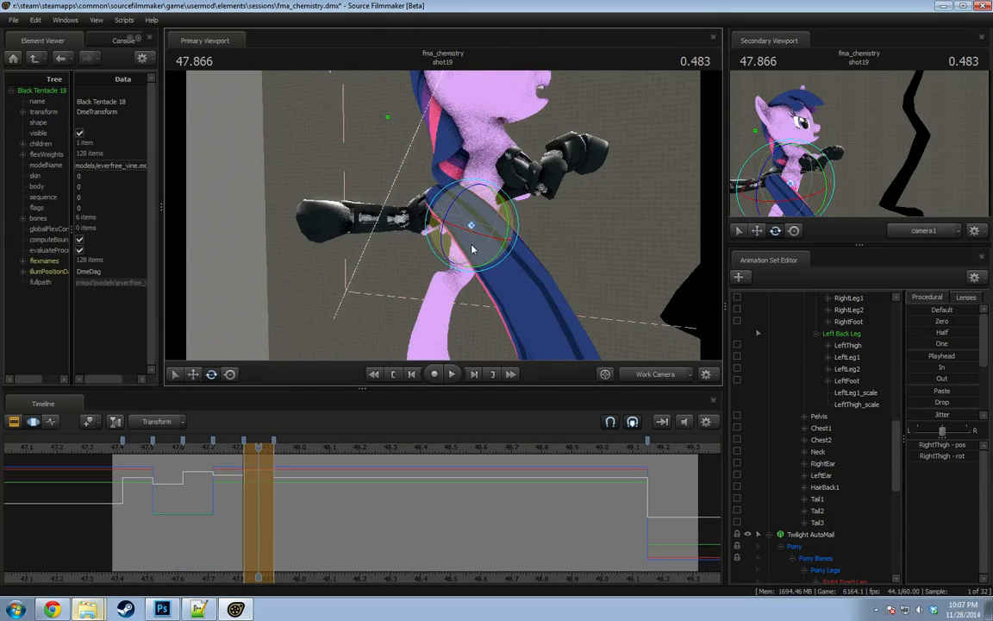
Rotate the Pelvis to turn Twilight's whole body at 47.866, and counter-rotate RightThigh to bring the leg back under her.
mouse_move(431, 215)
left_mouse_down("alt")
mouse_move(444, 220)
mouse_move(438, 209)
mouse_move(463, 236)
mouse_move(443, 231)
left_mouse_up("alt")
left_click(450, 217, "ctrl")
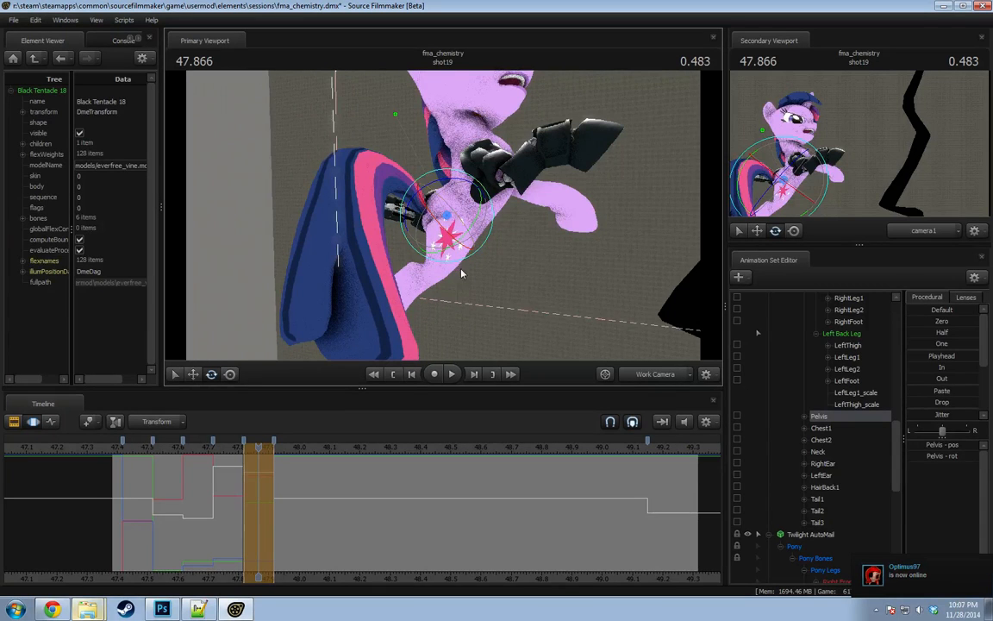
left_click(453, 240, "ctrl")
left_click_drag(464, 243, 490, 242)
mouse_move(242, 502)
left_mouse_down()
mouse_move(262, 500)
mouse_move(194, 484)
mouse_move(257, 498)
left_mouse_up()
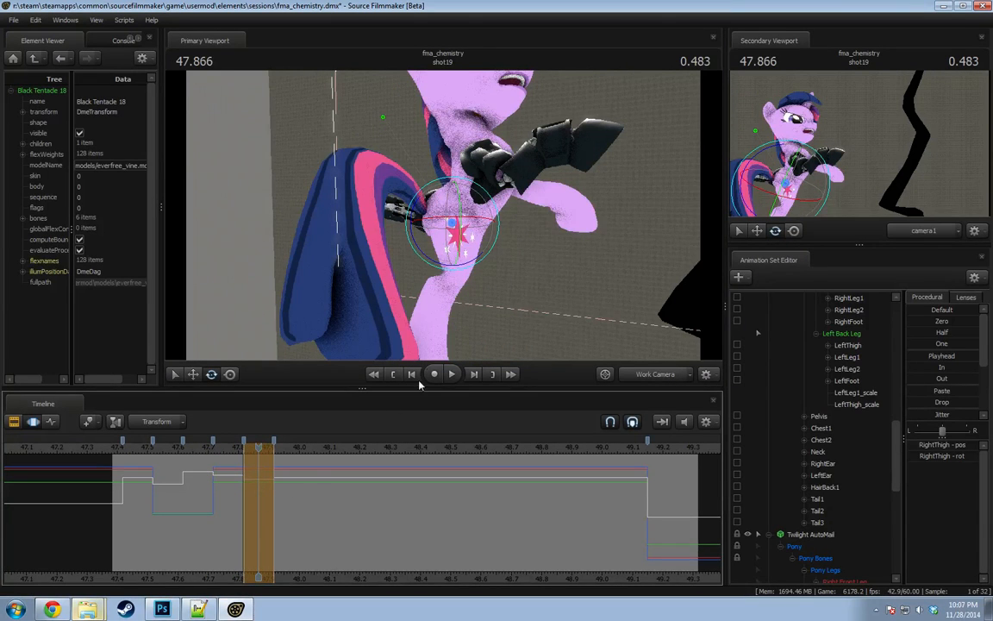
Rotate the LeftThigh of Twilight Body and Twilight AutoMail together at 47.866.
left_click_drag(516, 229, 383, 226, "alt")
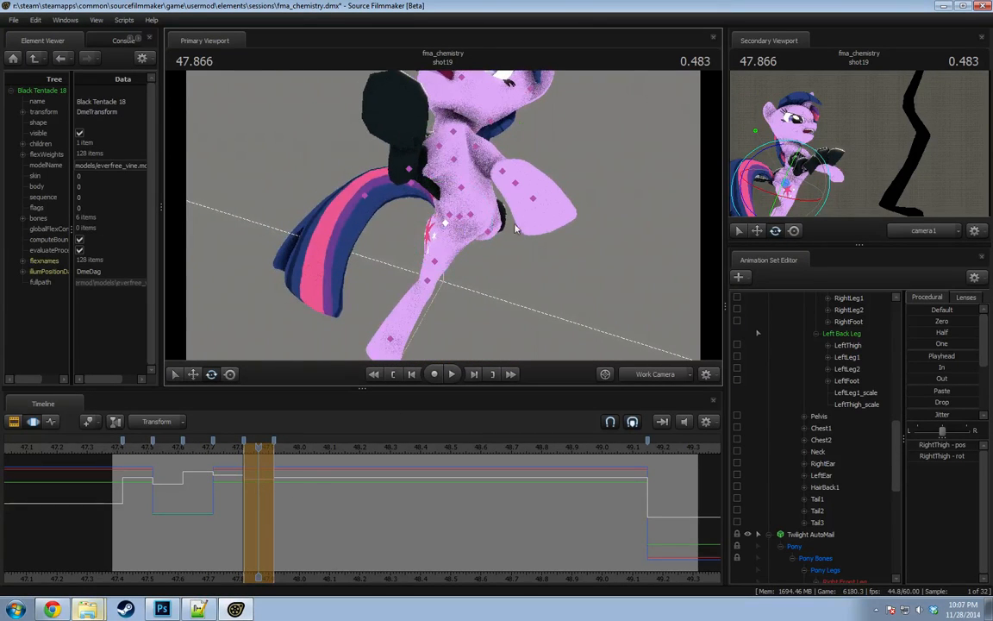
left_click(469, 213)
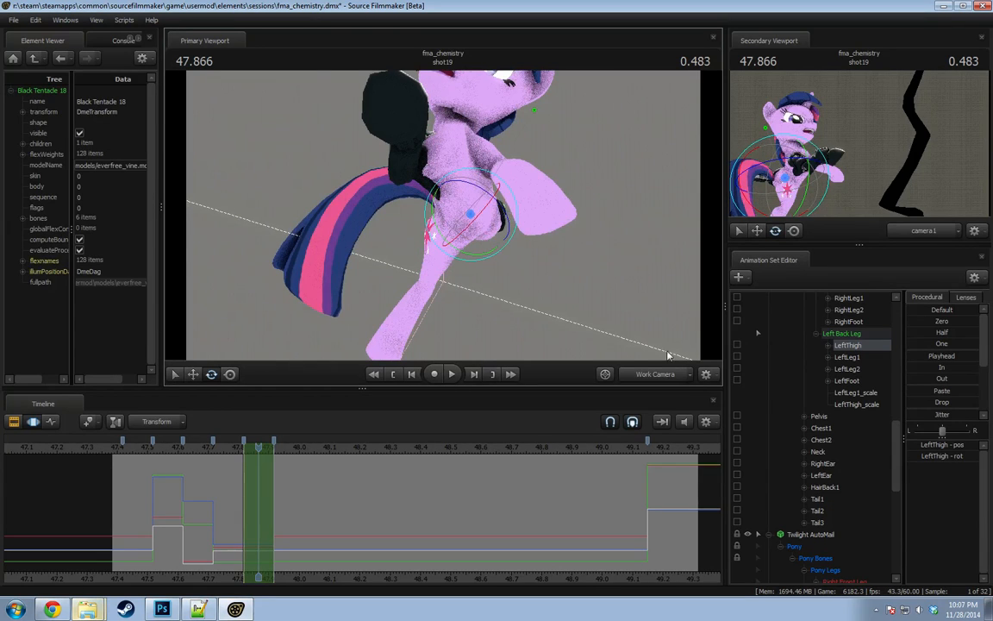
scroll(804, 473, "up", 4)
left_click(851, 488)
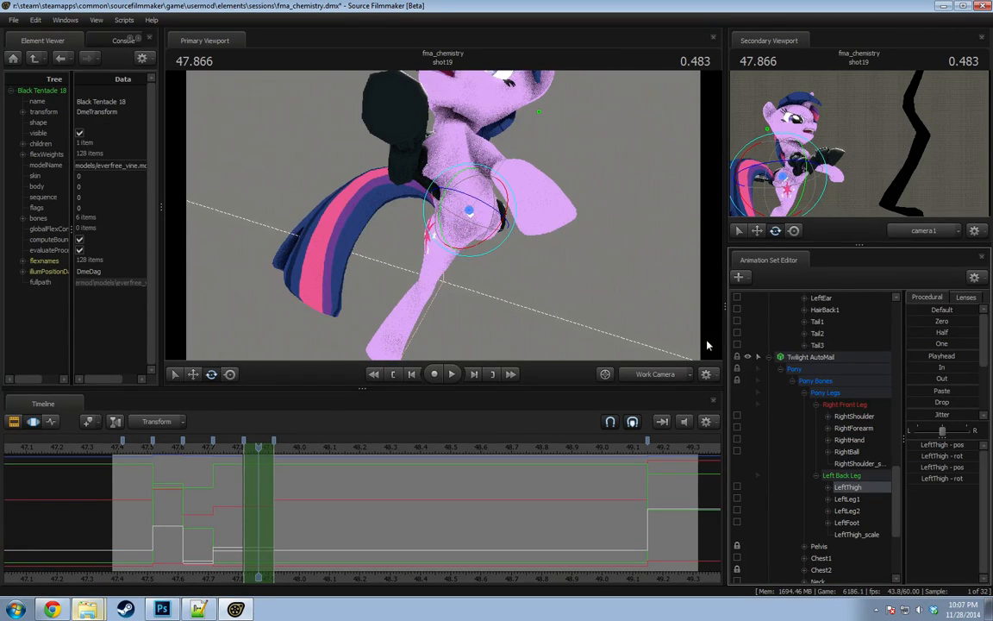
left_click_drag(496, 251, 429, 224)
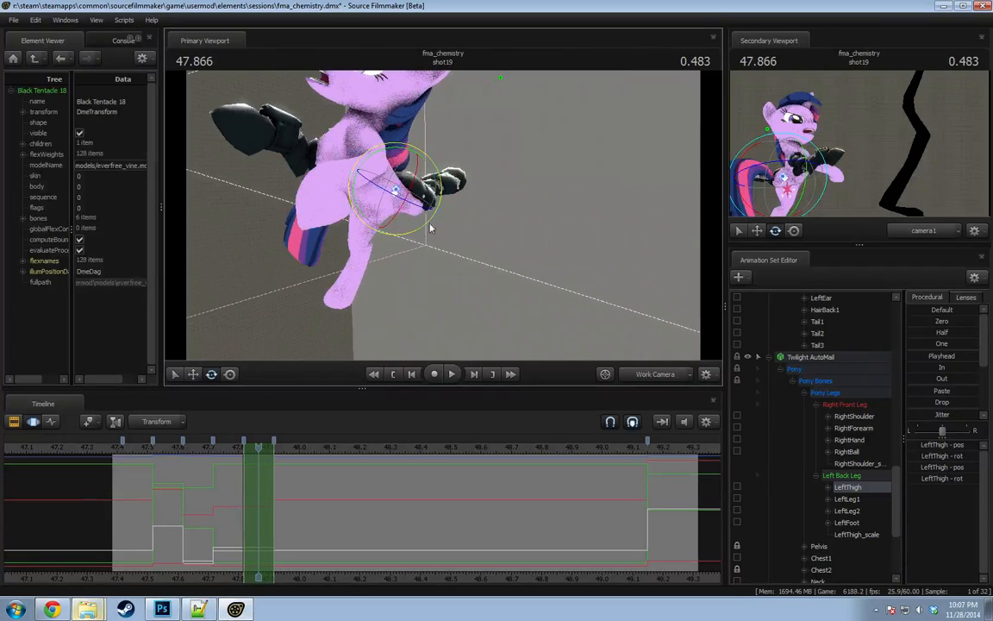
left_click_drag(364, 183, 348, 156)
left_click_drag(405, 202, 445, 221)
Move the LeftThigh of both models to line the mechanical leg up with the hip.
left_click_drag(443, 148, 502, 217, "alt")
key("w")
mouse_move(546, 181)
left_mouse_down()
mouse_move(529, 182)
mouse_move(603, 194)
mouse_move(551, 190)
left_mouse_up()
left_click_drag(345, 220, 375, 235, "alt")
Apply the Playhead preset from 49.216 to Twilight AutoMail's LeftThigh through LeftFoot and Twilight Body's LeftThigh over the selected interval.
scroll(838, 422, "down", 4)
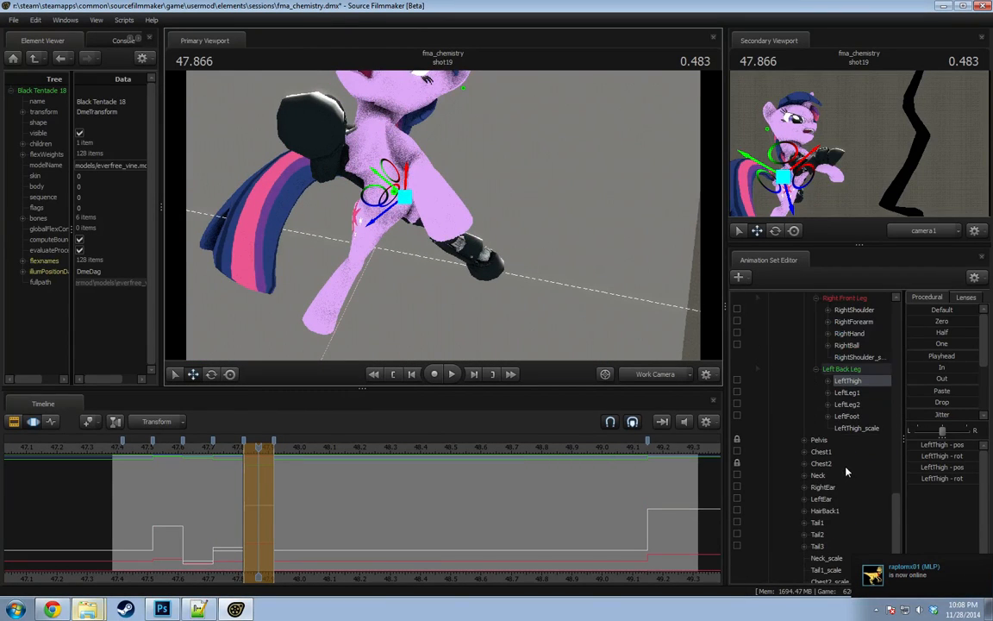
scroll(860, 410, "up", 4)
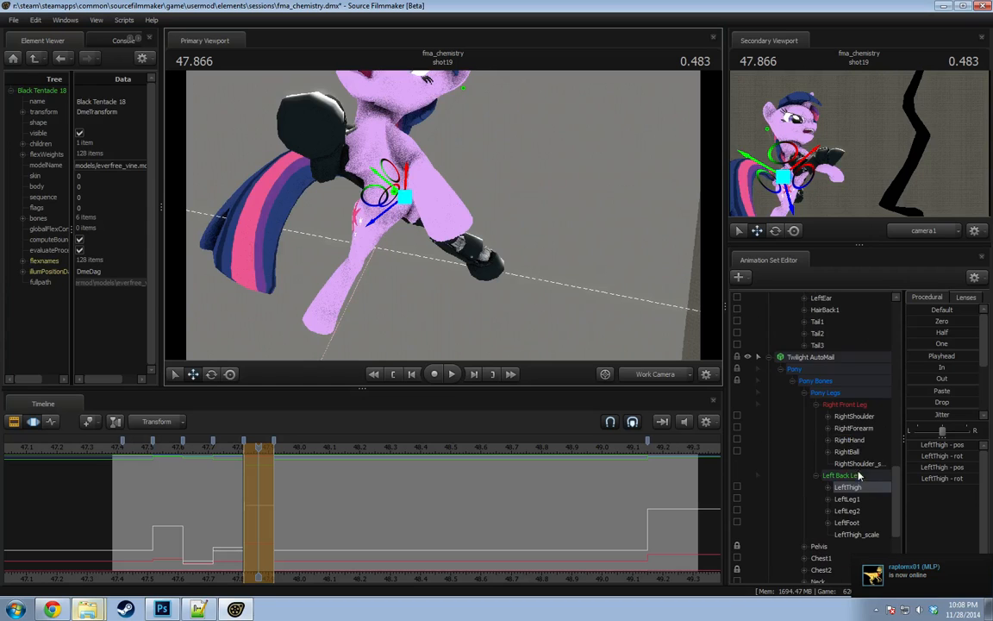
left_click(858, 489)
left_click(854, 521, "shift")
scroll(863, 494, "up", 4)
scroll(865, 494, "down", 5)
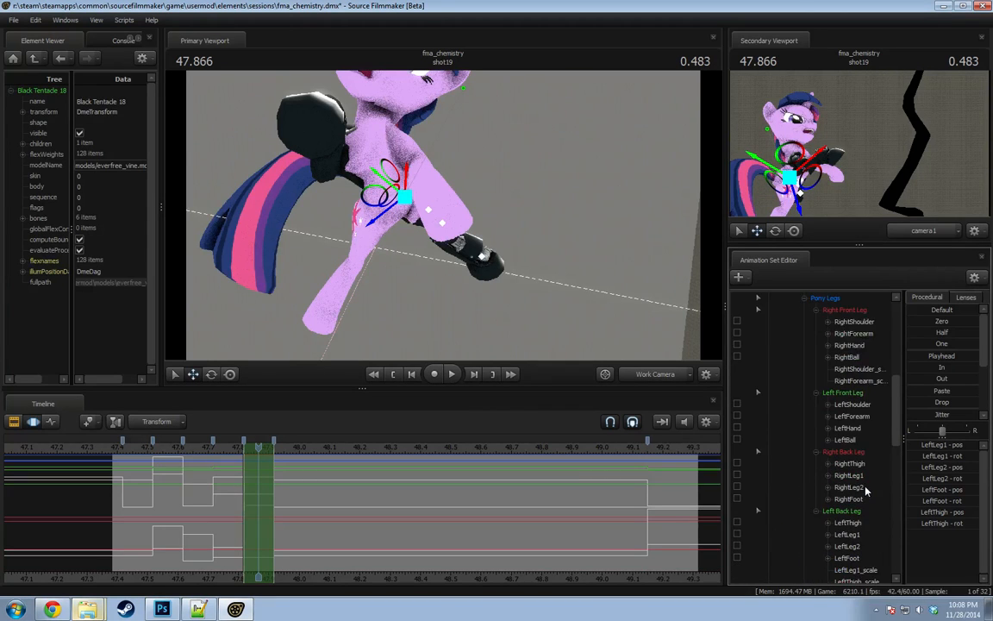
left_click(845, 558, "ctrl")
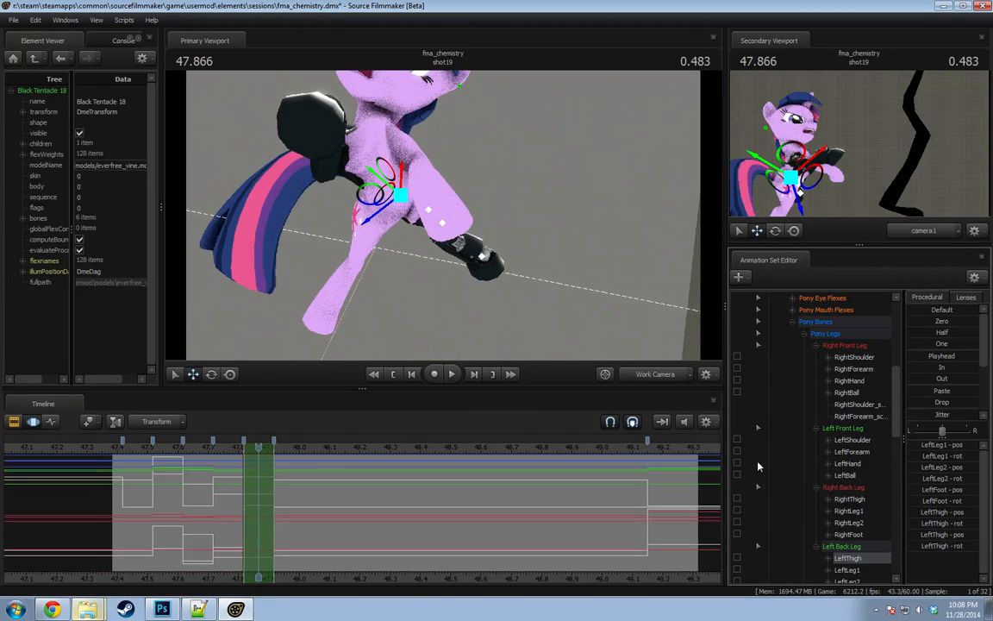
left_click(670, 469)
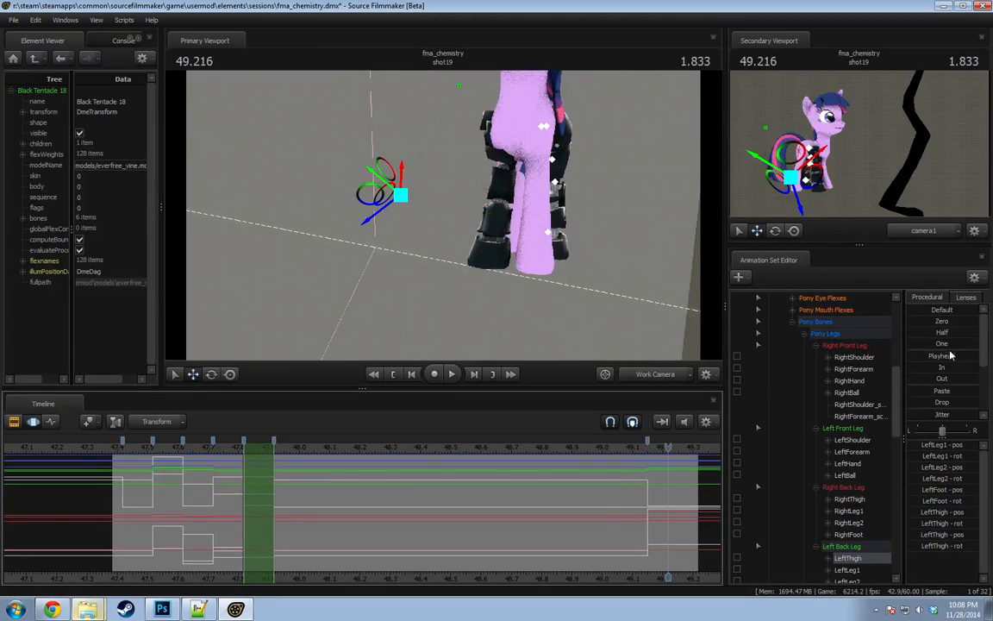
left_click_drag(935, 356, 981, 356)
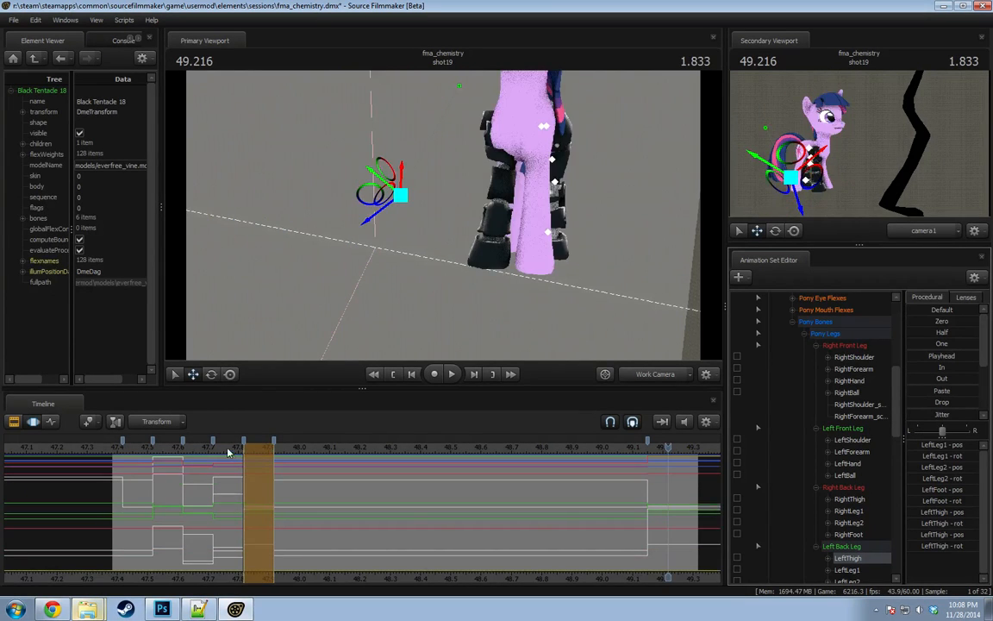
Return the playhead to 47.850, undo the trial adjustments and rotate Twilight Body's Pelvis to twist the body further.
left_click(253, 470)
left_click_drag(479, 257, 508, 246, "alt")
left_click(437, 191, "ctrl")
left_click(448, 172, "ctrl")
key("e")
key("ctrl+z")
left_click(450, 195, "ctrl")
key("ctrl+z")
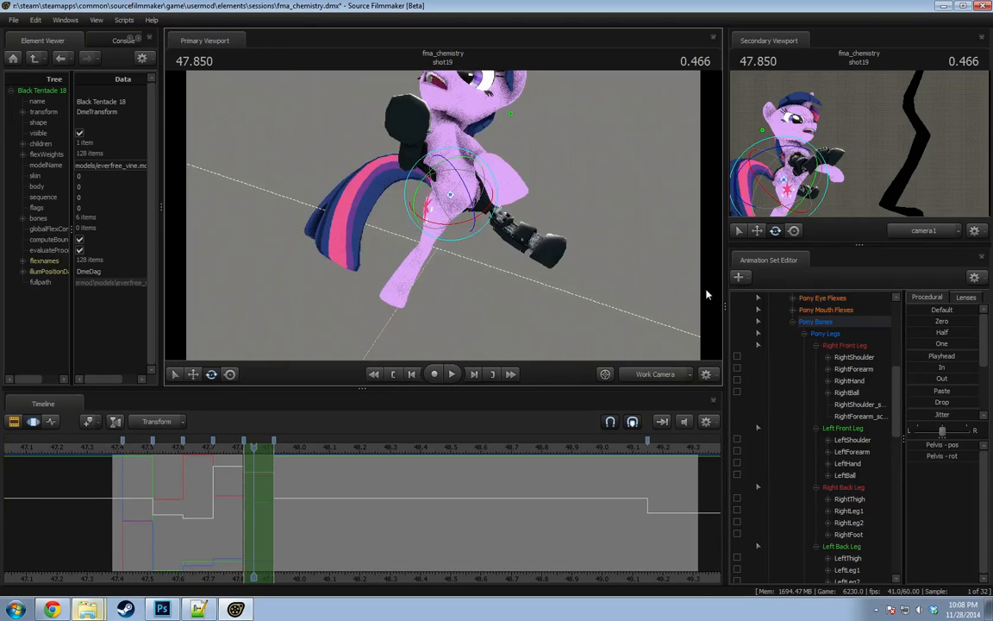
left_click_drag(414, 196, 463, 232)
Adjust RightThigh for the twisted body and rotate RightFoot to angle the right back hoof at 47.850.
left_click(437, 198, "ctrl")
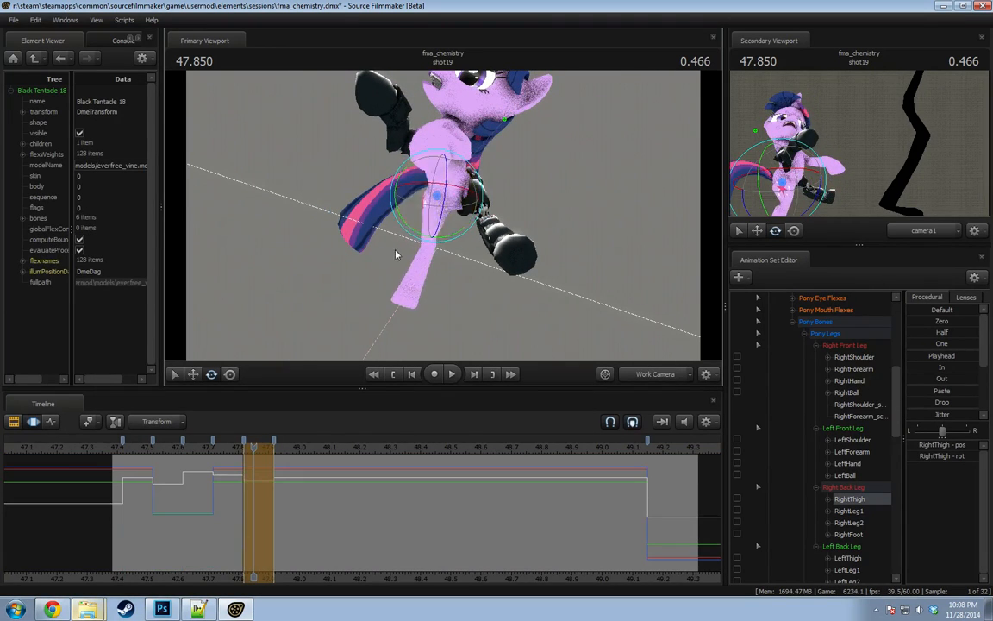
left_click_drag(397, 255, 448, 251, "alt")
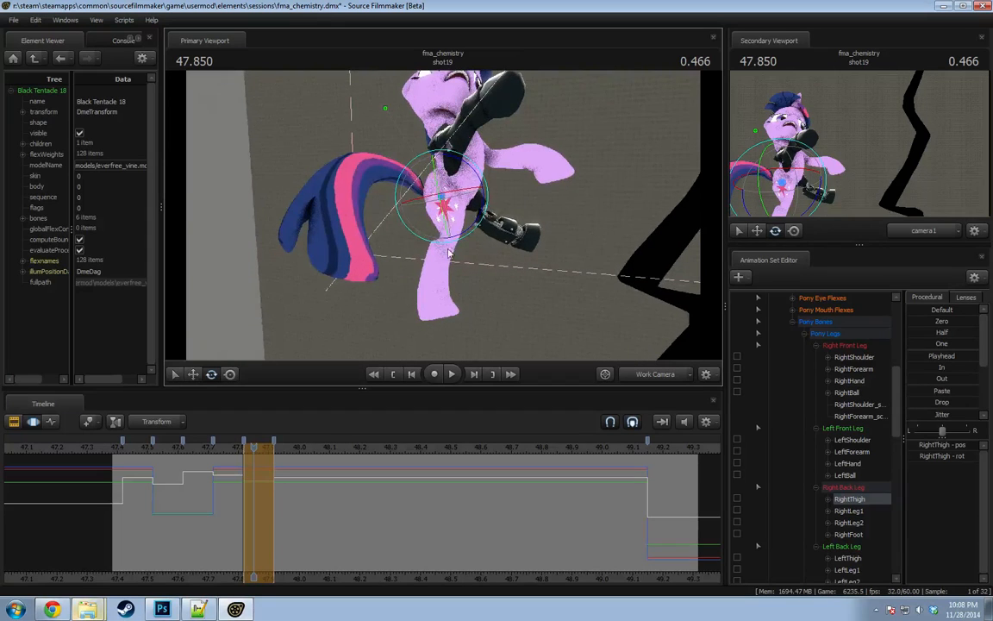
left_click(433, 306, "ctrl")
left_click_drag(472, 291, 466, 310)
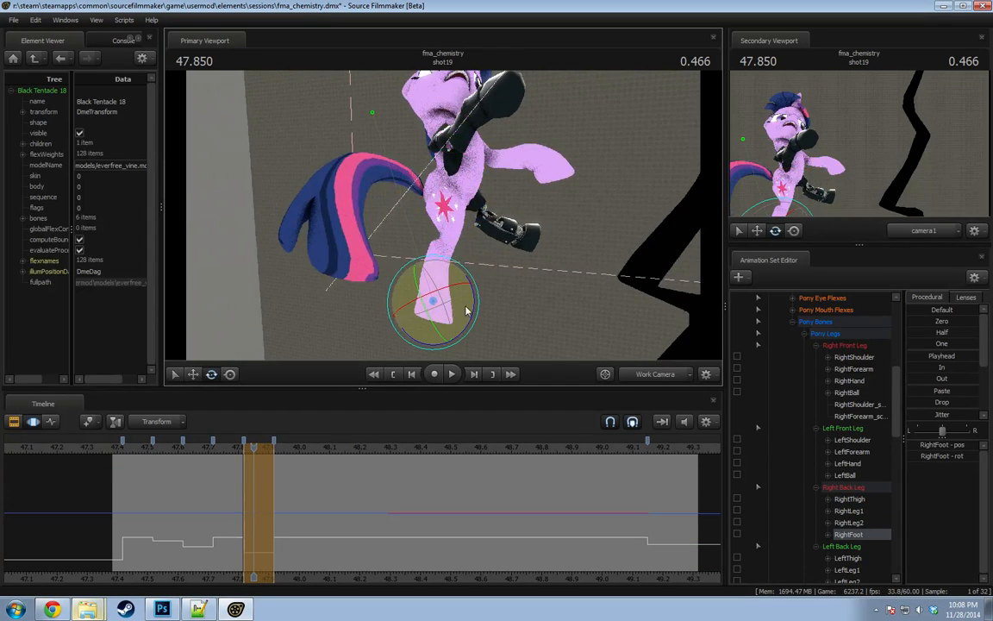
Rotate Twilight AutoMail's LeftThigh and LeftLeg1 to raise the mechanical back leg at 47.850.
left_click(461, 196)
left_click_drag(539, 216, 438, 226)
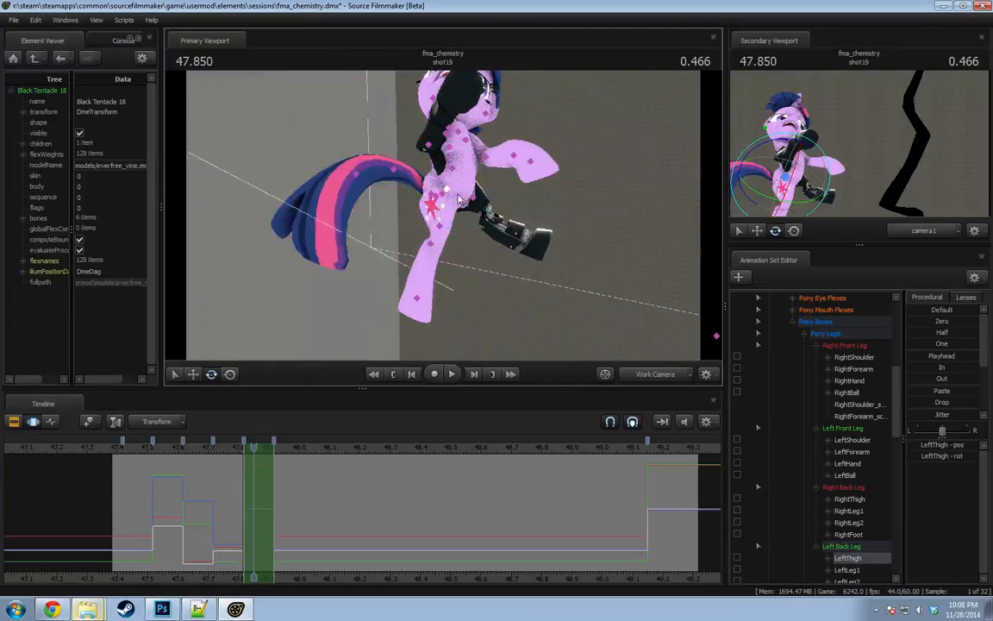
left_click(461, 197)
left_click(472, 200)
left_click(447, 192)
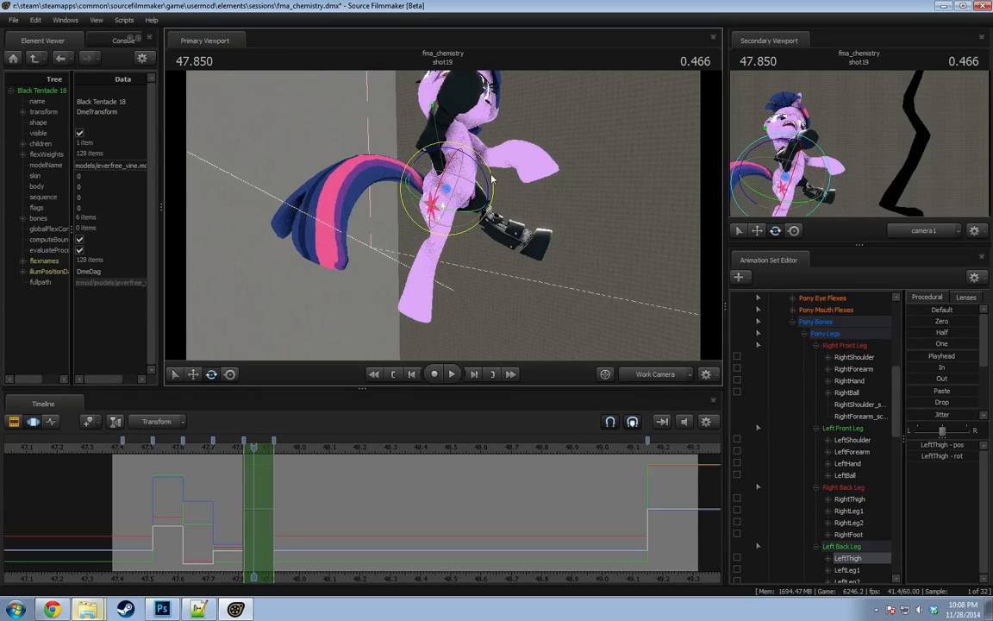
scroll(776, 449, "up", 7)
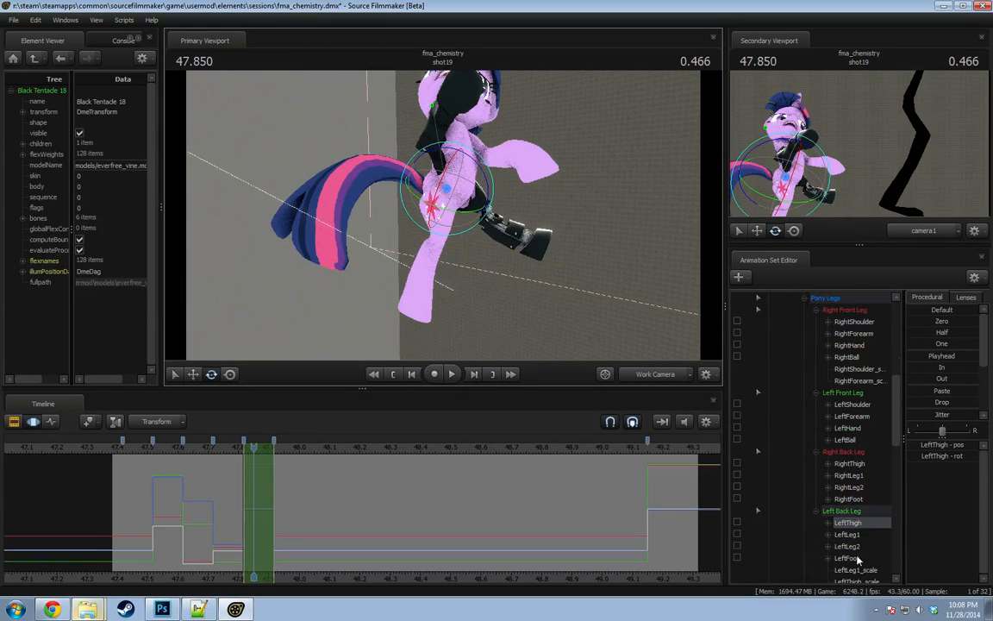
scroll(867, 435, "down", 7)
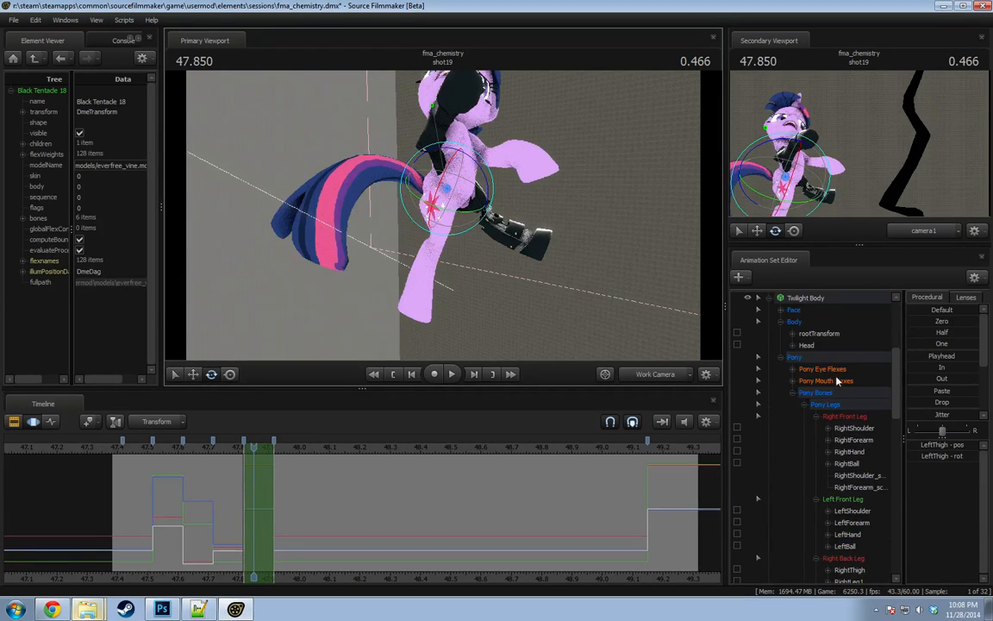
scroll(854, 398, "down", 5)
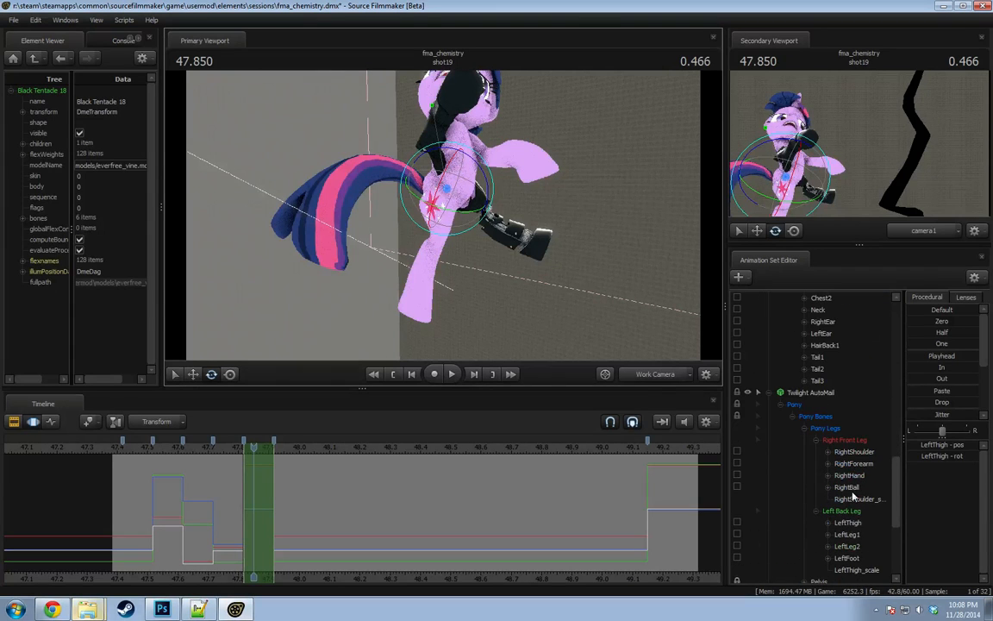
left_click_drag(487, 183, 514, 175)
left_click(847, 534)
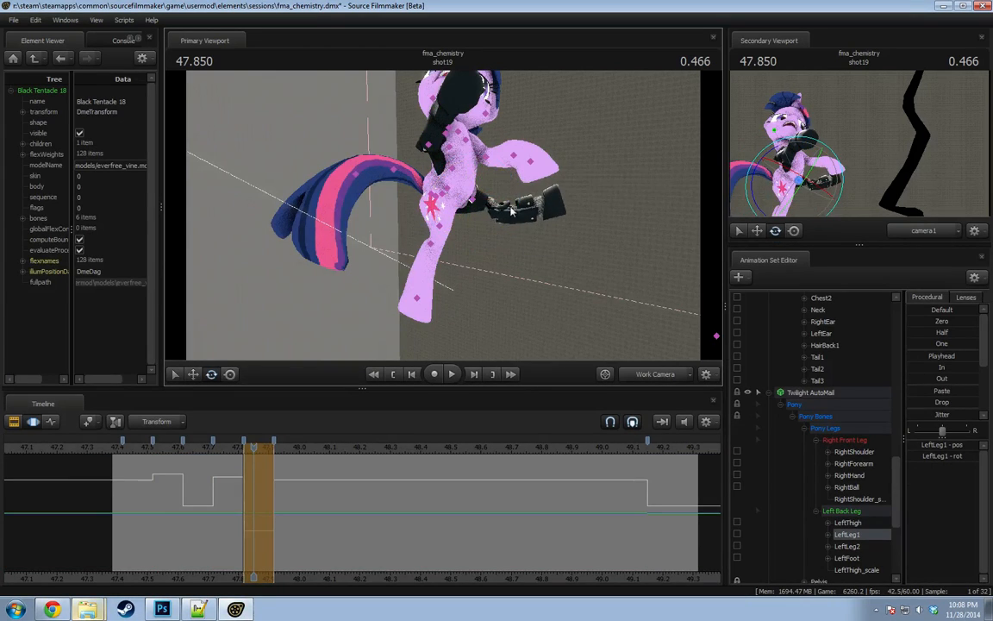
Adjust the mechanical back leg's LeftFoot angle and rotate LeftThigh to swing the whole leg outward at 47.850.
left_click(848, 545)
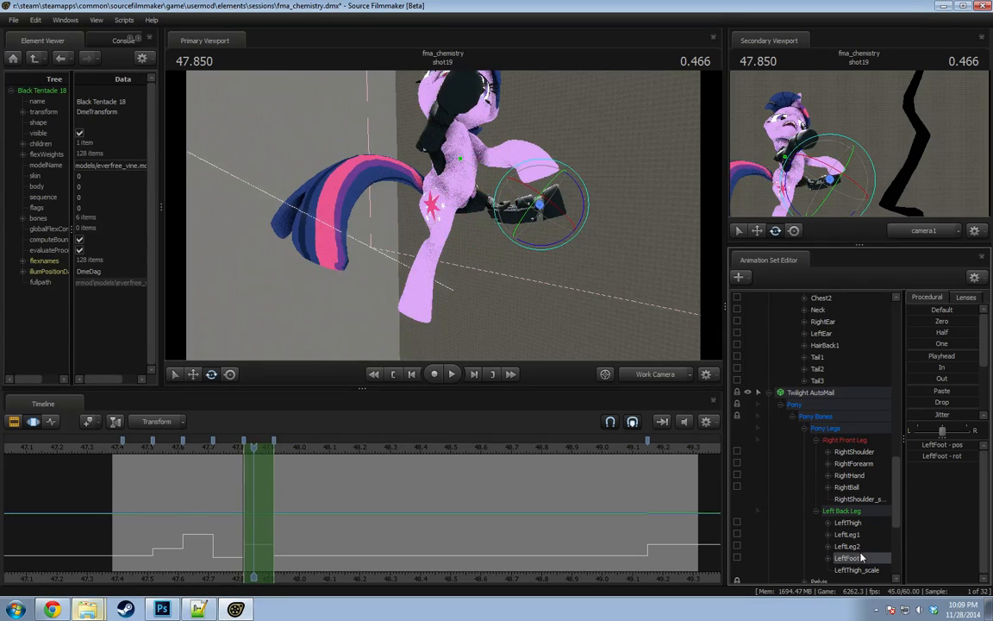
left_click_drag(528, 187, 520, 217)
left_click_drag(520, 217, 459, 186, "alt")
scroll(795, 435, "down", 1)
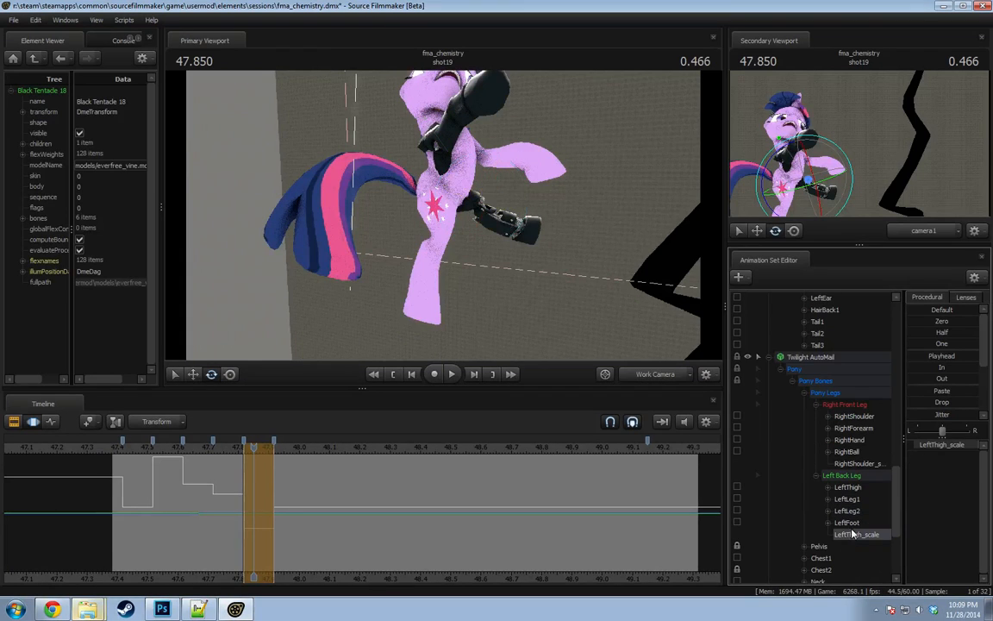
left_click(848, 487)
mouse_move(428, 178)
left_mouse_down()
mouse_move(450, 194)
mouse_move(438, 200)
mouse_move(452, 175)
mouse_move(442, 200)
left_mouse_up()
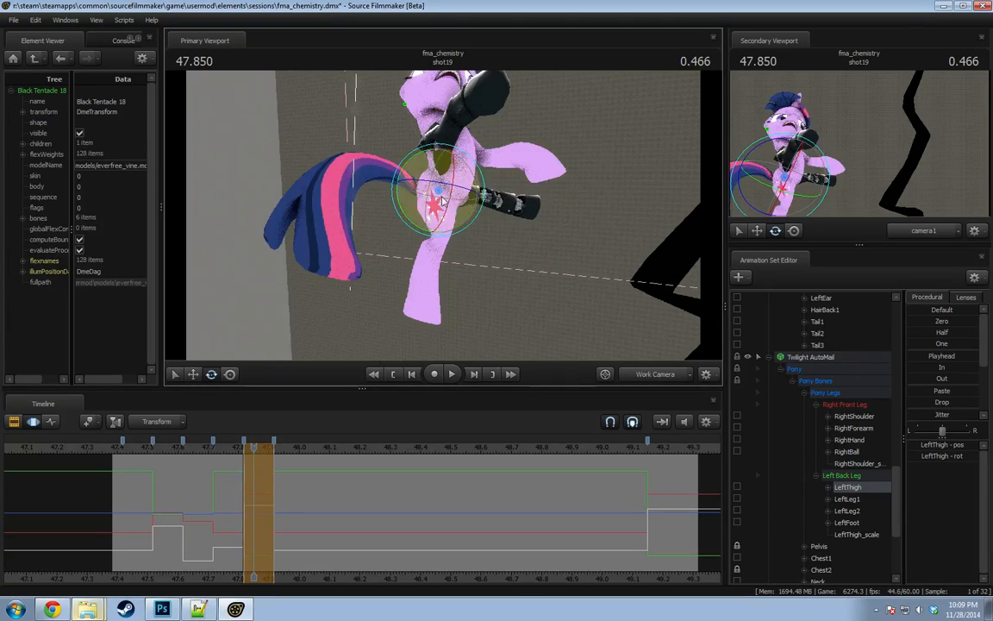
Rotate Chest2, Neck and Head to bring Twilight's upper body upright and turn her face at 47.850.
left_click(440, 145)
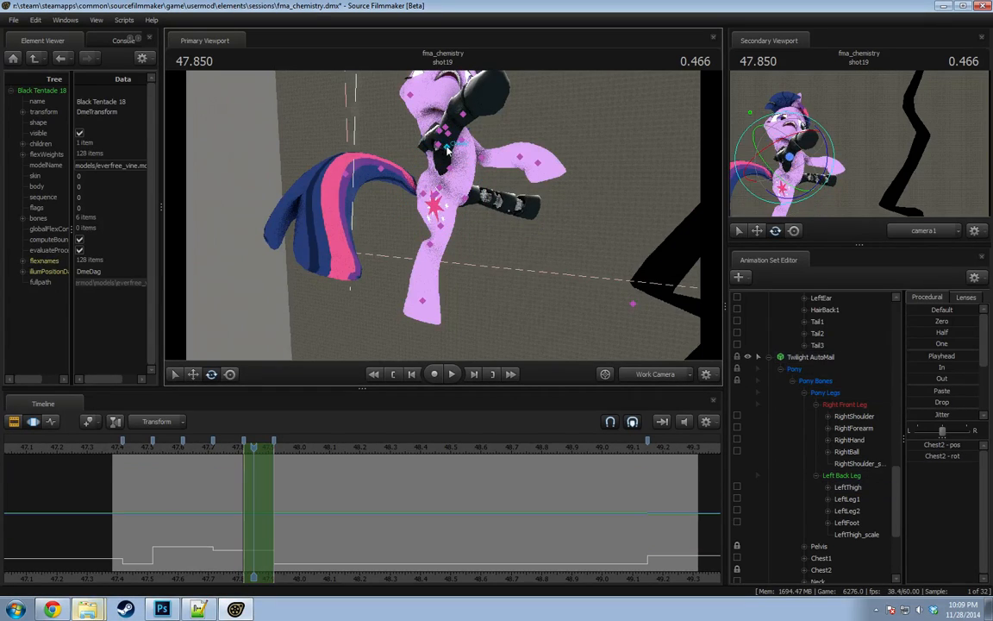
left_click_drag(441, 146, 477, 179)
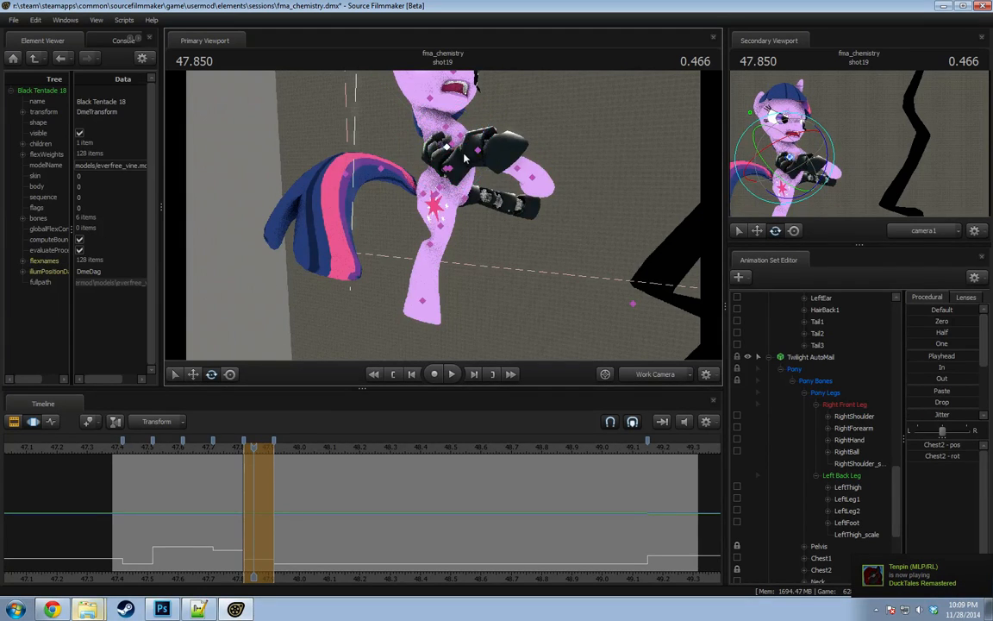
left_click(443, 125, "ctrl")
mouse_move(484, 120)
left_mouse_down()
mouse_move(481, 110)
mouse_move(479, 123)
left_mouse_up()
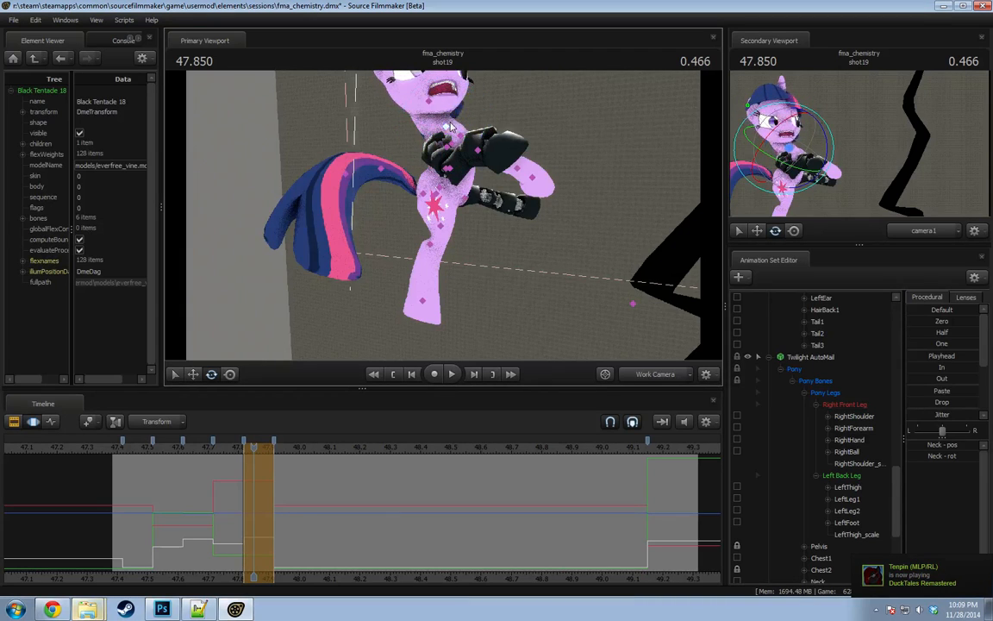
left_click(405, 129, "ctrl")
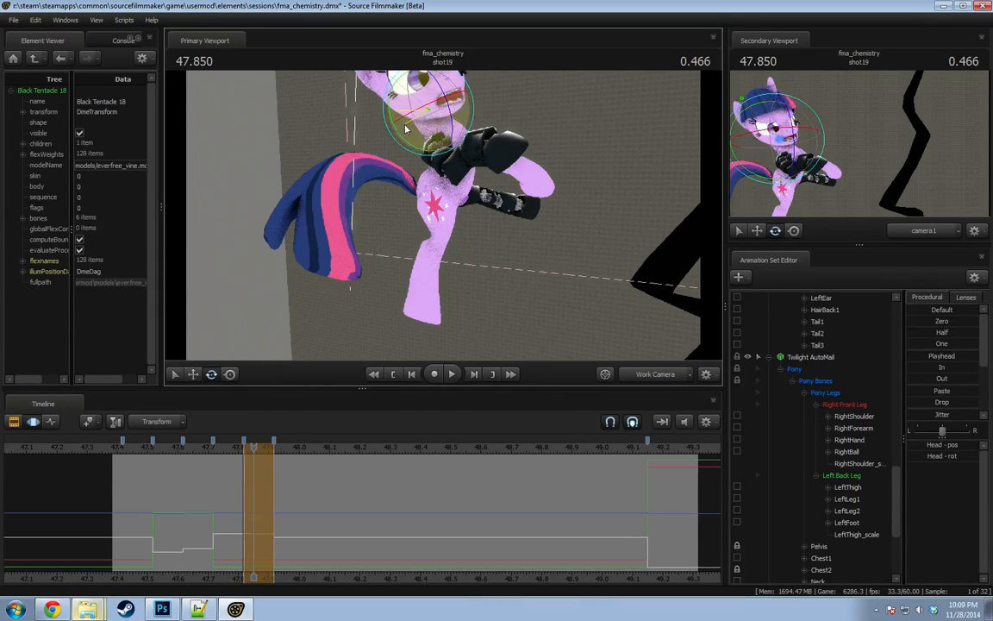
left_click_drag(423, 135, 401, 129, "alt")
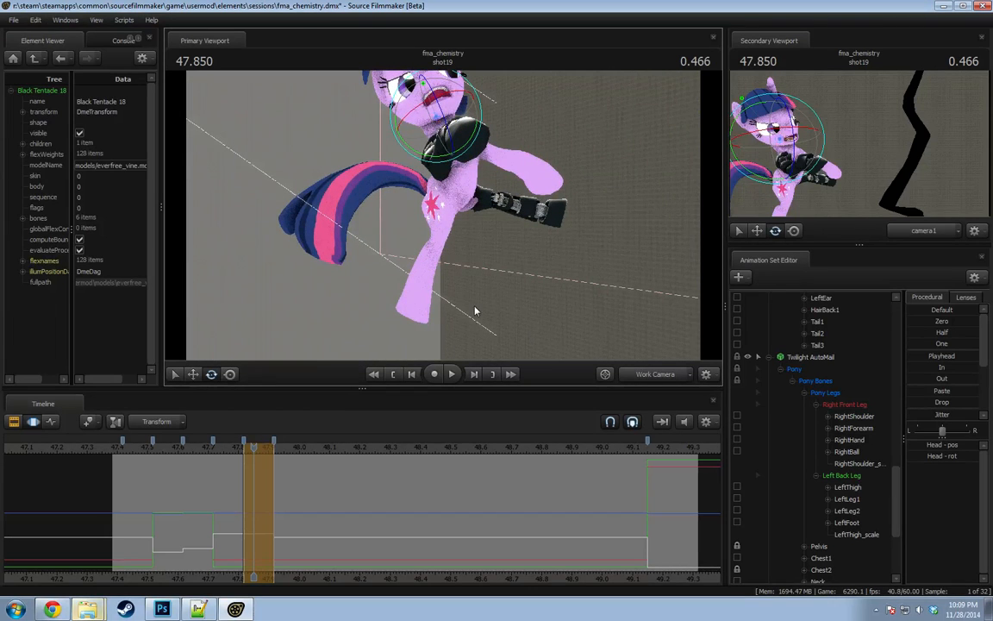
mouse_move(253, 513)
left_mouse_down()
mouse_move(207, 506)
mouse_move(251, 504)
left_mouse_up()
Rotate Twilight AutoMail's LeftLeg2 to bend the mechanical back leg.
left_click_drag(289, 310, 371, 297, "alt")
left_click(446, 217, "ctrl")
left_click_drag(447, 218, 498, 222, "alt")
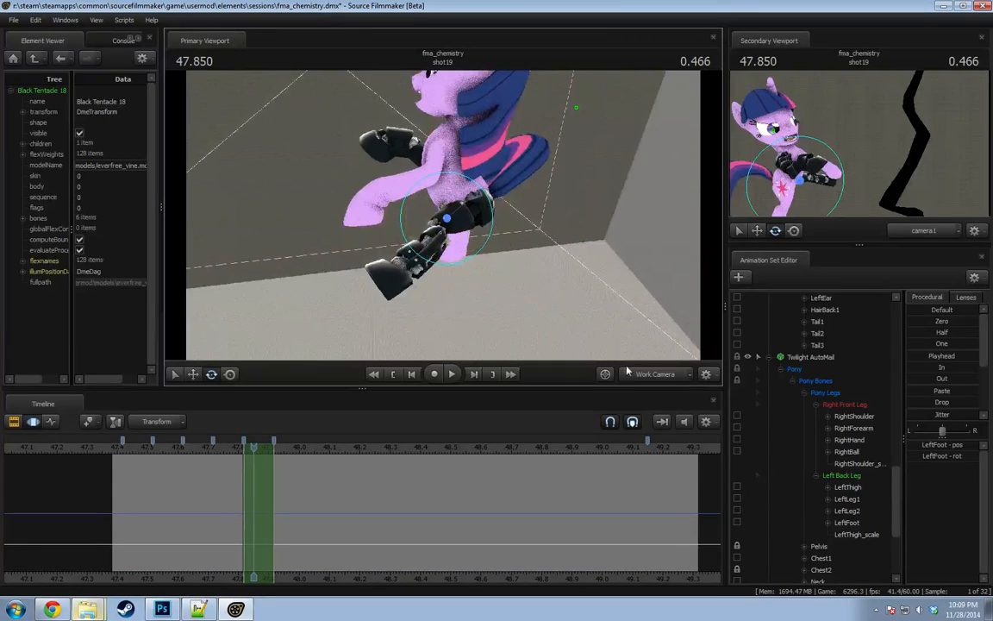
left_click(847, 511)
left_click_drag(423, 266, 552, 259)
mouse_move(441, 226)
left_mouse_down("alt")
mouse_move(517, 241)
mouse_move(422, 231)
left_mouse_up("alt")
Rotate RightThigh to swing Twilight's right back leg under her body at 47.850.
left_click(389, 233)
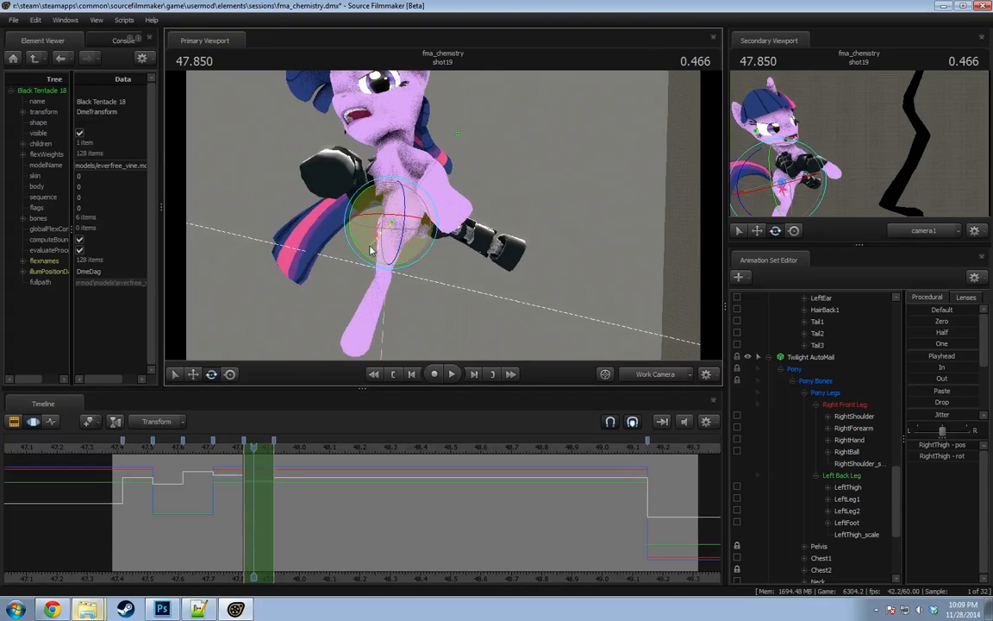
mouse_move(371, 250)
left_mouse_down()
mouse_move(360, 235)
mouse_move(386, 248)
left_mouse_up()
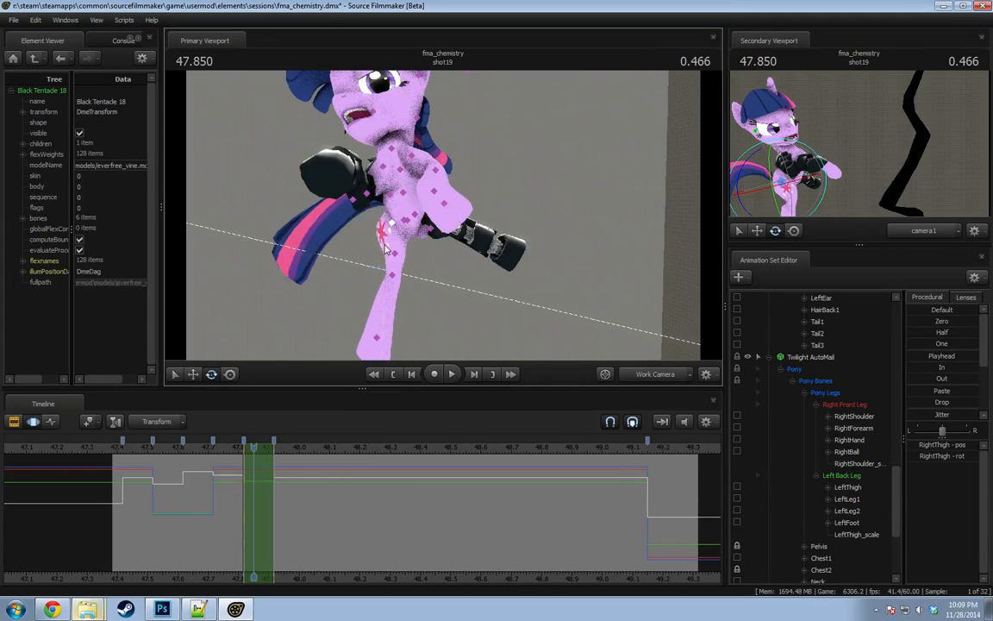
left_click_drag(374, 192, 465, 207)
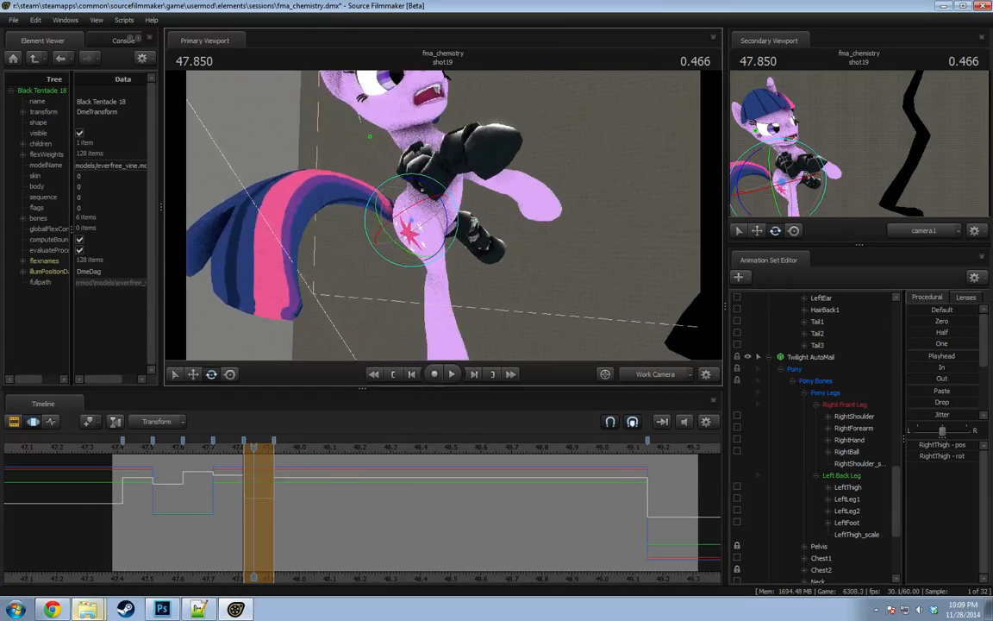
Move the playhead to 47.866 and rotate Twilight AutoMail's LeftFoot to angle the mechanical hoof.
mouse_move(251, 450)
left_mouse_down()
mouse_move(208, 450)
mouse_move(256, 451)
left_mouse_up()
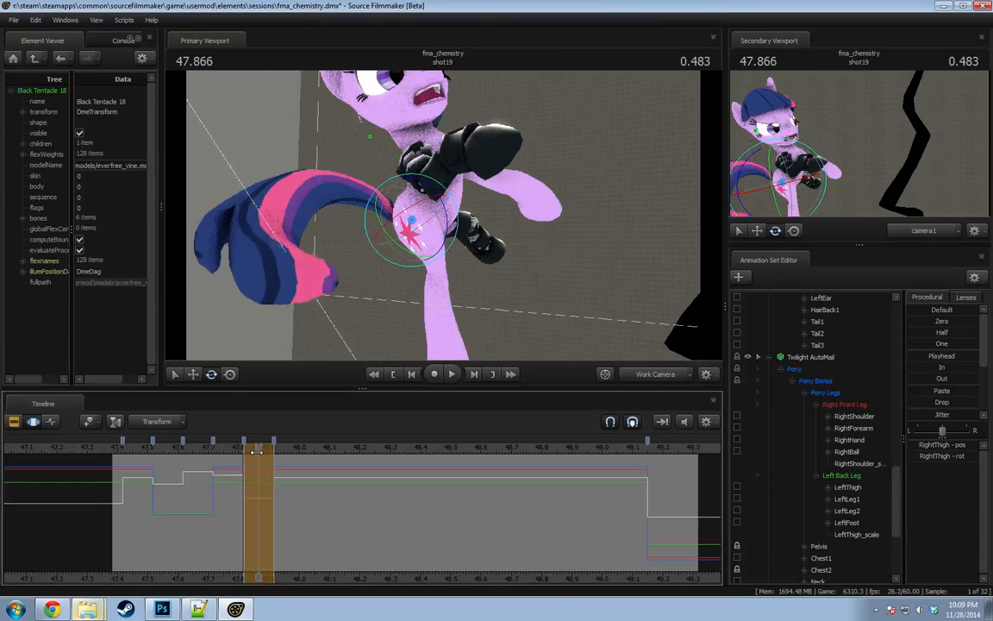
left_click_drag(543, 297, 471, 263, "alt")
left_click(849, 523)
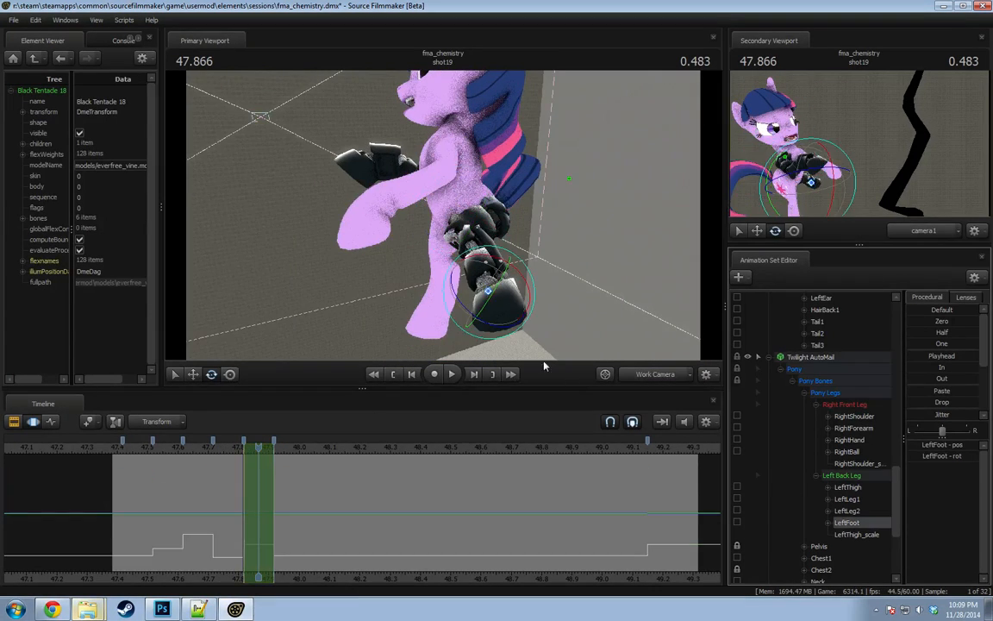
left_click_drag(504, 329, 548, 319)
left_click_drag(547, 319, 647, 293, "alt")
Rotate Chest1 to lean and twist Twilight's torso at 47.866.
left_click_drag(517, 285, 445, 220, "alt")
left_click(441, 198)
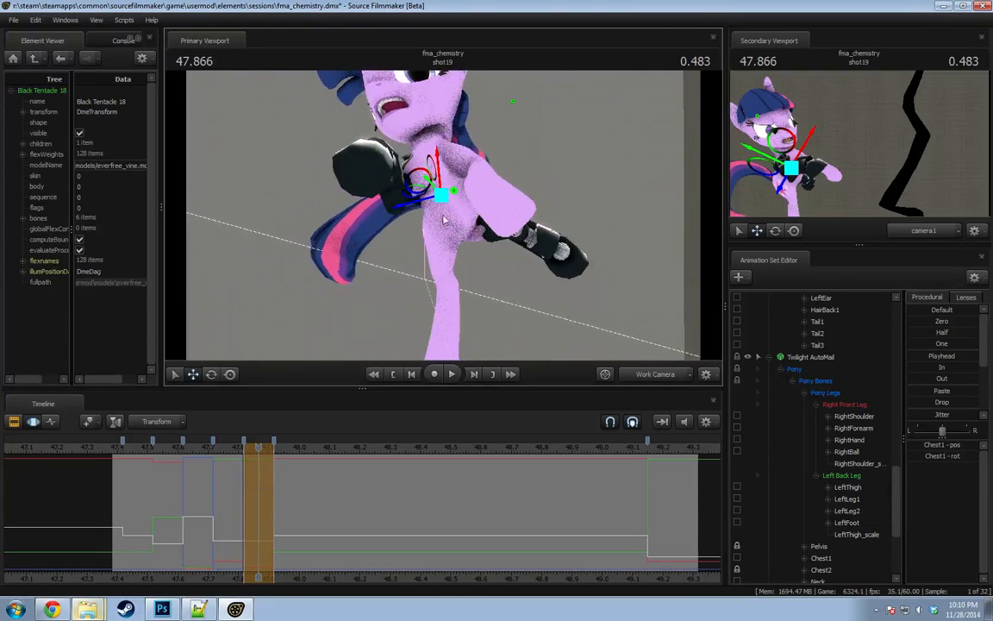
key("e")
left_click_drag(474, 175, 424, 226)
key("w")
left_click_drag(420, 181, 504, 172, "alt")
key("e")
left_click_drag(432, 159, 468, 250)
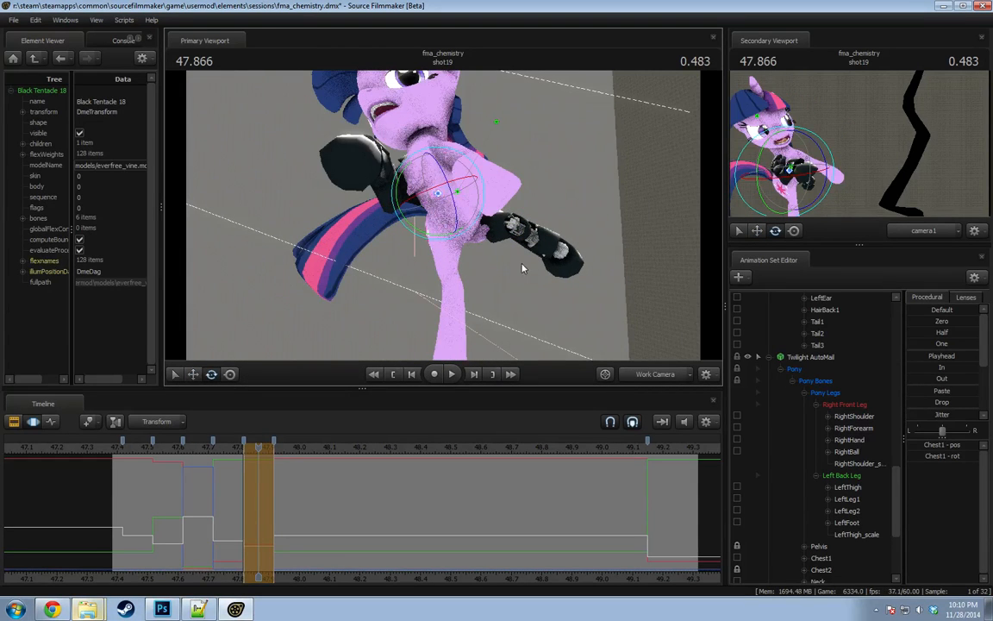
Try a rotation of Chest2 to turn the upper chest, and undo it.
left_click(429, 153)
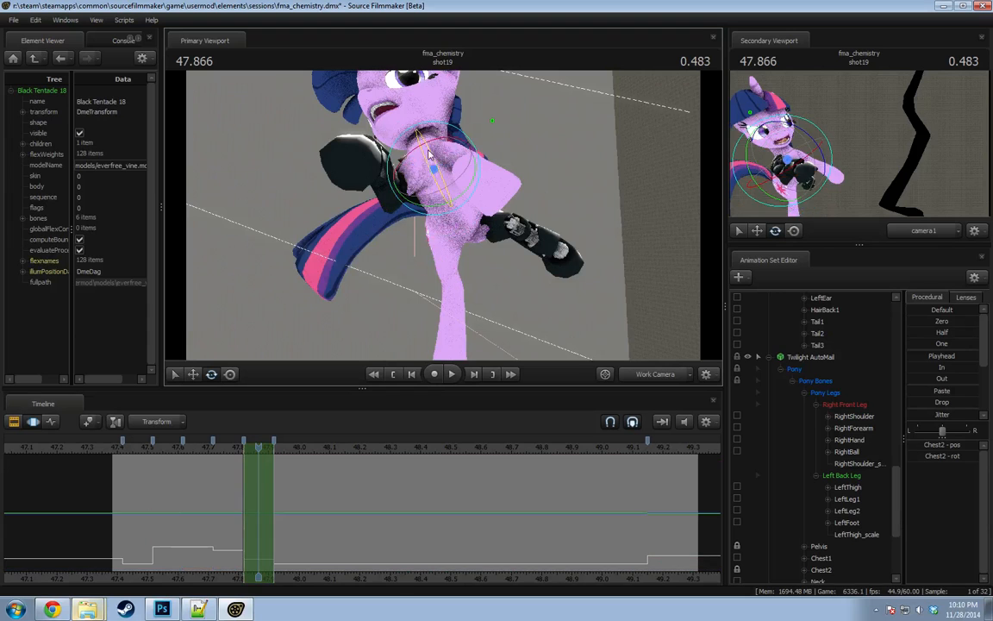
left_click_drag(429, 154, 459, 186)
key("ctrl+z")
key("ctrl+z")
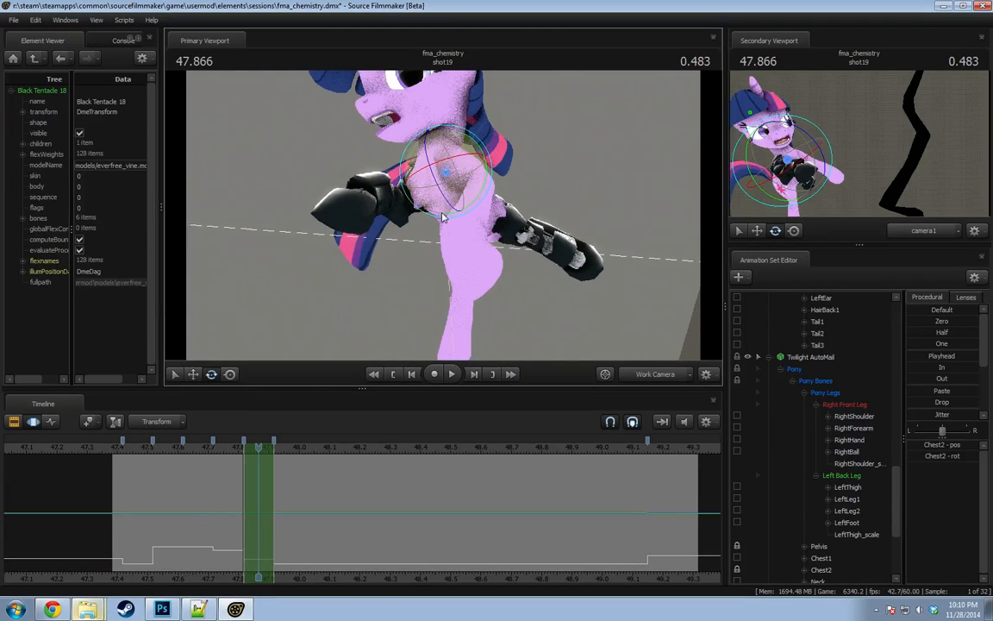
Rotate Neck and Head to reorient Twilight's head above the twisted torso at 47.866.
left_click(434, 147, "ctrl")
left_click_drag(442, 145, 404, 207)
key("w")
left_click(428, 179, "ctrl")
left_click(405, 187, "ctrl")
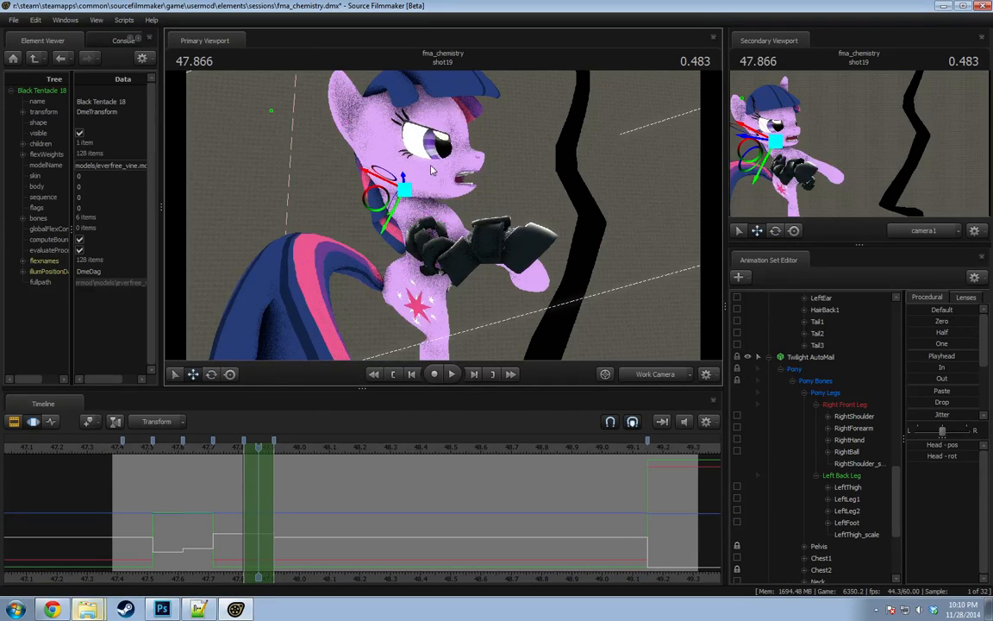
key("e")
left_click_drag(435, 164, 479, 243)
Rotate LeftShoulder, LeftForearm and LeftHand to lift and bend the left front leg at 47.866.
left_click(460, 221, "ctrl")
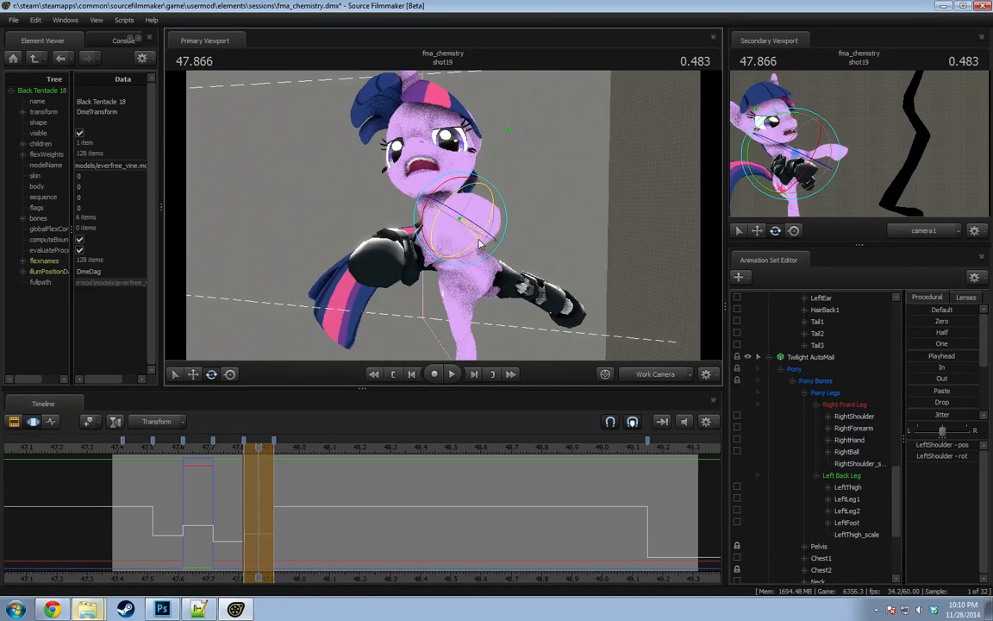
left_click_drag(532, 265, 440, 225, "alt")
left_click(454, 235, "ctrl")
left_click_drag(448, 284, 383, 220)
left_click(438, 213, "ctrl")
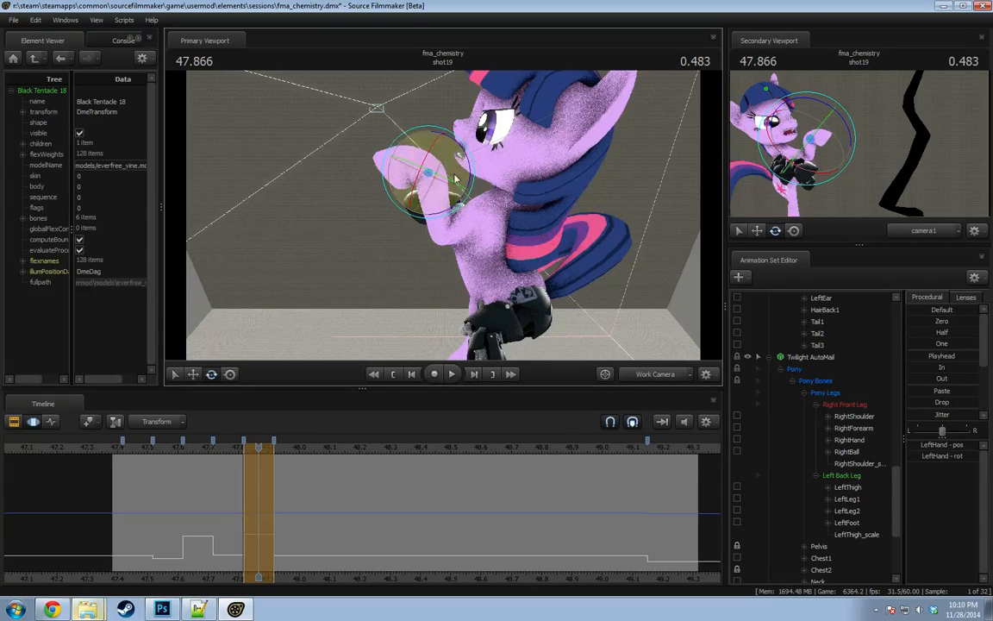
left_click(409, 169, "ctrl")
Rotate LeftShoulder again to reposition the bent left front leg relative to the chest.
left_click(480, 217, "ctrl")
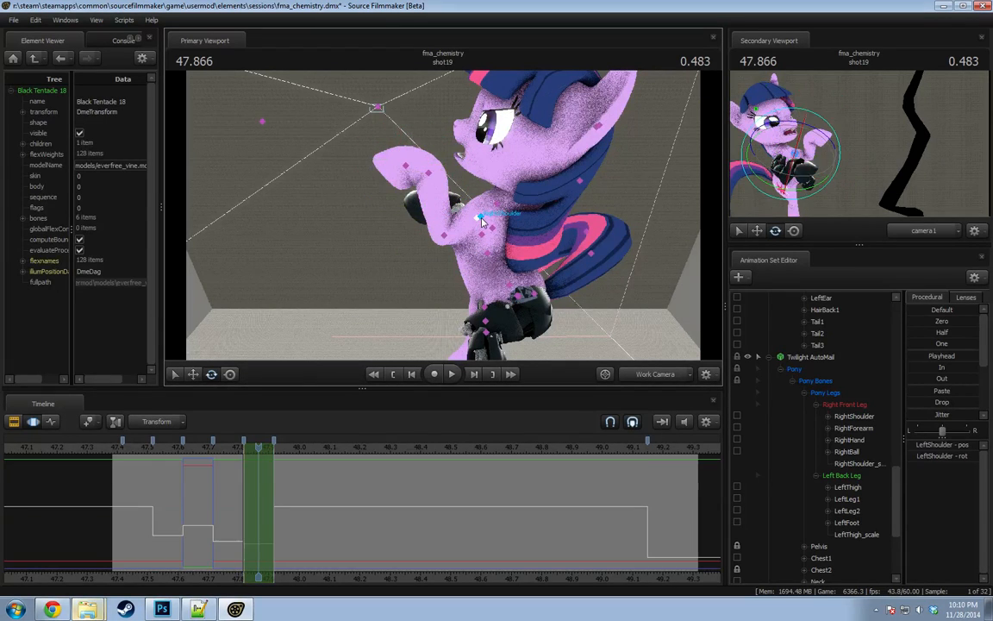
left_click(481, 218, "ctrl")
left_click(480, 217, "ctrl")
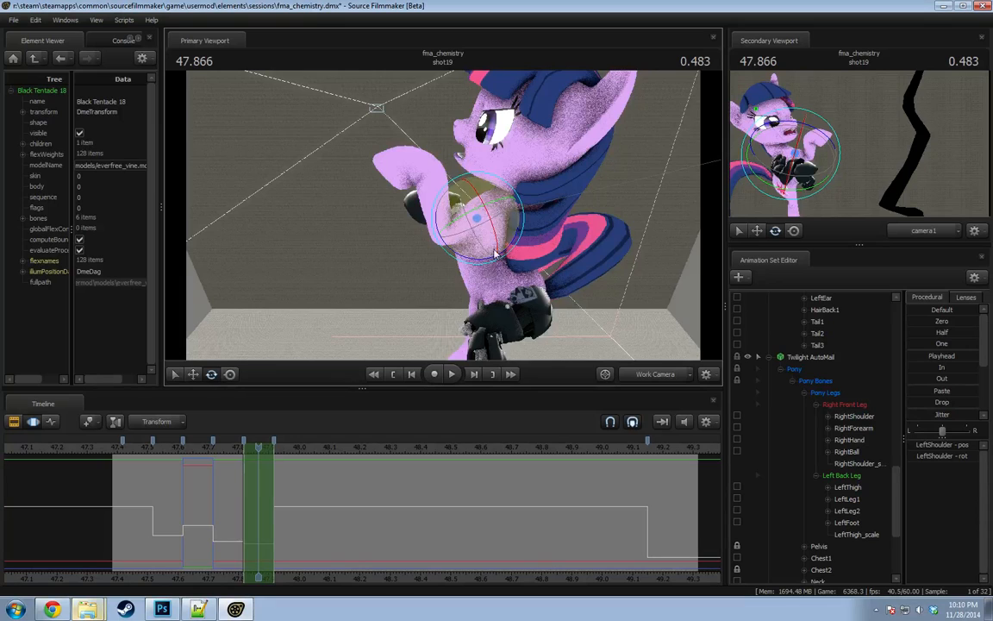
left_click_drag(495, 253, 551, 250, "alt")
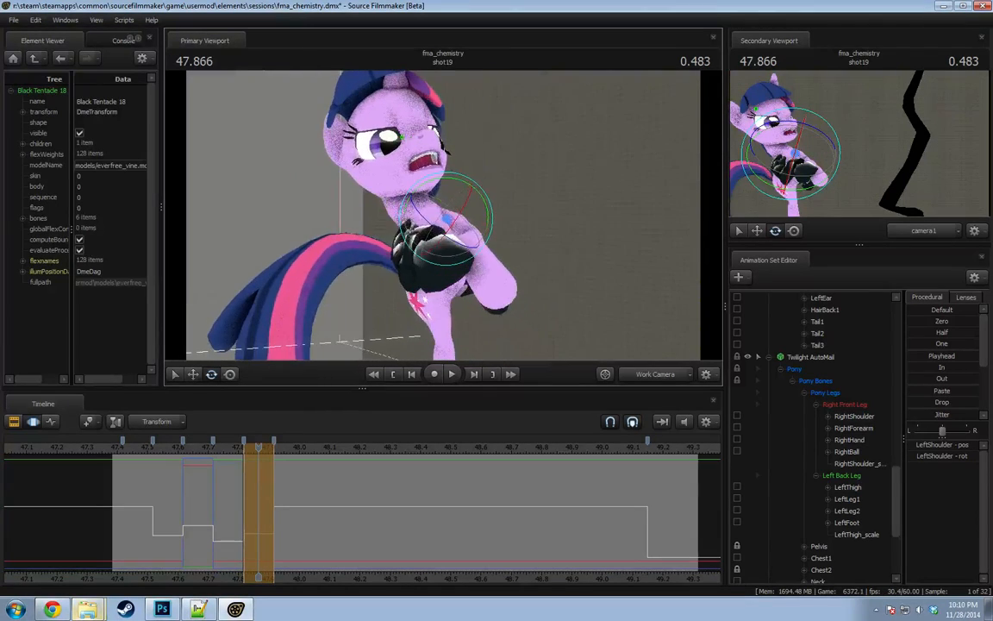
left_click_drag(443, 214, 541, 226, "alt")
Extend the left front leg outward by rotating its forearm, LeftHand and LeftBall, and raise it from LeftShoulder.
left_click(479, 225, "ctrl")
left_click(527, 204, "ctrl")
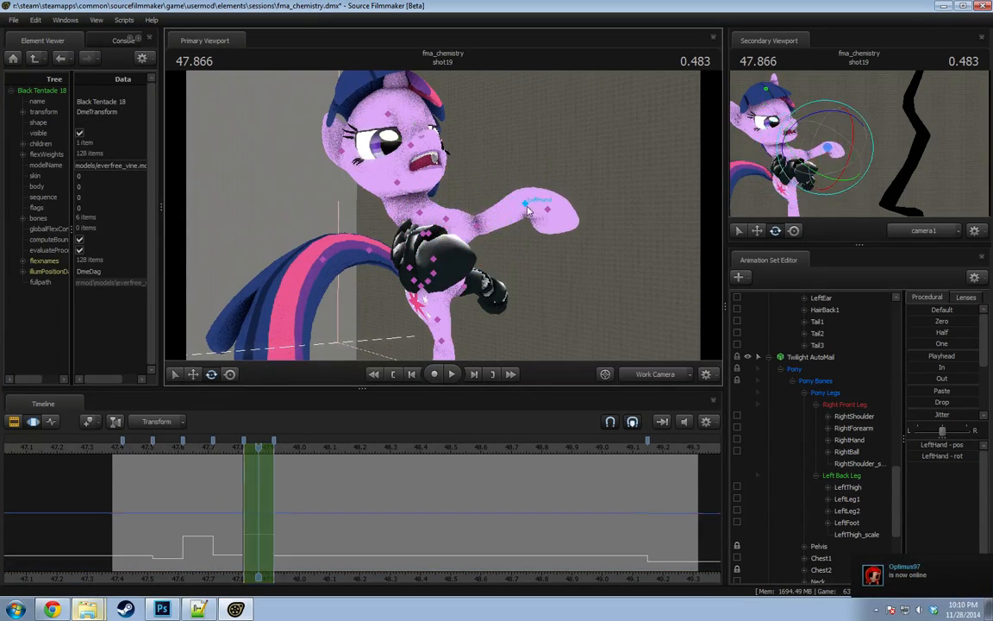
left_click_drag(549, 176, 522, 174)
left_click(548, 192, "ctrl")
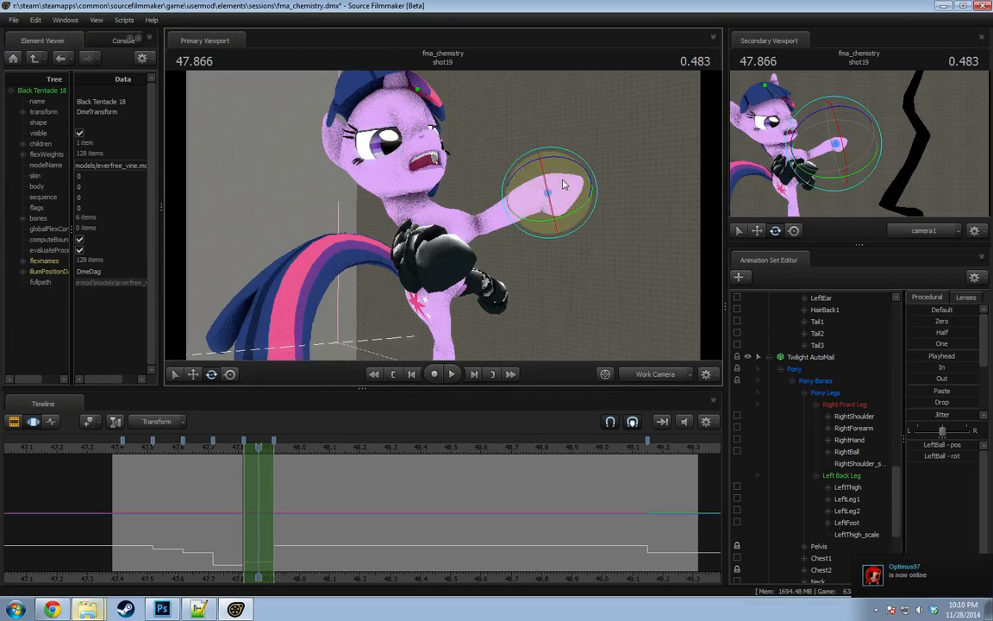
left_click_drag(473, 226, 457, 172, "alt")
left_click(435, 218, "ctrl")
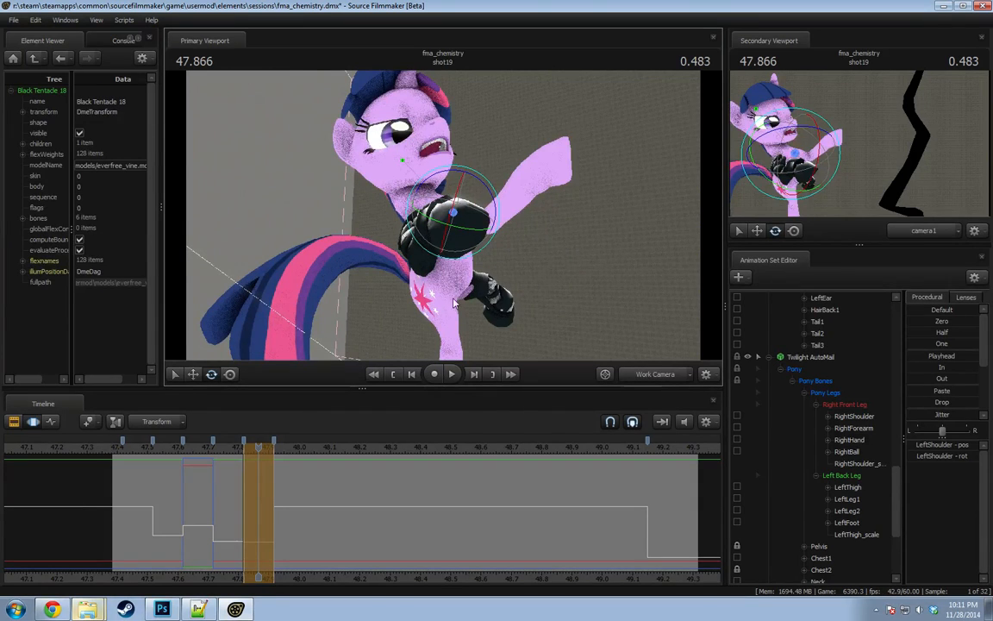
Rotate RightThigh and RightLeg1 to adjust Twilight's right back leg at 47.866.
left_click(425, 294)
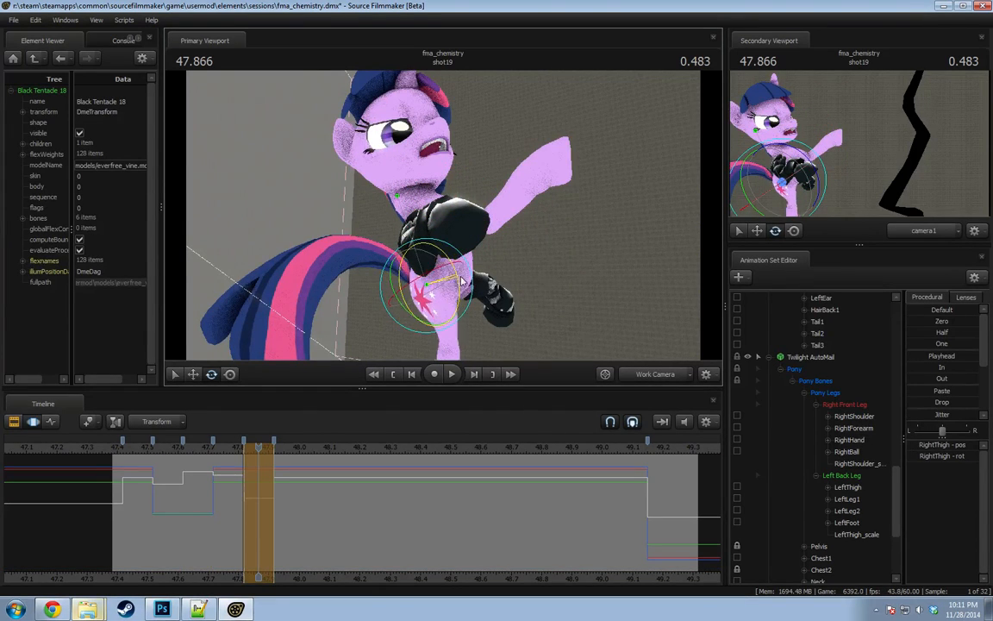
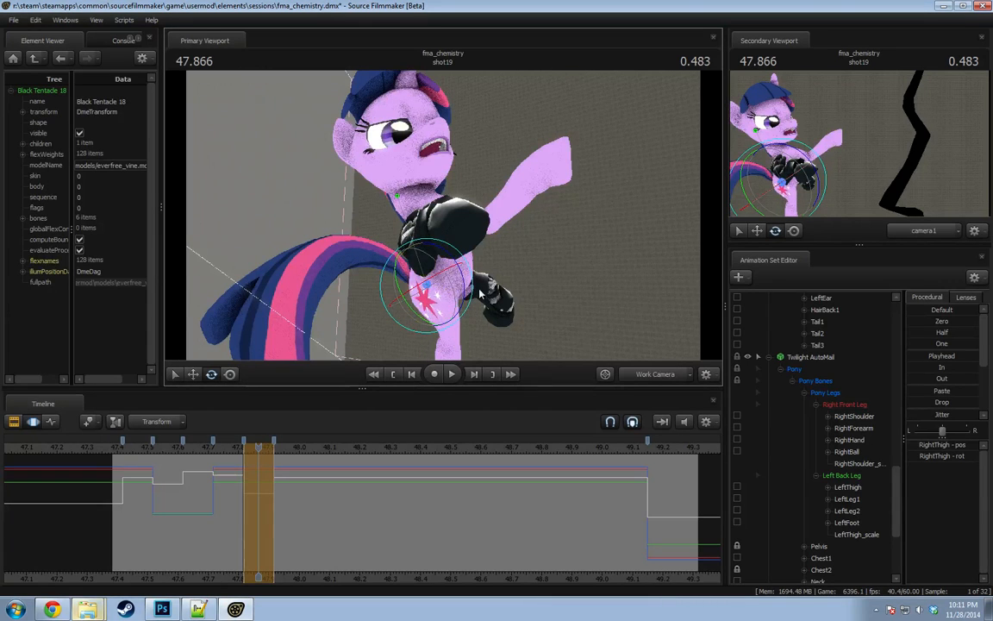
left_click_drag(434, 264, 451, 200, "alt")
left_click(514, 222)
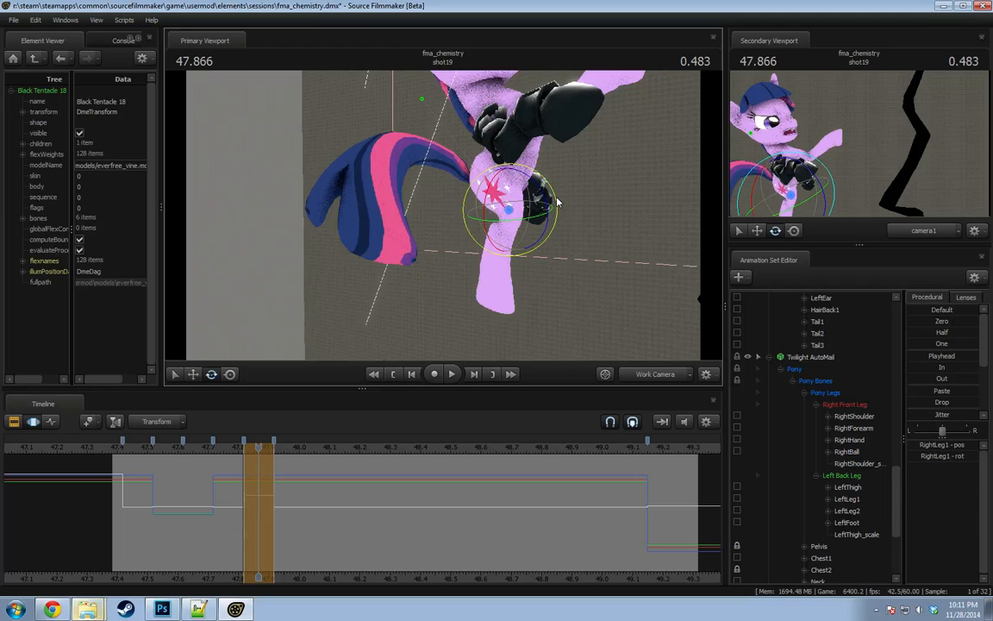
left_click_drag(531, 190, 582, 192, "alt")
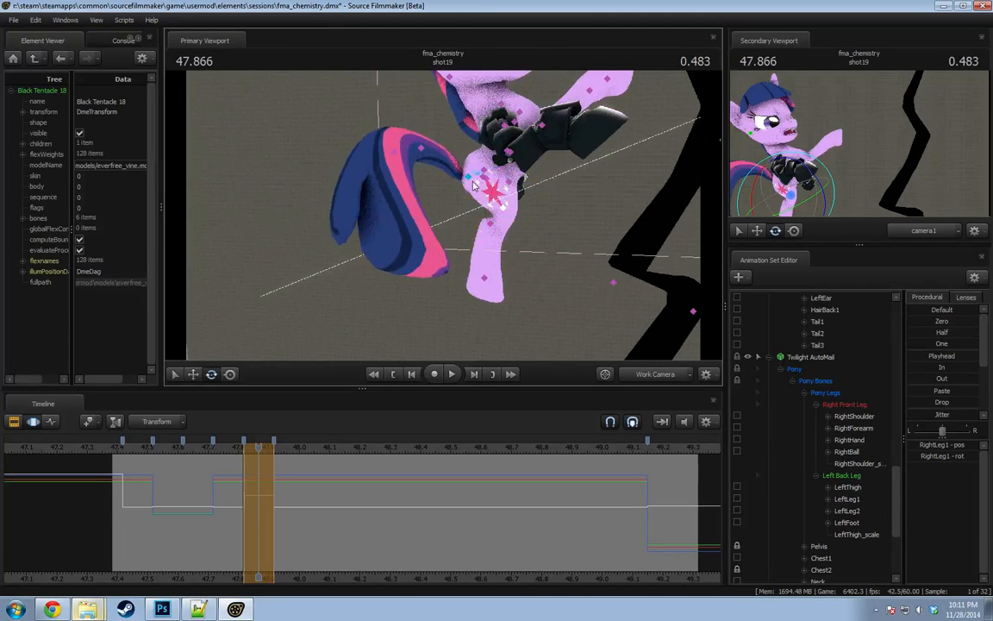
Rotate Twilight's tail bones from the base through Tail3 to reshape the tail's curve at 47.866.
left_click(468, 177, "ctrl")
left_click_drag(491, 160, 382, 201)
left_click(402, 200, "ctrl")
left_click(362, 197, "ctrl")
left_click_drag(533, 199, 411, 170, "alt")
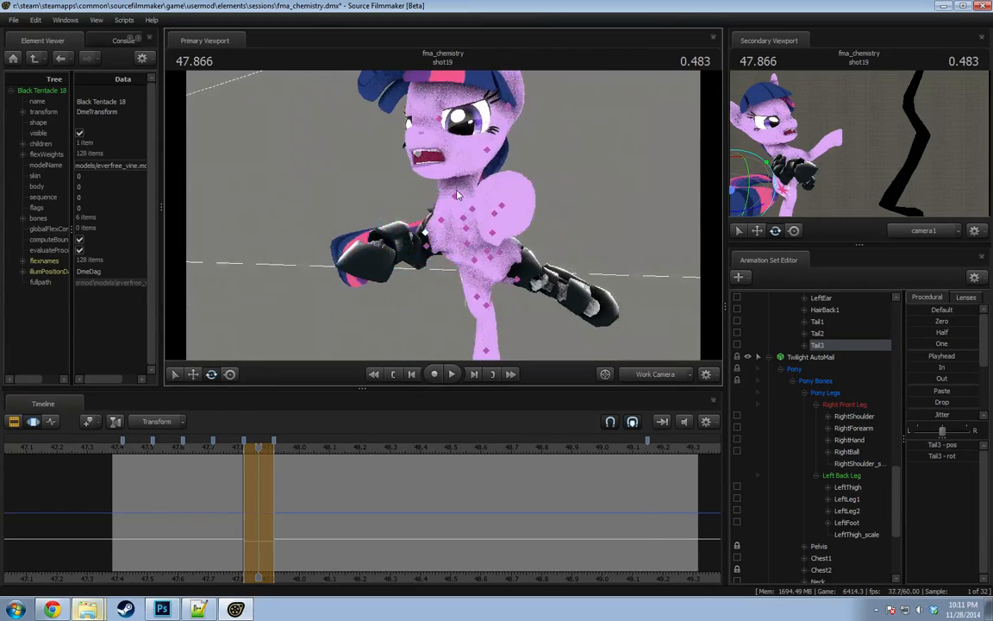
left_click(457, 172, "ctrl")
left_click(457, 172, "ctrl")
left_click(454, 197, "ctrl")
left_click_drag(453, 197, 552, 207, "alt")
key("w")
left_click_drag(418, 194, 449, 197)
key("ctrl+z")
mouse_move(448, 197)
left_mouse_down("alt")
mouse_move(463, 206)
mouse_move(482, 180)
mouse_move(438, 197)
left_mouse_up("alt")
key("e")
key("ctrl+z")
key("ctrl+z")
key("ctrl+z")
Rotate Head to tilt Twilight's face upward at 47.866, and scrub back to compare with the preceding pose.
mouse_move(434, 159)
left_mouse_down("ctrl")
mouse_move(430, 181)
mouse_move(410, 171)
mouse_move(417, 177)
mouse_move(402, 208)
mouse_move(468, 181)
left_mouse_up("ctrl")
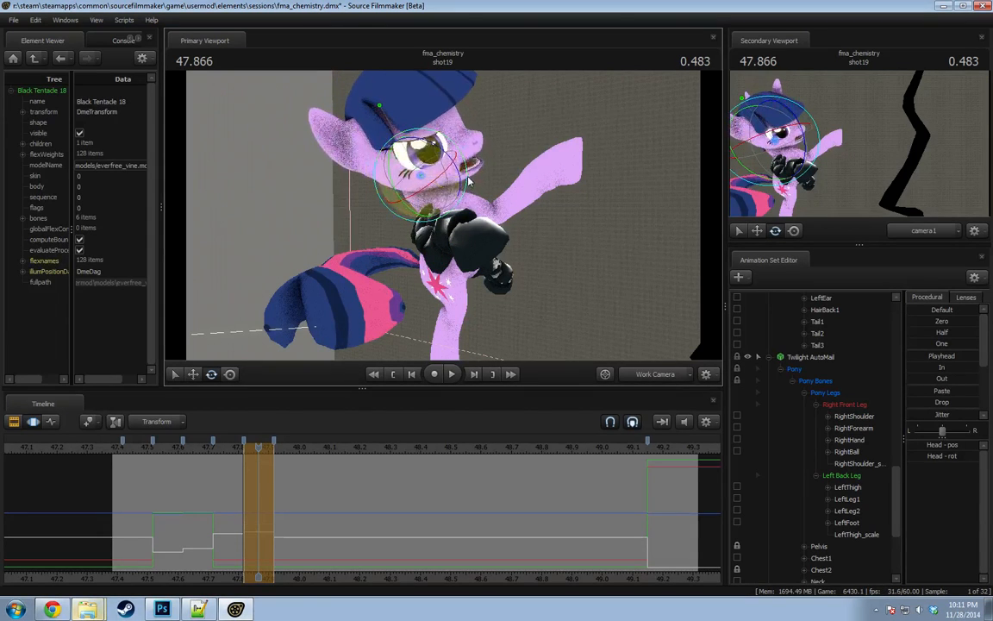
left_click_drag(415, 197, 401, 156)
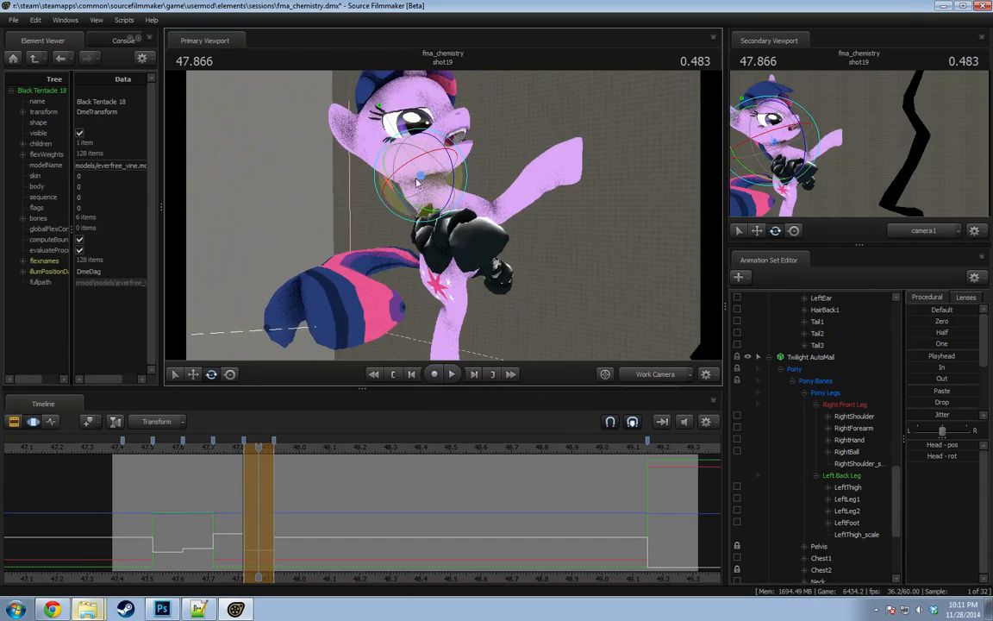
left_click_drag(272, 457, 226, 503)
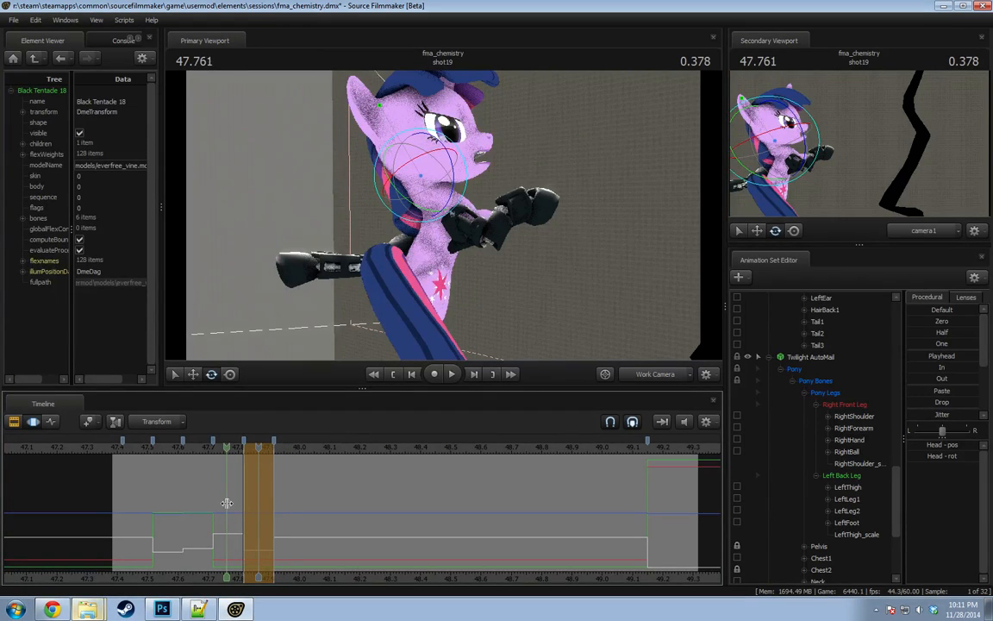
Select the interval following the last posed one, mark its end at 48.016, and place the playhead at 47.966.
left_click_drag(228, 502, 293, 446)
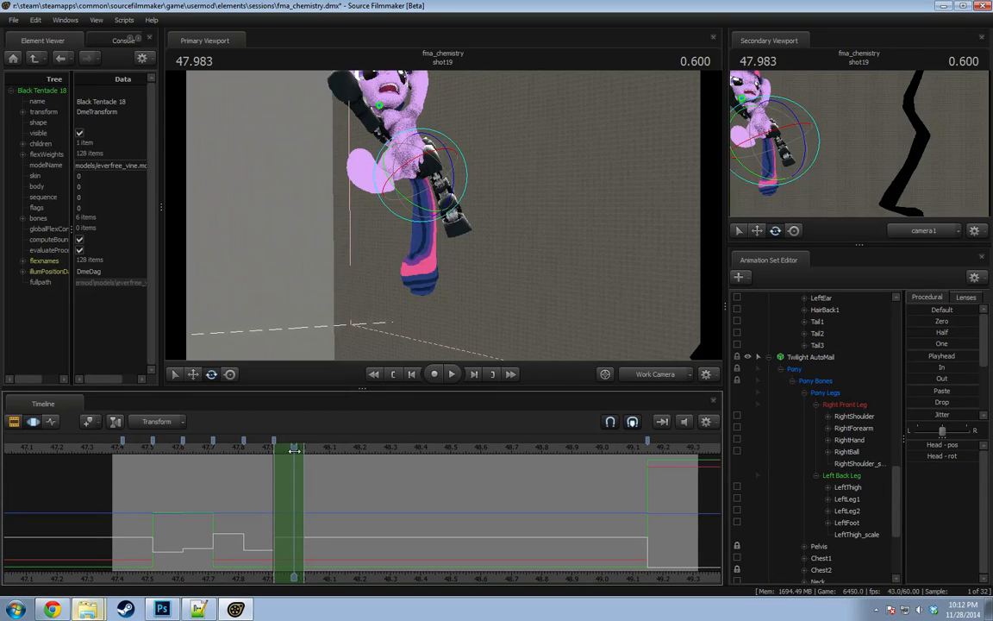
left_click(303, 447)
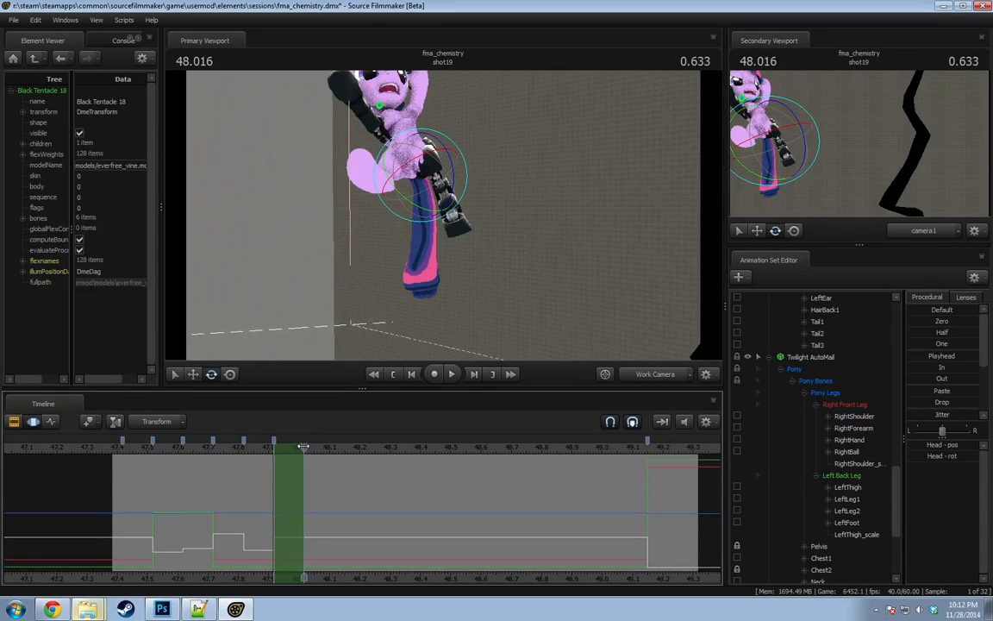
left_click_drag(281, 457, 290, 446)
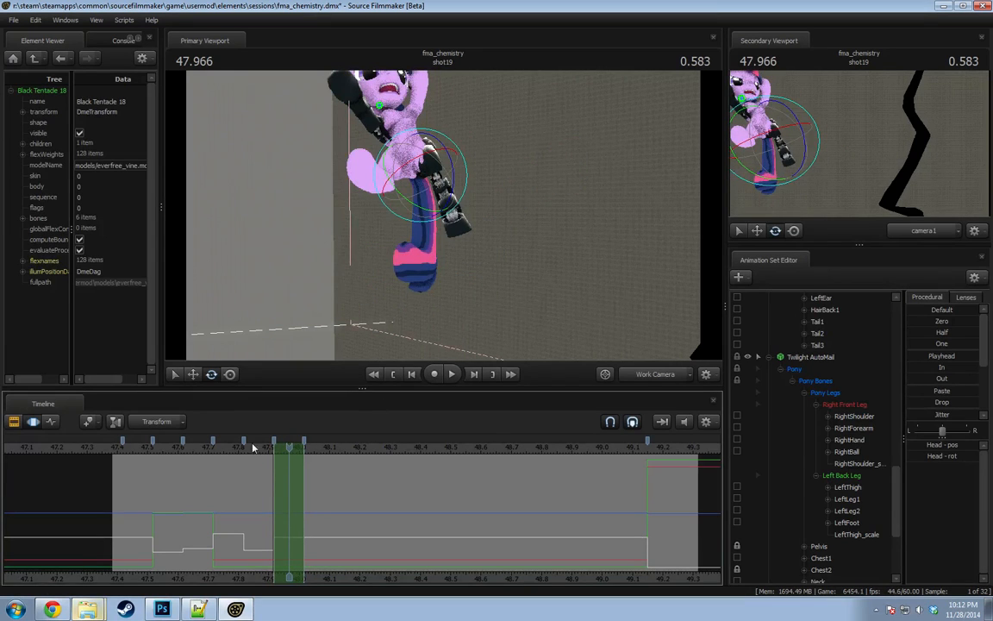
Apply the In preset to Twilight Body and Twilight AutoMail over the selected interval, and compare the result with earlier poses.
scroll(802, 388, "up", 16)
left_click(813, 370)
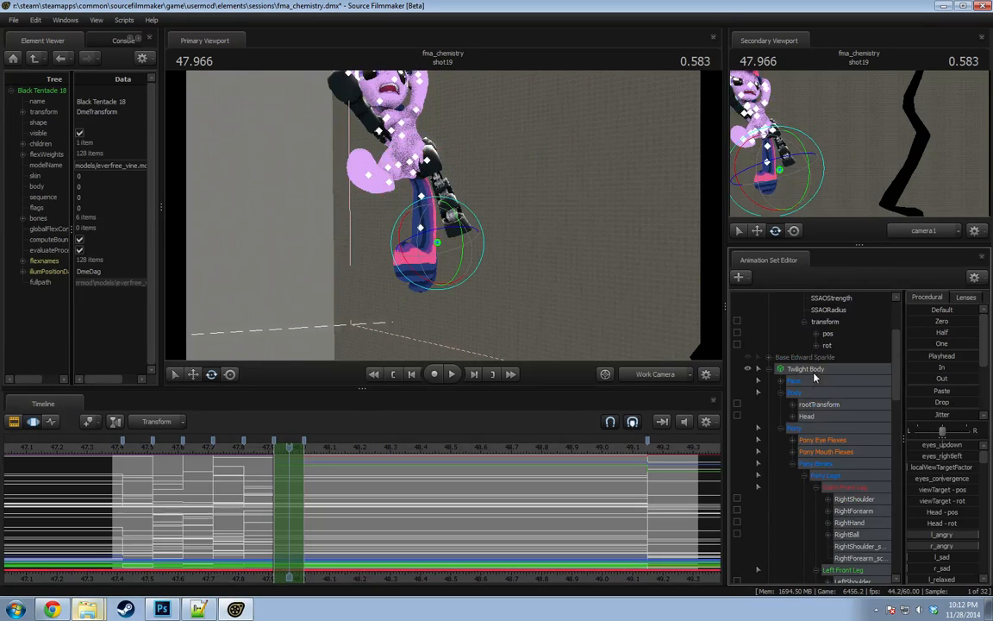
scroll(823, 431, "down", 14)
scroll(829, 457, "down", 2)
left_click(814, 381)
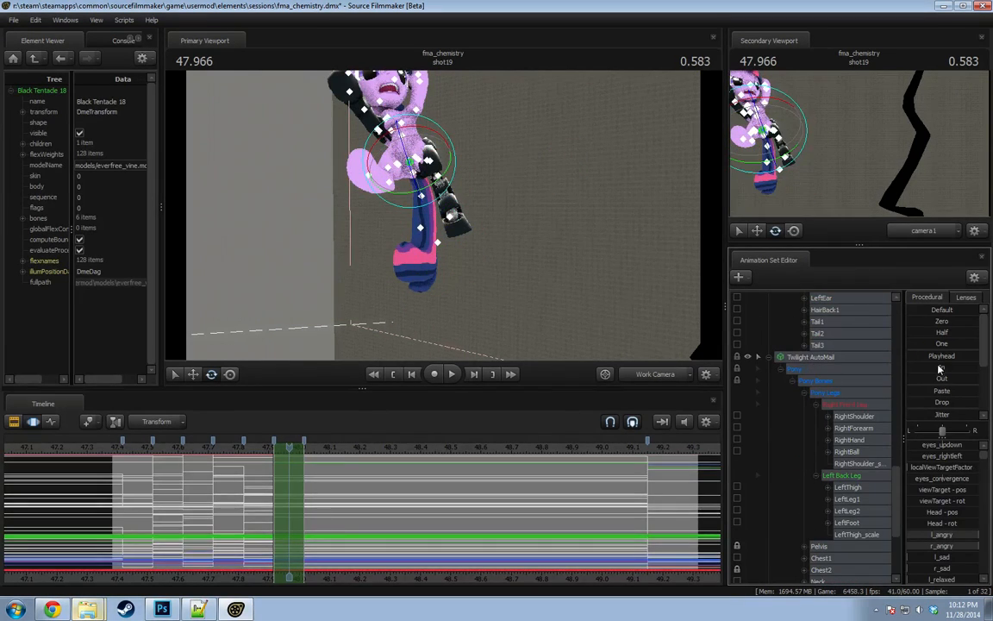
left_click(940, 369)
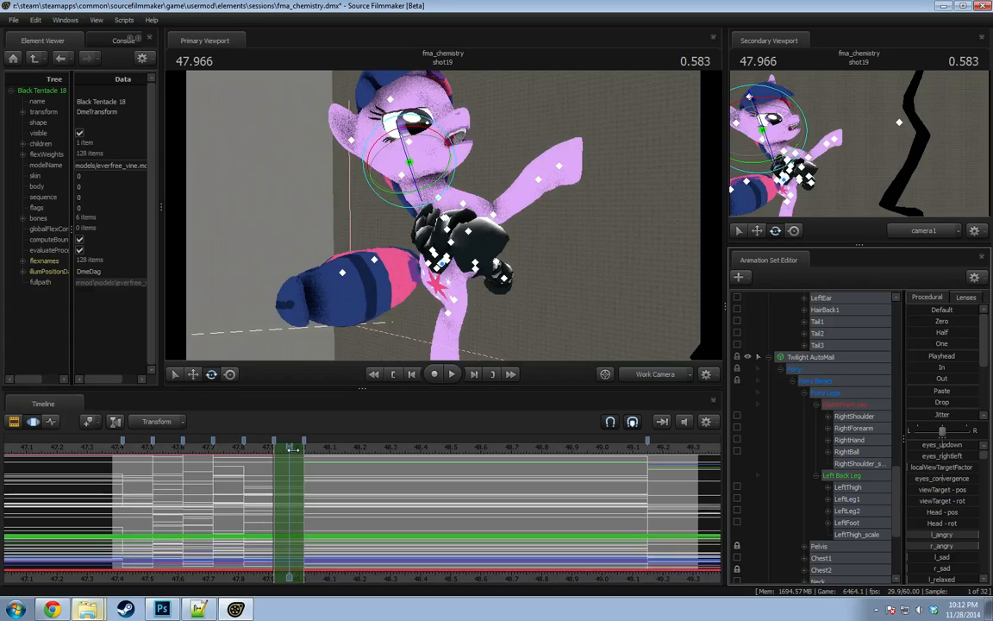
left_click_drag(155, 479, 139, 478)
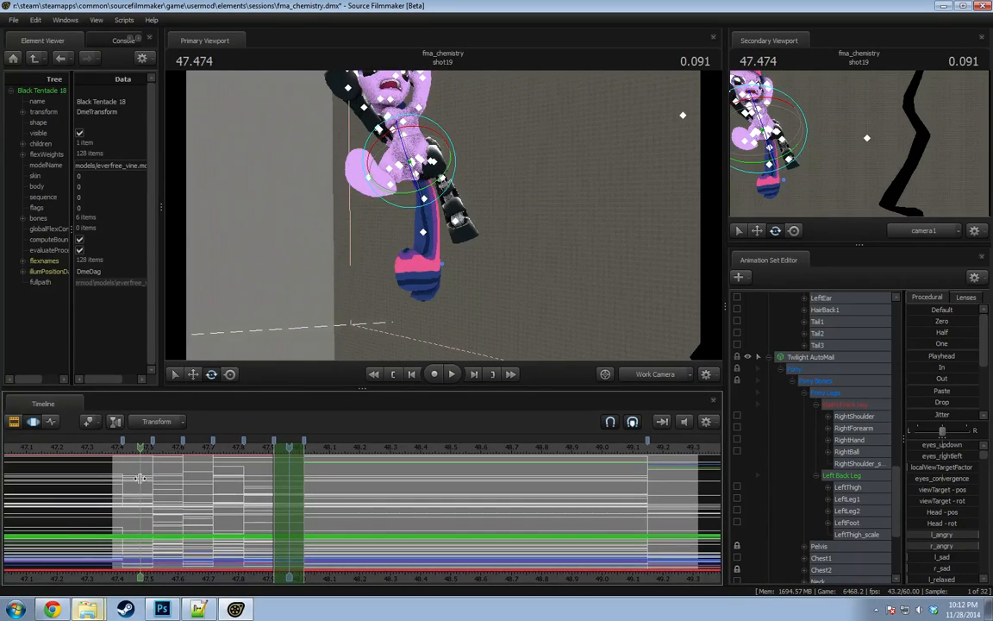
left_click_drag(140, 479, 283, 479)
Rotate and reposition Pelvis to tip Twilight's body backward at 47.950, and swing the tail in front of the body.
left_click(469, 268)
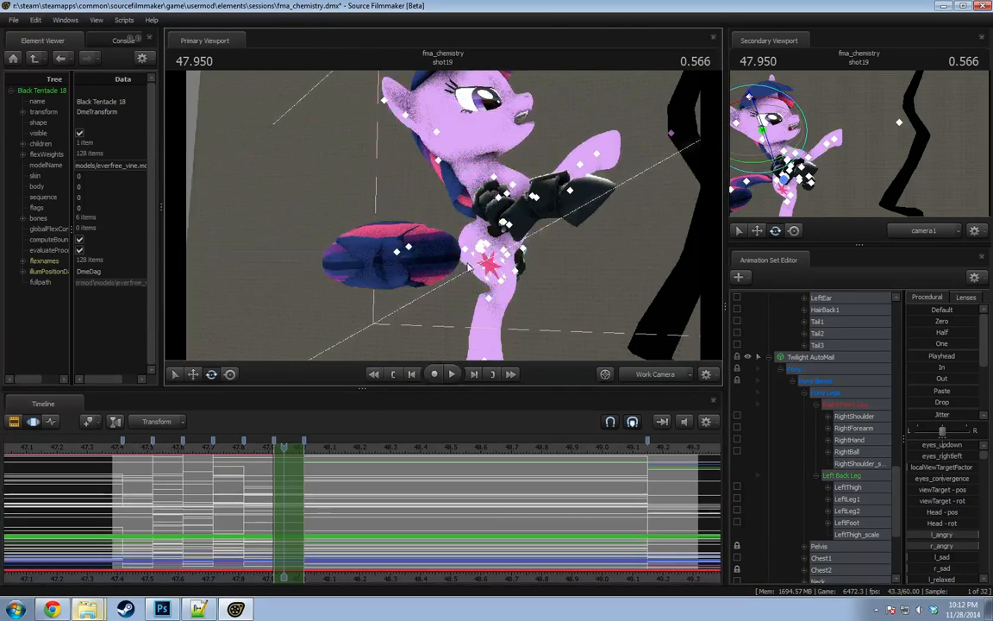
left_click_drag(484, 248, 406, 254)
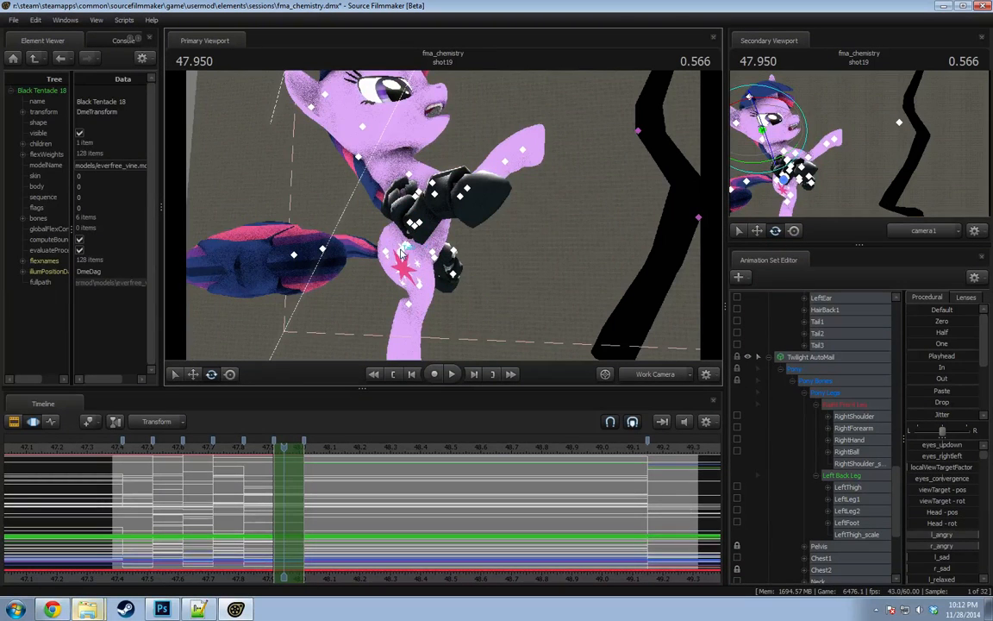
left_click(399, 255)
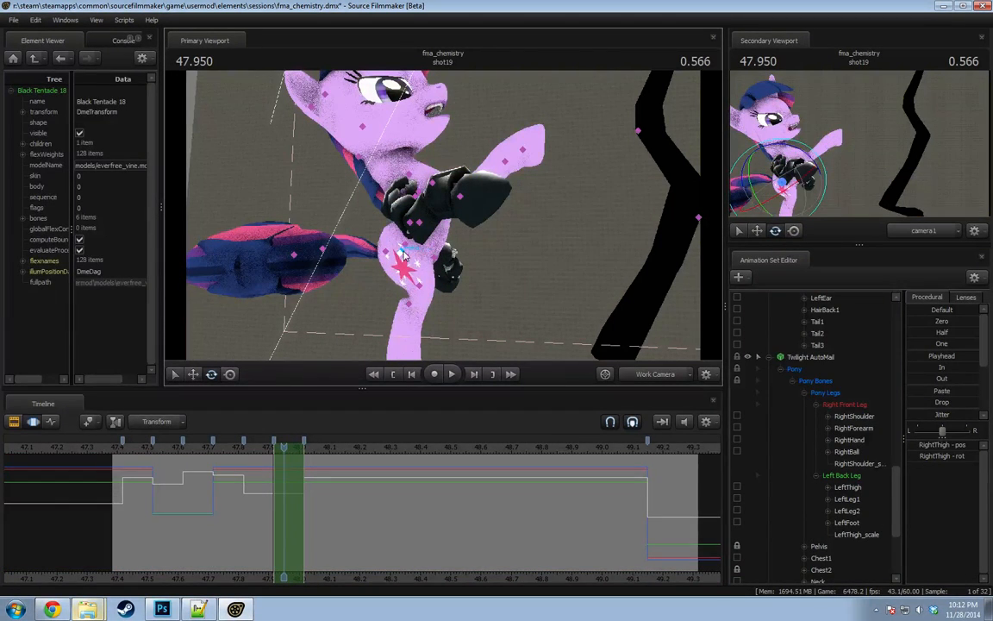
left_click(404, 257)
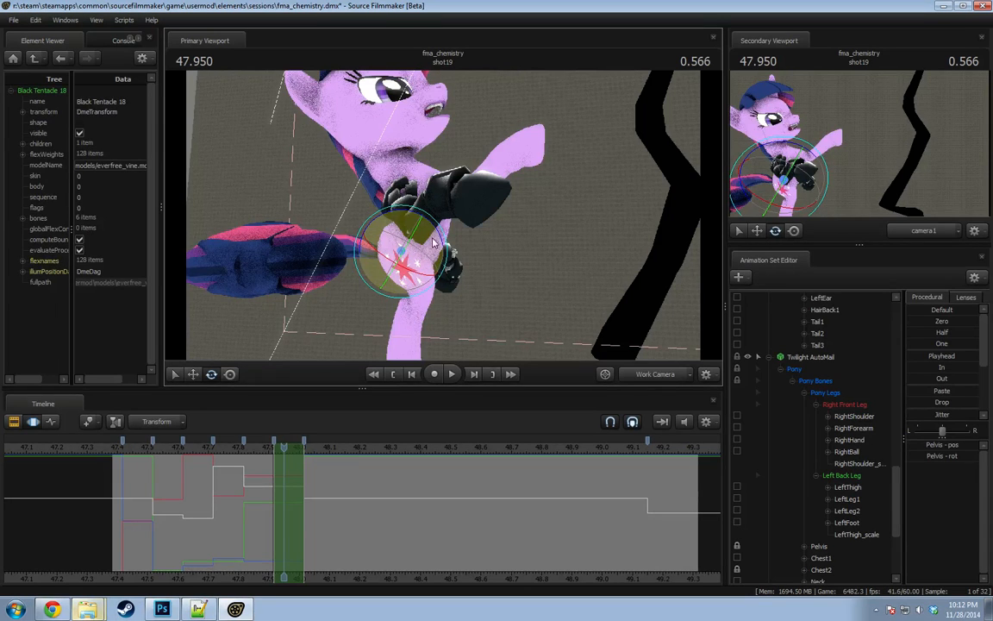
mouse_move(435, 243)
left_mouse_down()
mouse_move(403, 247)
mouse_move(424, 238)
left_mouse_up()
key("w")
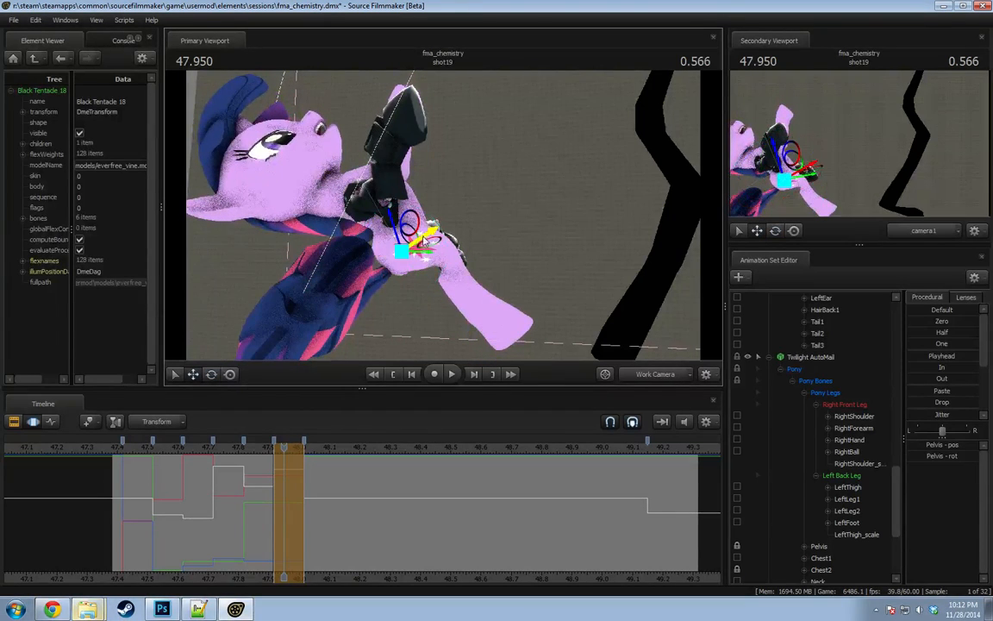
key("e")
key("w")
left_click_drag(409, 255, 456, 225, "alt")
left_click(422, 228, "ctrl")
key("e")
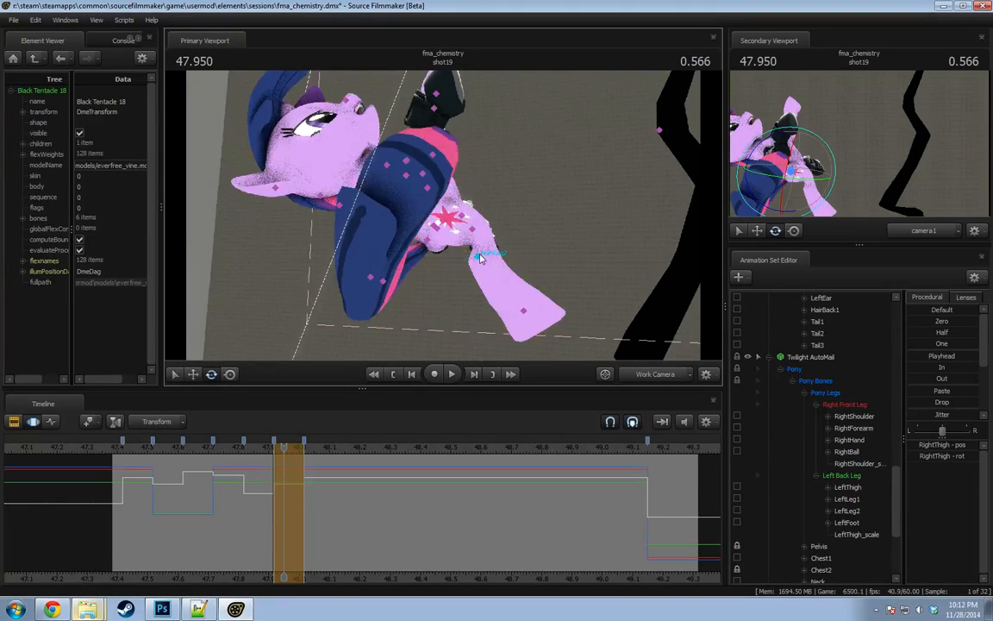
Bend the right back leg downward at 47.950 by rotating RightLeg1, RightLeg2 and the foot.
left_click(471, 230, "ctrl")
left_click_drag(516, 232, 519, 258)
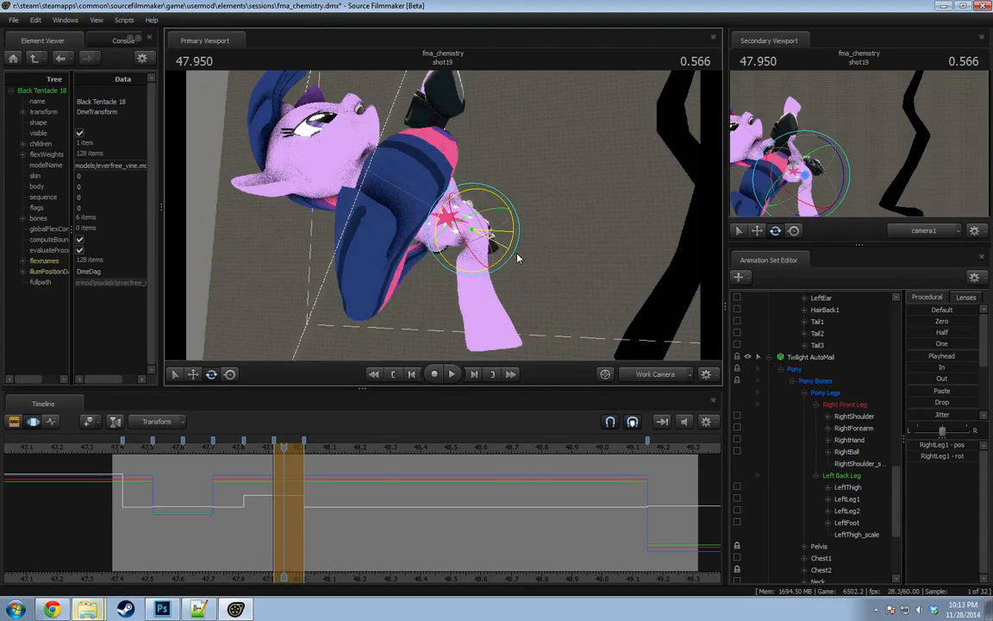
left_click(474, 259, "ctrl")
left_click(505, 252, "ctrl")
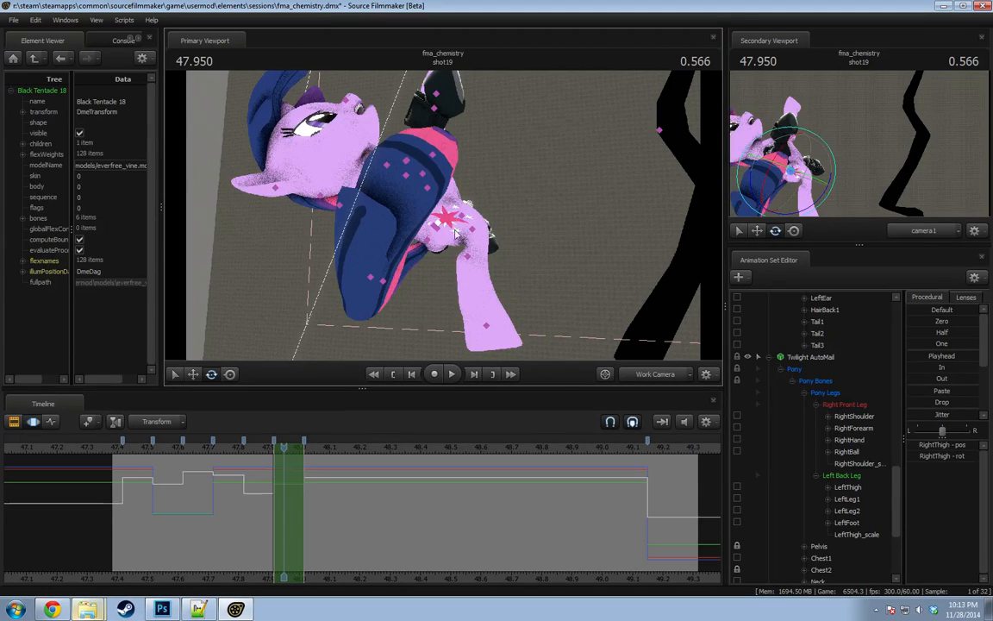
left_click_drag(512, 252, 508, 277)
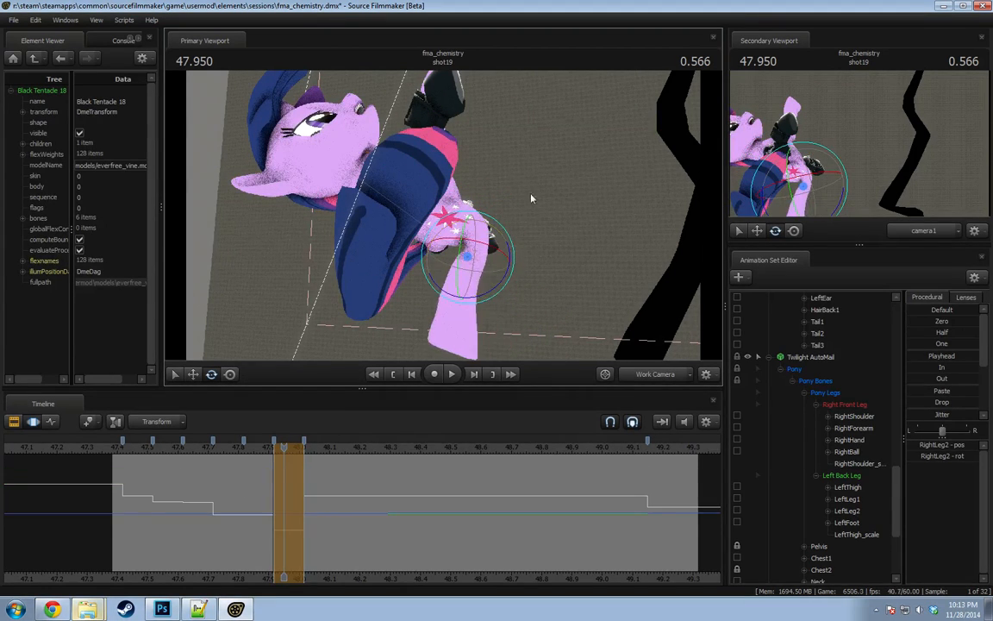
left_click(463, 329, "ctrl")
left_click_drag(492, 314, 434, 205)
Rotate LeftThigh of both Twilight Body and Twilight AutoMail together to swing the mechanical back leg downward at 47.950.
left_click(509, 211, "ctrl")
left_click_drag(502, 221, 504, 241)
scroll(819, 457, "down", 4)
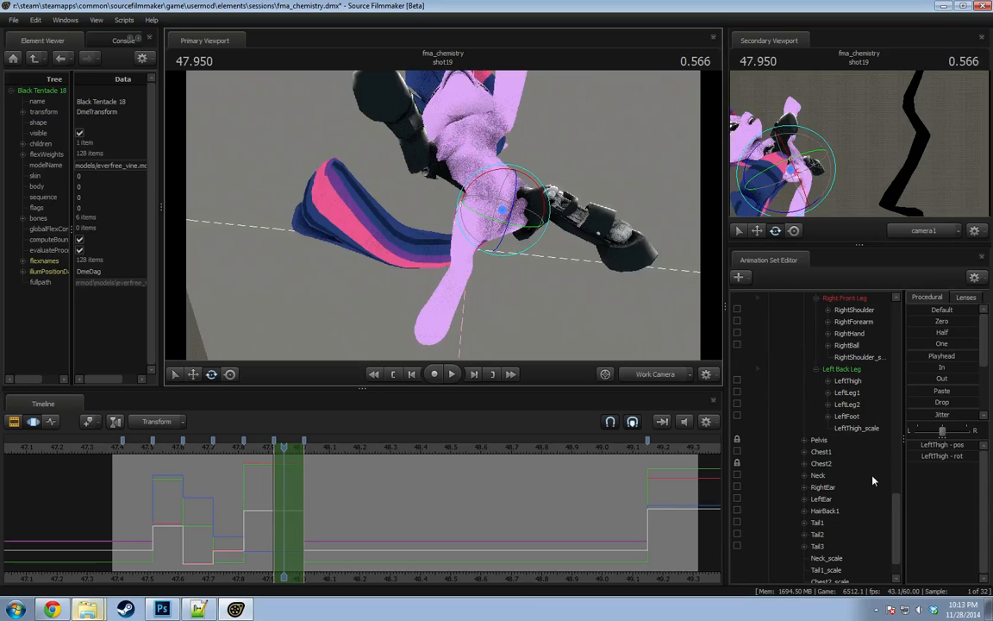
scroll(832, 509, "up", 3)
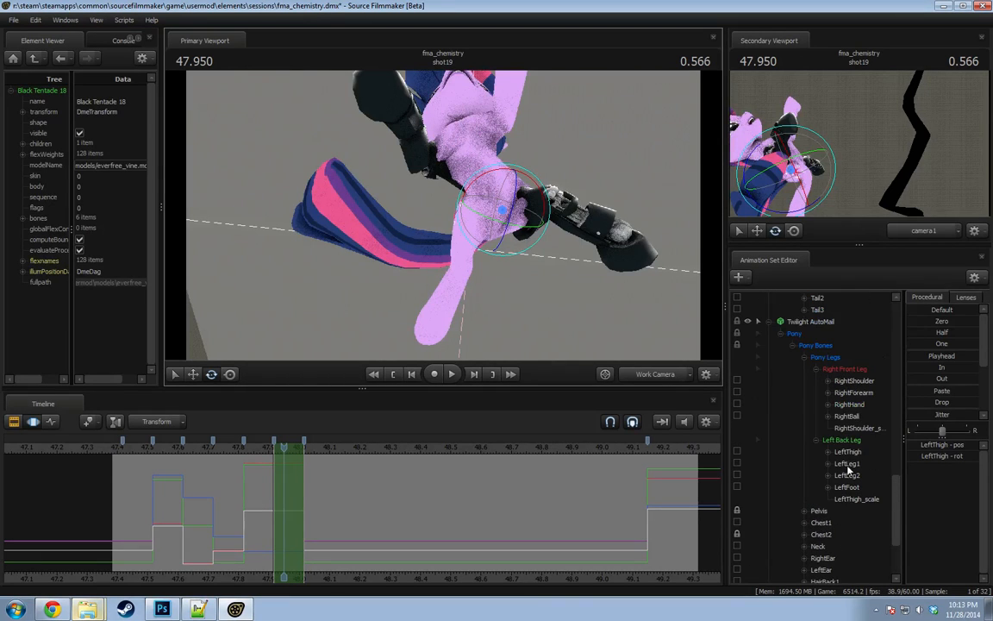
left_click(849, 453)
left_click_drag(524, 238, 473, 256)
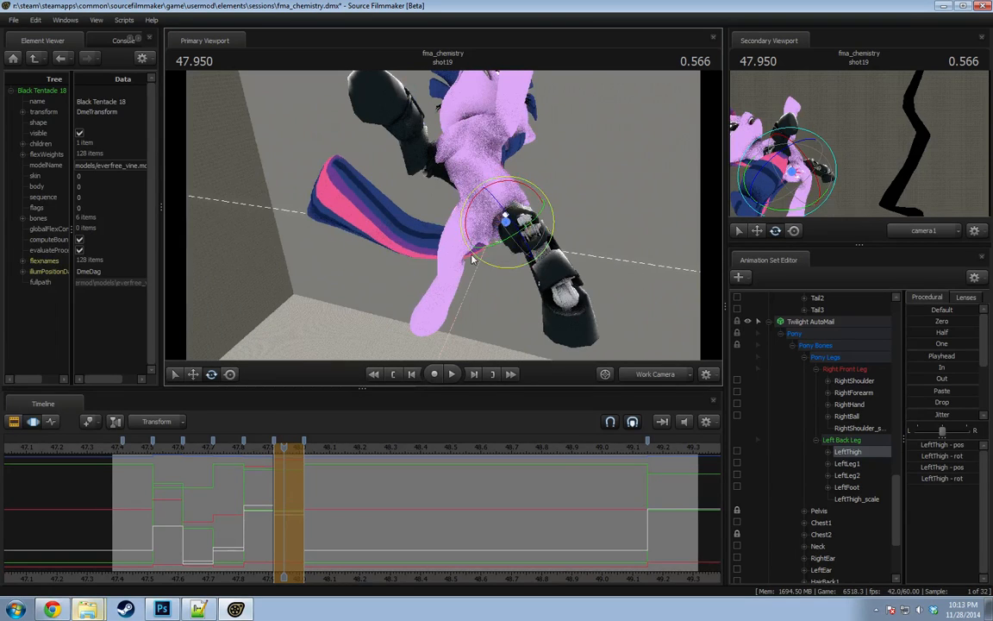
Apply the Playhead preset to Twilight Body's Chest1 and Chest2 using their pose from about 49.2, and move the playhead to 48.000.
scroll(827, 519, "down", 1)
left_click(822, 489)
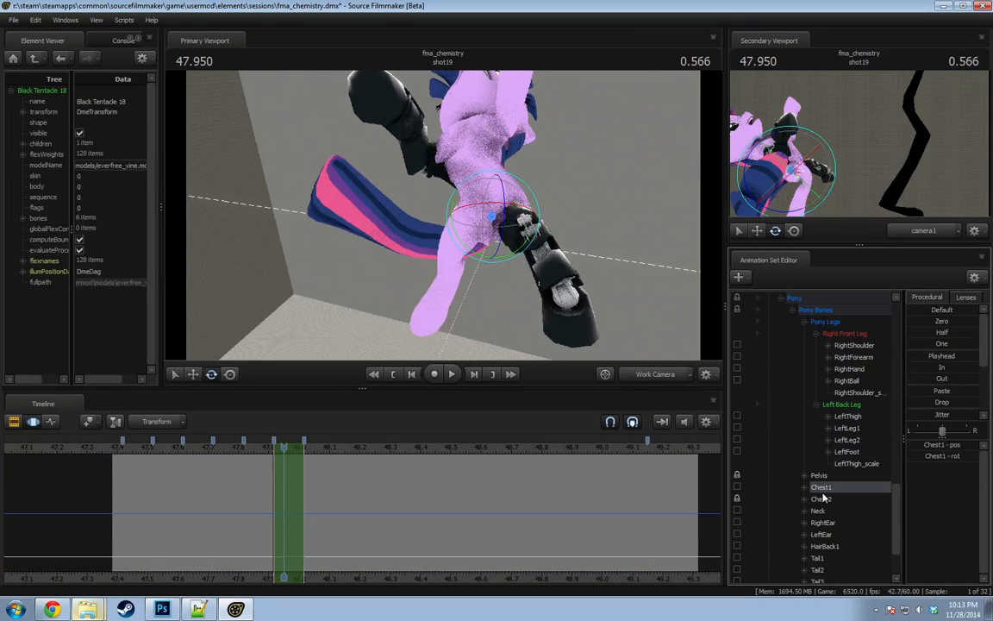
scroll(822, 503, "up", 16)
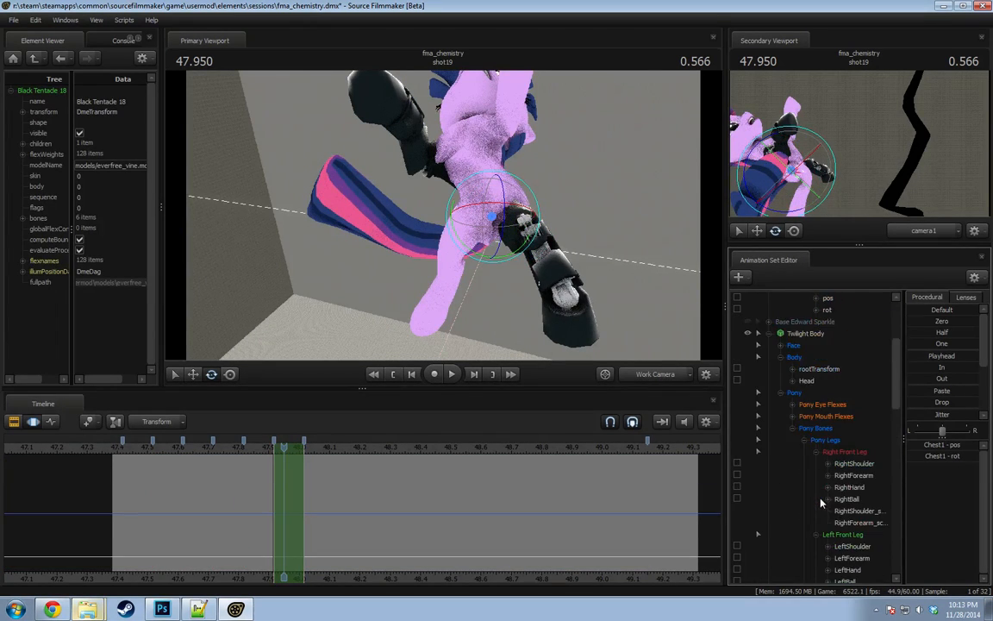
scroll(821, 504, "down", 3)
scroll(850, 431, "down", 4)
left_click(831, 511)
left_click(829, 499, "ctrl")
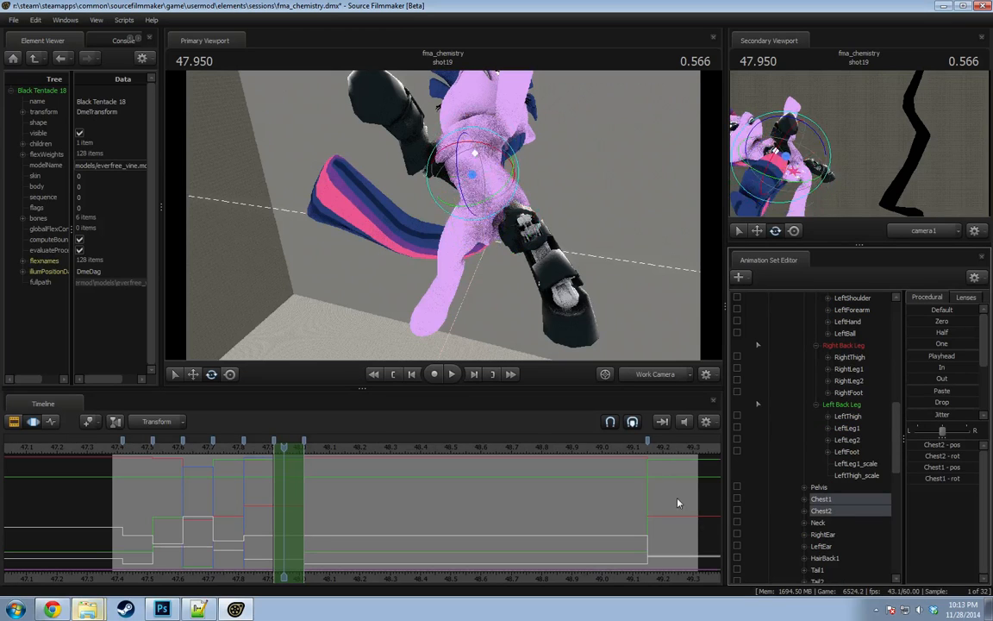
left_click(669, 447)
left_click_drag(919, 356, 978, 356)
left_click_drag(281, 450, 300, 449)
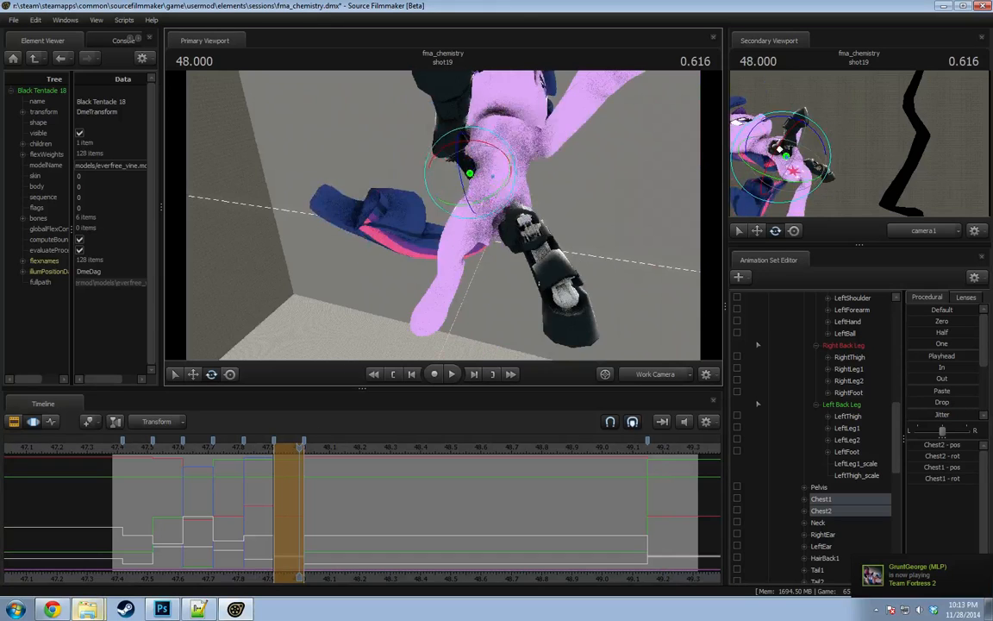
Rotate Twilight AutoMail's LeftThigh at 48.000 to raise the mechanical back leg slightly.
left_click_drag(495, 207, 414, 173, "alt")
left_click(504, 210, "ctrl")
left_click_drag(509, 213, 641, 314, "alt")
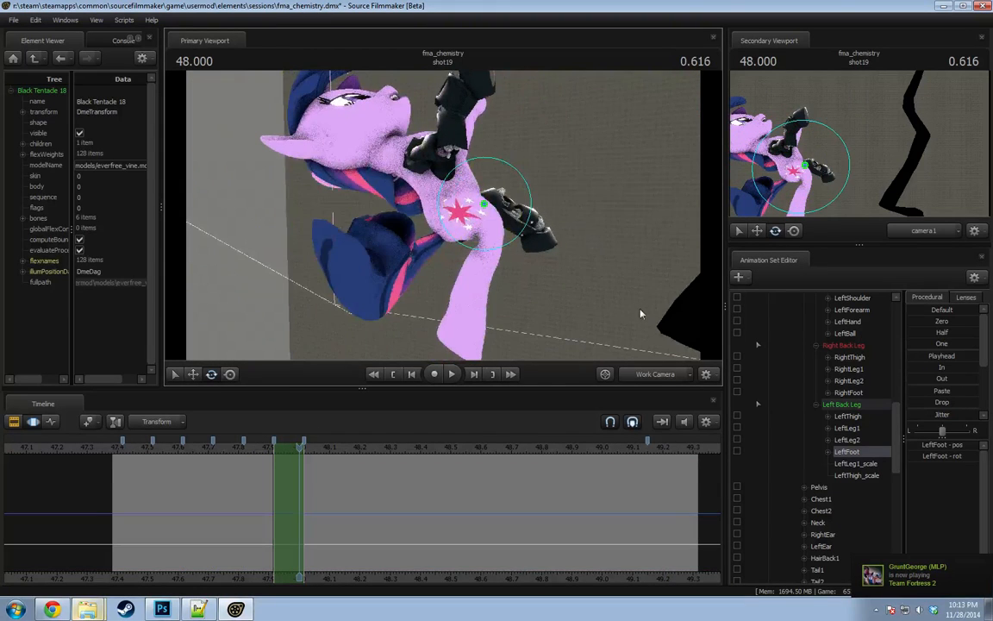
scroll(761, 493, "down", 3)
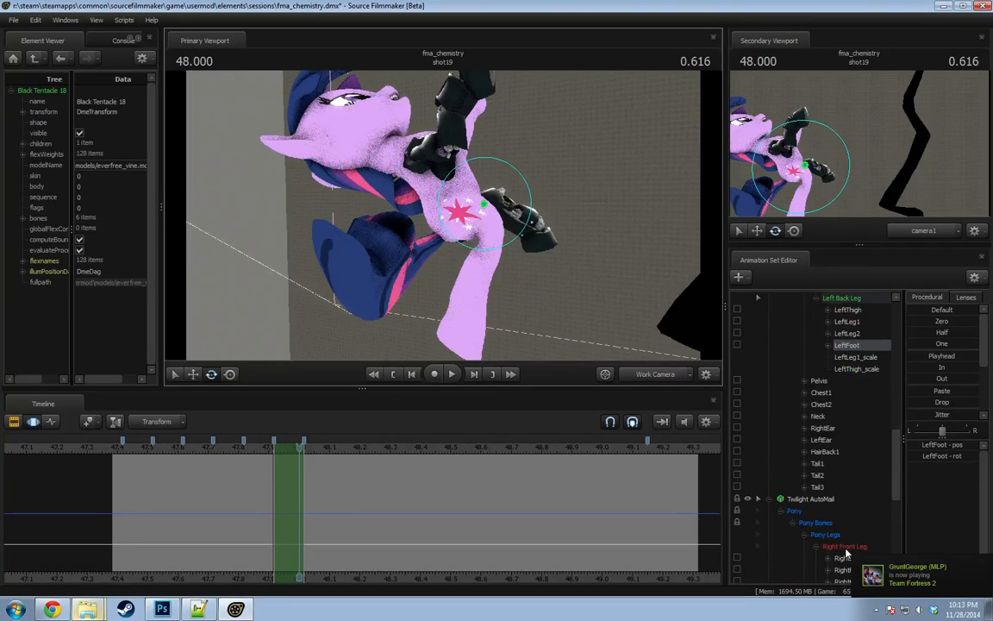
scroll(846, 554, "down", 4)
left_click(847, 487)
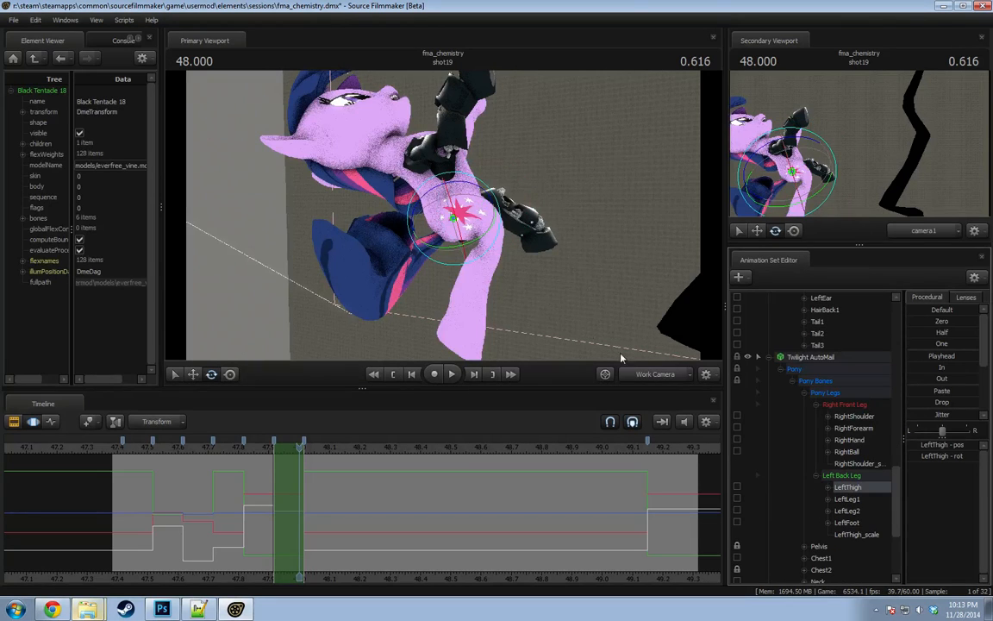
left_click_drag(466, 239, 652, 313)
Bend the mechanical back leg upward at 48.000 by rotating LeftLeg1 and LeftLeg2 together, and rotate LeftFoot to angle the hoof.
left_click(848, 499)
left_click(853, 512, "ctrl")
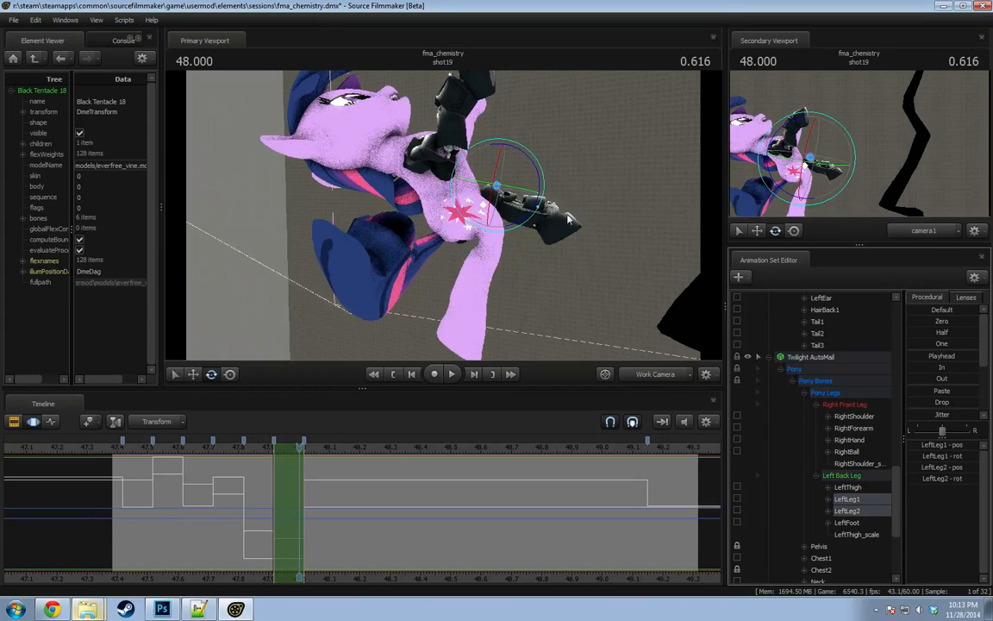
left_click_drag(547, 183, 514, 213)
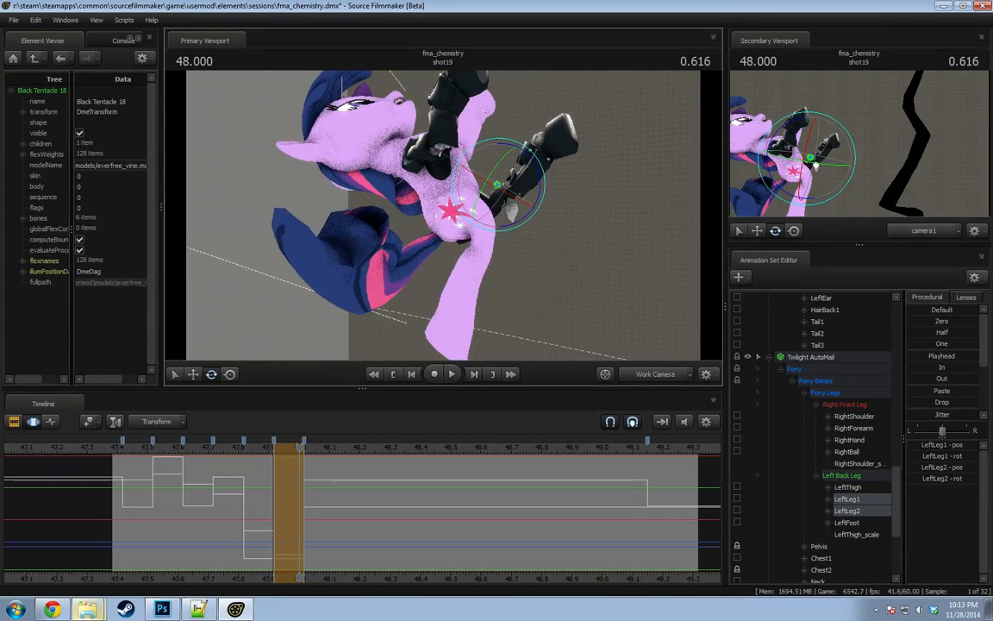
left_click(852, 525)
left_click_drag(580, 120, 543, 97)
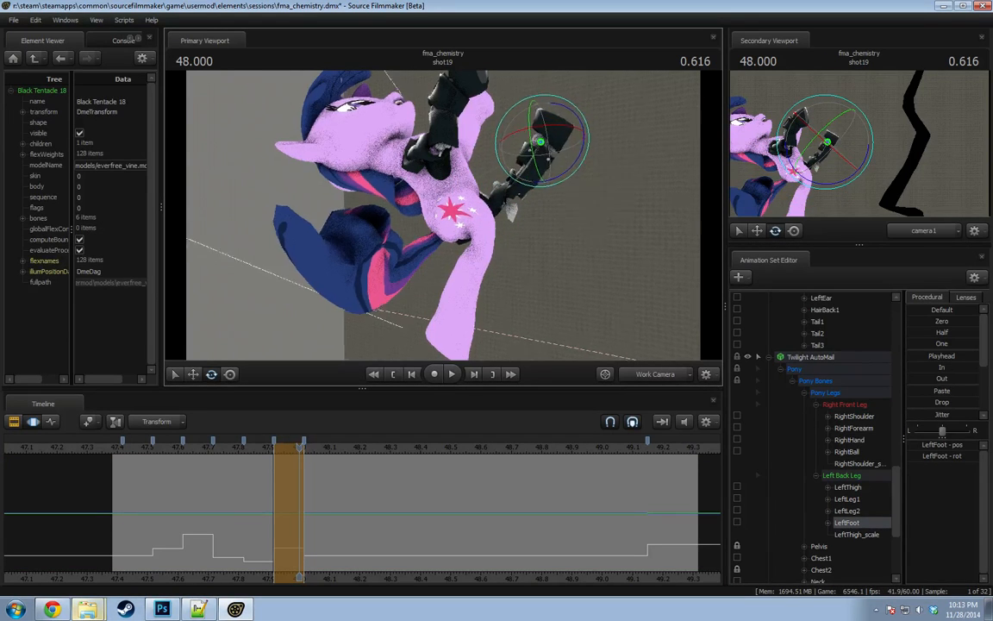
Bend Twilight's upper body further backward at 48.000 and rotate Tail1 so the tail hangs down.
mouse_move(445, 226)
left_mouse_down("alt")
mouse_move(480, 226)
mouse_move(452, 231)
left_mouse_up("alt")
left_click(437, 194, "ctrl")
key("w")
left_click_drag(411, 175, 392, 182)
left_click(439, 252, "ctrl")
key("e")
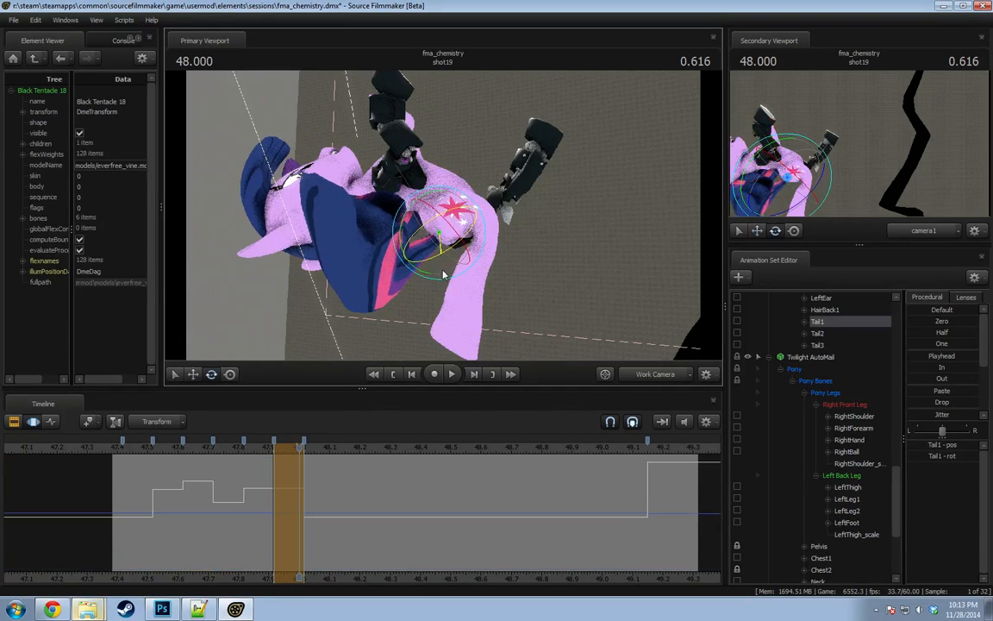
left_click_drag(443, 274, 448, 237)
Rotate Neck and Head at 48.000 so Twilight's head tips back and hangs upside down.
left_click_drag(440, 241, 416, 243, "alt")
left_click(368, 182, "ctrl")
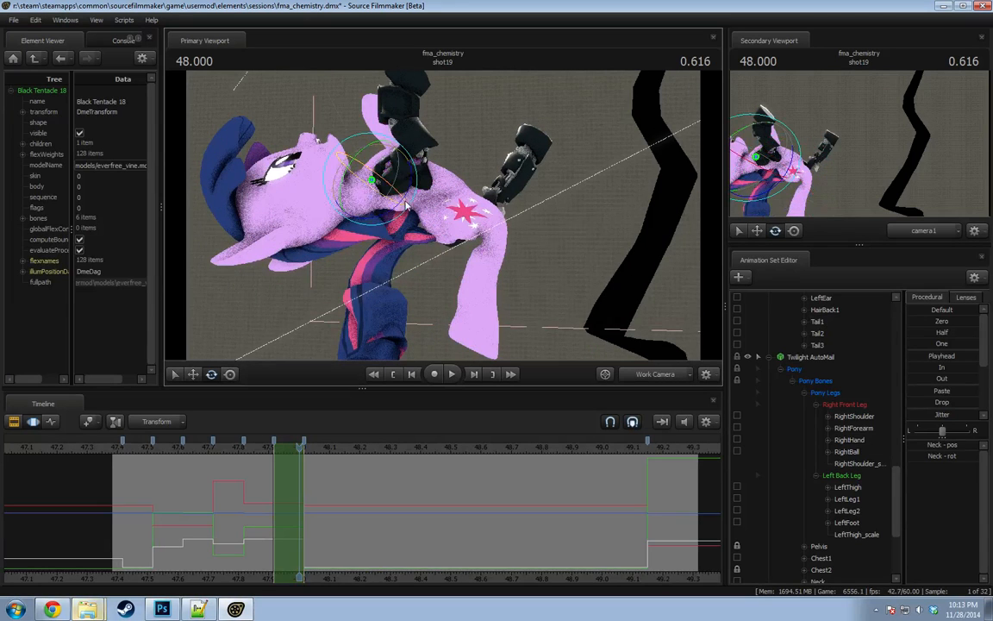
mouse_move(405, 205)
left_mouse_down()
mouse_move(392, 198)
mouse_move(422, 192)
mouse_move(397, 202)
left_mouse_up()
left_click(339, 202, "ctrl")
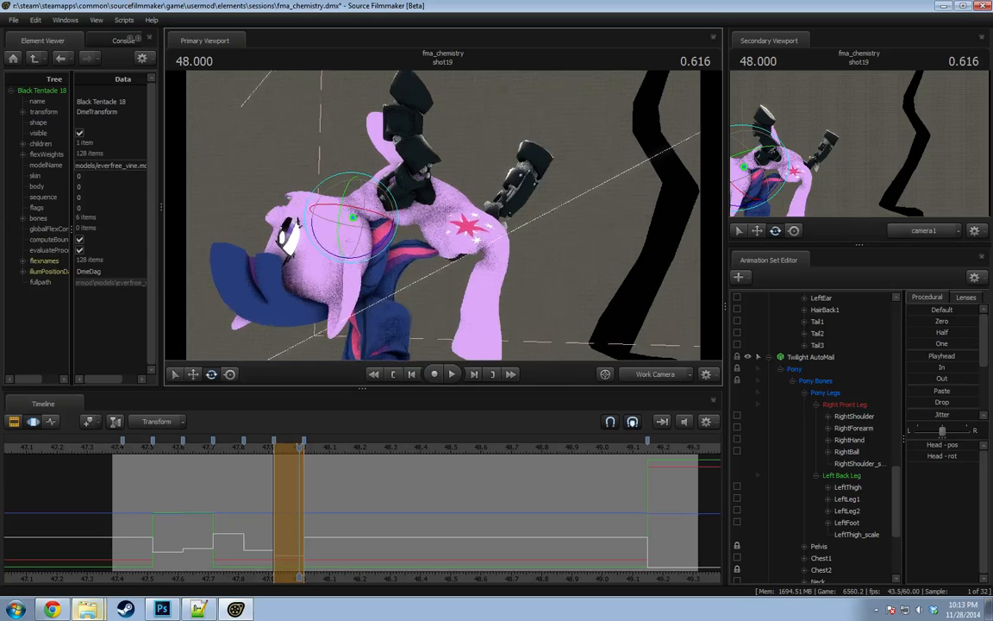
right_click_drag(401, 203, 424, 208, "alt")
Move Pelvis to lift Twilight's whole body slightly at 48.000.
key("w")
left_click_drag(424, 208, 444, 219, "alt")
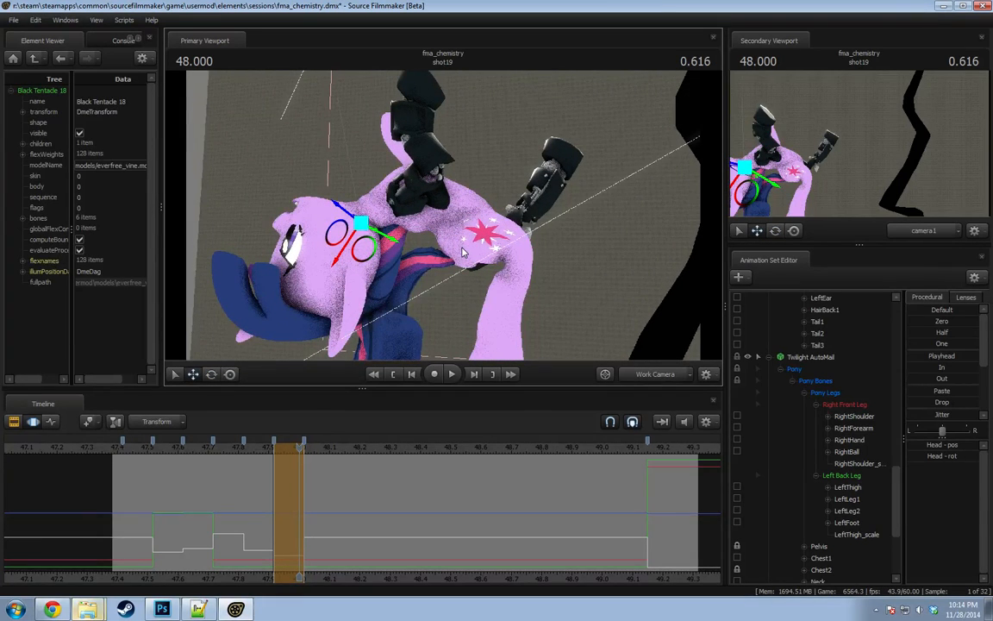
key("ctrl")
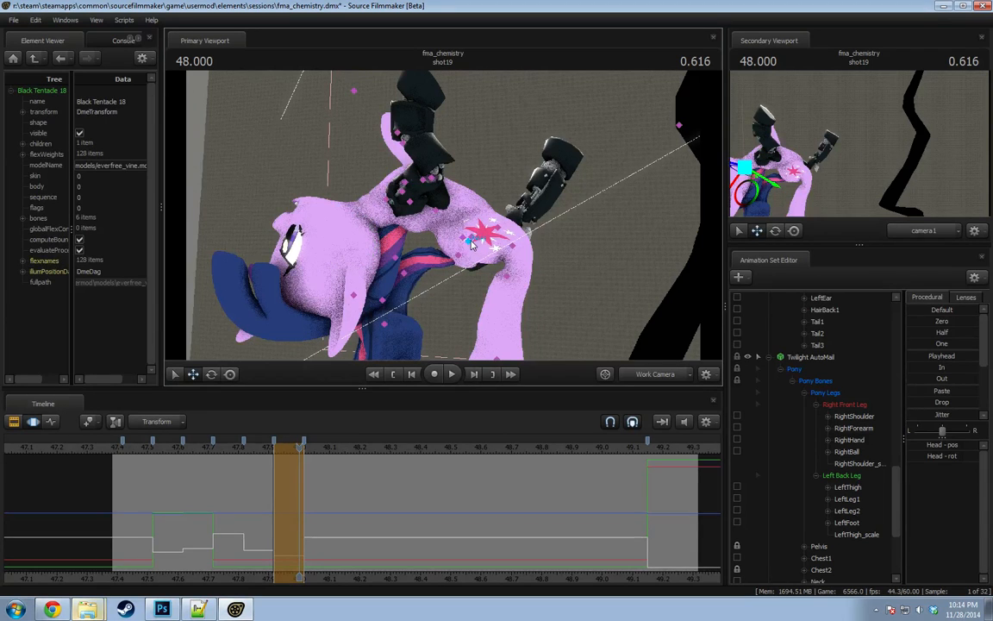
left_click(472, 246)
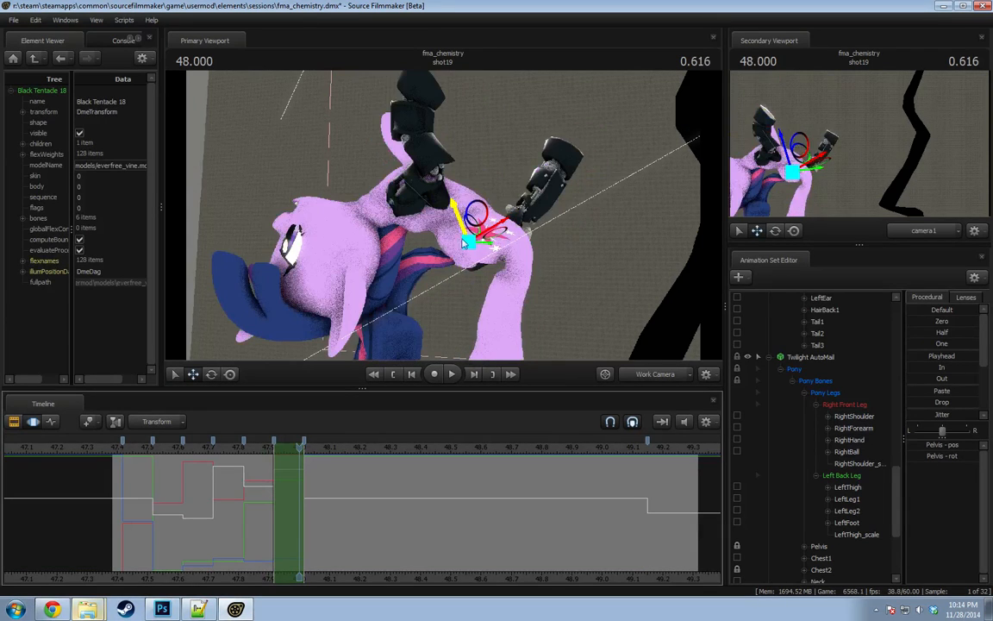
left_click_drag(464, 244, 442, 226)
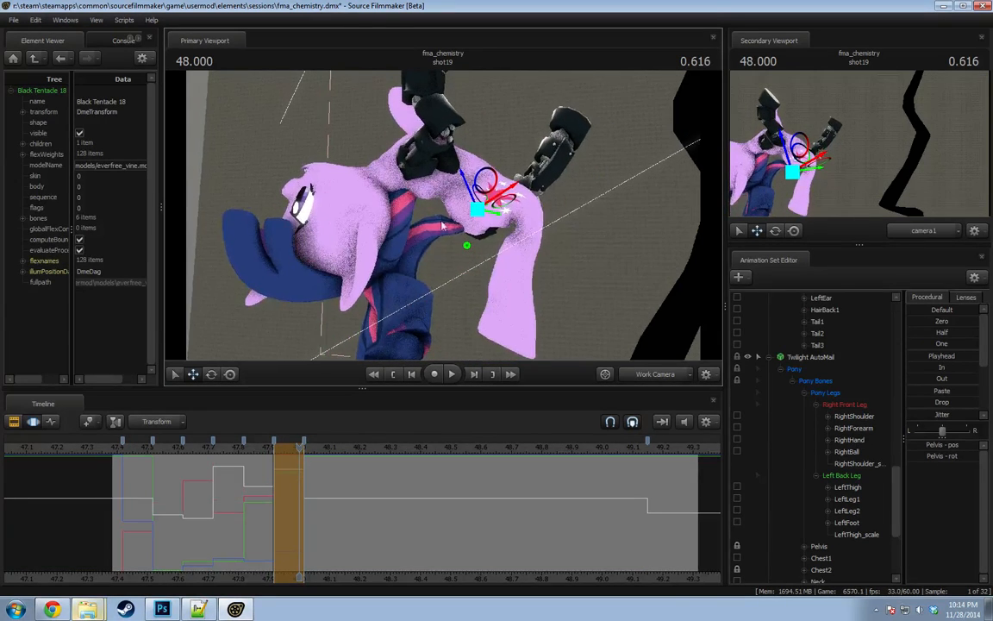
key("ctrl")
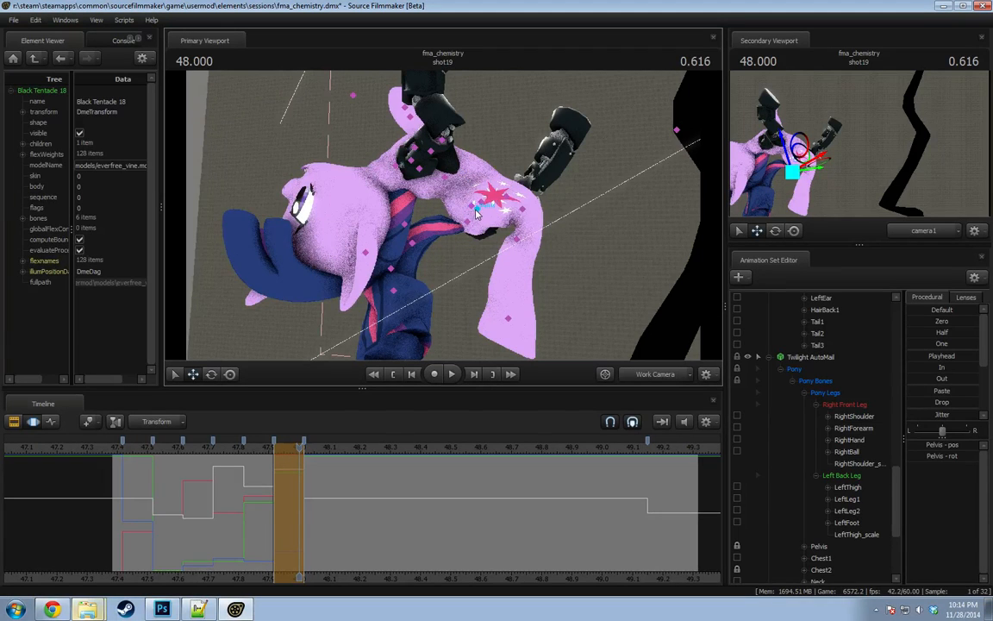
left_click(476, 210, "ctrl")
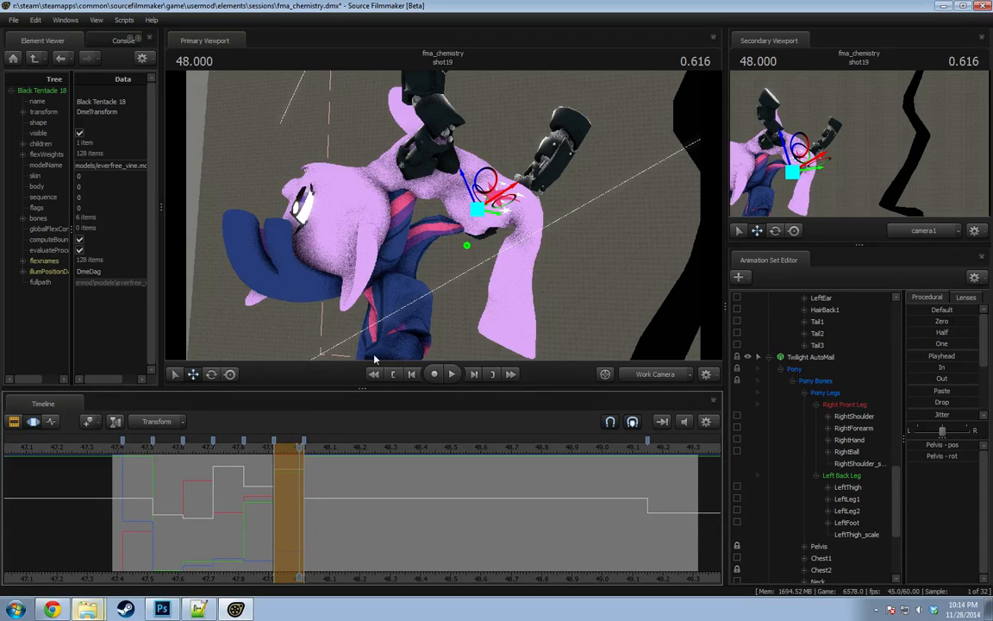
Reposition and rotate Twilight AutoMail's LeftLeg1 at 47.933 so the mechanical back leg extends straight behind the body.
left_click(278, 449)
left_click_drag(405, 211, 431, 206, "alt")
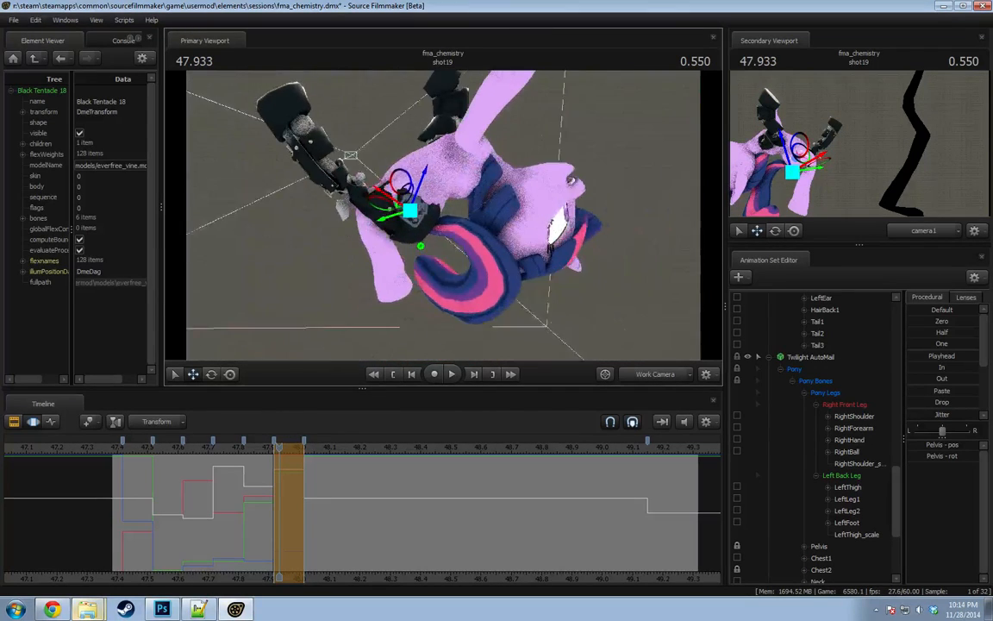
key("ctrl")
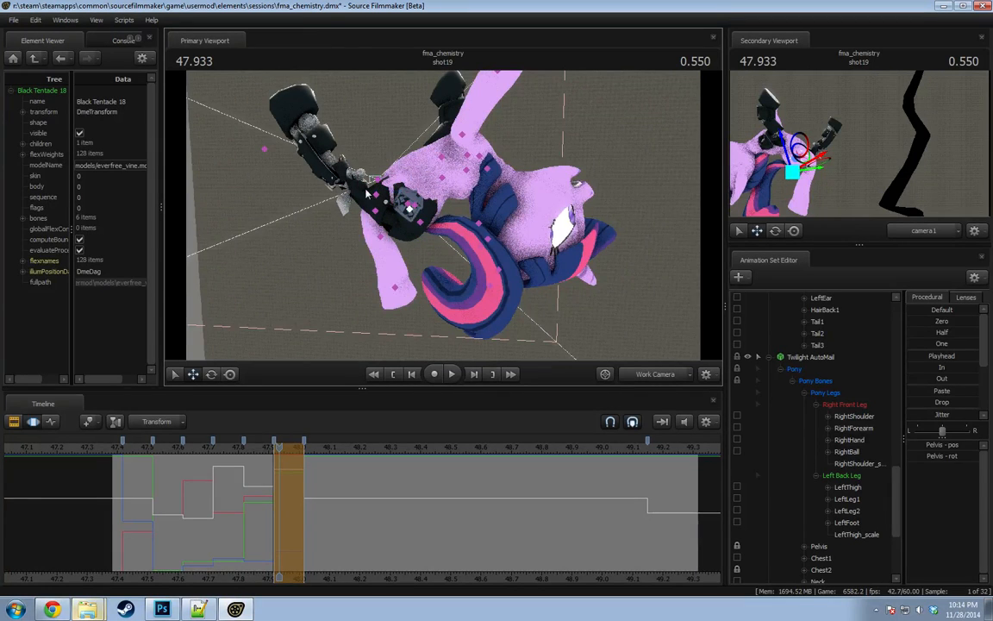
left_click(851, 499)
left_click_drag(564, 224, 517, 203)
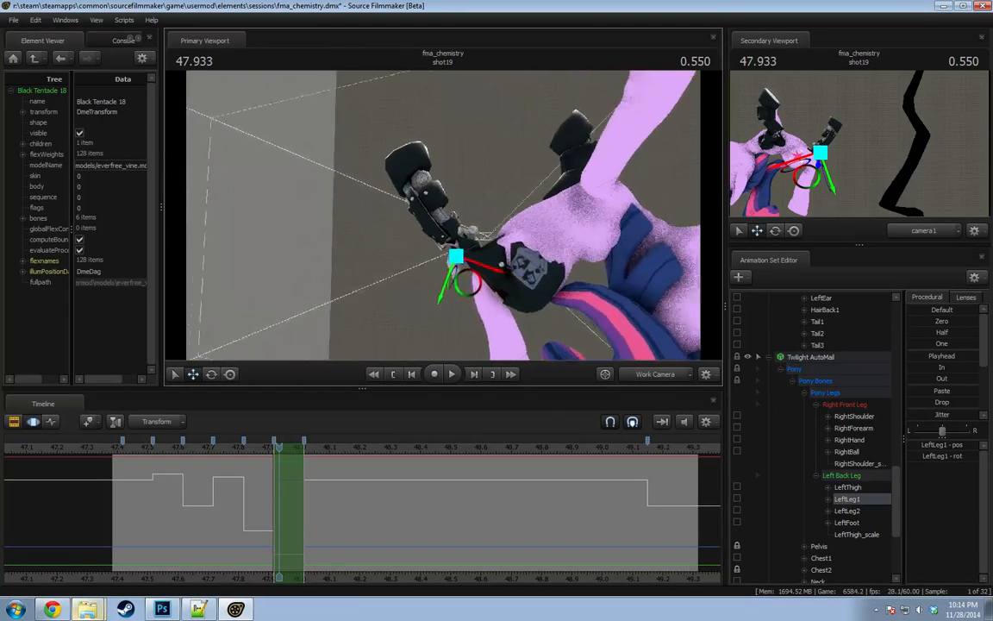
key("w")
left_click_drag(477, 316, 482, 223)
key("e")
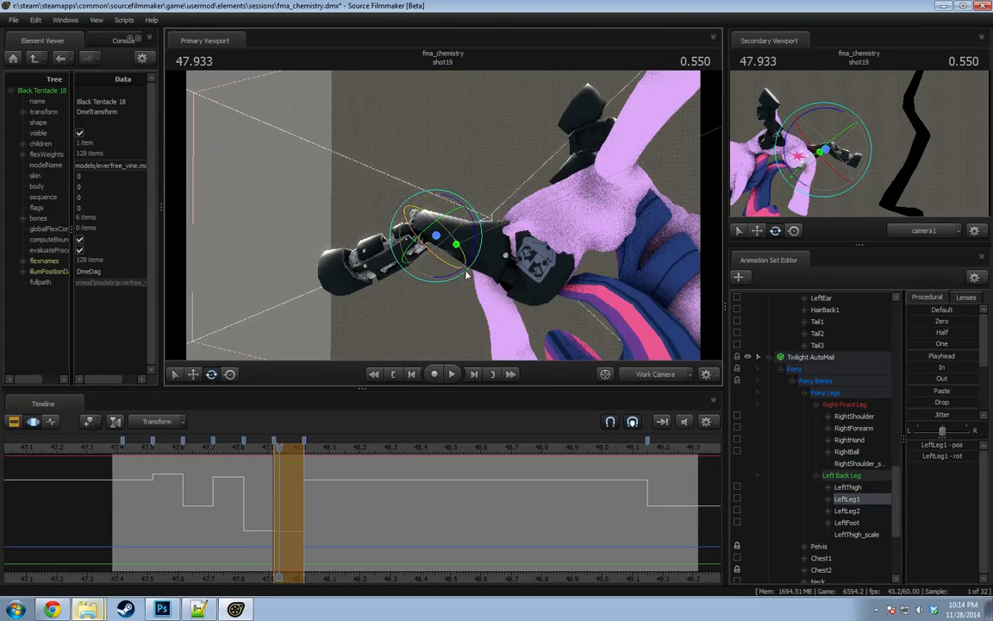
key("shift")
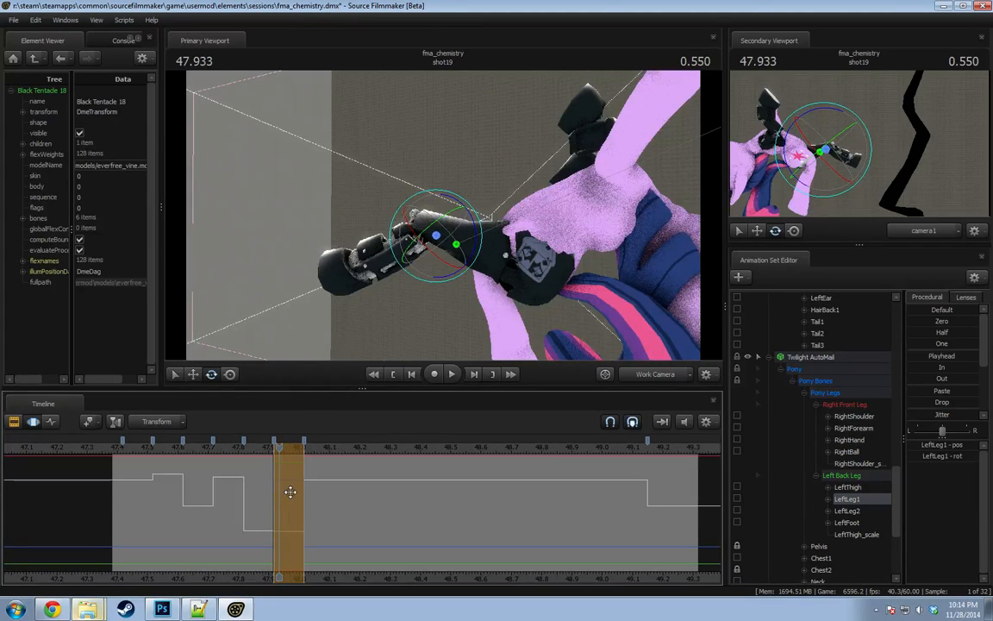
Rotate Twilight AutoMail's LeftFoot at 47.933 to angle the hoof of the extended mechanical back leg.
key("ctrl")
left_click(357, 269, "ctrl")
left_click_drag(346, 275, 472, 215, "alt")
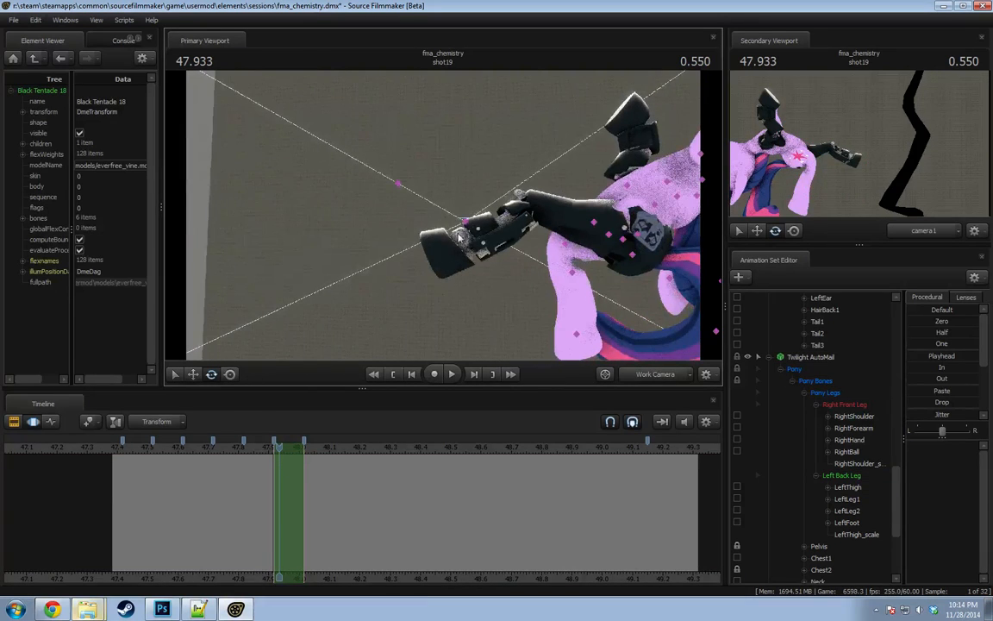
left_click(465, 223, "ctrl")
left_click(861, 455)
left_click(846, 523)
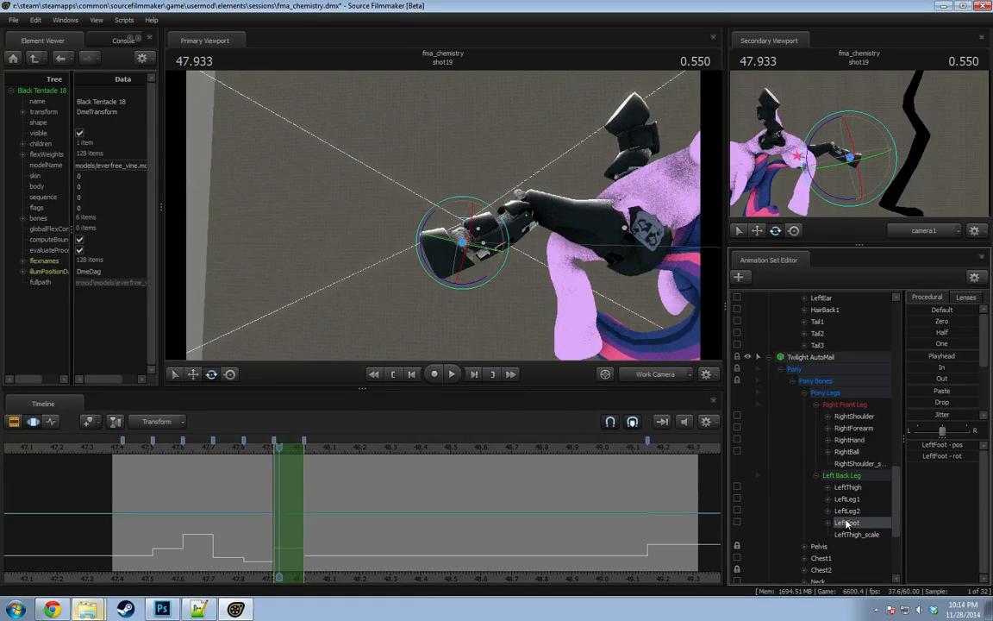
left_click_drag(470, 216, 275, 258)
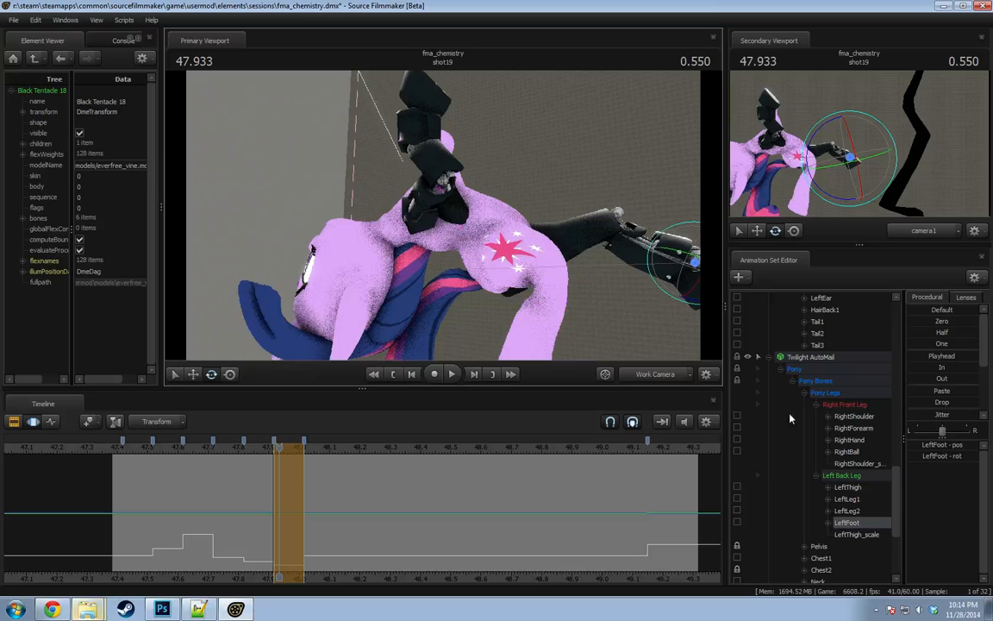
Apply the Playhead preset to RightShoulder of both Twilight Body and Twilight AutoMail using their pose at 49.216.
left_click(855, 418)
left_click_drag(491, 258, 517, 263, "alt")
left_click_drag(405, 194, 447, 187)
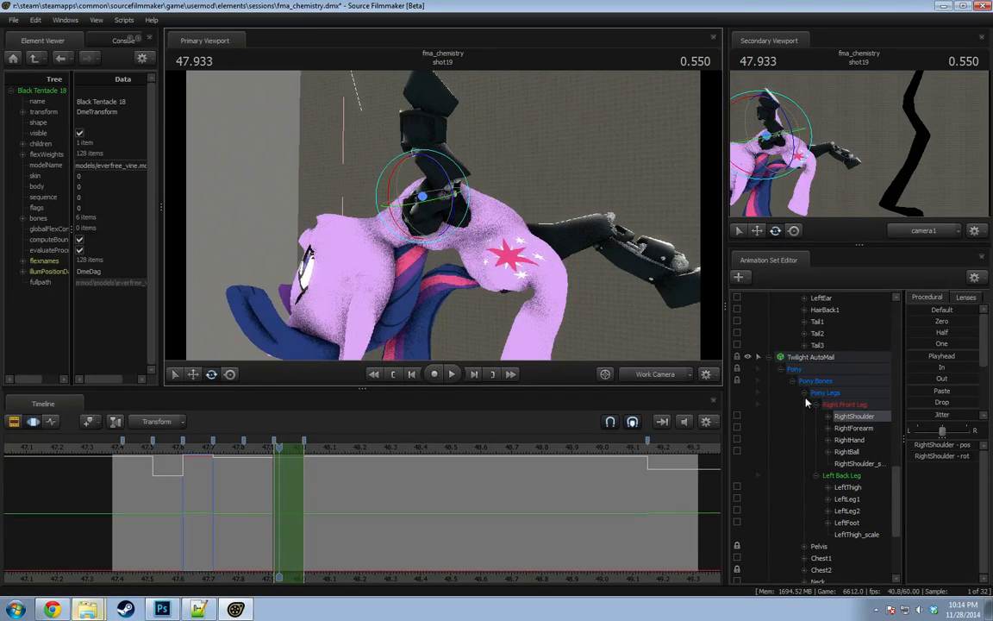
scroll(866, 408, "up", 7)
scroll(866, 411, "up", 2)
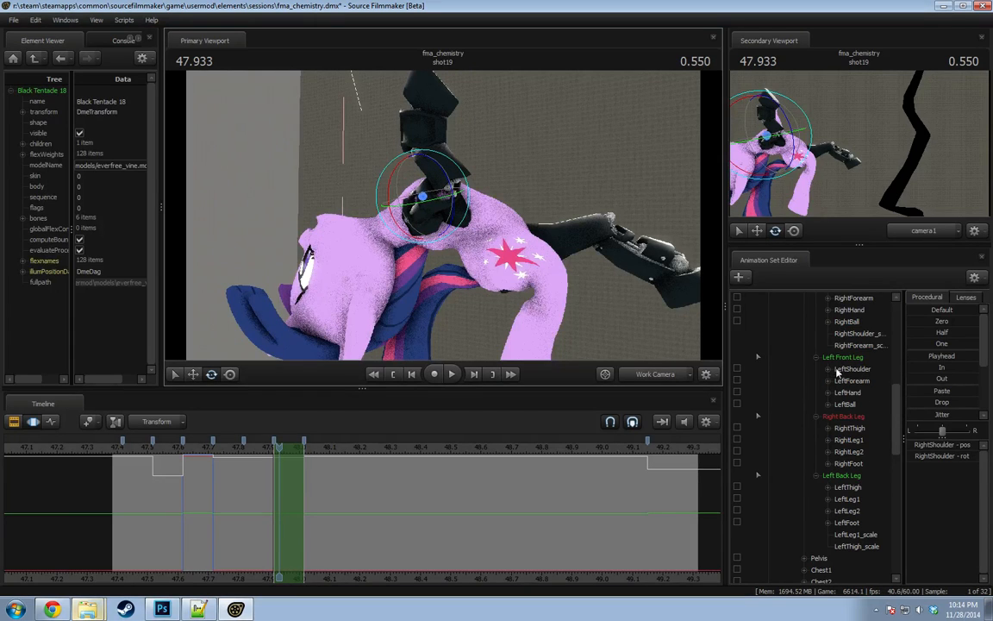
scroll(858, 362, "up", 2)
left_click(670, 448)
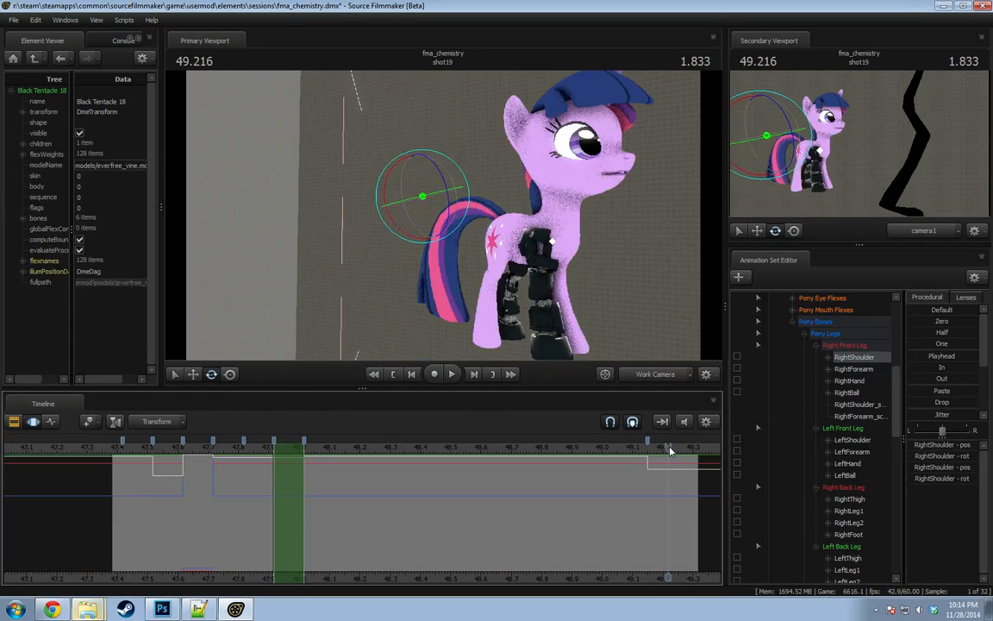
left_click_drag(933, 359, 979, 358)
scroll(880, 420, "down", 6)
scroll(875, 426, "down", 4)
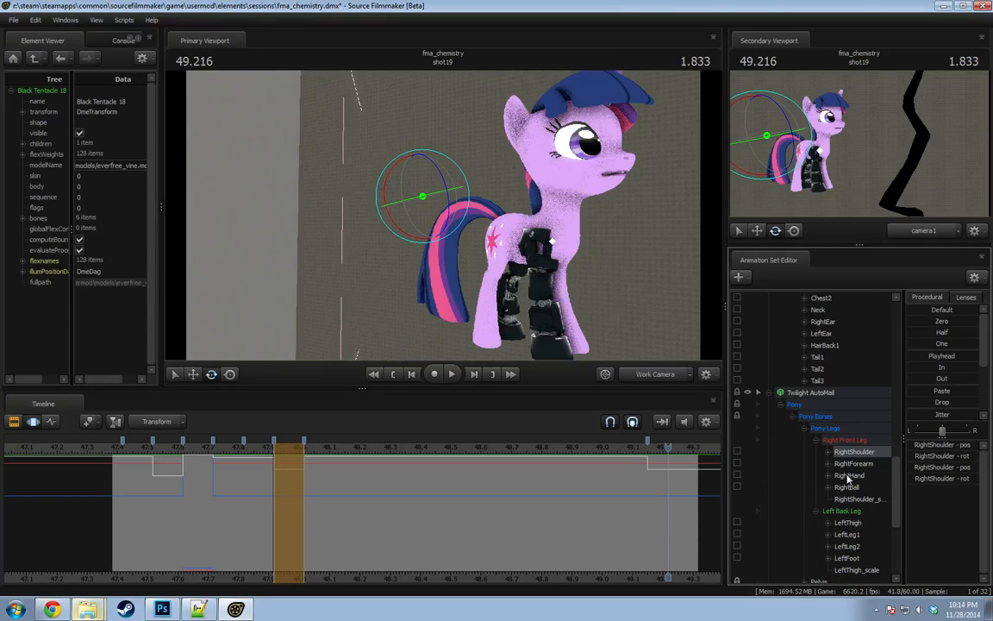
Rotate both RightShoulder controls together at 47.983 to swing the mechanical front leg toward the rear.
left_click_drag(245, 449, 293, 449)
left_click_drag(462, 298, 367, 298, "alt")
left_click_drag(437, 173, 427, 193)
left_click_drag(428, 193, 224, 194, "alt")
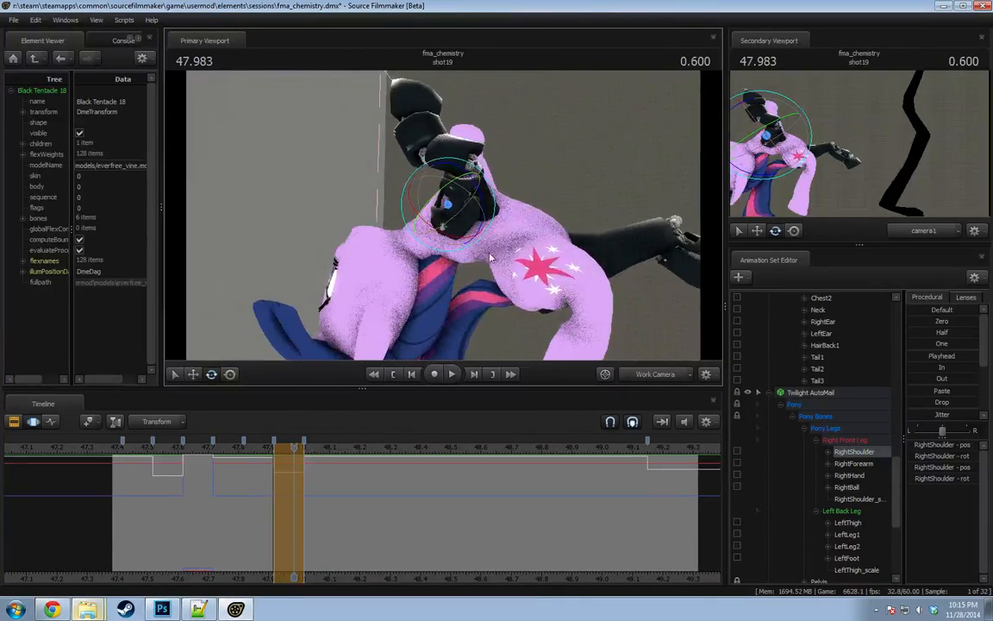
left_click_drag(466, 181, 484, 218)
Rotate Twilight AutoMail's RightForearm at 47.983 so the lower mechanical front leg points back over the hips.
scroll(873, 496, "down", 1)
left_click(853, 428)
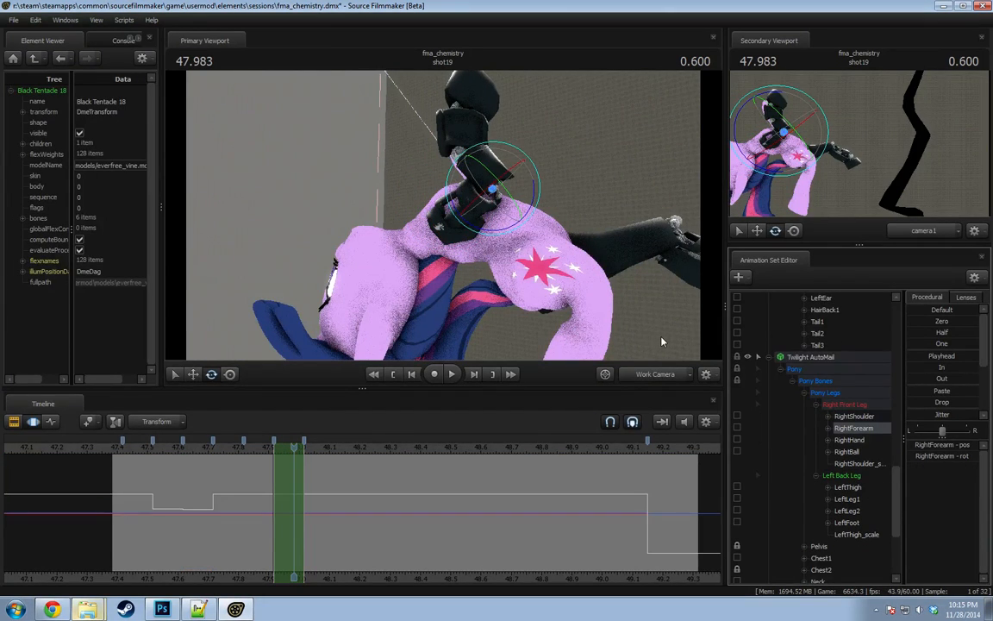
left_click_drag(632, 256, 639, 247, "alt")
left_click_drag(518, 207, 532, 204)
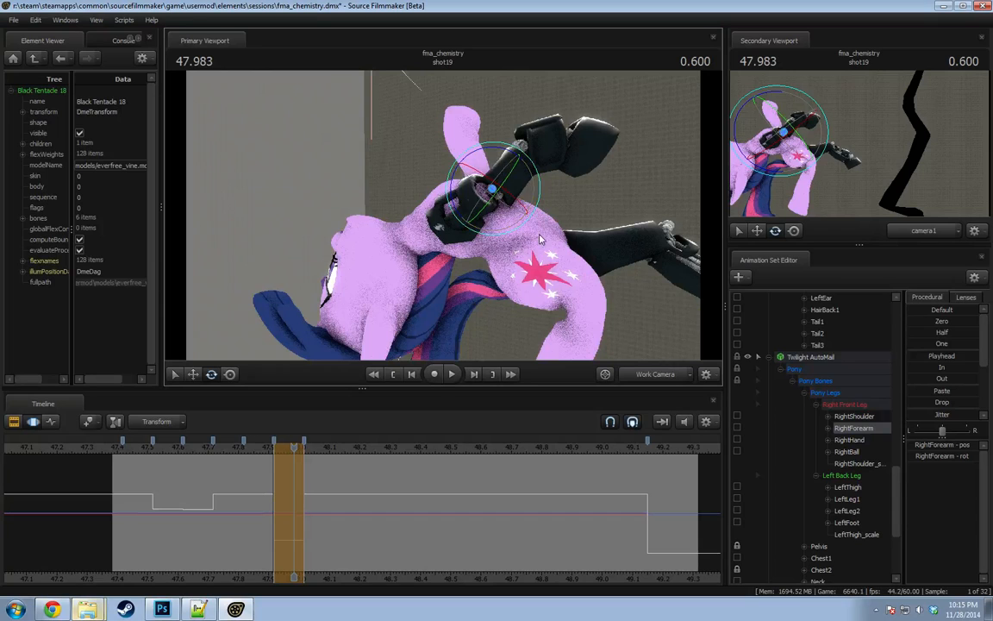
Rotate LeftShoulder at 47.983 to swing the left front leg toward the head, and adjust the Neck rotation.
left_click(445, 220)
left_click_drag(445, 219, 424, 192)
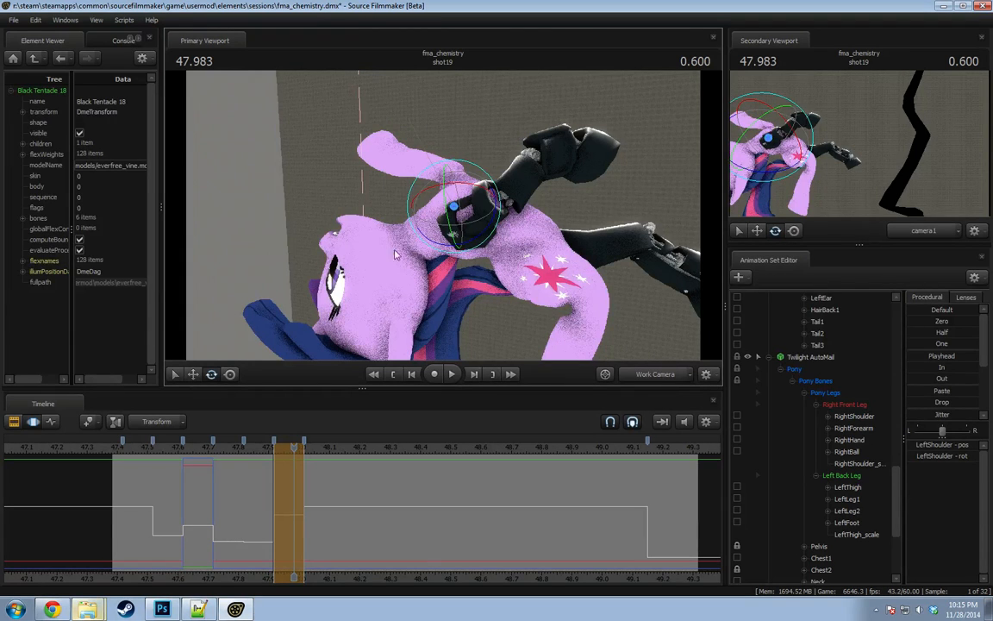
left_click(397, 215)
left_click_drag(420, 216, 473, 220)
left_click_drag(532, 229, 434, 276)
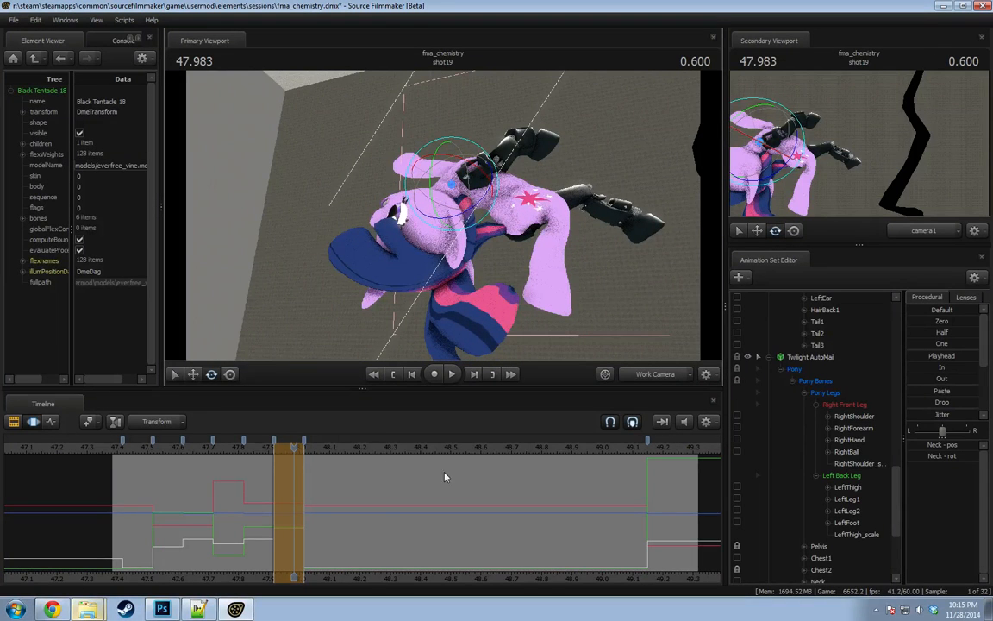
Scrub back through the posed intervals and play the shot to check Twilight's tumble.
left_click_drag(226, 524, 294, 543)
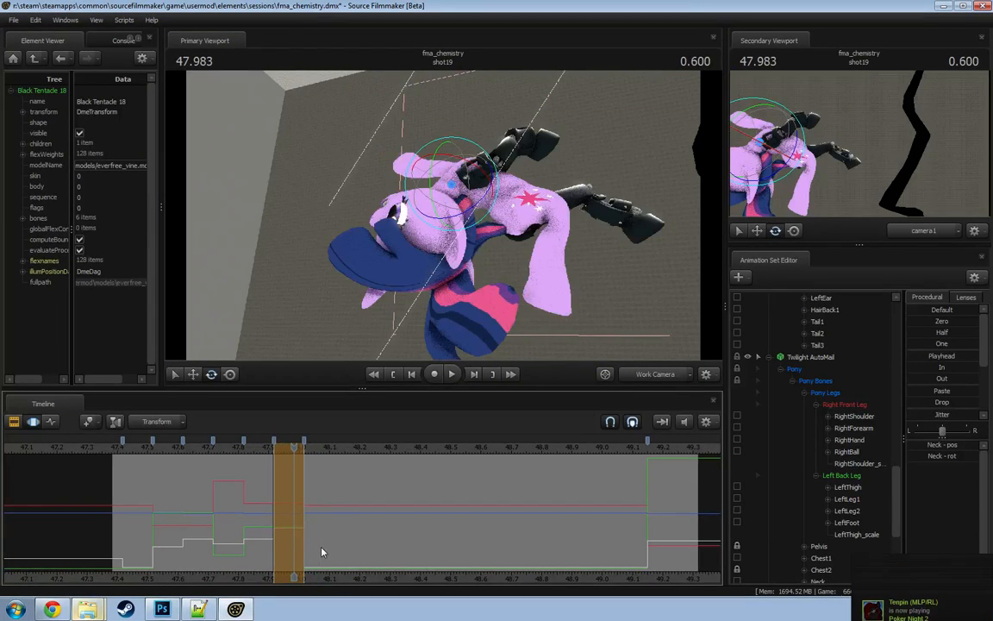
left_click_drag(230, 461, 263, 459)
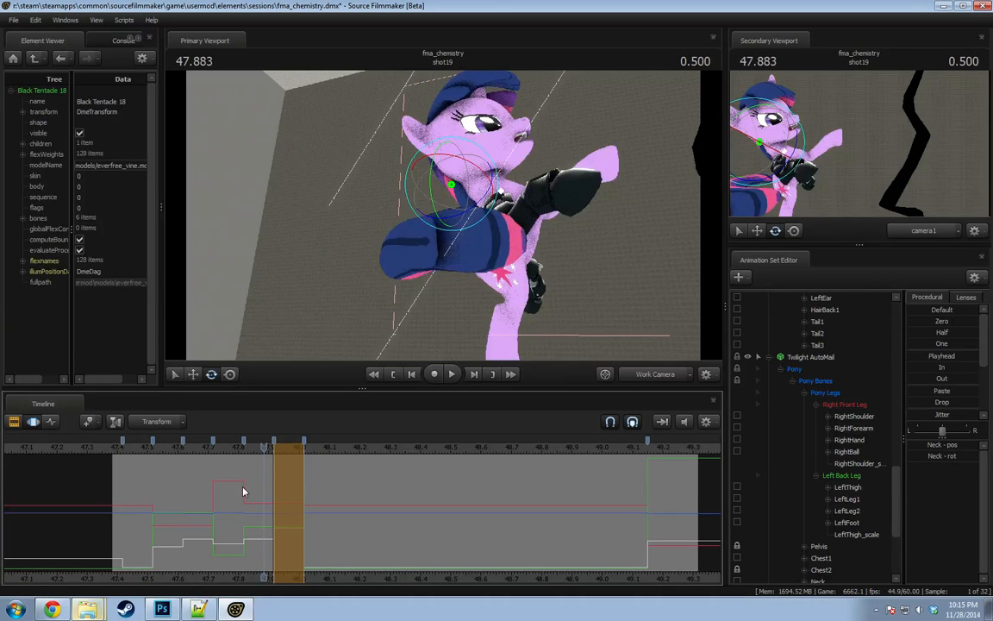
key("space")
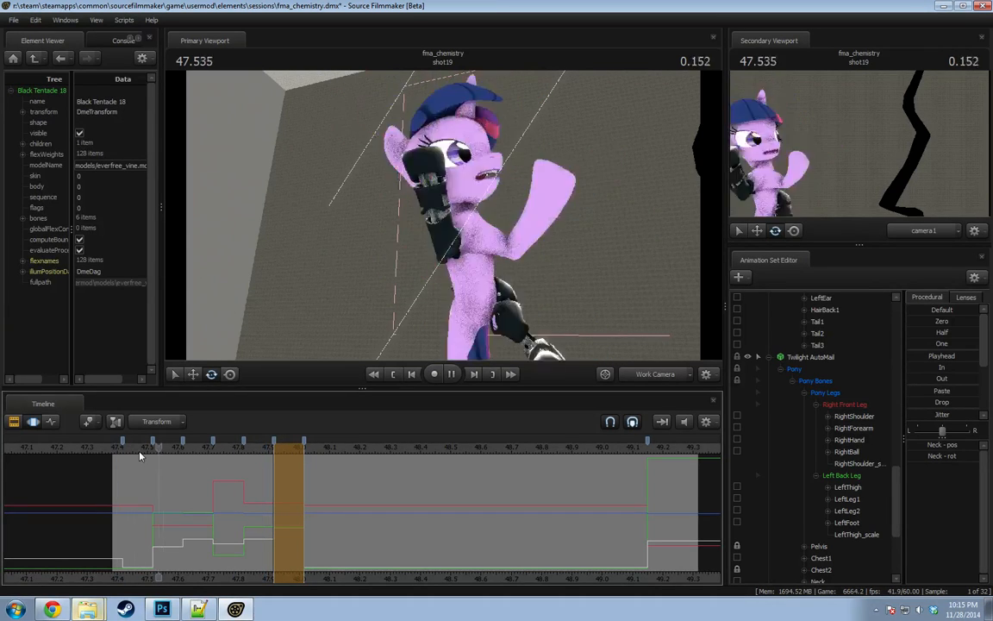
Play back the shot to check the posed animation so far.
key("space")
key("space")
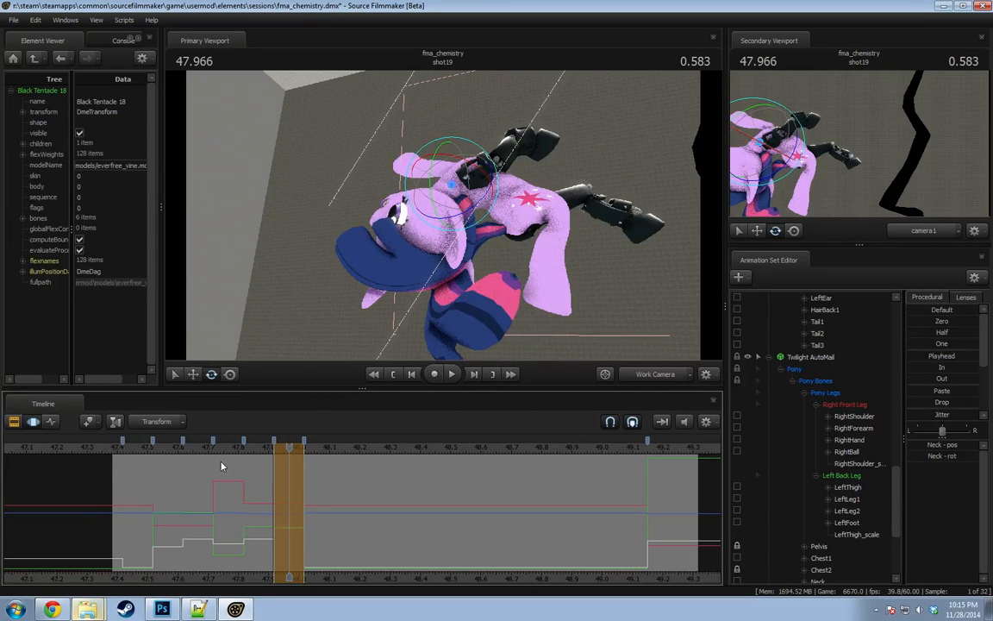
key("Escape")
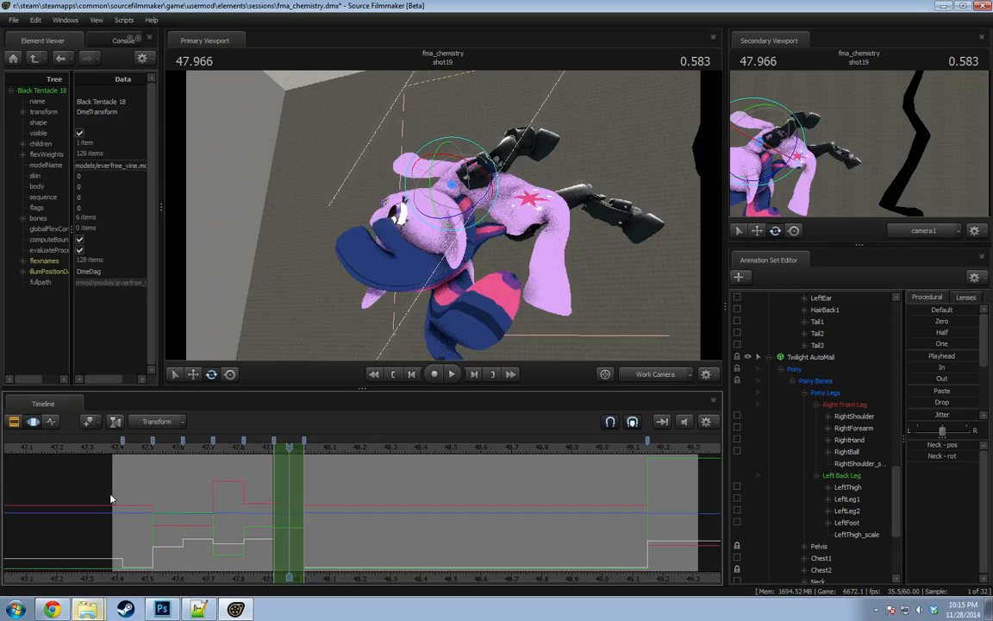
Try smoothing the stepped poses of Twilight AutoMail and Twilight Body between about 47.4 and 48.05 with a procedural preset.
left_click_drag(118, 491, 314, 497, "shift")
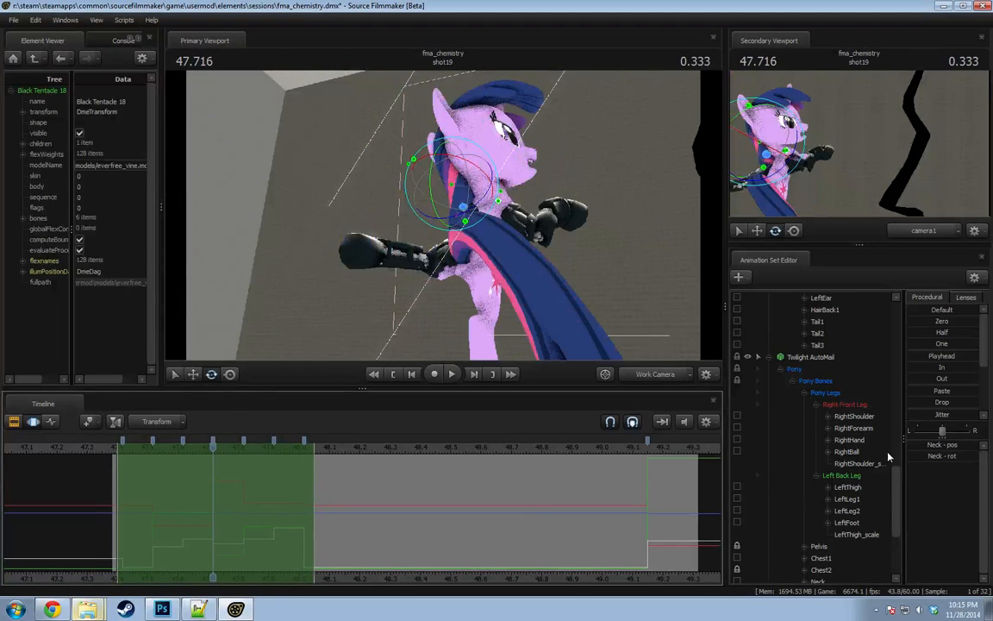
scroll(887, 456, "up", 5)
left_click(826, 532)
scroll(826, 533, "up", 9)
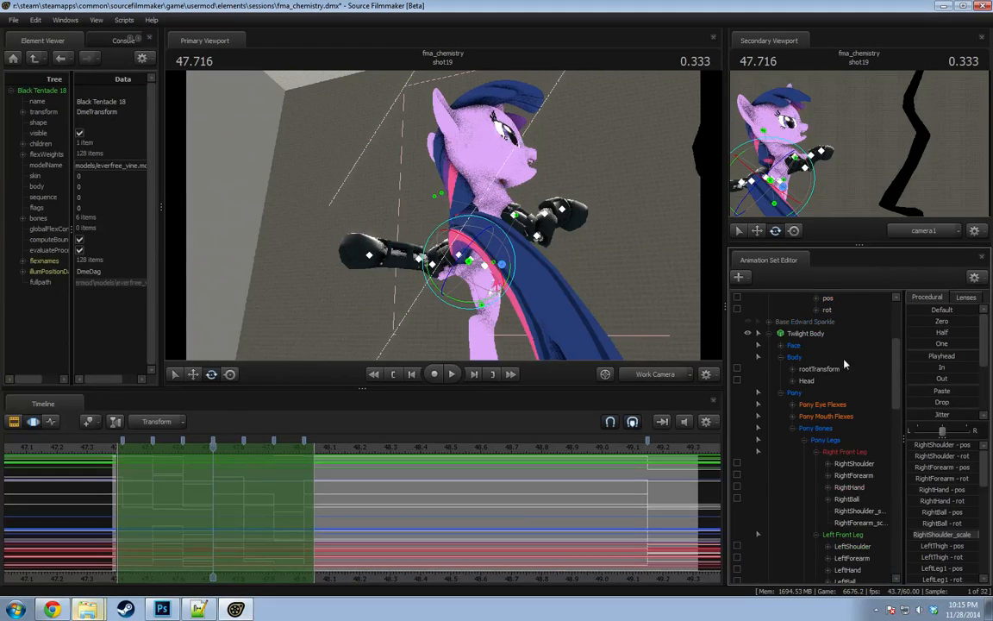
left_click(823, 335)
scroll(938, 398, "down", 2)
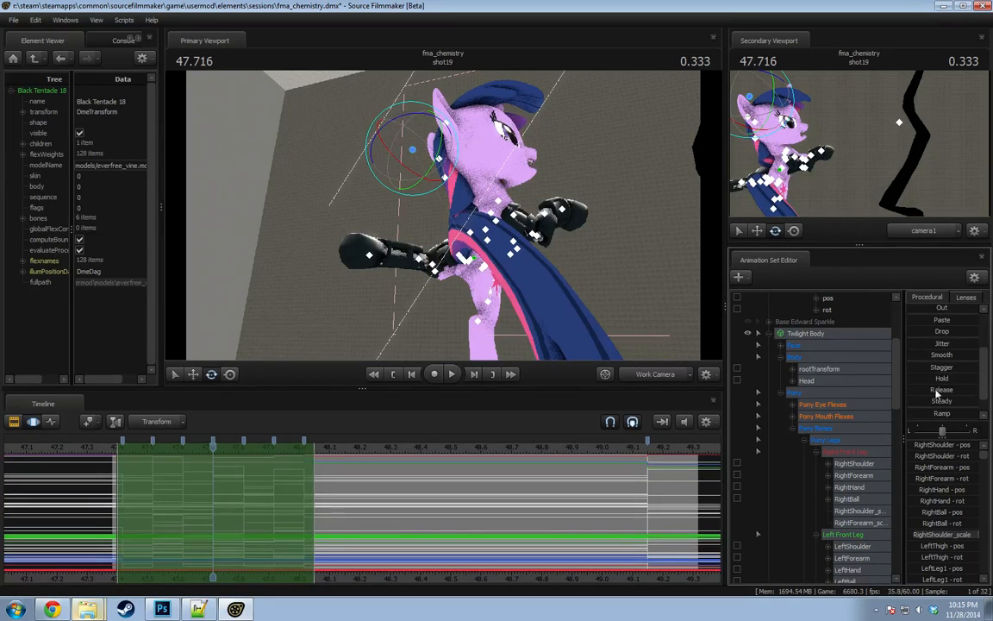
scroll(937, 416, "down", 1)
left_click(937, 415)
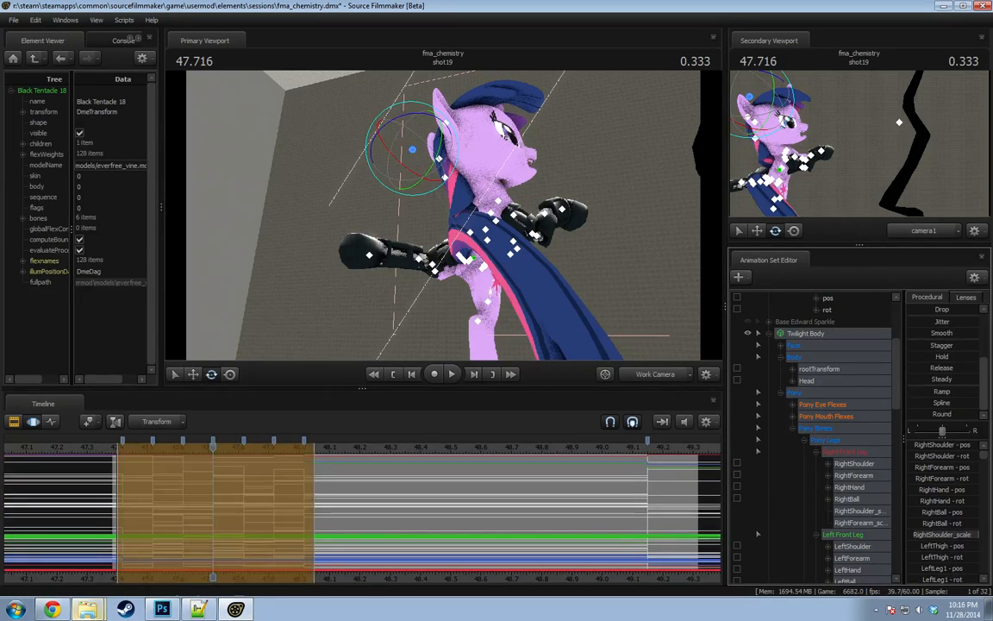
Play the shot from its start to review the smoothed motion.
left_click(114, 455)
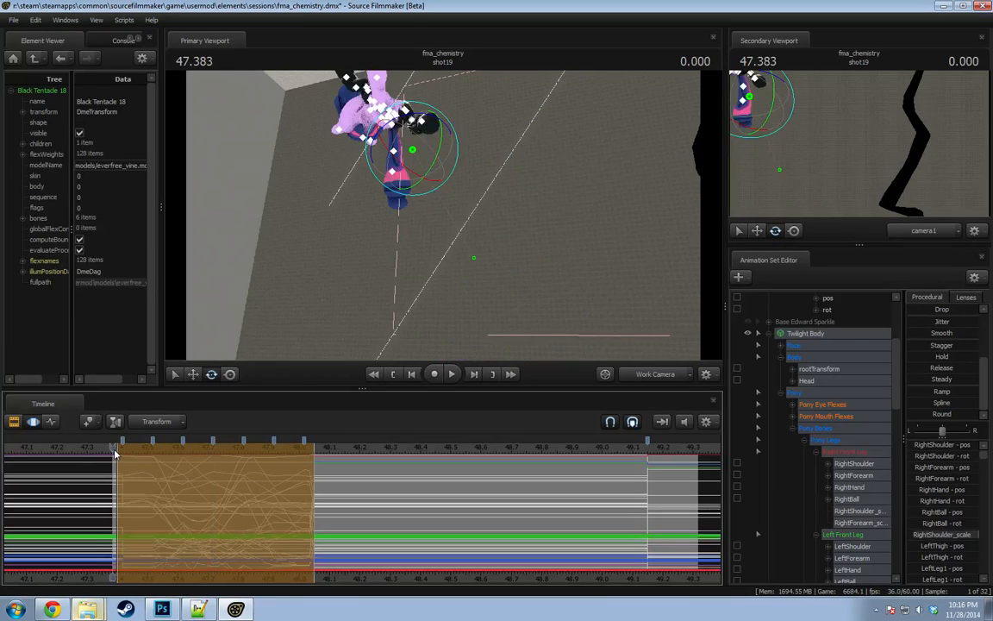
key("space")
key("space")
left_click(113, 455)
key("space")
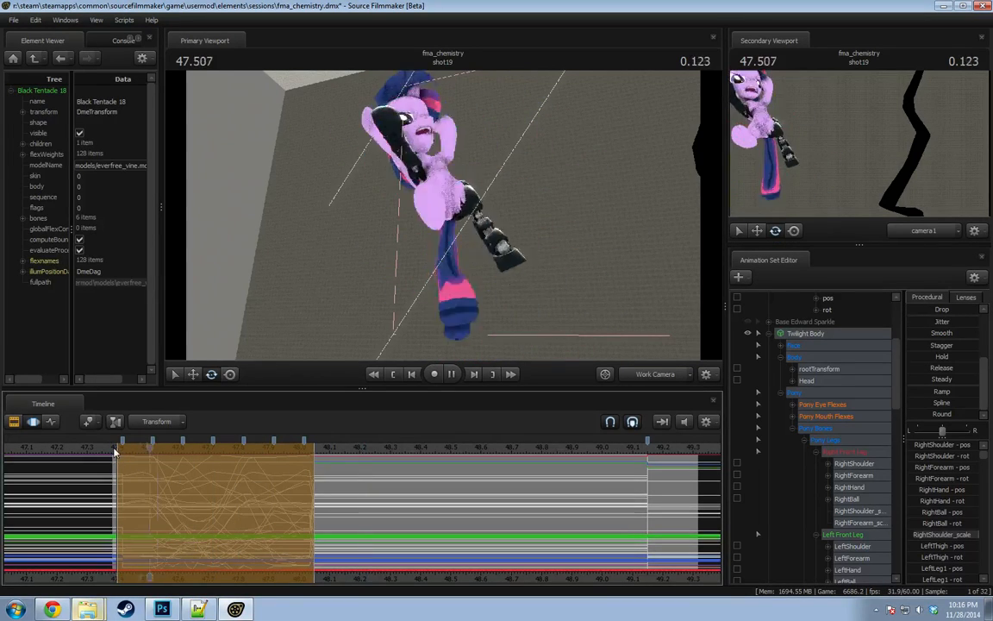
key("space")
Undo the smoothing and discard the time selection over the stepped poses.
left_click(120, 473)
left_click_drag(119, 473, 339, 483)
key("ctrl+z")
left_click(292, 495)
key("Escape")
Paste the preceding pose at 47.966 into the time range from about 48.02 to 48.12 for both Twilight models.
left_click(294, 454)
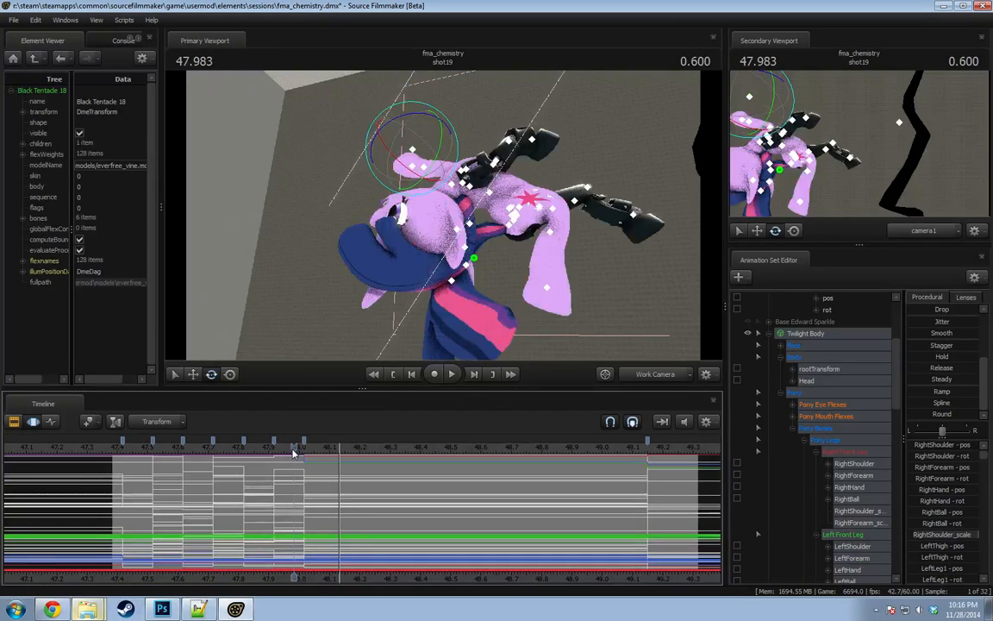
scroll(283, 496, "up", 5)
left_click_drag(295, 453, 368, 500, "shift")
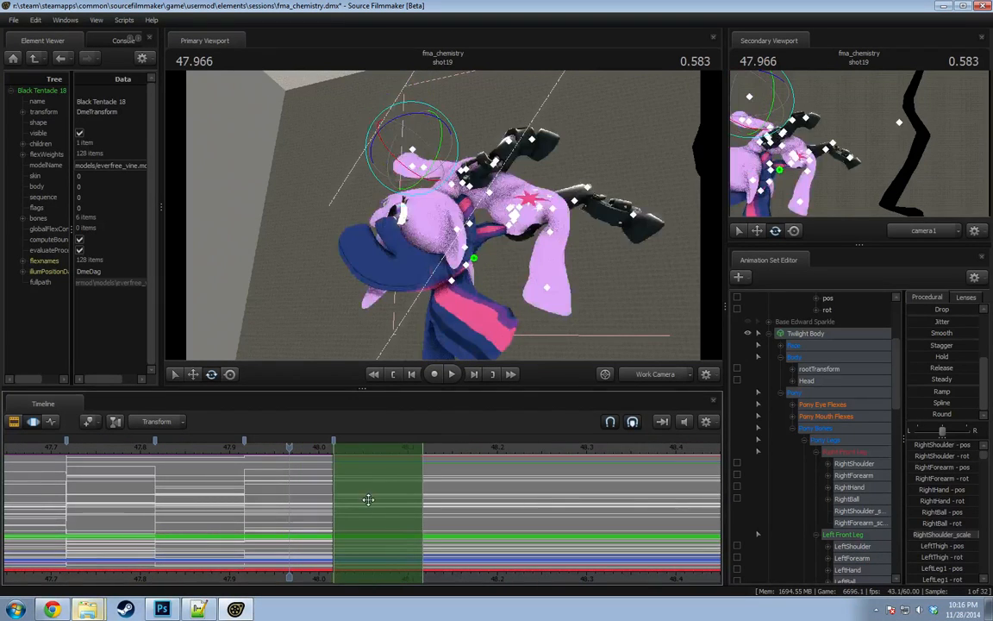
left_click(345, 459)
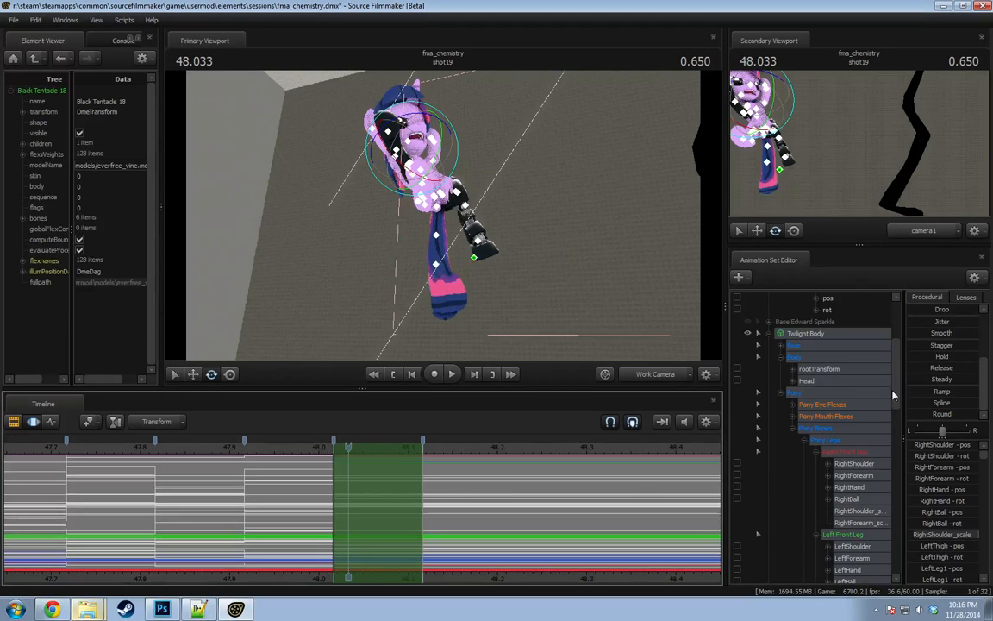
scroll(913, 393, "up", 2)
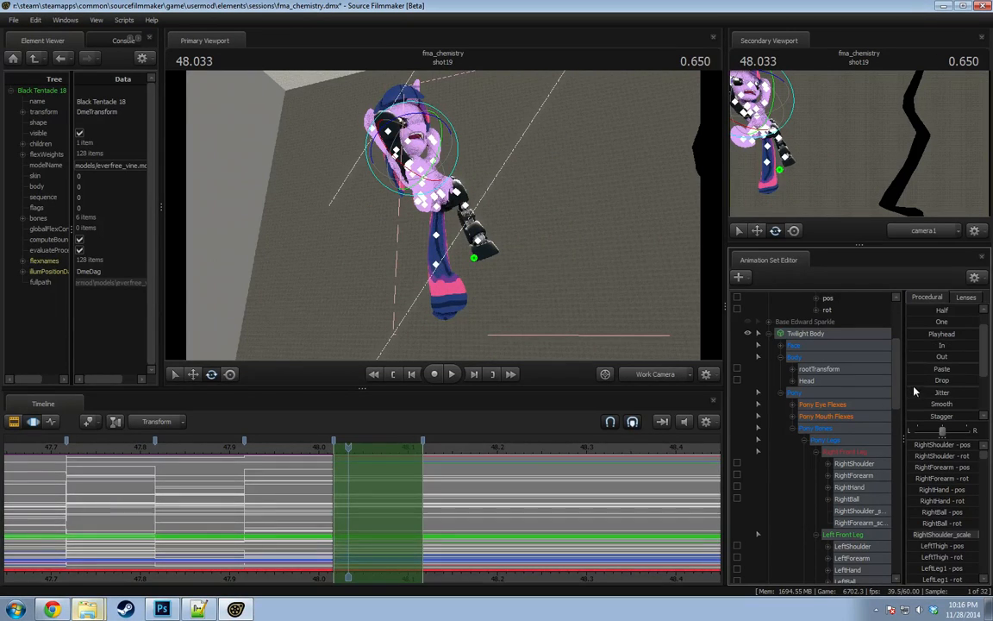
double_click(941, 369)
key("Return")
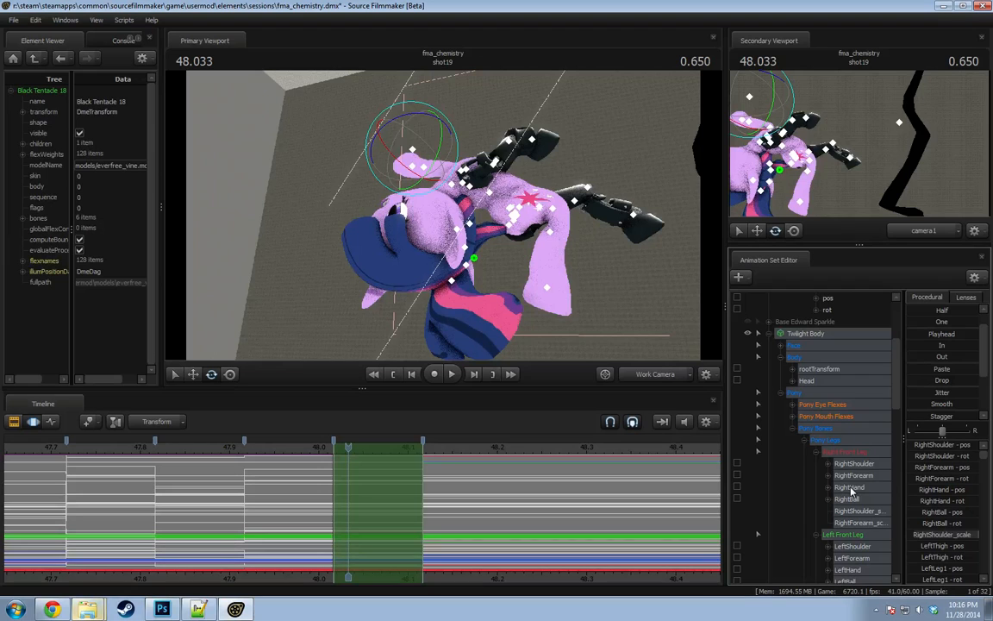
Reposition and rotate Twilight Body's Pelvis to continue the tumble, comparing its placement at 48.033 with the preceding pose.
scroll(833, 480, "down", 6)
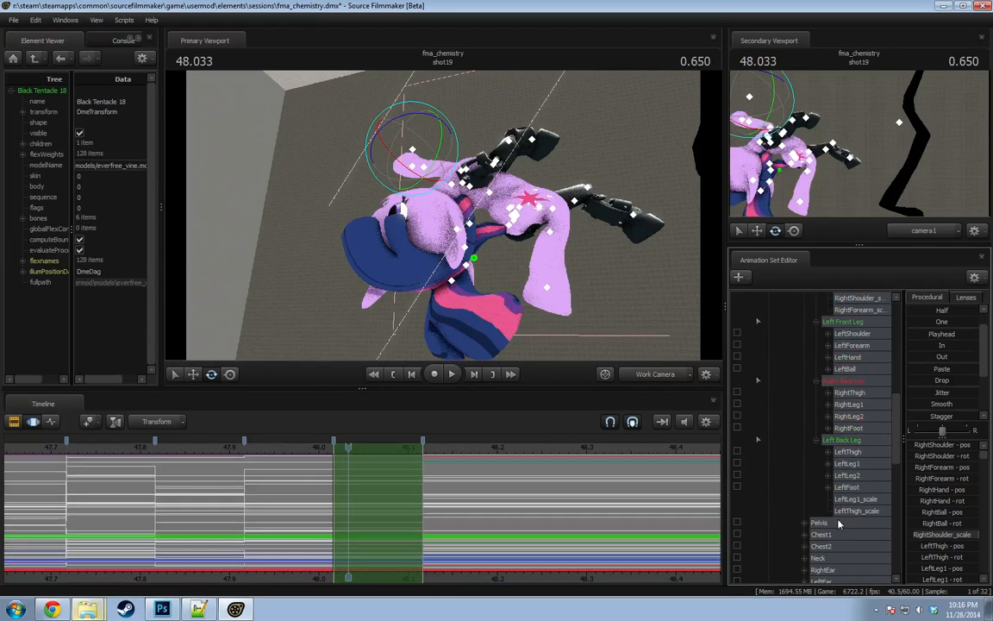
left_click(826, 523)
left_click_drag(583, 337, 663, 308)
key("w")
key("e")
left_click_drag(418, 261, 452, 251)
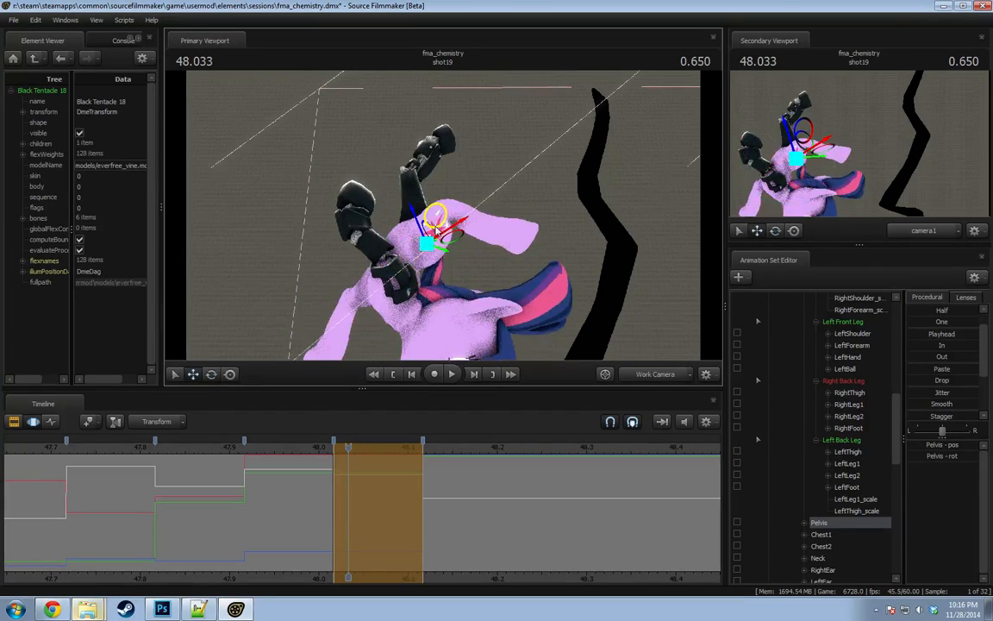
left_click_drag(385, 209, 442, 282)
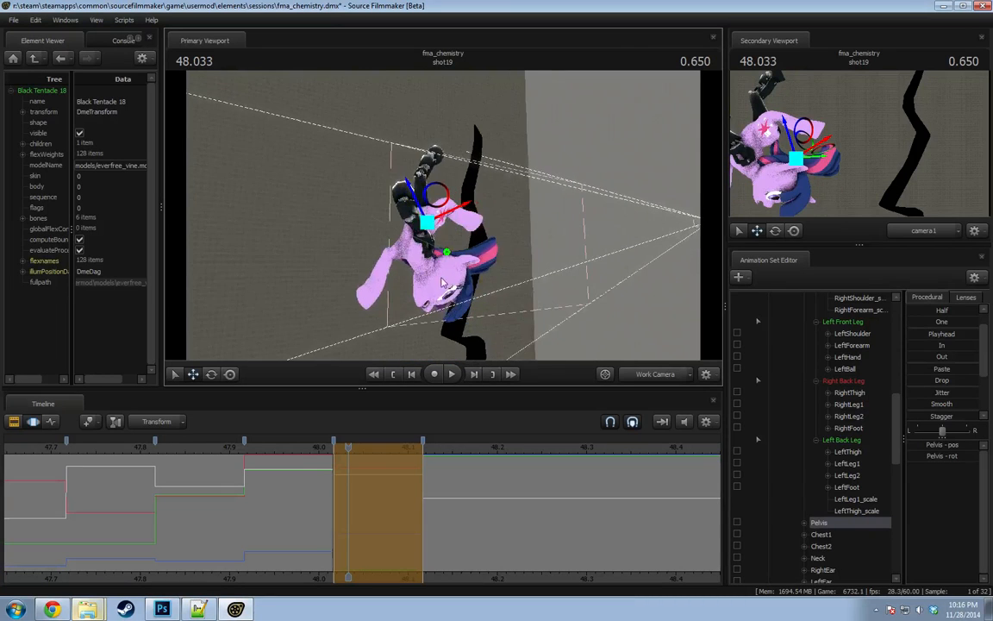
key("shift")
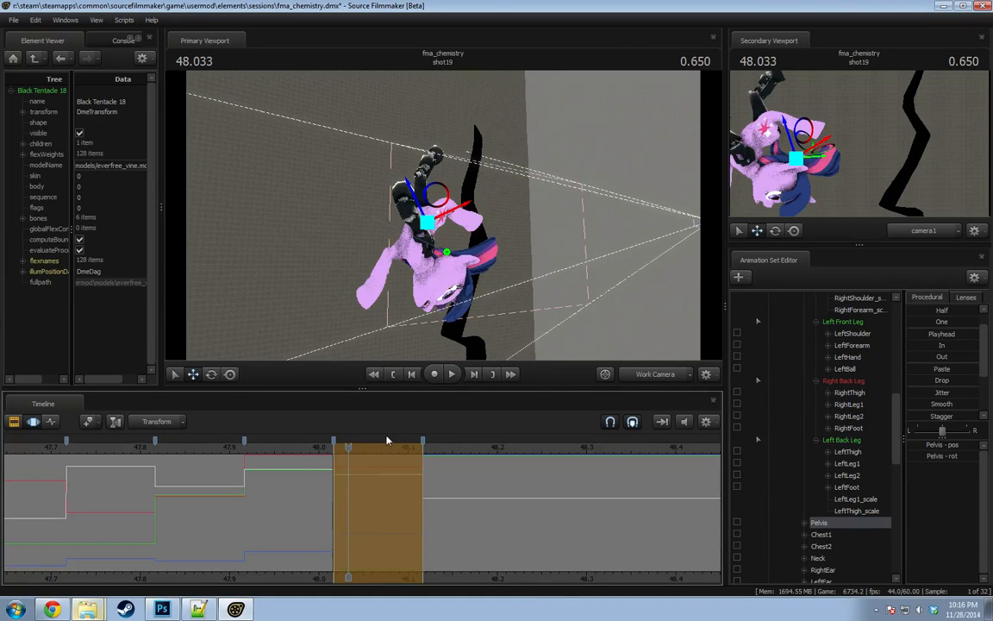
left_click_drag(436, 295, 515, 302)
left_click_drag(436, 225, 423, 204)
key("shift")
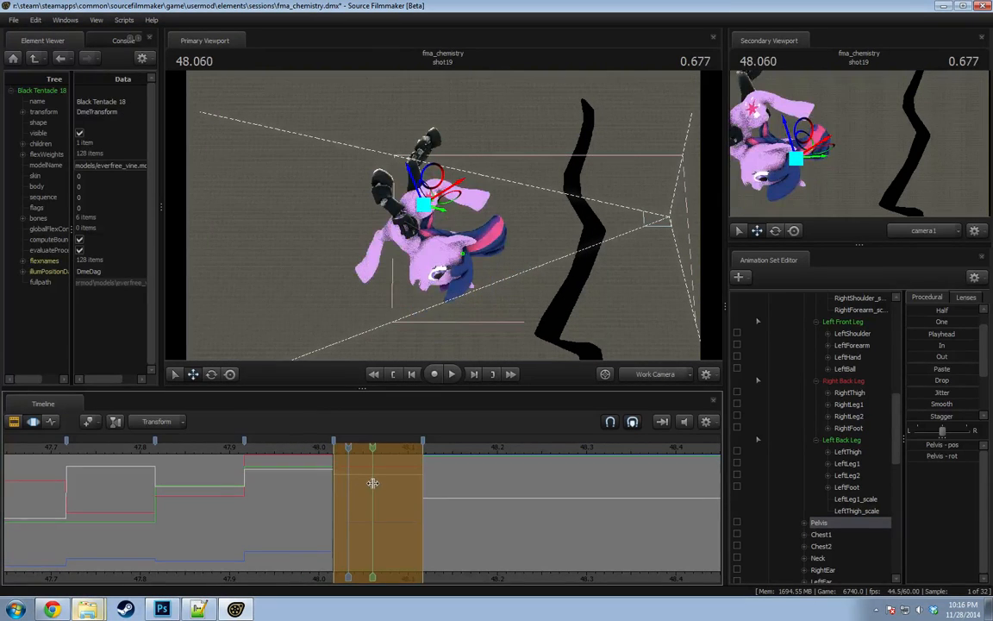
left_click_drag(423, 205, 445, 219)
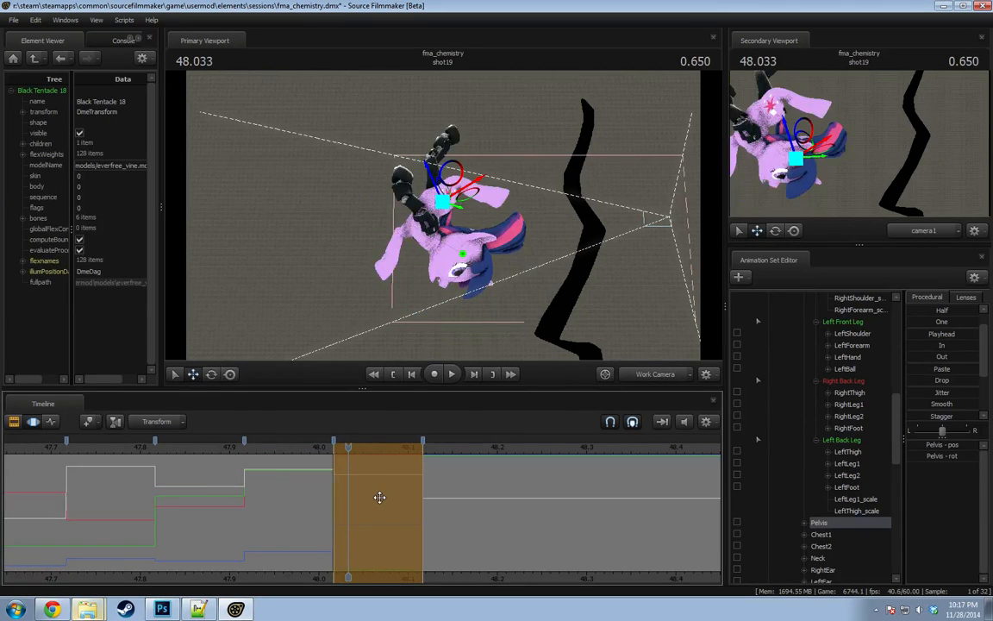
Rotate the RightThigh and RightLeg2 bones so the right back leg angles down toward the head.
left_click(423, 222, "ctrl")
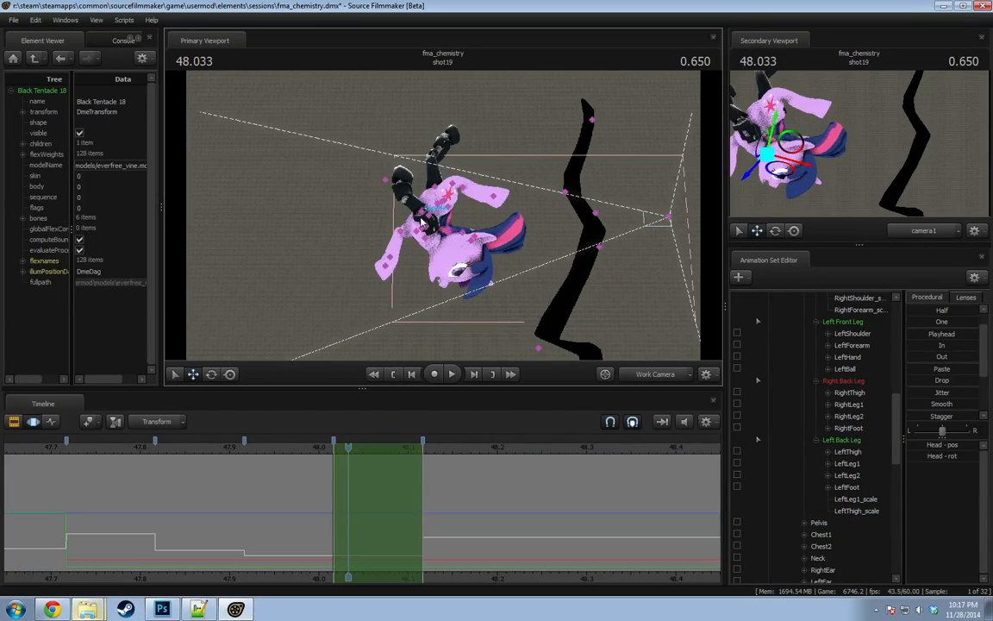
key("w")
left_click_drag(438, 229, 438, 229)
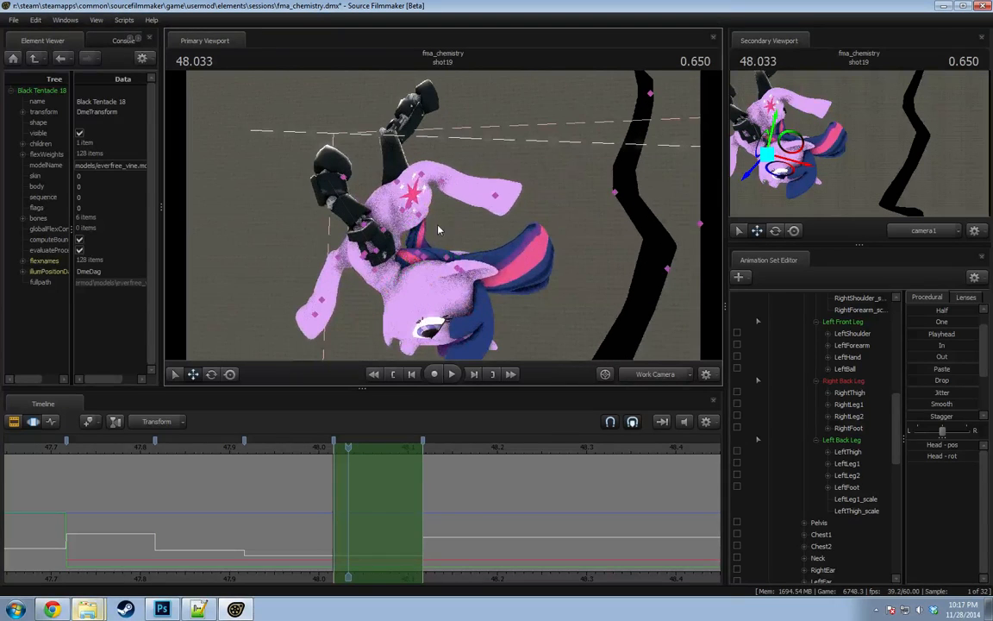
left_click(408, 208, "ctrl")
key("e")
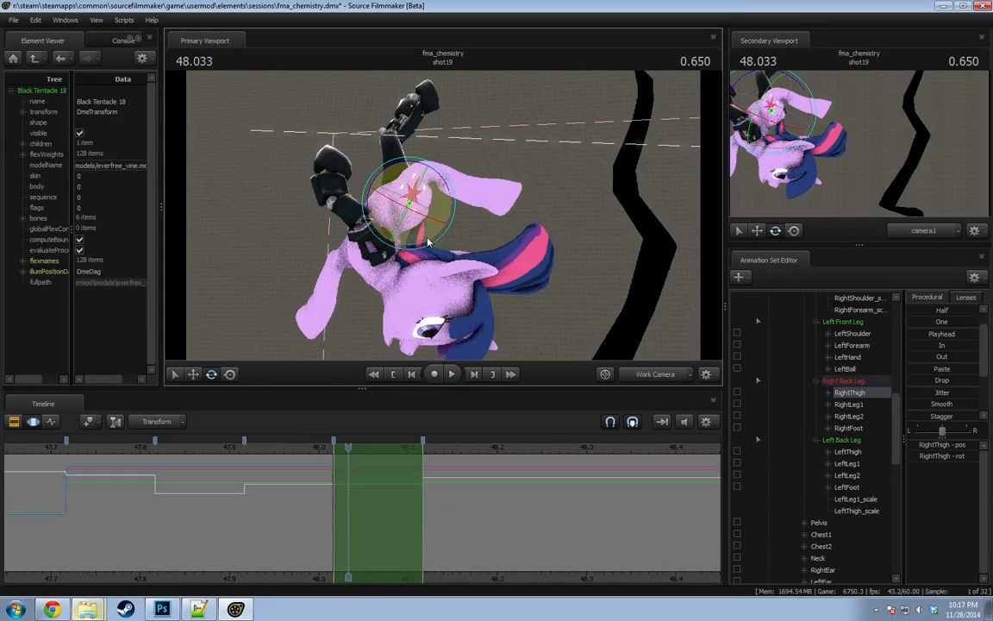
left_click_drag(435, 175, 442, 192)
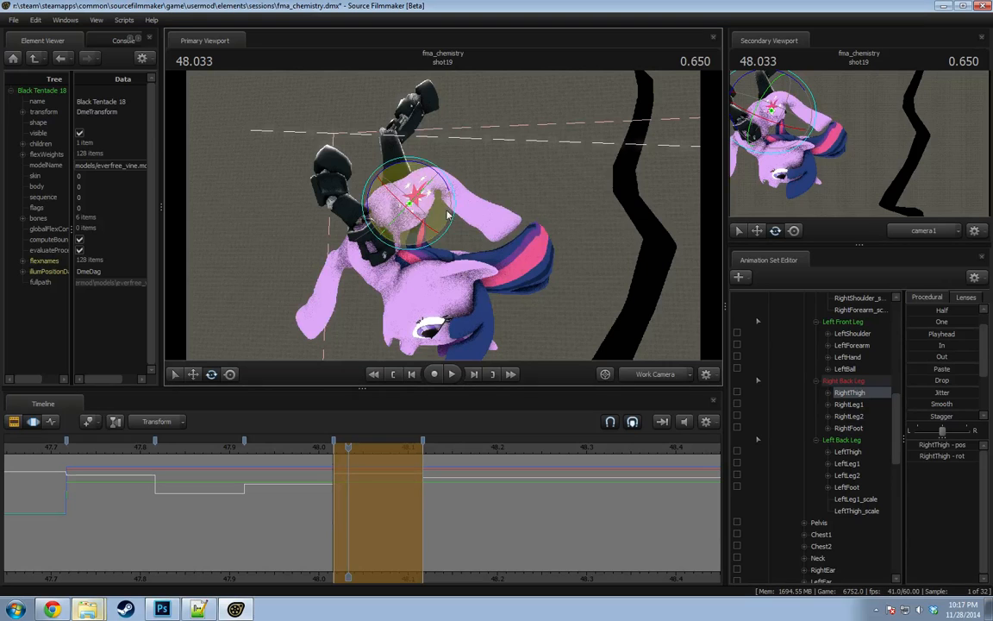
left_click(443, 191, "ctrl")
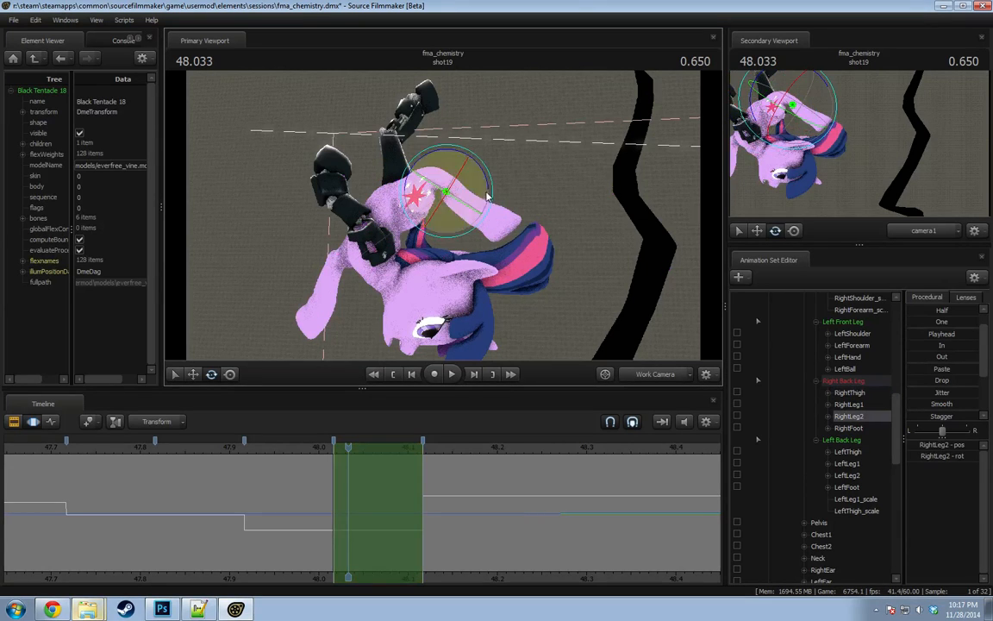
left_click_drag(485, 199, 484, 199)
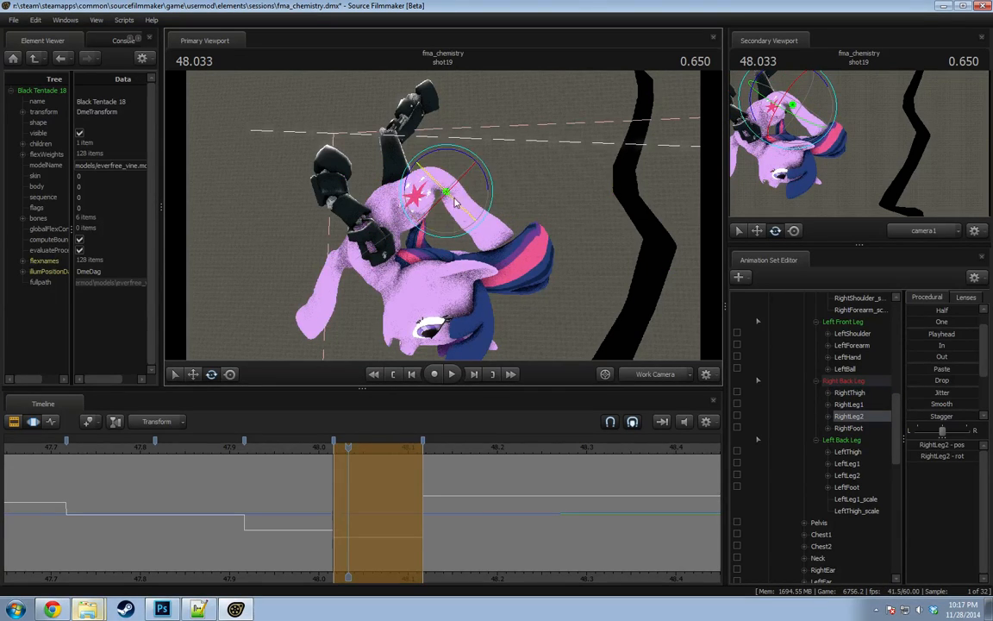
Select the LeftThigh bone on both Twilight Body and Twilight AutoMail.
left_click(395, 181, "ctrl")
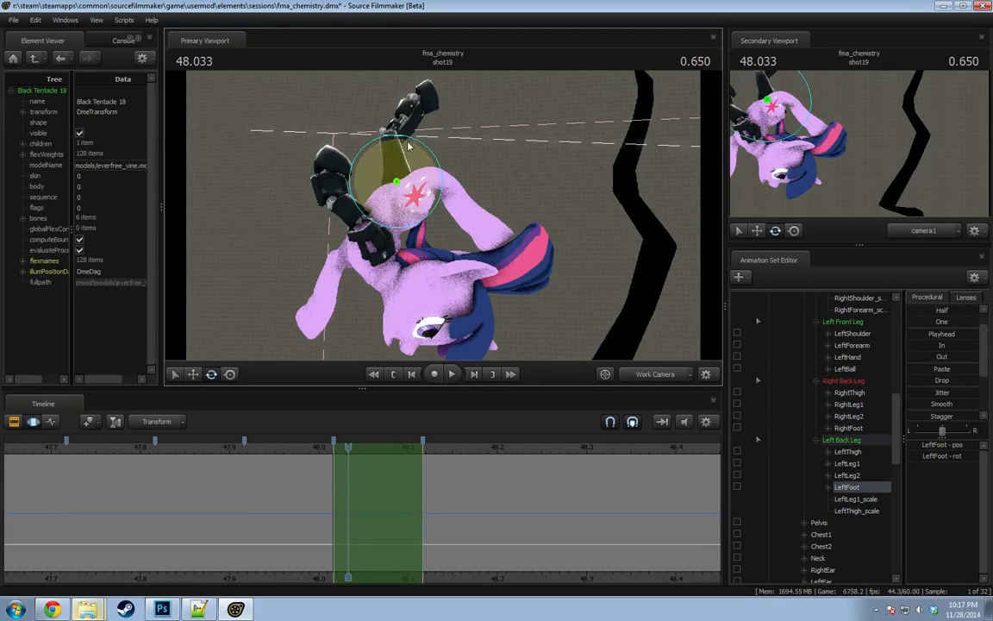
left_click(836, 487)
scroll(843, 455, "up", 10)
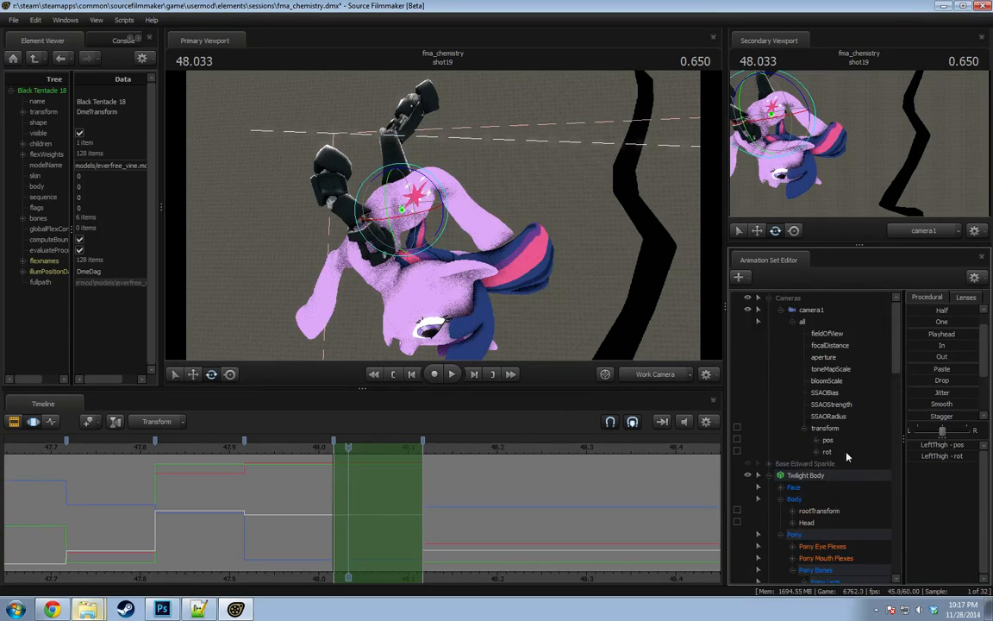
scroll(843, 455, "down", 7)
left_click(829, 403)
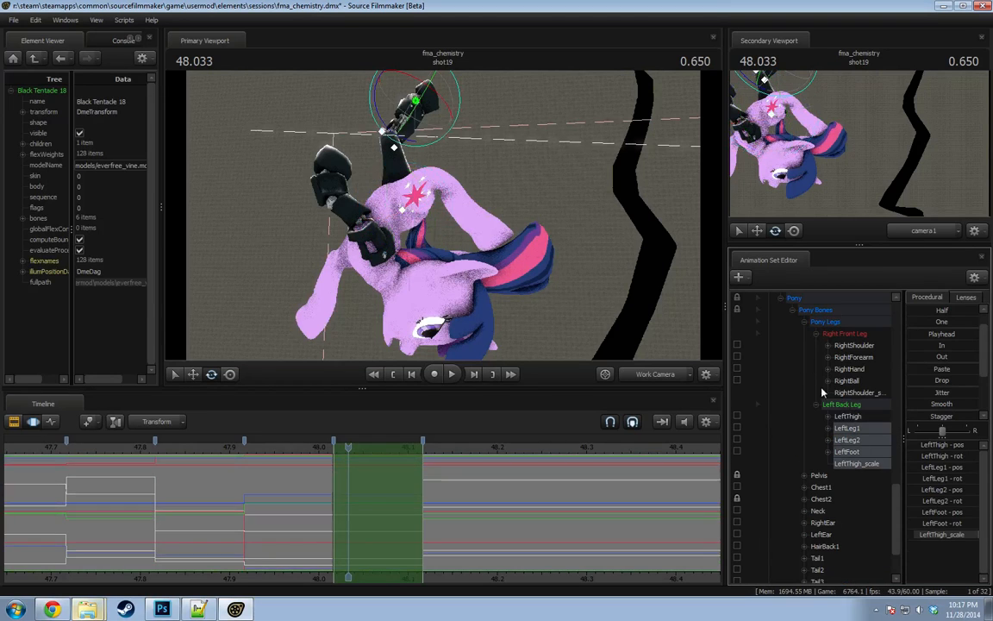
left_click(851, 417)
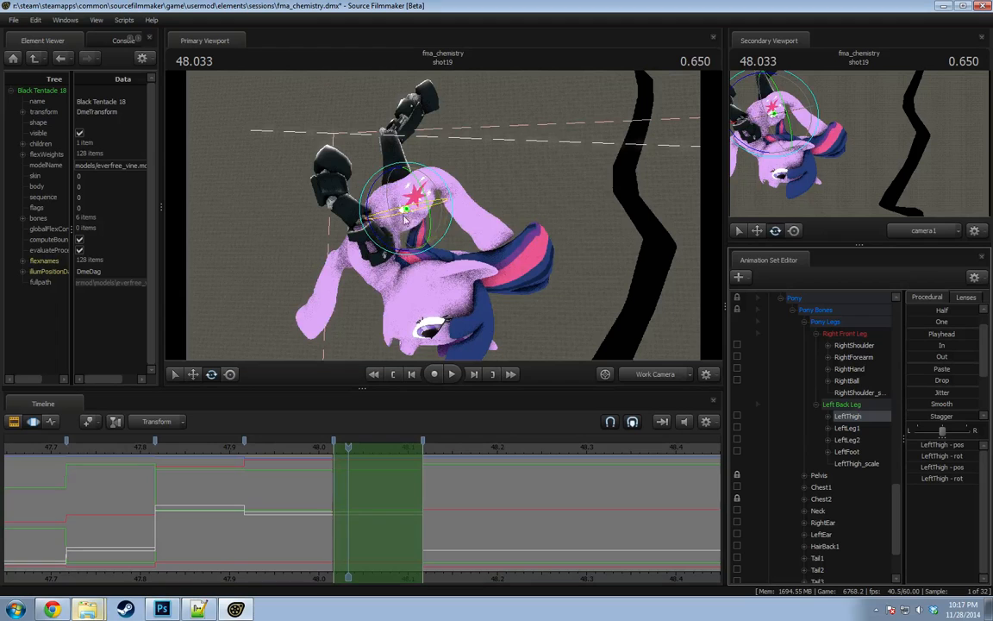
left_click_drag(383, 247, 578, 274)
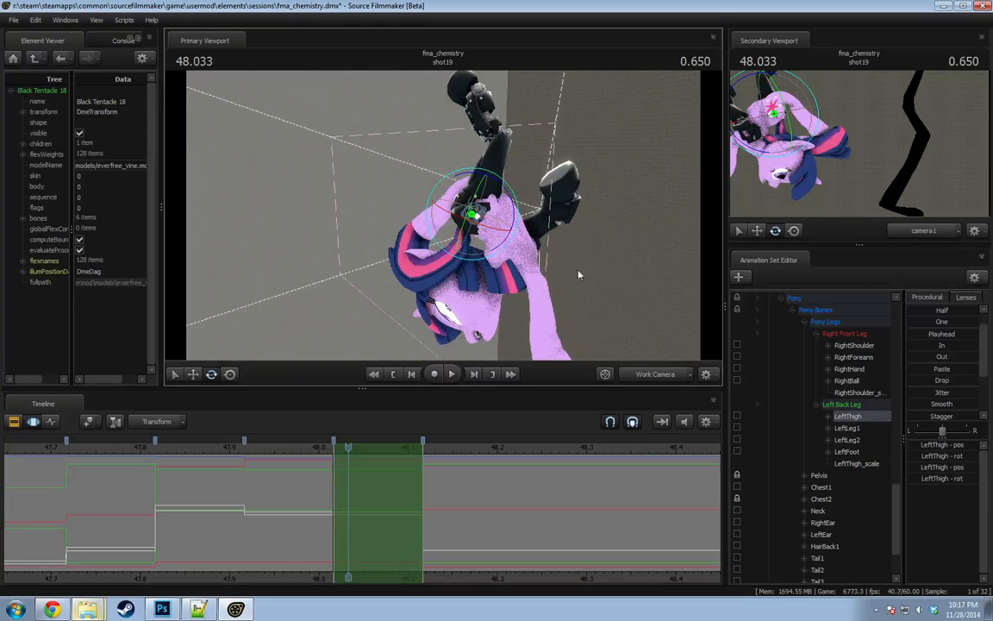
Add AutoMail's LeftLeg1, LeftLeg2 and LeftFoot to the selection and blend the bones toward their pose beyond the selected range using Playhead.
left_click(850, 452, "shift")
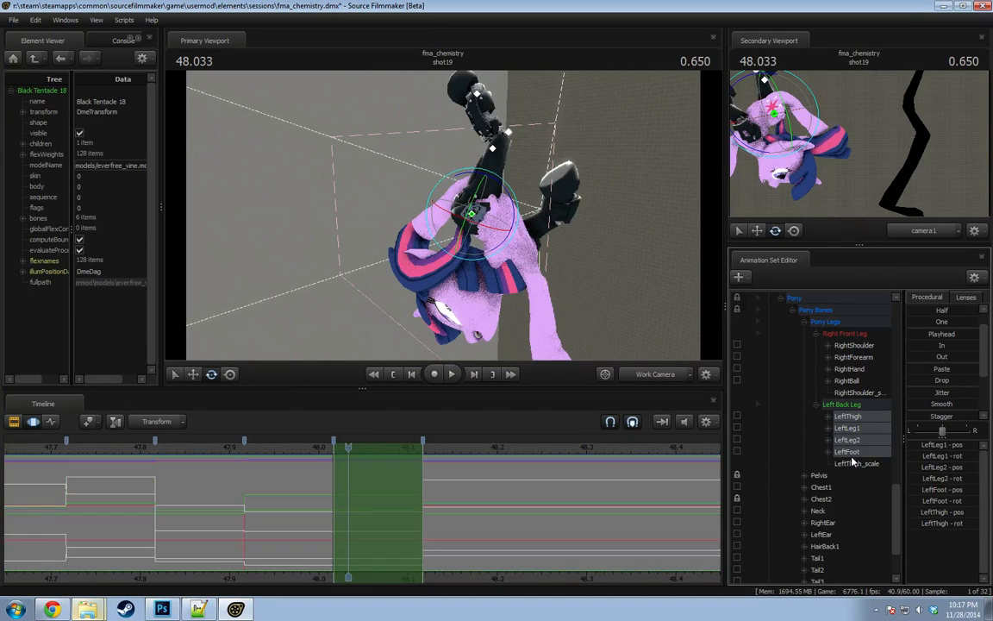
scroll(855, 440, "up", 9)
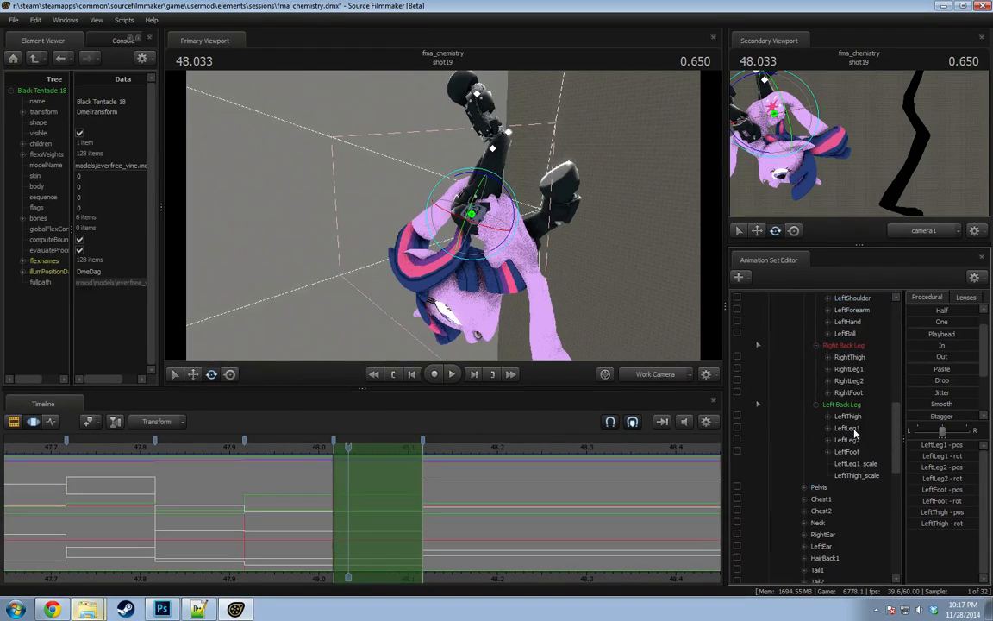
left_click(855, 417, "ctrl")
scroll(857, 429, "up", 1)
scroll(689, 455, "down", 5)
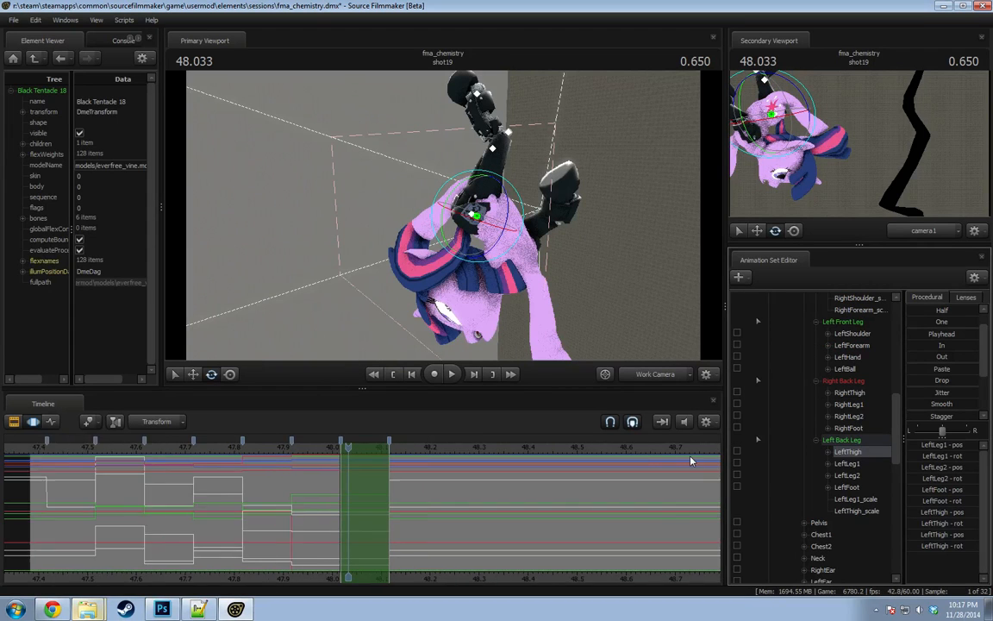
left_click(662, 448)
left_click_drag(939, 337, 983, 337)
left_click(357, 448)
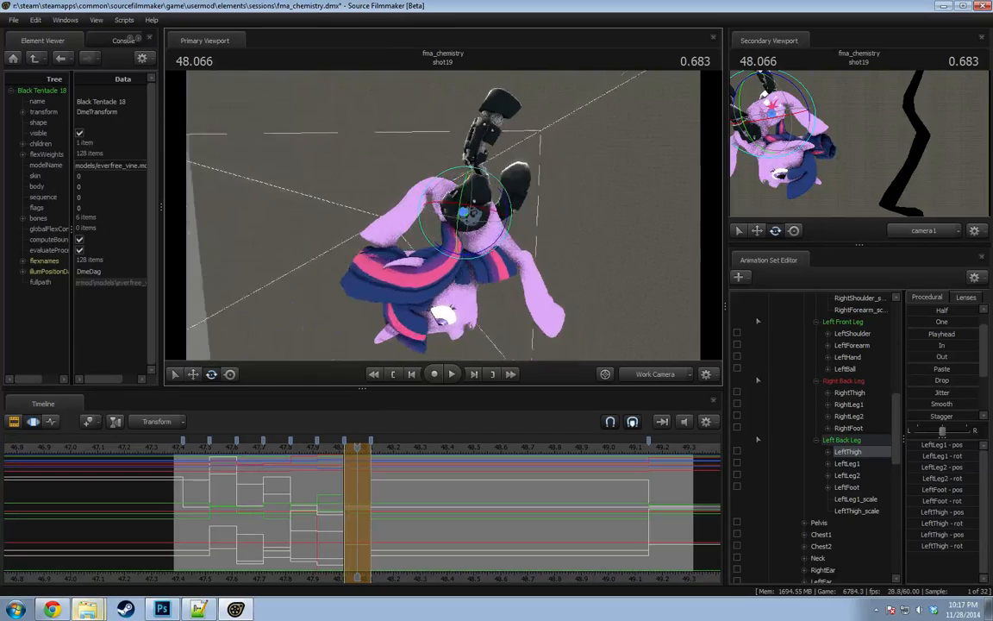
left_click_drag(412, 196, 475, 198, "alt")
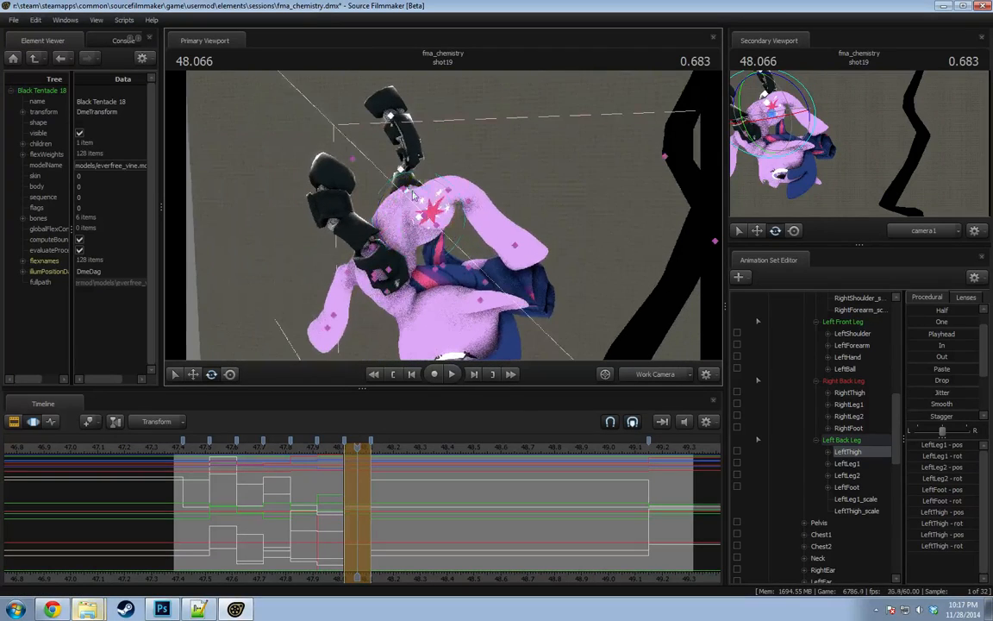
Rotate AutoMail's LeftLeg1 bone at 48.066 so the left back leg stands nearly upright above the pelvis.
scroll(776, 388, "down", 2)
left_click(846, 393)
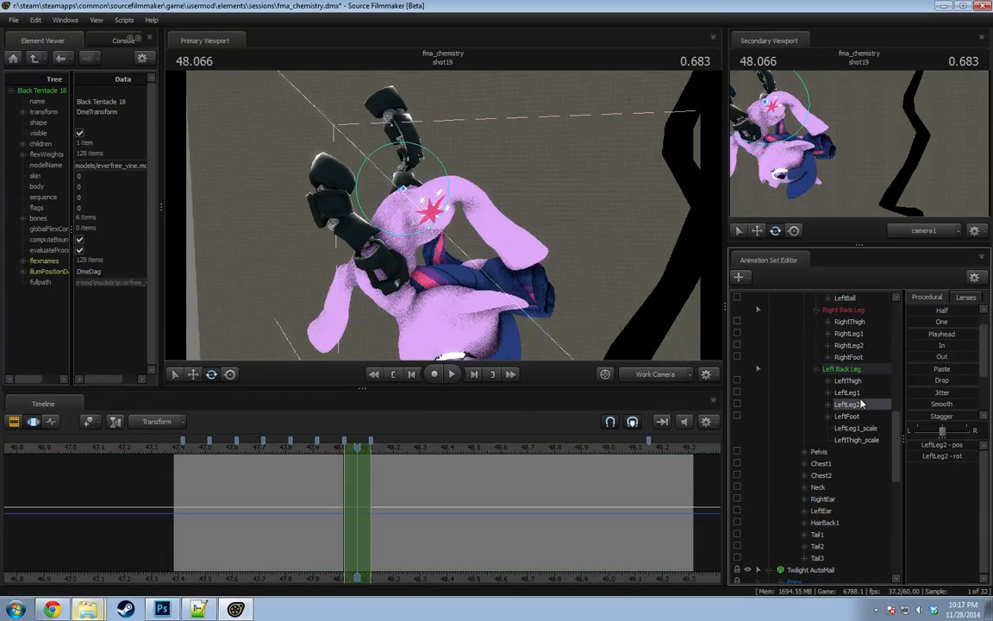
scroll(854, 413, "down", 1)
left_click(849, 357)
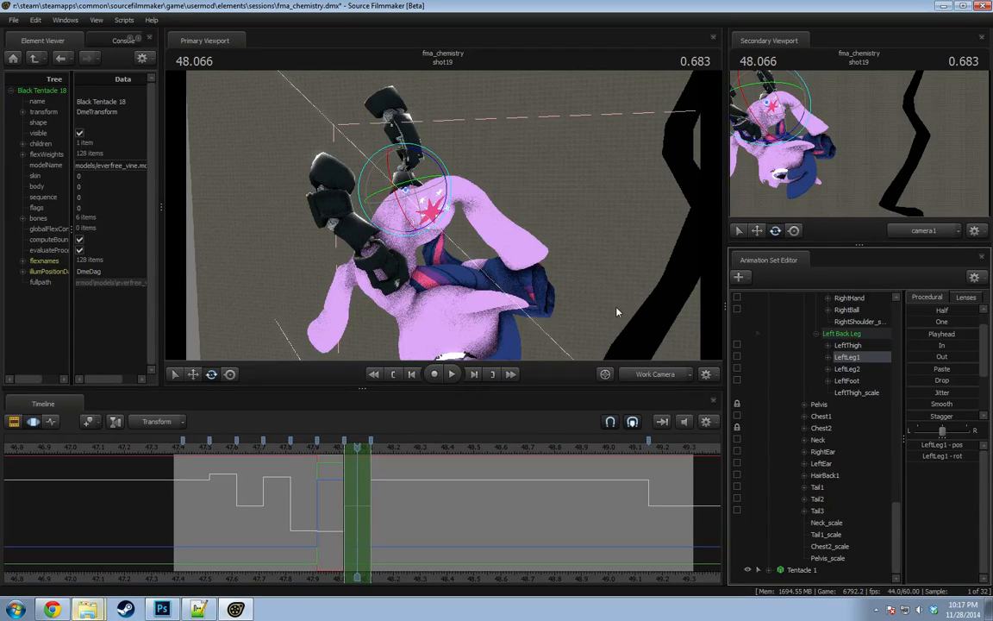
left_click_drag(445, 197, 407, 157)
left_click(862, 371)
key("w")
left_click(846, 356)
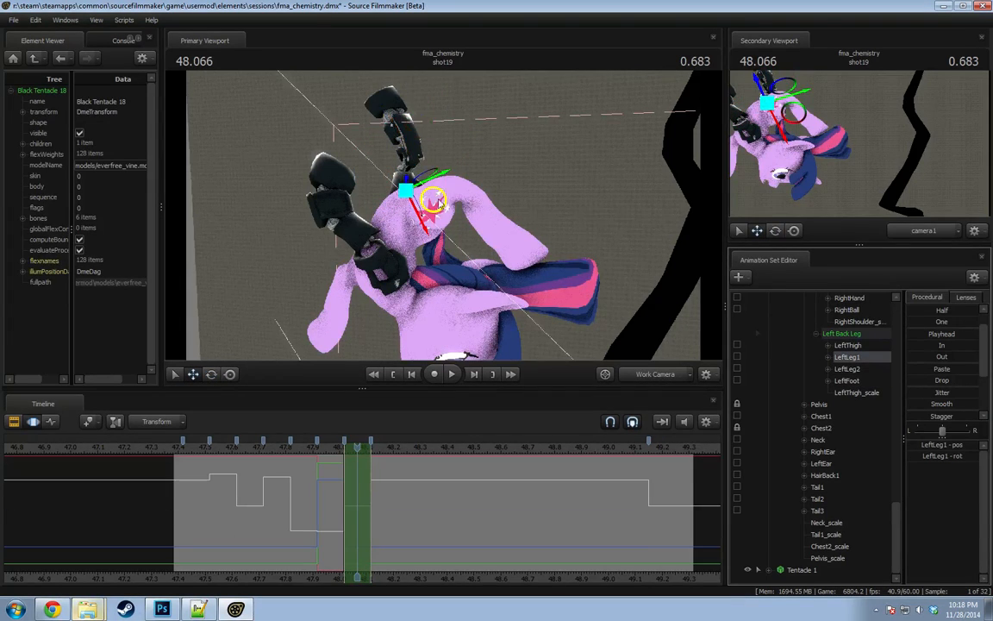
key("e")
mouse_move(436, 205)
left_mouse_down()
mouse_move(423, 211)
mouse_move(429, 195)
left_mouse_up()
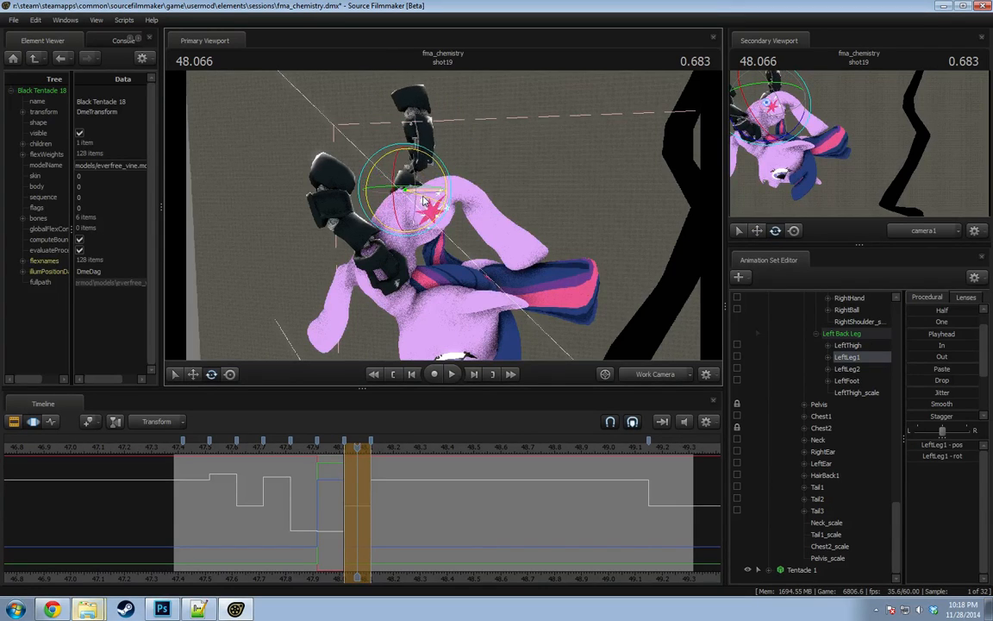
Rotate AutoMail's LeftLeg2 and LeftFoot bones so the lower left back leg folds over toward the tail side.
left_click(847, 368)
left_click_drag(431, 185, 436, 197)
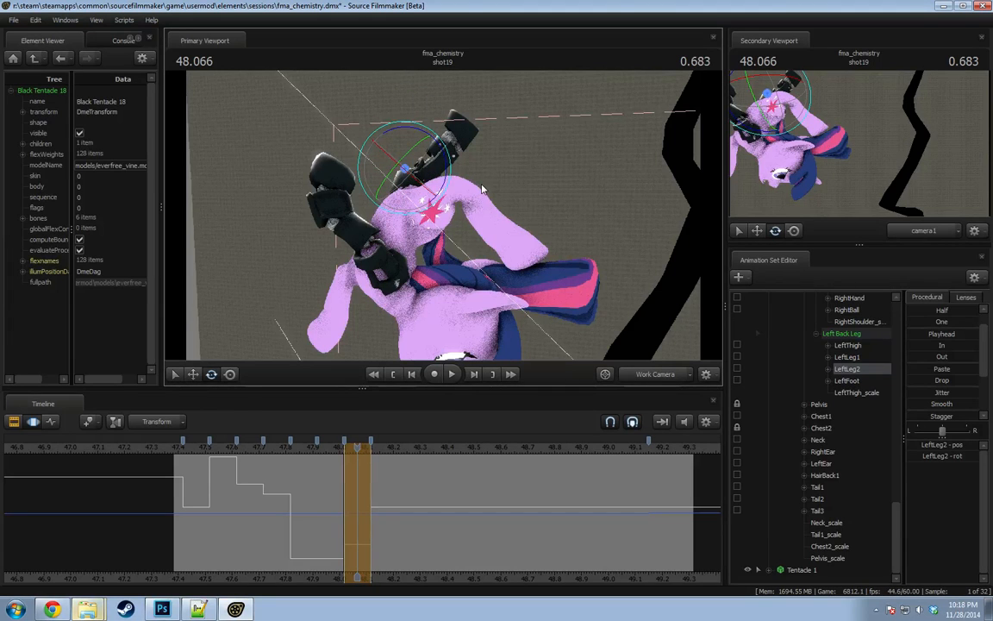
left_click(848, 380)
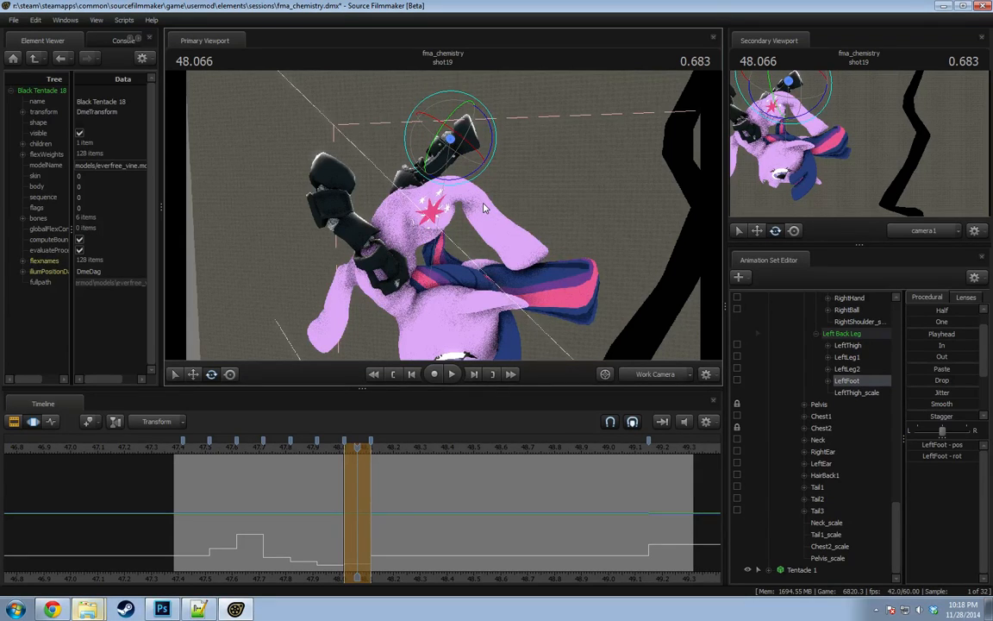
Play back the tumble from 47.766 and from the start of the selected range, and return to 48.066.
left_click(276, 455)
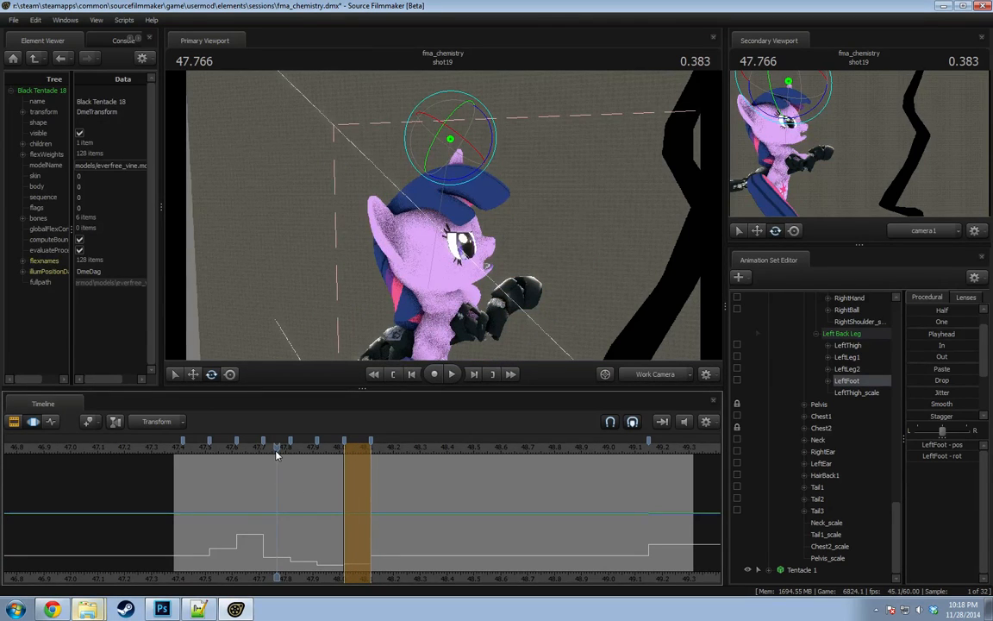
key("space")
key("space")
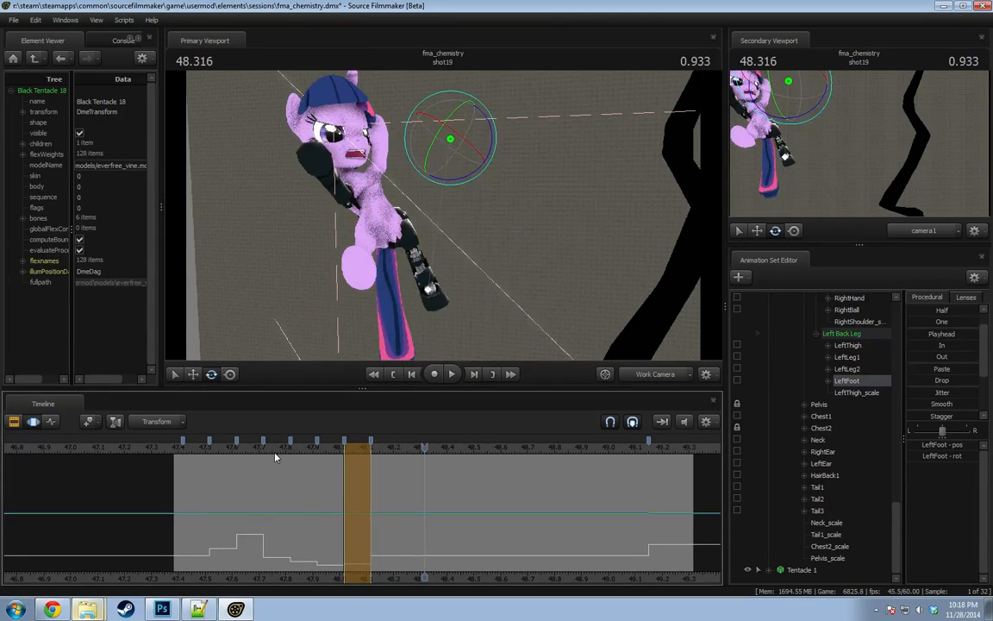
left_click(187, 456)
key("space")
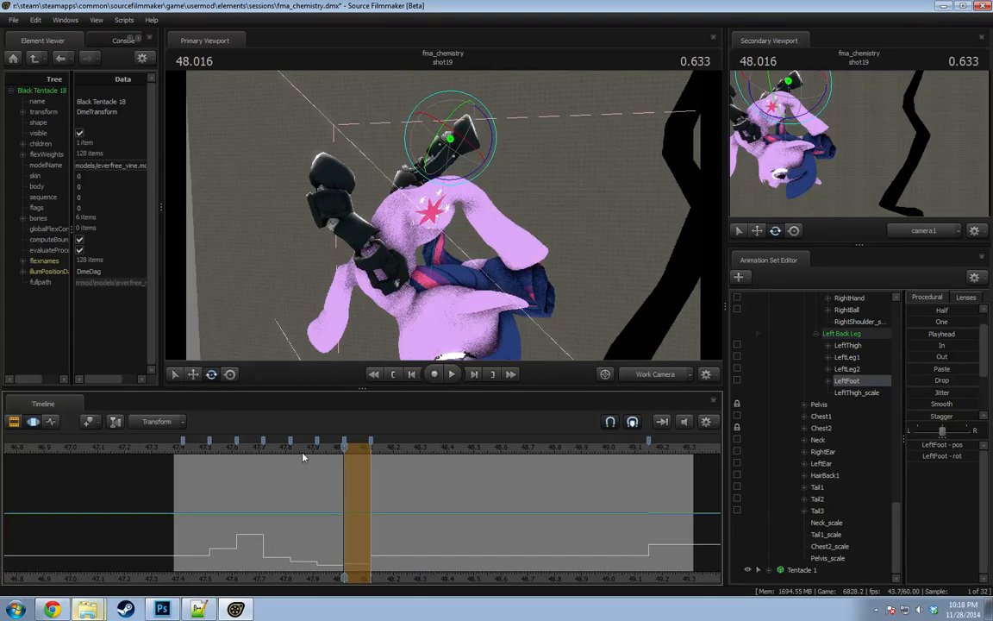
left_click(359, 448)
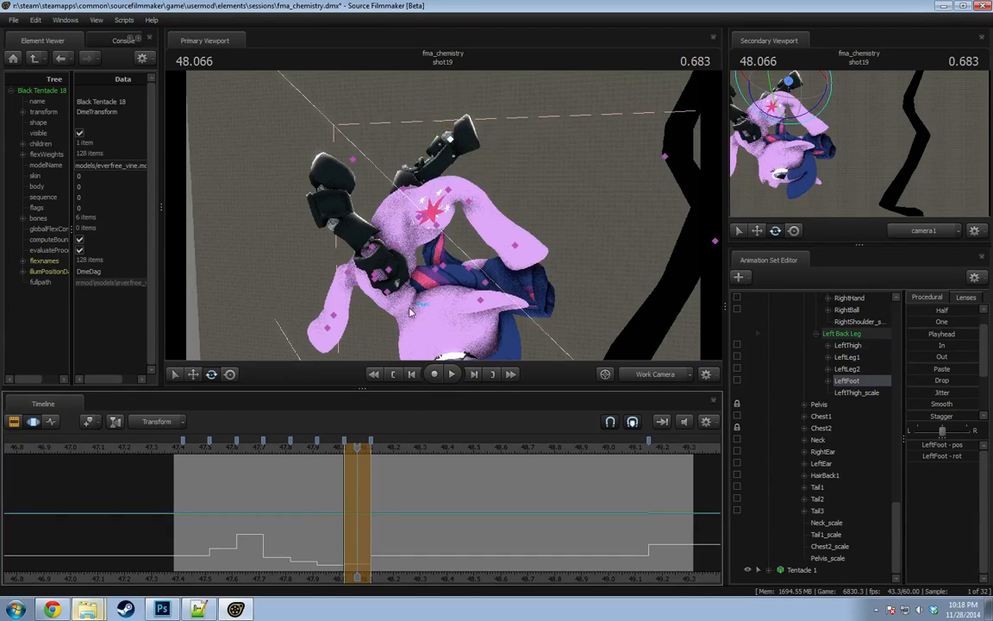
Rotate Twilight's Neck bone so the upside-down head tucks in toward the chest.
left_click_drag(412, 310, 396, 258)
left_click(373, 204)
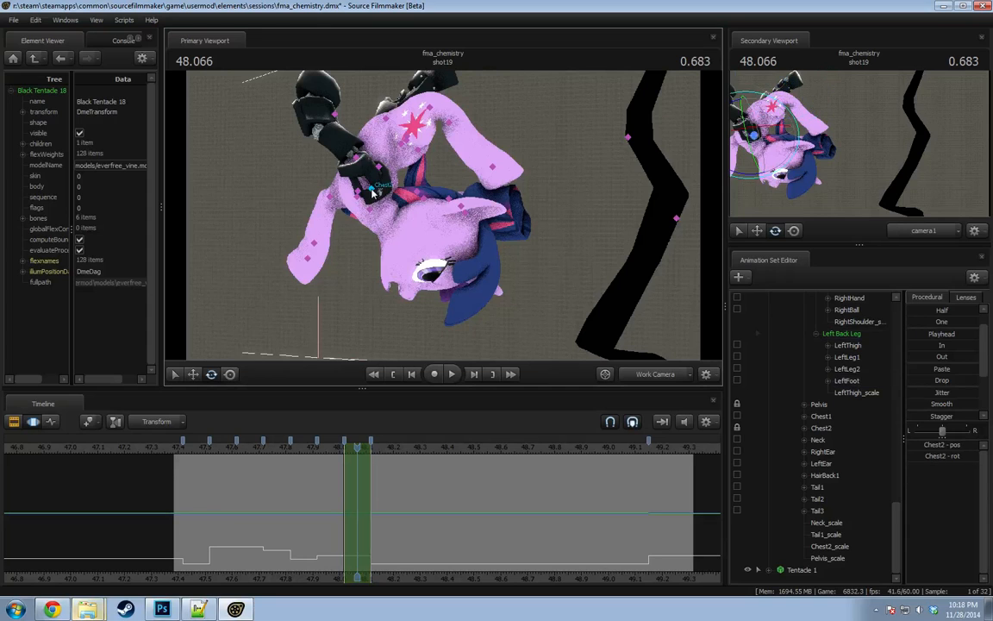
mouse_move(378, 228)
left_mouse_down()
mouse_move(365, 230)
mouse_move(397, 227)
left_mouse_up()
left_click(371, 209, "ctrl")
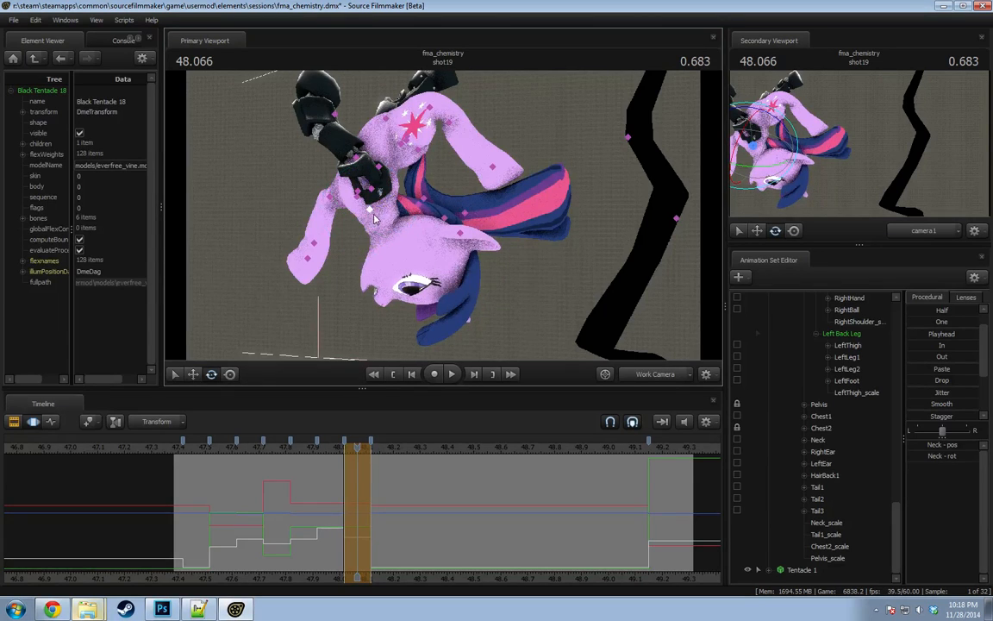
left_click(362, 210)
left_click_drag(364, 270, 454, 224)
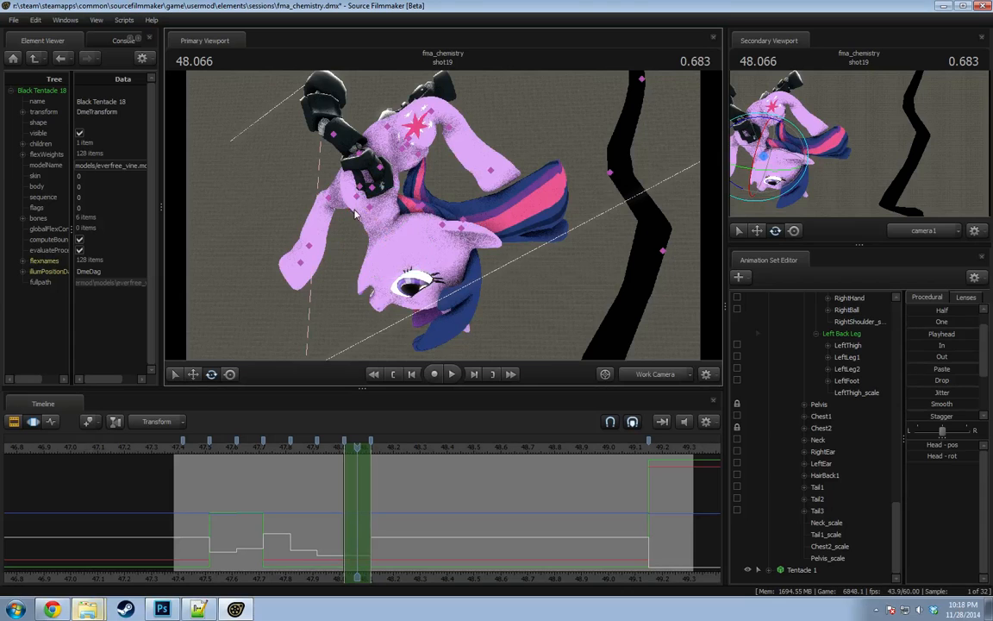
Try repositioning the Neck and rotating Chest2, and undo these changes.
left_click(377, 231)
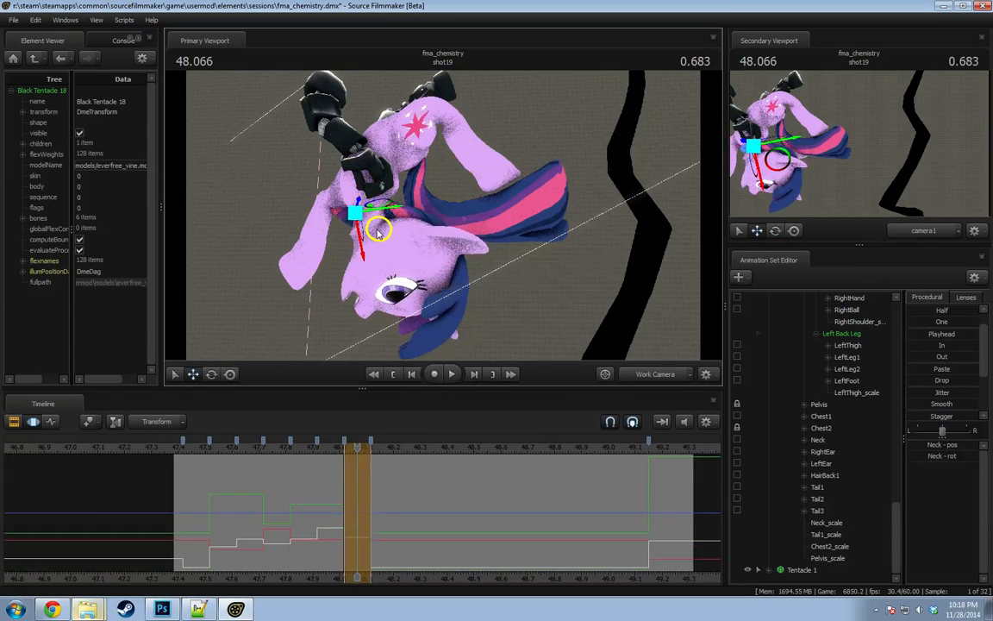
left_click_drag(377, 231, 364, 204)
left_click(362, 188)
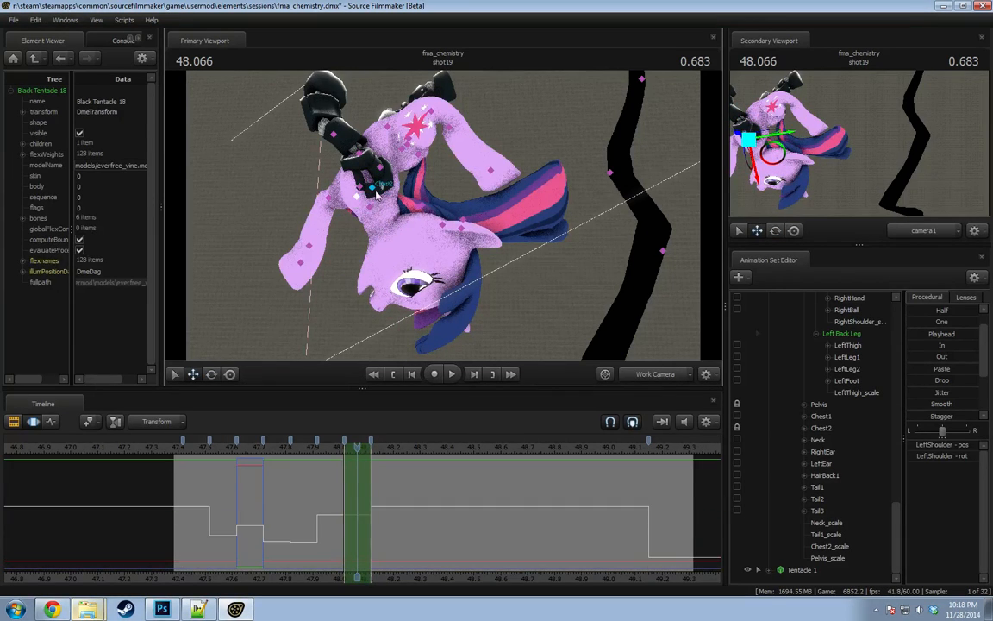
key("e")
left_click_drag(367, 232, 380, 226)
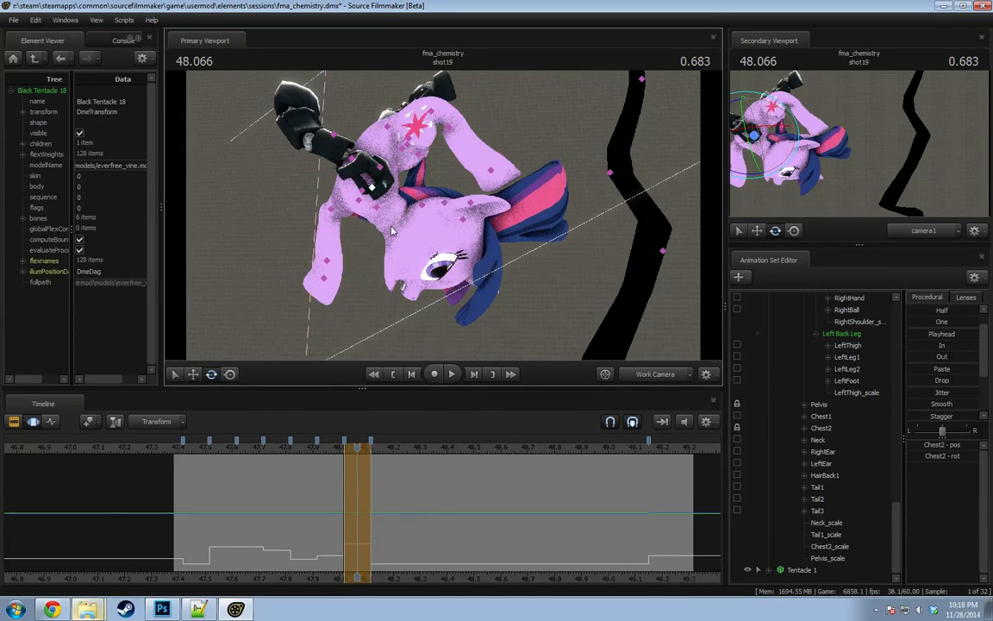
key("ctrl+z")
Rotate the Head bone so the face turns slightly back outward from the chest, and check it from other angles.
left_click(388, 236, "ctrl")
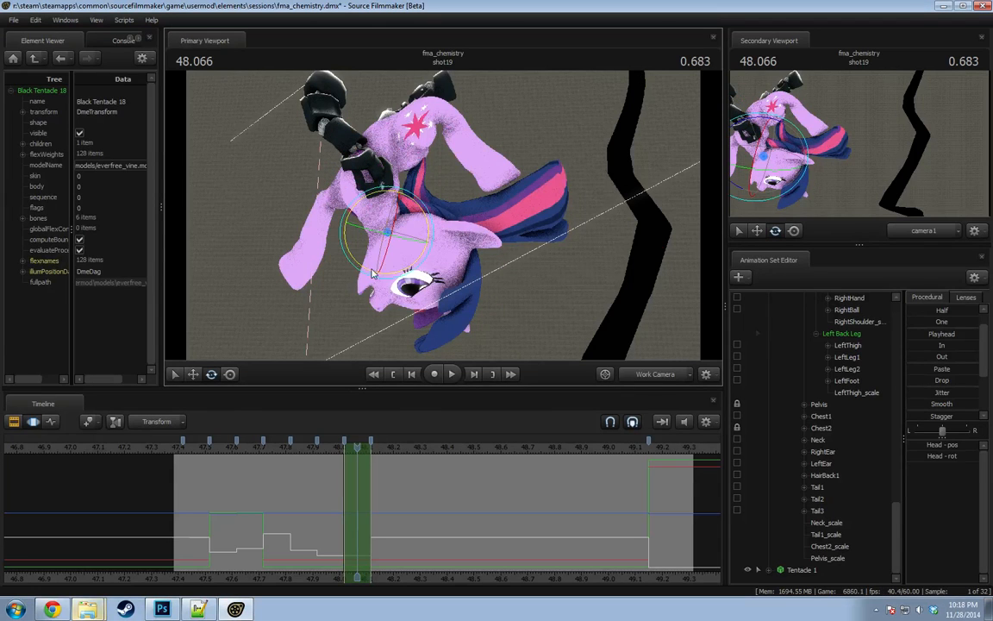
left_click_drag(373, 273, 341, 233)
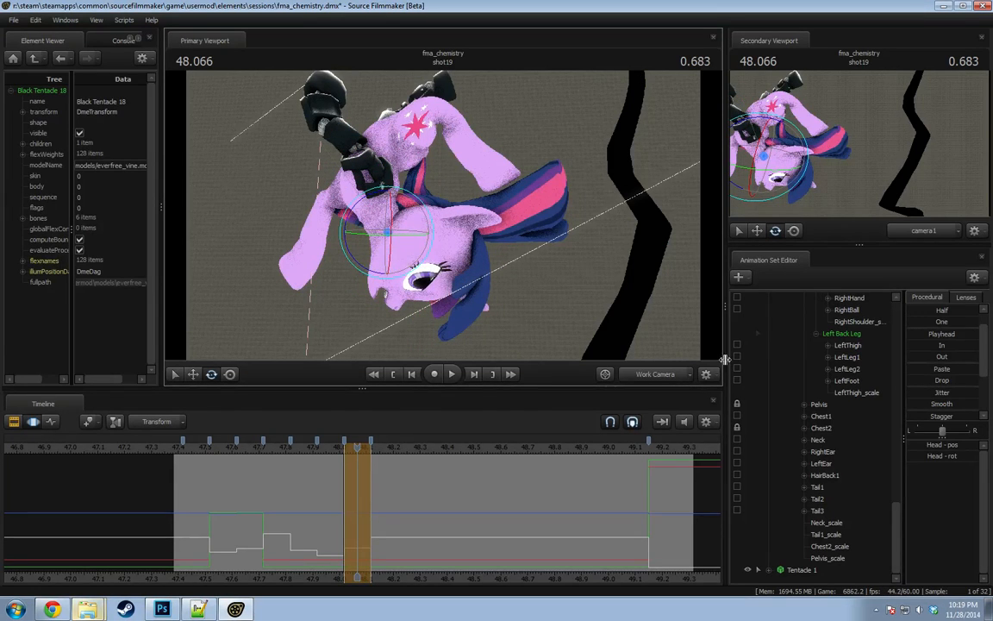
left_click_drag(450, 232, 451, 246)
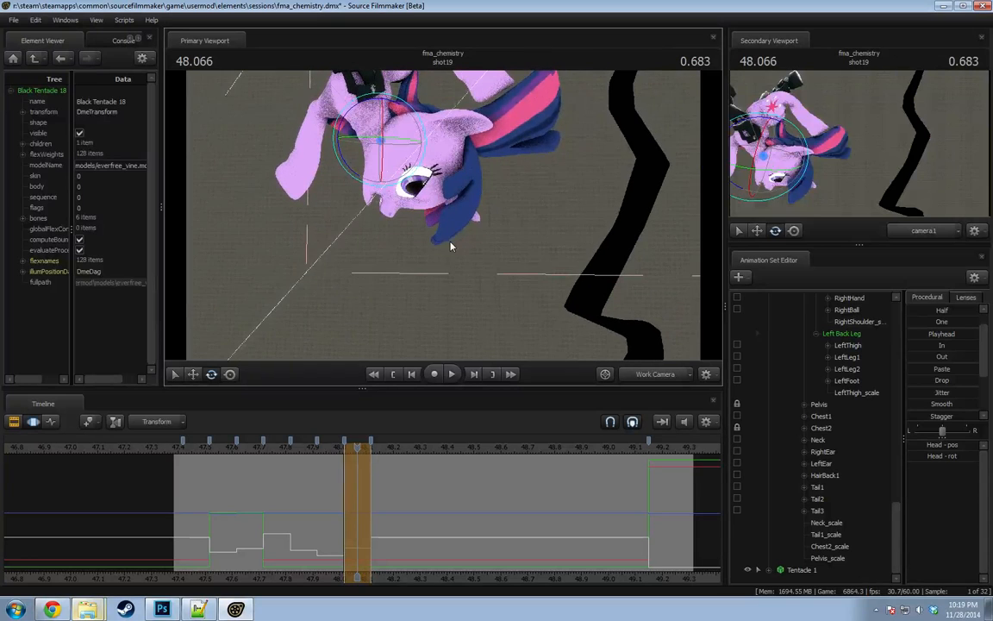
left_click_drag(380, 368, 395, 193)
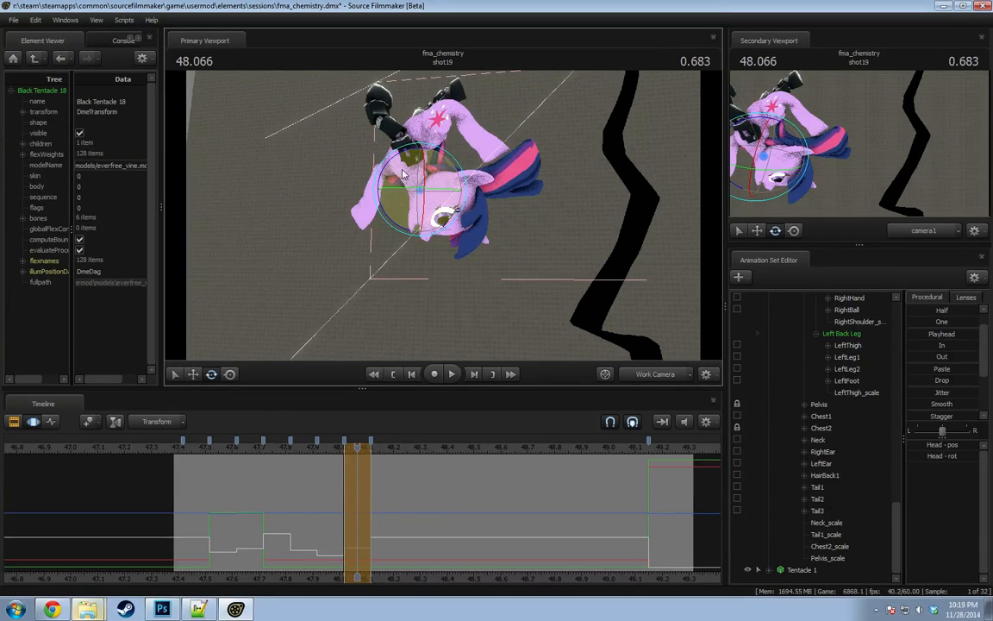
left_click(423, 194)
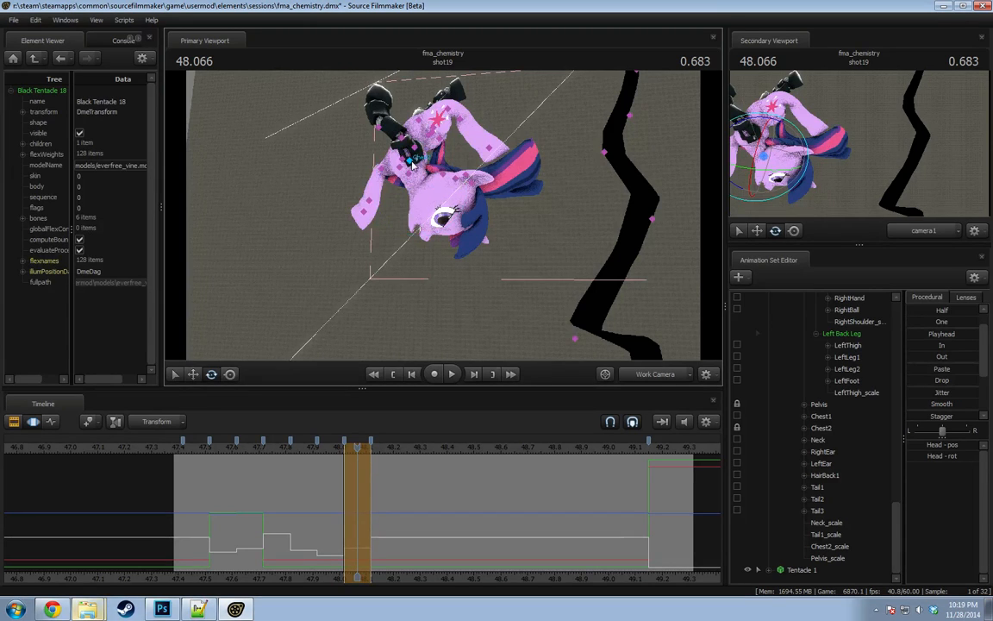
Rotate the RightShoulder bones of Twilight Body and Twilight AutoMail together so the right front leg swings down beside the head.
scroll(808, 436, "up", 2)
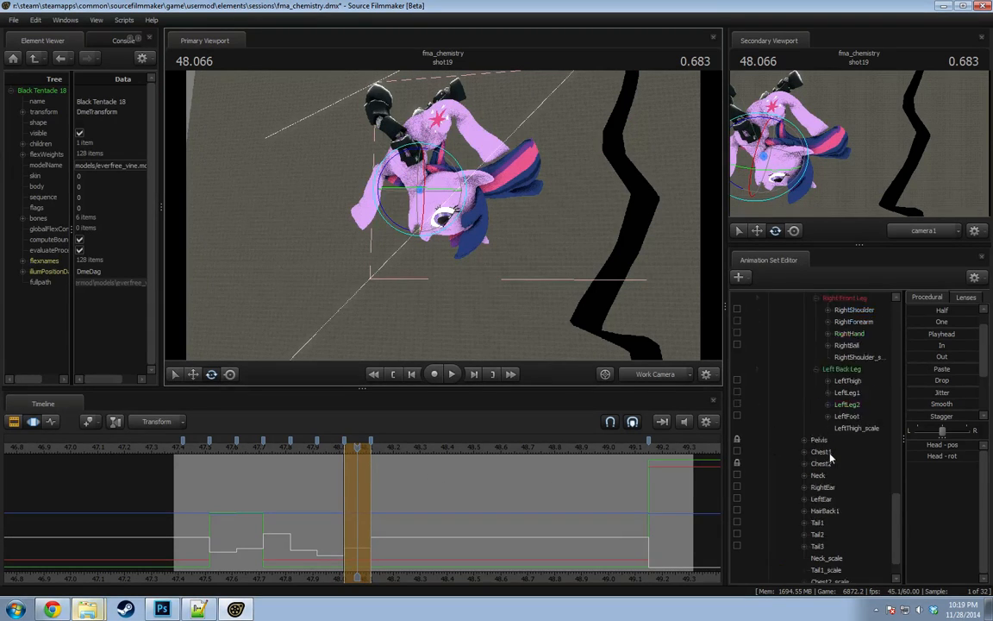
left_click(855, 345)
scroll(849, 397, "down", 5)
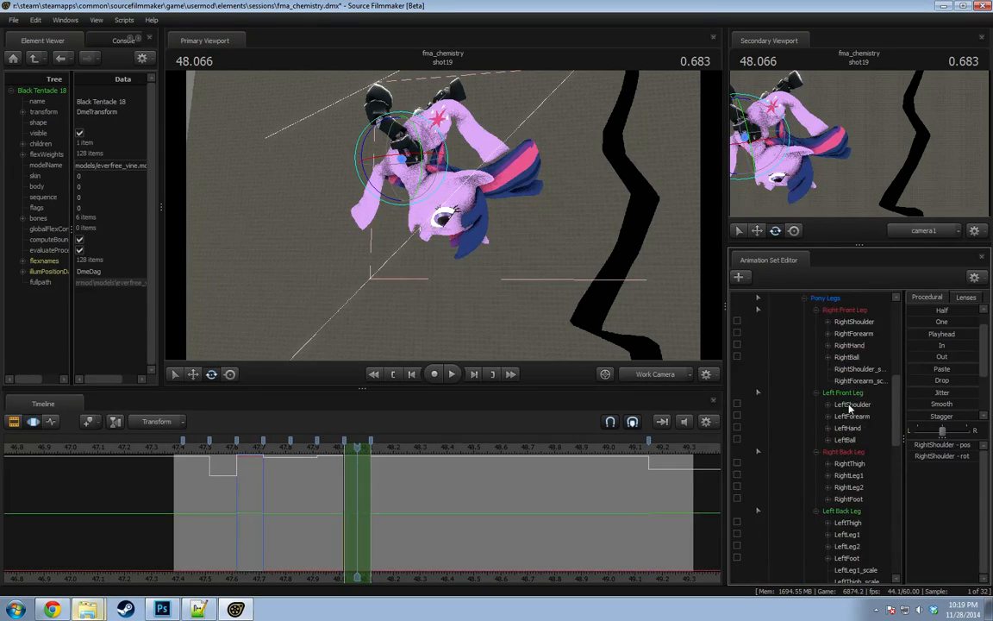
left_click(854, 323)
left_click_drag(387, 204, 477, 233)
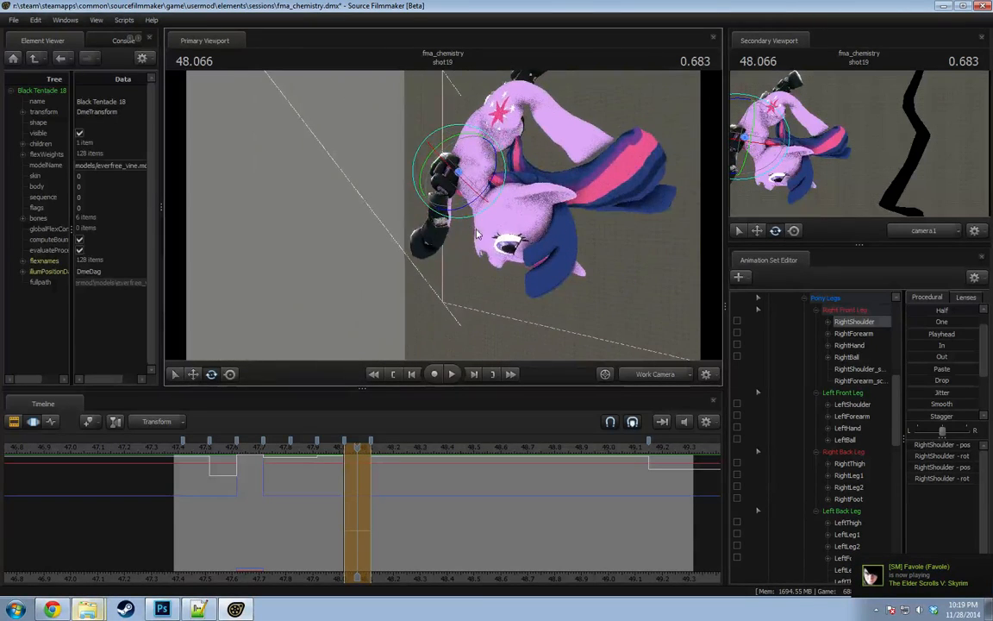
left_click_drag(487, 177, 543, 210)
mouse_move(459, 210)
left_mouse_down("alt")
mouse_move(429, 200)
mouse_move(443, 220)
left_mouse_up("alt")
Add AutoMail's RightForearm, RightHand and RightBall to the shoulder selection and blend them toward their 49.233 pose using Playhead.
scroll(850, 375, "down", 9)
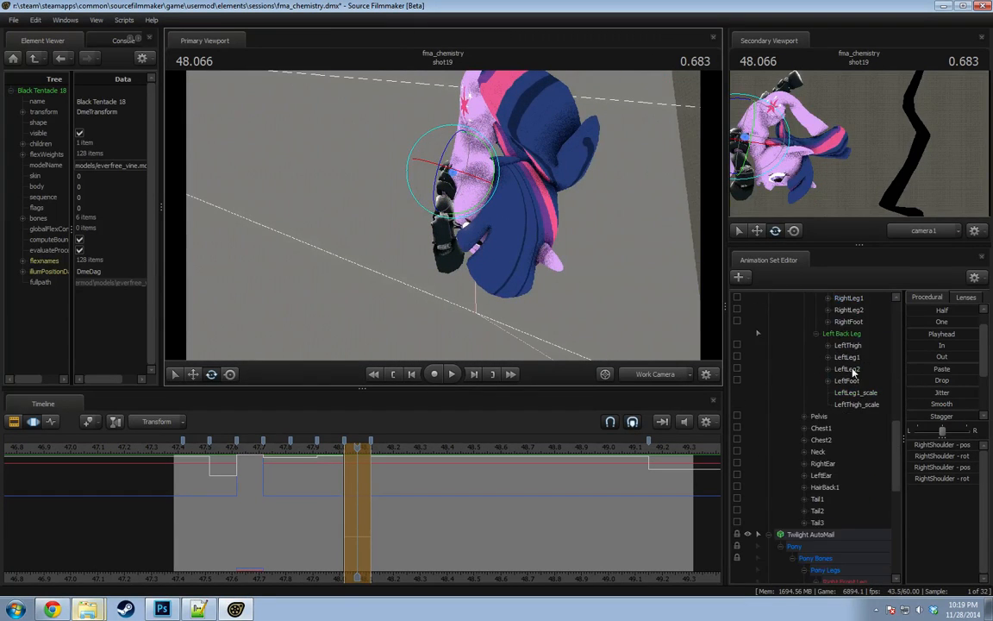
left_click_drag(859, 466, 857, 502, "ctrl")
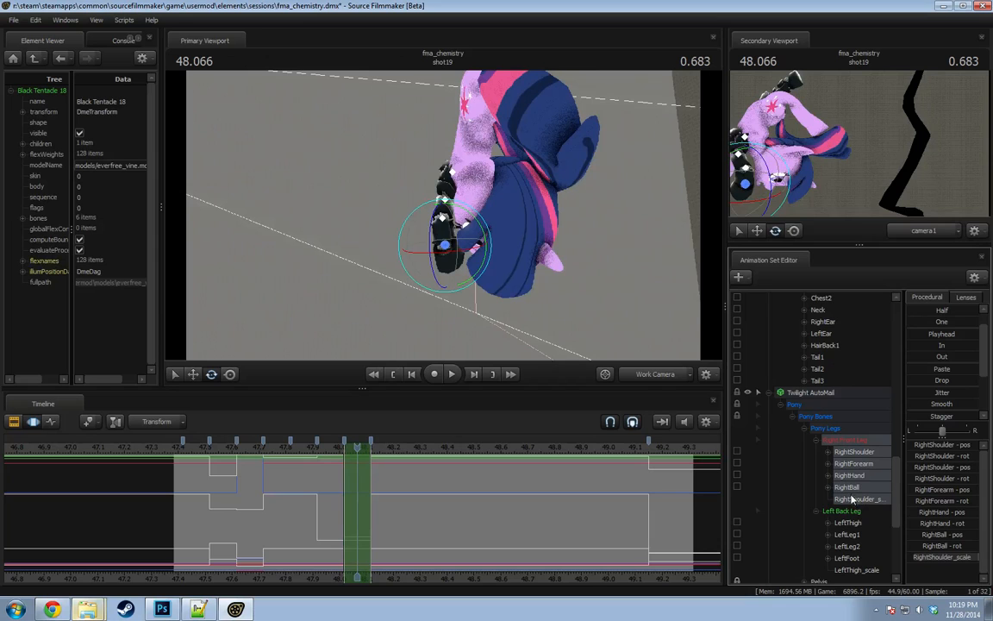
left_click(852, 499, "ctrl")
left_click(678, 449)
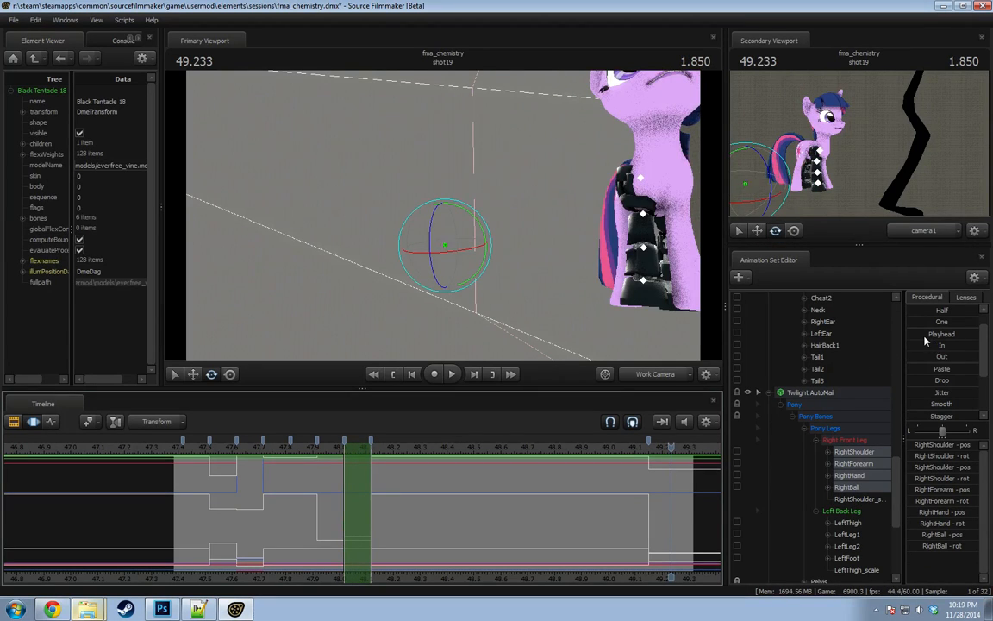
left_click_drag(927, 336, 970, 337)
left_click_drag(341, 448, 354, 448)
left_click_drag(354, 203, 466, 188, "alt")
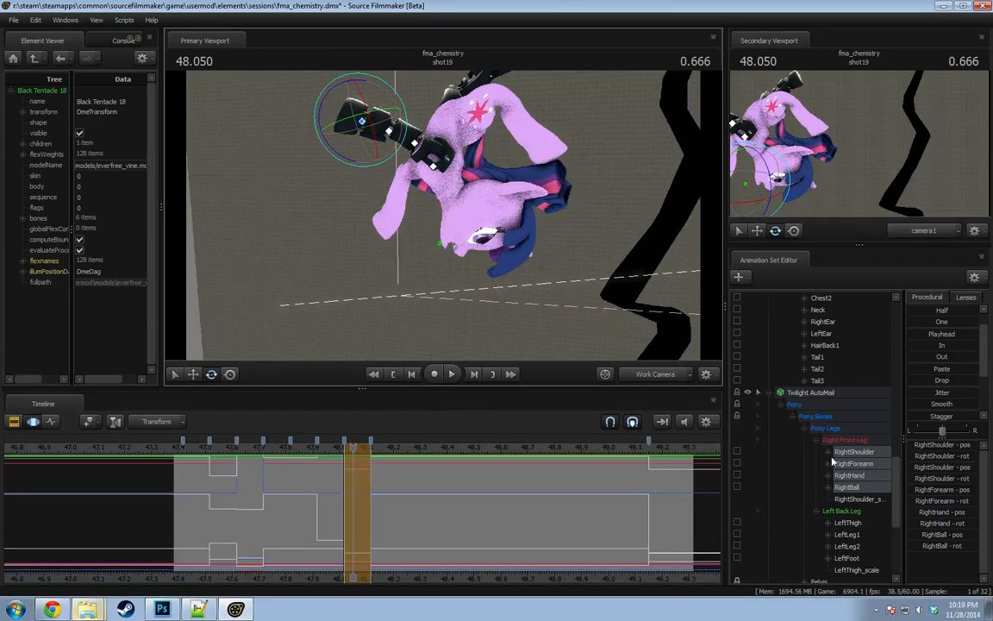
Select the RightShoulder on both Twilight Body and AutoMail and rotate it so the right front leg hangs down beside the head.
left_click(852, 452)
scroll(856, 392, "down", 5)
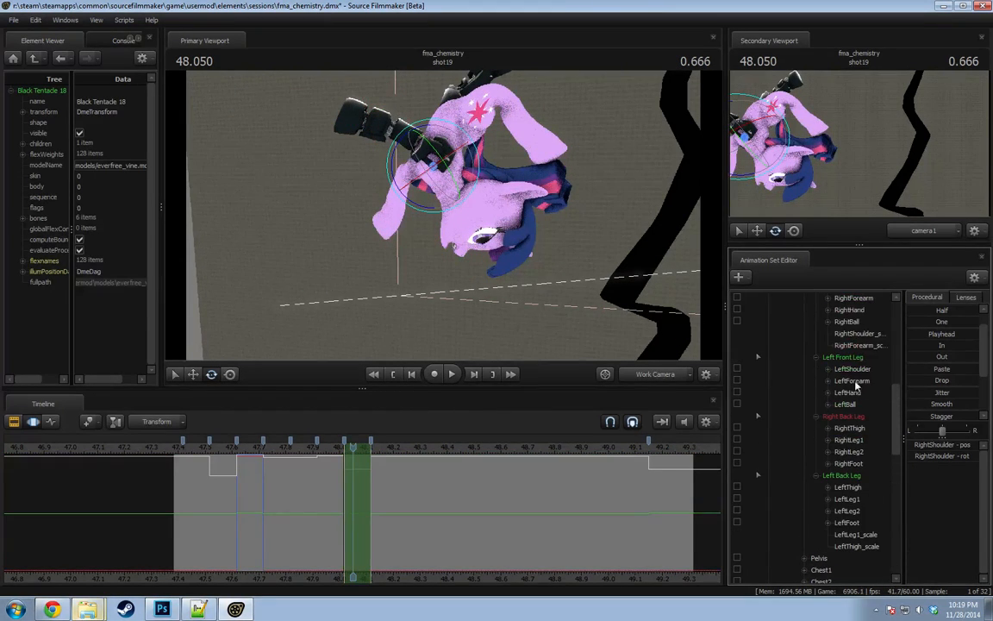
scroll(850, 448, "down", 5)
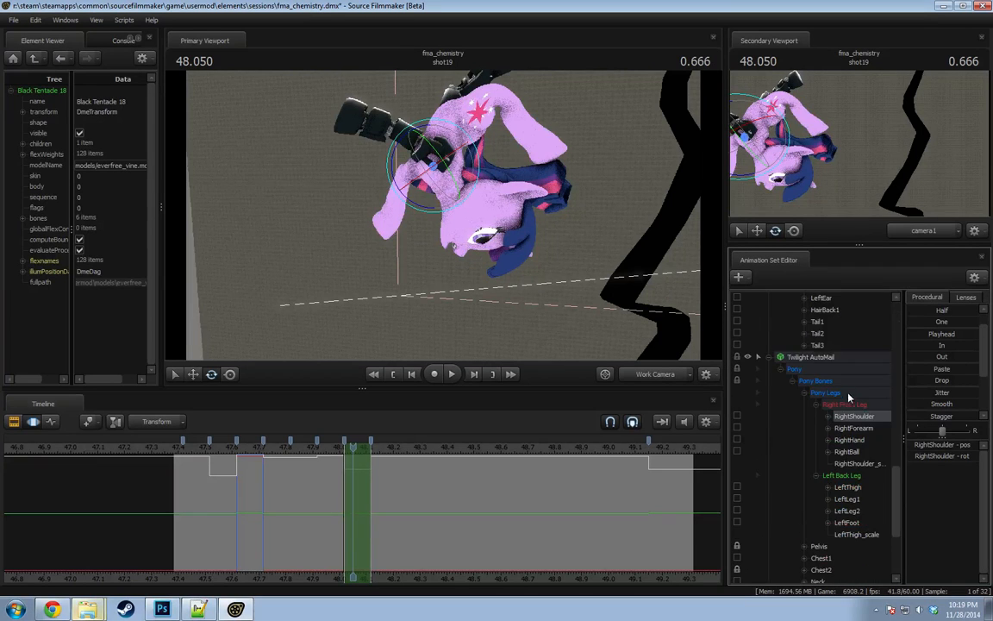
scroll(851, 417, "up", 7)
left_click(854, 393, "ctrl")
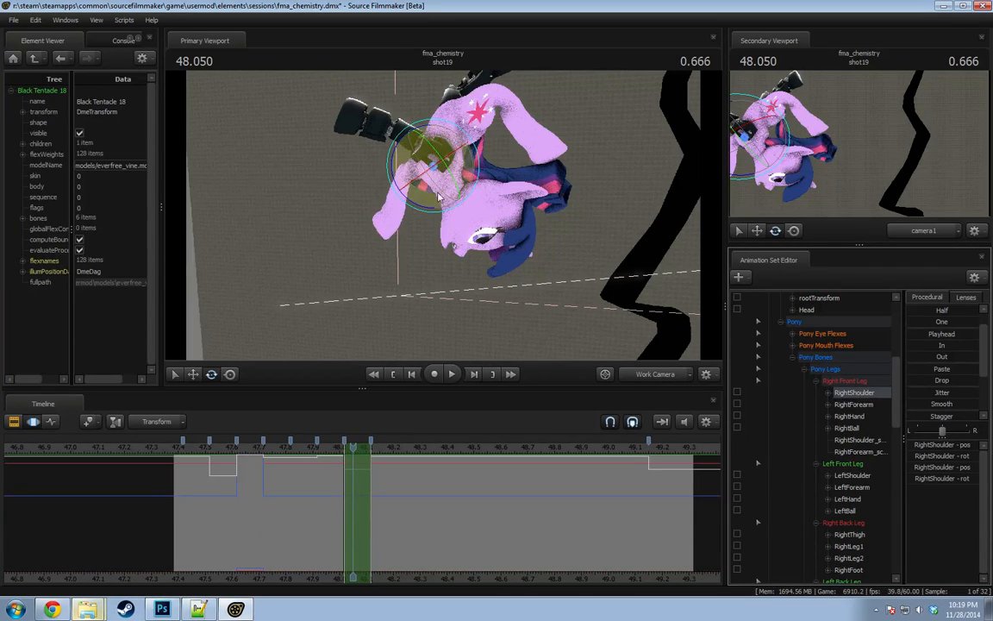
mouse_move(427, 208)
left_mouse_down()
mouse_move(461, 199)
mouse_move(462, 158)
mouse_move(467, 175)
mouse_move(445, 215)
left_mouse_up()
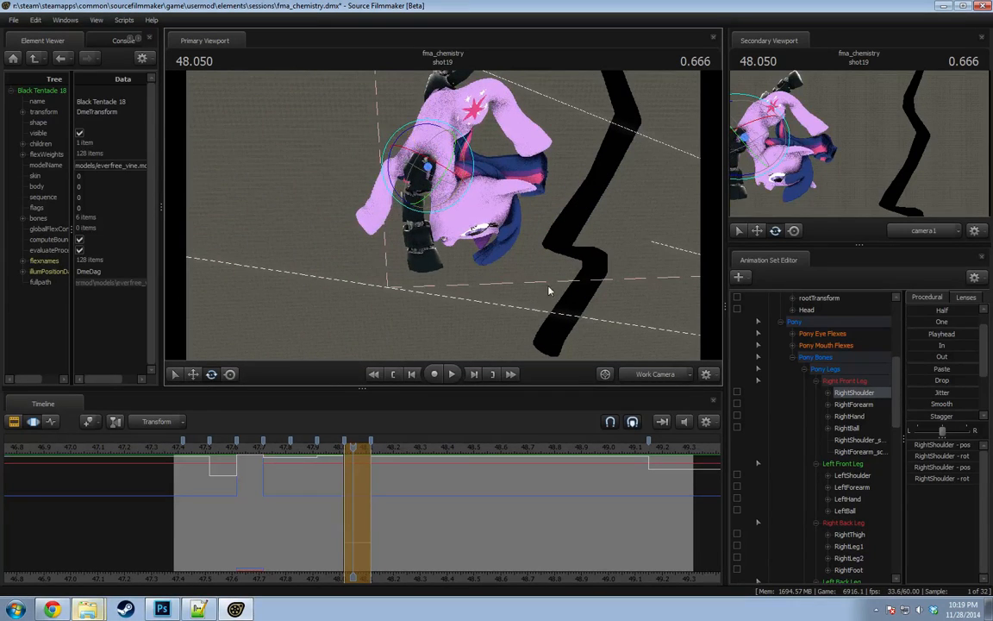
scroll(787, 423, "down", 9)
mouse_move(439, 206)
left_mouse_down("alt")
mouse_move(429, 200)
mouse_move(422, 215)
mouse_move(443, 221)
left_mouse_up("alt")
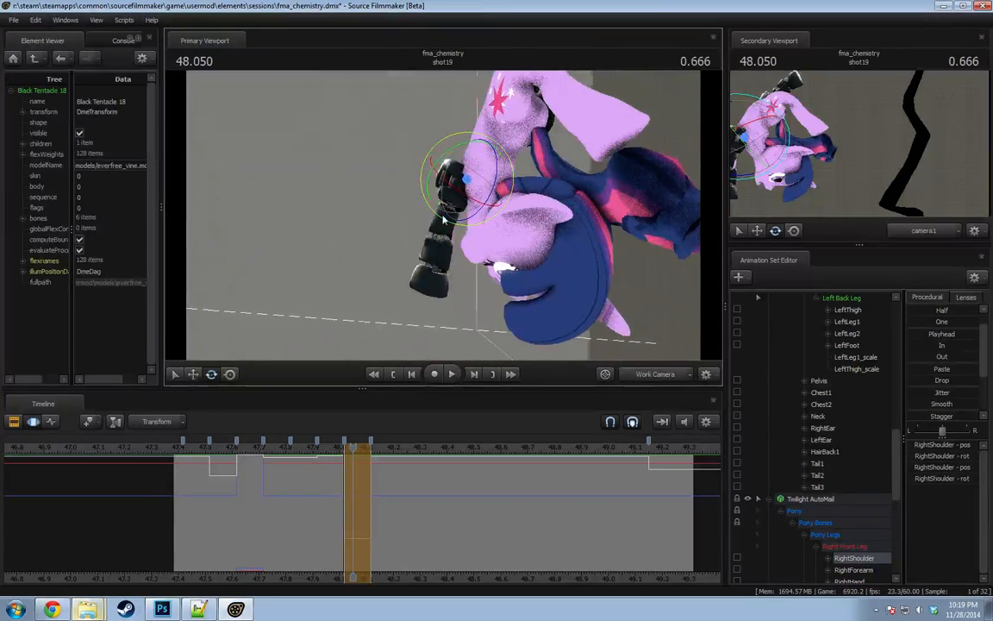
Rotate AutoMail's RightForearm to bend the right front leg in toward the face.
scroll(828, 422, "down", 5)
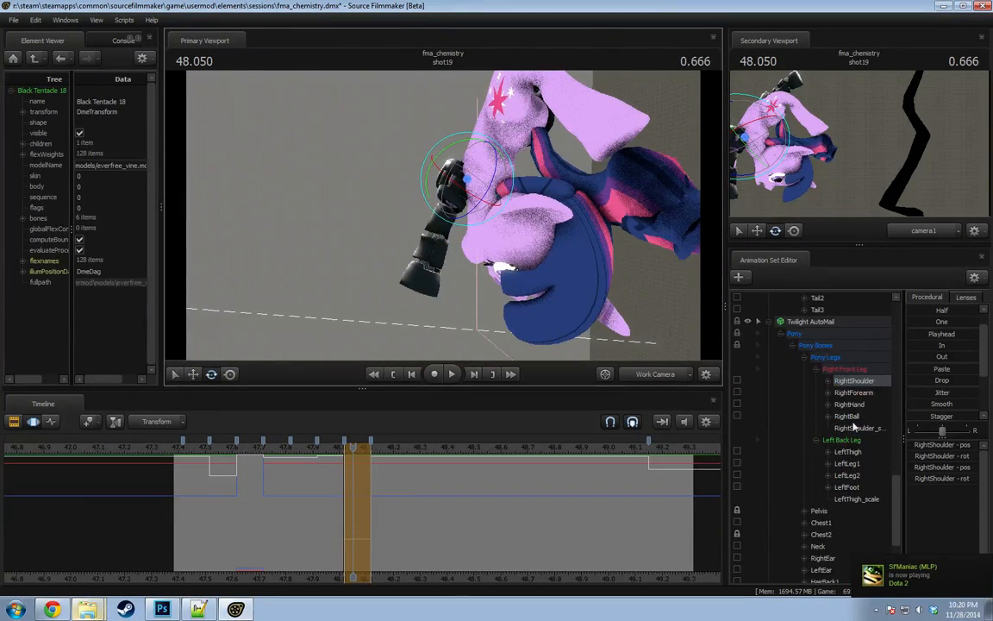
left_click(852, 394)
scroll(866, 424, "down", 3)
scroll(862, 426, "up", 3)
left_click_drag(466, 224, 422, 229, "alt")
left_click_drag(500, 252, 480, 232, "alt")
key("ctrl+z")
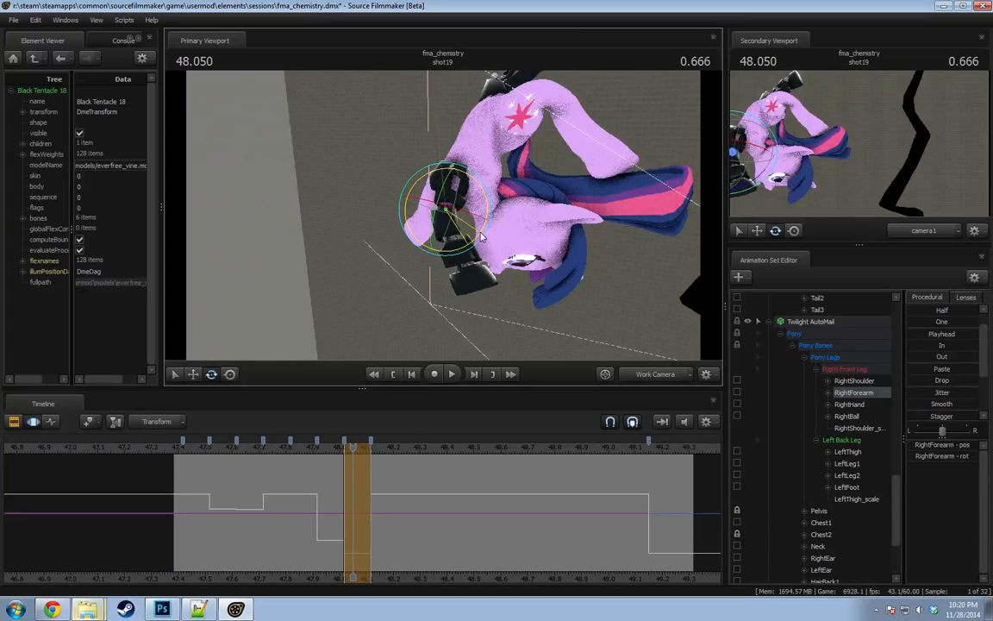
Rotate AutoMail's RightHand and RightBall so the hoof curls back away from the face.
left_click(849, 404)
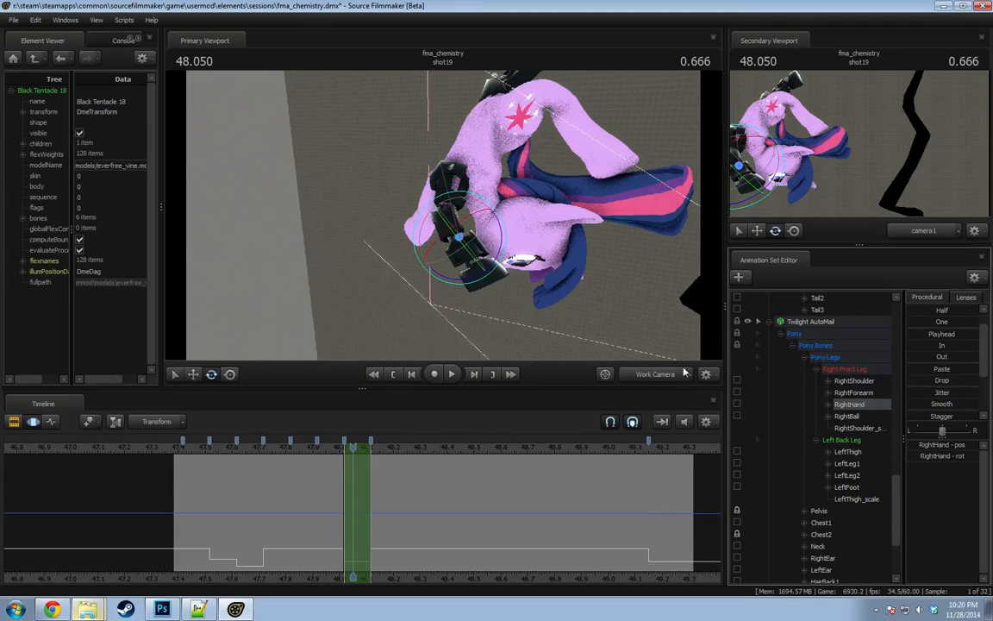
left_click_drag(474, 285, 450, 287)
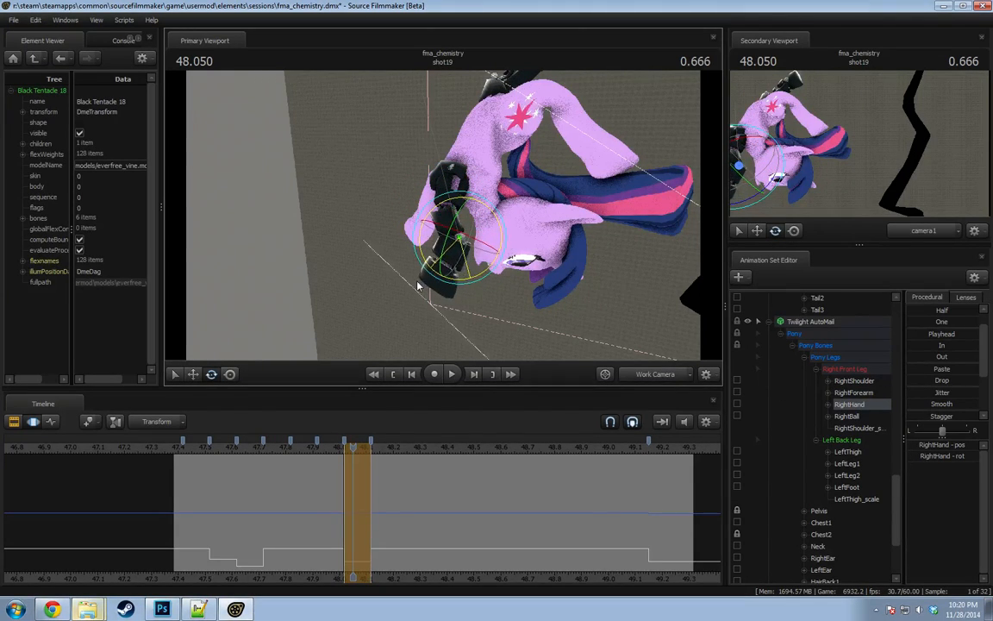
left_click(832, 415)
left_click_drag(425, 308, 397, 291)
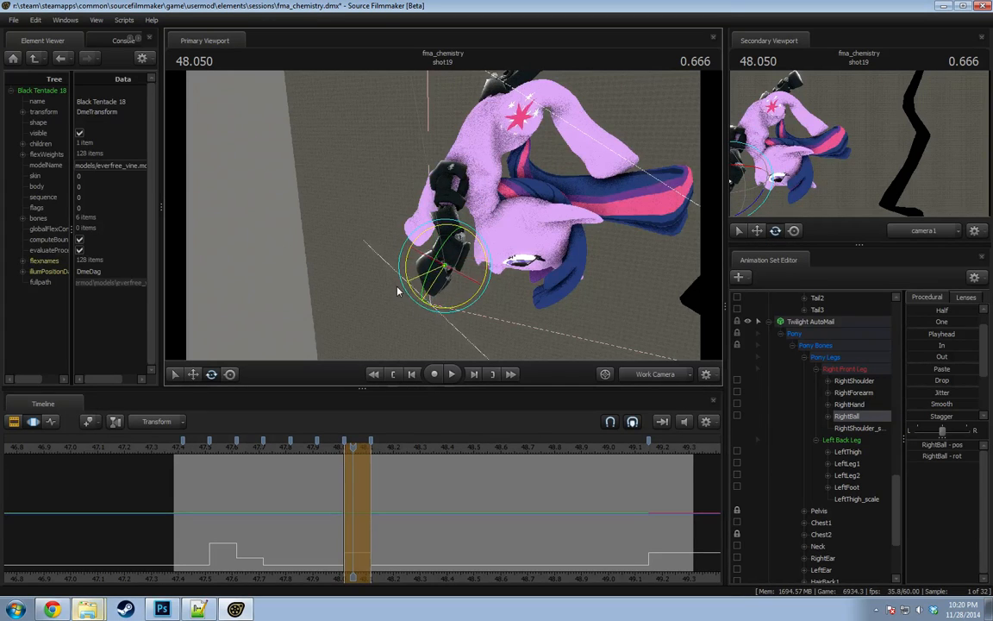
Swing Twilight Body's left front leg outward from the chest and rotate its LeftForearm so the hoof points up.
left_click_drag(542, 276, 647, 267)
mouse_move(451, 200)
left_mouse_down("alt")
mouse_move(548, 202)
mouse_move(466, 200)
mouse_move(444, 216)
left_mouse_up("alt")
left_click(459, 205, "ctrl")
left_click_drag(444, 174, 362, 197)
left_click(427, 178, "ctrl")
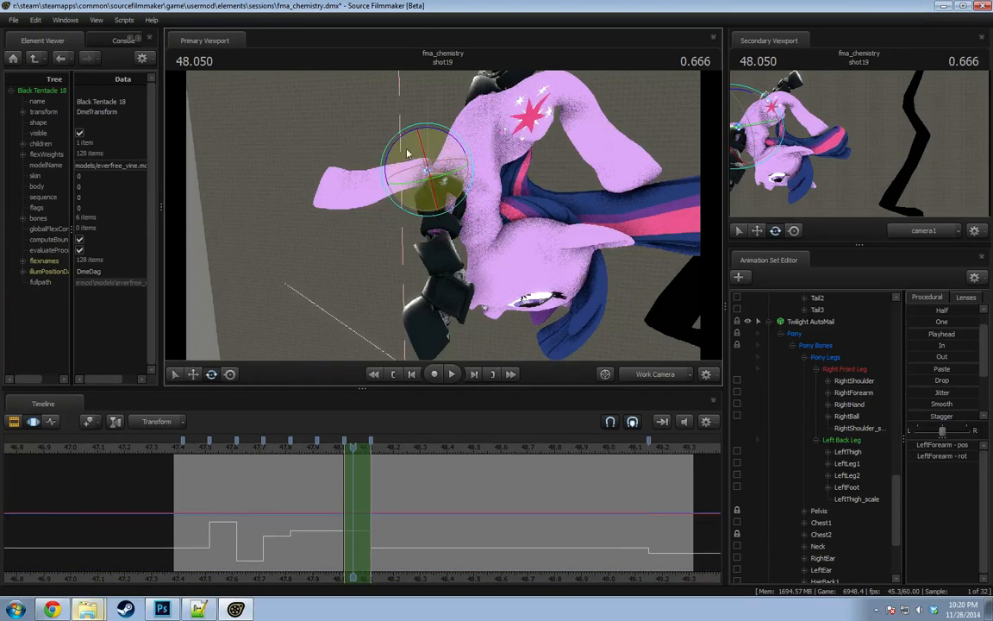
left_click_drag(408, 153, 450, 116)
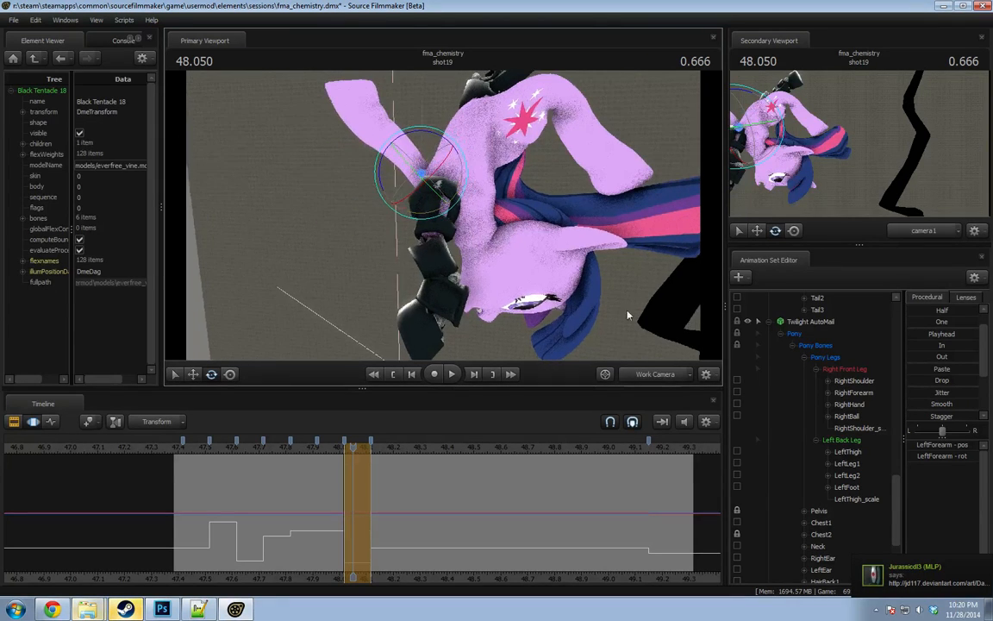
Rotate Tail1 so the base of the tail swings out behind the hind leg.
left_click_drag(626, 310, 444, 219)
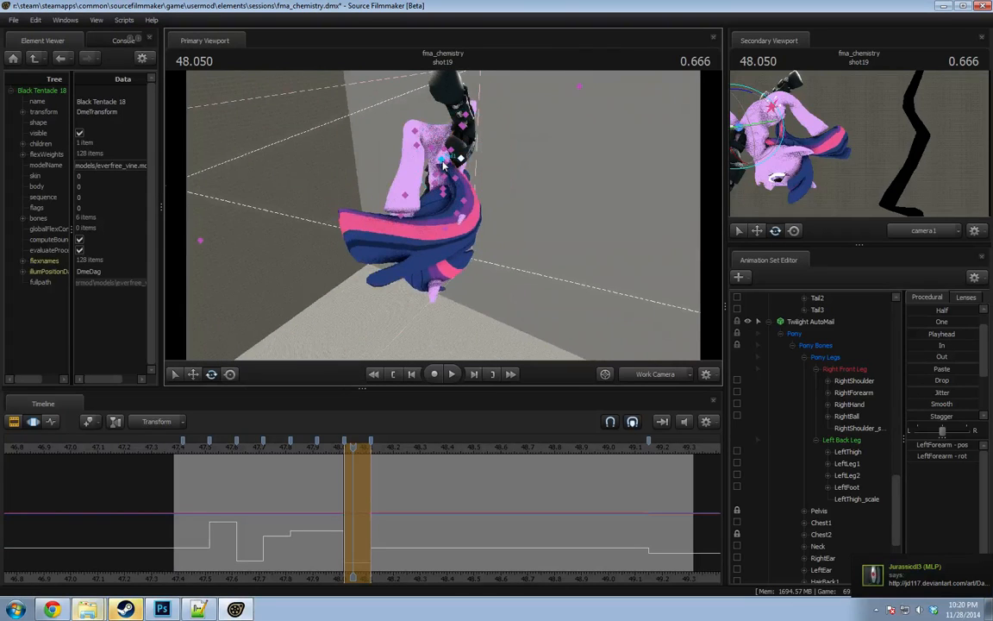
left_click(442, 161, "ctrl")
left_click_drag(424, 164, 437, 169)
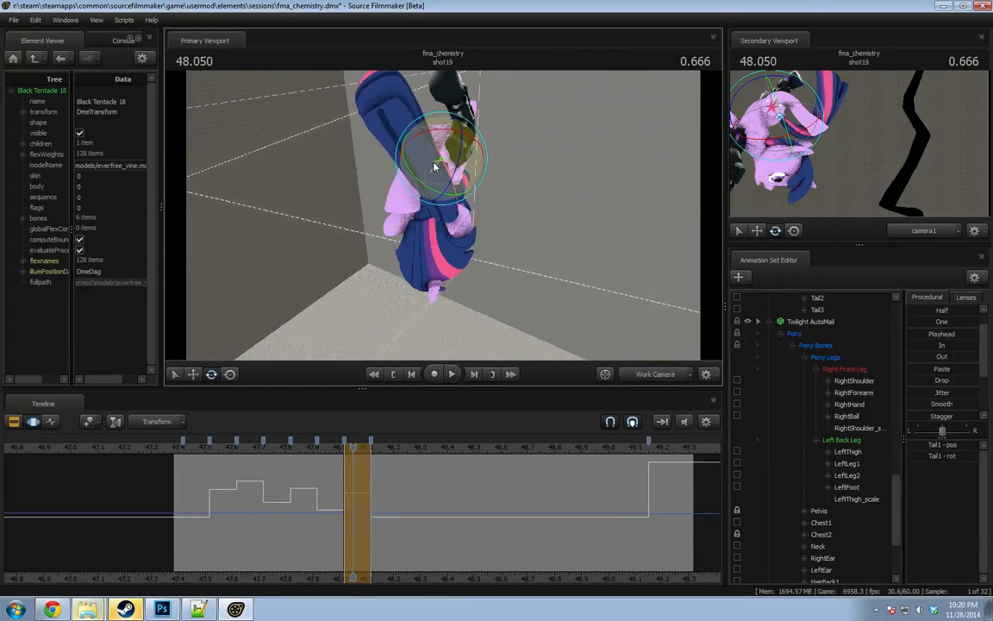
mouse_move(438, 217)
left_mouse_down()
mouse_move(474, 226)
mouse_move(547, 218)
mouse_move(430, 226)
left_mouse_up()
left_click_drag(469, 149, 493, 219)
Rotate Tail2 and Tail3 so the end of the tail bends down behind the head.
left_click(468, 170, "ctrl")
key("w")
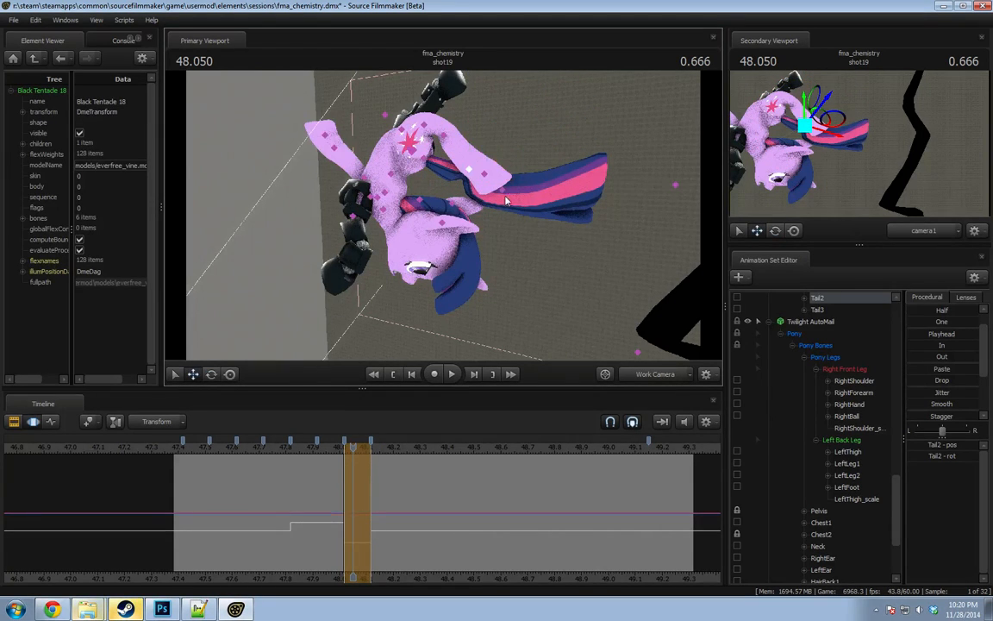
left_click(504, 190, "ctrl")
key("e")
left_click_drag(543, 173, 612, 220)
key("w")
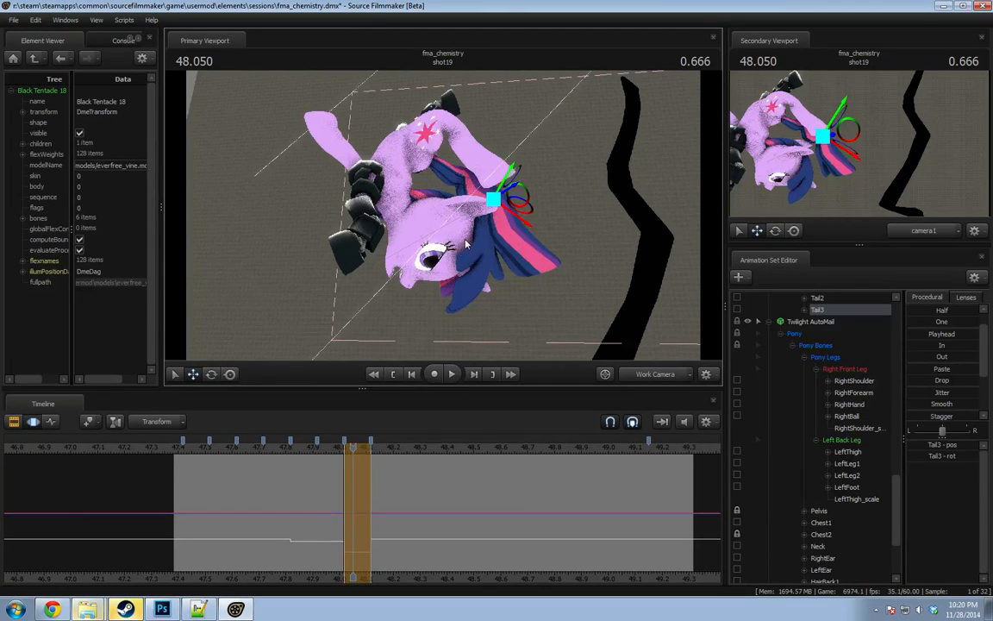
Rework the Tail1 and Tail2 rotations so the tail arcs out past the hind leg and hangs down.
left_click_drag(447, 262, 440, 190, "alt")
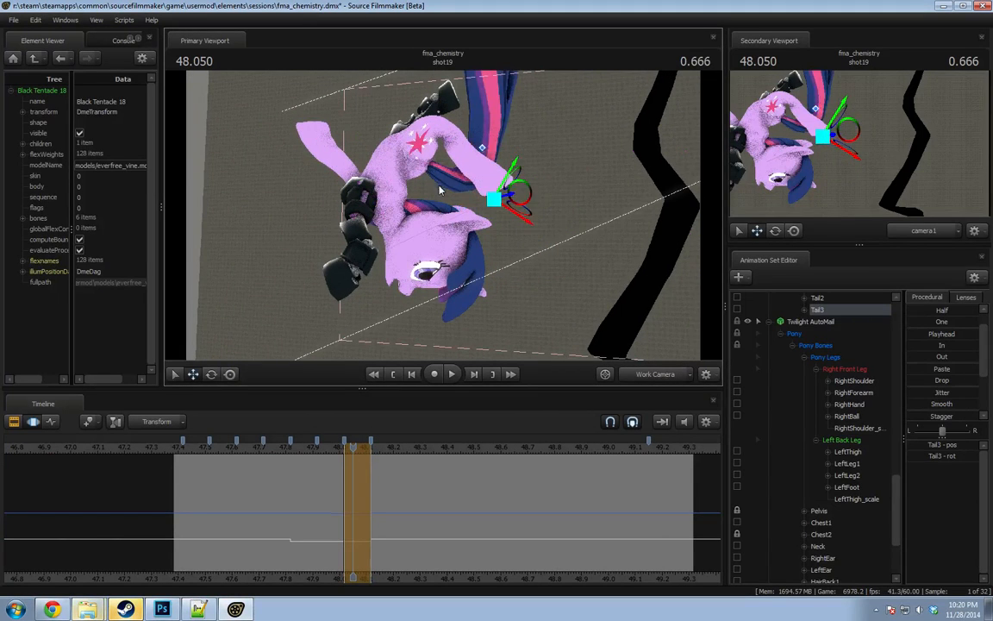
key("e")
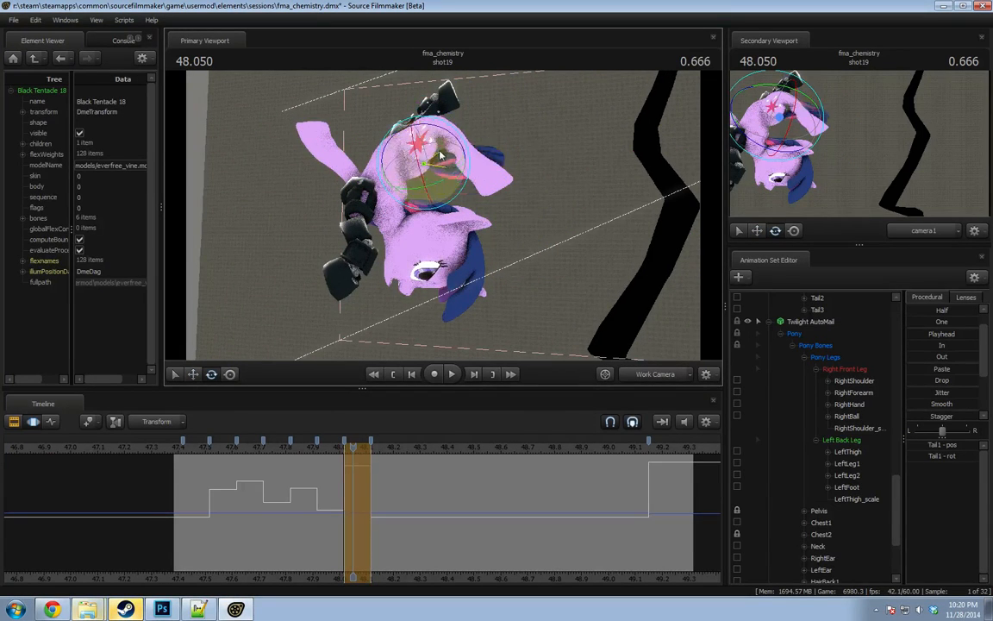
left_click_drag(433, 157, 457, 176)
left_click_drag(457, 205, 595, 200, "alt")
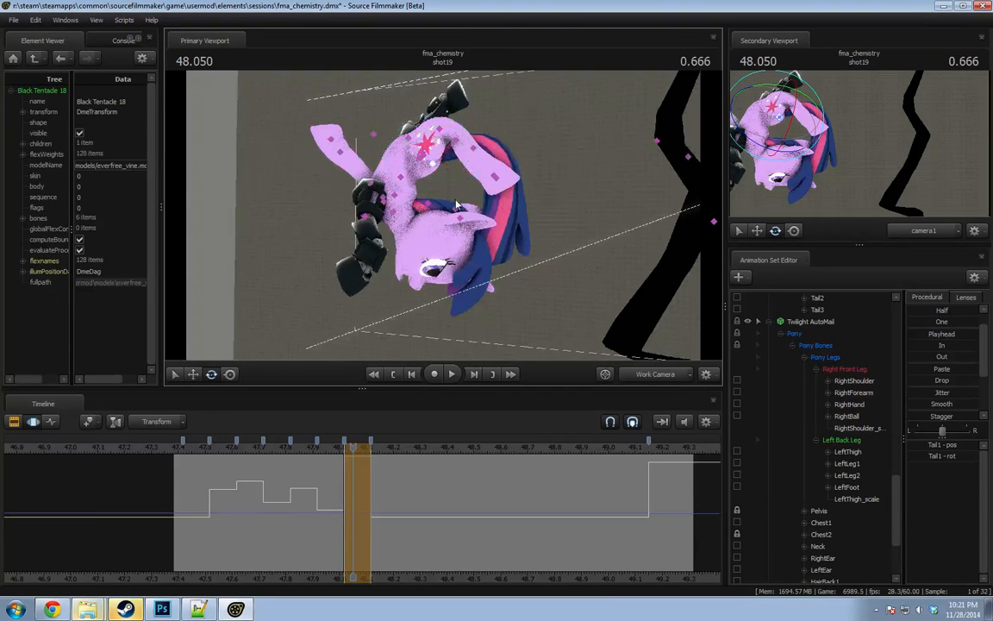
left_click(477, 151, "ctrl")
left_click_drag(476, 191, 500, 188)
left_click_drag(500, 188, 462, 253, "alt")
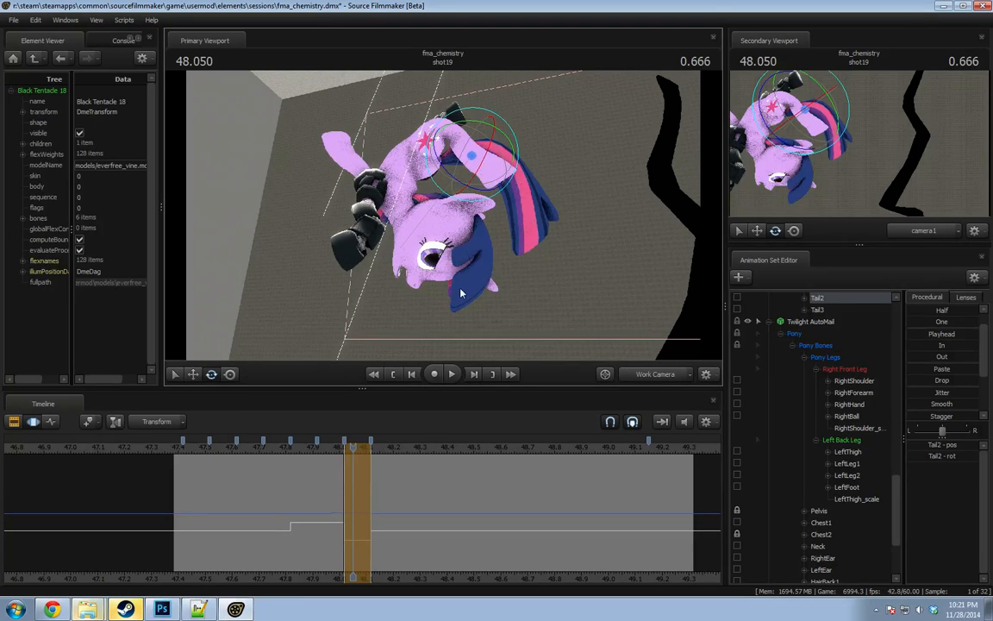
Adjust Tail1 and Tail3 so the tail arches higher over the hind leg with its tip curling down.
left_click(427, 150, "ctrl")
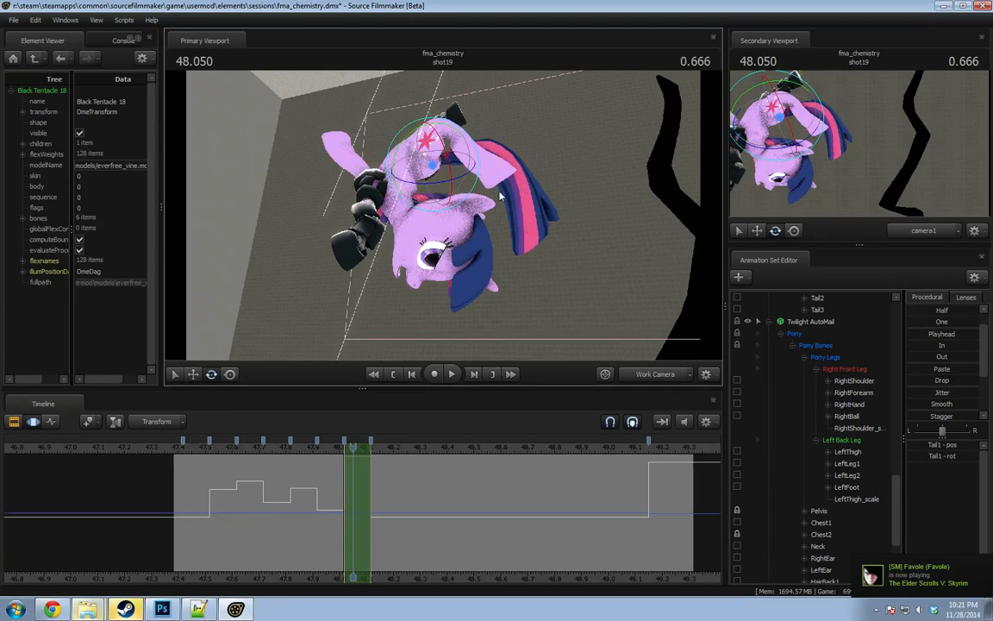
left_click_drag(431, 176, 461, 148, "alt")
key("ctrl+z")
mouse_move(461, 148)
left_mouse_down("alt")
mouse_move(494, 120)
mouse_move(517, 131)
mouse_move(532, 173)
mouse_move(468, 162)
left_mouse_up("alt")
left_click(505, 131, "ctrl")
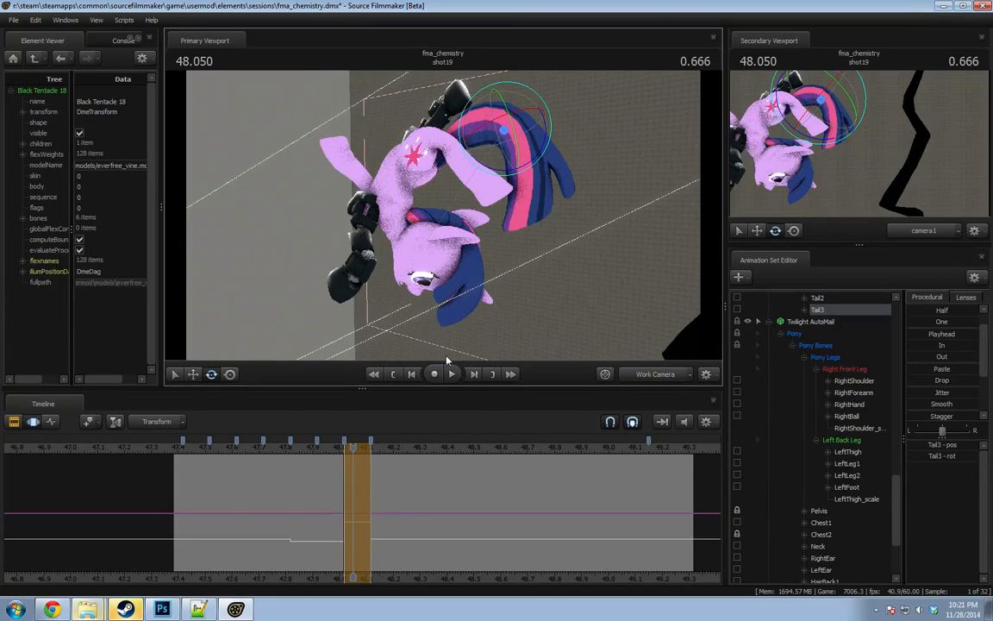
Play shot19 from its beginning and scrub through the tumbling poses to check the motion.
left_click_drag(276, 497, 202, 454)
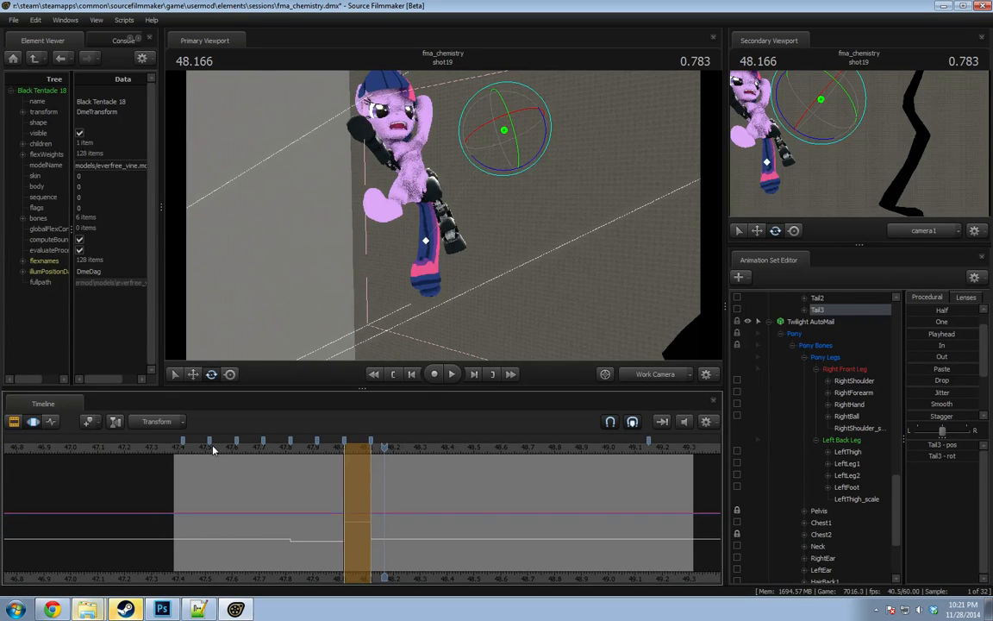
left_click(207, 450)
key("space")
key("space")
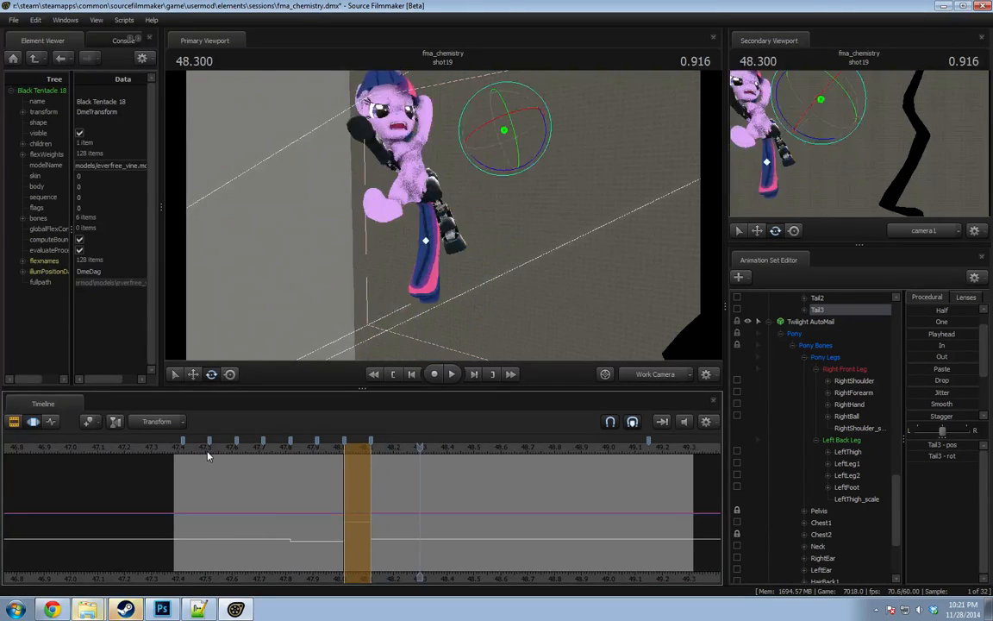
left_click(191, 446)
key("space")
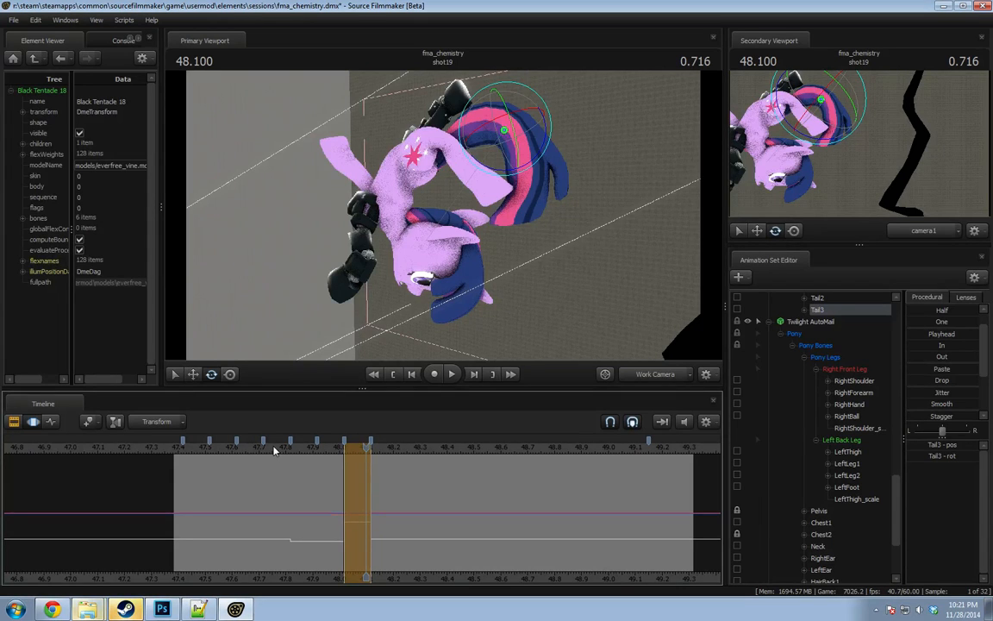
left_click_drag(293, 447, 336, 466)
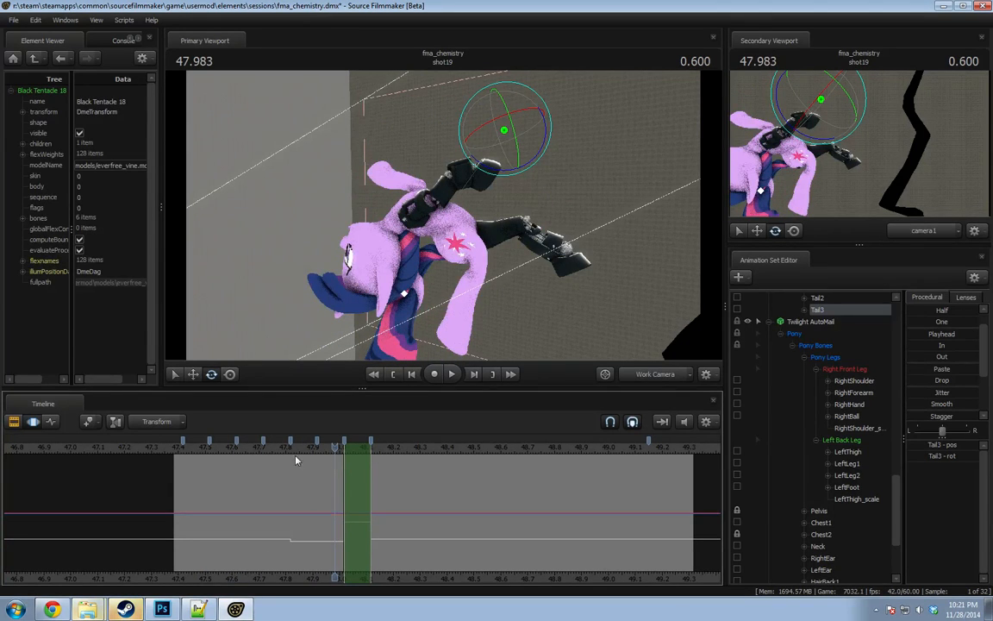
left_click_drag(301, 460, 334, 463)
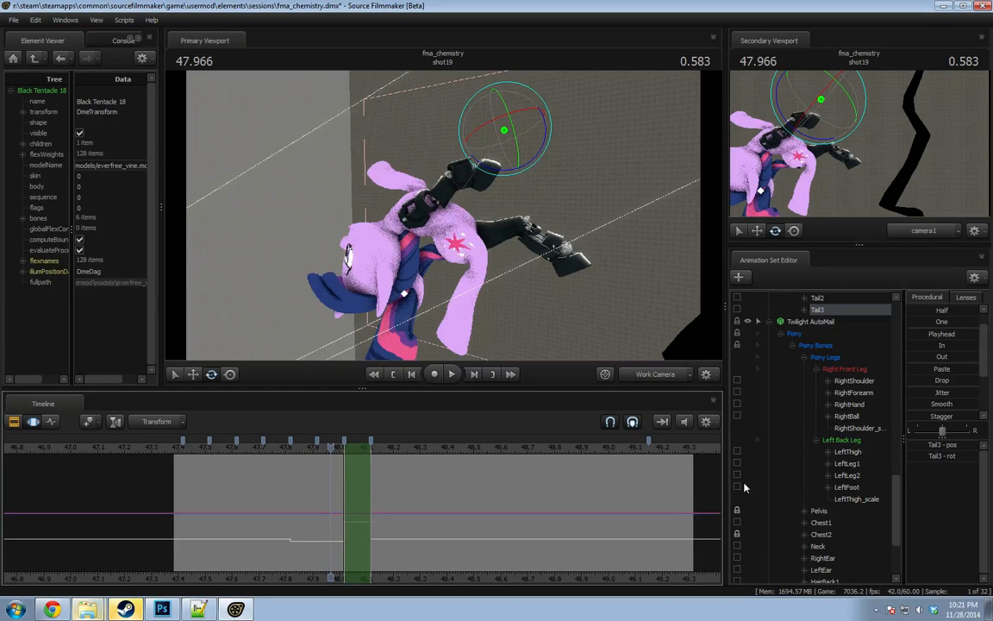
Select the pose range around 47.966 and move Twilight Body's Pelvis slightly toward the black tentacle.
left_click_drag(305, 468, 319, 460)
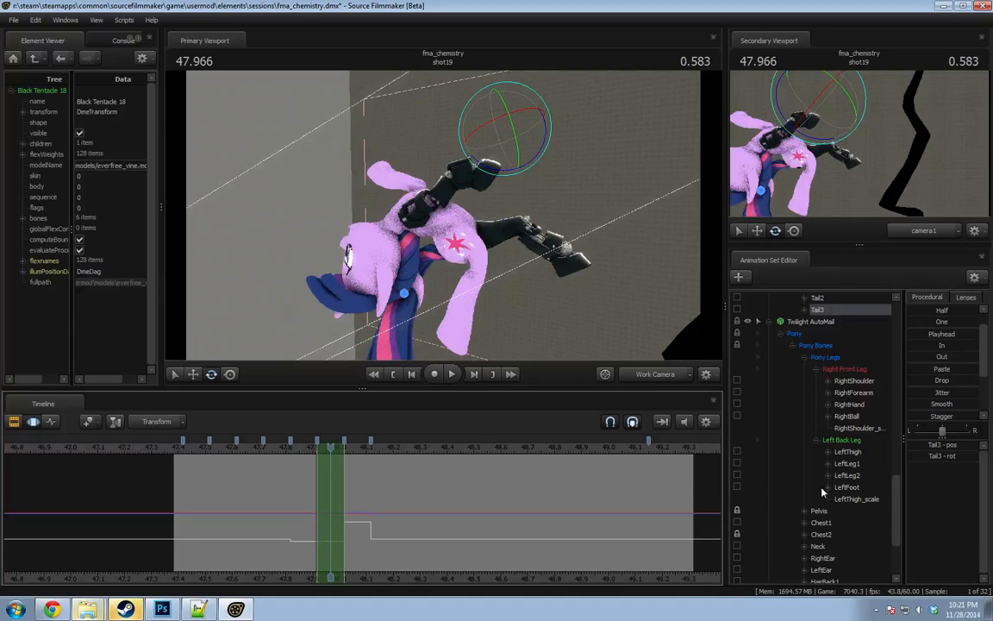
scroll(836, 481, "down", 10)
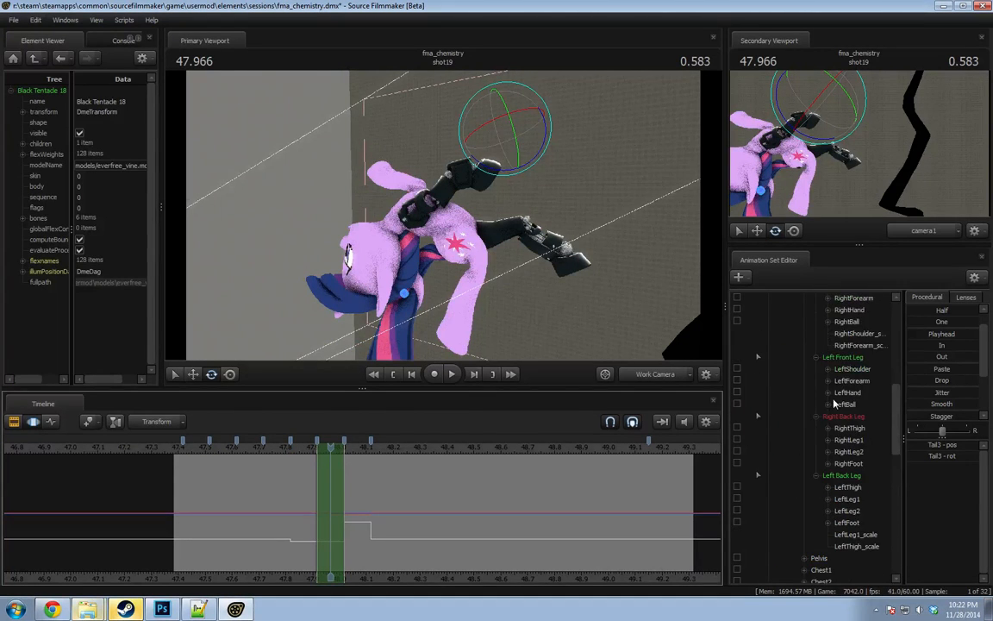
left_click(818, 333)
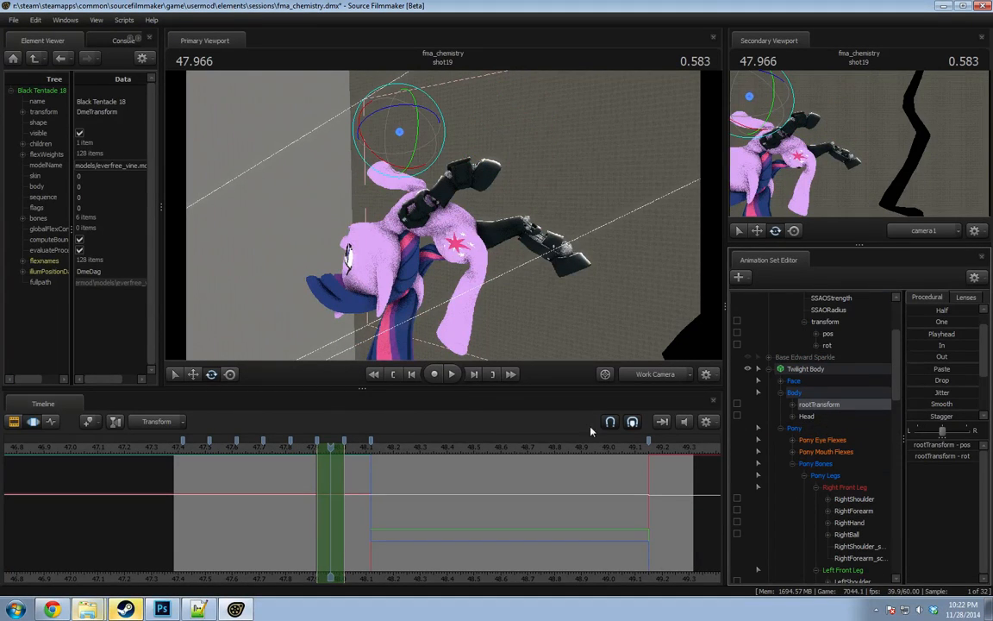
scroll(763, 395, "down", 8)
left_click(819, 345)
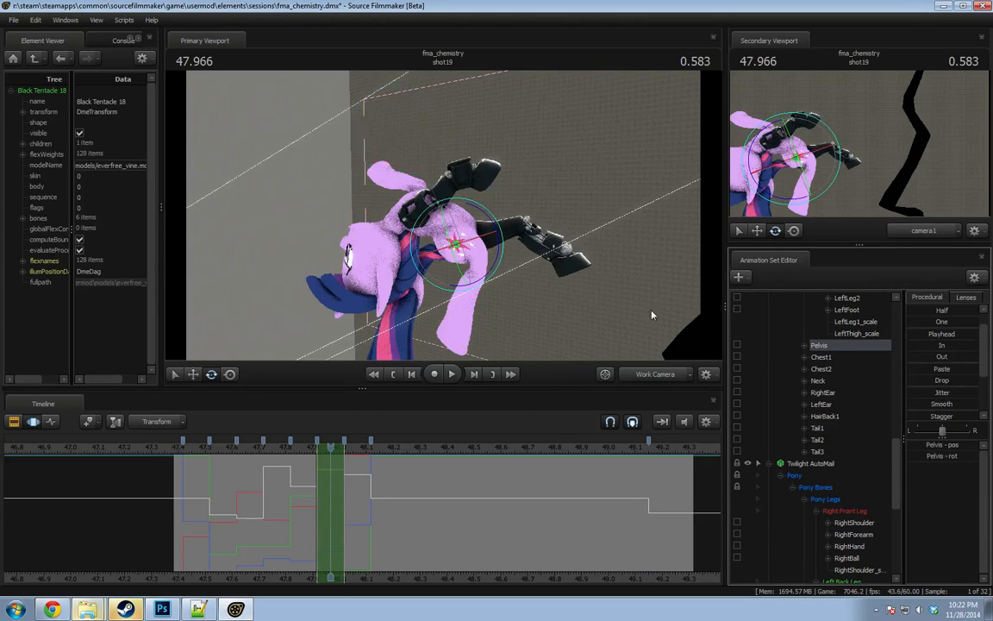
left_click_drag(586, 278, 551, 285)
key("w")
left_click_drag(379, 237, 445, 219, "alt")
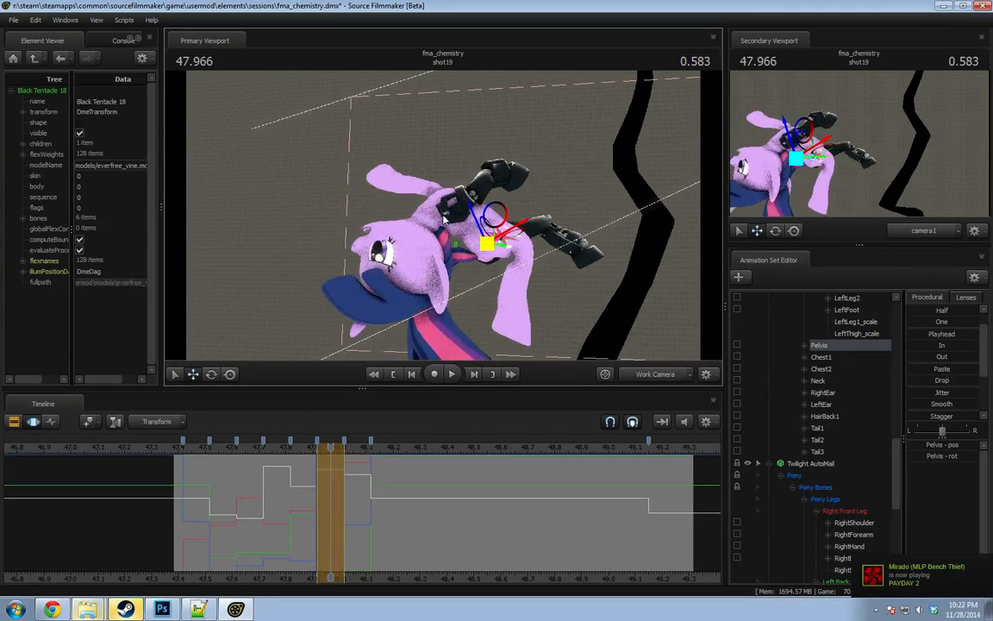
Scrub the tumble and replay the shot from its start to check the Pelvis change.
left_click_drag(270, 440, 364, 484)
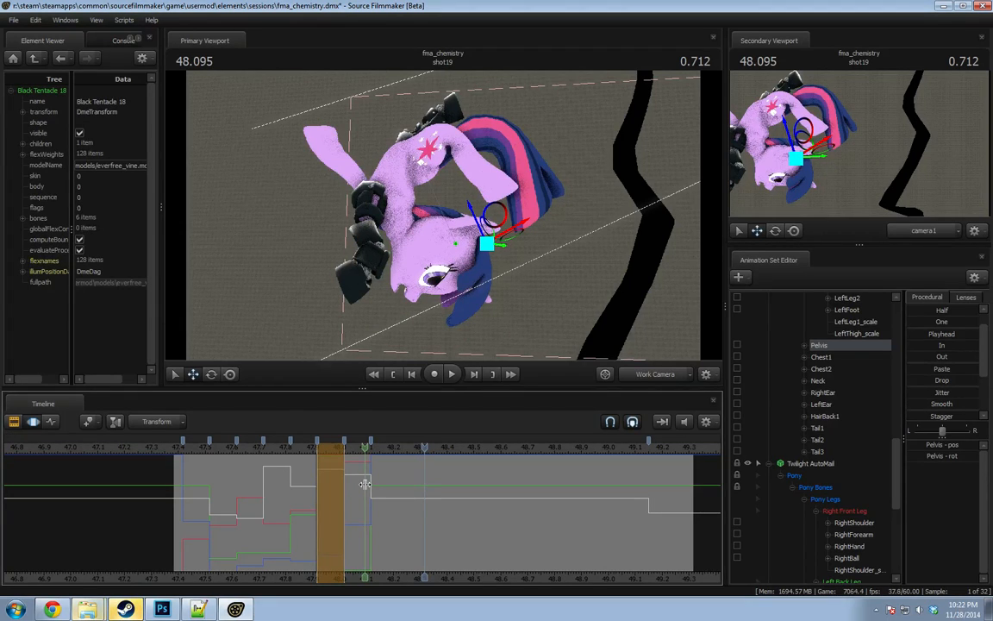
key("Escape")
left_click_drag(307, 452, 165, 451)
key("space")
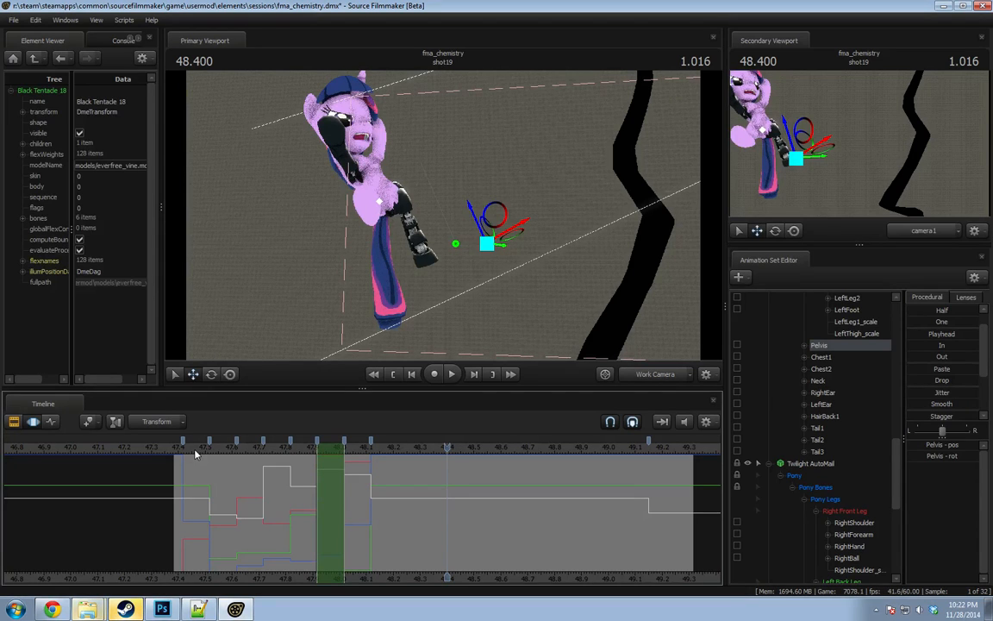
Select the next pose range around 48.150 and blend the character fully toward the preceding pose using In.
left_click_drag(283, 452, 397, 478)
key("Escape")
scroll(378, 463, "up", 4)
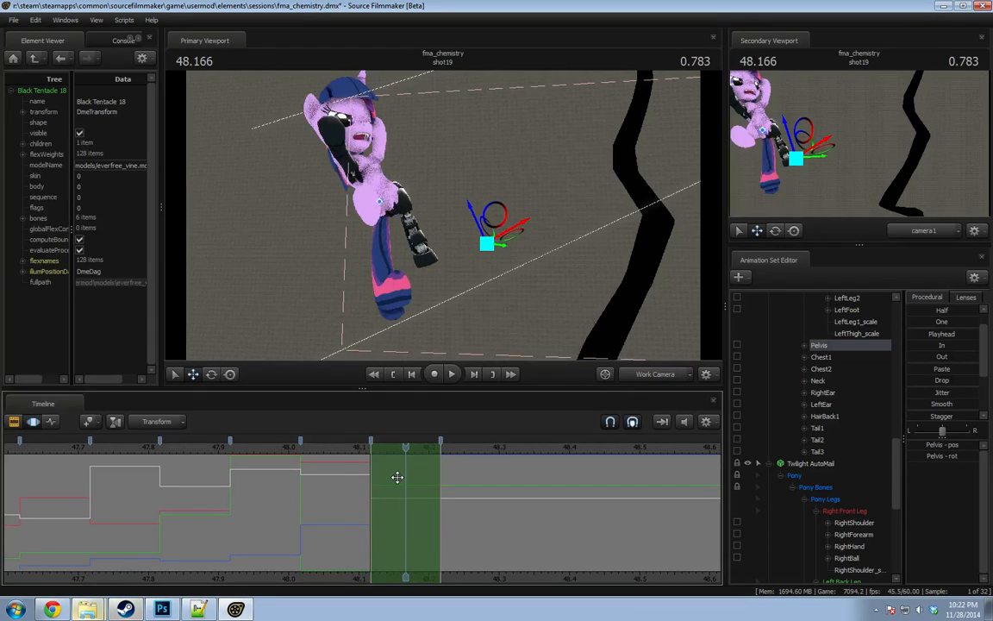
left_click_drag(332, 460, 389, 460)
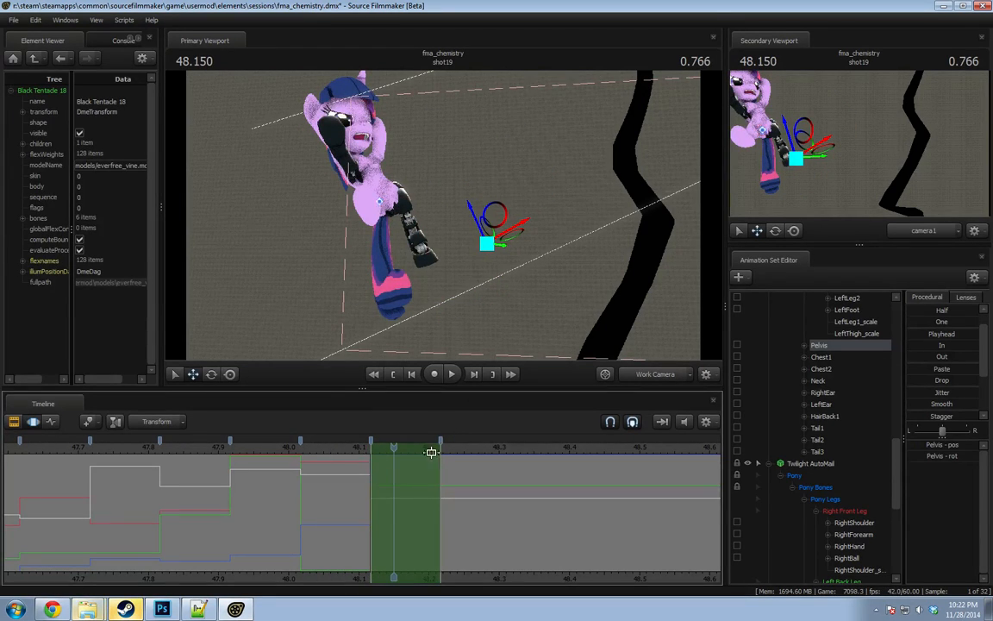
scroll(821, 349, "up", 2)
left_click_drag(925, 346, 988, 343)
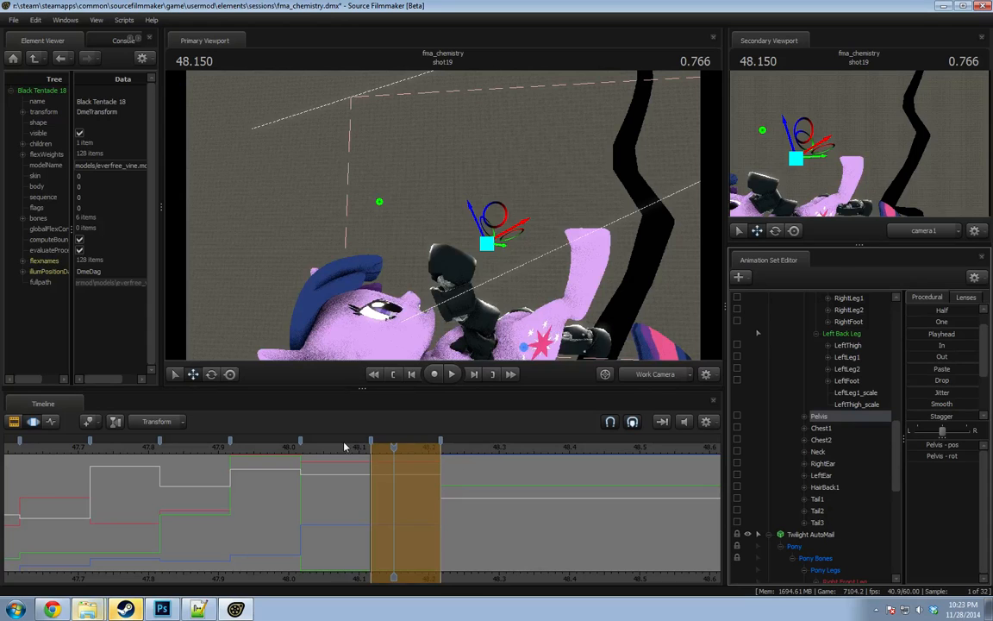
Try rotating Twilight Body's Pelvis at 48.150 to stand the character upright, and move it away from the black tentacle.
left_click_drag(359, 448, 394, 450)
left_click_drag(454, 234, 441, 224)
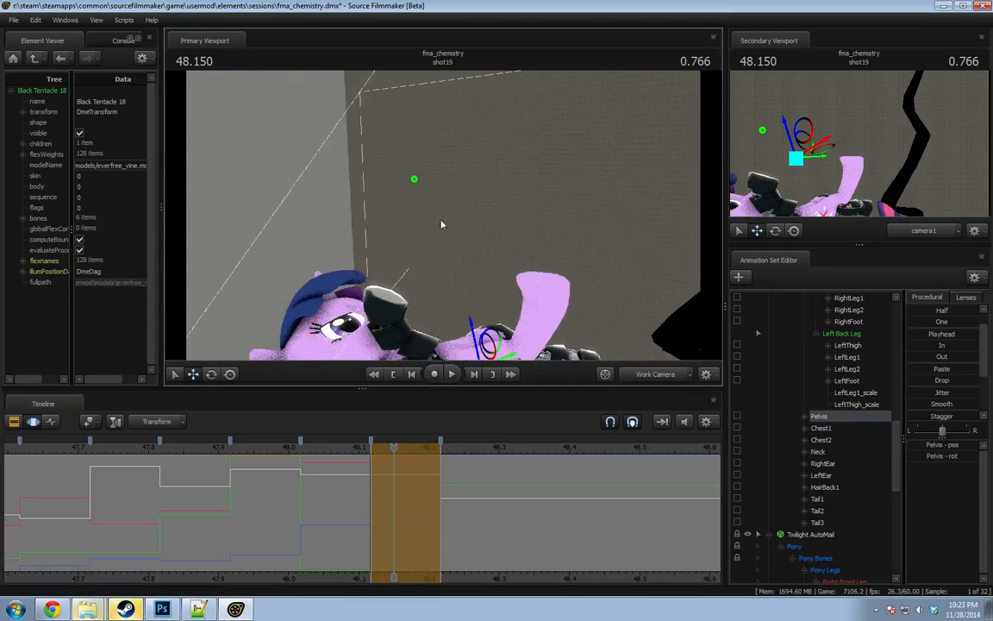
left_click_drag(494, 253, 487, 282)
key("e")
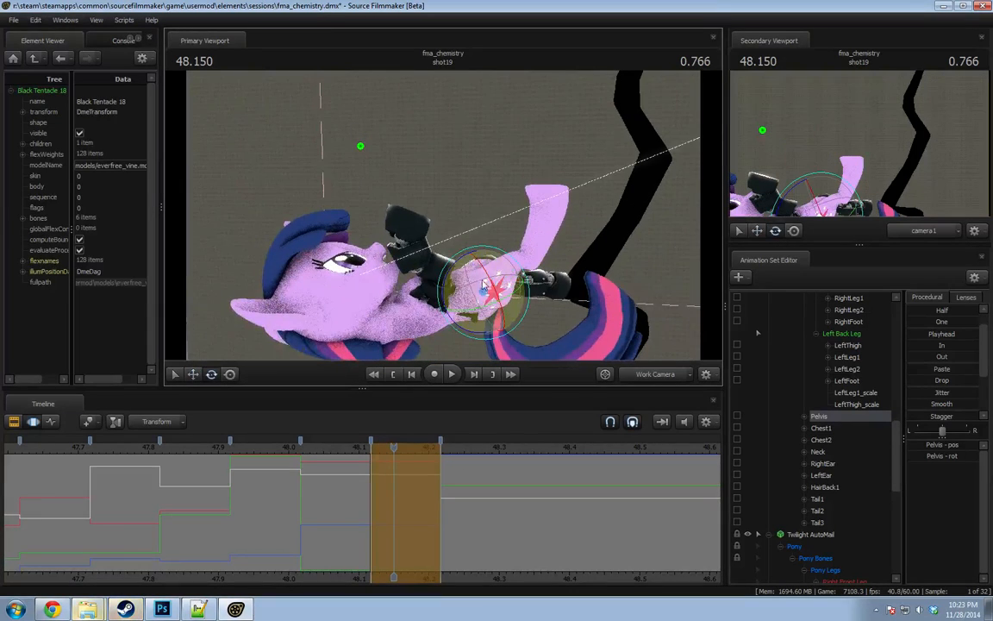
left_click_drag(412, 246, 599, 260)
key("w")
key("e")
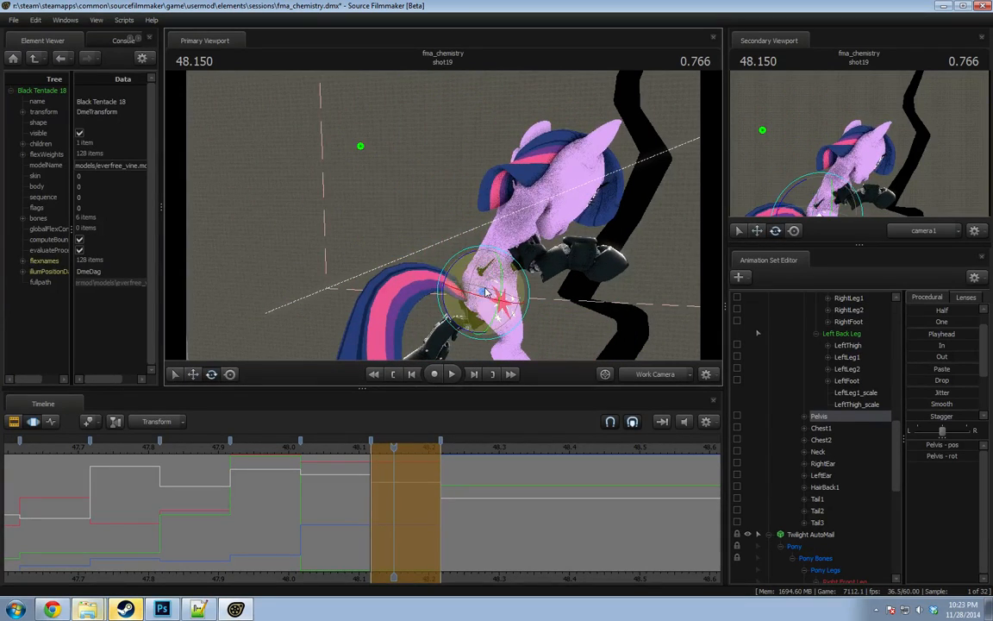
left_click_drag(474, 305, 443, 223)
key("w")
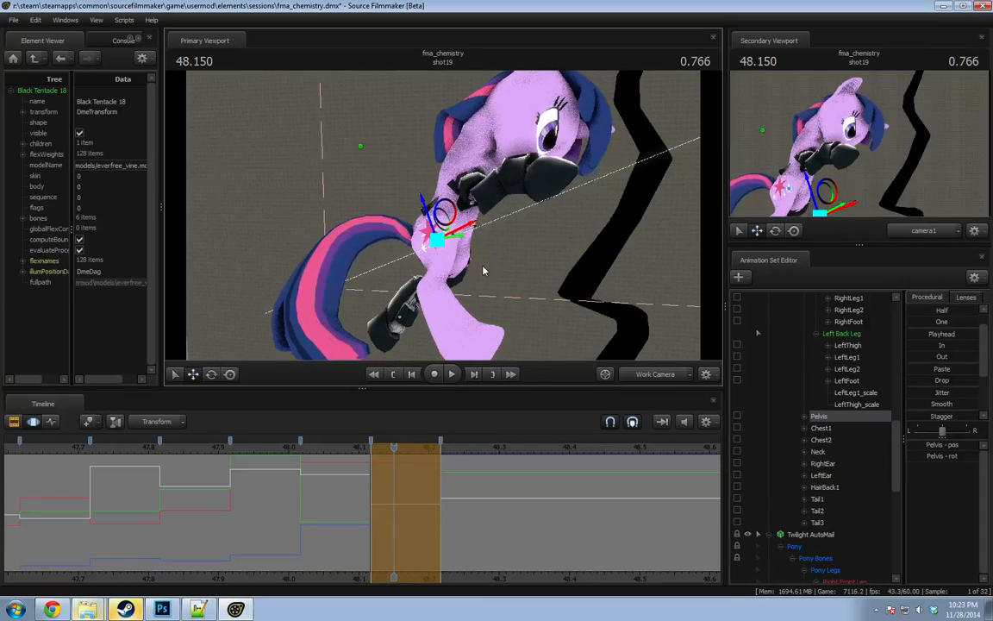
Compare the pose with the preceding one and undo the Pelvis changes and the In blend at 48.150.
key("ctrl+z")
key("ctrl+z")
left_click_drag(543, 273, 431, 246, "alt")
key("e")
key("w")
left_click_drag(253, 546, 356, 494)
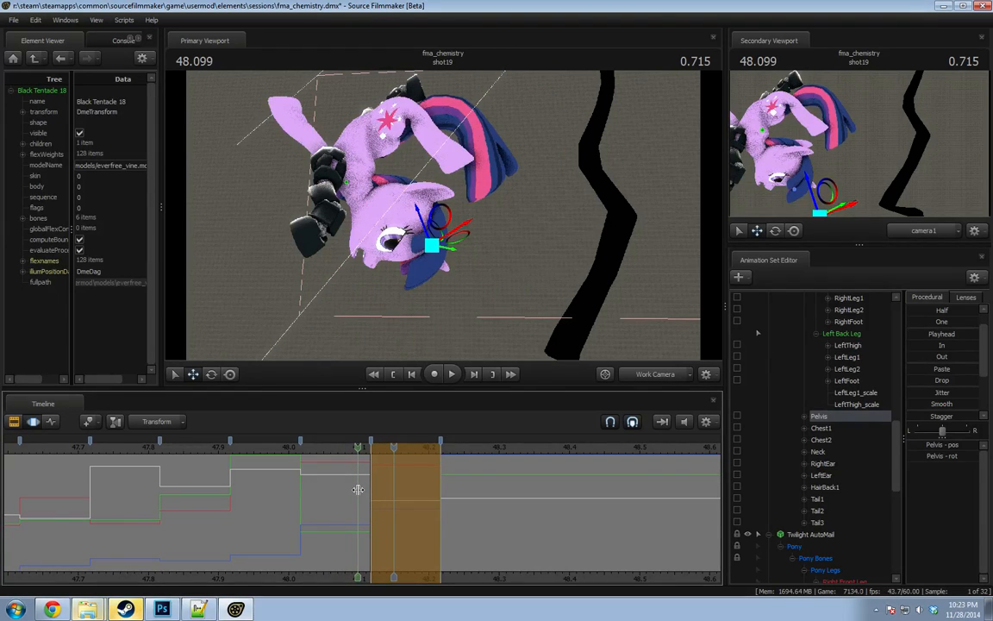
key("ctrl+z")
Compare the neighbouring poses and blend Twilight Body and Twilight AutoMail fully toward the preceding pose using In for the range at 48.116.
left_click_drag(356, 447, 394, 449)
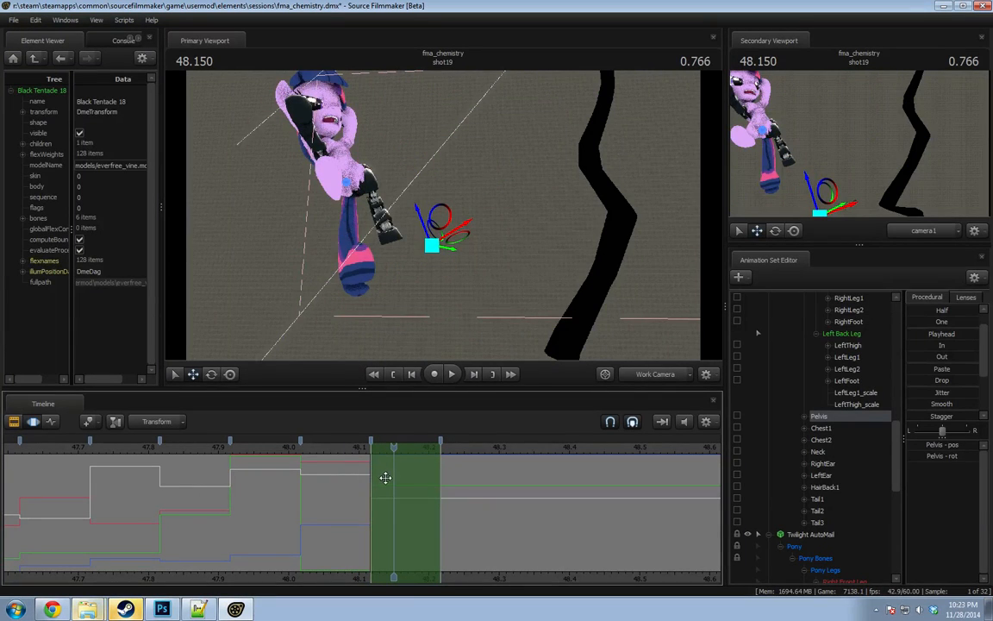
left_click_drag(336, 493, 360, 500)
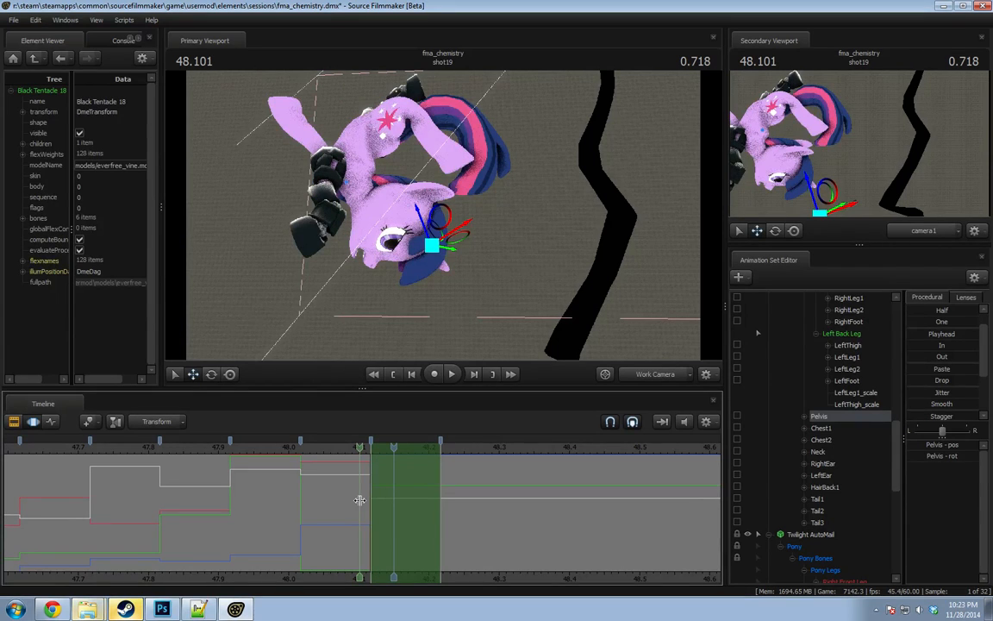
mouse_move(359, 500)
left_mouse_down()
mouse_move(319, 501)
mouse_move(379, 500)
left_mouse_up()
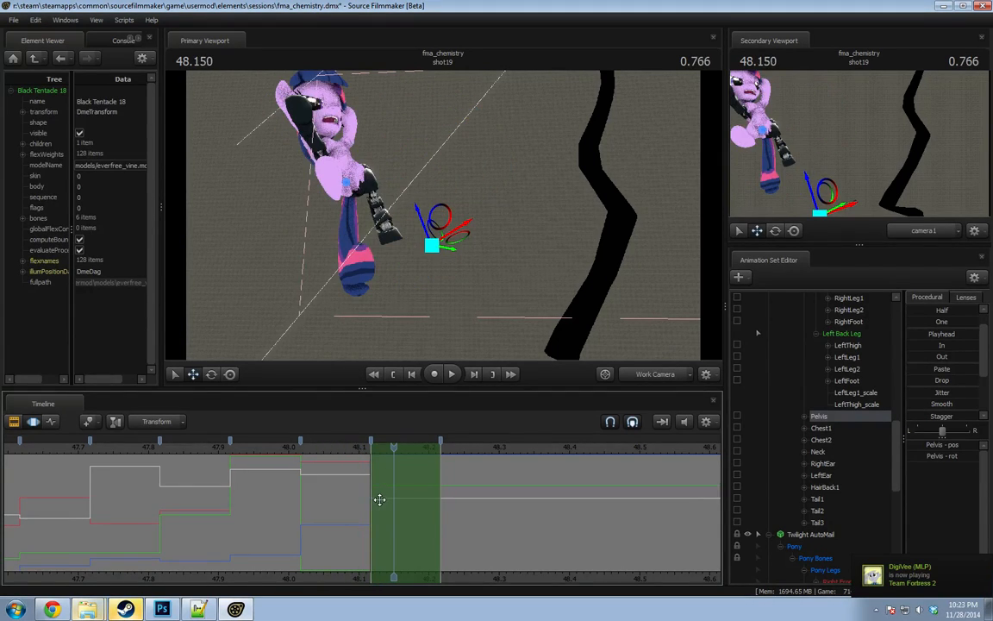
left_click(358, 448)
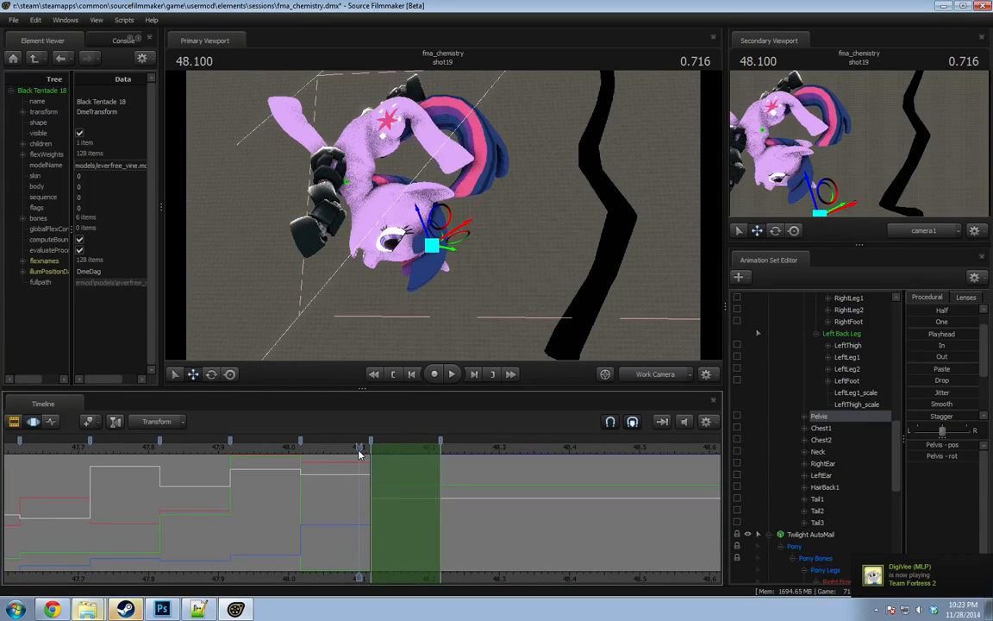
left_click(375, 452)
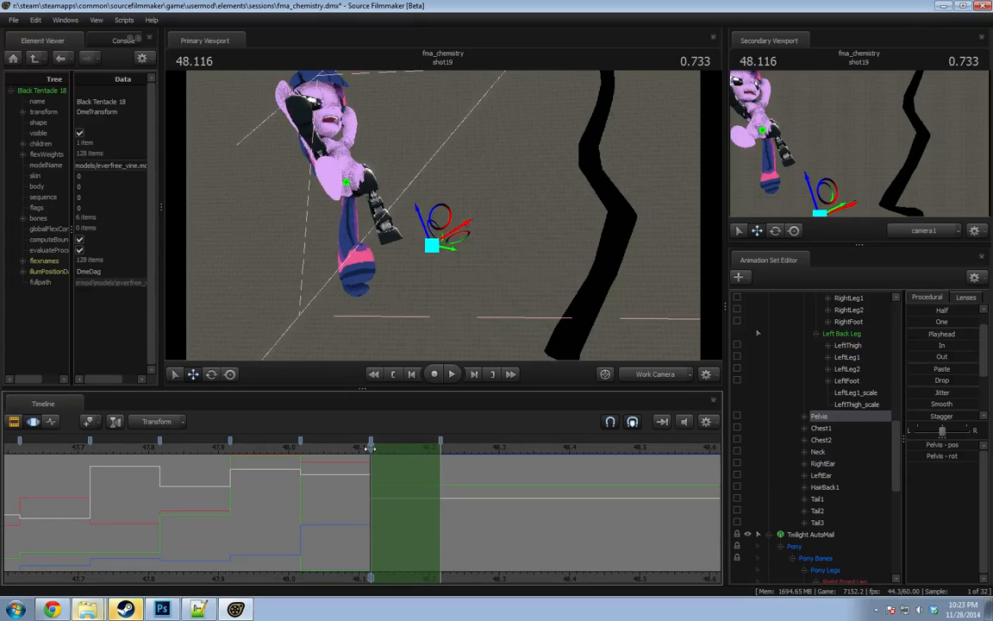
scroll(831, 414, "up", 10)
left_click(833, 371)
scroll(843, 448, "down", 16)
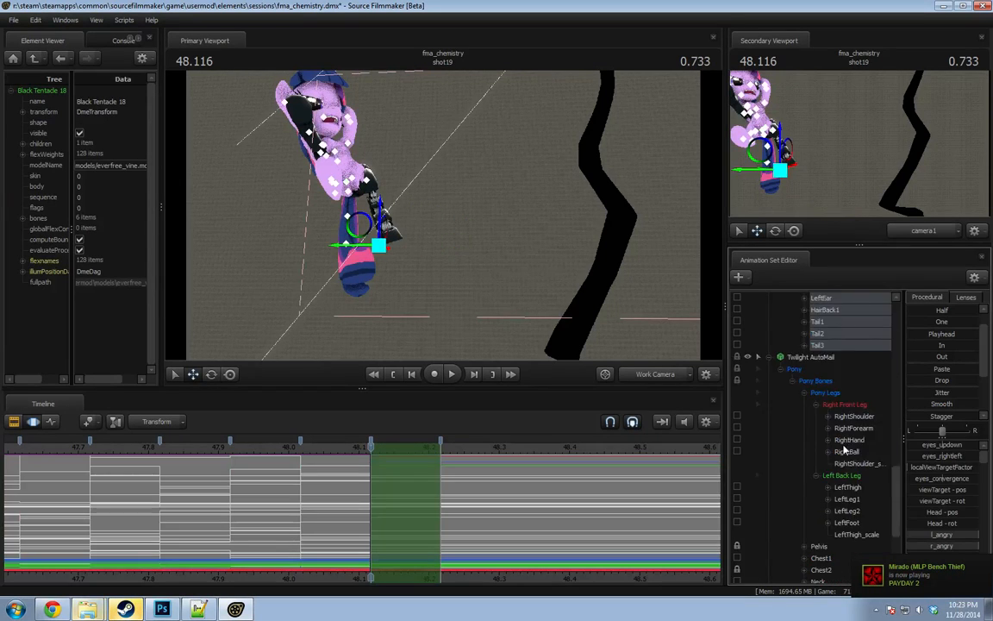
scroll(825, 427, "up", 4)
left_click(820, 357, "ctrl")
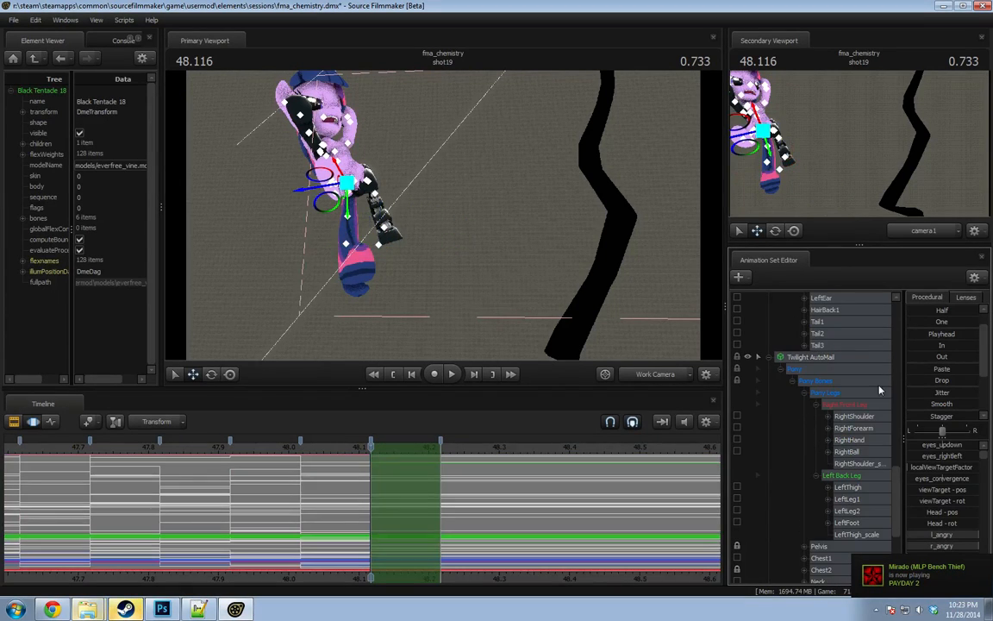
left_click(934, 347)
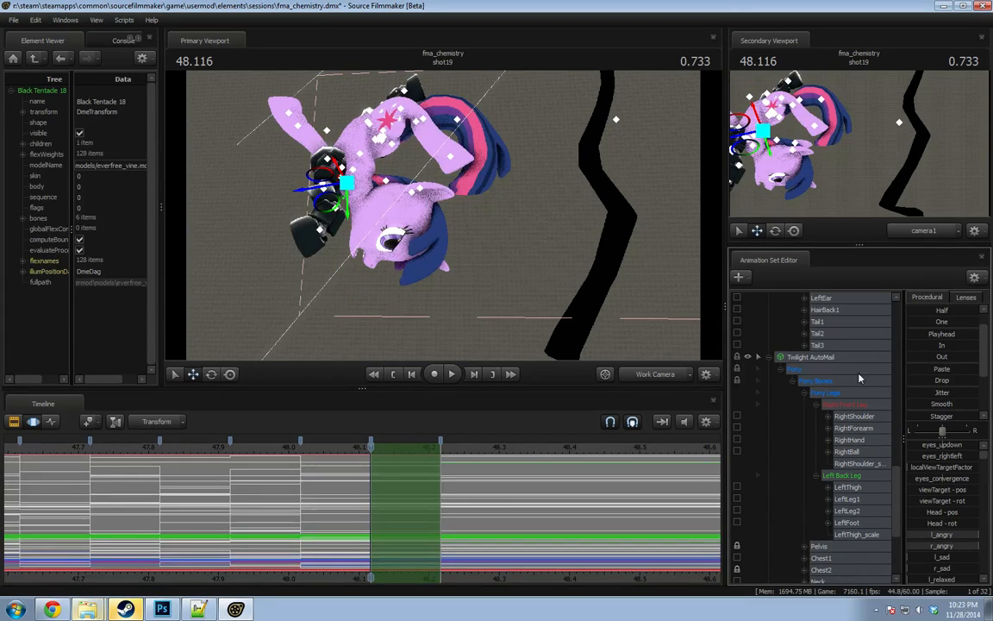
Rotate Twilight Body's Pelvis at 48.116 to turn the character belly-down facing the black tentacle, and lower it slightly.
scroll(858, 378, "up", 4)
left_click(823, 380)
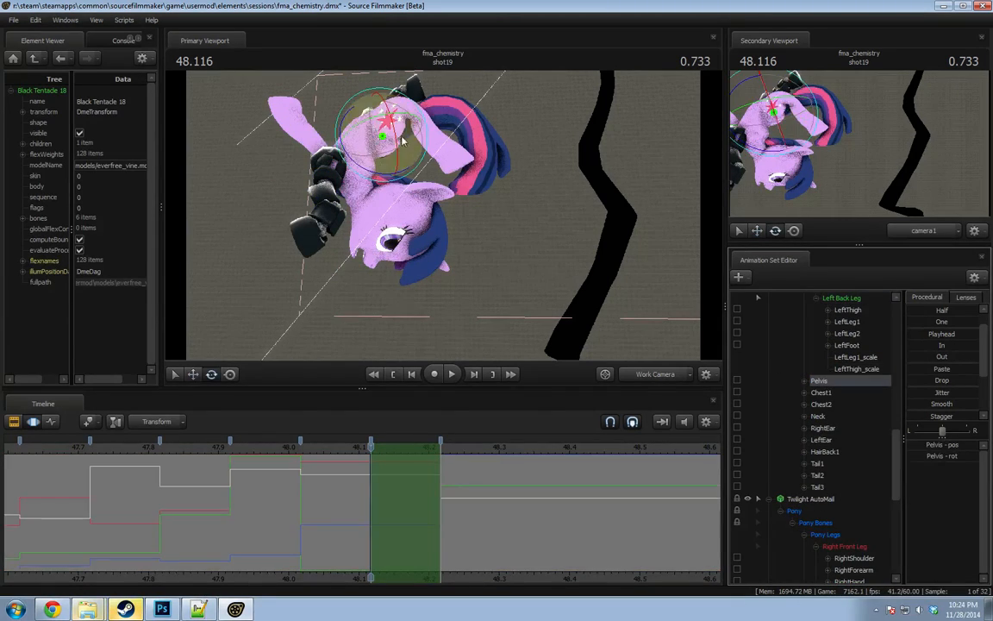
left_click_drag(401, 142, 365, 175)
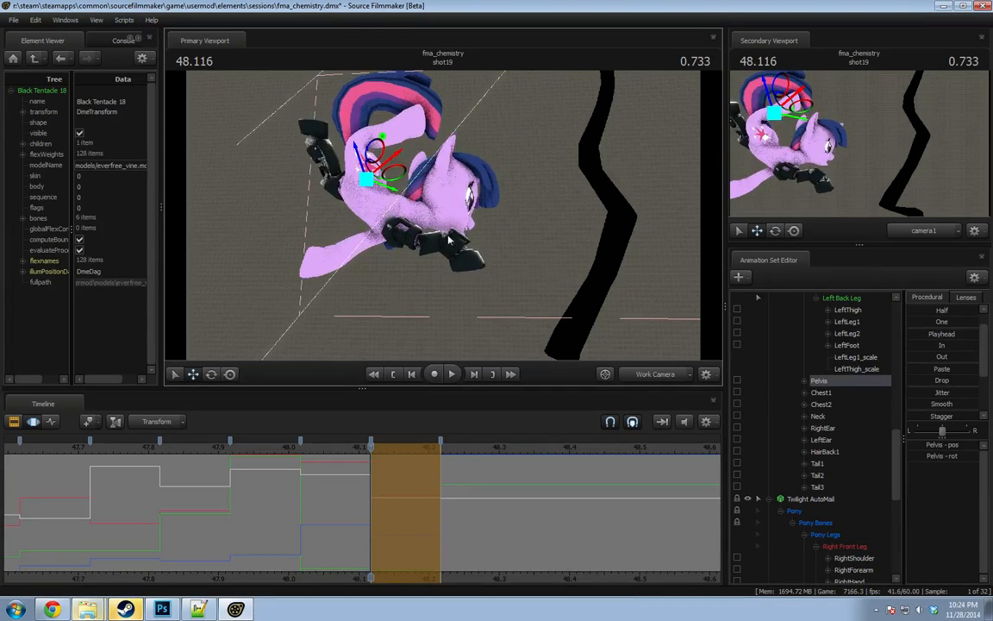
key("ctrl")
key("e")
left_click_drag(367, 178, 332, 183)
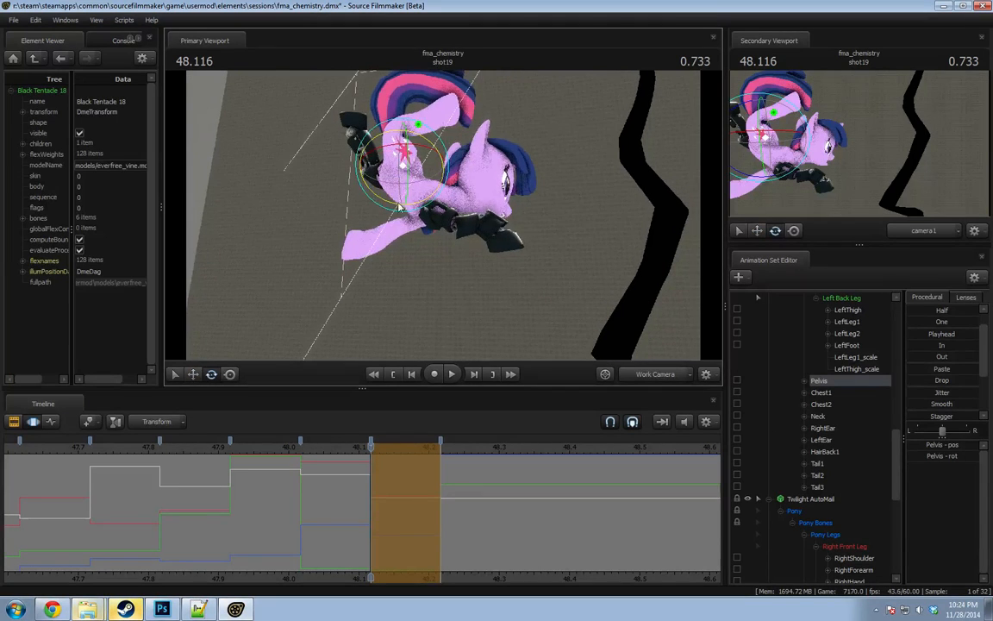
Rotate the Pelvis further to continue the tumble, check it against the preceding poses and fine-tune its position.
left_click_drag(362, 147, 447, 211)
key("w")
left_click_drag(272, 511, 396, 486)
left_click_drag(433, 203, 439, 201)
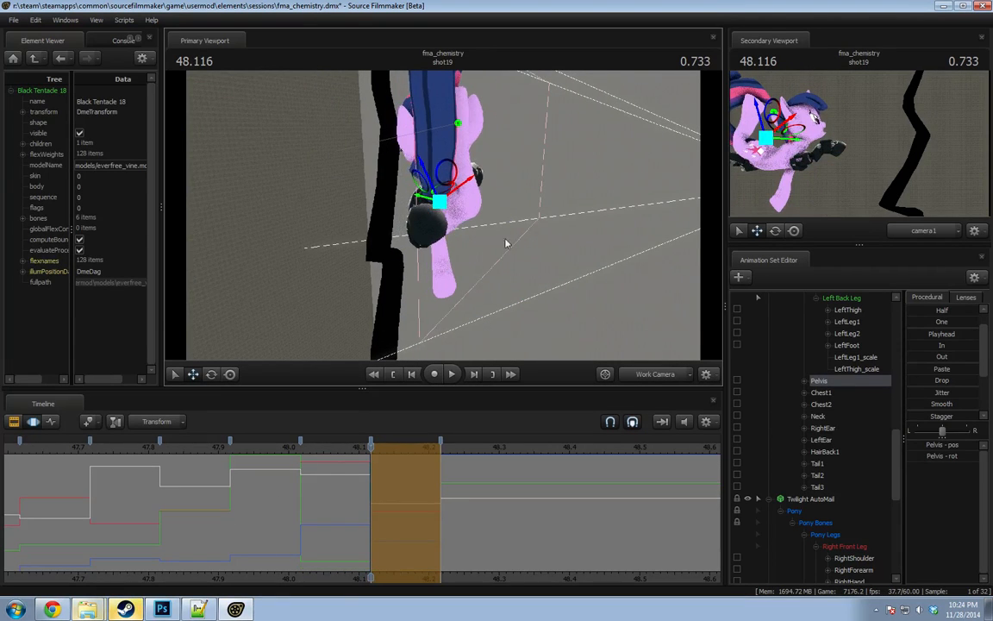
Tilt the Pelvis so the torso points upward, and rotate Chest1 to bring the head and front legs back down.
left_click_drag(505, 241, 483, 217, "alt")
key("e")
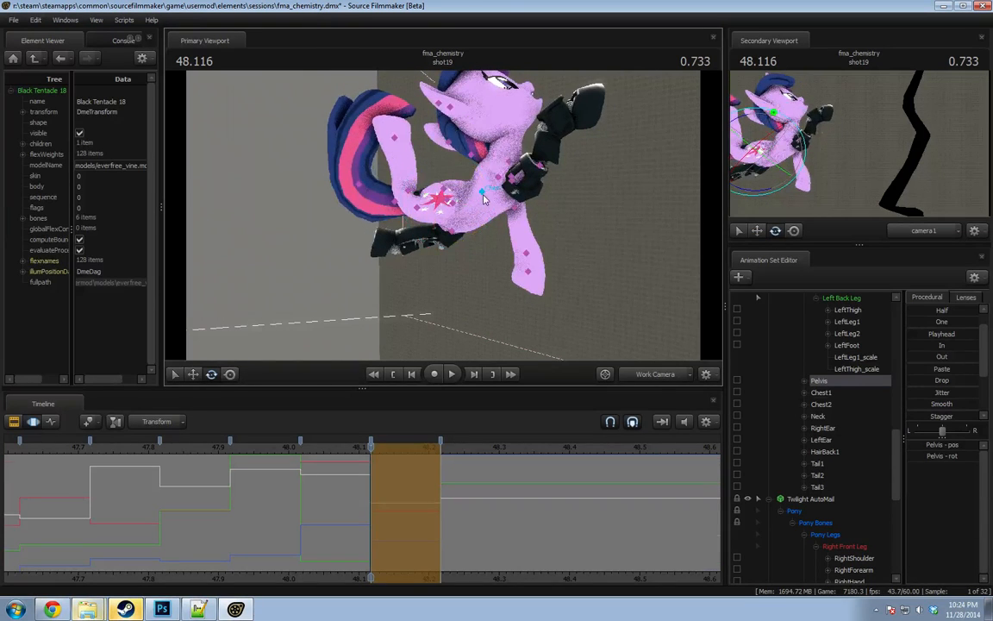
left_click(483, 198, "ctrl")
left_click_drag(522, 189, 519, 221)
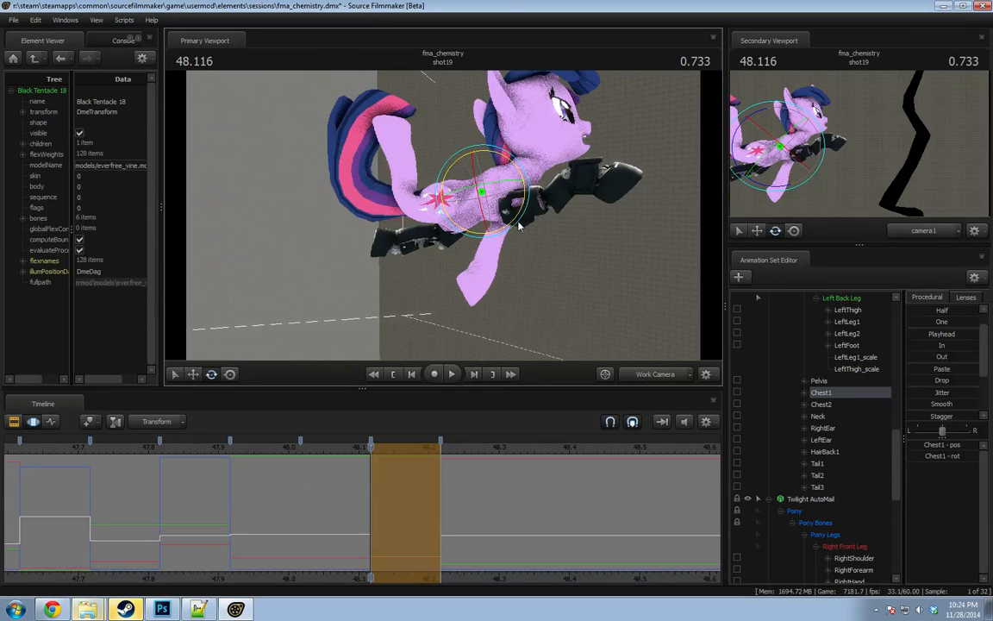
Blend Twilight Body's Right Back Leg fully toward its pose at 49.200 using Playhead, and return to 48.183.
left_click(450, 205, "ctrl")
scroll(737, 428, "down", 4)
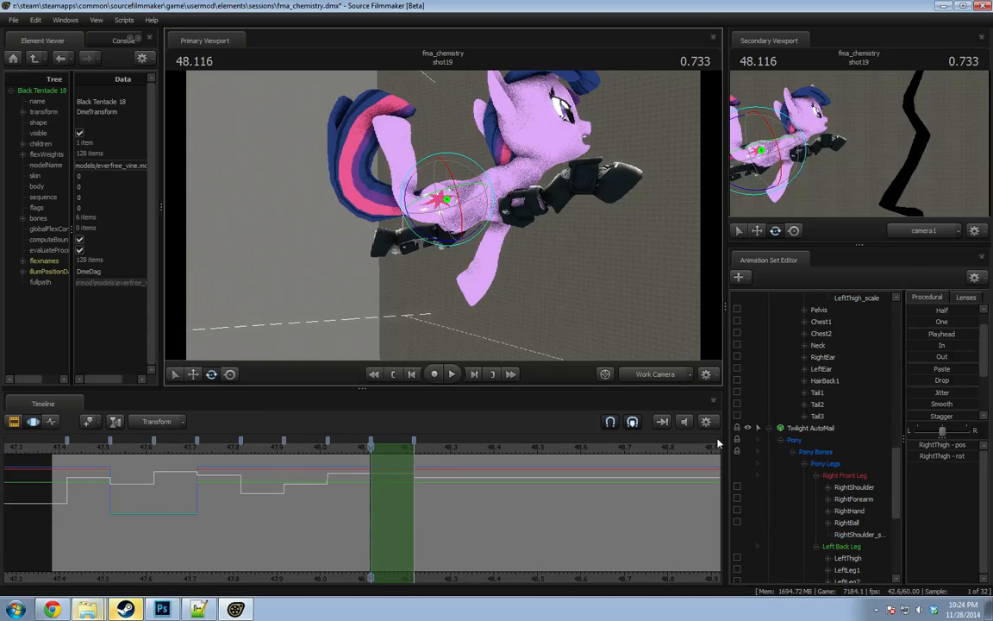
scroll(837, 438, "down", 5)
scroll(838, 440, "up", 4)
scroll(838, 441, "up", 5)
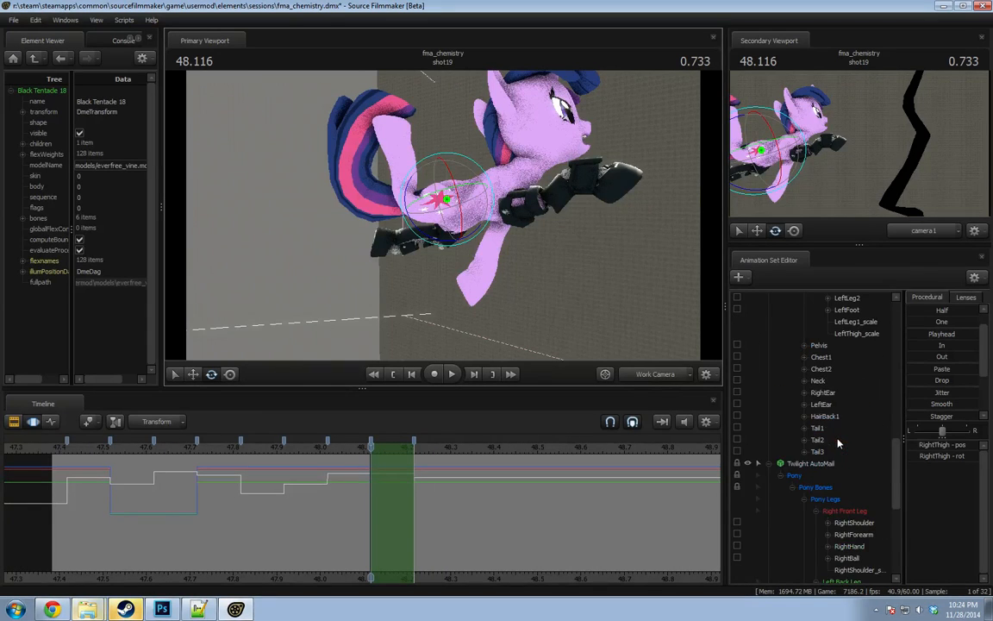
scroll(850, 375, "up", 3)
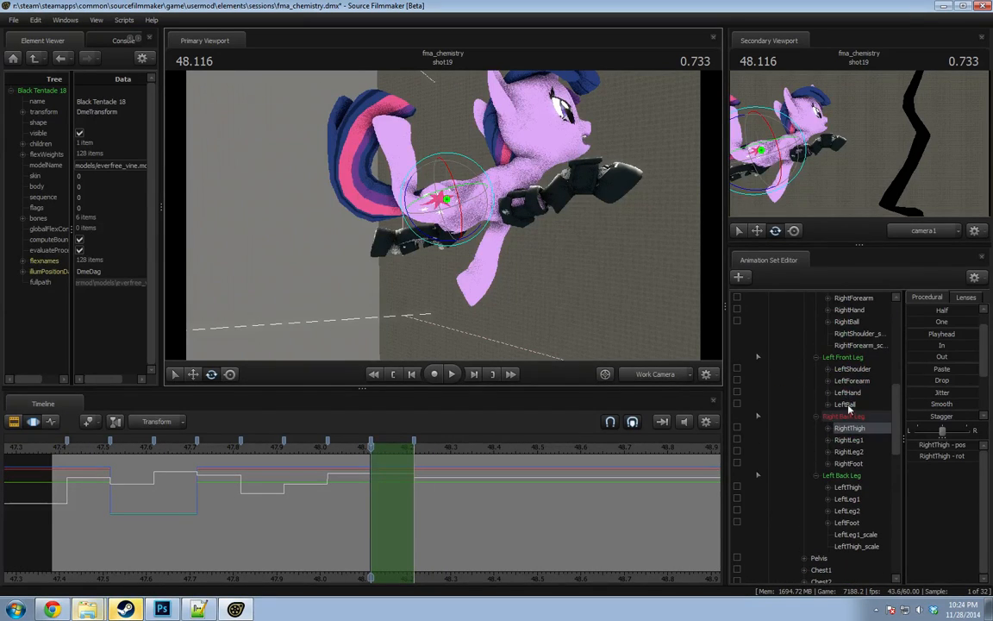
left_click(847, 416)
scroll(643, 453, "down", 3)
left_click(574, 446)
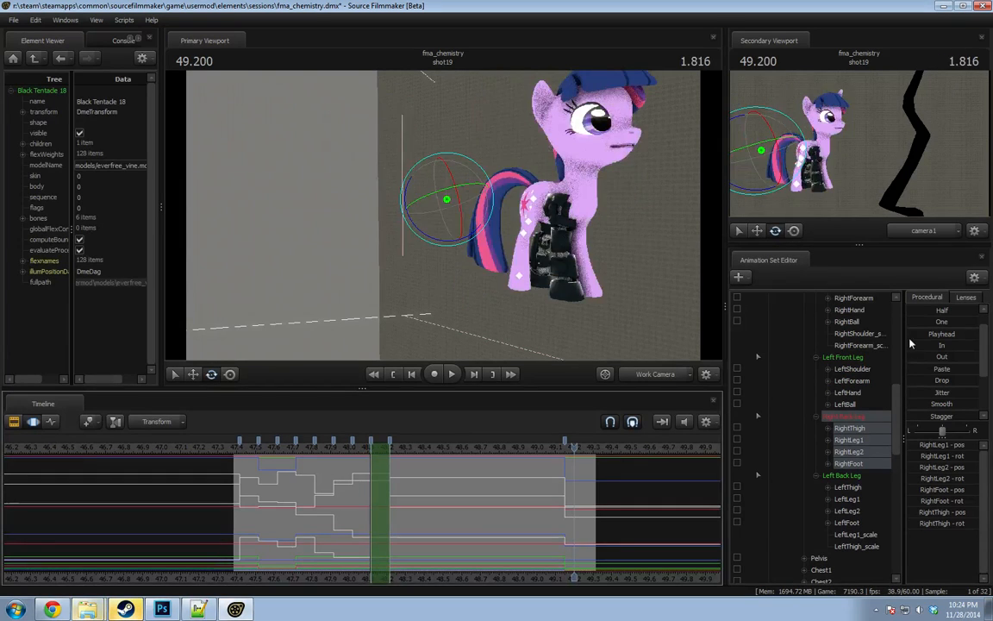
left_click_drag(923, 335, 975, 334)
left_click(346, 449)
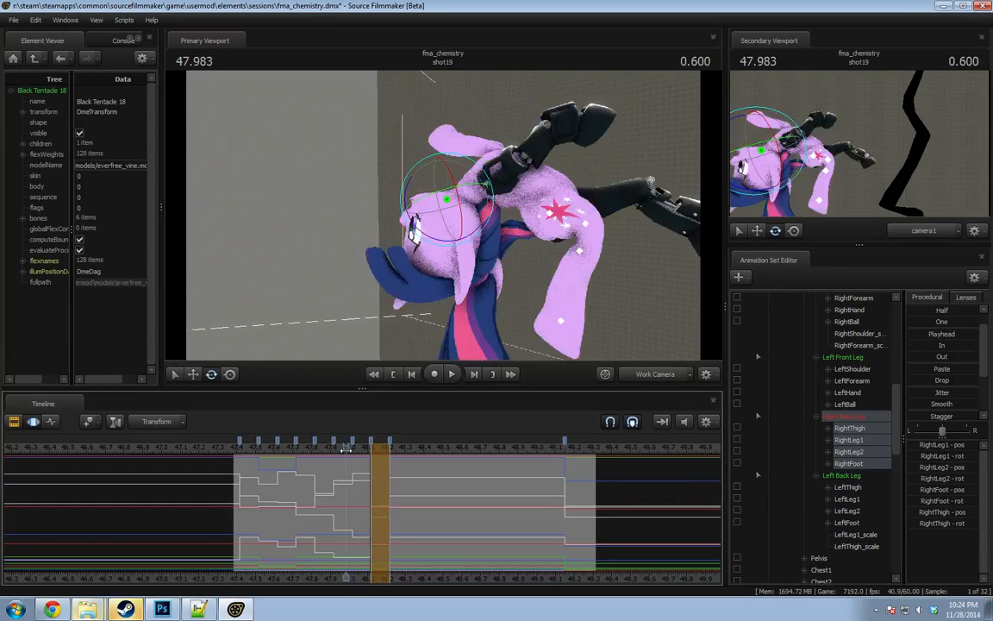
left_click_drag(345, 449, 385, 449)
Rotate the RightThigh and lower right back leg bones at 48.183 to stretch the leg out behind the body.
left_click_drag(501, 290, 543, 287, "alt")
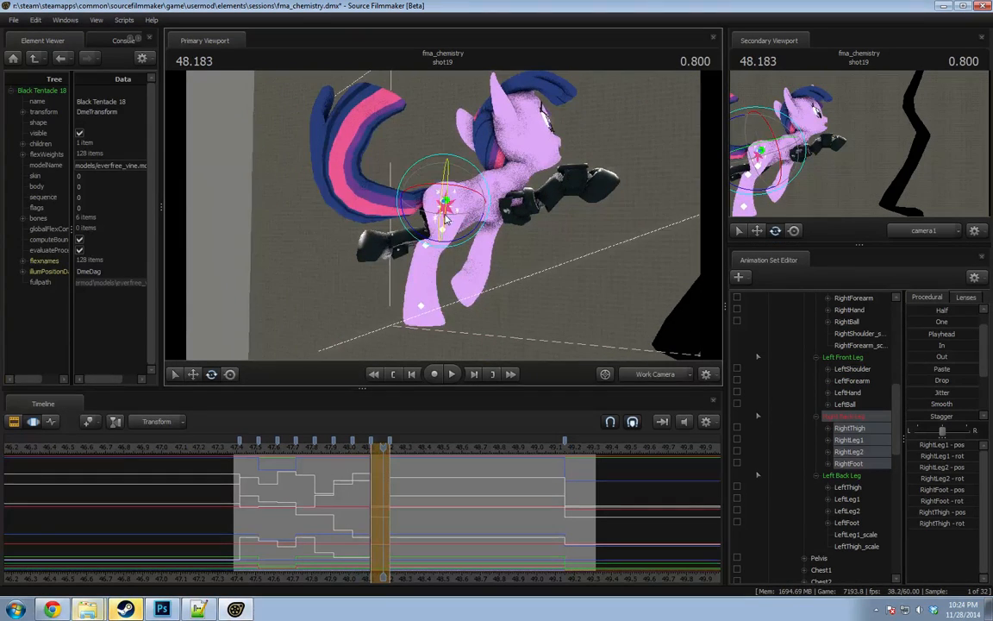
left_click(488, 227)
left_click_drag(490, 228, 472, 226, "alt")
right_click_drag(472, 226, 482, 217, "alt")
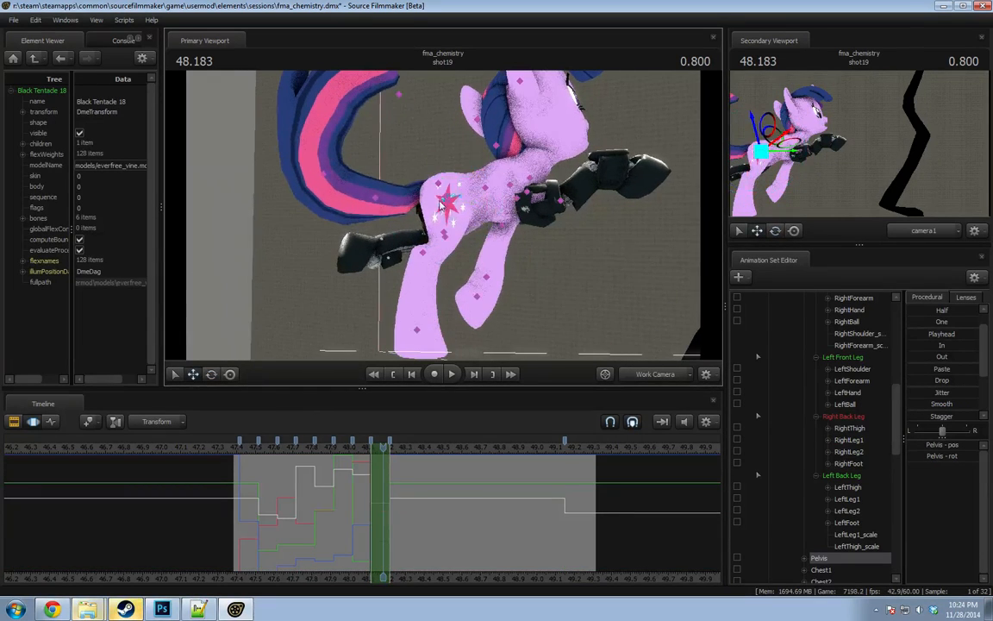
left_click(449, 204, "ctrl")
left_click_drag(475, 227, 421, 212)
left_click(422, 217, "ctrl")
left_click(397, 203, "ctrl")
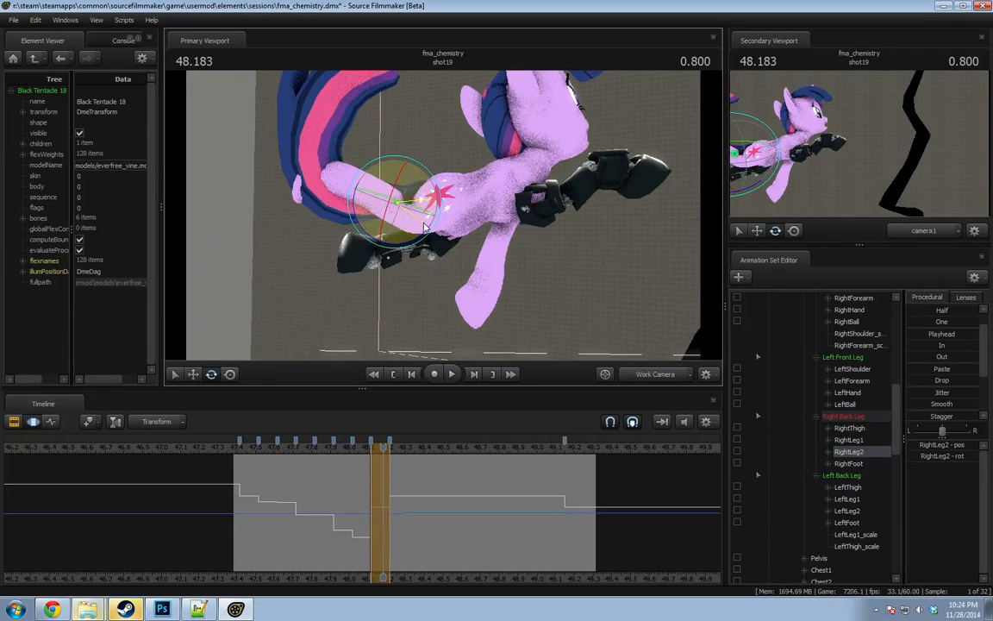
Rotate RightFoot in line with the stretched leg and swing the tail up clear of it.
left_click(327, 184, "ctrl")
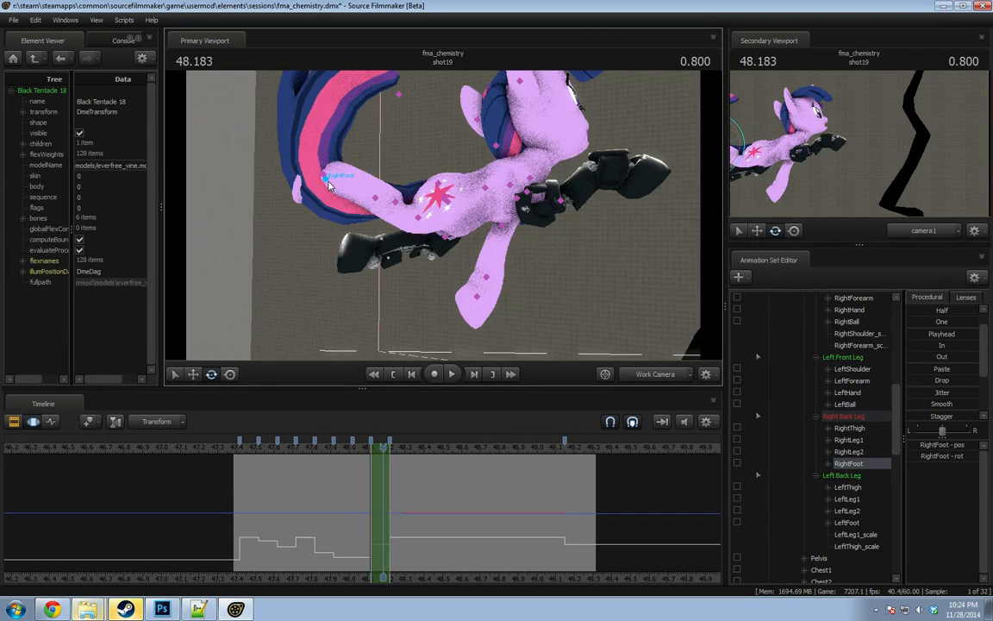
left_click(435, 201, "ctrl")
left_click_drag(437, 202, 463, 211)
key("ctrl")
Bend Chest1 upward and rotate the Pelvis to raise the hindquarters and level the front of the body.
left_click(486, 194, "ctrl")
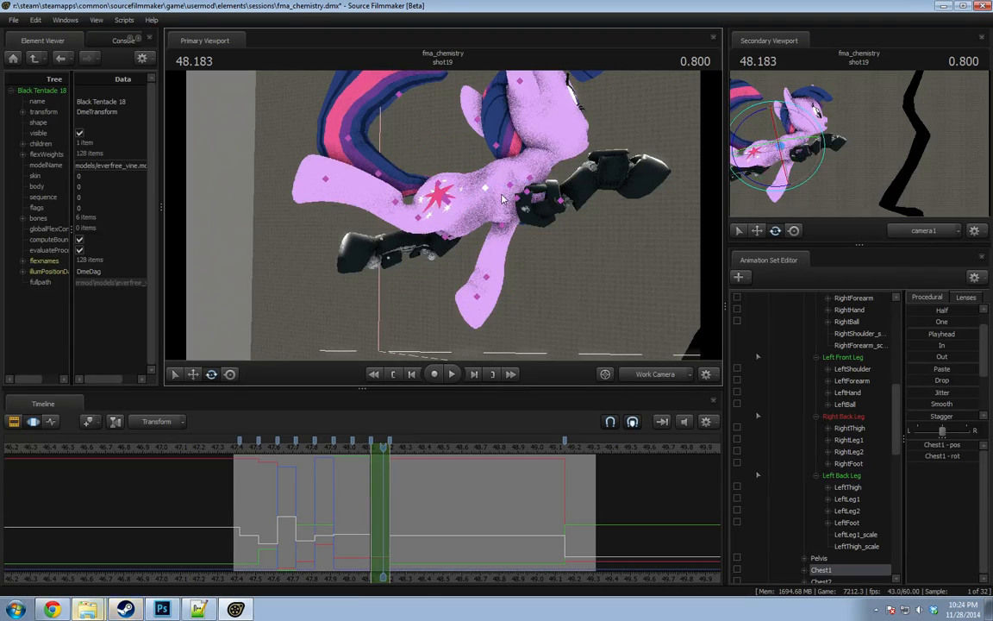
left_click_drag(494, 196, 528, 188)
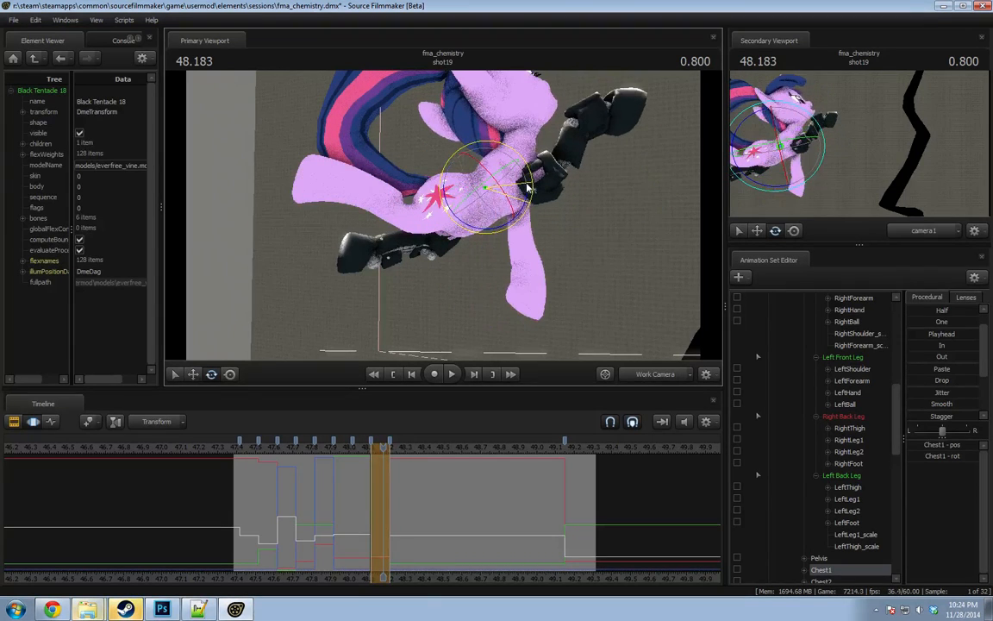
key("ctrl")
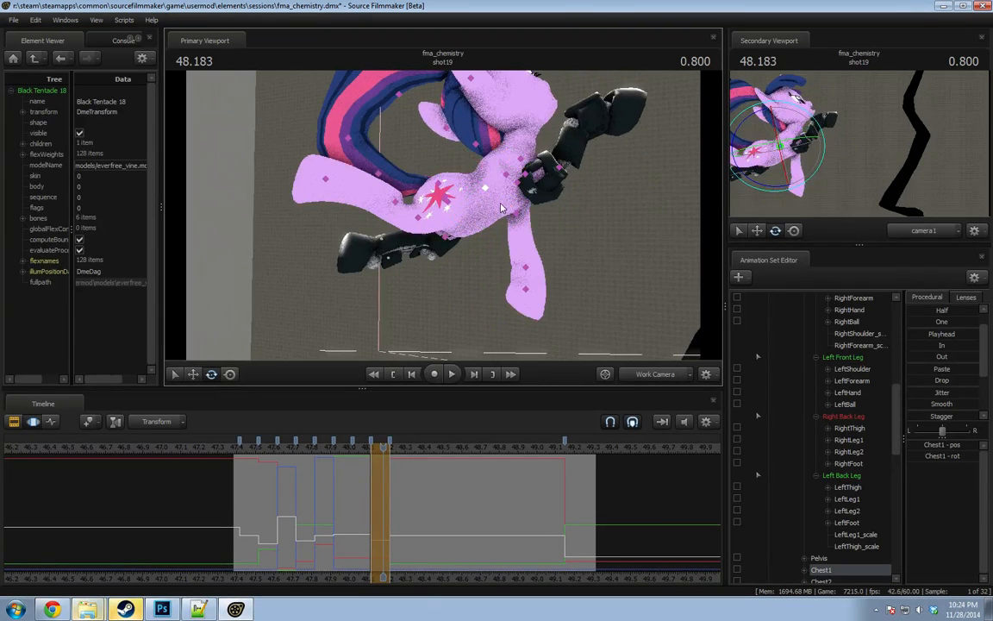
left_click(447, 203, "ctrl")
left_click_drag(443, 203, 472, 241)
key("ctrl")
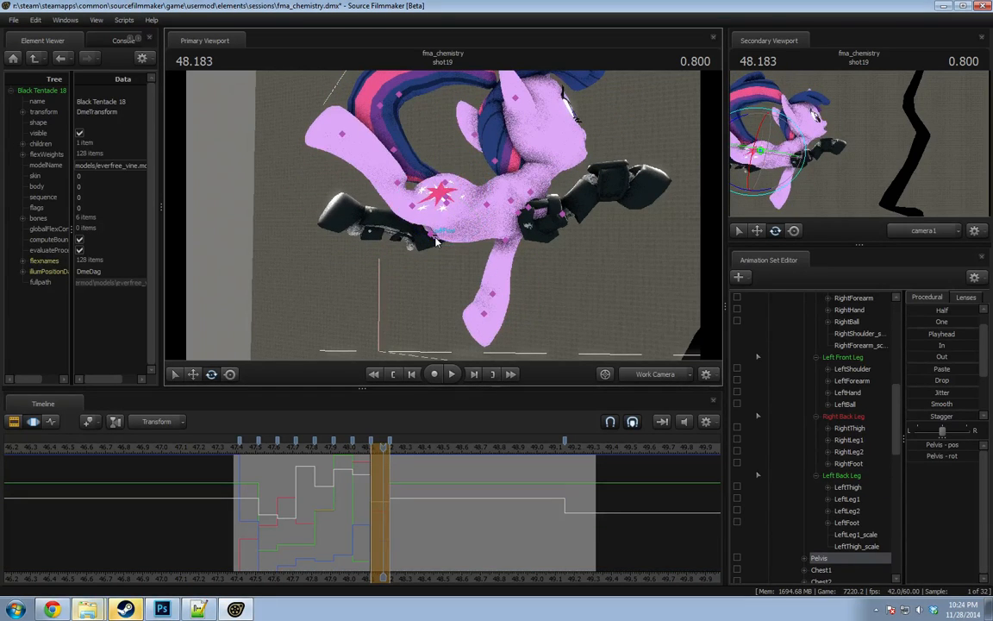
Rotate the LeftThigh of both Twilight Body and Twilight AutoMail at 48.183 to swing the left back leg downward.
left_click(434, 240, "ctrl")
left_click_drag(316, 494, 384, 494)
key("ctrl")
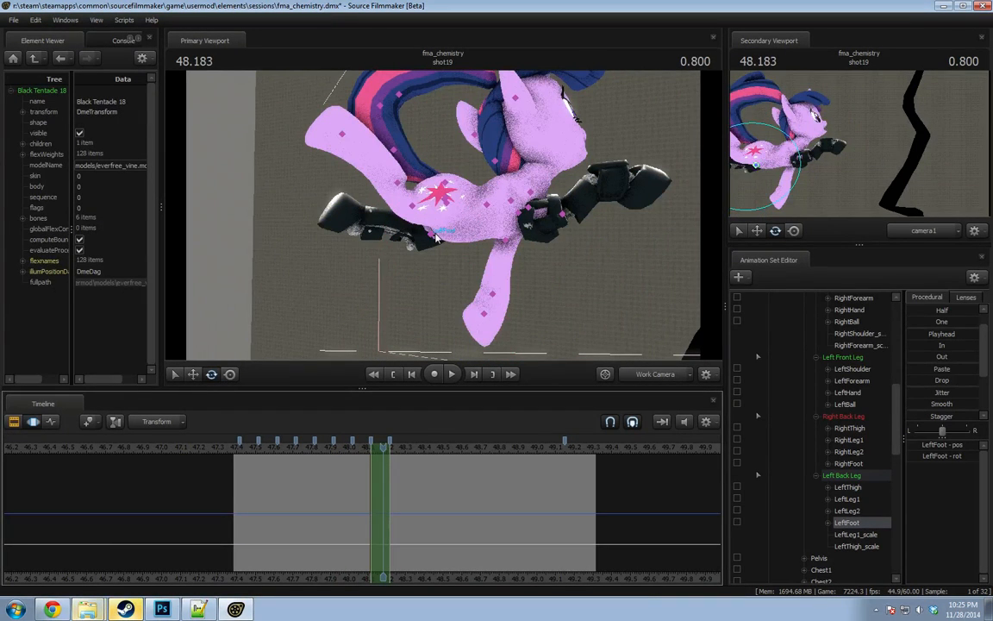
left_click(440, 196, "ctrl")
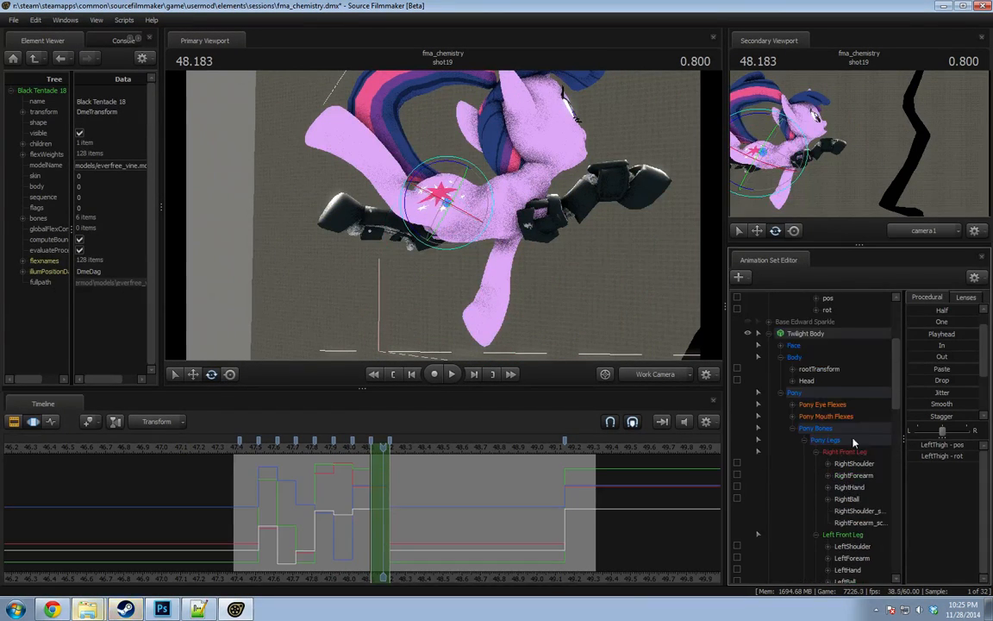
scroll(847, 472, "up", 4)
scroll(843, 444, "down", 17)
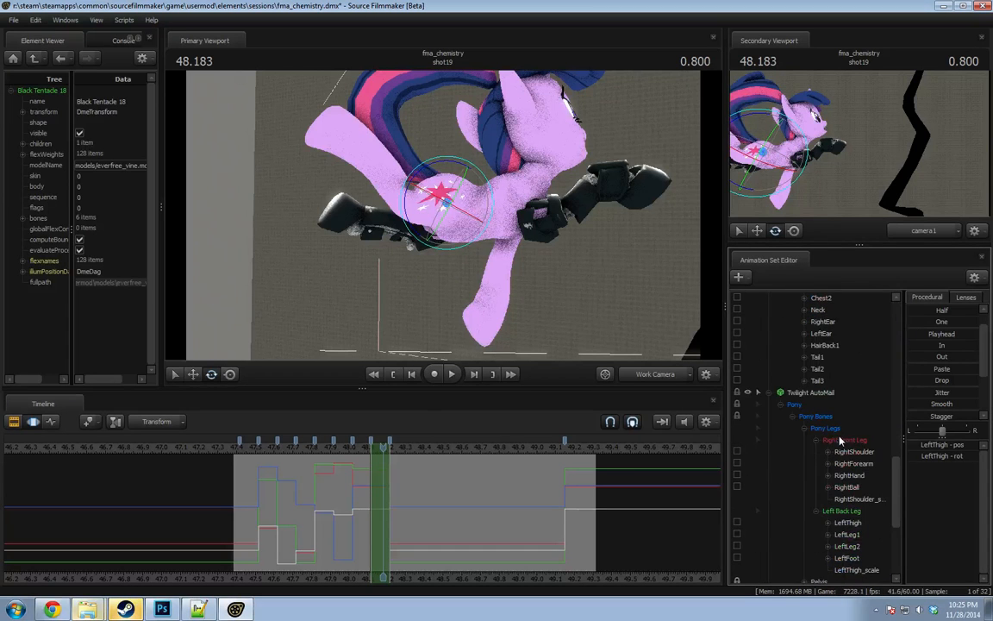
left_click(845, 523)
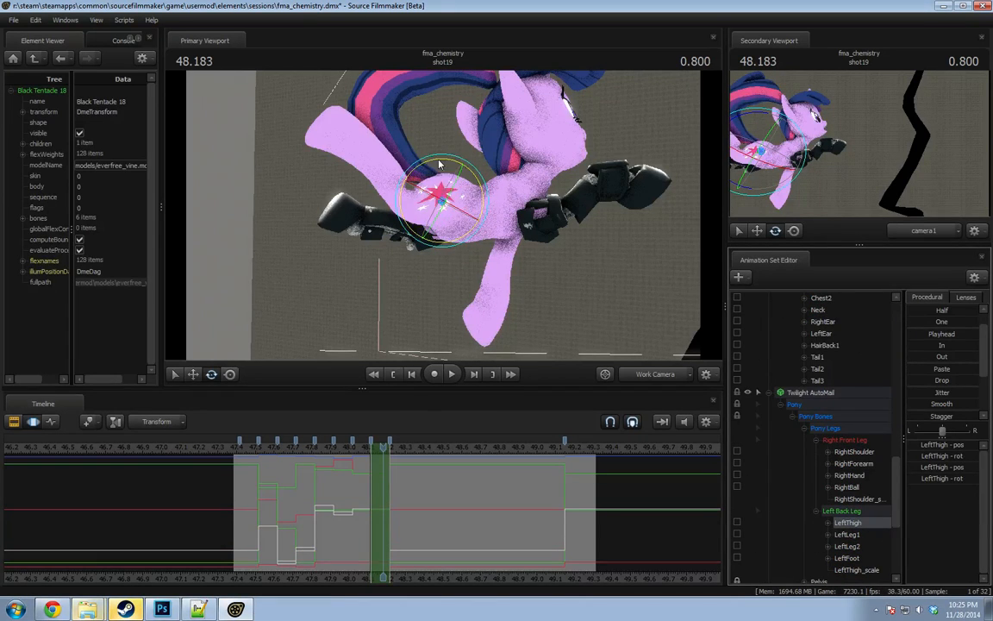
left_click_drag(452, 229, 433, 217, "alt")
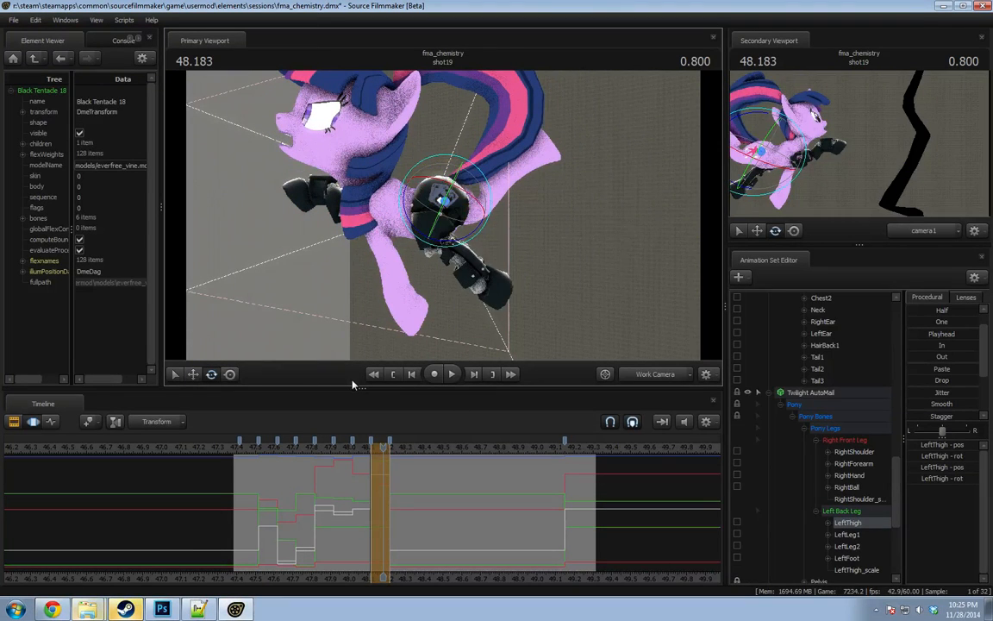
key("Return")
Blend the AutoMail's Left Back Leg and the body's LeftThigh toward their pose at 49.216 using Playhead, and return to 48.166.
left_click(848, 511)
scroll(848, 505, "up", 9)
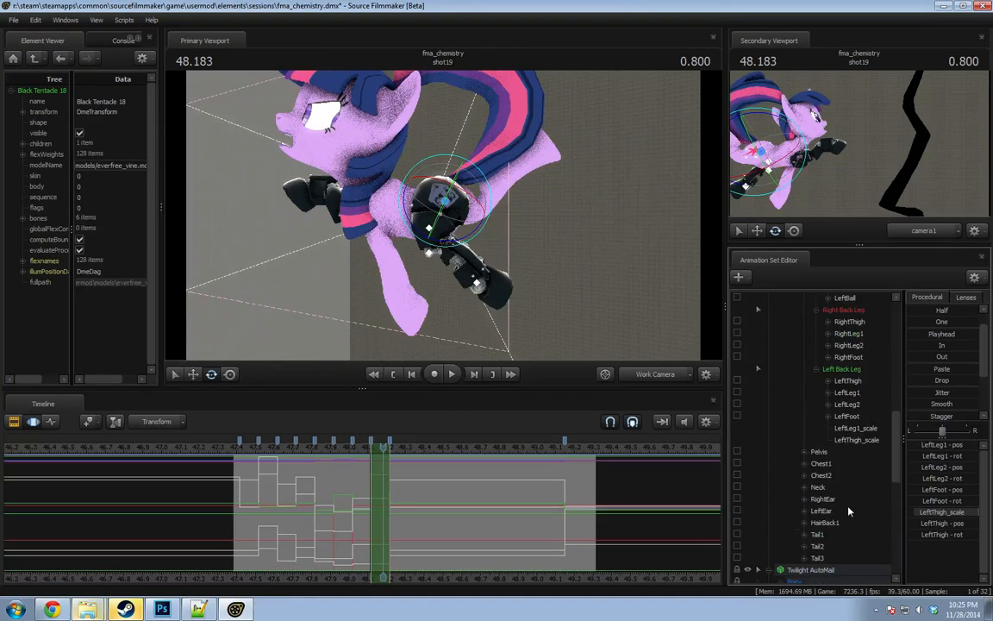
left_click(847, 522)
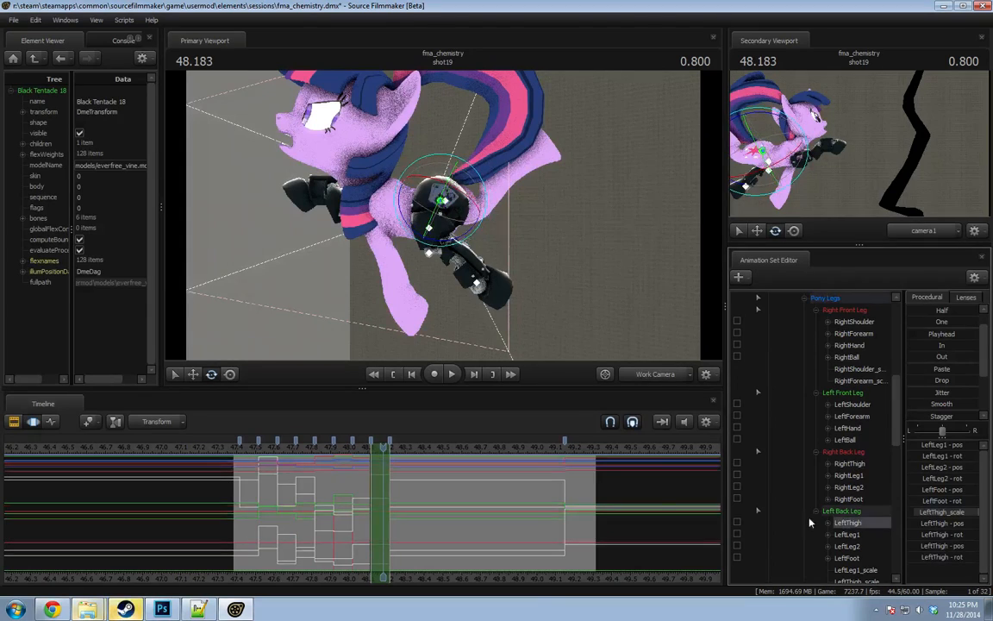
left_click(576, 450)
left_click_drag(929, 334, 937, 335)
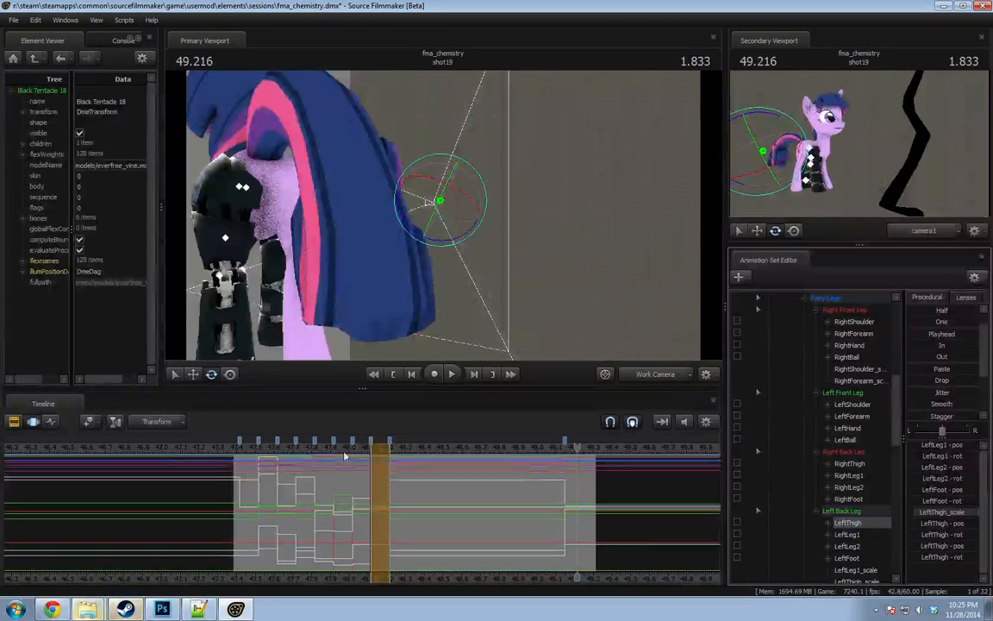
left_click(379, 448)
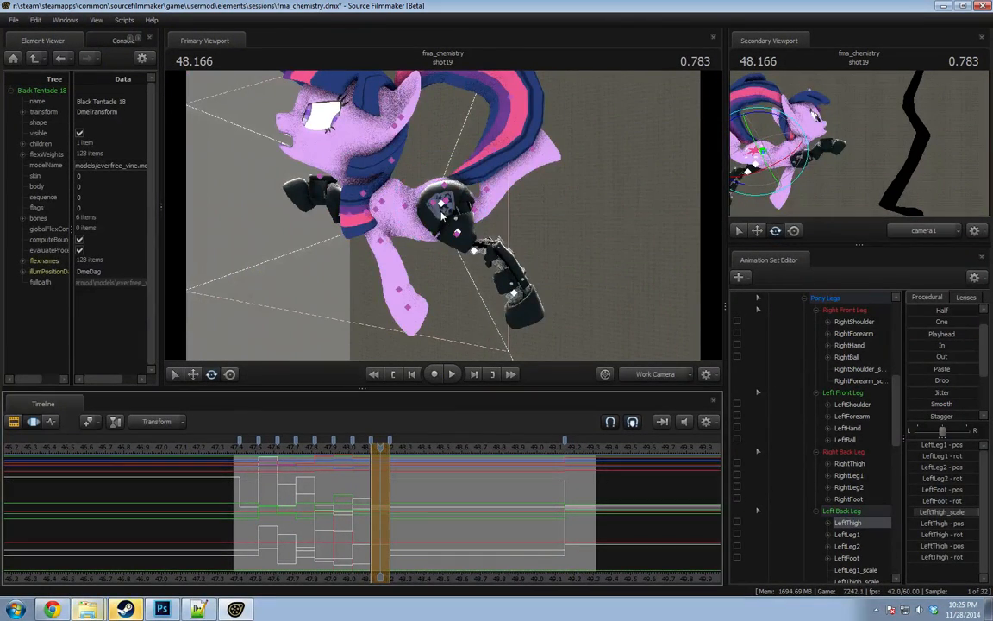
Rotate the LeftThigh of both models at 48.166 to bring the left back leg forward under the hindquarters.
scroll(838, 475, "up", 5)
scroll(839, 475, "down", 3)
left_click(849, 419)
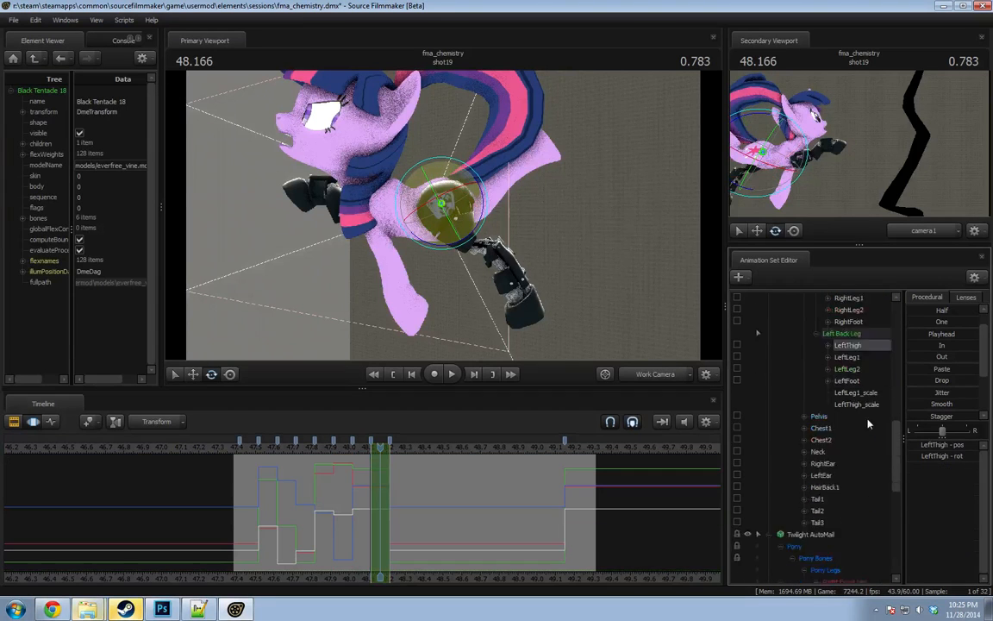
mouse_move(435, 220)
left_mouse_down()
mouse_move(397, 231)
mouse_move(420, 223)
mouse_move(484, 271)
left_mouse_up()
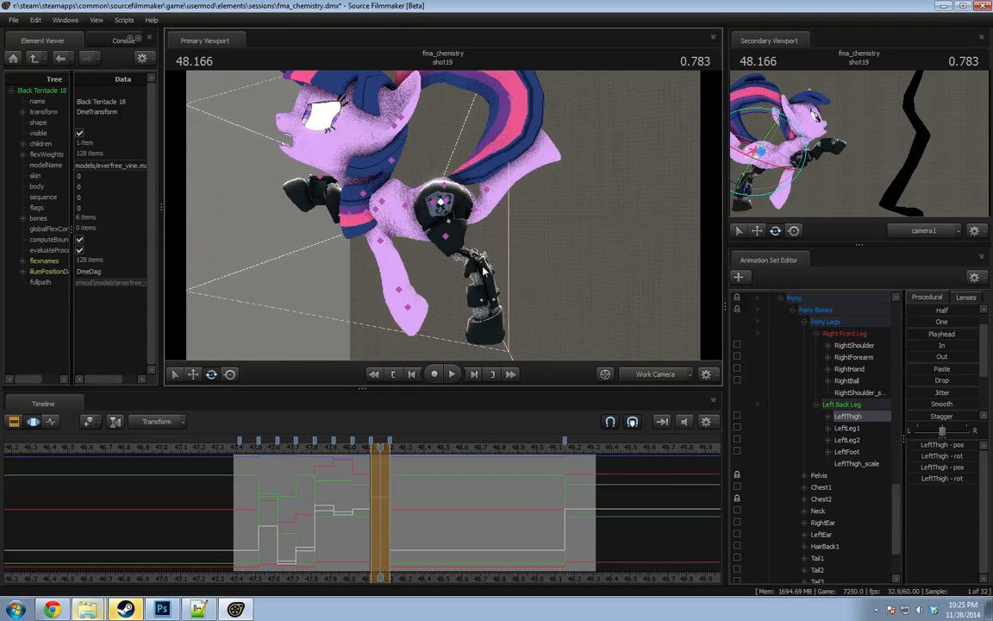
Bend the AutoMail's LeftLeg2 so the lower left back leg angles backward beneath the body.
left_click(845, 440)
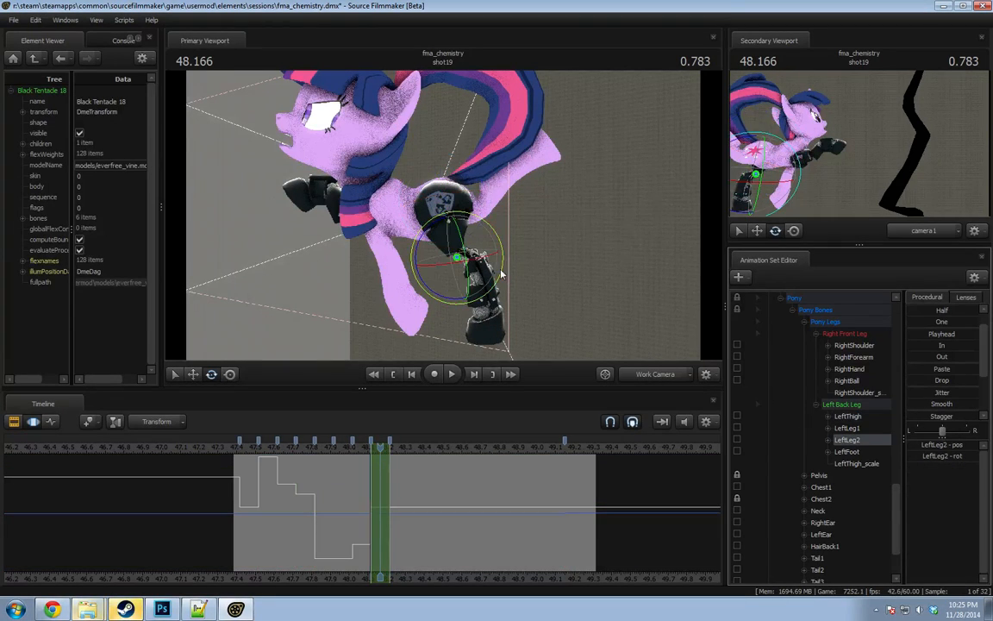
left_click_drag(420, 226, 414, 273)
mouse_move(380, 487)
left_mouse_down()
mouse_move(347, 488)
mouse_move(379, 492)
left_mouse_up()
left_click_drag(342, 451, 380, 448)
left_click_drag(517, 286, 454, 217, "alt")
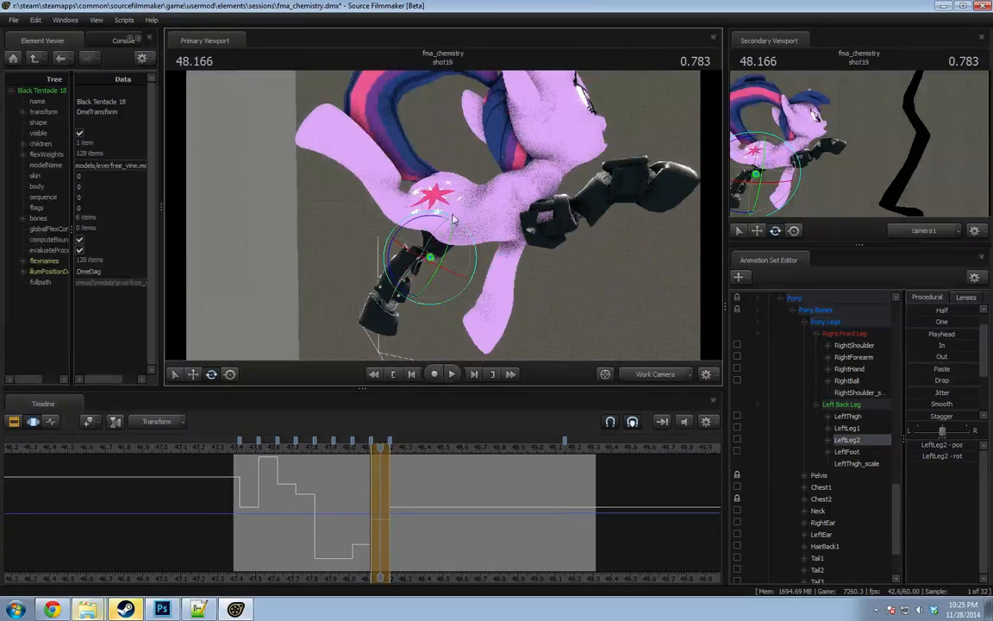
Rotate the RightShoulder of both the AutoMail and Twilight Body to swing the right front leg down below the chest.
left_click(539, 220, "ctrl")
mouse_move(572, 198)
left_mouse_down()
mouse_move(502, 226)
mouse_move(539, 214)
left_mouse_up()
left_click(862, 346)
scroll(793, 383, "down", 3)
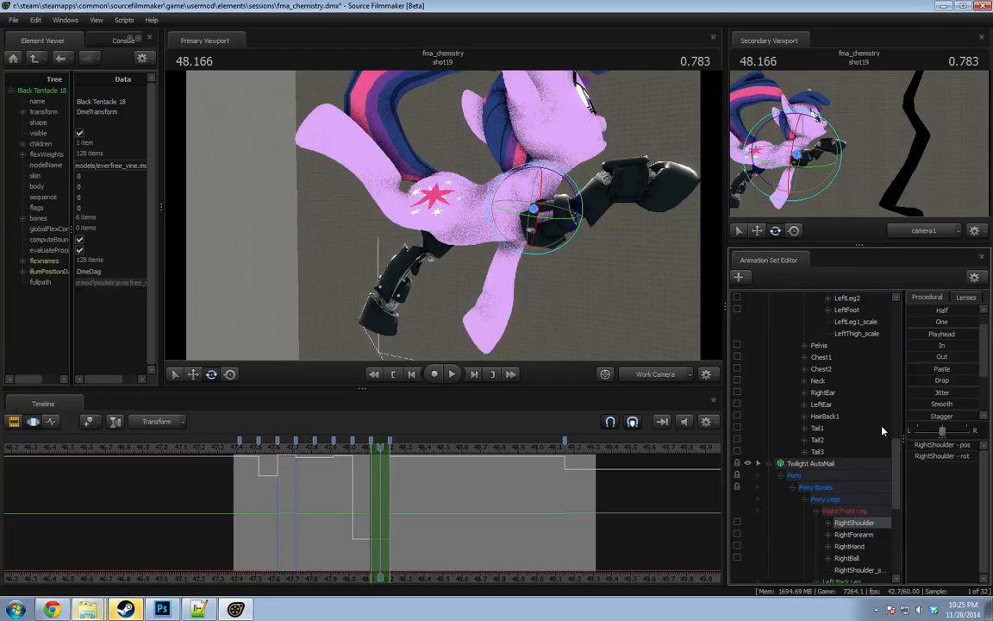
scroll(793, 345, "up", 3)
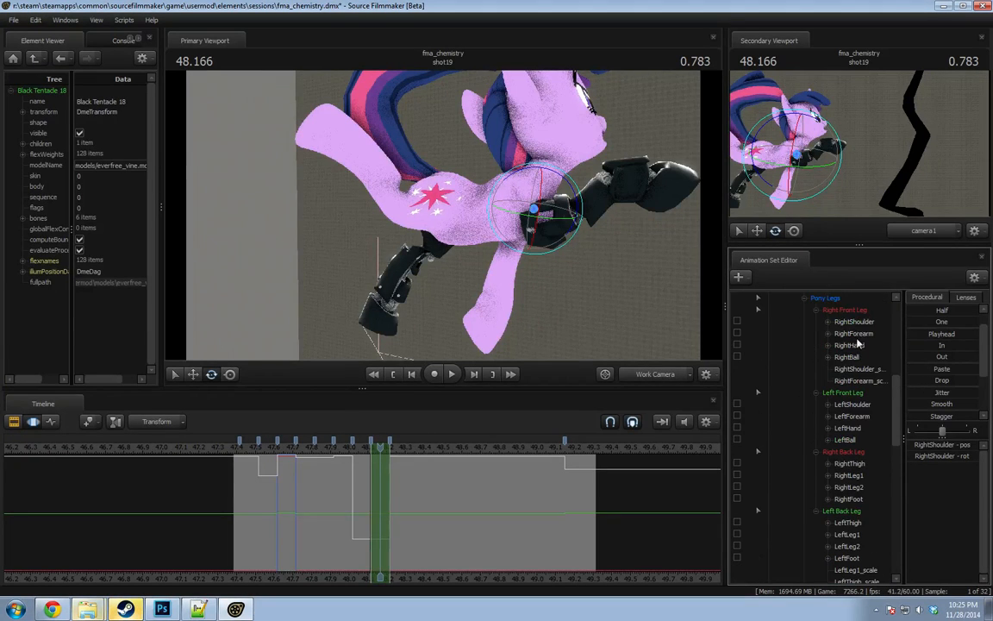
left_click(853, 320)
mouse_move(508, 244)
left_mouse_down()
mouse_move(492, 218)
mouse_move(509, 211)
mouse_move(470, 216)
mouse_move(500, 209)
mouse_move(498, 225)
left_mouse_up()
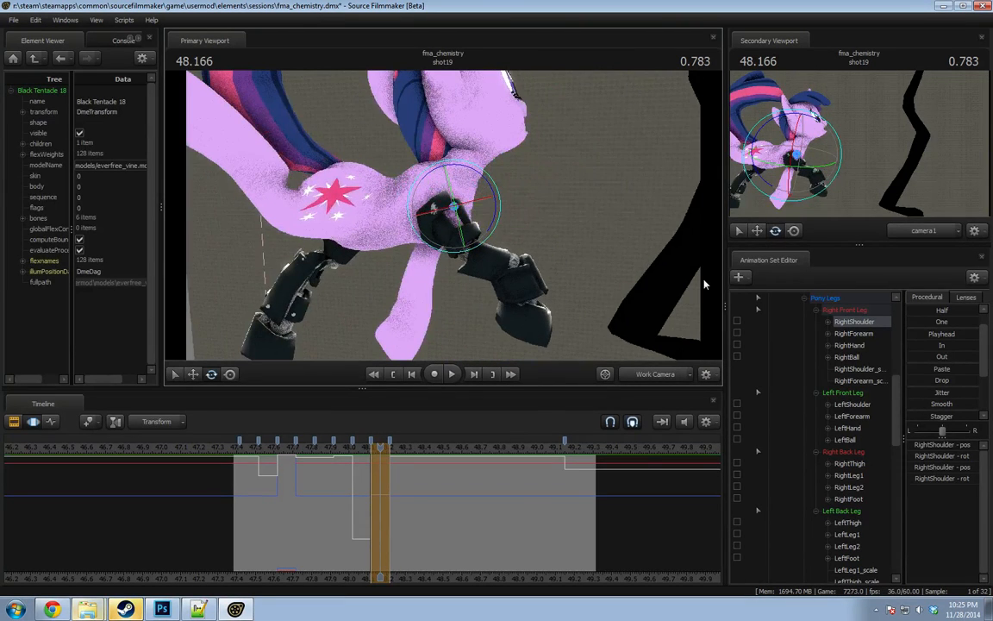
Rotate the AutoMail's RightForearm, RightHand and RightBall to raise the lower right front leg in front of the chest.
left_click(853, 333)
scroll(857, 488, "down", 7)
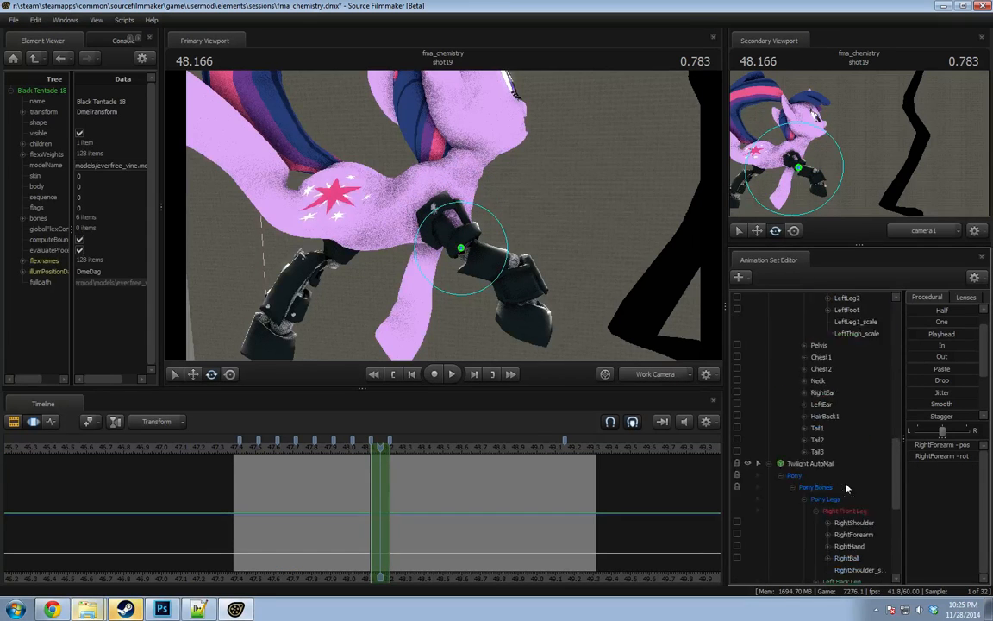
scroll(846, 488, "down", 3)
left_click_drag(500, 260, 509, 183)
left_click(849, 440)
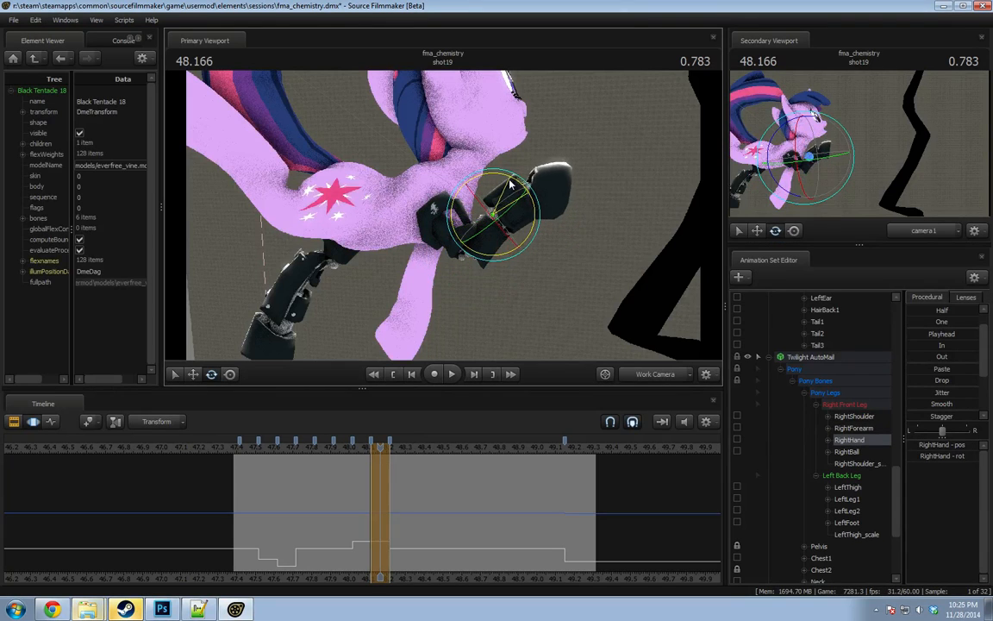
left_click(847, 452)
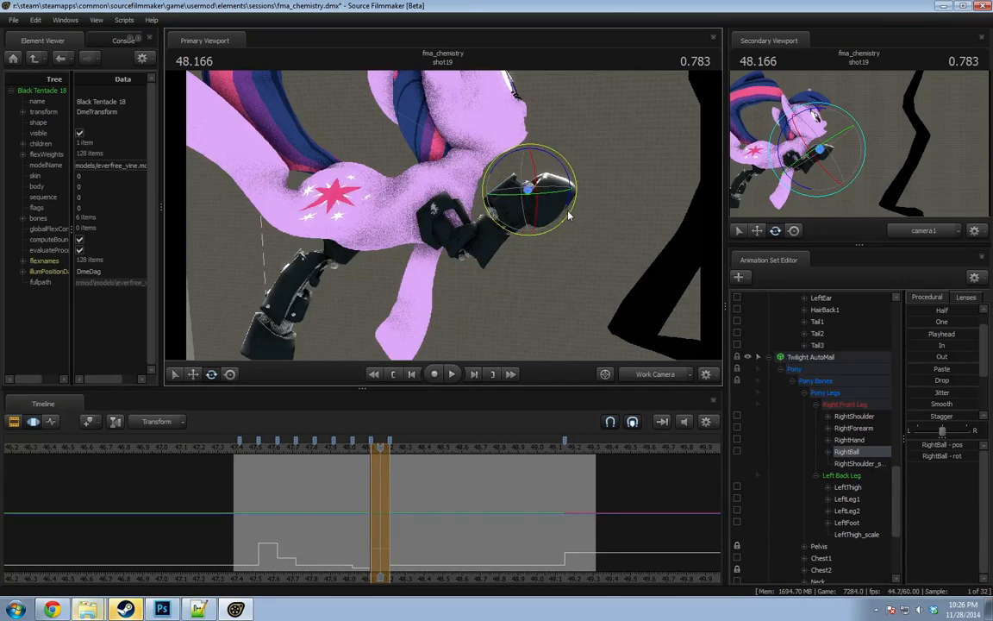
left_click_drag(569, 215, 425, 255)
Rotate the Neck upright and tilt the Head so the face looks forward over the raised right hoof.
left_click(456, 186)
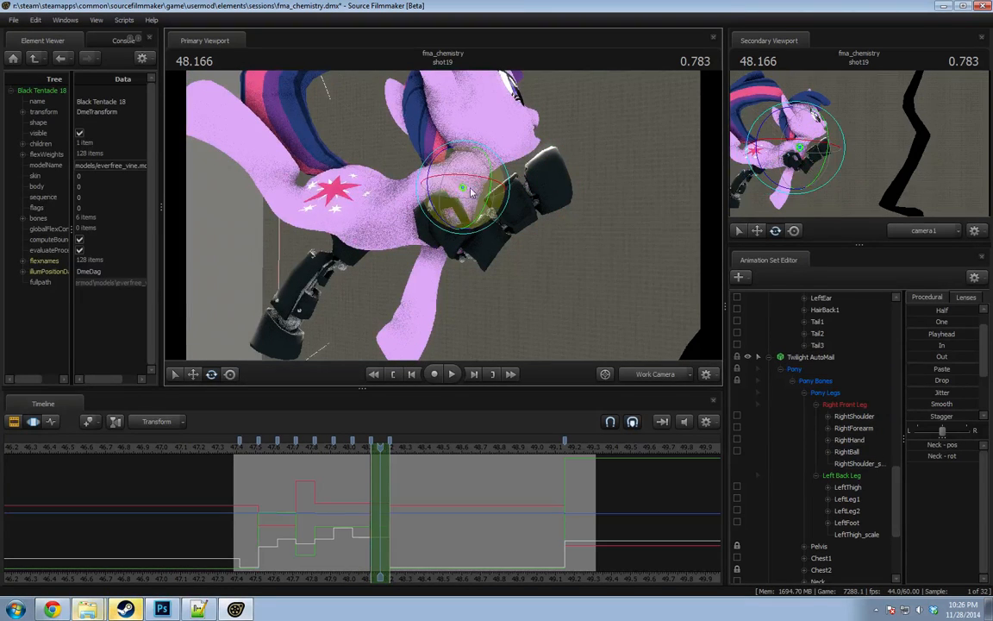
left_click_drag(431, 161, 285, 186)
left_click_drag(438, 191, 518, 169)
mouse_move(443, 216)
left_mouse_down("alt")
mouse_move(397, 206)
mouse_move(345, 240)
left_mouse_up("alt")
left_click(394, 240, "ctrl")
key("w")
left_click(397, 188, "ctrl")
key("e")
left_click_drag(408, 179, 508, 267)
Adjust the jaw_closer, grin and stretch mouth flexes to give Twilight a clenched-teeth expression.
scroll(849, 374, "up", 3)
scroll(856, 400, "up", 8)
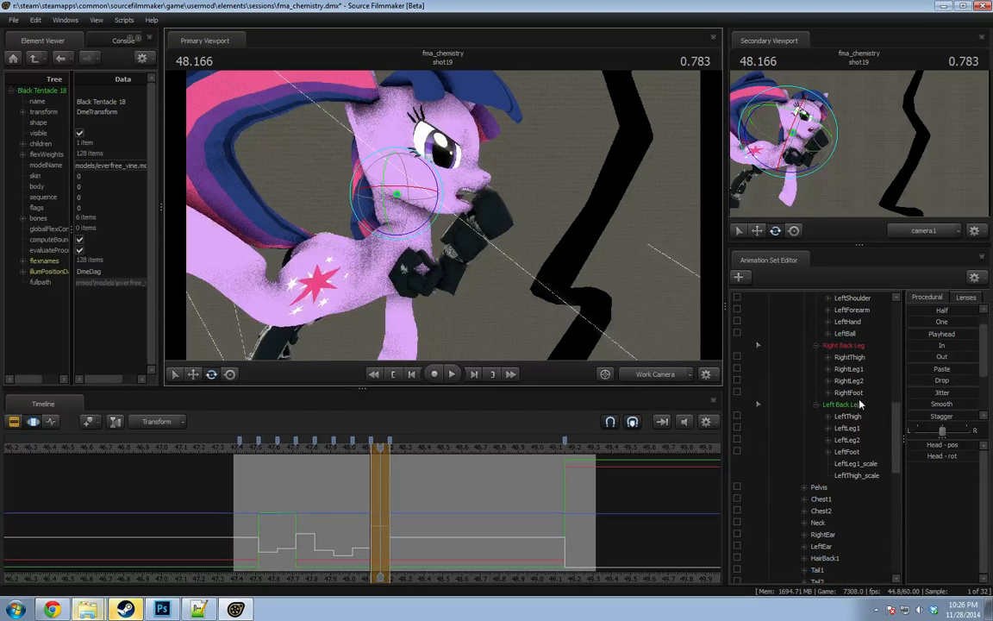
left_click(826, 310)
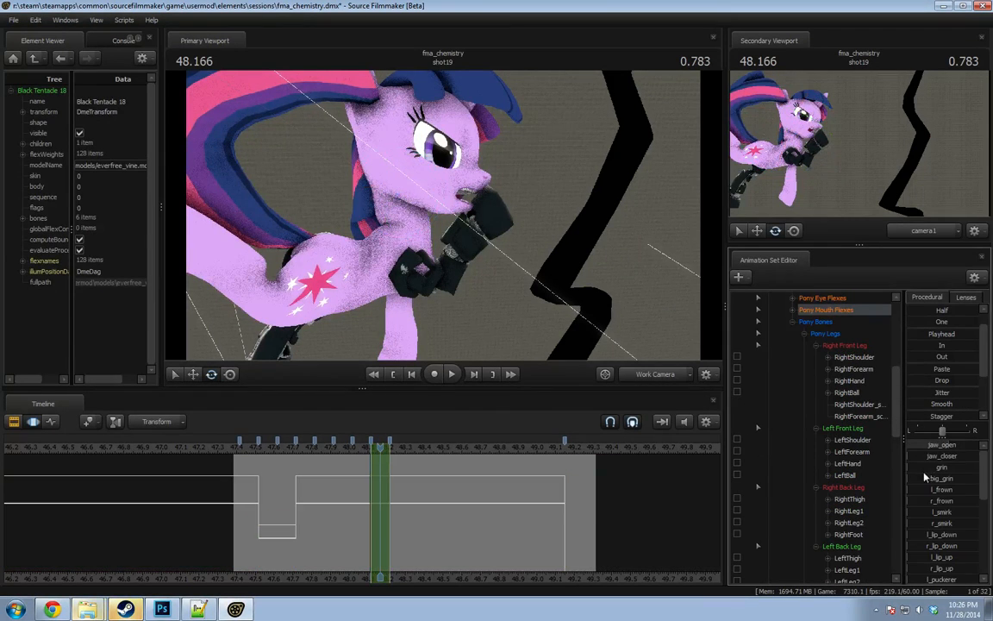
left_click_drag(954, 455, 961, 455)
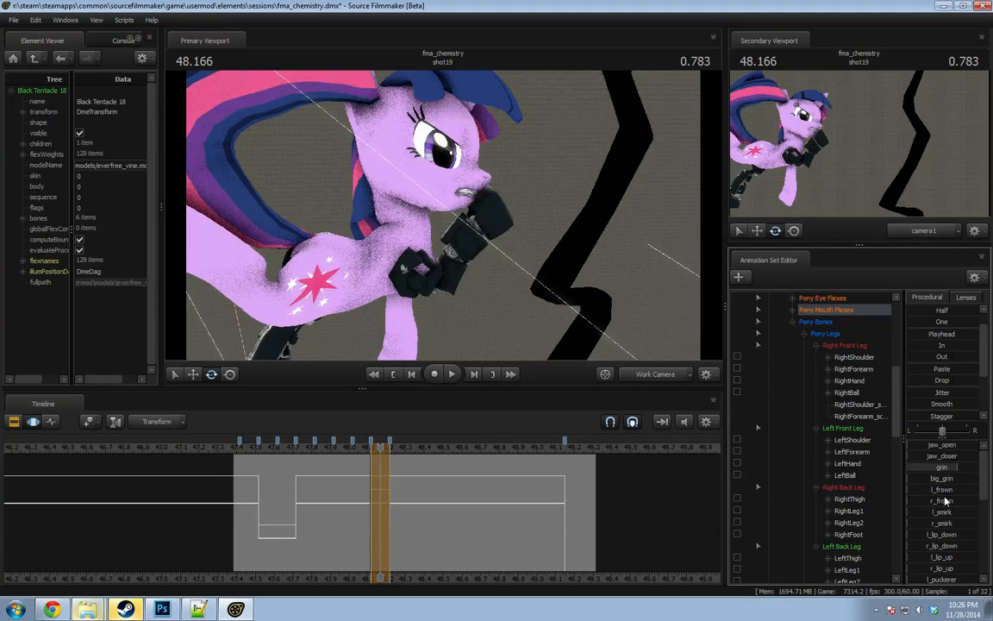
scroll(946, 500, "down", 1)
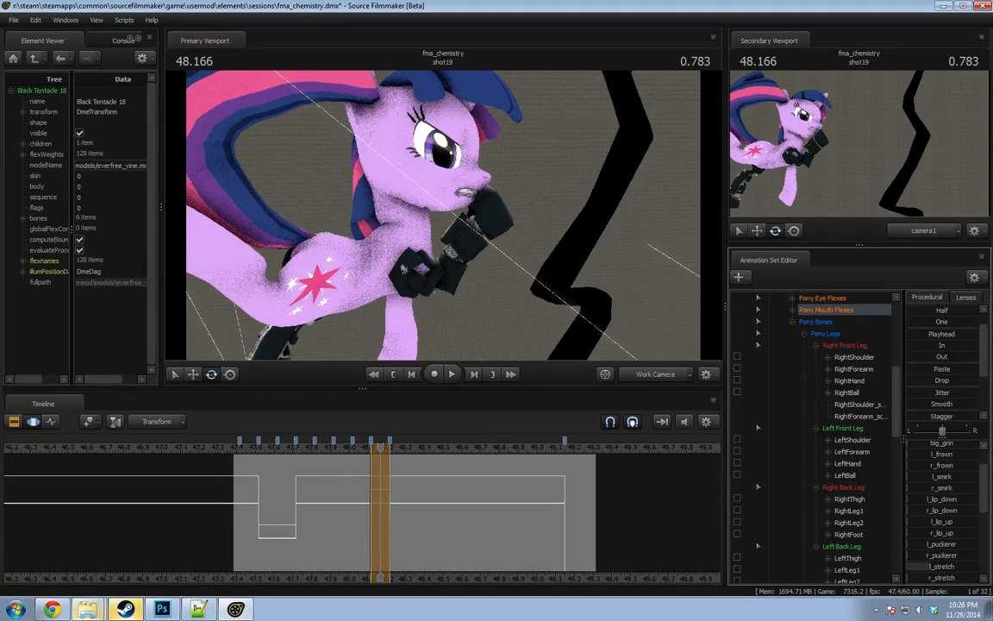
left_click_drag(652, 320, 443, 217)
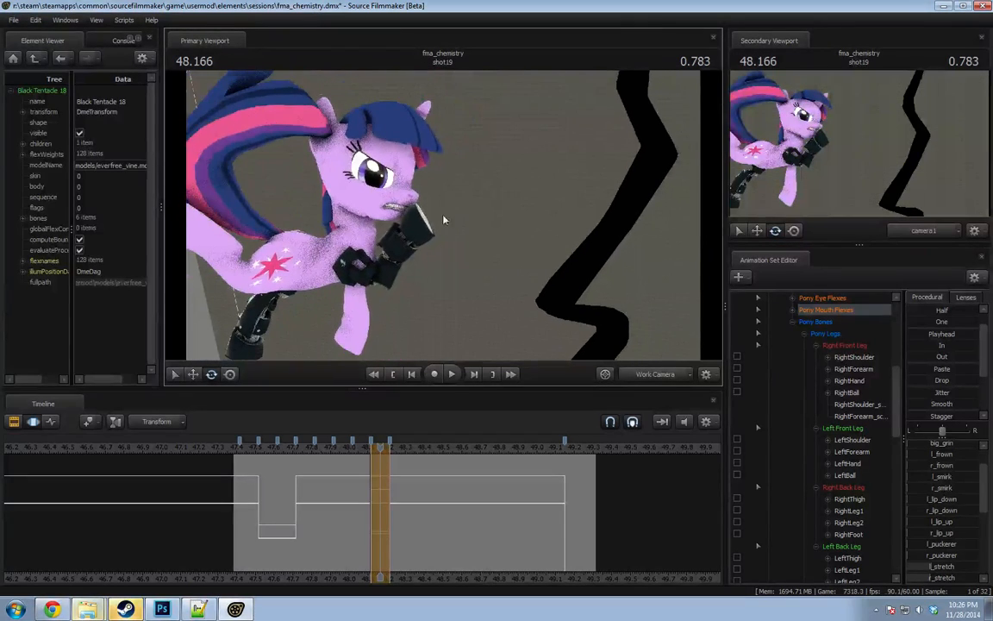
Move the Face's viewTarget to aim both eyes straight ahead of the character.
scroll(804, 344, "up", 3)
left_click(792, 347)
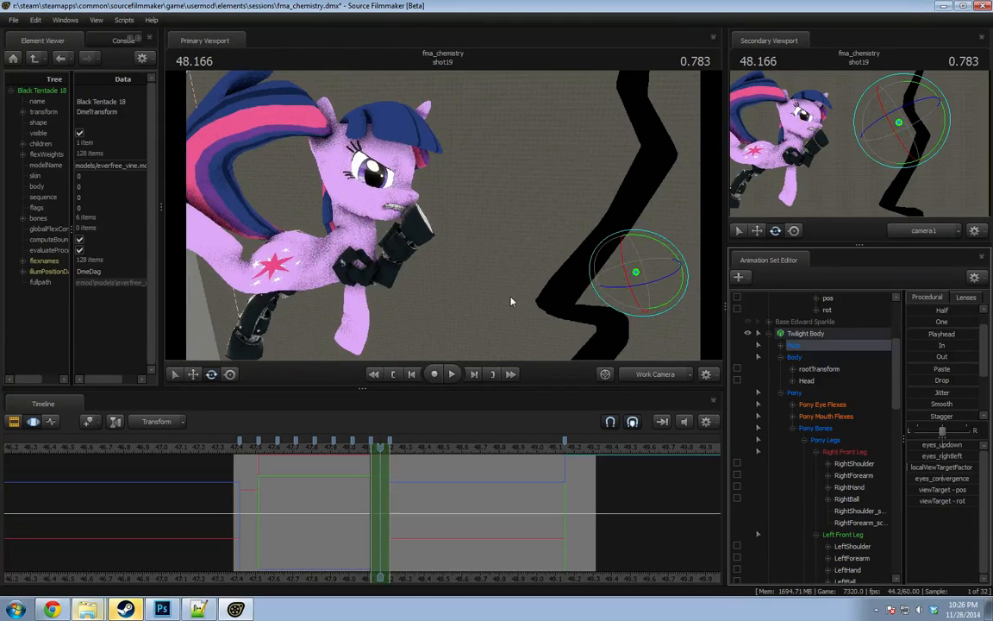
left_click_drag(512, 301, 443, 217)
key("w")
left_click_drag(586, 222, 545, 185)
left_click_drag(545, 185, 449, 220, "alt")
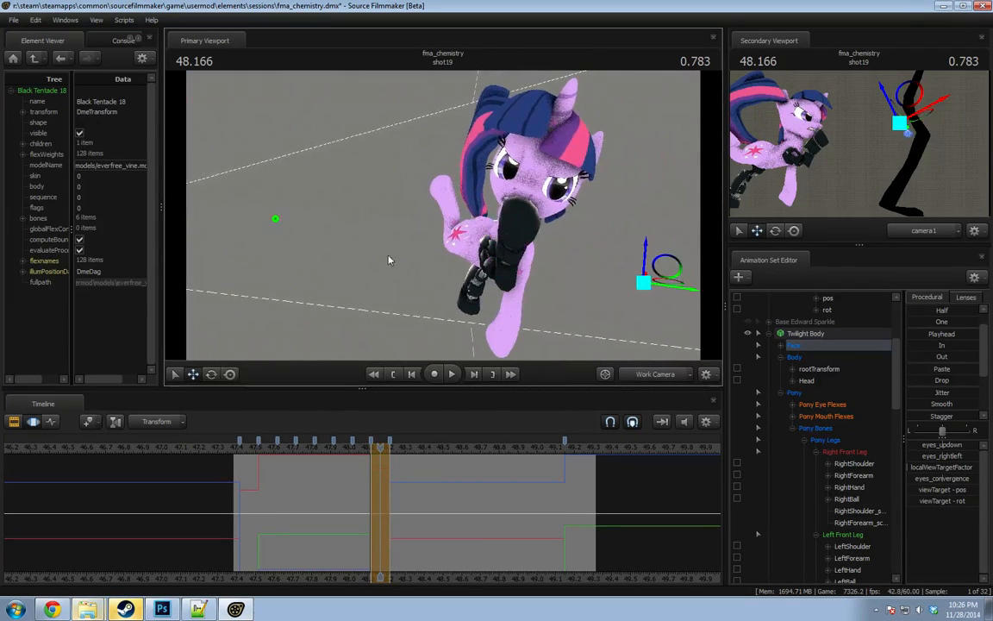
left_click_drag(389, 259, 390, 259)
key("a")
Rotate Twilight Body's LeftShoulder to swing the left front leg forward.
left_click_drag(442, 226, 435, 208)
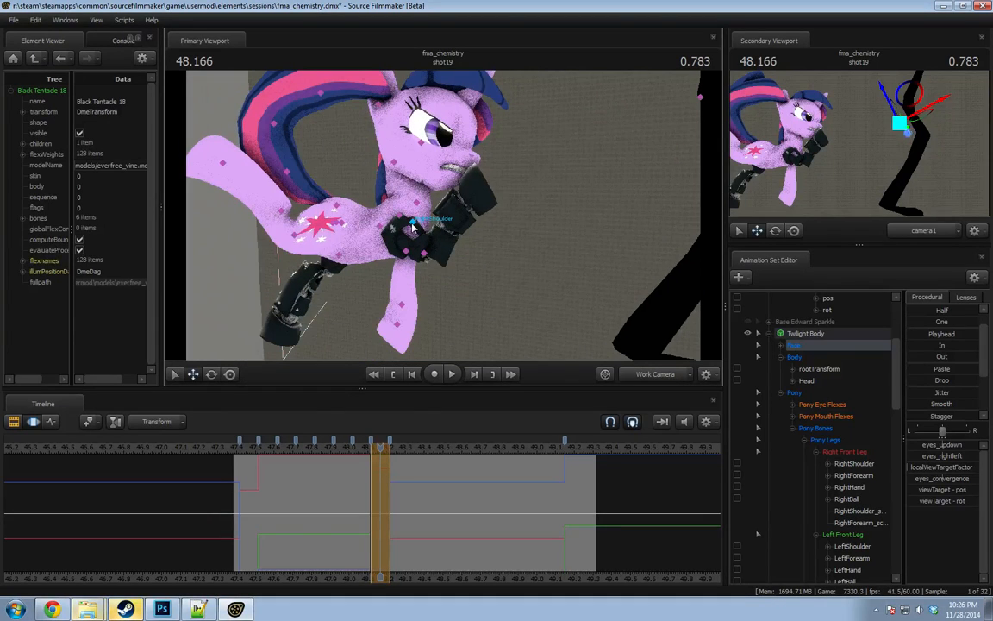
left_click(413, 225)
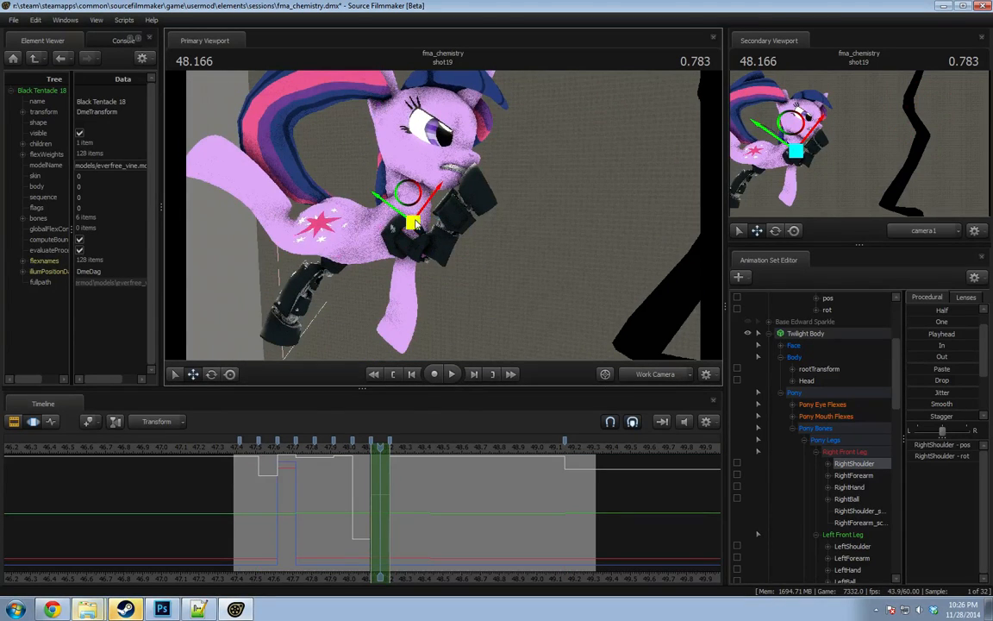
left_click_drag(467, 231, 428, 229, "alt")
key("e")
left_click(432, 221, "ctrl")
left_click_drag(429, 229, 429, 229, "alt")
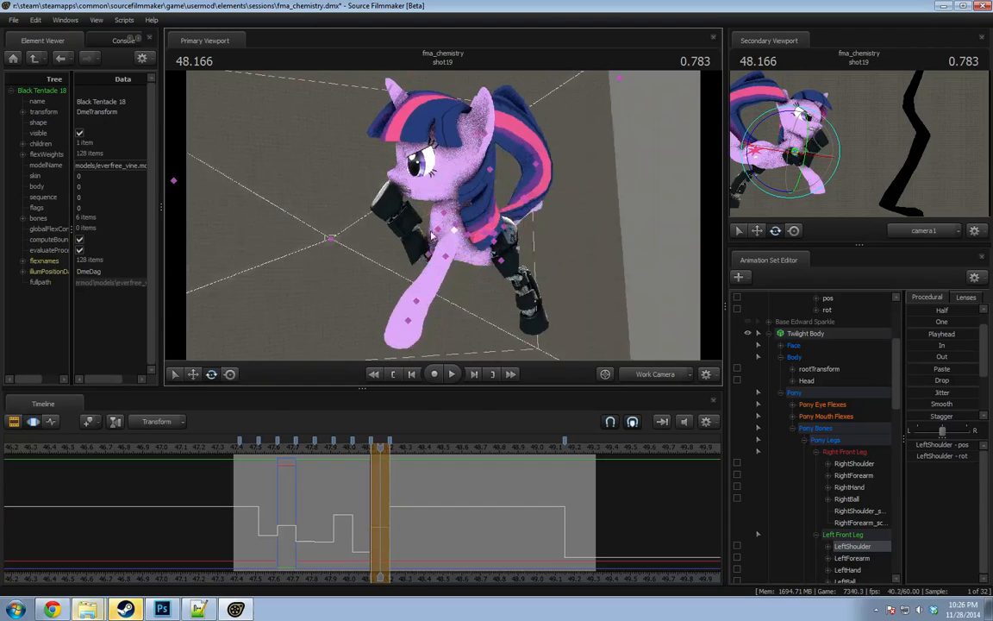
Lower the AutoMail's RightForearm away from the face and rotate the RightHand upward to bend the leg.
left_click(426, 254, "ctrl")
scroll(854, 465, "down", 15)
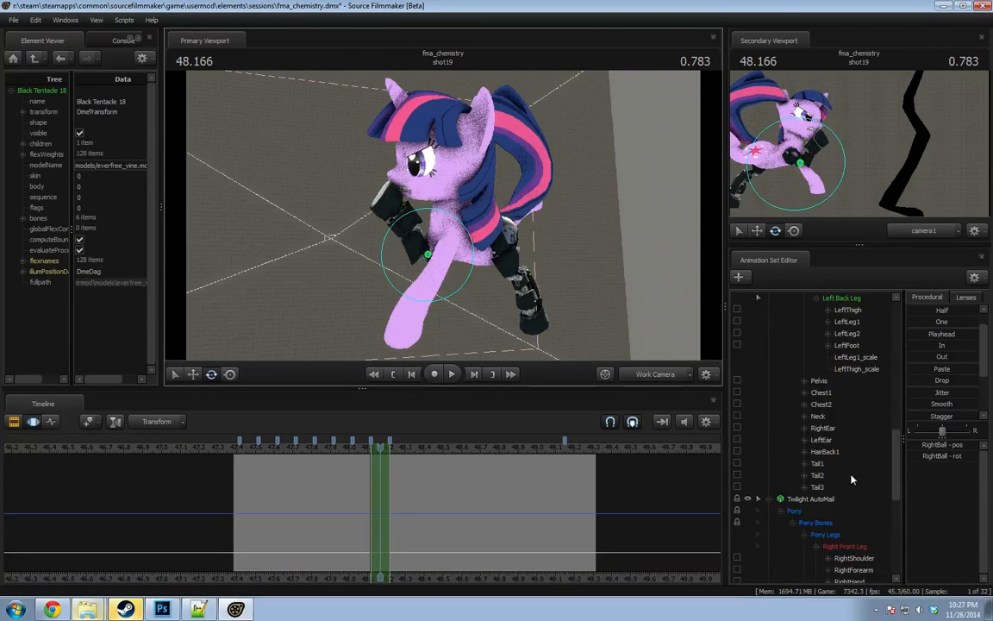
left_click(853, 428)
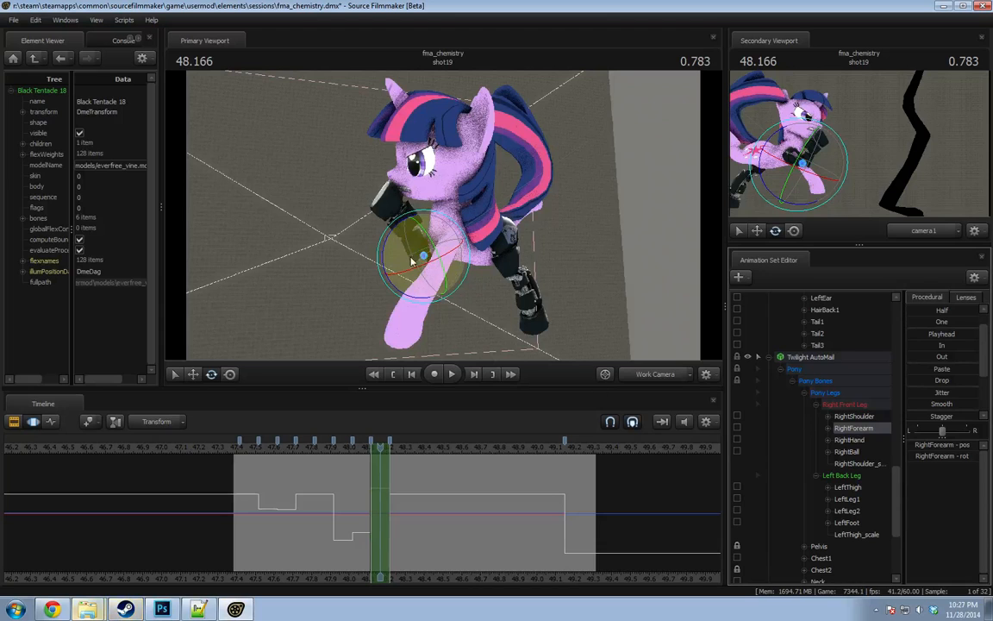
left_click_drag(386, 247, 382, 270)
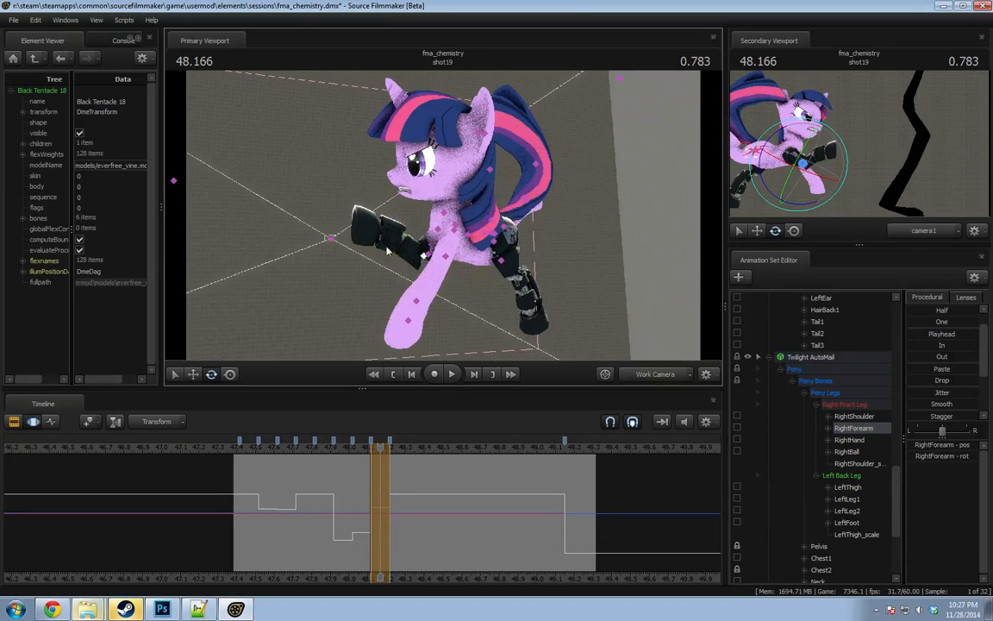
left_click(849, 440)
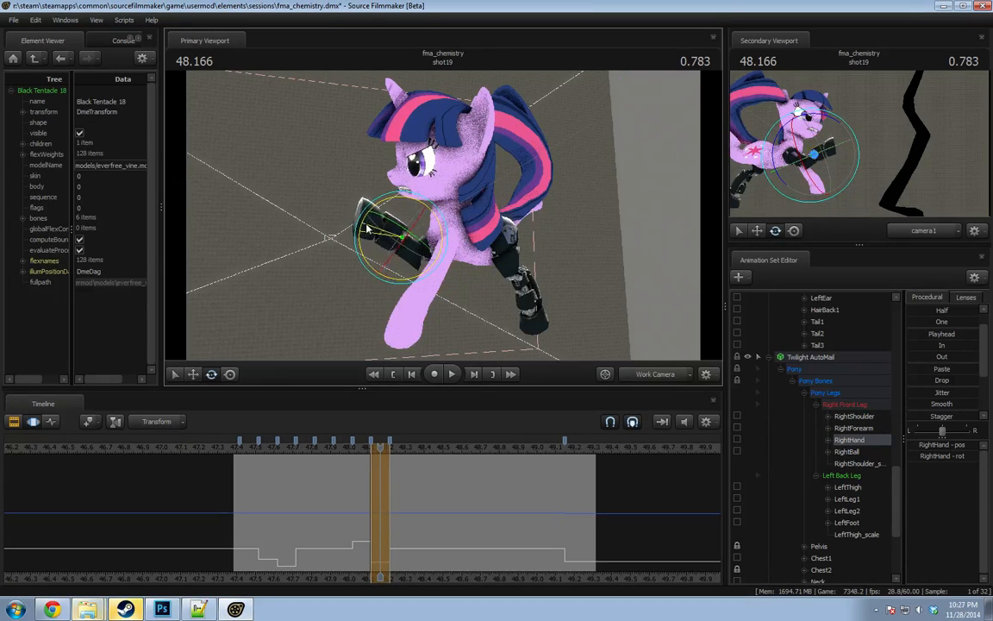
left_click_drag(332, 198, 375, 222)
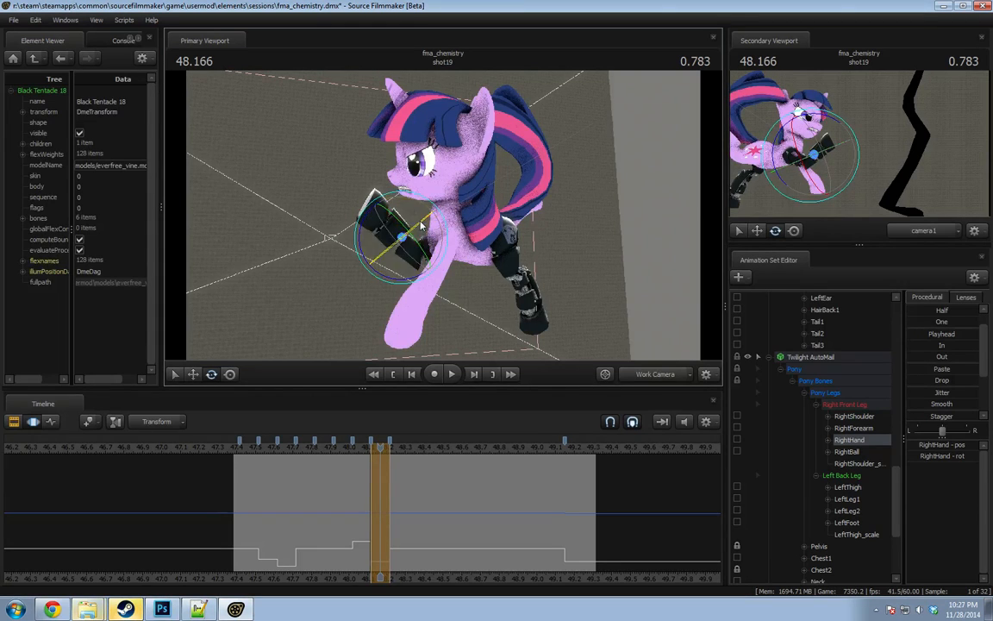
Rotate Twilight Body's LeftShoulder and LeftForearm to raise the left front leg and fold it in front of the chest.
scroll(828, 490, "down", 3)
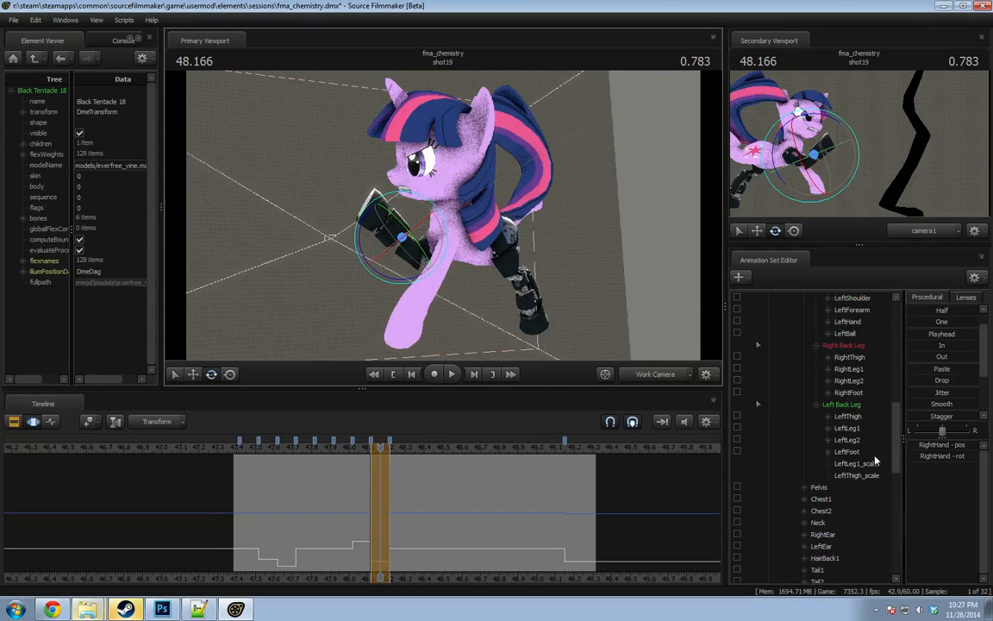
scroll(849, 391, "up", 3)
left_click(852, 404)
left_click(851, 417)
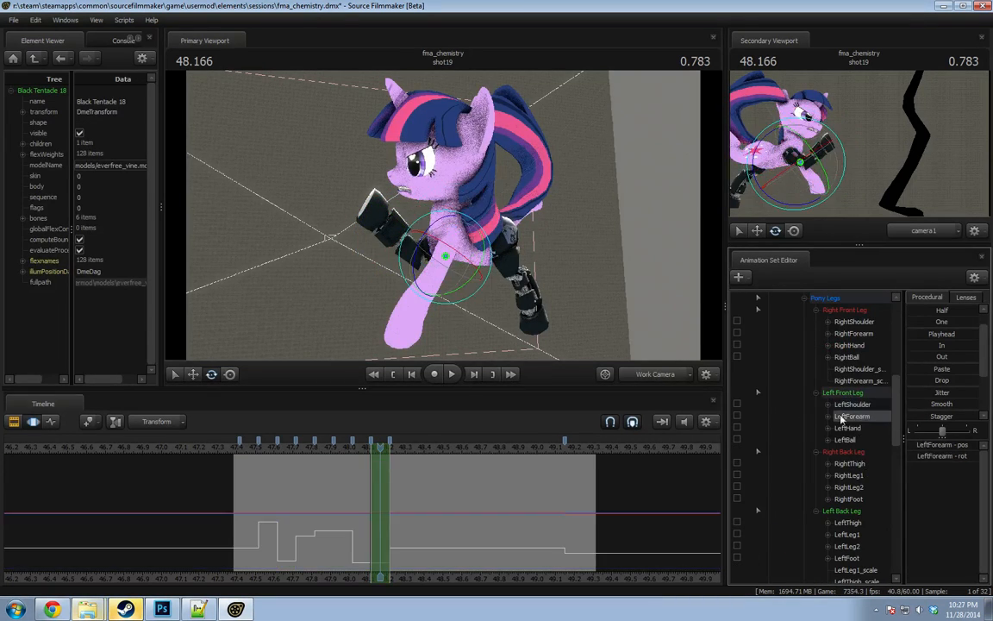
mouse_move(509, 245)
left_mouse_down("alt")
mouse_move(414, 244)
mouse_move(479, 248)
mouse_move(420, 245)
mouse_move(427, 223)
mouse_move(500, 247)
mouse_move(533, 270)
left_mouse_up("alt")
left_click(865, 405)
left_click(446, 249, "ctrl")
left_click_drag(473, 278, 468, 241)
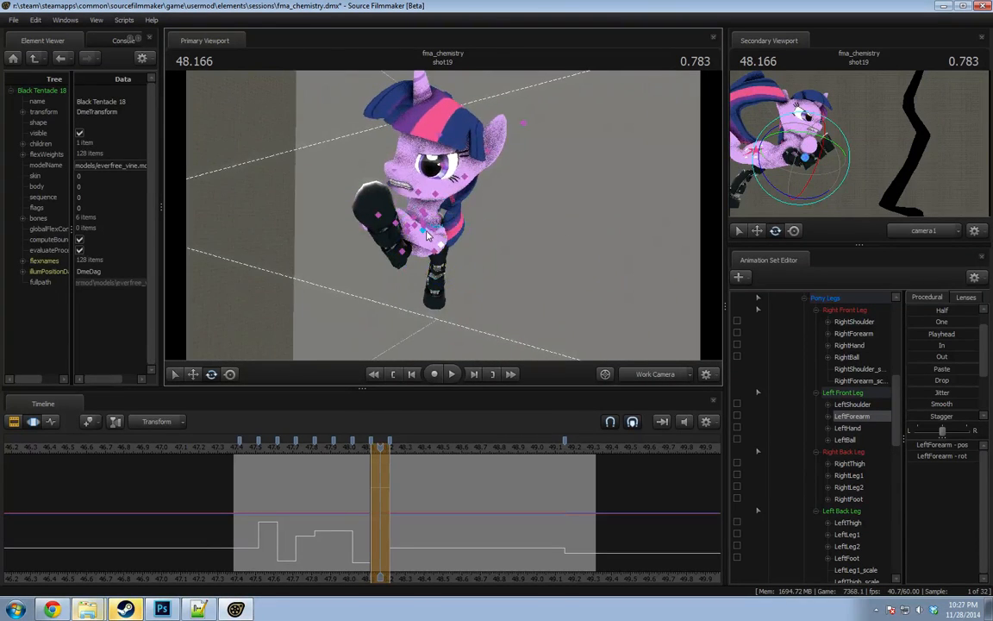
Refine the LeftShoulder and LeftForearm rotation of Twilight Body to bring the left front leg forward beneath the chin.
left_click(430, 230)
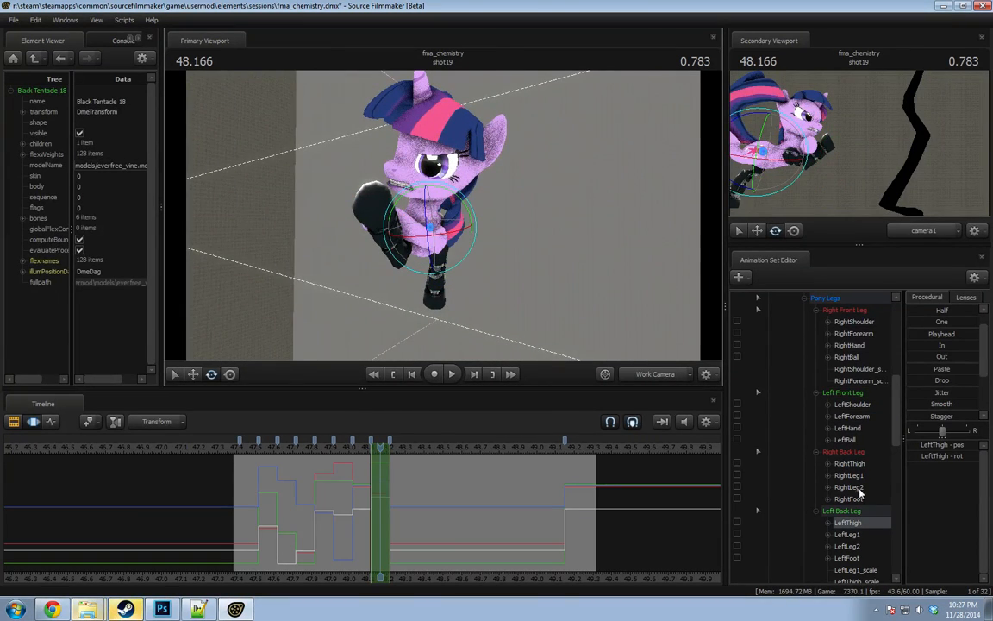
scroll(857, 482, "up", 2)
left_click(856, 481)
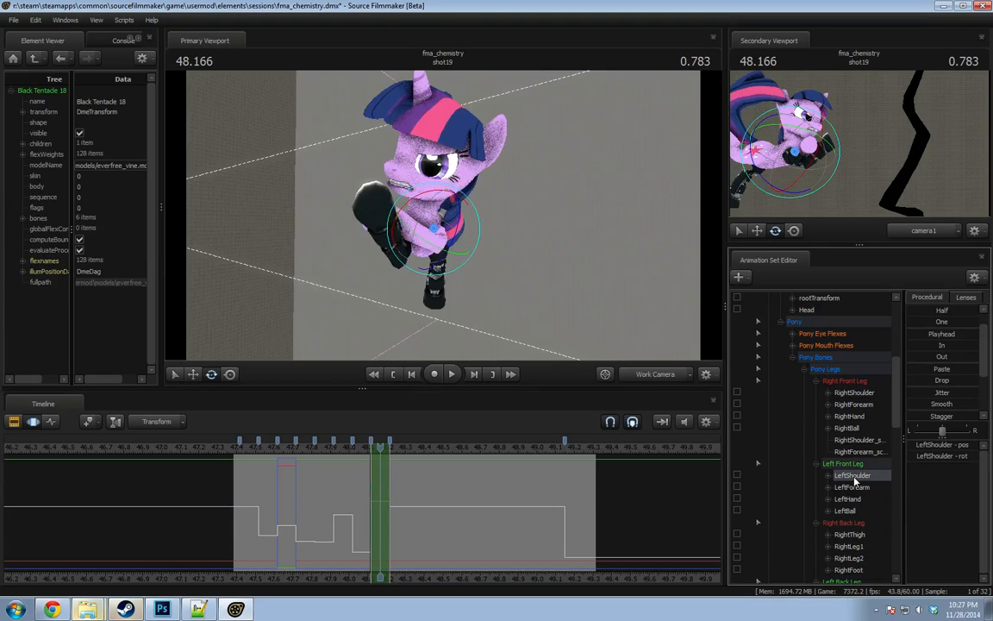
left_click_drag(459, 338, 463, 242, "alt")
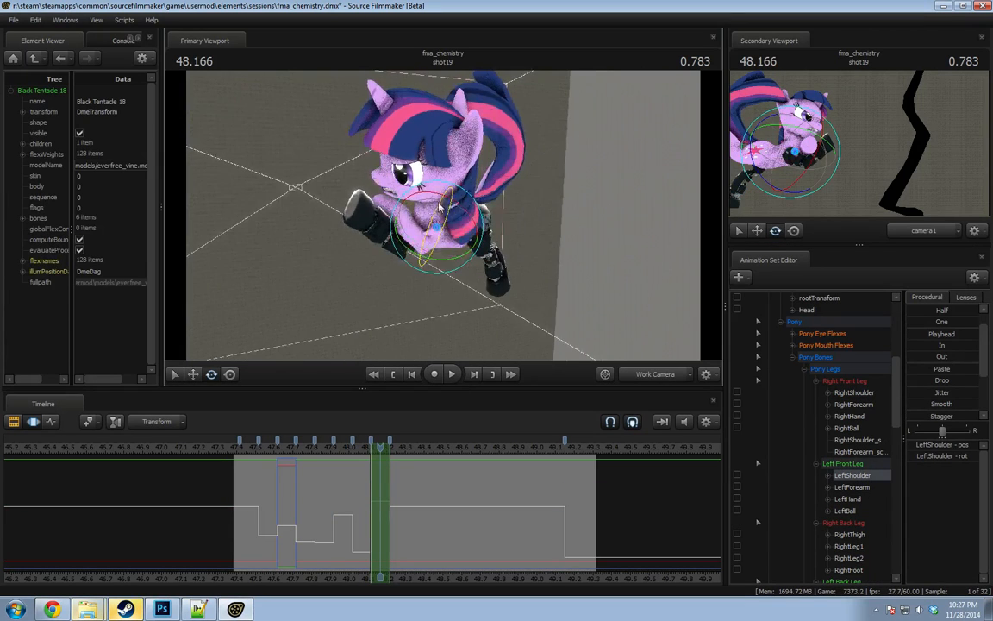
left_click(429, 269)
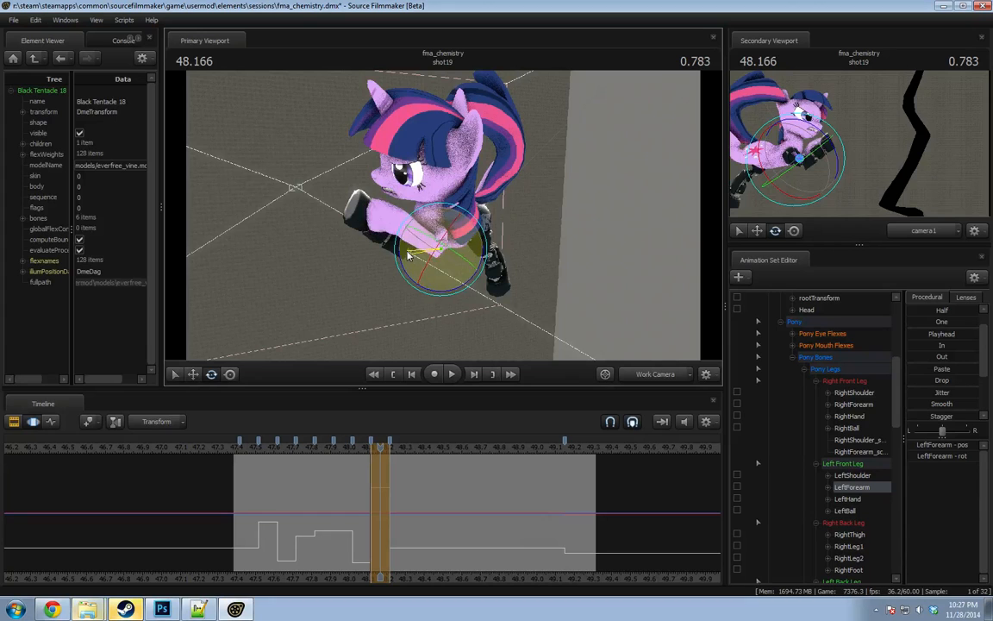
left_click_drag(411, 245, 459, 244, "alt")
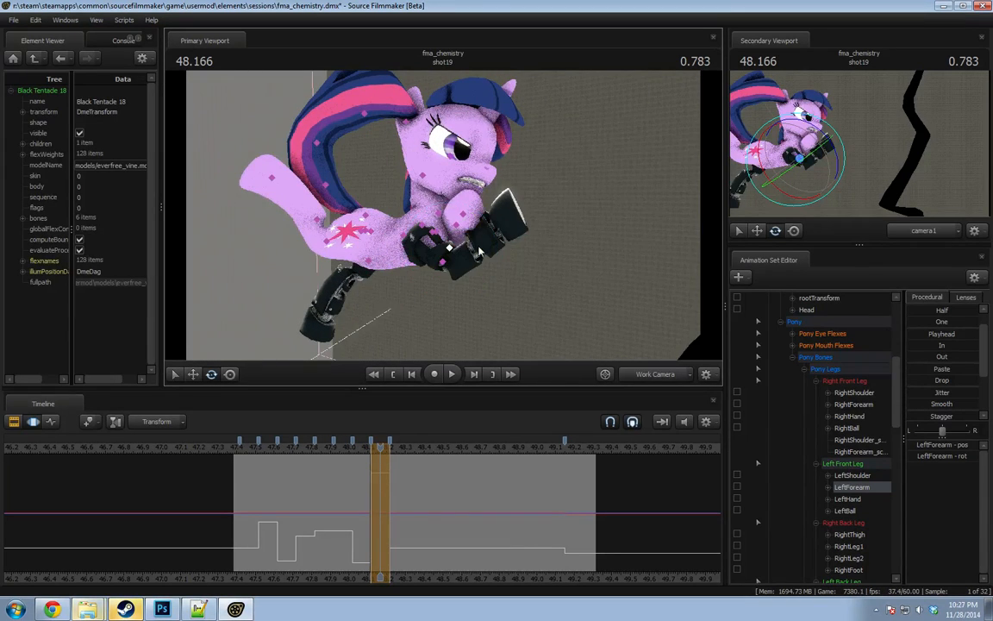
Rotate Twilight Body's LeftHand, LeftForearm and LeftBall to finish the bend of the left front leg and hoof.
left_click(464, 245)
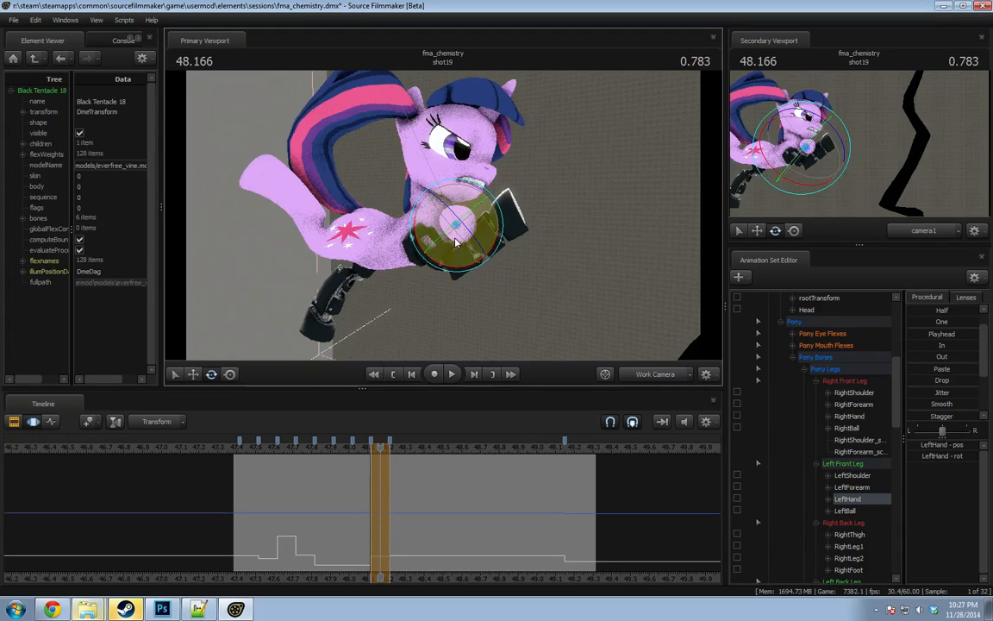
left_click_drag(509, 258, 478, 237, "alt")
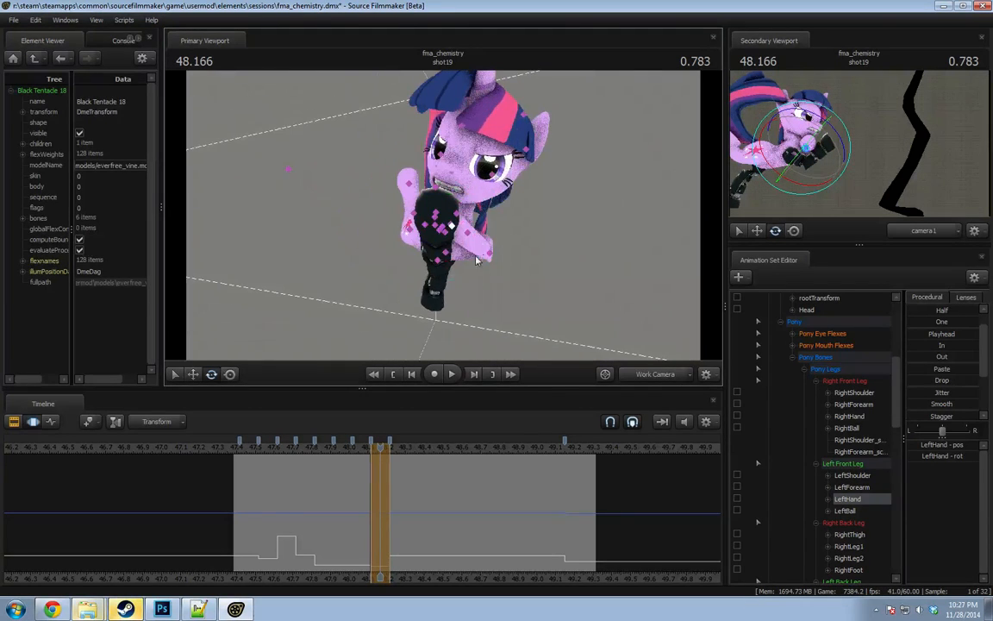
left_click(472, 235)
left_click(482, 247)
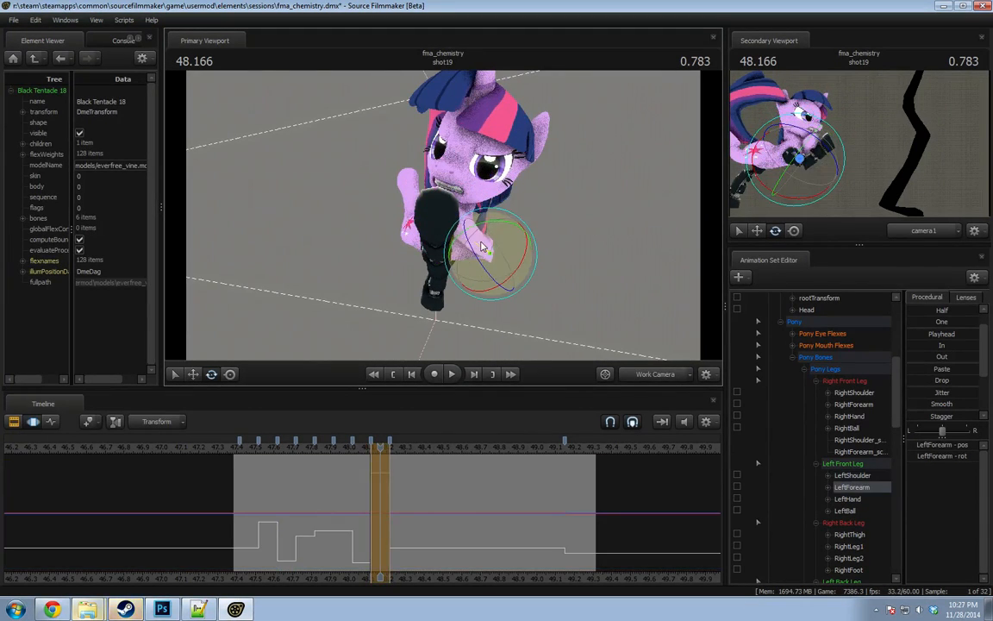
left_click_drag(437, 271, 469, 228, "alt")
left_click(470, 226)
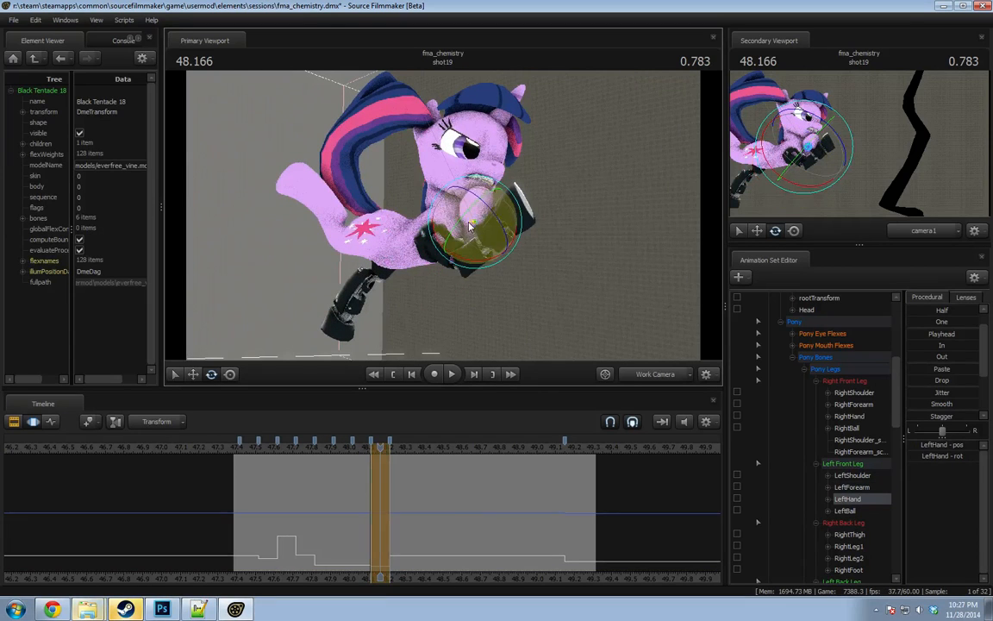
left_click(479, 248)
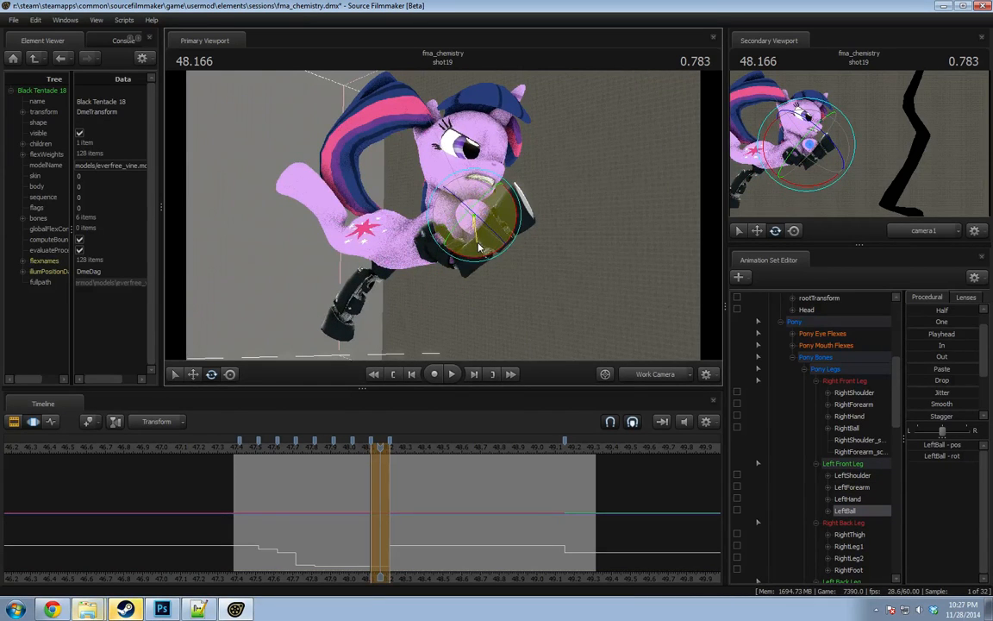
left_click_drag(469, 247, 487, 197, "alt")
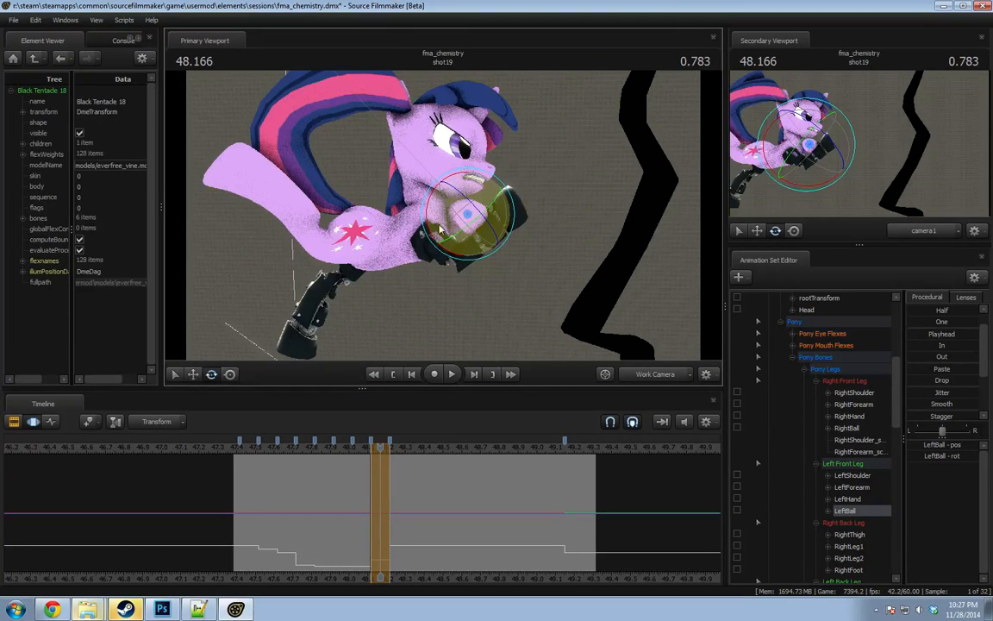
Play back the tumbling poses of shot19 to check the motion into the new pose.
left_click_drag(355, 447, 265, 453)
key("space")
key("space")
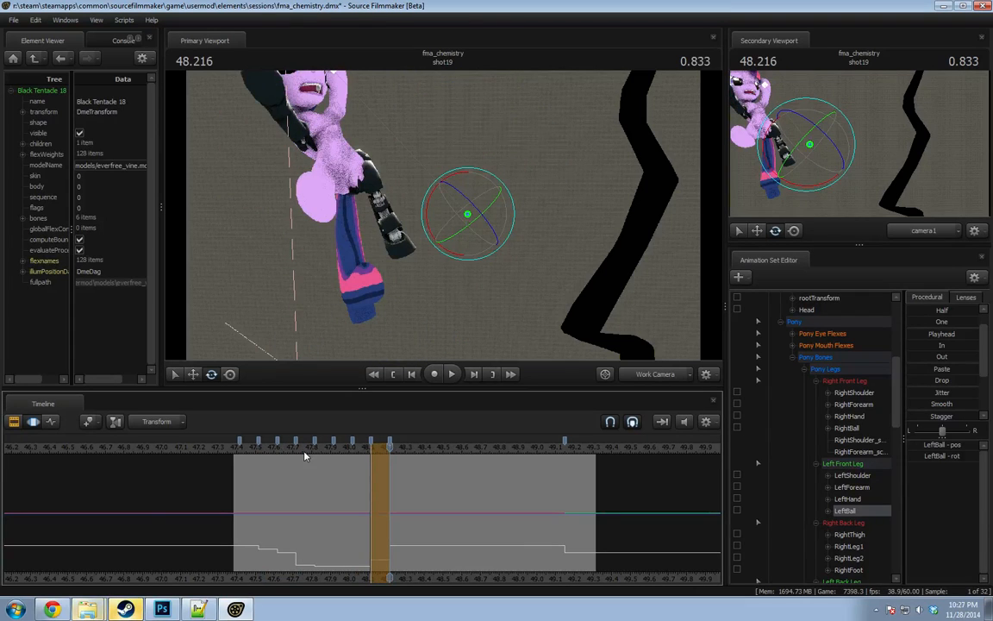
Select all of Twilight Body and set the time selection to span from the end of the new pose to the last bookmark.
scroll(842, 367, "up", 5)
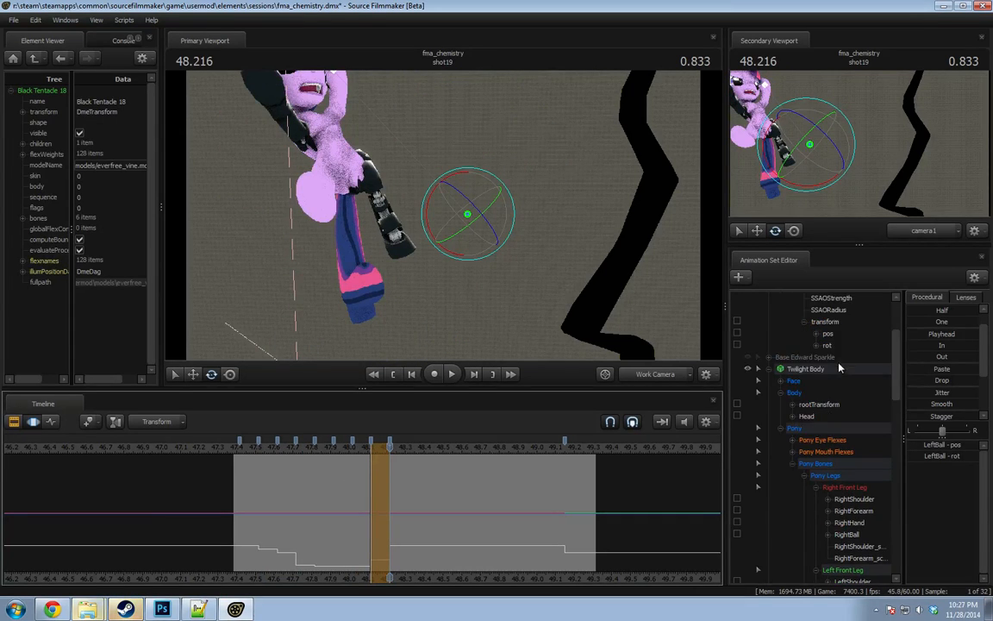
left_click(819, 440)
scroll(424, 469, "up", 2)
left_click(391, 470)
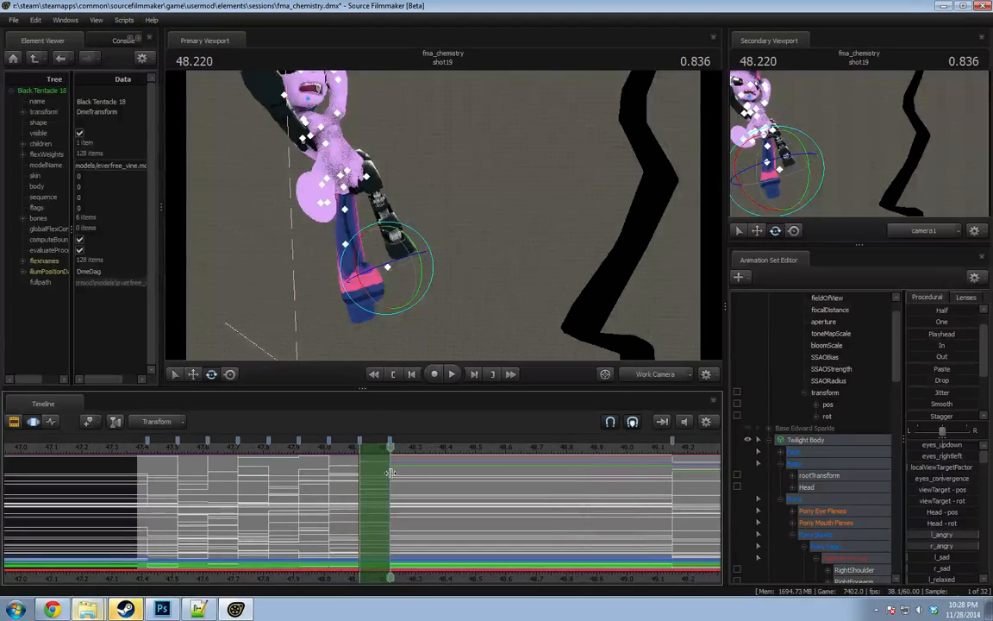
left_click_drag(391, 470, 672, 477, "shift")
key("space")
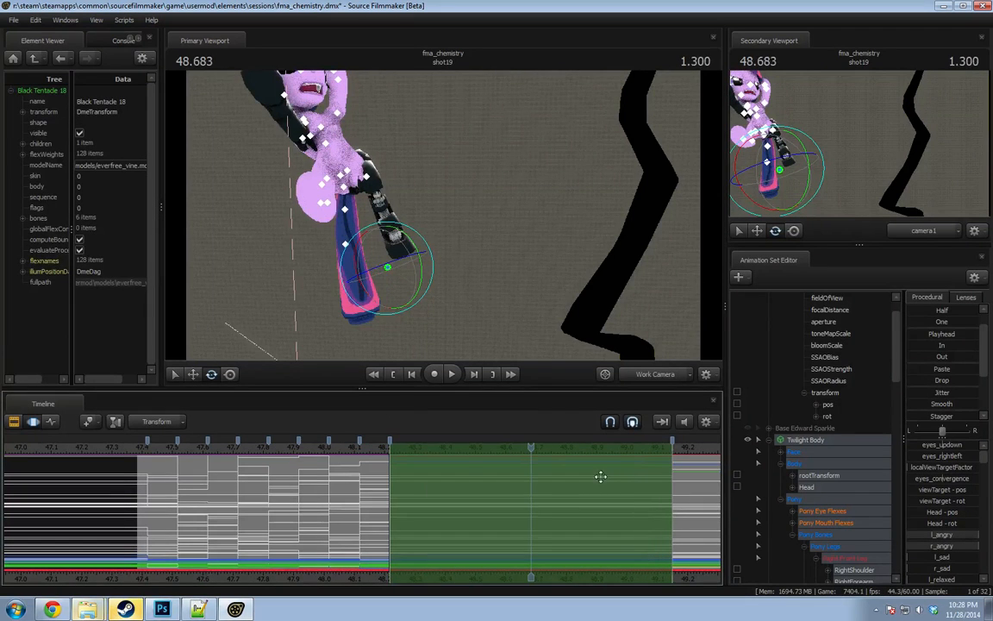
left_click_drag(173, 462, 512, 462)
Add Twilight AutoMail to the Twilight Body selection and apply the In preset so both hold the preceding pose across the selected range.
left_click(939, 345)
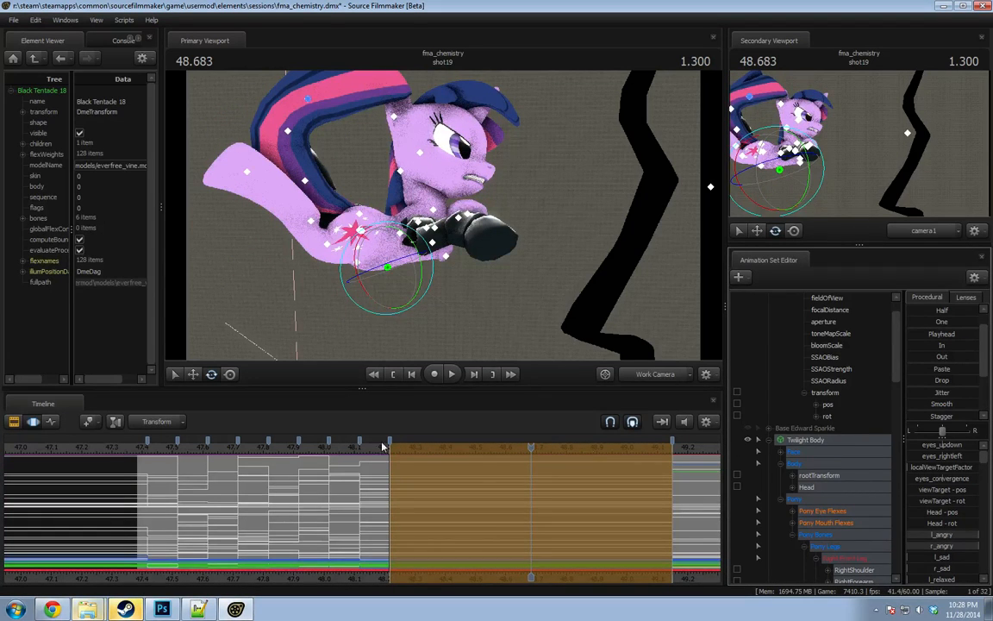
scroll(854, 453, "down", 15)
key("ctrl+z")
left_click(828, 465, "ctrl")
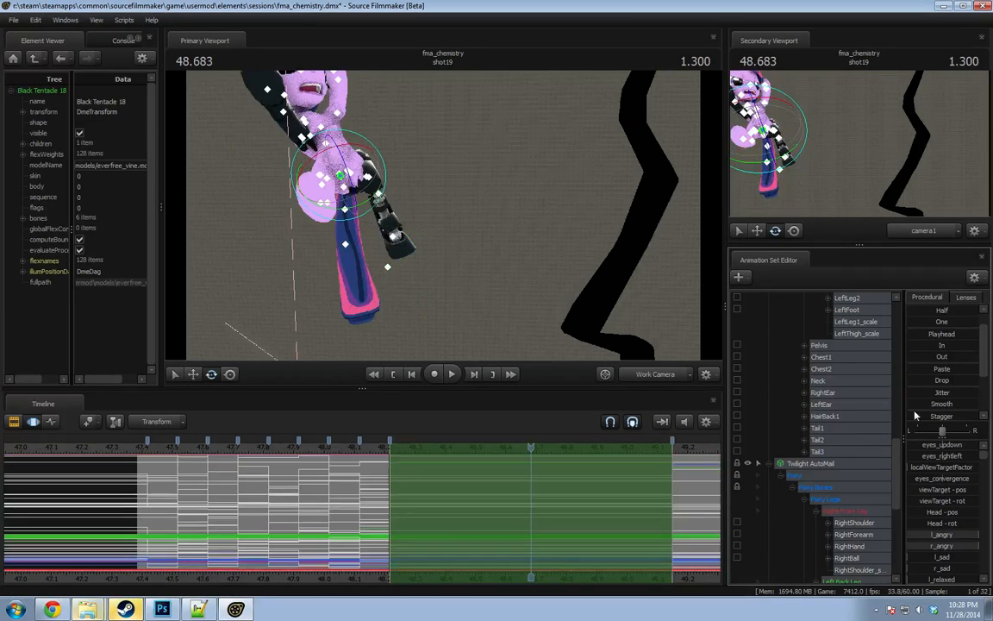
left_click(942, 346)
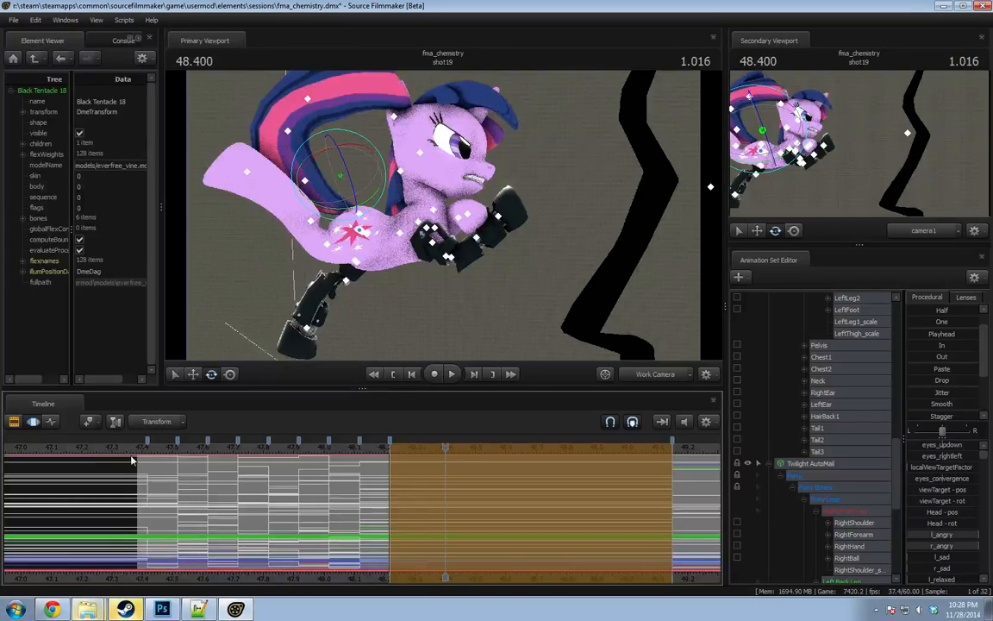
Replay the tumble from the beginning of shot19 to review the poses and the final hold.
left_click(155, 450)
key("space")
key("space")
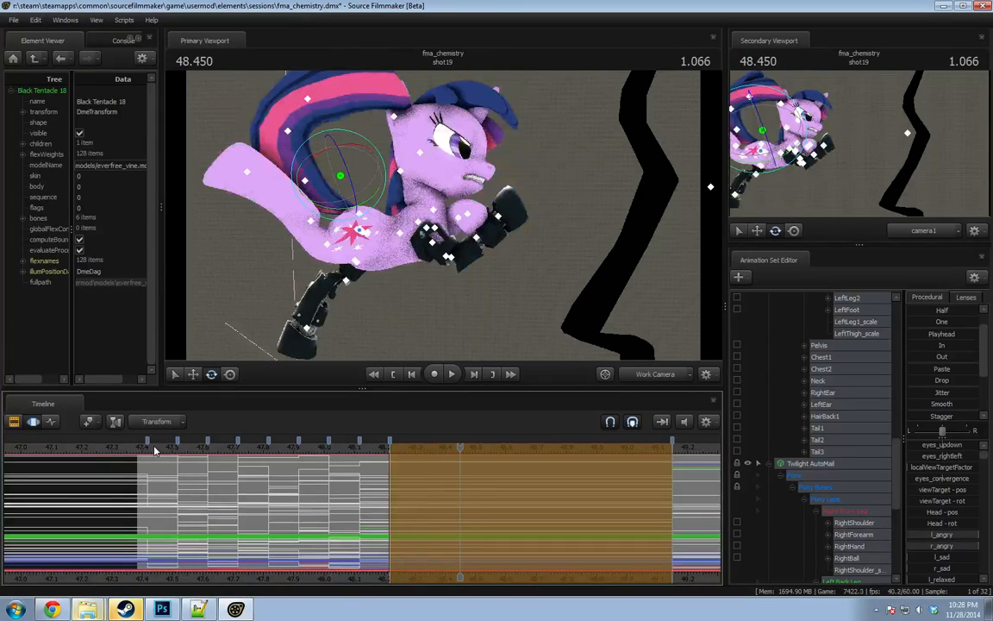
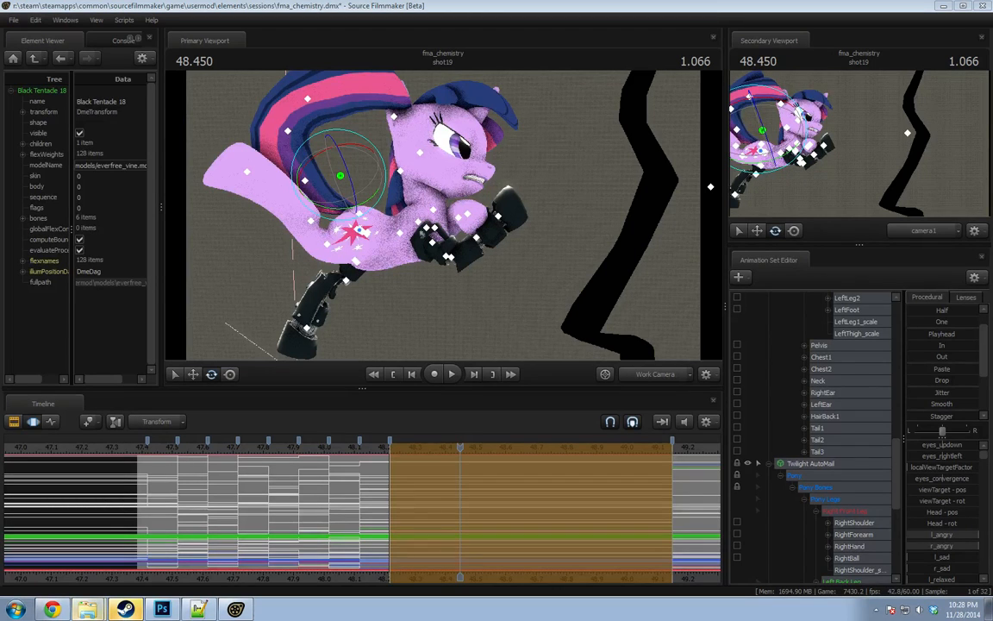
left_click_drag(171, 448, 142, 449)
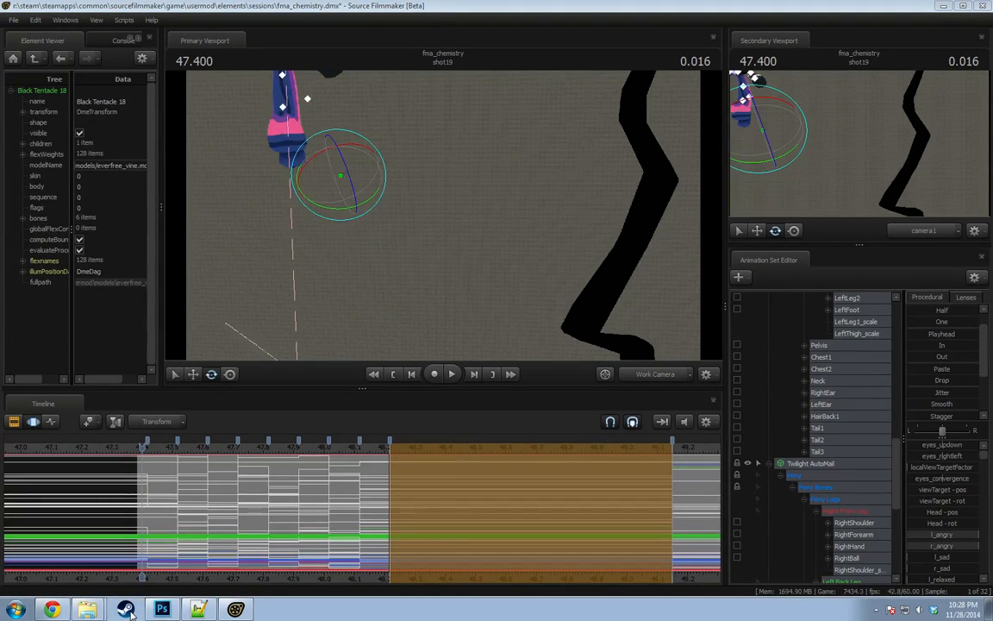
left_click(127, 610)
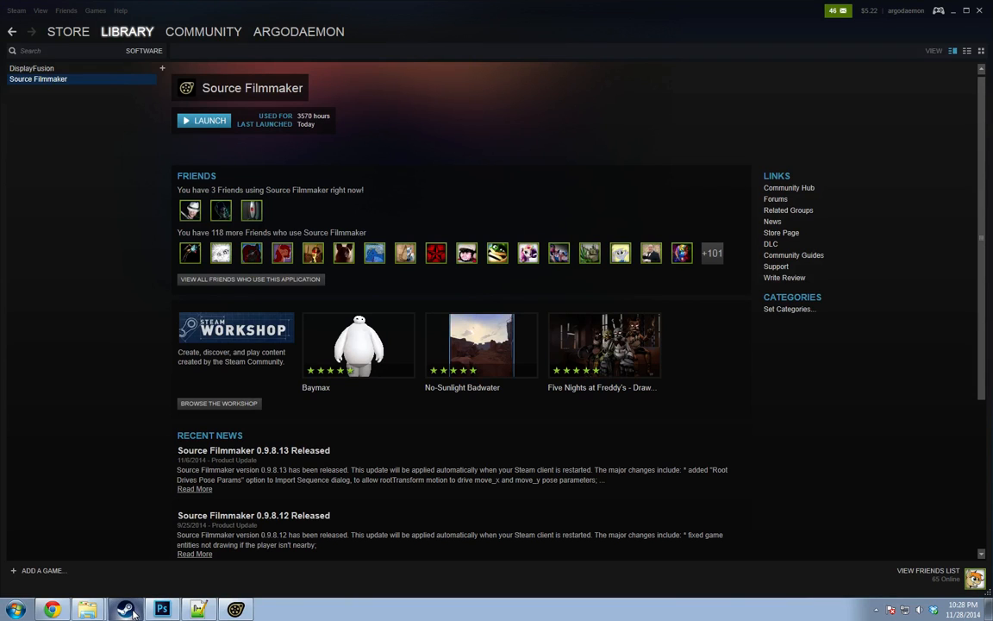
left_click(979, 10)
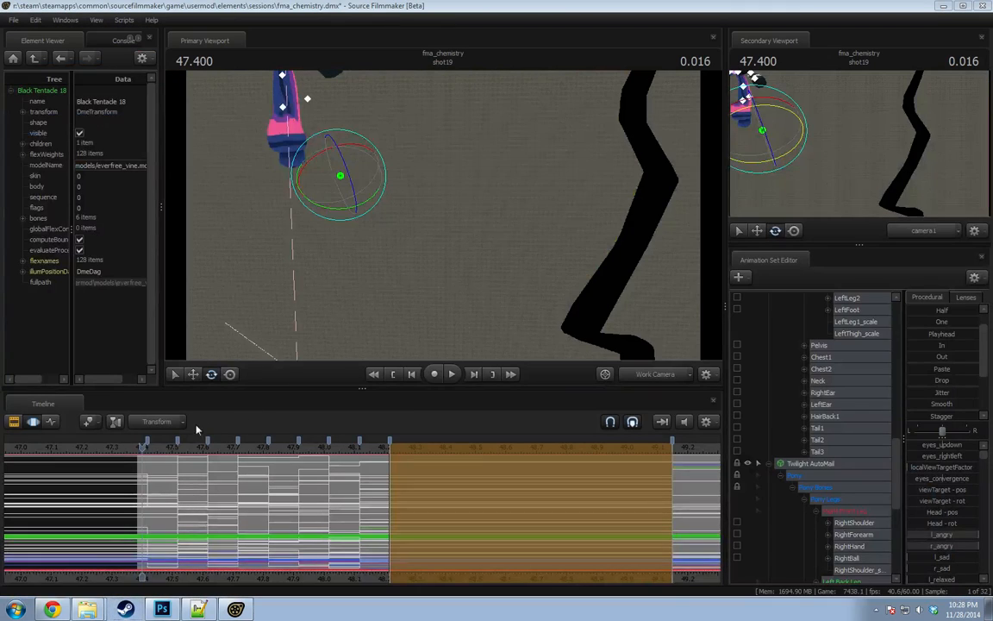
left_click(150, 450)
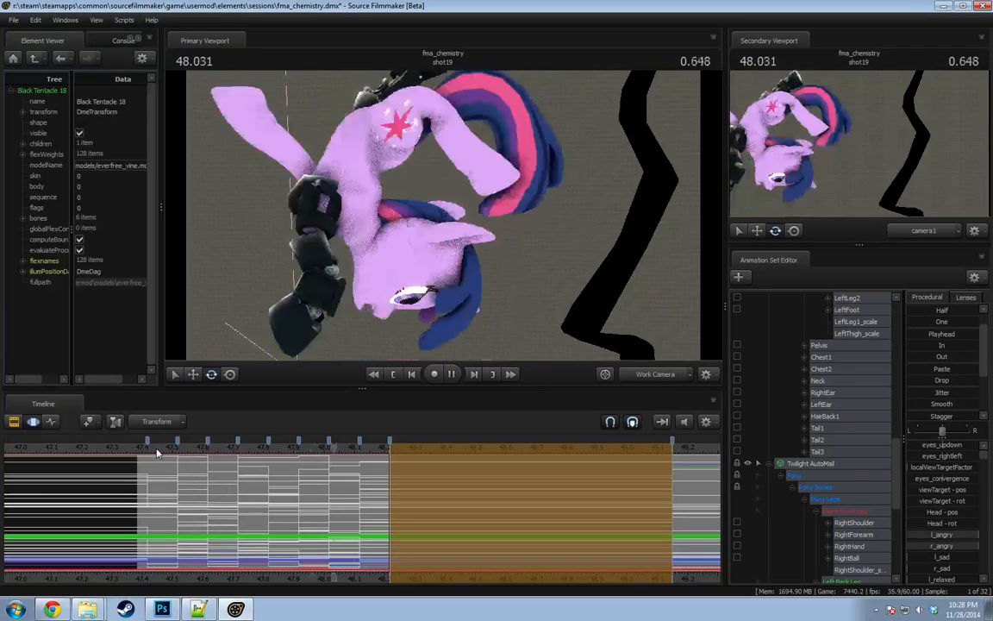
Limit the time selection to the pose at 48.166 and rotate Twilight Body's Head to tilt the face downward.
left_click_drag(279, 457, 373, 473)
left_click_drag(487, 331, 422, 214)
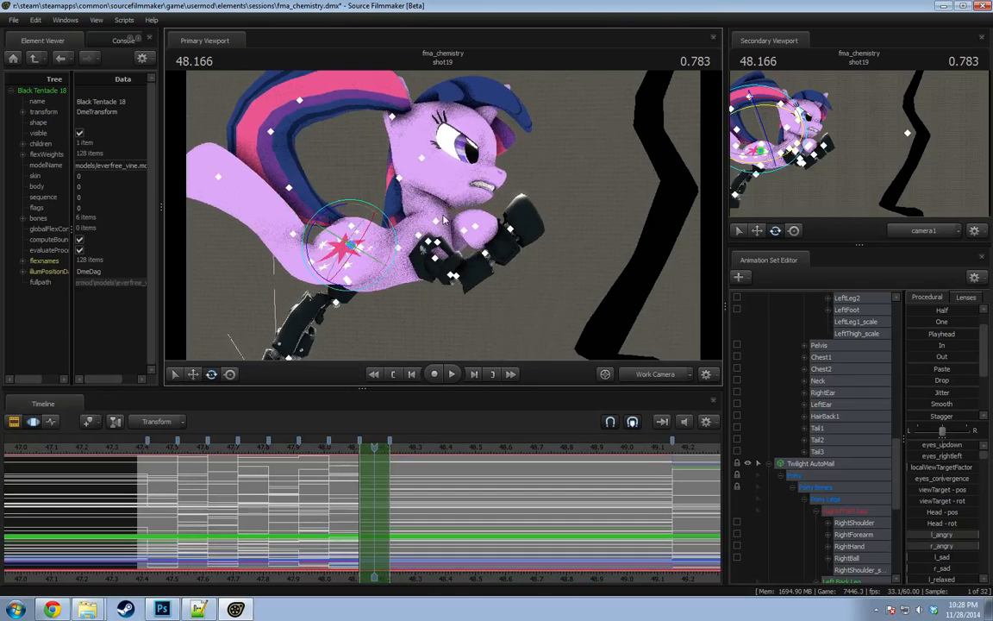
left_click(422, 213)
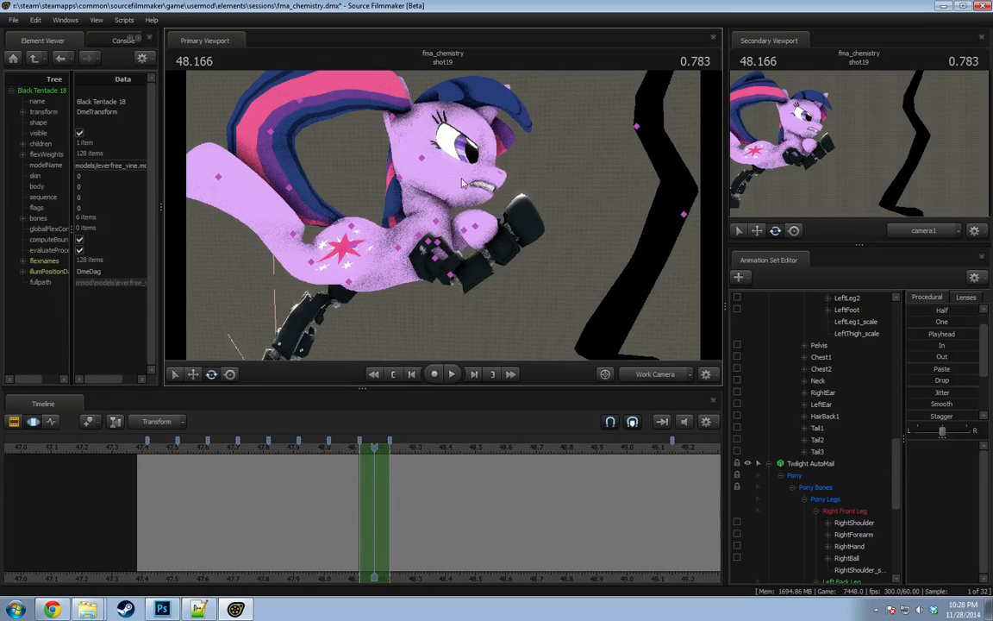
left_click(422, 212)
left_click(419, 209)
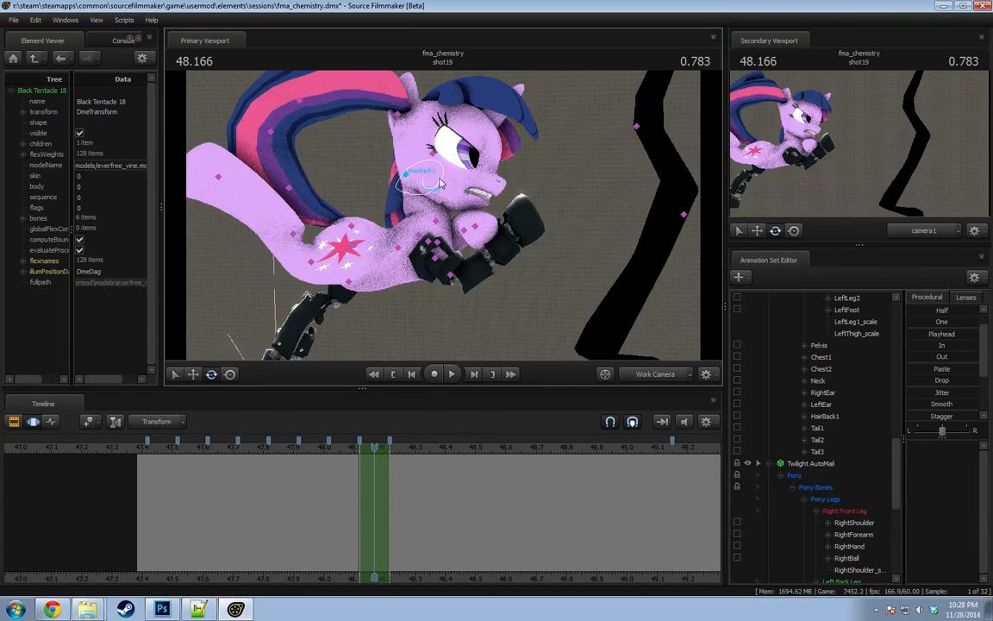
left_click(412, 205)
left_click_drag(412, 205, 442, 202)
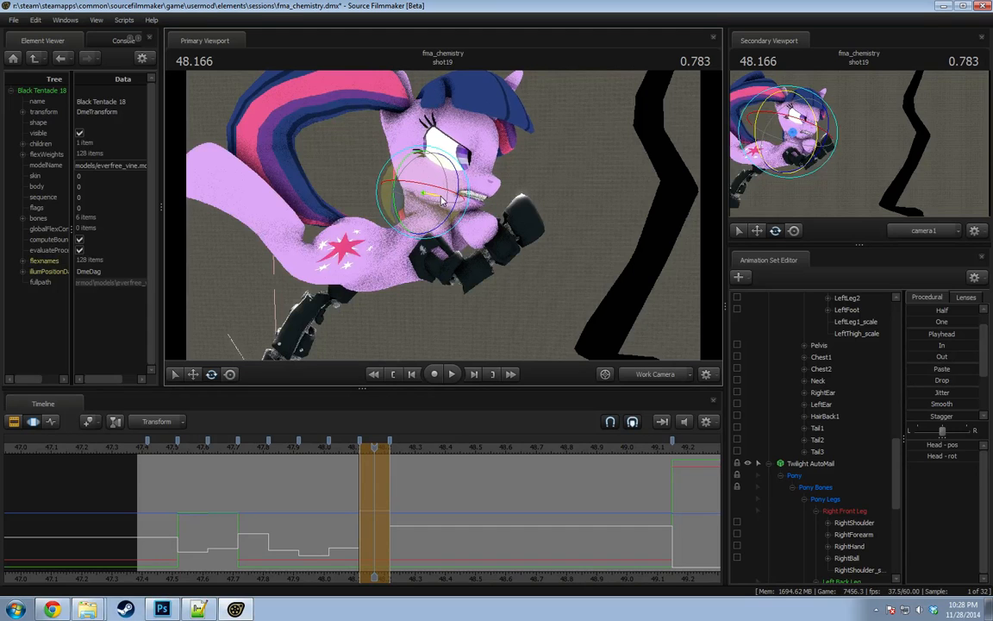
Move the Face's viewTarget to redirect Twilight's eyes to match the new head angle.
scroll(738, 411, "down", 5)
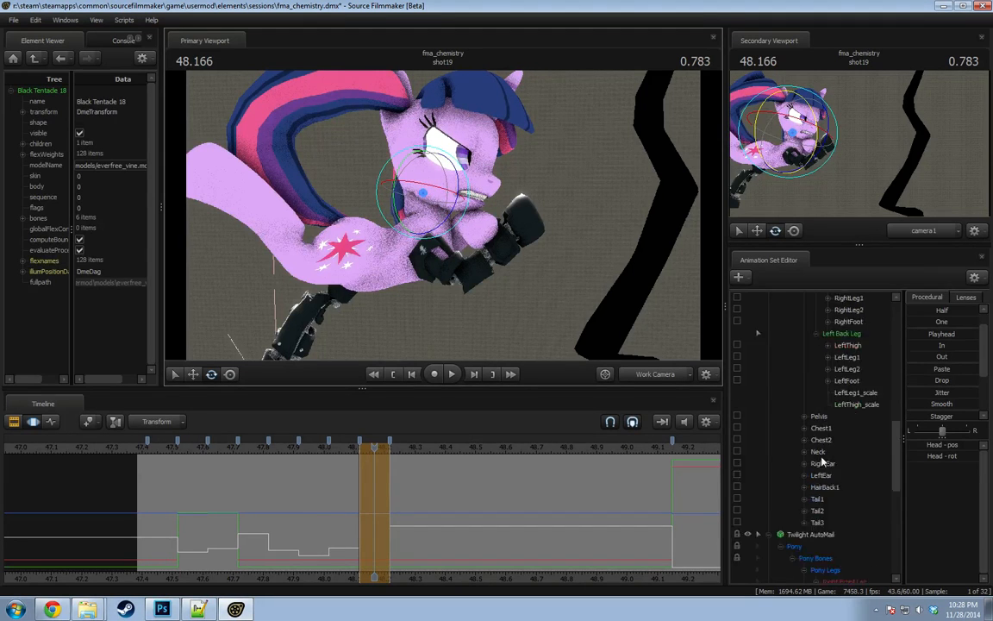
scroll(825, 406, "up", 3)
left_click(811, 384)
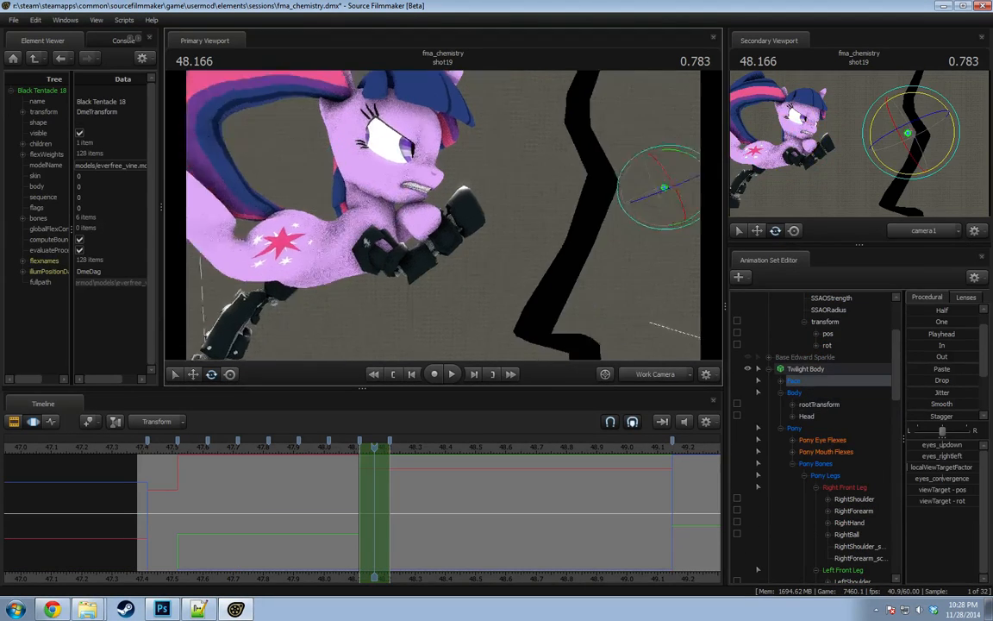
left_click_drag(504, 193, 574, 220)
left_click_drag(307, 219, 268, 212)
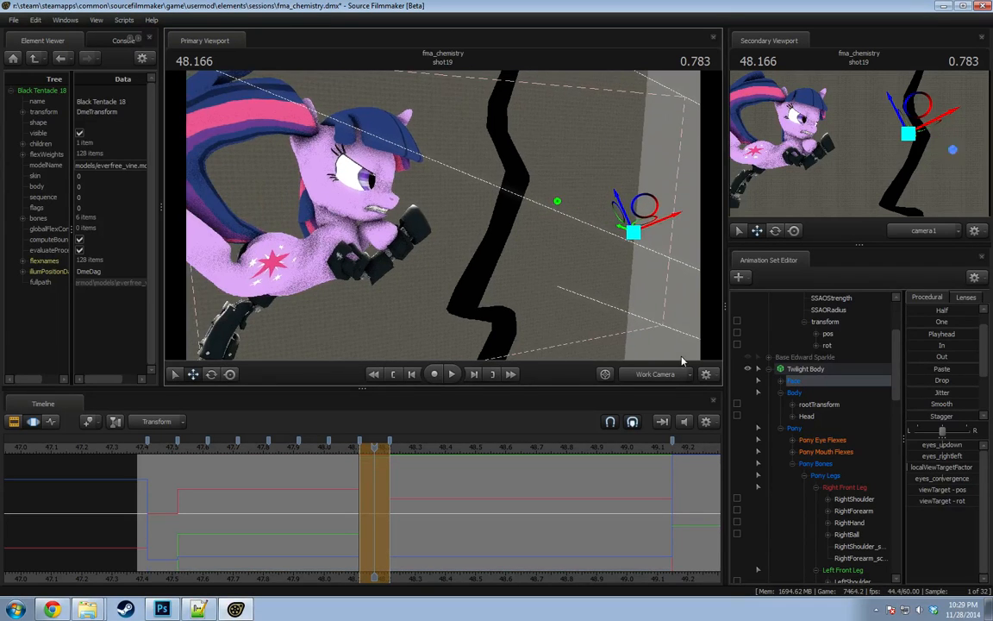
Adjust Twilight Body's eye flexes on the pose at 48.166, including the angry, l_lid_raise and r_lid_raise controls.
left_click(838, 440)
left_click_drag(952, 449, 950, 457)
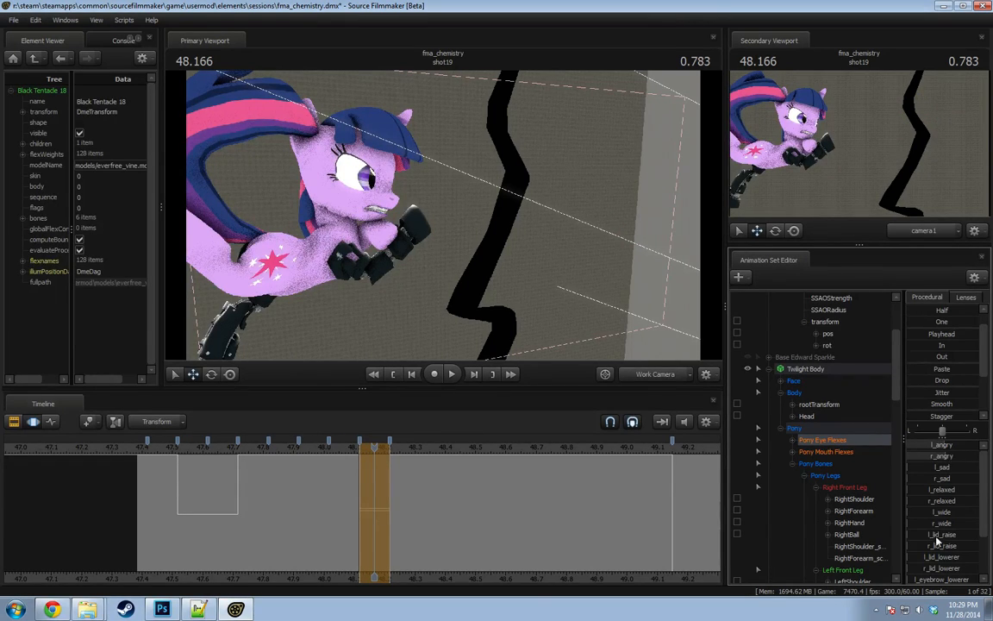
scroll(937, 541, "down", 2)
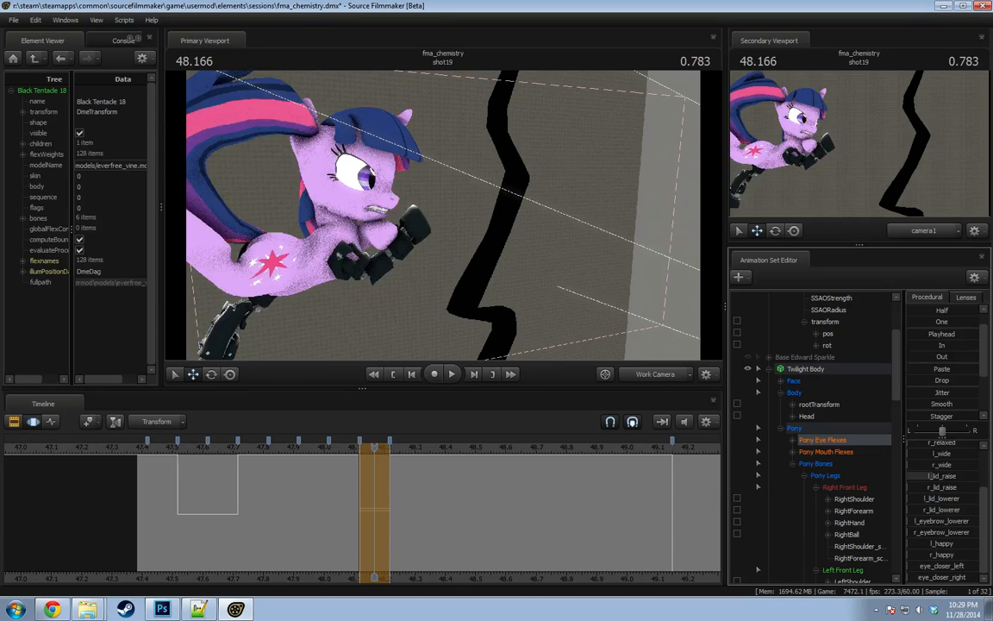
left_click_drag(942, 488, 948, 487)
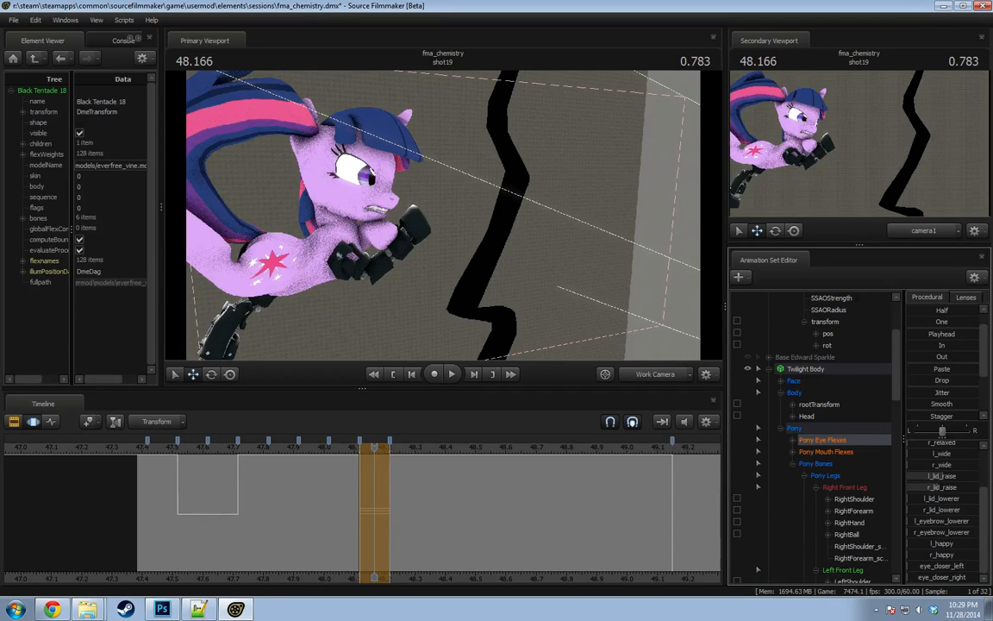
left_click_drag(465, 233, 434, 215)
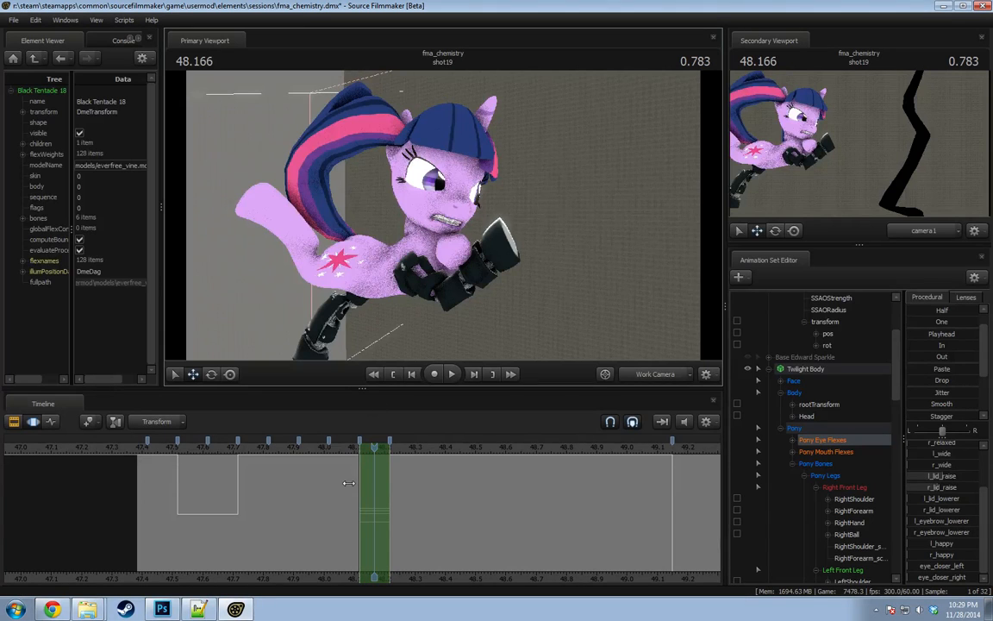
Limit the time selection to the pose at 47.866 and lower the jaw_open mouth flex to narrow Twilight's mouth.
left_click_drag(336, 450, 289, 481)
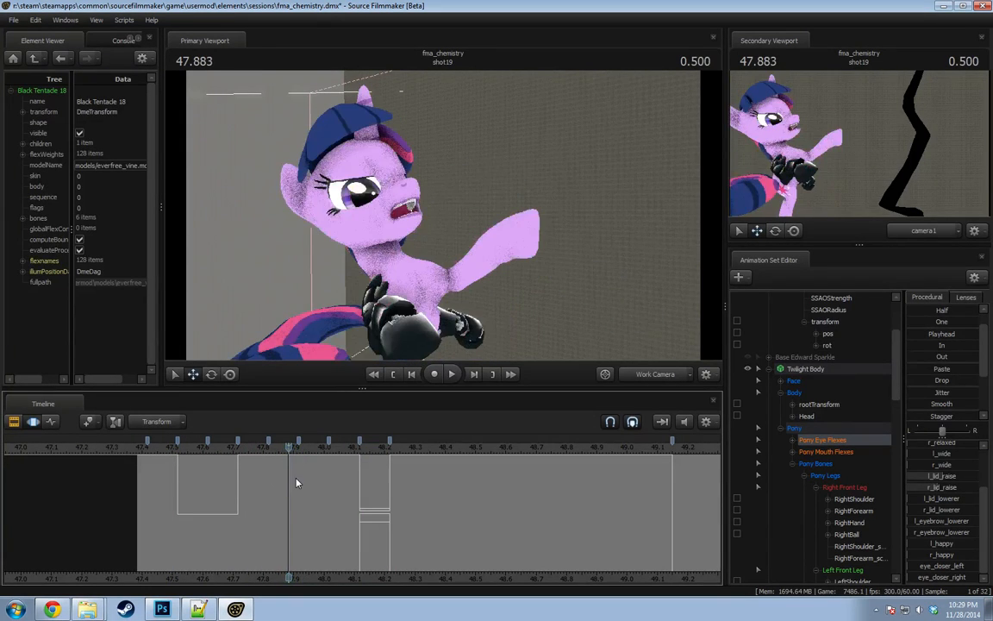
double_click(297, 479)
double_click(296, 479)
scroll(934, 465, "up", 2)
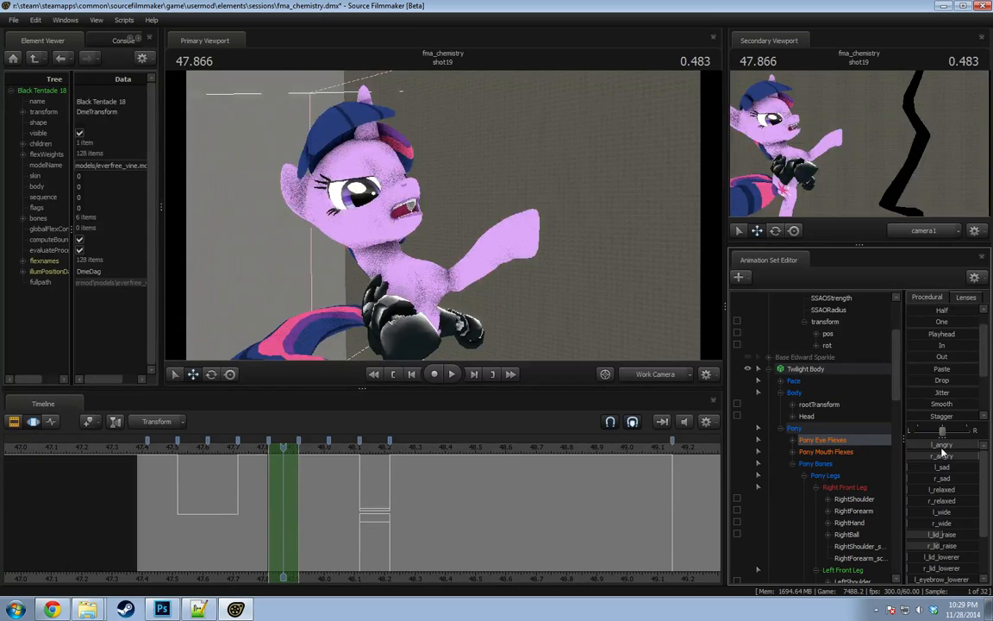
left_click(821, 453)
left_click_drag(954, 447, 948, 448)
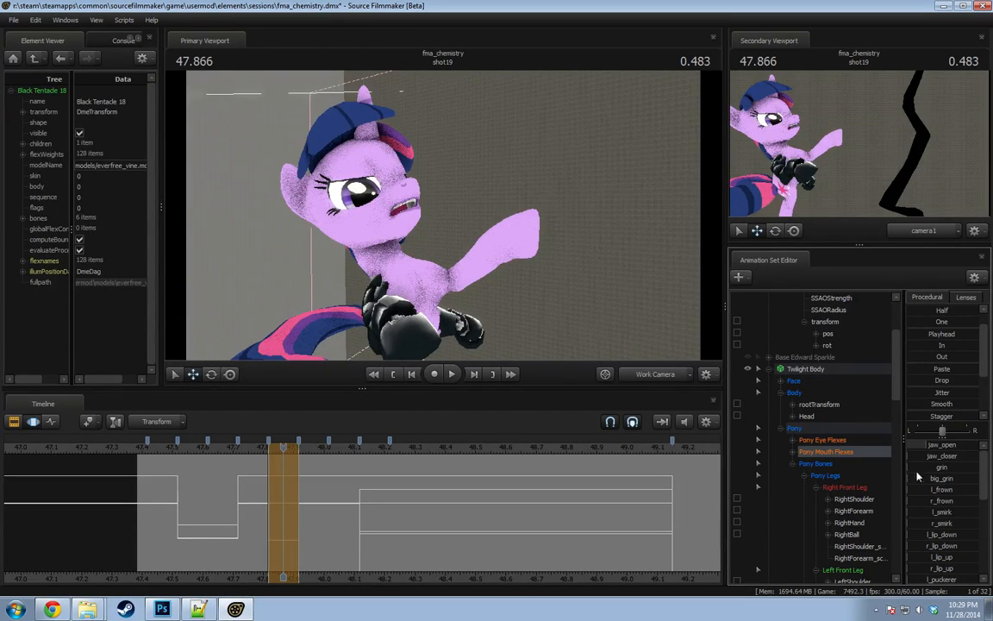
Move the time selection to the pose at 47.966 and adjust the jaw_open and jaw_closer mouth flexes.
left_click_drag(297, 481, 329, 482, "shift")
mouse_move(443, 221)
left_mouse_down()
mouse_move(422, 227)
mouse_move(442, 221)
left_mouse_up()
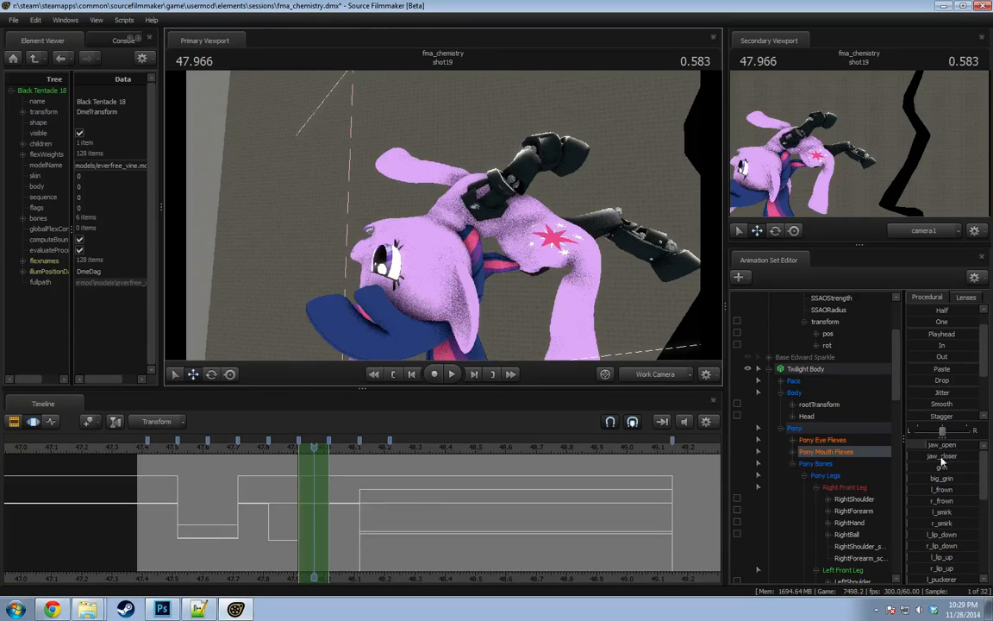
left_click_drag(949, 456, 930, 447)
left_click_drag(518, 329, 483, 334)
Replay the tumble through the final hold to review the mouth and eye changes.
left_click(256, 448)
key("space")
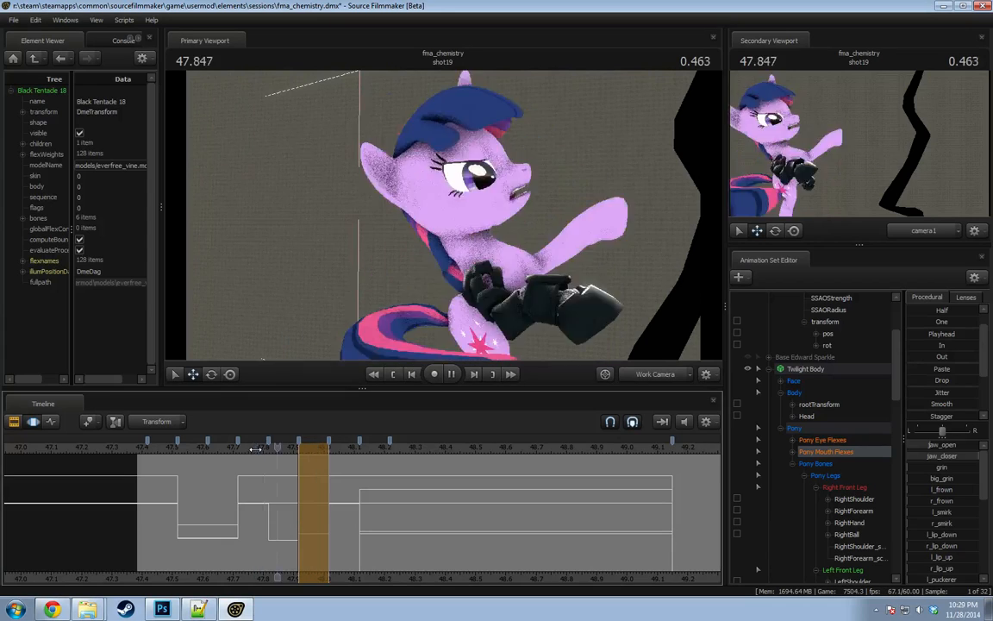
key("space")
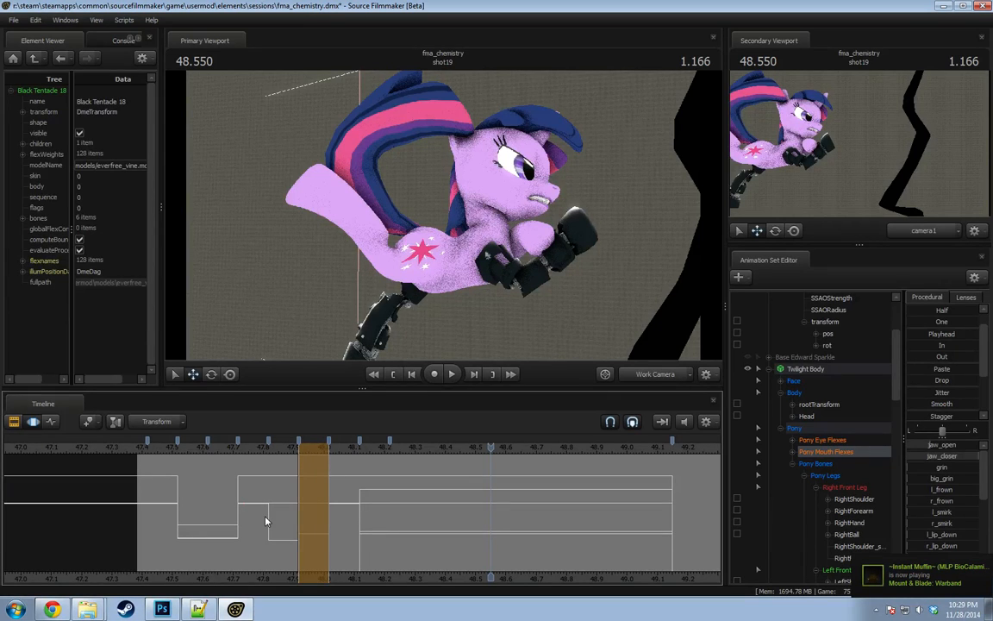
key("space")
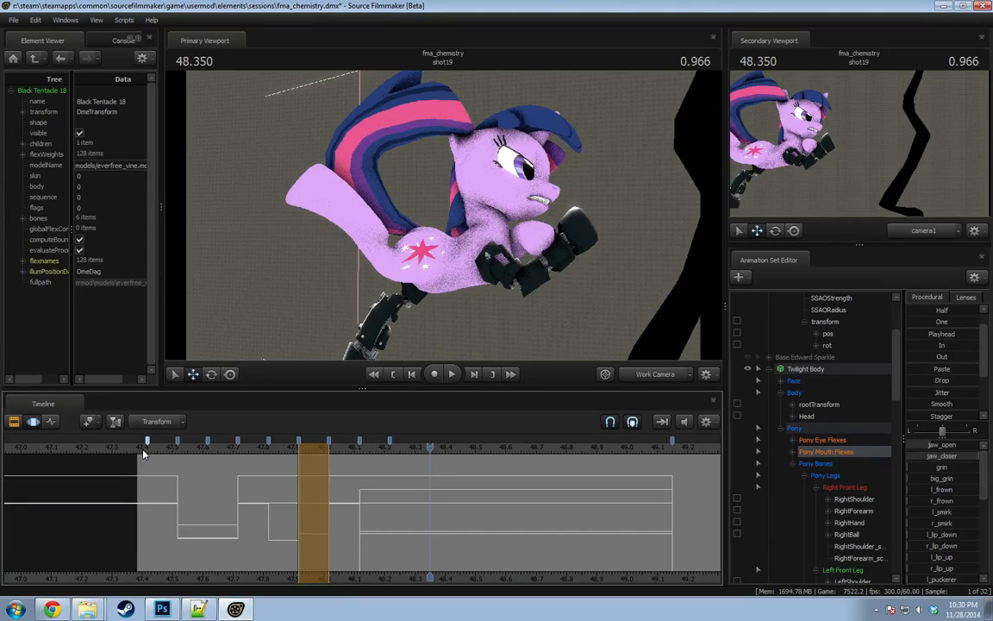
Add a marker just past 48.3 and fit the time selection to the new pose interval around 48.266.
key("m")
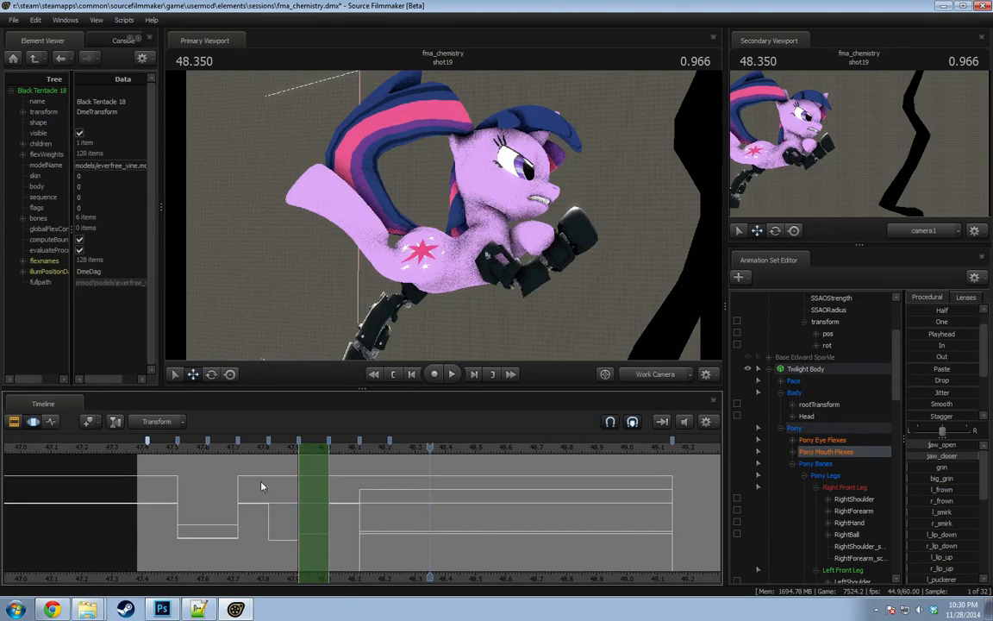
left_click_drag(285, 451, 375, 448)
key("ctrl+Right")
key("ctrl+Left")
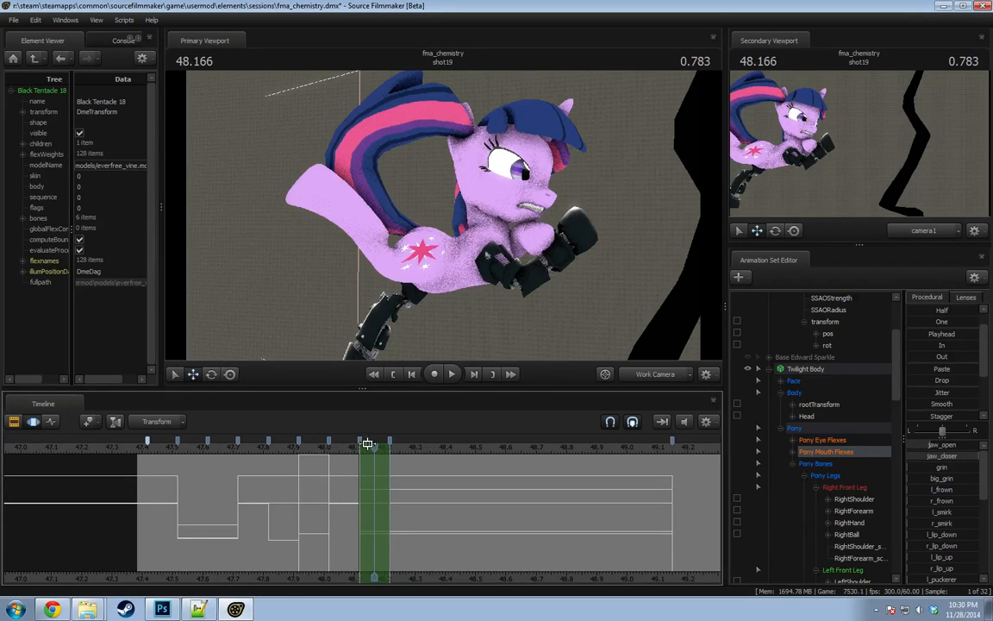
left_click_drag(349, 450, 390, 466)
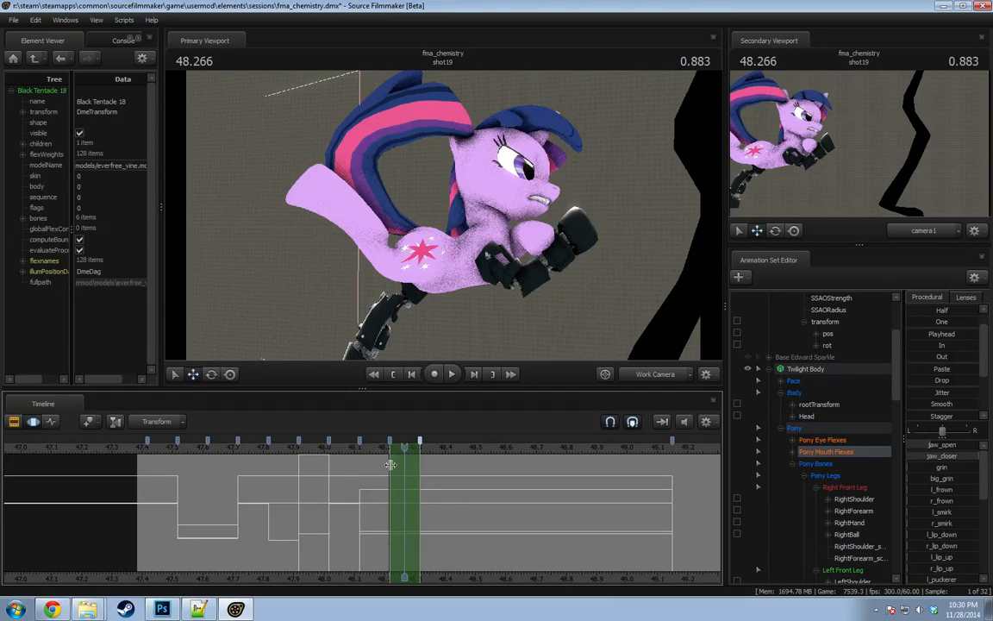
Select Twilight Body and apply the In preset so the 48.266 interval holds the preceding pose.
left_click(843, 376)
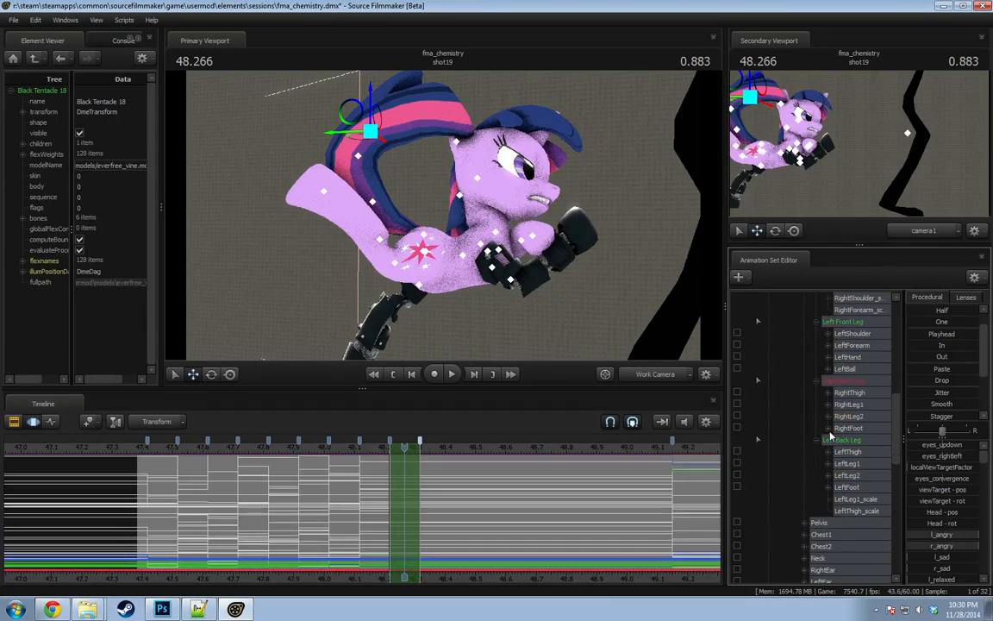
double_click(939, 347)
key("Return")
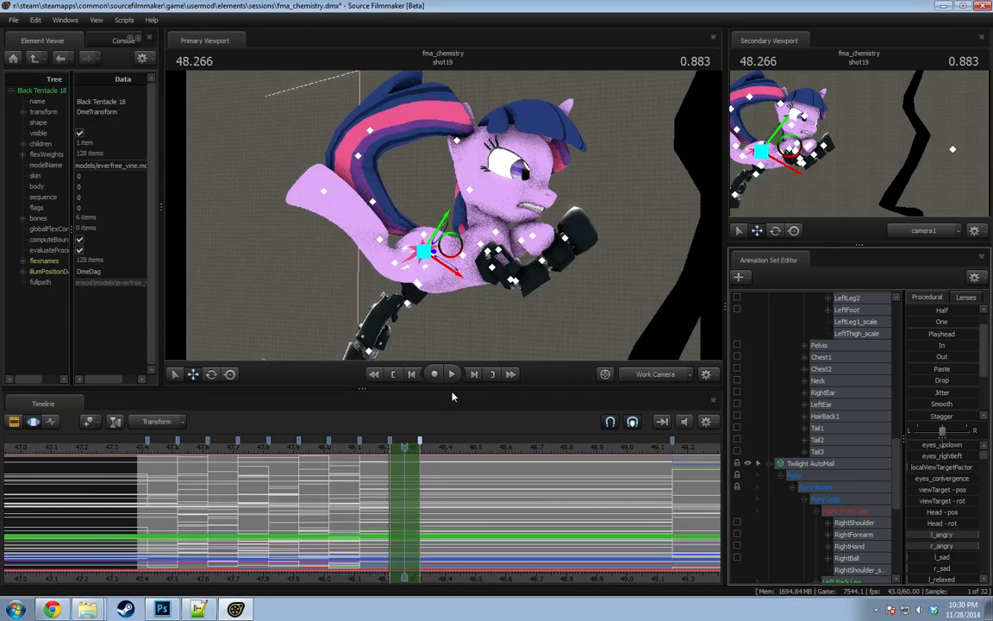
Rotate and move Twilight Body's Pelvis at 48.266 to tip the whole body backward into the next tumble pose.
left_click_drag(542, 313, 569, 347)
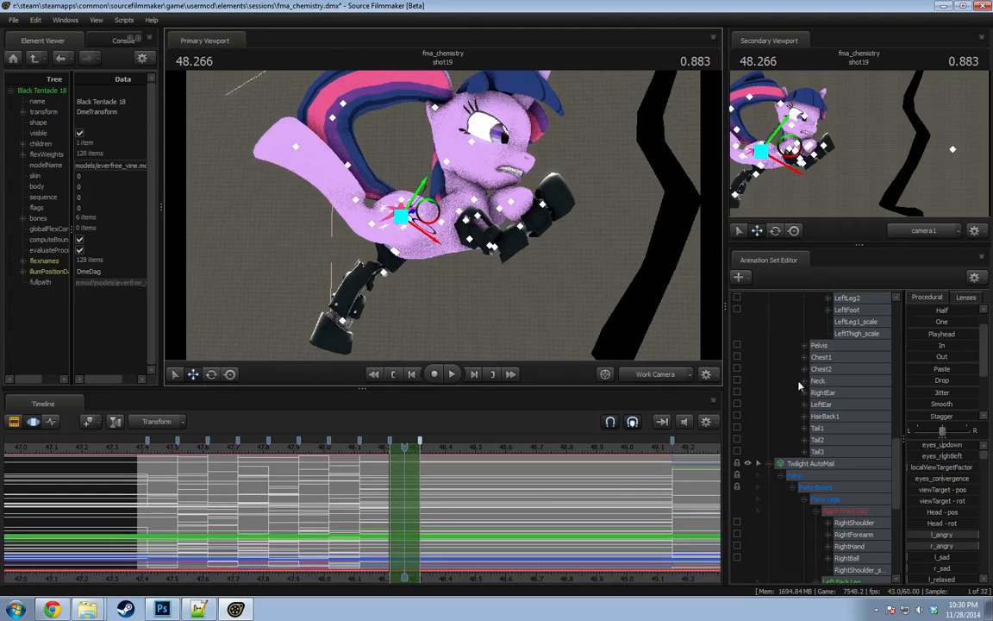
scroll(836, 498, "up", 3)
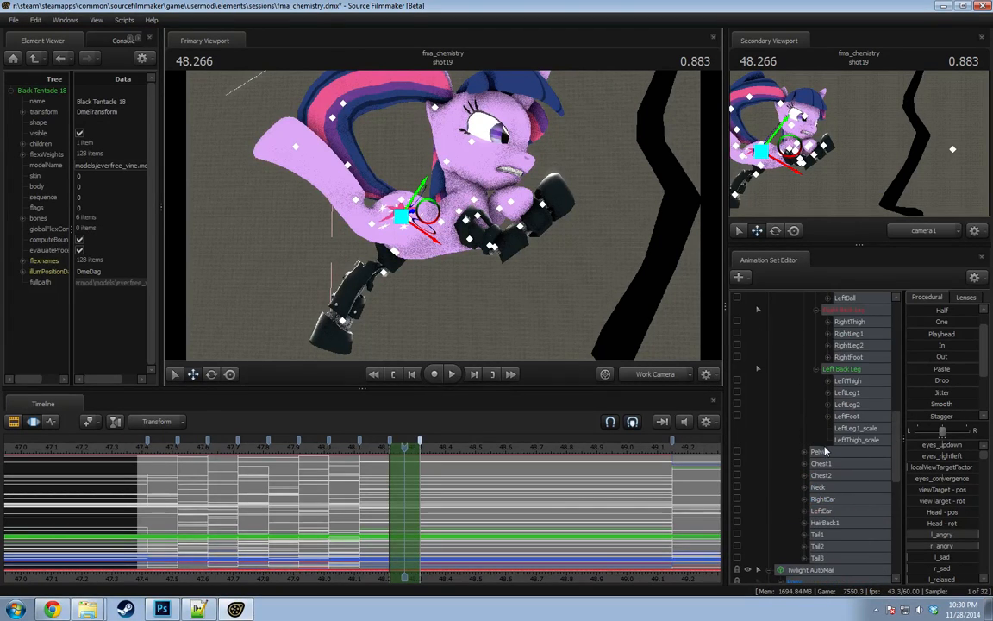
left_click(824, 451)
key("e")
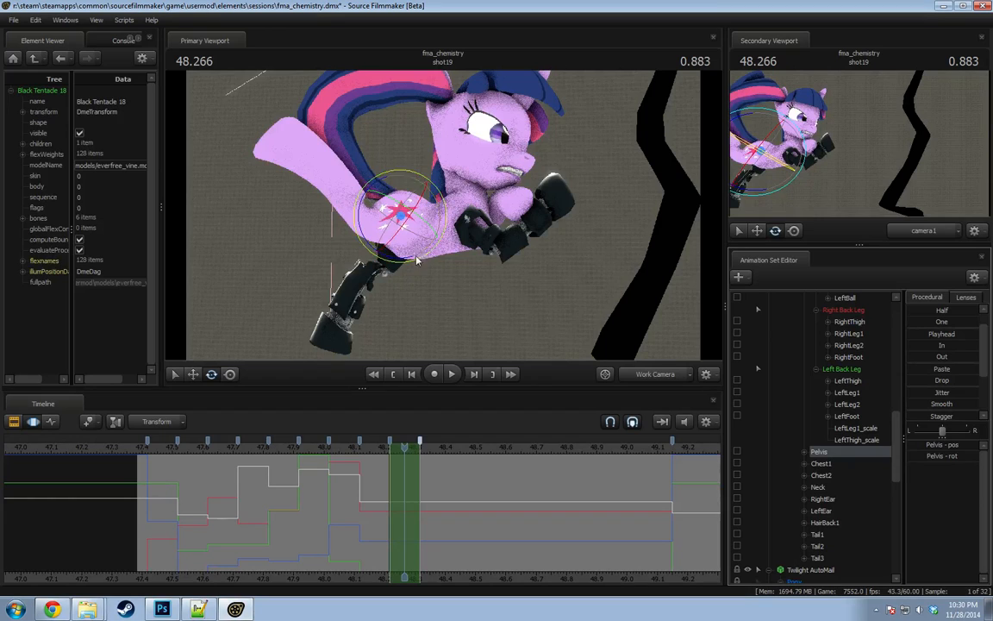
left_click_drag(425, 257, 379, 166, "alt")
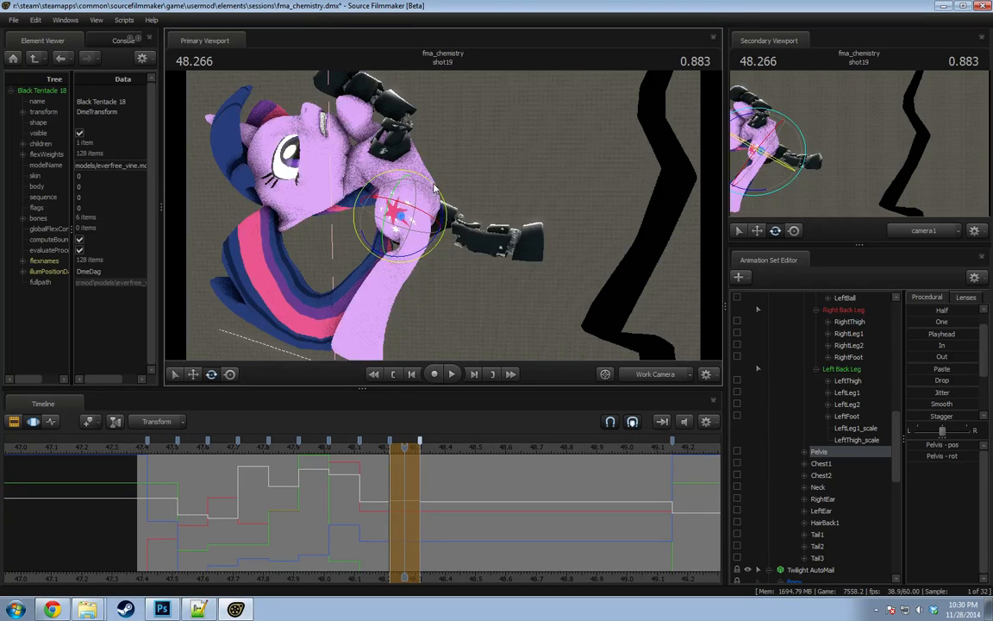
left_click_drag(380, 166, 491, 272)
key("w")
key("e")
Blend Chest1 and Chest2 at 48.266 to the standing pose at 49.233 using the Playhead preset.
left_click(439, 251, "ctrl")
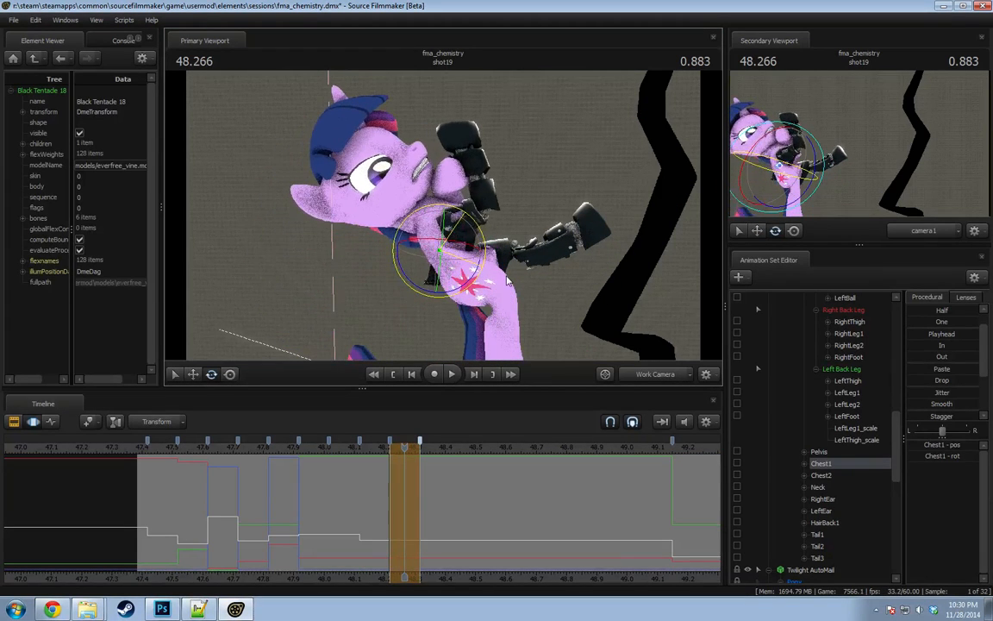
key("w")
left_click_drag(427, 235, 385, 224)
scroll(597, 474, "down", 2)
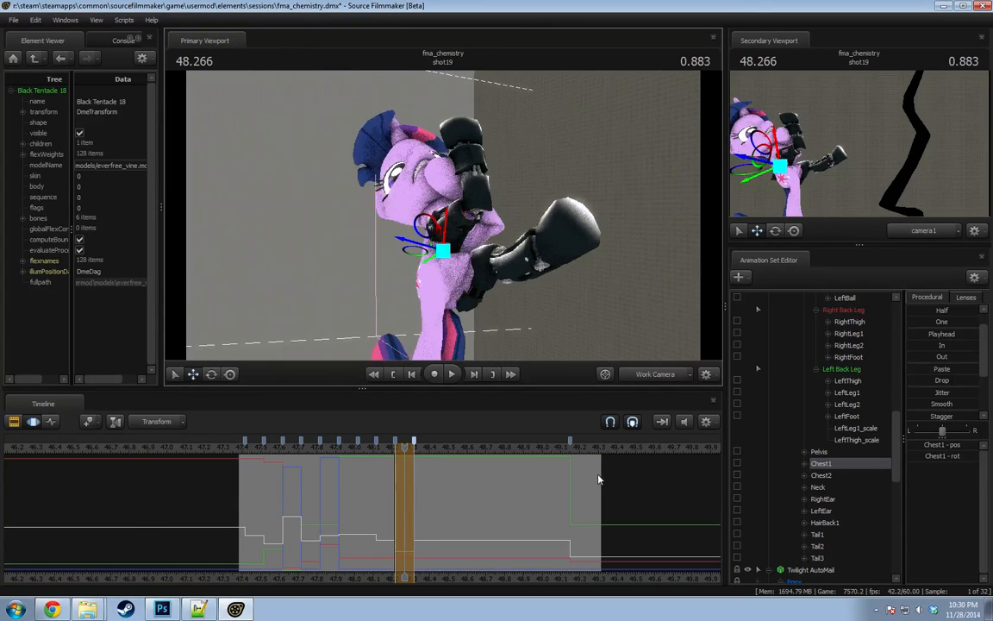
left_click(590, 459)
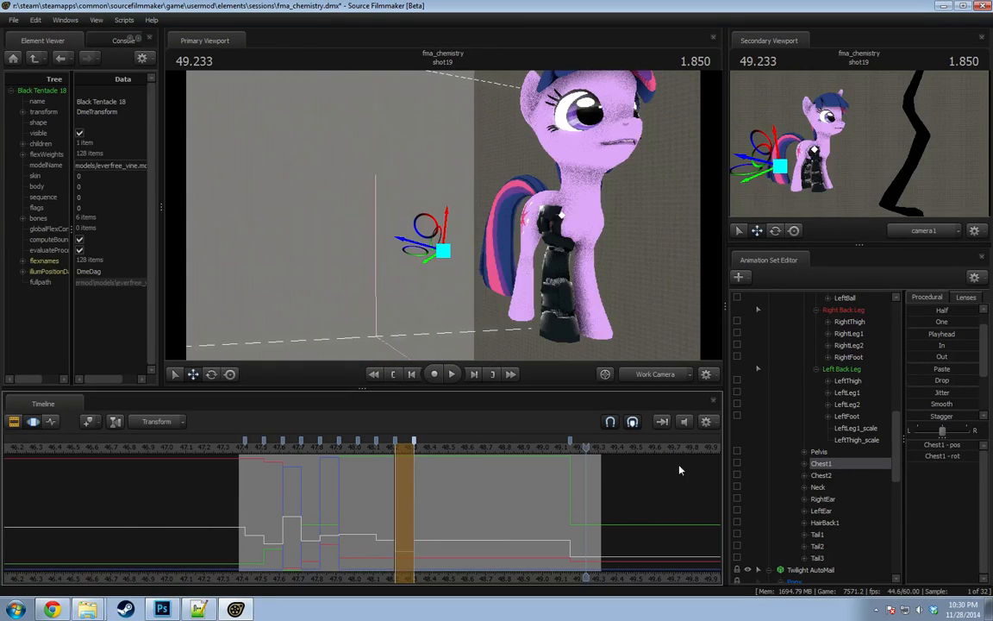
left_click(819, 475, "ctrl")
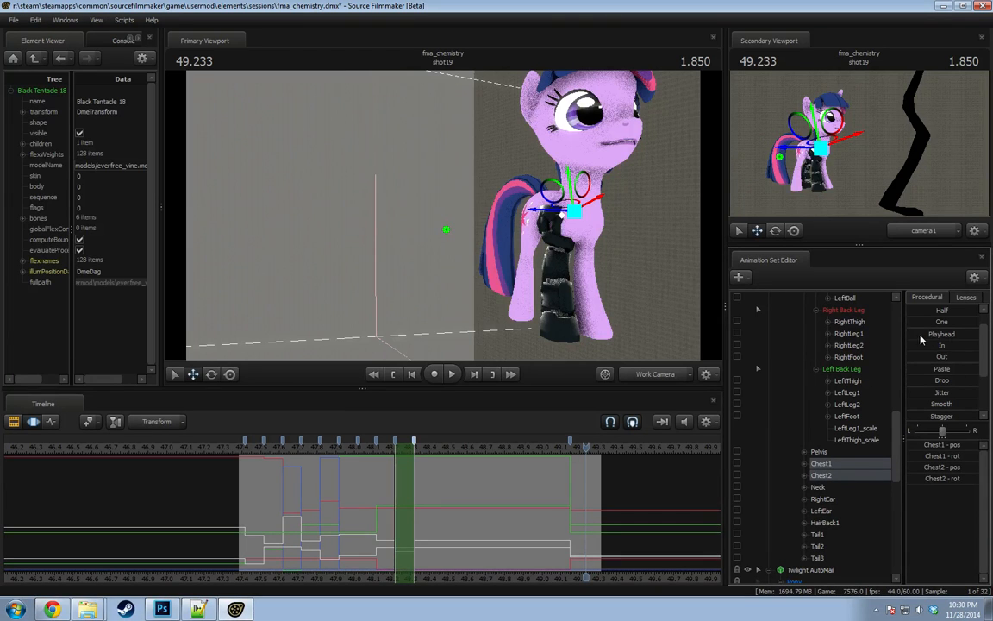
left_click_drag(921, 335, 979, 334)
left_click(399, 447)
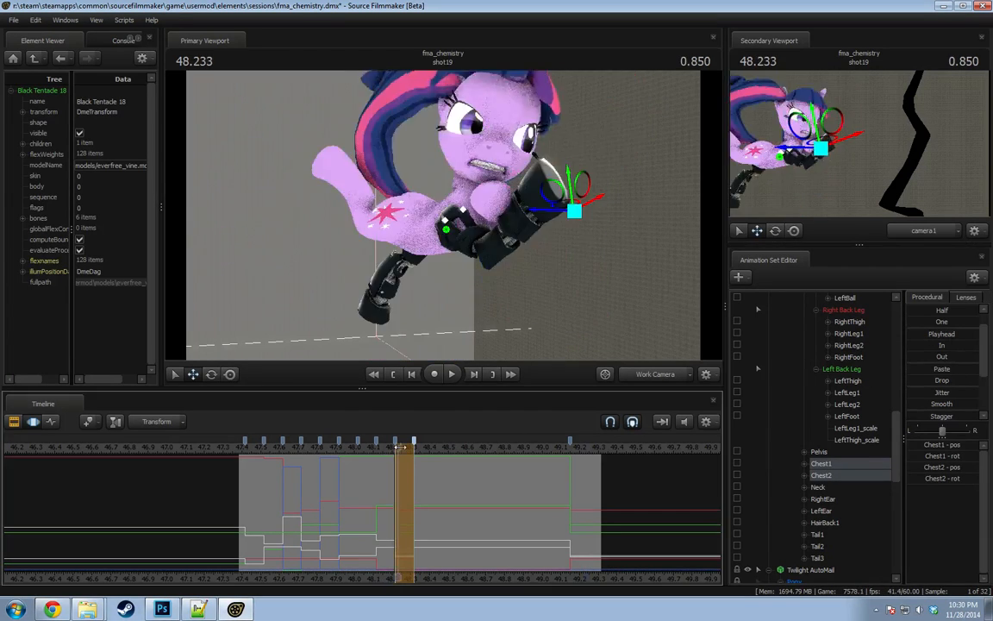
left_click_drag(399, 448, 404, 447)
Rotate Twilight Body's Pelvis at 48.266 to correct the sideways tilt of the torso.
left_click_drag(443, 216, 517, 216, "alt")
mouse_move(443, 216)
left_mouse_down("alt")
mouse_move(370, 216)
mouse_move(449, 217)
left_mouse_up("alt")
left_click_drag(504, 248, 423, 263, "alt")
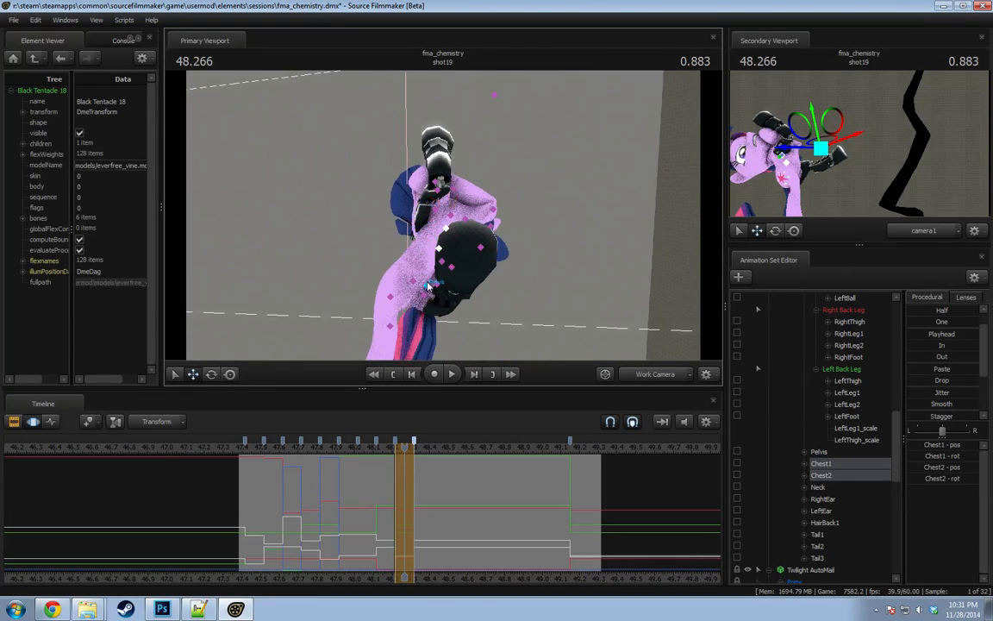
left_click(428, 286)
left_click_drag(392, 299, 407, 322)
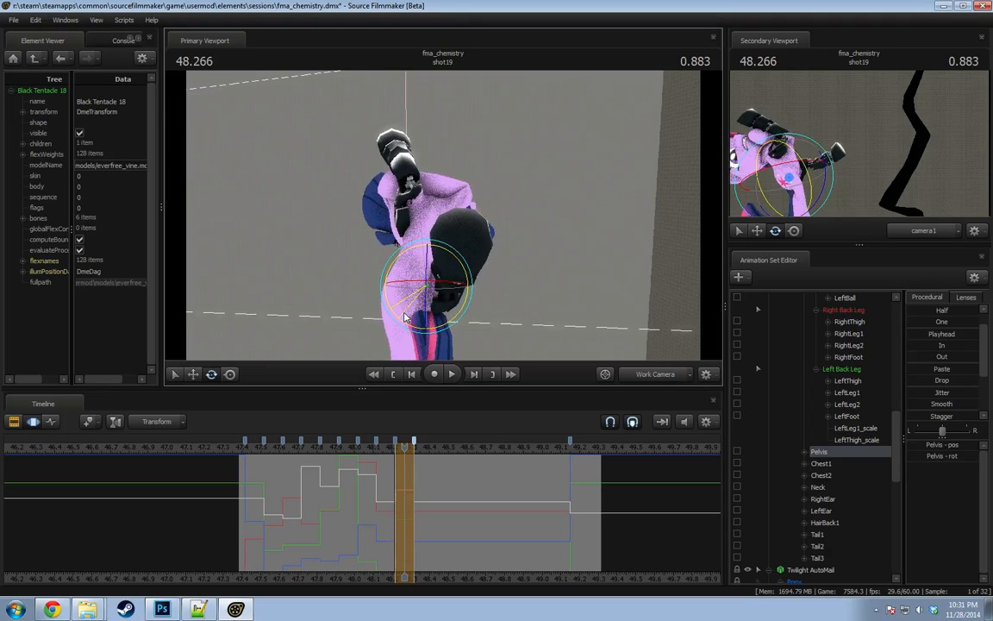
left_click_drag(329, 503, 405, 490)
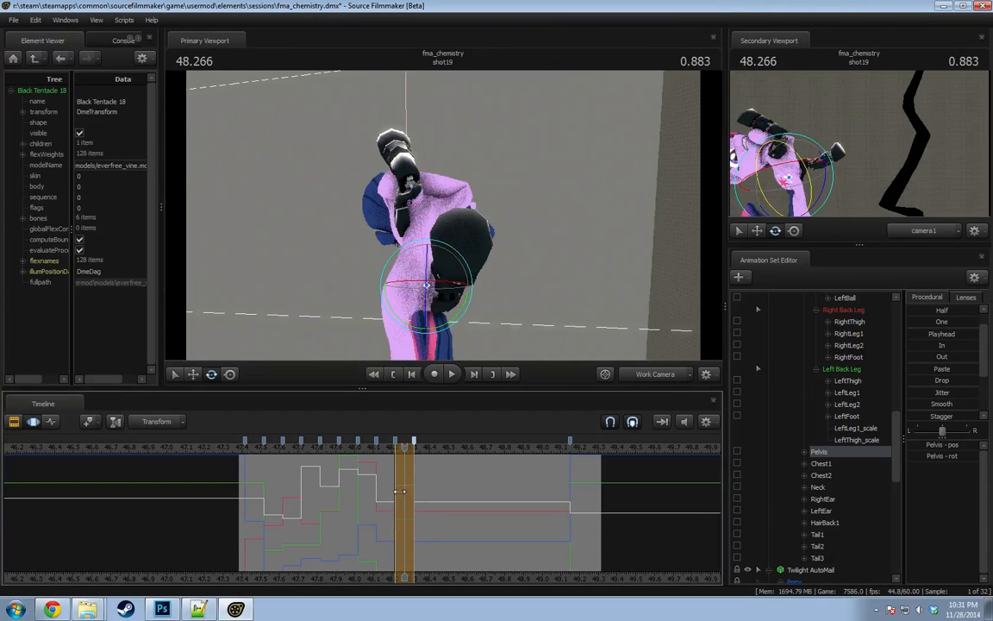
left_click_drag(393, 234, 462, 255, "alt")
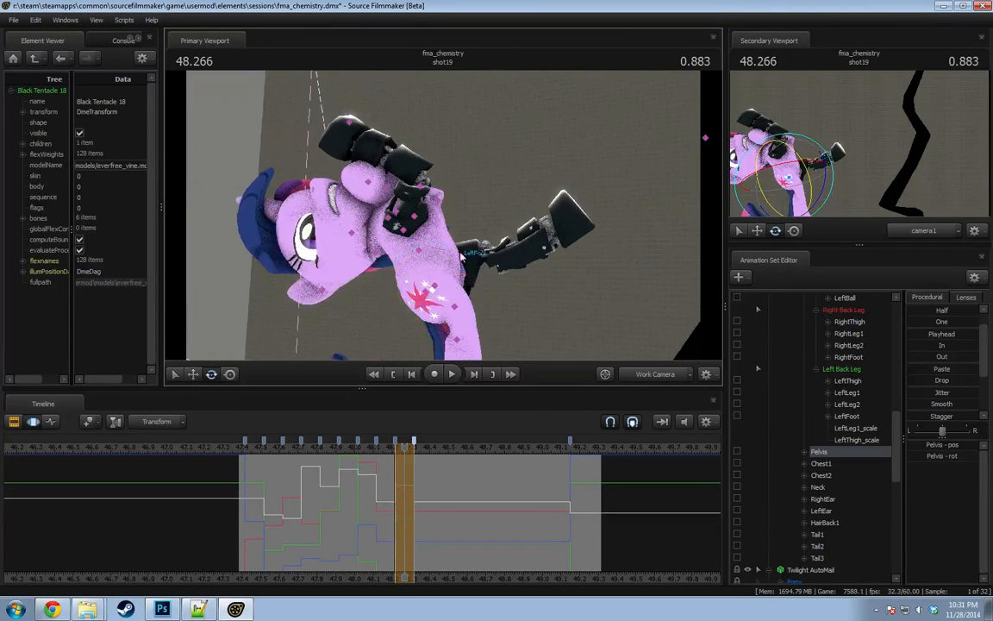
Rotate LeftThigh on both Twilight Body and Twilight AutoMail downward, and bend the AutoMail LeftLeg2 at 48.266.
left_click(439, 284)
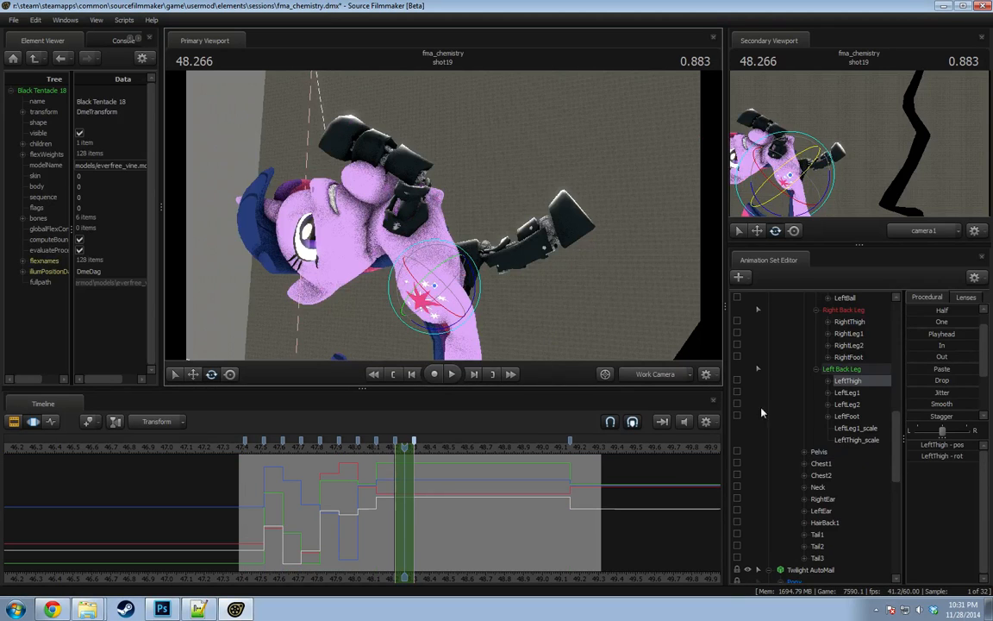
scroll(836, 417, "down", 3)
left_click(850, 349, "ctrl")
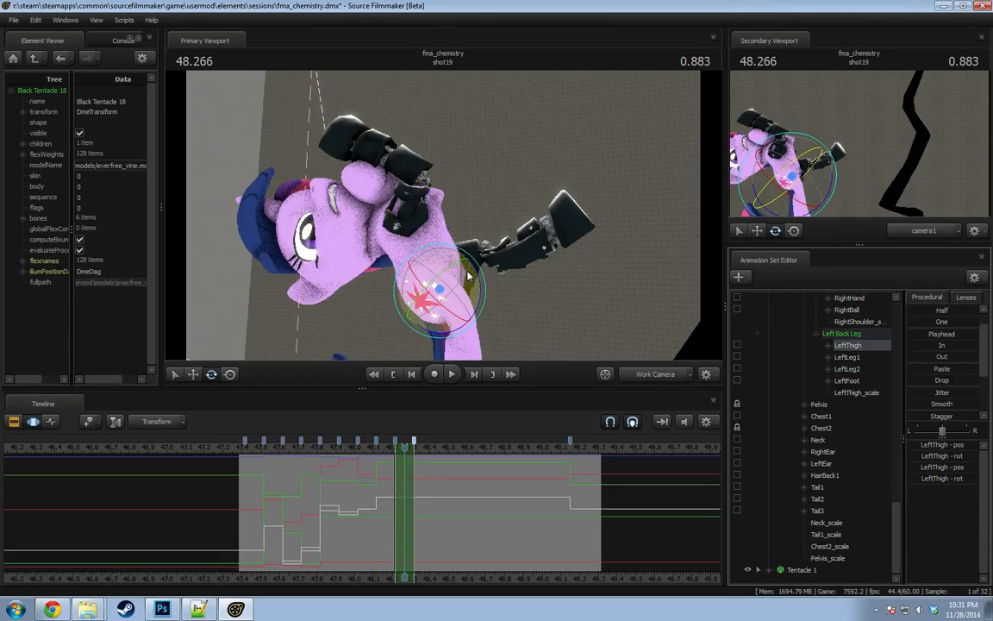
left_click_drag(477, 274, 485, 314)
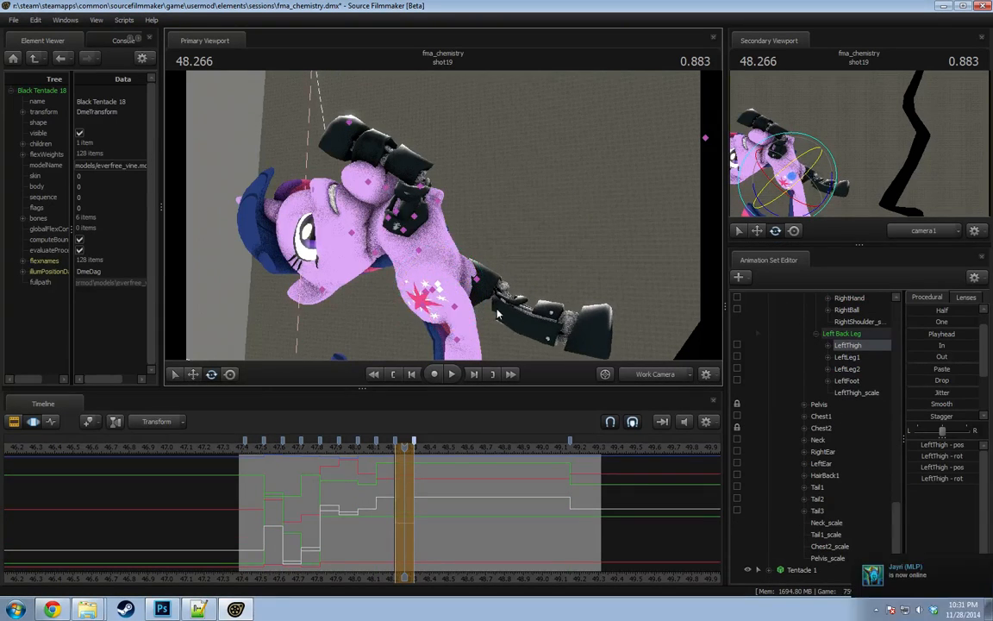
left_click(847, 368)
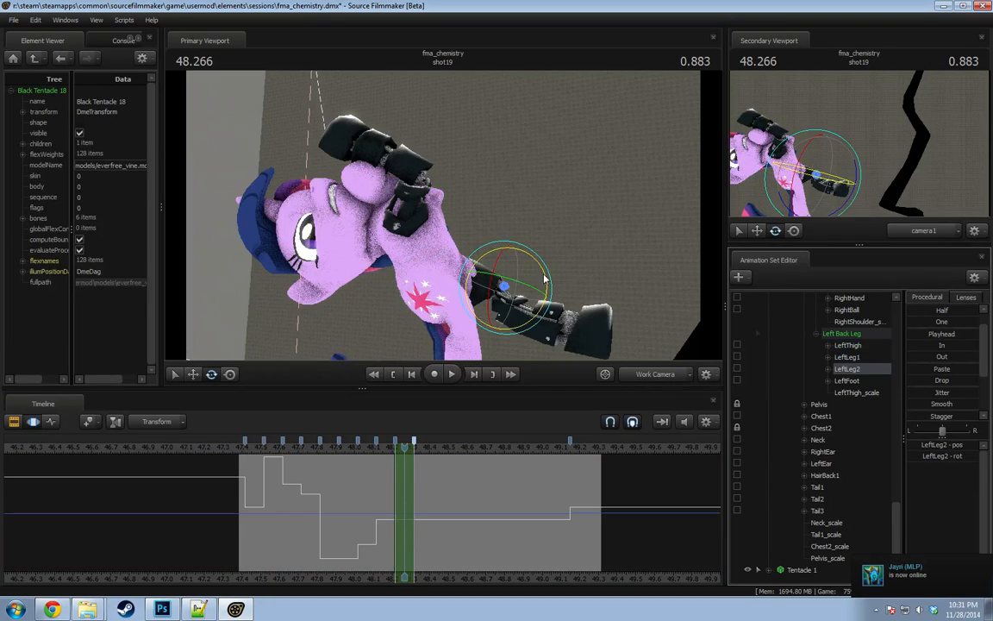
key("ctrl")
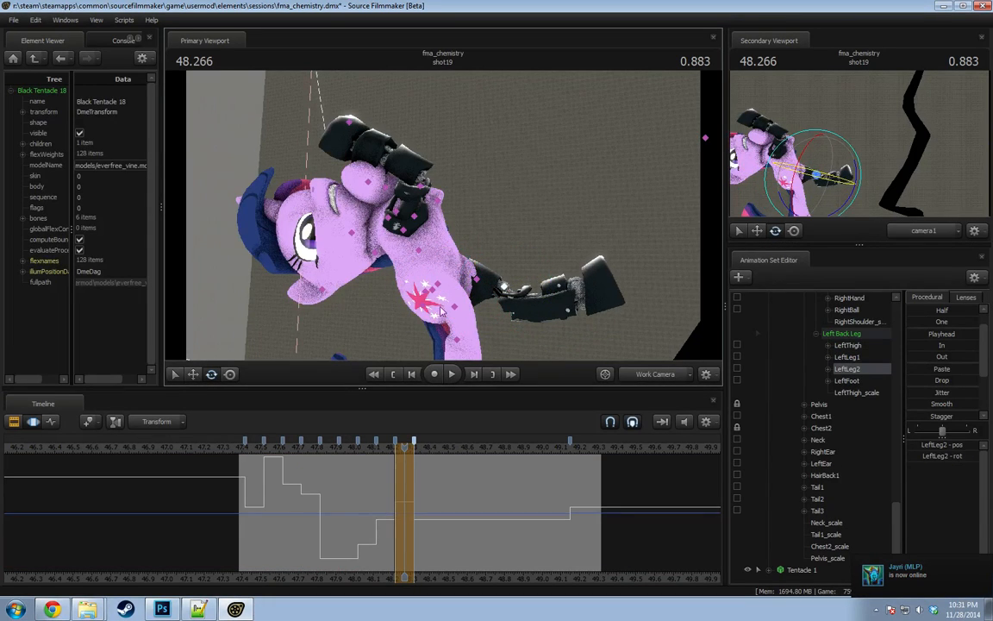
Rotate RightThigh on Twilight Body at 48.266 to shift the angle of the right back leg.
left_click(428, 293, "ctrl")
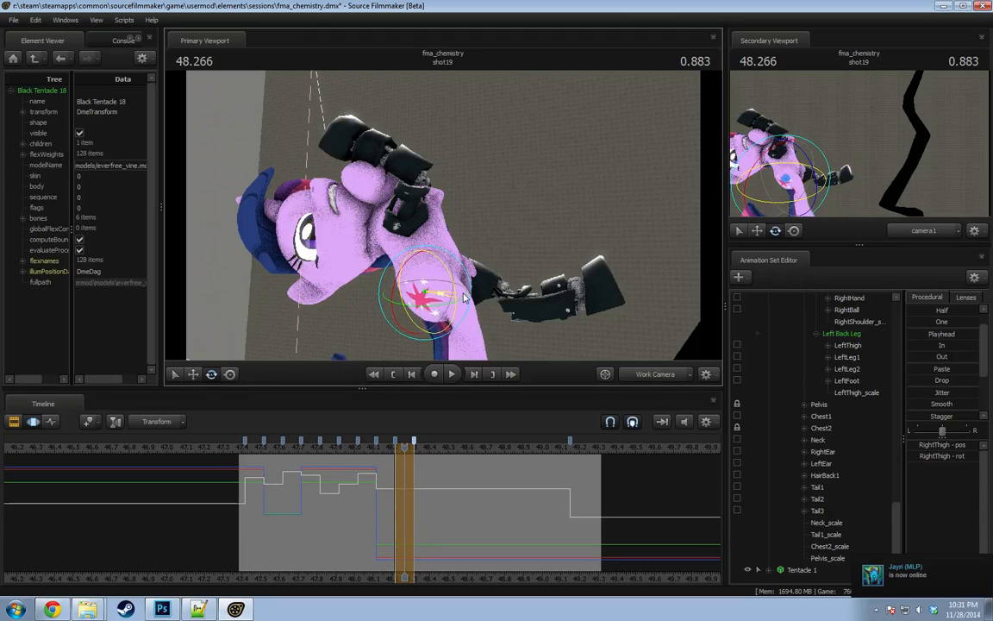
mouse_move(444, 308)
left_mouse_down()
mouse_move(449, 290)
mouse_move(458, 317)
left_mouse_up()
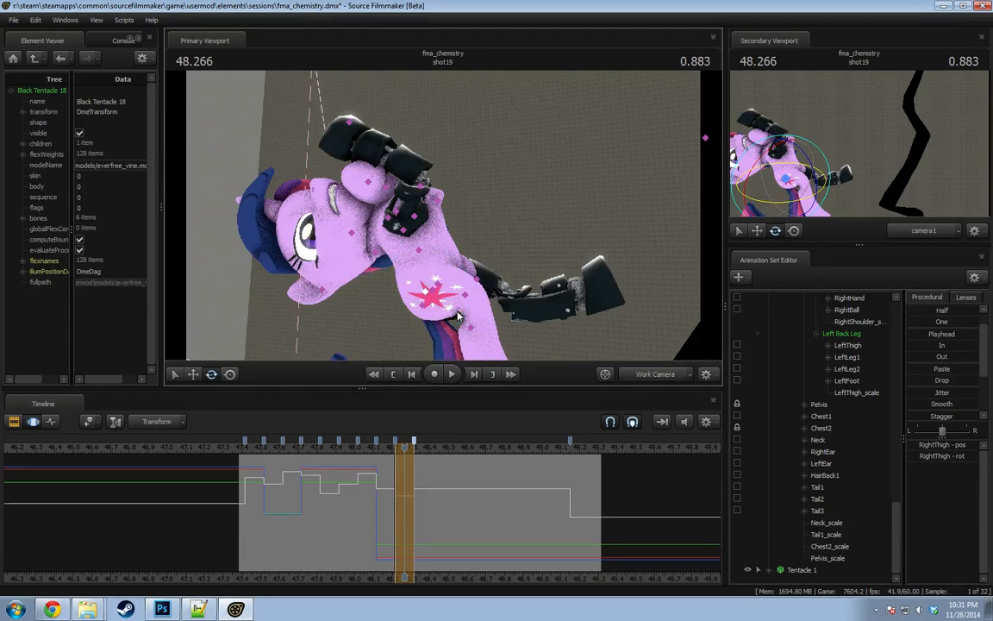
left_click(465, 332, "ctrl")
mouse_move(511, 347)
left_mouse_down()
mouse_move(472, 284)
mouse_move(446, 204)
left_mouse_up()
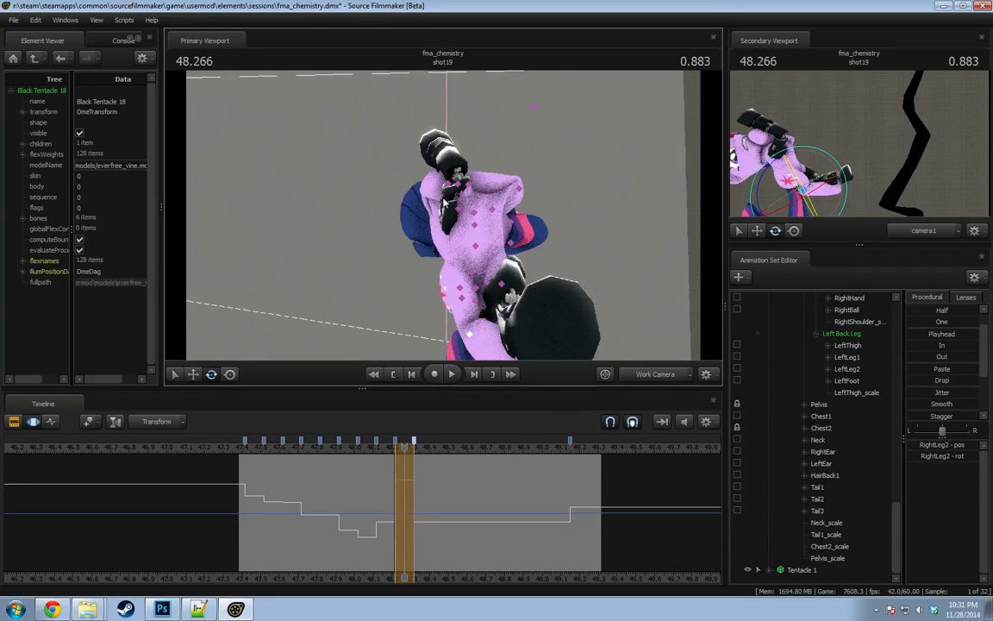
left_click(461, 299)
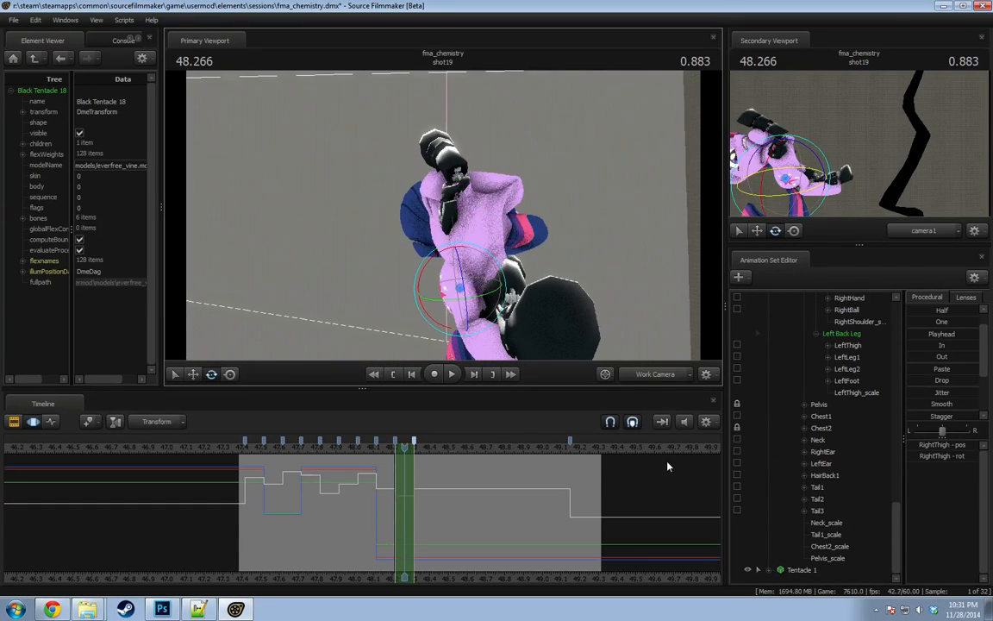
Blend Twilight Body's whole Right Back Leg group at the new pose to the standing pose at 49.233 using the Playhead preset.
left_click(587, 449)
scroll(856, 397, "up", 2)
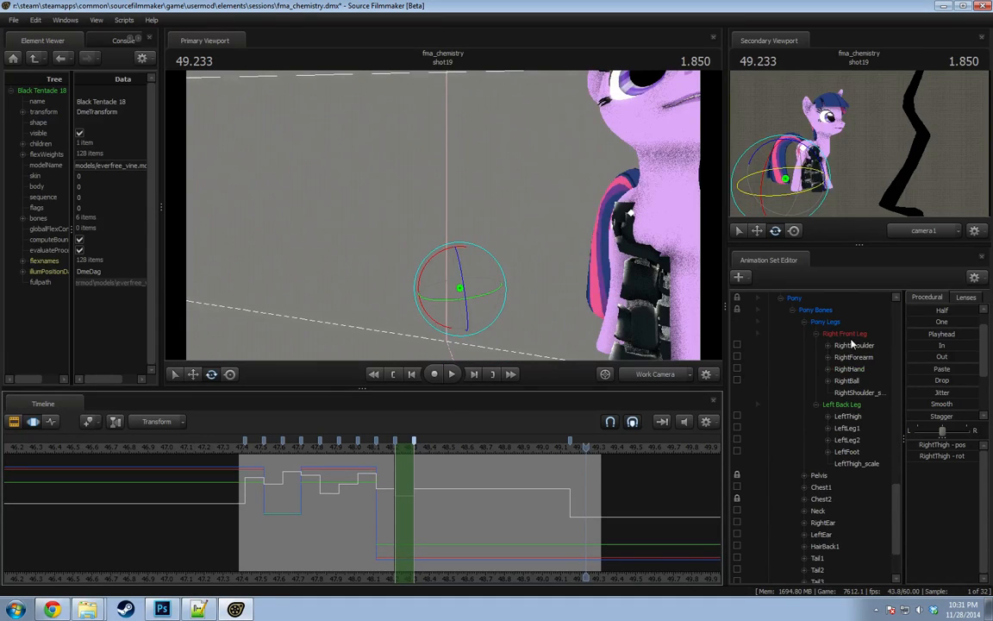
scroll(851, 344, "down", 3)
left_click(843, 380)
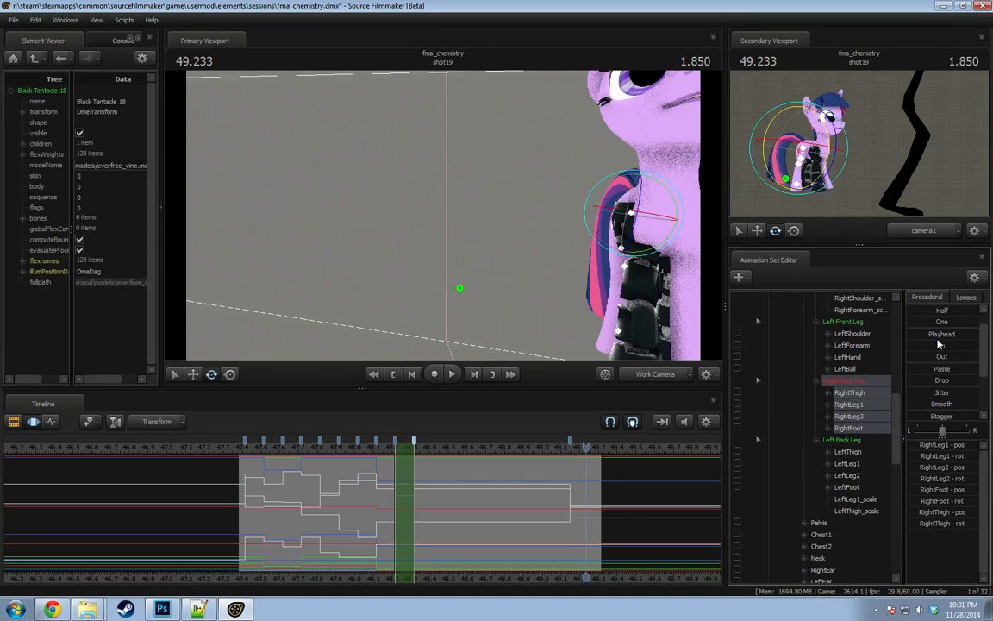
left_click_drag(939, 335, 979, 335)
left_click(407, 448)
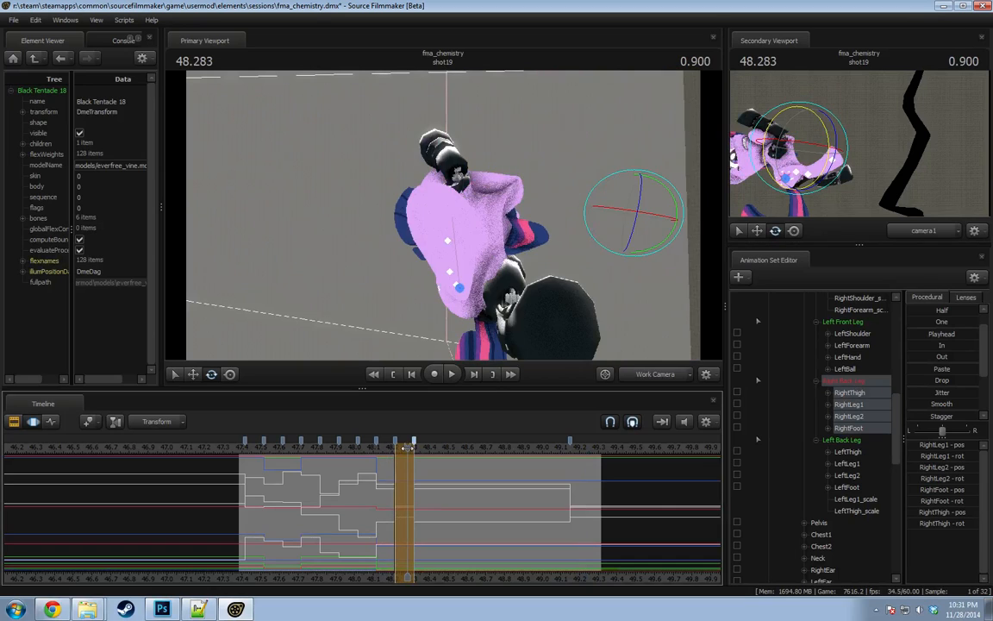
Rotate Twilight Body's RightThigh and RightLeg2 at 48.283 to extend the right back leg forward beside the AutoMail leg.
left_click_drag(349, 276, 512, 262, "alt")
left_click(488, 284, "ctrl")
left_click_drag(460, 306, 519, 280)
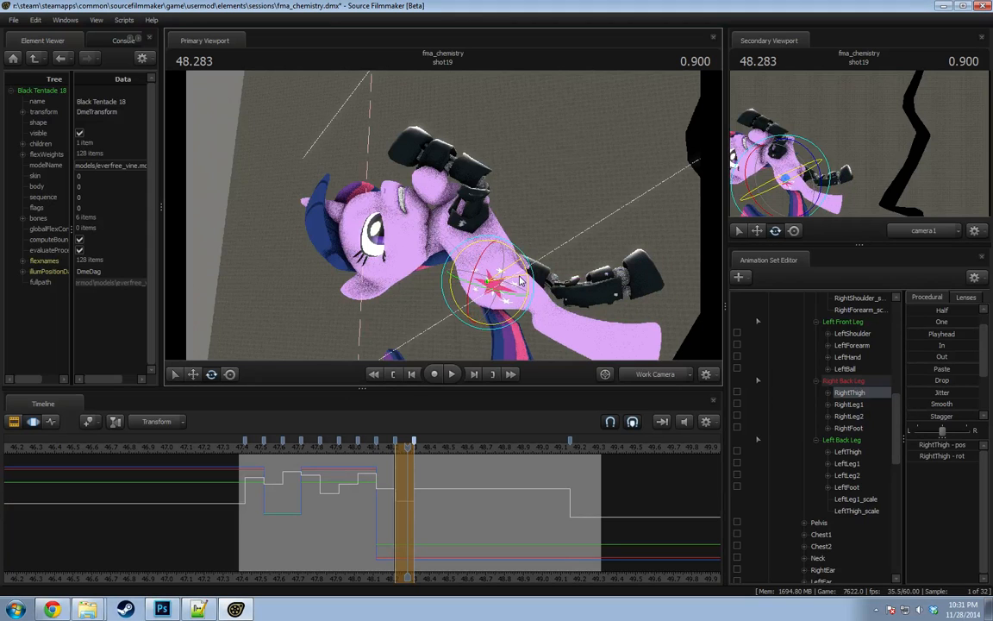
left_click(540, 319, "ctrl")
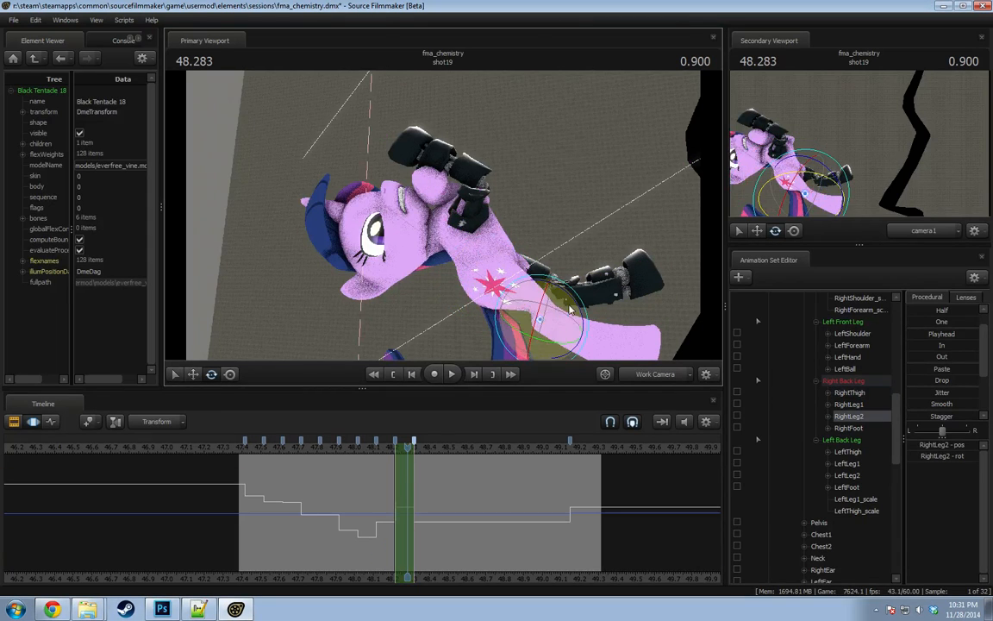
left_click_drag(574, 303, 431, 297)
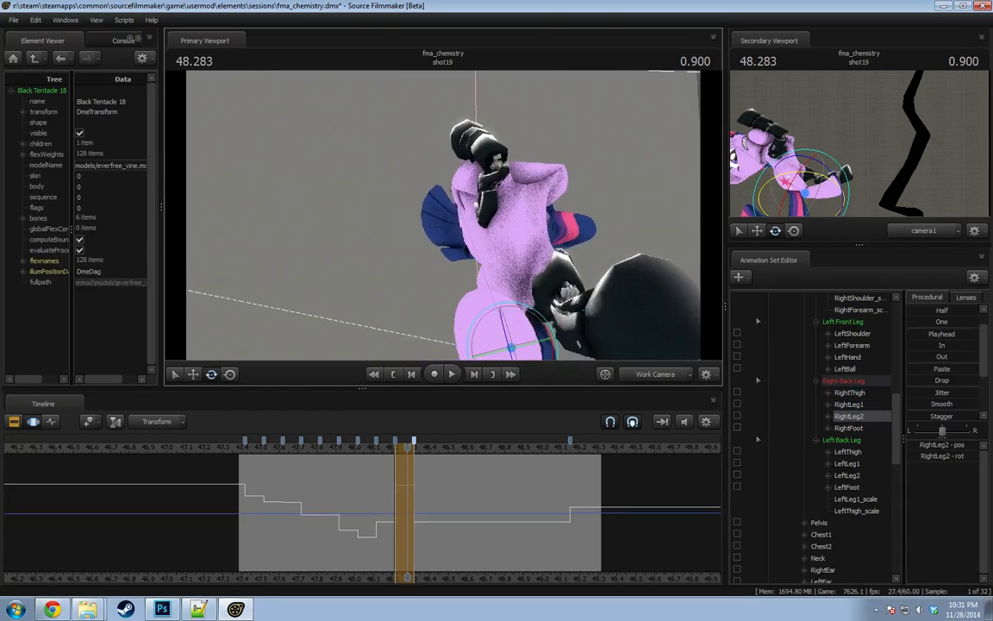
left_click_drag(341, 294, 444, 237, "alt")
left_click(411, 297, "ctrl")
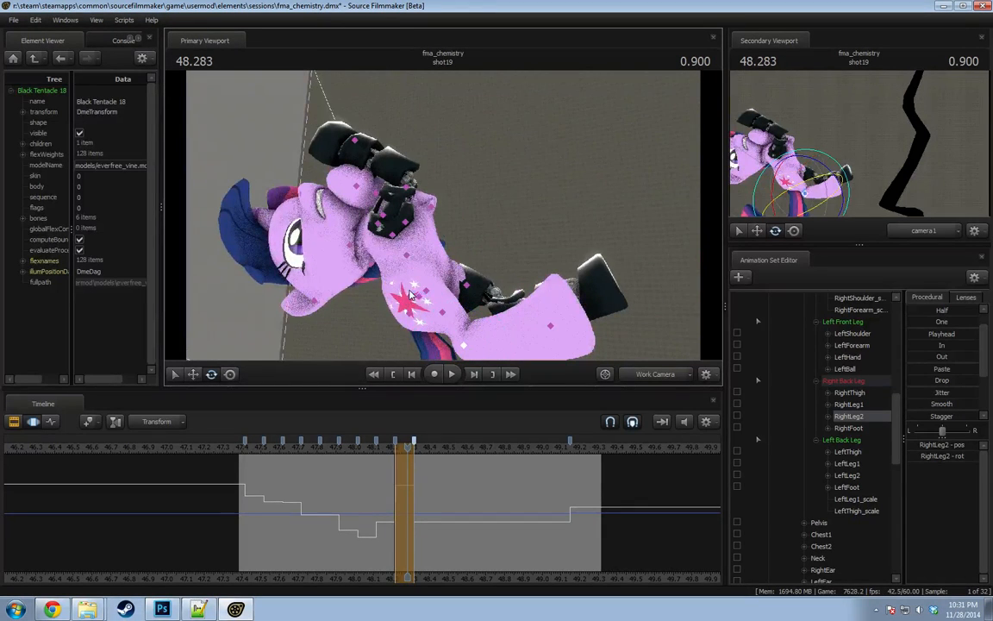
left_click_drag(444, 274, 414, 274)
Rotate Chest1 and Chest2 on Twilight Body at 48.283 to curl the upper body upright.
left_click(406, 254, "ctrl")
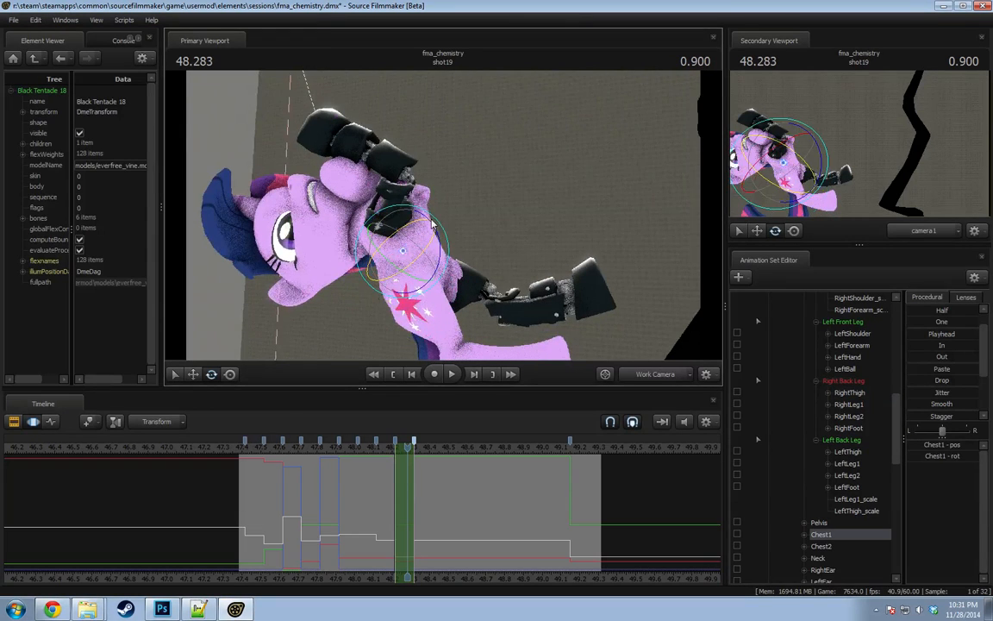
left_click_drag(448, 227, 418, 245, "alt")
left_click_drag(437, 201, 433, 210, "alt")
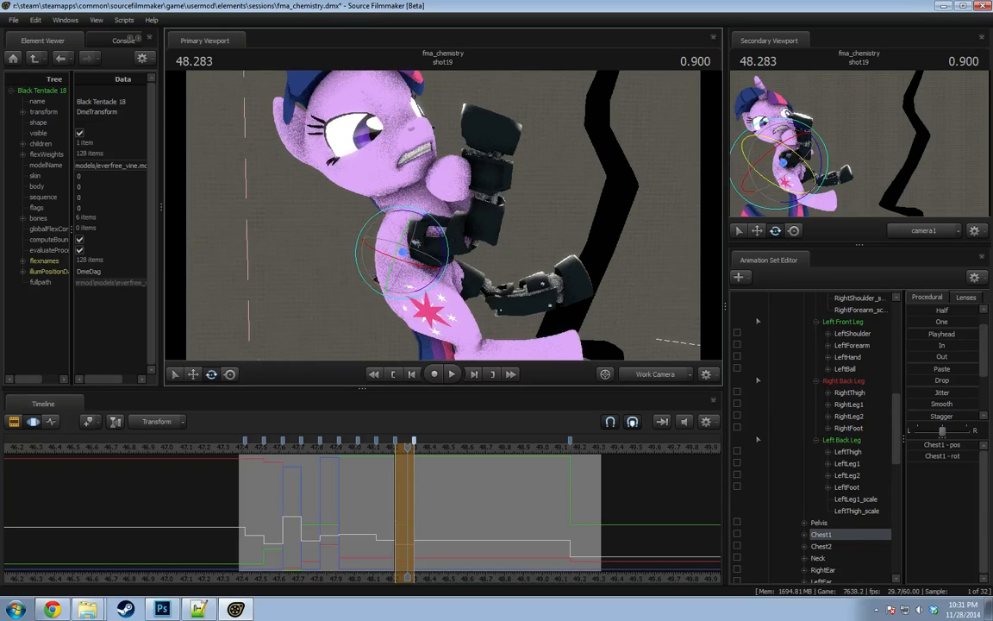
left_click(432, 211, "ctrl")
left_click_drag(447, 207, 448, 262)
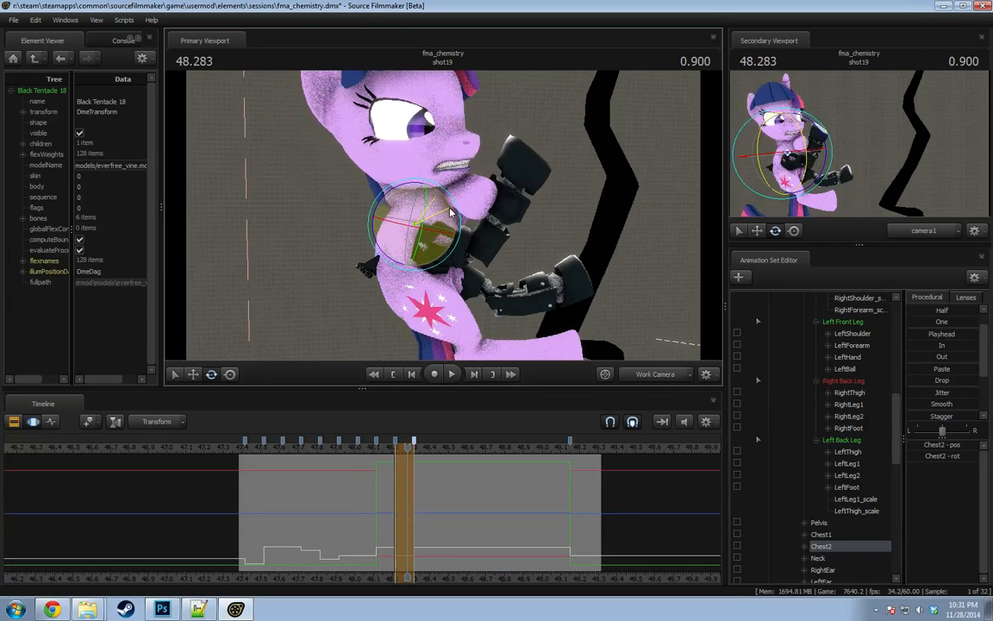
Try moving Chest1 and Chest2 at 48.283 to stretch the torso, and undo the changes.
key("w")
left_click(379, 239)
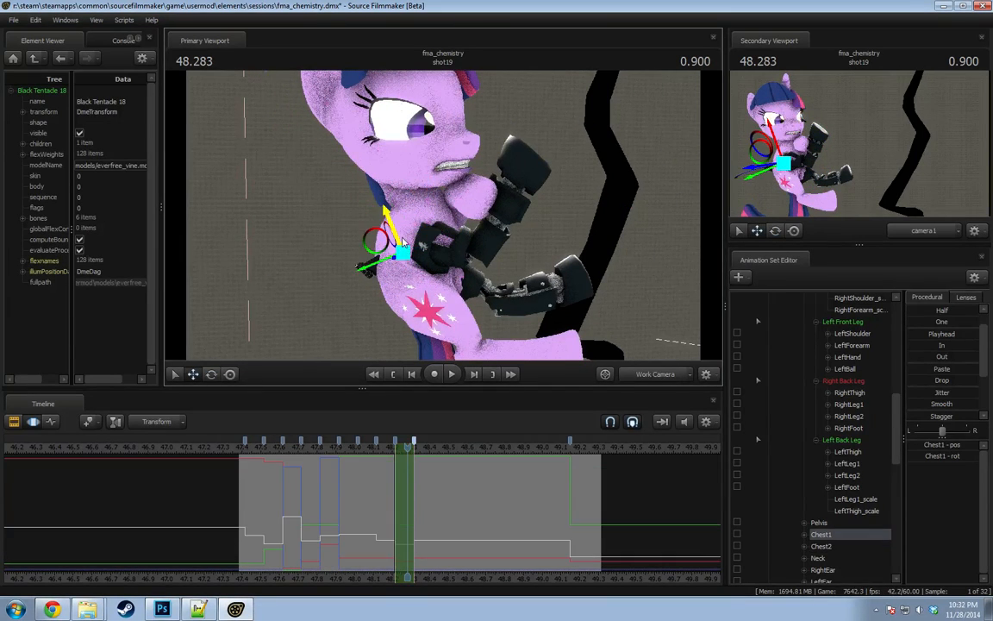
mouse_move(381, 233)
left_mouse_down()
mouse_move(406, 231)
mouse_move(374, 229)
left_mouse_up()
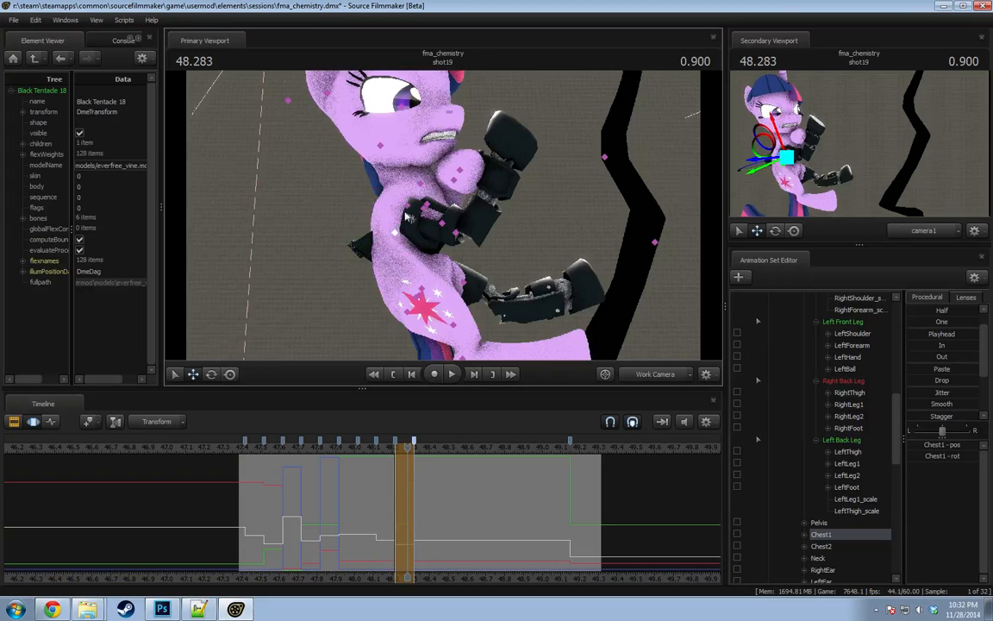
left_click(407, 208, "ctrl")
left_click_drag(401, 189, 422, 175)
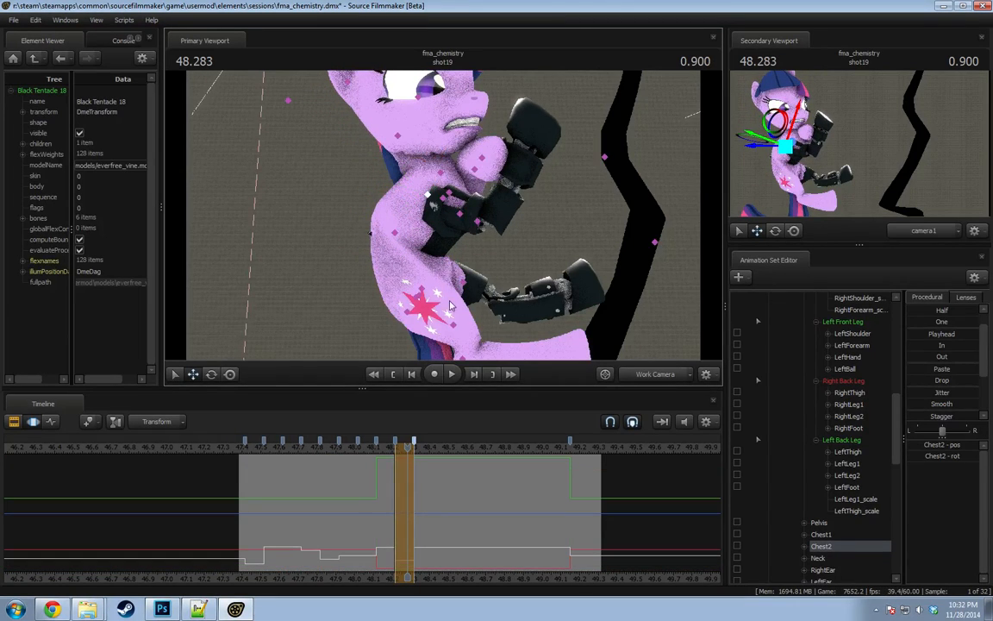
left_click_drag(377, 459, 406, 488)
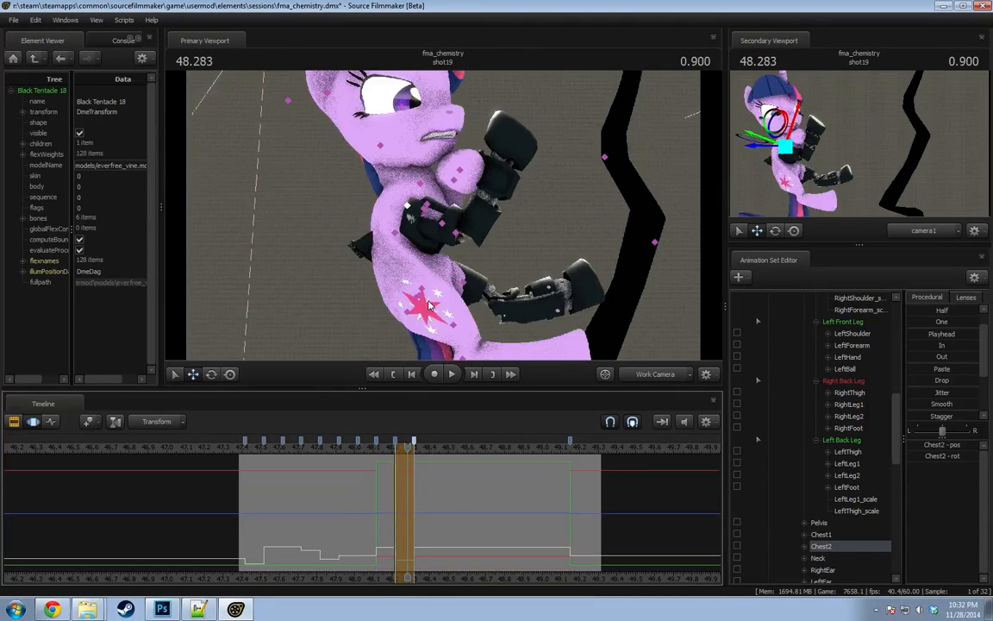
left_click_drag(532, 255, 454, 239, "alt")
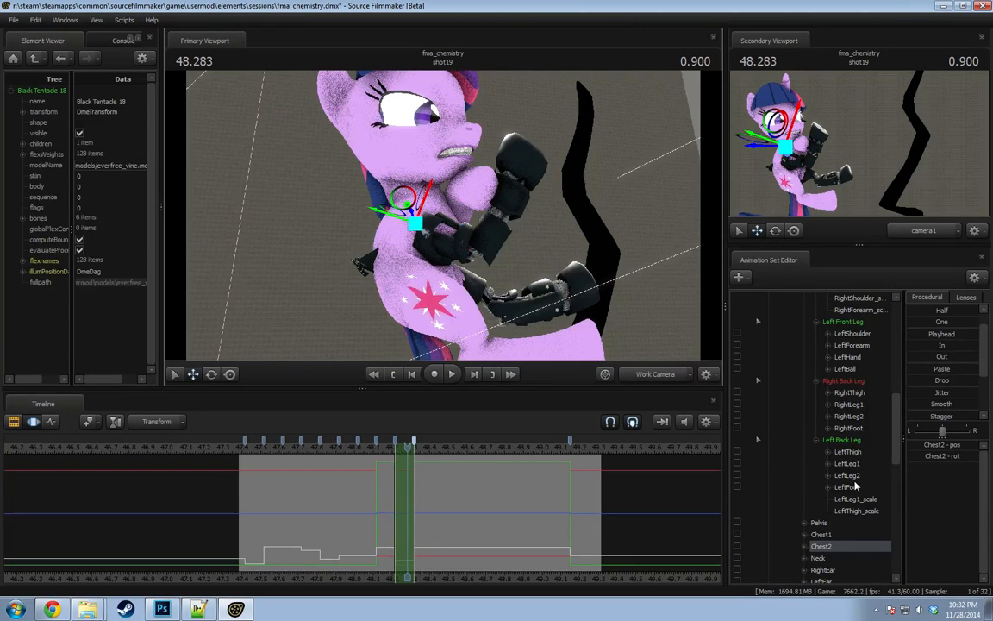
Select RightShoulder on both Twilight Body and Twilight AutoMail, and rotate them together at 48.283 to raise the AutoMail front leg slightly.
scroll(855, 482, "up", 1)
left_click(851, 430)
scroll(850, 430, "up", 2)
left_click(854, 357)
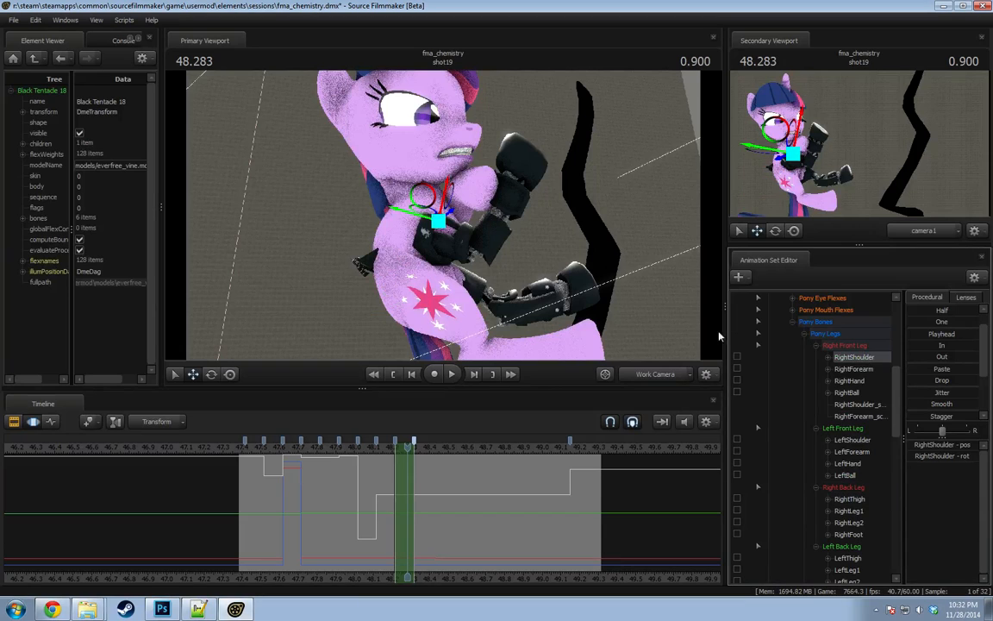
scroll(833, 452, "up", 7)
scroll(832, 456, "down", 11)
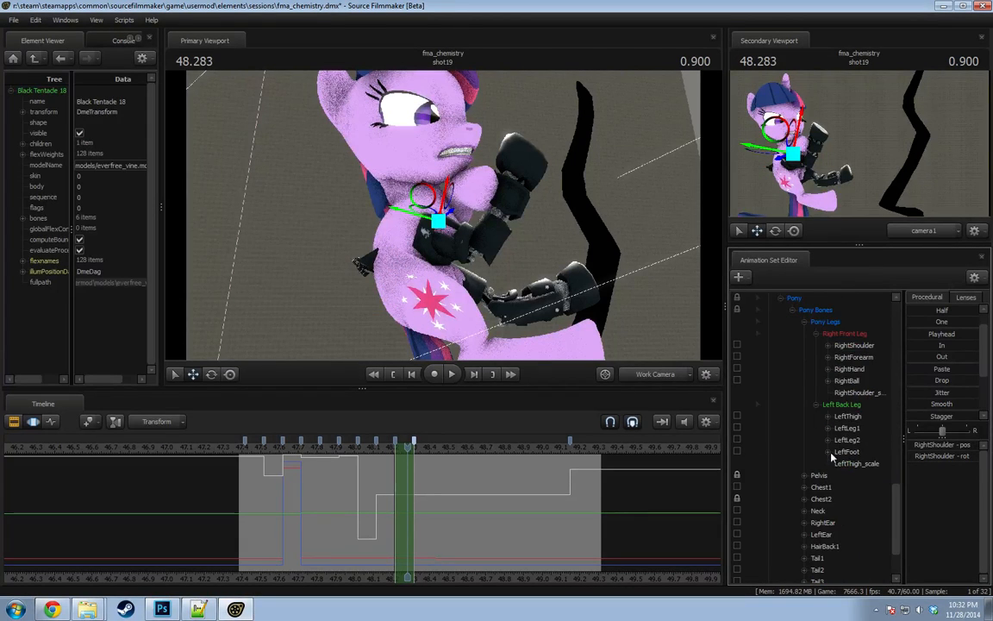
scroll(831, 457, "up", 4)
scroll(823, 457, "up", 7)
scroll(819, 380, "down", 15)
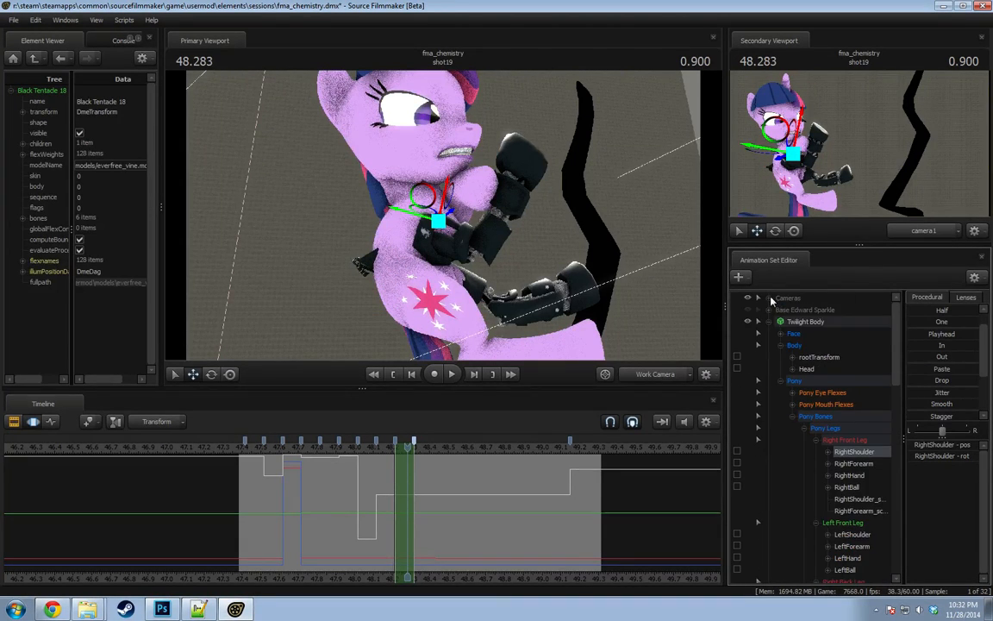
left_click(847, 427)
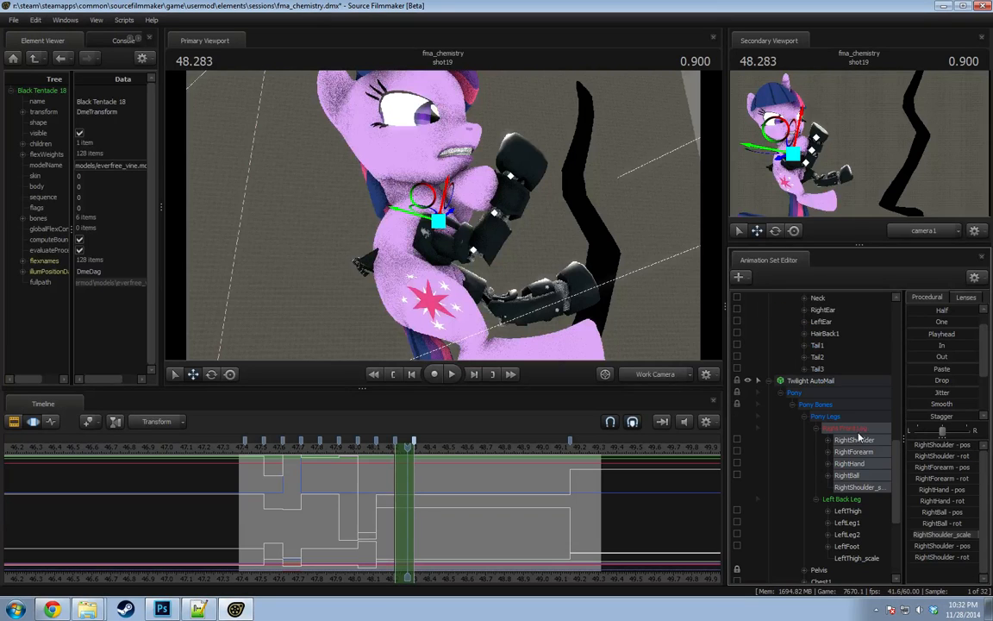
left_click(859, 455, "ctrl")
left_click(859, 464, "ctrl")
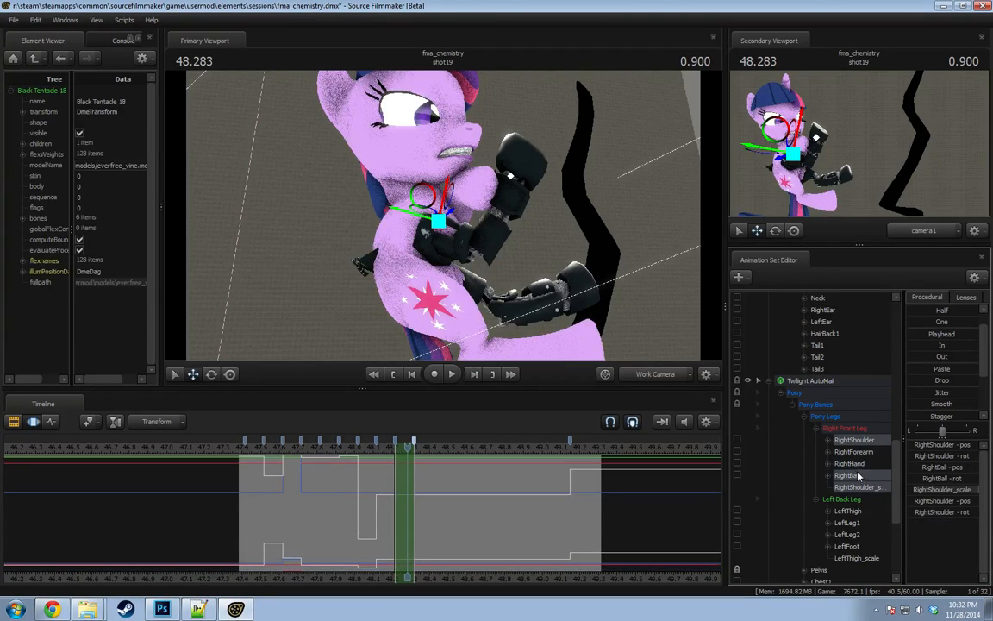
left_click(860, 475, "ctrl")
left_click(860, 489, "ctrl")
key("e")
left_click_drag(470, 228, 462, 224)
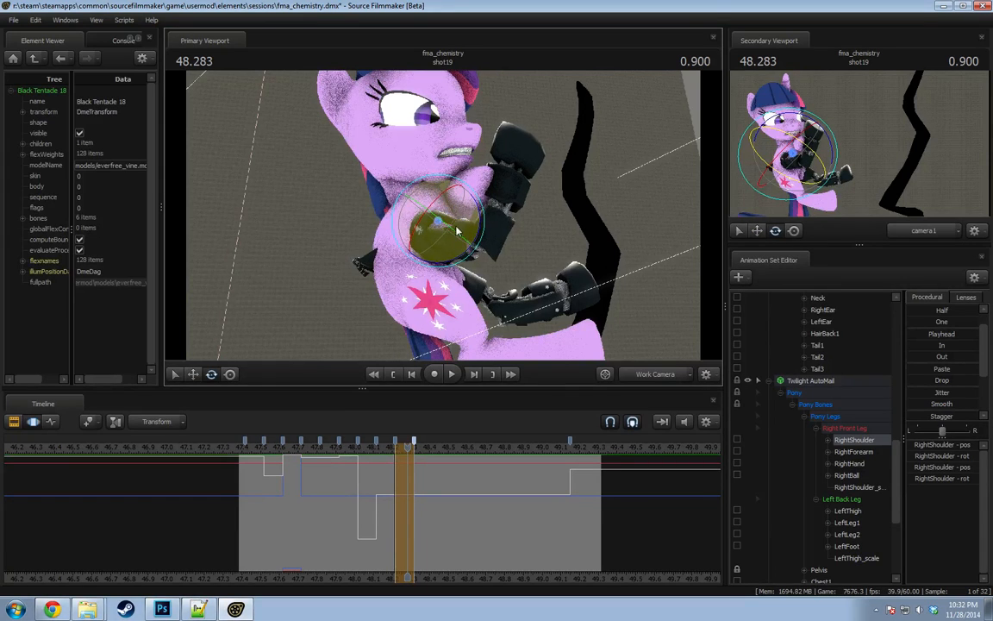
Rotate Twilight Body's Neck and Head at 48.283 to tip the head forward behind the front legs.
key("ctrl")
left_click(418, 188, "ctrl")
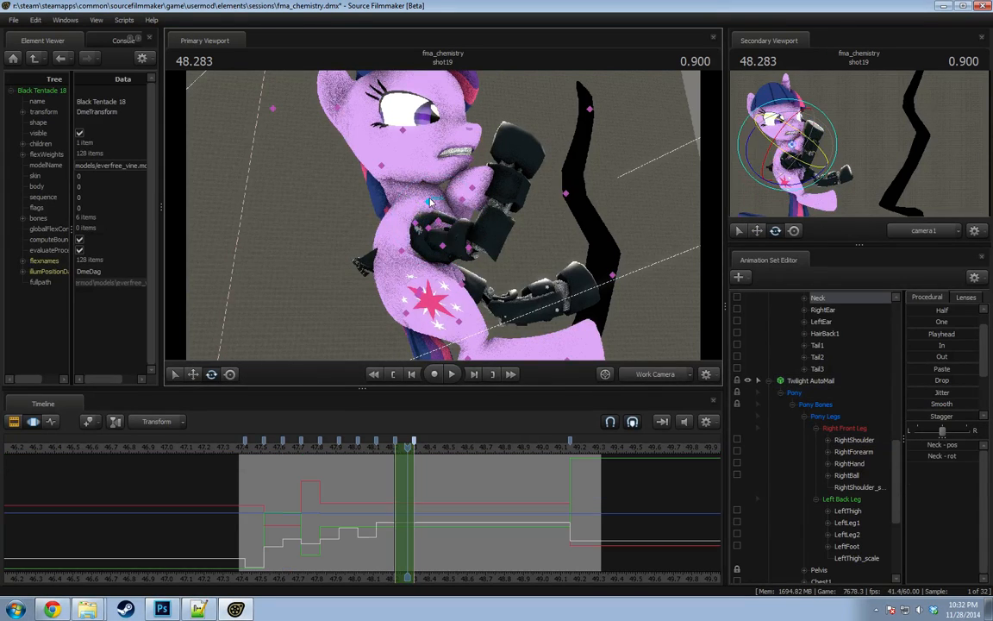
mouse_move(418, 186)
left_mouse_down()
mouse_move(427, 210)
mouse_move(494, 253)
mouse_move(444, 219)
mouse_move(535, 245)
mouse_move(409, 162)
mouse_move(405, 138)
mouse_move(483, 170)
left_mouse_up()
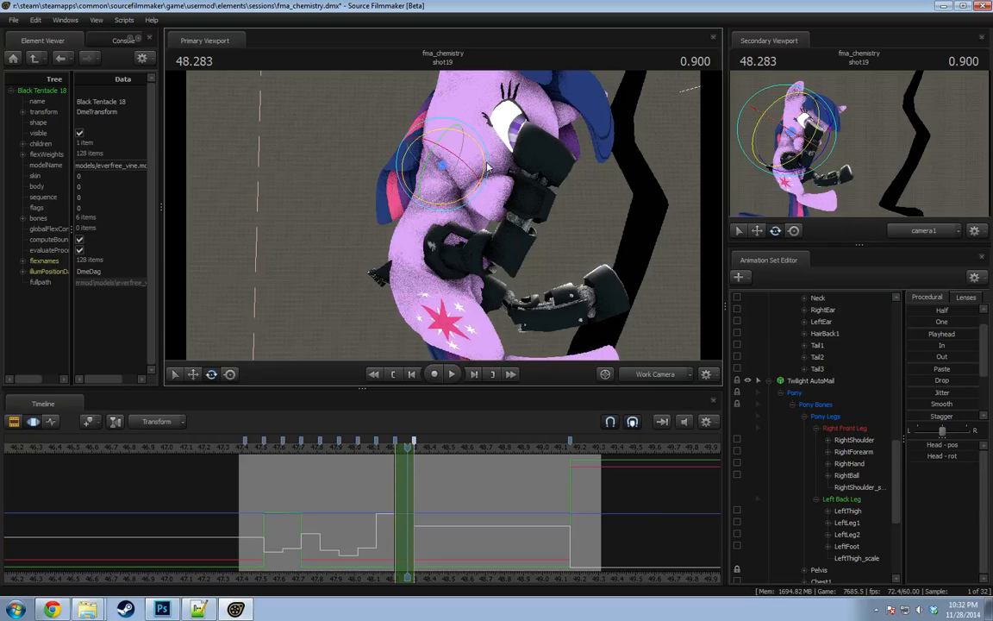
Blend Twilight Body's Neck and Head in the new pose to the standing pose at 49.216 using the Playhead preset.
scroll(818, 417, "up", 3)
left_click(821, 407)
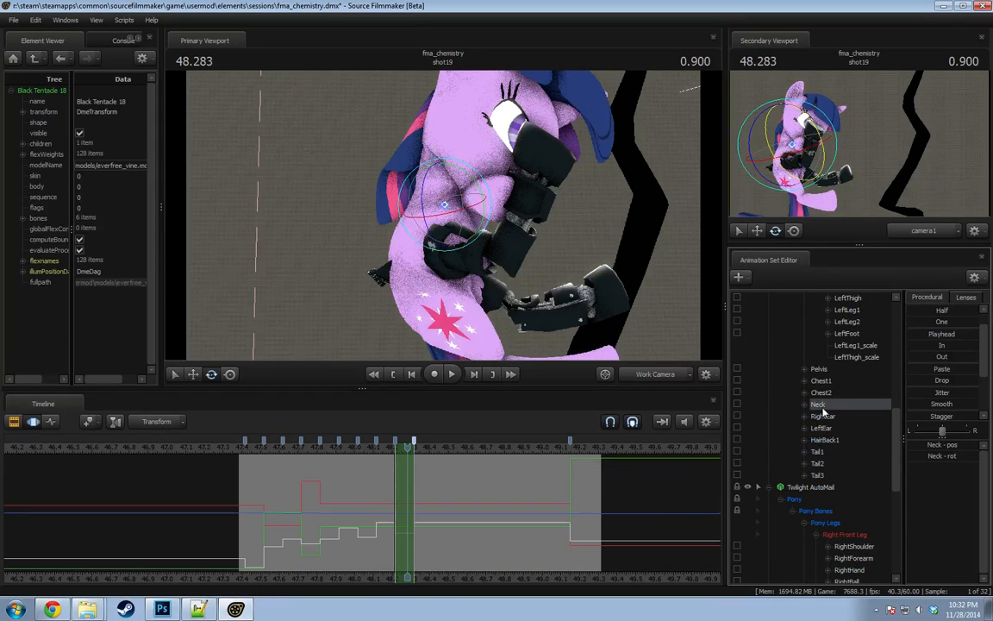
scroll(829, 389, "up", 5)
scroll(830, 392, "up", 5)
left_click(811, 369, "ctrl")
left_click(583, 448)
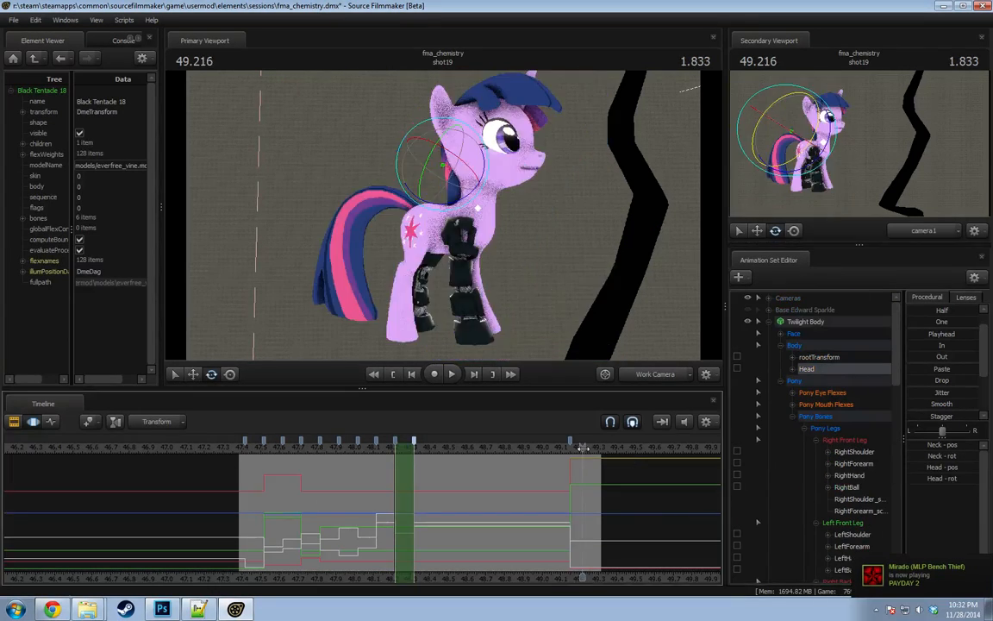
left_click_drag(937, 336, 982, 336)
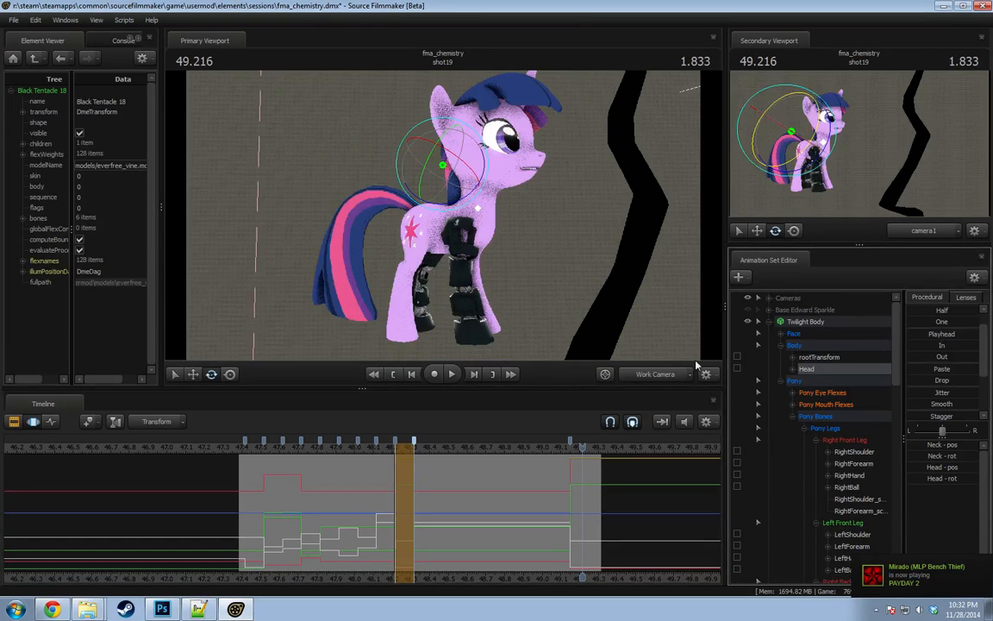
Rotate Neck and Head on Twilight Body at 48.250 to tuck the head forward over the chest.
left_click(395, 448)
left_click_drag(394, 449, 402, 448)
left_click(432, 203, "ctrl")
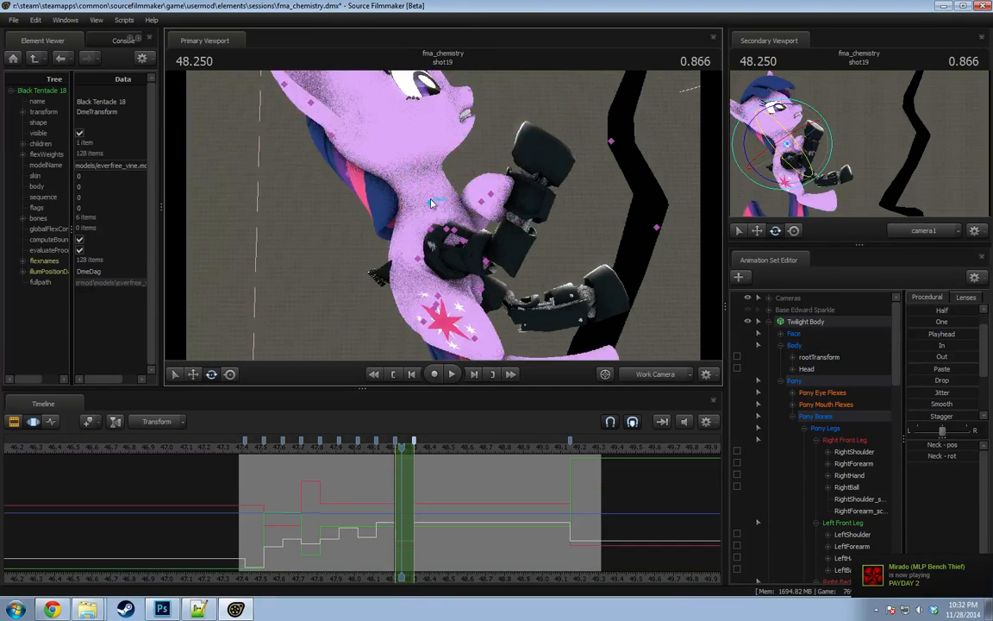
mouse_move(402, 239)
left_mouse_down()
mouse_move(412, 247)
mouse_move(395, 226)
left_mouse_up()
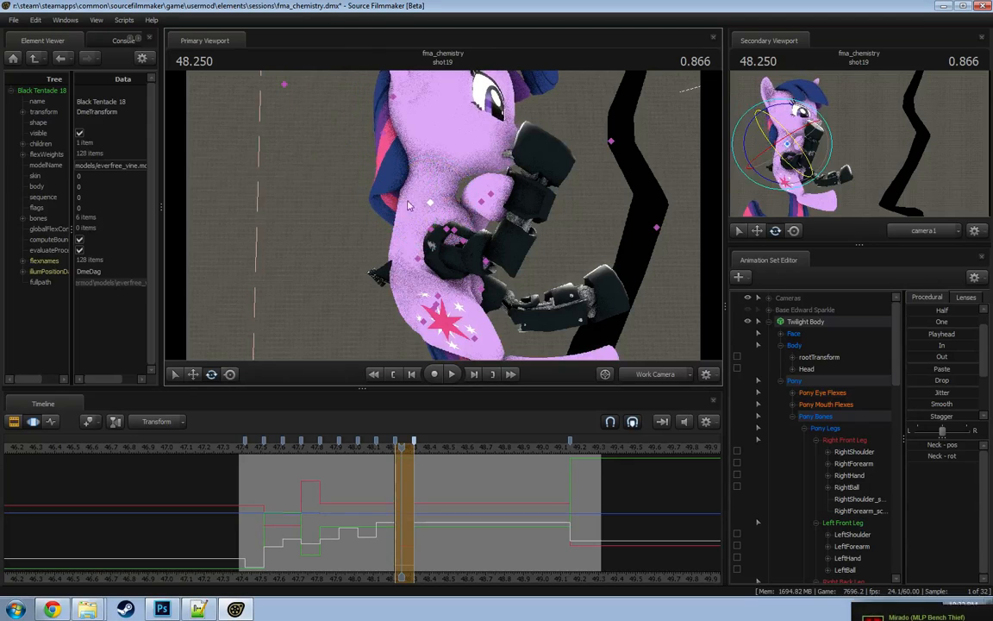
mouse_move(445, 153)
left_mouse_down("ctrl")
mouse_move(401, 156)
mouse_move(403, 192)
left_mouse_up("ctrl")
Play back the tumble and scrub through it to 48.283 to check the new pose against the preceding ones.
left_click(329, 449)
key("space")
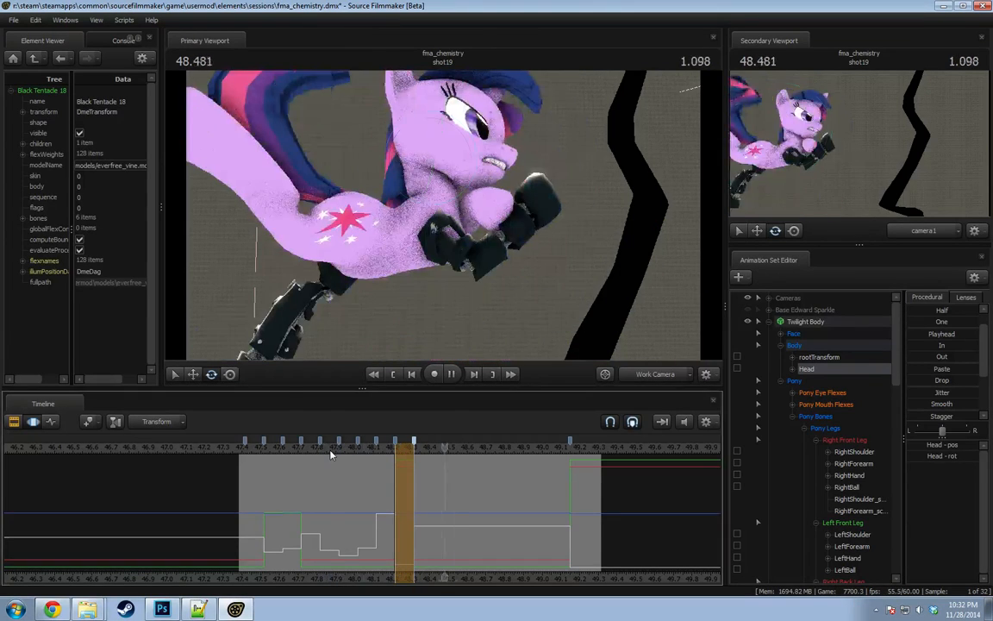
key("space")
left_click_drag(348, 453, 409, 463)
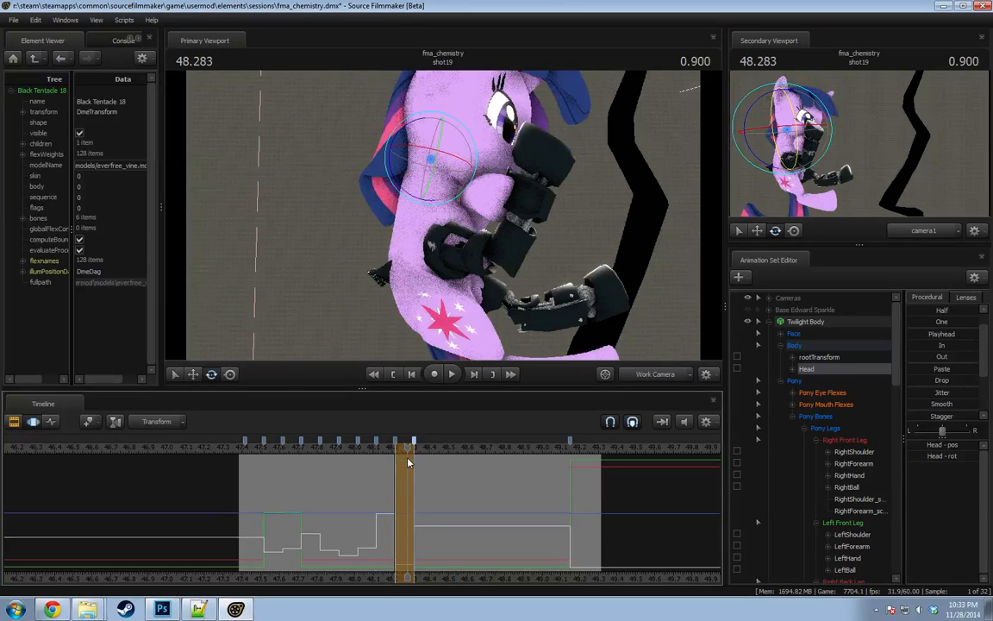
scroll(832, 474, "down", 5)
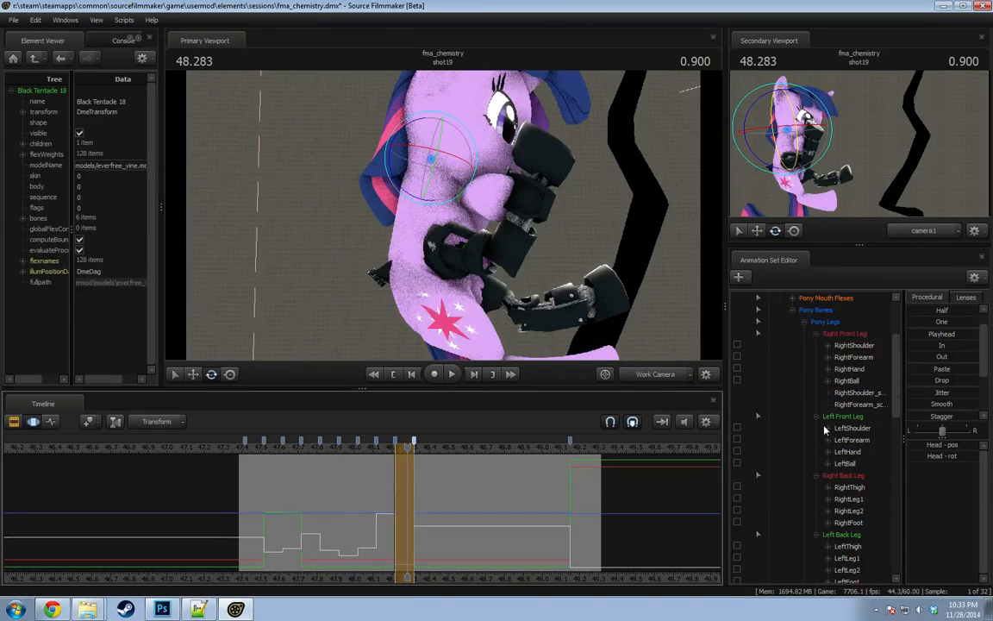
Move and rotate Twilight Body's Pelvis at 48.283 to tilt the hips and raise the hind leg, checking it against the preceding poses.
left_click(818, 545)
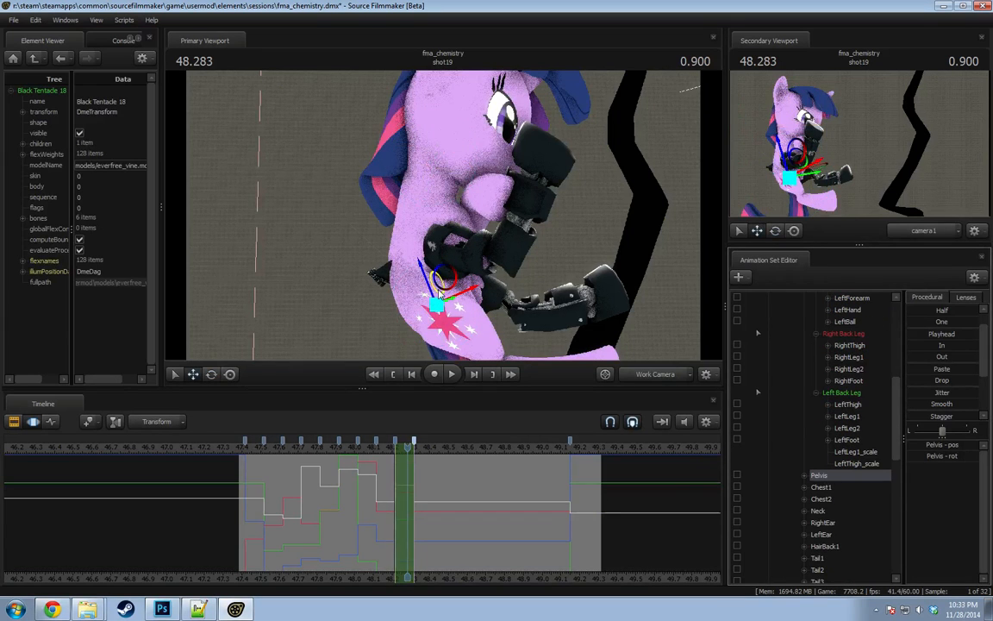
mouse_move(439, 307)
left_mouse_down("alt")
mouse_move(402, 305)
mouse_move(441, 329)
left_mouse_up("alt")
key("e")
key("shift")
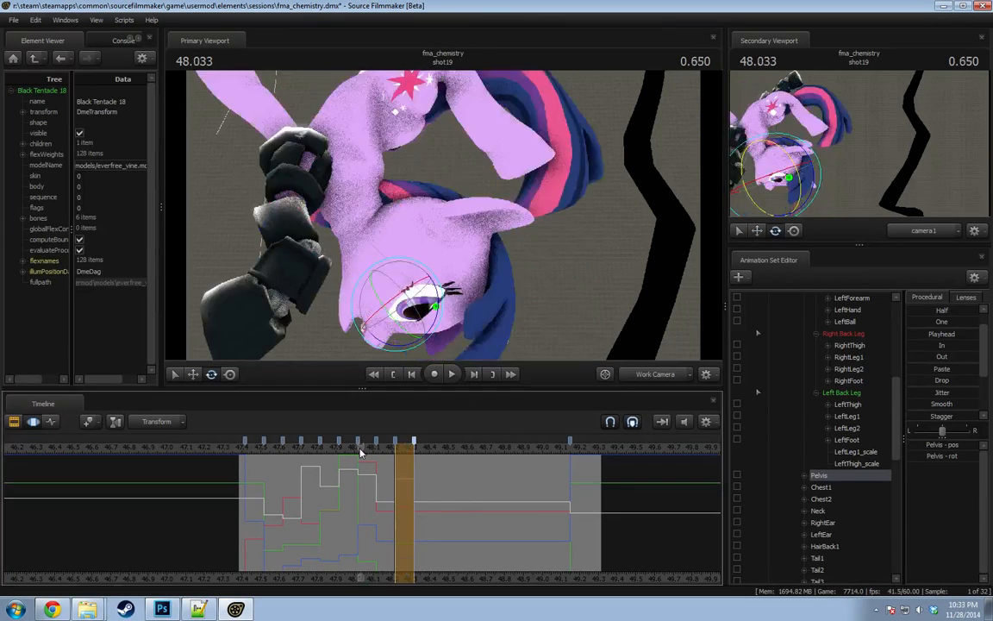
key("Right")
key("Right")
key("shift")
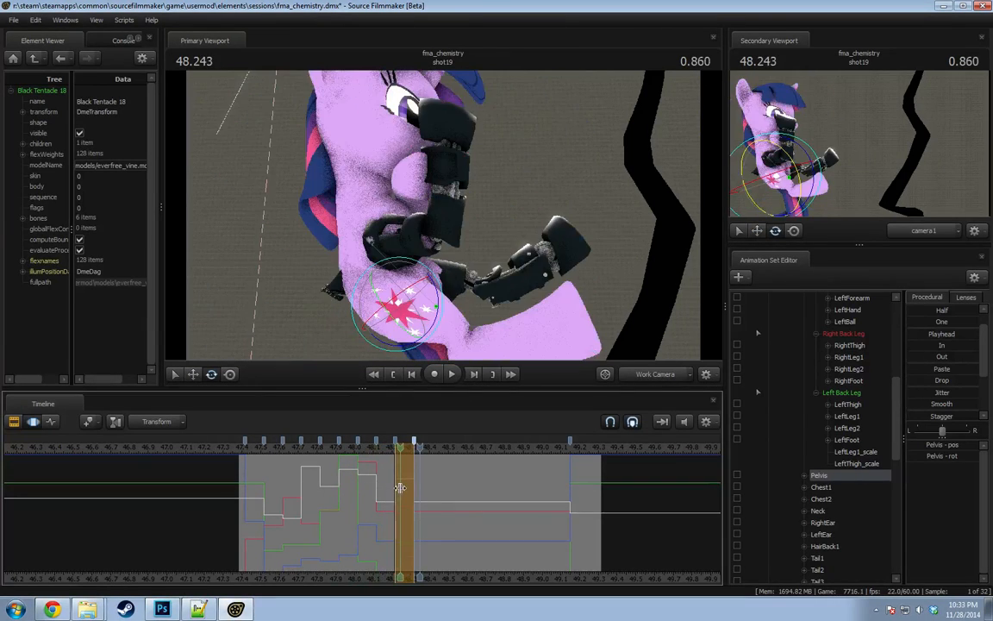
left_click(404, 447)
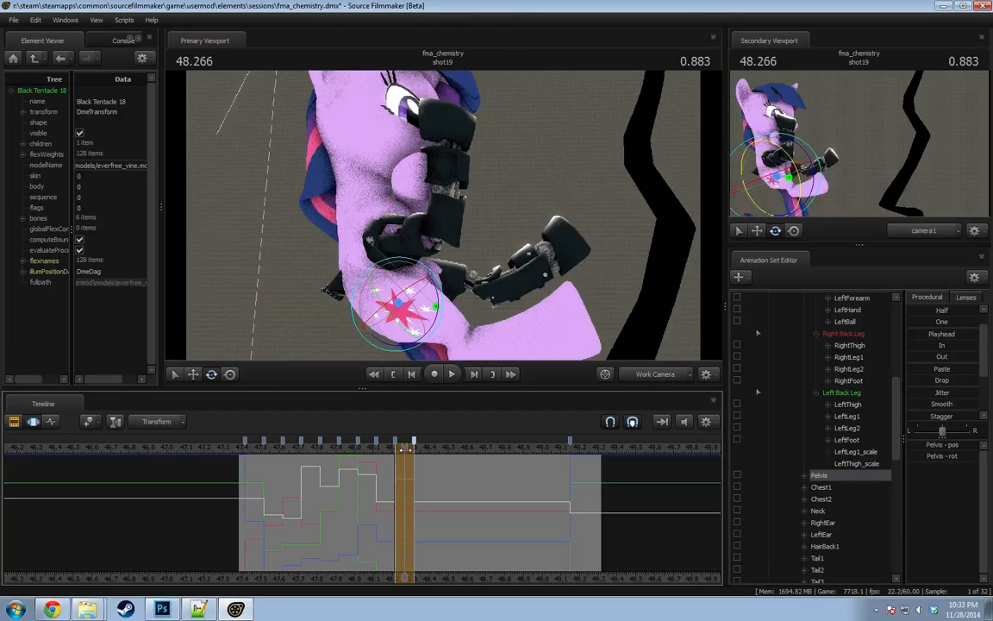
Rotate RightShoulder on both Twilight Body and Twilight AutoMail at 48.266 to lower the right front leg away from the face.
left_click_drag(431, 266, 498, 261, "alt")
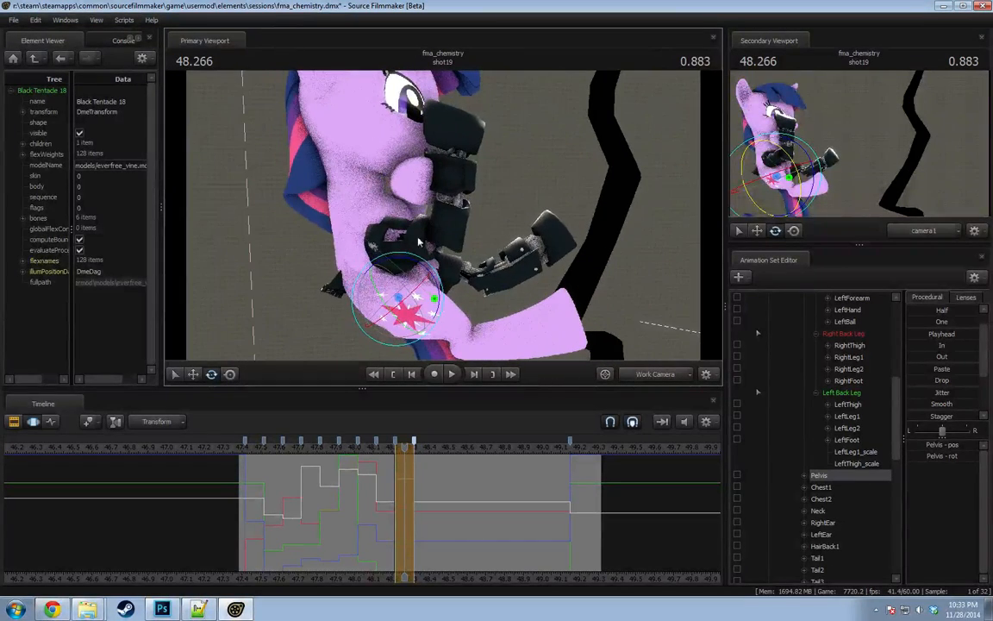
key("ctrl")
scroll(850, 405, "up", 3)
left_click(856, 311)
scroll(863, 449, "down", 6)
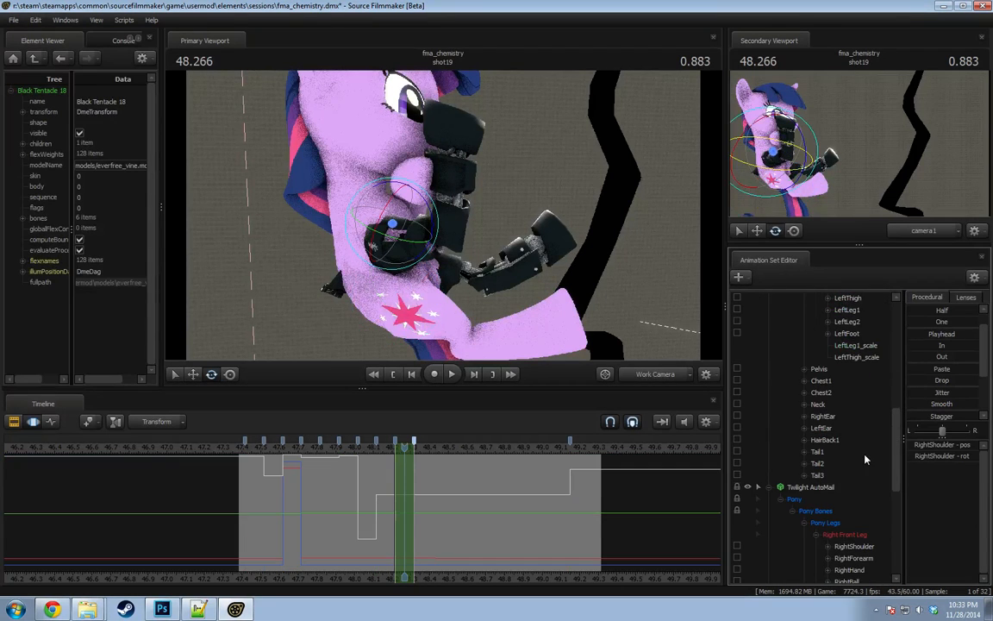
left_click(852, 545, "ctrl")
left_click_drag(410, 223, 427, 215)
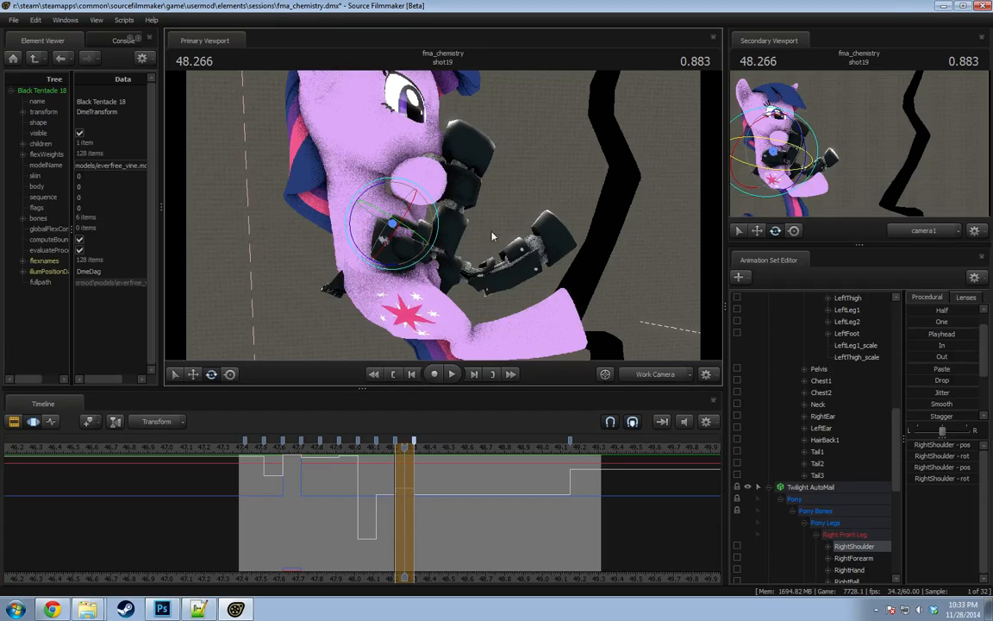
mouse_move(492, 235)
left_mouse_down("alt")
mouse_move(444, 217)
mouse_move(476, 190)
mouse_move(469, 178)
left_mouse_up("alt")
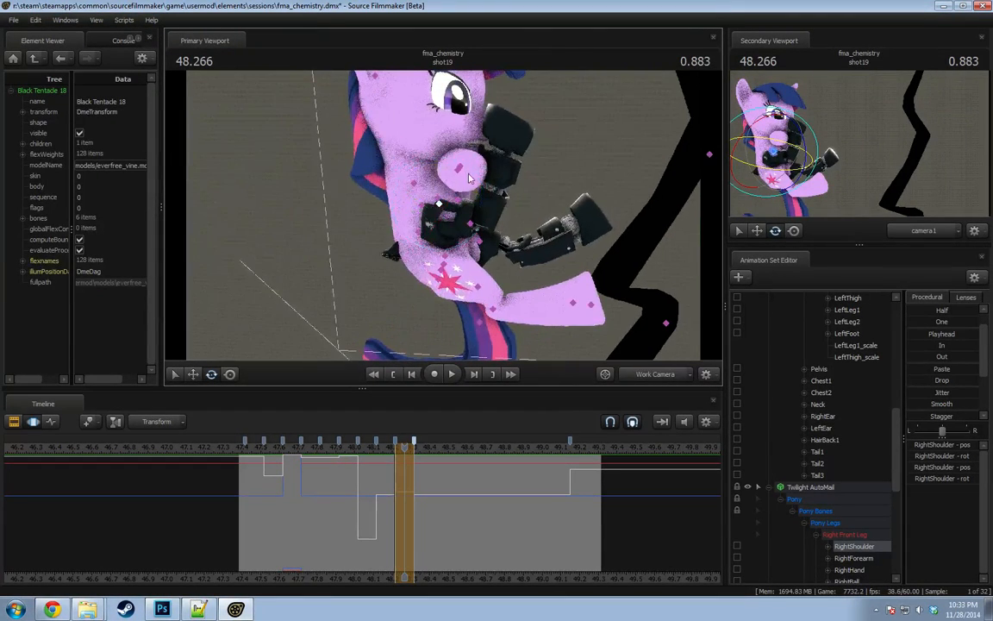
Rotate Twilight Body's LeftForearm at 48.266 to adjust the left front hoof held in front of the chest.
left_click(457, 175)
scroll(744, 430, "down", 8)
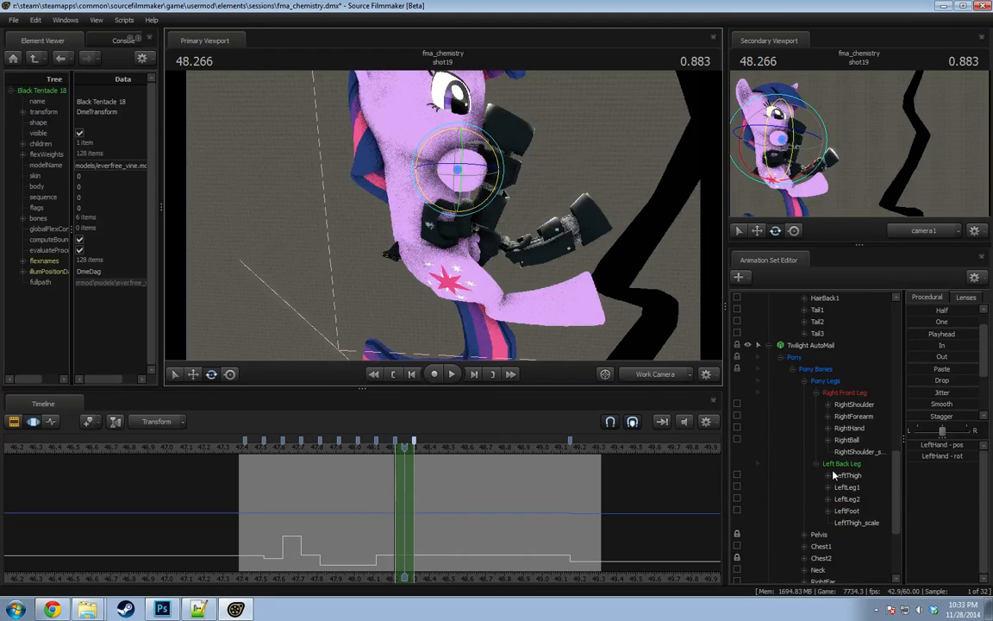
scroll(841, 470, "up", 3)
left_click(853, 475)
left_click_drag(469, 208, 479, 235, "alt")
left_click_drag(364, 236, 470, 196, "alt")
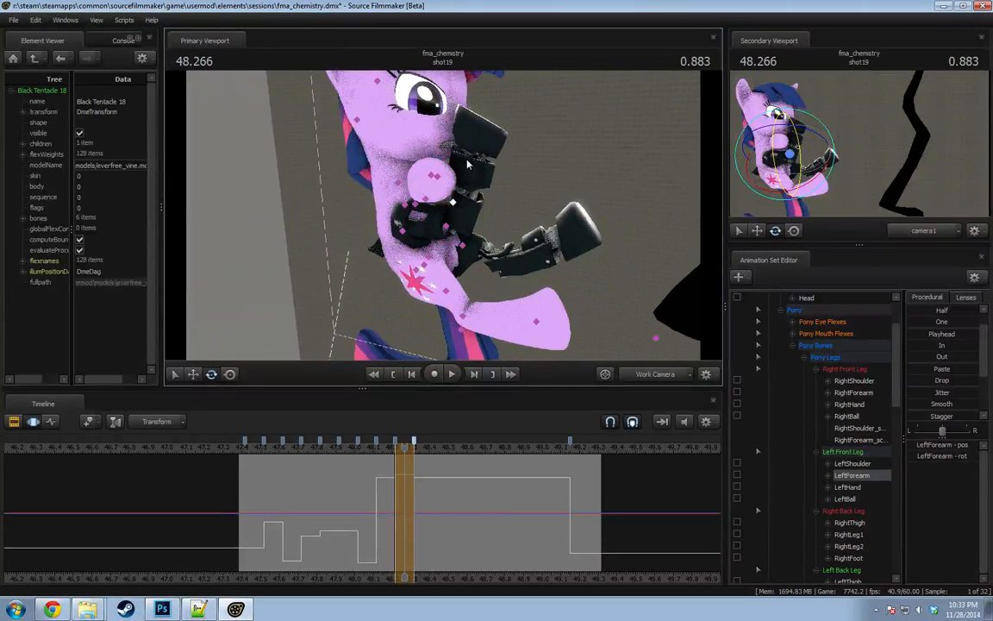
Rotate Twilight AutoMail's RightHand at 48.266 to angle the lower part of the metal front leg away from the face.
left_click(813, 386)
scroll(849, 479, "down", 5)
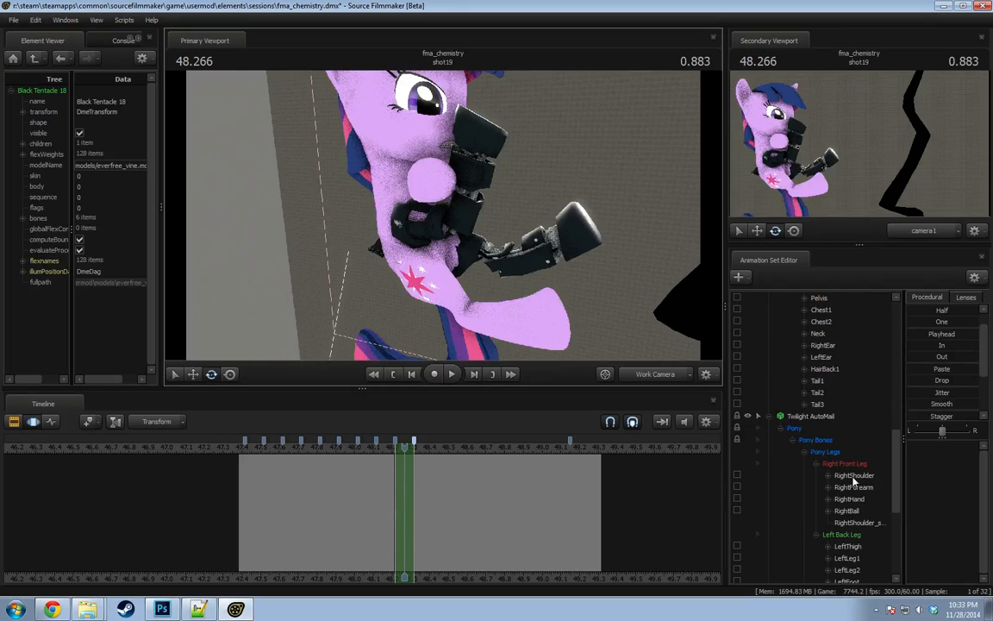
left_click(851, 511)
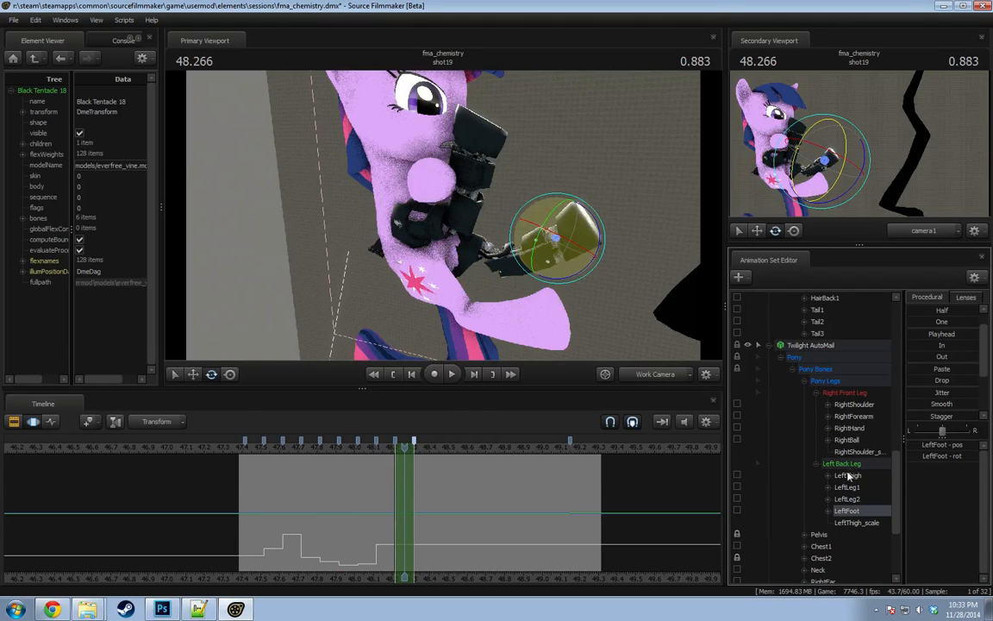
left_click(858, 418)
left_click(844, 427)
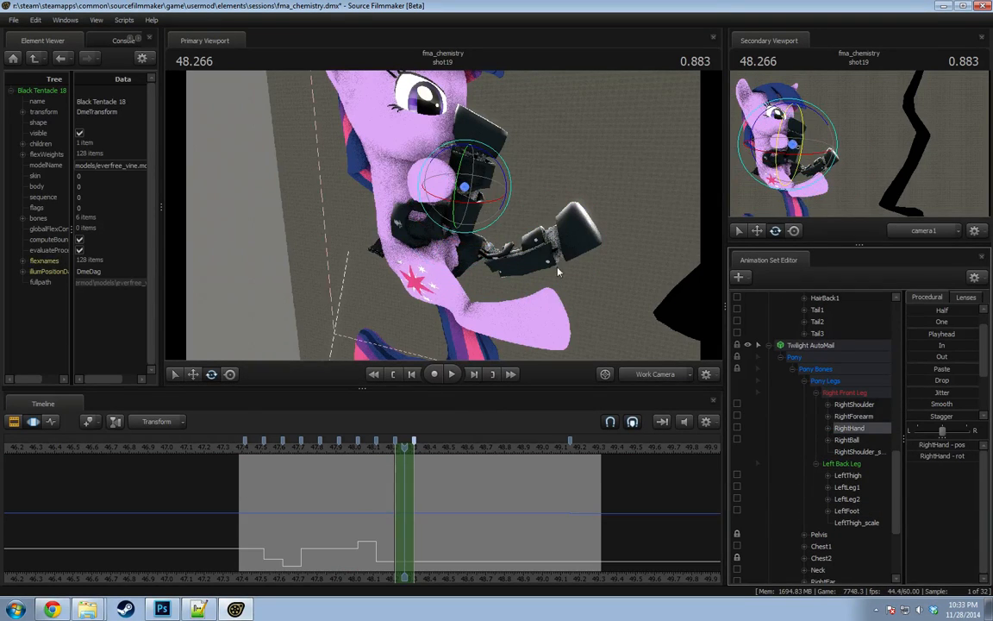
left_click_drag(505, 167, 506, 189)
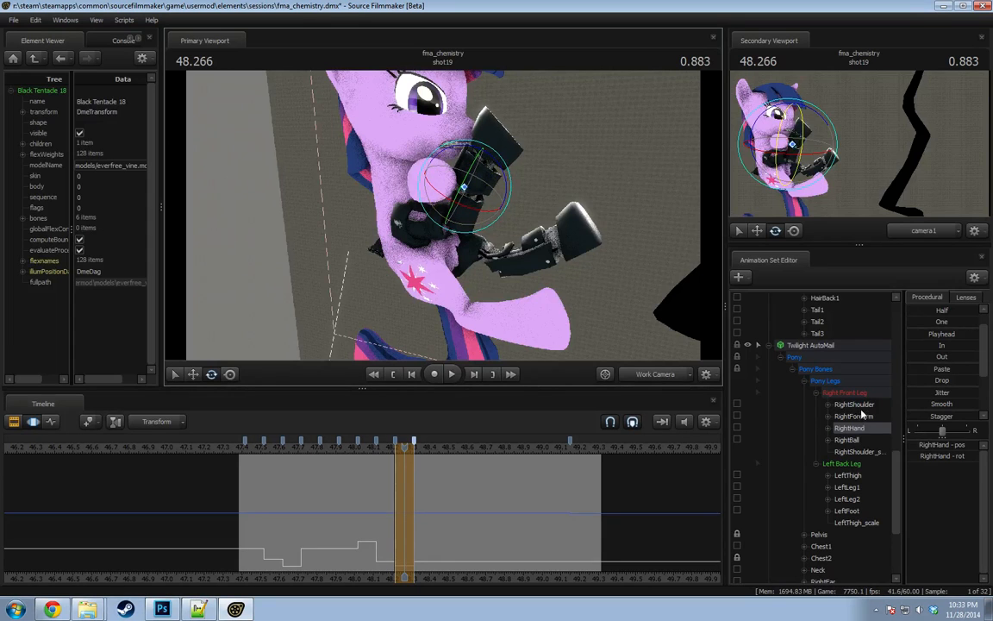
Rotate Twilight AutoMail's RightBall at 48.266 to bend the metal hoof outward from the muzzle.
left_click(846, 440, "ctrl")
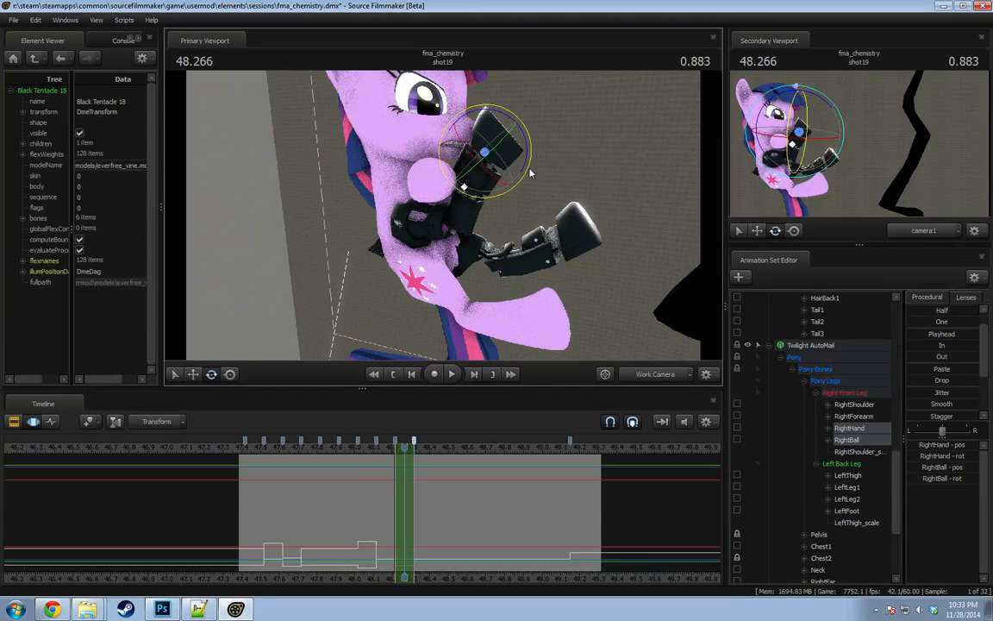
left_click(852, 440)
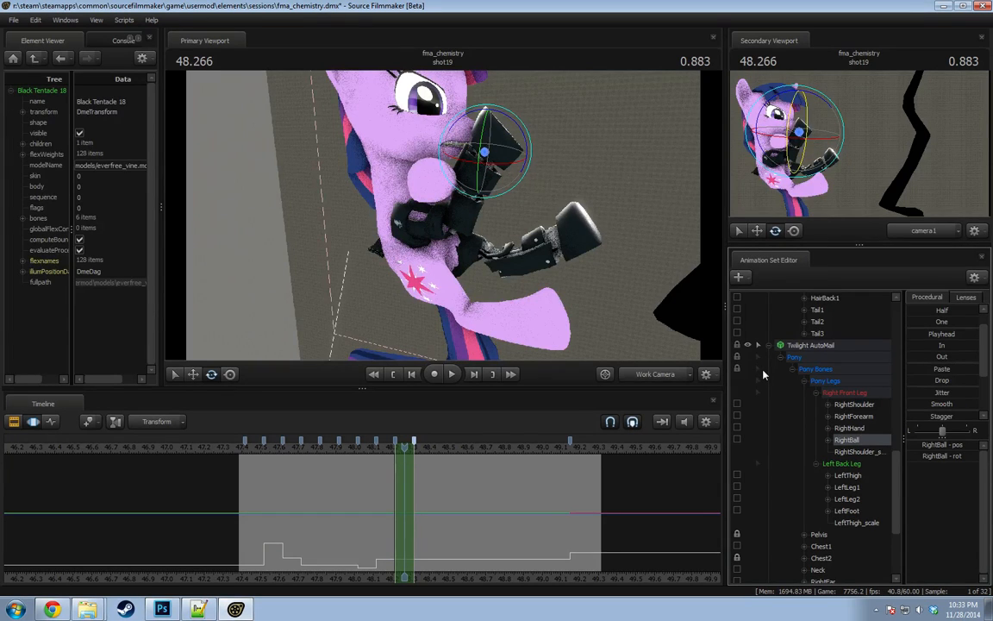
left_click_drag(567, 228, 447, 204, "alt")
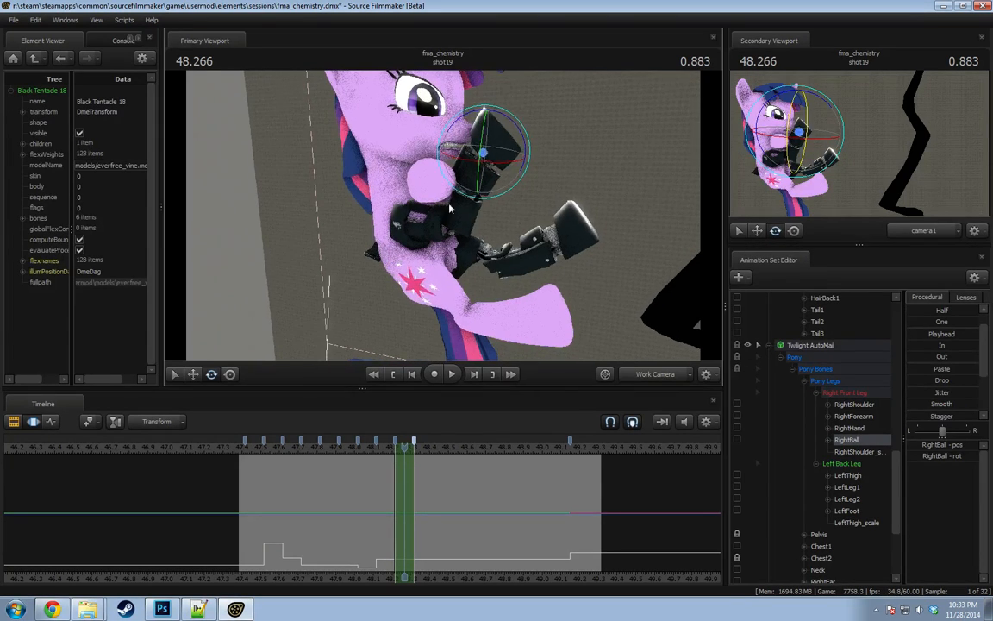
left_click_drag(520, 130, 523, 159)
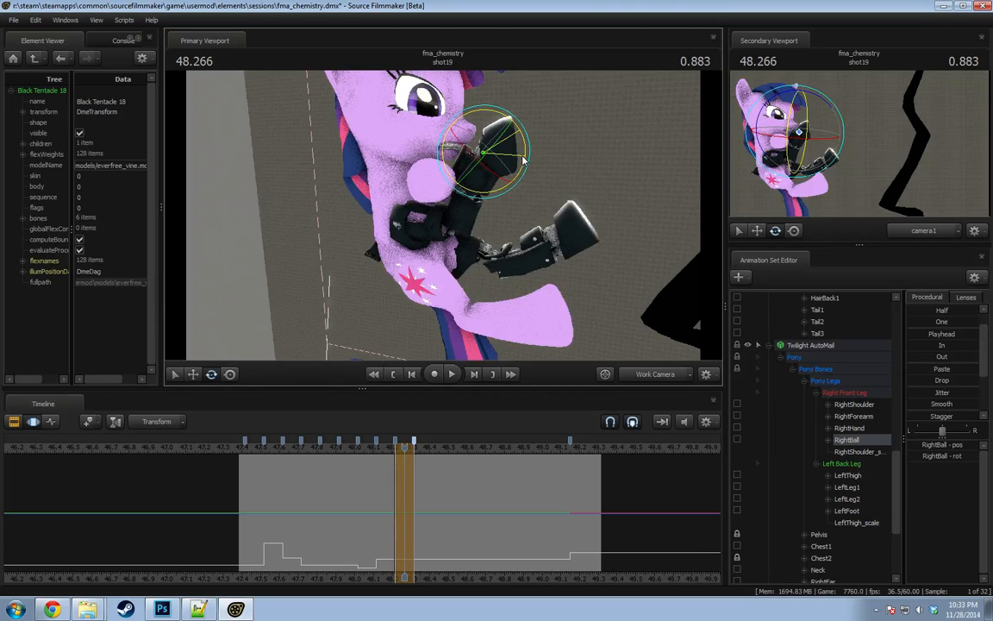
key("F2")
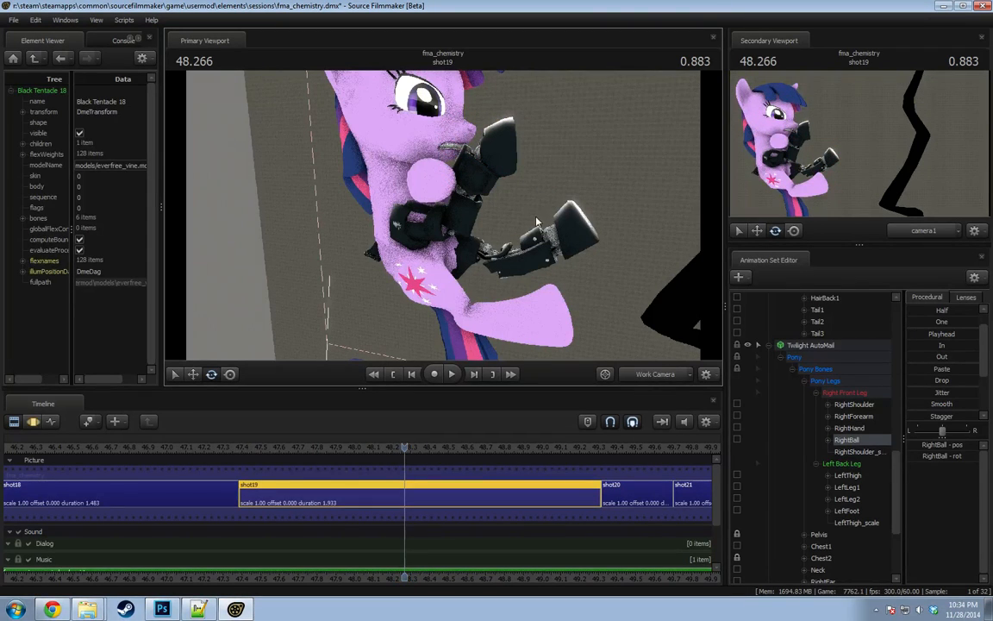
Move and rotate Twilight AutoMail's RightHand and readjust its RightBall at 48.266, and play the tumble back.
left_click(853, 426)
key("w")
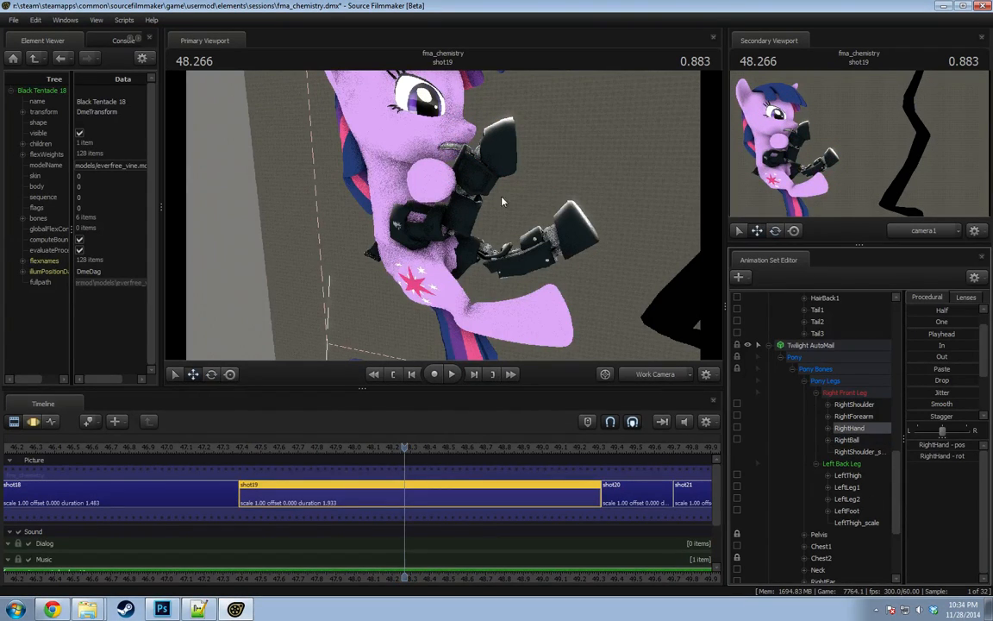
key("F3")
left_click_drag(454, 169, 485, 155)
key("e")
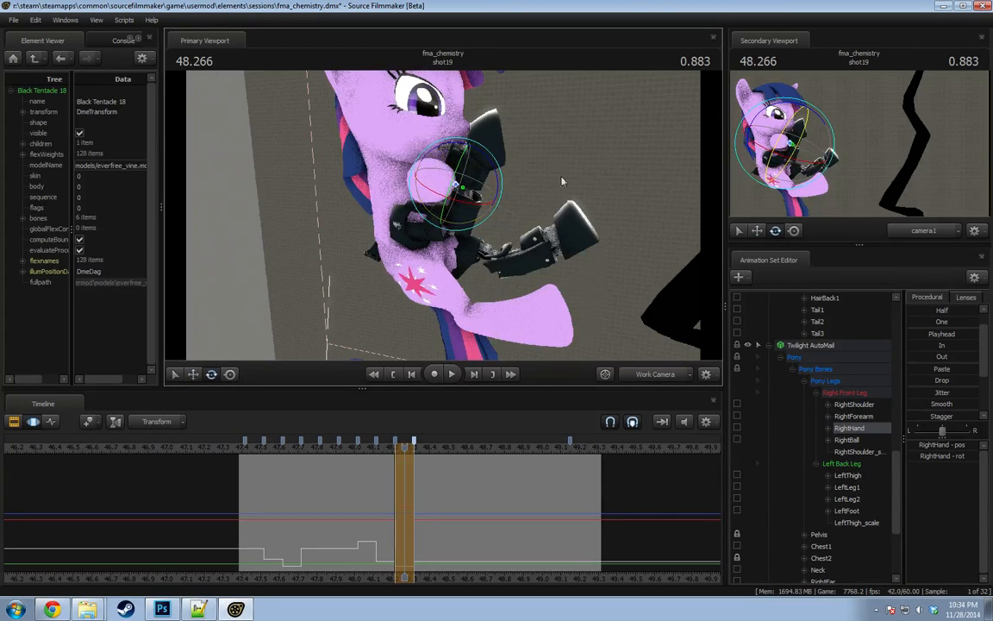
left_click_drag(563, 182, 499, 147, "alt")
left_click(846, 439)
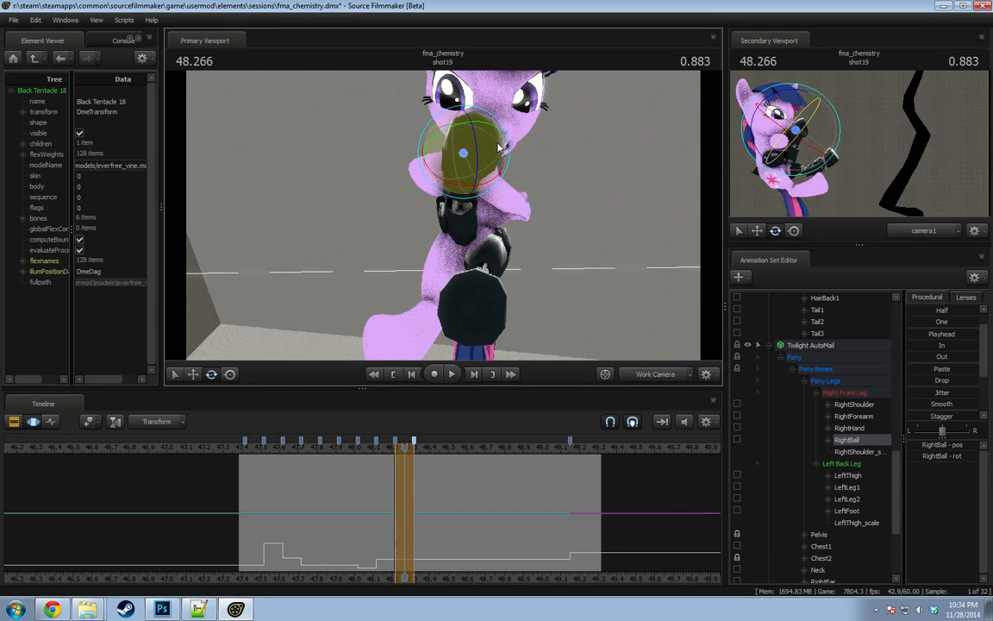
key("space")
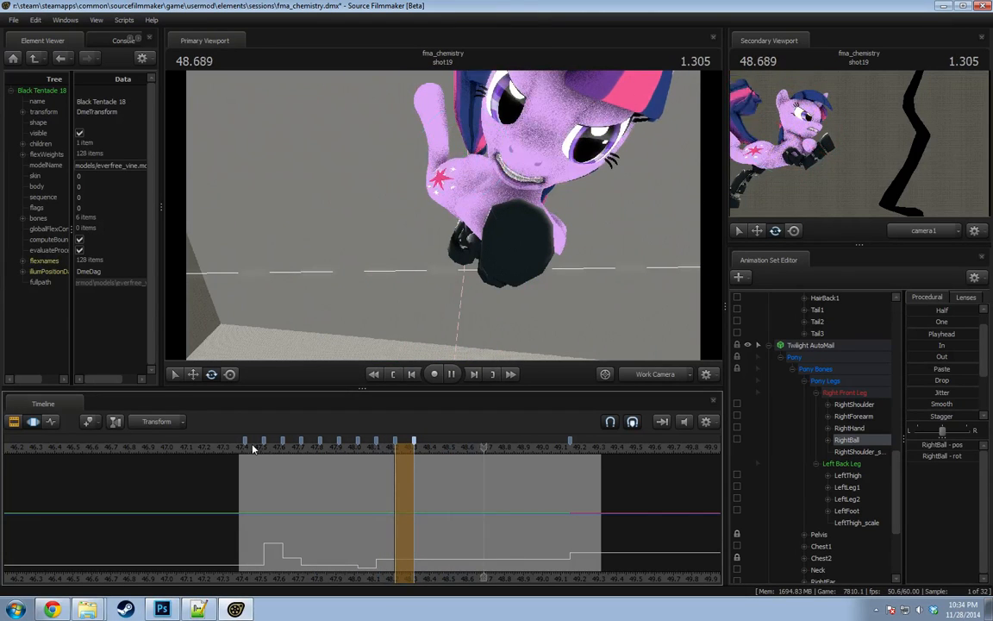
key("space")
Hold the new pose of Twilight Body and AutoMail's Pony Legs up to the 49.15 bookmark with the In preset, and play it back.
scroll(777, 374, "up", 2)
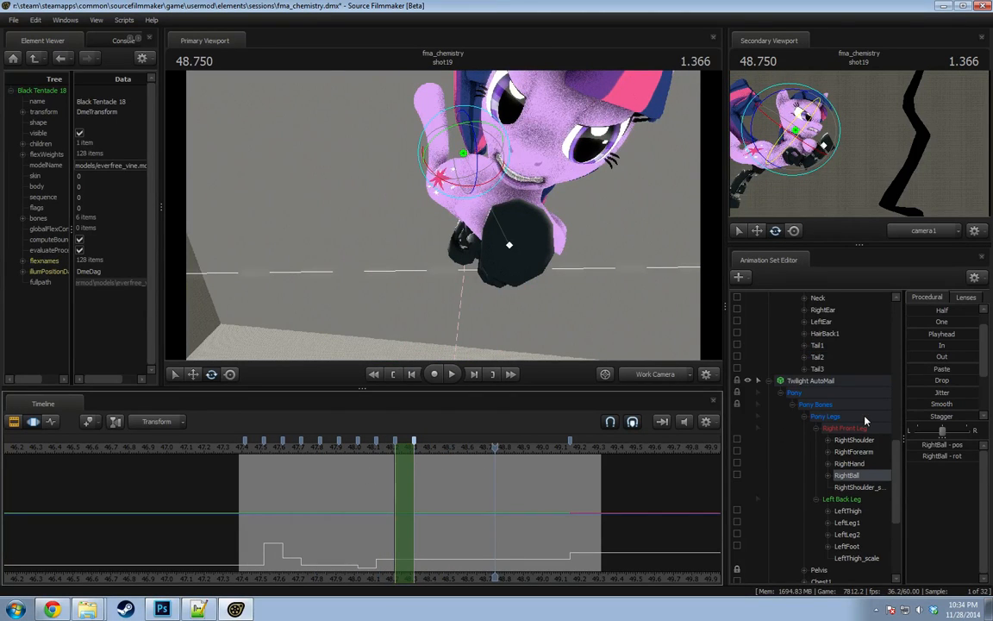
left_click(826, 417)
scroll(825, 420, "up", 3)
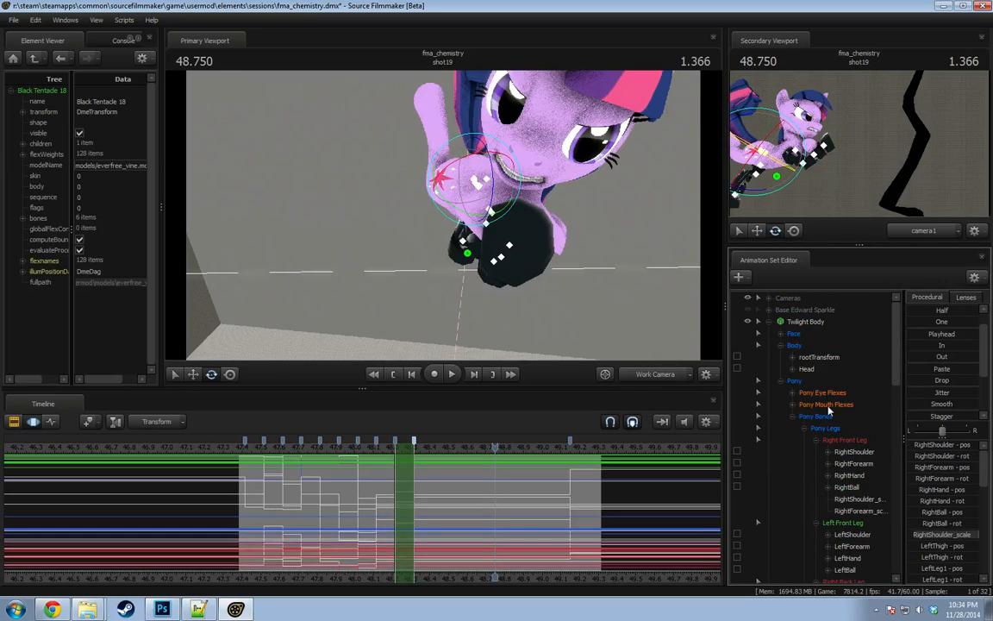
left_click(810, 323)
scroll(457, 483, "up", 1)
left_click_drag(298, 448, 648, 478)
left_click(936, 348)
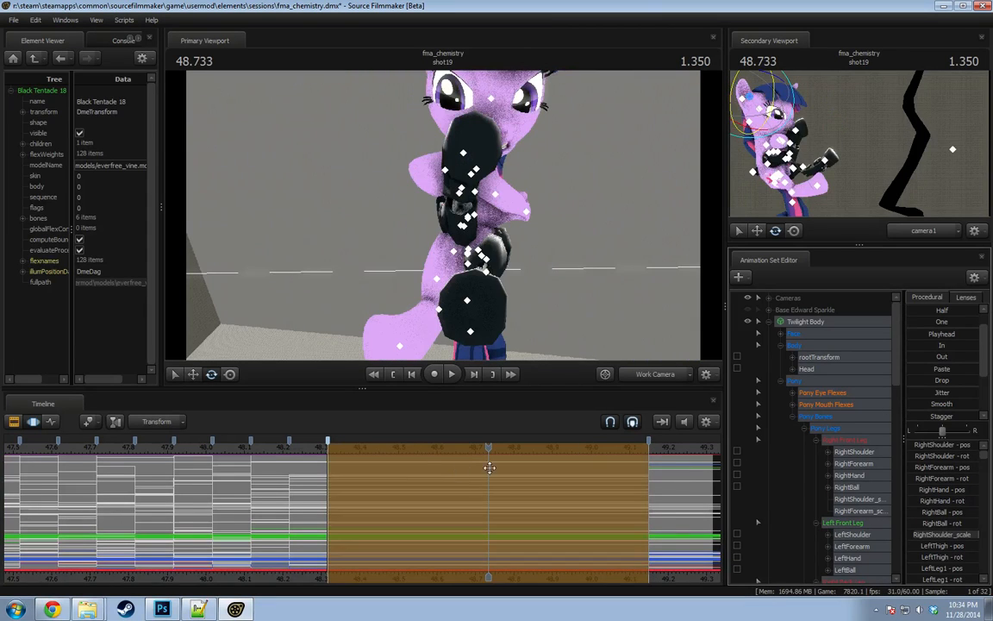
key("Return")
left_click(160, 450)
key("space")
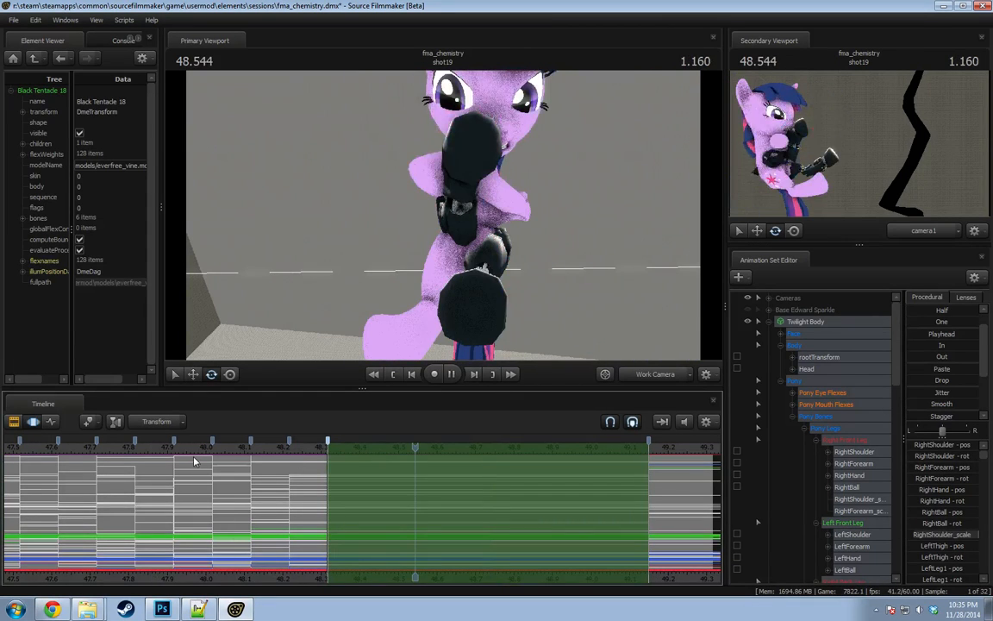
key("space")
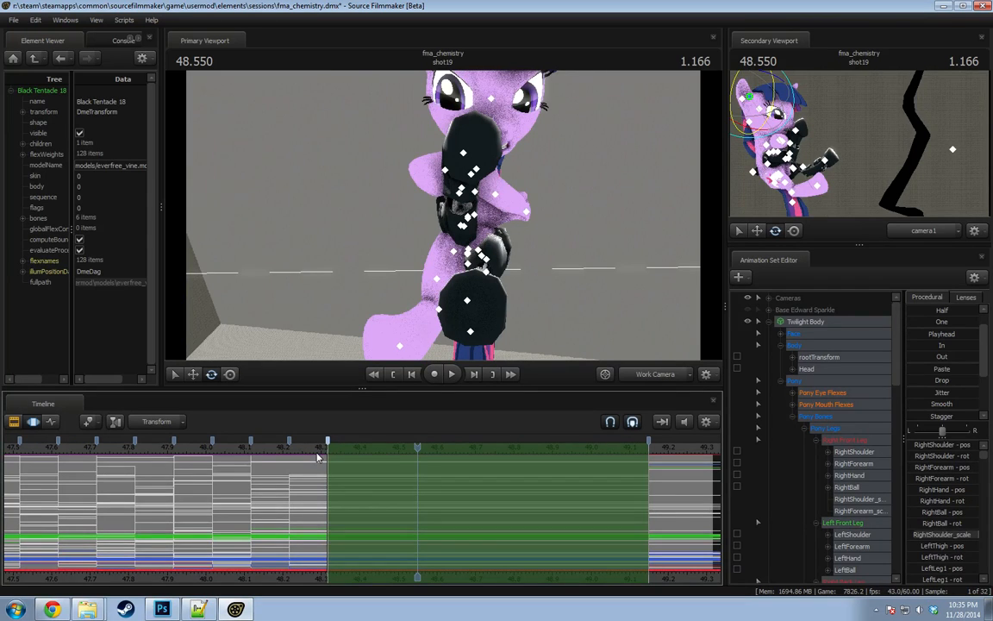
Try the Spline preset on both models from about 47.4 to just past the last tumble pose, and undo it.
scroll(261, 498, "down", 3)
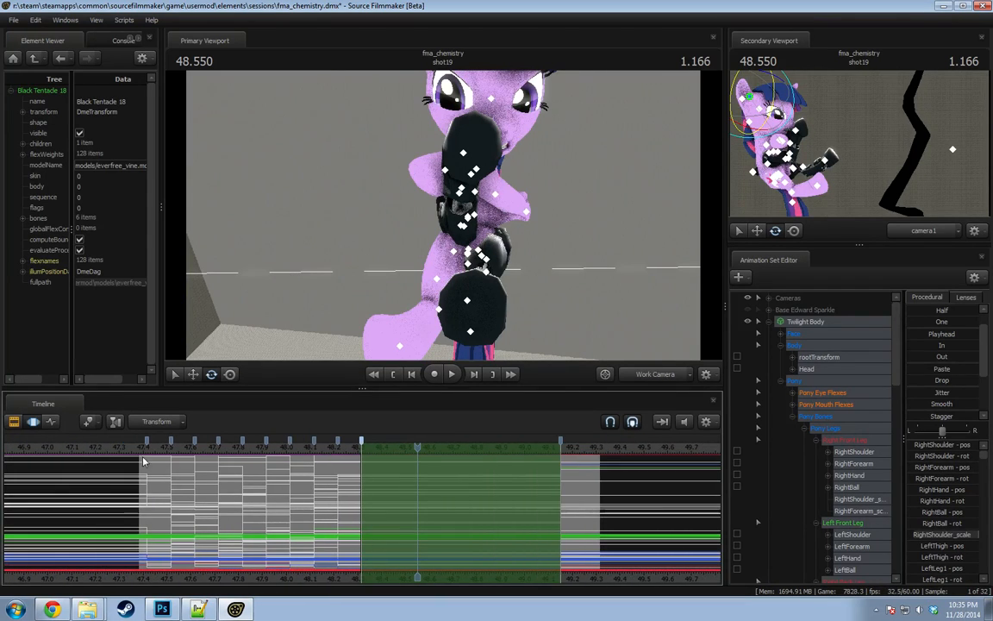
left_click_drag(144, 460, 372, 462, "shift")
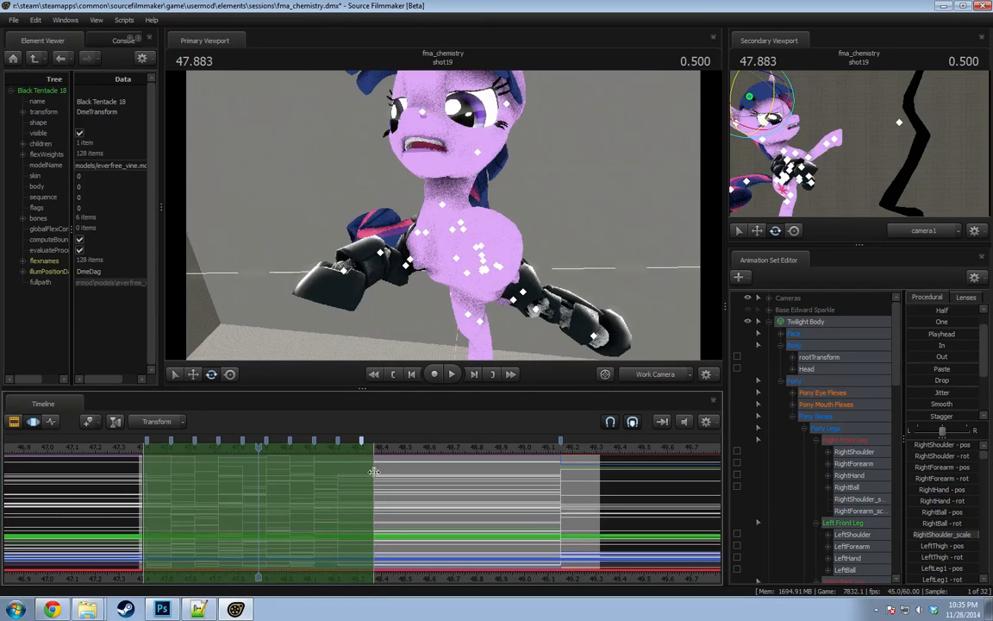
scroll(939, 410, "down", 3)
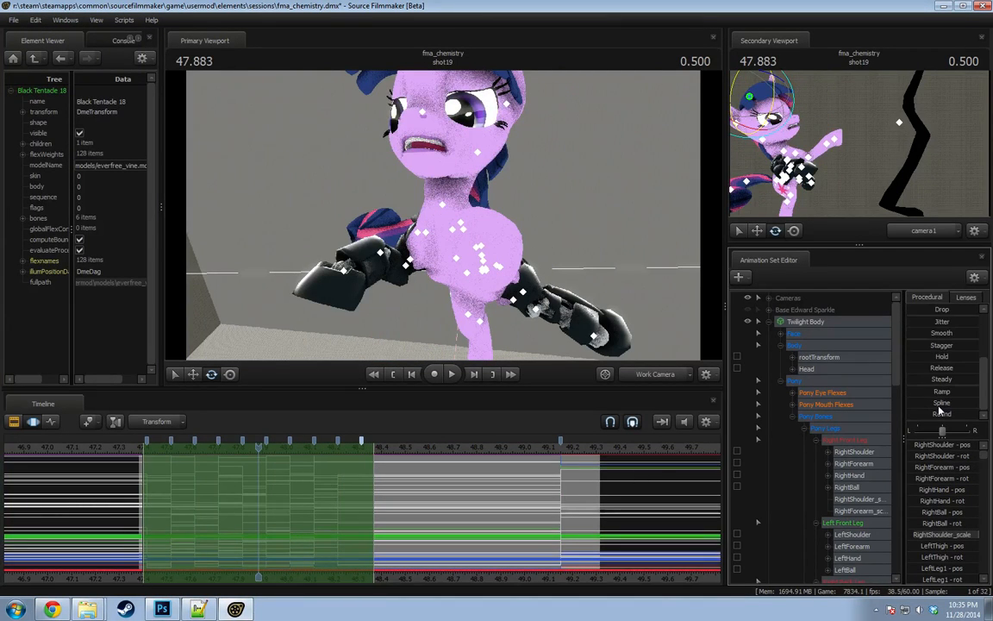
scroll(771, 392, "down", 10)
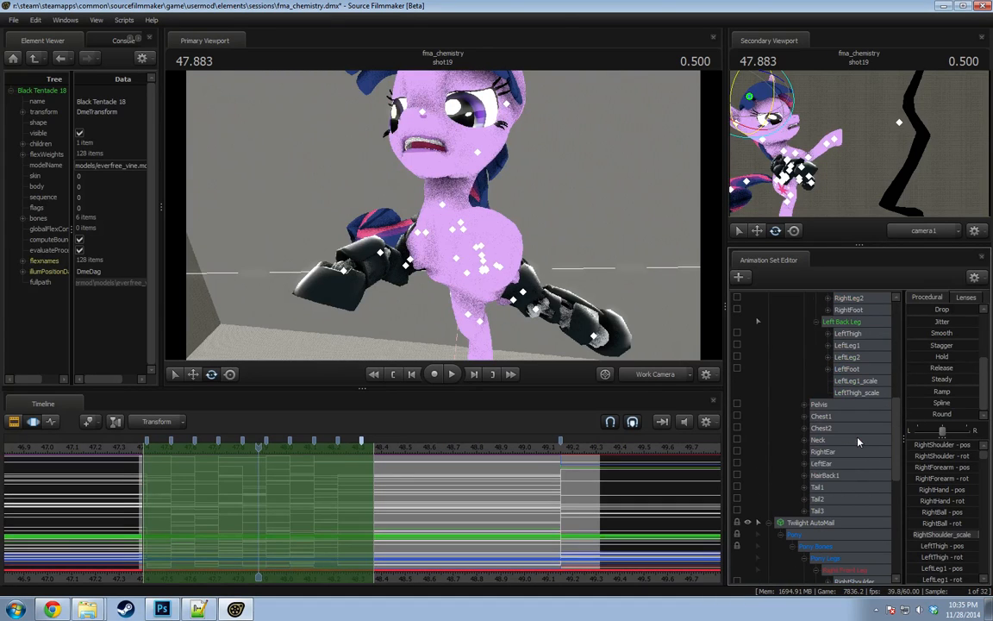
left_click_drag(931, 406, 976, 406)
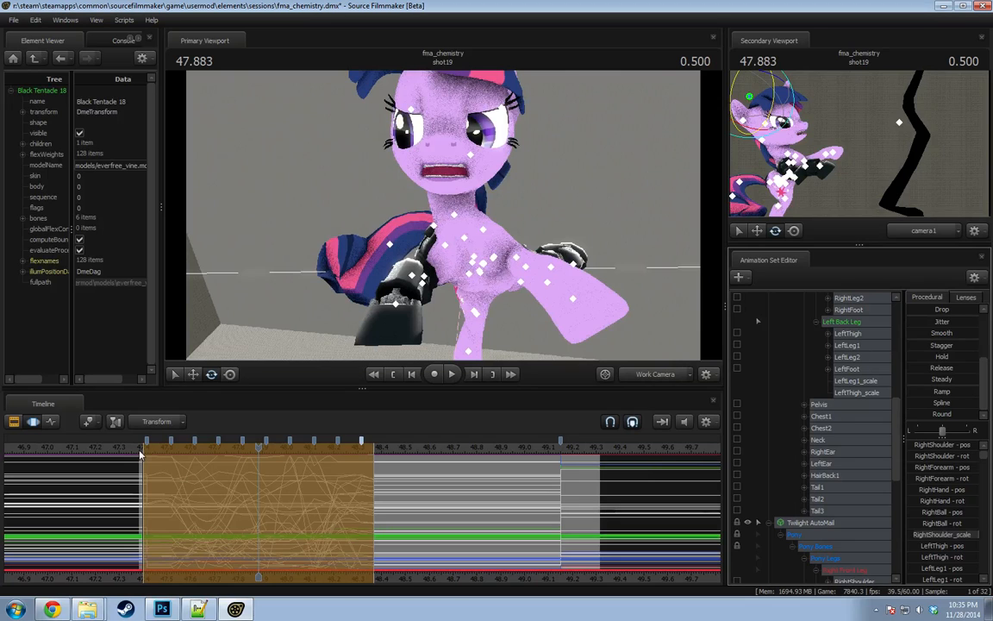
key("ctrl+z")
Extend the time selection back to the start of shot19, apply the Ramp preset to the tumble poses, and play the result.
left_click_drag(144, 470, 139, 470)
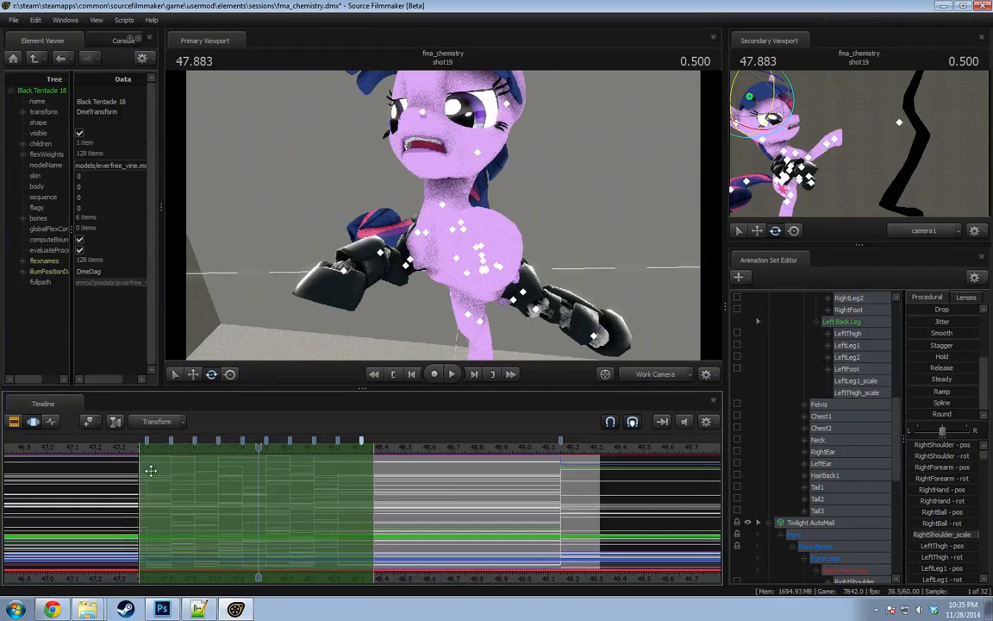
left_click(952, 394)
left_click(135, 455)
key("space")
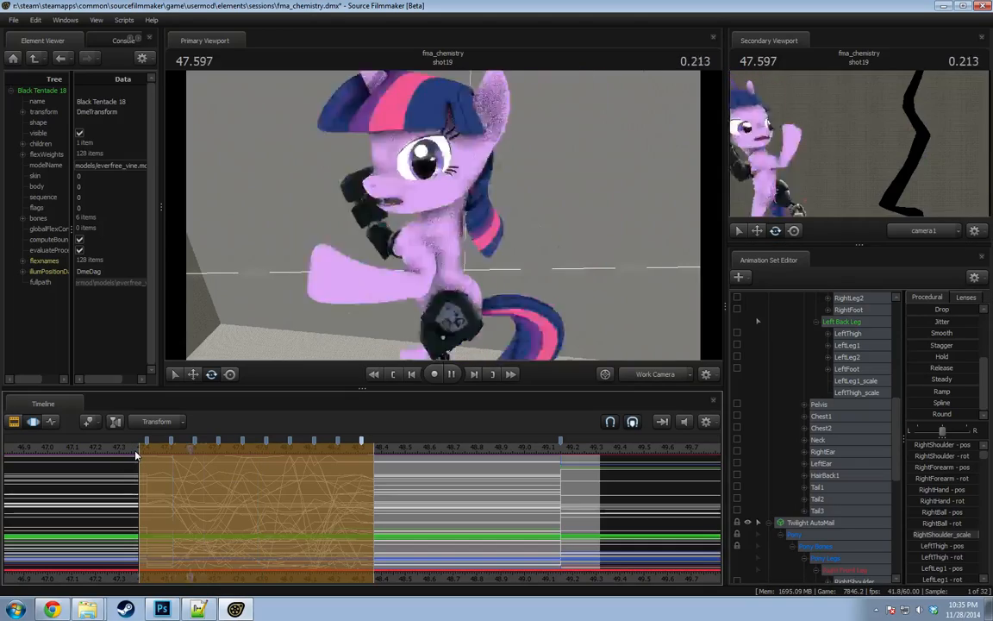
Play the ramped tumble back repeatedly from the start of shot19, and examine the motion from the front and the side.
key("space")
left_click(132, 454)
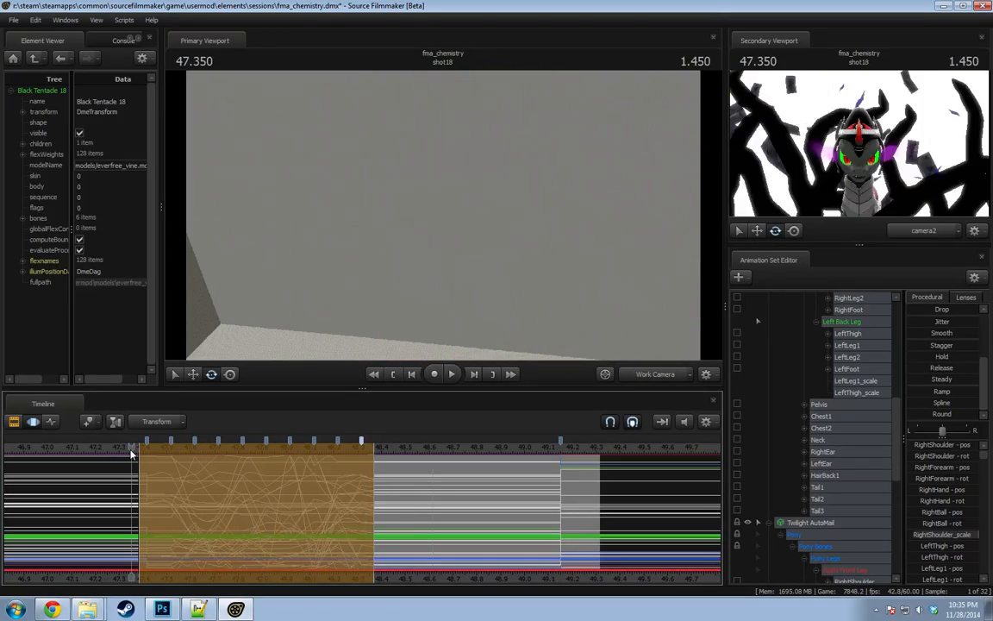
key("space")
key("space")
left_click_drag(148, 471, 379, 484)
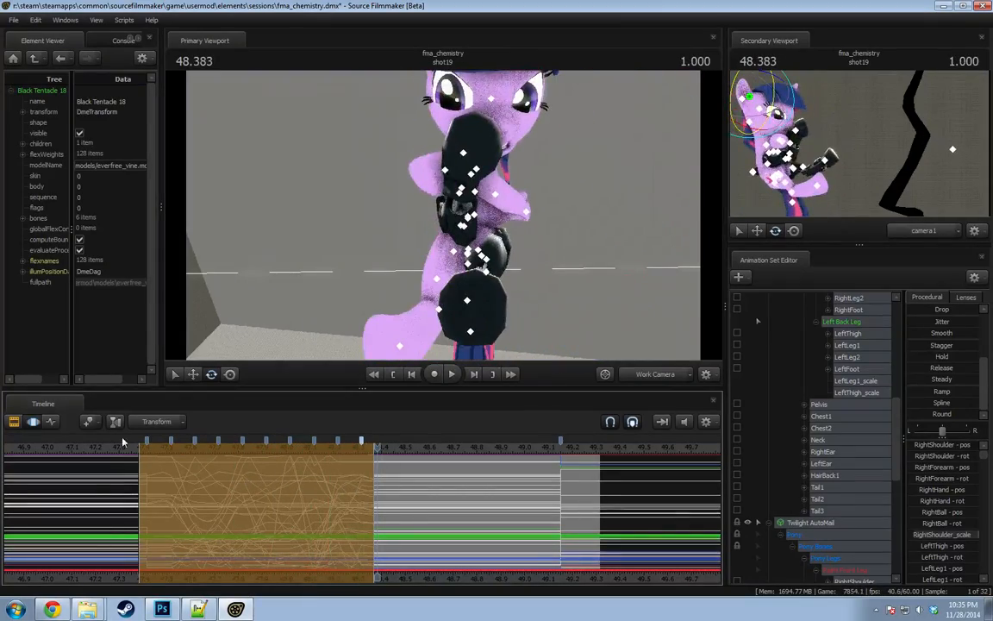
left_click(132, 454)
key("space")
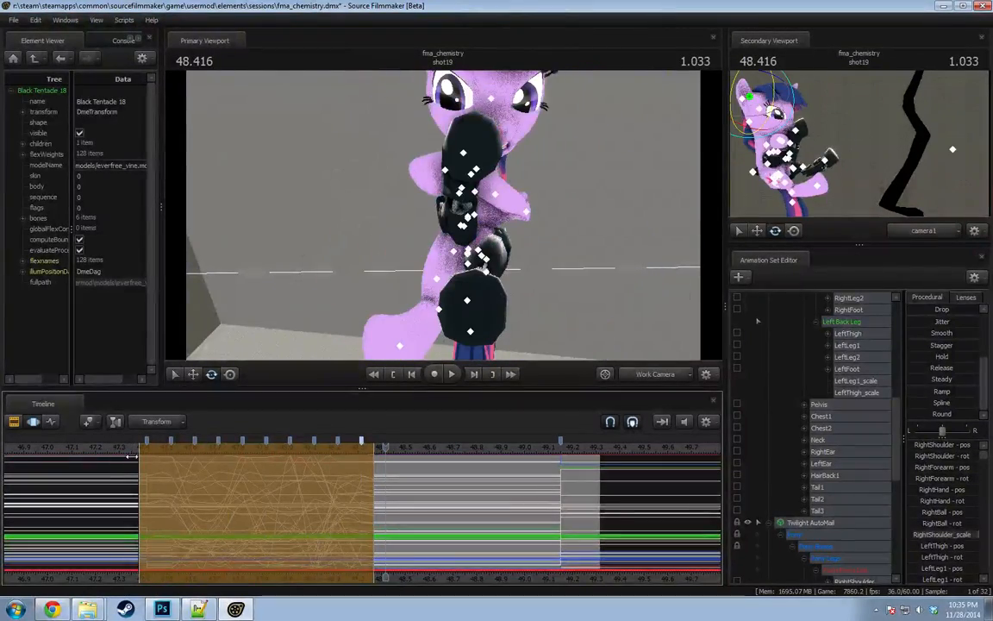
key("space")
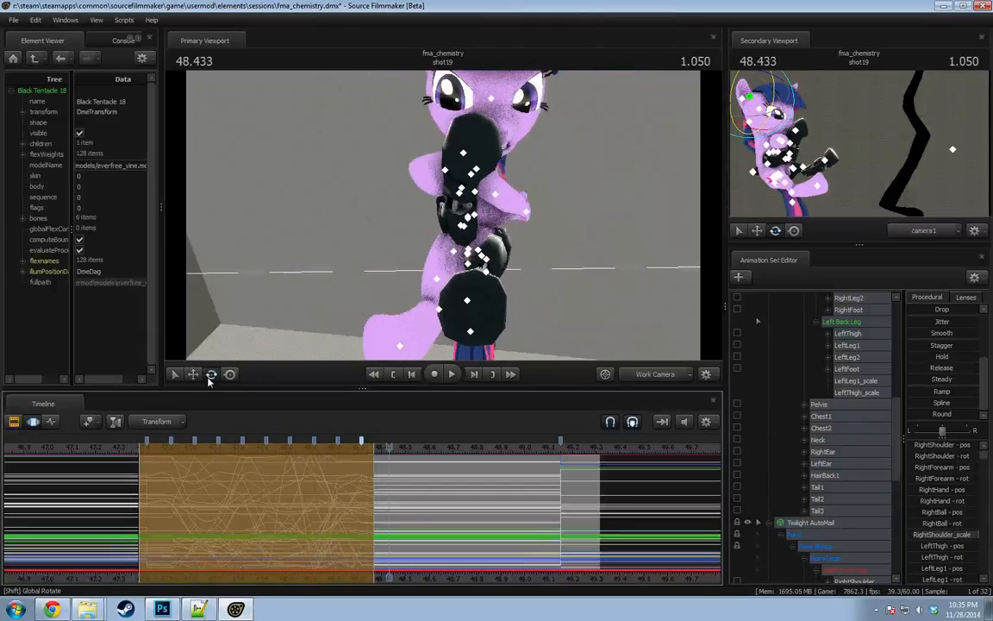
mouse_move(443, 216)
left_mouse_down()
mouse_move(457, 263)
mouse_move(457, 212)
left_mouse_up()
key("space")
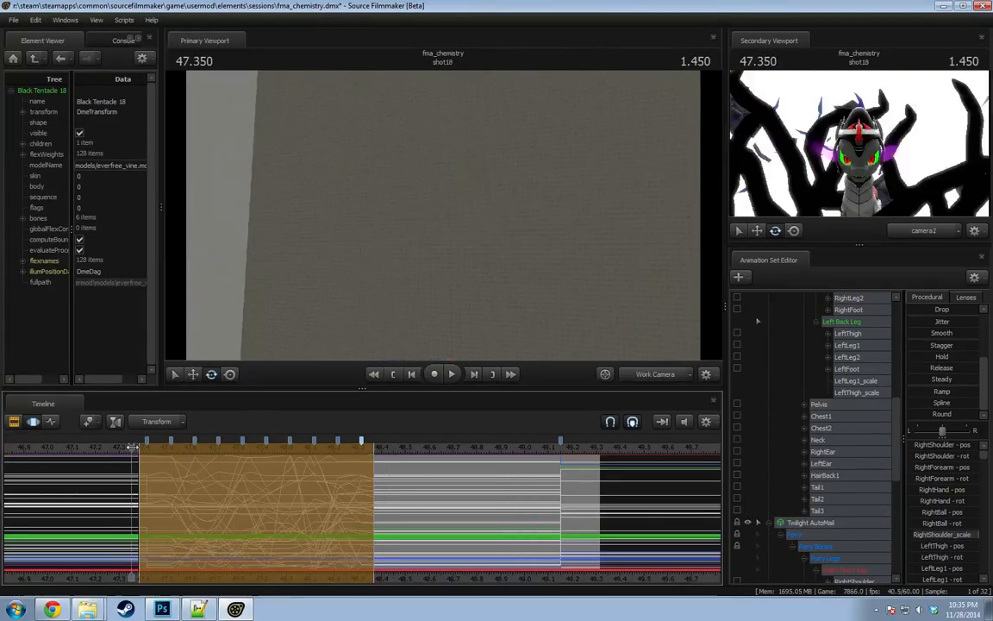
key("space")
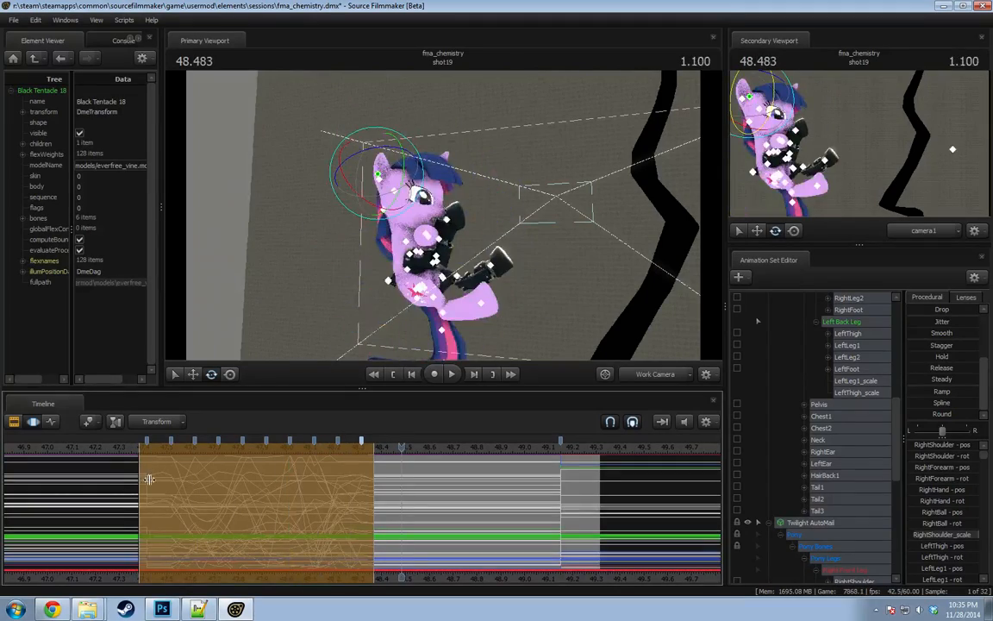
key("space")
left_click_drag(257, 487, 390, 487)
scroll(149, 489, "up", 5)
scroll(319, 518, "down", 1)
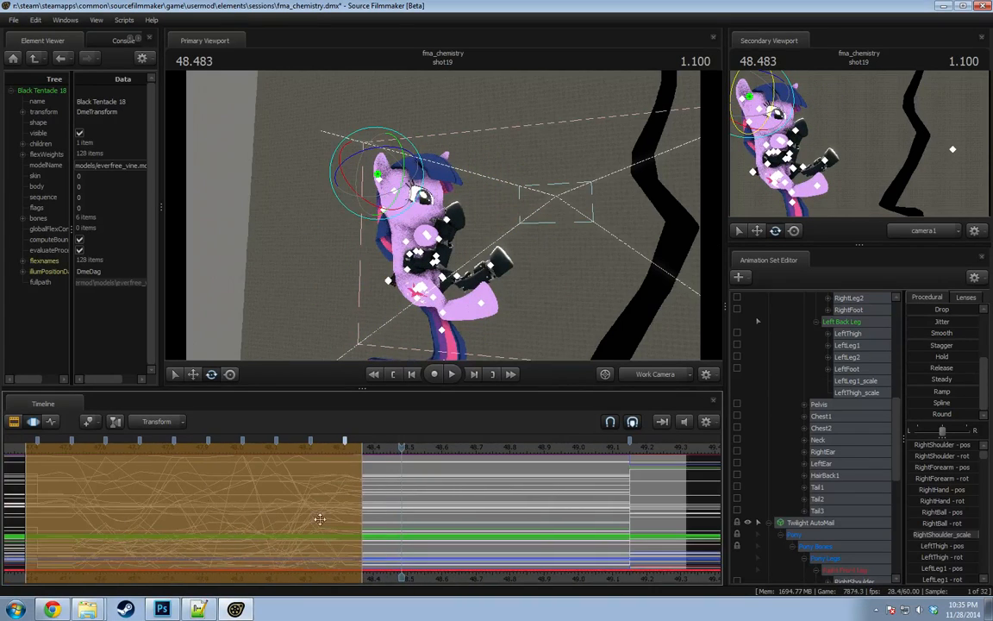
middle_click_drag(392, 578, 550, 572)
left_click_drag(195, 515, 460, 536)
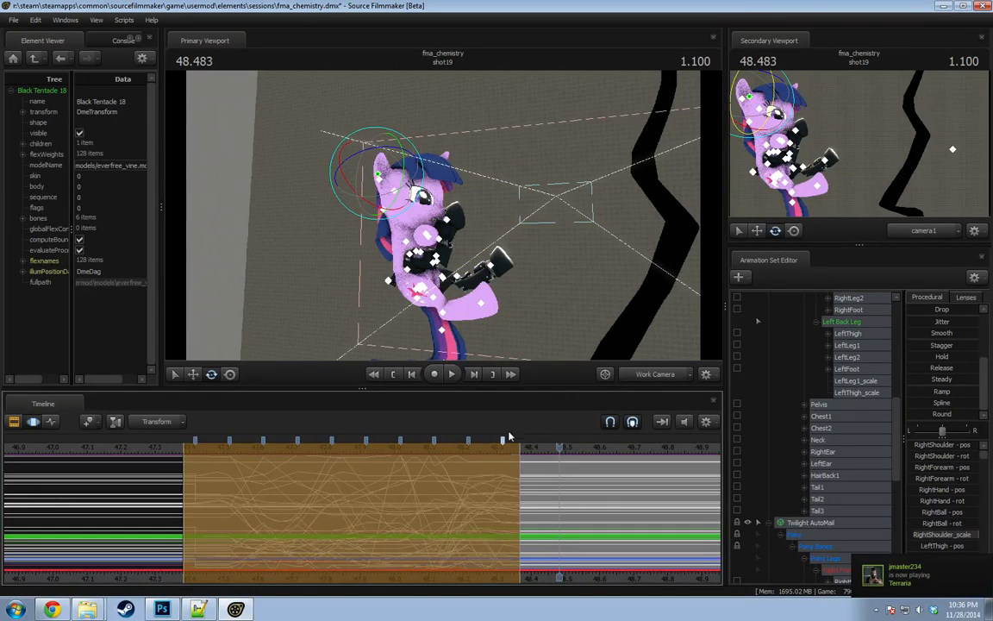
Undo the Ramp preset on the tumble poses, and play the stepped poses back from 47.416 in a closer side view.
key("ctrl+z")
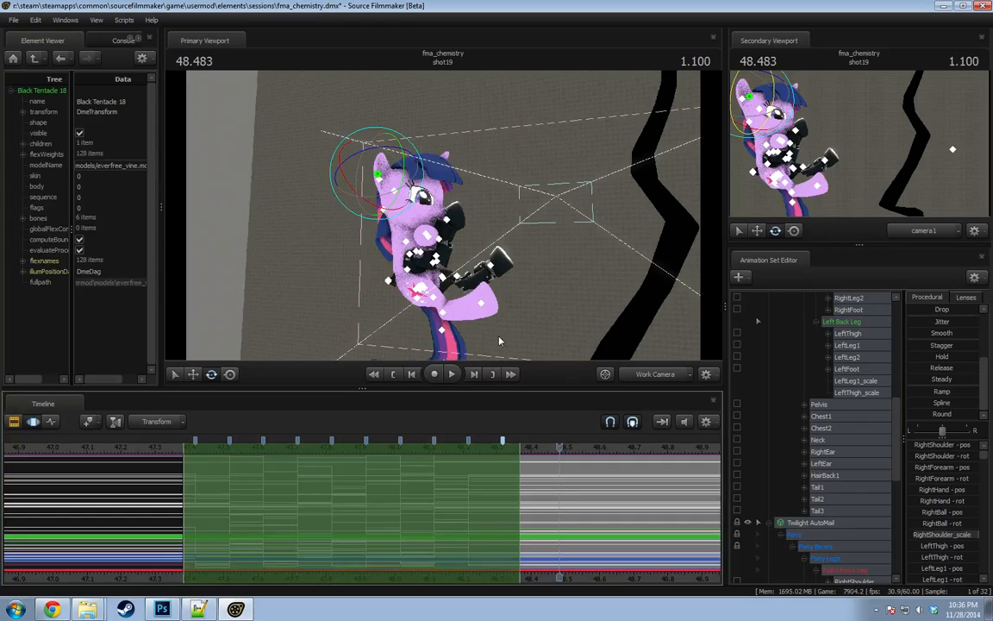
left_click(654, 377)
left_click(646, 376)
key("w")
left_click_drag(569, 293, 564, 271)
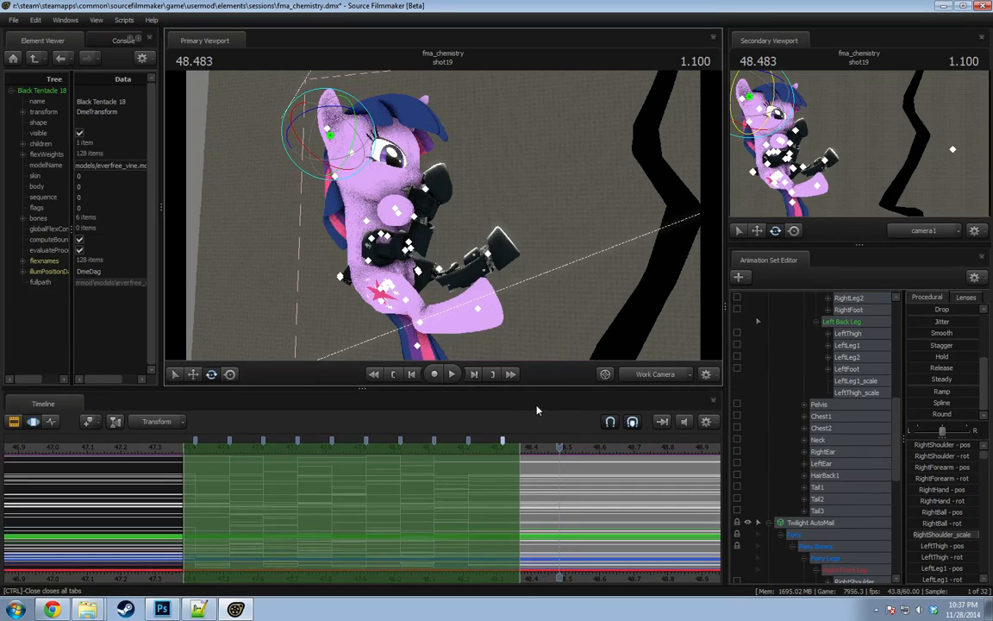
left_click_drag(527, 448, 195, 494)
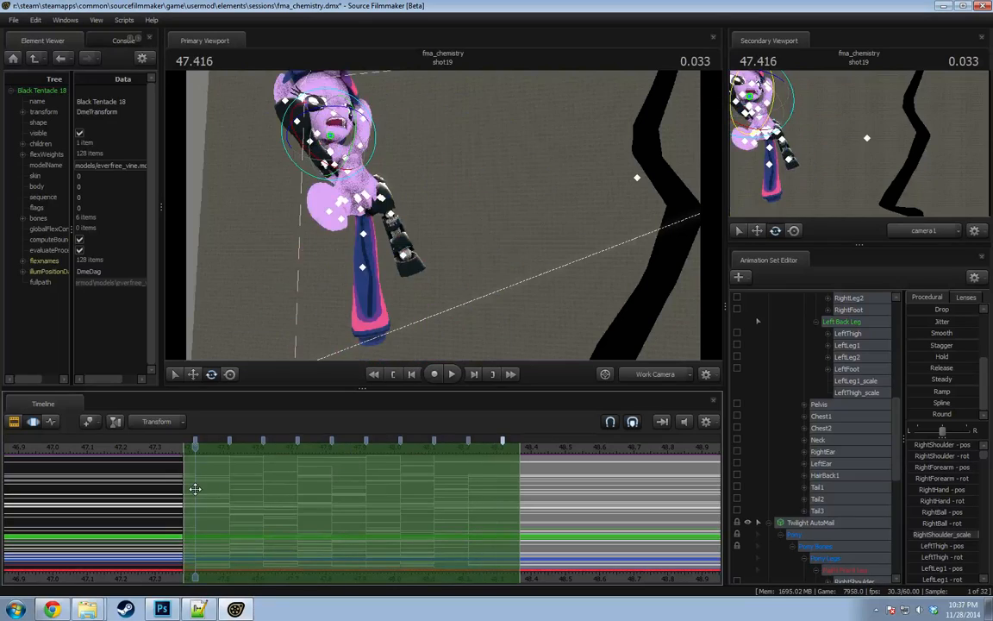
key("space")
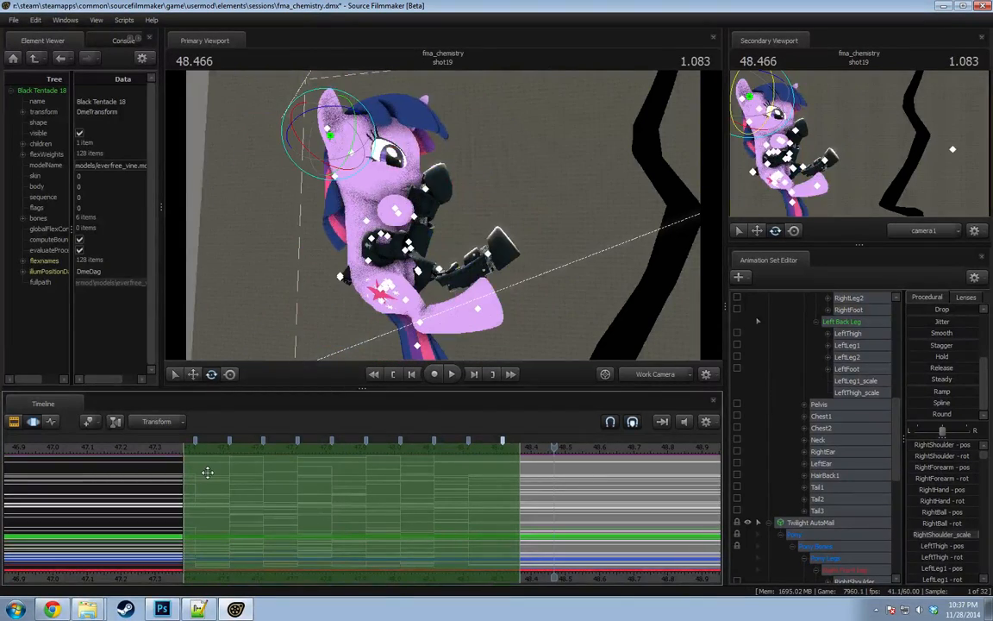
Add a bookmark 0.1 s after the 48.316 one, set the time selection between these two bookmarks, and play the tumble back.
left_click_drag(306, 483, 592, 520)
left_click(504, 470, "shift")
scroll(517, 480, "up", 3)
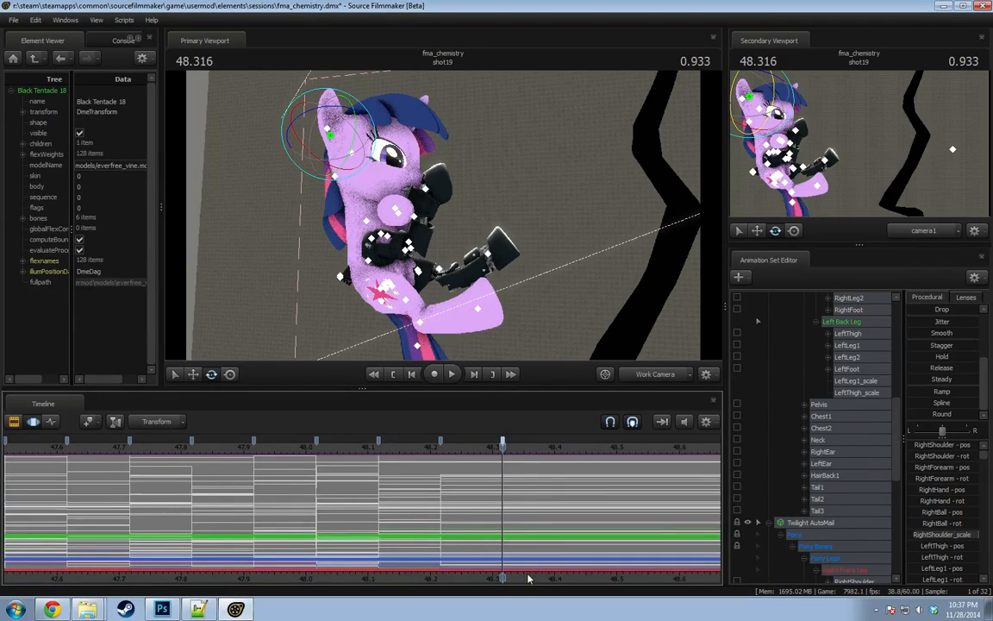
middle_click_drag(528, 576, 482, 576)
left_click_drag(504, 445, 457, 457)
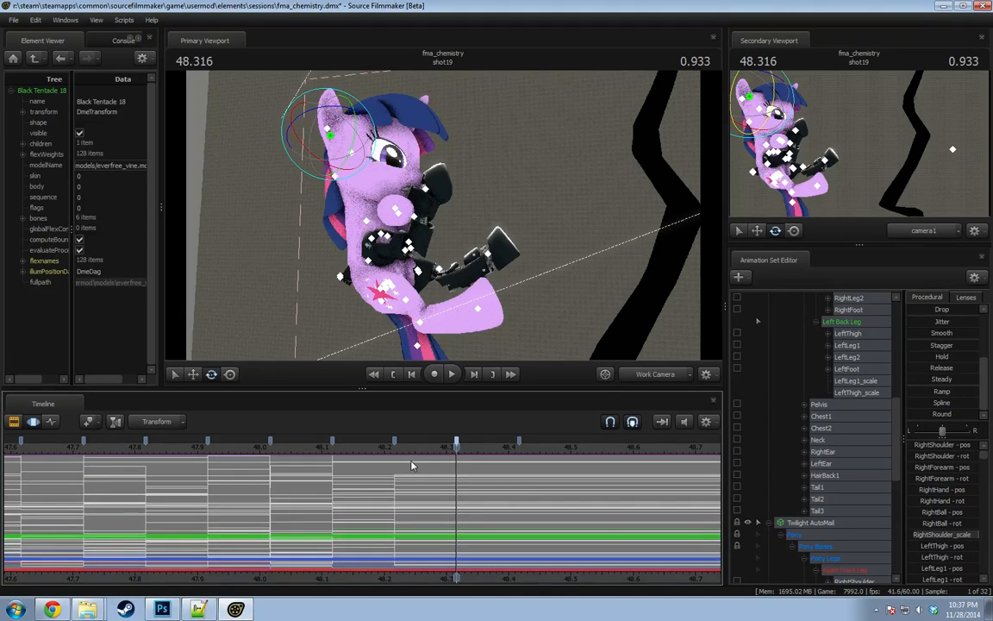
left_click_drag(455, 445, 419, 492)
double_click(437, 448)
key("Down")
left_click(458, 443)
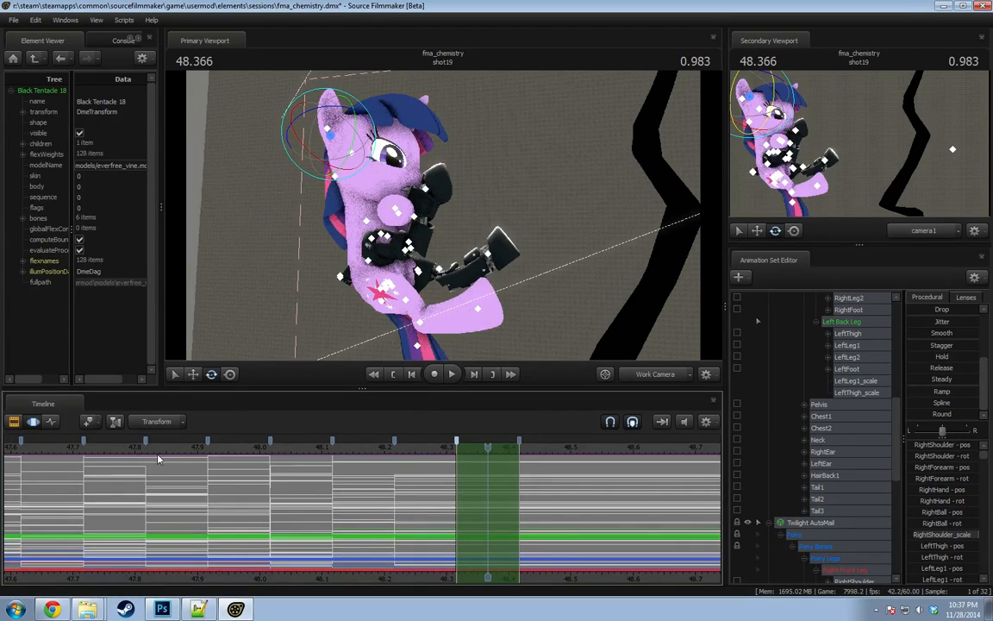
scroll(157, 459, "down", 2)
key("space")
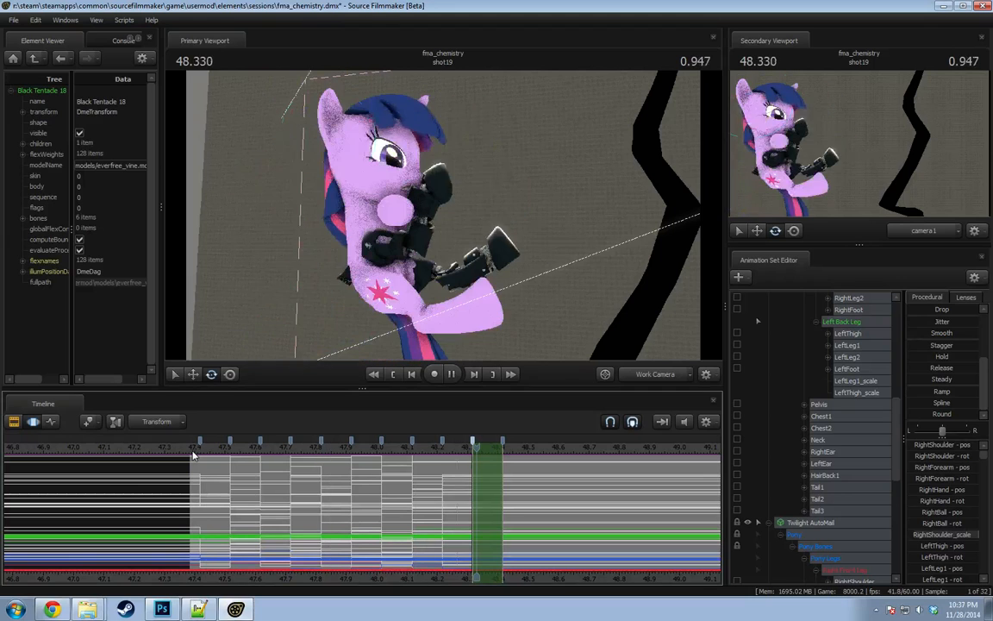
key("space")
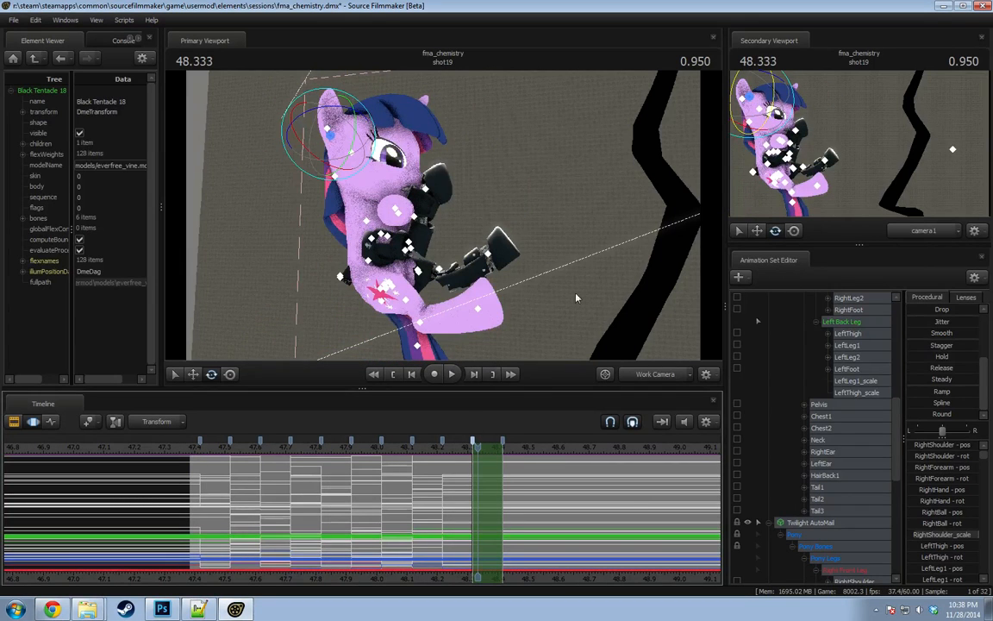
Select Twilight Body's Pelvis at 48.333 and lock Chest1 so the upper body holds its place.
left_click_drag(576, 298, 443, 220)
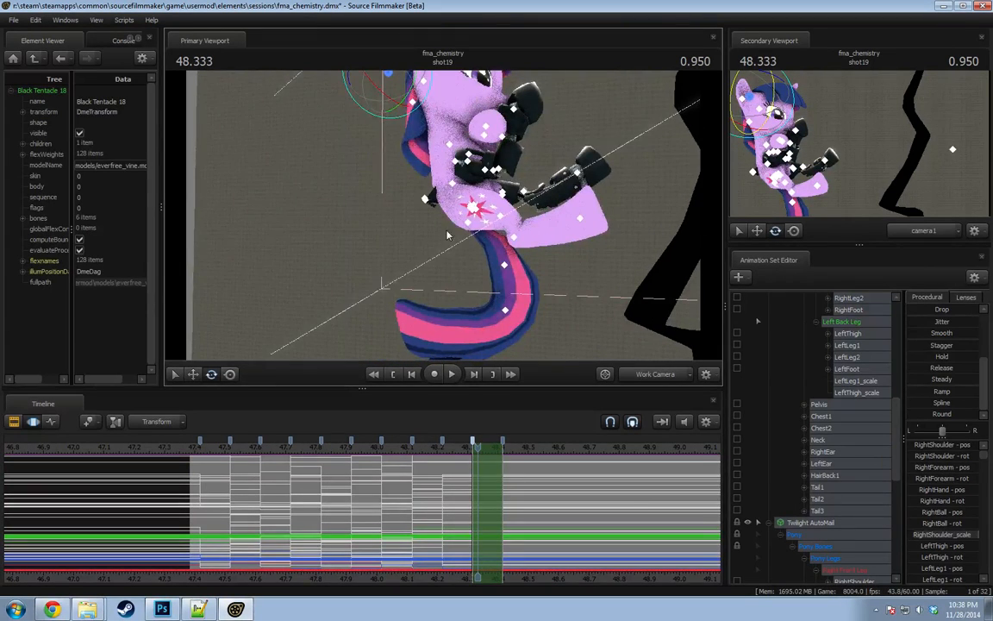
left_click(457, 167)
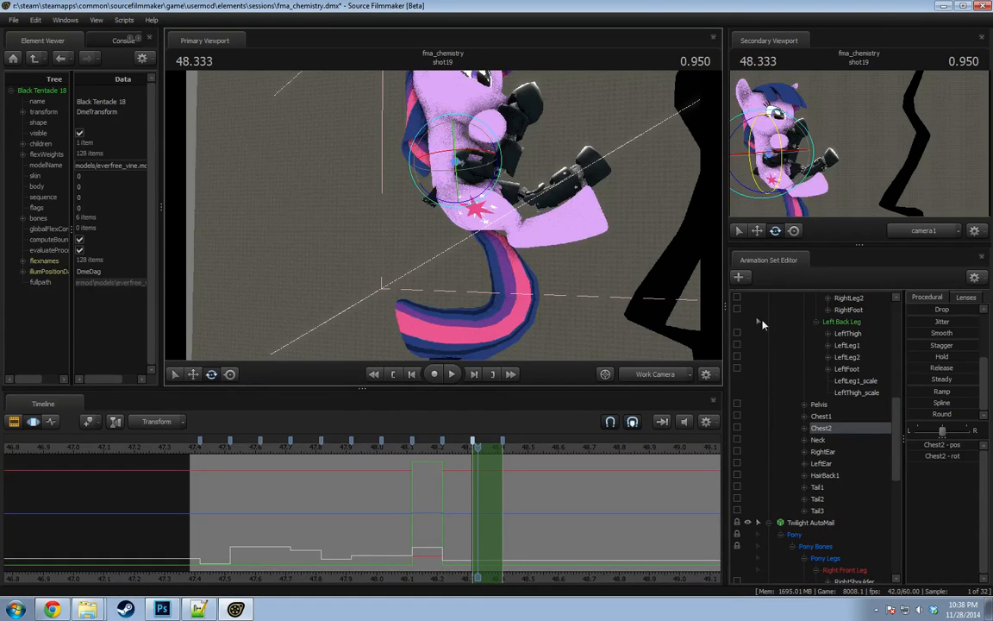
left_click(815, 404)
scroll(794, 412, "up", 1)
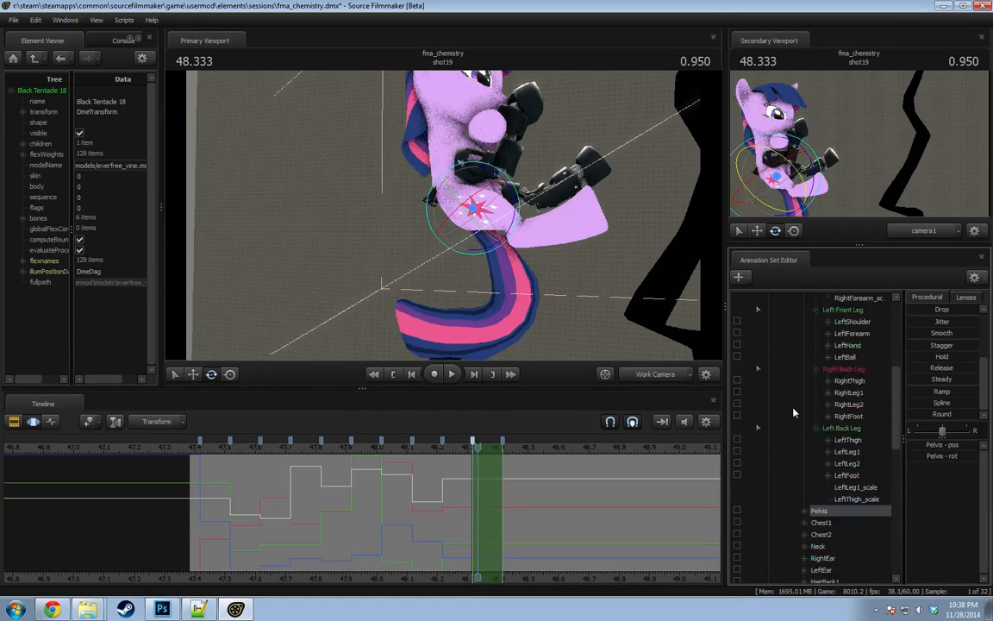
scroll(795, 412, "down", 1)
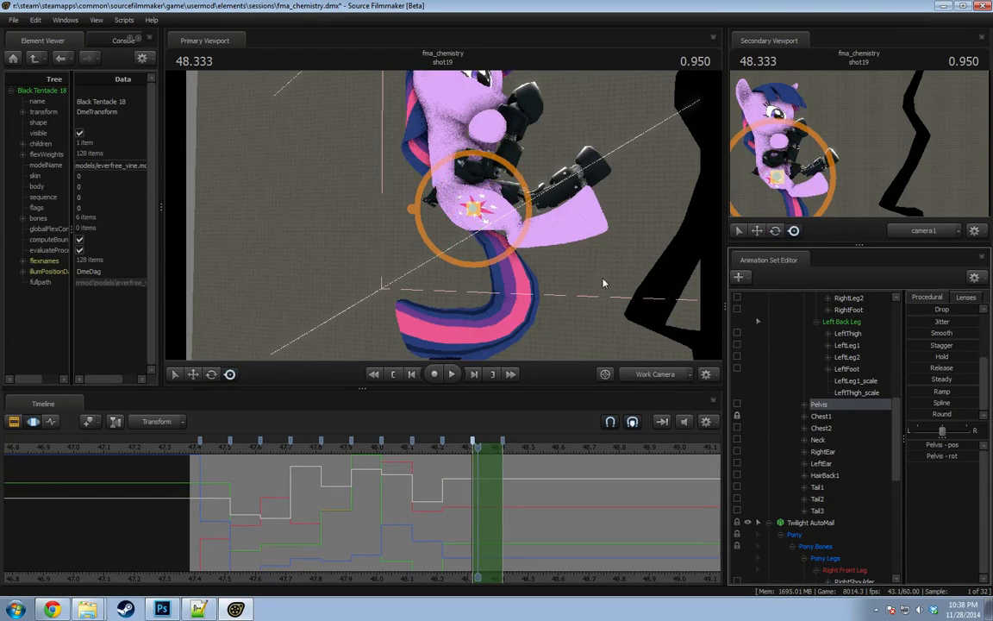
Offset the Pelvis pivot and rotate the Pelvis at 48.333 so the hips and hind legs swing downward.
left_click_drag(588, 285, 517, 259, "alt")
key("w")
left_click_drag(477, 217, 485, 254, "alt")
key("r")
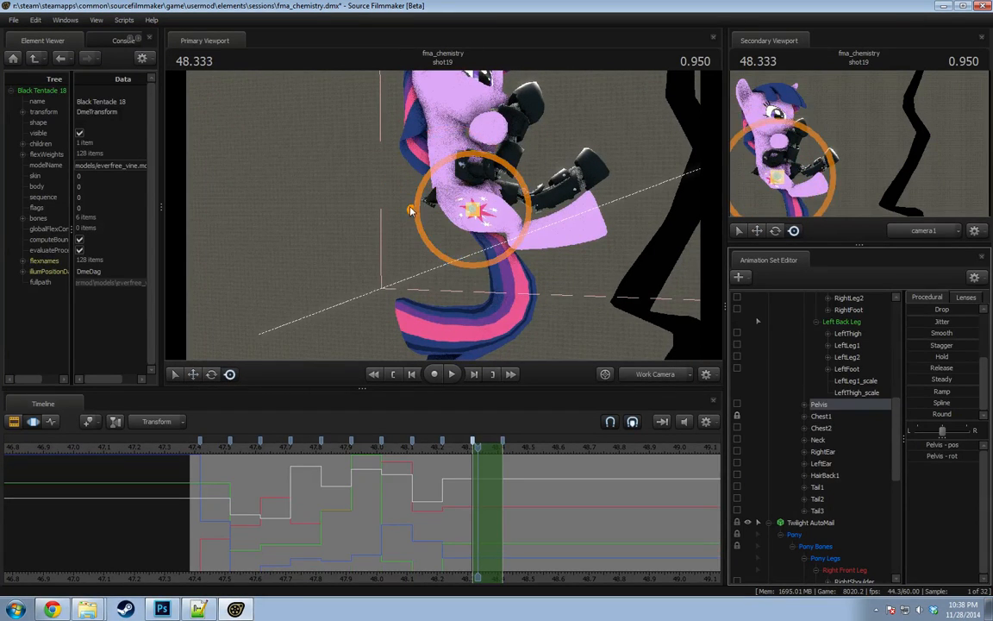
left_click_drag(472, 210, 451, 179, "ctrl")
key("e")
left_click_drag(480, 267, 519, 212, "alt")
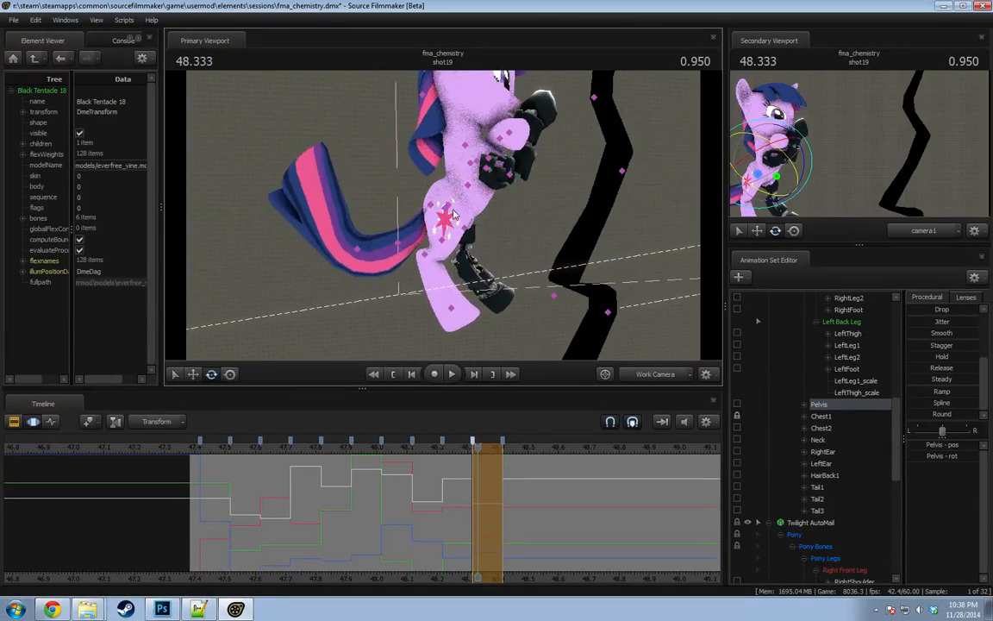
Rotate LeftThigh on both Twilight Body and AutoMail at 48.333, and bend AutoMail's LeftLeg1 so the leg folds backward.
left_click(849, 441)
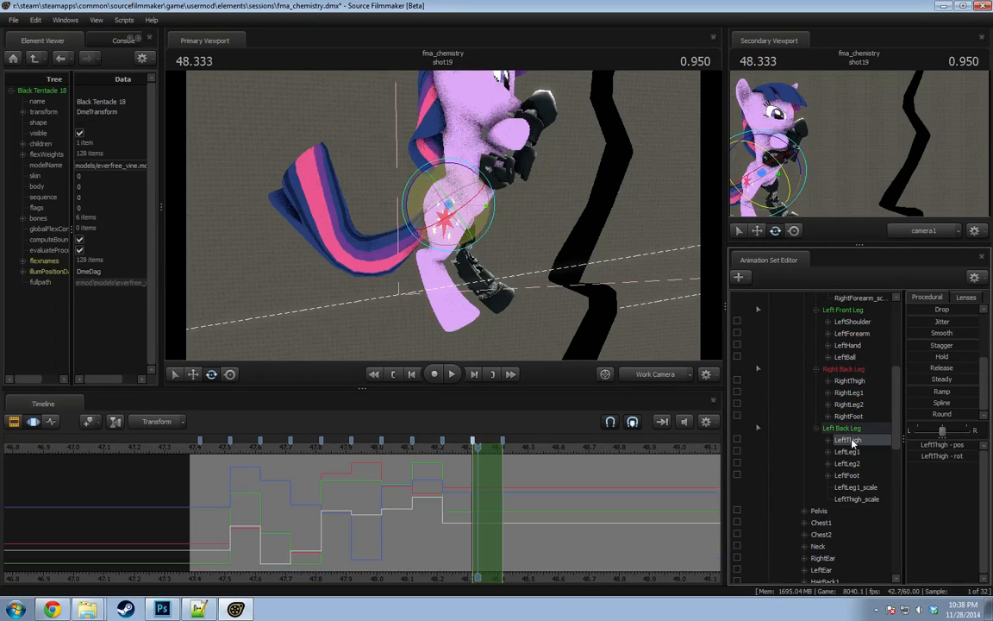
scroll(818, 499, "down", 7)
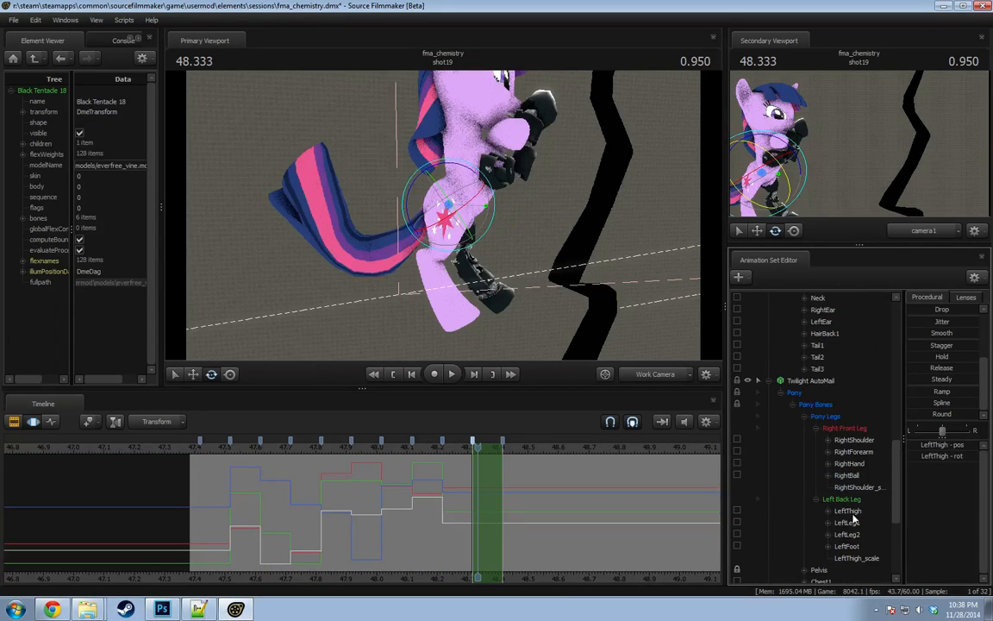
left_click(852, 514, "ctrl")
left_click_drag(509, 288, 482, 286, "alt")
left_click_drag(472, 175, 456, 239)
left_click(849, 523)
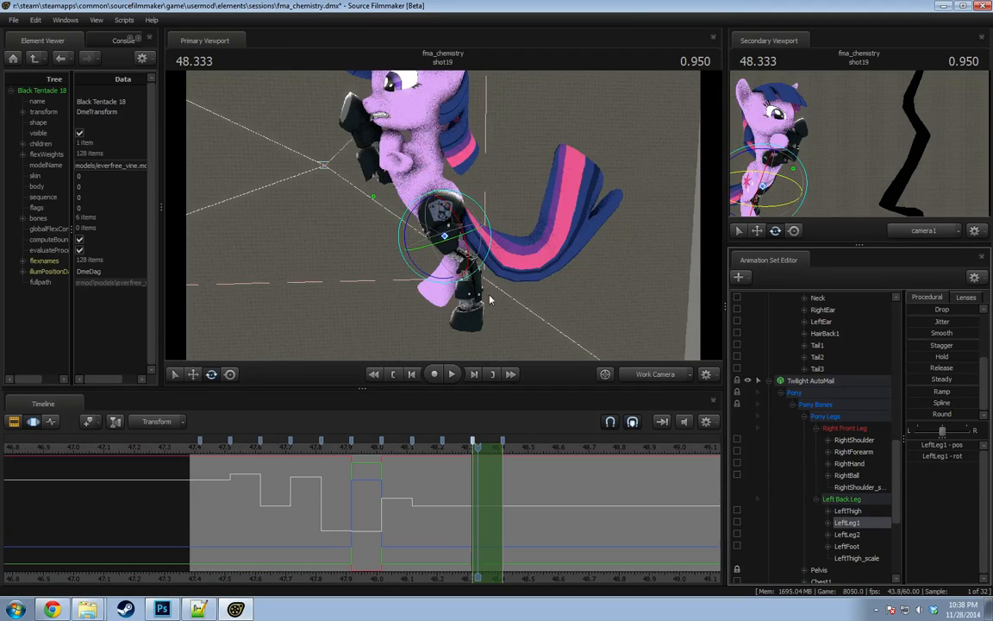
left_click_drag(440, 231, 539, 228, "alt")
left_click_drag(437, 226, 558, 267, "alt")
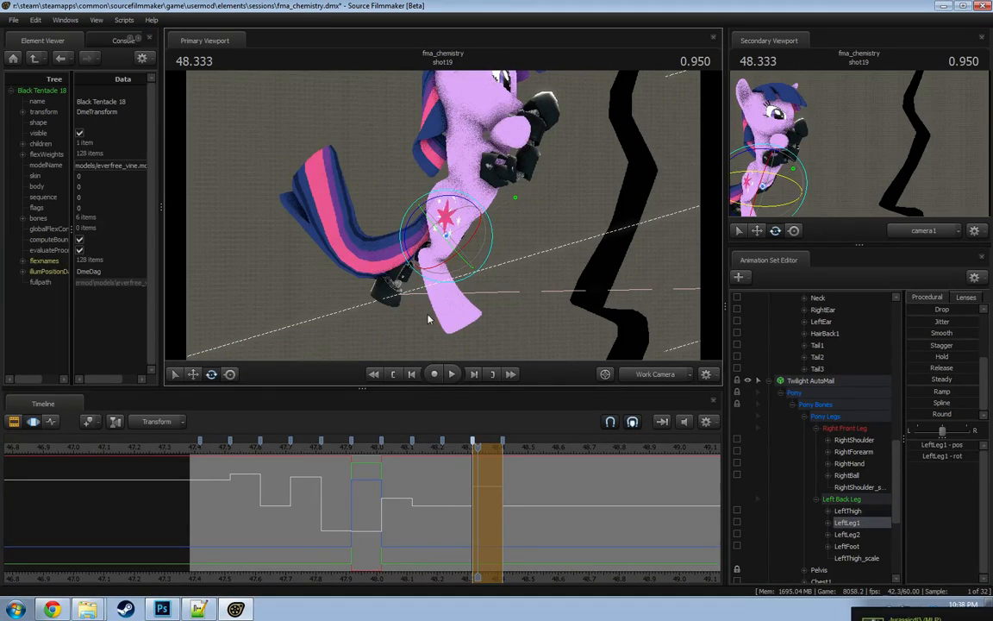
Rotate Twilight Body's tail starting from Tail1 to reshape its curl, and check the neighbouring frames around 48.333.
left_click(438, 205)
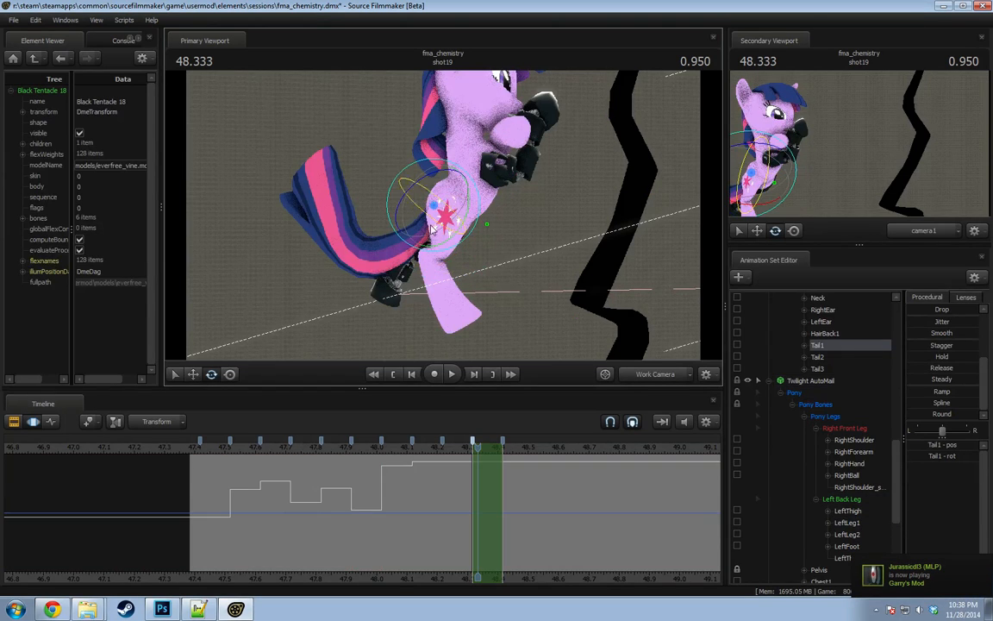
middle_click_drag(454, 528, 446, 504)
left_click_drag(485, 224, 384, 356)
left_click(452, 252)
left_click(418, 272, "ctrl")
left_click_drag(402, 482, 482, 449)
key("Return")
key("ctrl+Right")
Rotate Tail1 within the new time selection to swing the tail down behind the hind legs, and play the pose back.
left_click(440, 200)
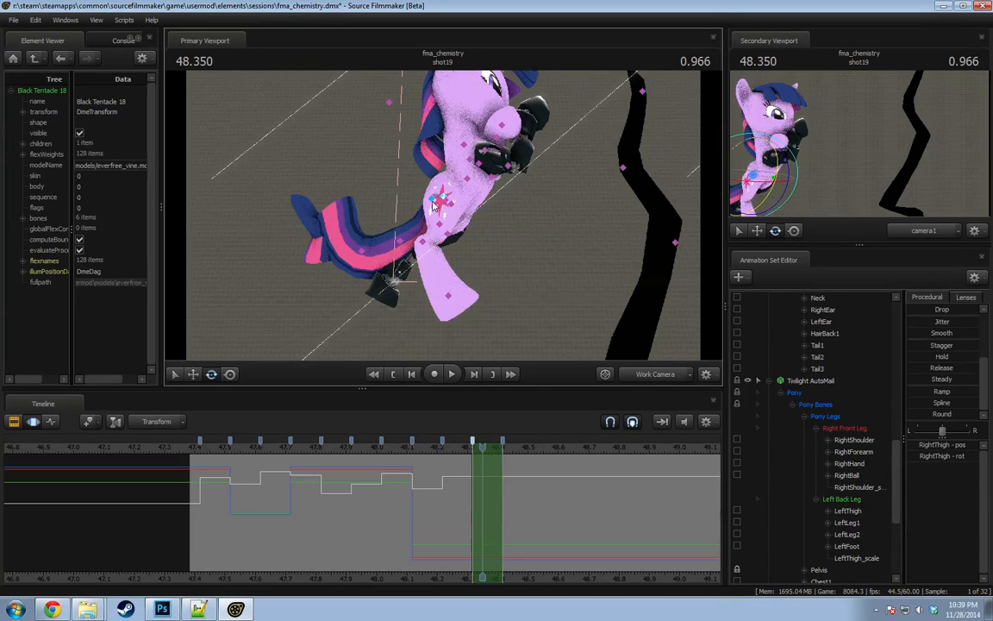
left_click_drag(486, 262, 420, 265)
mouse_move(465, 454)
left_mouse_down()
mouse_move(459, 449)
mouse_move(477, 448)
left_mouse_up()
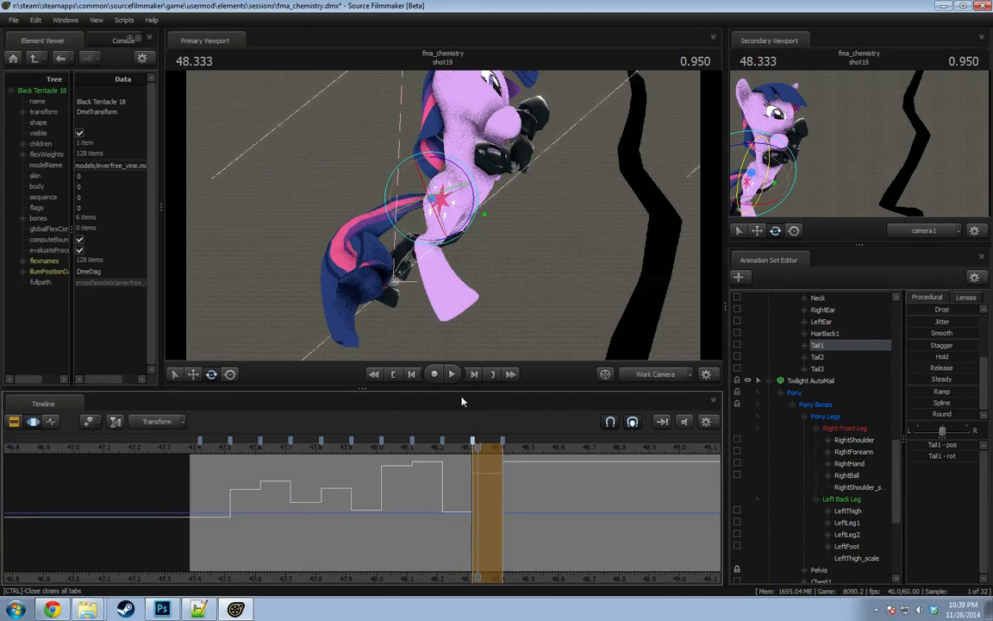
left_click(456, 374)
left_click(456, 374)
left_click(457, 448)
key("space")
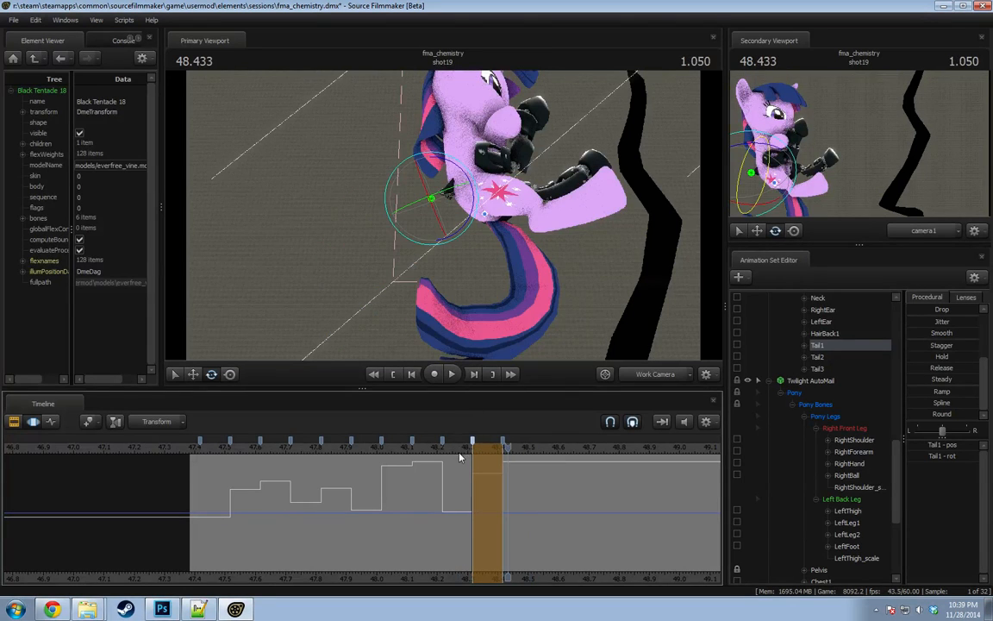
Rotate Twilight Body's tail bones, including Tail2, at 48.316 to sweep the tail forward under the hips, and scrub to 48.333.
left_click(473, 449)
mouse_move(472, 250)
left_mouse_down("alt")
mouse_move(424, 226)
mouse_move(460, 229)
mouse_move(445, 222)
mouse_move(434, 192)
mouse_move(449, 216)
mouse_move(438, 234)
left_mouse_up("alt")
key("ctrl")
left_click(422, 215, "ctrl")
left_click_drag(438, 234, 470, 248, "alt")
key("ctrl")
left_click(448, 253, "ctrl")
mouse_move(470, 248)
left_mouse_down()
mouse_move(486, 213)
mouse_move(485, 252)
left_mouse_up()
left_click(473, 221, "ctrl")
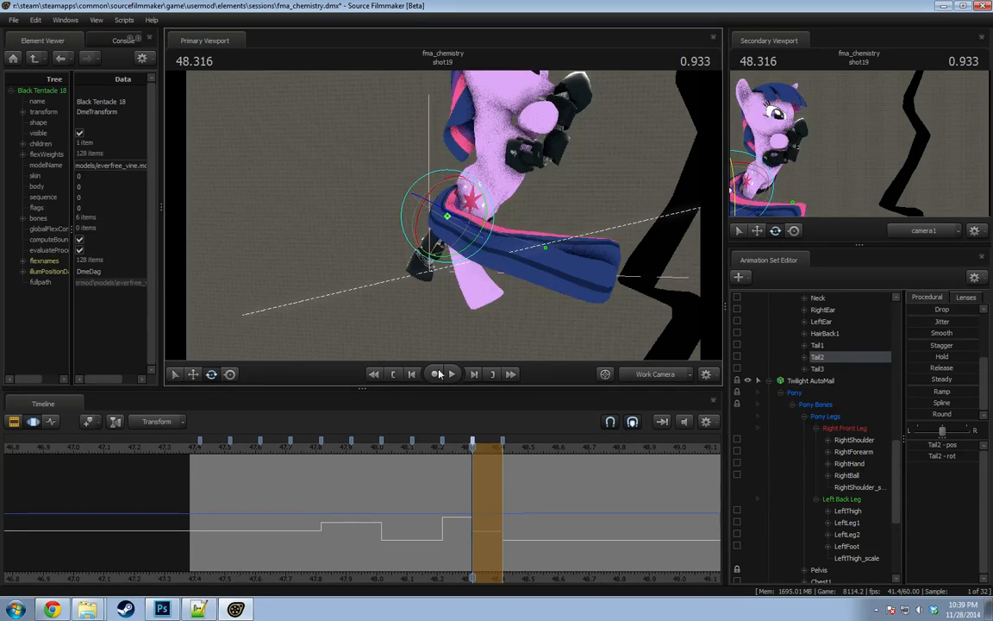
left_click_drag(424, 458, 480, 450)
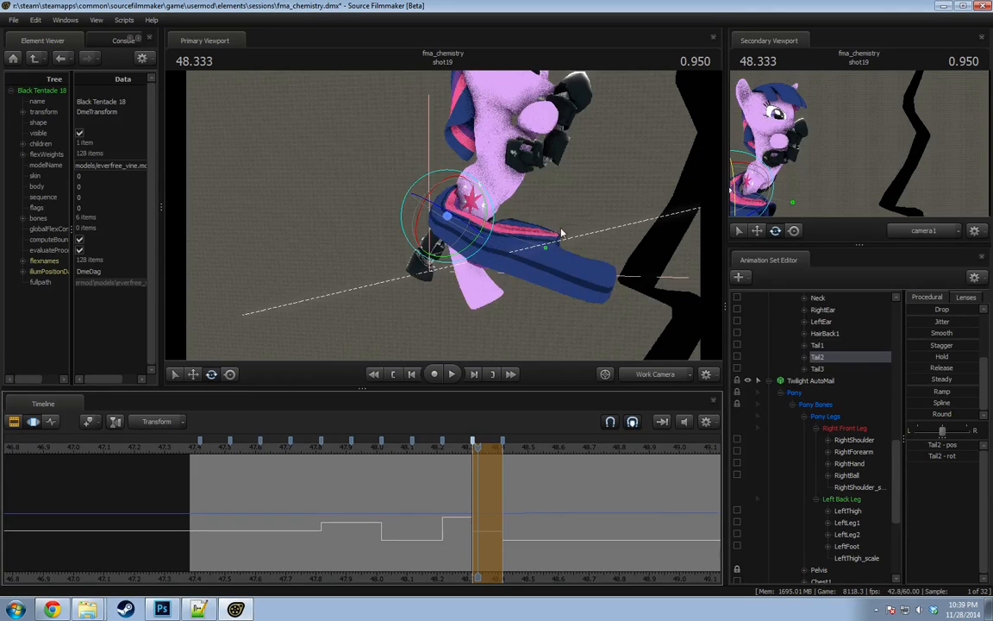
Try to rotate Twilight Body's RightLeg2 at 48.333 to adjust the extended hind leg.
left_click_drag(560, 232, 560, 185)
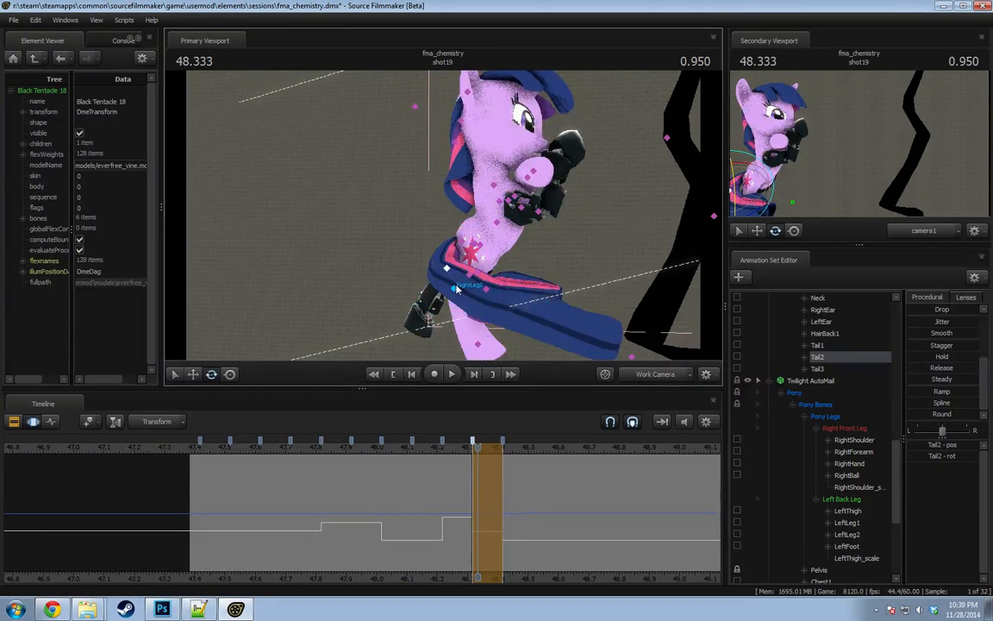
left_click_drag(457, 288, 454, 207, "alt")
left_click(422, 265, "ctrl")
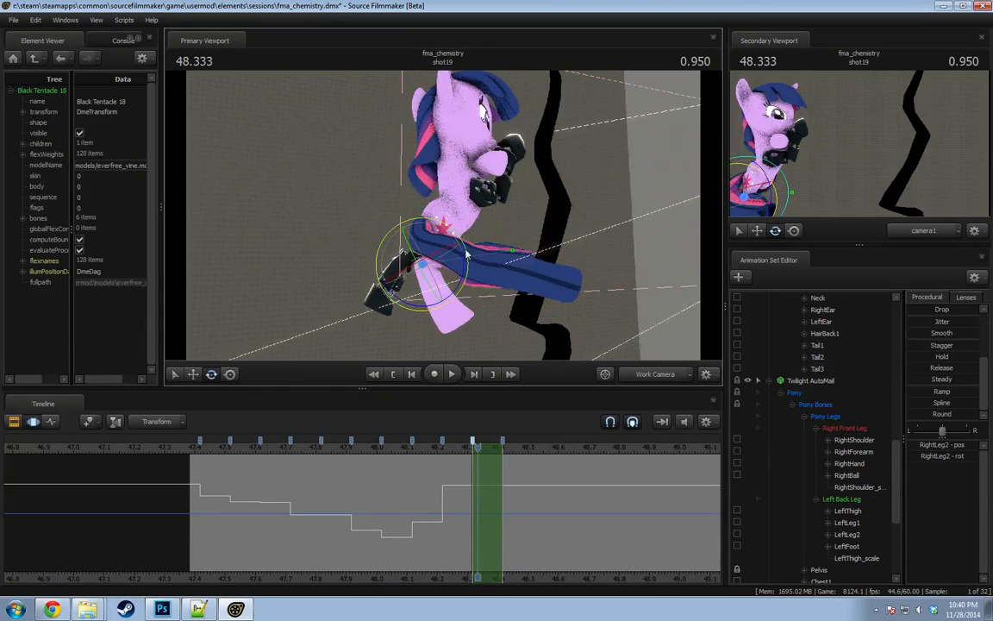
mouse_move(465, 253)
left_mouse_down()
mouse_move(485, 262)
mouse_move(474, 259)
left_mouse_up()
left_click_drag(394, 488, 478, 496)
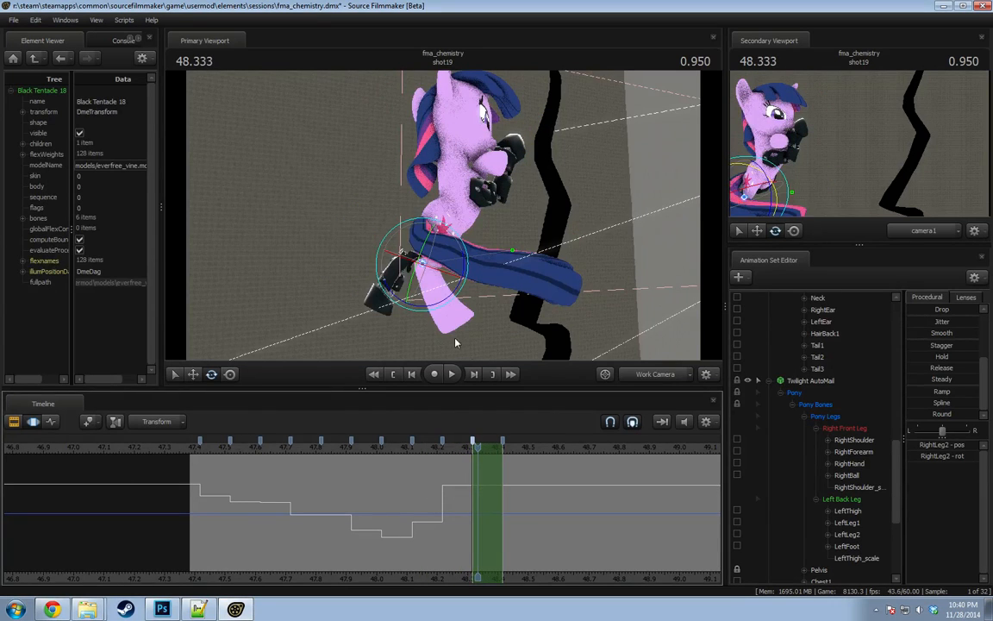
Try to rotate the torso through Chest1 and Chest2 at 48.333.
left_click(457, 205)
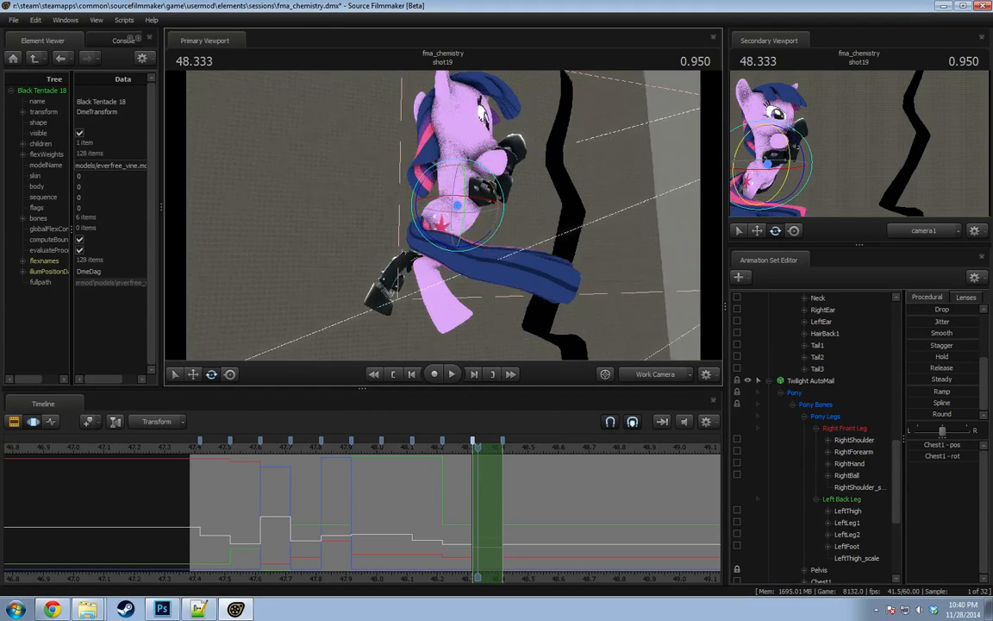
left_click_drag(457, 205, 409, 205, "alt")
left_click(460, 186, "ctrl")
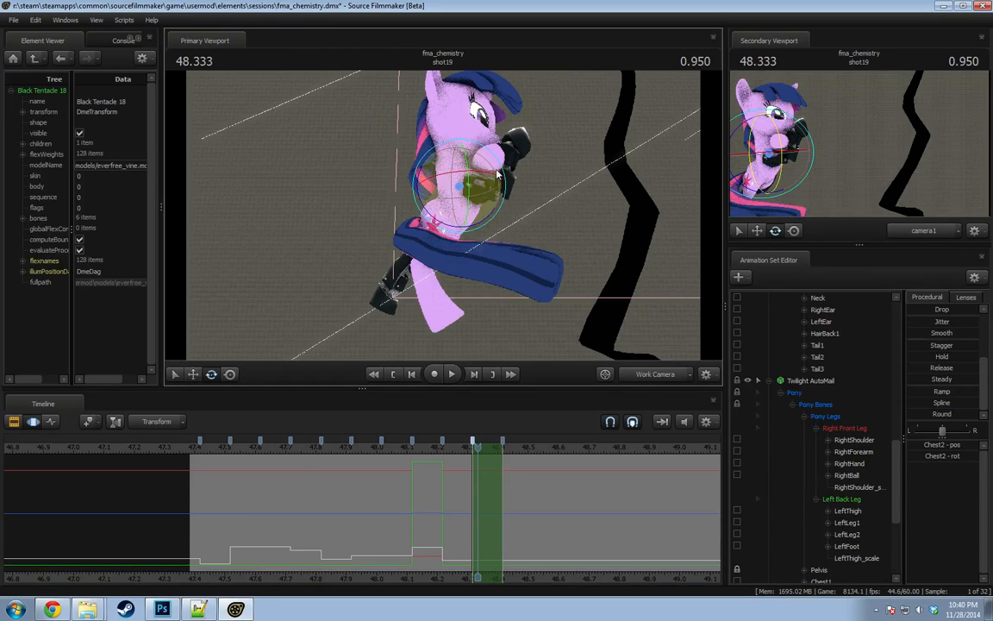
left_click_drag(497, 175, 483, 322)
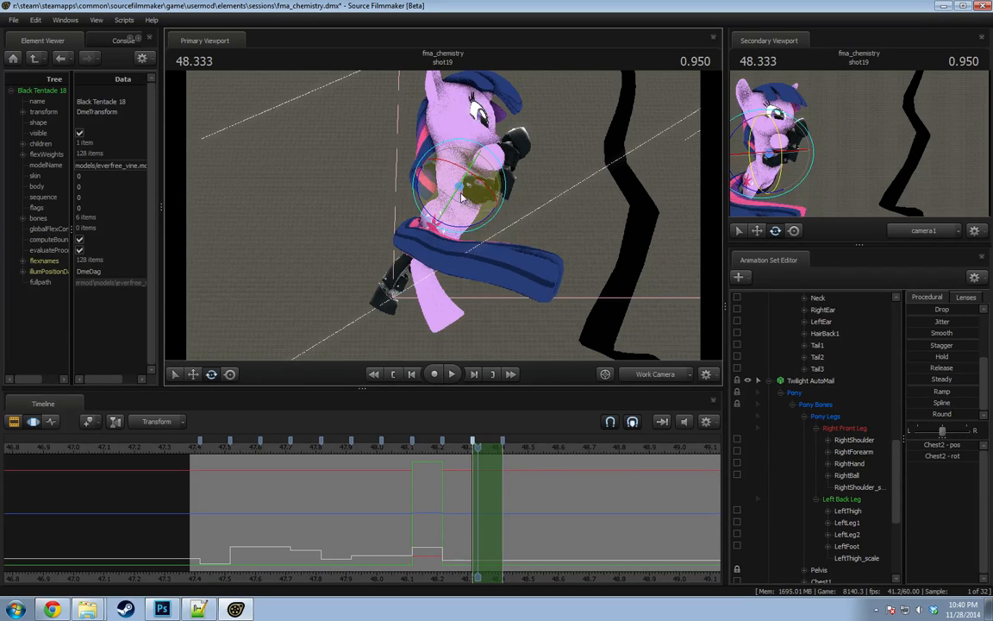
left_click_drag(464, 220, 444, 219, "alt")
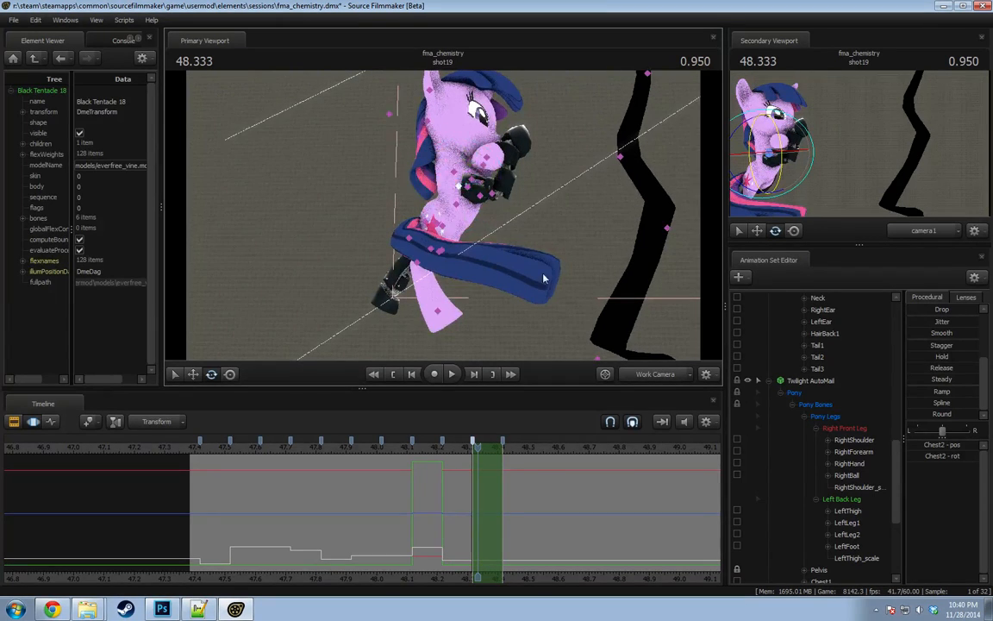
Rotate RightShoulder on both Twilight Body and AutoMail at 48.333 so the metal foreleg swings down and forward.
left_click(854, 440)
scroll(853, 446, "up", 7)
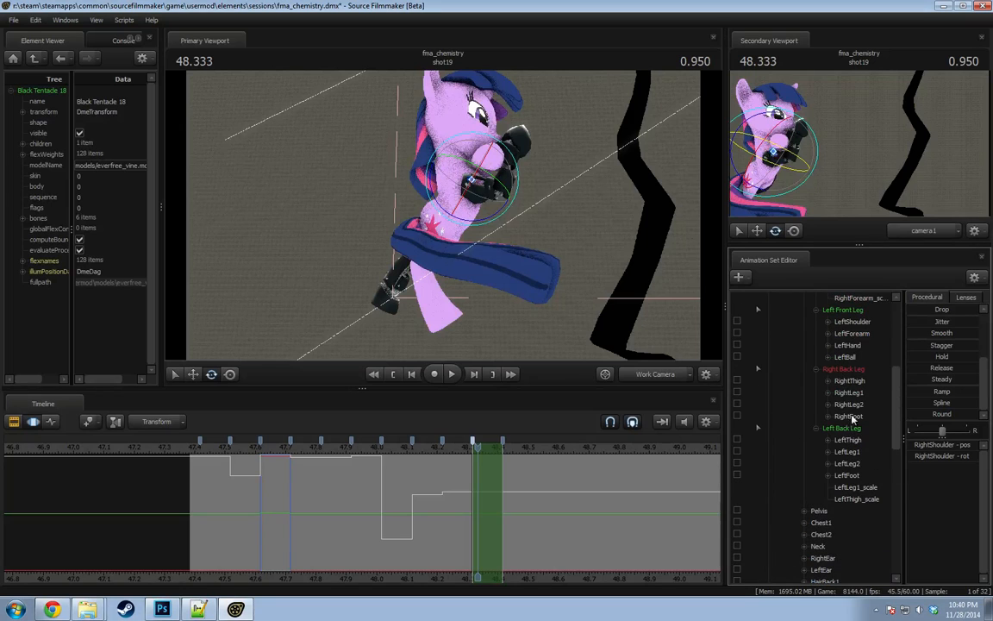
scroll(853, 326, "up", 4)
left_click(858, 392, "ctrl")
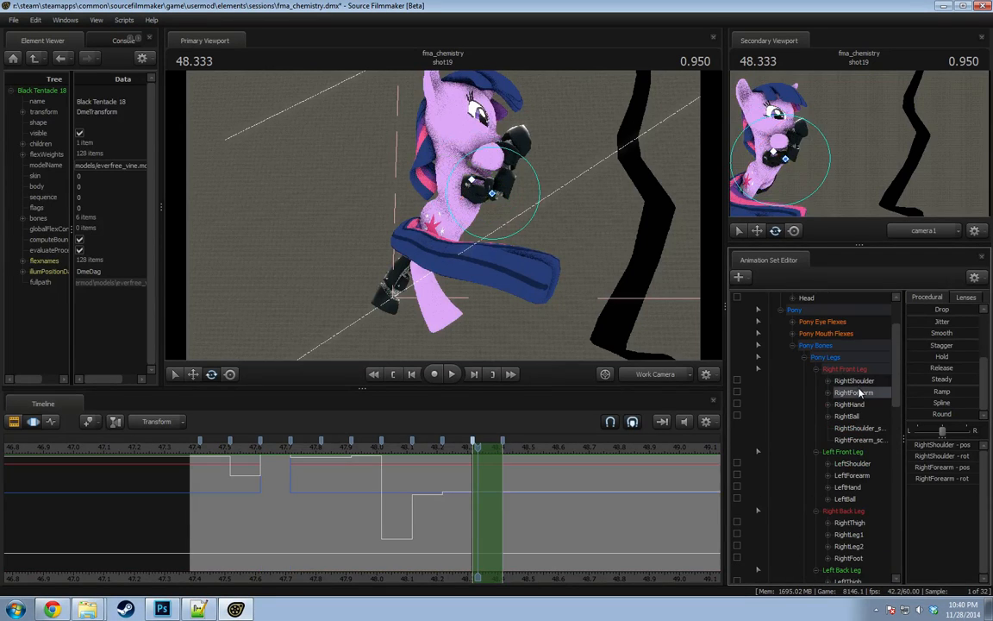
left_click(849, 383, "ctrl")
left_click(850, 391, "ctrl")
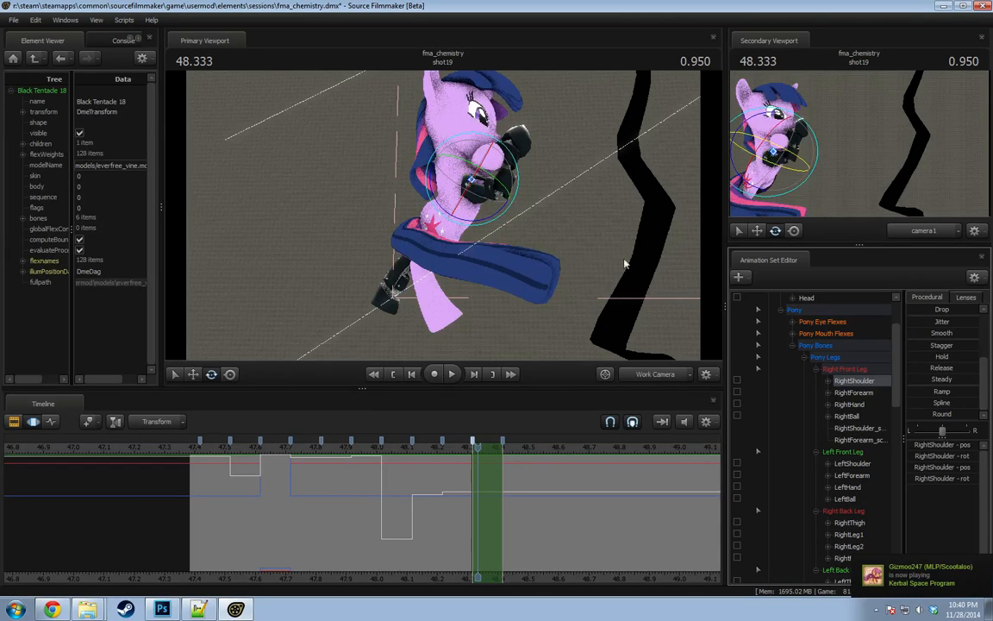
left_click_drag(625, 264, 526, 237, "alt")
left_click_drag(477, 185, 464, 203)
left_click_drag(319, 207, 421, 160, "alt")
left_click_drag(416, 157, 345, 160, "alt")
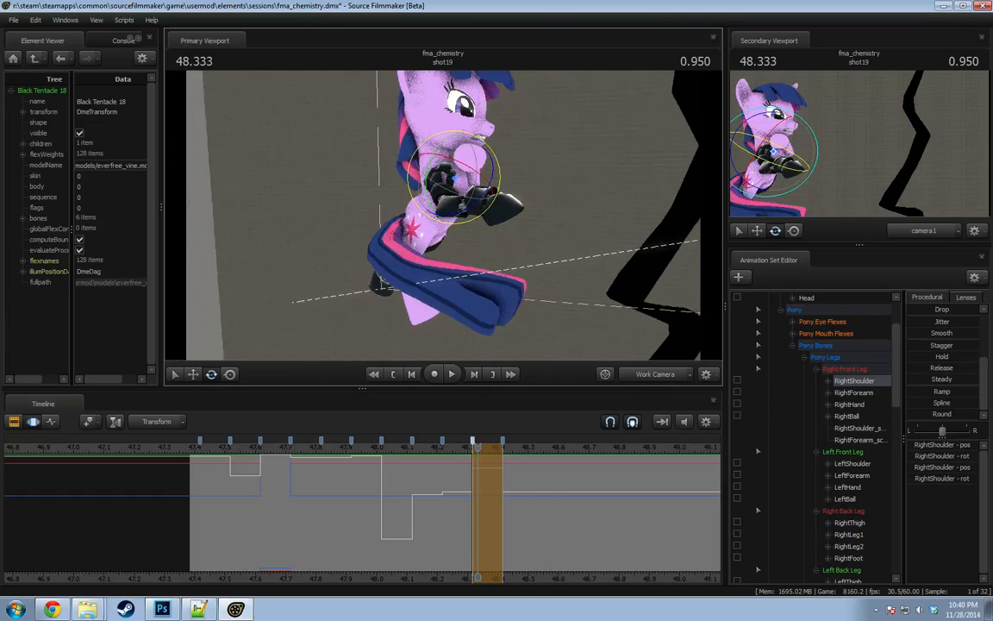
left_click_drag(456, 205, 401, 231, "alt")
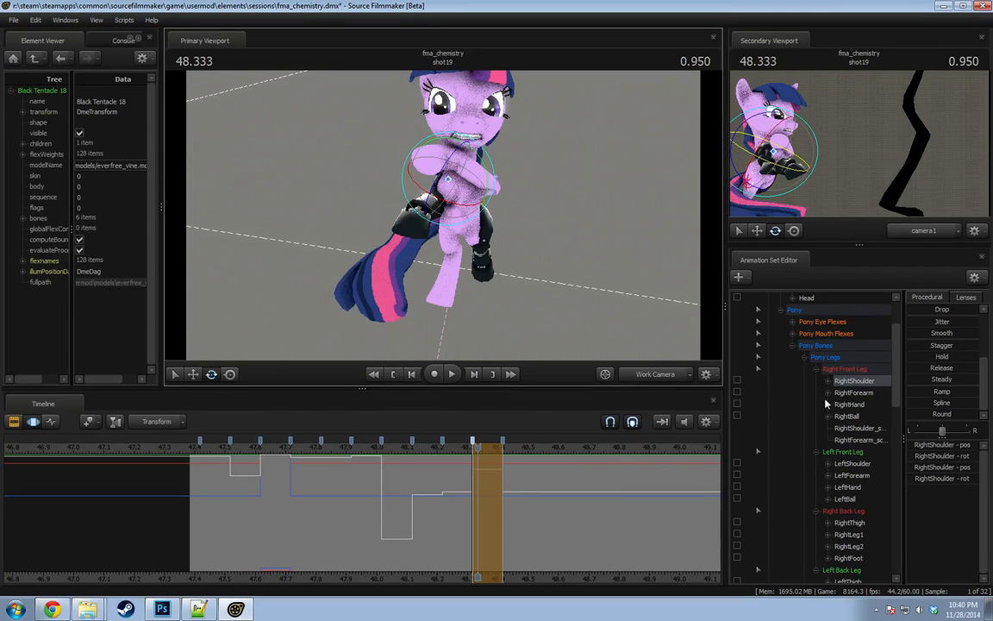
Apply the Playhead preset to Twilight Body's Left Front Leg using its pose at 49.216, and return to 48.383.
left_click(856, 454)
scroll(677, 454, "down", 2)
left_click(625, 450)
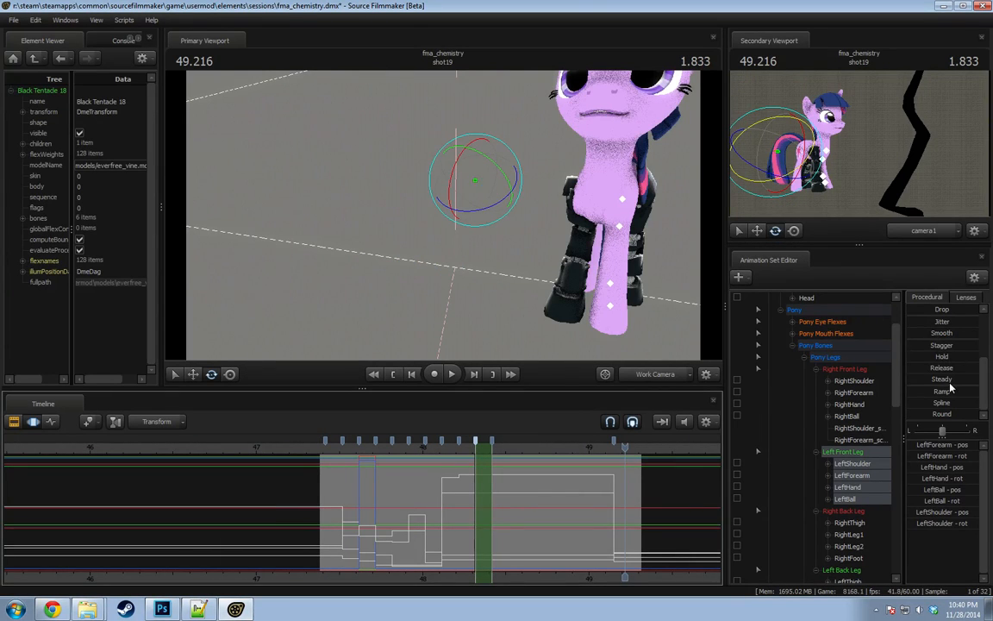
scroll(949, 389, "up", 3)
left_click_drag(933, 358, 978, 357)
left_click_drag(617, 446, 486, 446)
Rotate LeftShoulder to angle Twilight Body's left foreleg, and compare the frames between 48.250 and 48.350.
left_click_drag(496, 207, 480, 223)
left_click(447, 199)
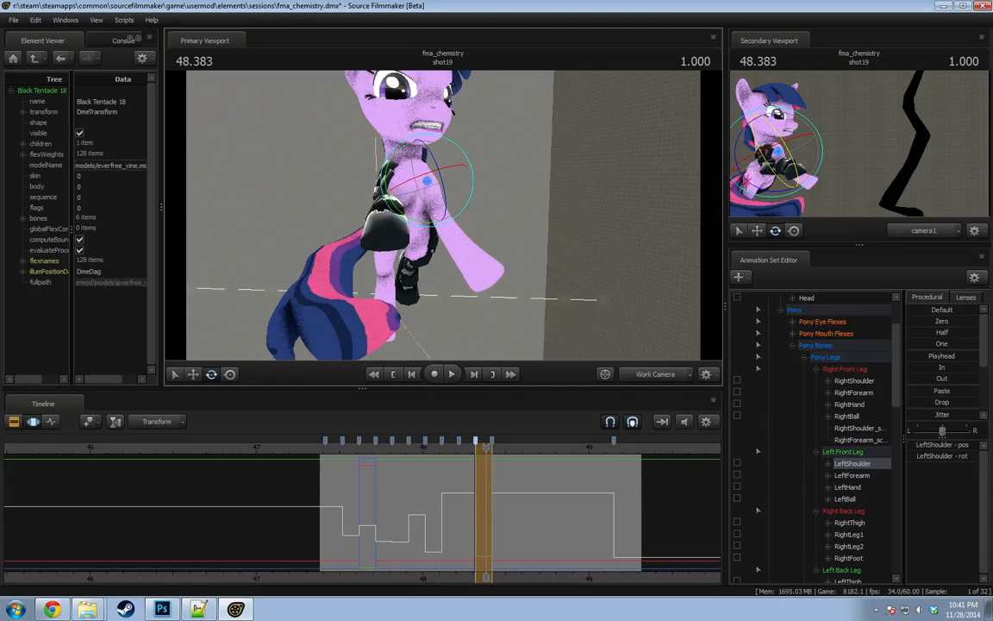
left_click_drag(385, 202, 440, 220, "alt")
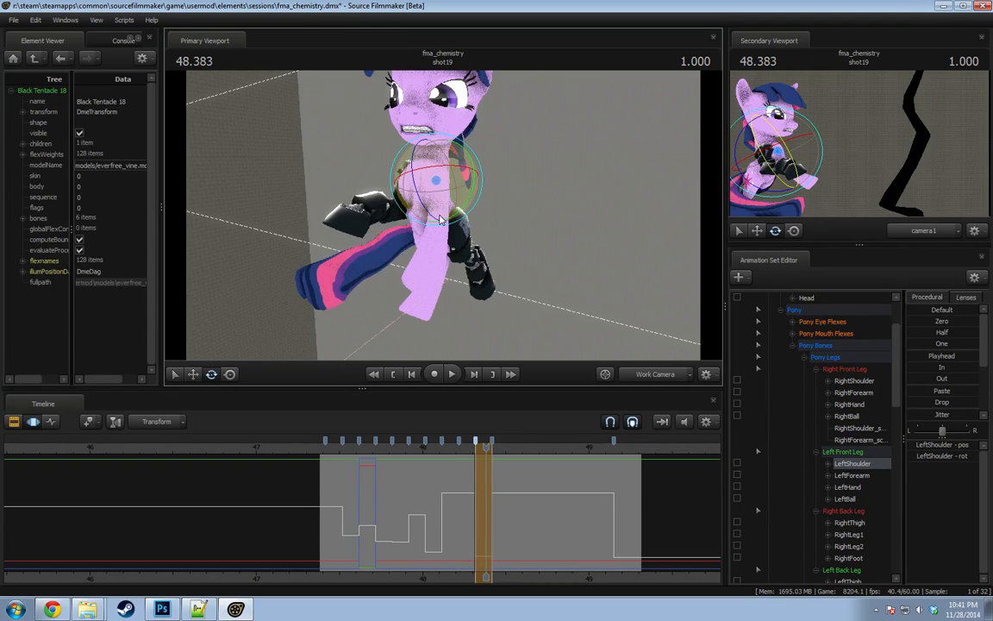
left_click(467, 449)
left_click_drag(485, 267, 494, 228, "alt")
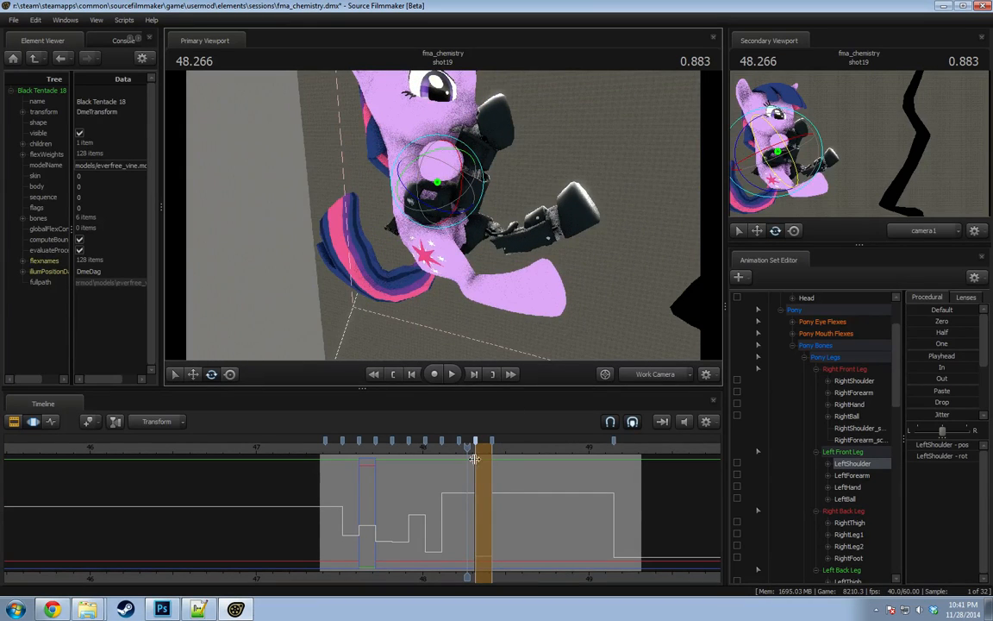
left_click_drag(468, 451, 466, 455)
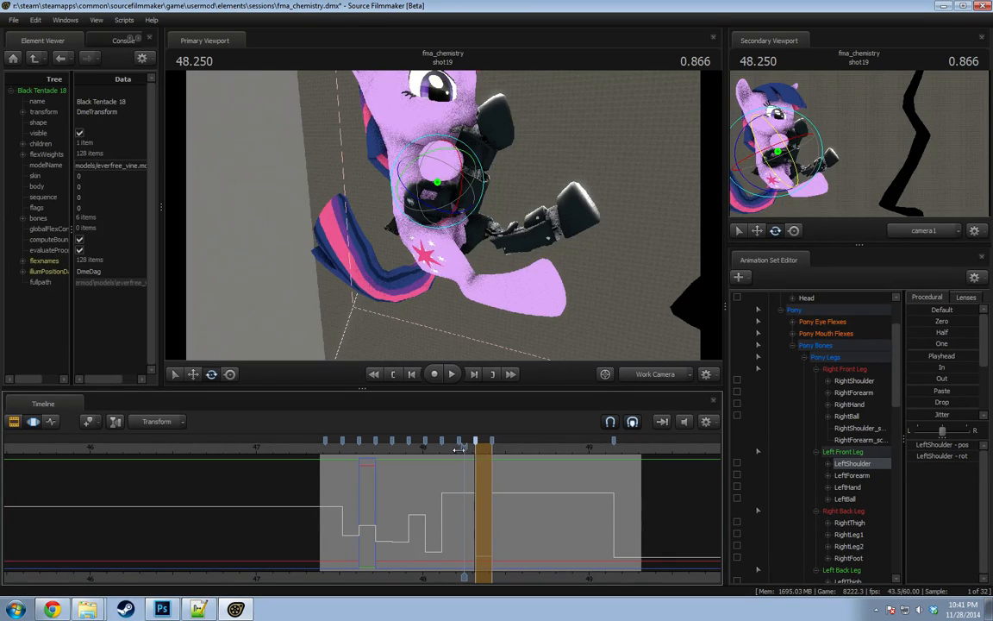
left_click_drag(459, 447, 468, 453)
mouse_move(468, 454)
left_mouse_down()
mouse_move(456, 454)
mouse_move(469, 452)
left_mouse_up()
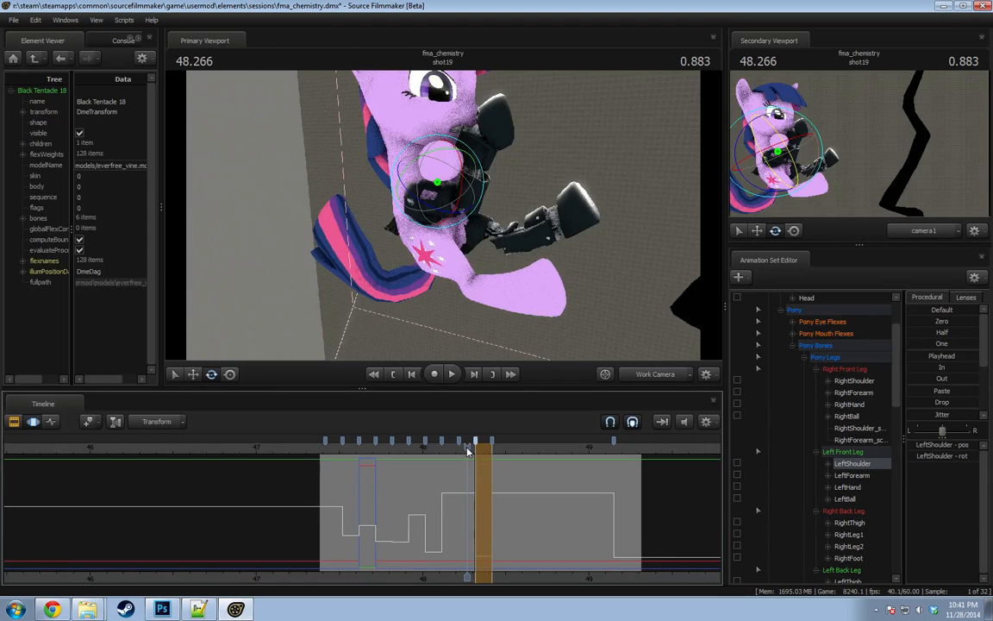
left_click_drag(467, 450, 481, 447)
Rotate Twilight Body's LeftShoulder to lower the raised left foreleg toward the metal foreleg, and check the pose at 48.333.
mouse_move(449, 226)
left_mouse_down("alt")
mouse_move(514, 215)
mouse_move(480, 207)
mouse_move(454, 222)
mouse_move(435, 157)
mouse_move(461, 235)
left_mouse_up("alt")
left_click(445, 214)
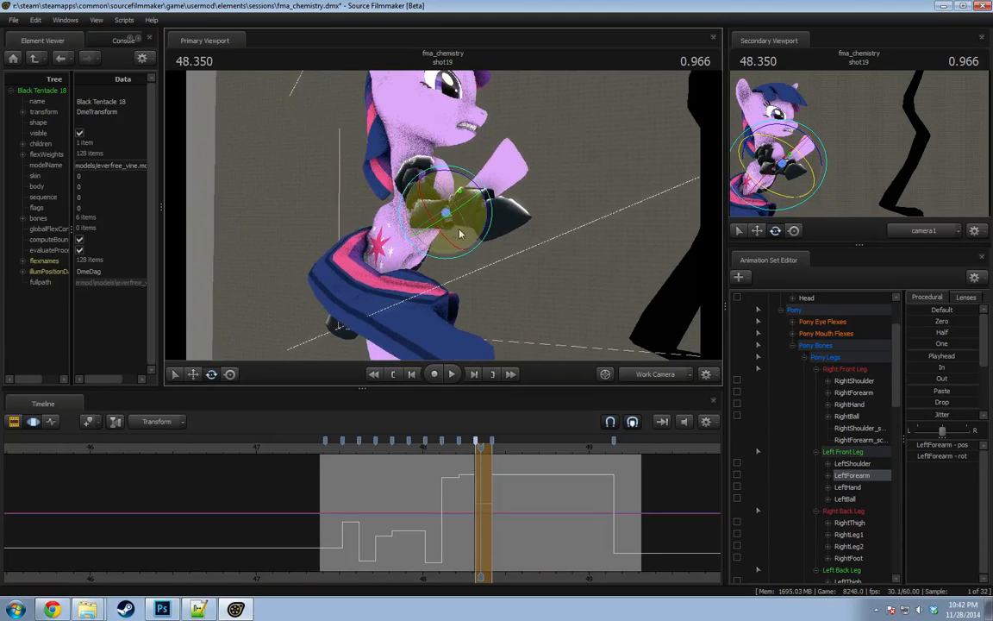
left_click(465, 182)
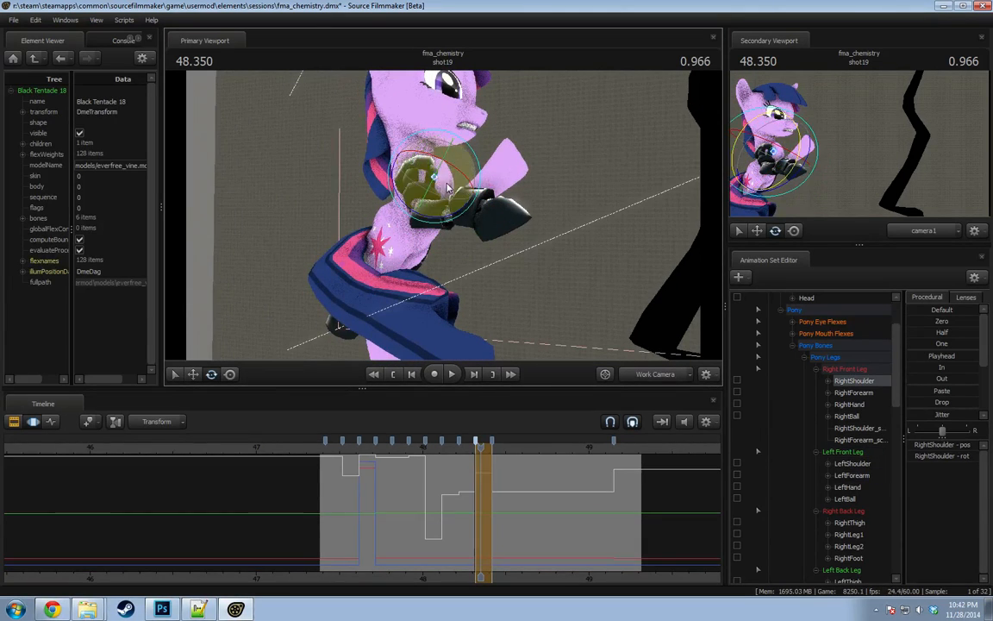
left_click(479, 206)
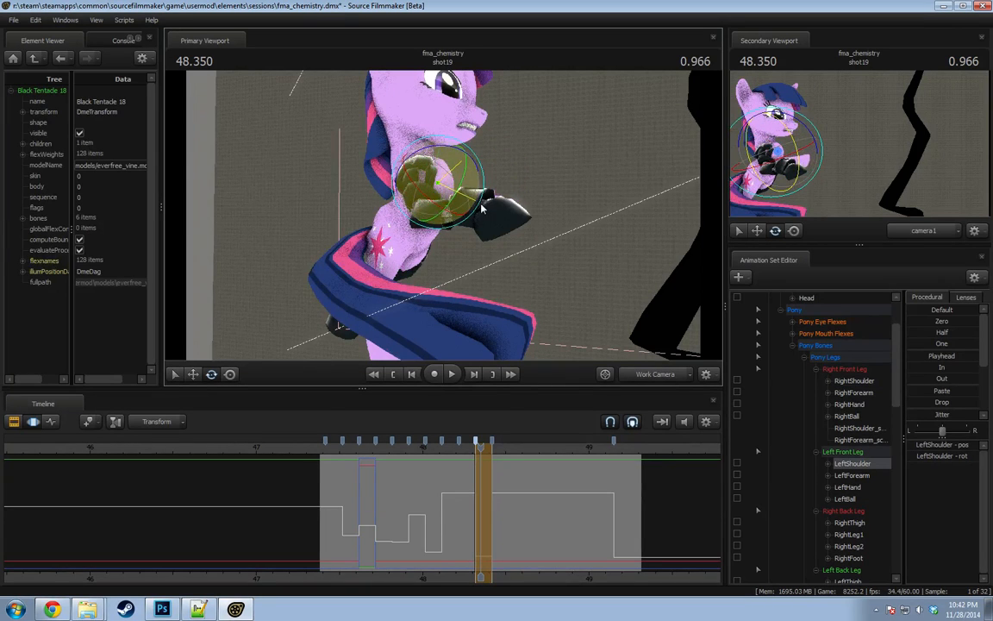
left_click_drag(481, 209, 519, 212, "alt")
mouse_move(483, 446)
left_mouse_down()
mouse_move(455, 447)
mouse_move(480, 454)
left_mouse_up()
key("space")
Try tilting the Neck back, and rotate Chest2 at 48.333 to lean the upper body and lower the forelegs.
left_click(417, 171)
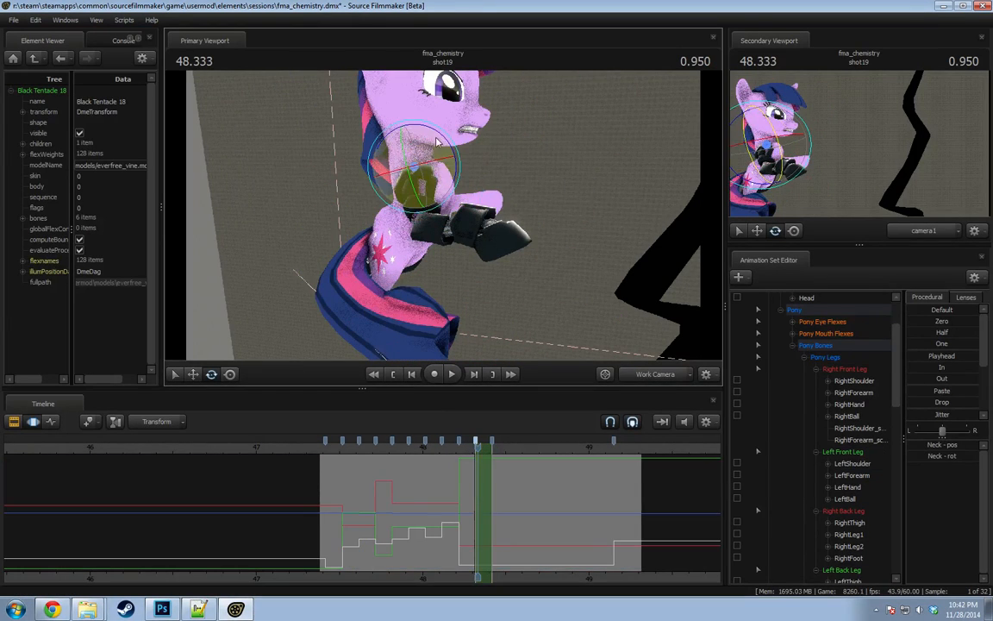
mouse_move(437, 140)
left_mouse_down()
mouse_move(413, 122)
mouse_move(422, 128)
left_mouse_up()
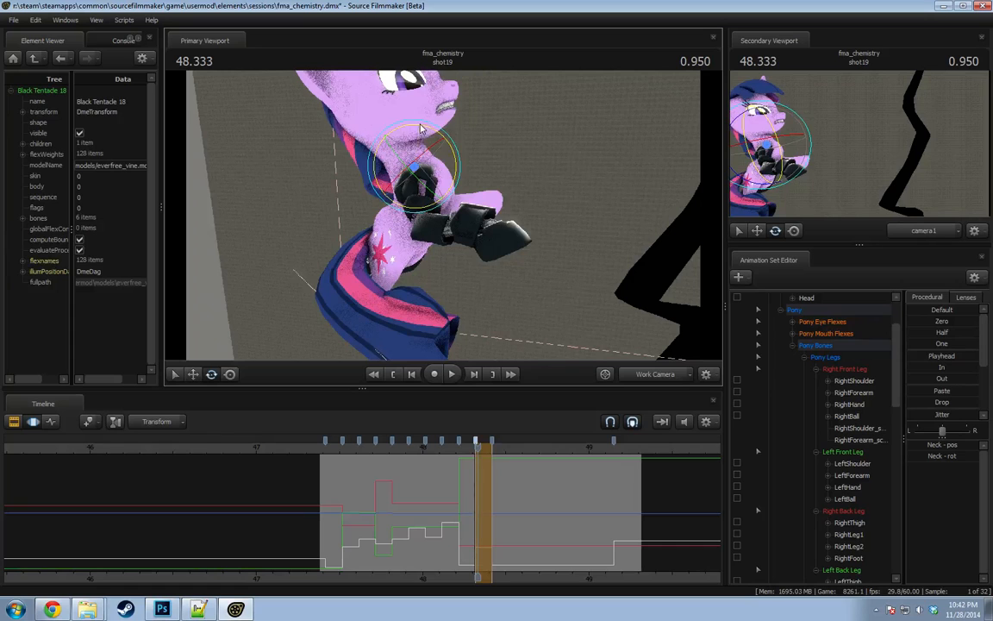
left_click(422, 188)
left_click_drag(460, 178, 462, 194)
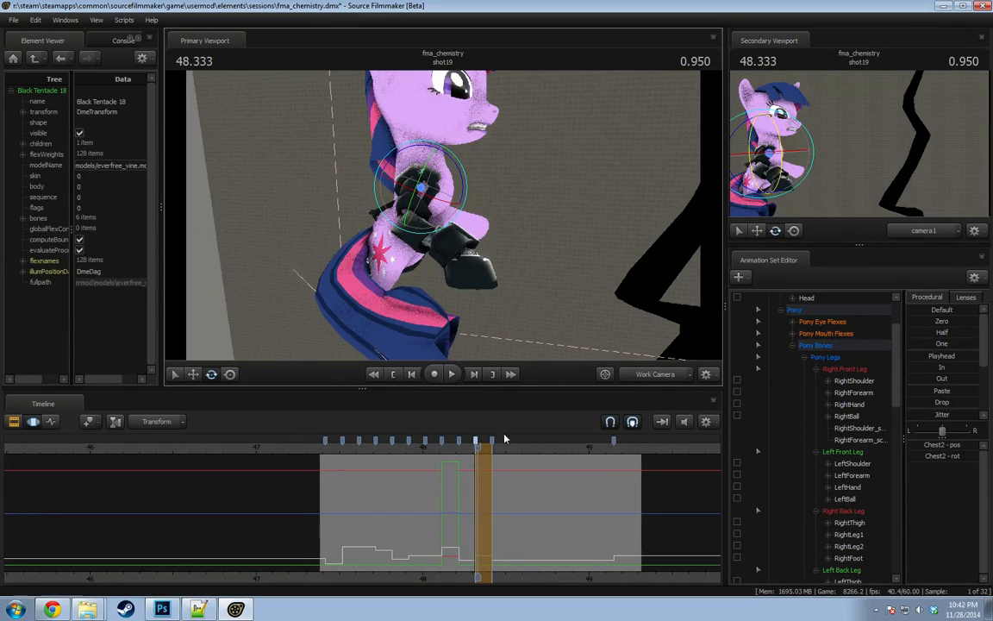
Select Twilight Body's LeftThigh at 48.333 and inspect the bones around the hips.
right_click_drag(483, 319, 414, 312)
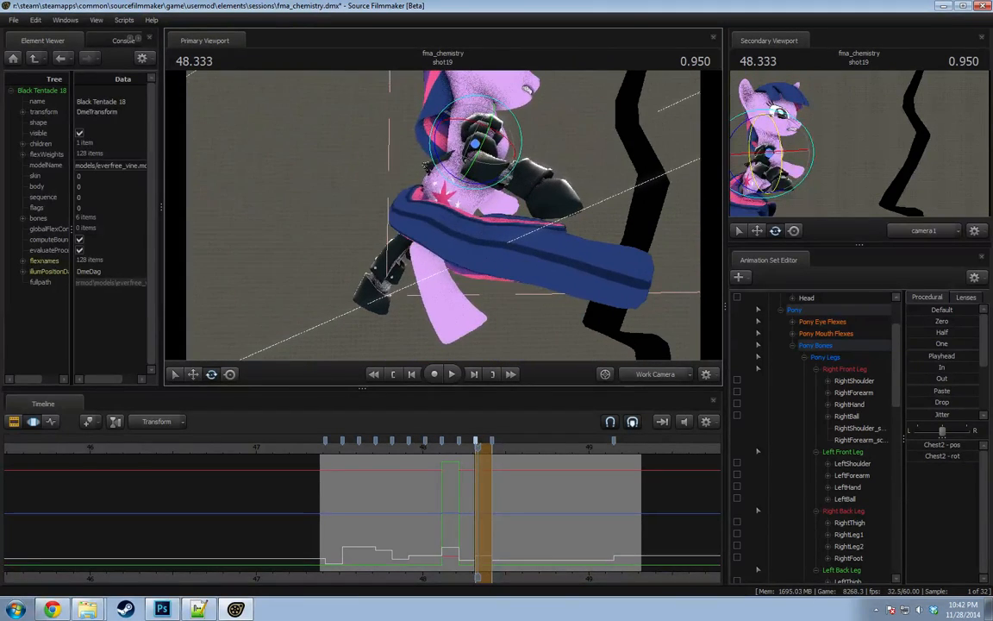
left_click(452, 202)
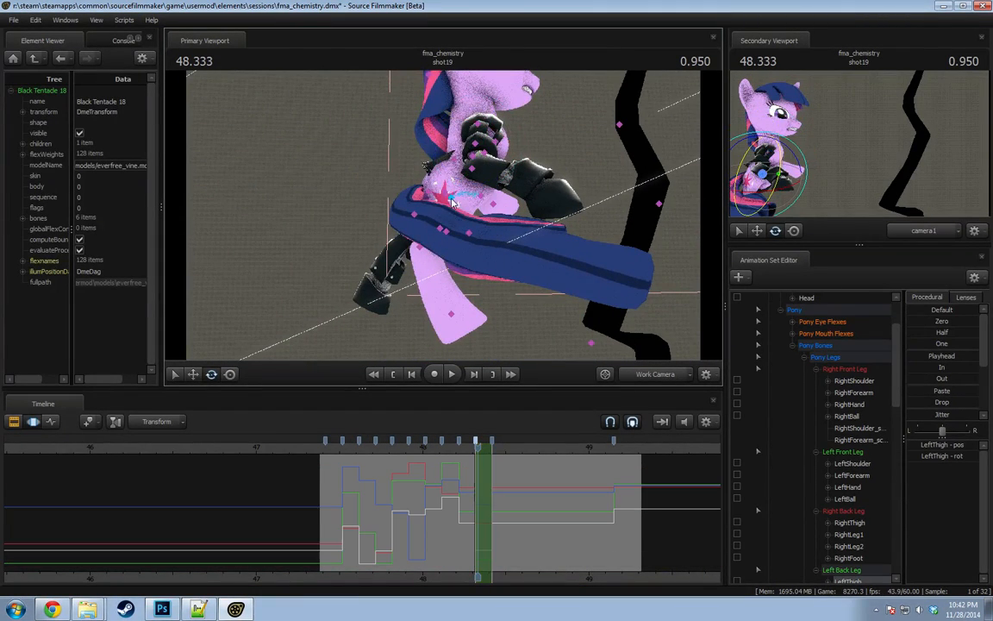
right_click_drag(504, 223, 443, 221)
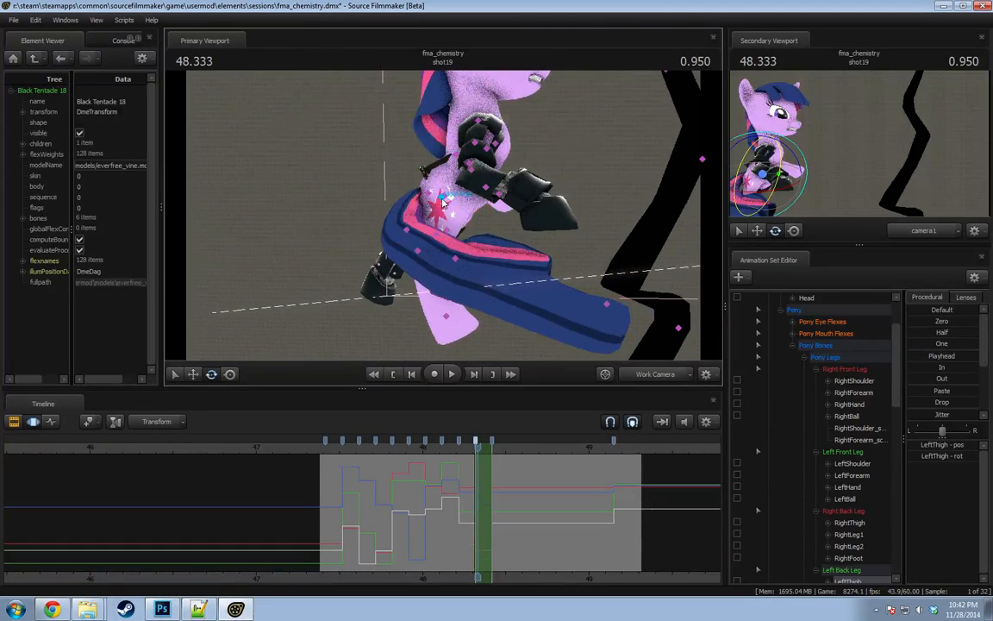
Rotate the pony's RightThigh bone slightly in the 48.333 s pose and check the RightLeg1 bone below it.
left_click(443, 202)
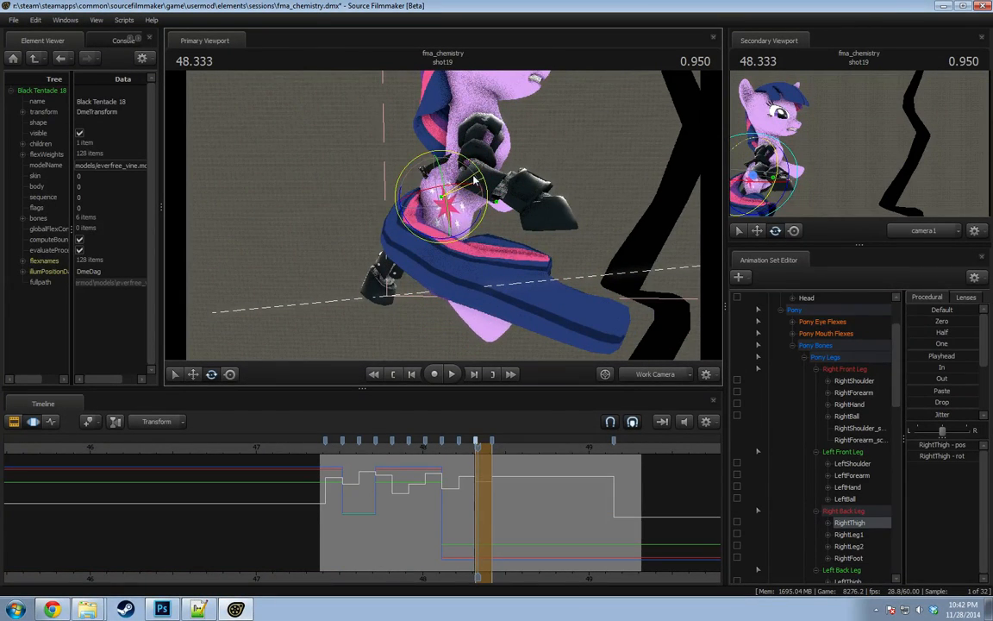
left_click_drag(474, 180, 471, 174)
left_click(457, 239)
right_click_drag(457, 238, 484, 207)
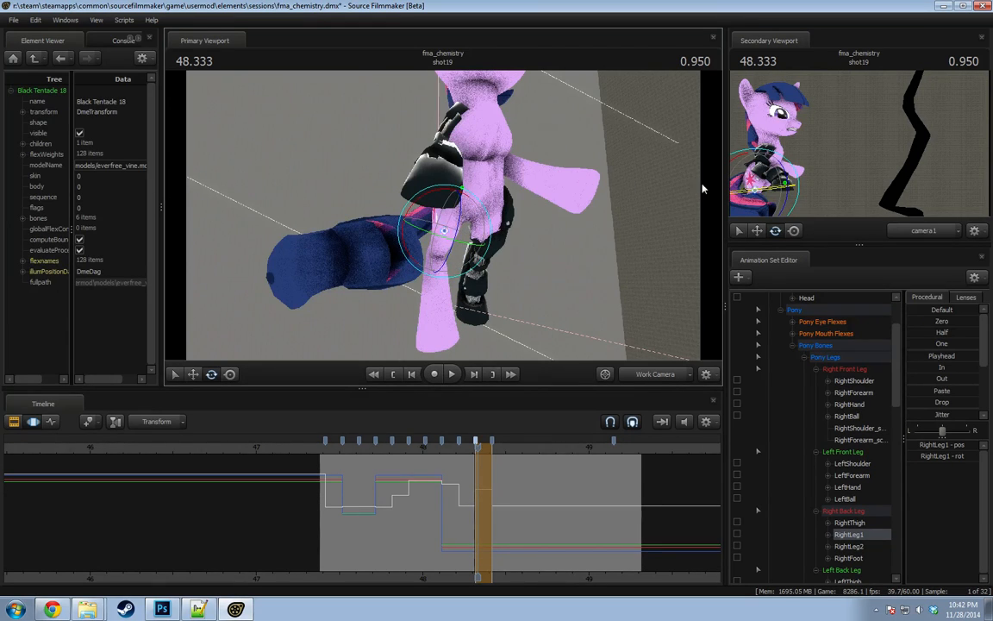
Refine the pony's right back leg pose at 48.333 s by rotating the RightThigh bone while checking the RightFoot position.
left_click_drag(711, 223, 437, 206, "alt")
left_click(435, 199)
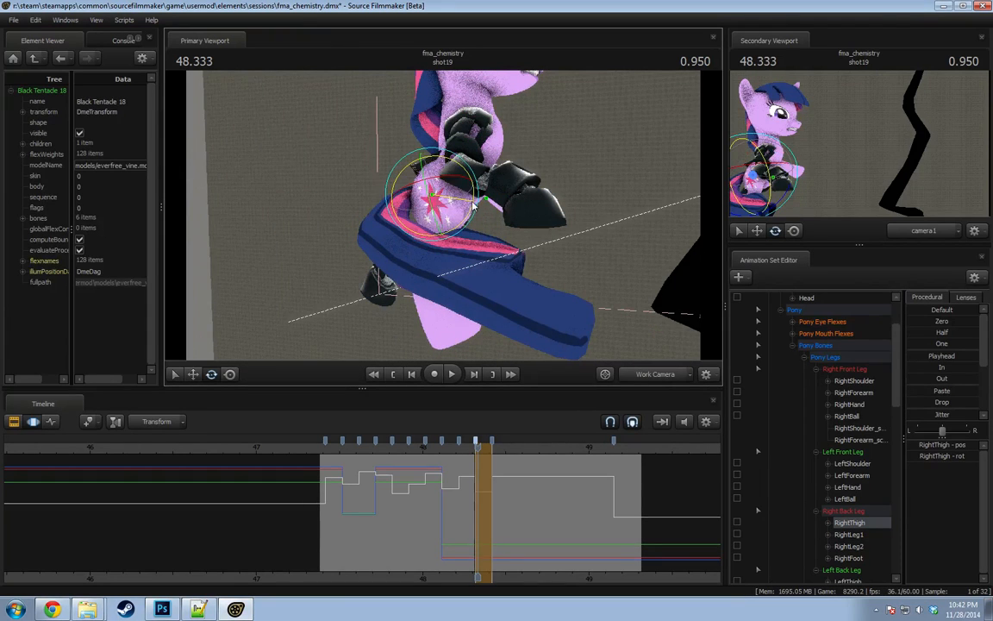
left_click_drag(446, 191, 431, 209, "alt")
left_click(489, 308)
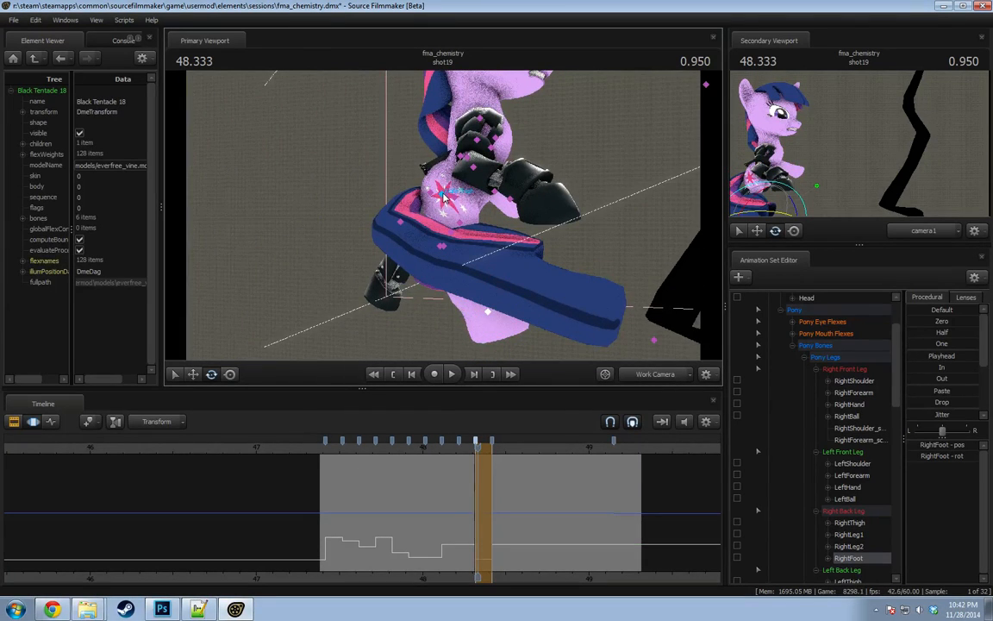
left_click(444, 197)
left_click(443, 198)
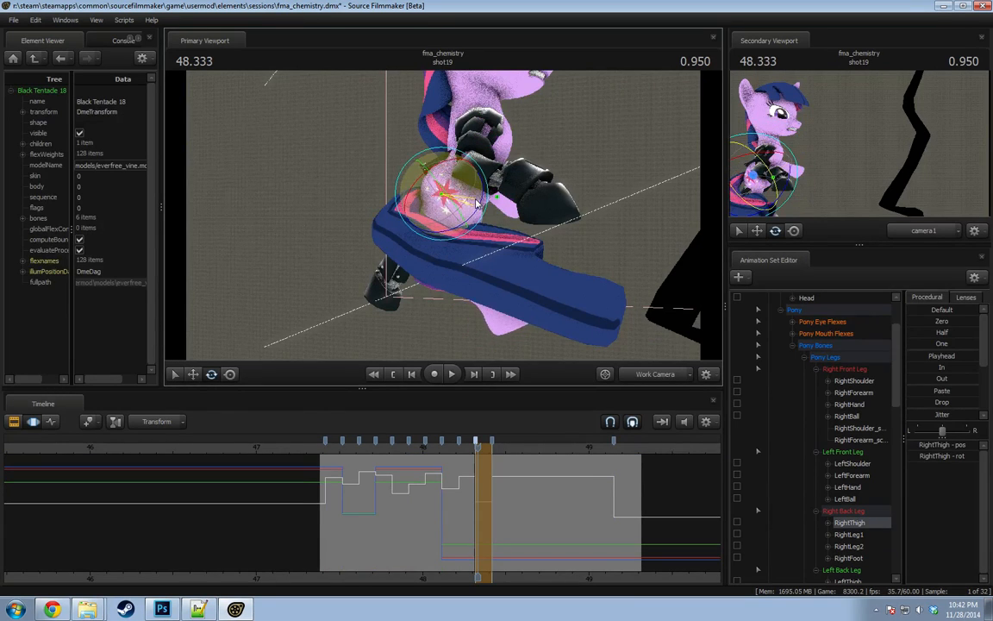
left_click_drag(498, 203, 552, 225, "alt")
Rotate the pony's Head bone at 48.333 s so the head tilts backward and faces upward.
middle_click_drag(517, 120, 517, 200, "alt")
left_click(517, 163, "ctrl")
left_click(517, 166, "ctrl")
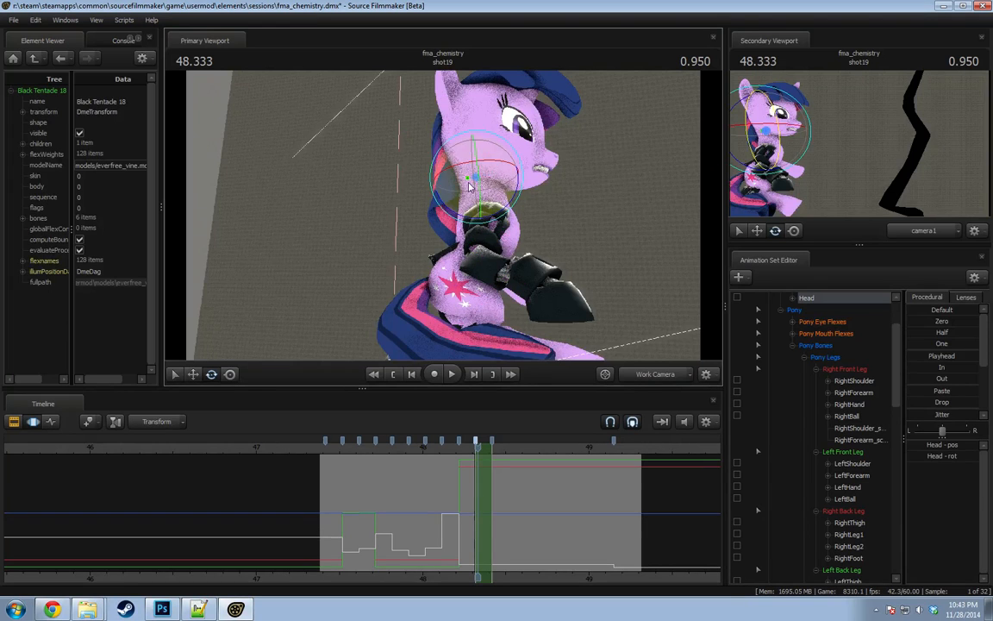
left_click_drag(443, 205, 468, 224)
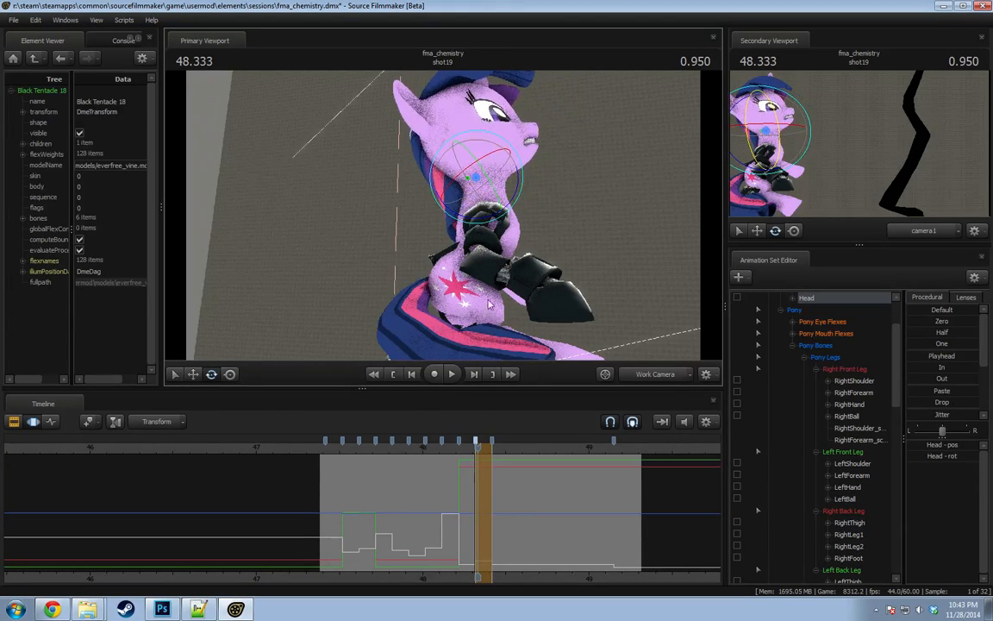
Rotate the Chest2 bone at 48.333 s so the pony's upper body leans backward.
right_click_drag(459, 229, 442, 248, "alt")
key("ctrl")
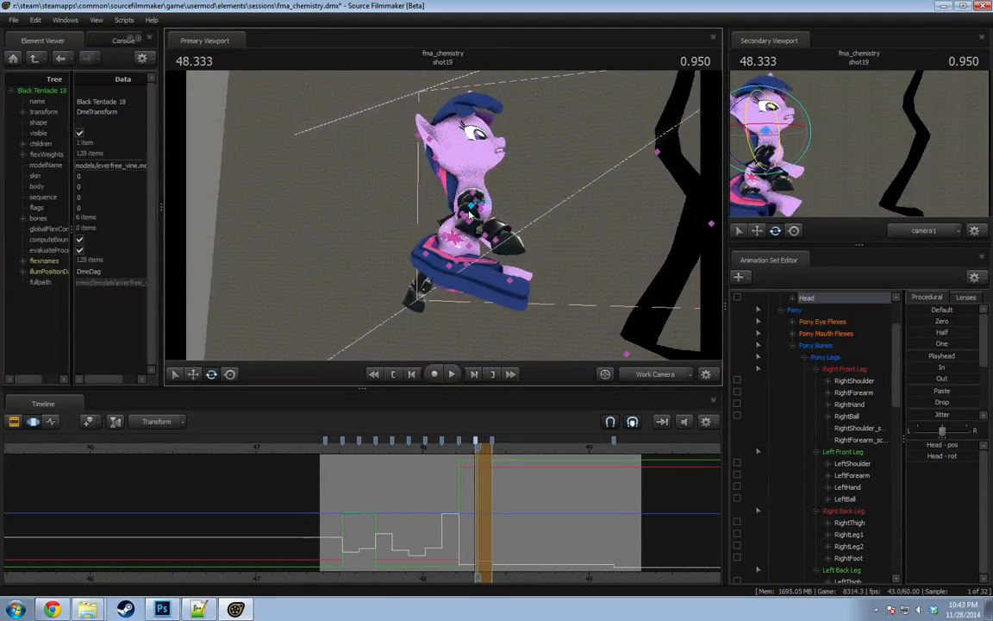
left_click(472, 213, "ctrl")
left_click_drag(482, 248, 484, 256)
key("shift")
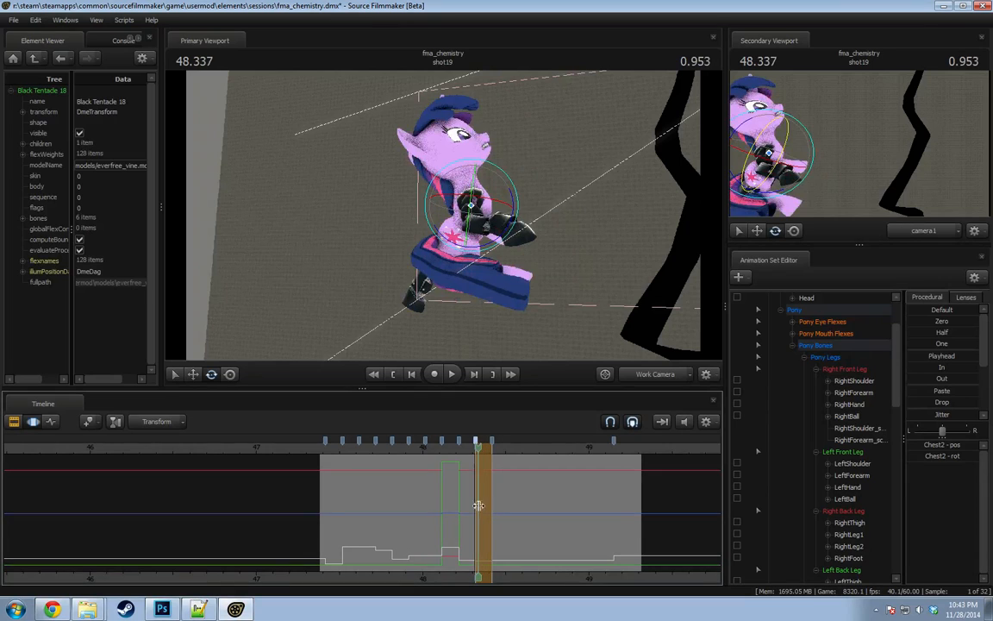
Select the Pelvis bone, undo the first adjustment, and shift the pony's whole body backward at 48.333 s.
scroll(808, 435, "down", 4)
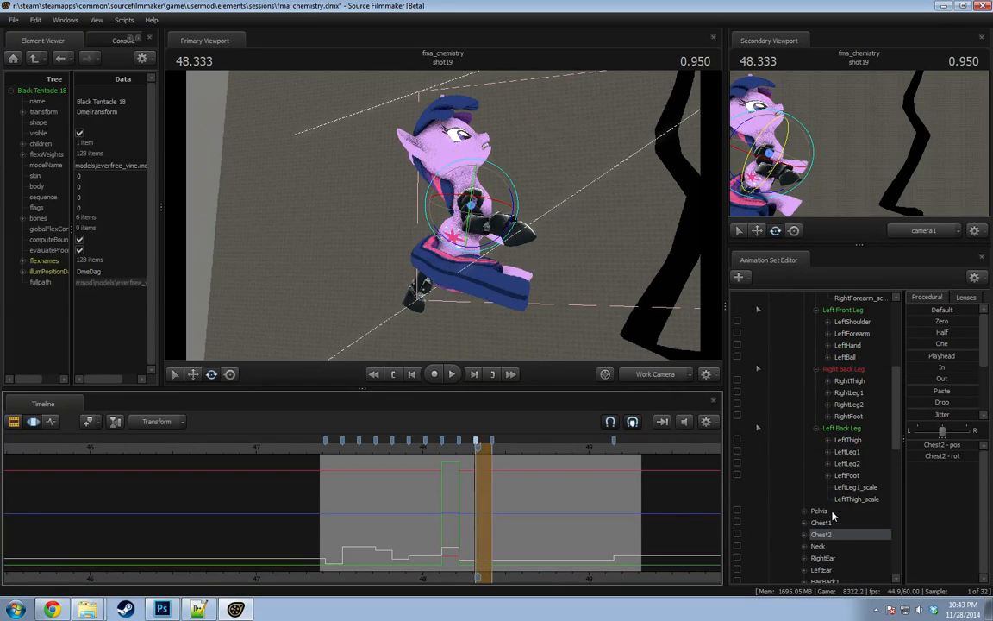
left_click(831, 513)
left_click(829, 524)
left_click(831, 514)
left_click_drag(470, 229, 446, 247, "alt")
key("w")
left_click_drag(446, 247, 444, 220, "alt")
key("ctrl+z")
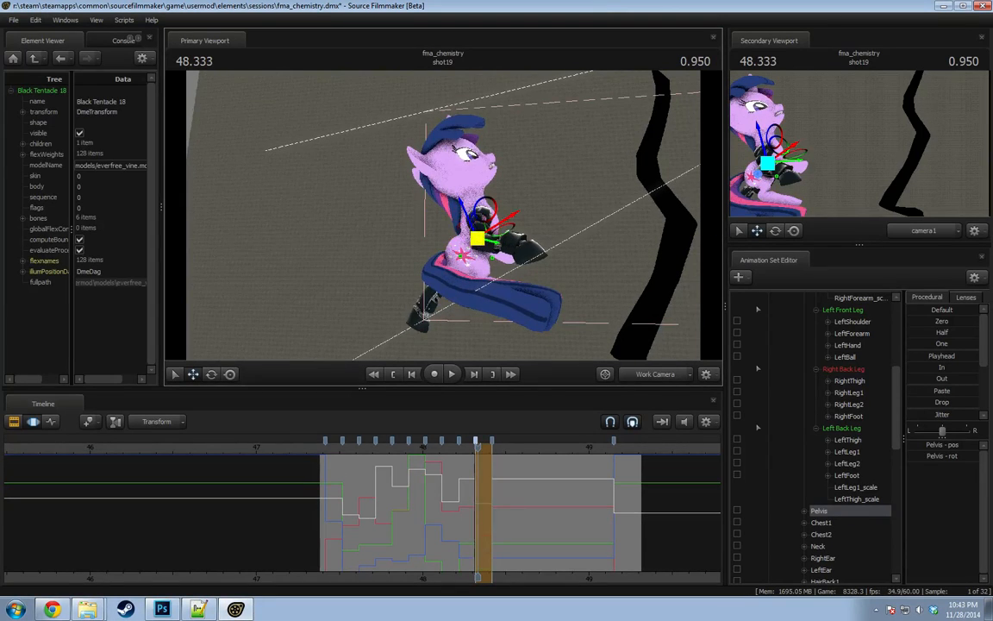
key("e")
left_click_drag(429, 250, 460, 268)
Play and scrub the animation around 48.4 s to check the motion, and apply the pending pelvis change.
key("space")
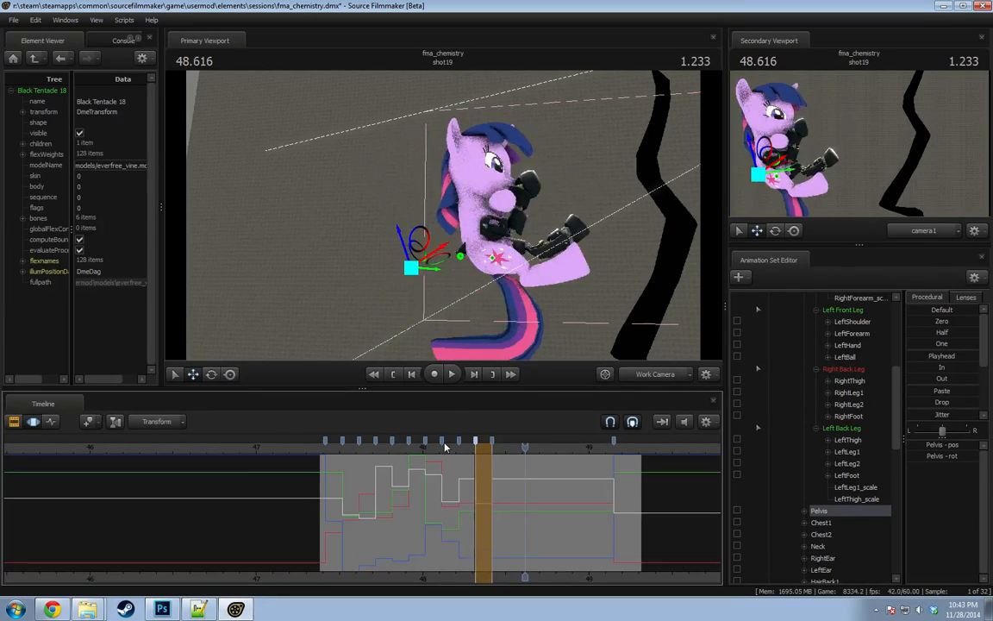
key("space")
left_click_drag(465, 477, 484, 480)
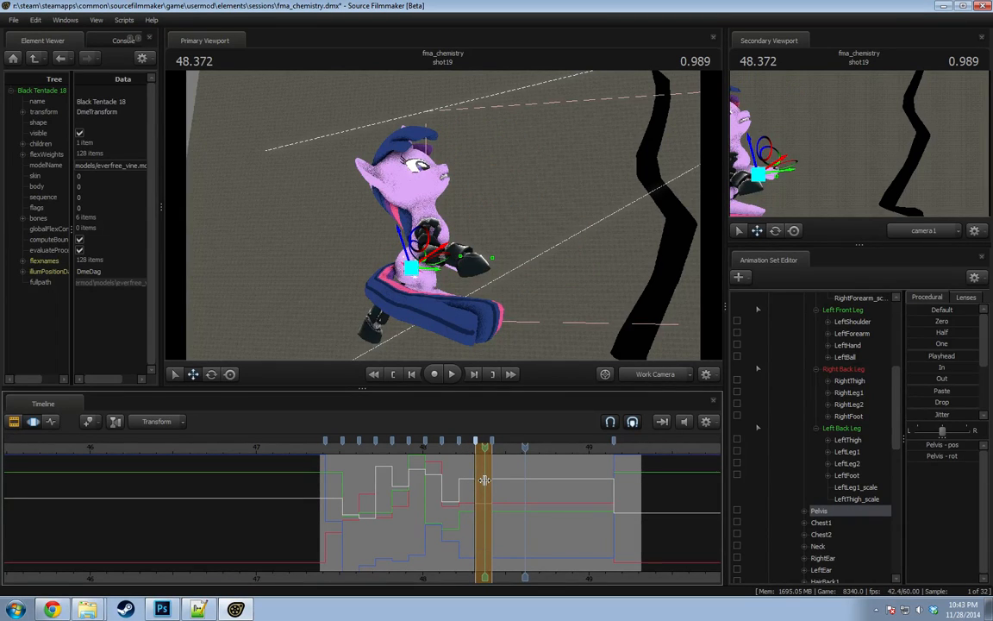
key("shift")
key("Return")
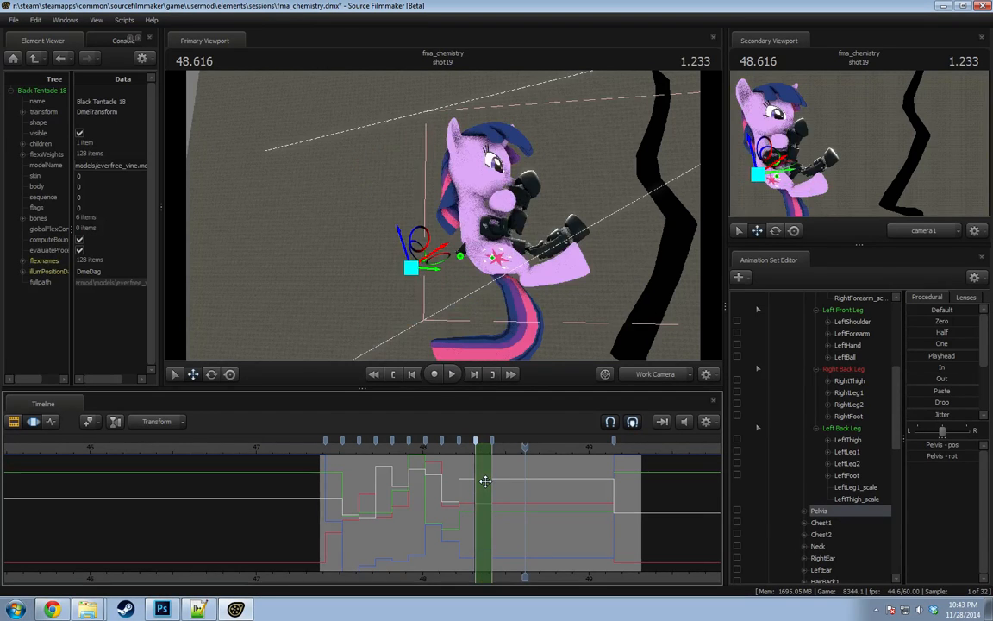
Shift the Pelvis bone slightly backward in the 48.266 s pose, check the transition into the following pose, and apply it.
mouse_move(452, 458)
left_mouse_down()
mouse_move(386, 452)
mouse_move(466, 450)
mouse_move(453, 453)
mouse_move(462, 459)
left_mouse_up()
scroll(463, 469, "up", 3)
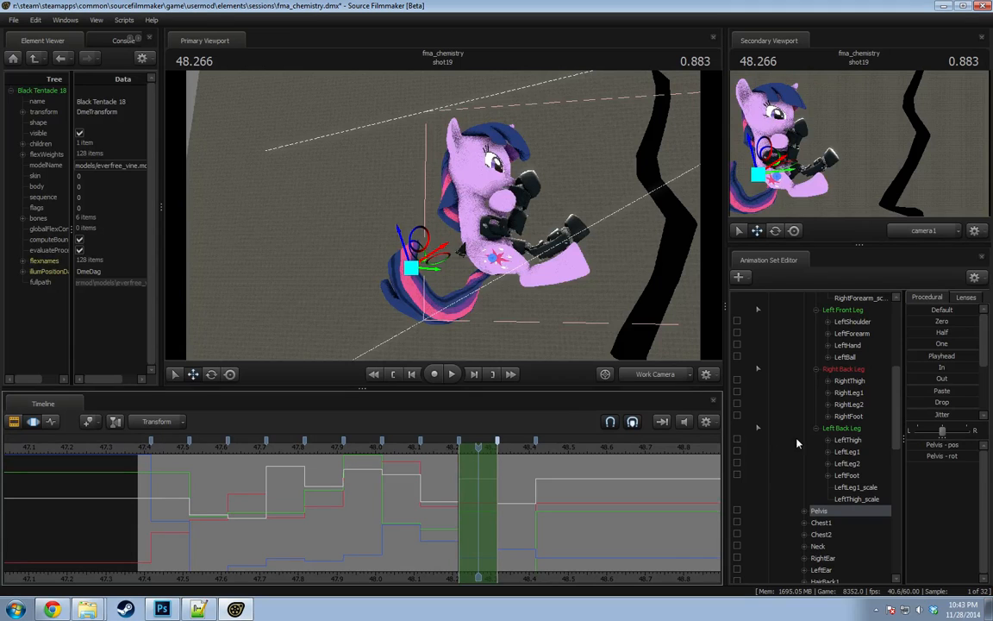
left_click(819, 512)
mouse_move(490, 263)
left_mouse_down()
mouse_move(474, 264)
mouse_move(482, 269)
left_mouse_up()
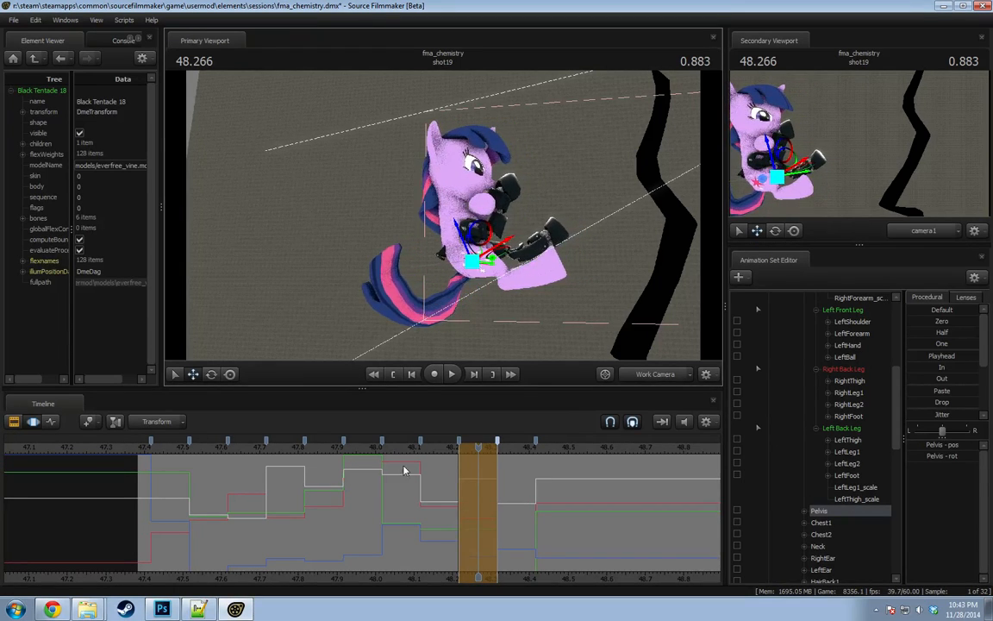
left_click_drag(424, 482, 497, 474)
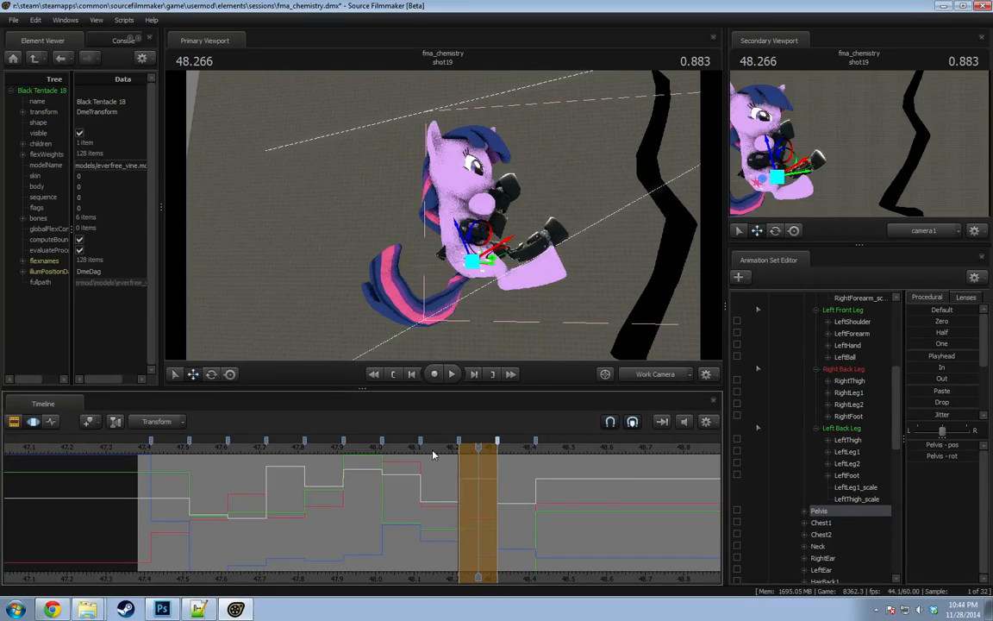
left_click_drag(433, 454, 497, 449)
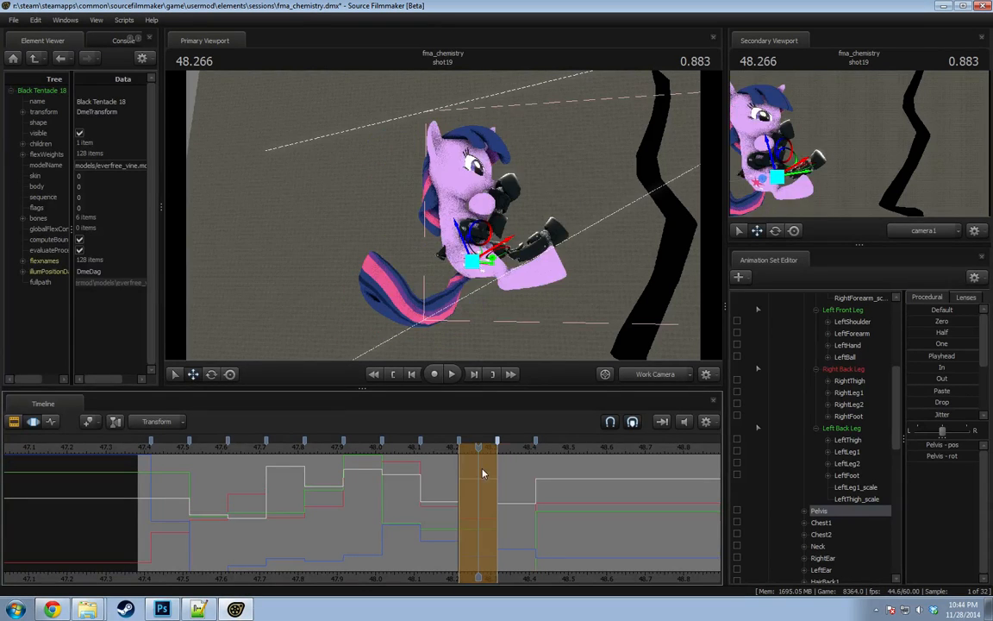
key("Return")
Go to the pose at 48.366 s and rotate the pony's chest and neck bones to turn the upper body and head.
key("Down")
left_click(431, 207)
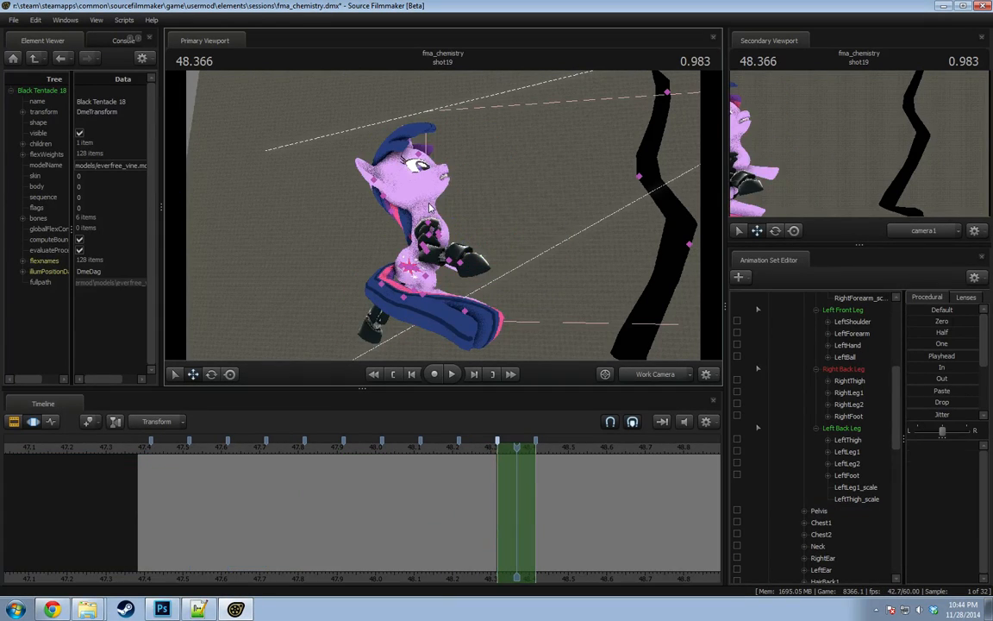
left_click(424, 226, "ctrl")
key("e")
left_click_drag(469, 237, 465, 213)
left_click(415, 208, "ctrl")
left_click(434, 240, "ctrl")
left_click(429, 212, "ctrl")
left_click(431, 226, "ctrl")
left_click_drag(368, 488, 516, 506)
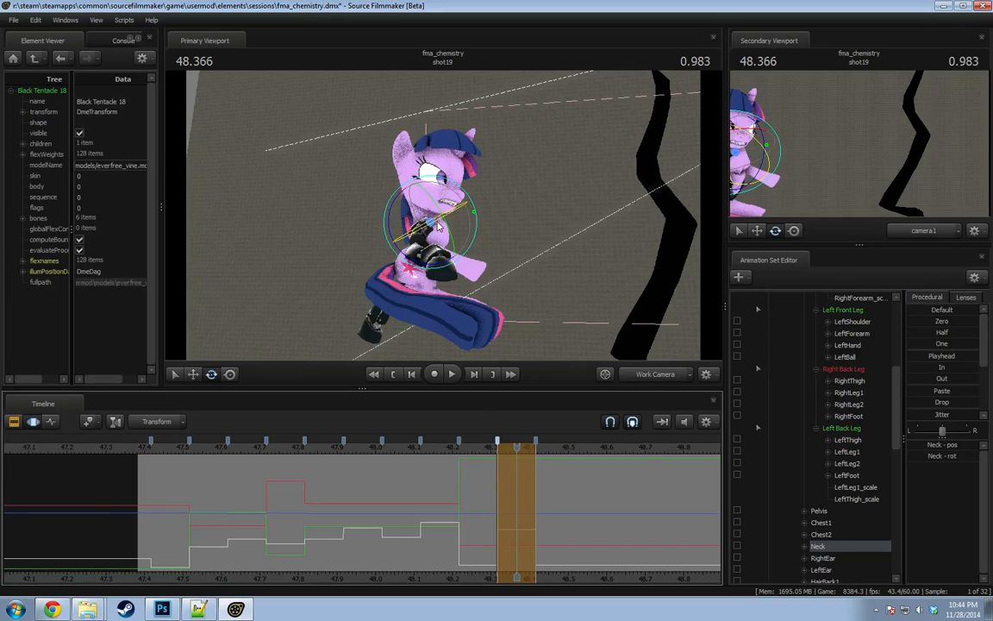
Rotate the Head bone upward at 48.366 s and adjust the Neck rotation to follow it.
left_click(425, 205)
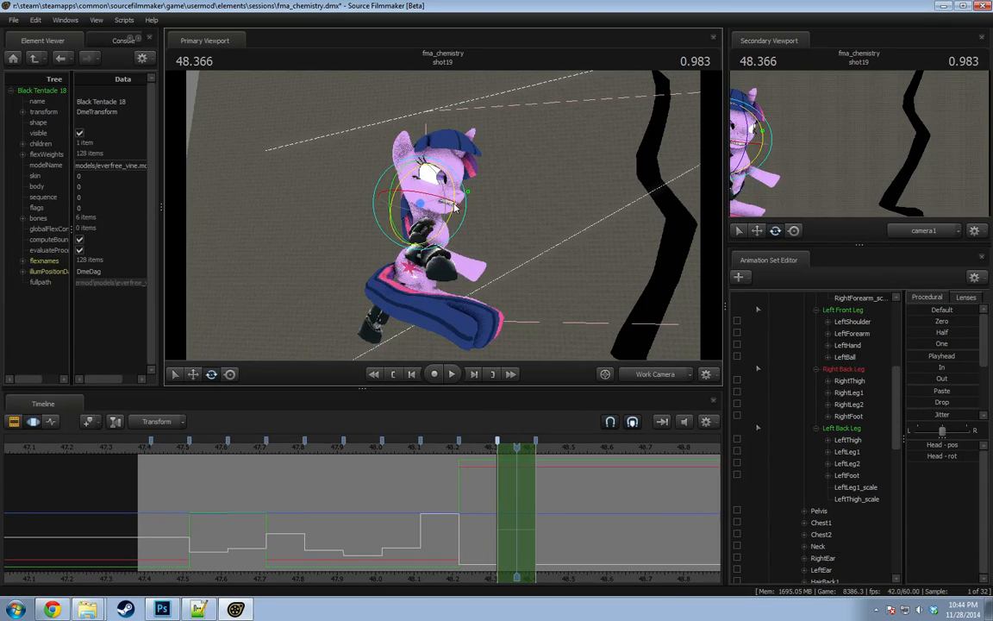
left_click_drag(454, 207, 448, 169)
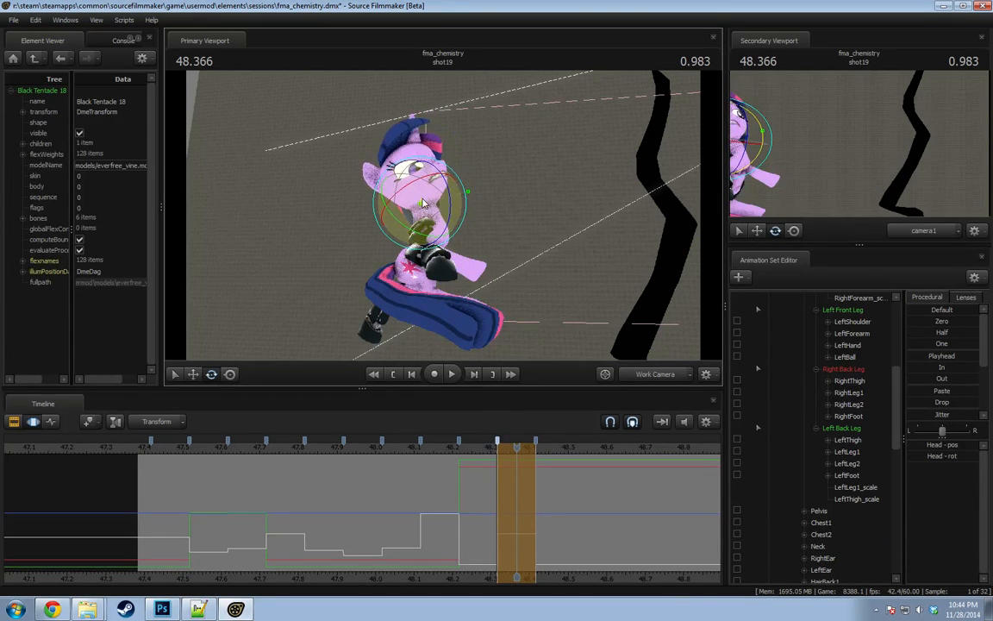
left_click_drag(420, 203, 465, 209, "alt")
left_click(462, 212, "ctrl")
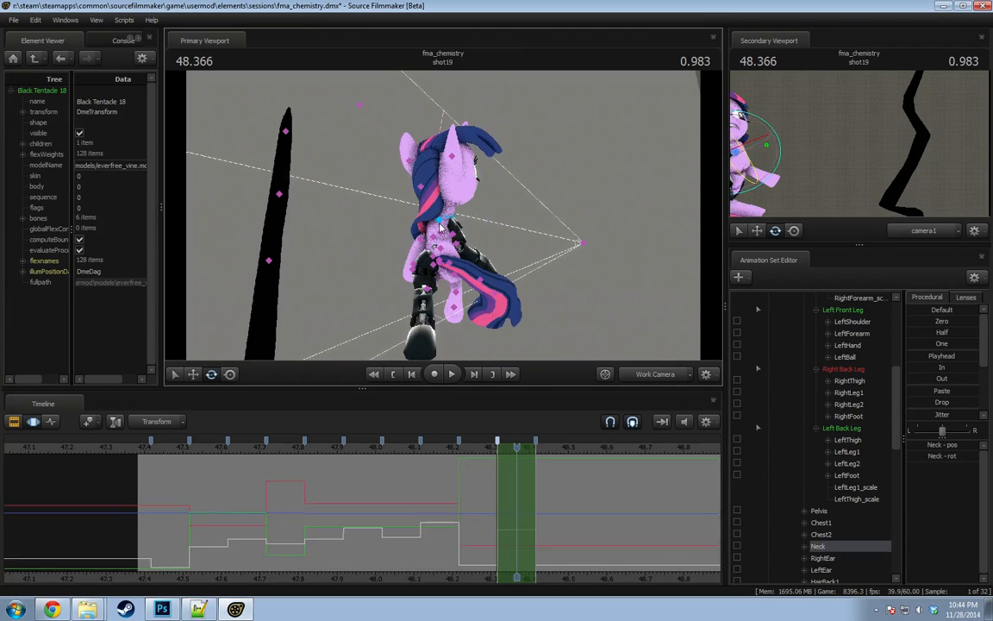
left_click(439, 224)
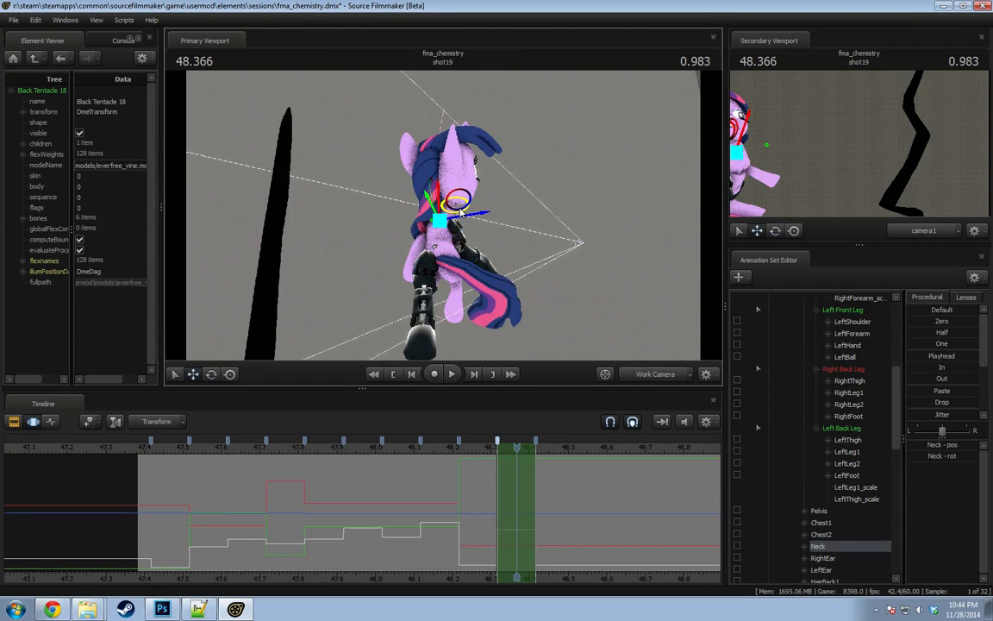
key("e")
left_click_drag(462, 211, 446, 260)
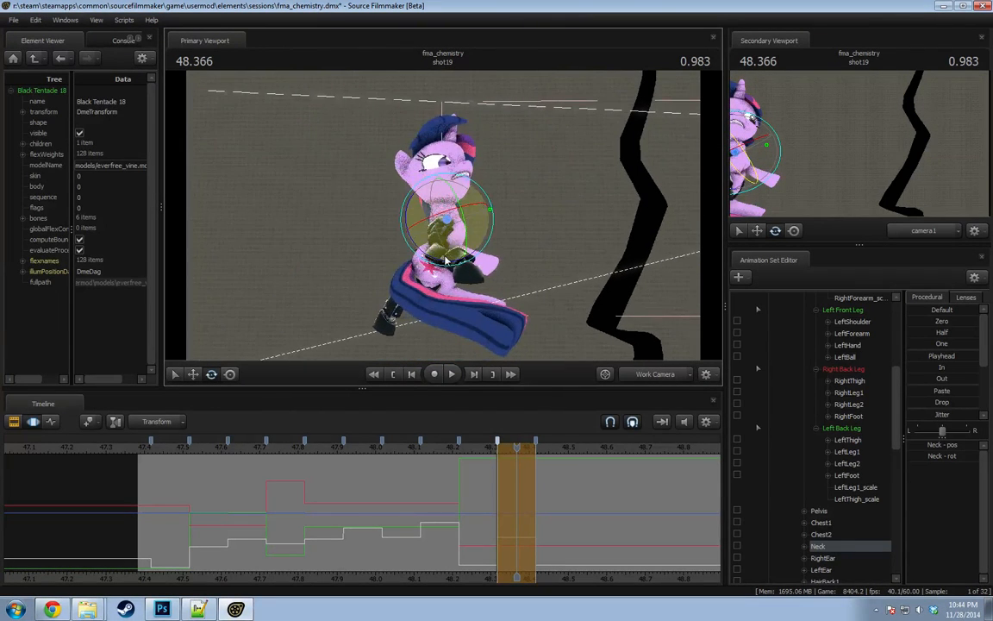
Fine-tune the Head bone's rotation at 48.366 s and scrub the preceding poses to check the head turn.
left_click(450, 228)
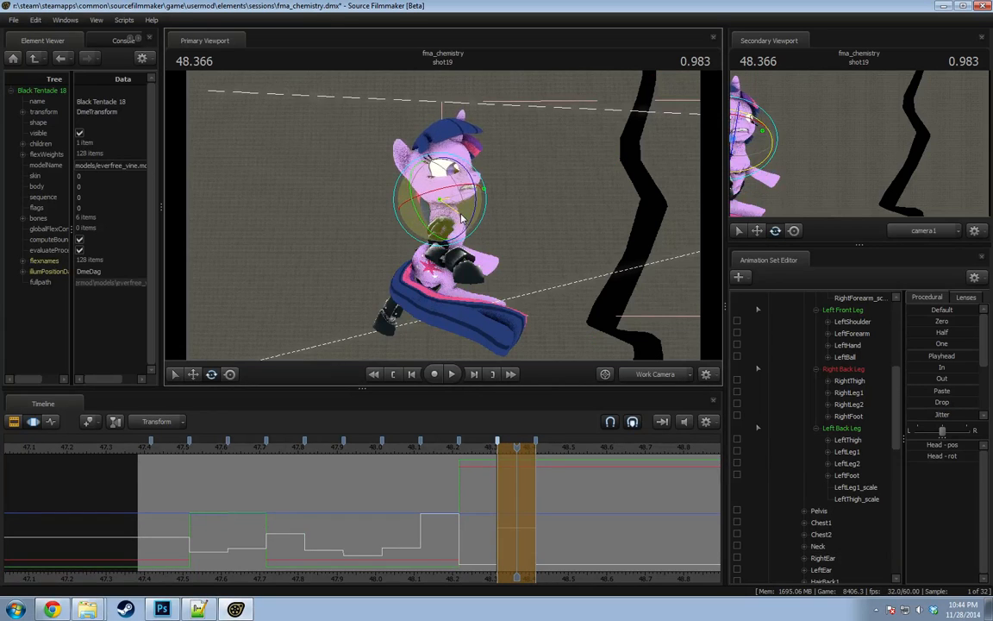
left_click_drag(447, 226, 450, 226)
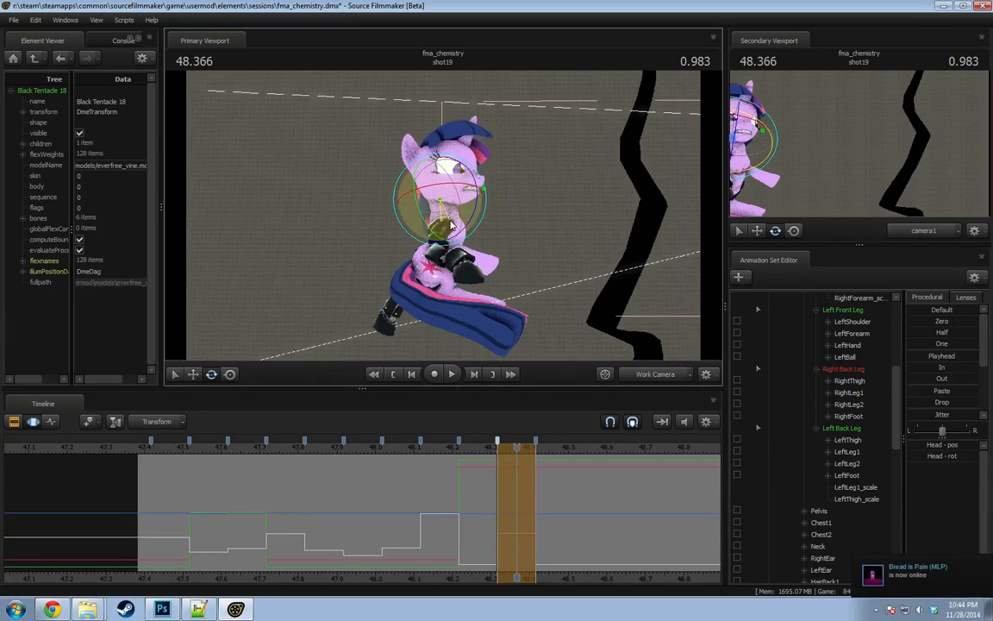
left_click_drag(450, 167, 446, 167)
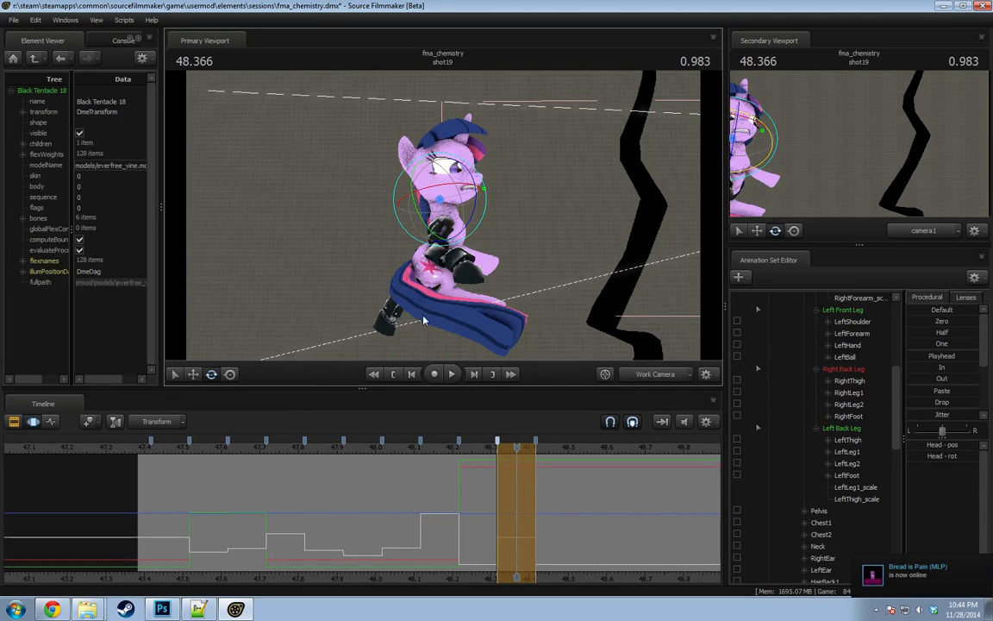
left_click_drag(349, 478, 517, 513)
left_click_drag(442, 452, 517, 454)
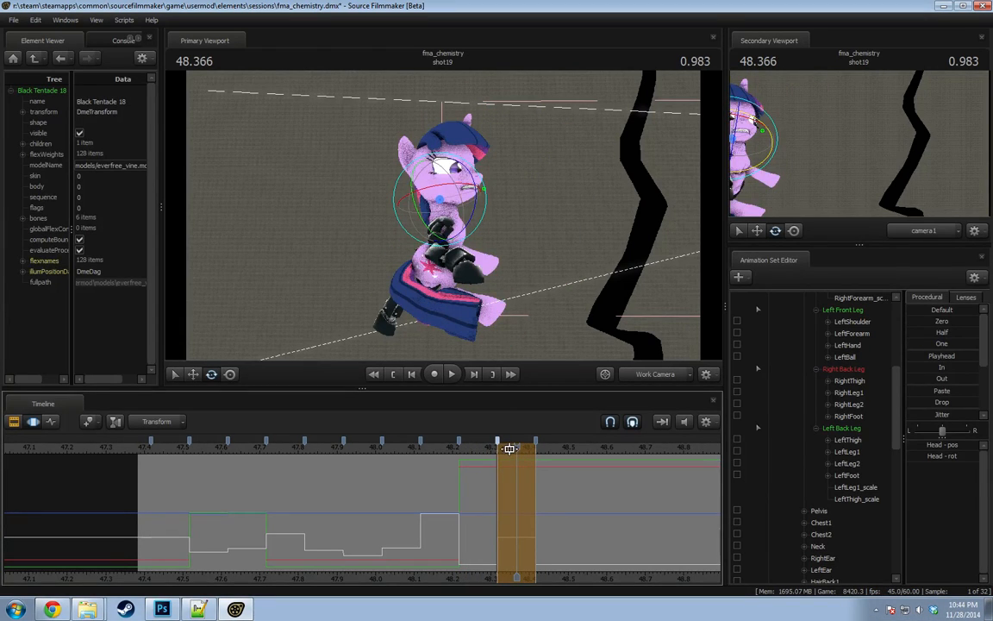
Adjust the Chest1 and Chest2 bones at 48.366 s to reposition the upper body, and compare with the preceding pose.
key("ctrl")
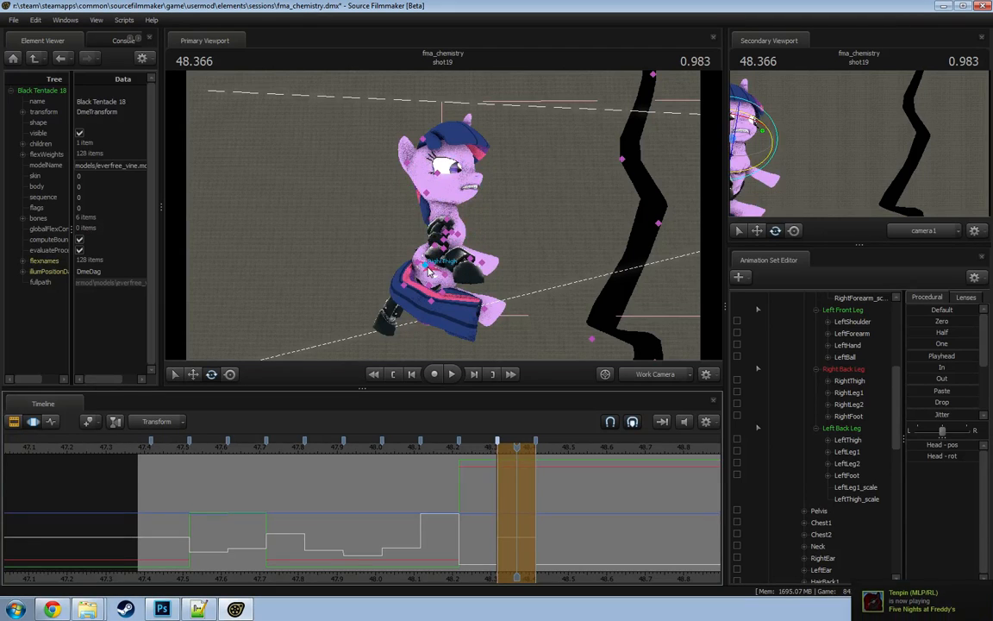
left_click(441, 223, "ctrl")
left_click_drag(443, 224, 466, 260)
key("e")
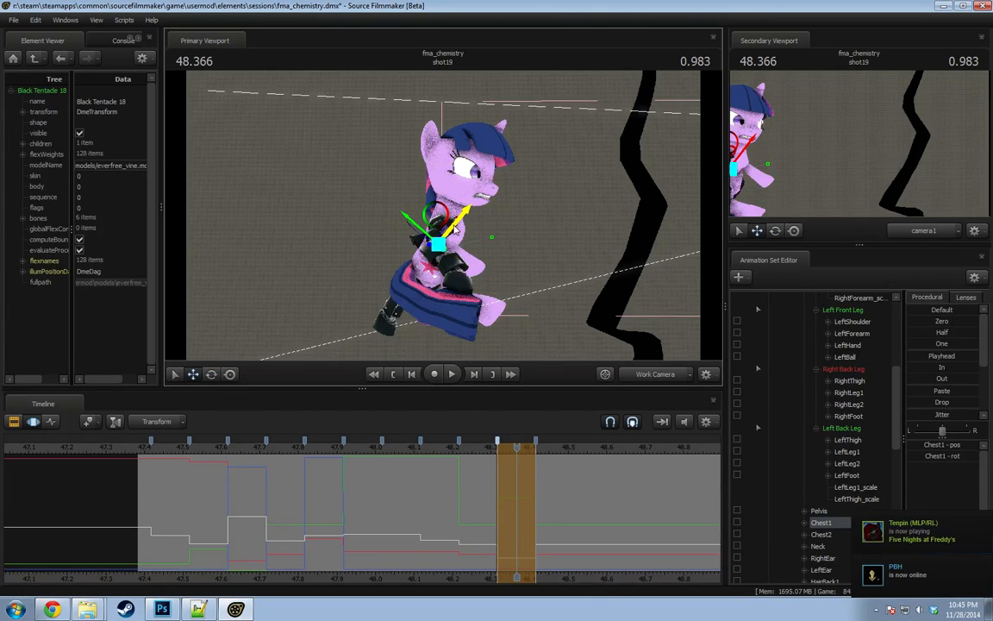
left_click(475, 208, "ctrl")
left_click_drag(475, 208, 456, 194)
left_click(441, 448)
left_click_drag(442, 447, 510, 498)
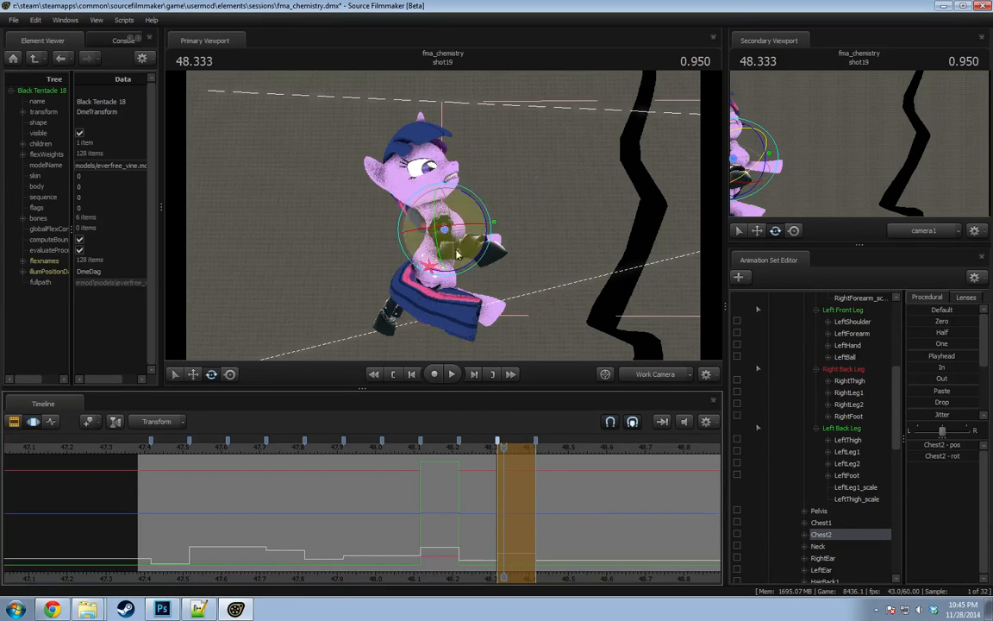
Lock the Chest1 bone, then rotate and reposition the Pelvis bone at 48.333 s.
left_click(431, 269)
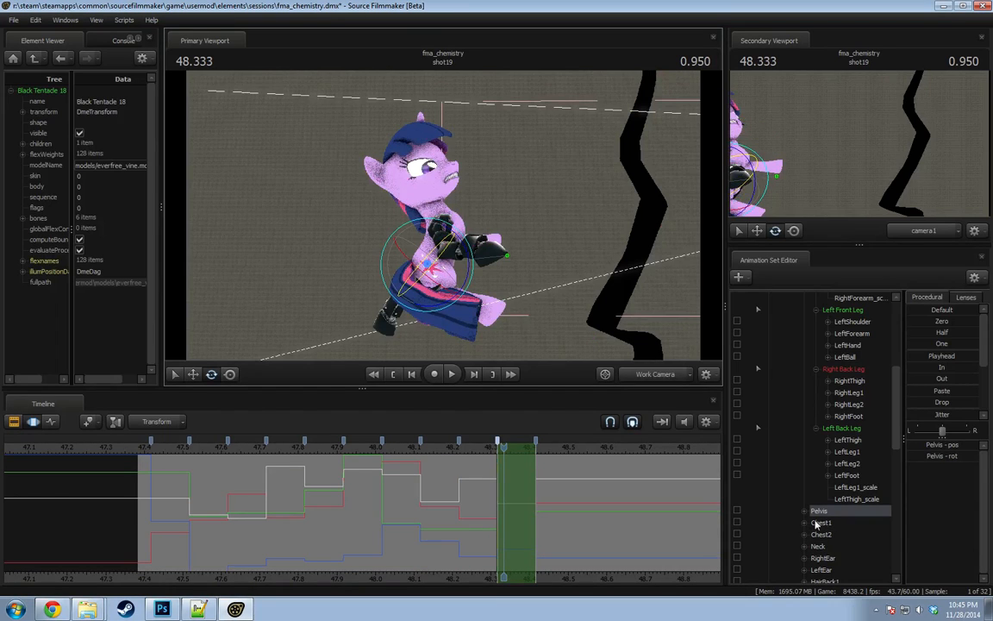
left_click(737, 523)
left_click_drag(465, 252, 471, 285)
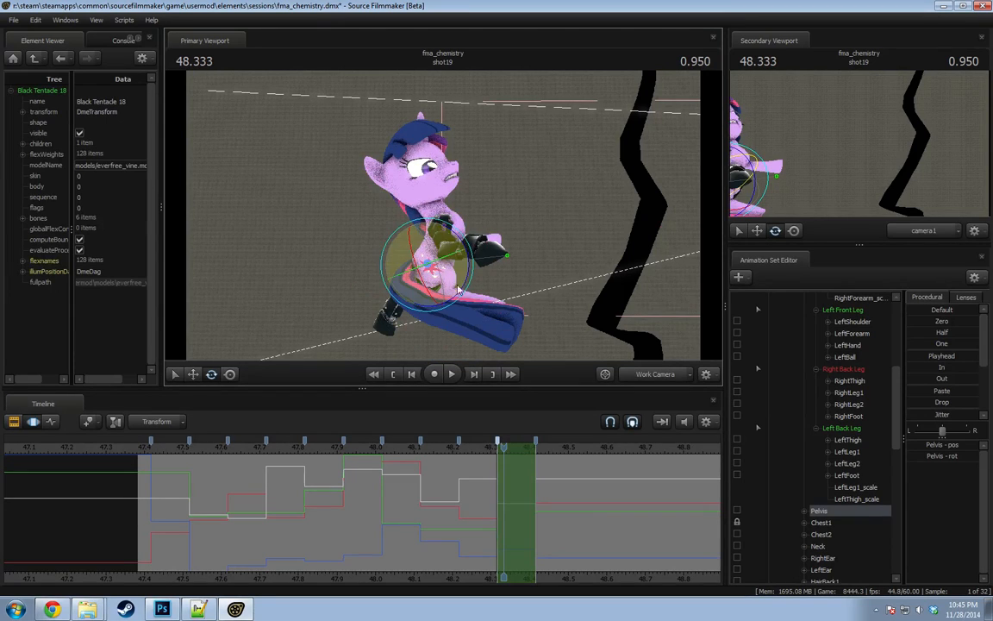
key("w")
left_click_drag(431, 222, 445, 221)
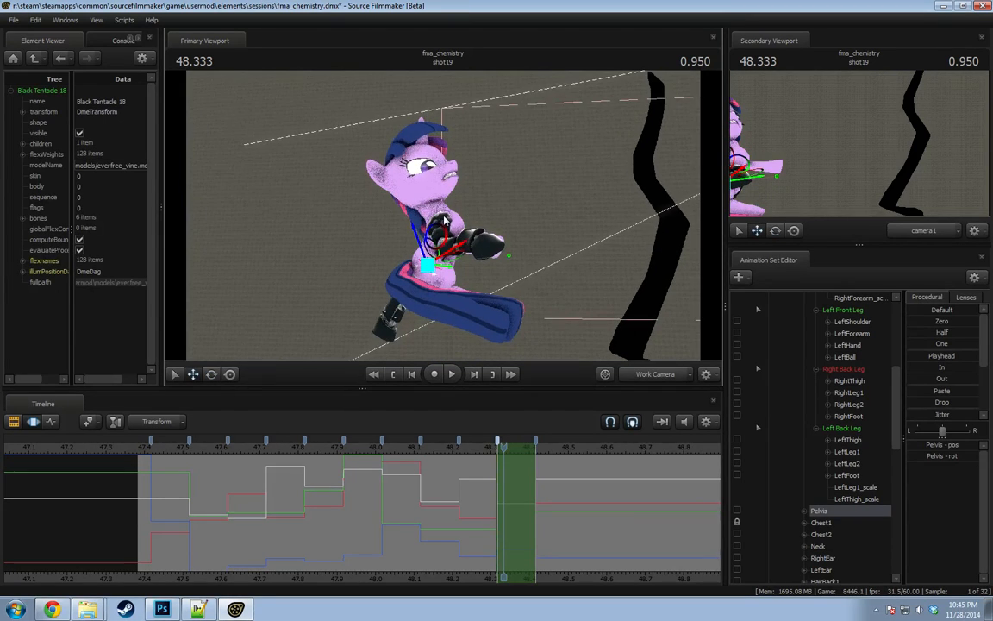
left_click_drag(431, 271, 441, 272)
Rotate the Chest2 and Chest1 bones at 48.333 s to twist the pony's upper body.
left_click_drag(440, 272, 302, 221, "alt")
left_click(442, 230, "ctrl")
key("e")
left_click_drag(461, 234, 679, 309)
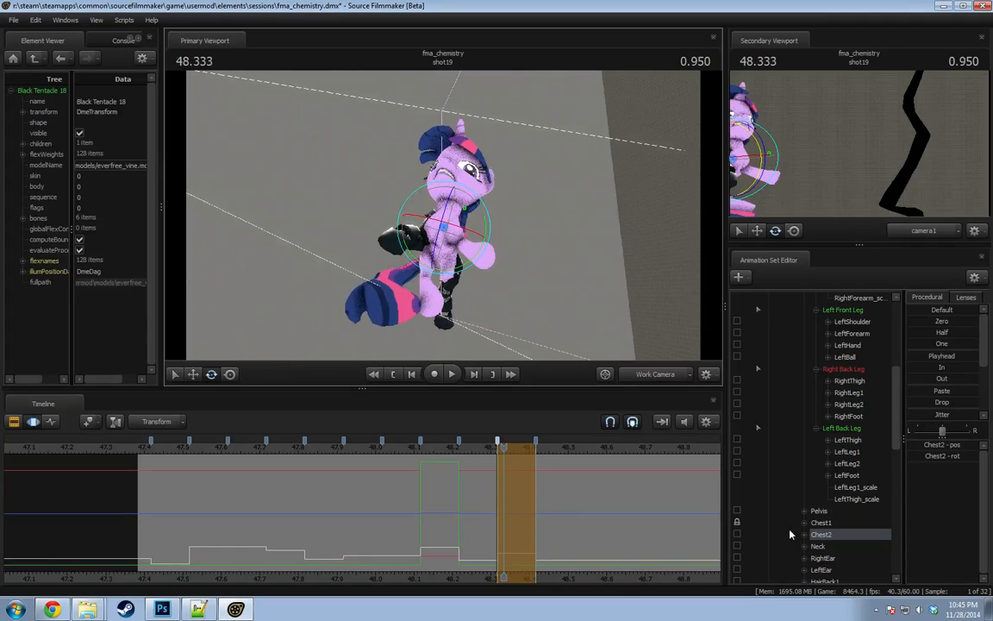
left_click(811, 522)
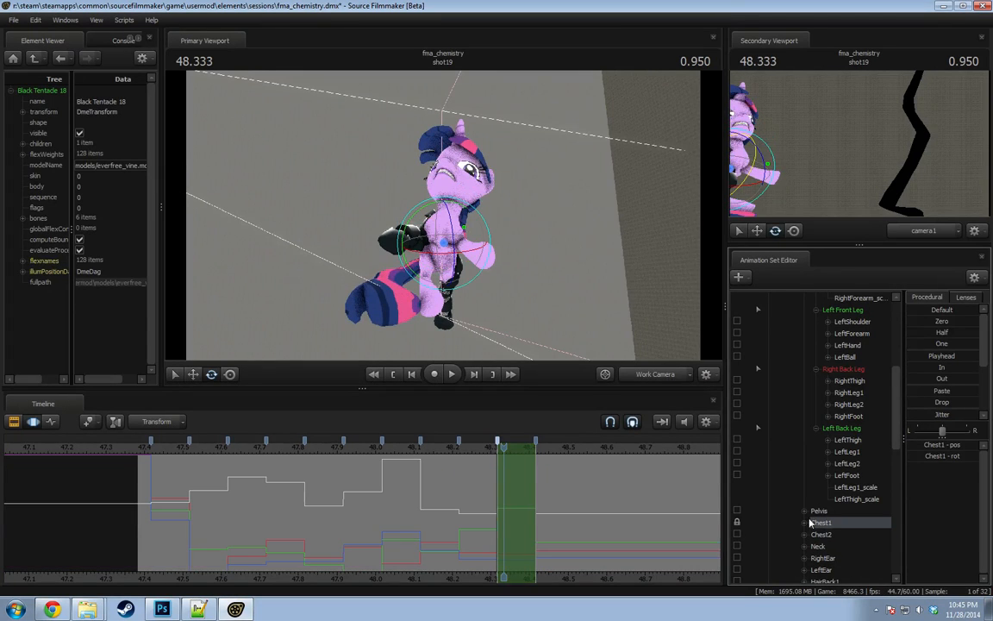
left_click_drag(461, 250, 545, 280)
Lock the Chest2 bone and rotate the pony's left front leg upward at 48.333 s.
left_click(737, 534)
left_click(454, 224, "ctrl")
left_click(473, 241, "ctrl")
left_click_drag(488, 211, 449, 251)
Adjust the Neck bone at 48.333 s to reposition the head over the chest.
left_click(444, 212, "ctrl")
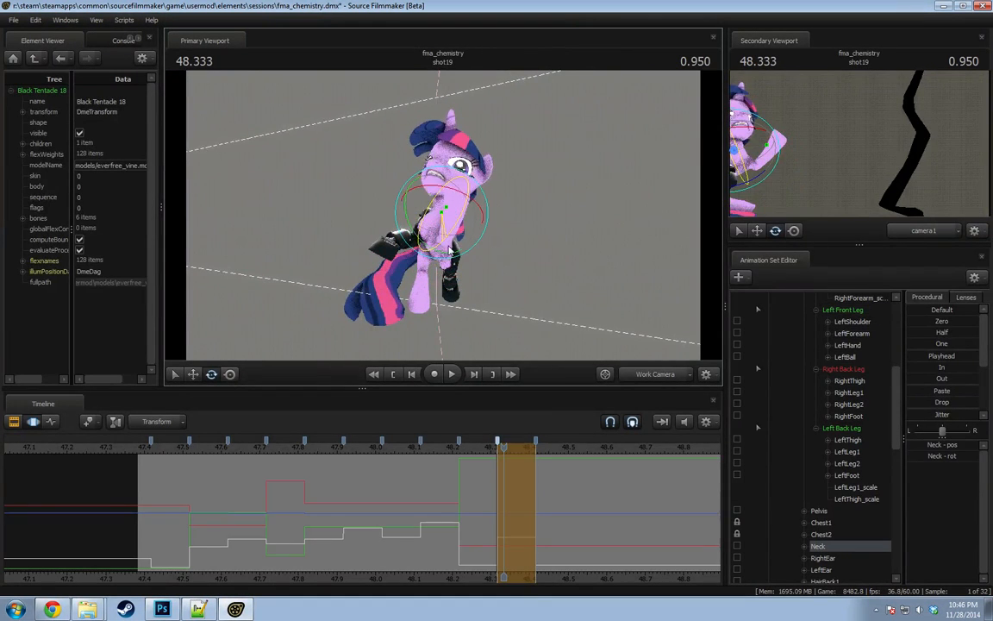
left_click(438, 219, "ctrl")
left_click_drag(424, 214, 463, 219)
key("w")
left_click(462, 214)
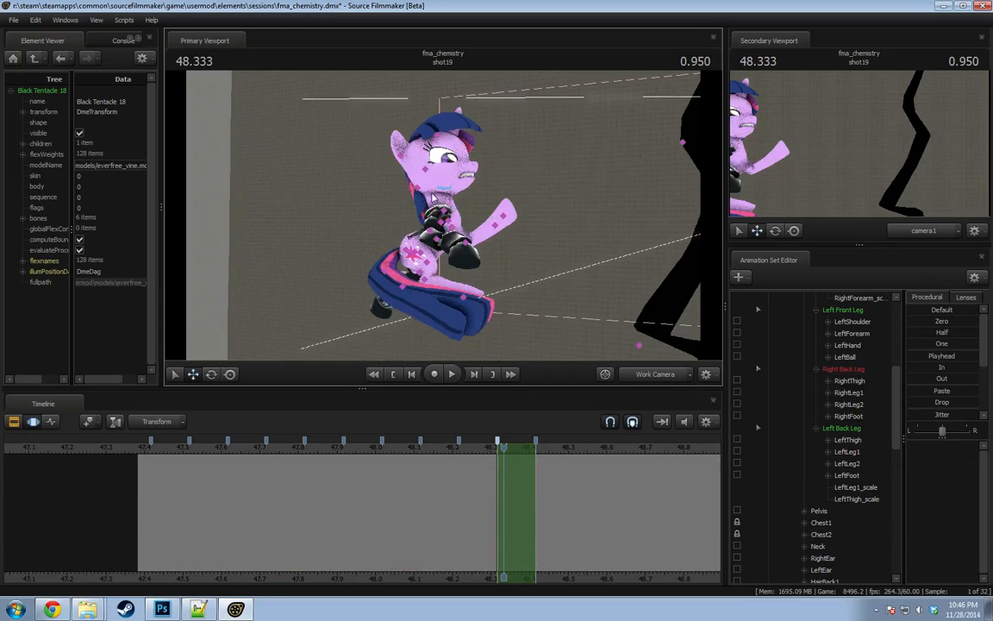
Rotate the Head bone at 48.333 s to tilt the face down toward the raised foreleg.
key("e")
left_click_drag(481, 184, 425, 262)
mouse_move(483, 470)
middle_mouse_down()
mouse_move(453, 473)
mouse_move(529, 480)
mouse_move(469, 486)
mouse_move(498, 470)
middle_mouse_up()
left_click(455, 195)
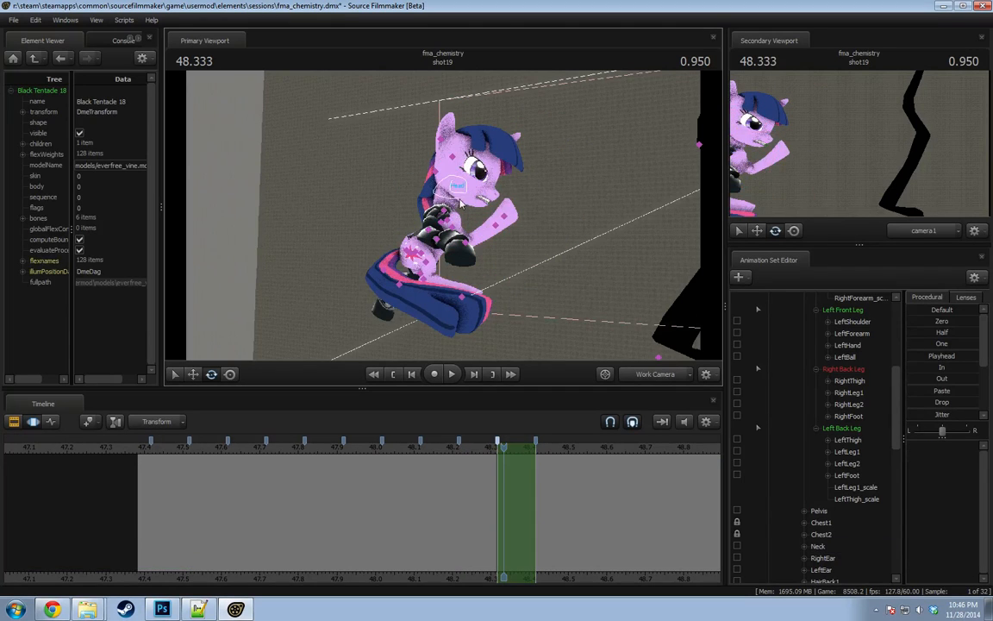
left_click(457, 191)
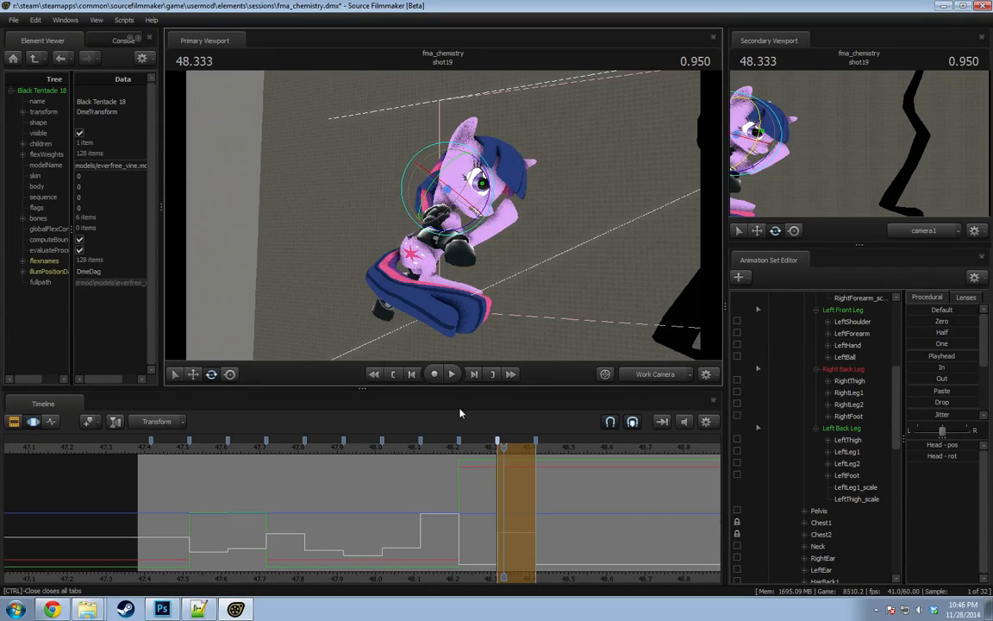
key("shift")
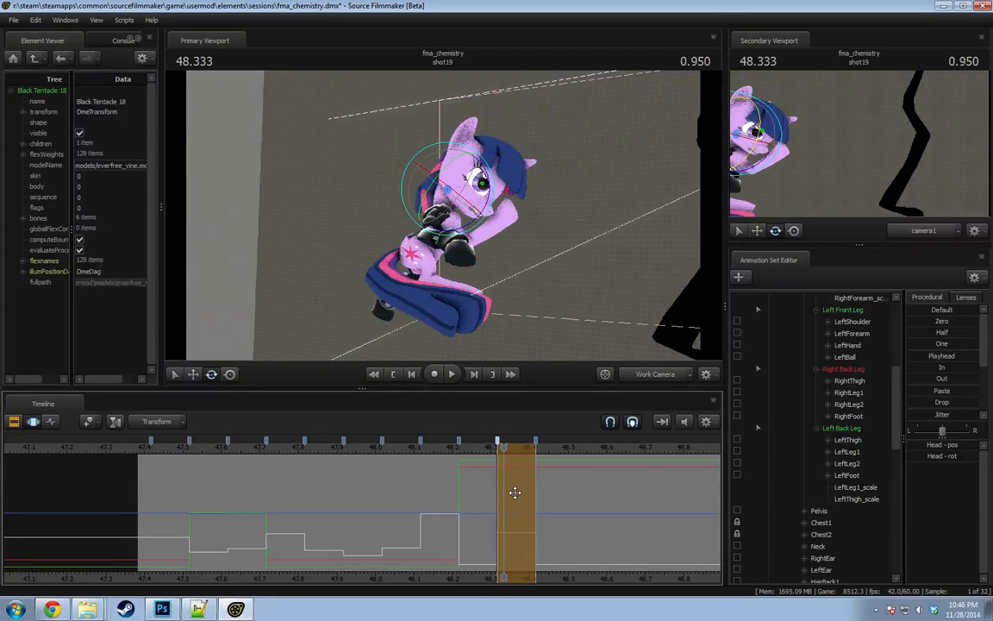
Move the Pelvis bone at 48.333 s to shift the whole body backward and up.
left_click(819, 511)
mouse_move(417, 255)
left_mouse_down("alt")
mouse_move(478, 247)
mouse_move(405, 263)
left_mouse_up("alt")
key("w")
left_click_drag(443, 233, 411, 237)
Scrub and play back the preceding poses to review the body's motion, ending at 48.366 s.
left_click_drag(480, 494, 515, 512)
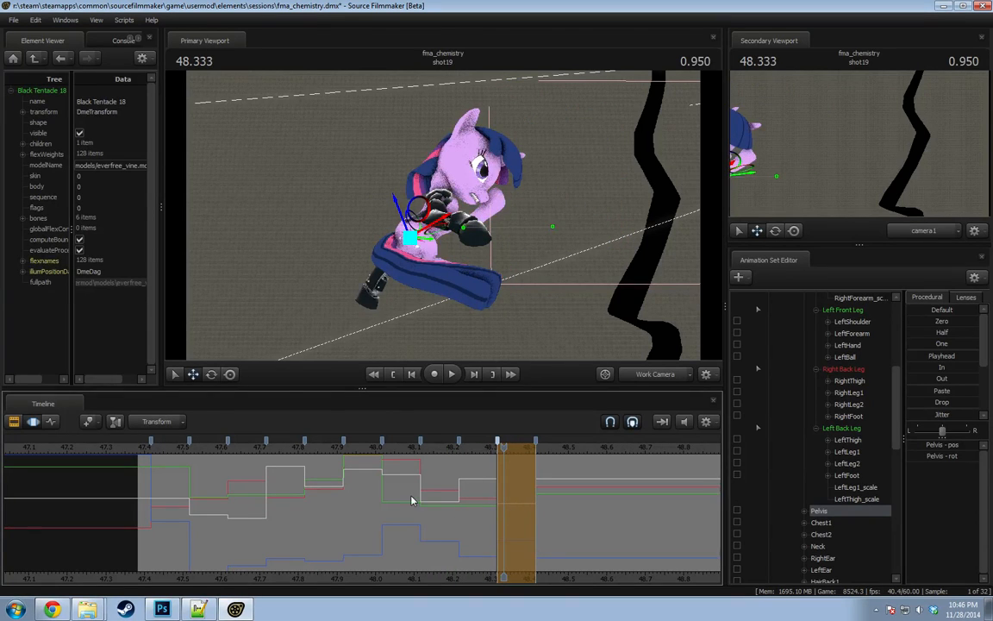
left_click_drag(413, 481, 499, 474)
key("space")
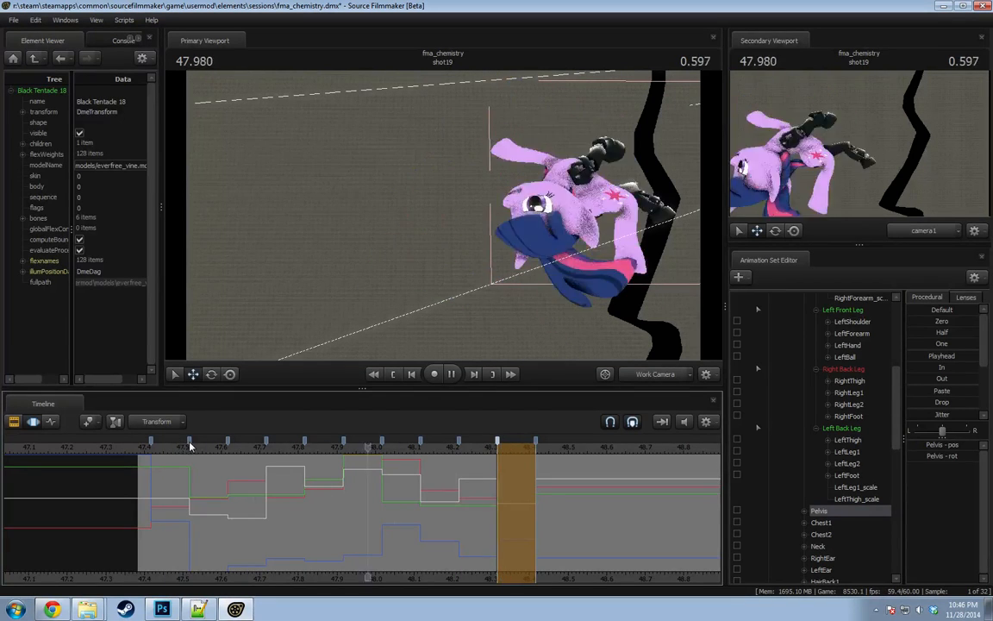
key("space")
left_click_drag(384, 459, 517, 487)
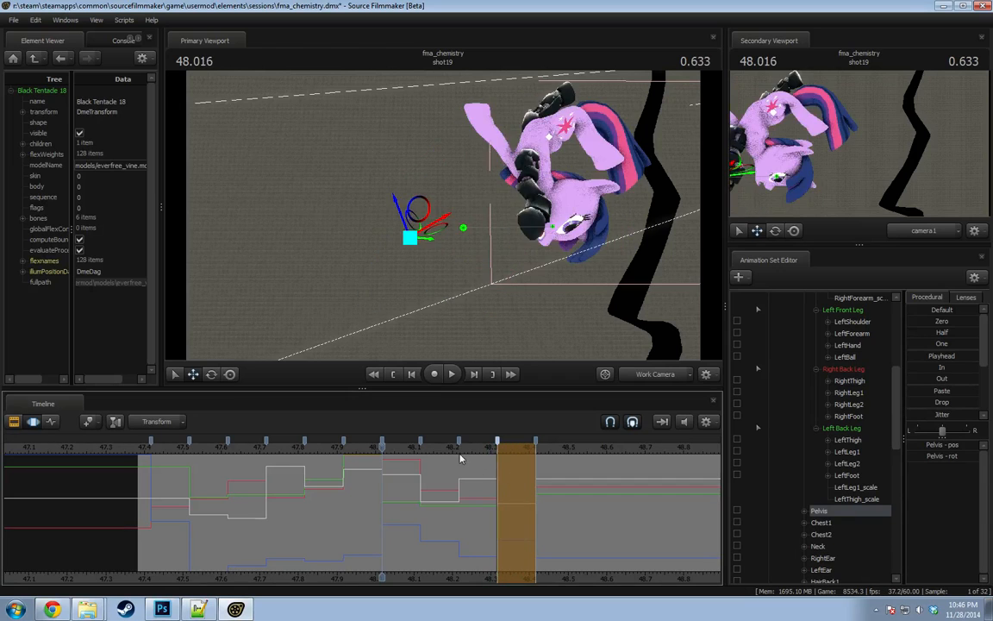
left_click_drag(459, 454, 504, 448)
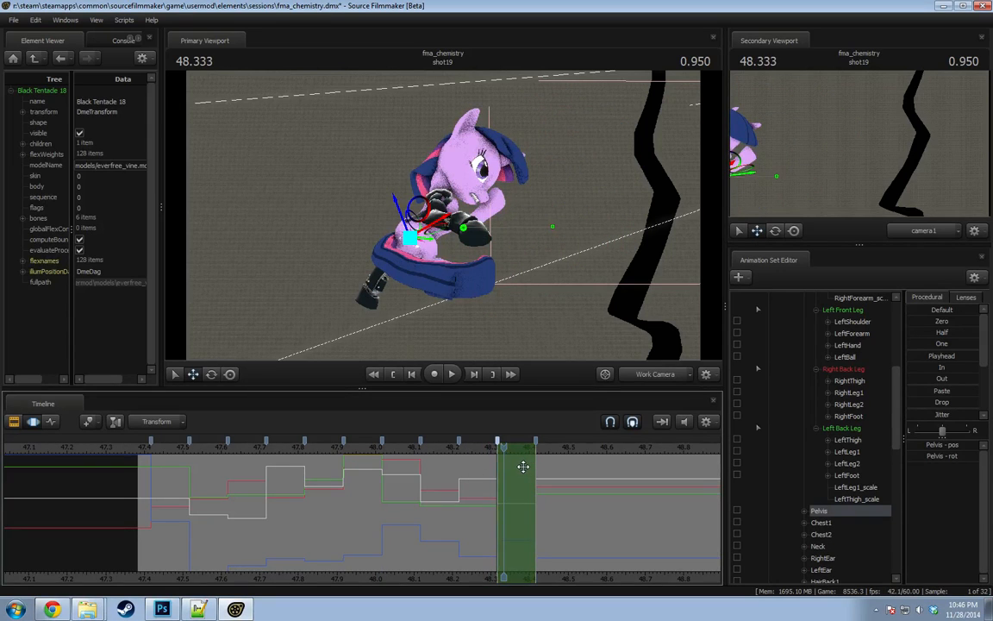
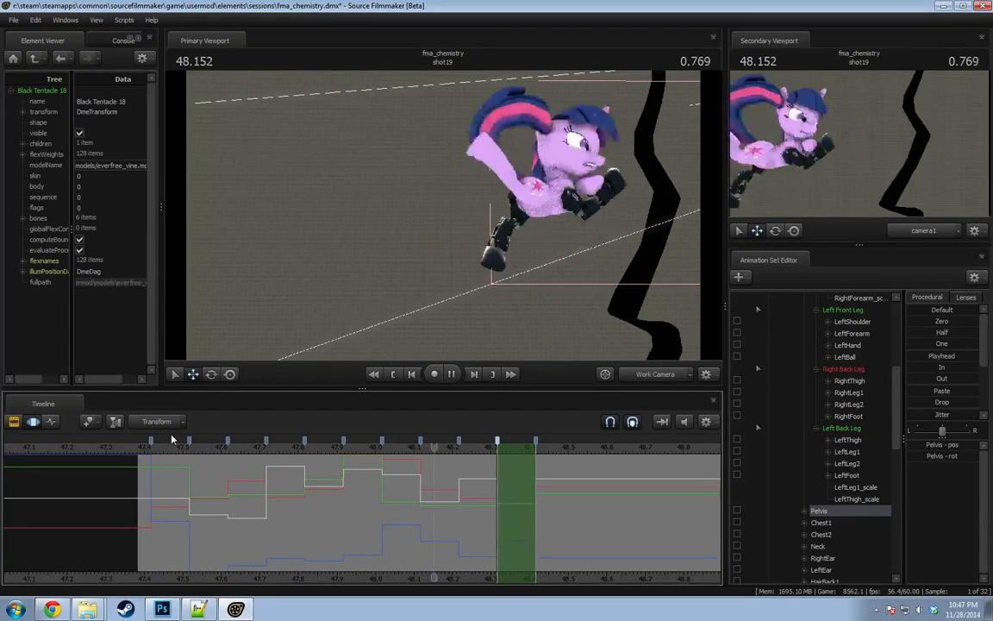
left_click_drag(396, 459, 517, 470)
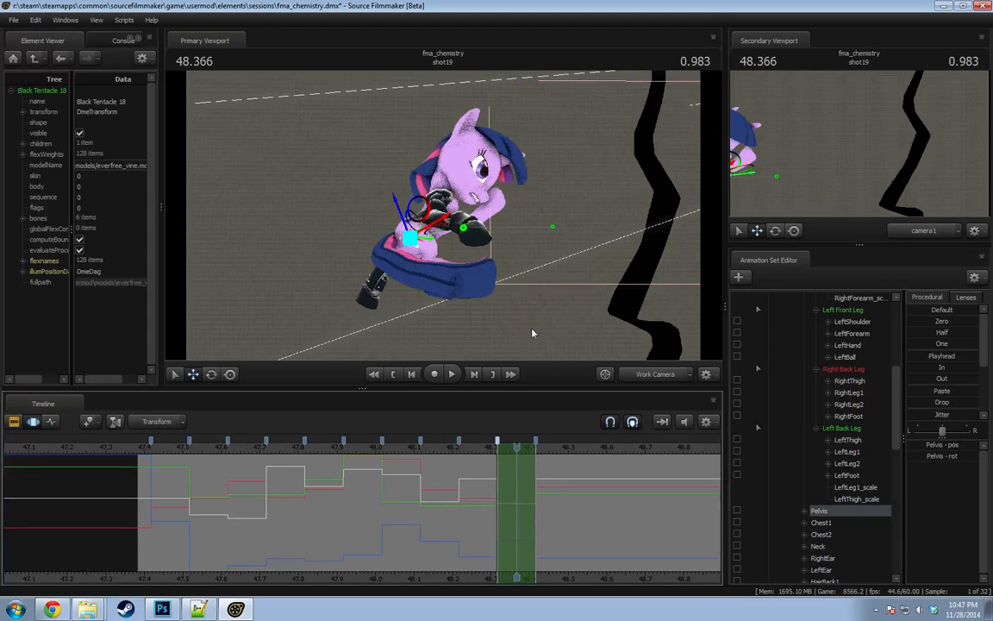
Adjust the right back leg's thigh and lower bones at 48.366 s to reposition the hind leg.
left_click_drag(531, 332, 428, 215, "alt")
left_click(442, 246, "ctrl")
key("e")
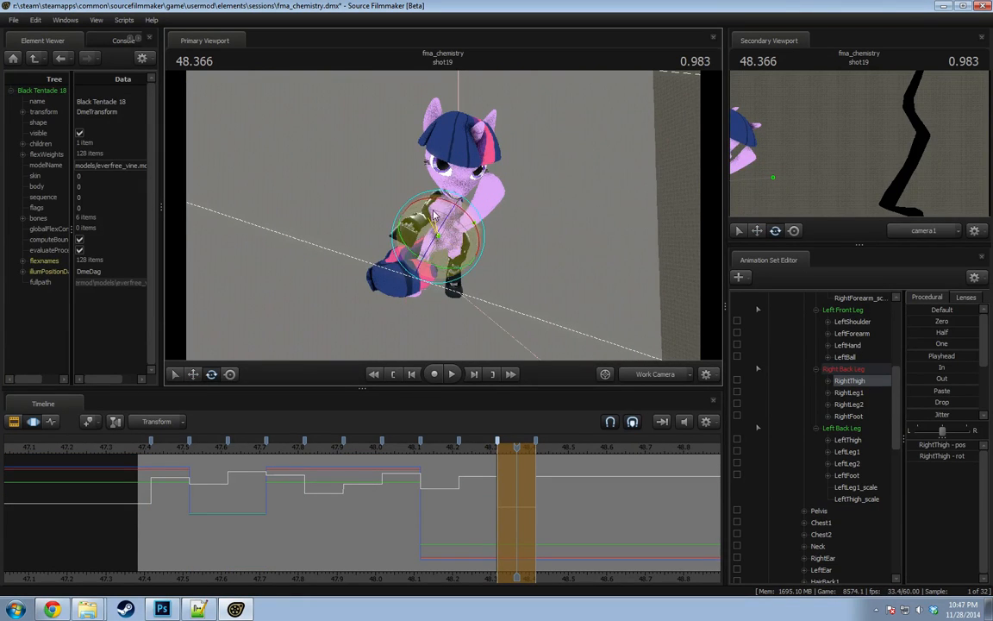
left_click_drag(390, 282, 475, 290, "alt")
left_click(458, 250, "ctrl")
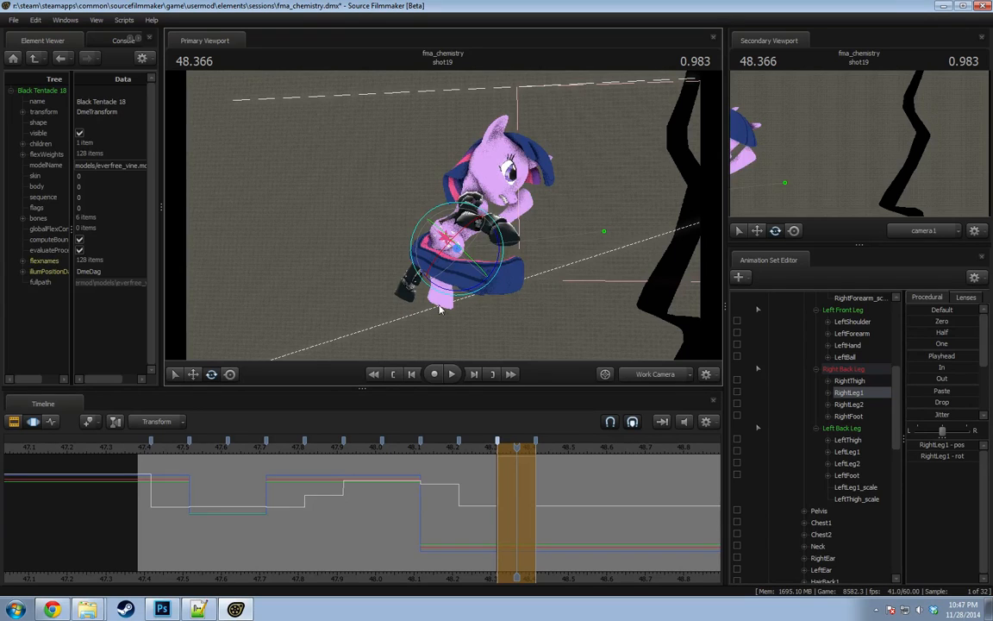
left_click(441, 261, "ctrl")
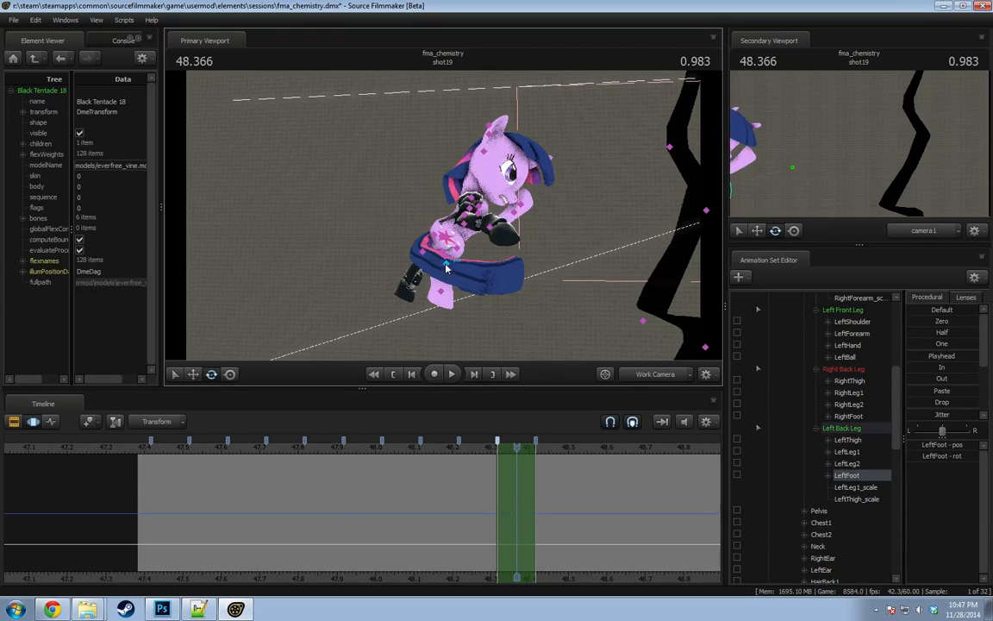
left_click(439, 251, "ctrl")
left_click_drag(467, 286, 438, 203)
Move the RightShoulder bones of both the pony and Twilight AutoMail at 48.366 s, and nudge the Neck bone.
left_click(445, 208, "ctrl")
scroll(880, 421, "down", 7)
left_click(867, 441, "ctrl")
mouse_move(438, 203)
left_mouse_down("alt")
mouse_move(504, 205)
mouse_move(405, 212)
mouse_move(417, 217)
mouse_move(458, 209)
mouse_move(431, 207)
mouse_move(447, 215)
mouse_move(435, 194)
mouse_move(407, 201)
mouse_move(428, 224)
mouse_move(444, 216)
mouse_move(415, 222)
mouse_move(444, 215)
left_mouse_up("alt")
scroll(444, 216, "up", 6)
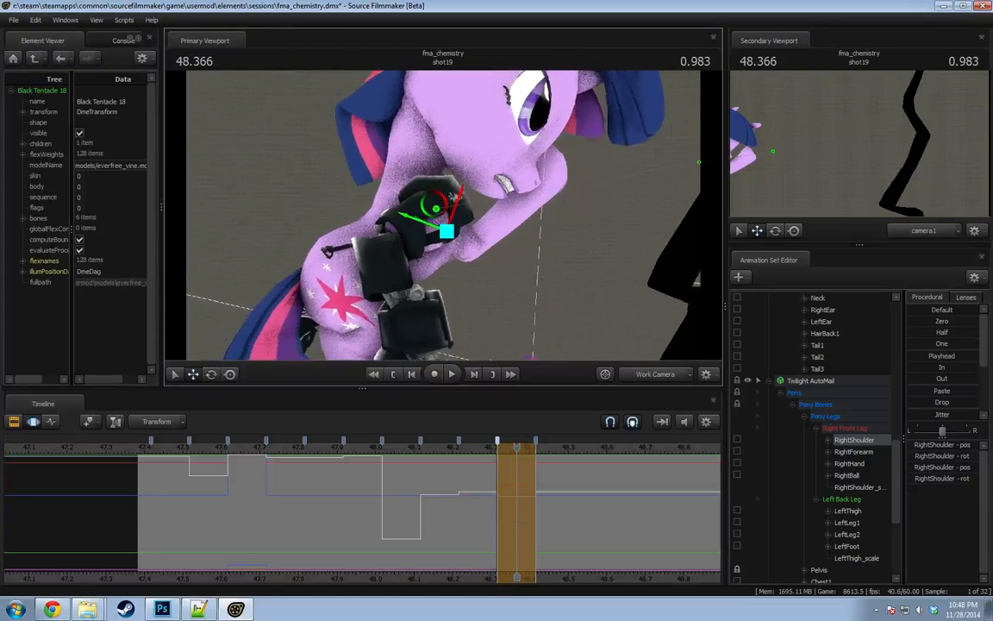
right_click_drag(444, 215, 443, 222, "alt")
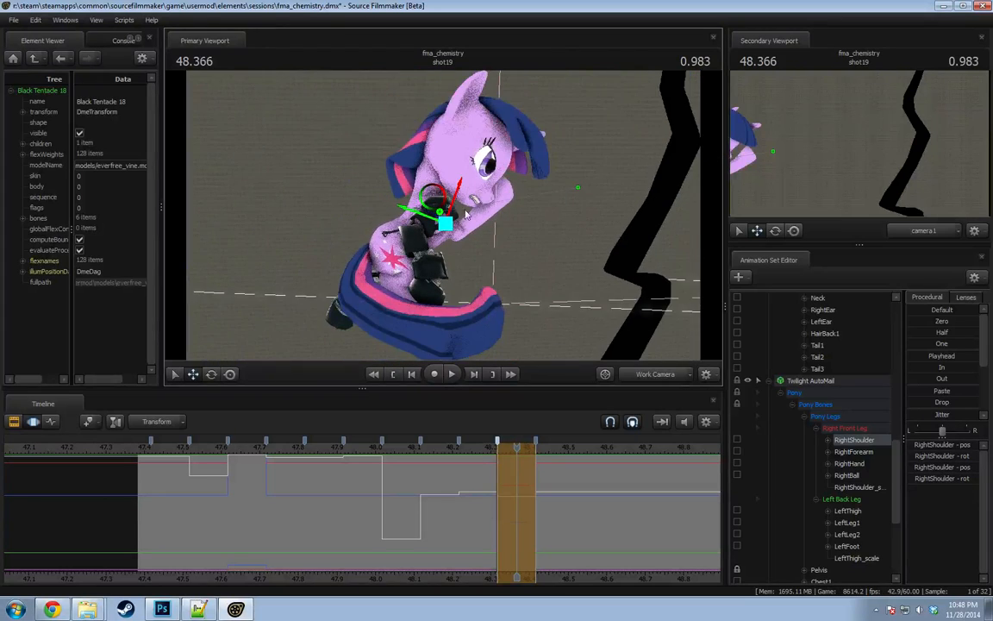
left_click_drag(443, 221, 427, 213, "alt")
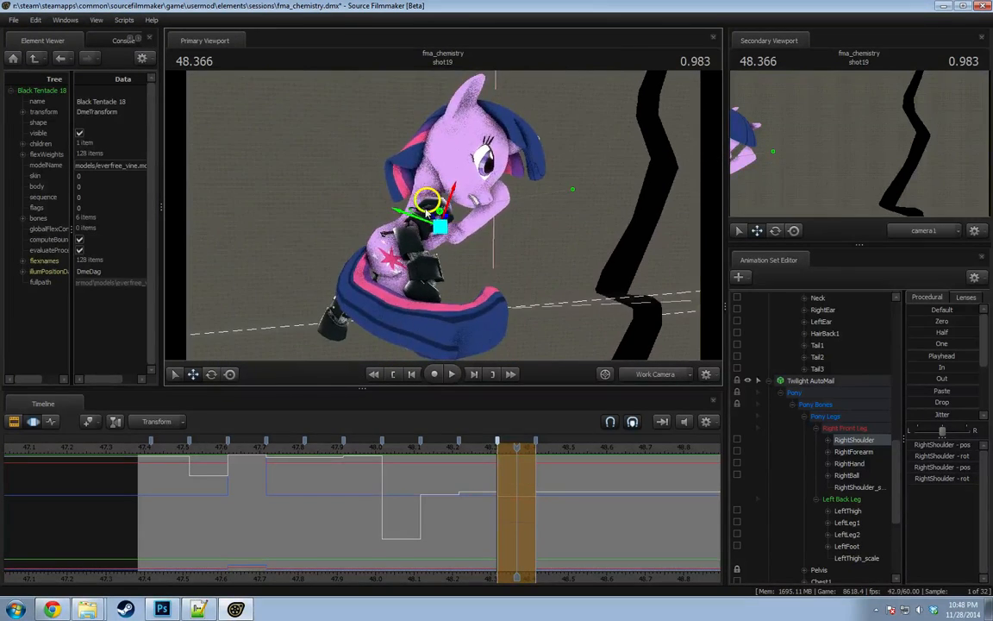
left_click(419, 172, "ctrl")
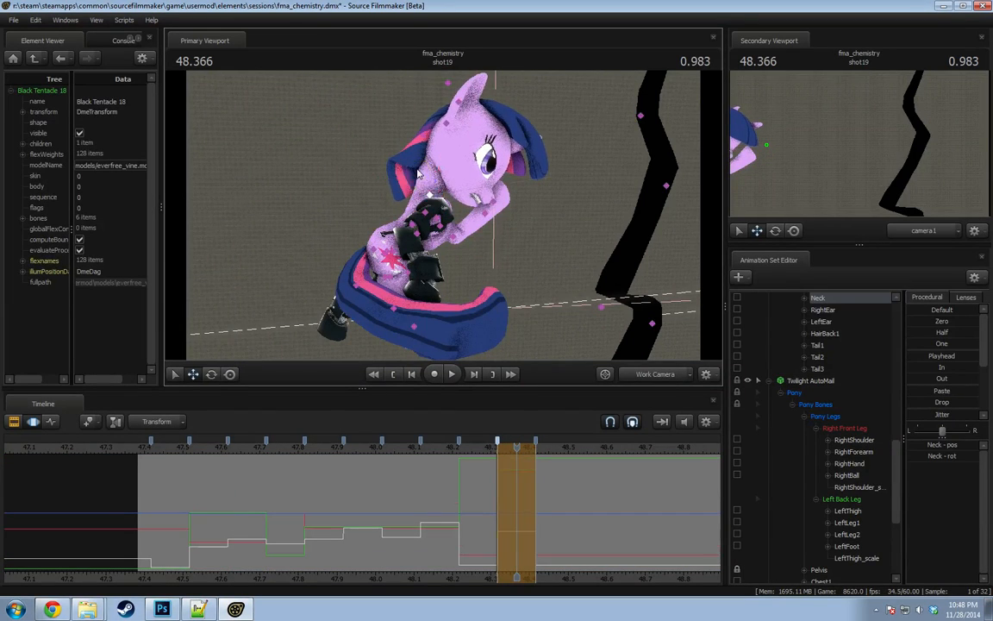
left_click_drag(419, 173, 421, 173)
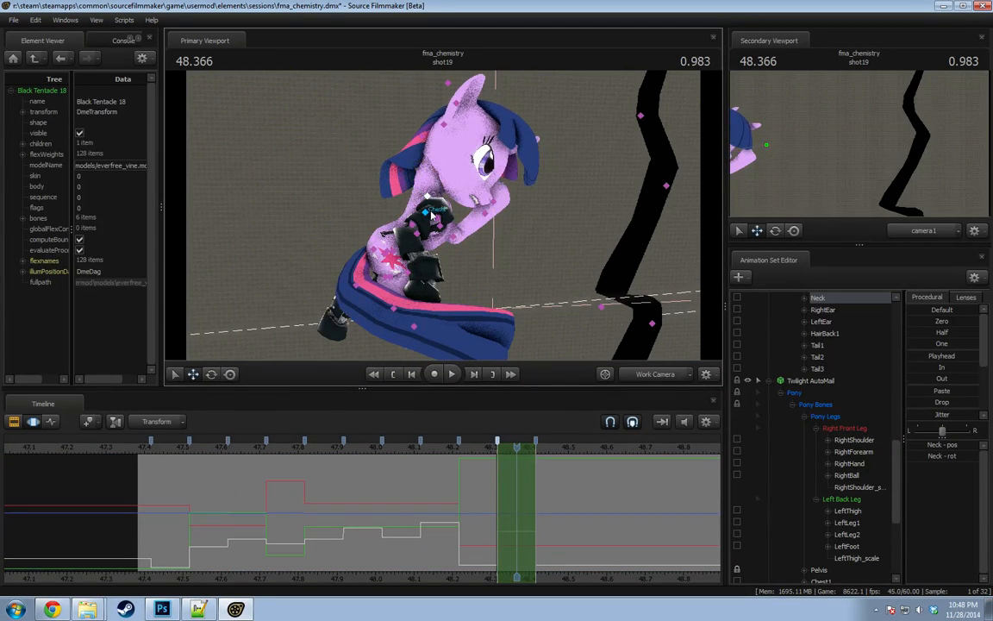
Lock the RightShoulder and LeftShoulder bones and adjust the Chest2 bone's position at 48.366 s.
left_click(431, 214)
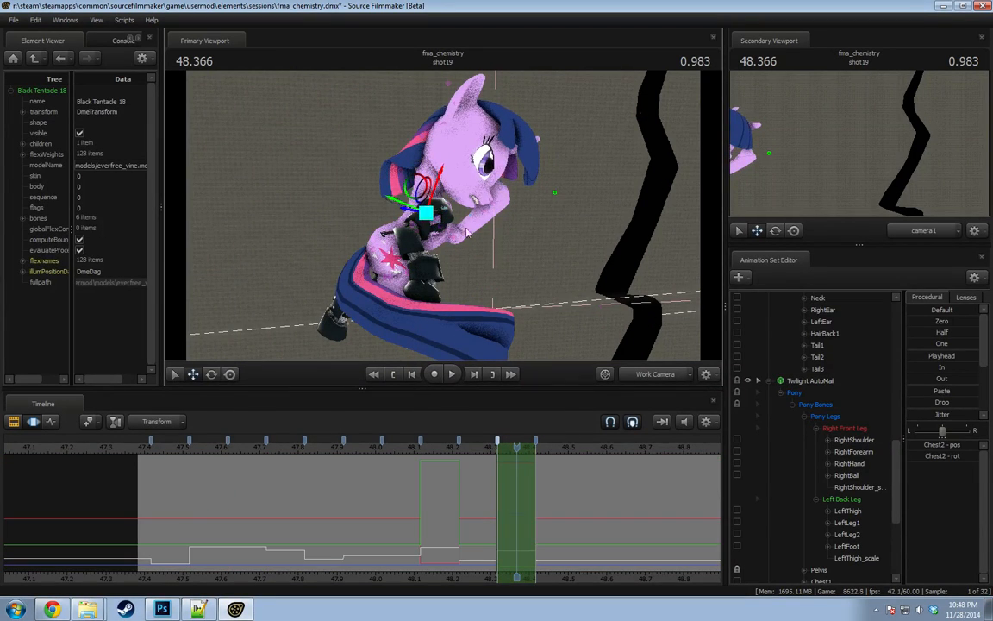
left_click(738, 440)
scroll(755, 482, "up", 8)
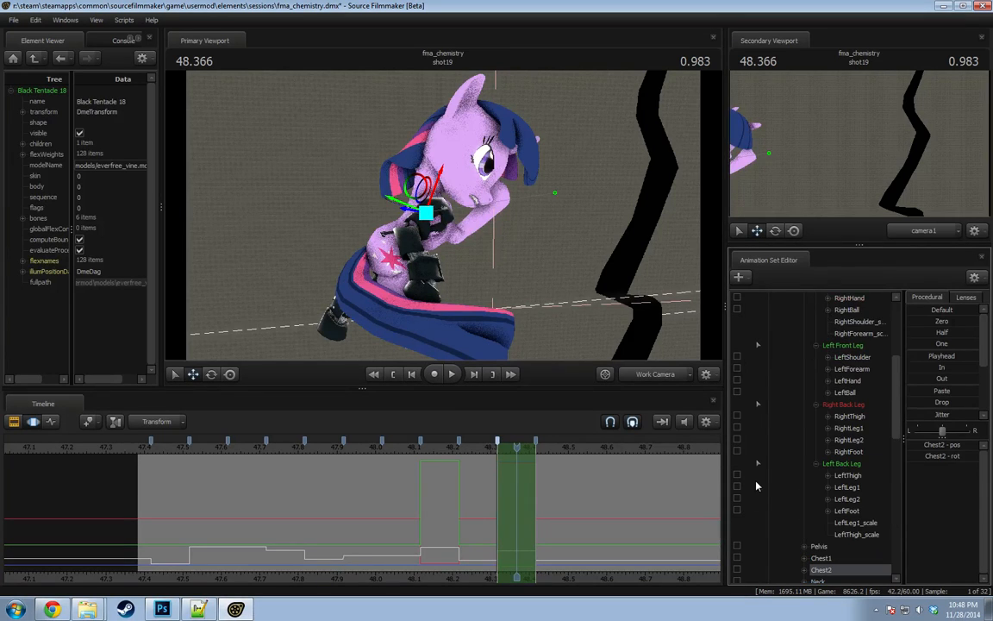
scroll(759, 472, "up", 1)
scroll(747, 443, "up", 1)
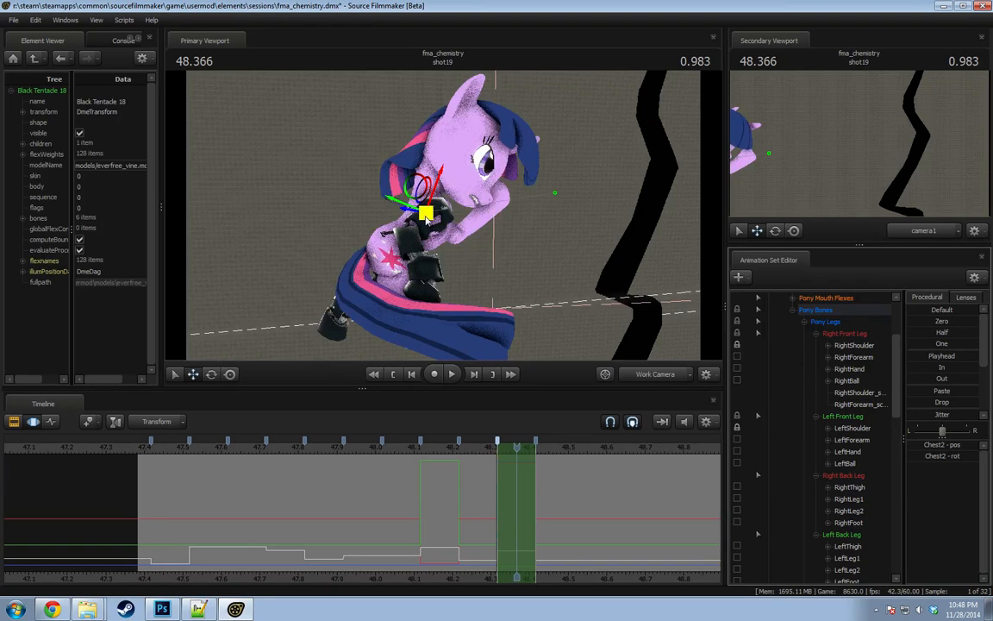
left_click_drag(425, 220, 430, 220)
key("ctrl+z")
left_click_drag(531, 253, 453, 211, "alt")
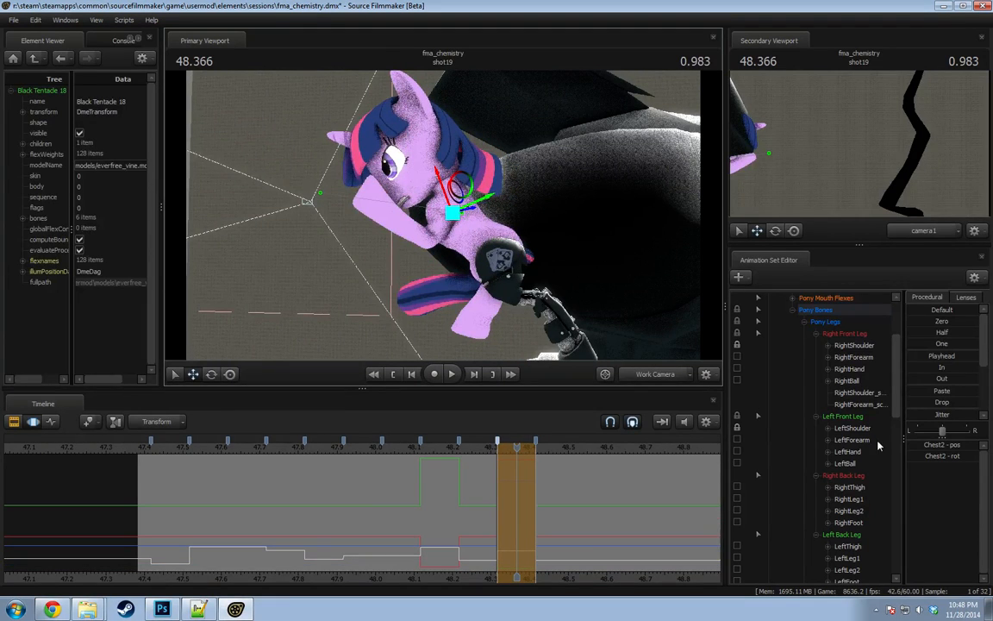
Unlock the RightShoulder bone of Twilight AutoMail and inspect the torso pose at 48.366 s.
scroll(771, 461, "up", 4)
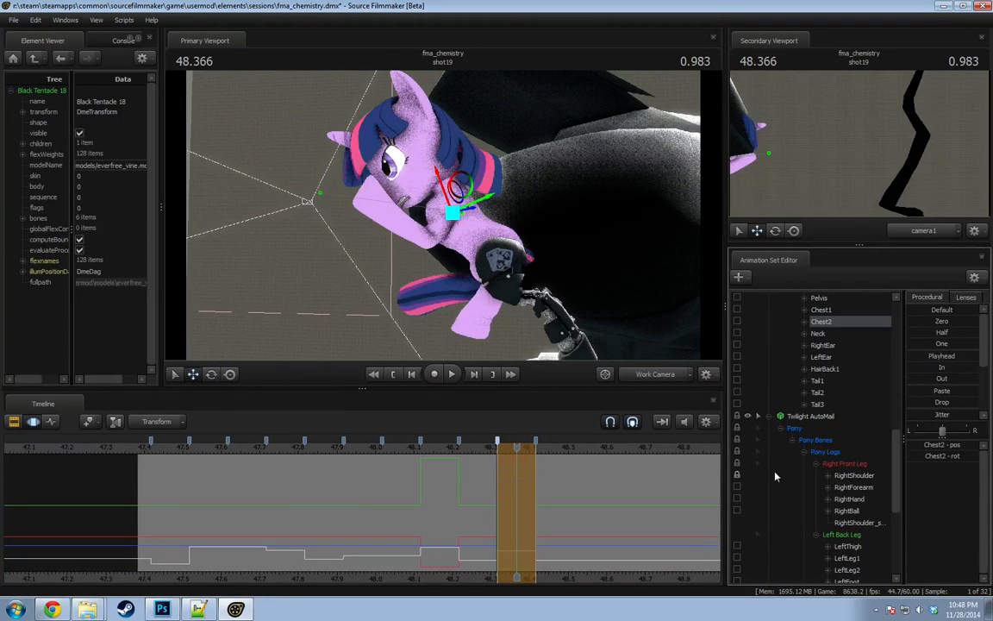
scroll(755, 463, "down", 4)
scroll(755, 463, "up", 3)
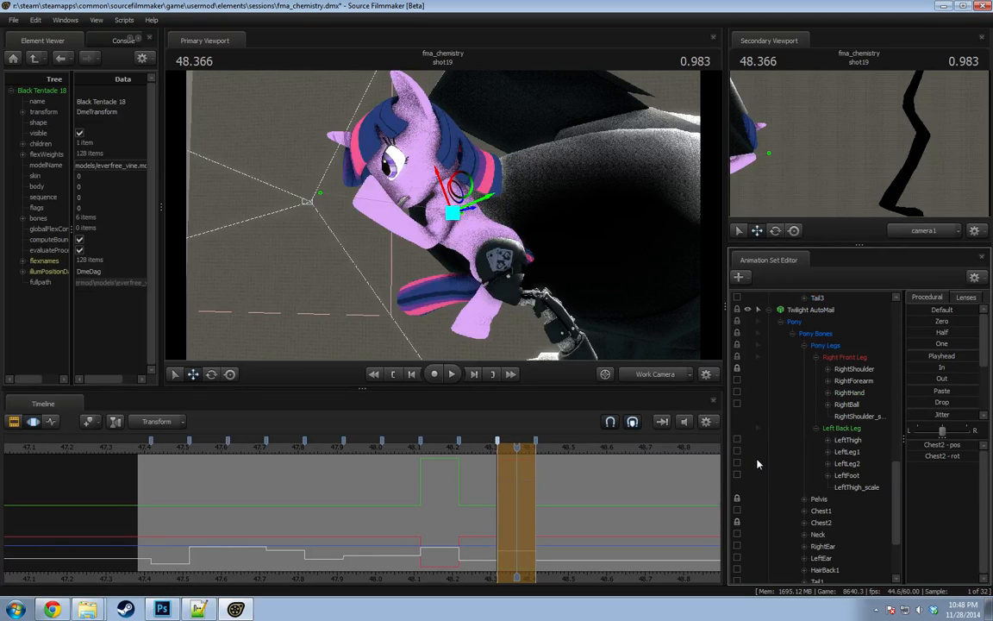
left_click_drag(379, 216, 442, 221, "alt")
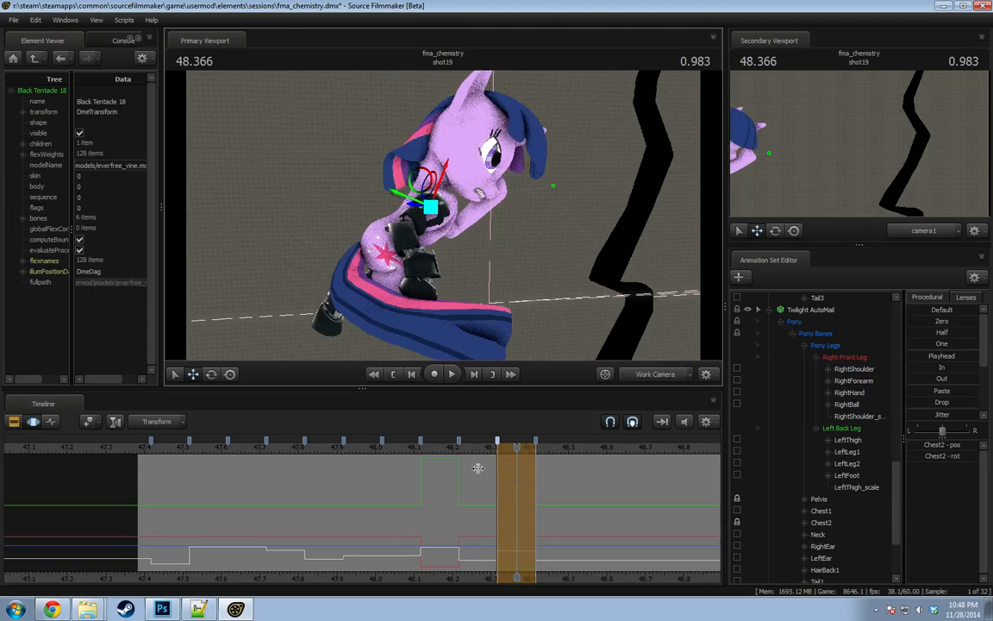
left_click(505, 472)
mouse_move(528, 312)
left_mouse_down("alt")
mouse_move(595, 312)
mouse_move(533, 312)
left_mouse_up("alt")
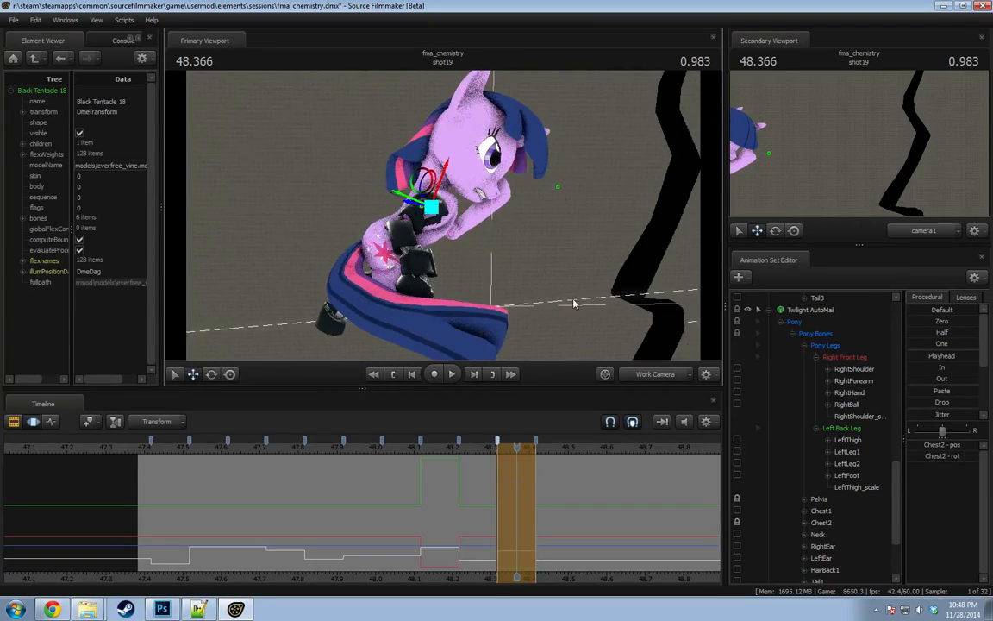
Rotate Twilight AutoMail's RightForearm and RightHand bones at 48.366 s to swing the mechanical front leg forward.
left_click(853, 381)
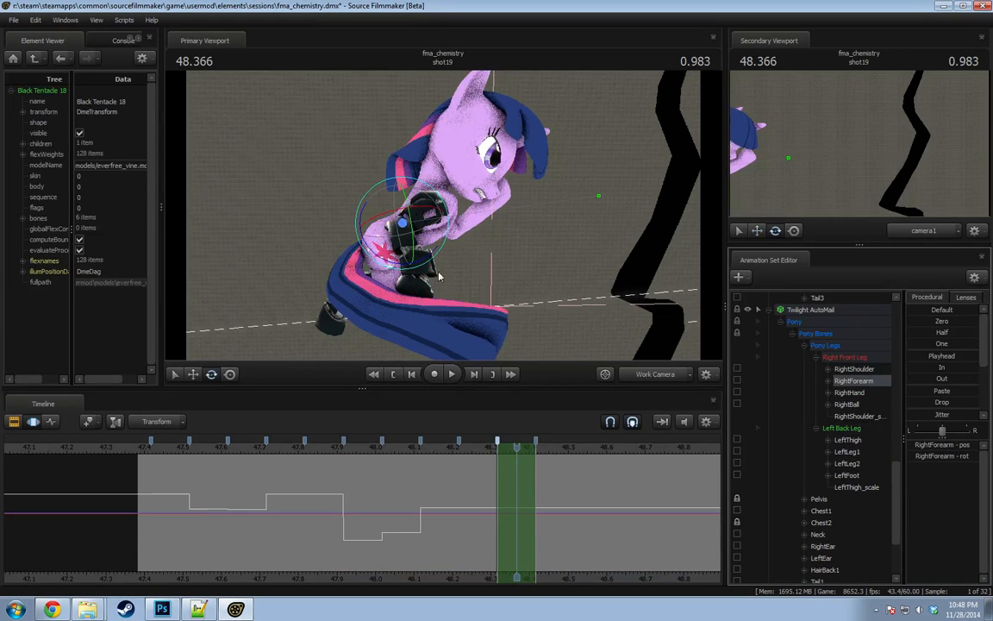
left_click_drag(440, 275, 437, 234)
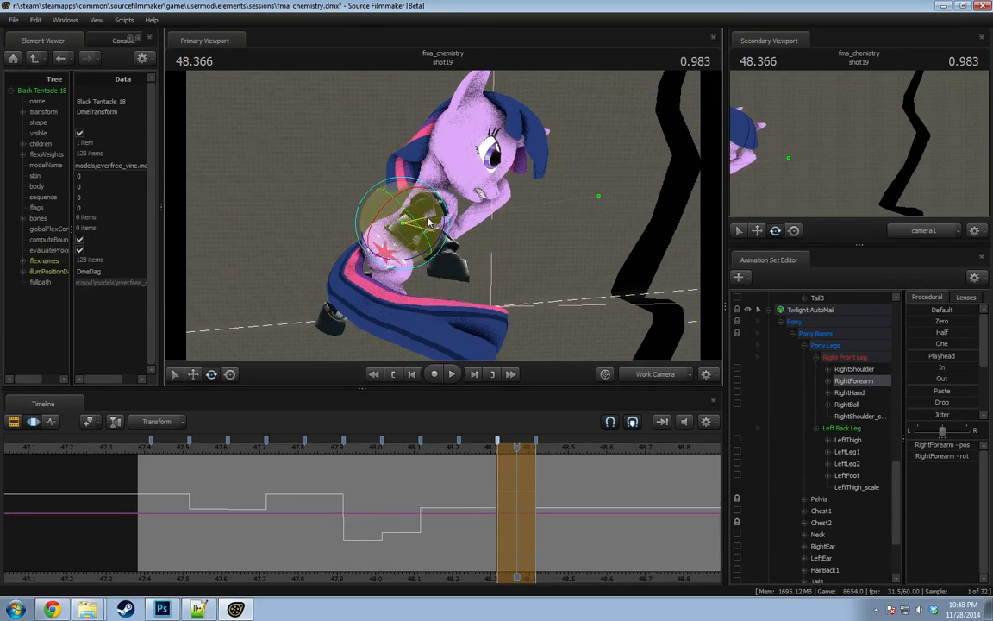
left_click(849, 392)
left_click_drag(468, 252, 472, 245)
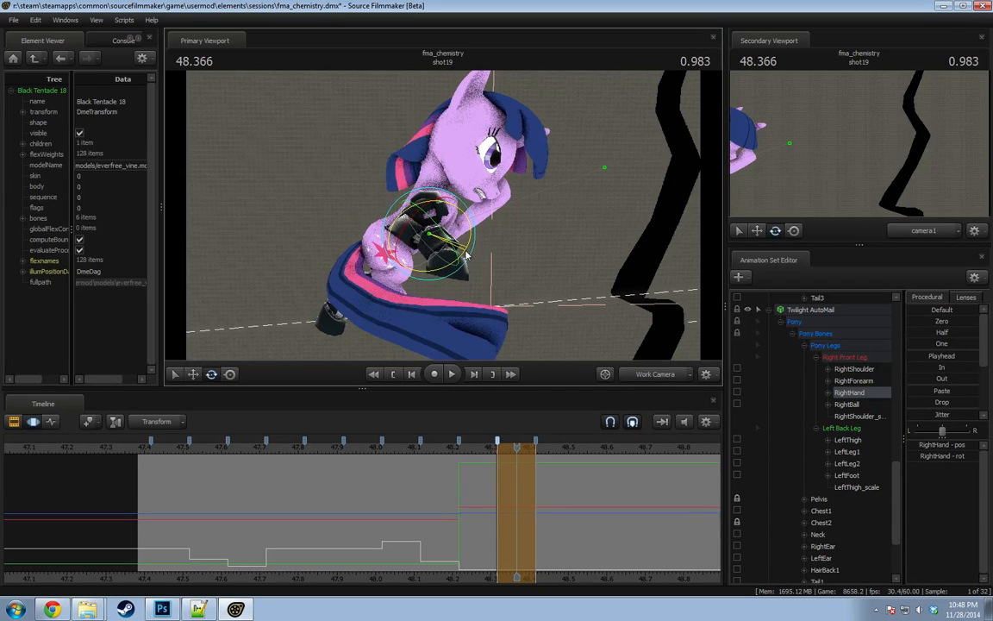
Finish rotating Twilight AutoMail's RightHand bone and rotate its RightBall bone at 48.366 s.
left_click_drag(502, 326, 454, 264)
key("Down")
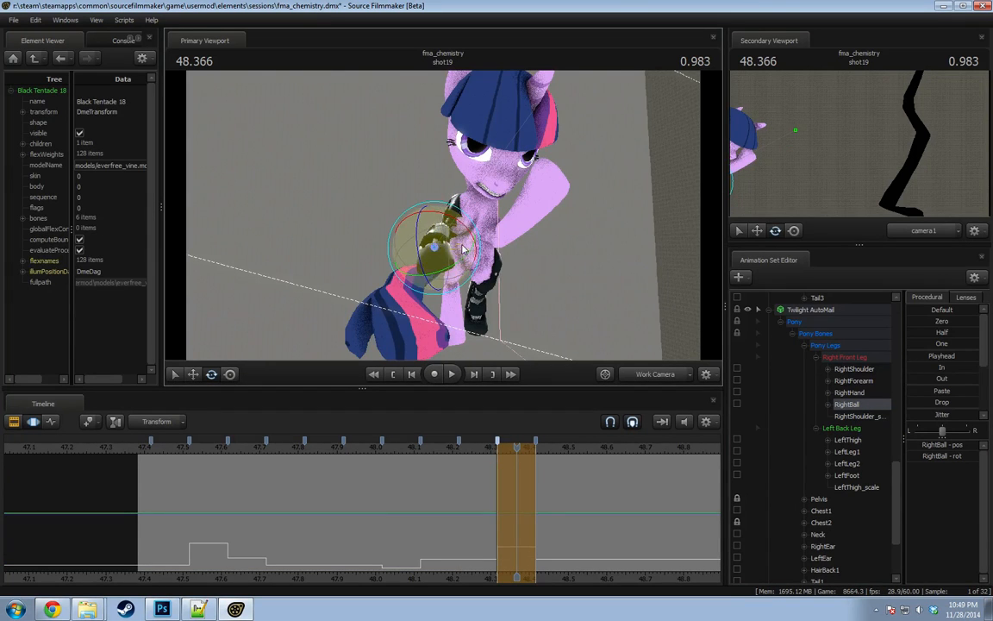
middle_click_drag(463, 249, 323, 361)
Compare the pose at 48.366 s with the earlier frames and play back the animation from the start of the shot.
left_click(468, 482)
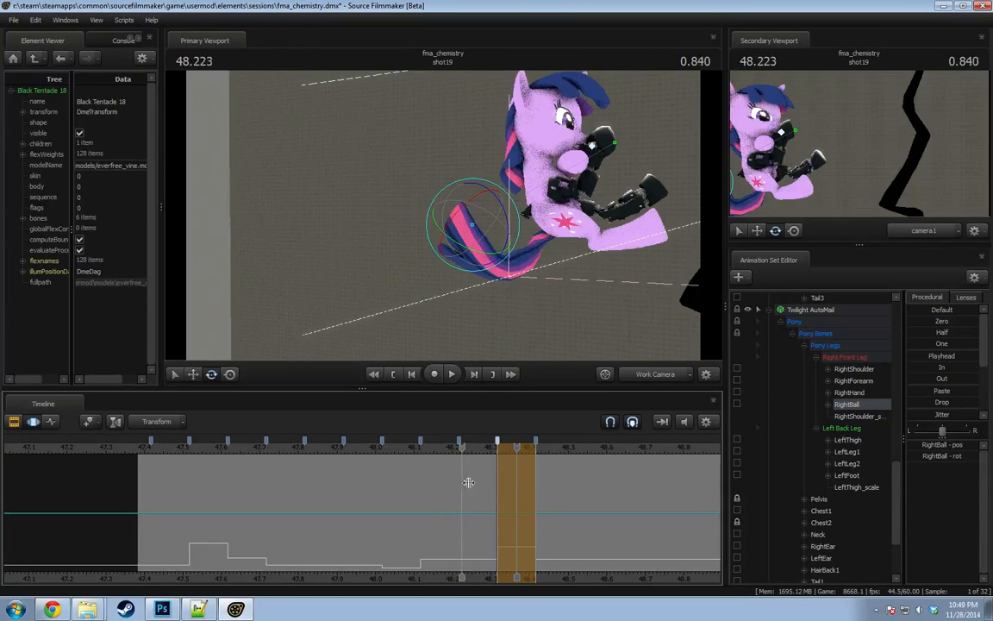
left_click_drag(468, 482, 505, 484)
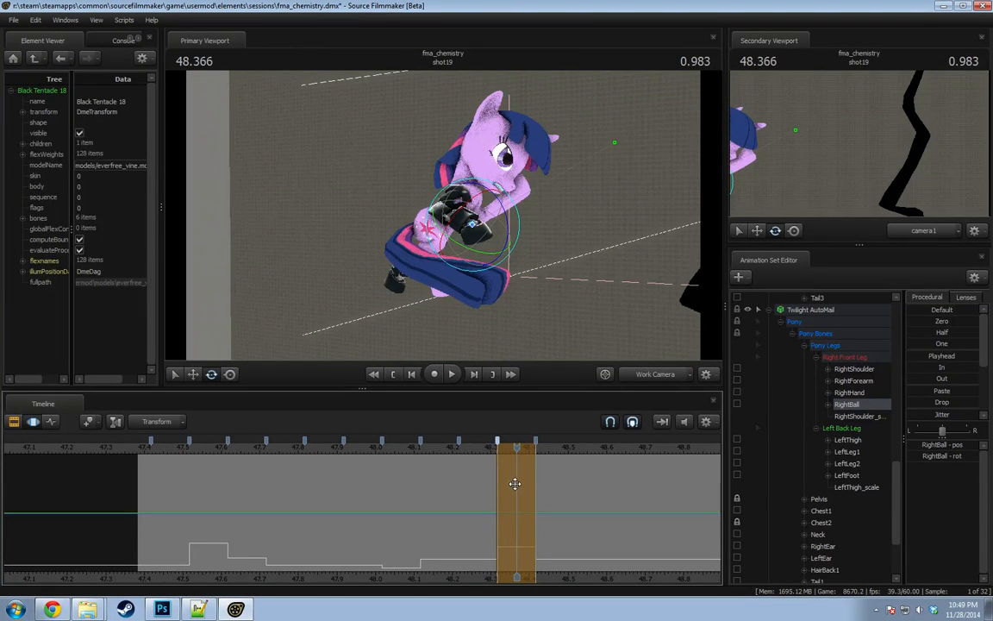
left_click_drag(513, 486, 512, 486)
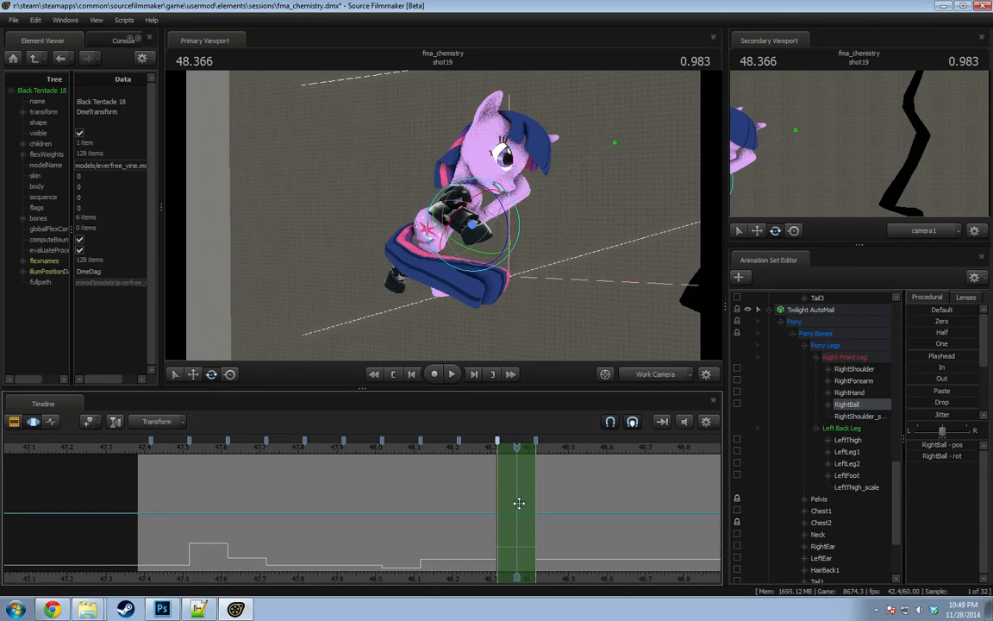
scroll(584, 512, "down", 4)
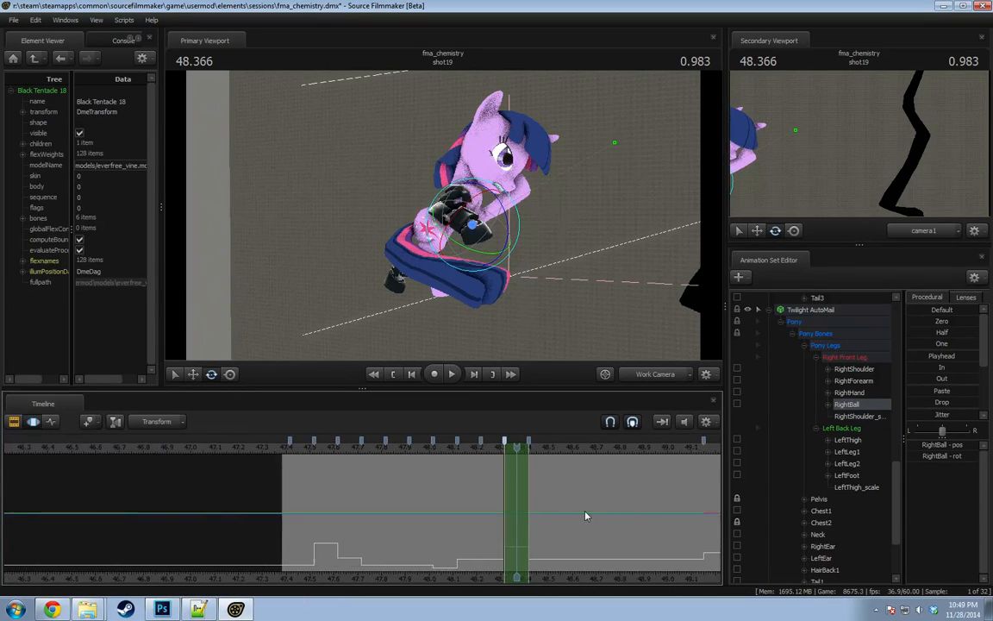
left_click(378, 455)
key("space")
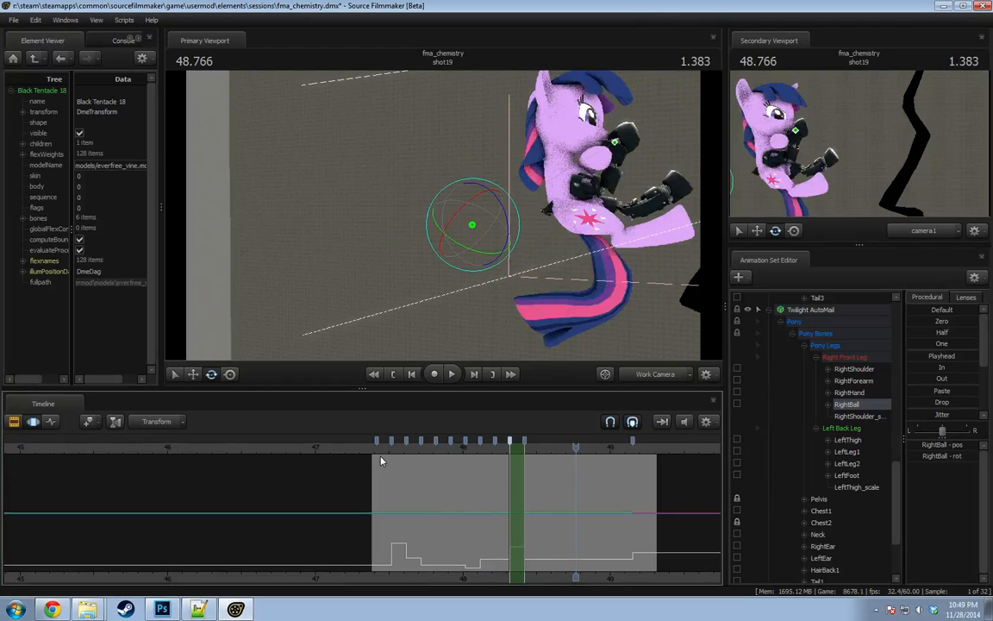
key("space")
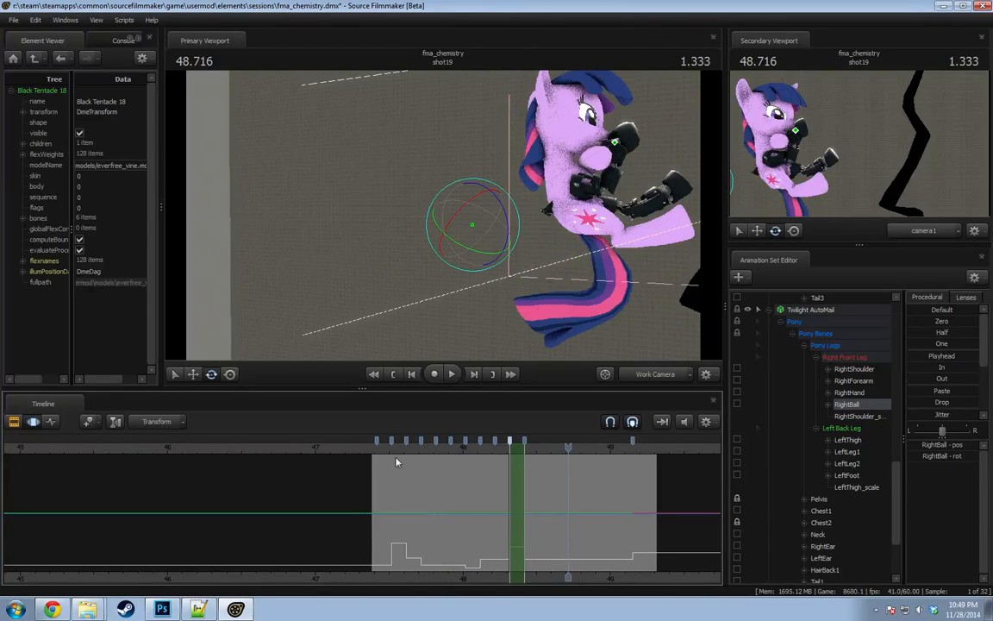
left_click(388, 455)
key("space")
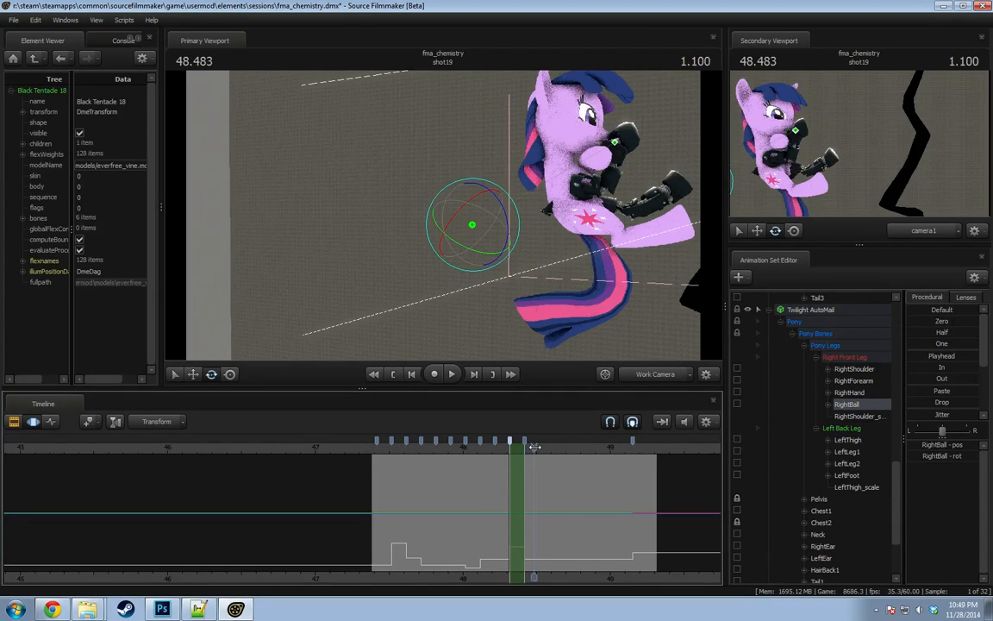
Set the time selection to the next pose segment with a bookmark at its end at 48.516 s, and place the playhead at 48.450 s.
scroll(472, 472, "up", 5)
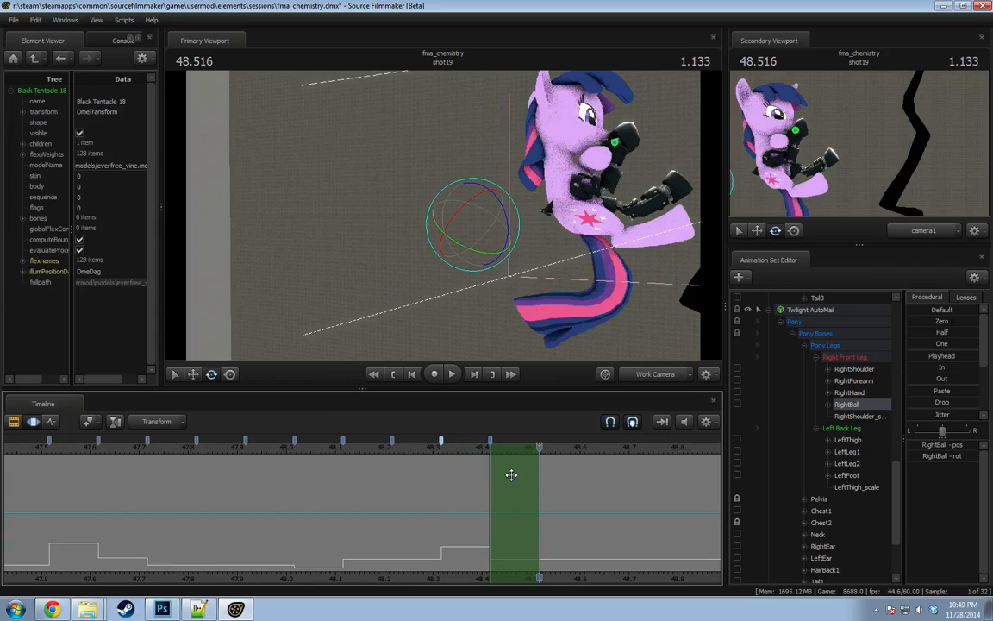
key("alt")
left_click_drag(532, 448, 524, 452)
left_click_drag(421, 283, 422, 283)
left_click(499, 448)
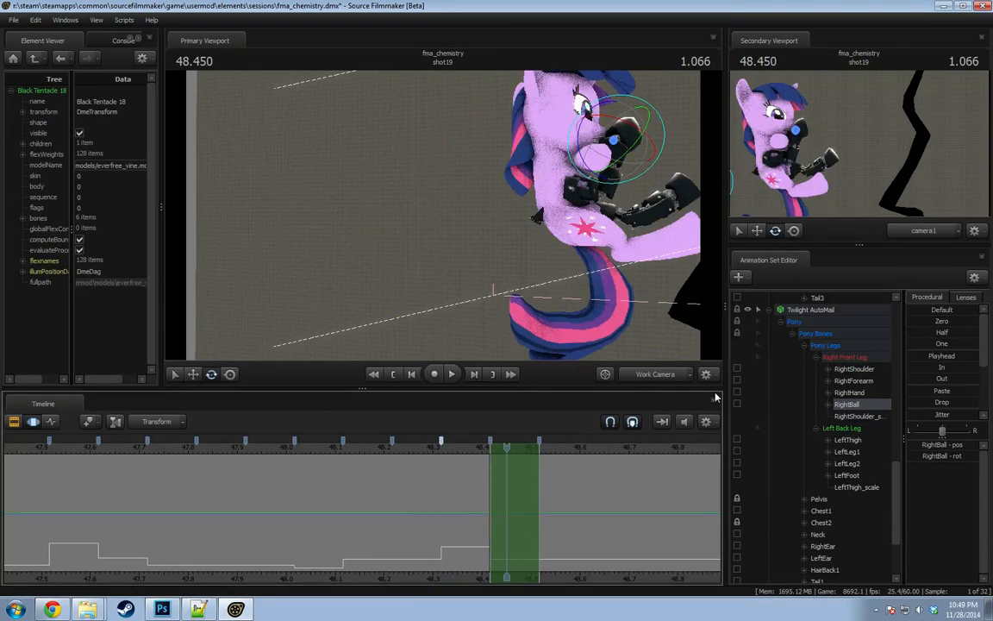
Copy the preceding pose of both Twilight AutoMail and Twilight Body into the selected segment using the Playhead preset.
left_click(849, 312)
scroll(838, 340, "up", 16)
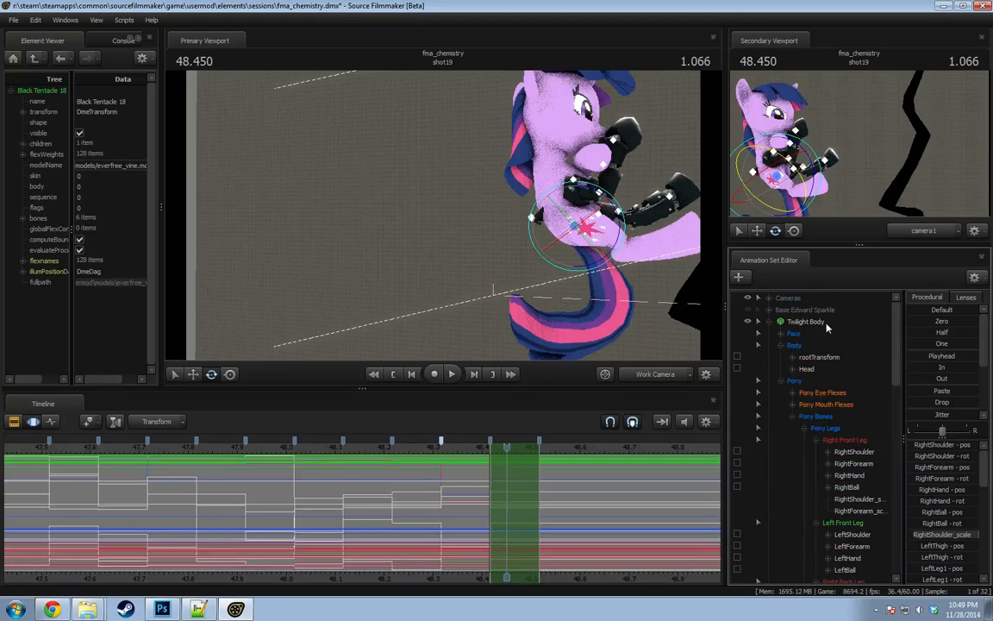
left_click(825, 323, "ctrl")
double_click(939, 368)
left_click_drag(431, 449, 507, 449)
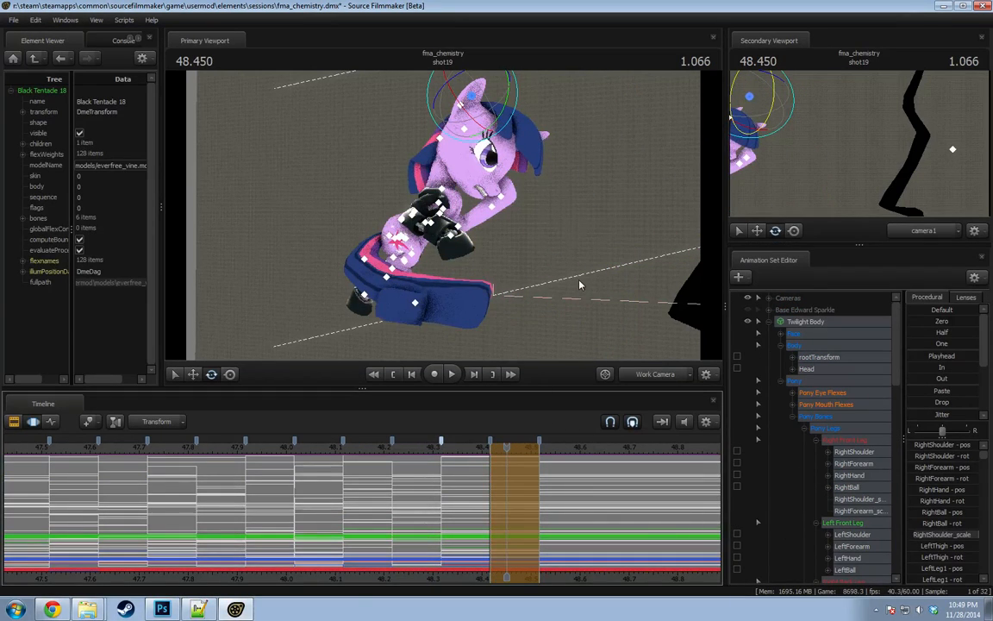
Reposition Twilight Body's Pelvis bone at 48.450 s.
left_click_drag(442, 323, 446, 218)
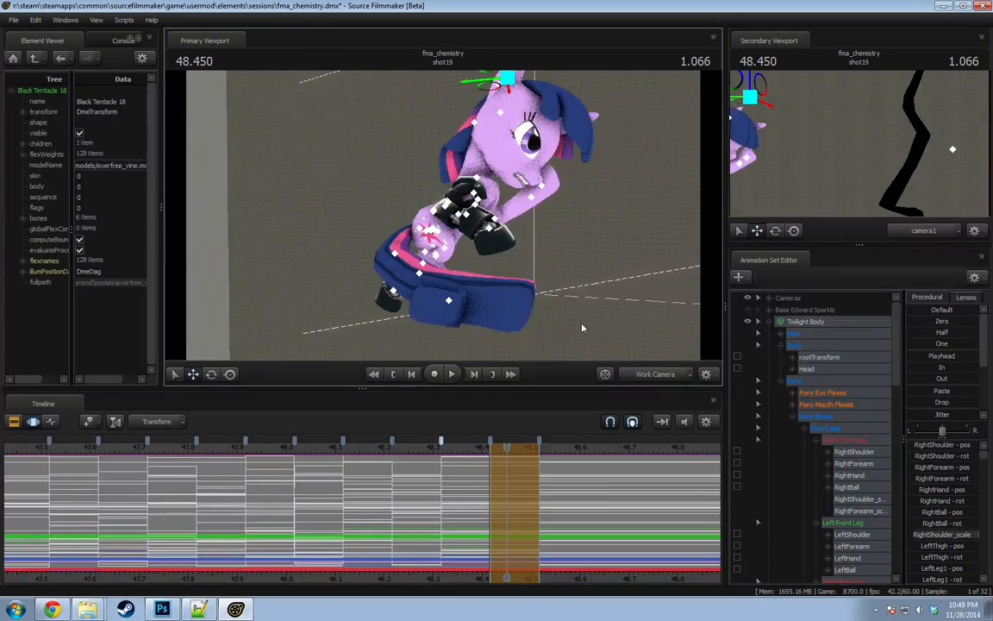
scroll(736, 378, "down", 5)
left_click(818, 440)
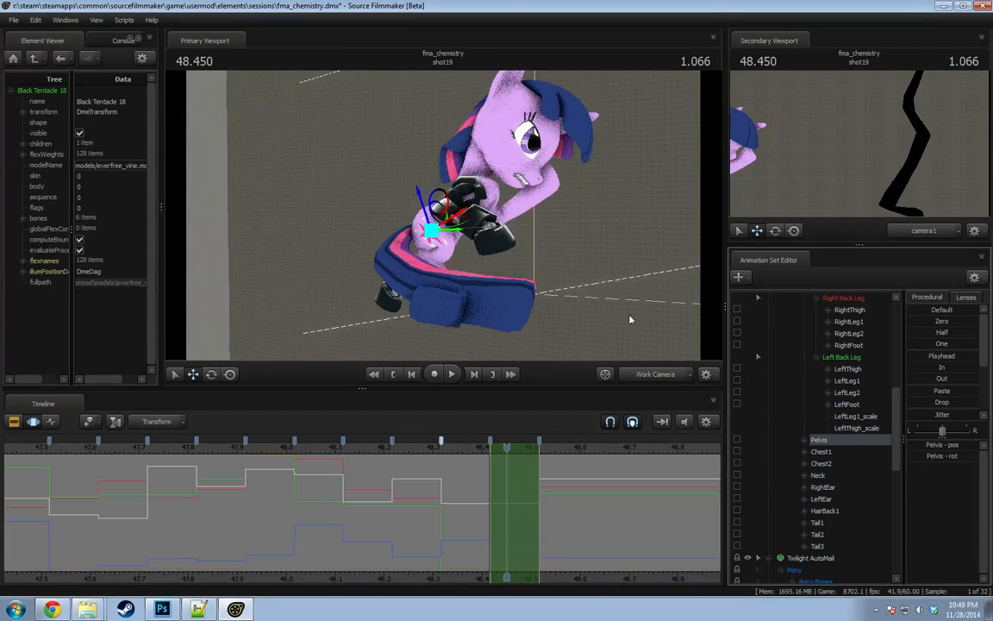
left_click_drag(630, 320, 410, 225)
left_click_drag(409, 224, 446, 217)
mouse_move(375, 235)
left_mouse_down()
mouse_move(454, 212)
mouse_move(431, 216)
mouse_move(390, 248)
left_mouse_up()
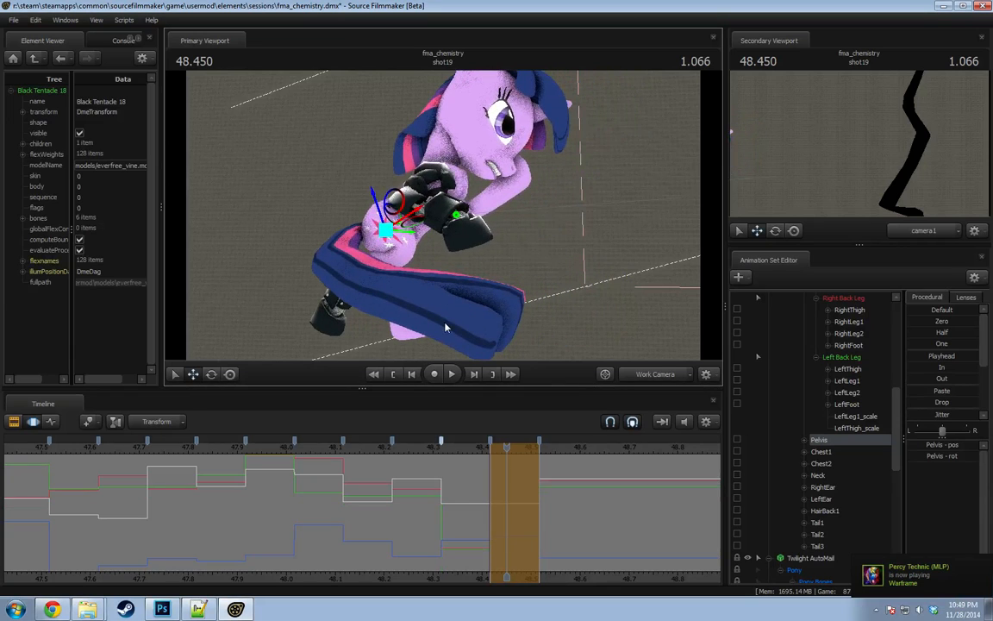
left_click(385, 231)
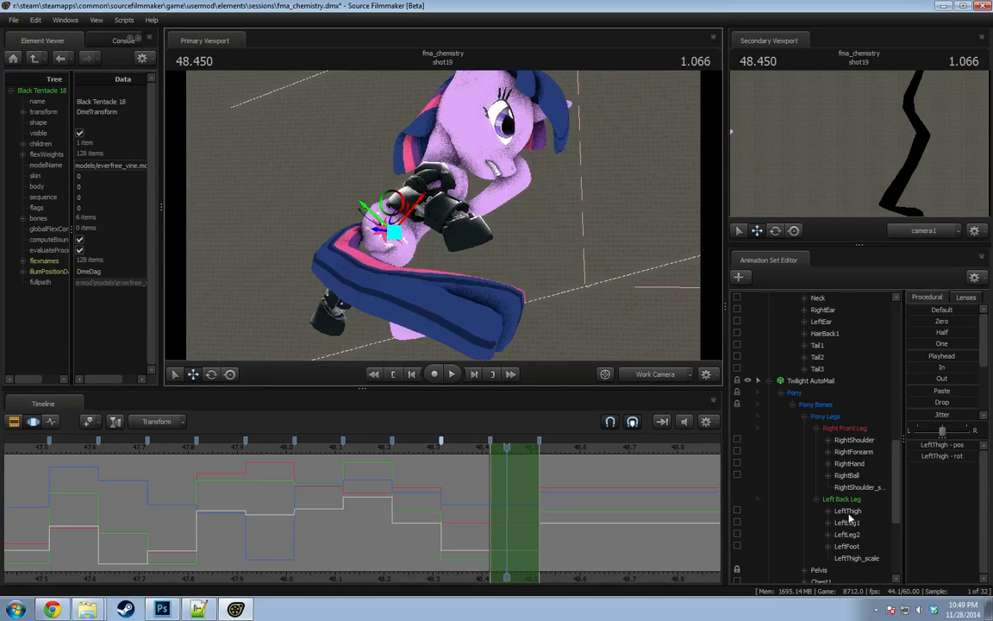
Rotate Twilight AutoMail's left back leg from the thigh at 48.450 s.
left_click(859, 467)
key("e")
left_click_drag(595, 289, 482, 288, "alt")
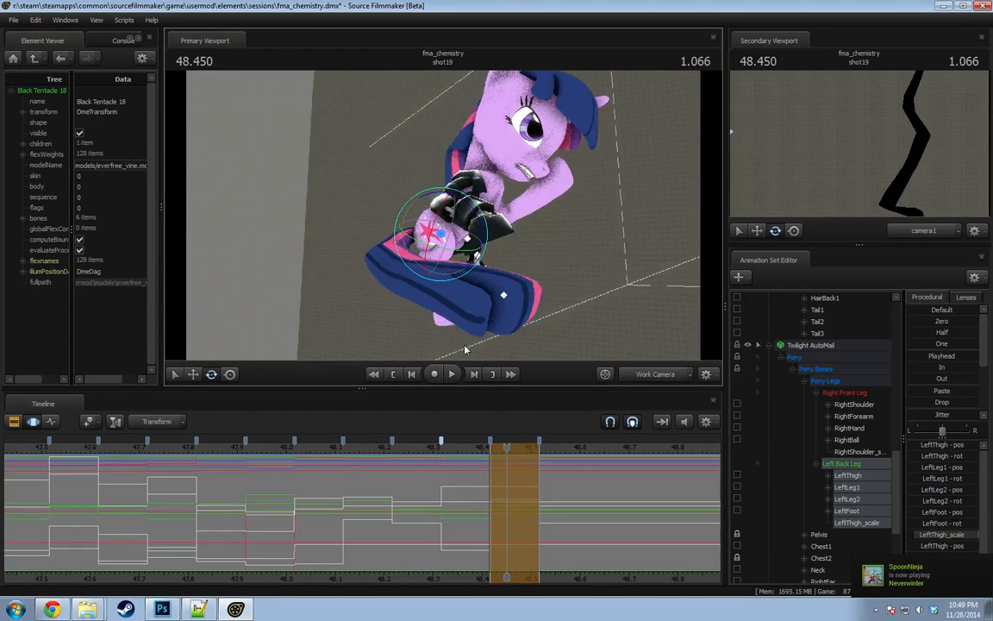
left_click_drag(466, 349, 461, 250, "alt")
left_click_drag(501, 315, 470, 259, "alt")
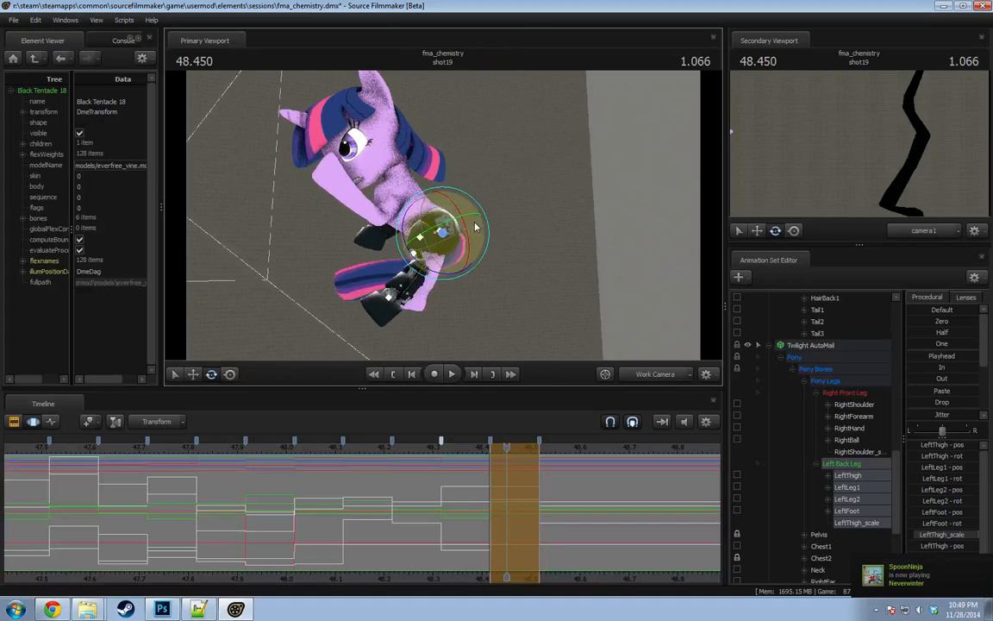
key("shift")
left_click_drag(449, 324, 400, 336)
key("ctrl")
left_click(462, 245, "ctrl")
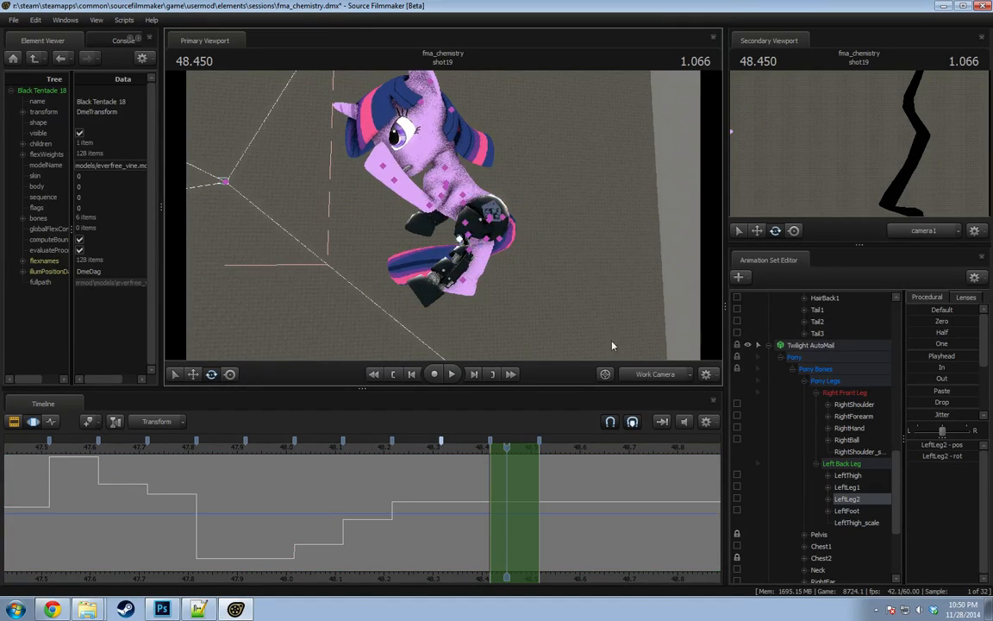
Rotate Twilight AutoMail's LeftLeg1 bone at 48.450 s to straighten the mechanical back leg, and compare it with the preceding pose.
left_click(853, 489)
scroll(852, 490, "up", 1)
scroll(852, 491, "down", 5)
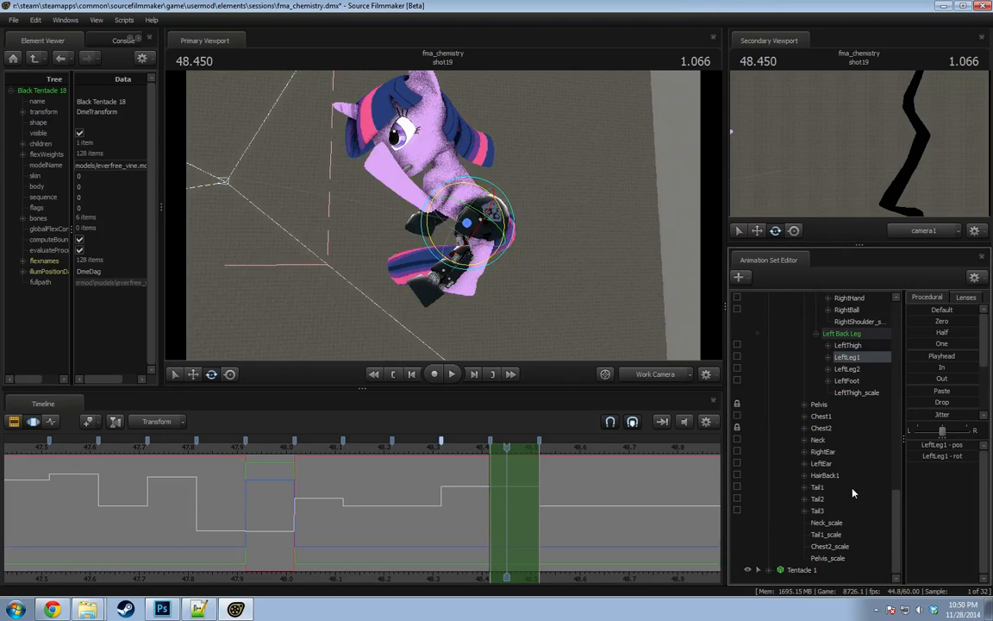
scroll(853, 492, "up", 4)
left_click_drag(475, 268, 396, 213)
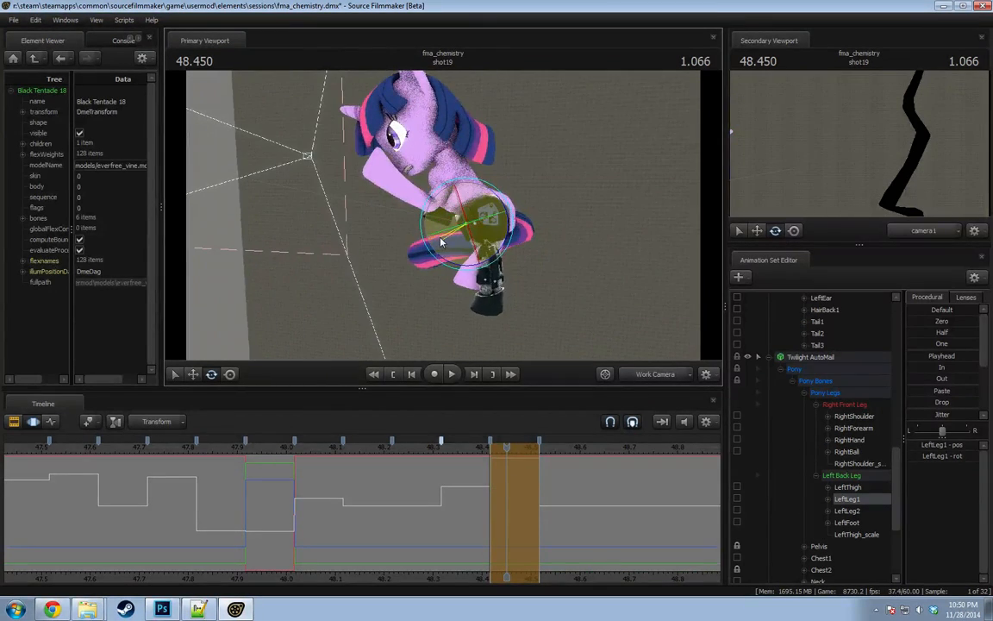
key("shift")
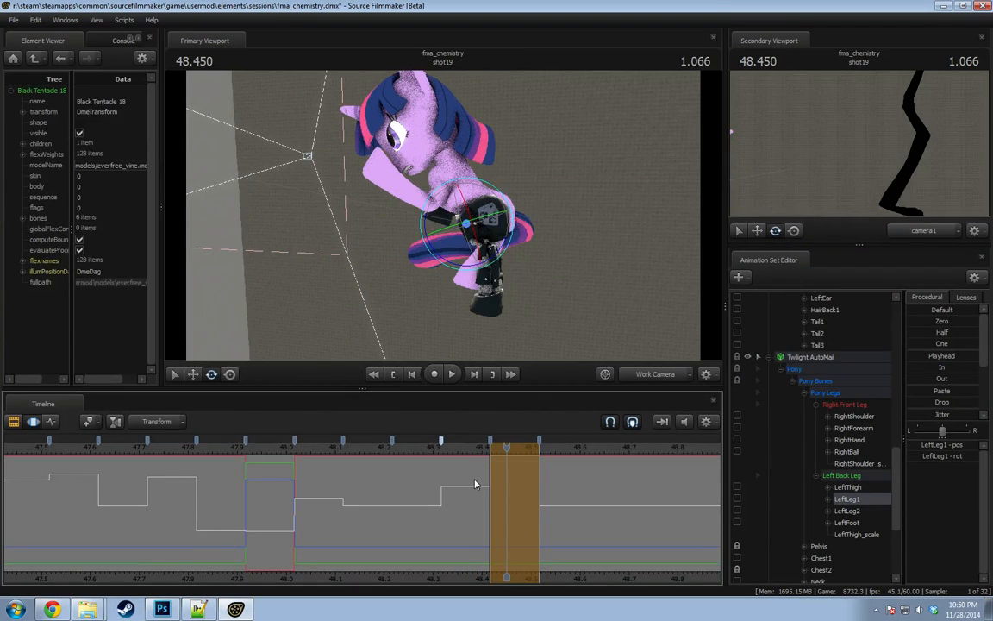
left_click_drag(526, 218, 383, 352, "alt")
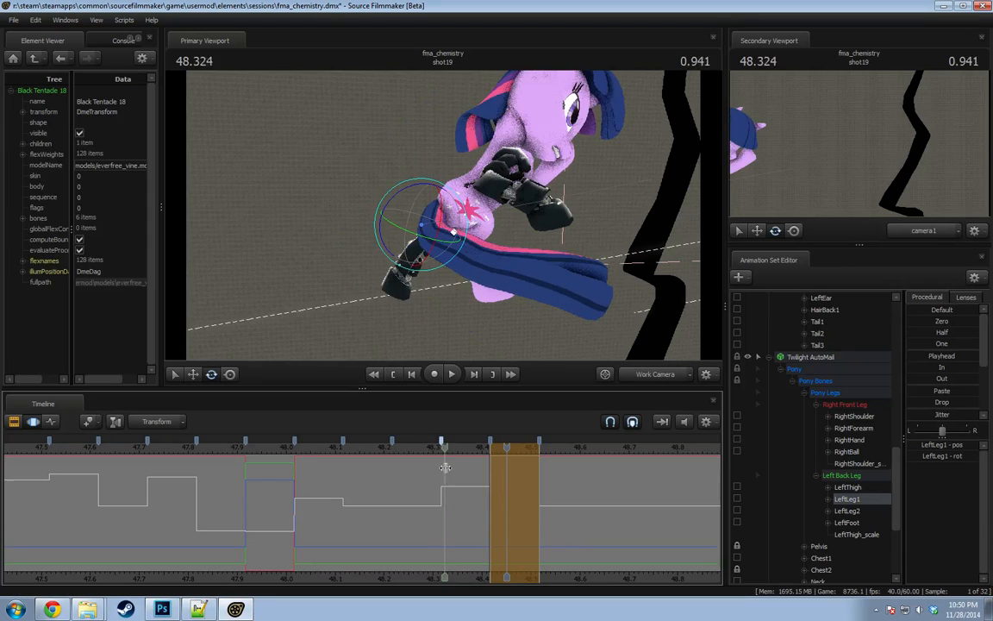
Rotate Twilight Body's RightThigh bone at 48.450 s.
left_click(392, 226)
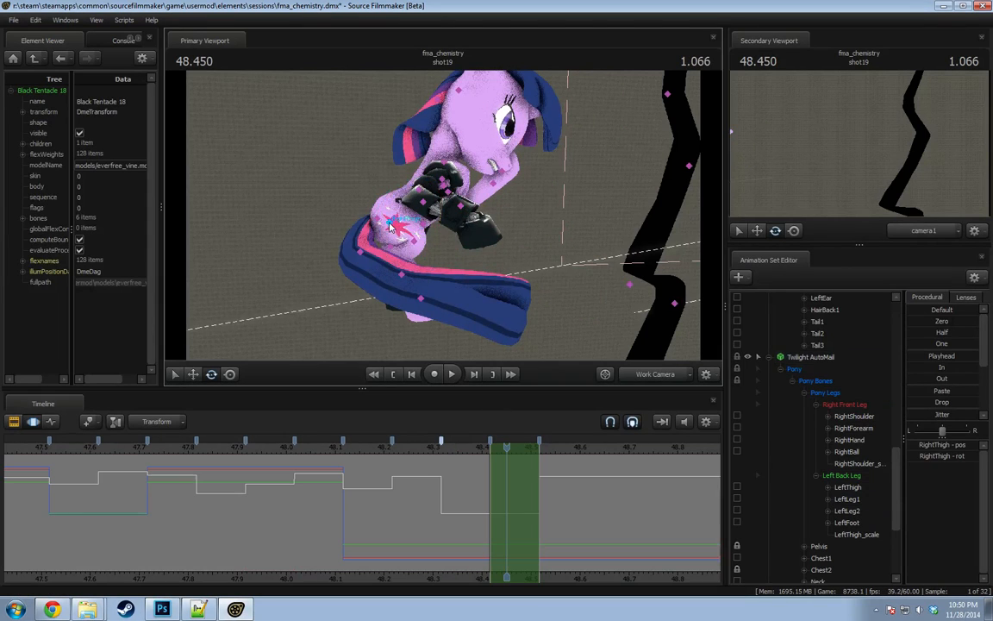
left_click_drag(391, 226, 548, 246, "alt")
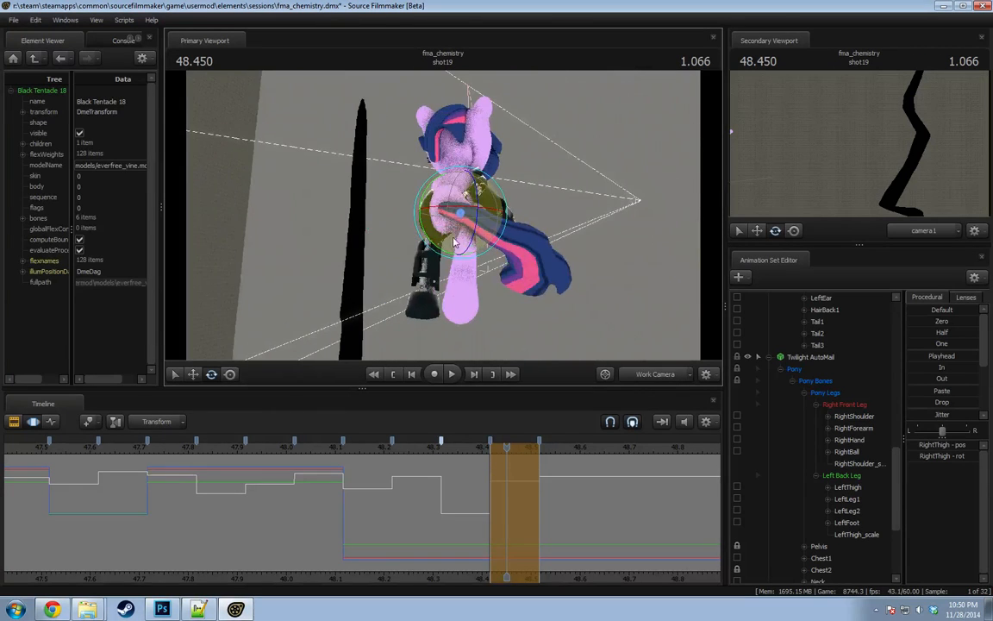
left_click_drag(462, 178, 399, 191)
left_click_drag(399, 192, 445, 219)
Rotate Twilight Body's RightLeg1 bone and adjust the lower right back leg at 48.450 s.
left_click(431, 247, "ctrl")
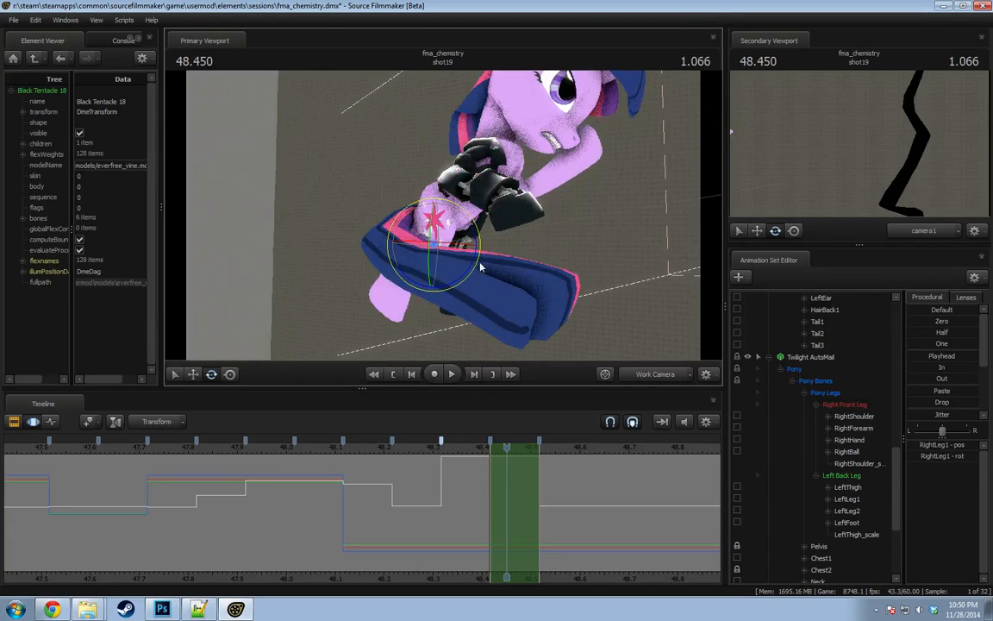
left_click_drag(480, 266, 419, 278)
left_click(418, 257, "ctrl")
left_click(380, 298, "ctrl")
left_click_drag(458, 224, 426, 245, "alt")
Refine the position and rotation of Twilight Body's RightThigh bone at 48.450 s.
left_click(434, 213, "ctrl")
left_click(429, 212, "ctrl")
key("w")
key("e")
left_click_drag(500, 209, 442, 222)
key("w")
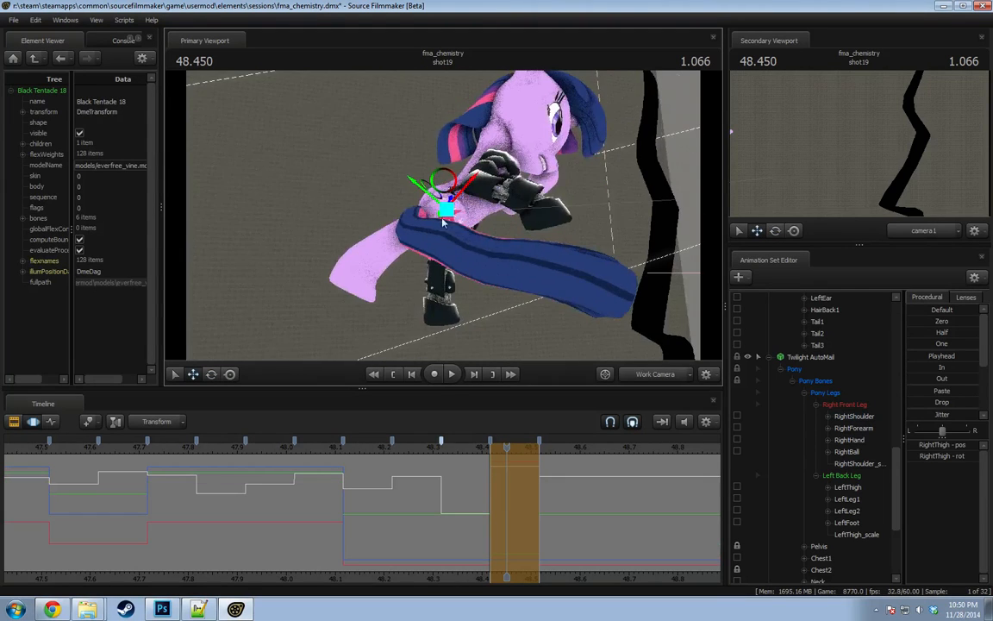
Rotate Twilight Body's RightLeg1 and RightLeg2 bones at 48.450 s to bring the right back leg down.
left_click_drag(446, 261, 473, 261, "alt")
left_click(437, 248, "ctrl")
key("e")
left_click(410, 250, "ctrl")
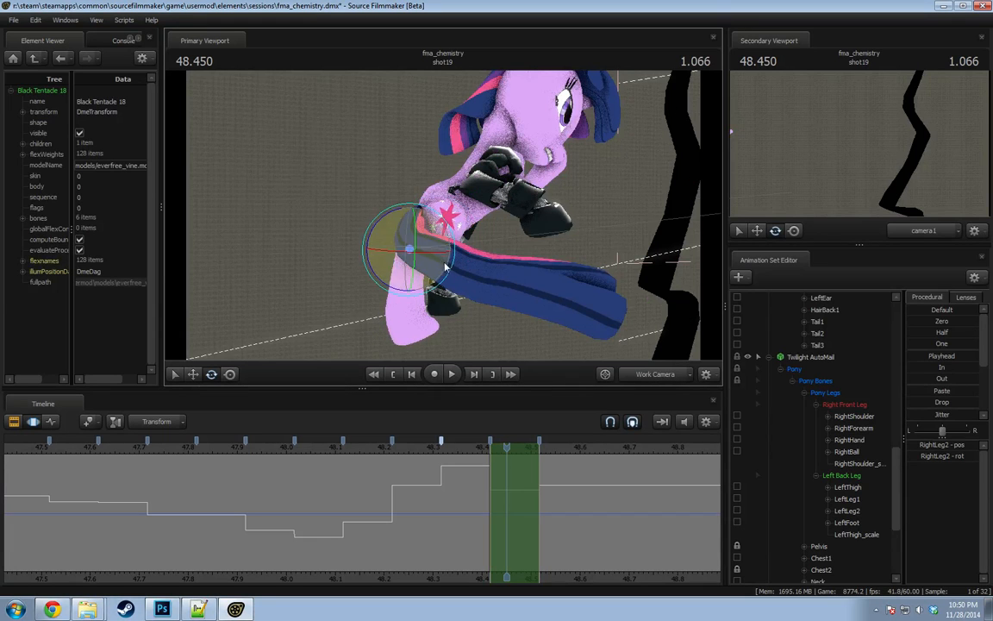
left_click_drag(395, 274, 376, 295)
left_click_drag(476, 211, 472, 227, "alt")
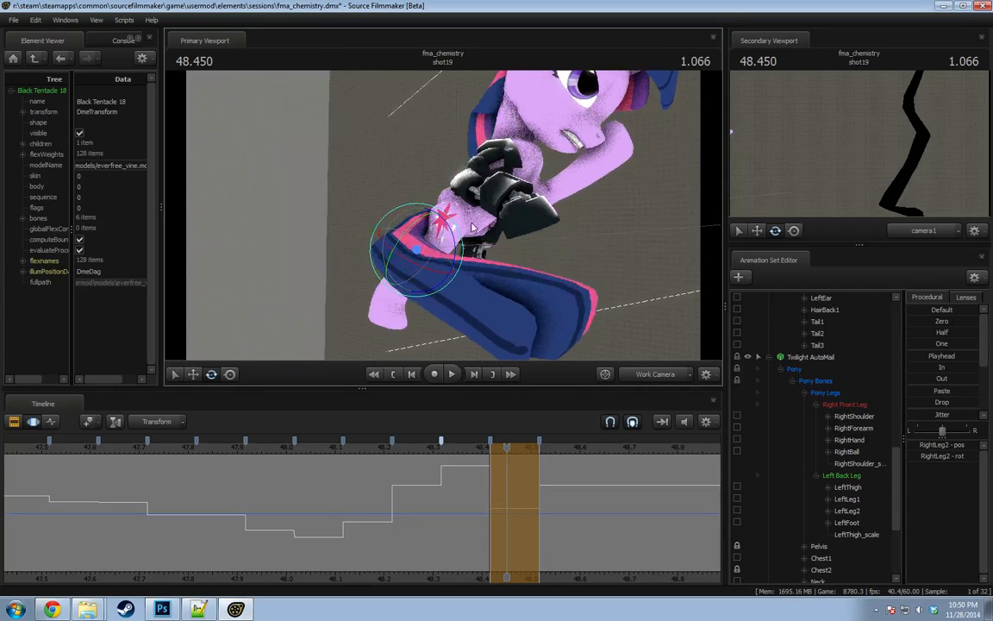
Rotate the Pelvis bone and the LeftThigh bones of both Twilight Body and Twilight AutoMail at 48.450 s.
left_click(456, 216)
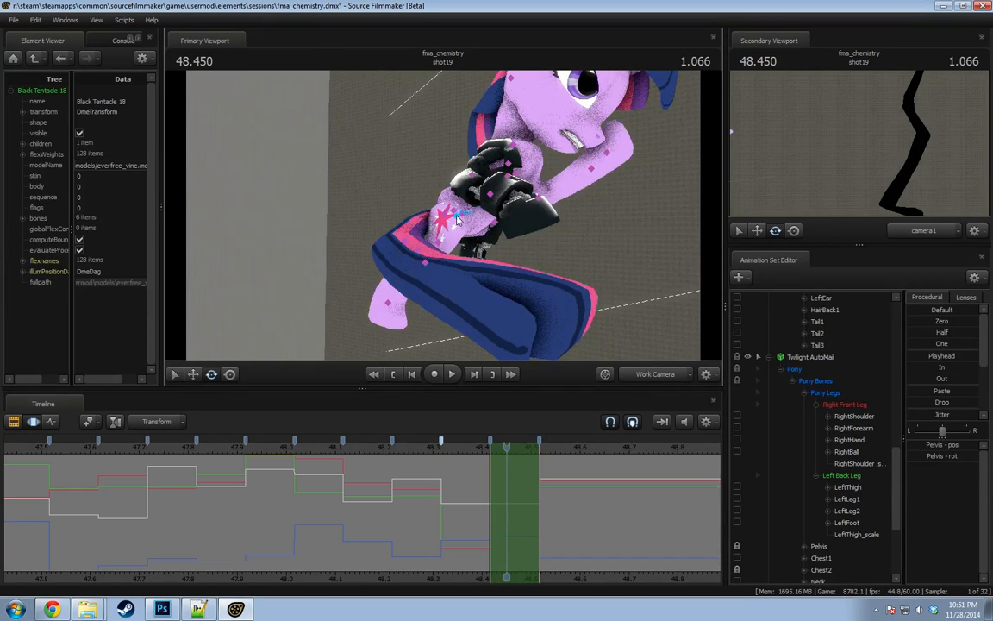
mouse_move(458, 218)
left_mouse_down("alt")
mouse_move(470, 223)
mouse_move(457, 221)
left_mouse_up("alt")
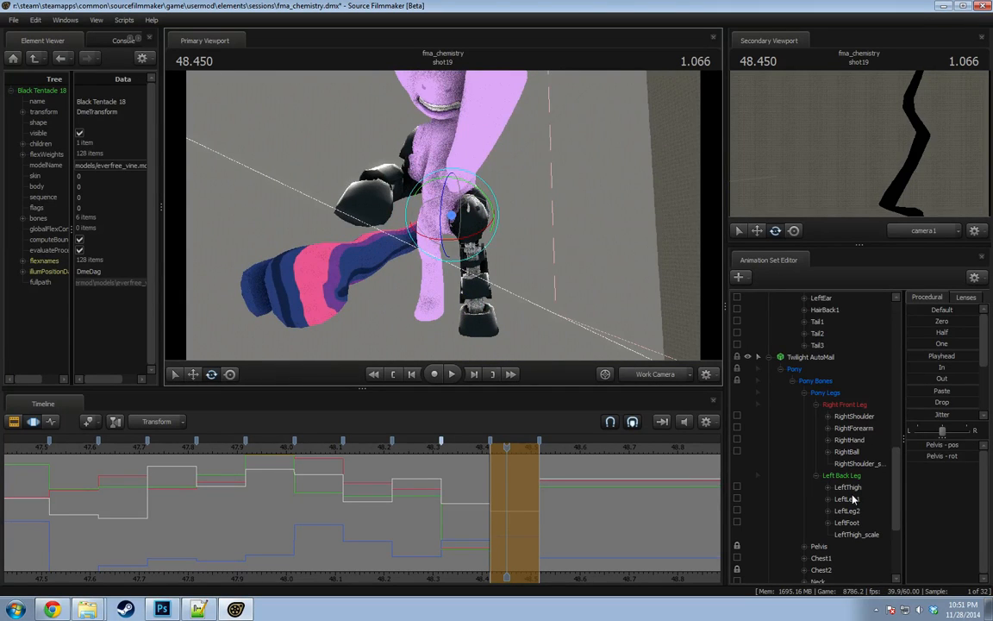
scroll(852, 498, "down", 3)
left_click(848, 345)
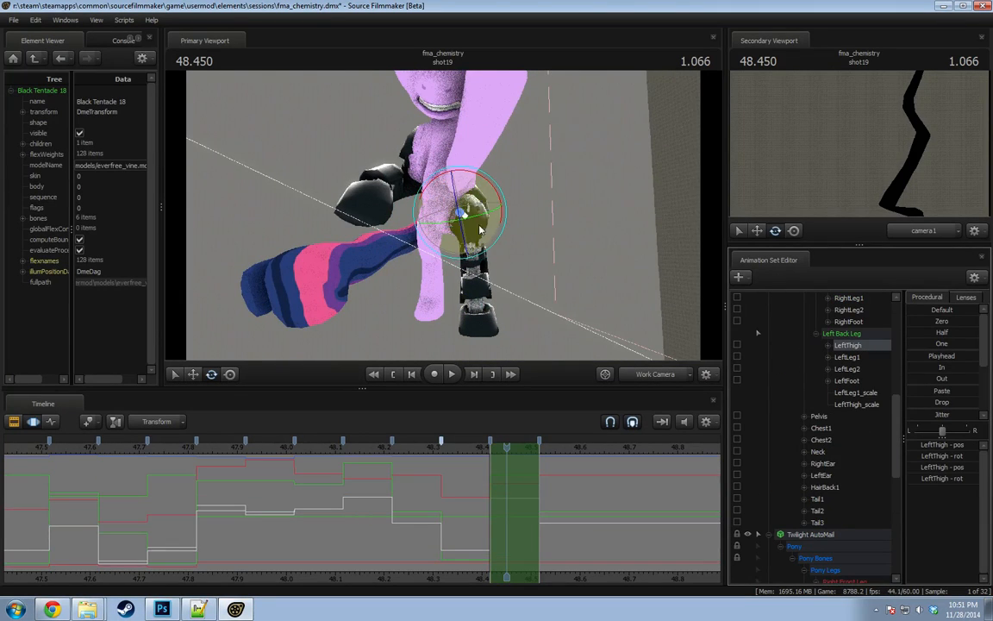
left_click_drag(481, 231, 414, 249)
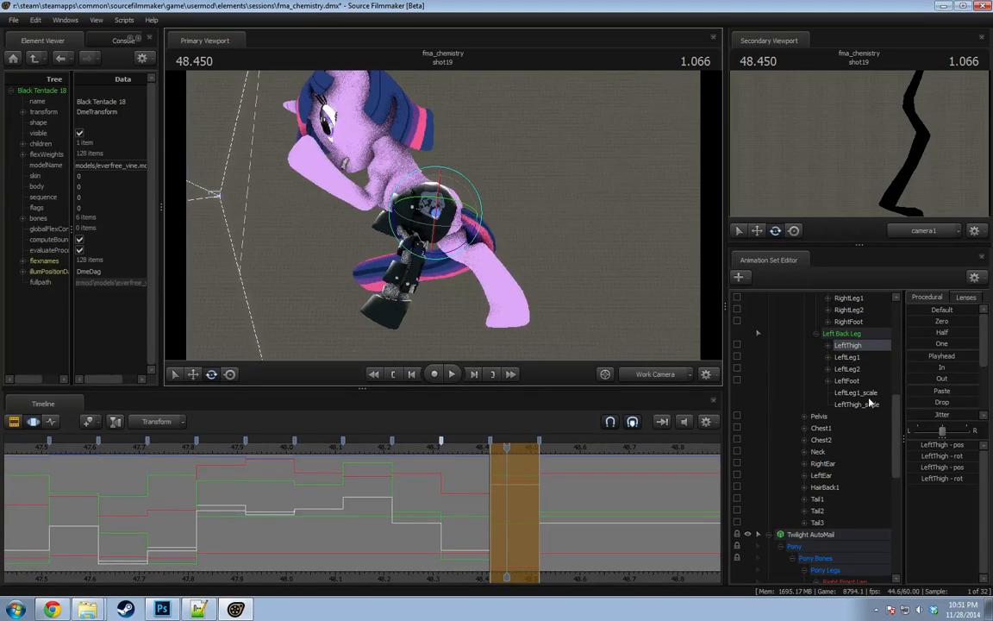
Rotate Twilight AutoMail's LeftLeg2 and LeftLeg1 bones at 48.450 s to reposition the lower left back leg.
left_click(843, 369)
scroll(868, 431, "down", 9)
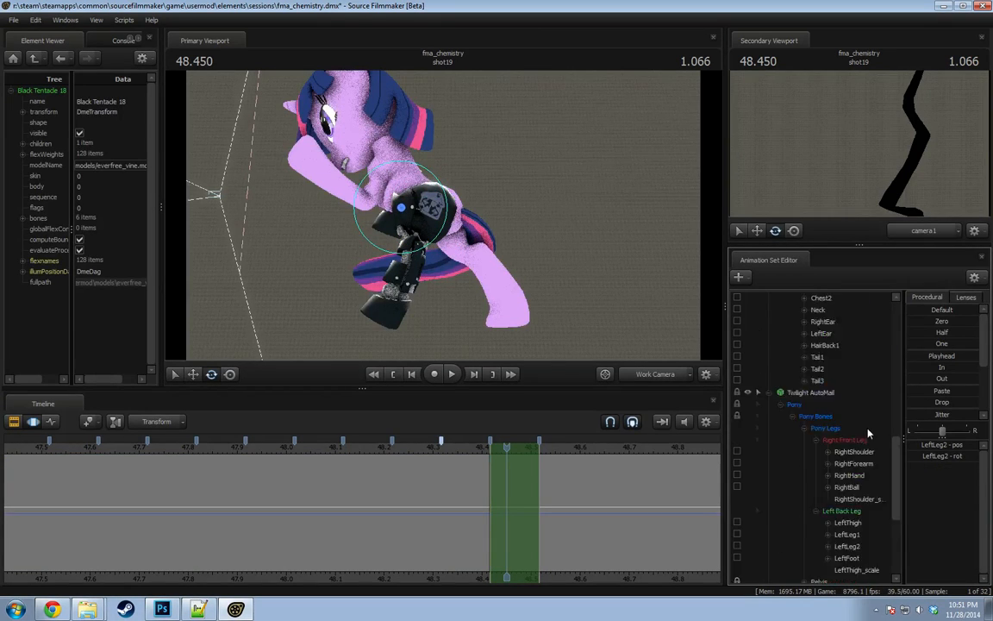
left_click(854, 371)
left_click_drag(412, 280, 519, 319)
left_click(847, 357)
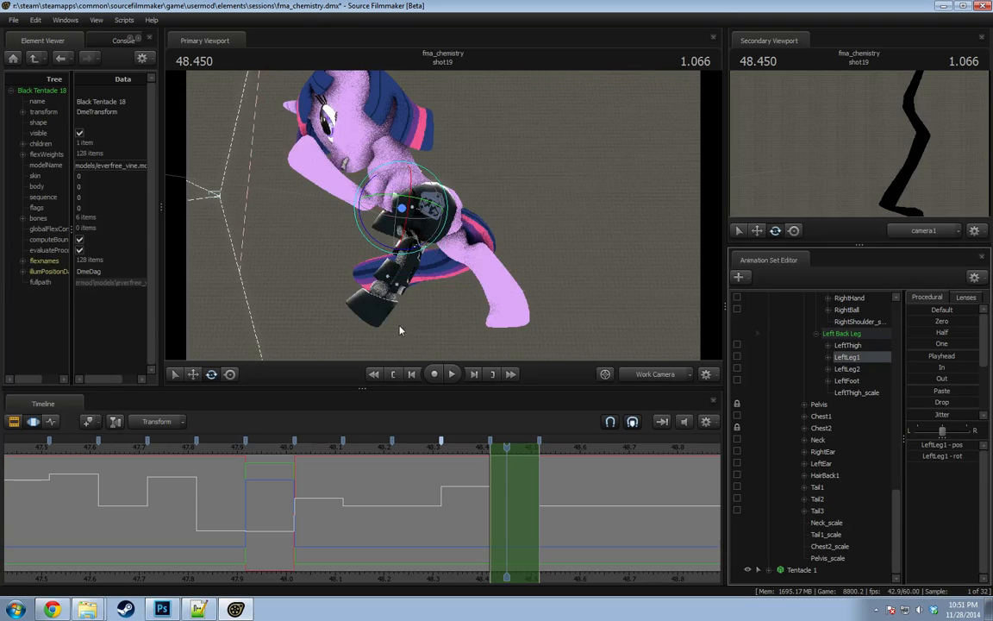
left_click_drag(385, 248, 376, 266)
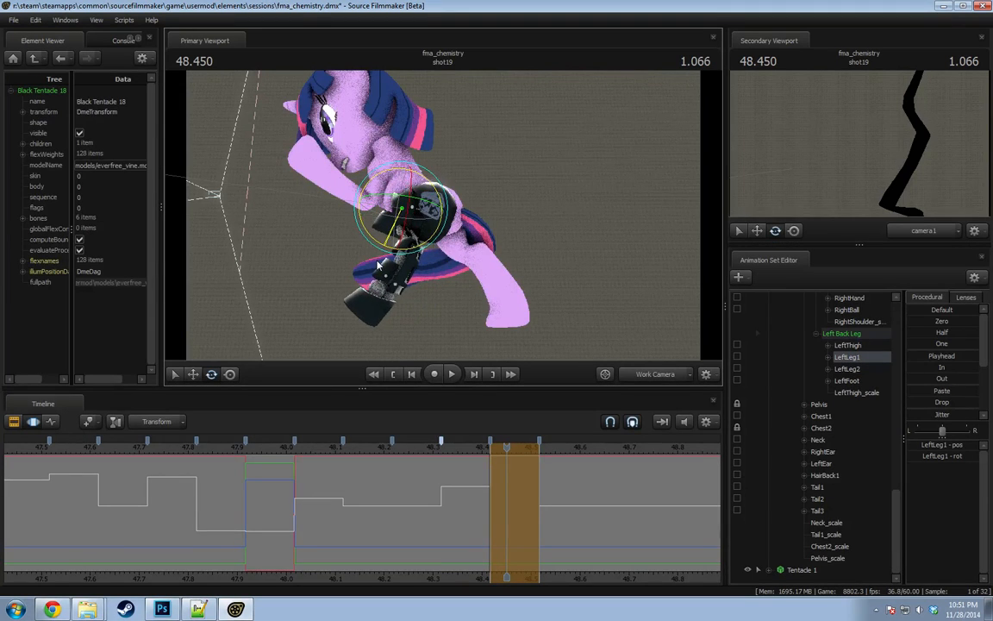
Rotate the LeftThigh bones of Twilight Body and Twilight AutoMail together at 48.450 s.
left_click(842, 332)
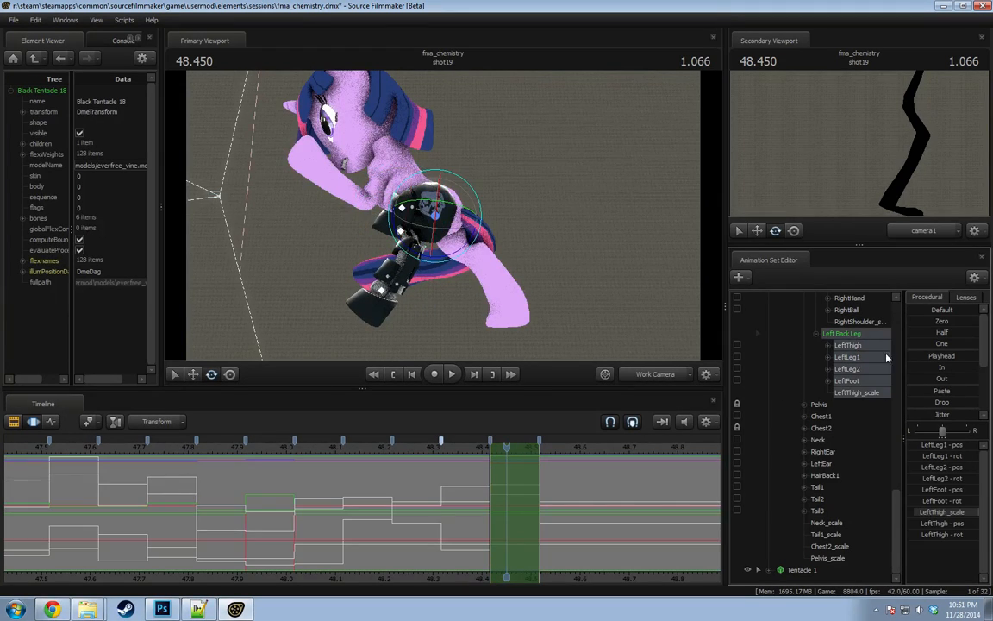
left_click(848, 345)
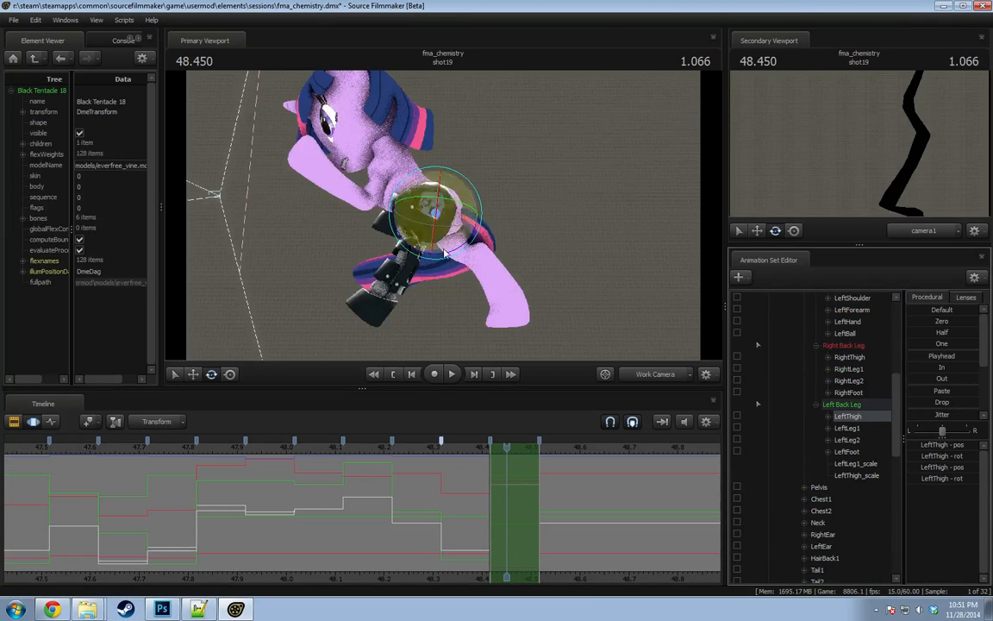
left_click_drag(416, 258, 578, 260)
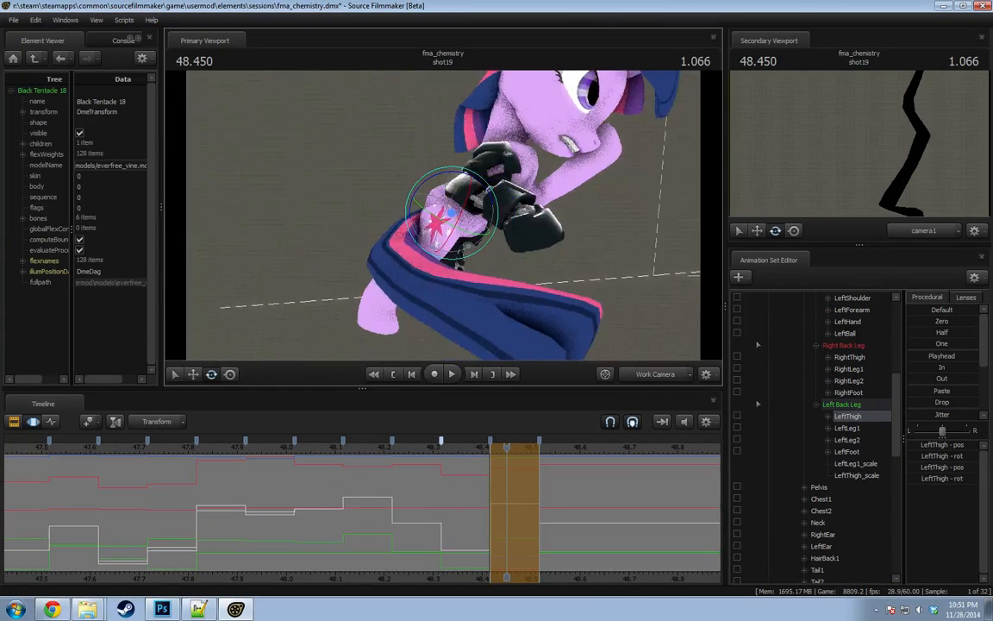
left_click(487, 194)
left_click_drag(523, 174, 525, 195)
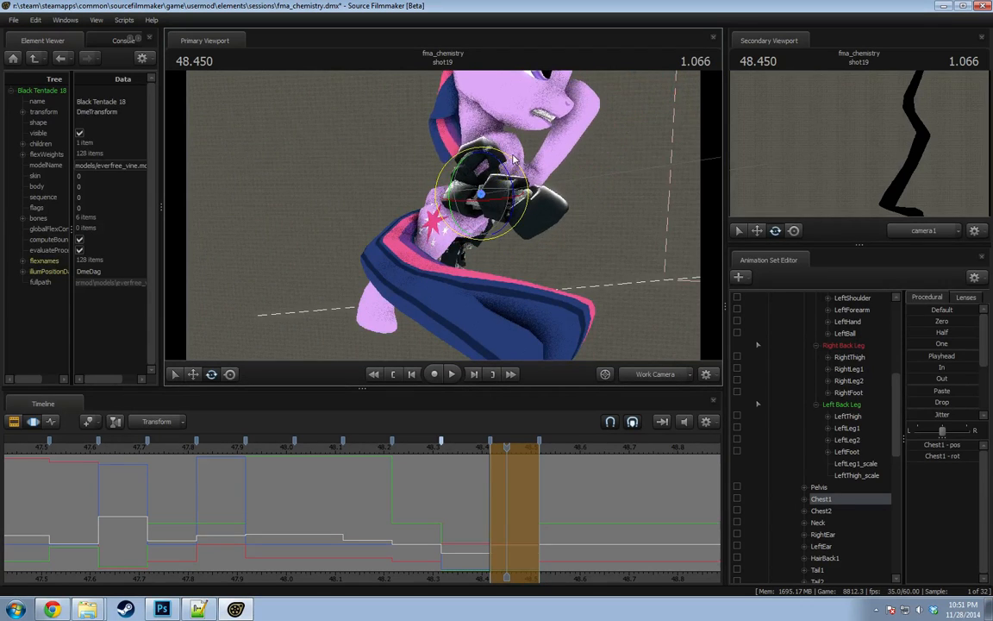
key("ctrl+z")
Lock the RightThigh and both models' LeftThigh bones, and rotate Twilight Body's Pelvis bone at 48.450 s.
left_click_drag(455, 228, 790, 342, "alt")
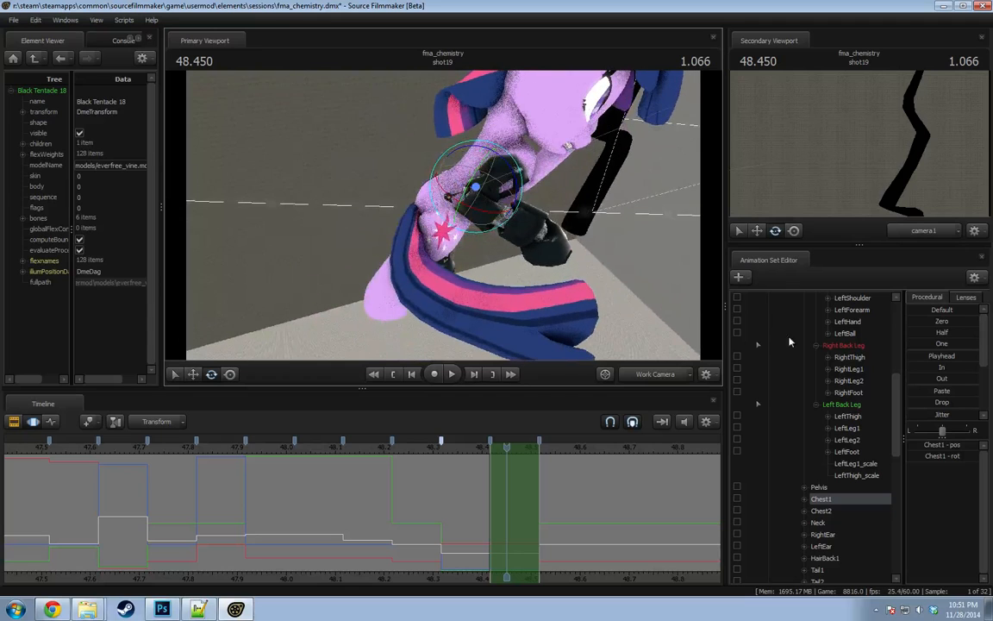
left_click(848, 417)
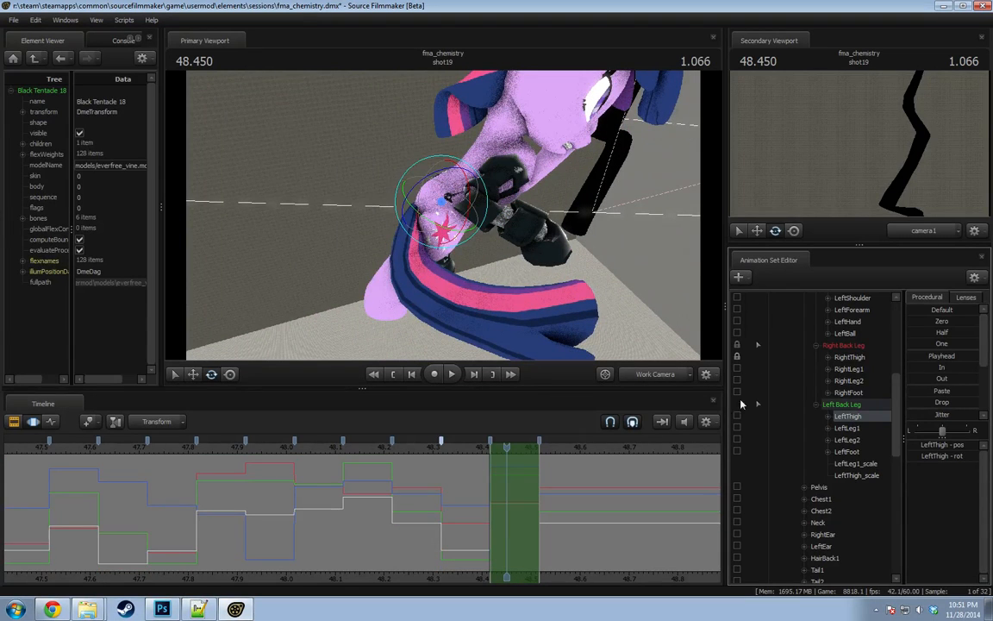
scroll(776, 448, "down", 6)
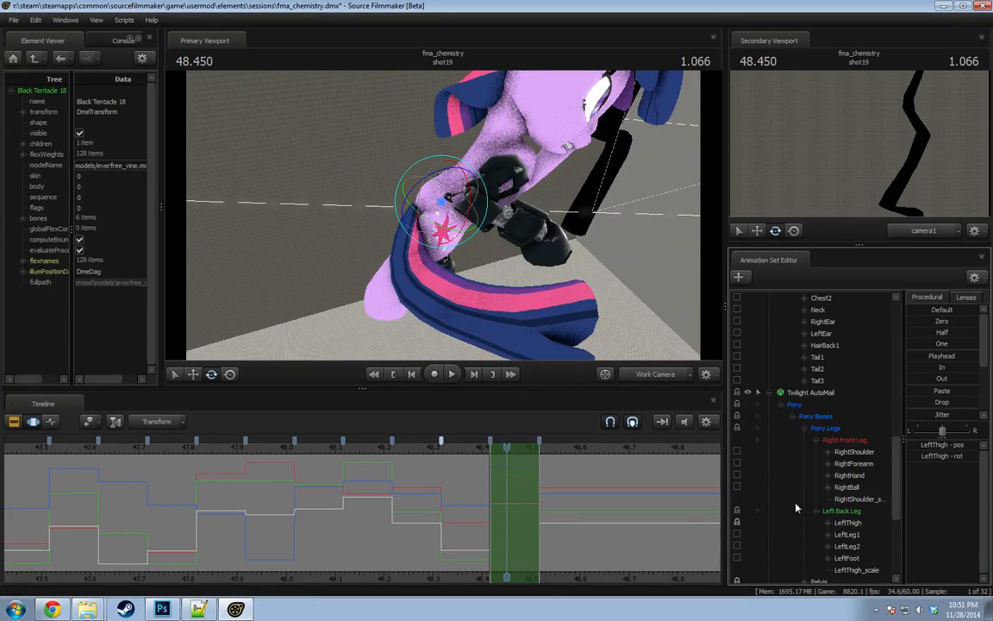
scroll(775, 483, "up", 5)
left_click(819, 451)
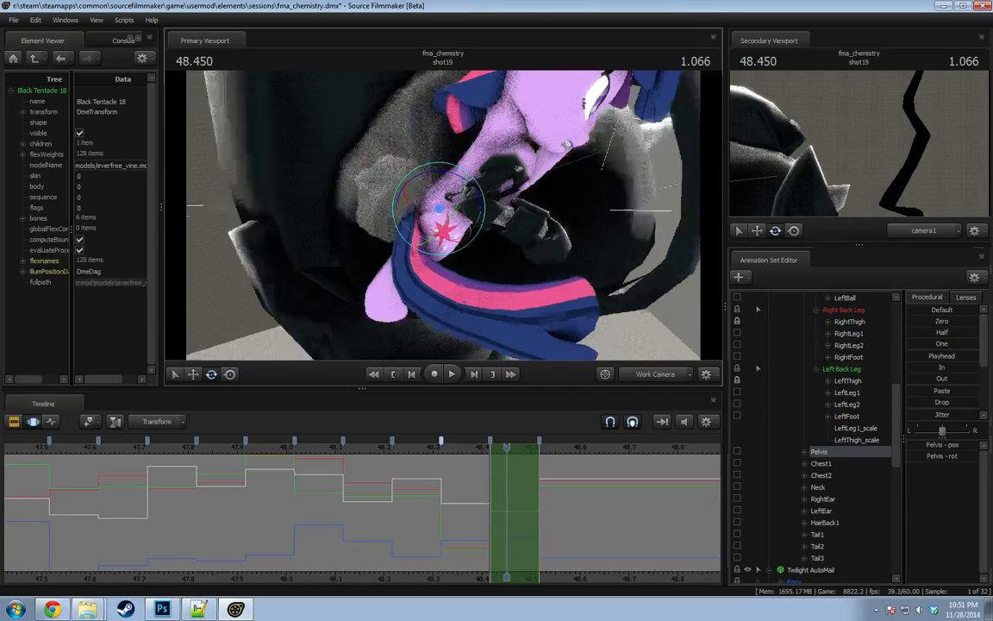
left_click_drag(393, 191, 275, 222, "alt")
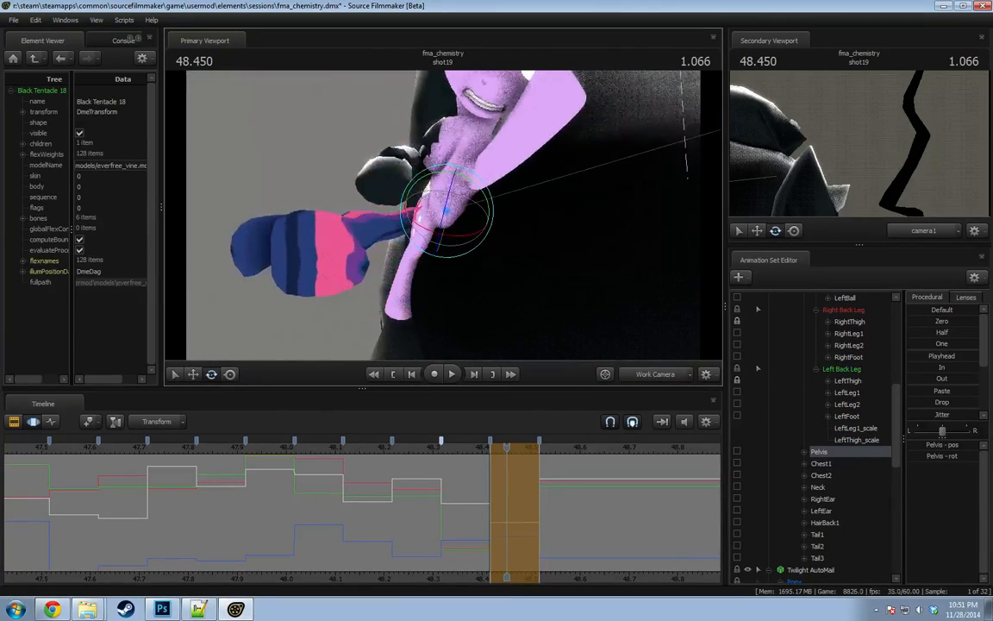
left_click_drag(457, 234, 463, 222)
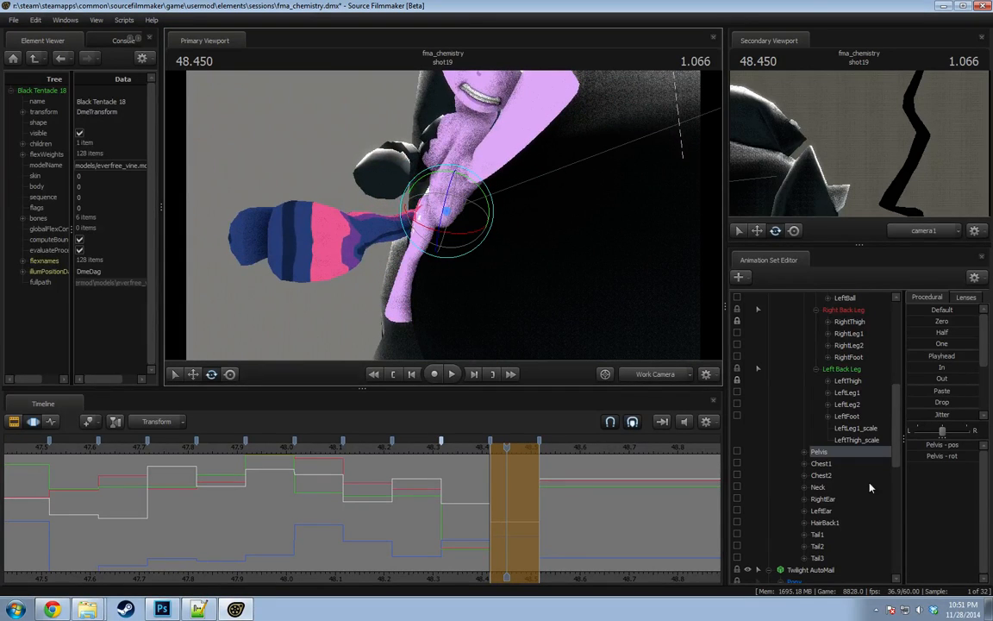
Unlock the RightThigh and LeftThigh bones of Twilight Body and the LeftThigh bone of Twilight AutoMail.
scroll(741, 393, "up", 2)
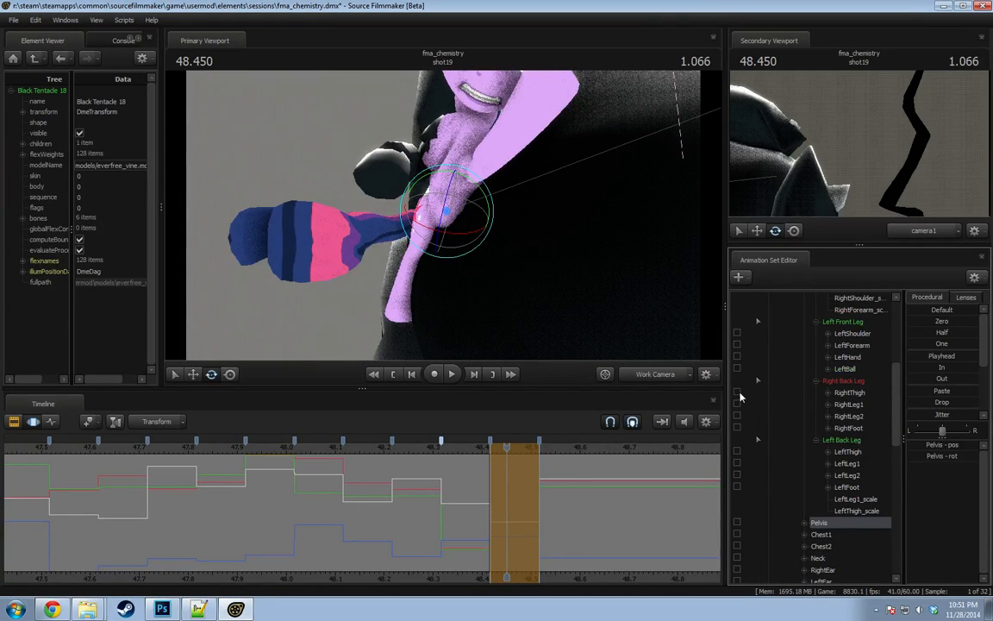
scroll(743, 399, "up", 6)
scroll(779, 399, "down", 10)
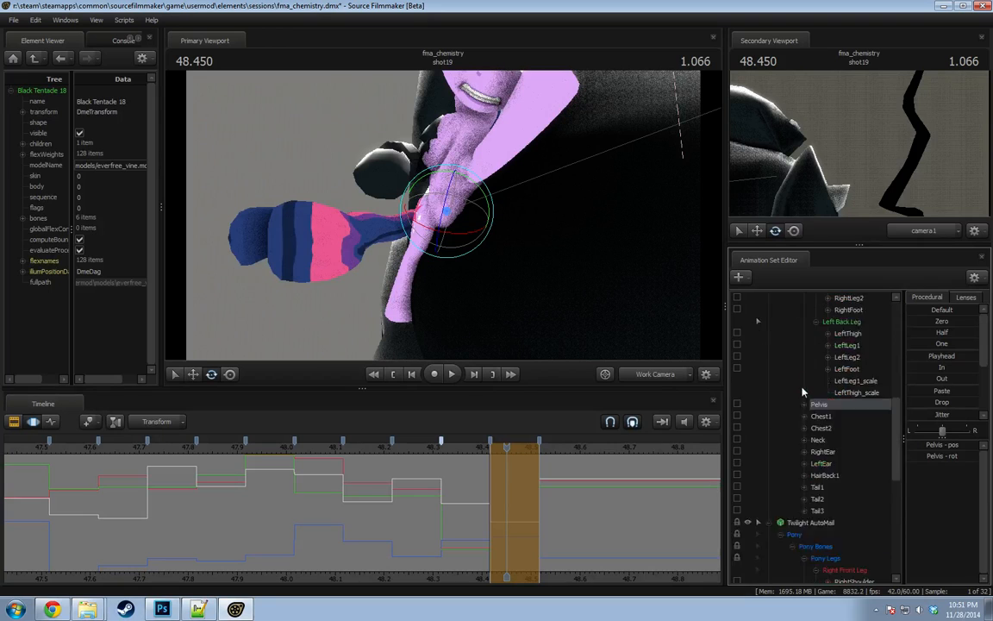
scroll(754, 431, "up", 3)
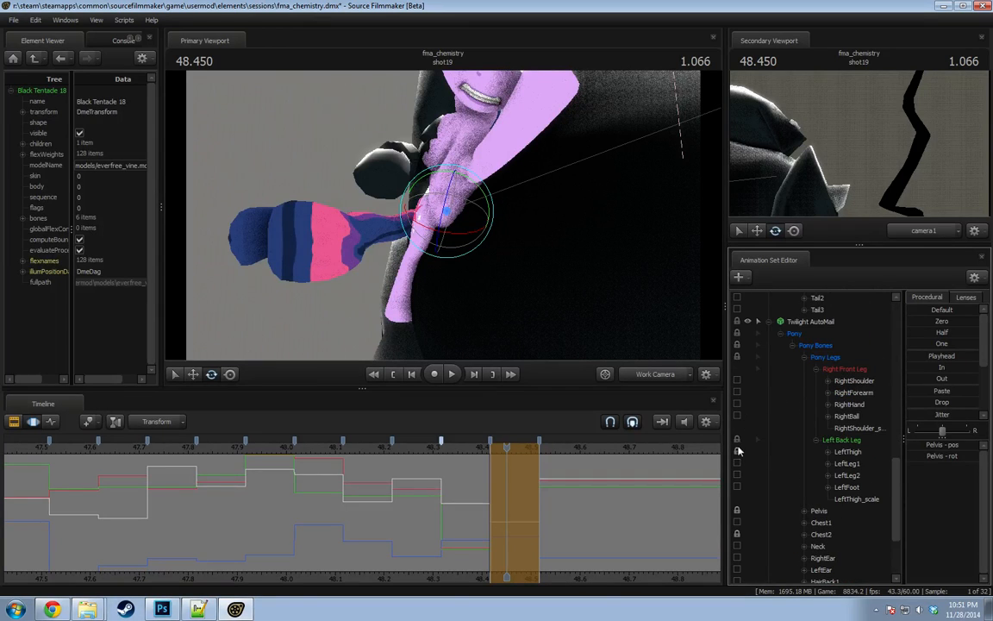
Lock Twilight Body's RightLeg1 bone and adjust the RightThigh bone at 48.450 s.
left_click_drag(494, 229, 569, 276, "alt")
left_click(454, 209, "ctrl")
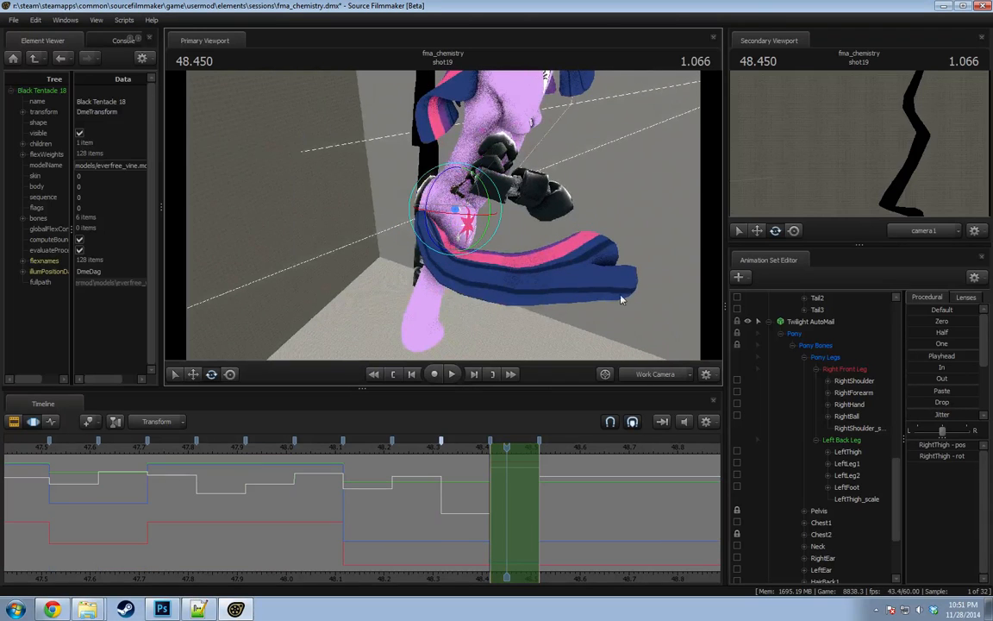
scroll(886, 406, "up", 1)
scroll(854, 431, "down", 1)
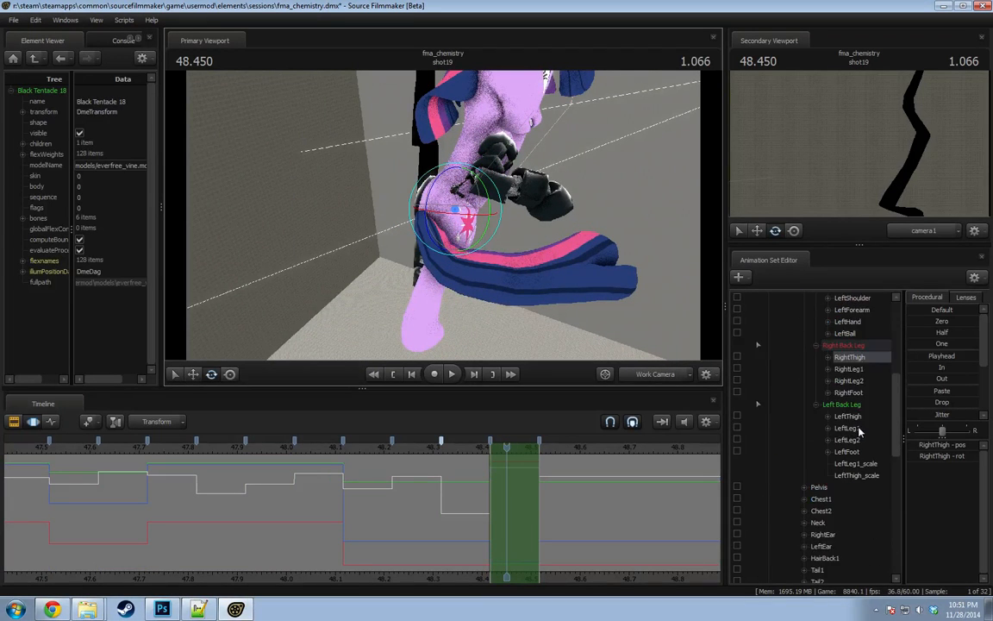
left_click_drag(552, 224, 379, 231)
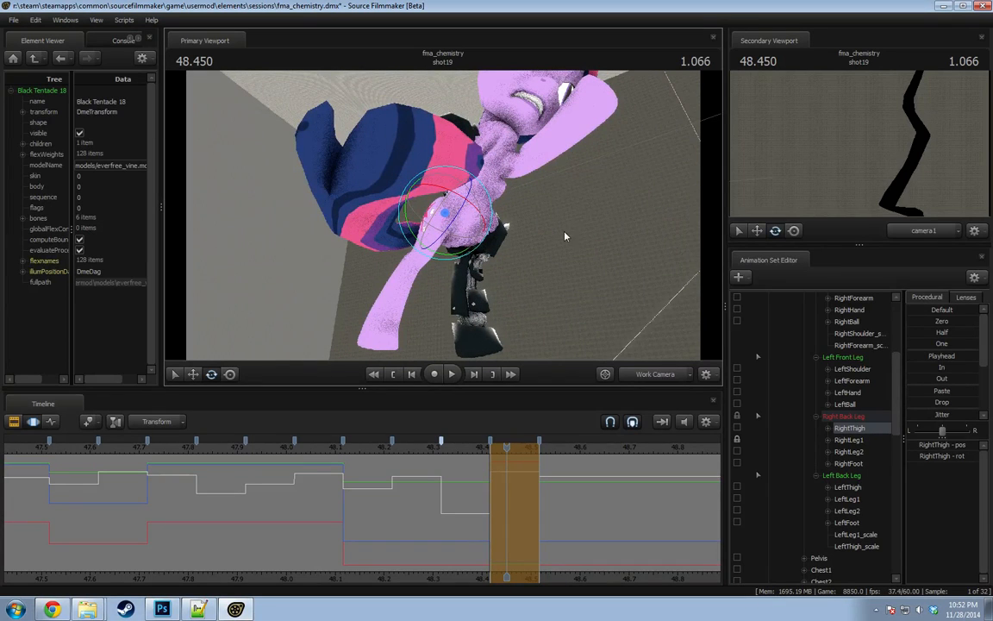
left_click_drag(704, 310, 500, 269)
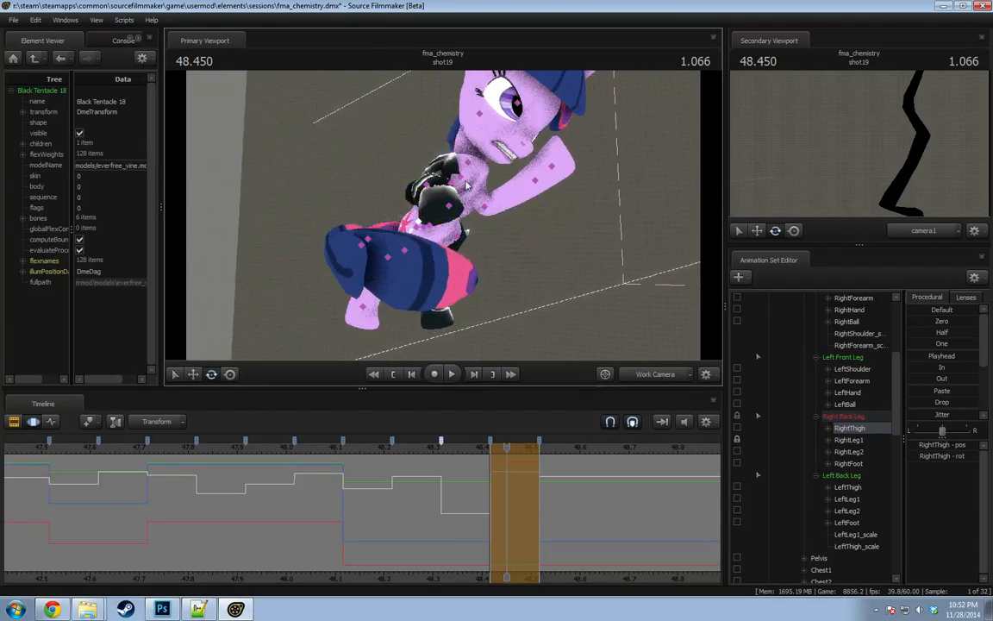
left_click(476, 205)
left_click_drag(476, 206, 441, 219)
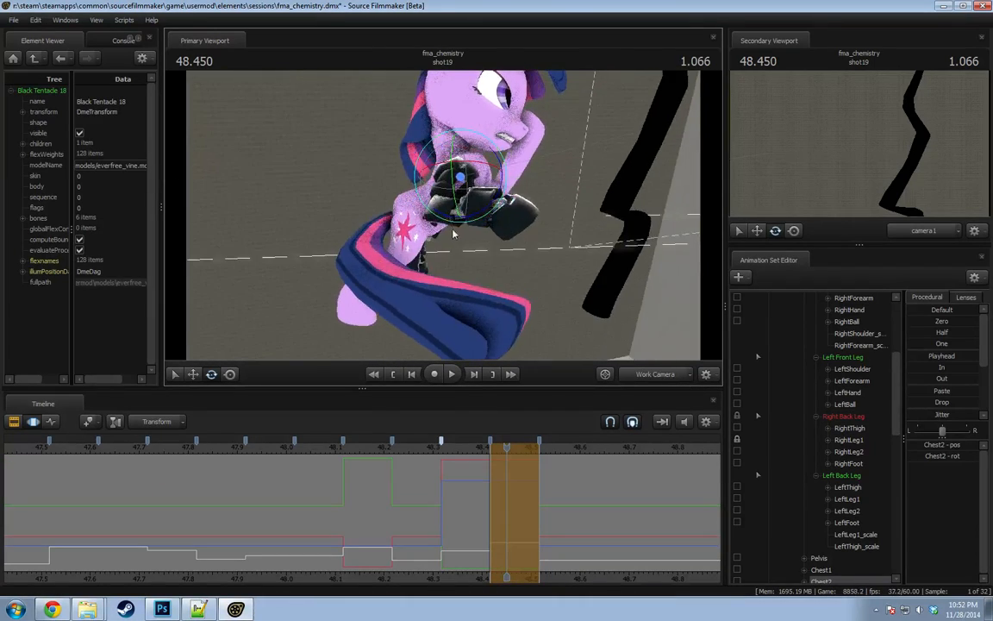
key("ctrl+z")
Apply the Playhead preset from 49.233 s to Chest1 and Chest2 over the selected time range, and return to 48.466 s.
scroll(769, 485, "down", 2)
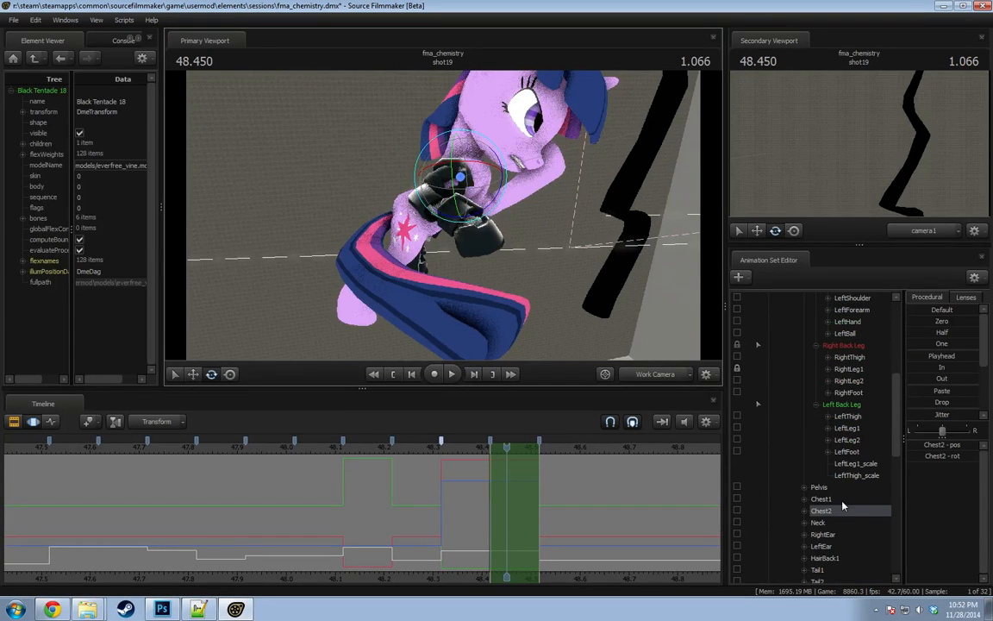
left_click_drag(842, 502, 839, 511)
scroll(686, 502, "down", 4)
left_click(598, 448)
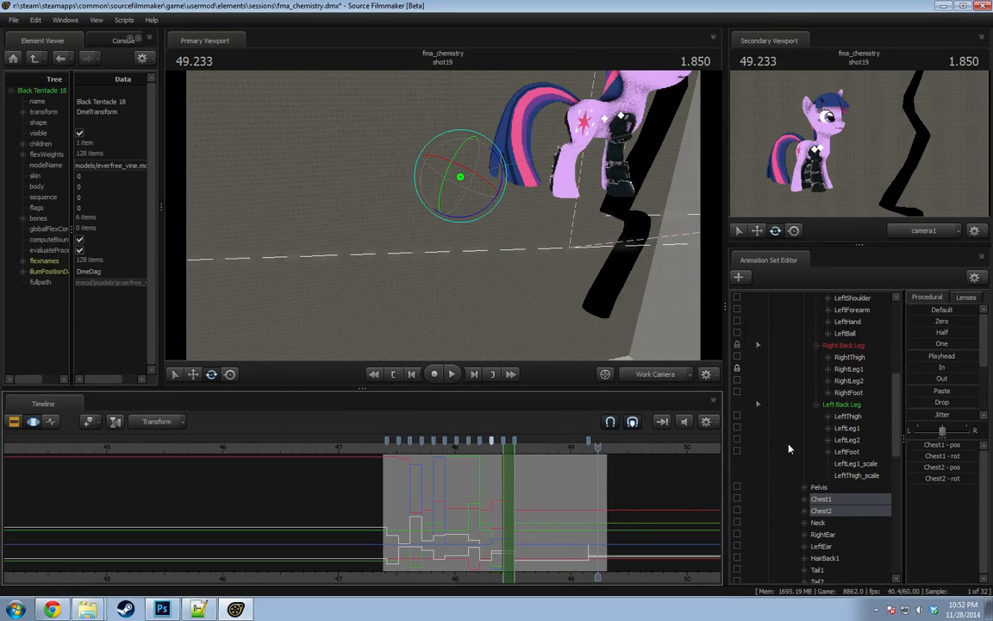
scroll(618, 532, "up", 5)
left_click(949, 357)
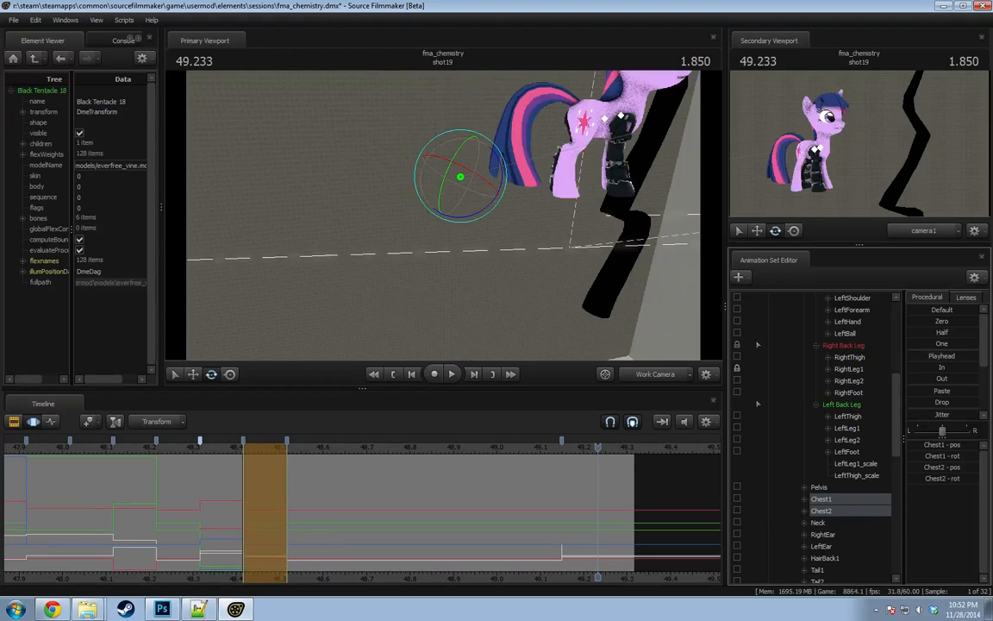
left_click_drag(250, 450, 264, 450)
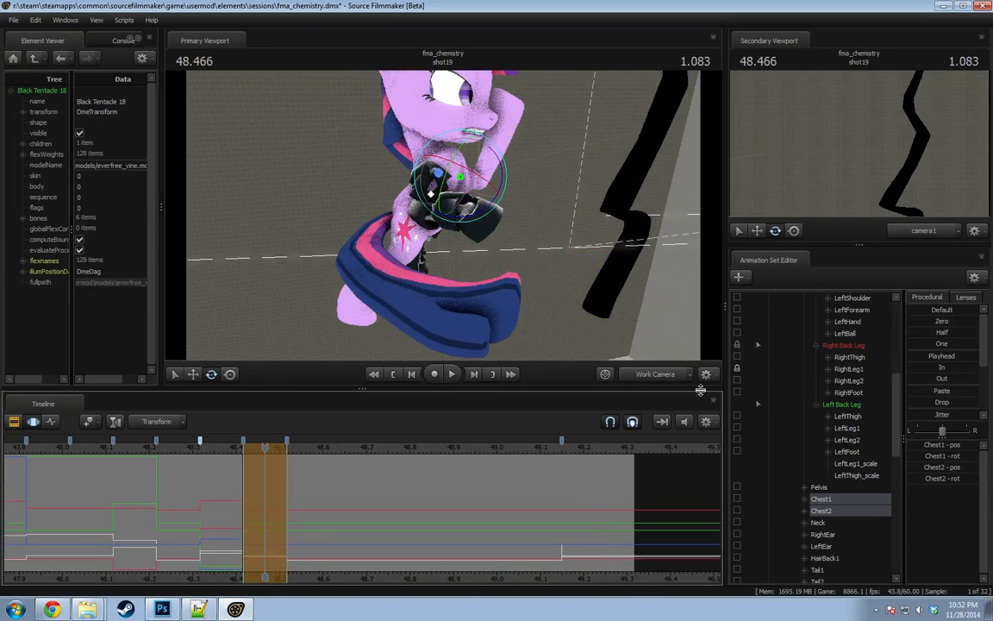
Apply the Playhead preset from 49.266 s to the Head and Neck bones over the selected time range, and return to 48.433 s.
scroll(888, 442, "up", 7)
left_click_drag(566, 222, 443, 219)
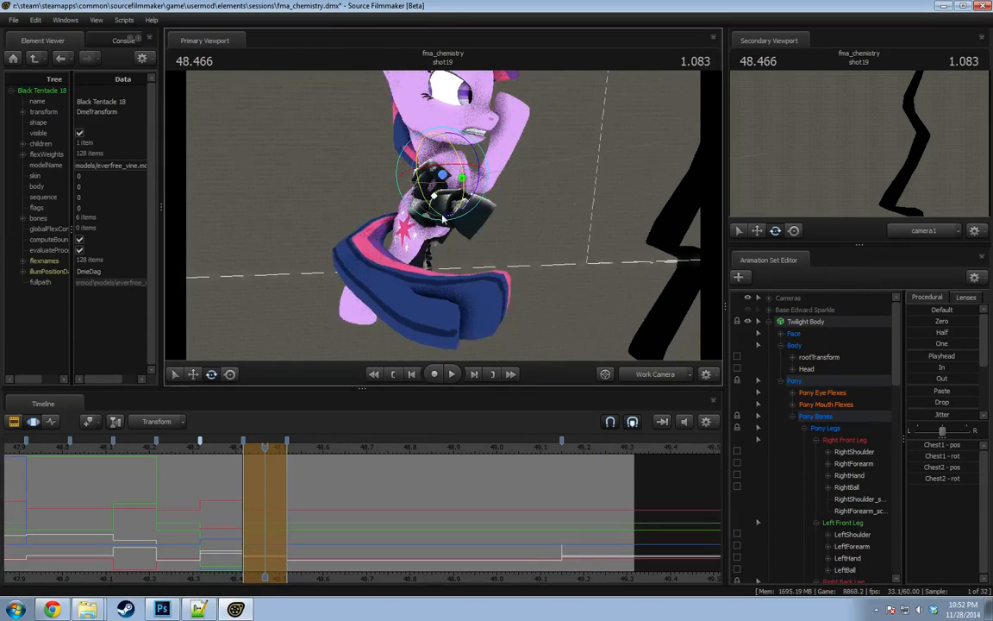
scroll(810, 470, "down", 8)
left_click(825, 479)
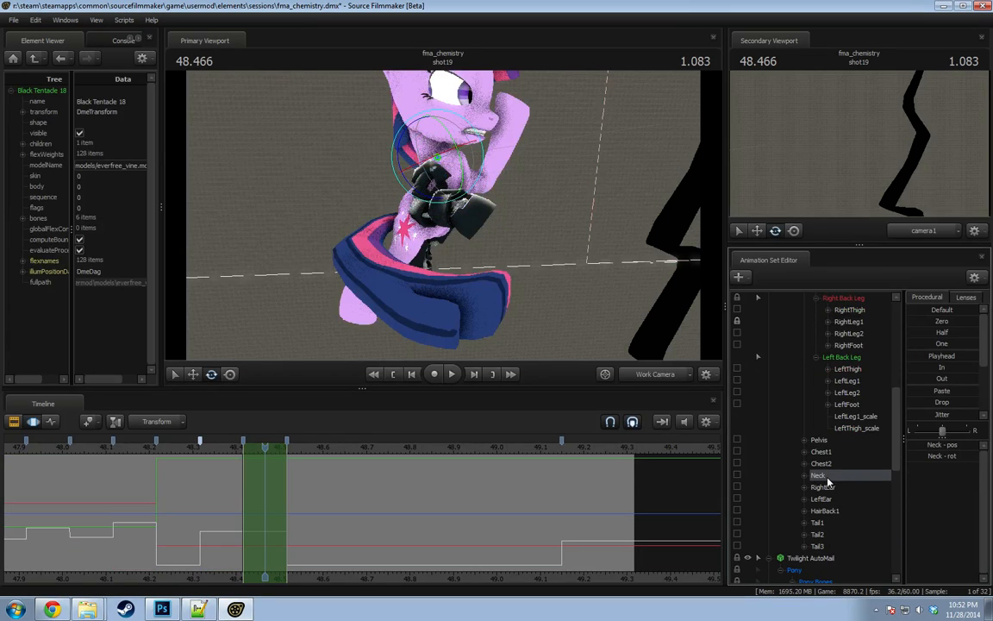
scroll(830, 510, "up", 8)
left_click(802, 367)
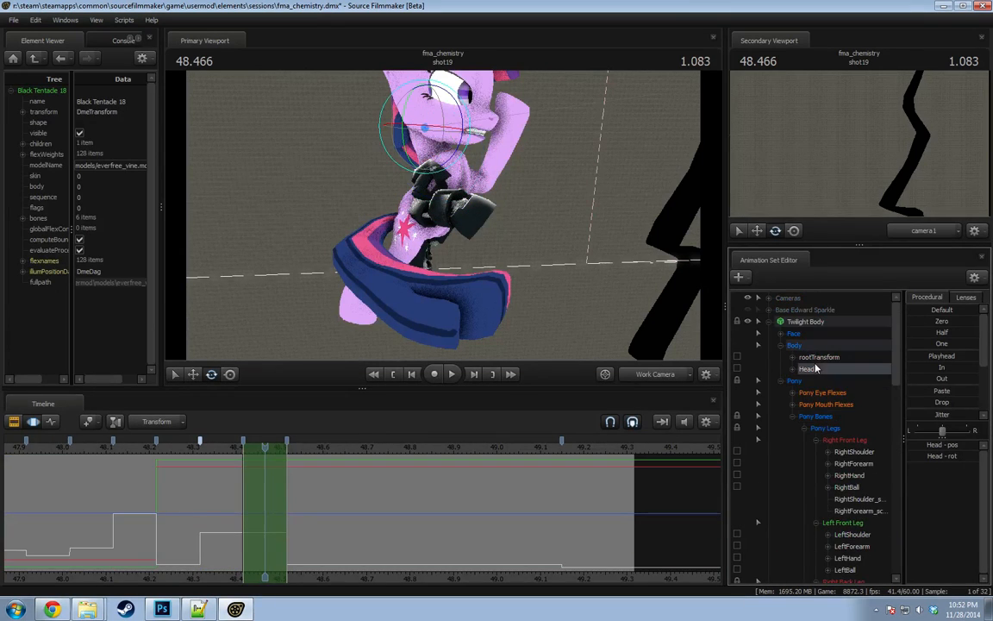
scroll(836, 489, "down", 2)
scroll(837, 491, "down", 5)
left_click(822, 508, "ctrl")
left_click(612, 447)
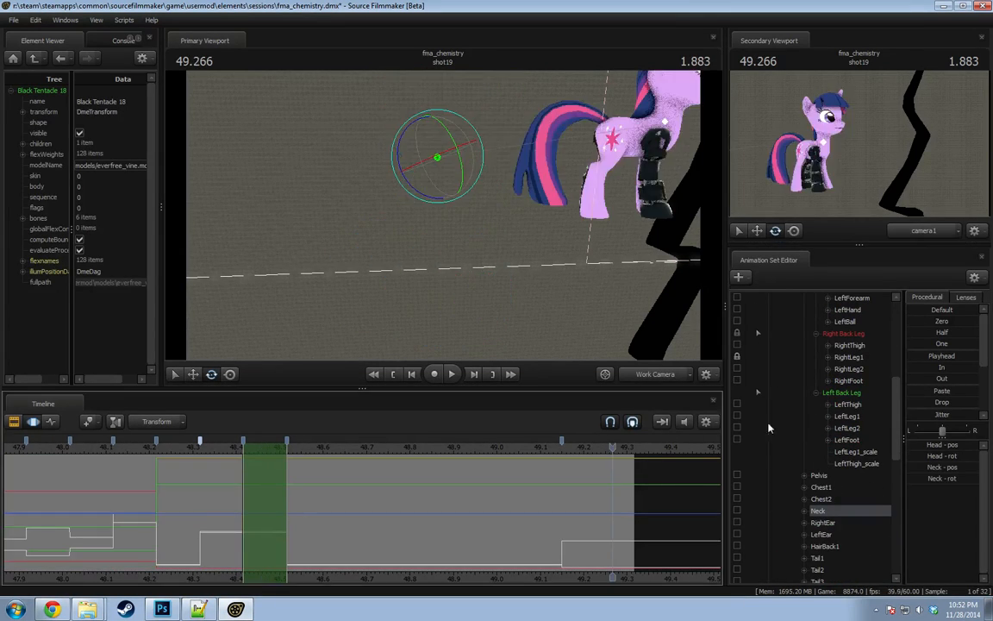
left_click_drag(924, 356, 976, 356)
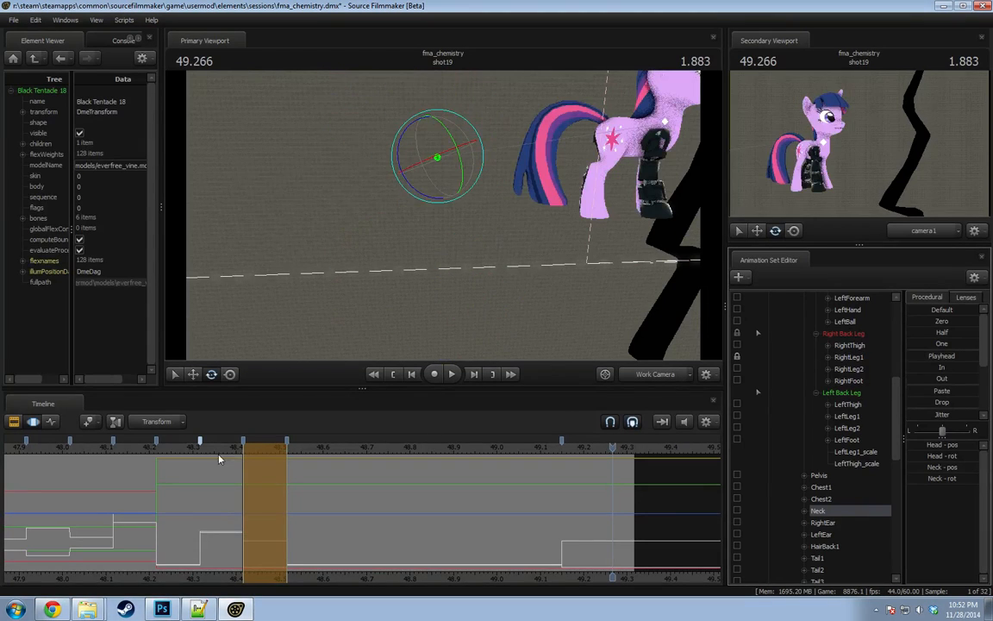
left_click(251, 447)
Rotate Twilight Body's Chest1 and Chest2 bones at 48.433 s and shift the position of Chest1.
left_click(433, 201)
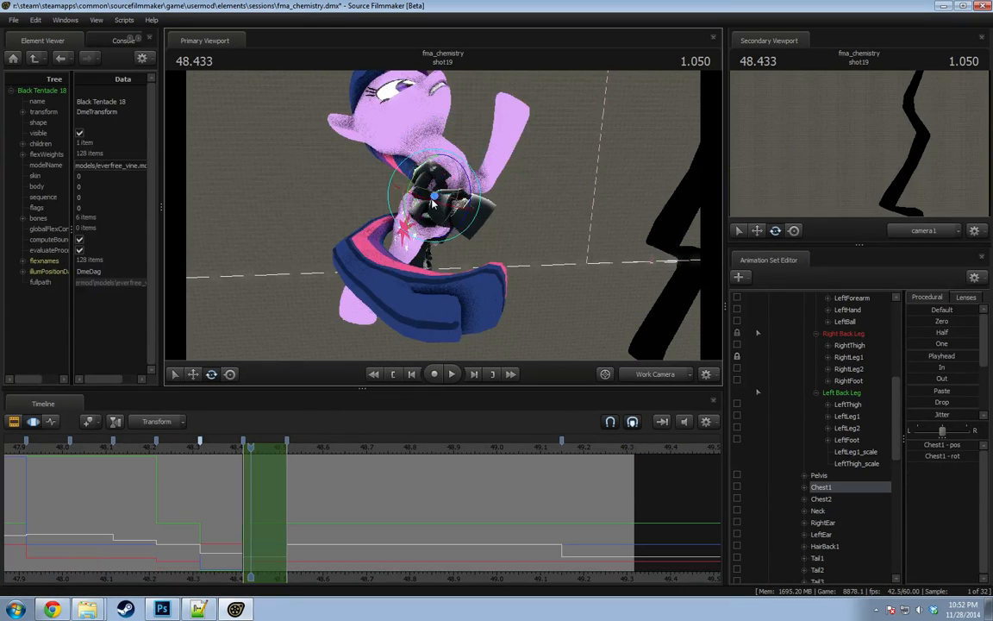
left_click_drag(434, 201, 491, 206)
left_click(457, 188, "ctrl")
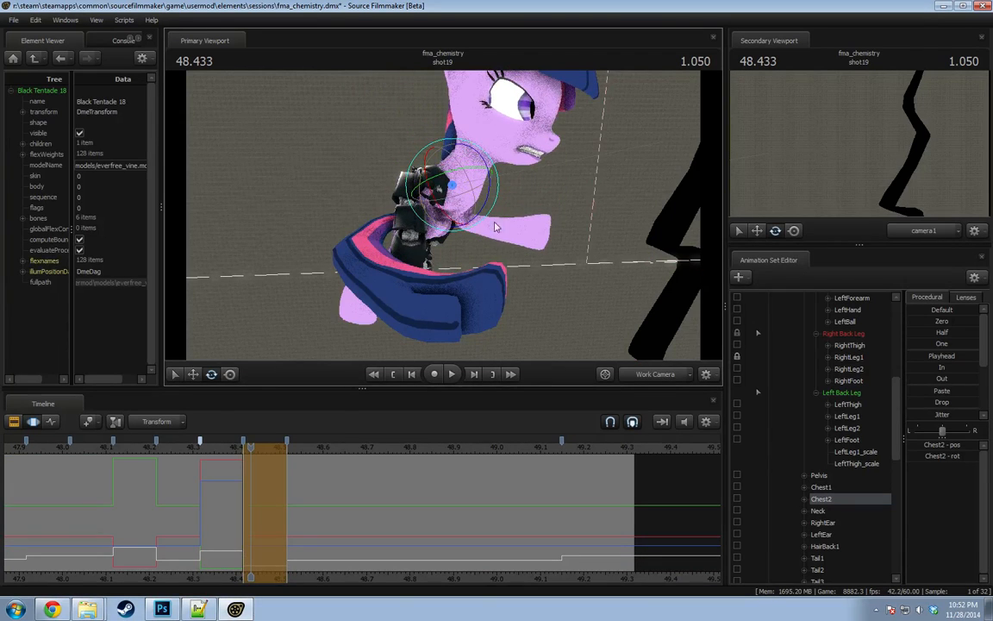
left_click(439, 197, "ctrl")
key("w")
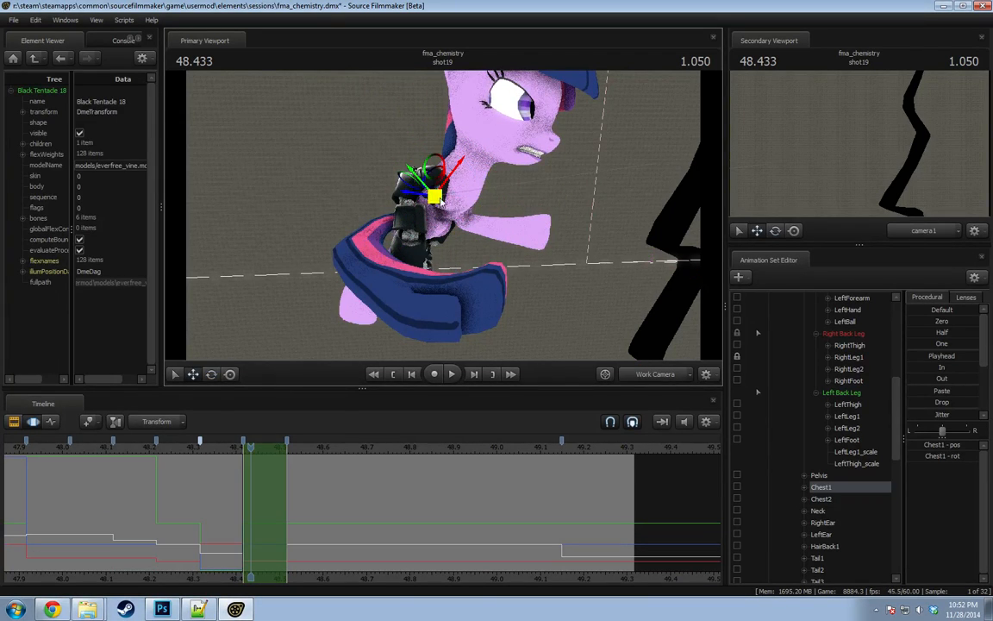
left_click_drag(443, 175, 446, 190)
Try rotating Twilight Body's LeftShoulder and LeftForearm bones at 48.433 s.
left_click_drag(446, 190, 495, 216, "alt")
key("ctrl")
left_click(459, 194, "ctrl")
key("e")
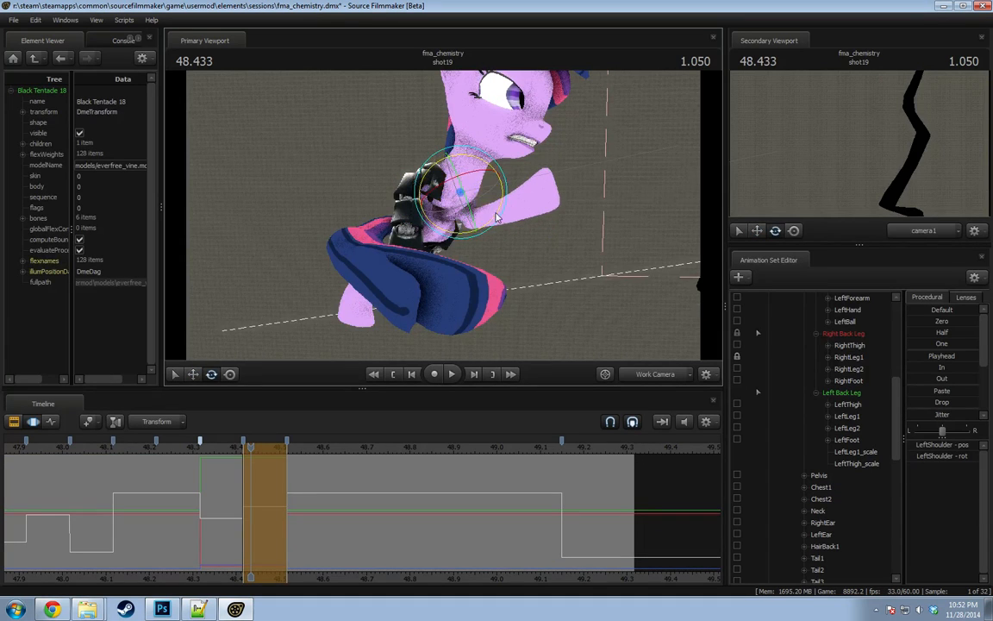
left_click(471, 219, "ctrl")
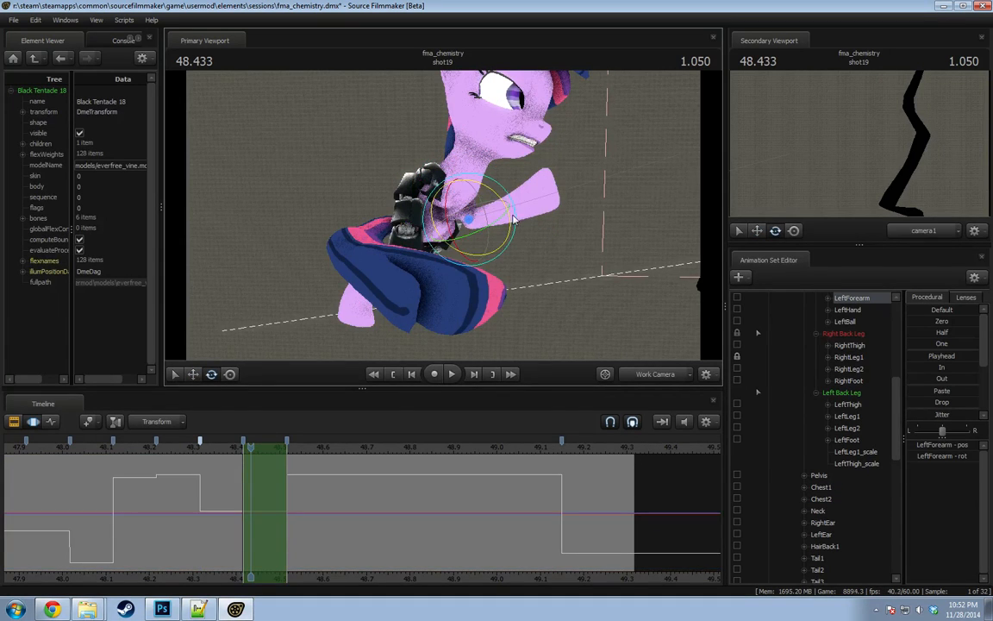
left_click_drag(550, 286, 461, 292, "alt")
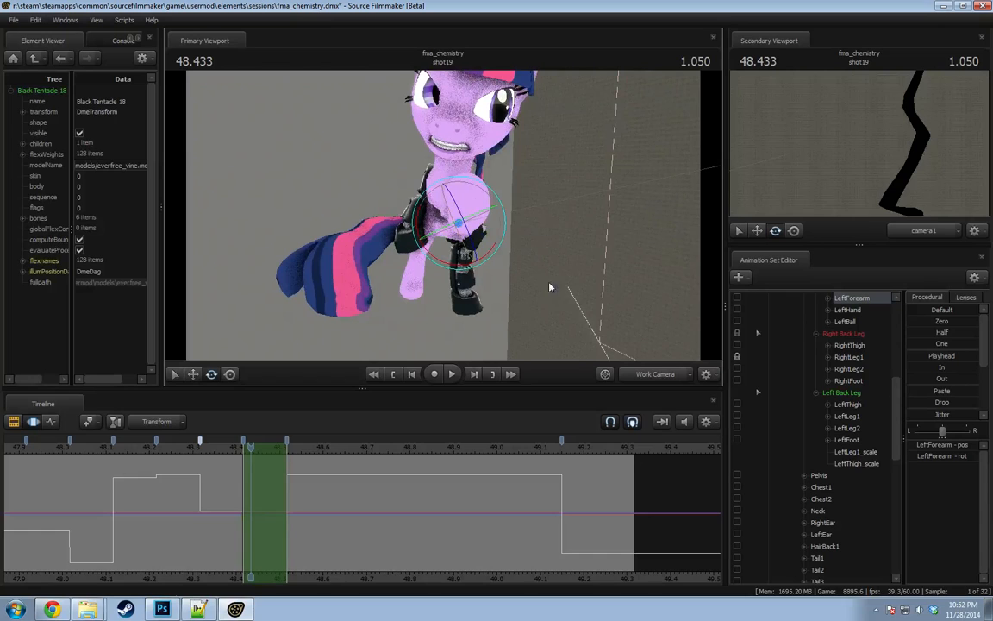
Apply the Playhead preset from 49.216 s to Twilight Body's Left Front Leg over the selected time range, and return to 48.450 s.
scroll(850, 392, "up", 3)
left_click(853, 379)
left_click(592, 446)
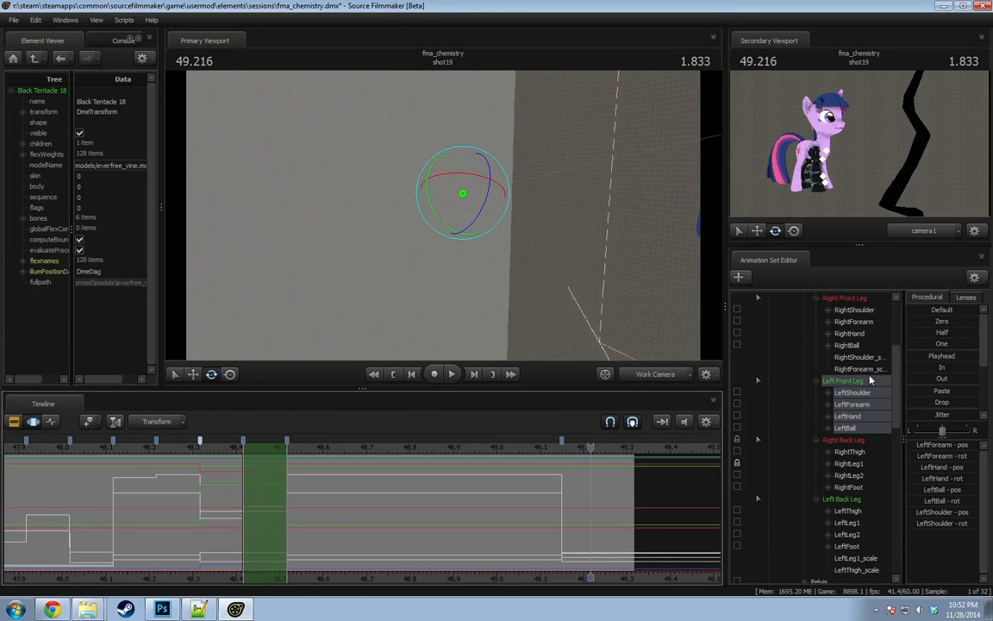
left_click_drag(932, 356, 979, 356)
left_click(256, 450)
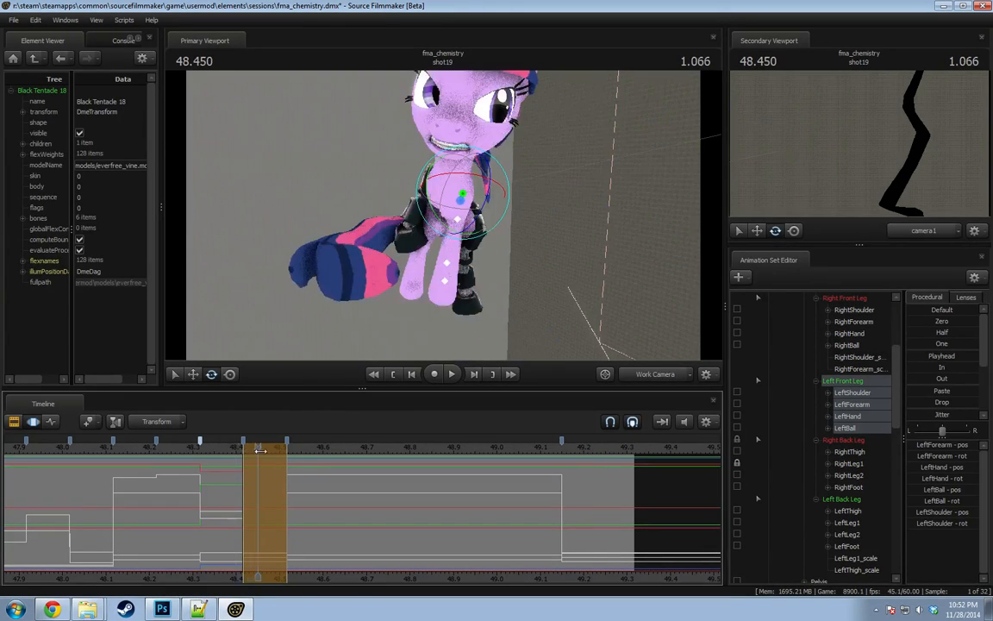
Try a new rotation for Twilight Body's LeftShoulder bone at 48.450 s.
left_click_drag(379, 226, 503, 202, "alt")
left_click(459, 201, "ctrl")
left_click_drag(503, 201, 626, 314, "alt")
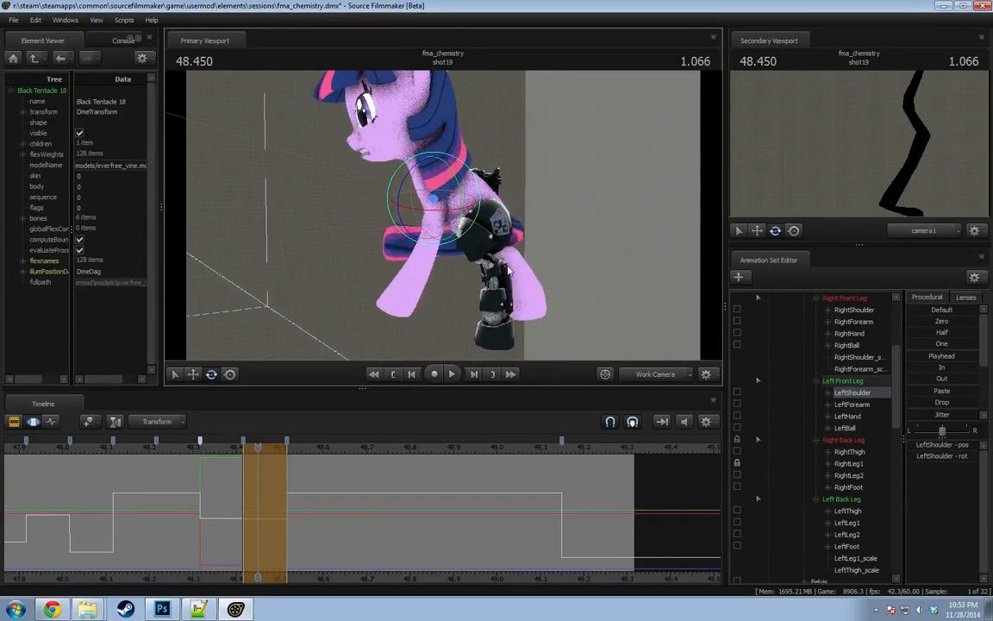
left_click_drag(540, 238, 443, 223, "alt")
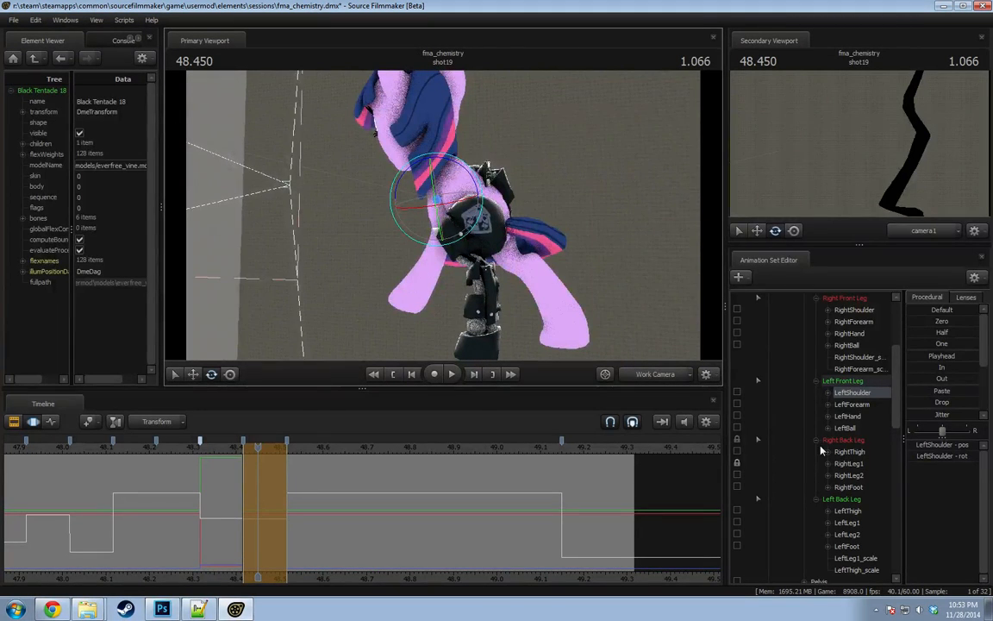
Apply the Playhead preset from about 49.2 s to Chest1, Chest2, Neck, Head and the Left Front Leg over the selected range, and return to 48.466 s.
scroll(836, 440, "down", 3)
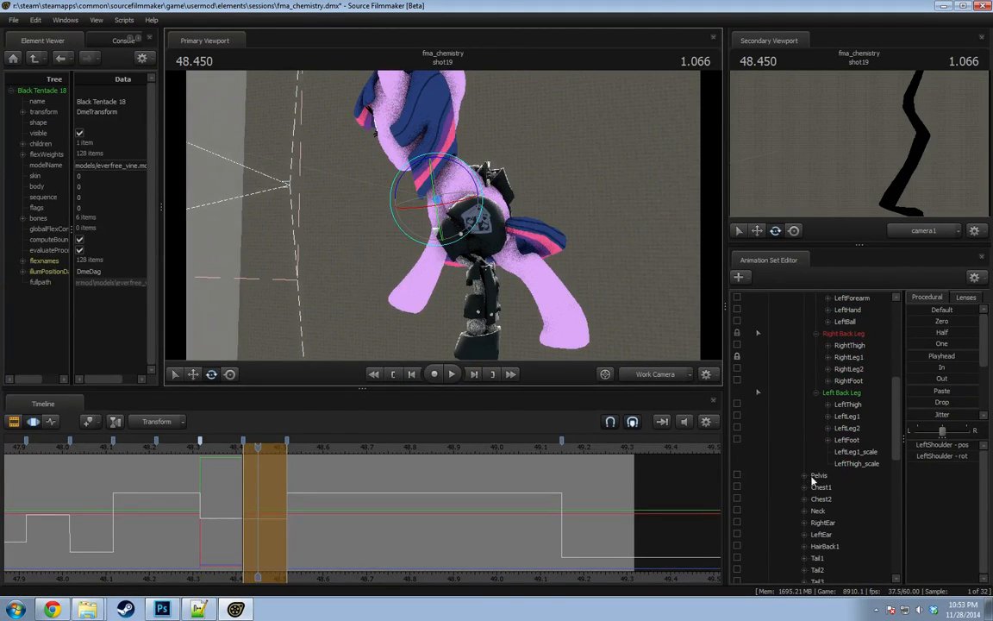
scroll(818, 500, "down", 2)
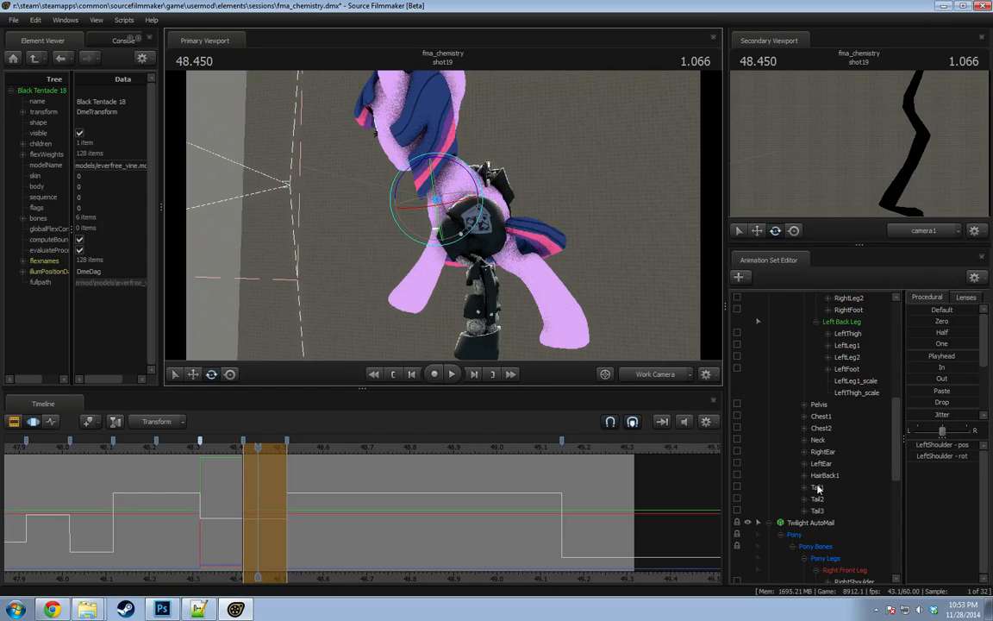
scroll(818, 431, "up", 3)
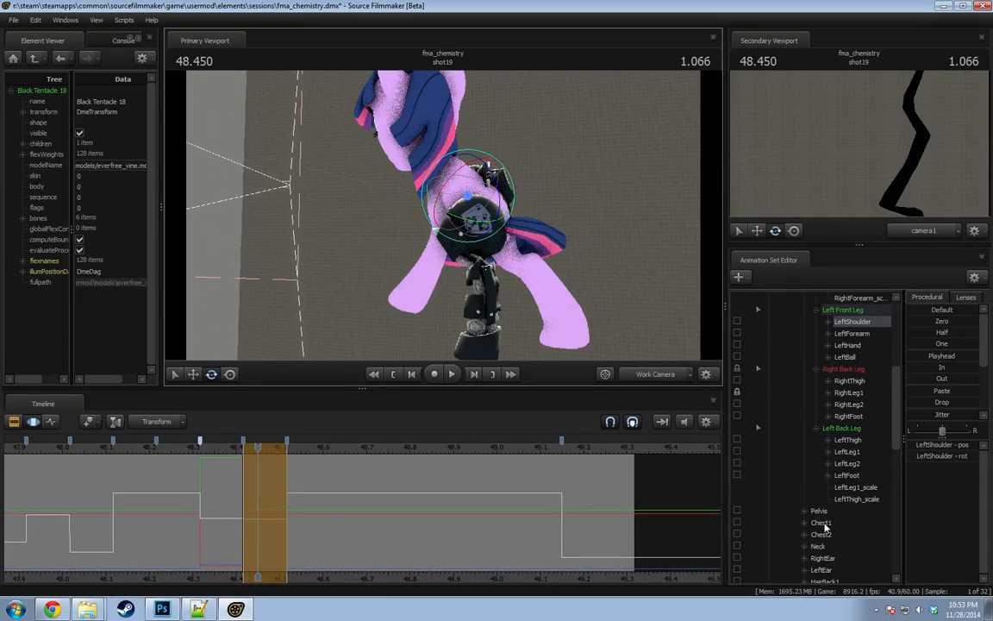
left_click_drag(825, 524, 825, 547)
scroll(836, 527, "up", 4)
scroll(838, 517, "up", 1)
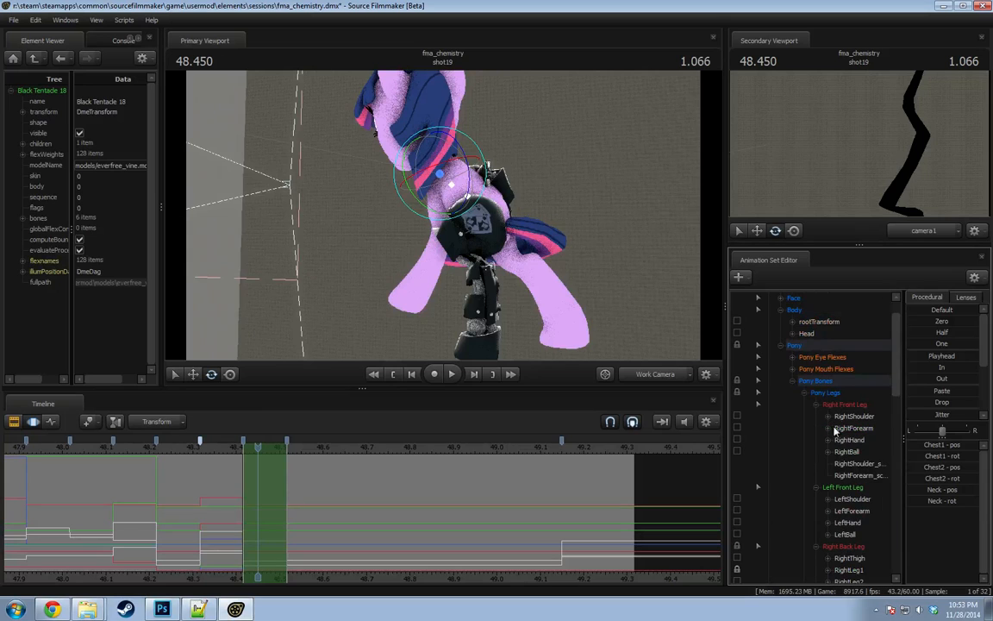
left_click(810, 334, "ctrl")
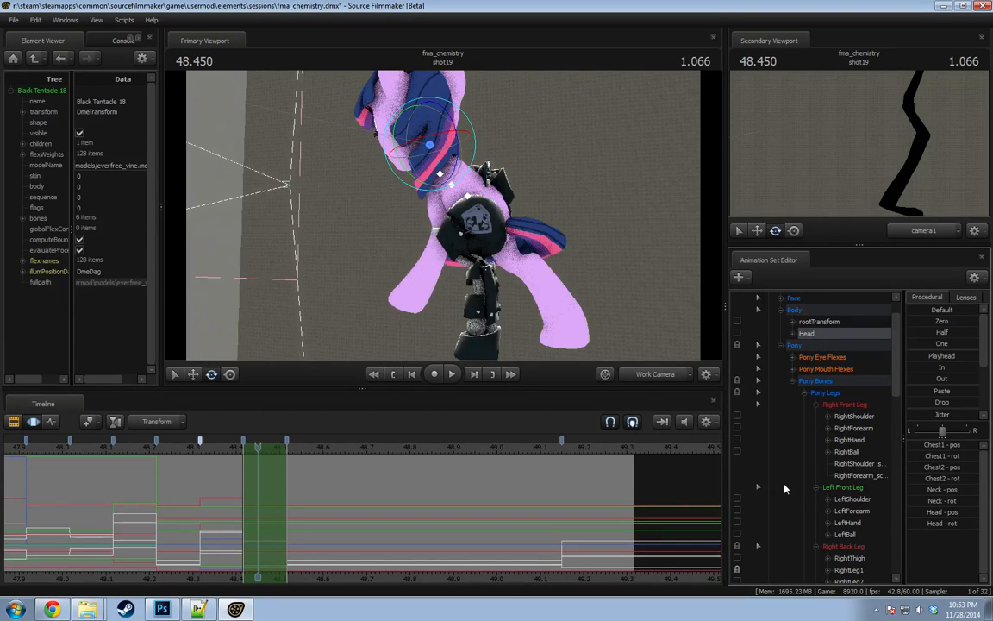
scroll(786, 488, "down", 8)
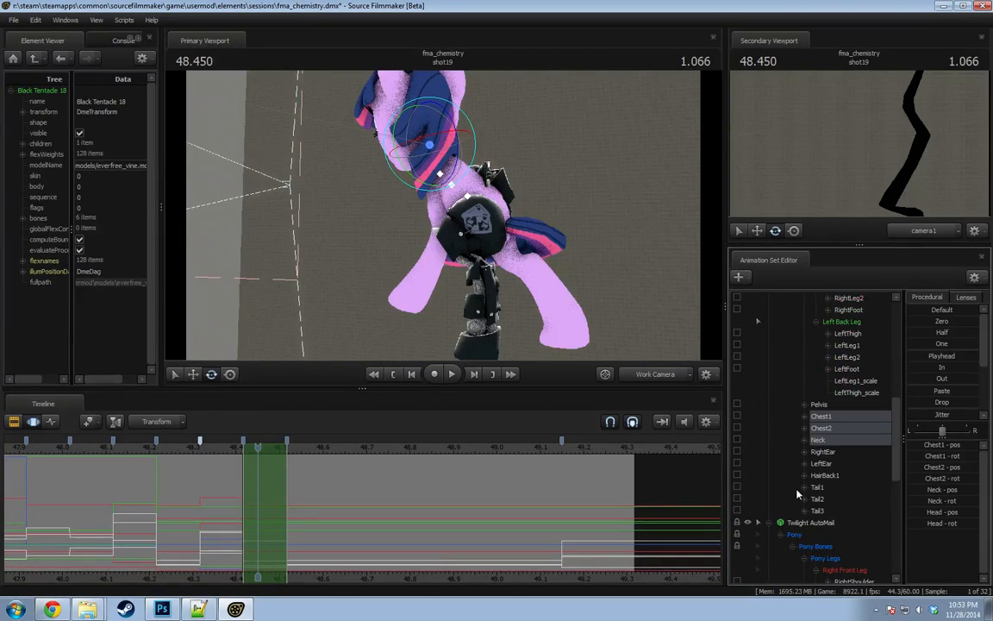
left_click_drag(517, 259, 507, 225, "alt")
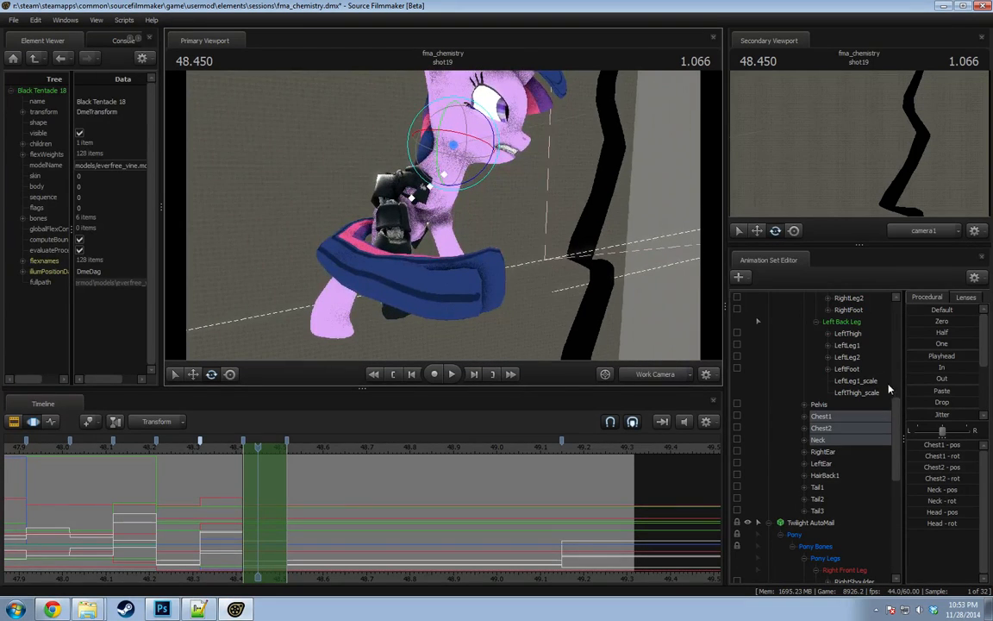
scroll(835, 428, "up", 3)
scroll(846, 393, "up", 1)
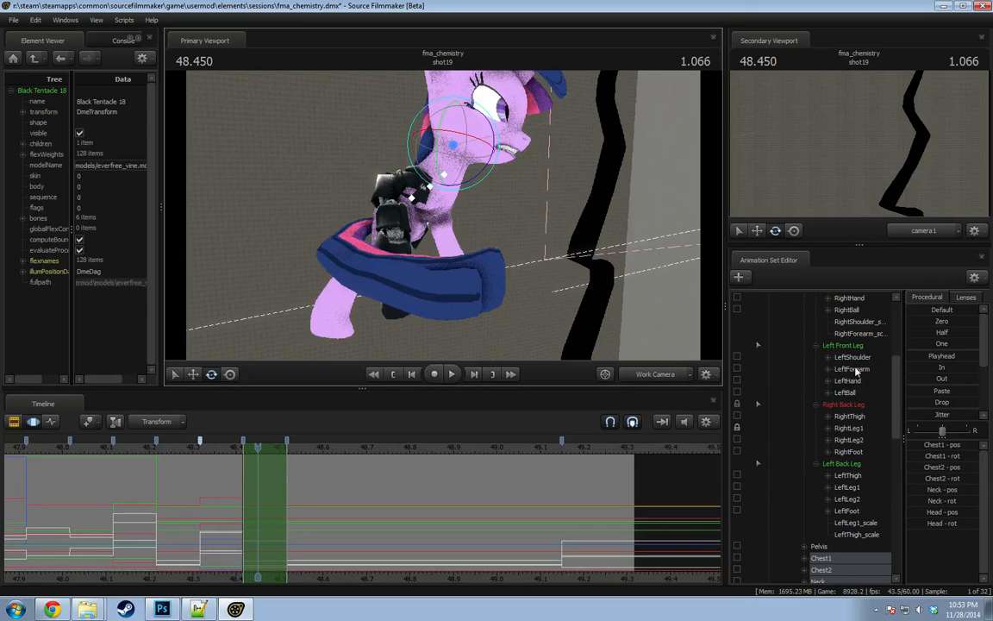
left_click(855, 346, "ctrl")
scroll(851, 372, "up", 4)
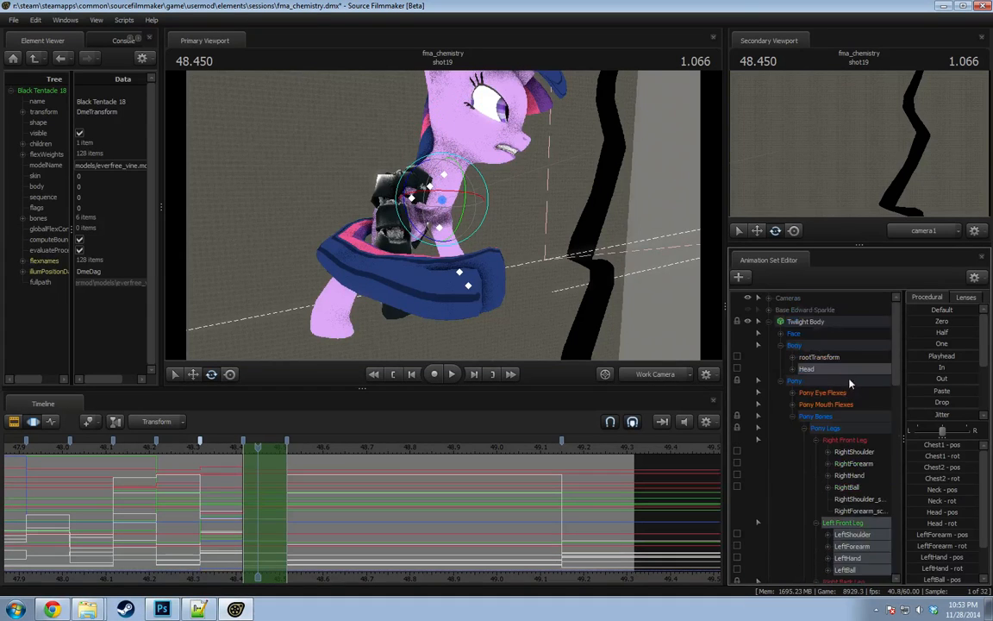
left_click(594, 451)
left_click_drag(942, 356, 992, 357)
left_click_drag(291, 446, 265, 447)
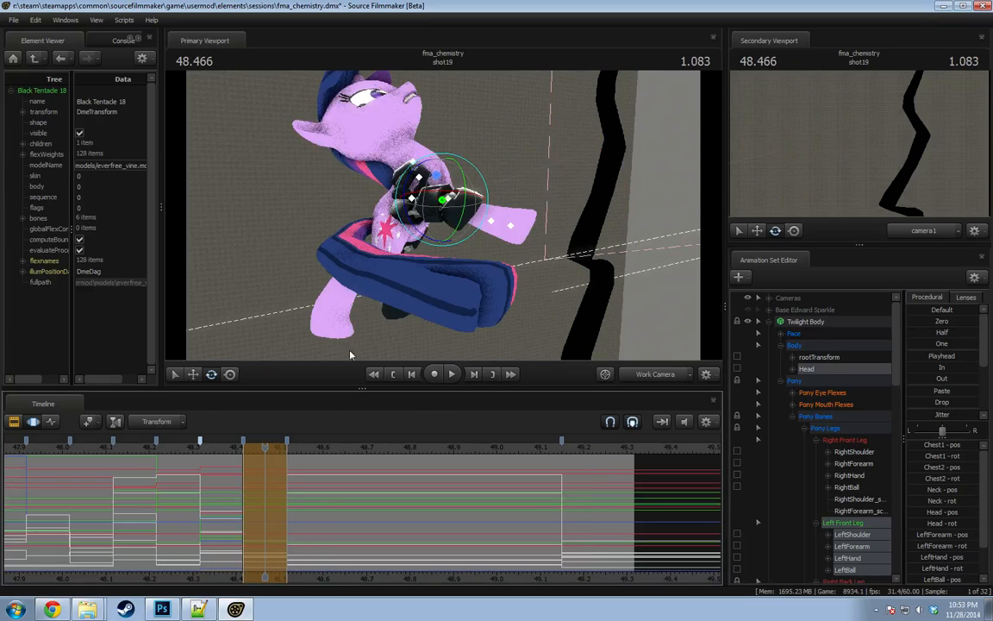
Unlock Twilight Body's RightLeg1, and lock its RightThigh and LeftThigh bones plus Twilight AutoMail's LeftThigh.
left_click(393, 226)
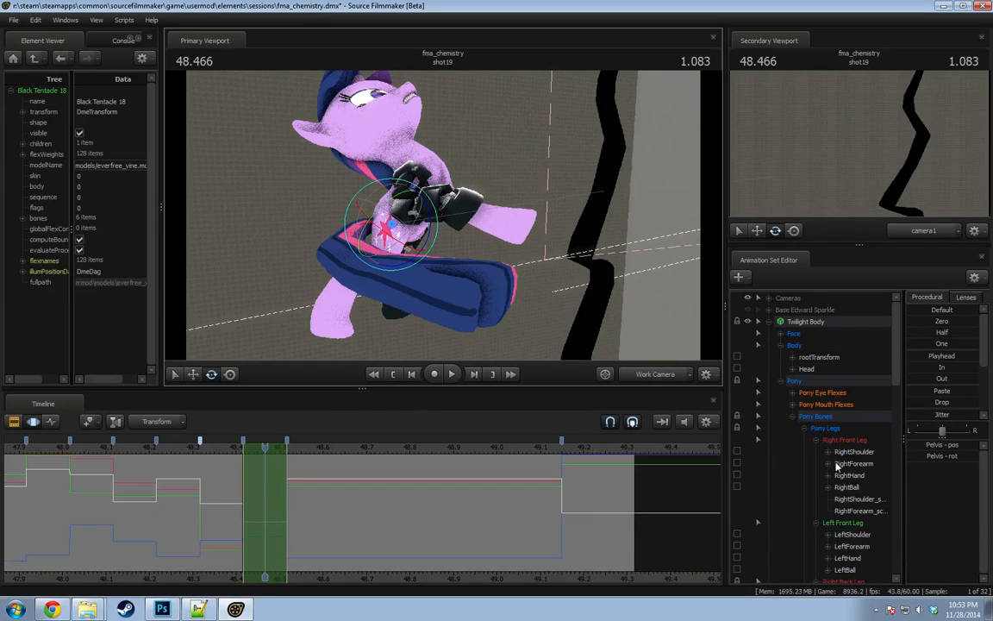
scroll(835, 466, "down", 5)
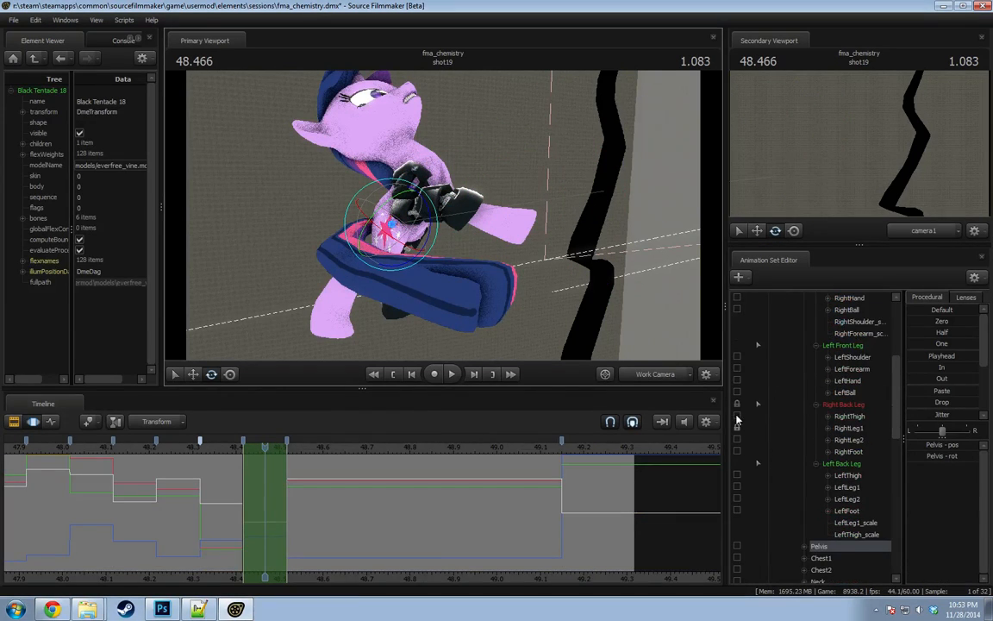
scroll(740, 477, "down", 5)
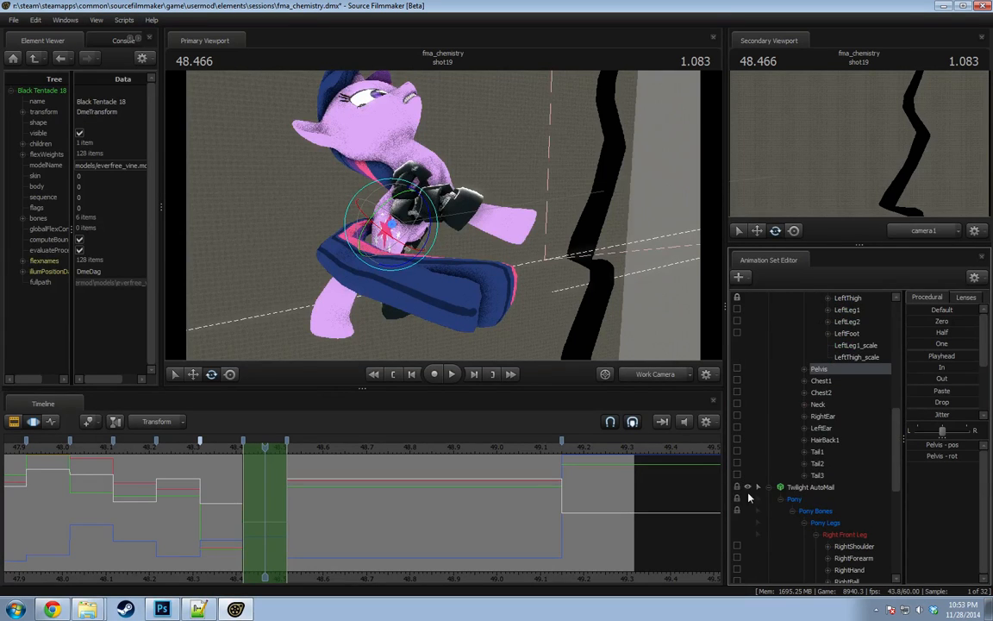
scroll(758, 496, "down", 4)
left_click(738, 477)
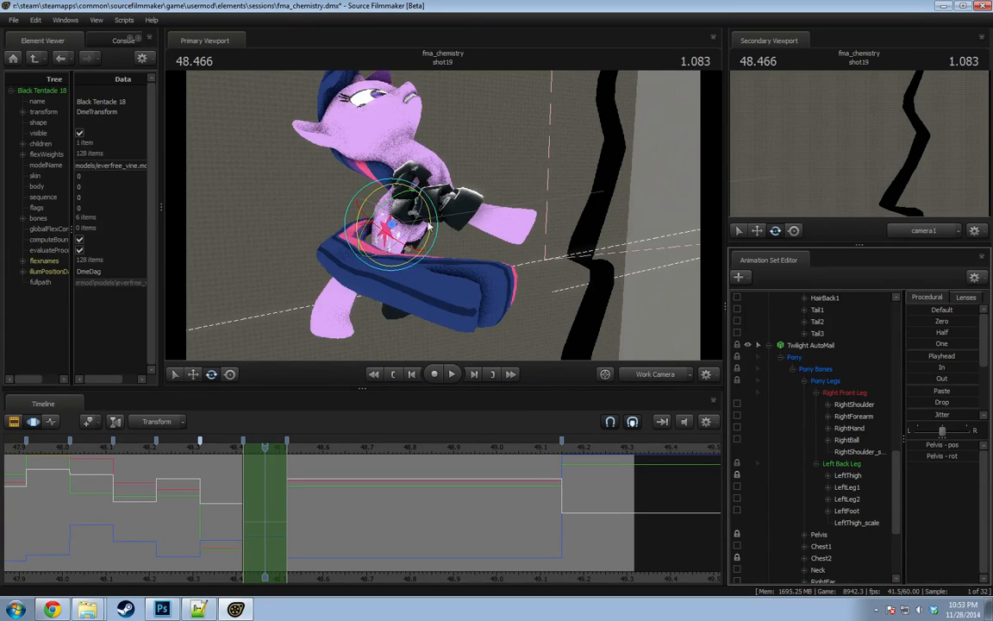
Rotate Twilight Body's Pelvis bone at 48.466 s and release the locks on the thigh bones.
left_click_drag(430, 220, 341, 272)
left_click_drag(462, 231, 460, 238)
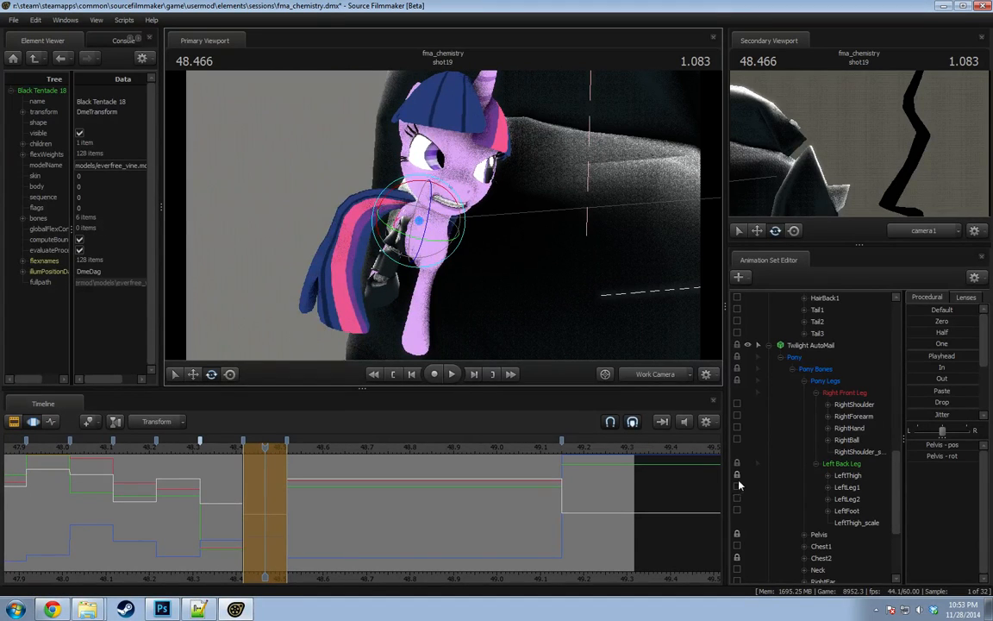
scroll(738, 561, "up", 6)
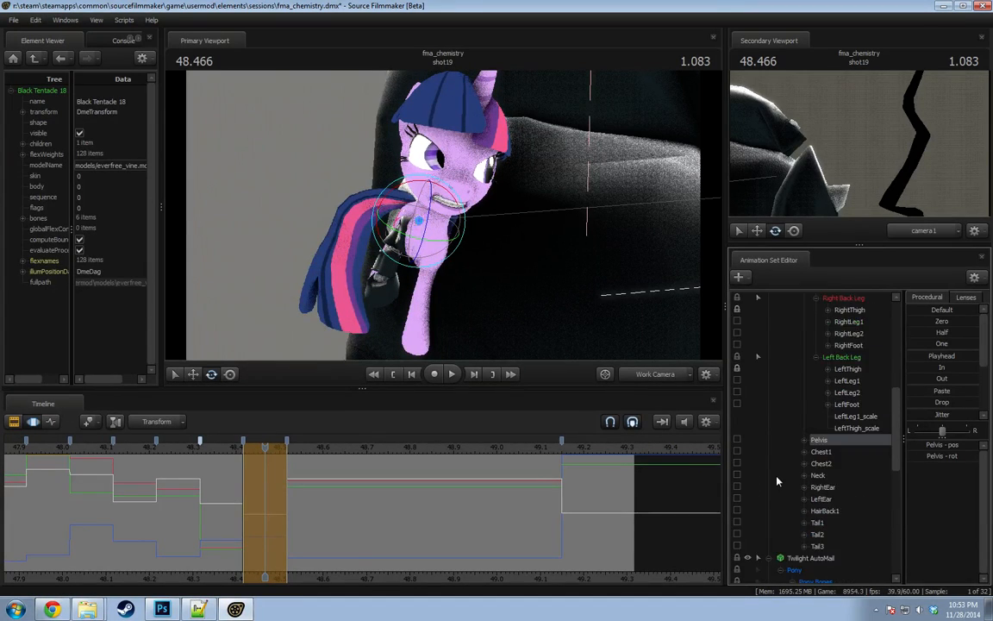
scroll(742, 379, "up", 3)
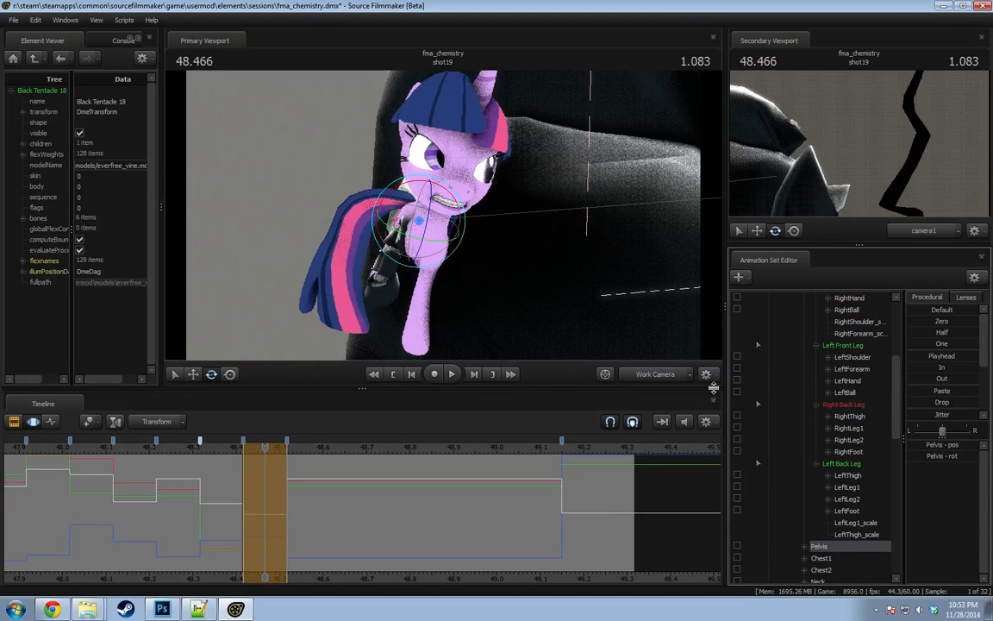
Adjust the position and rotation of Twilight Body's chest bones, including Chest2, at 48.466 s.
left_click_drag(431, 247, 472, 202, "alt")
left_click(459, 235)
key("w")
key("e")
left_click(445, 226)
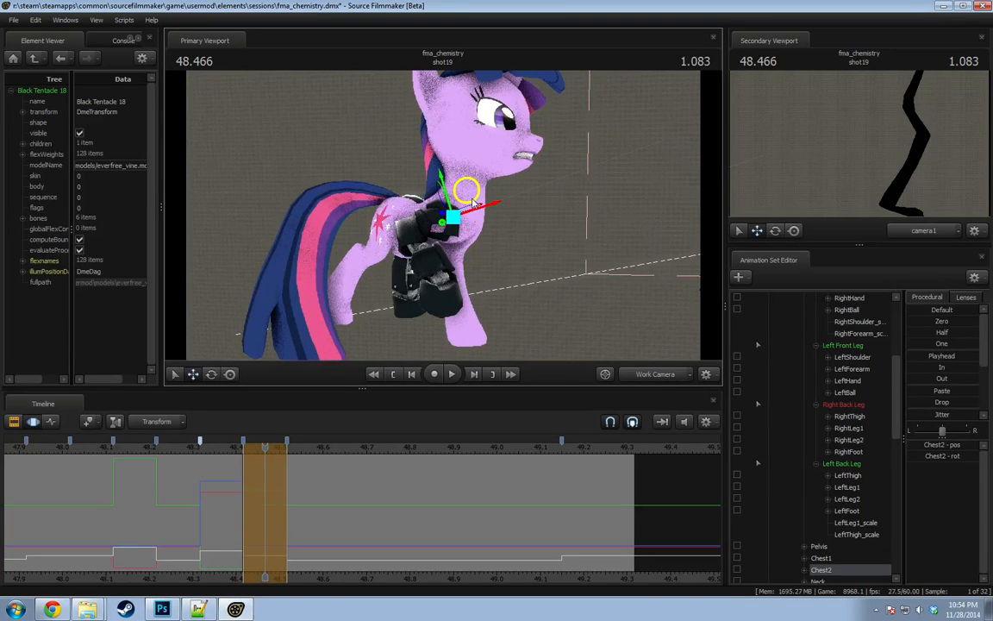
Pose Twilight Body's left front leg at 48.466 s by rotating its shoulder, forearm and hand bones.
left_click_drag(520, 253, 441, 219, "alt")
left_click(456, 217, "ctrl")
left_click(460, 229, "ctrl")
key("e")
left_click(430, 249, "ctrl")
left_click_drag(444, 221, 481, 255)
left_click(444, 301, "ctrl")
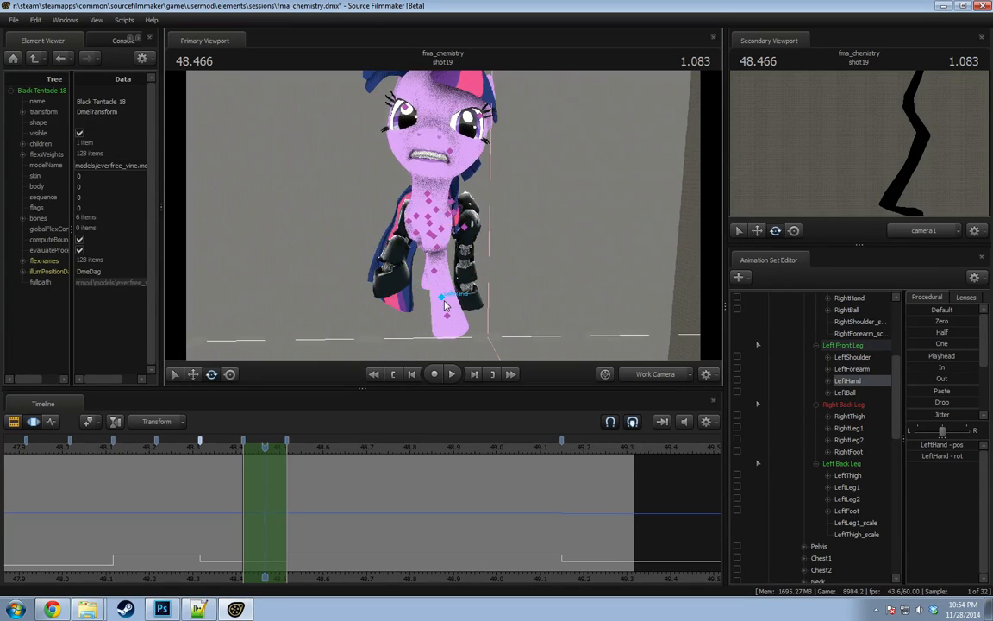
left_click_drag(445, 300, 496, 269, "alt")
left_click(415, 257, "ctrl")
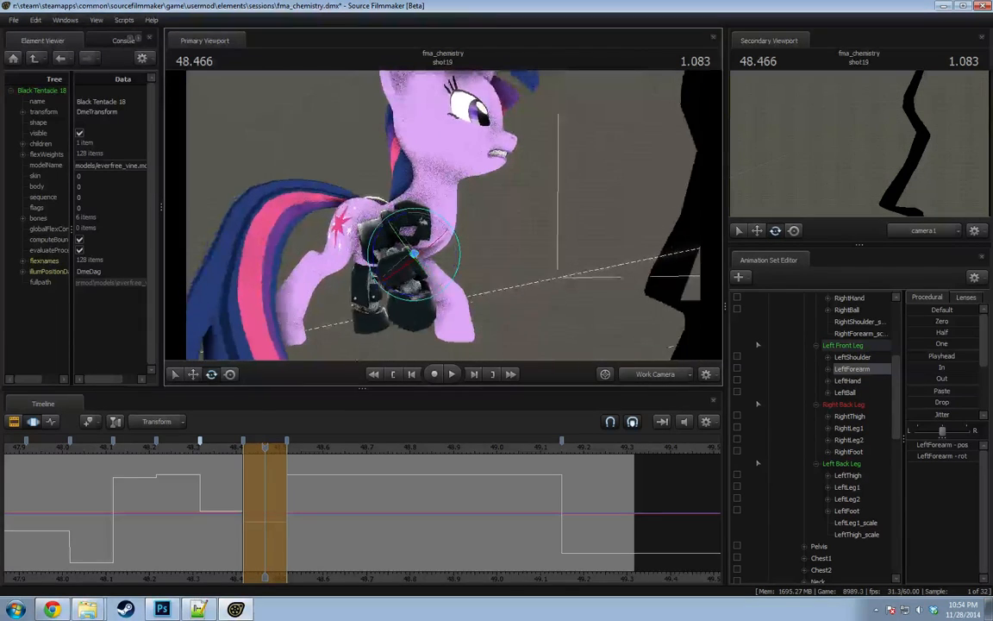
Adjust Twilight Body's Chest2 bone and rotate the Neck bone so the head leans forward and down at 48.466 s.
left_click(424, 223, "ctrl")
left_click(423, 220, "ctrl")
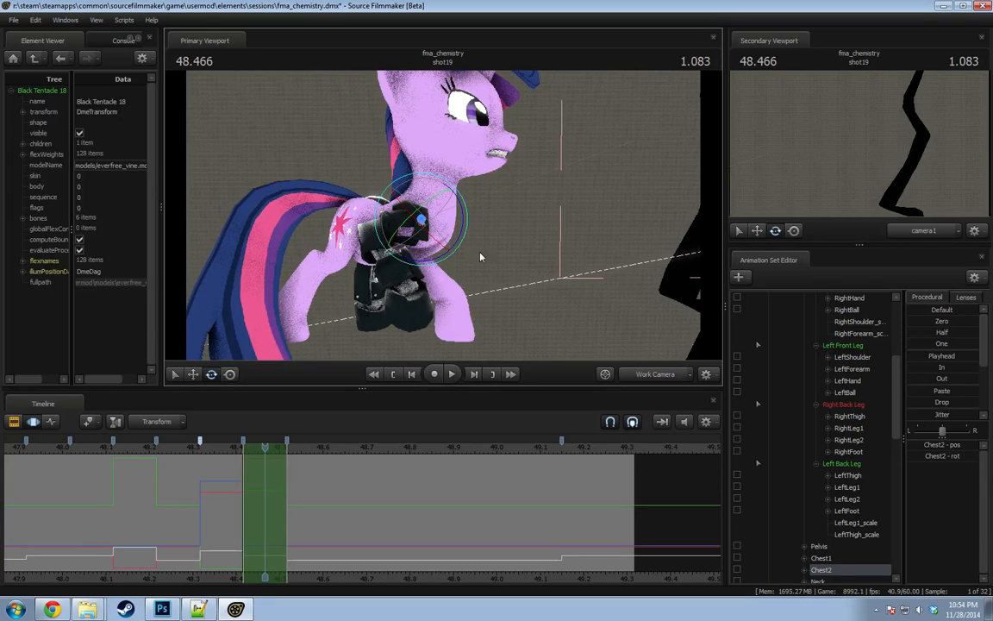
left_click(434, 202, "ctrl")
left_click_drag(476, 202, 483, 258)
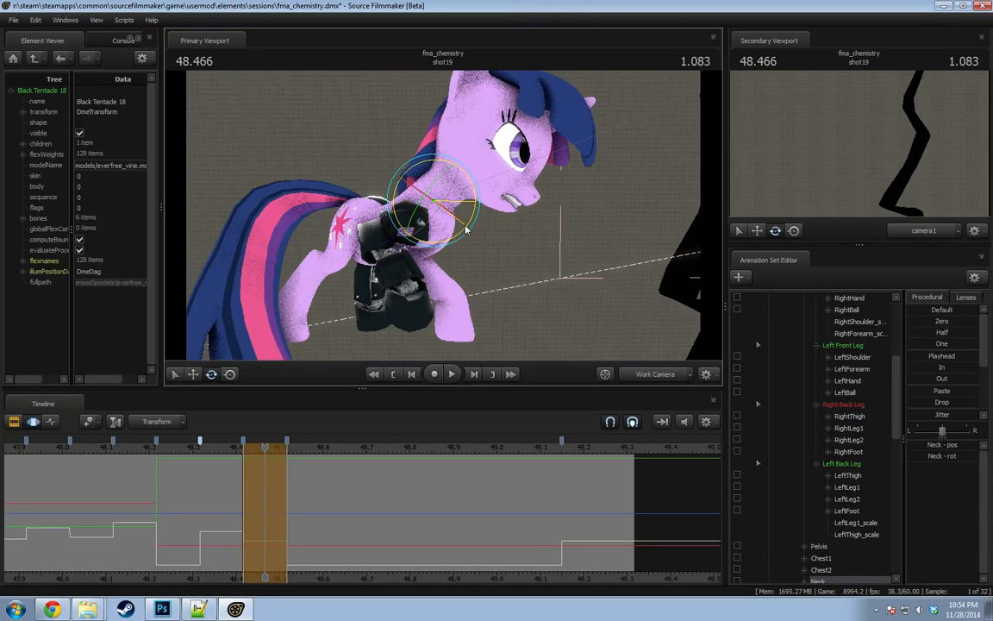
Rotate Twilight AutoMail's LeftFoot bone slightly at 48.466 s, scrub through the neighbouring poses and move the playhead to 48.433 s.
key("s")
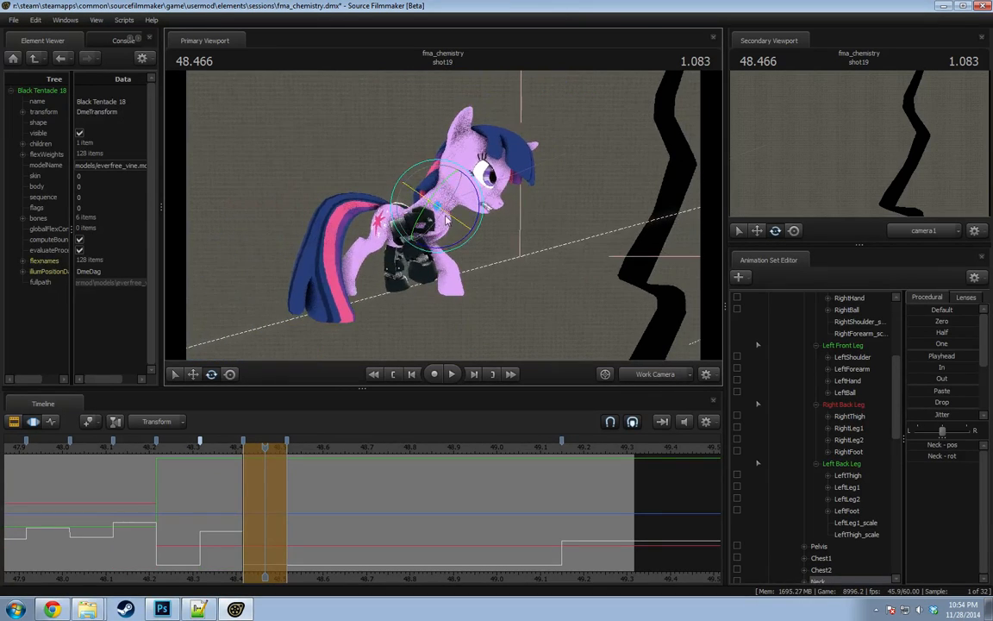
left_click_drag(493, 251, 443, 216, "alt")
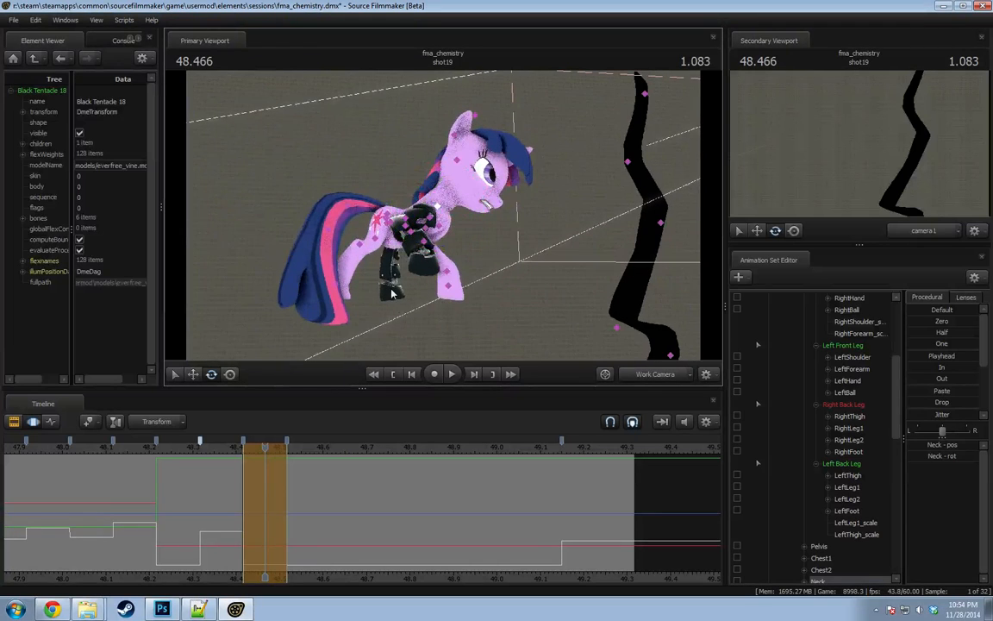
scroll(758, 409, "down", 1)
left_click(849, 476)
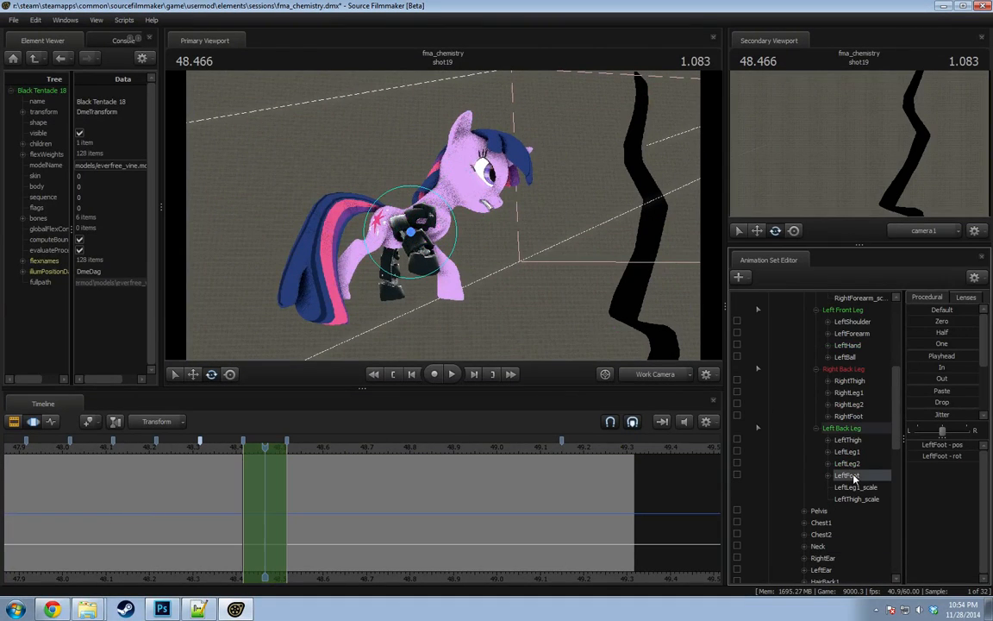
scroll(858, 482, "down", 10)
left_click(859, 443)
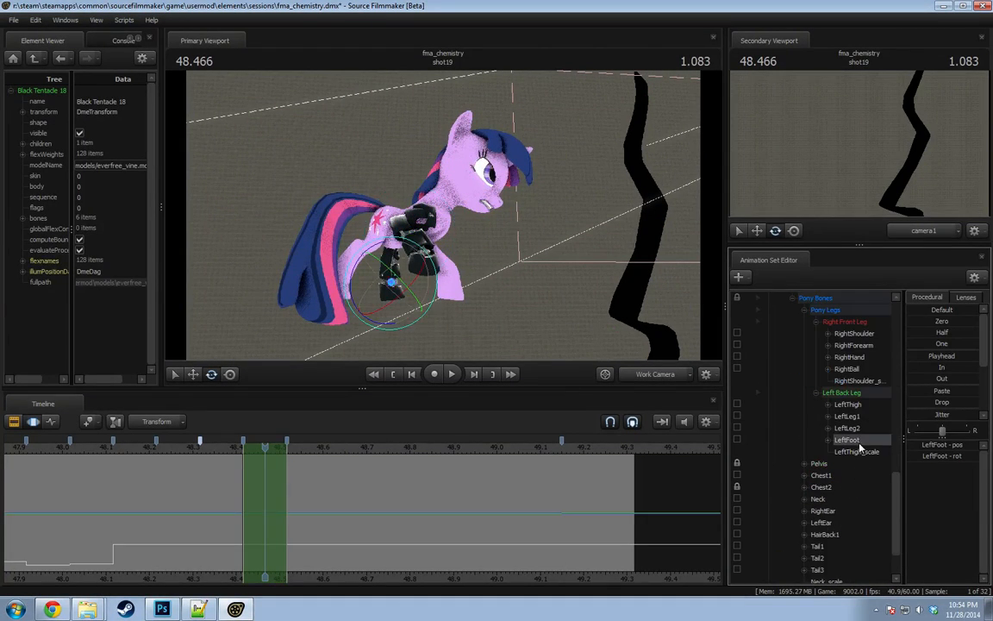
left_click_drag(356, 257, 361, 255)
mouse_move(197, 500)
left_mouse_down()
mouse_move(264, 514)
mouse_move(195, 514)
mouse_move(276, 515)
mouse_move(265, 514)
left_mouse_up()
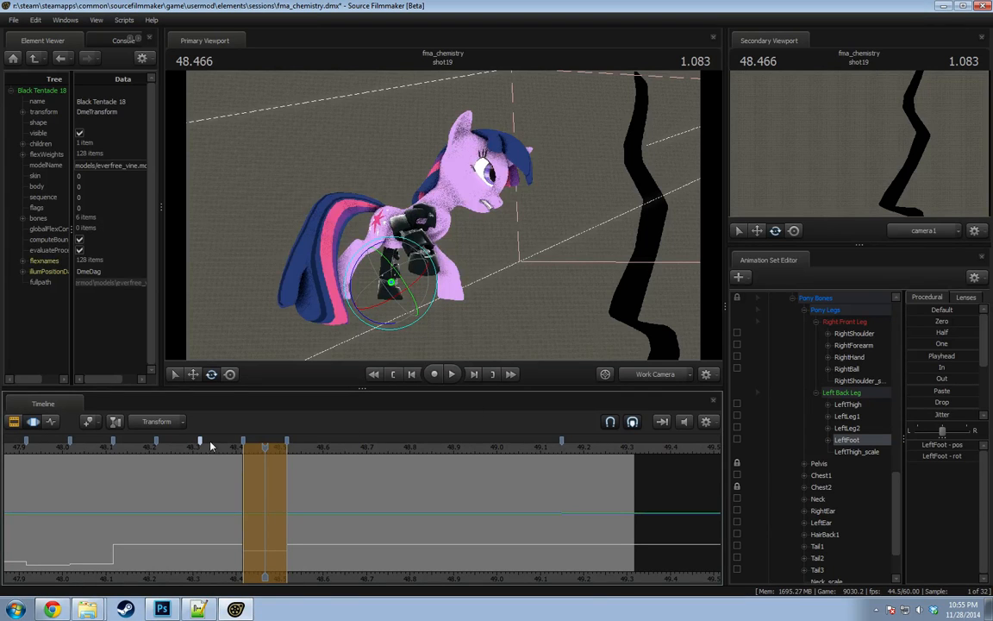
left_click_drag(210, 445, 273, 447)
left_click_drag(606, 235, 443, 218, "alt")
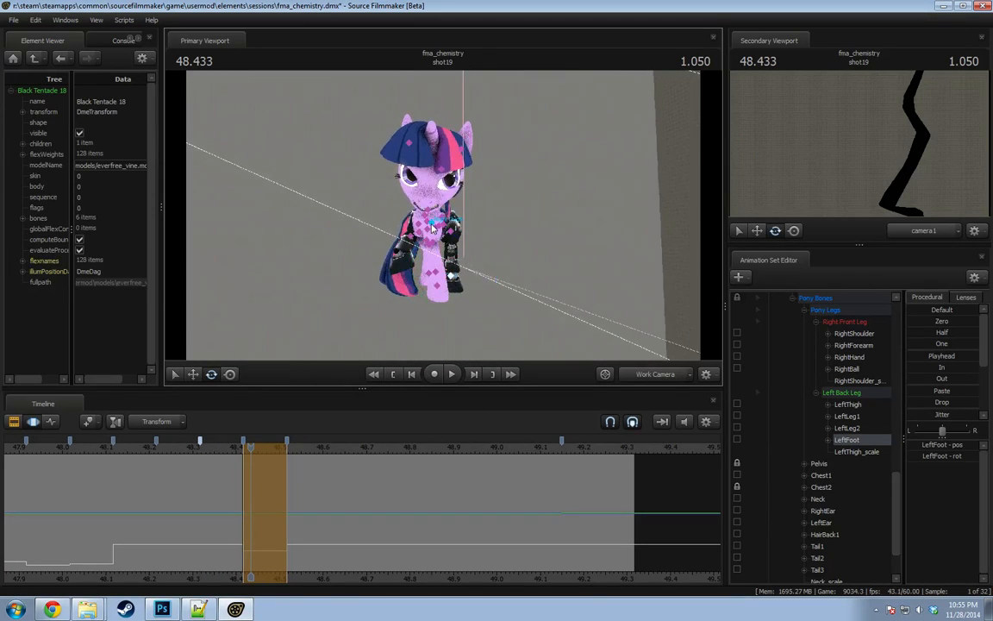
Adjust Twilight Body's left front leg at 48.433 s, checking its shoulder and hand bones and rotating LeftBall.
left_click(391, 206)
scroll(768, 372, "up", 2)
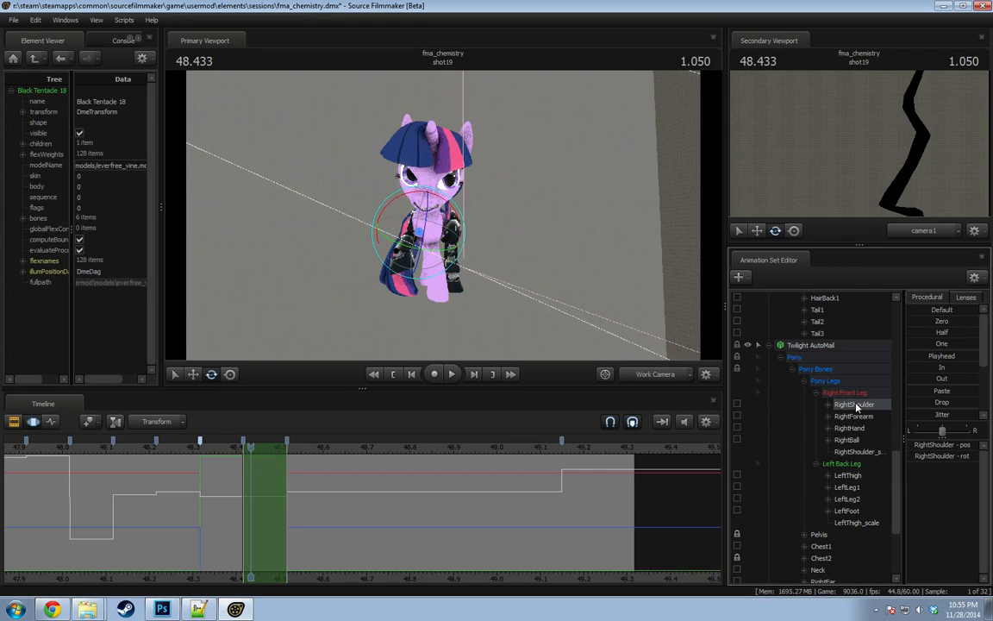
left_click(845, 486)
left_click(850, 475)
scroll(856, 435, "up", 10)
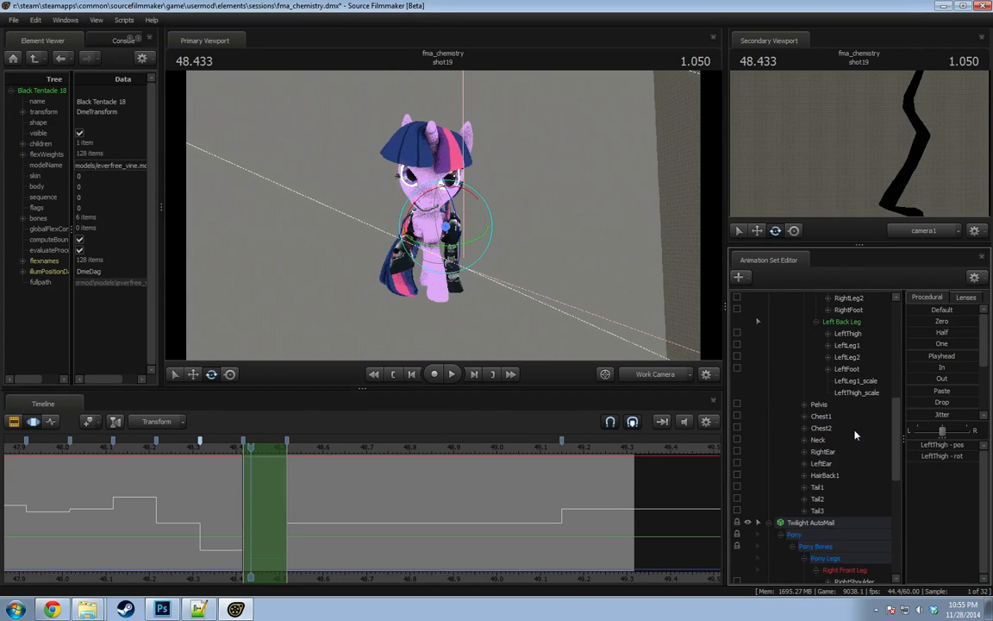
left_click(852, 453)
left_click(846, 396)
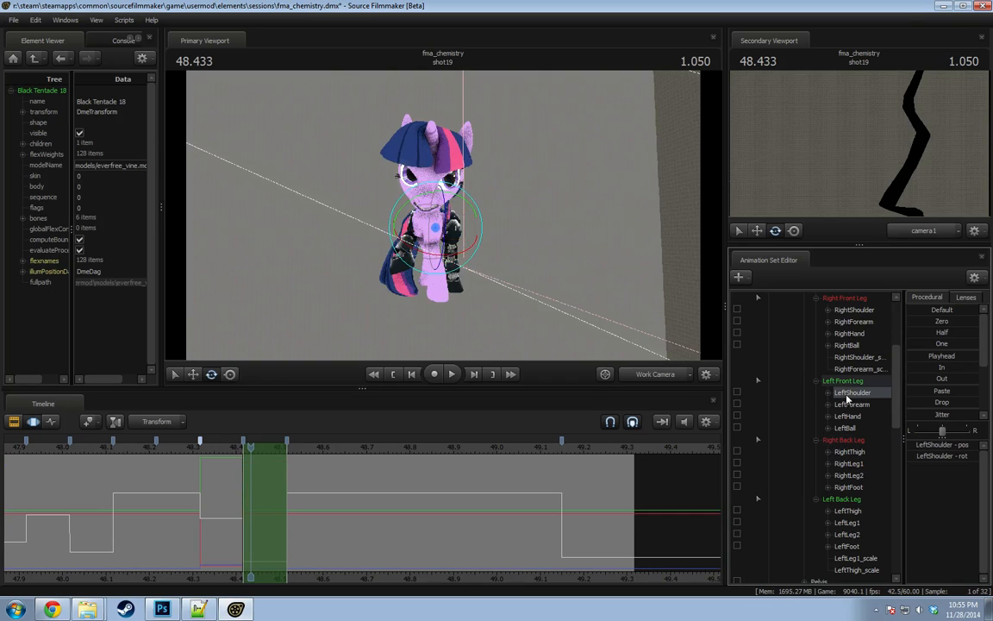
left_click_drag(465, 248, 573, 248, "alt")
left_click_drag(421, 243, 453, 276, "alt")
left_click(448, 284)
left_click(448, 284)
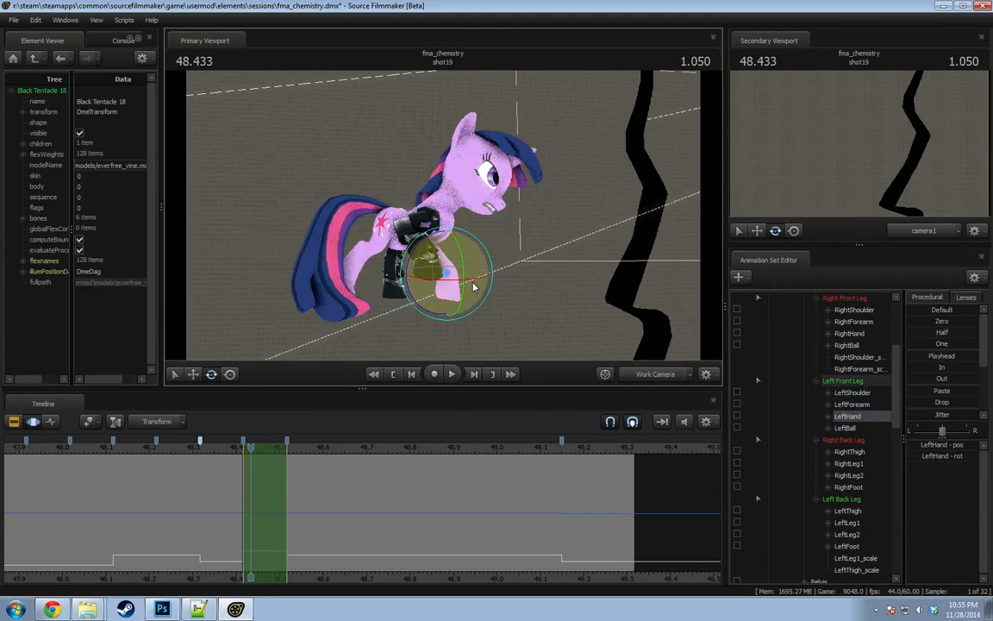
left_click(444, 290)
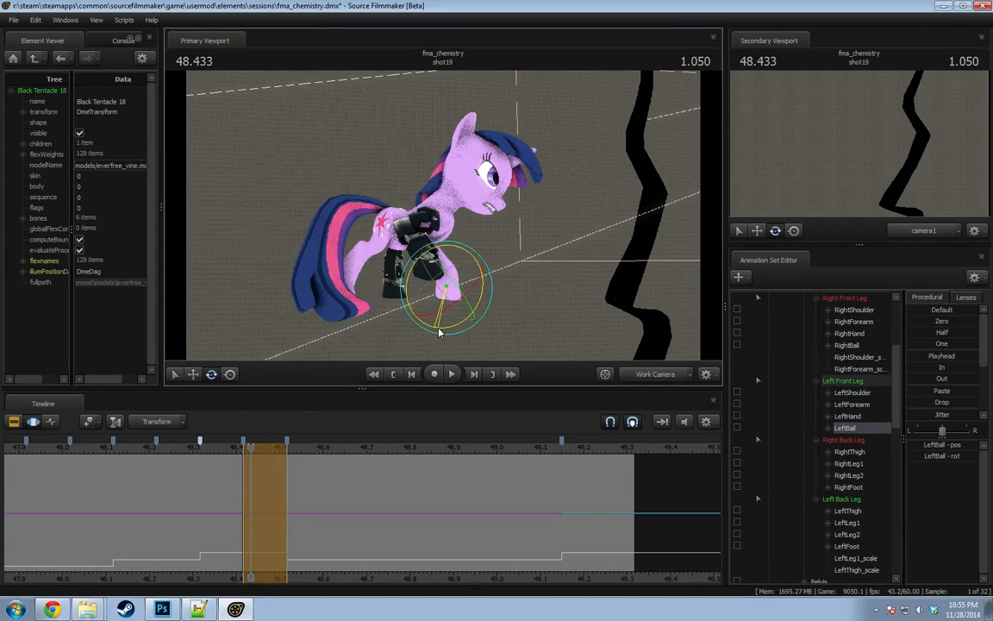
left_click_drag(445, 331, 434, 228, "alt")
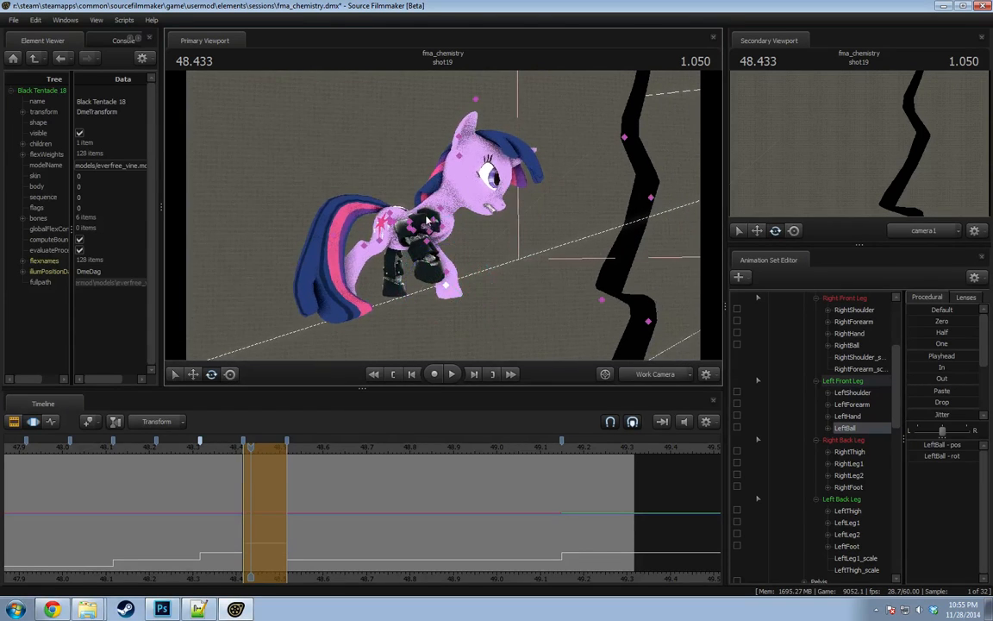
Rotate Twilight Body's Neck and Head bones at 48.433 s to pull the head back and tilt it down.
left_click(433, 222, "ctrl")
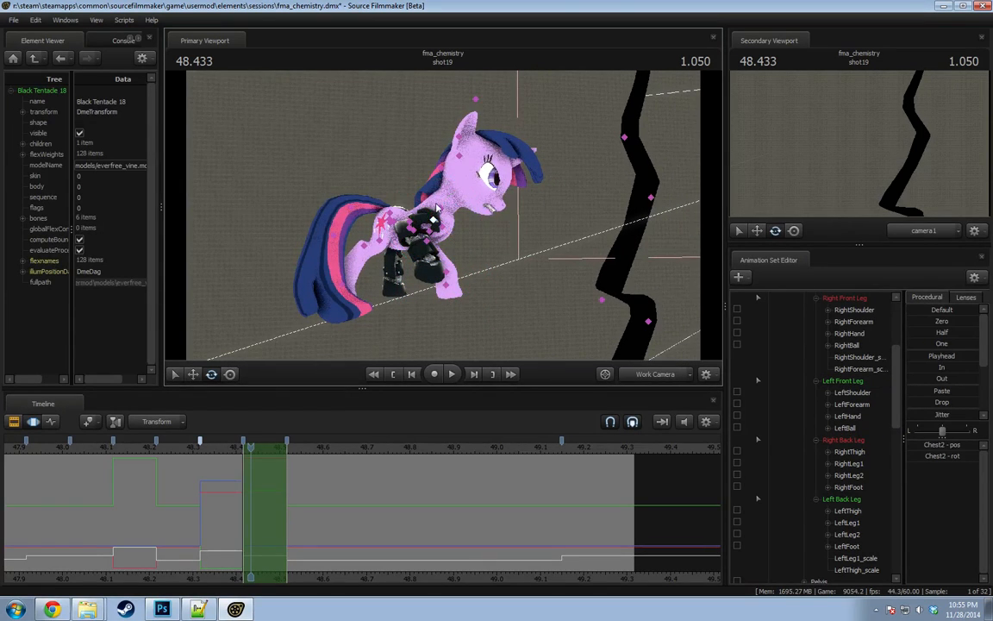
left_click(483, 205)
left_click(447, 188, "ctrl")
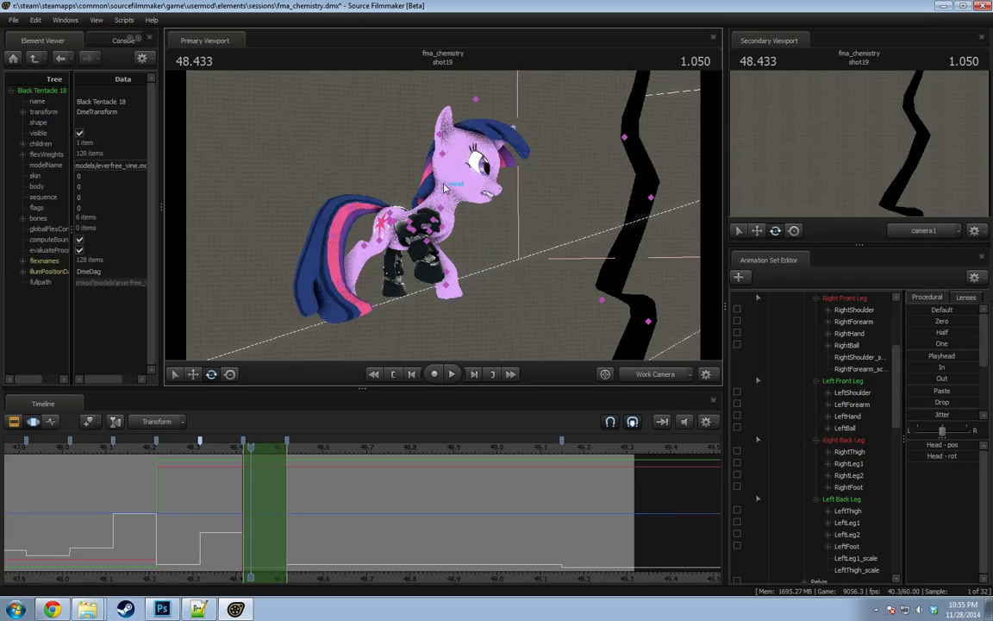
left_click_drag(478, 210, 444, 209)
left_click(441, 207, "ctrl")
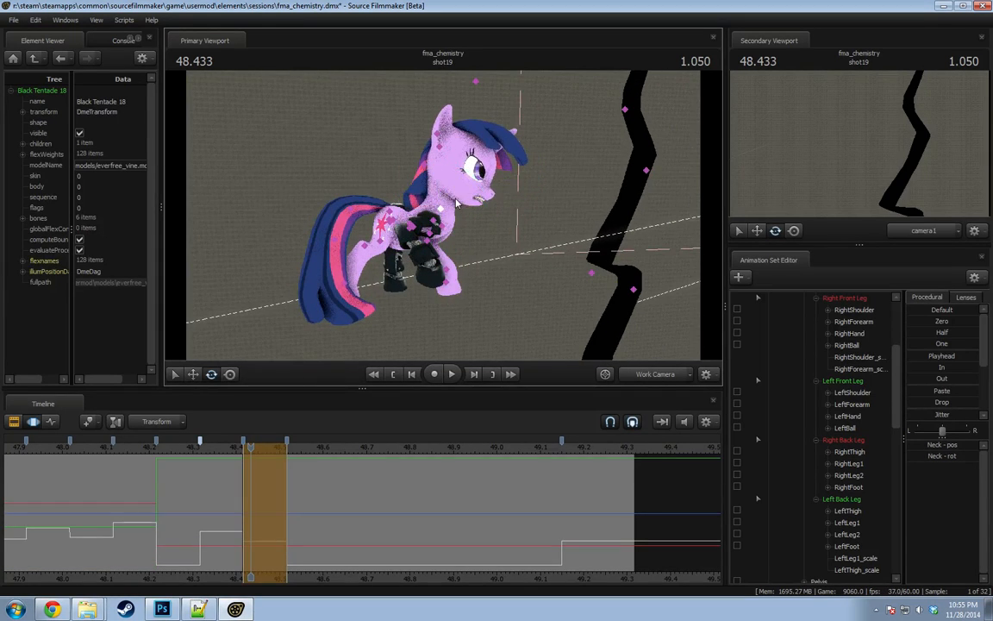
left_click(452, 173, "ctrl")
left_click_drag(475, 207, 447, 223)
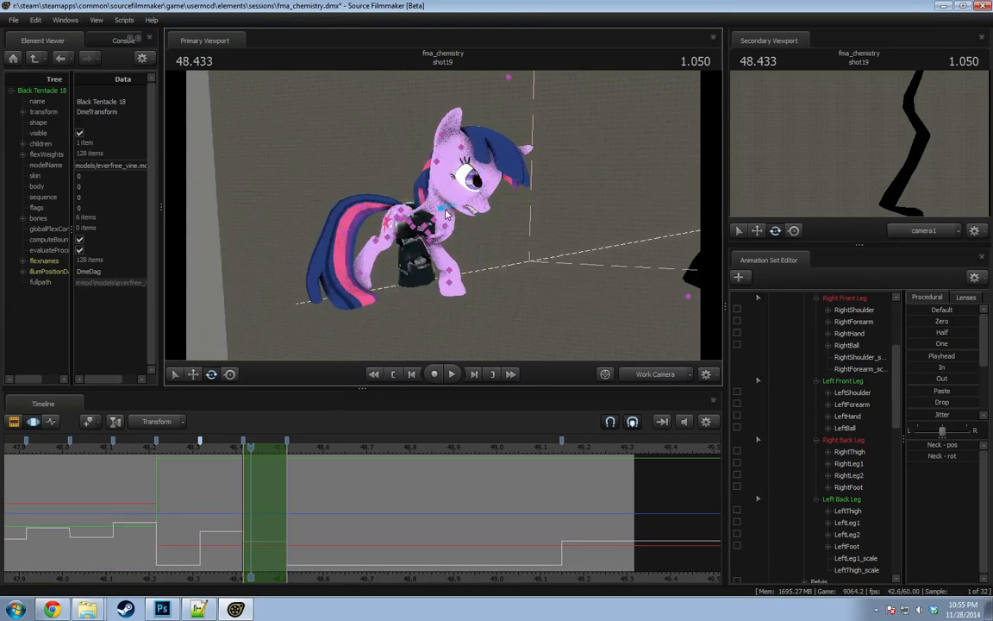
Turn Twilight Body's Head bone sideways and adjust the Chest1 bone at 48.433 s.
left_click(448, 179)
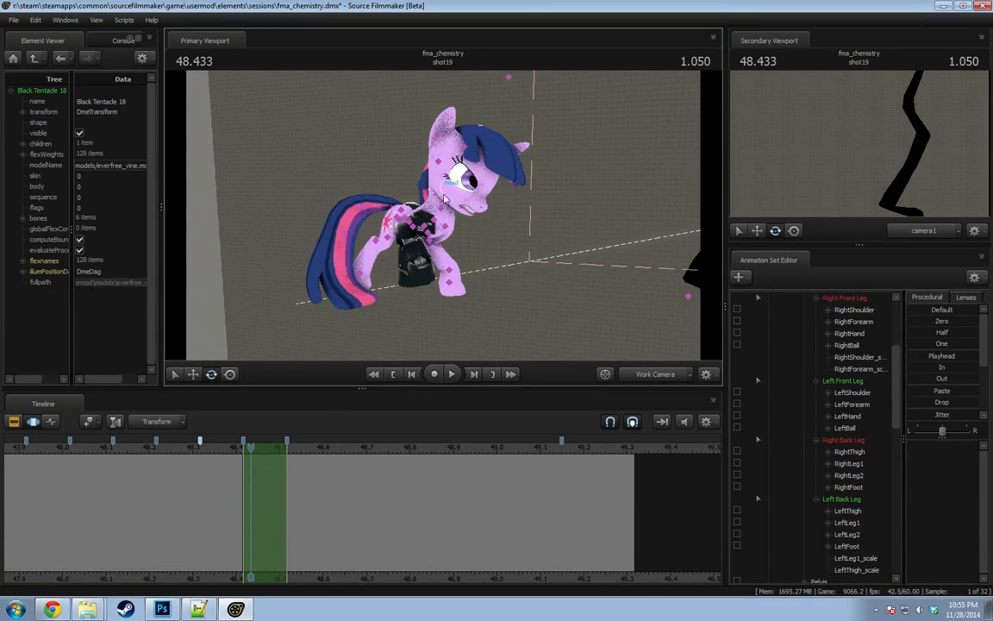
left_click(445, 198, "ctrl")
left_click_drag(457, 198, 469, 205)
left_click_drag(469, 205, 444, 219, "alt")
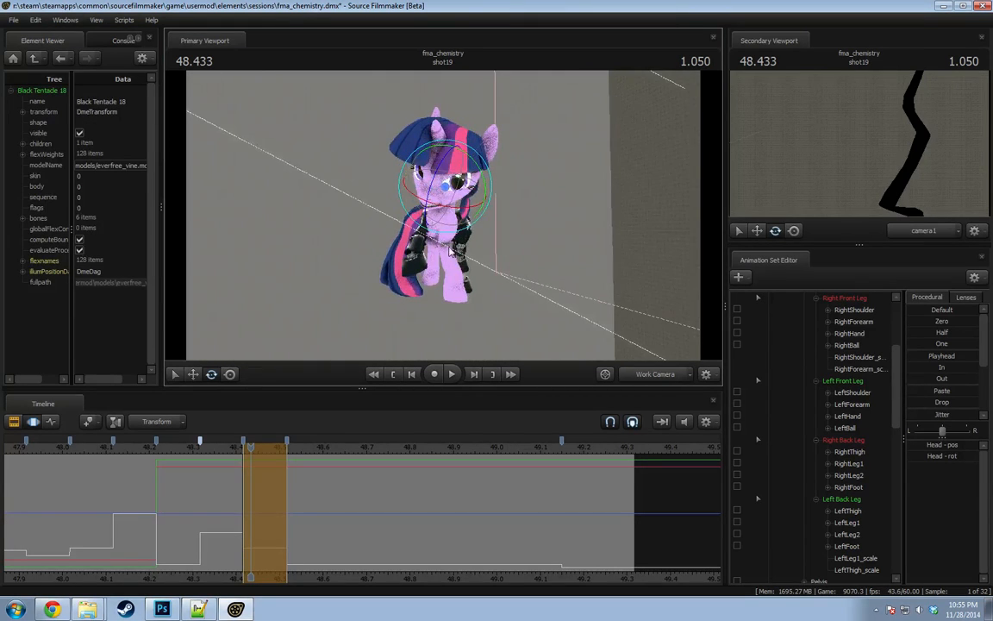
left_click(439, 226, "ctrl")
left_click(442, 222, "ctrl")
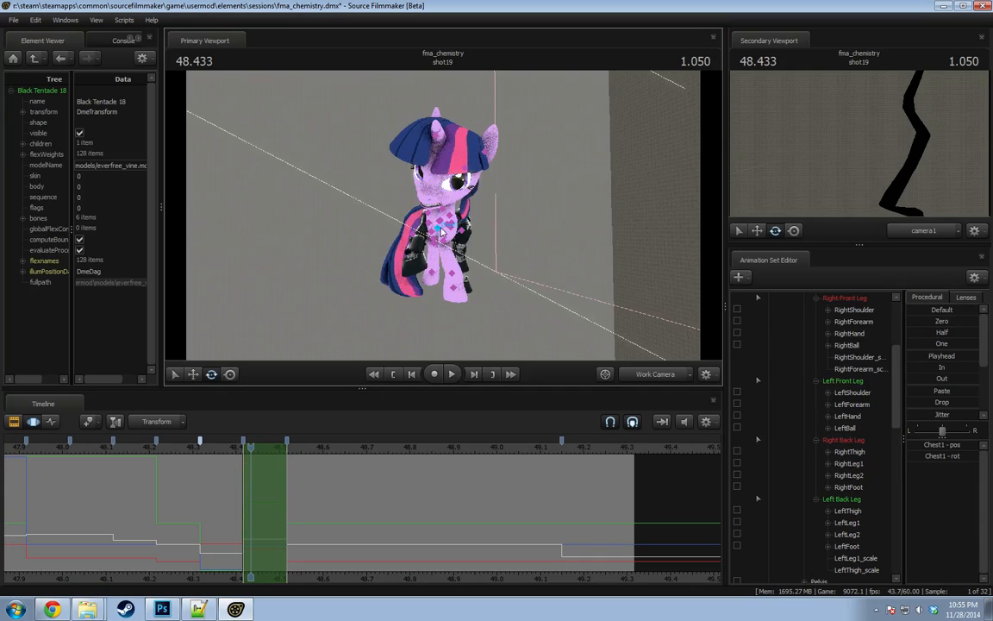
left_click_drag(443, 223, 429, 227, "alt")
left_click_drag(450, 218, 393, 352)
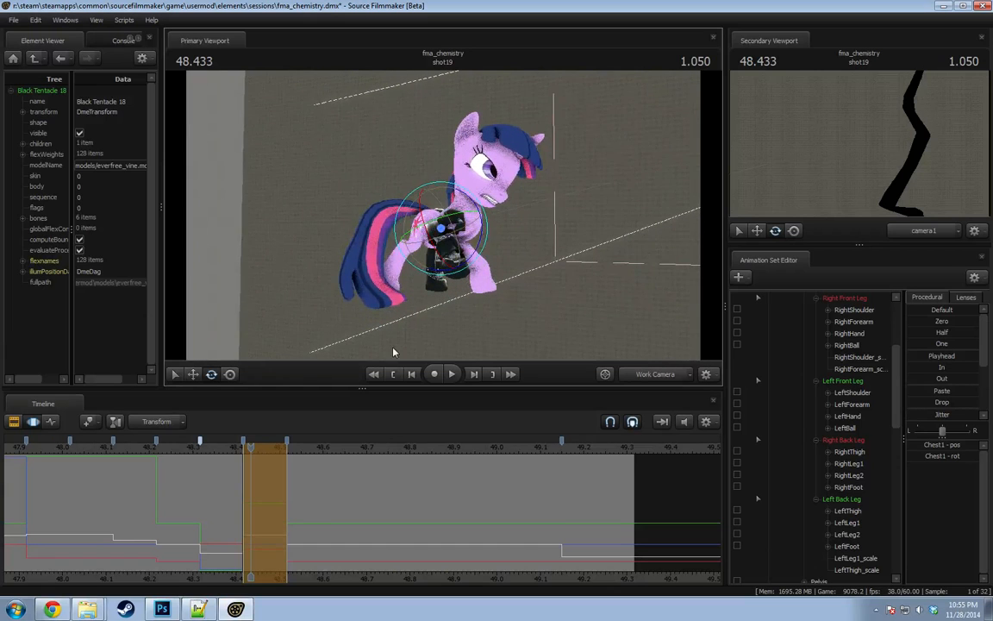
Play shot19 repeatedly from about 47.5 s to review the whole pose sequence, including from a changed viewing angle.
scroll(163, 449, "down", 5)
left_click(112, 448)
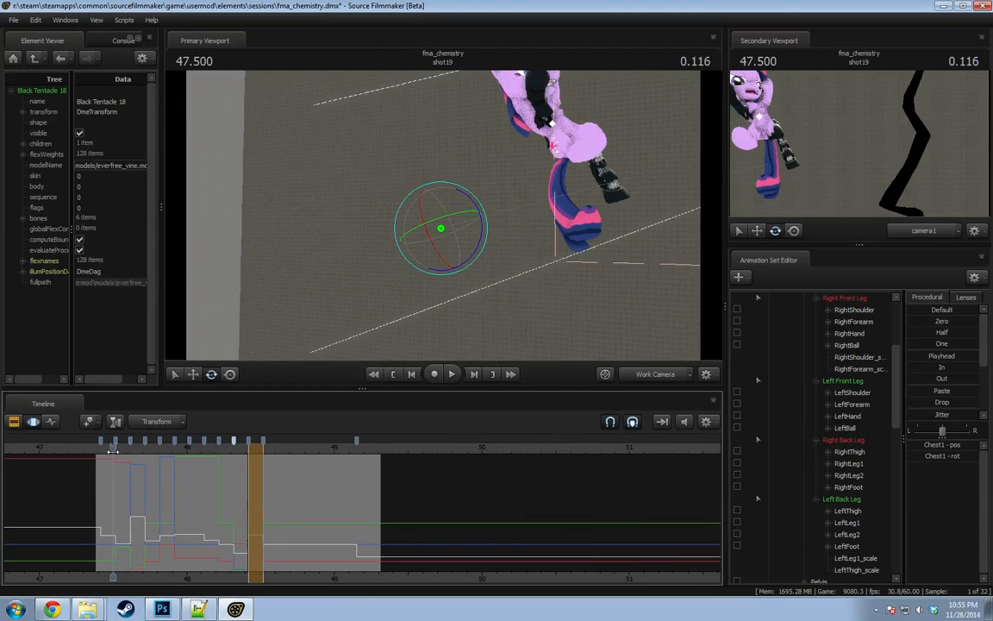
key("space")
key("space")
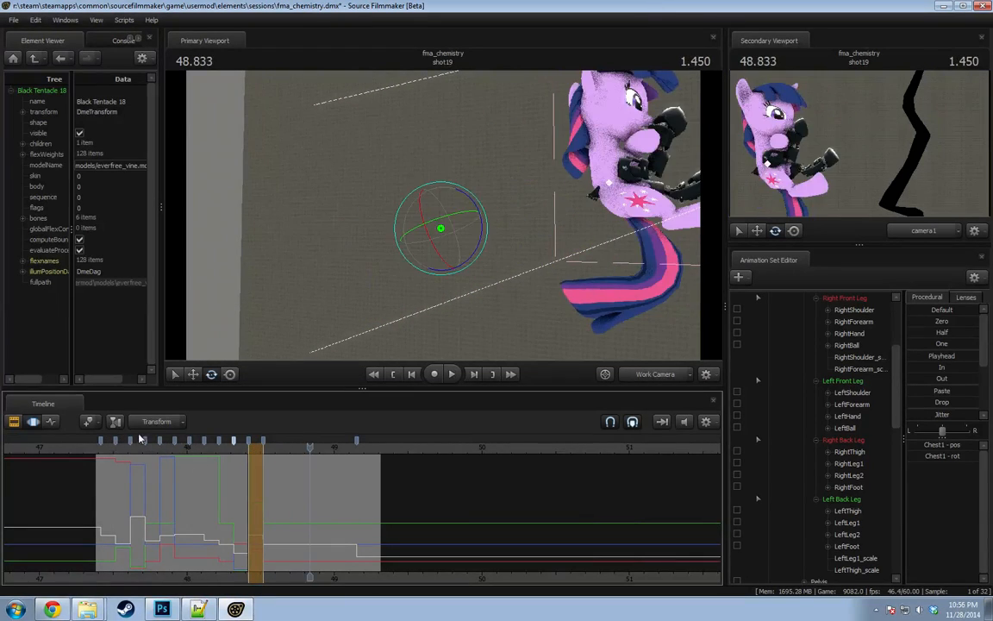
left_click(110, 447)
key("space")
left_click_drag(388, 328, 417, 337)
key("space")
Scrub through the poses around 48.45 to 48.6 s, replay that transition and return the playhead to 47.483 s.
left_click_drag(185, 489, 262, 488)
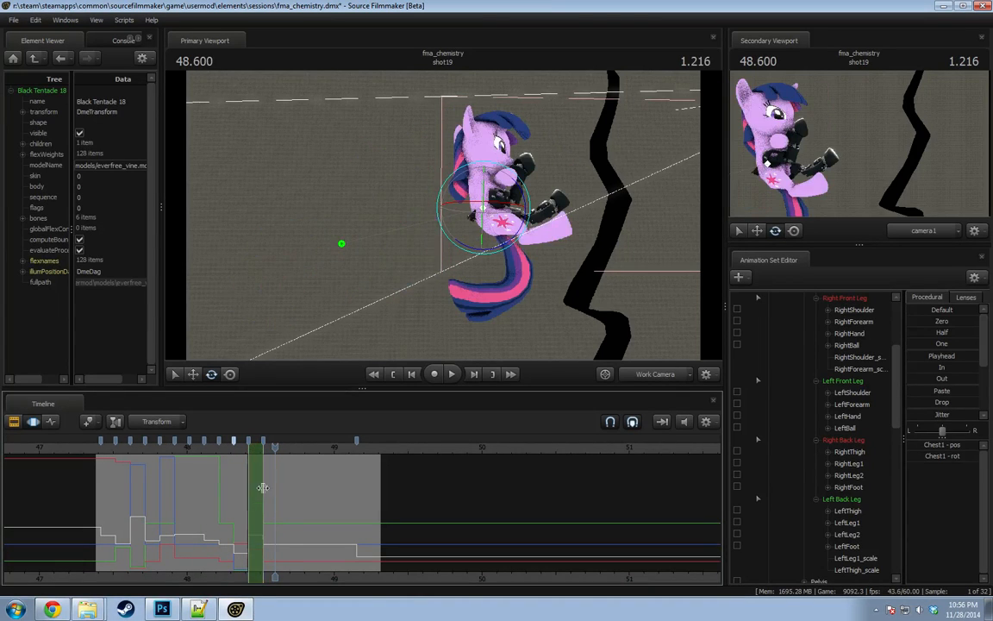
left_click_drag(267, 449, 254, 456)
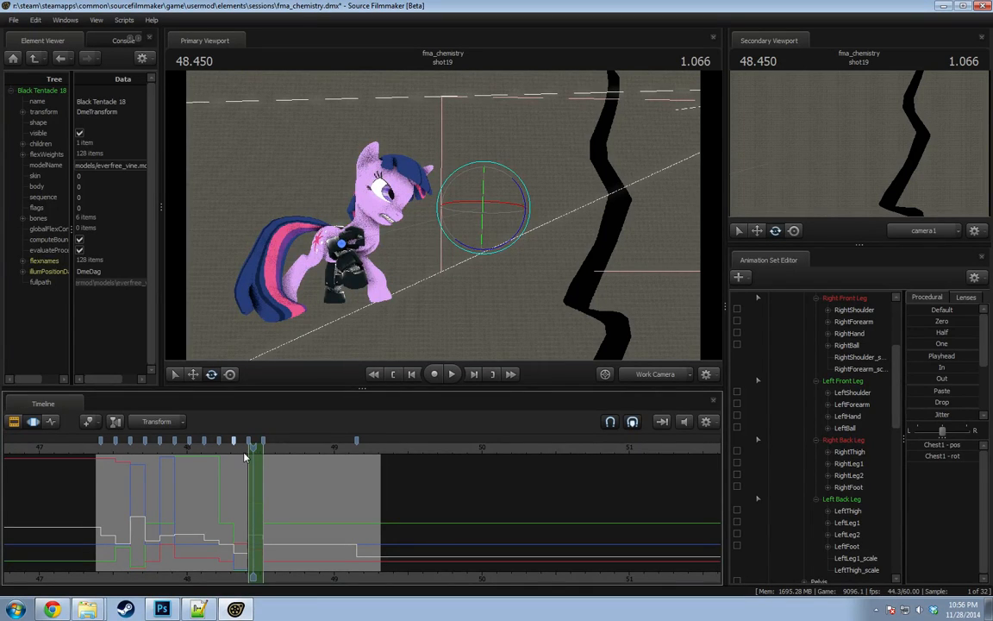
key("space")
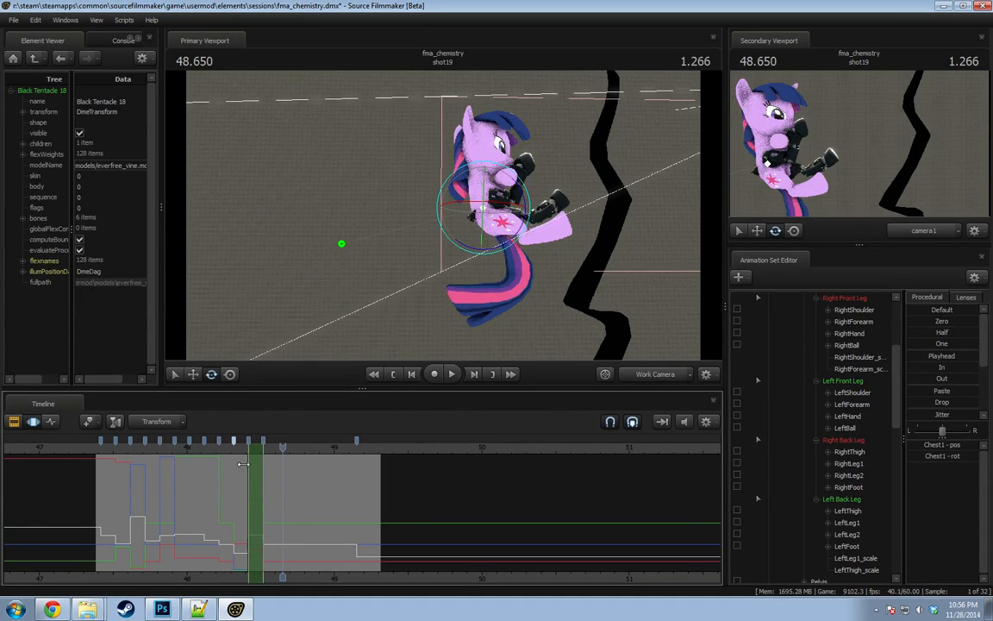
left_click_drag(228, 453, 254, 449)
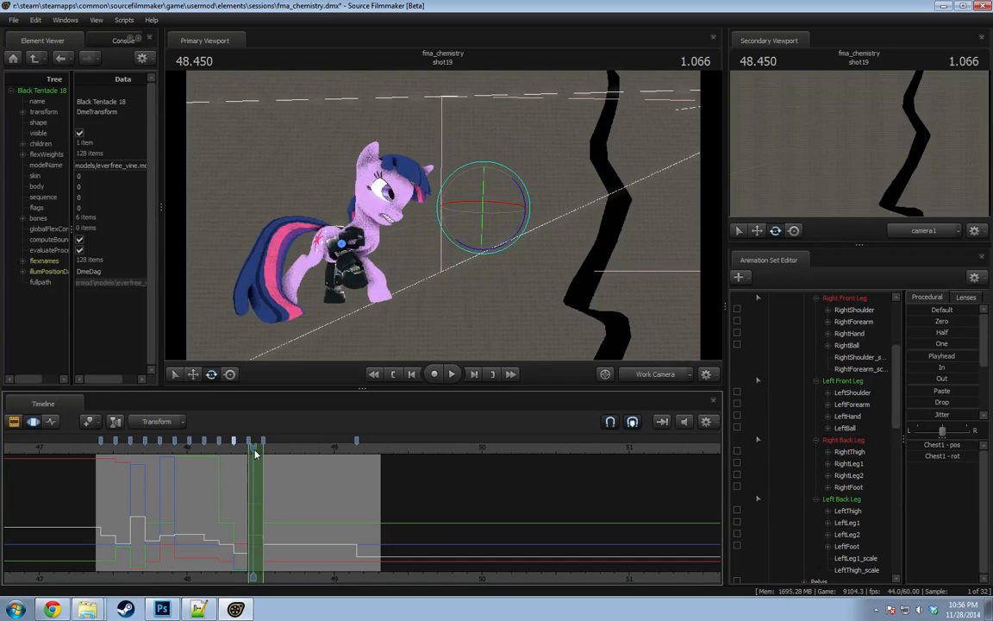
key("space")
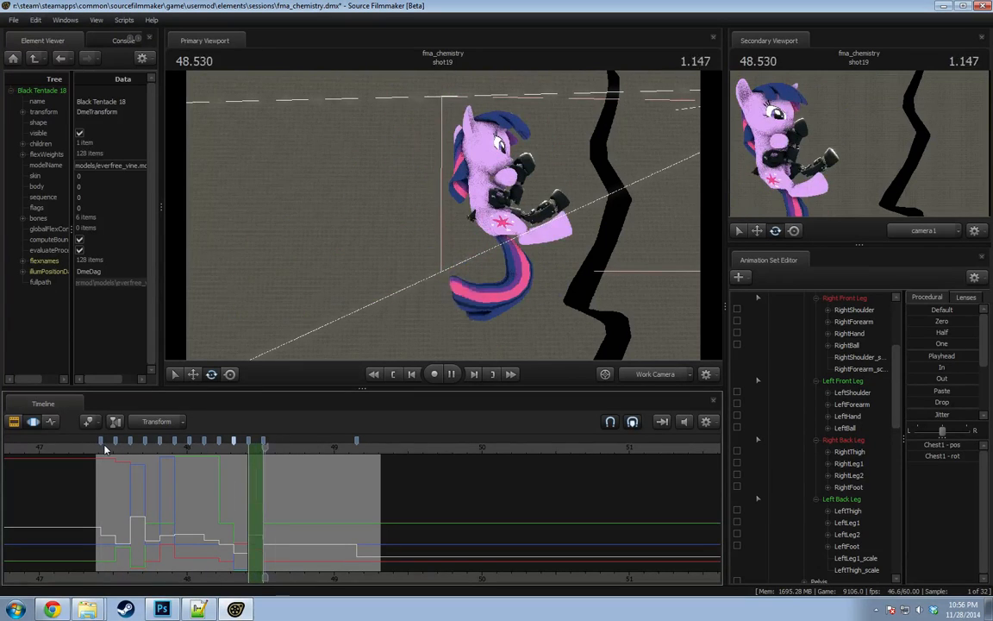
left_click(110, 446)
Select all controls of Twilight Body and Twilight AutoMail and extend the time selection from about 47.4 to 48.55 s.
scroll(262, 459, "up", 2)
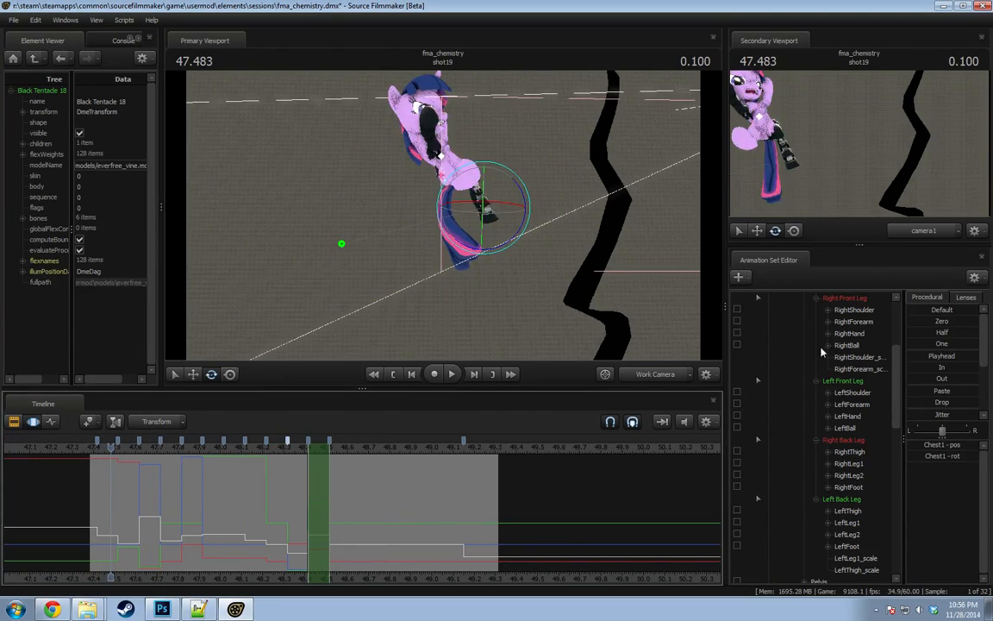
scroll(850, 351, "up", 4)
left_click(814, 324)
scroll(734, 332, "down", 8)
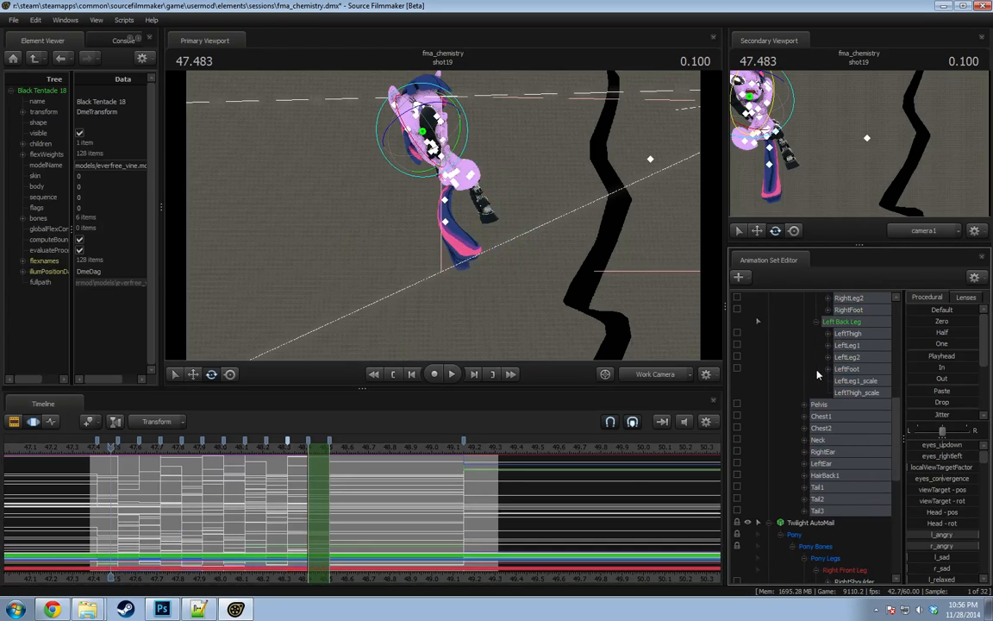
left_click_drag(363, 450, 108, 468)
Try the Spline preset on the selected controls and time range, playing the result back from 47.366 s.
scroll(920, 388, "down", 3)
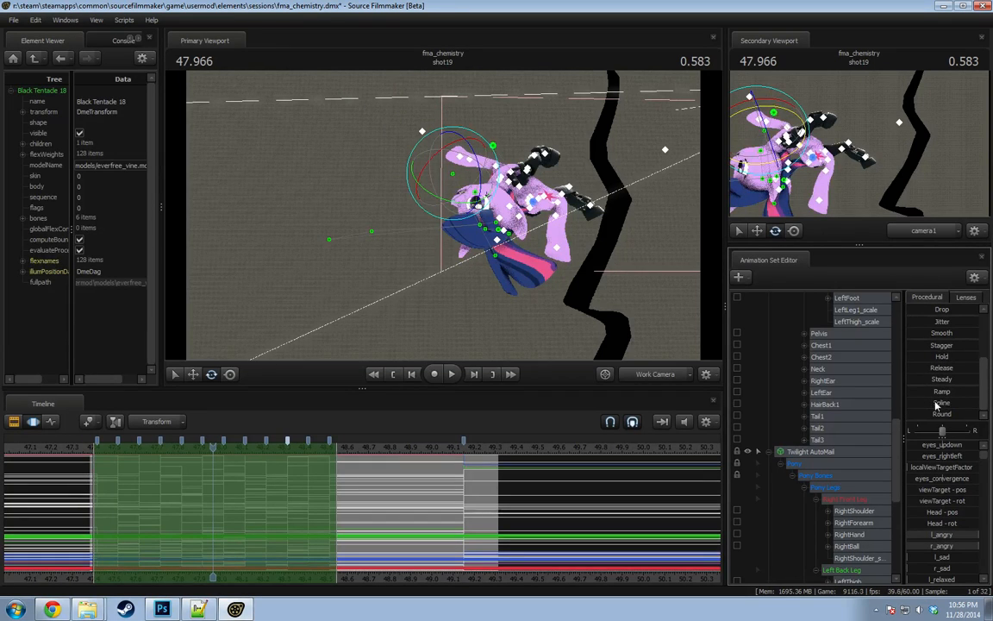
left_click_drag(938, 405, 931, 395)
left_click(88, 454)
key("space")
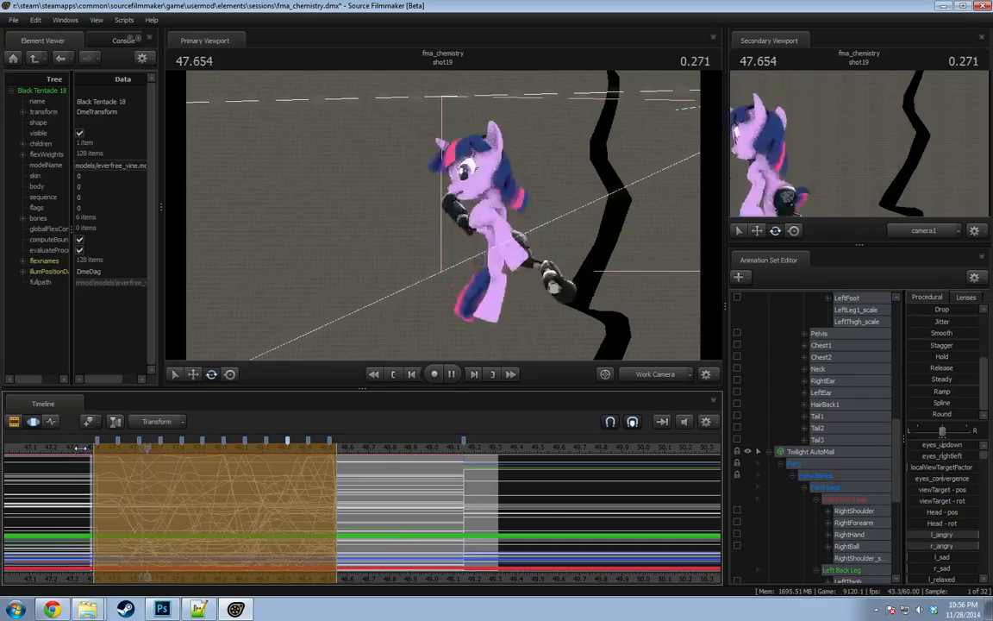
key("space")
left_click(87, 454)
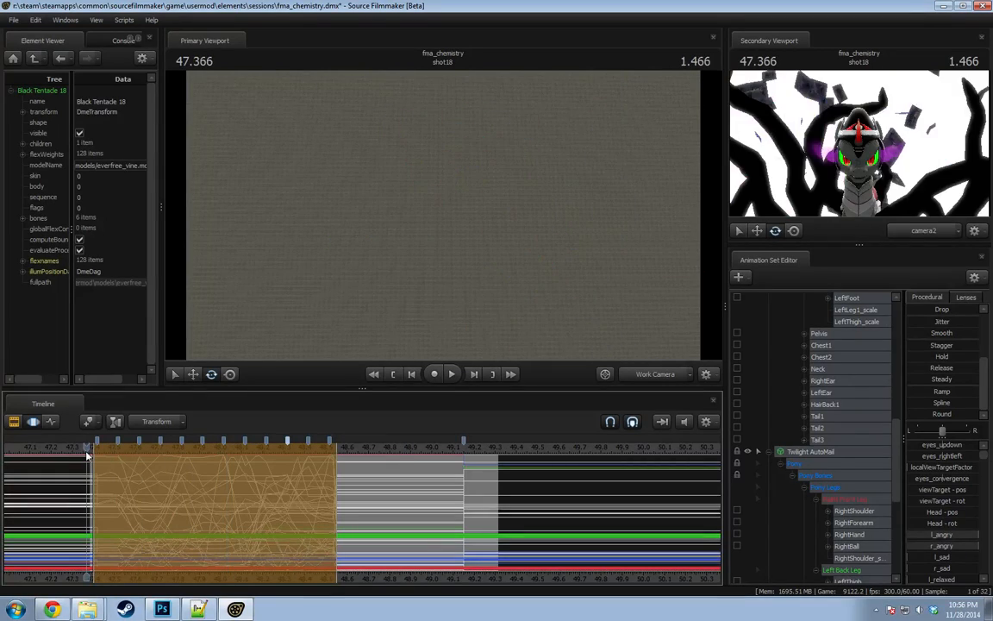
key("space")
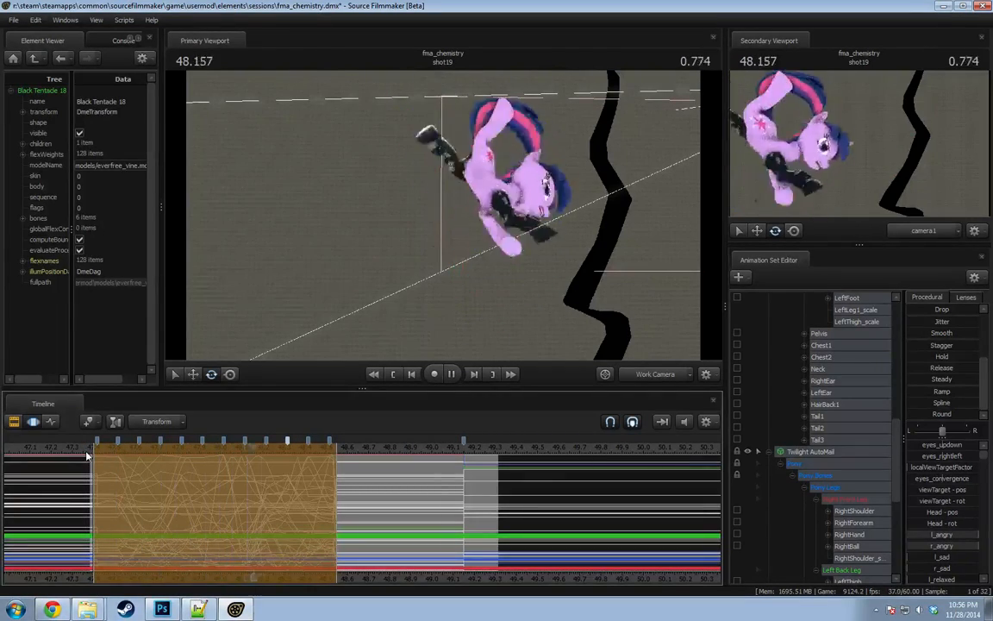
key("space")
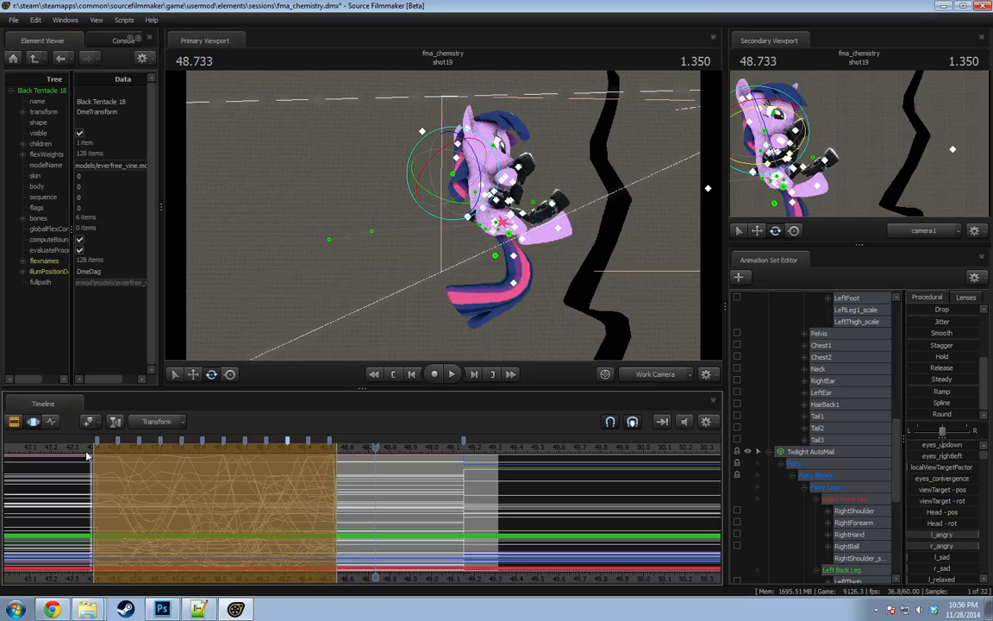
left_click(87, 455)
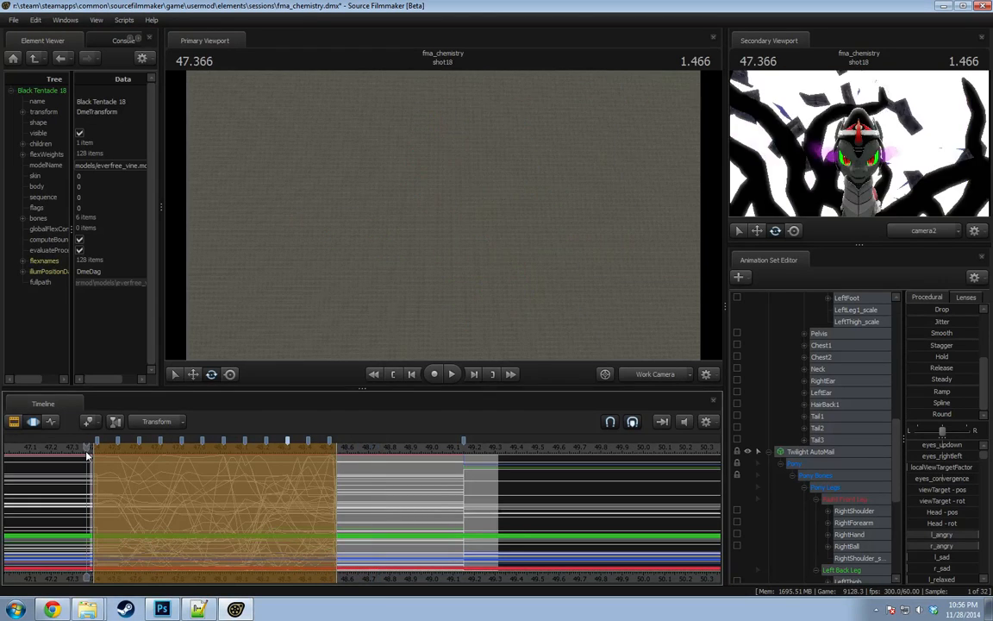
key("space")
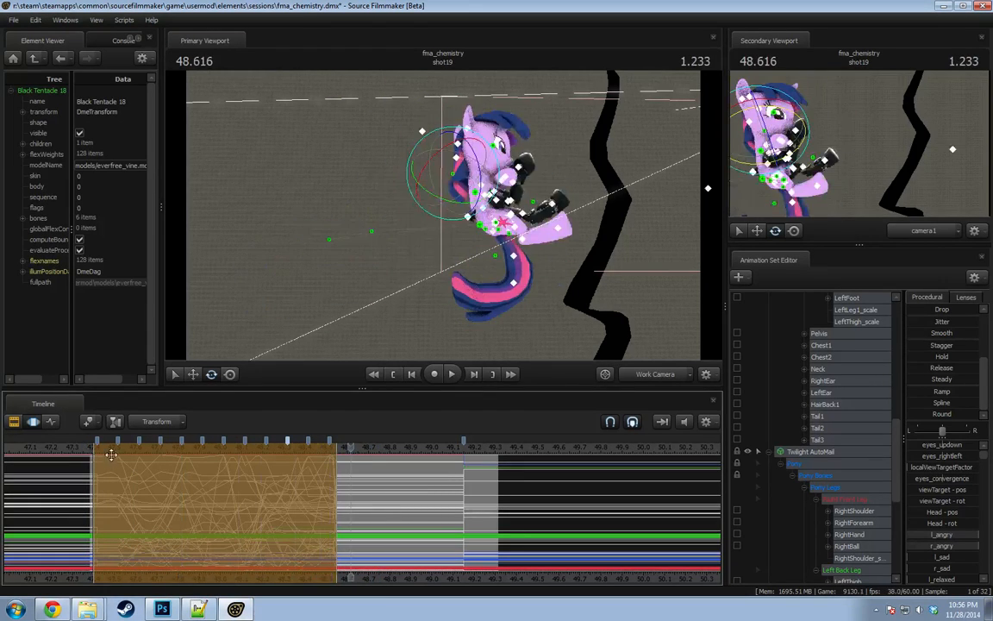
Undo the Spline preset and play the stepped poses again from the start of shot19.
left_click(92, 480)
key("space")
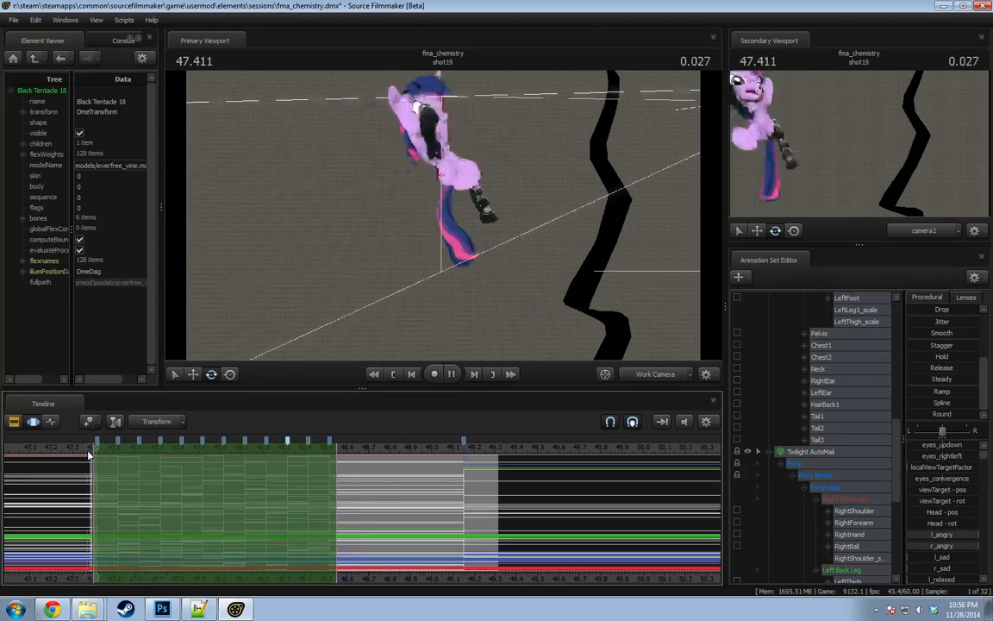
key("space")
Set the time selection to about 47.4 to 48.0 s and move the playhead to the pose at 47.666 s.
left_click_drag(102, 473, 104, 500)
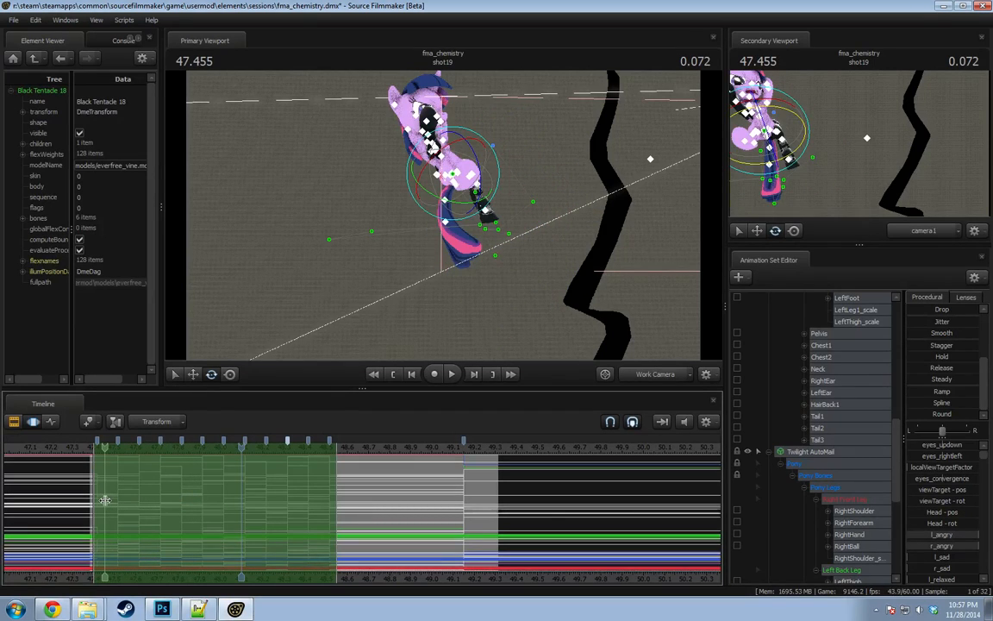
left_click_drag(97, 497, 223, 505)
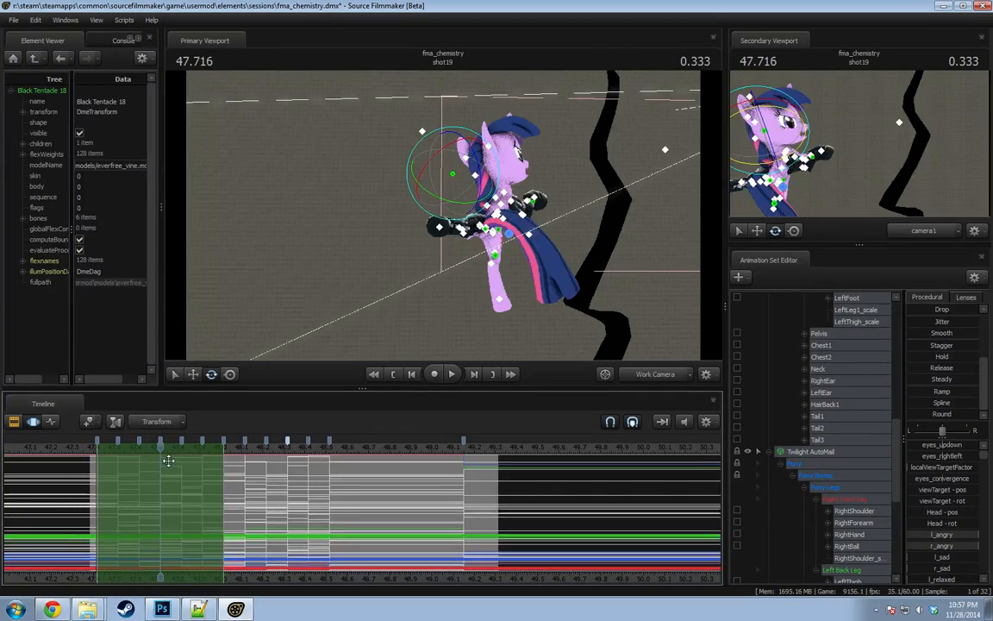
left_click_drag(160, 447, 150, 449)
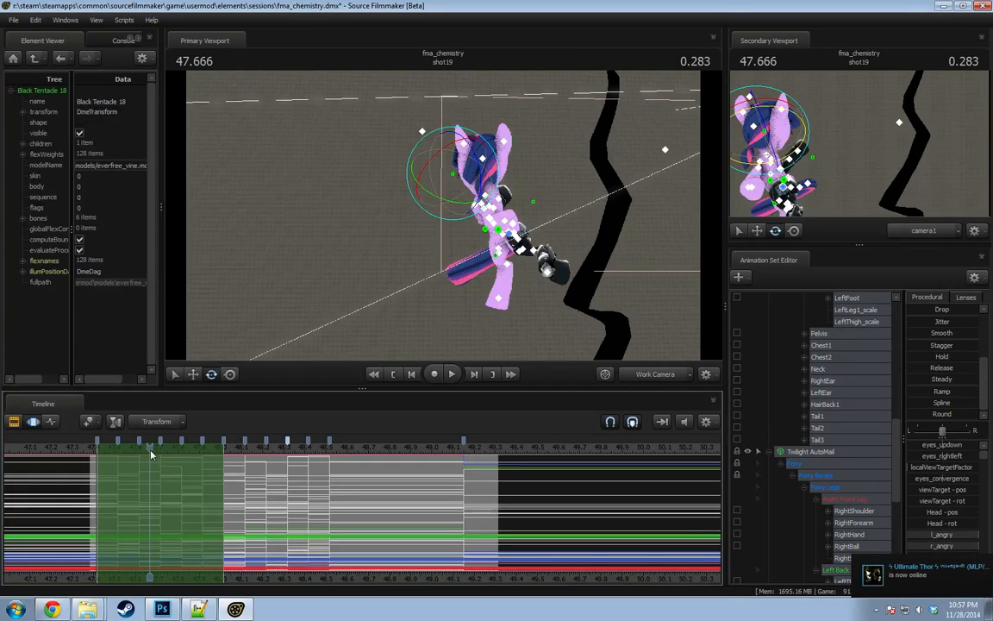
left_click_drag(454, 352, 449, 285, "alt")
left_click(509, 232, "ctrl")
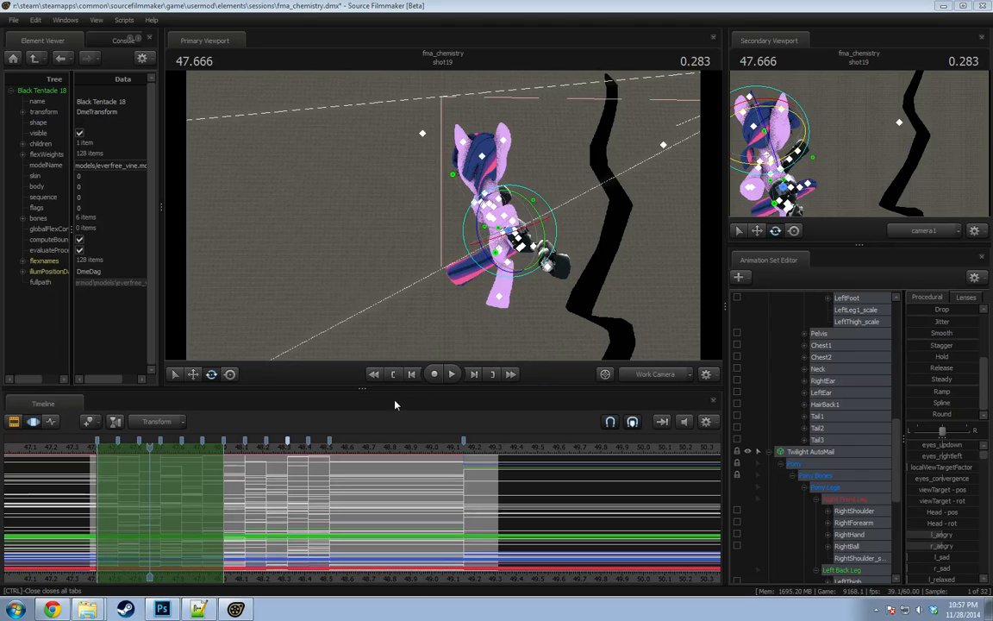
Play the stepped poses onward from 47.666 s, stopping at about 48.83 s.
left_click_drag(479, 321, 530, 227, "alt")
key("w")
key("shift")
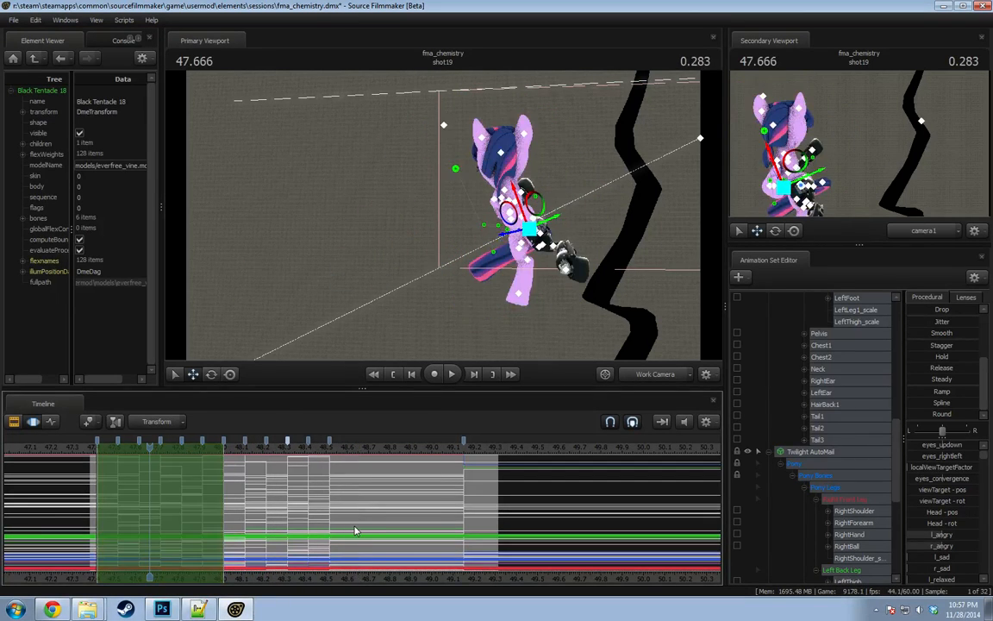
key("space")
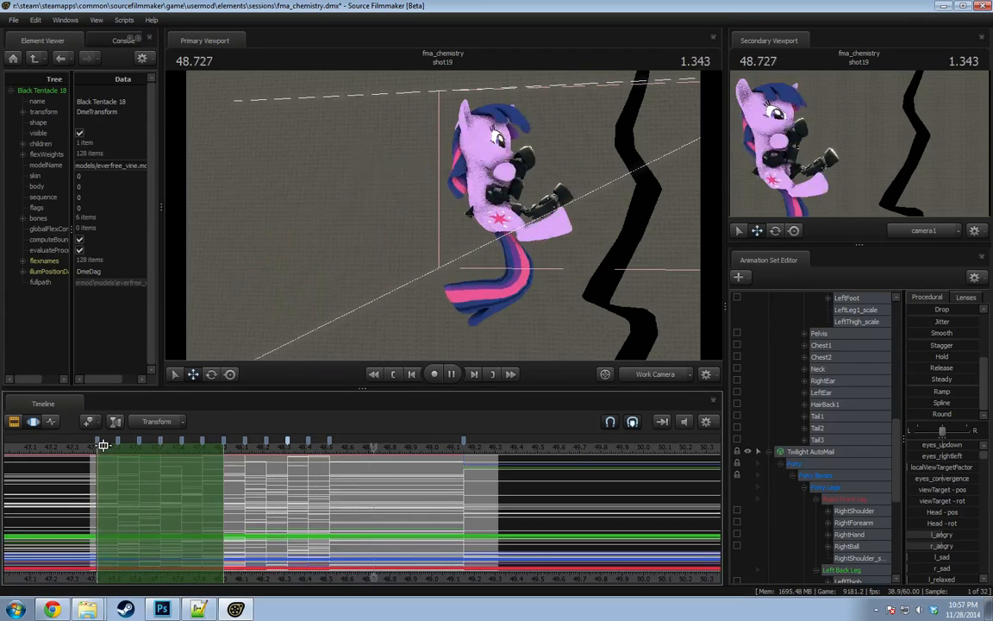
key("space")
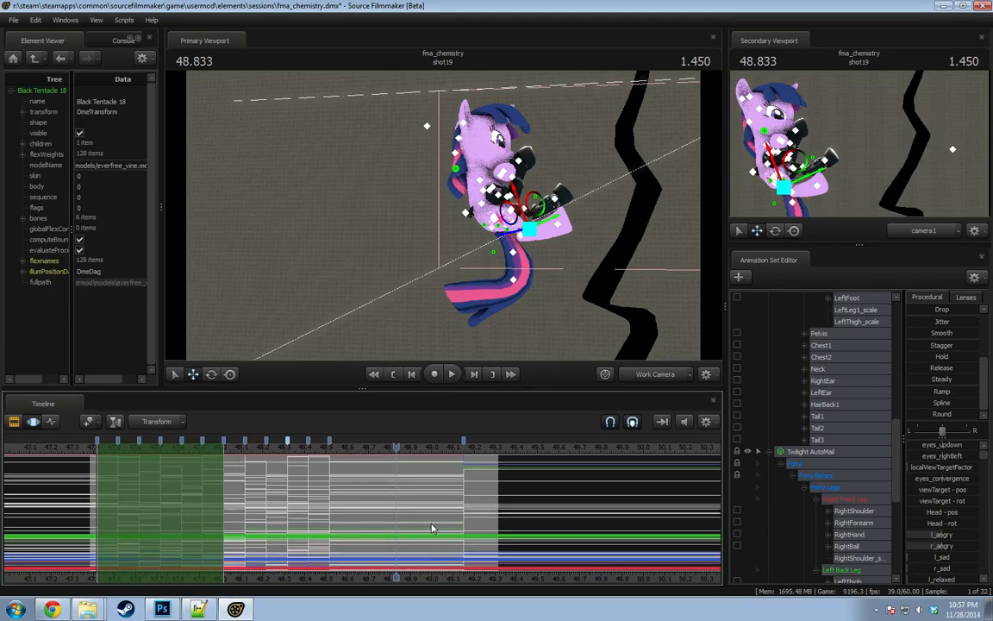
Collapse the Pony group of Twilight Body and the Pony Bones group of Twilight AutoMail.
scroll(783, 413, "up", 10)
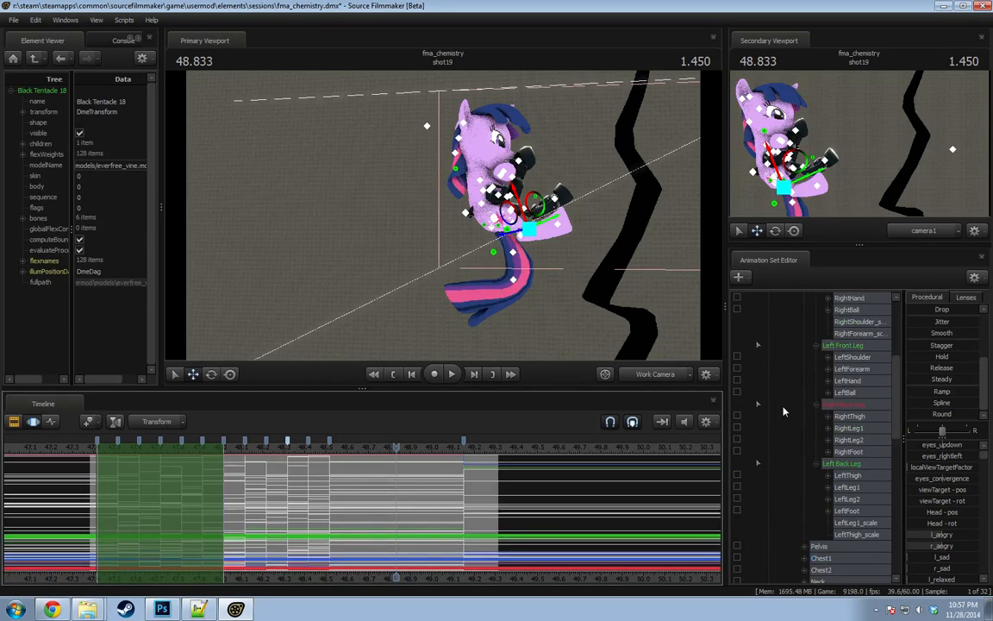
left_click(782, 382)
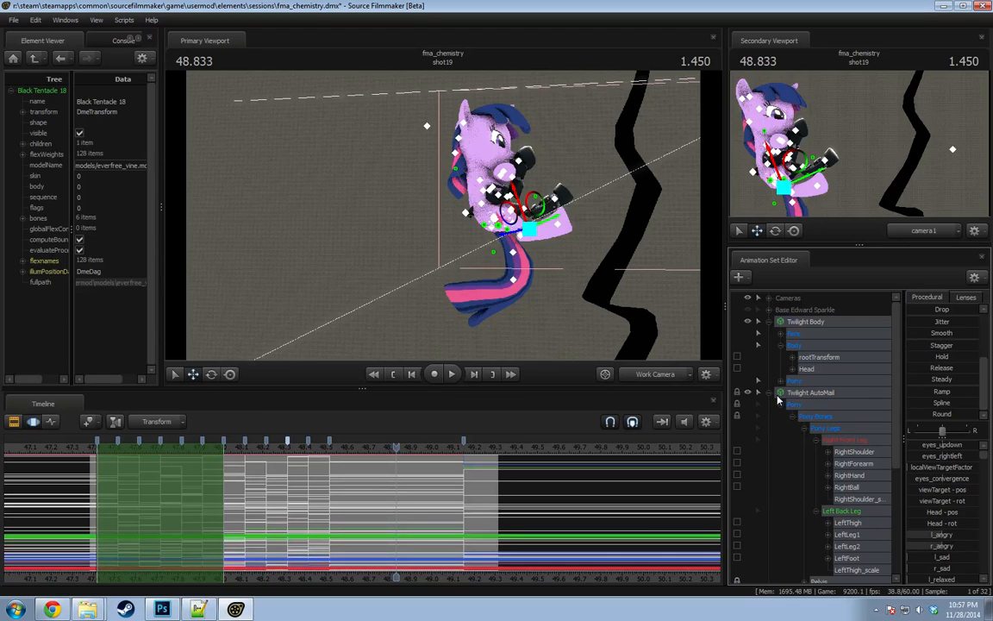
left_click(794, 416)
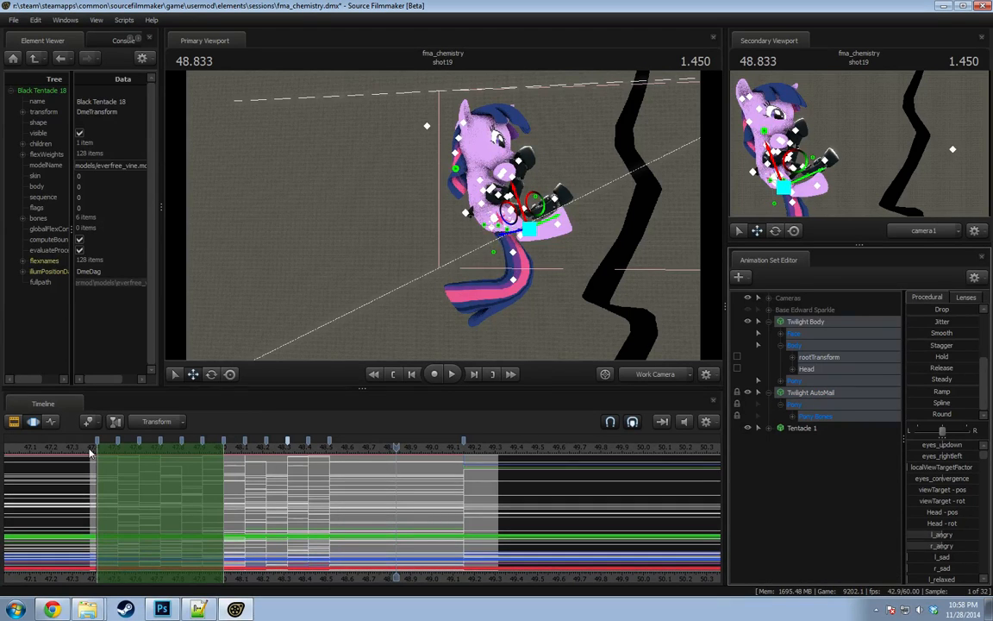
Place the playhead at 48.366 s and limit the time selection to that pose, about 48.3 to 48.4 s.
left_click_drag(90, 453, 294, 492)
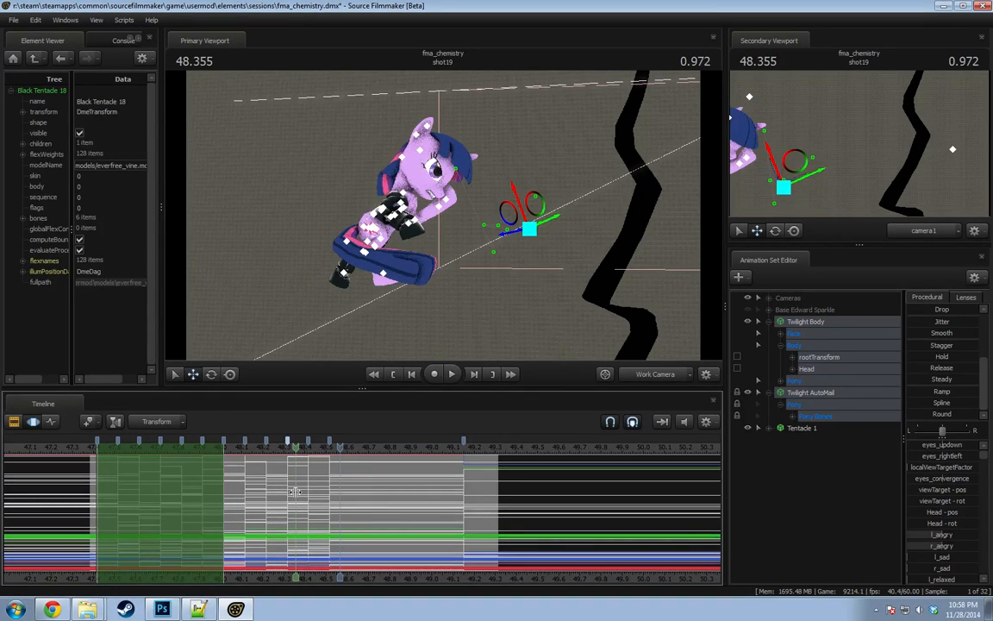
left_click_drag(284, 489, 296, 488)
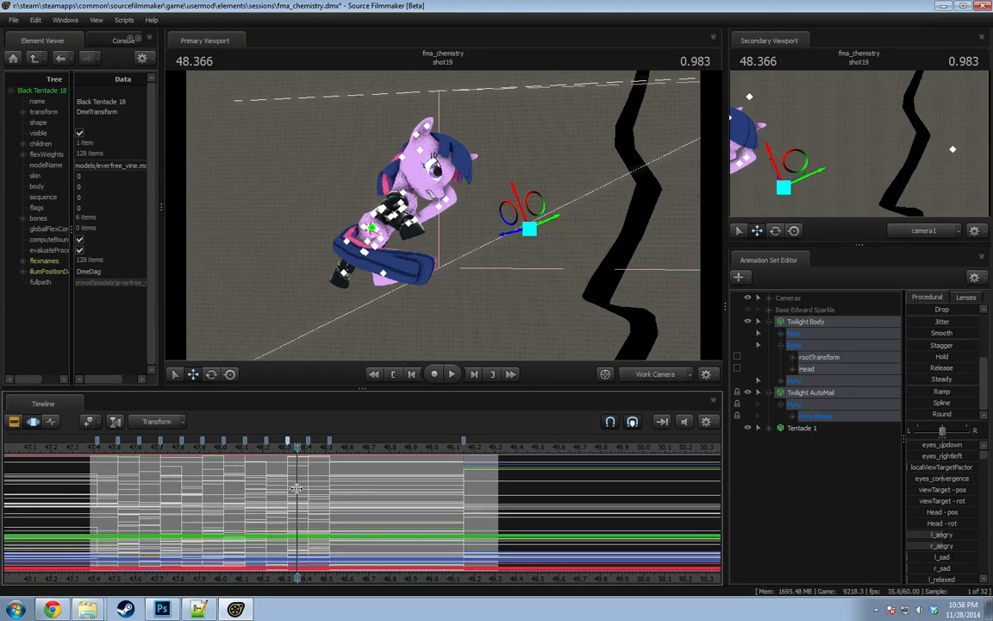
key("Down")
key("Up")
Clear the selection, expand Twilight Body's Pony group and select the Chest1 control.
left_click(396, 215)
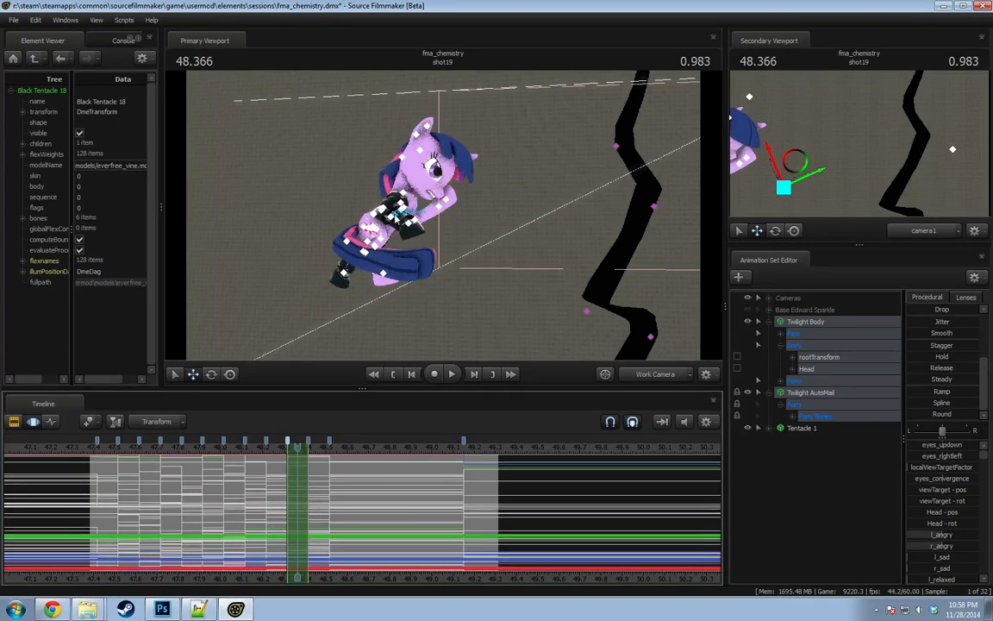
left_click(829, 444)
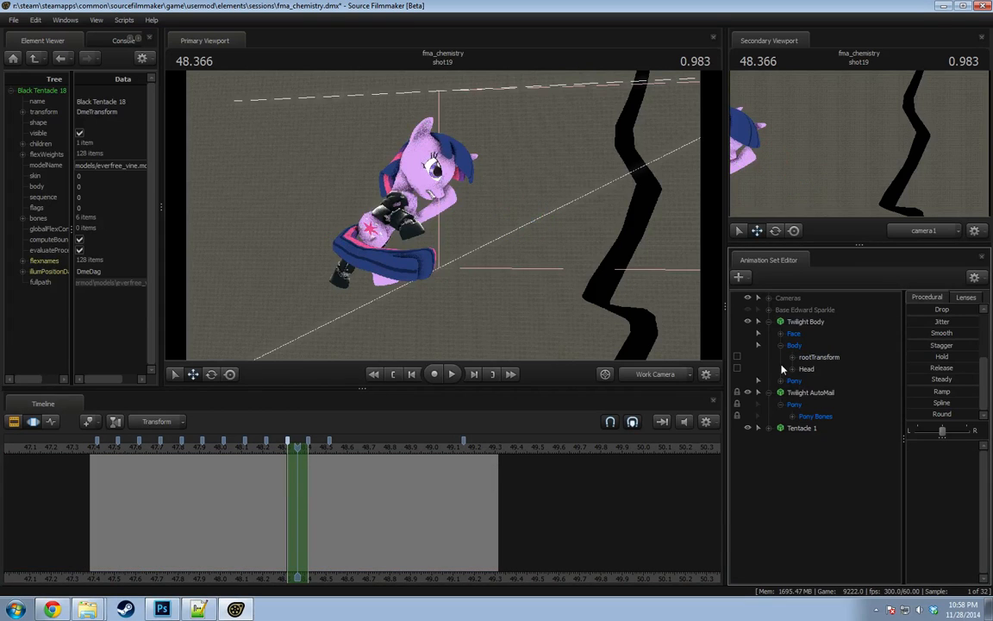
left_click(781, 381)
scroll(849, 466, "down", 5)
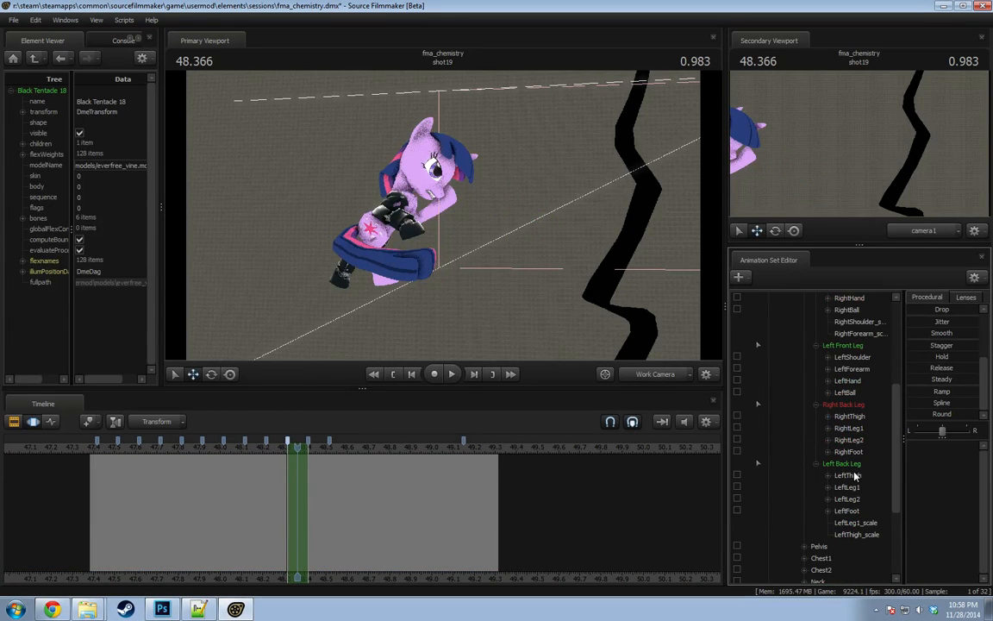
scroll(841, 509, "down", 1)
left_click(821, 522)
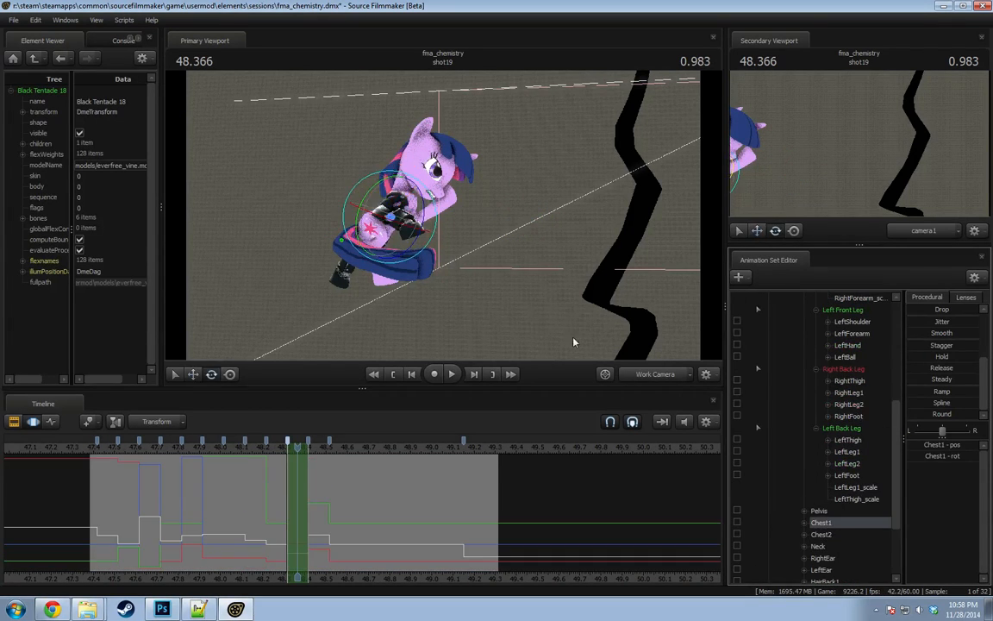
Try rotating Chest1 so the upper body stands more upright at 48.366 s, compare nearby frames, and undo the rotation.
left_click_drag(425, 209, 424, 185)
key("ctrl+z")
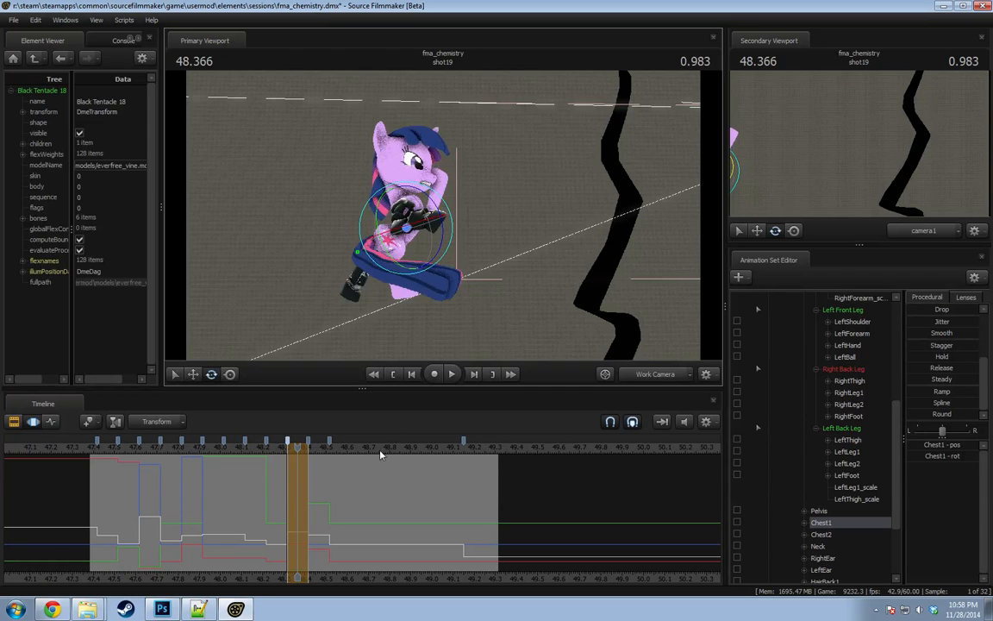
mouse_move(297, 457)
left_mouse_down()
mouse_move(276, 466)
mouse_move(323, 465)
mouse_move(297, 462)
mouse_move(294, 450)
left_mouse_up()
key("ctrl+z")
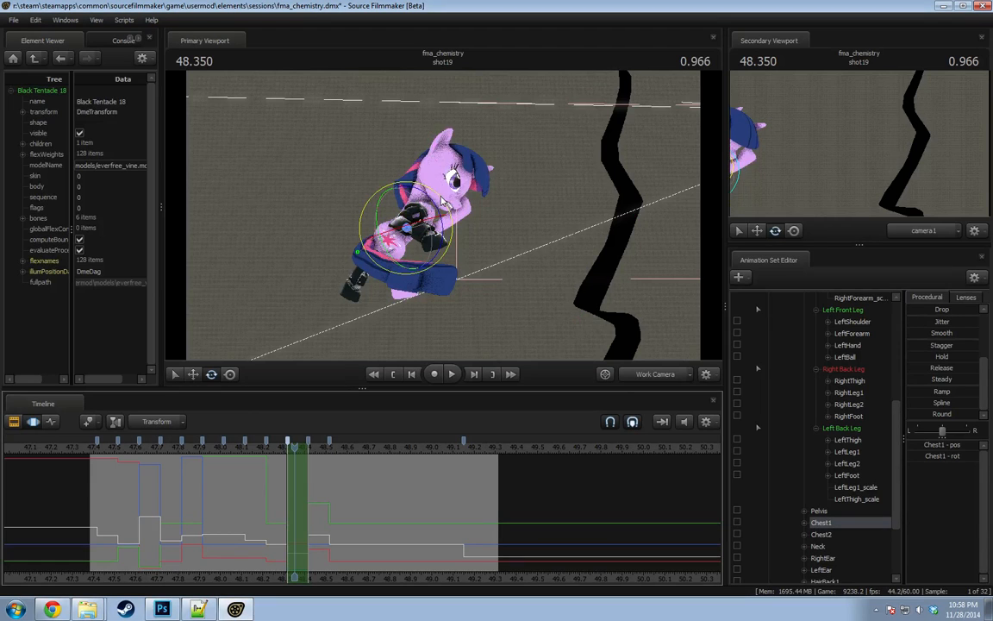
Rotate Chest1, Chest2, Neck and Head to raise the pony's upper body and head in the pose around 48.35 s.
left_click_drag(441, 198, 434, 191)
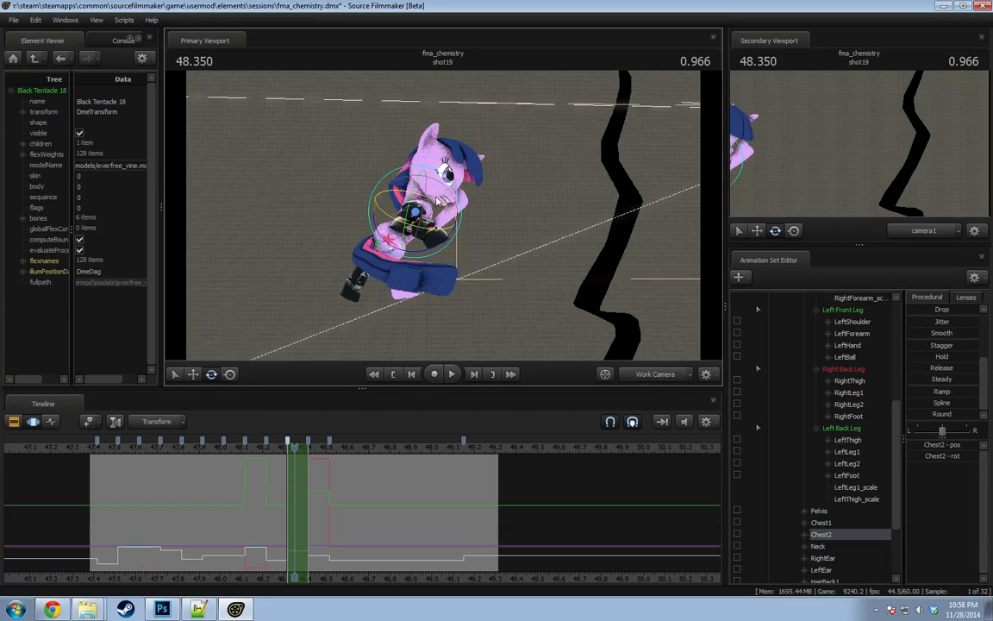
left_click(418, 212)
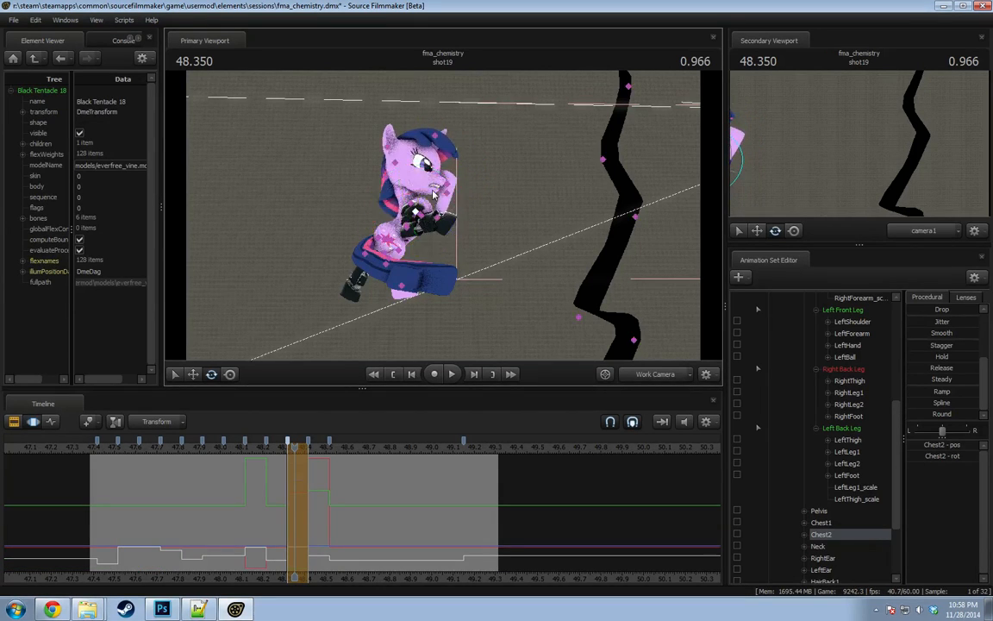
left_click(455, 175)
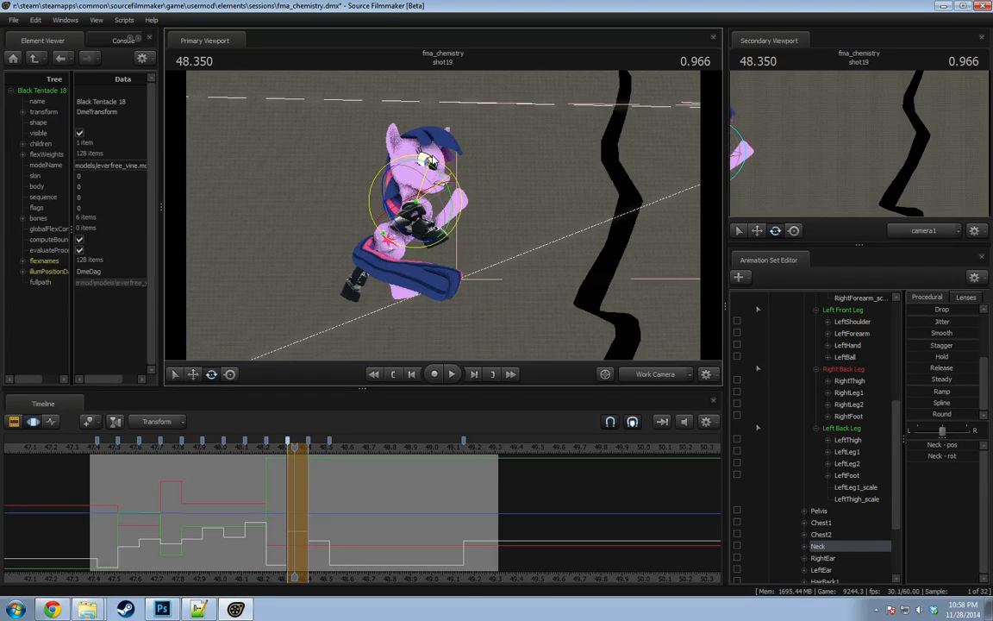
key("shift")
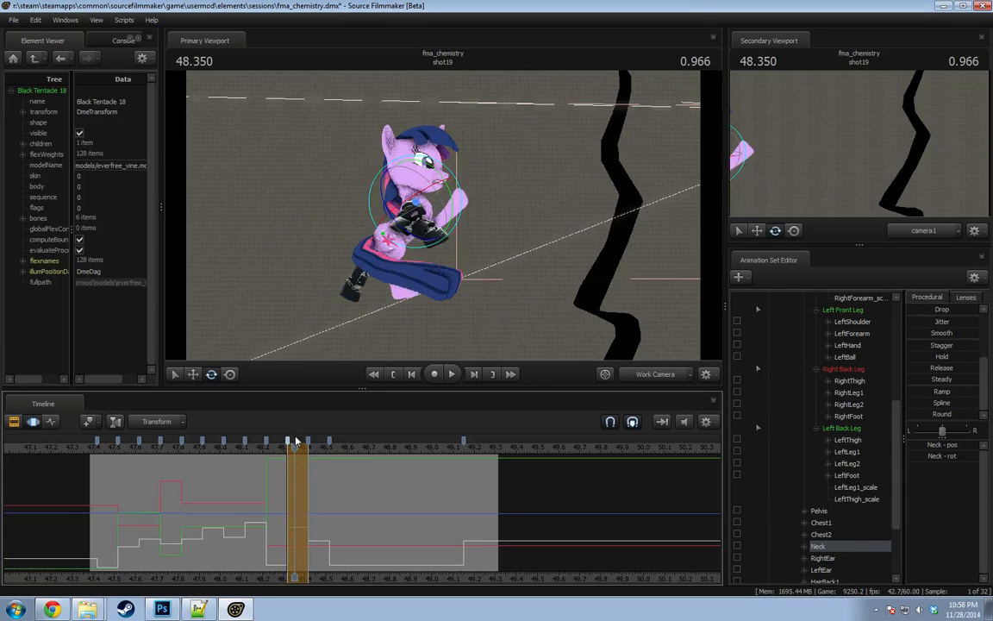
left_click(406, 186, "ctrl")
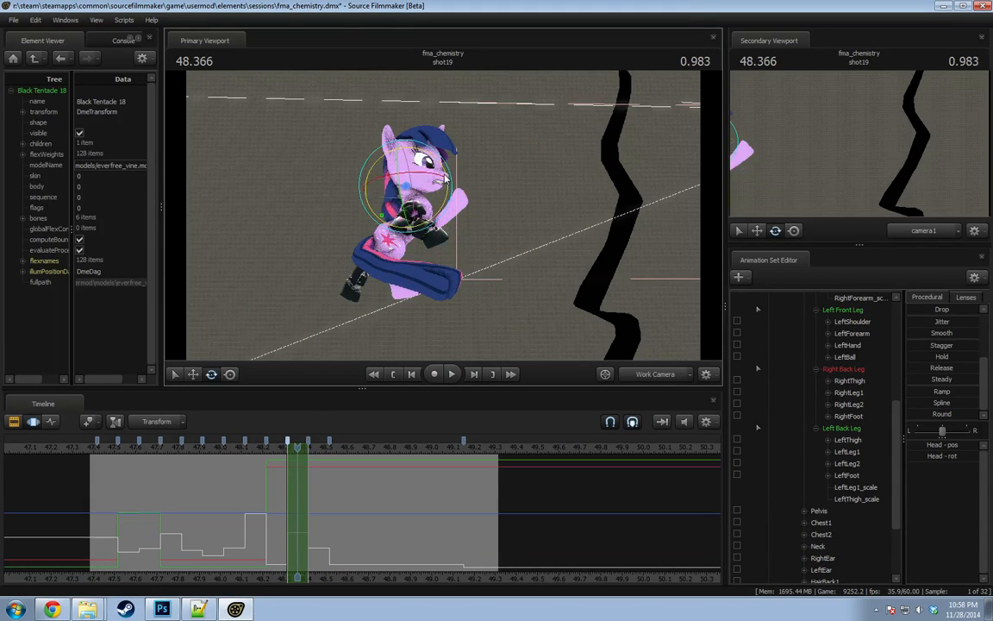
middle_click_drag(448, 179, 457, 197)
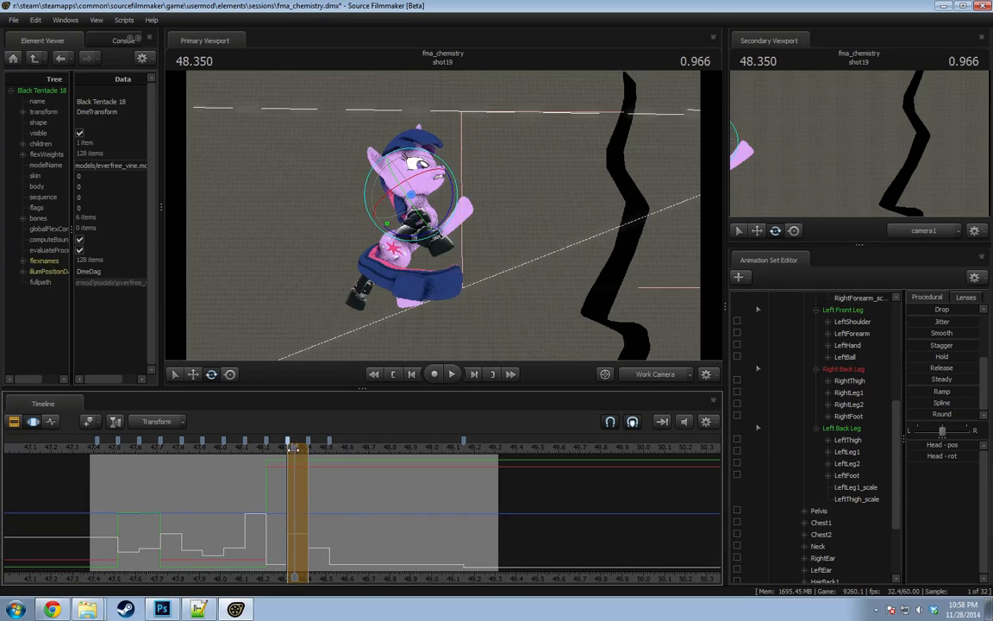
Select the Neck and Head and blend them toward the pose at 49.250 s with the Playhead preset.
left_click(420, 207, "ctrl")
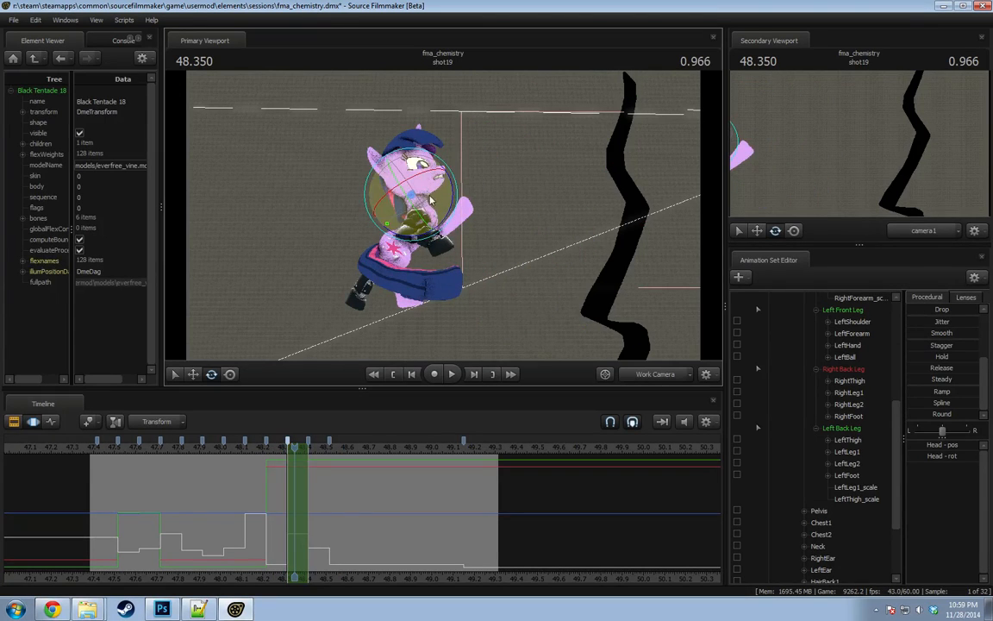
key("w")
mouse_move(456, 235)
left_mouse_down()
mouse_move(383, 226)
mouse_move(455, 217)
left_mouse_up()
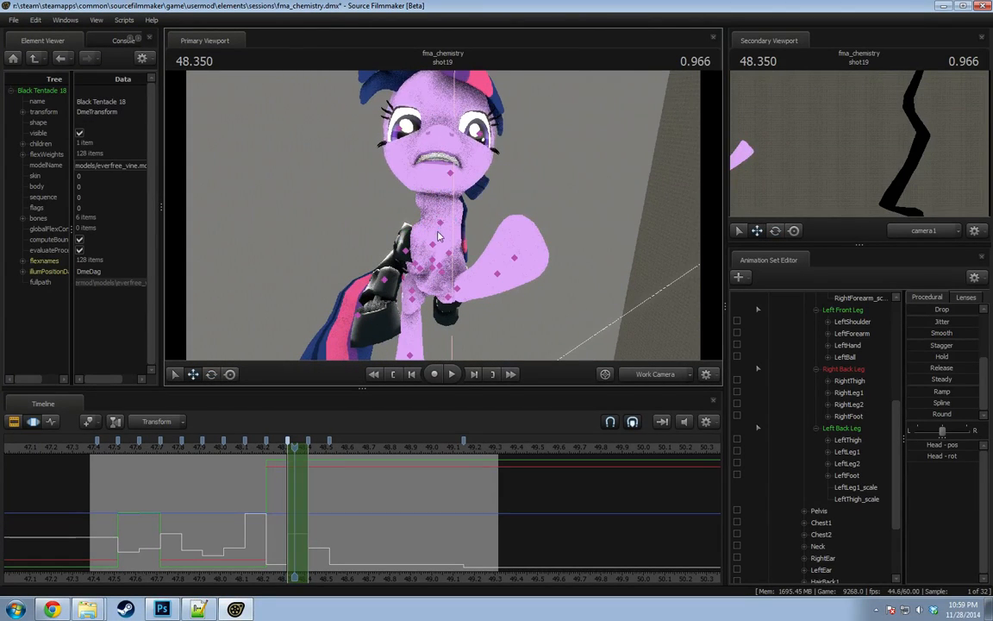
left_click(444, 224, "ctrl")
left_click_drag(443, 226, 444, 221)
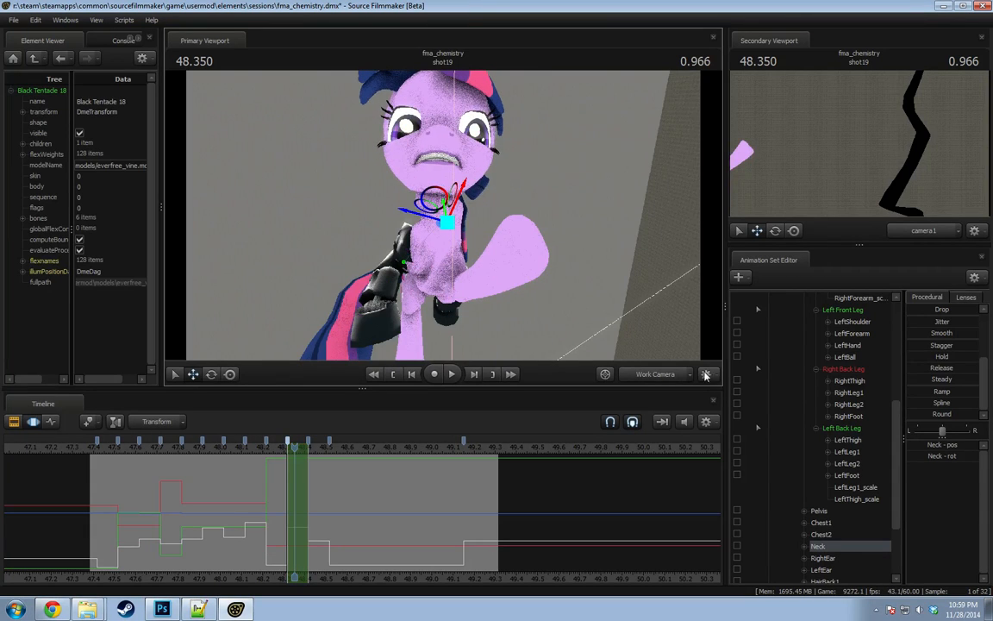
scroll(798, 444, "down", 2)
scroll(828, 480, "up", 3)
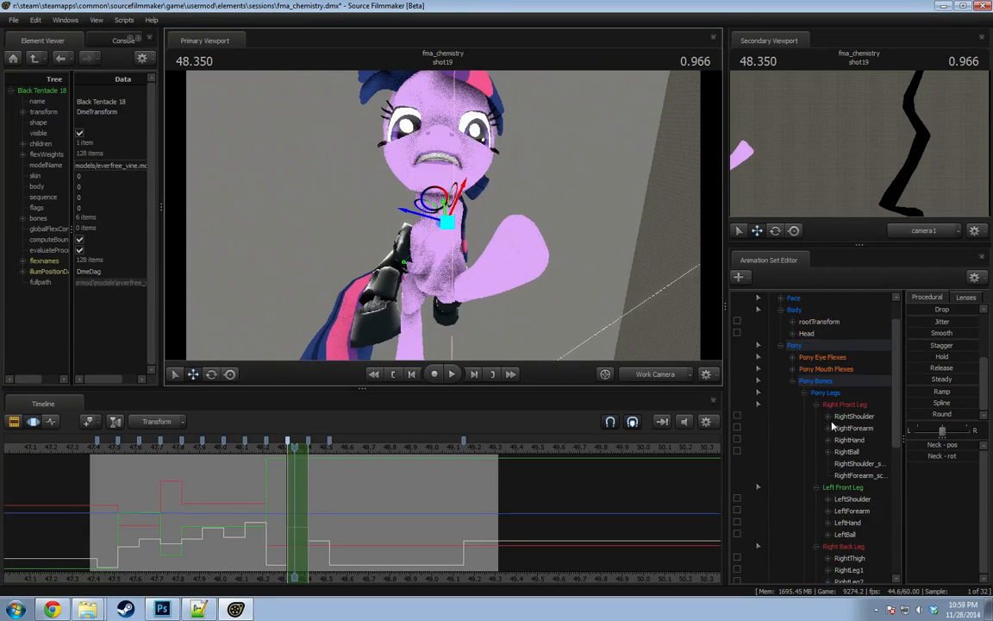
left_click(820, 335, "ctrl")
left_click(487, 446)
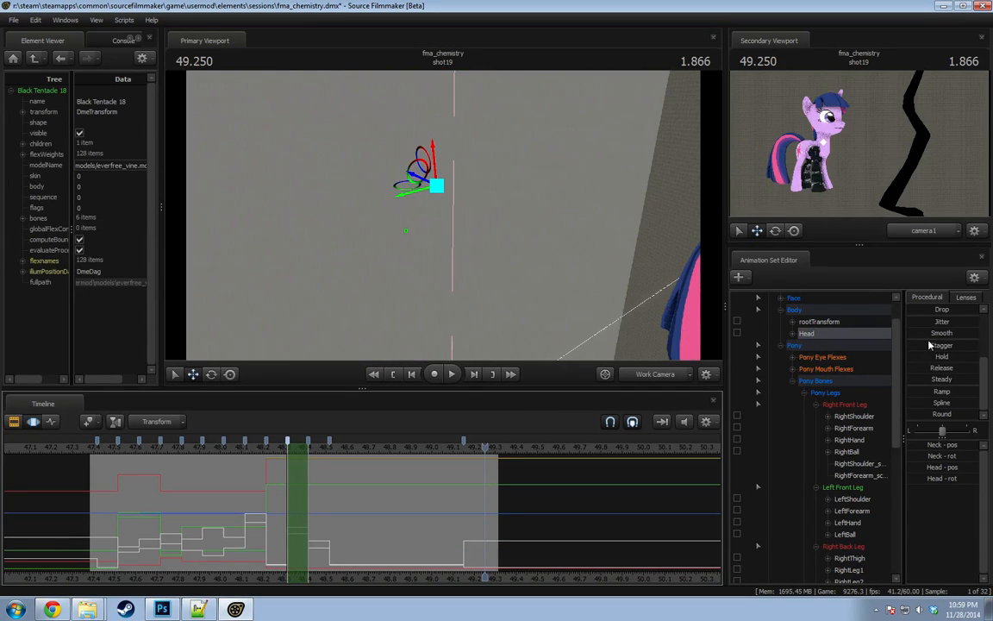
scroll(938, 402, "up", 3)
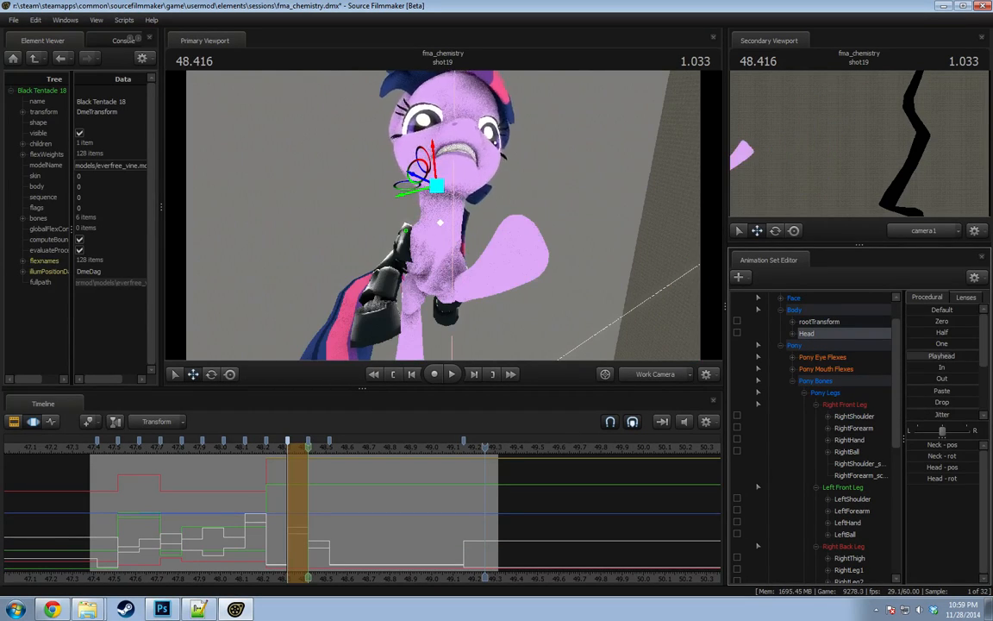
left_click_drag(276, 443, 298, 444)
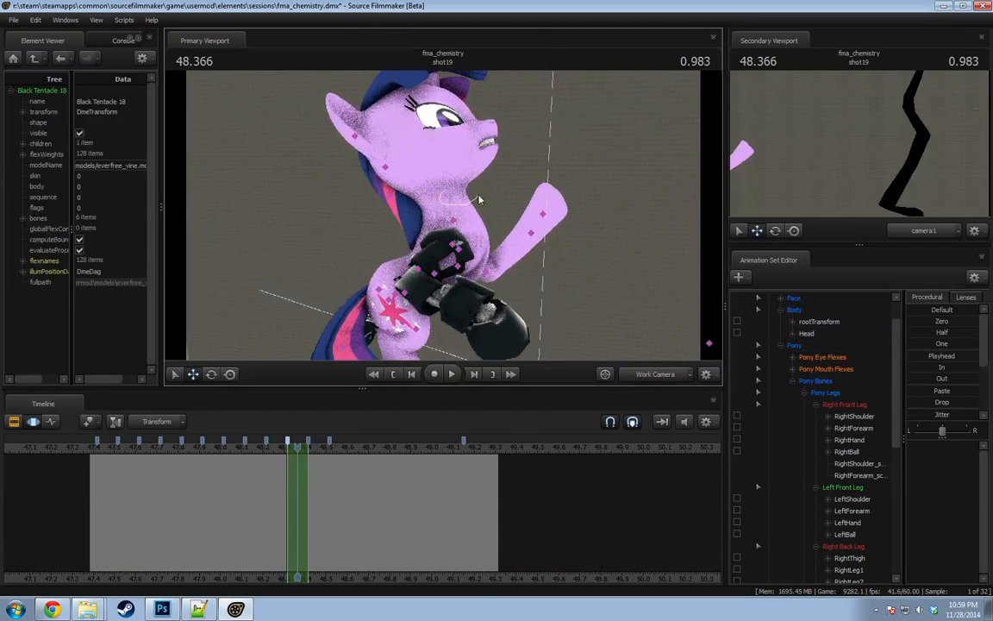
Rotate the pony's Head control in the pose at 48.366 s.
left_click(471, 215)
left_click_drag(472, 215, 443, 212)
right_click_drag(443, 212, 445, 221, "alt")
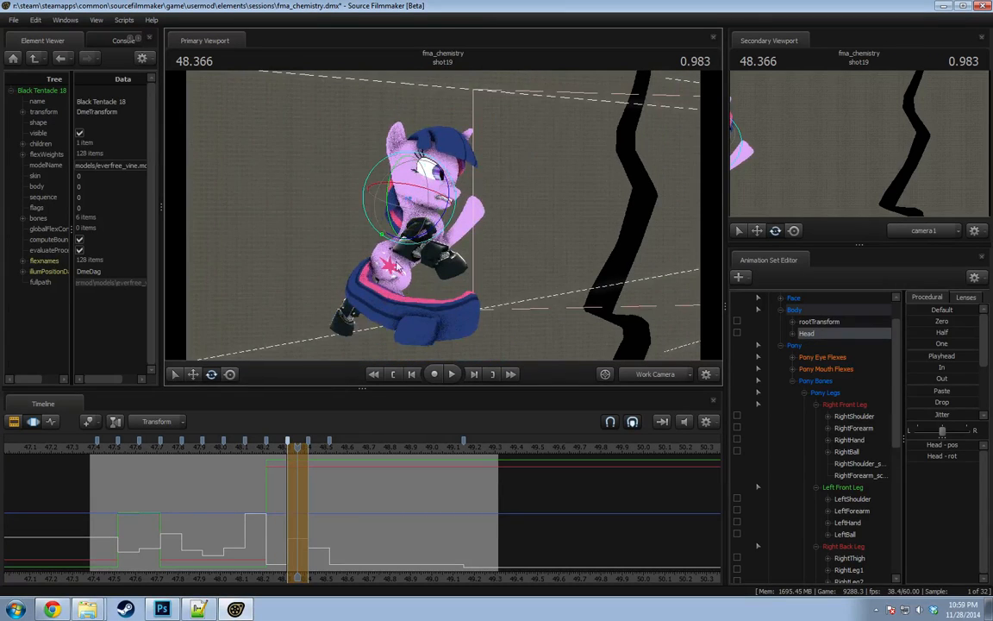
Rotate the Neck to bring the head forward and down toward the raised front leg at 48.366 s.
left_click(420, 222)
mouse_move(452, 226)
left_mouse_down()
mouse_move(466, 200)
mouse_move(453, 207)
left_mouse_up()
left_click_drag(450, 291, 435, 290, "alt")
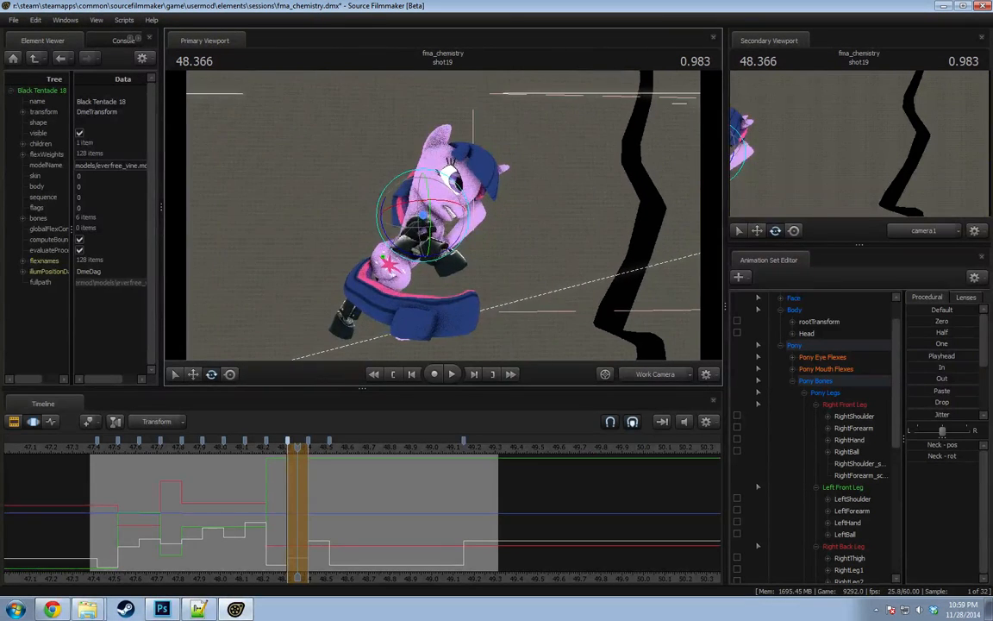
mouse_move(297, 474)
left_mouse_down()
mouse_move(266, 477)
mouse_move(298, 486)
left_mouse_up()
Rotate the LeftShoulder to adjust the raised front leg at 48.366 s, checking the pose against nearby frames and from several angles.
left_click(443, 254)
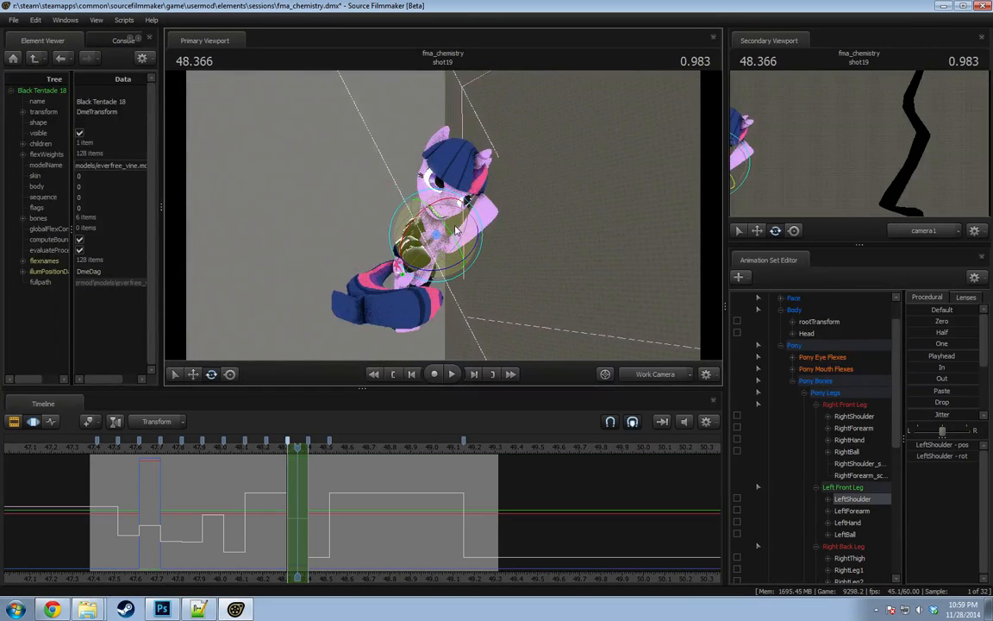
left_click_drag(435, 229, 439, 205, "alt")
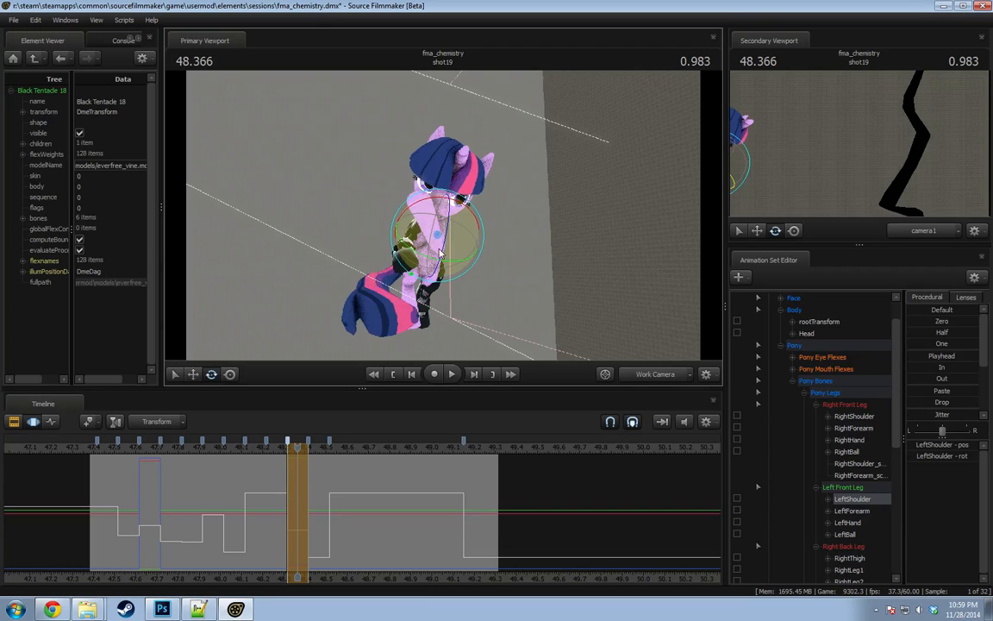
mouse_move(471, 250)
left_mouse_down("alt")
mouse_move(435, 273)
mouse_move(461, 255)
left_mouse_up("alt")
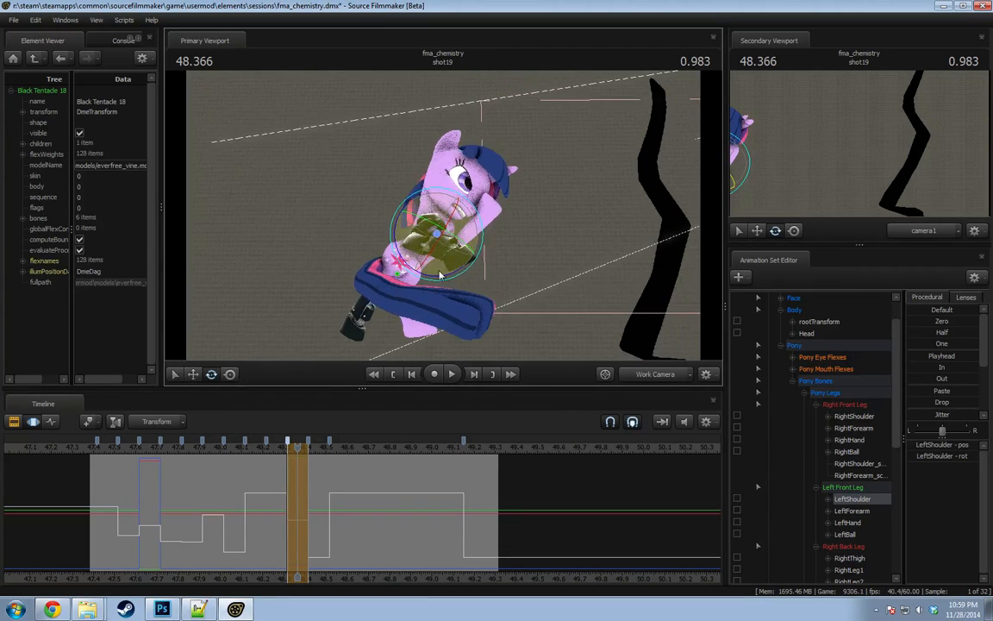
left_click_drag(419, 297, 448, 263, "alt")
left_click_drag(228, 497, 288, 515)
left_click_drag(266, 455, 294, 454)
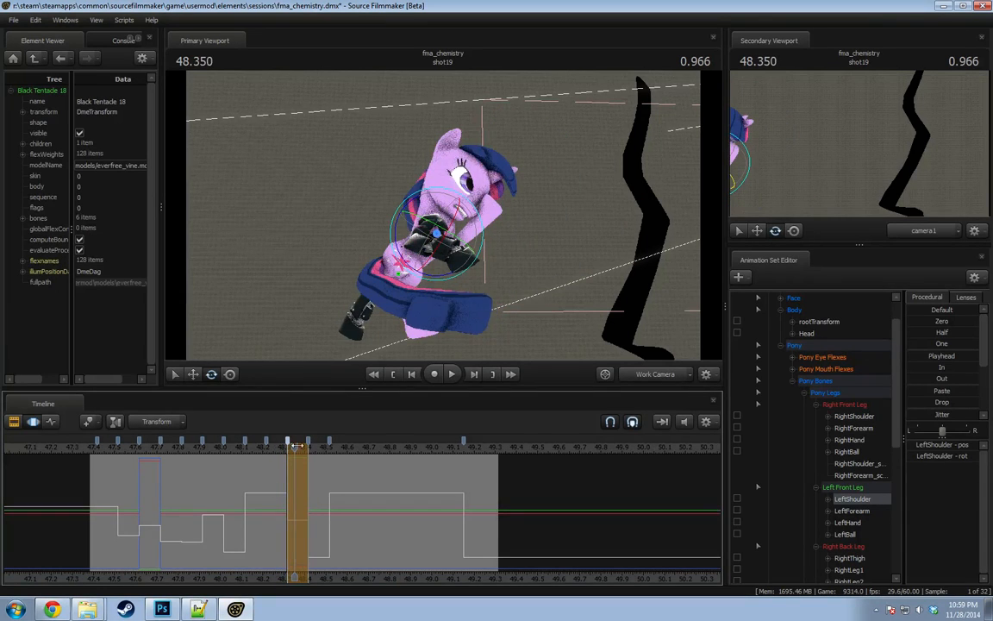
left_click_drag(344, 280, 465, 209, "alt")
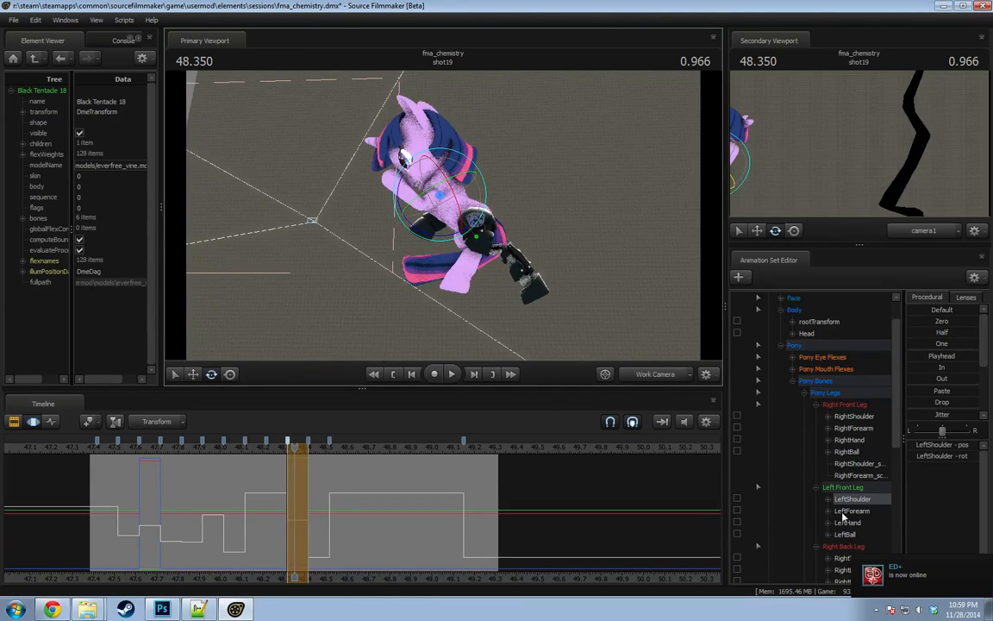
scroll(843, 516, "down", 7)
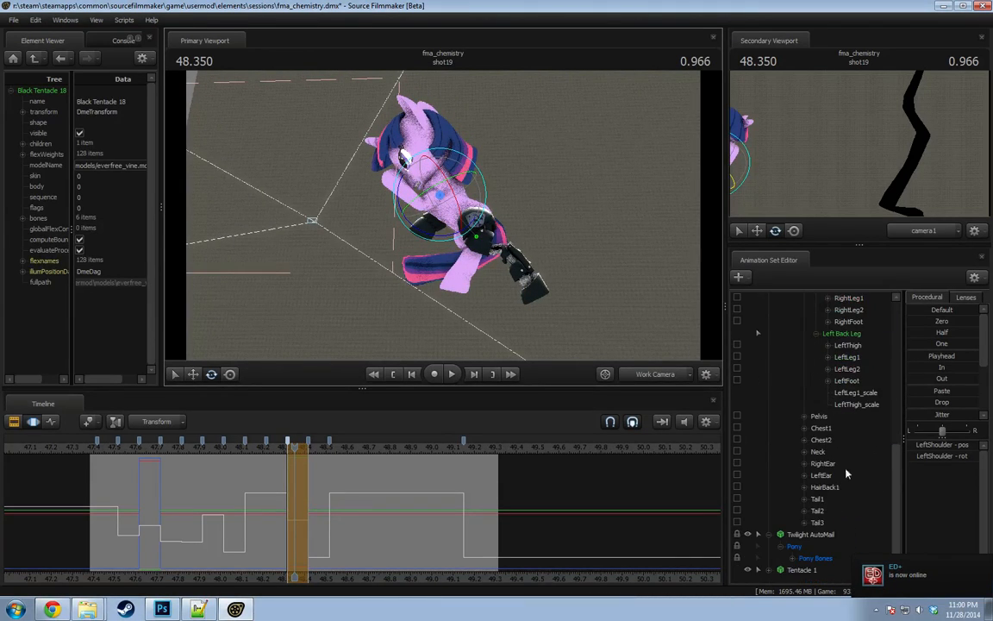
Rotate LeftLeg2 of Twilight AutoMail to bend the mechanical left back leg under the body at 48.350 s.
scroll(810, 414, "up", 1)
left_click(846, 440)
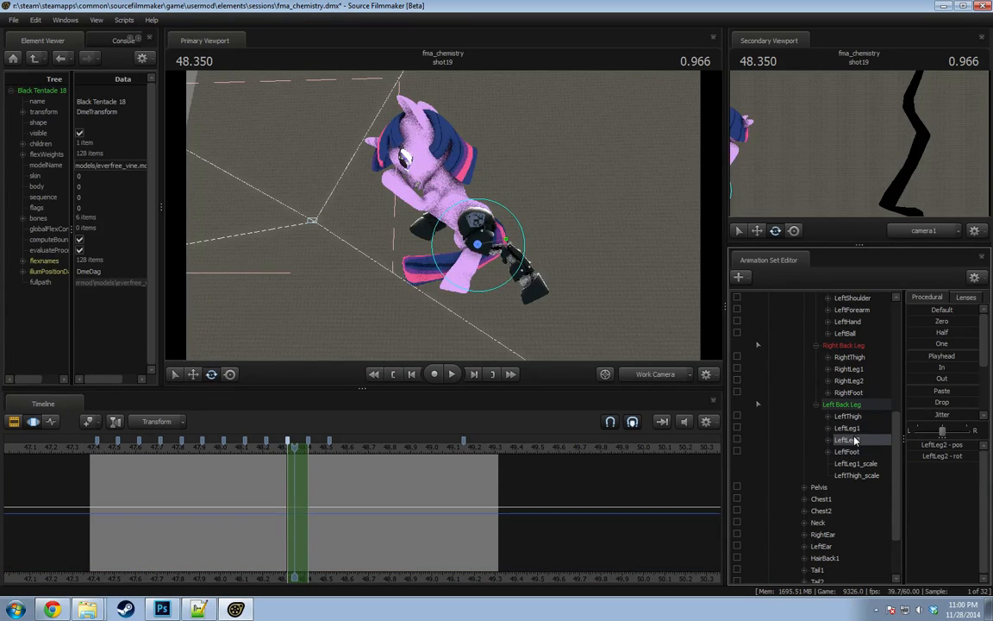
scroll(837, 414, "down", 2)
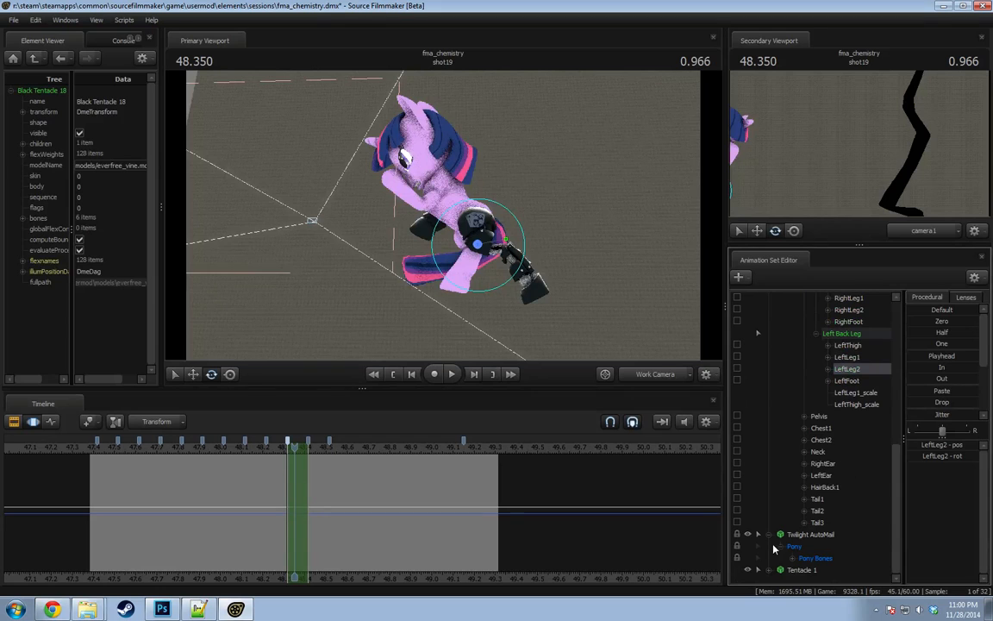
left_click(792, 559)
left_click(847, 475)
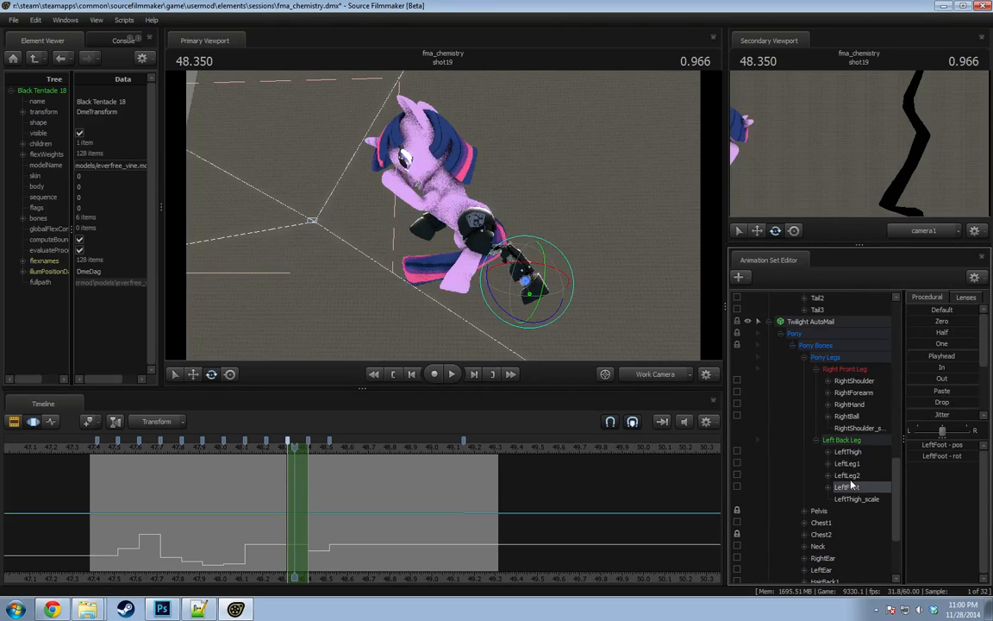
left_click_drag(494, 294, 301, 258)
left_click_drag(412, 251, 345, 327, "alt")
key("shift")
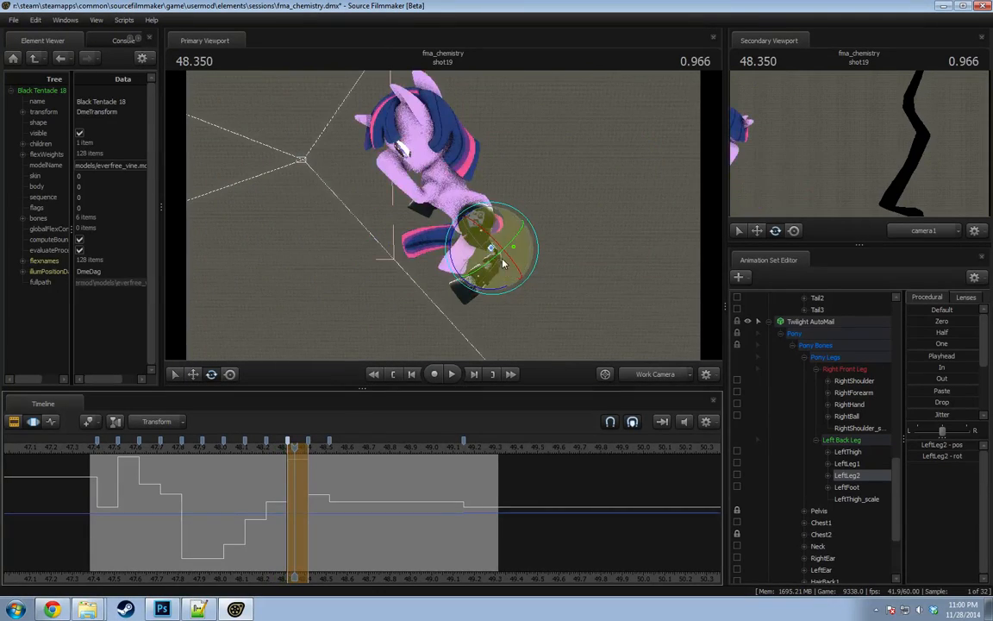
Rotate LeftLeg1 of Twilight AutoMail and readjust LeftLeg2 to tuck the mechanical back leg closer to the hips.
left_click(857, 462)
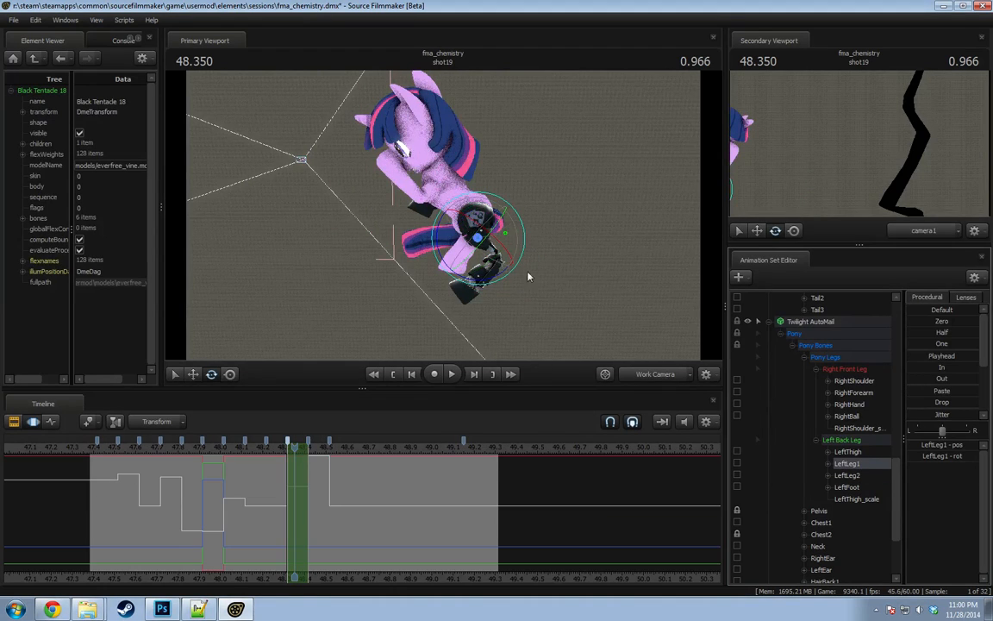
mouse_move(448, 255)
left_mouse_down()
mouse_move(483, 273)
mouse_move(454, 250)
left_mouse_up()
left_click(846, 475)
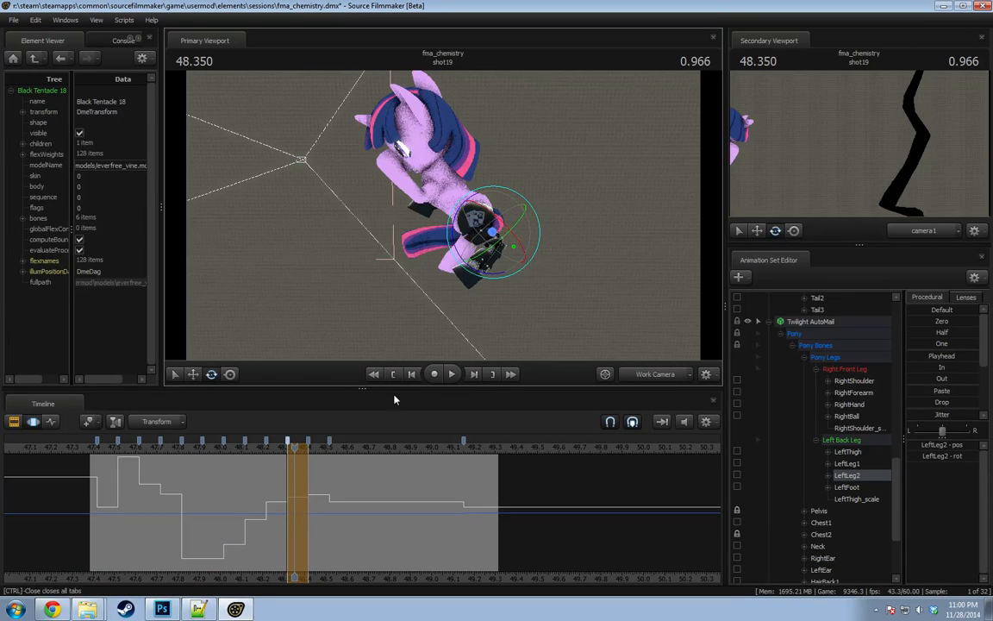
left_click_drag(406, 327, 517, 267, "alt")
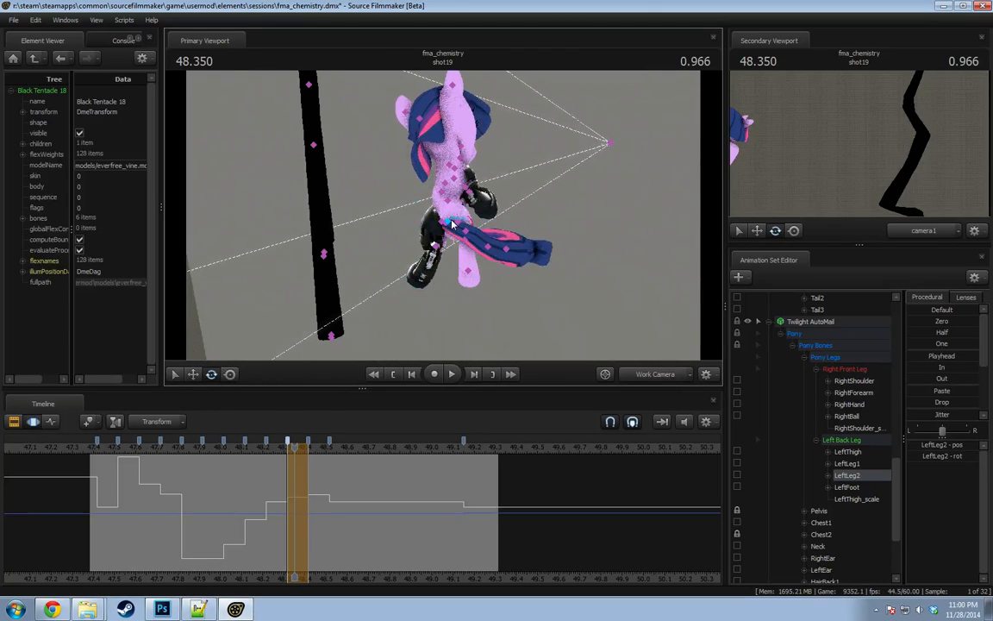
left_click(450, 224)
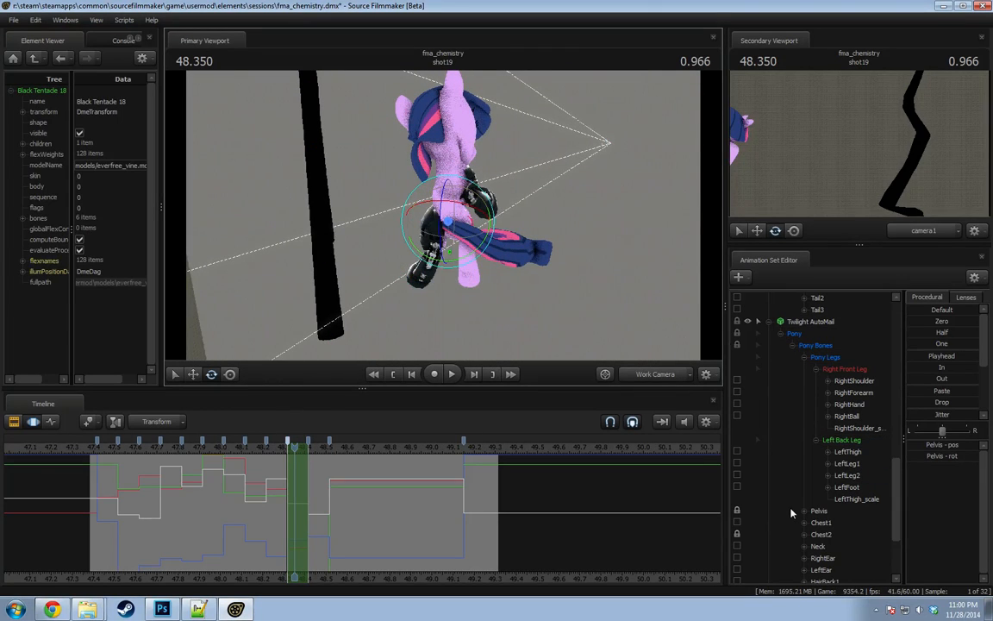
left_click(737, 524)
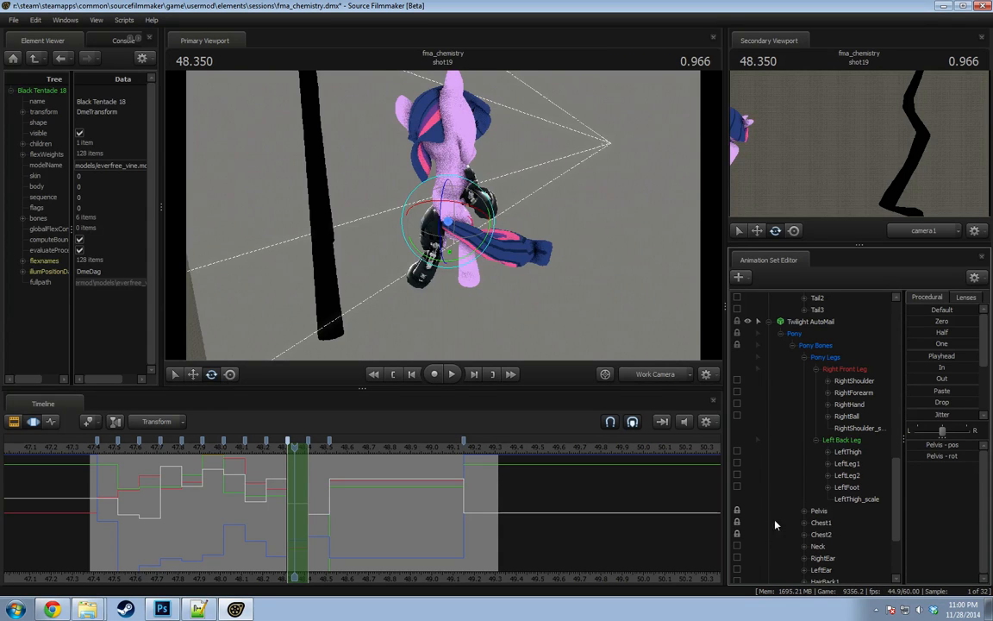
left_click(820, 522)
left_click(819, 511)
left_click_drag(612, 298, 431, 251, "alt")
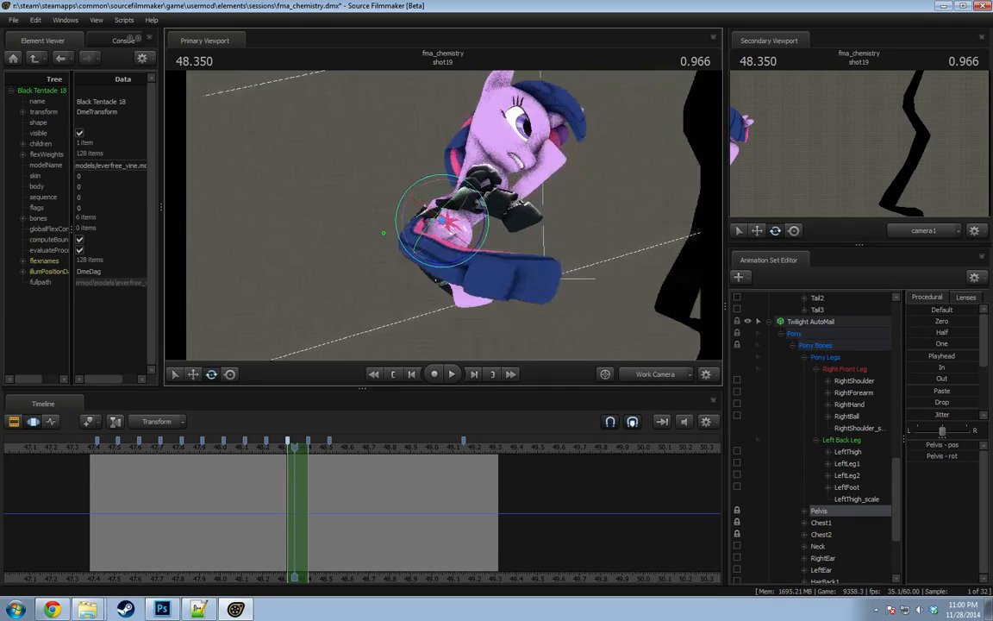
key("t")
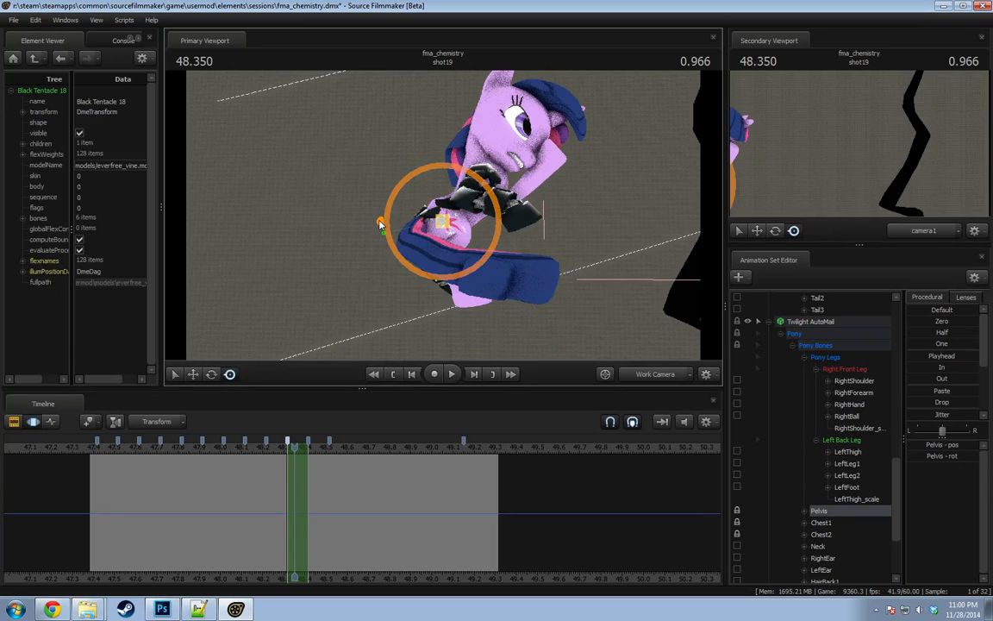
left_click_drag(380, 224, 399, 209)
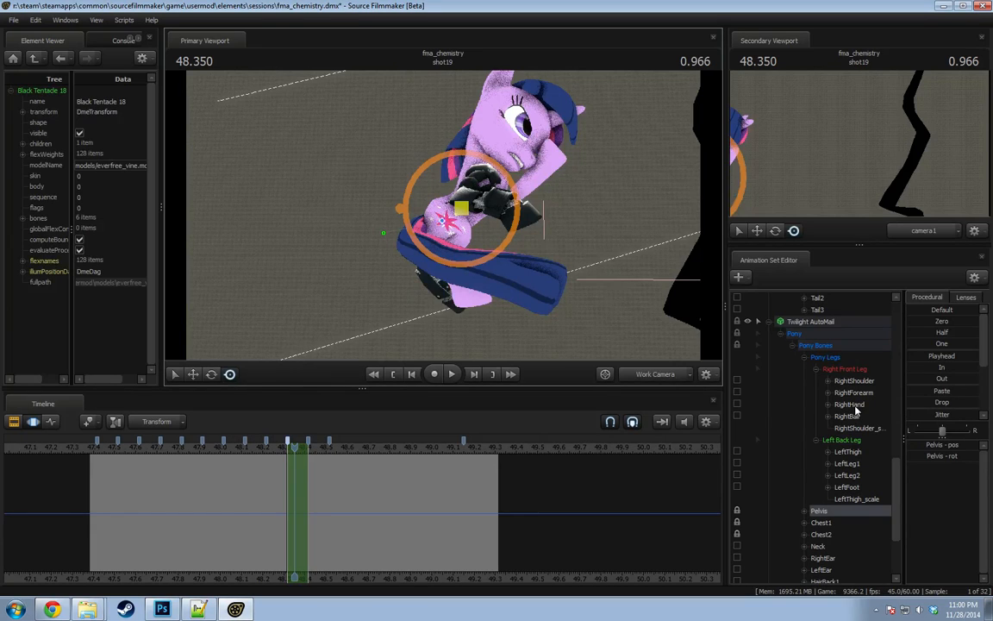
left_click(822, 523)
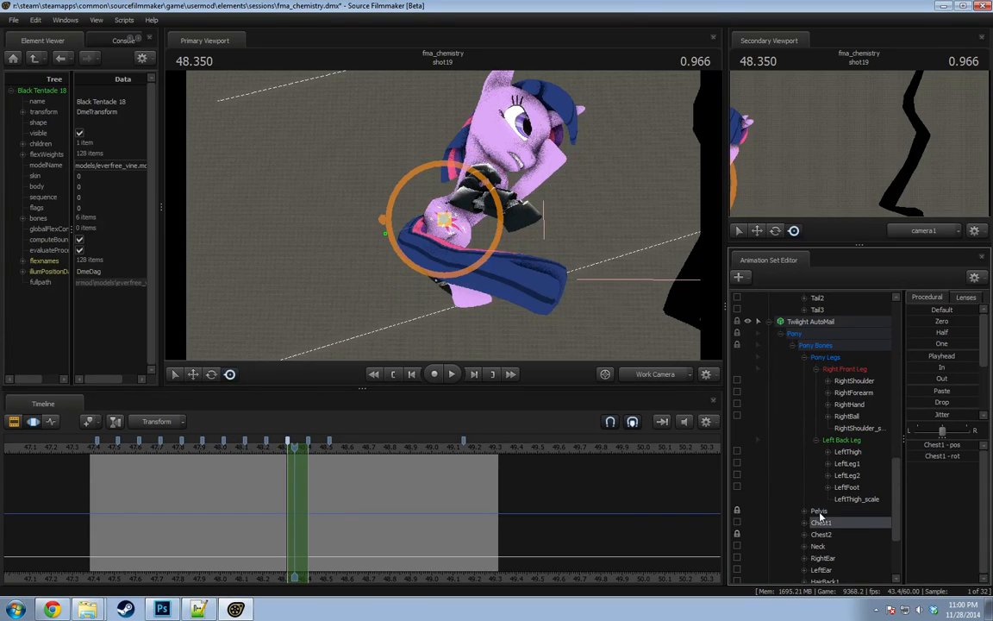
Lock Chest1 of Twilight Body and offset the pivot of its Pelvis manipulator at 48.333 s.
scroll(823, 517, "up", 2)
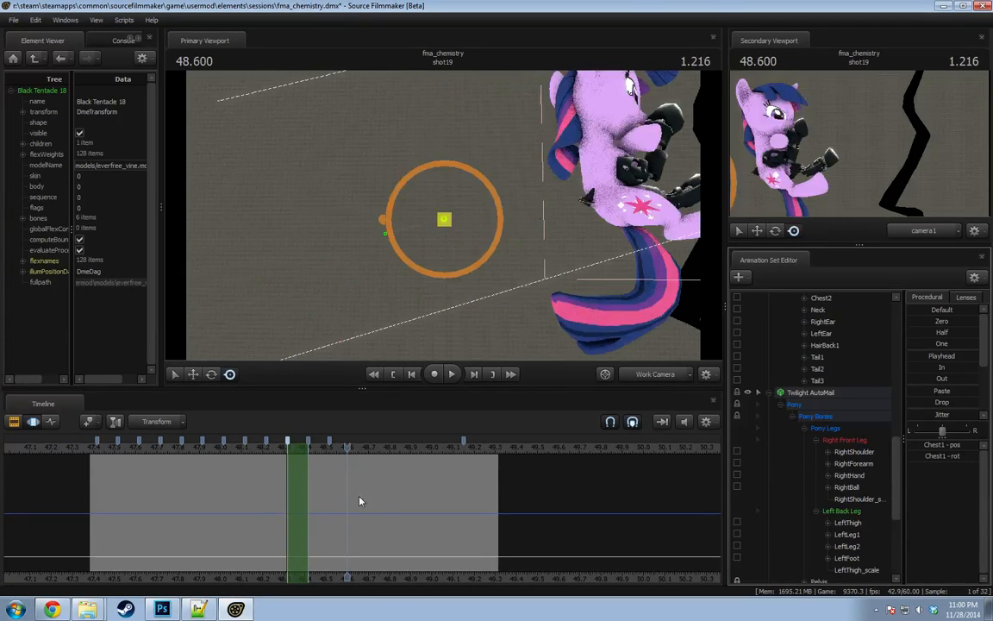
left_click(286, 450)
scroll(857, 521, "down", 5)
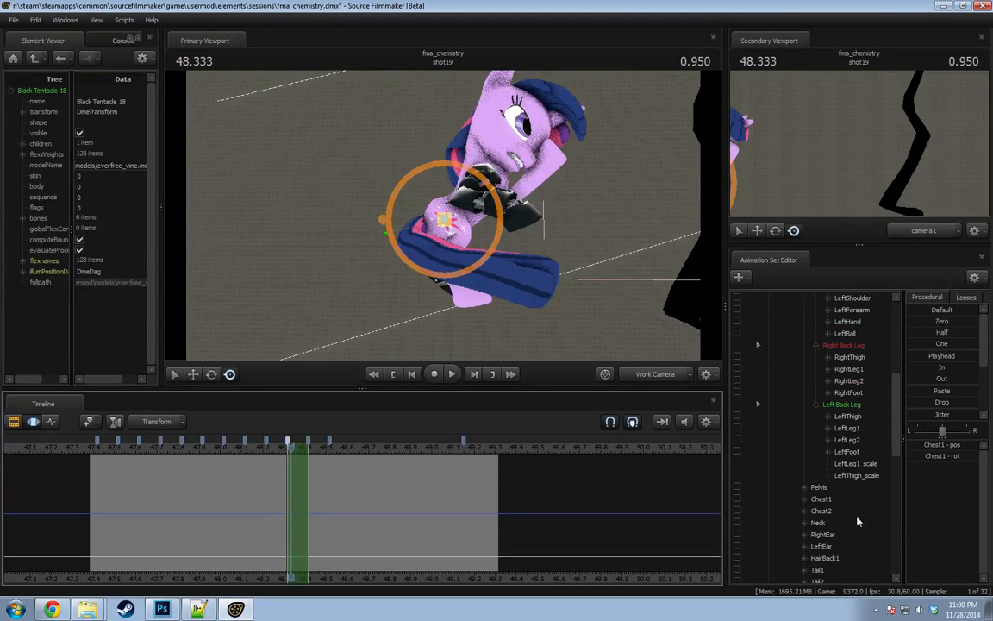
left_click(819, 487)
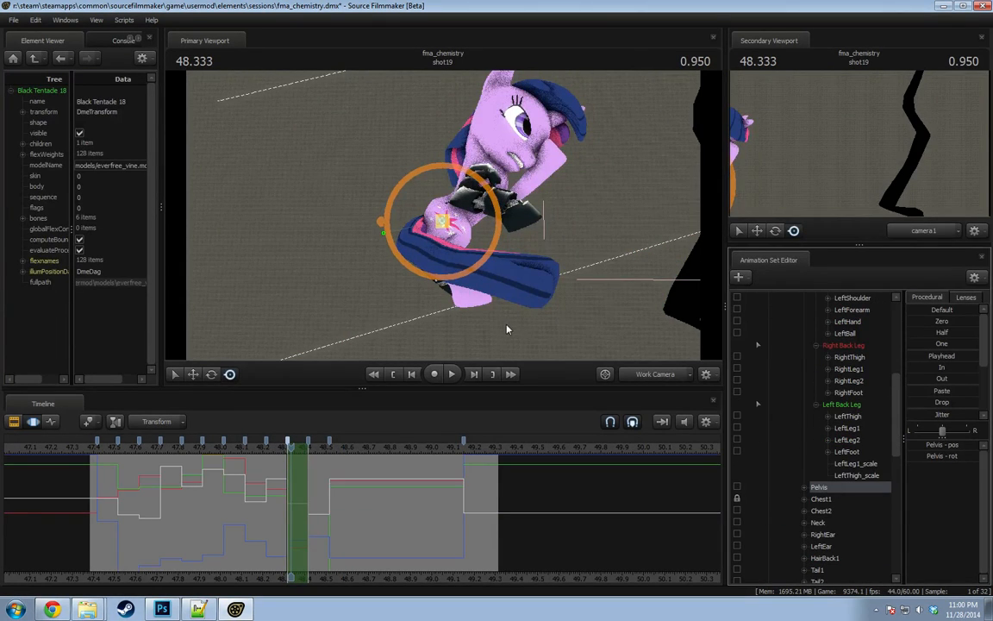
left_click_drag(507, 330, 461, 300, "alt")
key("w")
key("e")
key("t")
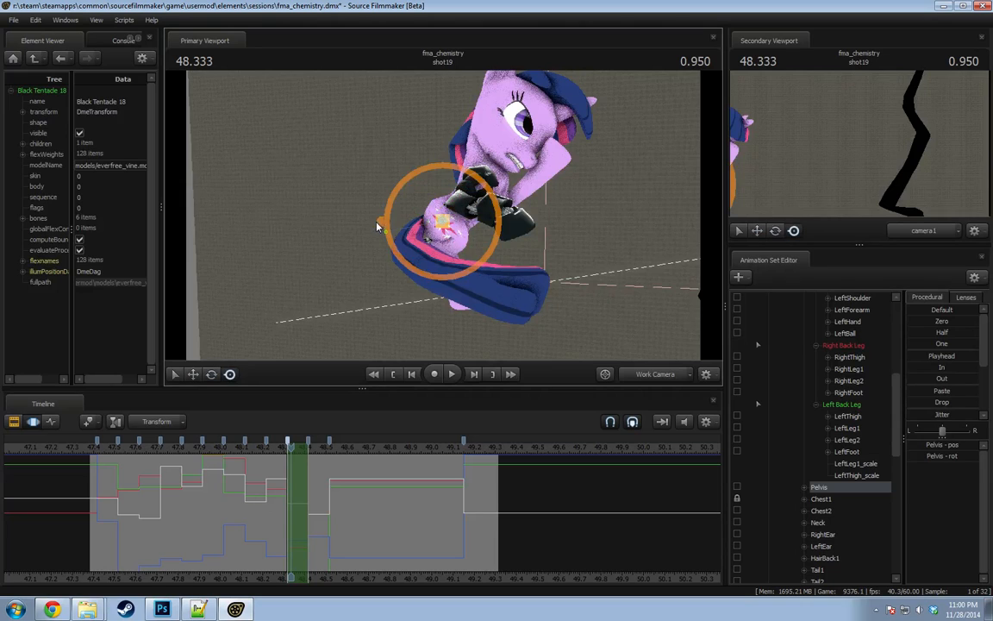
mouse_move(442, 220)
left_mouse_down("ctrl")
mouse_move(458, 211)
mouse_move(465, 231)
mouse_move(438, 226)
left_mouse_up("ctrl")
Move and rotate the Pelvis of Twilight Body to swing the hips, hind legs and tail forward and up at 48.333 s.
key("e")
mouse_move(438, 226)
left_mouse_down("alt")
mouse_move(416, 227)
mouse_move(443, 242)
left_mouse_up("alt")
key("shift")
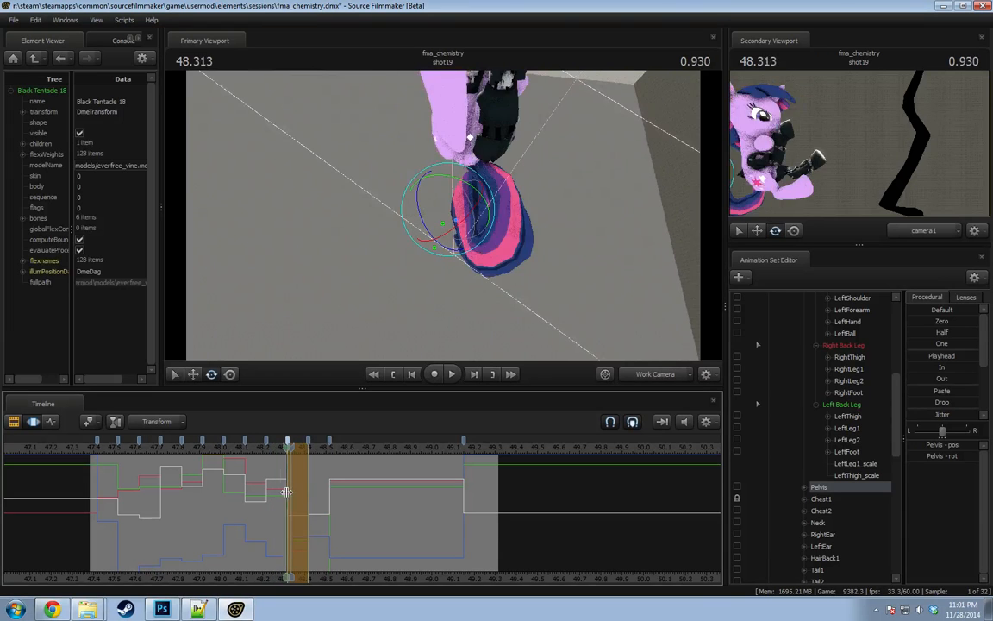
key("ctrl+z")
left_click_drag(479, 212, 441, 212, "alt")
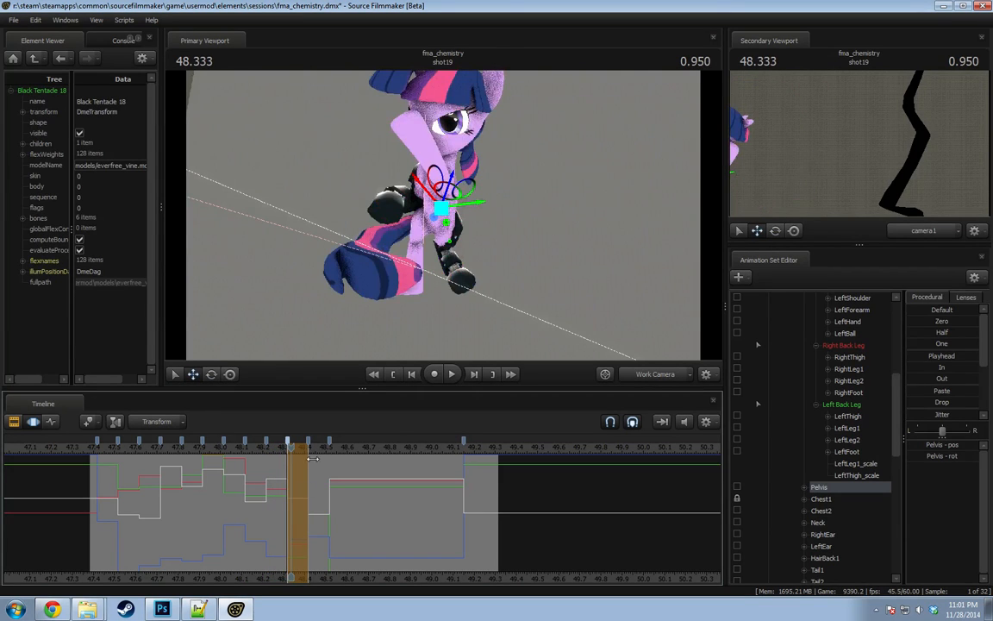
left_click_drag(419, 237, 467, 232, "alt")
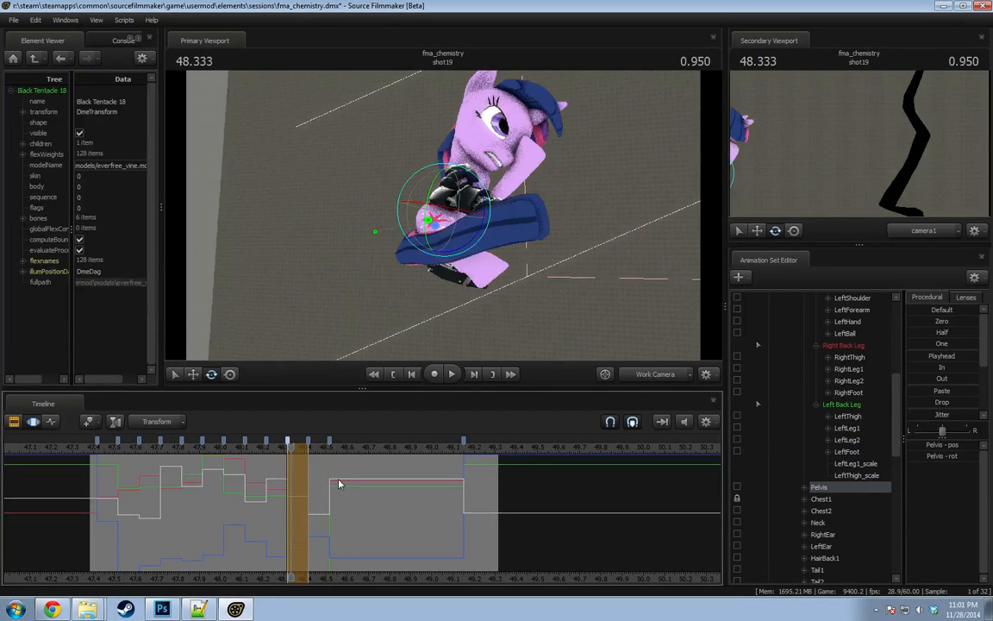
key("Return")
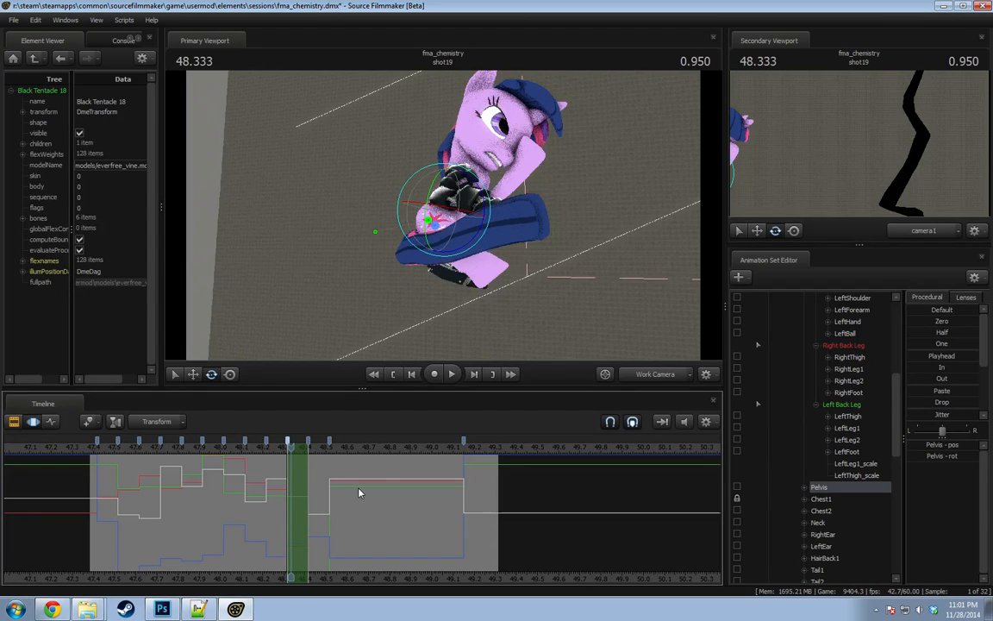
View the pony from farther away and play back the shot to check the revised pose.
left_click_drag(551, 328, 537, 284, "alt")
right_click_drag(536, 284, 521, 182, "alt")
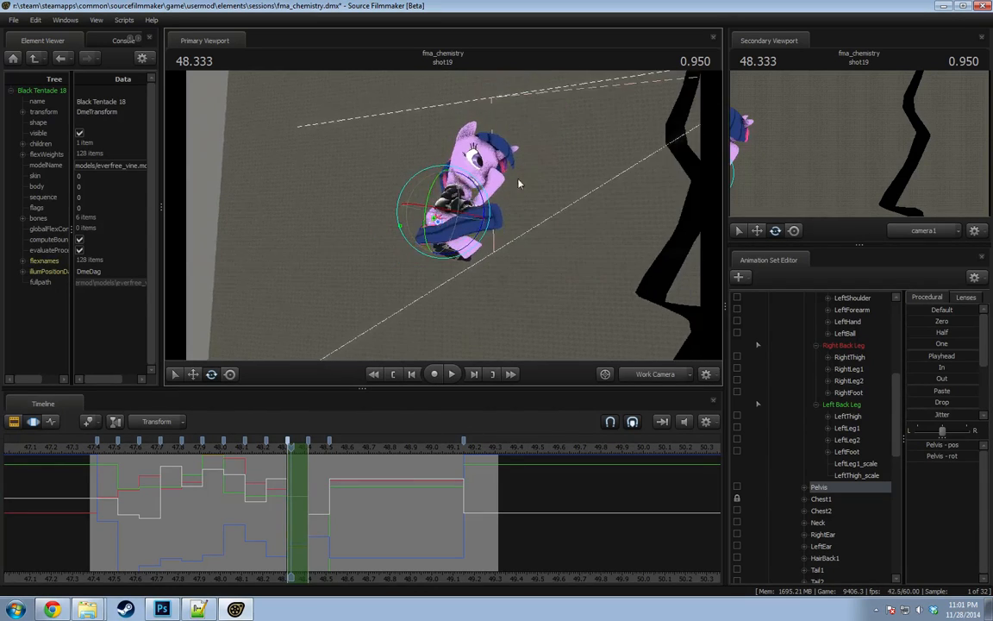
left_click_drag(521, 182, 485, 329, "alt")
key("space")
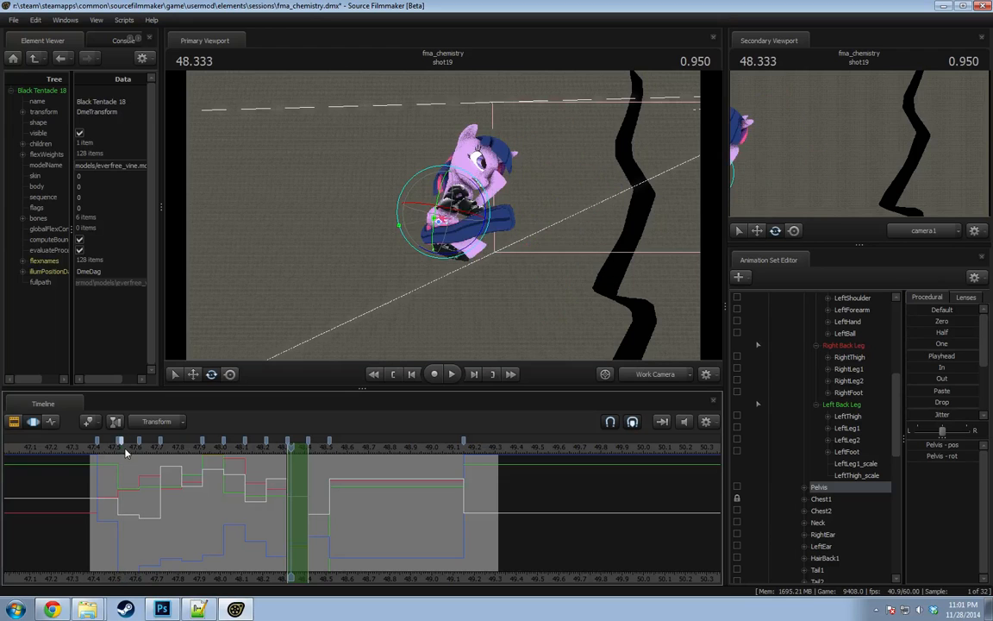
key("space")
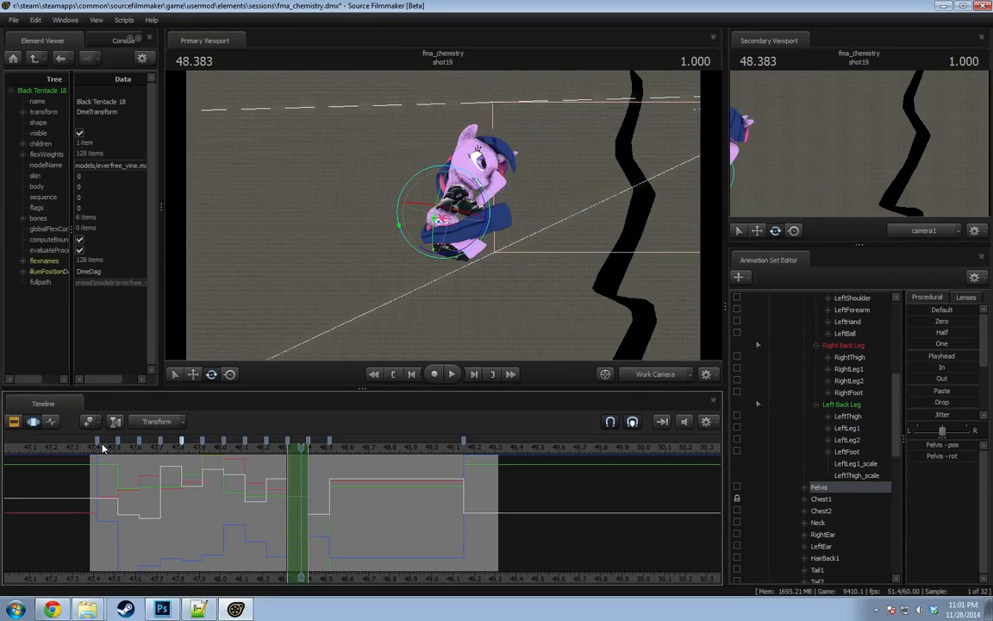
Apply the Spline preset to all controls of Twilight Body and Twilight AutoMail from about 47.4 s to about 48.57 s.
left_click_drag(93, 452, 339, 464)
scroll(811, 362, "up", 7)
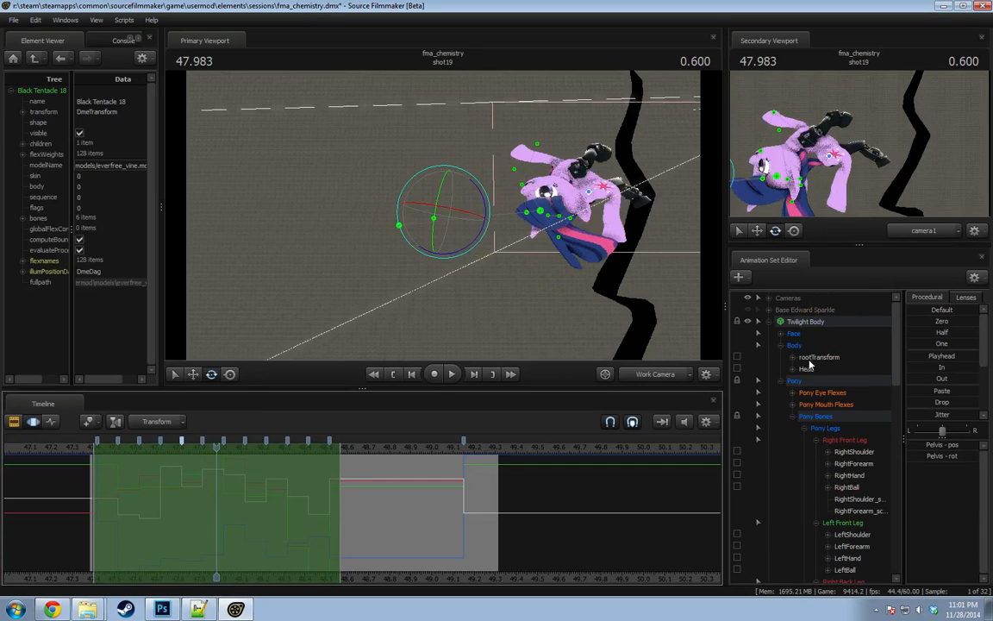
left_click(801, 328)
scroll(828, 397, "down", 8)
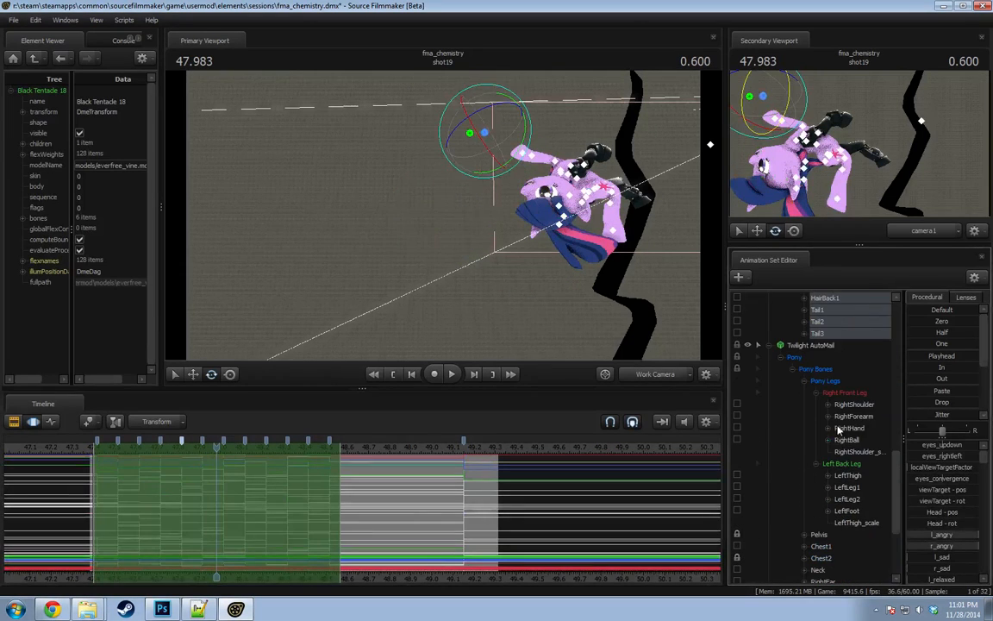
left_click(827, 358)
scroll(940, 403, "down", 3)
left_click(936, 404)
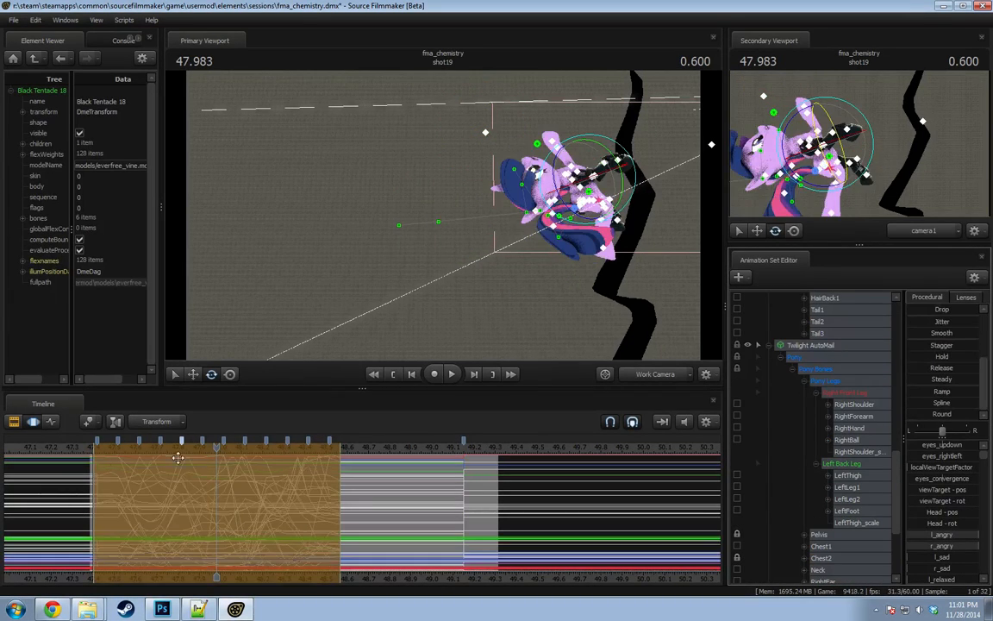
Play the splined motion several times from the start of shot19 to judge how the poses flow.
left_click(96, 448)
key("space")
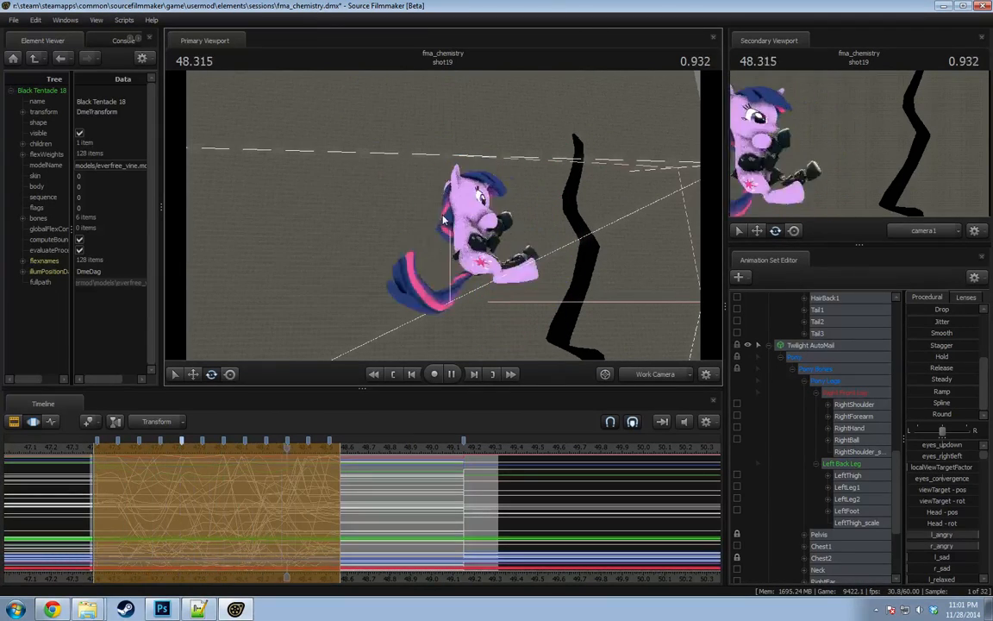
key("space")
left_click(93, 450)
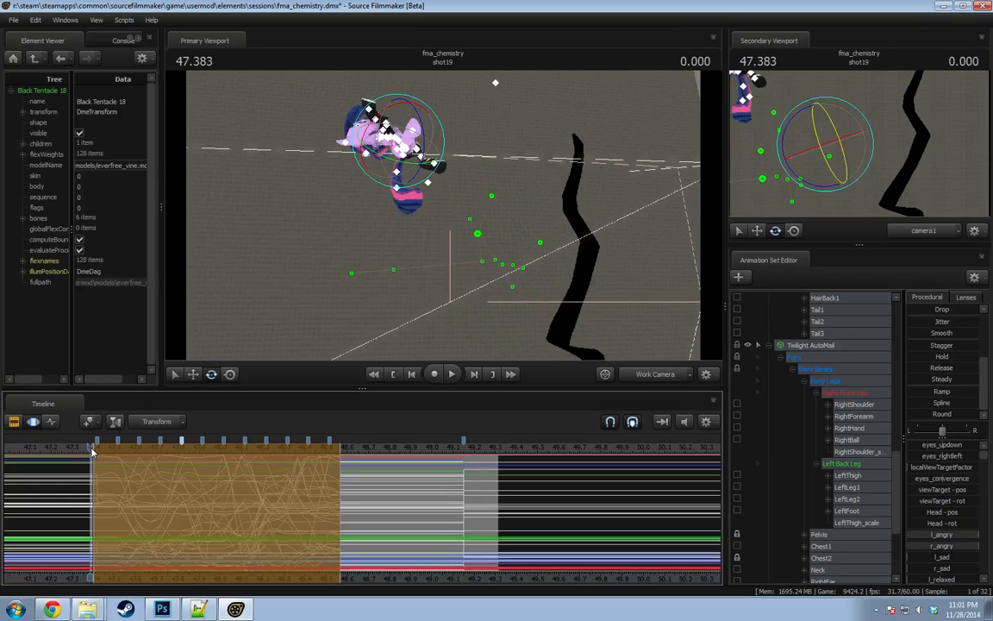
key("space")
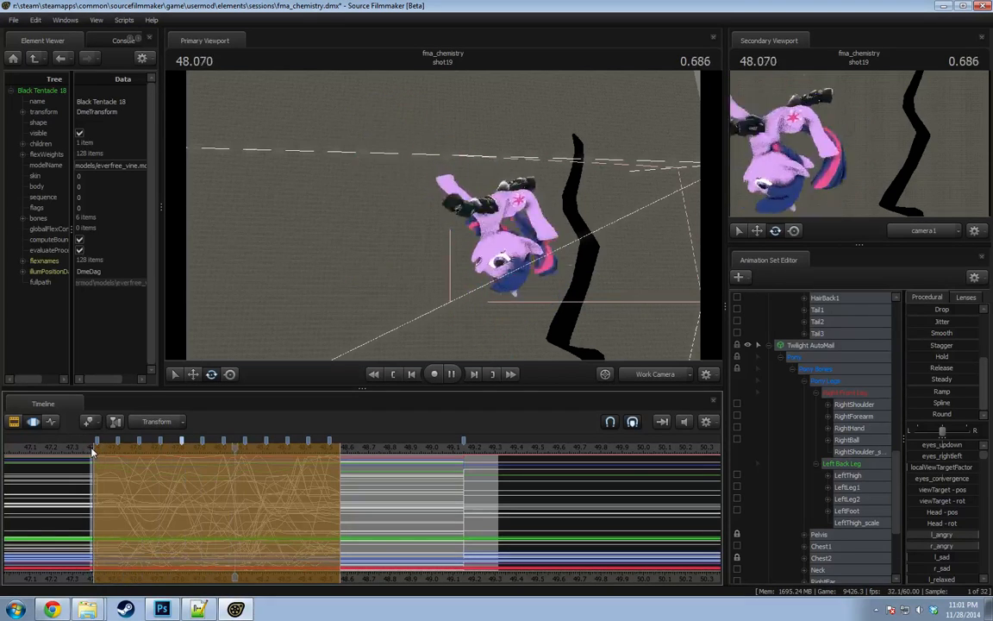
key("space")
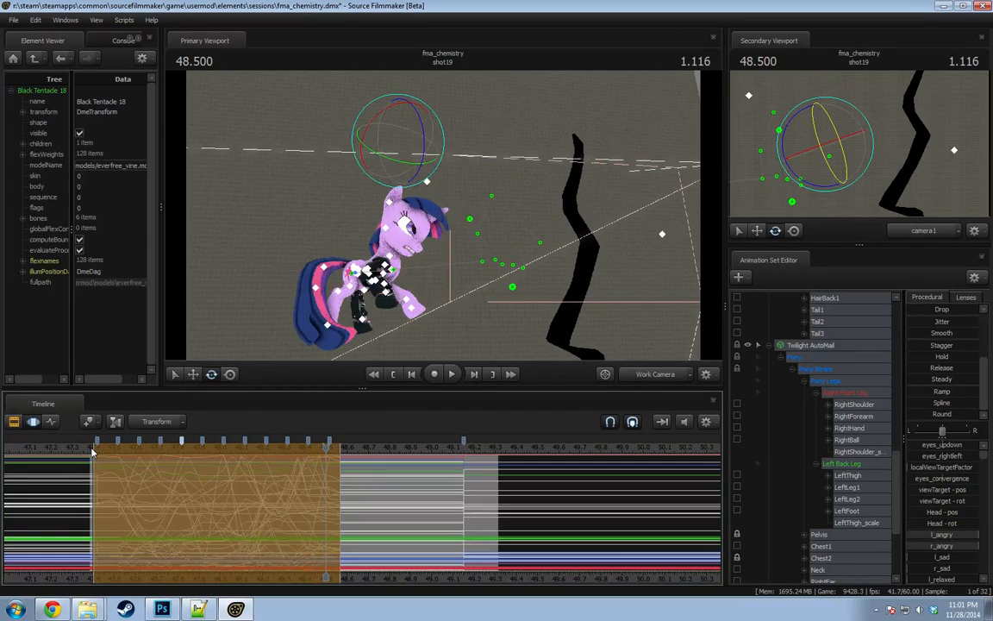
left_click(89, 450)
key("space")
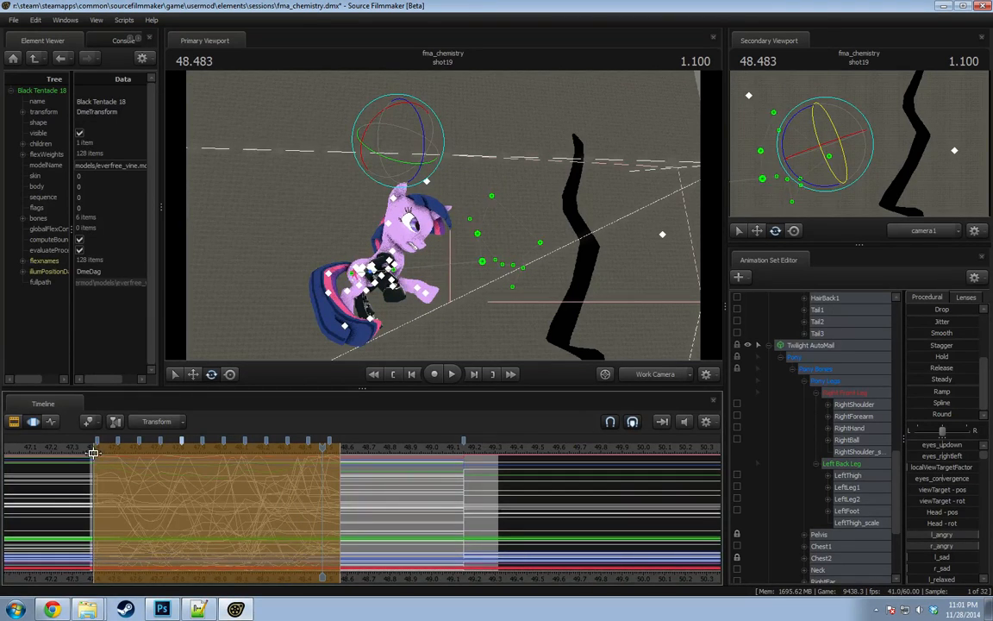
Undo the Spline preset, replay the stepped poses from the start of shot19 and scrub to 49.233 s.
key("ctrl+z")
left_click(88, 452)
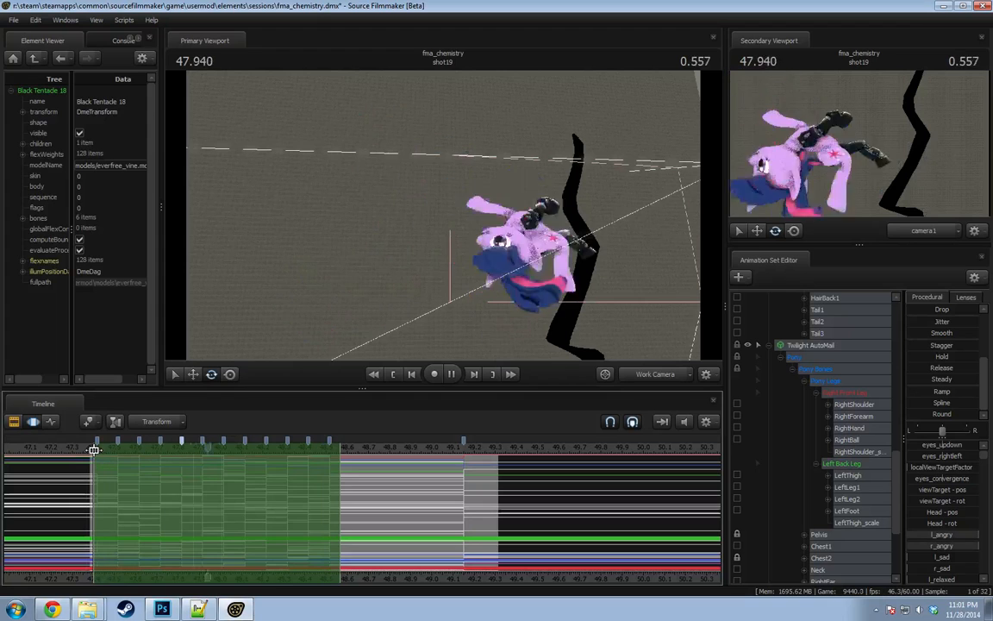
key("space")
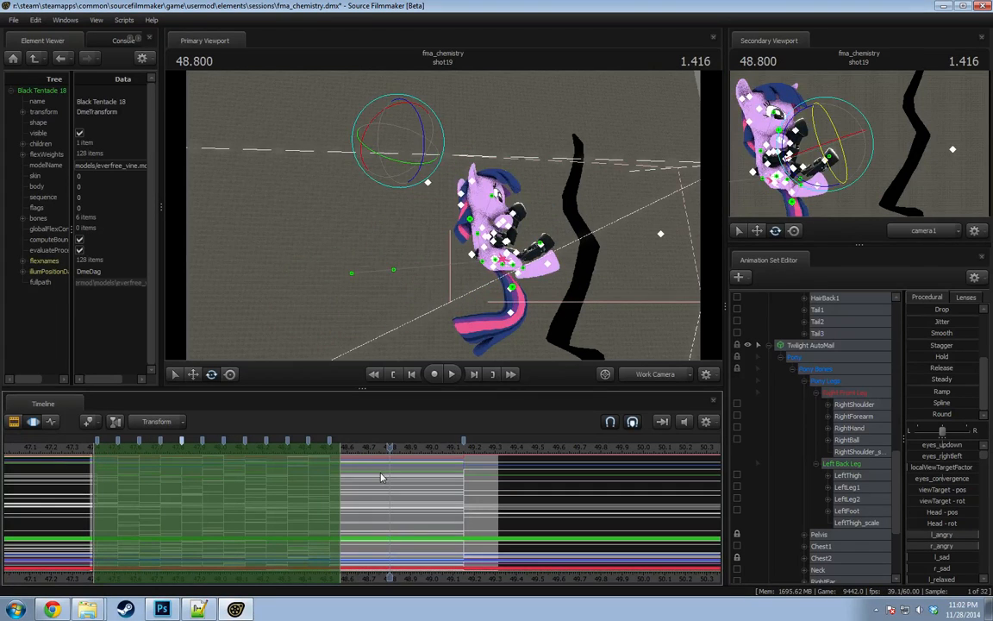
left_click_drag(372, 452, 481, 461)
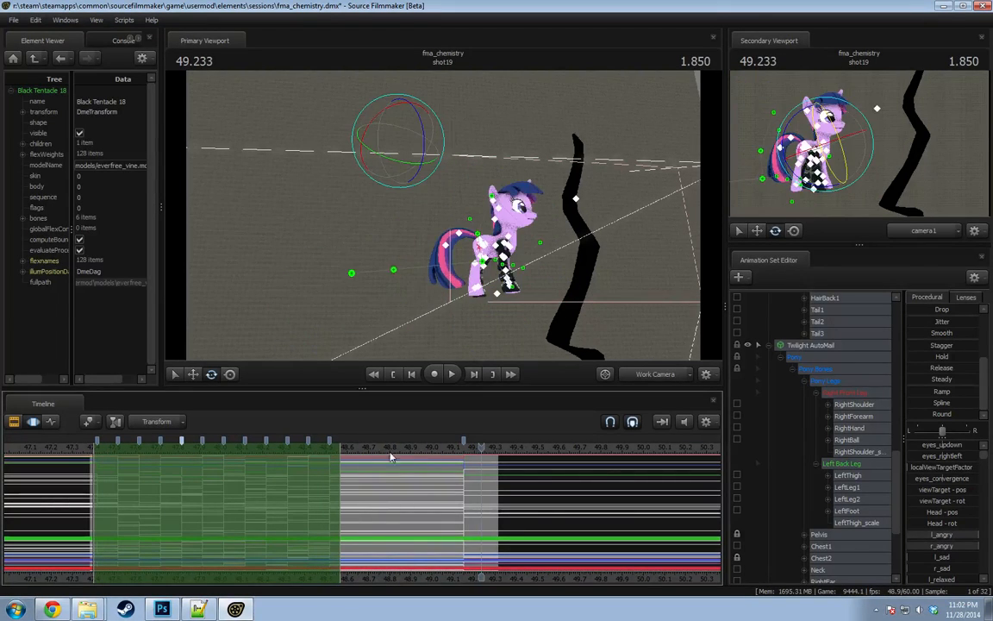
View the pony from the front, play the lead-in to shot19 and return the playhead to 45.883 s.
left_click_drag(430, 210, 493, 214)
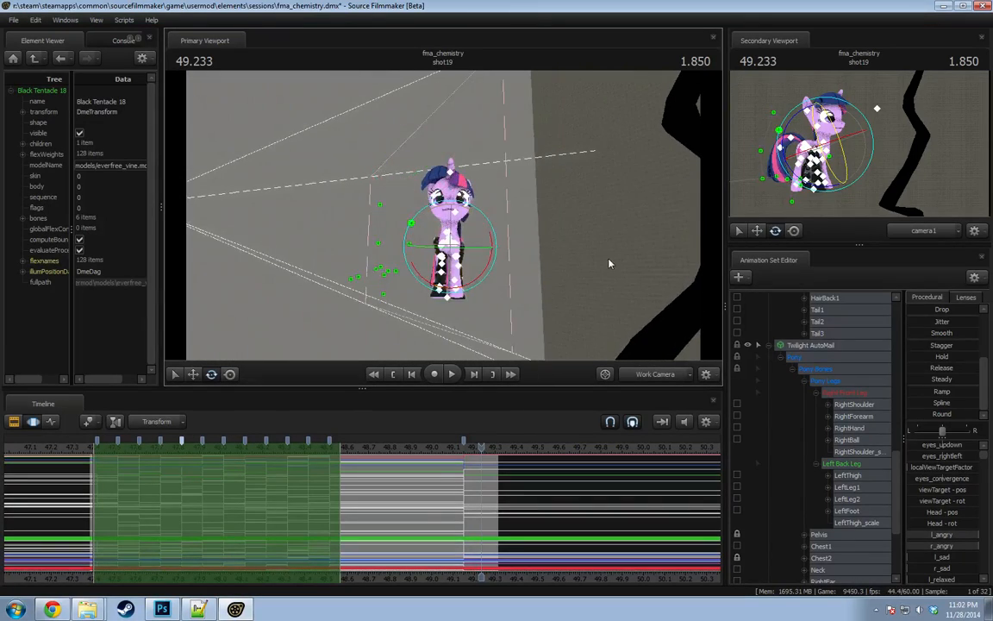
scroll(301, 466, "down", 3)
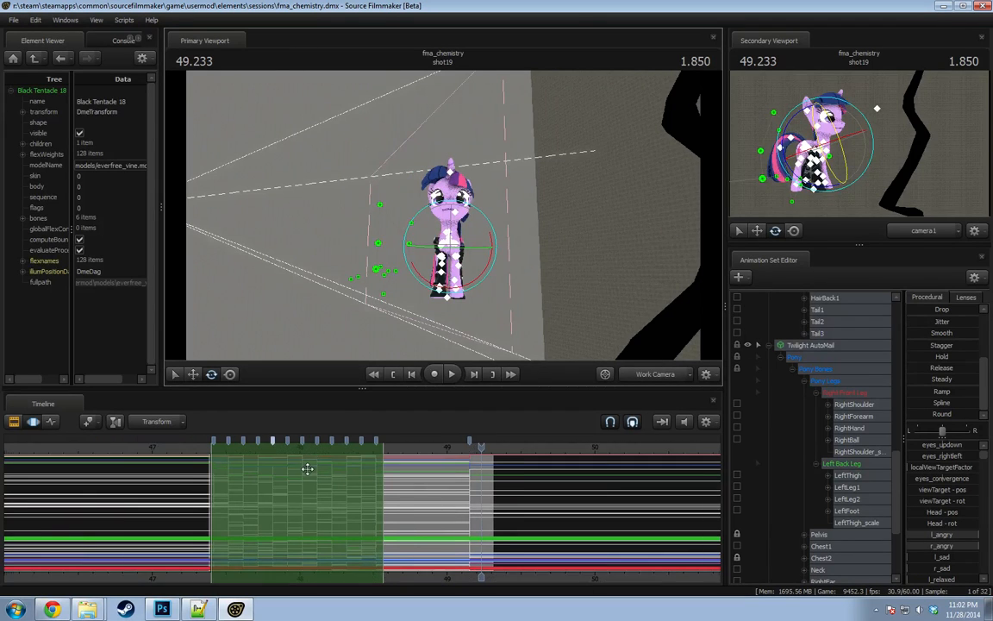
left_click_drag(285, 447, 190, 449)
key("space")
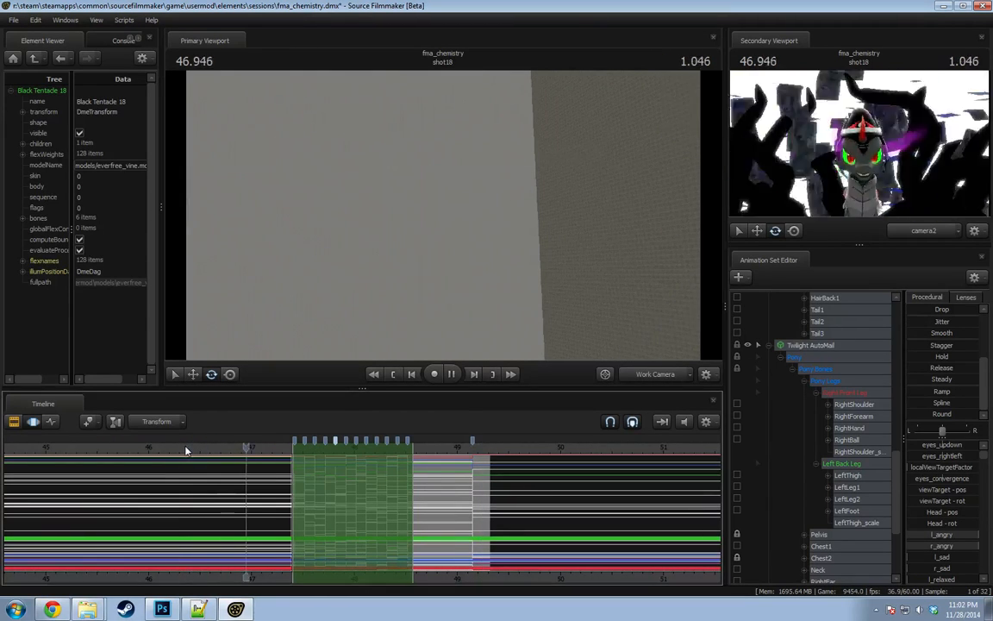
left_click(136, 448)
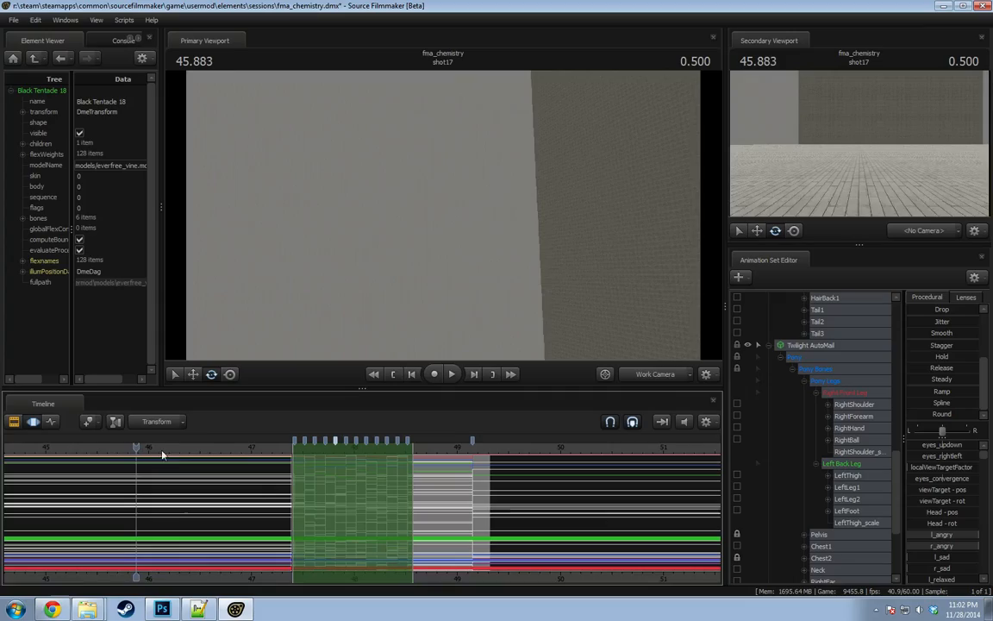
Look through the shot camera in the primary viewport and replay from shot17 and shot18 into shot19 several times.
left_click(652, 375)
key("space")
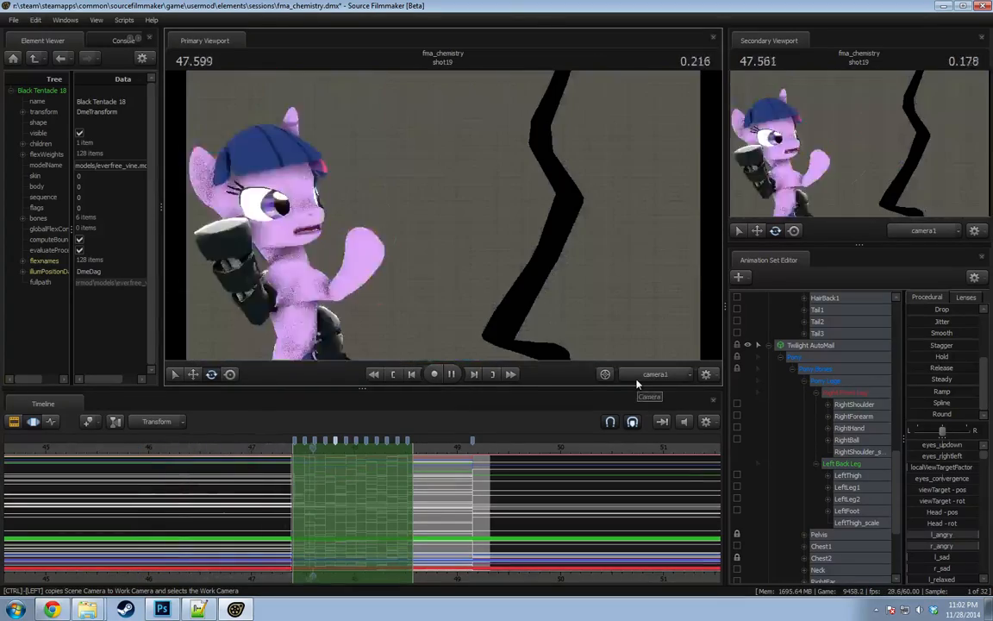
key("space")
left_click(198, 449)
key("space")
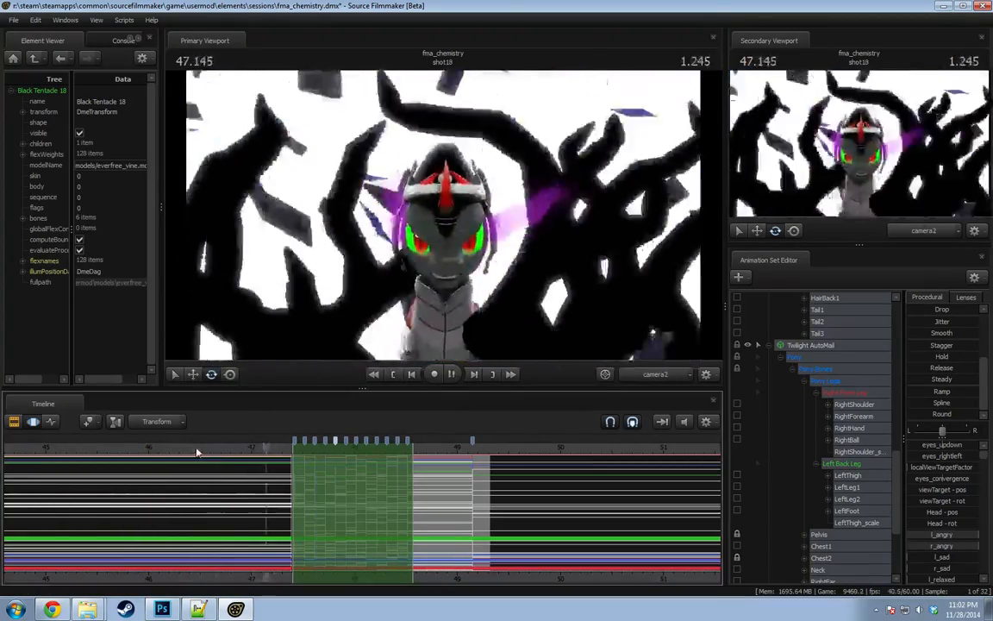
left_click(144, 449)
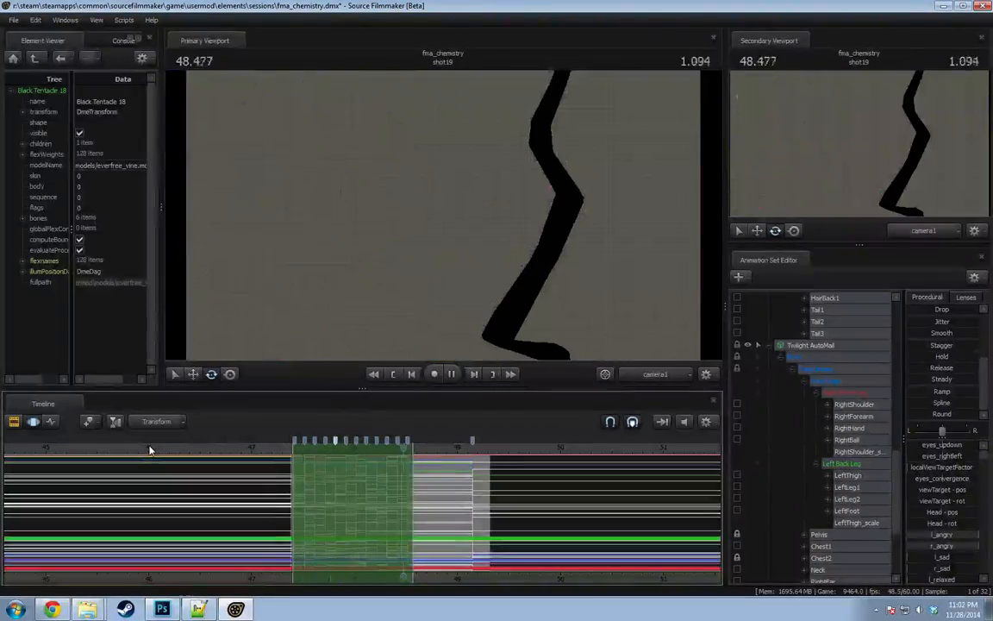
key("space")
left_click_drag(152, 449, 224, 449)
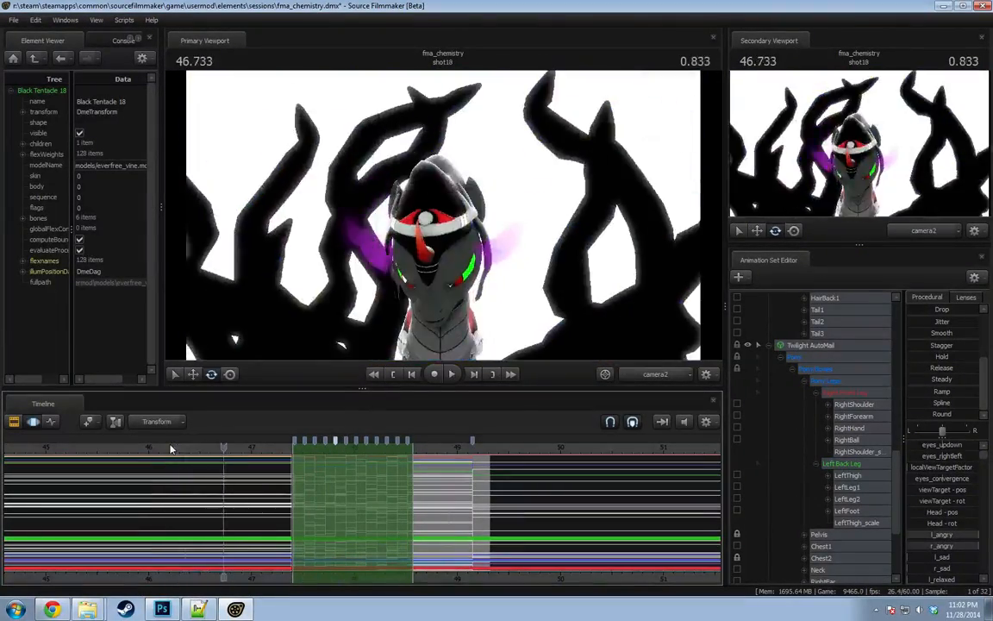
key("space")
key("space")
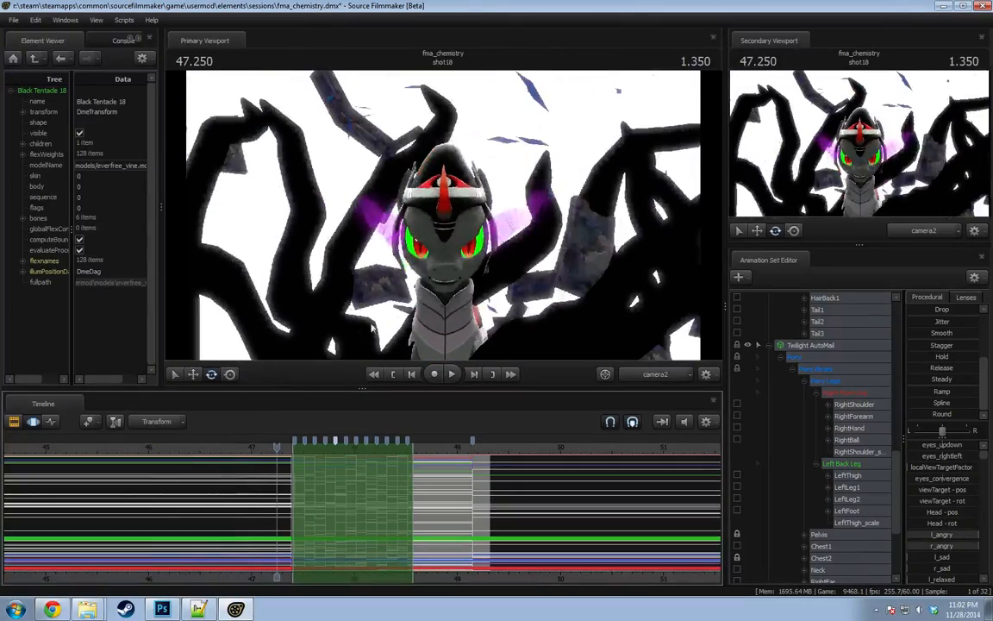
Play the cut from shot18 to shot19 again to check the transition between the two shots.
right_click(473, 296)
left_click(479, 316)
key("space")
key("space")
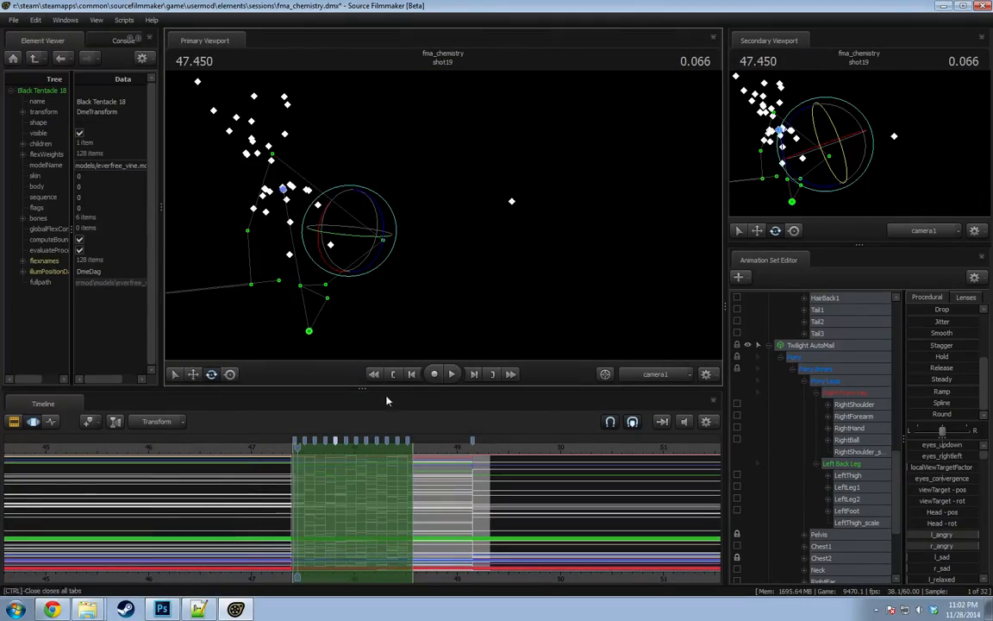
left_click(178, 449)
key("space")
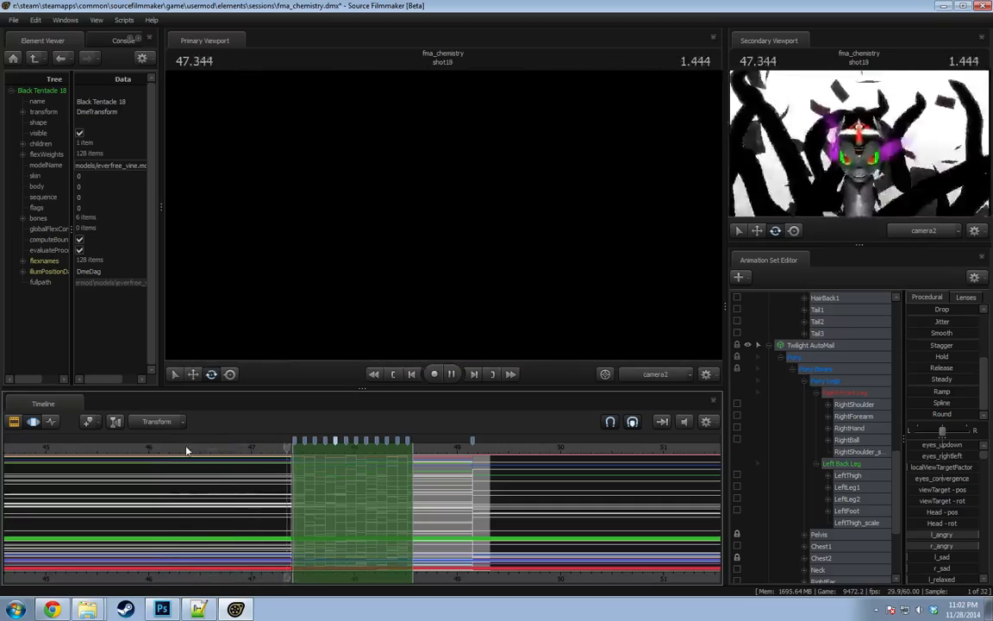
key("space")
Show the shots in the Clip Editor and replay shot18 from near its start, stopping at 47.233 s.
key("F1")
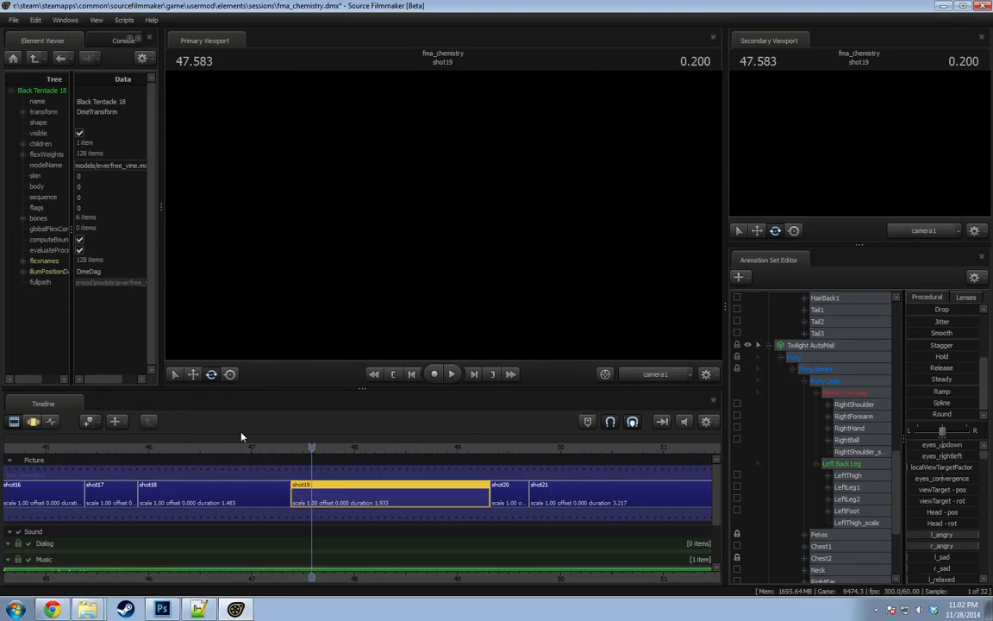
left_click(150, 449)
key("space")
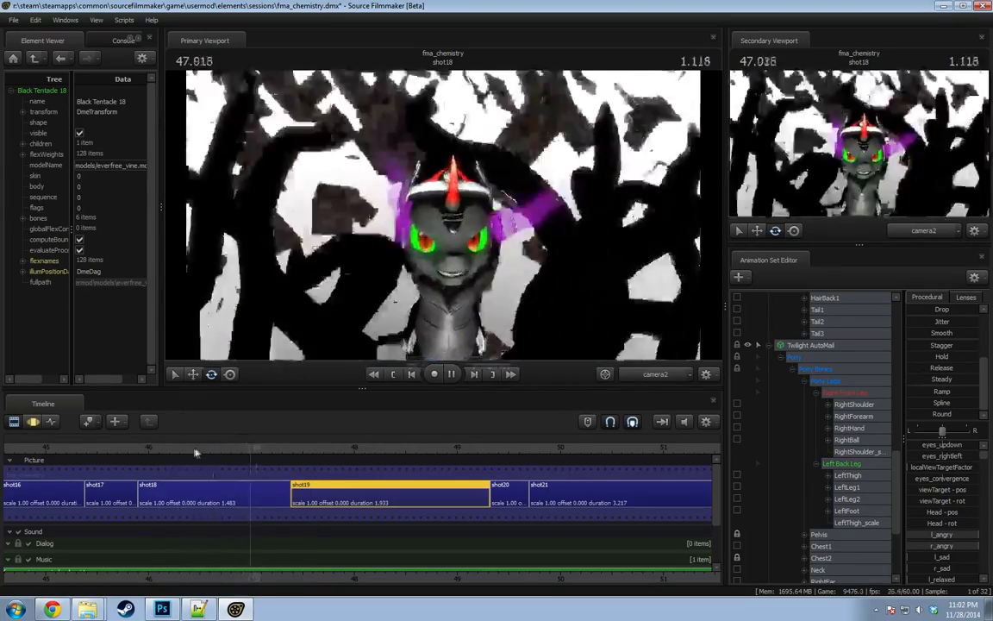
key("space")
left_click(158, 448)
key("space")
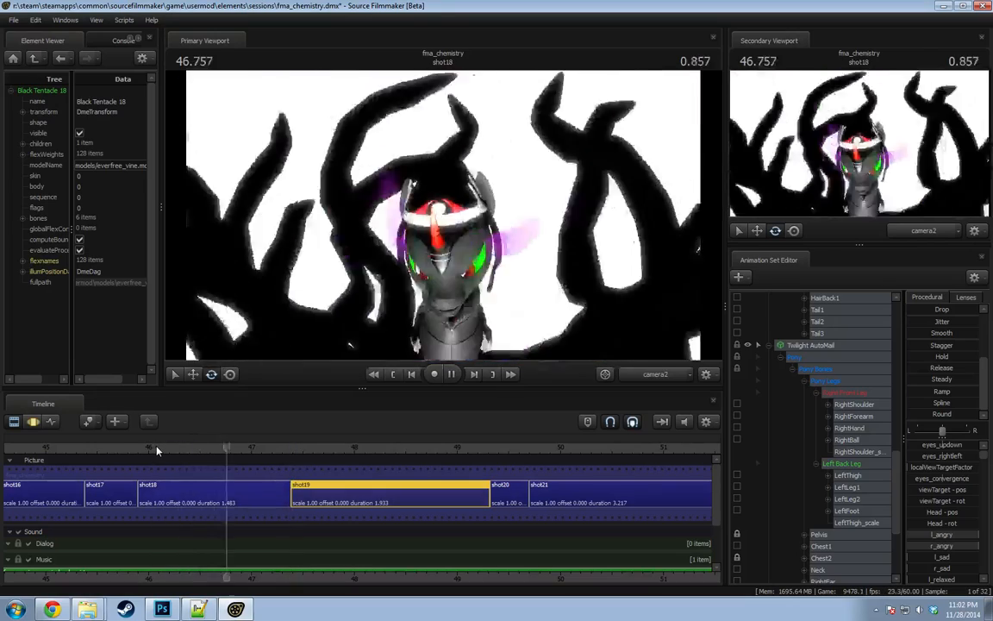
key("space")
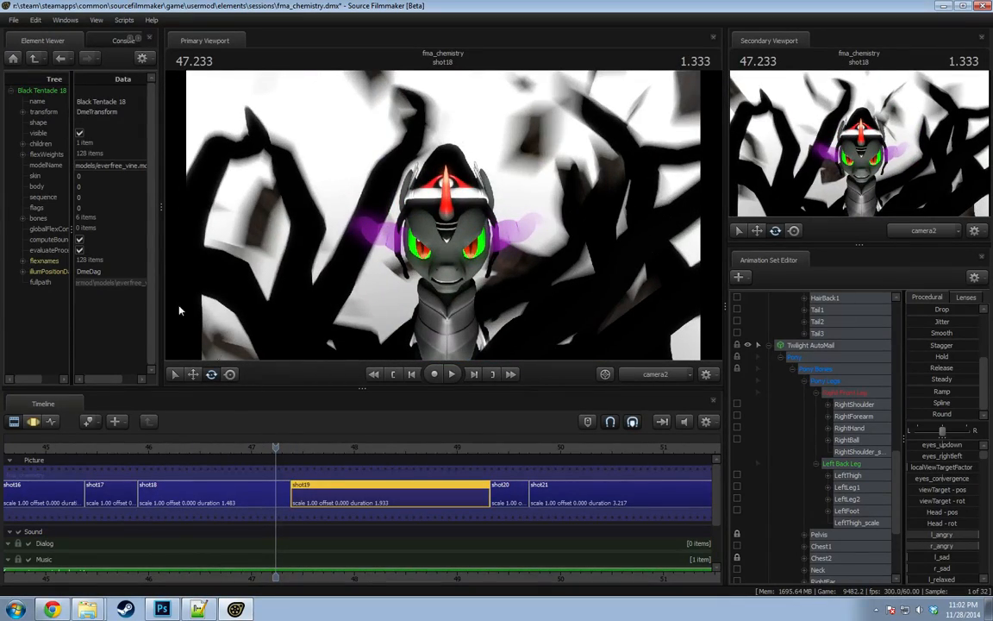
Try to edit the Override Shutter Speed value in the movie export's layoff settings and cancel the export.
left_click(13, 19)
mouse_move(34, 140)
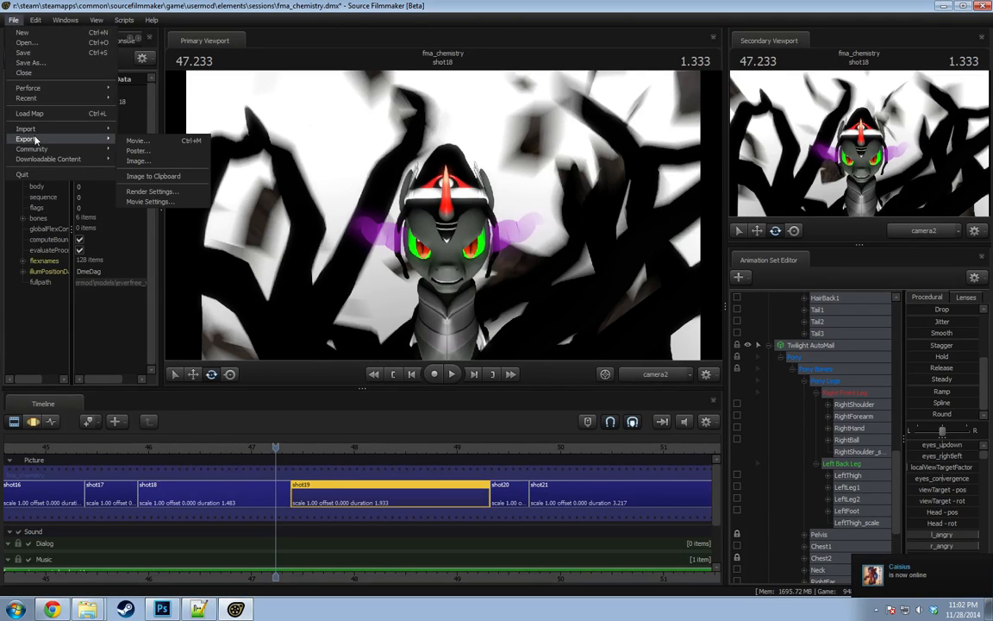
left_click(129, 129)
left_click(499, 315)
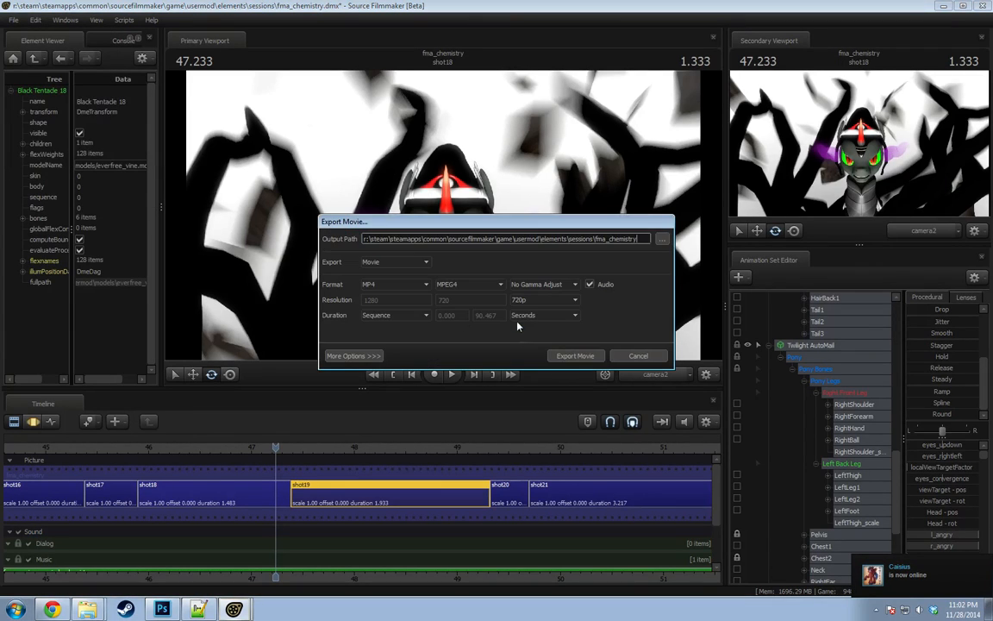
left_click(353, 353)
left_click(418, 359)
left_click(460, 358)
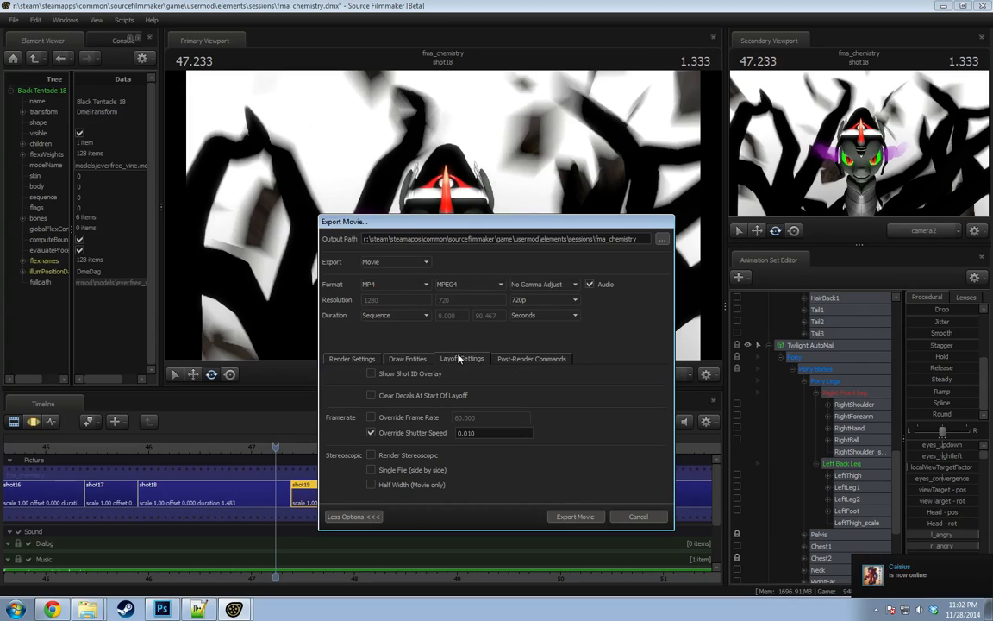
left_click(491, 432)
key("BackSpace")
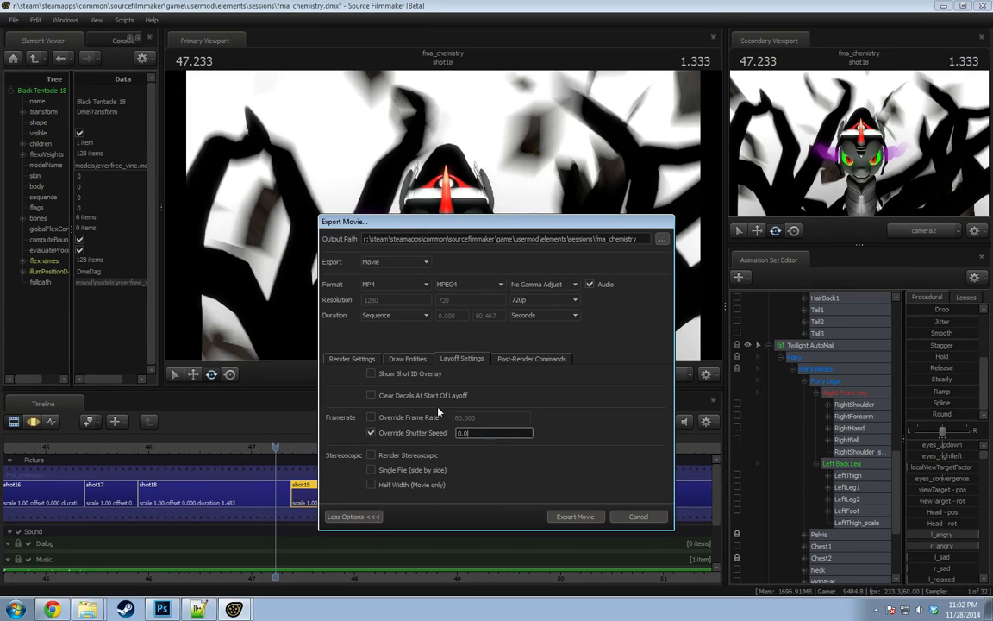
left_click(618, 514)
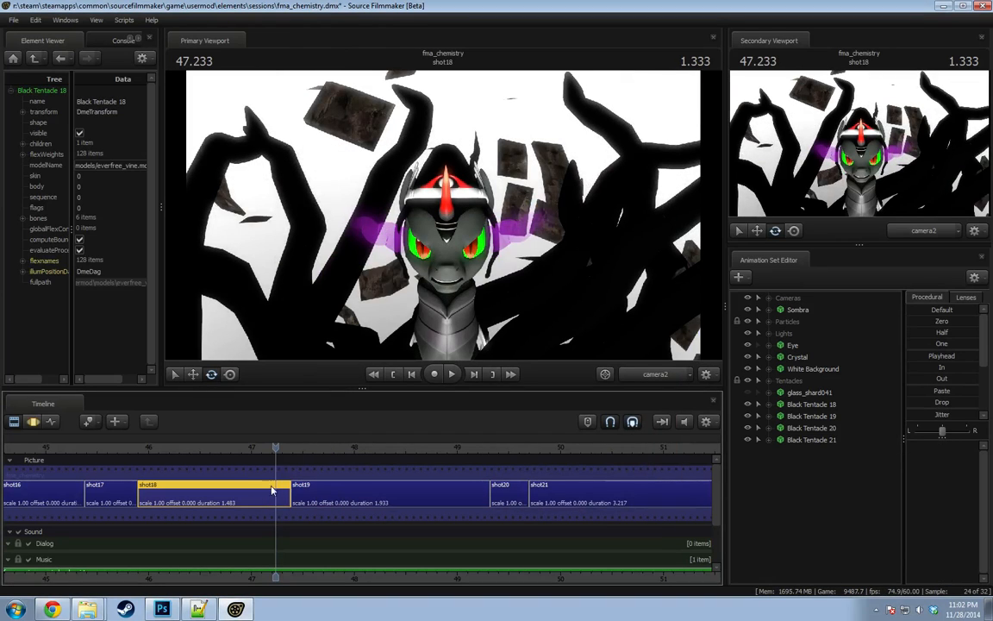
Select camera2 among shot18's cameras and show it in the Element Viewer.
key("F3")
left_click(769, 298)
left_click(815, 313)
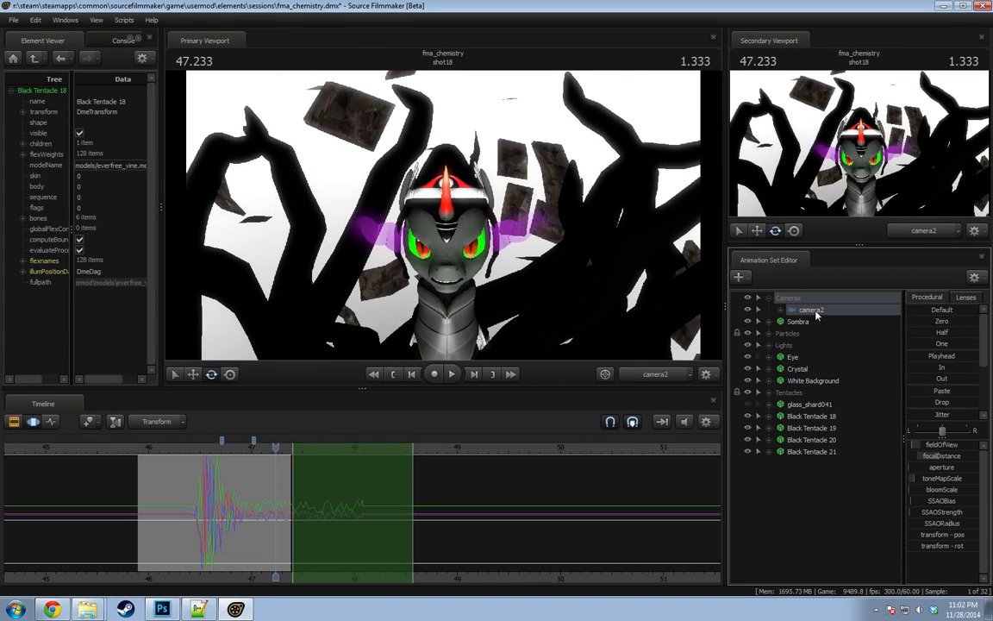
right_click(807, 313)
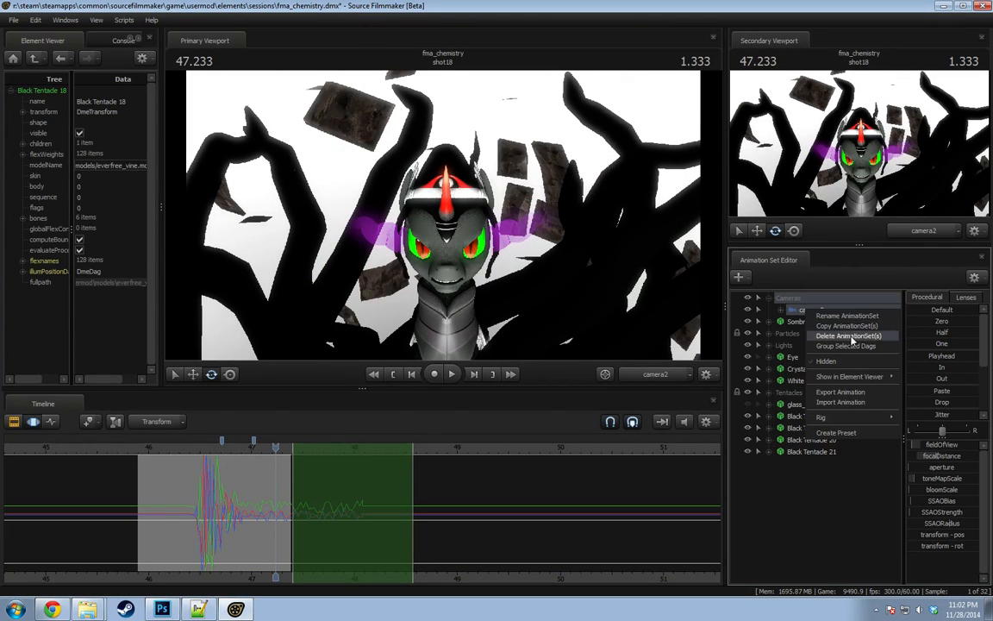
mouse_move(853, 377)
left_click(920, 389)
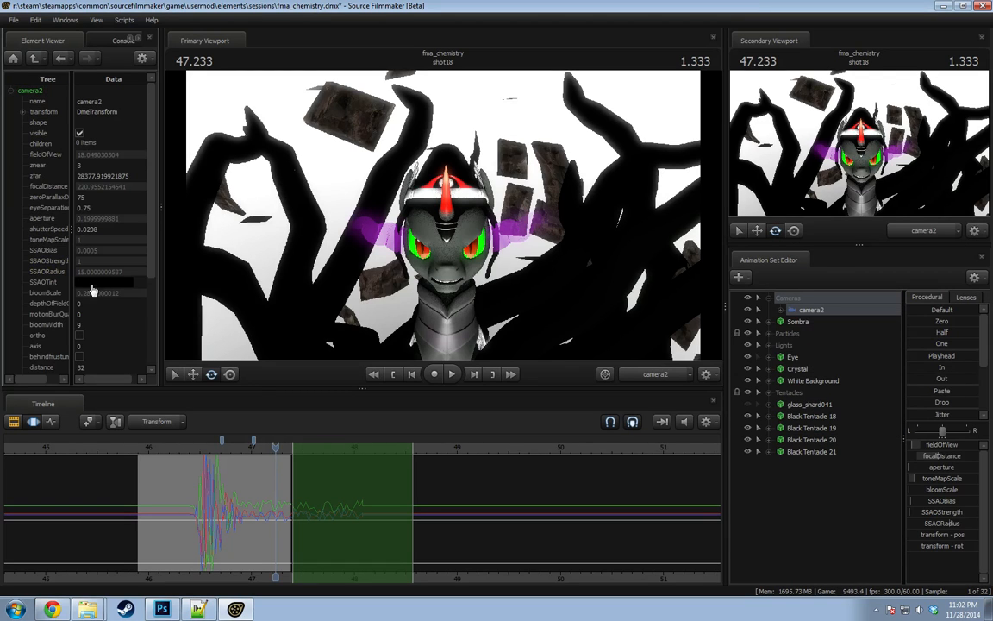
Widen the Element Viewer and examine camera2's motionBlurQuality and shutterSpeed attributes.
scroll(93, 291, "down", 4)
scroll(84, 251, "up", 4)
left_click_drag(161, 195, 196, 202)
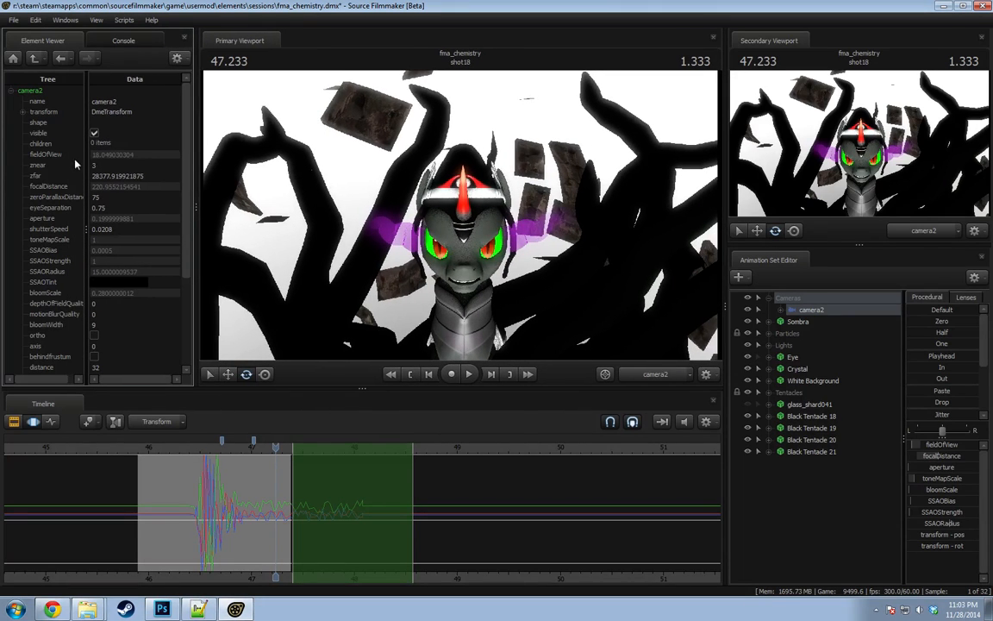
scroll(67, 248, "down", 3)
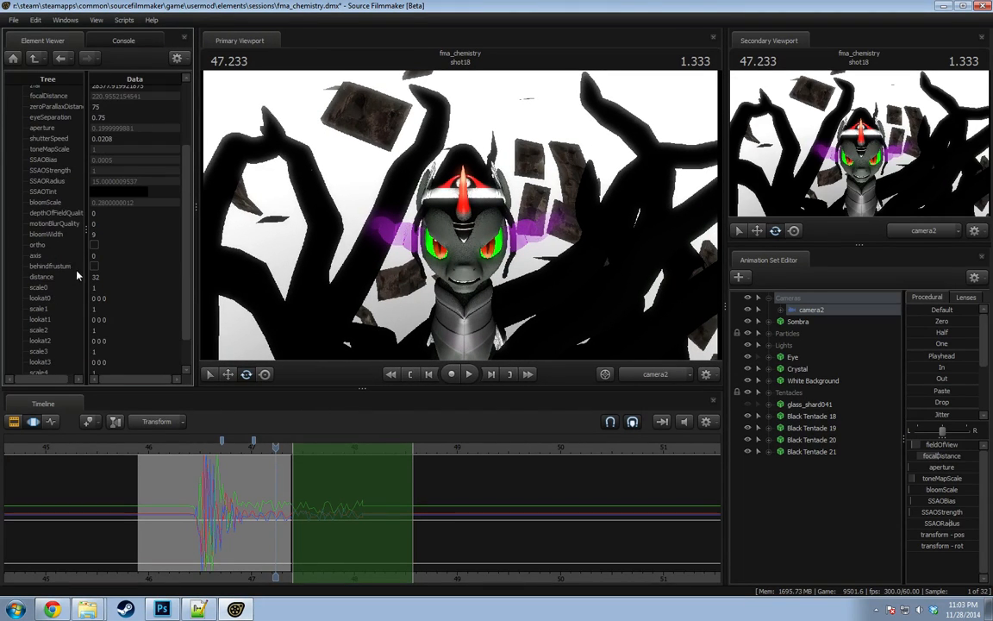
left_click(85, 223)
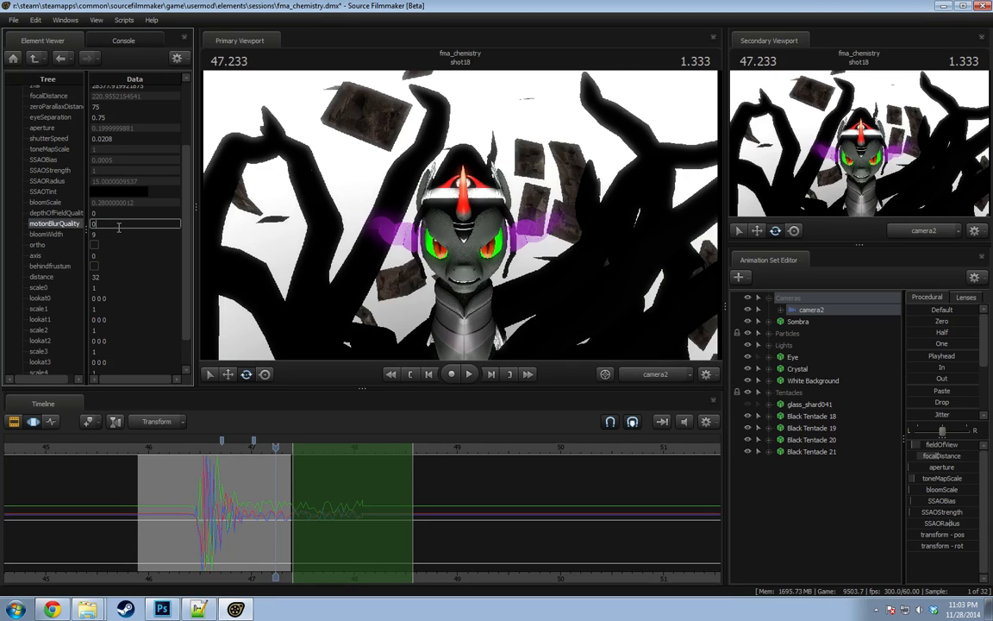
key("Return")
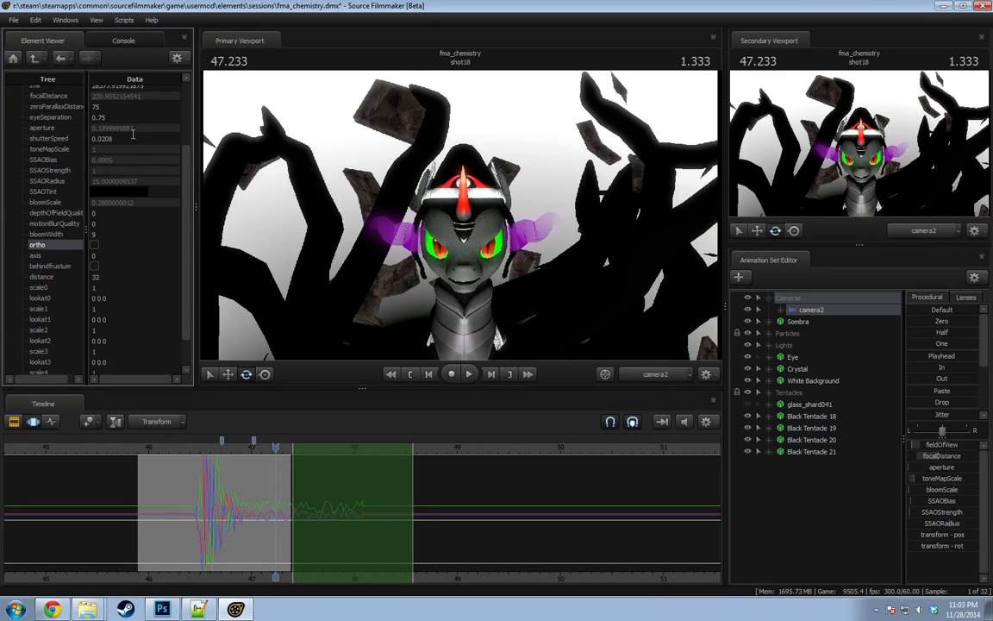
left_click(130, 139)
Scrub back through shot18 in the Clip Editor and play a short stretch from about 46.77 s to 47.033 s.
left_click(266, 460)
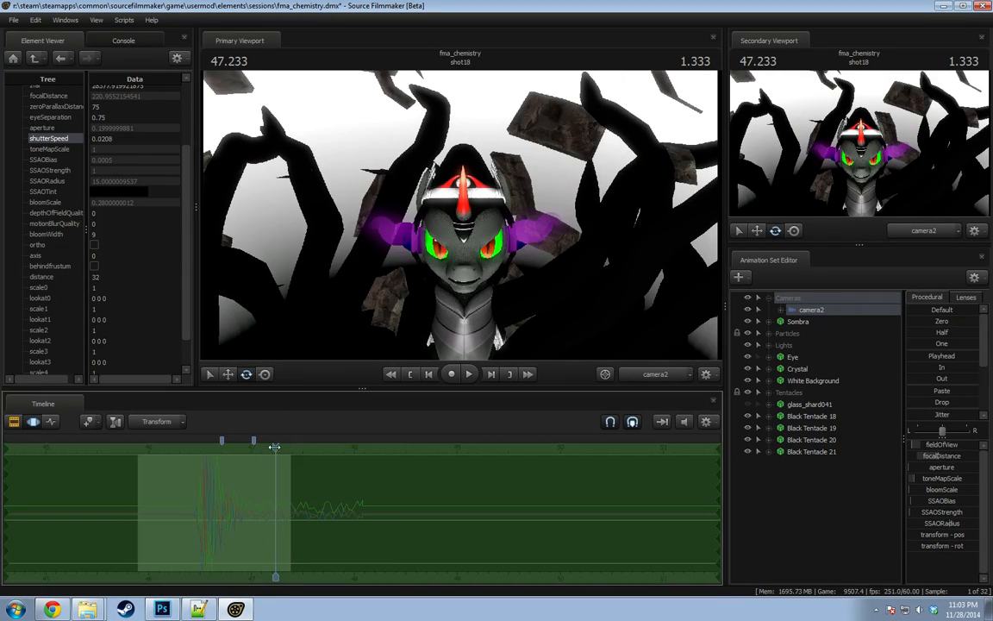
left_click_drag(275, 447, 261, 448)
key("F2")
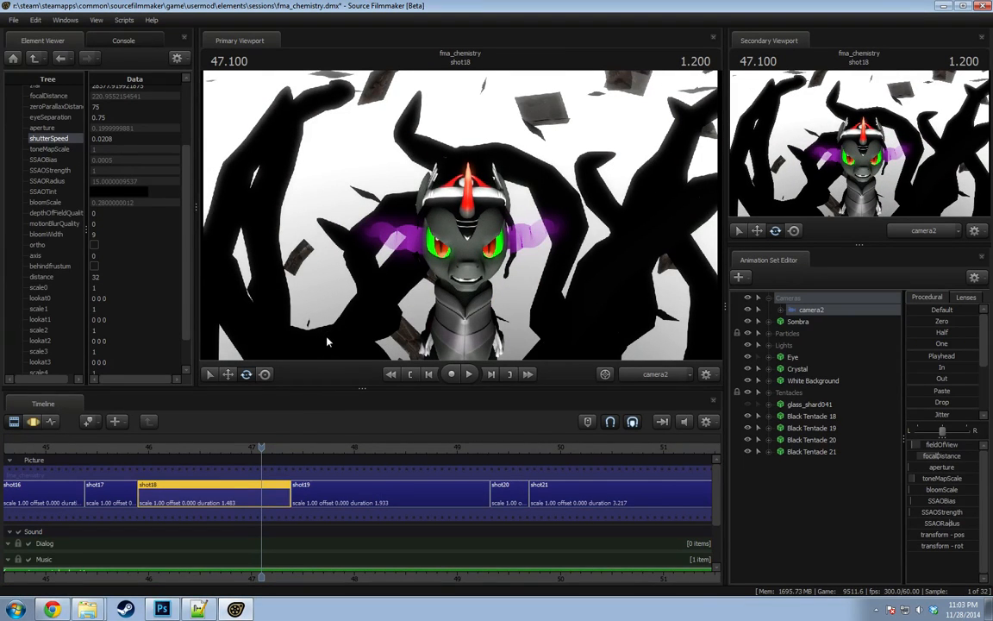
left_click_drag(261, 447, 230, 447)
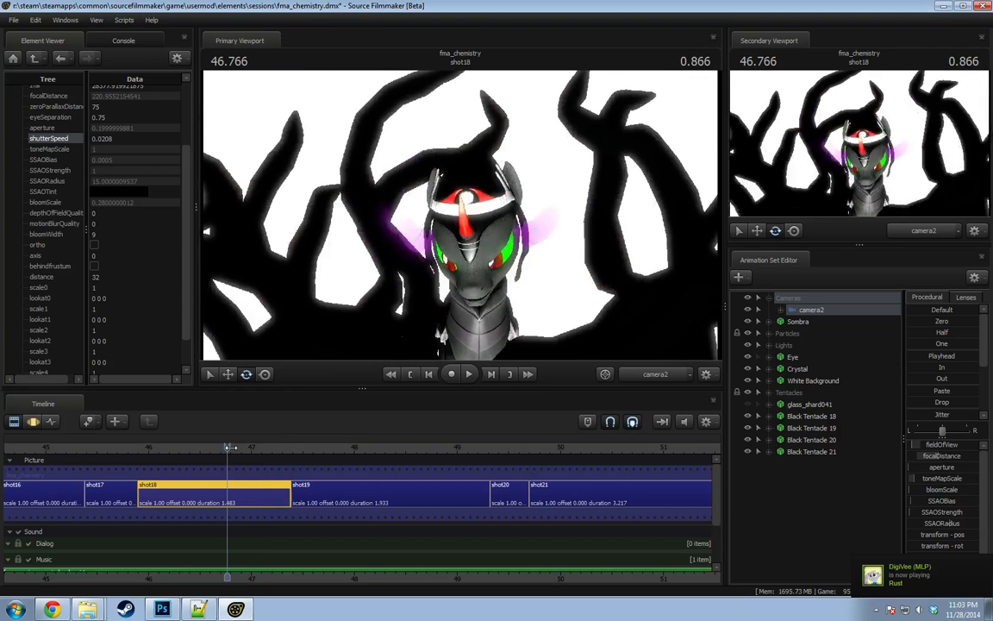
key("space")
key("space")
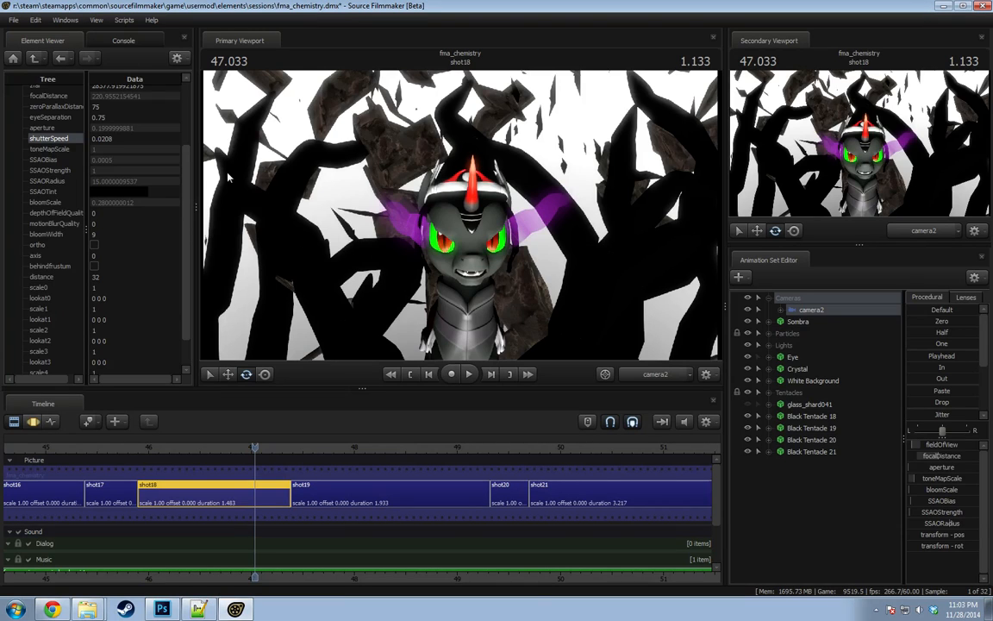
Turn off Override Shutter Speed in the movie export's layoff settings without exporting, and show the Work Camera in the secondary viewport.
left_click(13, 20)
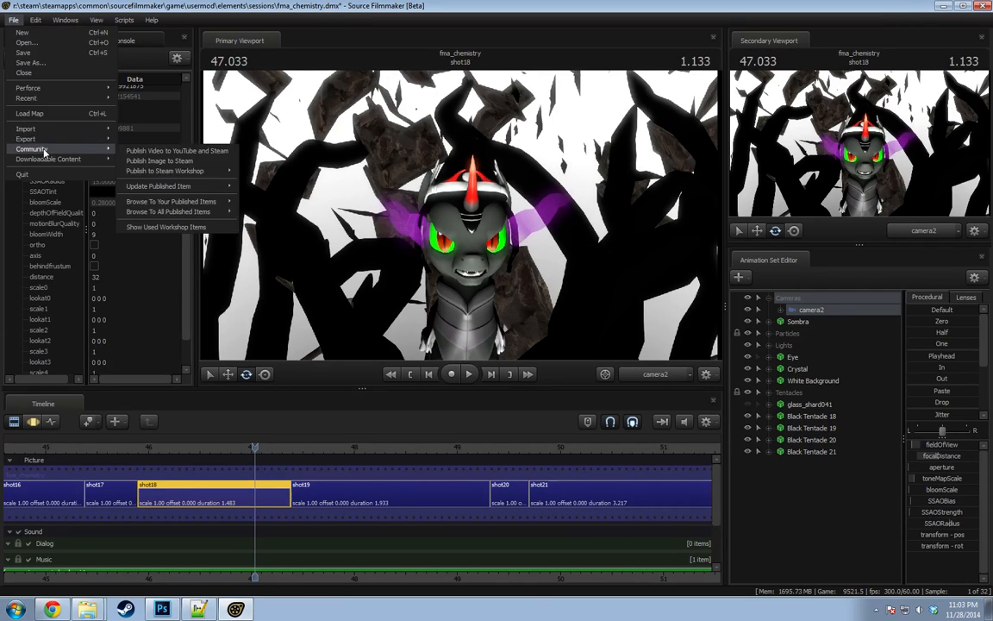
mouse_move(35, 139)
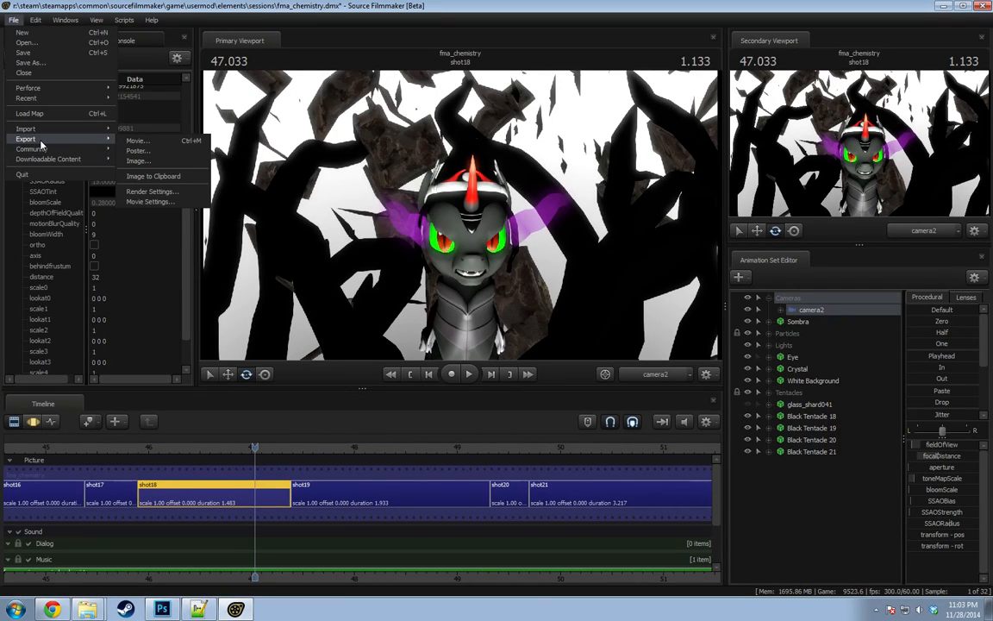
left_click(137, 141)
left_click(500, 314)
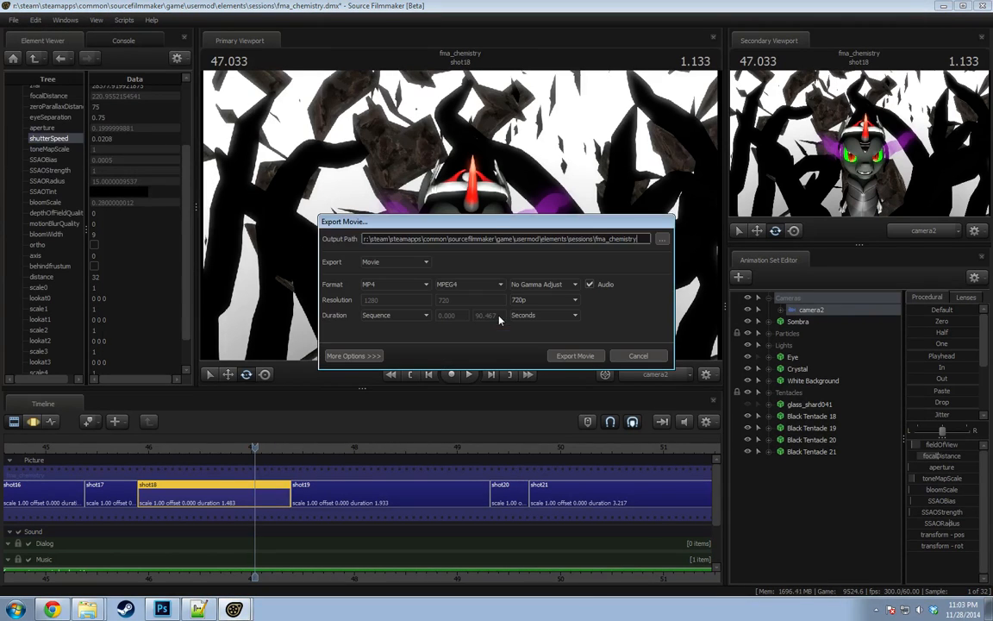
left_click(360, 355)
left_click(407, 358)
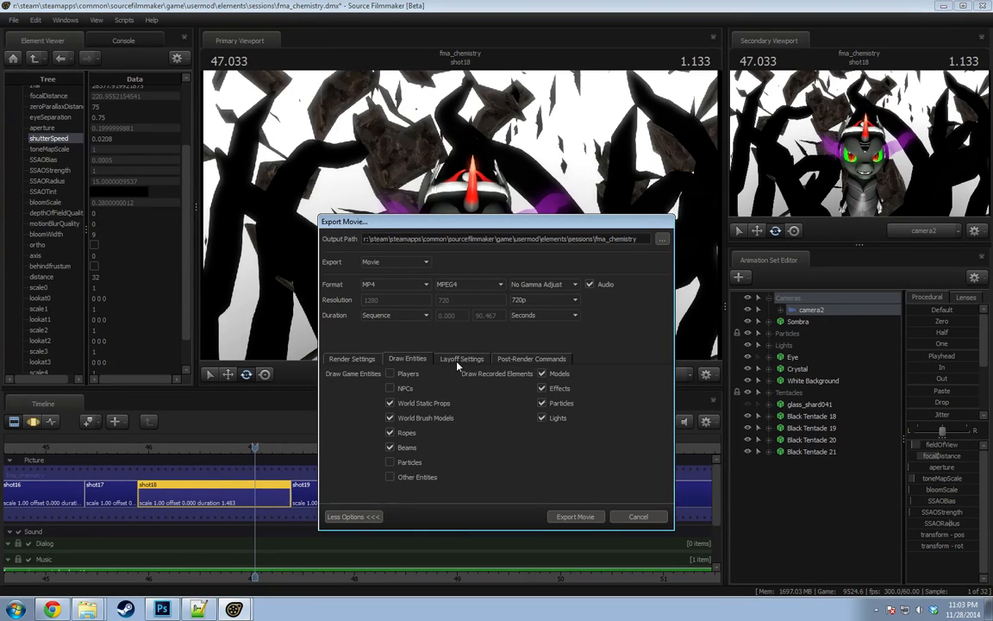
left_click(462, 359)
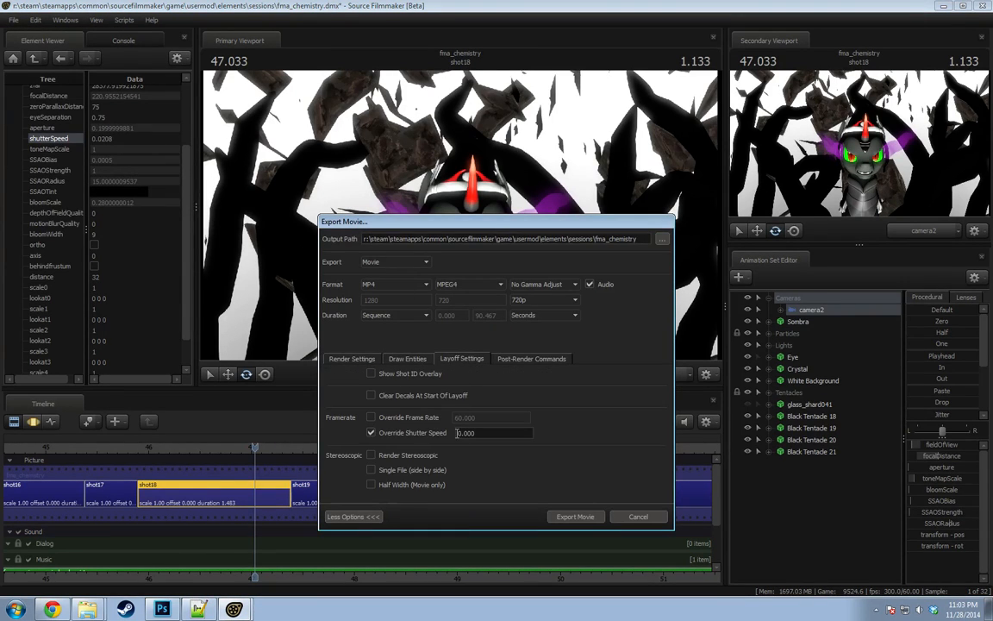
left_click(371, 433)
left_click(637, 516)
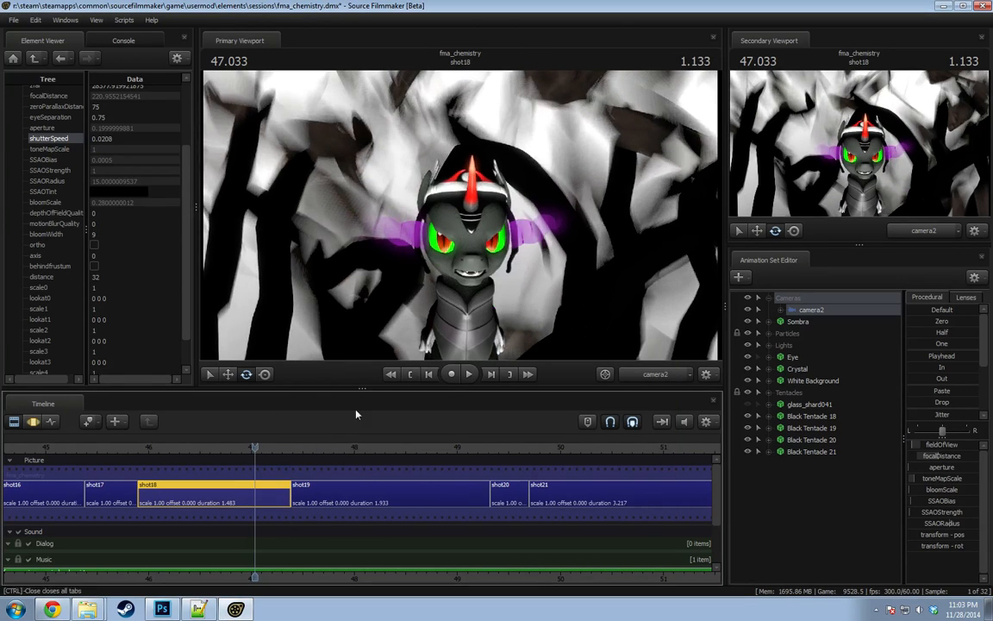
left_click(919, 232)
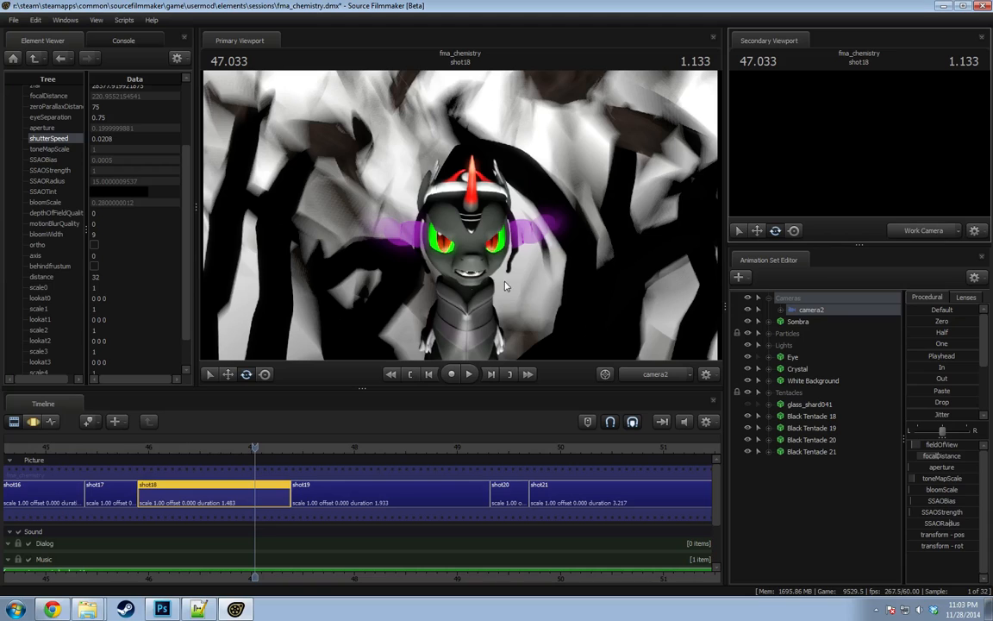
Try camera2's shutterSpeed at 0.01 and 0.008, and check the motion blur at 46.883 s in shot18.
double_click(108, 138)
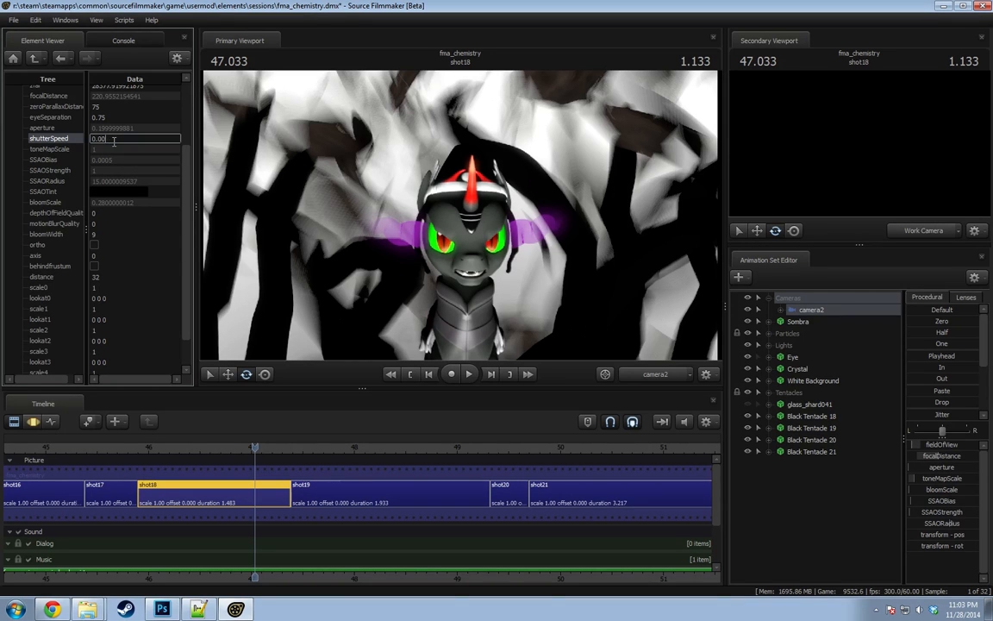
type("0.01")
key("Return")
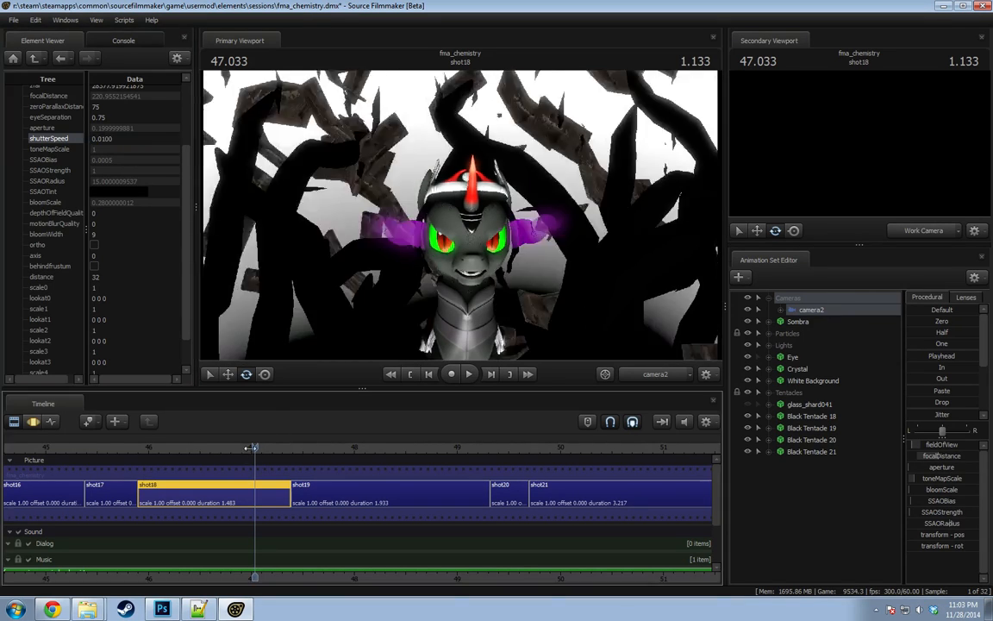
double_click(104, 138)
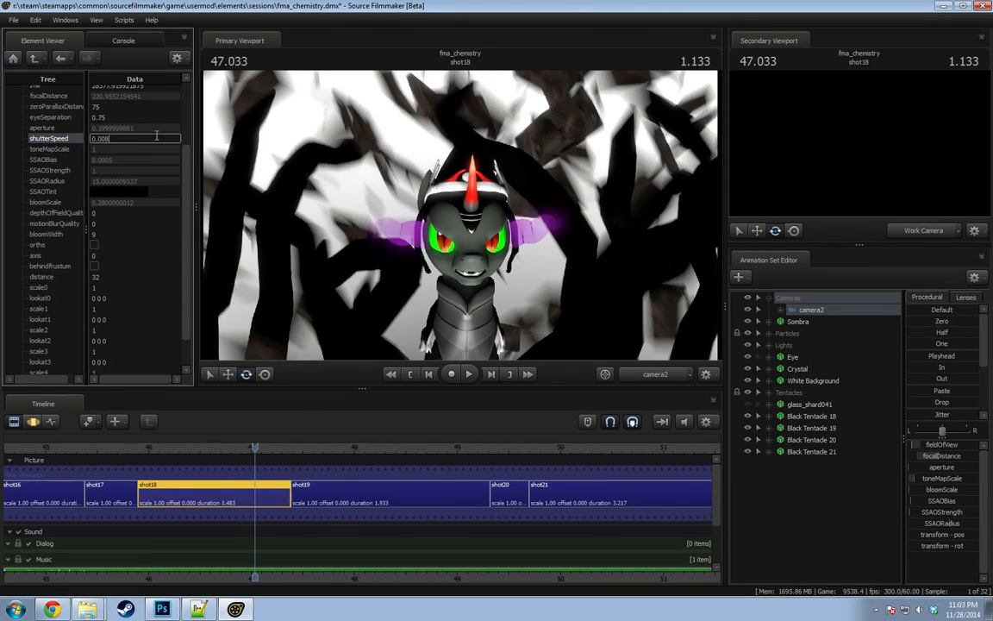
left_click(239, 447)
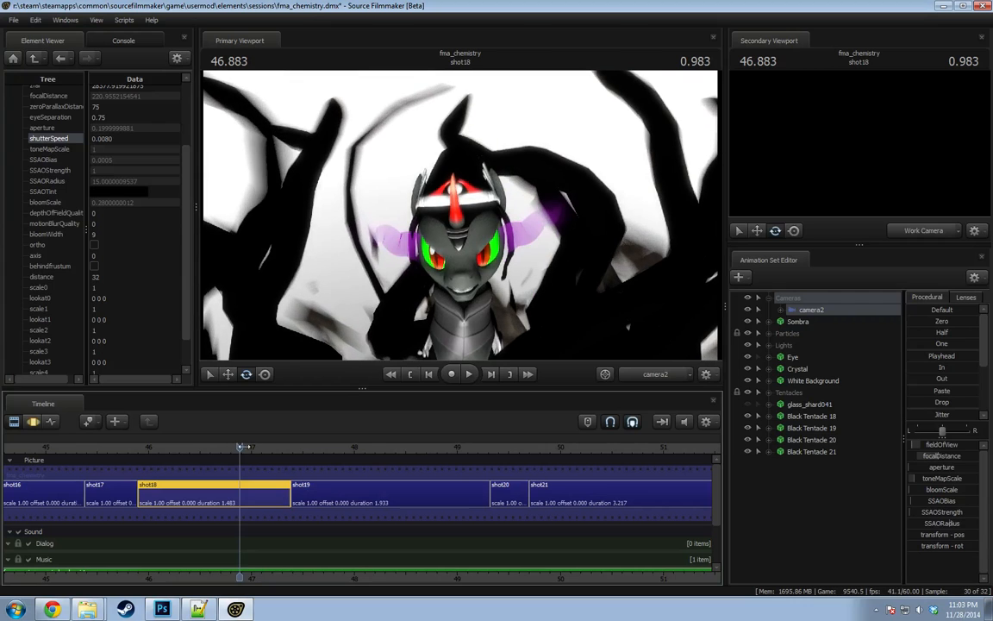
Try a shutterSpeed of 0.007 on camera2 and scrub shot18 from 46.766 to 46.966 s to judge the blur.
double_click(122, 139)
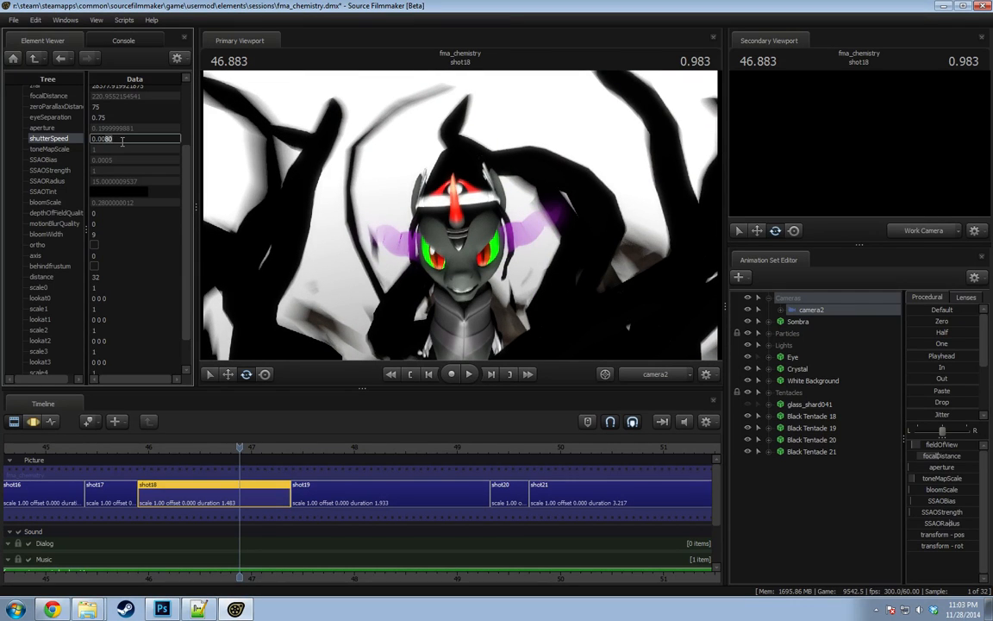
type("0.007")
left_click(228, 447)
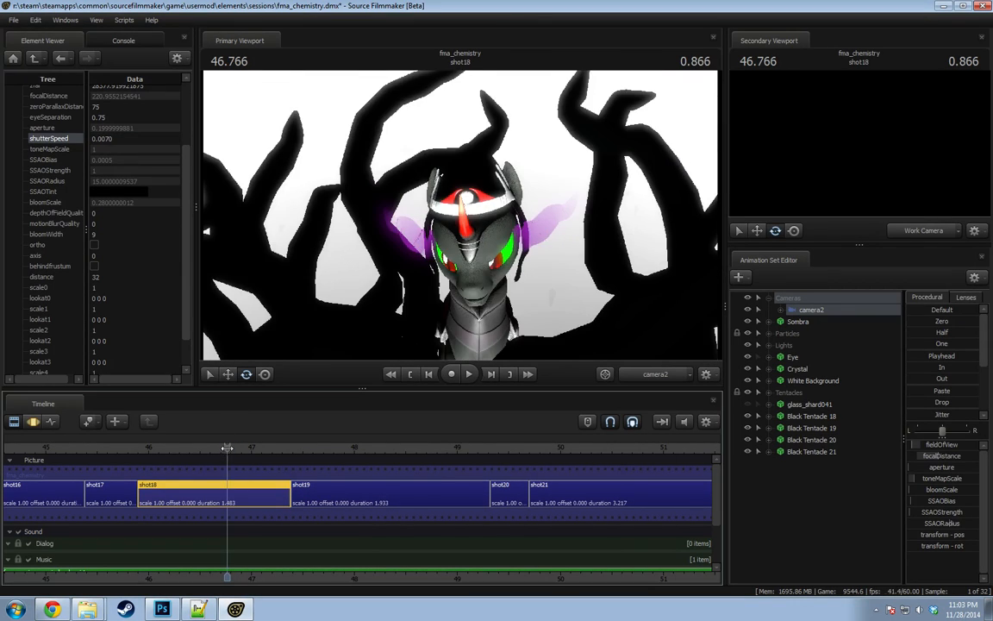
left_click_drag(227, 447, 248, 447)
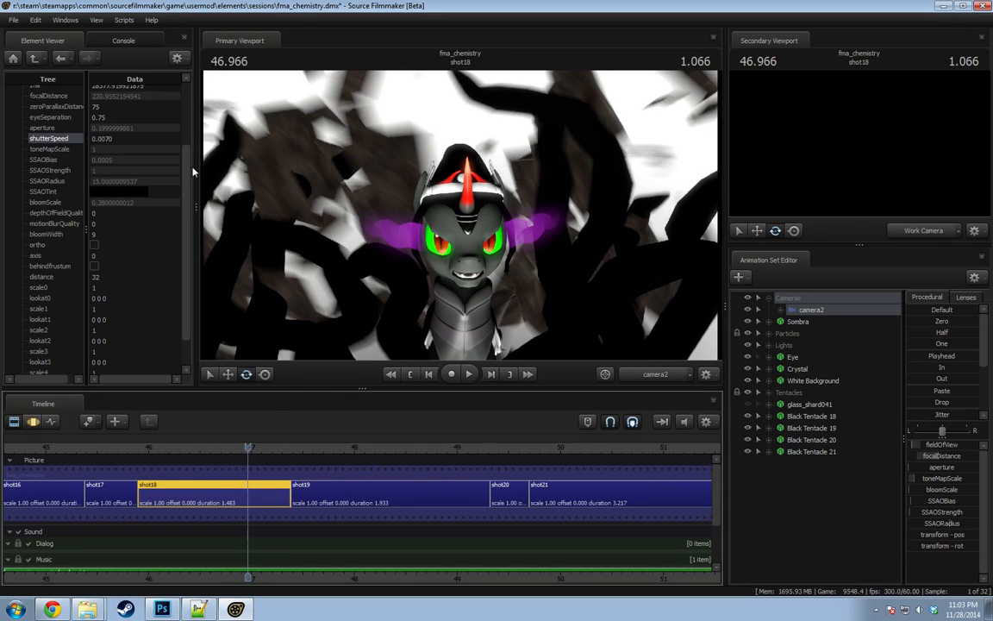
Try camera2's shutterSpeed at 0.006 and 0.001, checking the blur on shot18 frames around 46.9 and 46.95 s.
double_click(109, 139)
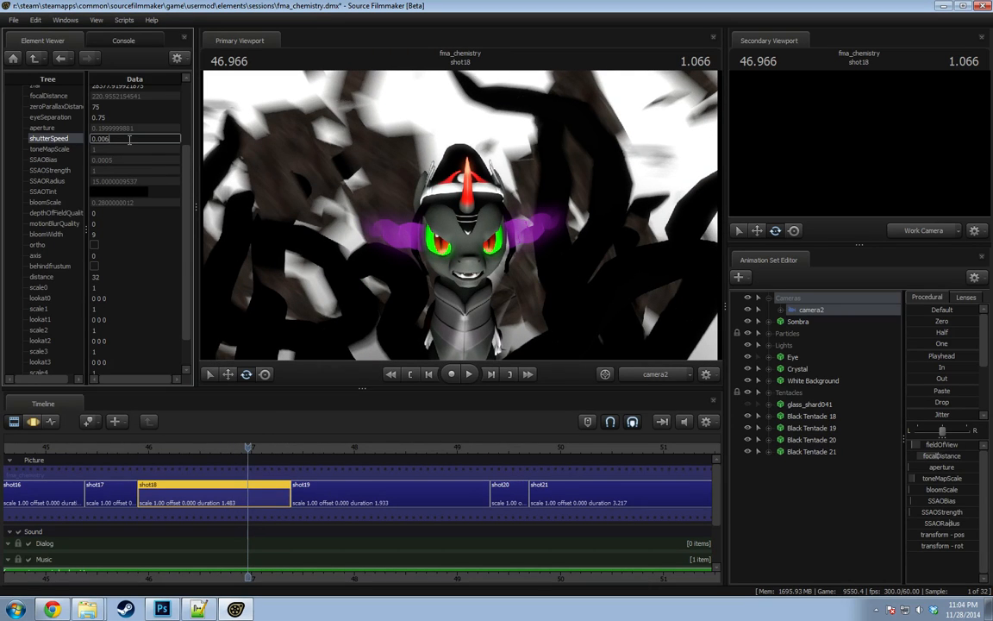
left_click(241, 449)
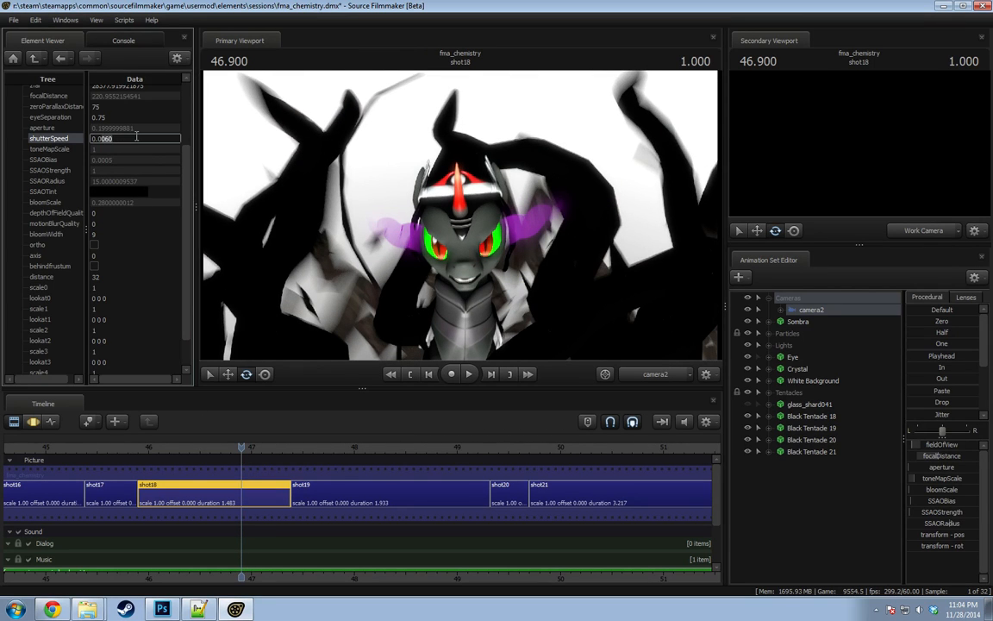
left_click(257, 449)
left_click(248, 449)
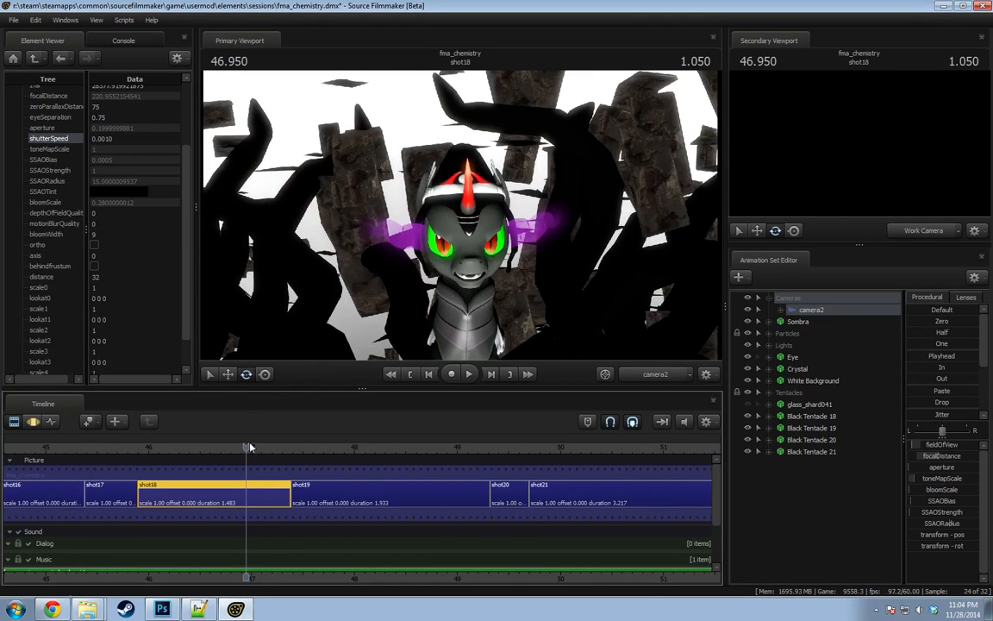
Compare camera2's blur at shutterSpeed 0.002 and 0.0208 while scrubbing shot18 between 46.783 and 47.033 s.
double_click(105, 138)
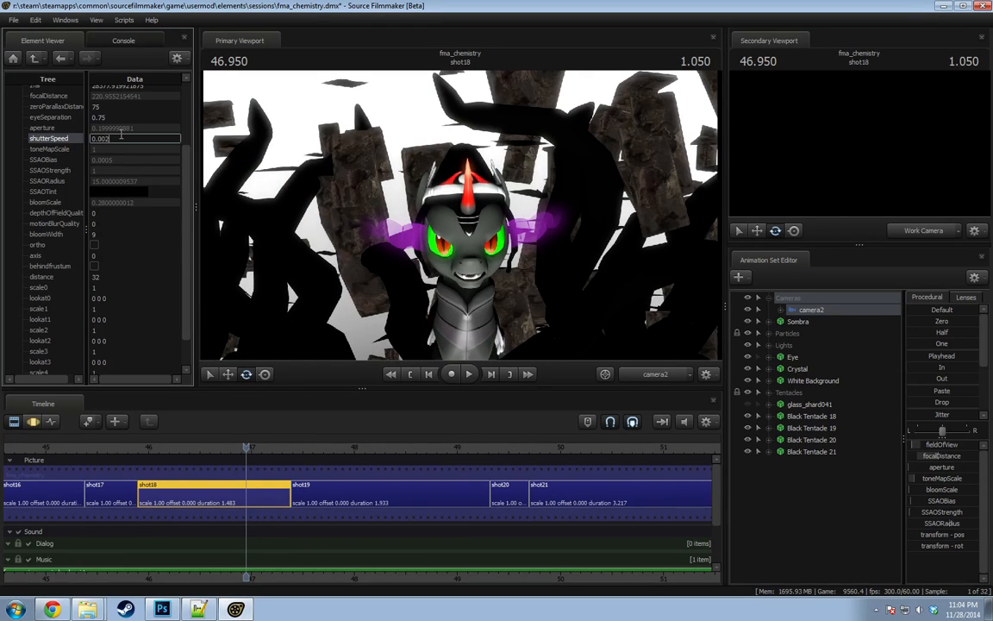
type("0.002")
left_click(229, 448)
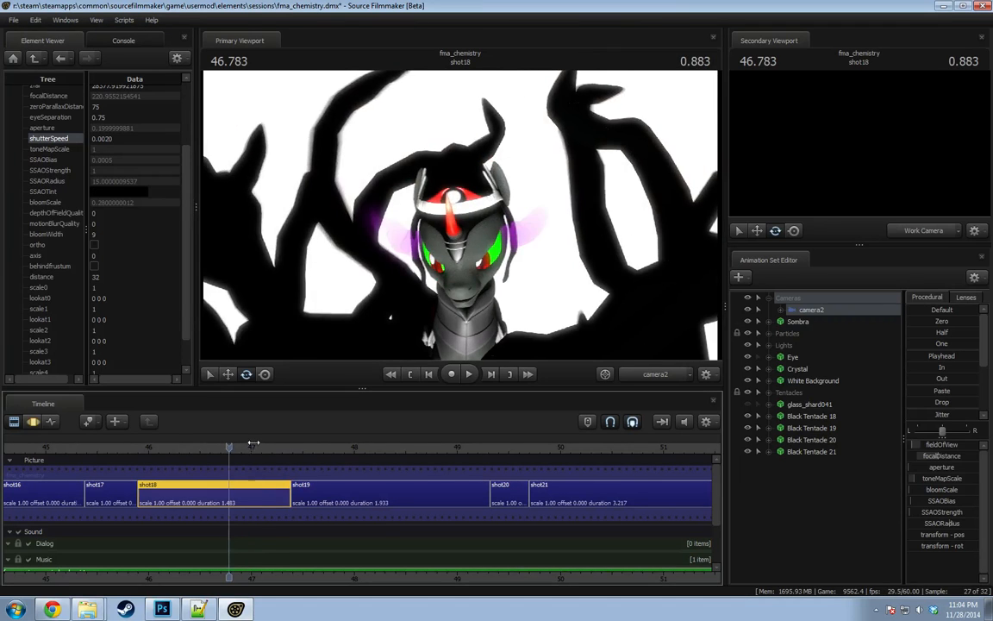
left_click(254, 447)
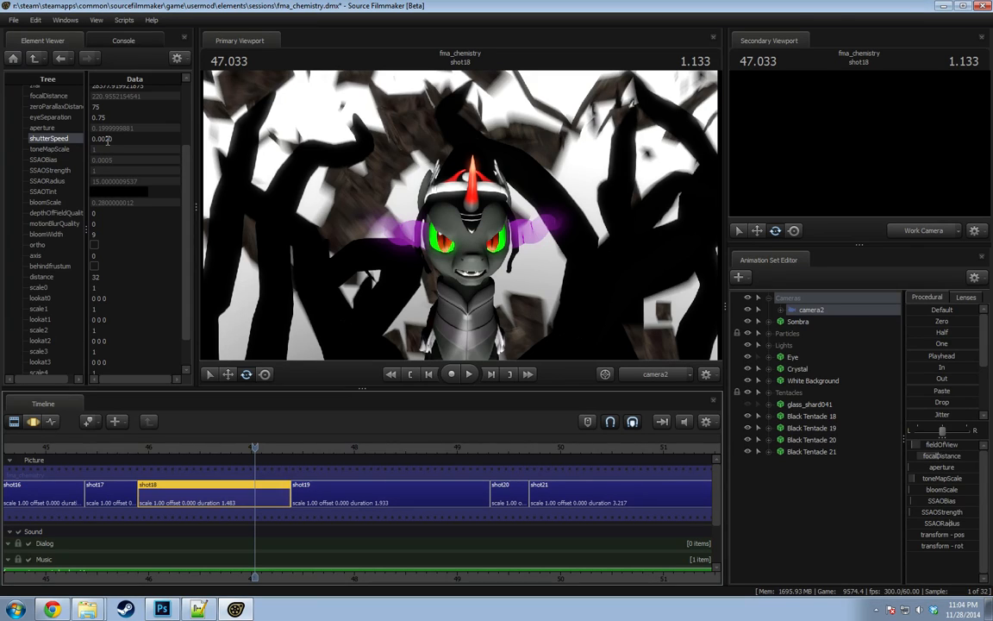
double_click(107, 139)
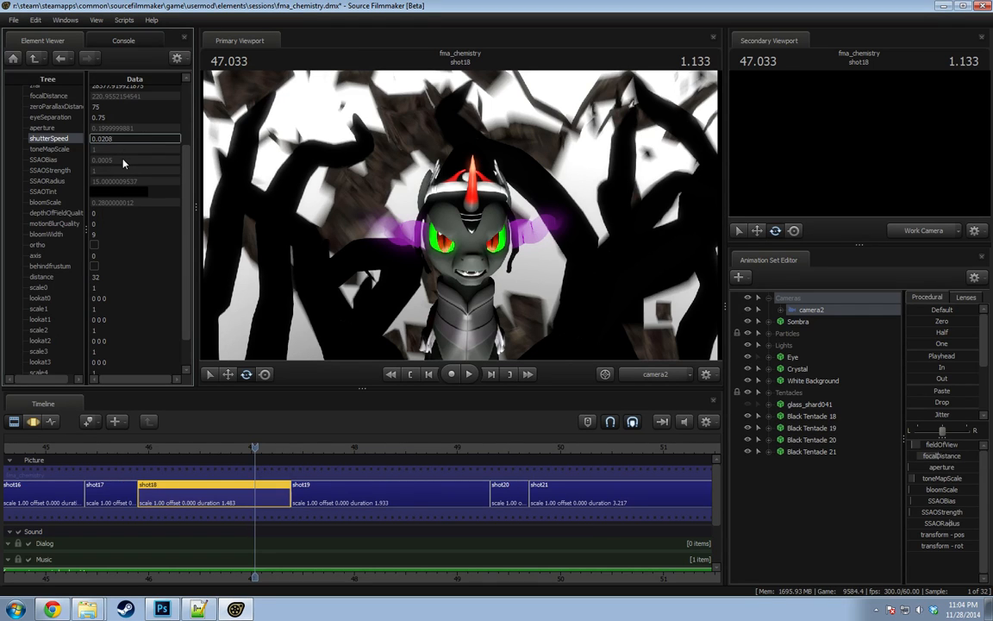
left_click(250, 446)
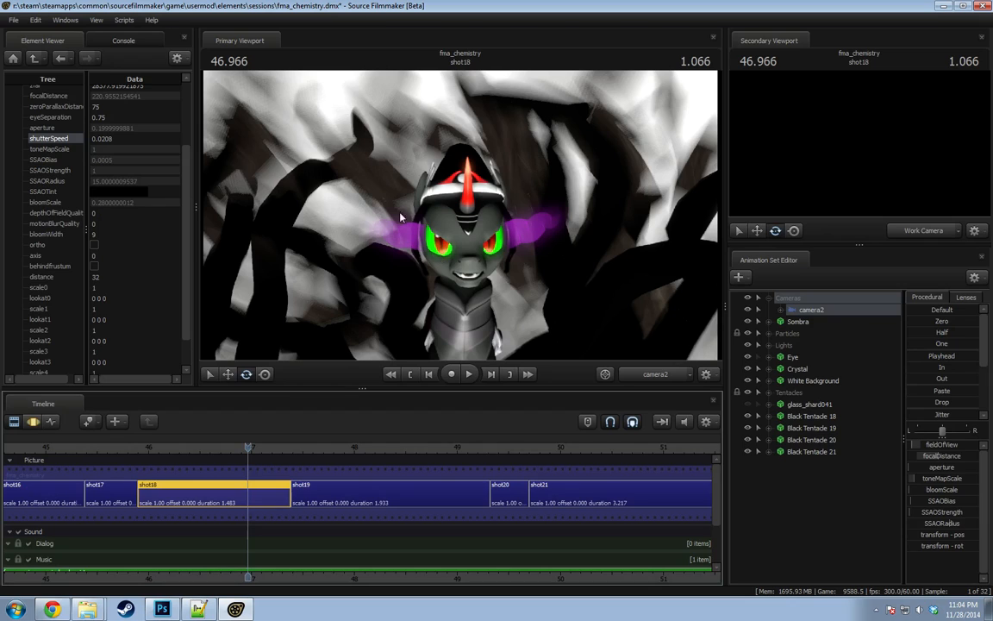
Set camera2's shutterSpeed to 0.004 and check the blur in shot18 from 46.883 to 47.05 s.
left_click(137, 139)
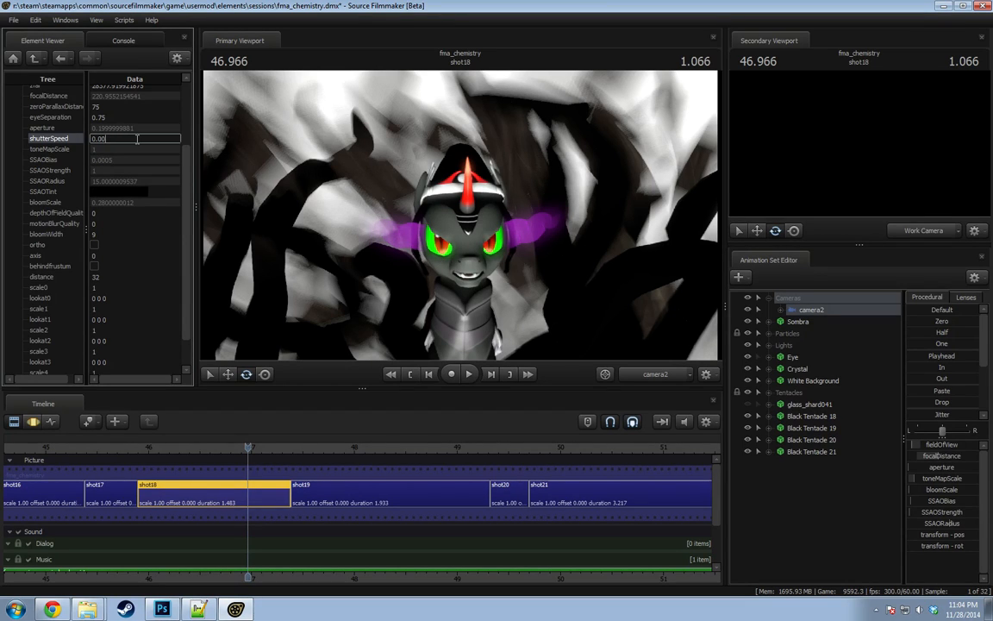
type("0.0040")
left_click(242, 449)
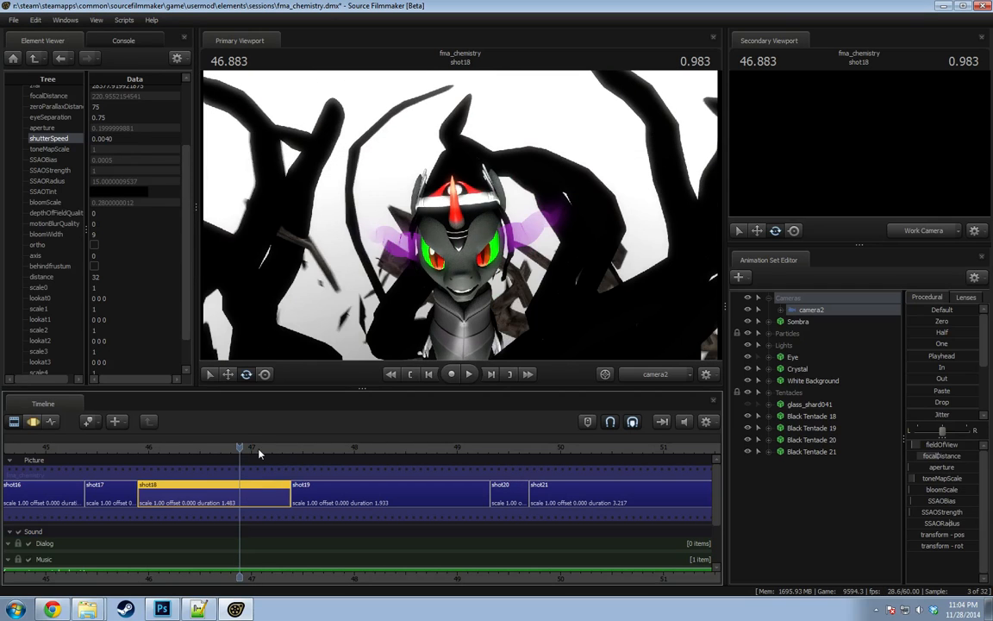
left_click_drag(240, 449, 257, 449)
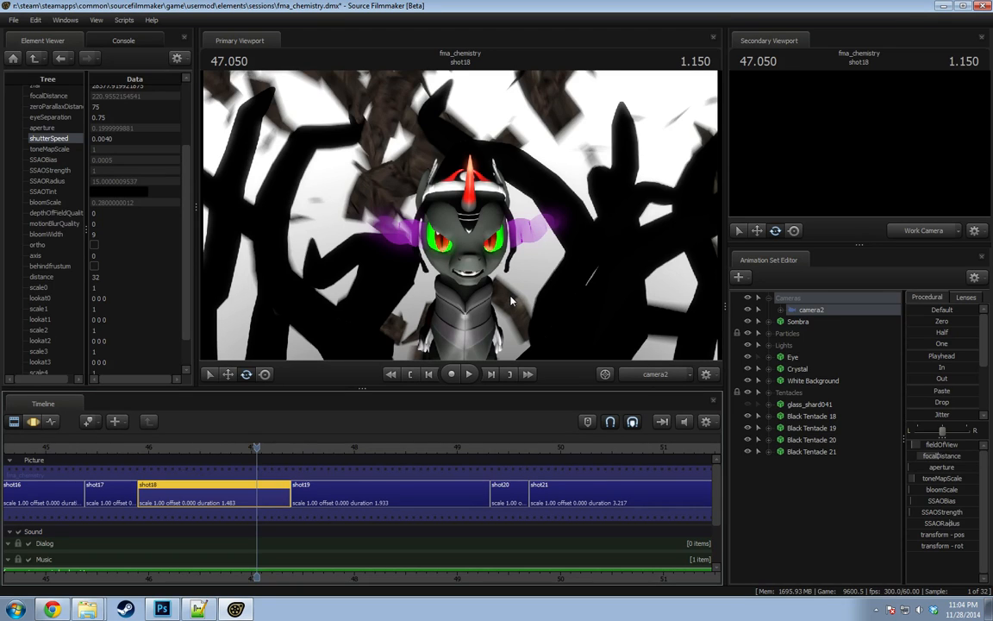
Play shot18 repeatedly from about 46.08 s into the start of shot19 to review the motion blur.
left_click(155, 449)
key("space")
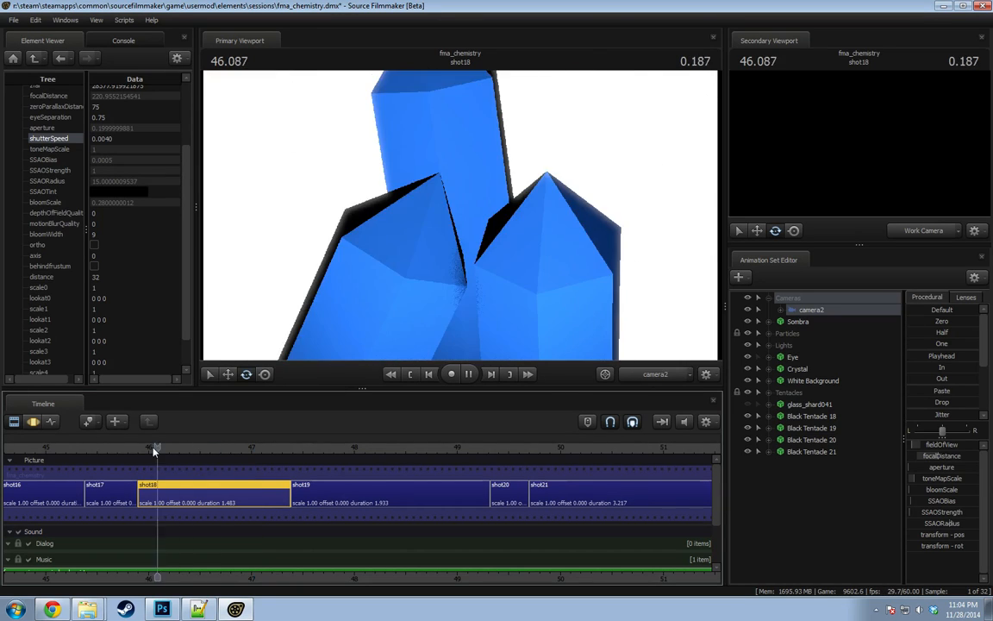
mouse_move(187, 449)
left_mouse_down()
mouse_move(247, 449)
mouse_move(195, 449)
left_mouse_up()
key("space")
key("space")
left_click(156, 450)
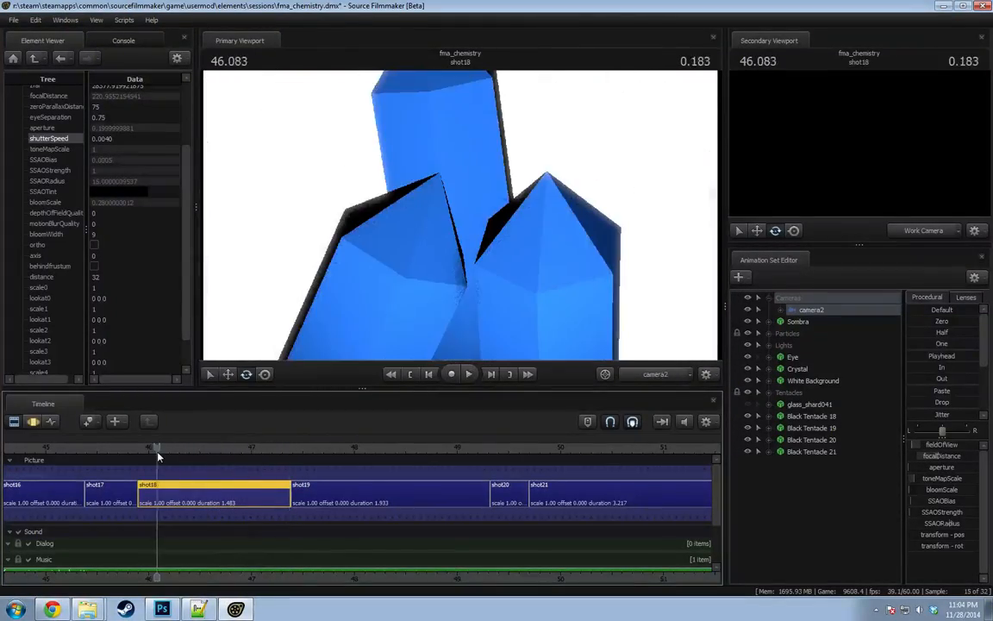
key("space")
key("space")
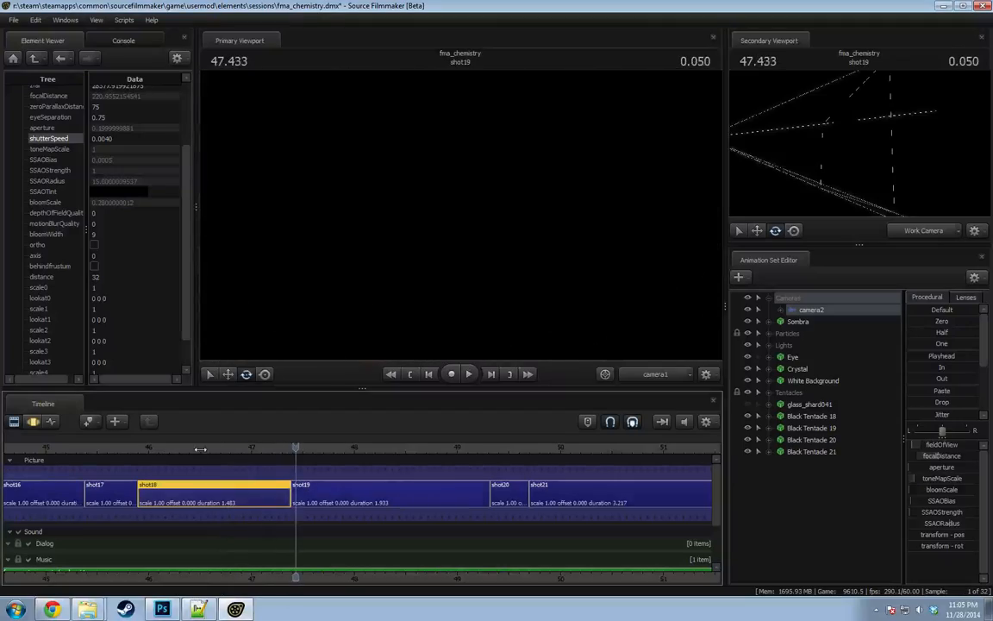
Replay the crystal-shattering part of shot18 from about 46.5 s and from 46.366 s into shot19.
left_click(200, 448)
key("space")
key("space")
left_click(185, 448)
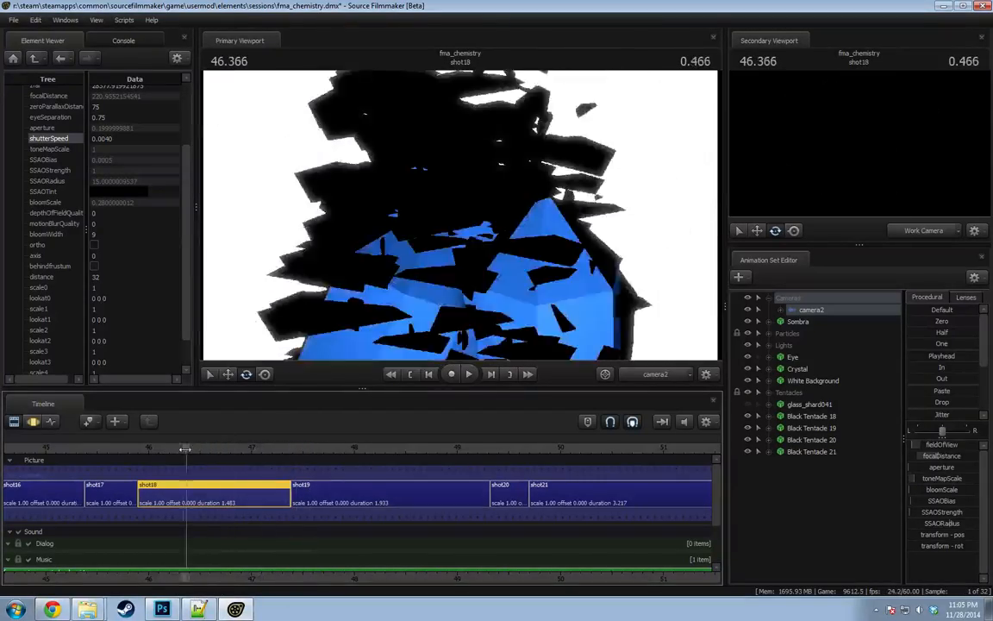
key("space")
key("space")
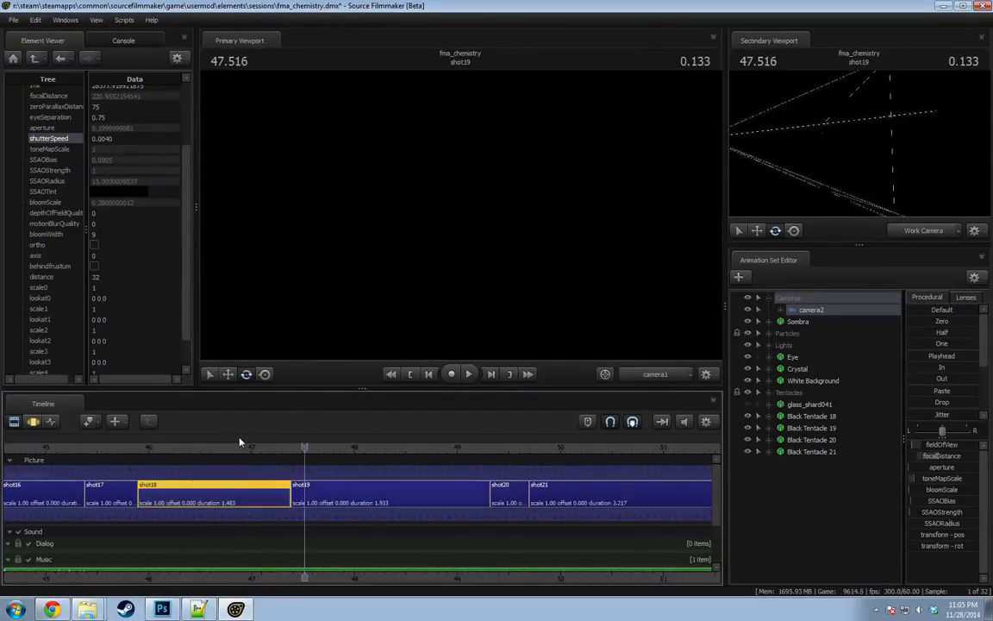
Replay shot18 from about 45.9 s and from 45.766 s in shot17 to review the full crystal-shattering shot.
scroll(332, 441, "down", 5)
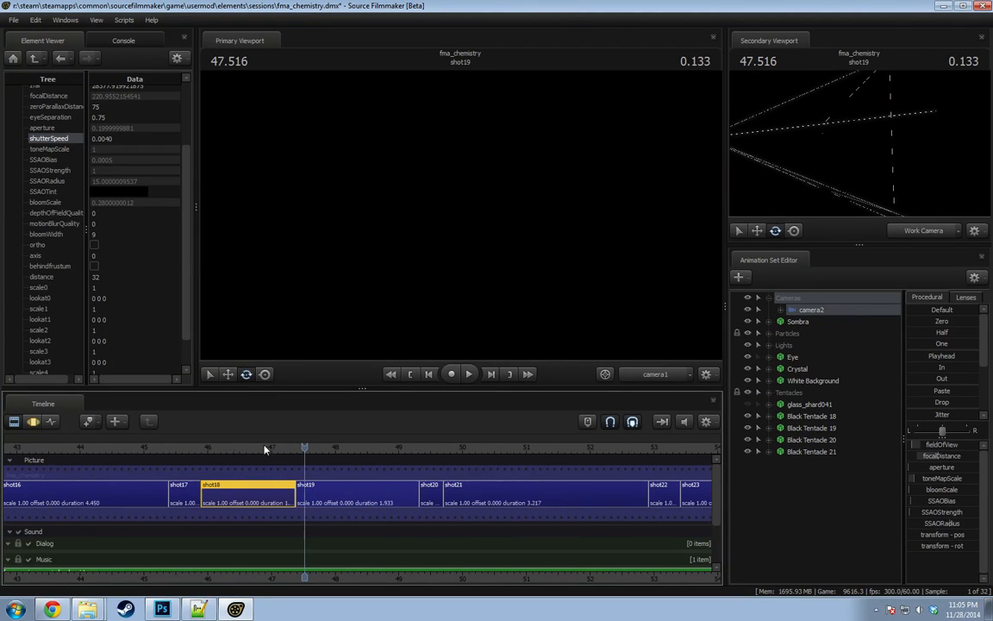
left_click_drag(217, 449, 175, 449)
key("space")
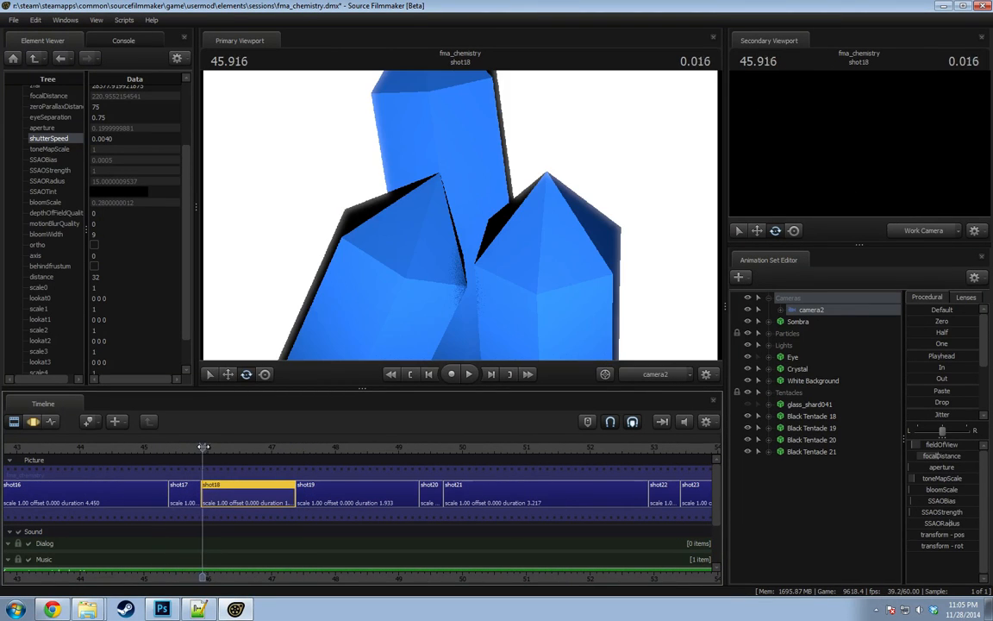
key("space")
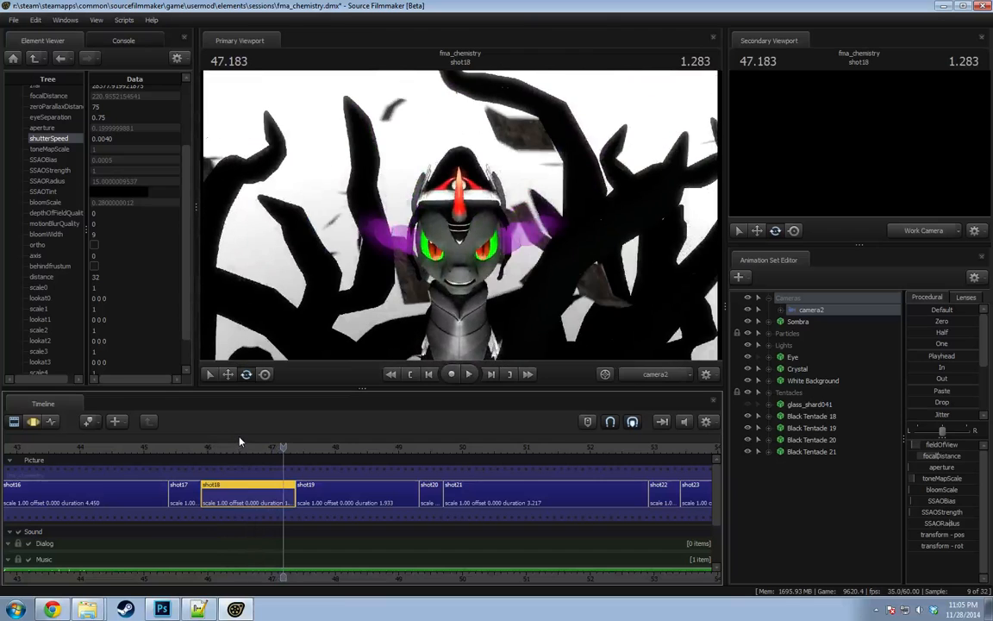
left_click_drag(221, 449, 193, 448)
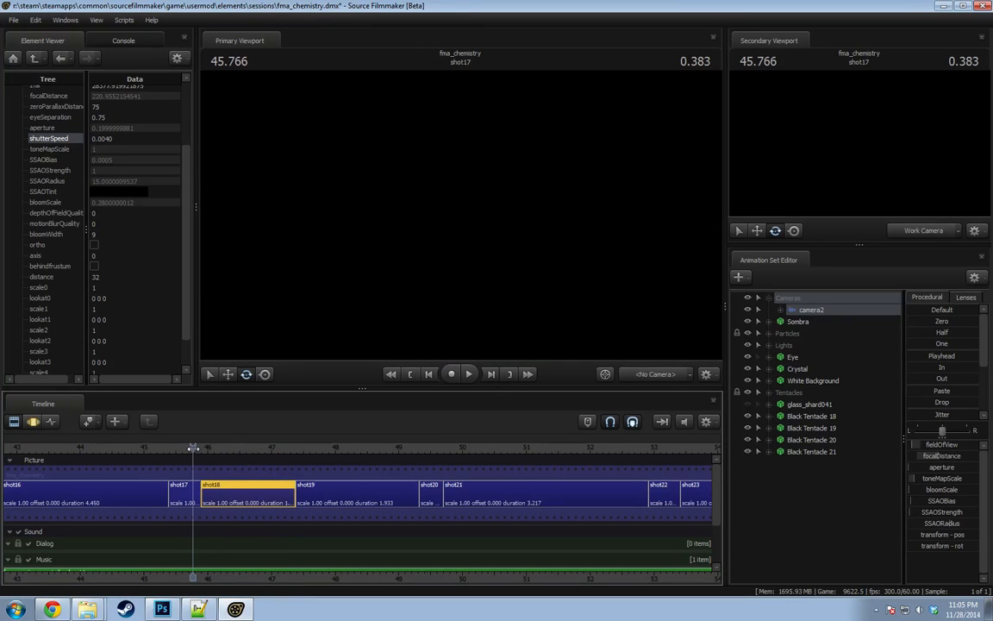
key("space")
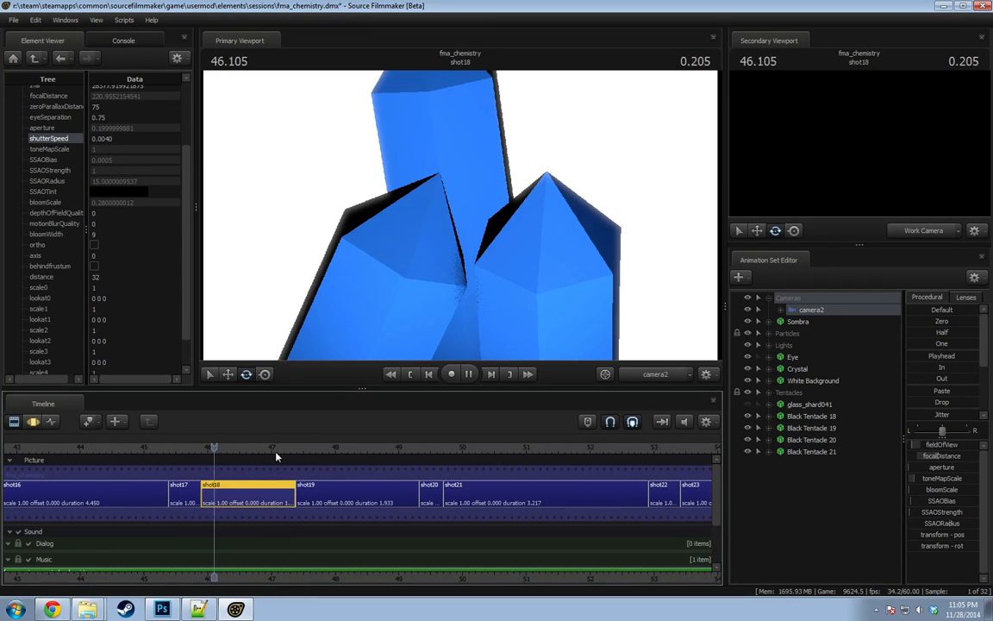
left_click(175, 449)
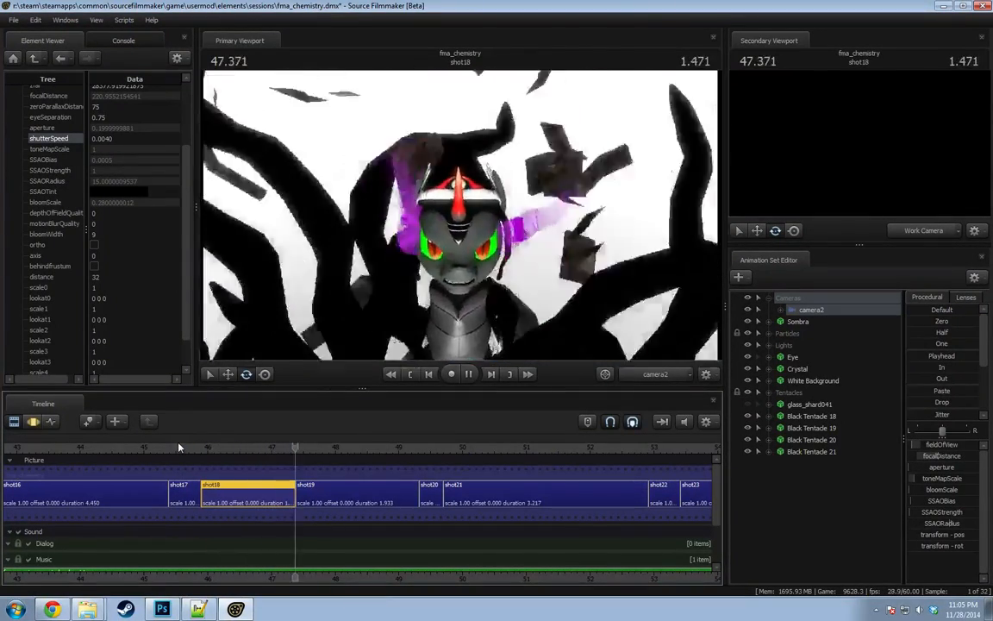
Move the playhead to 47.216 s, select shot19 and turn off lighting in the viewport.
left_click_drag(293, 448, 285, 450)
left_click(318, 499)
right_click(358, 310)
left_click(371, 345)
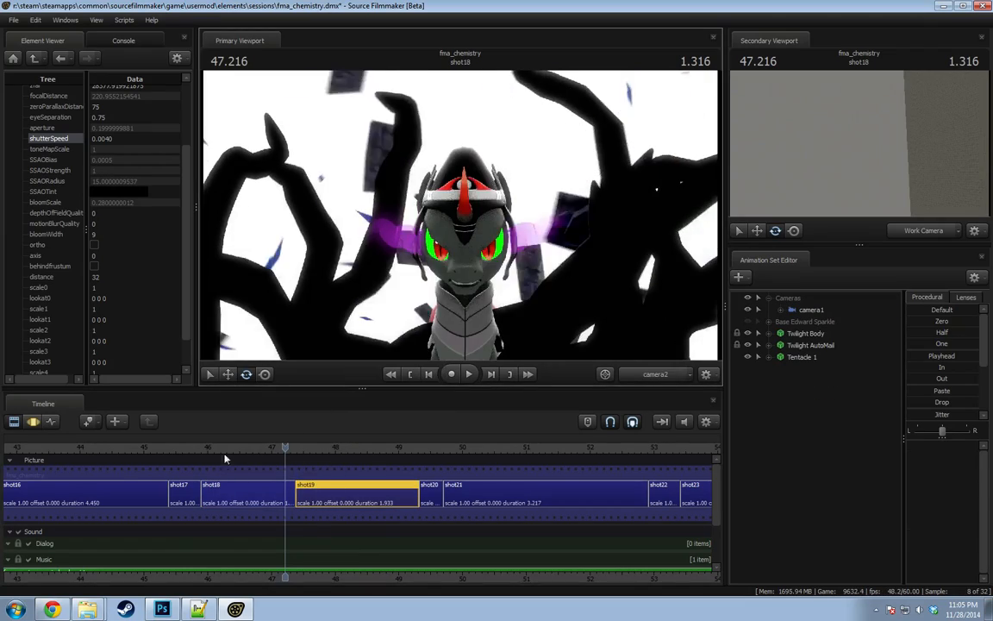
Play from the start of shot18 through shot19 into shot20, and return the playhead to 48.166 s.
left_click(204, 447)
key("space")
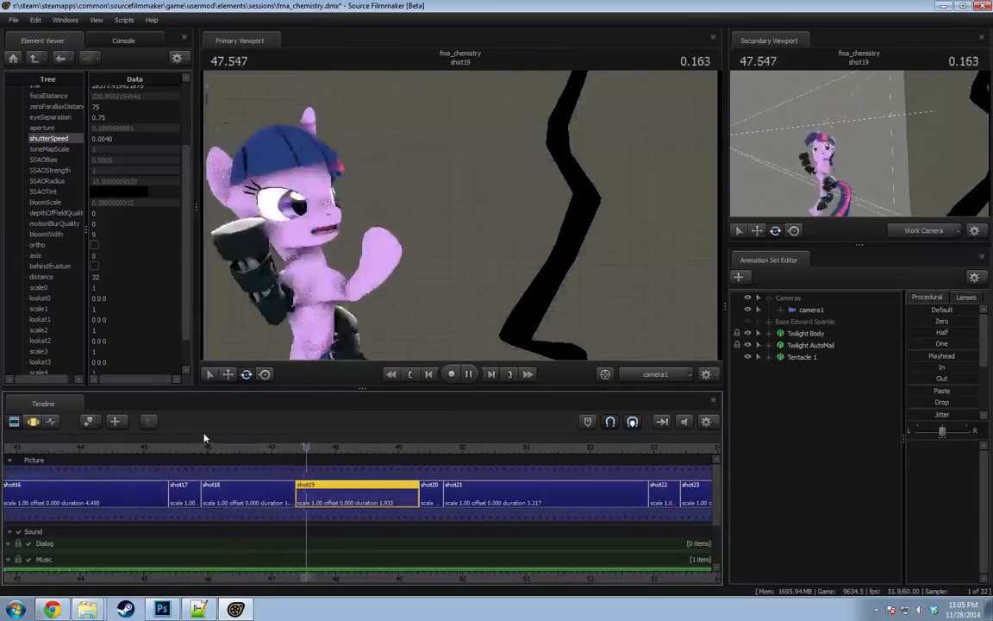
key("space")
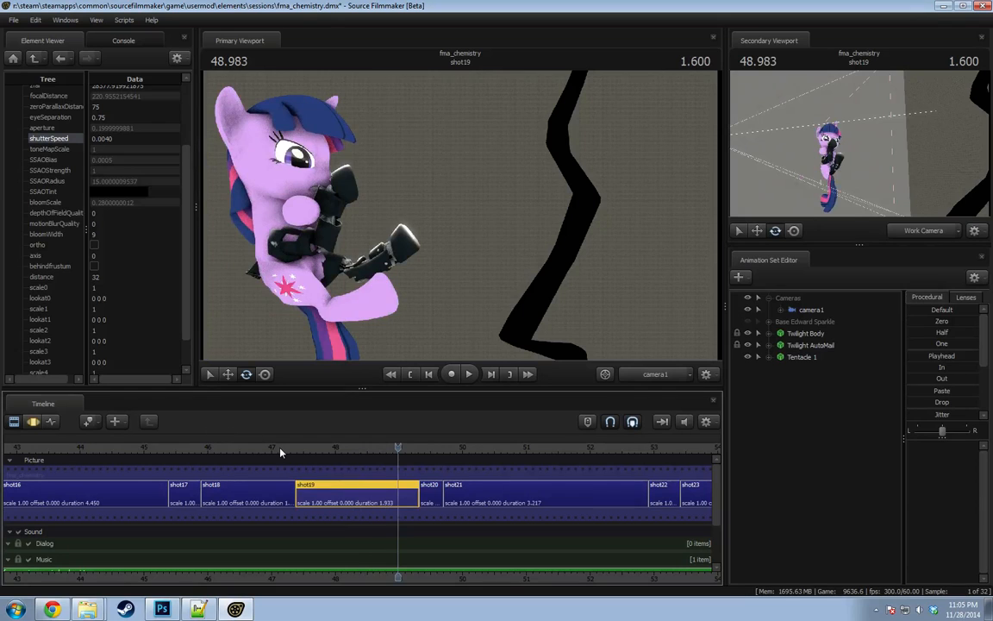
key("space")
key("space")
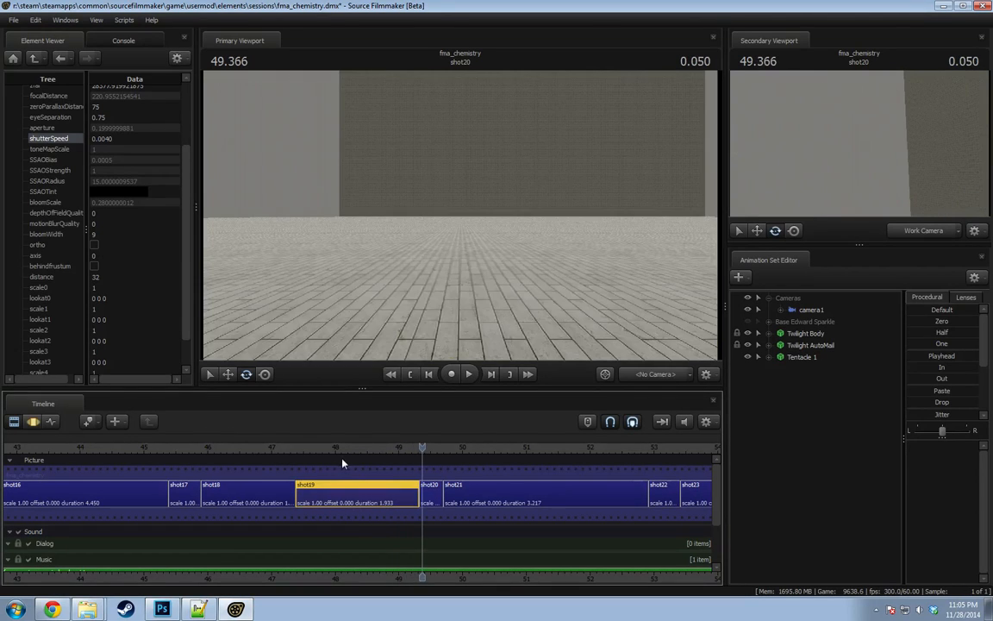
left_click_drag(371, 449, 345, 448)
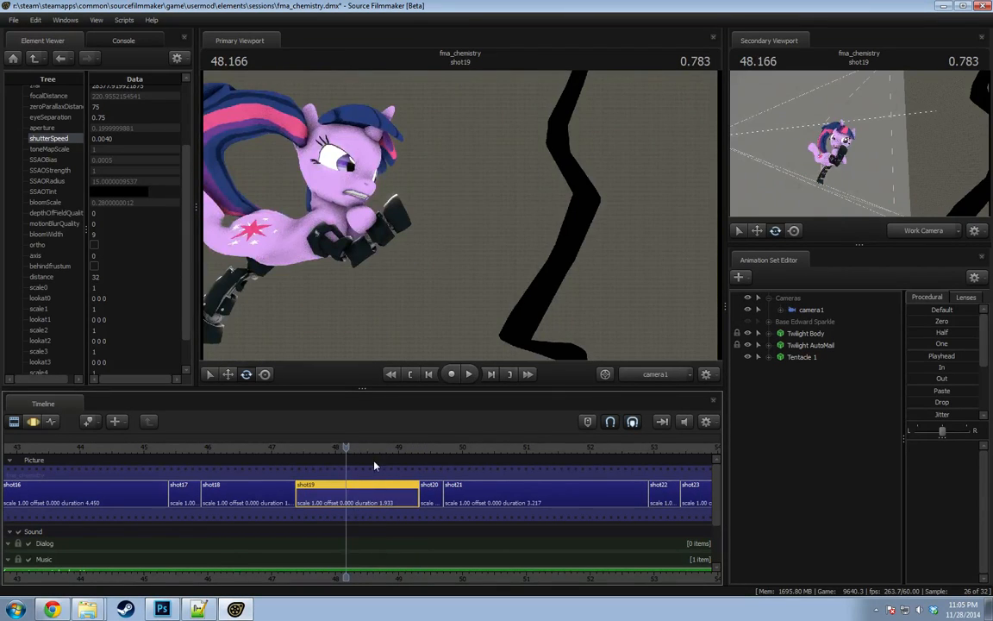
View shot19 through the Work Camera and select Twilight Body and Twilight AutoMail for motion editing.
left_click(660, 376)
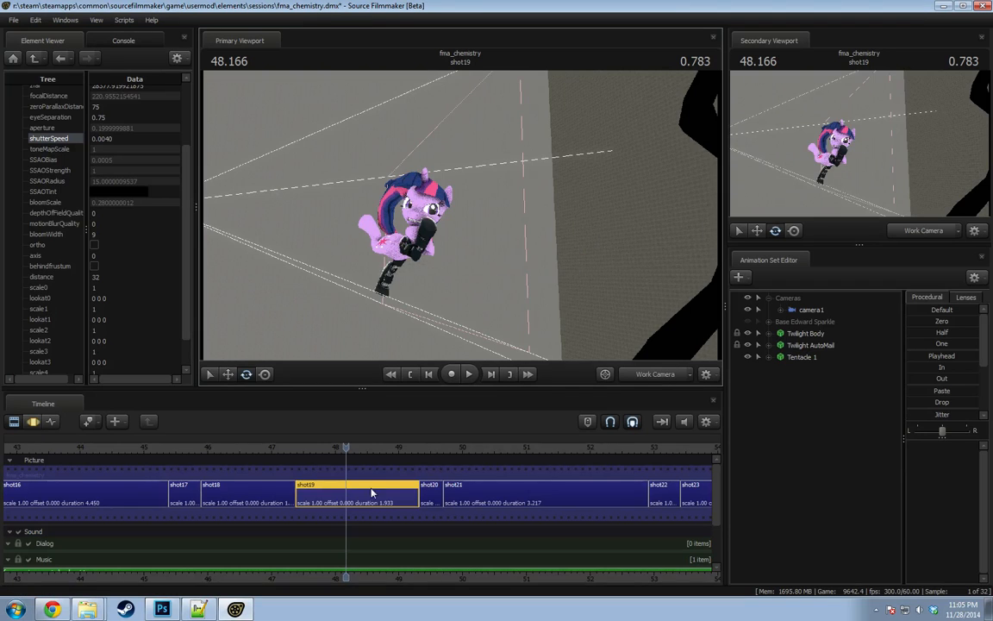
key("F3")
scroll(356, 491, "up", 4)
scroll(356, 491, "up", 3)
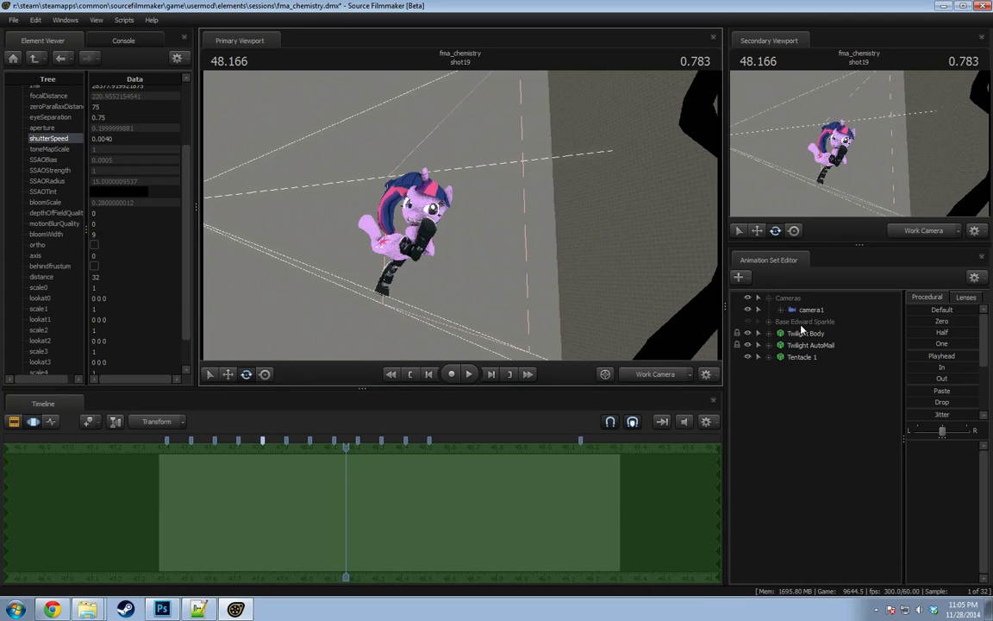
left_click(802, 335)
left_click(805, 345, "ctrl")
scroll(483, 510, "up", 4)
key("shift")
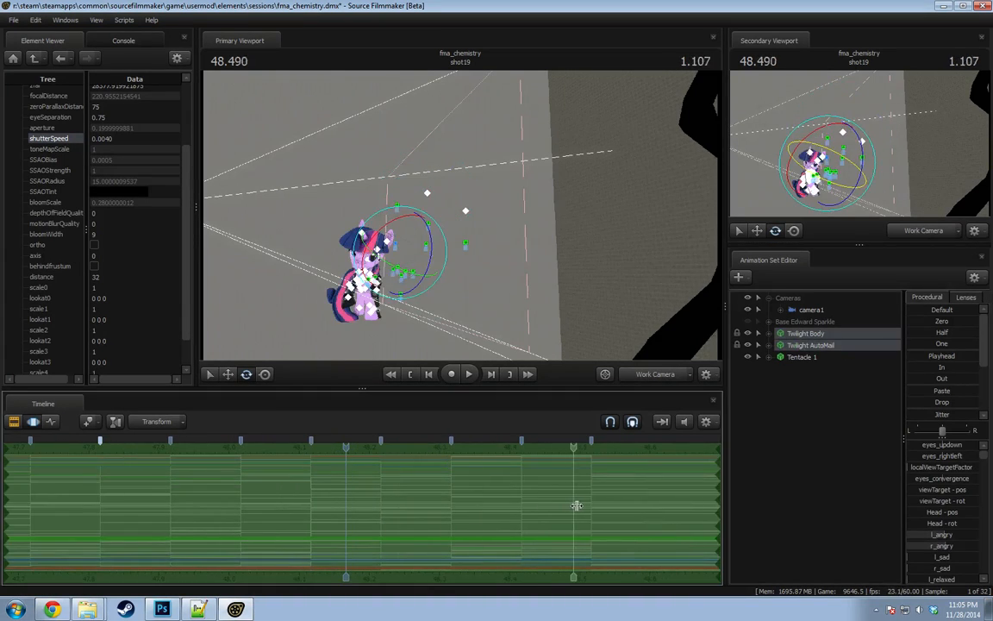
Select the time range from 48.516 s to about 49.15 s and apply the In preset to both Twilight models.
left_click(593, 504, "shift")
middle_click_drag(563, 572, 157, 564)
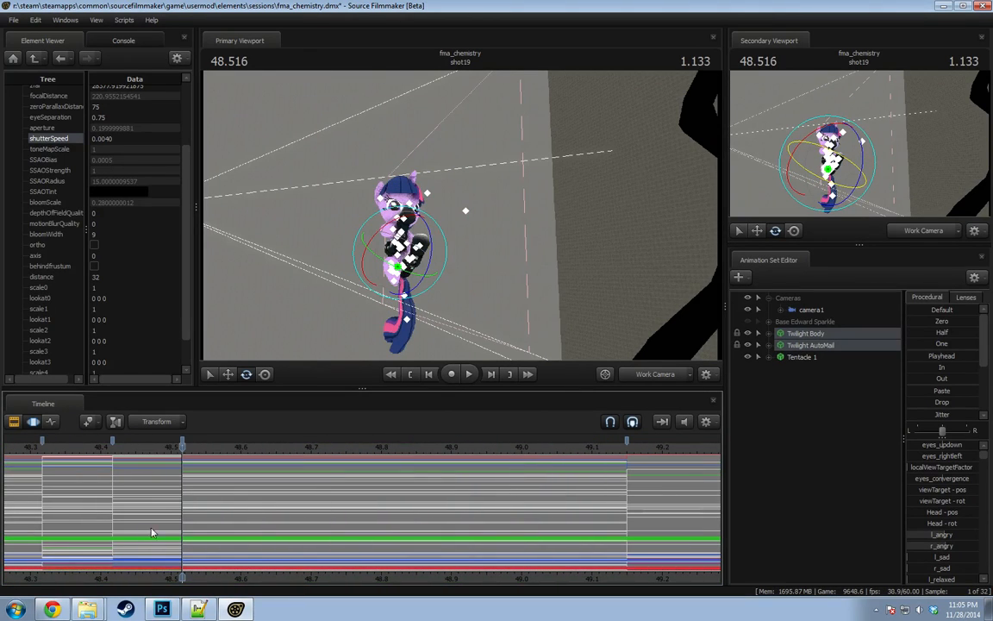
left_click_drag(181, 509, 627, 507, "shift")
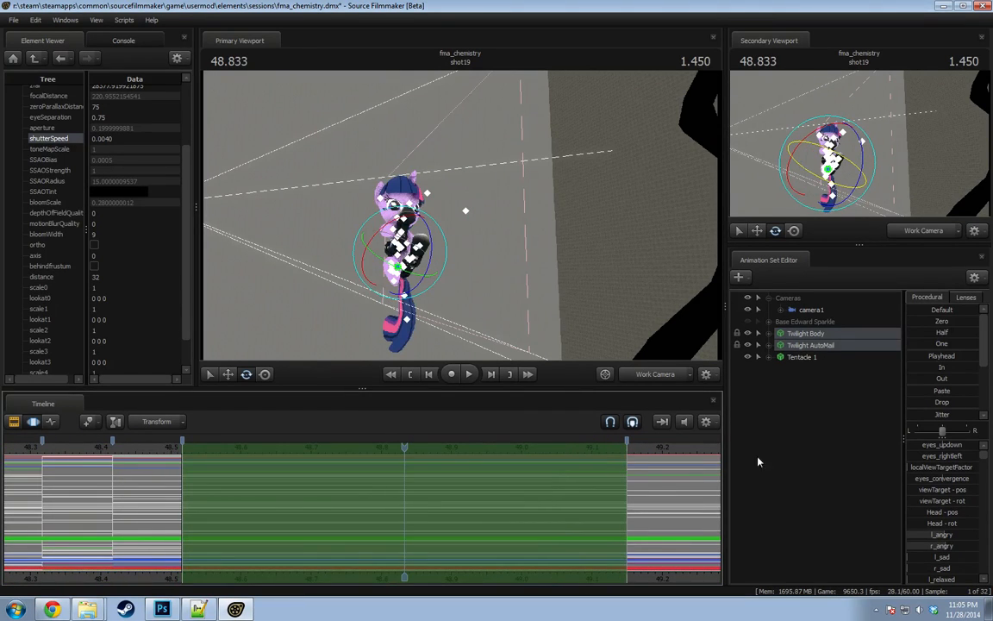
left_click(940, 370)
Play shot19 from about 48.35 s and again from near its start to check the held pose.
left_click_drag(105, 453, 62, 449)
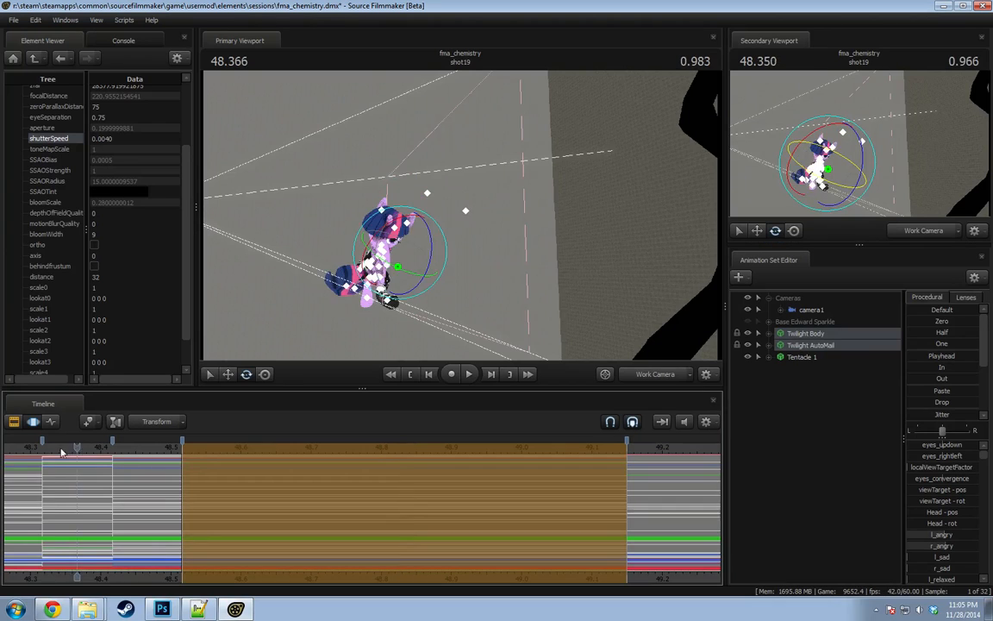
key("space")
key("space")
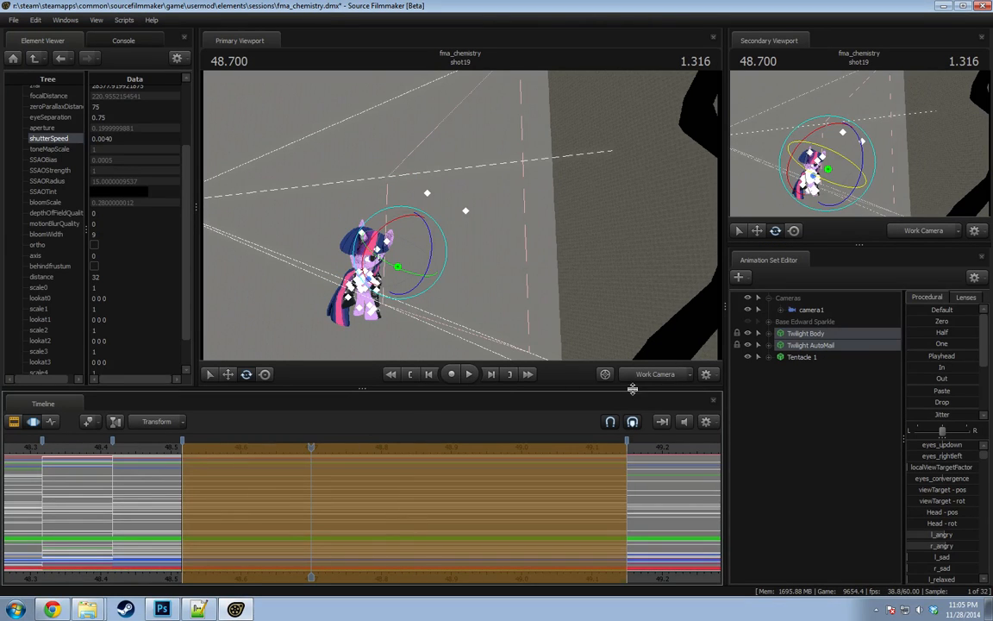
scroll(250, 492, "down", 5)
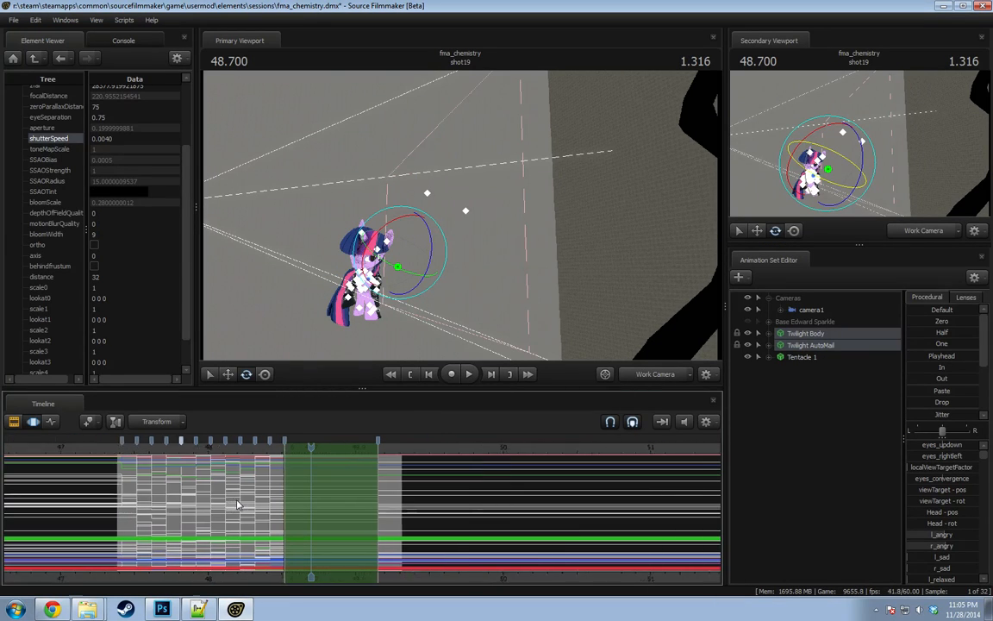
left_click(158, 461)
key("space")
key("space")
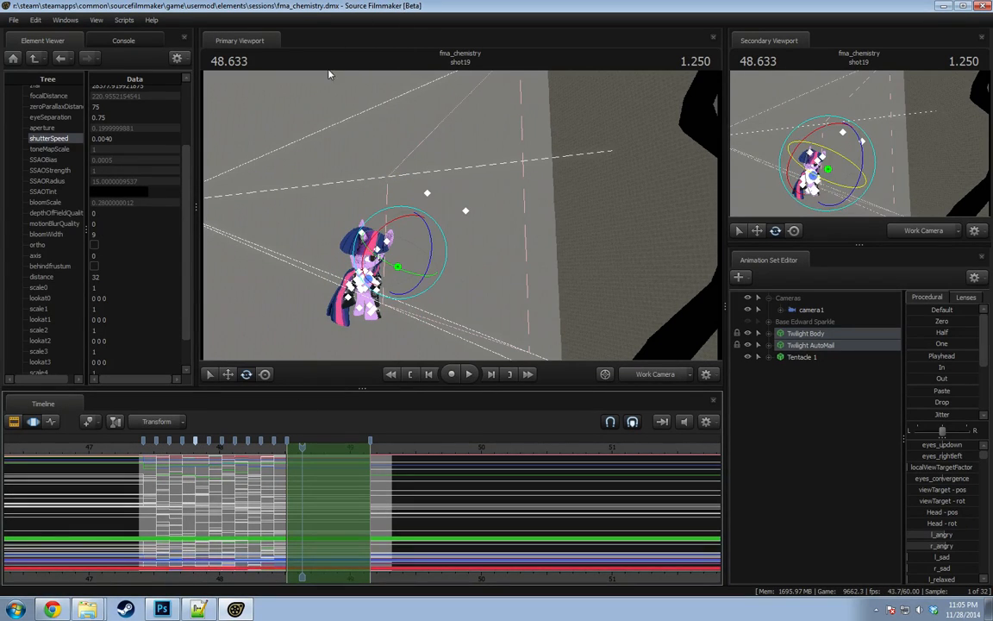
Save the fma_chemistry session and close Source Filmmaker.
left_click(983, 7)
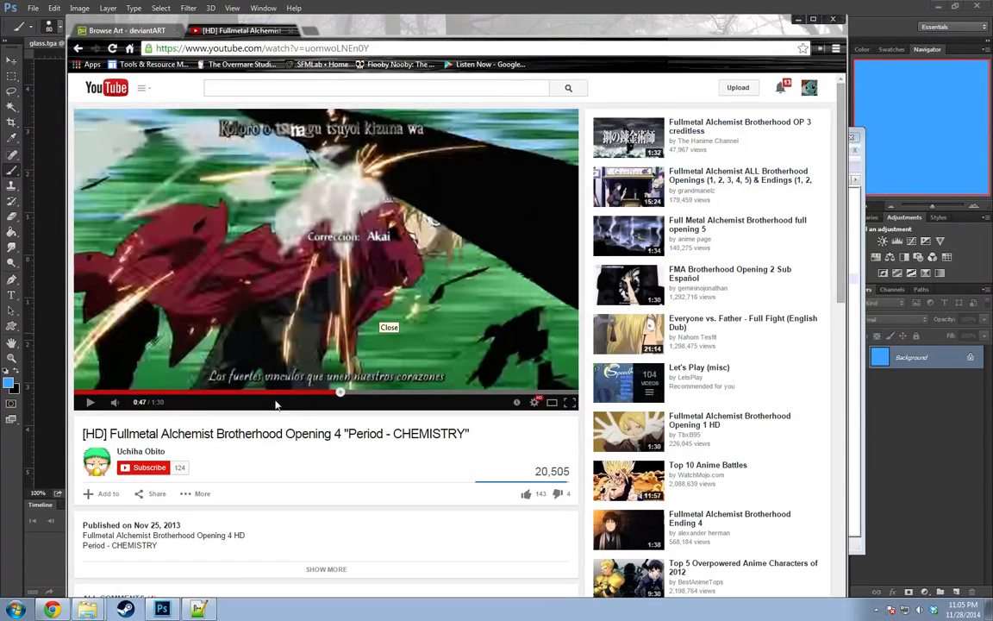
Watch the Fullmetal Alchemist opening reference on YouTube from 0:43 to 0:53, with the playback speed set to Normal.
left_click(318, 392)
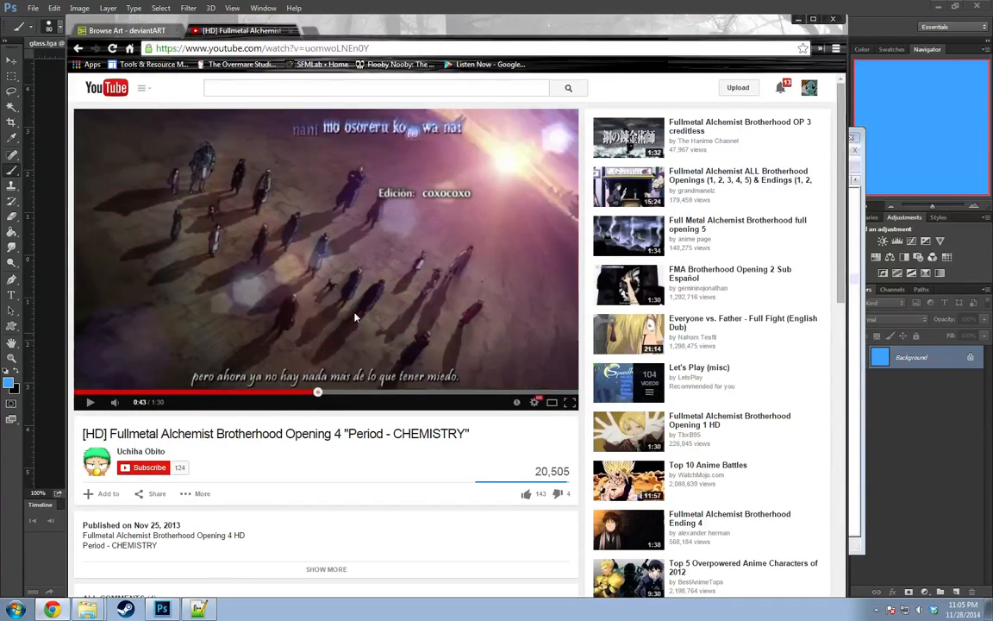
left_click(384, 304)
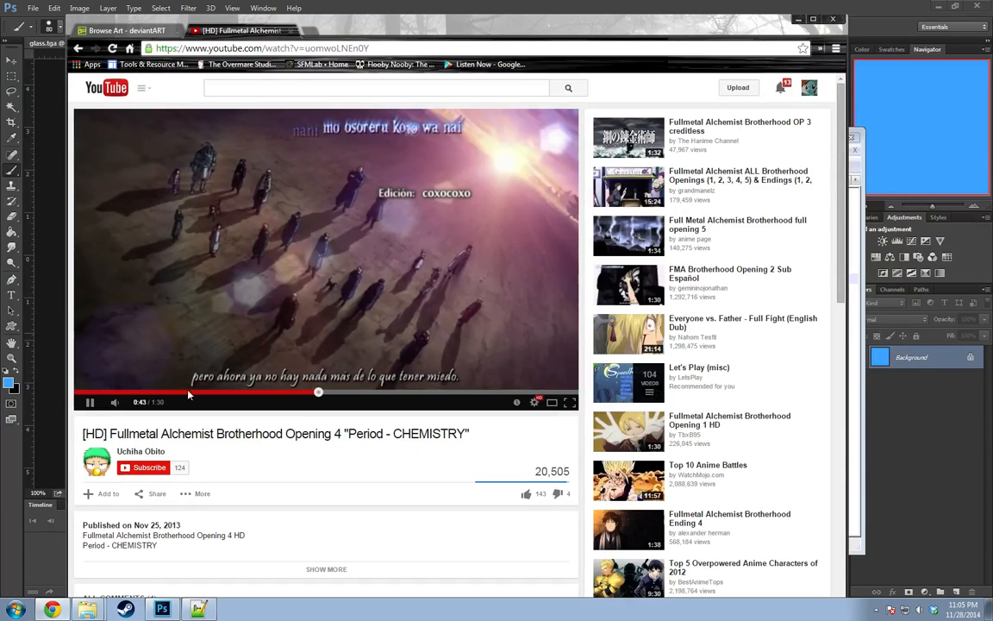
mouse_move(115, 402)
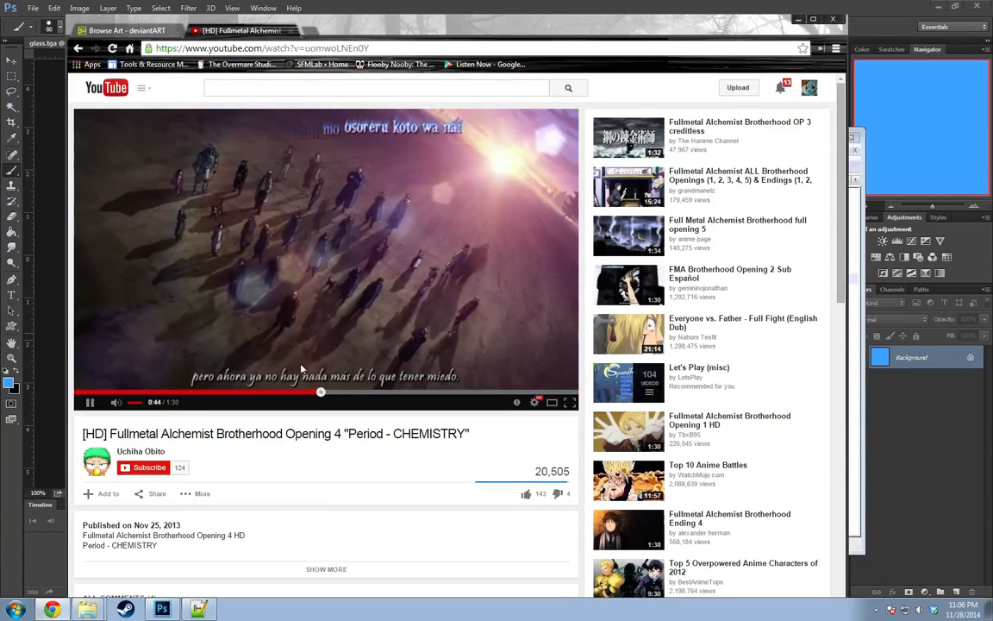
left_click(270, 326)
left_click(535, 401)
left_click(531, 355)
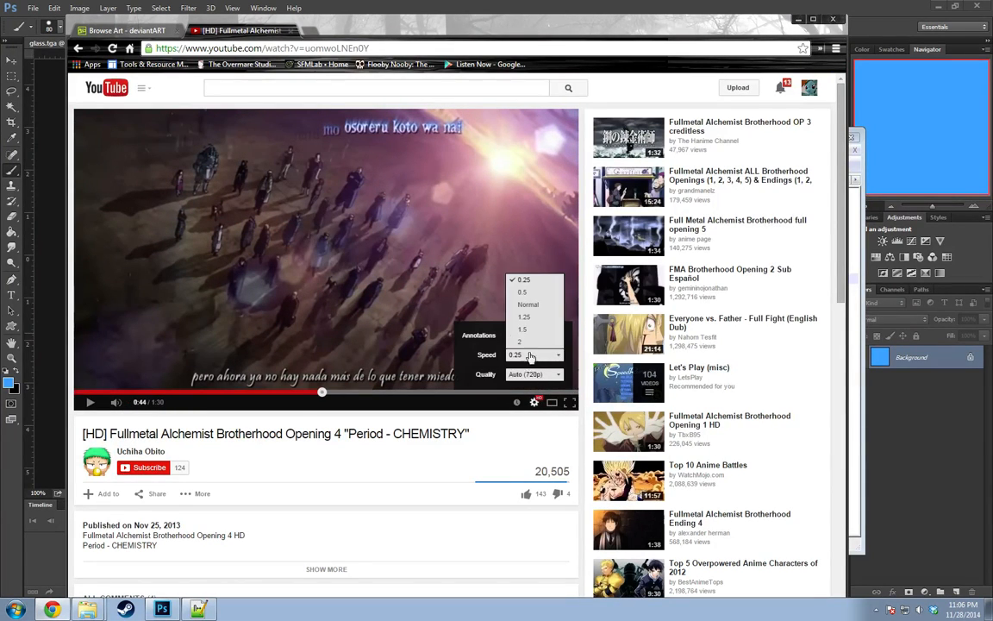
left_click(520, 312)
left_click(268, 292)
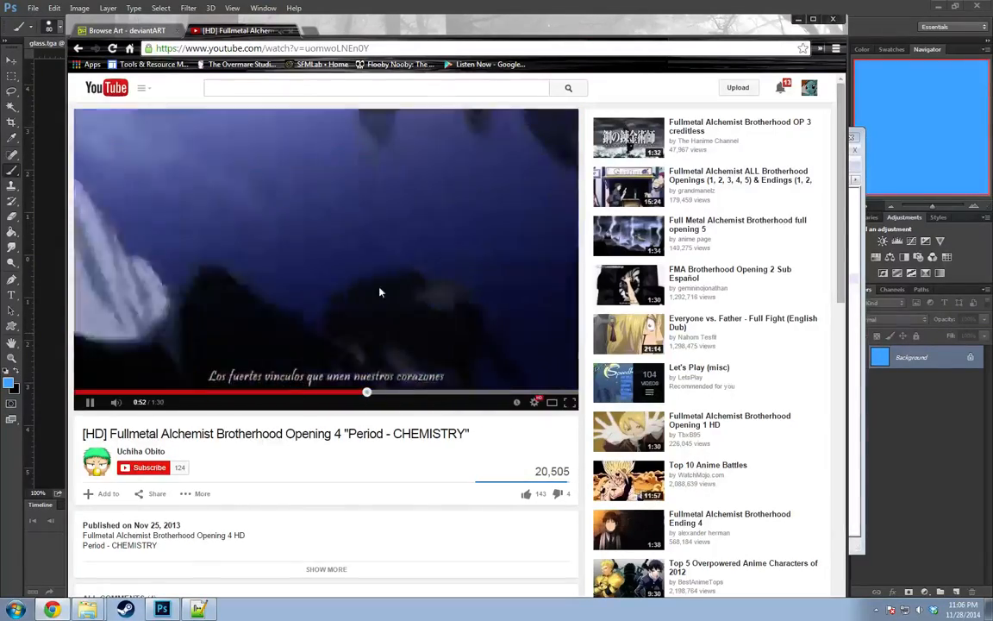
left_click(414, 297)
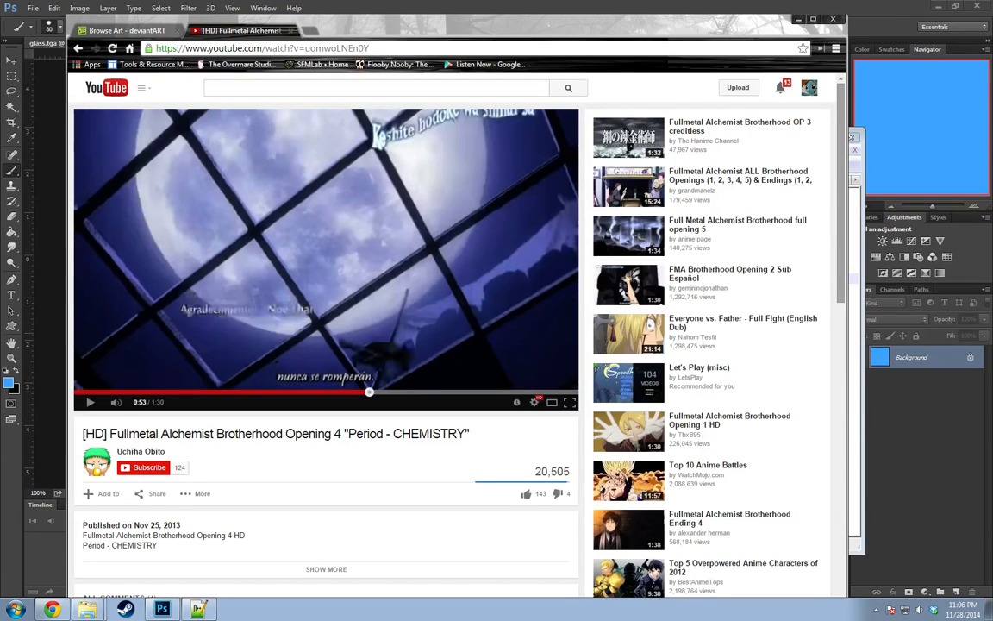
Clear the desktop by minimizing the browser, closing Notepad++ and Photoshop, and minimizing the glass folder window.
left_click(798, 19)
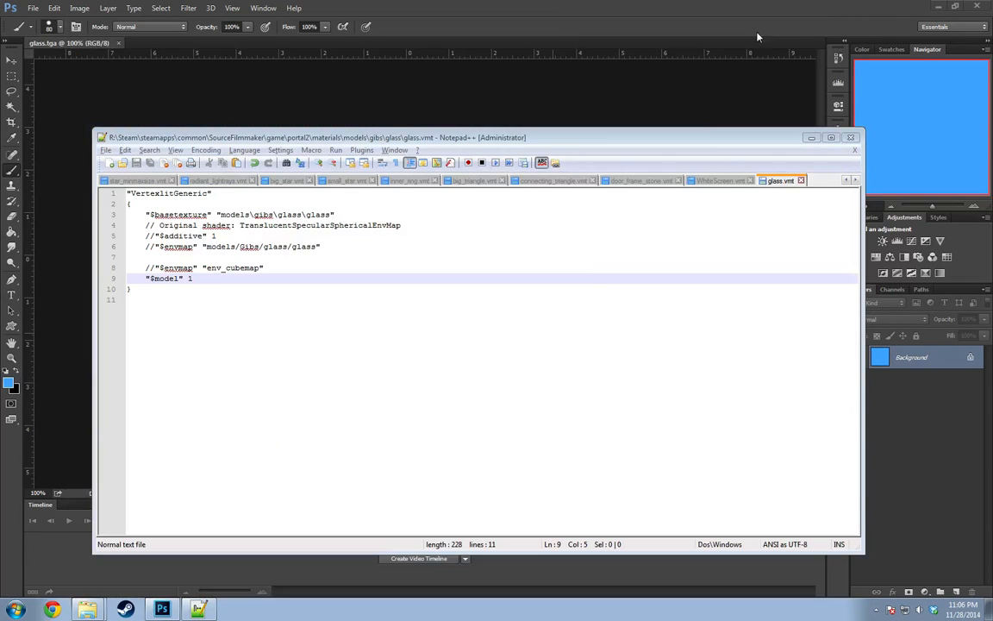
left_click(850, 141)
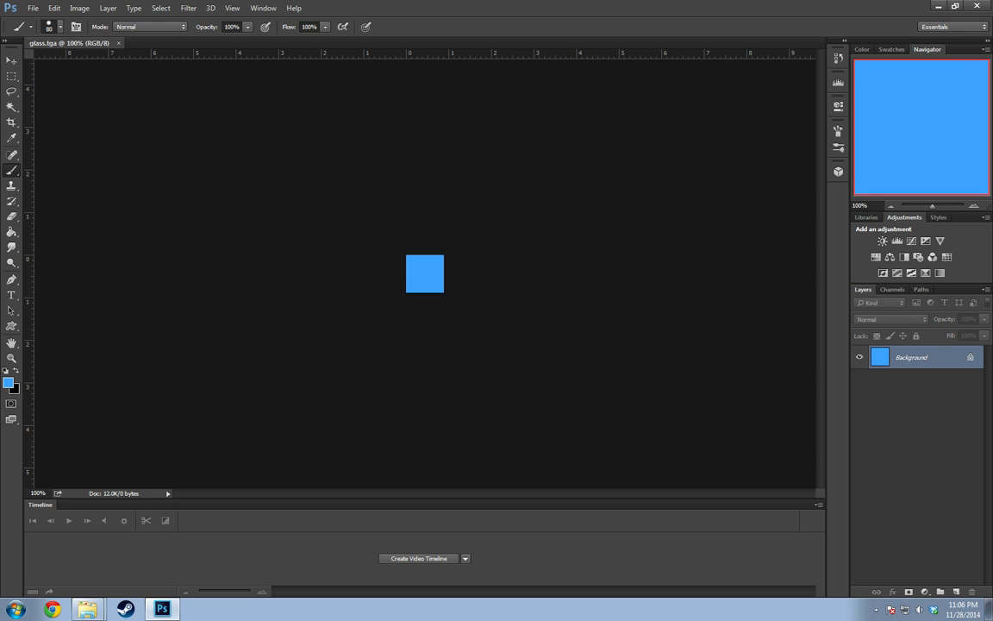
left_click(981, 6)
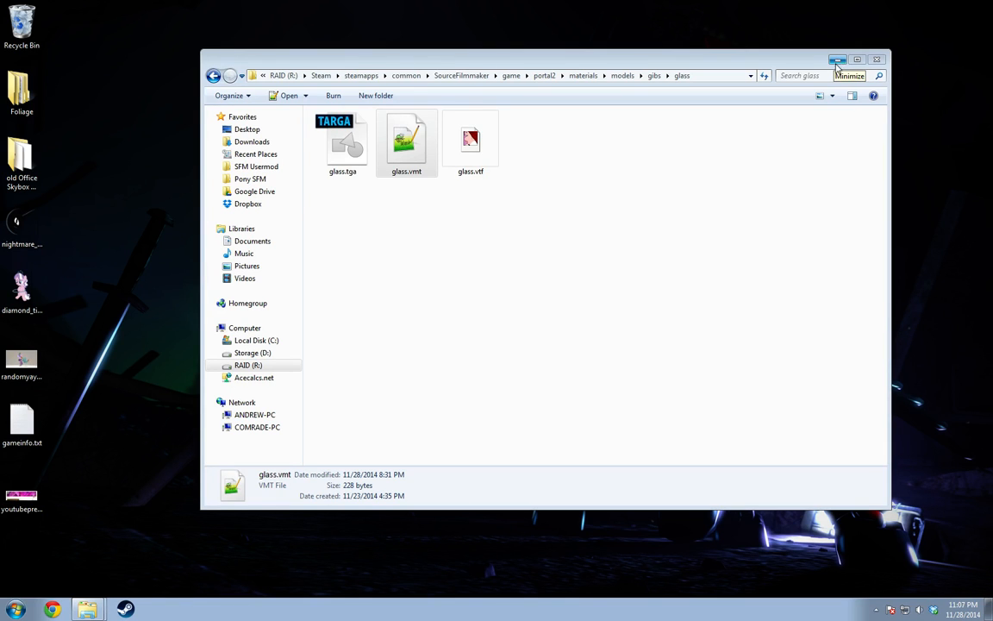
left_click(838, 60)
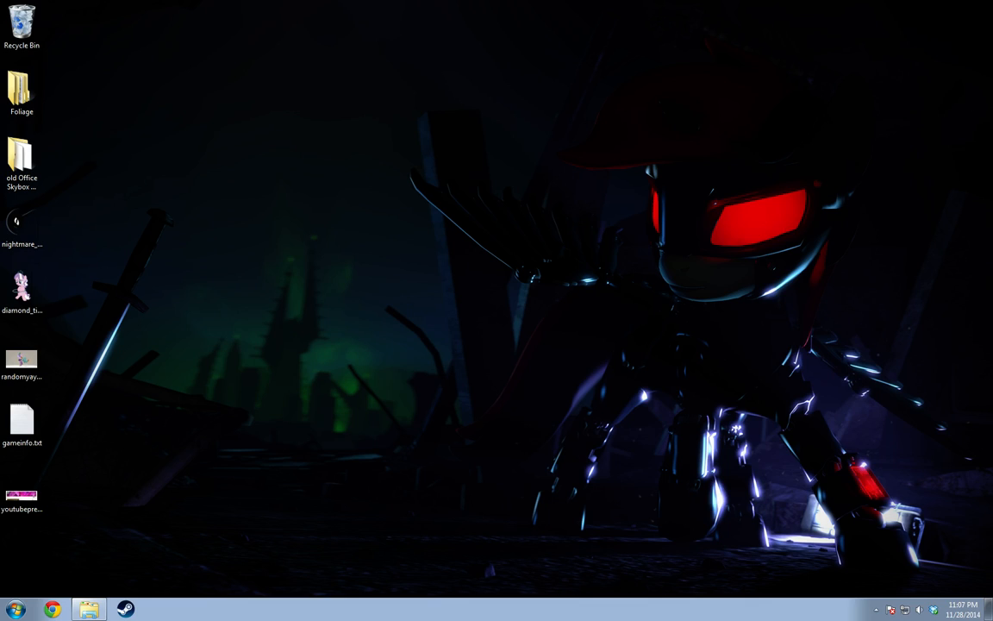